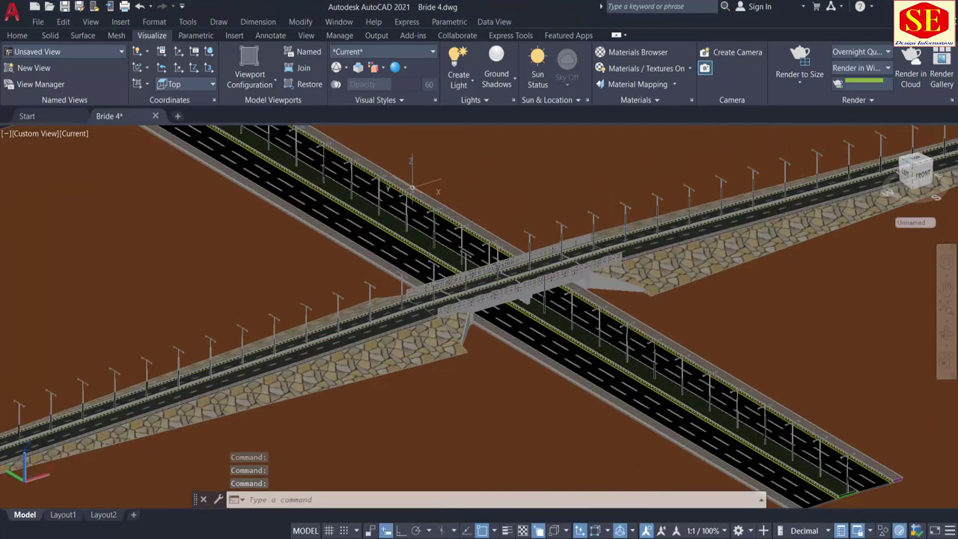
Step: Examine the 3D bridge model, including the road beneath, the deck railings and the stone-faced approach ramps
scroll(666, 405, "up", 8)
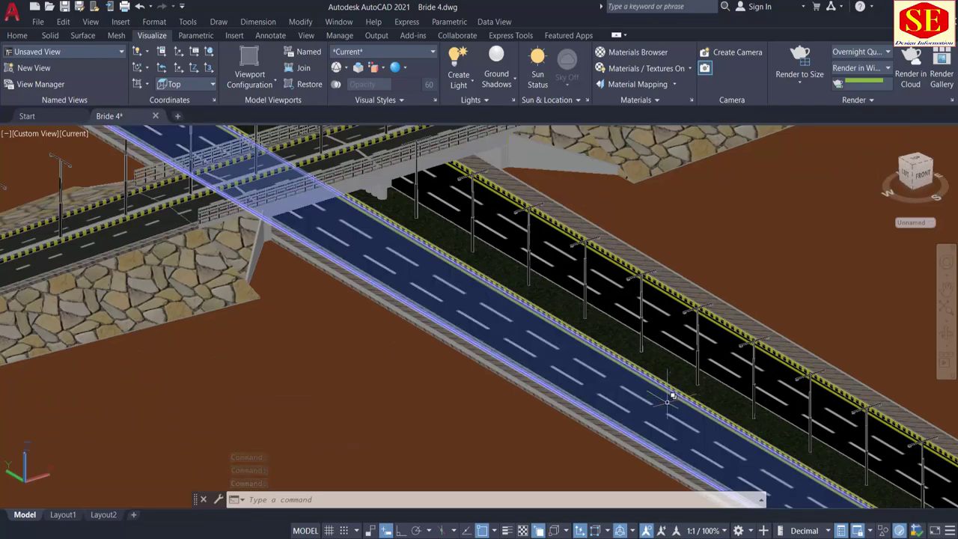
scroll(592, 351, "up", 3)
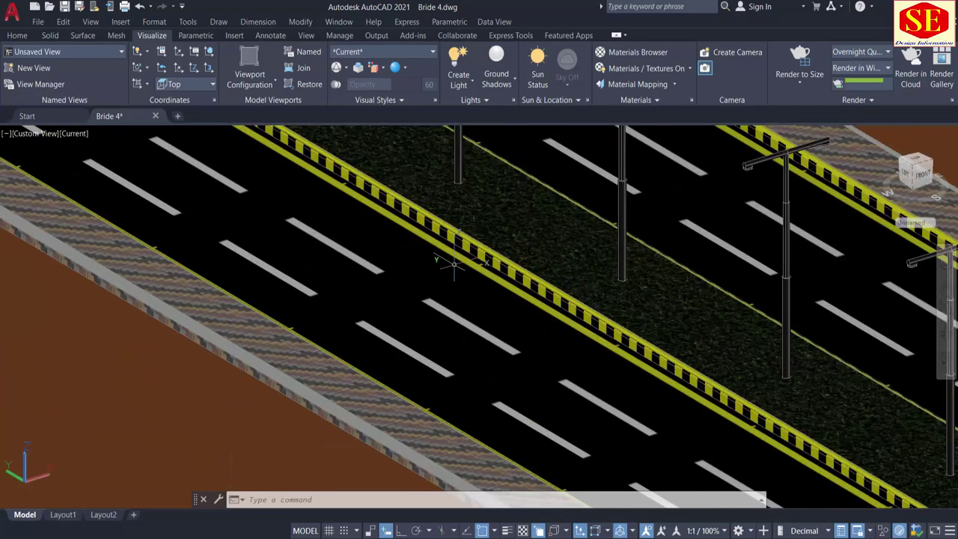
scroll(351, 321, "down", 8)
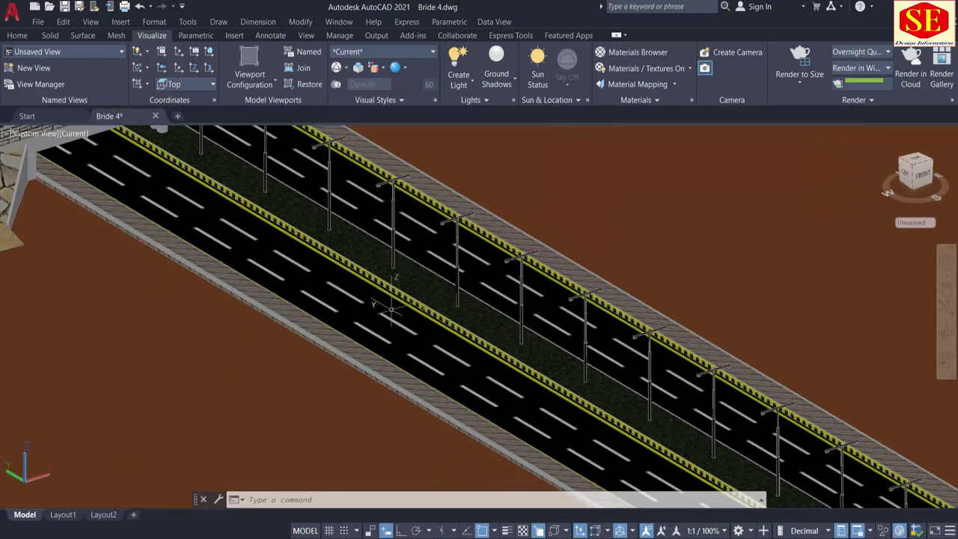
middle_click_drag(300, 229, 329, 304)
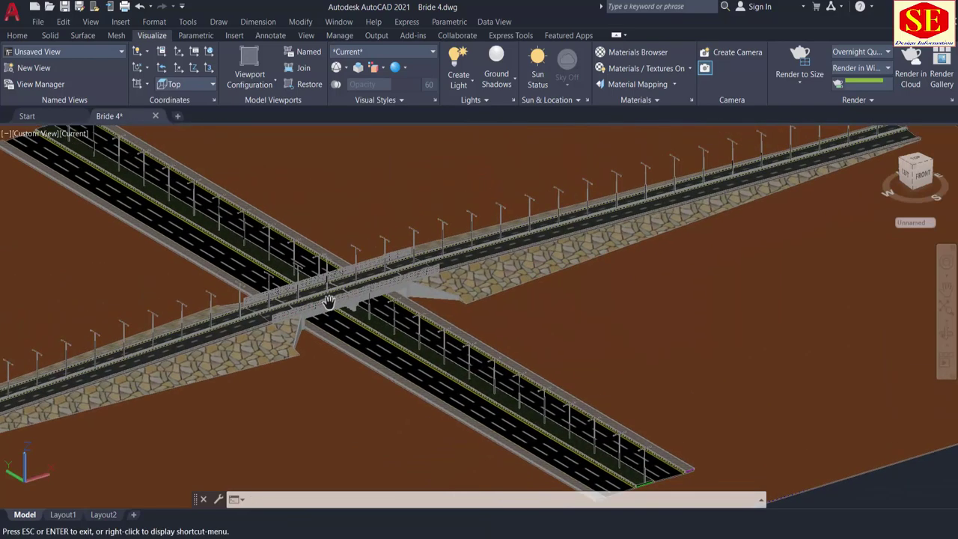
scroll(322, 296, "up", 8)
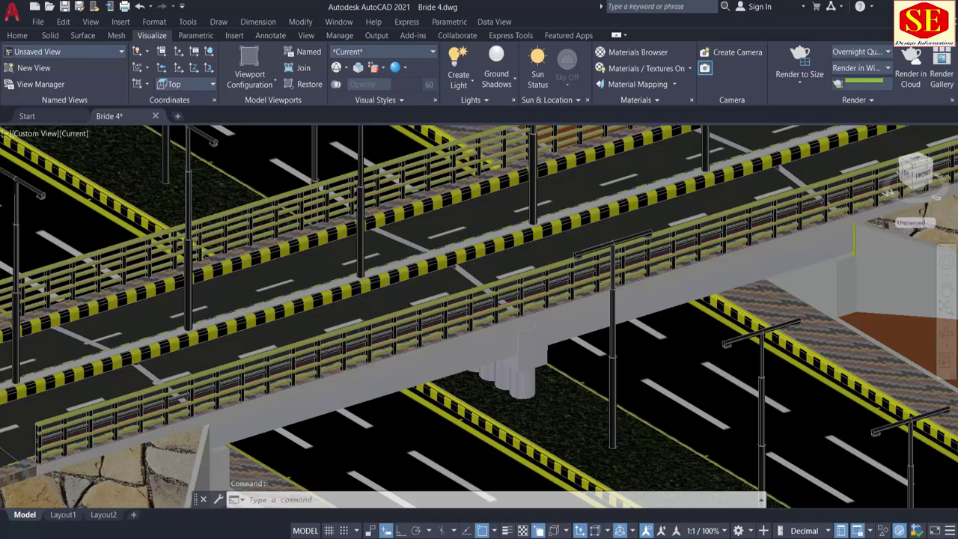
scroll(428, 393, "down", 6)
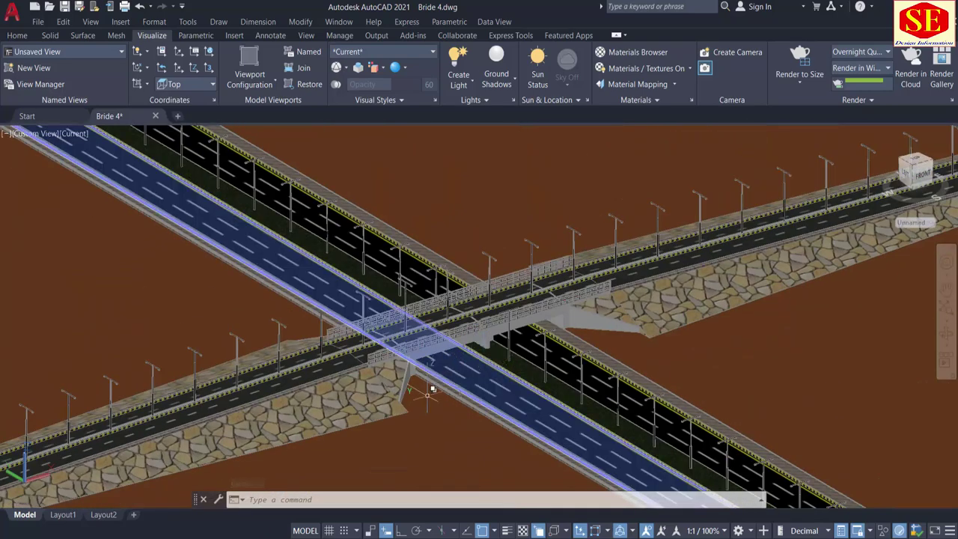
middle_click_drag(432, 389, 772, 408, "shift")
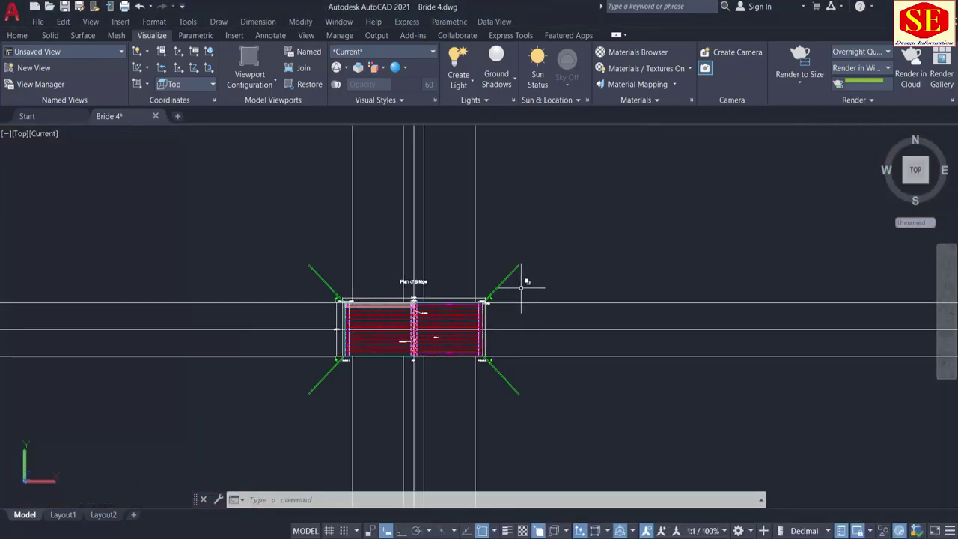
Step: Review the dimensioned 2D plan of the bridge and its section drawing
scroll(367, 290, "up", 5)
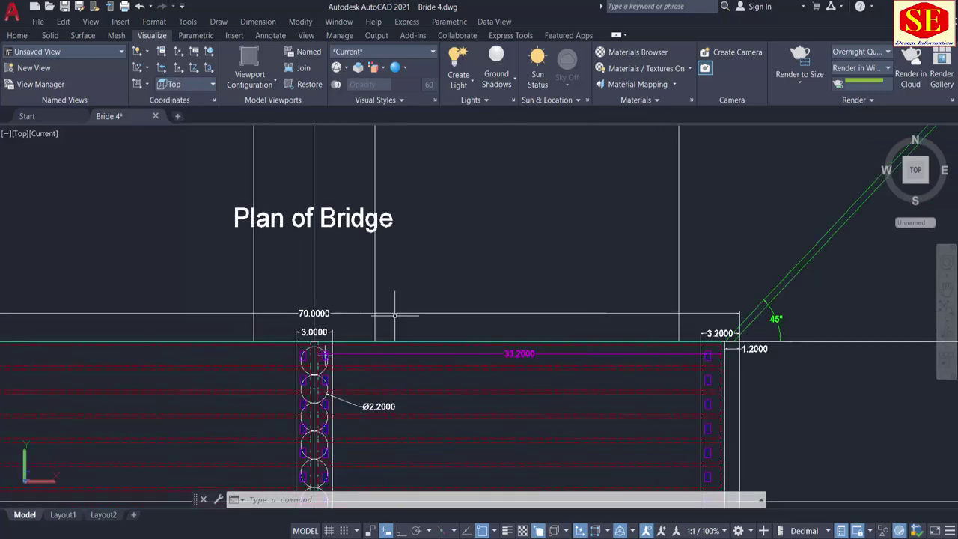
scroll(329, 259, "down", 4)
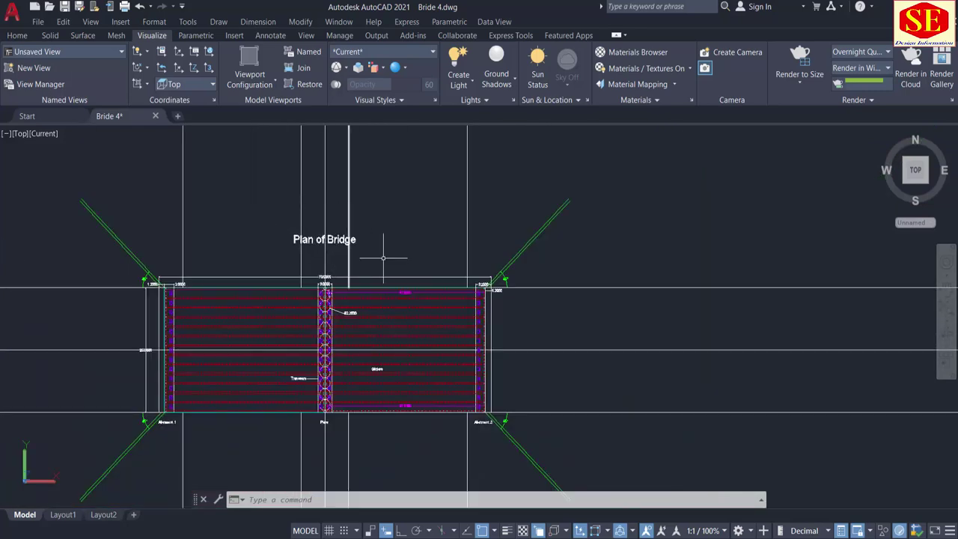
scroll(296, 412, "up", 3)
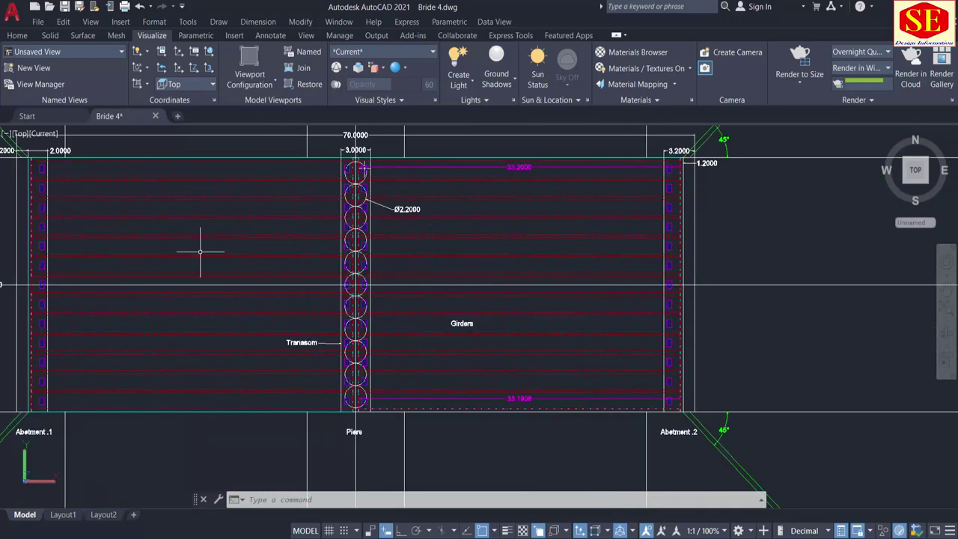
scroll(199, 253, "down", 4)
scroll(269, 249, "down", 5)
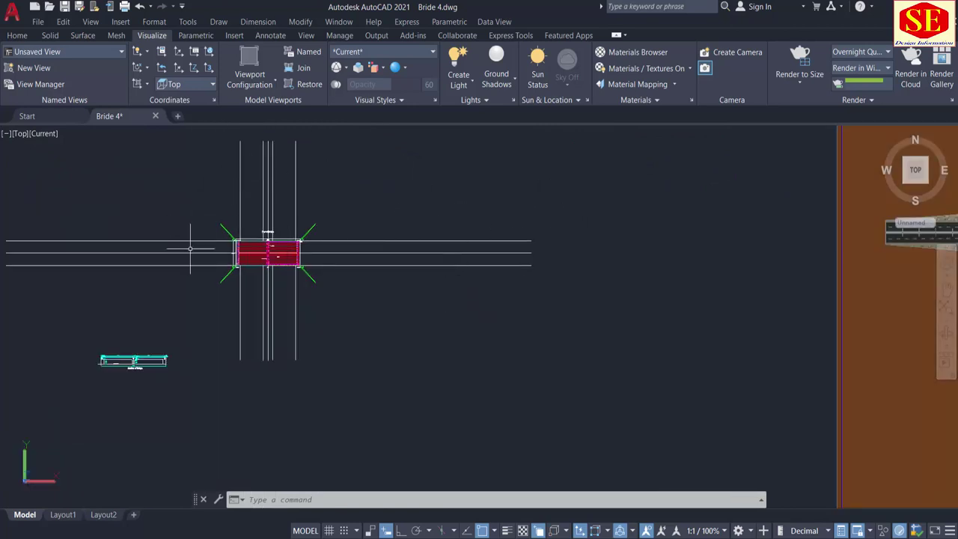
middle_click_drag(254, 322, 471, 299)
scroll(355, 341, "up", 4)
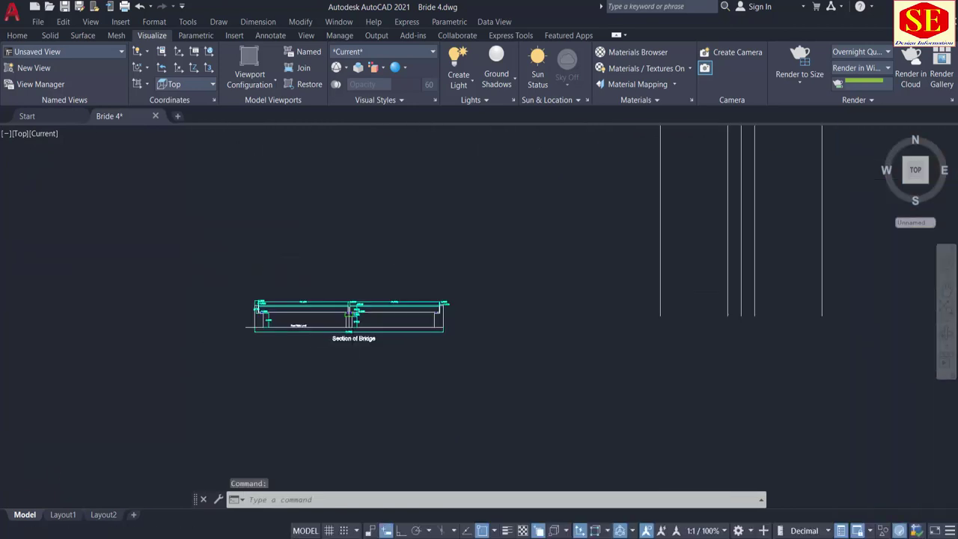
scroll(358, 322, "up", 3)
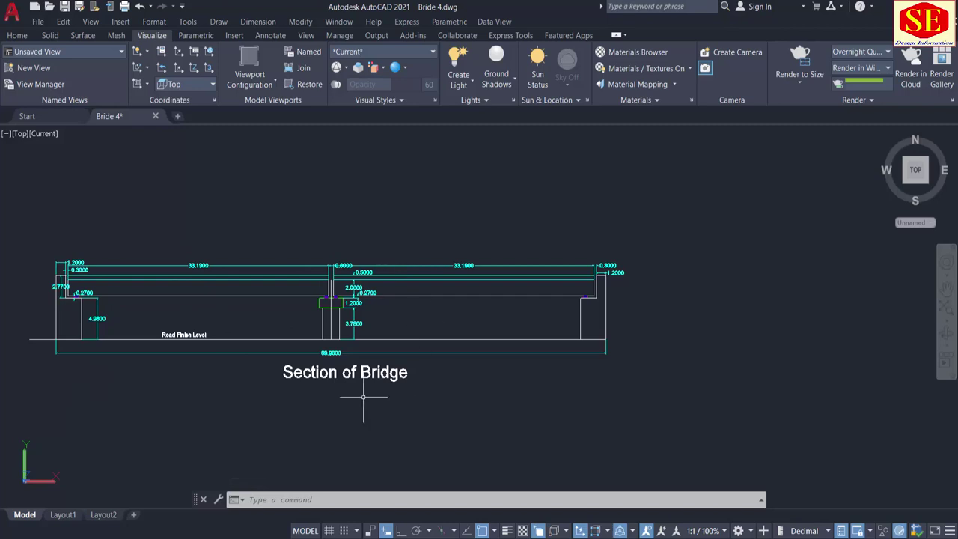
scroll(274, 219, "down", 5)
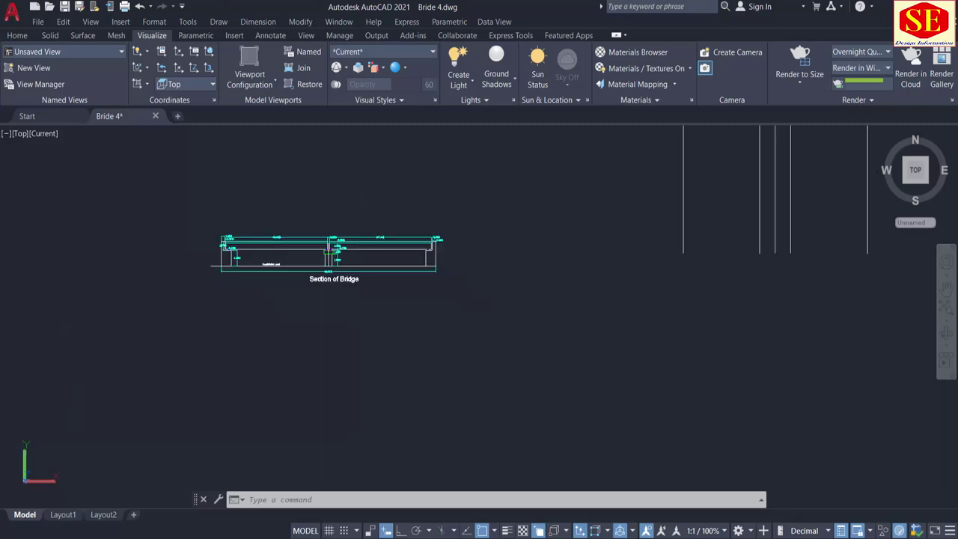
scroll(407, 192, "down", 6)
Step: Inspect the textured model in top view, covering the approach ramps and the road crossing under the bridge
mouse_move(508, 179)
middle_mouse_down()
mouse_move(354, 263)
mouse_move(79, 301)
middle_mouse_up()
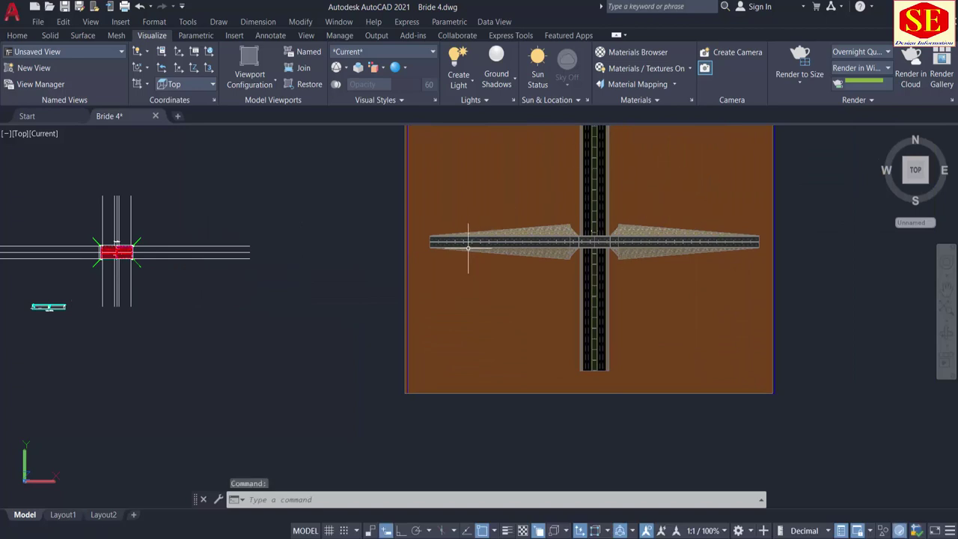
scroll(467, 243, "up", 6)
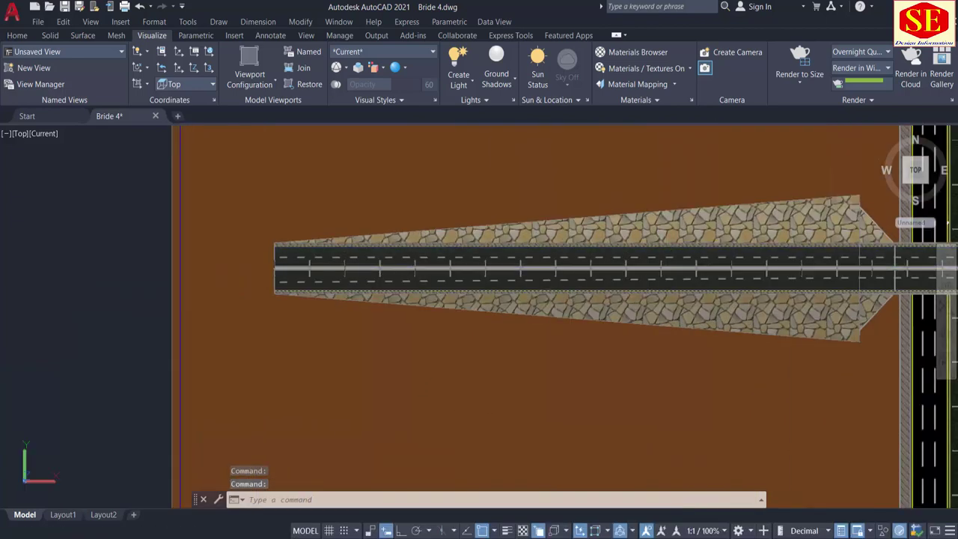
middle_click_drag(663, 261, 296, 234)
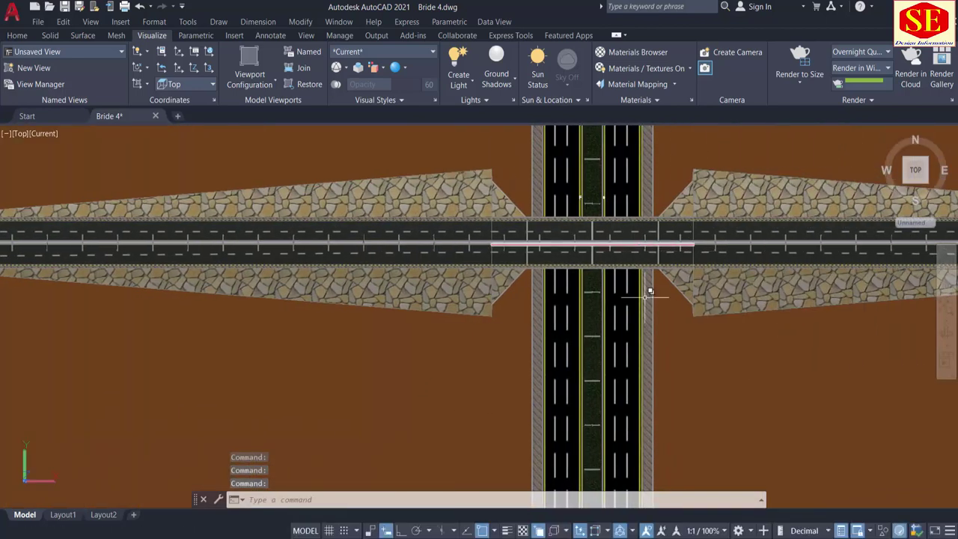
scroll(645, 296, "down", 6)
middle_click_drag(534, 332, 586, 230)
scroll(527, 253, "up", 5)
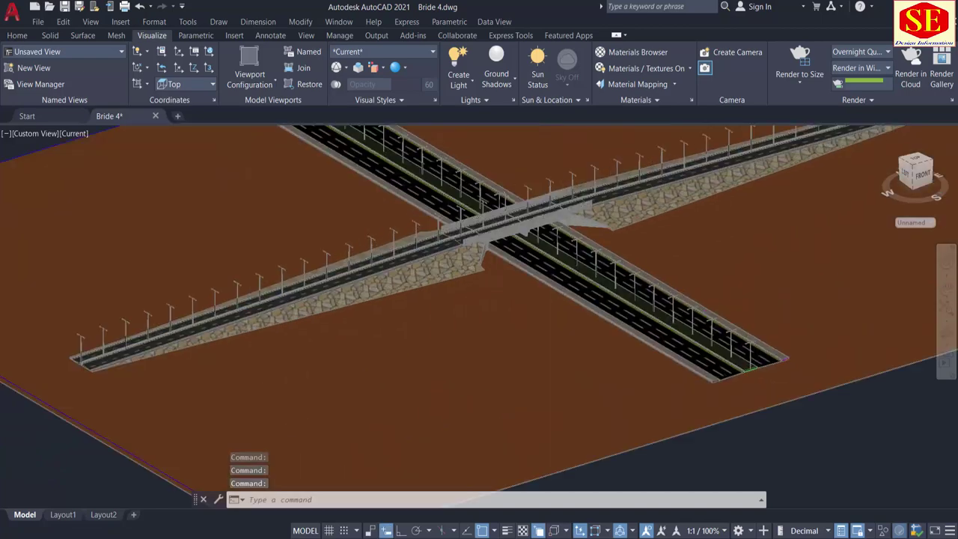
Step: Inspect the lower road's lanes and median, the bridge deck, railings and piers, and the approach ramps from several 3D angles
scroll(530, 215, "up", 4)
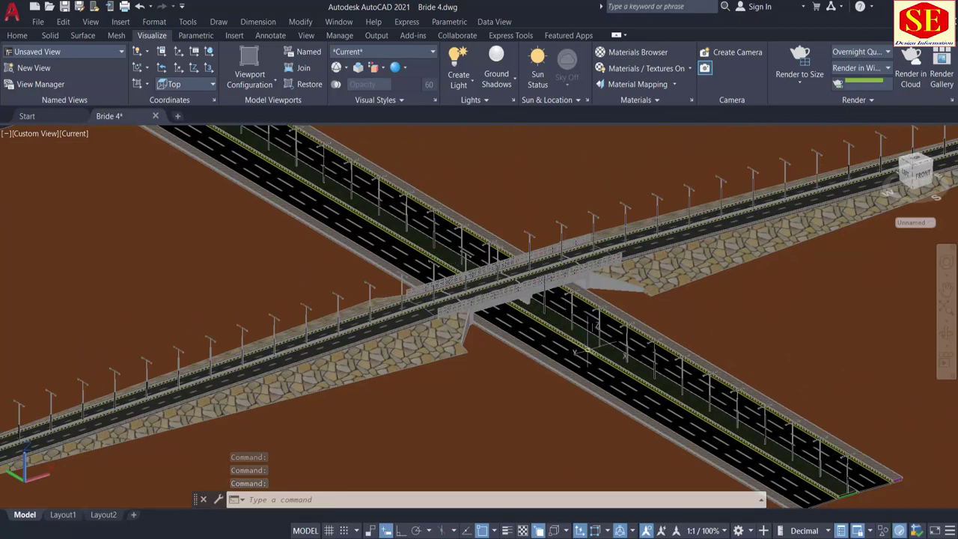
scroll(668, 400, "up", 4)
scroll(668, 400, "up", 3)
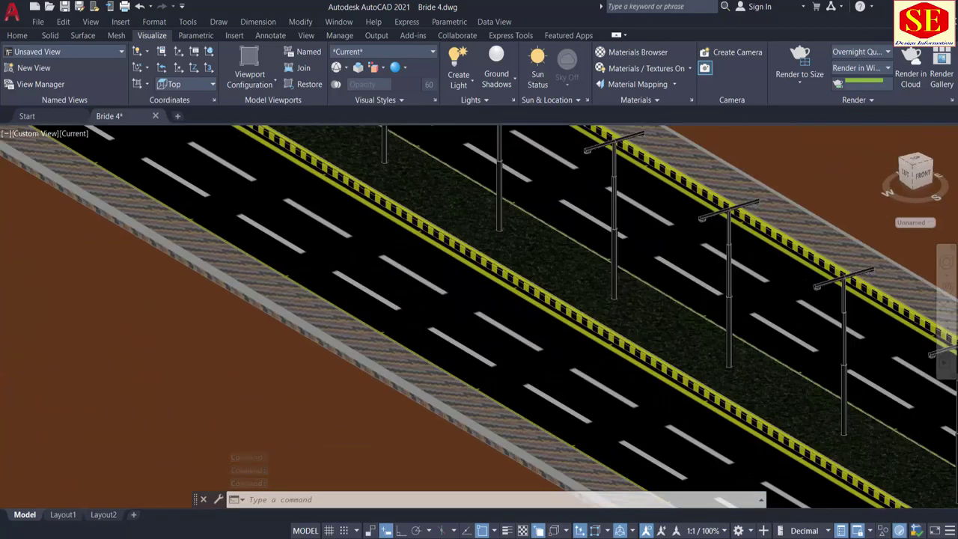
scroll(594, 342, "up", 2)
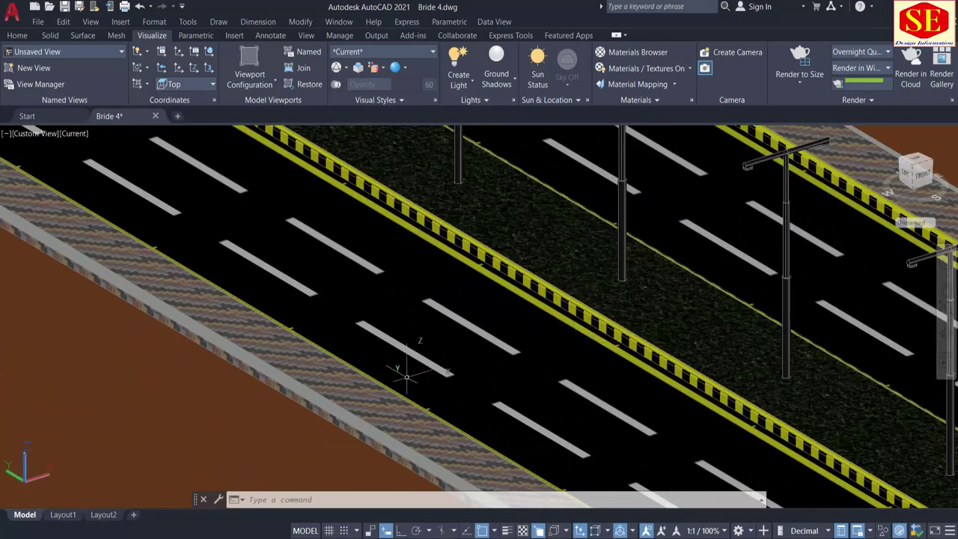
scroll(328, 348, "down", 6)
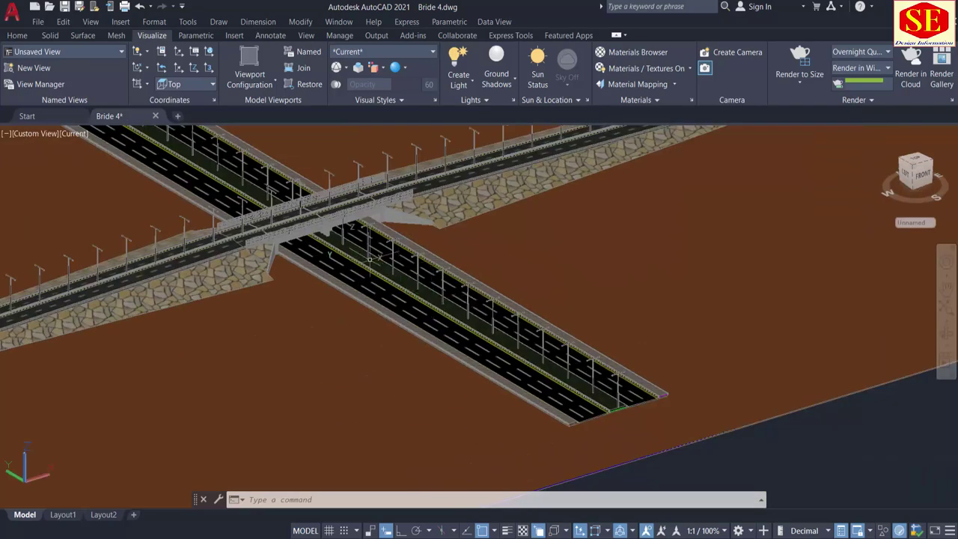
middle_click_drag(299, 223, 326, 292)
scroll(325, 291, "up", 6)
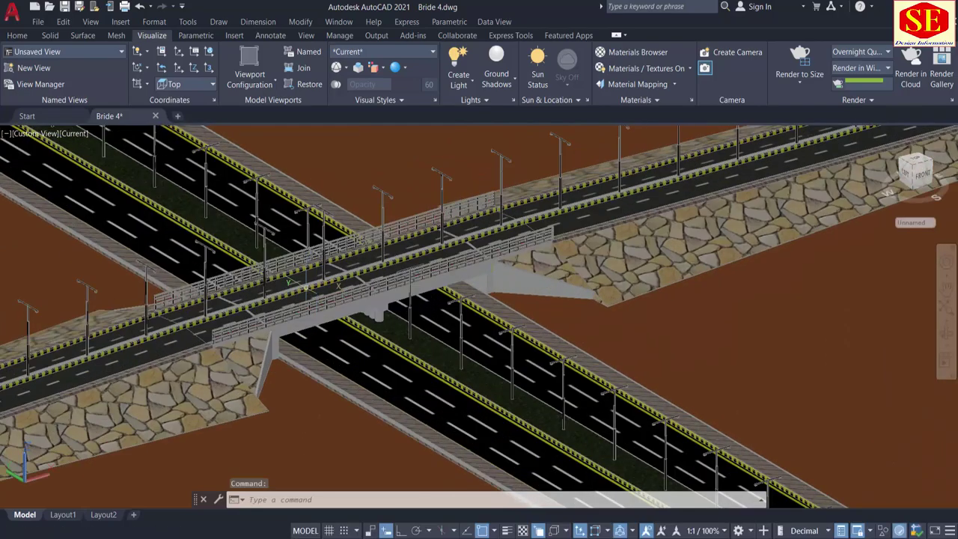
scroll(350, 308, "up", 3)
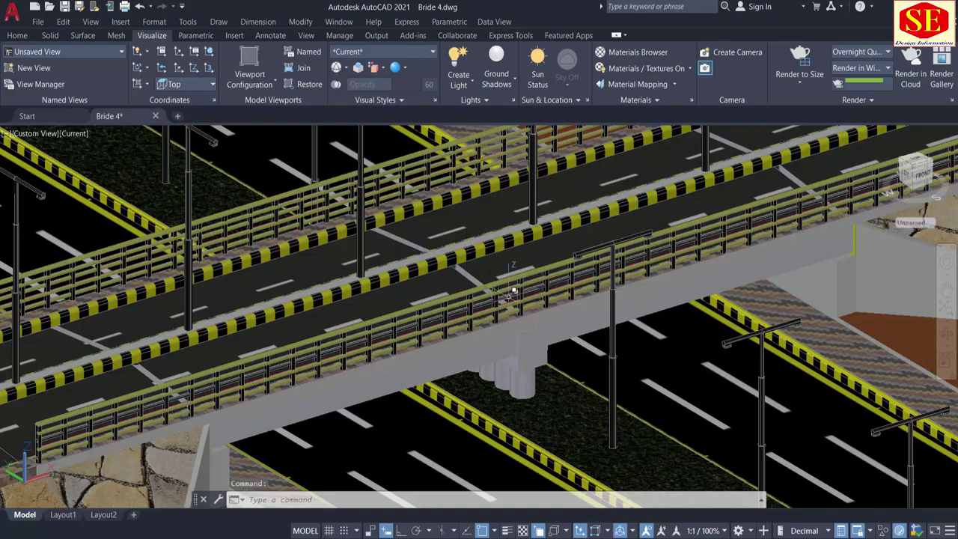
scroll(509, 293, "down", 4)
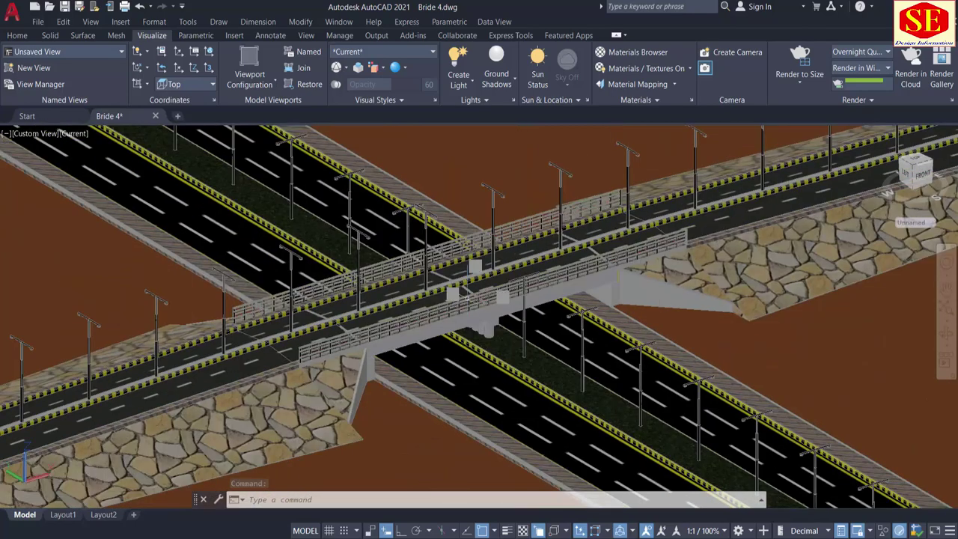
scroll(468, 346, "down", 2)
middle_click_drag(427, 423, 771, 408, "shift")
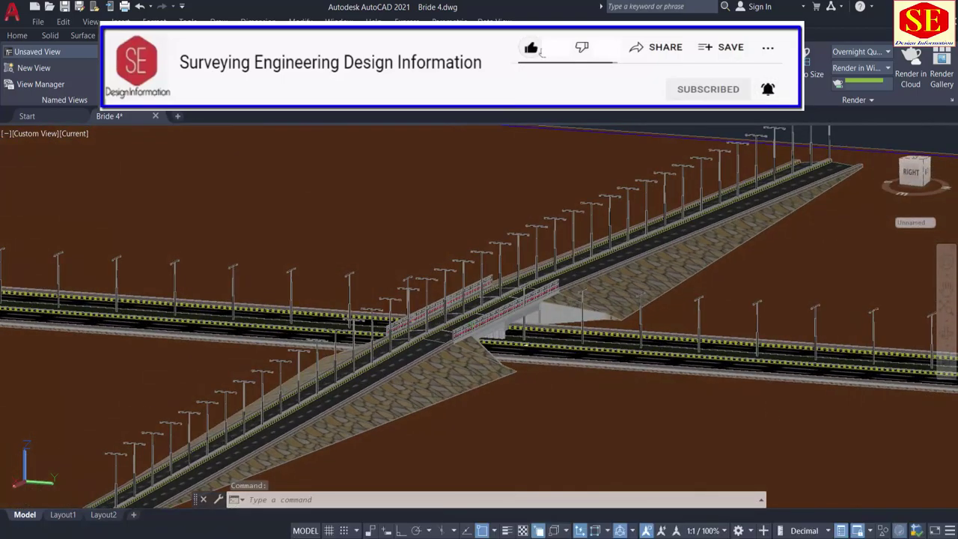
scroll(624, 303, "down", 1)
scroll(357, 434, "up", 3)
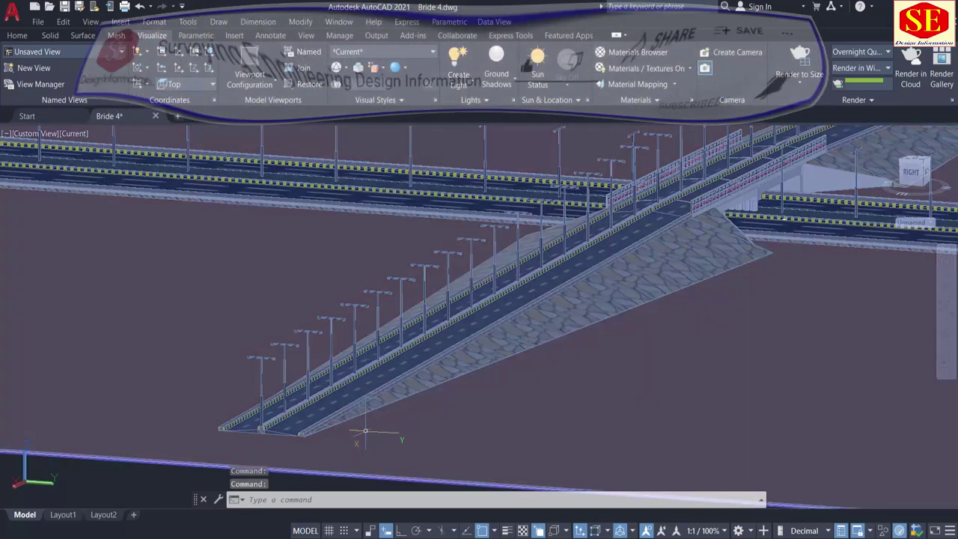
middle_click_drag(364, 432, 395, 419, "shift")
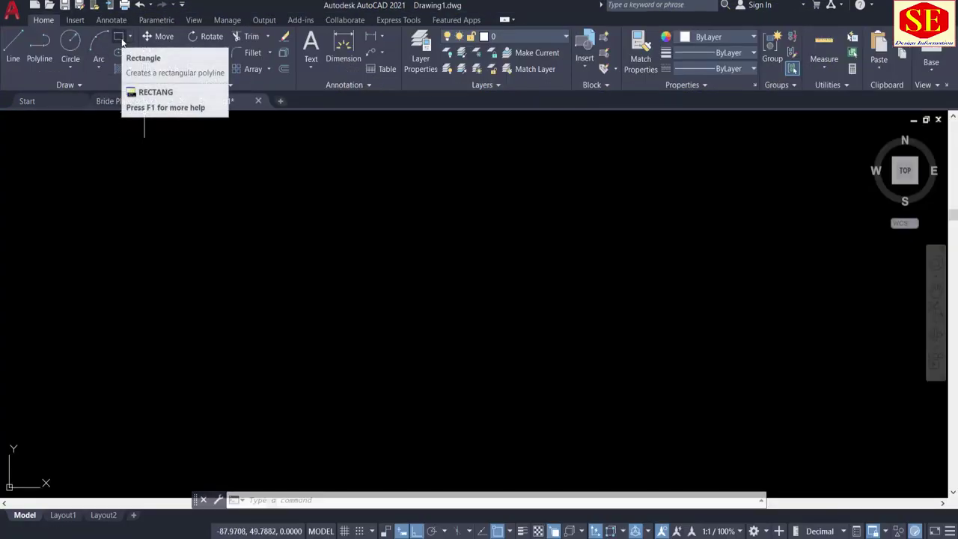
Step: Draw a 70 by 25 rectangle as the bridge outline in the empty drawing
left_click(119, 38)
left_click(187, 247)
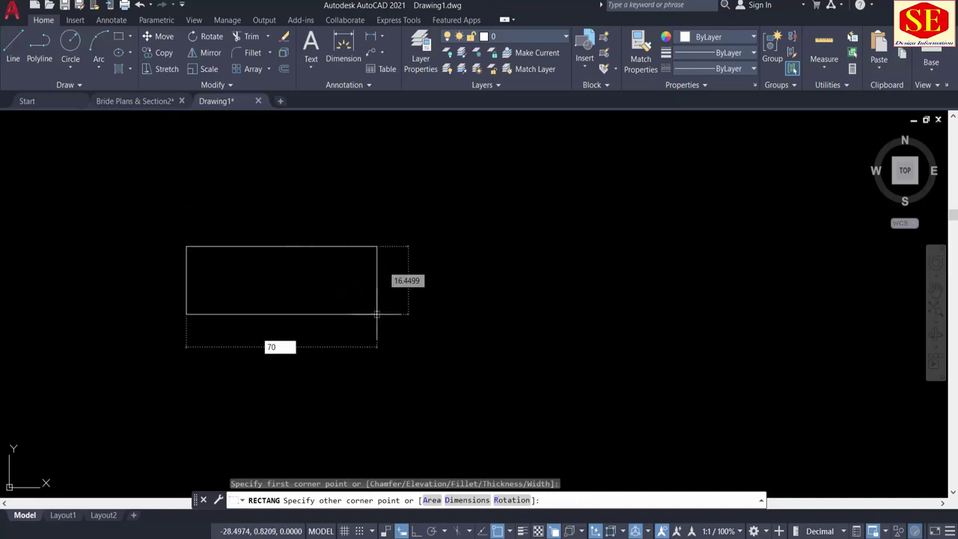
key("Tab")
type("25")
key("Return")
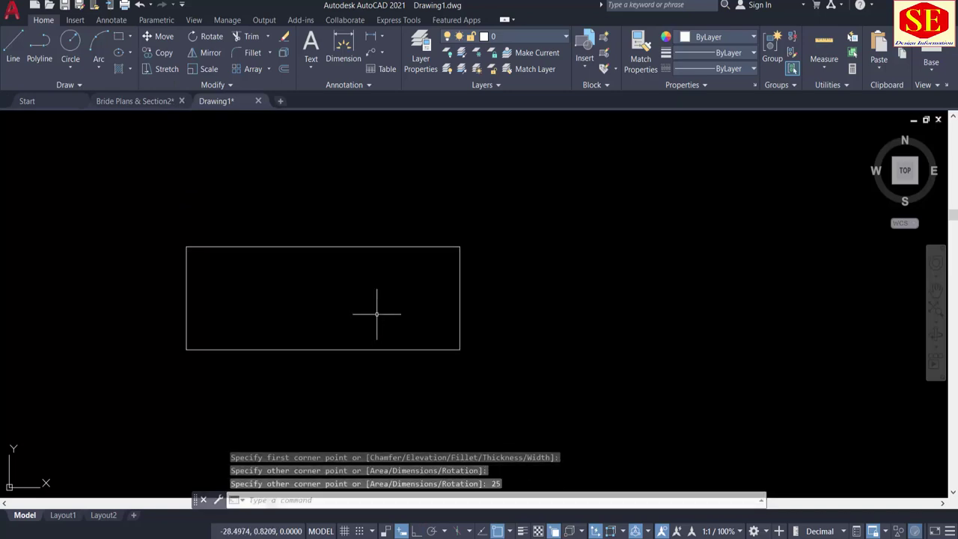
Step: Draw a horizontal centre line between the midpoints of the rectangle's two short sides
type("l")
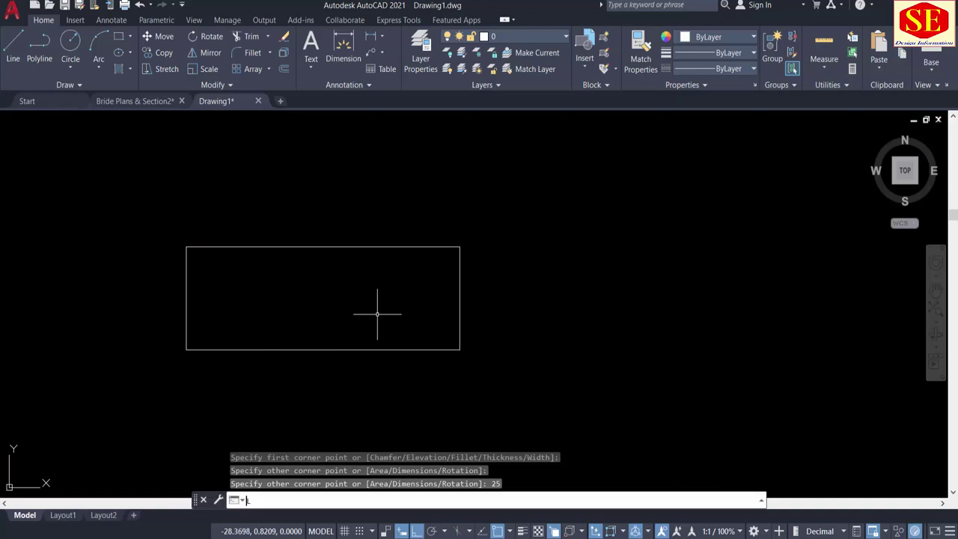
key("BackSpace")
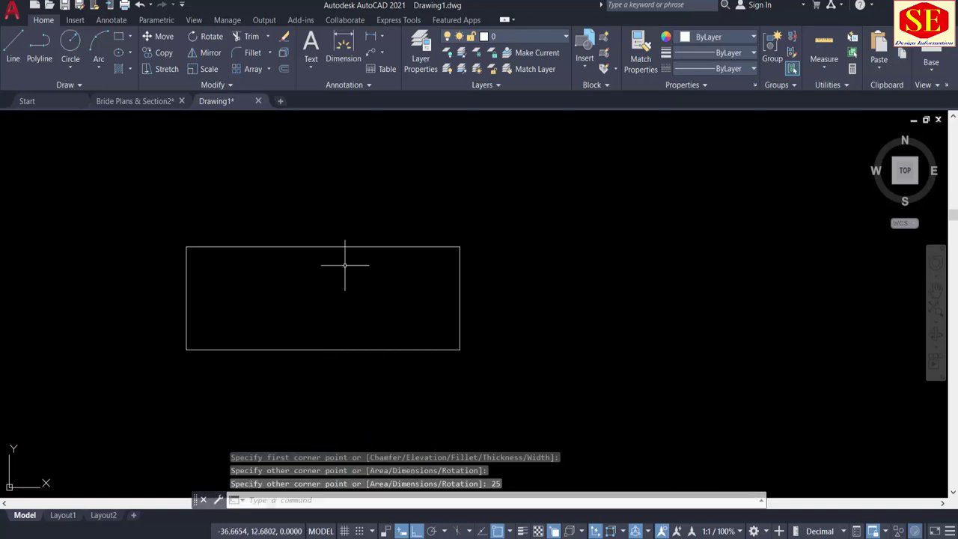
left_click(13, 45)
left_click(459, 298)
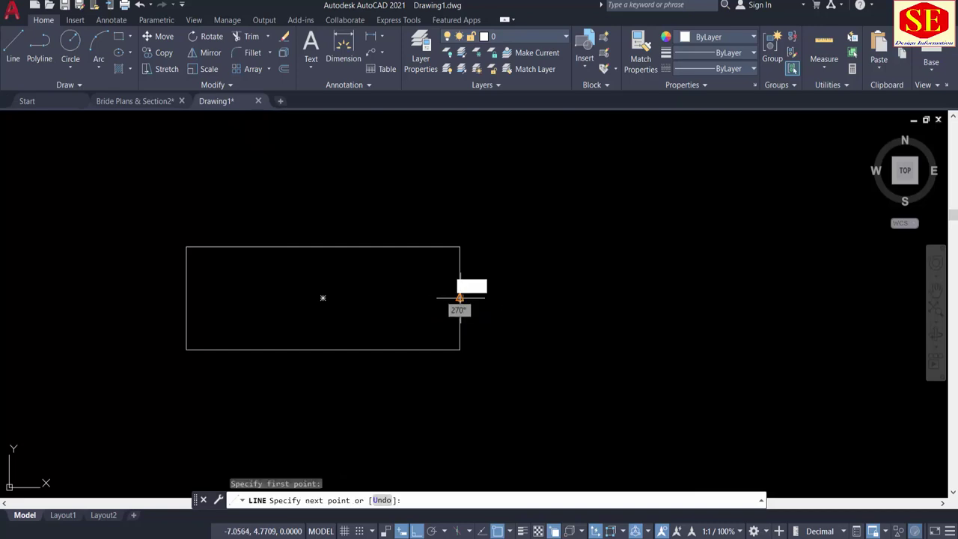
left_click(186, 298)
key("Escape")
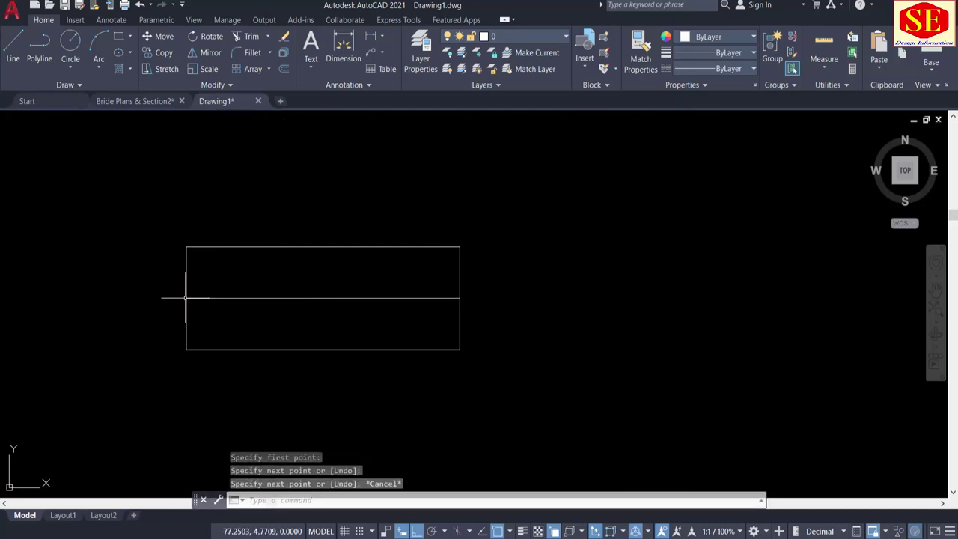
scroll(266, 308, "up", 2)
middle_click_drag(407, 333, 475, 334)
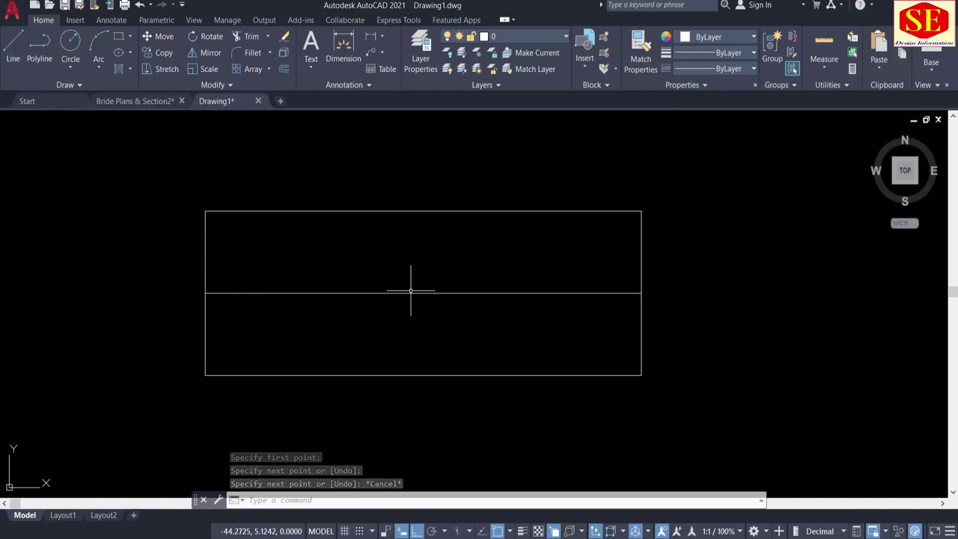
Step: Draw a vertical centre line between the midpoints of the rectangle's two long sides
type("l")
key("Return")
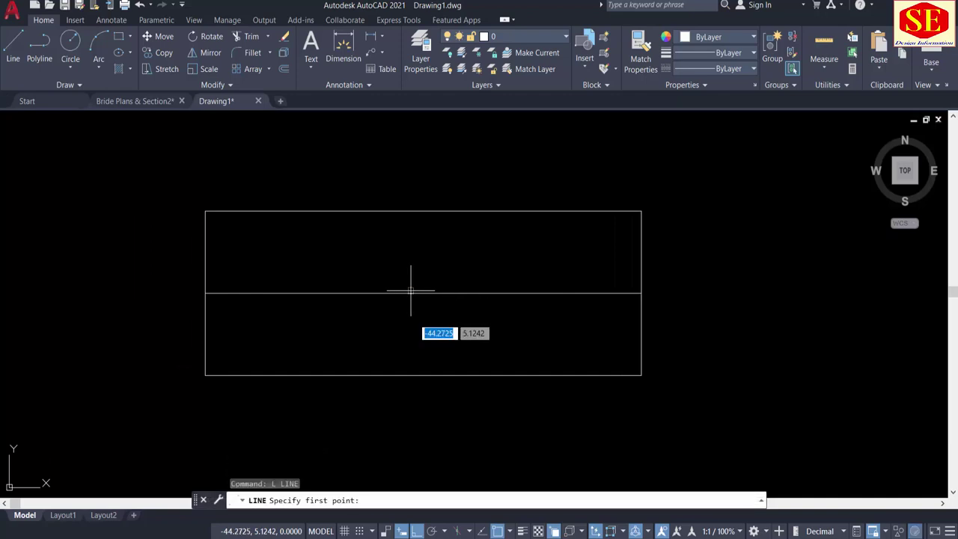
left_click(423, 374)
left_click(419, 211)
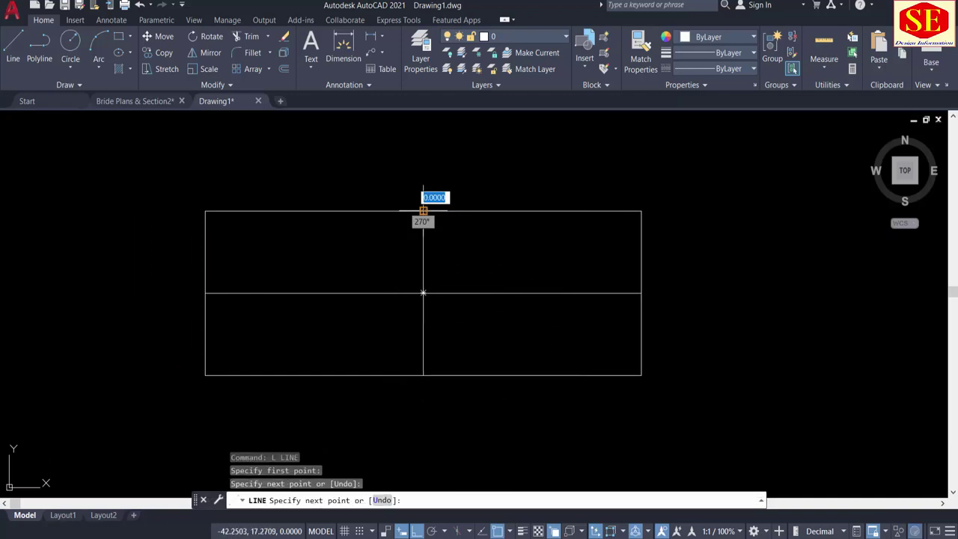
key("Escape")
Step: Draw a circle of radius 1.1 centred on the intersection of the two centre lines
scroll(424, 211, "up", 2)
middle_click_drag(510, 407, 520, 379)
type("c")
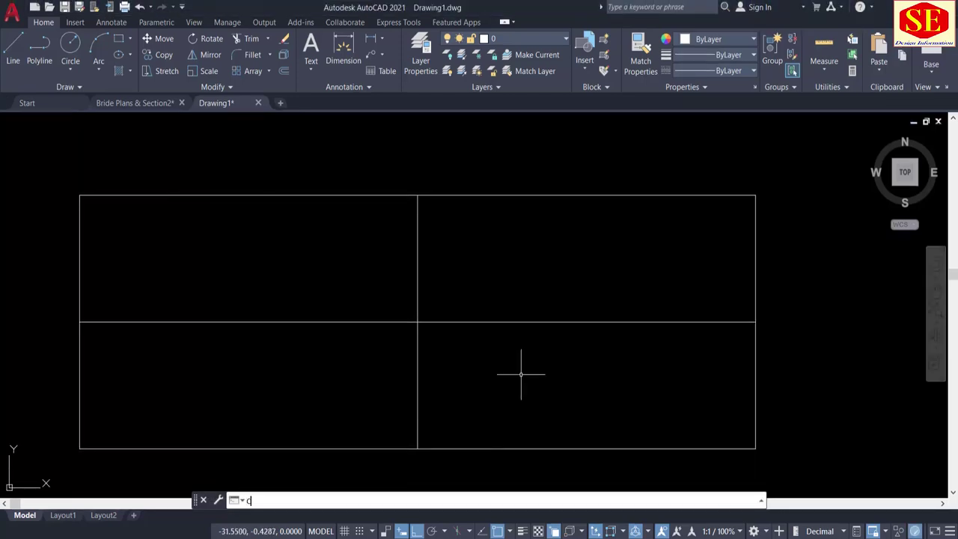
key("Escape")
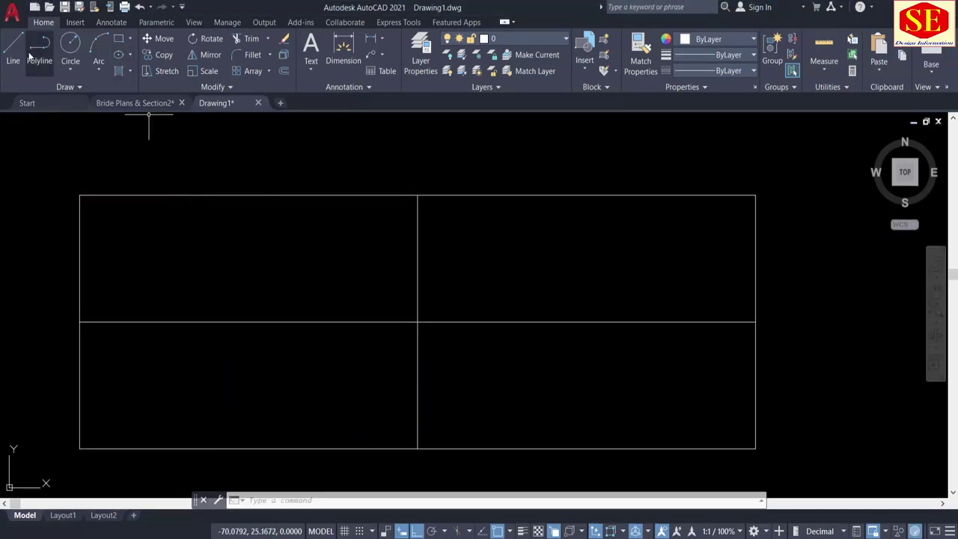
left_click(64, 50)
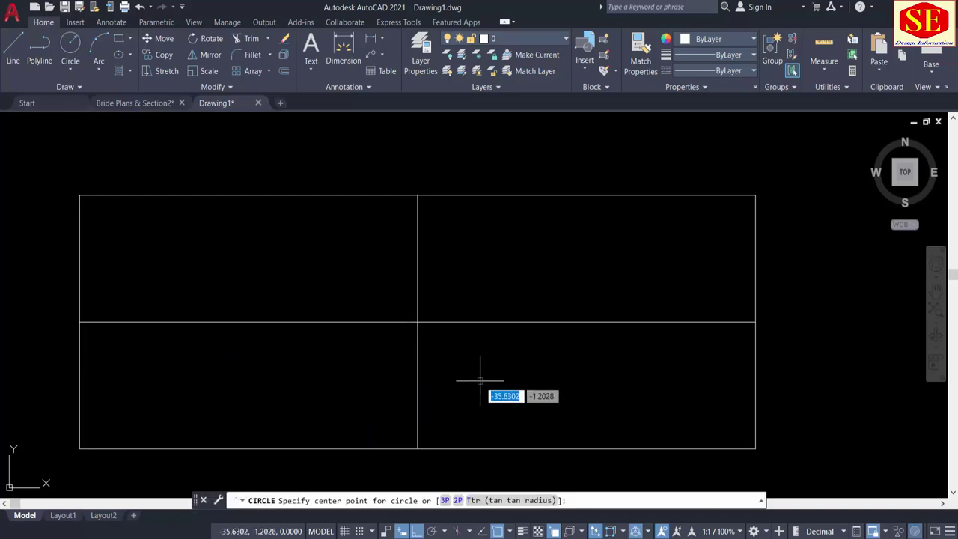
left_click(418, 322)
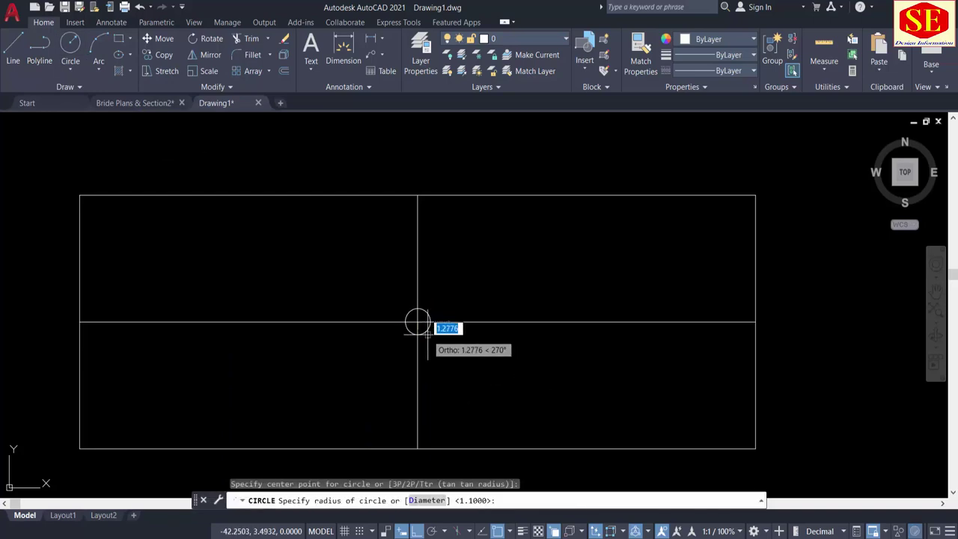
type("1.1")
key("Return")
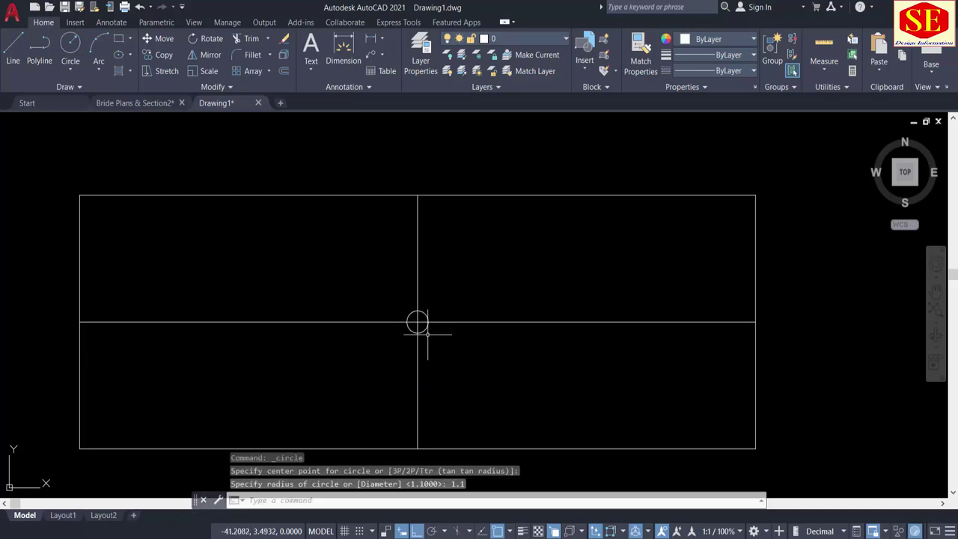
Step: Copy the central circle five times upward along the vertical centre line, each copy touching the previous one
type("co")
key("Return")
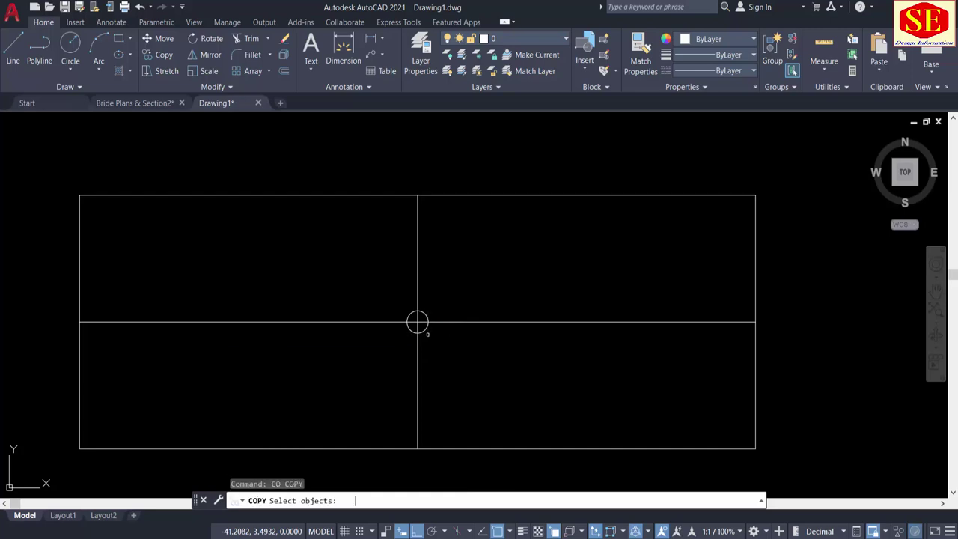
scroll(423, 329, "up", 2)
left_click(422, 327)
key("Return")
left_click(410, 332)
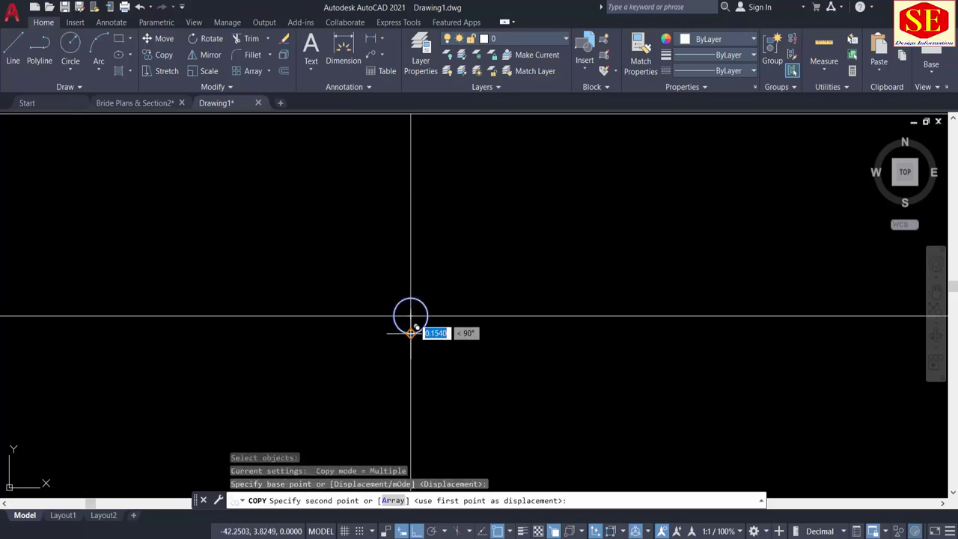
left_click(410, 298)
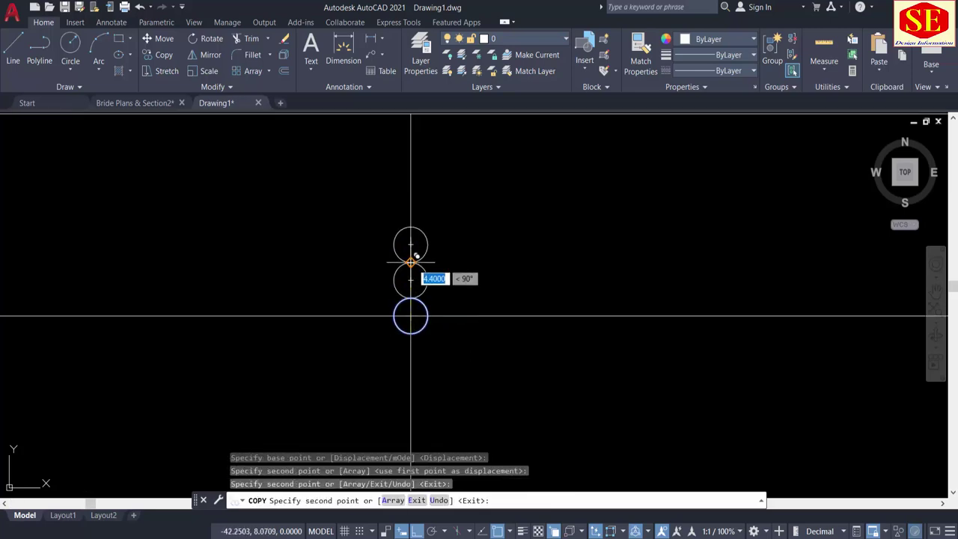
middle_click_drag(410, 262, 421, 338)
left_click(421, 338)
left_click(422, 301)
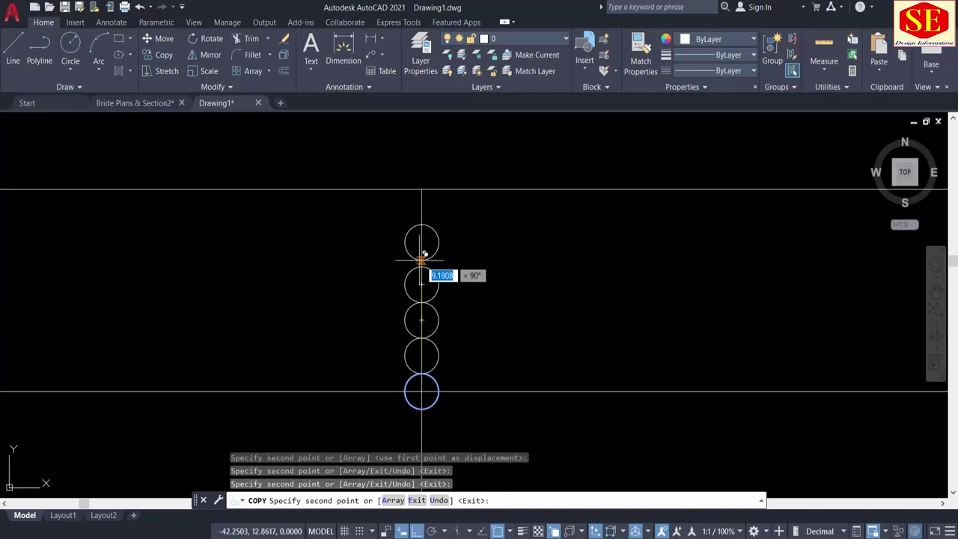
left_click(422, 265)
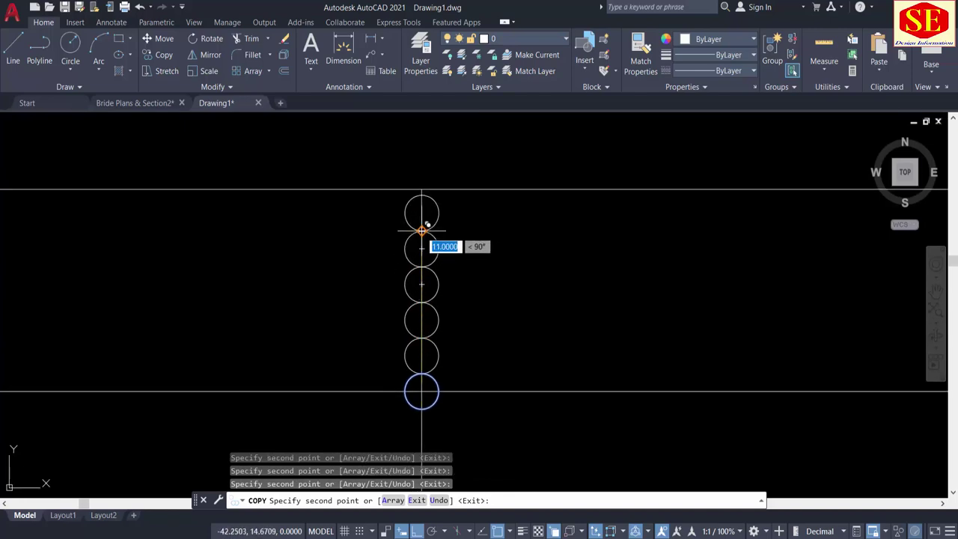
left_click(422, 230)
key("Escape")
Step: Copy the central circle five times downward along the vertical centre line, each copy touching the previous one
type("co")
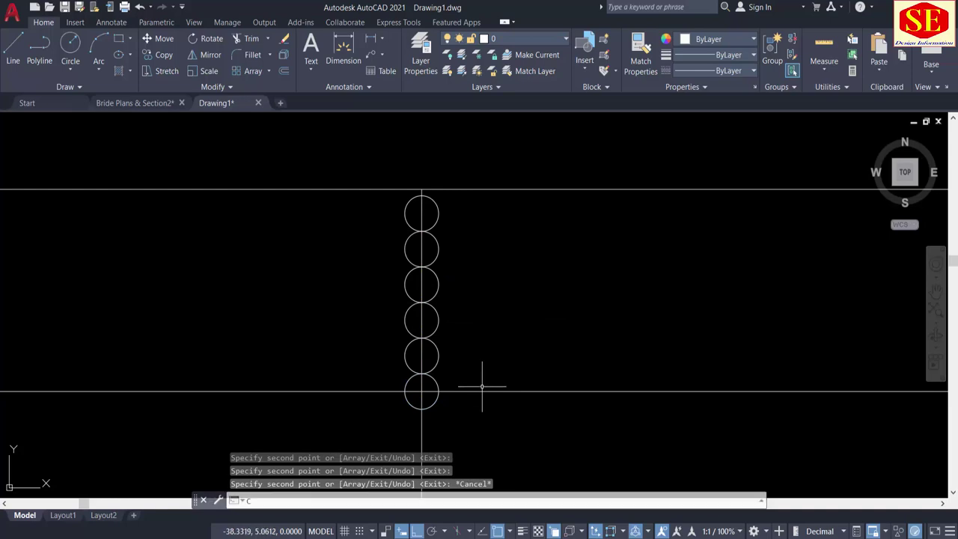
key("Return")
left_click(433, 402)
key("Return")
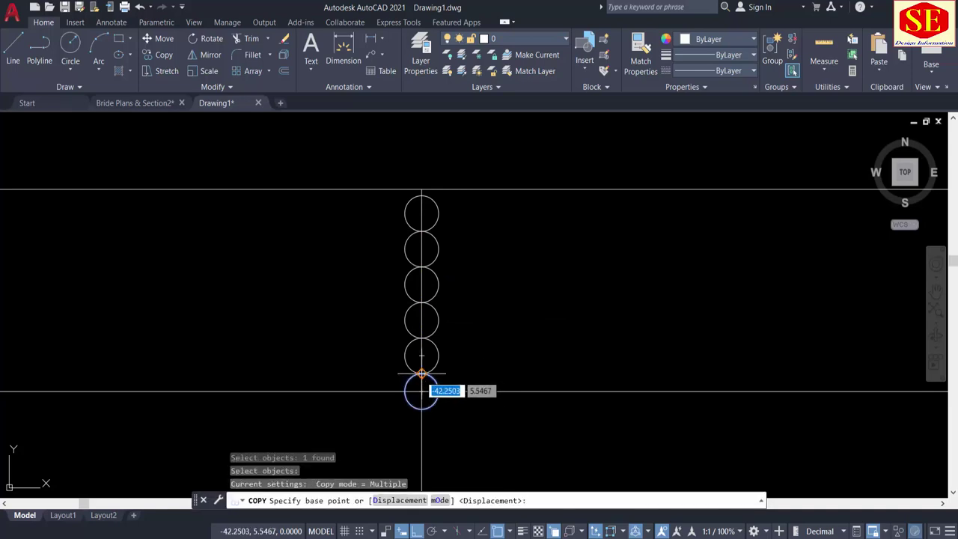
left_click(421, 374)
middle_click_drag(421, 373, 425, 294)
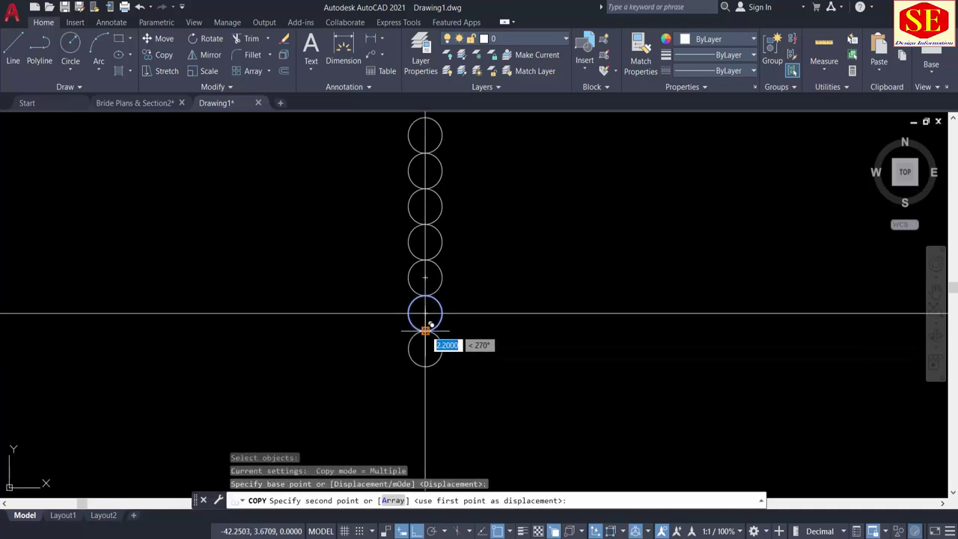
middle_click_drag(431, 360, 434, 319)
left_click(427, 319)
middle_click_drag(429, 367, 430, 329)
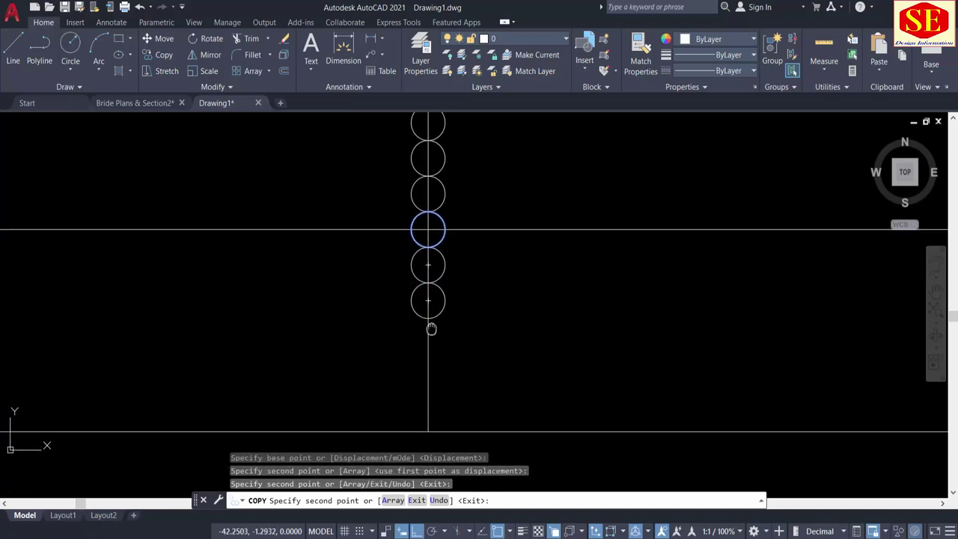
left_click(427, 318)
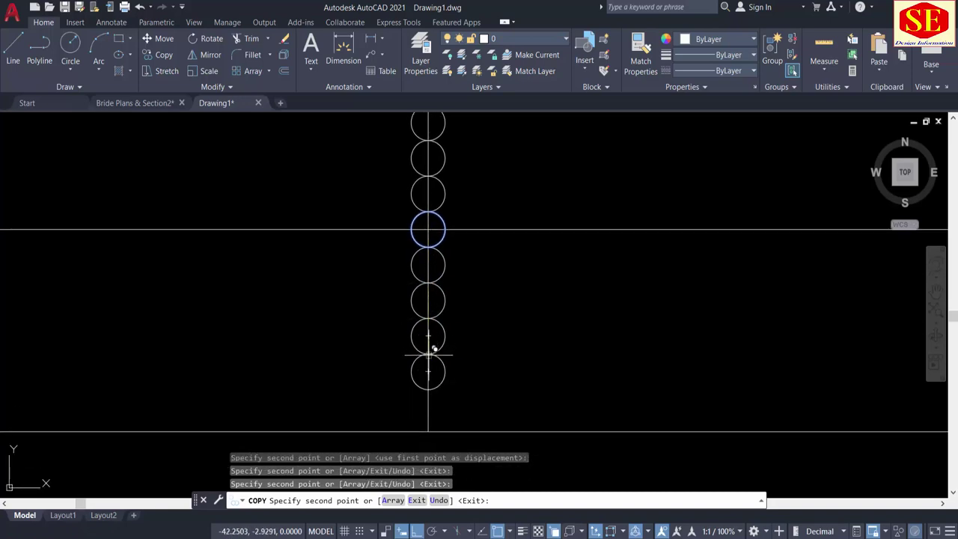
left_click(428, 353)
left_click(428, 390)
key("Escape")
scroll(455, 380, "down", 4)
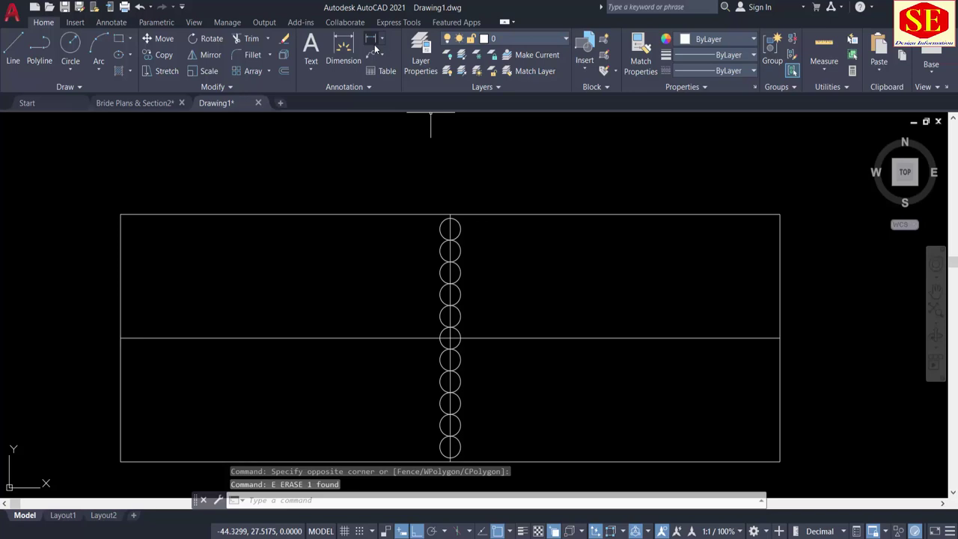
Step: Add a linear dimension for the rectangle's full length above its upper edge
left_click(373, 43)
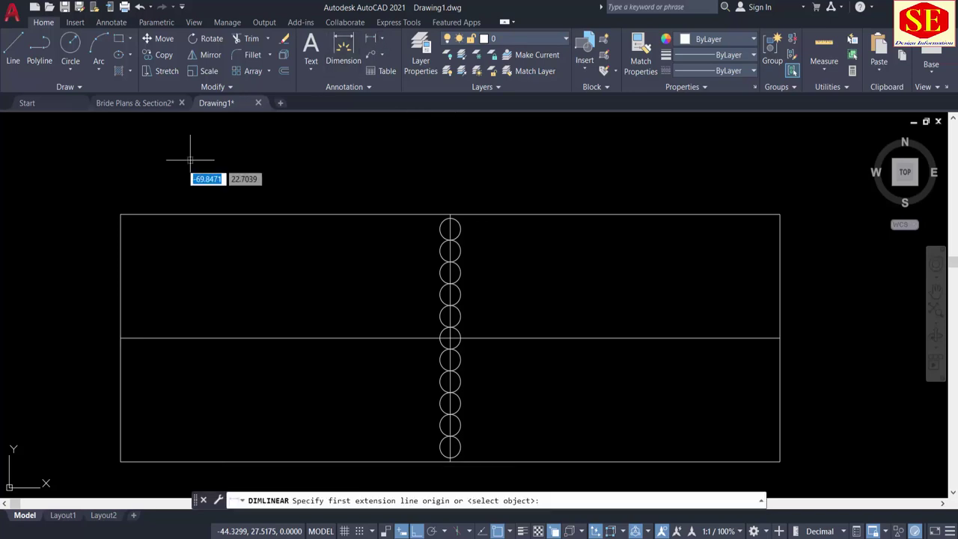
left_click(120, 215)
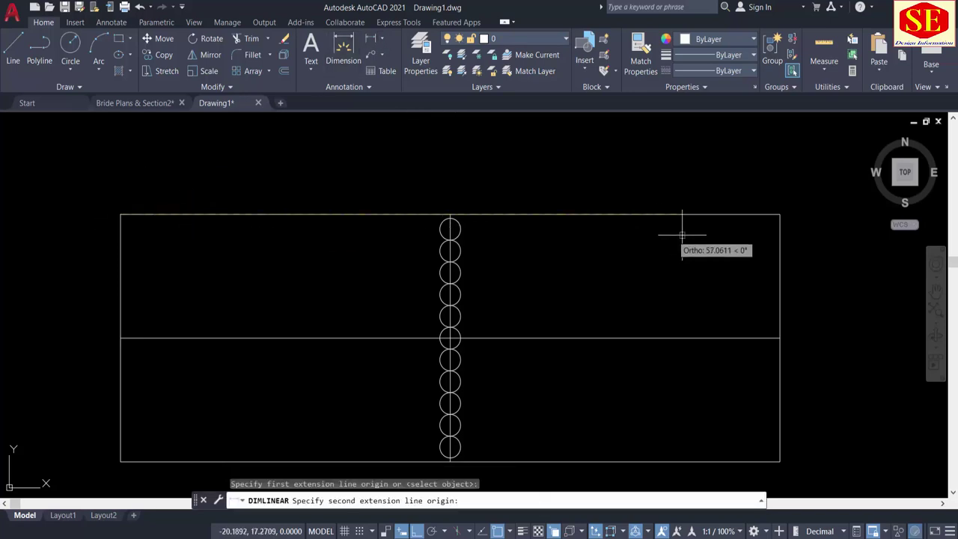
left_click(779, 215)
left_click(763, 192)
Step: Add a linear dimension for the rectangle's full width outside its left edge
key("space")
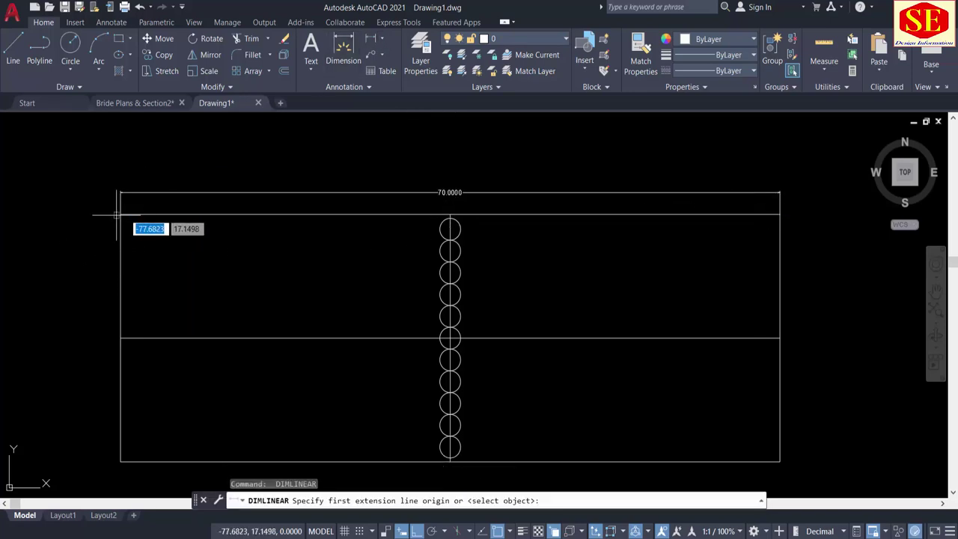
left_click(121, 215)
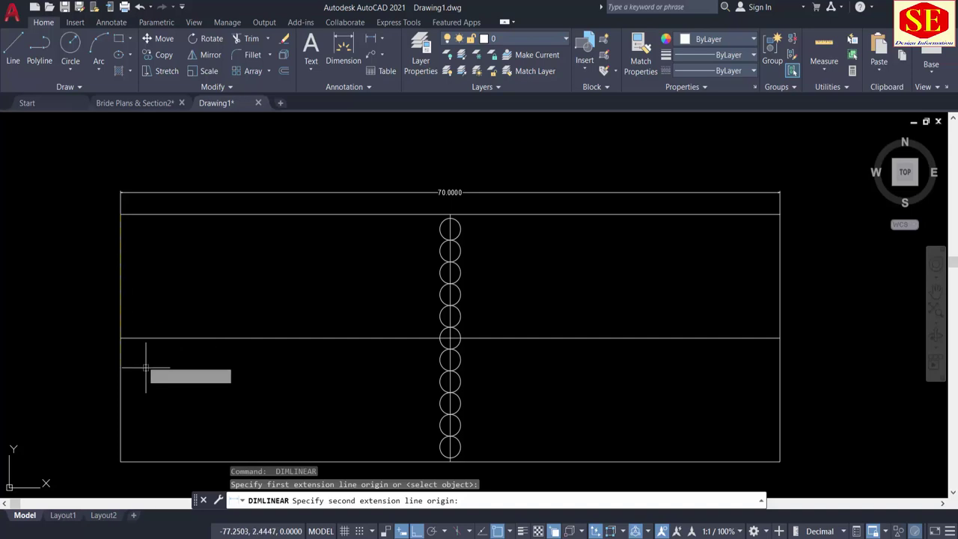
left_click(120, 462)
left_click(95, 455)
middle_click_drag(370, 368, 386, 335)
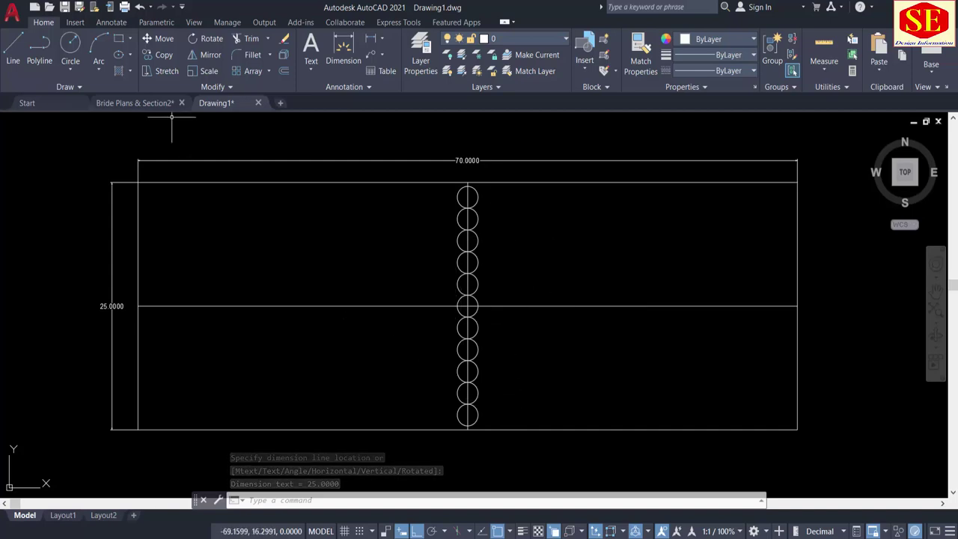
Step: Add a diameter dimension to the second circle from the top, with its text placed right of the column
left_click(381, 39)
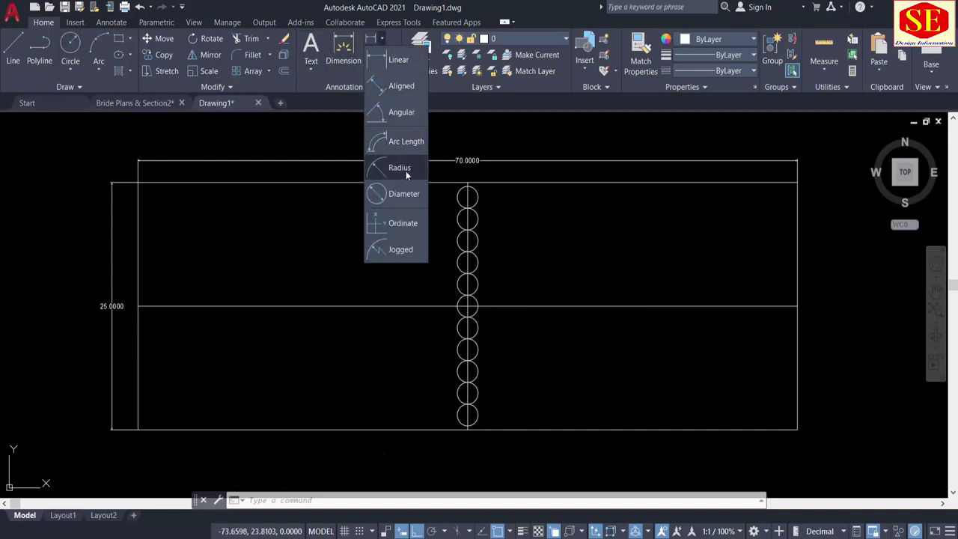
left_click(405, 193)
left_click(466, 218)
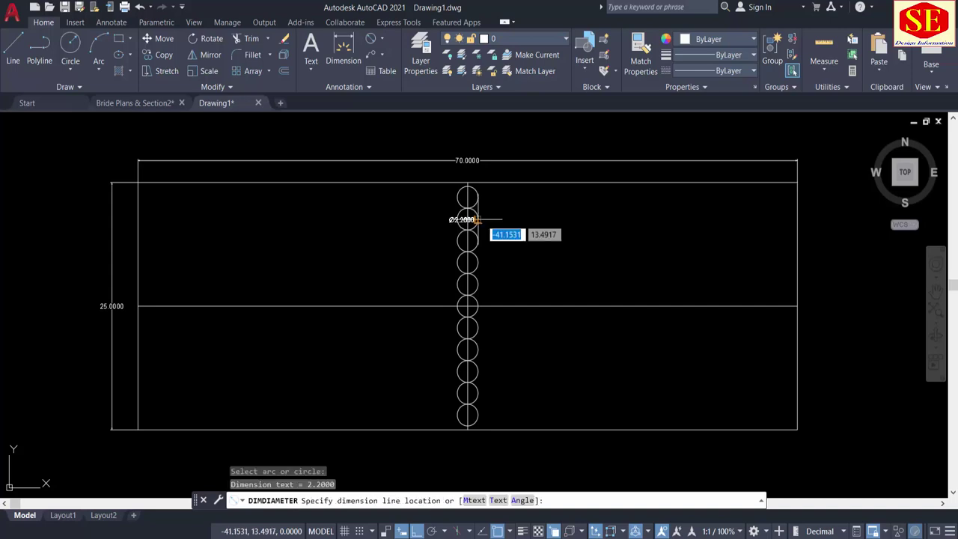
scroll(504, 236, "up", 4)
left_click(585, 224)
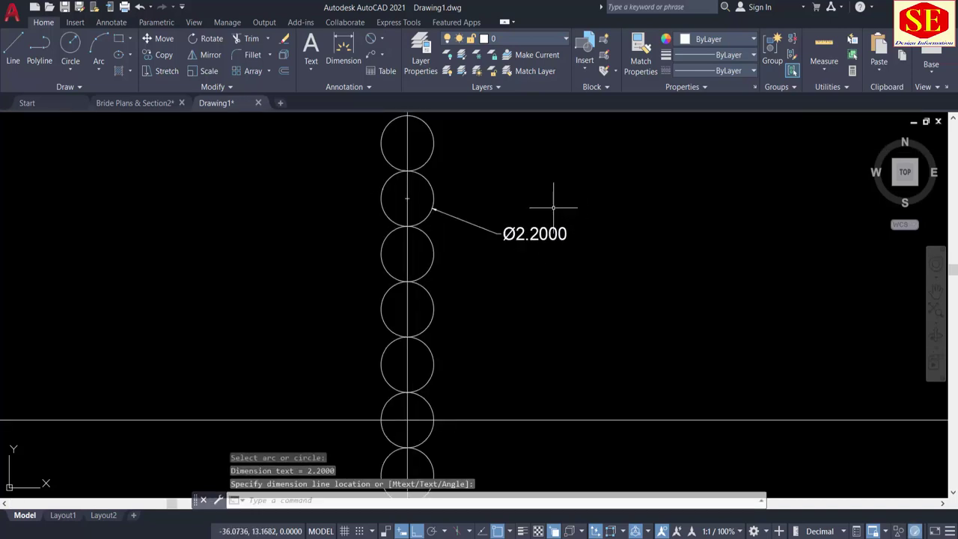
scroll(481, 225, "down", 2)
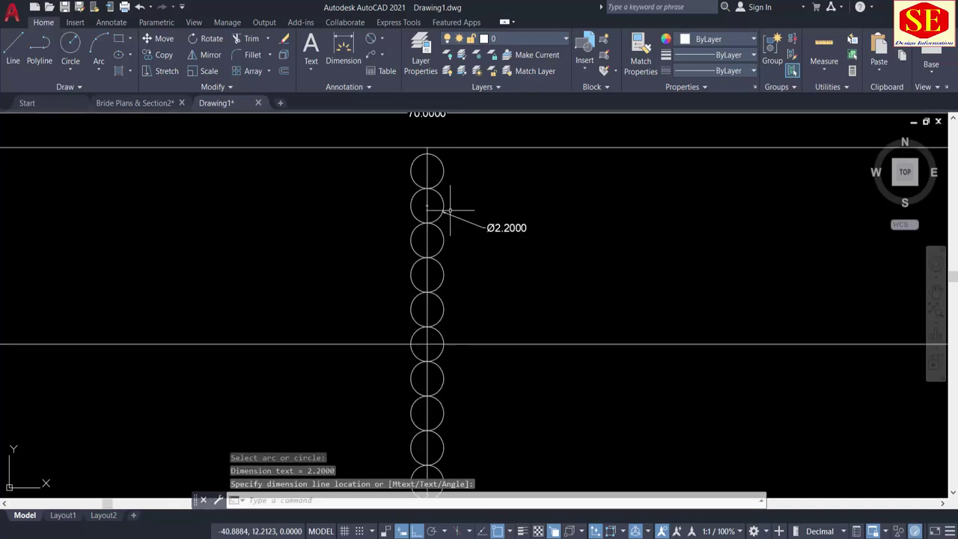
scroll(449, 348, "down", 2)
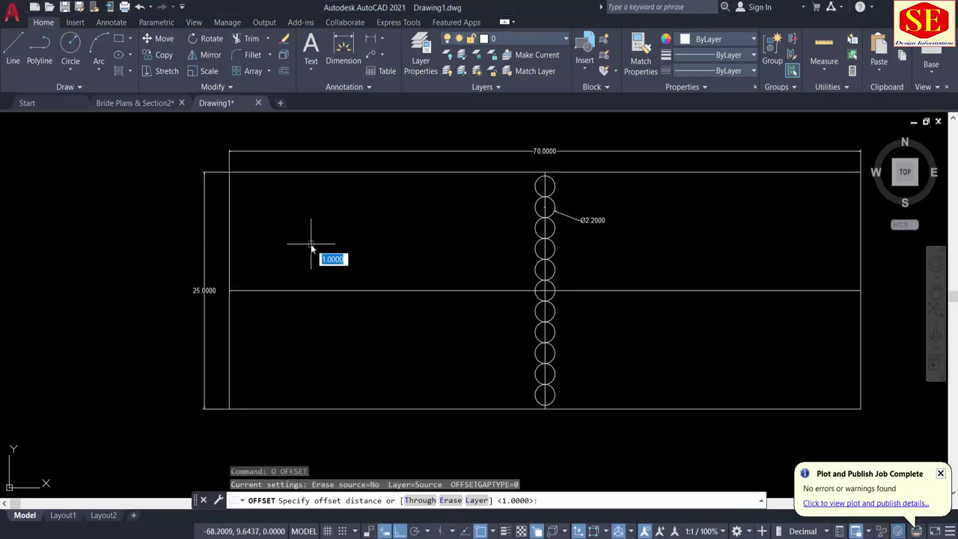
Step: Offset the rectangle's two short sides inward by 3.2
type("3.2")
key("Return")
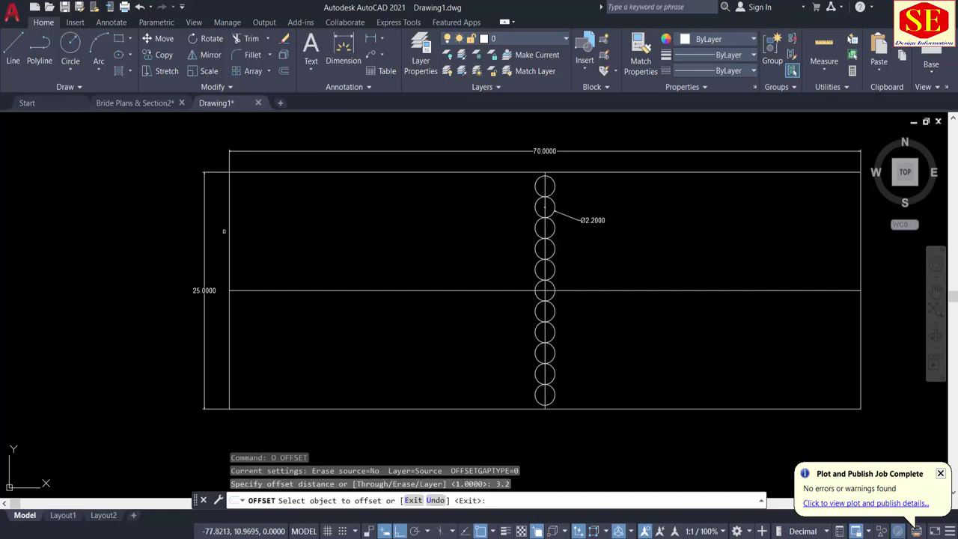
left_click(231, 226)
left_click(243, 221)
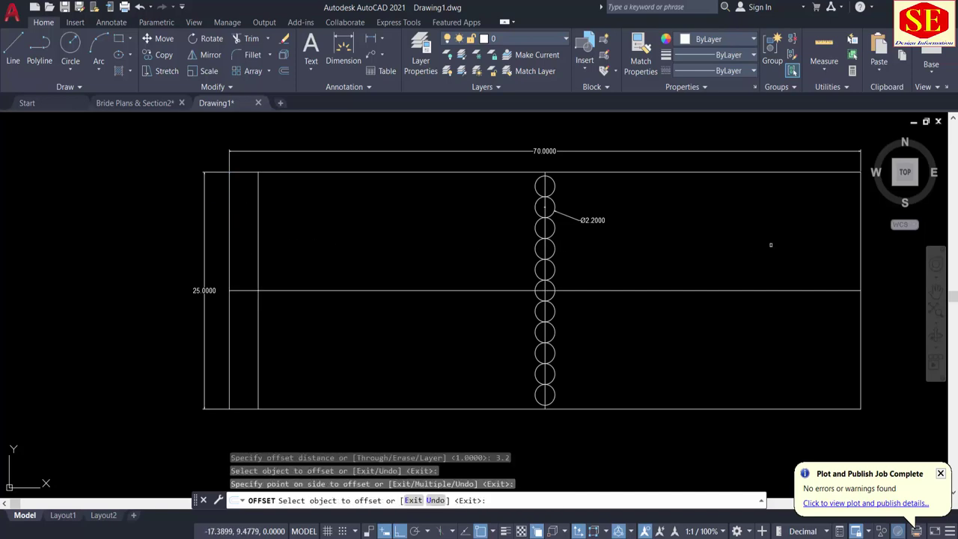
left_click(859, 231)
left_click(813, 227)
key("Return")
Step: Offset the rectangle's two short outer sides inward by 1.2
key("Return")
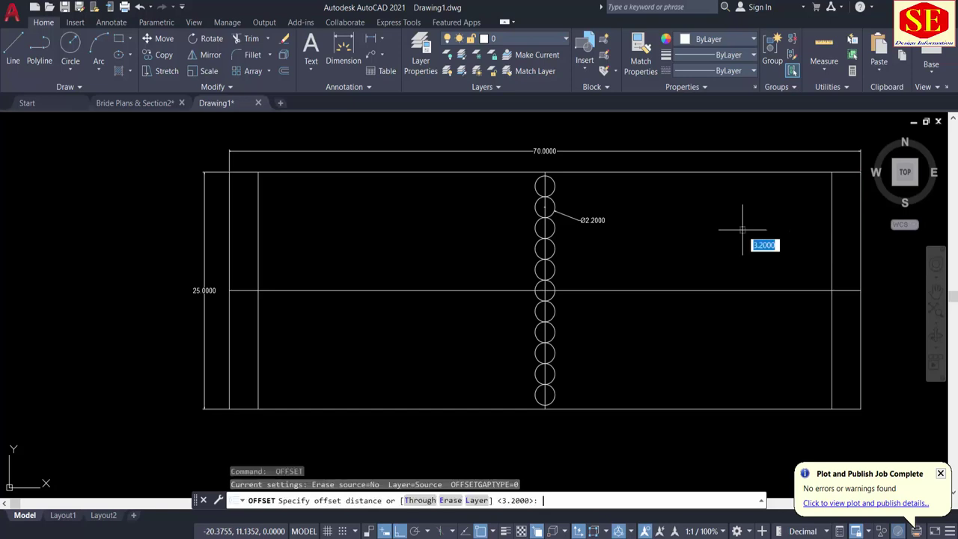
type("1.2")
key("Return")
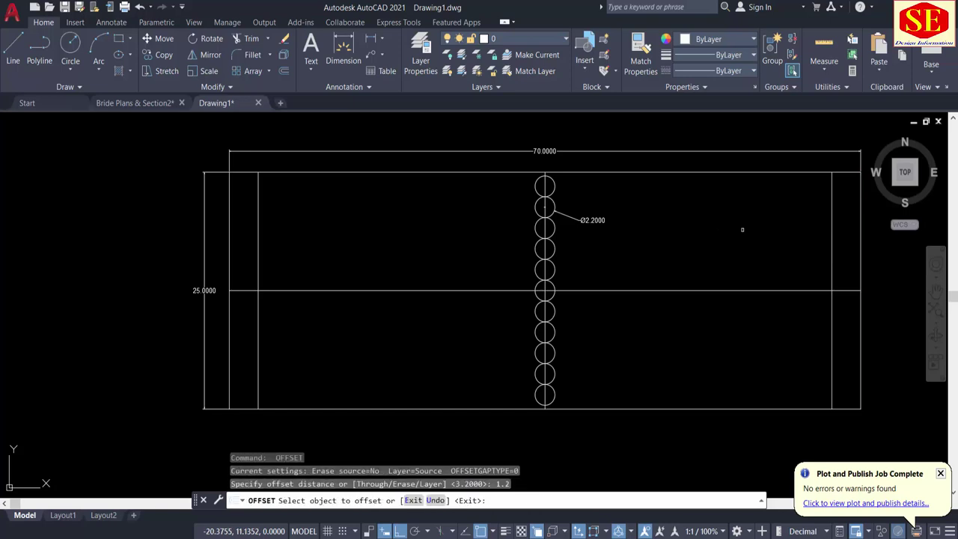
left_click(229, 230)
left_click(240, 233)
left_click(860, 242)
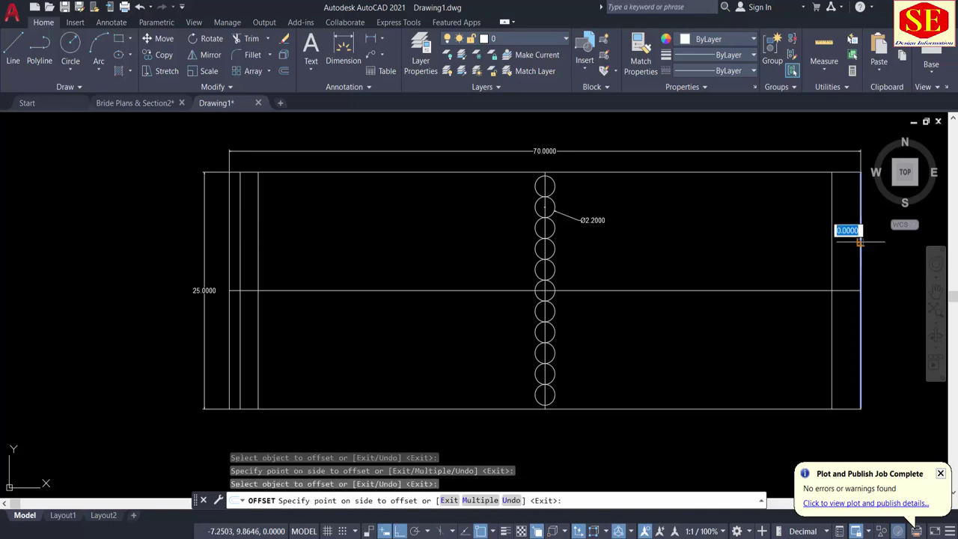
left_click(848, 243)
key("Escape")
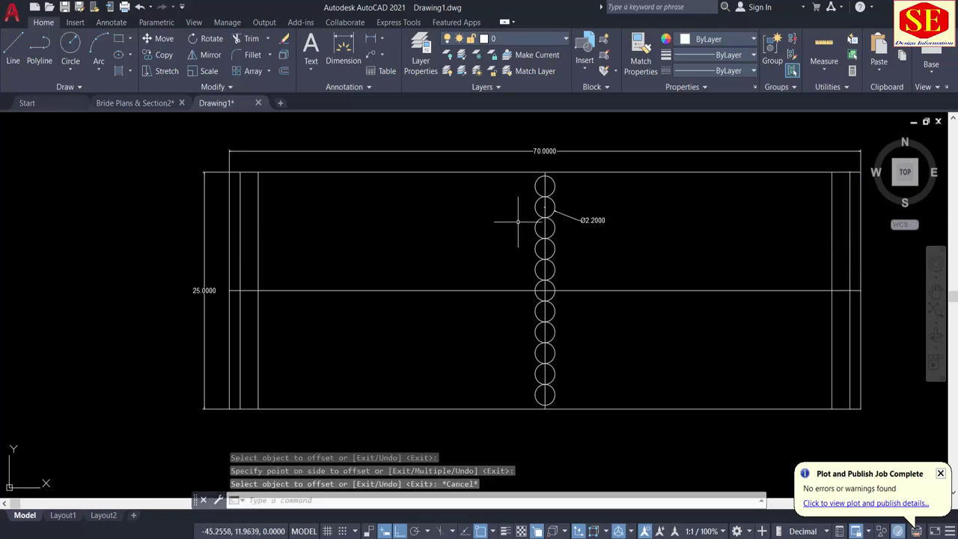
scroll(552, 193, "up", 2)
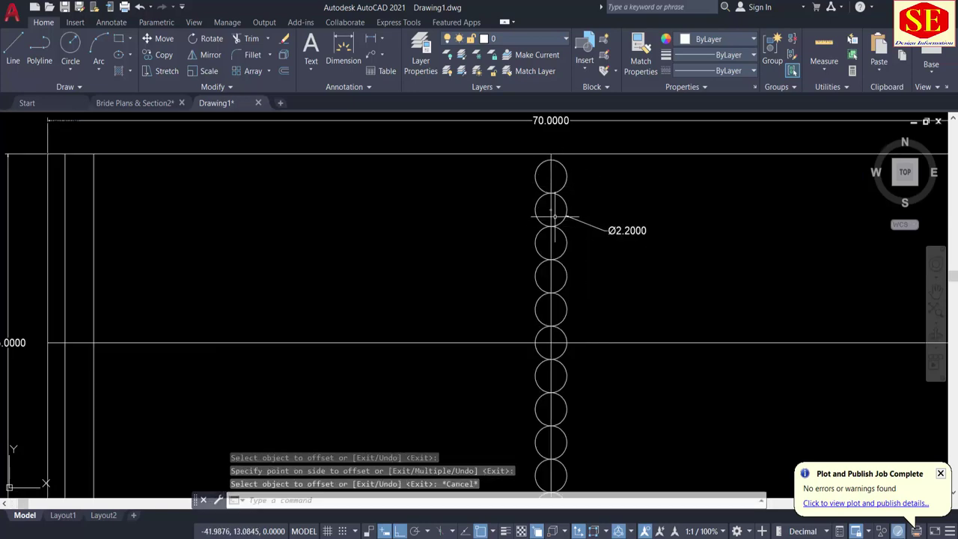
Step: Offset the vertical centre line through the column of circles by 0.3 to both sides
type("o")
key("Return")
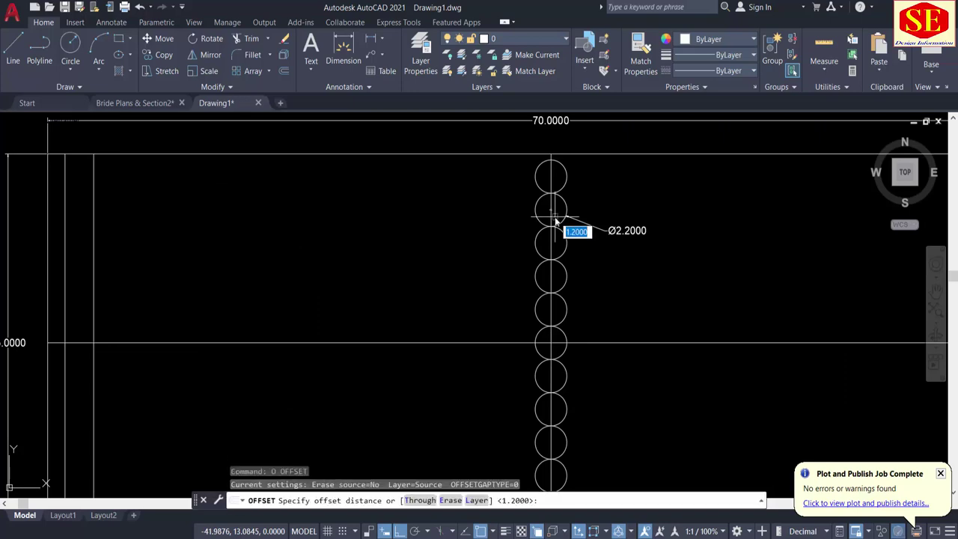
type(".3")
key("Return")
scroll(543, 184, "up", 2)
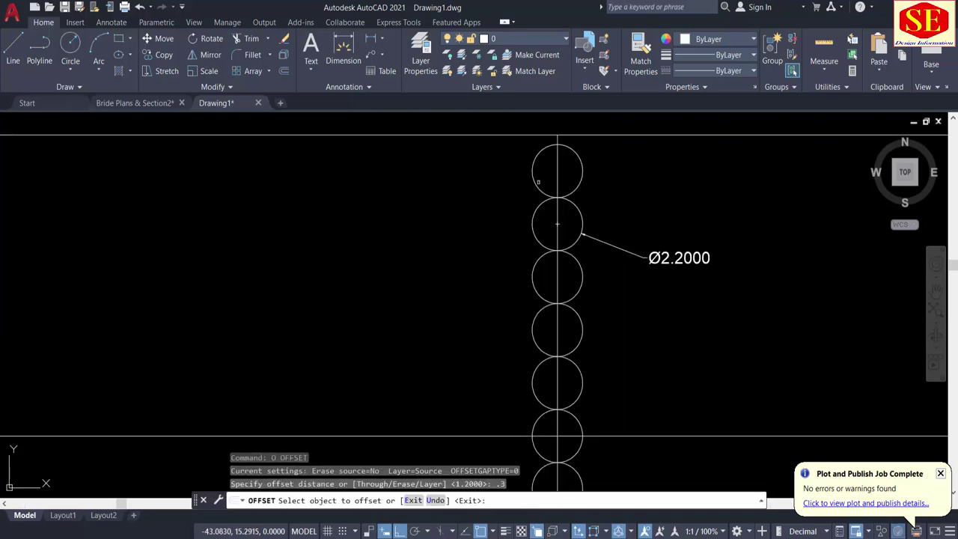
left_click(552, 176)
left_click(545, 174)
left_click(557, 167)
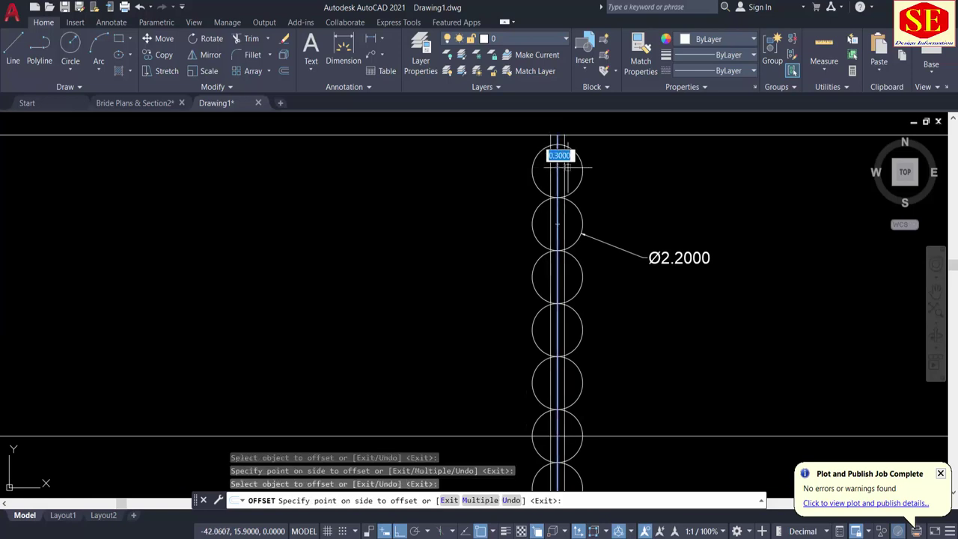
left_click(562, 169)
scroll(511, 194, "down", 3)
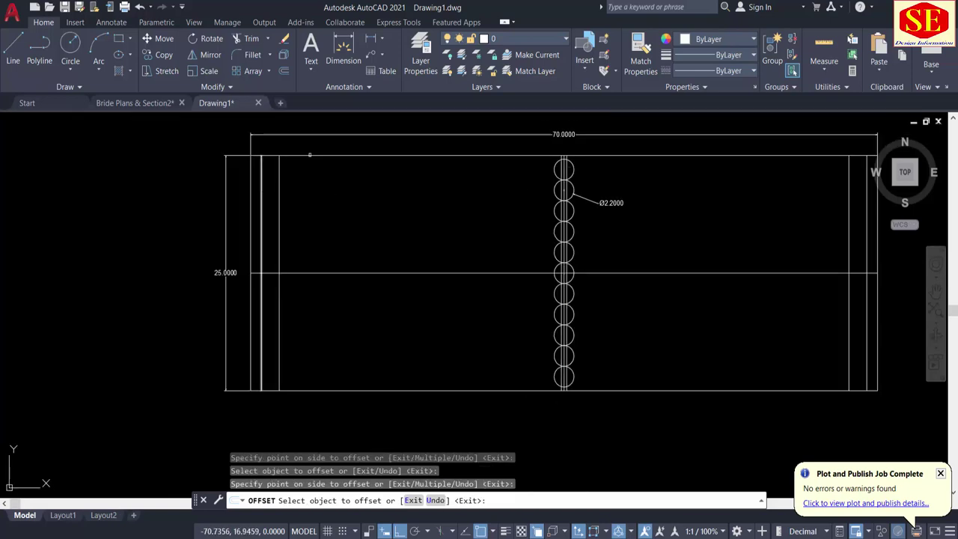
Step: Offset the line nearest each short side of the plan inward by 0.3
scroll(264, 179, "up", 2)
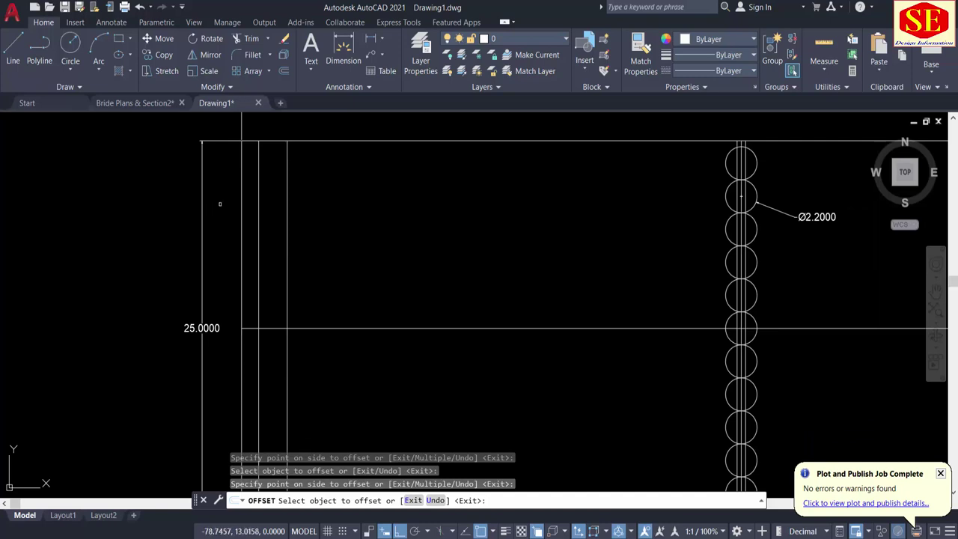
left_click(258, 200)
left_click(271, 196)
scroll(376, 203, "down", 3)
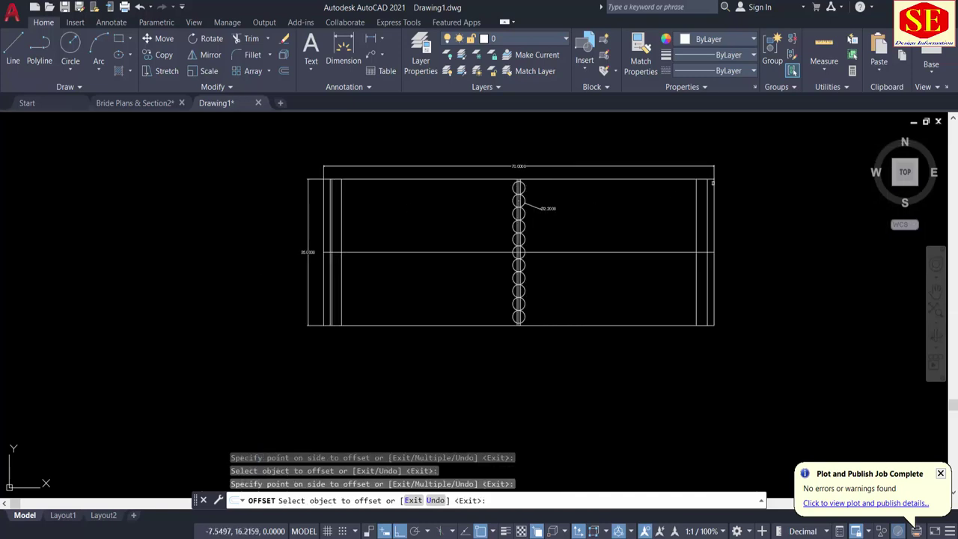
scroll(712, 183, "up", 3)
key("Escape")
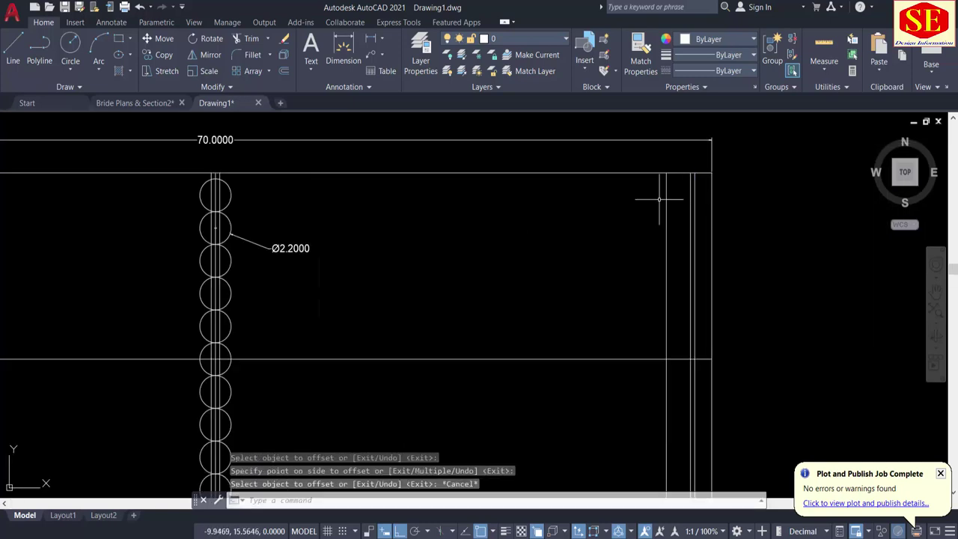
type("l")
key("Return")
scroll(210, 214, "up", 3)
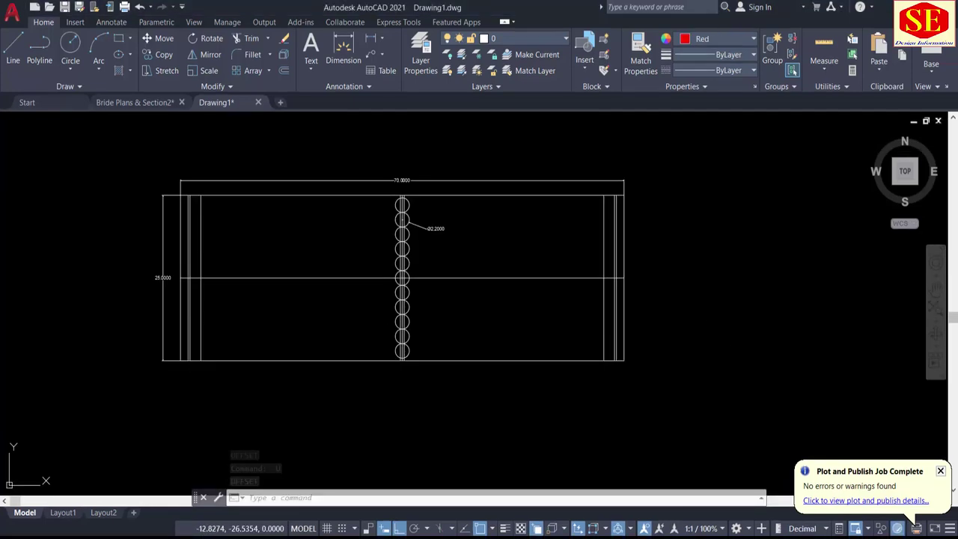
scroll(331, 250, "up", 2)
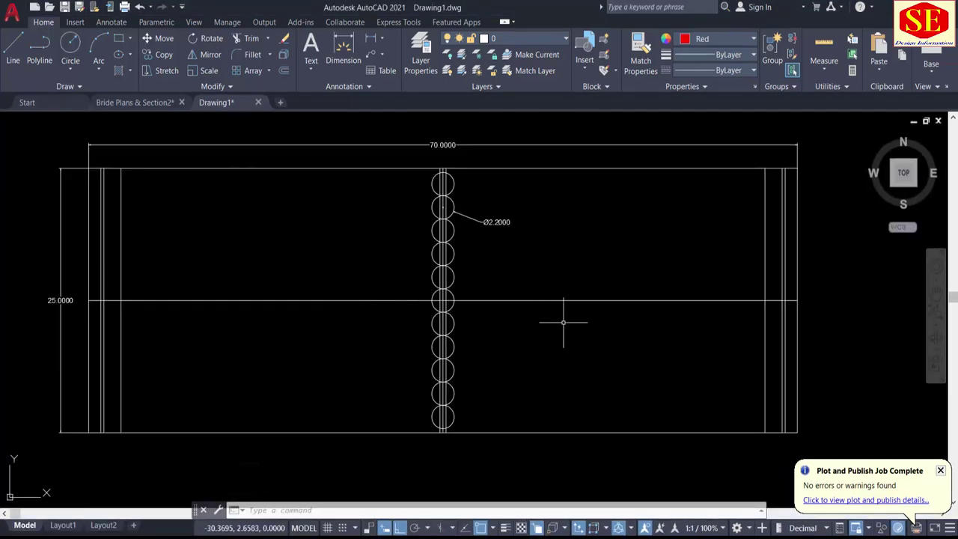
left_click(615, 301)
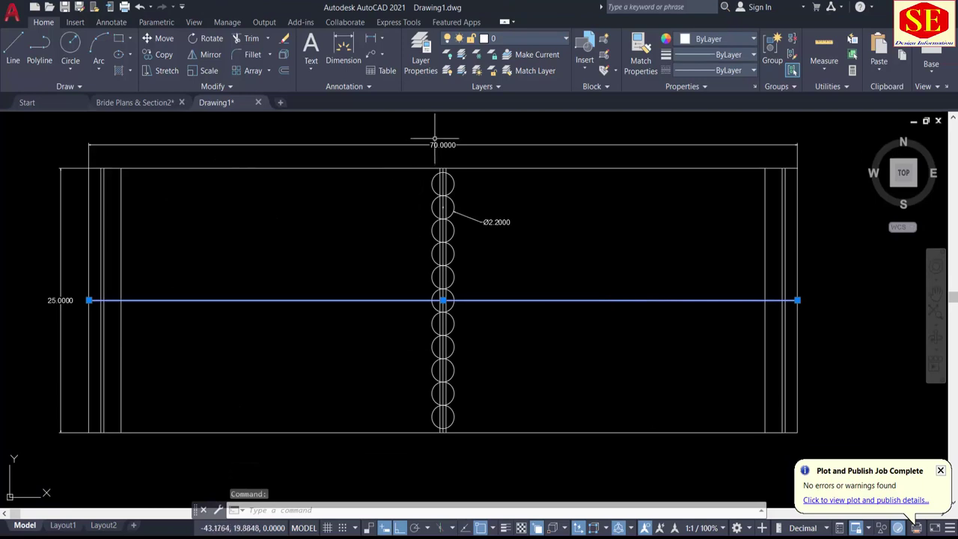
scroll(452, 240, "up", 2)
key("Escape")
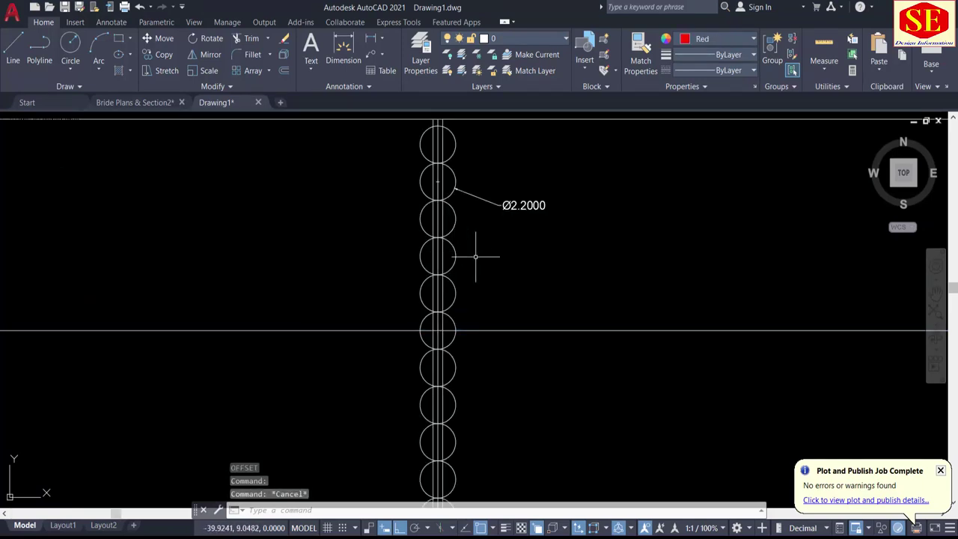
Step: Offset the horizontal centre line by 0.8 above and below
type("o")
key("Return")
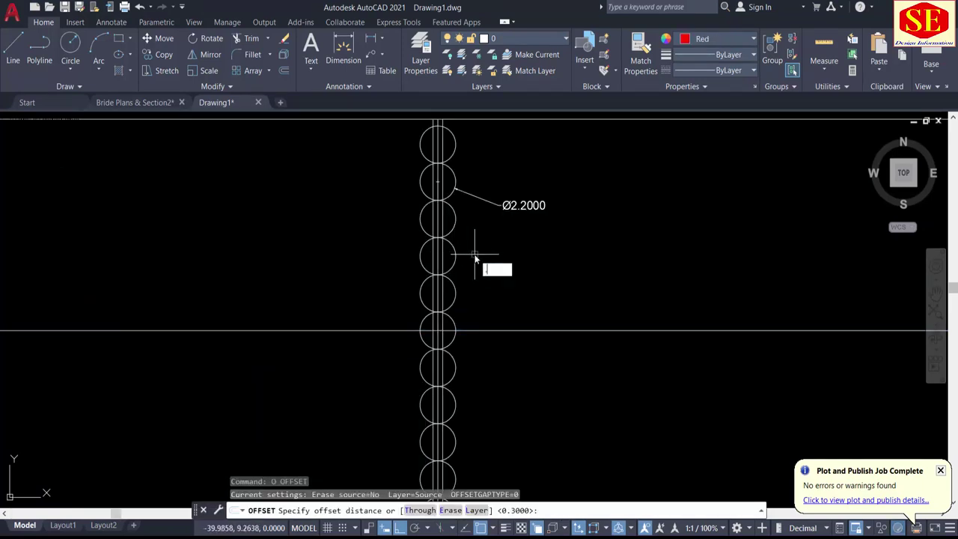
key("Return")
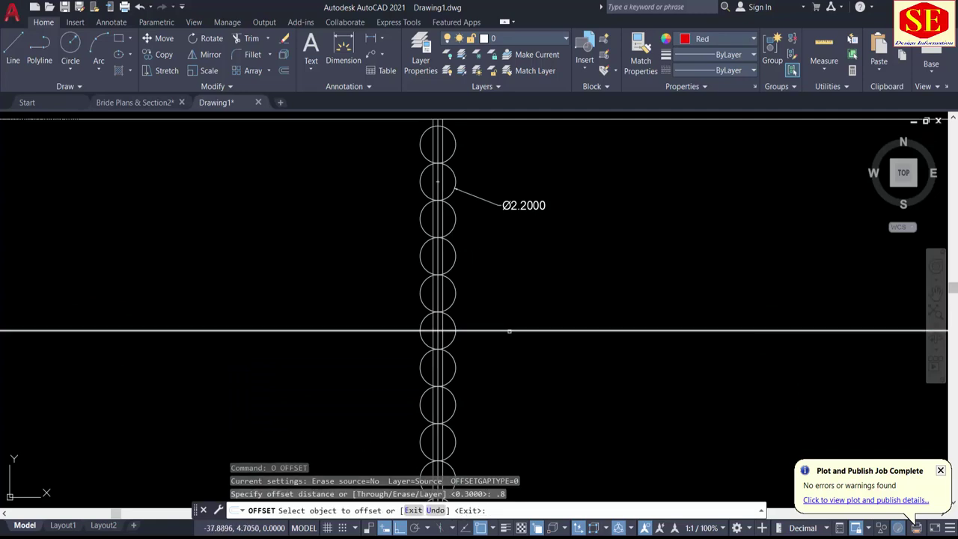
left_click(506, 330)
left_click(511, 290)
left_click(508, 330)
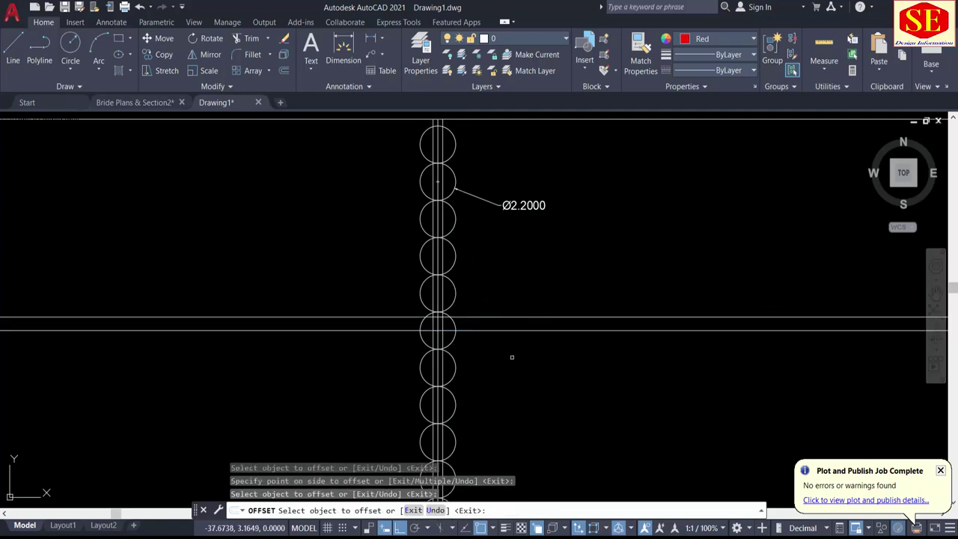
left_click(512, 358)
left_click(507, 330)
left_click(511, 367)
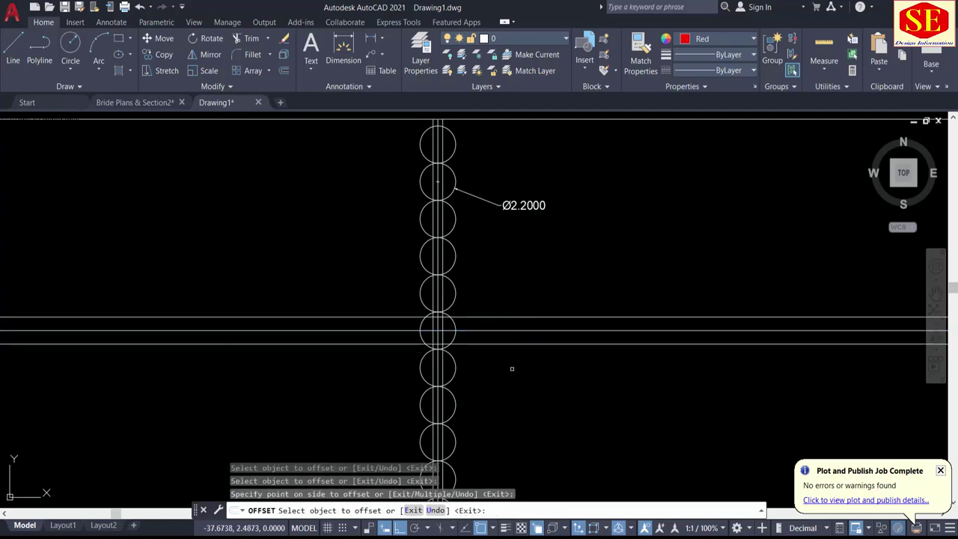
key("Escape")
scroll(512, 368, "down", 2)
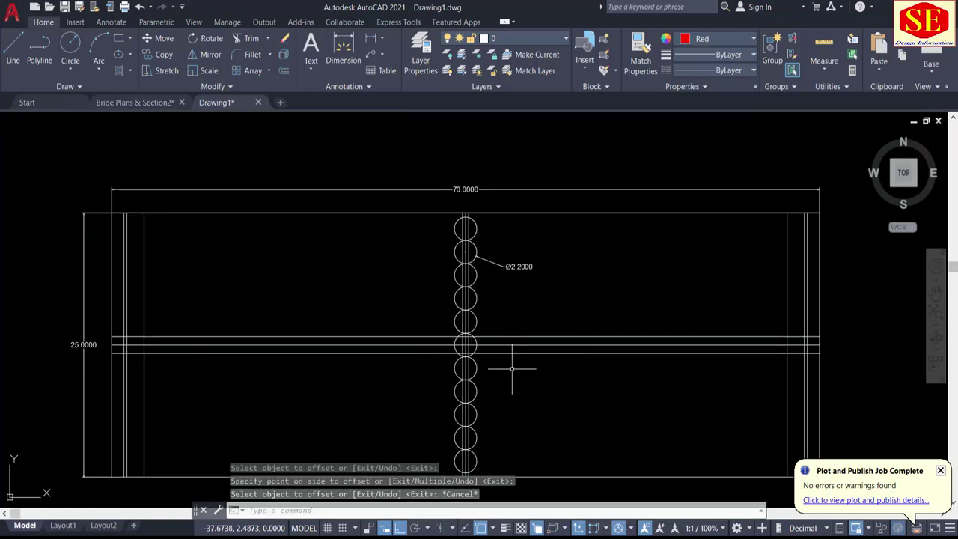
Step: Draw a red rectangle between the two 0.8 offset lines, from the column's right offset line to the inner line of the right end's close pair
left_click(691, 39)
left_click(683, 172)
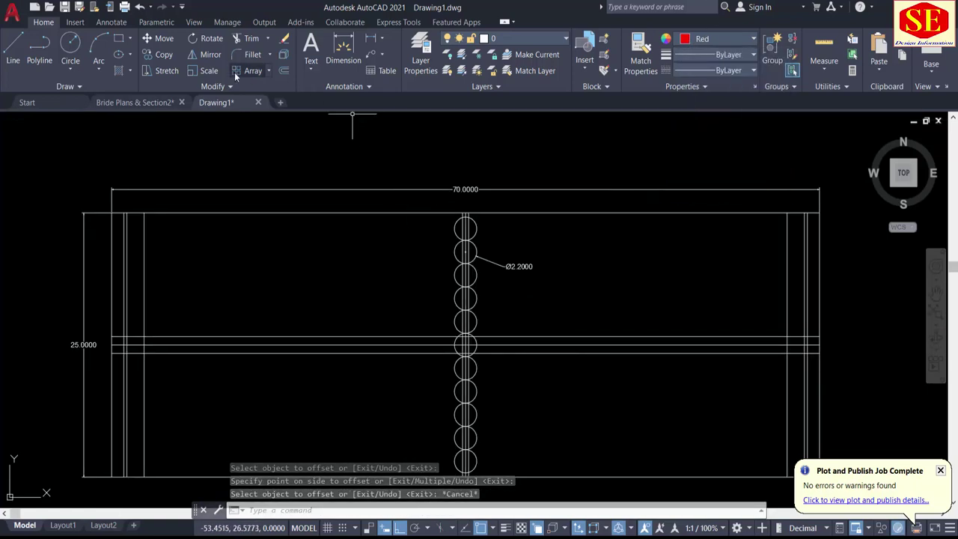
left_click(120, 43)
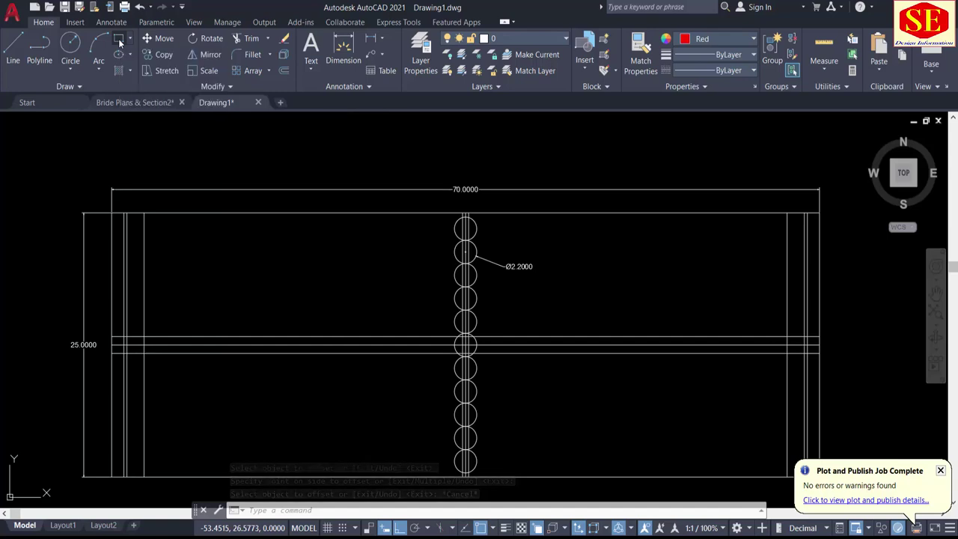
scroll(438, 374, "up", 4)
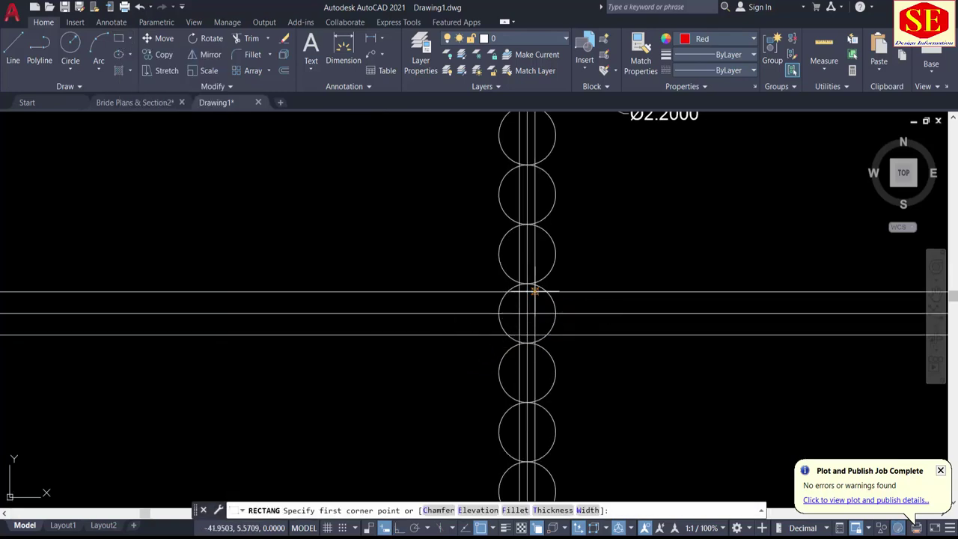
left_click(532, 293)
scroll(439, 314, "down", 4)
scroll(830, 314, "up", 4)
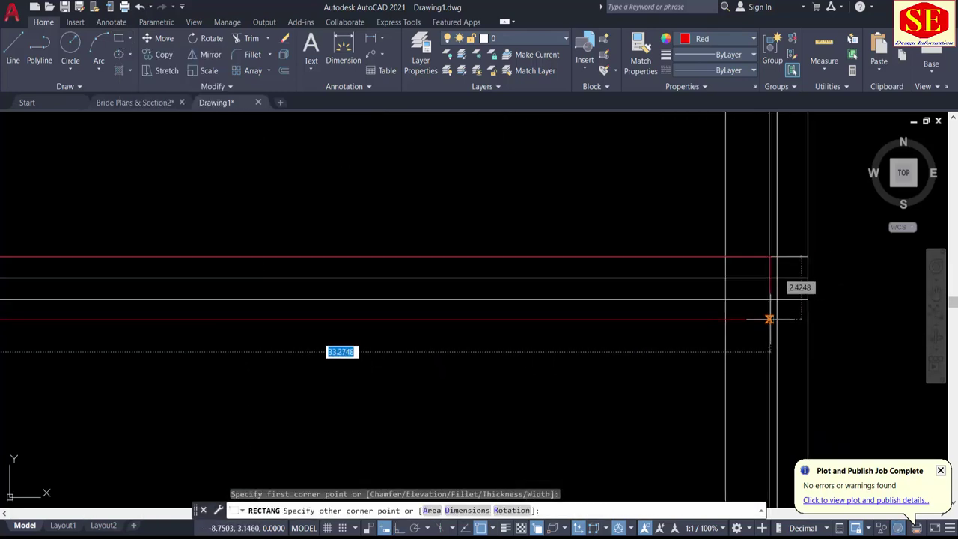
left_click(769, 298)
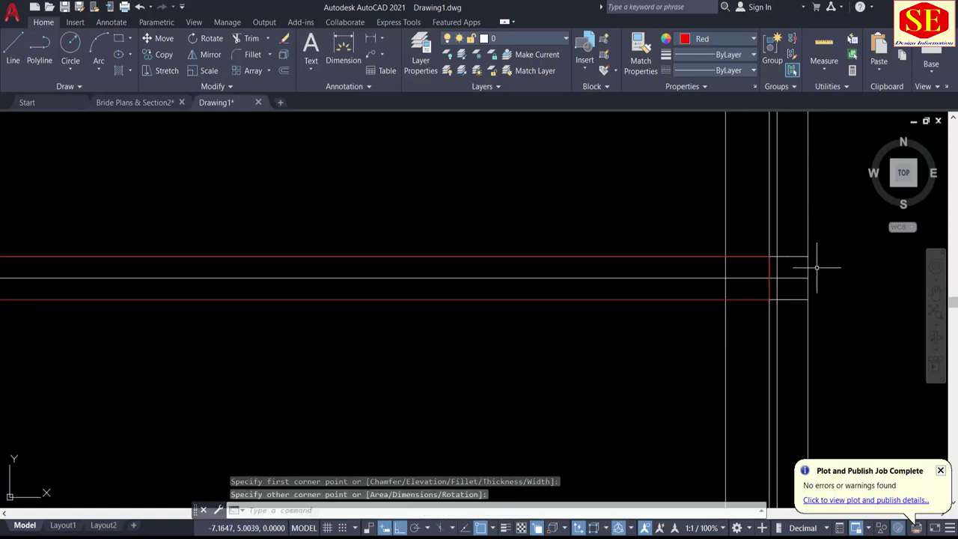
Step: Draw a matching red rectangle left of the column, from its left offset line to the inner line of the left end's close pair
scroll(818, 267, "down", 4)
scroll(561, 267, "up", 4)
key("Return")
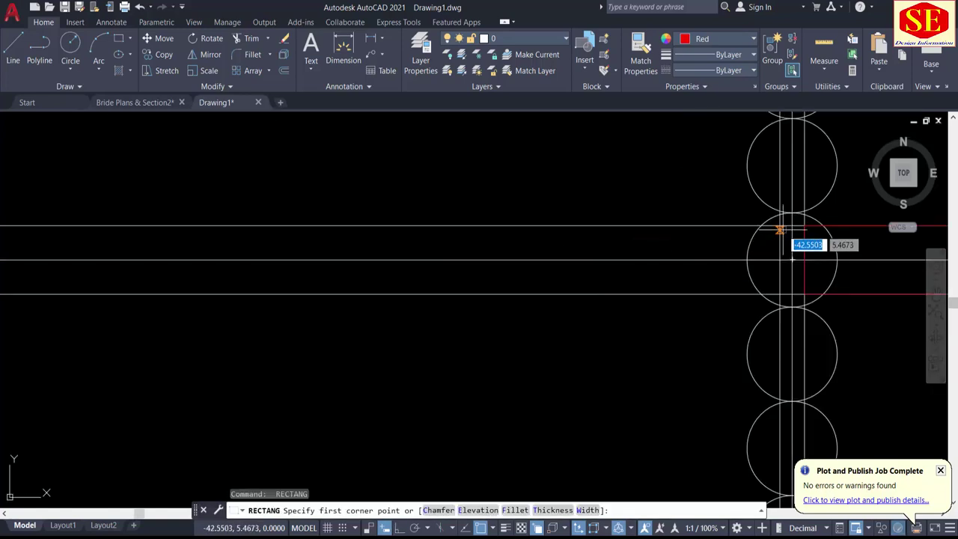
left_click(779, 225)
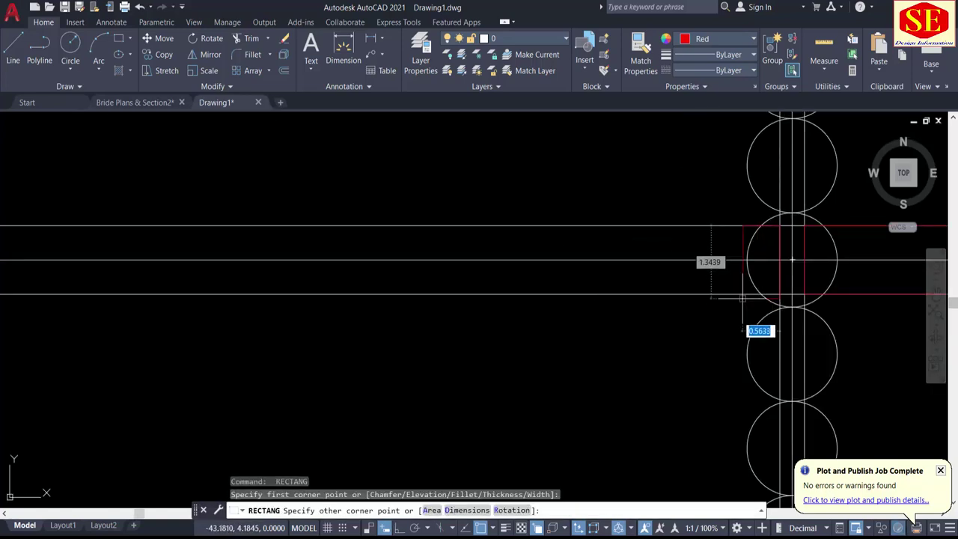
scroll(744, 329, "down", 4)
scroll(453, 298, "up", 4)
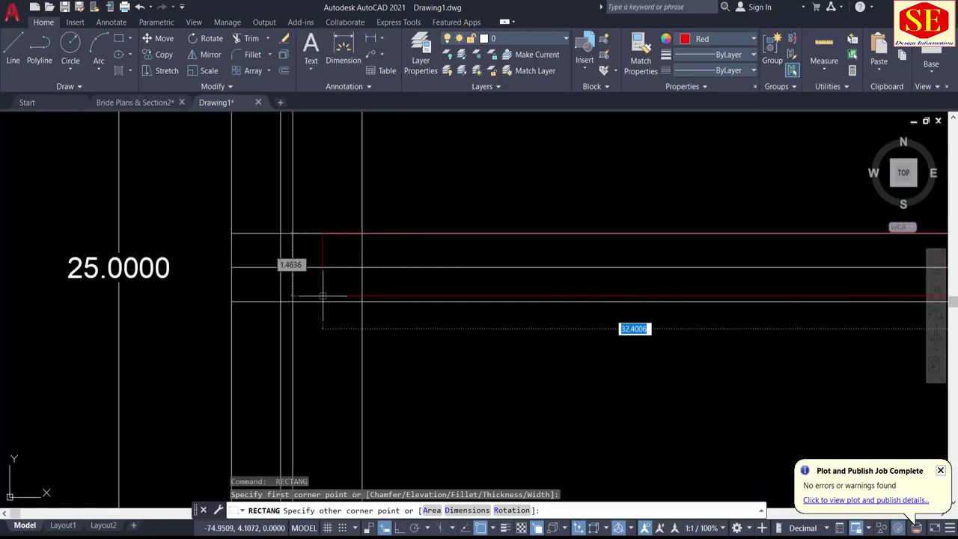
left_click(292, 301)
key("Escape")
scroll(213, 327, "down", 6)
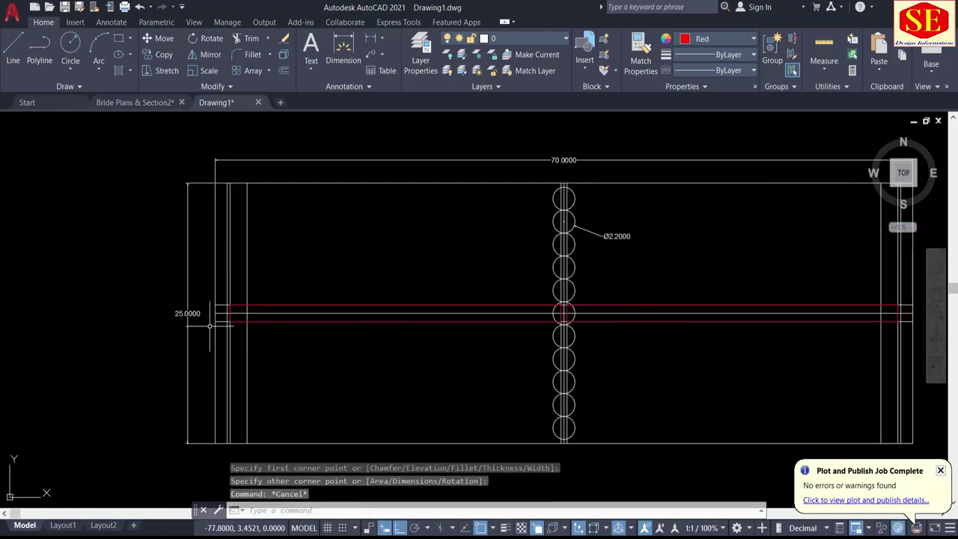
Step: Offset the full-length line along the top of the red rectangles upward by 0.3
middle_click_drag(591, 329, 532, 320)
scroll(532, 297, "up", 2)
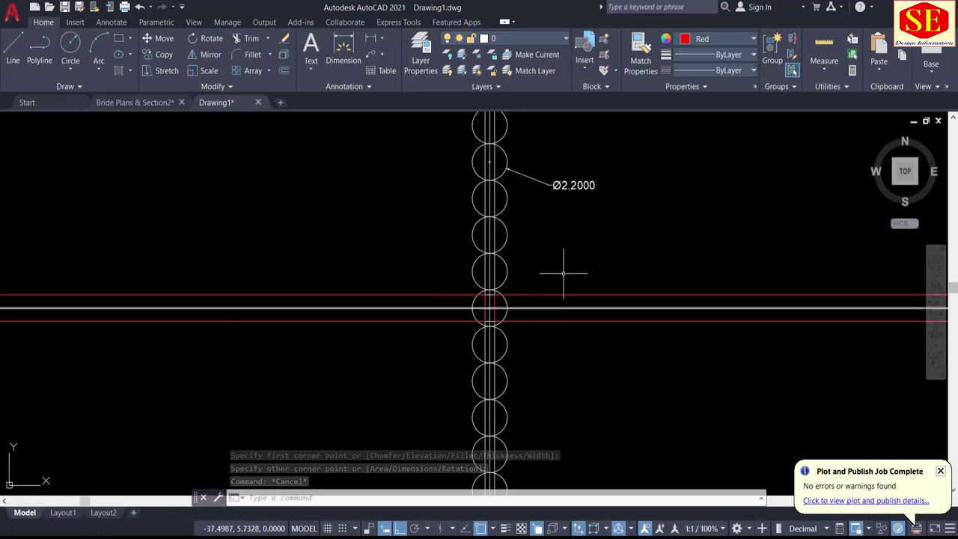
scroll(554, 298, "up", 2)
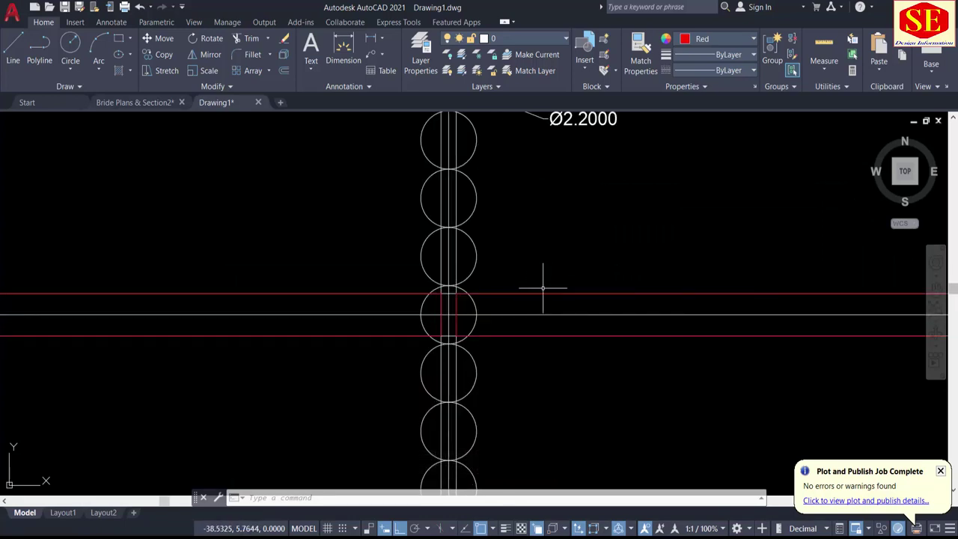
type("o")
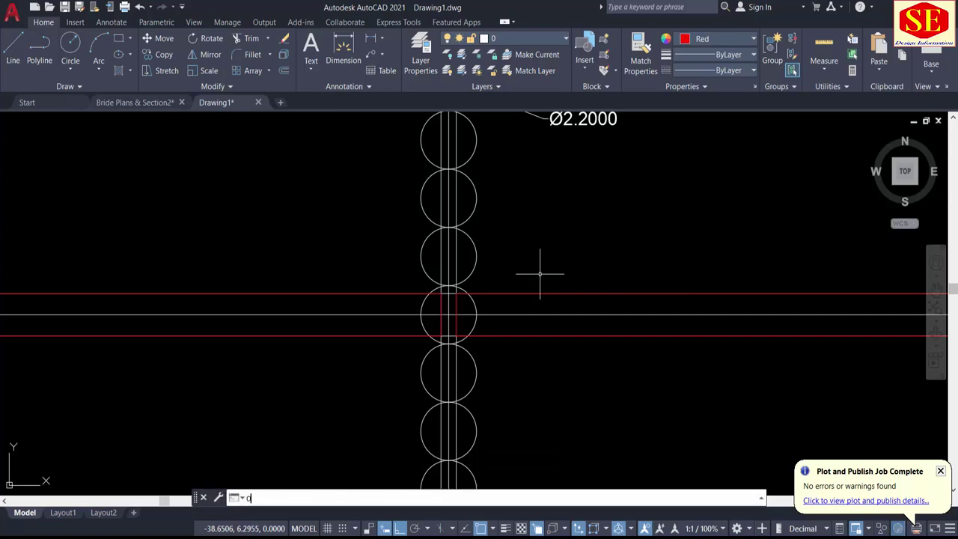
key("Return")
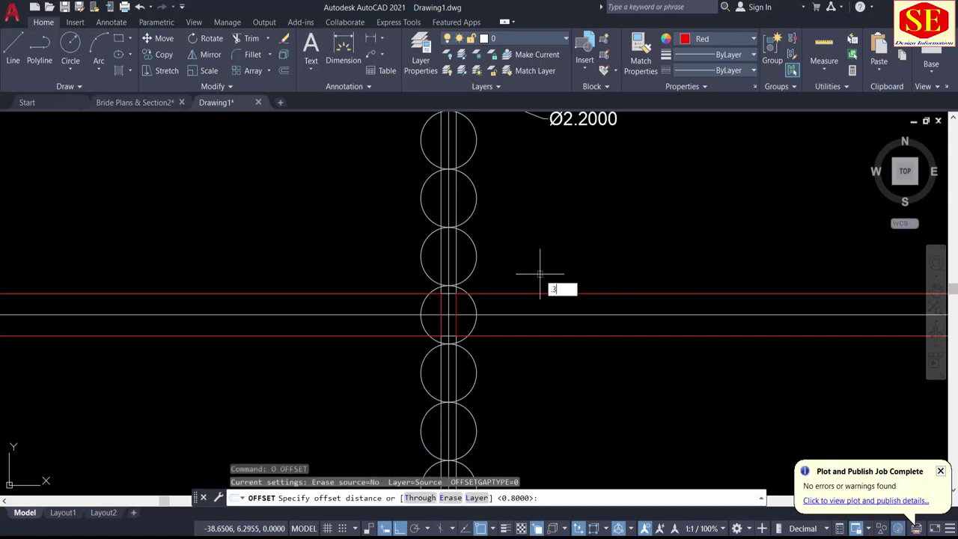
key("Return")
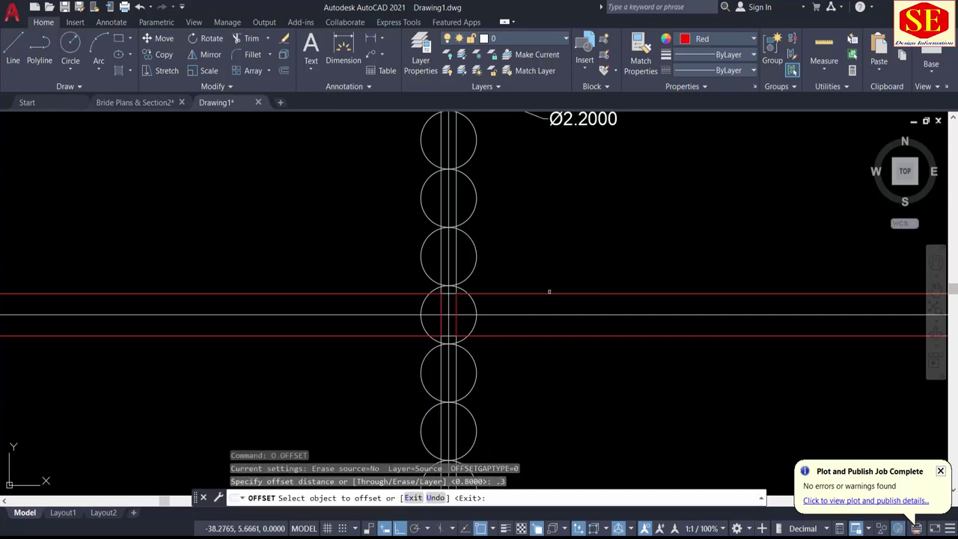
left_click(550, 291)
left_click(589, 358)
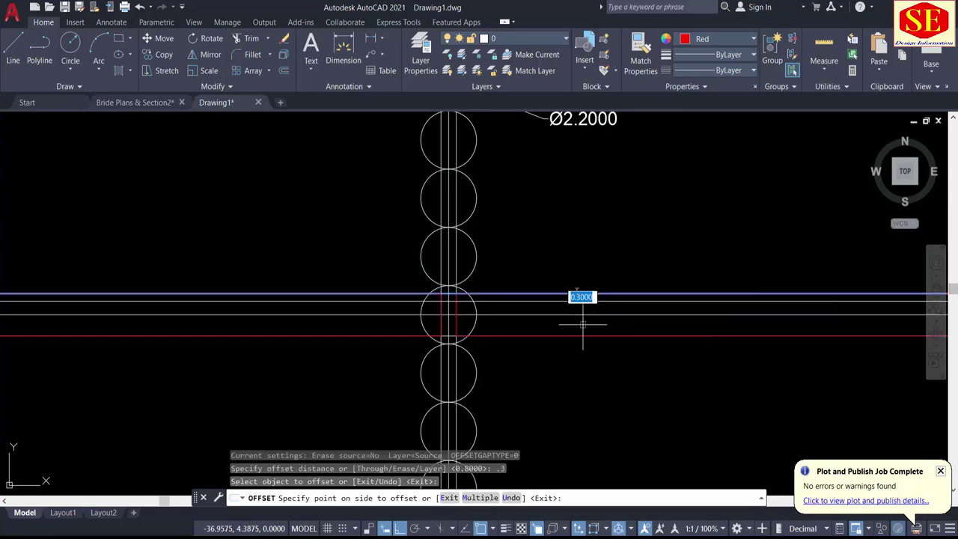
left_click(575, 247)
right_click(576, 242)
left_click(586, 248)
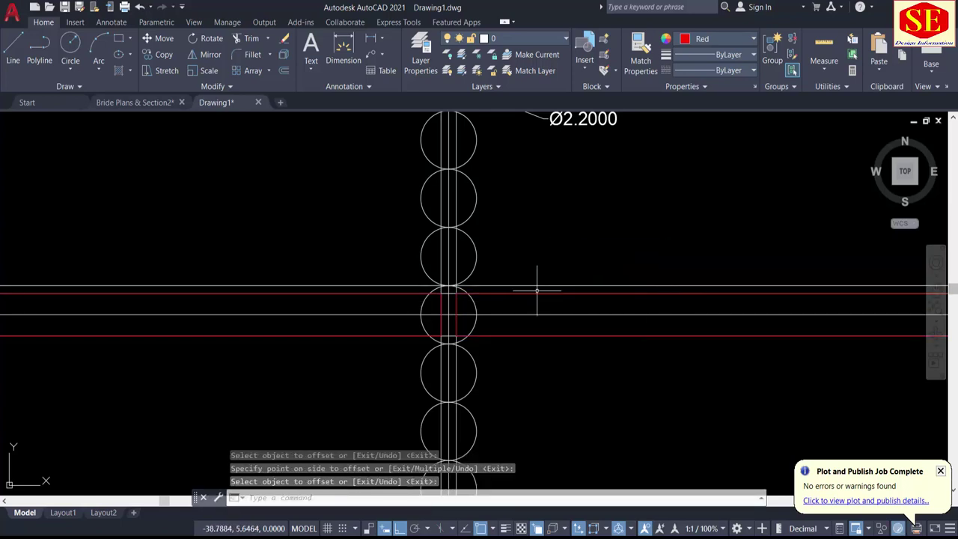
key("Escape")
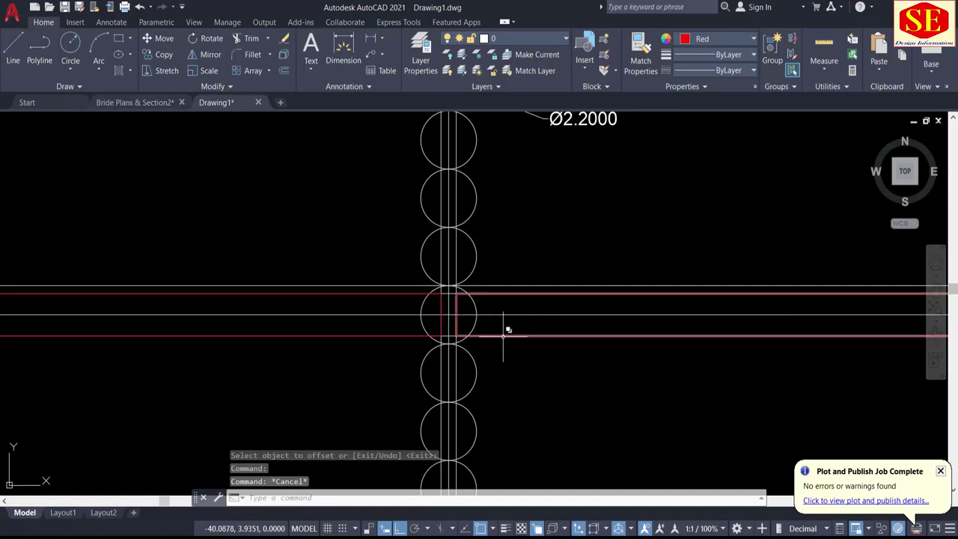
Step: Copy the upper pair of red rectangles one row up, using the top corners of the row below and this row as displacement
type("CO")
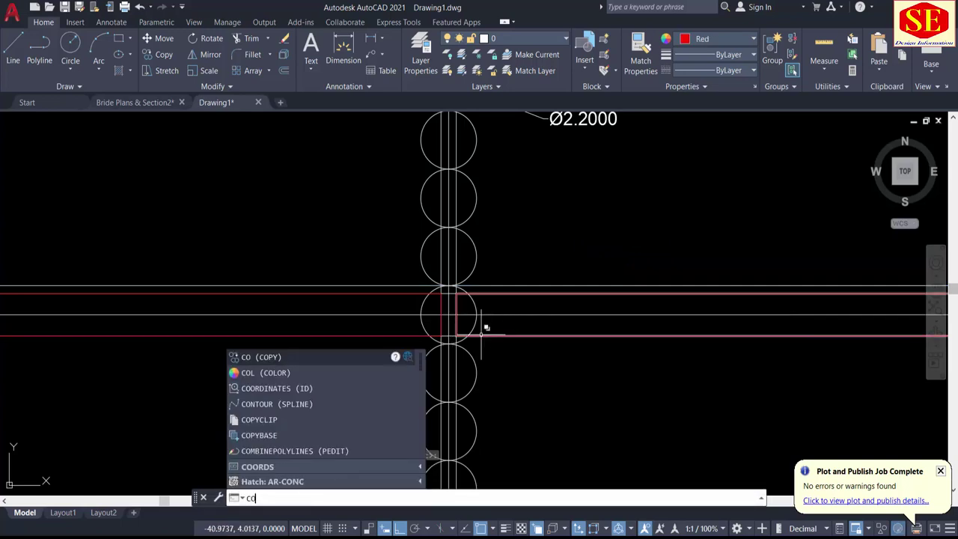
key("Return")
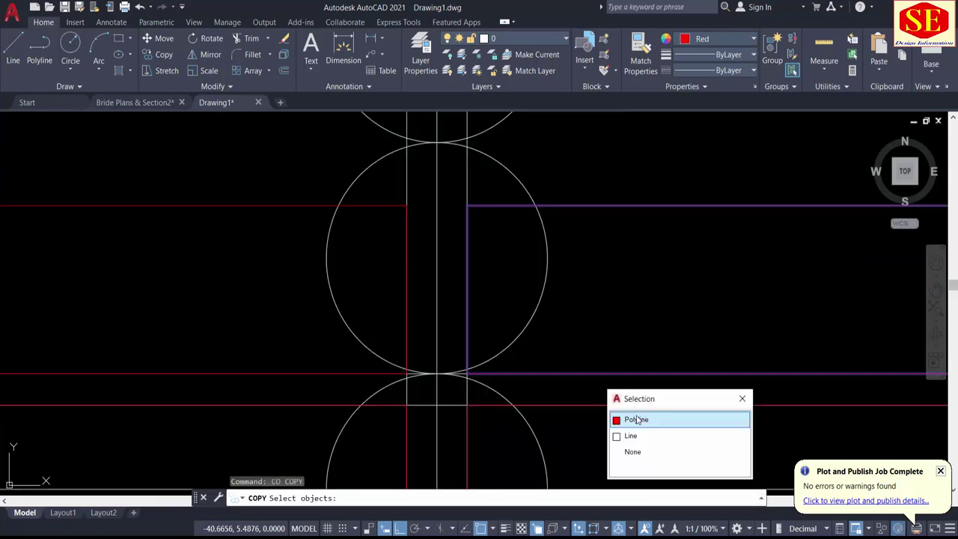
left_click(636, 419)
left_click(319, 374)
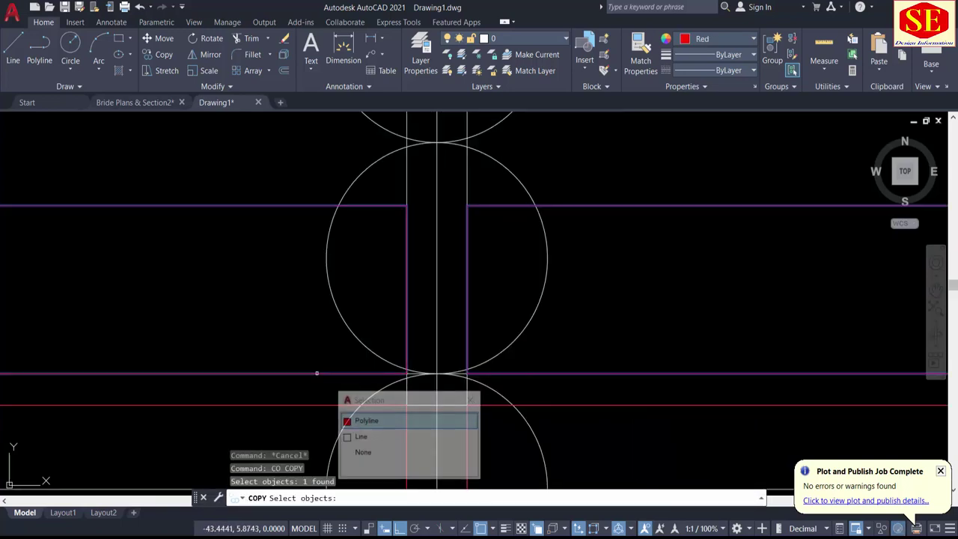
left_click(368, 419)
key("Return")
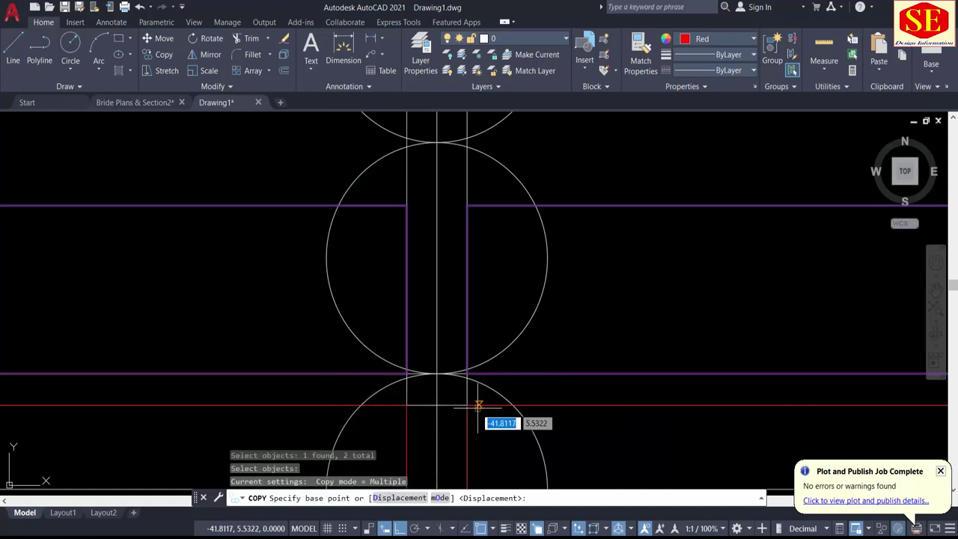
scroll(466, 401, "up", 4)
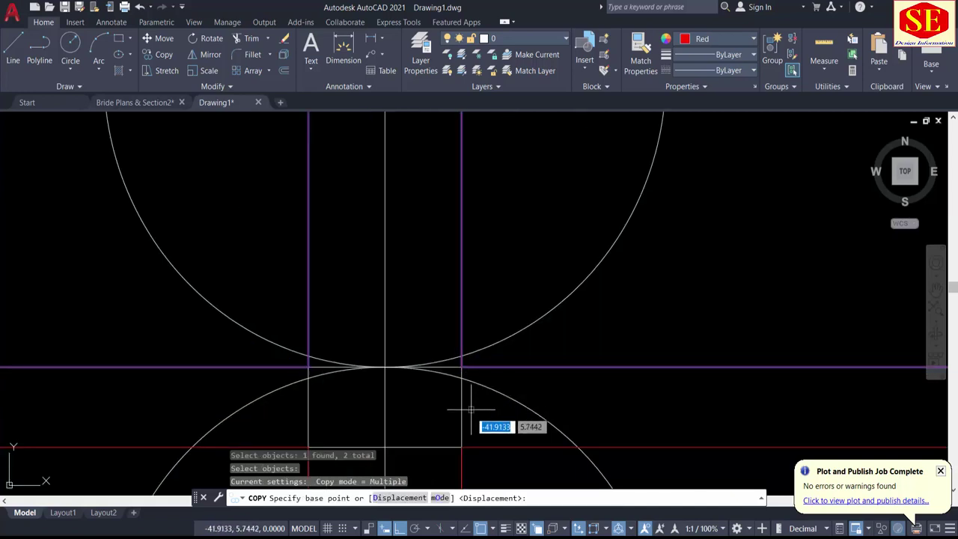
left_click(462, 447)
scroll(461, 446, "down", 2)
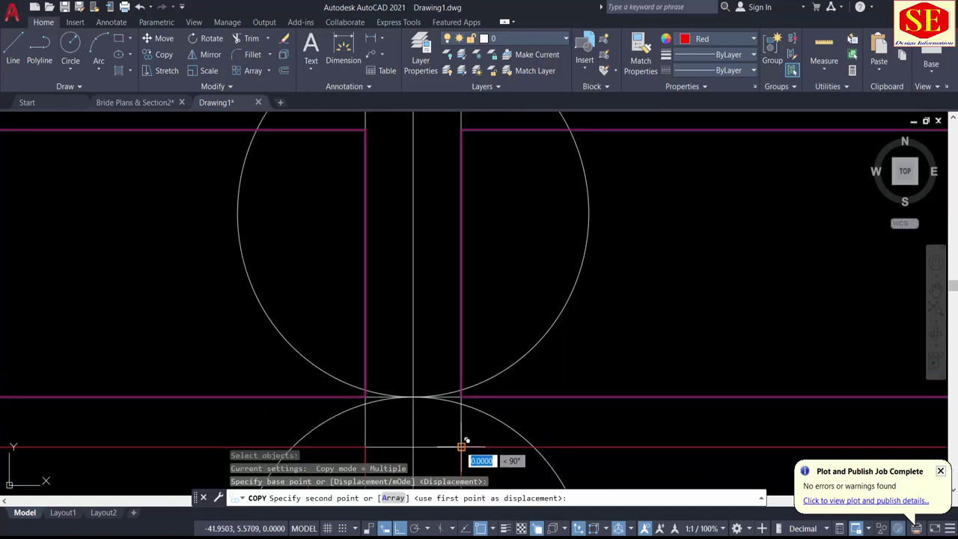
middle_click_drag(467, 293, 469, 426)
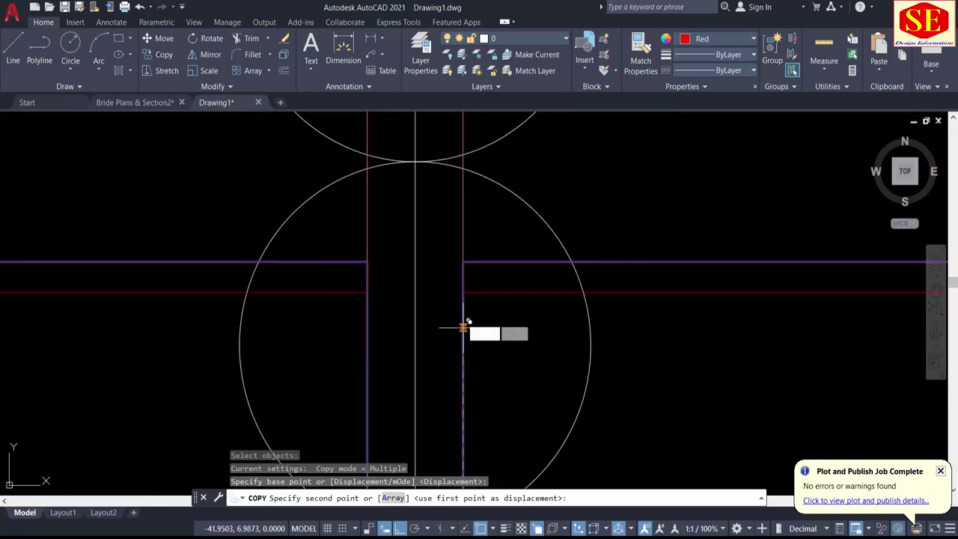
left_click(463, 261)
Step: Place further copies of the red rectangle pair at each successive row's top corner until they reach the deck's upper edge
middle_click_drag(456, 244, 456, 406)
middle_click_drag(439, 281, 440, 481)
scroll(465, 328, "up", 2)
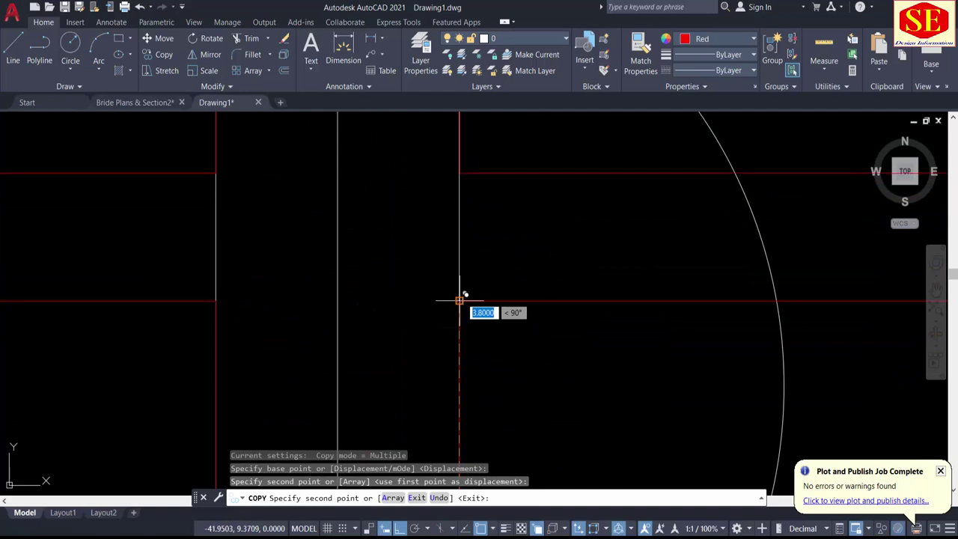
scroll(474, 303, "down", 6)
scroll(518, 292, "up", 6)
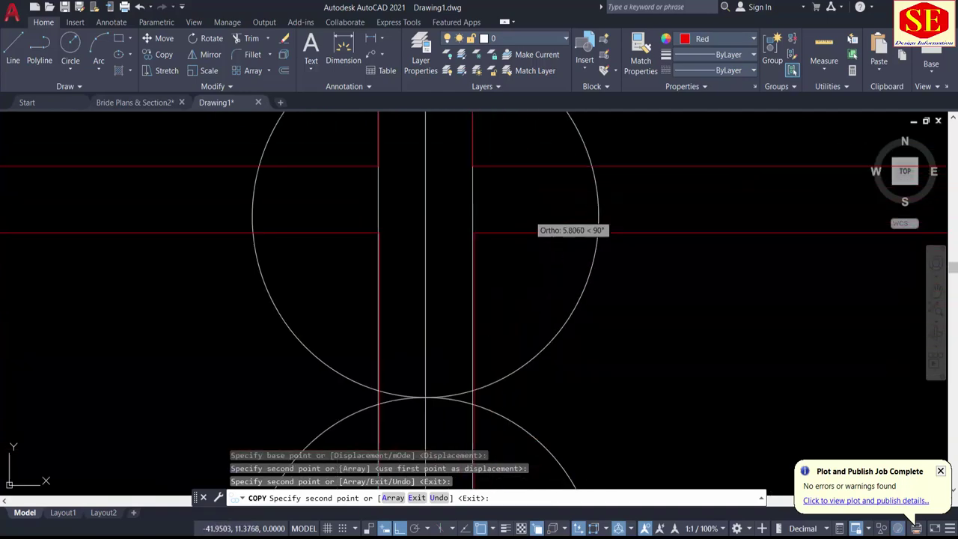
left_click(441, 244)
scroll(468, 302, "down", 6)
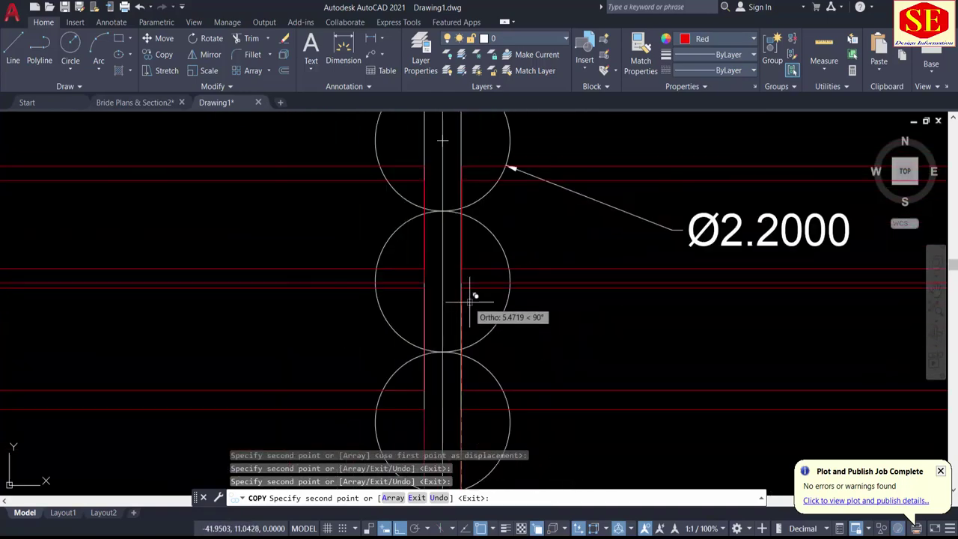
middle_click_drag(471, 288, 470, 465)
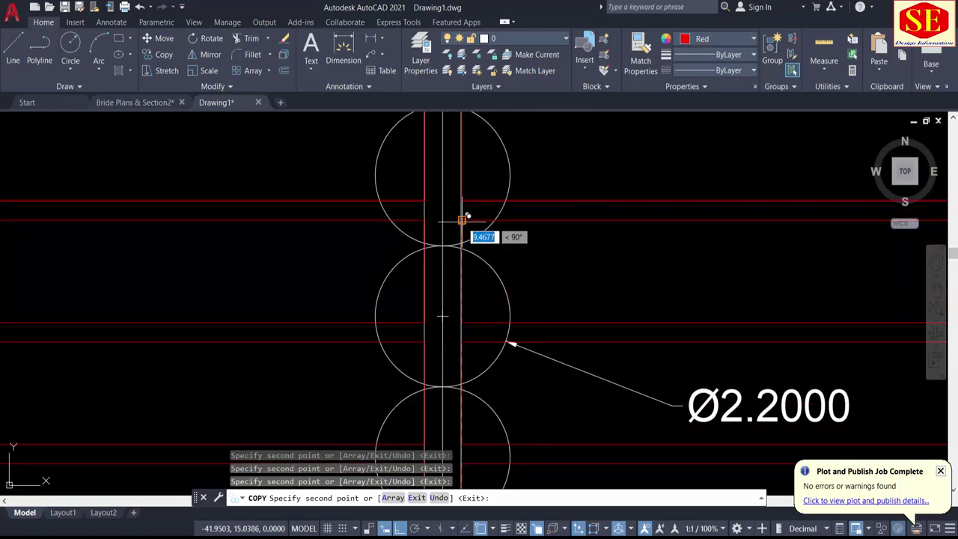
middle_click_drag(463, 222, 466, 374)
key("Escape")
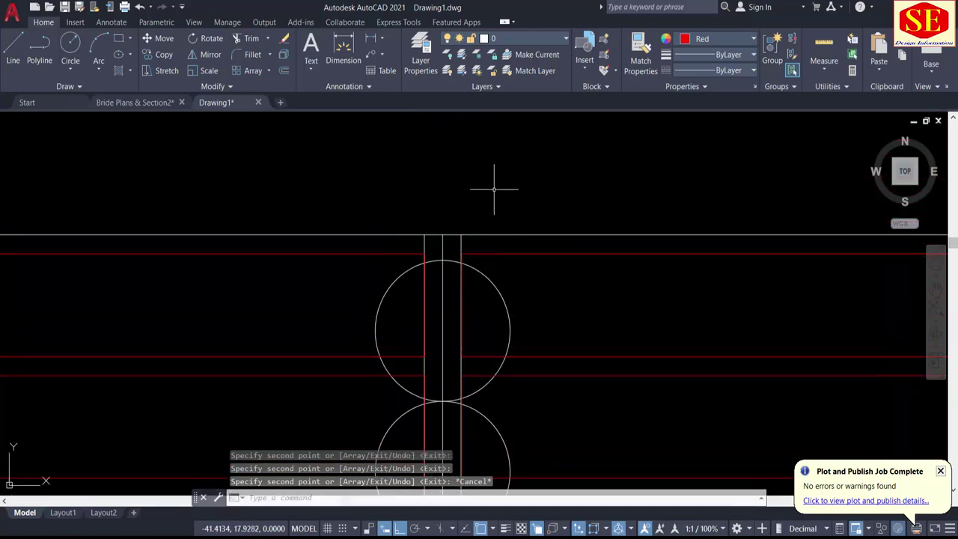
Step: Erase the stray red rectangle that overlaps the girder rows left of the circle column
scroll(502, 191, "down", 4)
scroll(458, 214, "down", 2)
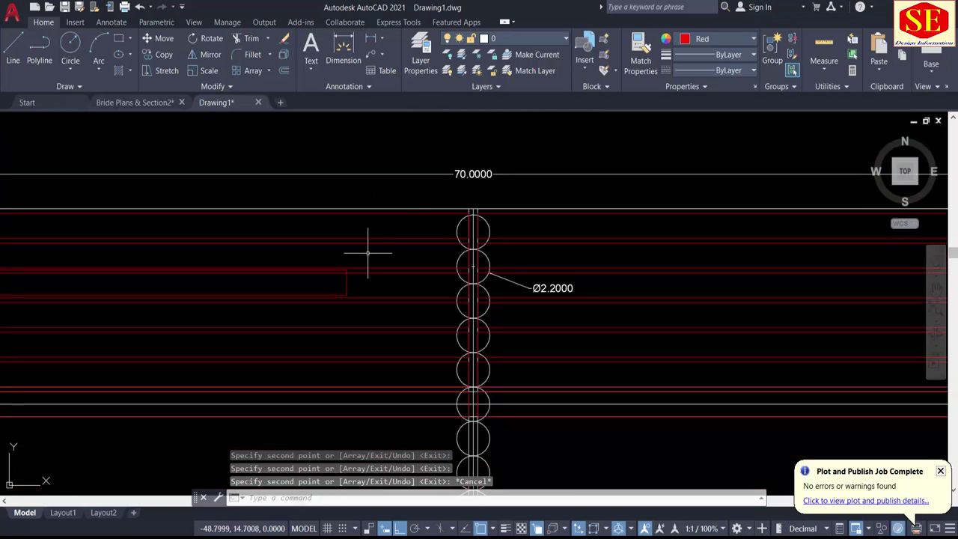
left_click(346, 283)
type("e")
key("Return")
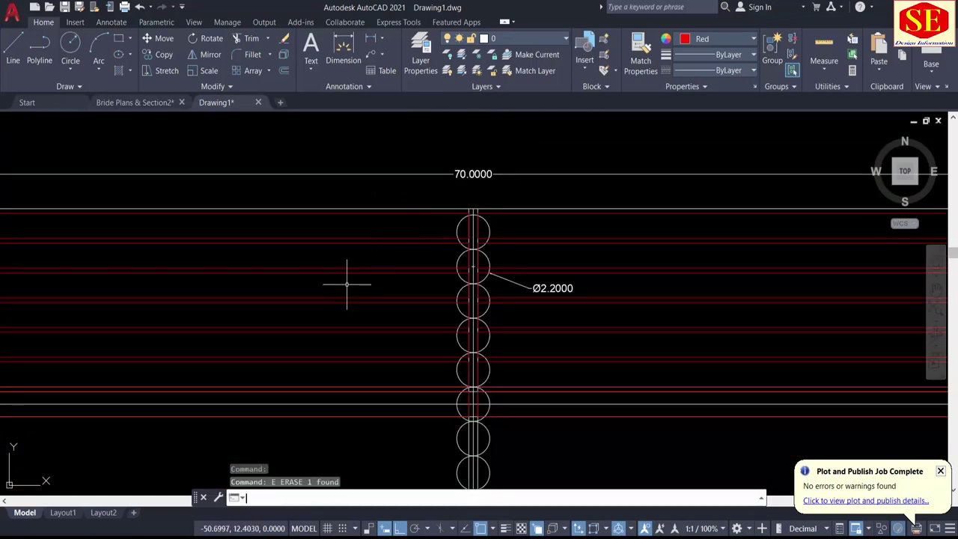
scroll(397, 232, "down", 2)
scroll(429, 206, "up", 8)
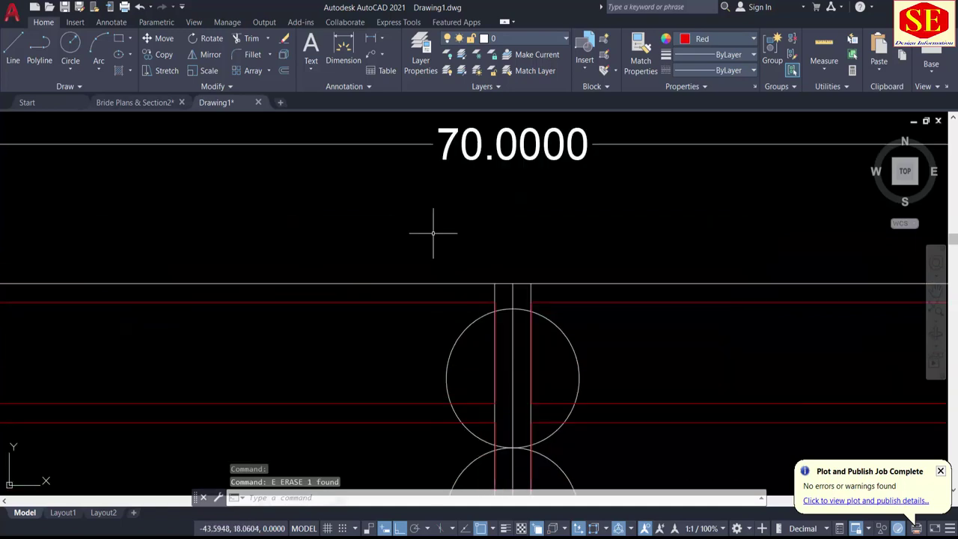
left_click(375, 40)
left_click(532, 286)
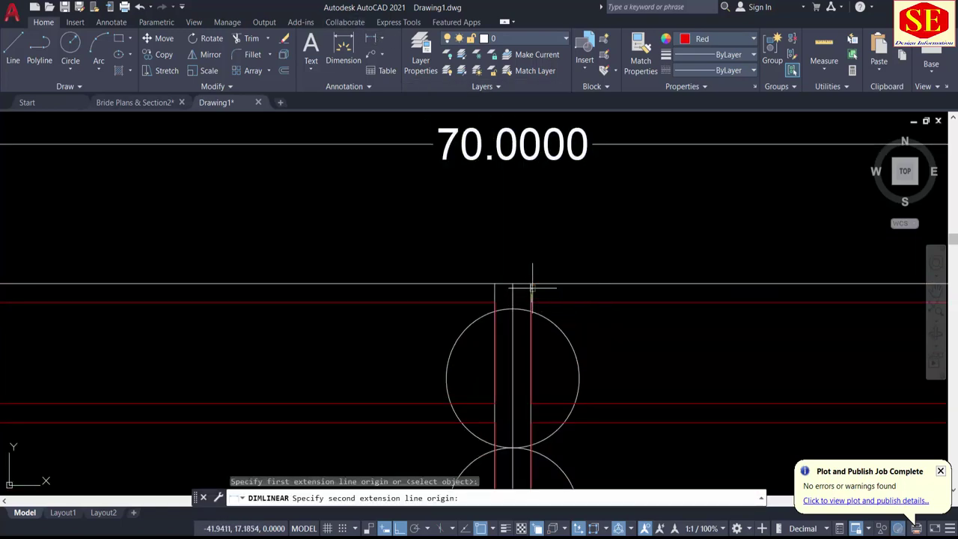
left_click(530, 284)
key("Escape")
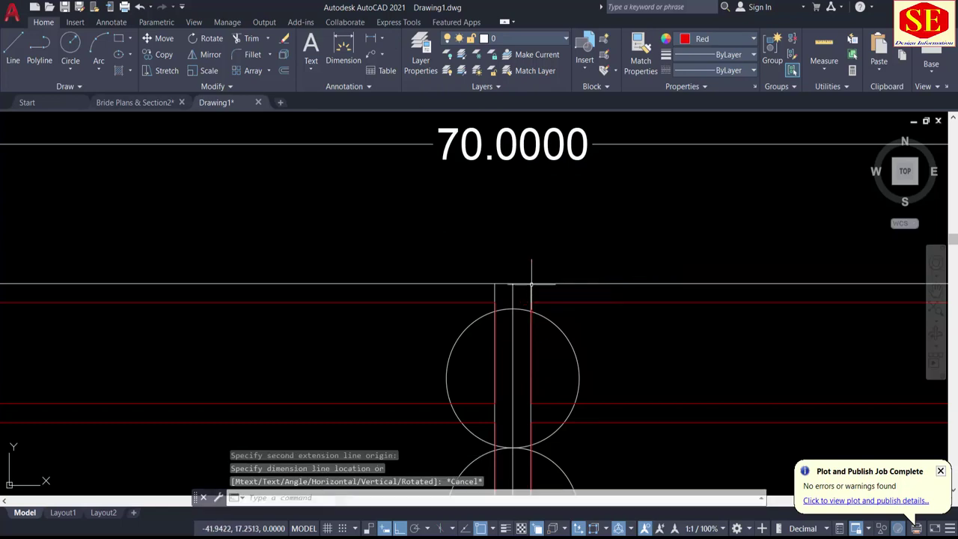
Step: Mirror all the red rectangles and the two full-length lines above the centre about the horizontal centre line, keeping the source objects
scroll(513, 217, "down", 6)
scroll(582, 289, "down", 2)
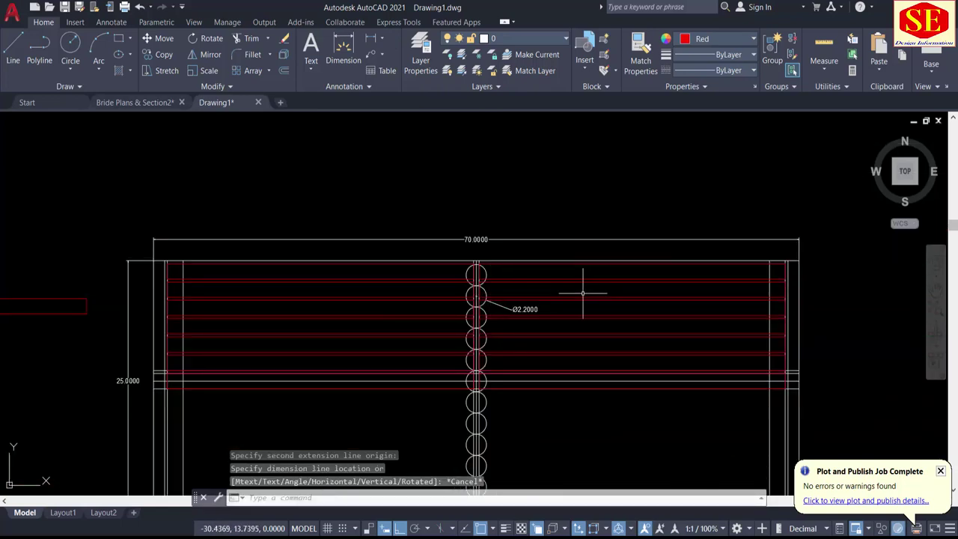
scroll(581, 247, "down", 1)
type("m")
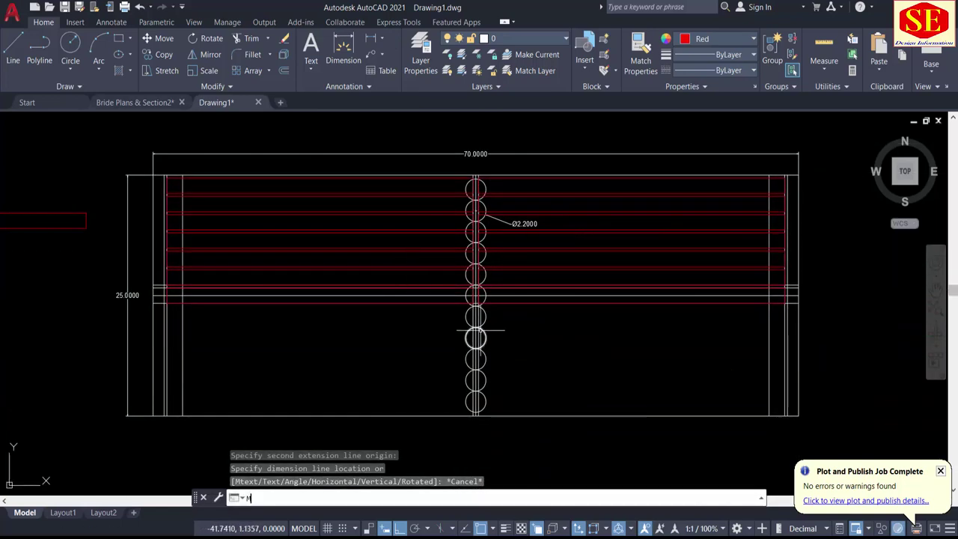
type("i")
left_click(262, 405)
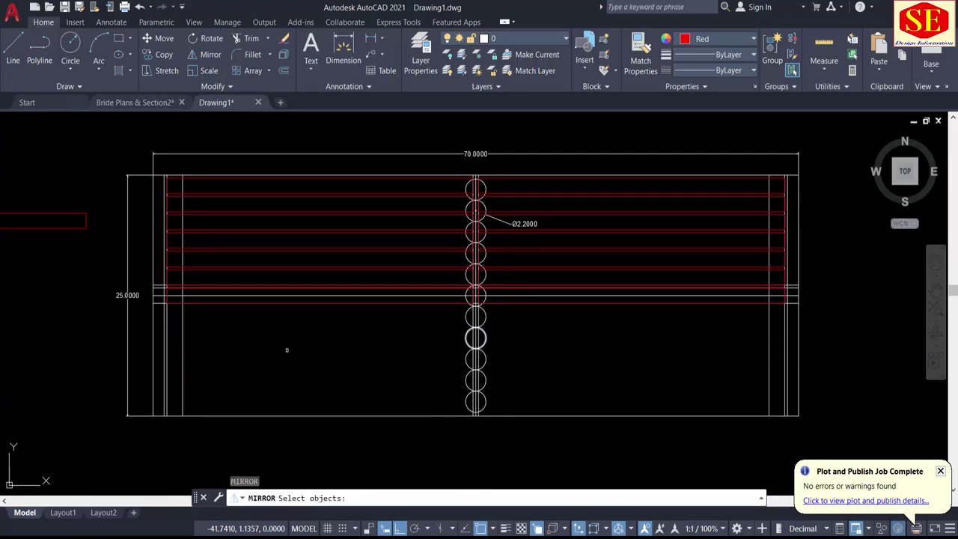
scroll(332, 181, "up", 2)
scroll(325, 188, "up", 2)
left_click(326, 188)
middle_click_drag(284, 321, 309, 224)
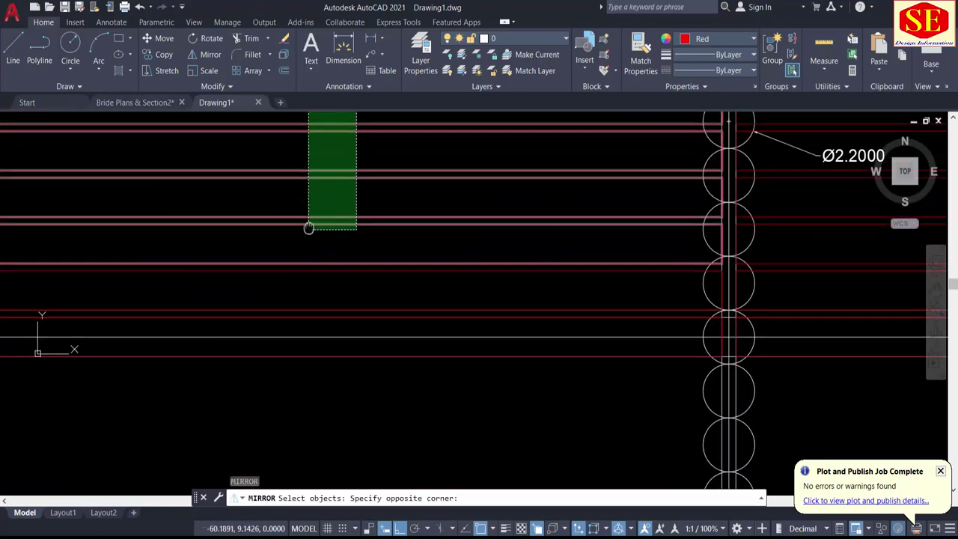
scroll(303, 291, "up", 1)
left_click(303, 292)
scroll(282, 278, "down", 3)
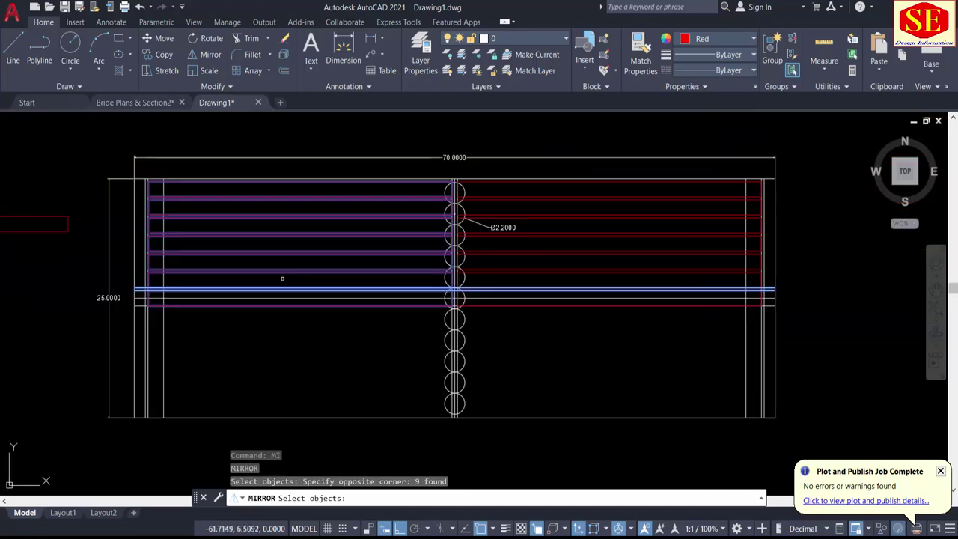
scroll(615, 191, "up", 2)
left_click(616, 188)
middle_click_drag(544, 359, 542, 268)
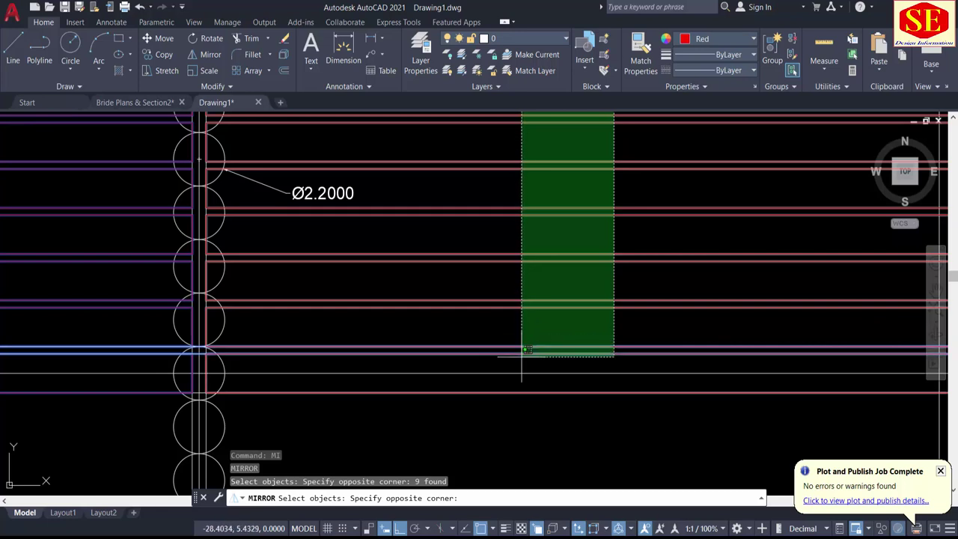
left_click(521, 357)
scroll(539, 305, "down", 5)
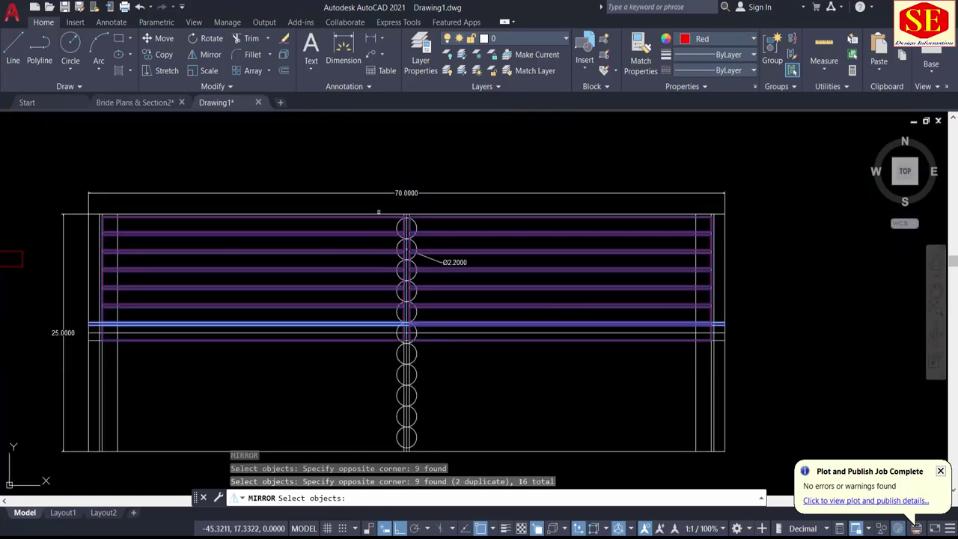
key("Return")
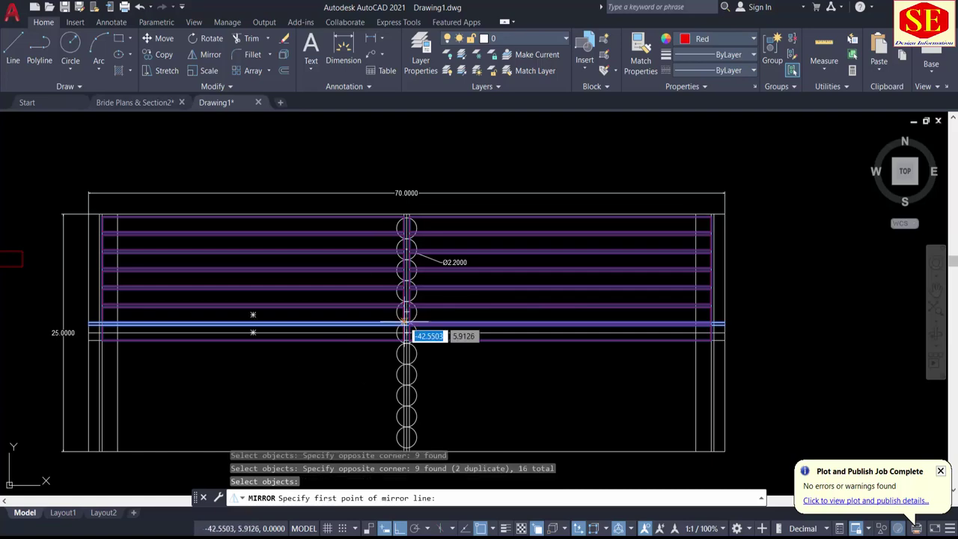
scroll(405, 322, "up", 8)
left_click(408, 398)
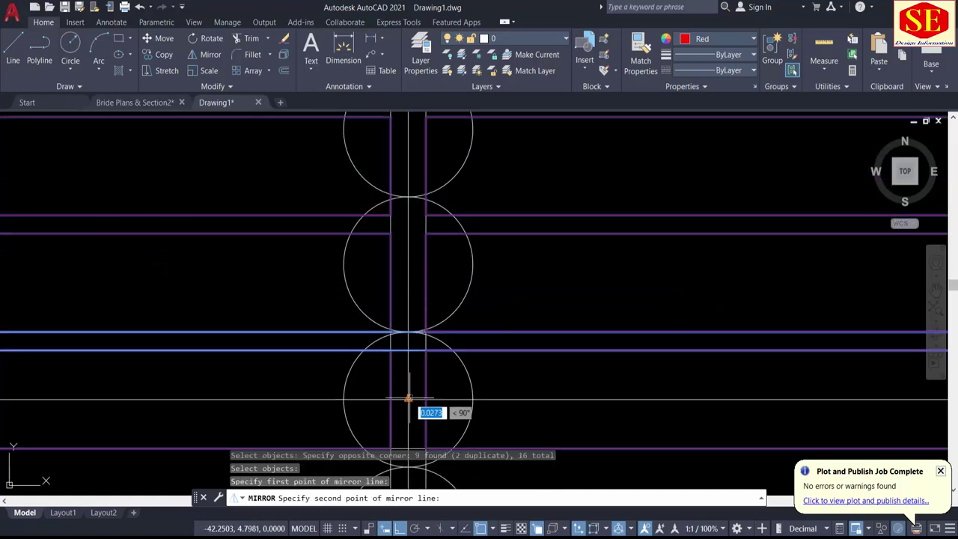
scroll(409, 398, "down", 5)
left_click(846, 391)
right_click(845, 389)
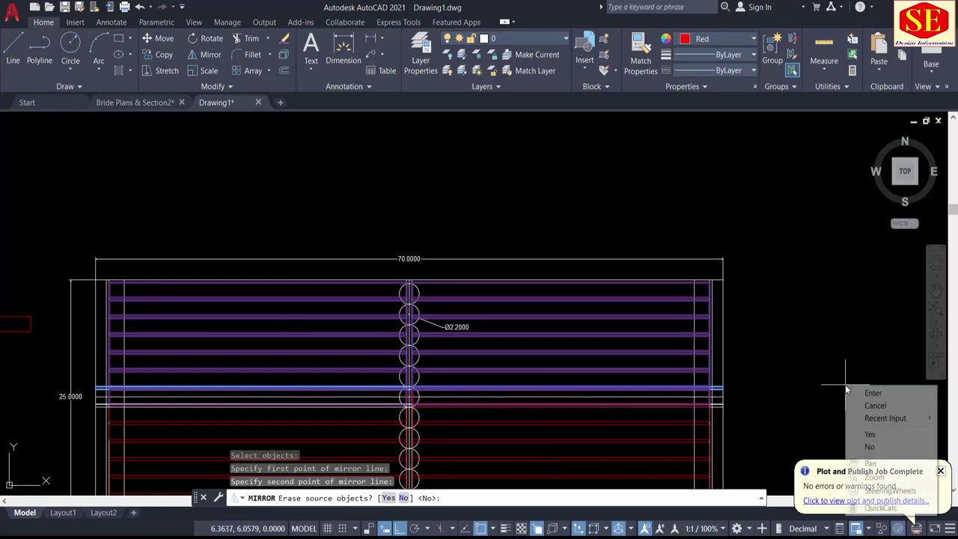
left_click(853, 392)
middle_click_drag(832, 372, 818, 277)
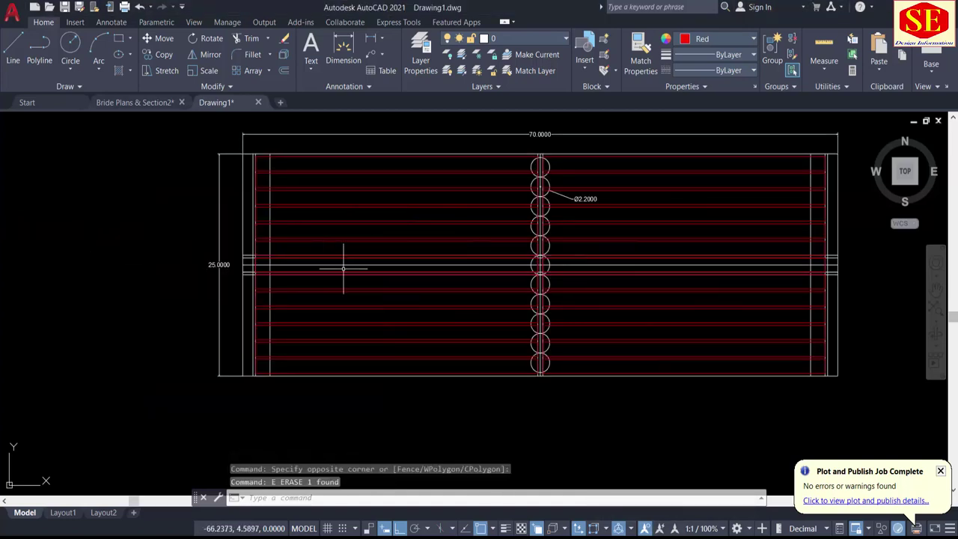
Step: Erase the full-length white offset lines above and below the horizontal centre line, keeping the centre line
scroll(344, 268, "up", 2)
scroll(176, 260, "up", 2)
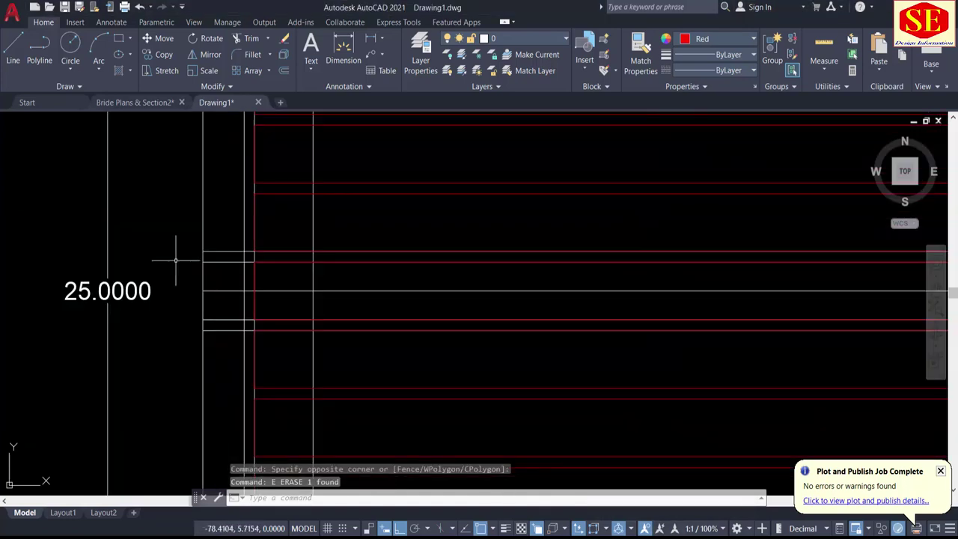
left_click(224, 235)
left_click(222, 270)
type("e")
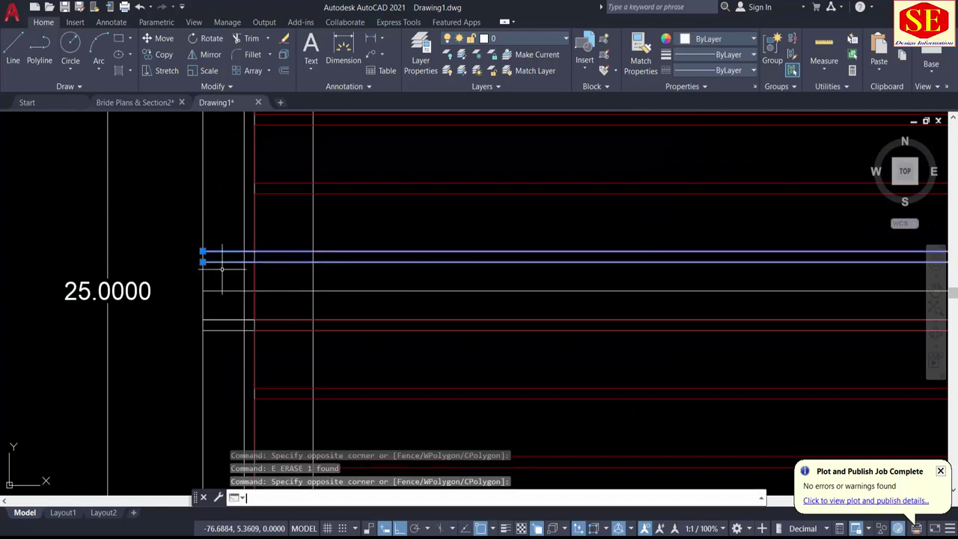
key("Return")
left_click(230, 305)
left_click(223, 344)
key("Return")
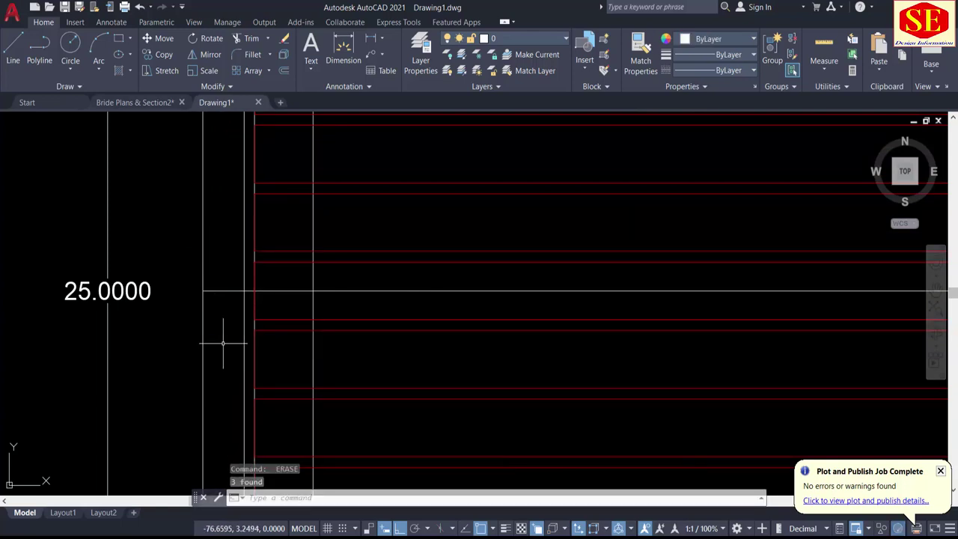
Step: Offset the vertical centre line through the circle column by 1.5 to both sides
scroll(225, 341, "down", 3)
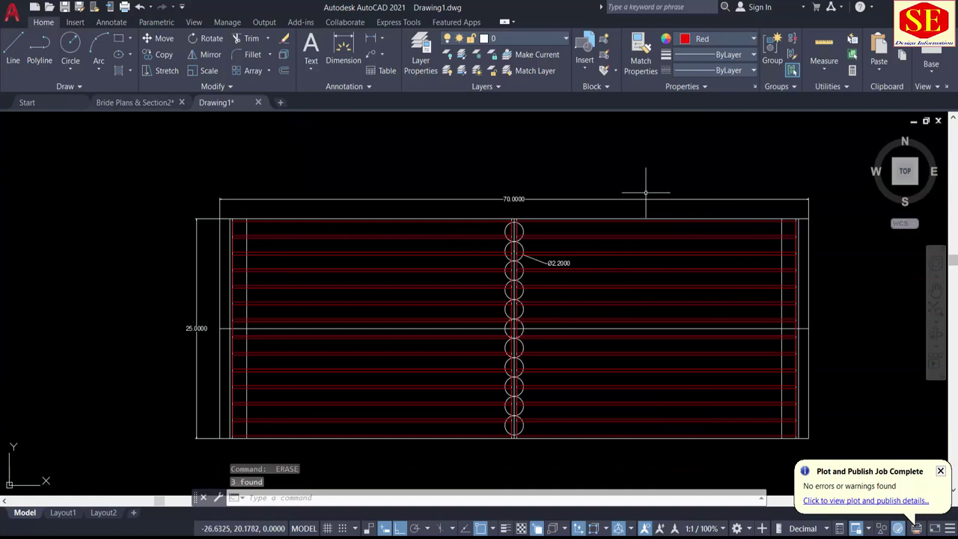
scroll(515, 193, "up", 2)
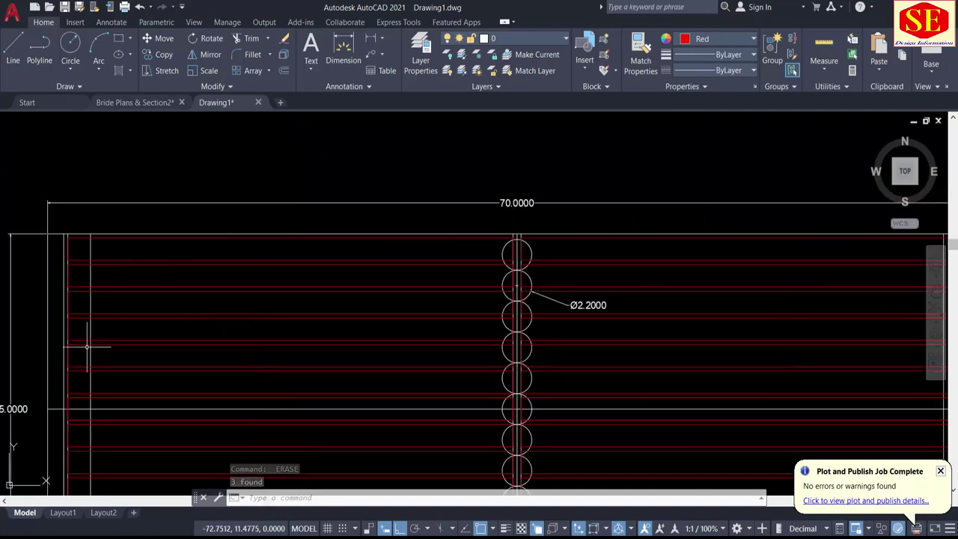
scroll(552, 154, "up", 4)
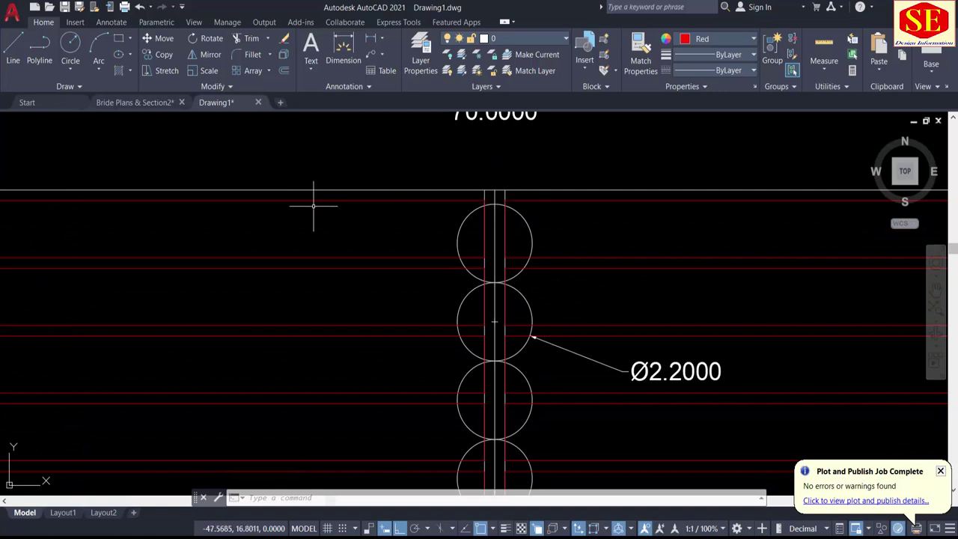
type("p")
key("Return")
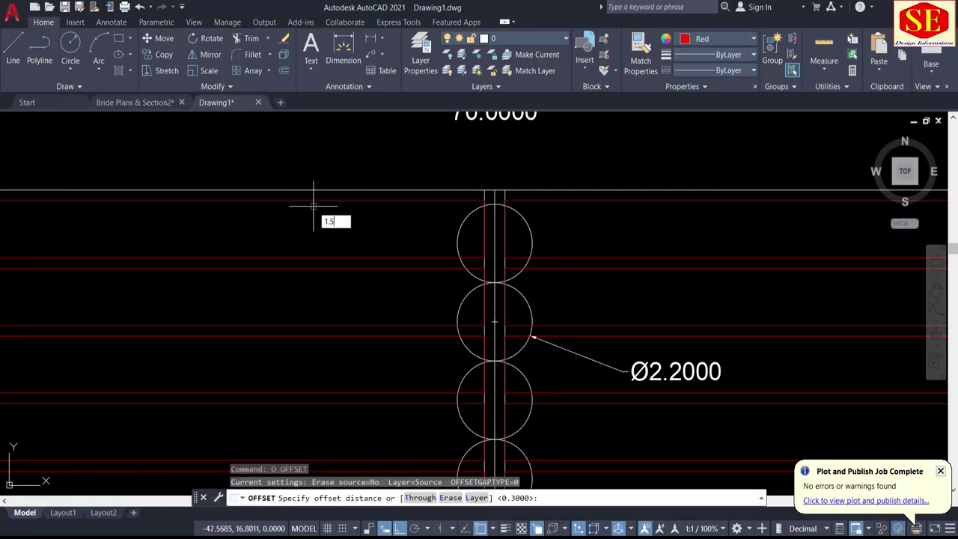
key("Return")
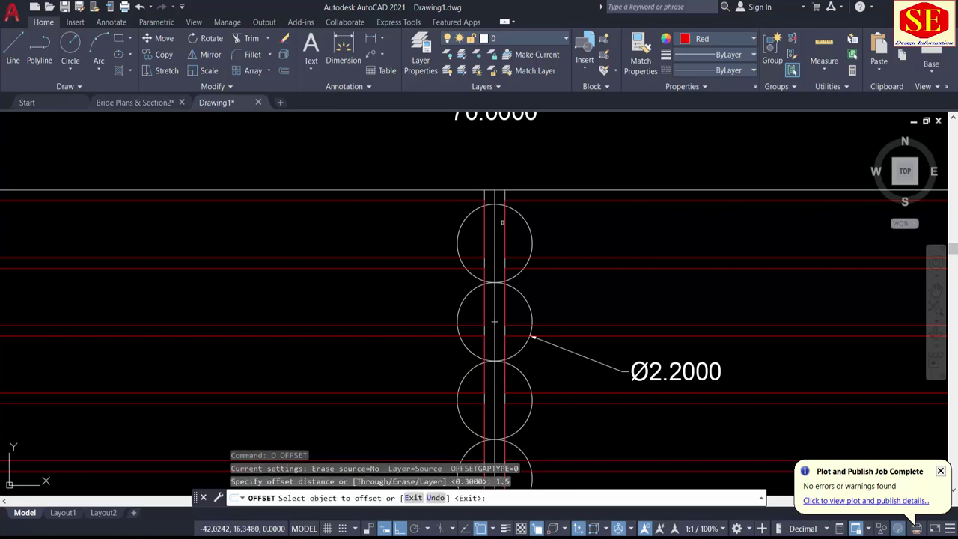
left_click(493, 321)
left_click(466, 220)
left_click(495, 217)
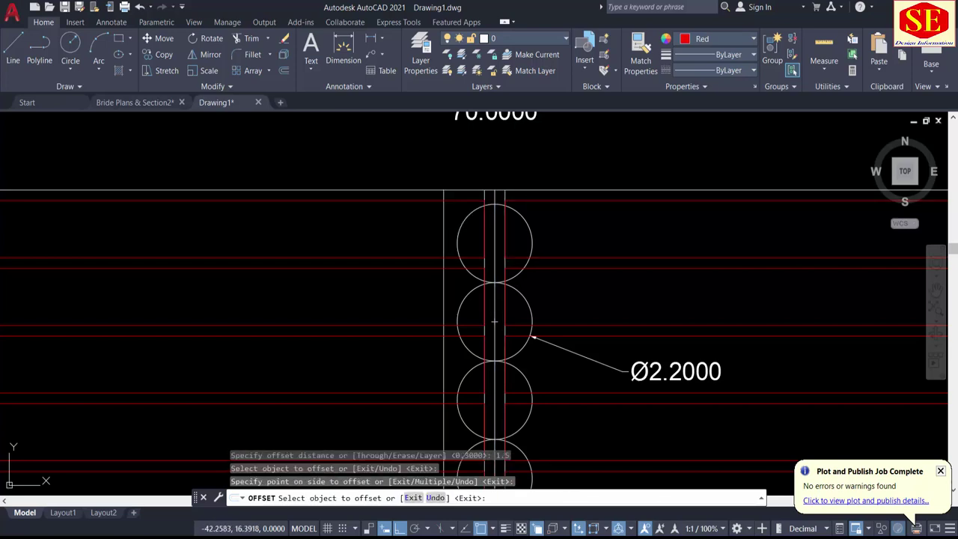
left_click(550, 219)
scroll(550, 220, "down", 6)
key("Escape")
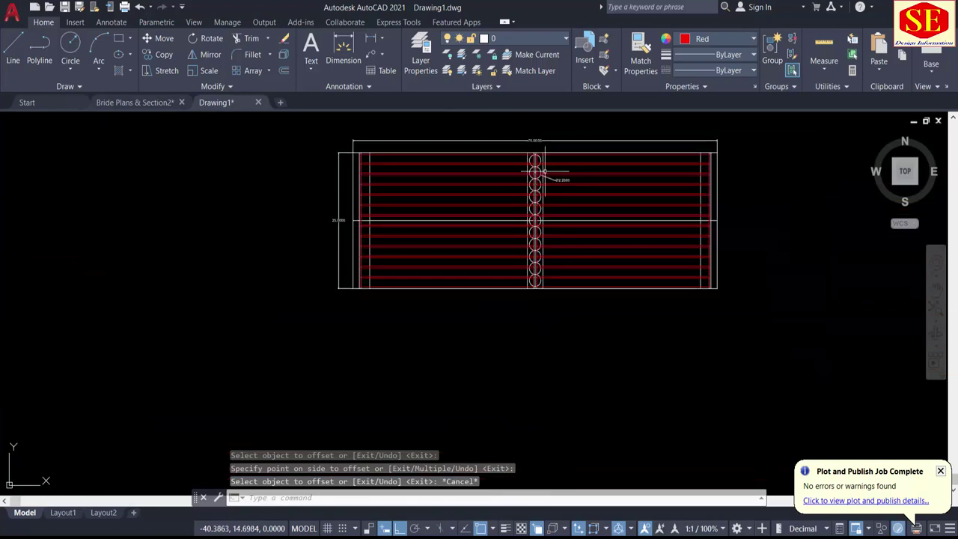
Step: Examine the bridge plan from the circle column to the deck's ends and edges
scroll(542, 287, "up", 1)
scroll(545, 201, "up", 1)
middle_click_drag(545, 202, 547, 392)
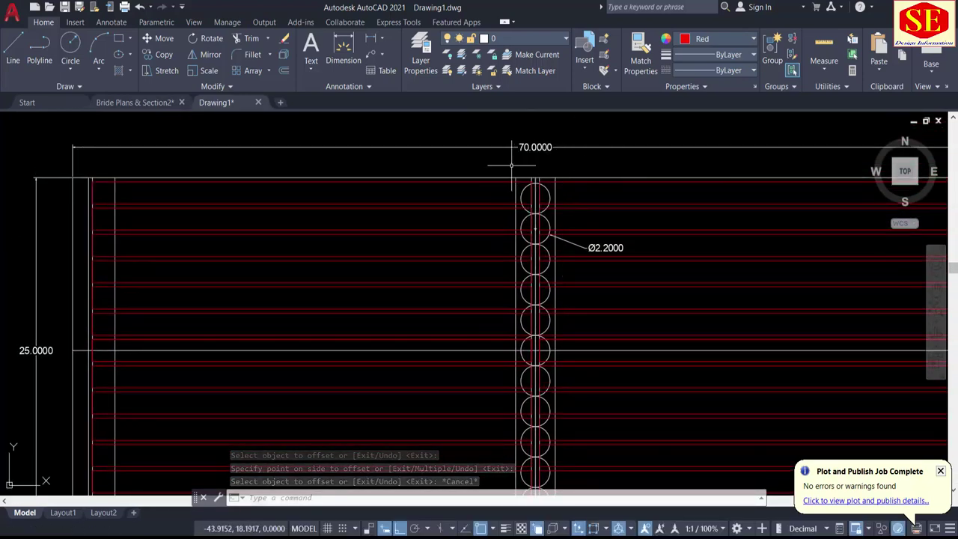
scroll(500, 174, "down", 2)
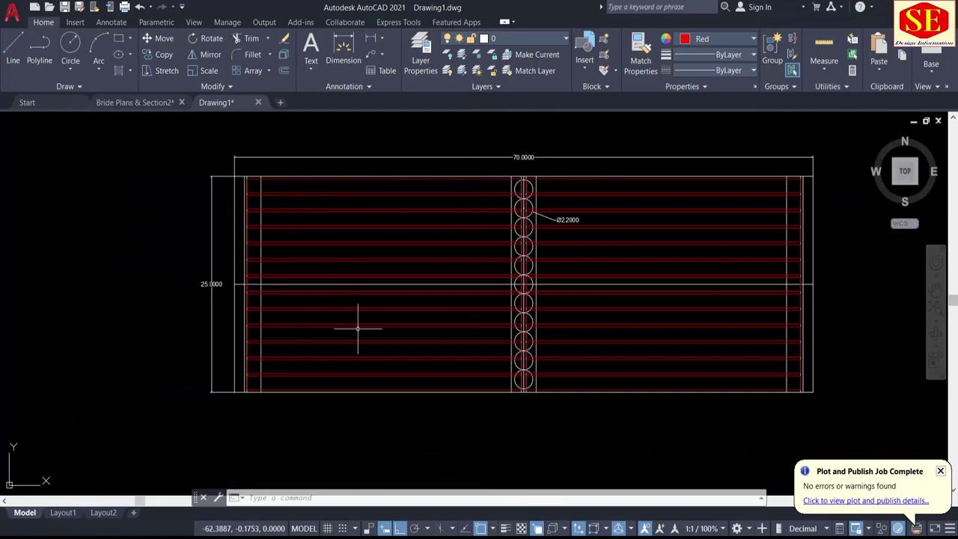
middle_click_drag(357, 327, 359, 252)
middle_click_drag(310, 277, 297, 361)
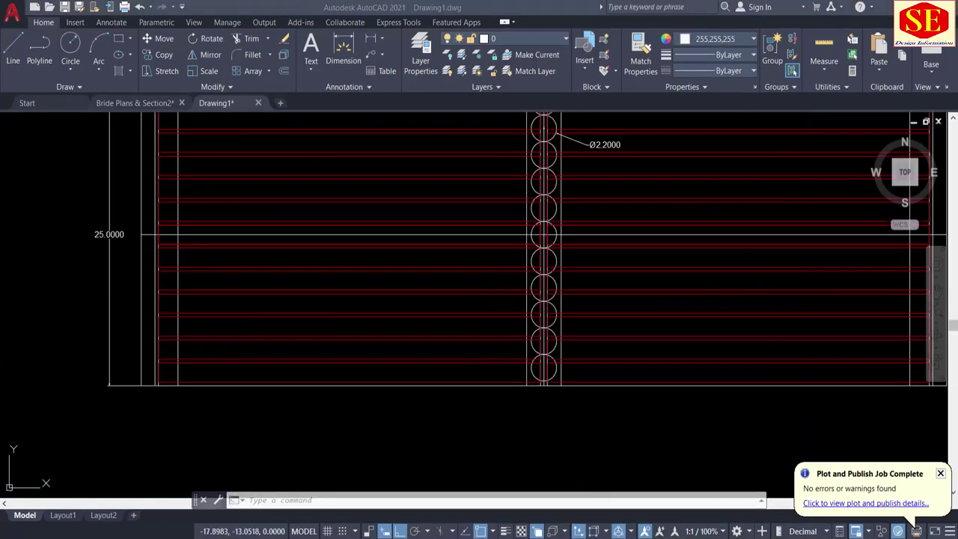
middle_click_drag(249, 234, 263, 368)
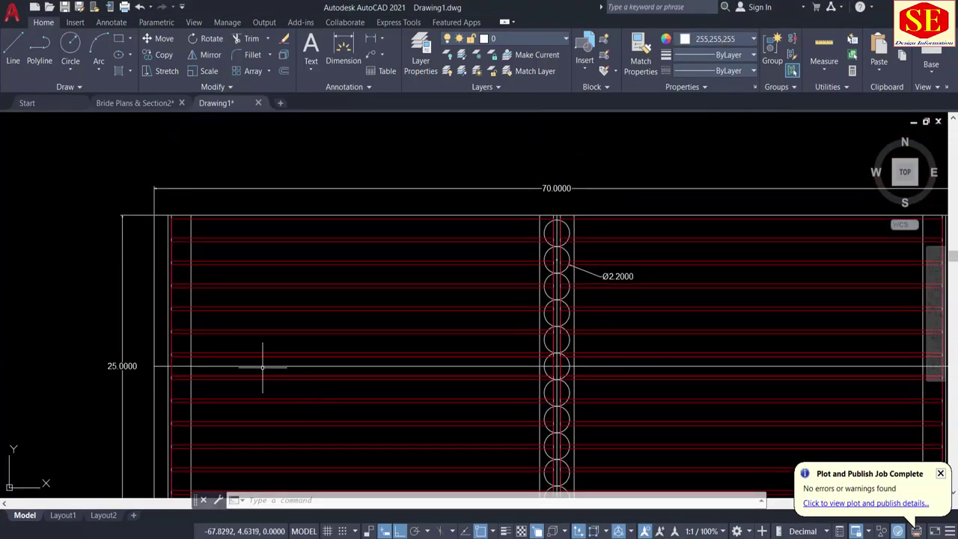
scroll(166, 219, "up", 1)
scroll(201, 212, "down", 1)
Step: Add the multiline text "Abetment .1" below the deck's left end with a text height of 0.5
middle_click_drag(190, 368, 186, 238)
type("t")
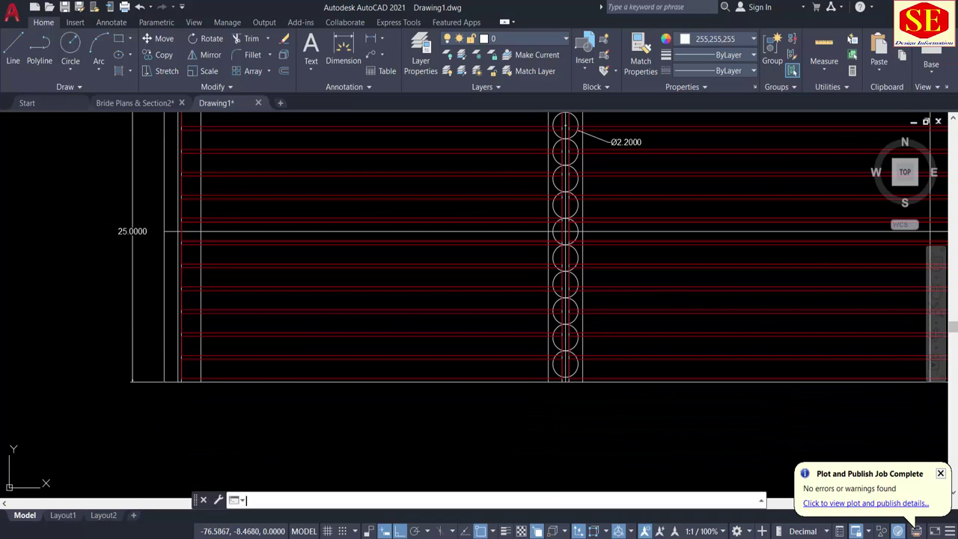
key("Return")
left_click(143, 404)
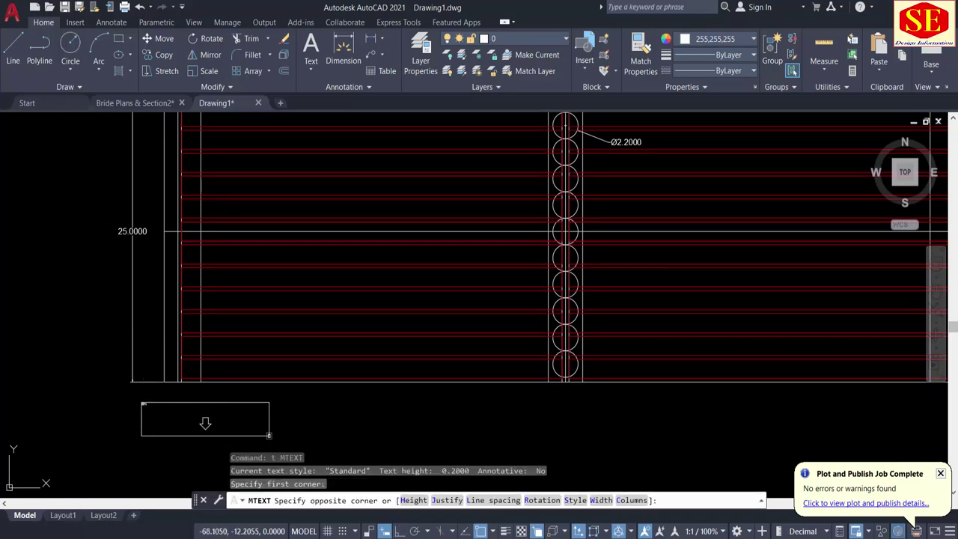
left_click(269, 452)
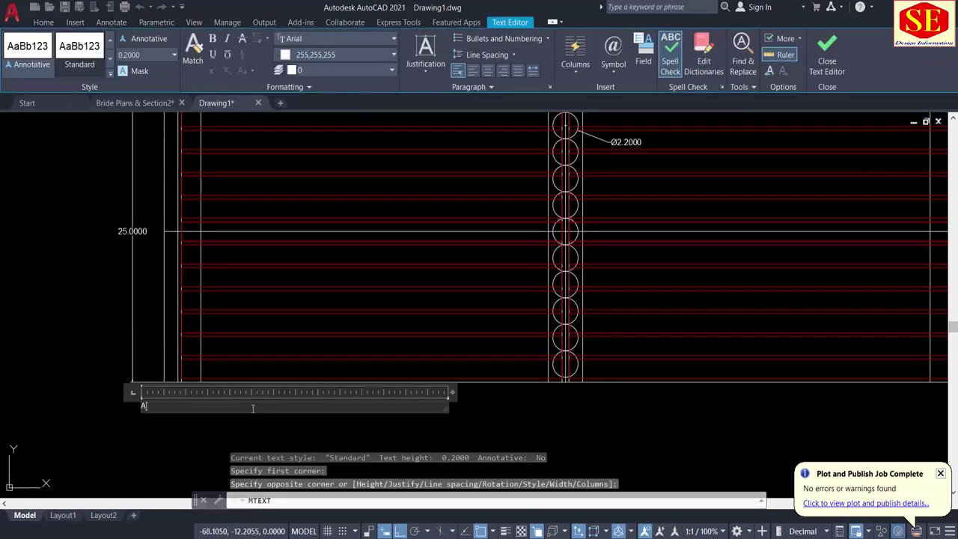
type("Abtme")
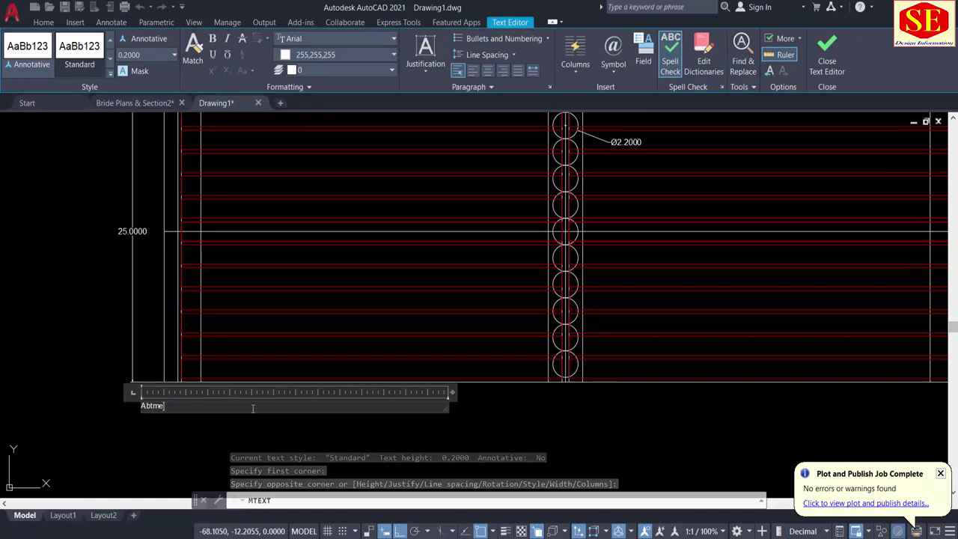
type("nt")
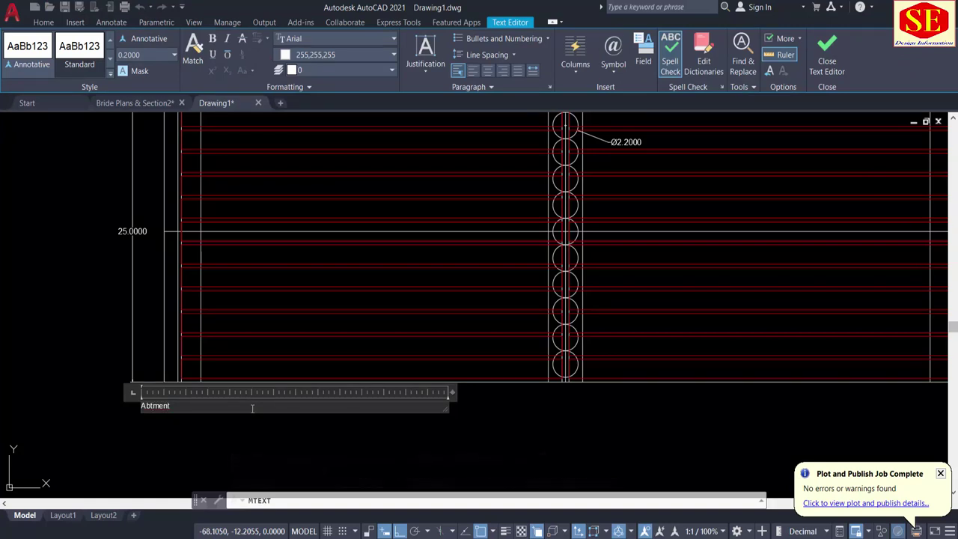
right_click(172, 405)
left_click(210, 22)
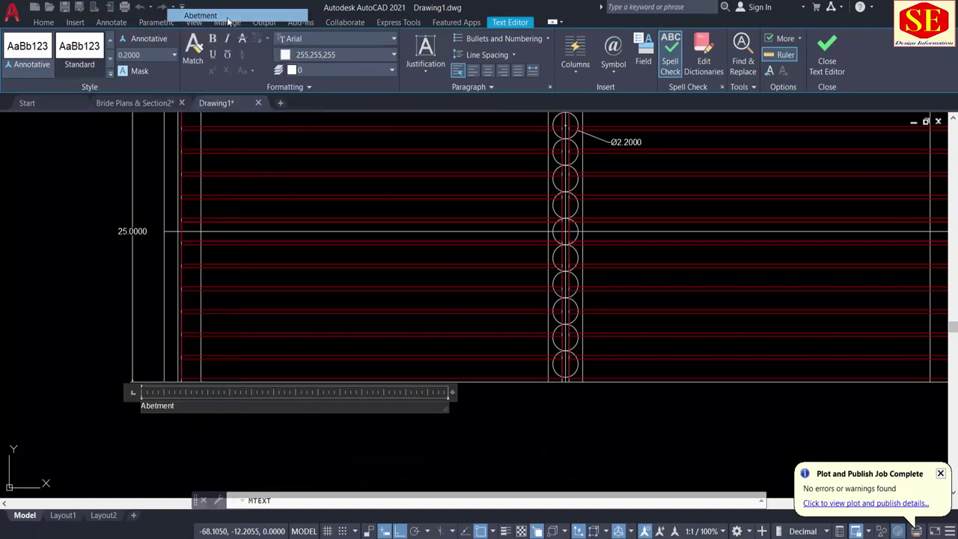
type("1")
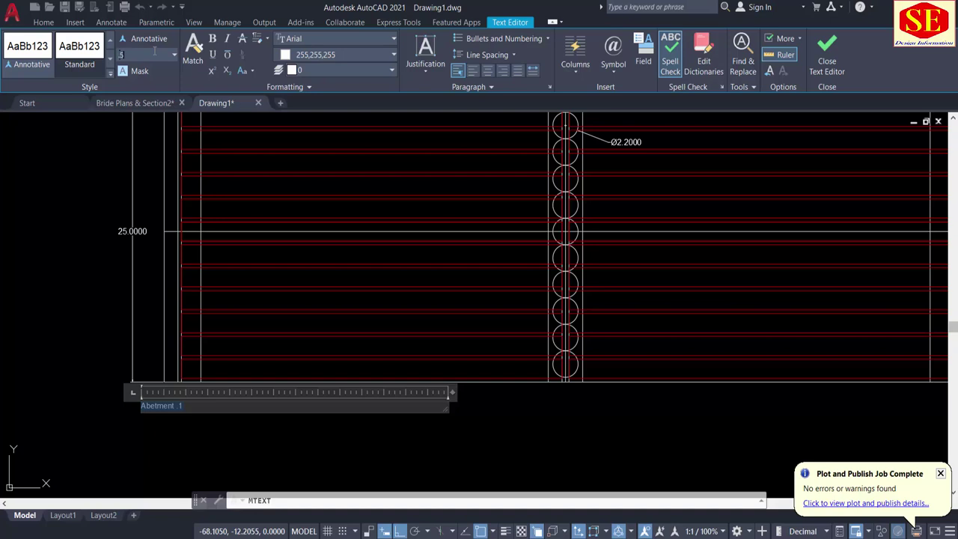
key("Return")
left_click(189, 445)
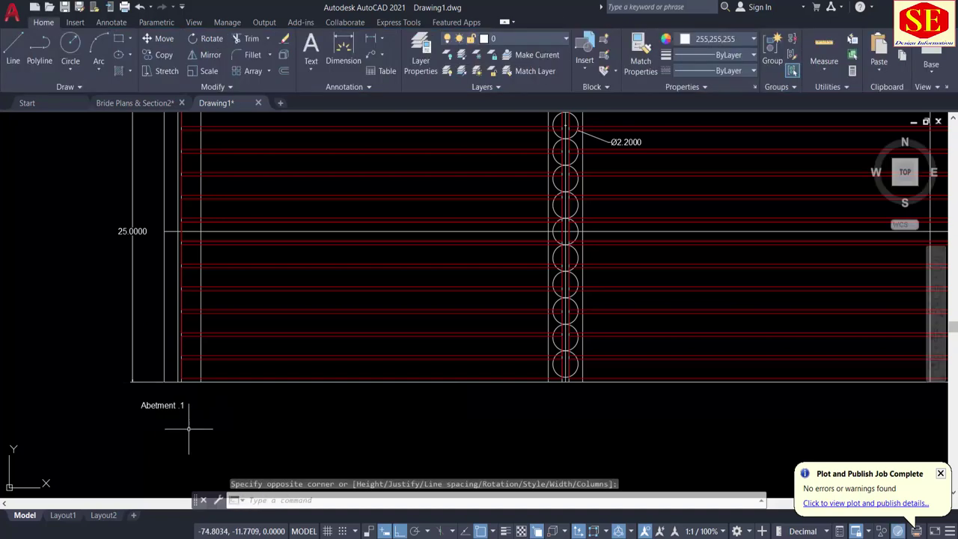
Step: Move the "Abetment .1" label about 2 units to the right beneath the left end lines
type("m")
key("Return")
scroll(161, 405, "up", 2)
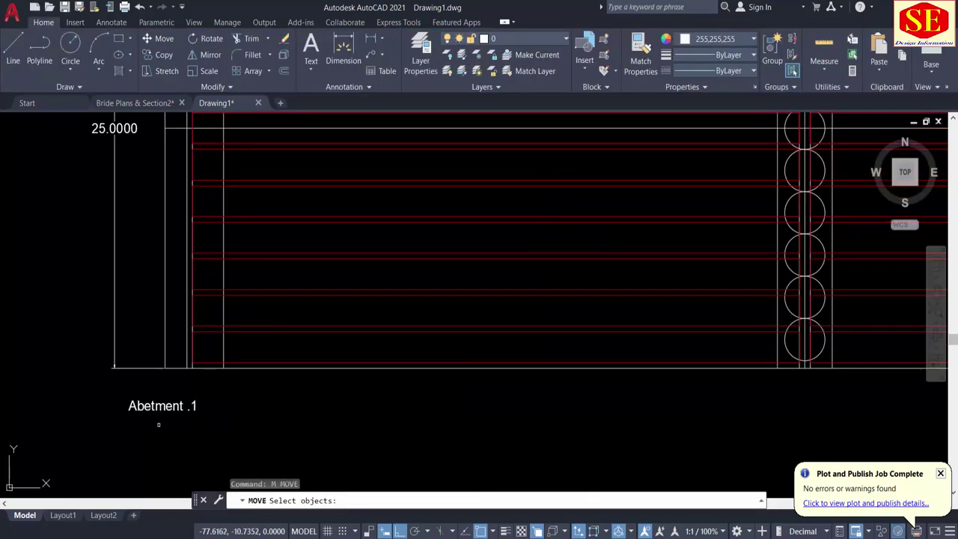
left_click(159, 424)
key("Return")
left_click(155, 437)
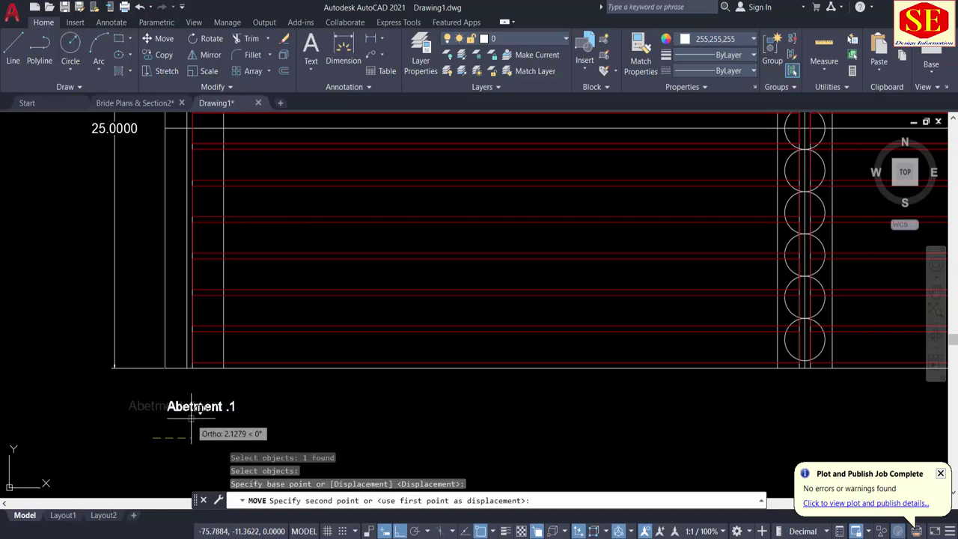
left_click(188, 418)
Step: Copy the "Abetment .1" label horizontally to a spot beneath the central circle column
type("Co")
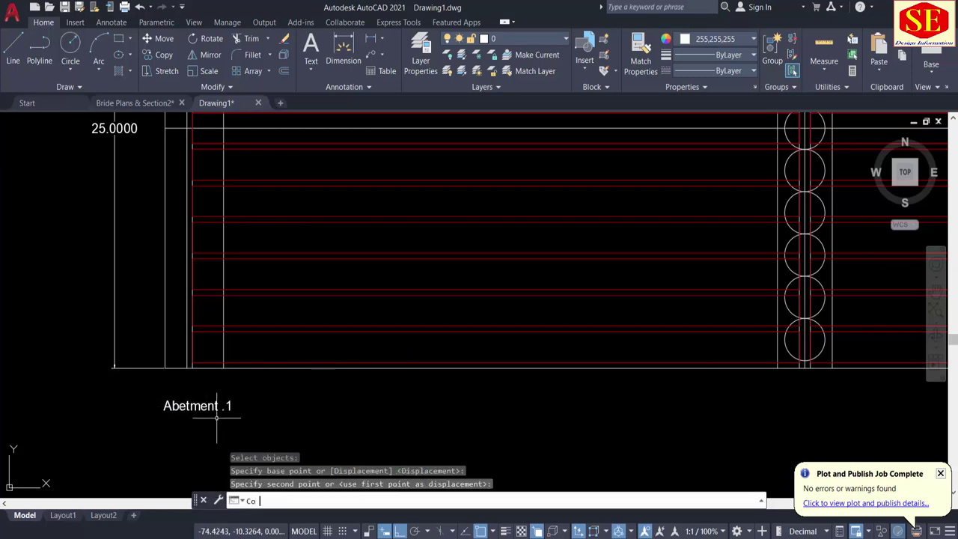
key("Return")
left_click(213, 412)
key("Return")
left_click(195, 431)
middle_click_drag(786, 439, 679, 426)
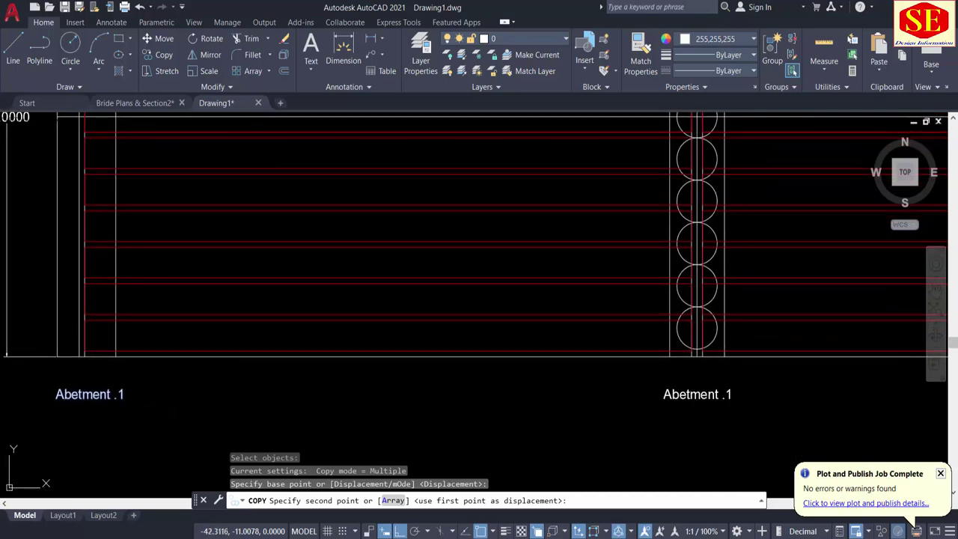
left_click(699, 424)
key("Escape")
Step: Change the copied label beneath the circle column to "Pier"
double_click(711, 395)
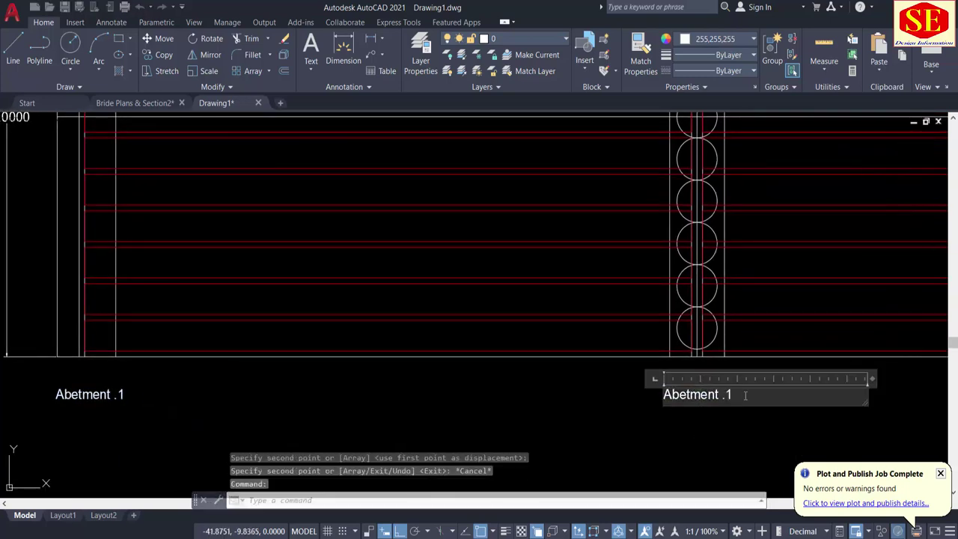
left_click_drag(745, 395, 586, 394)
type("Pie")
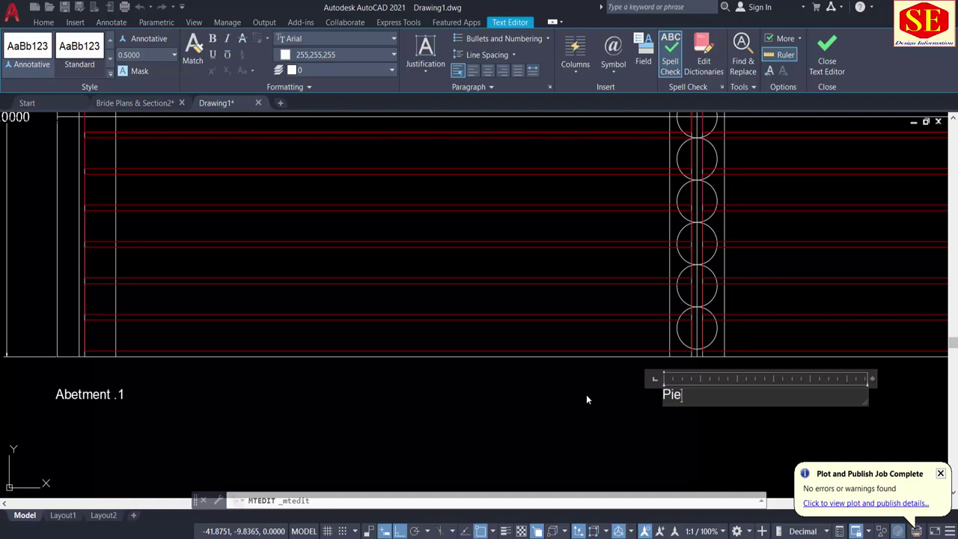
type("r")
left_click(707, 434)
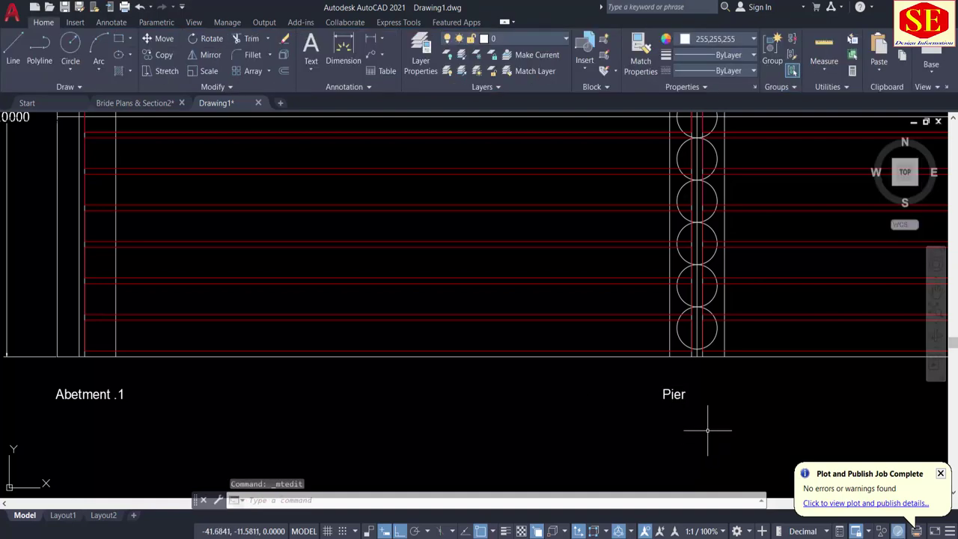
Step: Move the "Pier" label slightly to the right to centre it beneath the circle column
type("m")
key("Return")
left_click(672, 395)
key("Return")
left_click(653, 420)
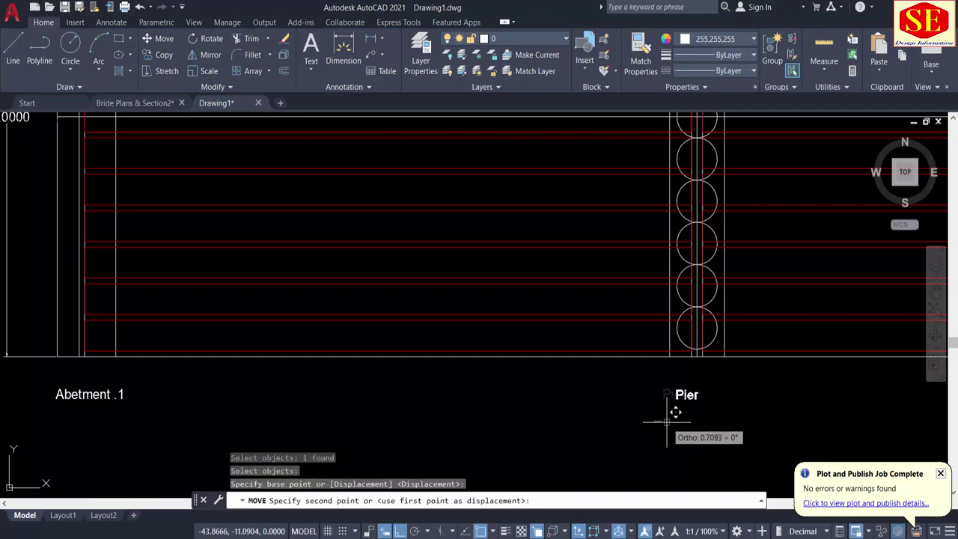
left_click(671, 421)
Step: Copy the "Abetment .1" label beneath the deck's right end and change the copy to "Abetment .2"
middle_click_drag(860, 406, 847, 406)
scroll(573, 378, "down", 2)
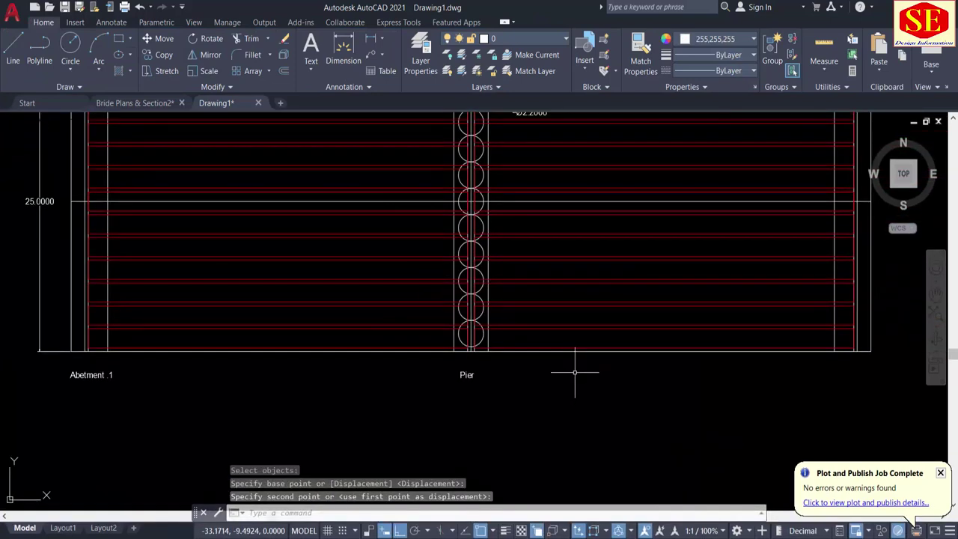
type("co")
key("Return")
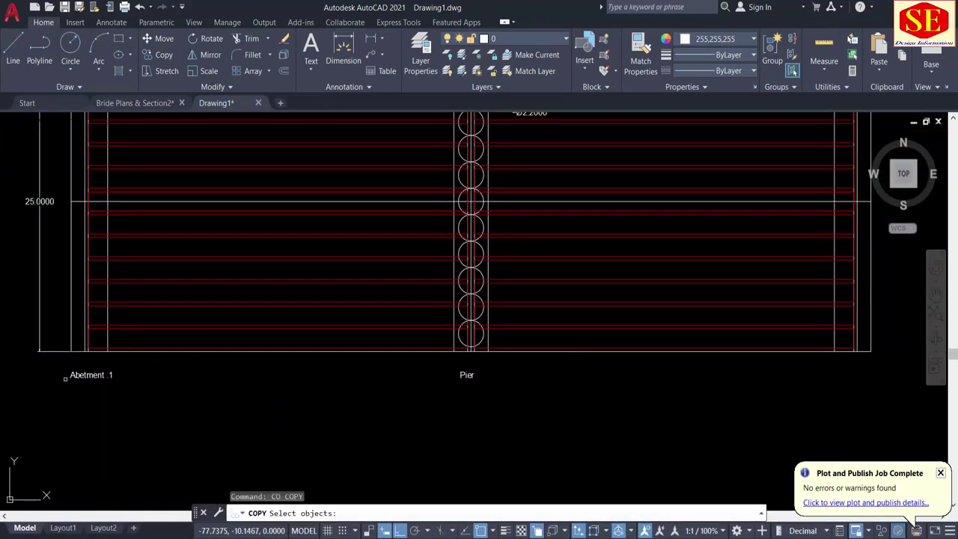
left_click(84, 376)
key("Return")
left_click(107, 385)
middle_click_drag(744, 401, 637, 400)
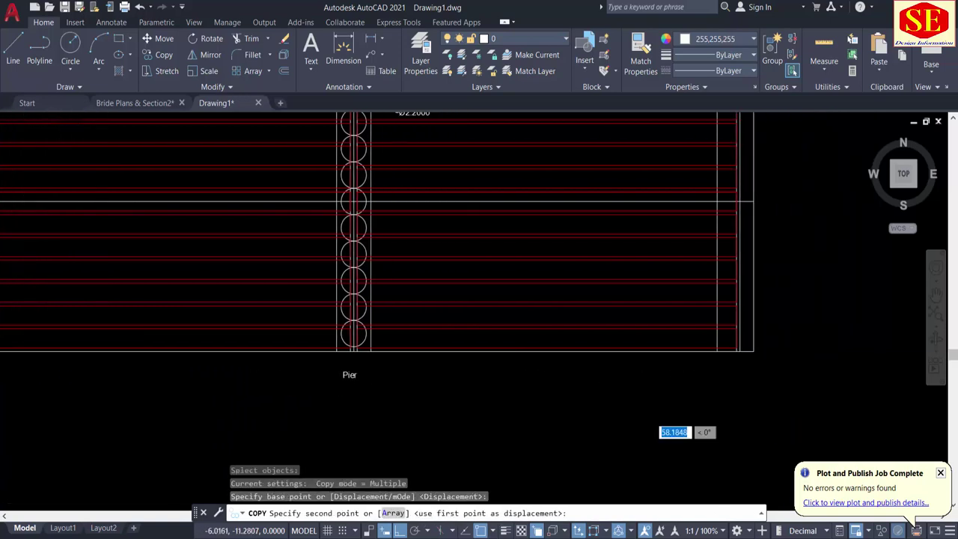
left_click(748, 417)
key("Escape")
double_click(757, 368)
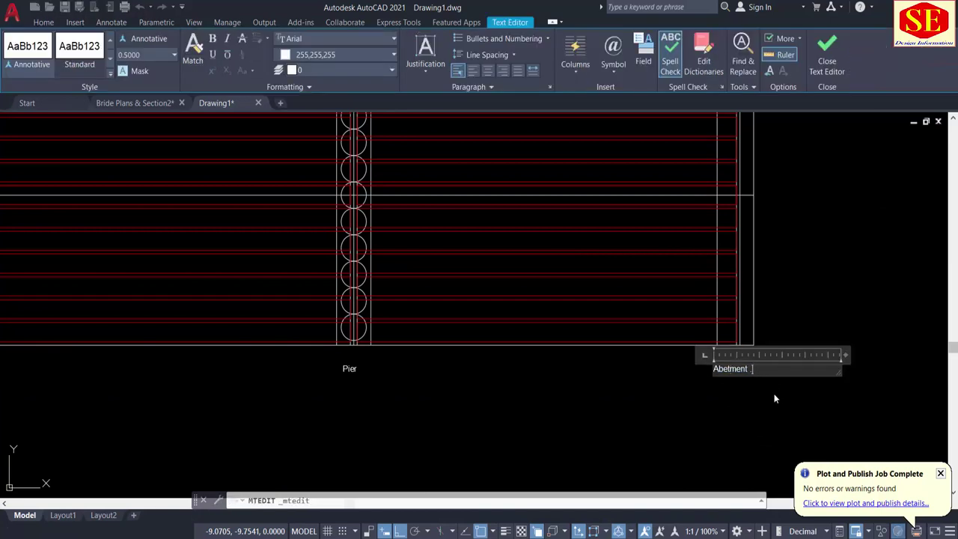
left_click(774, 398)
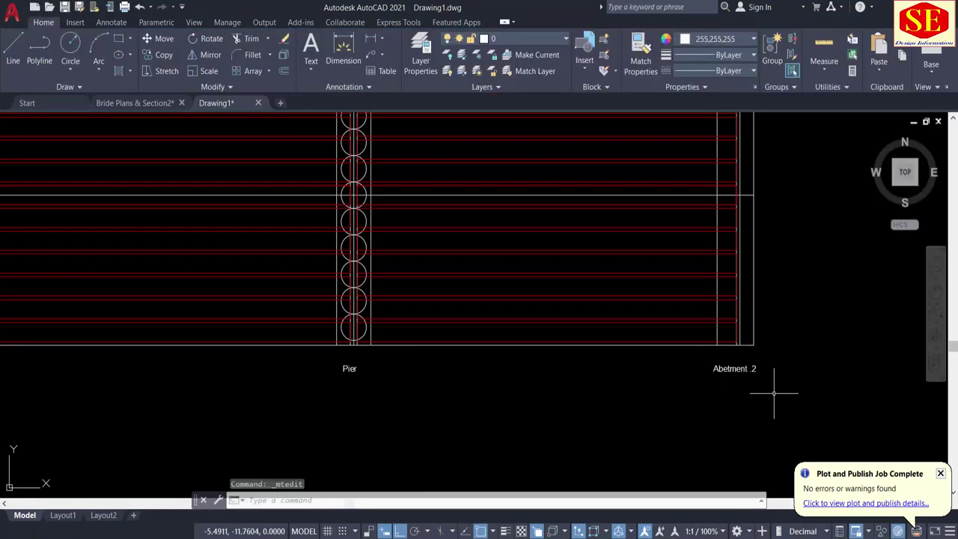
Step: Copy the "Abetment .2" label onto the deck between two girder lines, right of the pier circles
type("co")
key("Return")
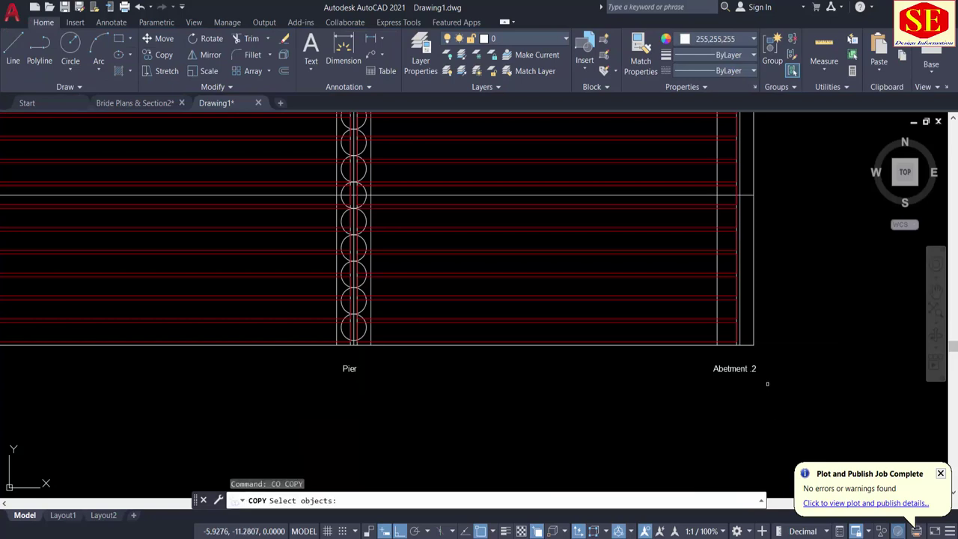
left_click(734, 369)
key("Return")
left_click(710, 412)
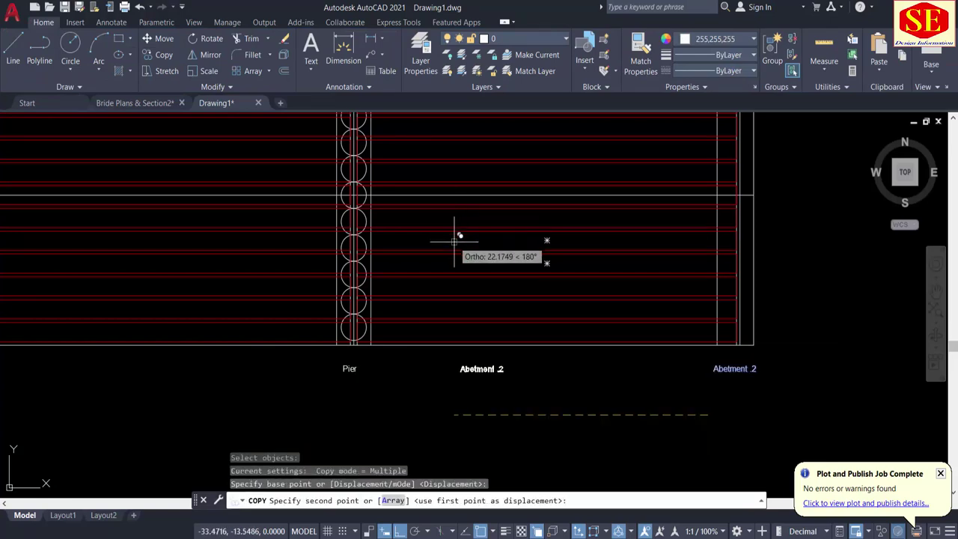
scroll(455, 242, "up", 2)
key("F8")
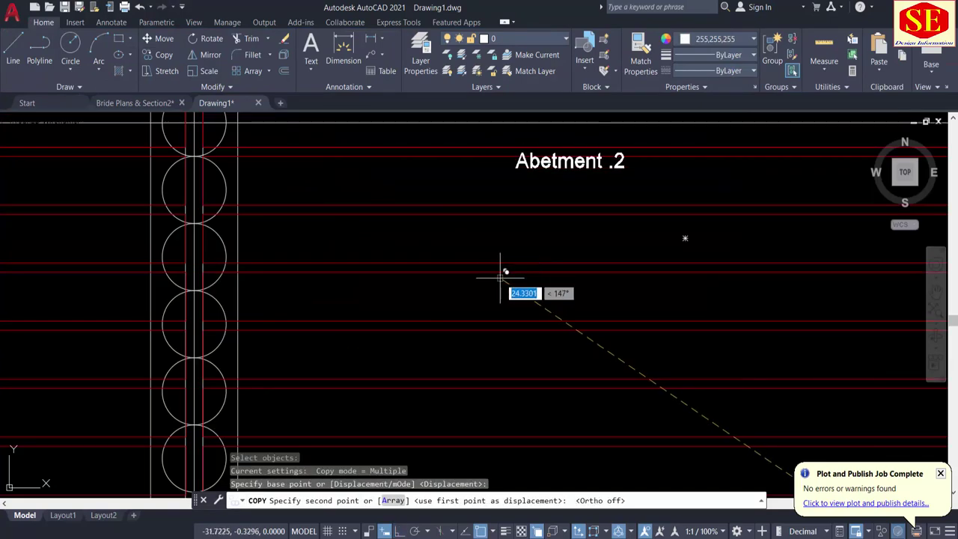
left_click(465, 355)
key("Escape")
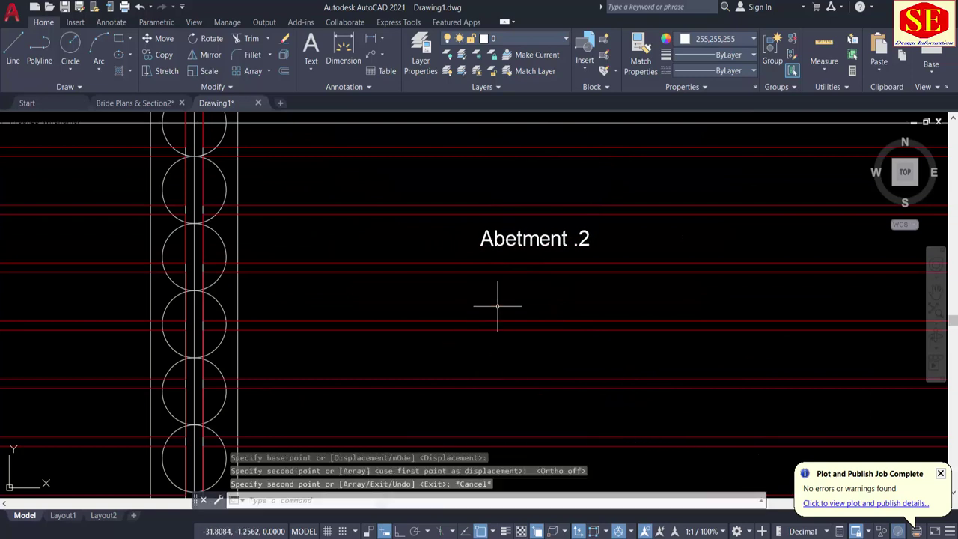
Step: Change the copied label on the right span to "Girders"
double_click(524, 241)
double_click(535, 238)
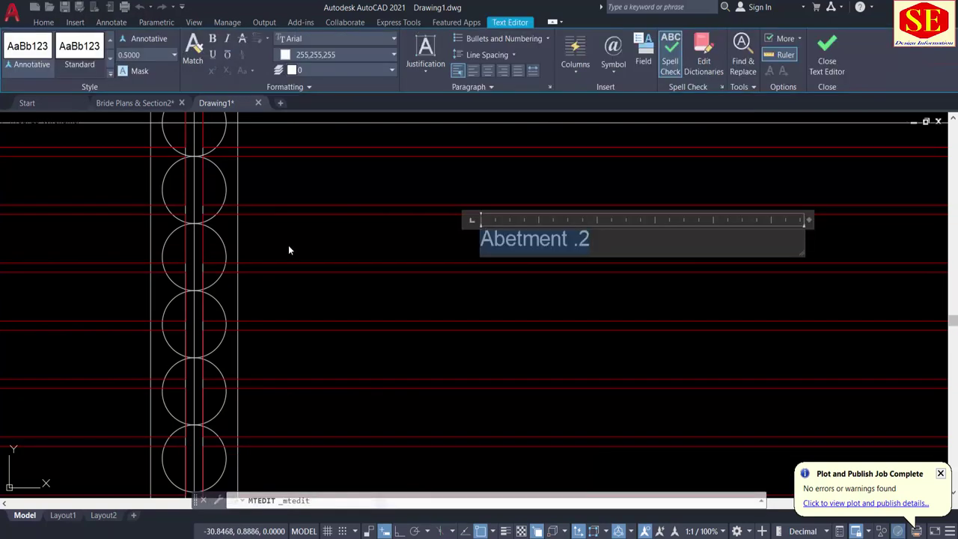
type("Girders")
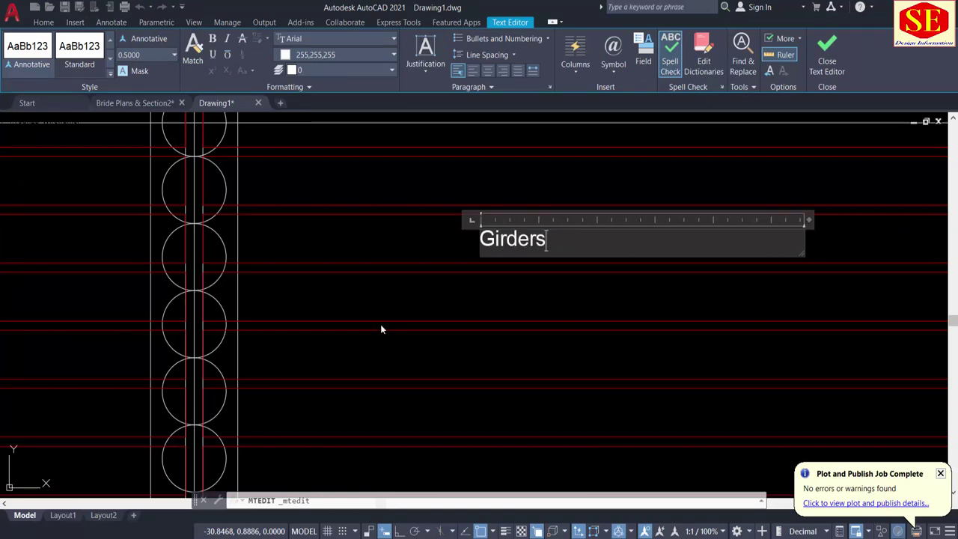
left_click(389, 284)
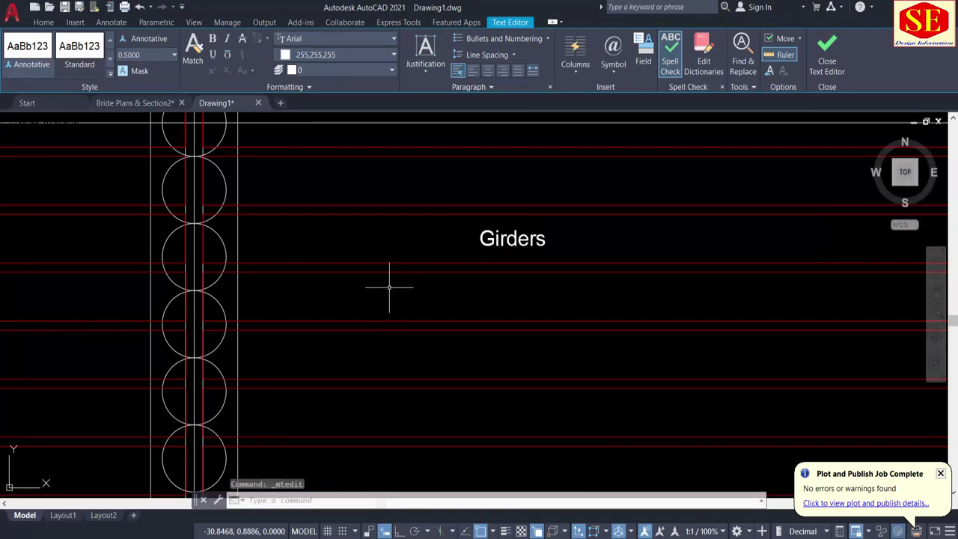
Step: Draw a horizontal quick leader from the left edge line of the pier strip out into the left span, without annotation text
scroll(404, 284, "down", 4)
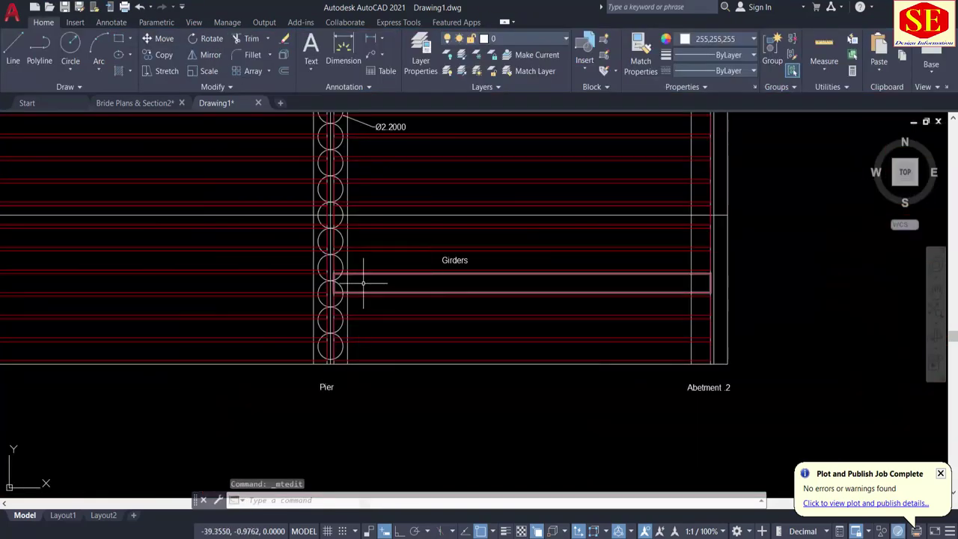
scroll(438, 353, "down", 1)
scroll(391, 321, "up", 3)
key("Escape")
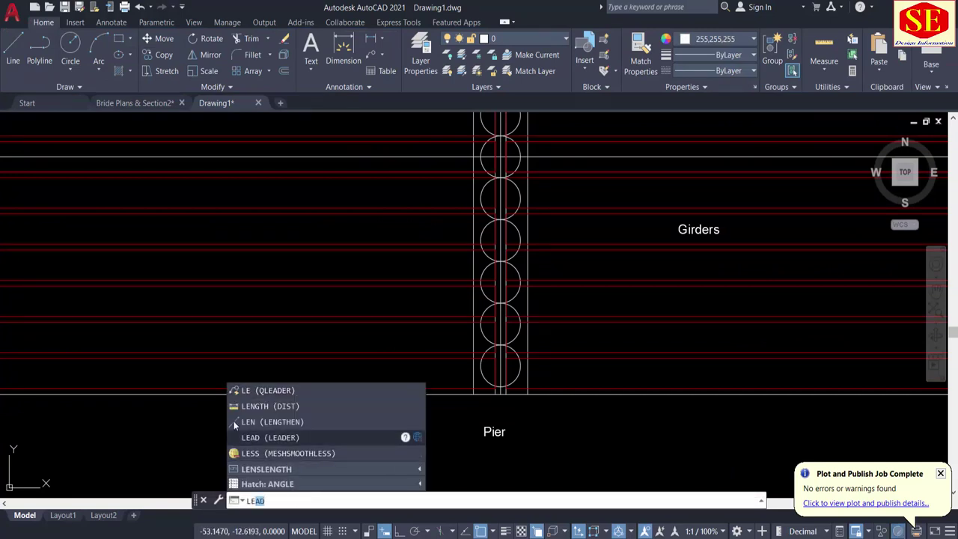
left_click(291, 393)
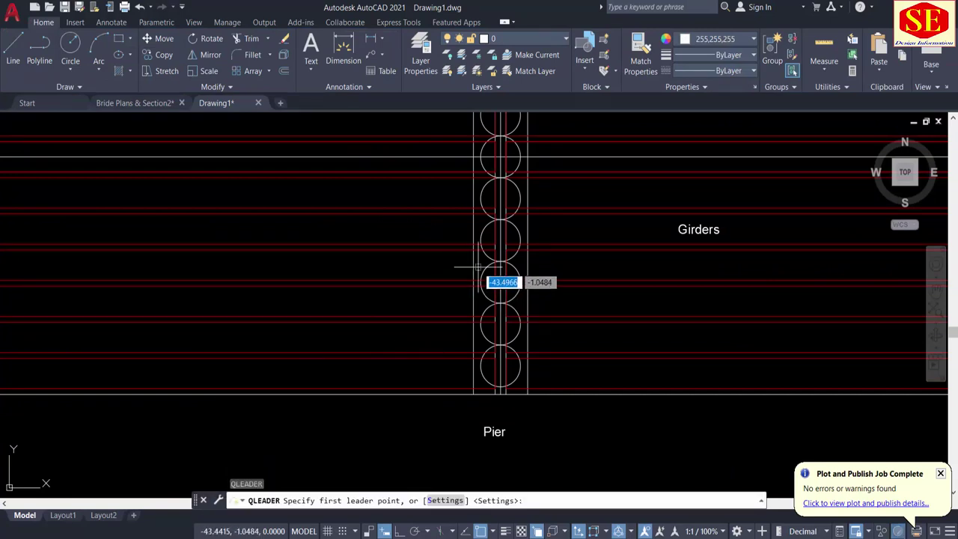
left_click(440, 268)
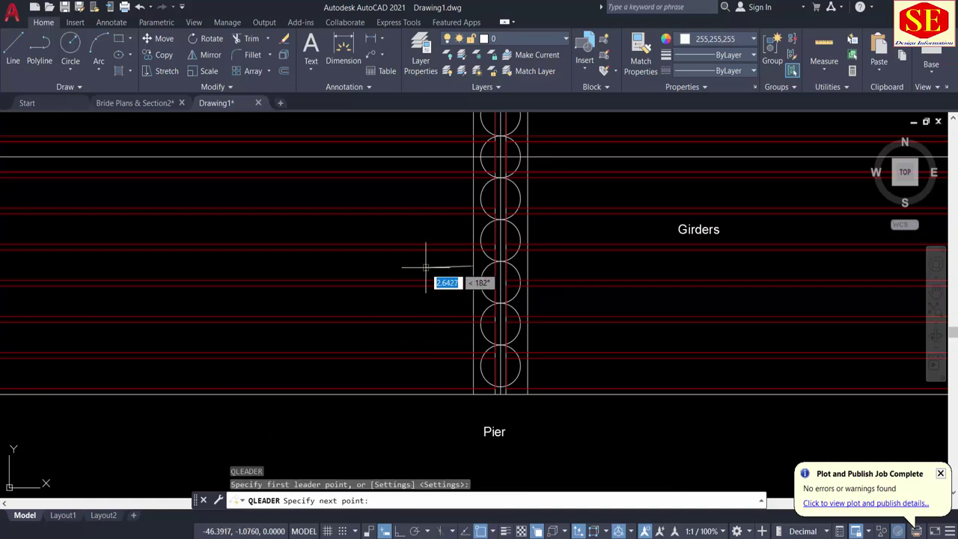
scroll(432, 266, "up", 2)
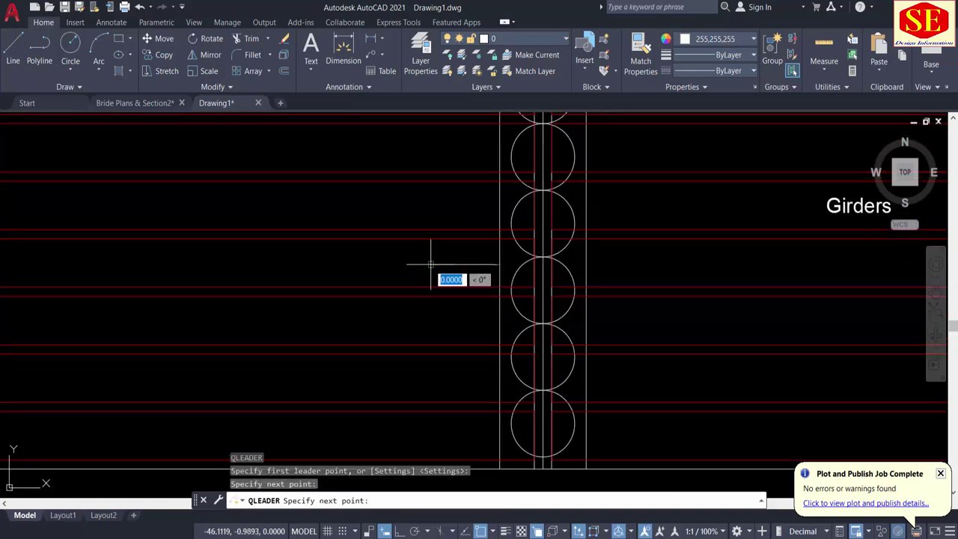
key("Escape")
Step: Copy the "Girders" label to the tail of the leader on the left side of the pier strip
type("co")
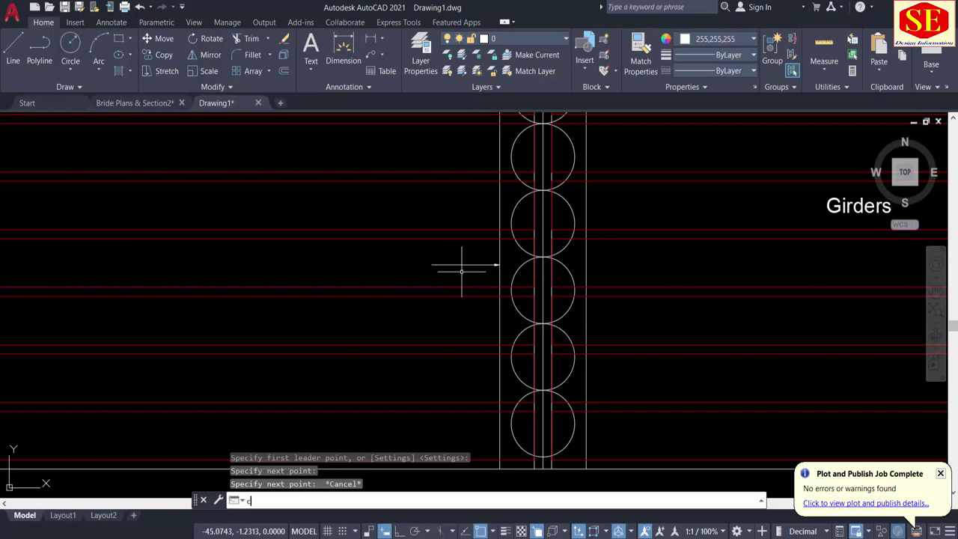
key("Return")
left_click(461, 265)
left_click(858, 205)
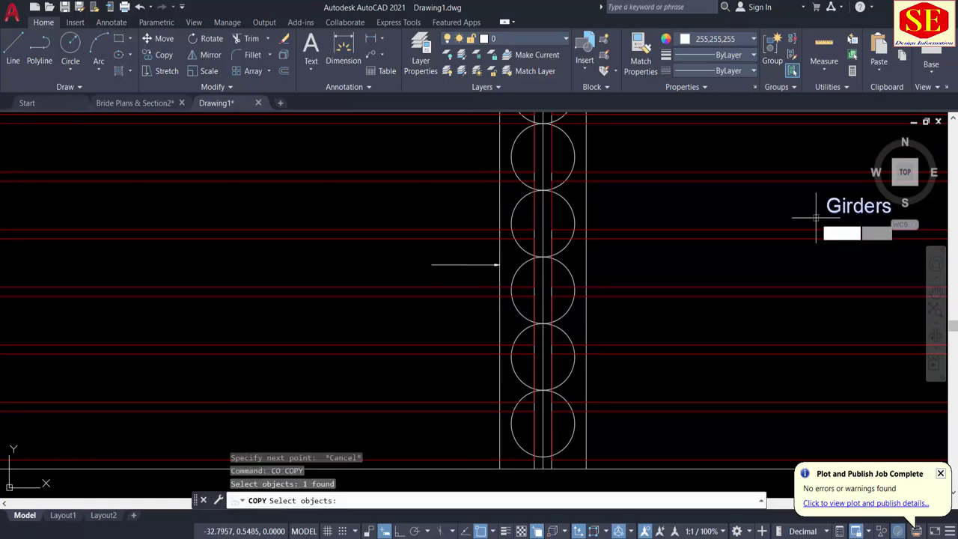
key("Return")
left_click(819, 219)
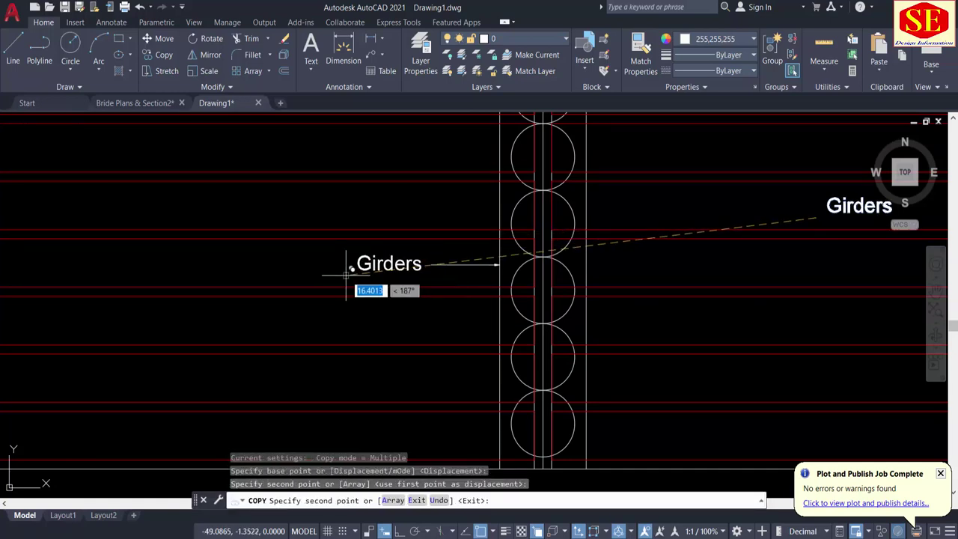
left_click(347, 274)
scroll(434, 318, "down", 2)
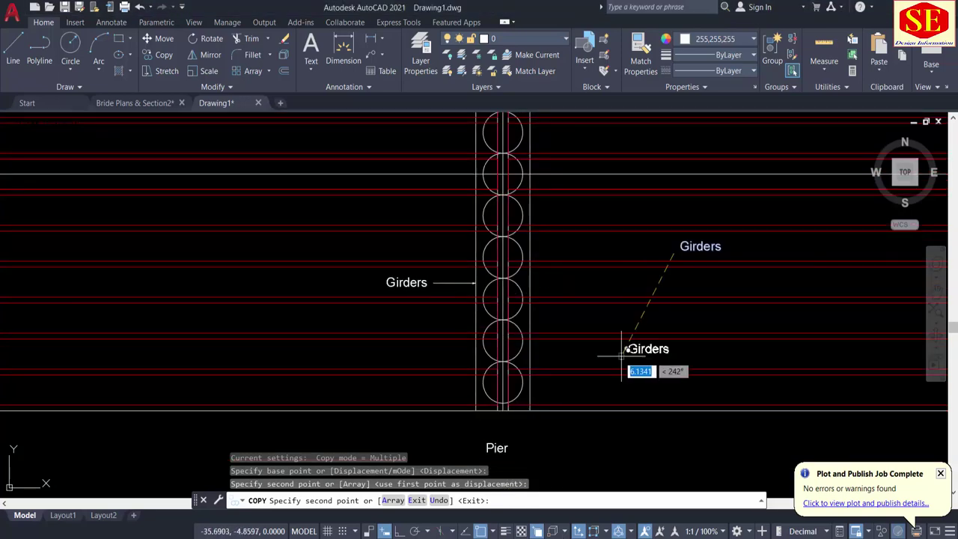
scroll(400, 296, "up", 2)
key("Escape")
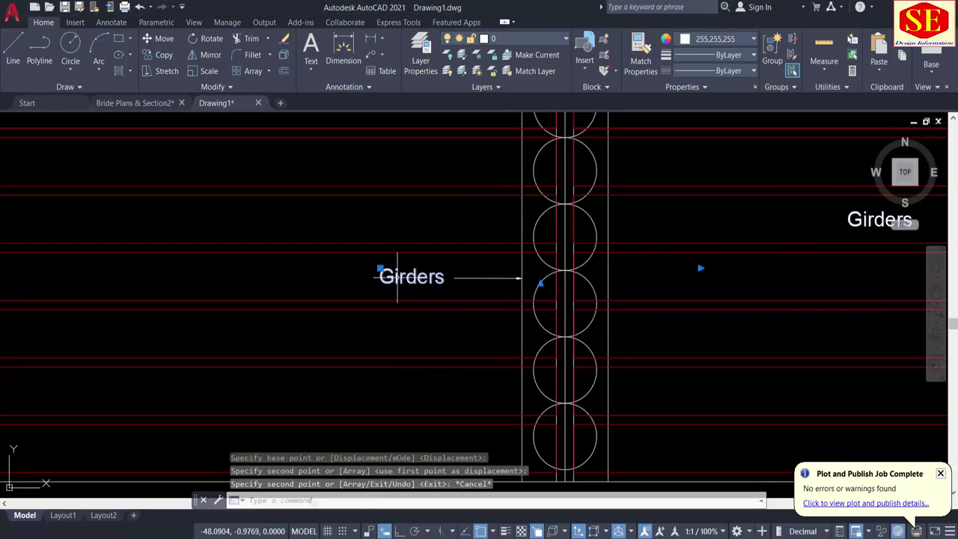
Step: Change the label copied beside the leader to "Tranasom" and move it slightly left, clear of the leader line
double_click(449, 278)
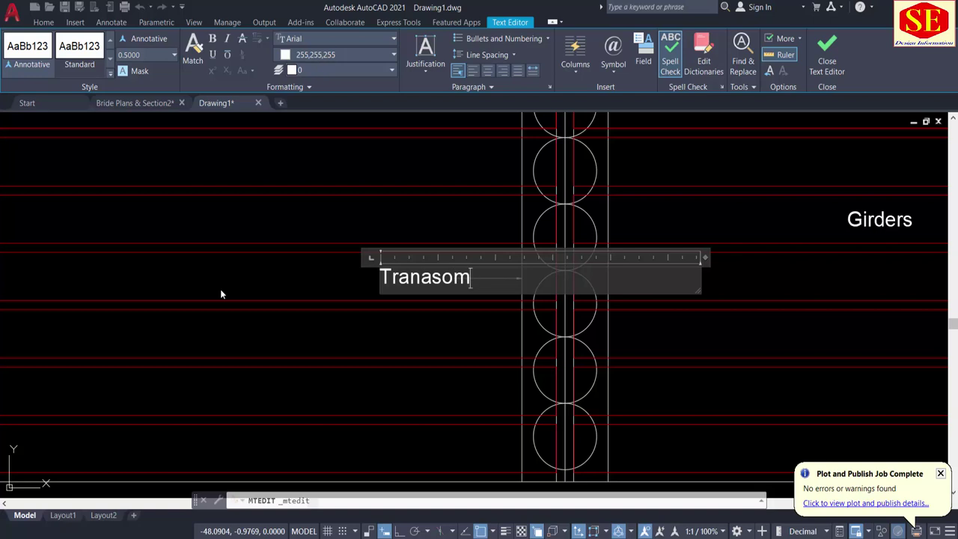
left_click(384, 331)
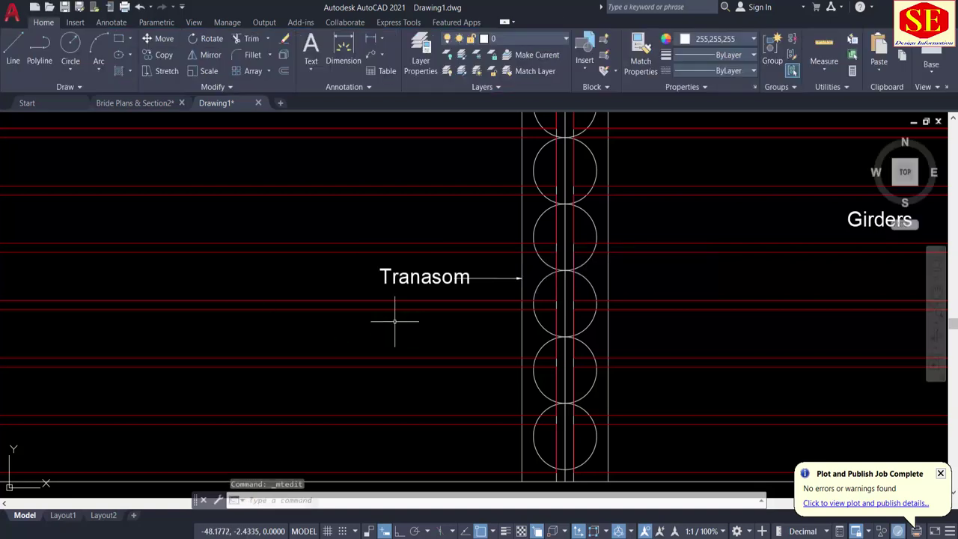
type("m")
key("Return")
left_click(393, 281)
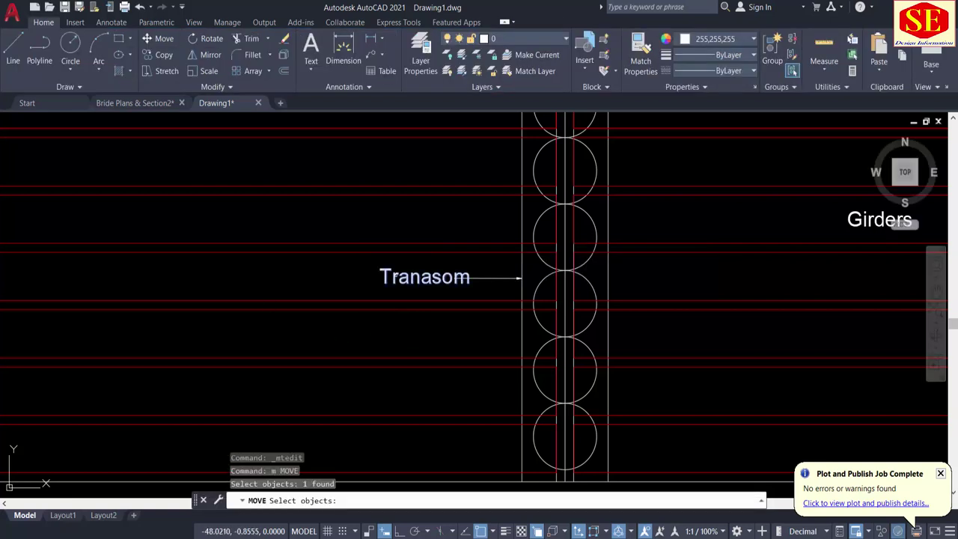
key("Return")
left_click(337, 280)
left_click(317, 281)
Step: Change the "Pier" label beneath the circle column to "Piers"
scroll(340, 288, "down", 4)
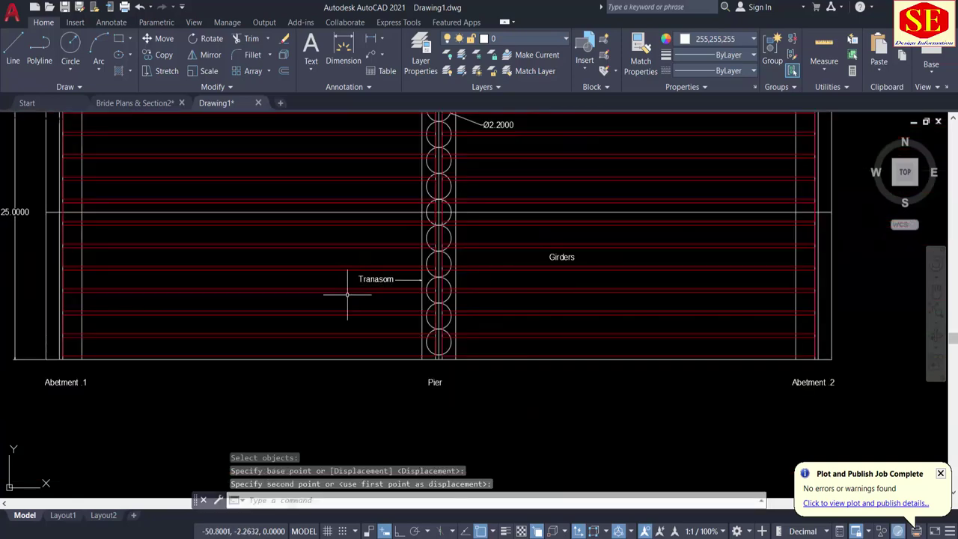
middle_click_drag(411, 280, 400, 385)
scroll(441, 303, "down", 2)
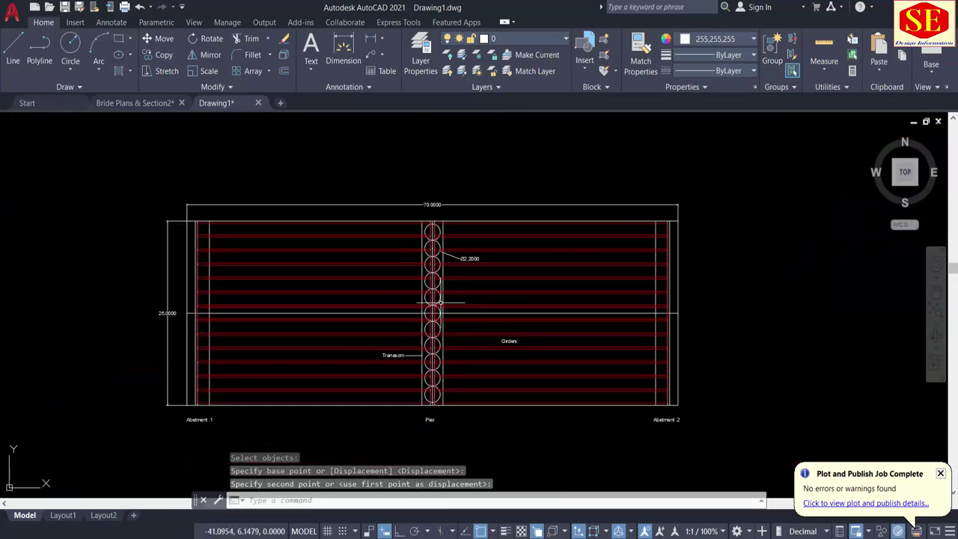
scroll(187, 441, "up", 6)
scroll(269, 342, "down", 4)
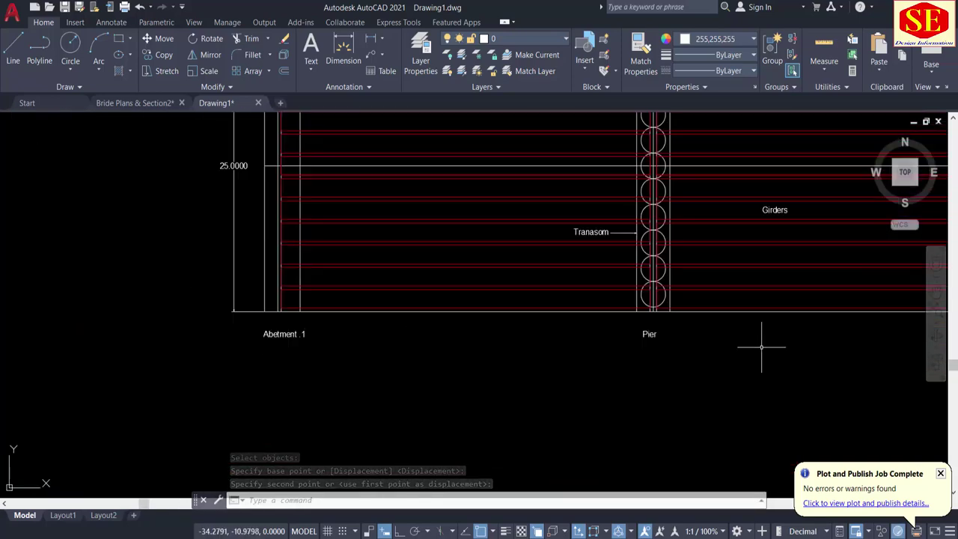
middle_click_drag(672, 350, 437, 347)
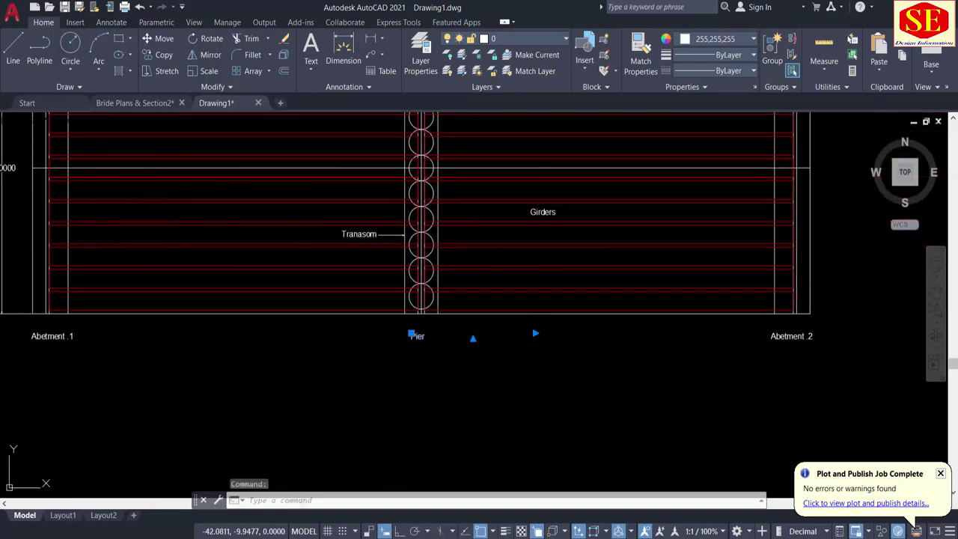
double_click(417, 336)
type("s")
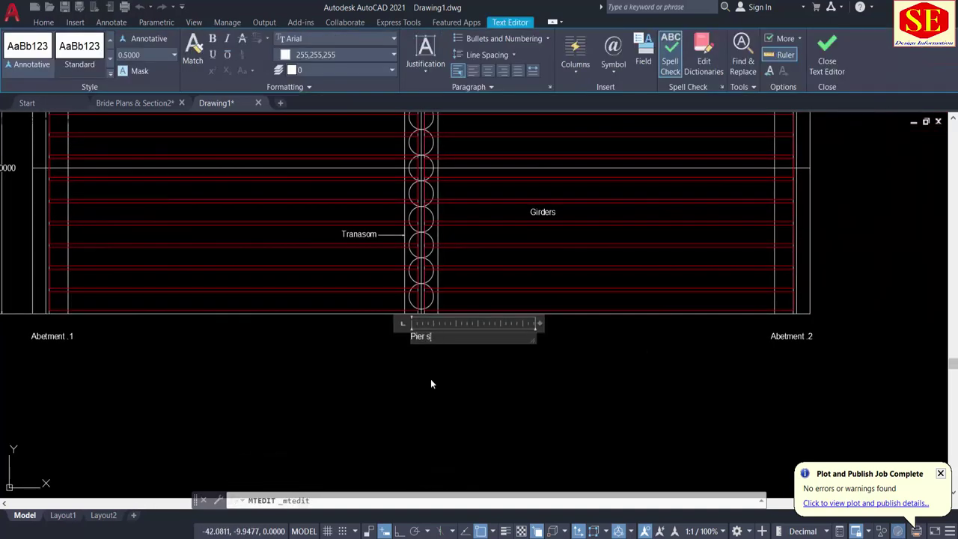
key("BackSpace")
key("BackSpace")
type("s")
left_click(431, 384)
Step: Add a linear dimension across the pier strip's width, just above the deck's upper edge and below the overall length dimension
scroll(820, 336, "down", 2)
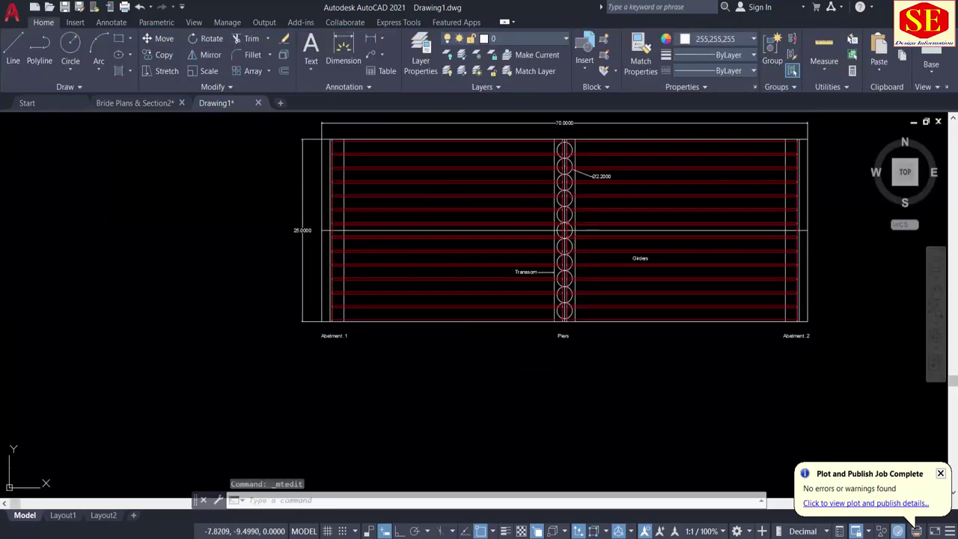
scroll(507, 261, "up", 4)
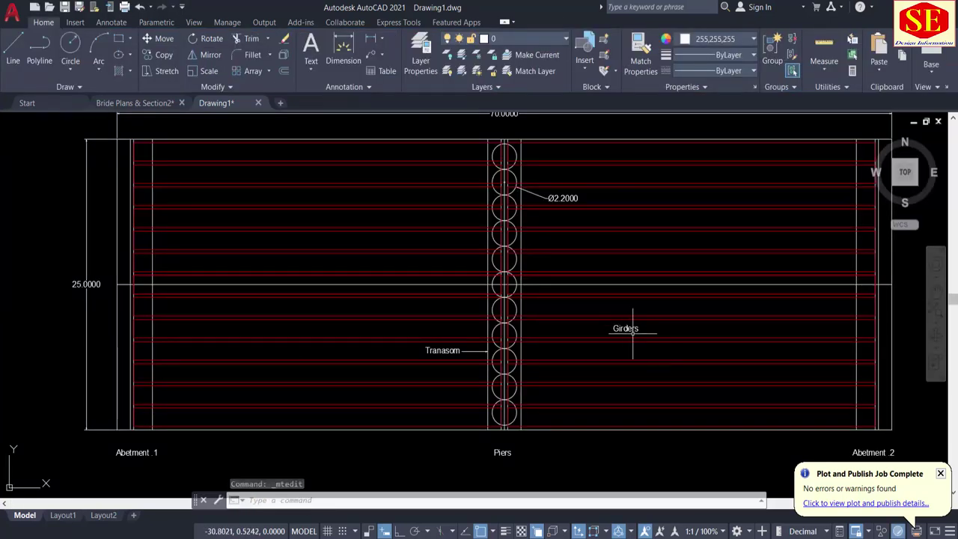
scroll(461, 345, "up", 3)
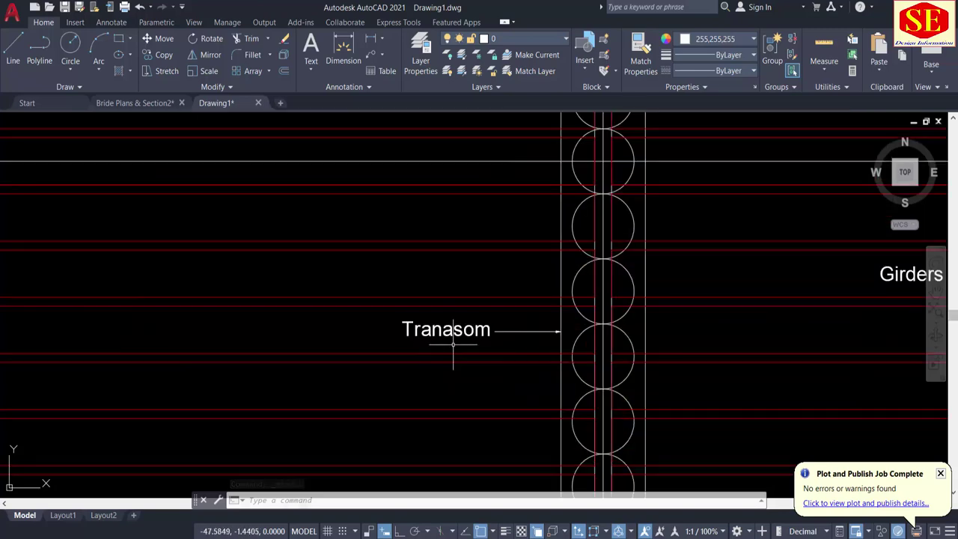
scroll(452, 336, "down", 3)
scroll(567, 194, "up", 3)
middle_click_drag(496, 164, 514, 351)
scroll(522, 244, "up", 2)
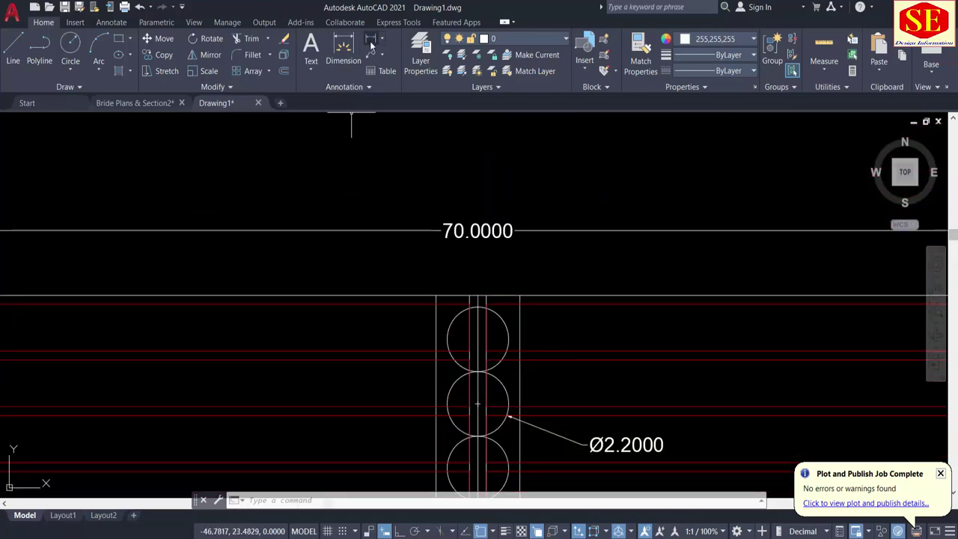
left_click(343, 46)
left_click(438, 298)
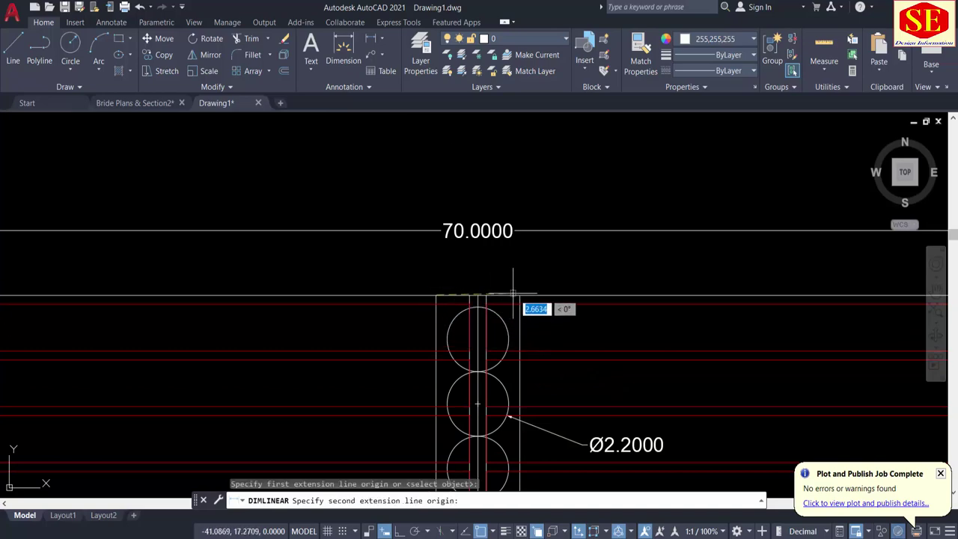
left_click(519, 297)
left_click(518, 278)
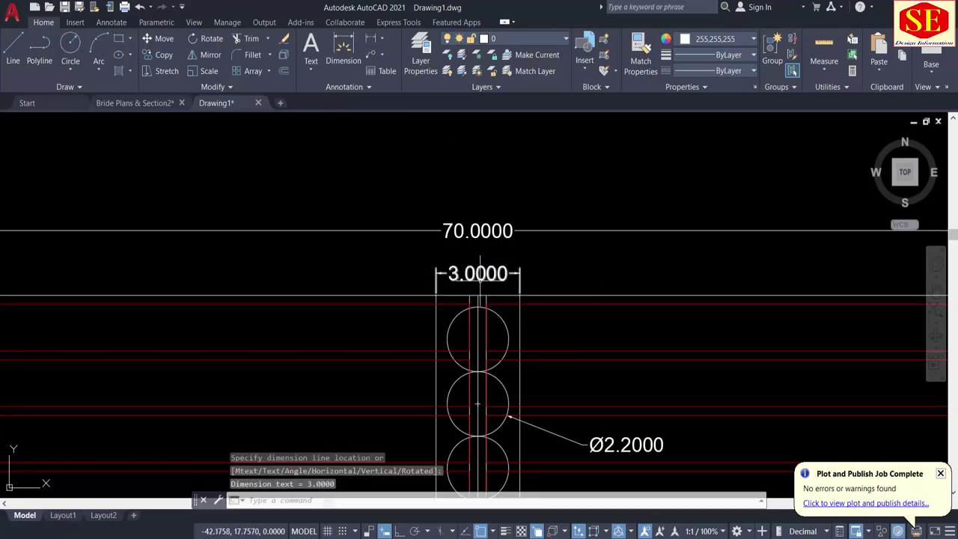
Step: Add a linear dimension above the deck's upper-right corner, from the inner abutment line to the deck's right end
scroll(478, 281, "down", 3)
middle_click_drag(728, 292, 451, 222)
scroll(560, 214, "up", 4)
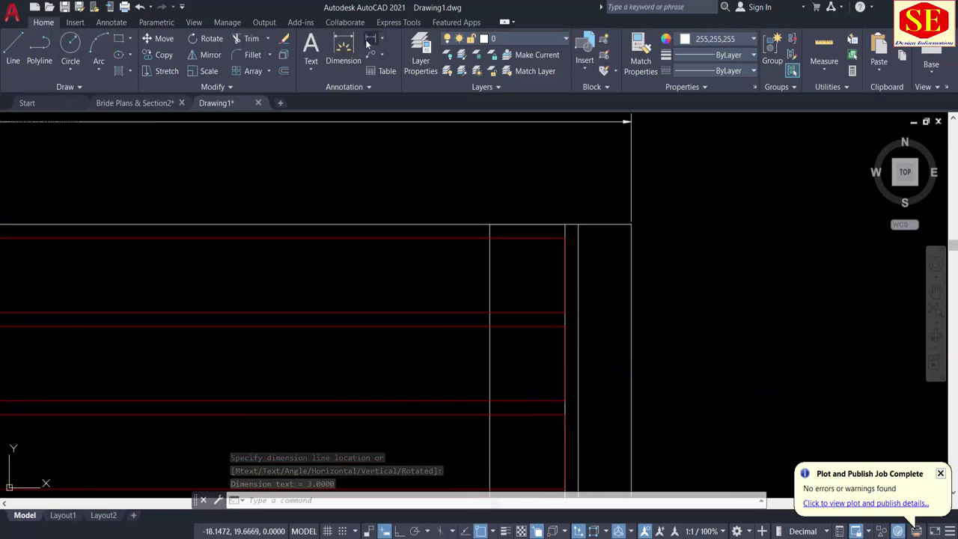
key("Return")
left_click(489, 223)
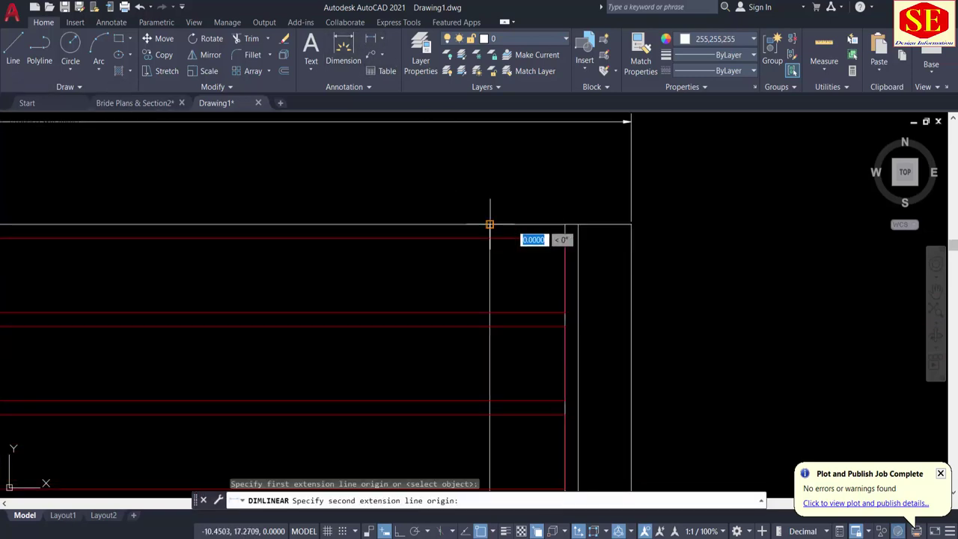
left_click(631, 224)
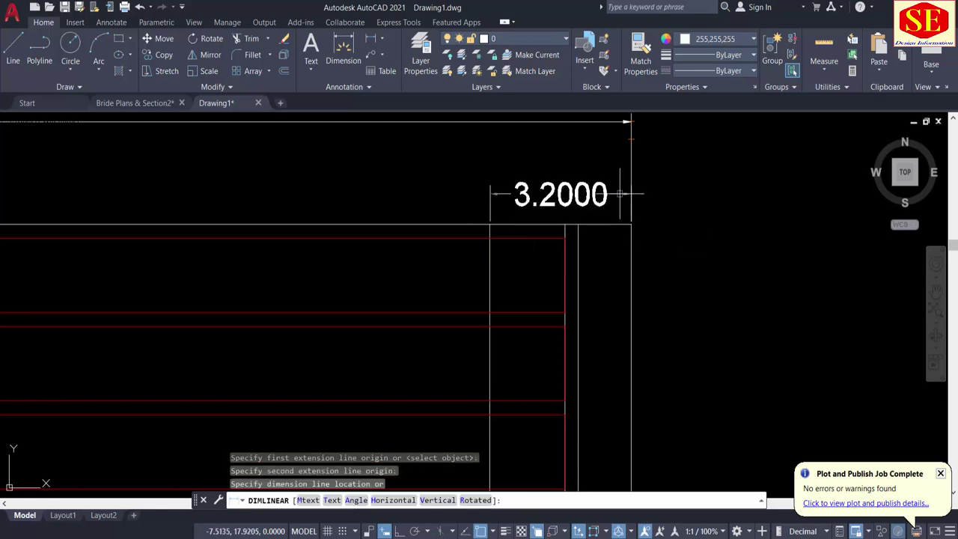
left_click(626, 191)
scroll(520, 154, "down", 2)
scroll(530, 206, "up", 2)
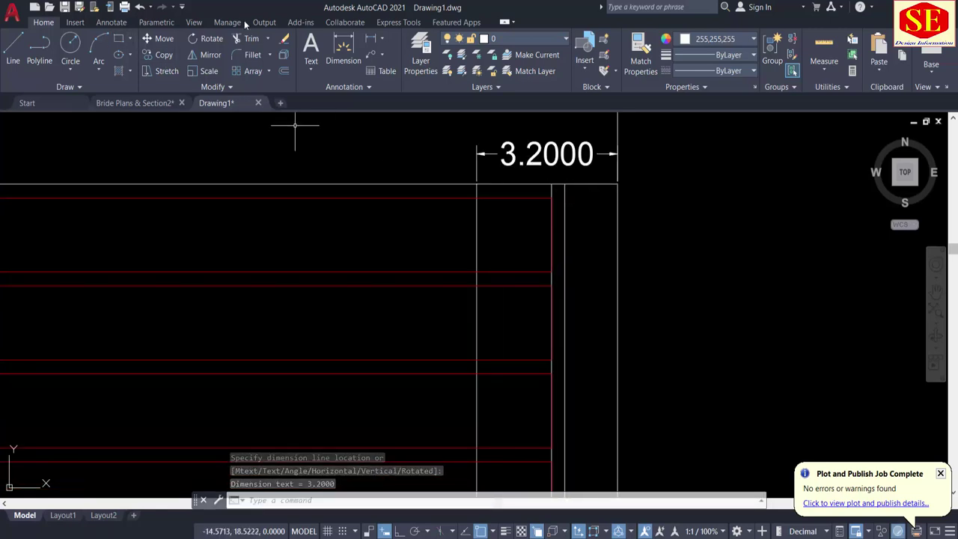
Step: Add a linear dimension just below the deck's upper-right corner, from the right abutment's wall line beside the girder ends to the deck's right end
key("space")
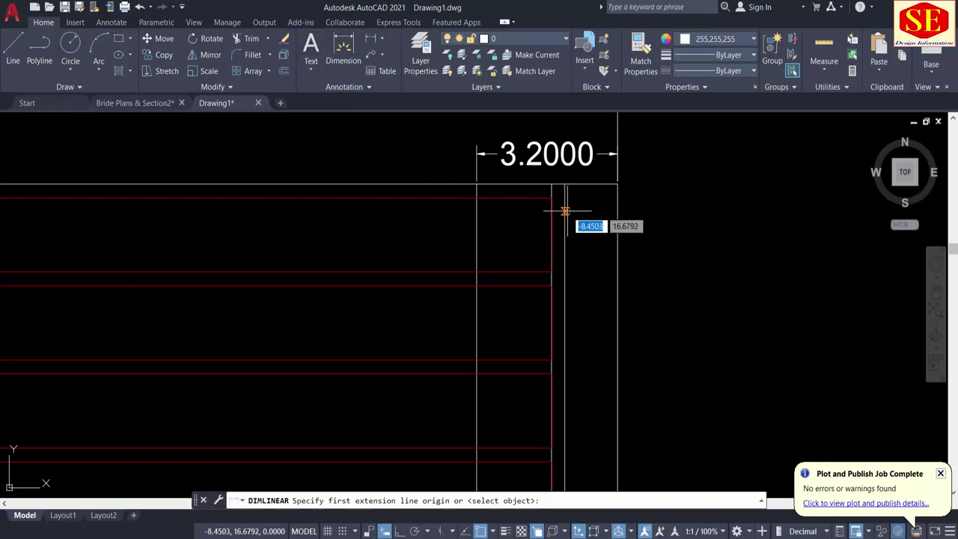
left_click(564, 208)
left_click(617, 210)
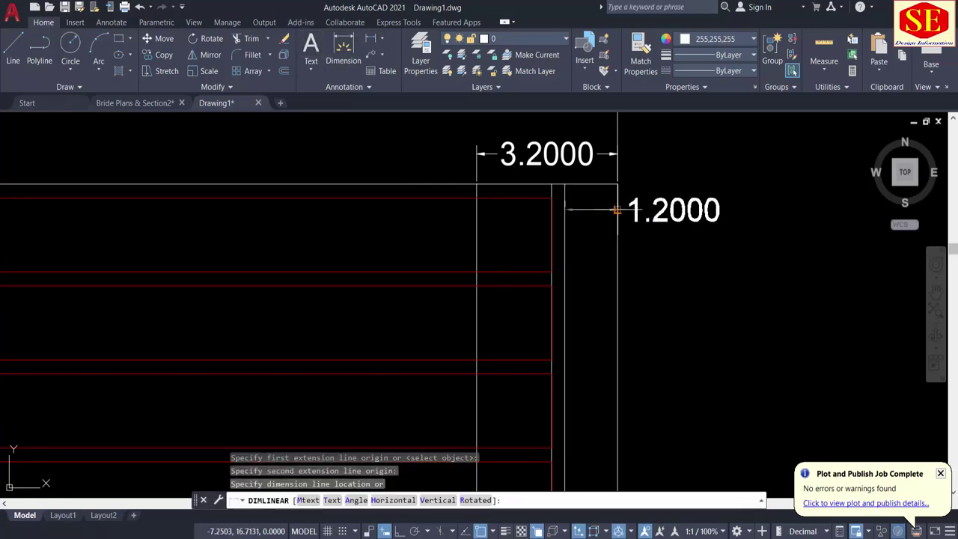
left_click(616, 210)
scroll(651, 209, "down", 6)
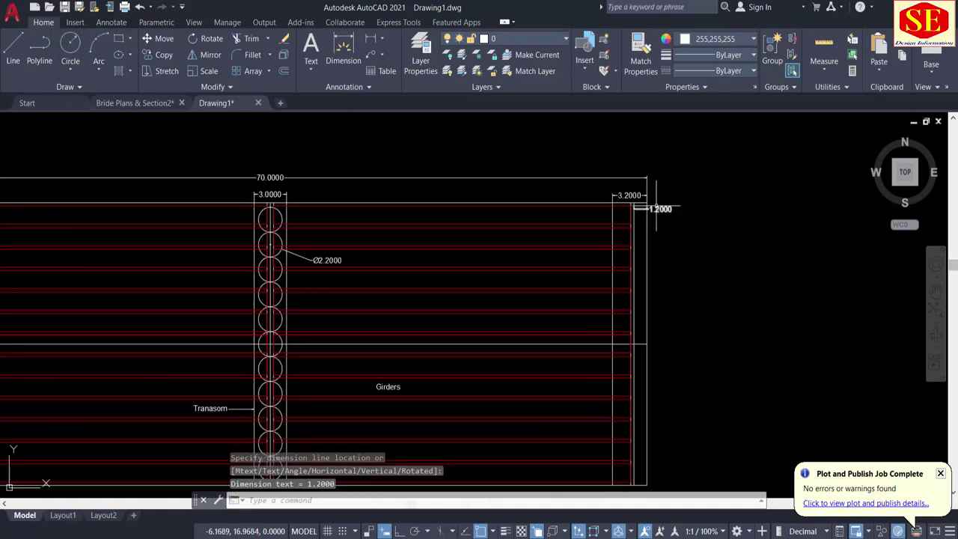
Step: Add a linear dimension above the deck's upper-left corner, from the left abutment's wall line beside the girder ends to the inner abutment line
middle_click_drag(366, 219, 799, 218)
scroll(353, 184, "up", 2)
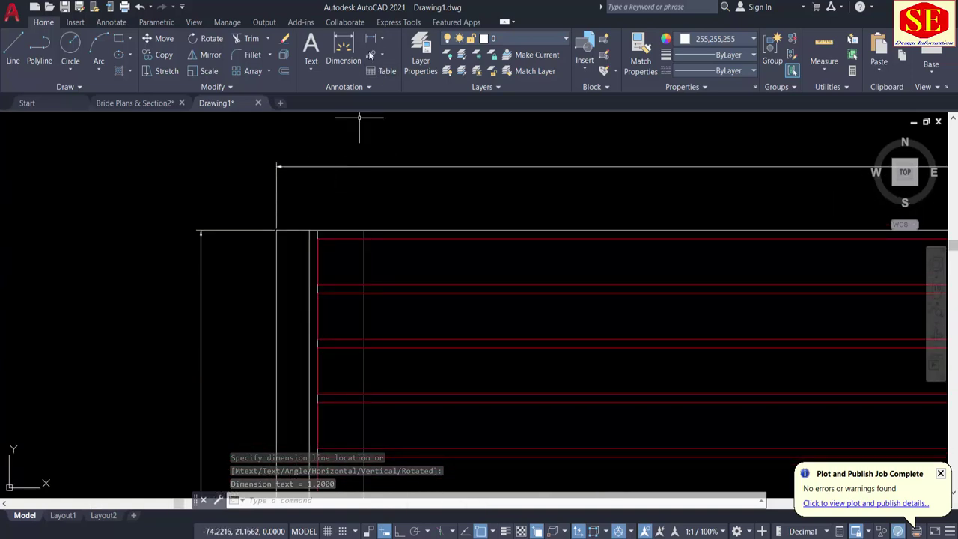
key("Return")
left_click(310, 230)
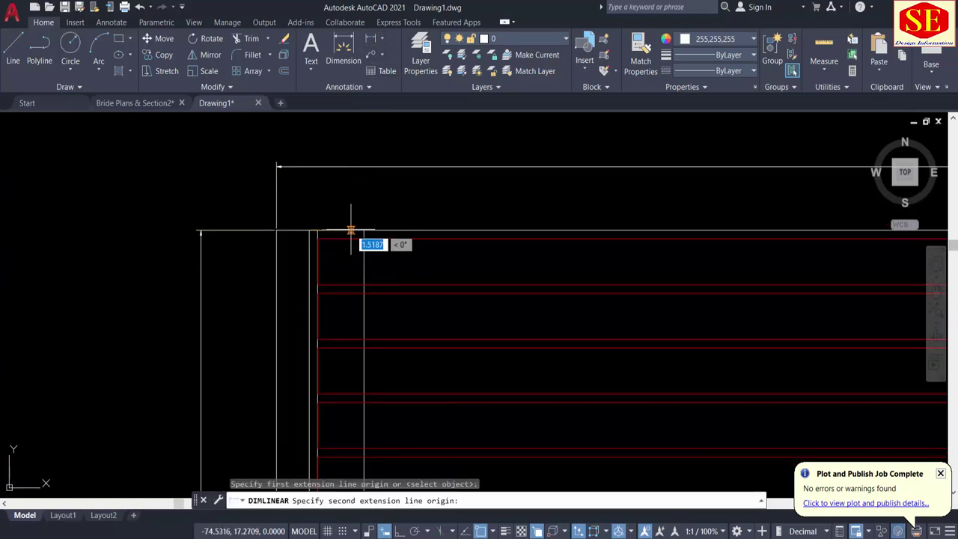
left_click(364, 229)
left_click(361, 213)
scroll(321, 246, "up", 2)
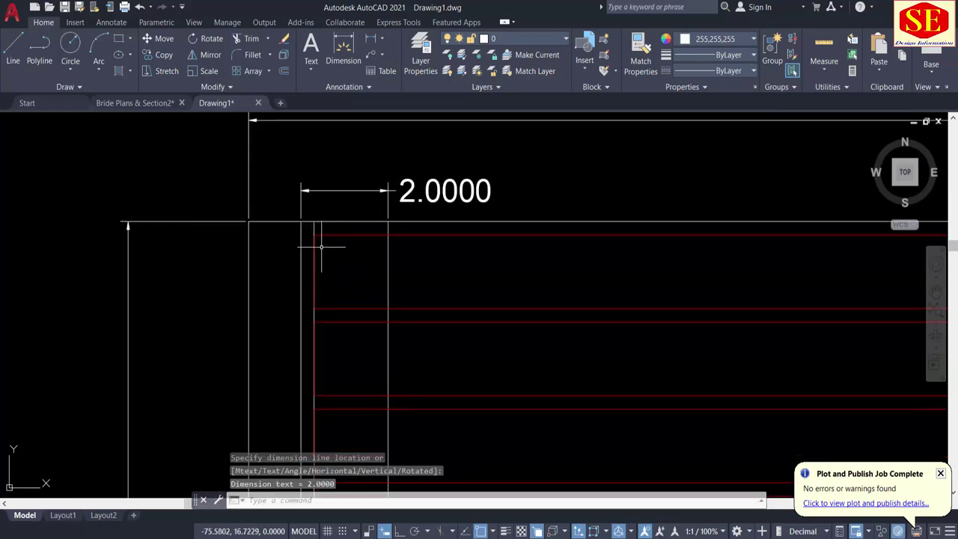
key("Return")
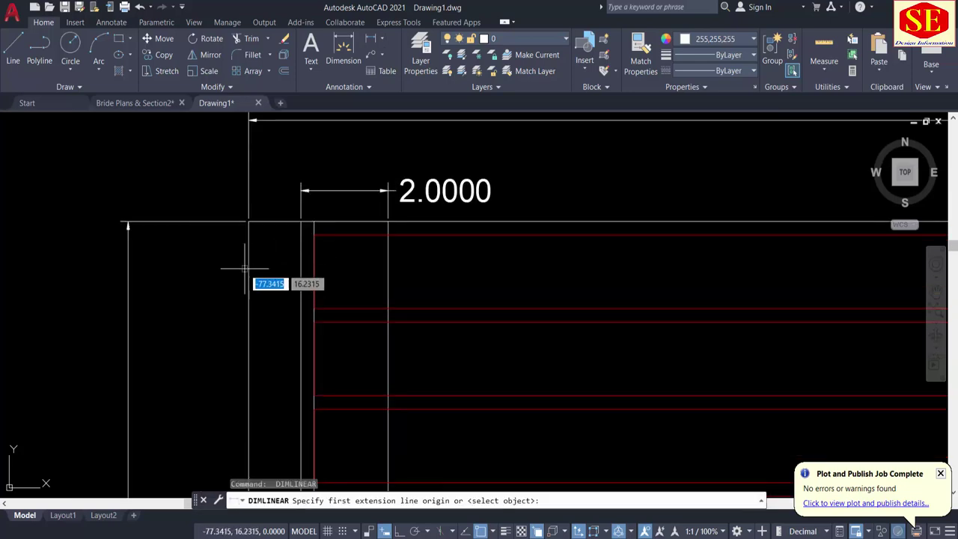
key("Escape")
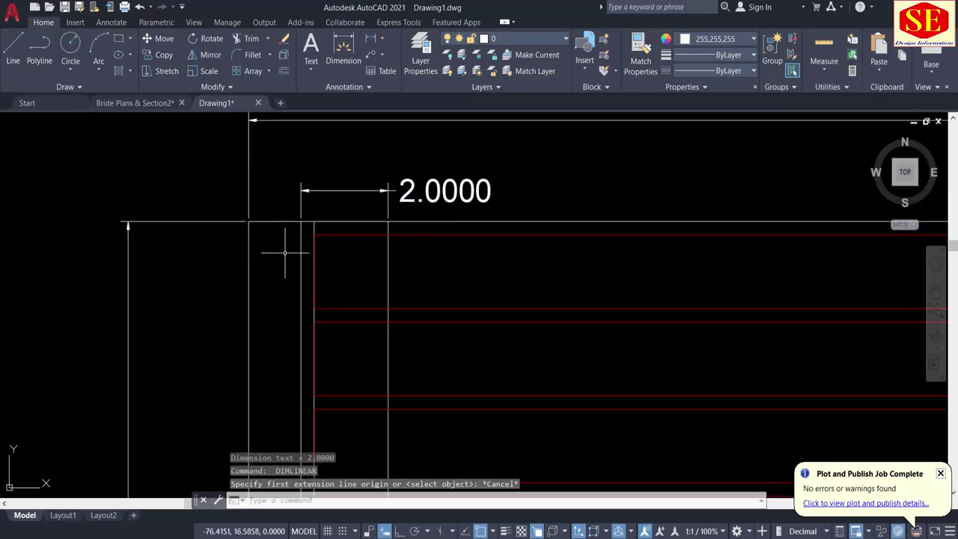
key("Return")
left_click(301, 270)
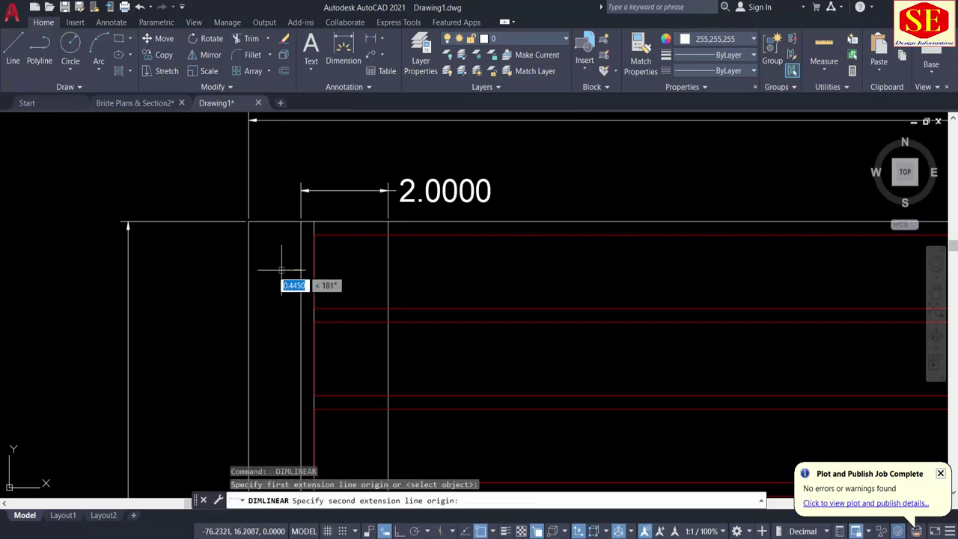
key("Escape")
Step: Add a linear dimension in line with the new one, from its left extension line to the deck's left end
key("Return")
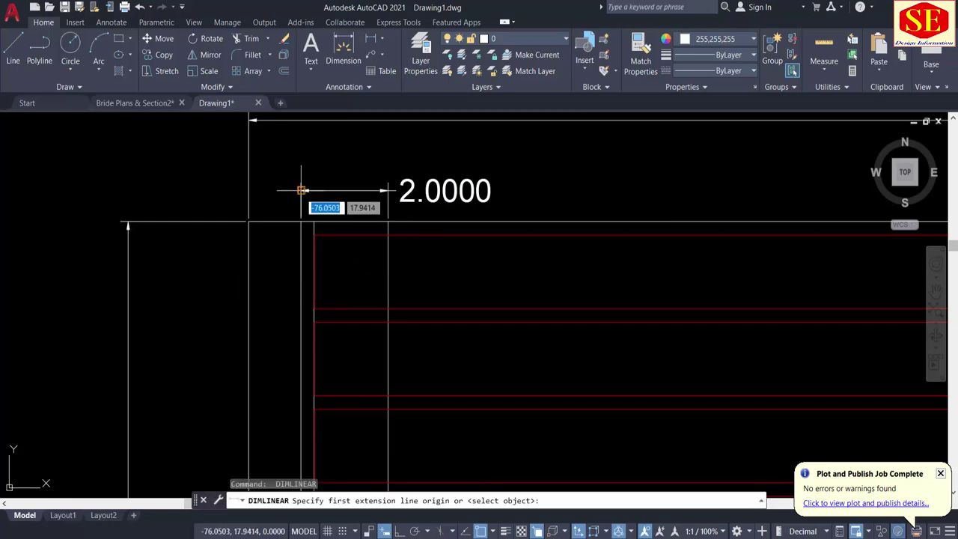
left_click(300, 192)
left_click(248, 195)
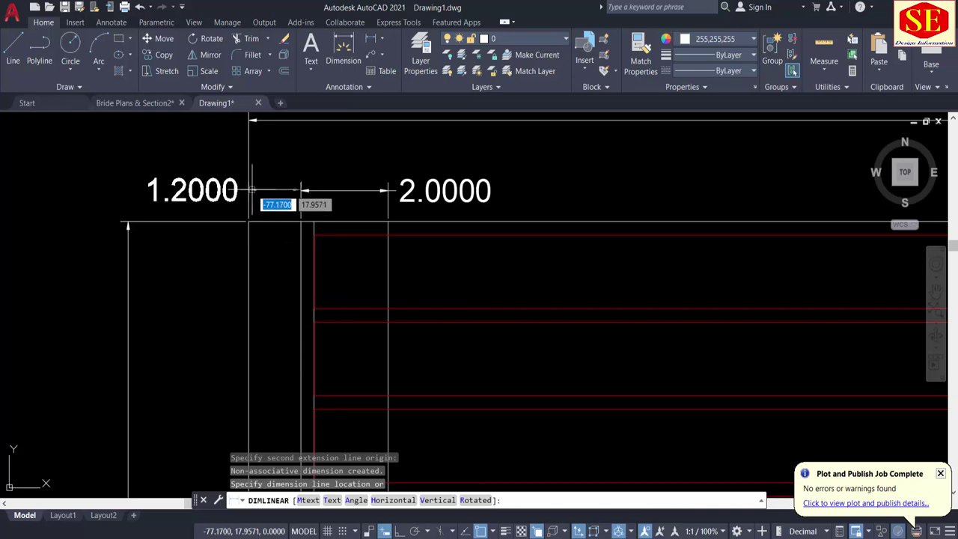
left_click(253, 192)
Step: Check the dimensions at both abutments and across the whole bridge plan
scroll(252, 192, "down", 1)
scroll(218, 198, "down", 4)
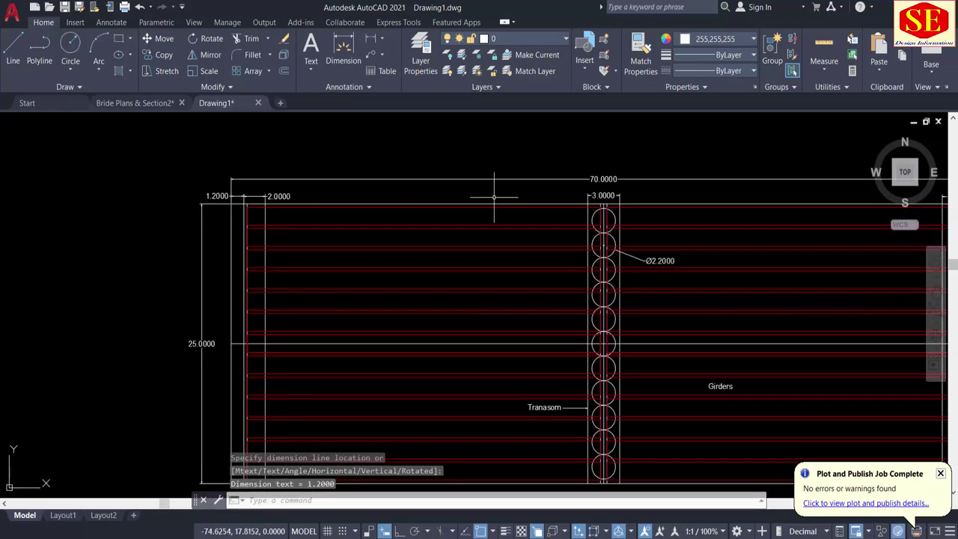
middle_click_drag(763, 182, 303, 163)
scroll(535, 187, "up", 4)
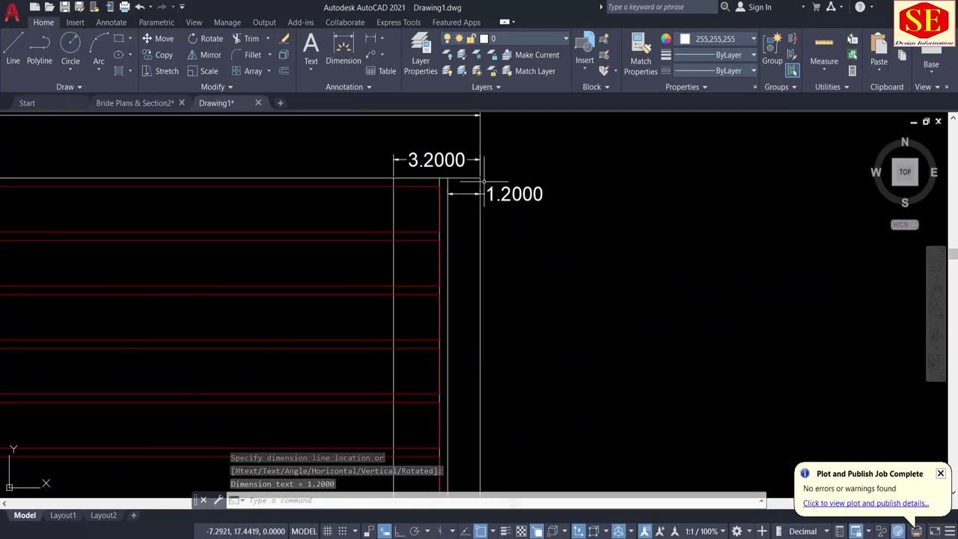
scroll(648, 198, "down", 6)
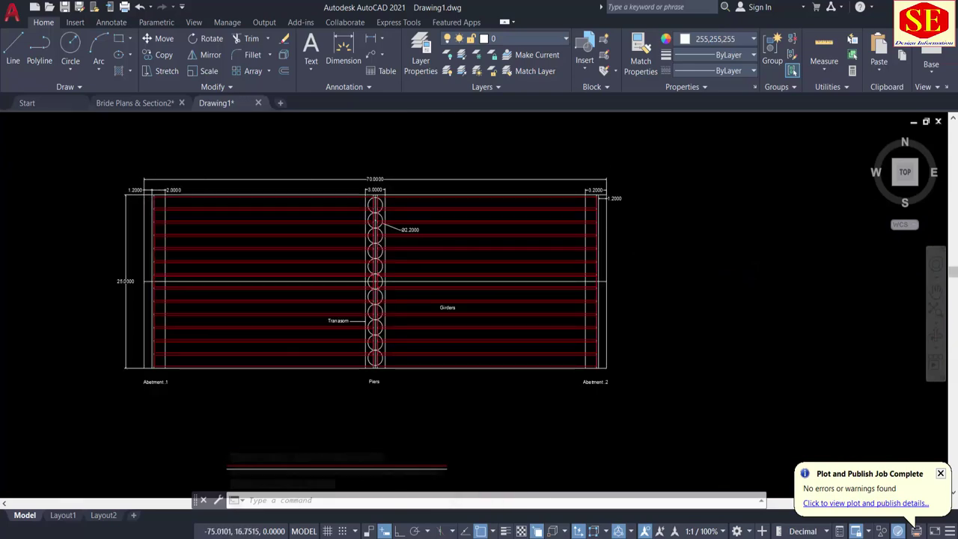
scroll(160, 193, "up", 6)
scroll(209, 164, "down", 5)
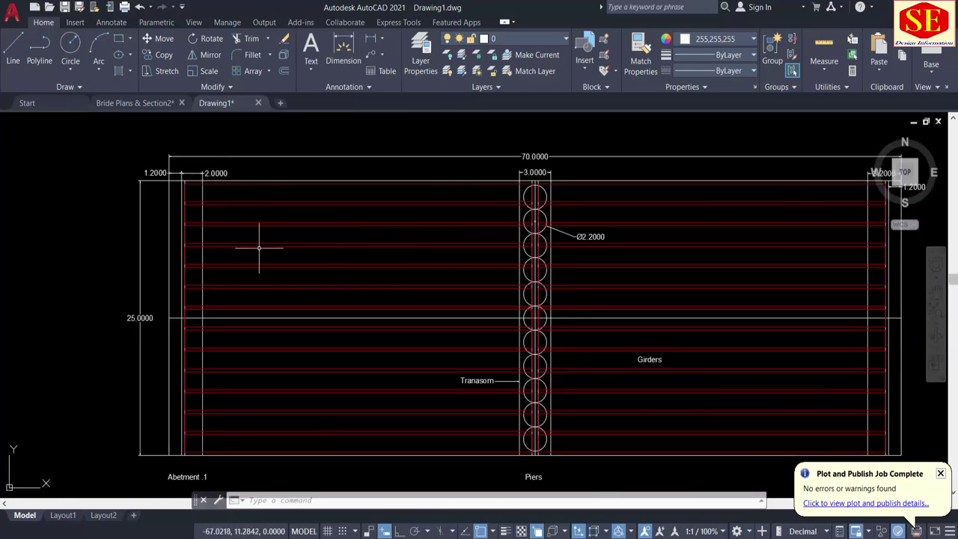
scroll(298, 265, "down", 2)
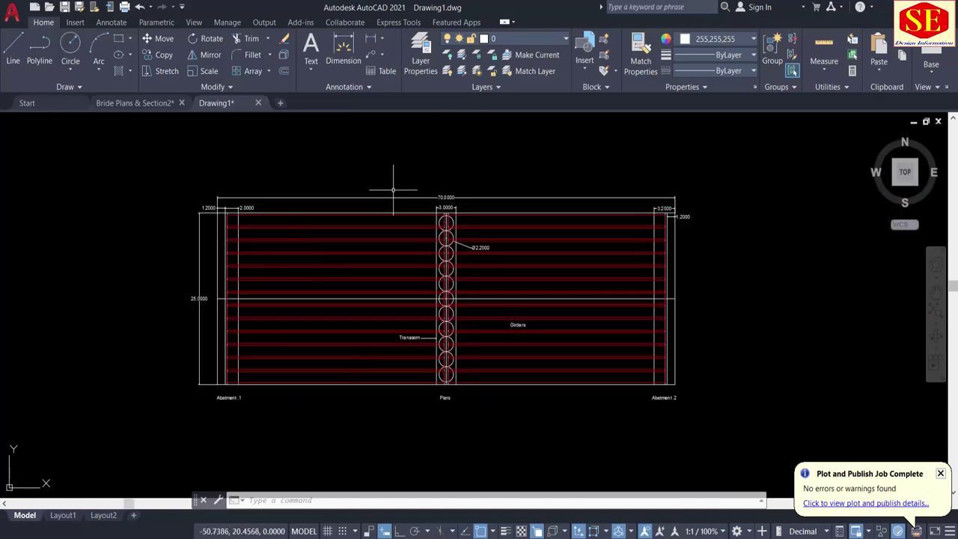
Step: Add the multiline text title "Plan Of Bridge" in the empty area above the plan
middle_click_drag(398, 166, 394, 238)
type("t")
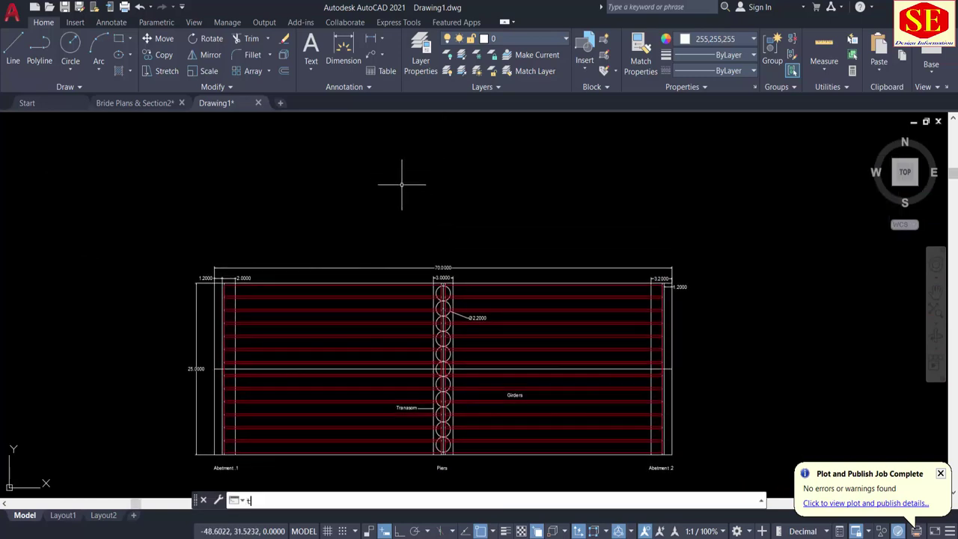
key("Return")
left_click(285, 159)
left_click(631, 219)
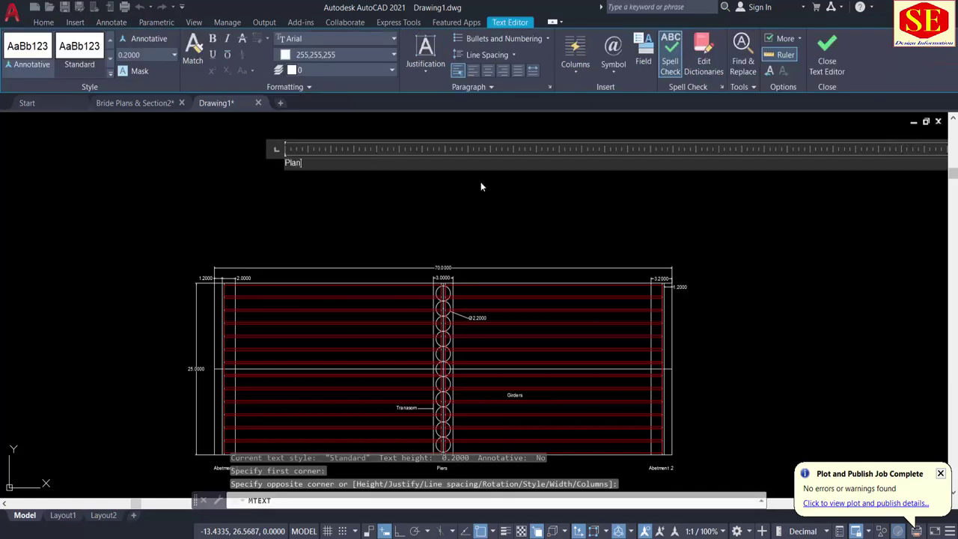
type("Plan Of")
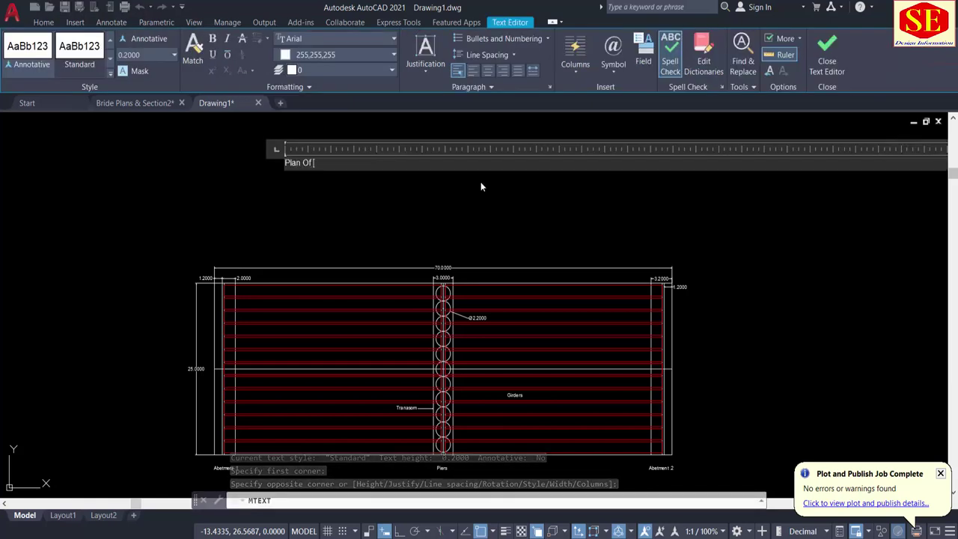
type(" Bridge")
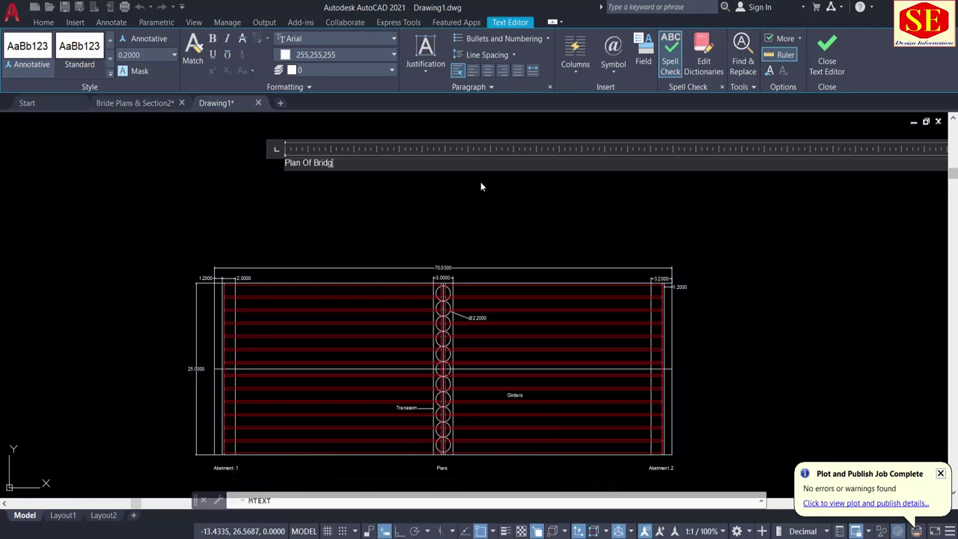
left_click(421, 222)
Step: Set the title's text height to 1.5 and change its wording to "Plan of Bridge"
double_click(288, 160)
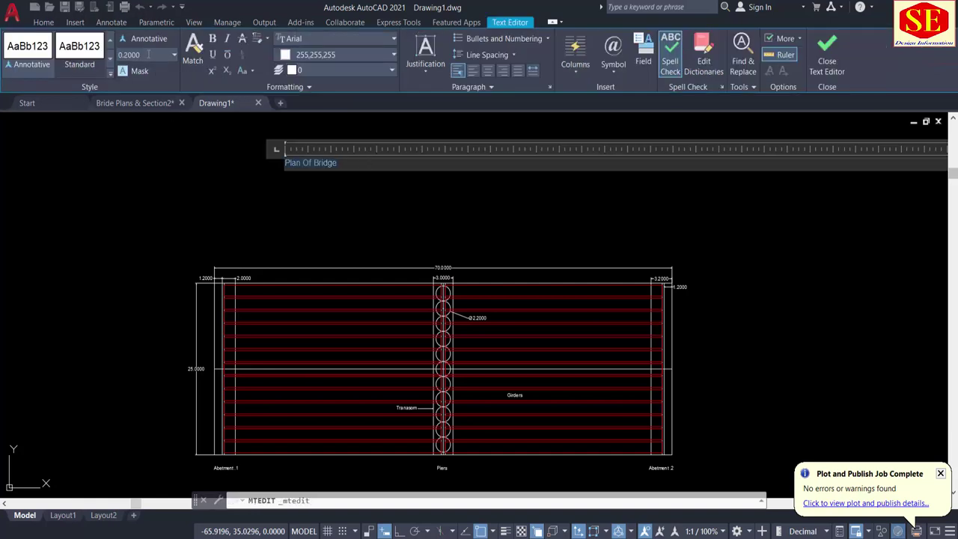
left_click(148, 55)
type("1.5")
key("Return")
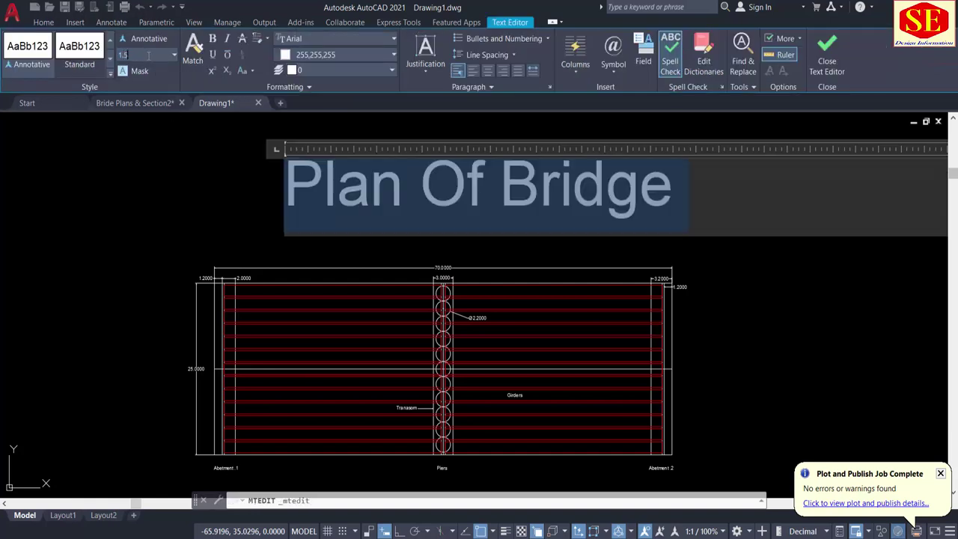
left_click(711, 190)
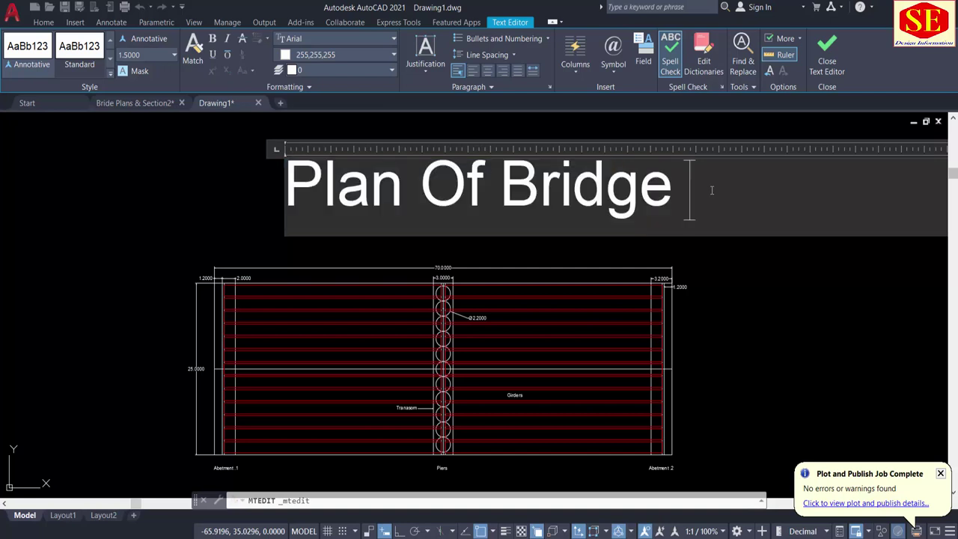
left_click(467, 187)
key("BackSpace")
type("o")
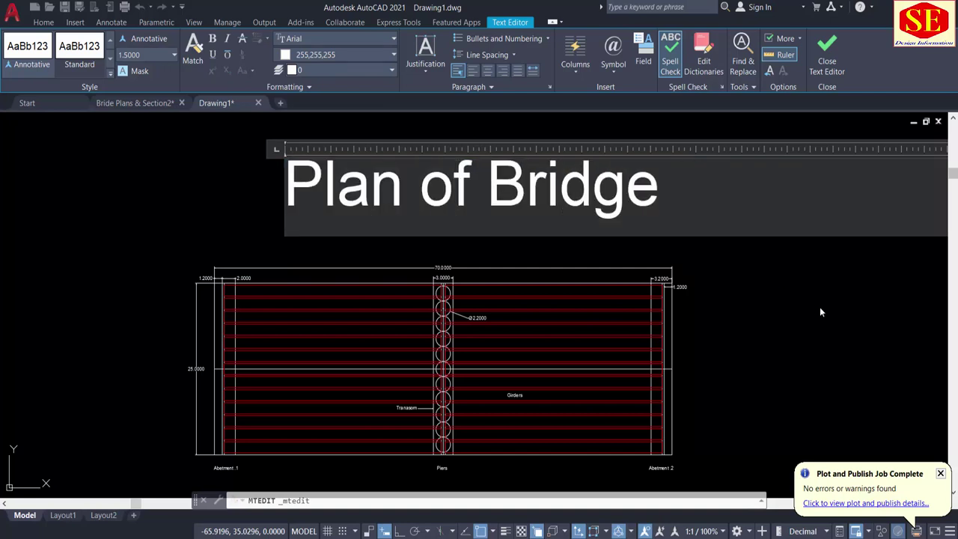
left_click(820, 312)
Step: Move the "Plan of Bridge" title down and to the right, roughly centring it above the overall length dimension
type("m")
key("Return")
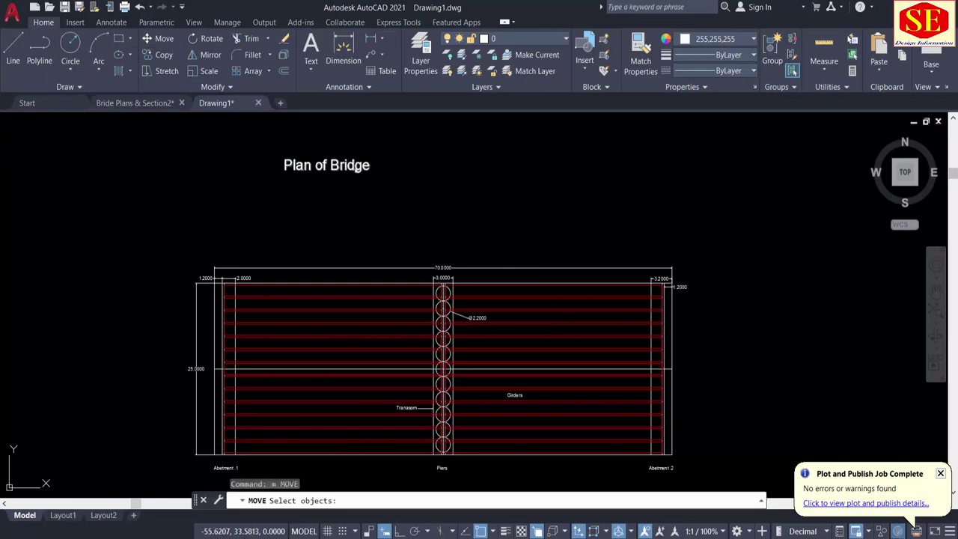
left_click(356, 169)
key("Return")
left_click(424, 169)
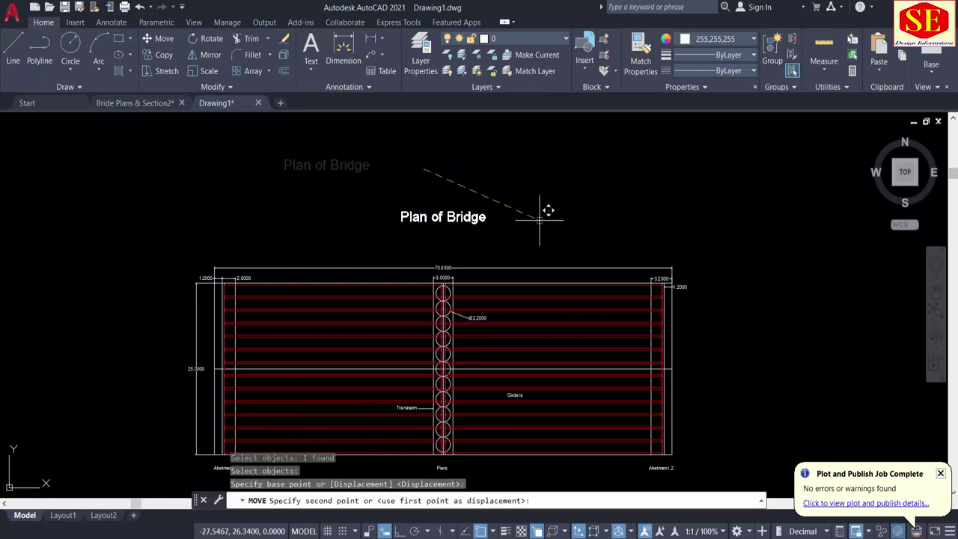
left_click(538, 219)
middle_click_drag(381, 342, 383, 313)
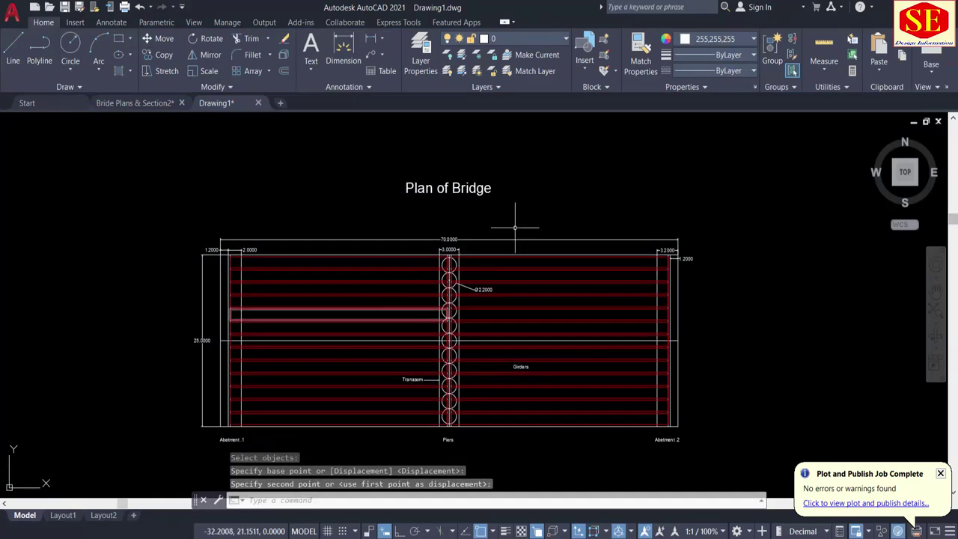
Step: With ortho on, draw a horizontal line about 1.19 long at the uppermost pier circle, from the right-hand girder ends to the transom's right edge
scroll(471, 295, "up", 6)
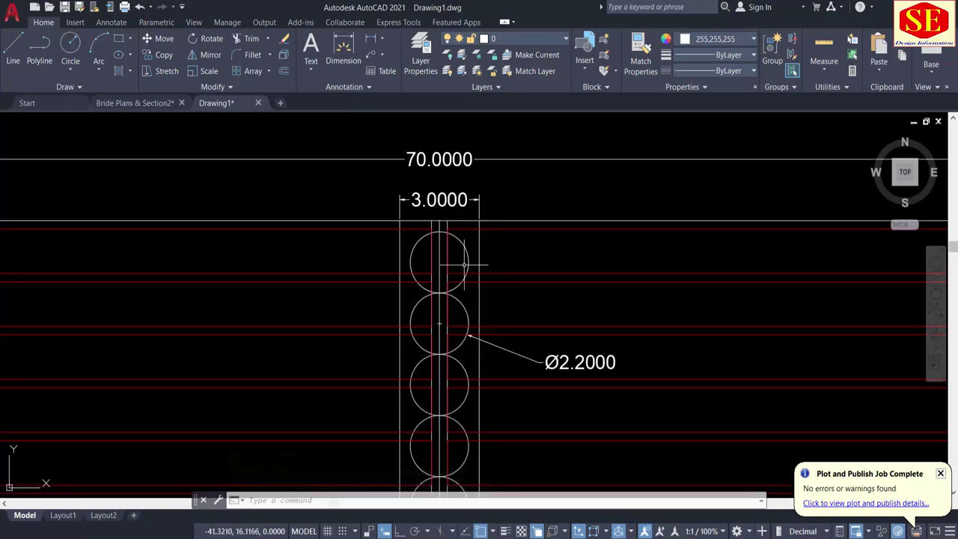
scroll(470, 238, "up", 2)
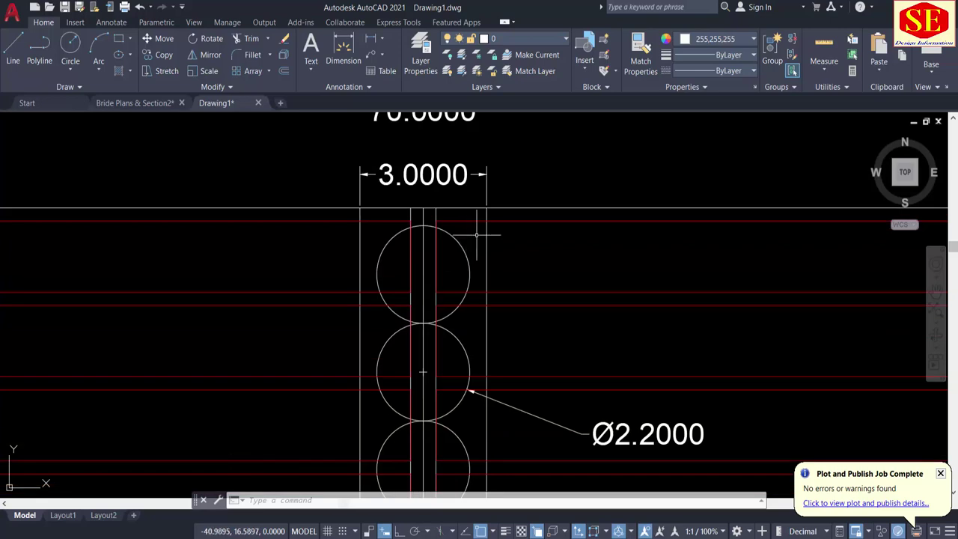
scroll(457, 248, "down", 2)
scroll(462, 251, "up", 2)
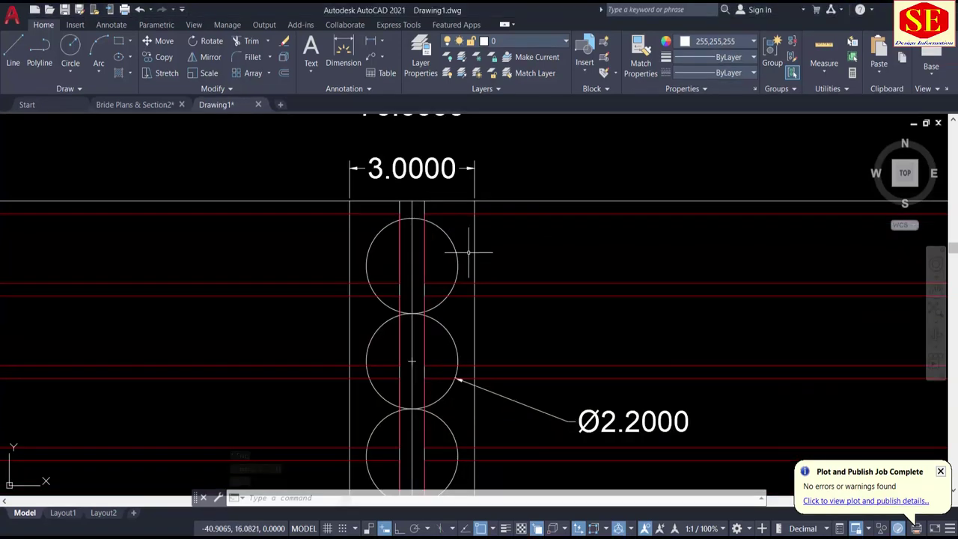
scroll(466, 255, "up", 3)
type("l")
key("Return")
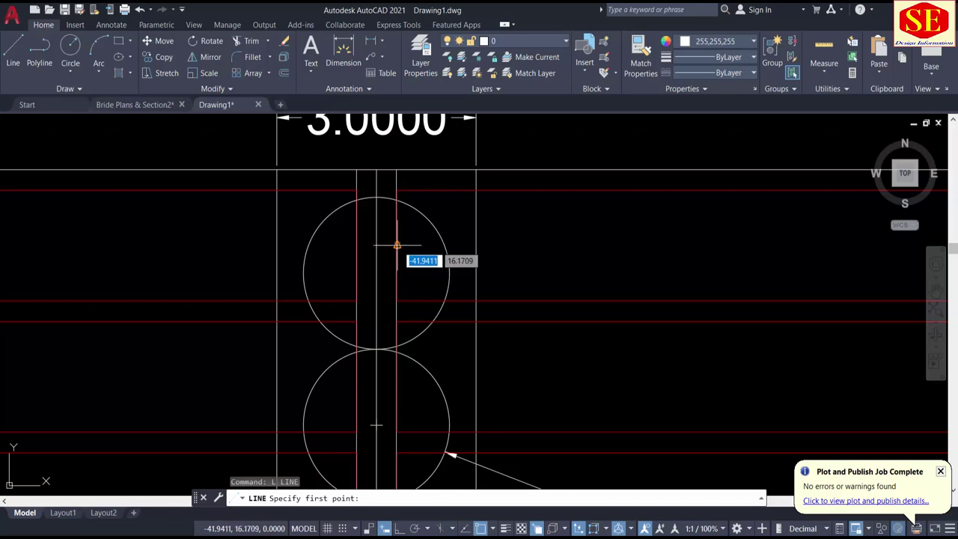
left_click(396, 245)
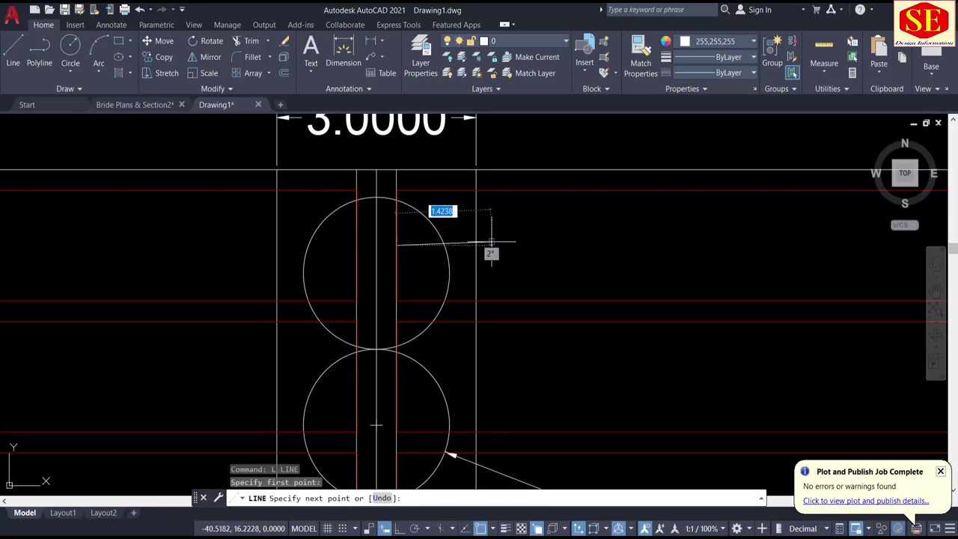
key("F8")
left_click(482, 244)
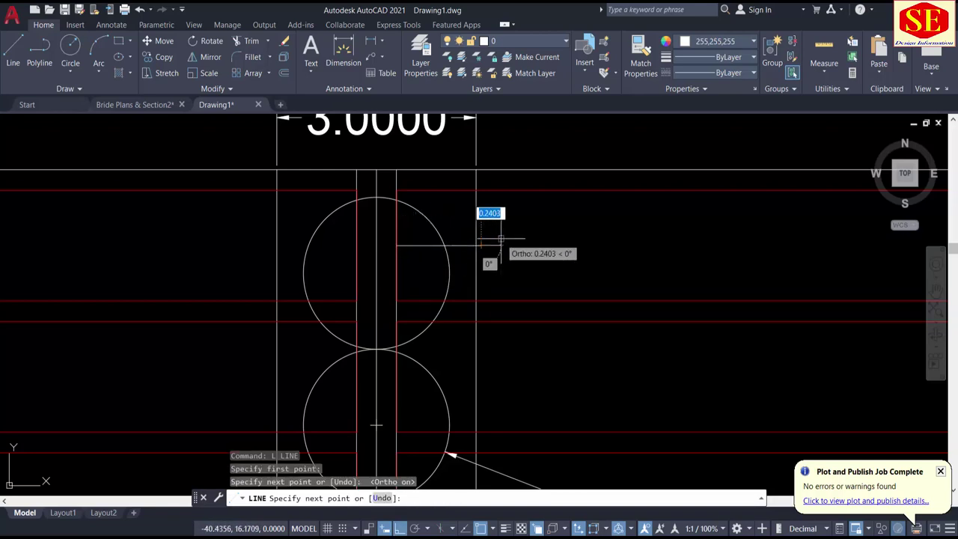
key("ctrl+z")
scroll(496, 238, "up", 2)
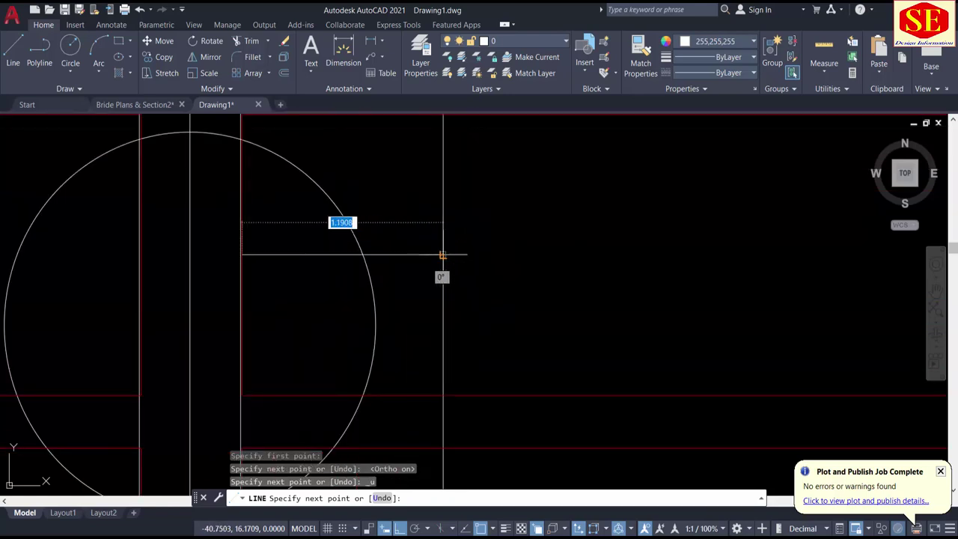
key("Escape")
Step: Draw a vertical line from the horizontal line's midpoint up to the girder's upper edge and extend it down to the girder's lower edge
key("Return")
left_click(342, 254)
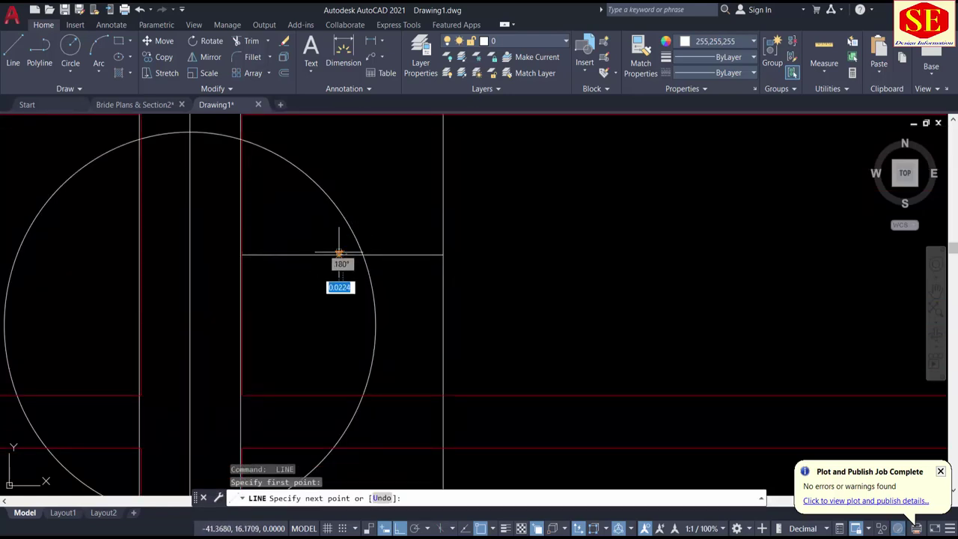
middle_click_drag(343, 254, 337, 322)
left_click(338, 182)
key("Escape")
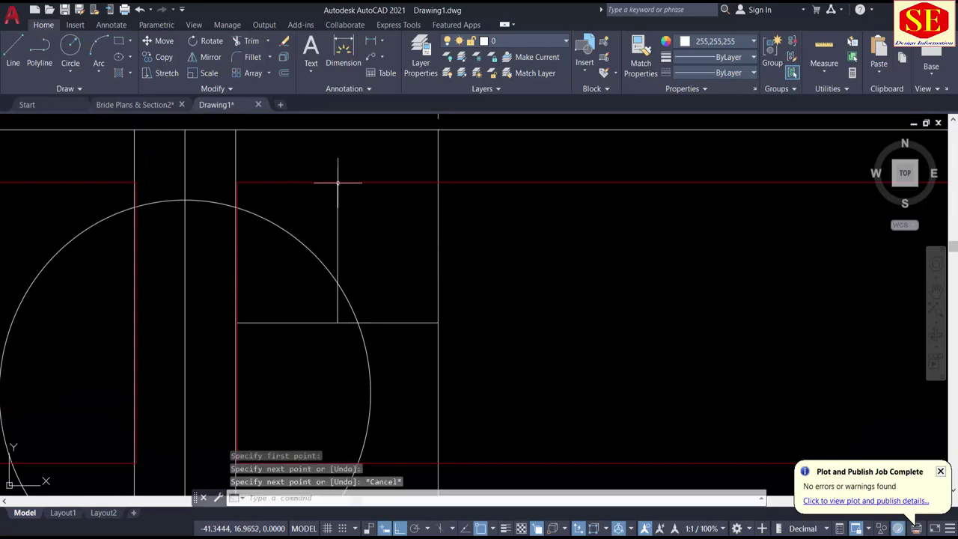
type("ex")
key("Return")
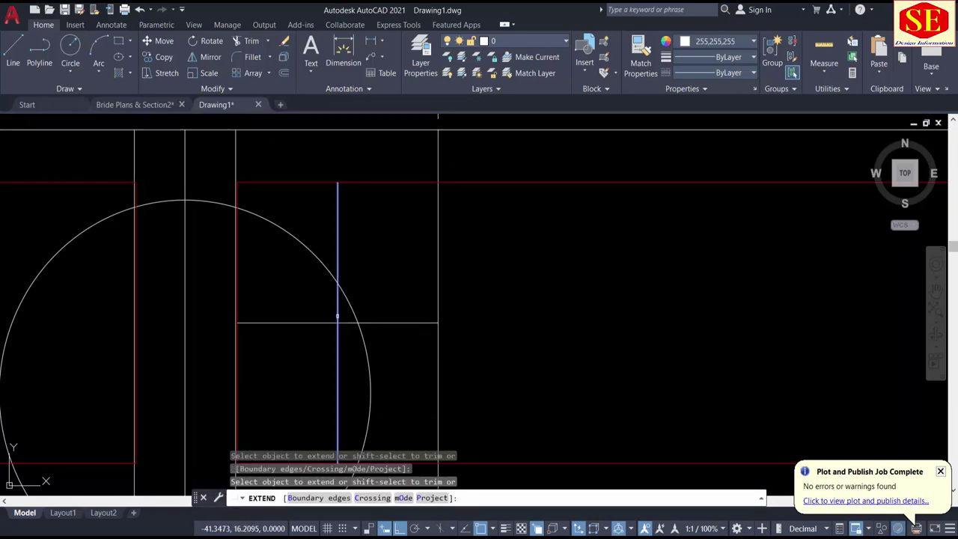
scroll(338, 252, "down", 3)
key("Escape")
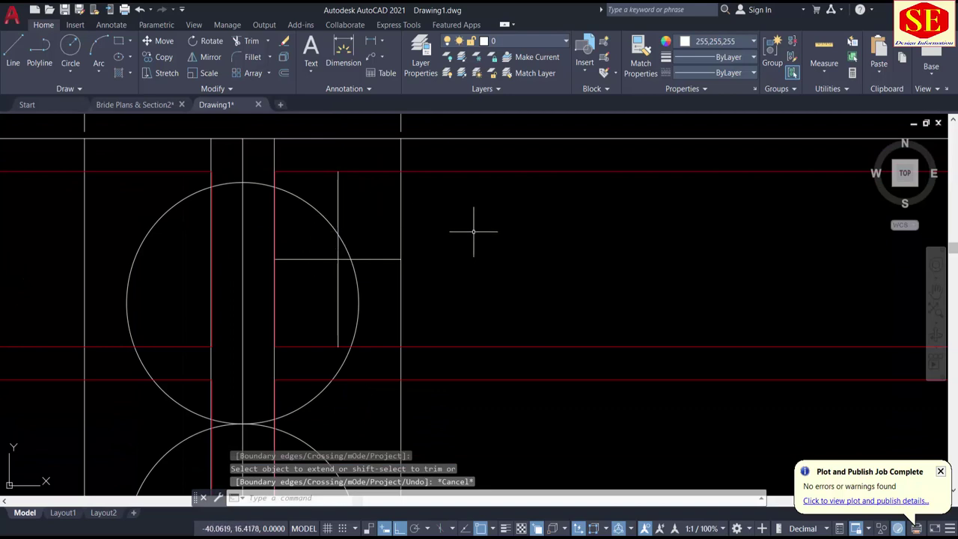
Step: Draw a rectangle 0.5 wide and 0.75 high in the empty space to the right of the transom
type("rec*Cancel*")
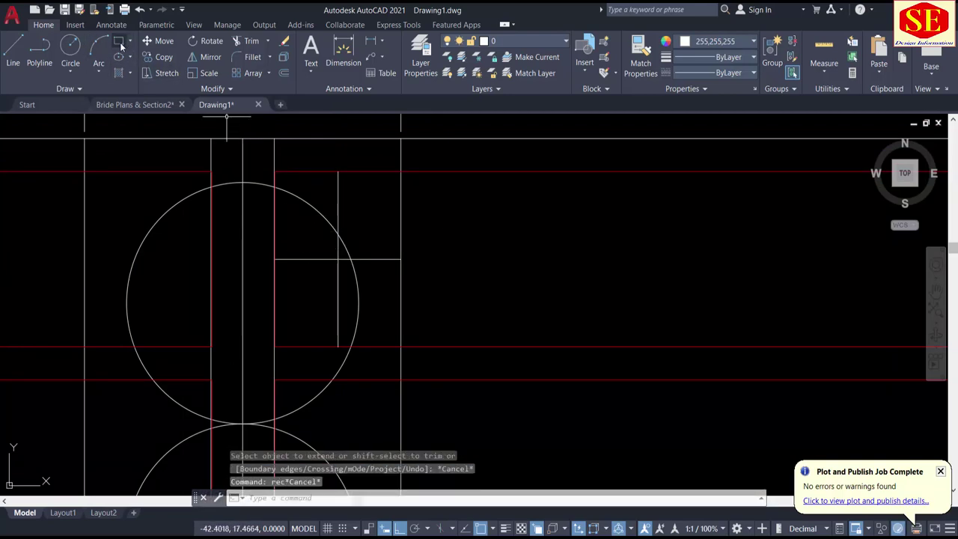
key("Return")
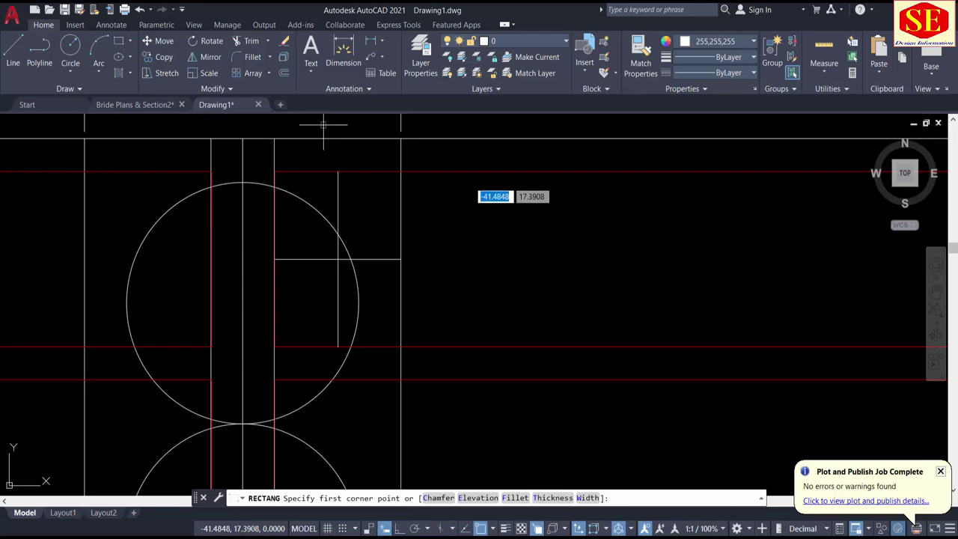
left_click(495, 228)
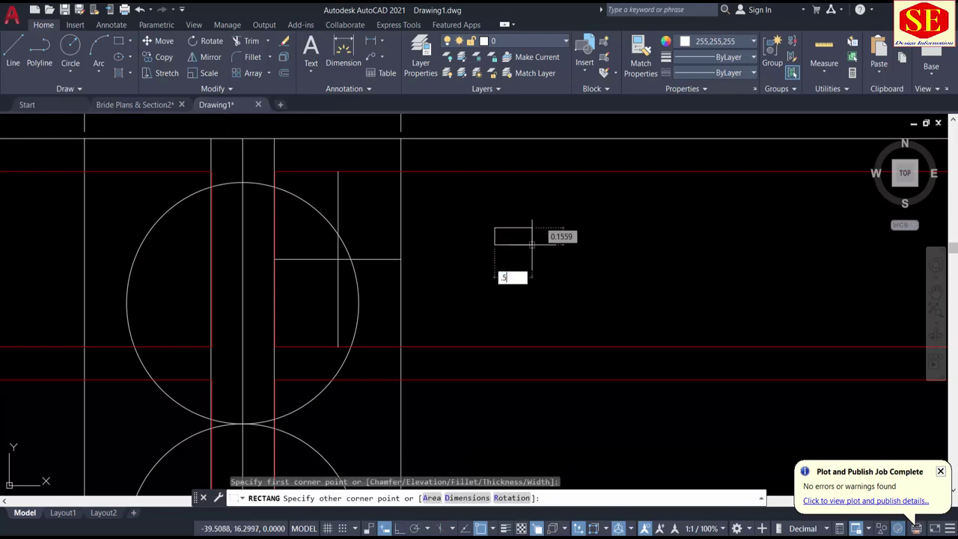
type(".5")
key("Tab")
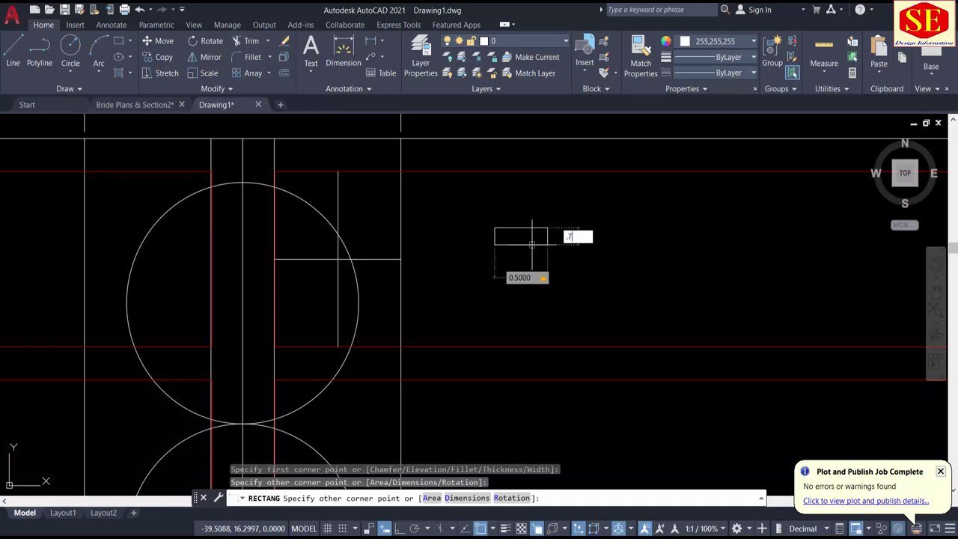
type(".75")
key("Return")
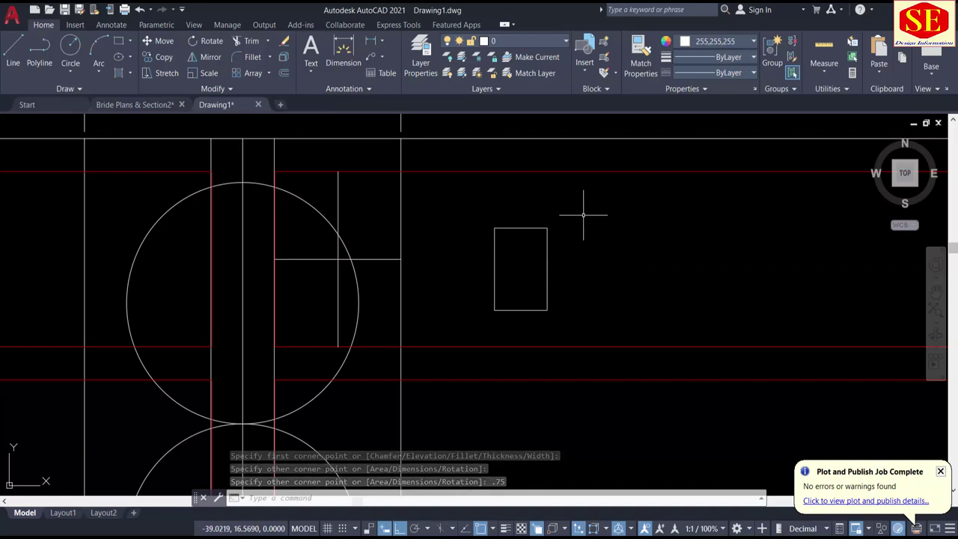
Step: Move the 0.5 by 0.75 rectangle by its centre onto the crossing of the two construction lines at the uppermost pier
type("m")
key("Return")
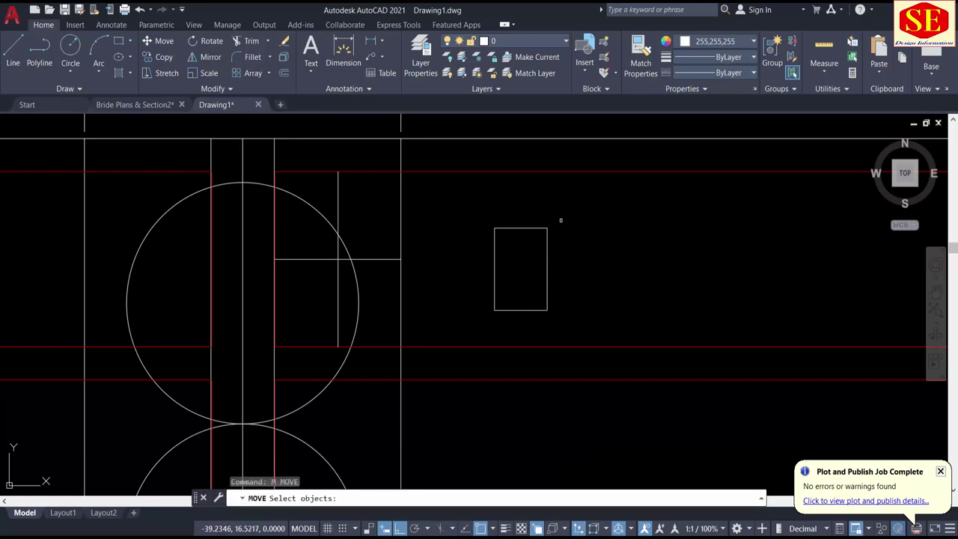
left_click(526, 228)
key("Return")
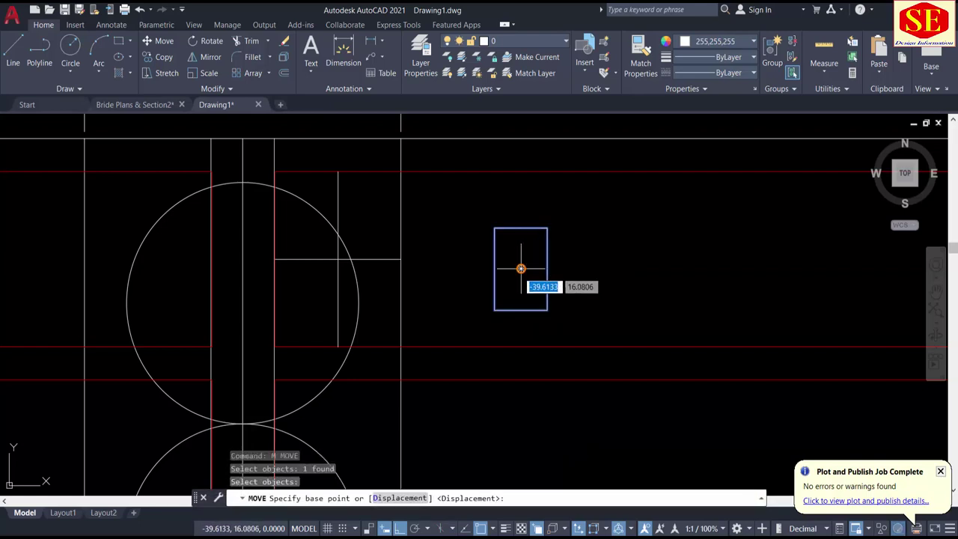
left_click(520, 268)
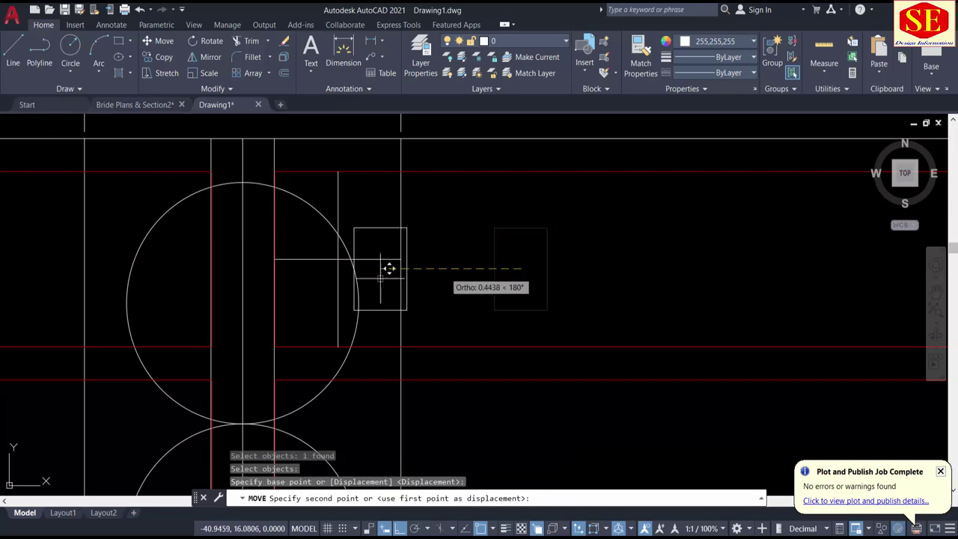
left_click(338, 259)
key("Escape")
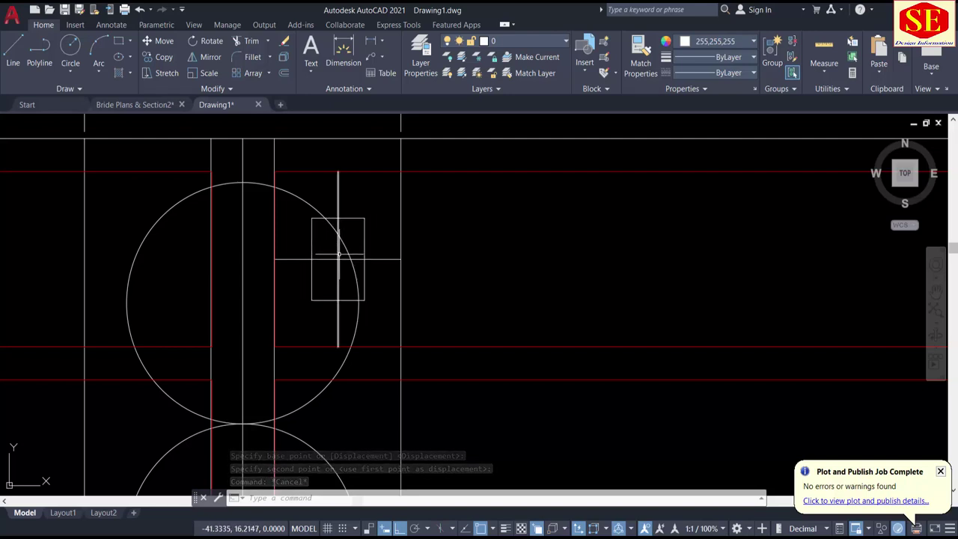
Step: Draw a second rectangle 0.3 wide and 0.5 high to the right of the transom
scroll(414, 240, "down", 4)
type("rec")
key("Return")
left_click(447, 238)
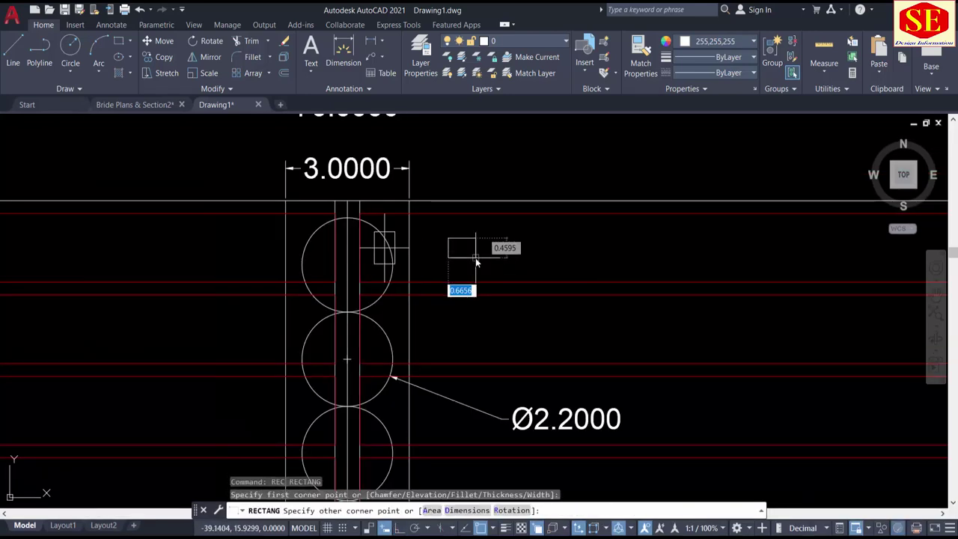
type("0.3")
key("Tab")
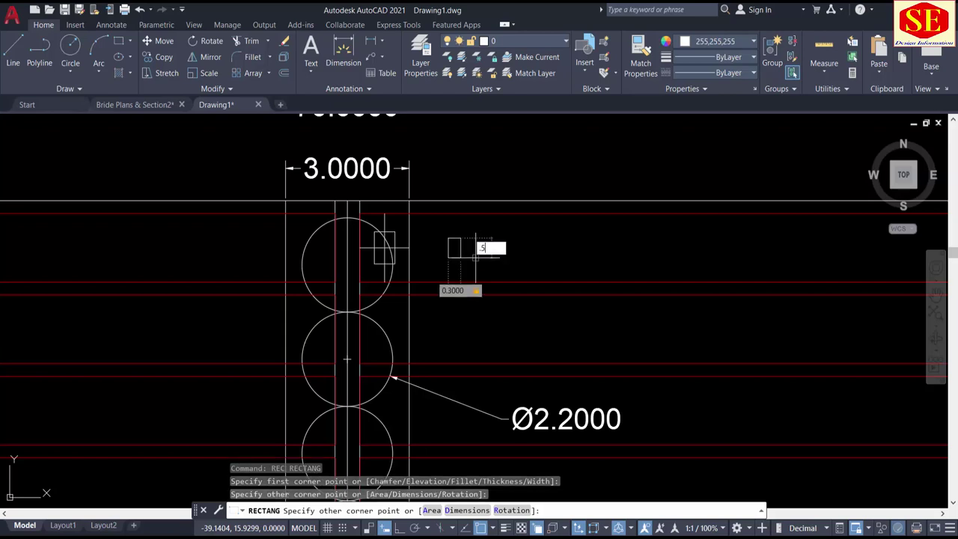
type(".5")
key("Return")
Step: Move the 0.3 by 0.5 rectangle by its centre horizontally onto the vertical construction line, inside the larger rectangle
scroll(475, 256, "up", 2)
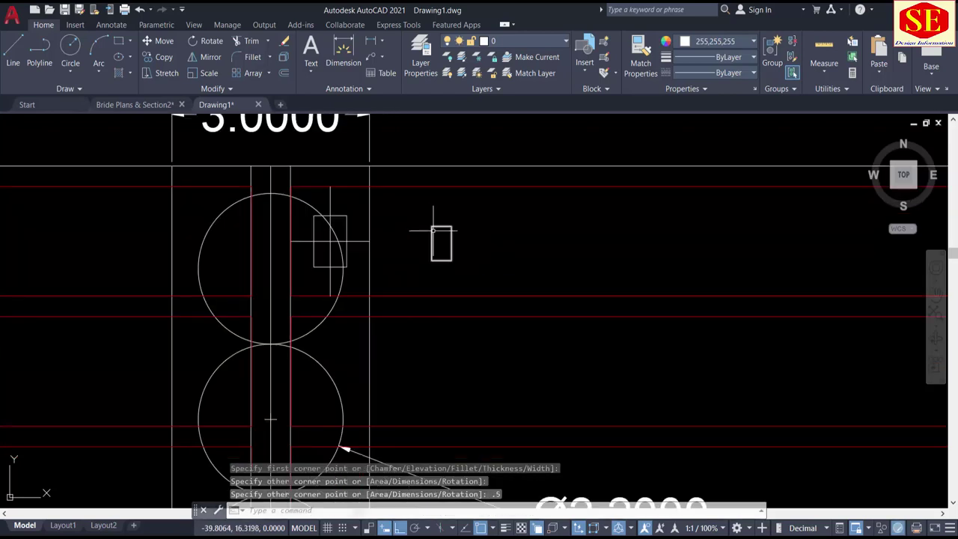
type("m")
key("Return")
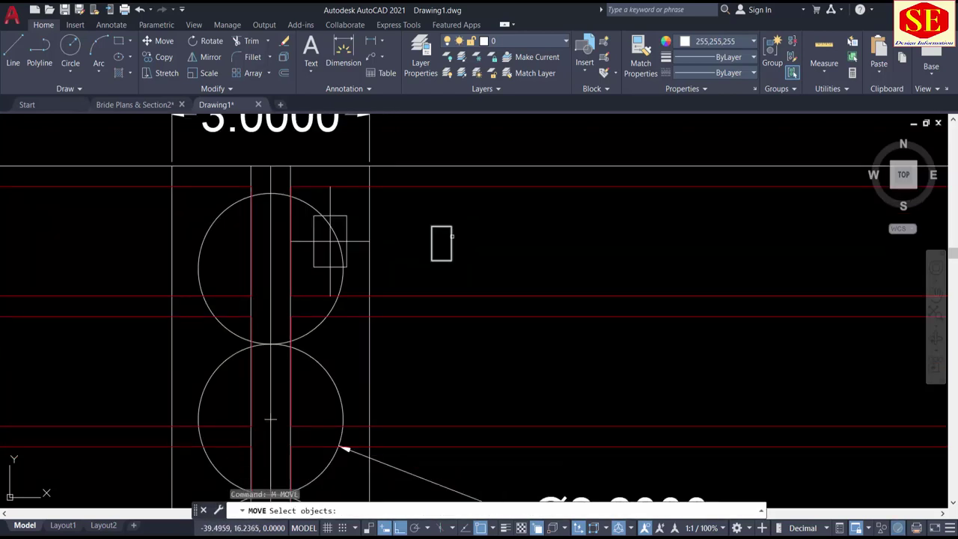
left_click(452, 235)
key("Return")
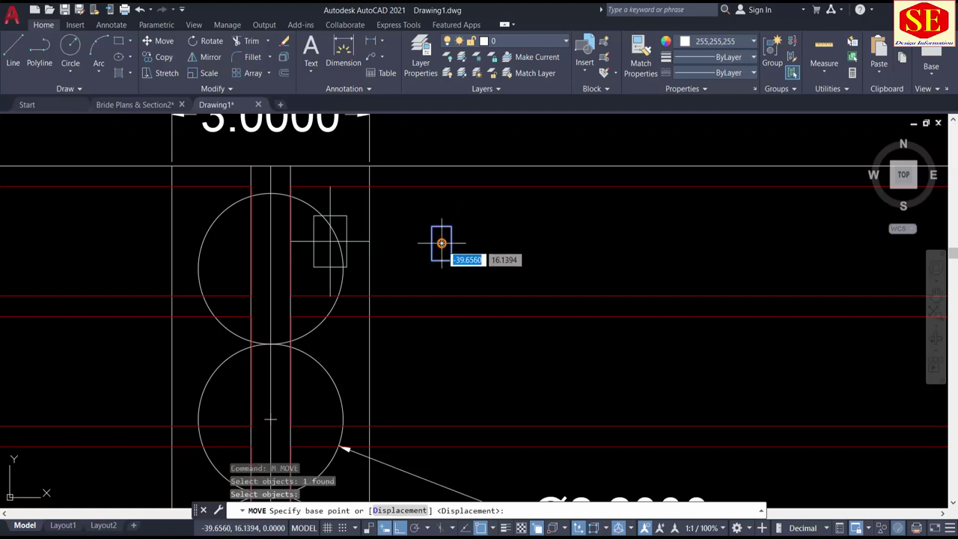
left_click(441, 242)
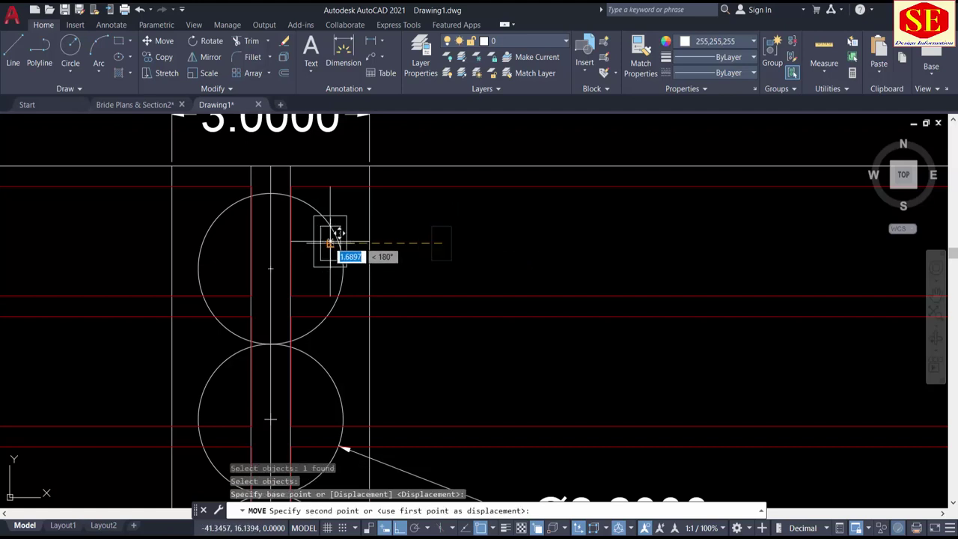
left_click(330, 242)
scroll(359, 226, "up", 4)
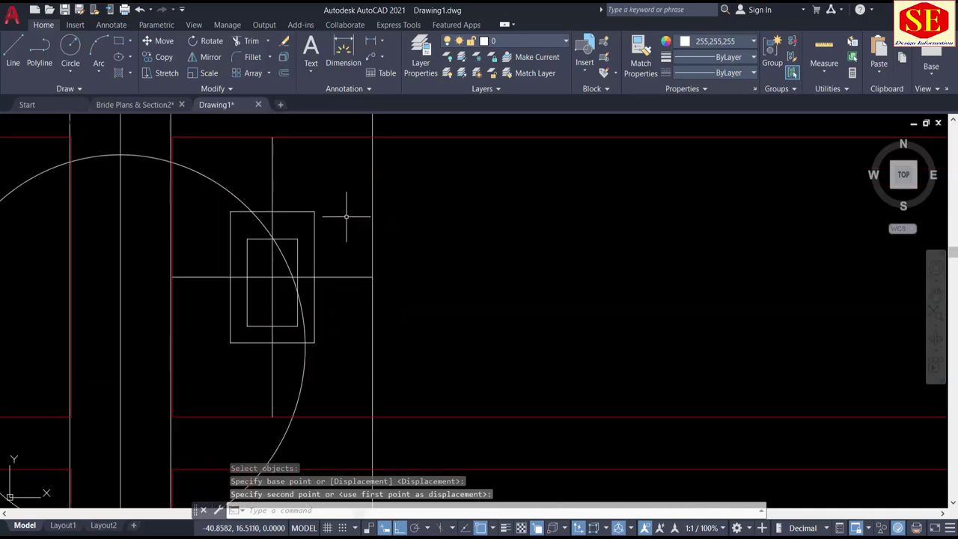
Step: Set the outer rectangle's colour to red
left_click(315, 240)
left_click(718, 41)
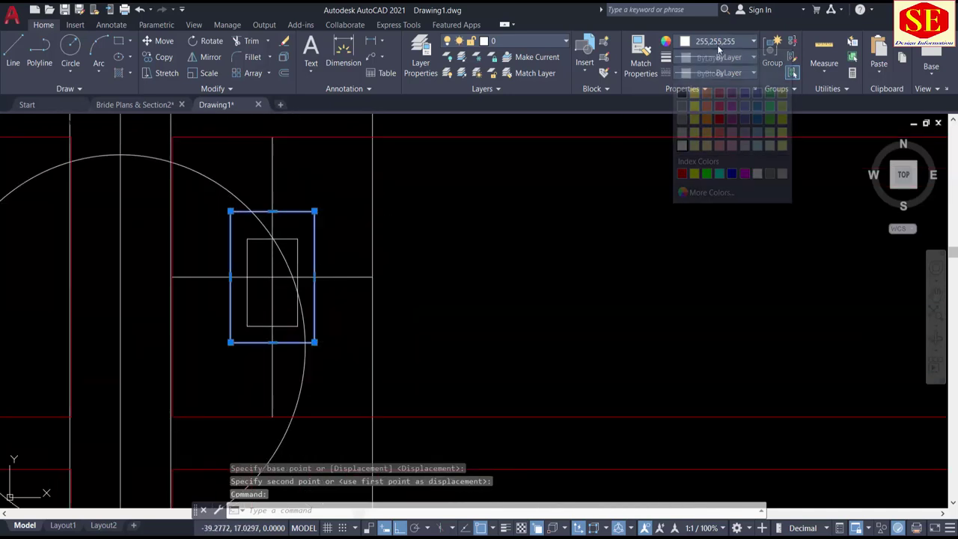
left_click(681, 174)
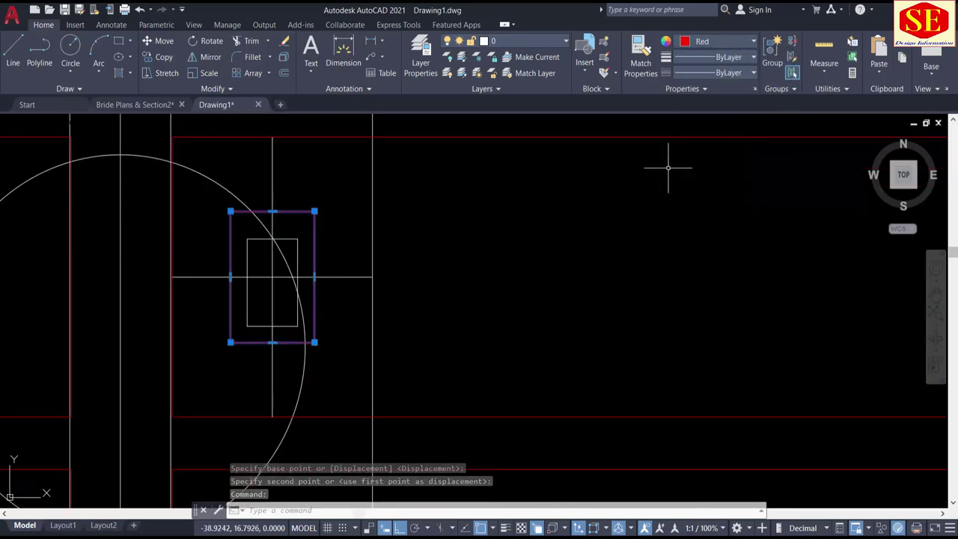
key("Escape")
Step: Set the inner rectangle's colour to blue
left_click(297, 238)
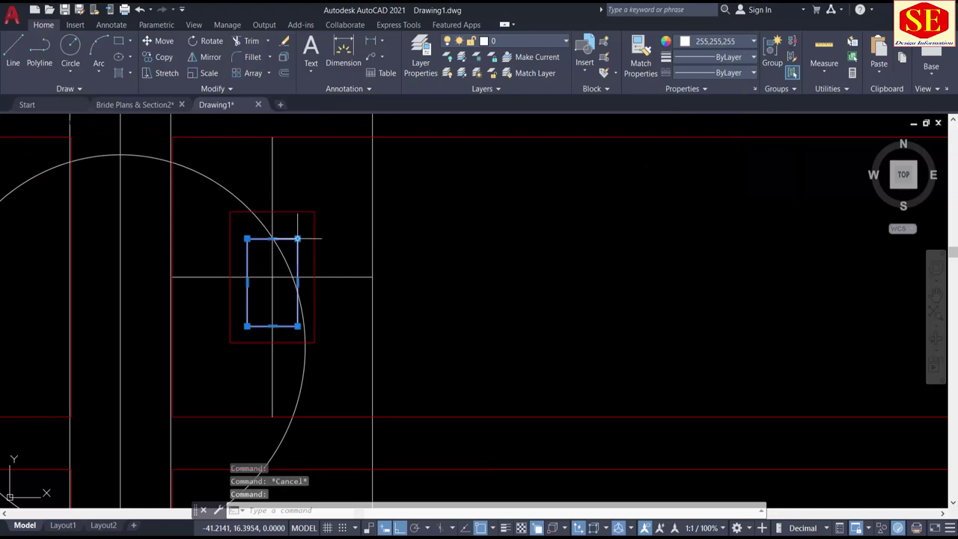
left_click(684, 43)
left_click(723, 174)
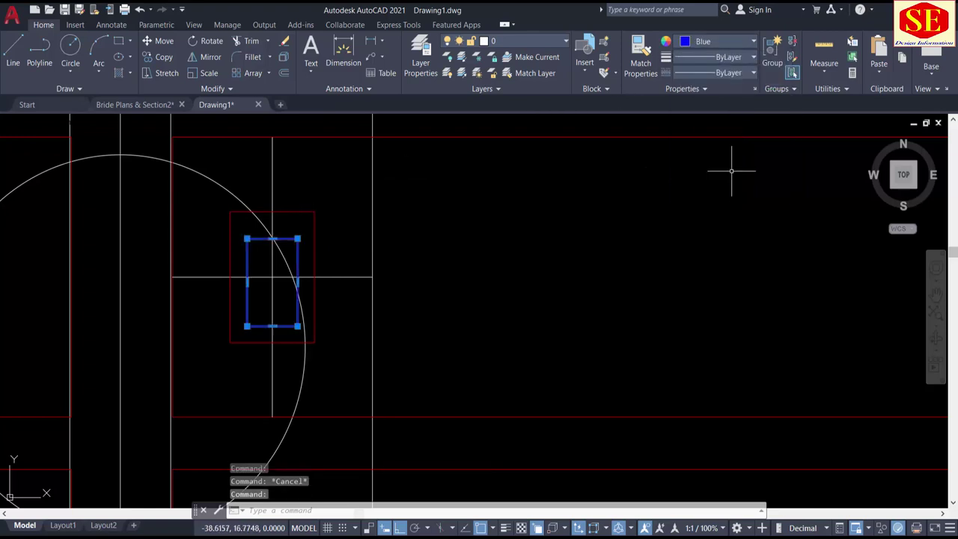
key("Escape")
Step: Change the outer rectangle's colour to magenta
scroll(497, 234, "down", 4)
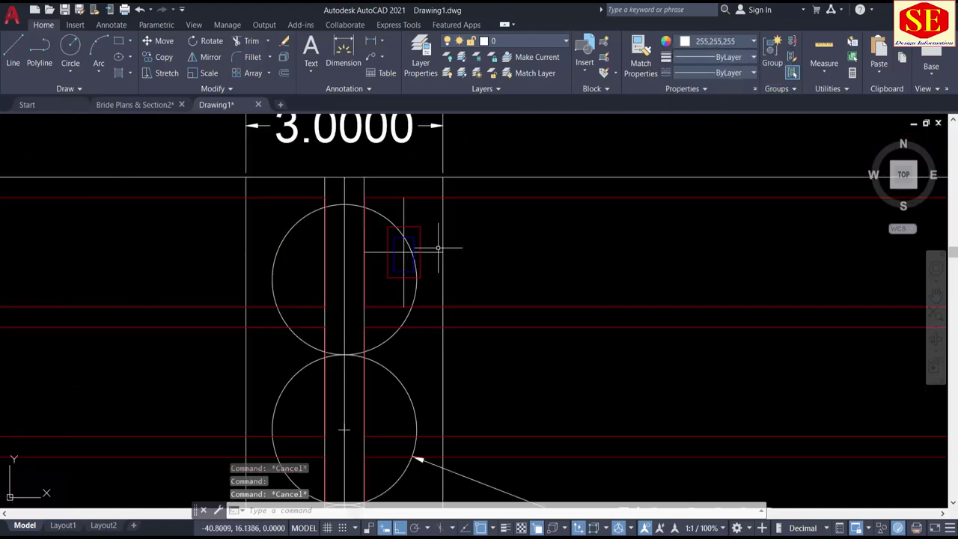
scroll(438, 246, "up", 2)
left_click(408, 220)
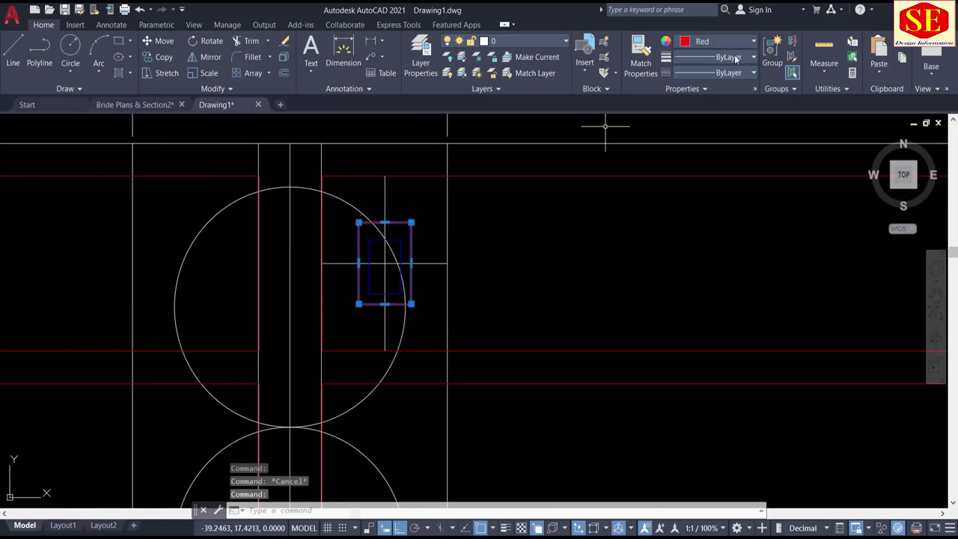
key("ctrl+z")
left_click(411, 220)
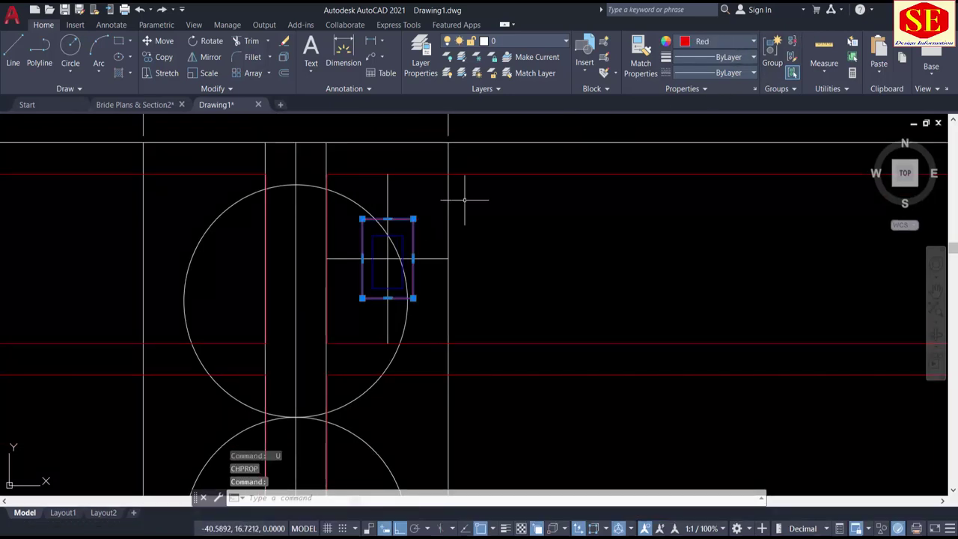
left_click(729, 49)
left_click(745, 173)
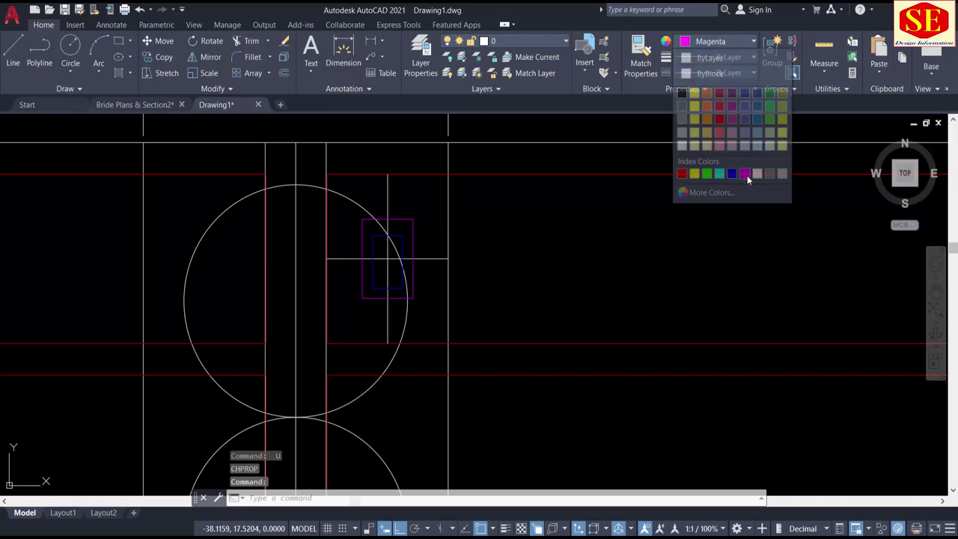
key("Escape")
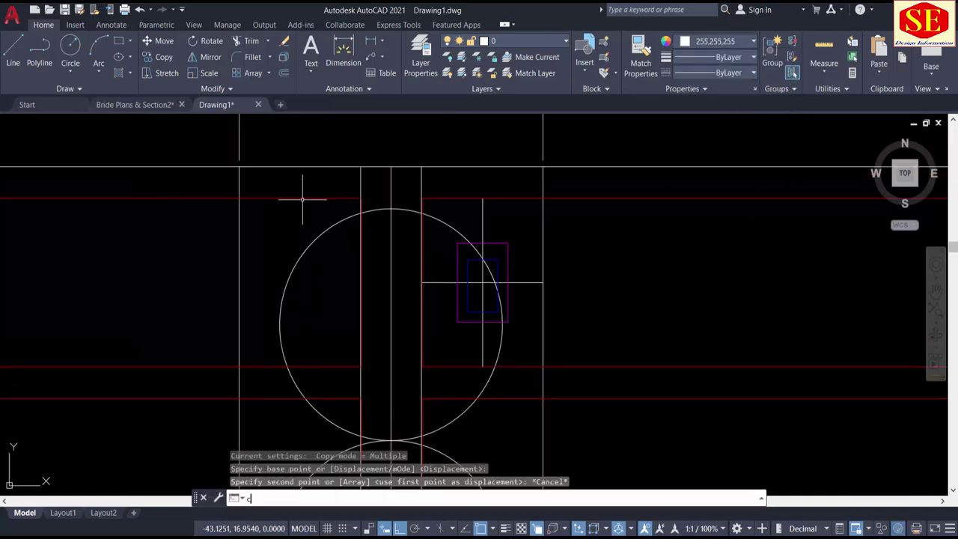
Step: Copy both nested rectangles from the horizontal line's left end to the transom's left edge, placing them over the left-hand girder end
type("co")
key("Return")
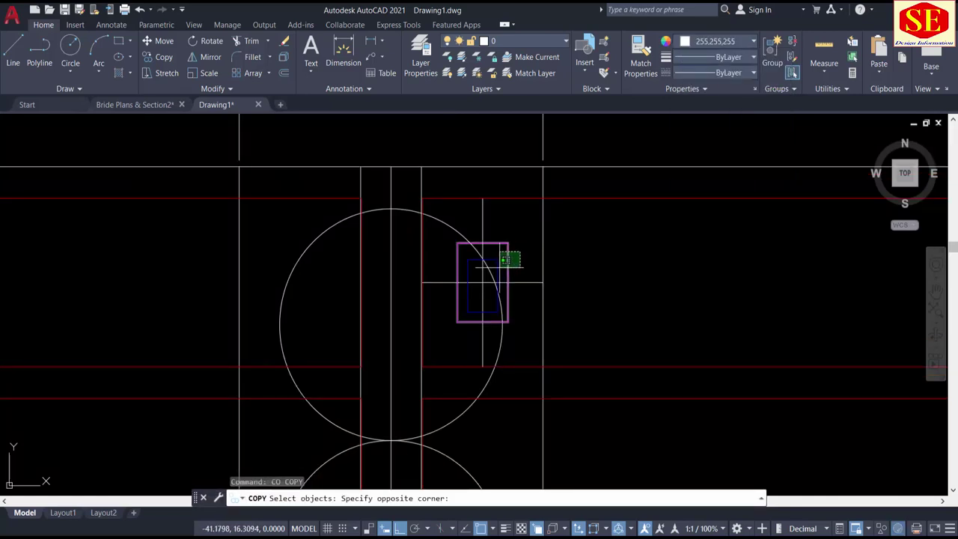
left_click(511, 258)
key("Return")
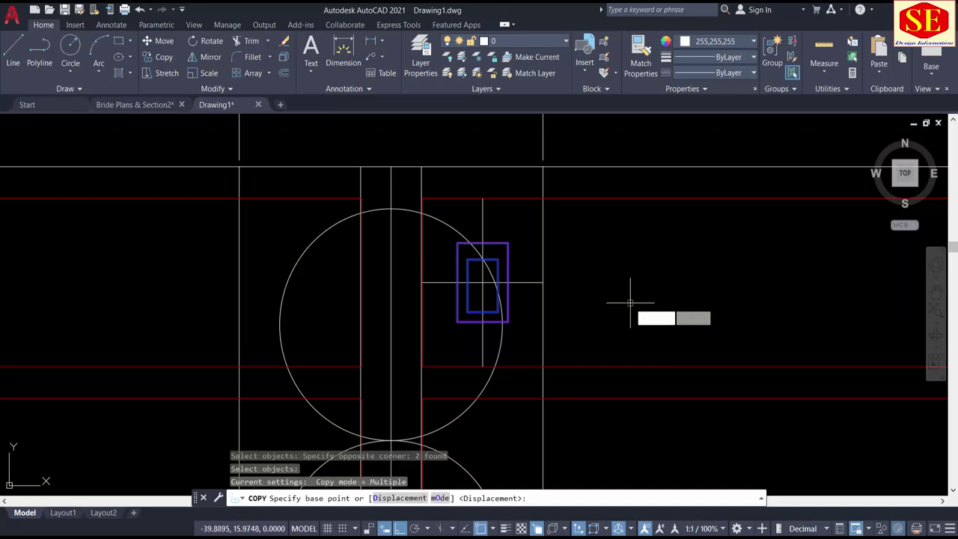
left_click(422, 283)
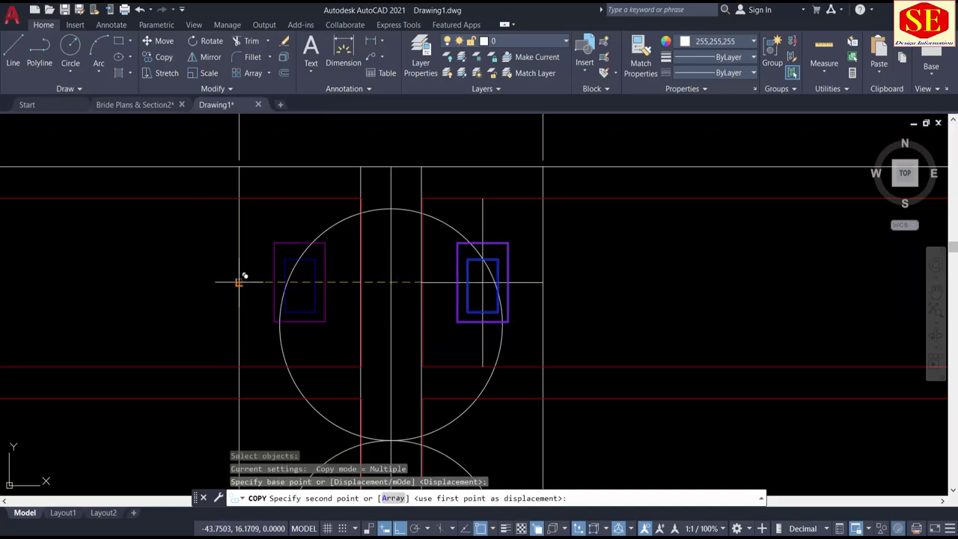
left_click(238, 282)
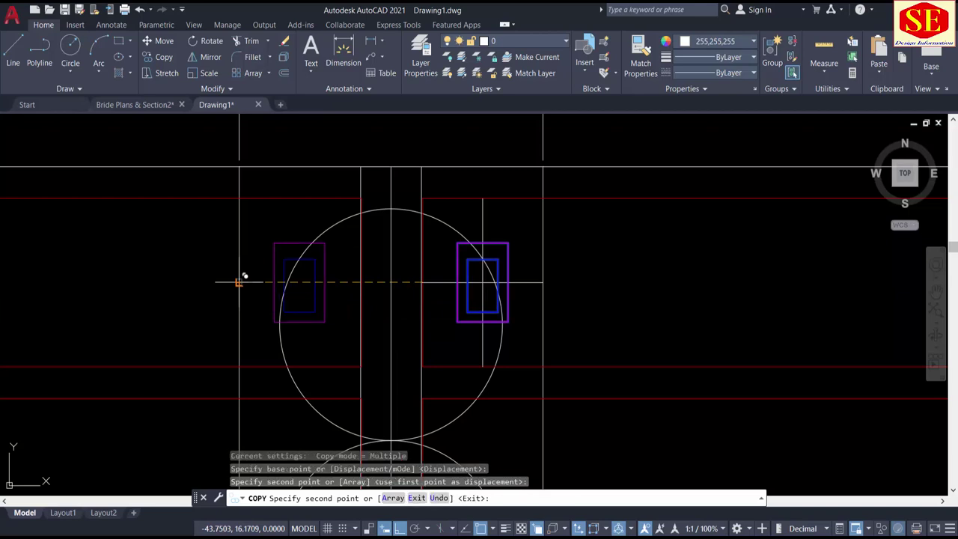
key("Escape")
Step: Copy both nested rectangle pairs of the top girder row straight down to the second girder row, using the transom-side girder edge midpoint as base
scroll(246, 265, "down", 2)
type("co")
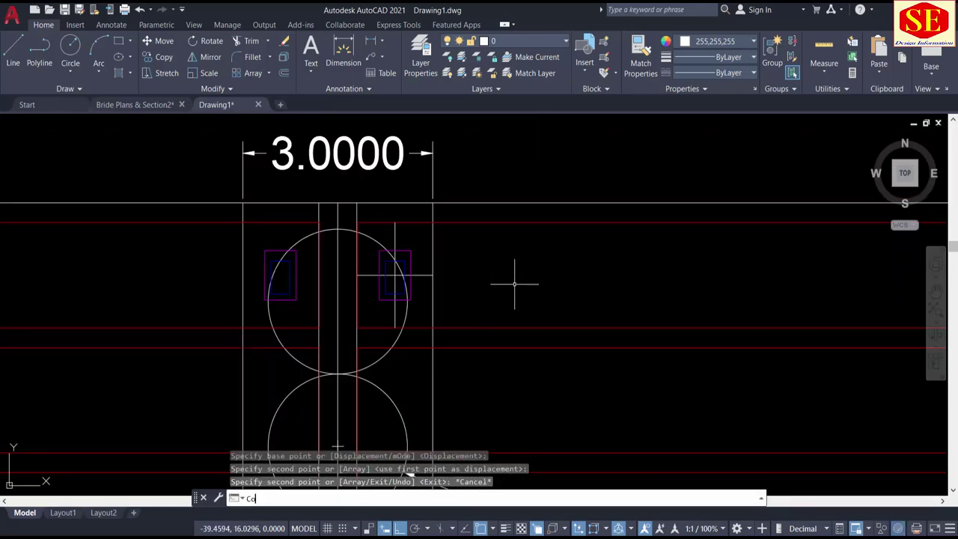
key("Return")
scroll(434, 254, "up", 2)
left_click(436, 252)
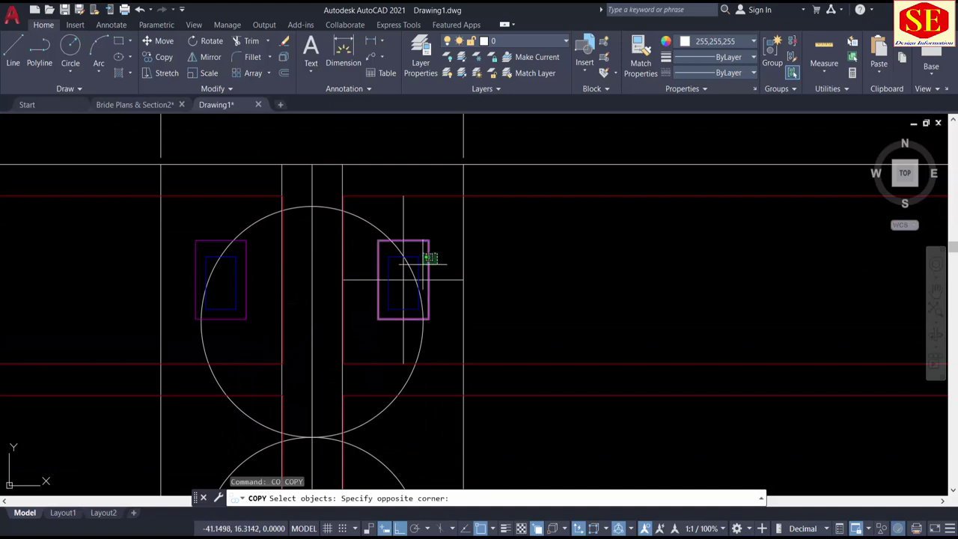
left_click(416, 263)
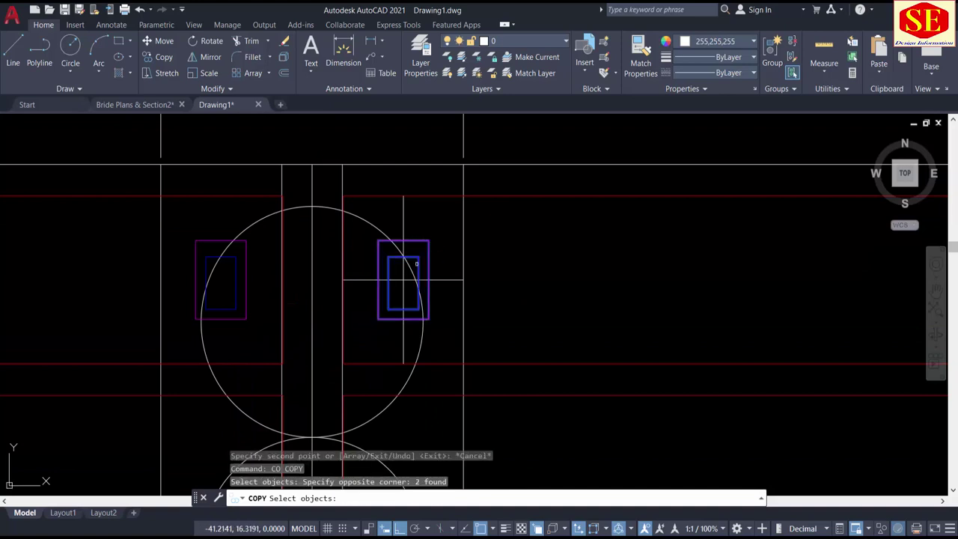
left_click(250, 277)
left_click(217, 288)
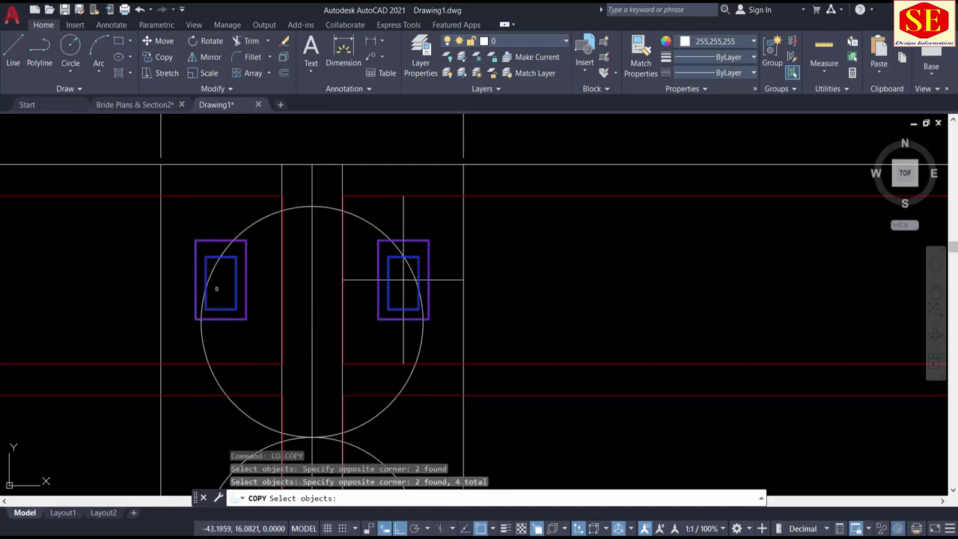
key("Return")
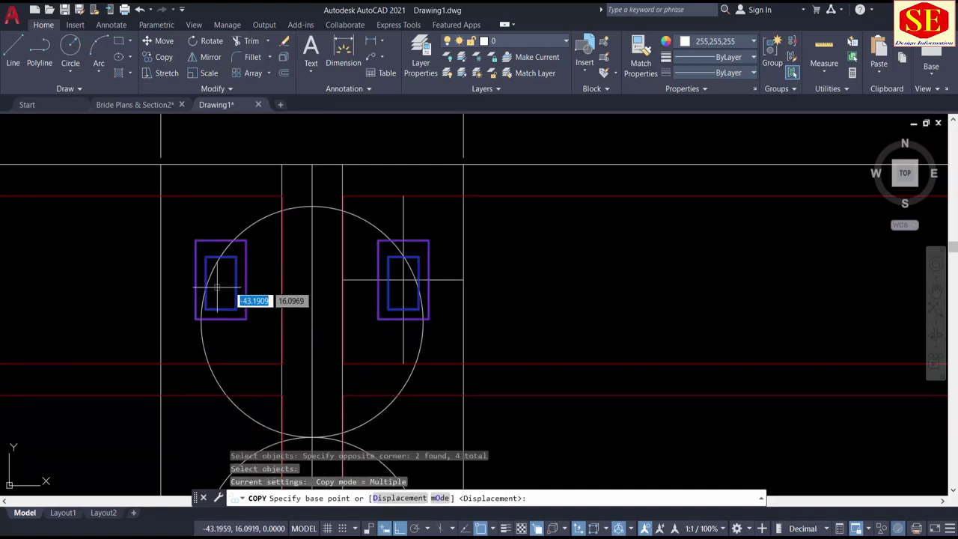
left_click(343, 280)
scroll(351, 278, "down", 3)
scroll(341, 370, "up", 2)
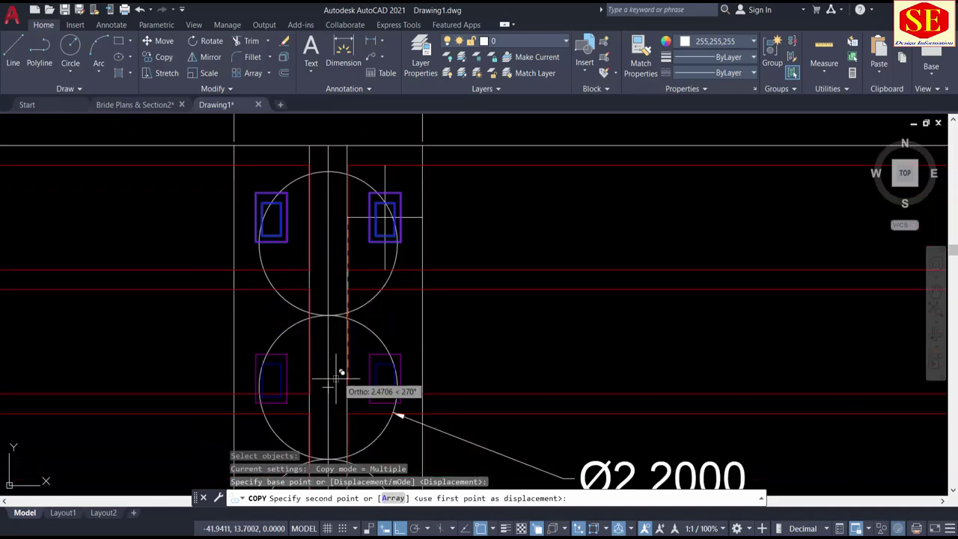
left_click(348, 341)
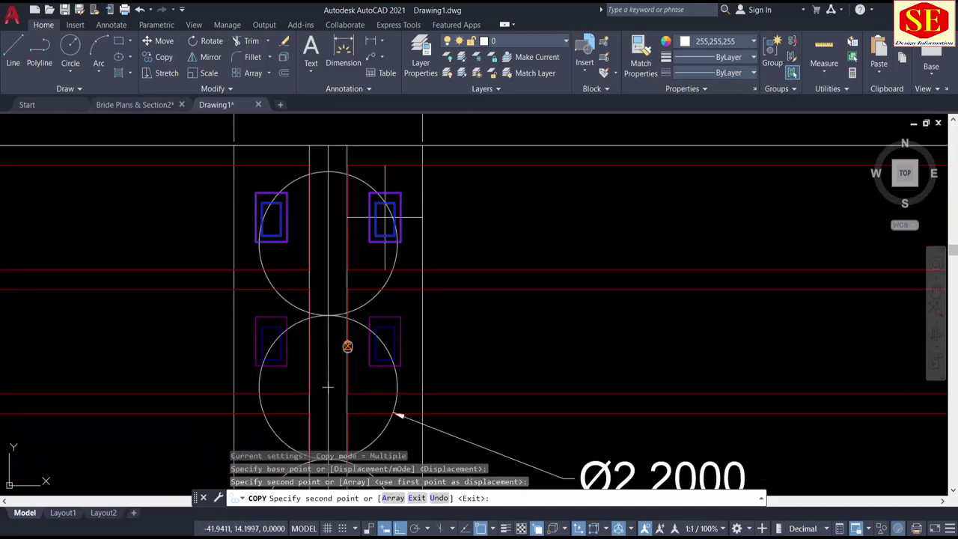
Step: Place further copies of both rectangle pairs at the girder-end midpoints of the third through sixth girder rows
middle_click_drag(346, 343, 354, 227)
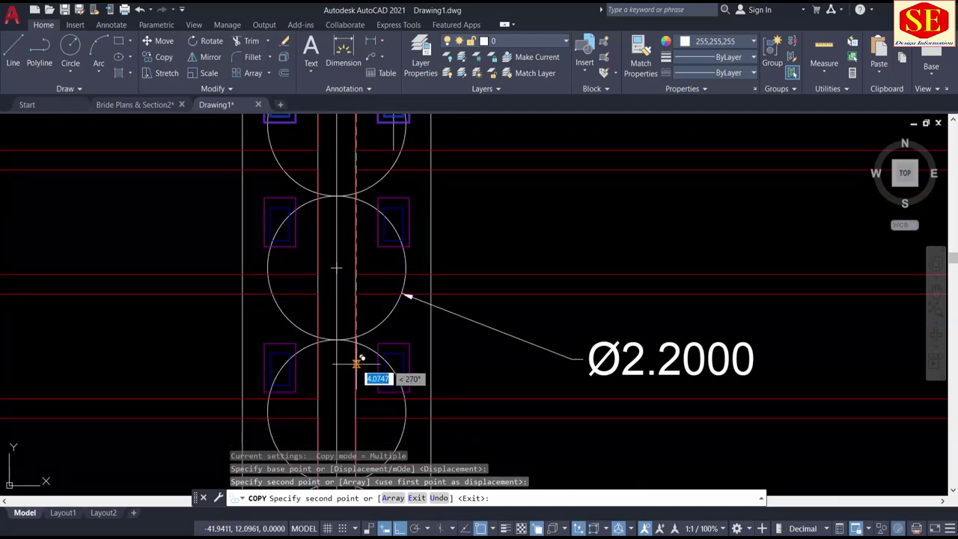
left_click(362, 338)
middle_click_drag(362, 338, 380, 196)
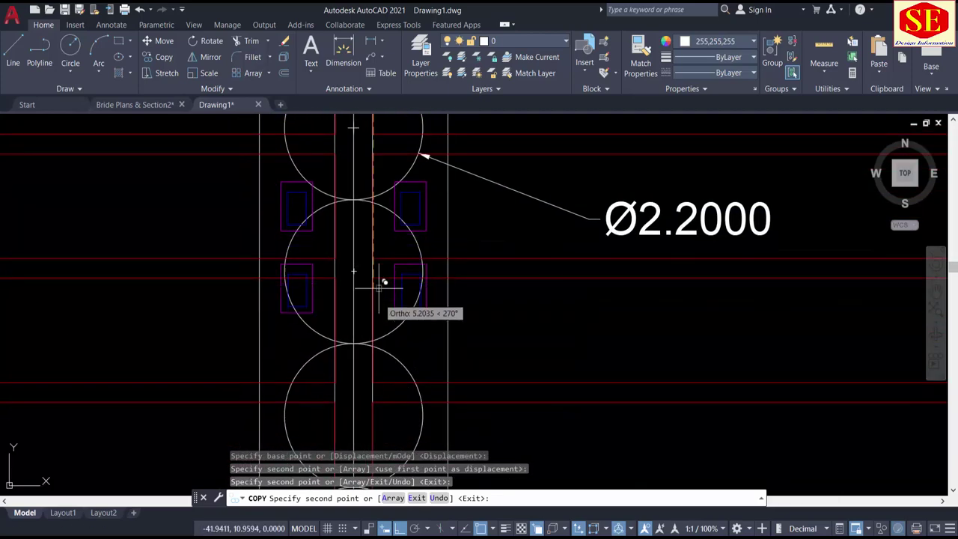
left_click(374, 330)
middle_click_drag(373, 329, 376, 223)
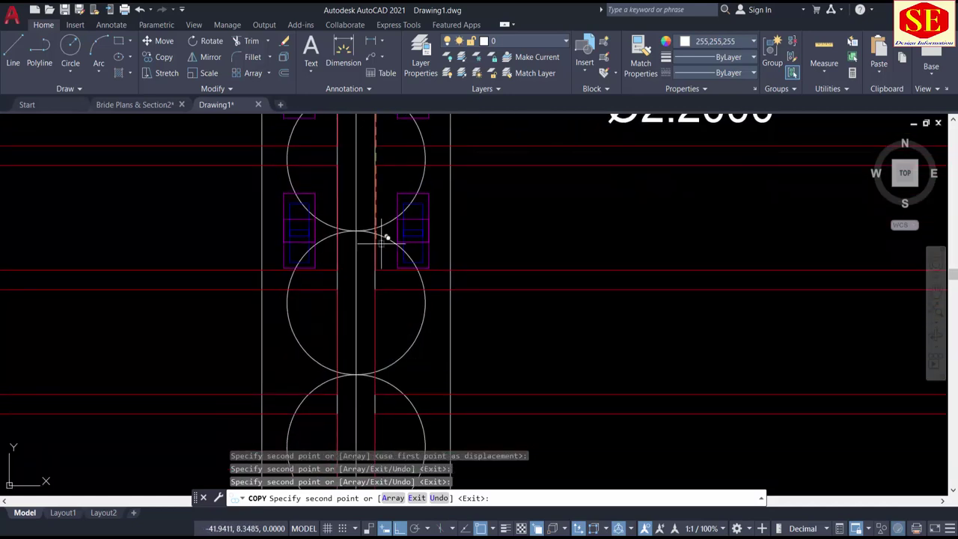
left_click(375, 341)
middle_click_drag(380, 363, 398, 227)
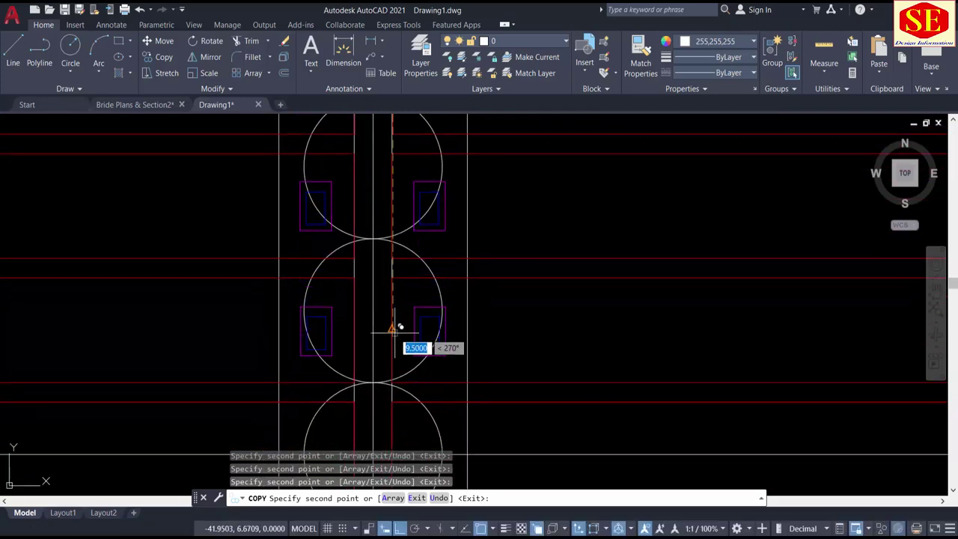
left_click(392, 329)
Step: Continue placing both rectangle pairs over the remaining girder rows down to the lowest one, then finish copying
middle_click_drag(392, 330, 394, 212)
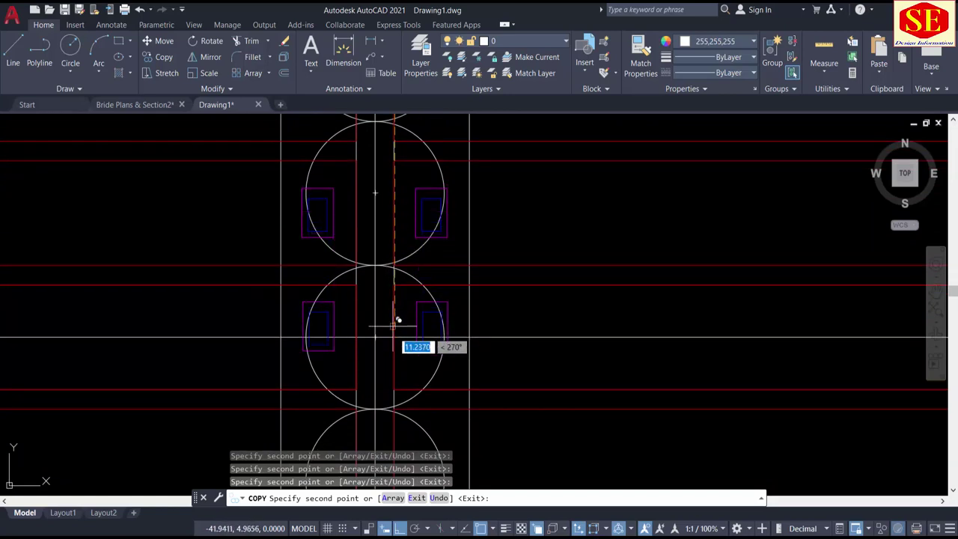
mouse_move(394, 333)
middle_mouse_down()
mouse_move(400, 199)
mouse_move(393, 346)
mouse_move(422, 217)
mouse_move(419, 323)
mouse_move(434, 225)
middle_mouse_up()
left_click(419, 320)
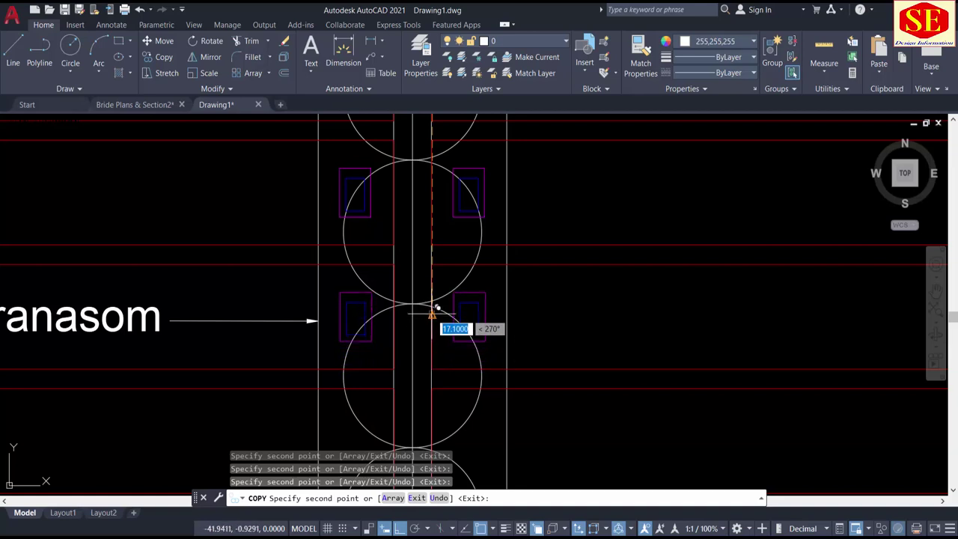
middle_click_drag(437, 307, 444, 214)
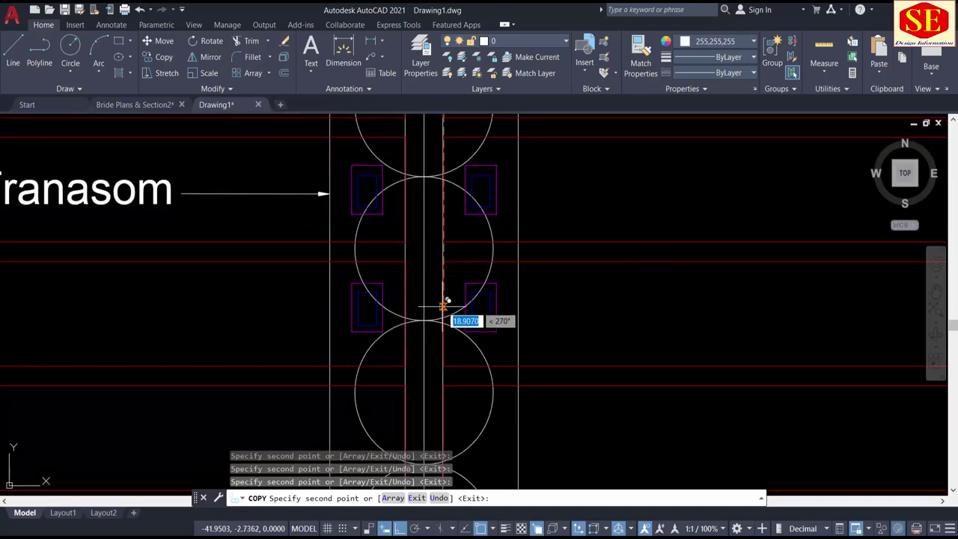
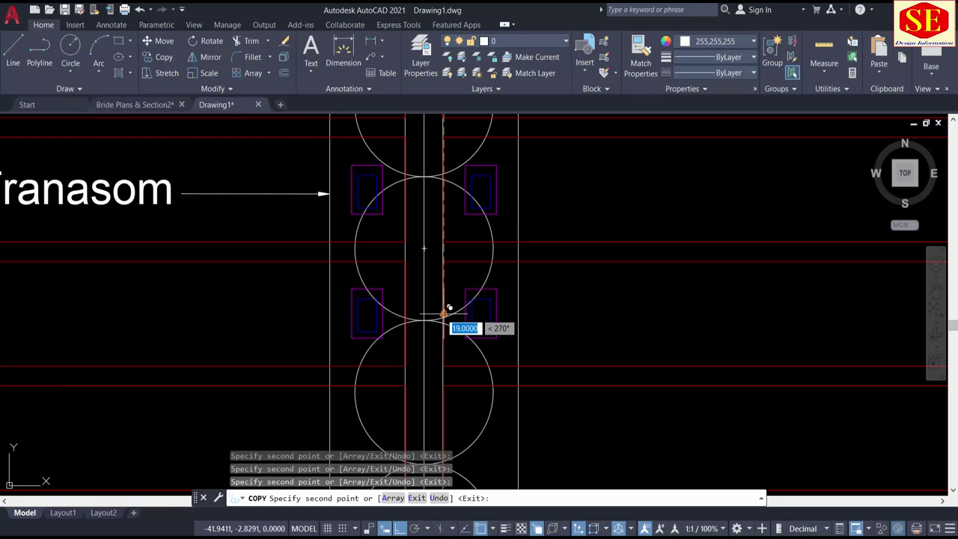
left_click(444, 313)
middle_click_drag(442, 364, 452, 242)
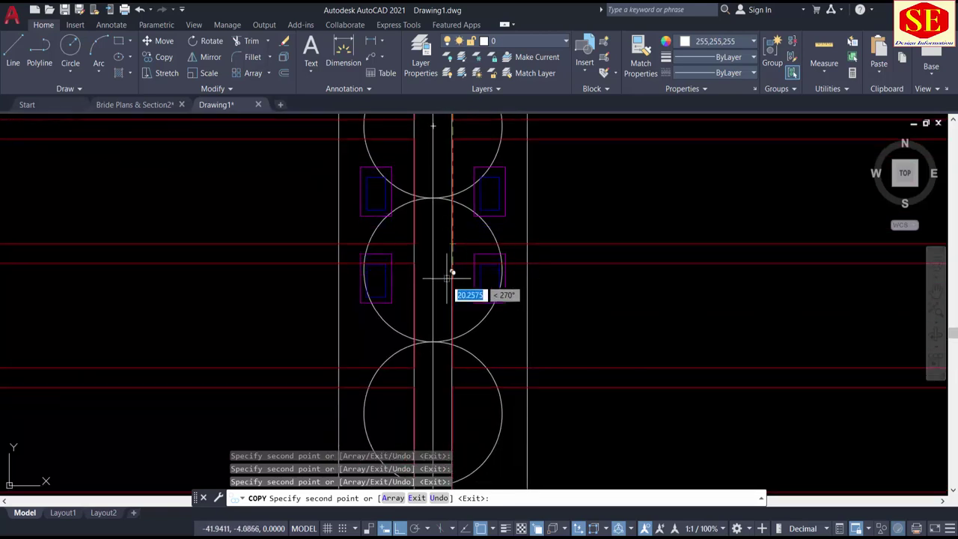
left_click(451, 314)
middle_click_drag(450, 357, 465, 229)
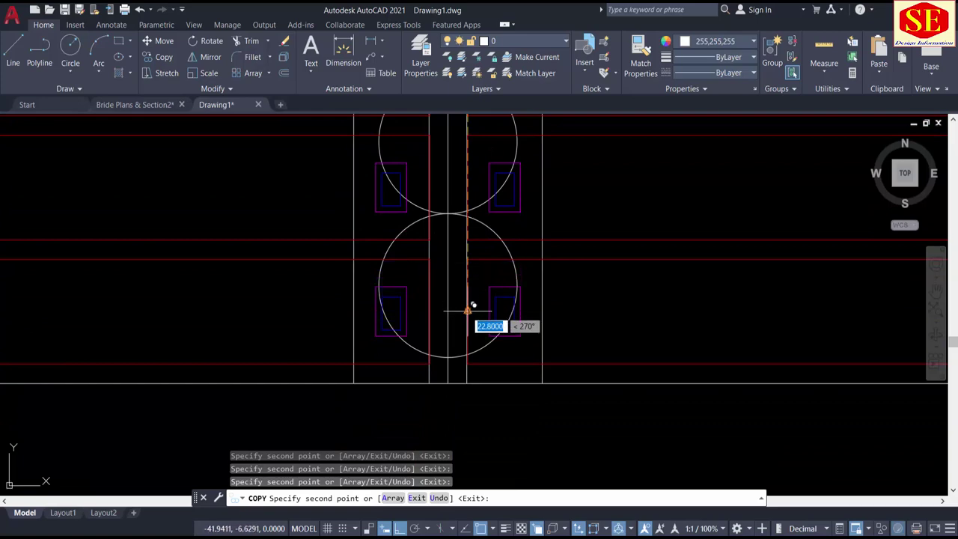
scroll(468, 306, "down", 5)
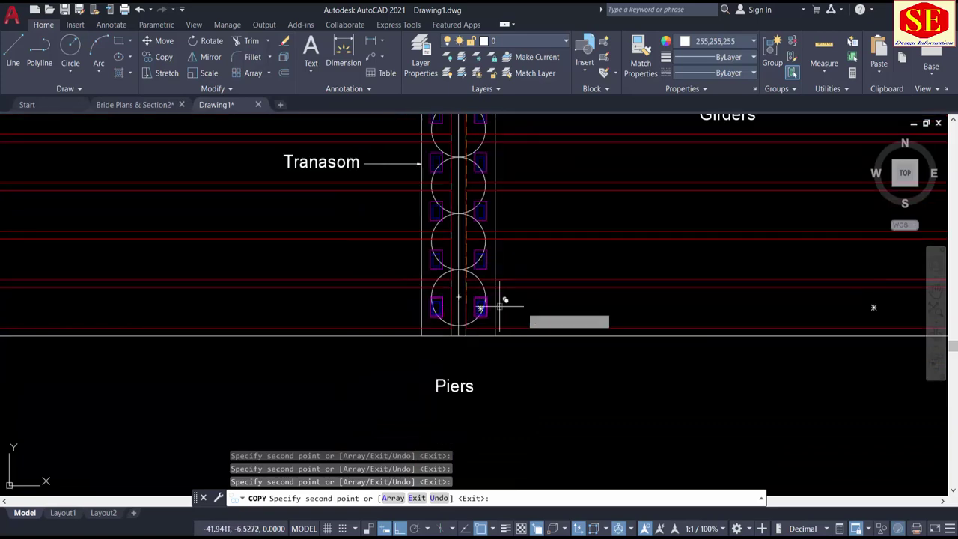
key("Escape")
Step: Draw a horizontal line through the middle of the top girder row, from the right abutment to the girder end at the left abutment
scroll(511, 187, "up", 4)
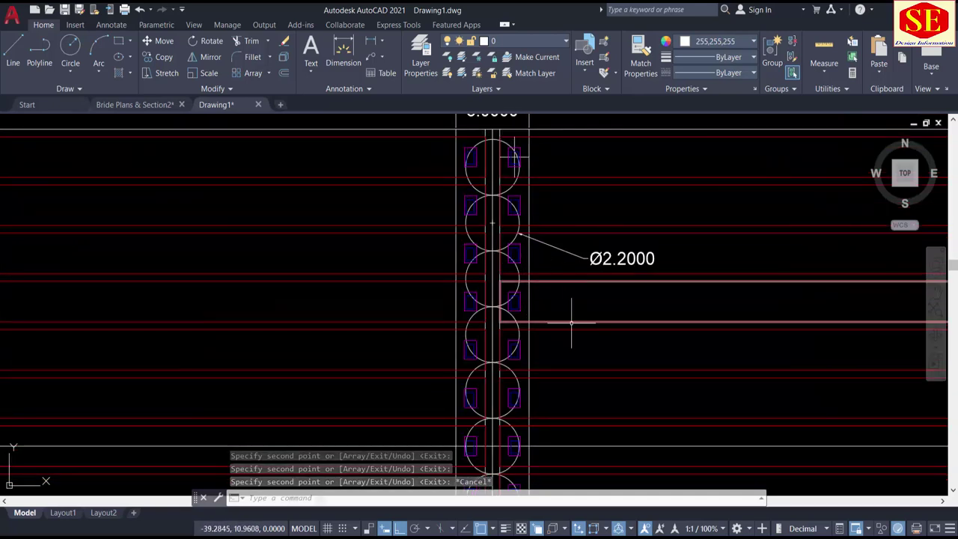
scroll(626, 150, "down", 2)
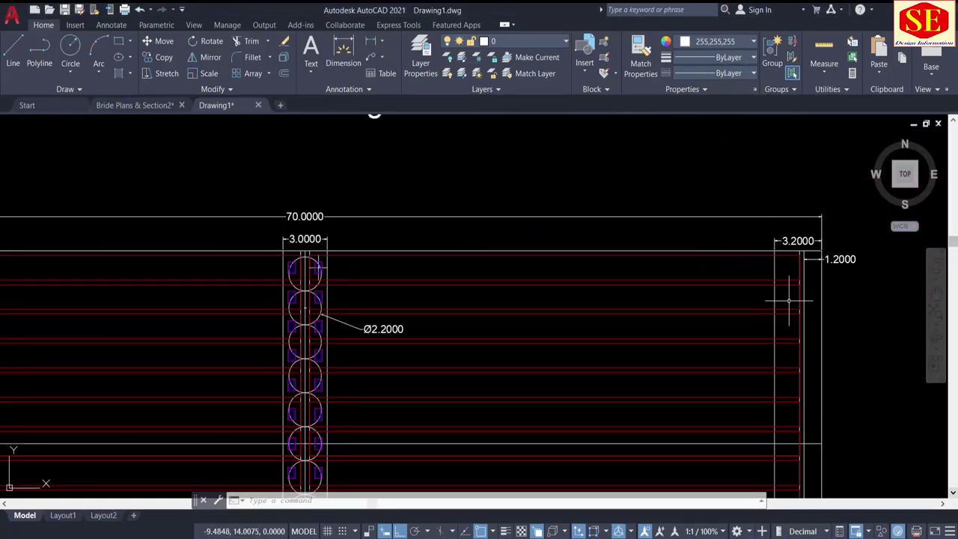
type("l")
key("Return")
scroll(793, 270, "up", 3)
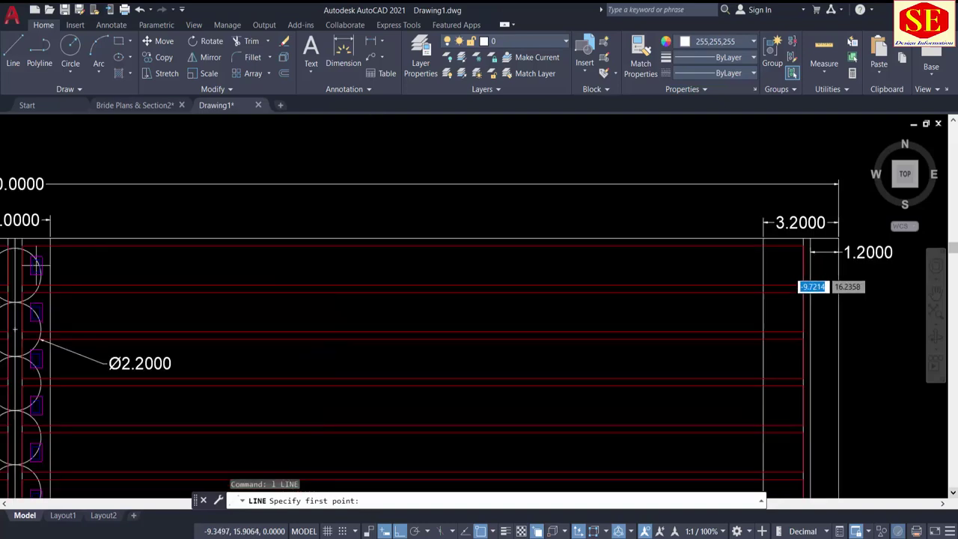
left_click(810, 261)
scroll(810, 261, "down", 4)
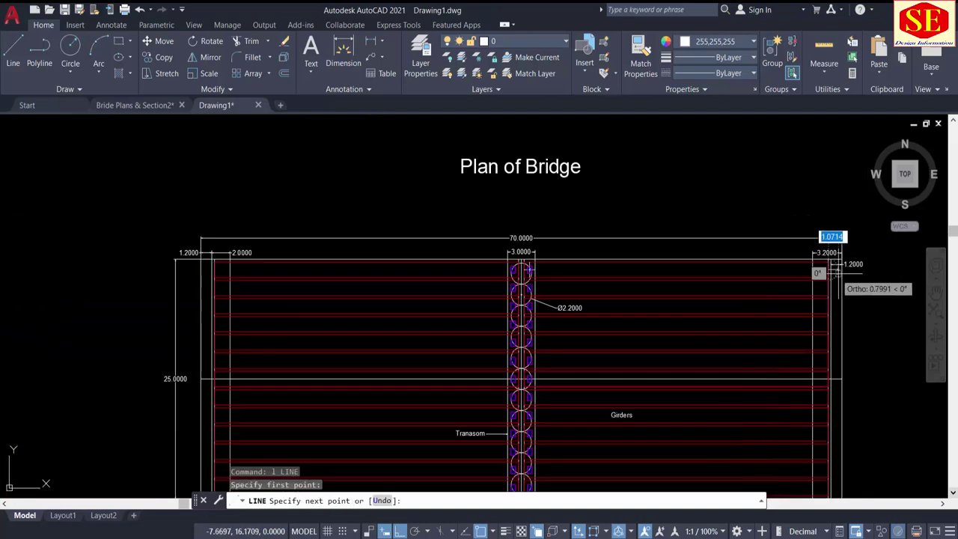
scroll(219, 277, "up", 4)
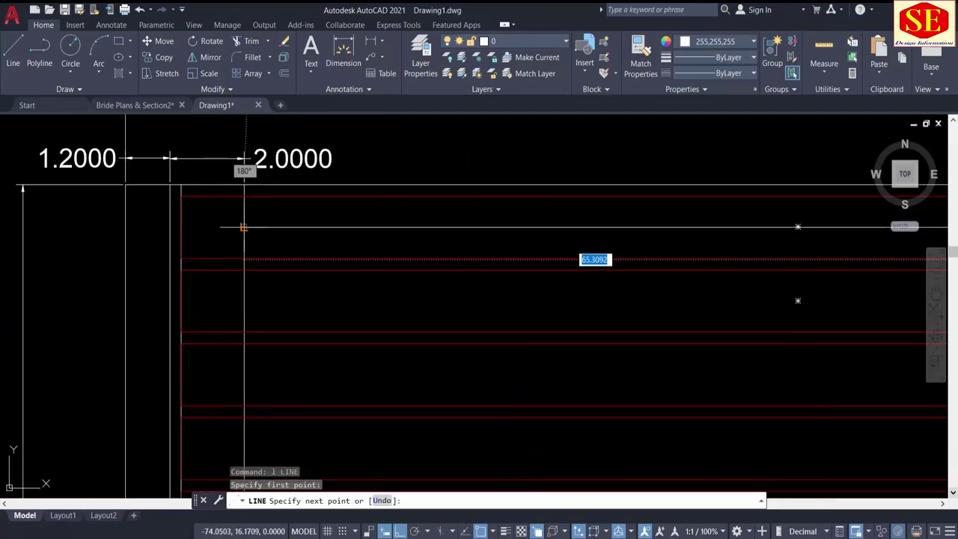
left_click(182, 227)
key("Escape")
scroll(181, 227, "down", 4)
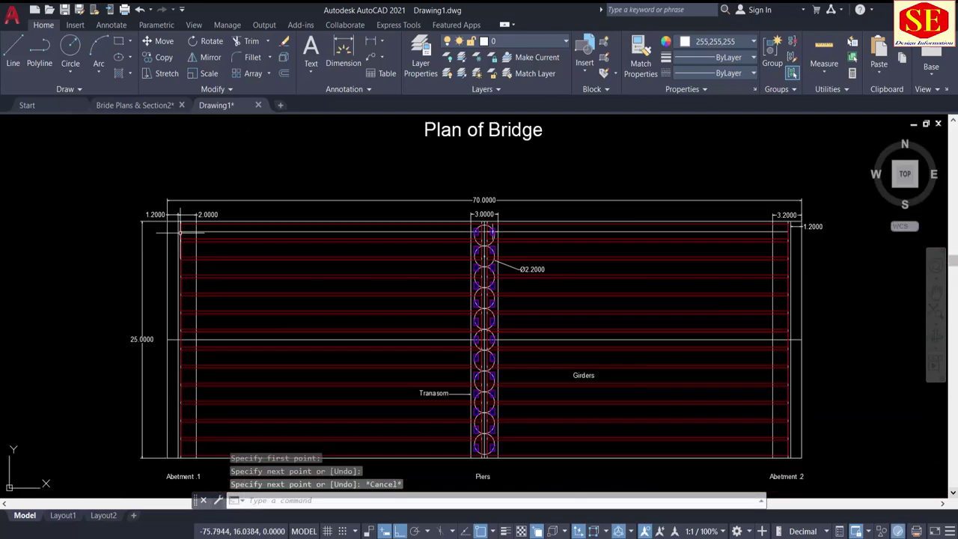
Step: Start a copy and select the nested rectangle pairs on the abutment 2 side of the transom in the first four girder rows
scroll(484, 321, "up", 4)
scroll(507, 256, "up", 3)
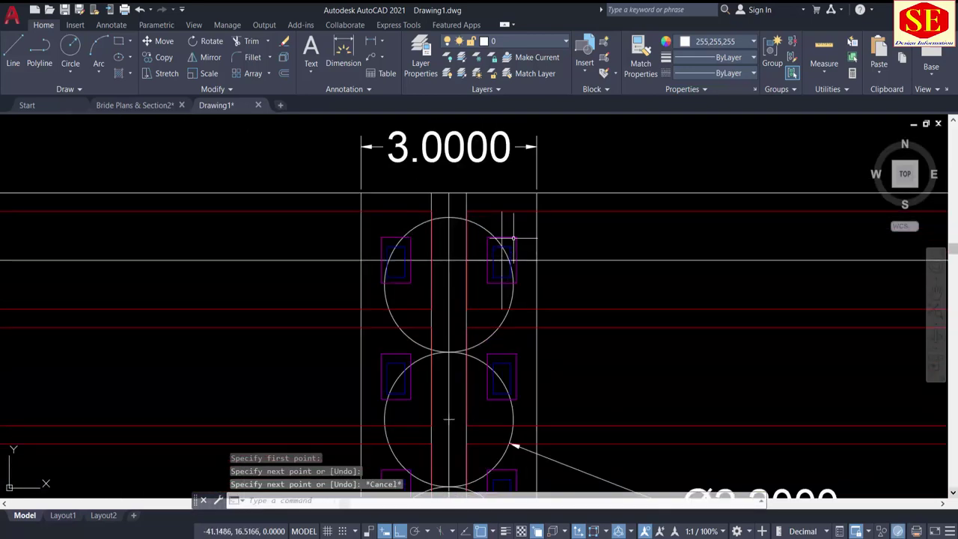
type("co")
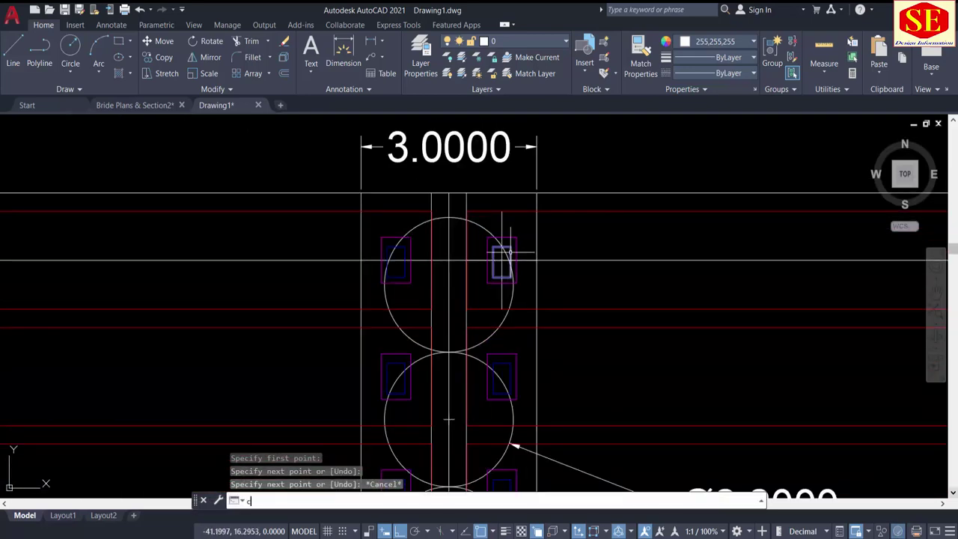
key("Return")
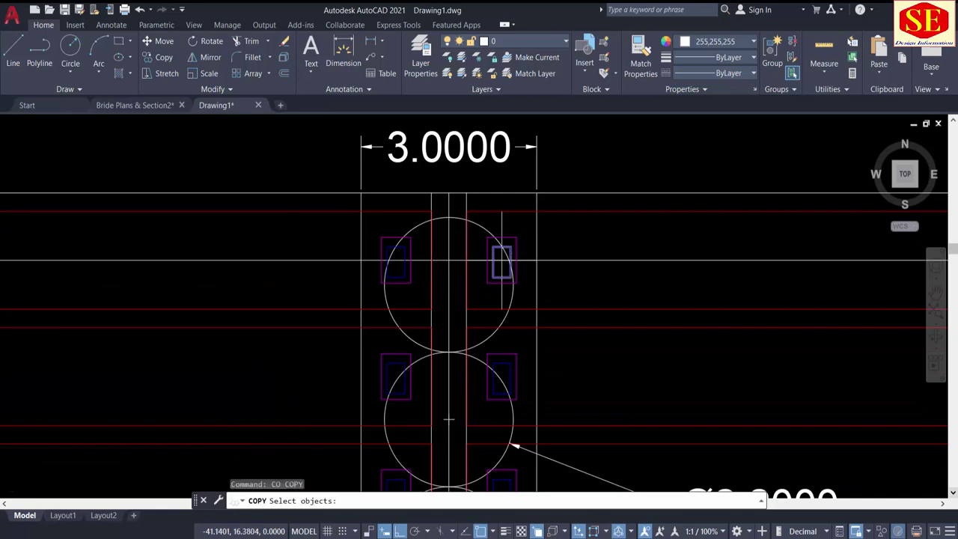
scroll(515, 247, "up", 5)
left_click(524, 219)
left_click(496, 252)
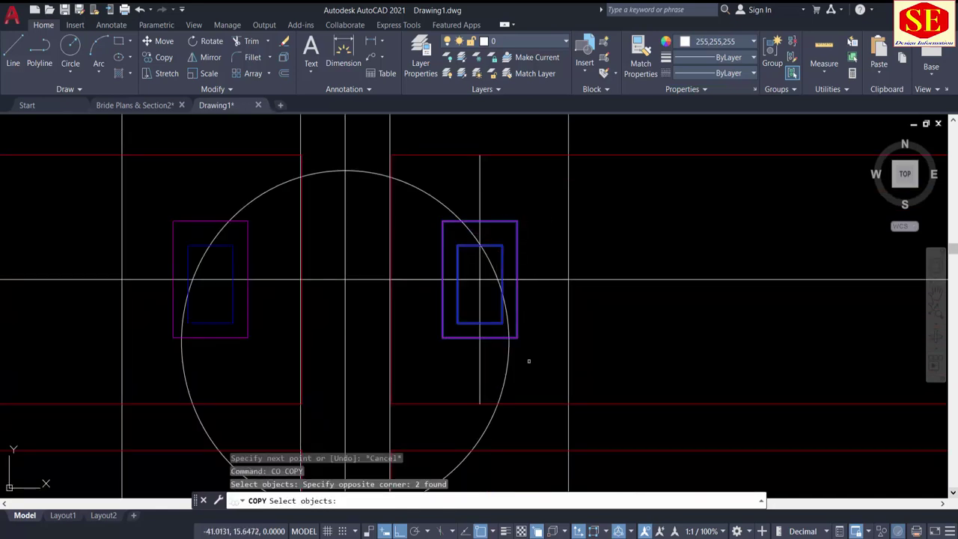
mouse_move(528, 380)
middle_mouse_down()
mouse_move(535, 146)
mouse_move(511, 307)
middle_mouse_up()
left_click(535, 265)
left_click(496, 321)
left_click(526, 391)
left_click(487, 427)
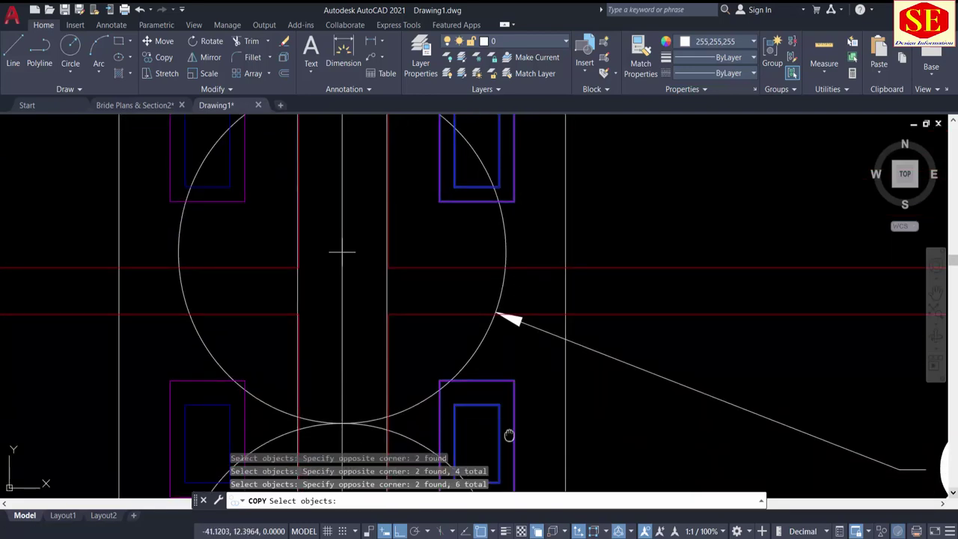
middle_click_drag(508, 436, 546, 320)
left_click(562, 253)
left_click(524, 300)
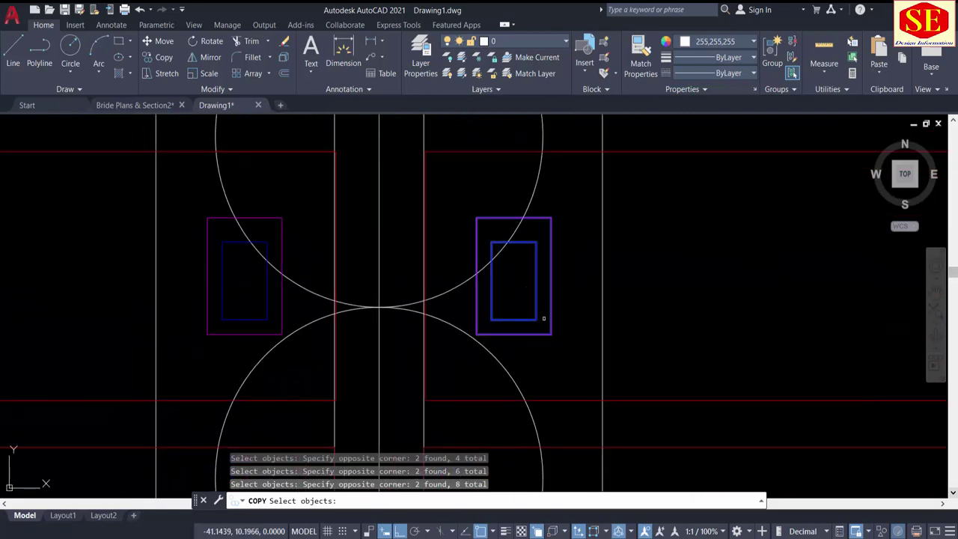
Step: Add the nested rectangle pairs on the same side of the transom in the fifth through eighth girder rows to the copy selection
middle_click_drag(556, 473, 566, 233)
left_click(570, 324)
left_click(544, 361)
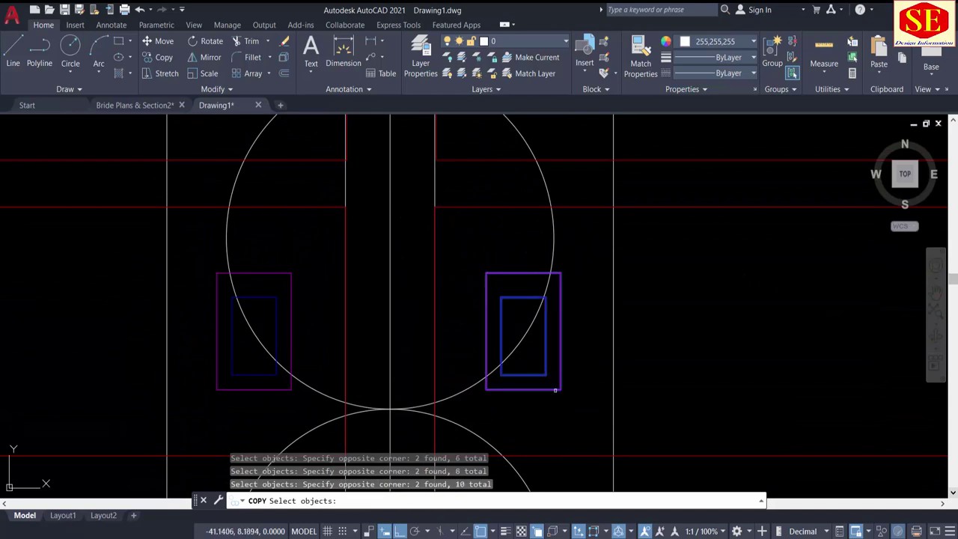
middle_click_drag(555, 389, 589, 399)
left_click(547, 331)
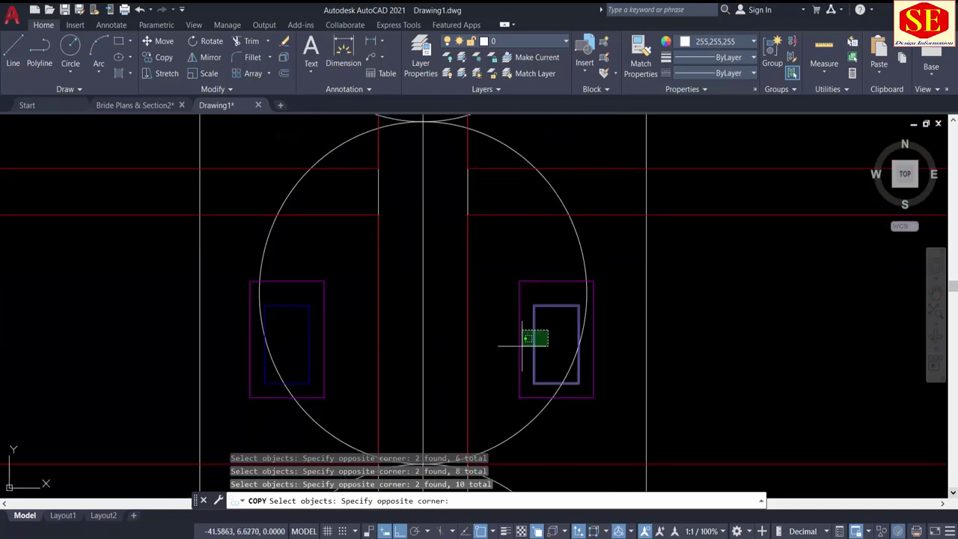
left_click(511, 346)
scroll(542, 209, "down", 2)
scroll(555, 390, "up", 2)
left_click(525, 333)
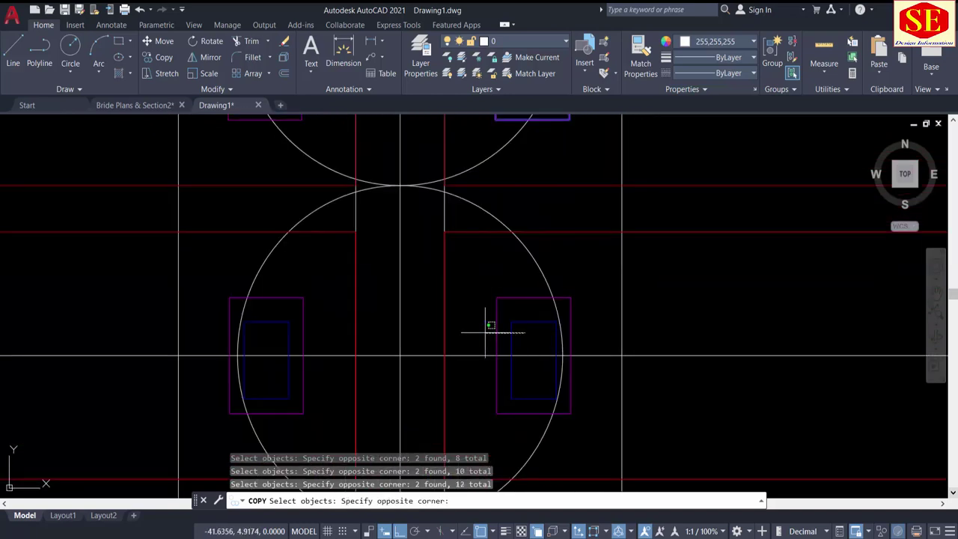
left_click(486, 332)
middle_click_drag(570, 238, 559, 329)
left_click(509, 407)
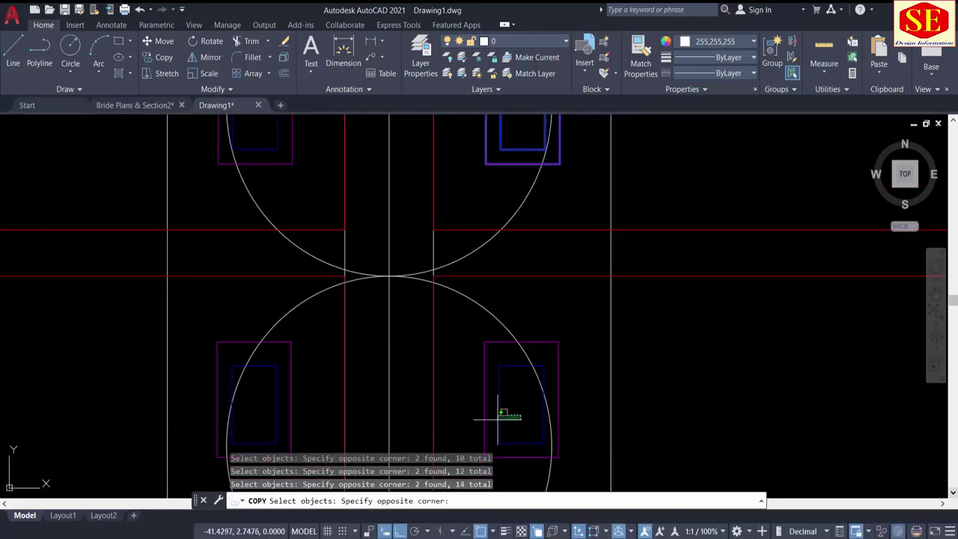
left_click(481, 388)
Step: Add the nested rectangle pairs of the ninth through eleventh girder rows to the copy selection
middle_click_drag(558, 473, 615, 123)
left_click(628, 295)
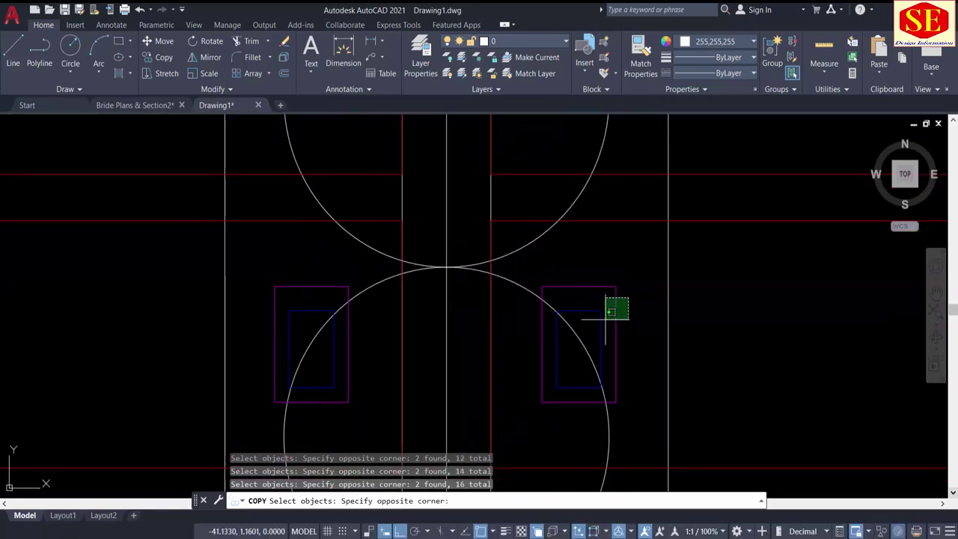
left_click(582, 345)
middle_click_drag(610, 349, 613, 214)
middle_click_drag(598, 408, 597, 371)
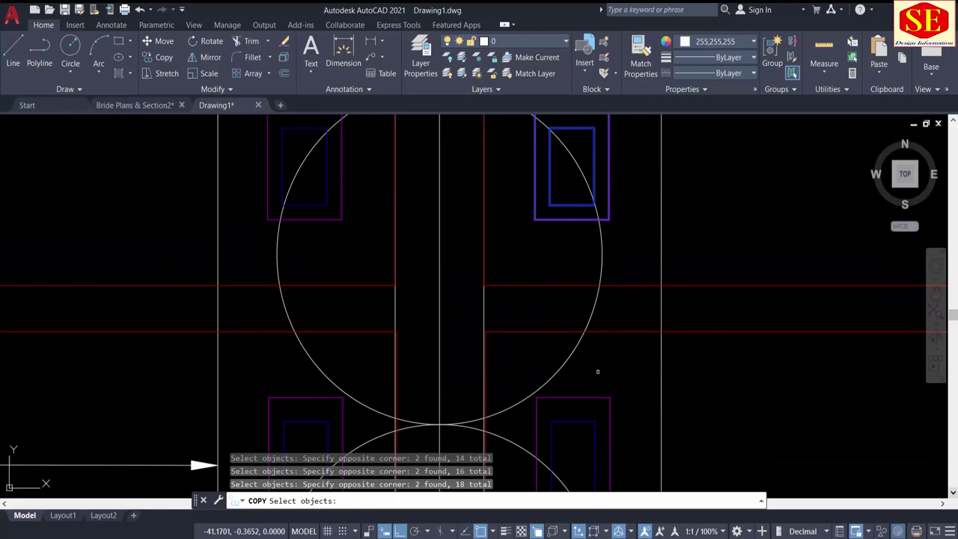
left_click(616, 414)
left_click(590, 441)
middle_click_drag(590, 441, 603, 182)
scroll(607, 228, "down", 3)
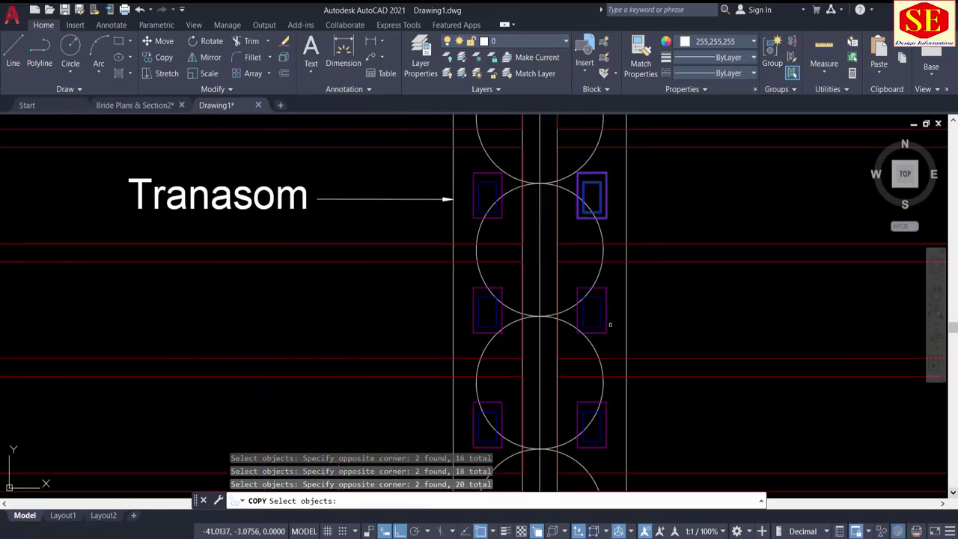
scroll(609, 324, "up", 1)
left_click(614, 292)
left_click(567, 339)
Step: Add the nested rectangle pairs of the two lowest girder rows and finish the copy selection
middle_click_drag(608, 329, 607, 157)
scroll(623, 322, "up", 1)
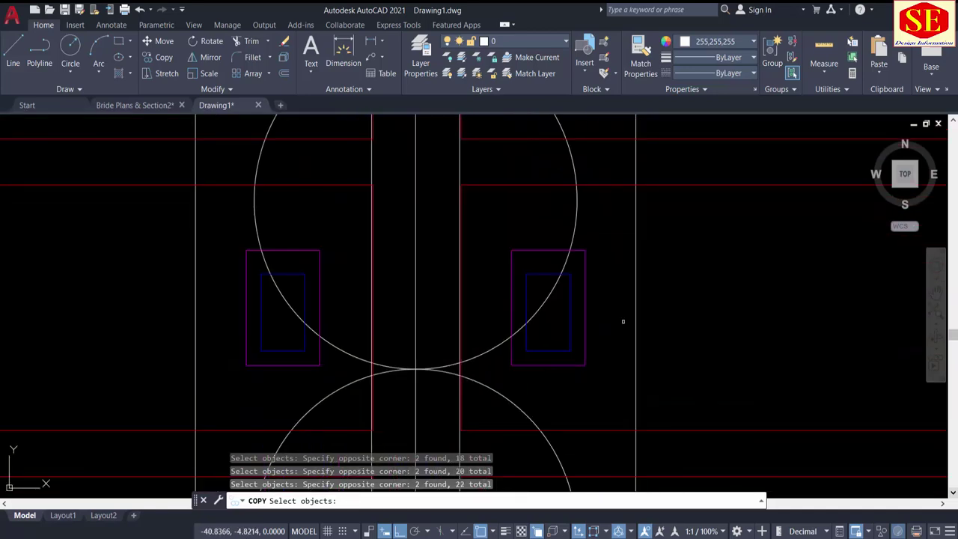
left_click(596, 319)
left_click(555, 341)
scroll(568, 340, "down", 3)
scroll(562, 344, "up", 3)
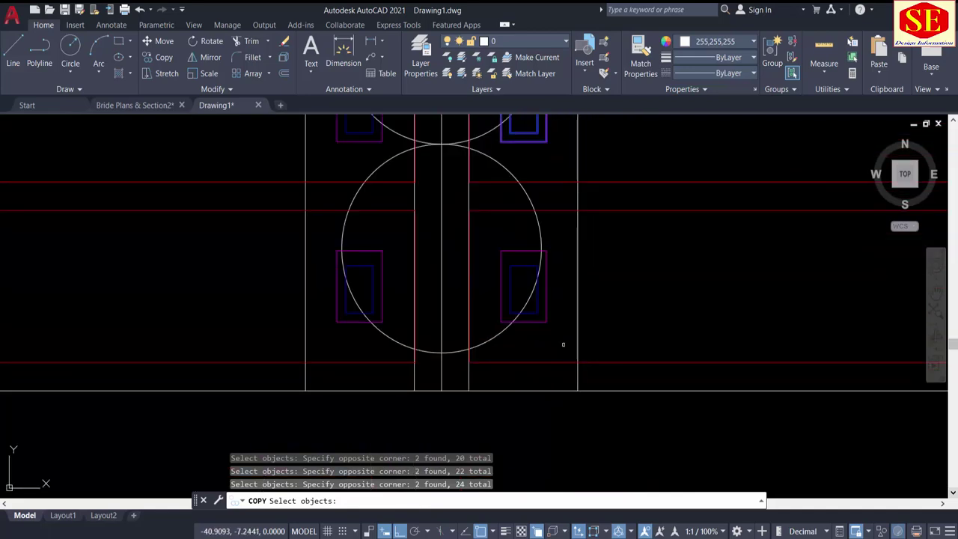
scroll(562, 345, "up", 2)
left_click(541, 292)
left_click(504, 289)
scroll(532, 323, "down", 3)
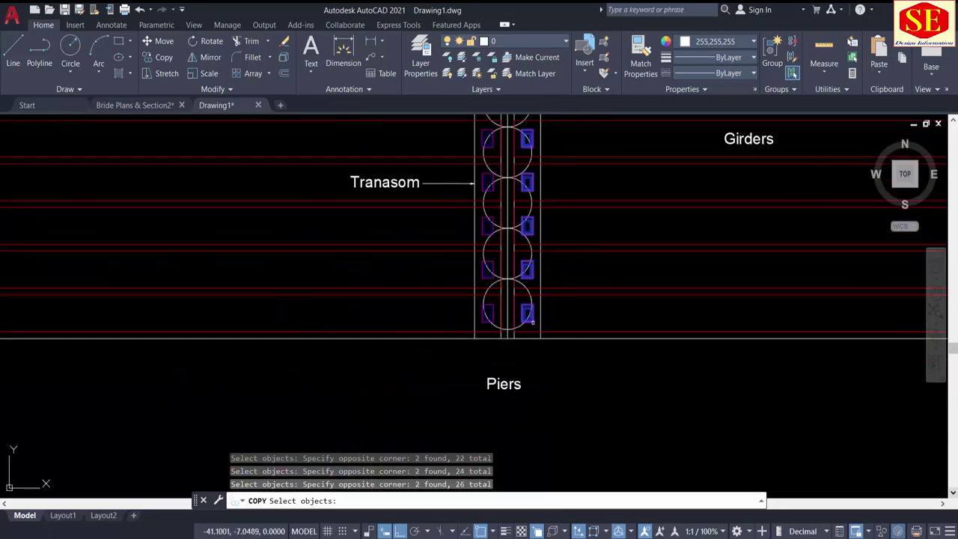
scroll(532, 322, "down", 3)
scroll(421, 250, "up", 6)
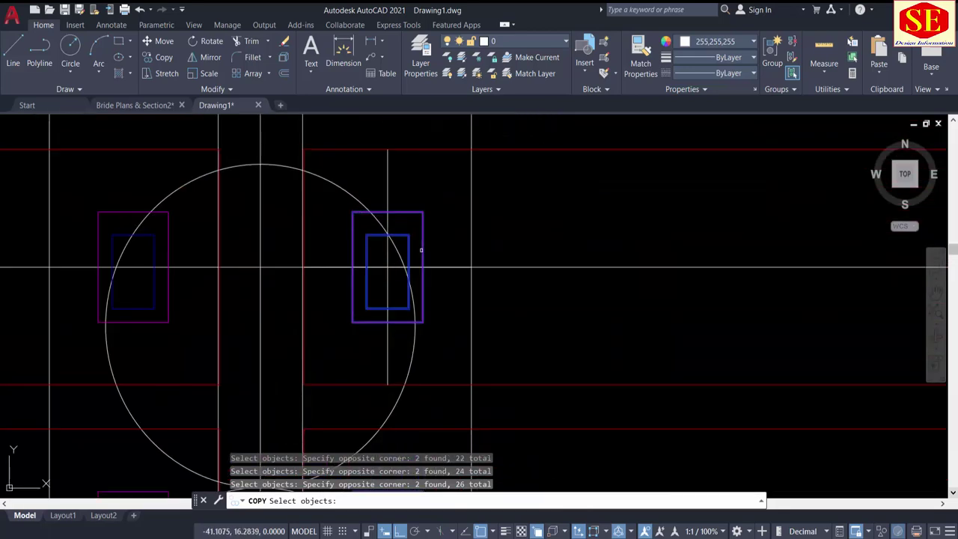
key("Return")
Step: Copy the selected rectangle pairs horizontally from the top girder's end midpoint beside the transom to the inner line of abutment 2
scroll(268, 252, "up", 4)
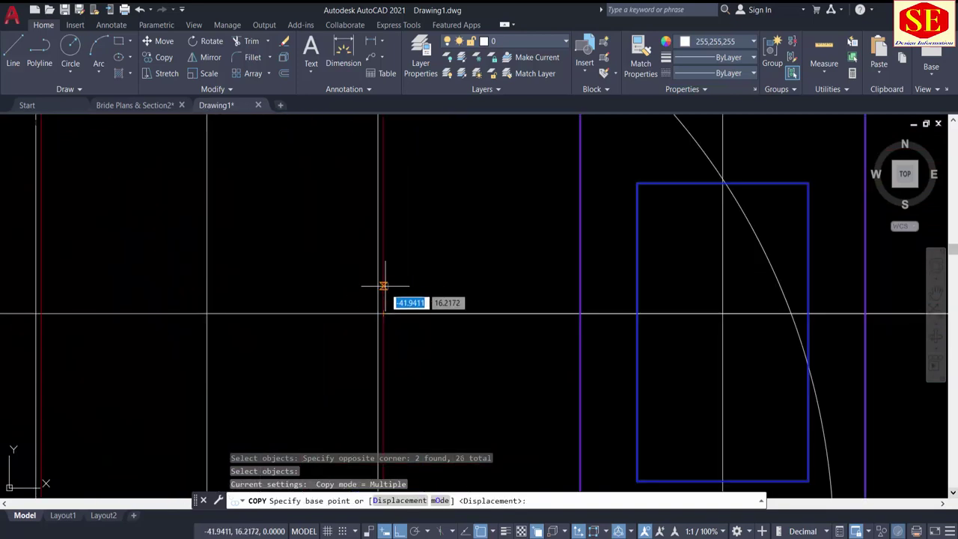
left_click(383, 313)
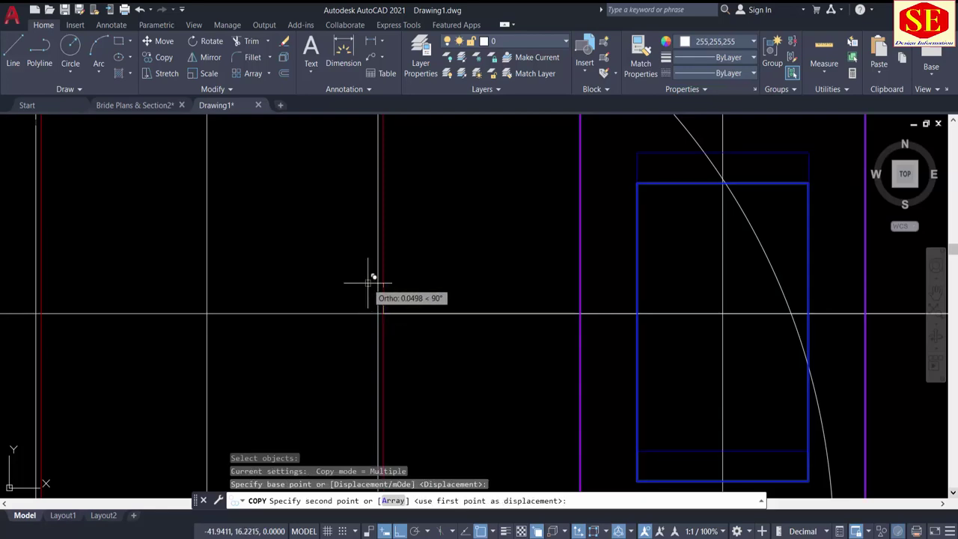
scroll(374, 274, "down", 10)
scroll(787, 278, "up", 5)
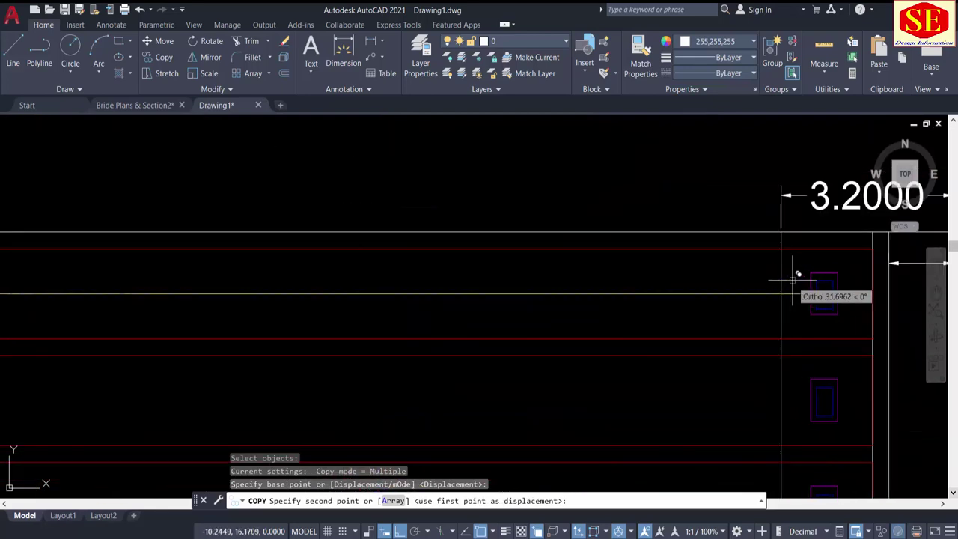
left_click(783, 288)
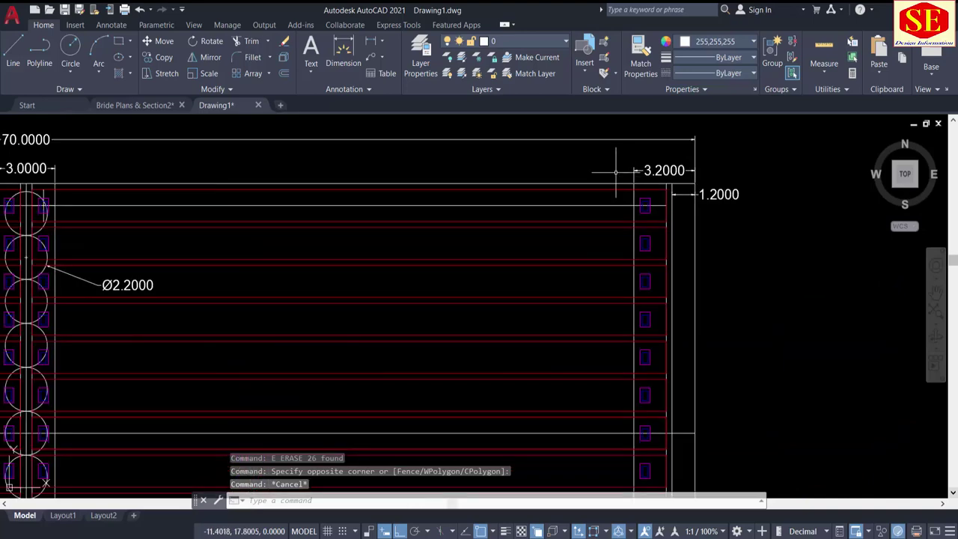
Step: Mirror the whole column of rectangle pairs at abutment 2 about the piers' vertical centre line onto abutment 1, keeping the originals
left_click(616, 171)
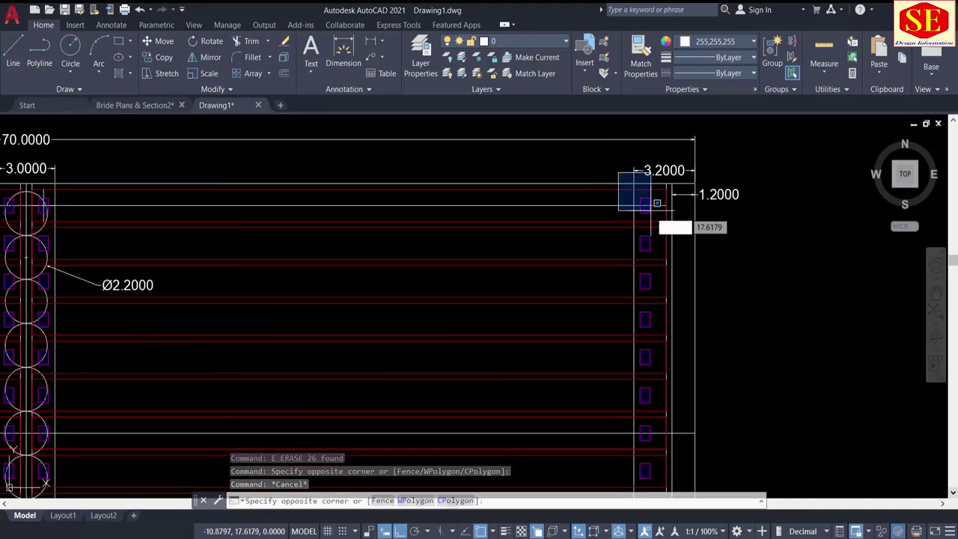
middle_click_drag(663, 352, 613, 230)
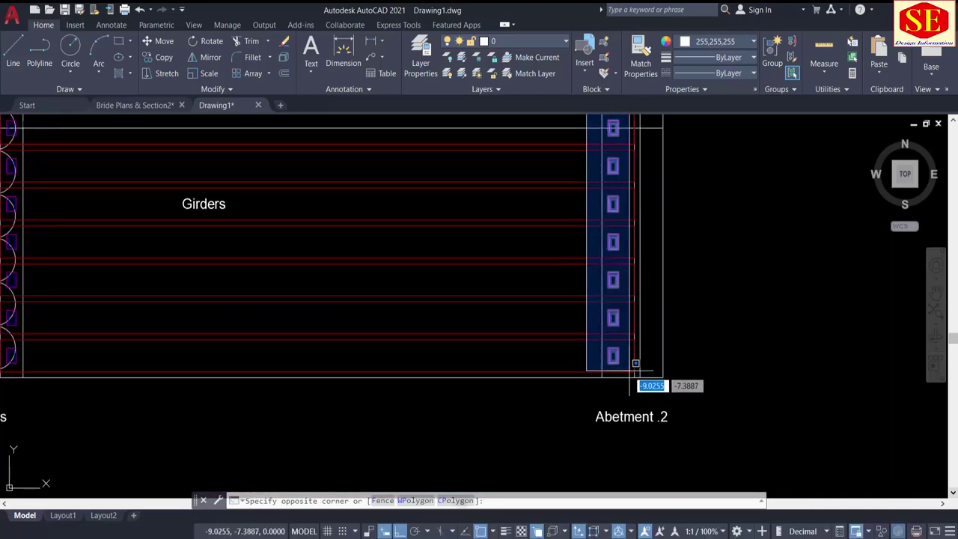
left_click(626, 369)
middle_click_drag(609, 248, 611, 421)
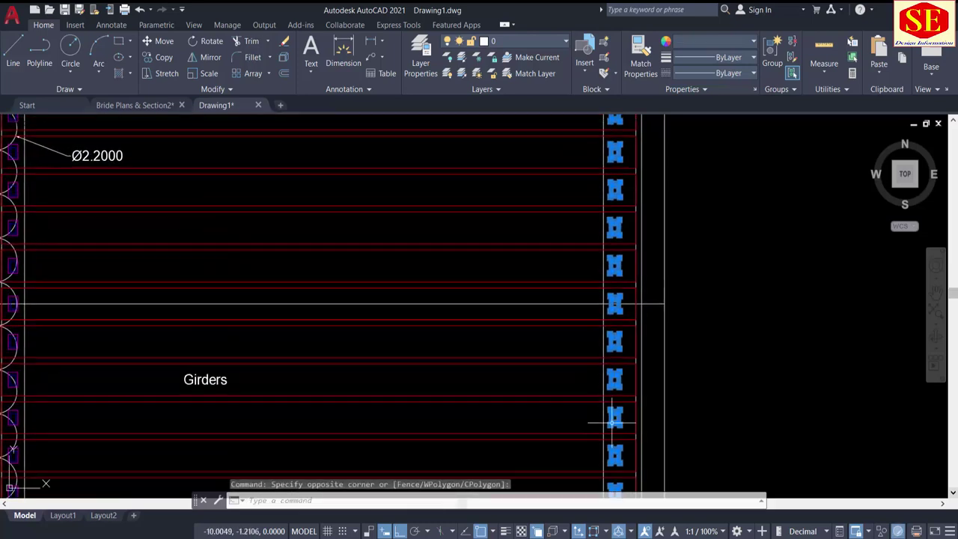
scroll(603, 244, "down", 1)
type("m")
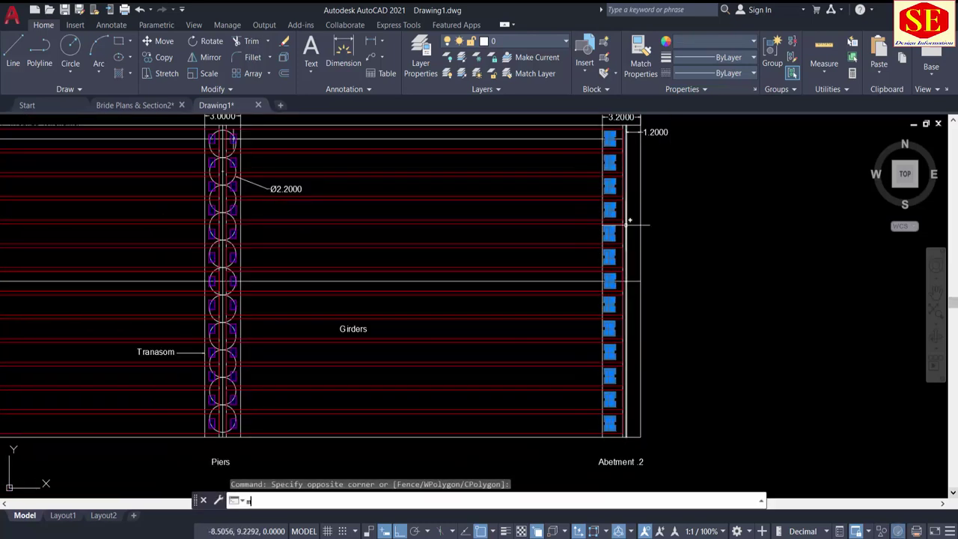
type("i")
key("Return")
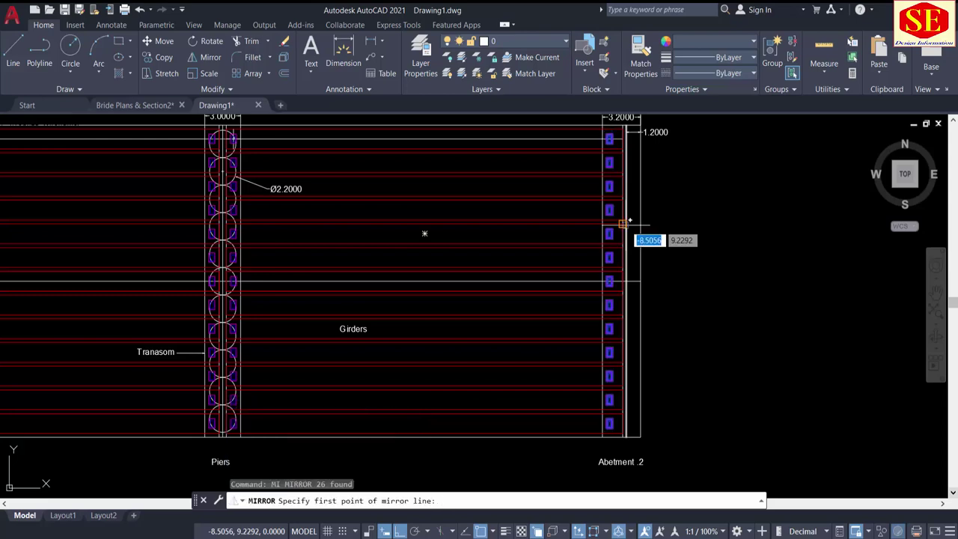
left_click(233, 280)
middle_click_drag(221, 168, 502, 195)
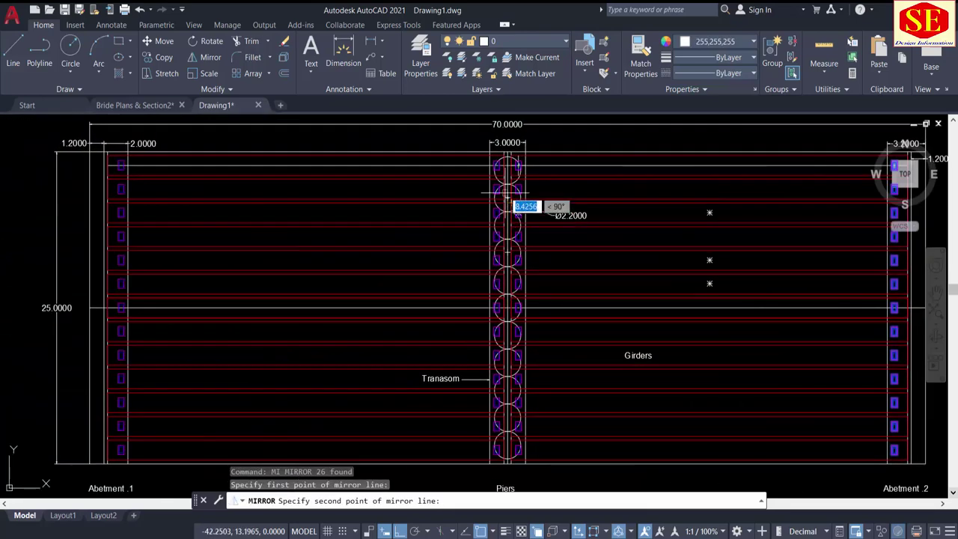
scroll(509, 159, "up", 5)
left_click(500, 158)
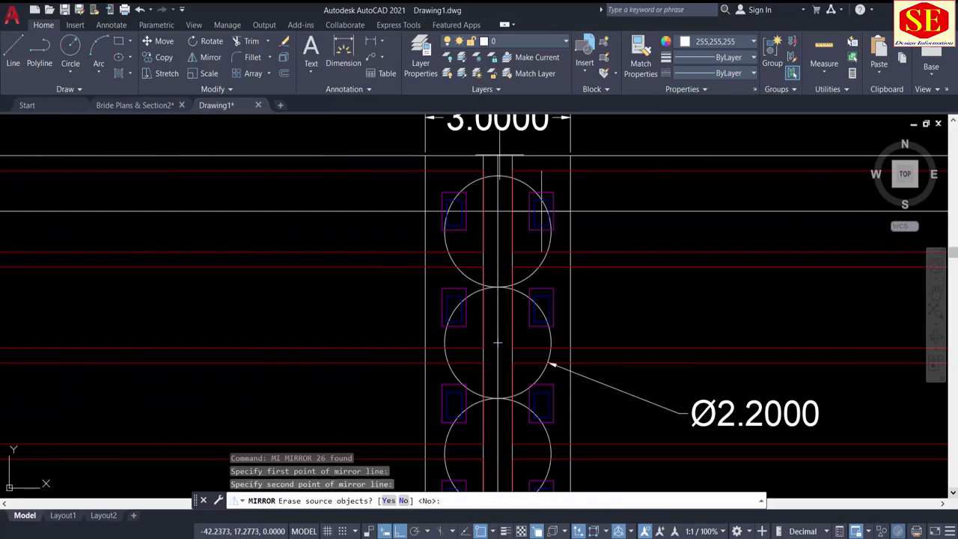
right_click(504, 158)
left_click(529, 163)
scroll(306, 204, "down", 6)
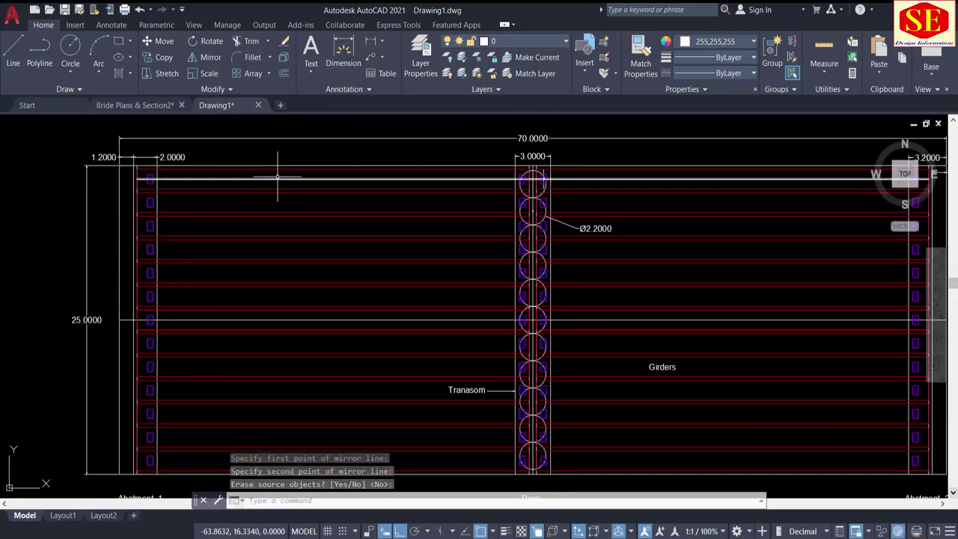
Step: Erase the horizontal guide line running through the middle of the top girder row
type("e")
key("Return")
scroll(314, 188, "down", 2)
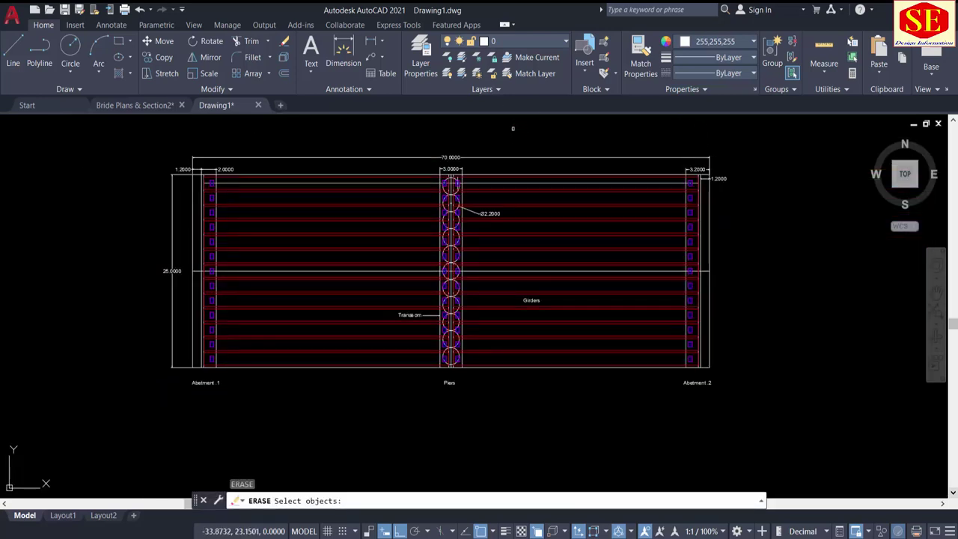
key("Escape")
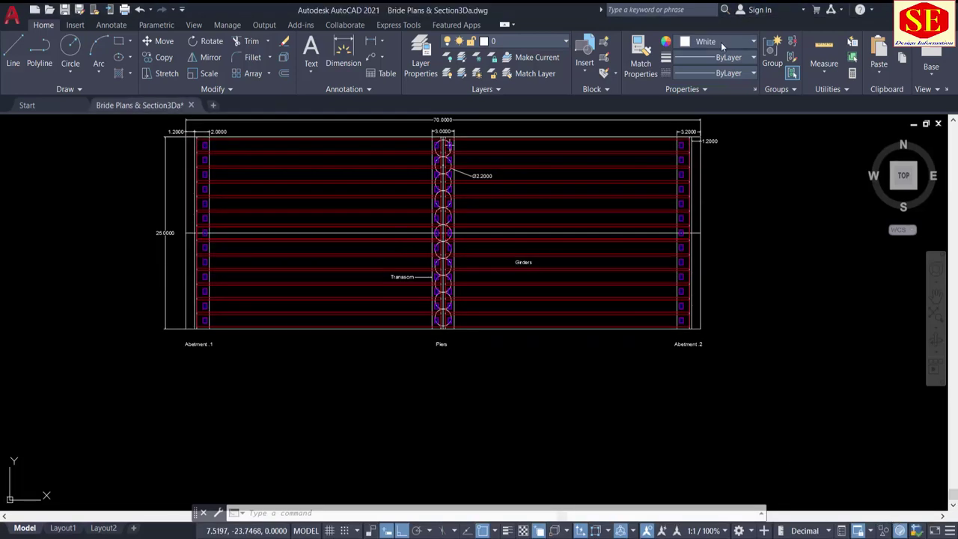
Step: Draw a cyan rectangle about 33.5 by 25 over the abutment 1 span, from its 1.2 m line to the girder ends at the piers
left_click(692, 43)
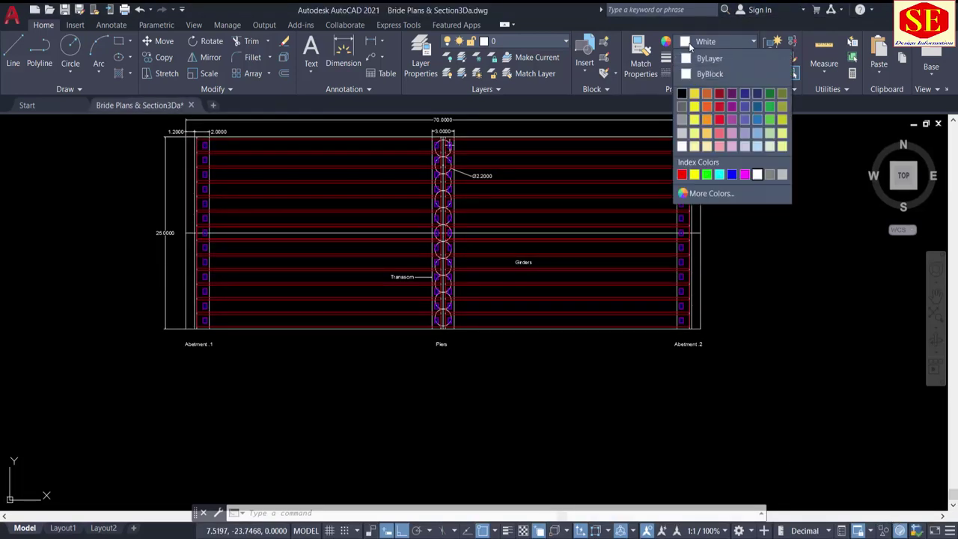
left_click(719, 177)
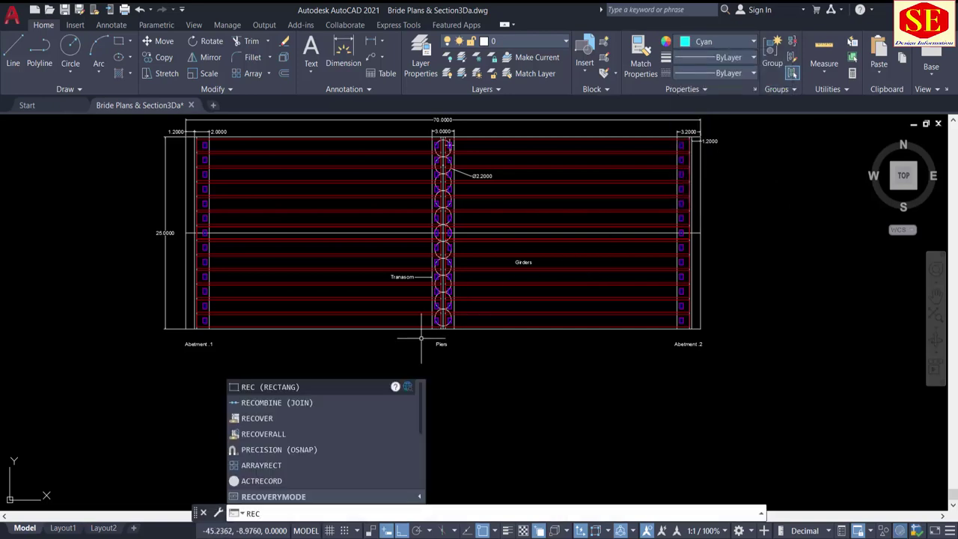
key("Return")
middle_click_drag(185, 130, 196, 178)
scroll(197, 180, "up", 6)
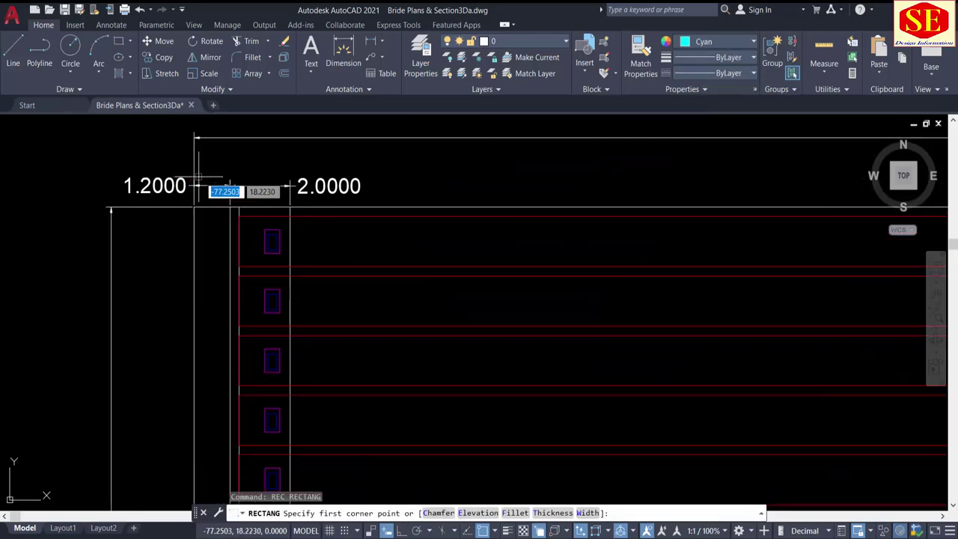
left_click(230, 206)
scroll(229, 205, "down", 5)
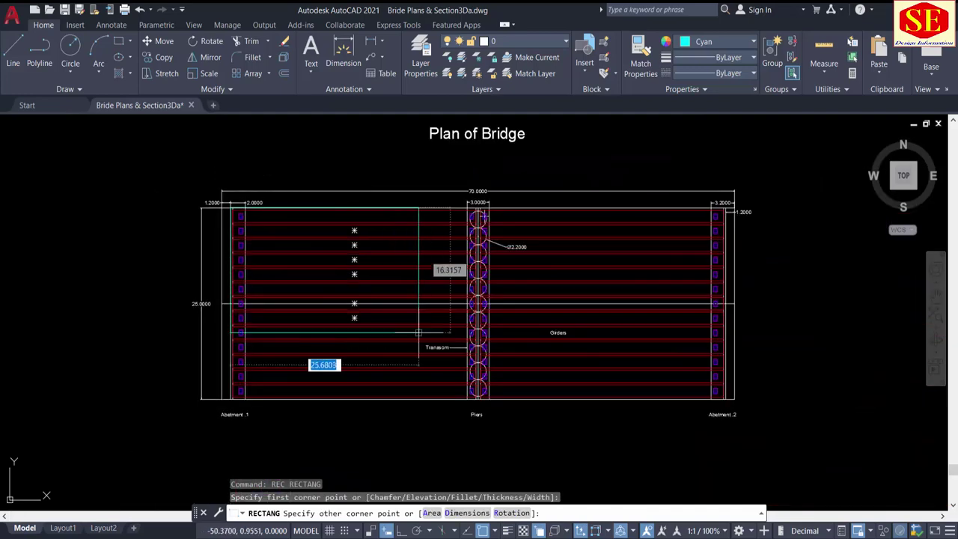
scroll(467, 396, "up", 4)
scroll(467, 384, "up", 2)
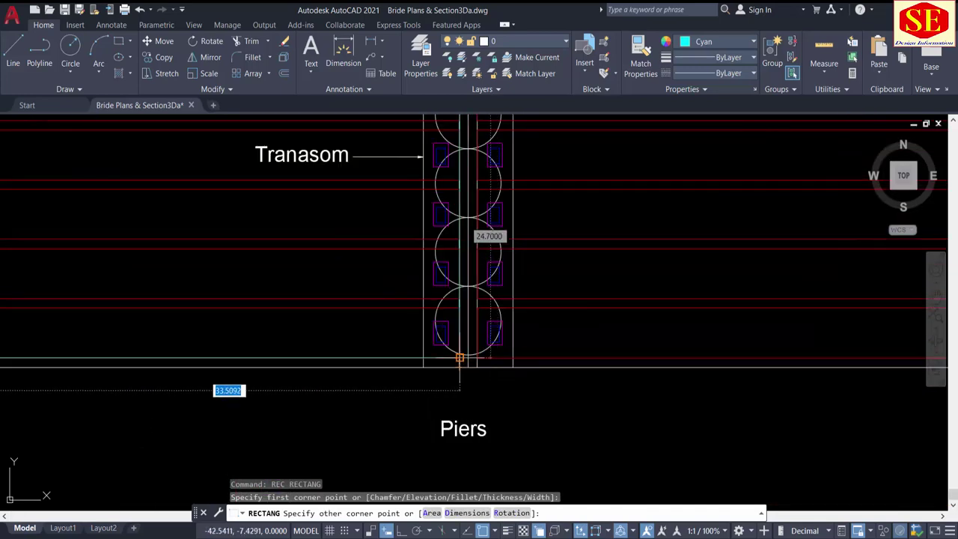
scroll(467, 396, "up", 1)
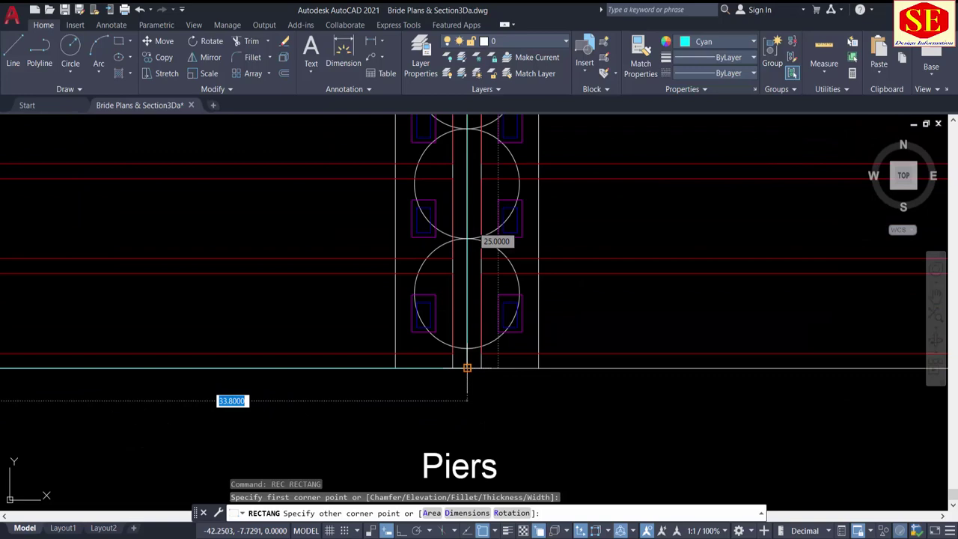
left_click(452, 367)
scroll(453, 367, "down", 10)
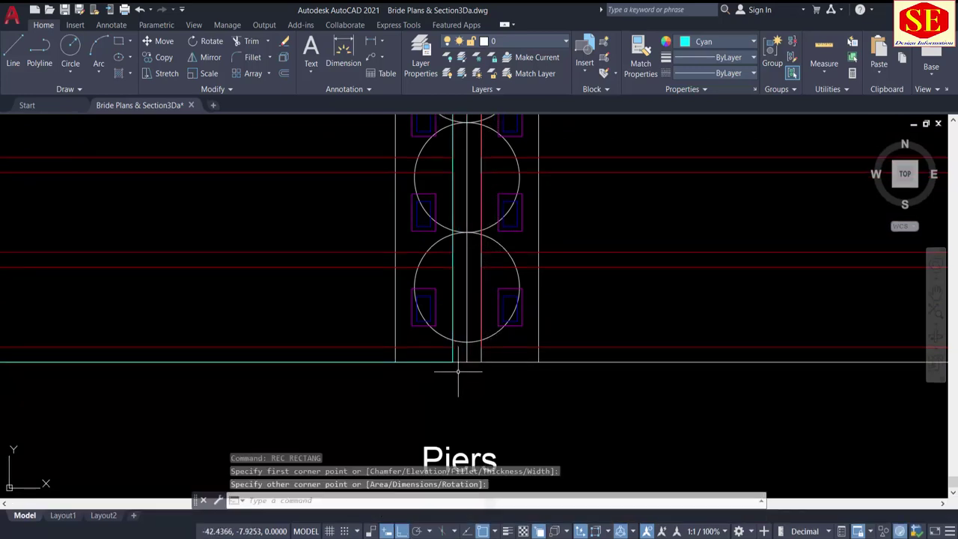
Step: Draw a second cyan rectangle about 33.2 by 24.7 over the other span, from the girder ends at the piers to those at abutment 2
scroll(450, 236, "up", 4)
scroll(450, 236, "up", 4)
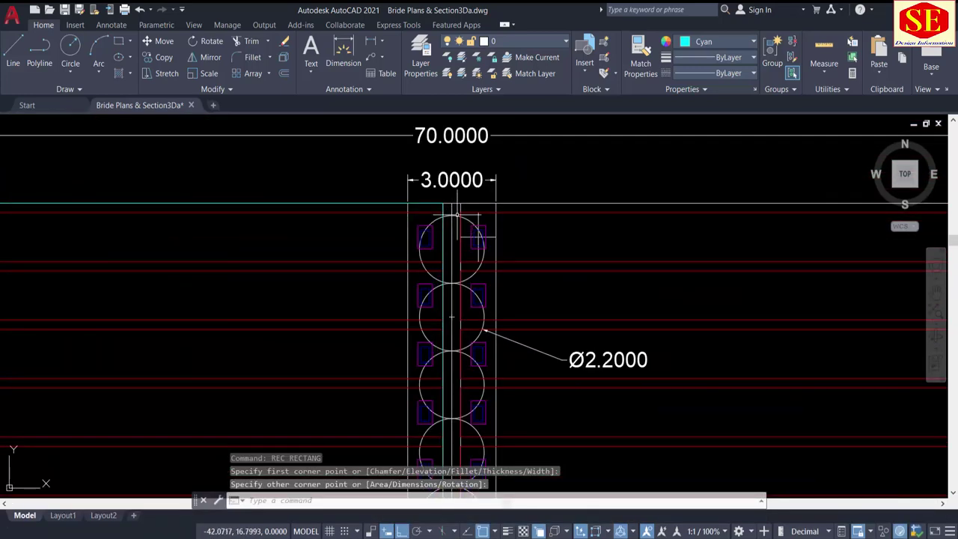
key("Return")
left_click(460, 203)
scroll(461, 205, "down", 6)
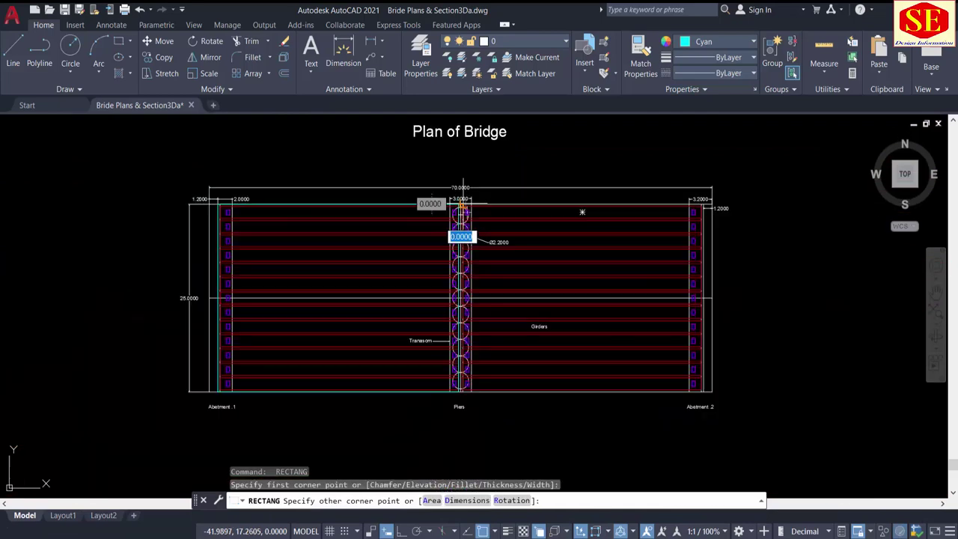
scroll(462, 212, "up", 5)
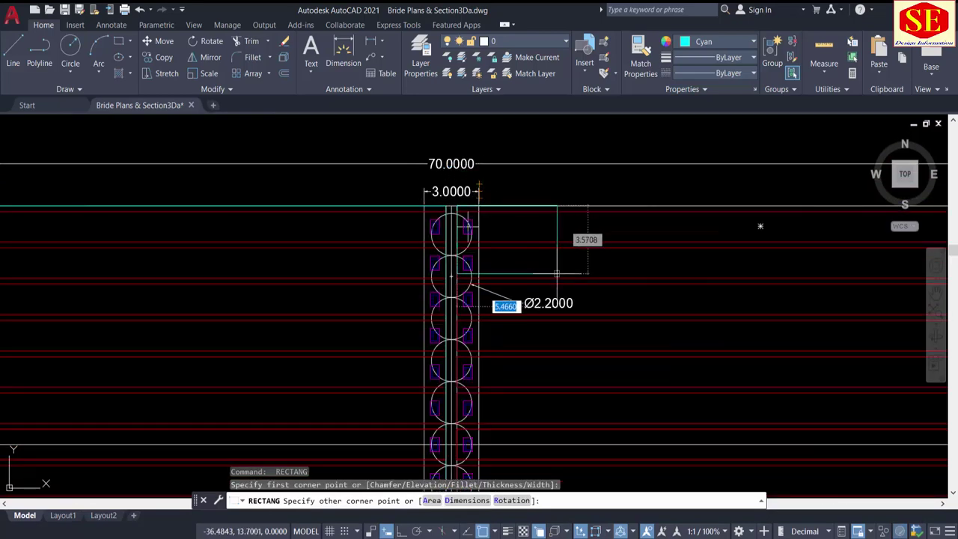
scroll(637, 329, "down", 7)
scroll(637, 330, "up", 6)
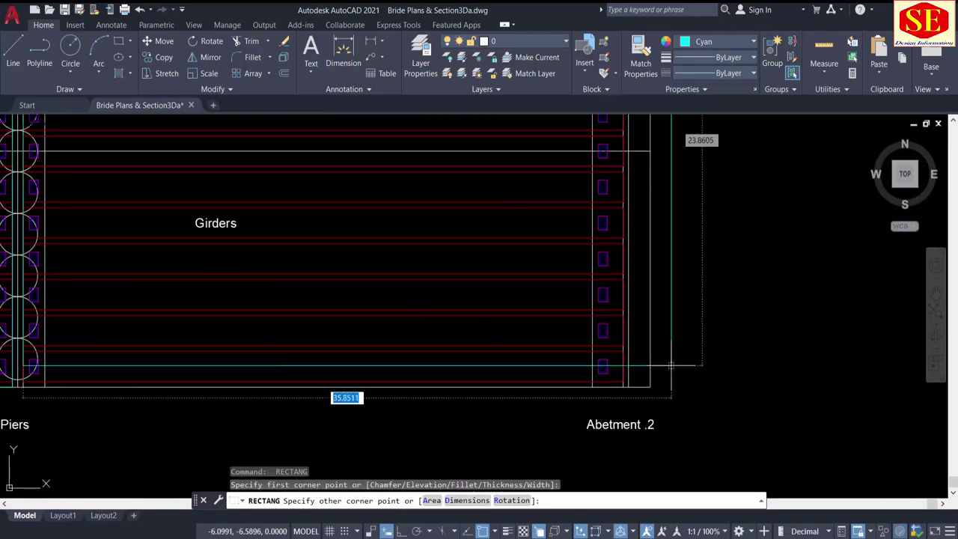
scroll(618, 380, "up", 3)
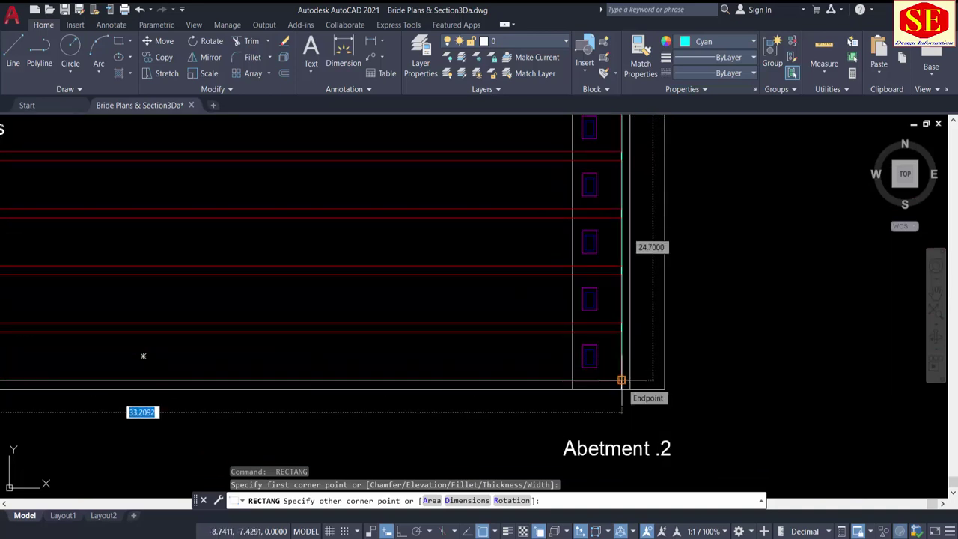
left_click(621, 380)
scroll(683, 359, "down", 8)
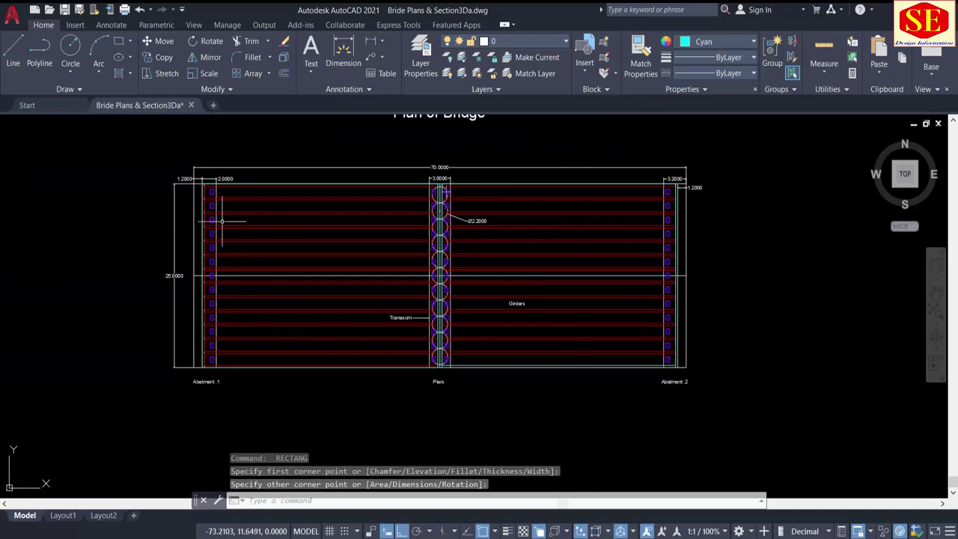
Step: Select the red girder rectangles between abutment 1 and the piers and set their linetype to ACAD_ISO02W100
scroll(243, 178, "up", 3)
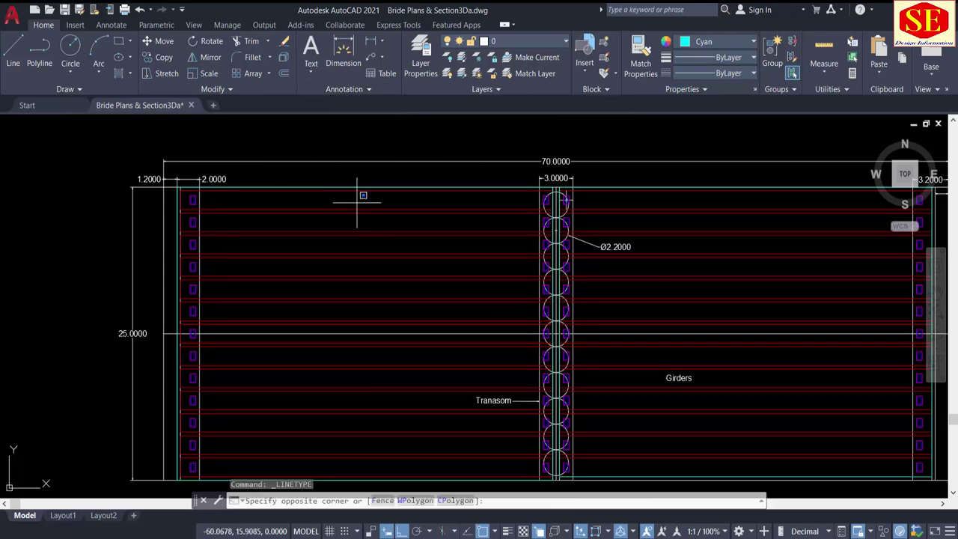
left_click_drag(348, 202, 335, 322)
middle_click_drag(336, 307, 379, 196)
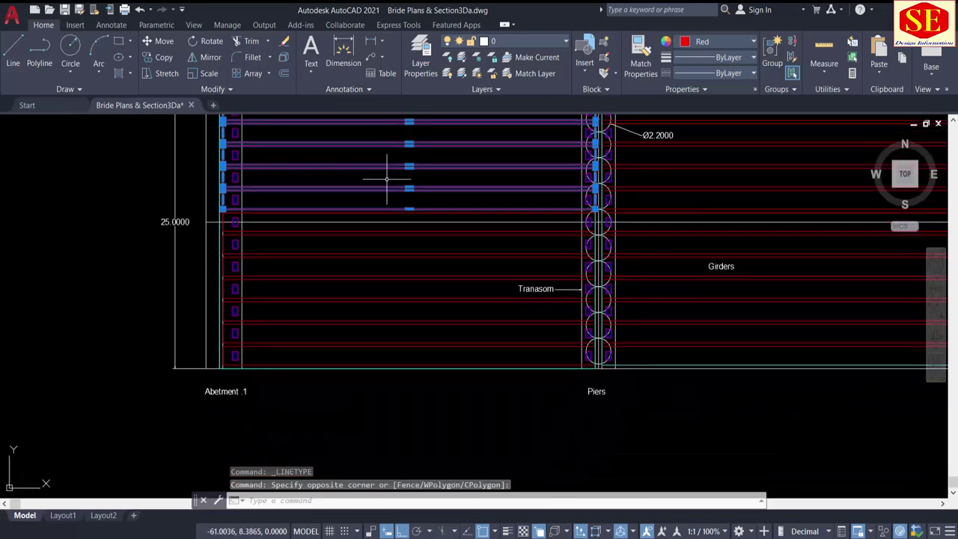
left_click(382, 210)
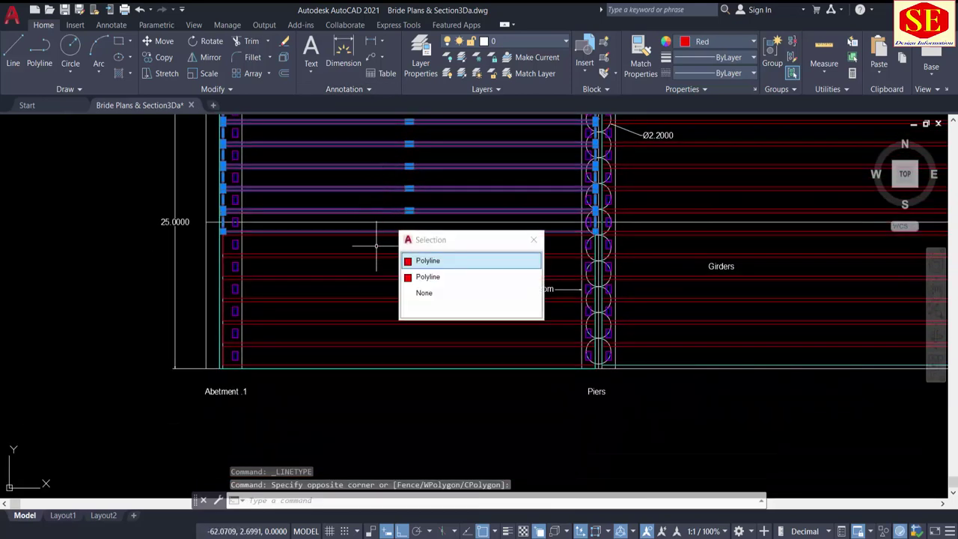
left_click(418, 259)
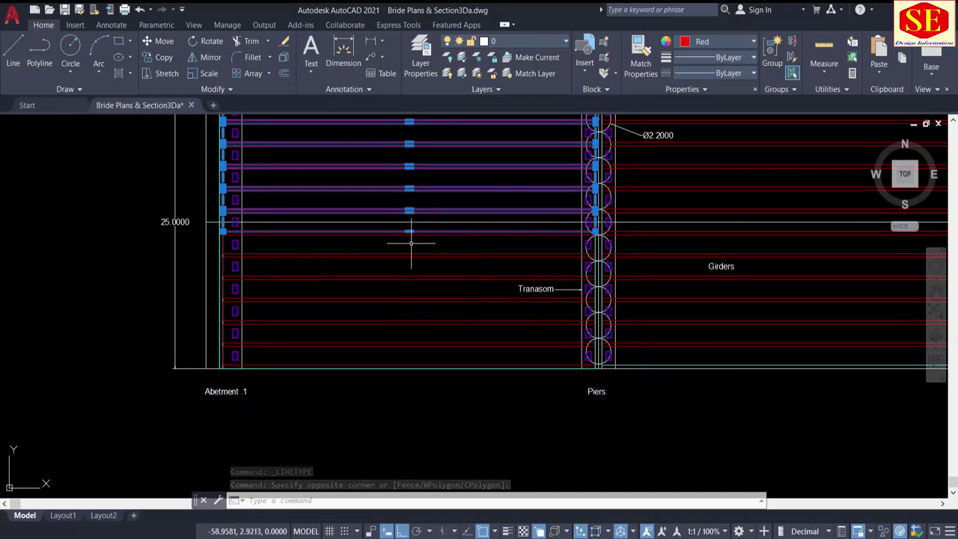
left_click_drag(411, 243, 377, 363)
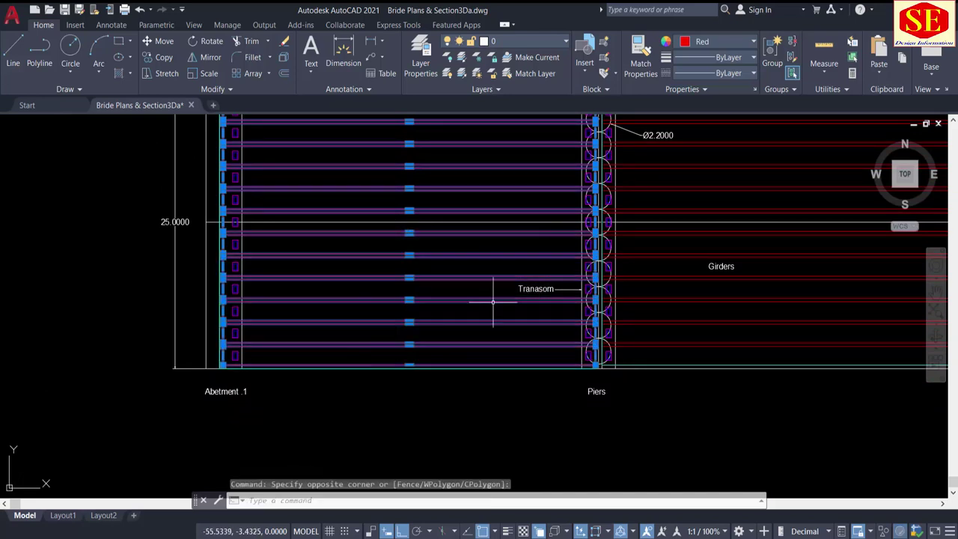
left_click(705, 74)
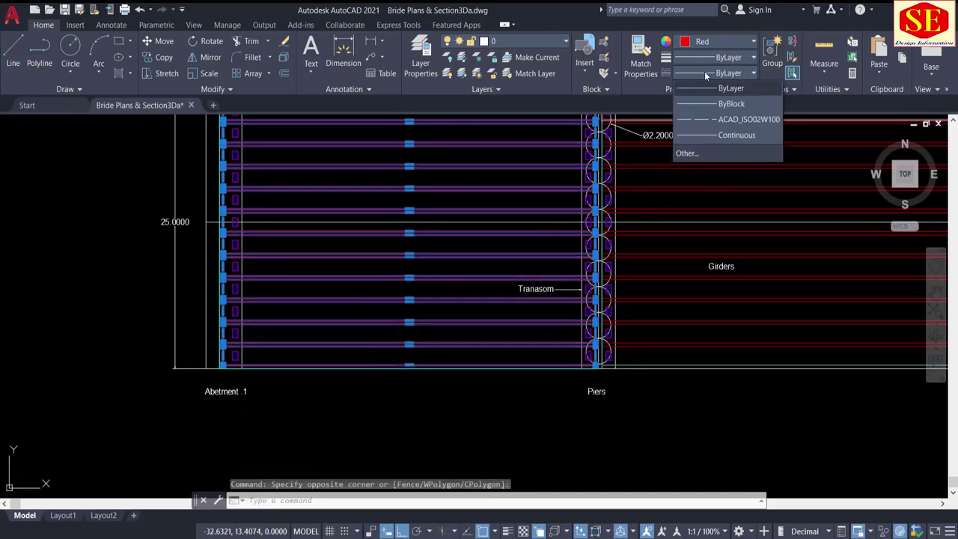
left_click(704, 123)
scroll(527, 274, "down", 2)
scroll(680, 197, "up", 2)
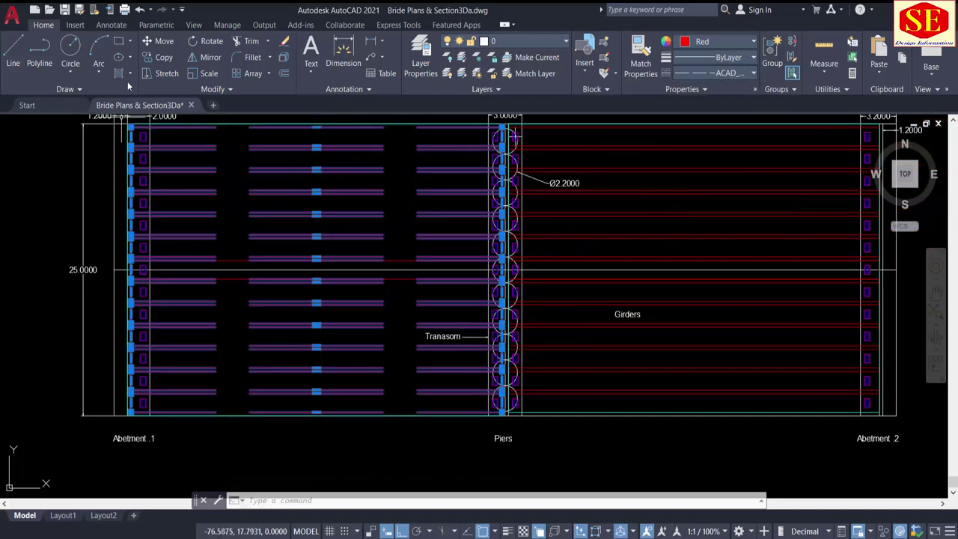
key("Escape")
Step: Open the object Properties palette
type("p")
key("Return")
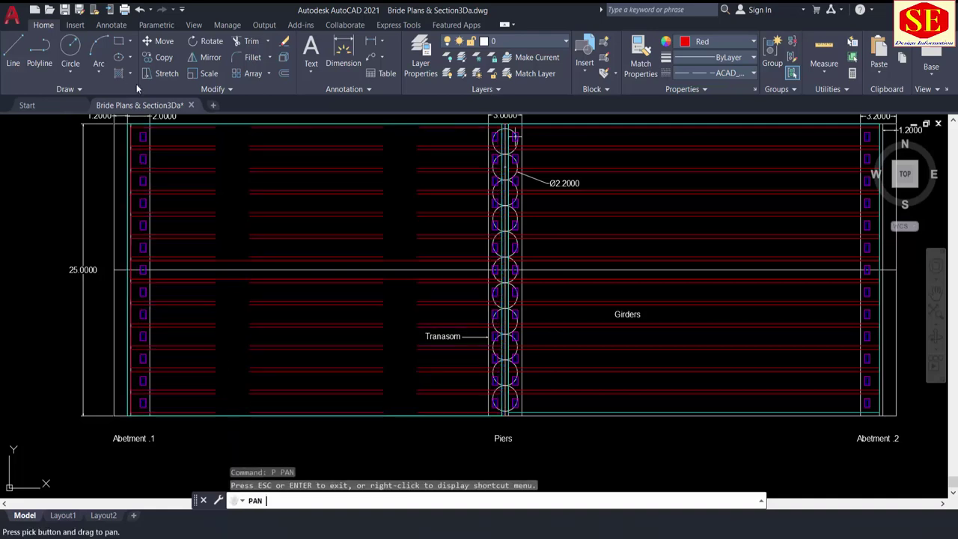
left_click_drag(282, 245, 444, 272)
key("Escape")
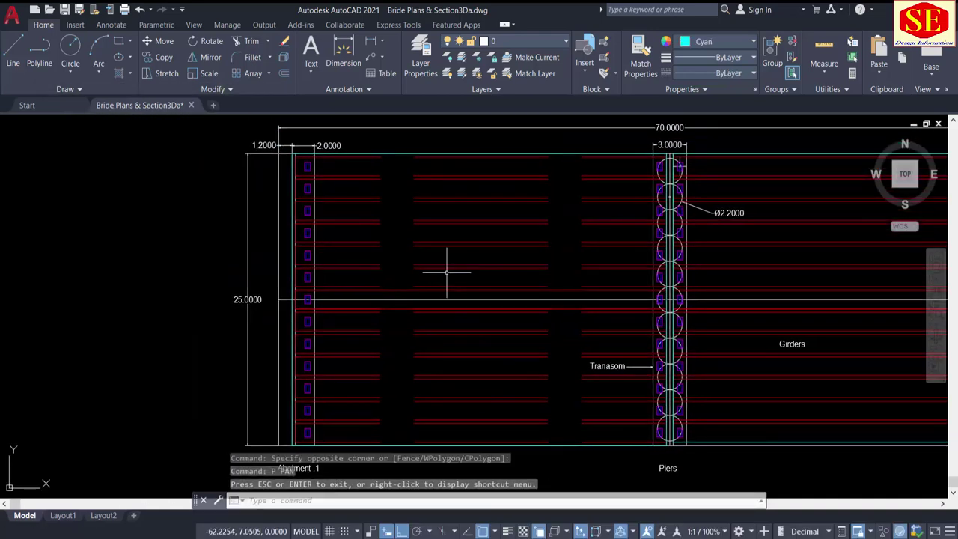
type("PR")
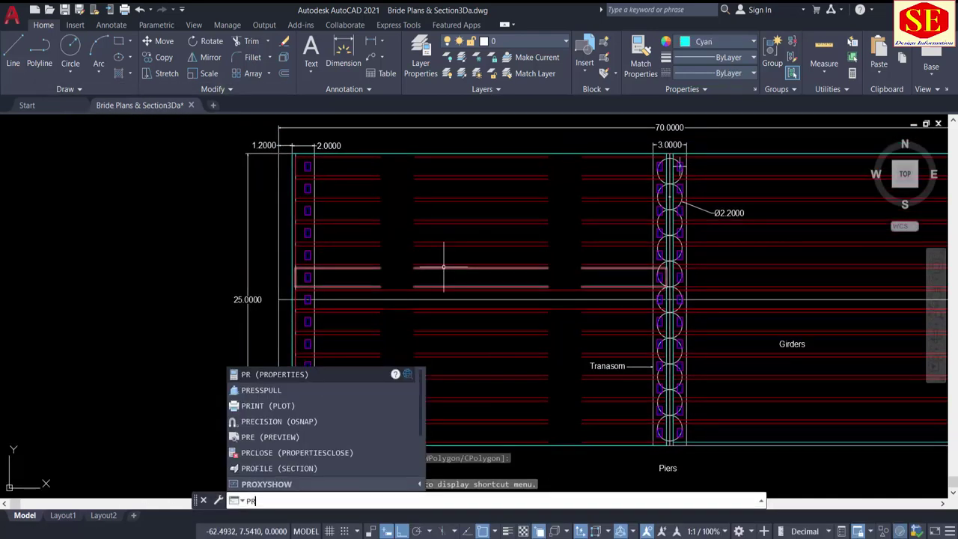
left_click(286, 375)
key("Return")
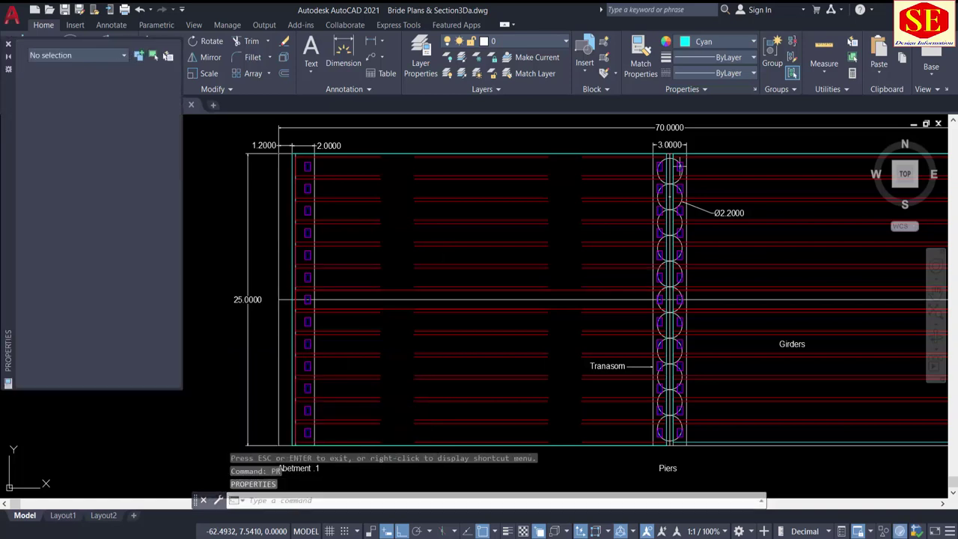
Step: Select all girders between abutment 1 and the piers and reduce their linetype scale through 0.25 and 0.1 to 0.05
left_click_drag(467, 170, 445, 229)
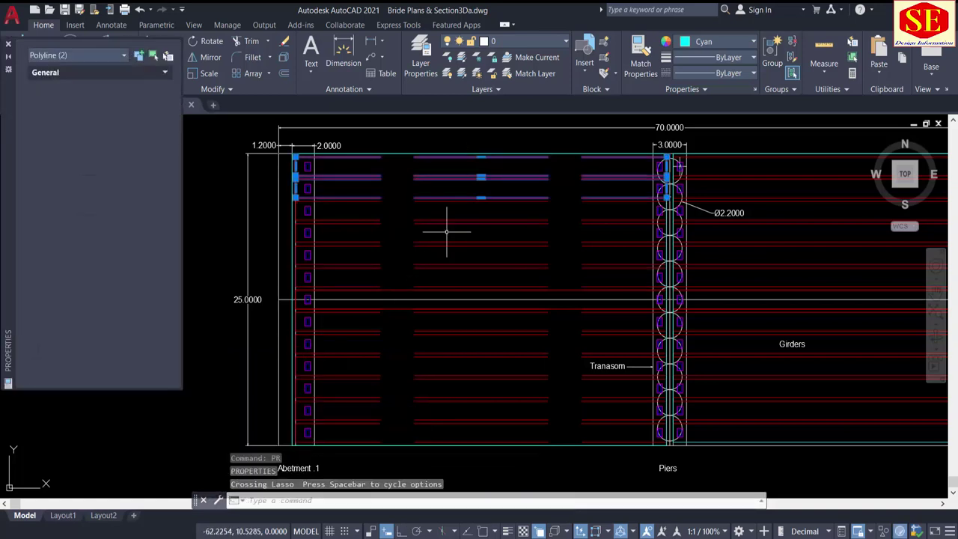
left_click(528, 191)
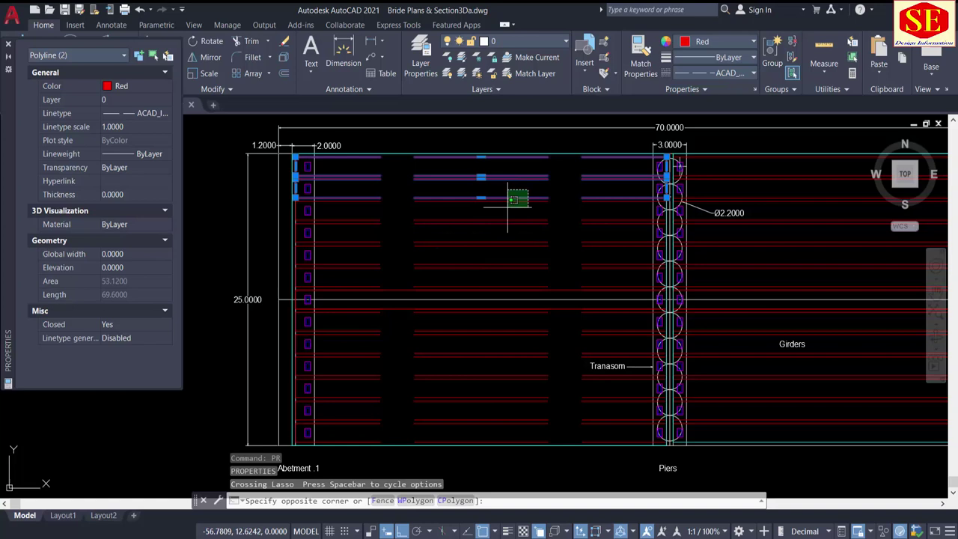
left_click(481, 312)
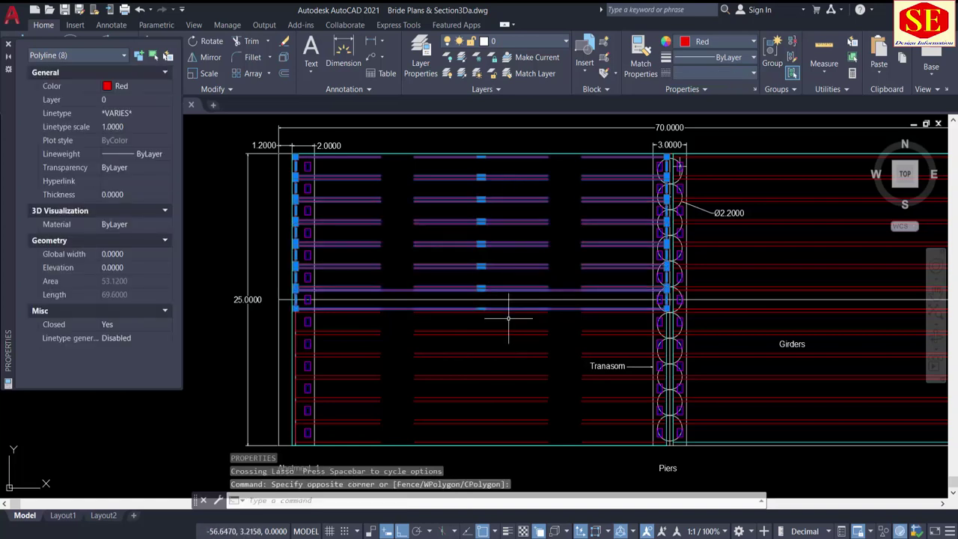
left_click(509, 320)
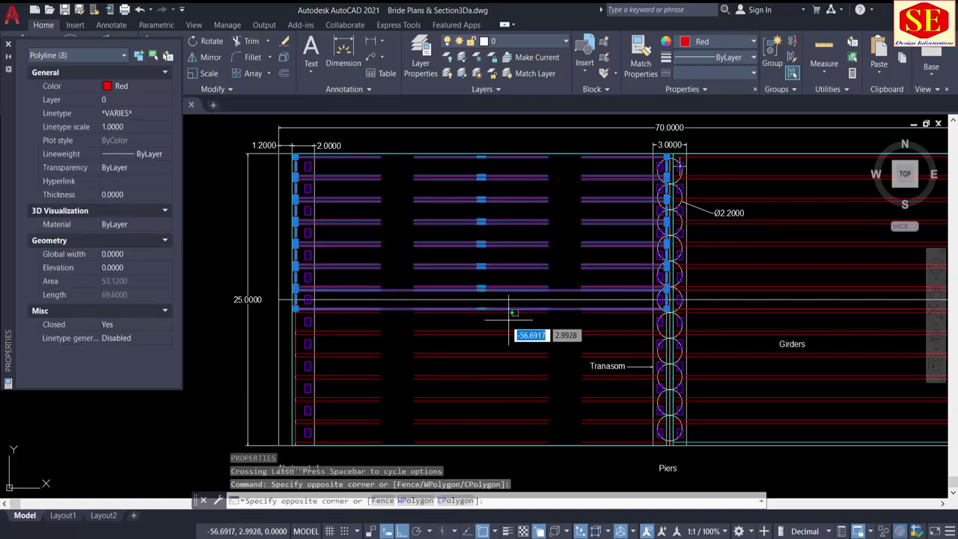
left_click(449, 430)
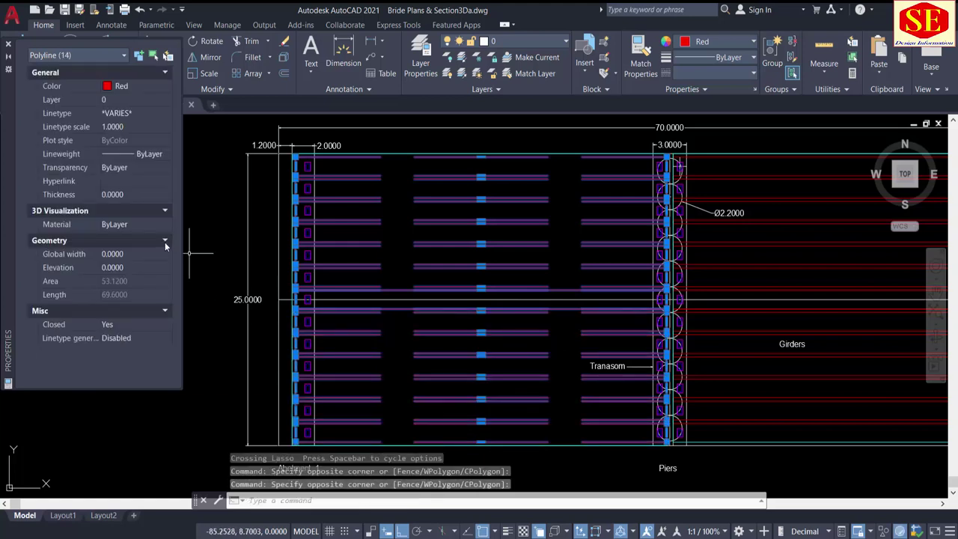
left_click(128, 130)
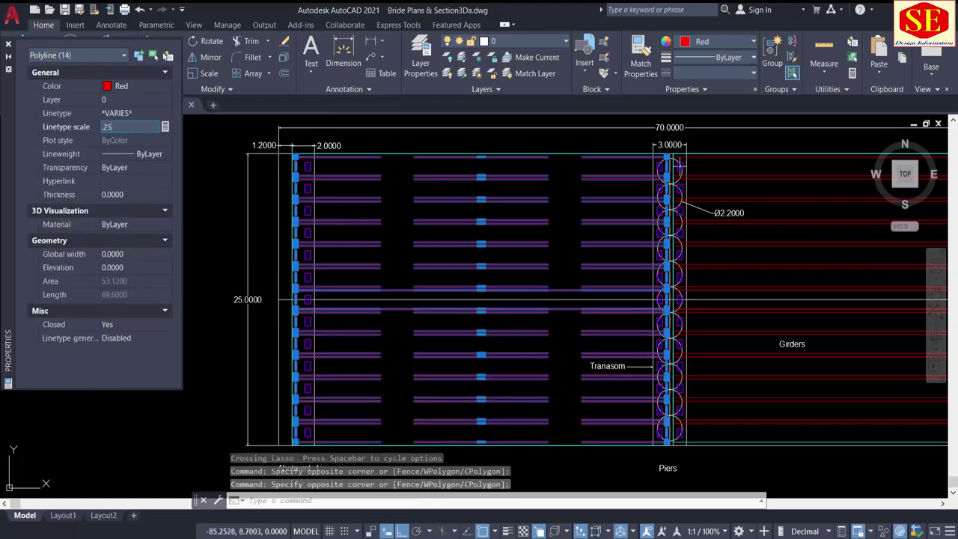
type(".25")
key("Return")
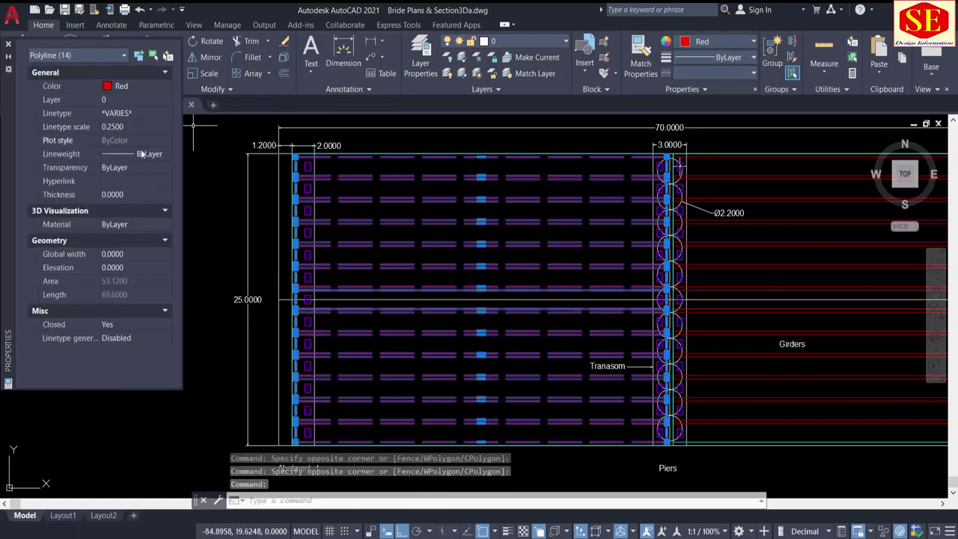
left_click(142, 128)
type(".1")
key("Return")
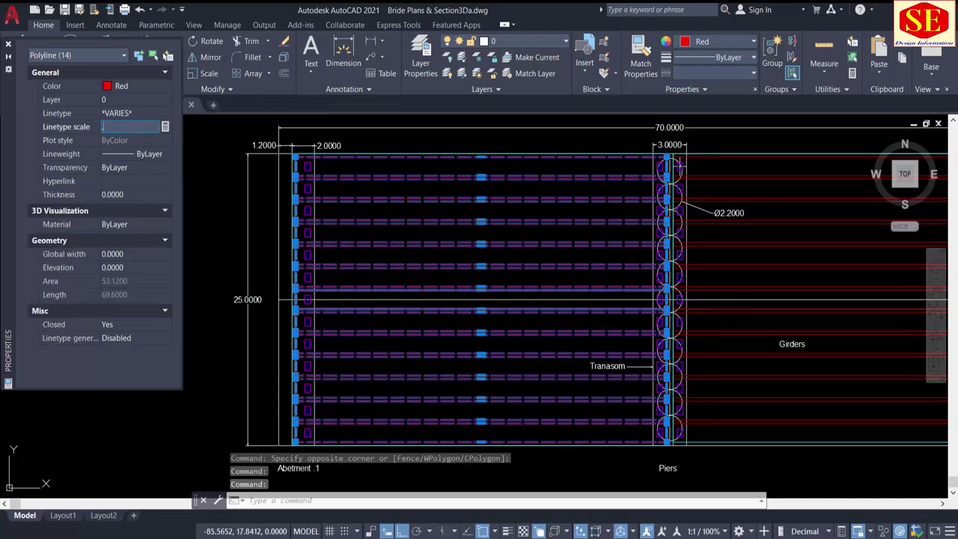
key("Return")
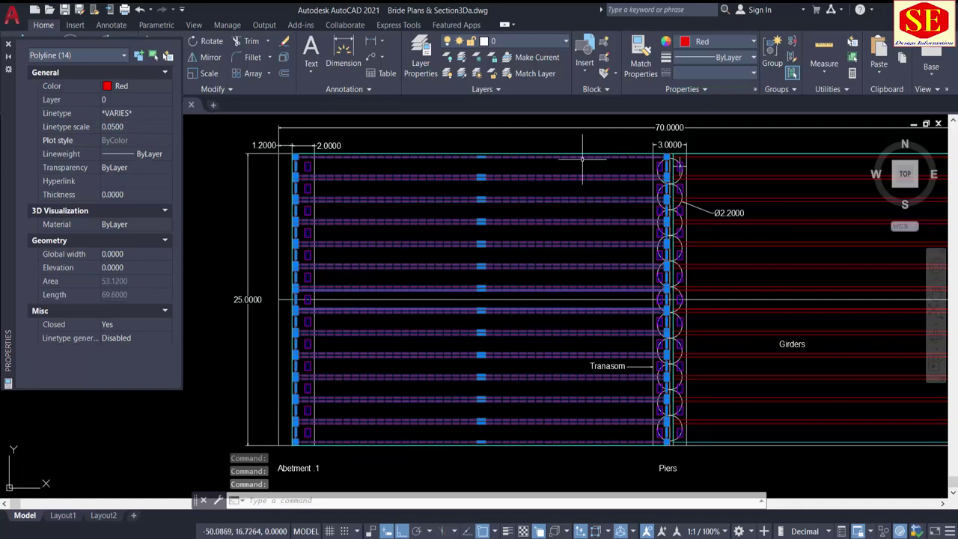
Step: Select all the girder polylines between the piers and Abetment .2 and assign them the dashed ACAD_ISO linetype
key("Escape")
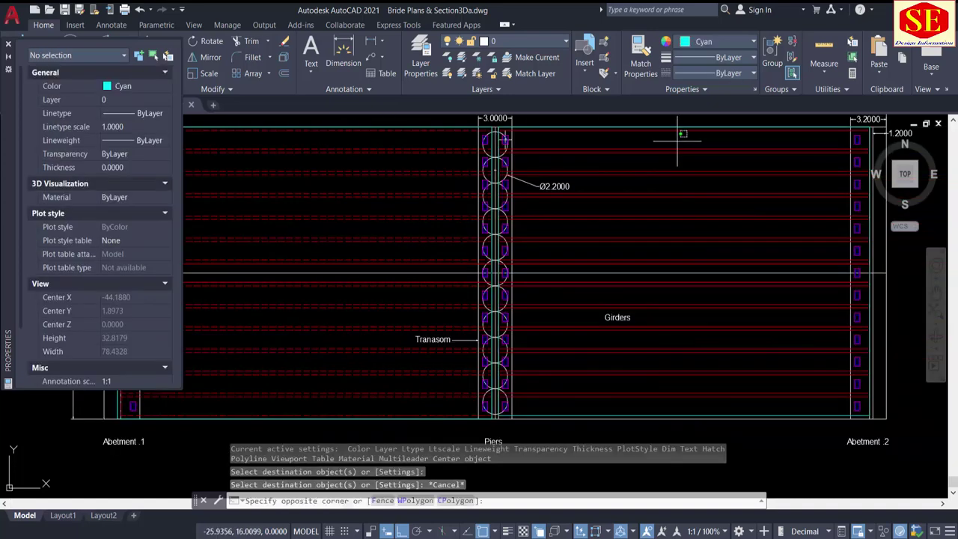
left_click(677, 140)
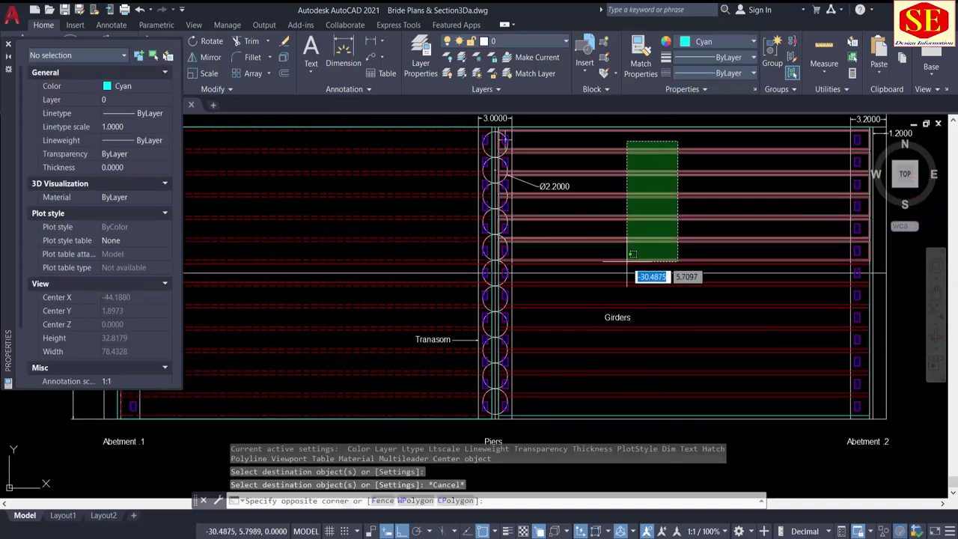
left_click(627, 262)
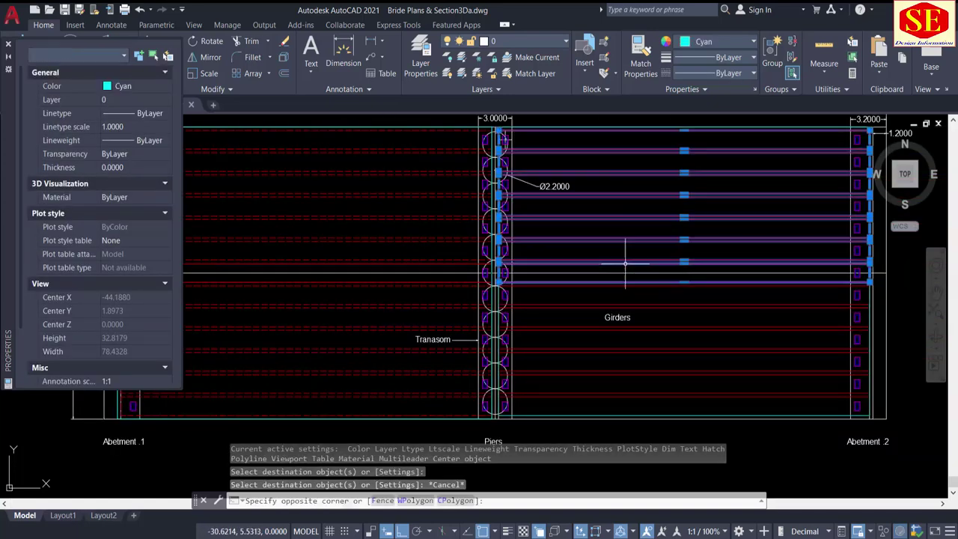
left_click(720, 293)
left_click(673, 426)
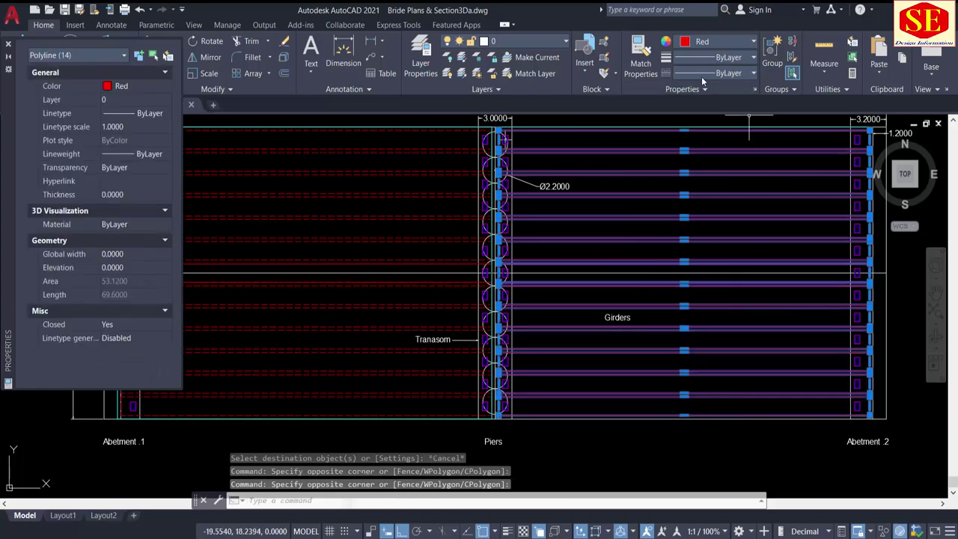
left_click(701, 75)
left_click(707, 120)
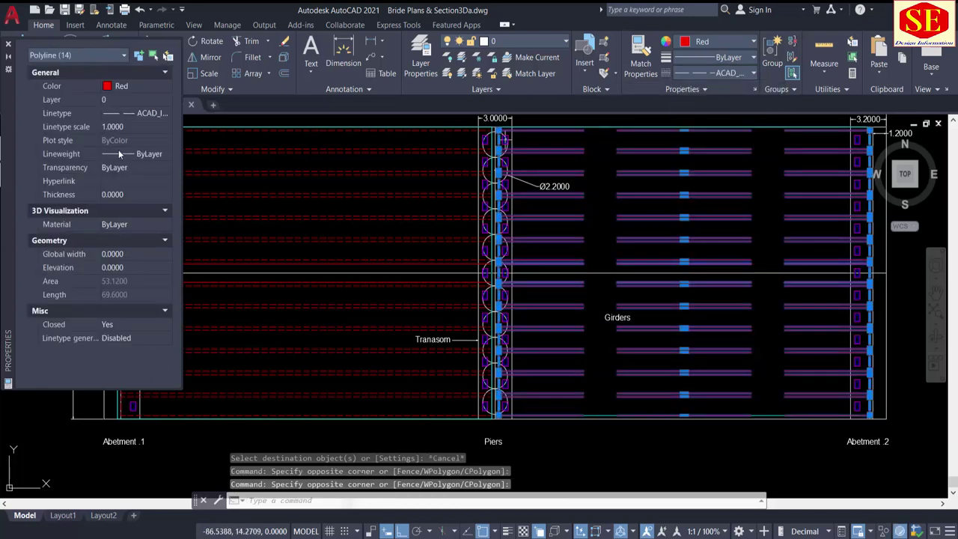
Step: Set the linetype scale of the selected girders to 0.05, deselect them and close the Properties palette
left_click(114, 126)
type("0.05")
key("Return")
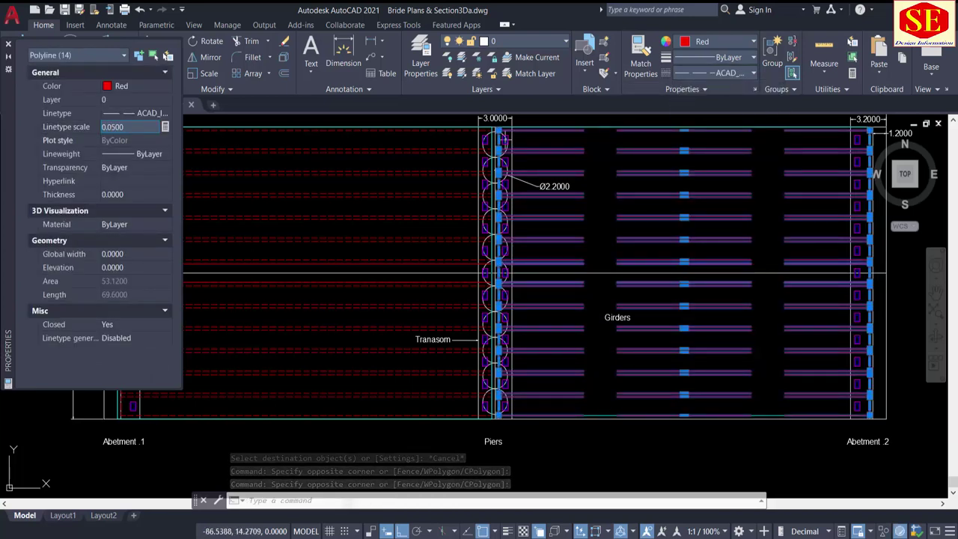
key("Escape")
scroll(766, 208, "down", 2)
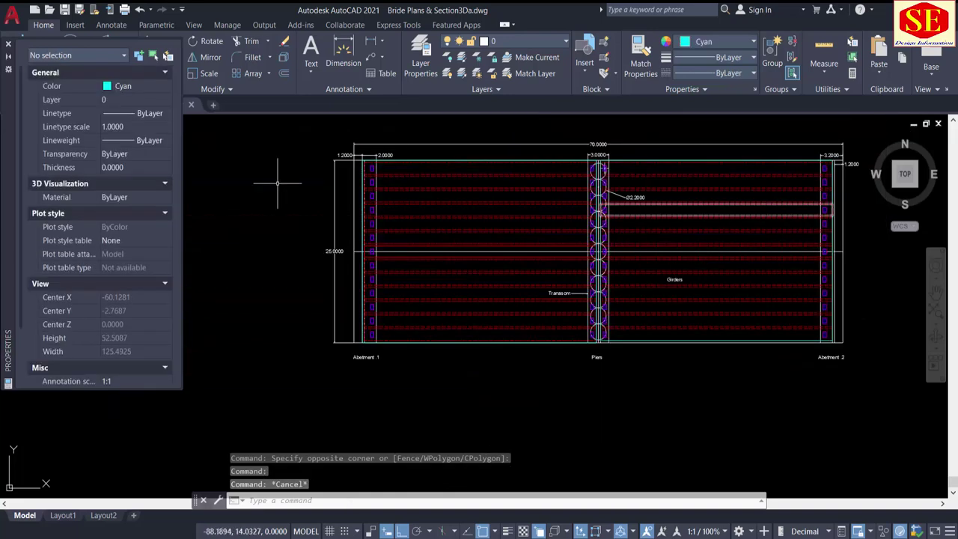
left_click(8, 44)
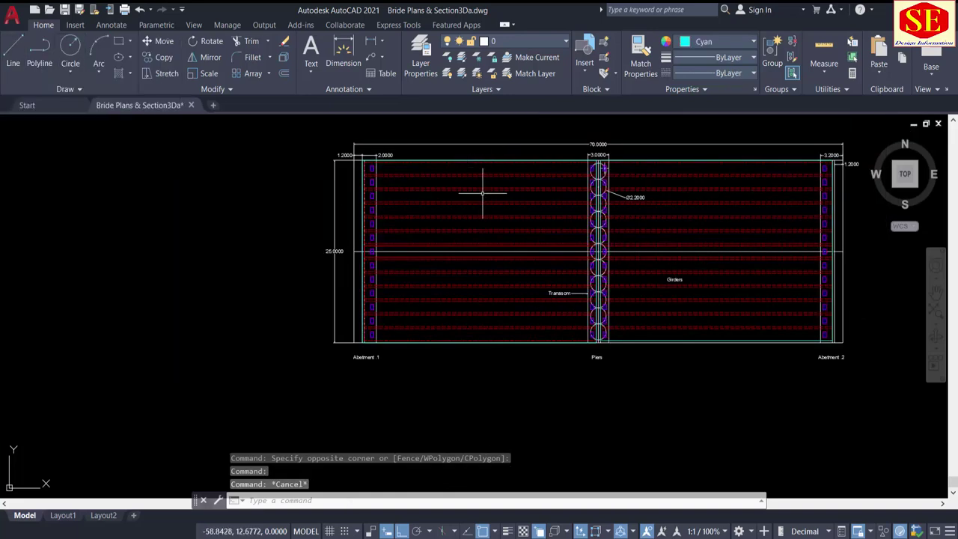
scroll(482, 193, "up", 2)
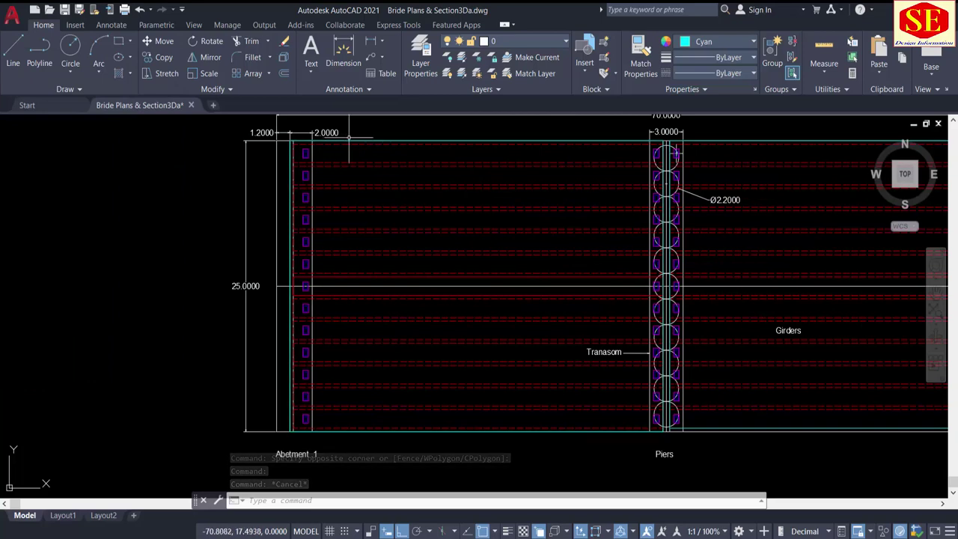
middle_click_drag(680, 188, 506, 177)
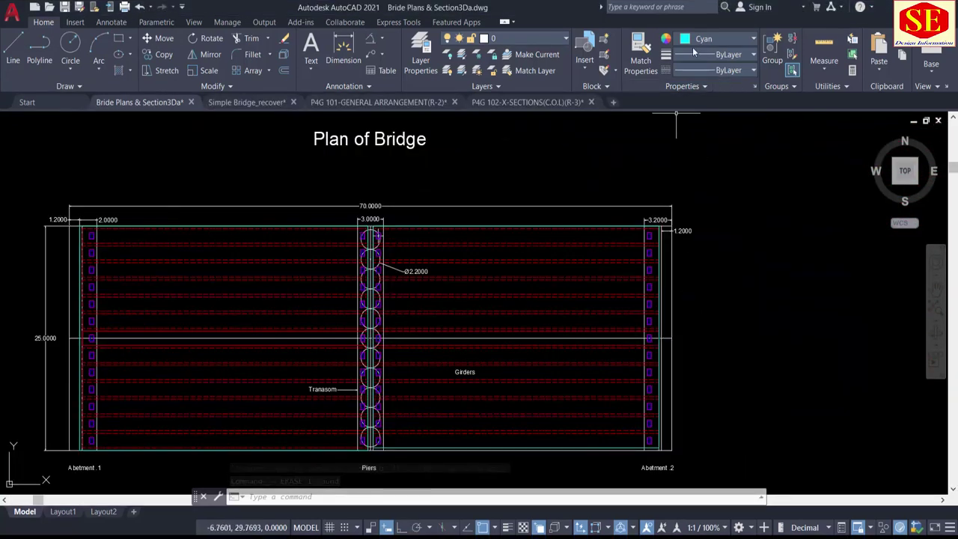
Step: Set the current object color to green
left_click(693, 51)
left_click(693, 46)
left_click(692, 46)
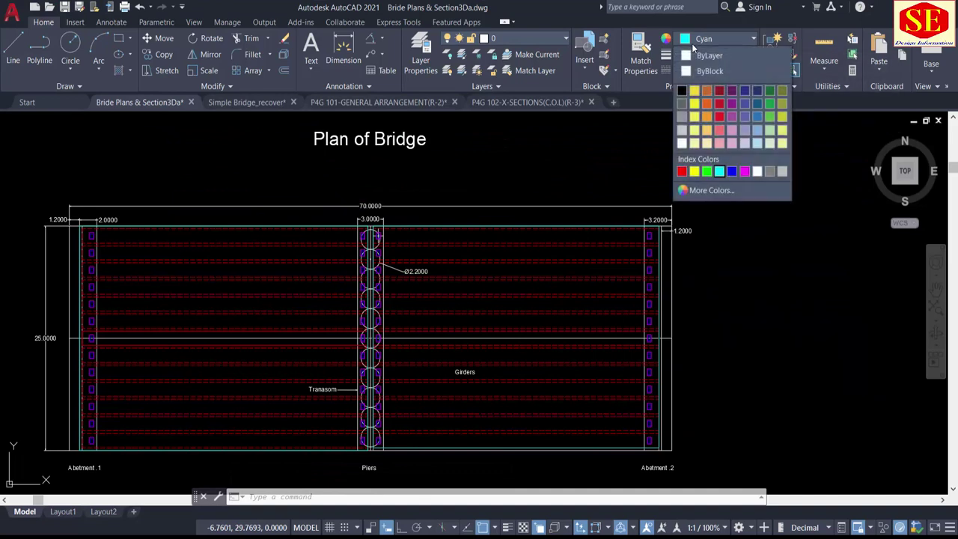
left_click(707, 171)
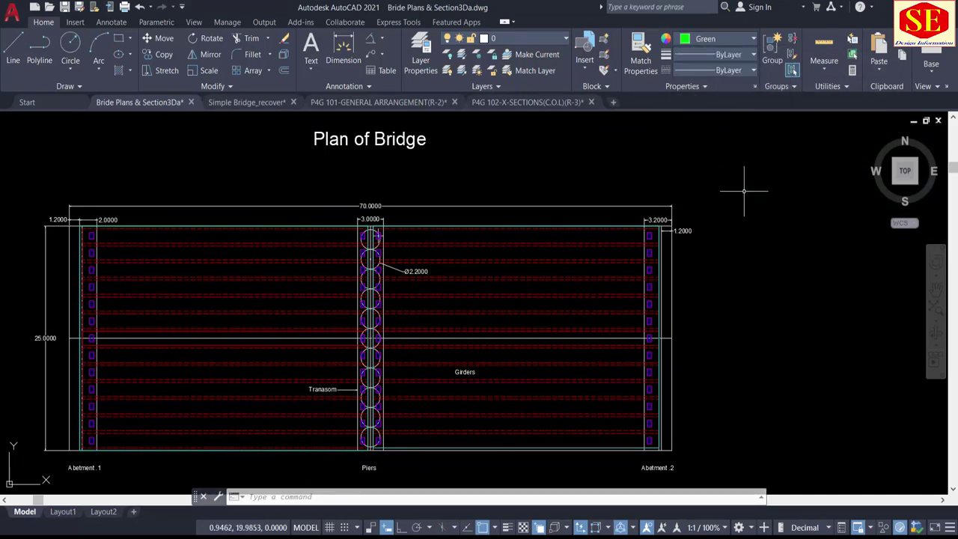
Step: Draw a 25-unit line at 45° up and outward from the upper end of Abetment .2's inner line, 1.2 from its outer edge
type("l")
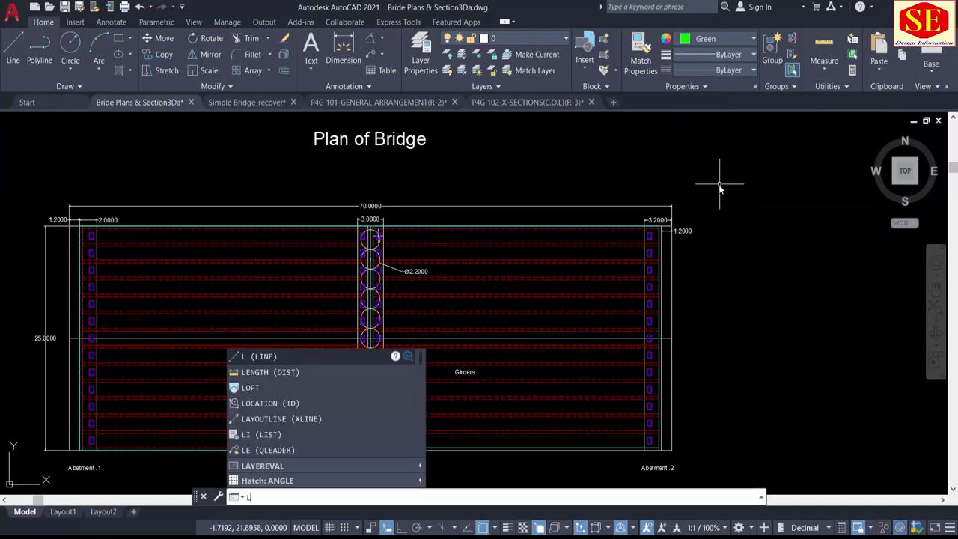
key("Return")
scroll(720, 184, "up", 4)
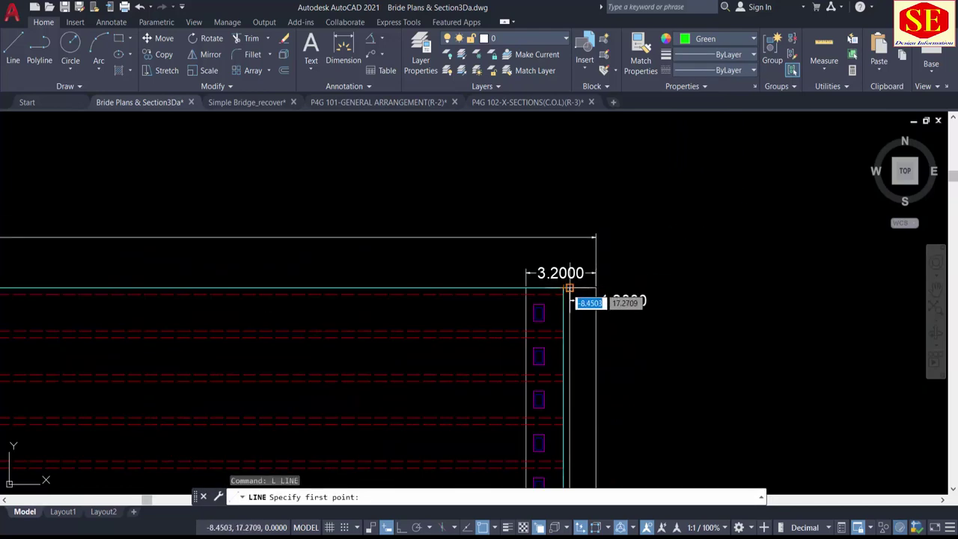
left_click(569, 288)
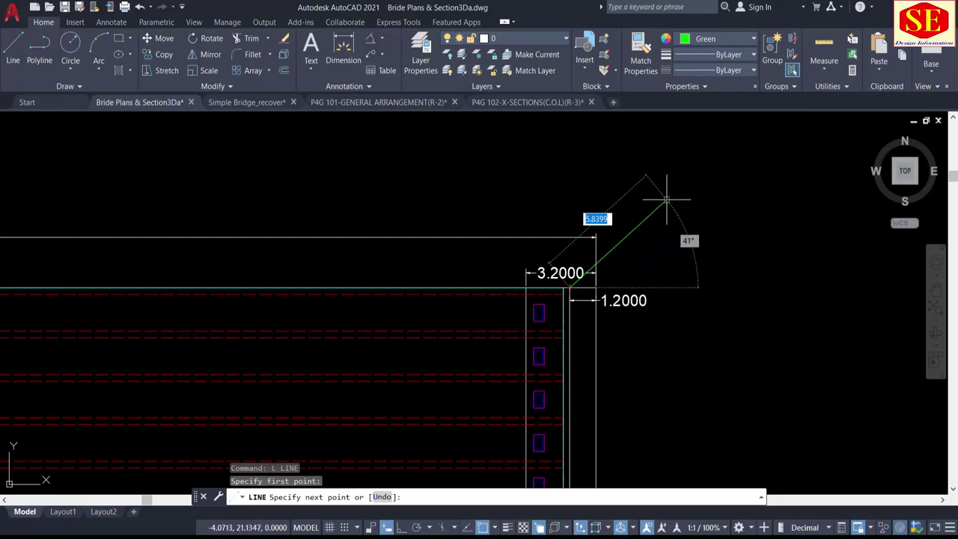
key("Escape")
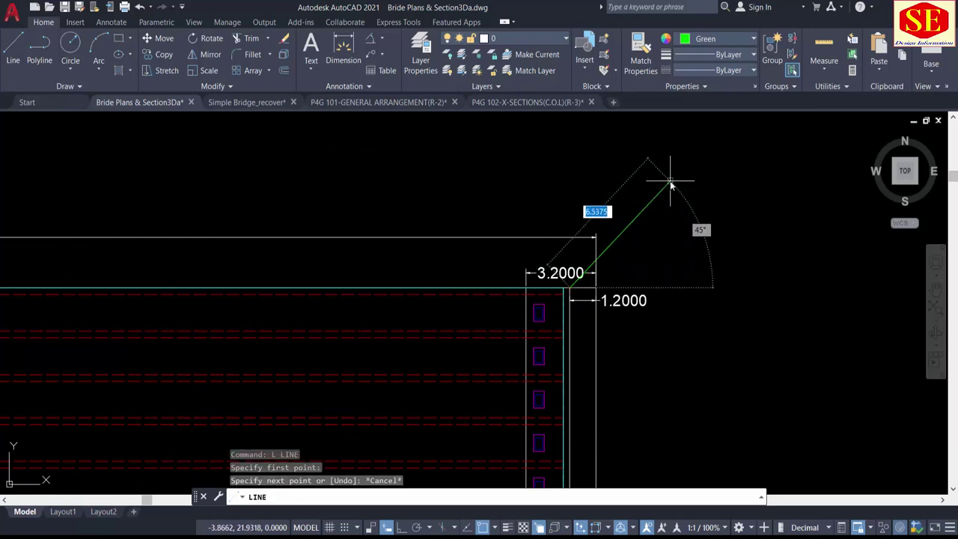
type("25")
key("Return")
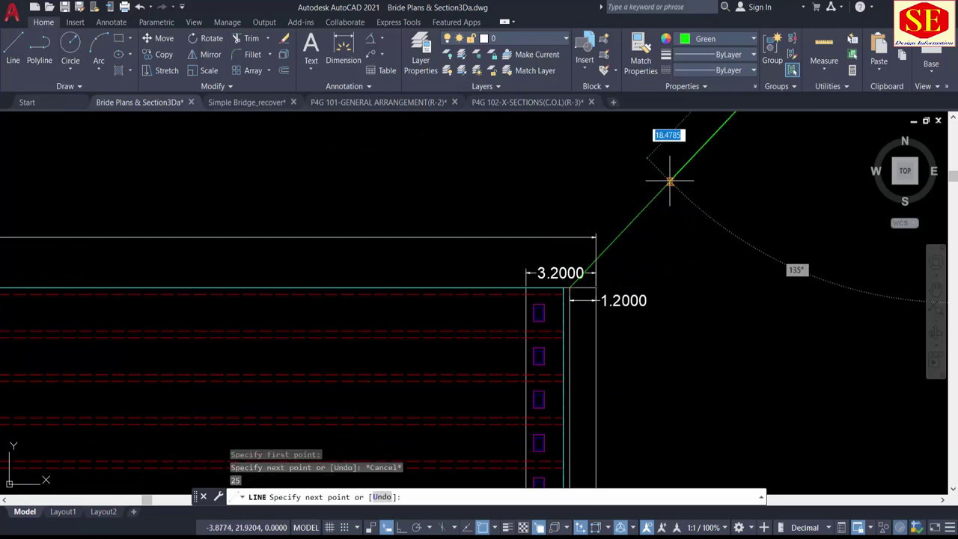
key("Return")
scroll(660, 266, "down", 1)
middle_click_drag(702, 249, 616, 342)
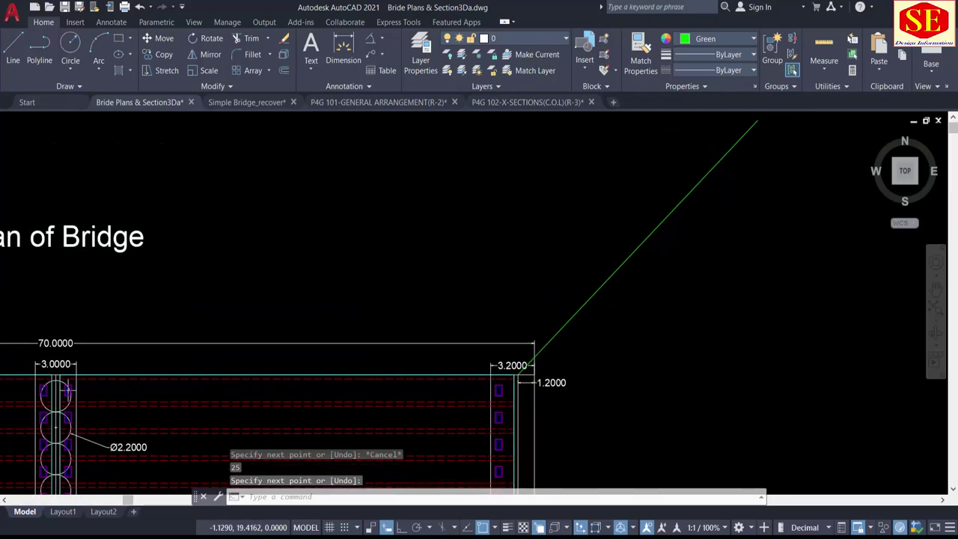
Step: Offset the green 45° line by 0.3 toward its lower outer side
scroll(621, 357, "up", 1)
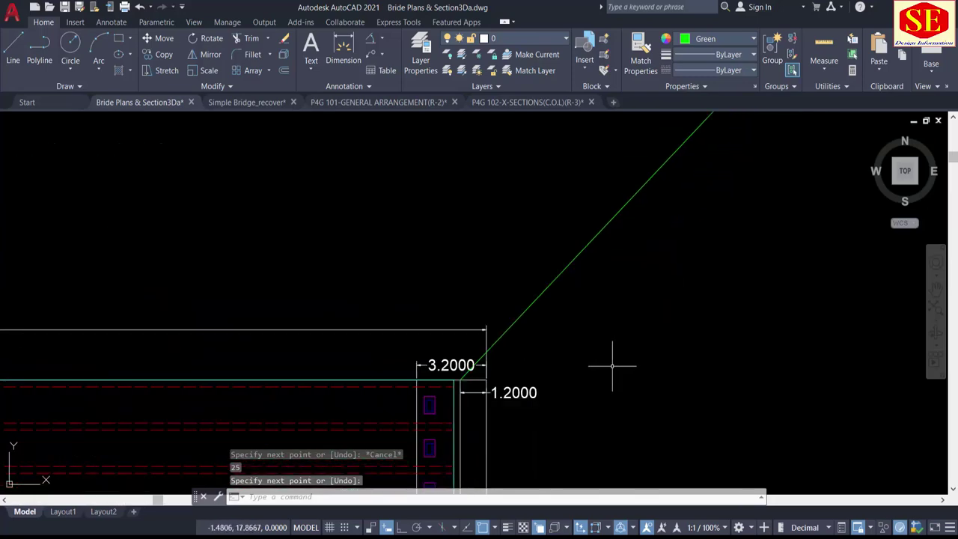
type("o")
key("Return")
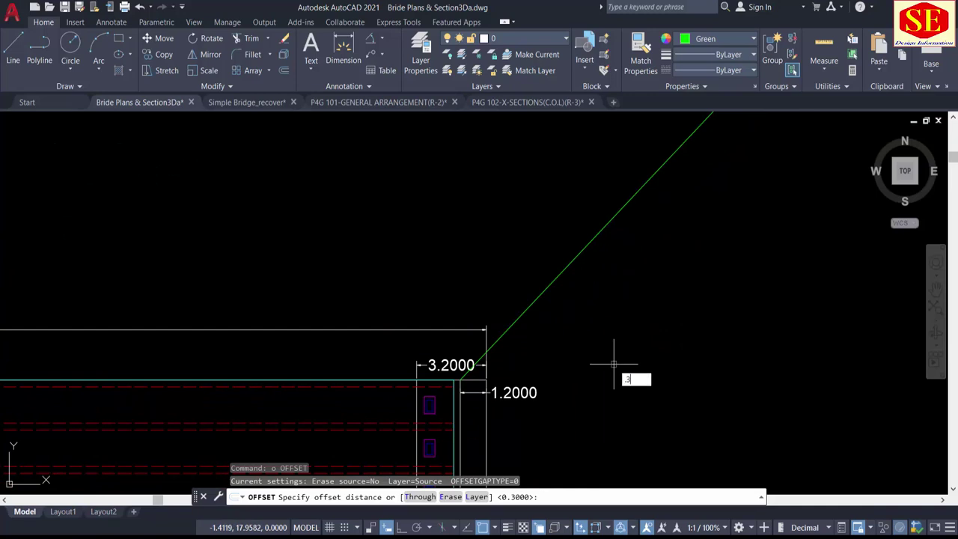
type(".3")
key("Return")
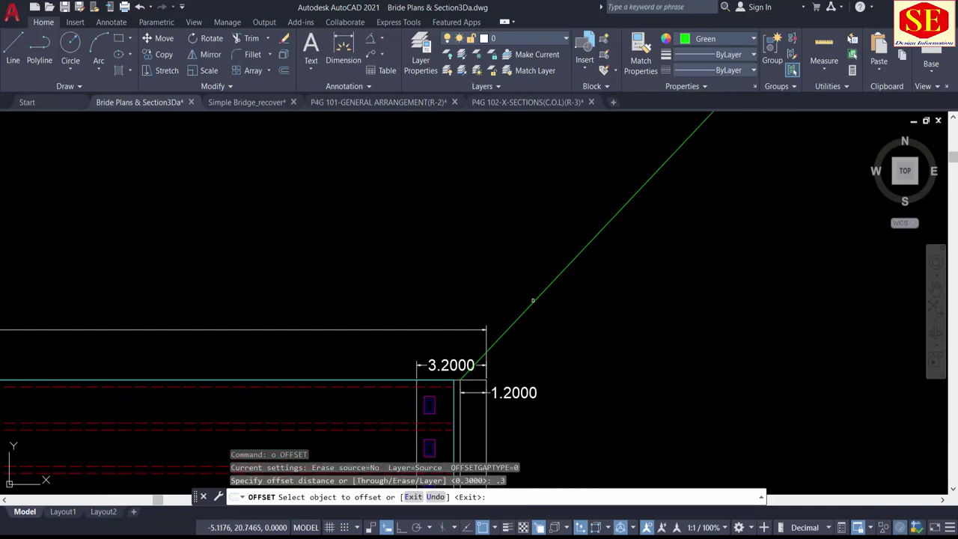
left_click(532, 300)
left_click(579, 336)
key("Escape")
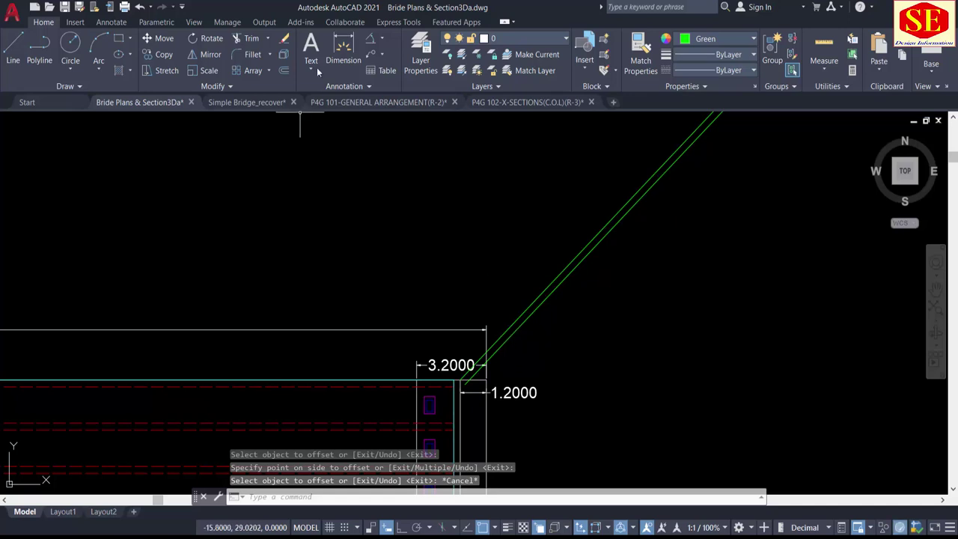
Step: Add an angular dimension between the original green line and the upper horizontal edge of Abetment .2
left_click(383, 42)
left_click(395, 111)
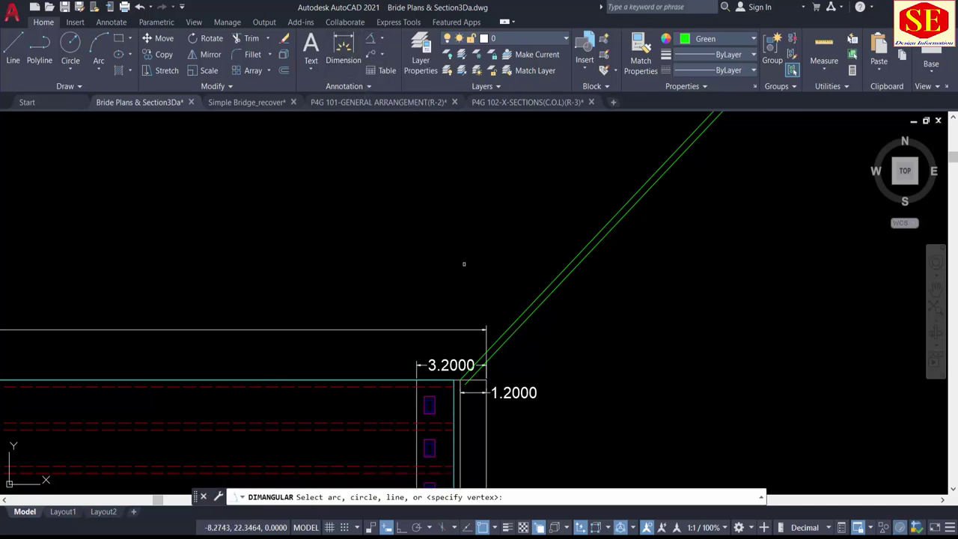
left_click(505, 330)
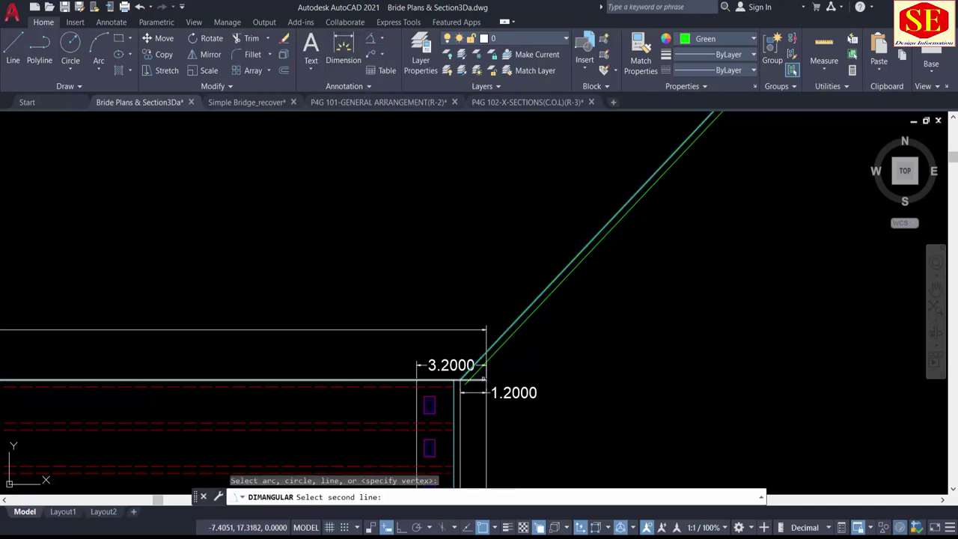
left_click(471, 380)
left_click(552, 342)
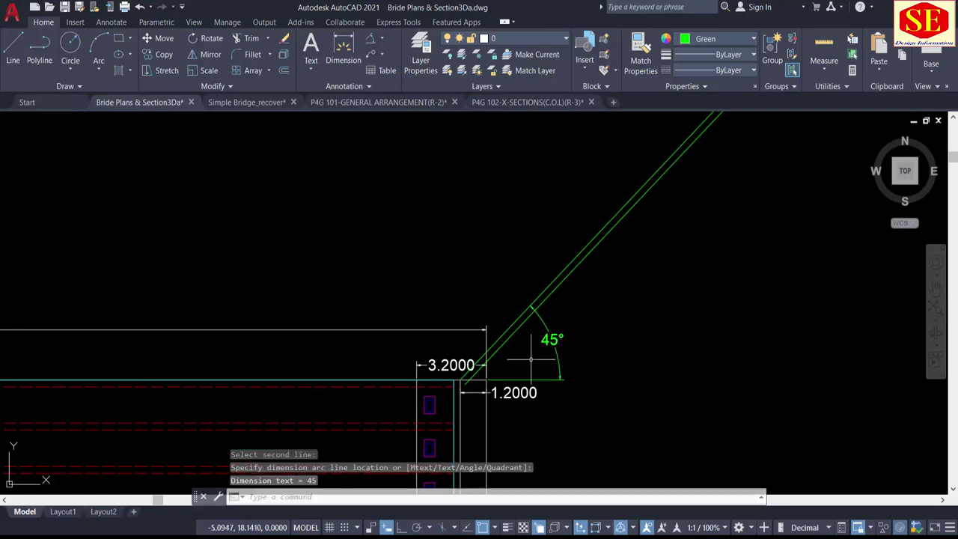
scroll(619, 254, "down", 5)
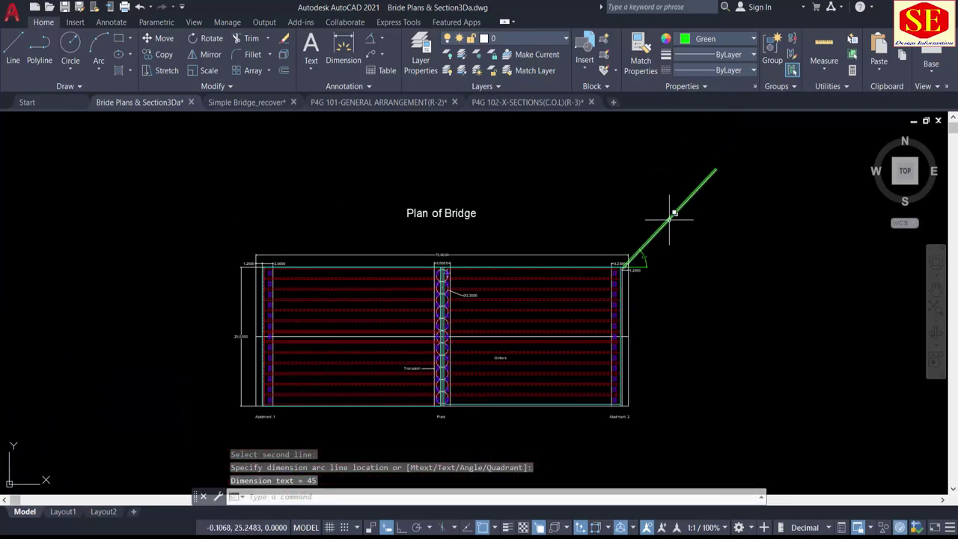
scroll(631, 273, "up", 5)
scroll(644, 217, "up", 3)
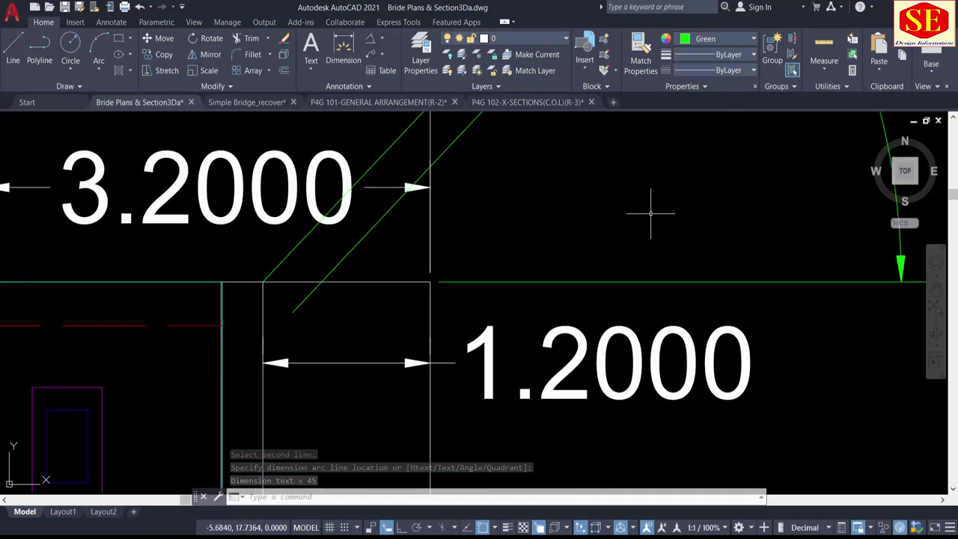
type("e")
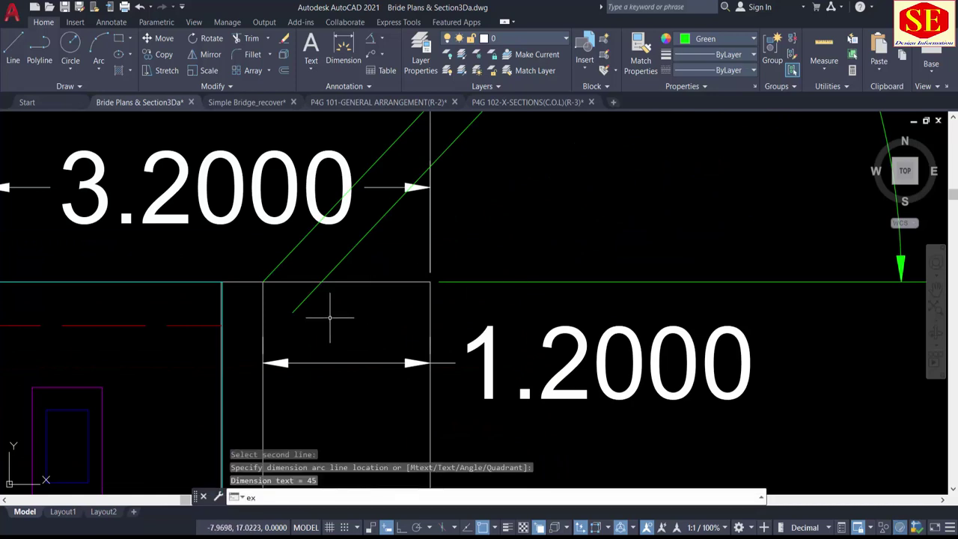
type("x")
key("Return")
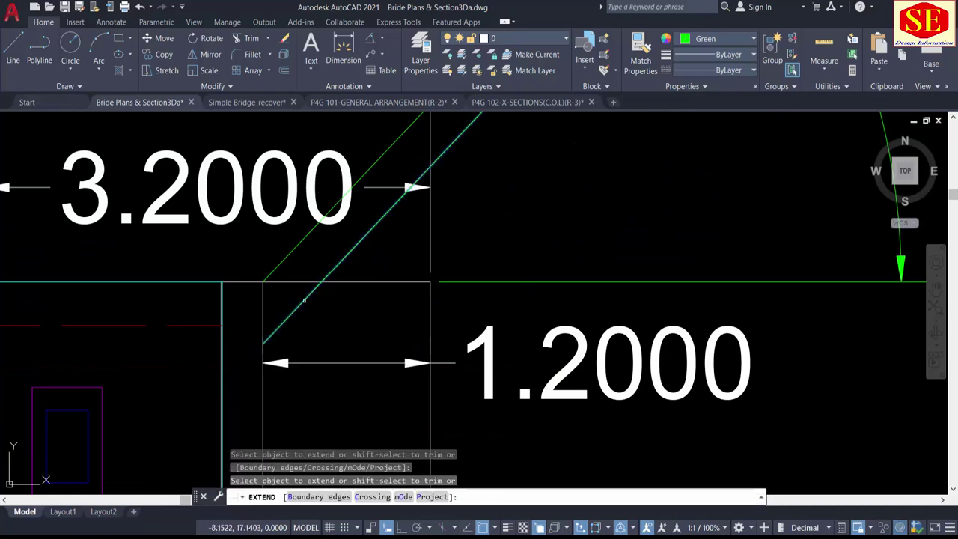
key("Escape")
Step: Trim the lower end of the offset green line back to the upper edge of Abetment .2
type("tr")
key("Return")
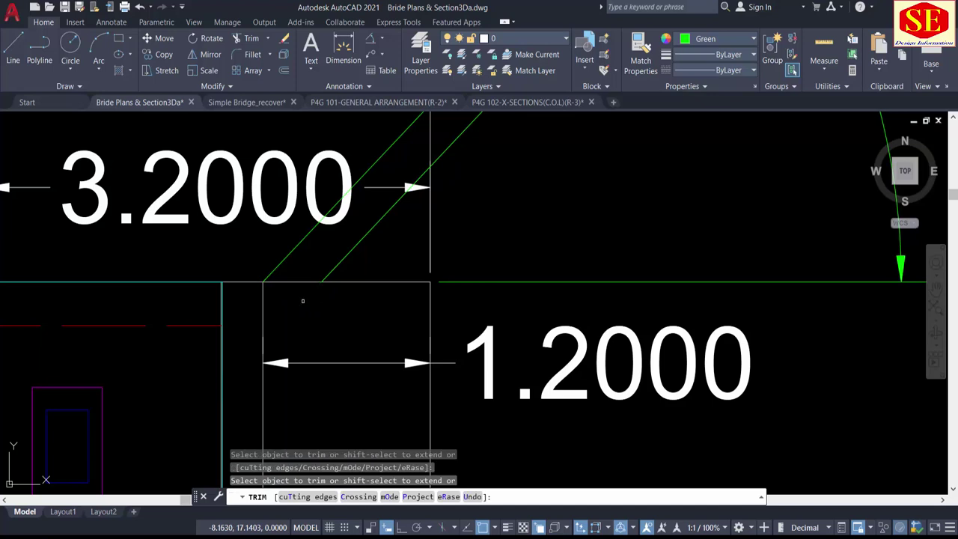
scroll(333, 284, "down", 2)
key("Escape")
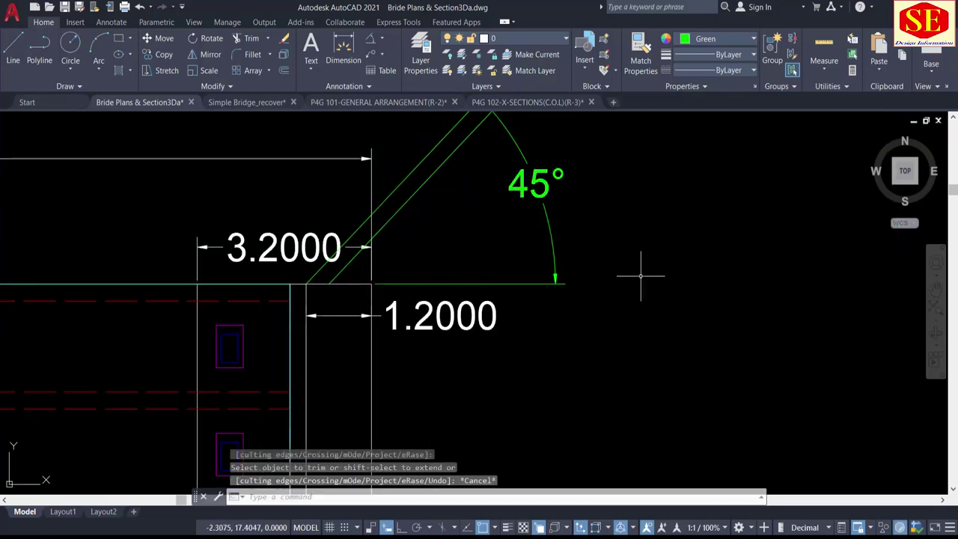
Step: Close the far end of the two parallel green lines with a short line joining their endpoints
scroll(639, 276, "down", 2)
middle_click_drag(685, 194, 475, 365)
scroll(526, 288, "down", 1)
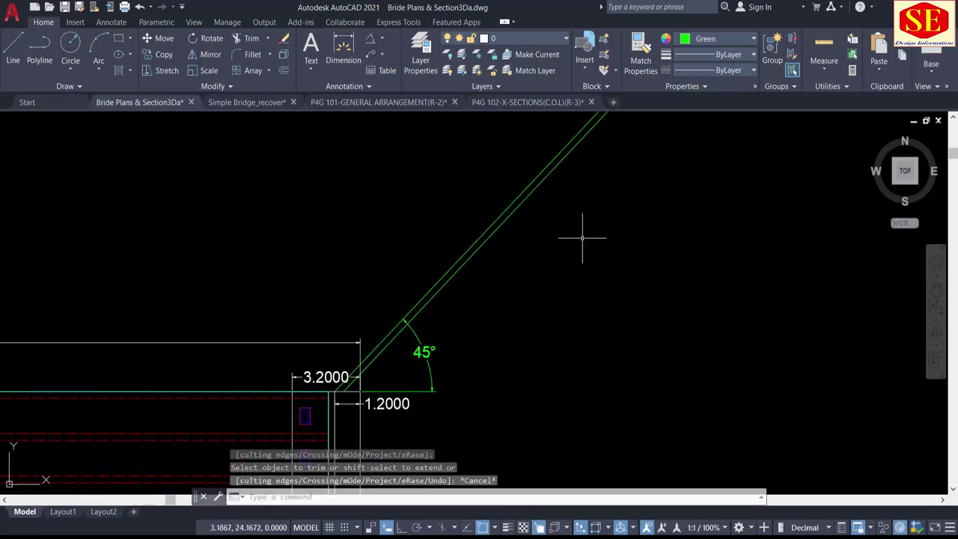
middle_click_drag(583, 238, 514, 351)
middle_click_drag(617, 237, 541, 320)
scroll(578, 192, "up", 2)
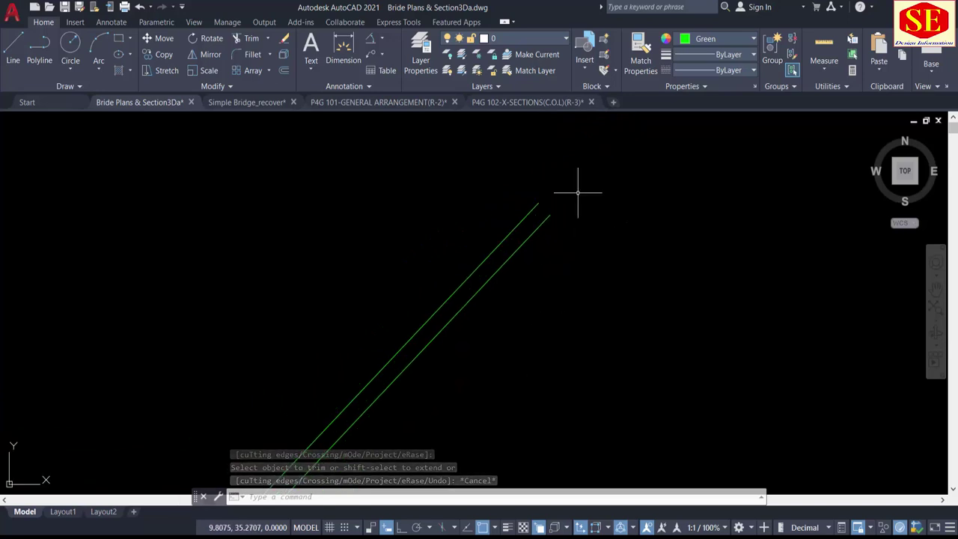
type("l")
key("Return")
left_click(538, 203)
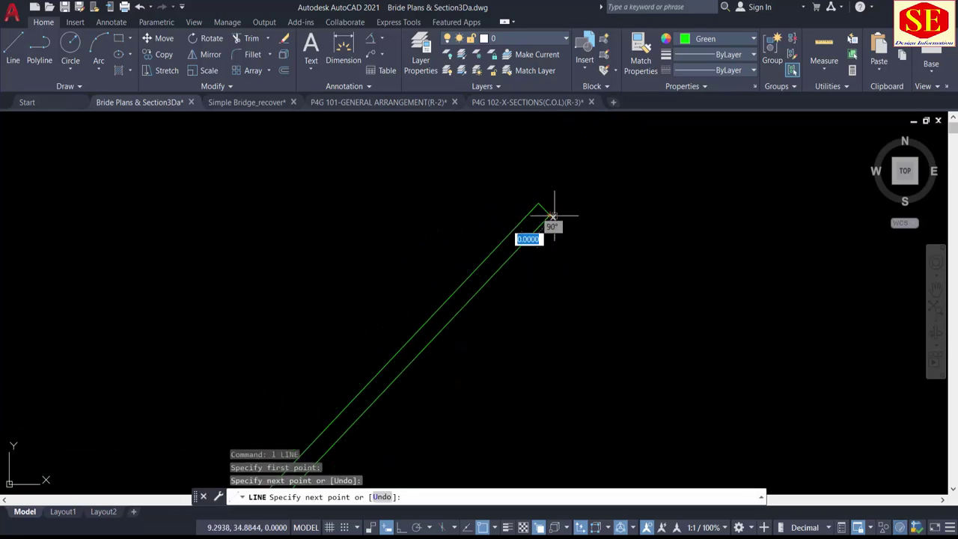
key("Escape")
scroll(604, 202, "down", 3)
scroll(556, 320, "down", 5)
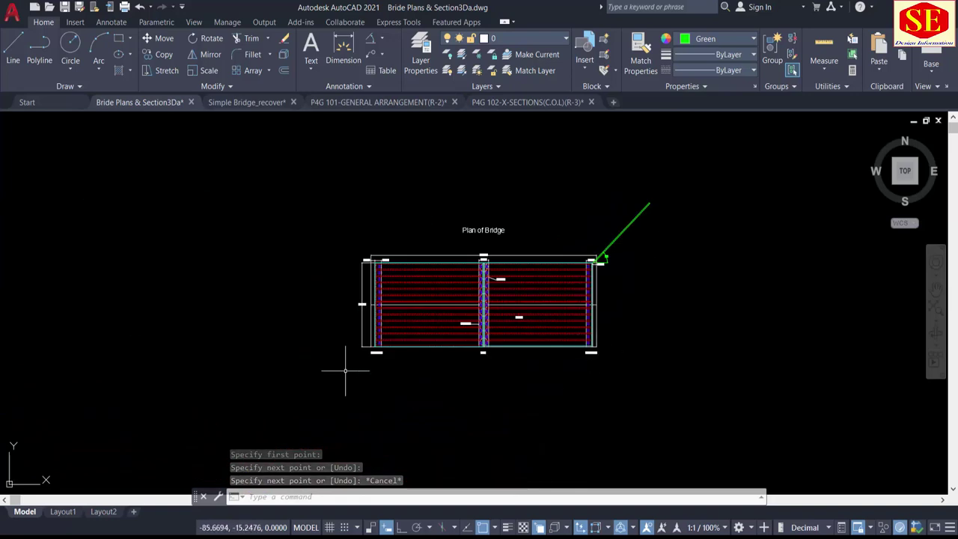
Step: Mirror the green wall and its angular dimension across the bridge's horizontal centreline, keeping the originals
type("MI")
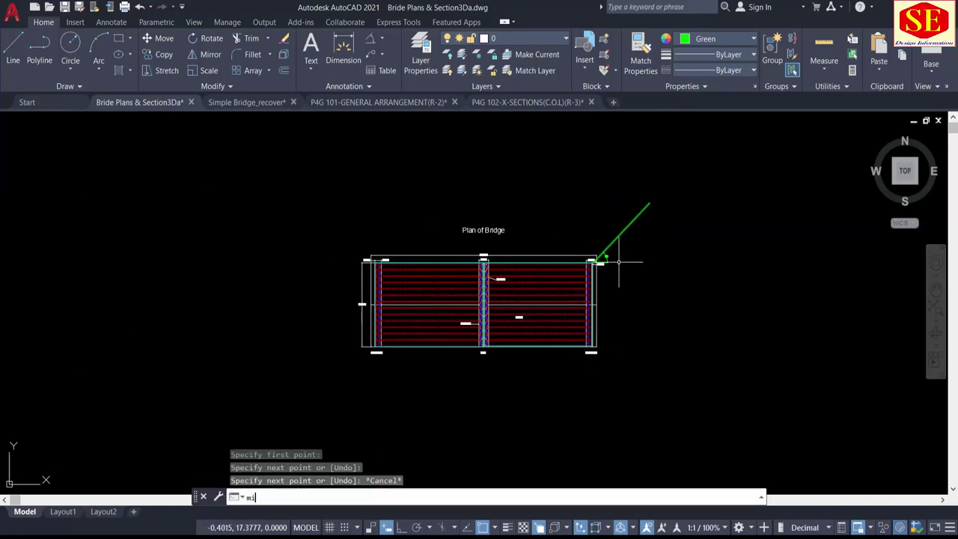
key("Return")
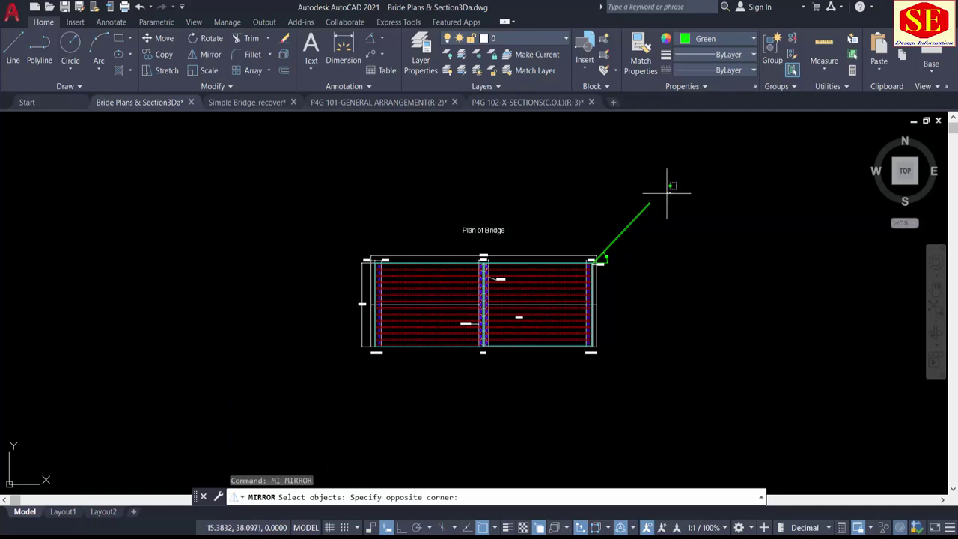
left_click(667, 193)
scroll(602, 255, "up", 5)
middle_click_drag(585, 355, 592, 314)
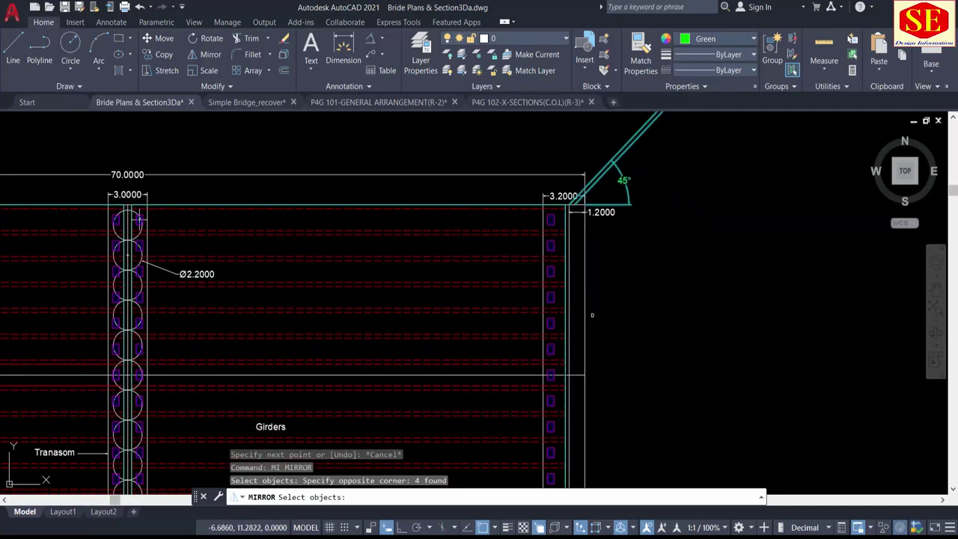
key("Return")
scroll(579, 377, "up", 8)
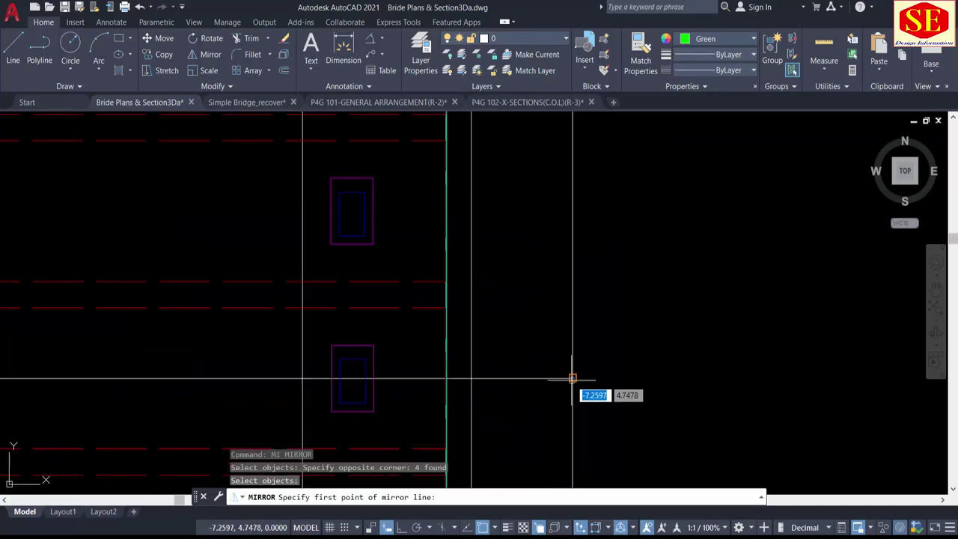
left_click(526, 375)
left_click(447, 378)
right_click(446, 379)
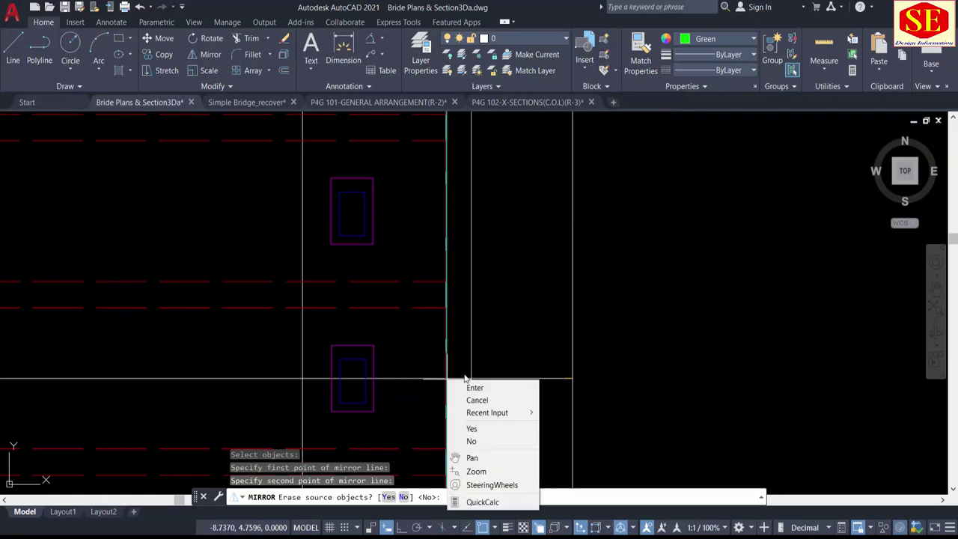
left_click(453, 387)
scroll(533, 277, "down", 6)
middle_click_drag(598, 308, 629, 236)
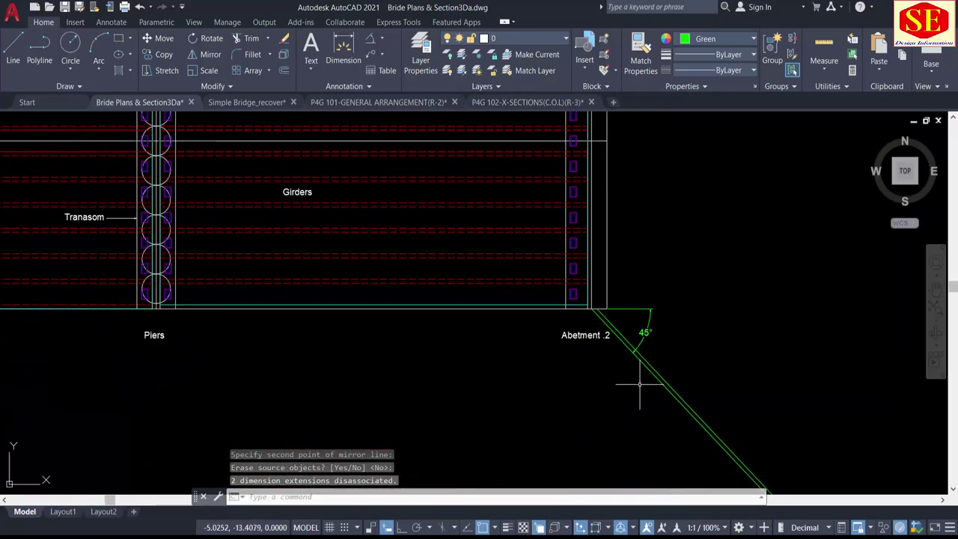
scroll(697, 361, "down", 2)
type("m")
key("Return")
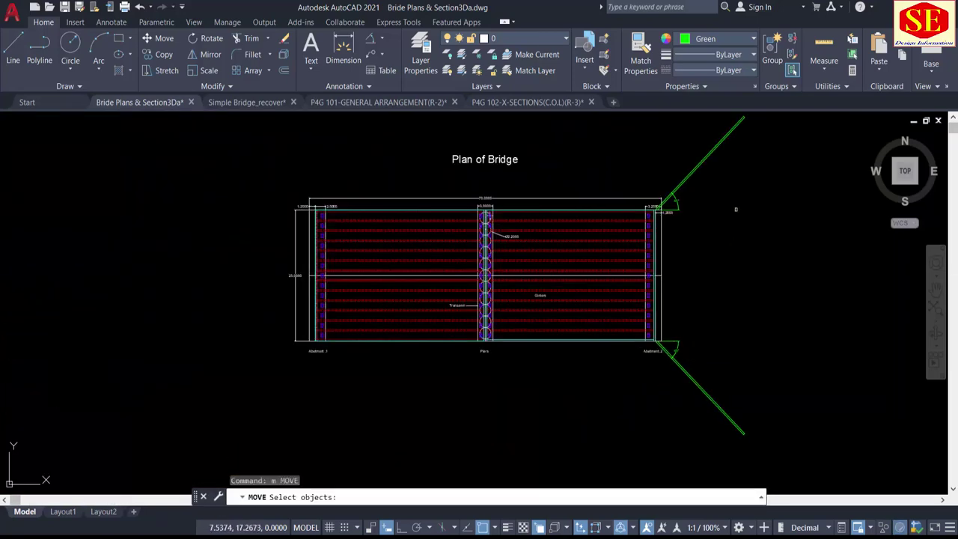
left_click(675, 191)
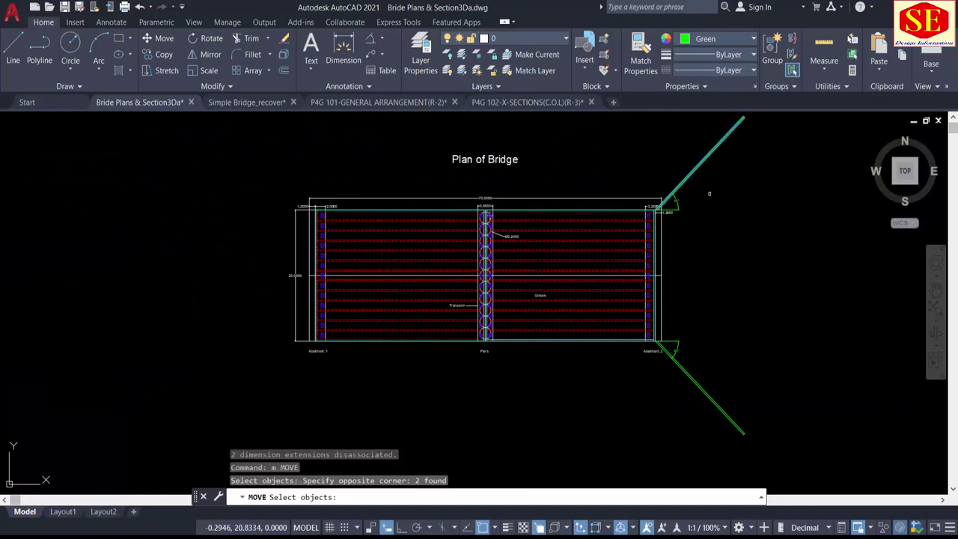
left_click(689, 386)
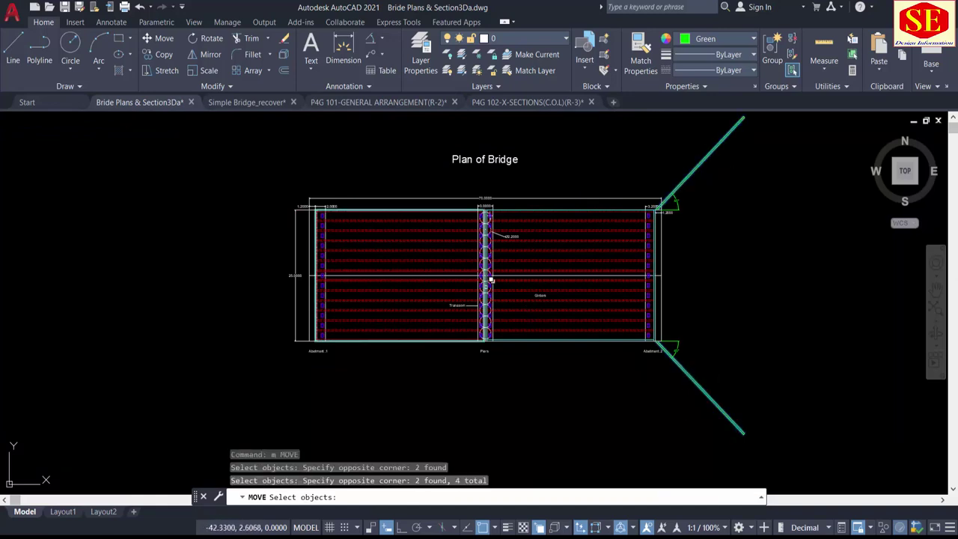
Step: Mirror both green walls and their 45° dimensions across the piers' vertical centreline to Abetment .1, keeping the originals
left_click(766, 412)
left_click(724, 446)
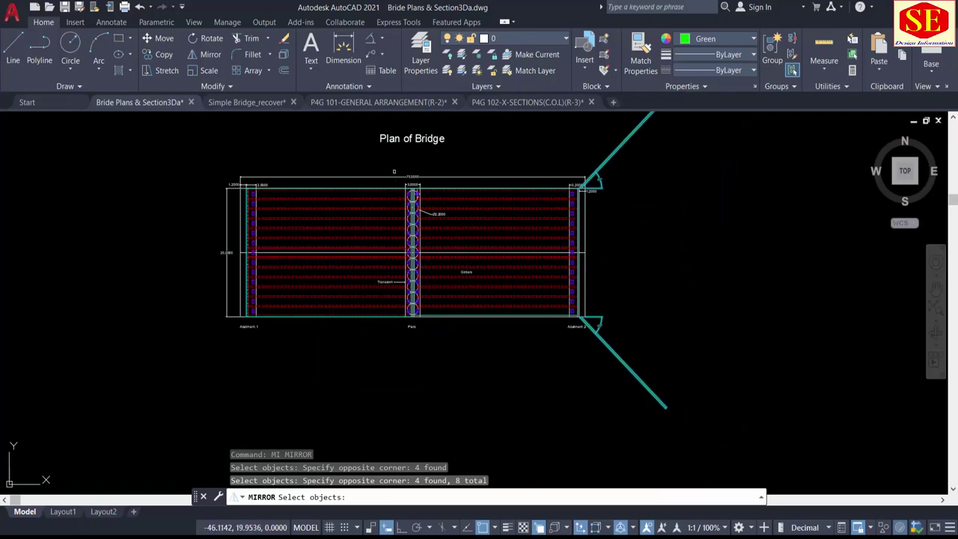
scroll(394, 172, "up", 2)
key("Return")
scroll(409, 185, "up", 5)
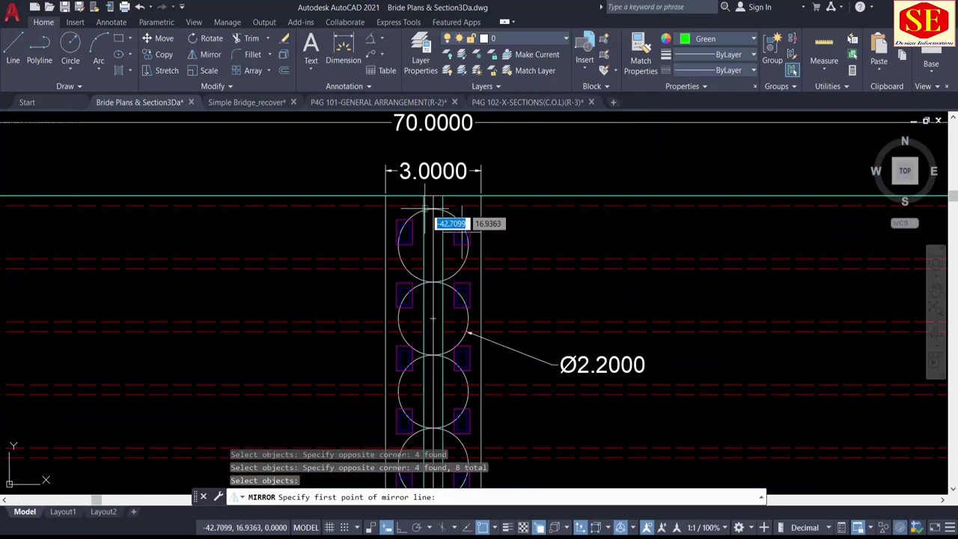
left_click(432, 196)
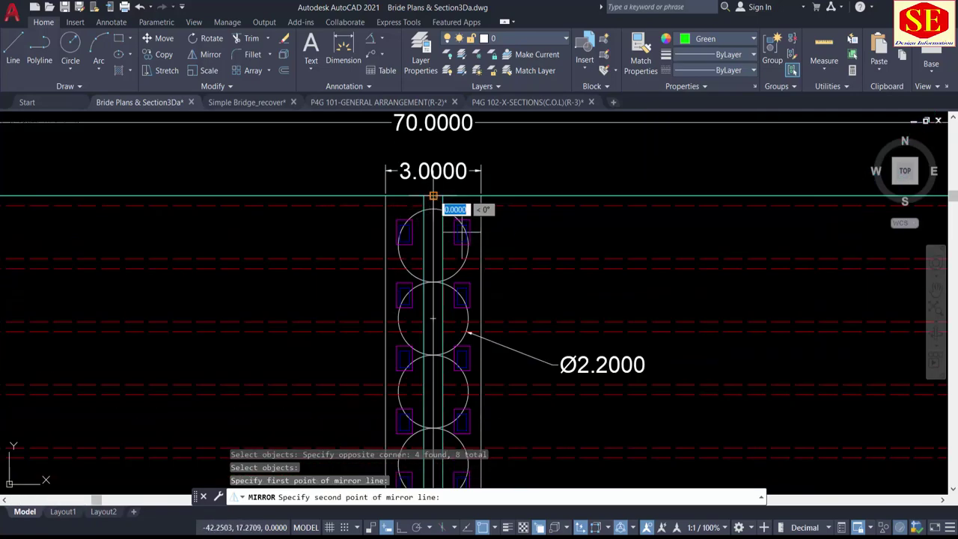
scroll(442, 206, "down", 5)
scroll(447, 393, "up", 5)
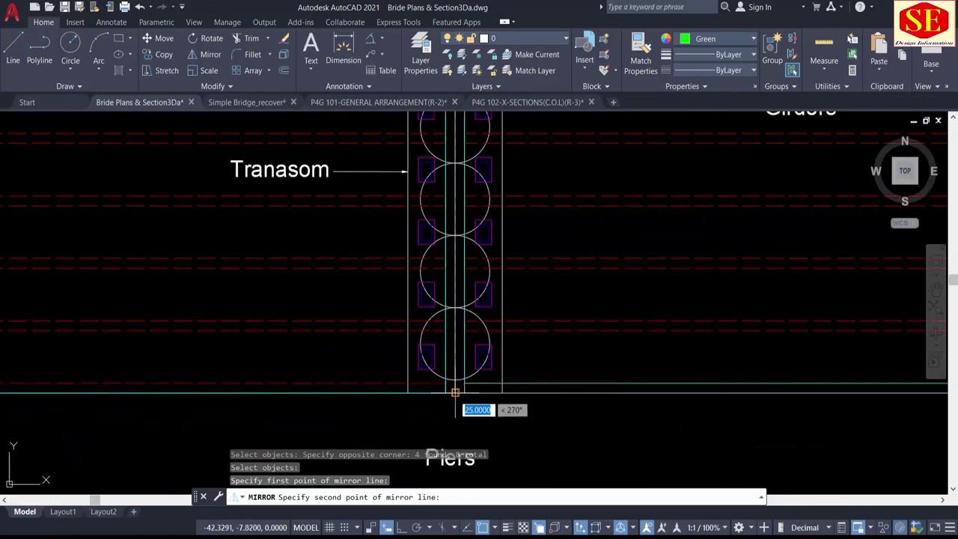
left_click(455, 391)
scroll(456, 404, "down", 5)
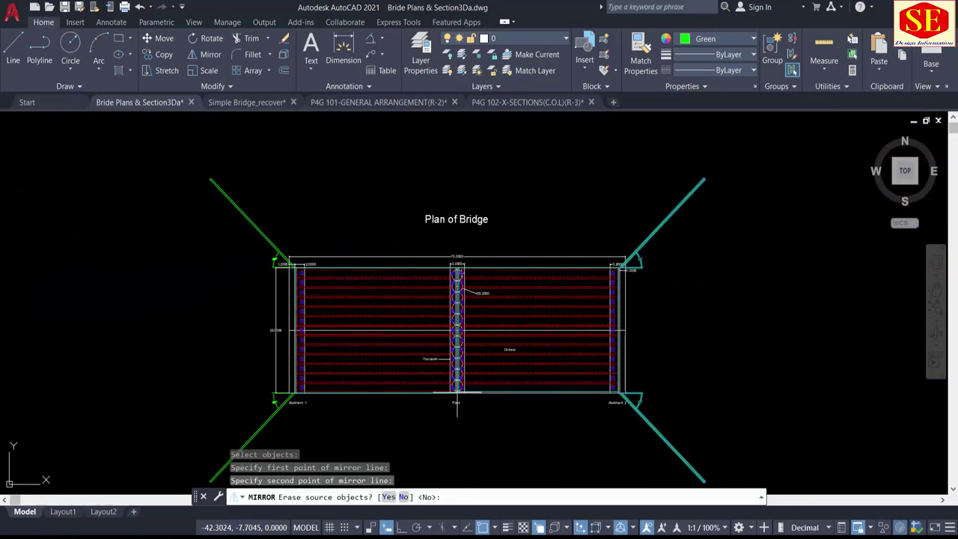
right_click(380, 187)
left_click(398, 194)
scroll(282, 271, "up", 8)
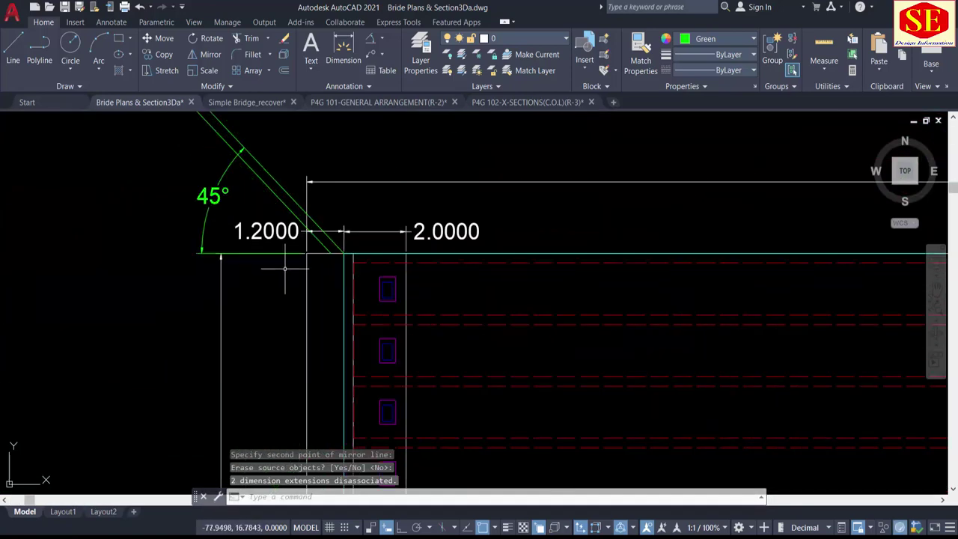
scroll(370, 212, "down", 6)
scroll(380, 284, "up", 6)
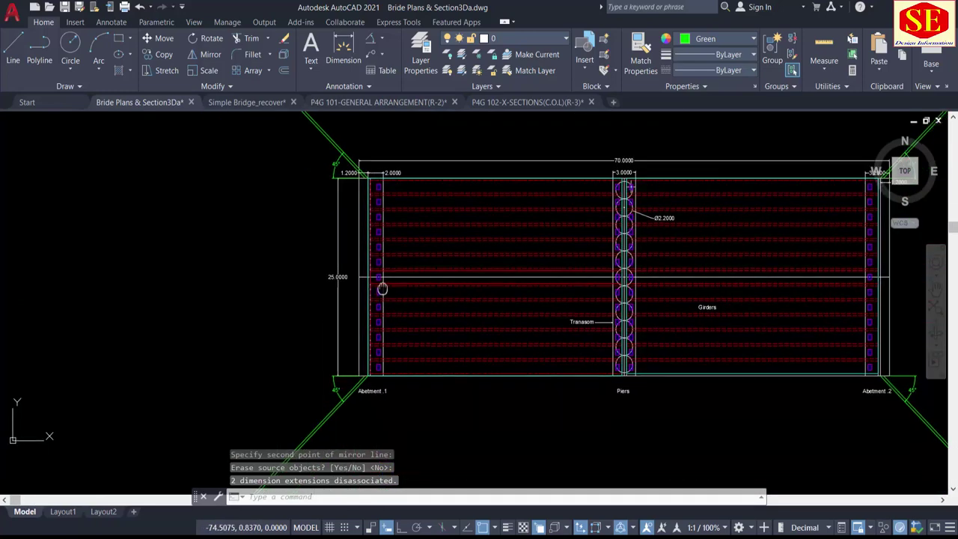
scroll(352, 349, "down", 6)
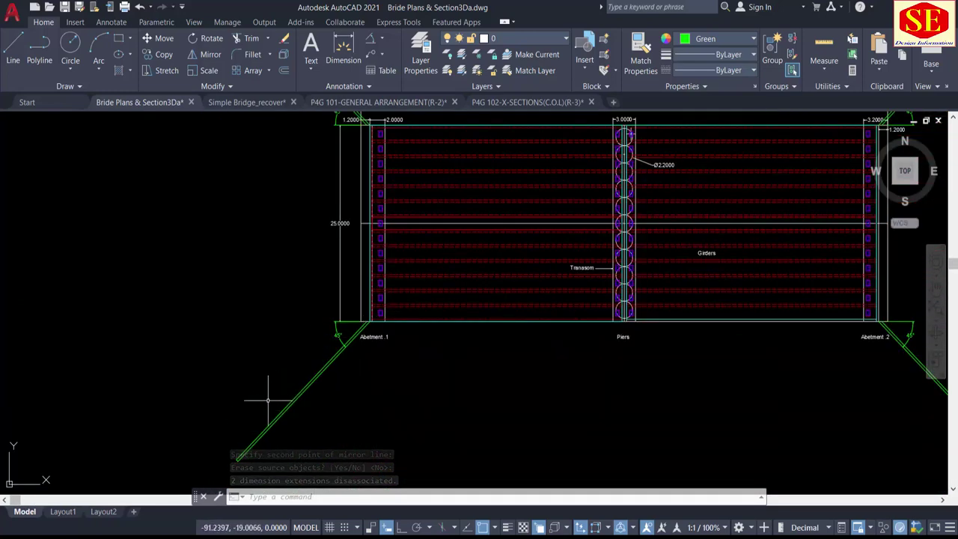
scroll(275, 351, "down", 4)
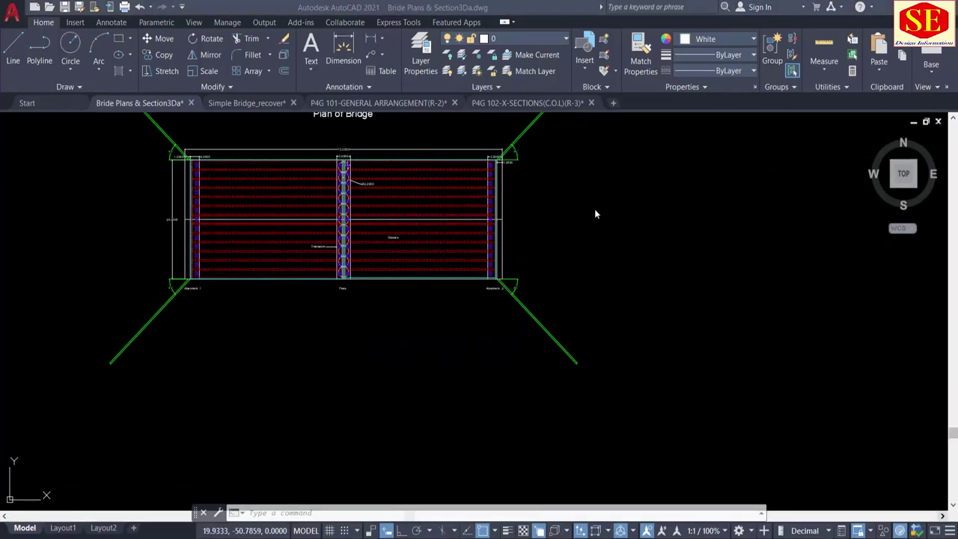
Step: Draw a two-segment polyline from the outer midpoint of Abetment .2, about 100 units outward, then about 100 units sloping downward
scroll(536, 213, "up", 2)
type("pl")
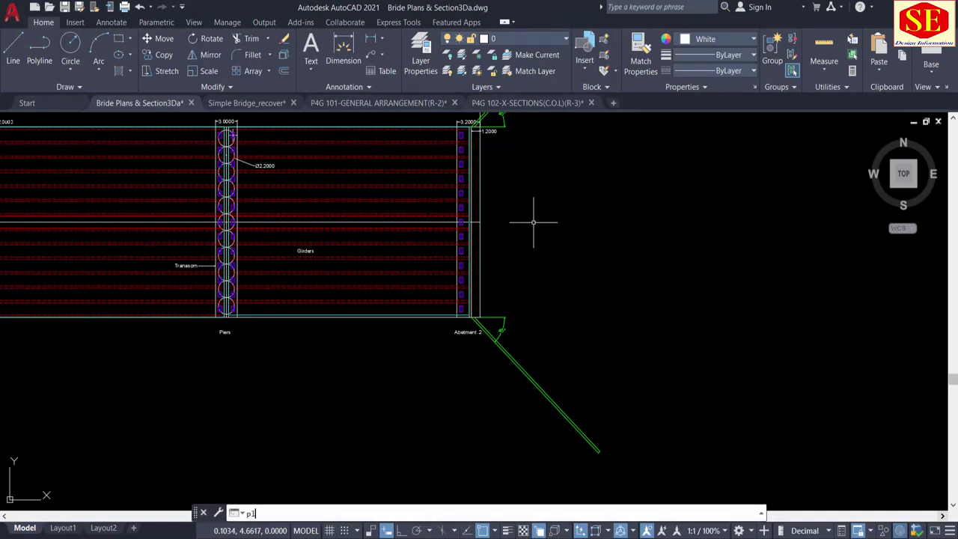
key("Return")
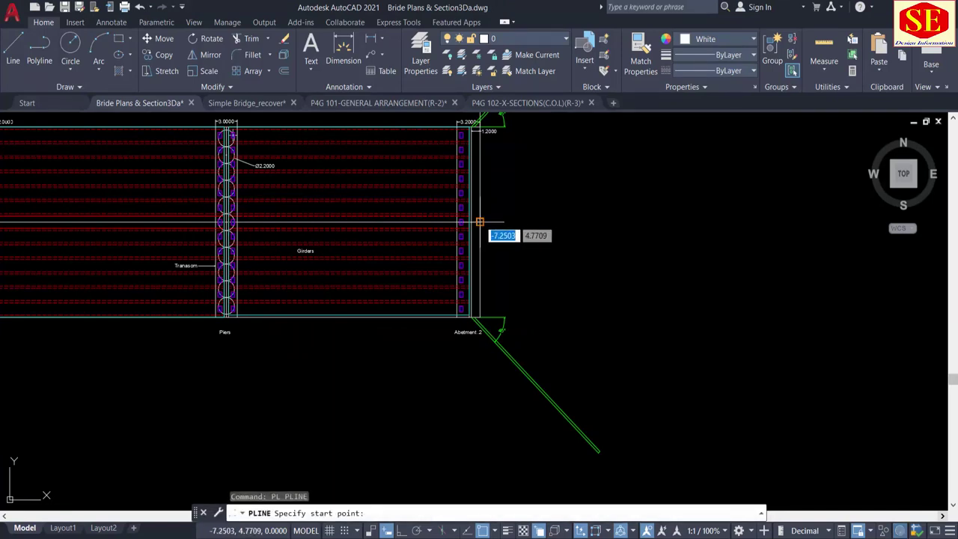
left_click(480, 222)
scroll(480, 221, "down", 4)
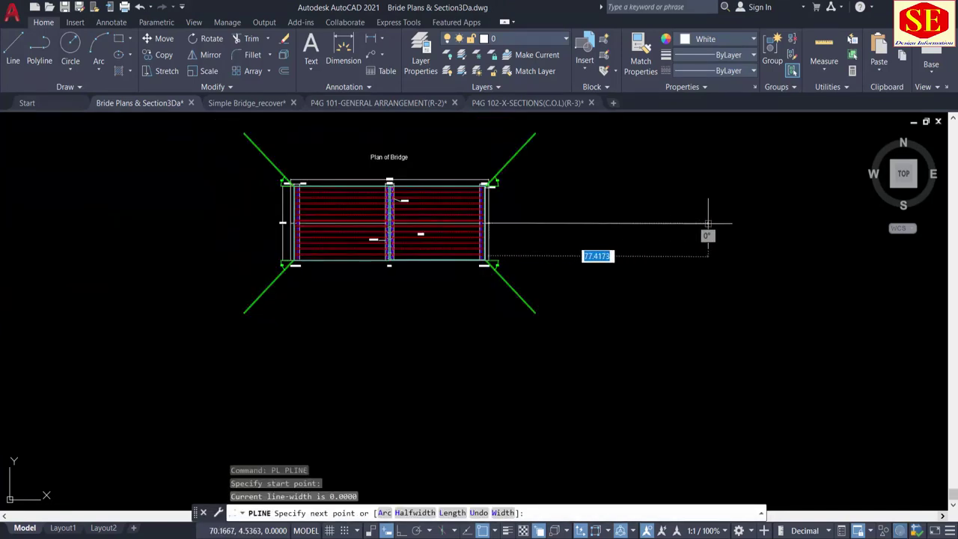
left_click(774, 223)
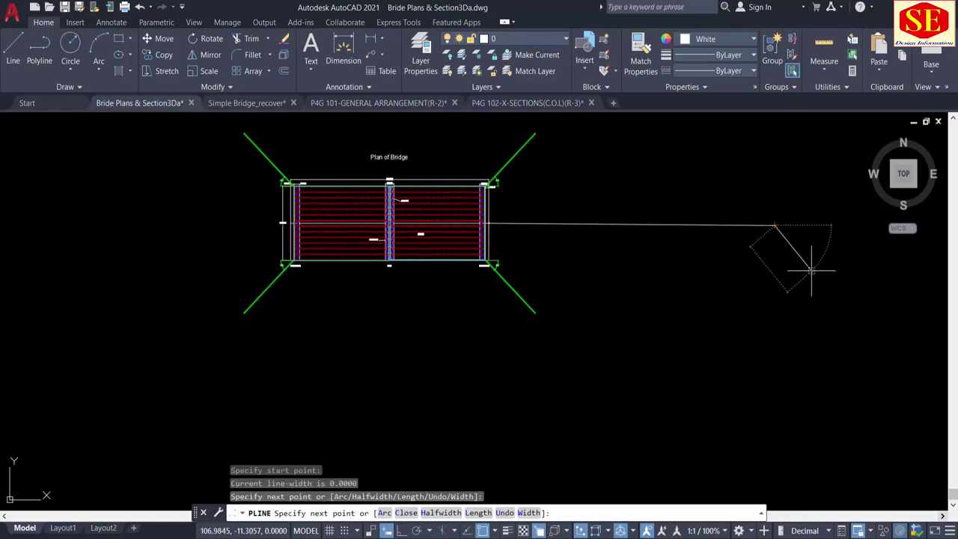
middle_click_drag(818, 271, 733, 256)
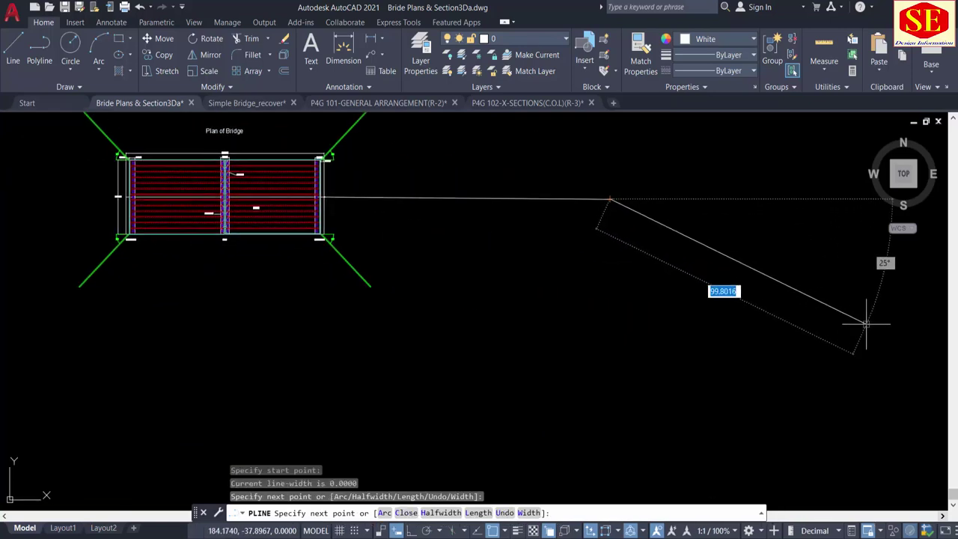
left_click(878, 338)
key("Escape")
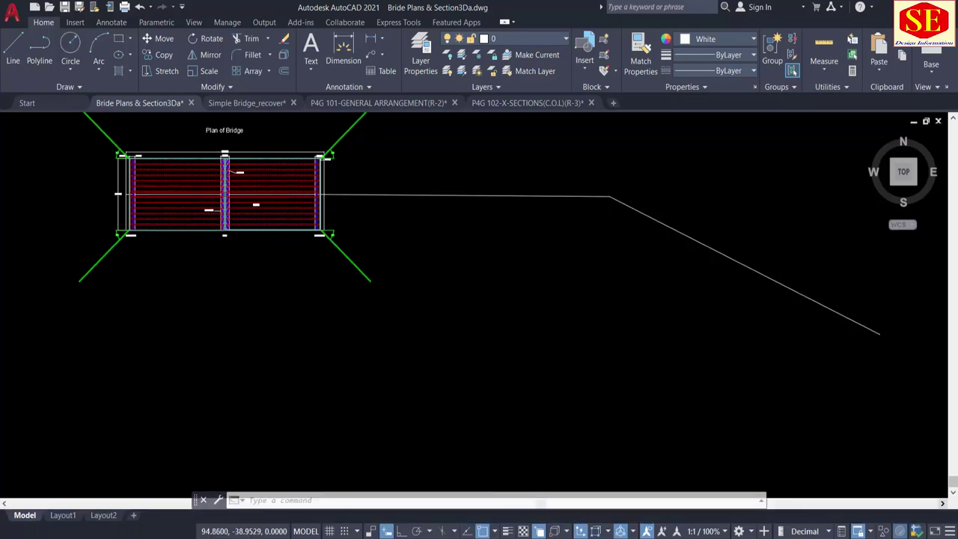
Step: Fillet the bend of the polyline beyond Abetment .2 with a radius of 150
scroll(556, 265, "down", 2)
type("f")
key("Return")
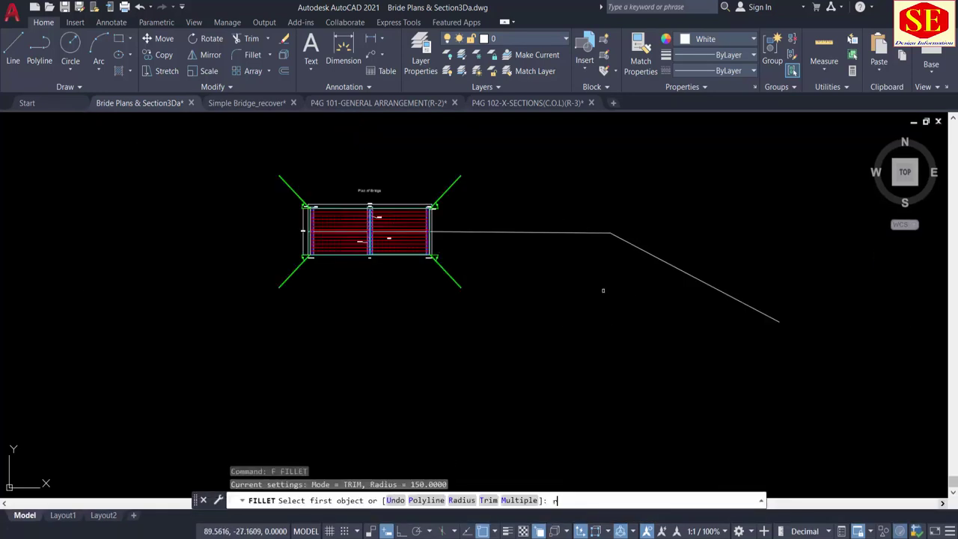
type("r")
key("Return")
type("150")
key("Return")
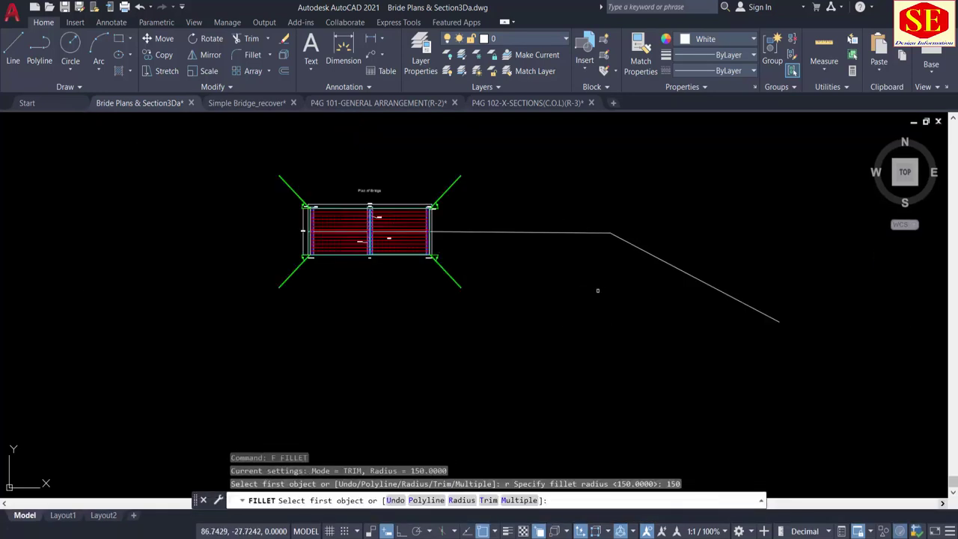
left_click(577, 233)
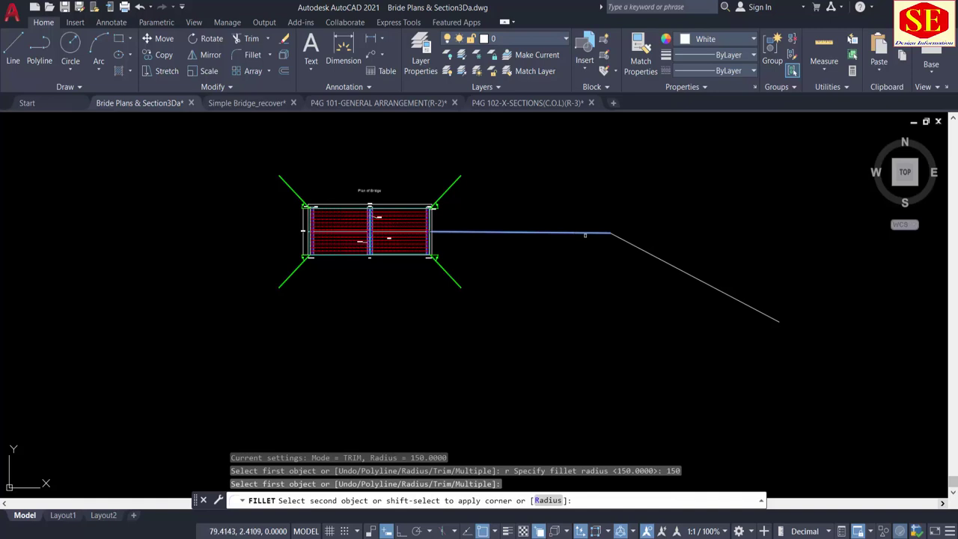
left_click(629, 244)
Step: Offset the curved polyline by 12.5 to both sides to form the road edges
type("o")
key("Return")
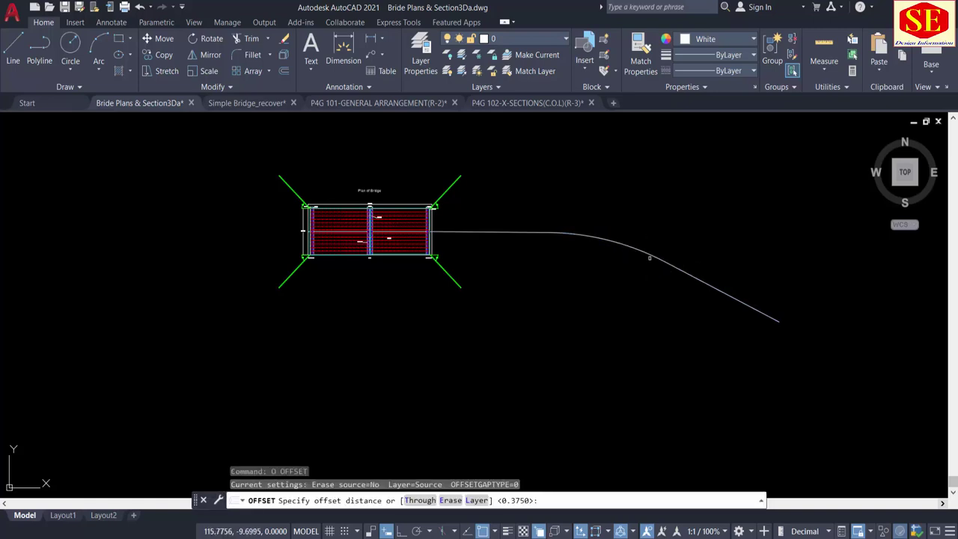
type("12.5")
key("Return")
scroll(624, 254, "up", 2)
left_click(600, 223)
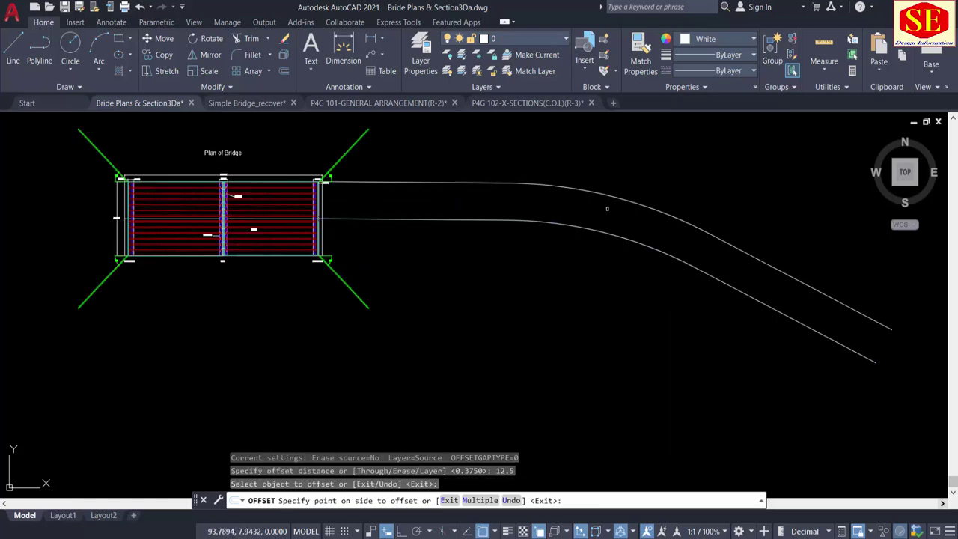
left_click(607, 209)
left_click(594, 220)
left_click(621, 287)
key("Escape")
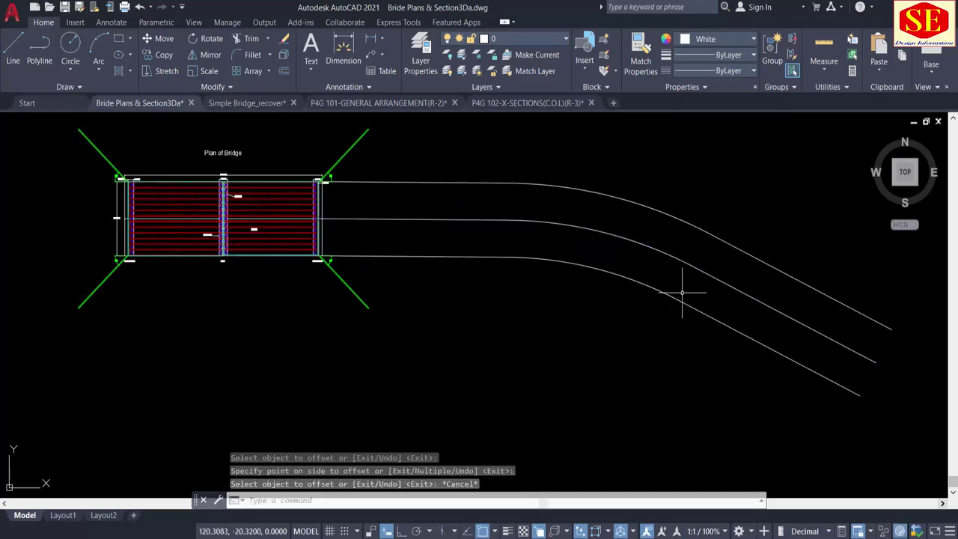
Step: Draw two connected lines from the outer midpoint of Abetment .1, about 106 units outward, then sloping upward at about 158°
scroll(464, 230, "down", 1)
type("l")
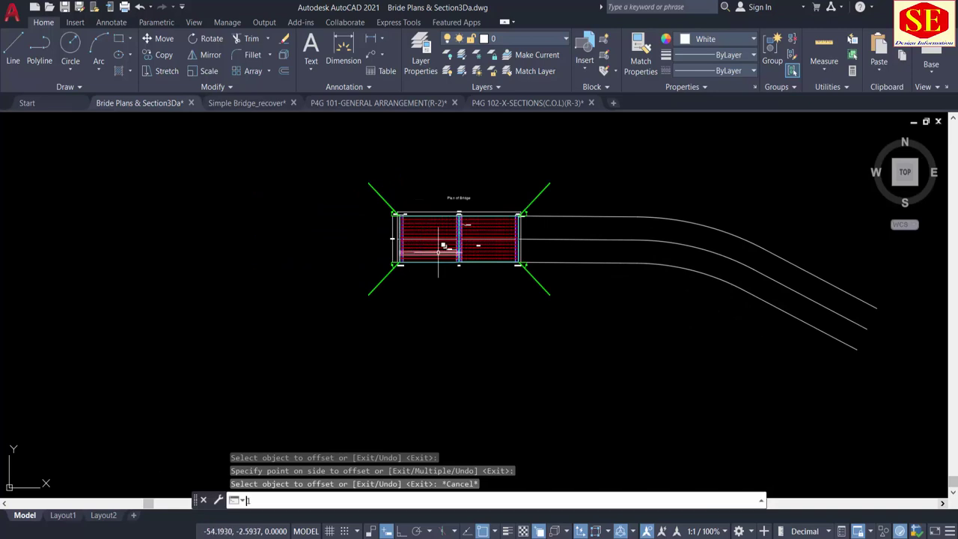
key("Return")
scroll(417, 249, "up", 4)
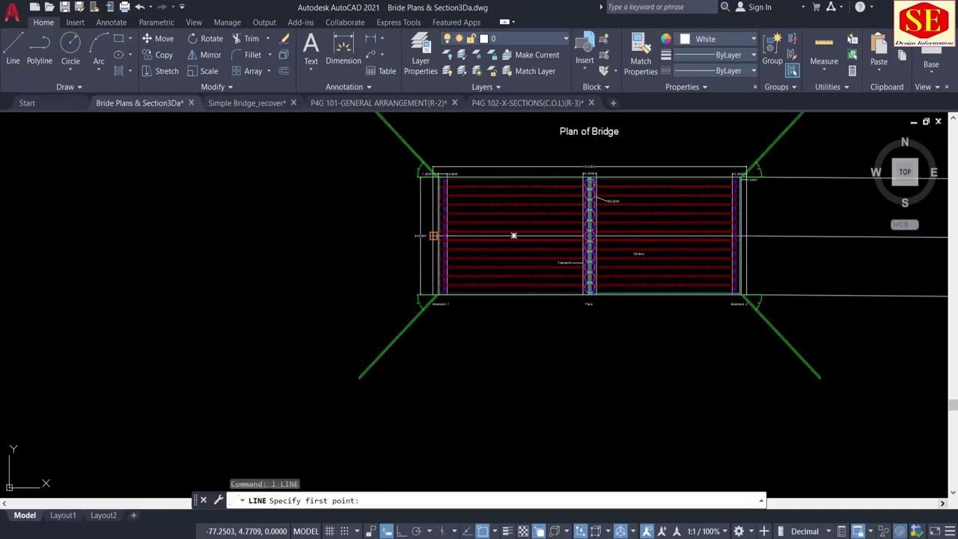
left_click(434, 235)
scroll(224, 232, "down", 4)
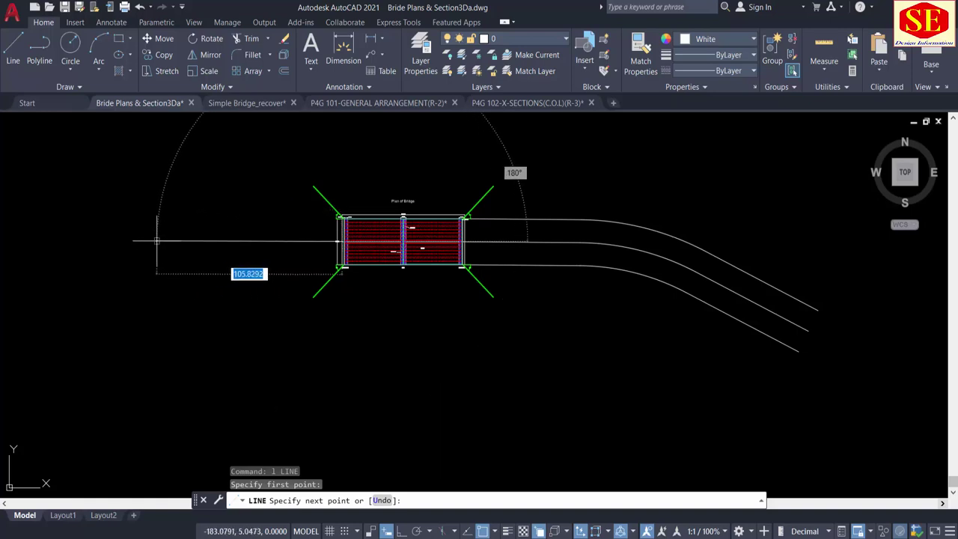
left_click(156, 240)
middle_click_drag(117, 204, 190, 255)
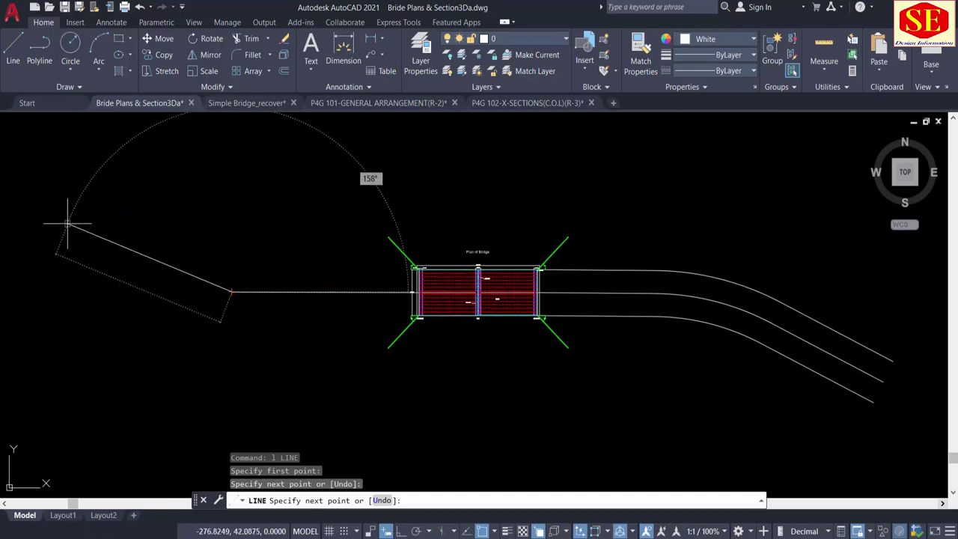
left_click(67, 223)
key("Escape")
Step: Fillet the bend between the two lines beyond Abetment .1 with a radius of 150 and join the pieces into one polyline
type("f")
key("Return")
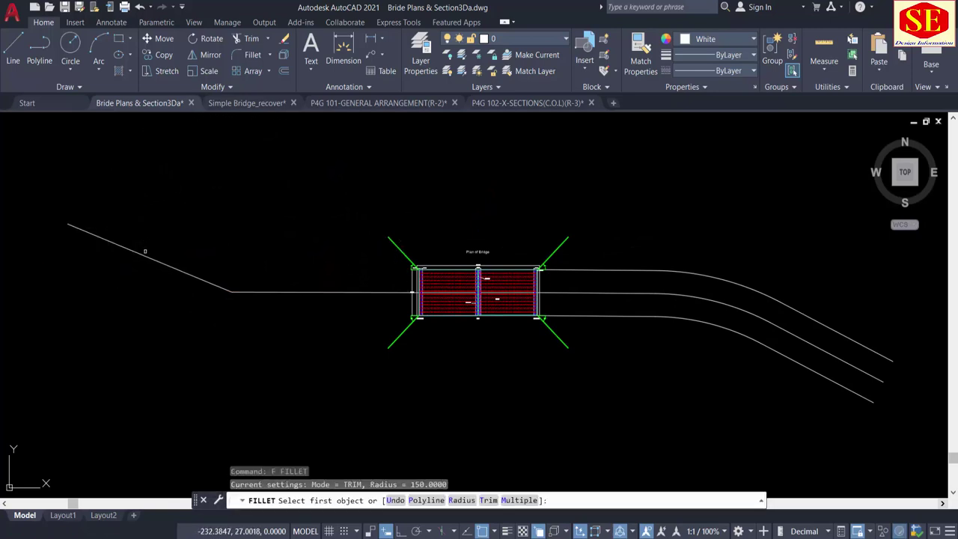
left_click(138, 252)
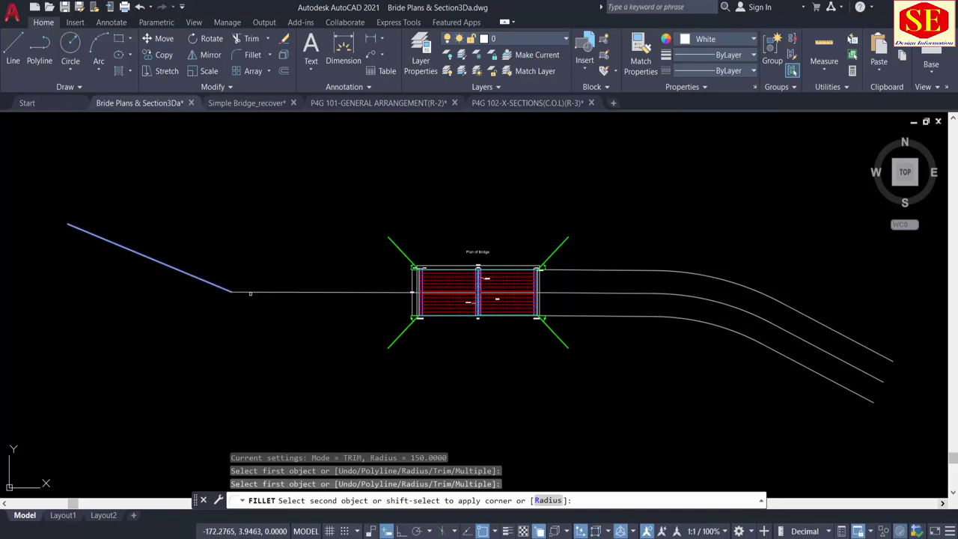
left_click(250, 290)
Step: Offset the curved centreline beyond Abetment .1 by 12.5 to both sides to form the road edges
type("o")
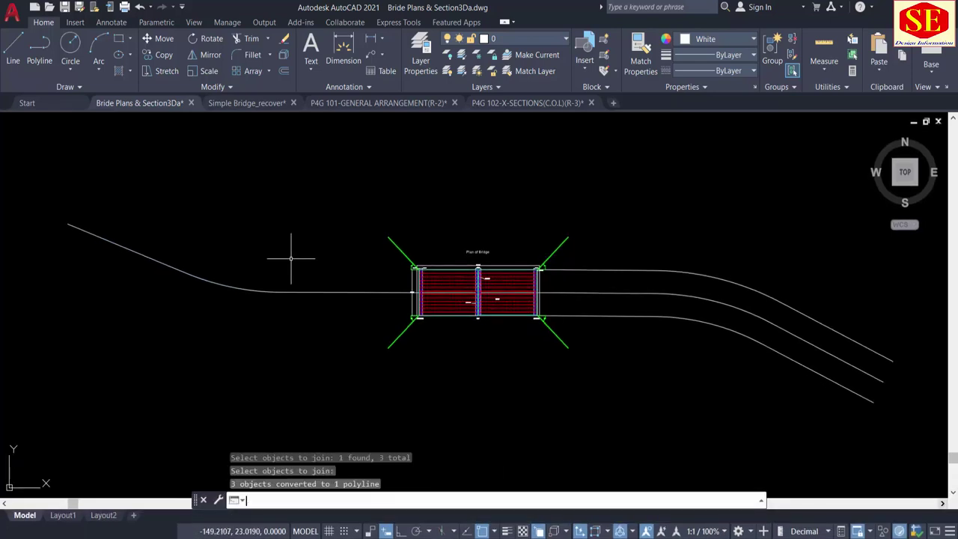
key("Return")
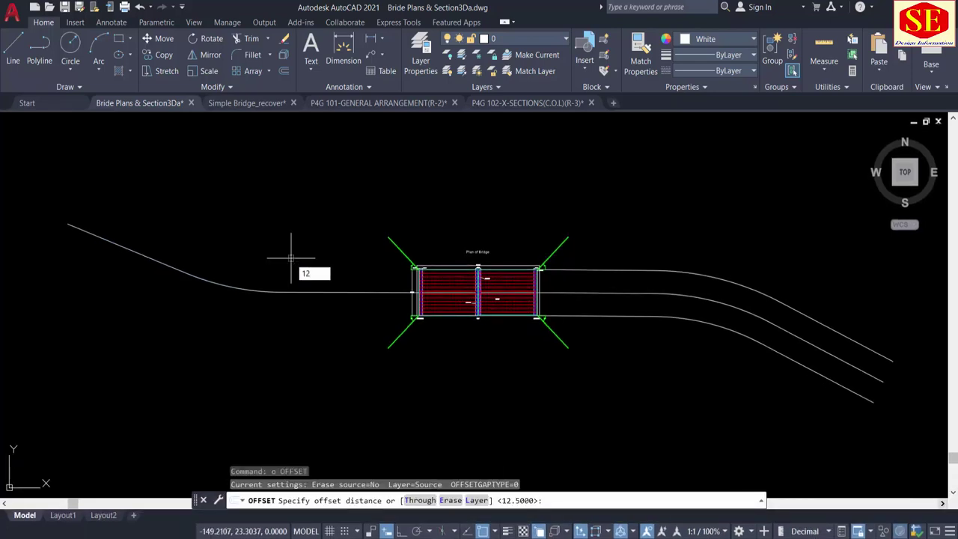
type("12.5")
key("Return")
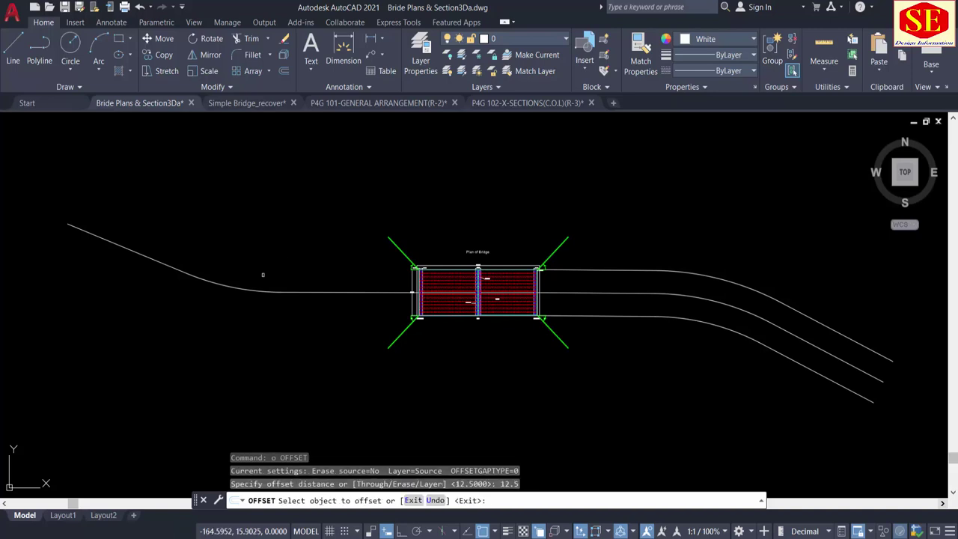
left_click(262, 289)
left_click(260, 279)
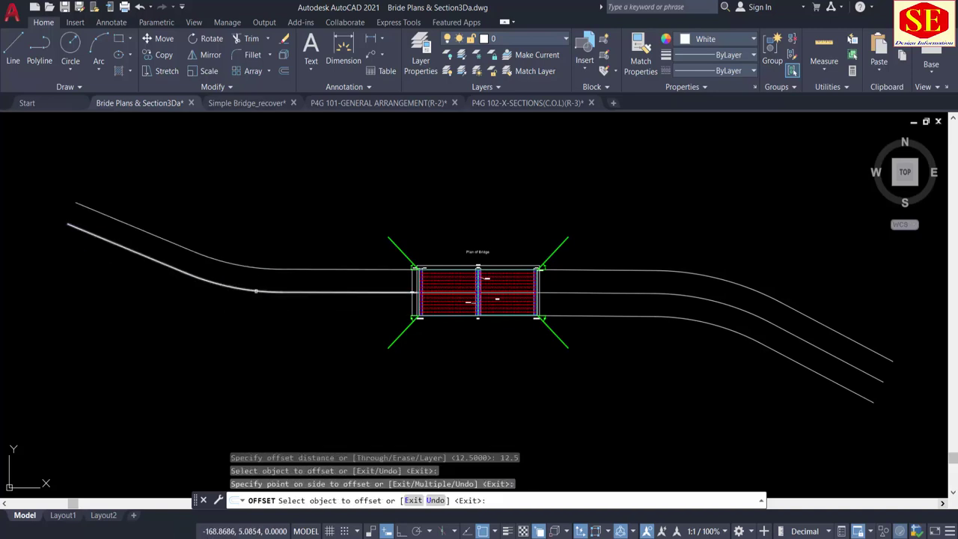
left_click(256, 290)
left_click(253, 299)
scroll(280, 306, "down", 2)
key("Escape")
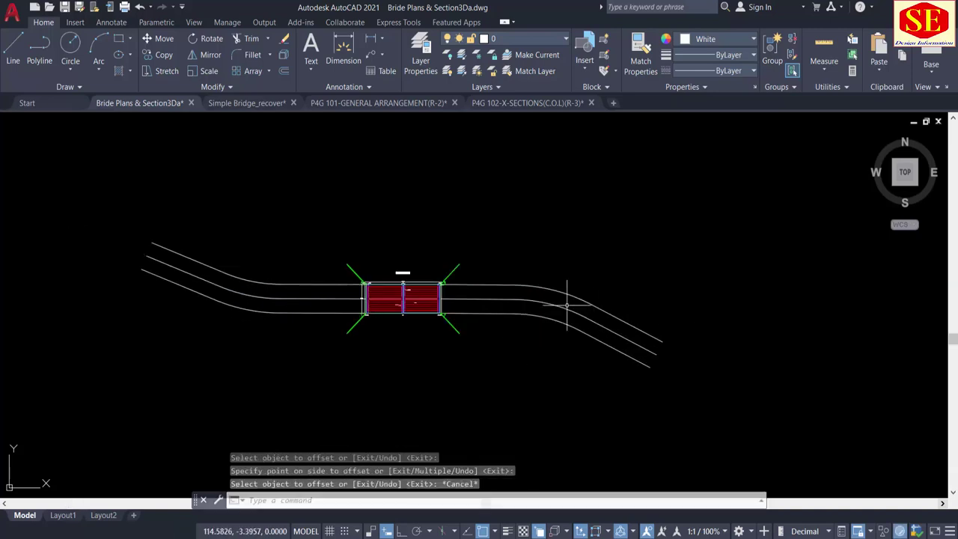
Step: Draw a vertical polyline straight down from the lower midpoint of the piers, extending well beyond the green corner walls
scroll(416, 318, "up", 4)
scroll(381, 294, "up", 4)
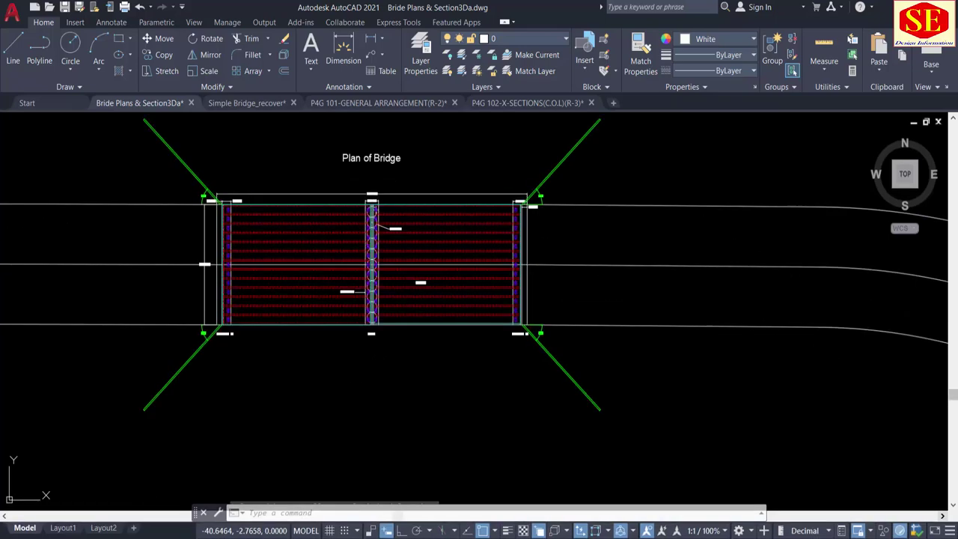
scroll(378, 288, "down", 4)
type("ll")
key("Return")
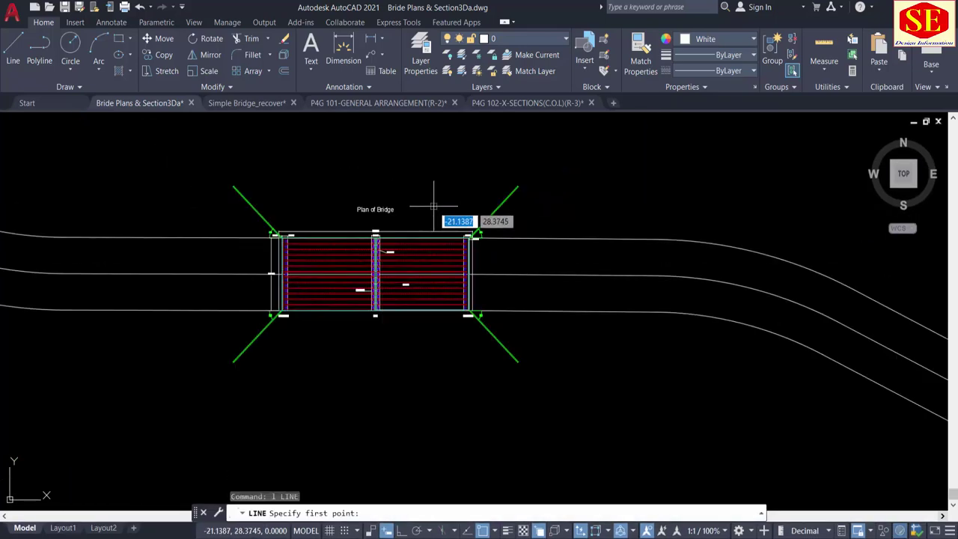
middle_click_drag(438, 192, 442, 325)
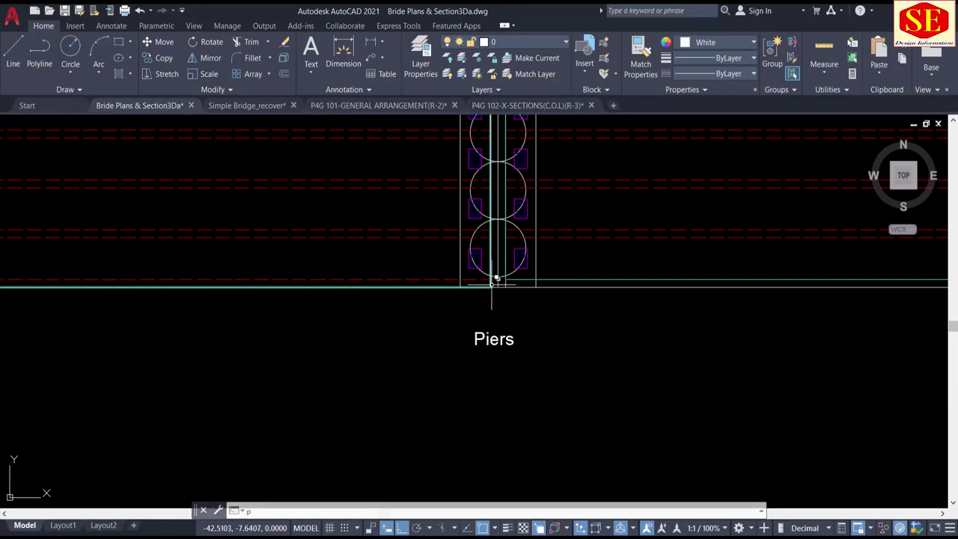
type("pl")
key("Return")
left_click(497, 286)
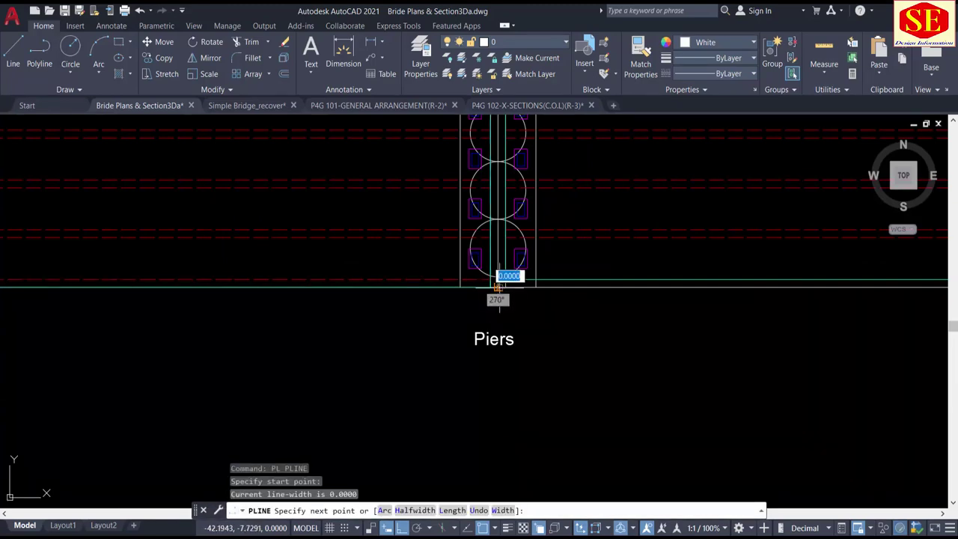
scroll(545, 341, "down", 5)
middle_click_drag(546, 342, 520, 291)
scroll(520, 290, "down", 4)
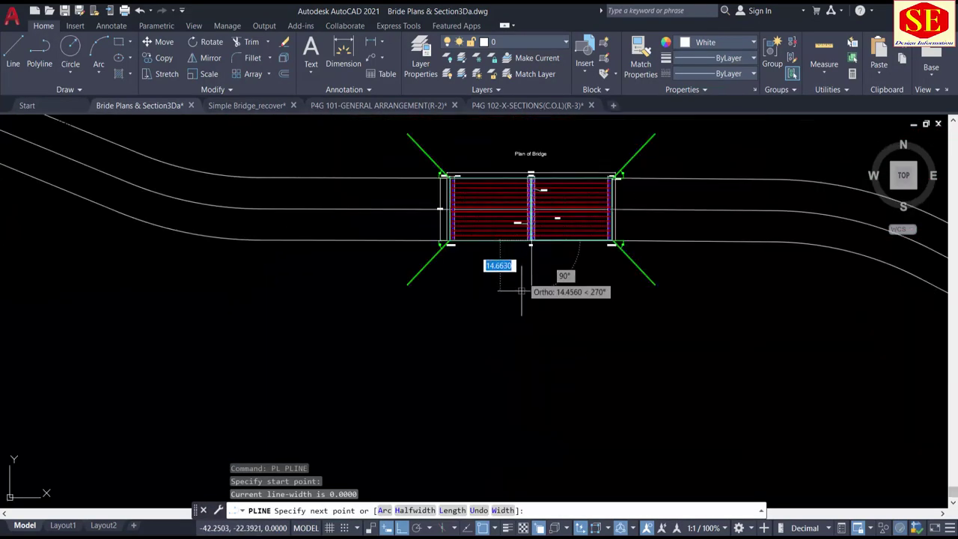
middle_click_drag(529, 456, 537, 365)
left_click(536, 397)
key("Escape")
middle_click_drag(549, 305, 550, 414)
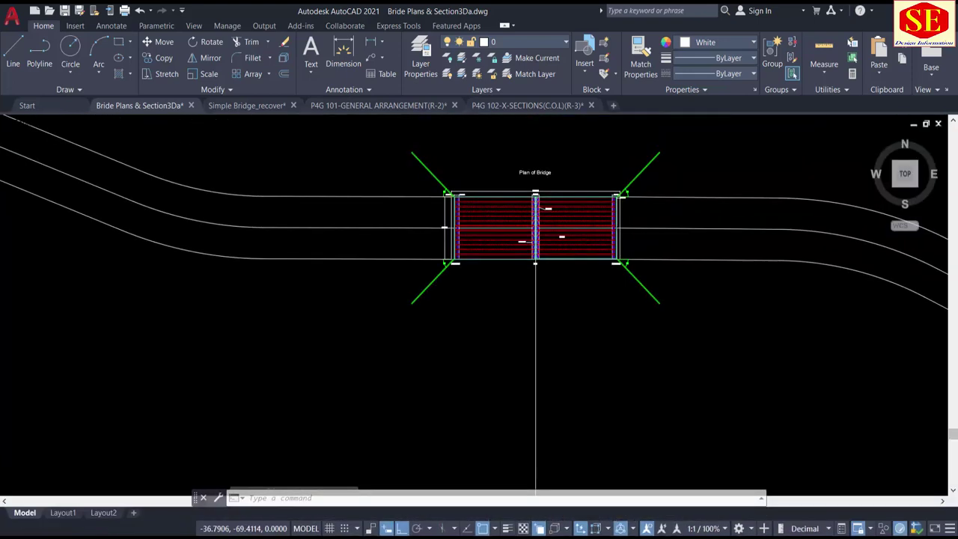
Step: Draw a vertical polyline straight up from the upper midpoint of the piers, past the Plan of Bridge title
middle_click_drag(543, 241, 543, 260)
scroll(544, 259, "up", 8)
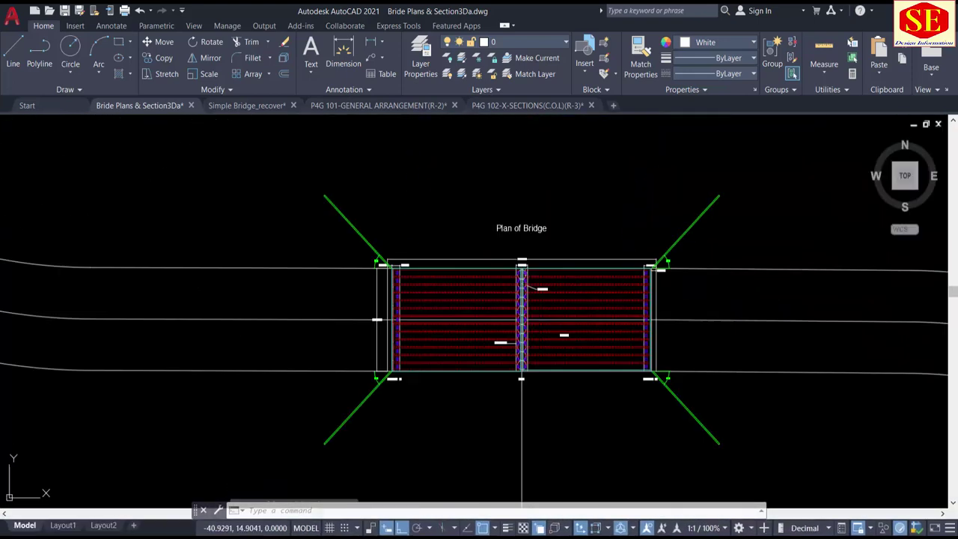
key("Return")
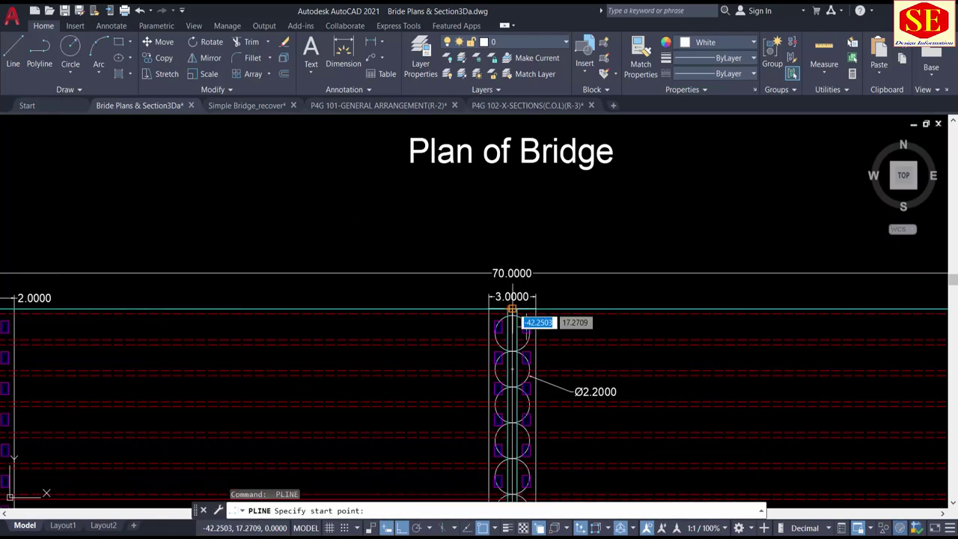
left_click(512, 308)
scroll(512, 308, "down", 4)
middle_click_drag(530, 208, 531, 229)
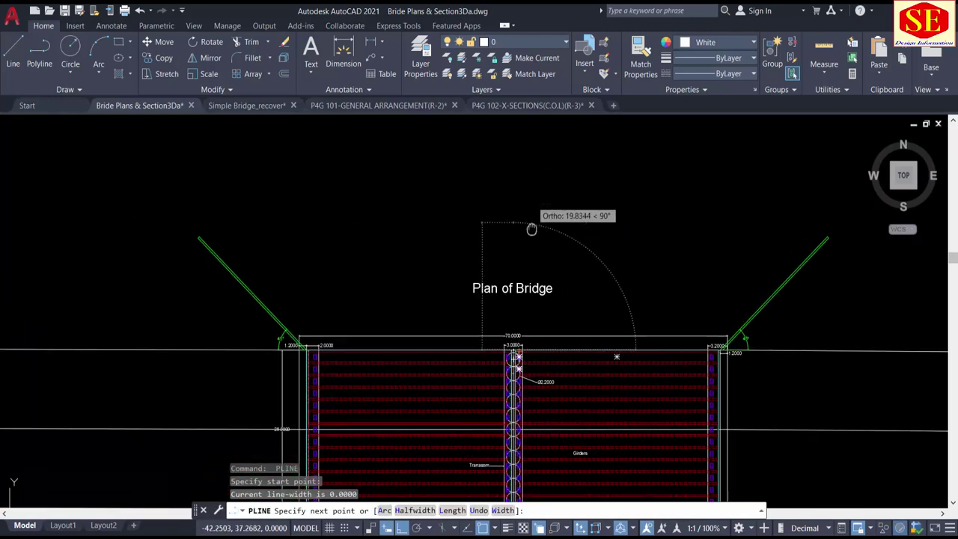
scroll(490, 359, "down", 5)
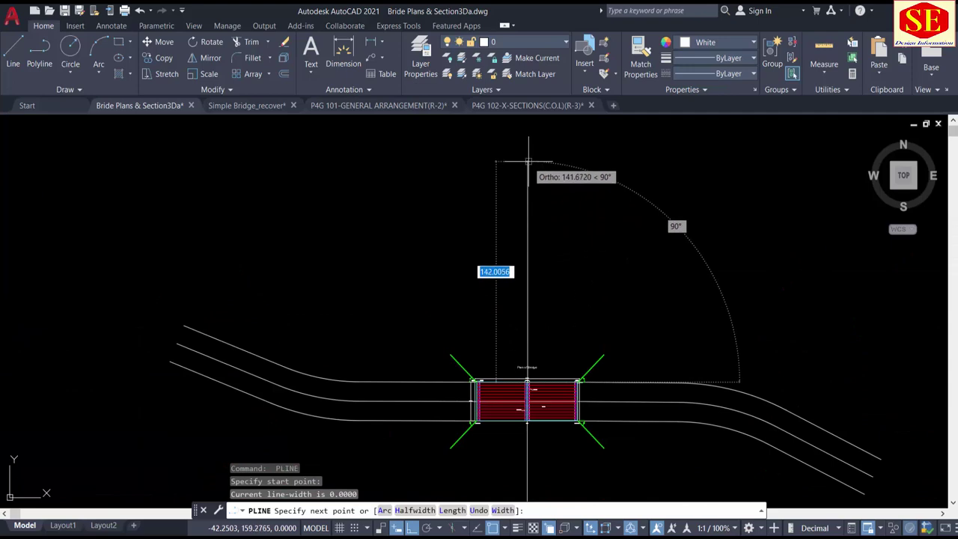
left_click(528, 214)
key("Escape")
Step: Offset the vertical centrelines above and below the bridge by 5 to both sides
scroll(580, 312, "up", 2)
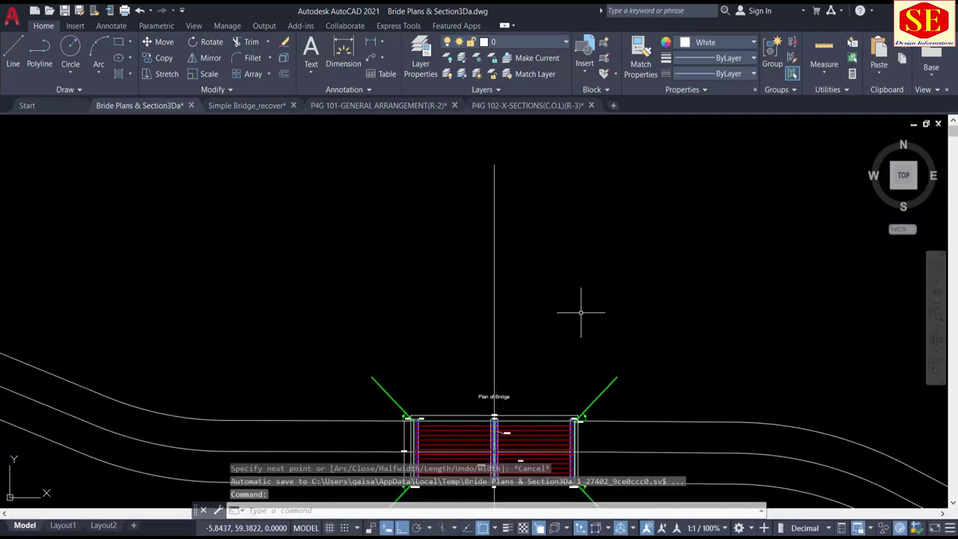
middle_click_drag(579, 307, 572, 226)
type("o")
key("Return")
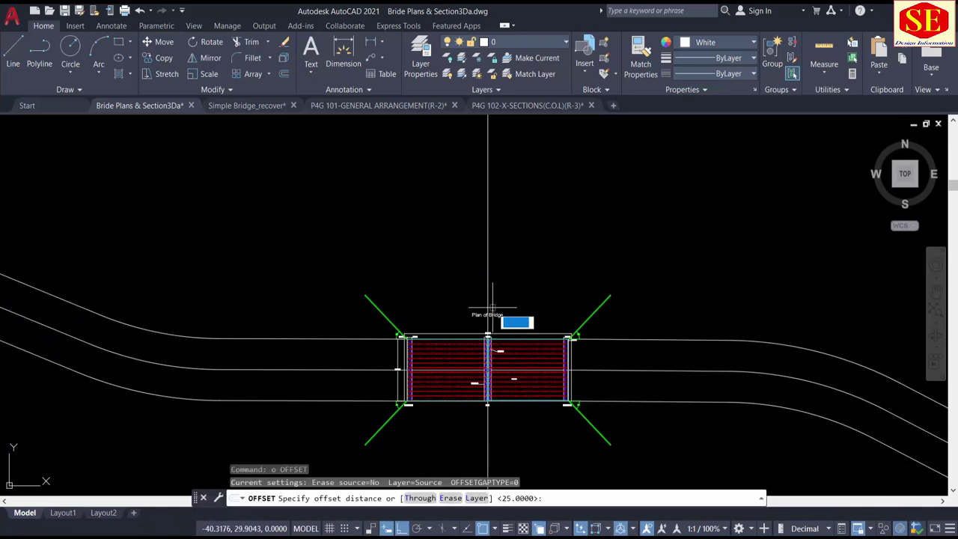
type("5")
key("Return")
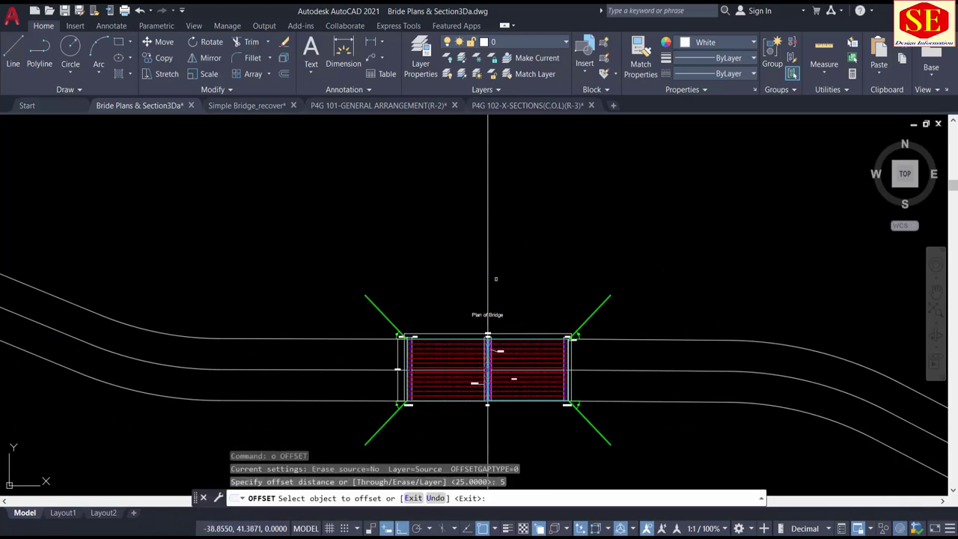
left_click(487, 267)
left_click(451, 267)
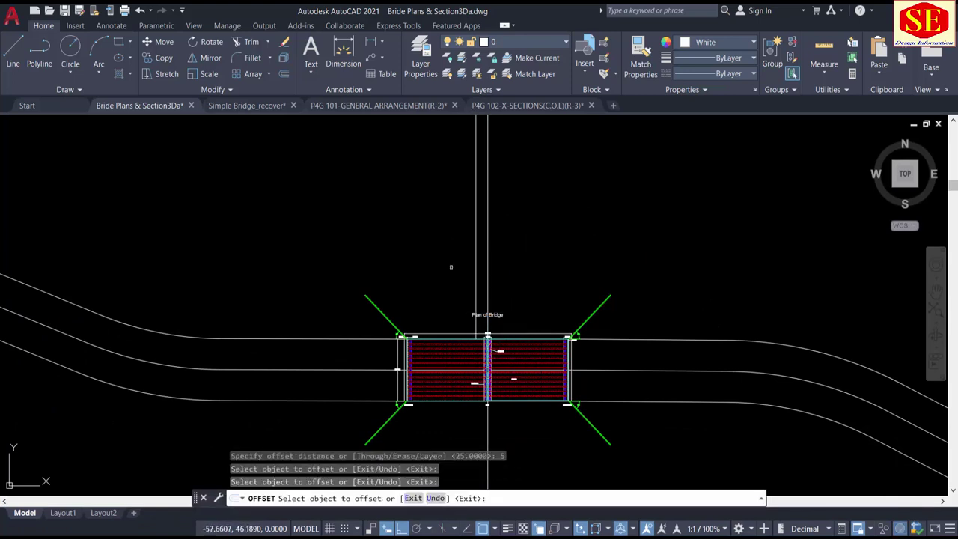
left_click(487, 256)
left_click(509, 255)
middle_click_drag(513, 255, 521, 167)
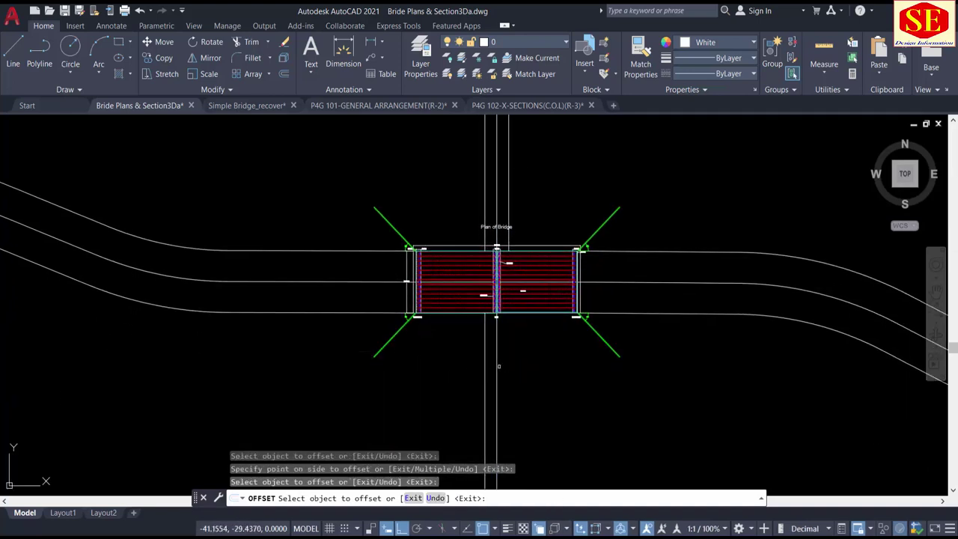
left_click(496, 367)
left_click(514, 366)
key("Return")
Step: Offset the outer vertical lines above and below the bridge outward by 25 on each side
key("Return")
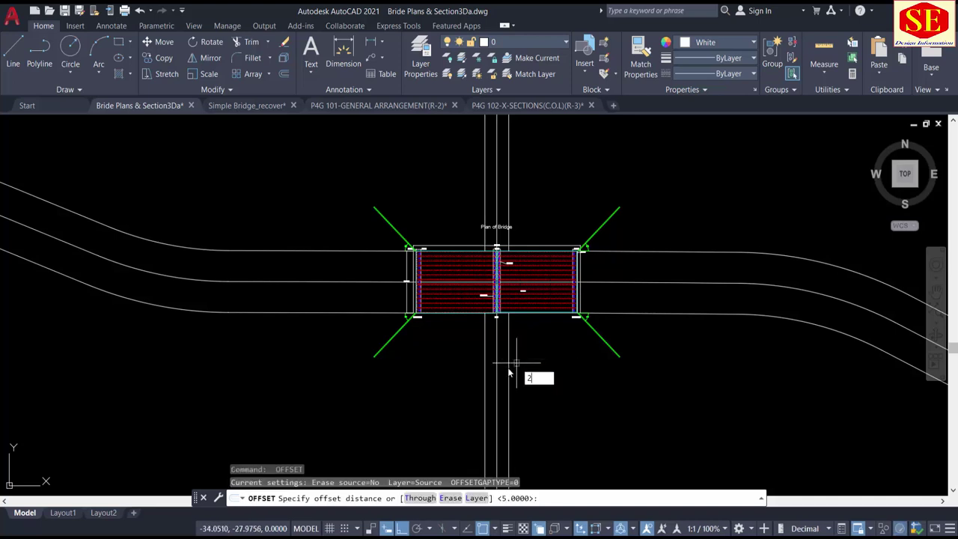
type("25")
key("Return")
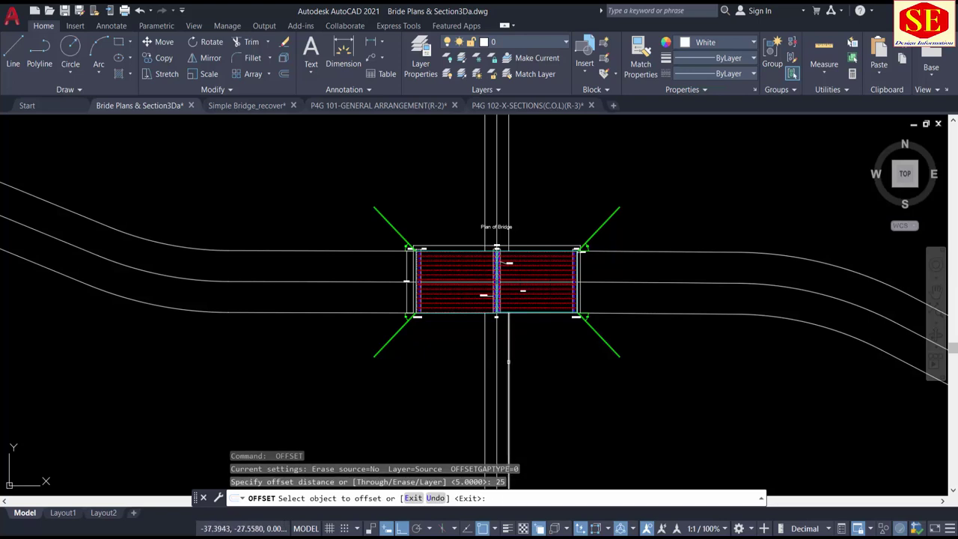
left_click(508, 361)
left_click(542, 364)
left_click(484, 377)
left_click(419, 374)
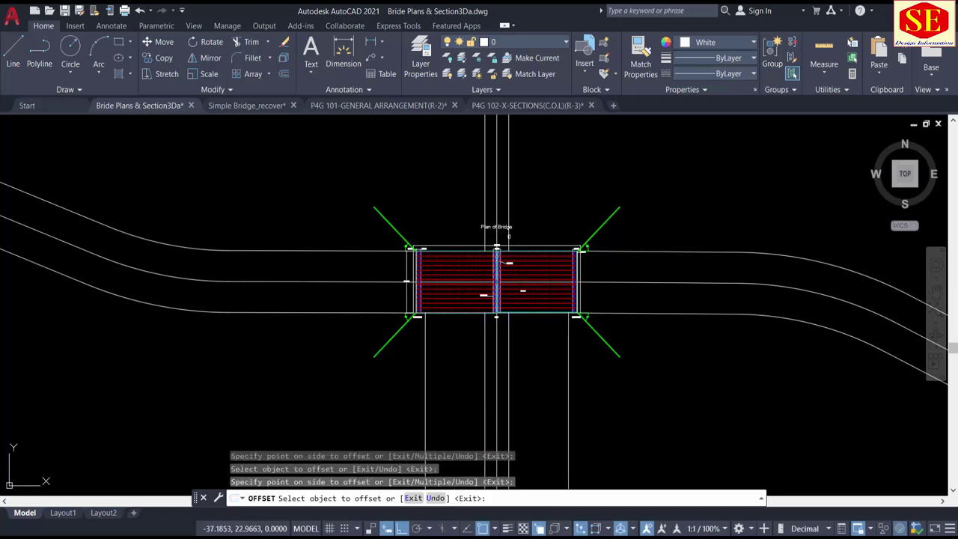
left_click(483, 214)
left_click(446, 206)
left_click(509, 187)
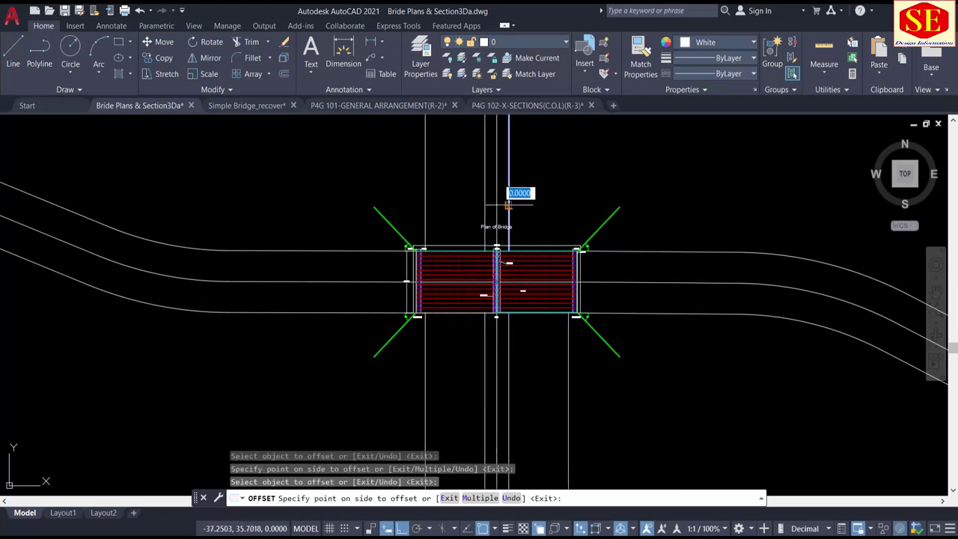
left_click(542, 187)
scroll(600, 252, "down", 2)
key("Escape")
Step: Select all curved approach road lines and the vertical crossing lines, and hide them to leave only the bridge plan displayed
scroll(566, 311, "up", 1)
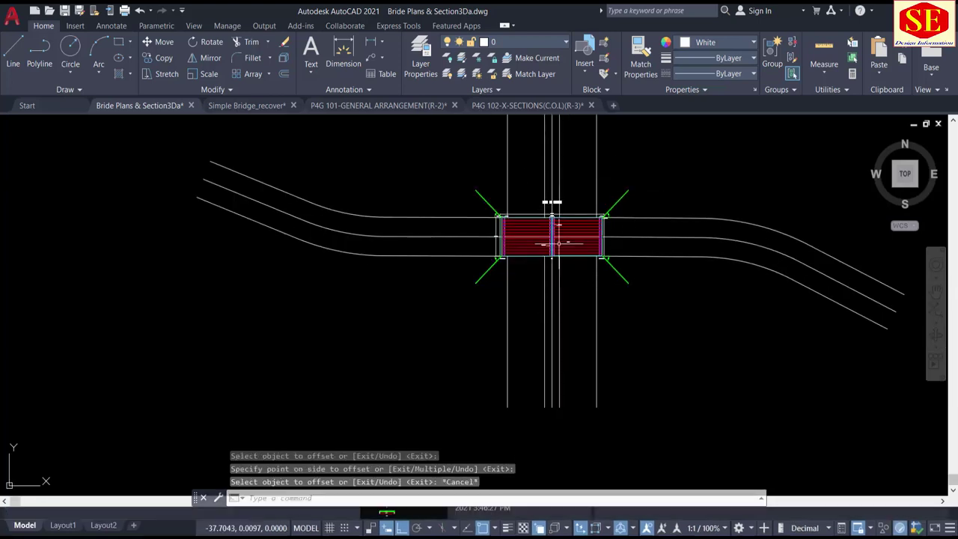
middle_click_drag(580, 223, 573, 295)
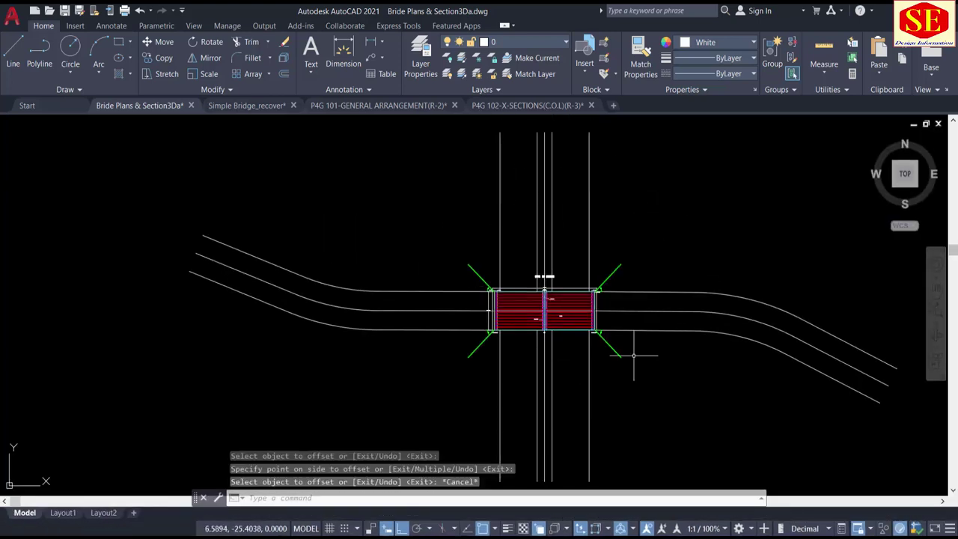
scroll(561, 316, "up", 6)
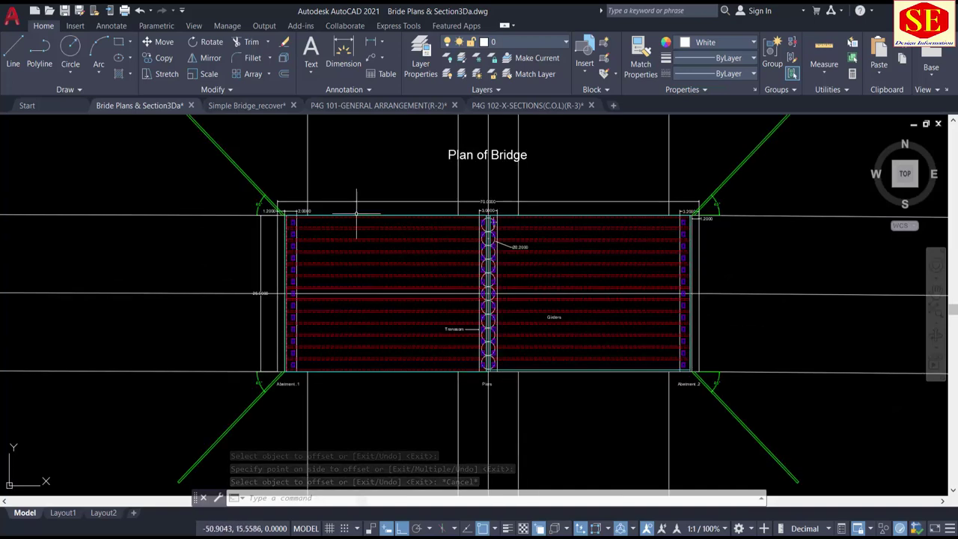
scroll(364, 246, "down", 6)
scroll(442, 214, "down", 2)
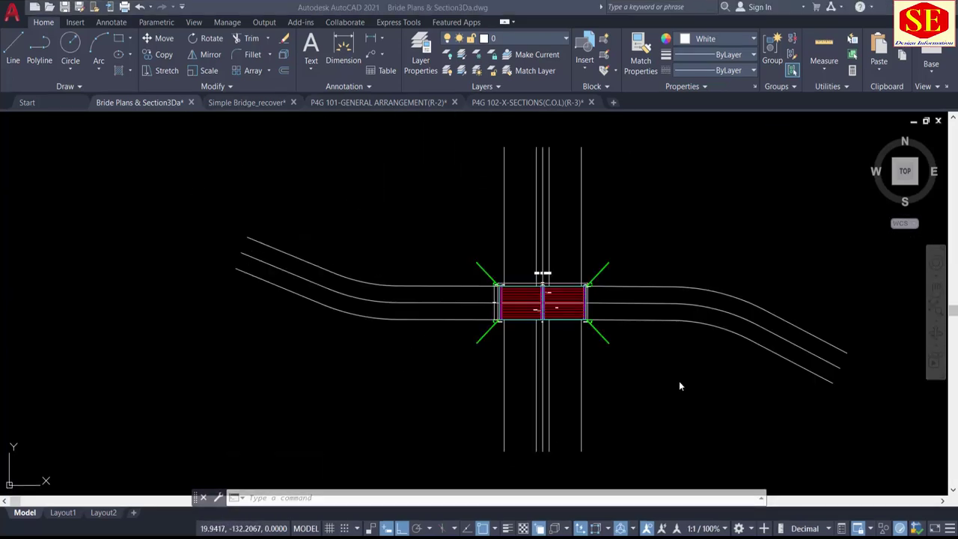
left_click(743, 261)
left_click(707, 341)
left_click(641, 178)
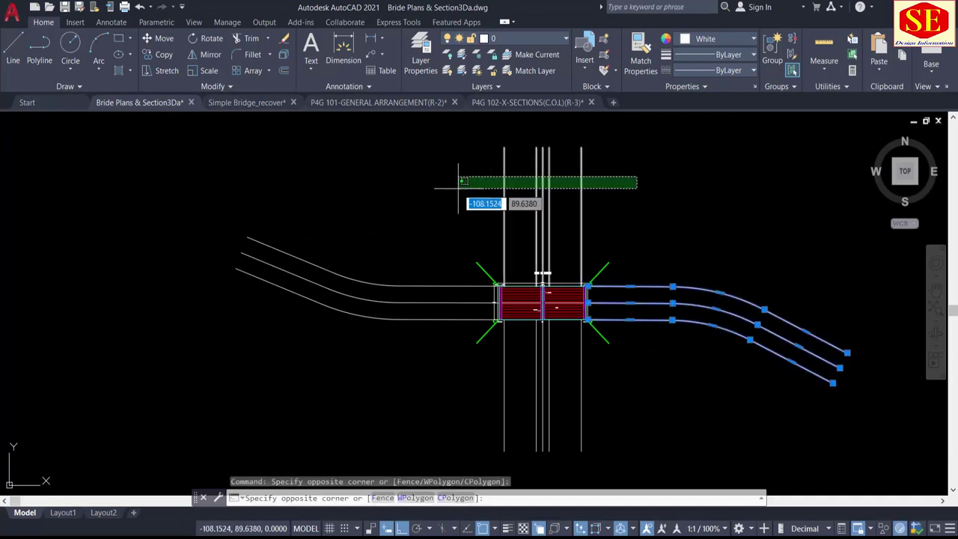
left_click(449, 196)
left_click(406, 214)
left_click(333, 342)
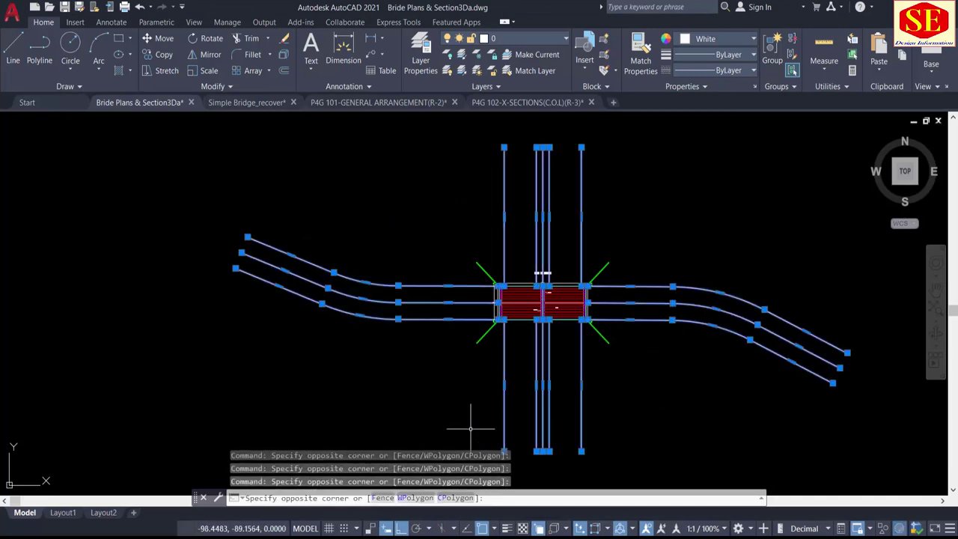
right_click(424, 237)
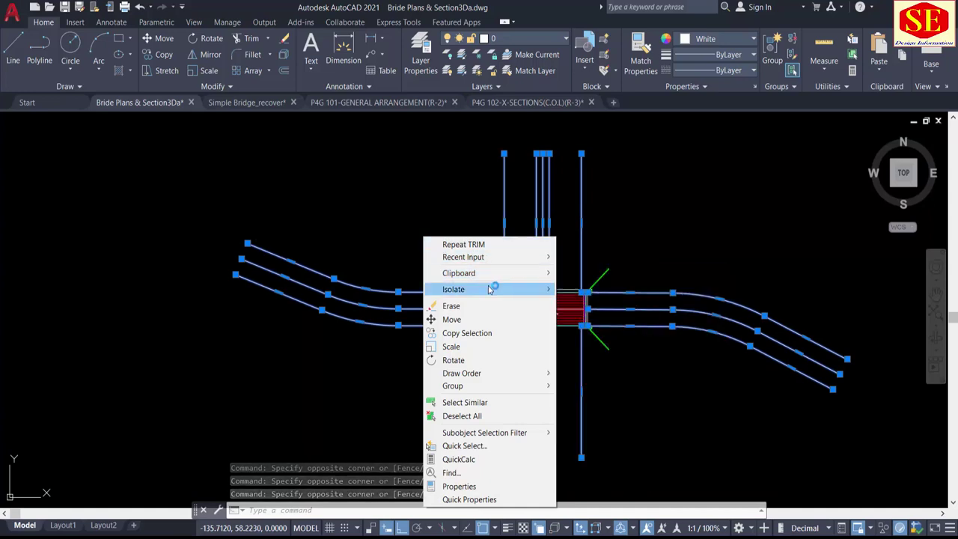
mouse_move(492, 288)
left_click(592, 306)
scroll(566, 356, "up", 2)
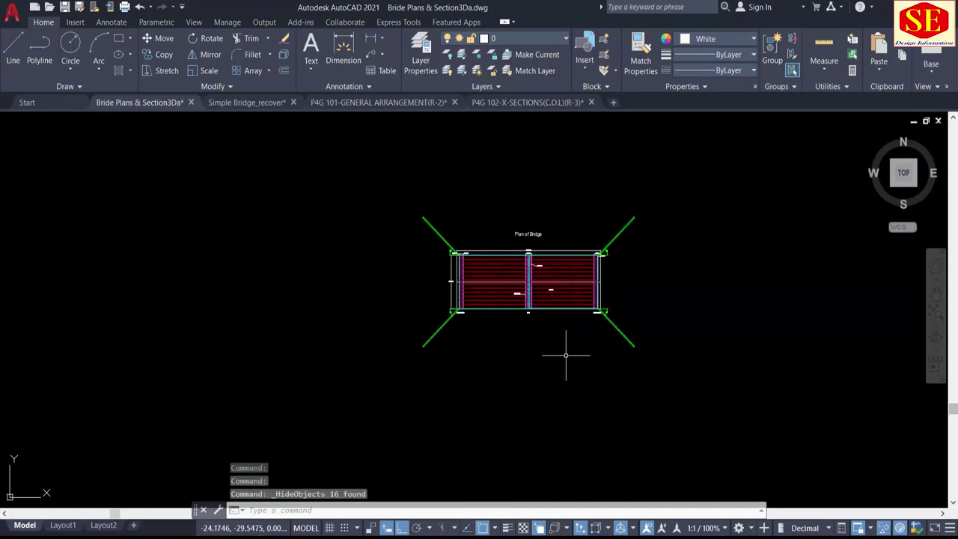
scroll(535, 366, "up", 2)
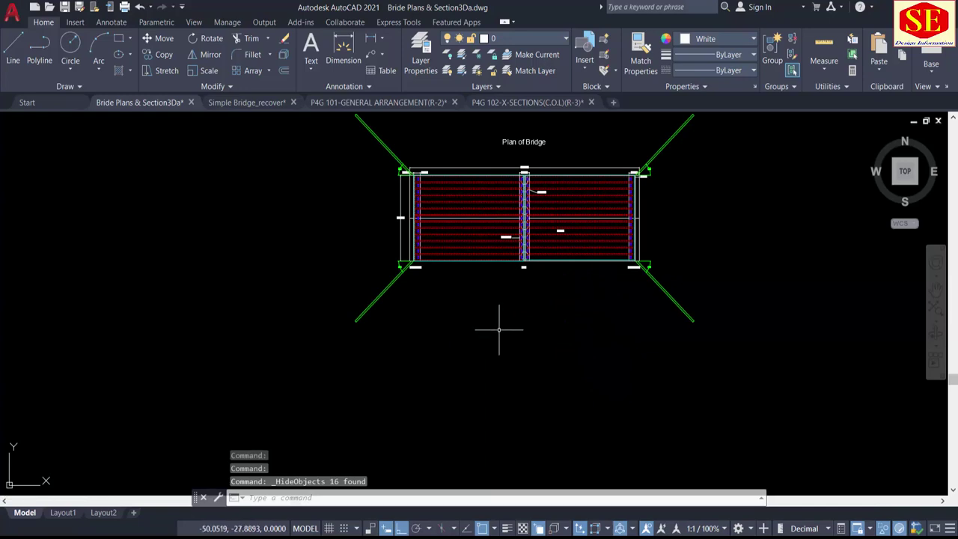
Step: Restore the hidden approach road and crossing lines with UNHIDE so they display around the bridge again
middle_click_drag(499, 329, 488, 379)
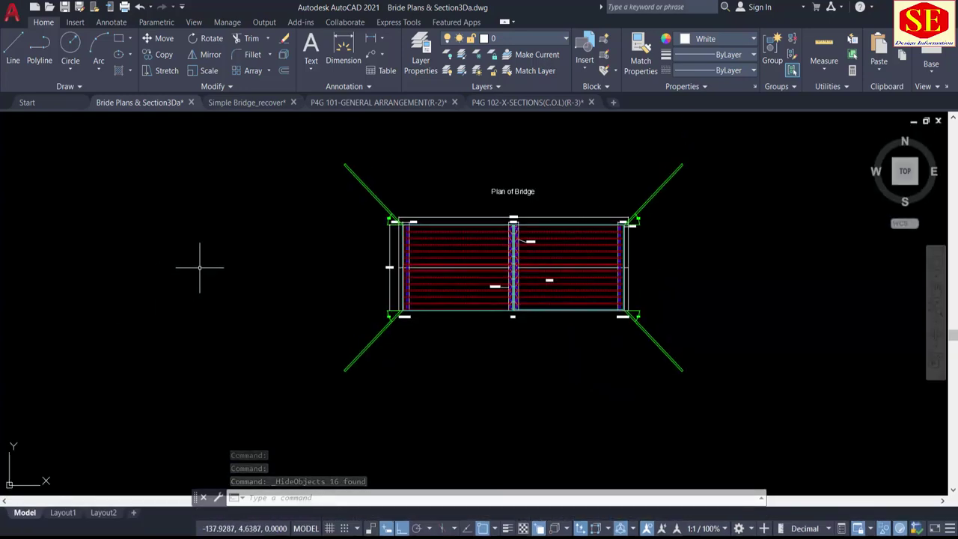
type("UNHIDE")
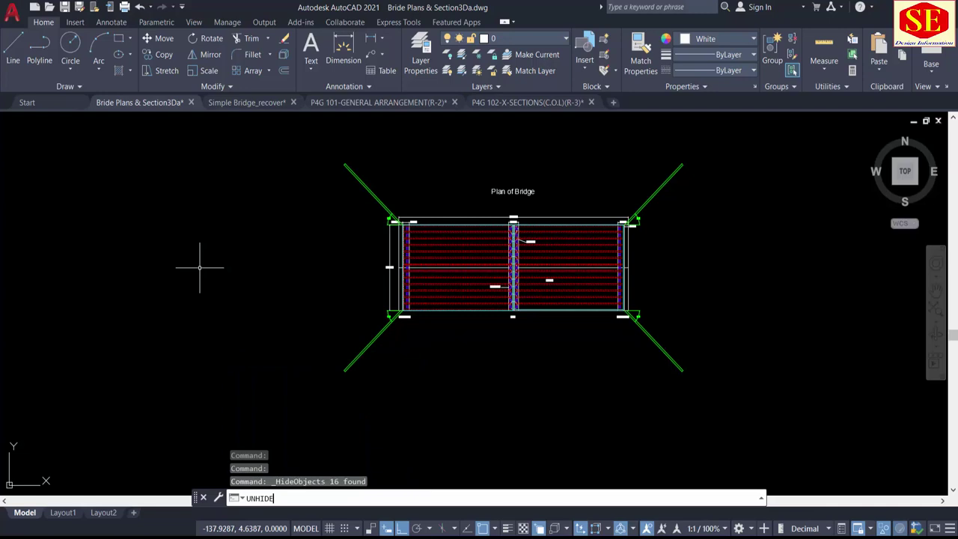
key("Return")
scroll(277, 266, "down", 6)
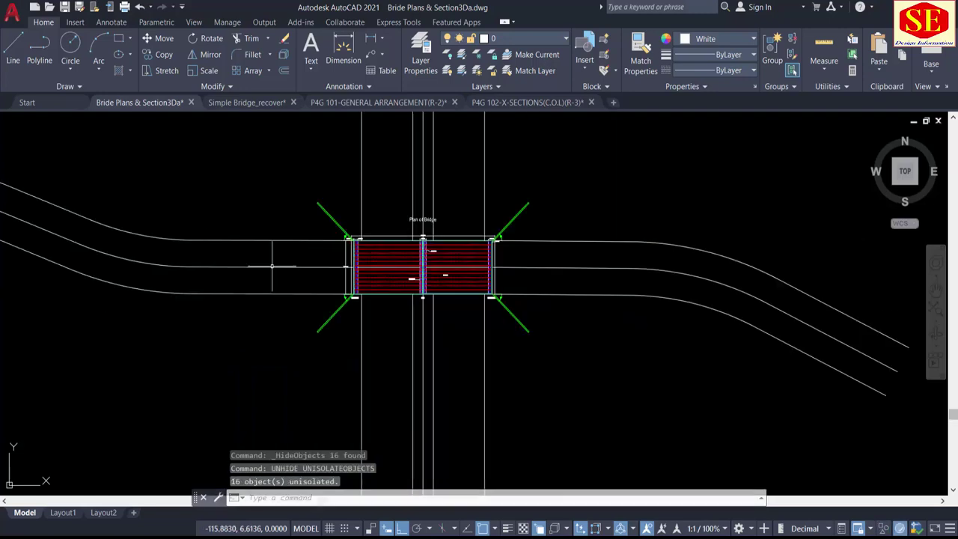
Step: Select the curved approach road lines and the vertical crossing lines around the bridge, and hide them with Hide Objects
left_click(416, 180)
left_click(281, 215)
left_click(261, 219)
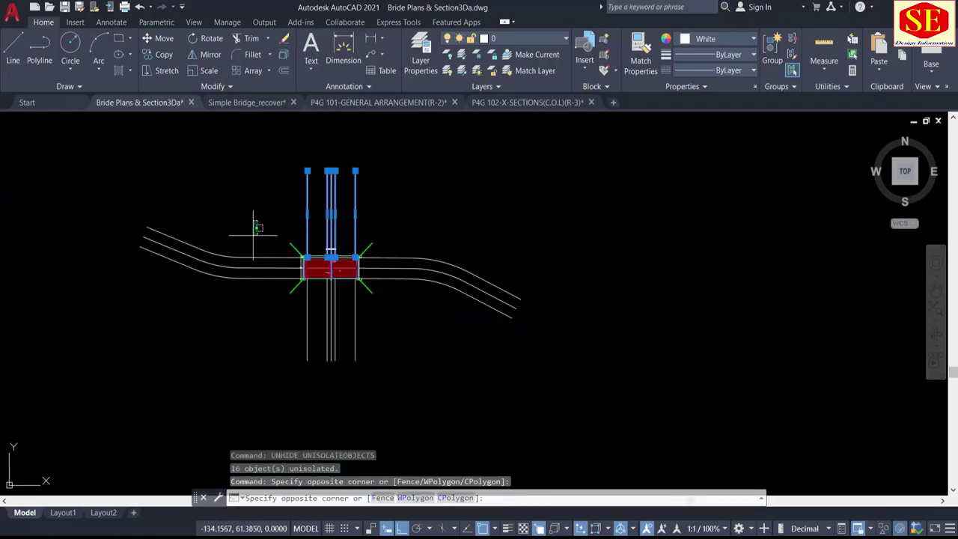
left_click(228, 303)
left_click(484, 251)
left_click(423, 317)
left_click(372, 328)
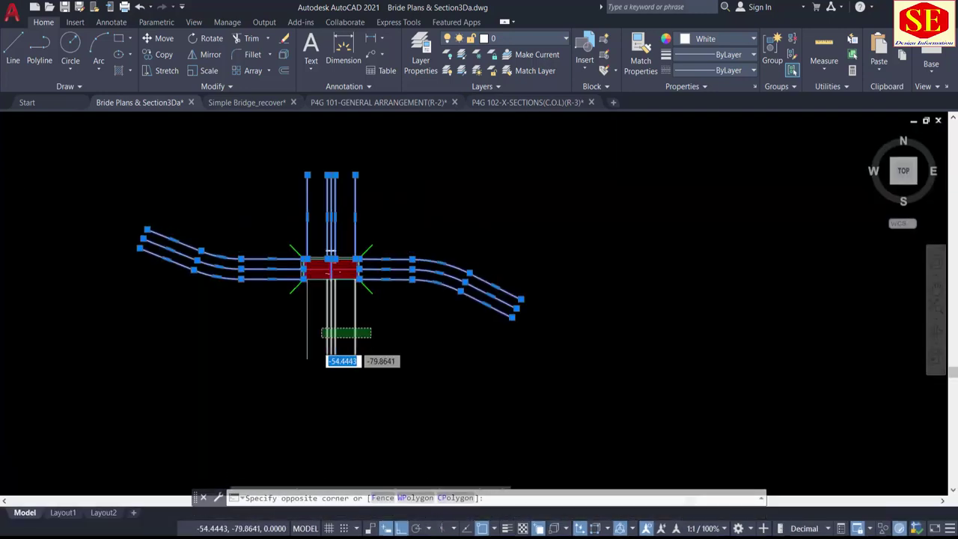
left_click(291, 354)
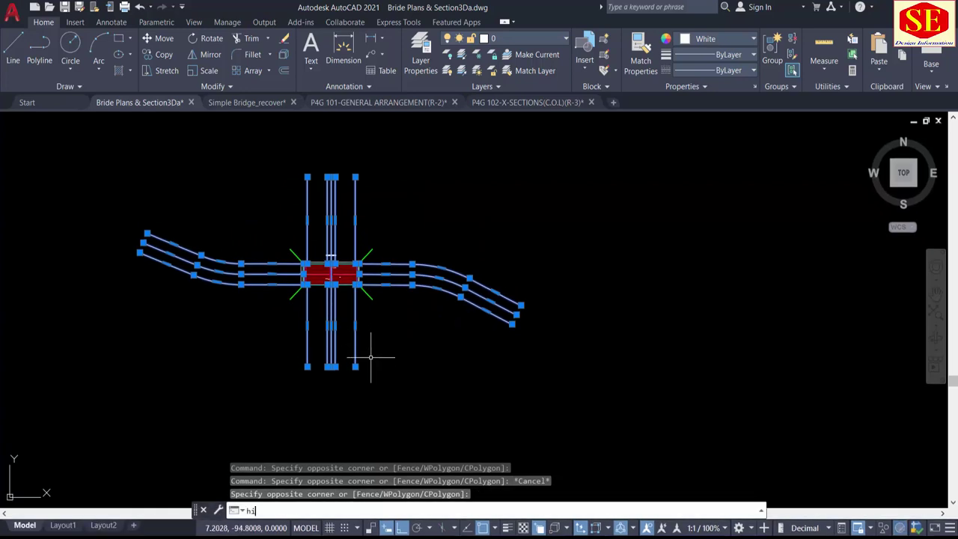
type("hide")
key("Return")
right_click(232, 160)
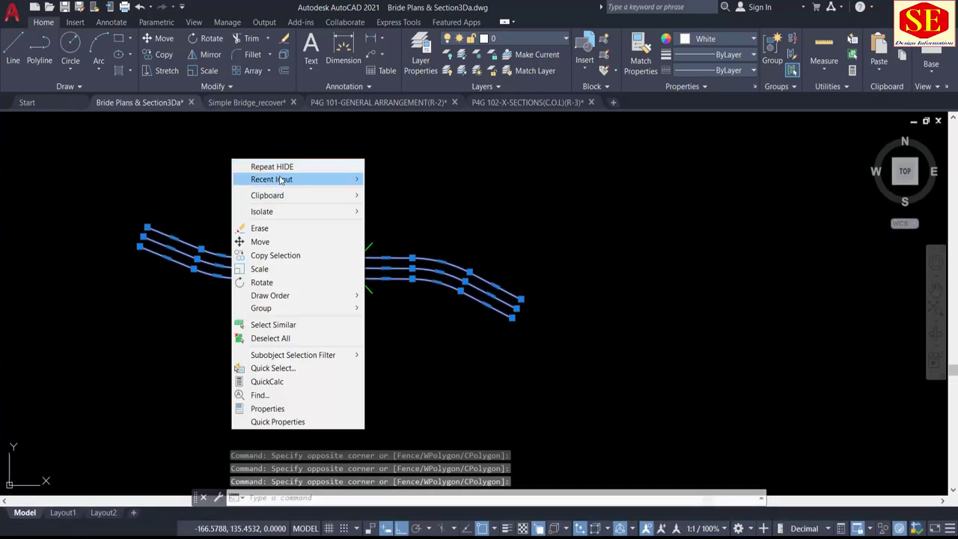
mouse_move(262, 211)
left_click(397, 222)
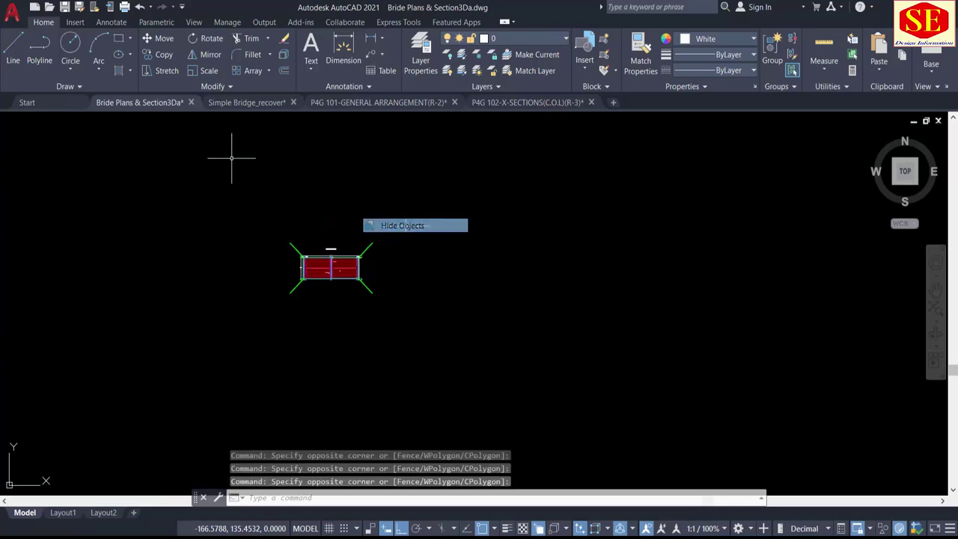
Step: Examine the isolated bridge plan up close and as a whole, including its title, dimensions, piers and wing walls
middle_click_drag(324, 277, 480, 299)
scroll(652, 278, "up", 2)
scroll(470, 229, "up", 2)
middle_click_drag(477, 337, 475, 235)
scroll(494, 378, "down", 1)
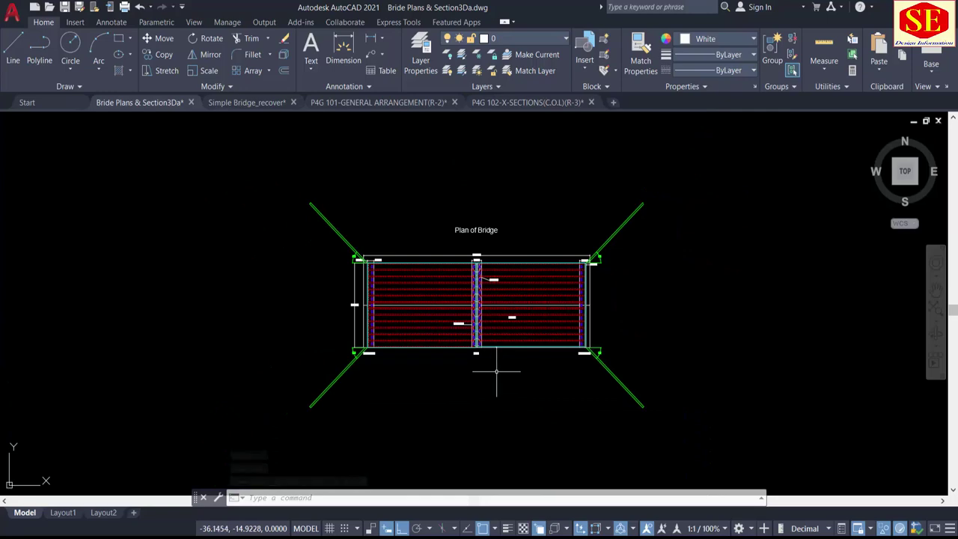
scroll(473, 246, "up", 4)
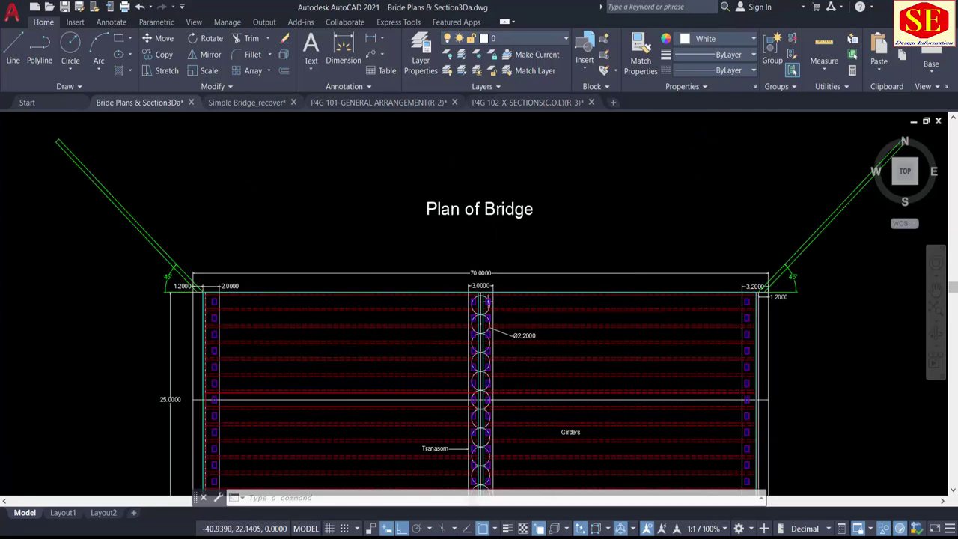
scroll(486, 301, "down", 4)
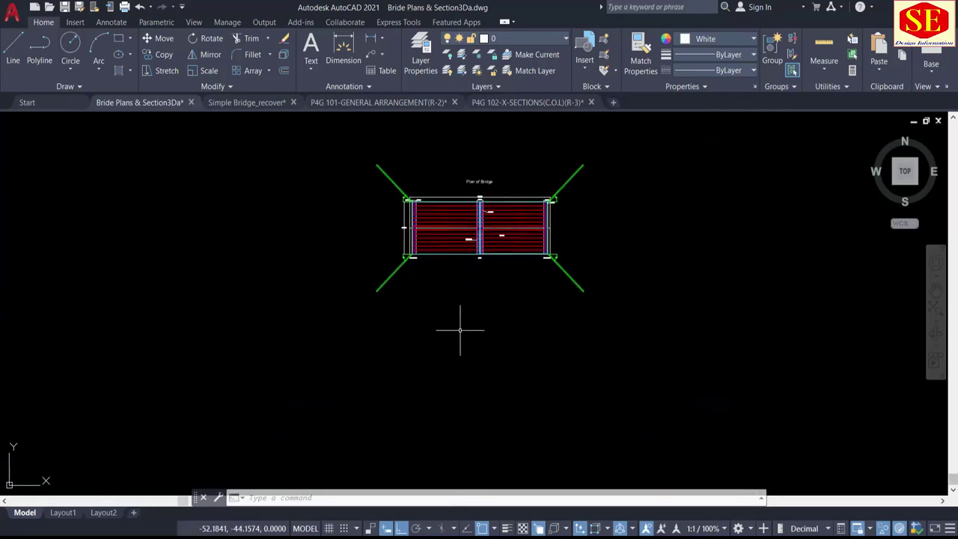
scroll(460, 329, "up", 4)
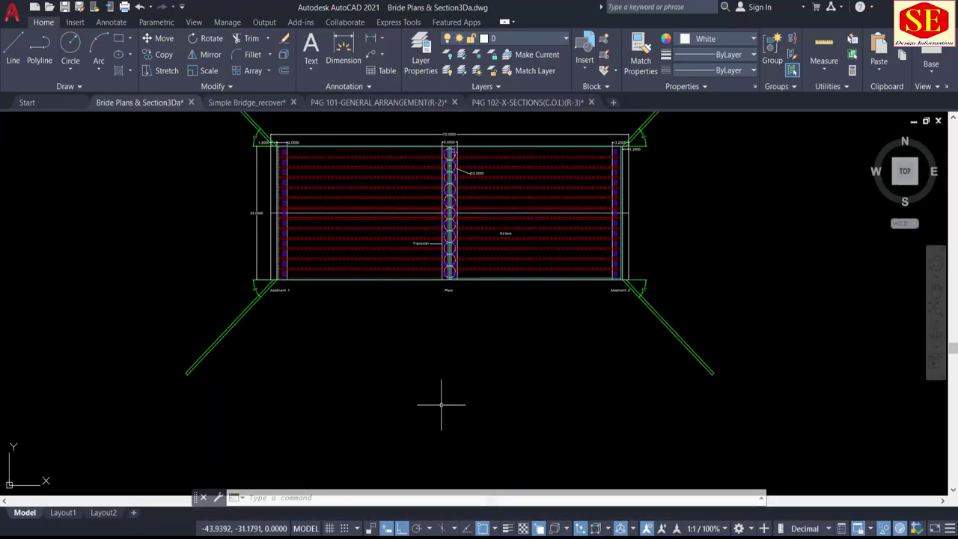
Step: Draw a horizontal line about 77 units long below the bridge plan, extending slightly beyond both abutments
type("L")
key("Return")
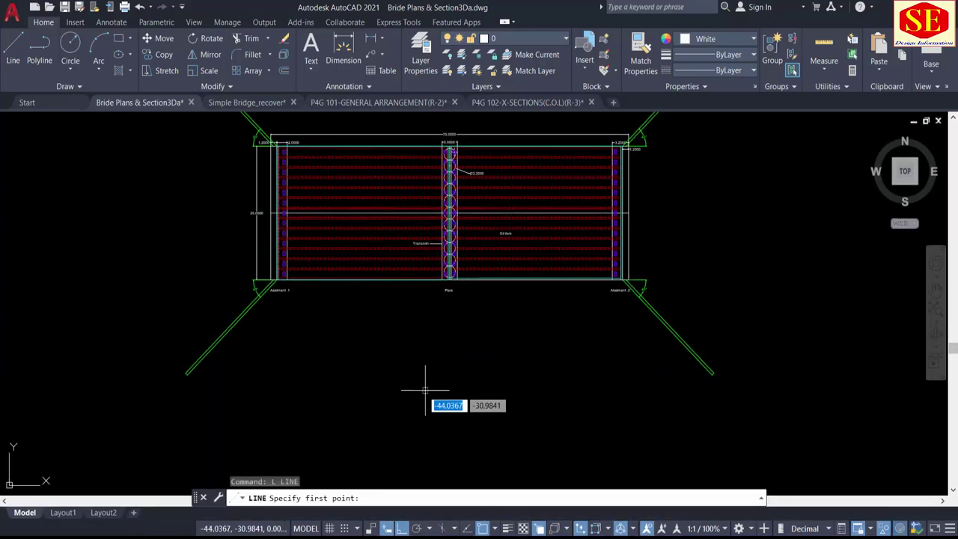
left_click(251, 390)
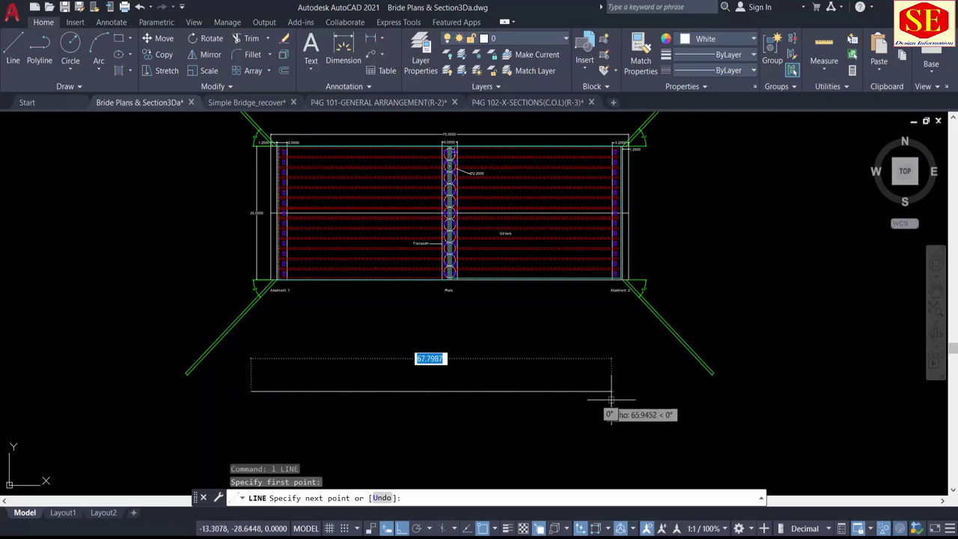
left_click(644, 390)
key("Escape")
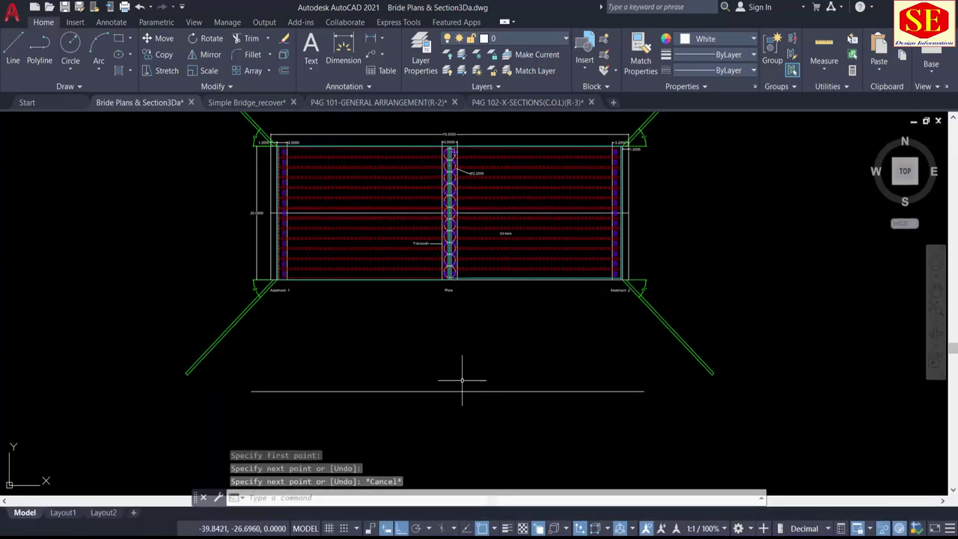
Step: Copy the Piers label straight down onto the new horizontal line and change the copy's text to Road Finish Level
scroll(425, 397, "up", 3)
type("co")
key("Return")
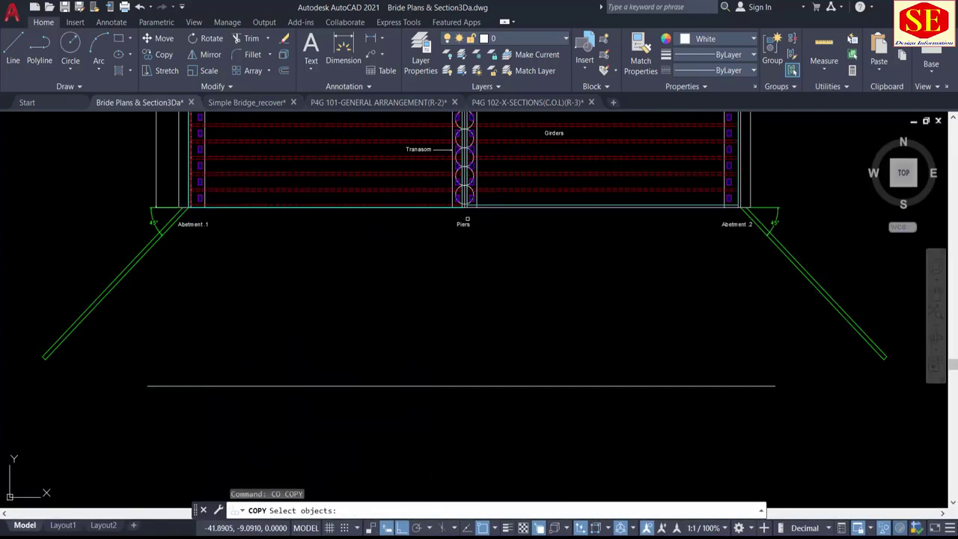
left_click(465, 222)
key("Return")
left_click(495, 241)
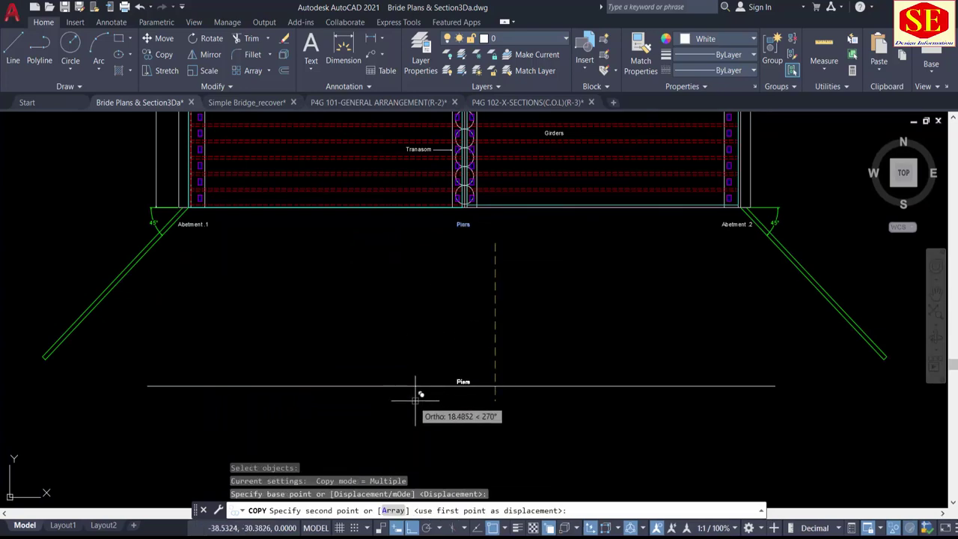
left_click(416, 397)
scroll(417, 392, "up", 3)
key("Escape")
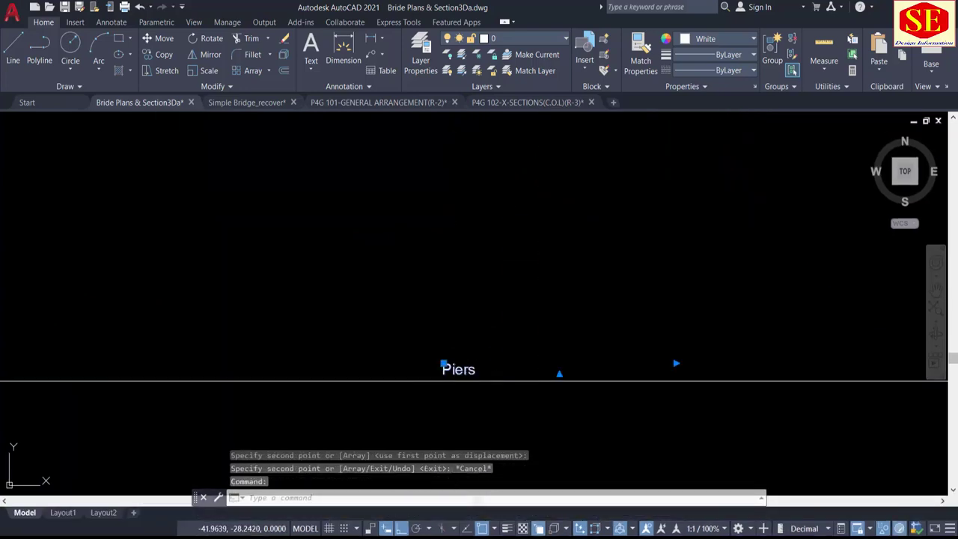
double_click(459, 369)
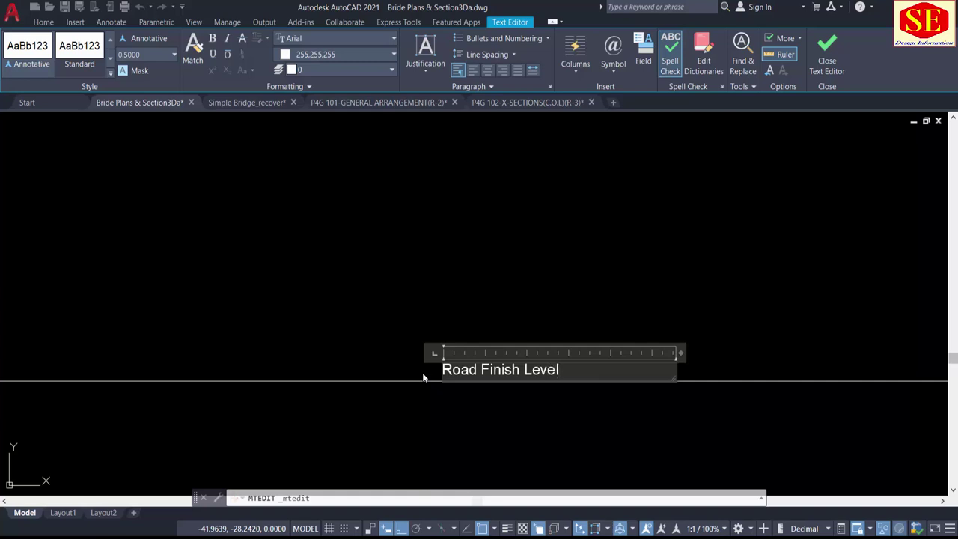
key("Escape")
Step: Move the Road Finish Level label horizontally along the line, away from below the piers towards abutment 1
scroll(528, 310, "down", 3)
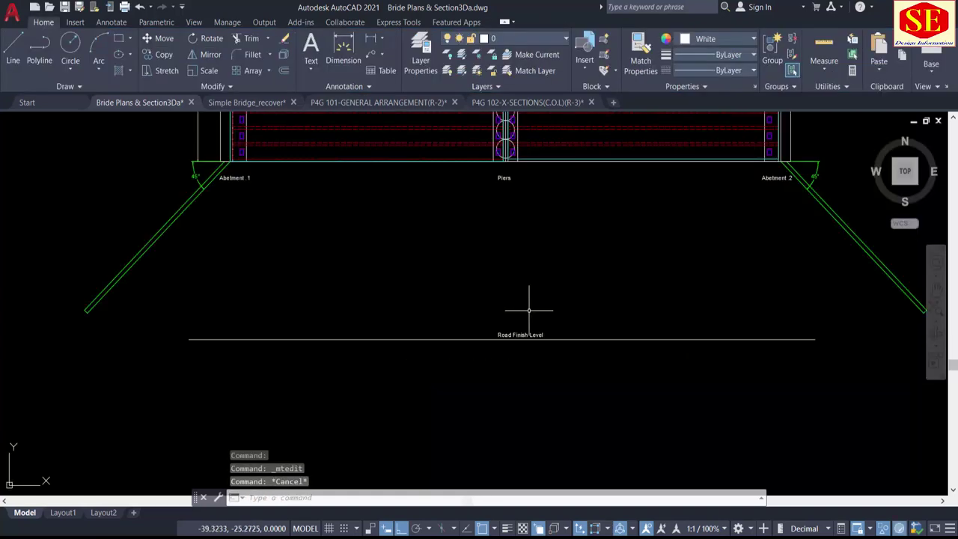
type("m")
key("Return")
left_click(520, 334)
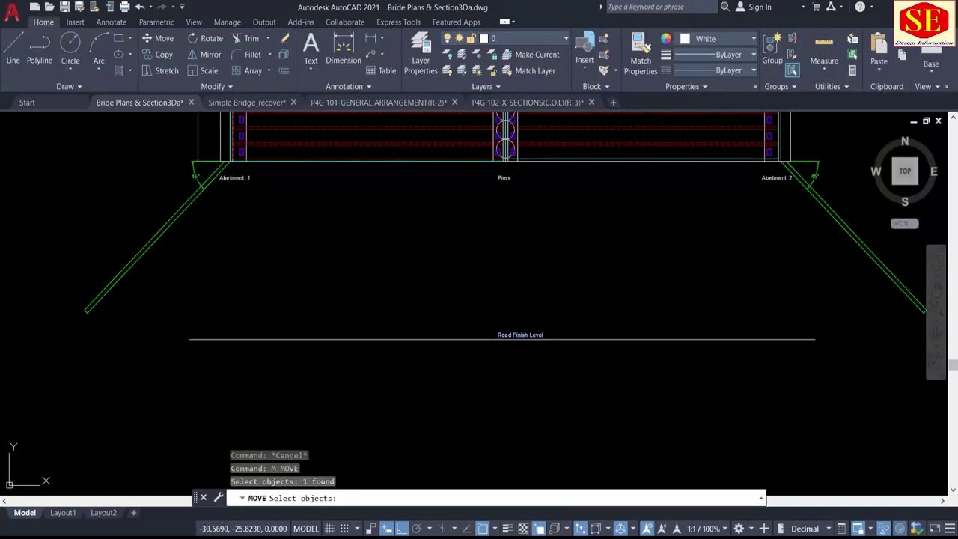
key("Return")
left_click(598, 306)
left_click(404, 307)
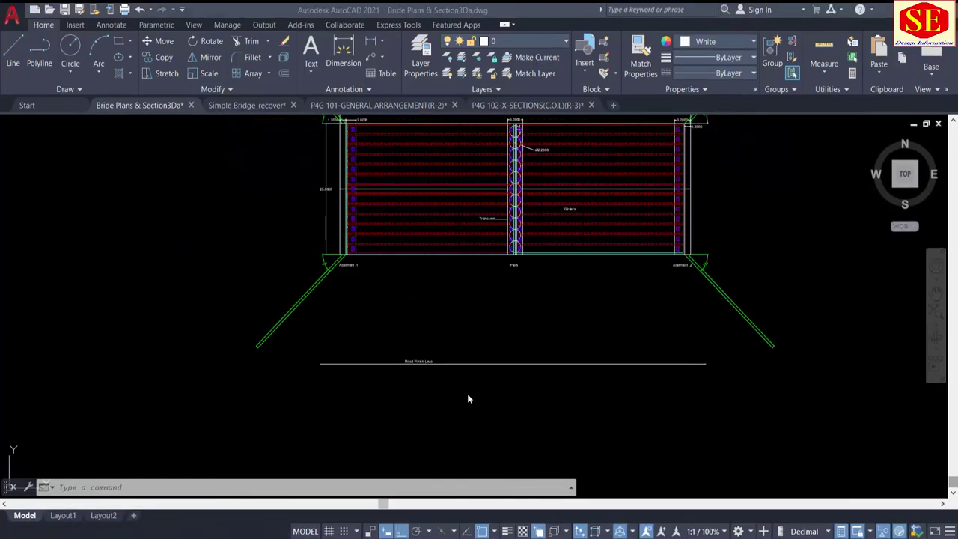
Step: With Ortho off, draw a line from the road level line's left end, rising at about 5° for about 36 units
scroll(530, 306, "up", 2)
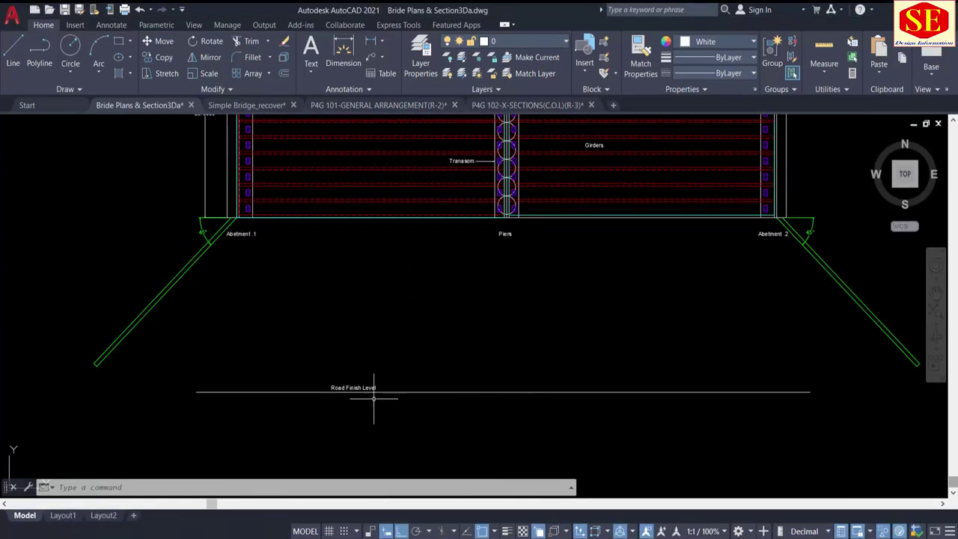
scroll(374, 398, "up", 2)
scroll(397, 378, "down", 3)
scroll(392, 329, "up", 1)
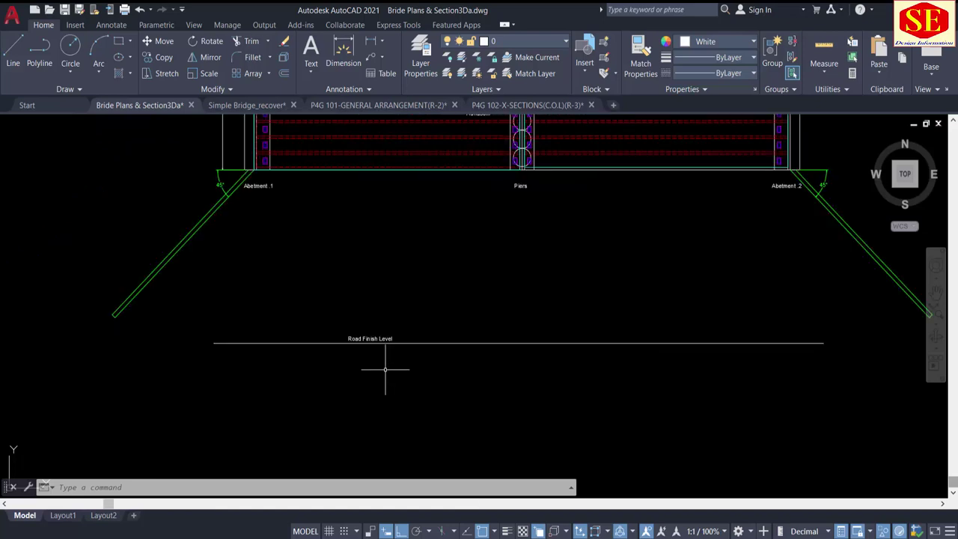
type("l")
key("Return")
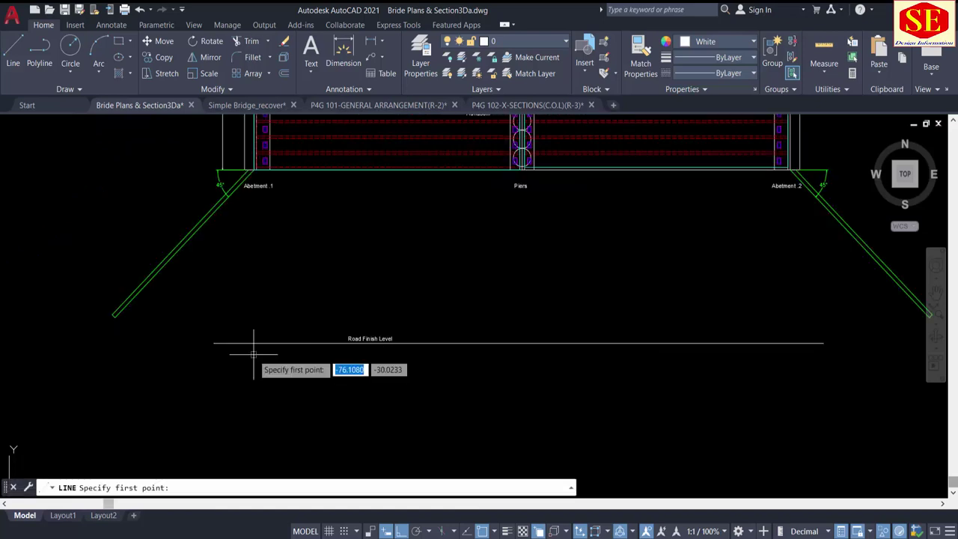
left_click(214, 342)
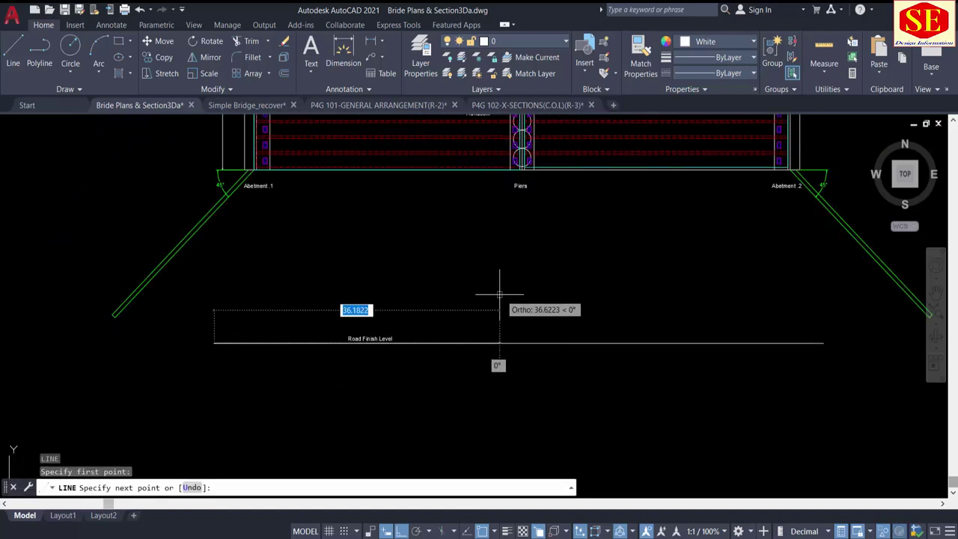
key("F8")
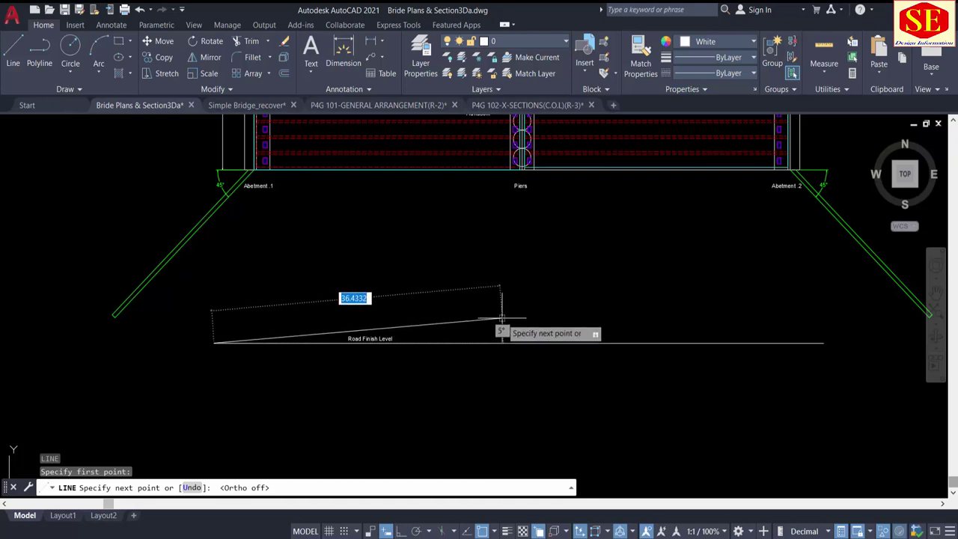
left_click(502, 317)
key("Escape")
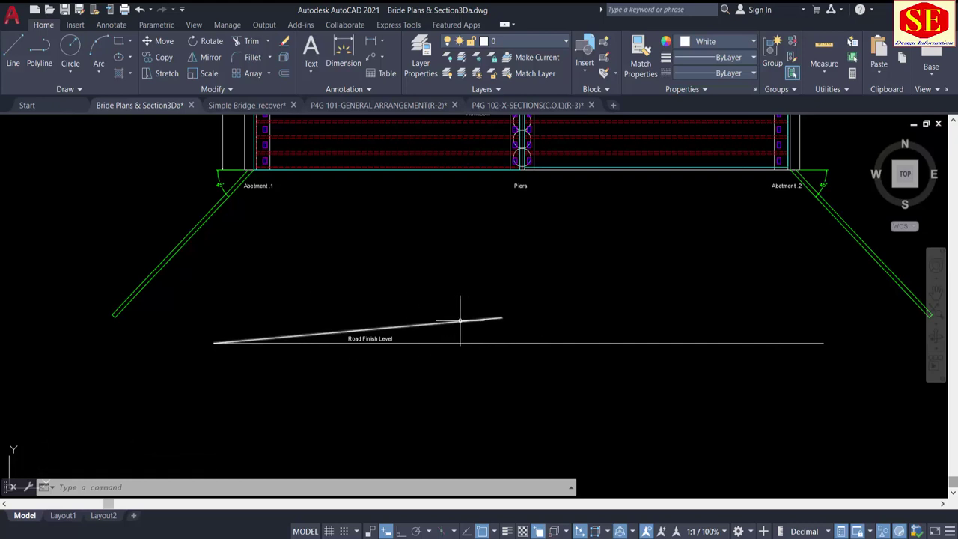
Step: Erase the rising sloped line drawn from the left end of the road level line
left_click(493, 297)
left_click(479, 325)
type("E")
key("Return")
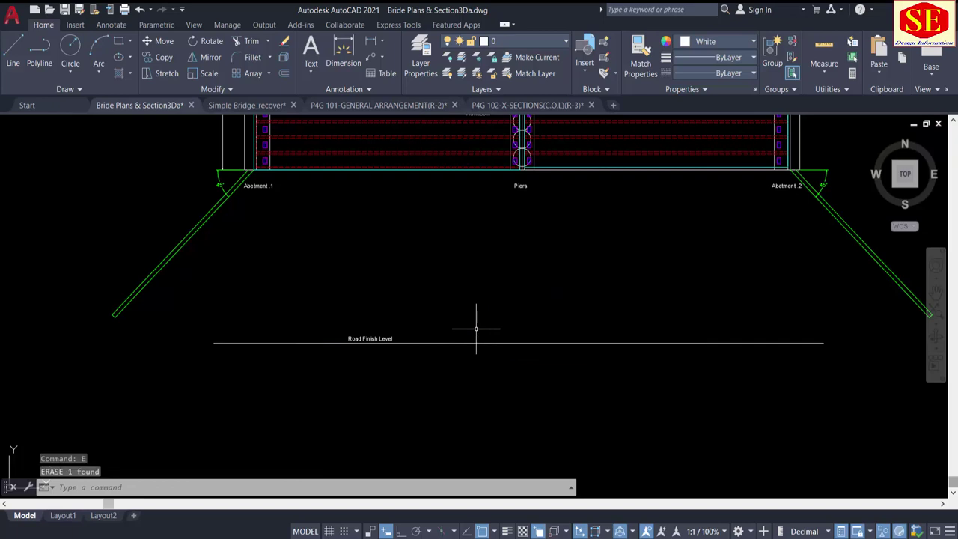
Step: Draw a sloped line from the midpoint of the road level line up to a point slightly above its left end
type("L")
key("Return")
left_click(518, 343)
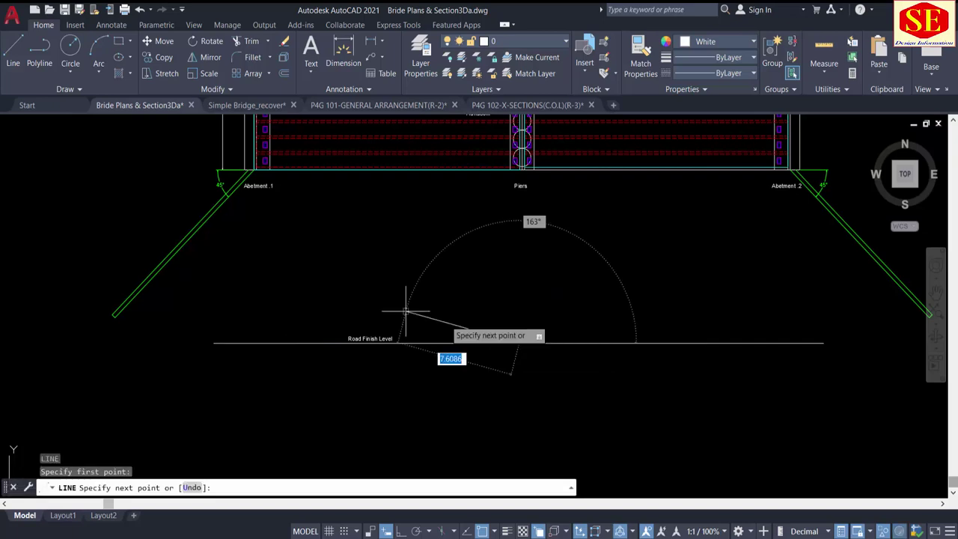
left_click(215, 318)
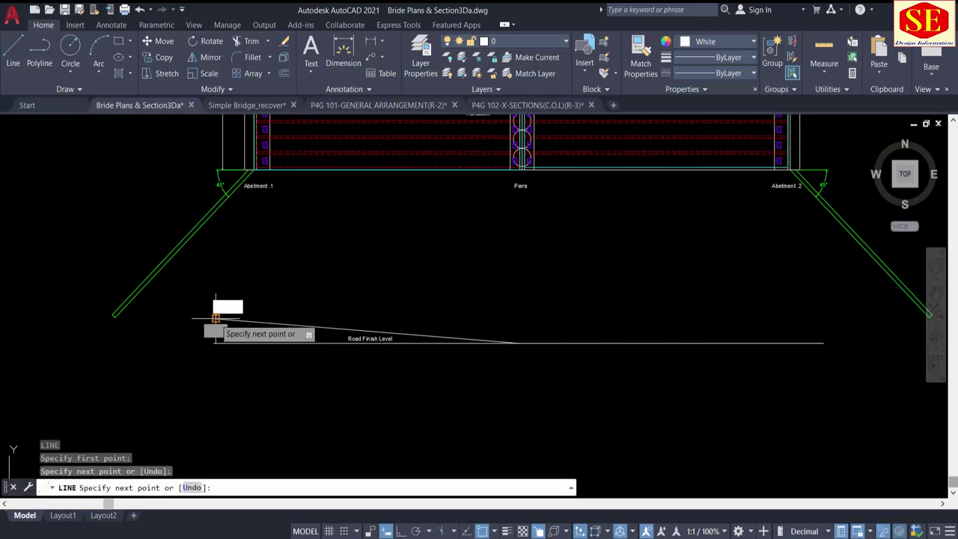
key("Escape")
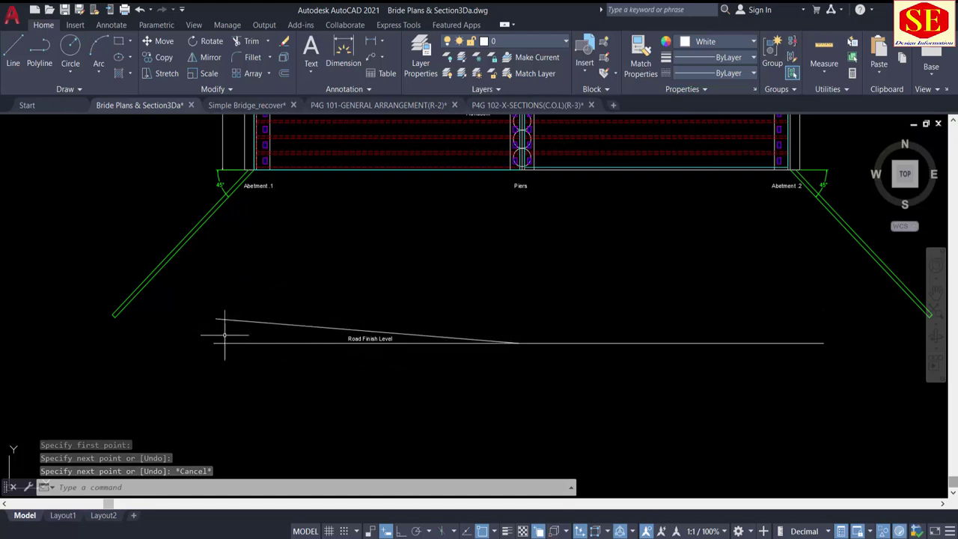
Step: Inspect the properties of the horizontal road level line beneath the Road Finish Level label
scroll(376, 342, "up", 5)
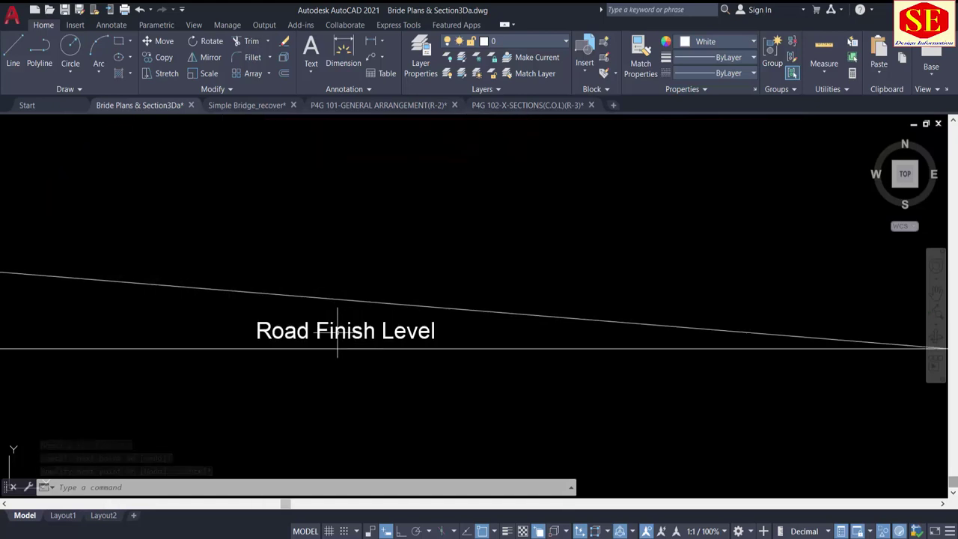
left_click(431, 343)
left_click(491, 364)
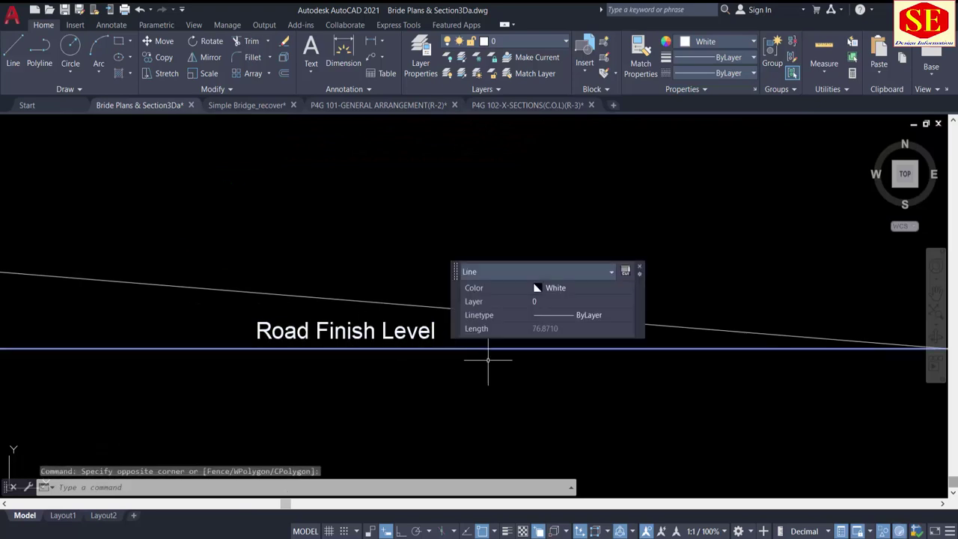
scroll(438, 332, "down", 4)
key("Escape")
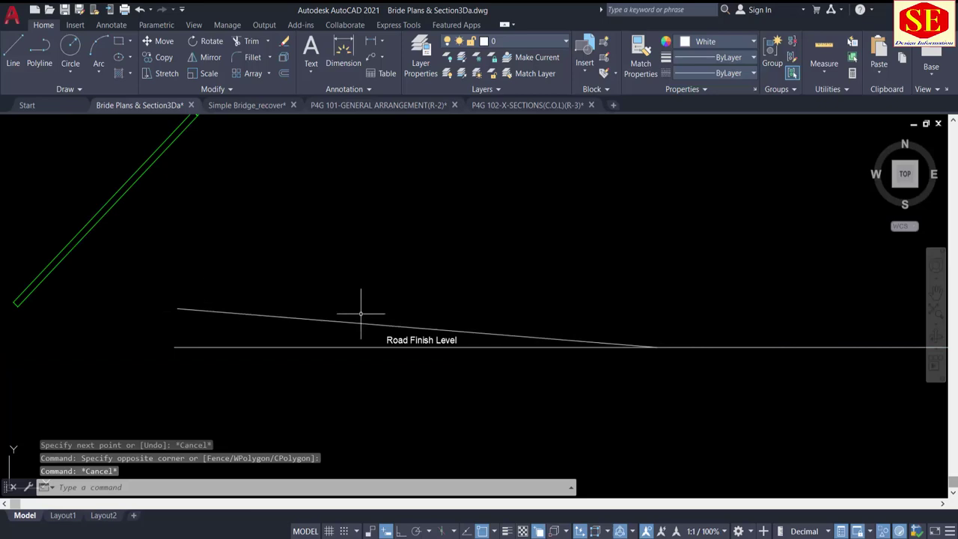
Step: Erase the sloped line running from the midpoint of the Road Finish Level line up toward its left end
scroll(169, 300, "down", 4)
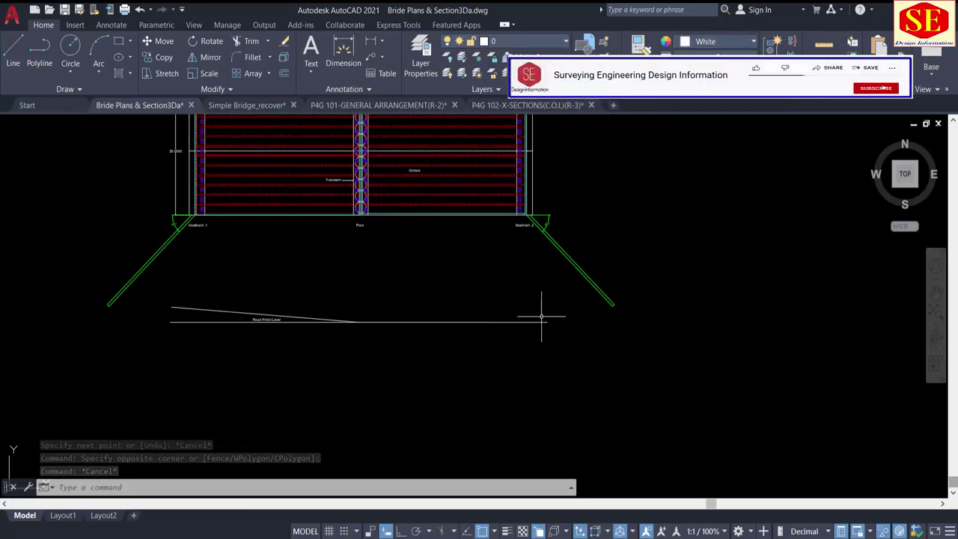
middle_click_drag(288, 275, 289, 386)
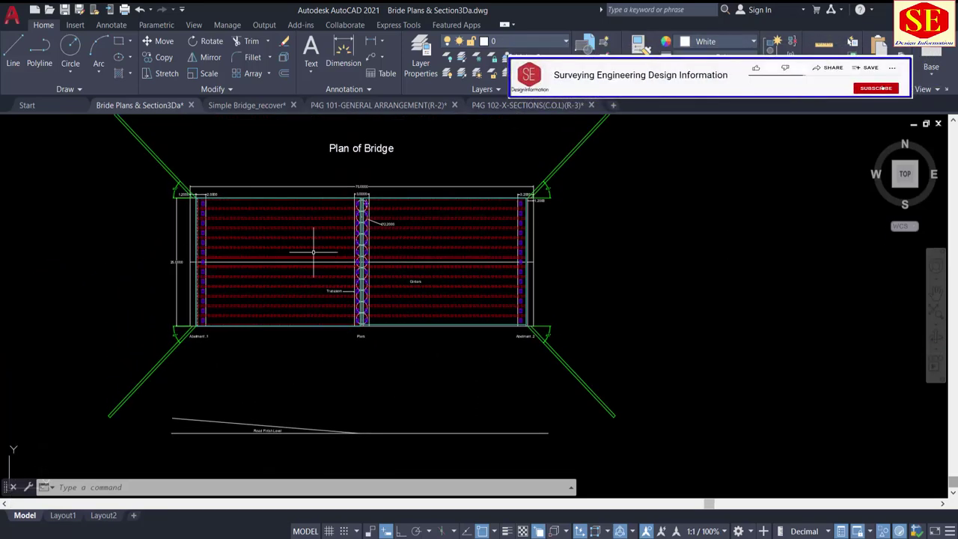
scroll(309, 435, "up", 4)
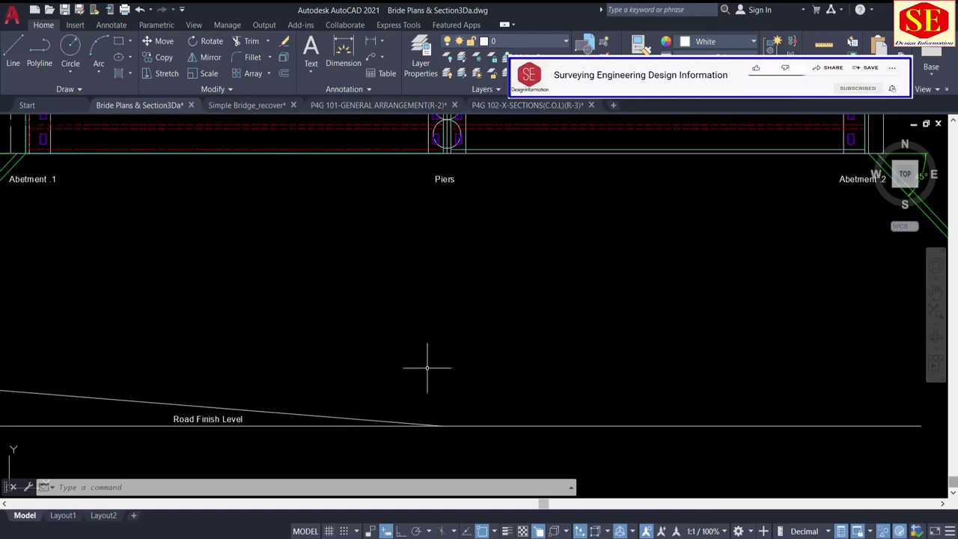
scroll(310, 359, "down", 4)
scroll(317, 364, "up", 4)
left_click(316, 363)
left_click(288, 392)
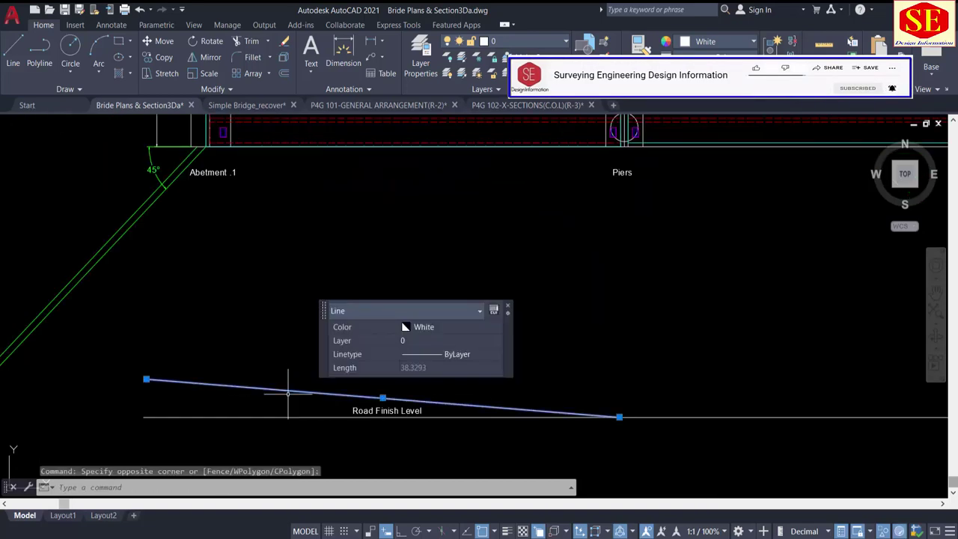
type("e")
key("Return")
left_click(322, 423)
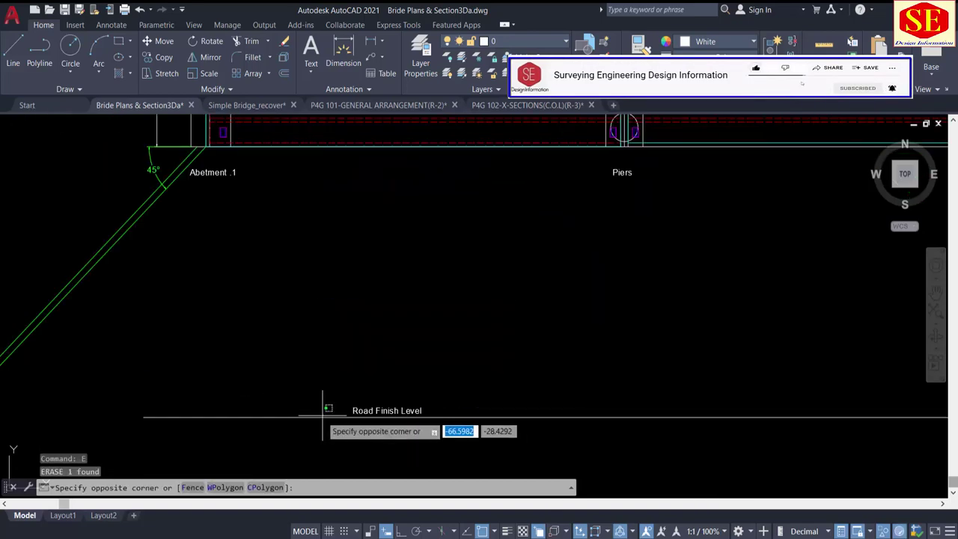
left_click(309, 380)
scroll(513, 413, "down", 3)
key("Escape")
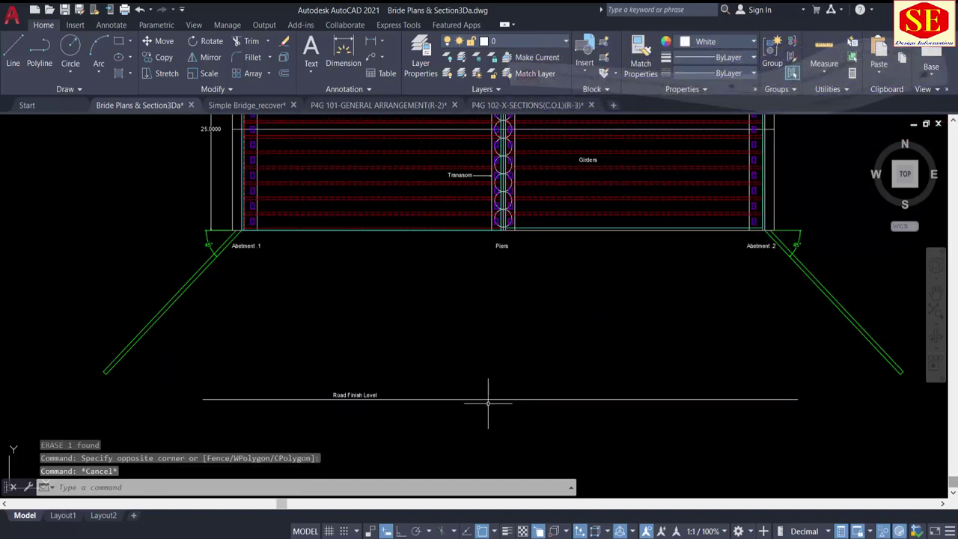
Step: Offset the Road Finish Level line upward by 5.25
key("Return")
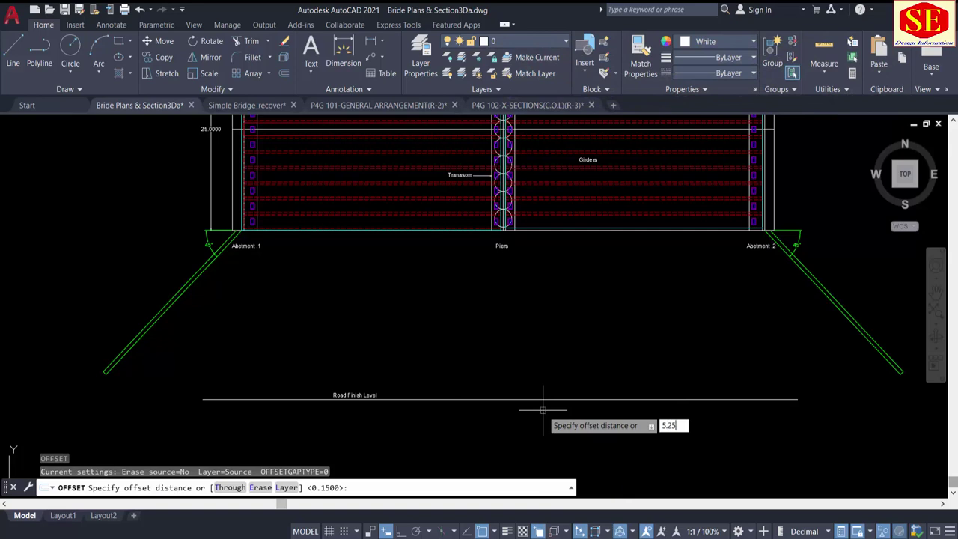
key("Return")
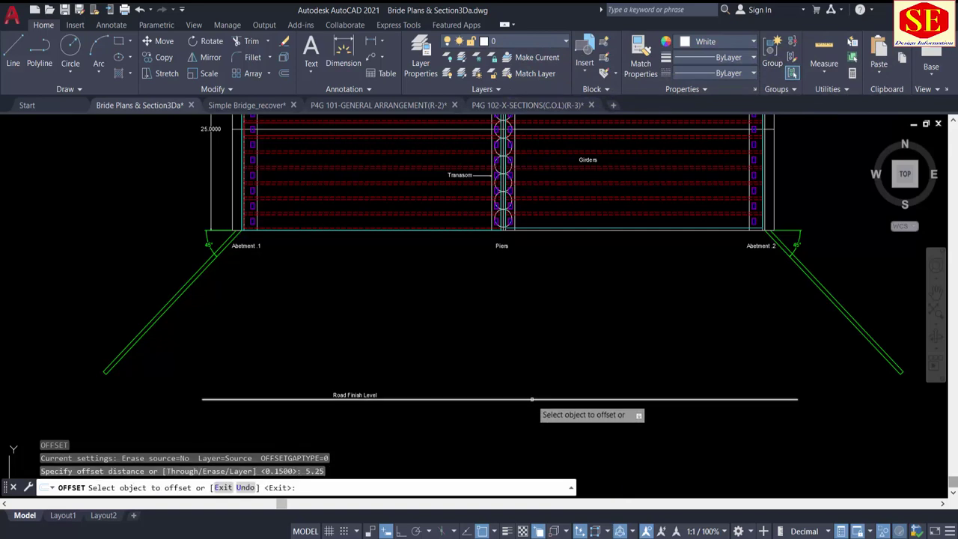
left_click(541, 399)
left_click(533, 344)
scroll(533, 343, "up", 2)
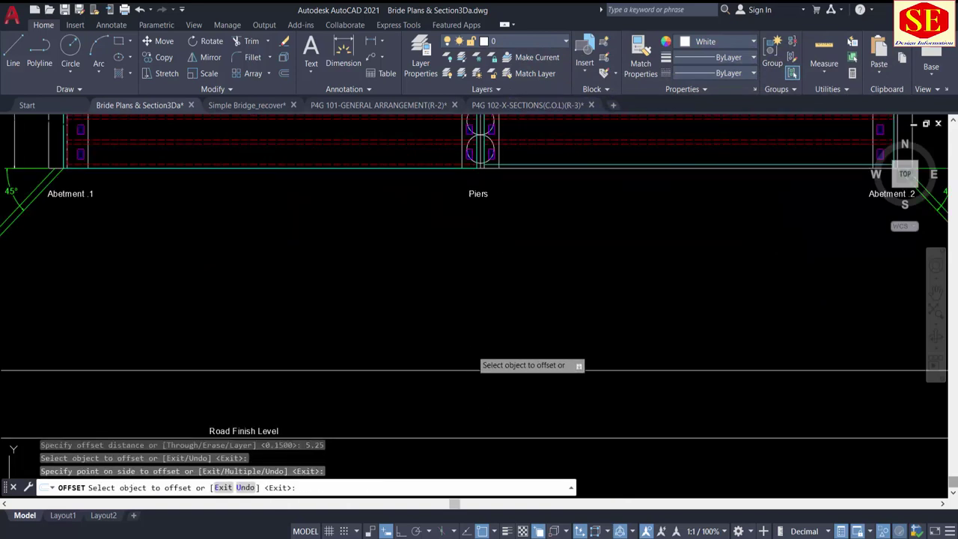
key("Escape")
scroll(473, 335, "down", 2)
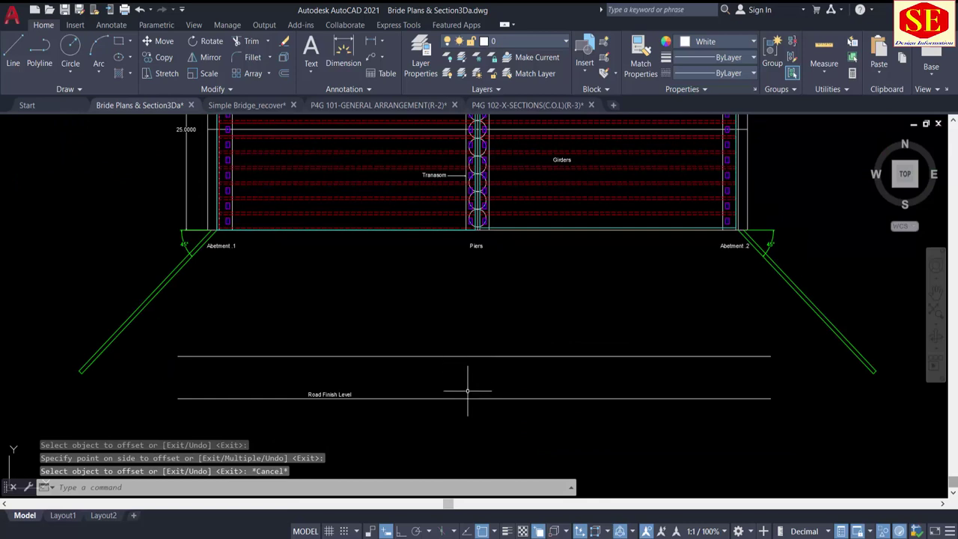
Step: Add a vertical linear dimension between the upper offset line and the Road Finish Level line
middle_click_drag(411, 244, 409, 362)
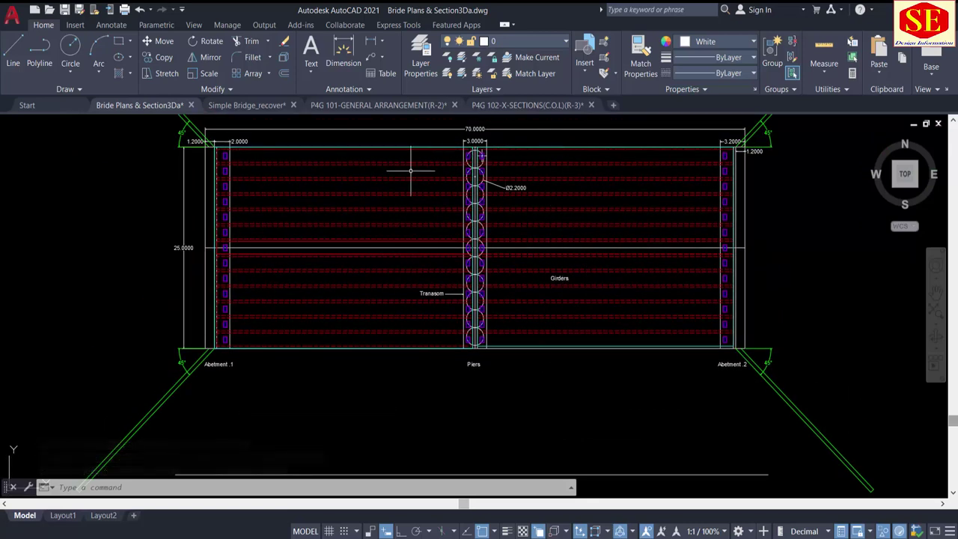
middle_click_drag(500, 384, 504, 299)
scroll(480, 378, "up", 2)
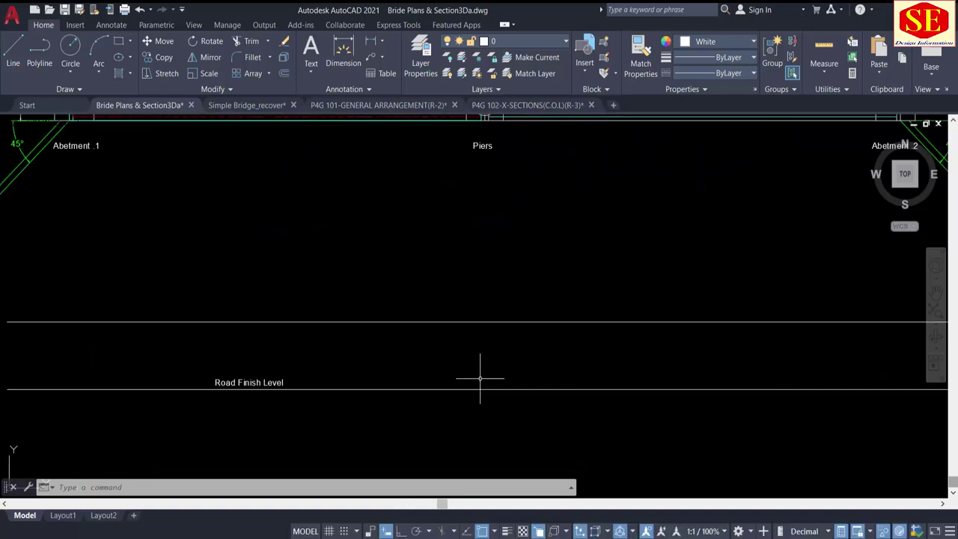
left_click(369, 43)
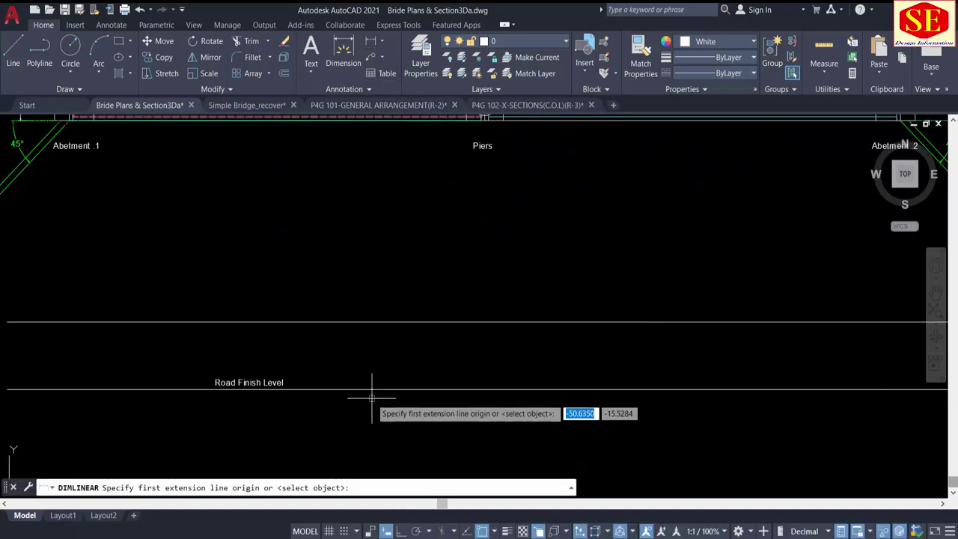
left_click(365, 323)
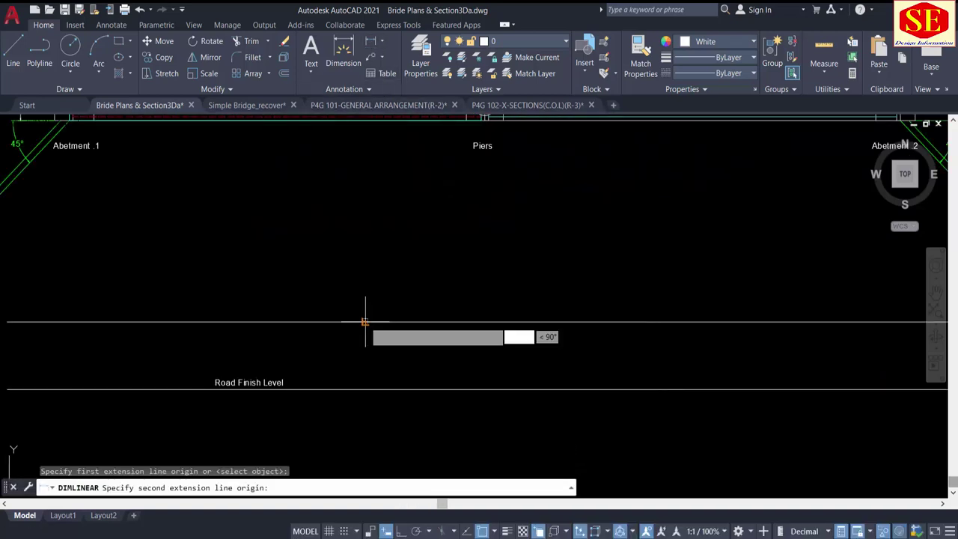
left_click(364, 389)
left_click(366, 362)
scroll(379, 362, "up", 1)
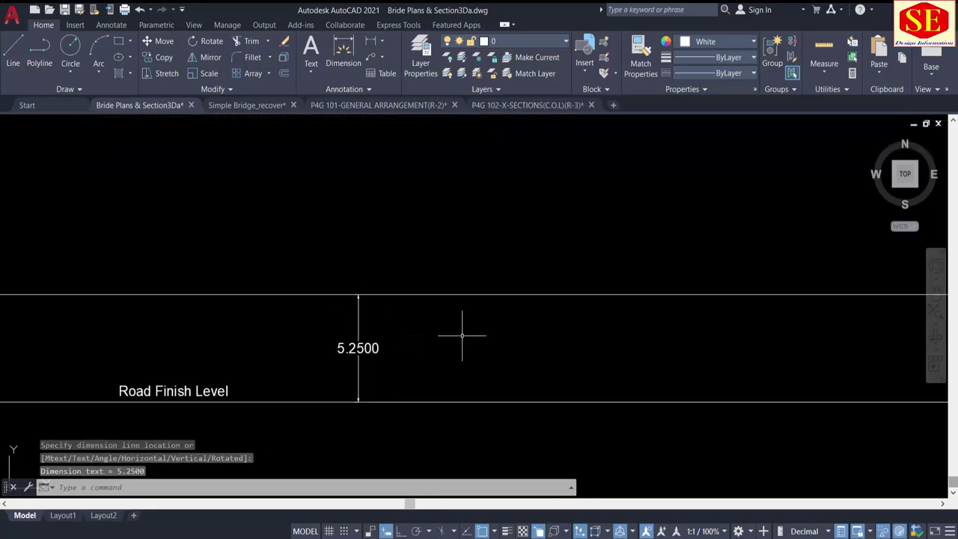
Step: Offset the Road Finish Level line upward by 5.1
middle_click_drag(459, 325, 426, 316)
type("o")
key("Return")
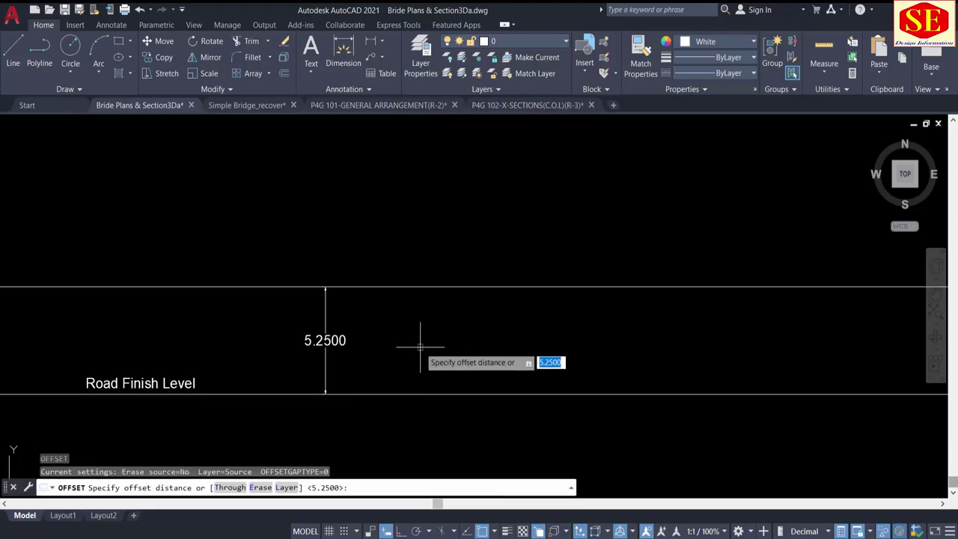
type("5.1")
key("Return")
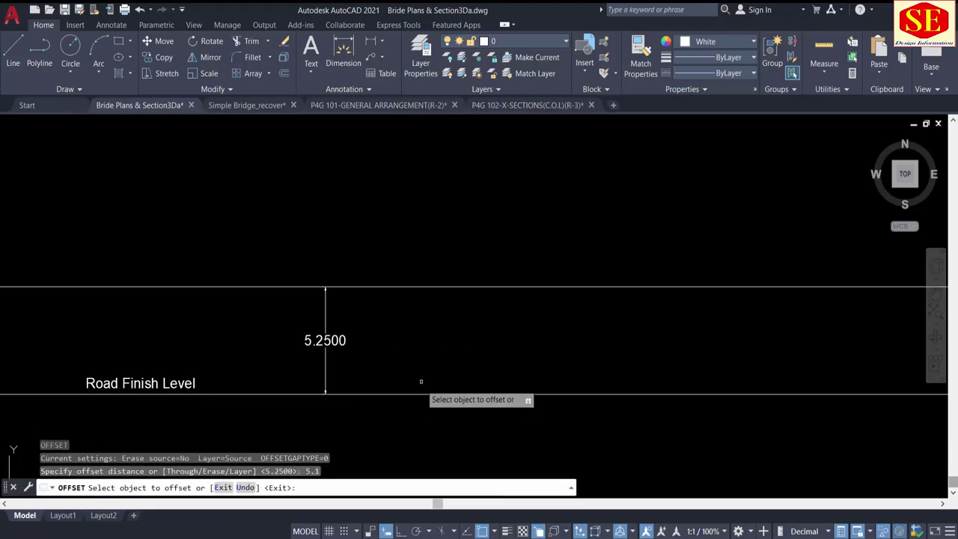
left_click(423, 391)
left_click(424, 346)
key("Escape")
scroll(353, 307, "up", 2)
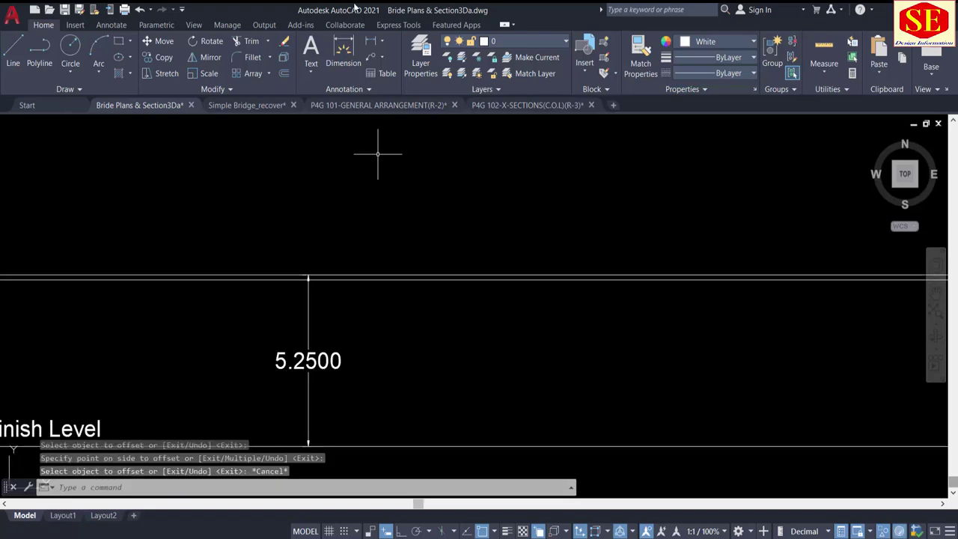
Step: Add a vertical linear dimension from the lowest of the offset lines to the Road Finish Level line, beside the existing dimension
left_click(368, 42)
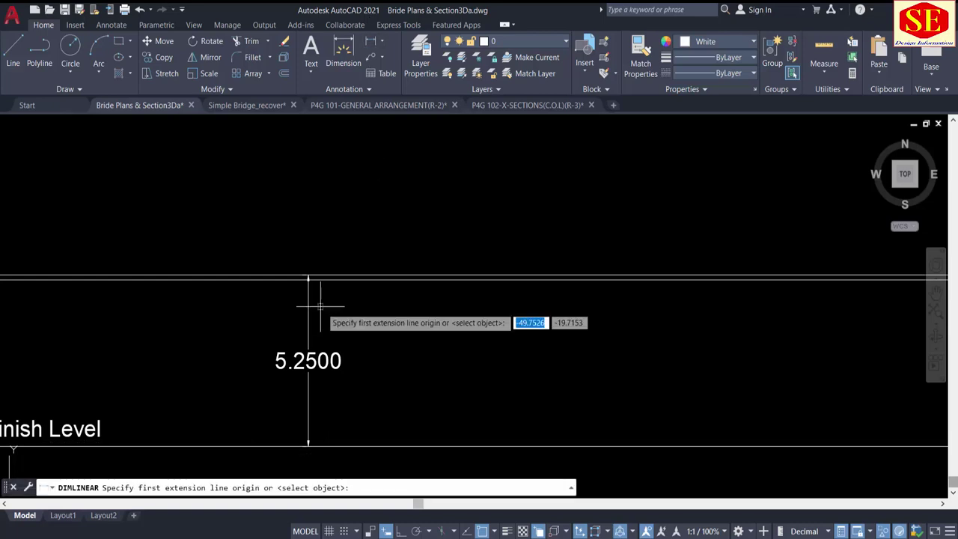
left_click(376, 278)
left_click(377, 445)
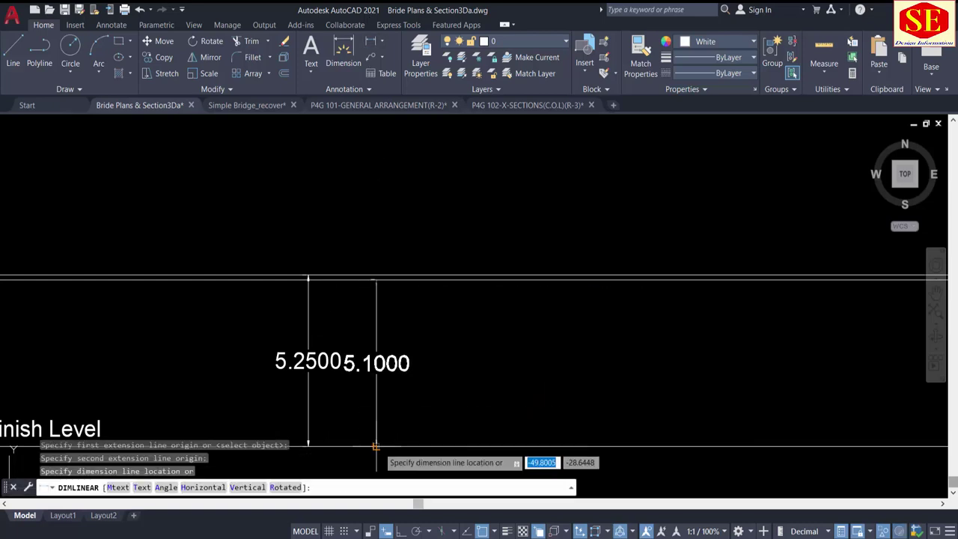
left_click(389, 446)
Step: Offset the Road Finish Level line upward by 5.5
type("o")
key("Return")
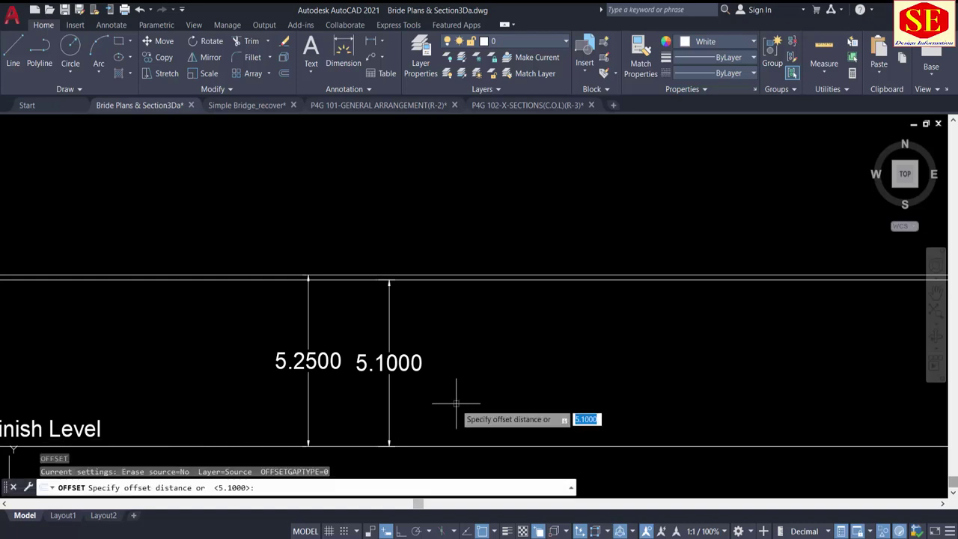
type("5.5")
key("Return")
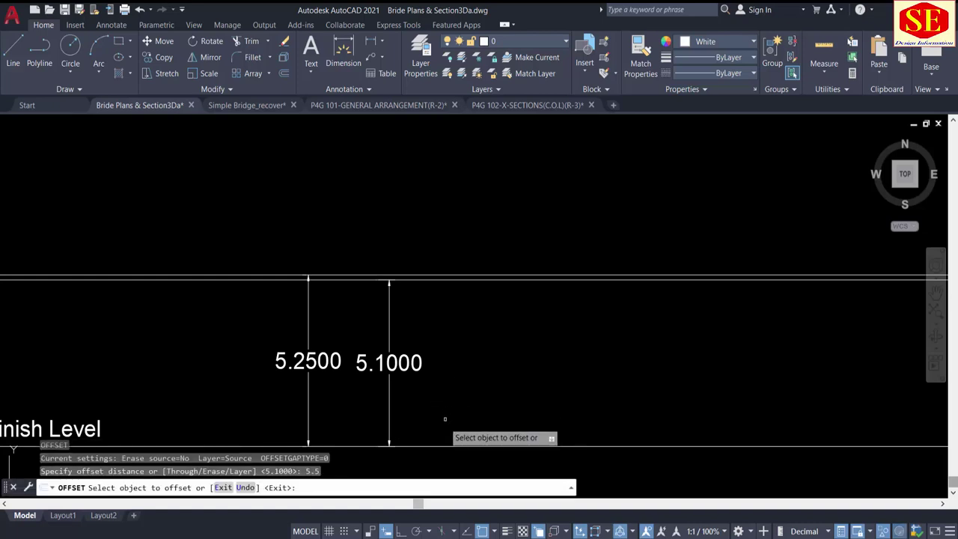
left_click(449, 446)
left_click(463, 336)
key("Escape")
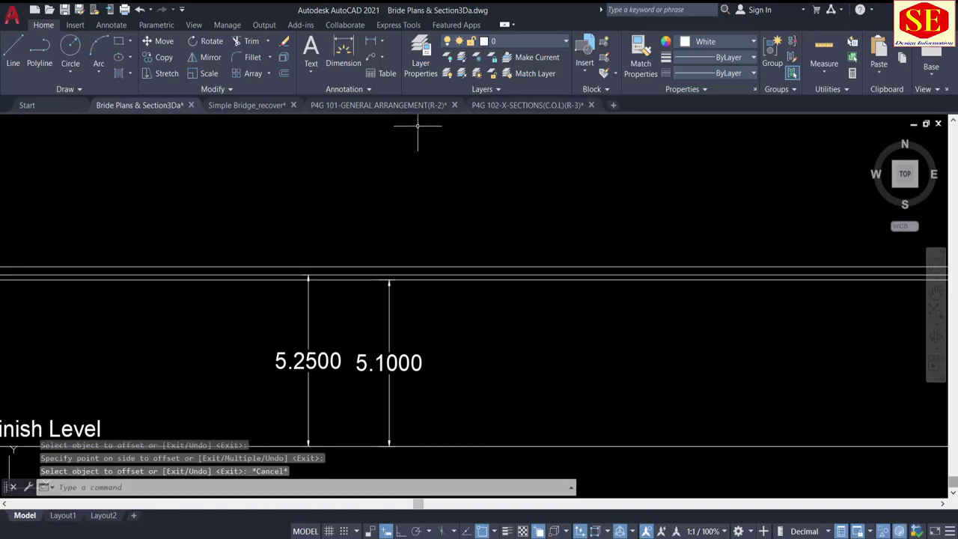
Step: Dimension the vertical distance from the topmost offset line to the Road Finish Level line, placed as the rightmost of the dimensions
left_click(371, 41)
left_click(452, 267)
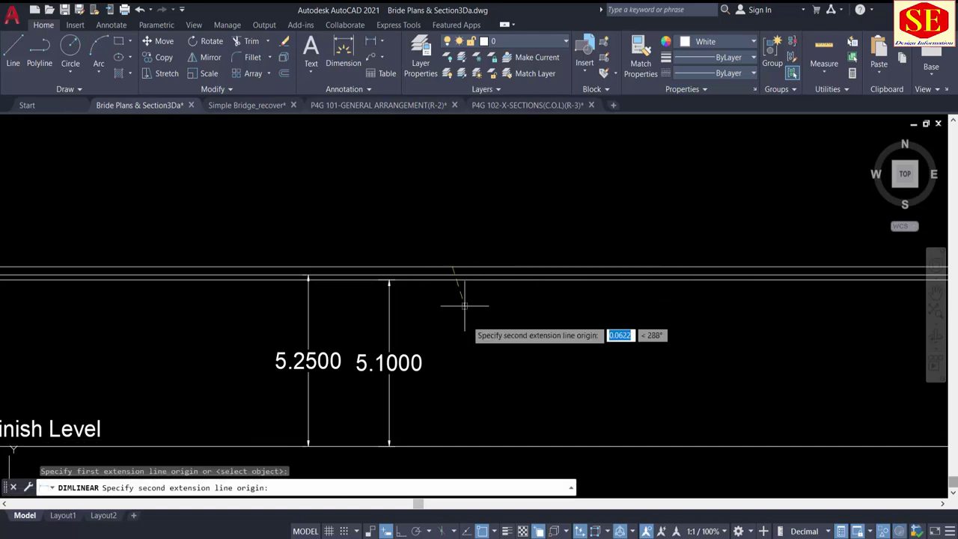
left_click(449, 447)
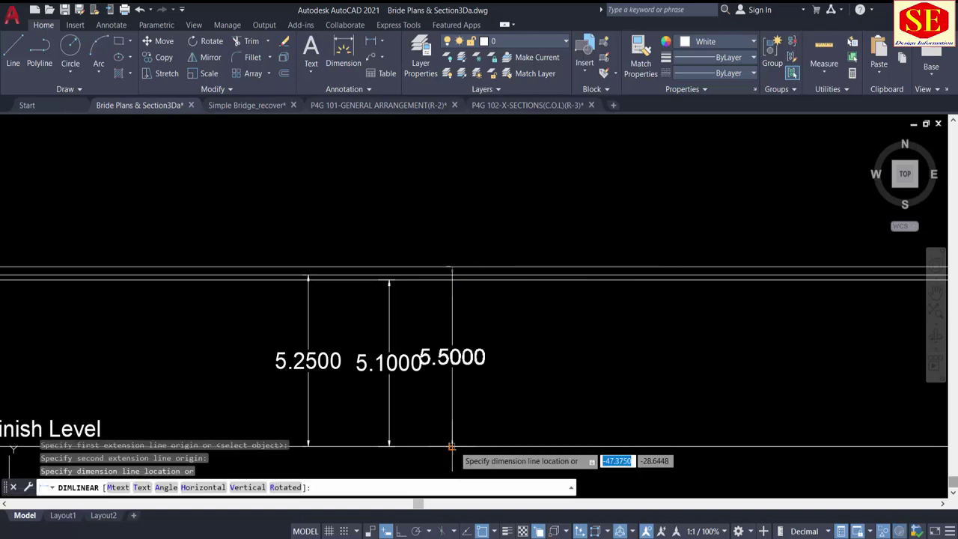
left_click(484, 441)
key("Escape")
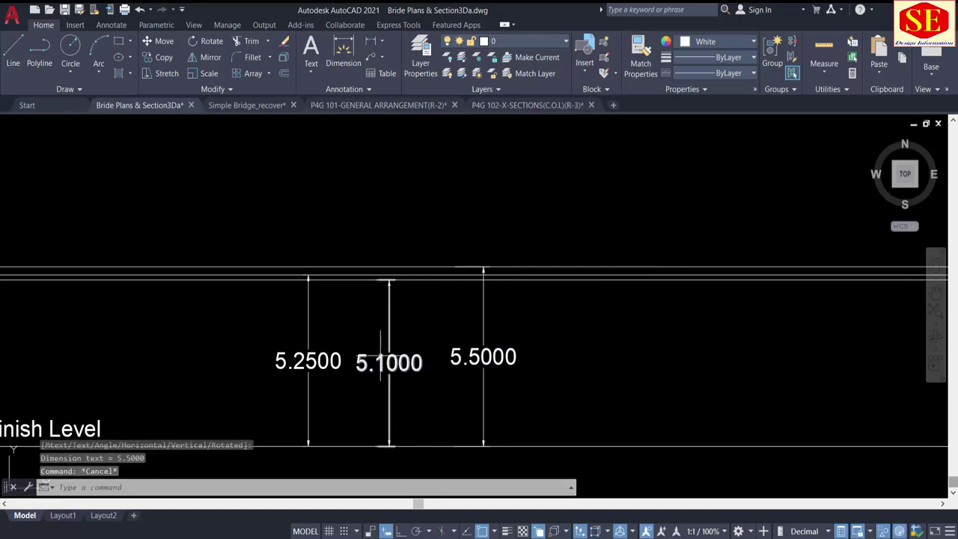
Step: Inspect the properties of the middle vertical dimension among the three clearance dimensions
left_click(379, 364)
middle_click_drag(403, 390, 356, 386)
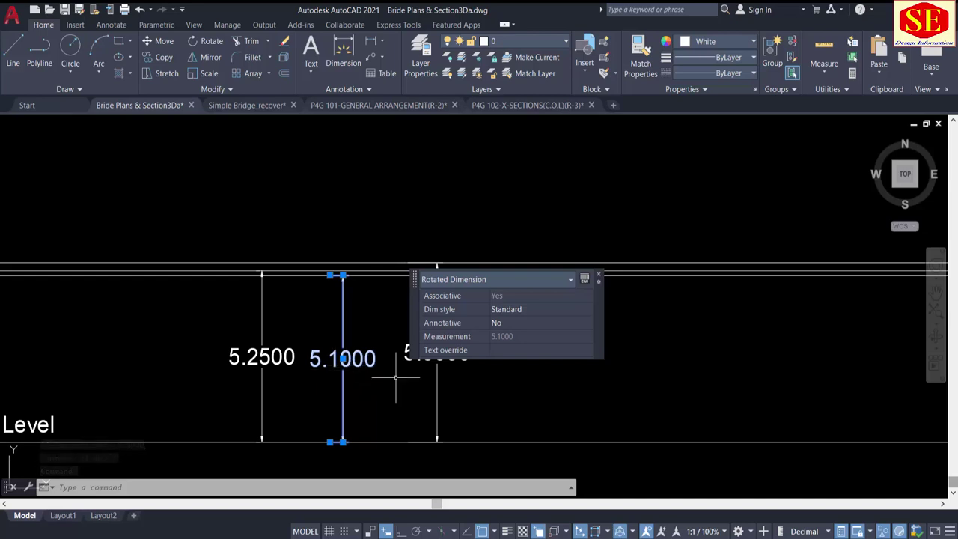
key("Escape")
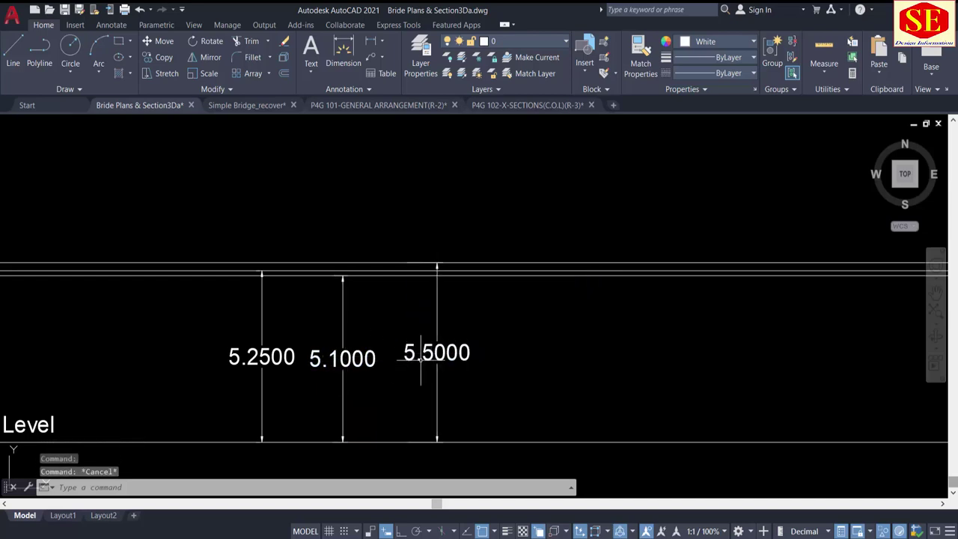
left_click(355, 346)
key("Escape")
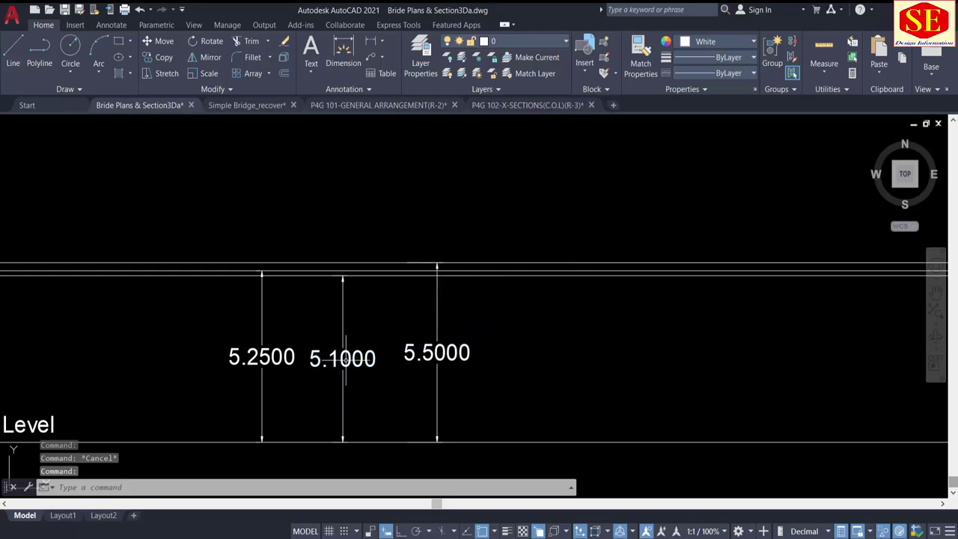
Step: Erase the 5.1 and 5.5 vertical dimensions, keeping the 5.25 one
left_click(526, 336)
left_click(339, 386)
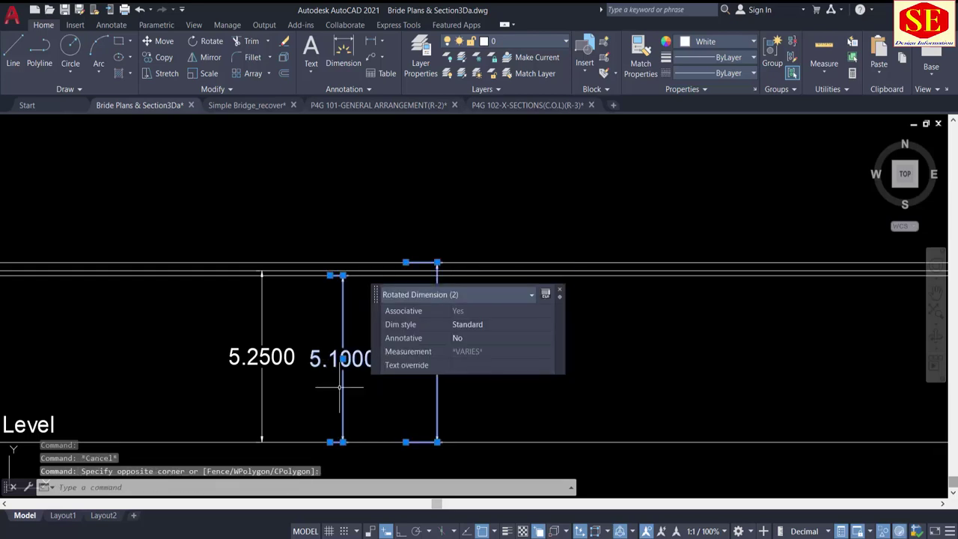
type("e")
key("Return")
Step: Erase the offset lines at 5.5 and 5.1 above the Road Finish Level line, keeping the 5.25 line
left_click(442, 262)
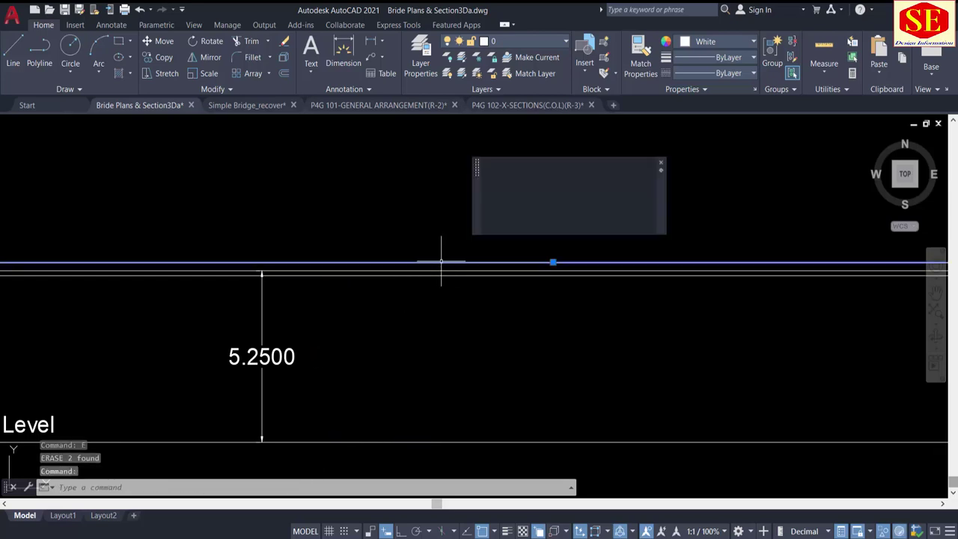
type("e")
key("Return")
left_click(439, 273)
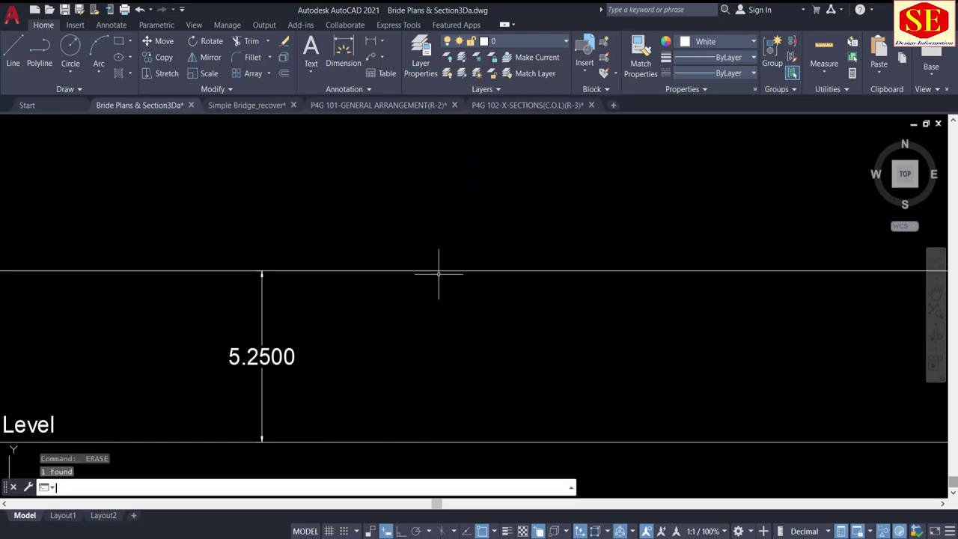
key("Return")
Step: Examine the diameter dimension of the pier circles in the bridge plan
scroll(316, 342, "down", 2)
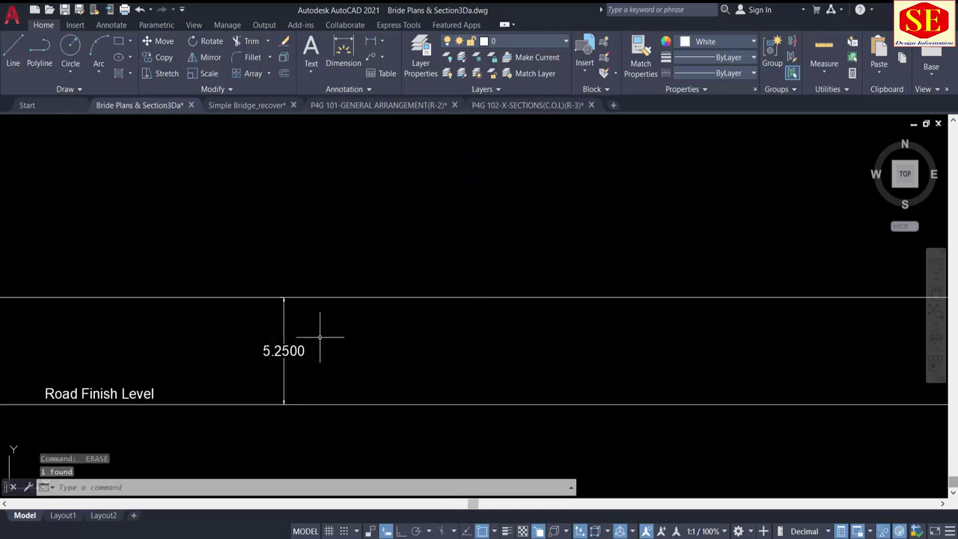
scroll(411, 328, "down", 4)
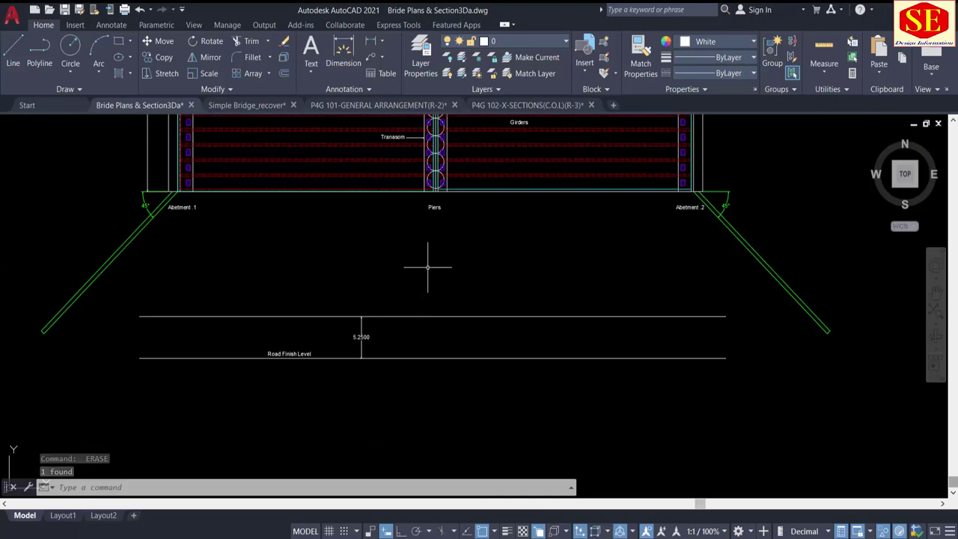
middle_click_drag(429, 263, 434, 342)
middle_click_drag(471, 254, 475, 365)
scroll(447, 190, "up", 5)
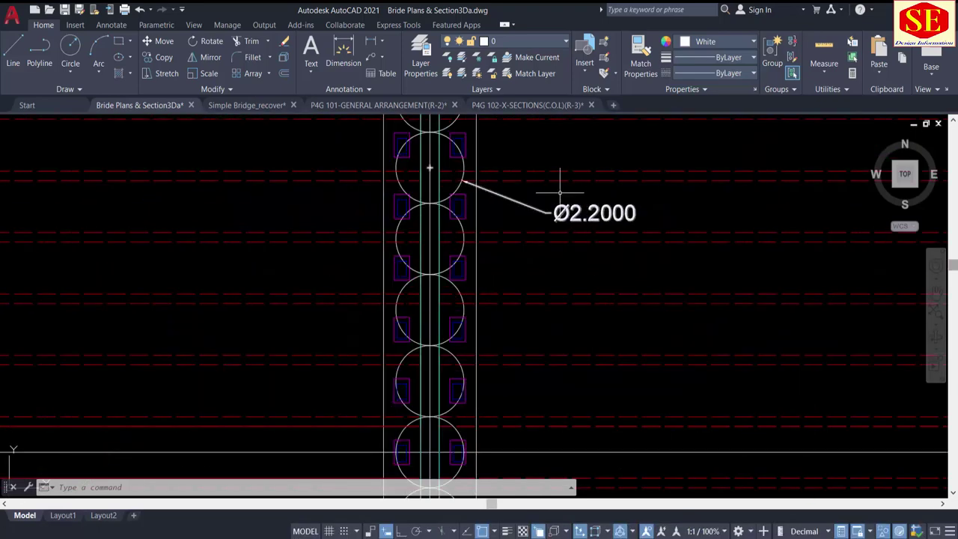
Step: Draw a vertical pier centre line from the Road Finish Level line up to the clearance line, with Ortho on
scroll(559, 193, "down", 4)
scroll(531, 374, "up", 5)
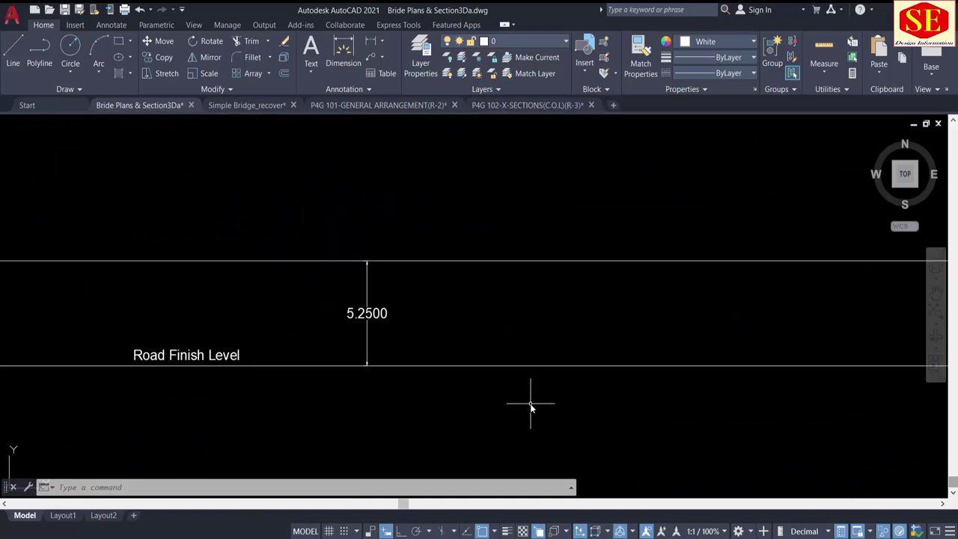
type("l")
key("Return")
key("Escape")
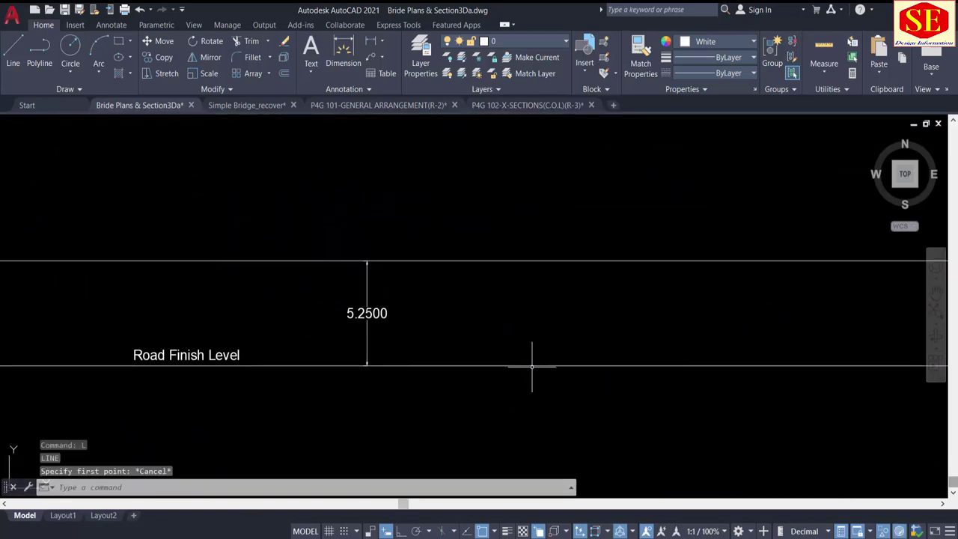
left_click(537, 367)
type("l")
key("Return")
left_click(545, 365)
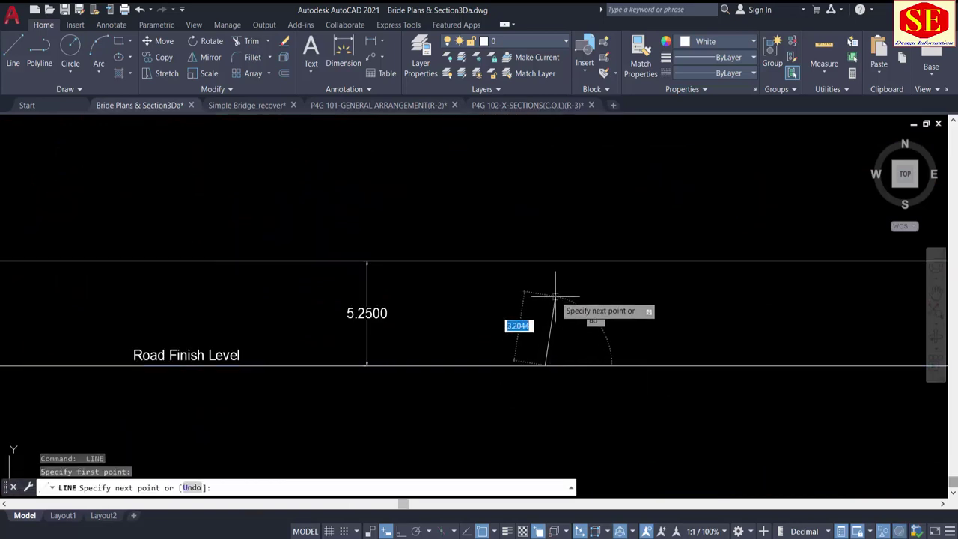
key("F8")
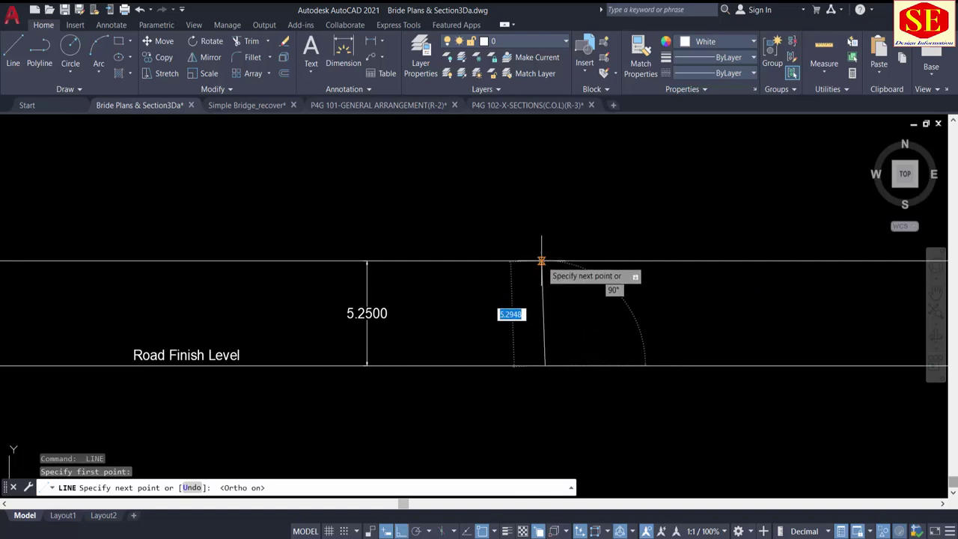
left_click(545, 260)
key("Escape")
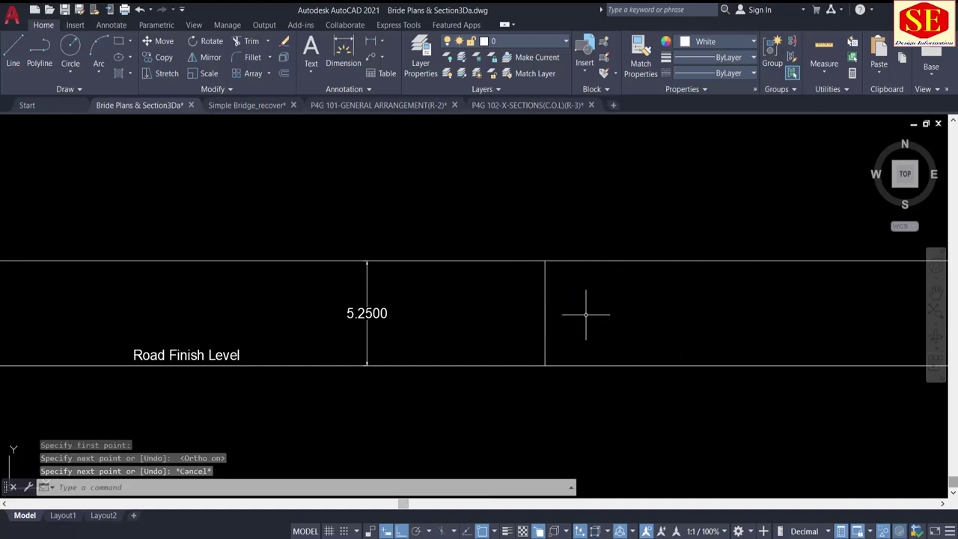
Step: Offset the vertical pier centre line by 1.1 to both sides to form the pier edges
type("o")
key("Return")
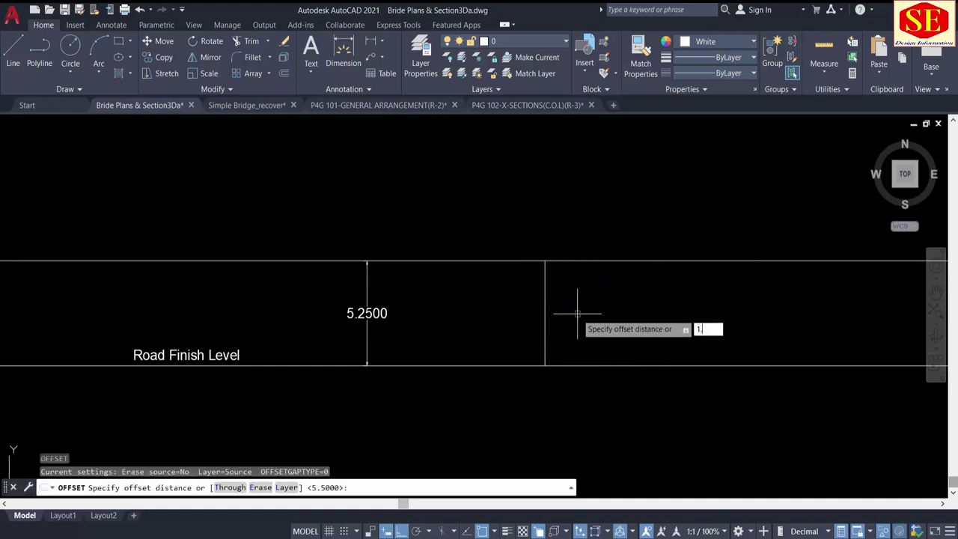
key("Return")
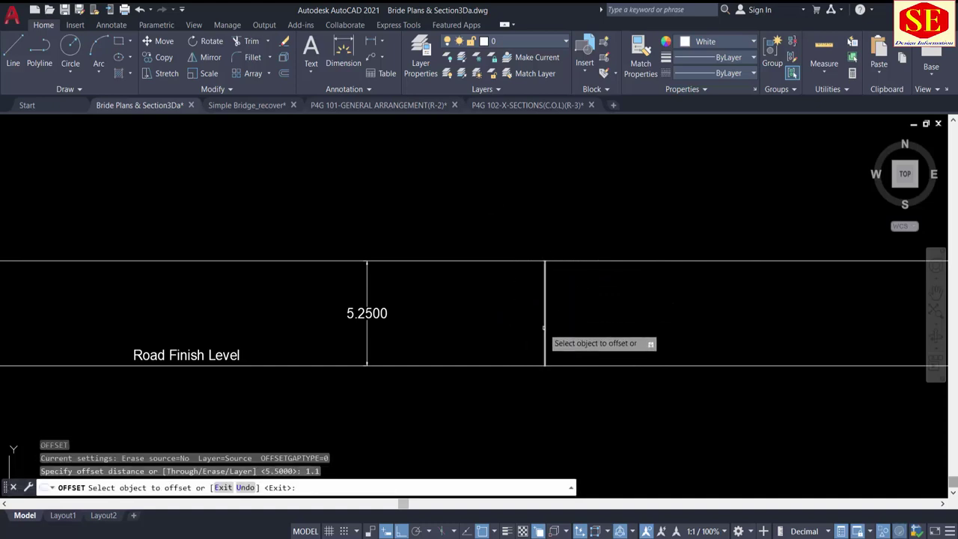
left_click(544, 327)
left_click(513, 327)
left_click(545, 326)
left_click(588, 325)
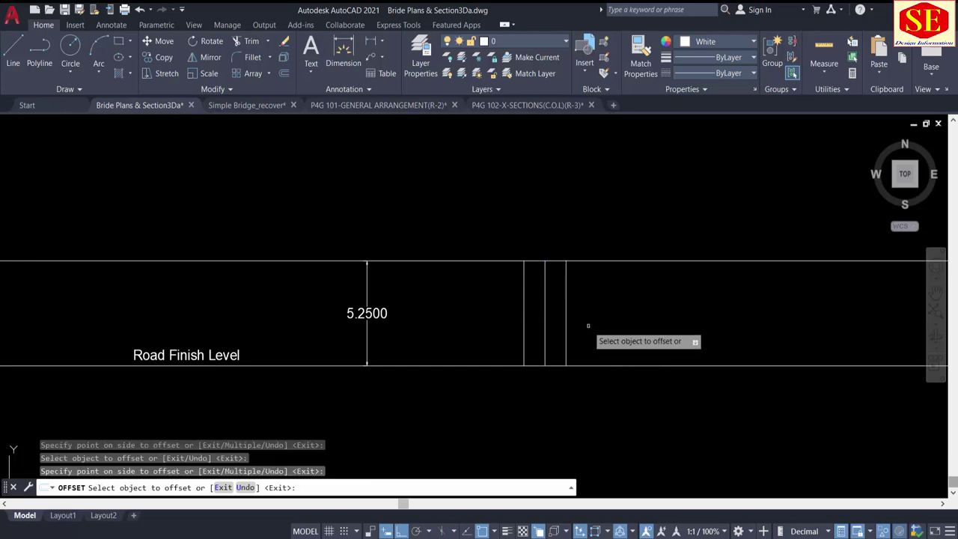
key("Escape")
Step: Add a horizontal linear dimension across the pier width between its two outer edges
scroll(513, 321, "down", 3)
scroll(509, 338, "up", 3)
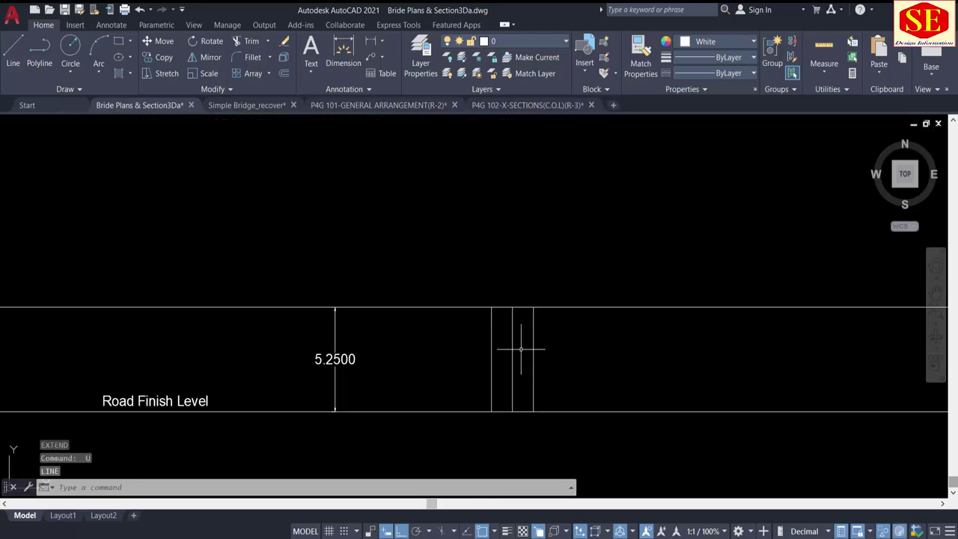
left_click(382, 66)
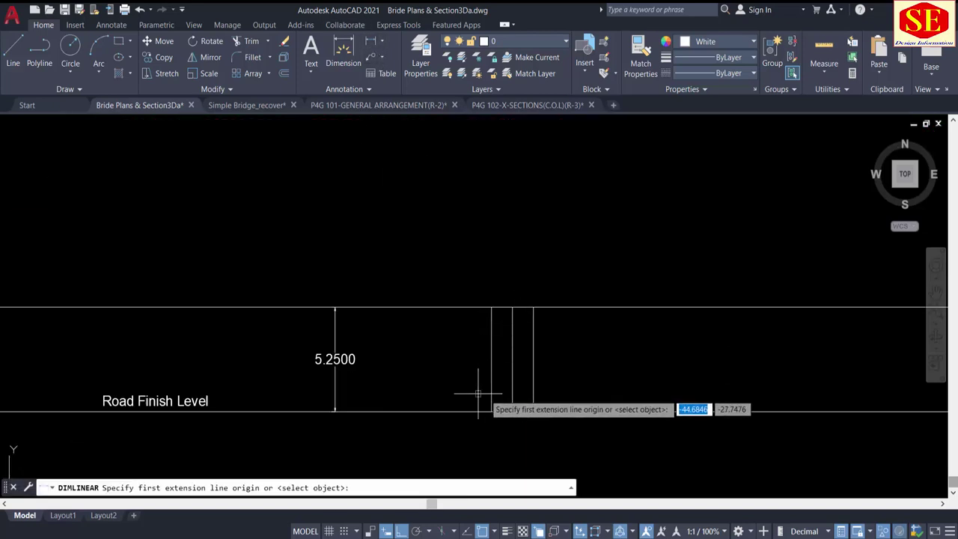
left_click(492, 391)
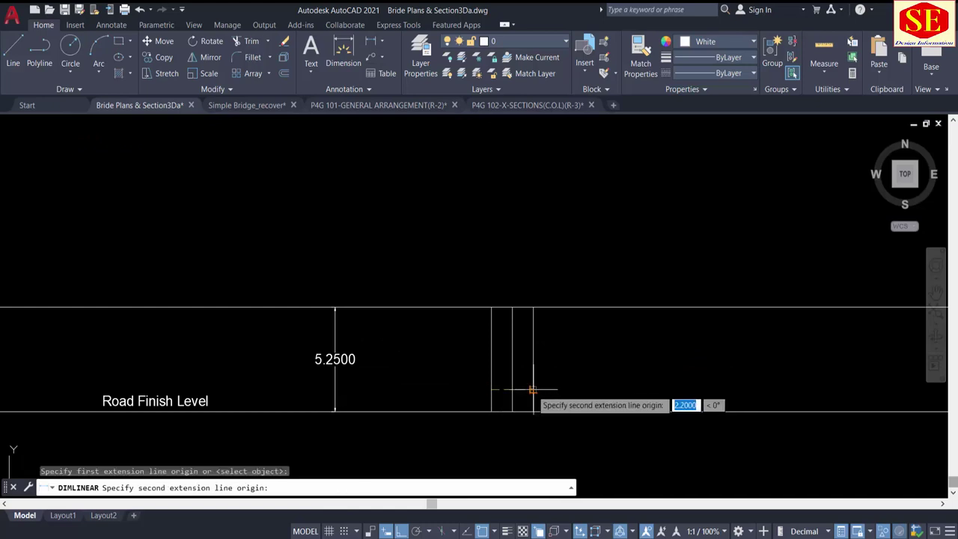
left_click(532, 391)
left_click(534, 389)
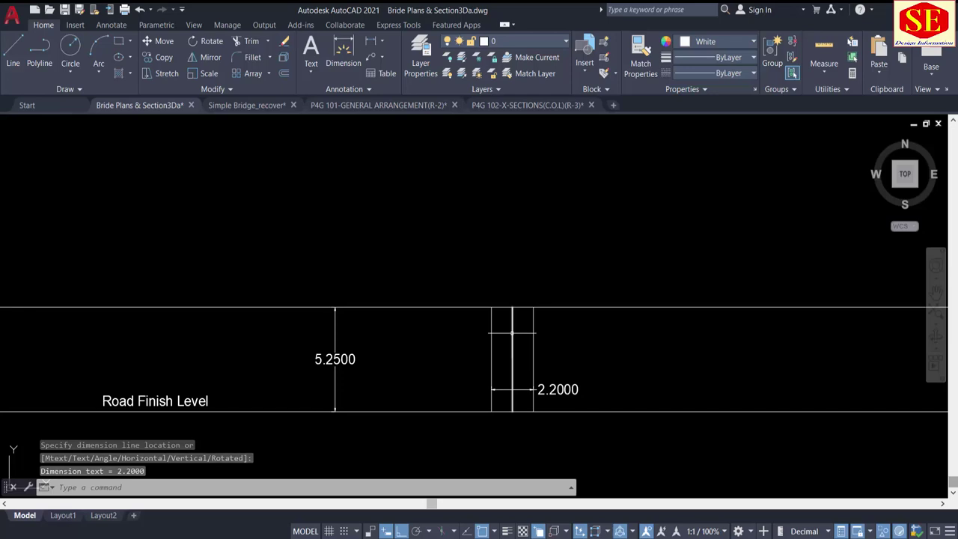
Step: Examine the transom over the piers in the bridge plan, including its label and width dimension
scroll(515, 334, "down", 5)
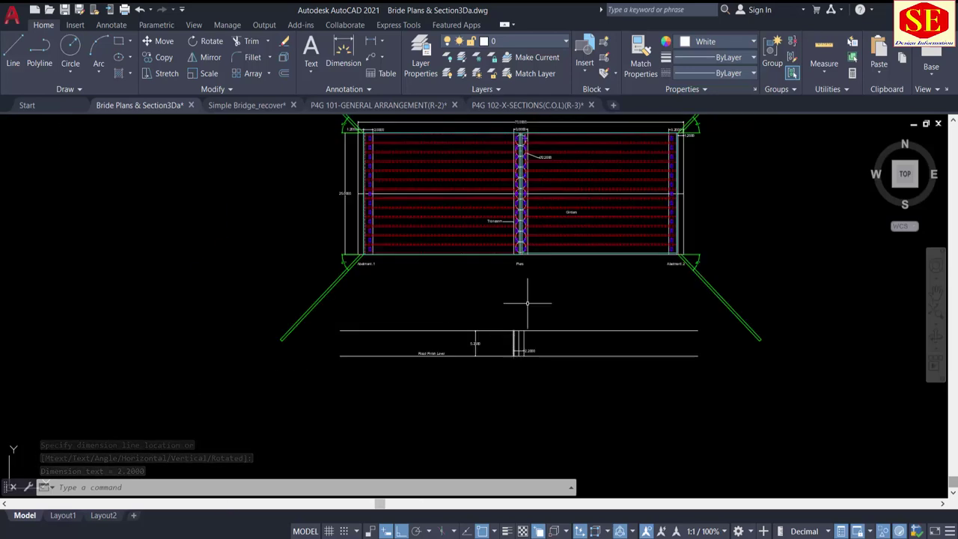
middle_click_drag(523, 266, 532, 325)
scroll(533, 316, "up", 5)
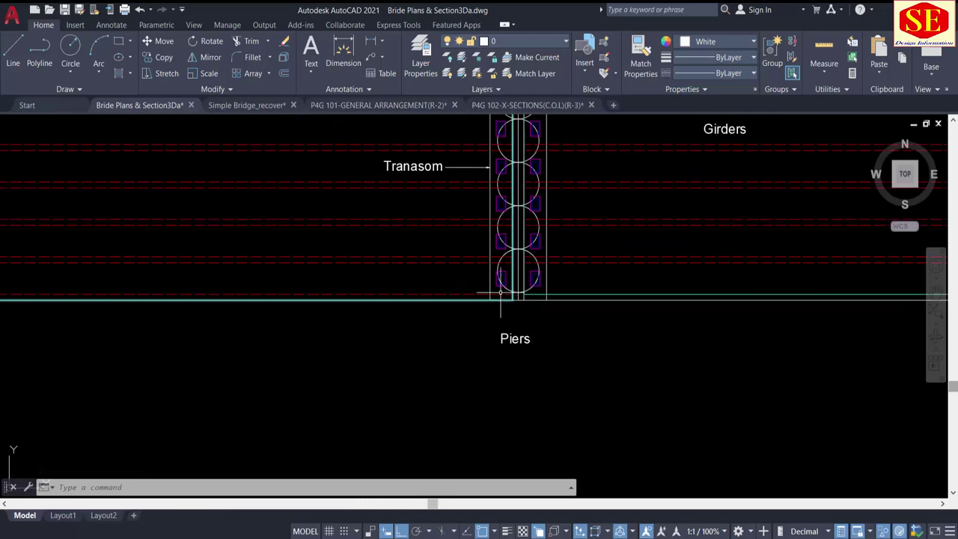
mouse_move(528, 307)
middle_mouse_down()
mouse_move(483, 304)
mouse_move(378, 351)
middle_mouse_up()
key("Escape")
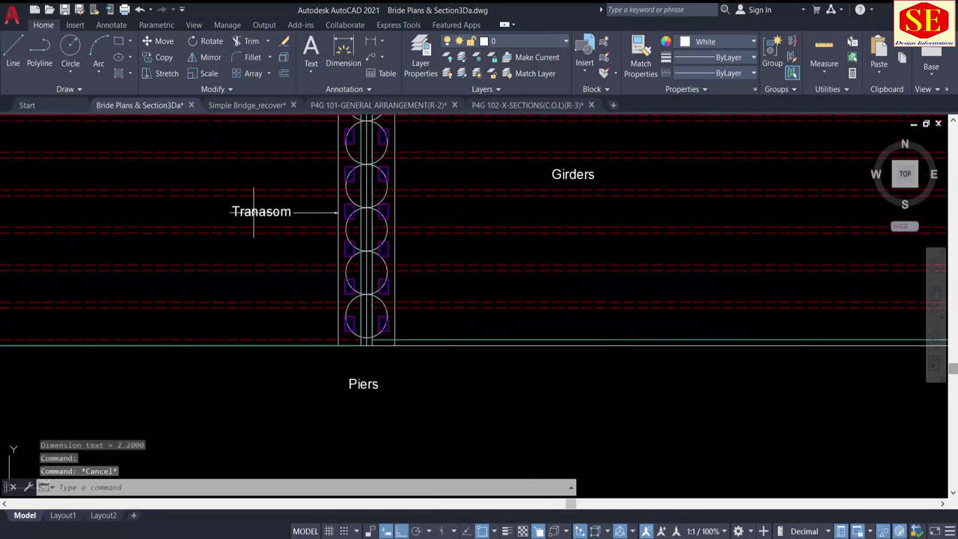
left_click(254, 212)
middle_click_drag(231, 225, 240, 532)
middle_click_drag(386, 180, 429, 355)
scroll(399, 255, "up", 2)
key("Escape")
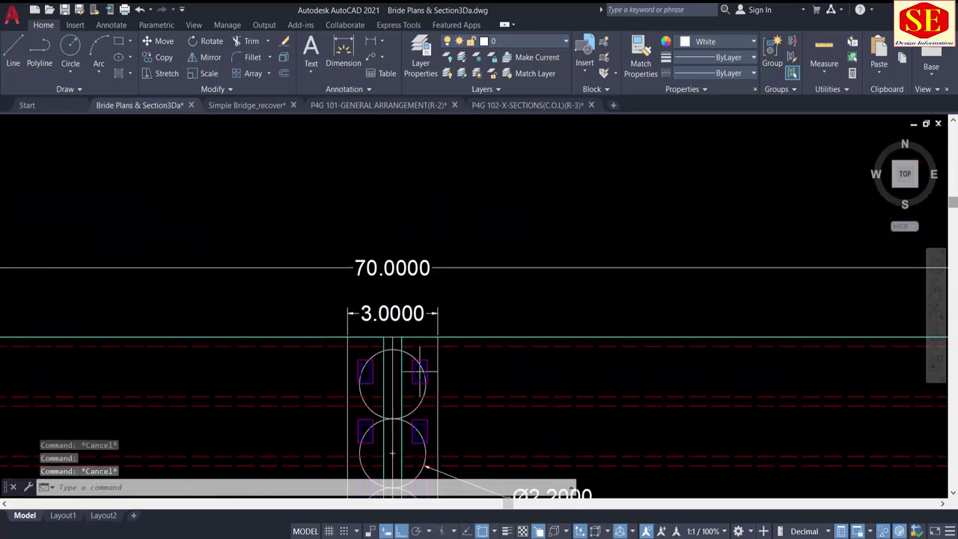
scroll(402, 242, "down", 3)
middle_click_drag(387, 430, 384, 317)
middle_click_drag(412, 387, 422, 266)
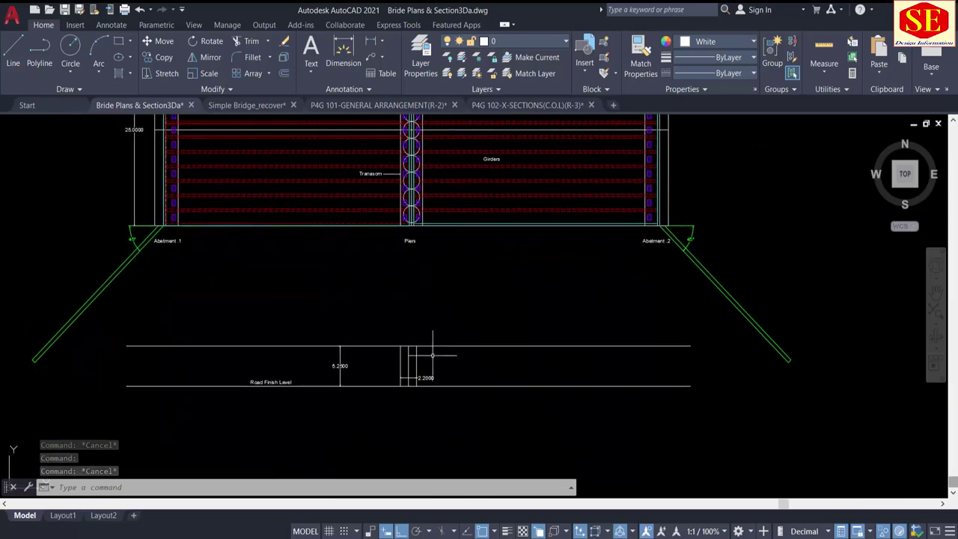
Step: Offset the upper clearance line downward by 1.2 to mark the underside of the transom
scroll(433, 355, "up", 1)
scroll(428, 355, "up", 2)
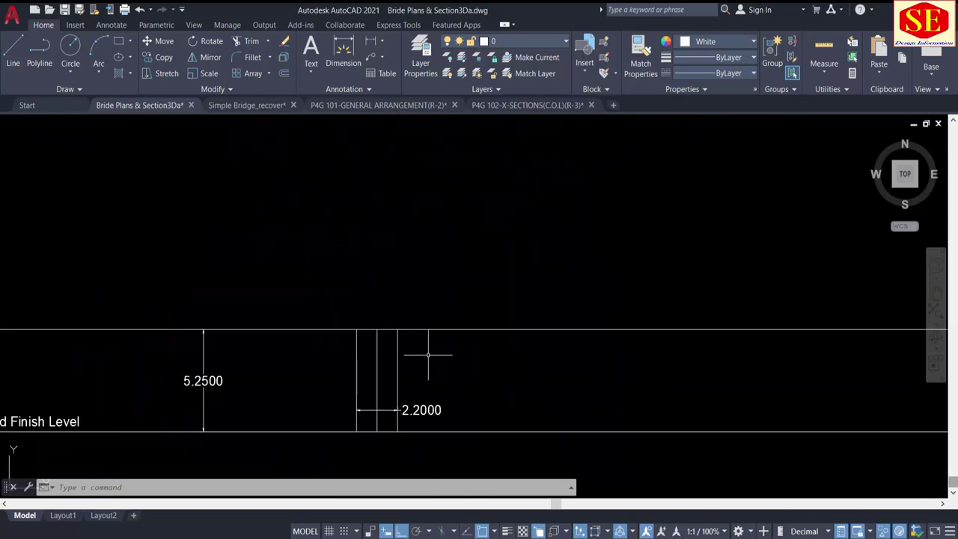
key("Return")
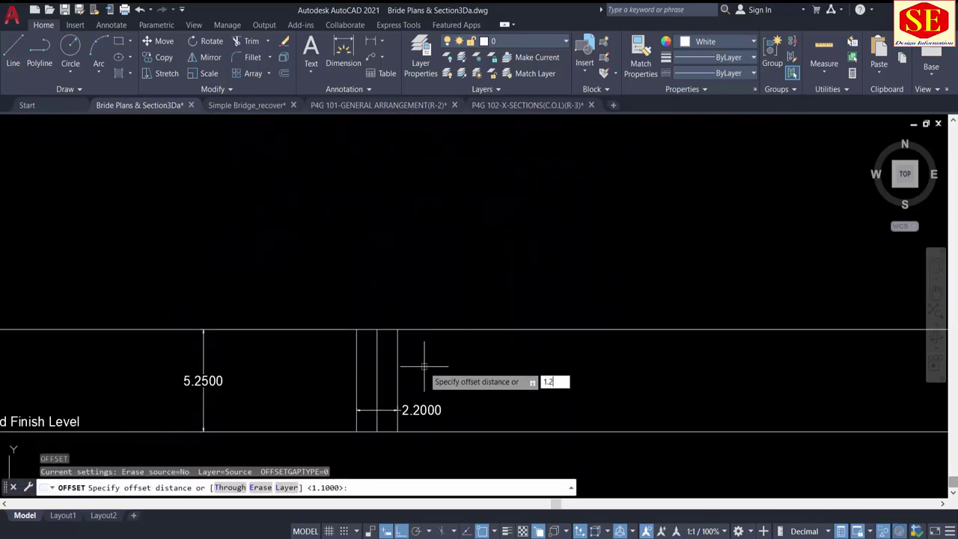
type("1.2")
key("Return")
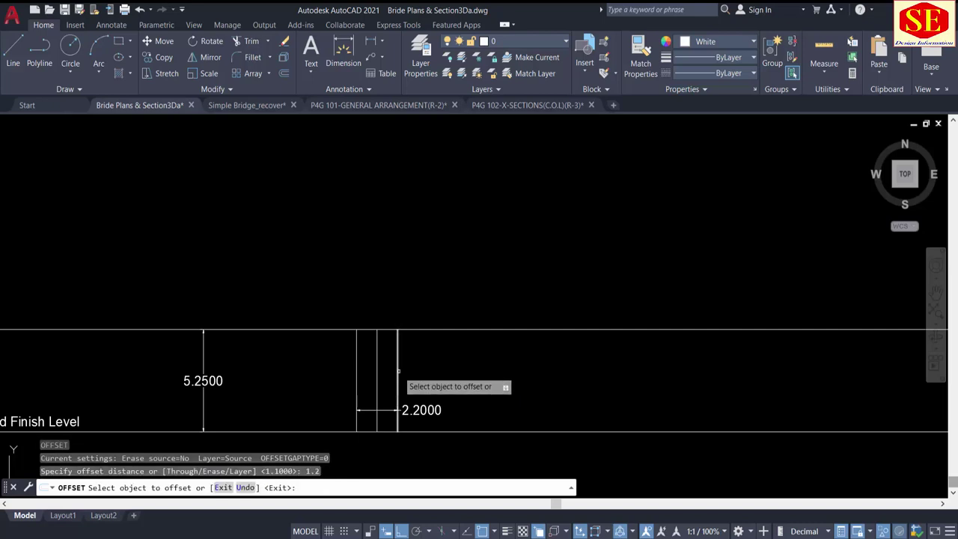
left_click(443, 329)
left_click(445, 365)
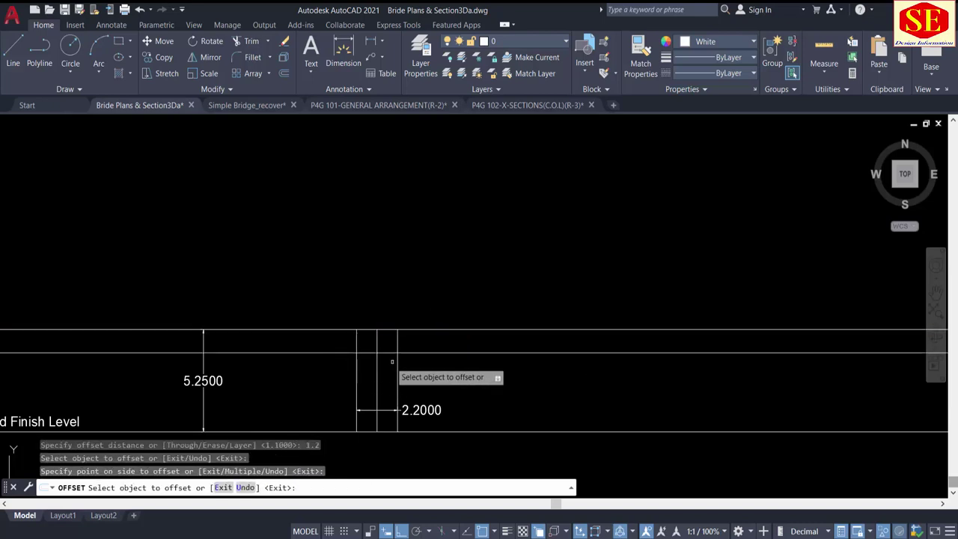
key("Escape")
Step: Add a vertical linear dimension between the clearance line and the transom underside line, beside the pier
left_click(371, 41)
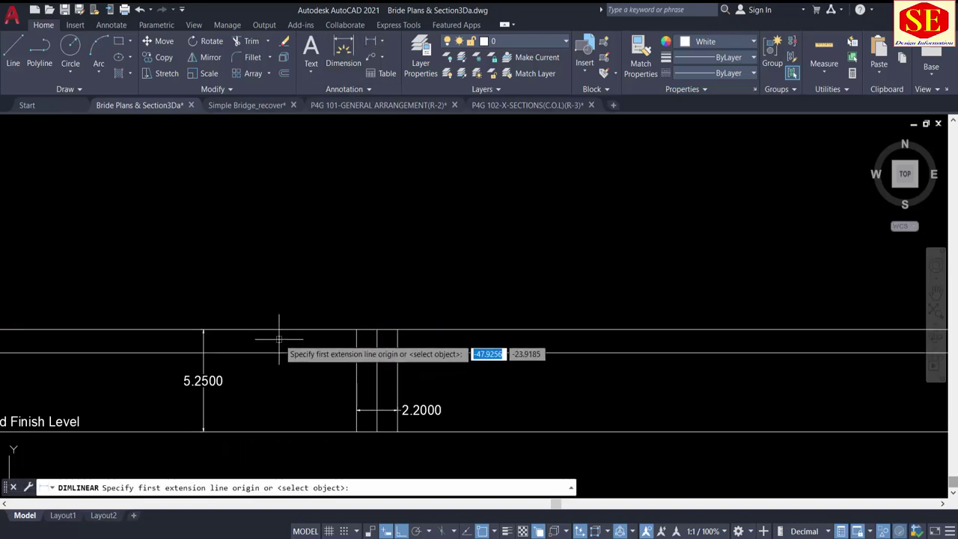
left_click(278, 330)
left_click(278, 353)
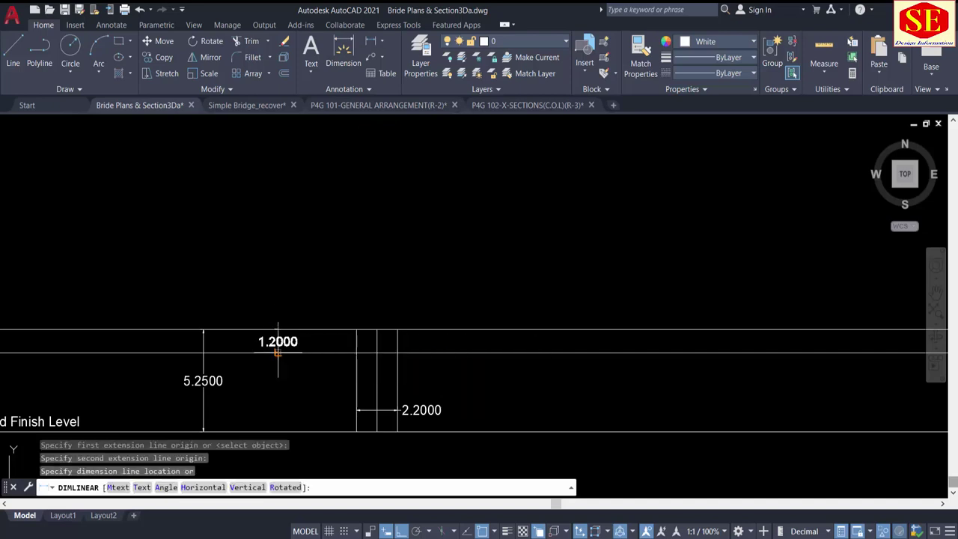
left_click(278, 342)
Step: Trim the pier centre line between the clearance line and the transom underside line
scroll(350, 353, "up", 2)
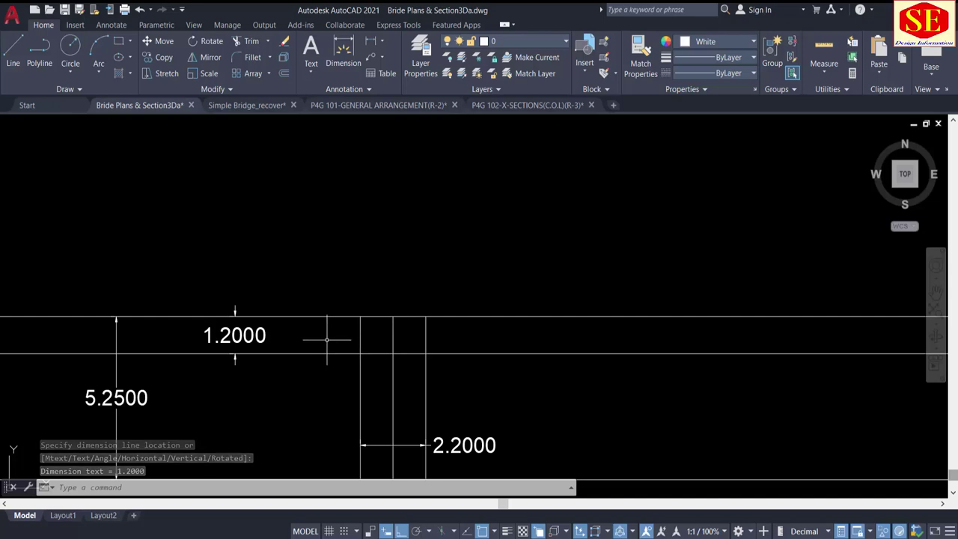
type("tr")
key("Return")
left_click(393, 327)
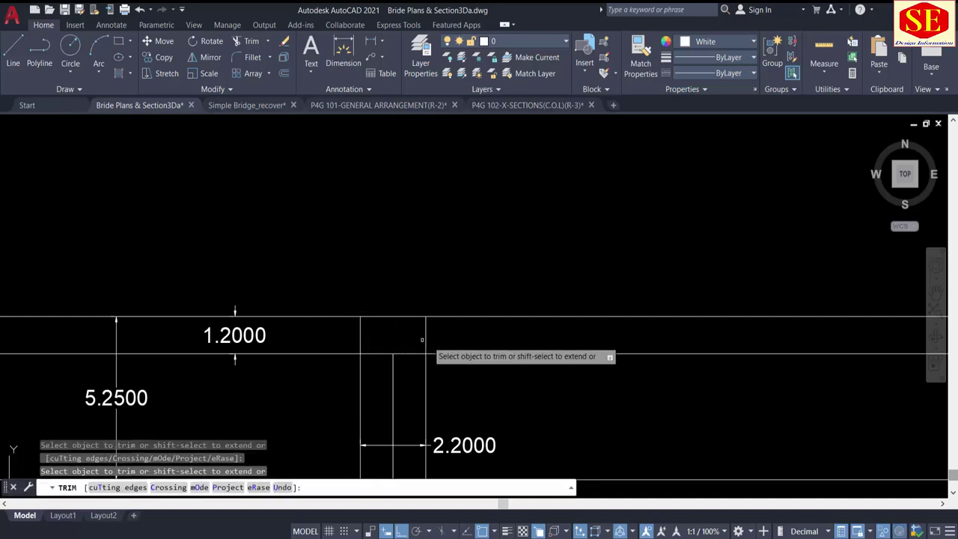
key("Escape")
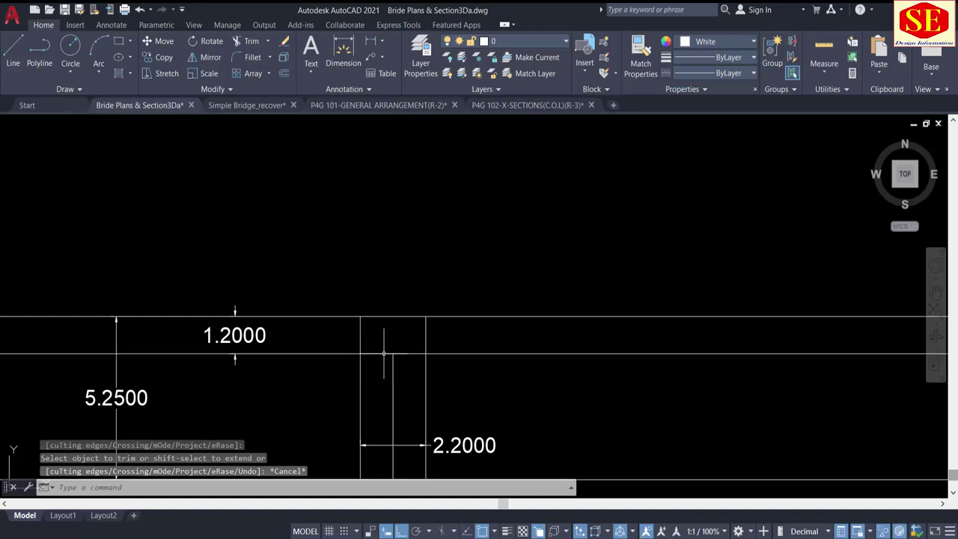
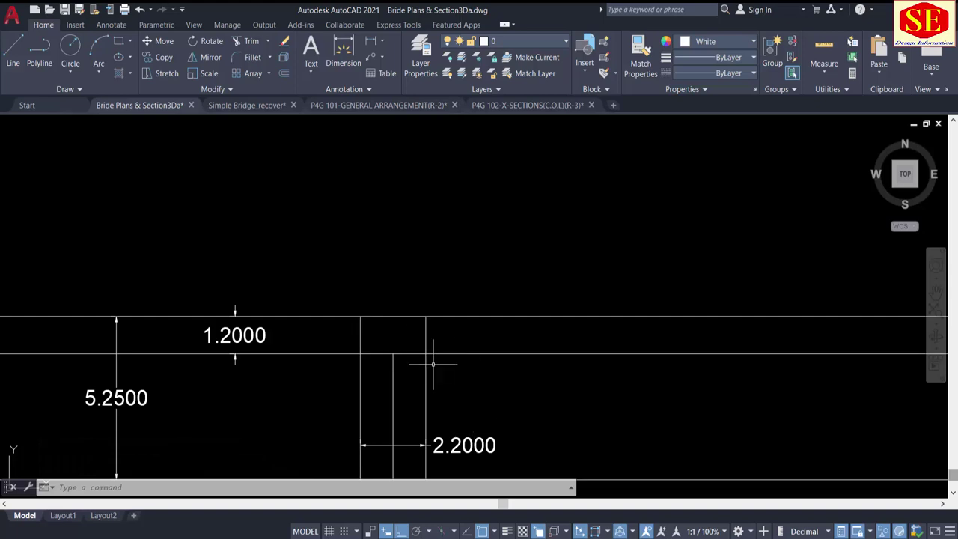
Step: Draw a separate vertical centre line through the transom depth, from the clearance line down to the transom underside
type("l")
key("Return")
left_click(392, 316)
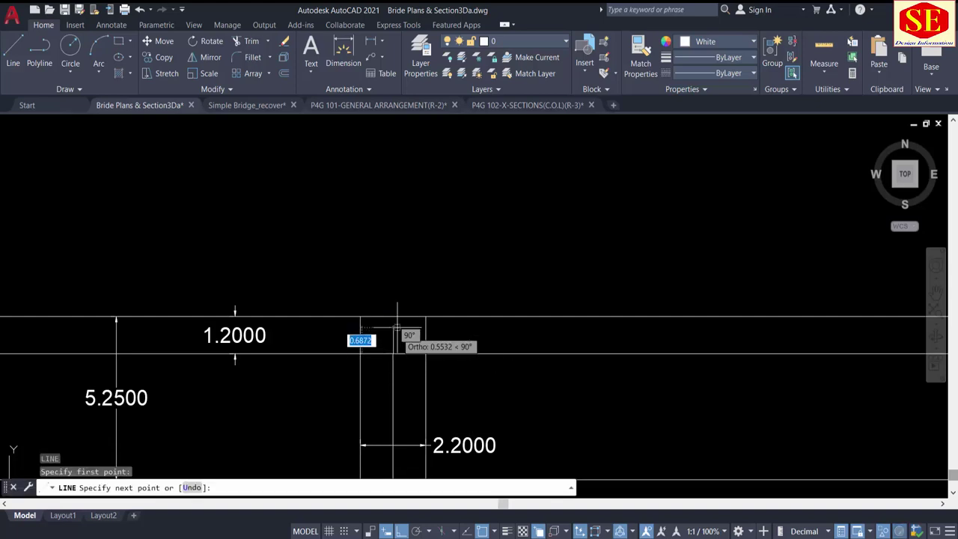
key("Escape")
Step: Check the transom width in the plan and offset the transom's short centre line by 1.5 to both sides
scroll(393, 317, "down", 5)
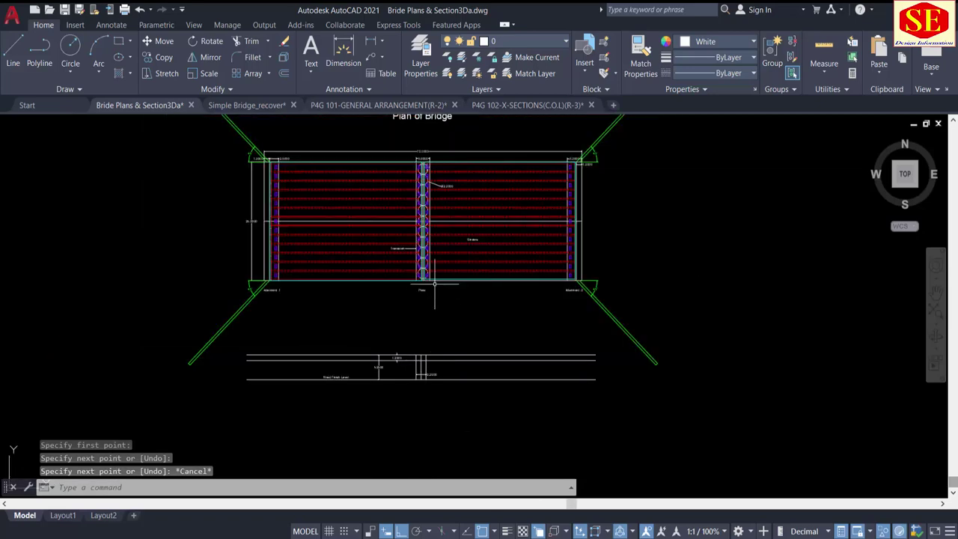
scroll(422, 340, "up", 8)
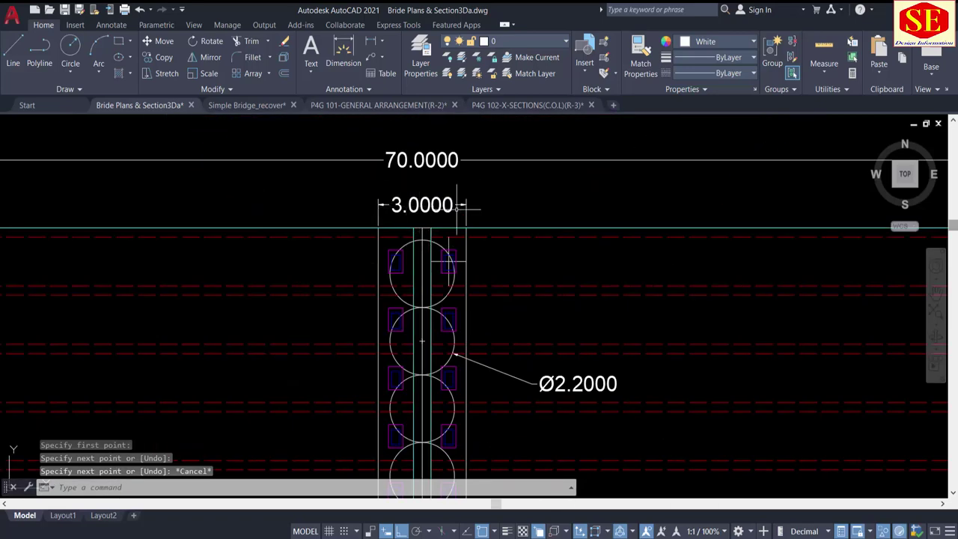
scroll(422, 341, "down", 5)
scroll(419, 274, "up", 8)
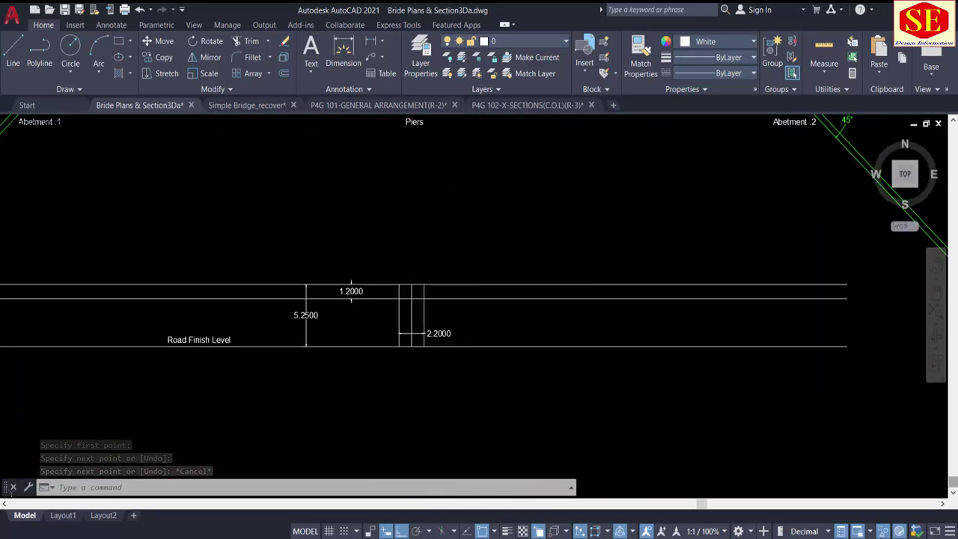
type("o")
key("Return")
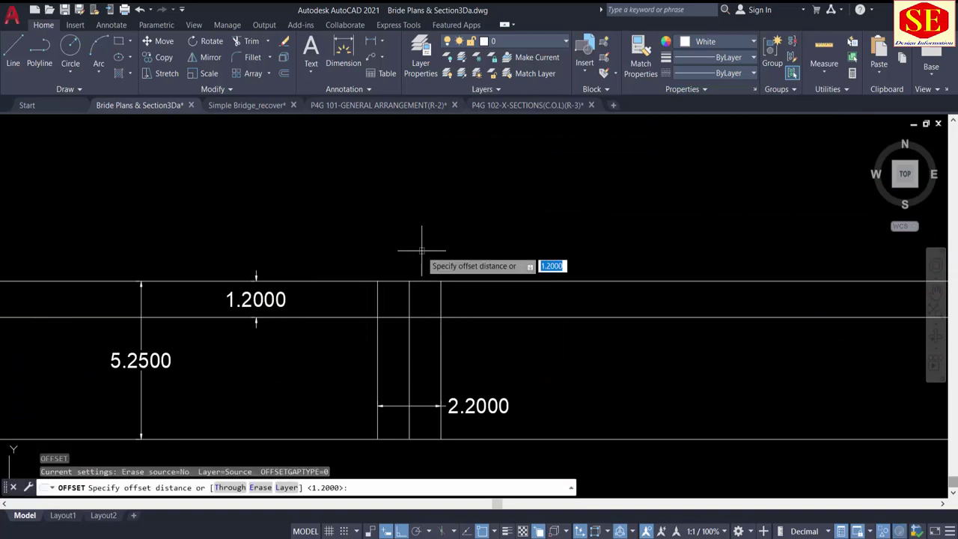
type("1.5")
key("Return")
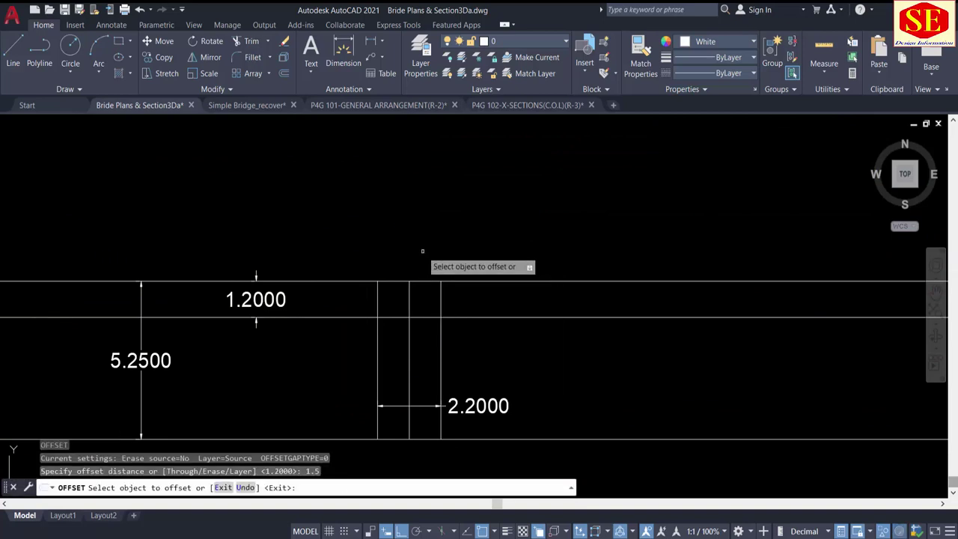
left_click(409, 295)
left_click(383, 298)
left_click(407, 297)
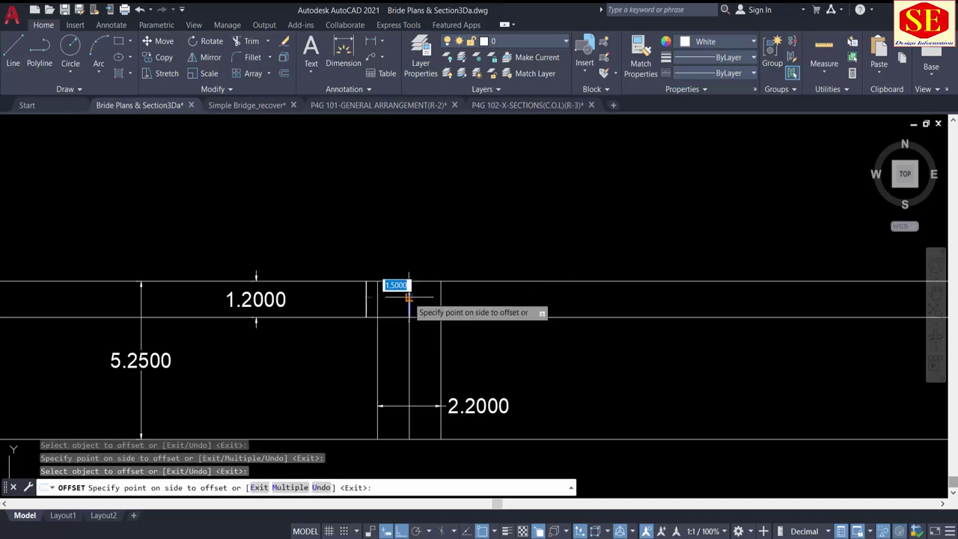
left_click(514, 305)
key("Escape")
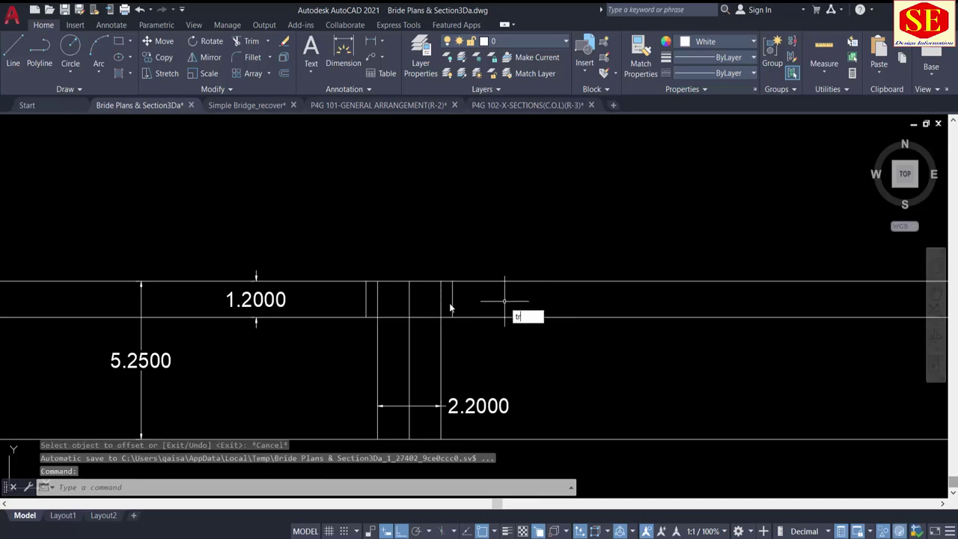
Step: Trim both pier side lines where they pass through the transom depth, between the clearance line and the transom underside
key("Return")
left_click(377, 299)
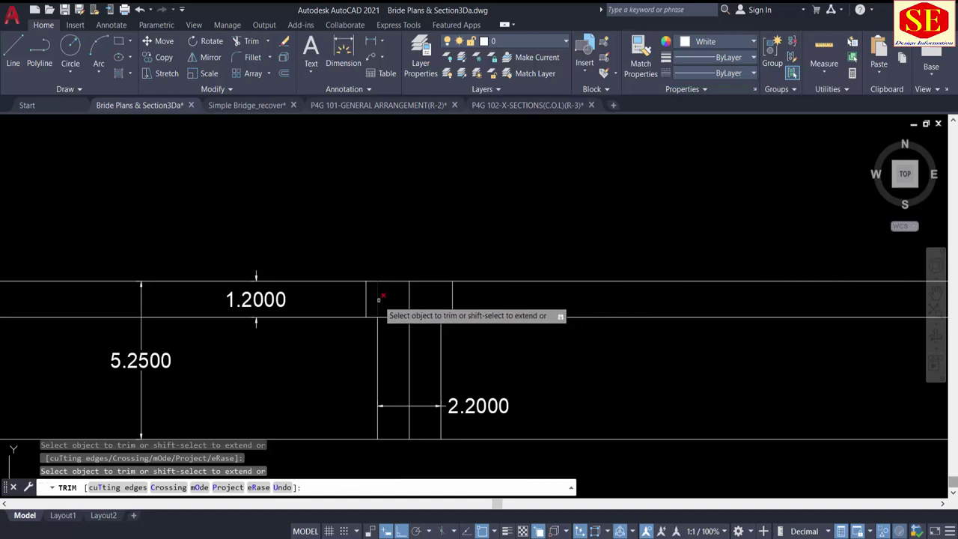
key("Escape")
Step: Draw a rectangle over the transom outline, from its upper-left corner to its lower-right corner
scroll(431, 320, "up", 2)
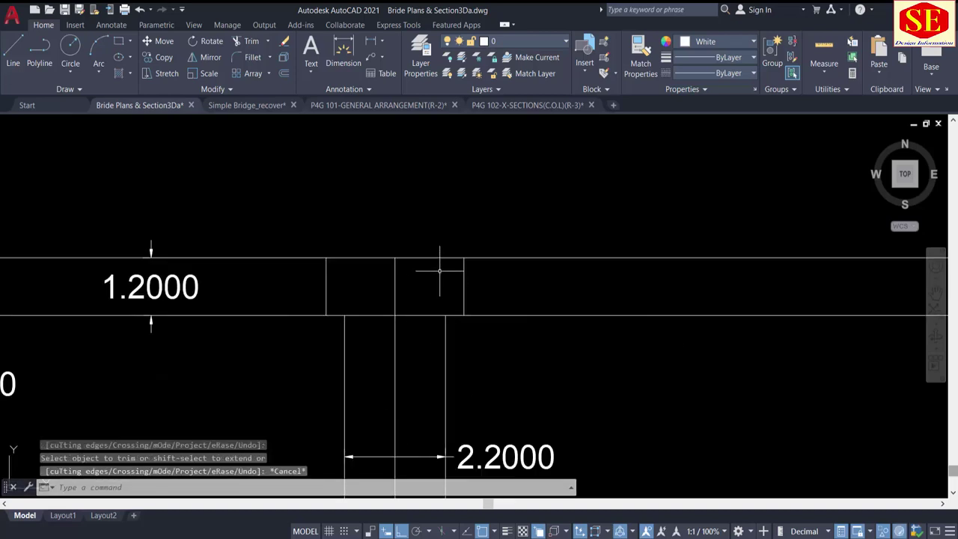
type("rec")
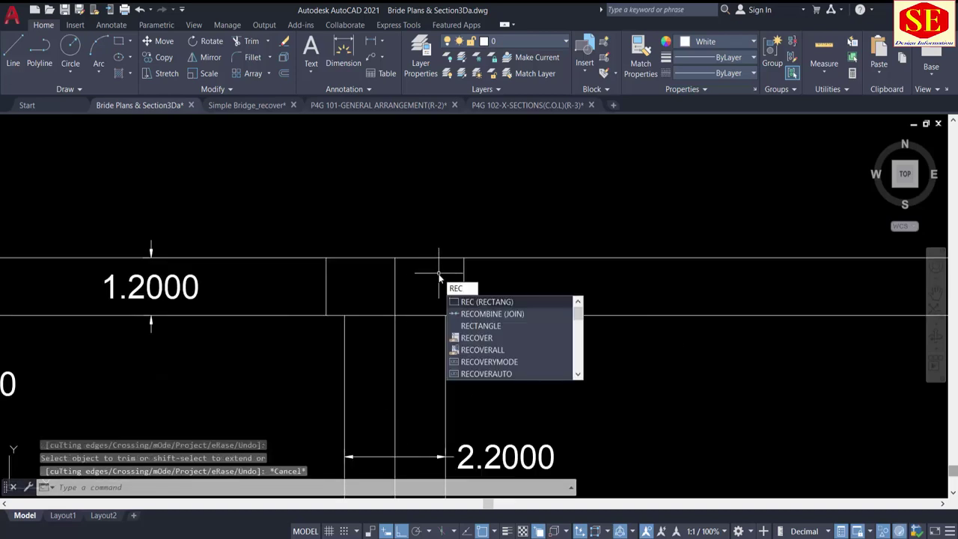
key("Return")
left_click(326, 257)
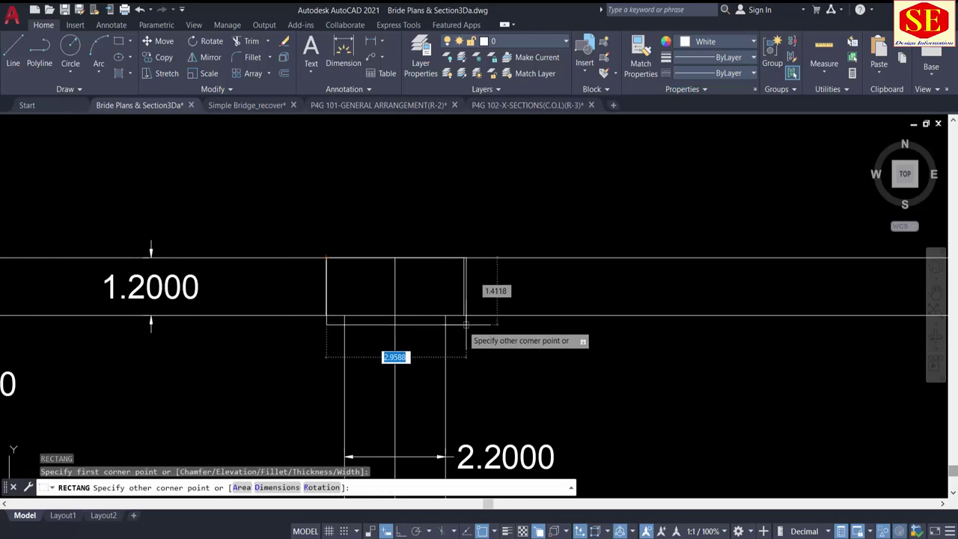
key("Escape")
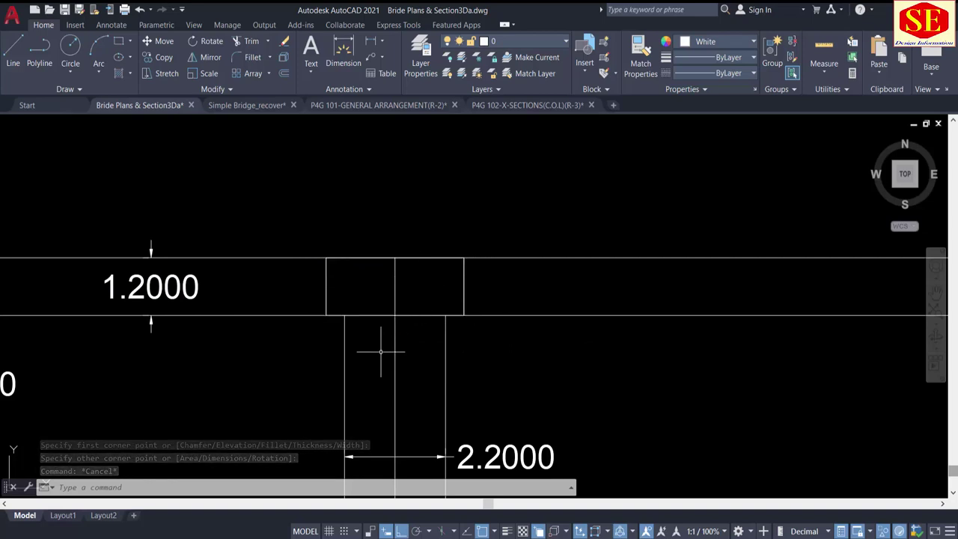
Step: Examine the magenta and blue bearing rectangles beside the pier in the plan
middle_click_drag(552, 378, 552, 360)
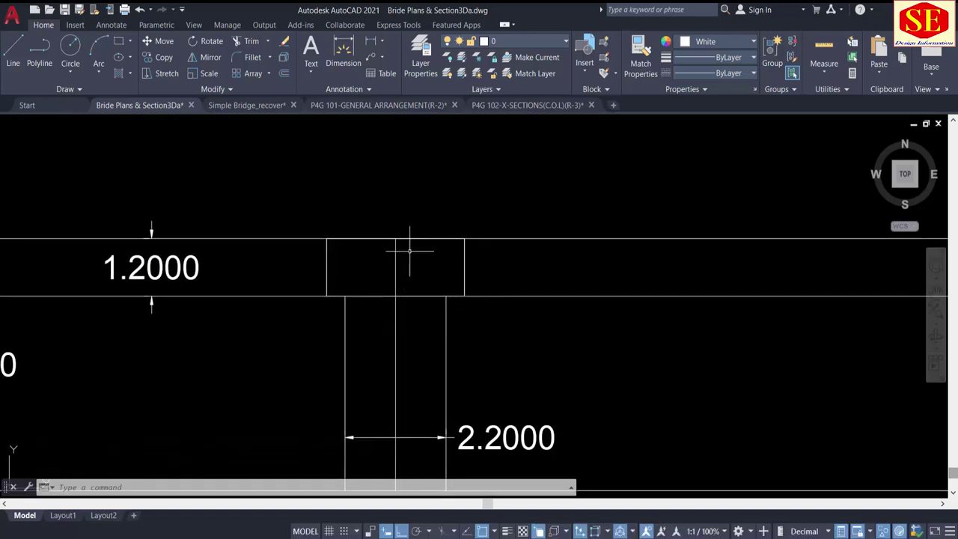
middle_click_drag(409, 235, 400, 362)
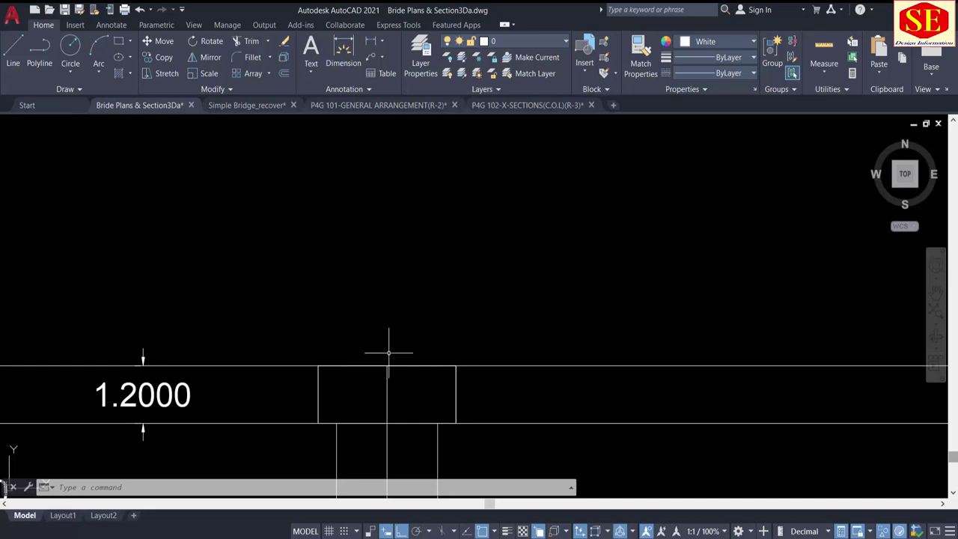
scroll(389, 353, "down", 2)
middle_click_drag(404, 250, 428, 386)
scroll(439, 372, "up", 4)
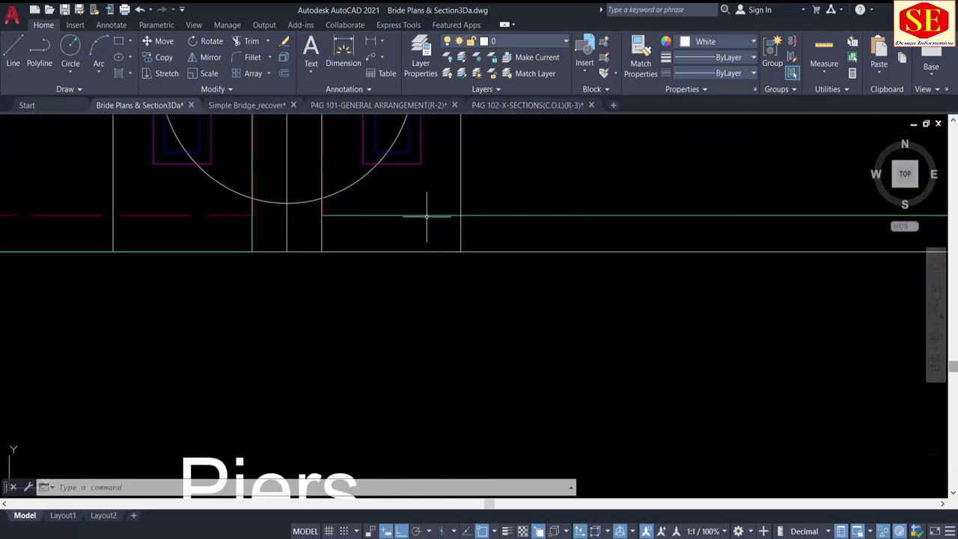
middle_click_drag(426, 217, 428, 310)
scroll(438, 292, "up", 4)
left_click(453, 268)
left_click(410, 296)
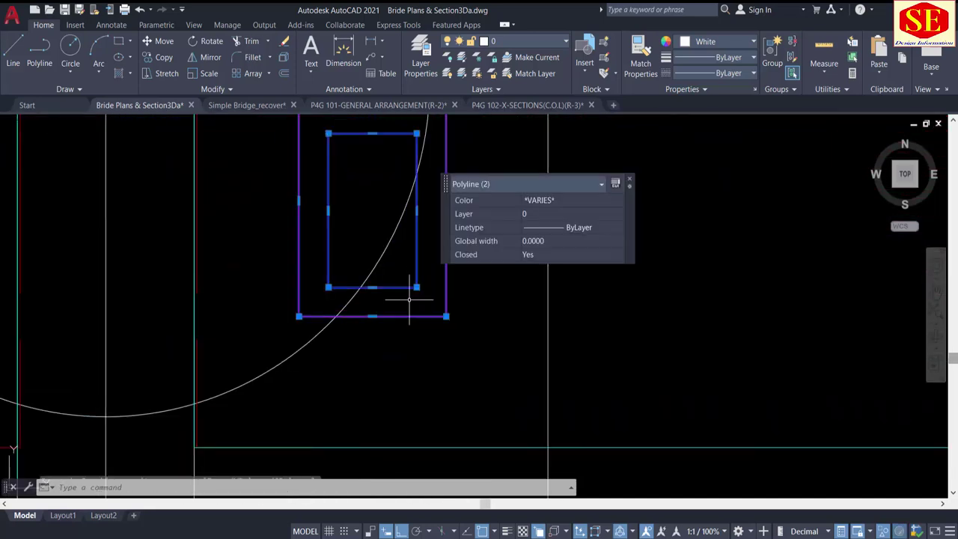
key("Escape")
left_click(427, 312)
left_click(409, 315)
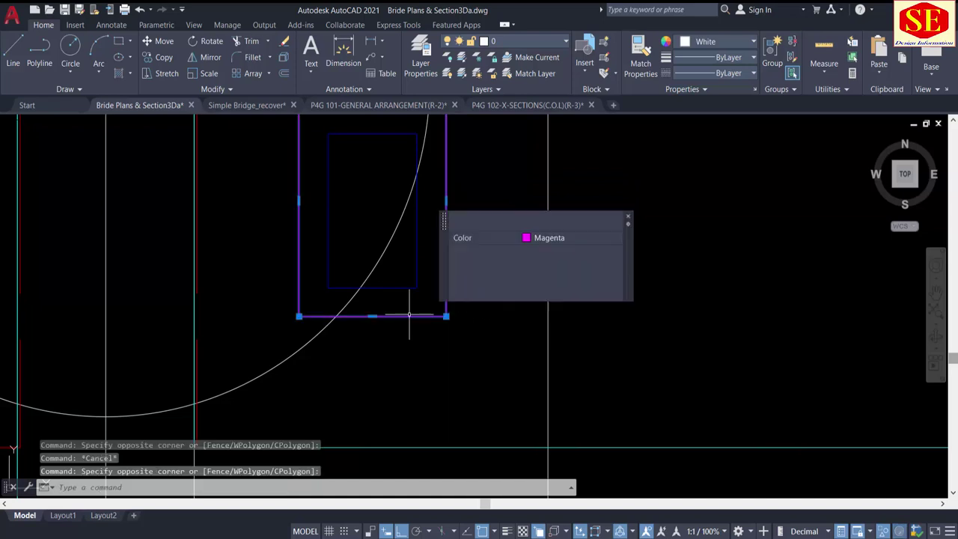
key("Escape")
left_click(405, 288)
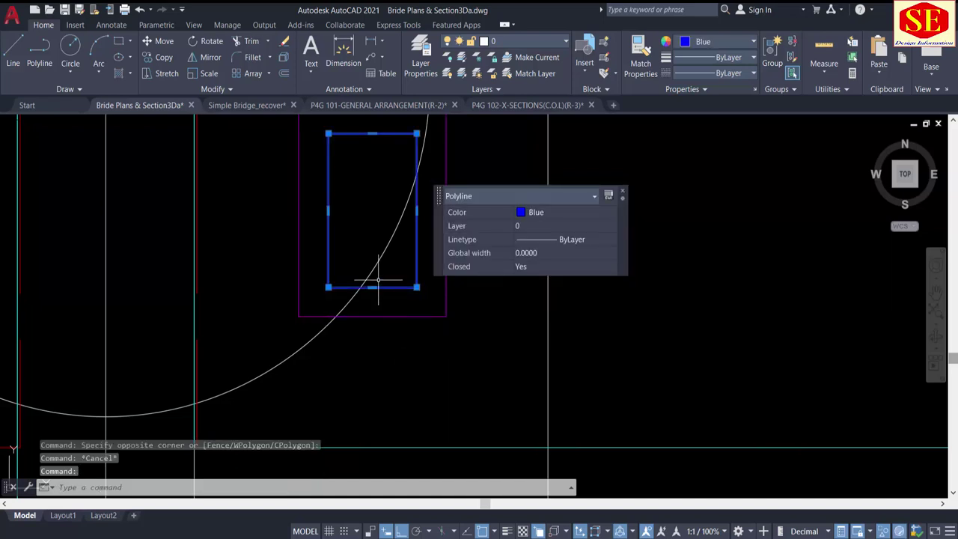
key("Escape")
scroll(456, 232, "down", 5)
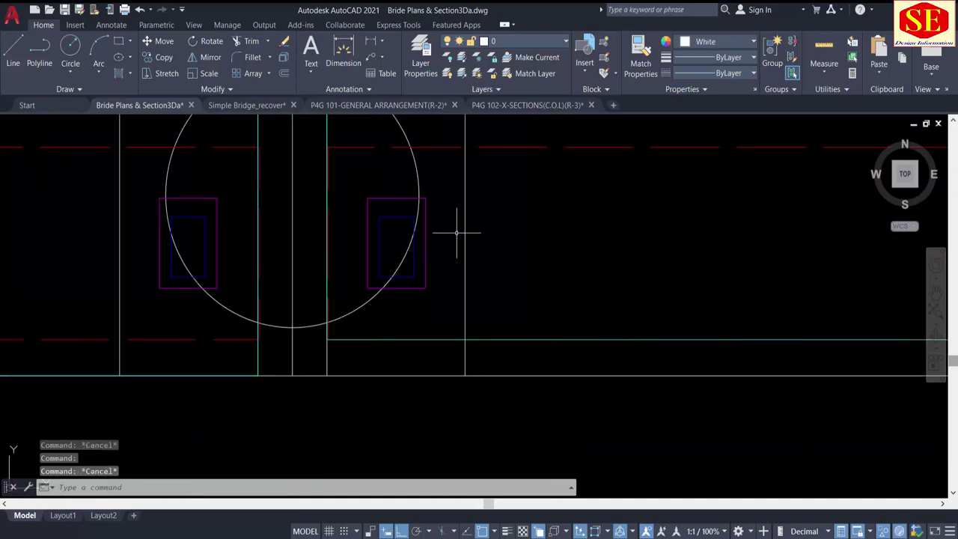
Step: Examine the dashed red girder outline that runs from the piers to abutment 2 in the plan
left_click(491, 235)
scroll(504, 317, "down", 6)
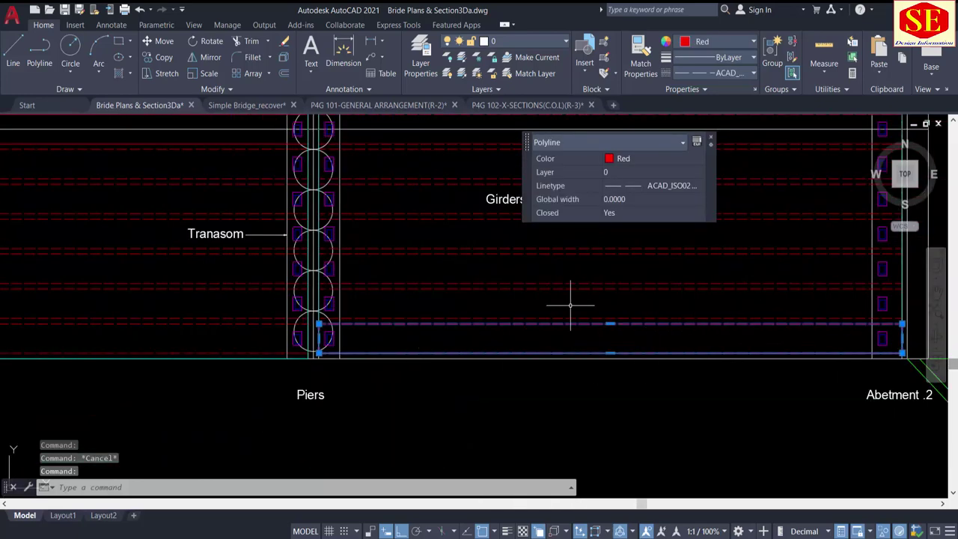
scroll(319, 341, "up", 2)
key("Escape")
scroll(329, 337, "up", 4)
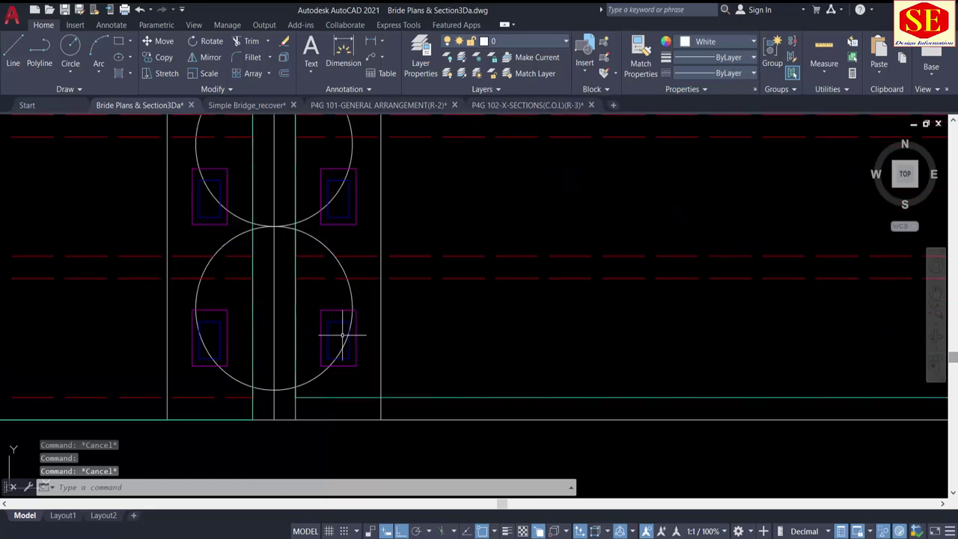
Step: Measure the widths of the outer magenta and inner blue bearing rectangles in the plan with temporary linear dimensions
scroll(346, 367, "up", 4)
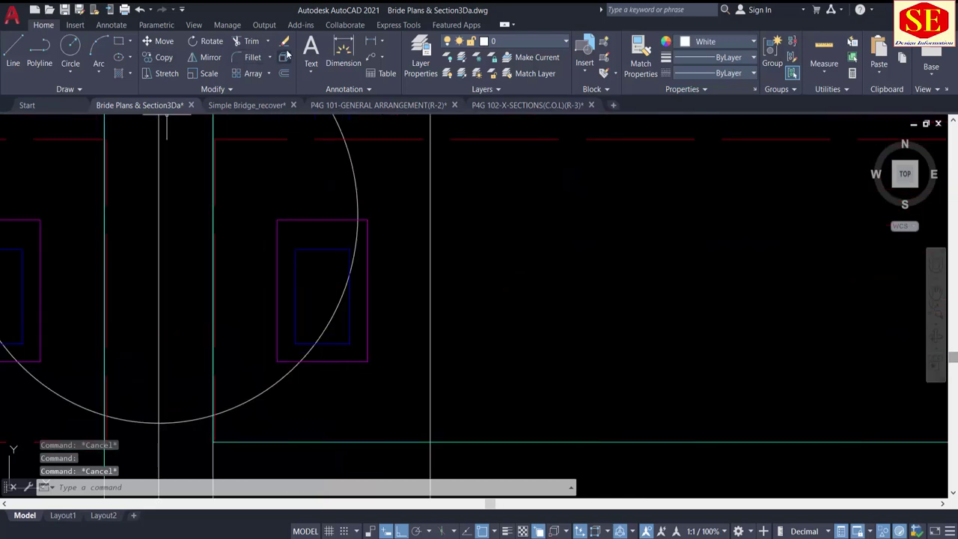
type("dli")
key("Return")
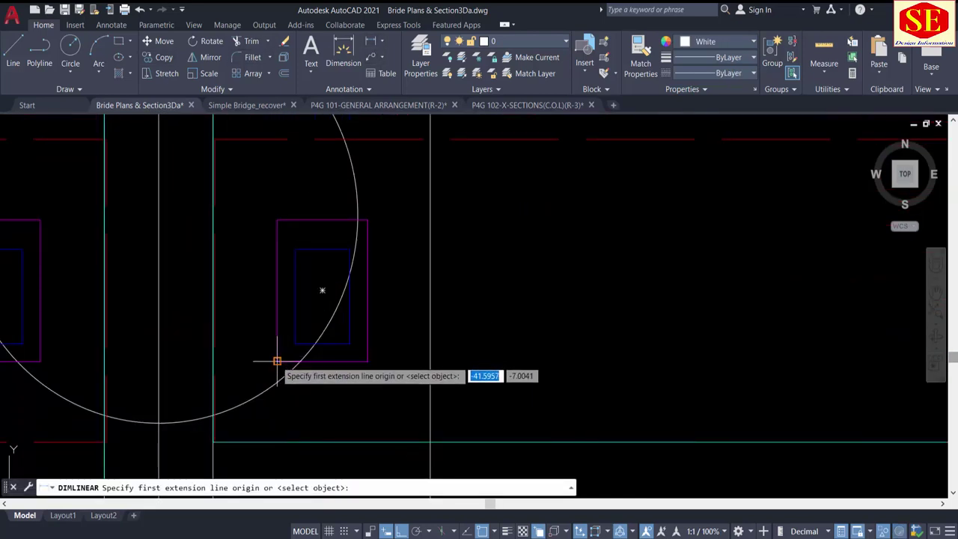
left_click(277, 360)
left_click(367, 358)
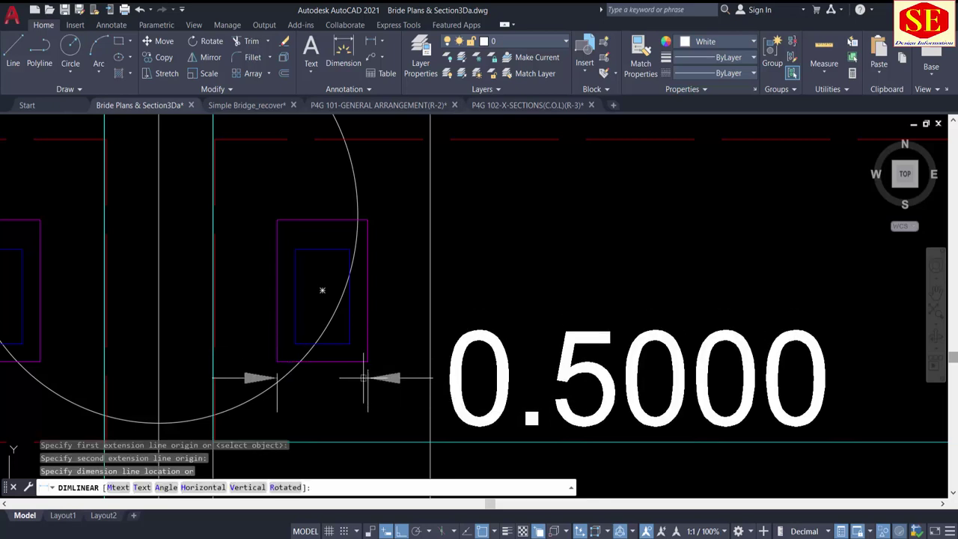
key("Escape")
key("Return")
left_click(296, 344)
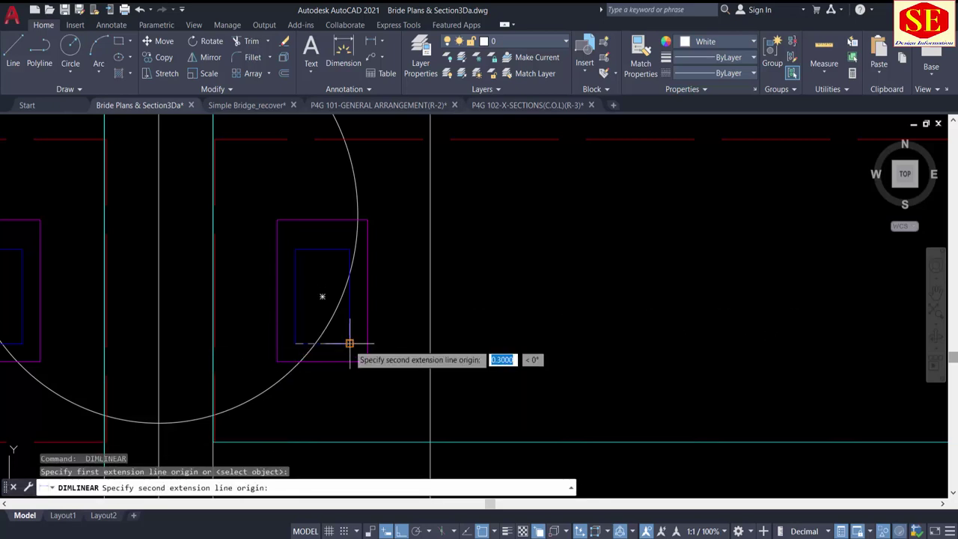
left_click(349, 344)
key("Escape")
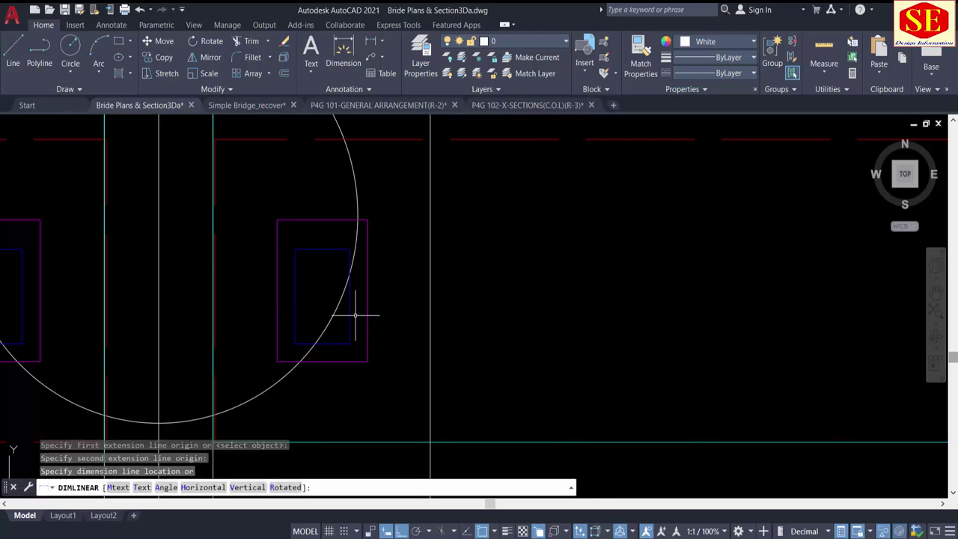
Step: Draw a green 3.0 by 1.2 rectangle over the transom outline in the section
scroll(404, 238, "down", 5)
scroll(421, 374, "down", 4)
scroll(374, 384, "up", 7)
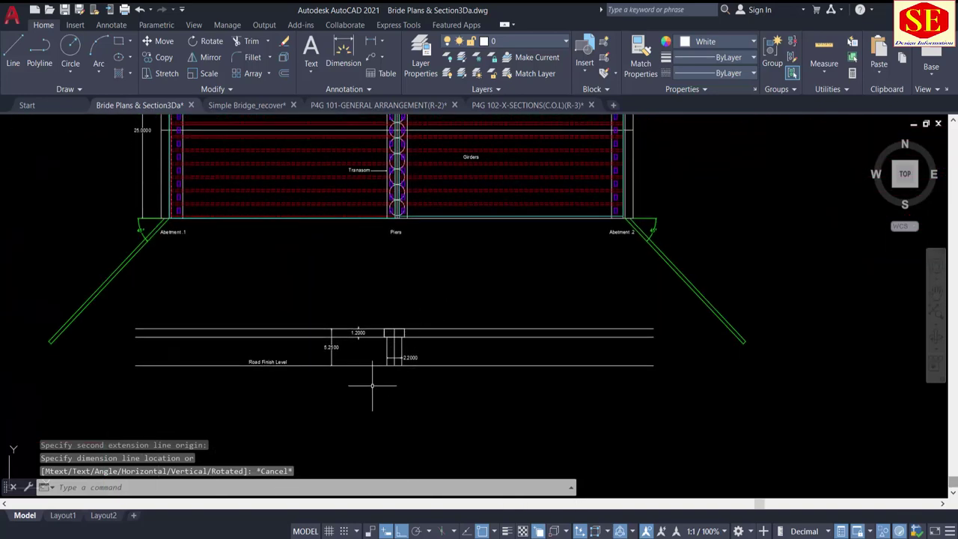
middle_click_drag(503, 280, 493, 303)
scroll(491, 331, "up", 2)
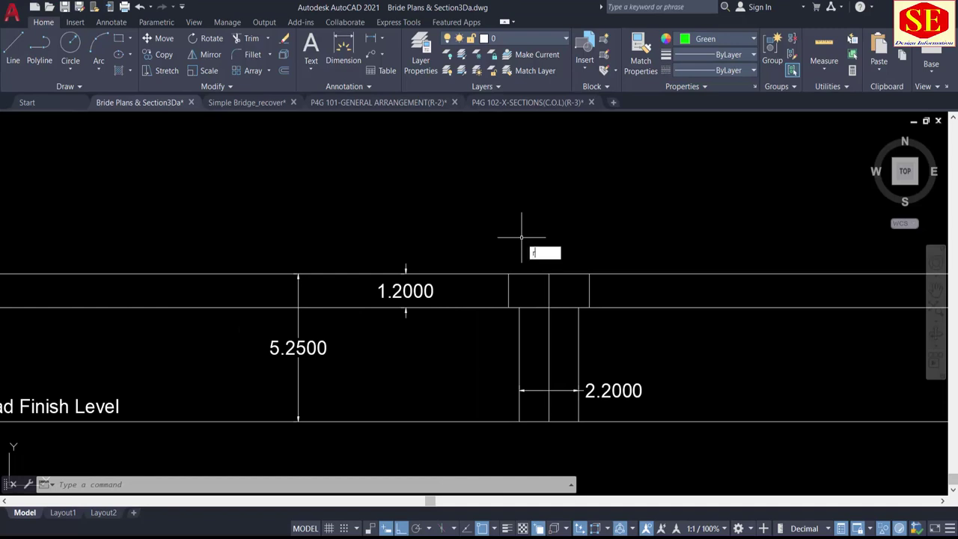
key("Return")
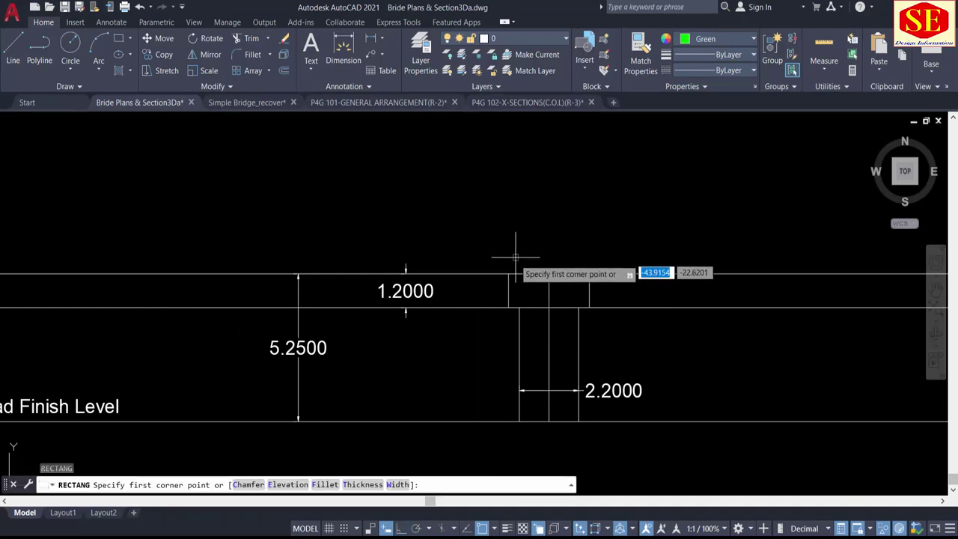
left_click(508, 274)
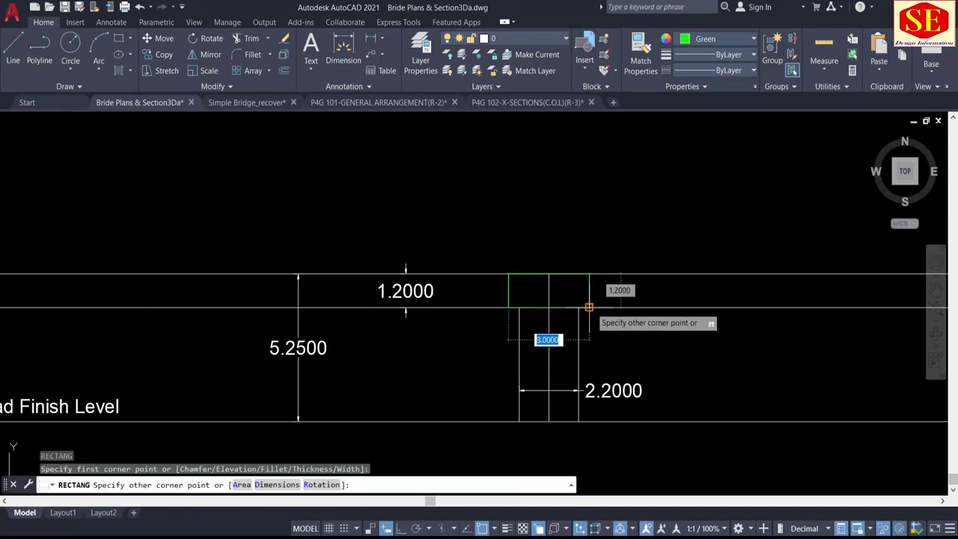
left_click(591, 306)
key("Escape")
Step: Offset the clearance line at the top of the transom downward by 0.12
scroll(579, 306, "up", 2)
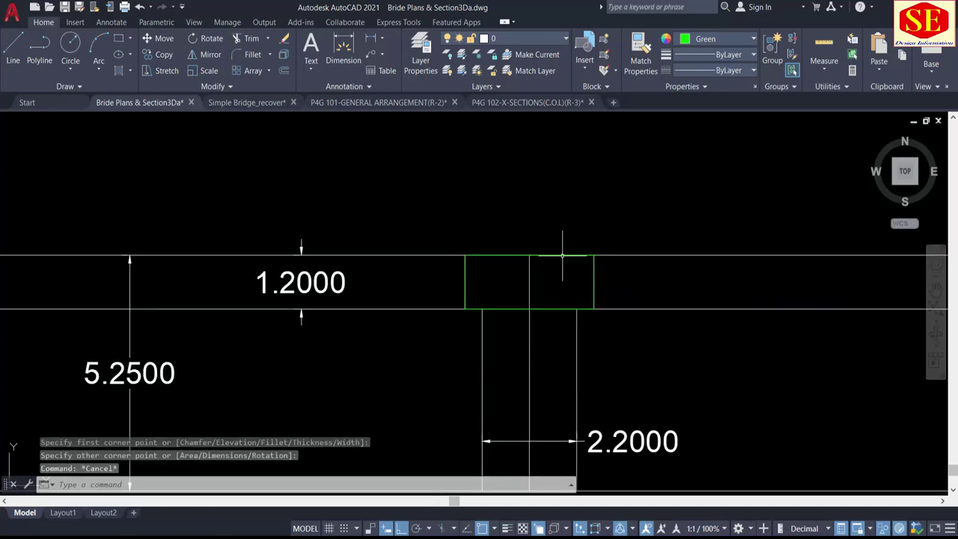
scroll(564, 300, "down", 4)
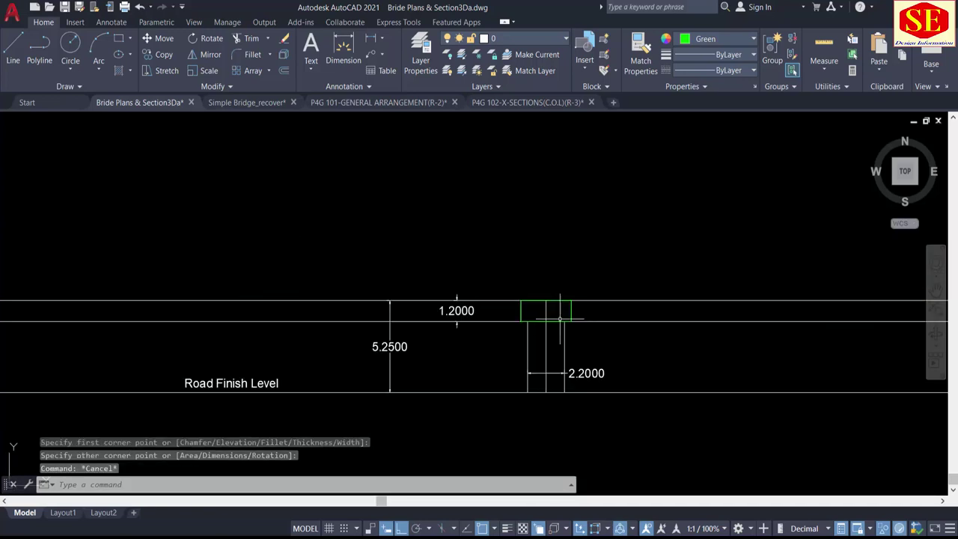
scroll(563, 311, "up", 2)
type("o")
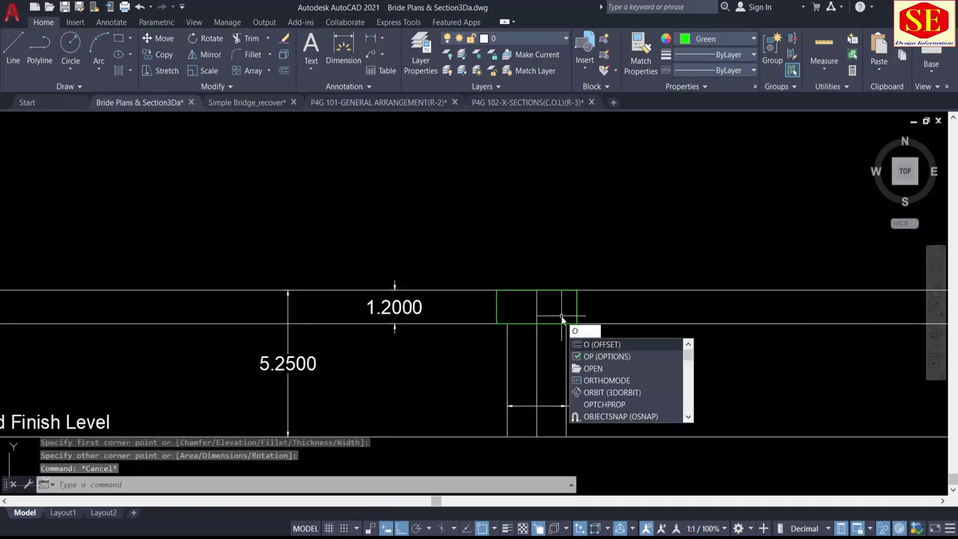
key("Return")
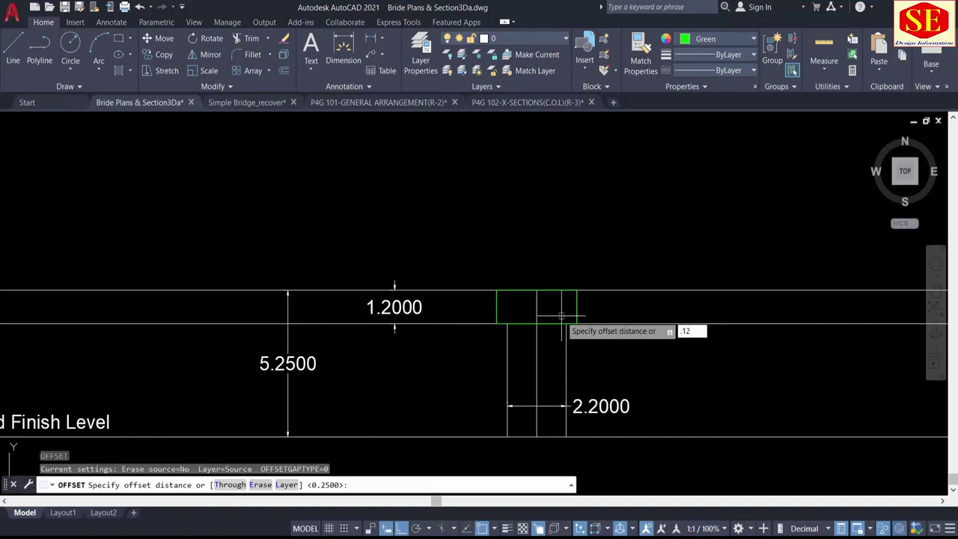
type(".12")
key("Return")
scroll(607, 310, "up", 2)
left_click(625, 286)
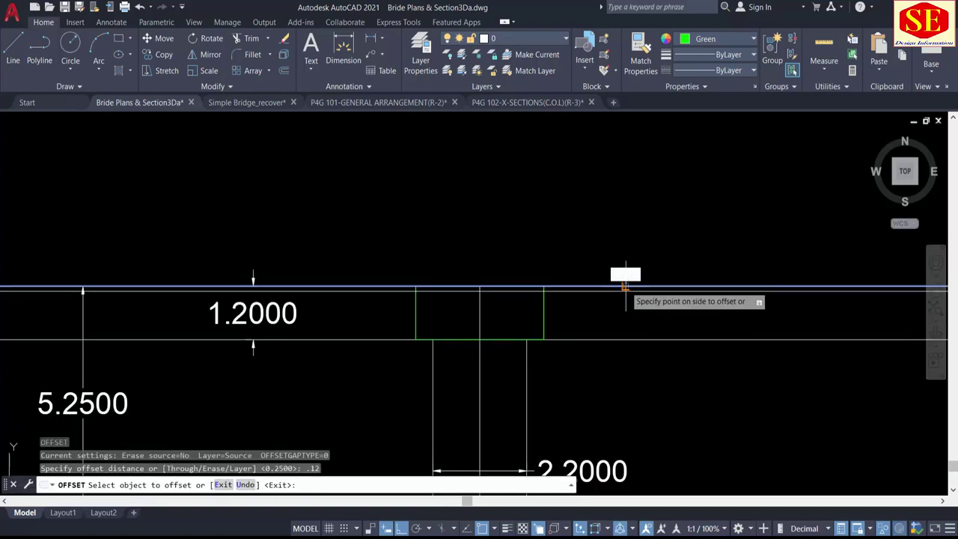
left_click(632, 323)
key("Return")
Step: Offset the new line just below the clearance line downward by a further 0.15
key("Return")
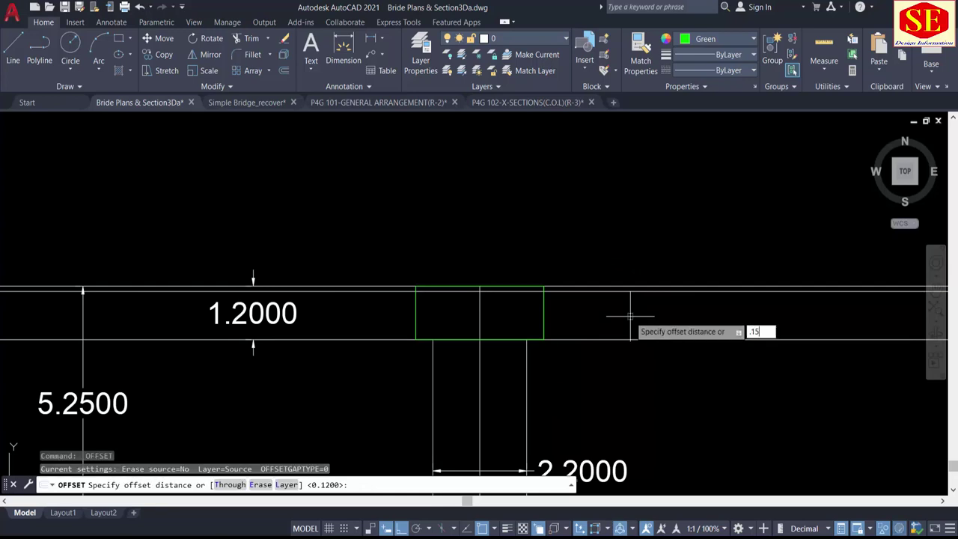
type(".15")
key("Return")
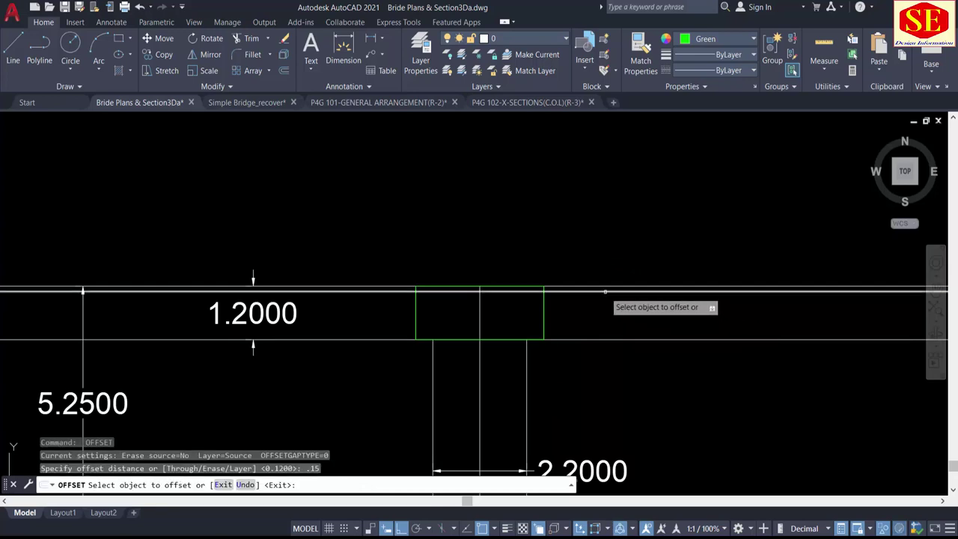
left_click(604, 291)
left_click(463, 306)
key("Return")
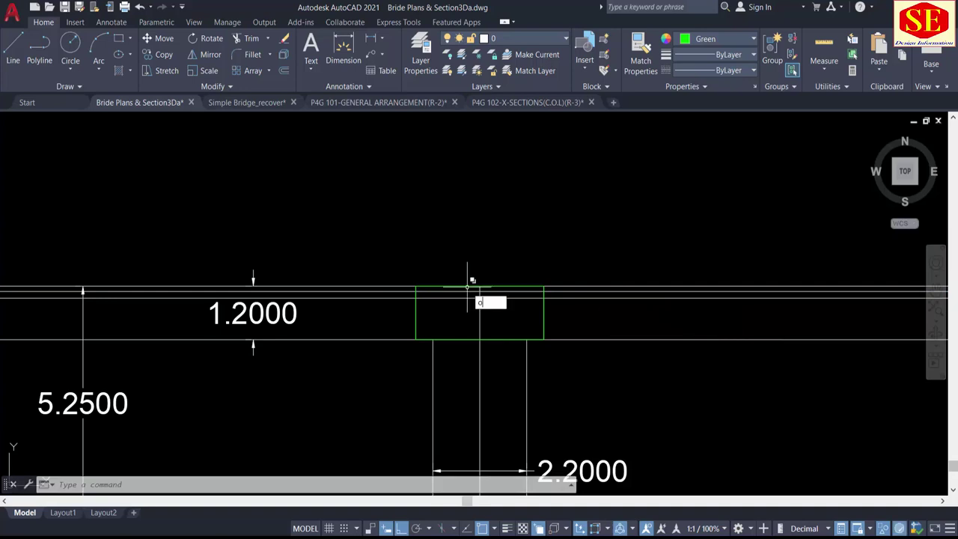
Step: Offset the transom's vertical centre line by 0.25 to both sides
key("Return")
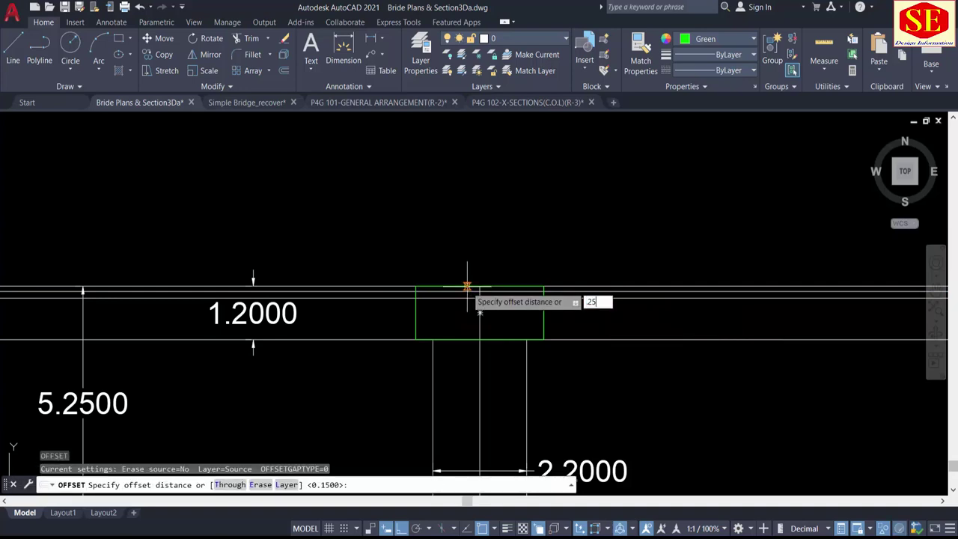
key("Return")
scroll(480, 299, "up", 2)
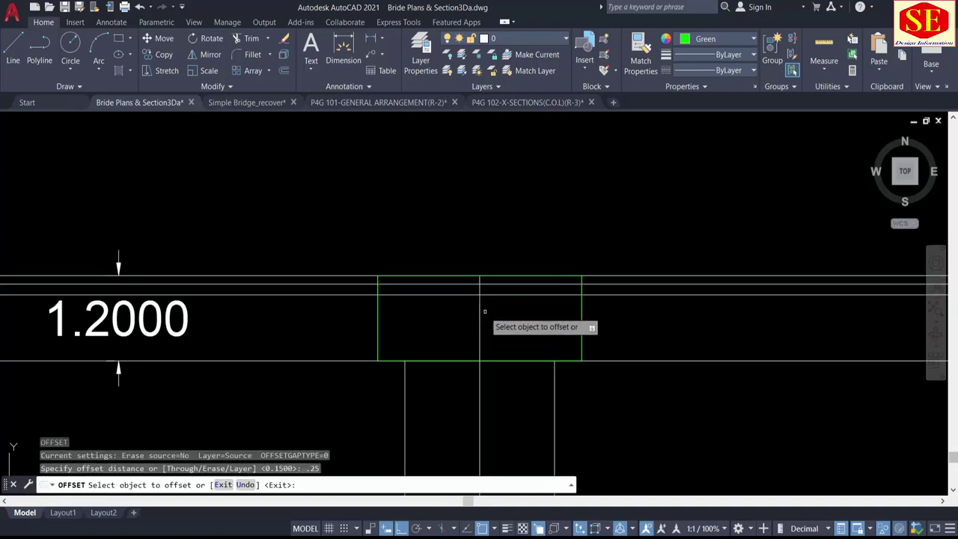
left_click(480, 315)
left_click(466, 310)
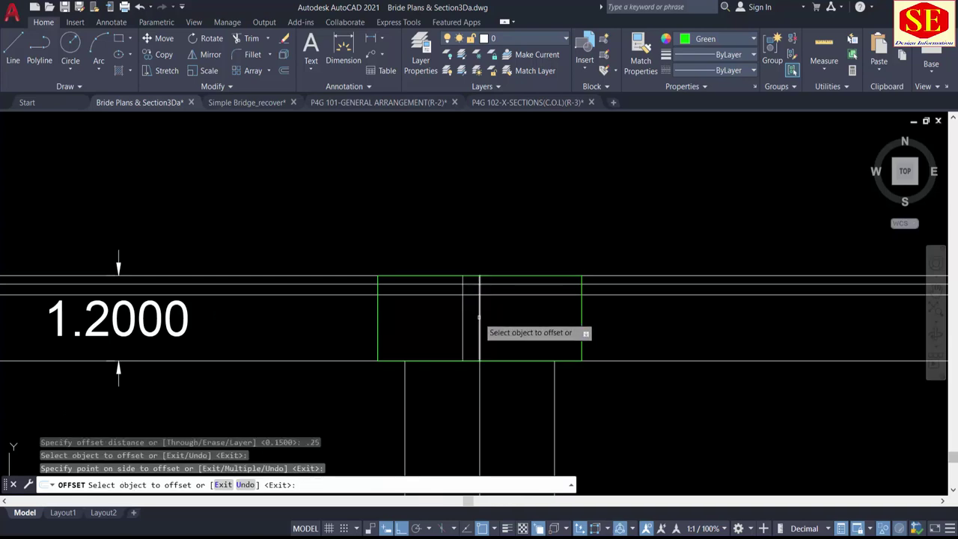
left_click(480, 318)
key("Escape")
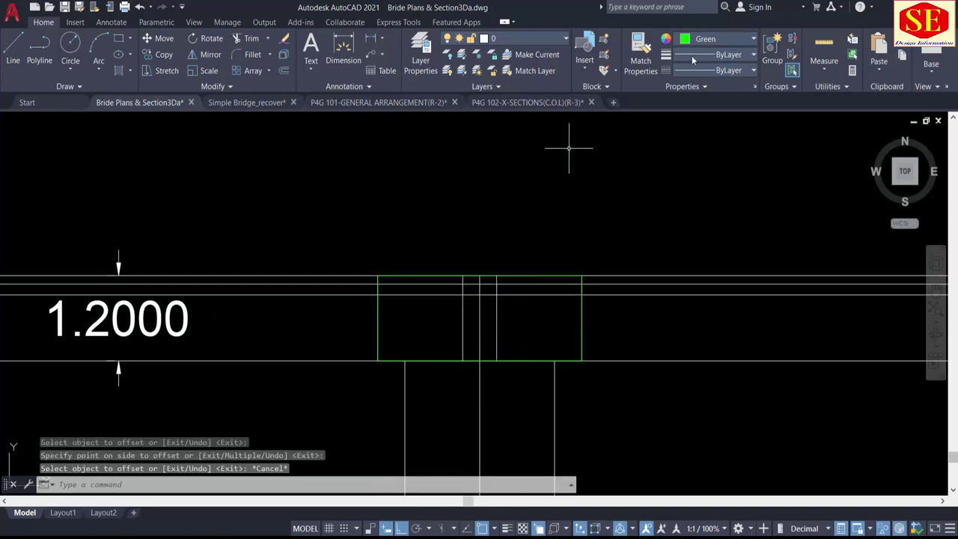
Step: Draw a cyan 0.5 by 0.15 rectangle centred in the transom, between the two offset horizontal lines
left_click(691, 40)
left_click(717, 172)
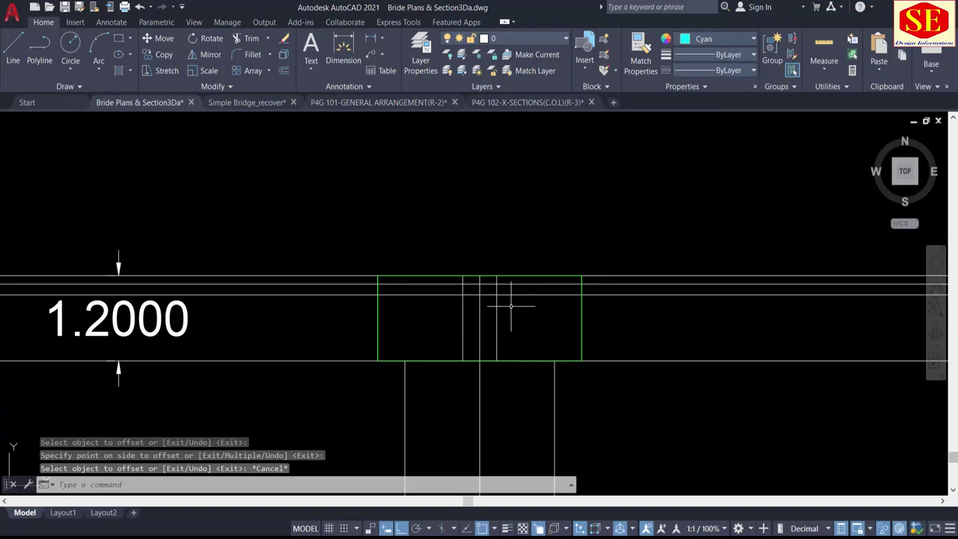
type("rec")
key("Return")
scroll(483, 303, "up", 4)
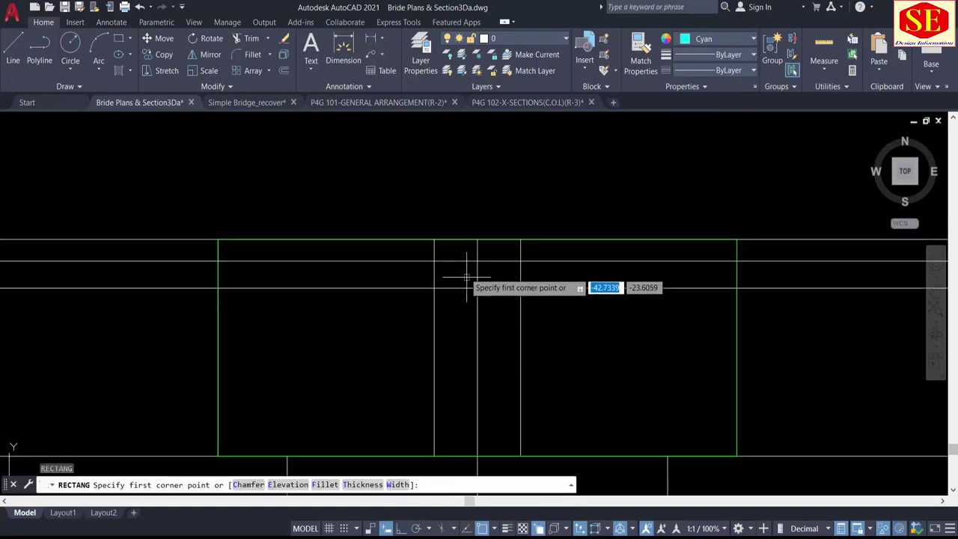
left_click(433, 260)
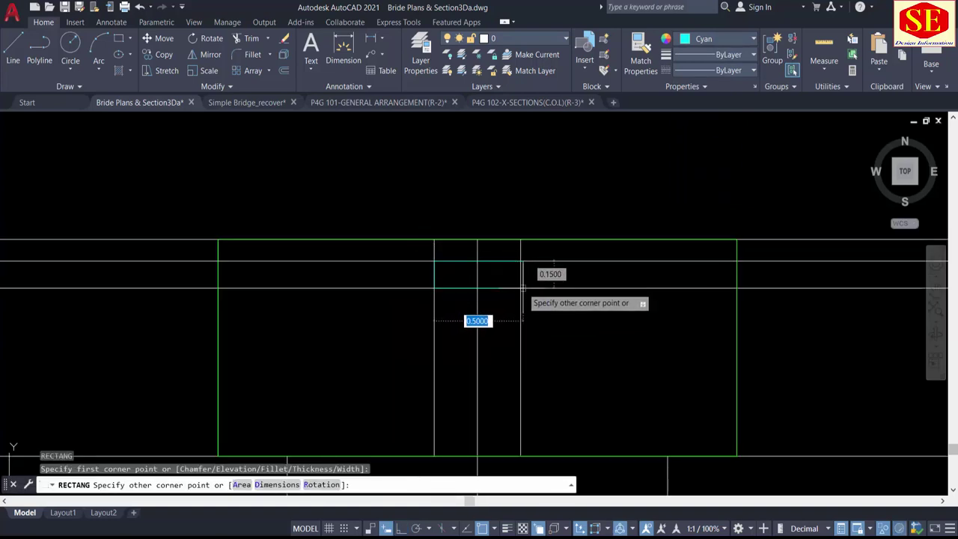
left_click(520, 287)
key("Escape")
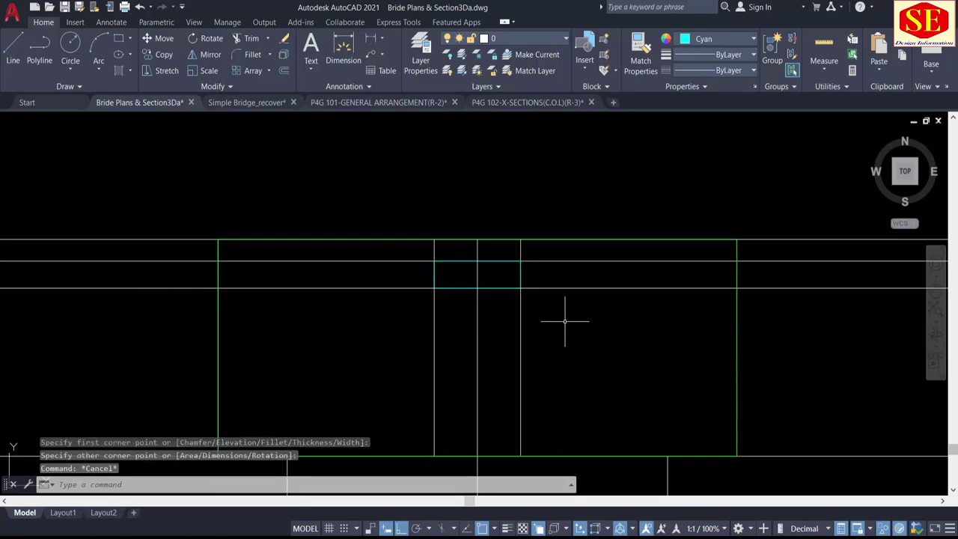
Step: Offset the transom's vertical centre line by 0.15 to both sides
type("o")
key("Return")
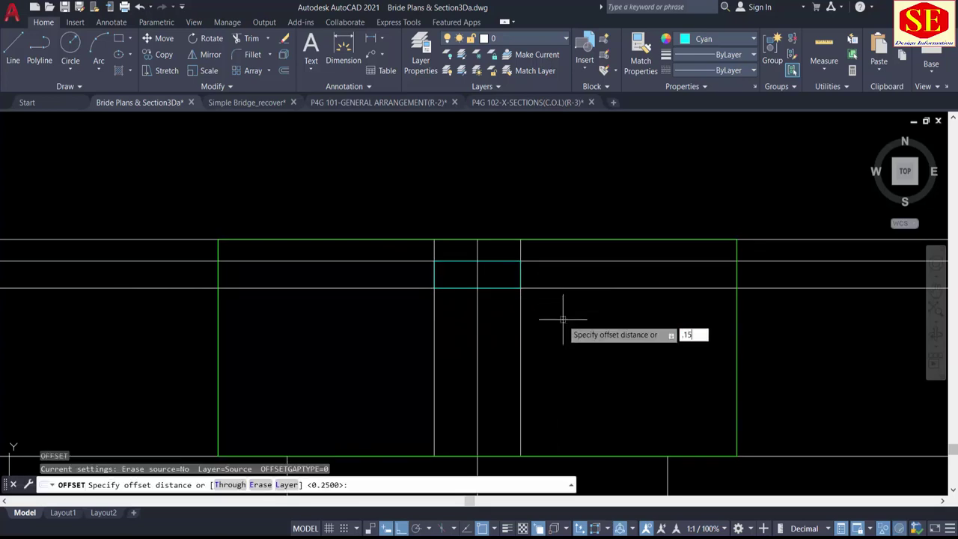
type(".15")
key("Return")
scroll(472, 242, "up", 3)
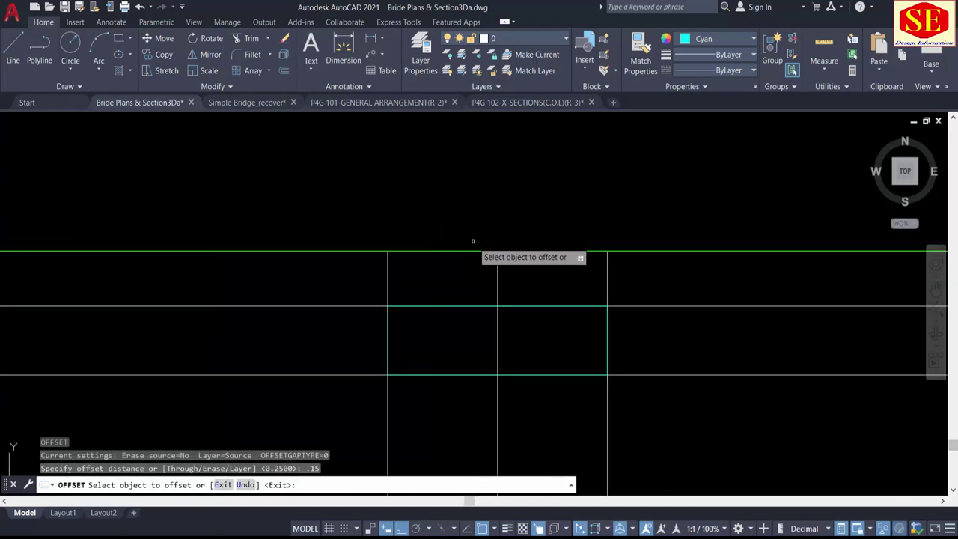
left_click(500, 279)
left_click(524, 274)
left_click(499, 279)
left_click(479, 280)
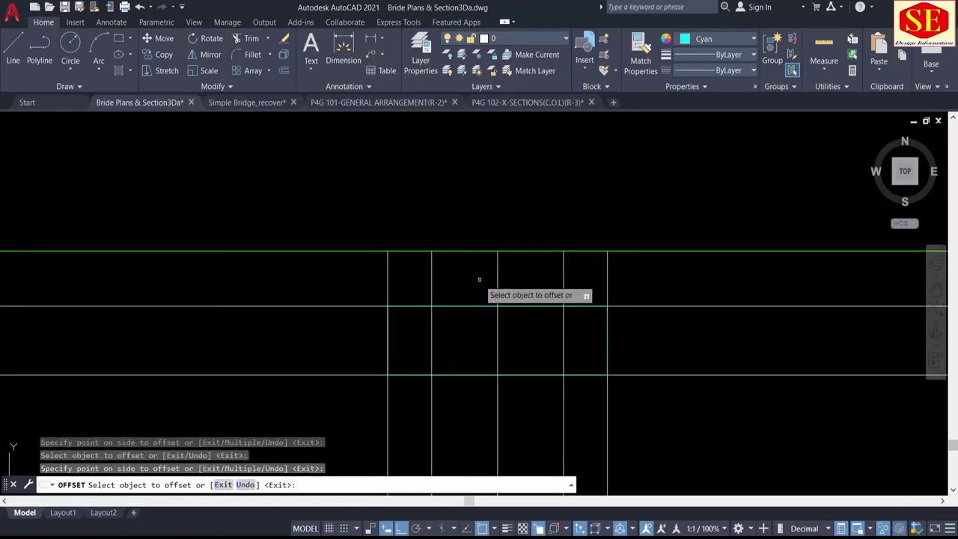
key("Escape")
Step: Draw a magenta 0.3 by 0.12 rectangle centred on top of the cyan rectangle, up to the clearance line
left_click(693, 41)
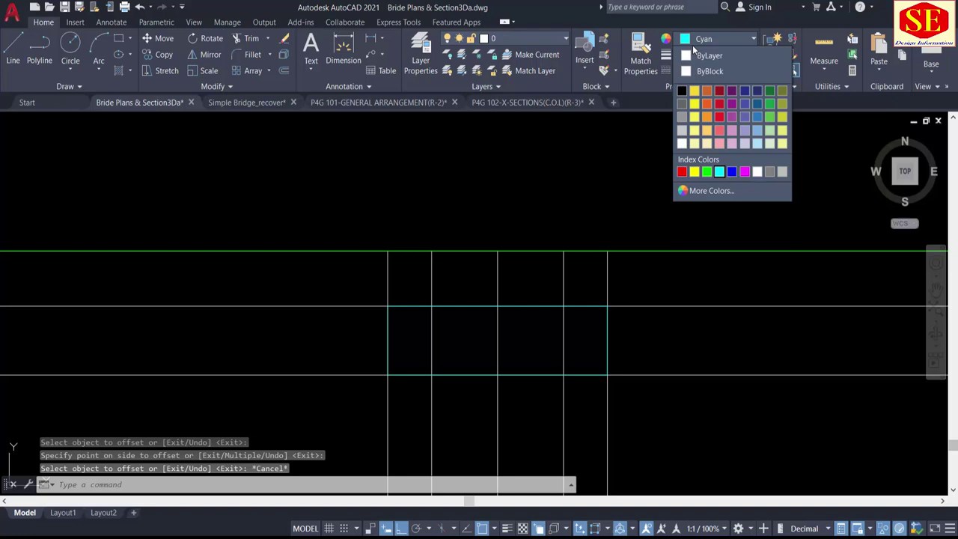
left_click(743, 172)
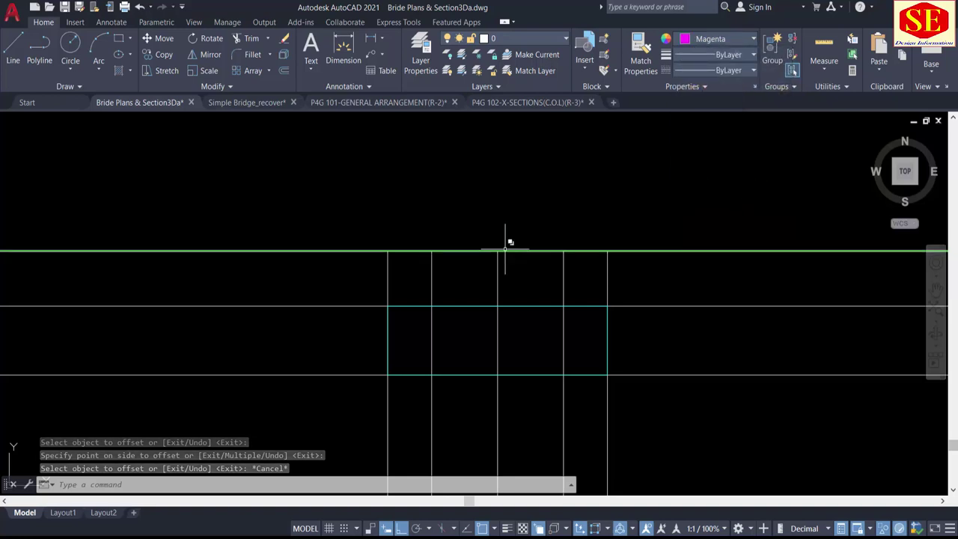
type("rrec")
key("Return")
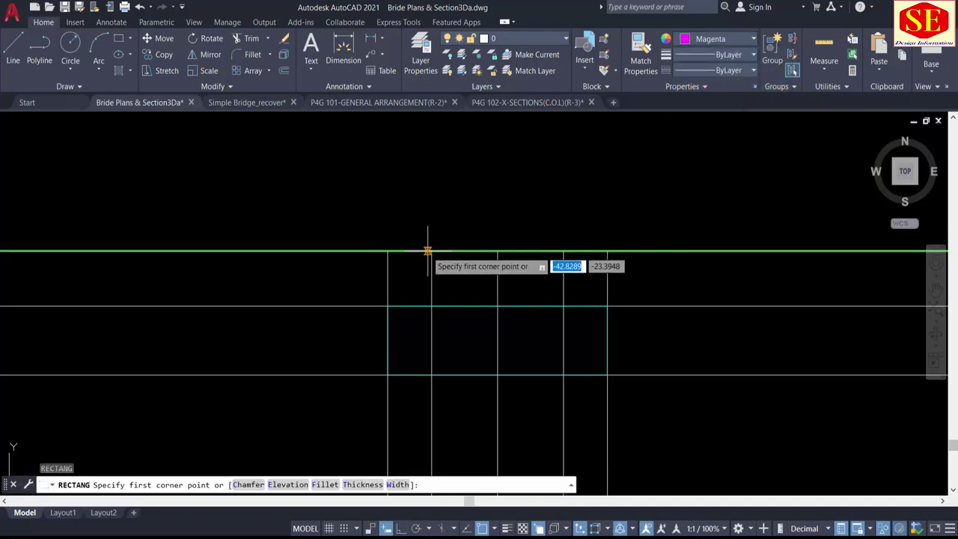
left_click(431, 251)
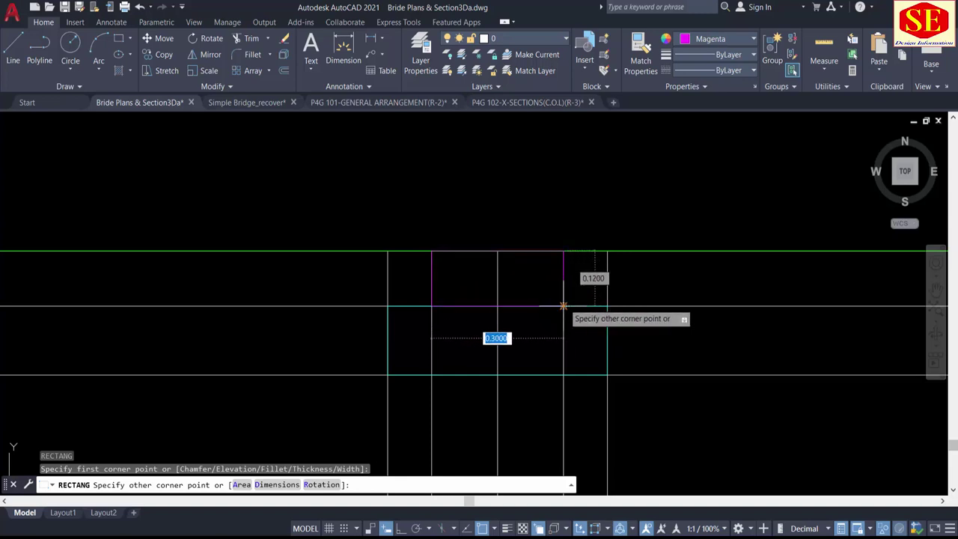
left_click(563, 305)
scroll(526, 246, "down", 4)
key("Escape")
Step: Erase the four vertical and two horizontal offset construction lines around the two small rectangles
left_click(582, 348)
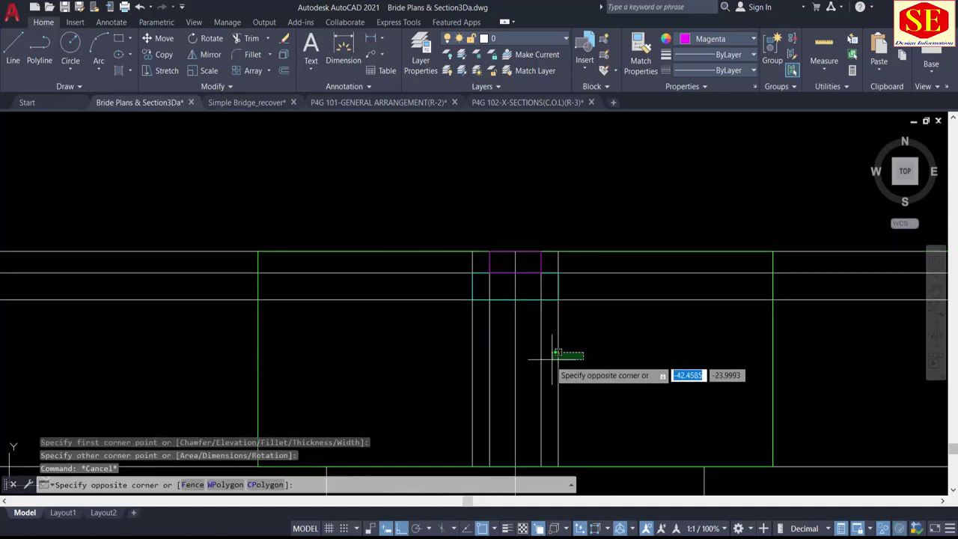
left_click(537, 362)
type("e")
key("Return")
left_click(493, 349)
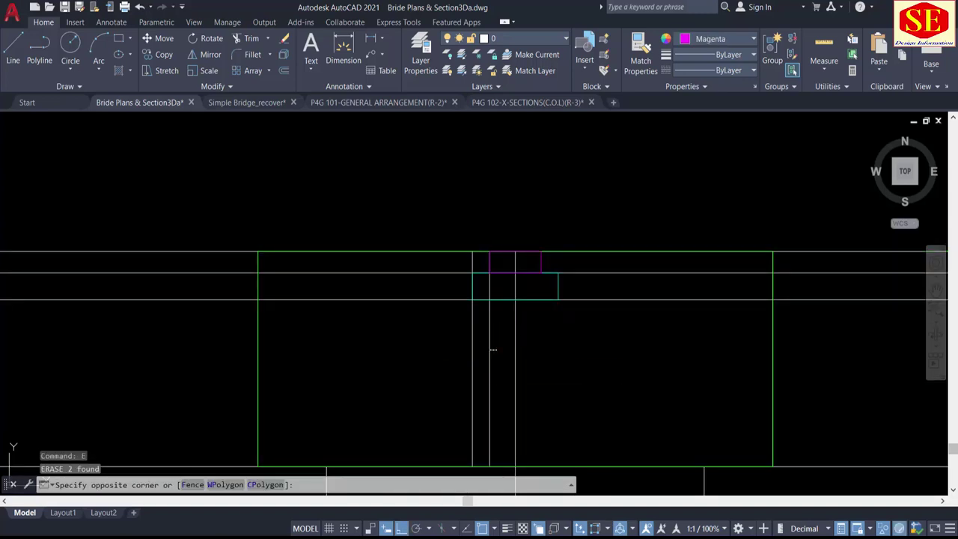
left_click(456, 357)
key("Return")
left_click(419, 268)
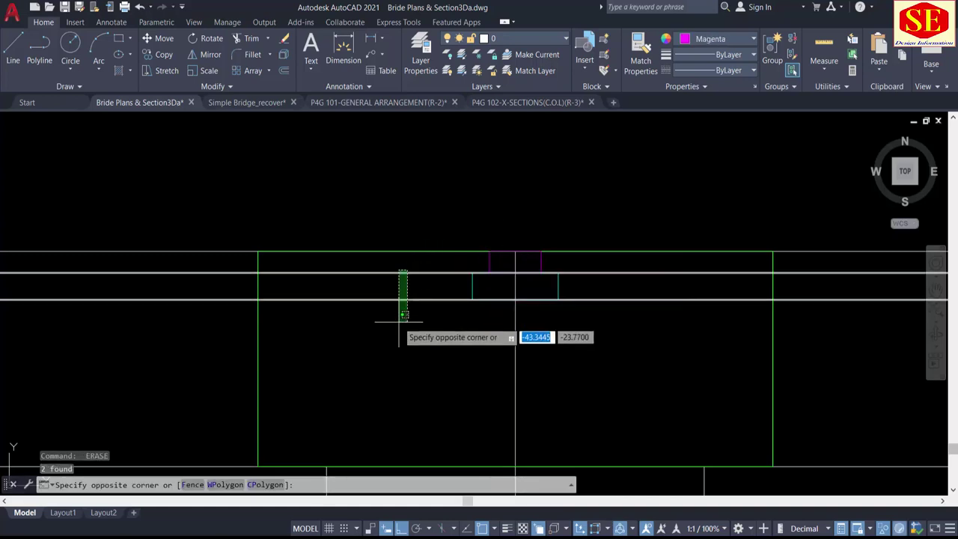
left_click(398, 322)
type("e")
key("Return")
Step: Examine the colours of the nested bearing rectangles beside the pier circles in the plan
scroll(543, 293, "down", 2)
scroll(543, 294, "down", 1)
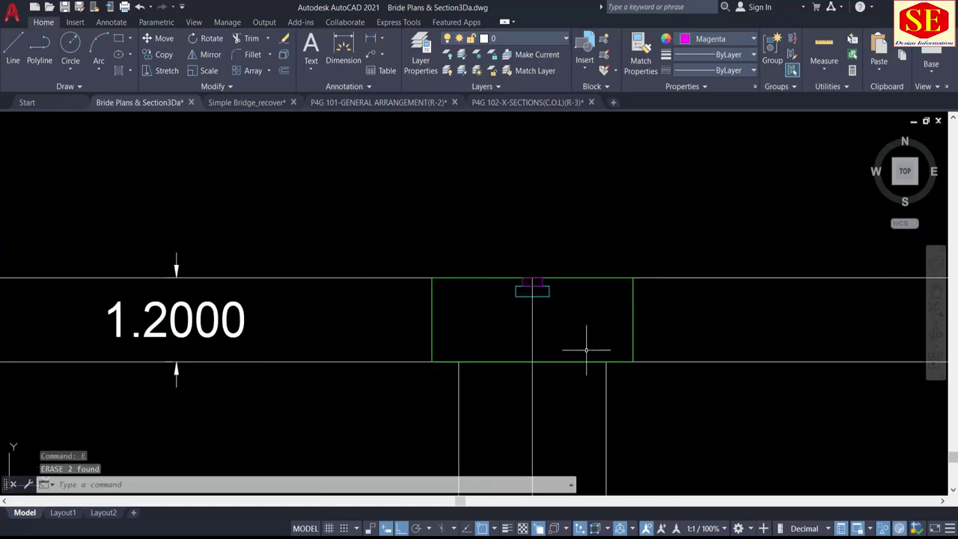
scroll(528, 288, "up", 1)
scroll(543, 285, "down", 3)
middle_click_drag(559, 217, 563, 437)
middle_click_drag(567, 283, 545, 419)
scroll(567, 222, "up", 2)
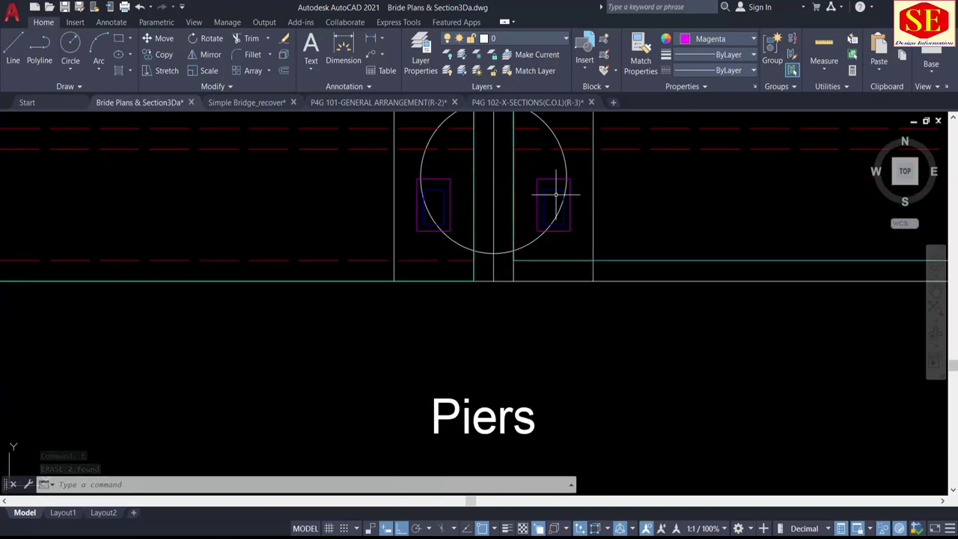
scroll(551, 188, "down", 4)
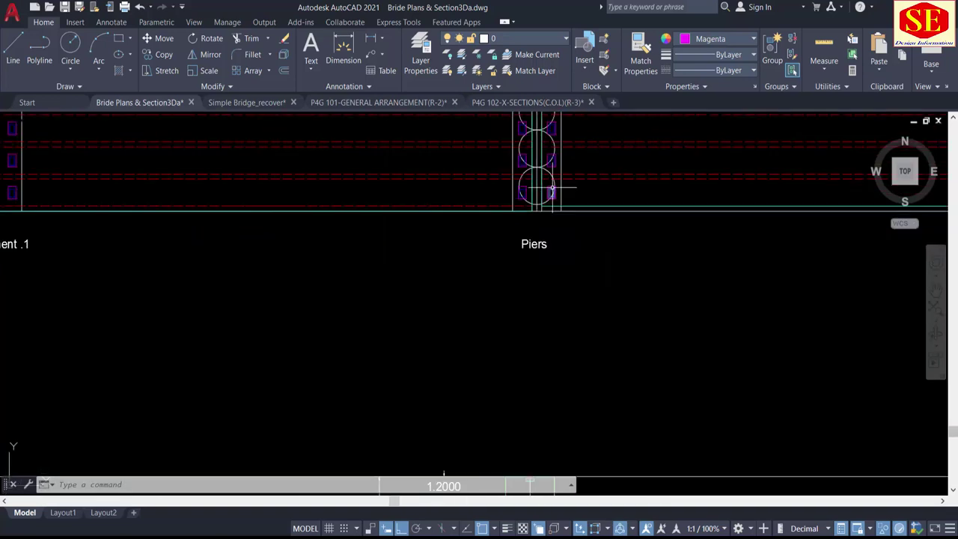
middle_click_drag(550, 332, 549, 210)
scroll(573, 319, "up", 3)
scroll(505, 298, "up", 4)
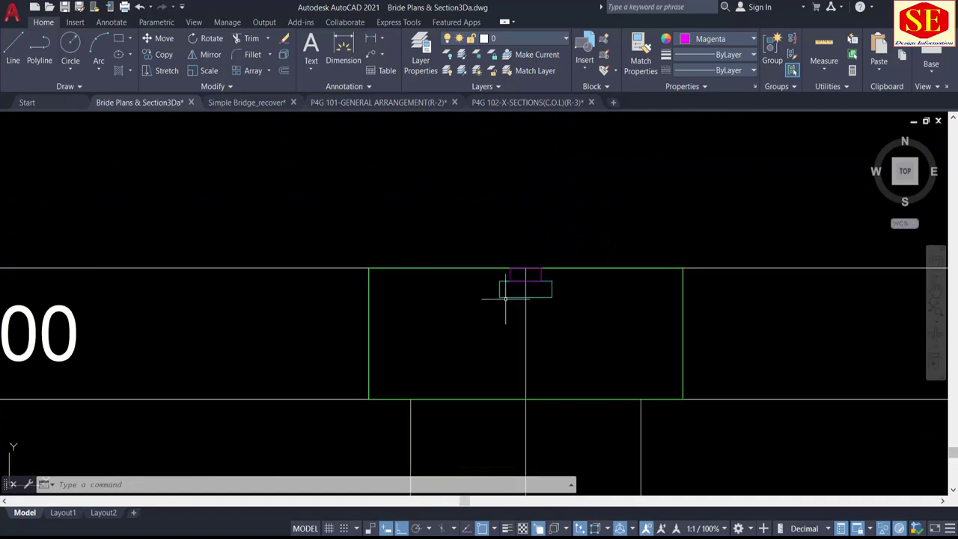
Step: Change the colour of the lower 0.5 by 0.15 rectangle in the section to magenta
left_click(524, 291)
left_click(503, 275)
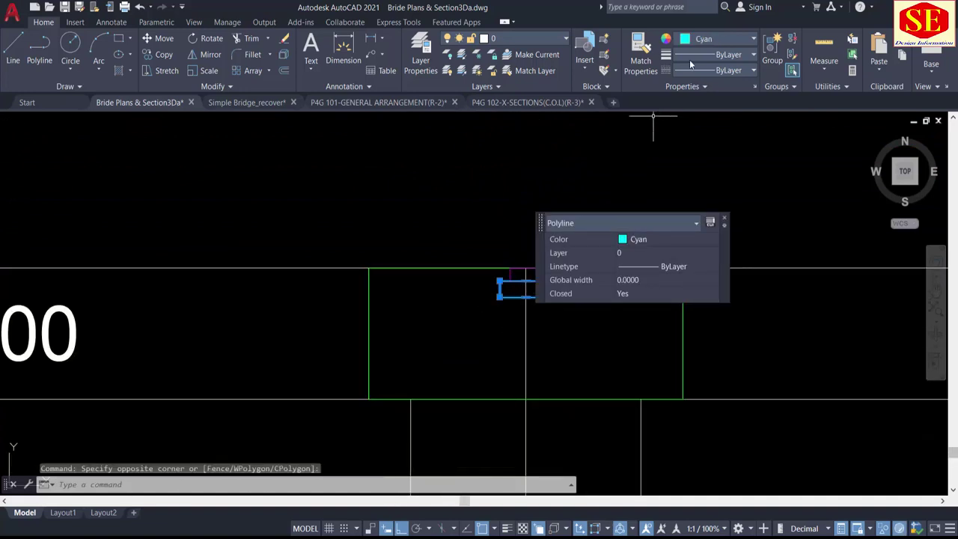
left_click(632, 246)
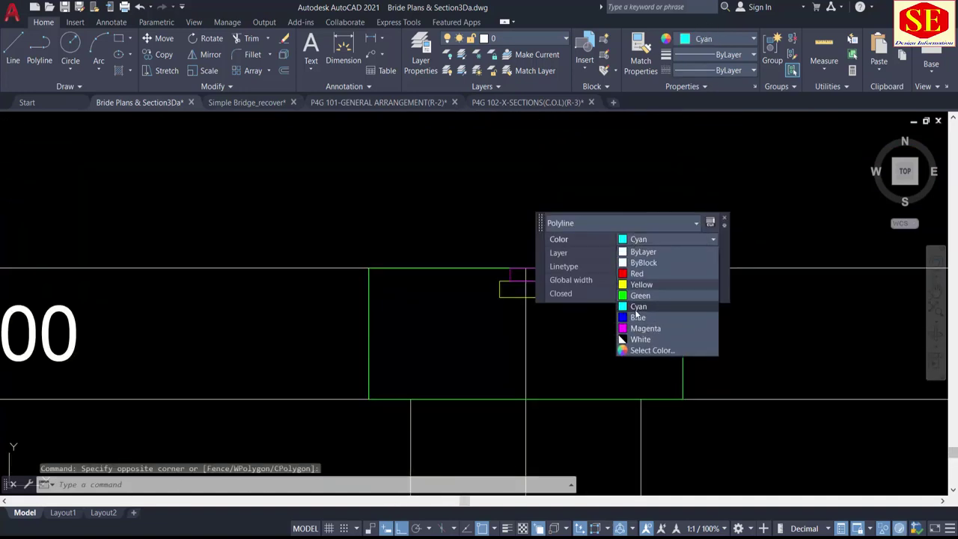
left_click(636, 320)
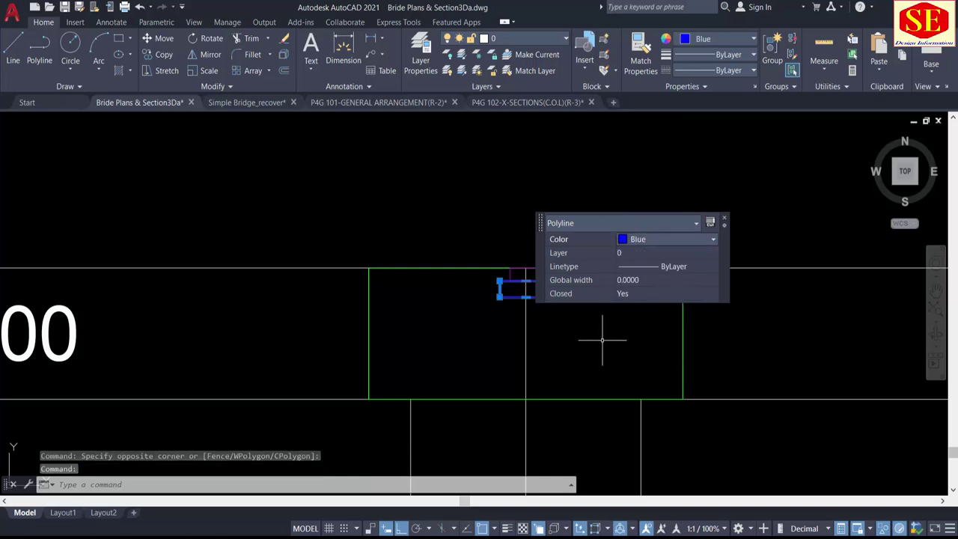
left_click(645, 240)
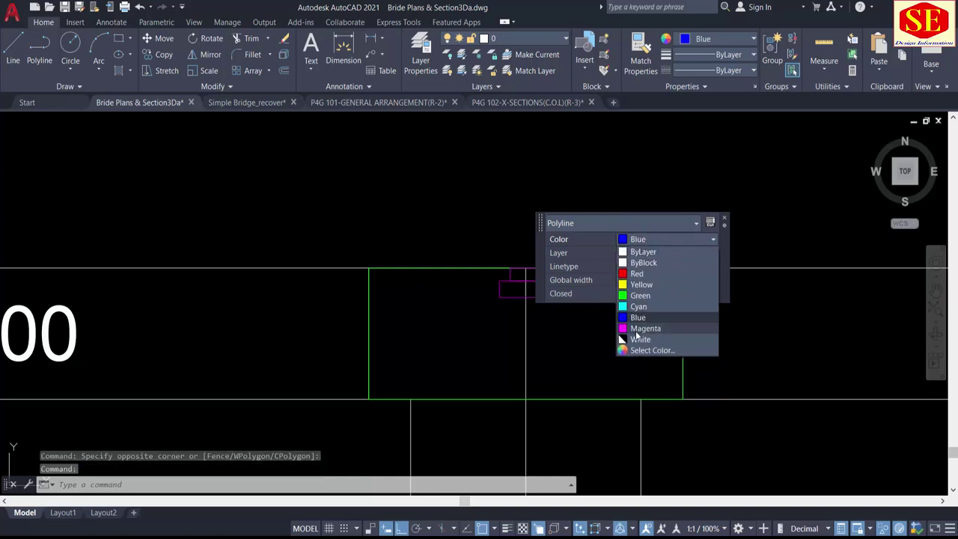
left_click(635, 331)
key("Escape")
Step: Change the colour of the upper 0.3 by 0.12 rectangle to blue
scroll(533, 278, "up", 5)
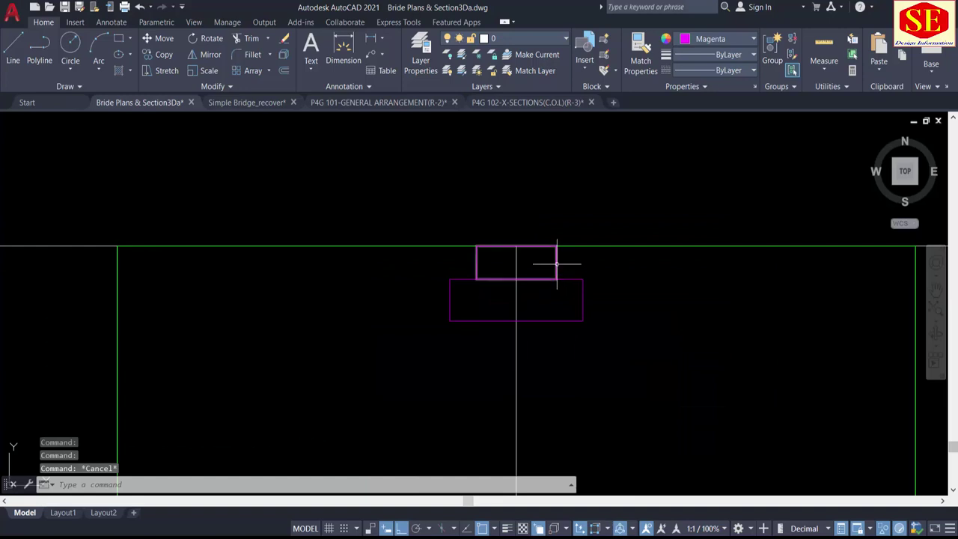
left_click(557, 263)
left_click(692, 194)
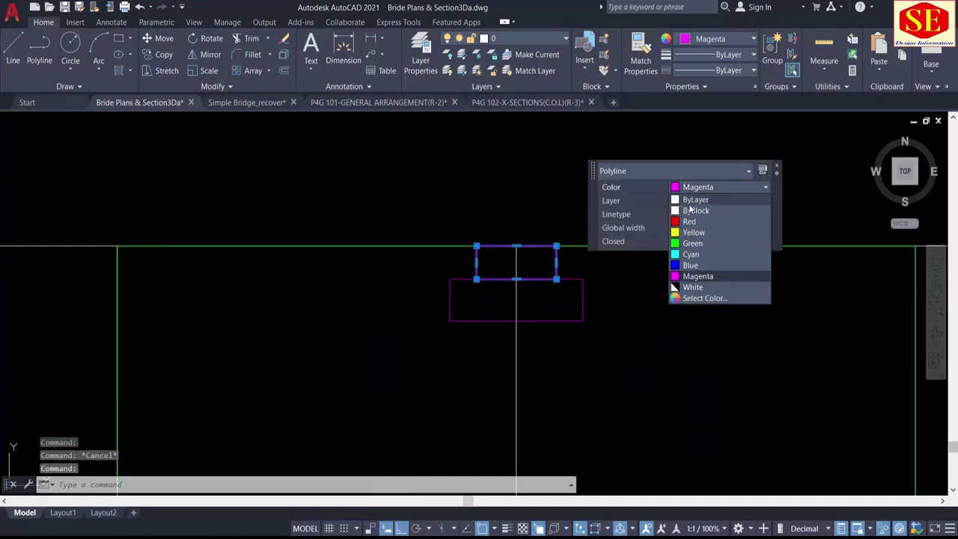
left_click(685, 263)
key("Escape")
Step: Compare the section's two small bearing rectangles with the bearings and transom edge at the piers in the plan
scroll(628, 362, "down", 4)
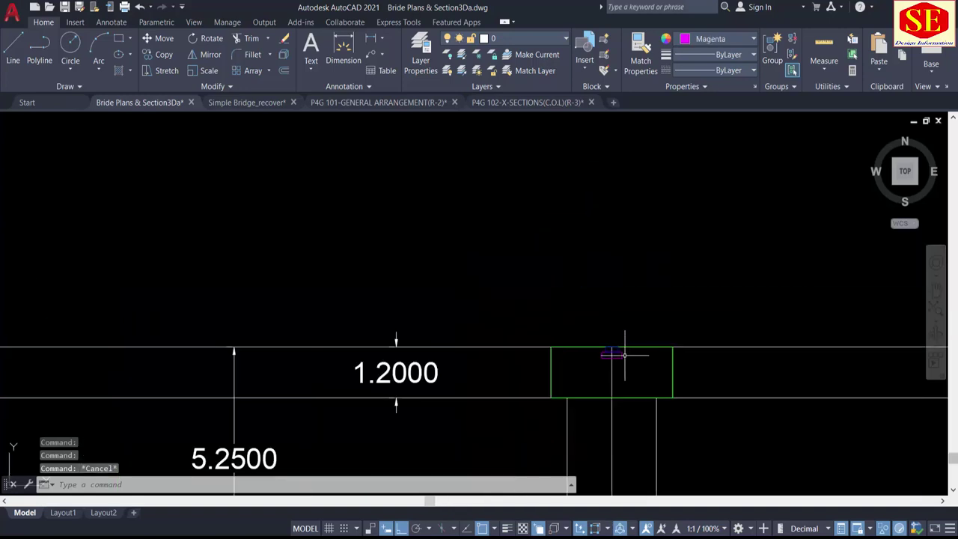
scroll(615, 353, "up", 3)
scroll(612, 335, "down", 3)
middle_click_drag(594, 251, 593, 319)
scroll(609, 434, "down", 5)
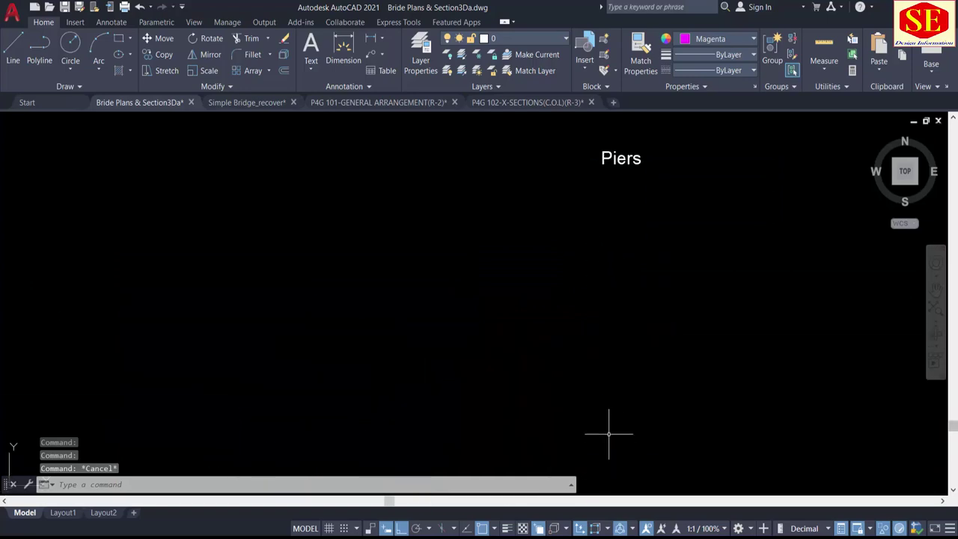
scroll(624, 271, "up", 5)
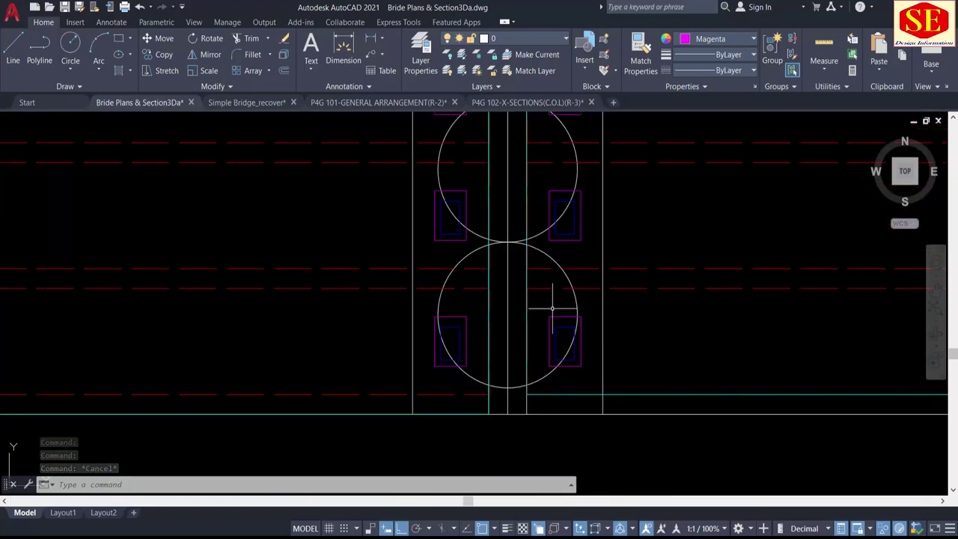
left_click(624, 280)
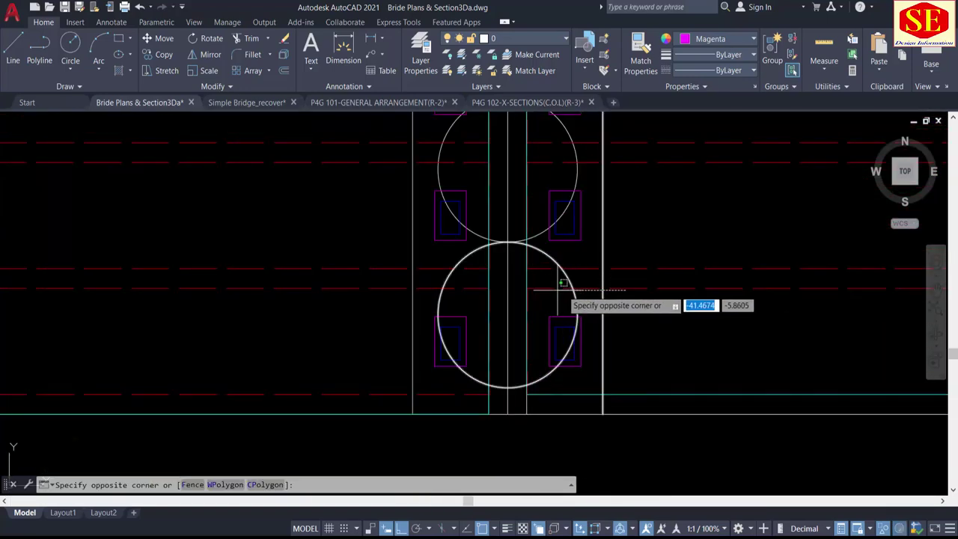
key("Escape")
scroll(634, 288, "down", 4)
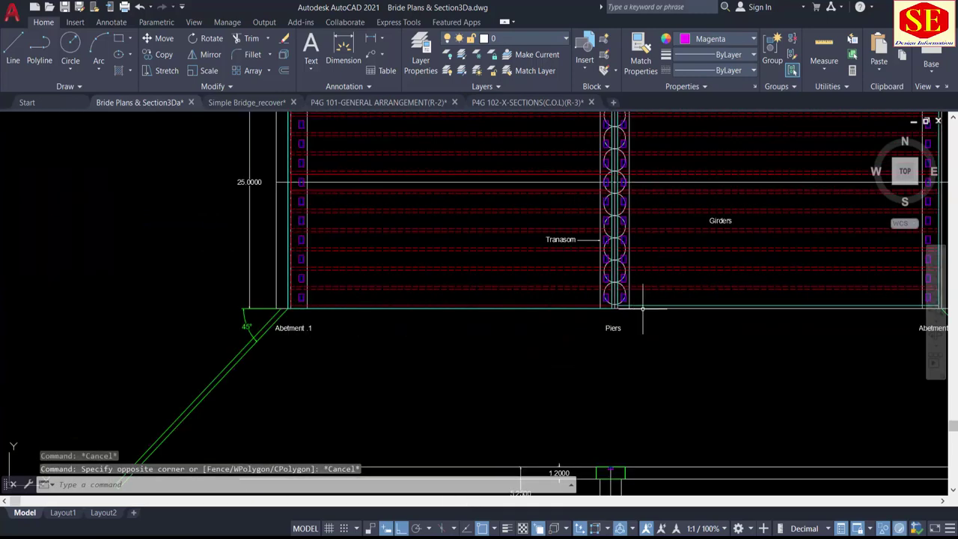
middle_click_drag(646, 369, 583, 199)
scroll(549, 309, "up", 4)
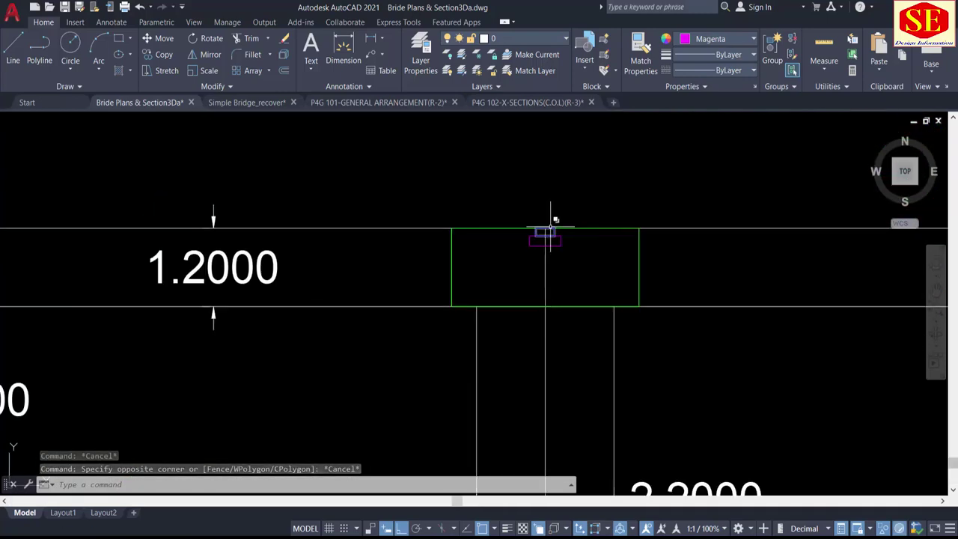
Step: Move the green transom rectangle straight down so its top edge meets the bottom of the magenta rectangle
type("M")
key("Return")
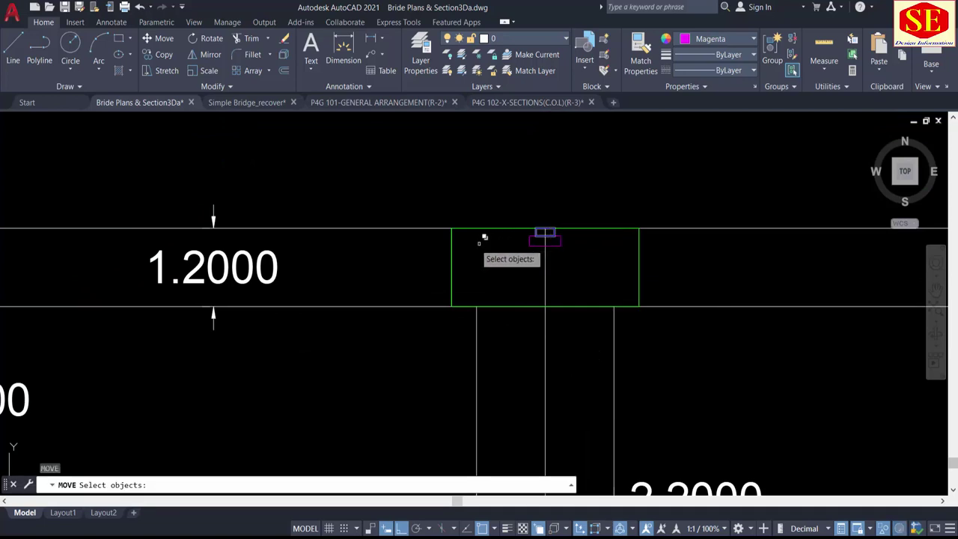
left_click(454, 257)
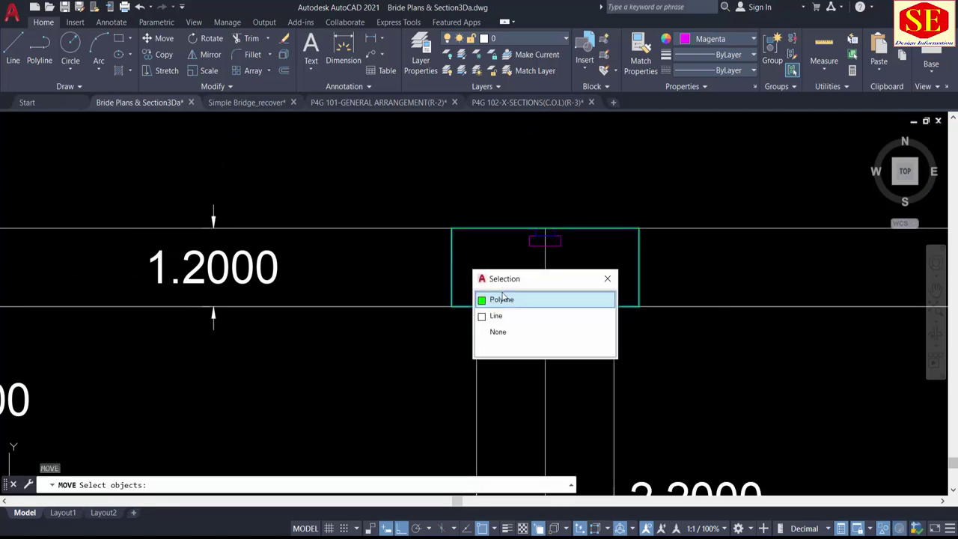
left_click(516, 300)
scroll(550, 236, "up", 4)
key("Return")
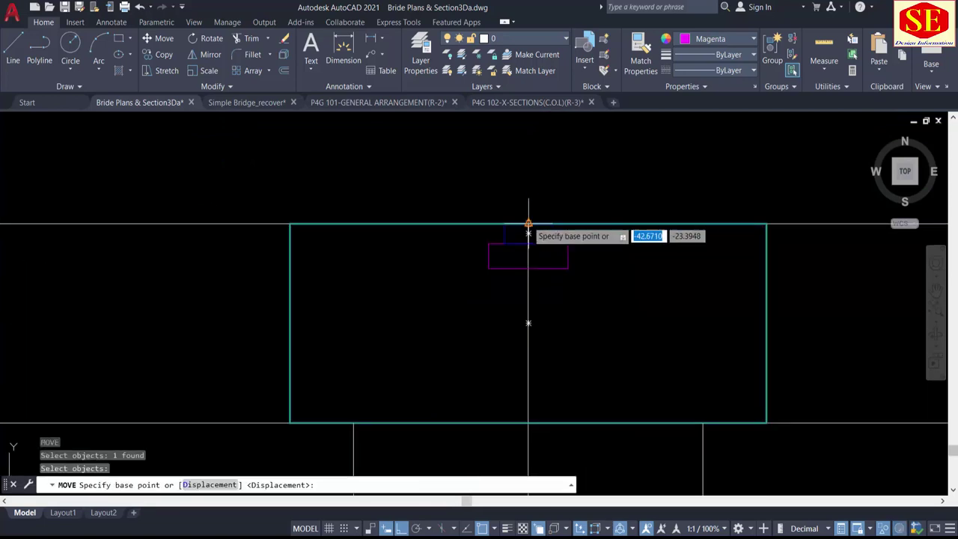
left_click(528, 227)
left_click(528, 267)
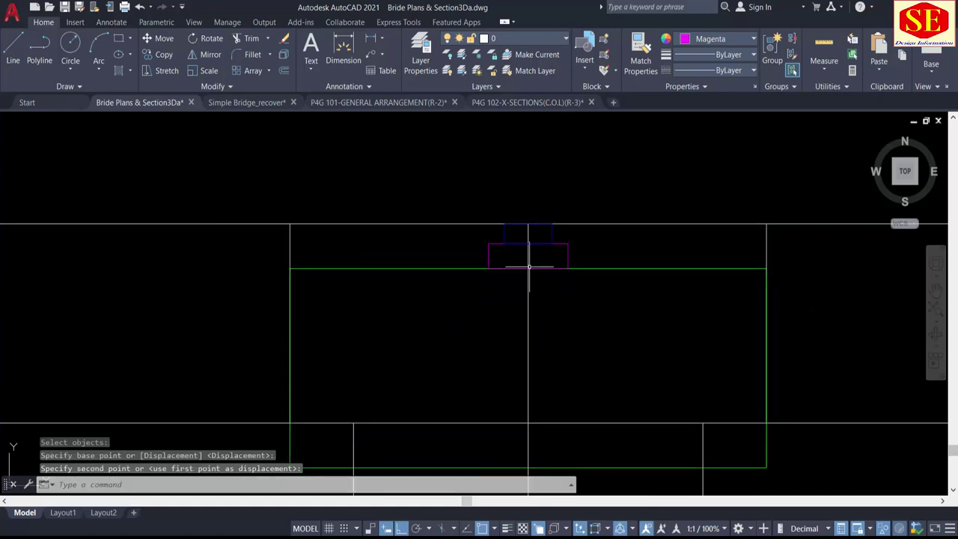
scroll(536, 223, "down", 2)
key("Escape")
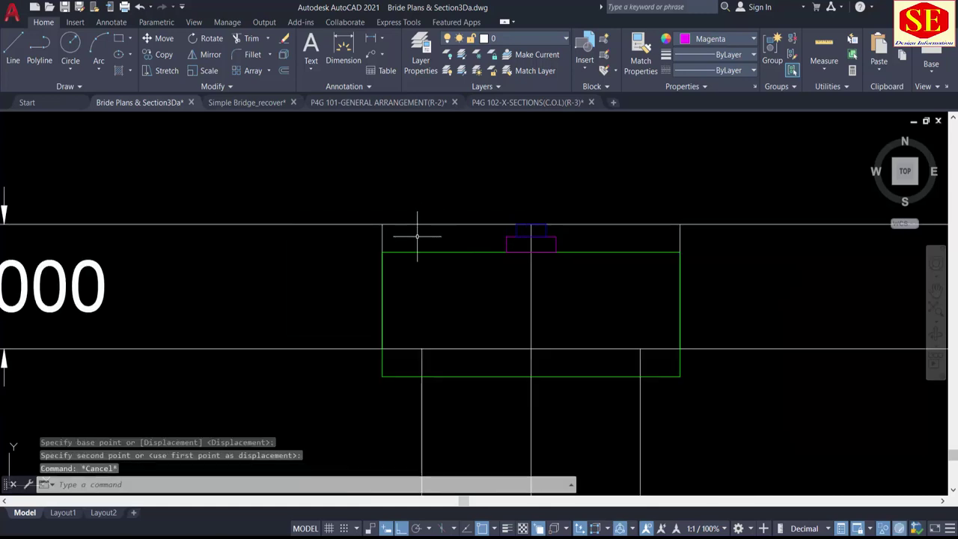
Step: Erase the two short vertical lines rising above the ends of the green transom rectangle in the section
left_click(382, 236)
type("e")
key("Return")
left_click(697, 231)
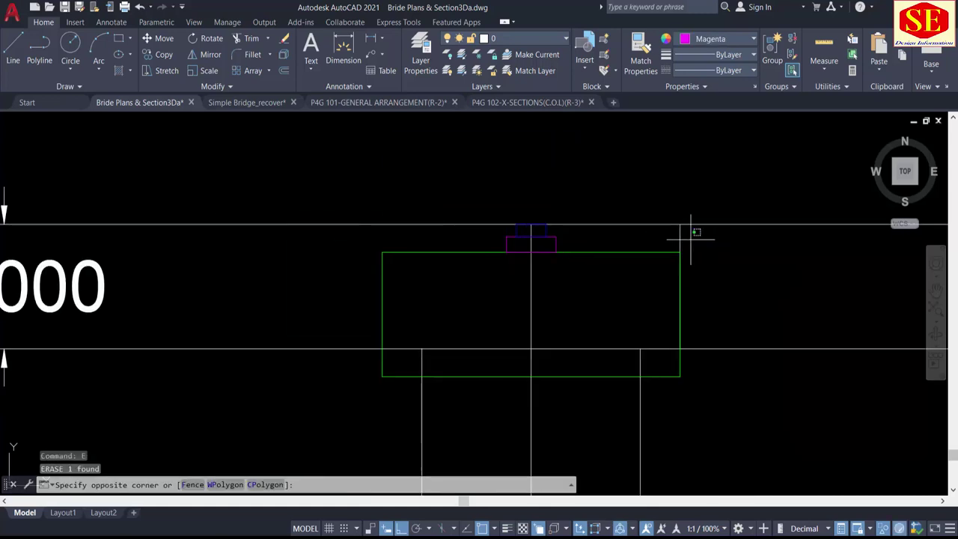
left_click(664, 238)
key("Return")
scroll(663, 238, "down", 2)
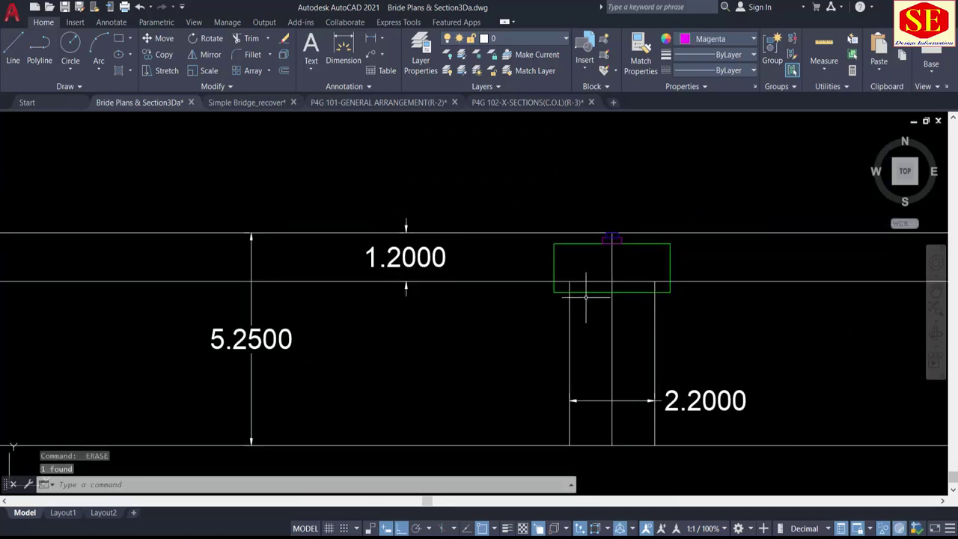
Step: Trim the two outer pier lines inside the transom back to its bottom edge
key("Return")
scroll(575, 293, "up", 3)
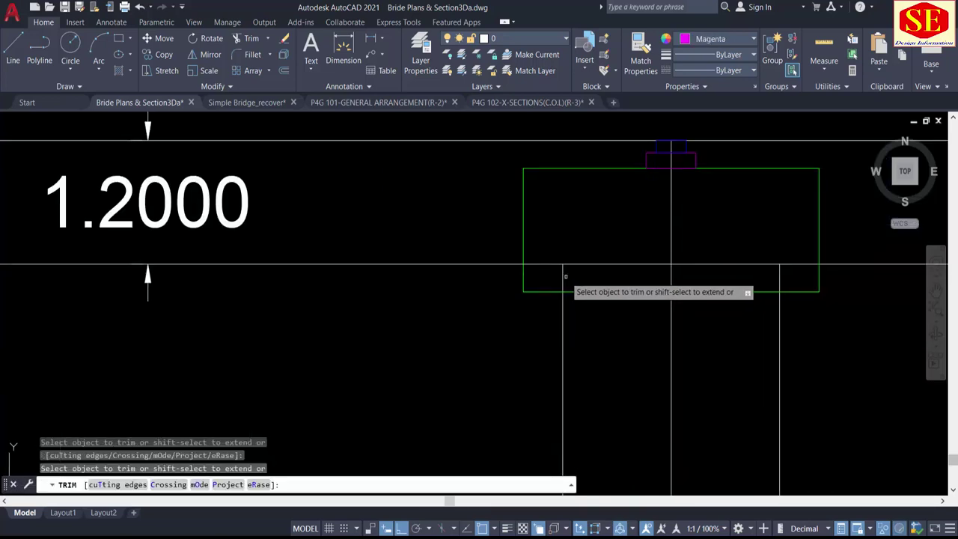
left_click(780, 278)
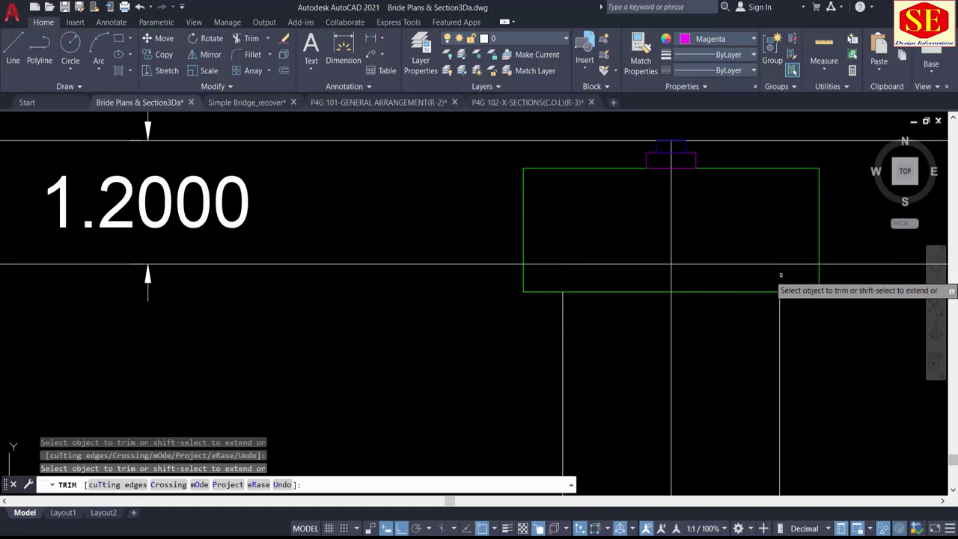
key("Escape")
Step: Erase the long horizontal construction line crossing the transom and the 1.2000 dimension beside it
left_click(440, 226)
left_click(414, 290)
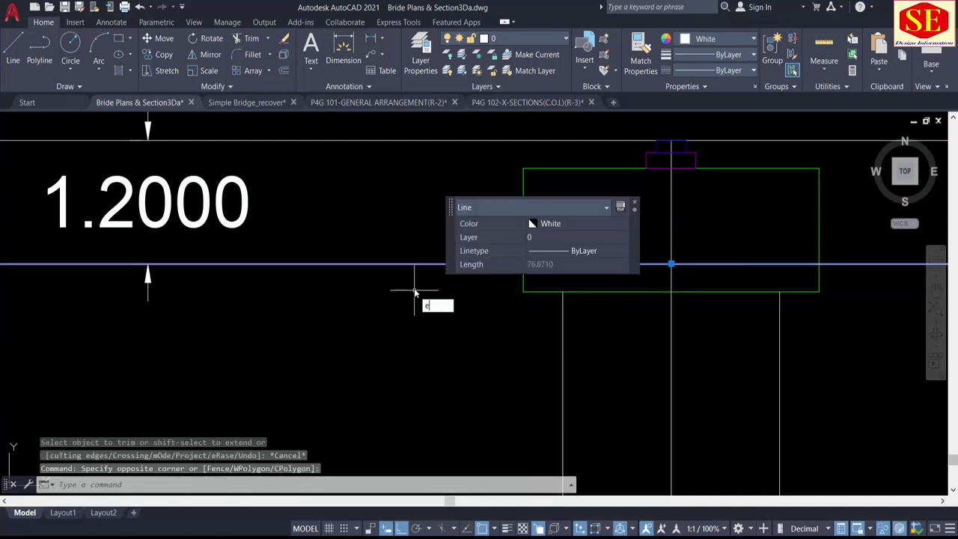
key("Return")
left_click(251, 193)
left_click(161, 229)
key("Return")
scroll(307, 223, "down", 2)
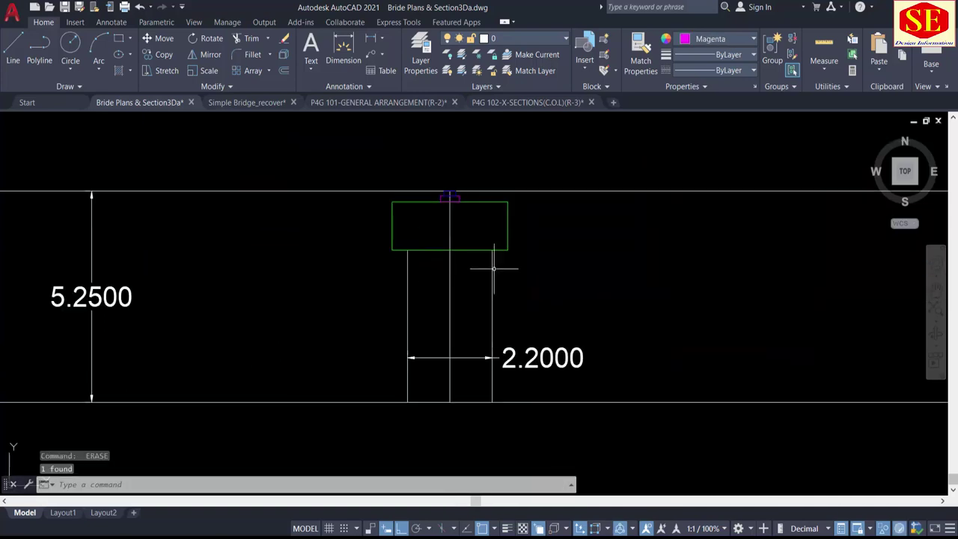
Step: Compare the section's bearing stack on the transom with the bearings and girder ends at the piers in the plan
scroll(438, 255, "down", 1)
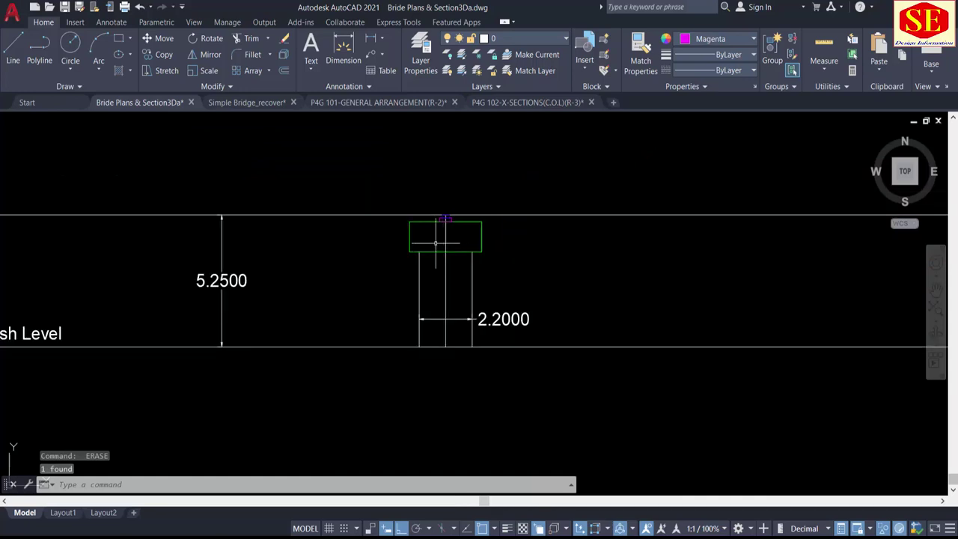
scroll(434, 234, "up", 1)
scroll(454, 215, "up", 5)
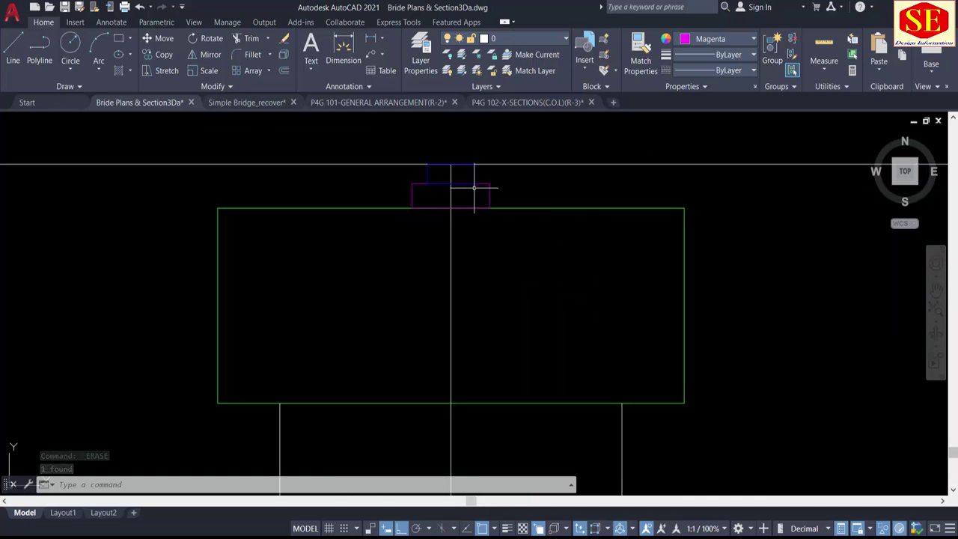
scroll(512, 256, "down", 3)
middle_click_drag(502, 205, 538, 433)
scroll(538, 434, "down", 2)
middle_click_drag(571, 219, 566, 226)
scroll(566, 247, "up", 3)
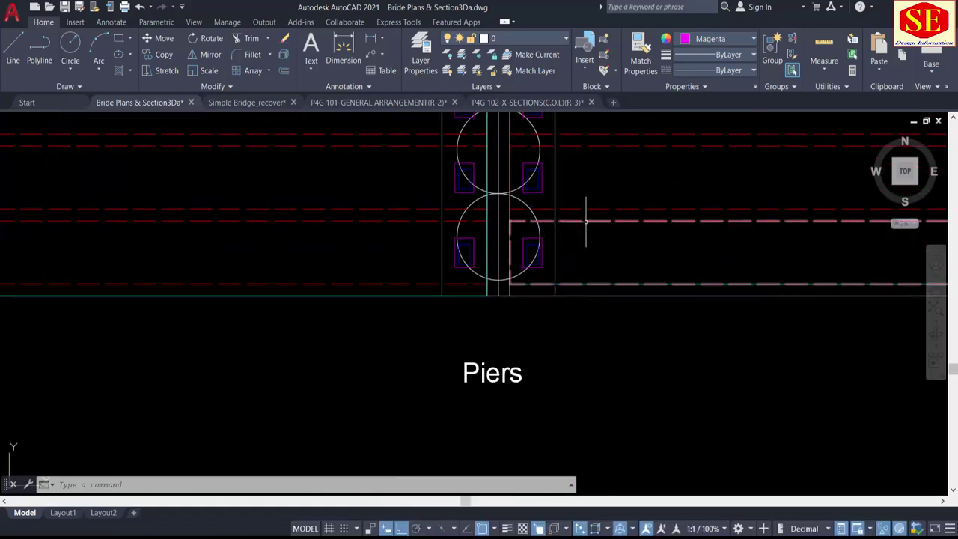
scroll(591, 337, "up", 5)
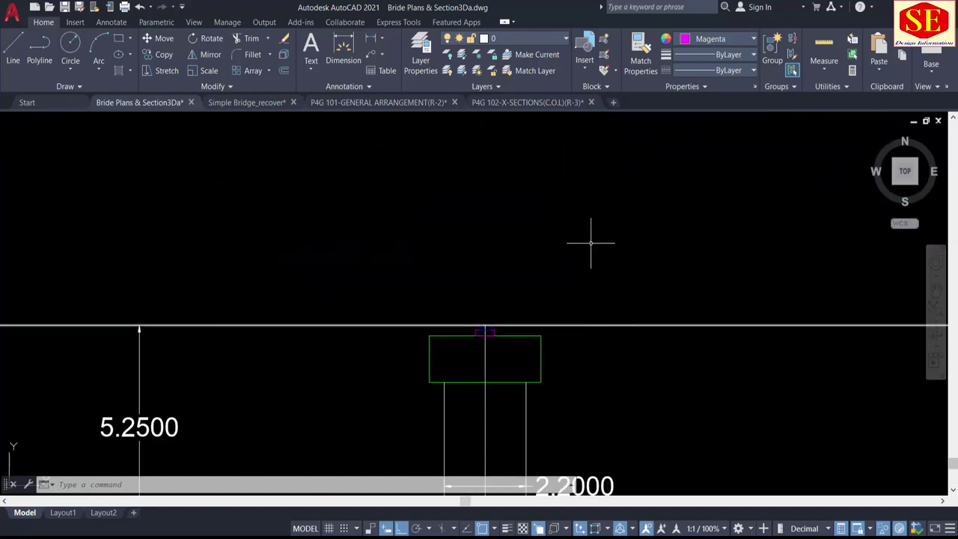
Step: Offset the horizontal line along the top of the blue bearing rectangle upward by 2
type("o")
key("Return")
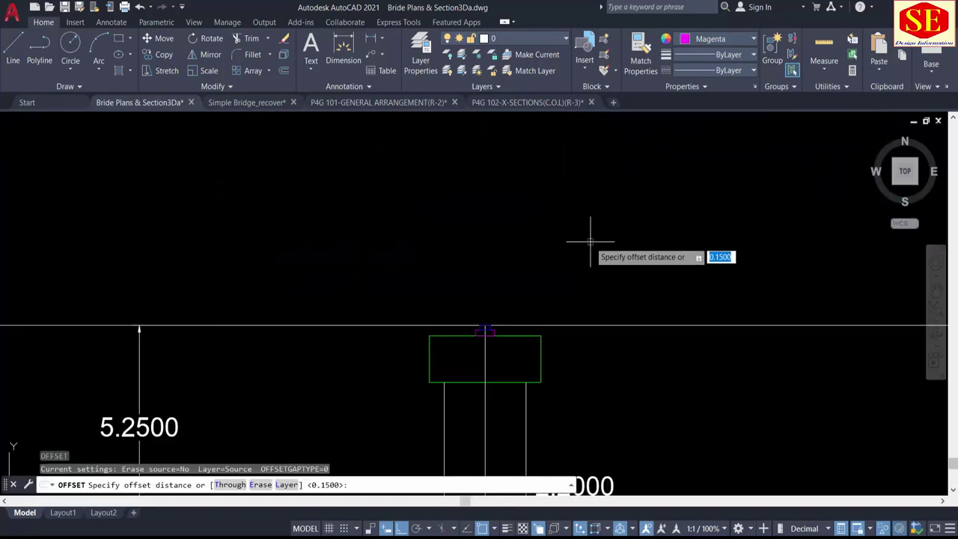
key("Return")
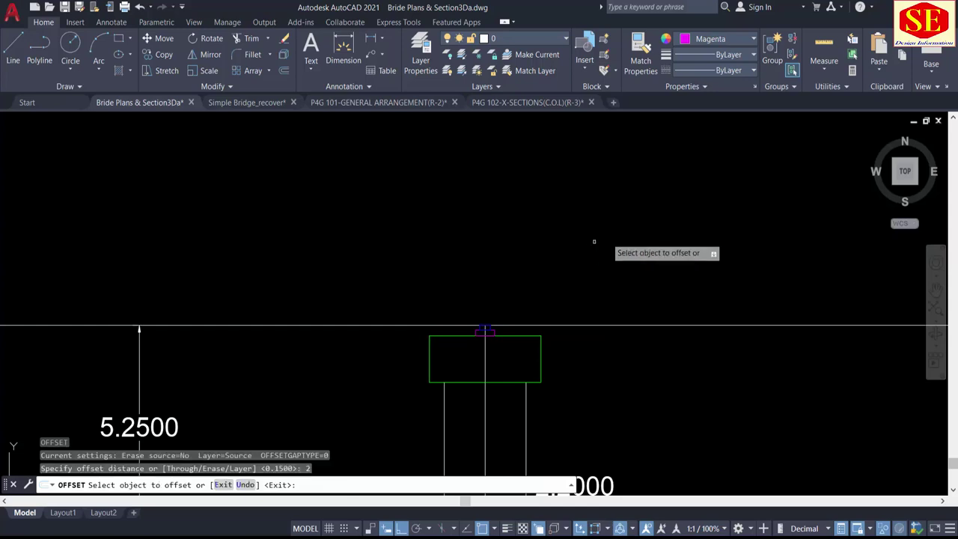
left_click(626, 326)
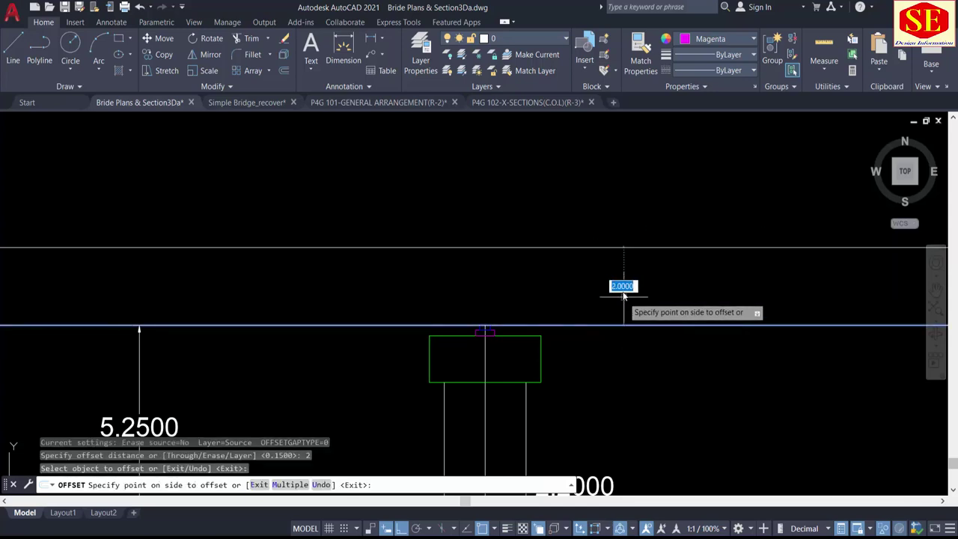
left_click(612, 232)
scroll(568, 203, "down", 4)
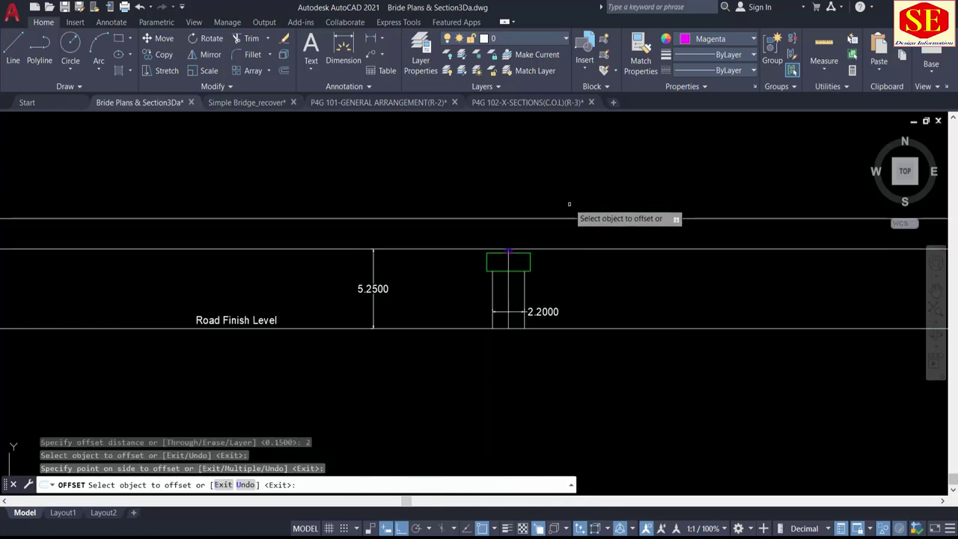
key("Escape")
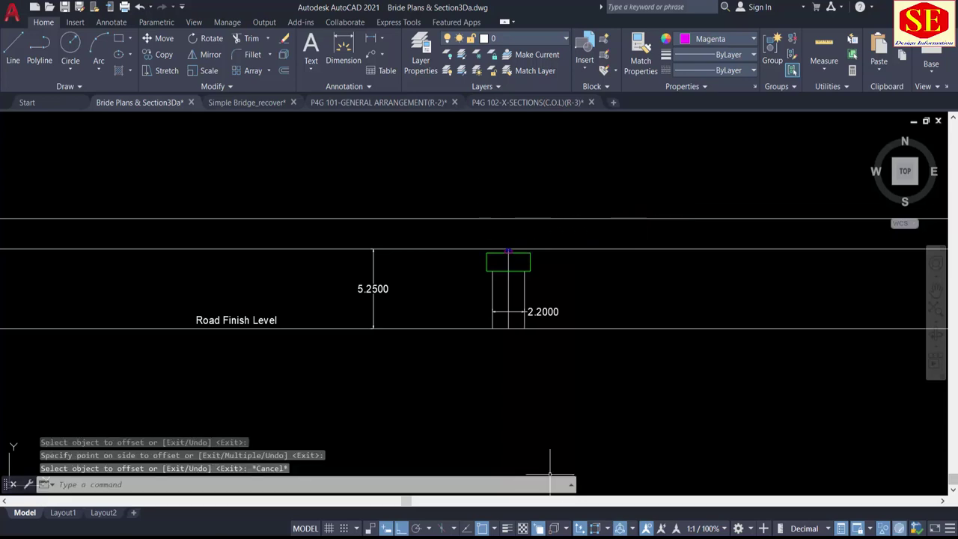
Step: Extend the pier centre line up to the uppermost horizontal line of the section
scroll(524, 247, "up", 5)
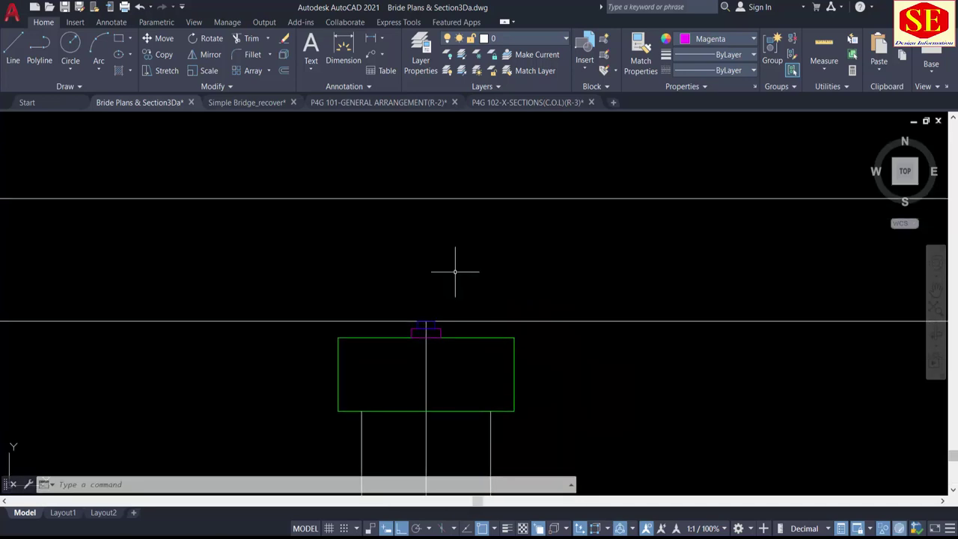
type("ex")
key("Return")
left_click(426, 326)
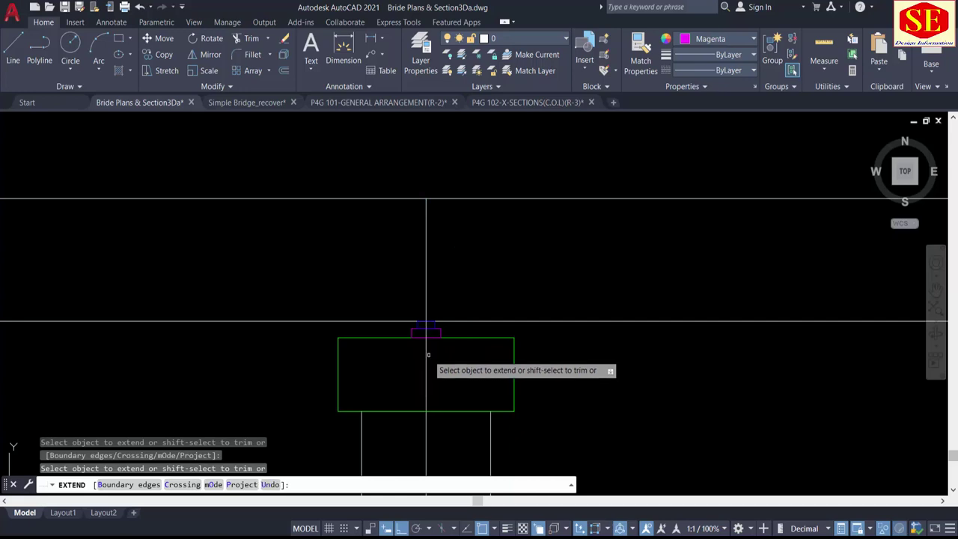
key("Escape")
Step: Offset the extended pier centre line by 0.3 to both sides to mark the gap between the girder ends
type("o")
key("Return")
type(".3")
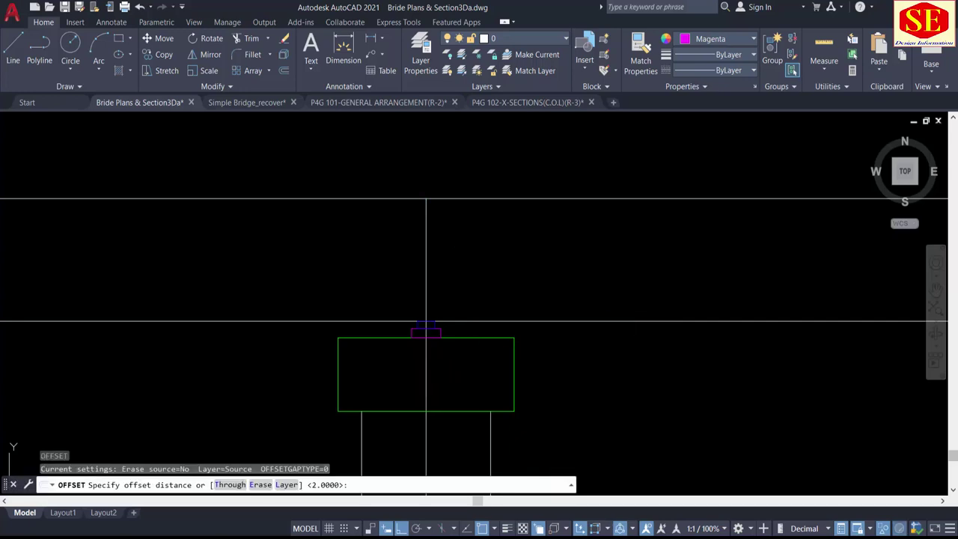
key("Return")
left_click(426, 265)
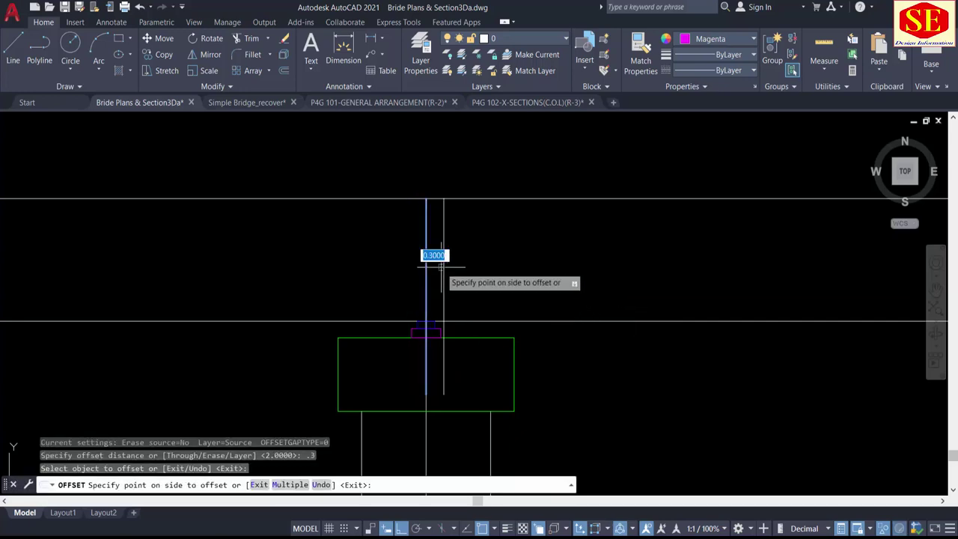
left_click(434, 267)
left_click(427, 265)
left_click(399, 276)
key("Escape")
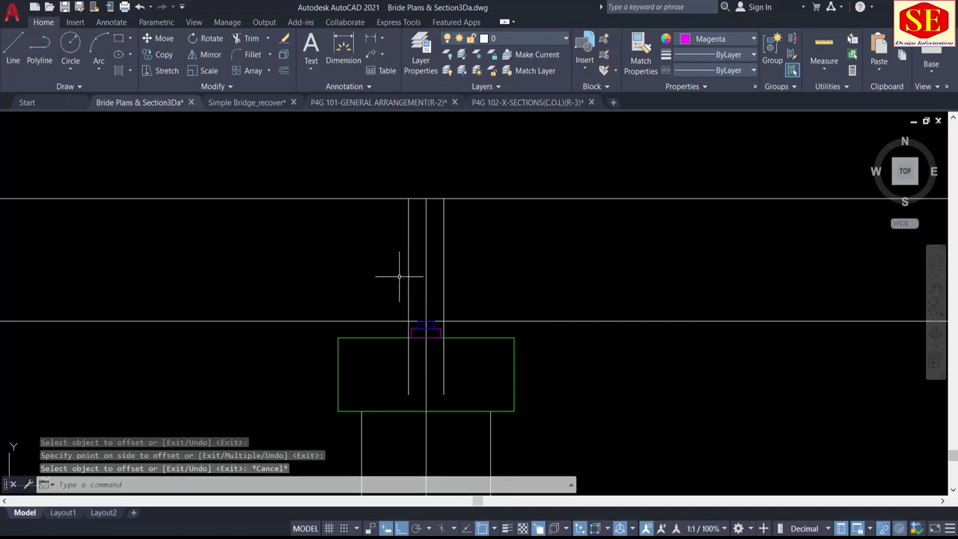
key("Escape")
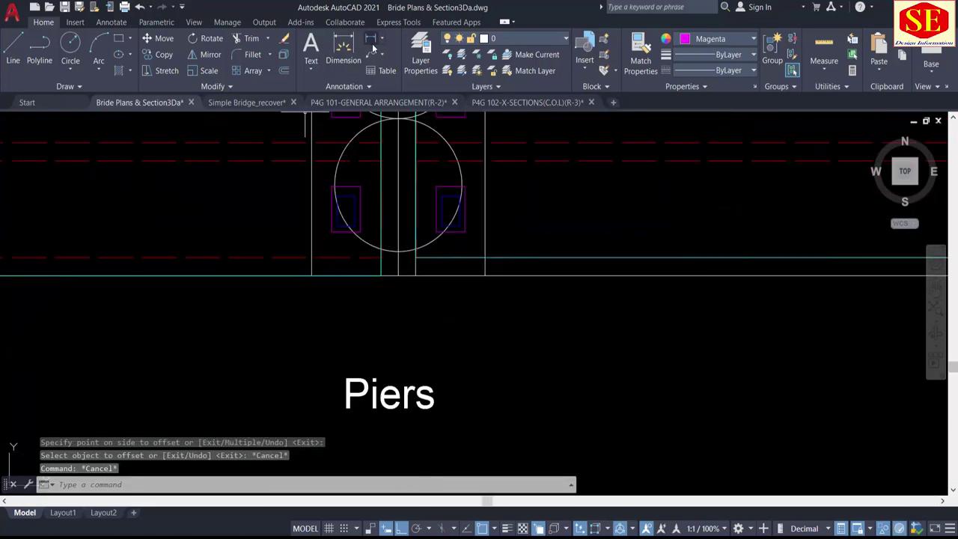
Step: Measure the gap between the two girder ends at the pier in the plan
left_click(369, 42)
left_click(381, 275)
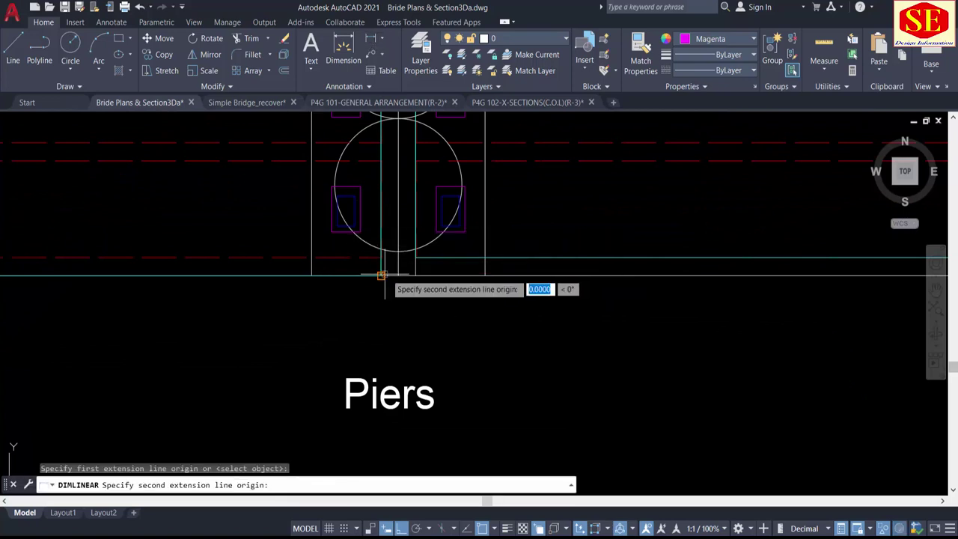
left_click(416, 275)
key("Escape")
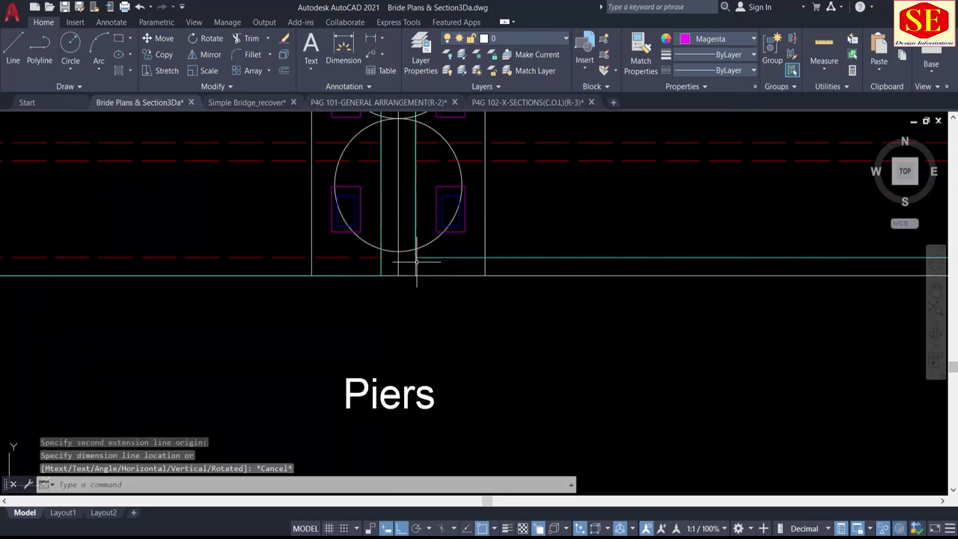
Step: Trim the two horizontal girder lines out of the gap over the pier, and the gap's side lines back to the transom's top edge
scroll(427, 181, "down", 2)
scroll(431, 256, "down", 5)
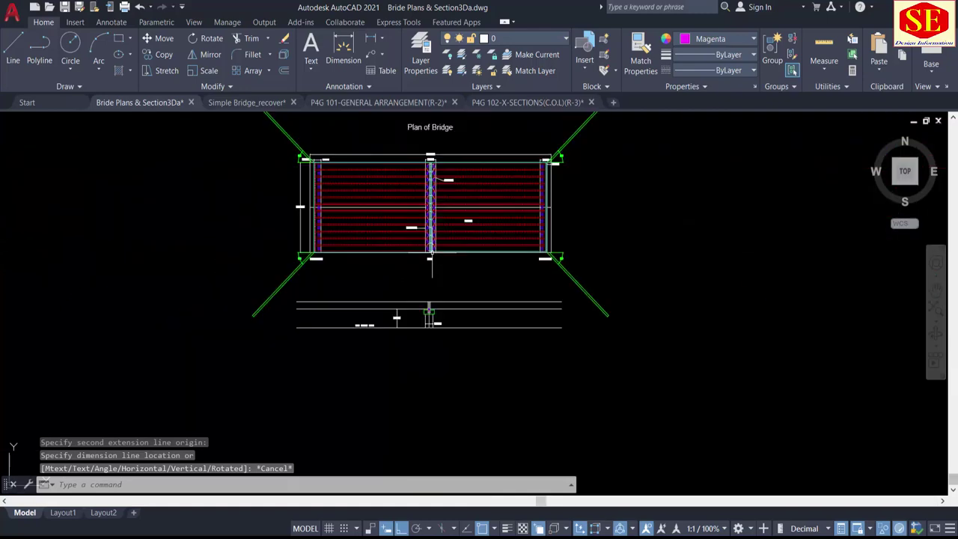
scroll(432, 333, "up", 3)
scroll(433, 225, "up", 2)
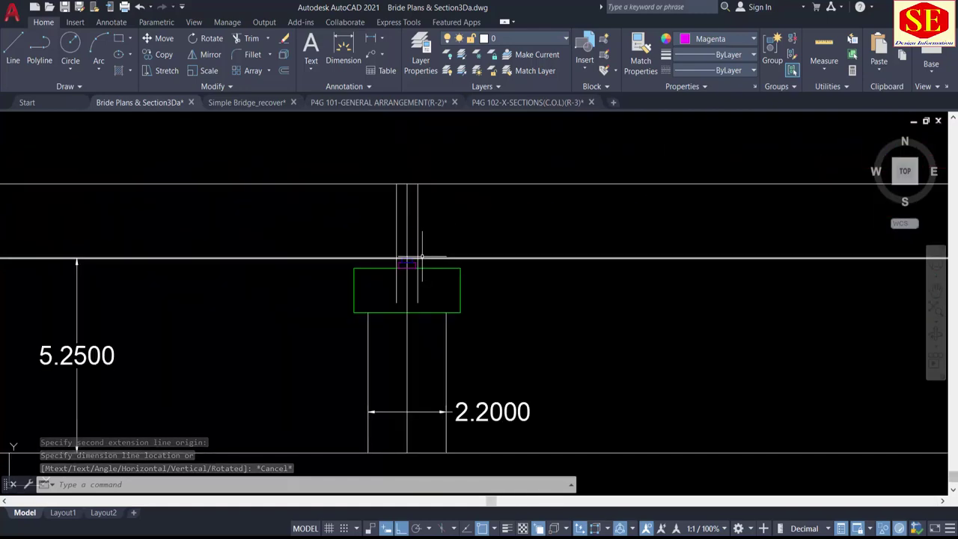
type("tr")
key("Return")
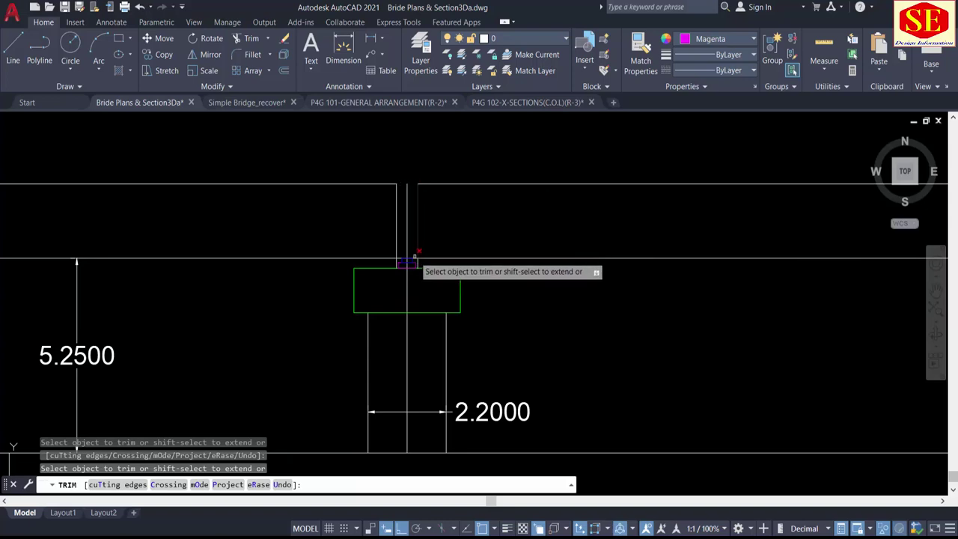
scroll(414, 257, "up", 4)
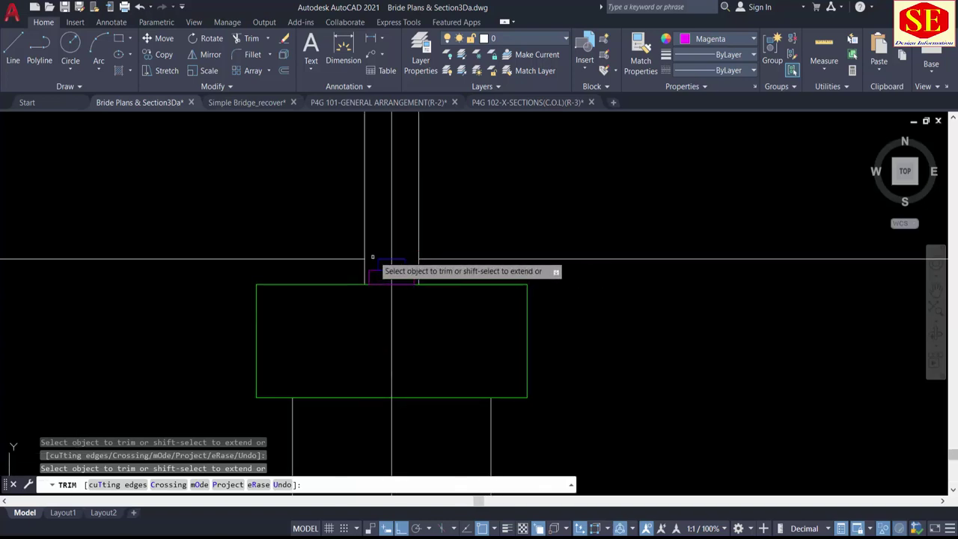
scroll(411, 232, "down", 5)
key("Escape")
Step: Measure the horizontal distance from the magenta bearing rectangle to the adjacent girder end at the lowest pier in the plan
scroll(379, 275, "down", 2)
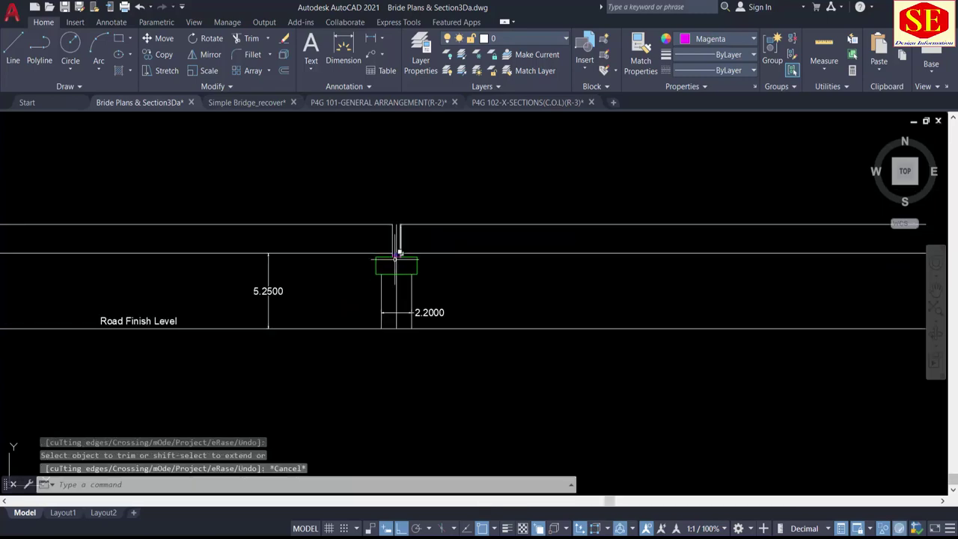
scroll(357, 309, "down", 6)
middle_click_drag(397, 224, 390, 344)
scroll(400, 322, "up", 4)
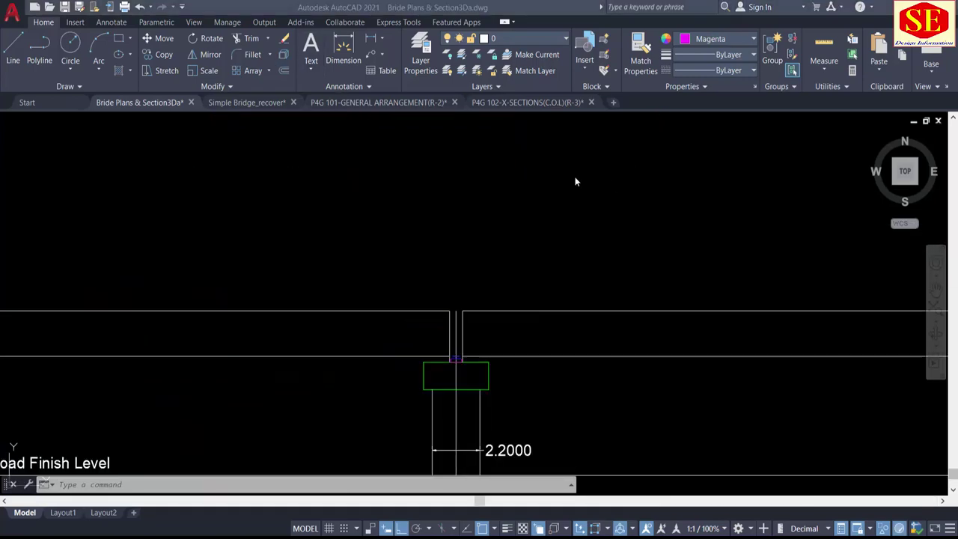
scroll(573, 182, "down", 1)
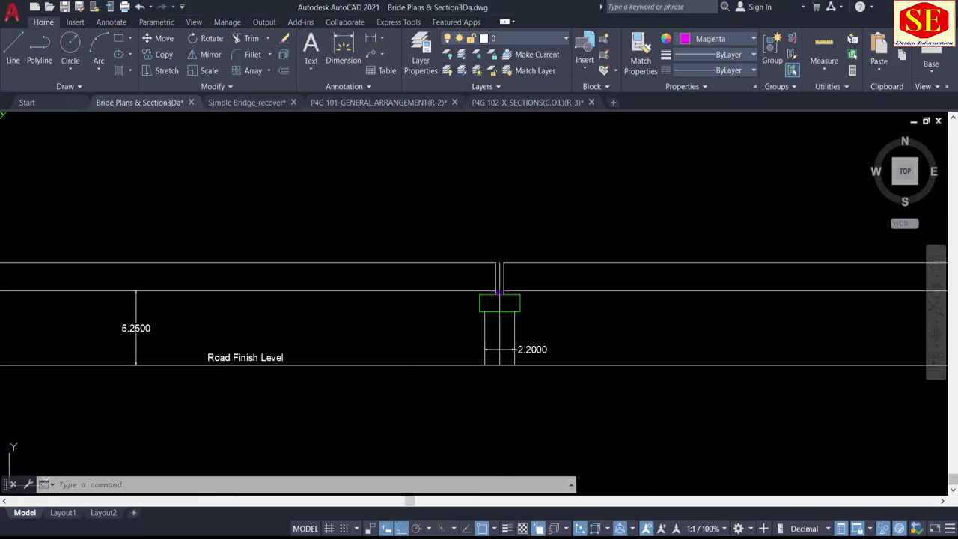
scroll(529, 267, "down", 1)
middle_click_drag(539, 219, 536, 363)
scroll(509, 270, "up", 3)
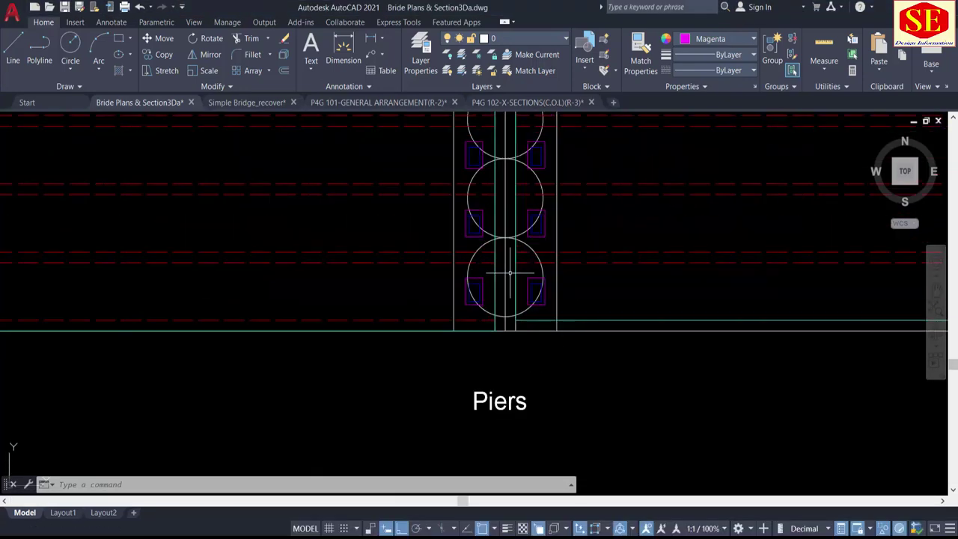
scroll(534, 294, "up", 2)
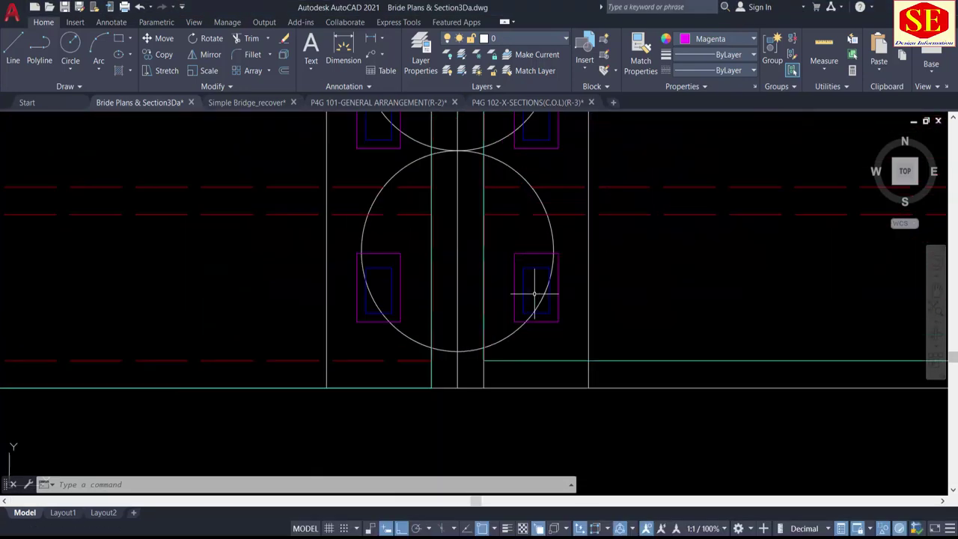
left_click(371, 39)
scroll(502, 284, "up", 2)
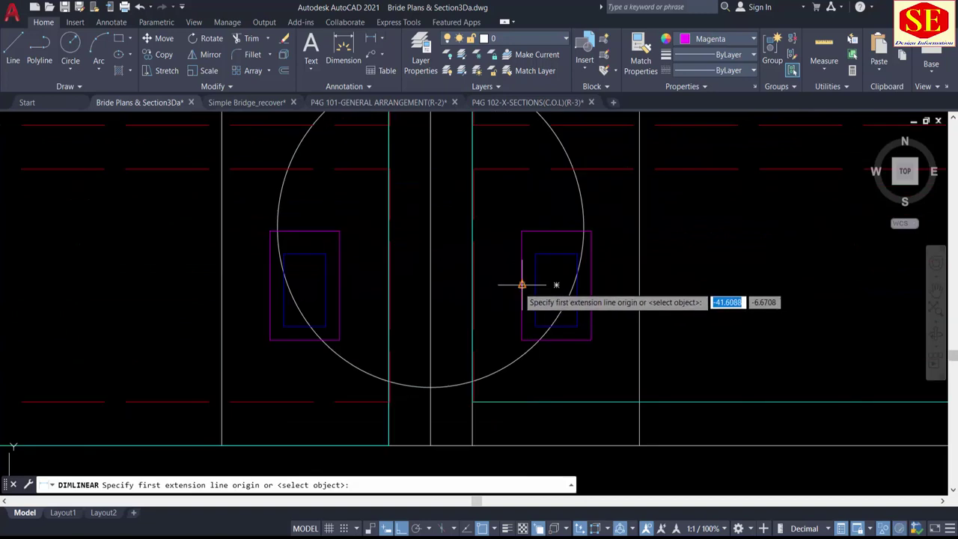
left_click(521, 285)
left_click(471, 286)
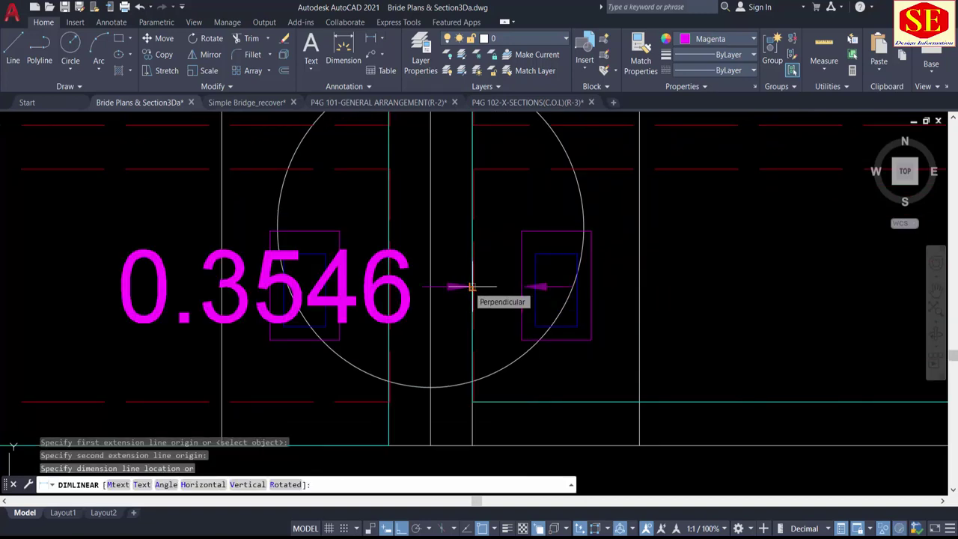
key("Escape")
scroll(428, 299, "up", 2)
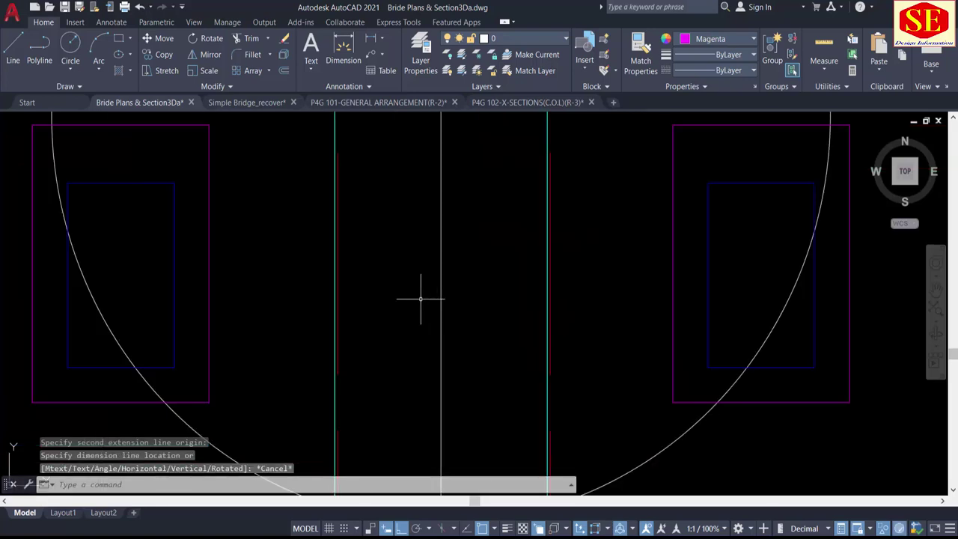
Step: Measure the horizontal distance from the left bearing's magenta rectangle to the cyan line beside the pier centre in the plan
key("Return")
left_click(209, 273)
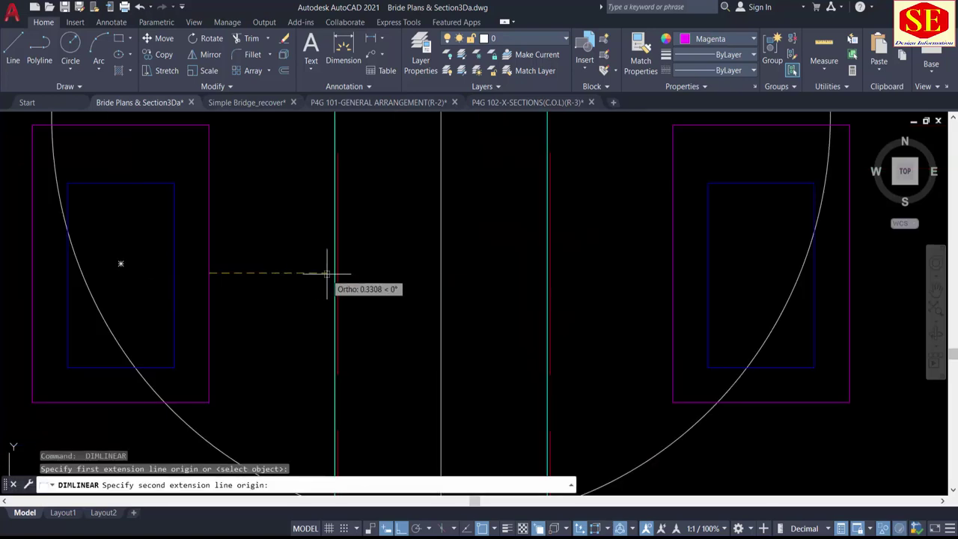
left_click(334, 273)
scroll(335, 273, "down", 3)
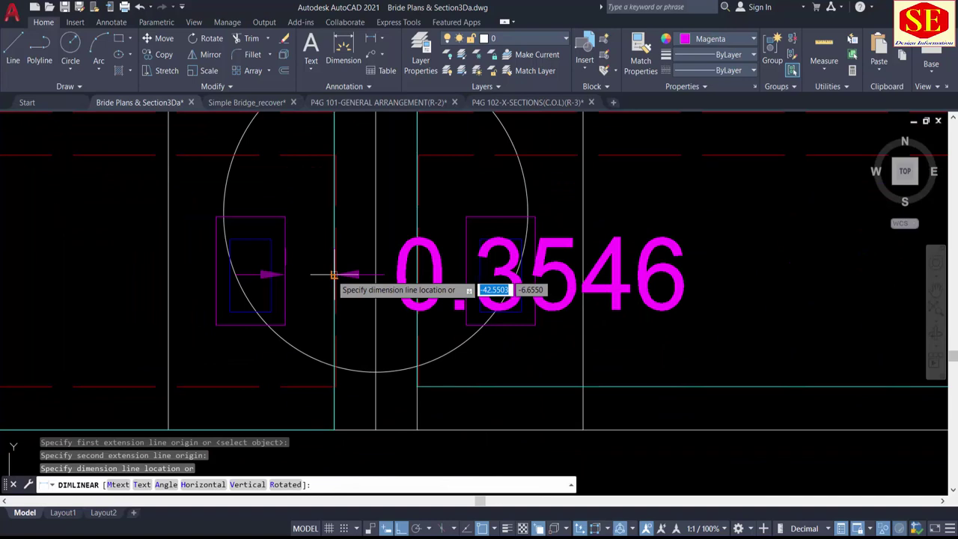
key("Escape")
Step: Offset the pier centre line in the section by 0.355 to both sides to mark the inner bearing edges
scroll(337, 299, "down", 5)
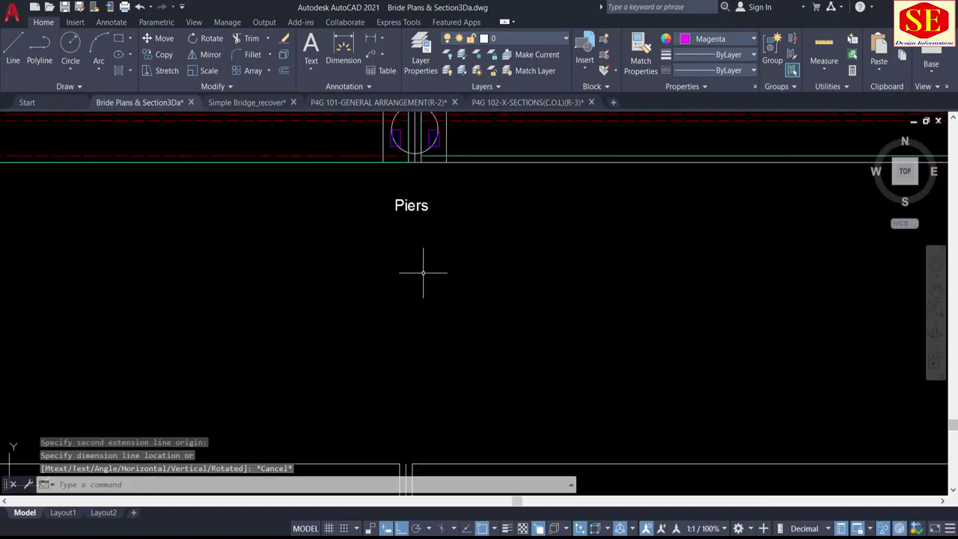
middle_click_drag(433, 317, 490, 150)
scroll(471, 346, "up", 3)
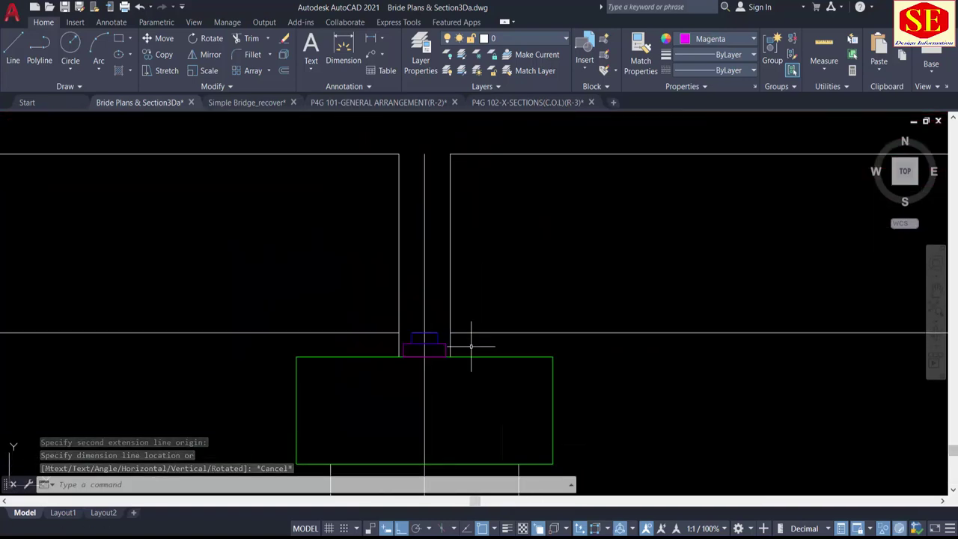
type("o")
key("Return")
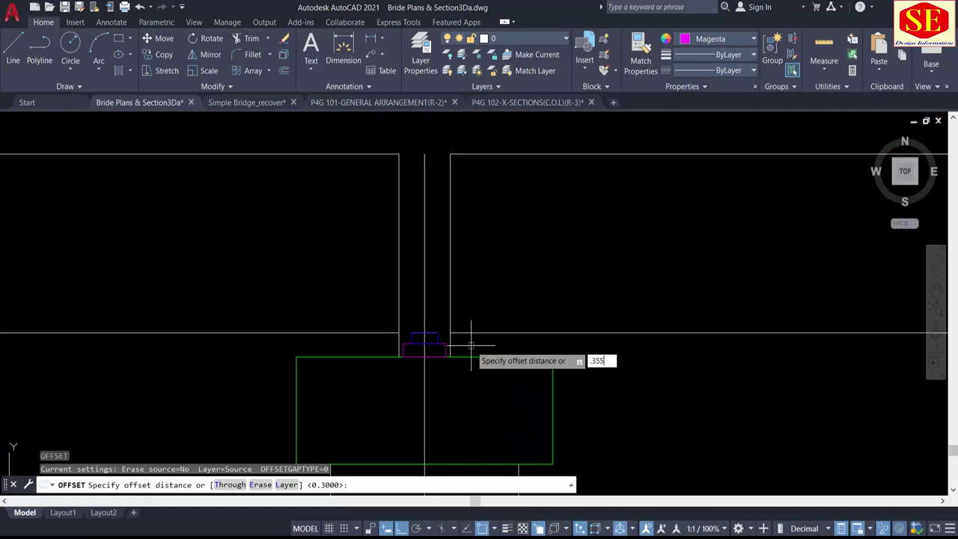
key("Return")
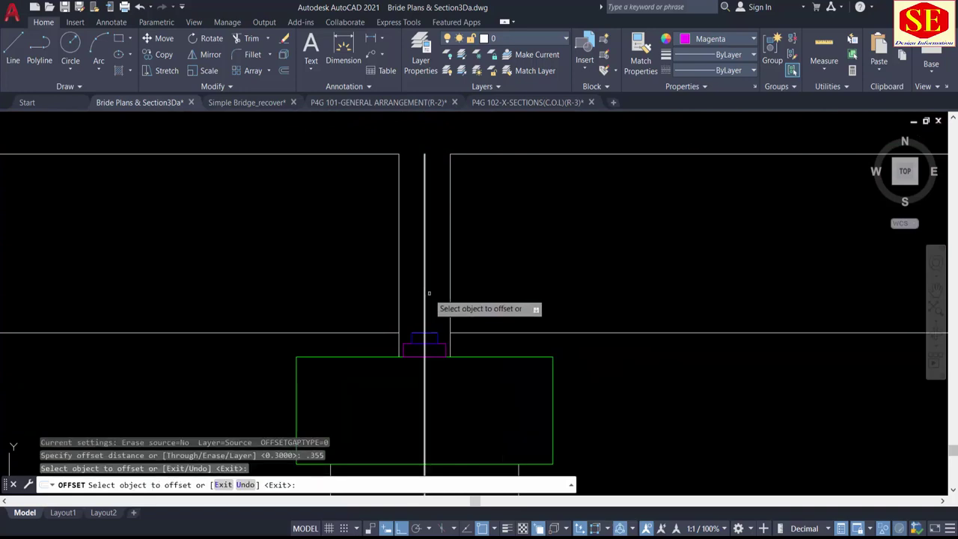
left_click(425, 294)
left_click(473, 279)
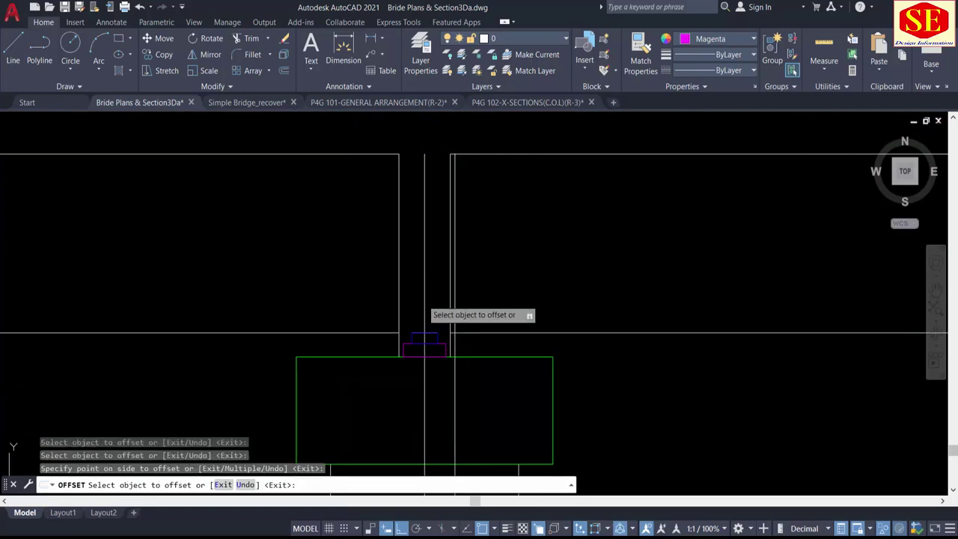
left_click(426, 291)
left_click(397, 299)
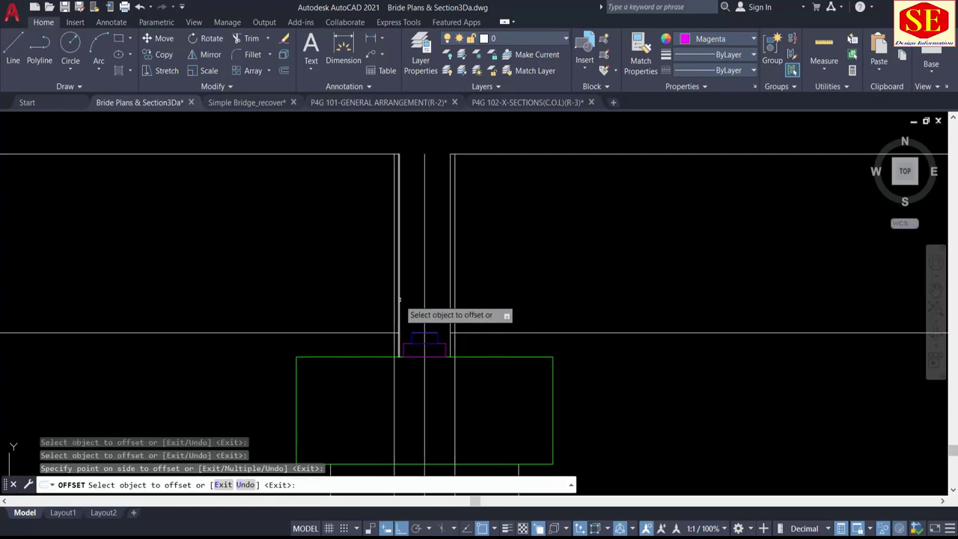
key("Escape")
Step: Copy the blue and magenta bearing rectangles so the magenta one's left edge meets the right-hand offset line
type("co")
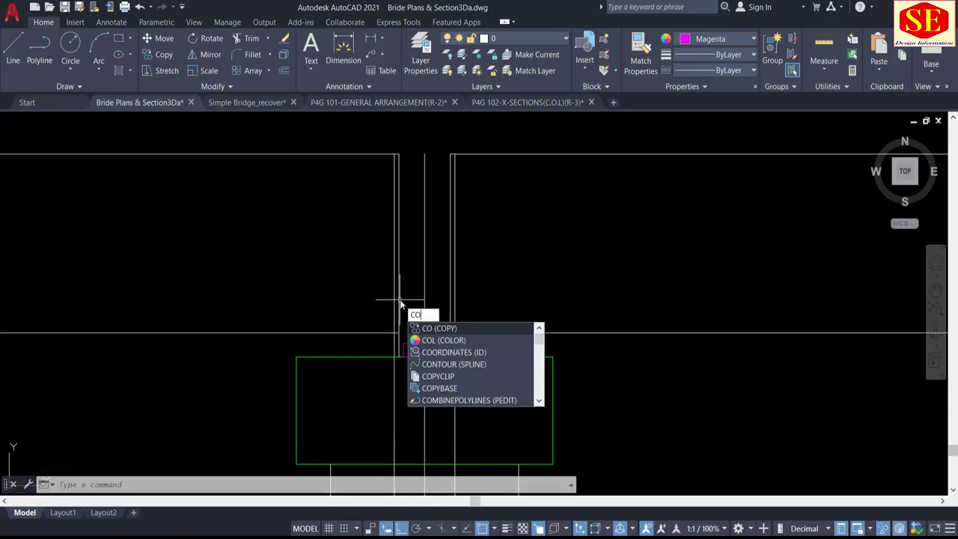
key("Return")
scroll(419, 341, "up", 3)
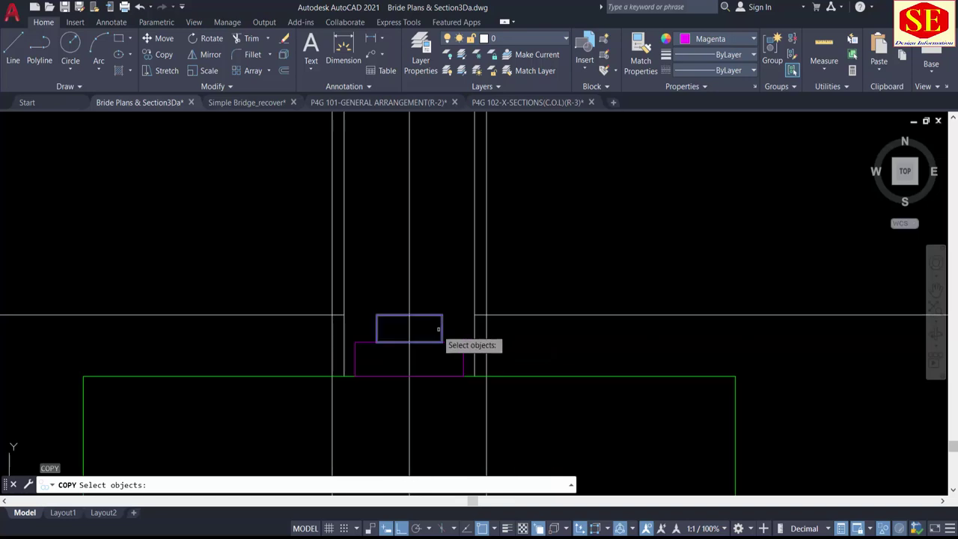
left_click(441, 344)
left_click(378, 361)
key("Return")
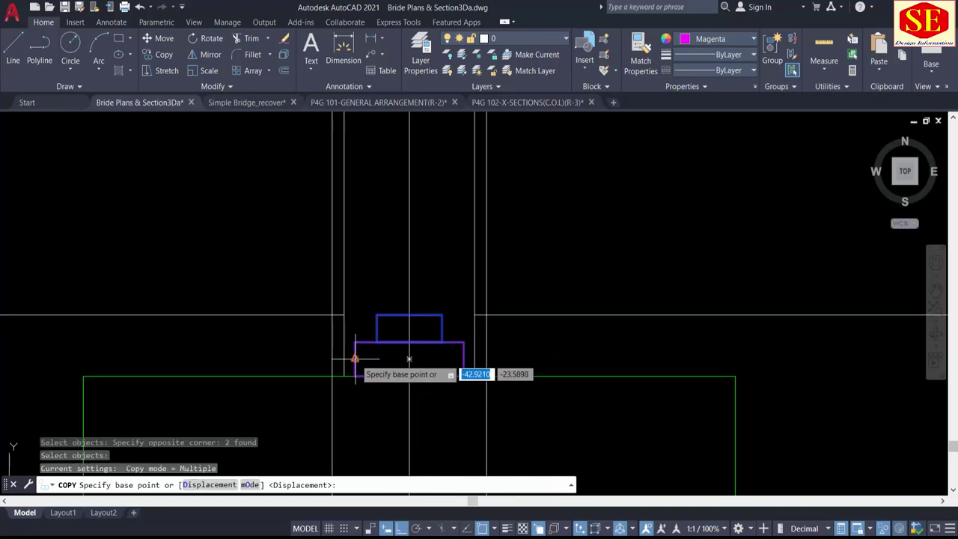
left_click(355, 359)
left_click(488, 355)
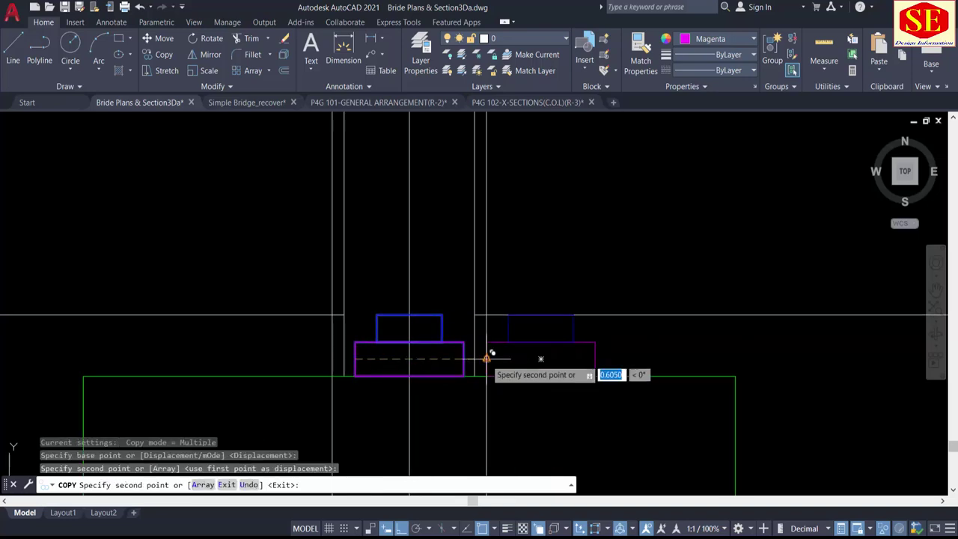
key("Escape")
Step: Move the original bearing rectangles from the pier centre so the magenta one's right edge meets the left-hand offset line
type("m")
key("Return")
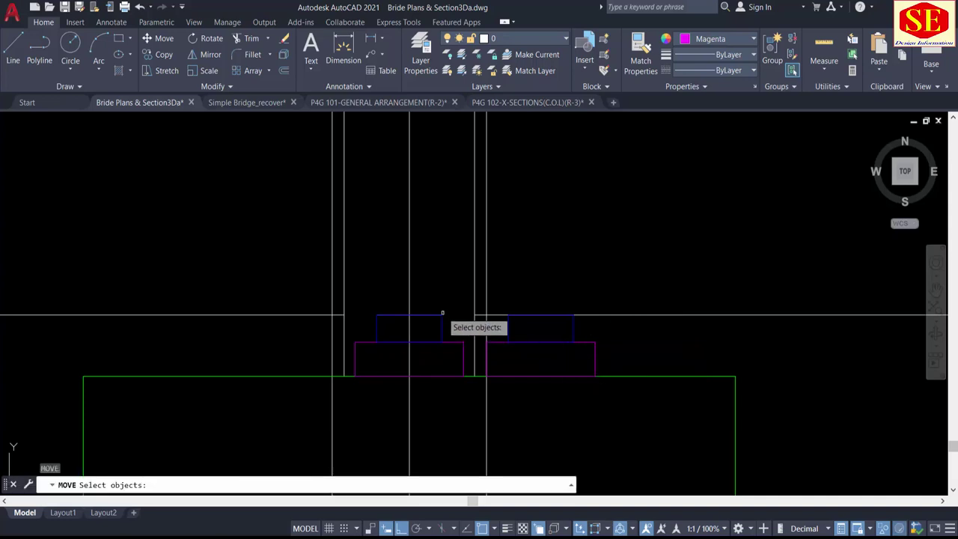
left_click(440, 295)
left_click(399, 359)
key("Return")
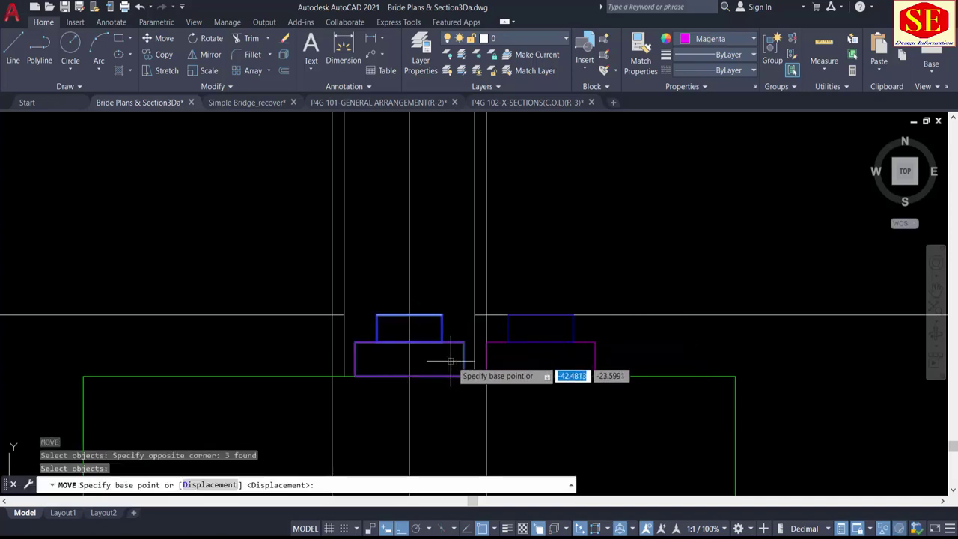
left_click(463, 359)
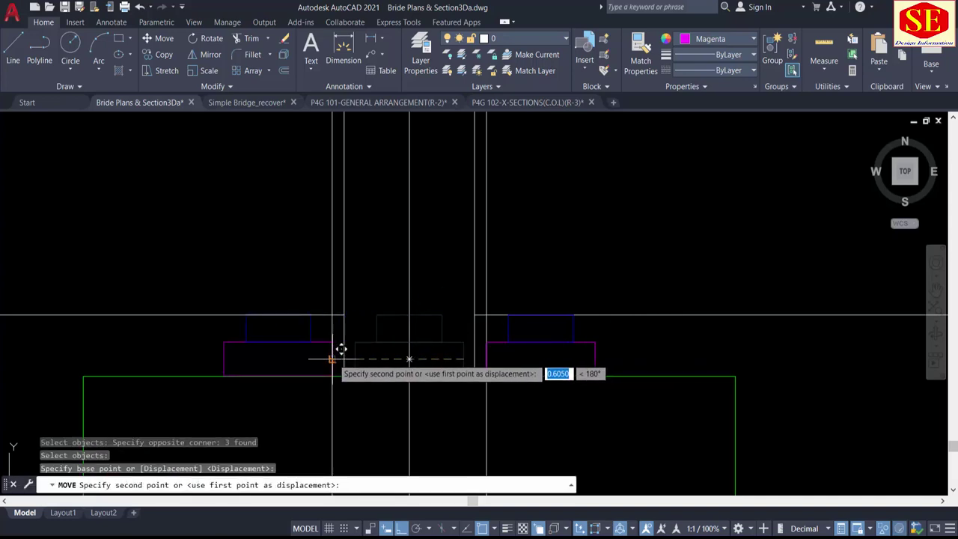
scroll(343, 341, "up", 4)
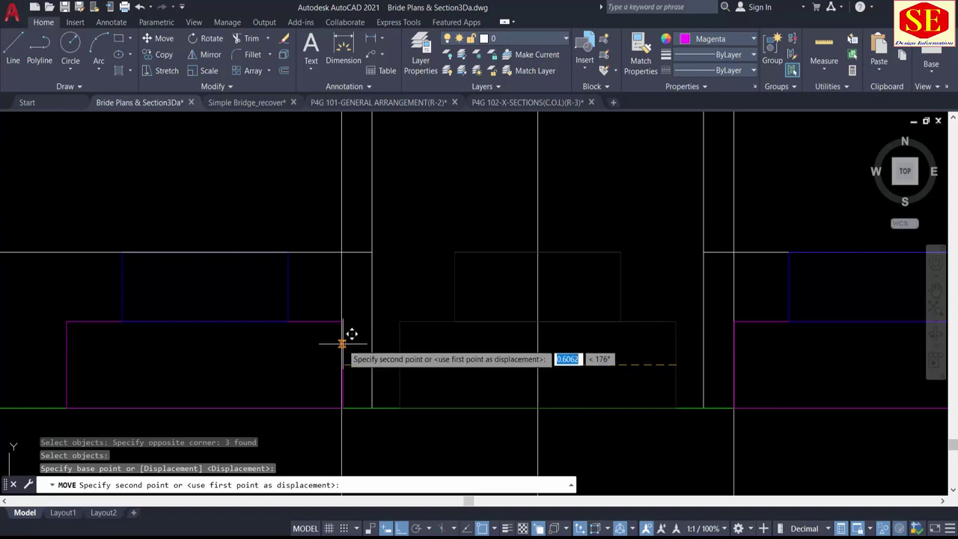
left_click(343, 356)
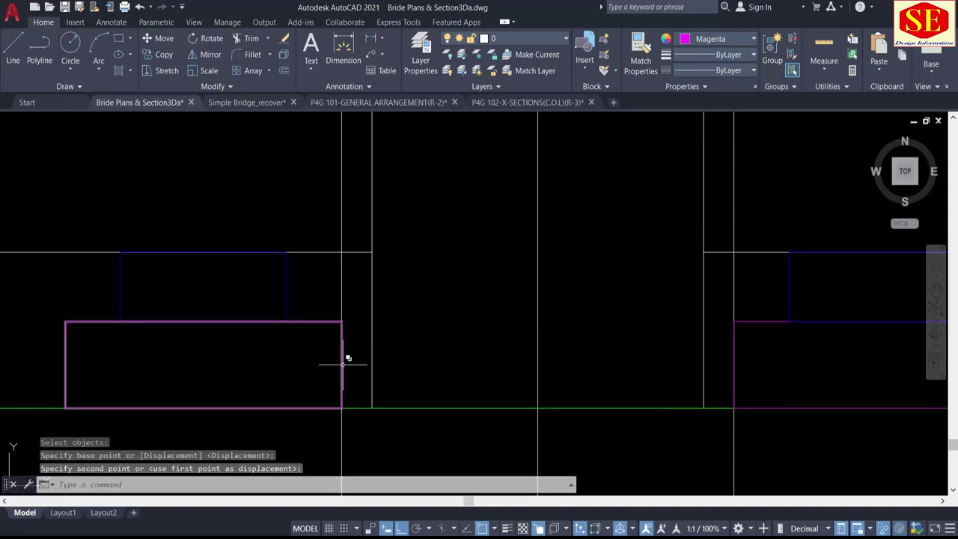
scroll(424, 341, "down", 3)
key("Escape")
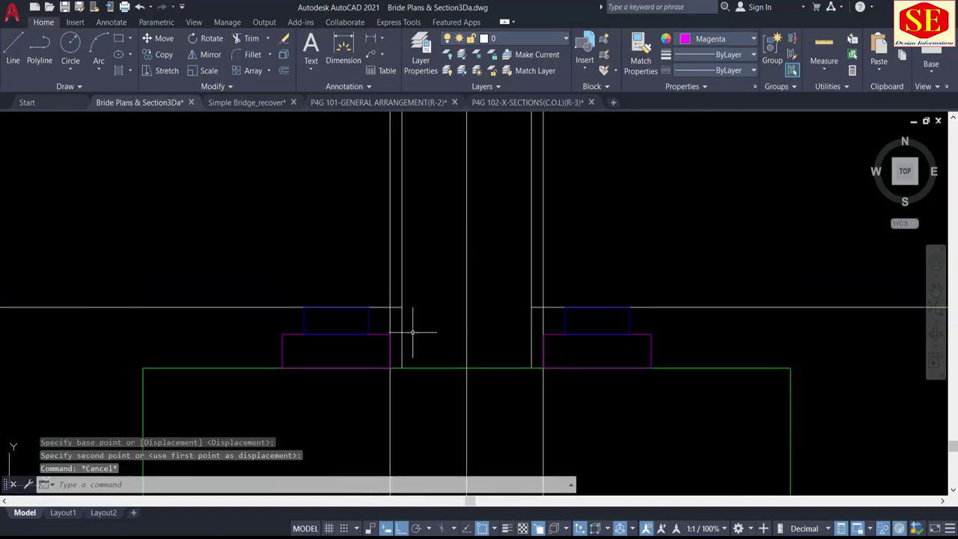
Step: Erase the two vertical guide lines at the inner edges of the bearings
left_click(394, 266)
left_click(364, 266)
type("e")
key("Return")
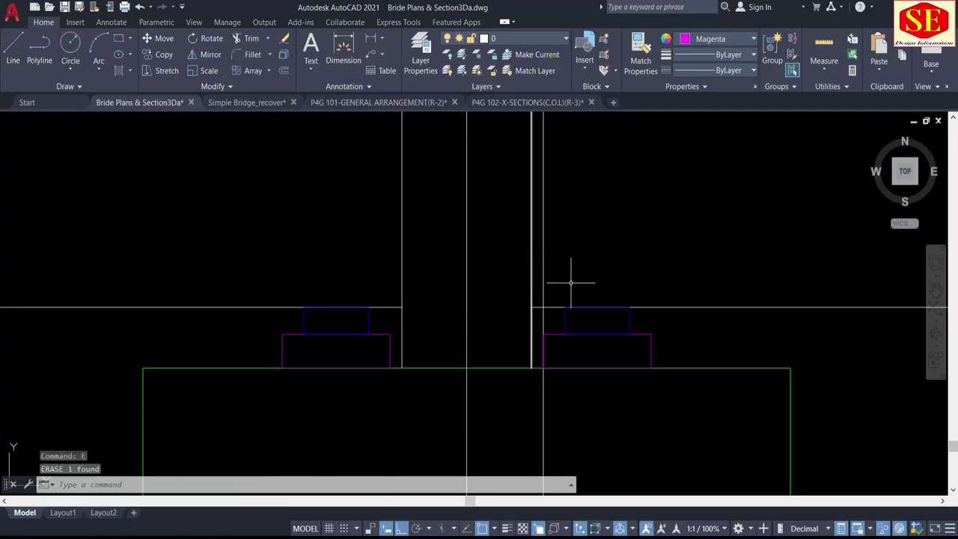
left_click(551, 267)
scroll(555, 268, "down", 4)
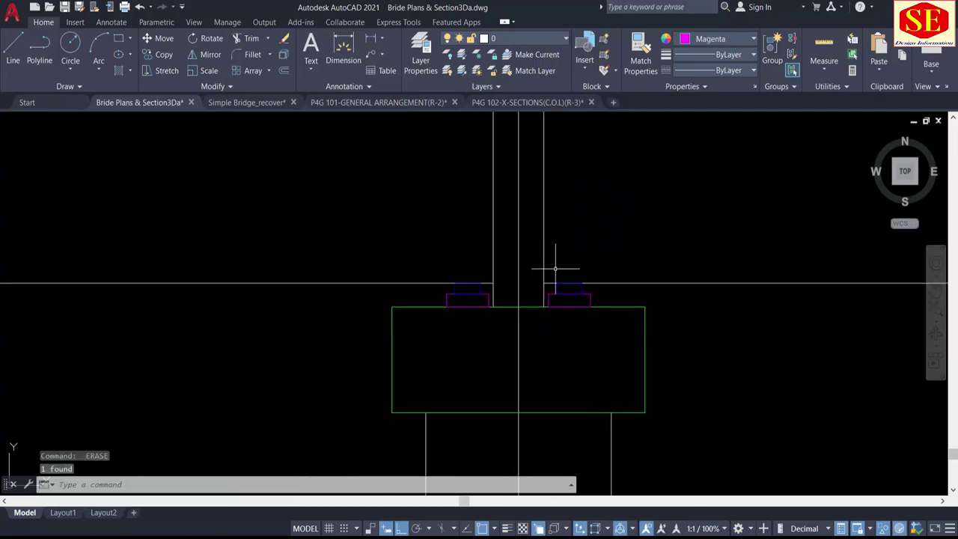
Step: Trim both girder end lines below the girder's bottom edge over the pier
scroll(493, 298, "up", 2)
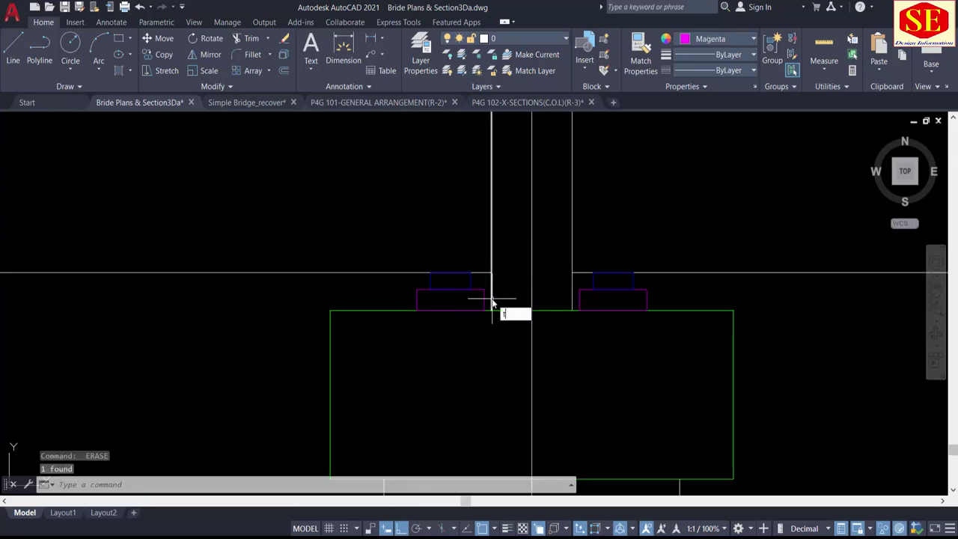
type("tr")
key("Return")
left_click(491, 292)
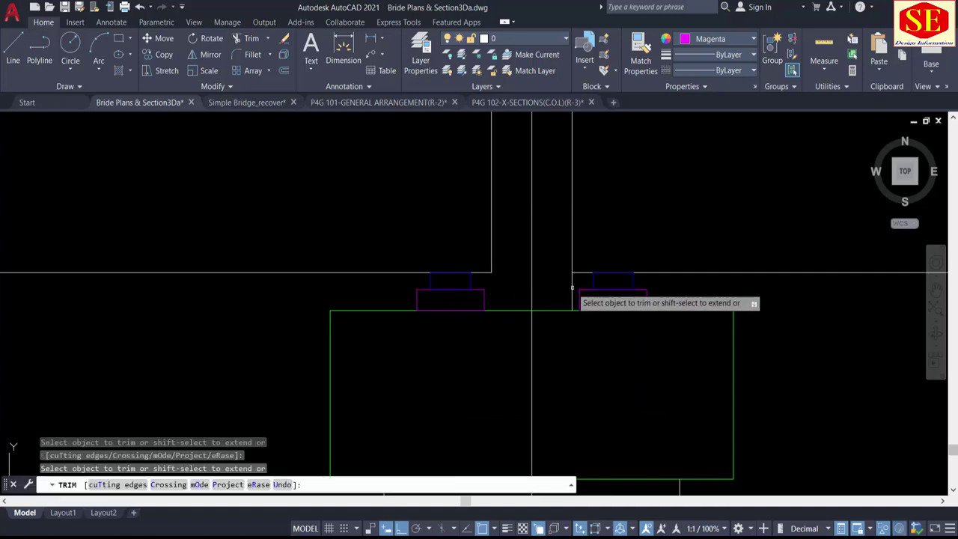
scroll(571, 287, "down", 4)
key("Escape")
Step: Dimension the right-hand span's girder length in the plan, from its end at the pier to its end at Abetment .2
scroll(381, 263, "down", 5)
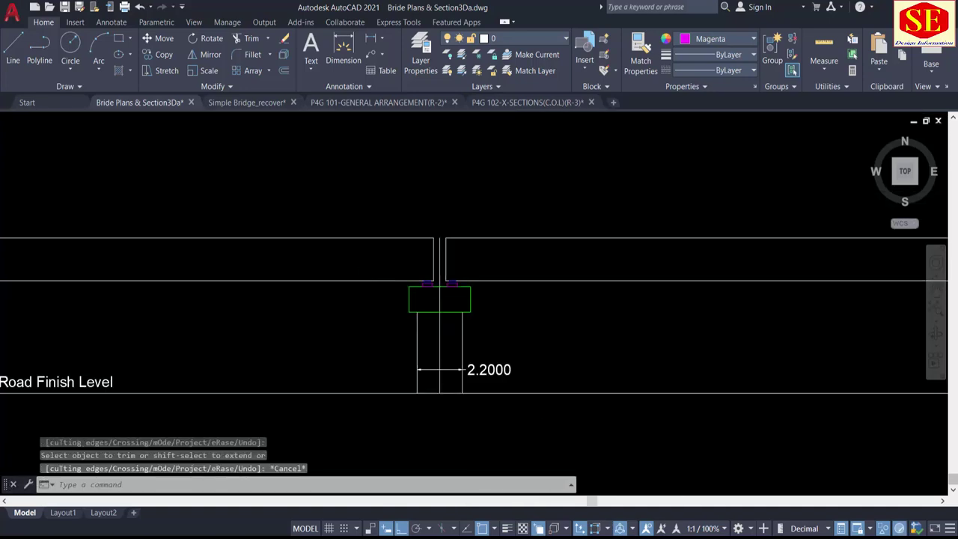
scroll(424, 259, "up", 3)
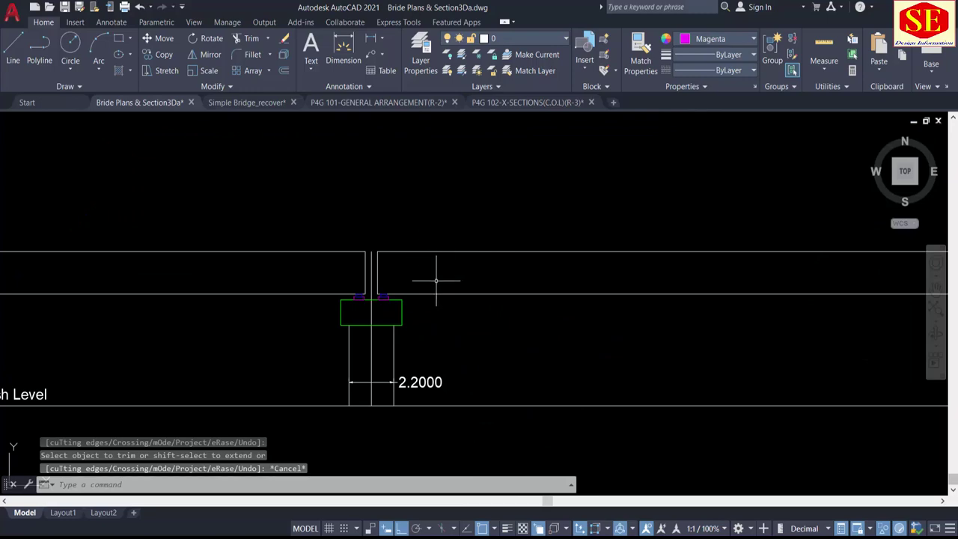
scroll(461, 253, "down", 2)
middle_click_drag(427, 192, 438, 352)
scroll(459, 278, "up", 4)
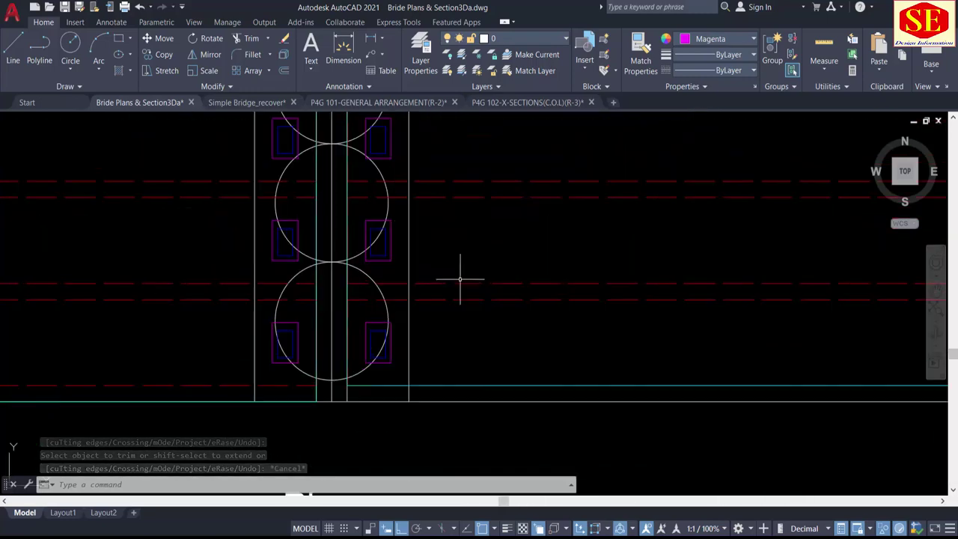
left_click(377, 44)
scroll(333, 360, "up", 5)
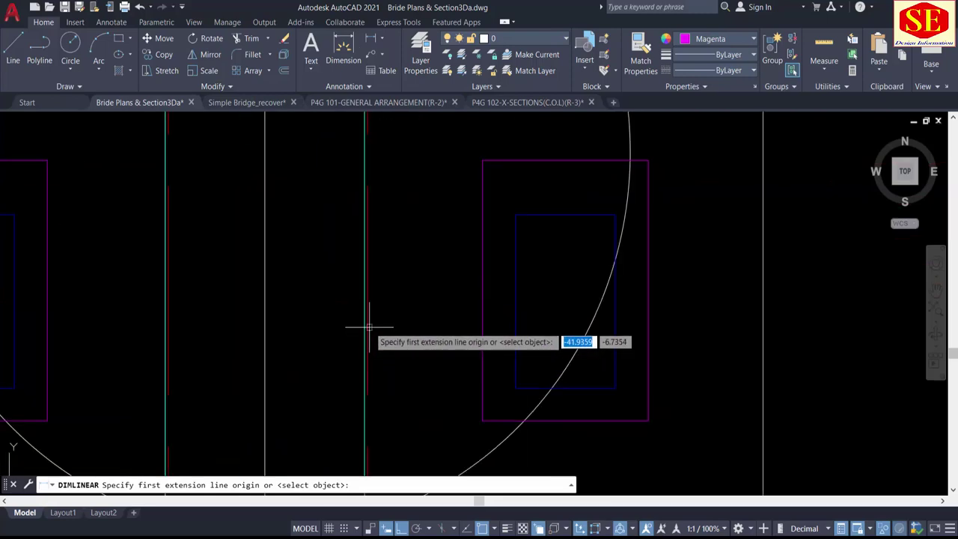
left_click(367, 325)
scroll(315, 325, "down", 5)
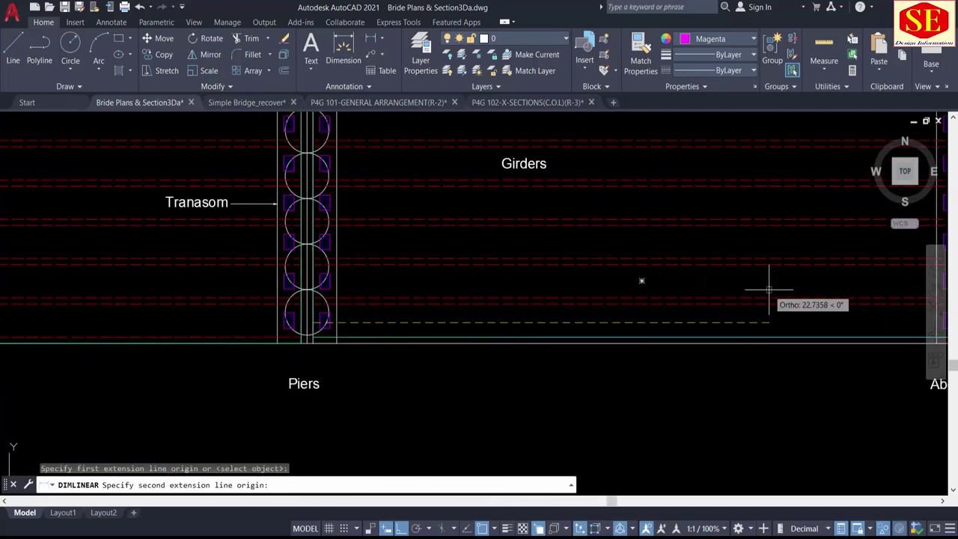
middle_click_drag(768, 289, 347, 293)
scroll(464, 314, "up", 4)
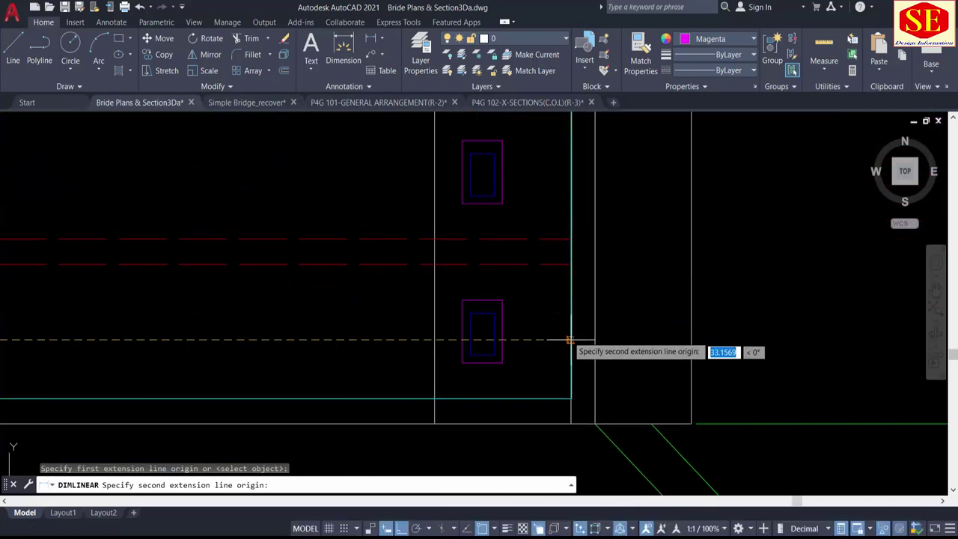
left_click(570, 340)
scroll(568, 341, "down", 4)
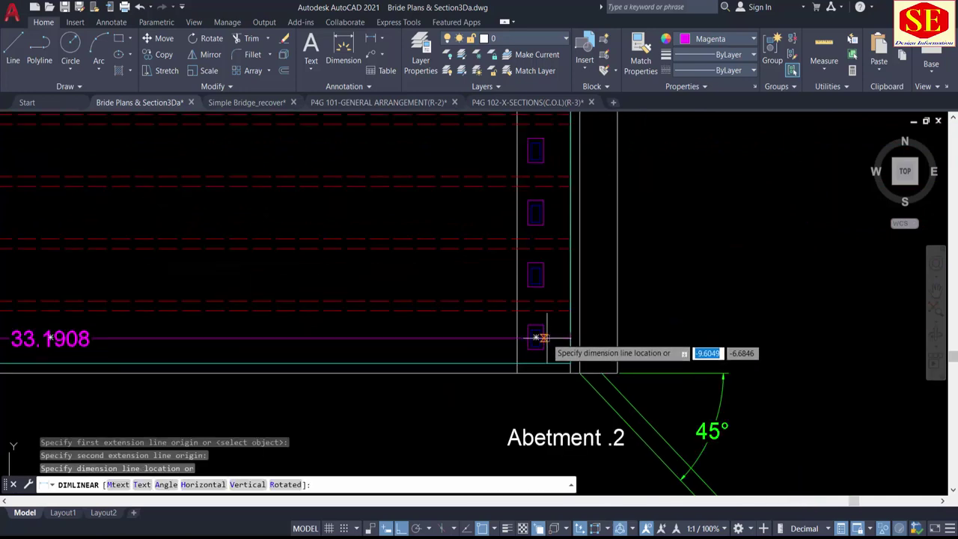
left_click(541, 330)
Step: Offset the two girder end lines over the pier outward by 33.190 to mark the girders' far ends in the section
middle_click_drag(237, 316, 517, 282)
scroll(494, 231, "down", 5)
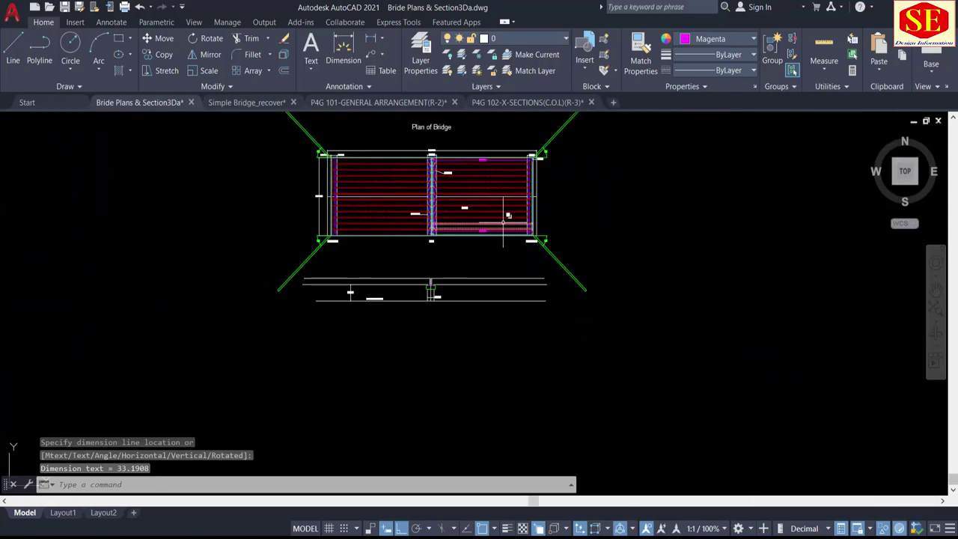
scroll(465, 294, "up", 4)
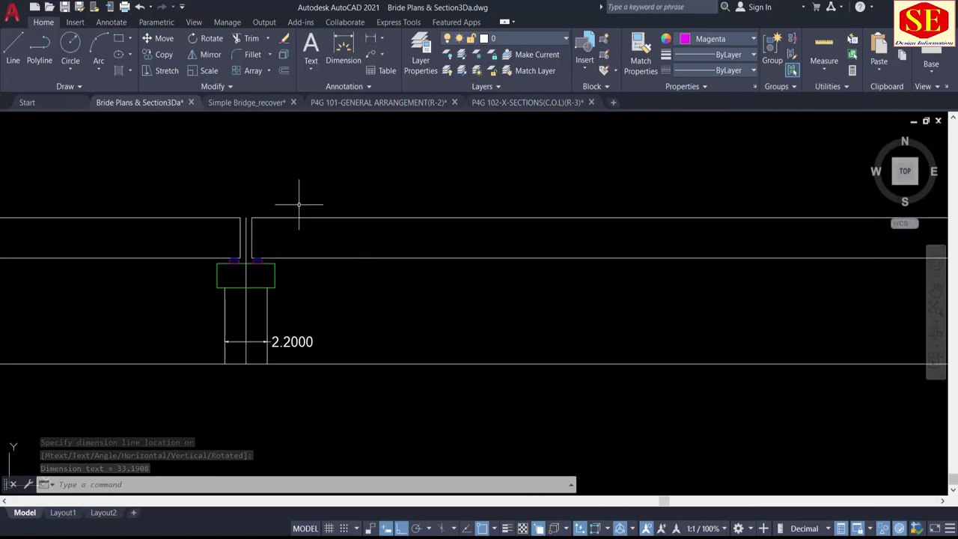
type("o")
key("Return")
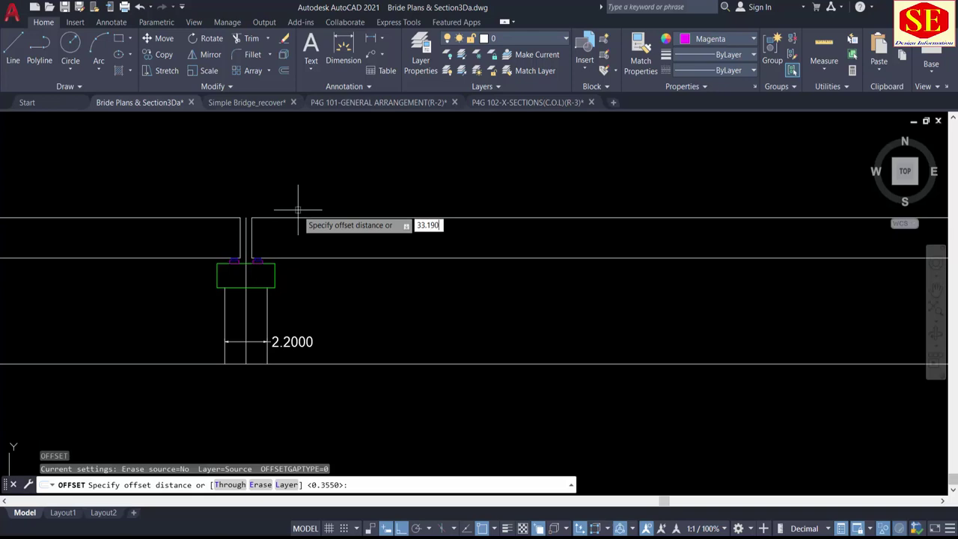
type("33.190")
key("Return")
left_click(252, 228)
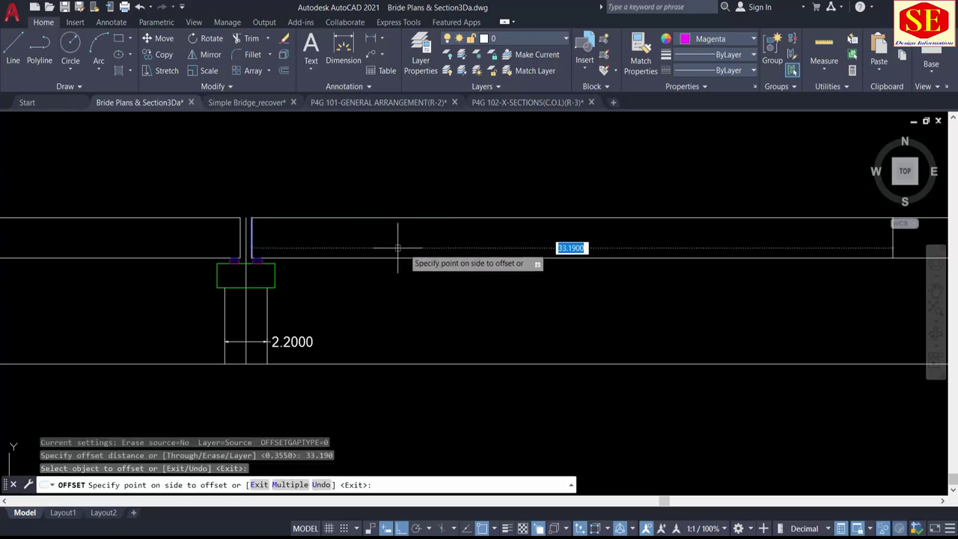
left_click(397, 247)
scroll(763, 258, "down", 2)
middle_click_drag(321, 291, 514, 274)
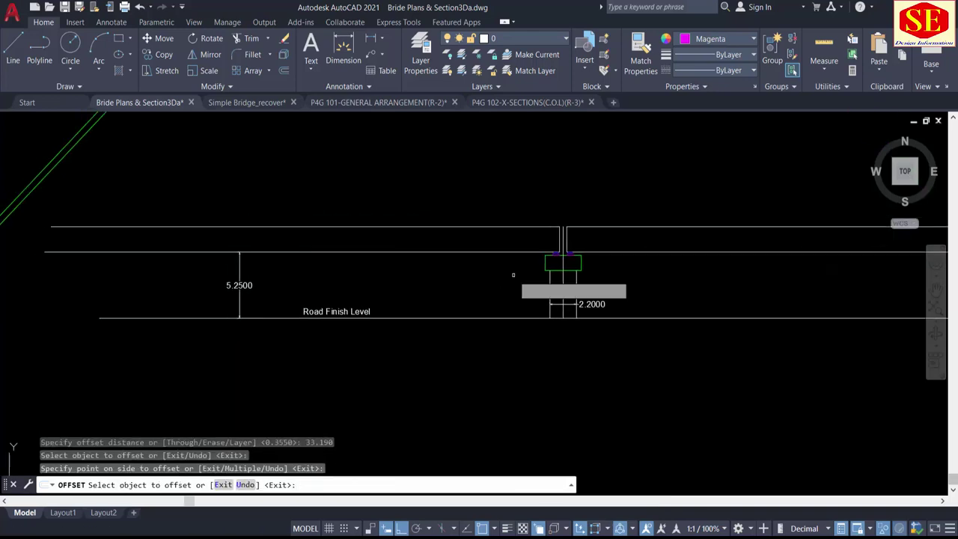
left_click(560, 248)
left_click(479, 262)
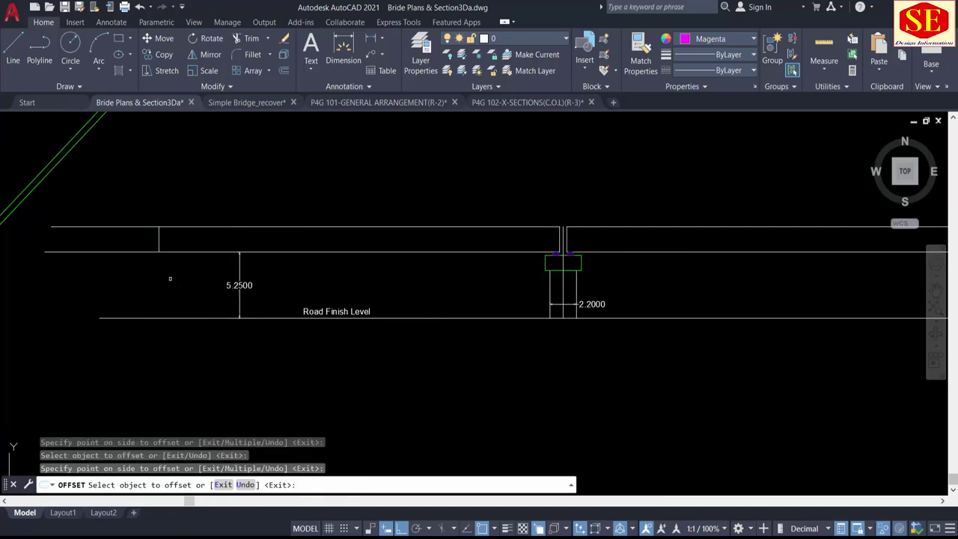
Step: Trim the left-hand girder's top and bottom lines where they run past its far end line in the section
middle_click_drag(169, 278, 264, 275)
key("Escape")
type("tr")
key("Return")
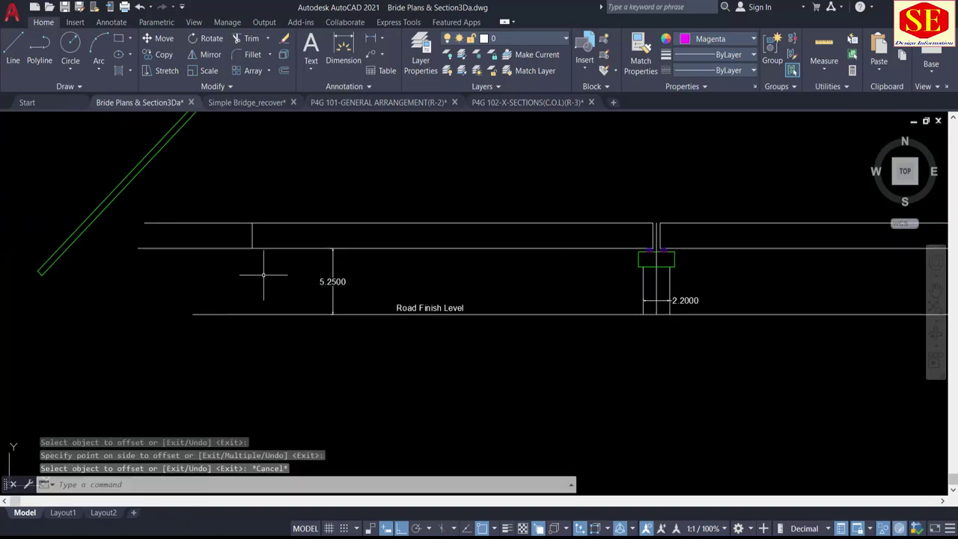
left_click_drag(222, 220, 214, 262)
left_click(211, 268)
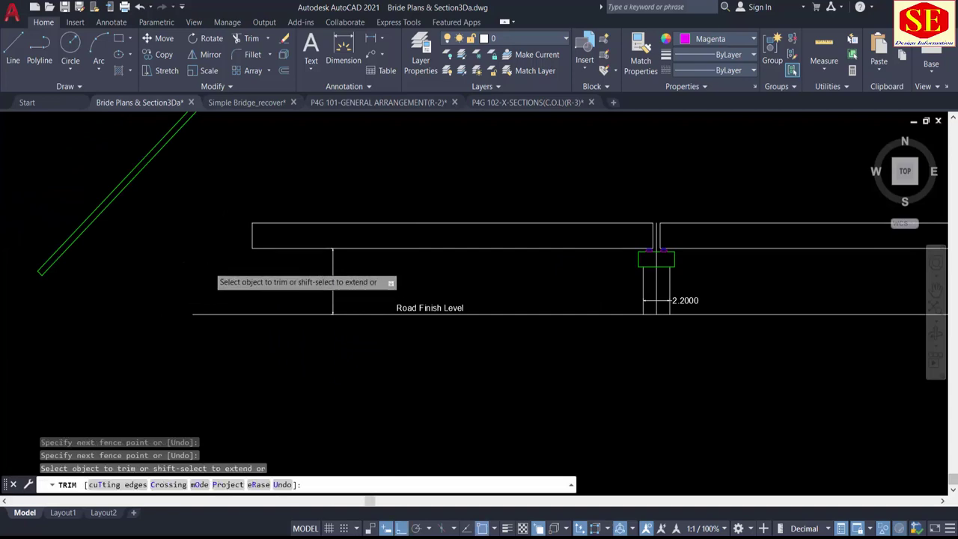
scroll(146, 267, "down", 2)
scroll(503, 253, "up", 2)
key("Escape")
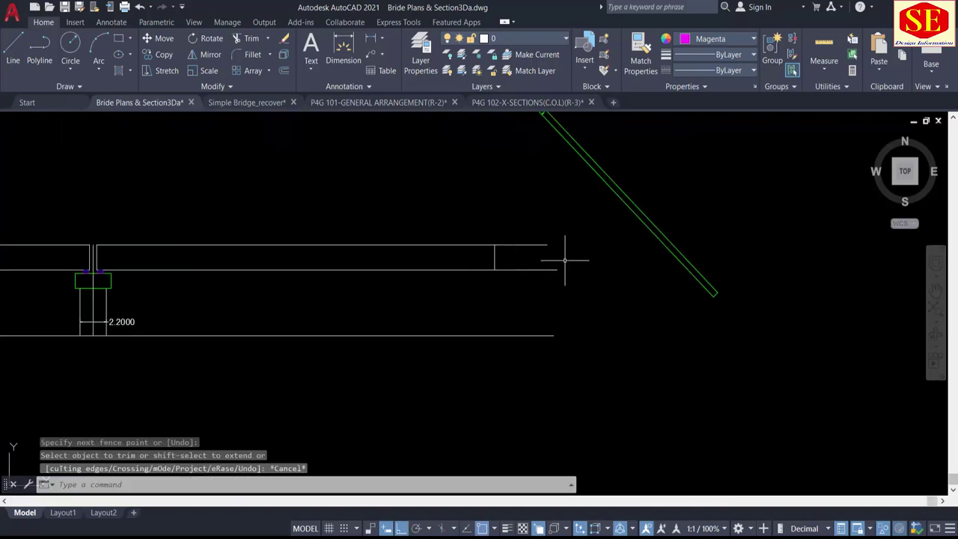
Step: Trim the right-hand girder's top and bottom lines where they run past its far end line in the section
key("Return")
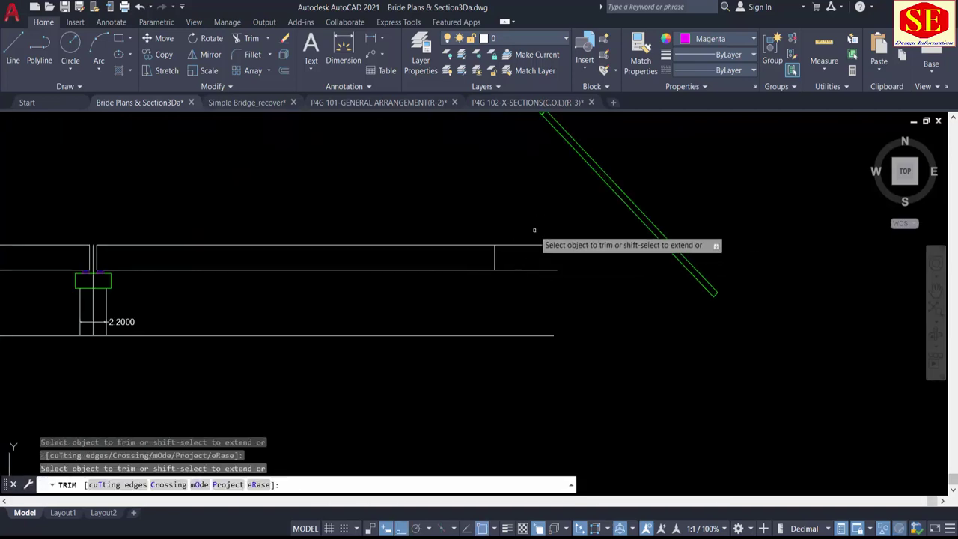
left_click(527, 297)
right_click(565, 287)
left_click(602, 297)
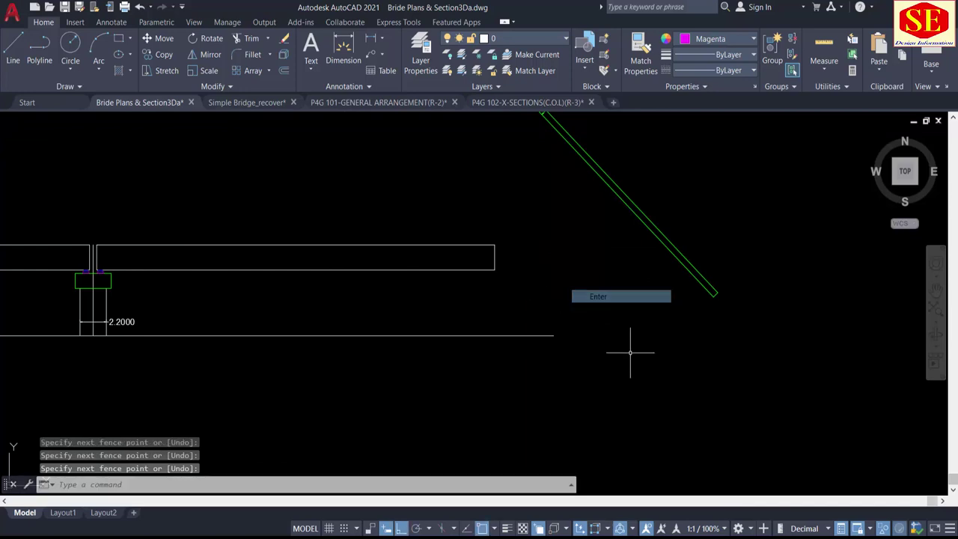
scroll(631, 352, "down", 3)
scroll(287, 324, "up", 3)
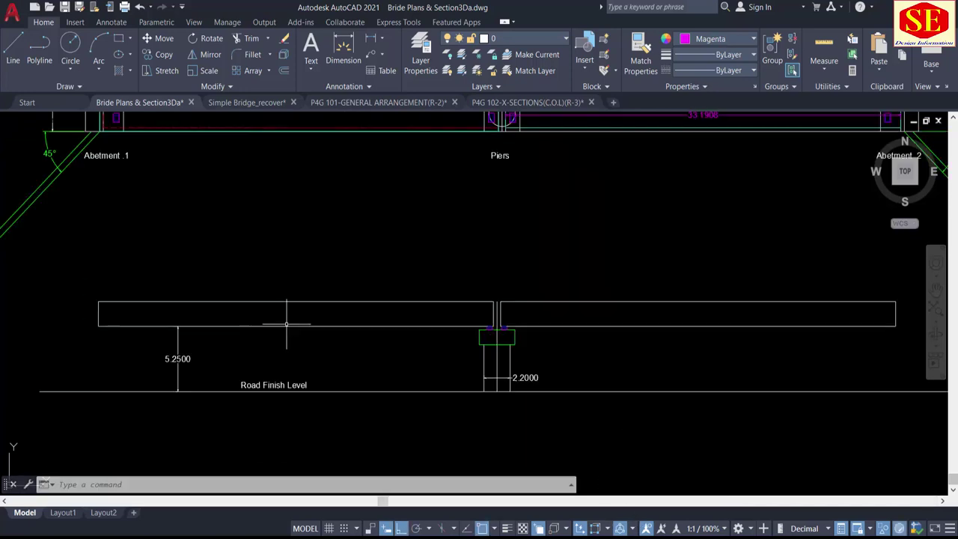
Step: Measure the first span girder's length in the elevation between its two ends
left_click(373, 39)
left_click(98, 314)
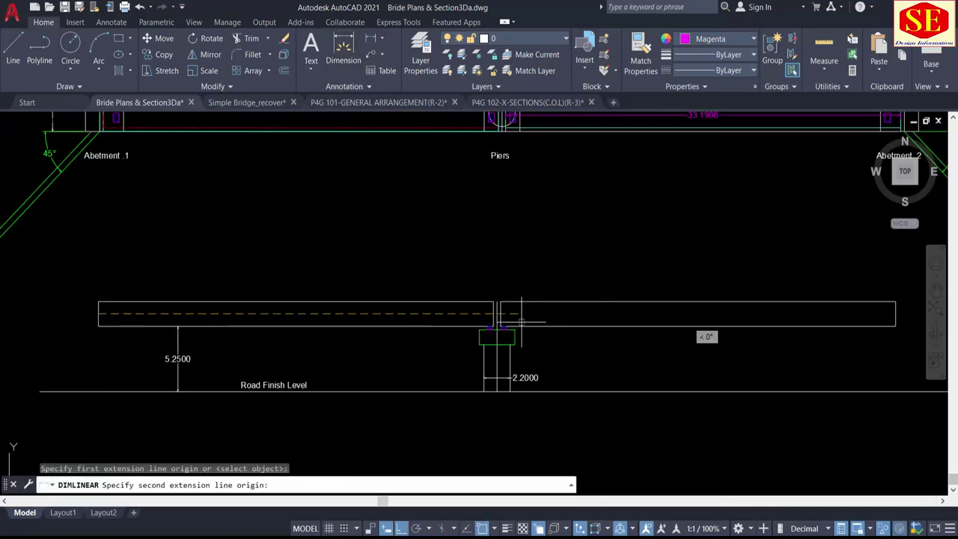
left_click(494, 313)
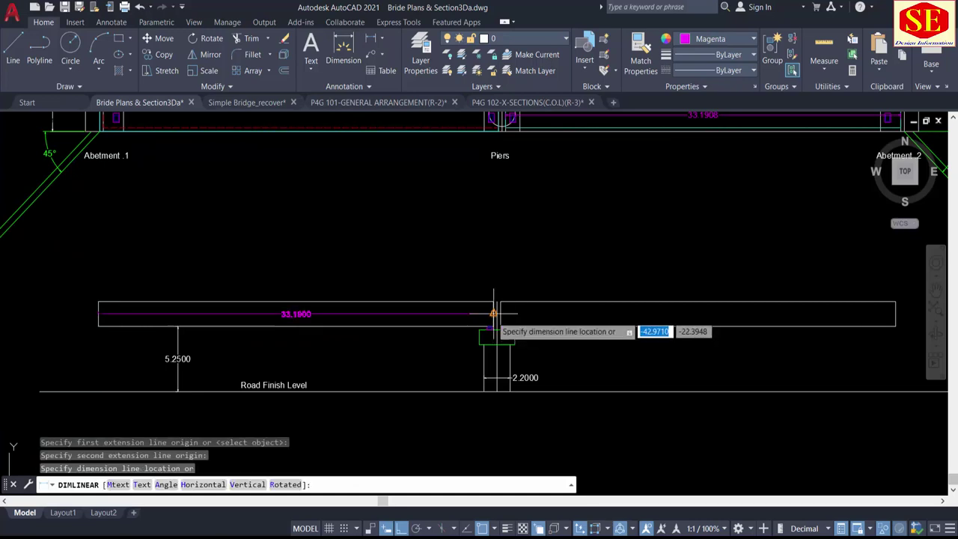
key("Escape")
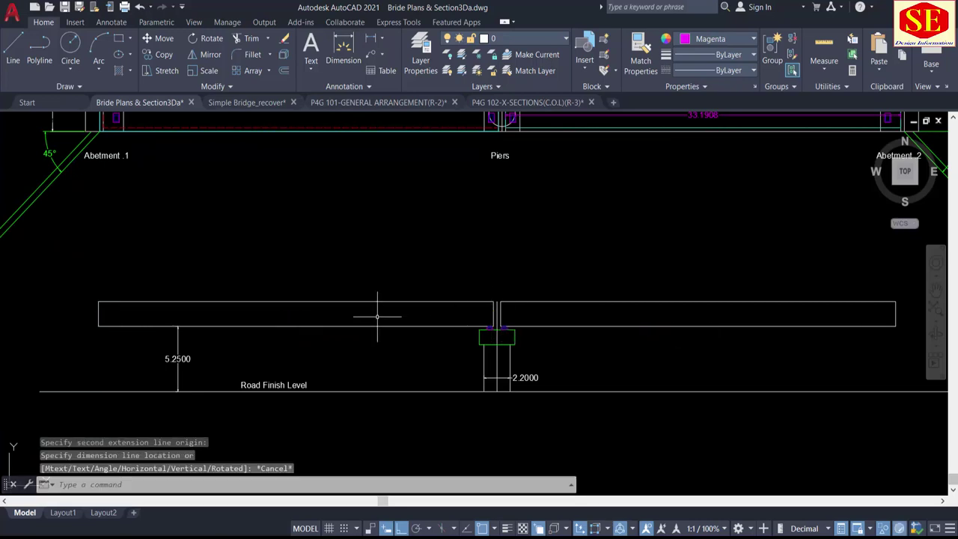
Step: Add a vertical linear dimension for the first span girder's depth, in line with the 5.2500 clearance dimension
middle_click_drag(190, 308, 299, 290)
scroll(286, 313, "up", 4)
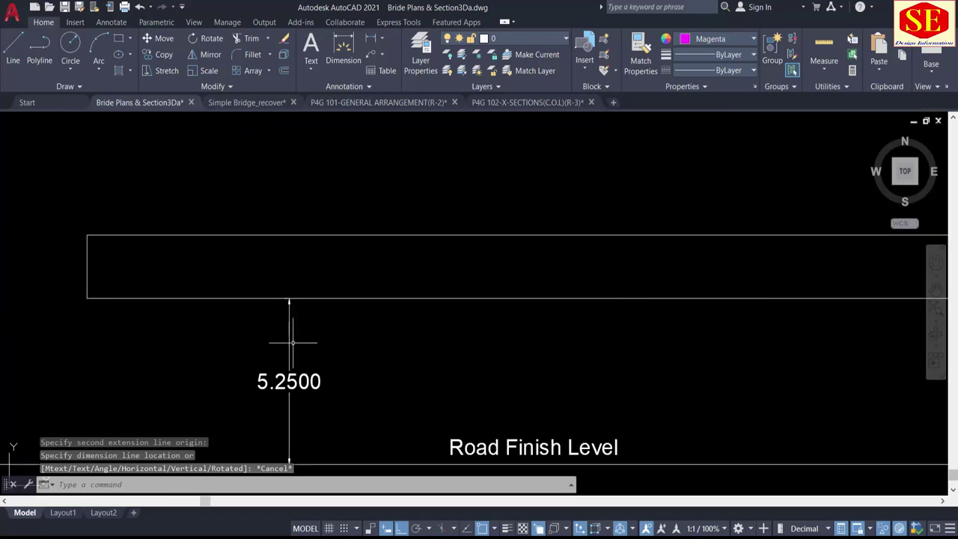
left_click(370, 39)
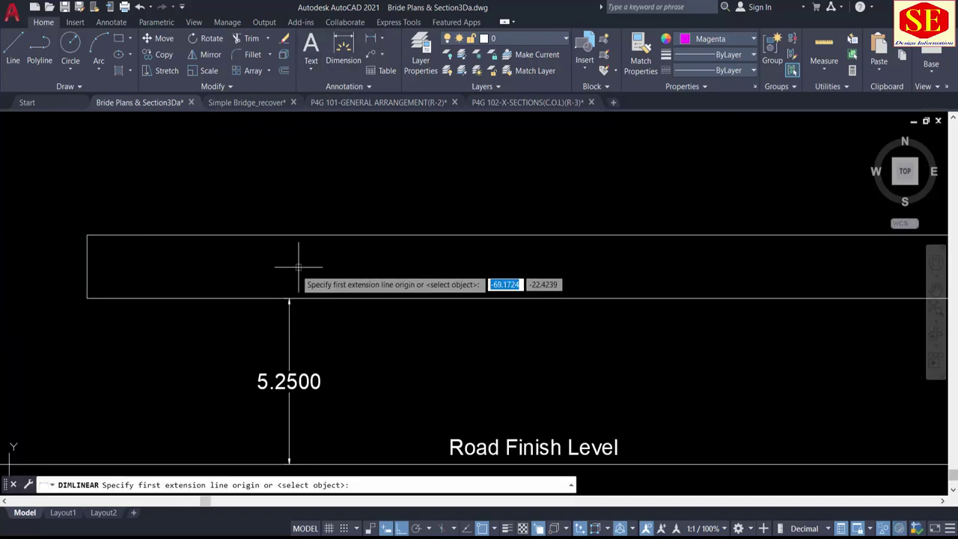
left_click(289, 298)
left_click(289, 234)
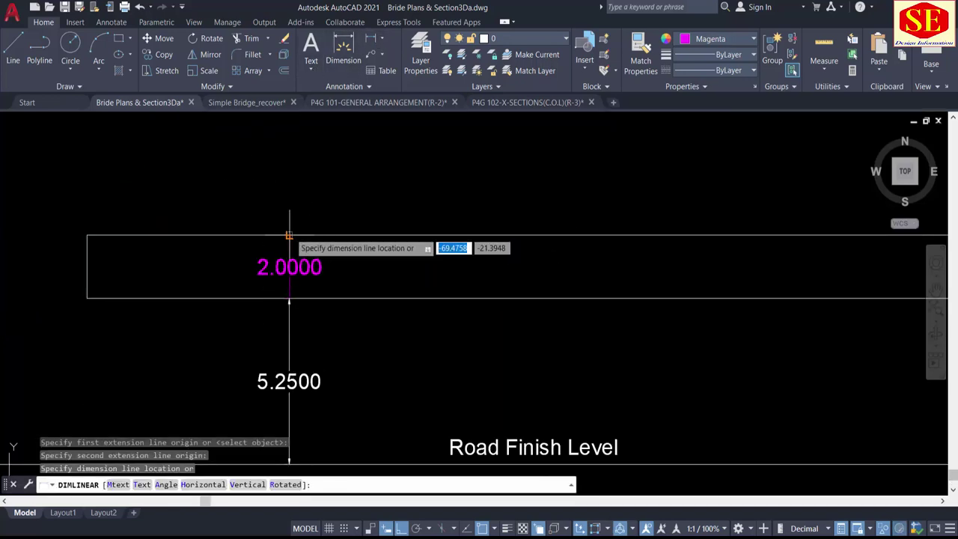
left_click(290, 235)
Step: Examine the abutment 2 dimensions in the plan and the matching girder end in the elevation
scroll(335, 239, "down", 4)
middle_click_drag(573, 247, 468, 259)
middle_click_drag(664, 261, 444, 261)
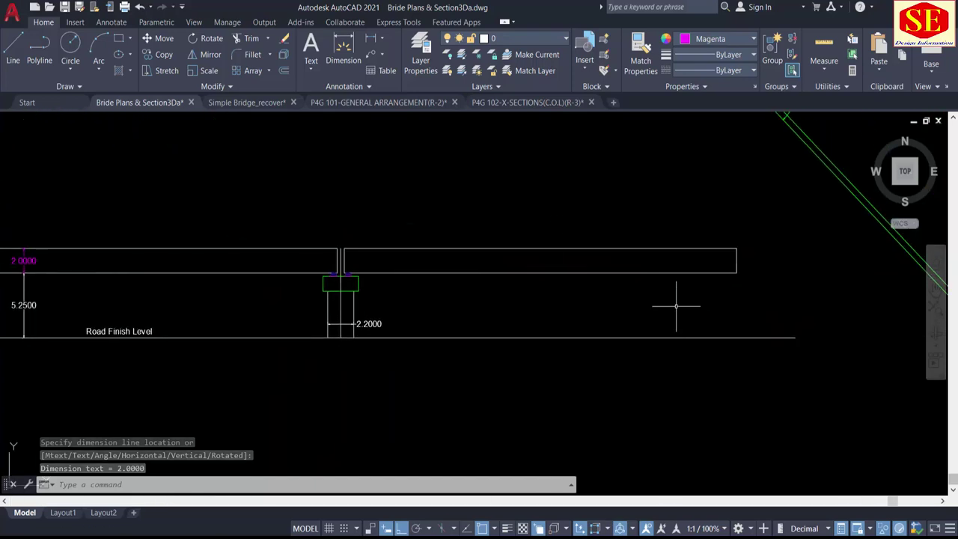
scroll(679, 304, "down", 4)
mouse_move(581, 238)
middle_mouse_down()
mouse_move(595, 305)
mouse_move(1, 277)
middle_mouse_up()
scroll(388, 273, "up", 4)
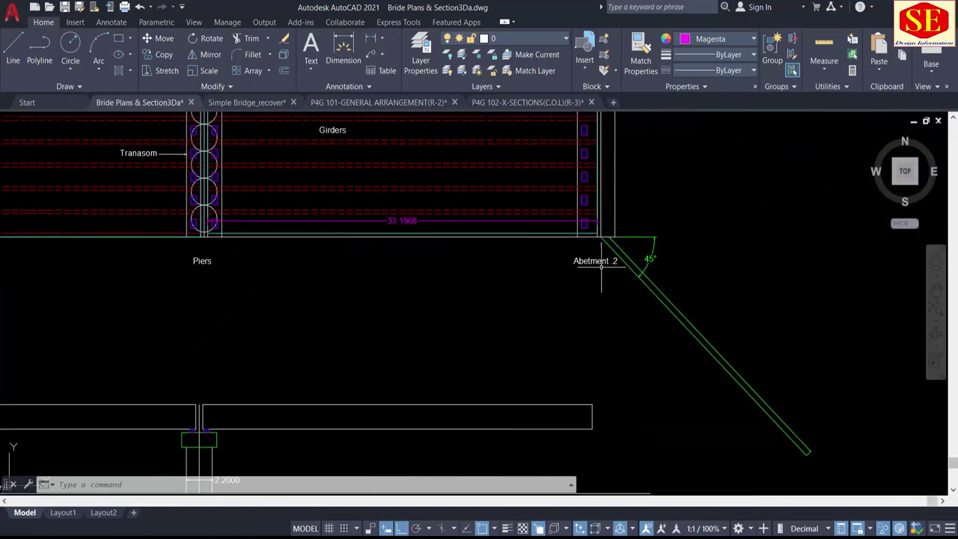
mouse_move(576, 203)
middle_mouse_down()
mouse_move(588, 301)
mouse_move(579, 488)
middle_mouse_up()
scroll(639, 242, "up", 2)
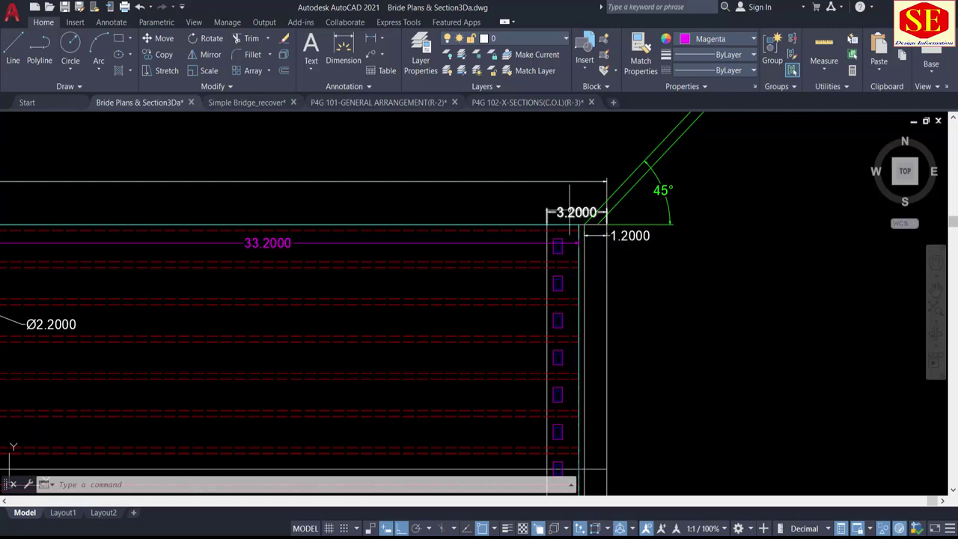
scroll(509, 180, "down", 8)
scroll(531, 333, "up", 4)
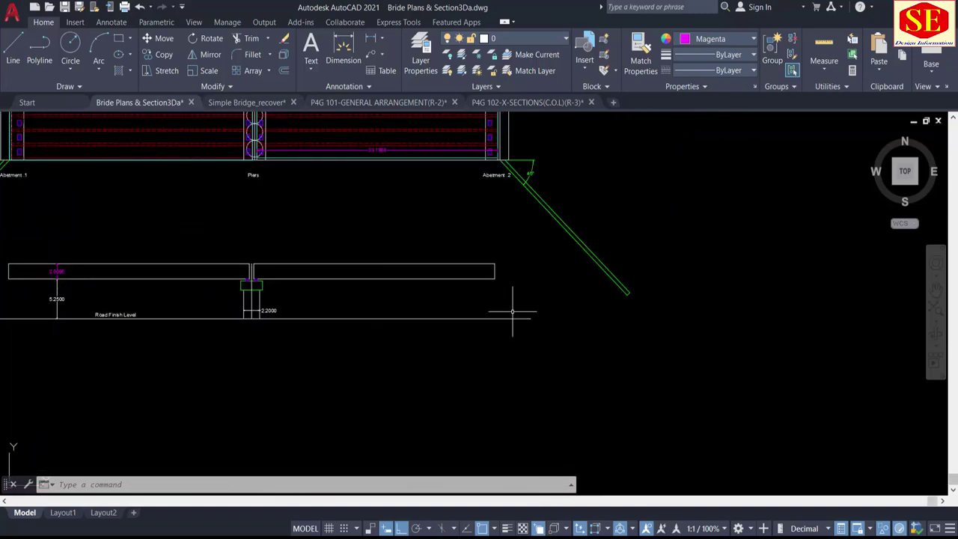
middle_click_drag(501, 301, 502, 313)
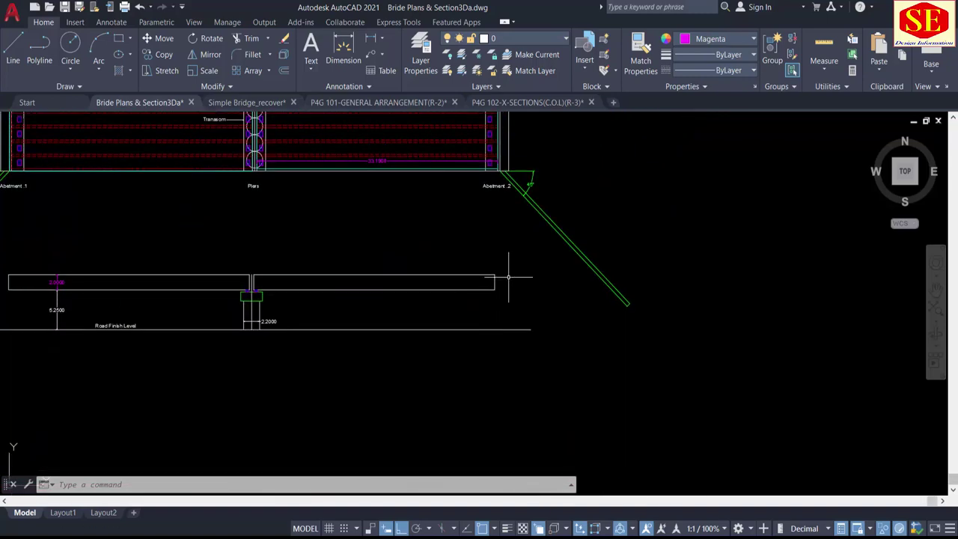
Step: Offset the second span girder's end line 0.3 outward to mark the abutment wall's inner face
scroll(508, 277, "up", 3)
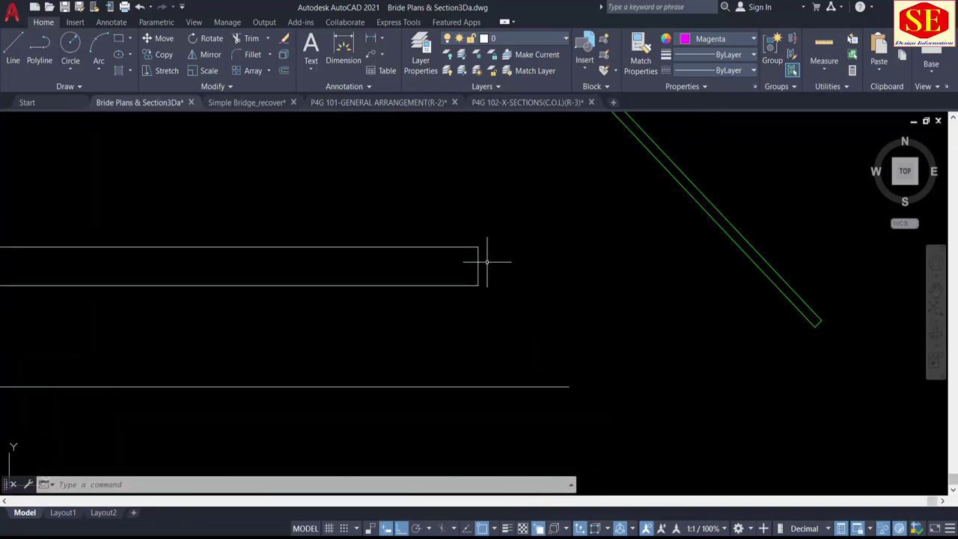
key("Return")
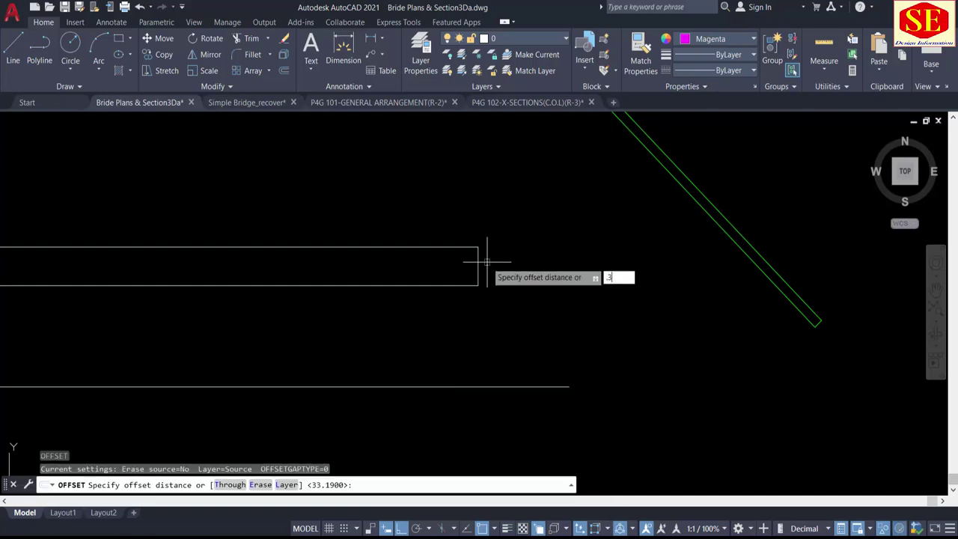
key("Return")
left_click(478, 265)
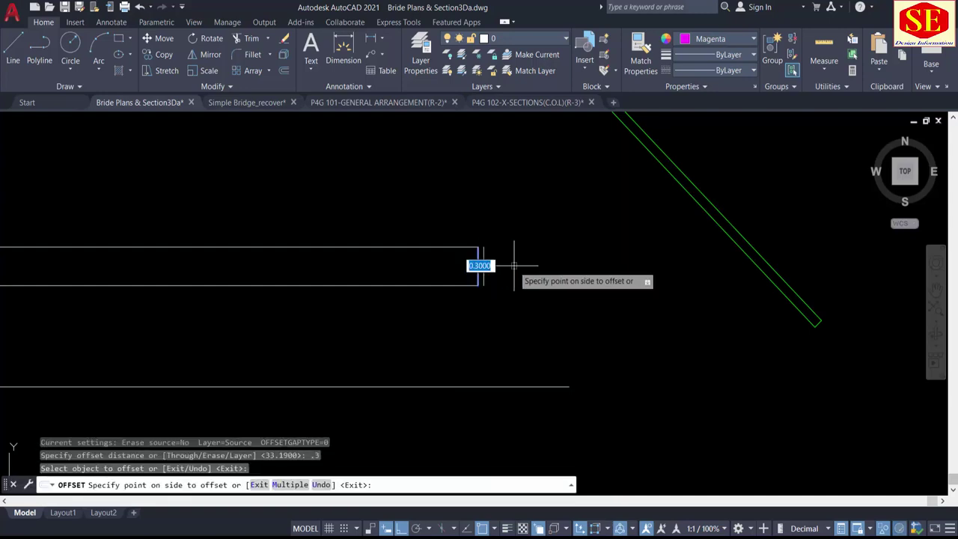
left_click(527, 277)
key("Escape")
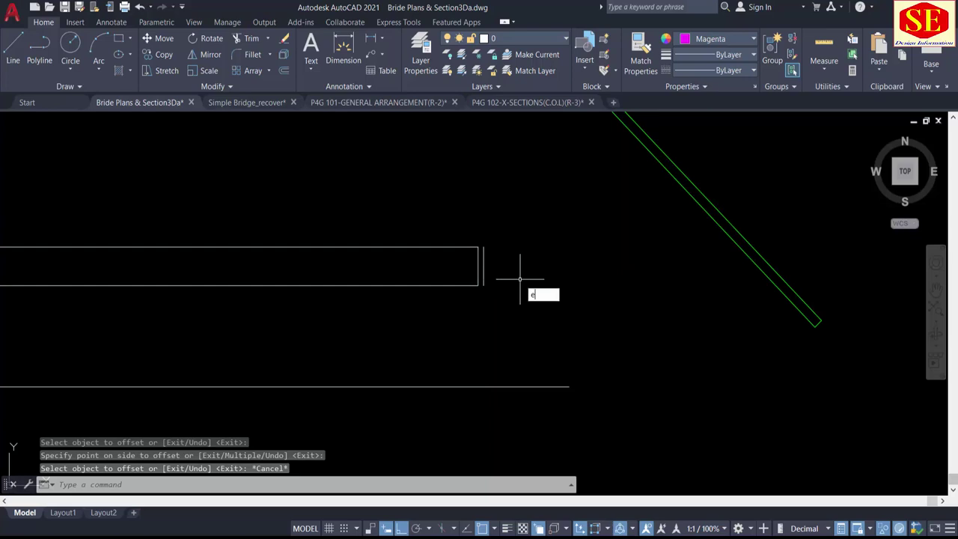
Step: Extend the abutment wall's inner face line down to the road finish level line
type("ex")
key("Return")
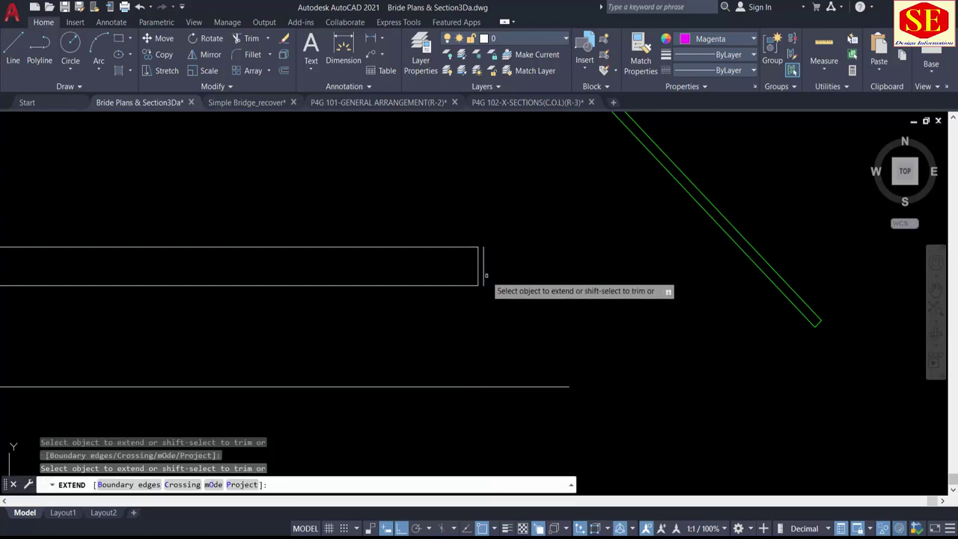
key("Escape")
Step: Offset the abutment wall's inner face line 1.2 outward to form the wall's outer face
type("o")
key("Return")
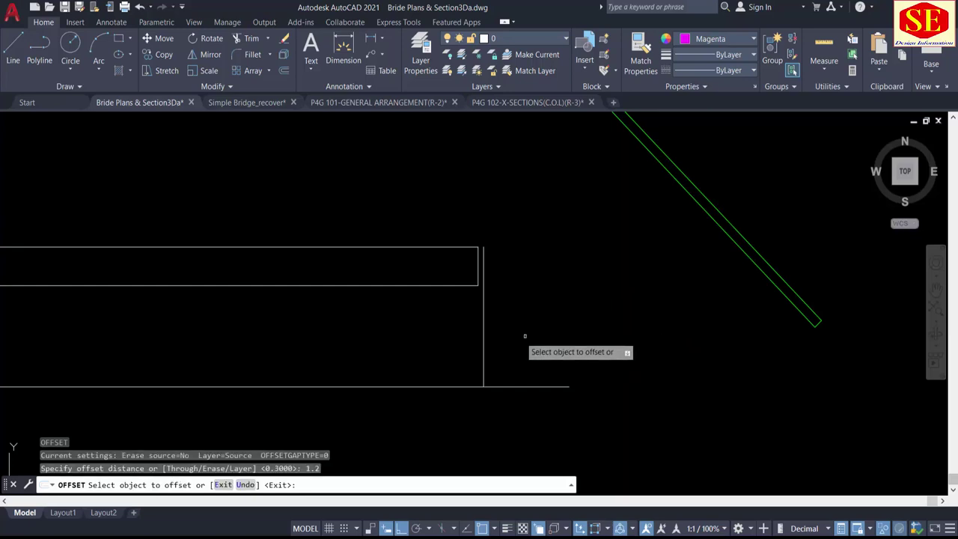
left_click(484, 357)
left_click(527, 347)
key("Return")
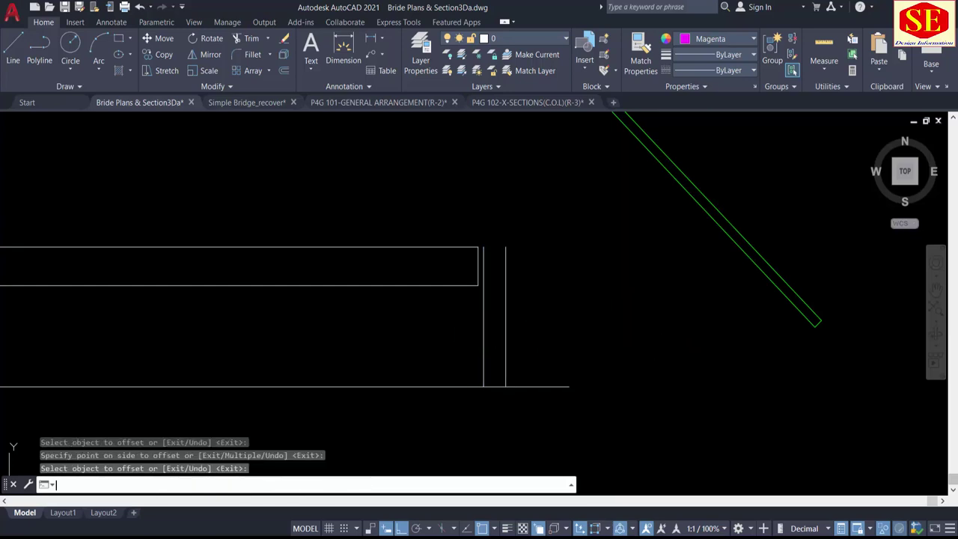
Step: Offset the abutment wall's outer face line 3.2 back toward the span to mark the abutment's front face
key("Return")
type("3.2")
key("Return")
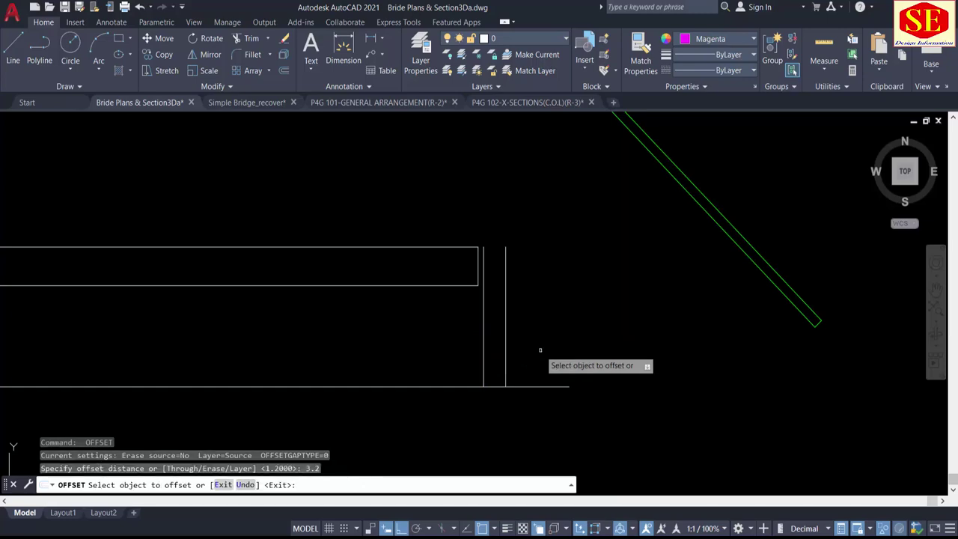
left_click(506, 357)
left_click(539, 384)
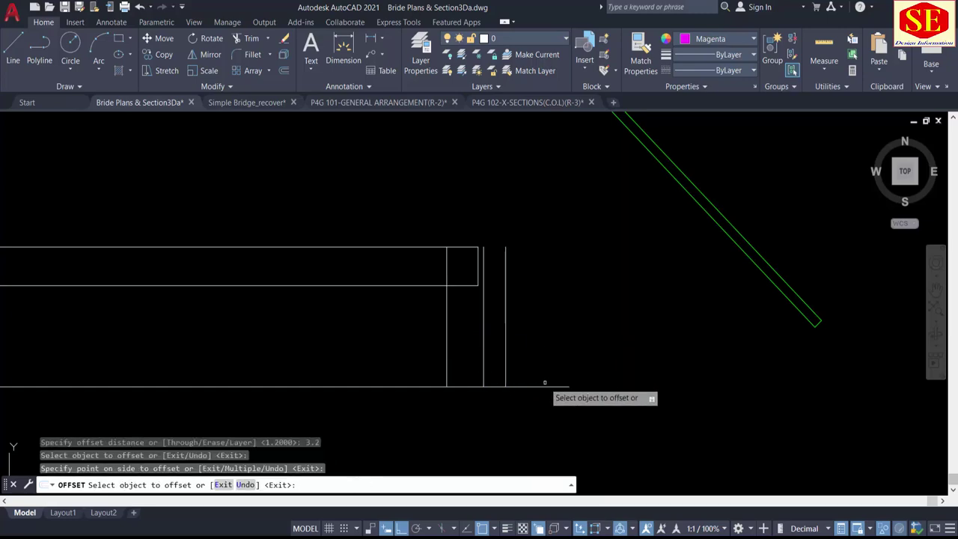
key("Escape")
Step: Measure the gap between the girder end and the abutment 2 wall in the plan
scroll(551, 374, "down", 5)
scroll(530, 166, "up", 7)
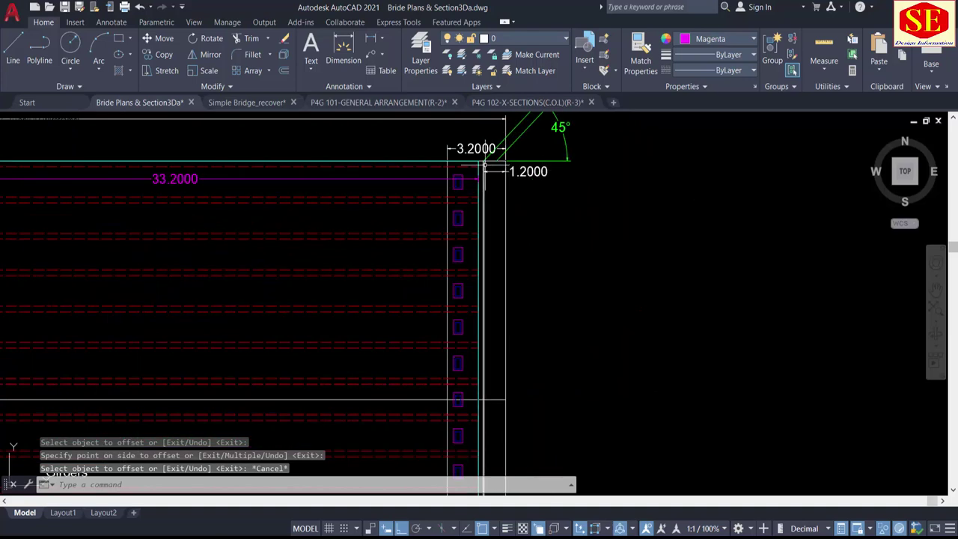
scroll(492, 175, "up", 4)
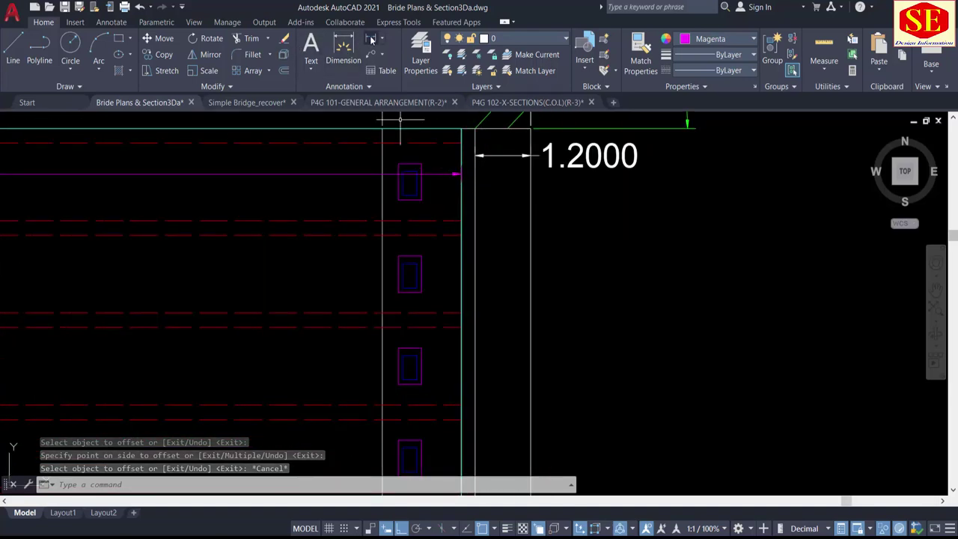
left_click(343, 50)
left_click(474, 196)
left_click(472, 196)
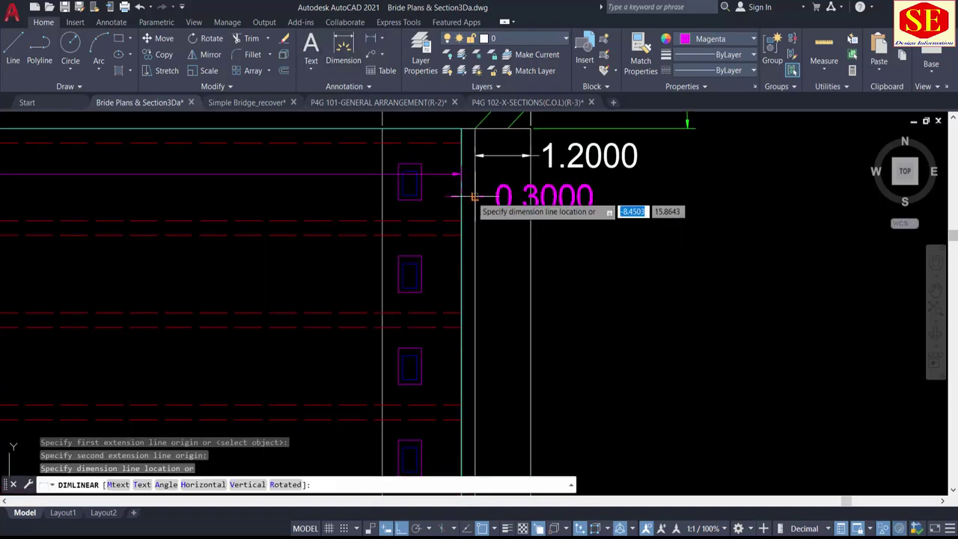
key("Escape")
Step: Compare the abutment 2 widths in the plan with the elevation lines and inspect the bearings on the pier cap
middle_click_drag(468, 171, 465, 219)
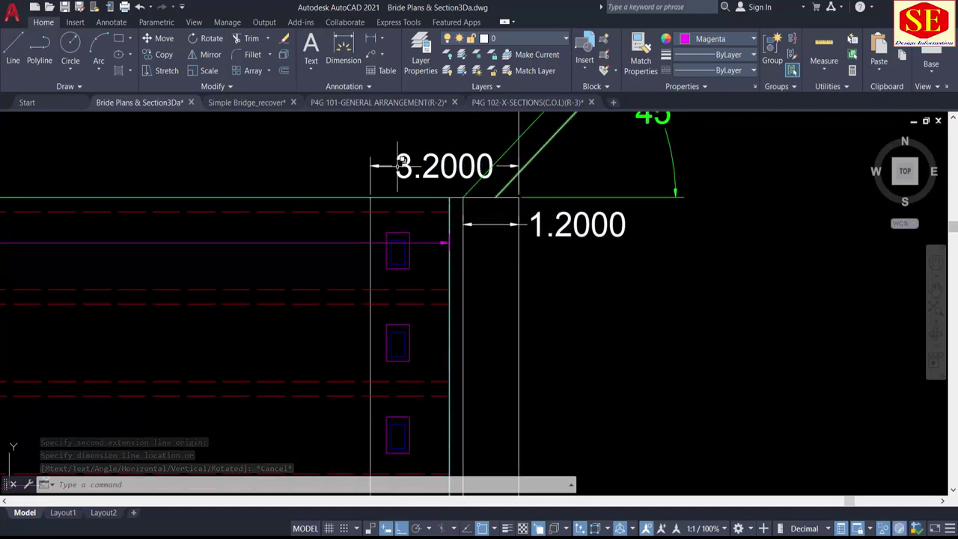
scroll(401, 163, "down", 2)
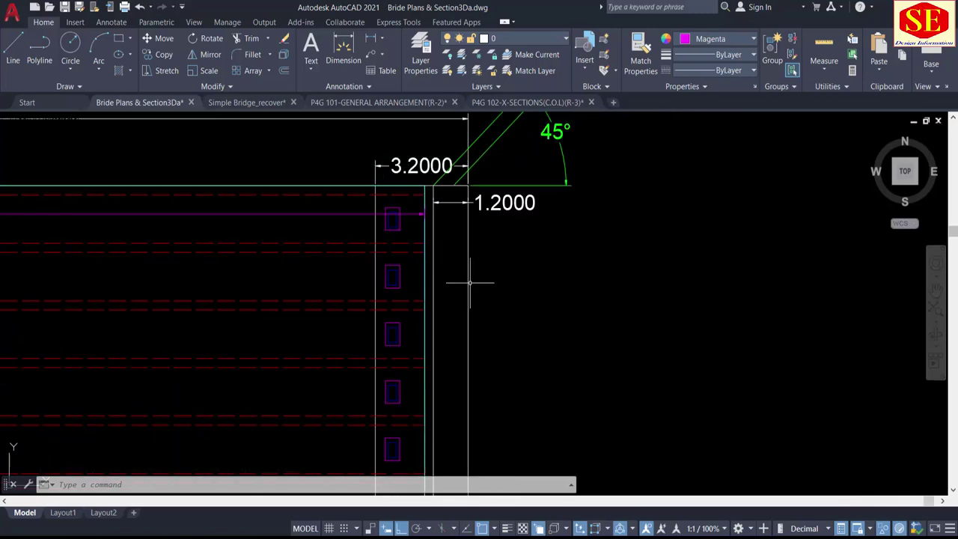
scroll(383, 198, "down", 2)
middle_click_drag(391, 349, 430, 112)
middle_click_drag(443, 413, 467, 266)
scroll(444, 309, "up", 2)
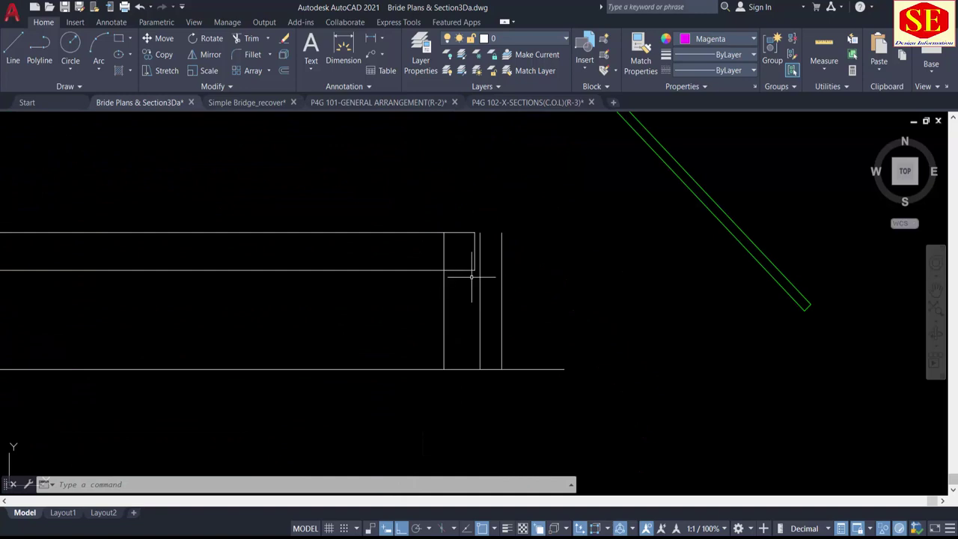
middle_click_drag(412, 285, 753, 300)
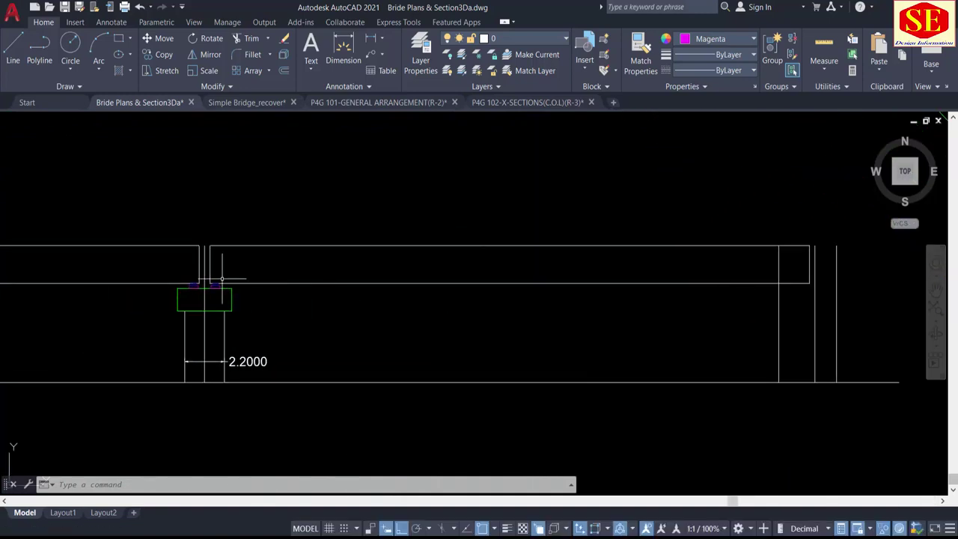
scroll(223, 281, "up", 3)
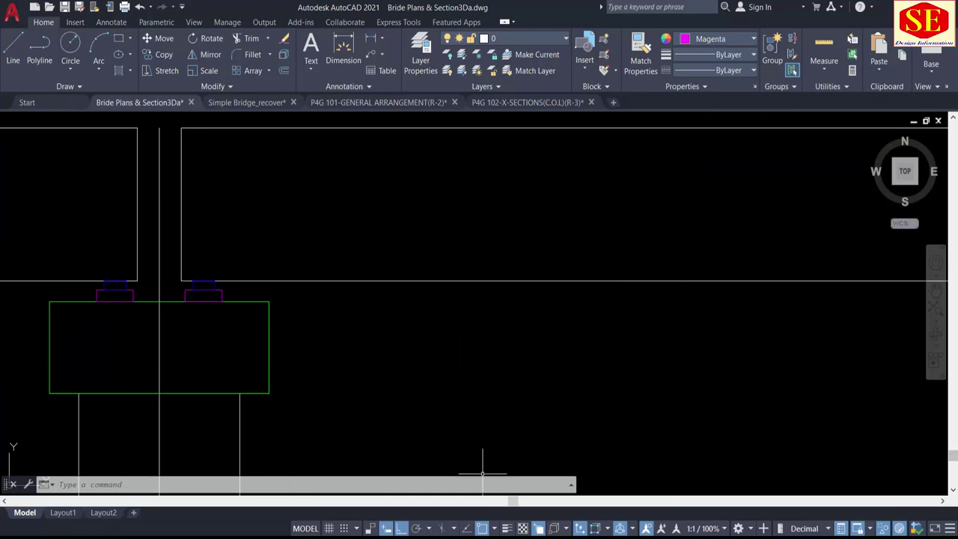
Step: Measure the distance from the bearing pedestal's edge to the abutment 2 front face in the plan
scroll(628, 272, "down", 3)
middle_click_drag(618, 217, 599, 407)
scroll(614, 250, "up", 3)
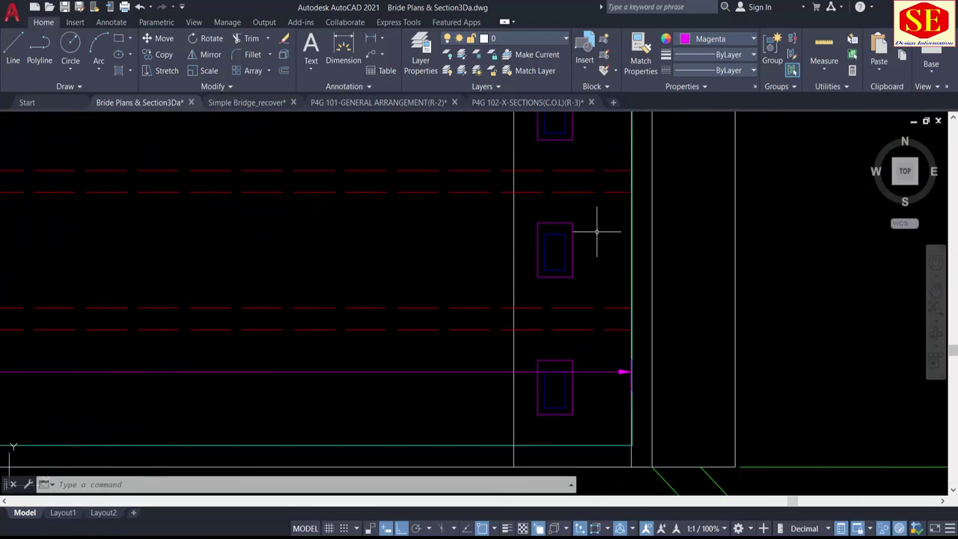
left_click(350, 46)
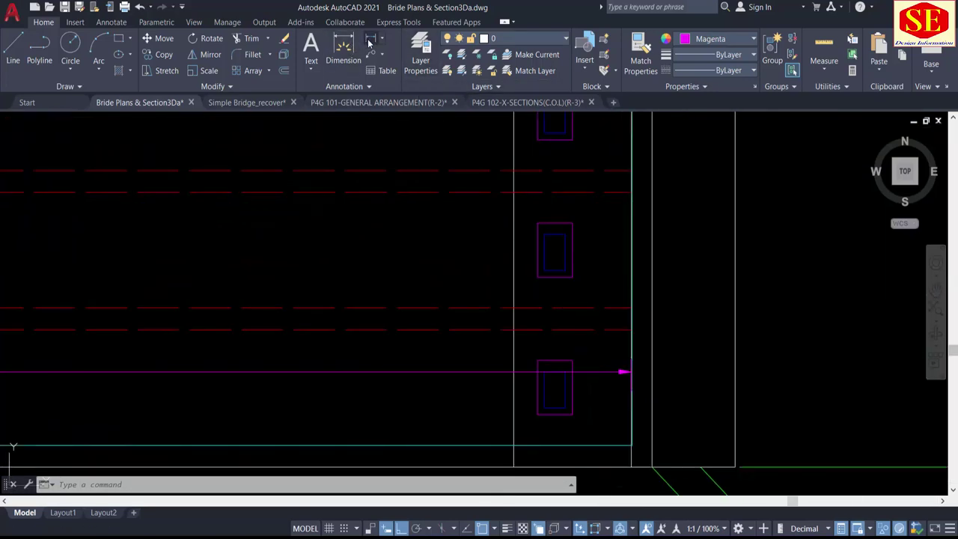
scroll(505, 251, "up", 2)
left_click(548, 251)
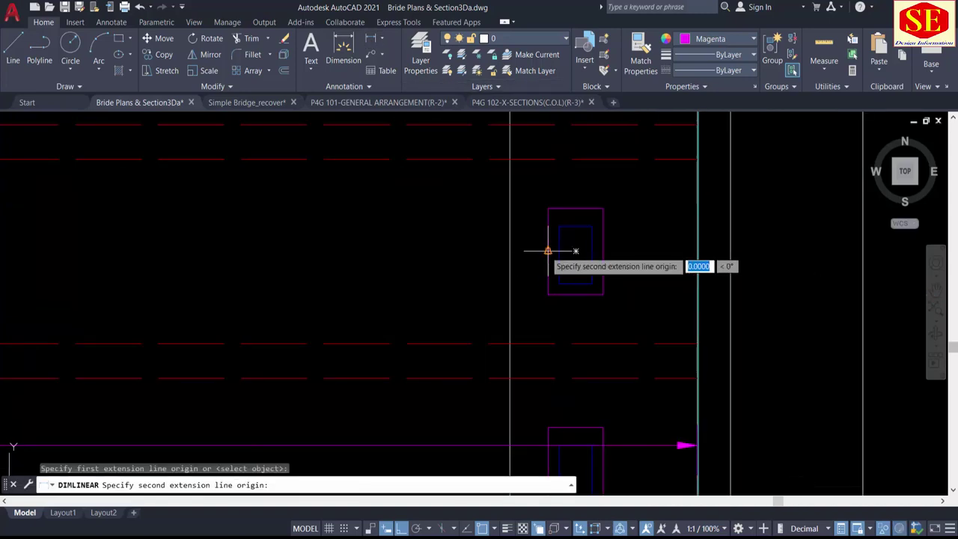
left_click(500, 251)
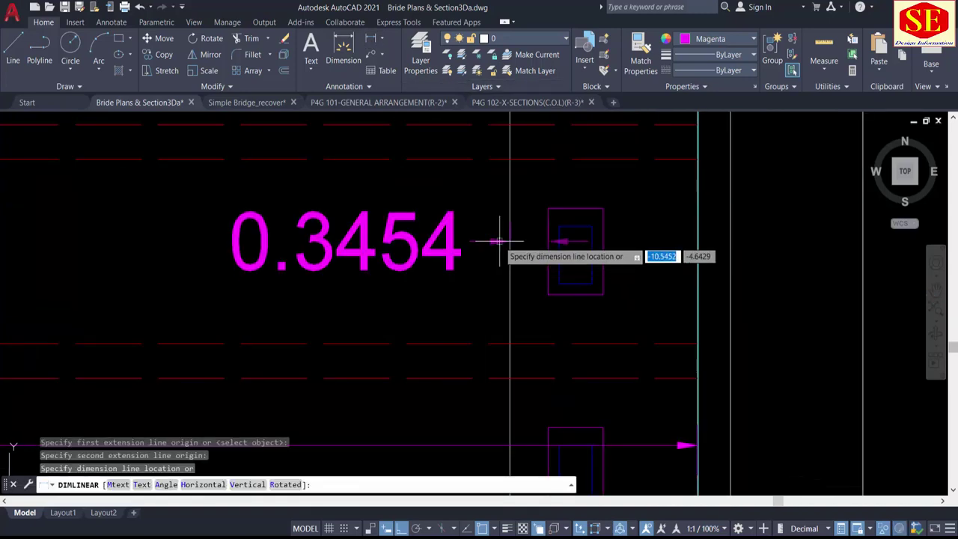
key("Escape")
Step: Offset the abutment 2 front face line 0.35 toward the wall as a guide for the bearing pedestal's edge
scroll(500, 247, "down", 5)
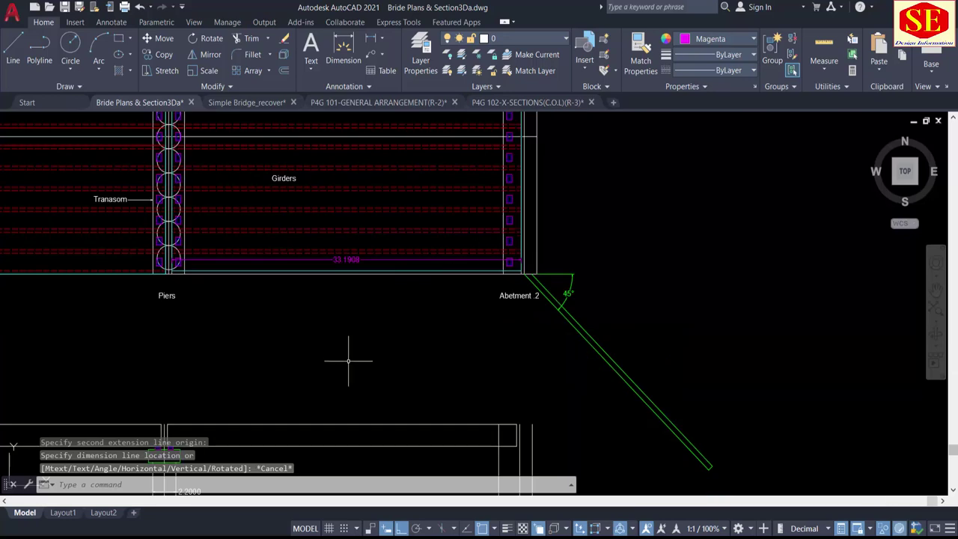
scroll(548, 312, "up", 3)
type("o")
key("Return")
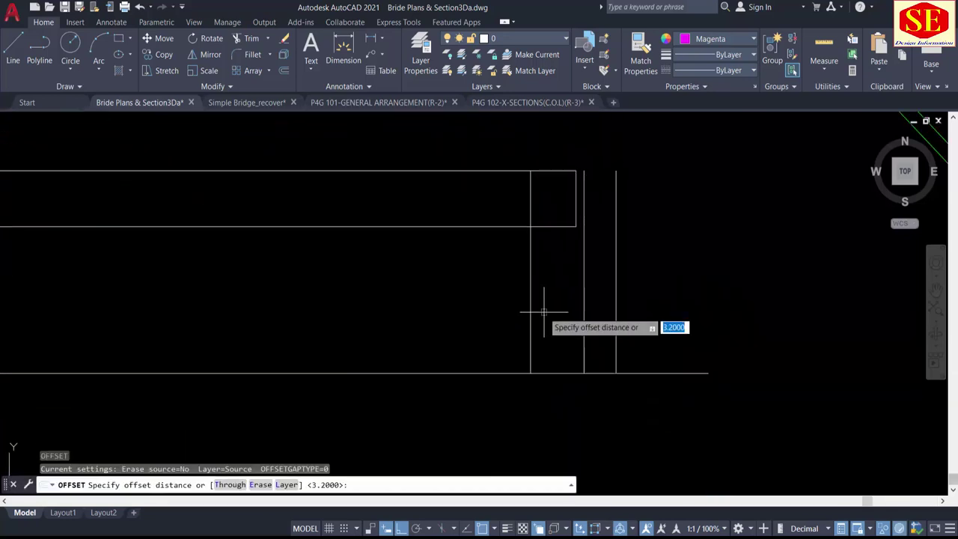
type(".35")
key("Return")
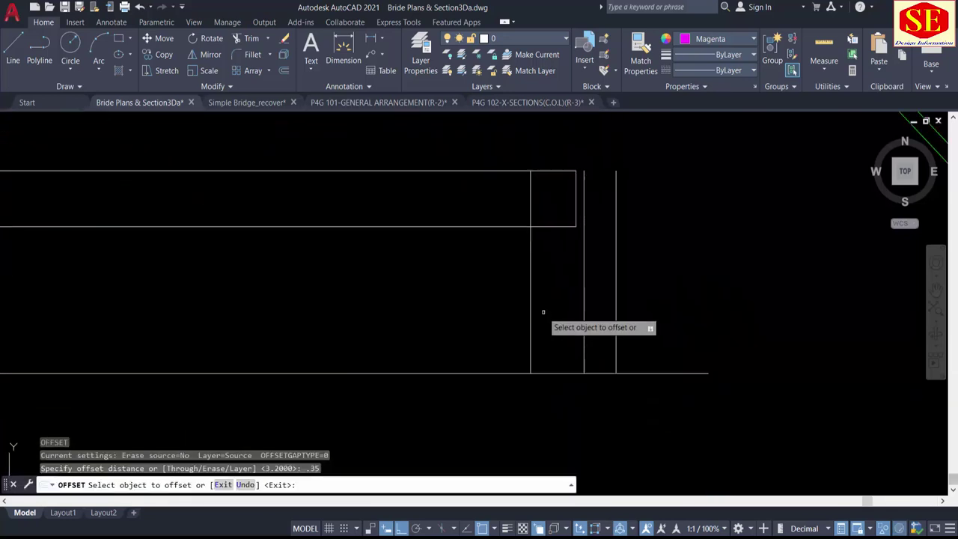
left_click(530, 312)
left_click(550, 307)
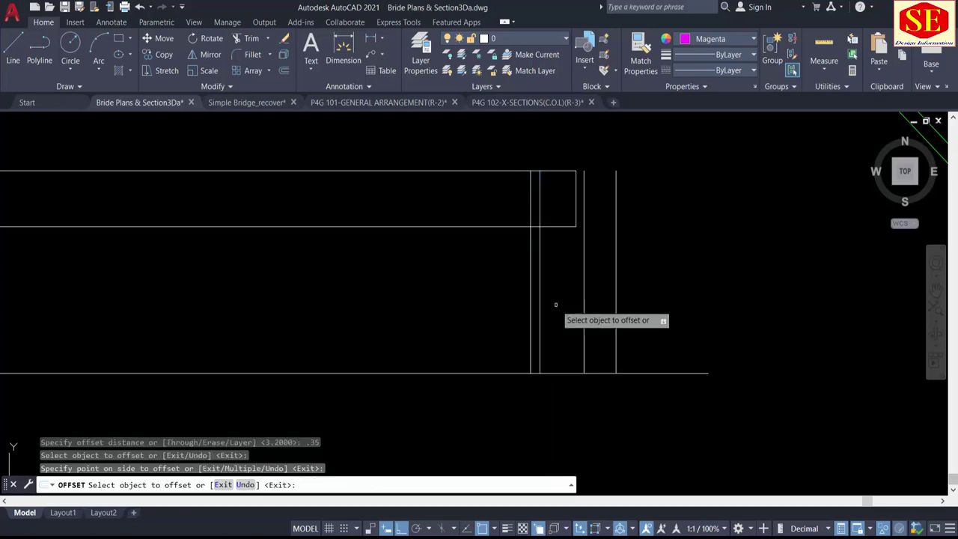
key("Escape")
Step: Copy the bearing and pedestal nearest abutment 2 from the pier cap, placing the pedestal's edge on the guide line below the girder end
scroll(543, 234, "down", 4)
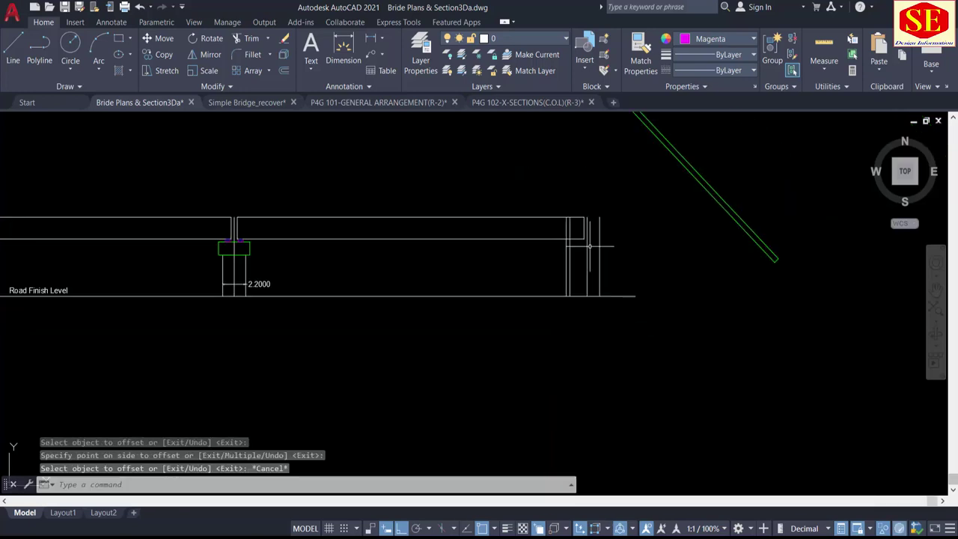
scroll(259, 247, "up", 5)
type("c")
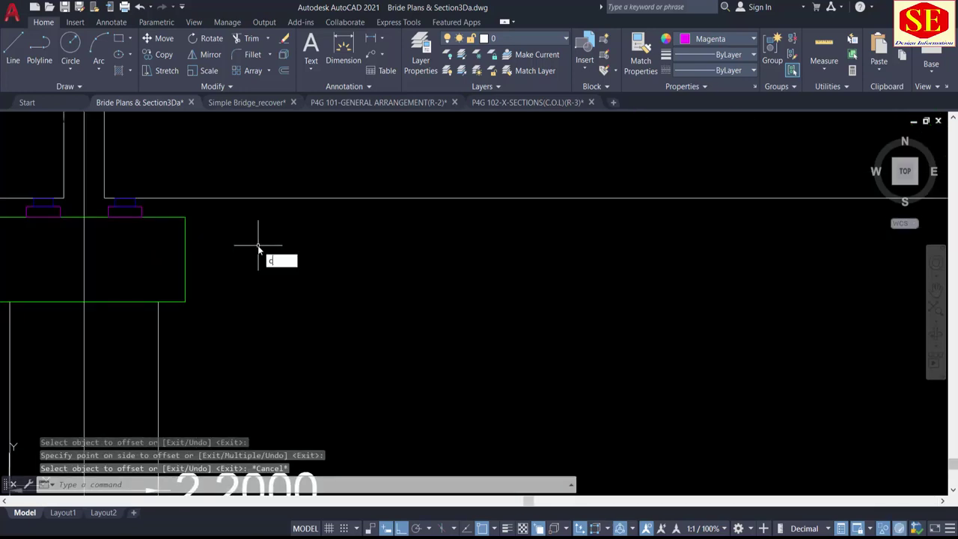
type("t o")
key("Return")
scroll(129, 209, "up", 4)
left_click(121, 193)
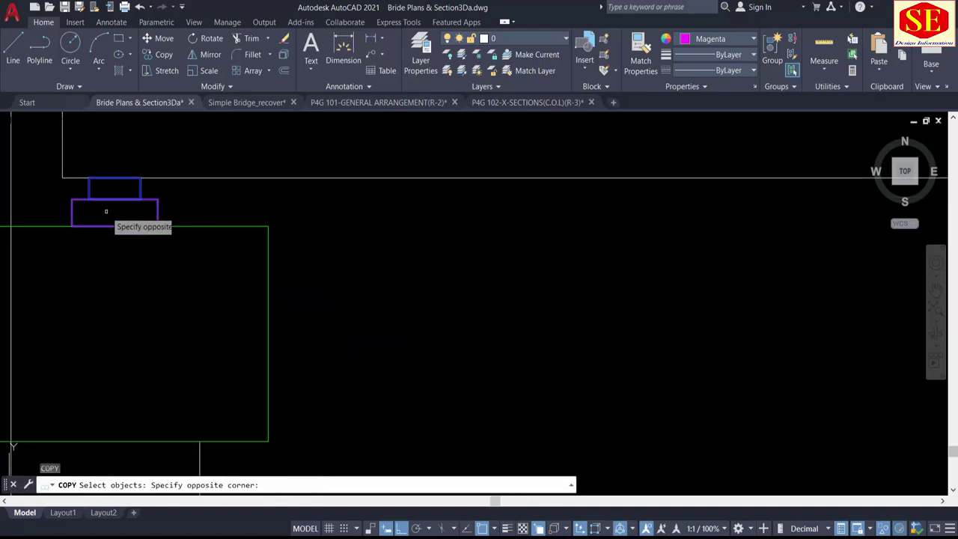
left_click(52, 210)
key("Return")
left_click(72, 212)
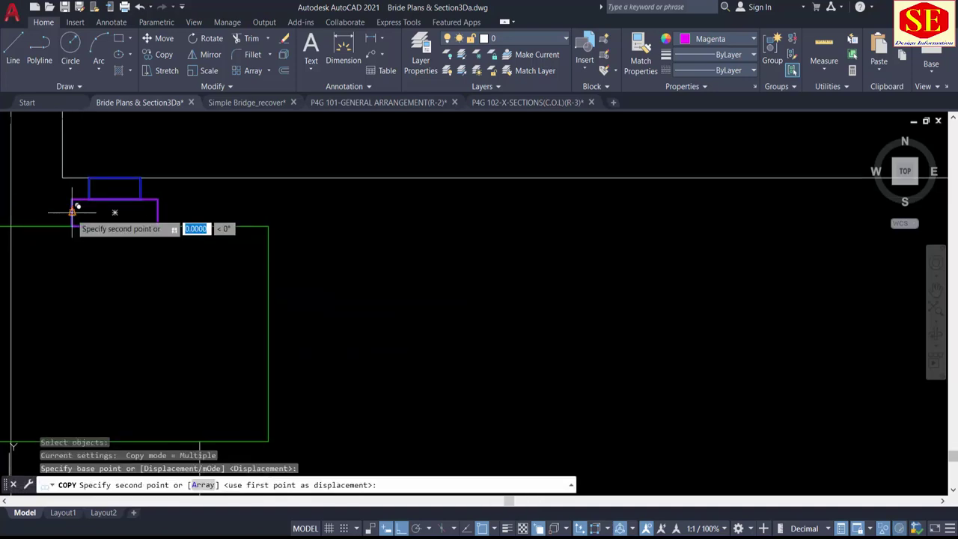
scroll(72, 212, "down", 4)
middle_click_drag(612, 223, 21, 254)
middle_click_drag(644, 247, 474, 249)
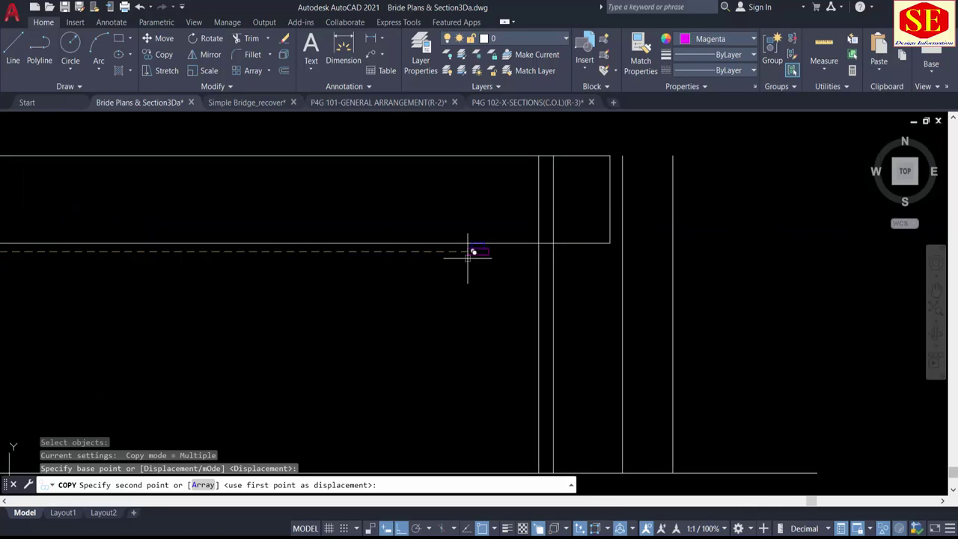
scroll(564, 248, "up", 2)
left_click(555, 240)
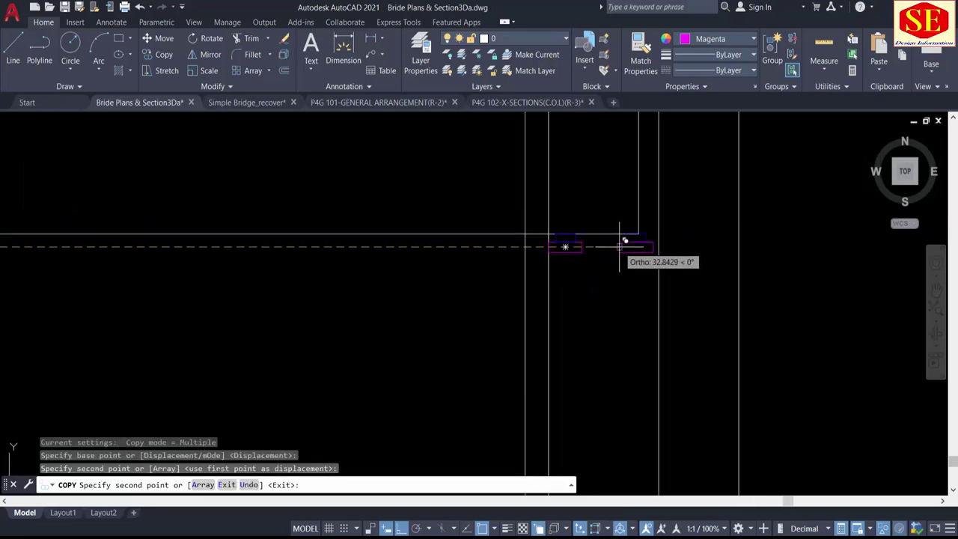
key("Escape")
middle_click_drag(594, 265, 712, 278)
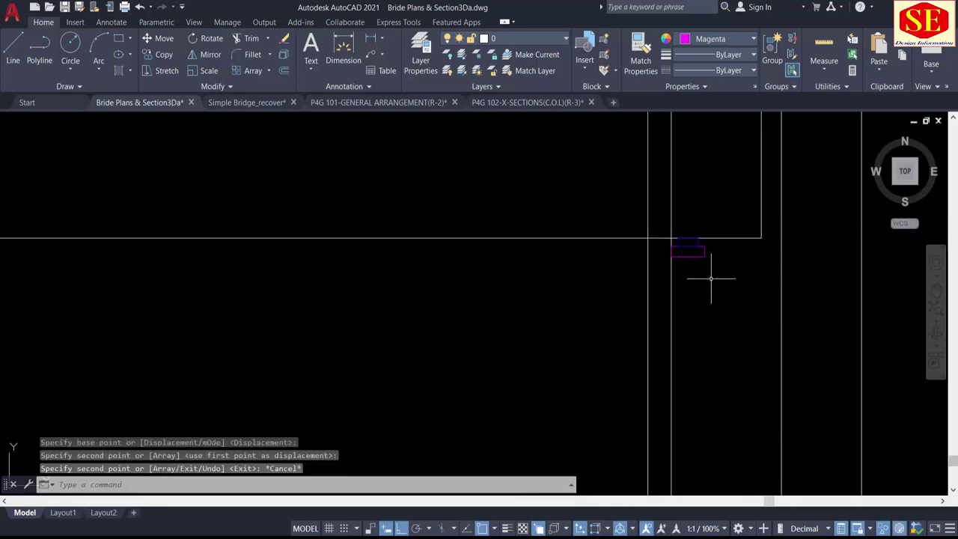
Step: Draw a horizontal line from the pier cap's top corner nearest abutment 2, past both abutment wall lines, at bearing seat level
scroll(710, 279, "down", 2)
middle_click_drag(582, 293, 740, 295)
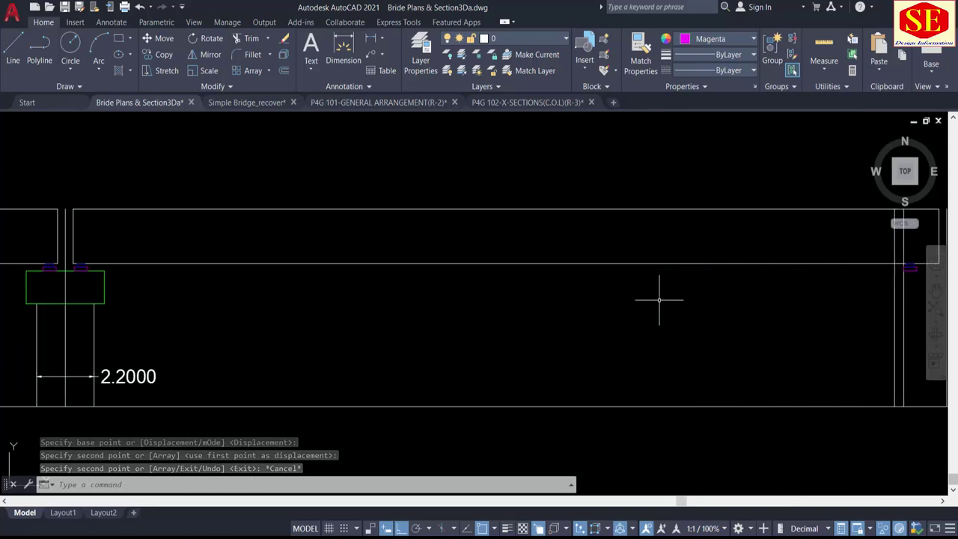
type("l")
key("Return")
left_click(104, 270)
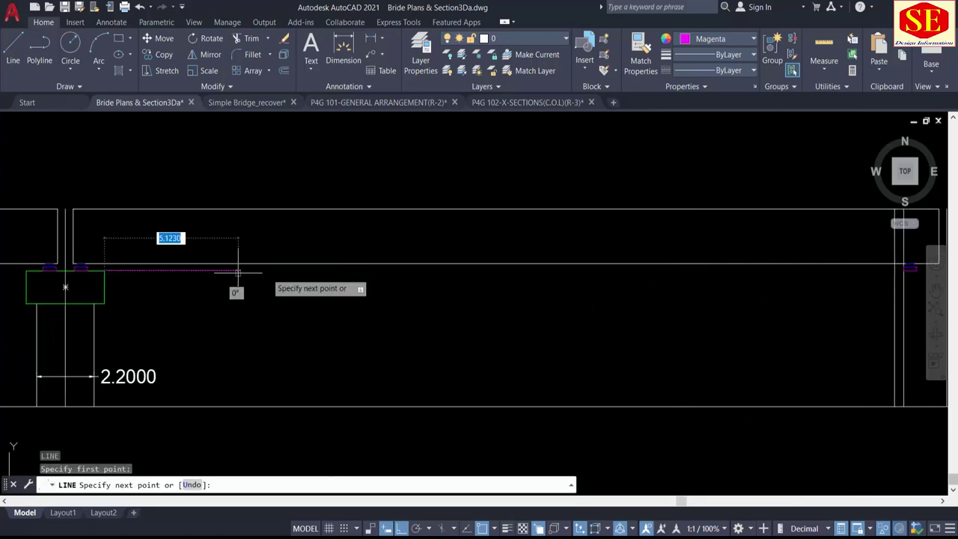
middle_click_drag(716, 274, 349, 274)
key("Escape")
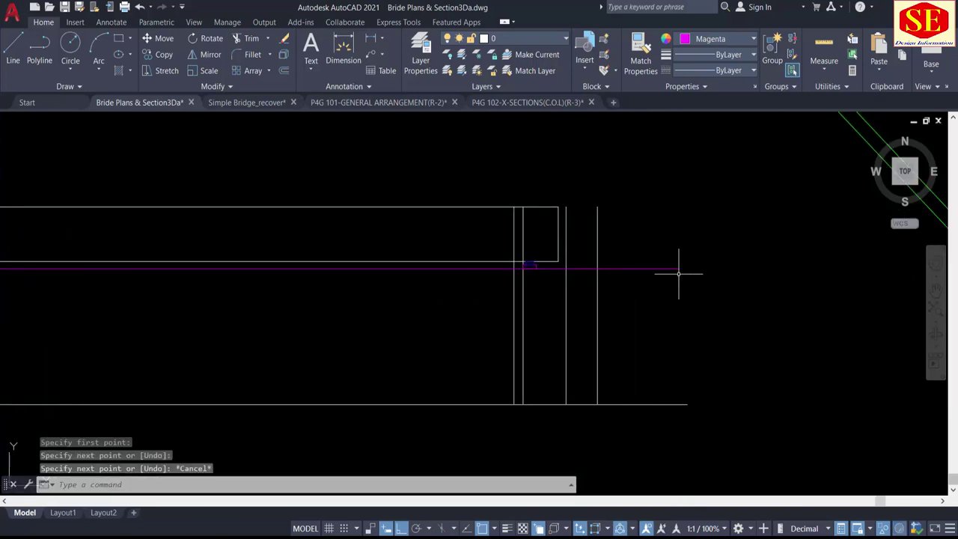
Step: Erase the vertical guide line at the pedestal's edge
left_click(523, 294)
type("E")
key("Return")
Step: Trim the abutment front face line above the seat level and the horizontal line beyond the wall's inner face
scroll(523, 290, "up", 2)
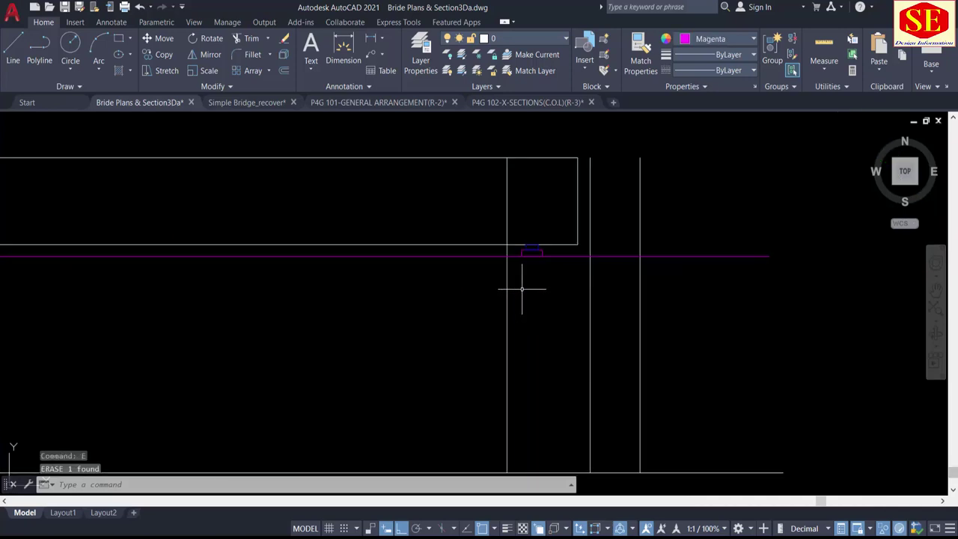
type("tr")
key("Return")
left_click(507, 218)
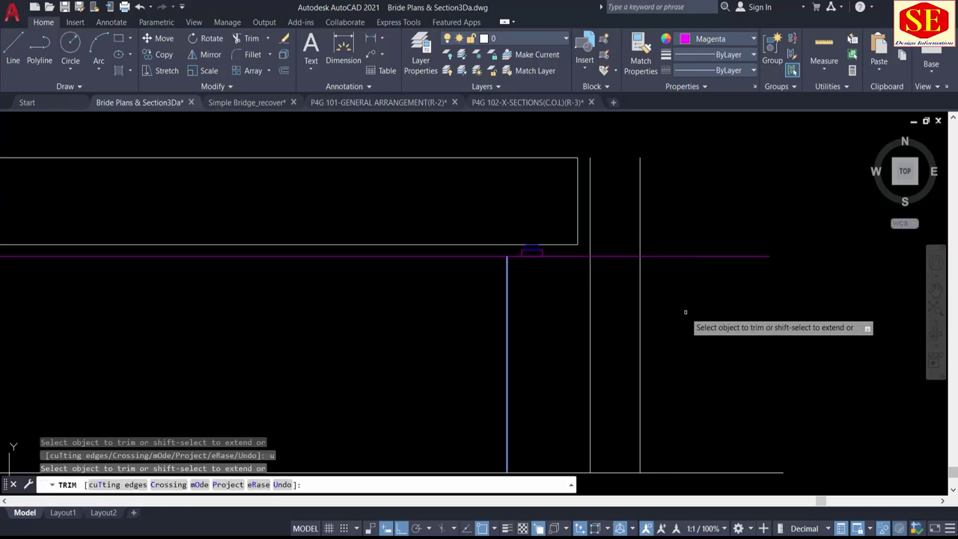
middle_click_drag(628, 301, 626, 274)
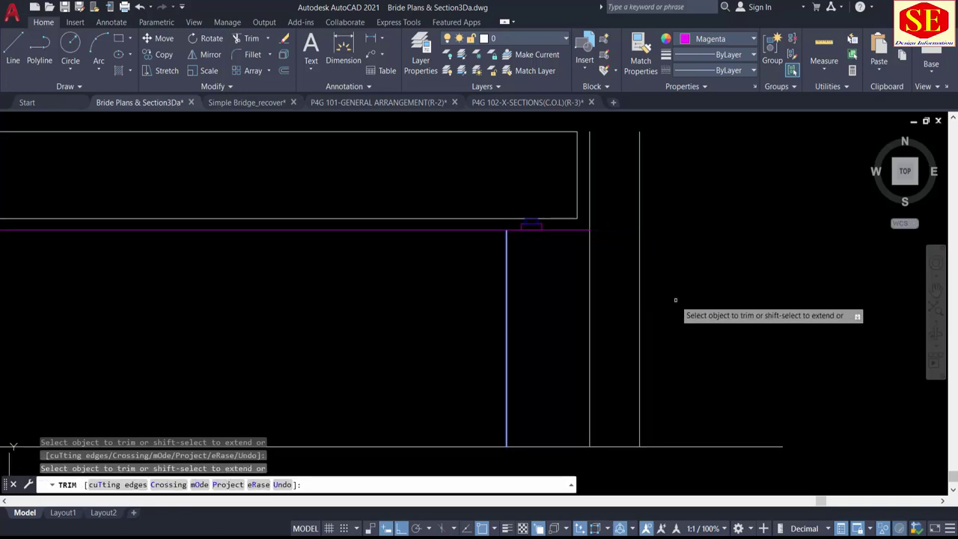
key("Escape")
Step: Draw the bearing seat line from the top of the abutment front face to the wall's inner face line
middle_click_drag(680, 288, 683, 362)
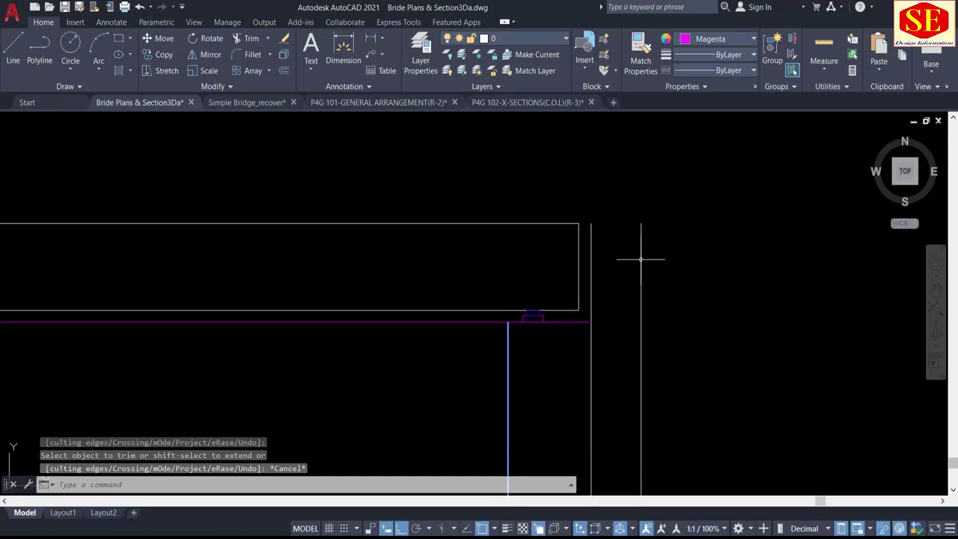
middle_click_drag(527, 326, 536, 282)
scroll(536, 276, "up", 1)
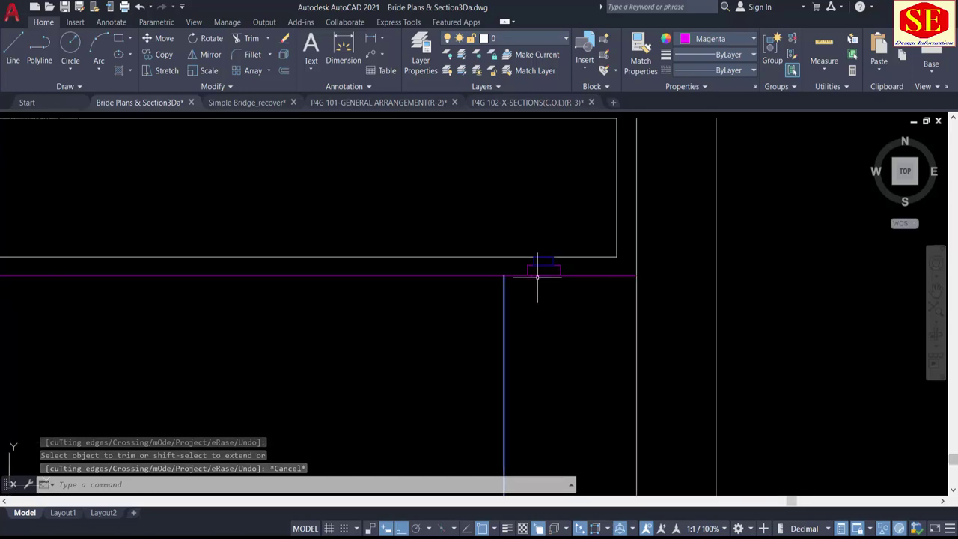
scroll(556, 303, "down", 2)
key("Escape")
scroll(540, 311, "up", 2)
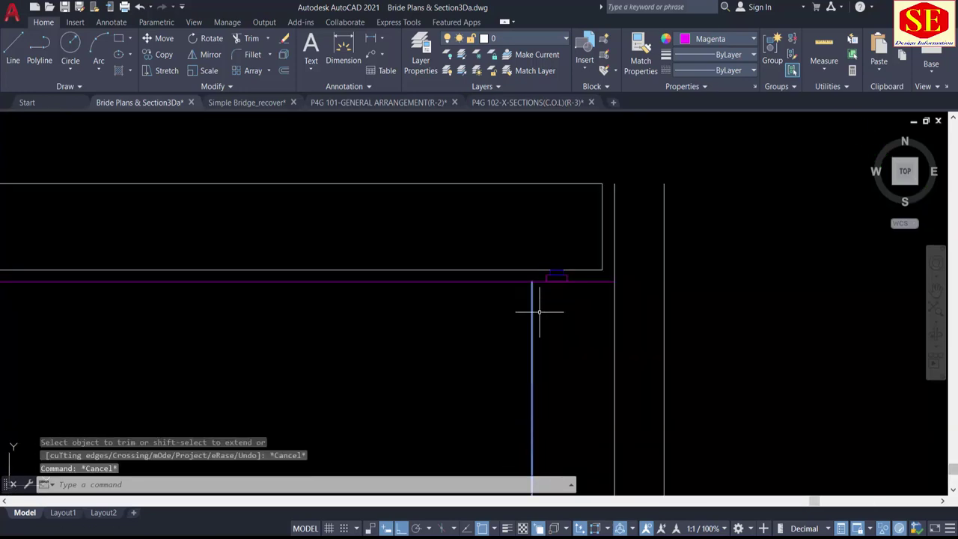
type("l")
key("Return")
left_click(533, 282)
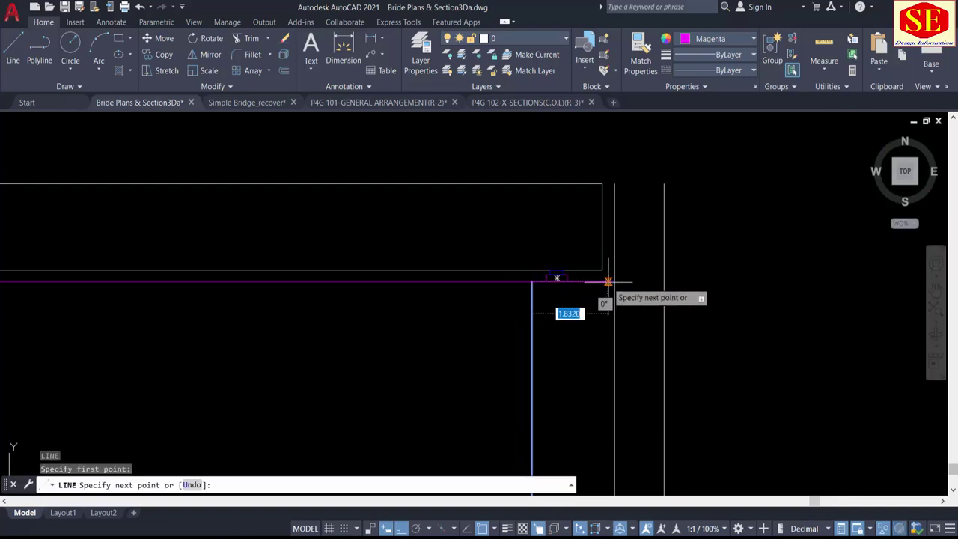
left_click(613, 281)
key("Escape")
Step: Erase the long magenta level line across the span and match the seat line's properties to the white abutment lines
left_click(500, 275)
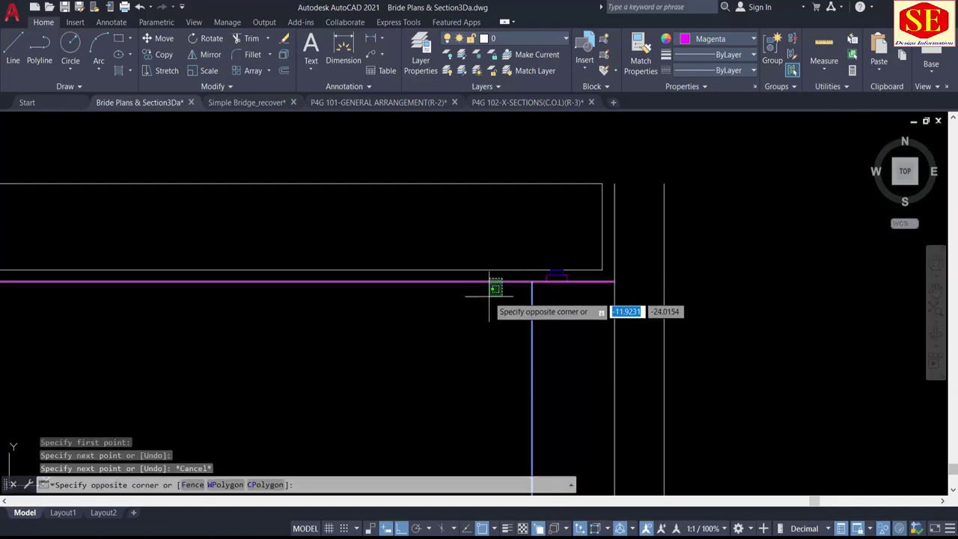
left_click(489, 299)
type("e")
key("Return")
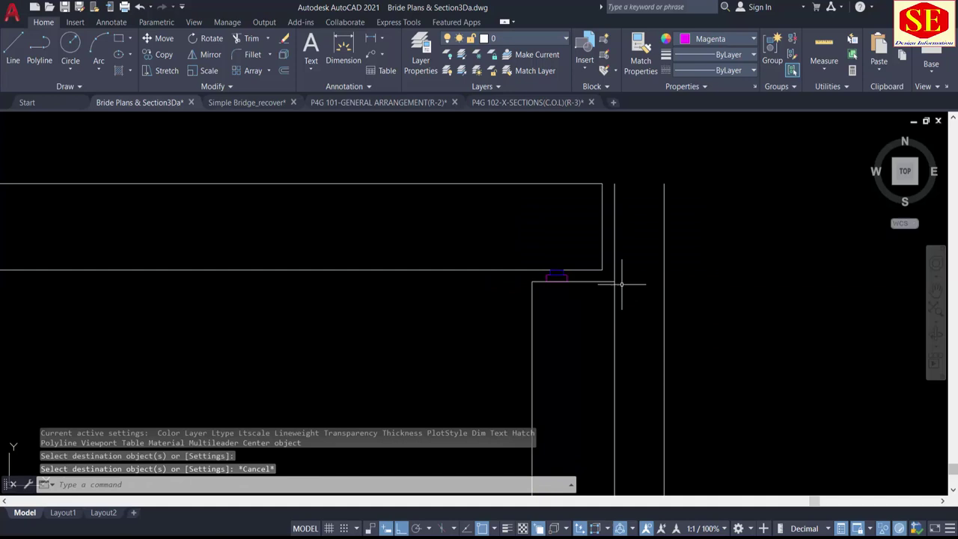
Step: Trim the portion of the abutment wall's inner face line below the bearing seat
scroll(620, 282, "down", 1)
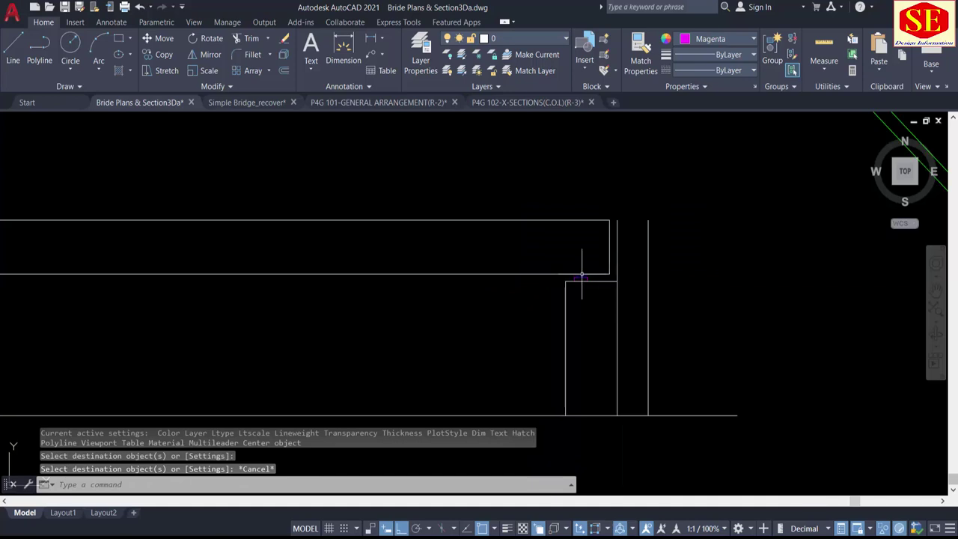
type("tr")
key("Return")
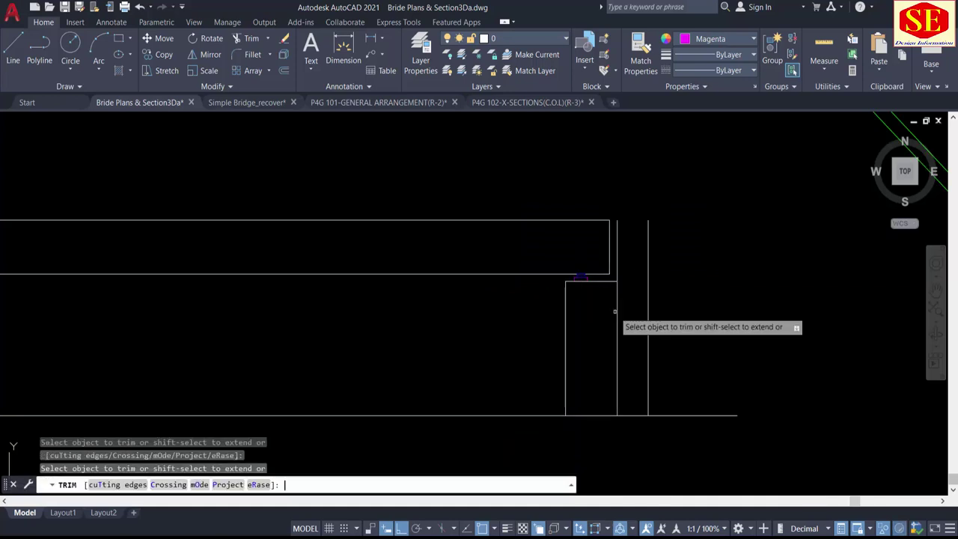
left_click(617, 311)
key("Escape")
scroll(607, 309, "down", 2)
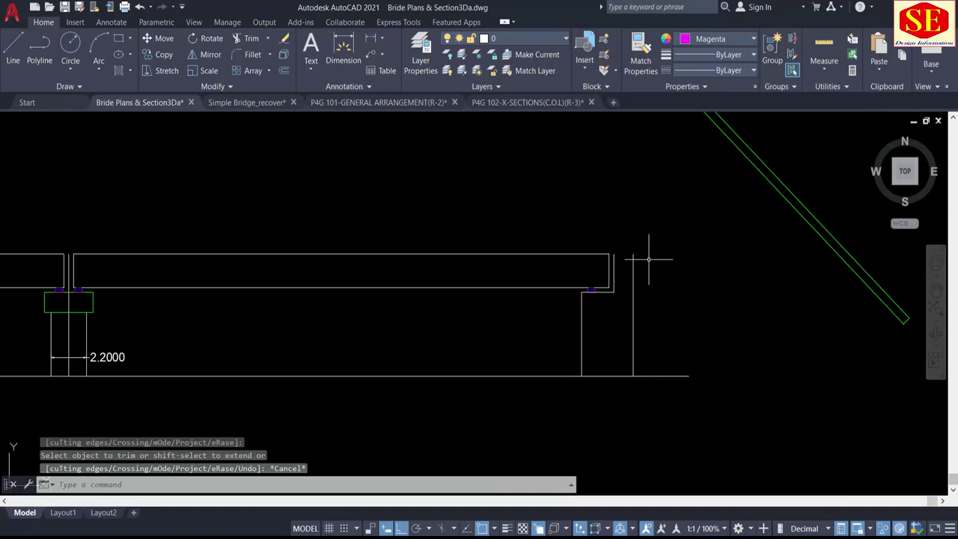
Step: Examine the deck edge and girder outlines of the abutment 2 span in the plan against the elevation
scroll(631, 254, "up", 2)
middle_click_drag(564, 254, 741, 304)
scroll(672, 304, "down", 2)
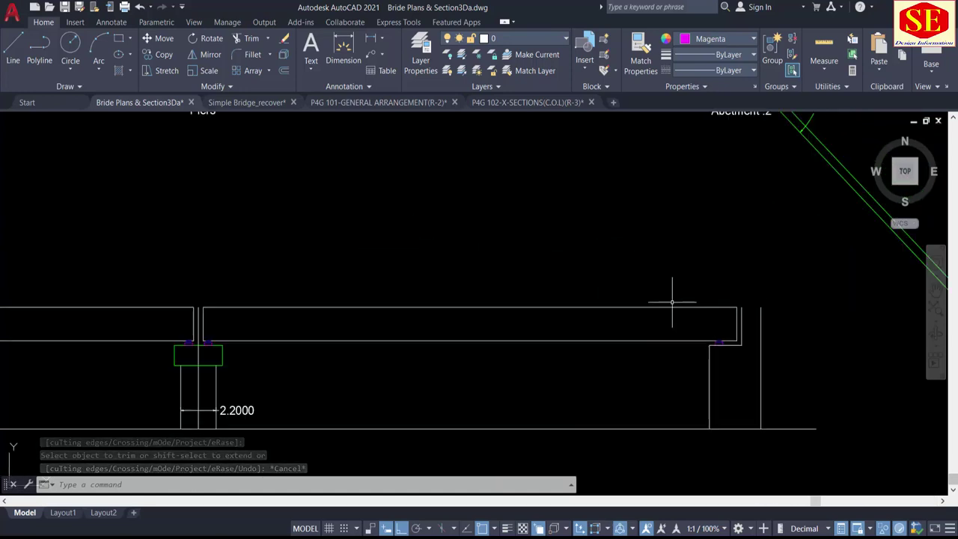
middle_click_drag(415, 156, 429, 336)
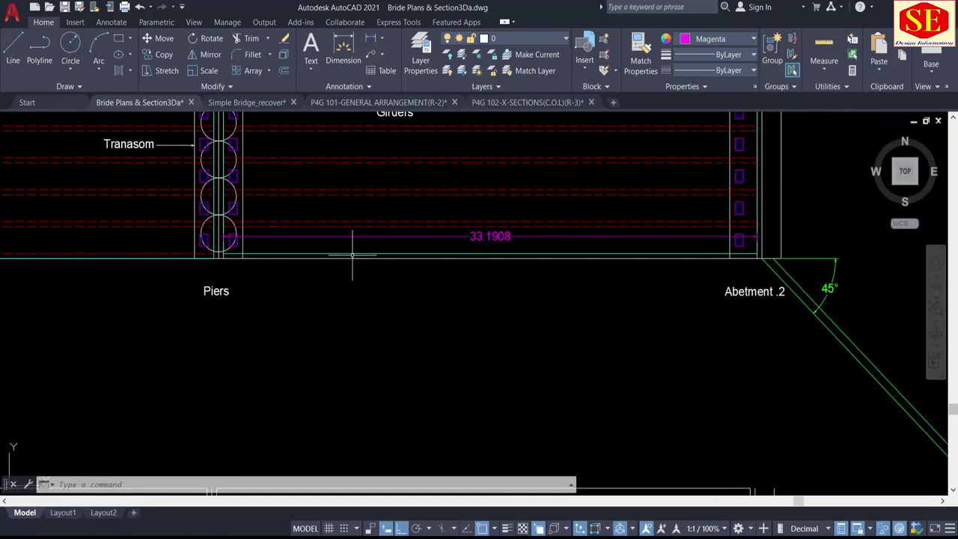
left_click(389, 256)
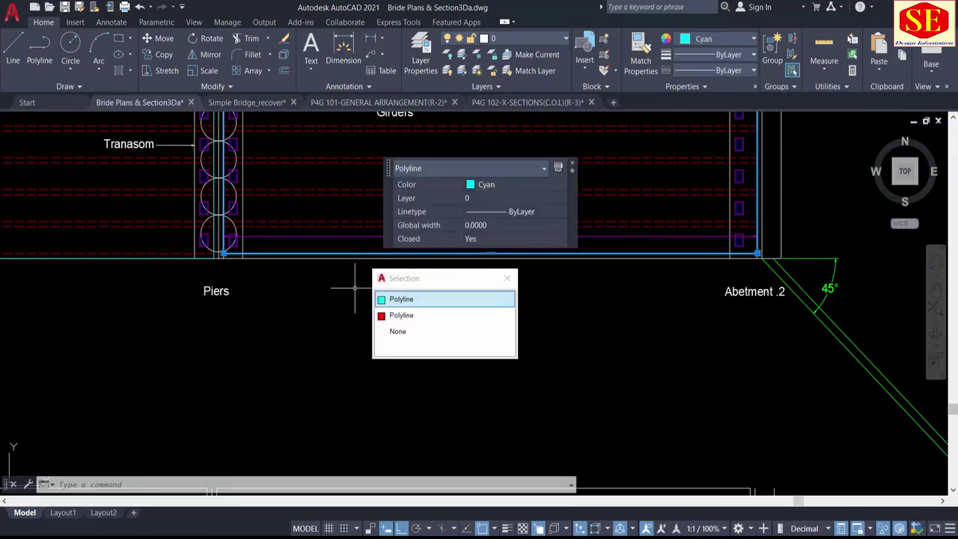
key("Escape")
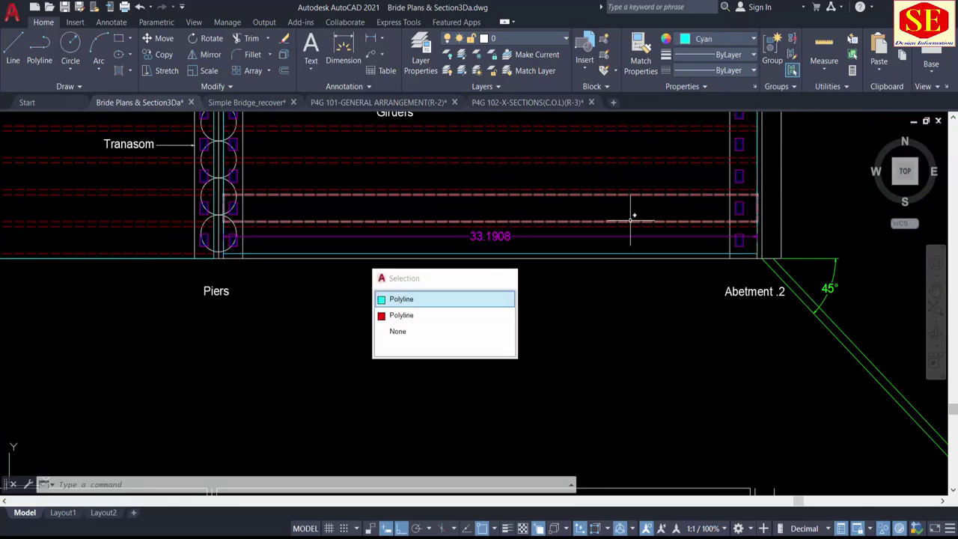
scroll(629, 223, "down", 2)
scroll(589, 342, "up", 1)
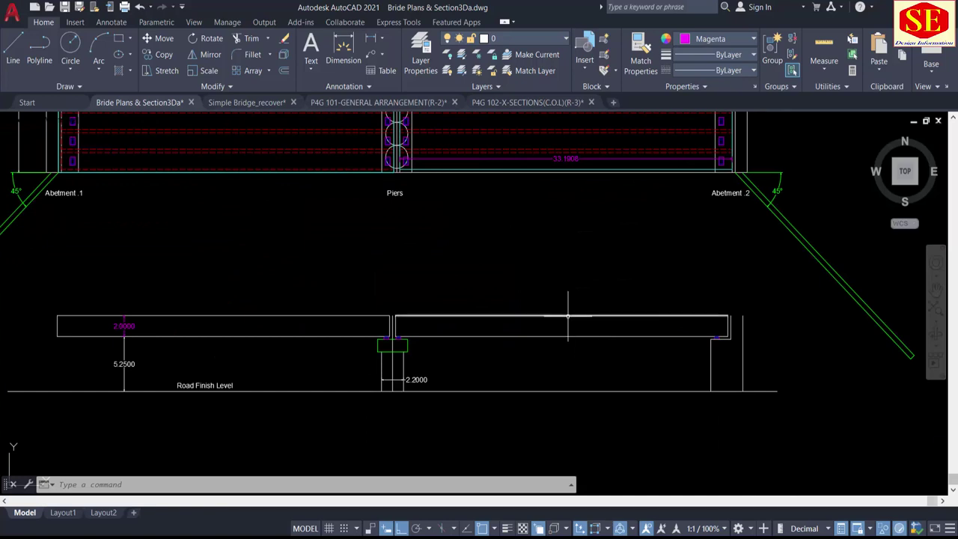
Step: Offset the top line of the abutment 2 span's girder 0.5 upward in the elevation
key("Return")
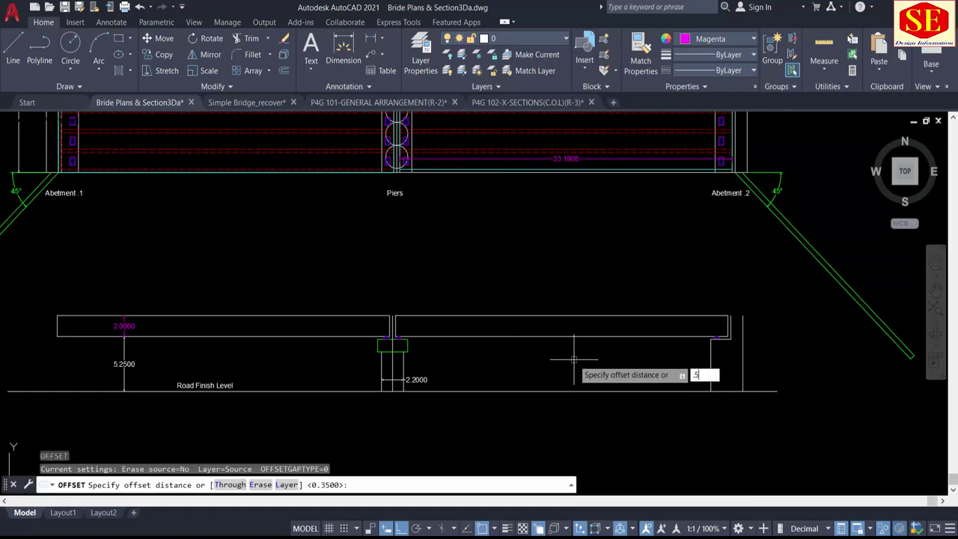
key("Return")
scroll(582, 359, "up", 4)
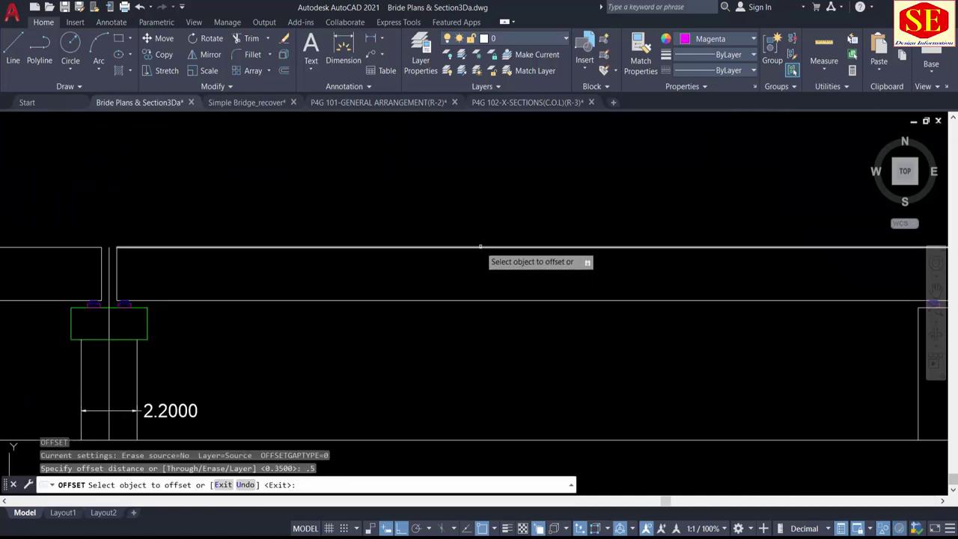
left_click(484, 248)
left_click(481, 226)
key("Escape")
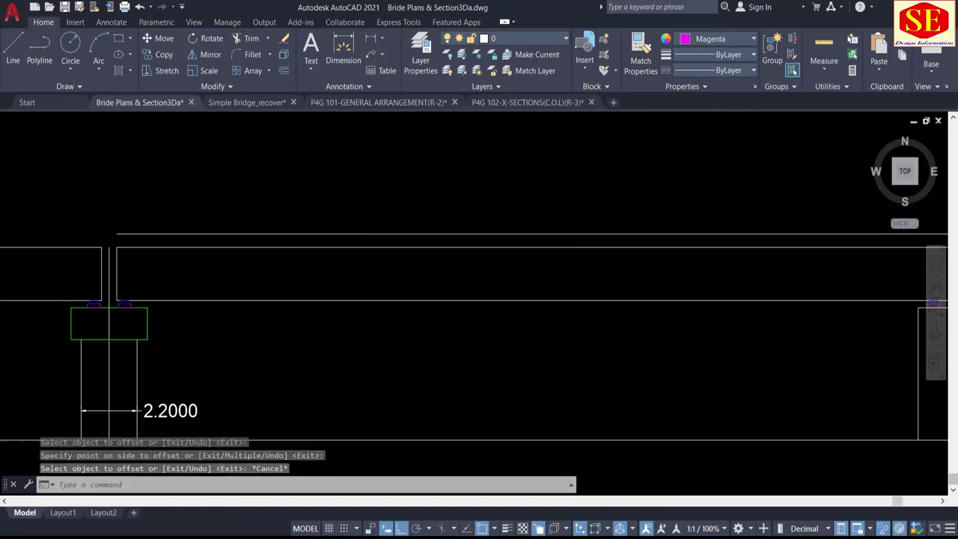
scroll(198, 227, "down", 1)
middle_click_drag(620, 242, 523, 250)
scroll(595, 250, "up", 1)
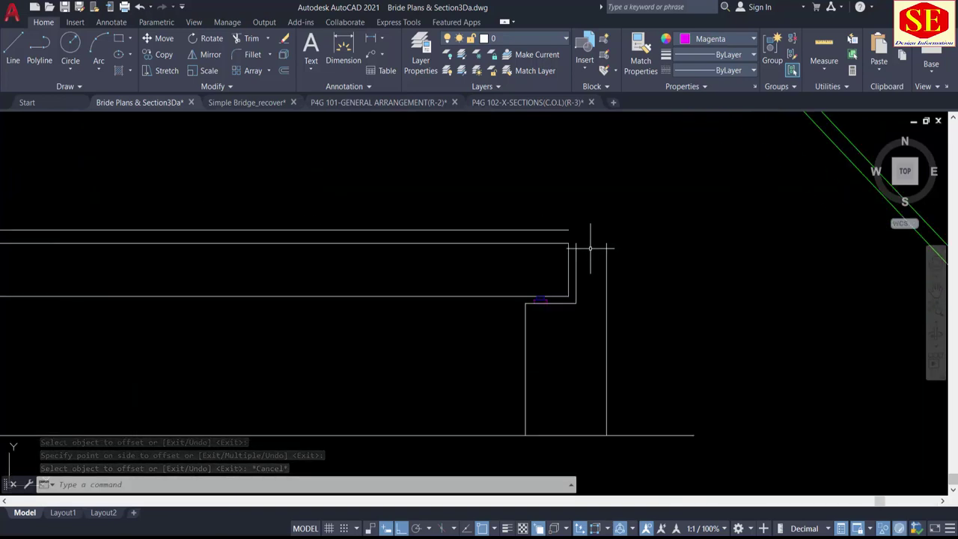
Step: Draw a short vertical line up from the top of abutment 2's inner wall face, past the deck line's level
type("l")
key("Return")
left_click(574, 221)
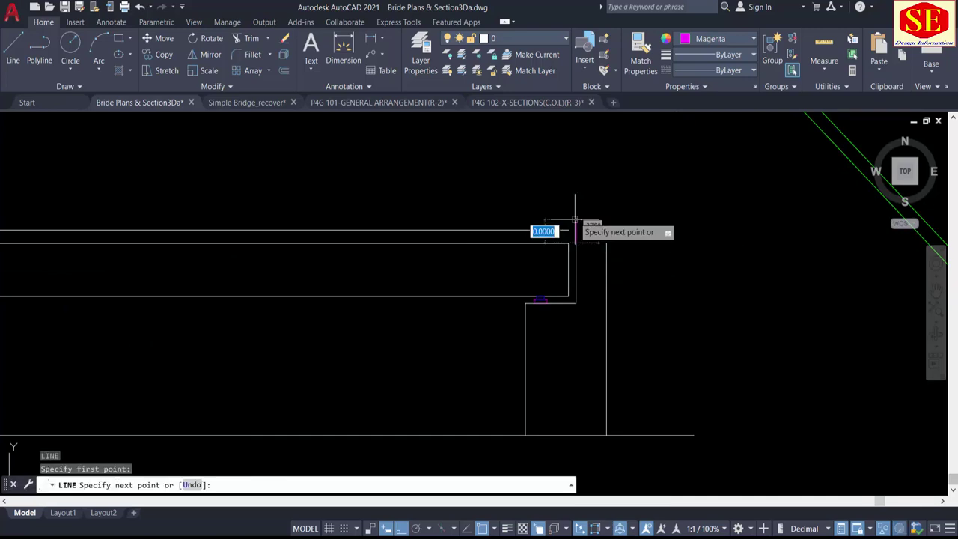
left_click(574, 200)
key("Escape")
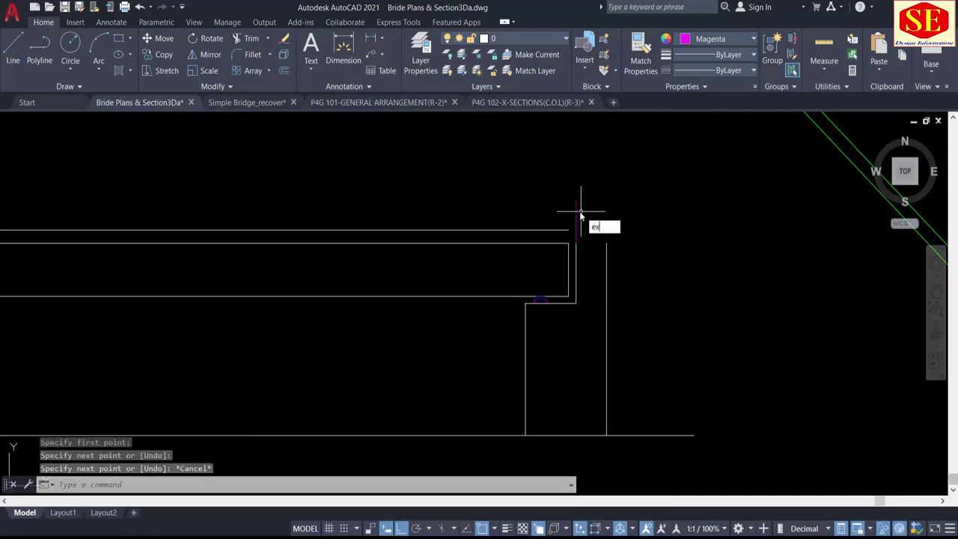
Step: Extend the deck line to the new vertical line and trim the part of the vertical line above the deck
key("Return")
left_click(573, 231)
key("Escape")
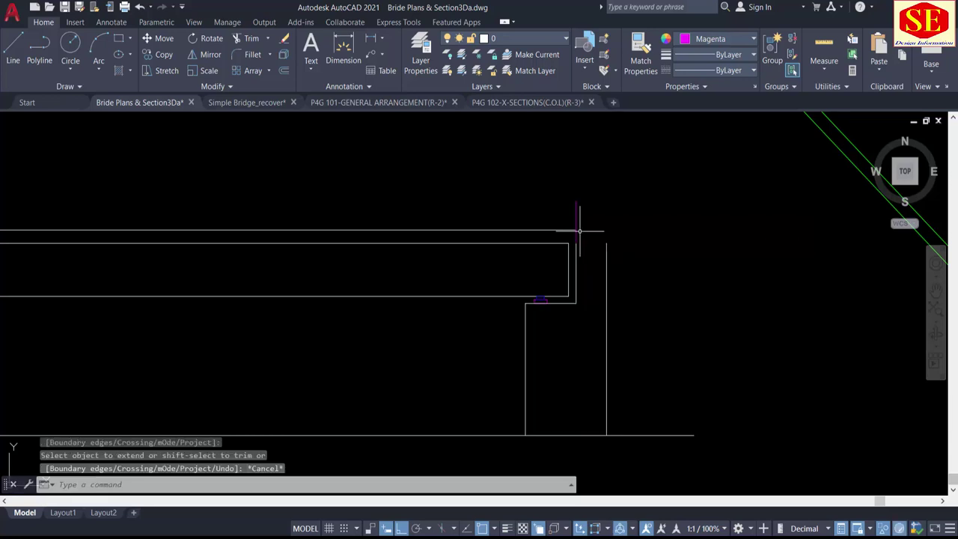
type("tr")
key("Return")
left_click(580, 216)
key("Escape")
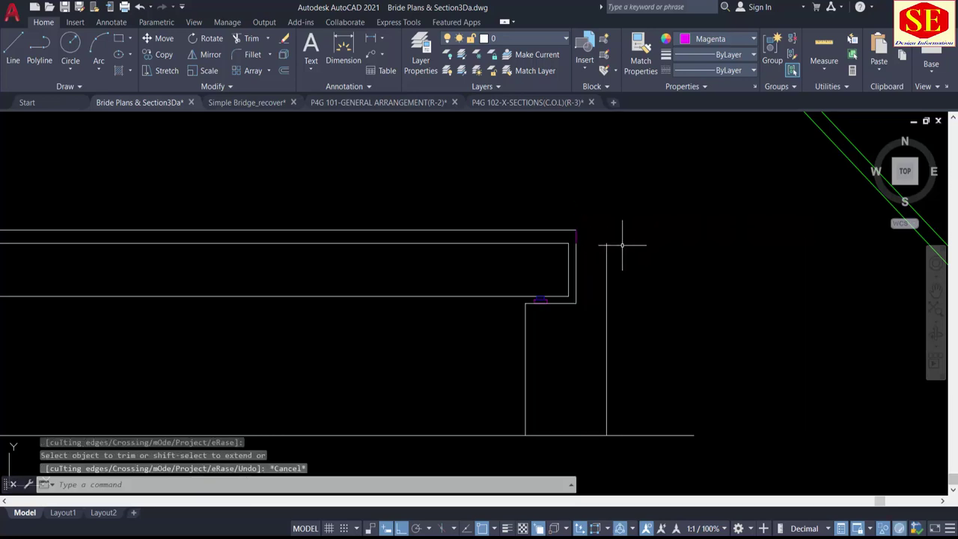
Step: Draw a level line outward from the deck line's end over abutment 2 and extend the wall's outer face up to it
type("l")
key("Return")
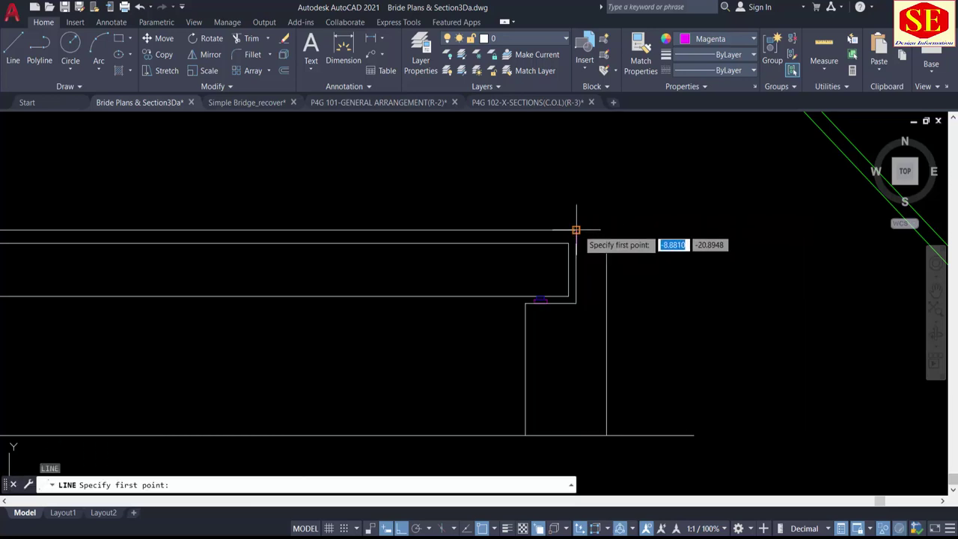
left_click(574, 230)
left_click(665, 230)
key("Escape")
type("ex")
key("Return")
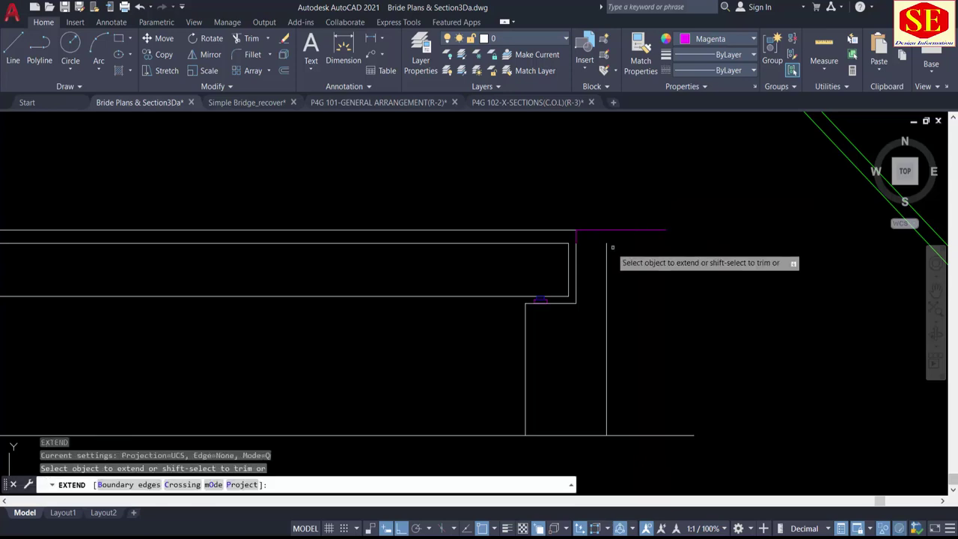
key("Escape")
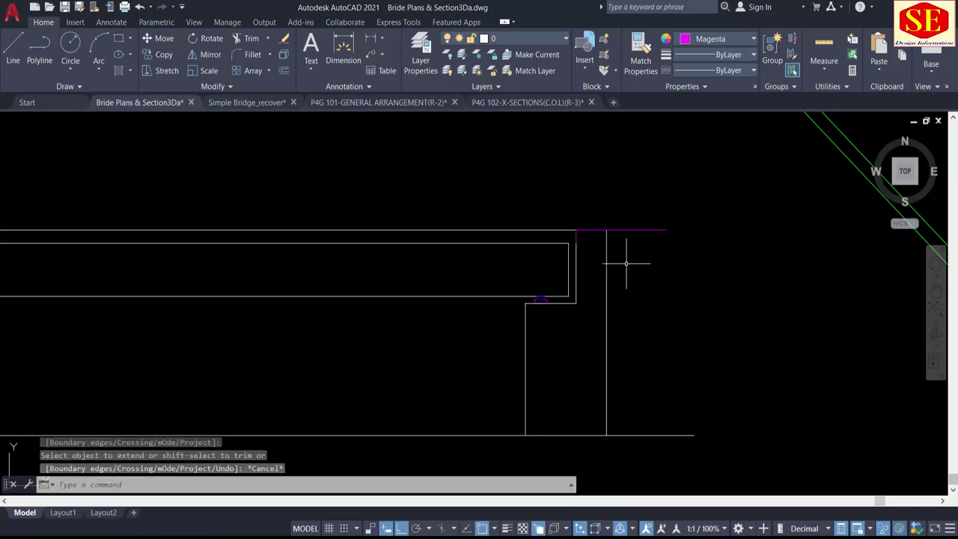
Step: Trim the part of the level top line that overhangs the abutment wall's outer face
type("tr")
key("Return")
left_click(653, 230)
key("Escape")
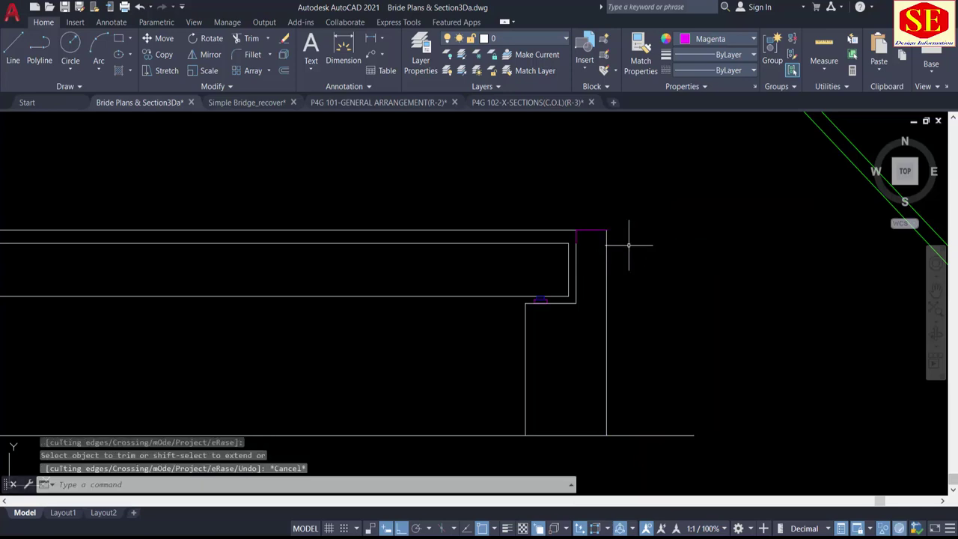
Step: Match the properties of the two magenta lines on top of abutment 2 to the white outer face line
type("ma")
key("Return")
left_click(608, 252)
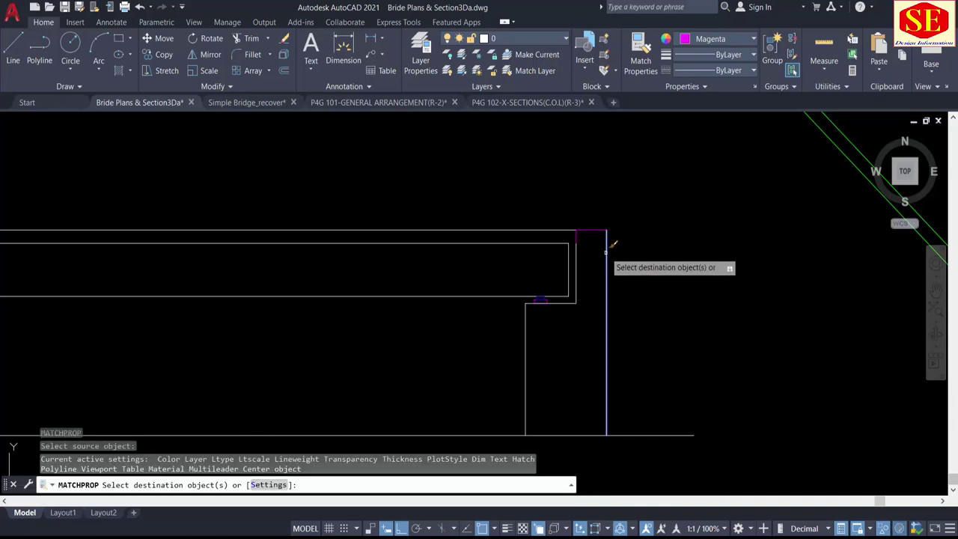
left_click(581, 231)
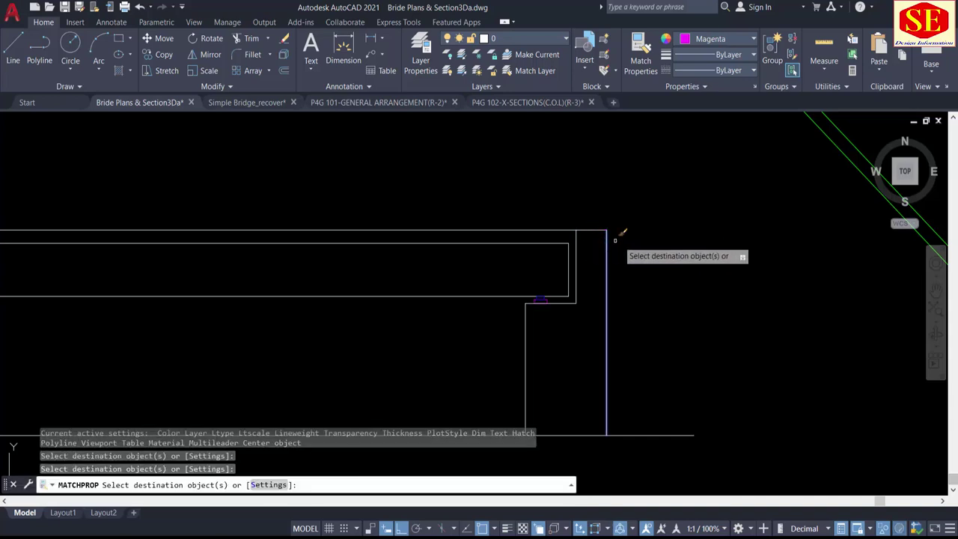
key("Escape")
Step: Trim the road finish level line beyond abutment 2's outer face
scroll(540, 299, "up", 1)
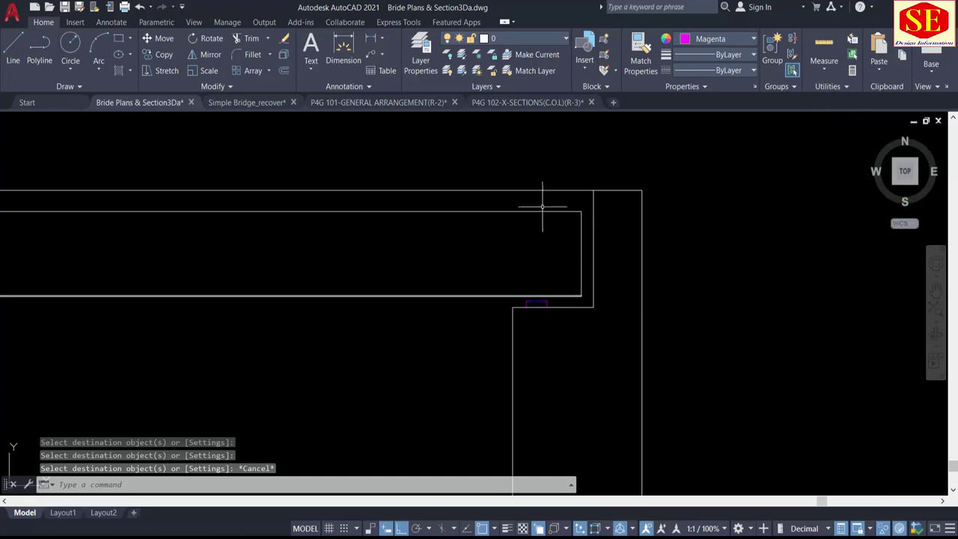
scroll(563, 190, "down", 1)
scroll(645, 279, "down", 1)
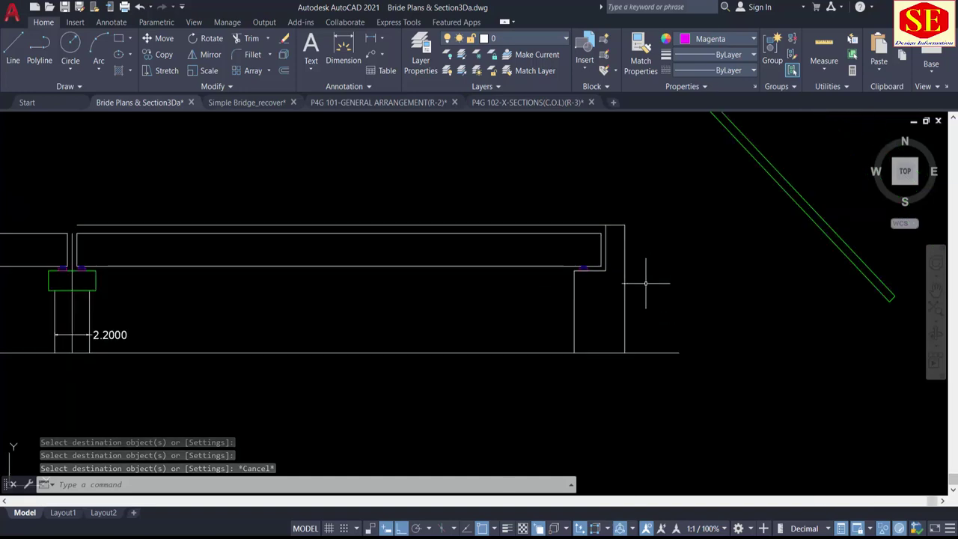
type("tr")
key("space")
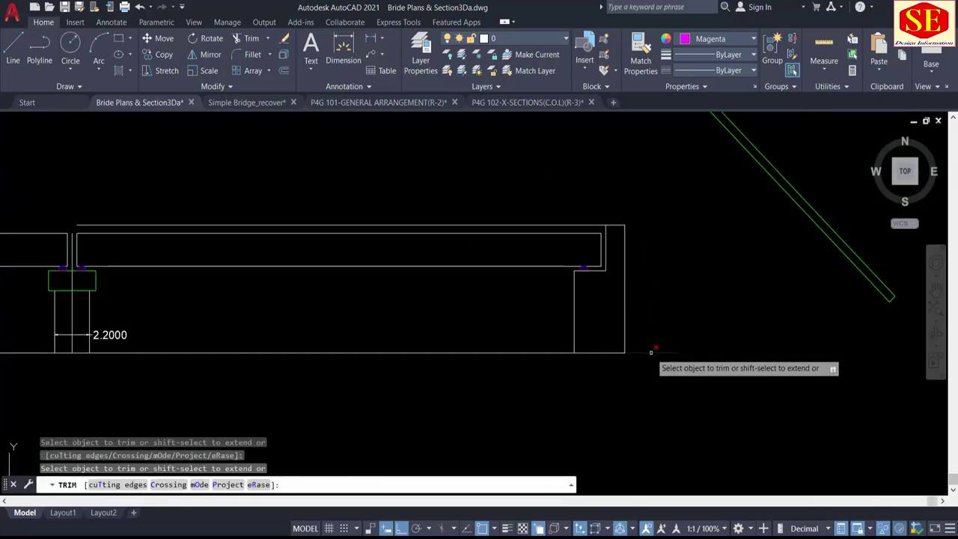
scroll(677, 307, "down", 2)
middle_click_drag(667, 297, 709, 295)
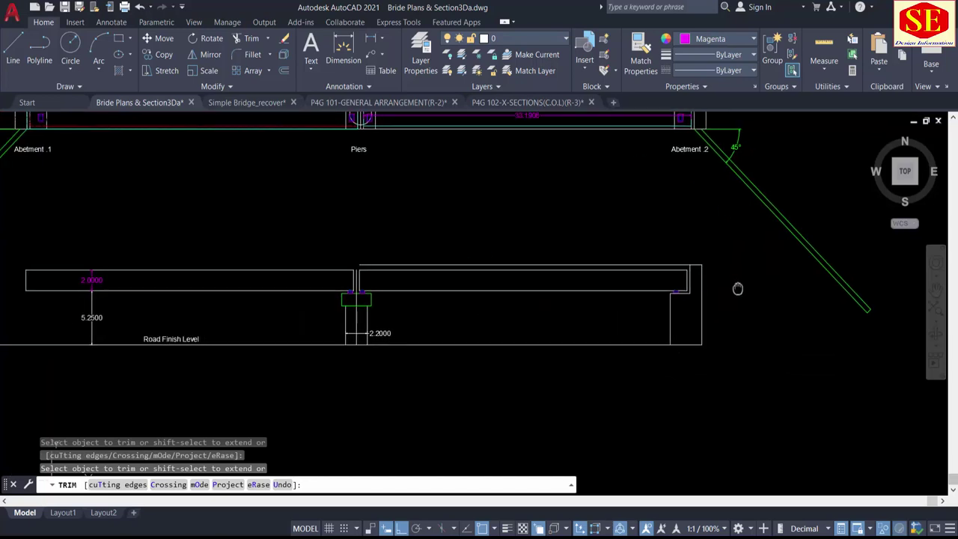
key("Escape")
Step: Draw a cyan deck slab rectangle, 33.19 by 0.5, on top of the abutment 2 span's girder in the elevation
scroll(619, 213, "up", 2)
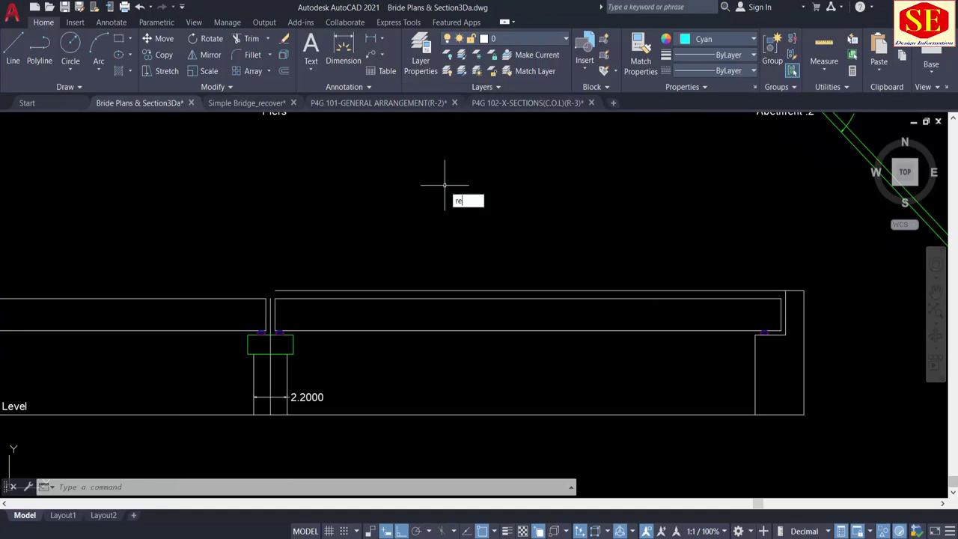
key("Return")
scroll(278, 292, "up", 3)
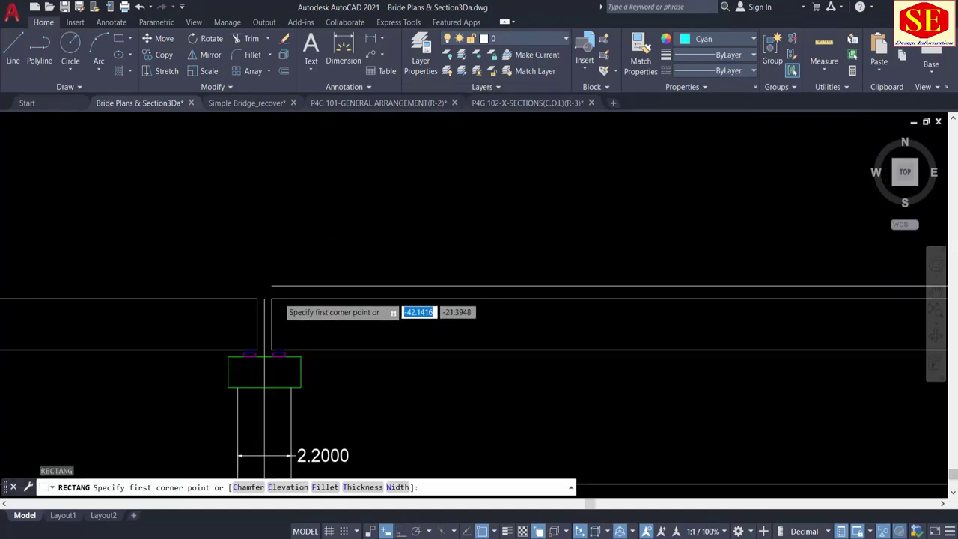
left_click(274, 282)
scroll(524, 307, "down", 4)
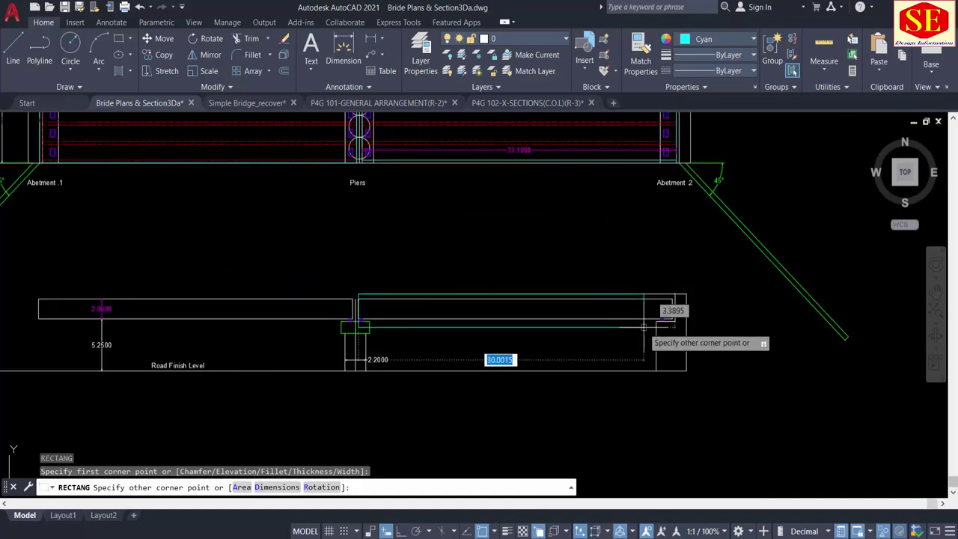
scroll(584, 285, "up", 3)
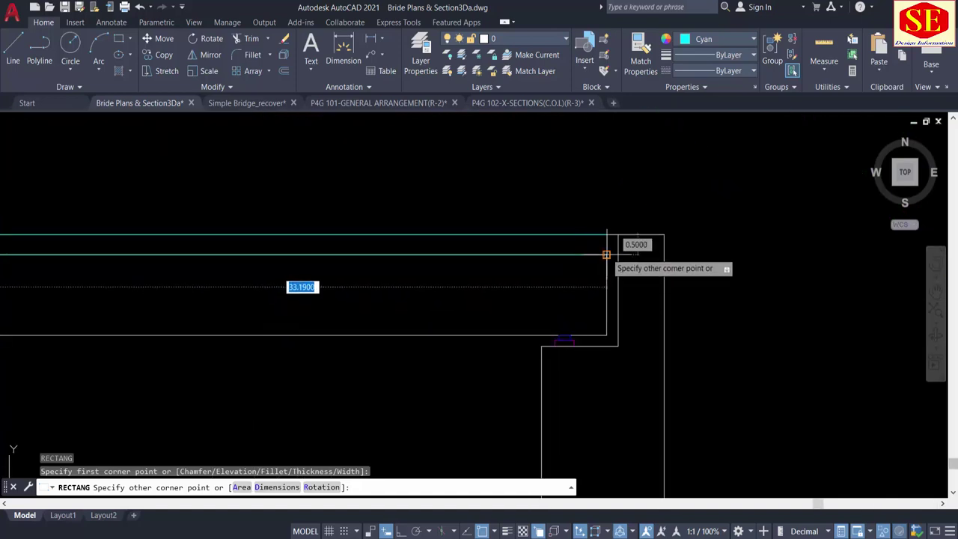
left_click(606, 255)
key("Escape")
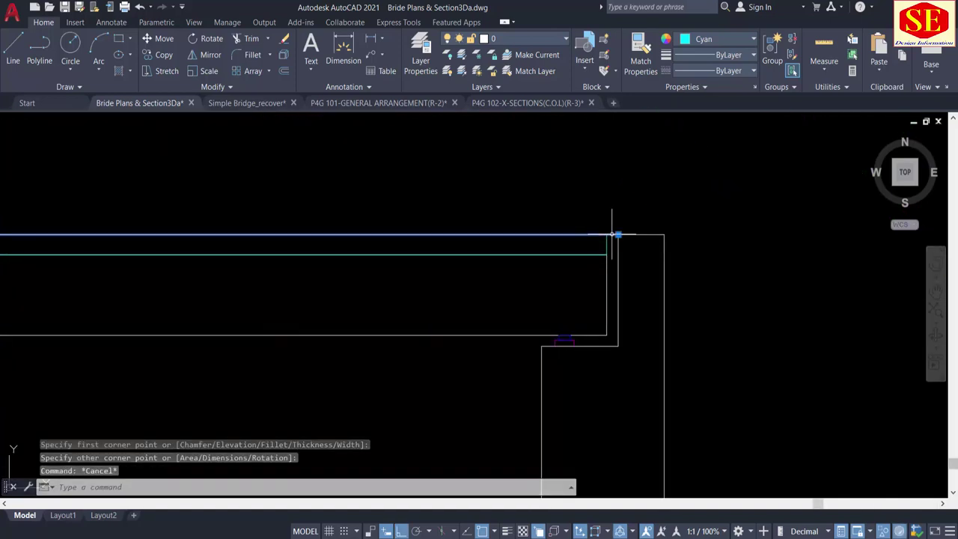
Step: Erase the offset white deck line along the top edge of the cyan slab rectangle
left_click(612, 235)
type("E")
key("Return")
Step: Mirror the deck slab rectangle, abutment 2 outline and its bearing about the pier's vertical centreline, keeping the source objects
scroll(675, 230, "down", 2)
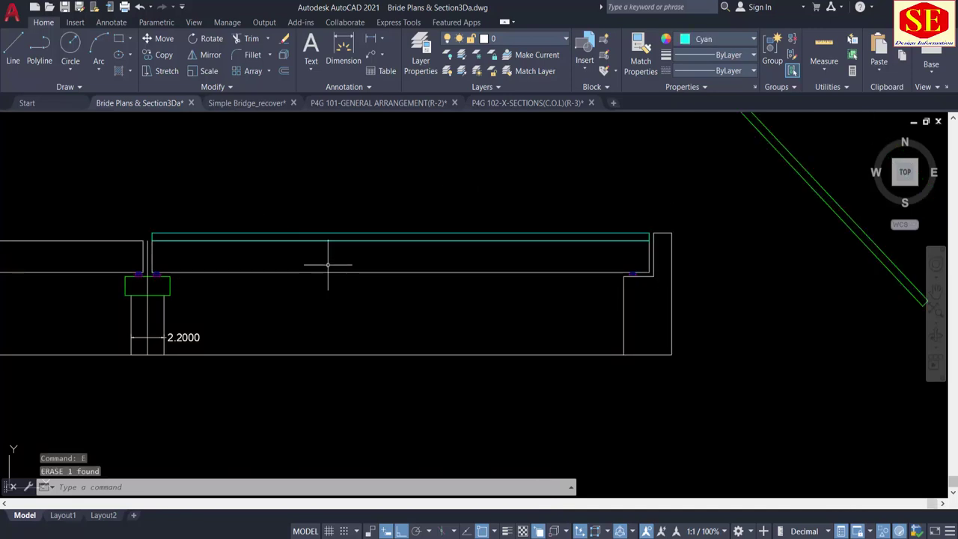
mouse_move(325, 265)
middle_mouse_down()
mouse_move(310, 261)
mouse_move(367, 240)
middle_mouse_up()
scroll(588, 239, "up", 3)
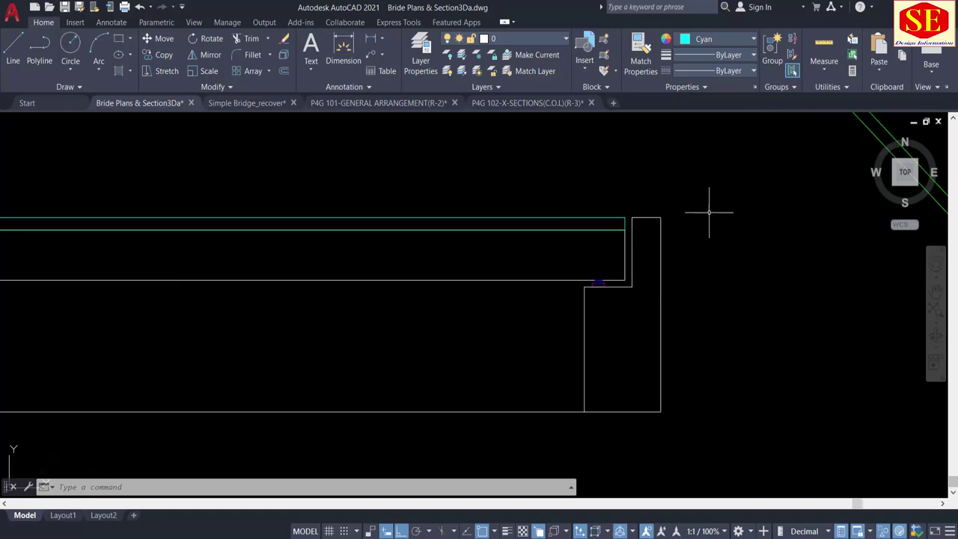
scroll(611, 278, "up", 3)
scroll(630, 226, "down", 5)
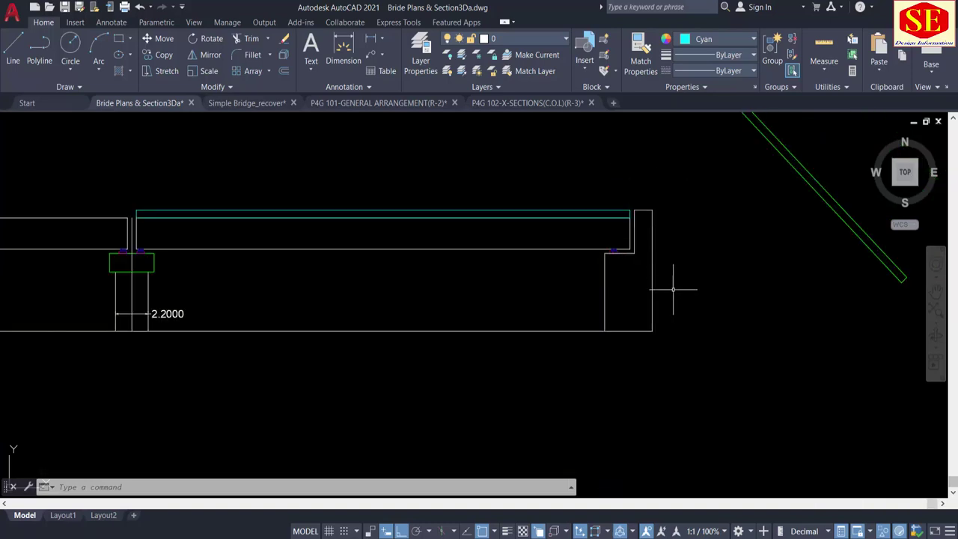
type("i")
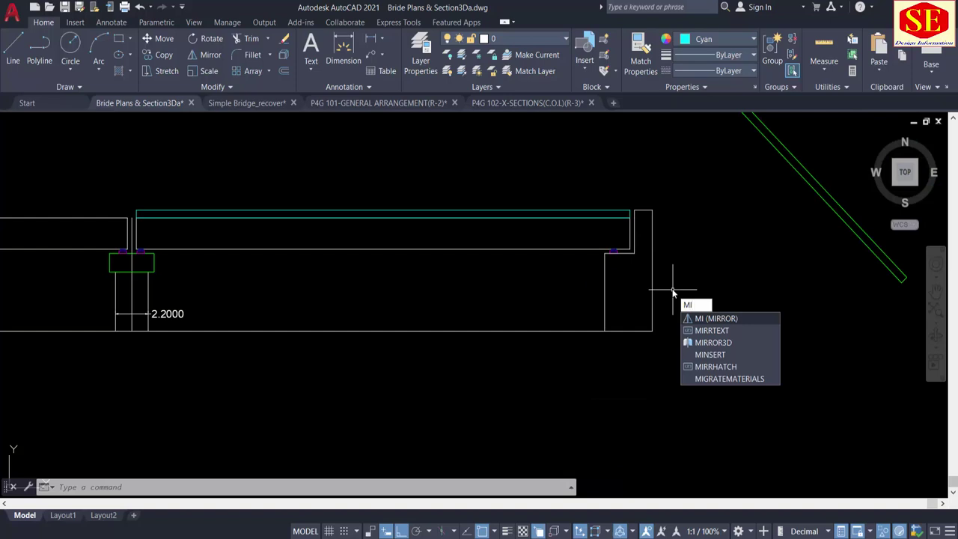
key("Return")
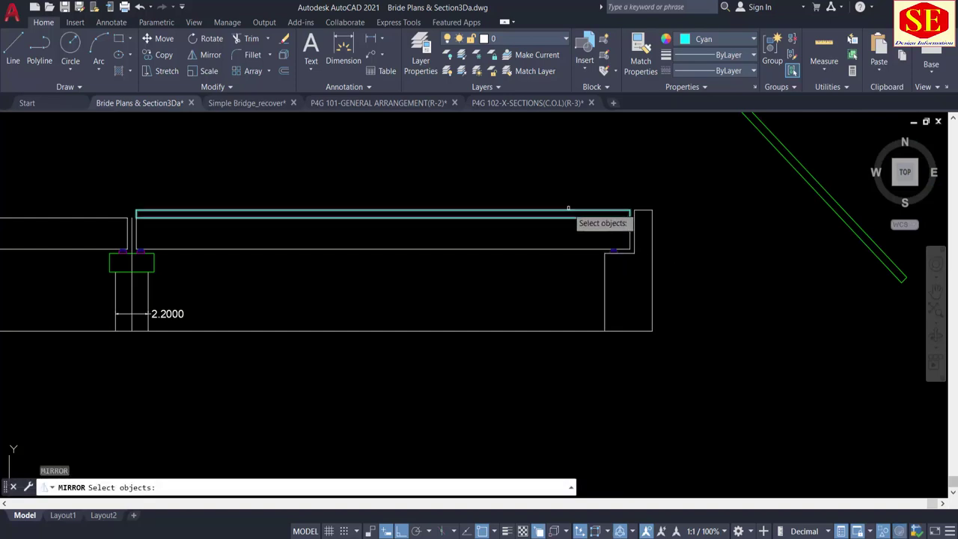
left_click(569, 210)
left_click(660, 199)
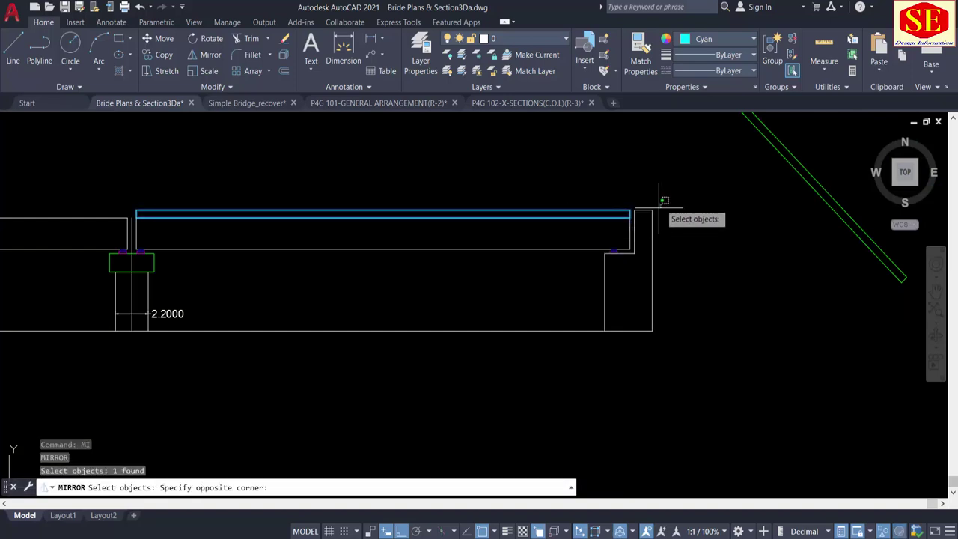
left_click(634, 291)
left_click(680, 275)
left_click(593, 296)
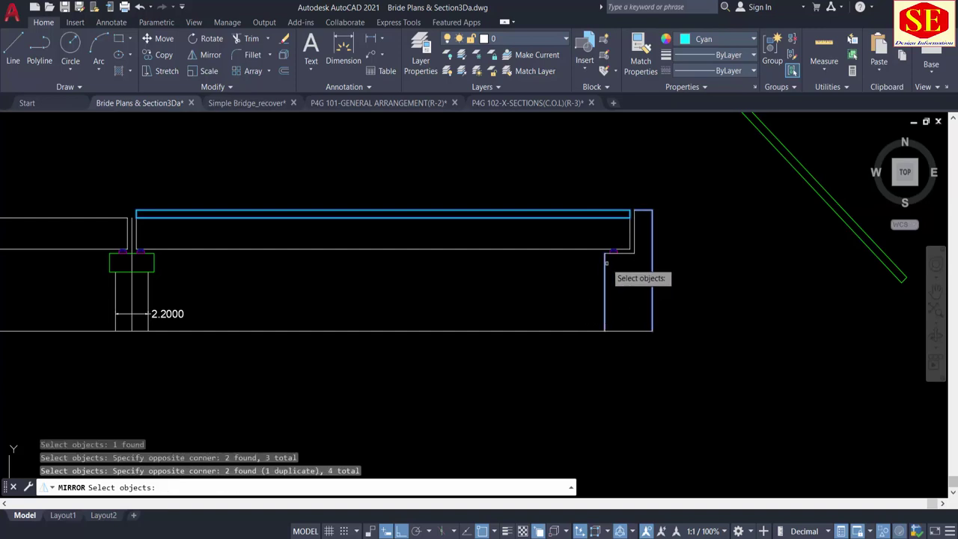
scroll(612, 262, "up", 4)
left_click(605, 212)
left_click(655, 238)
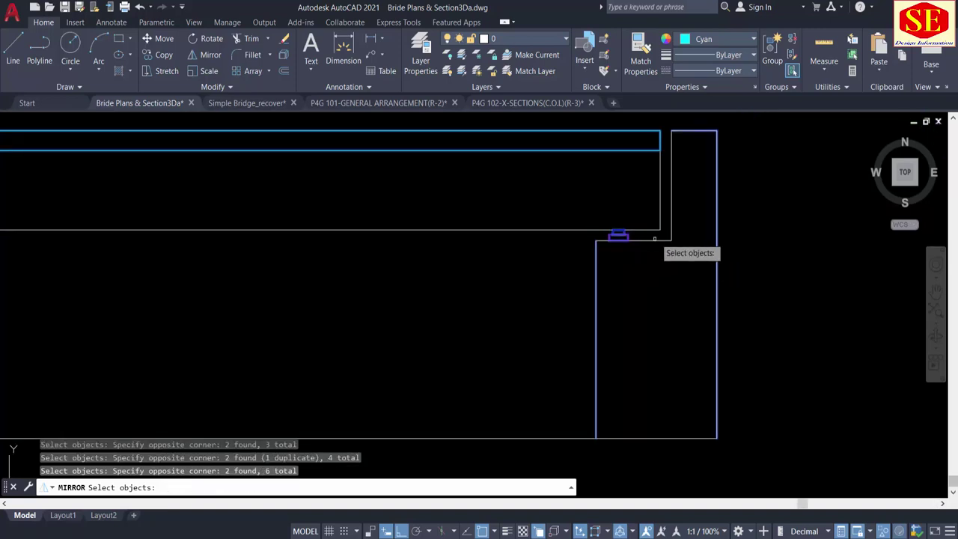
scroll(686, 229, "down", 3)
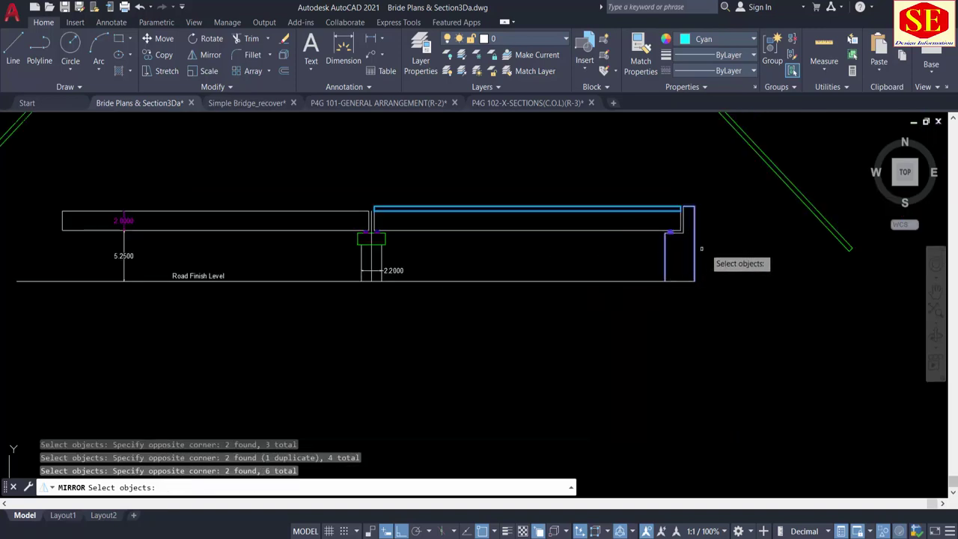
scroll(687, 235, "up", 2)
left_click(665, 229)
left_click(675, 219)
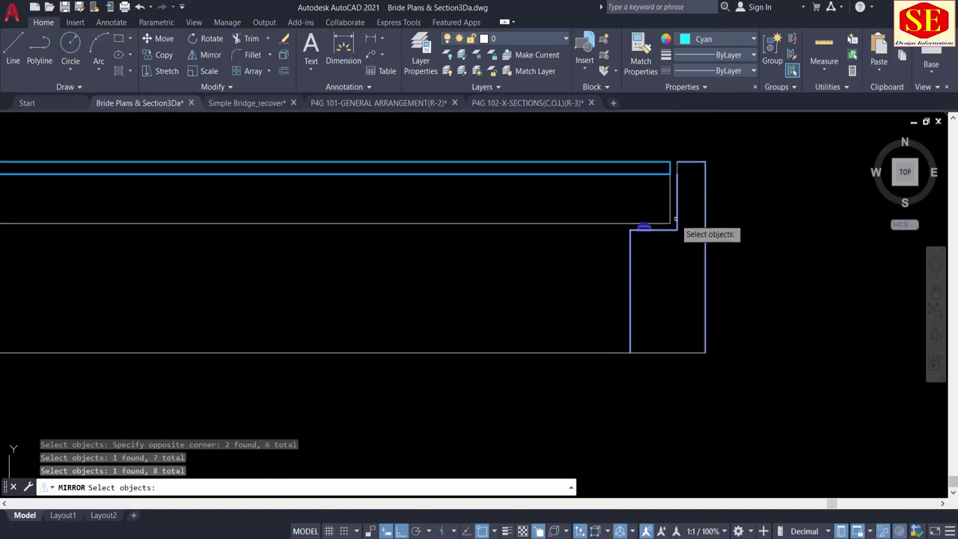
left_click(681, 166)
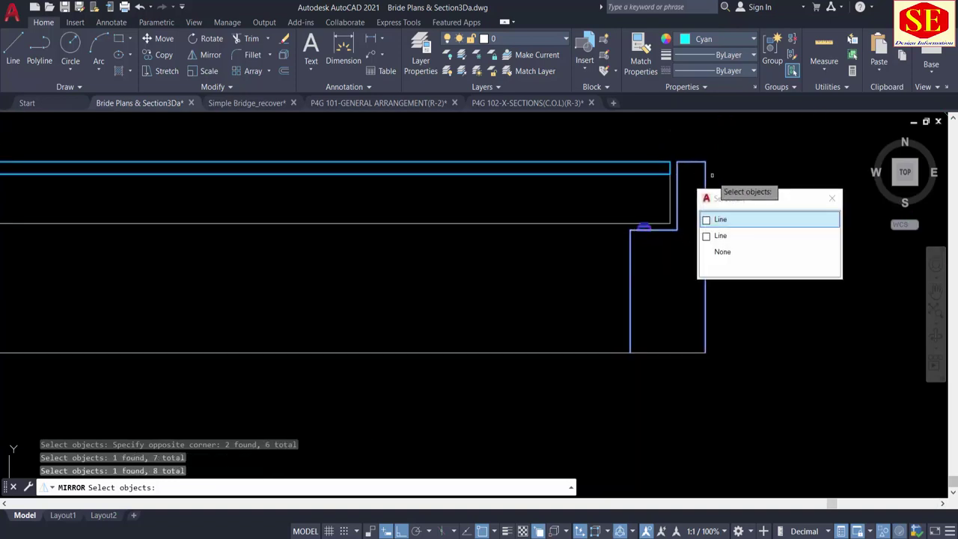
left_click(720, 219)
scroll(720, 229, "down", 3)
scroll(404, 262, "up", 2)
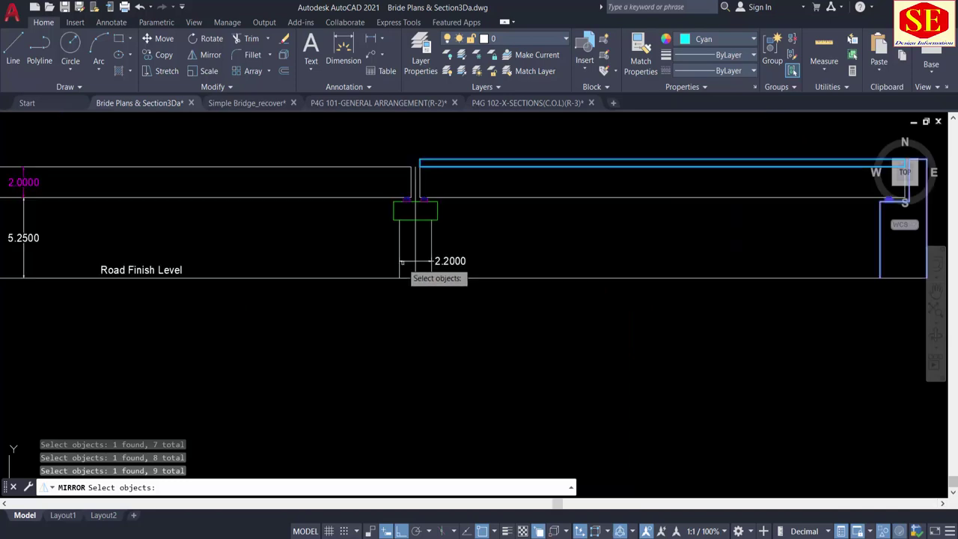
key("Return")
left_click(411, 161)
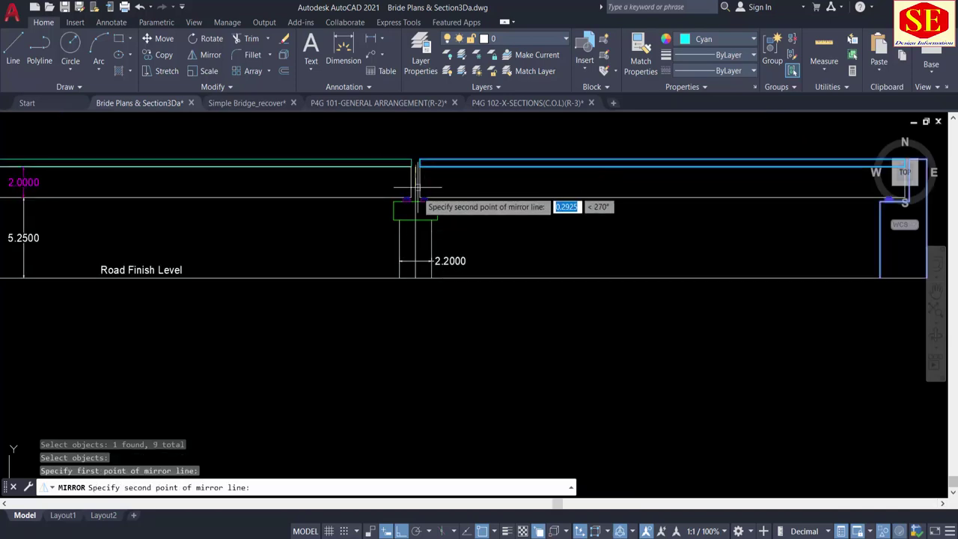
left_click(416, 362)
right_click(415, 364)
left_click(438, 367)
scroll(561, 374, "down", 3)
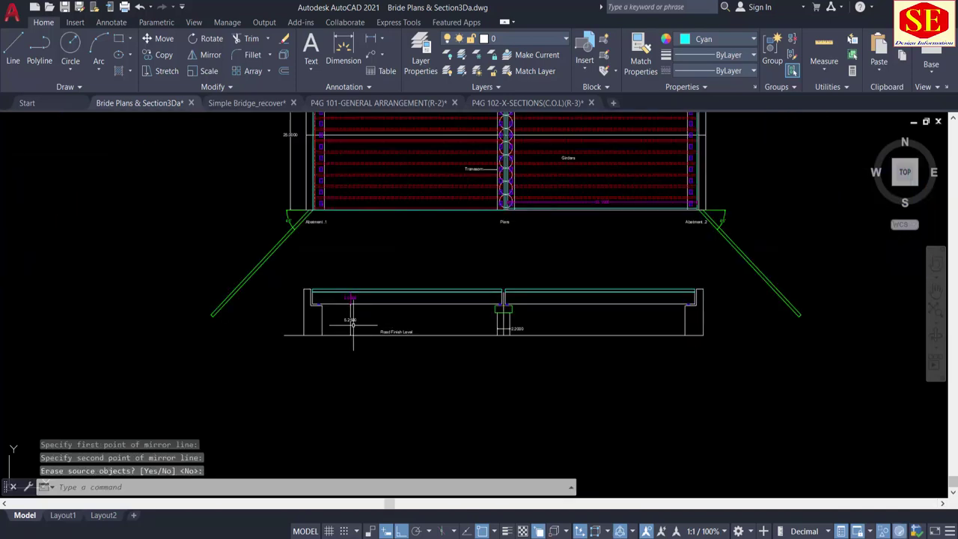
scroll(327, 294, "up", 3)
scroll(228, 273, "down", 2)
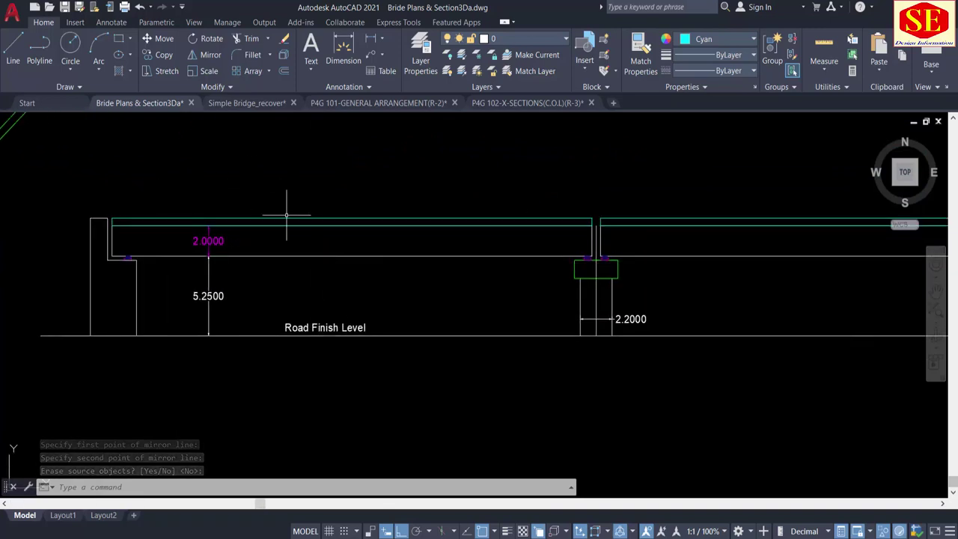
scroll(447, 279, "down", 2)
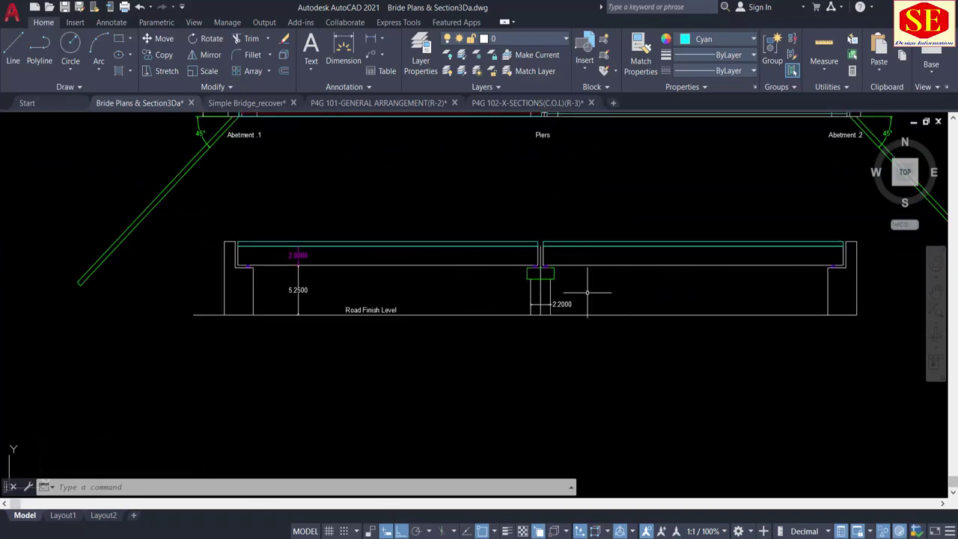
Step: Erase the pier column's width dimension in the elevation
scroll(587, 292, "up", 4)
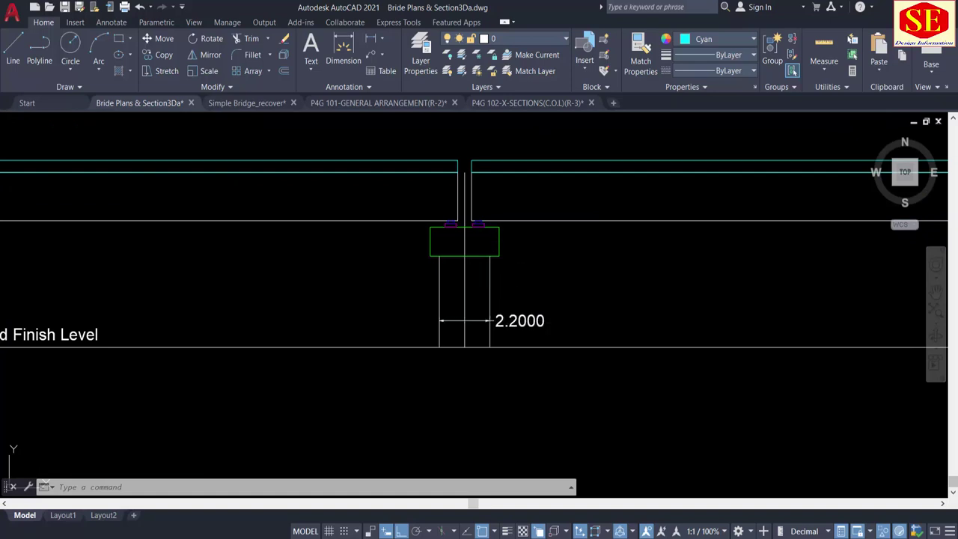
left_click(528, 320)
type("e")
key("Return")
scroll(581, 310, "down", 2)
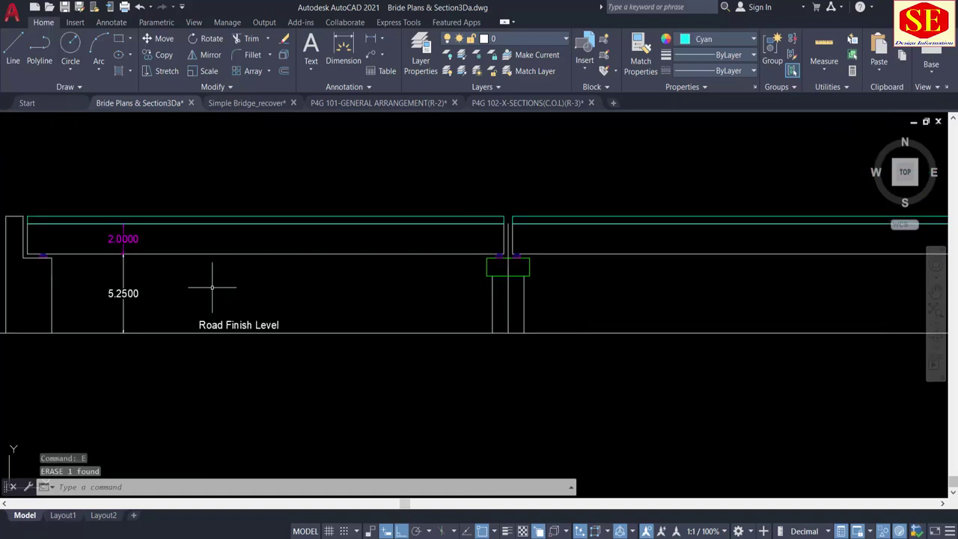
Step: Add a vertical linear dimension for the pier column's height, from the road finish level to the underside of the pier cap
middle_click_drag(445, 336, 436, 320)
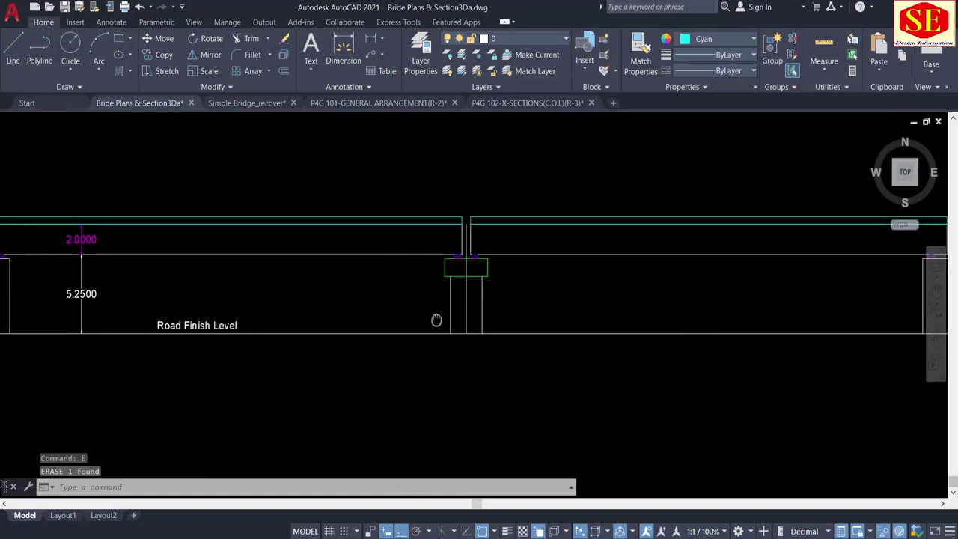
left_click(374, 42)
scroll(454, 331, "up", 2)
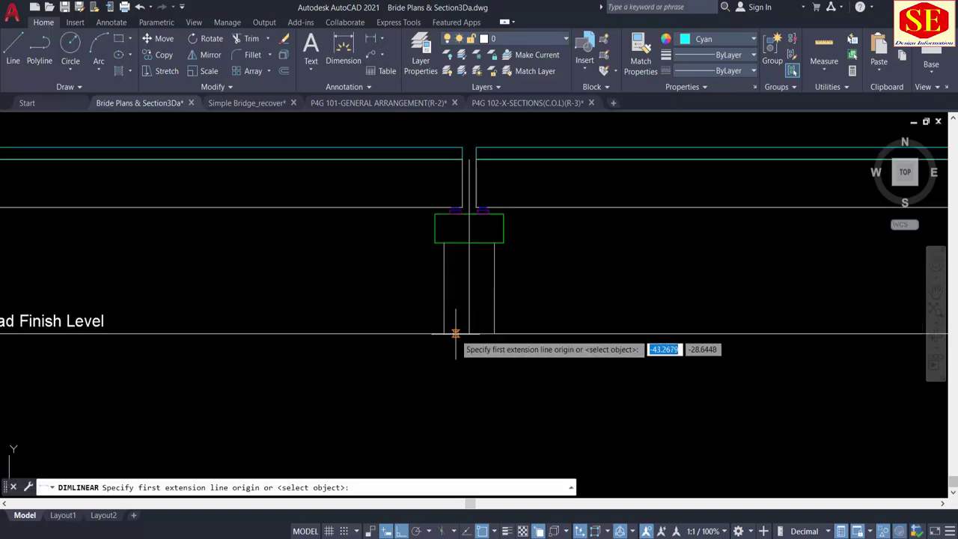
left_click(493, 331)
left_click(468, 228)
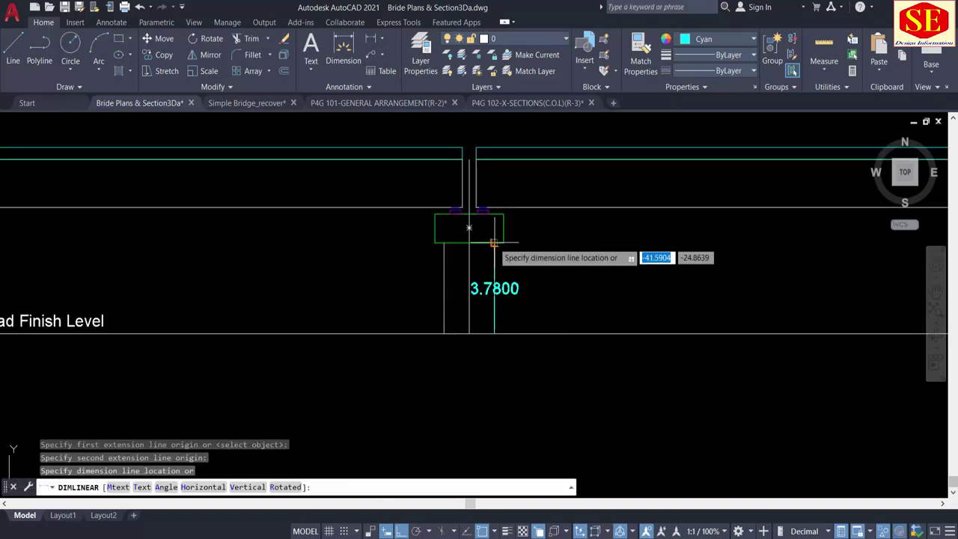
left_click(536, 260)
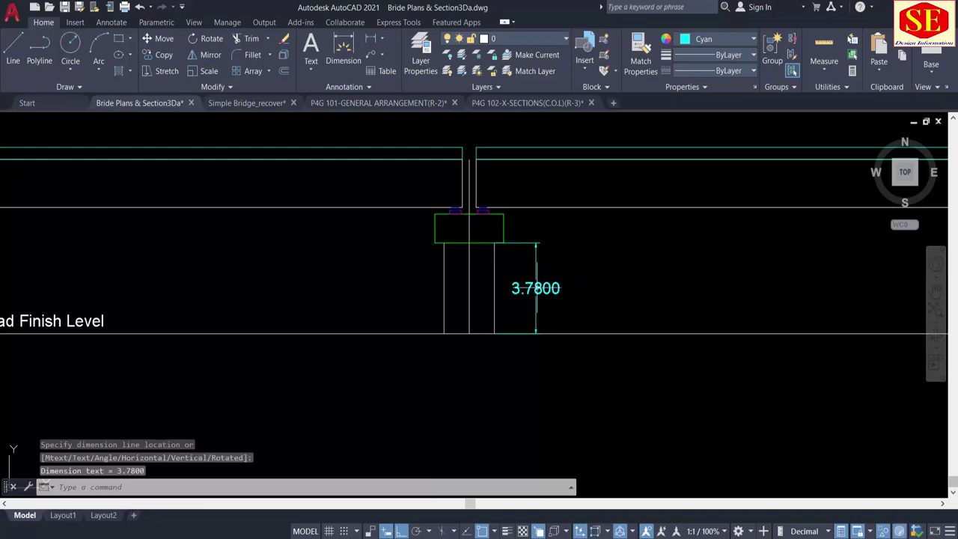
Step: Dimension the pier cap's height, placing it in line above the column height dimension
middle_click_drag(524, 263, 509, 307)
scroll(528, 285, "up", 2)
key("Return")
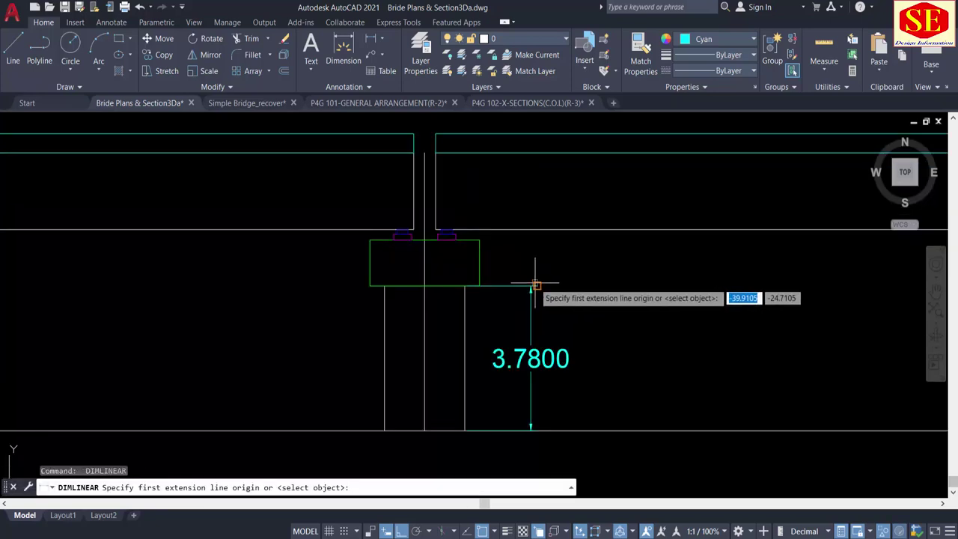
left_click(479, 278)
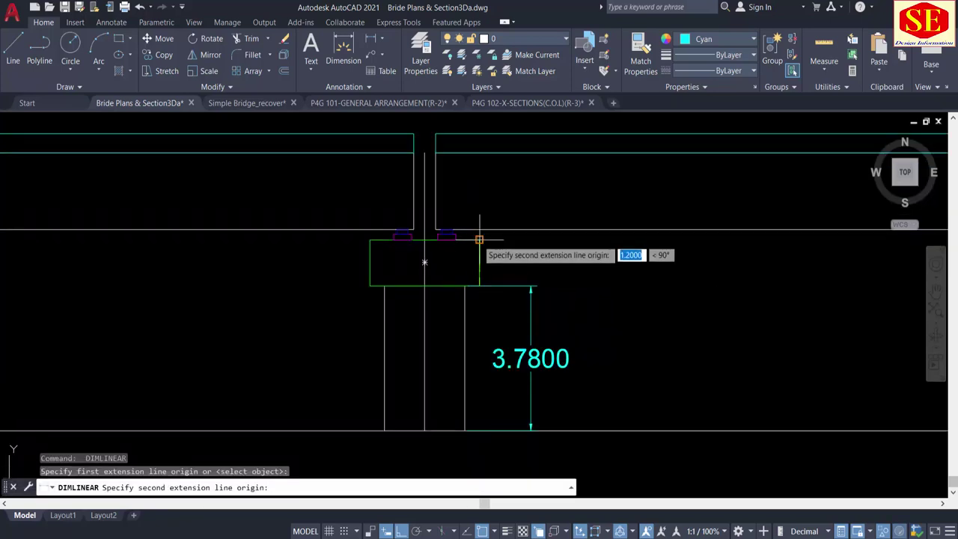
left_click(479, 241)
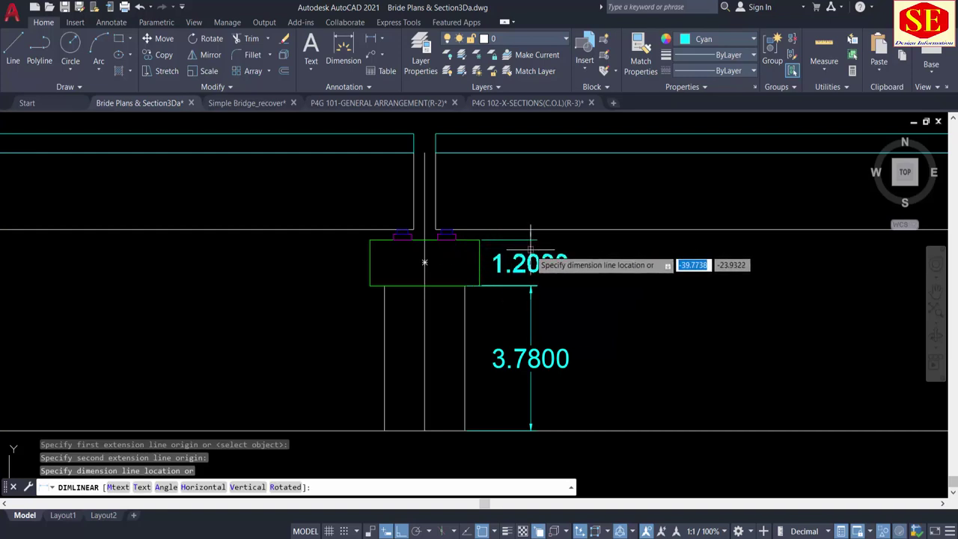
left_click(530, 247)
middle_click_drag(562, 269, 570, 325)
scroll(545, 278, "up", 2)
key("Return")
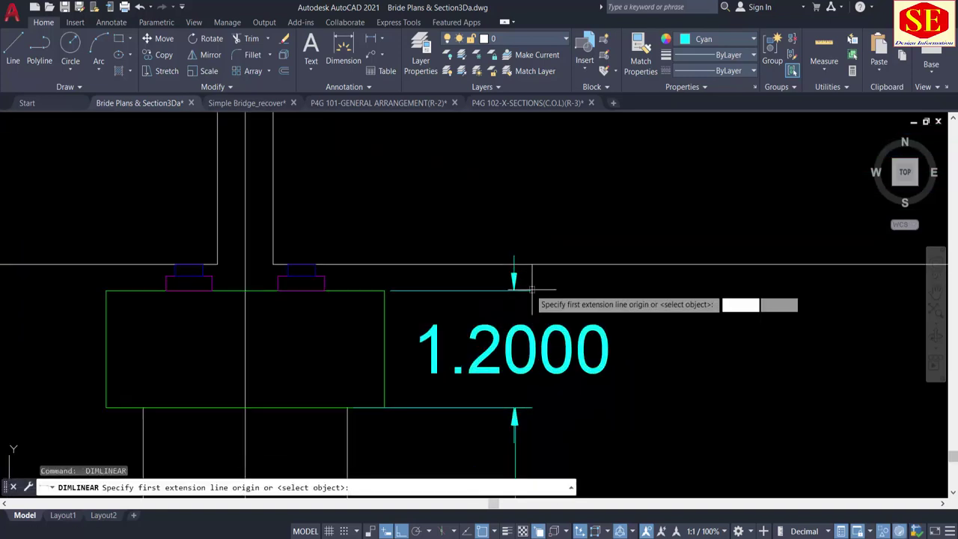
left_click(531, 289)
left_click(521, 276)
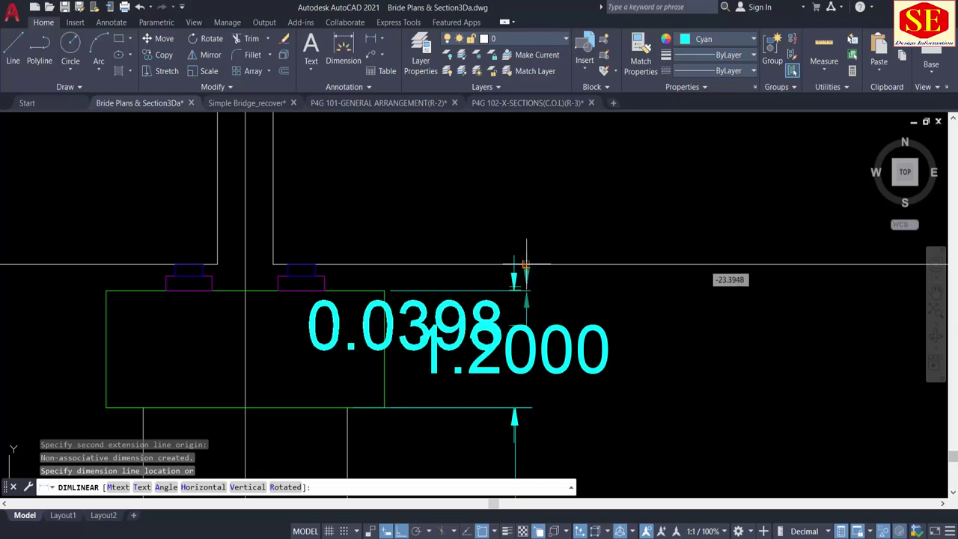
key("Escape")
Step: Dimension the bearing height between the pier cap's top and the girder's underside, offset outward from the cap dimension
scroll(526, 284, "up", 2)
key("Return")
left_click(528, 274)
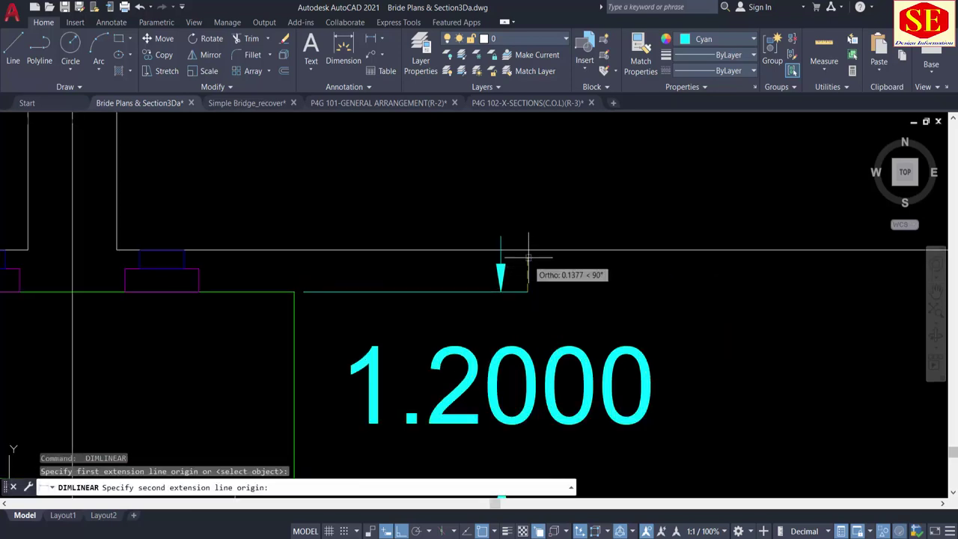
left_click(526, 249)
left_click(575, 262)
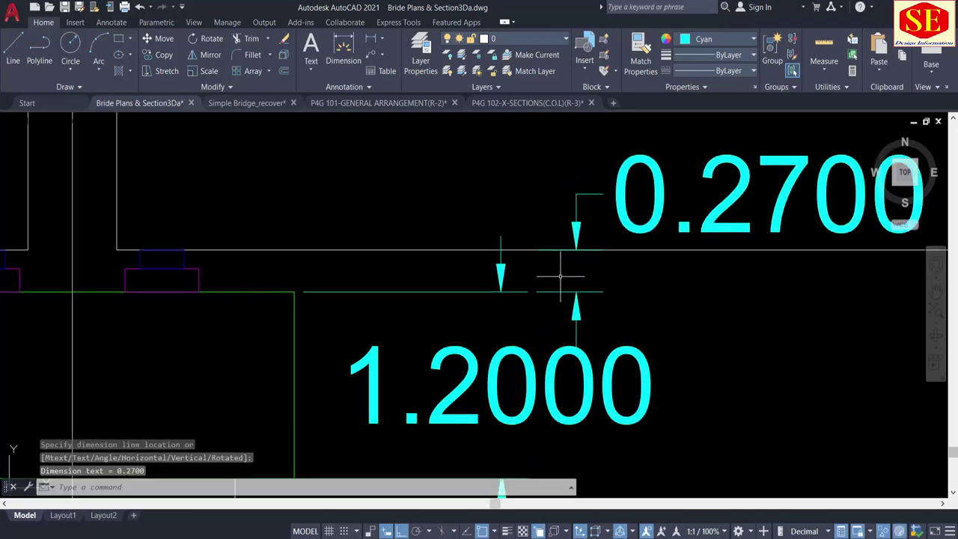
Step: Dimension the girder's depth on the abutment 2 span near the pier, in line with the pier cap dimension
scroll(560, 274, "down", 2)
key("Return")
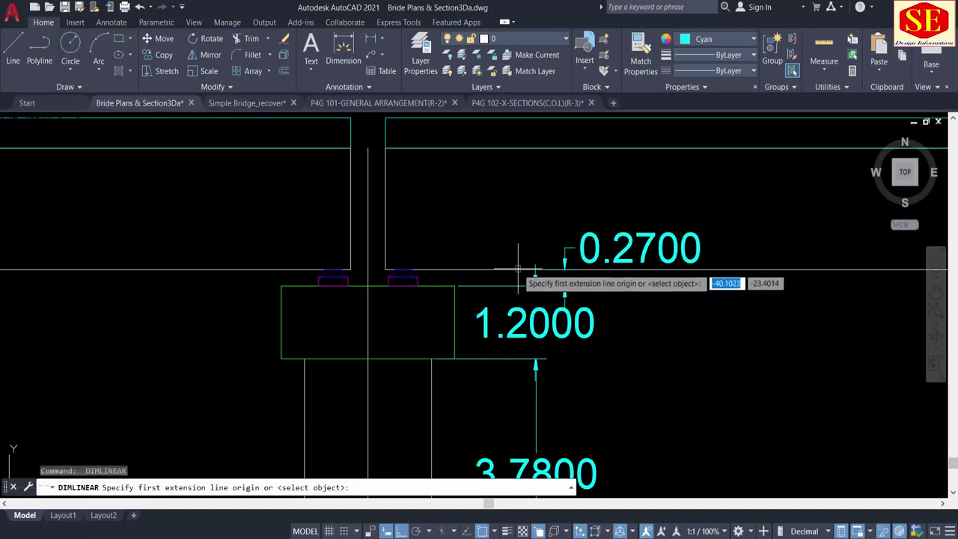
left_click(535, 269)
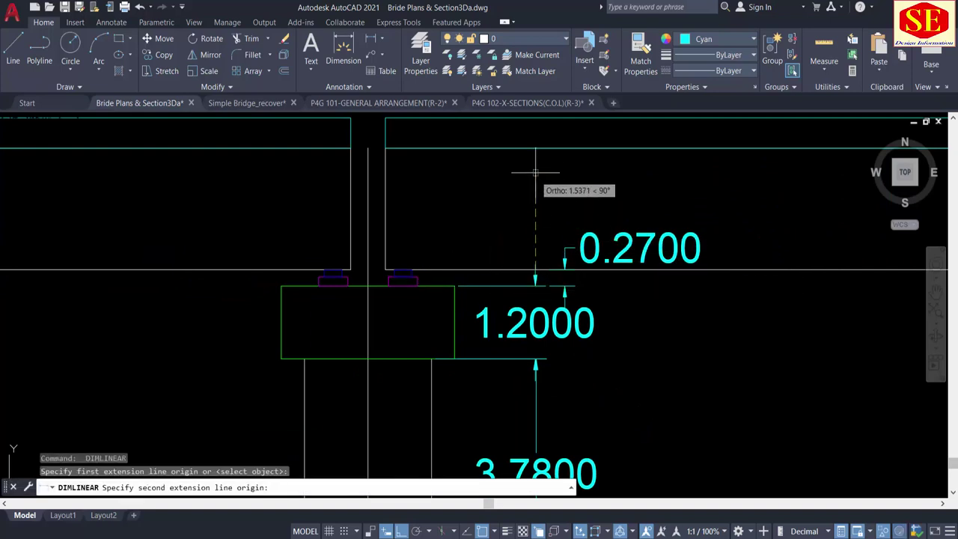
left_click(534, 149)
left_click(534, 148)
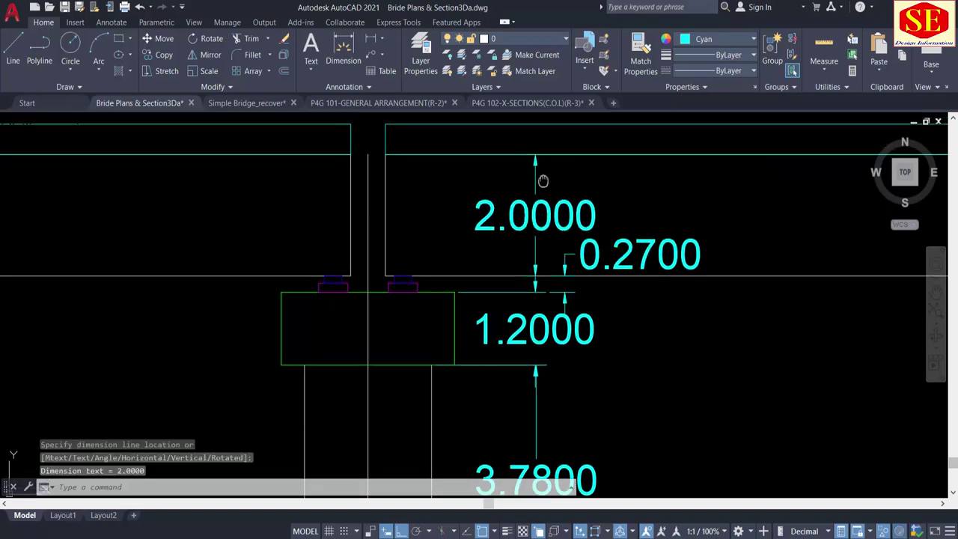
Step: Dimension the deck slab's thickness directly above the girder depth dimension on the abutment 2 span
middle_click_drag(534, 148, 531, 266)
key("Return")
left_click(532, 264)
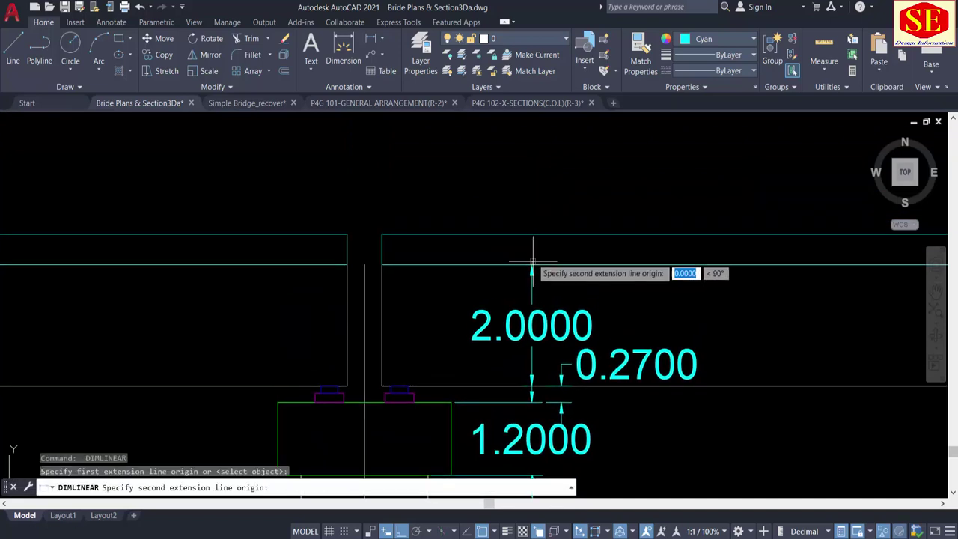
left_click(531, 234)
left_click(531, 225)
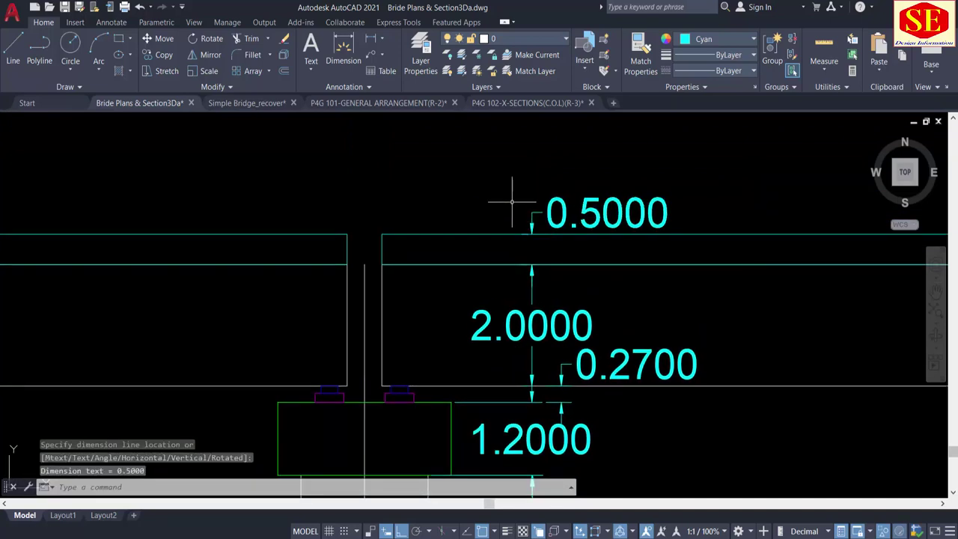
Step: Erase the old white clearance dimension and magenta girder depth dimension on the abutment 1 span
scroll(508, 203, "down", 3)
scroll(538, 297, "up", 1)
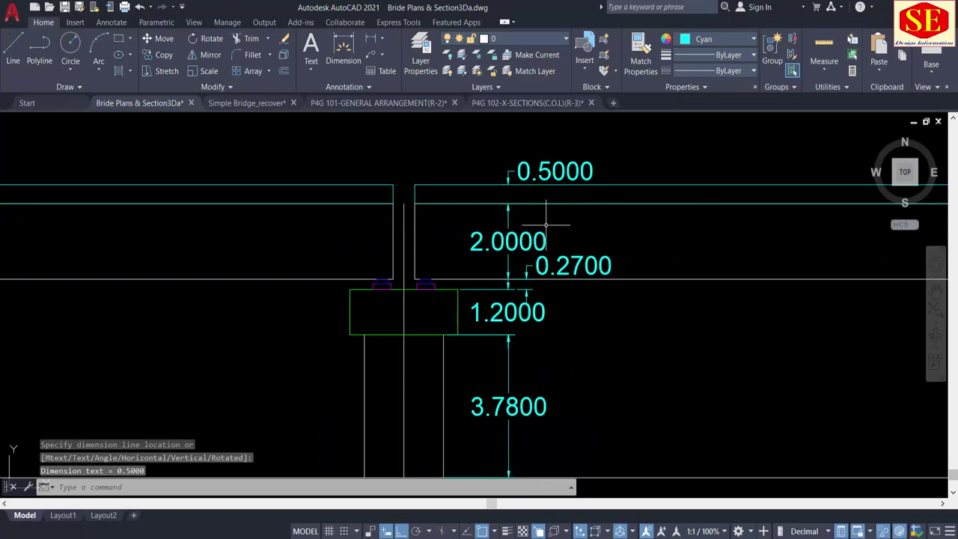
scroll(547, 223, "down", 2)
scroll(534, 254, "down", 5)
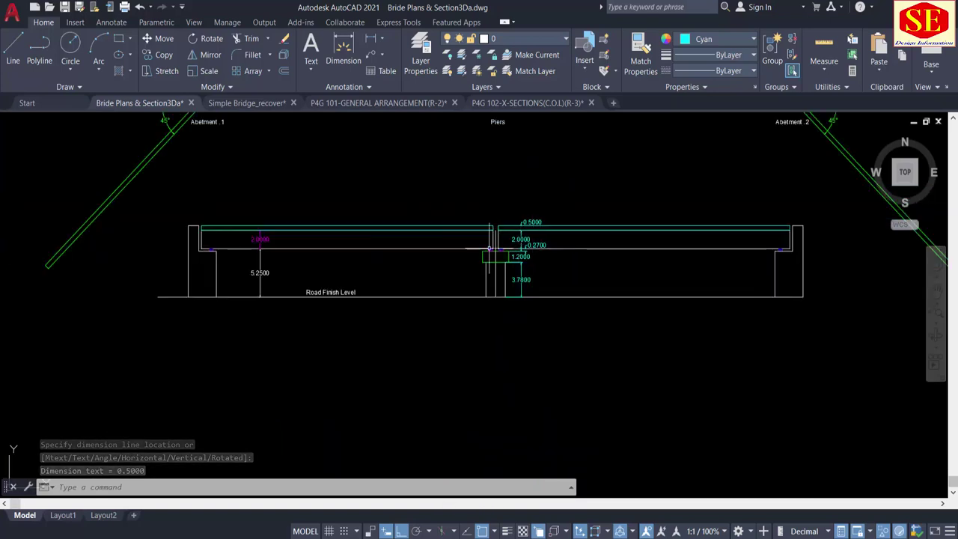
scroll(494, 213, "up", 3)
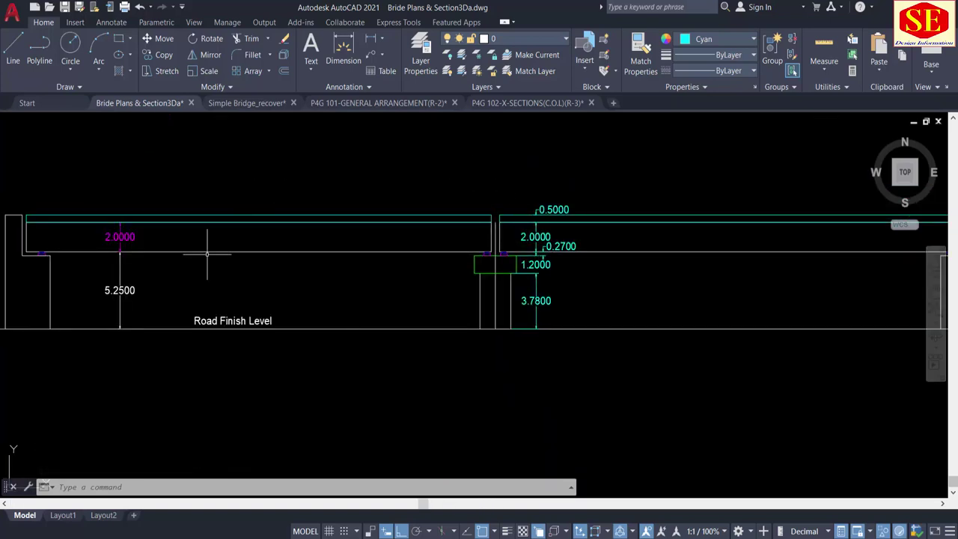
left_click(119, 308)
type("e")
key("Return")
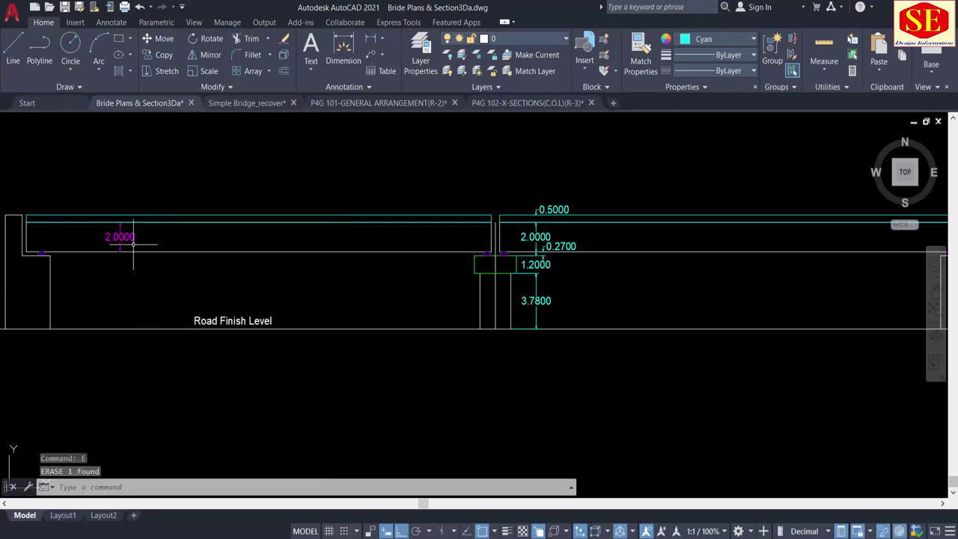
left_click(133, 237)
key("Return")
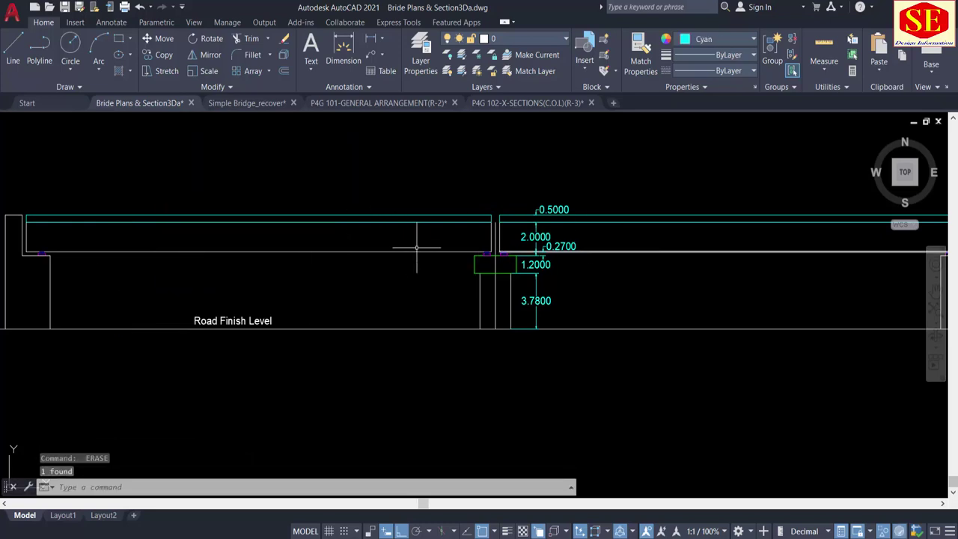
Step: Dimension abutment 1's lower wall height from the road finish level to the bearing seat, placed on its inner side
scroll(573, 264, "up", 2)
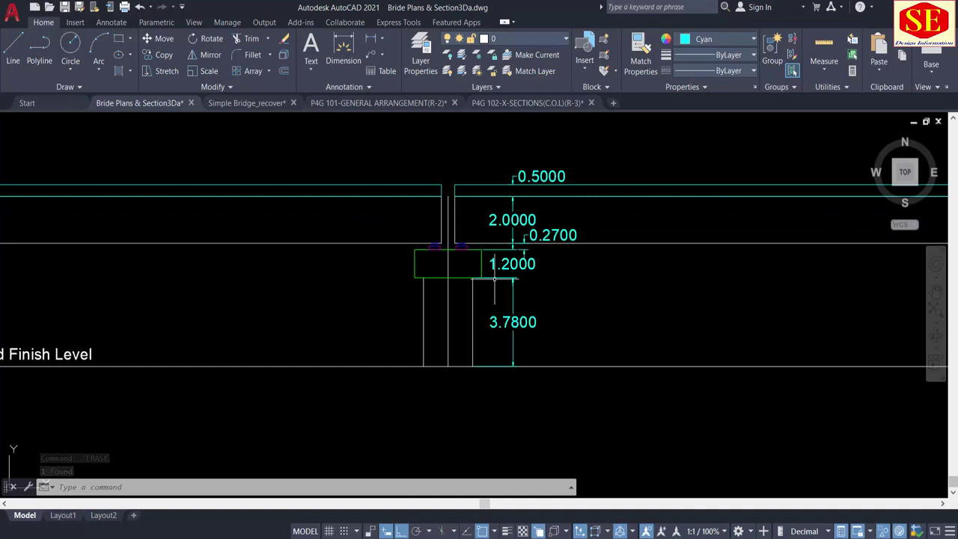
scroll(712, 260, "down", 2)
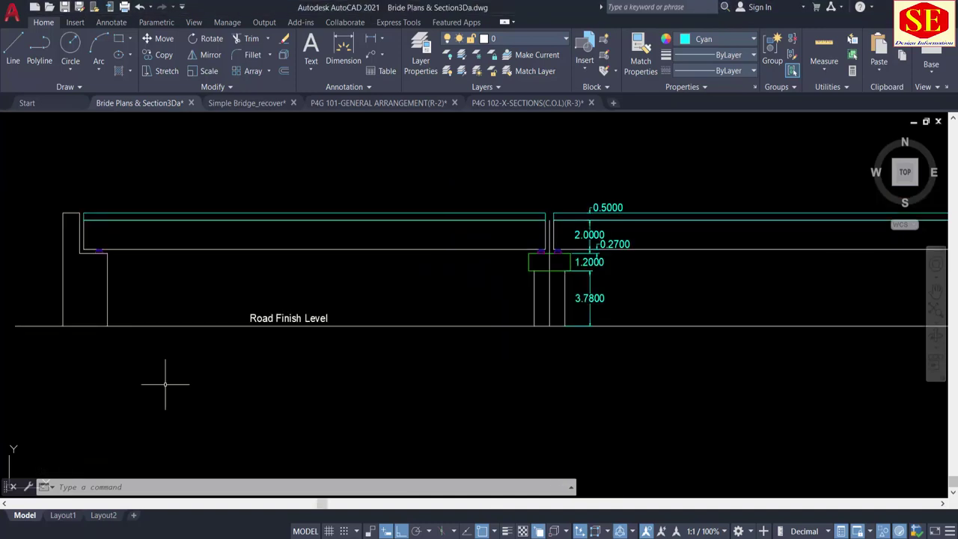
left_click(371, 38)
scroll(62, 286, "up", 2)
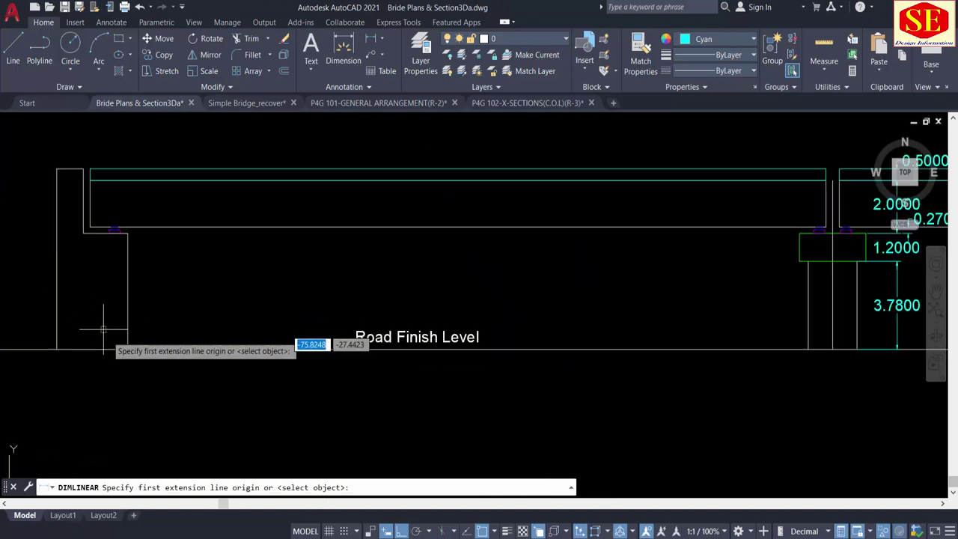
left_click(128, 348)
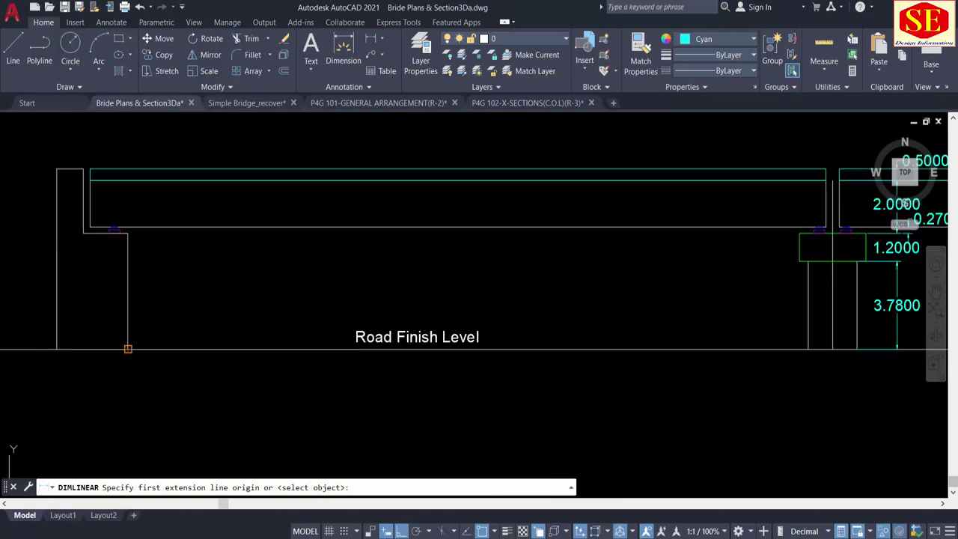
left_click(128, 233)
left_click(171, 252)
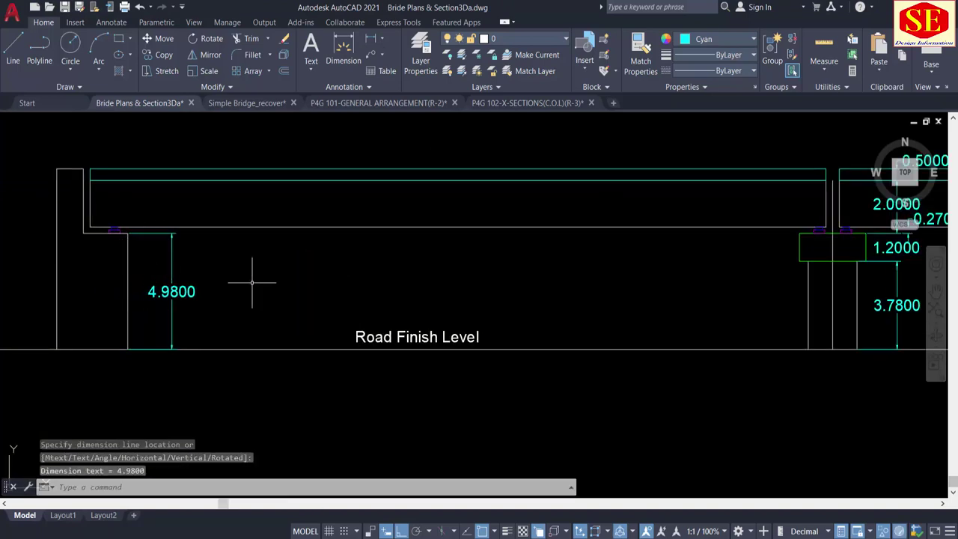
Step: Dimension the bearing height between abutment 1's seat and the underside of the girder
scroll(252, 282, "up", 4)
key("Return")
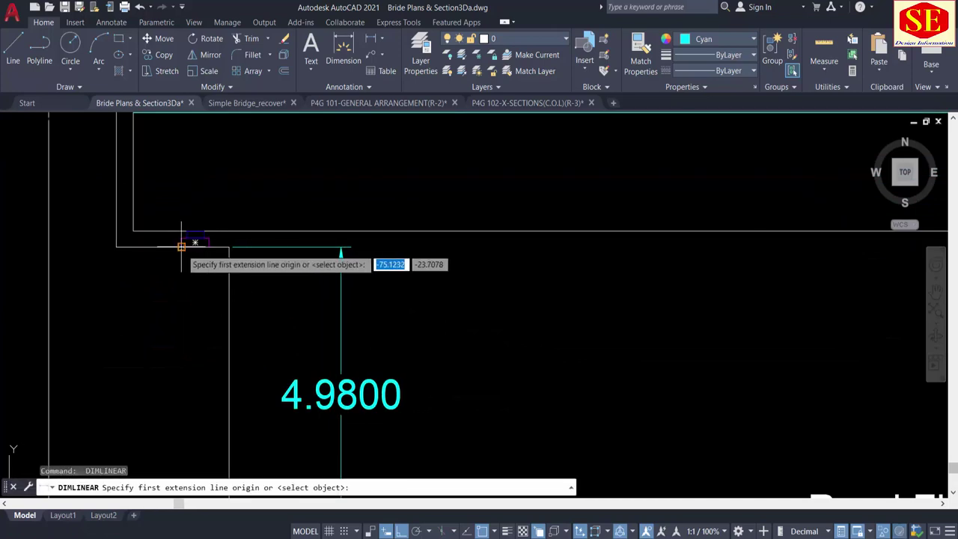
left_click(181, 246)
left_click(173, 229)
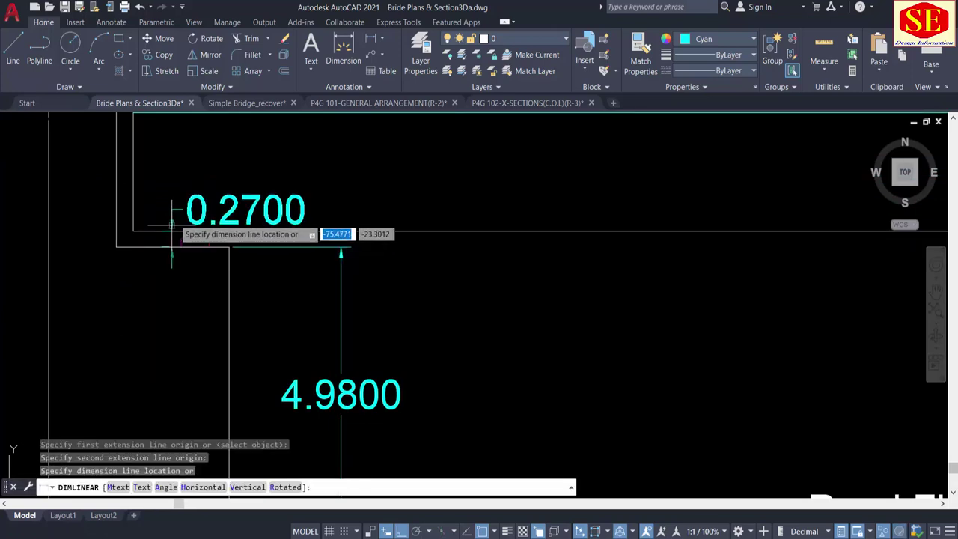
left_click(171, 224)
Step: Dimension abutment 1's upper back wall from the bearing seat to its top, placing the dimension line inside the wall
mouse_move(132, 220)
middle_mouse_down()
mouse_move(218, 256)
mouse_move(213, 367)
middle_mouse_up()
key("Return")
left_click(222, 261)
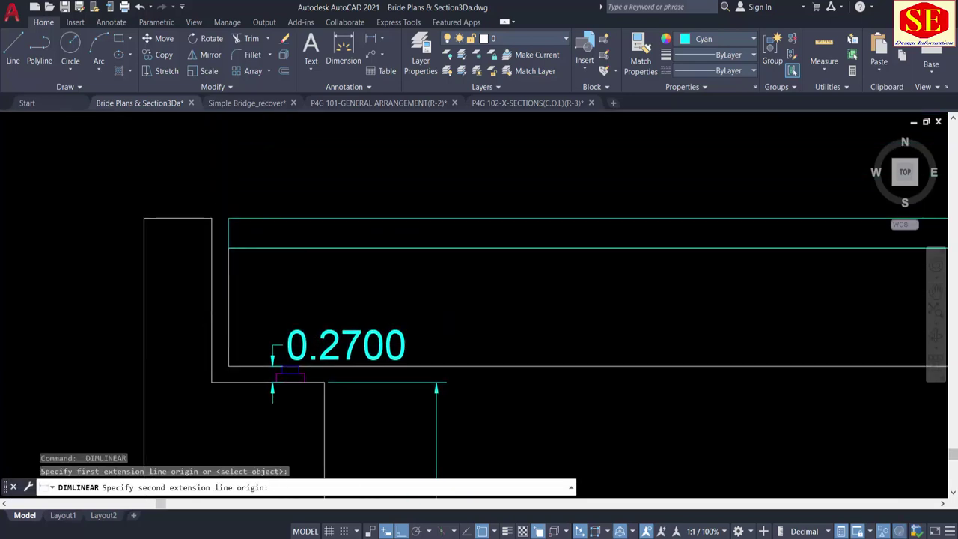
left_click(209, 217)
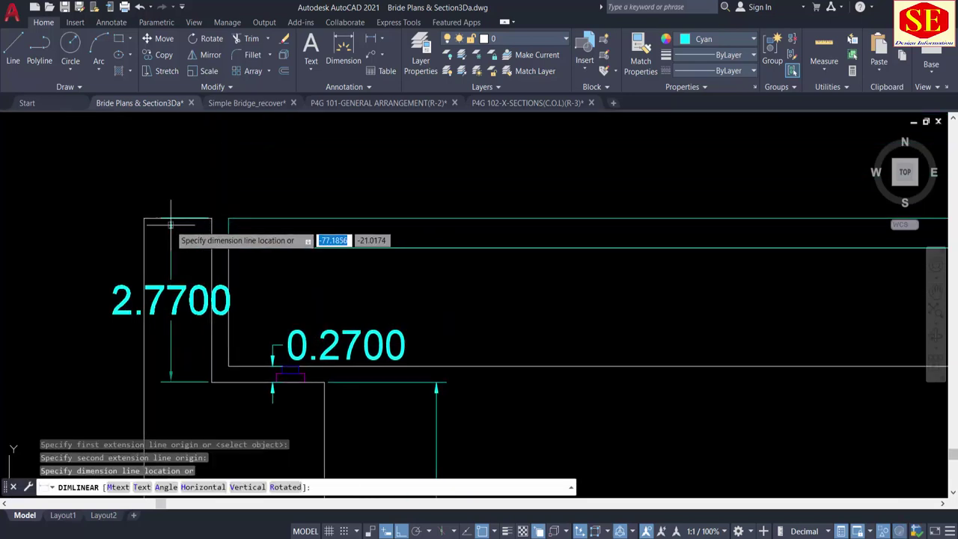
left_click(179, 223)
scroll(314, 337, "down", 2)
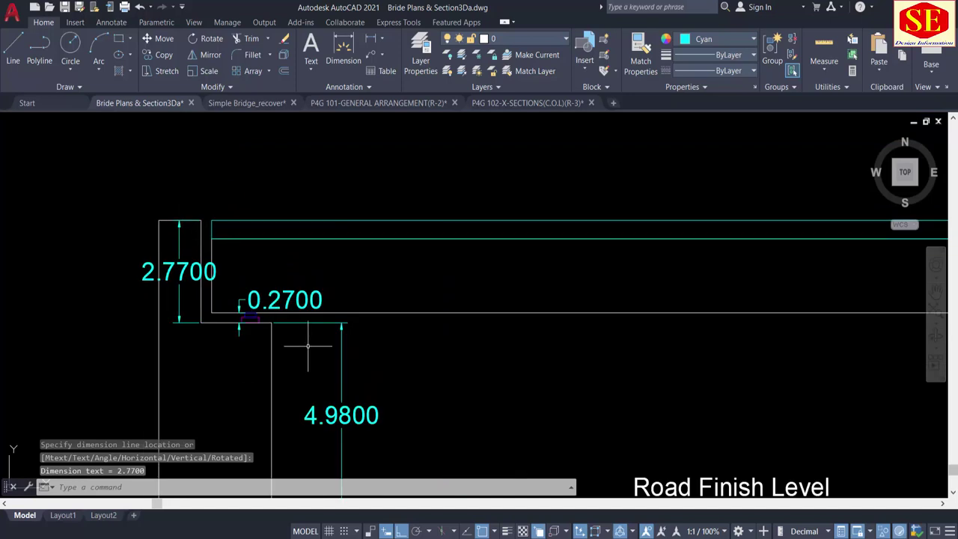
middle_click_drag(314, 338, 321, 273)
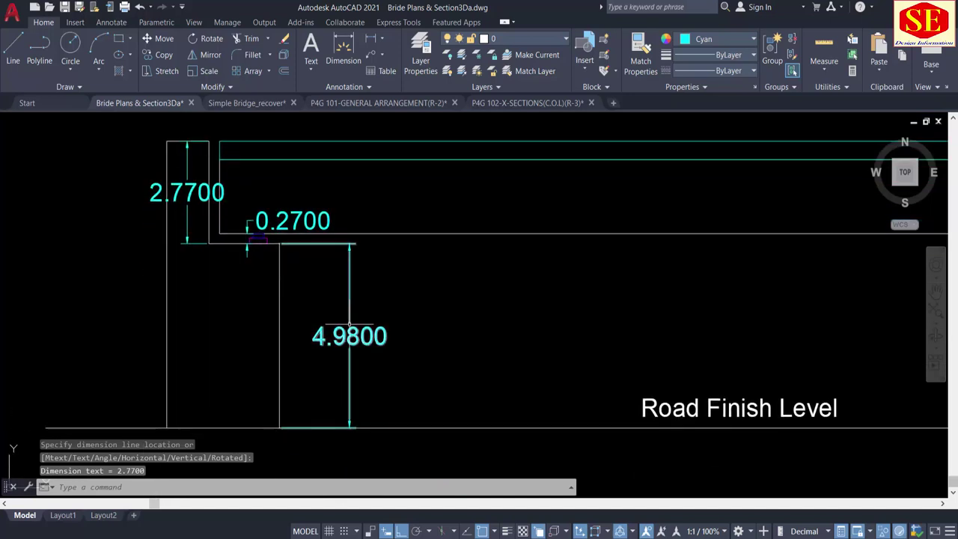
scroll(331, 290, "down", 2)
middle_click_drag(552, 306, 415, 289)
scroll(414, 289, "down", 1)
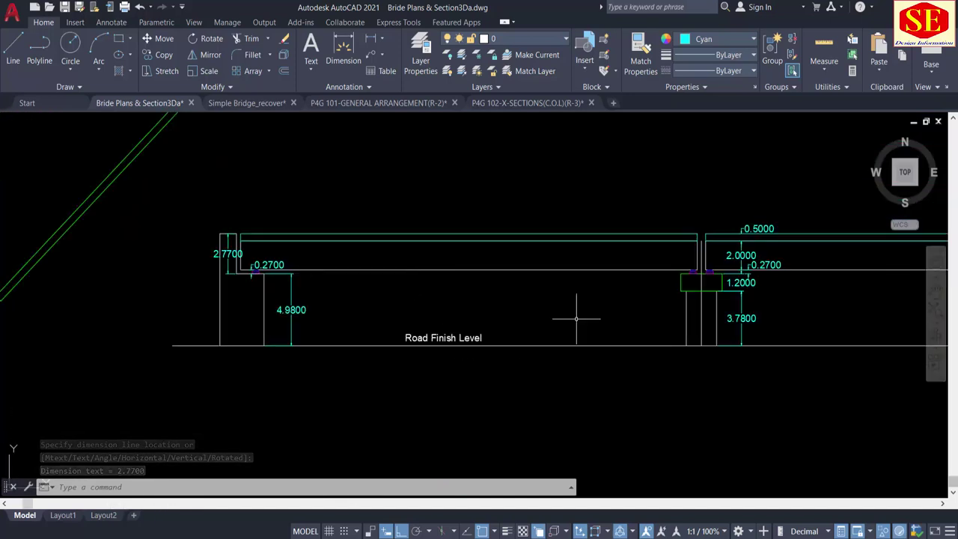
Step: Copy the "Plan of Bridge" title straight down to below the longitudinal elevation
middle_click_drag(603, 317, 283, 286)
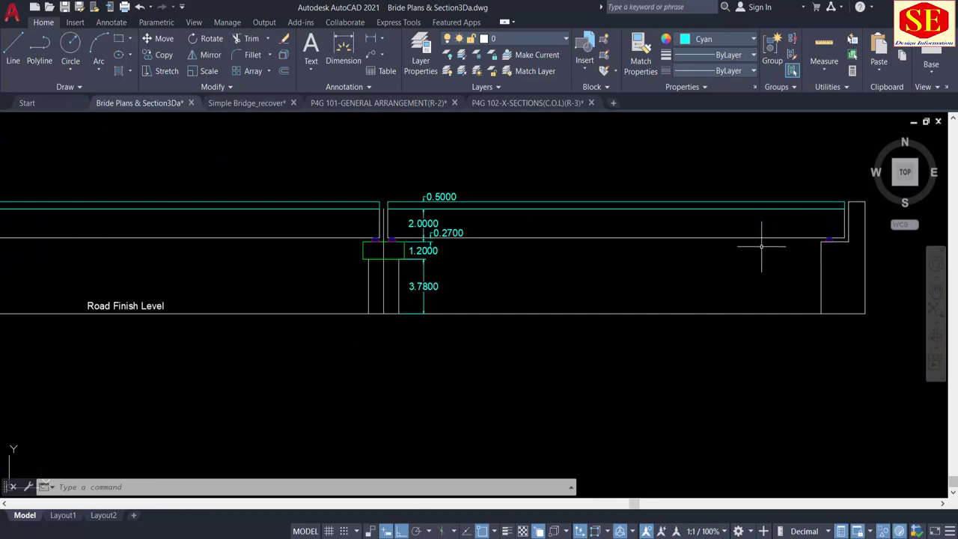
middle_click_drag(230, 247, 607, 258)
scroll(297, 295, "down", 2)
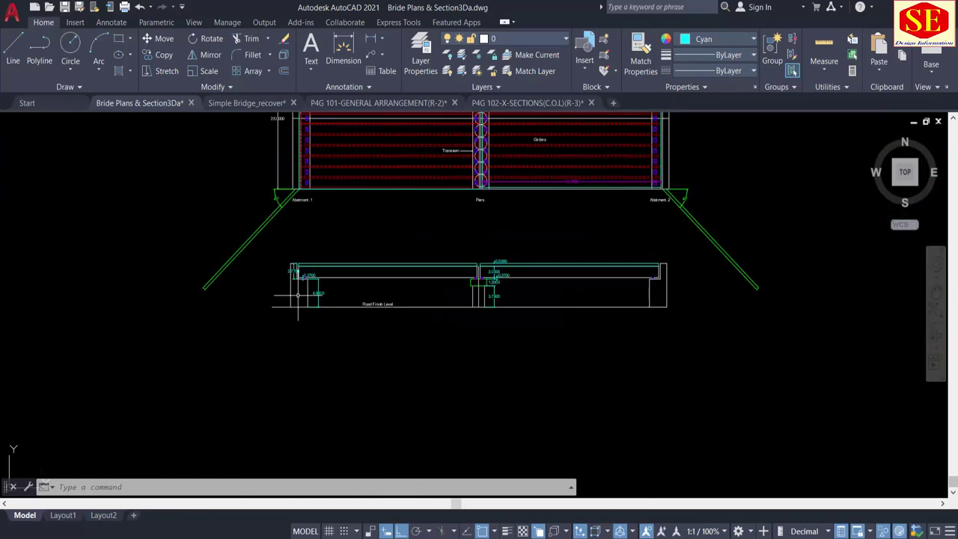
middle_click_drag(433, 236, 403, 334)
mouse_move(452, 152)
middle_mouse_down()
mouse_move(452, 183)
mouse_move(444, 177)
middle_mouse_up()
scroll(444, 158, "up", 2)
type("o")
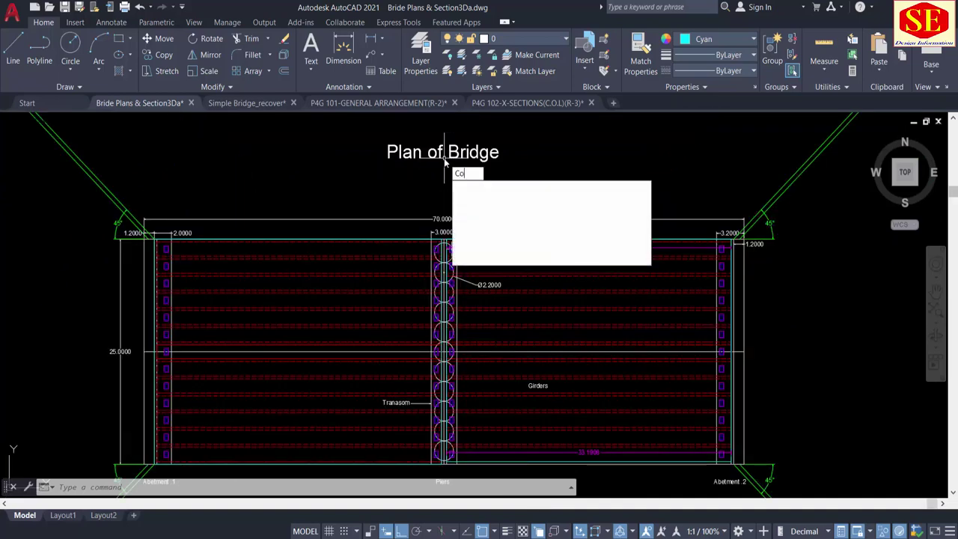
key("Return")
left_click(454, 153)
key("Return")
left_click(517, 148)
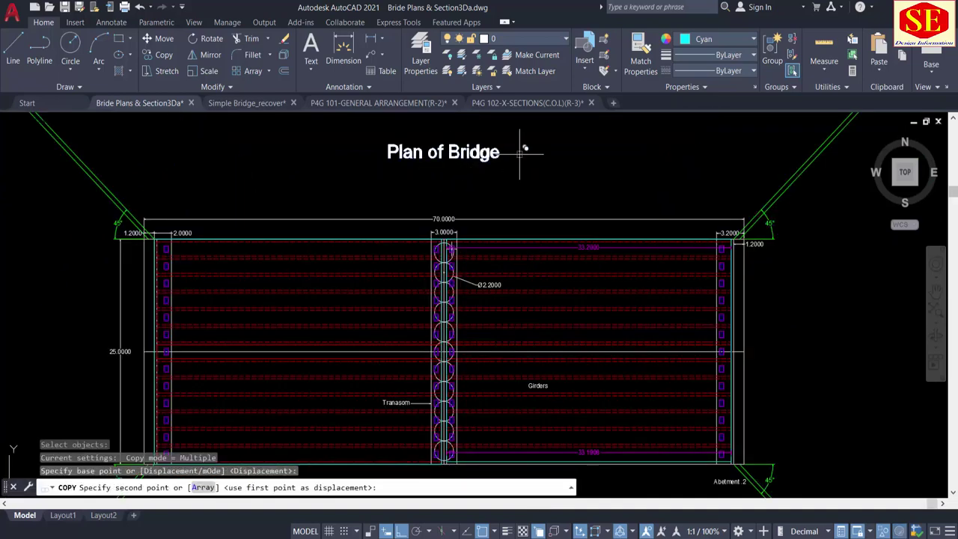
scroll(520, 154, "down", 3)
scroll(524, 336, "up", 1)
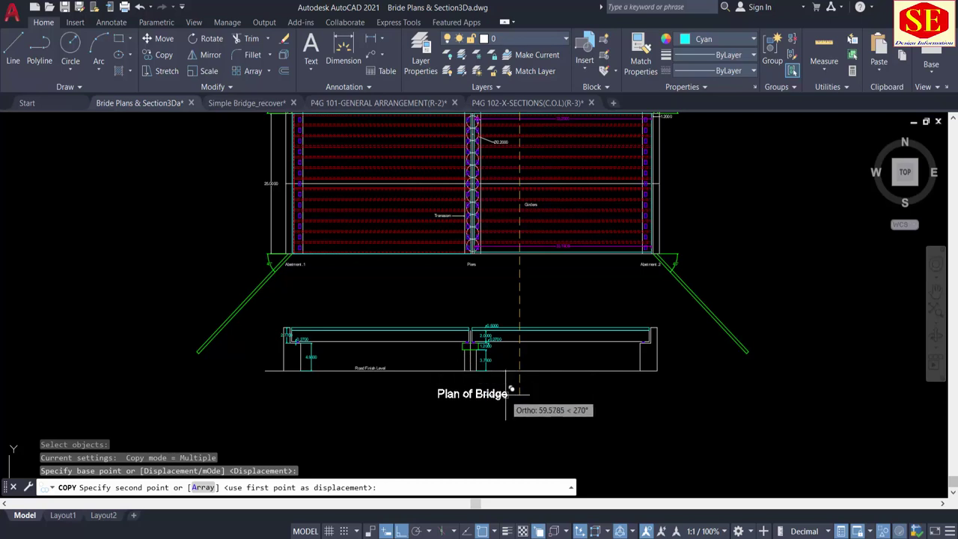
left_click(515, 387)
key("Escape")
Step: Change the copied title's text to "Section of Bridge"
left_click(505, 391)
double_click(482, 393)
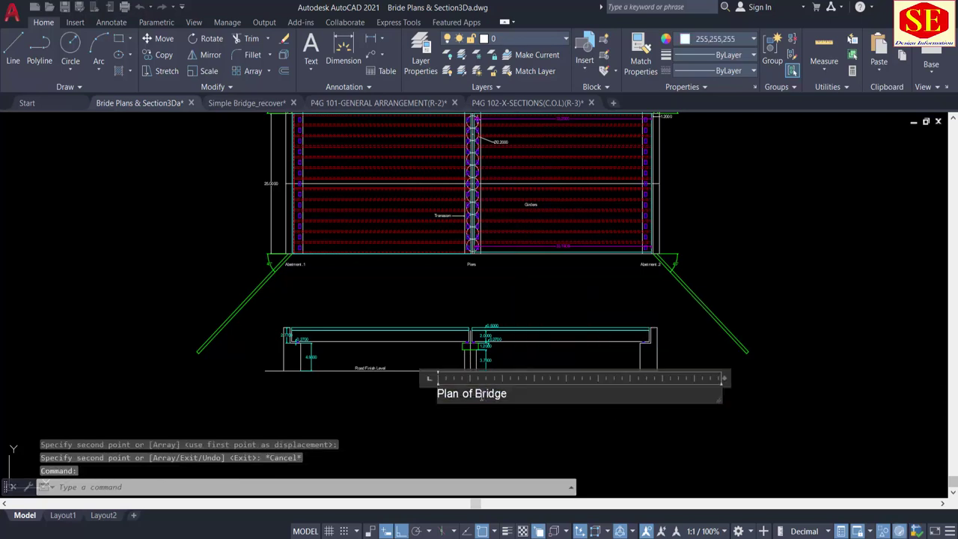
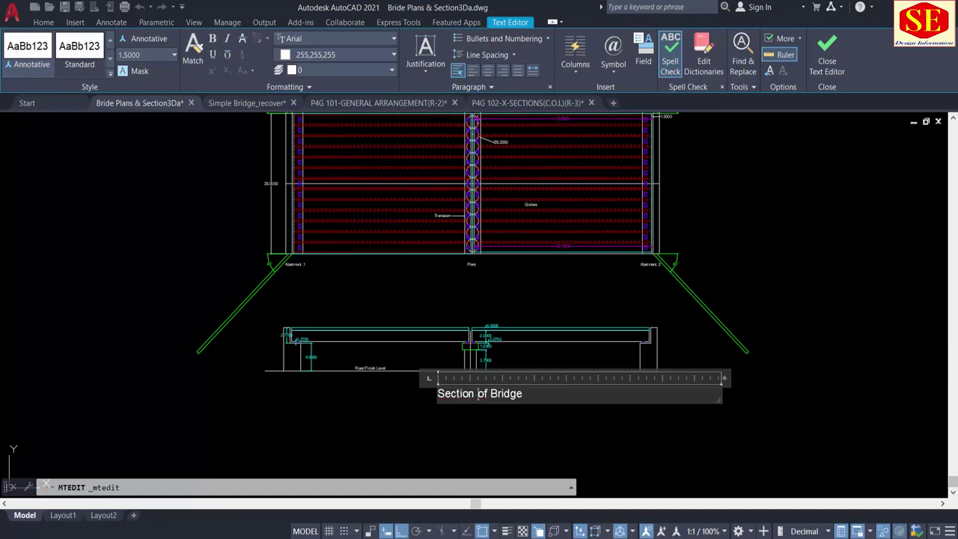
left_click(487, 416)
scroll(487, 416, "up", 5)
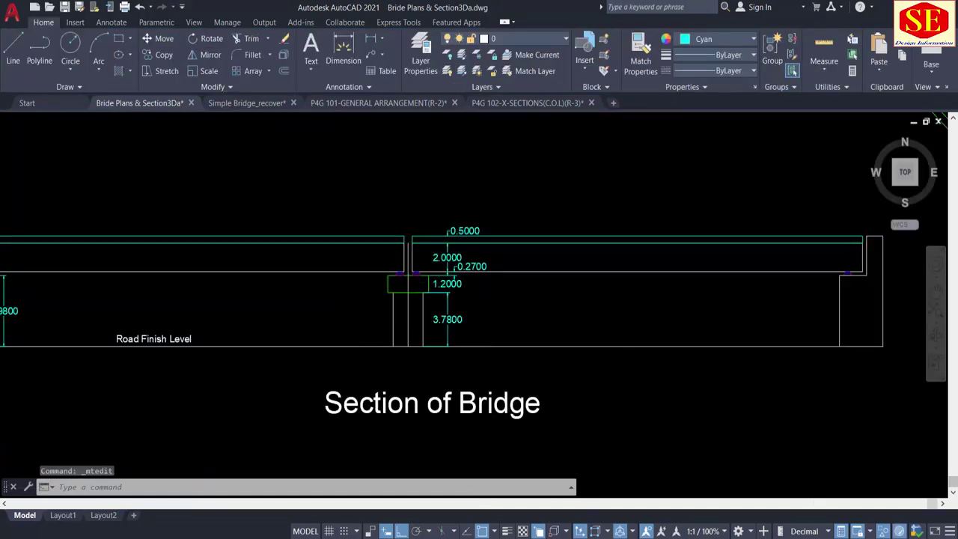
Step: Dimension the thickness of abutment 1's back wall, placing the dimension above its top
scroll(468, 343, "down", 2)
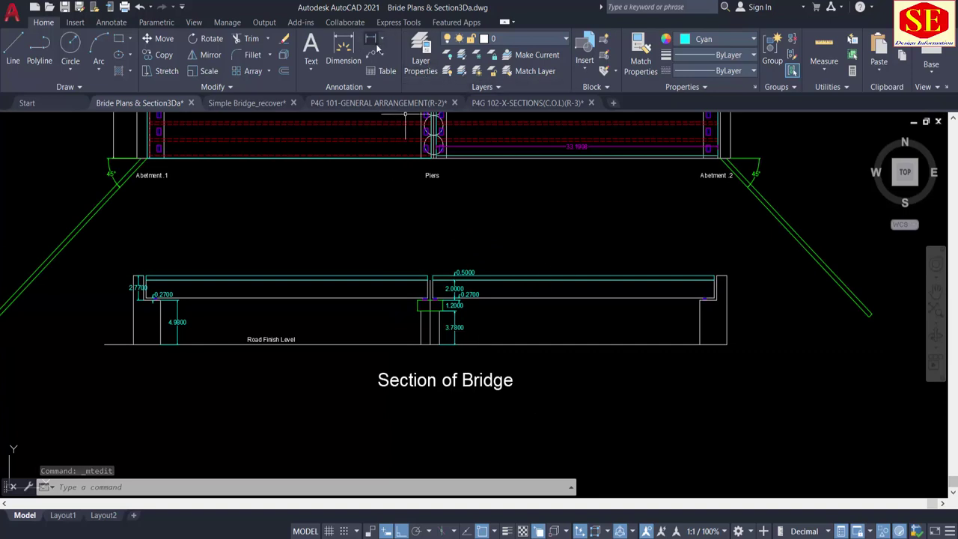
left_click(371, 41)
scroll(139, 282, "up", 3)
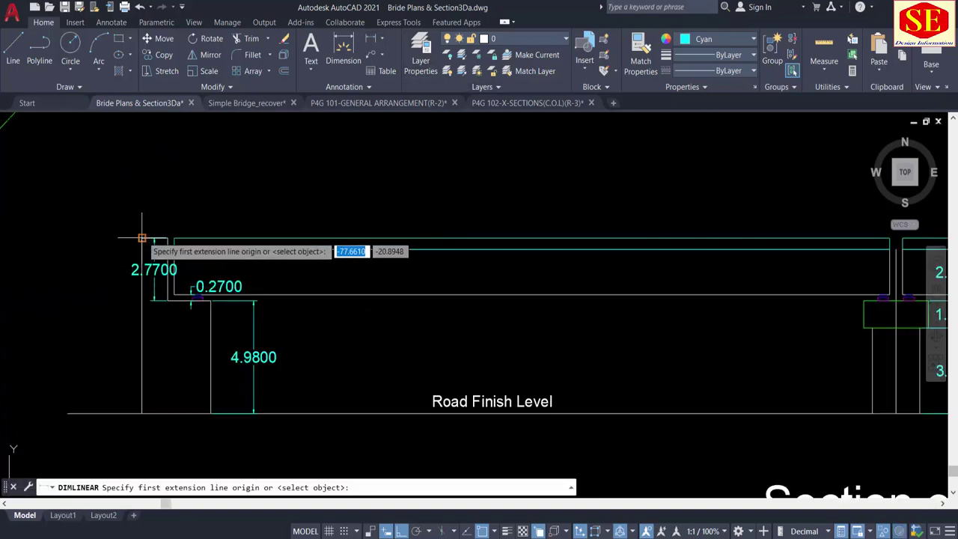
left_click(142, 238)
left_click(167, 238)
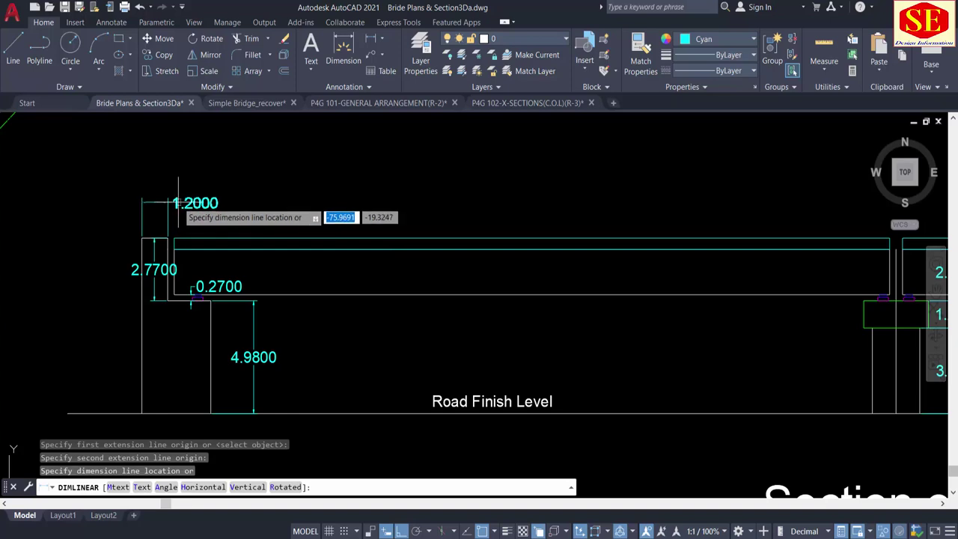
left_click(178, 202)
Step: Dimension the gap between abutment 1's back wall and the deck end, placed just below the wall thickness dimension
key("space")
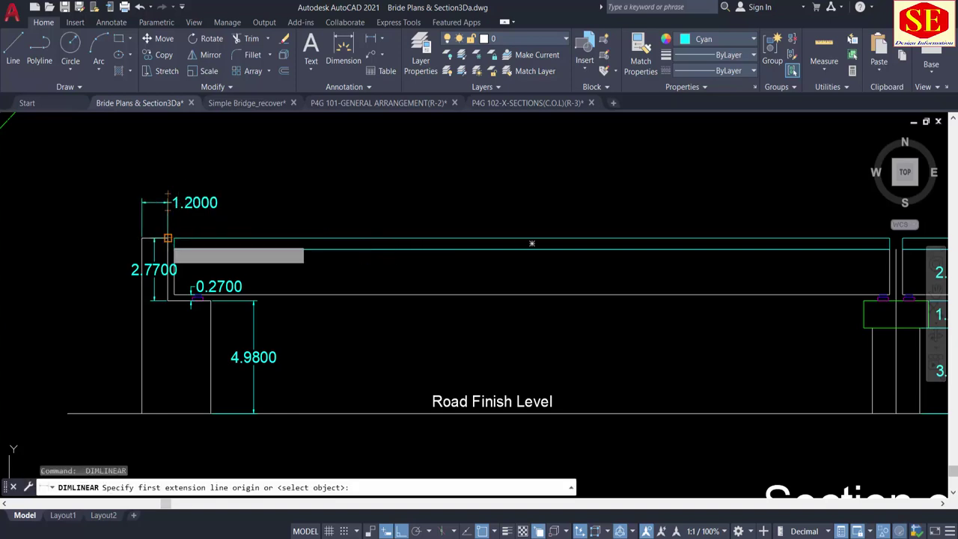
left_click(167, 238)
left_click(173, 247)
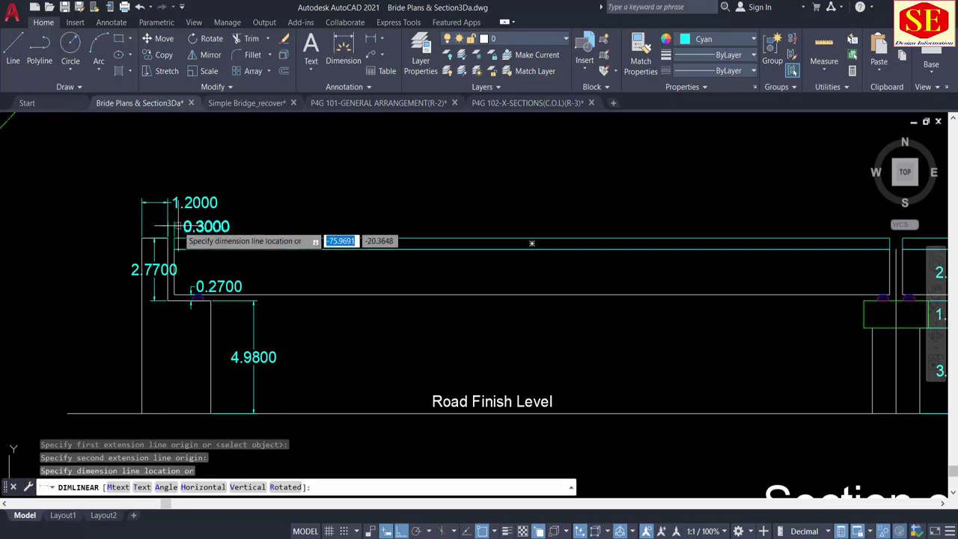
left_click(179, 223)
Step: Dimension the full length of the abutment 1 span's deck slab, placed above the deck
key("space")
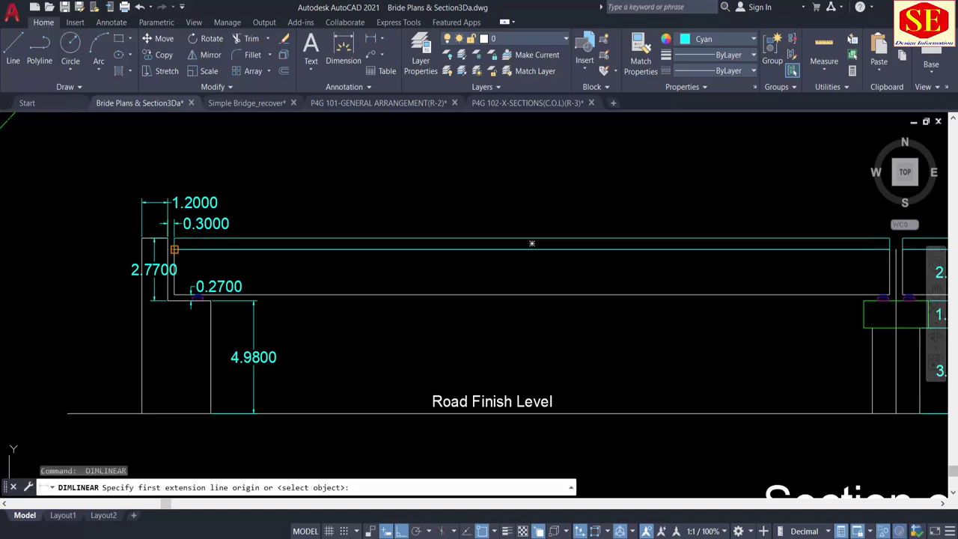
left_click(471, 243)
middle_click_drag(493, 264, 288, 273)
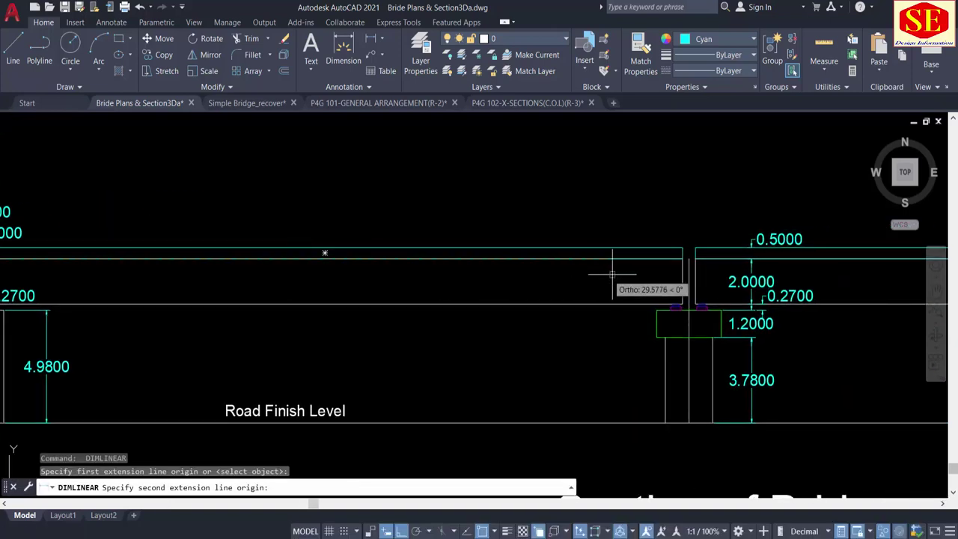
left_click(680, 259)
left_click(671, 220)
Step: Dimension the gap between the two deck slabs over the pier, in line with the span dimension
key("space")
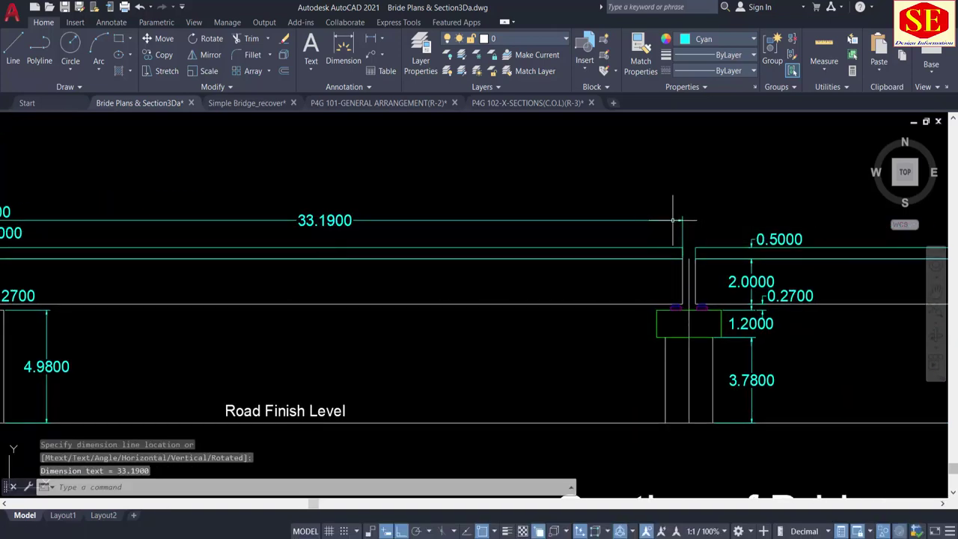
middle_click_drag(691, 240, 364, 214)
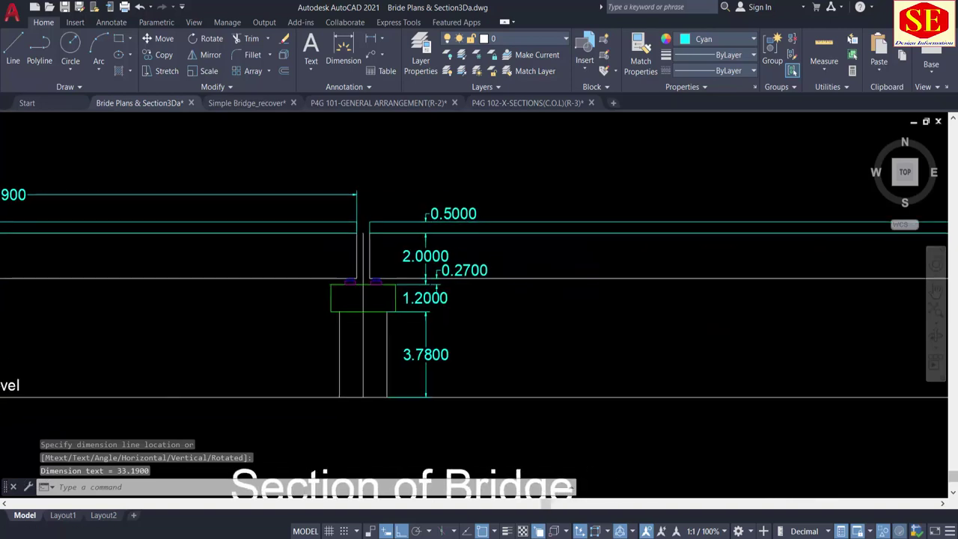
left_click(354, 221)
left_click(367, 220)
left_click(372, 196)
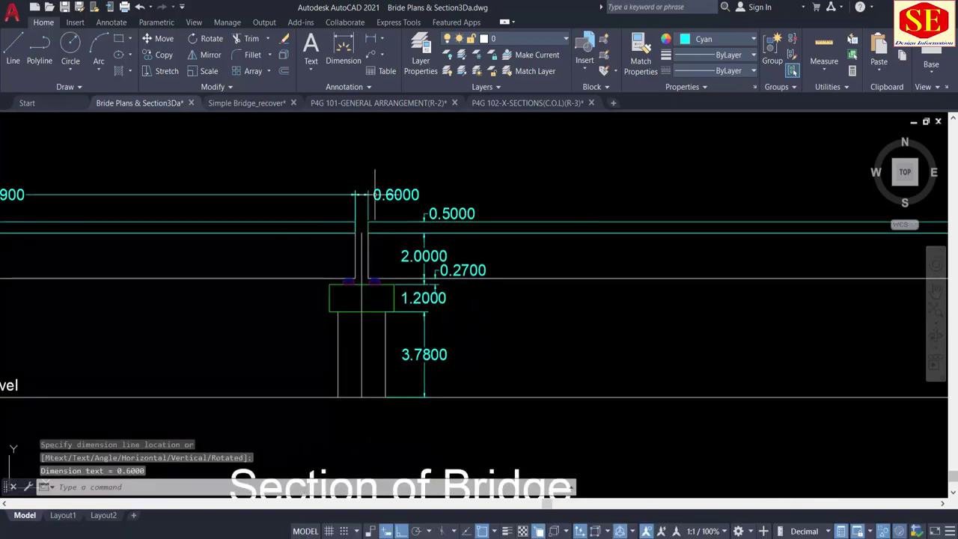
Step: Dimension the full length of the abutment 2 span's deck slab, in line with the pier gap dimension
key("space")
left_click(367, 221)
middle_click_drag(671, 222, 316, 224)
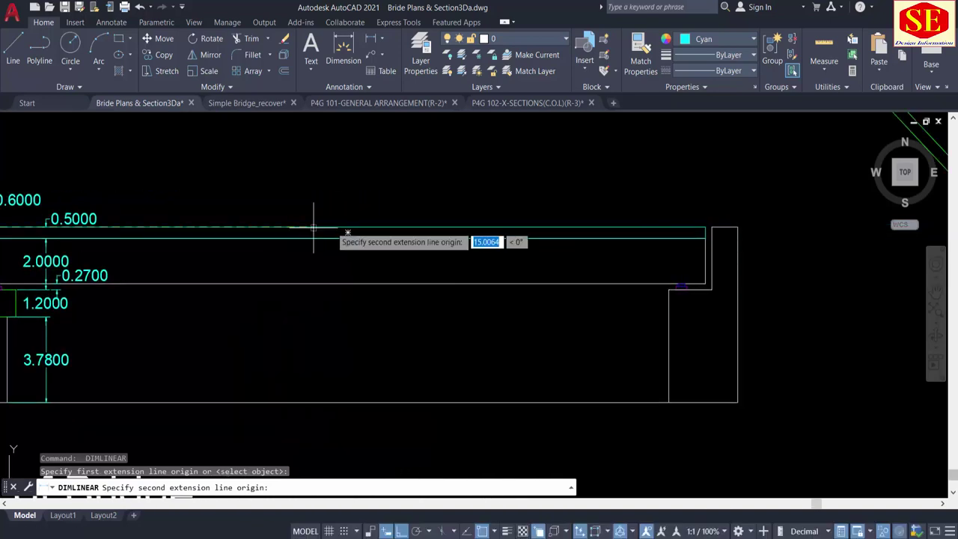
left_click(706, 225)
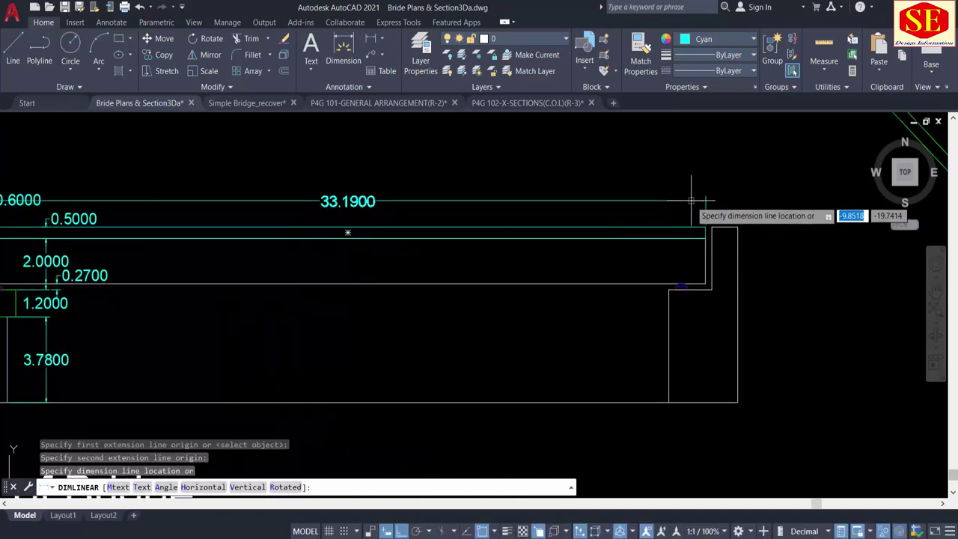
left_click(691, 199)
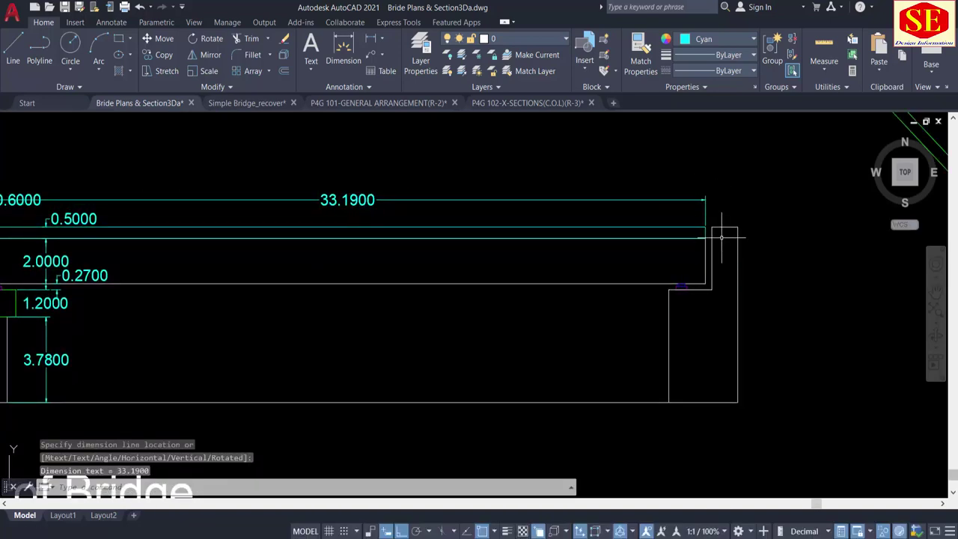
Step: Dimension the gap between the deck end and abutment 2's back wall, in line with the span dimension
scroll(721, 237, "up", 3)
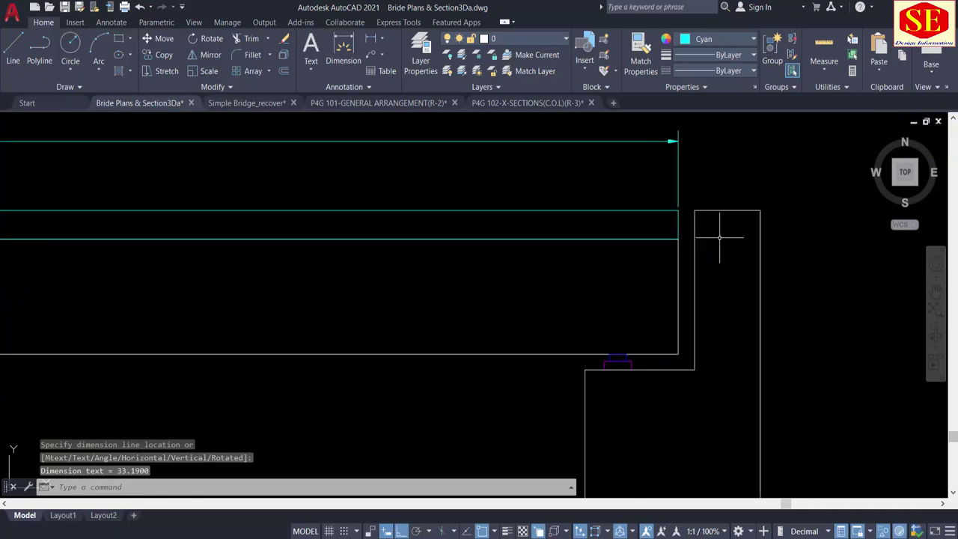
key("Return")
left_click(677, 211)
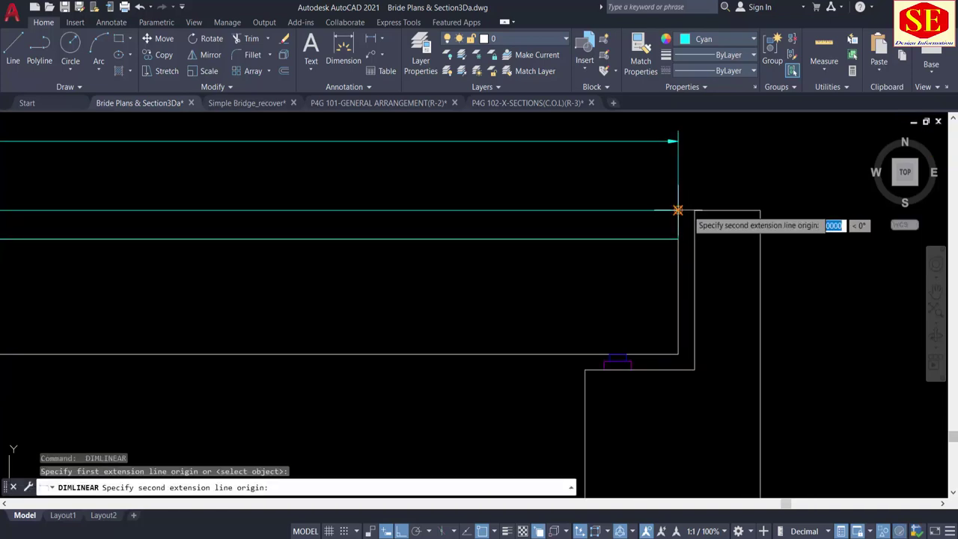
left_click(694, 211)
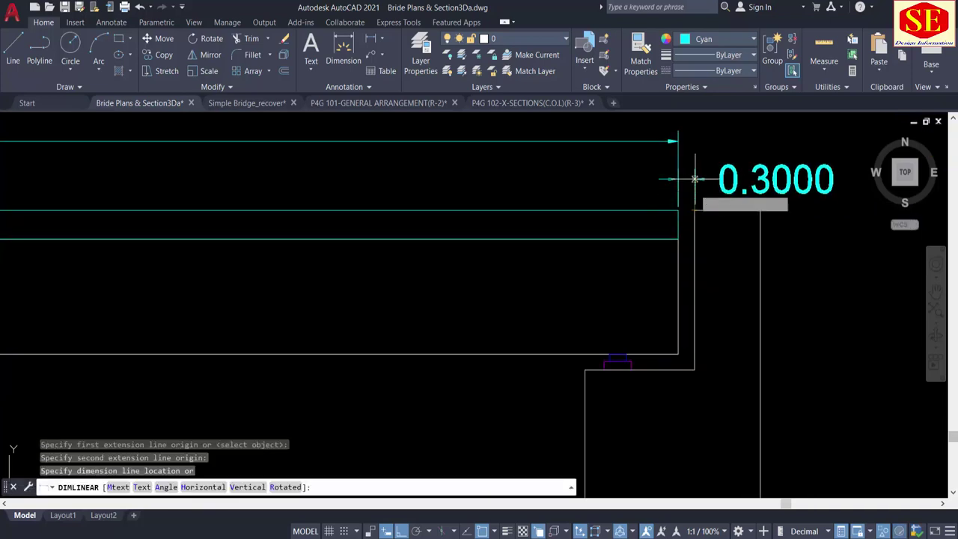
left_click(690, 139)
Step: Dimension the thickness of abutment 2's back wall, placing the dimension just above its top
key("Return")
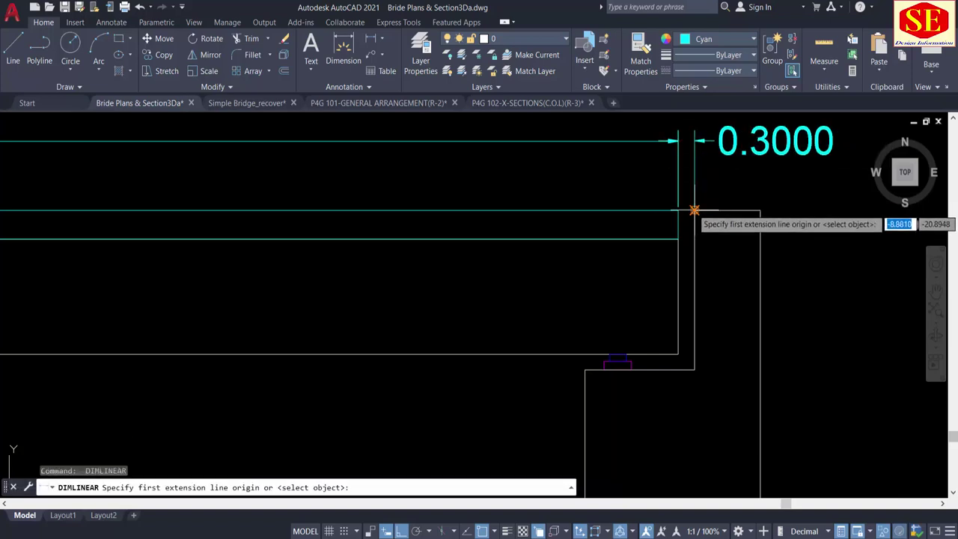
left_click(696, 211)
left_click(759, 211)
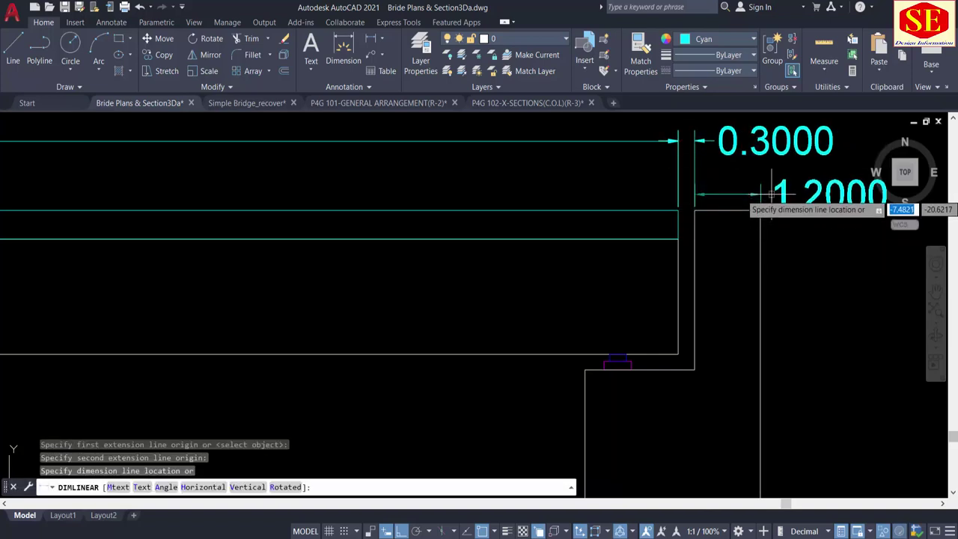
left_click(756, 250)
scroll(703, 248, "down", 2)
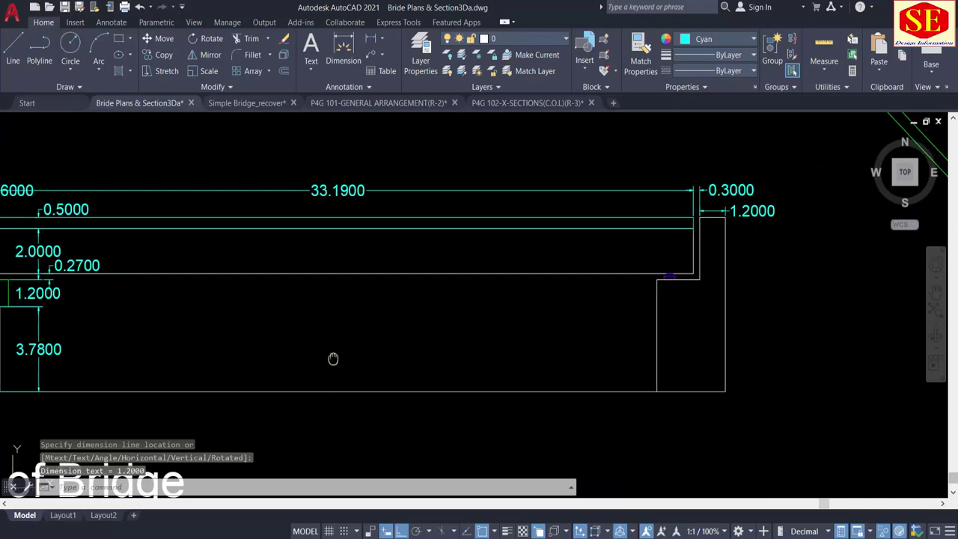
Step: Dimension the bridge's overall length between the outer faces of both abutments, placed below the road finish level line
middle_click_drag(334, 364, 513, 370)
scroll(513, 370, "down", 2)
middle_click_drag(515, 318, 690, 353)
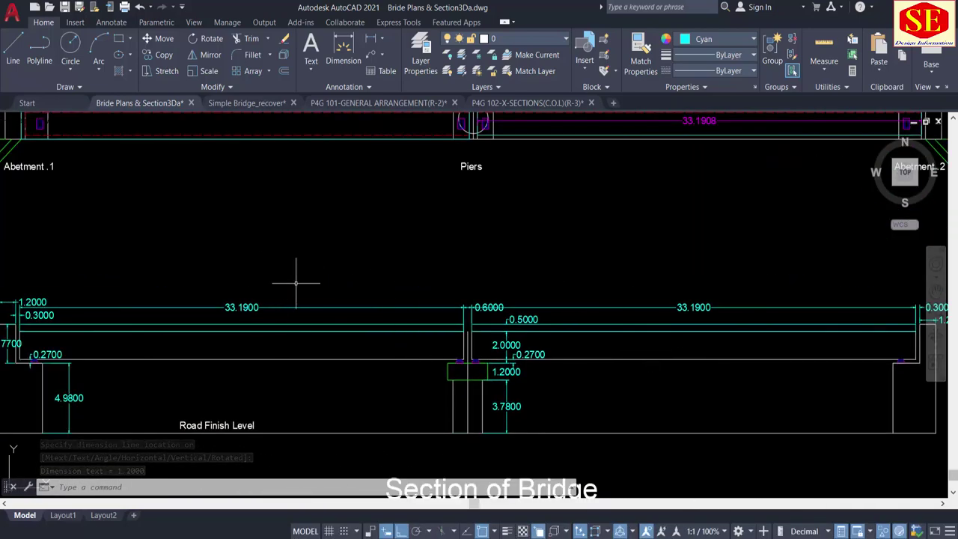
left_click(373, 41)
scroll(430, 224, "down", 2)
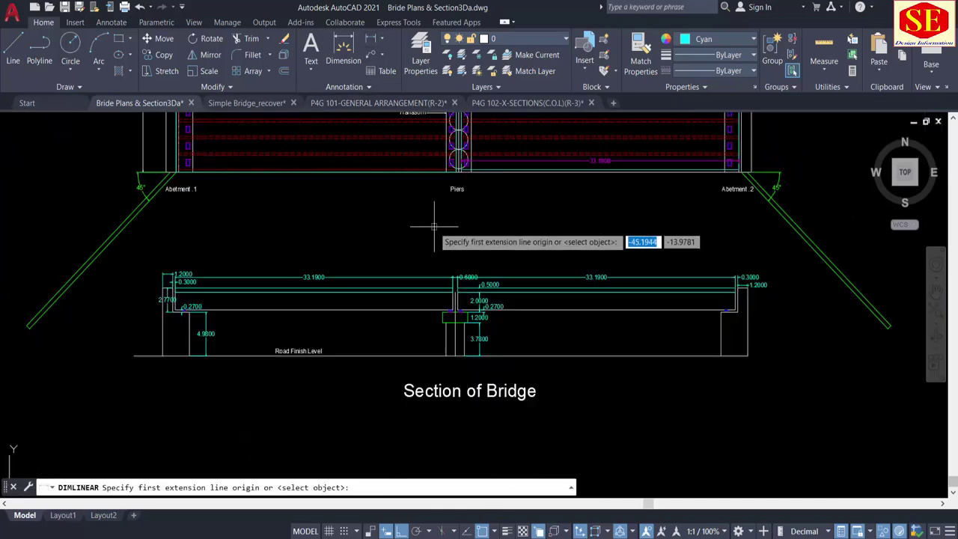
left_click(162, 335)
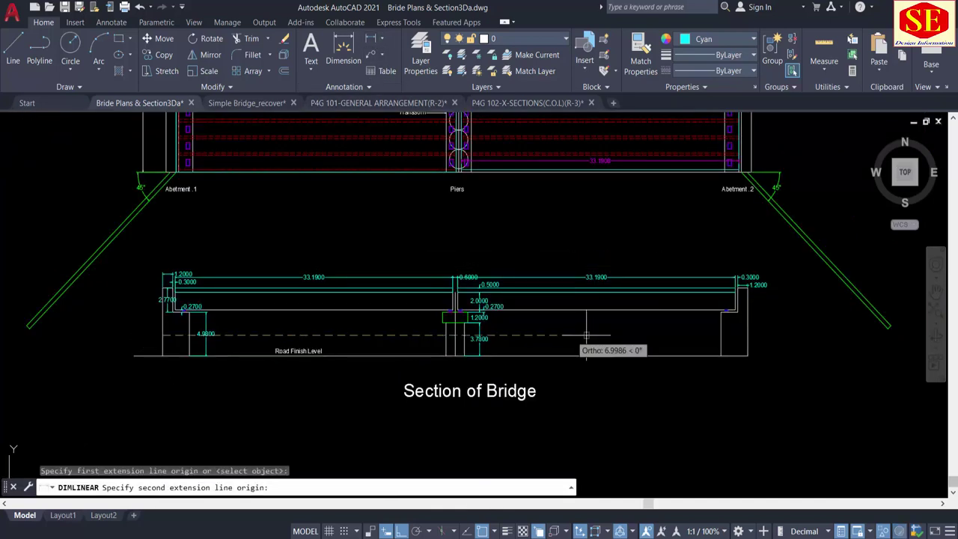
left_click(746, 336)
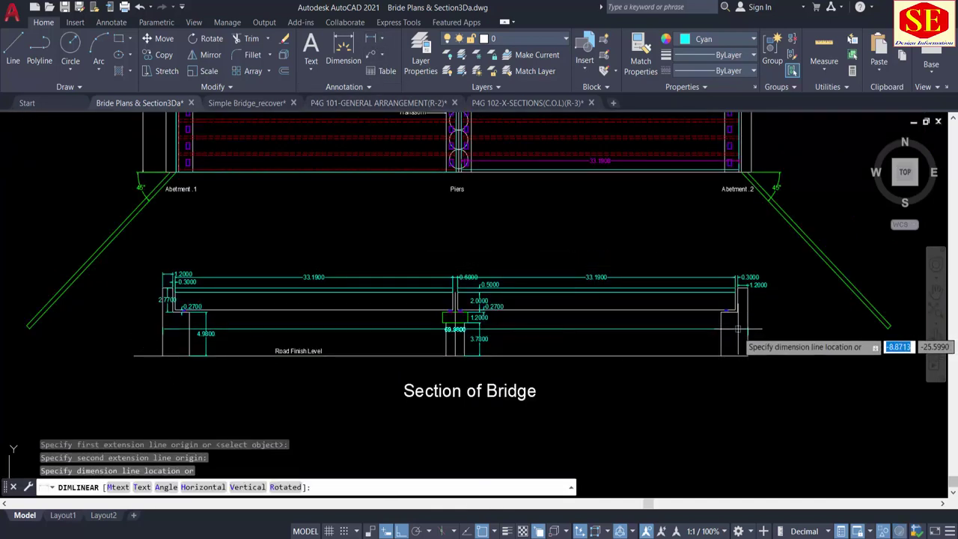
left_click(730, 370)
scroll(449, 374, "up", 4)
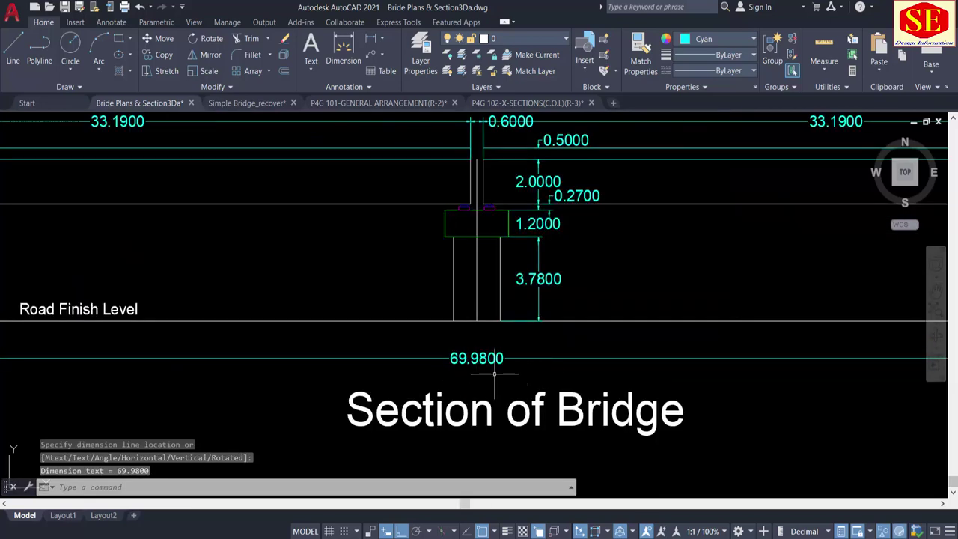
scroll(495, 373, "down", 2)
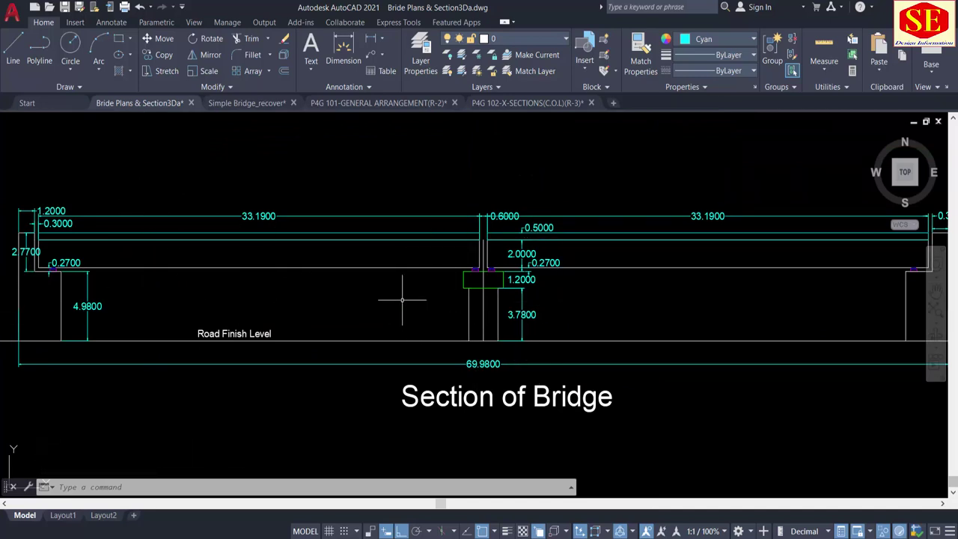
double_click(707, 216)
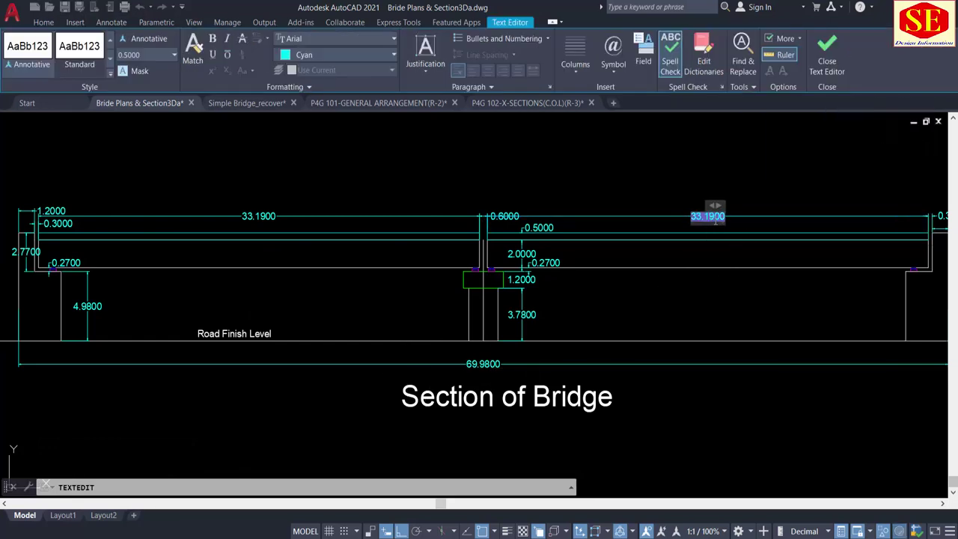
left_click(680, 255)
scroll(506, 366, "down", 2)
key("Escape")
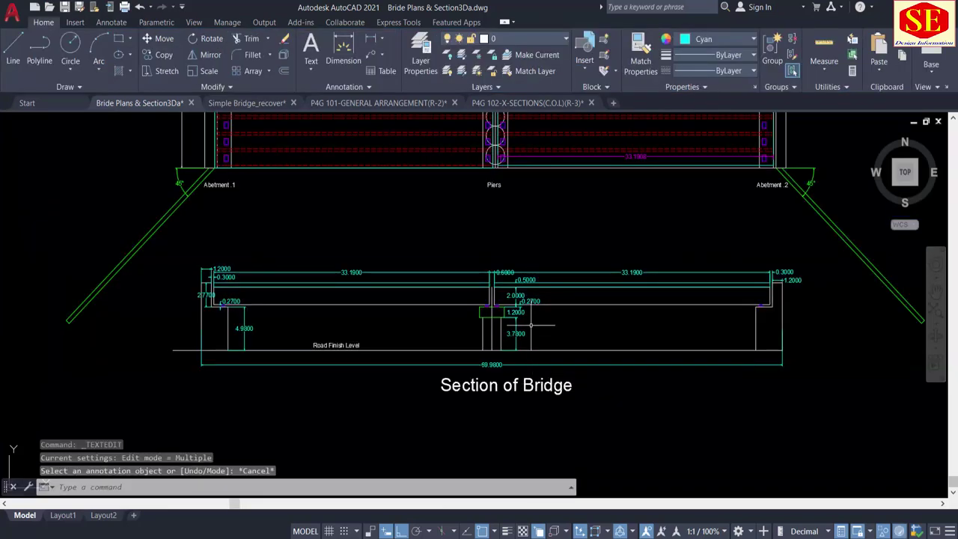
Step: Save the drawing with the completed plan and dimensioned section of the bridge
scroll(531, 312, "down", 1)
middle_click_drag(525, 257, 524, 348)
middle_click_drag(490, 262, 488, 271)
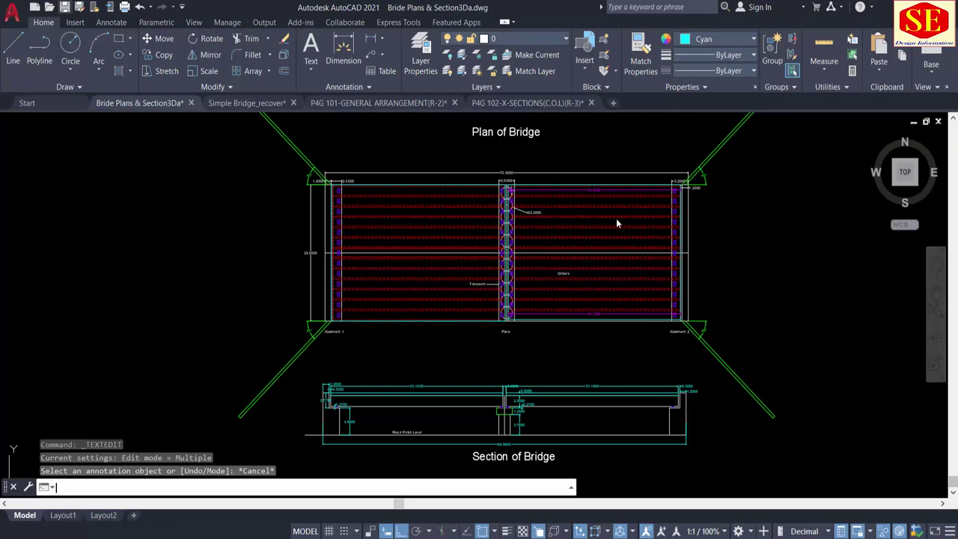
key("ctrl+s")
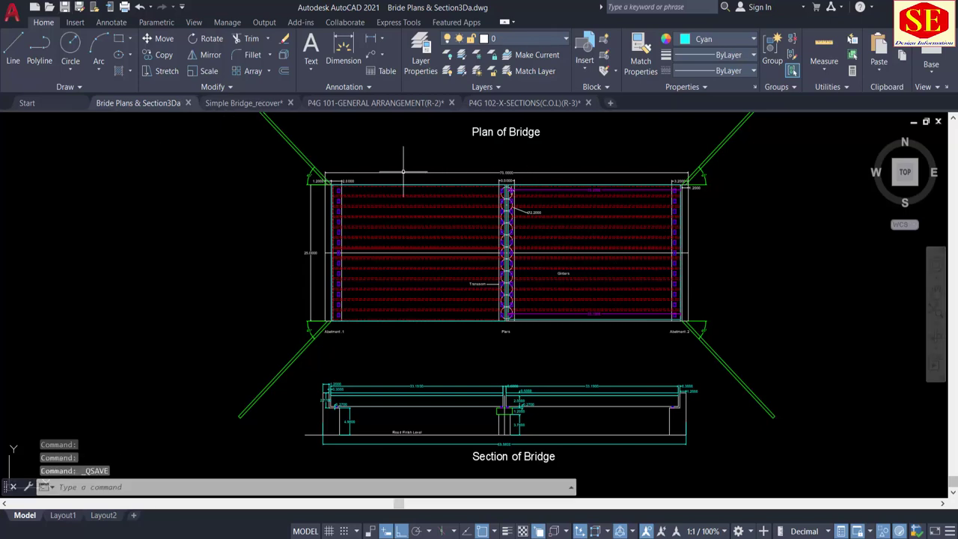
Step: Copy the whole bridge plan and section with their titles and dimensions, placing the copy well clear to the right of the originals
scroll(366, 291, "down", 2)
type("c")
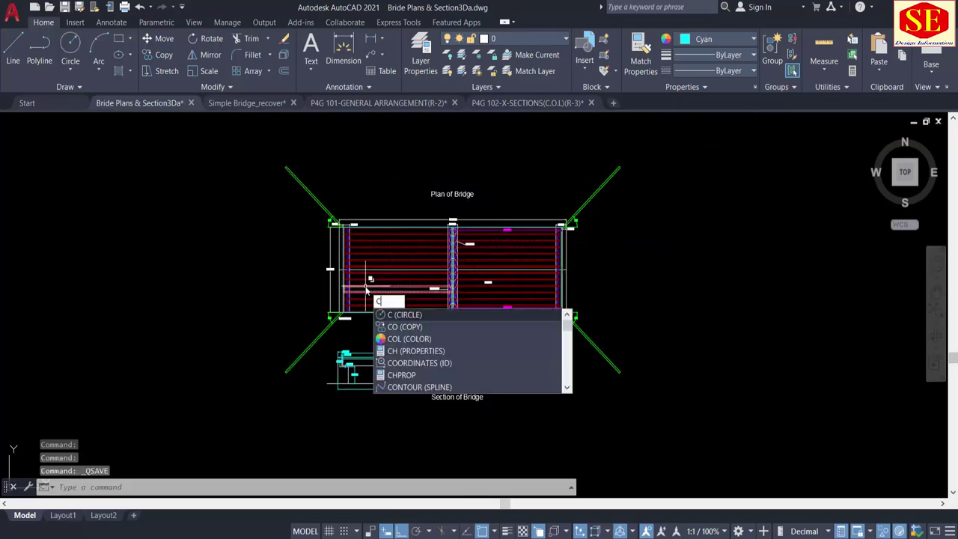
type("o")
key("Return")
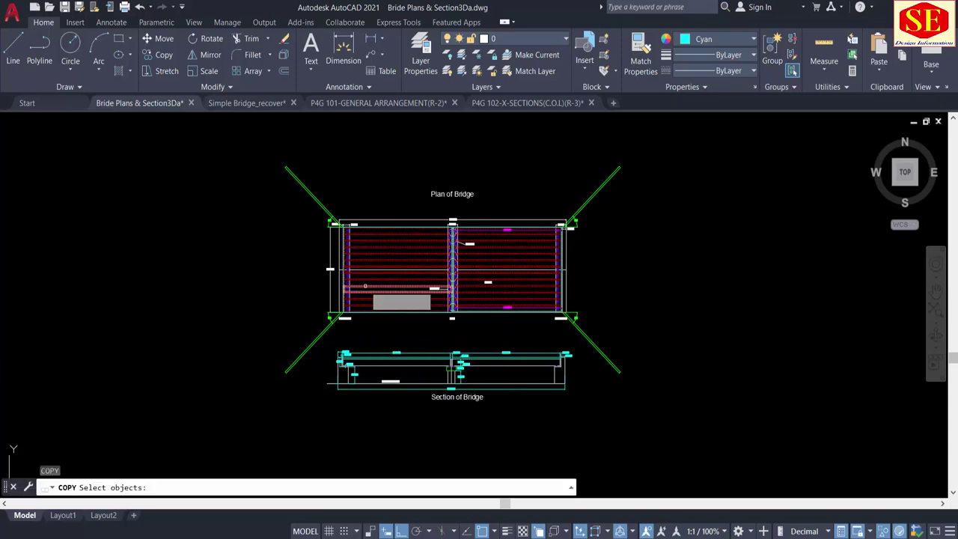
left_click(232, 155)
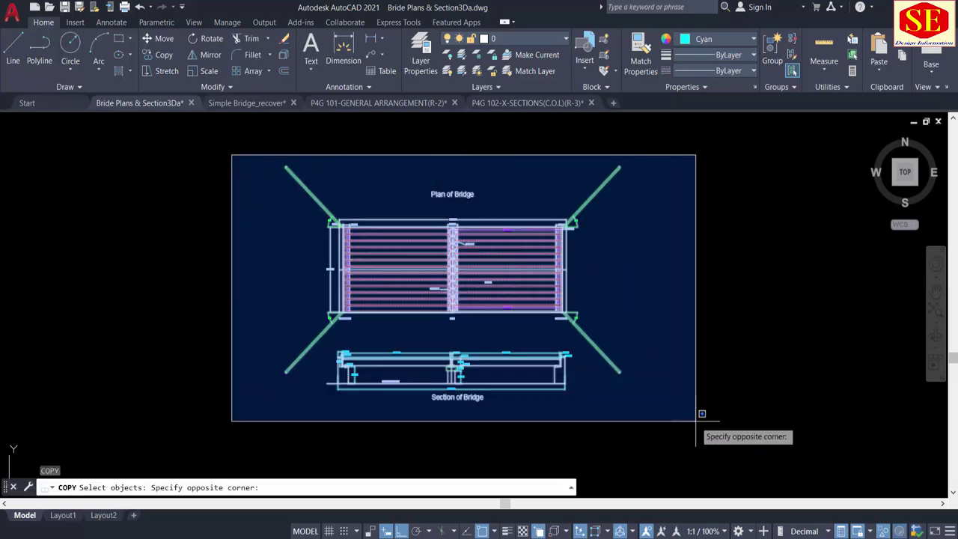
left_click(696, 420)
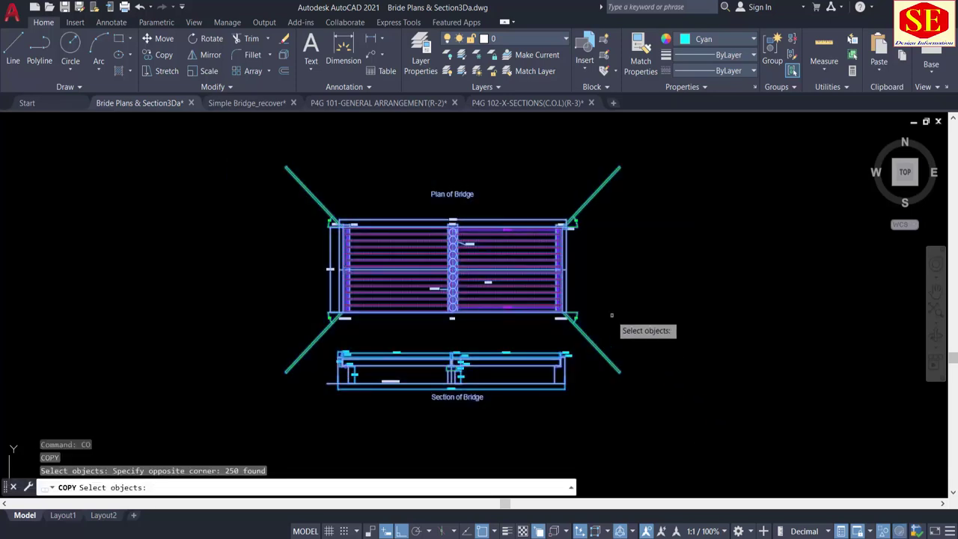
key("Return")
left_click(612, 315)
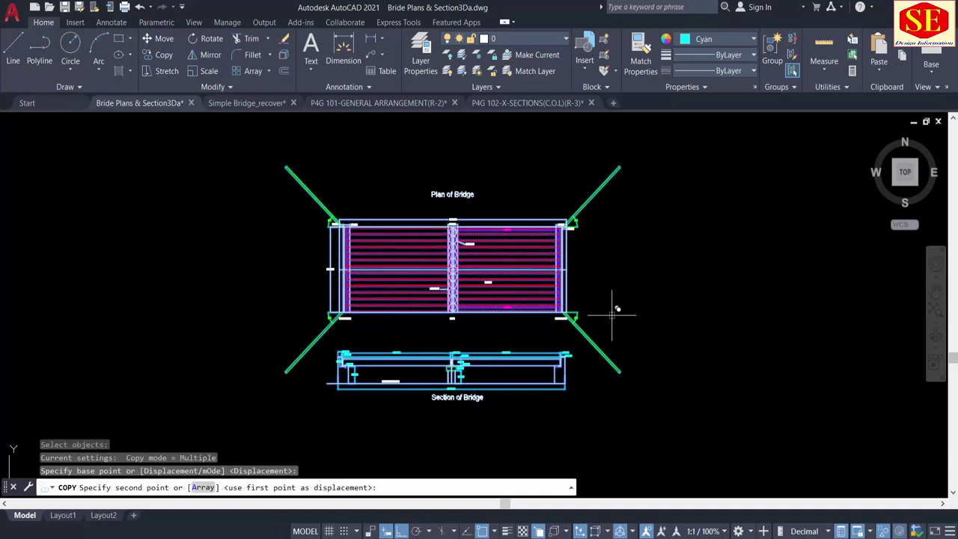
scroll(618, 311, "down", 5)
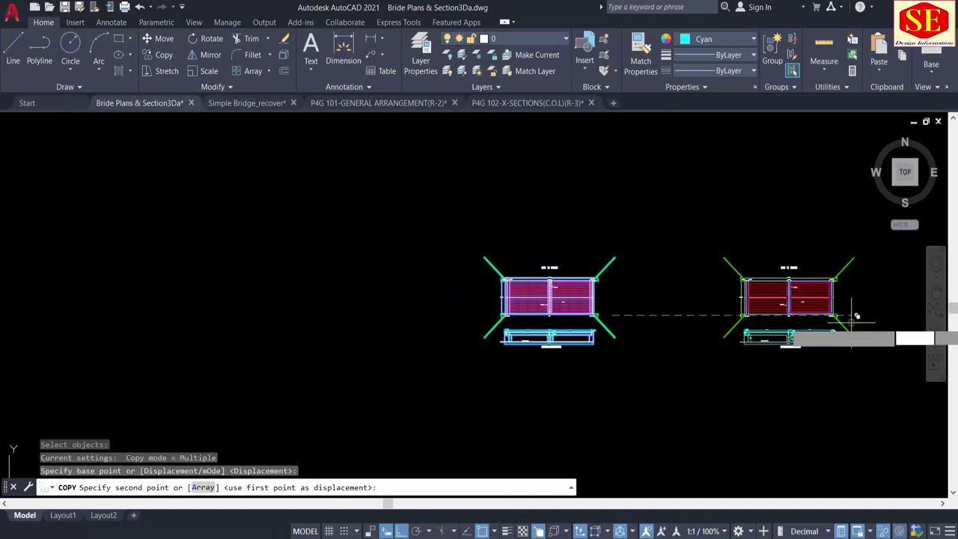
left_click(853, 318)
key("Escape")
Step: Hide all objects of the original plan and section, keeping the copied set displayed
middle_click_drag(688, 285, 640, 240)
middle_click_drag(529, 202, 524, 198)
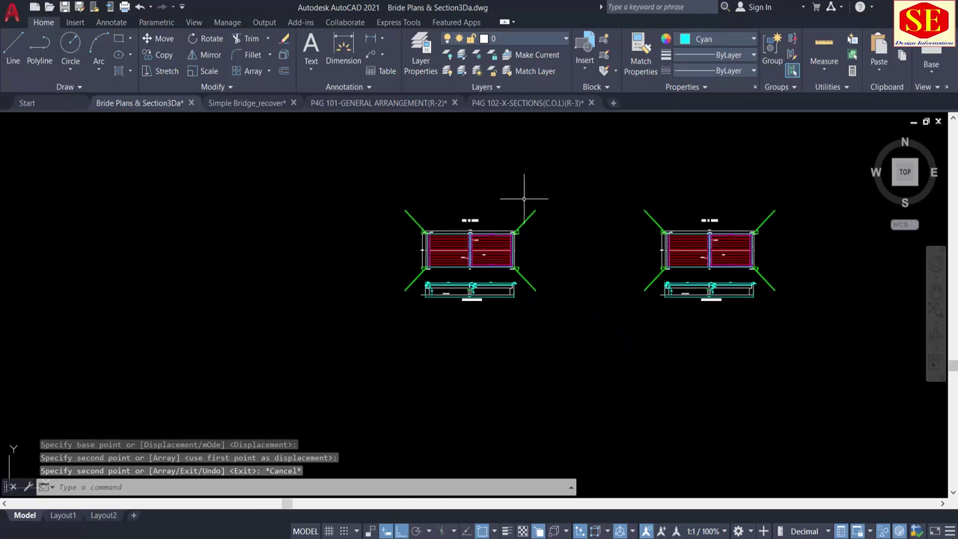
left_click(357, 324)
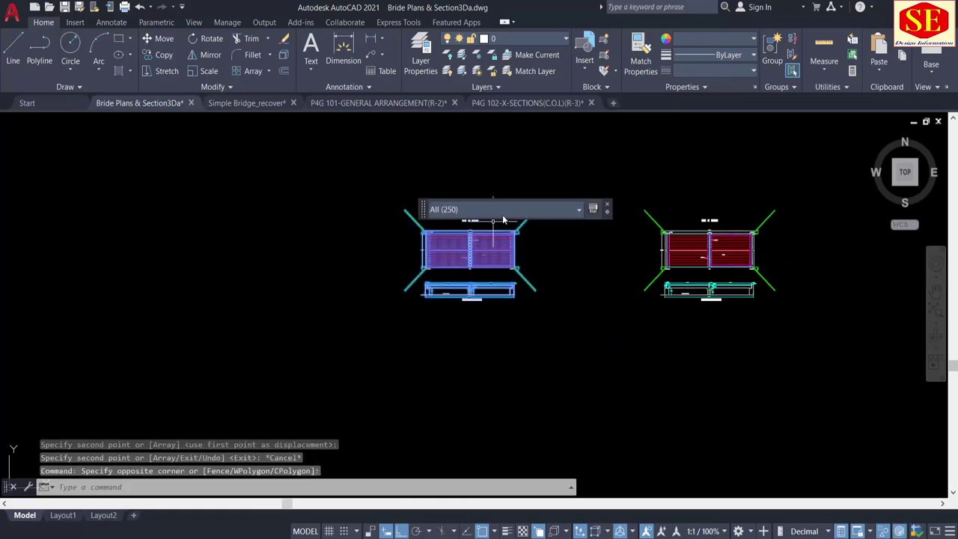
right_click(273, 195)
mouse_move(325, 238)
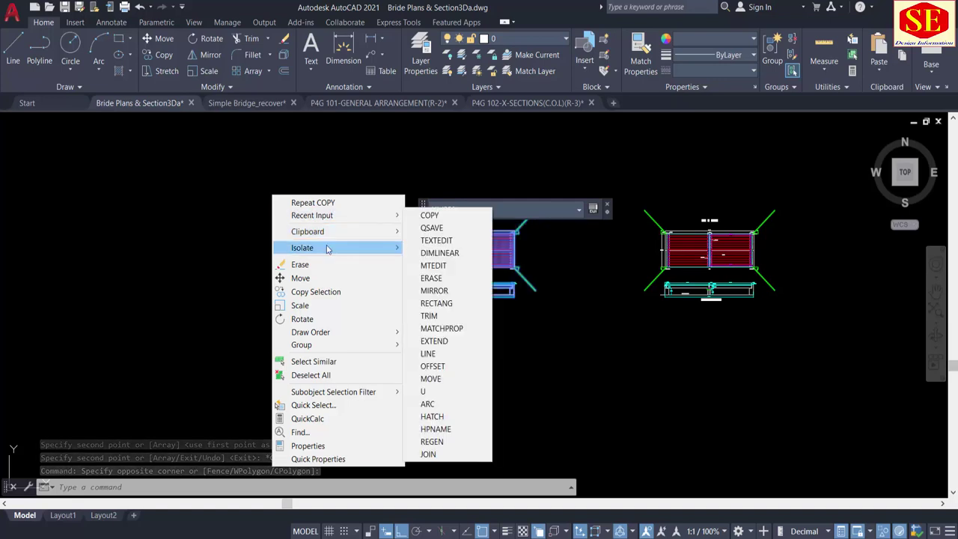
mouse_move(359, 248)
left_click(432, 262)
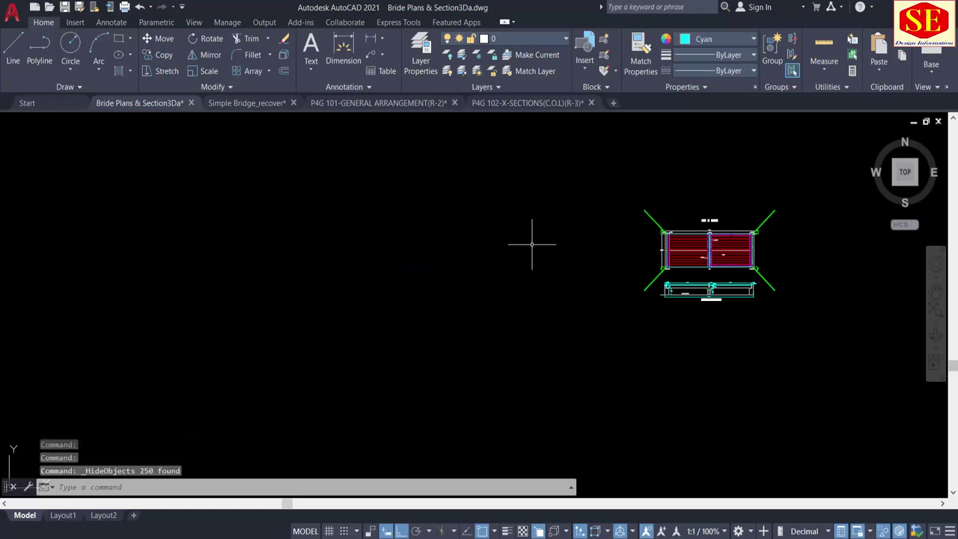
Step: Move the copied section with its title and dimensions from below the plan to beside abutment 1, with Ortho off
scroll(590, 315, "up", 5)
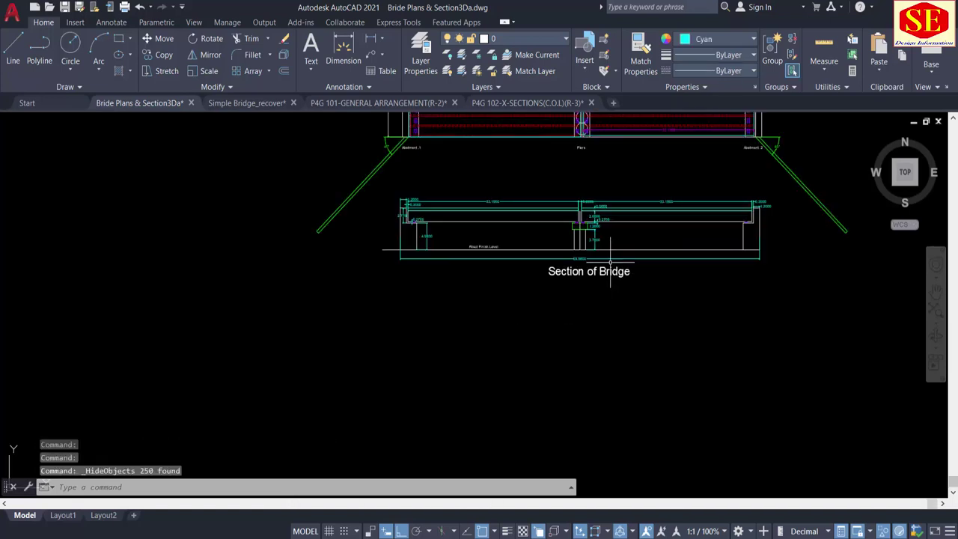
type("m")
key("Return")
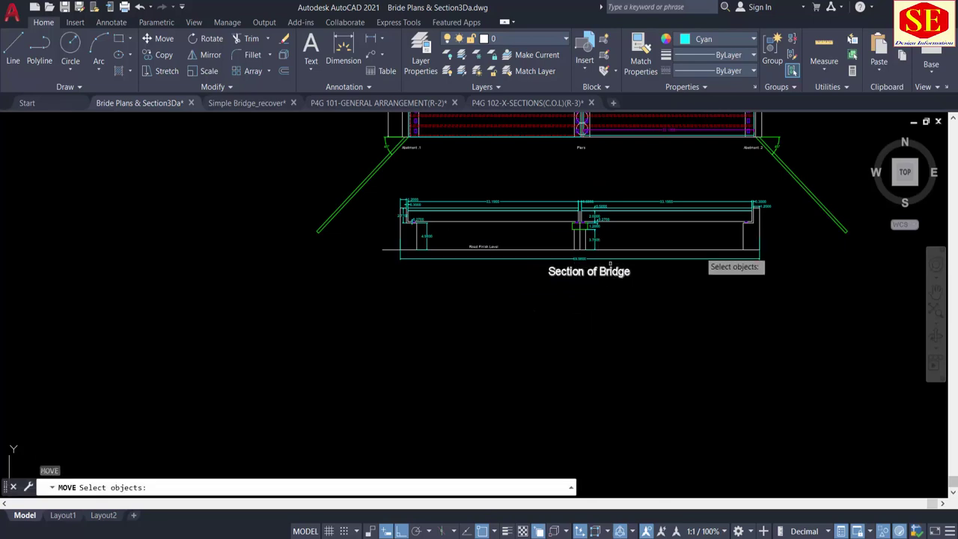
left_click(381, 299)
left_click(769, 303)
scroll(770, 299, "down", 3)
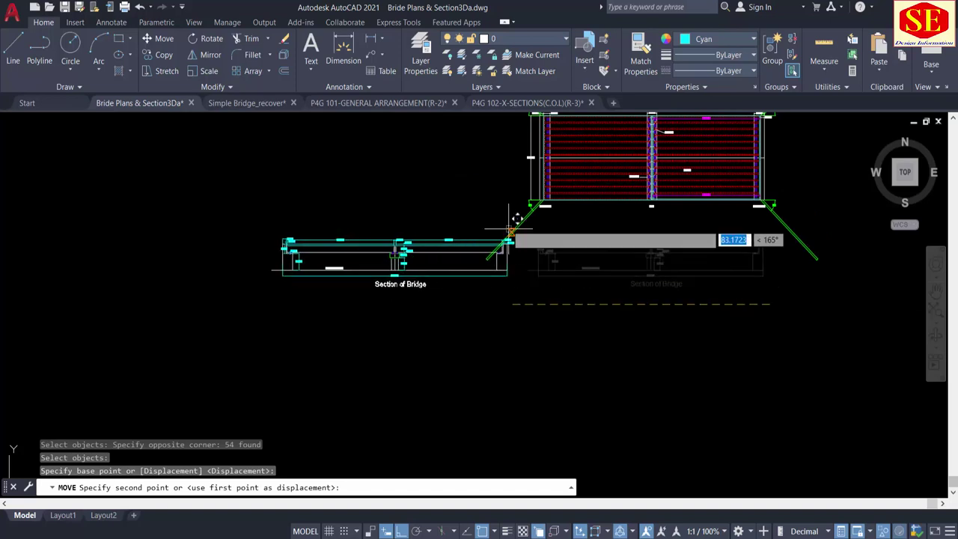
key("F8")
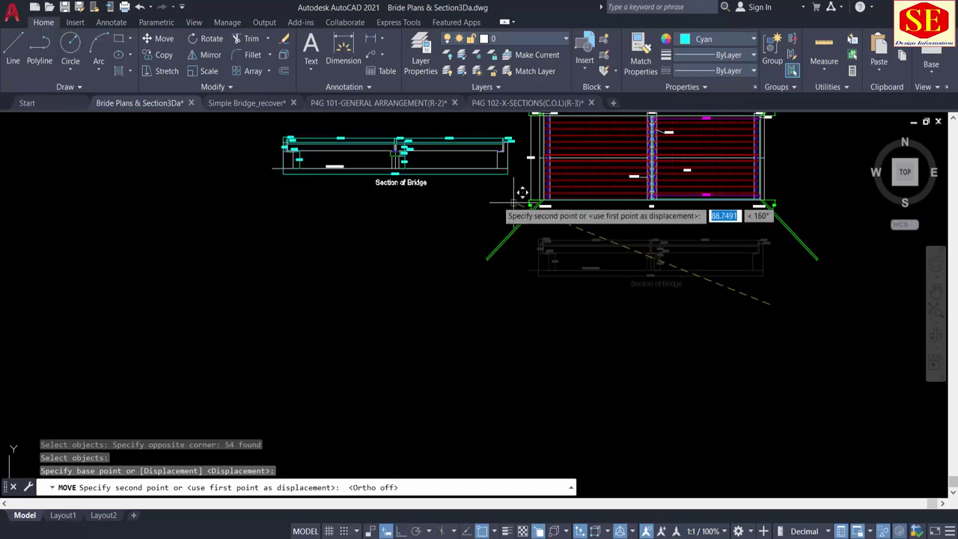
left_click(485, 205)
middle_click_drag(486, 212, 466, 336)
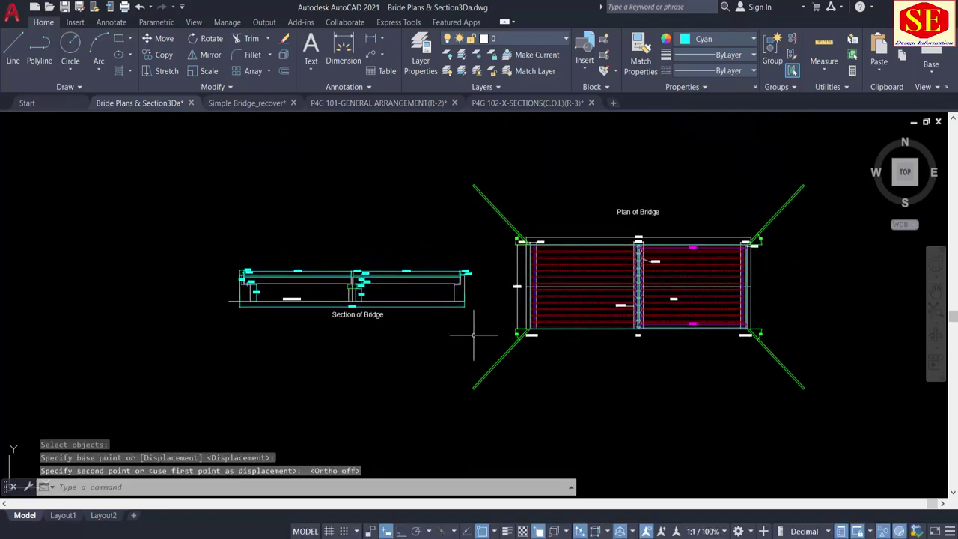
Step: Examine the copied plan and the relocated section, including the pier, bearing and deck dimensions
scroll(641, 289, "up", 2)
scroll(532, 300, "down", 2)
middle_click_drag(533, 300, 463, 271)
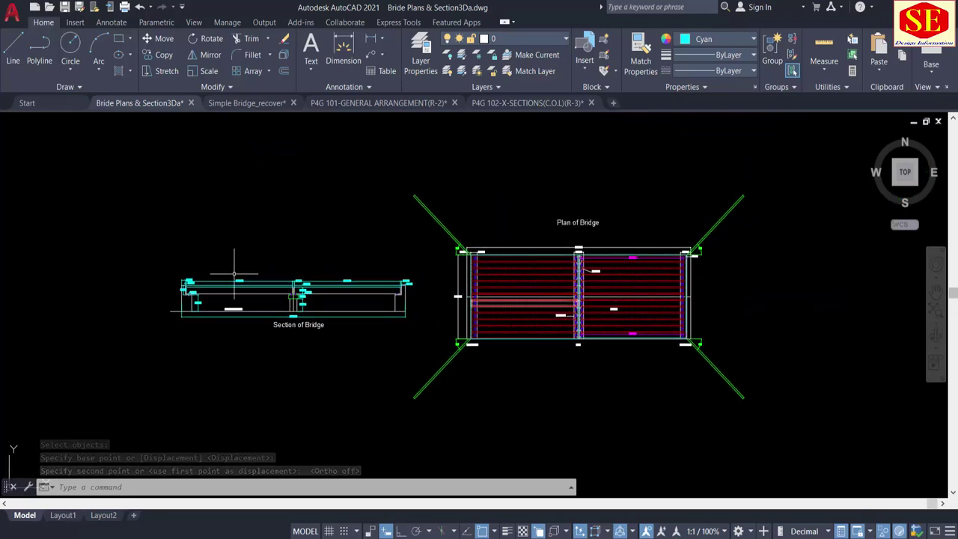
scroll(597, 261, "up", 2)
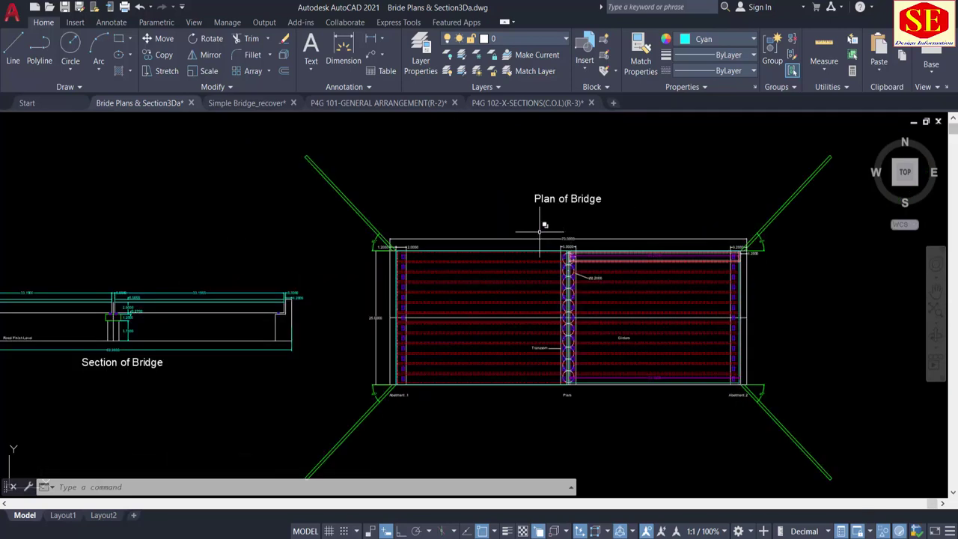
scroll(247, 289, "up", 5)
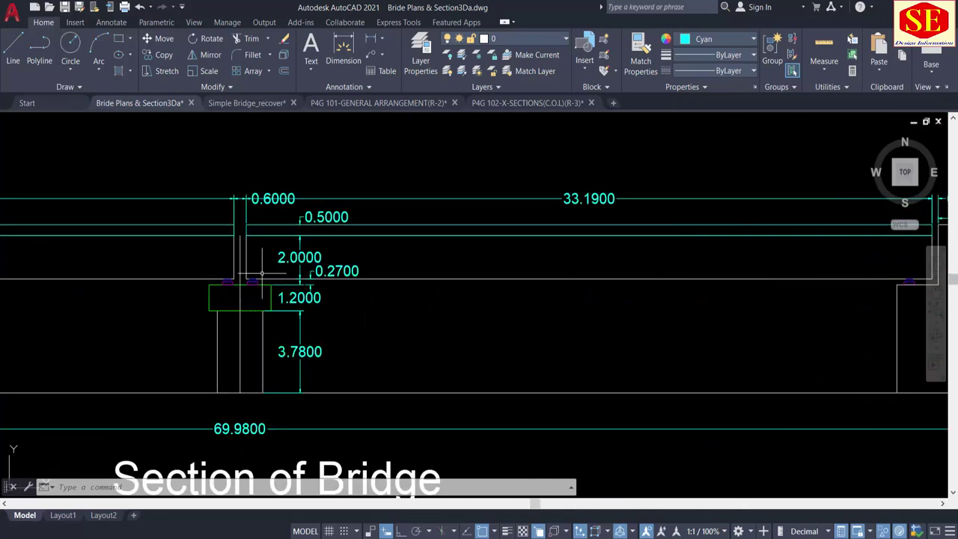
scroll(309, 281, "down", 3)
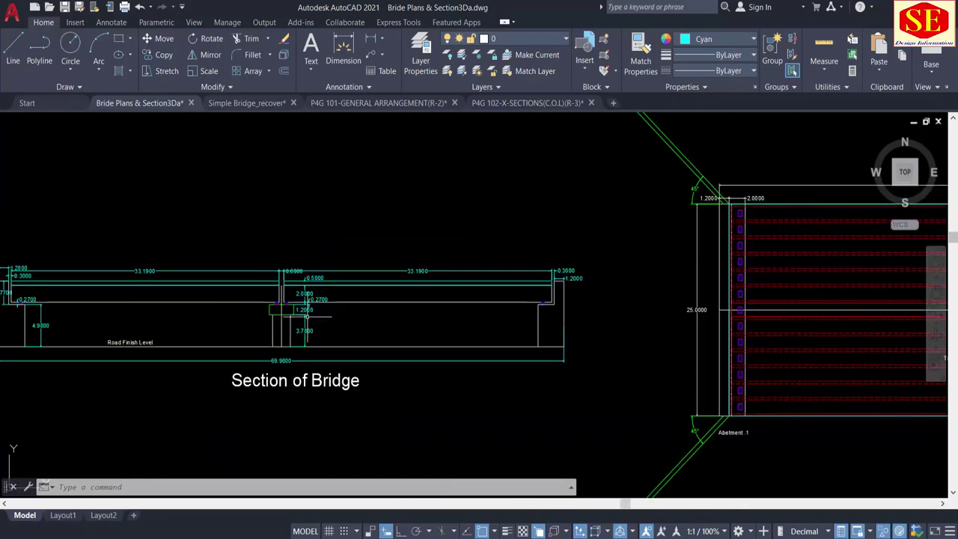
scroll(308, 311, "down", 3)
scroll(513, 329, "down", 1)
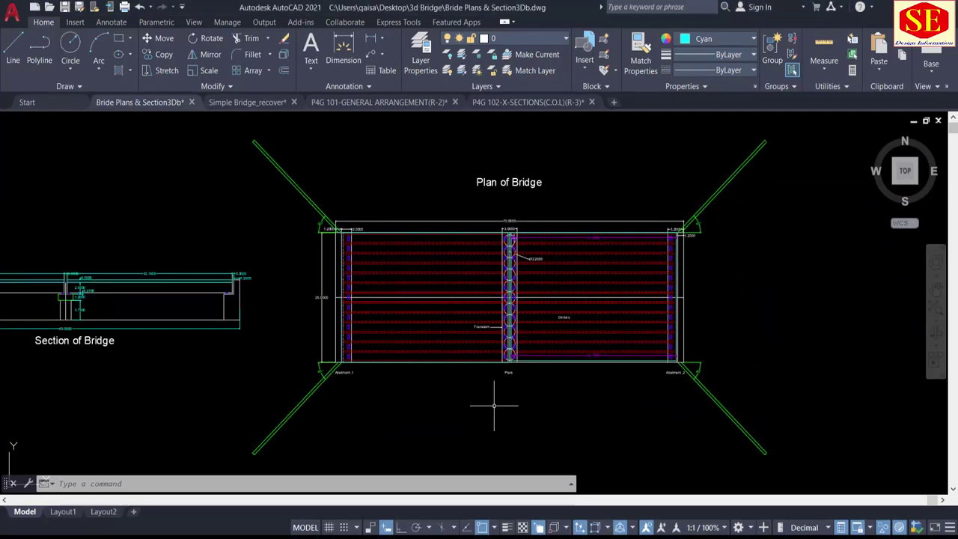
Step: Erase the Tranasom label with its leader and the Girders label from the plan
scroll(482, 310, "up", 5)
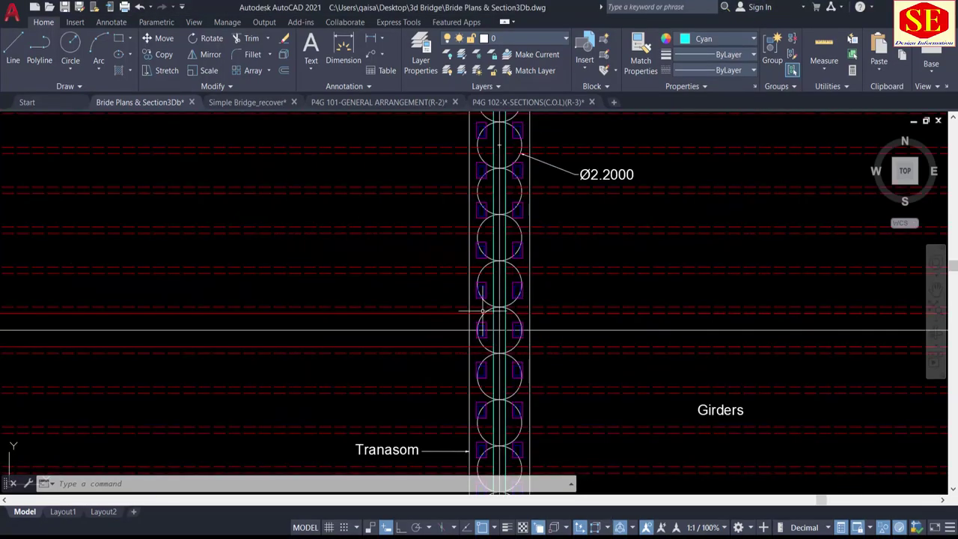
left_click(398, 438)
type("e")
key("Return")
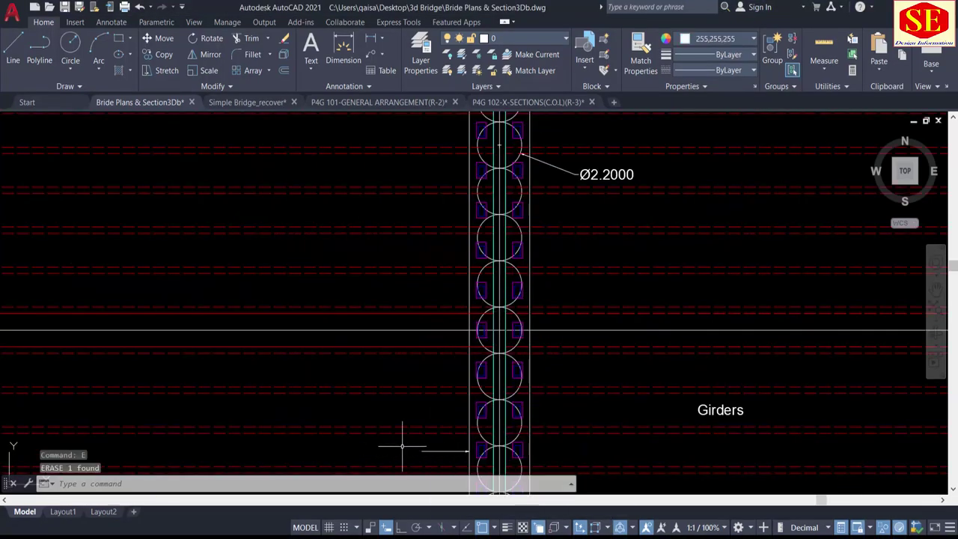
type("e")
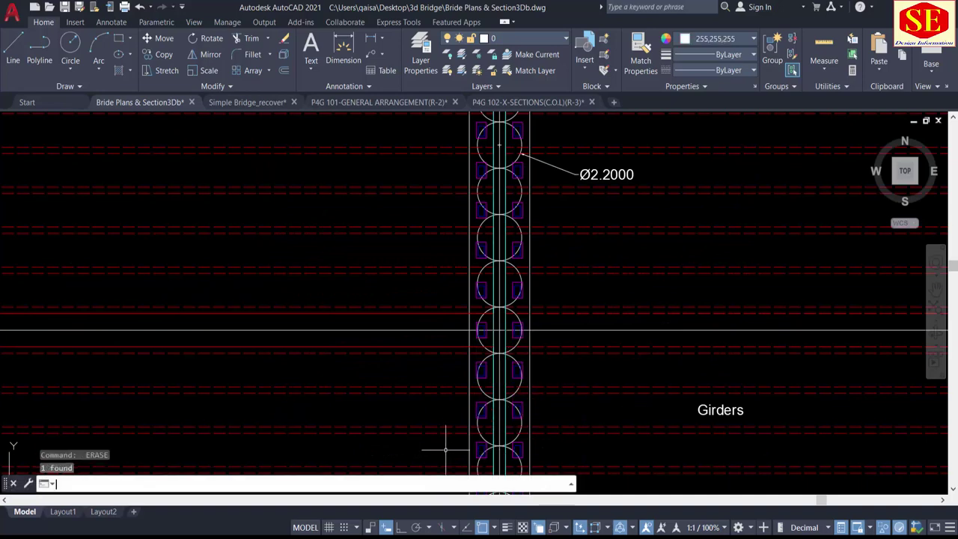
key("Return")
left_click(719, 410)
key("Return")
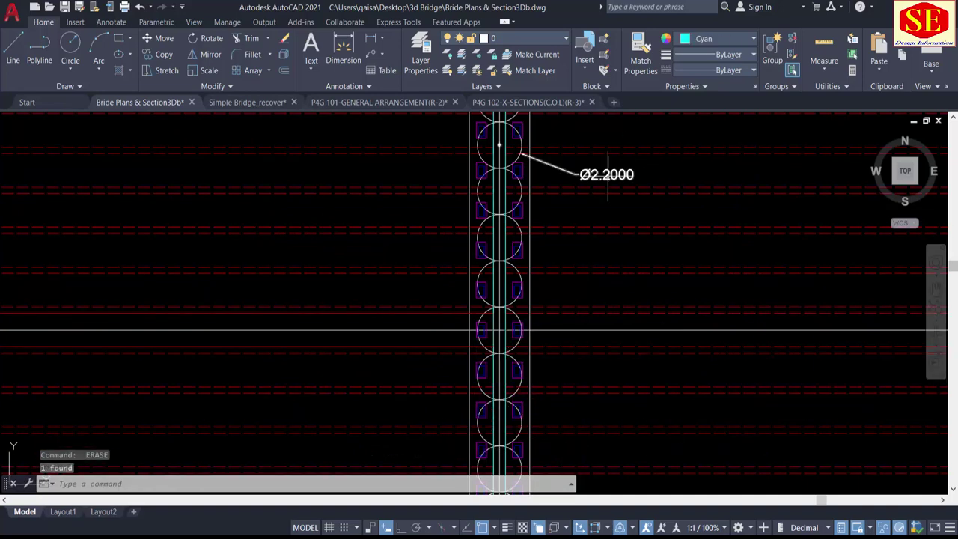
Step: Erase the upper magenta girder length dimension, the overall length dimension and the pier cap width dimension from the plan
middle_click_drag(607, 175, 574, 421)
left_click(788, 333)
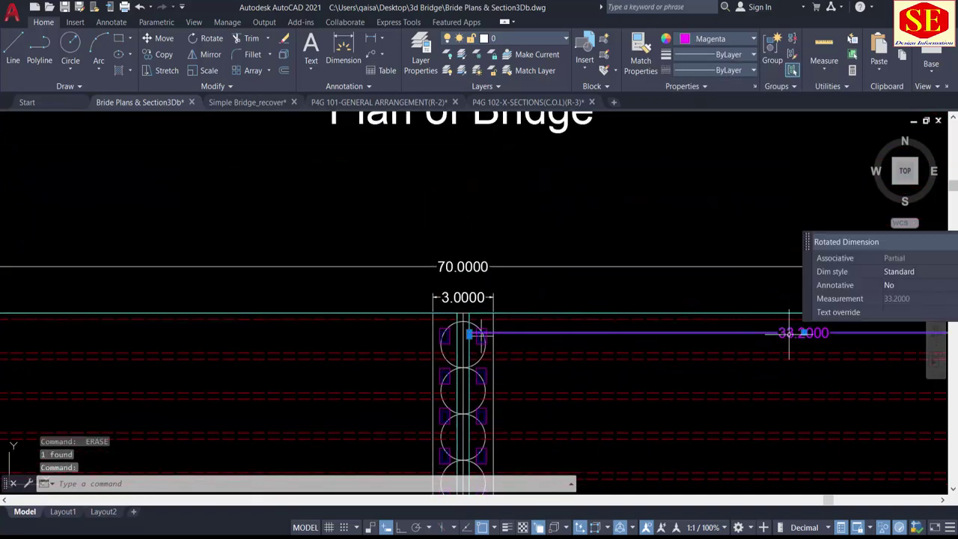
key("Delete")
left_click(536, 258)
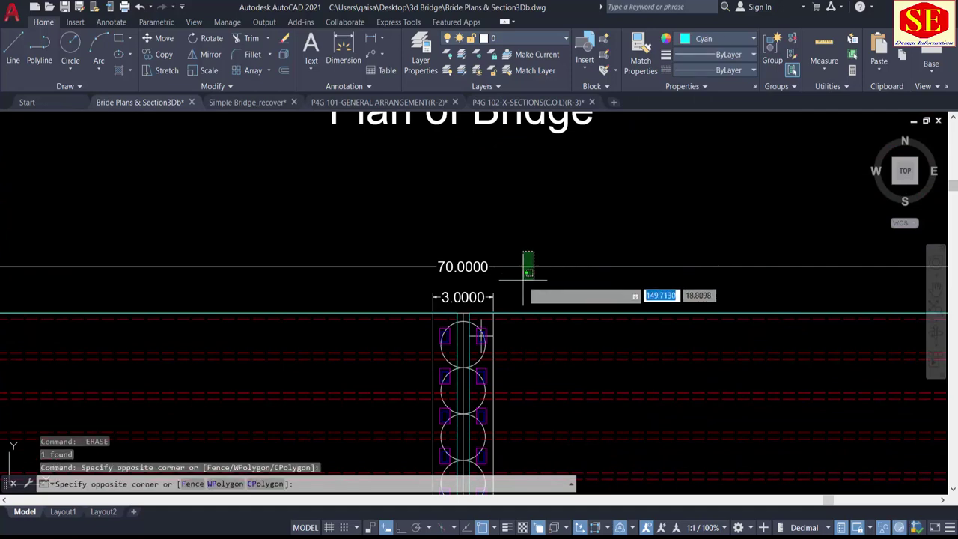
left_click(523, 280)
key("Delete")
left_click(482, 288)
key("Delete")
Step: Erase the wall dimensions and wing wall angle at abutment 1's upper corner, and the plan's 25 m width dimension
scroll(487, 230, "down", 5)
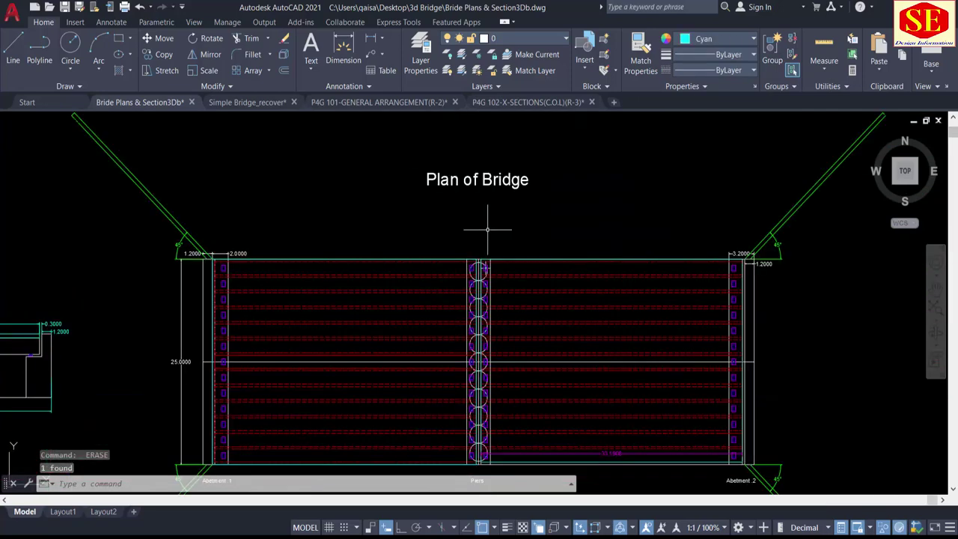
scroll(212, 253, "up", 4)
key("Delete")
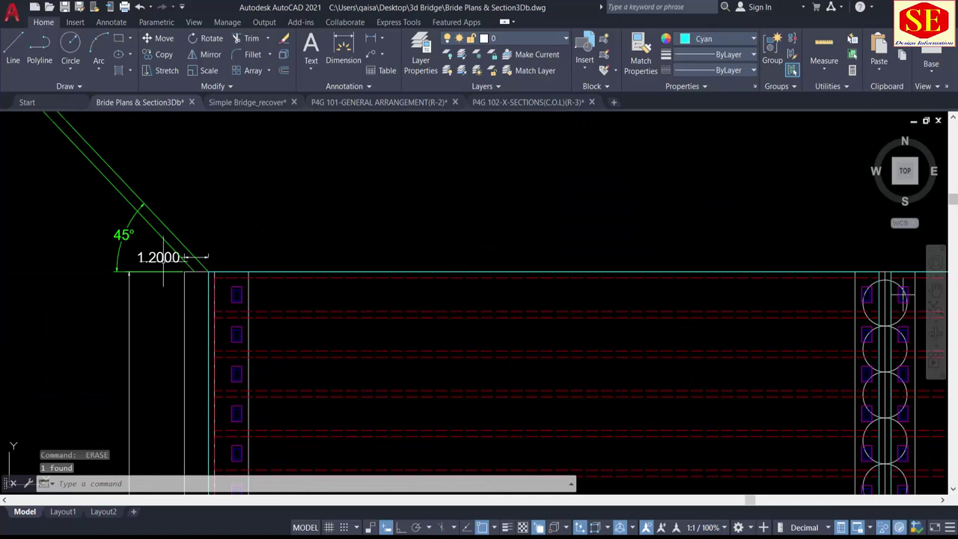
scroll(112, 233, "down", 4)
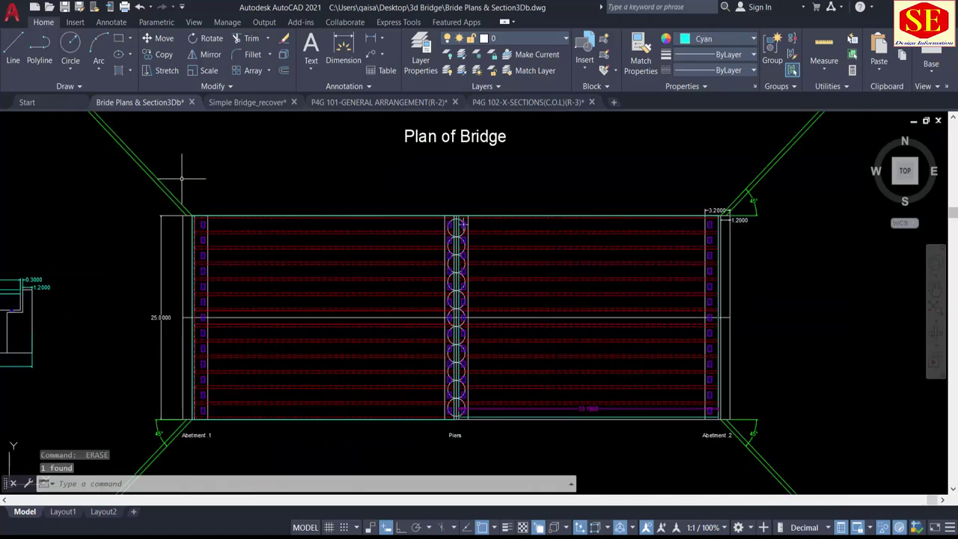
middle_click_drag(152, 336, 166, 268)
key("Escape")
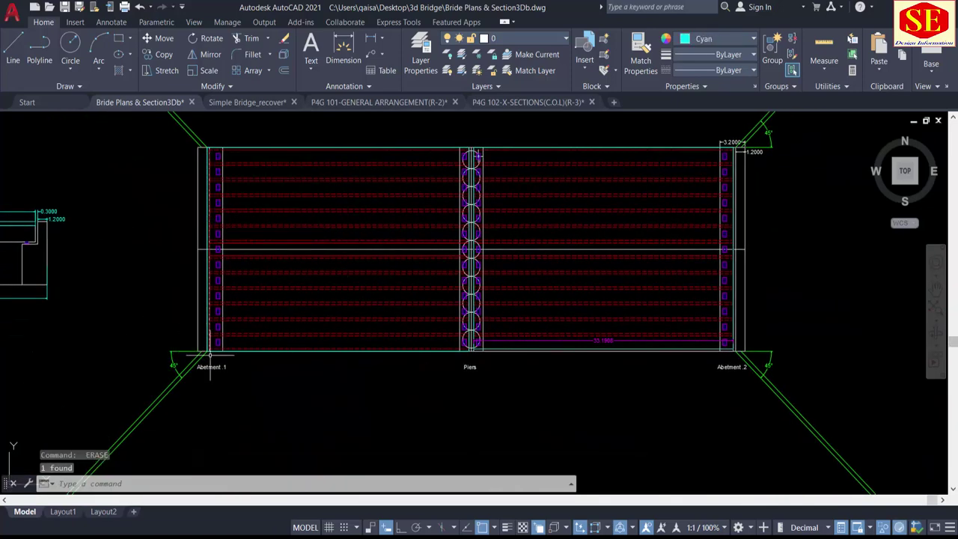
Step: Erase the Abetment .1 label and the 45° wing wall angle dimension at abutment 1's lower corner
scroll(209, 360, "up", 4)
left_click(127, 360)
left_click(104, 365)
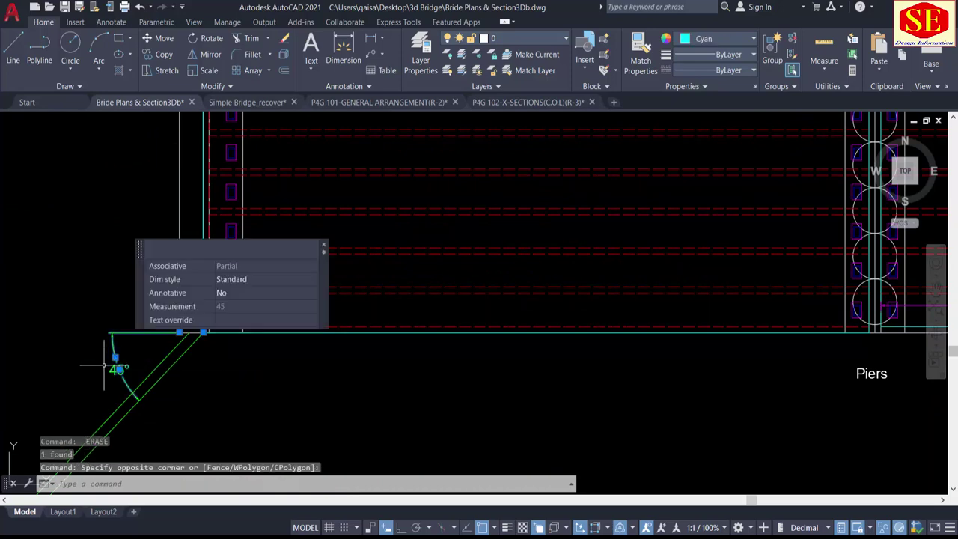
key("space")
scroll(135, 351, "down", 5)
Step: Erase the Piers label and the remaining magenta girder length dimension near the plan's lower edge
scroll(398, 358, "up", 3)
left_click(466, 360)
left_click(391, 376)
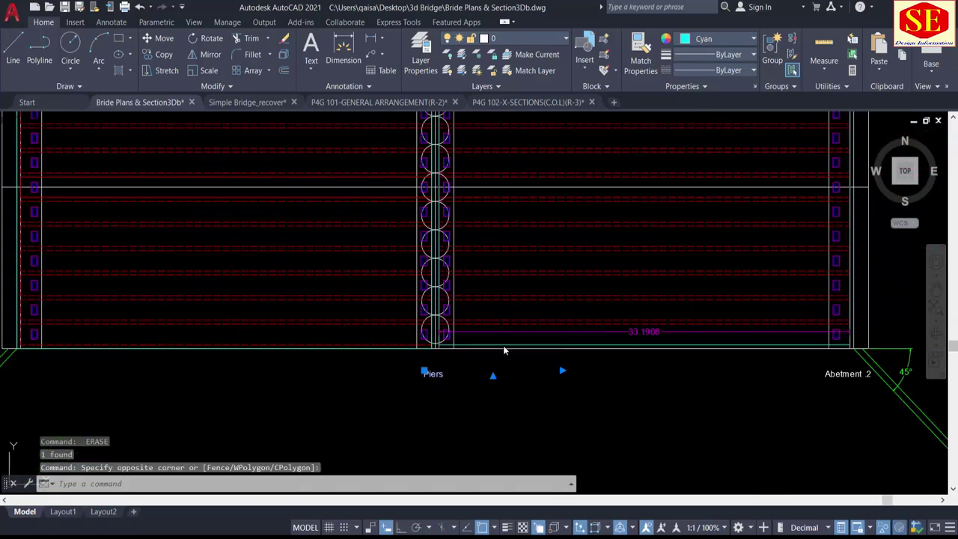
key("Return")
left_click(644, 331)
key("Delete")
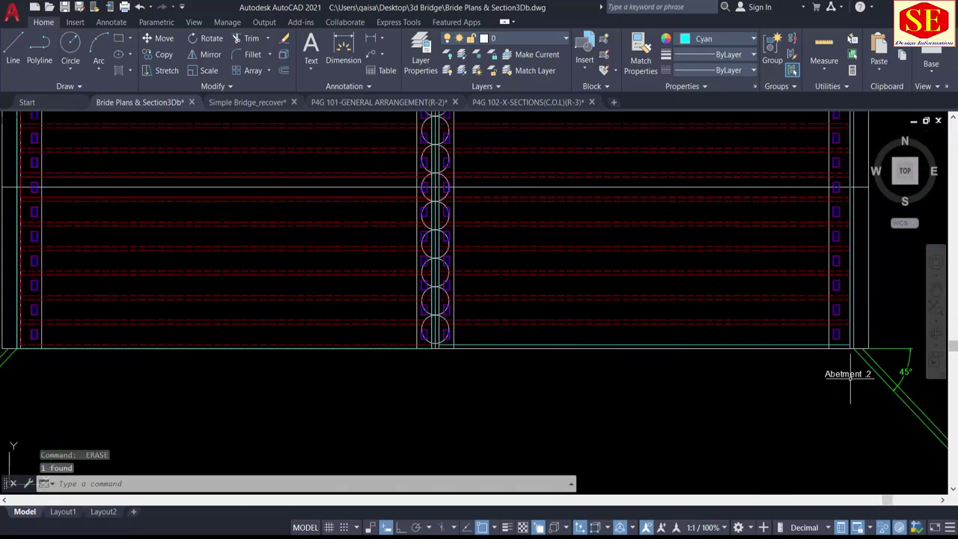
Step: Erase the Abetment .2 label and the 45° wing wall angle dimension at abutment 2's lower corner
left_click(848, 373)
key("Delete")
middle_click_drag(823, 385, 707, 385)
left_click(711, 368)
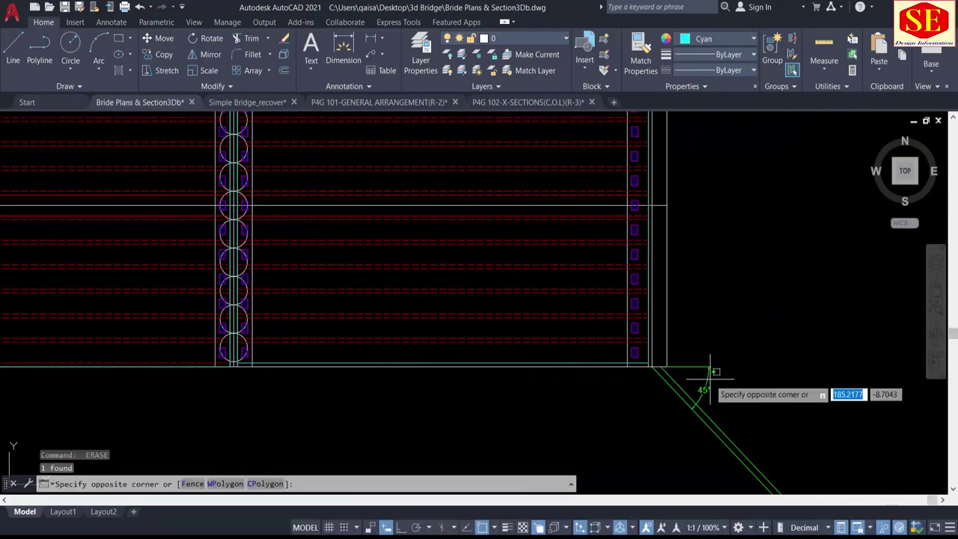
left_click(706, 388)
key("Delete")
Step: Erase the 45° wing wall angle and the 1.2000 and 3.2000 width dimensions at abutment 2's upper corner
scroll(712, 391, "down", 4)
scroll(738, 274, "up", 4)
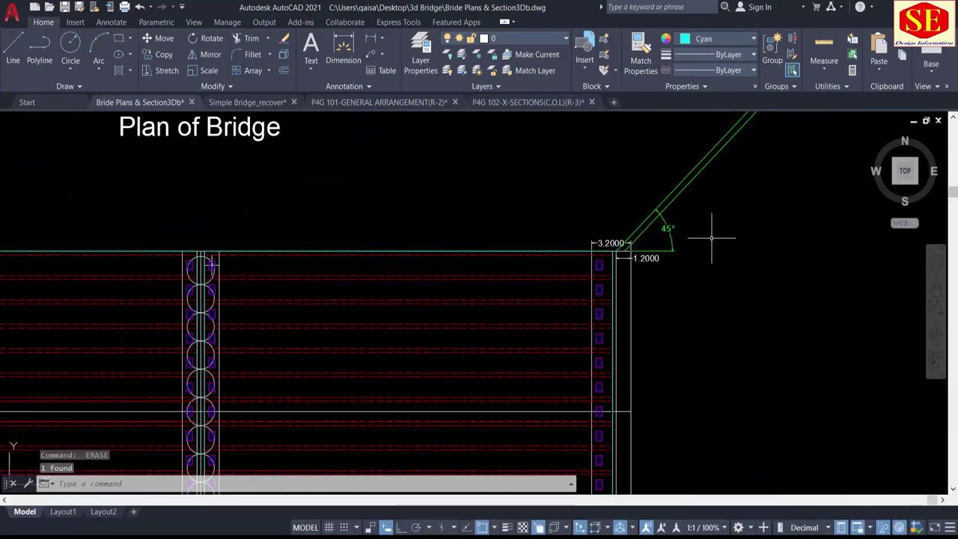
left_click(712, 238)
left_click(623, 251)
key("Delete")
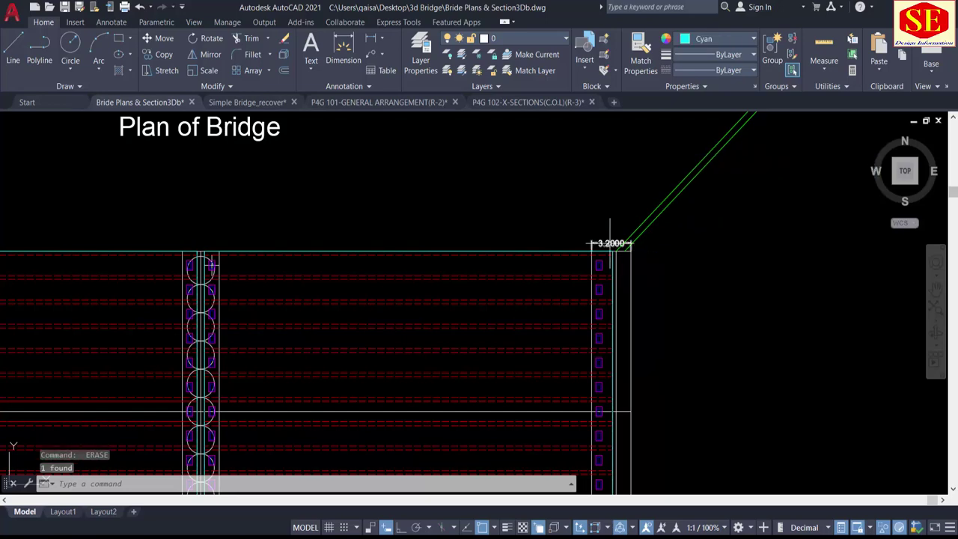
scroll(523, 198, "down", 2)
scroll(798, 254, "down", 2)
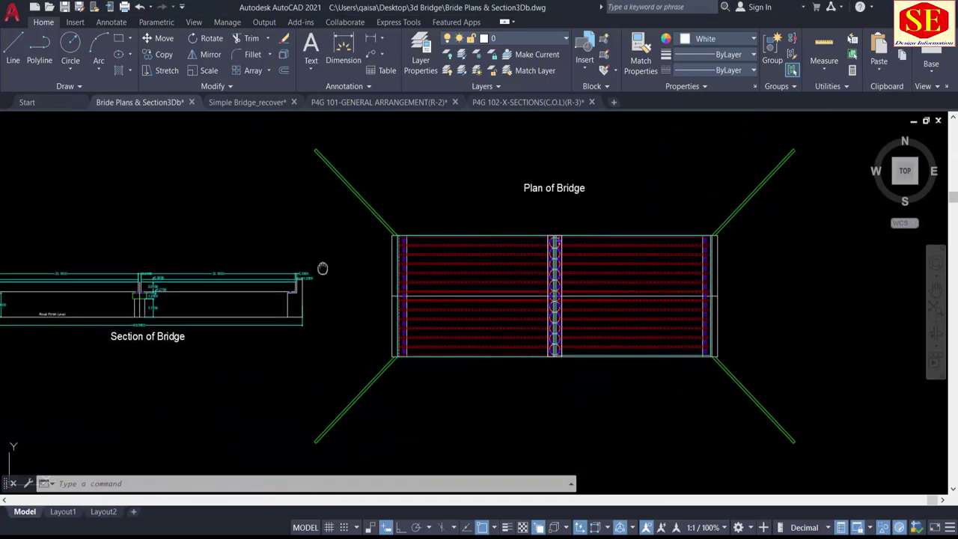
Step: Examine the height dimensions of the pier and pier cap in the Section of Bridge
scroll(139, 331, "up", 6)
scroll(240, 301, "up", 2)
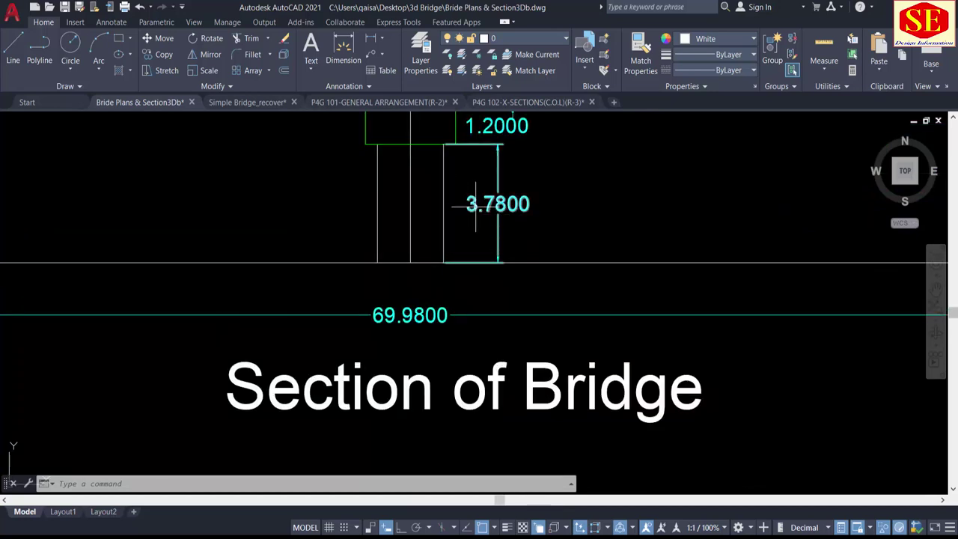
middle_click_drag(445, 160, 441, 207)
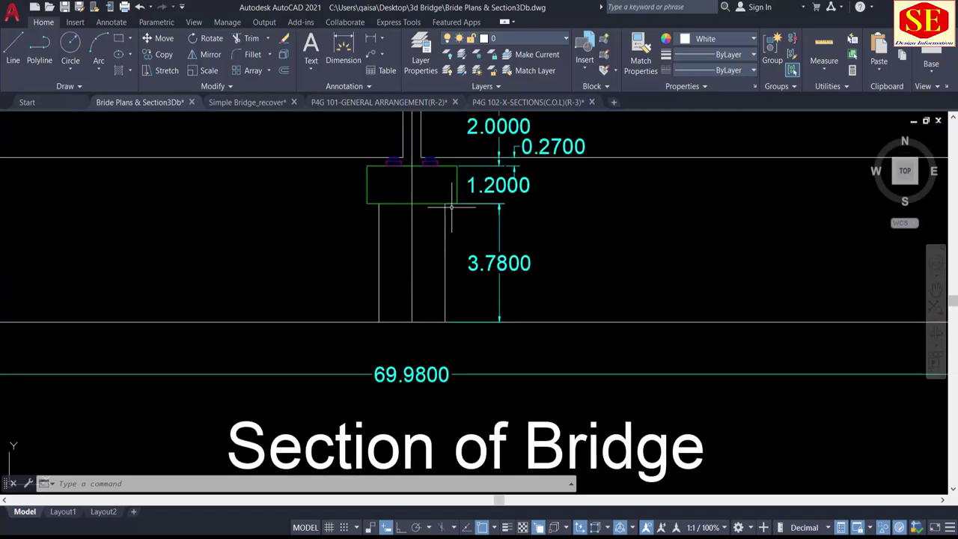
scroll(372, 206, "down", 10)
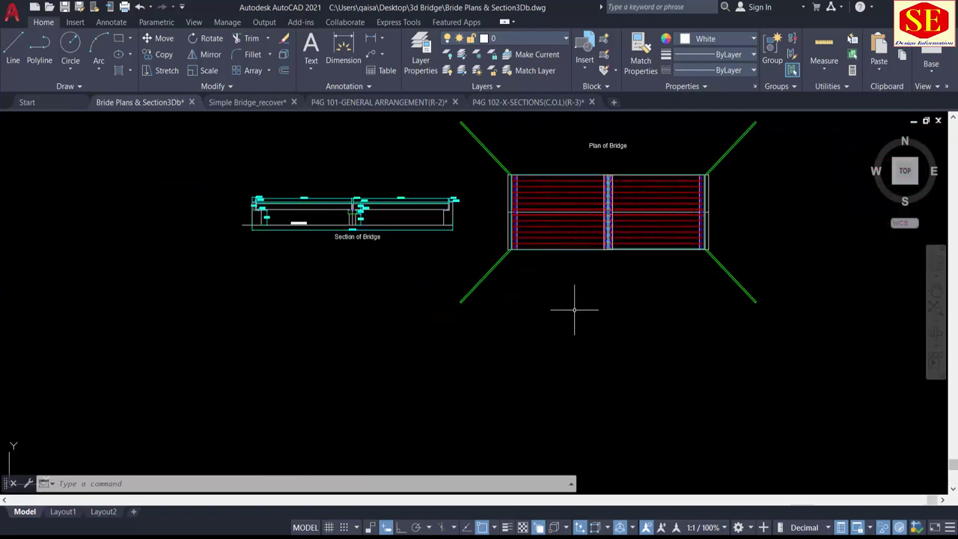
Step: Turn the top view into a tilted 3D view of the plan from the front, trying the NW and NE isometric views
mouse_move(580, 273)
middle_mouse_down("shift")
mouse_move(642, 295)
mouse_move(545, 389)
mouse_move(529, 378)
mouse_move(539, 363)
middle_mouse_up("shift")
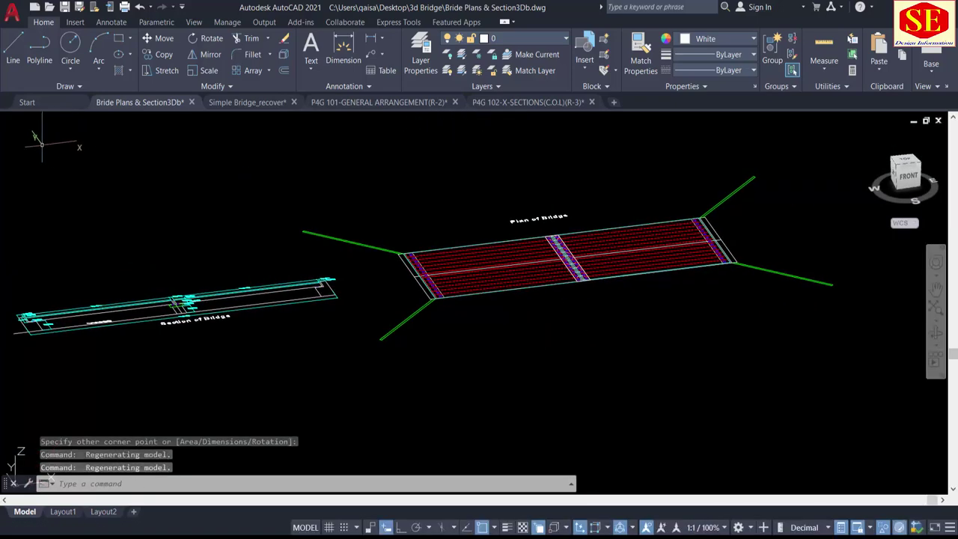
left_click(13, 122)
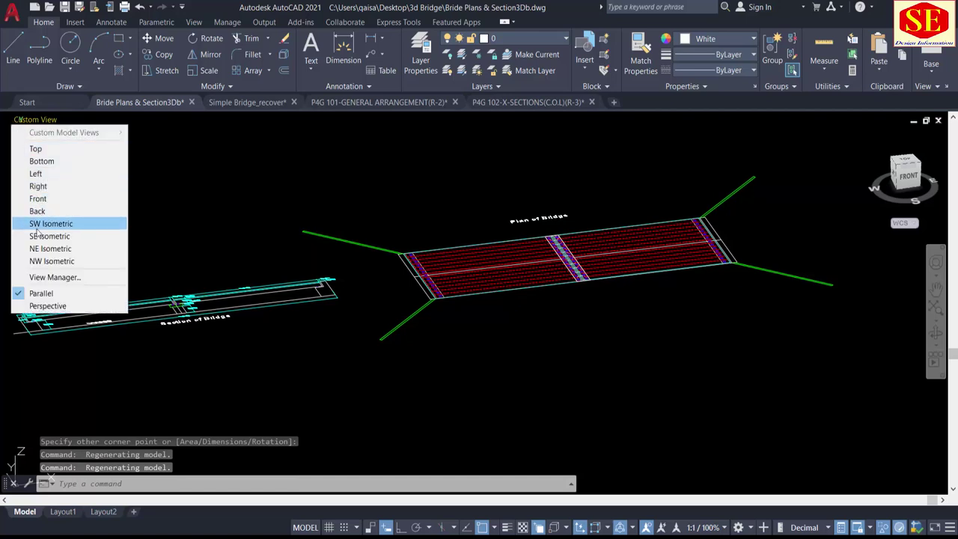
left_click(50, 248)
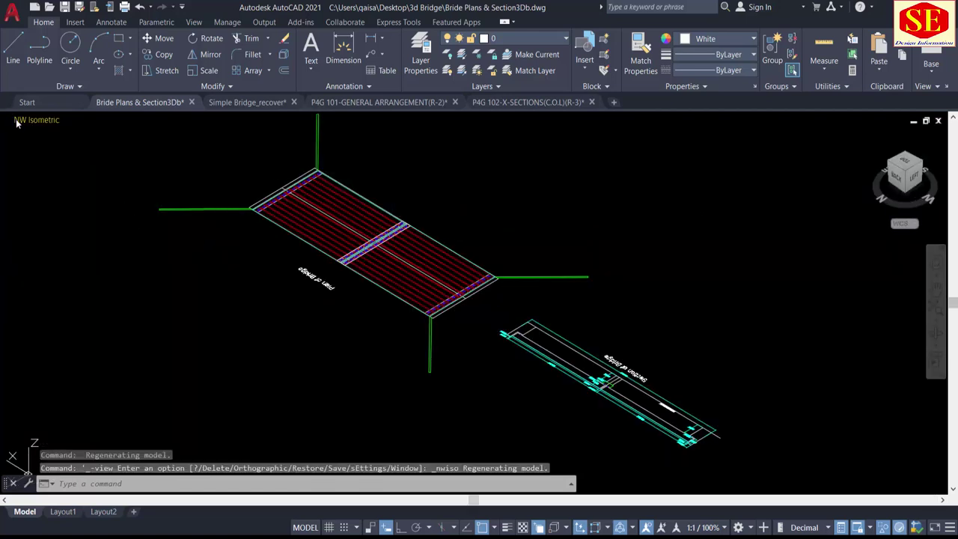
left_click(33, 121)
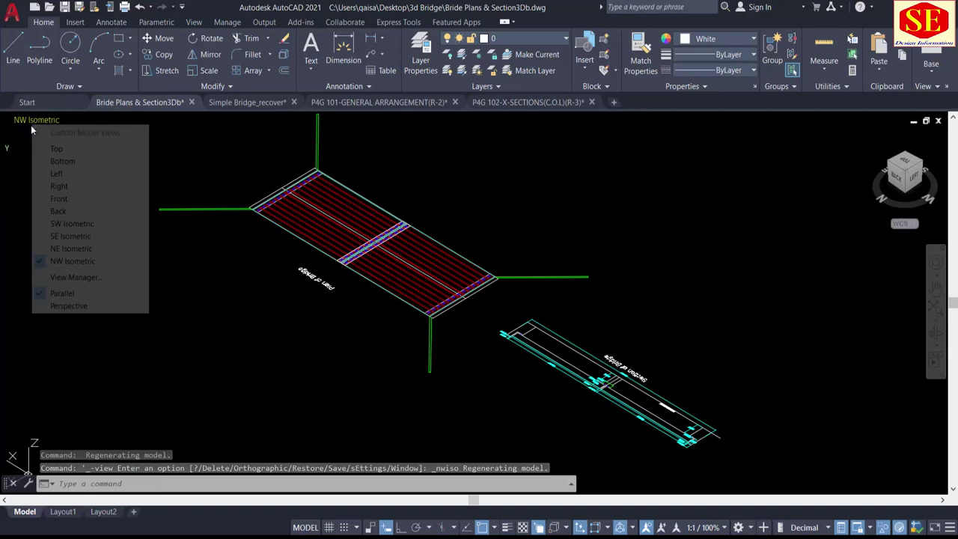
left_click(52, 248)
scroll(397, 372, "up", 3)
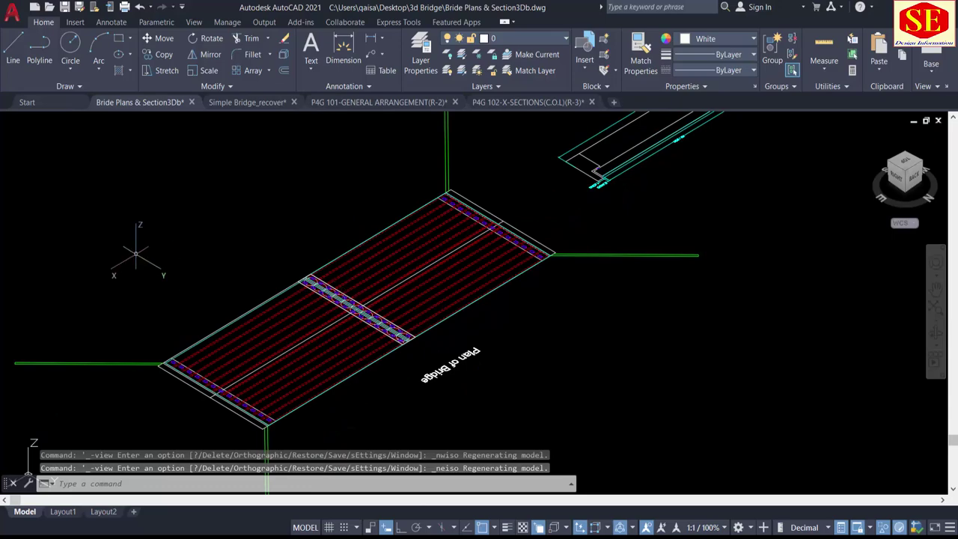
middle_click_drag(247, 261, 404, 262, "shift")
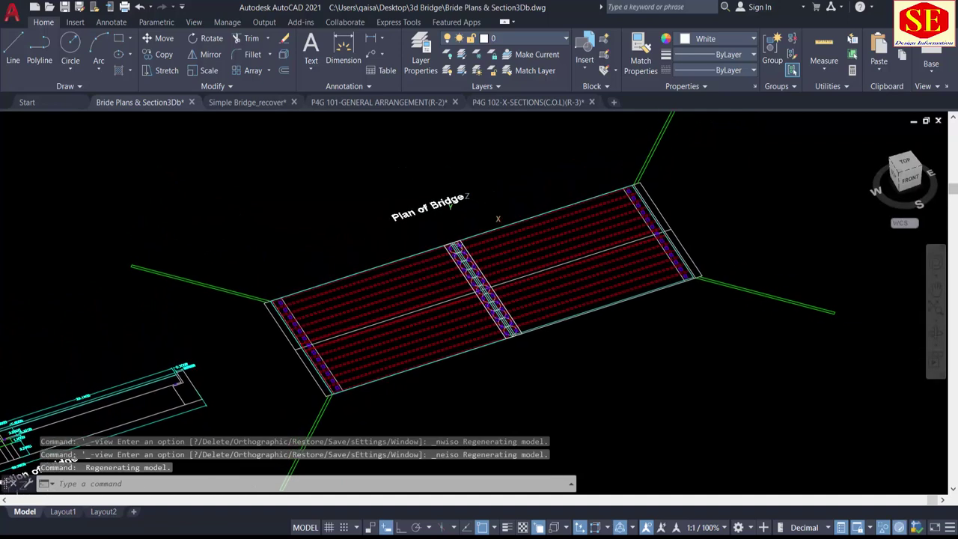
Step: Set the visual style to Shaded with edges and dismiss the 3D display performance notice
left_click(71, 121)
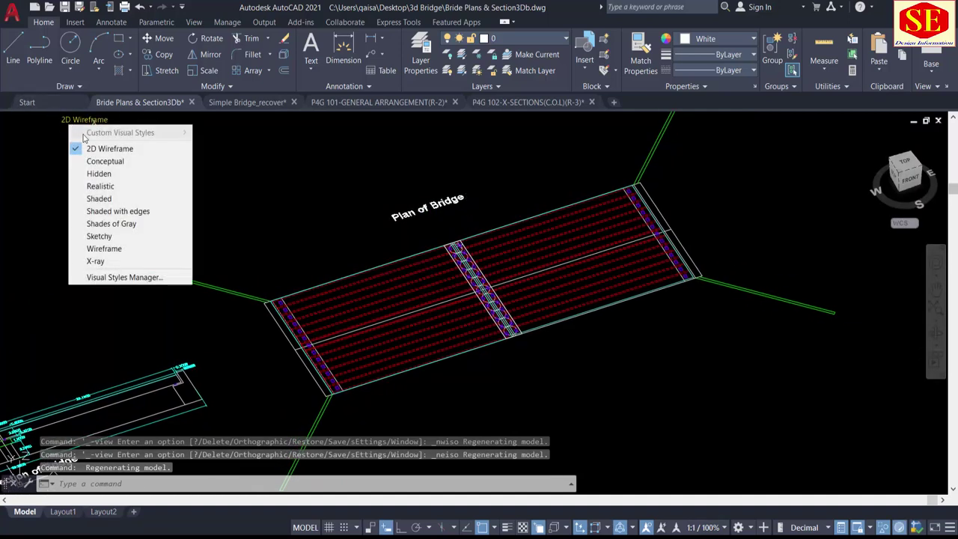
left_click(112, 213)
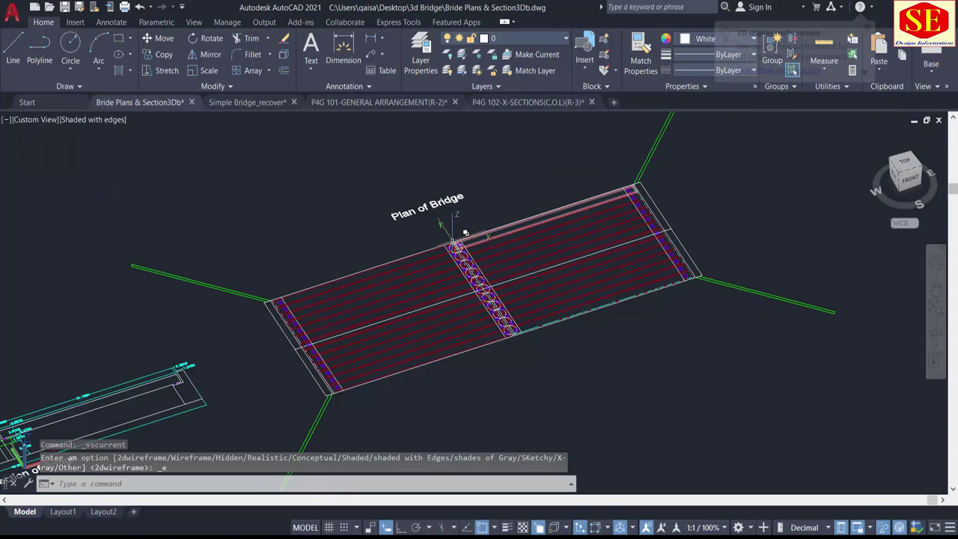
middle_click_drag(460, 240, 468, 233)
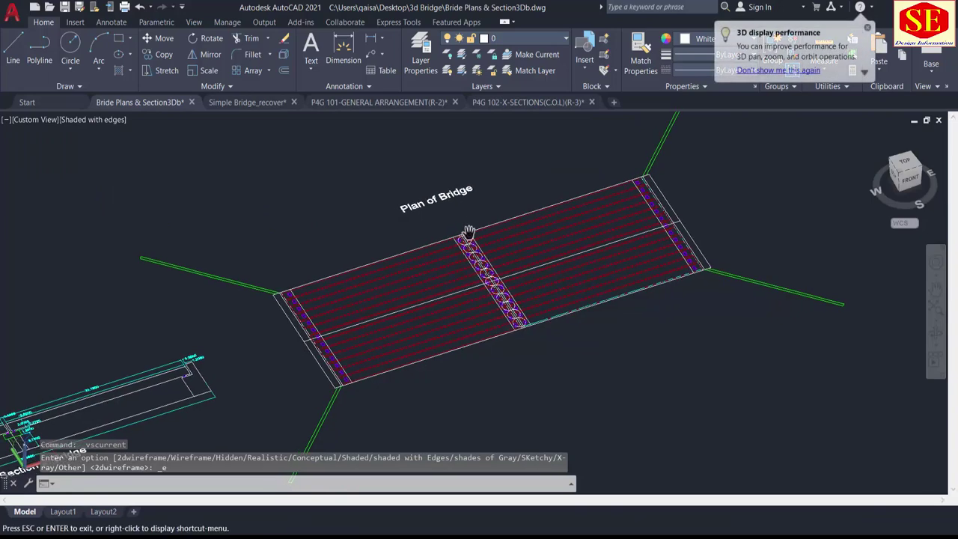
middle_click_drag(560, 307, 612, 307)
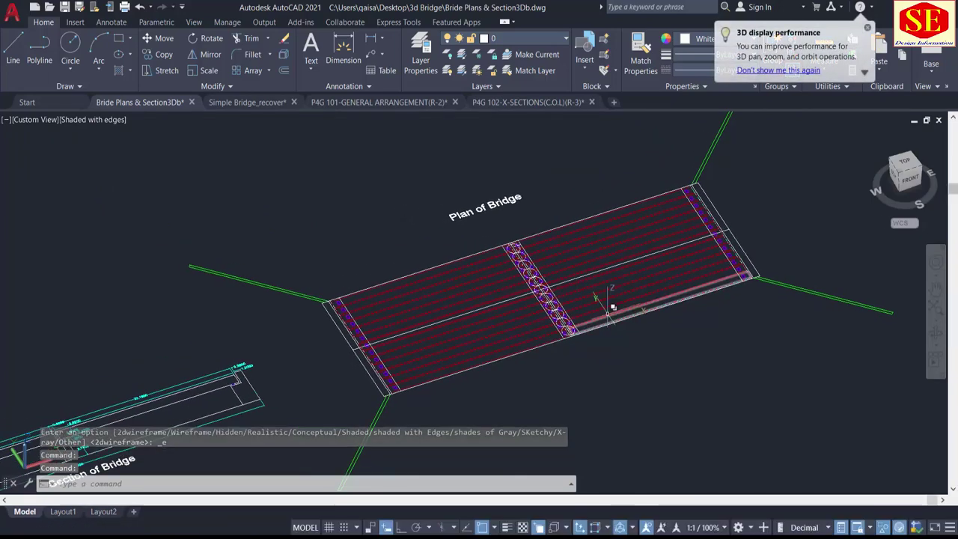
left_click(867, 29)
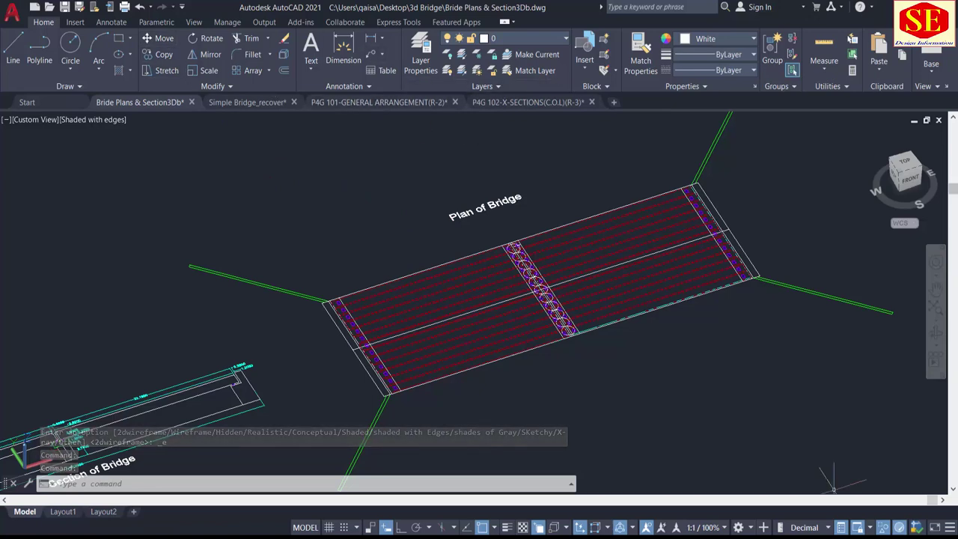
Step: Switch the workspace from Drafting & Annotation to 3D Modeling
left_click(750, 528)
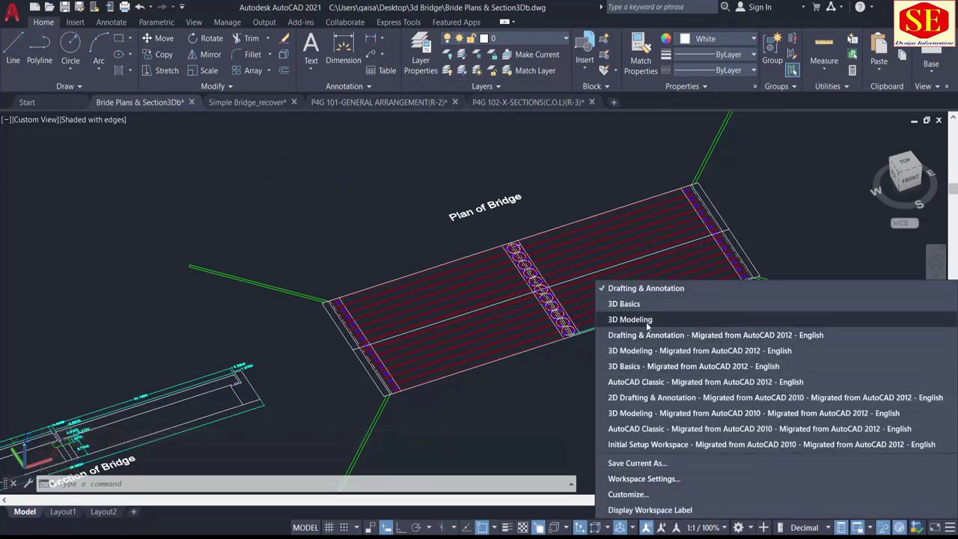
left_click(635, 319)
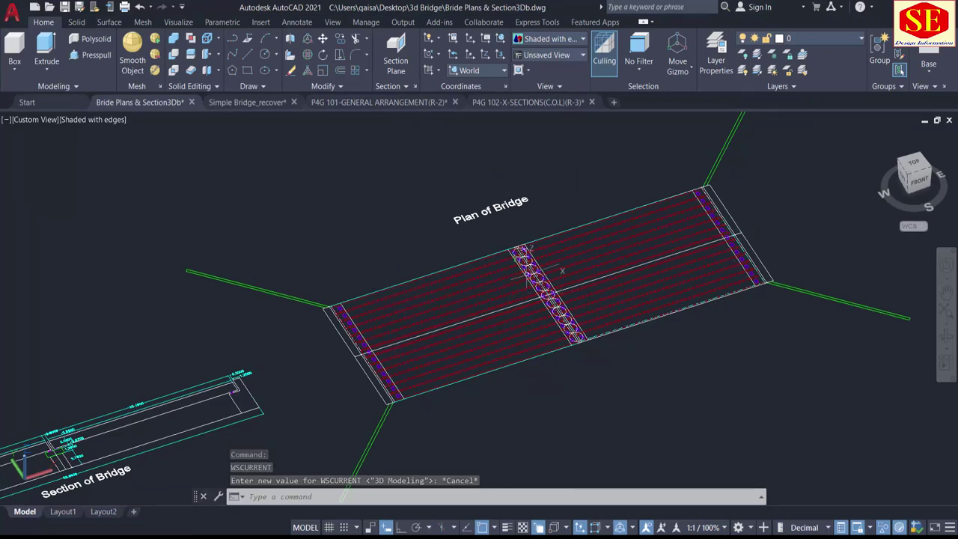
scroll(562, 271, "down", 2)
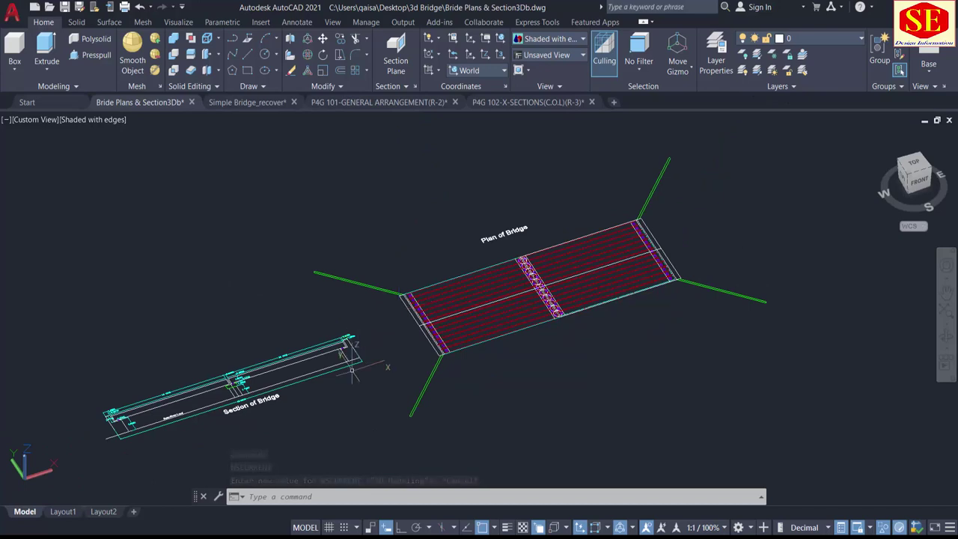
Step: Presspull the end pier circle at the plan's lower edge to 3.78, the pier height given in the section
type("u")
key("Return")
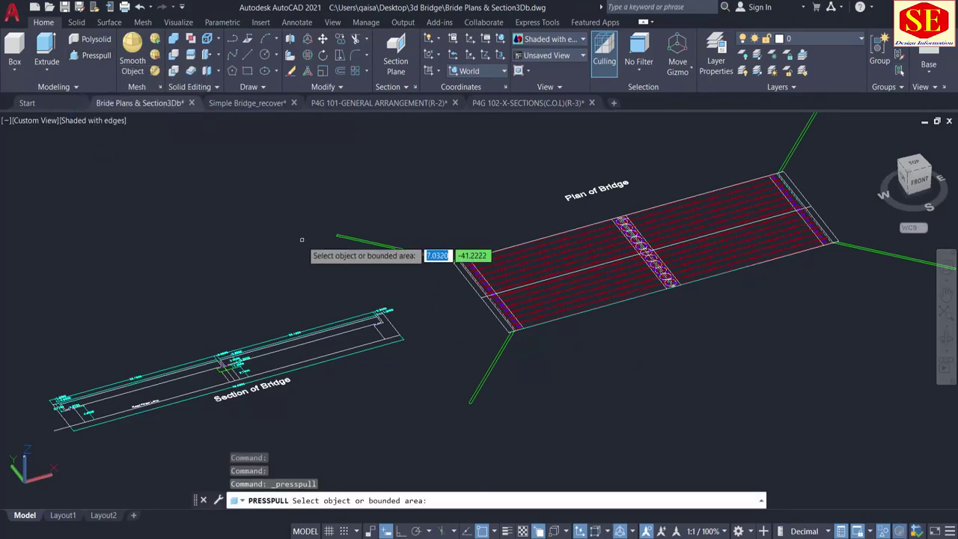
scroll(671, 287, "up", 2)
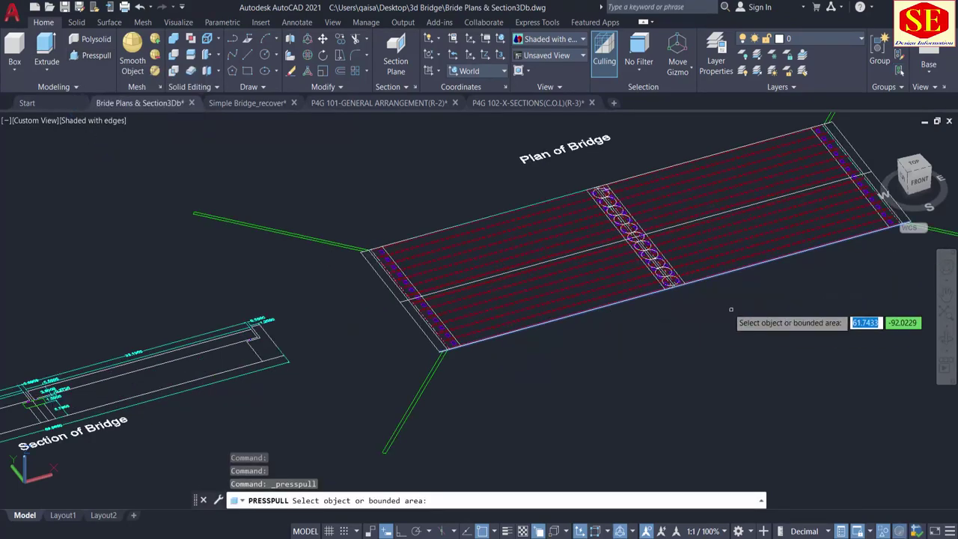
scroll(671, 287, "up", 5)
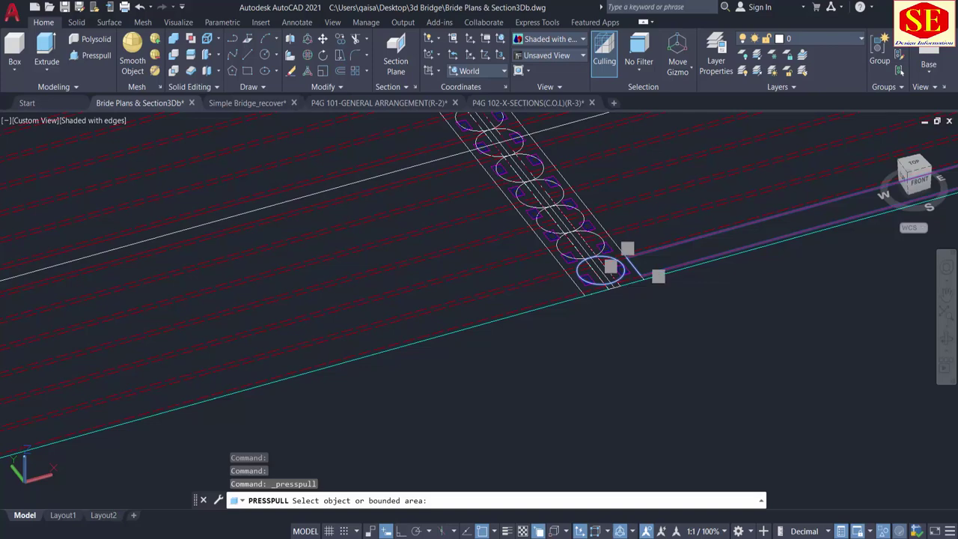
left_click(609, 273)
scroll(607, 169, "down", 3)
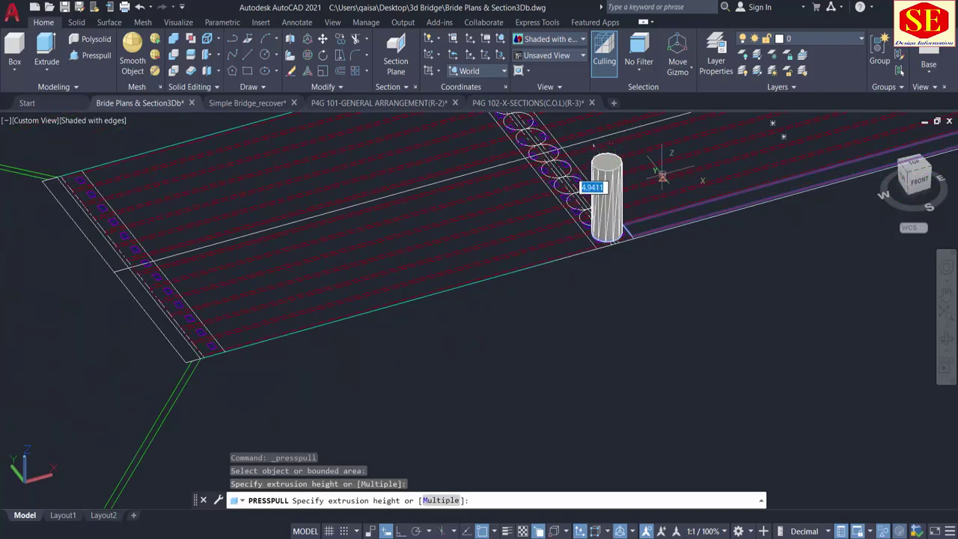
scroll(606, 190, "down", 4)
scroll(217, 307, "up", 4)
scroll(217, 307, "up", 3)
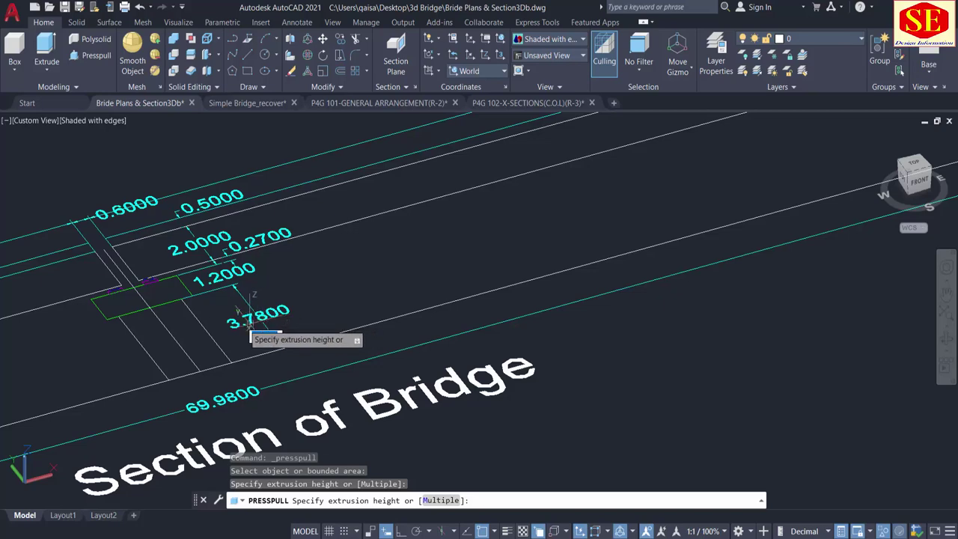
scroll(224, 330, "down", 5)
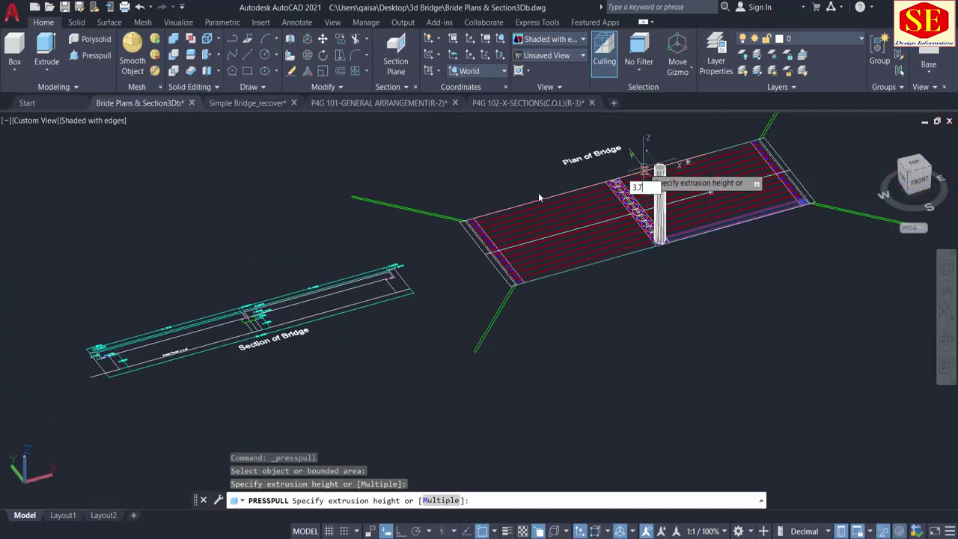
key("Return")
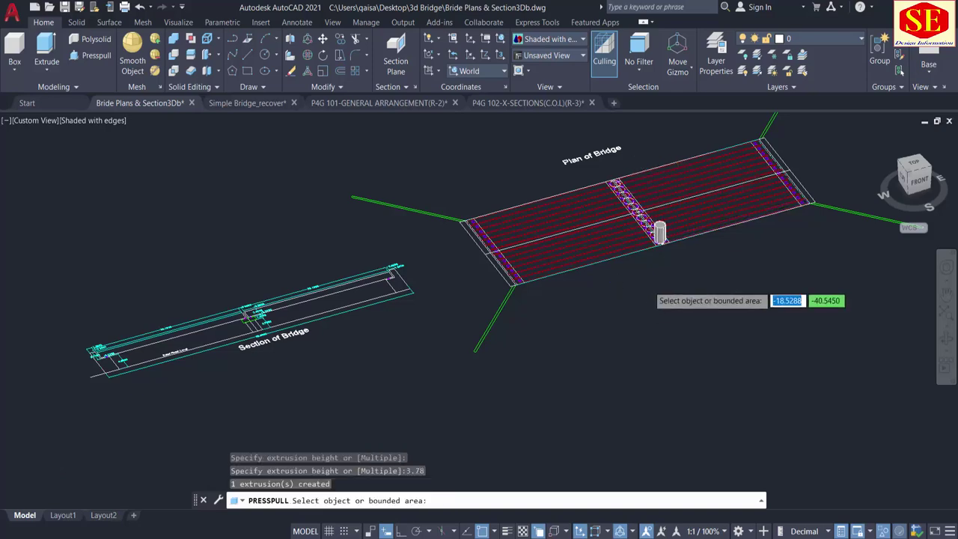
Step: Presspull the second pier circle, next to the finished end pier, to a height of 3.78
scroll(648, 225, "up", 5)
middle_click_drag(642, 205, 680, 356)
scroll(653, 331, "up", 3)
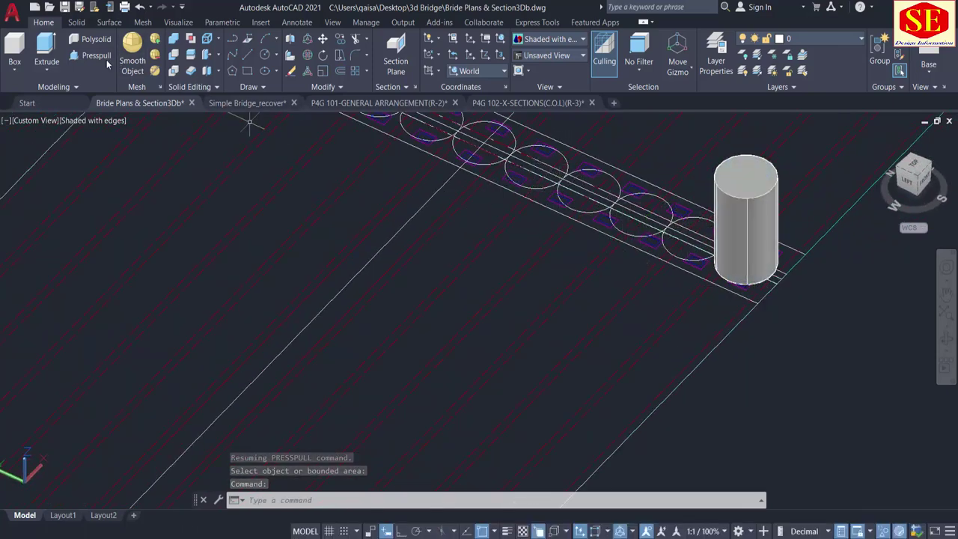
key("Return")
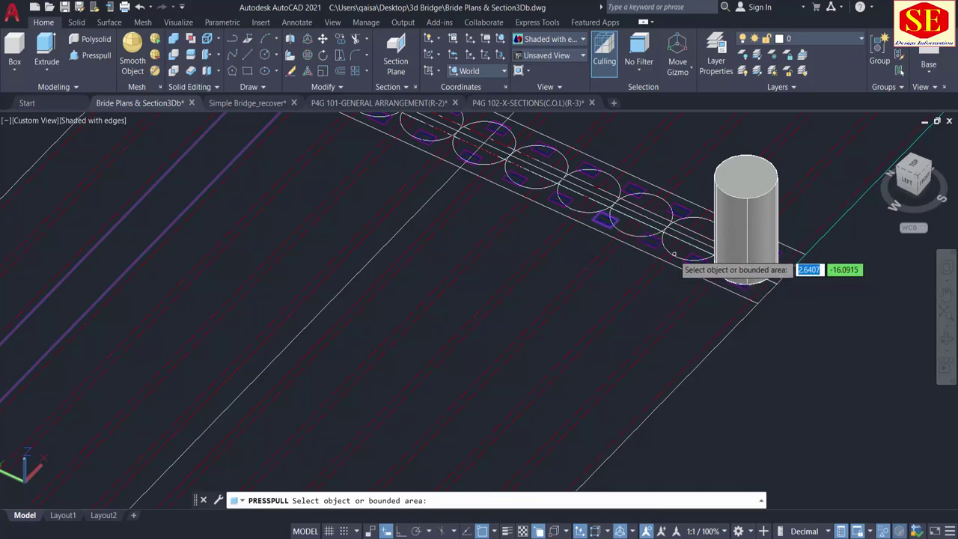
left_click(665, 229)
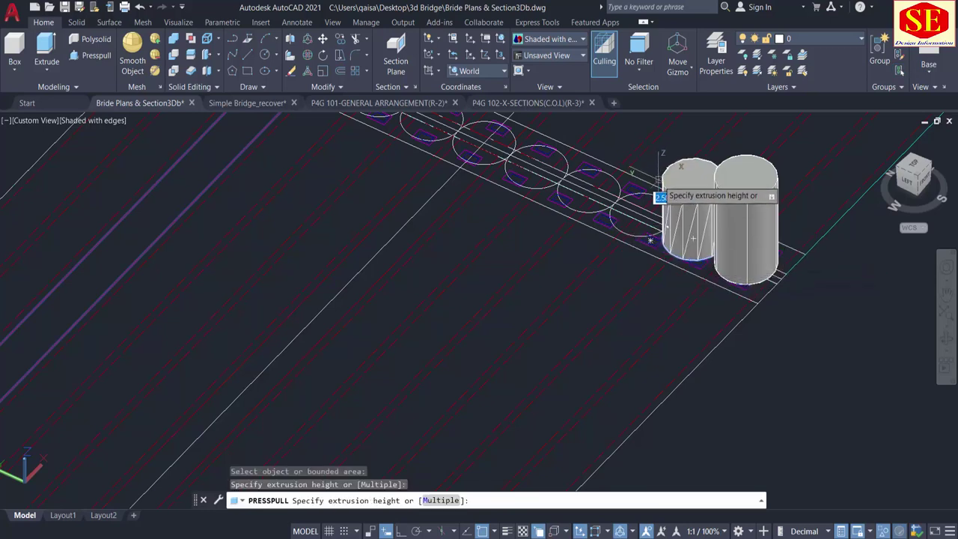
key("Return")
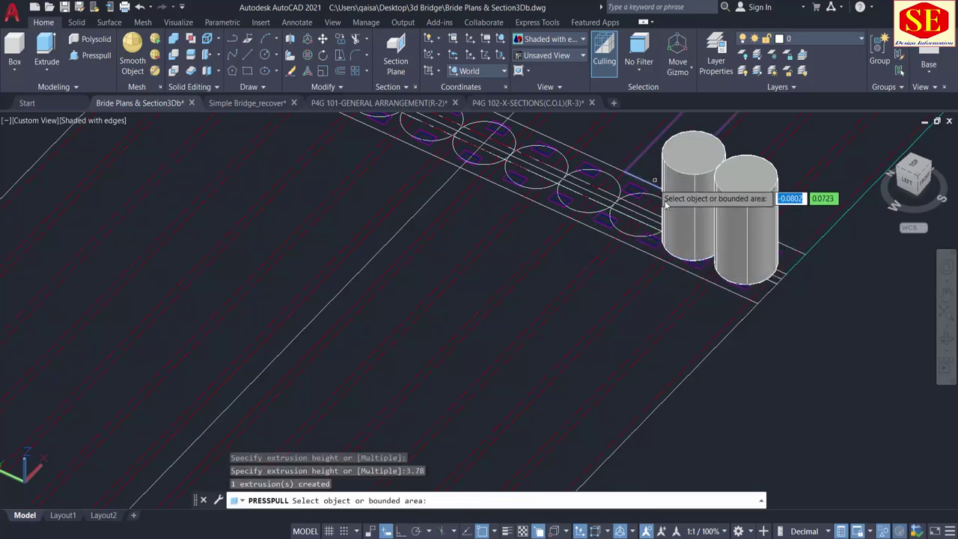
Step: Presspull the third pier circle in the row to a height of 3.78
scroll(644, 192, "up", 2)
left_click(629, 196)
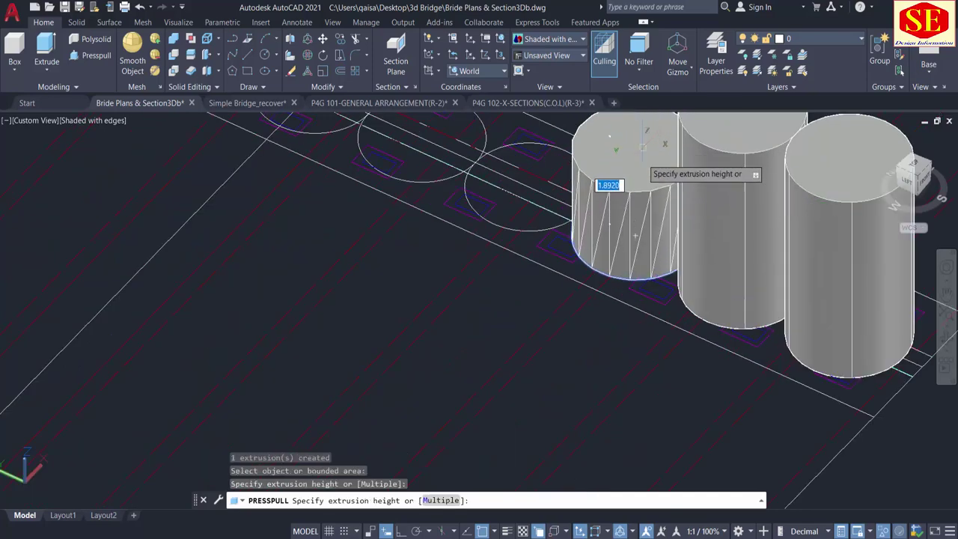
scroll(626, 254, "down", 2)
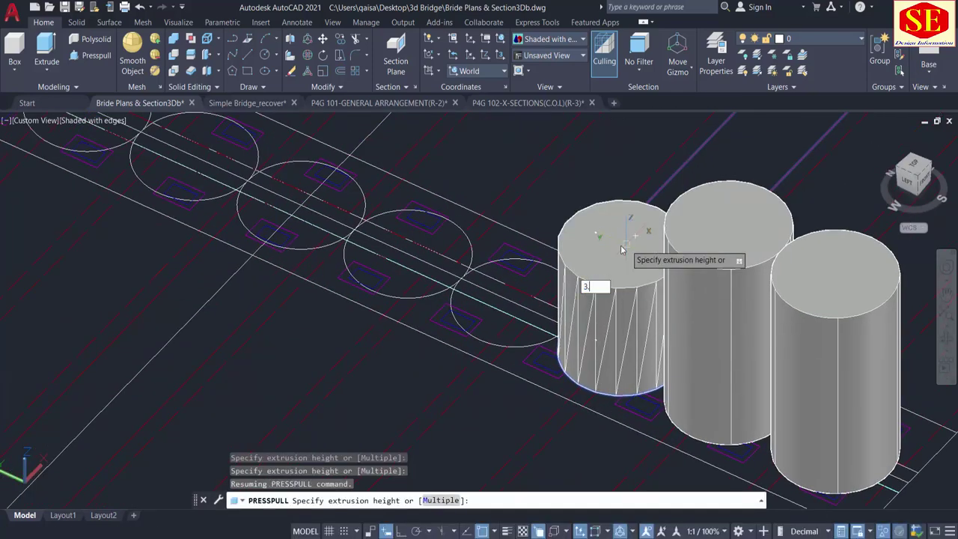
key("Return")
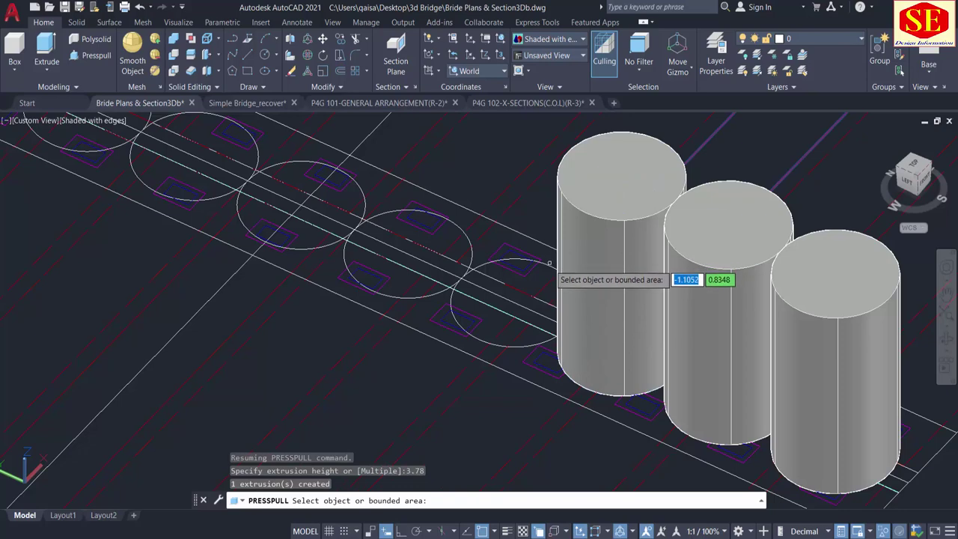
Step: Presspull the fourth and fifth pier circles in the row to a height of 3.78 each
left_click(526, 258)
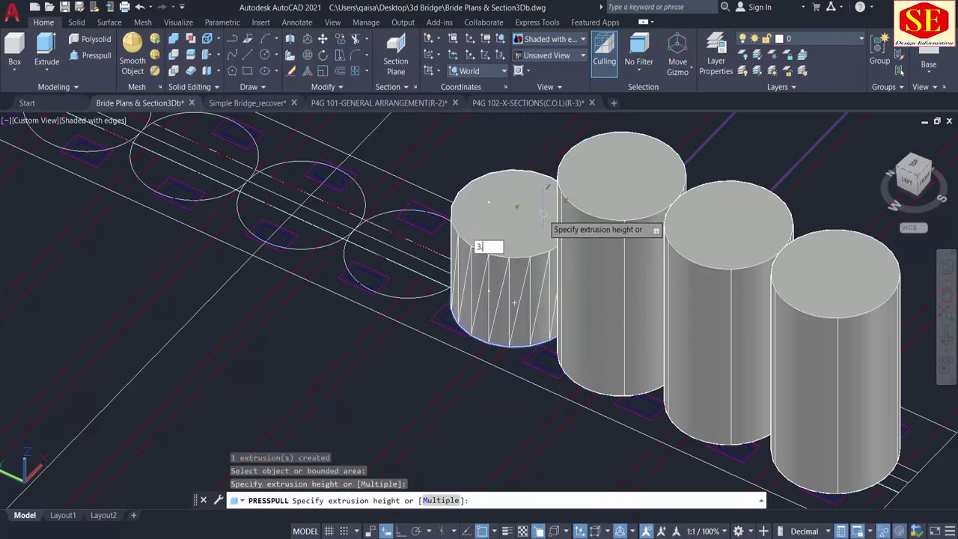
key("Return")
scroll(461, 259, "down", 2)
scroll(442, 228, "up", 2)
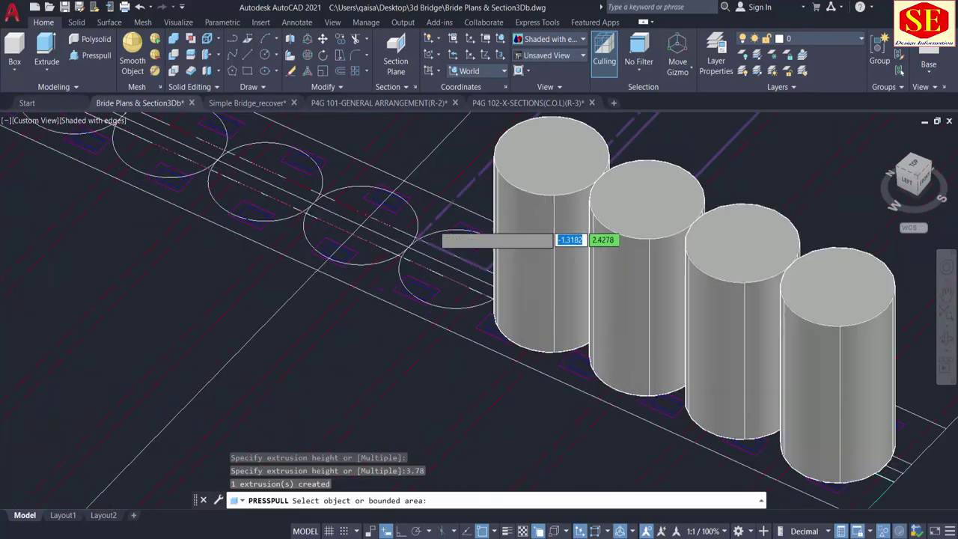
left_click(448, 213)
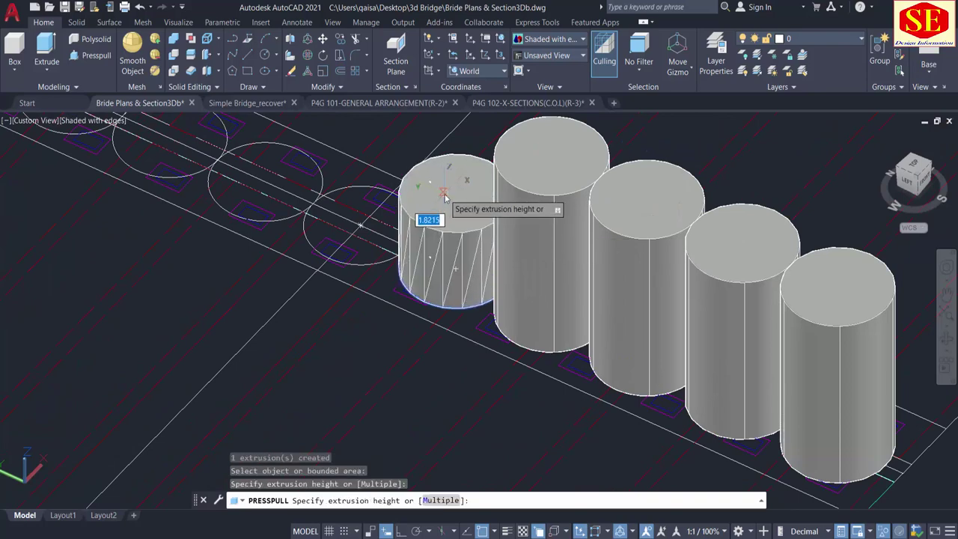
type("3.78")
key("Return")
scroll(516, 359, "down", 2)
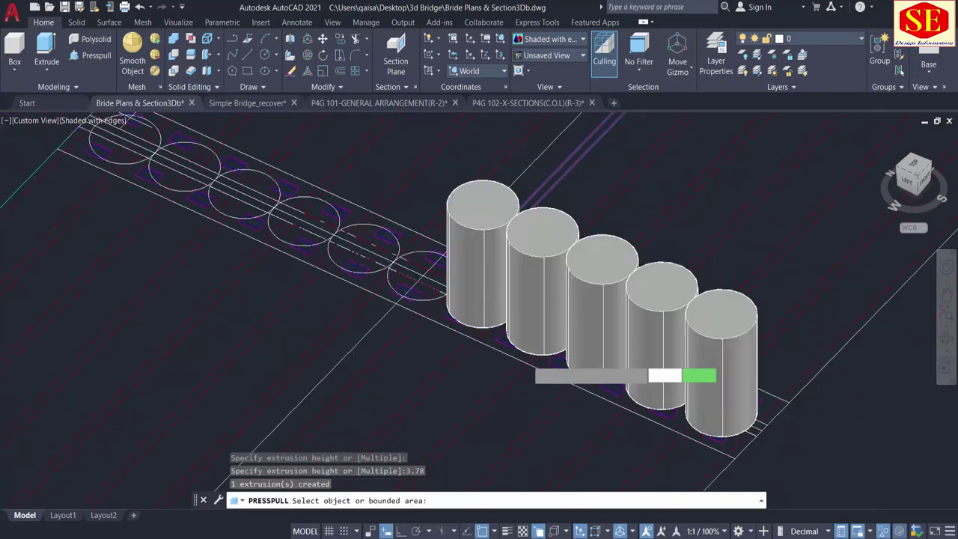
Step: Presspull the sixth and seventh pier circles in the row to a height of 3.78 each
scroll(438, 297, "up", 3)
left_click(445, 243)
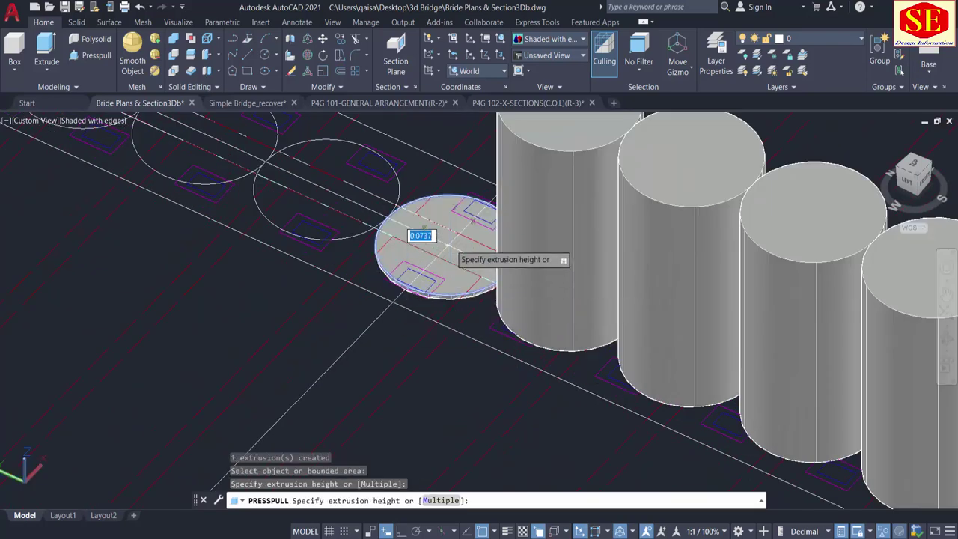
scroll(445, 228, "down", 2)
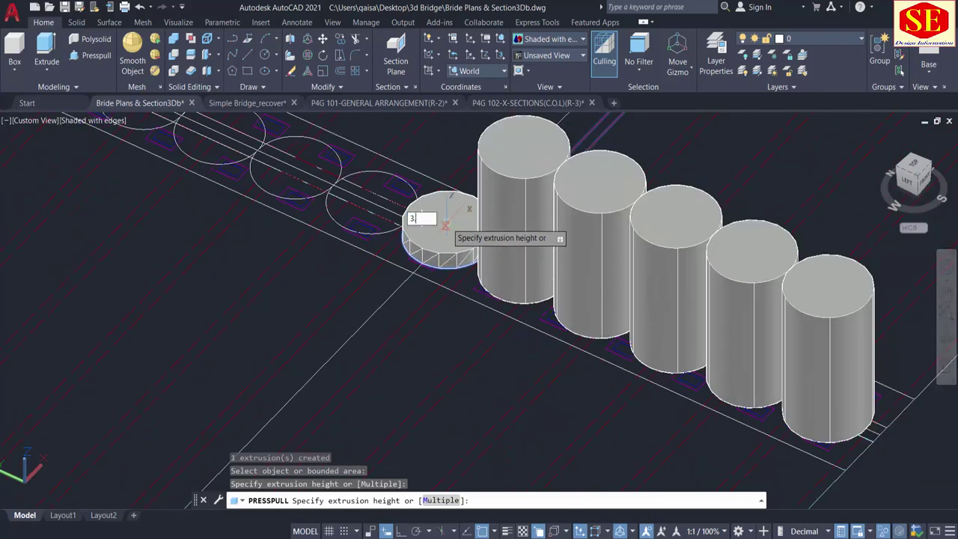
type("3.78")
key("Return")
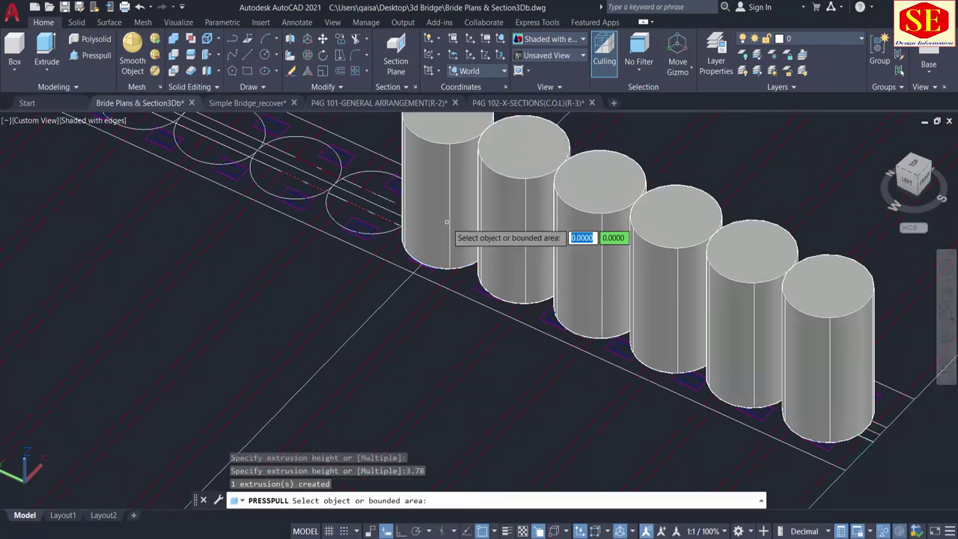
left_click(334, 220)
middle_click_drag(335, 181, 344, 287)
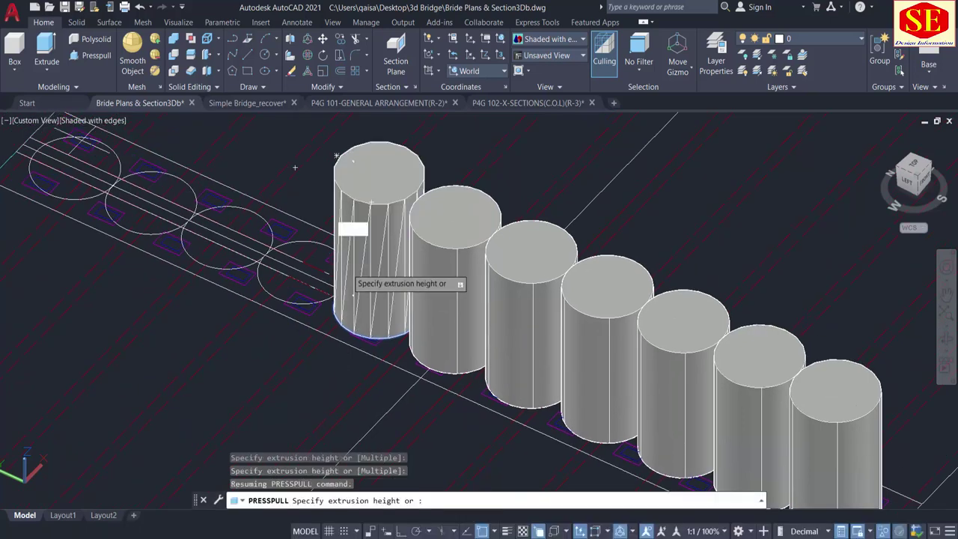
type("3.78")
key("Return")
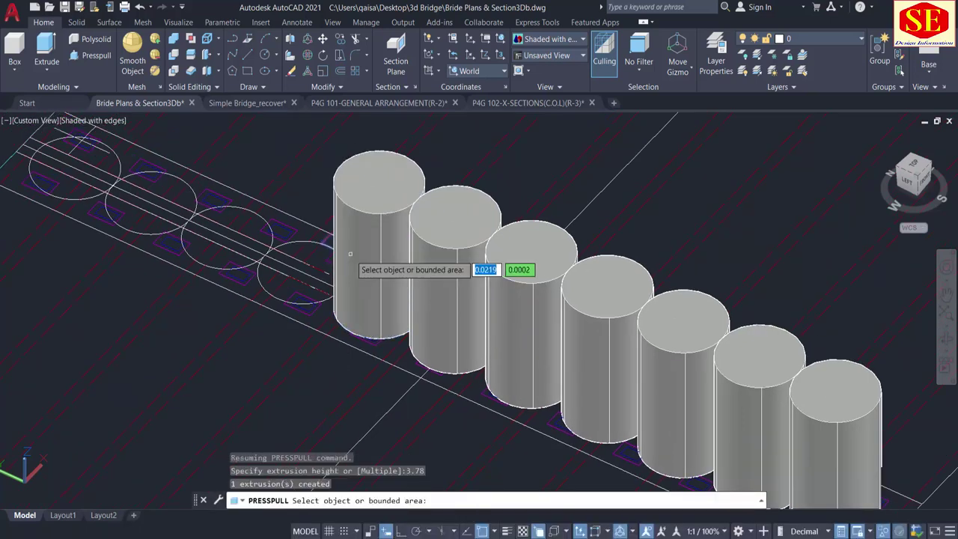
Step: Presspull the eighth and ninth pier circles in the row to a height of 3.78 each
left_click(296, 282)
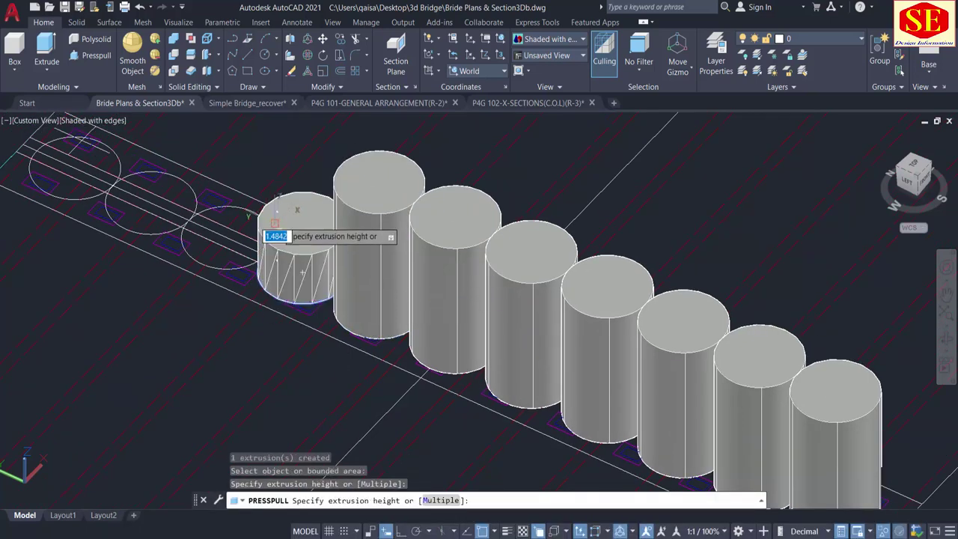
type("3.78")
key("Return")
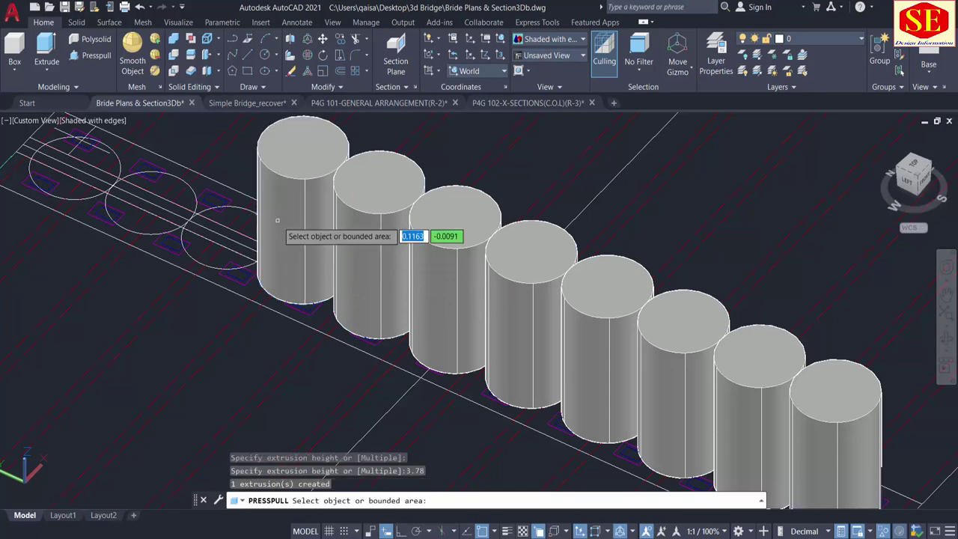
left_click(225, 240)
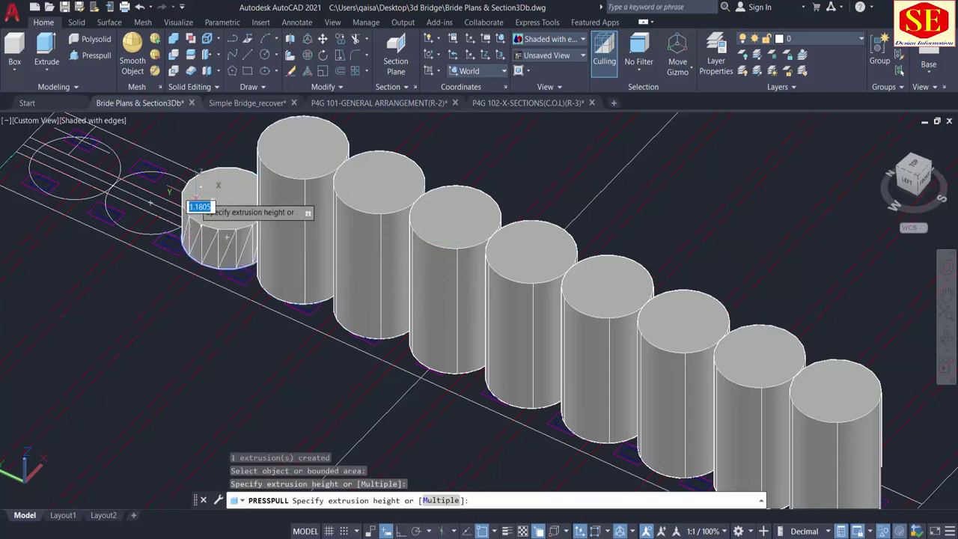
type("3.78")
key("Return")
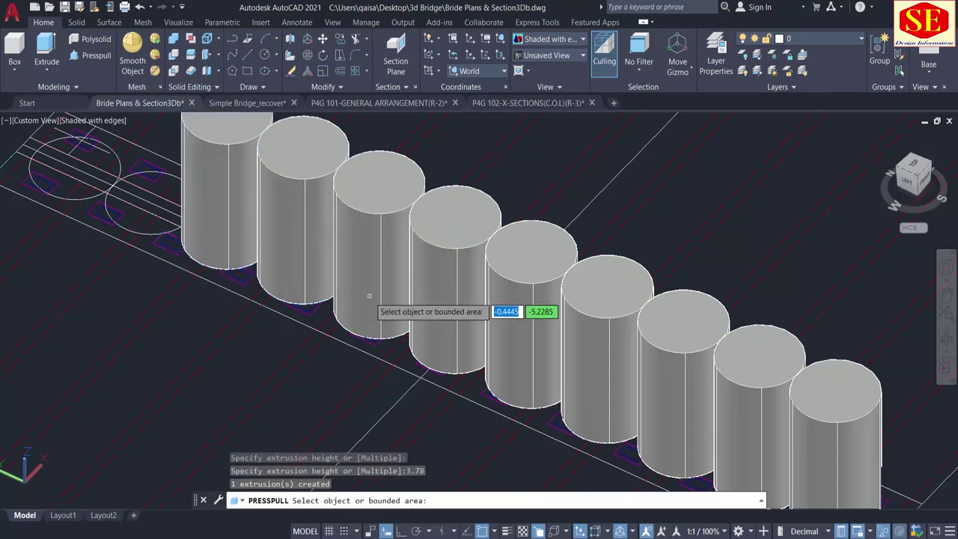
Step: Presspull the tenth and last pier circles at the plan's far edge to 3.78 each and end the Presspull command
scroll(225, 256, "down", 2)
scroll(212, 254, "up", 4)
left_click(211, 251)
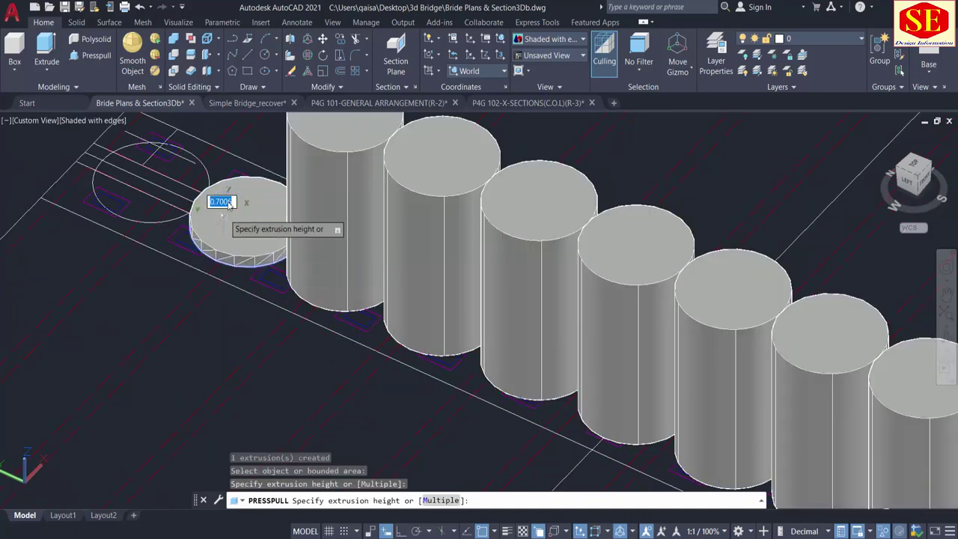
type("3.78")
key("Return")
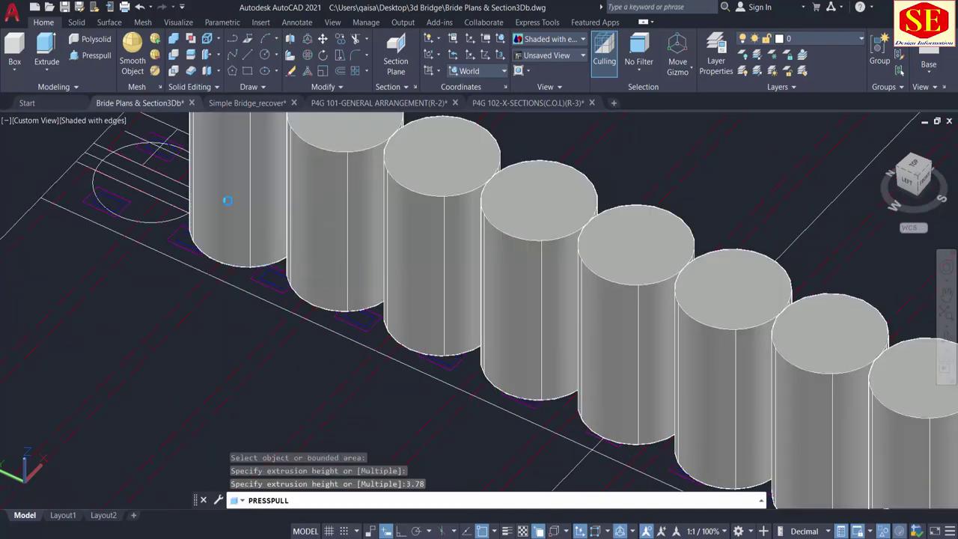
scroll(228, 217, "down", 2)
scroll(222, 238, "up", 3)
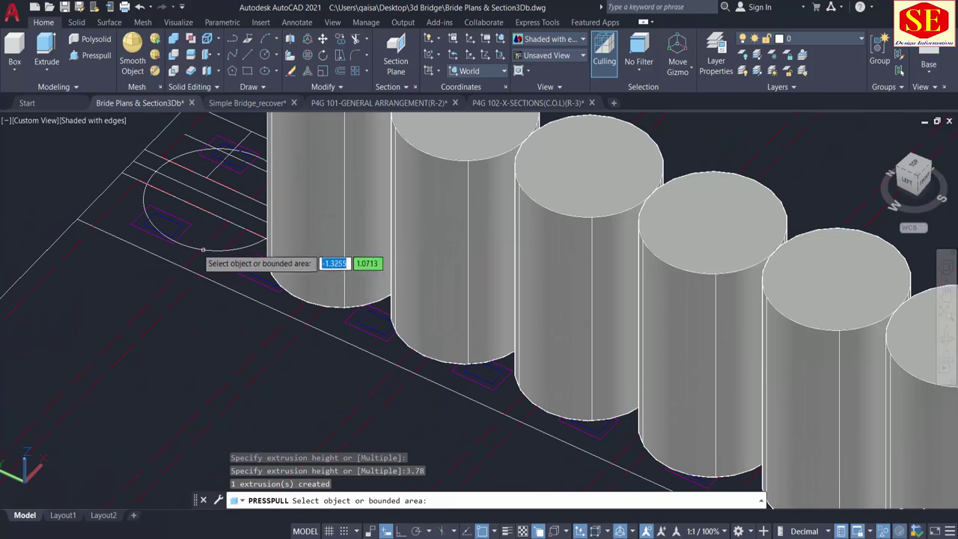
left_click(218, 228)
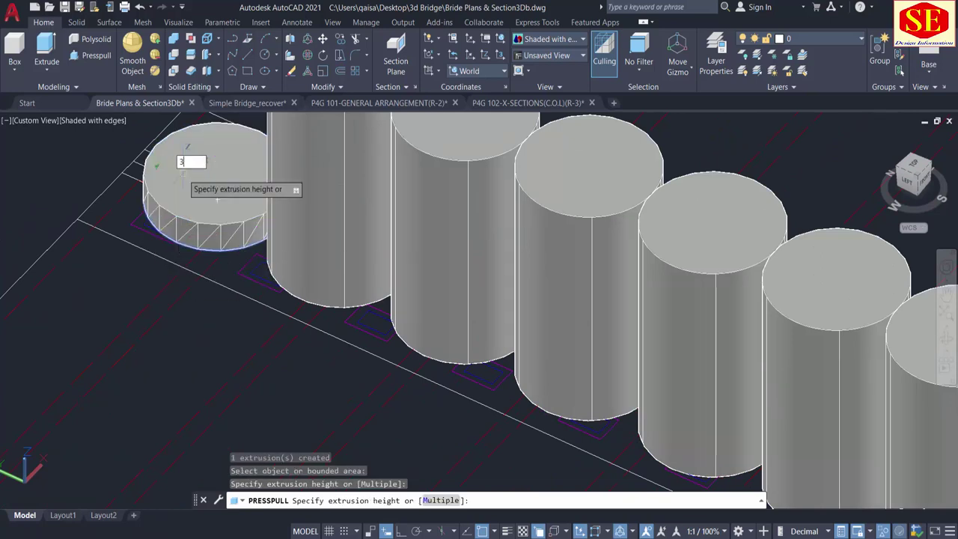
type("3.78")
key("Return")
scroll(224, 240, "down", 2)
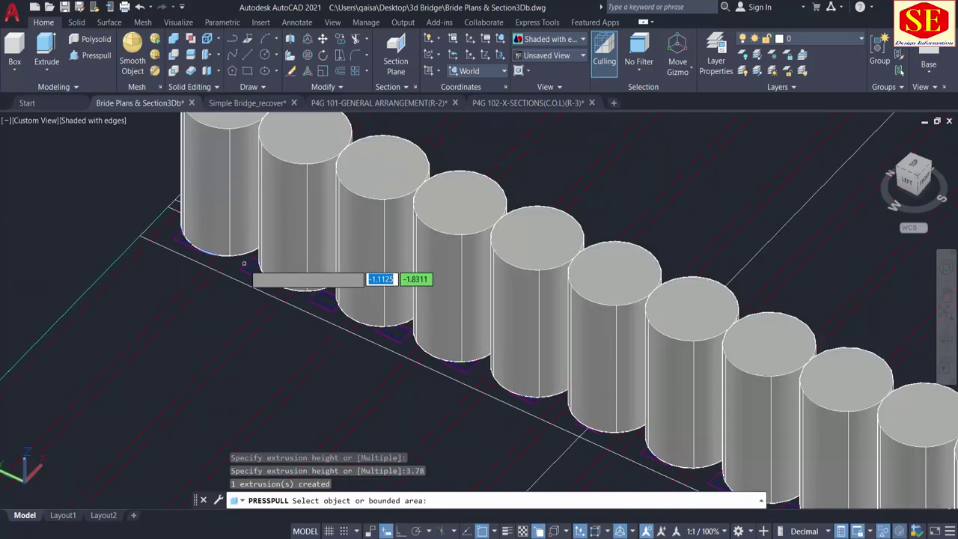
key("Return")
scroll(361, 215, "down", 2)
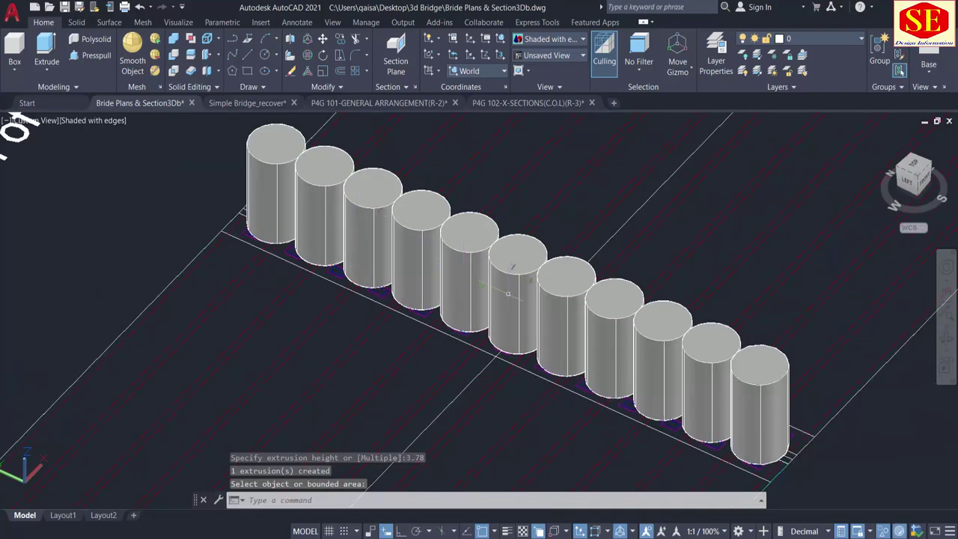
middle_click_drag(723, 399, 639, 376)
key("Escape")
Step: Review the finished row of piers and examine the bridge section for the pier cap's height dimension
mouse_move(498, 380)
middle_mouse_down("shift")
mouse_move(489, 368)
mouse_move(541, 370)
mouse_move(578, 352)
mouse_move(584, 327)
mouse_move(939, 353)
middle_mouse_up("shift")
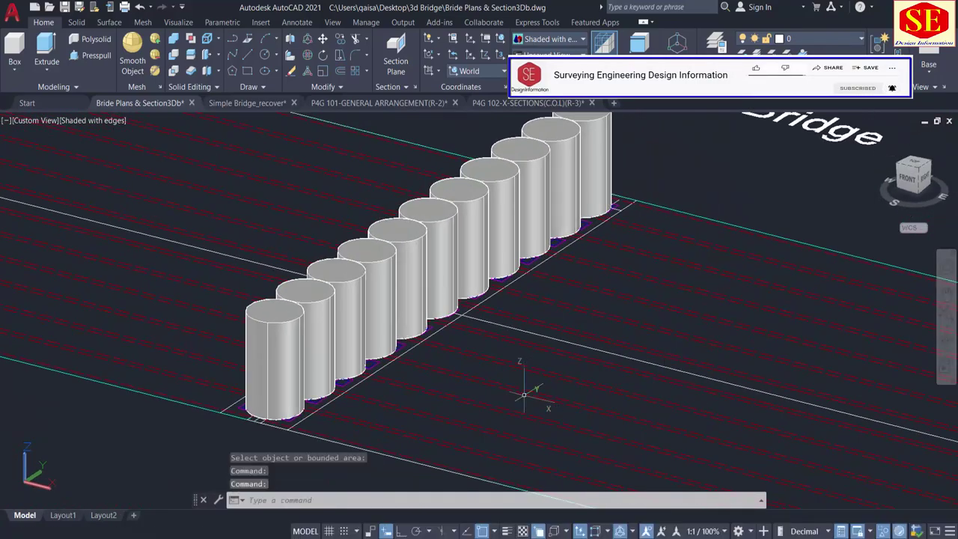
middle_click_drag(448, 396, 471, 390, "shift")
scroll(632, 306, "down", 2)
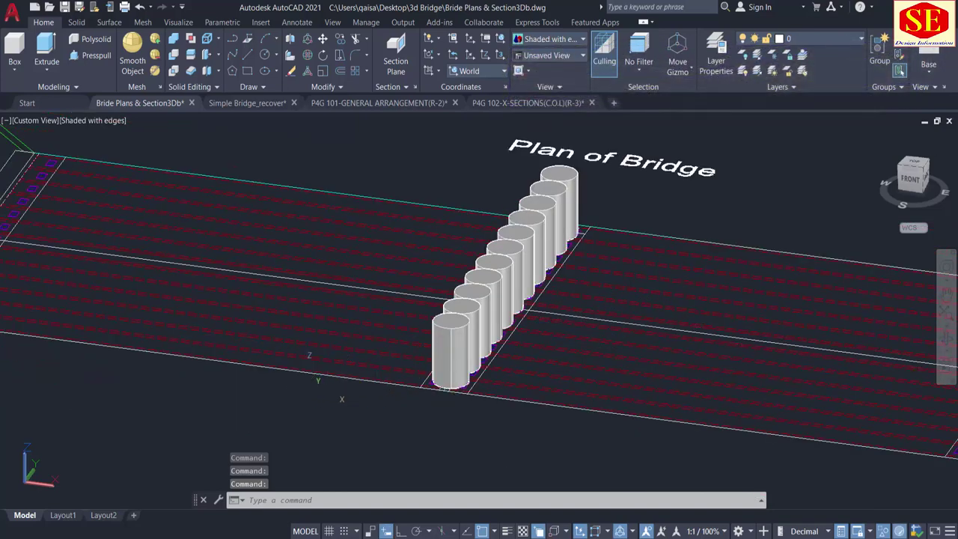
middle_click_drag(303, 391, 794, 416)
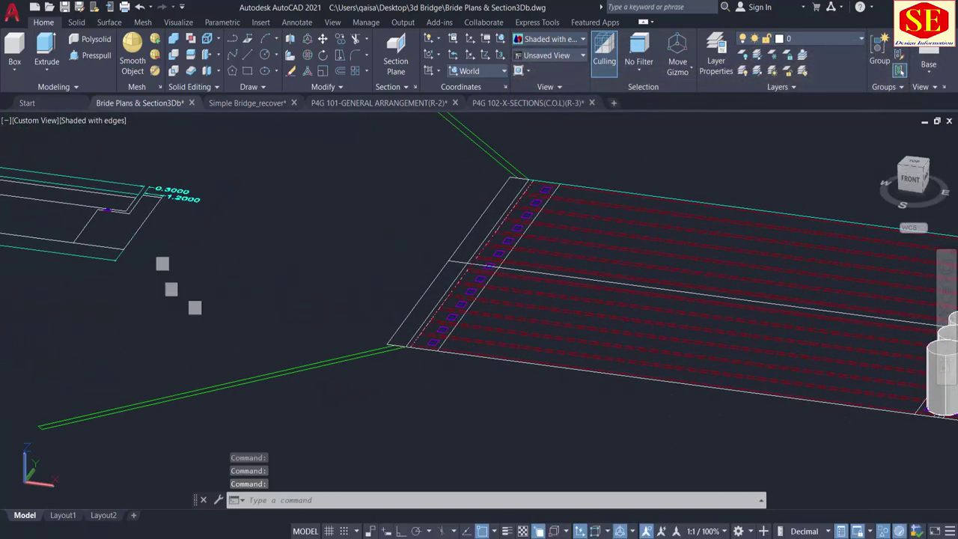
middle_click_drag(166, 300, 195, 304, "shift")
scroll(193, 301, "down", 2)
scroll(310, 283, "down", 2)
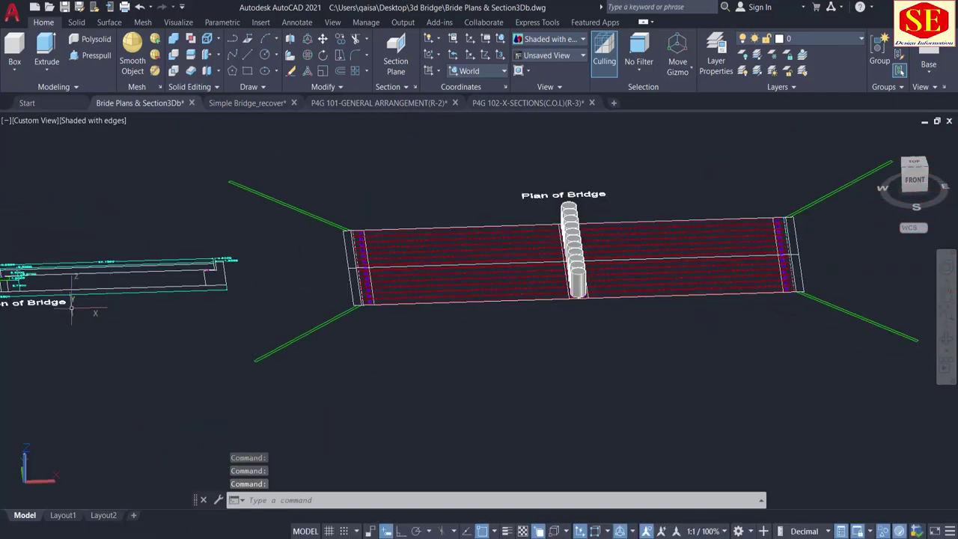
middle_click_drag(10, 304, 148, 301)
scroll(148, 301, "up", 3)
scroll(149, 247, "up", 3)
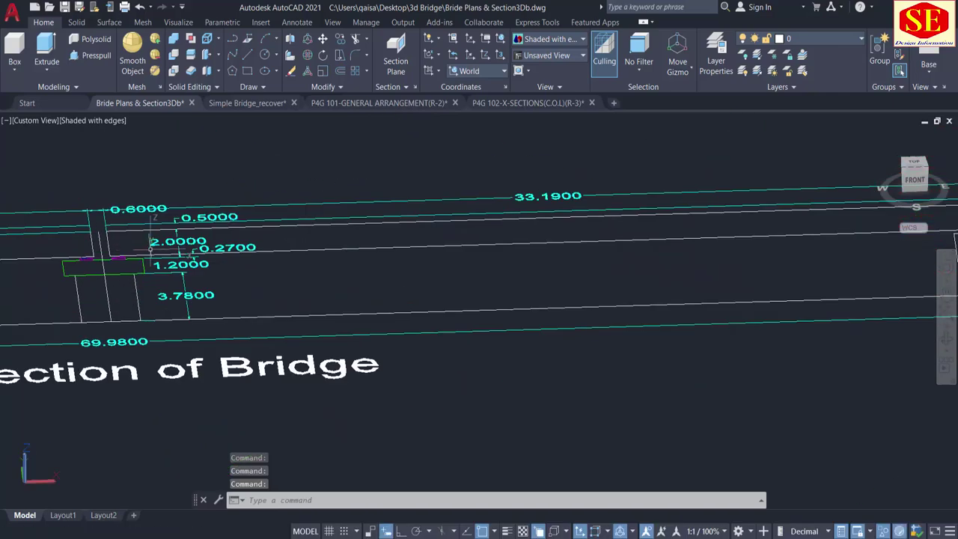
scroll(160, 267, "up", 2)
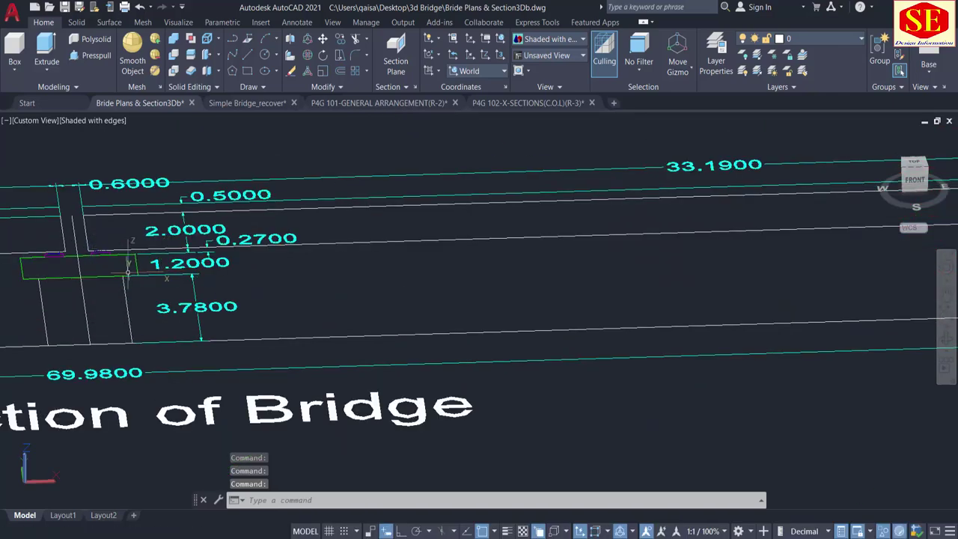
scroll(68, 292, "down", 5)
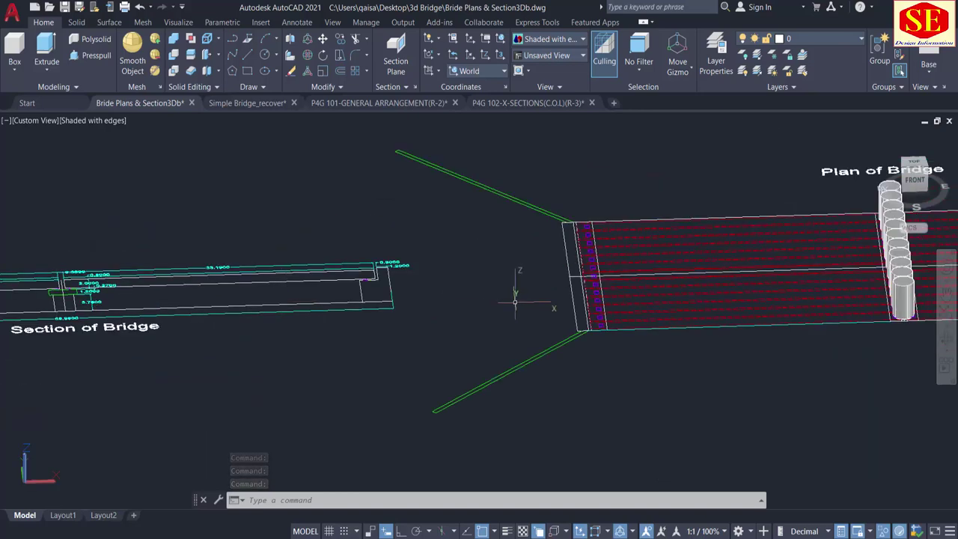
Step: Presspull the rectangular pier cap outline around the row of piers to a height of 1.2
middle_click_drag(515, 301, 284, 323)
scroll(676, 324, "up", 3)
middle_click_drag(675, 324, 574, 398)
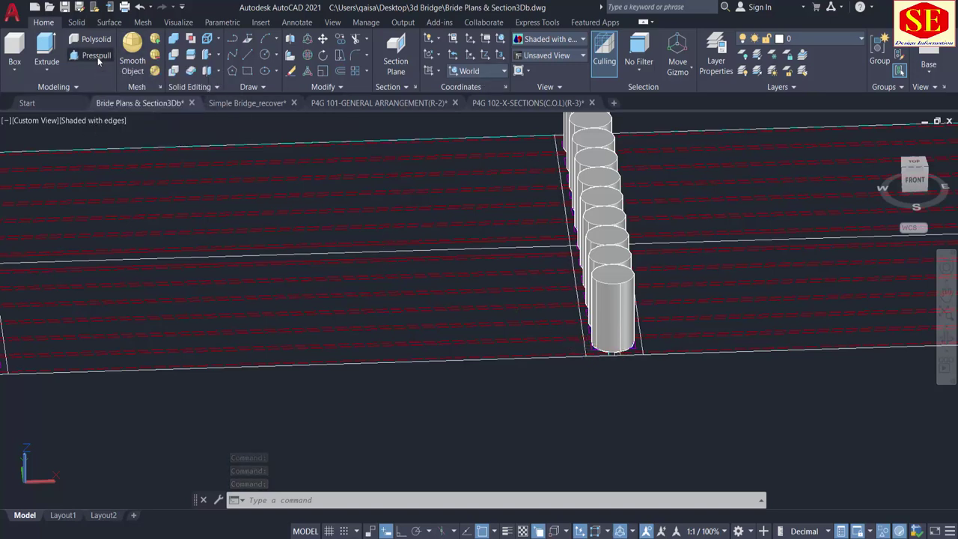
scroll(518, 336, "up", 2)
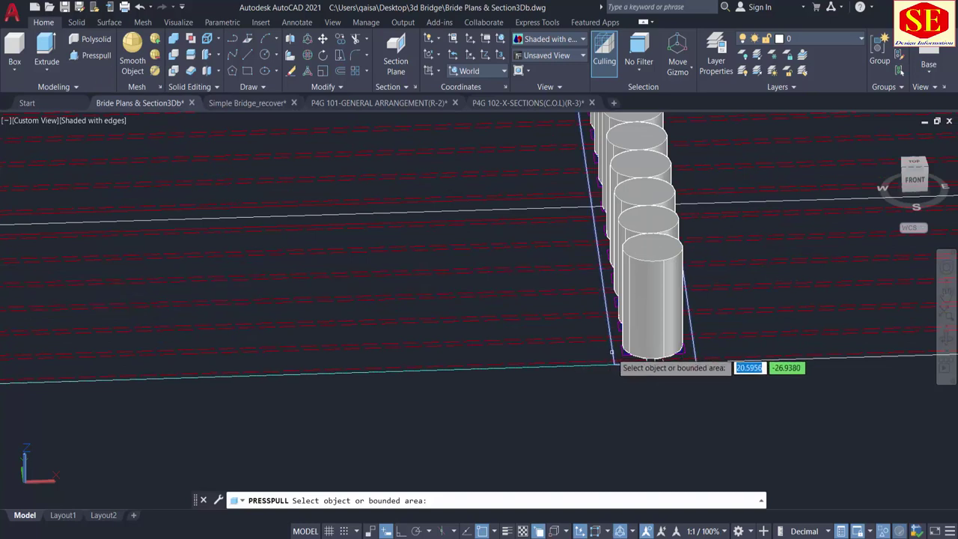
left_click(612, 351)
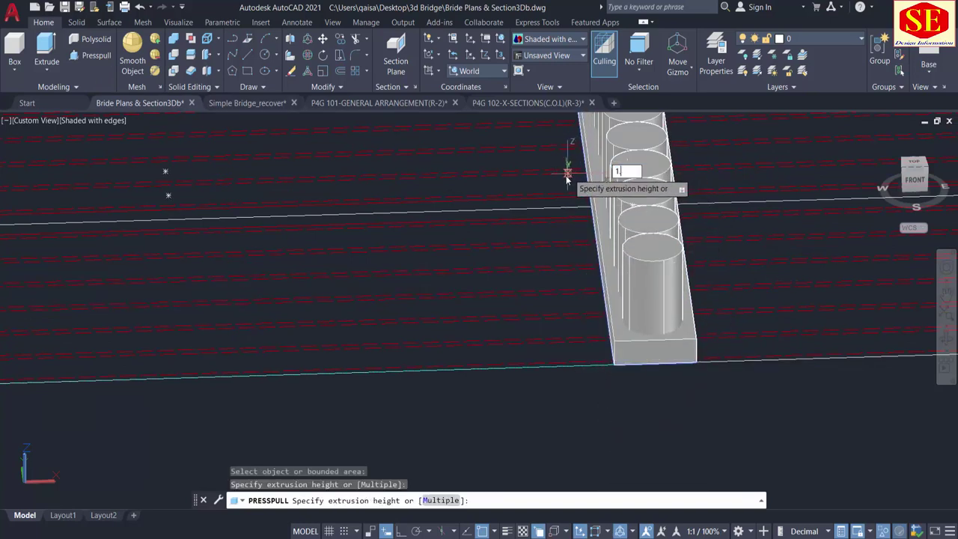
key("Return")
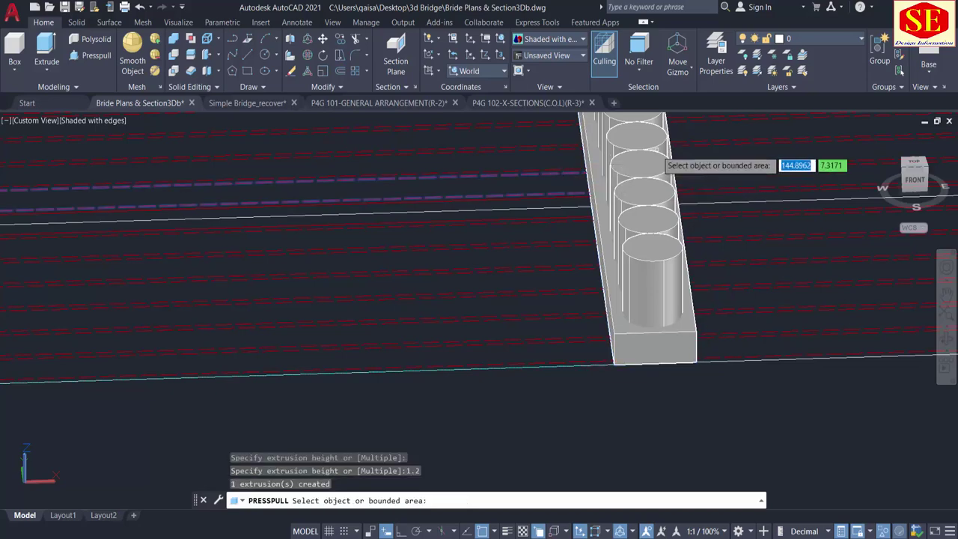
Step: Move the pier cap solid straight up by 3.78 with ortho on so it sits on top of the piers
middle_click_drag(573, 265, 659, 271, "shift")
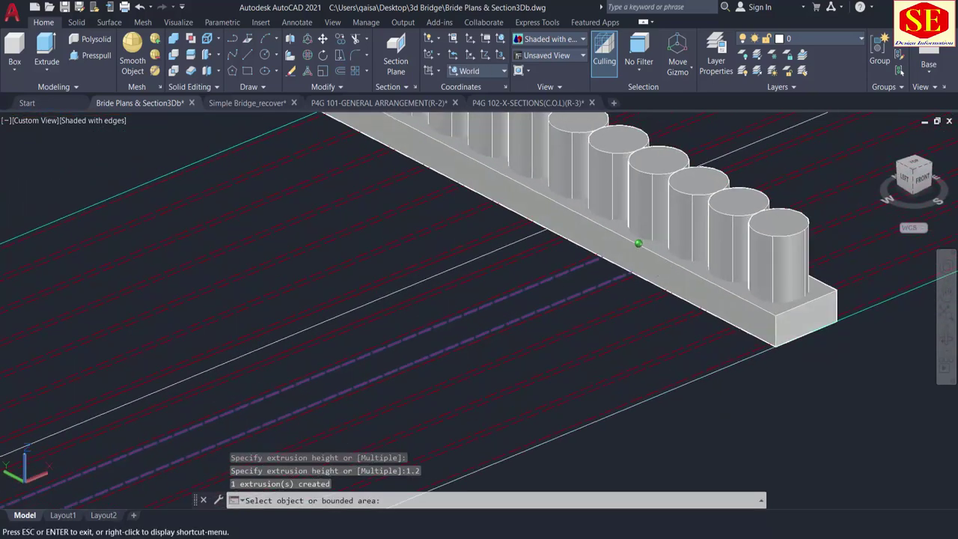
middle_click_drag(833, 309, 748, 348)
scroll(750, 356, "up", 2)
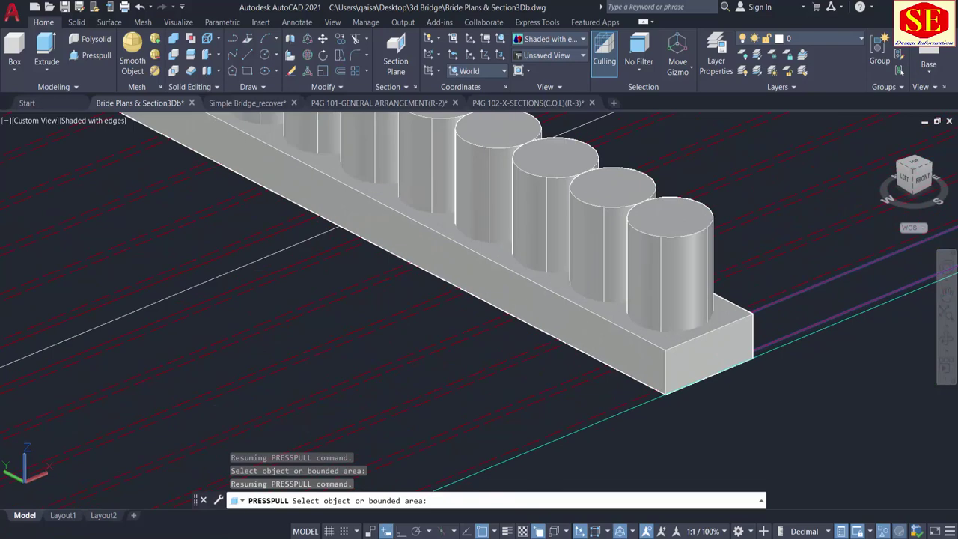
type("m")
key("Return")
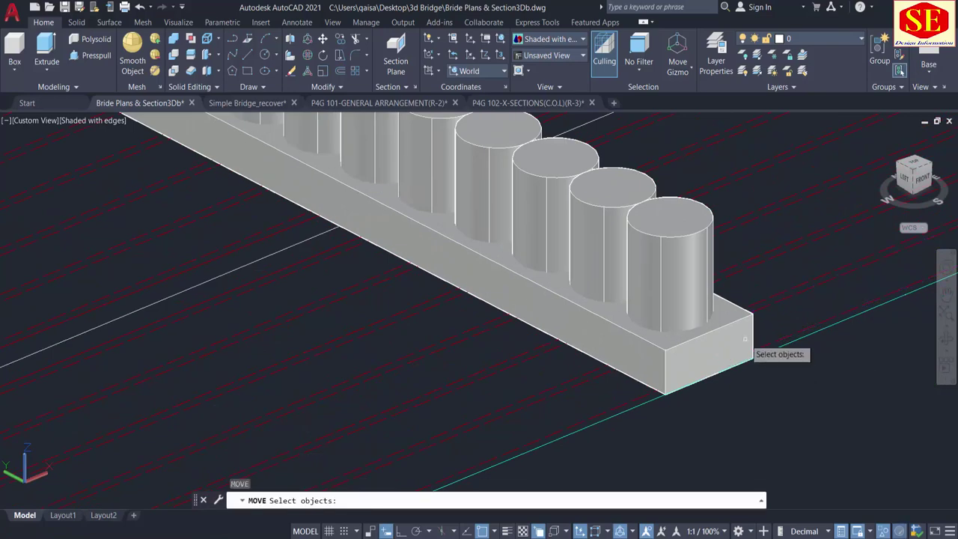
left_click(744, 338)
key("Return")
scroll(734, 372, "up", 3)
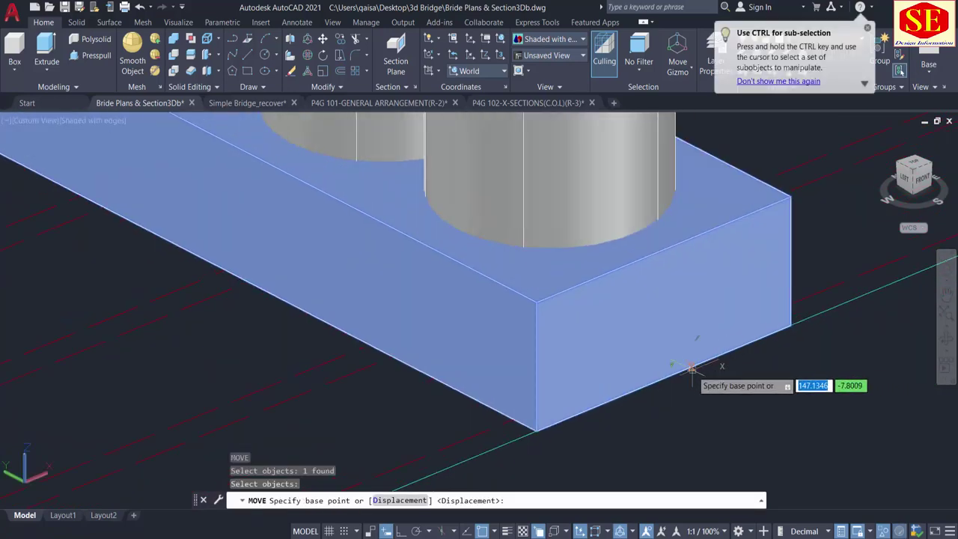
scroll(683, 370, "up", 2)
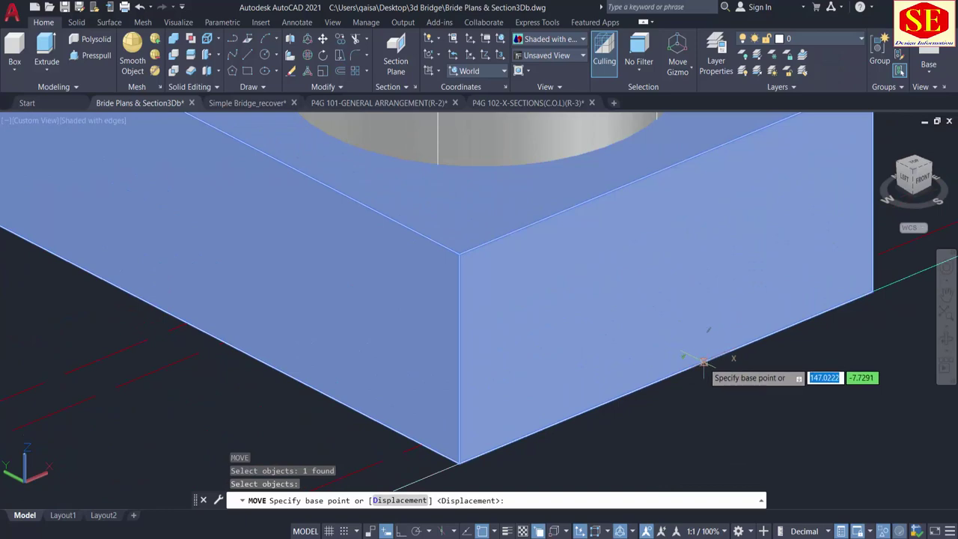
left_click(703, 362)
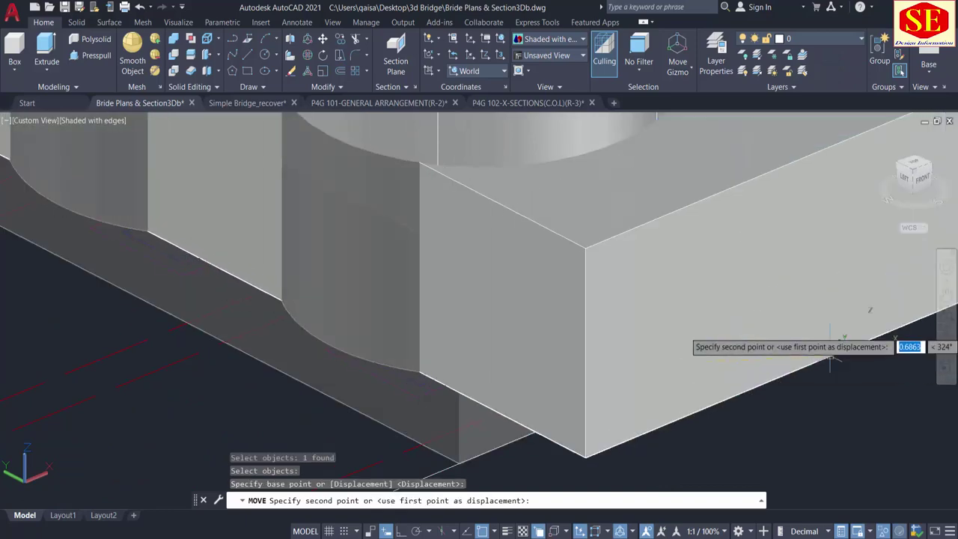
scroll(830, 361, "down", 6)
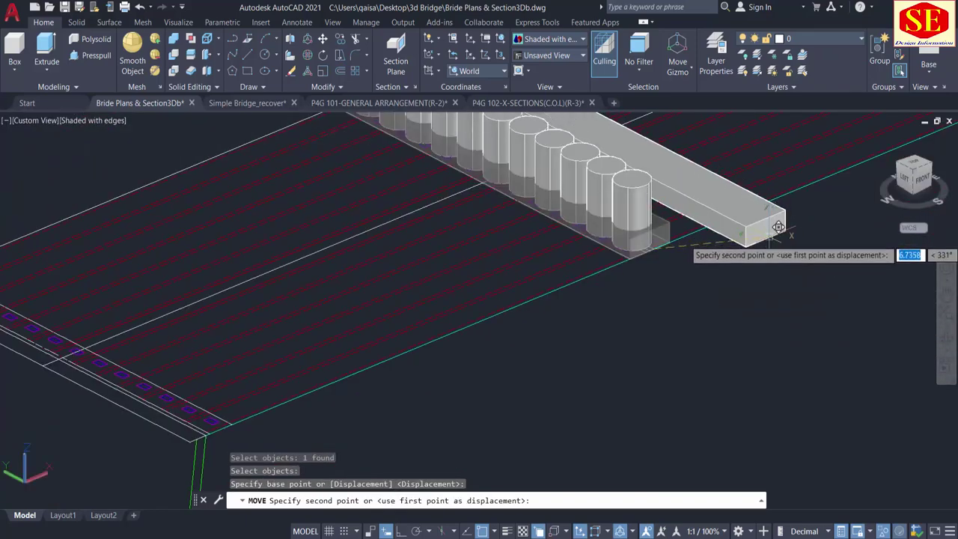
scroll(779, 226, "down", 4)
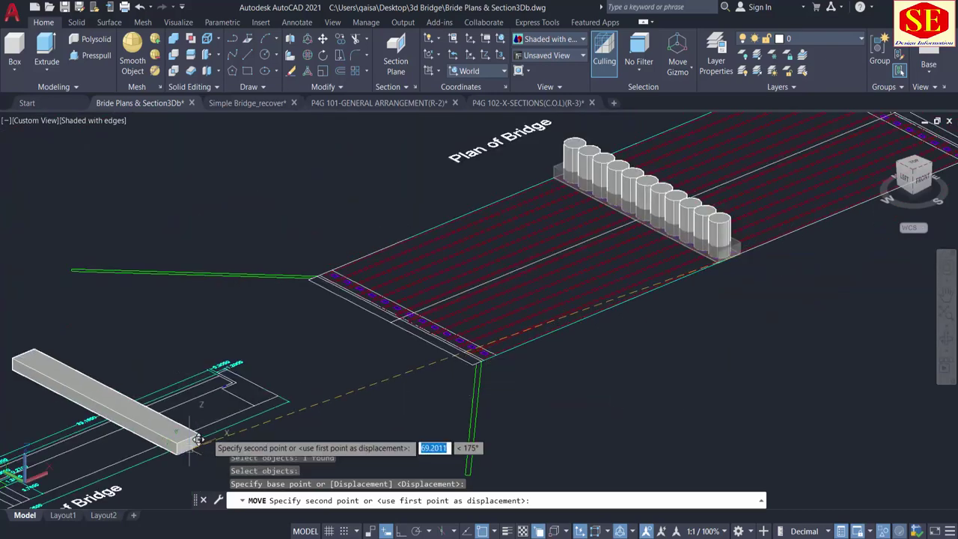
scroll(314, 322, "down", 3)
scroll(214, 390, "up", 1)
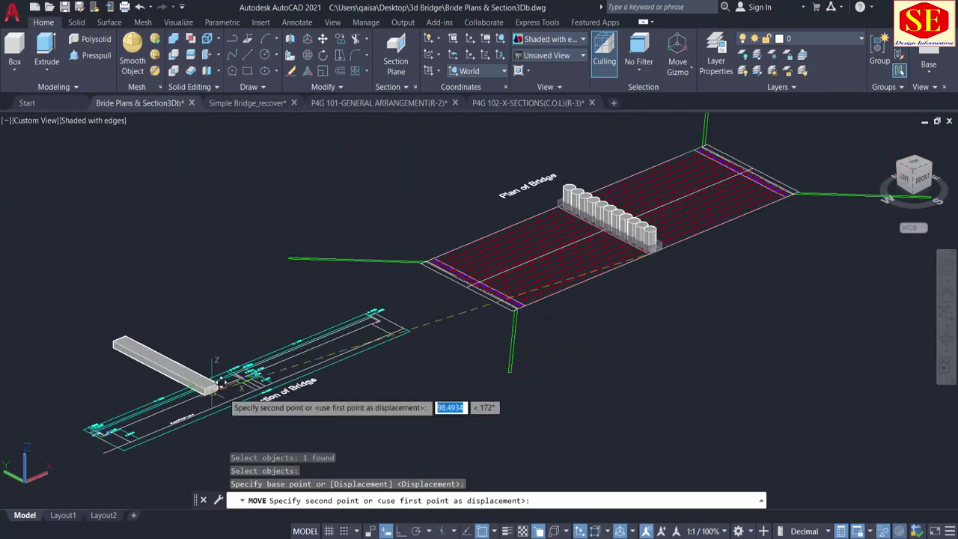
scroll(219, 384, "up", 8)
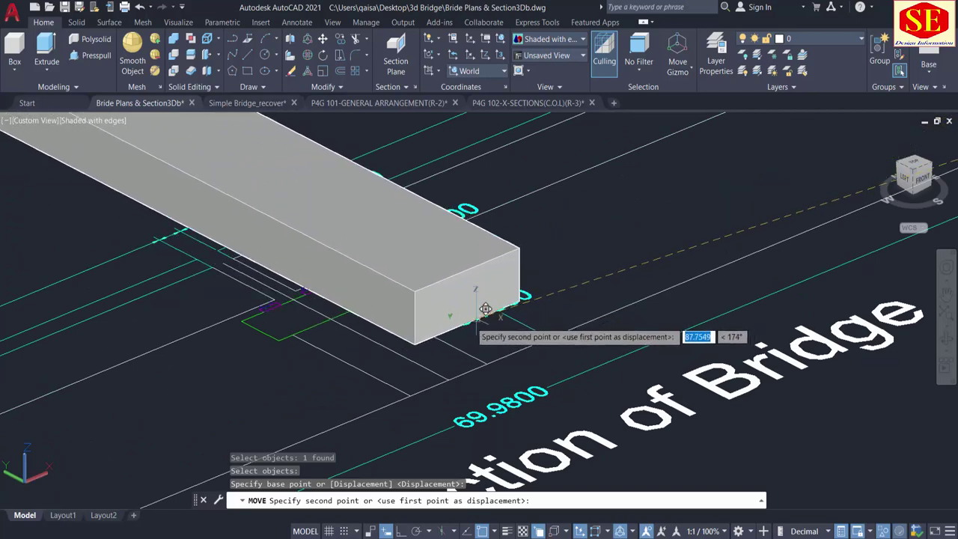
scroll(476, 320, "down", 8)
key("F8")
middle_click_drag(524, 159, 523, 248)
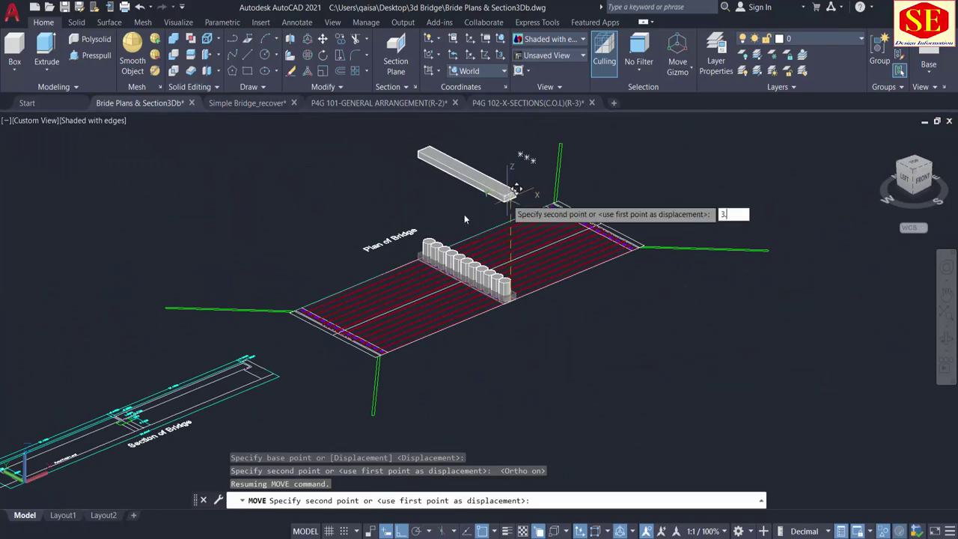
key("Return")
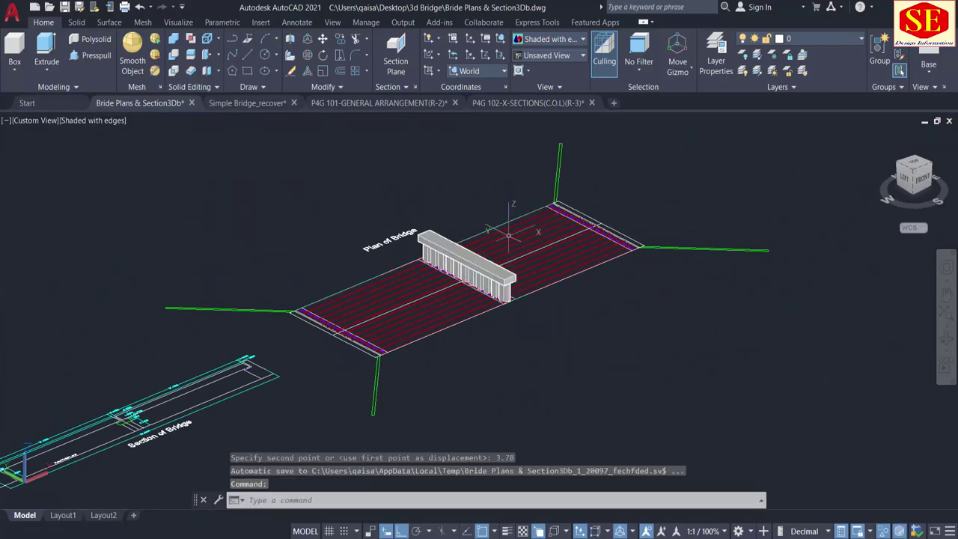
Step: Change the pier cap's colour to Yellow and deselect it
scroll(513, 217, "up", 6)
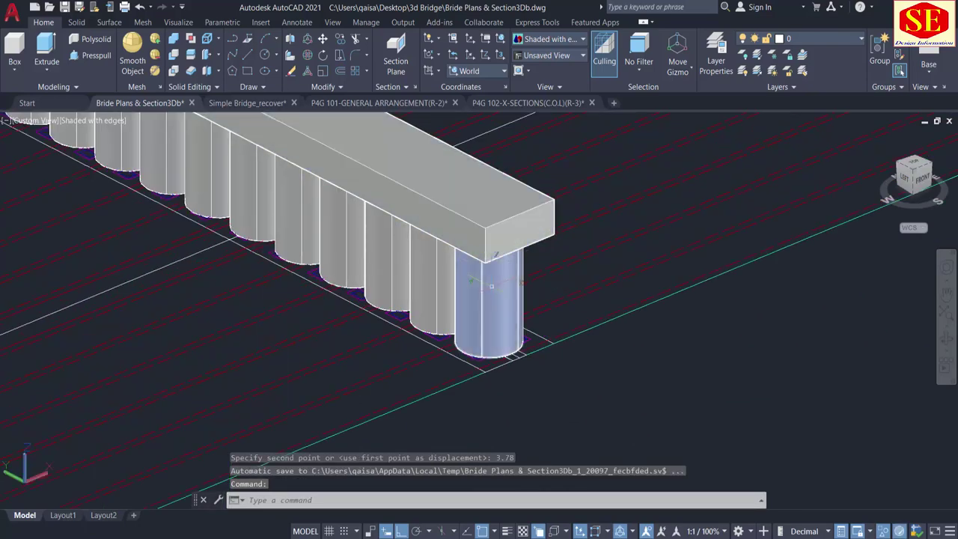
middle_click_drag(497, 292, 486, 380, "shift")
scroll(479, 300, "down", 1)
left_click(423, 233)
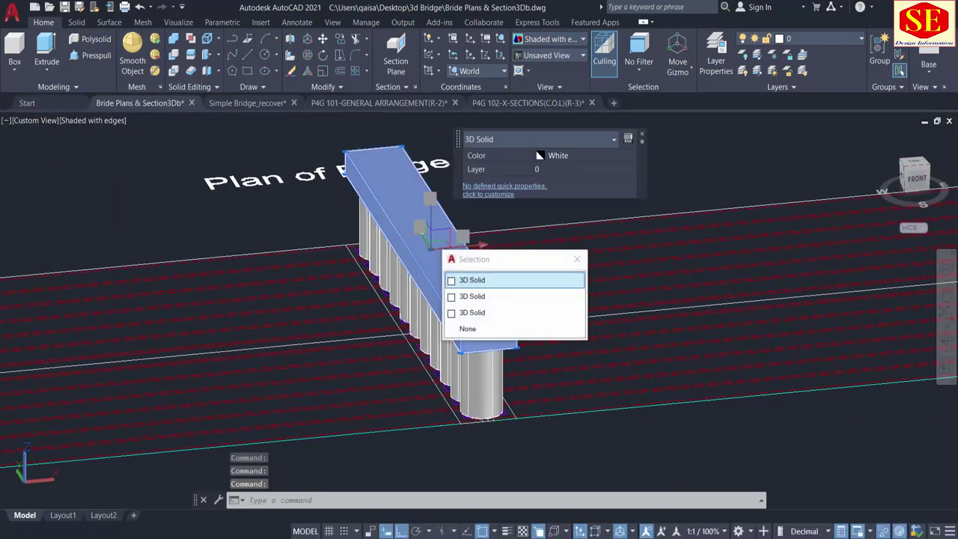
left_click(558, 155)
left_click(558, 155)
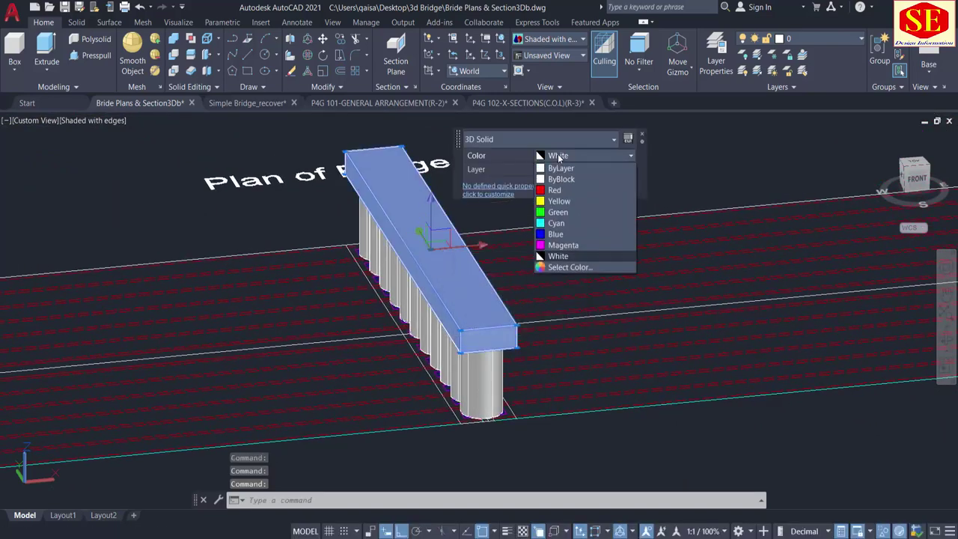
left_click(563, 201)
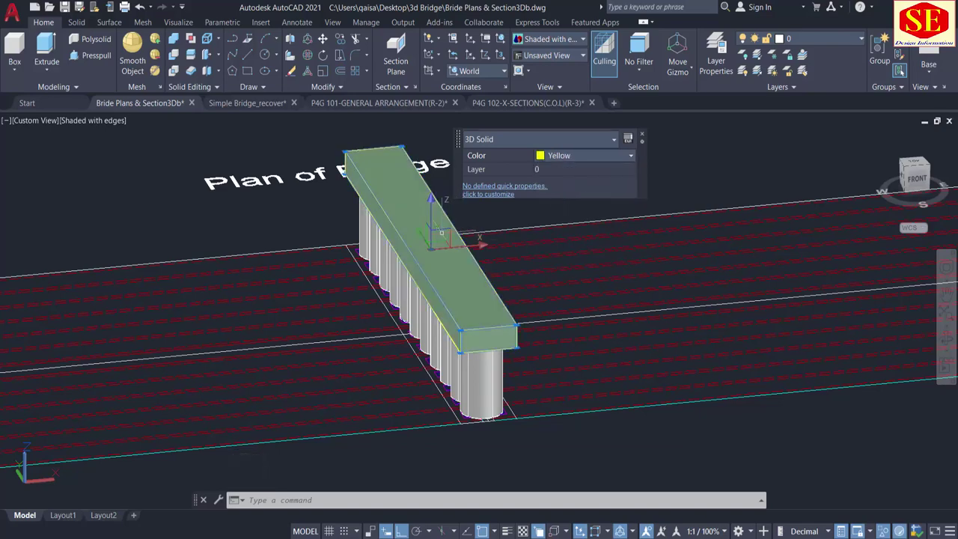
key("Escape")
scroll(283, 202, "down", 3)
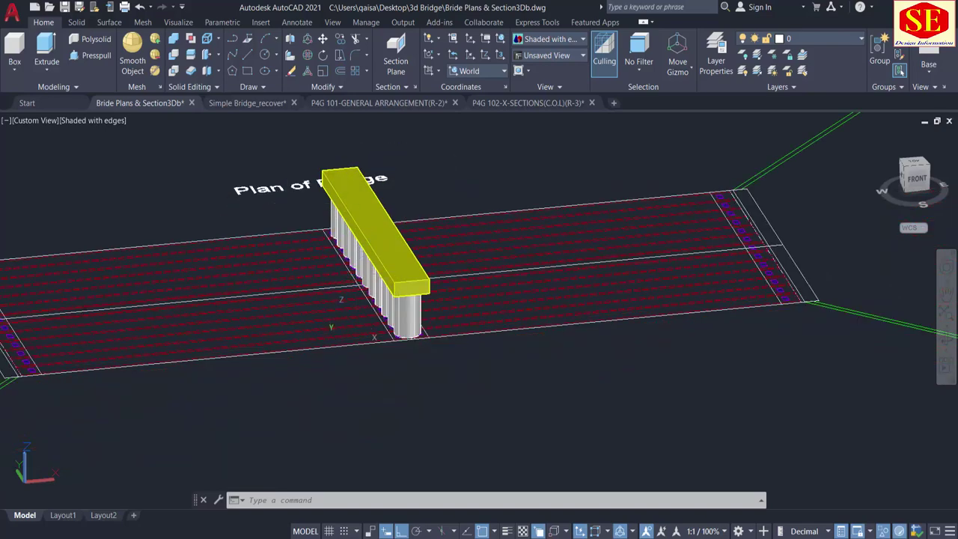
Step: Draw a rectangle over the outer abutment strip at the plan's west end, from its far outer corner to its near inner corner
middle_click_drag(350, 320, 380, 332, "shift")
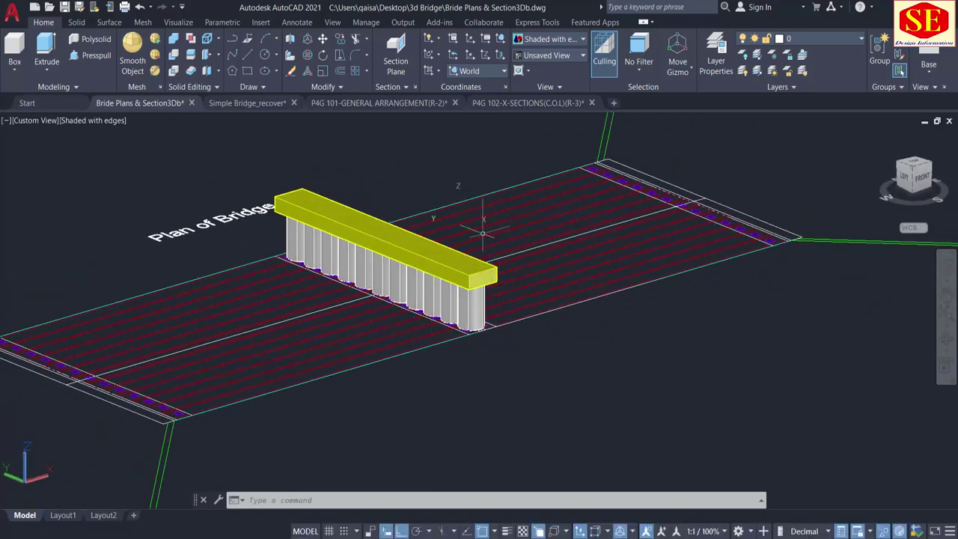
middle_click_drag(398, 237, 509, 449, "shift")
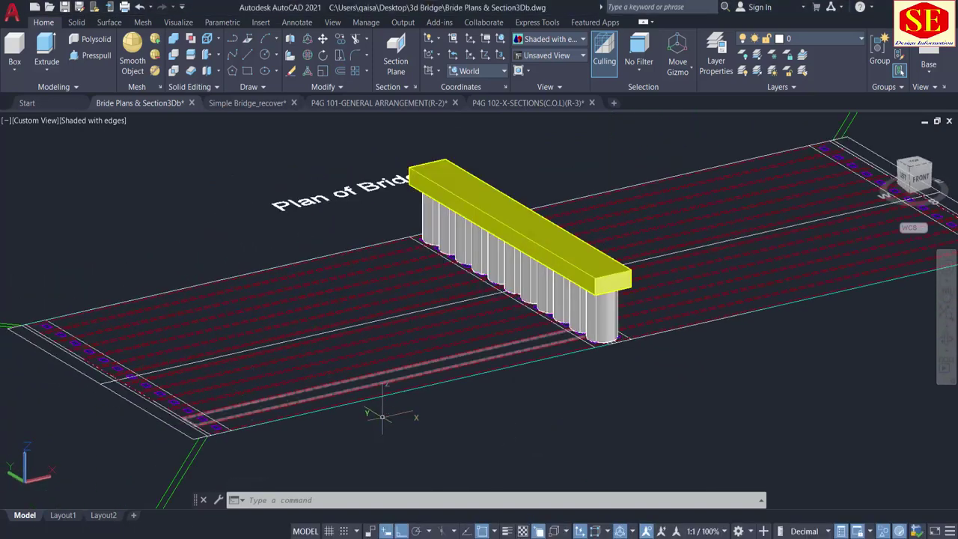
middle_click_drag(383, 416, 253, 397, "shift")
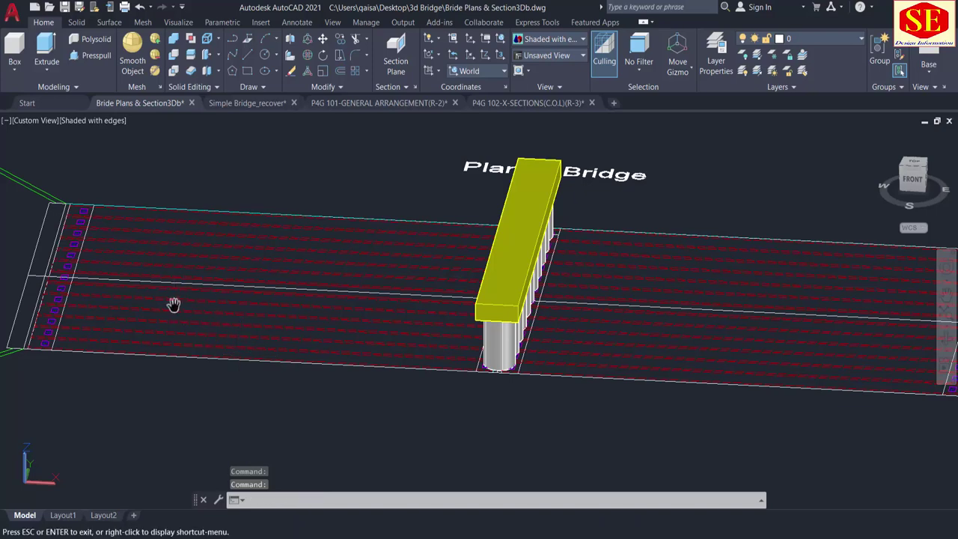
middle_click_drag(173, 303, 297, 315)
scroll(218, 280, "up", 5)
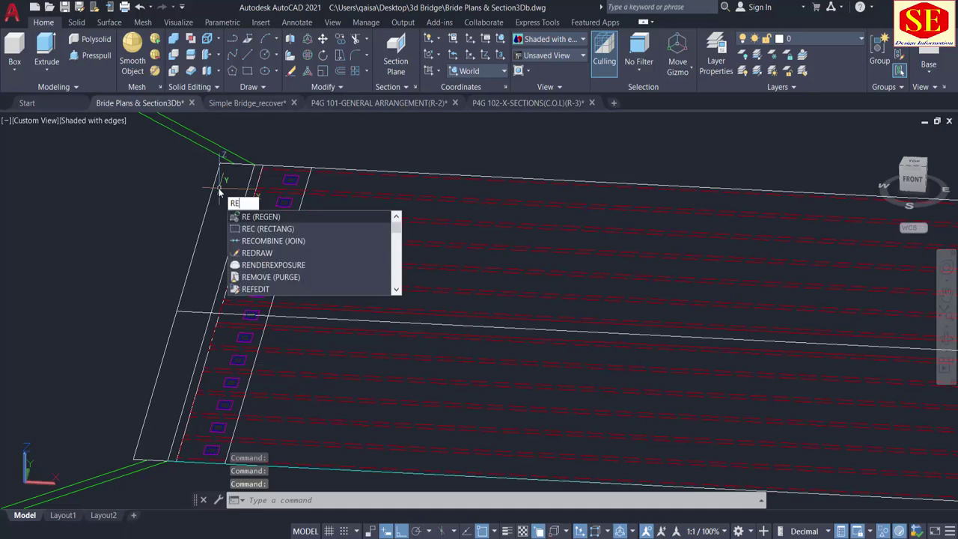
type("c")
key("Return")
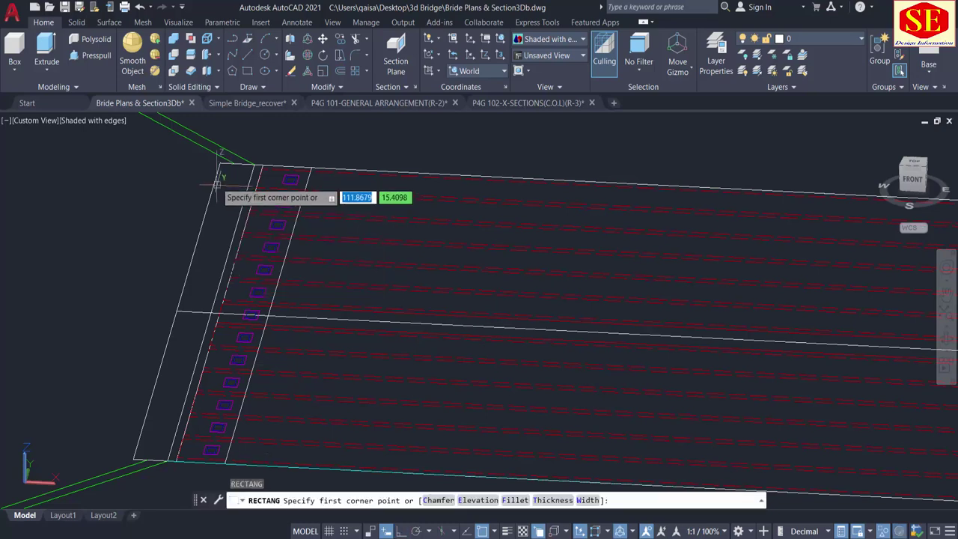
scroll(217, 163, "up", 2)
left_click(222, 158)
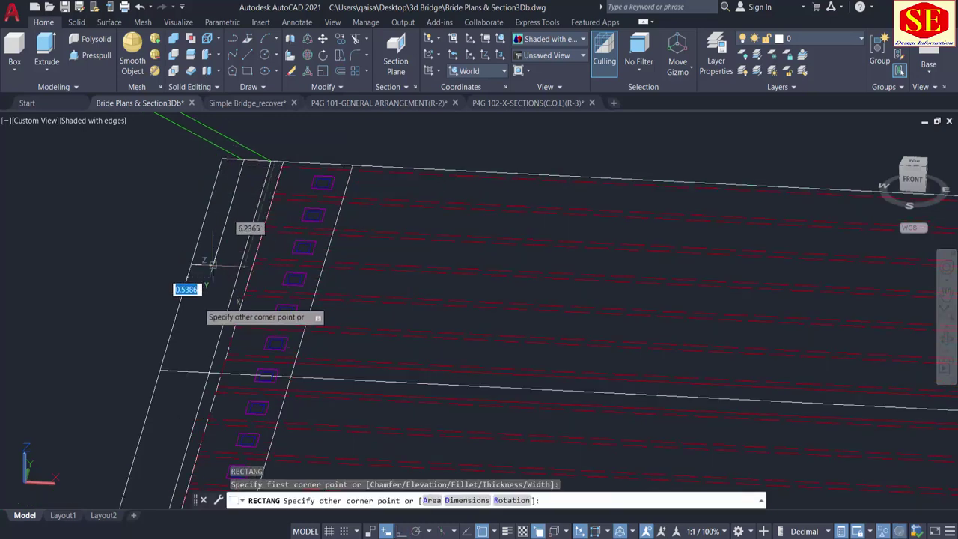
middle_click_drag(197, 309, 228, 181)
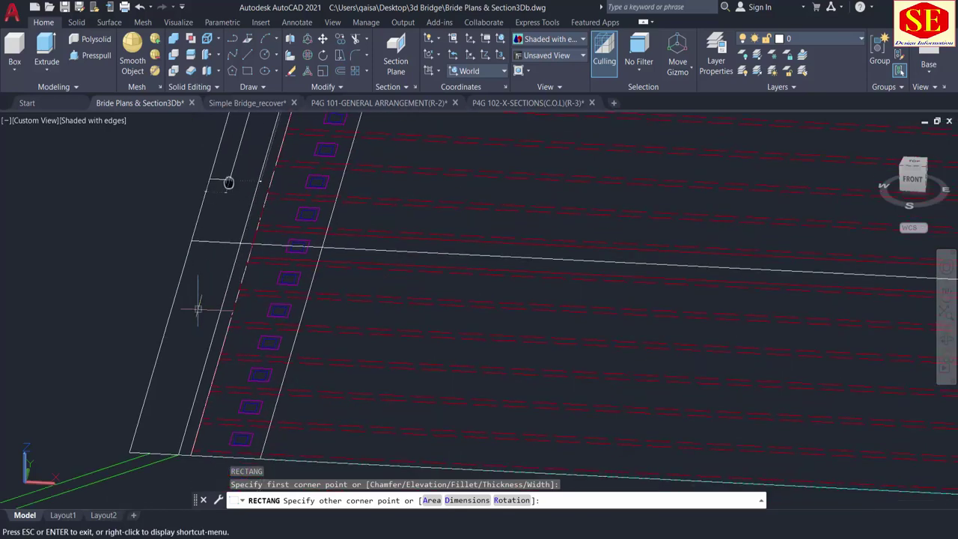
left_click(178, 454)
scroll(224, 385, "down", 3)
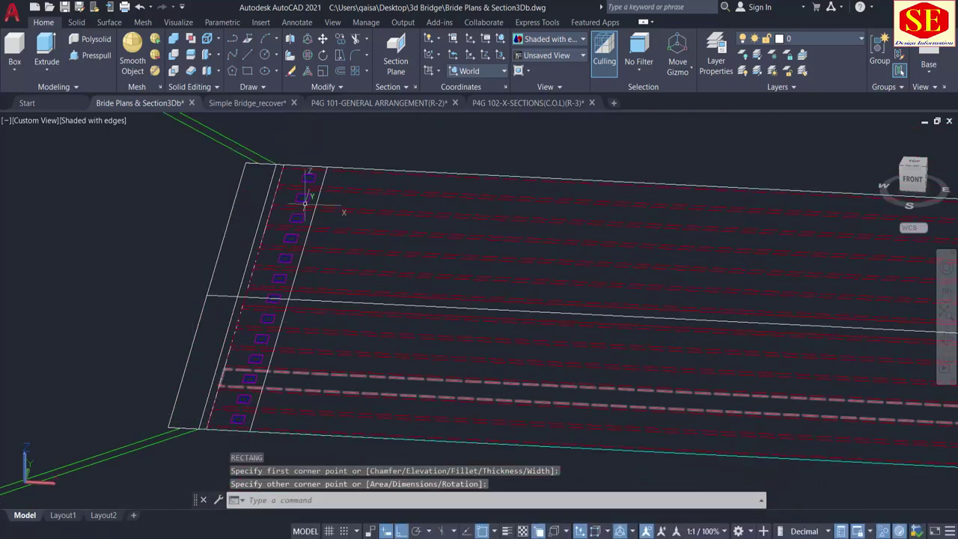
Step: Draw a second rectangle over the adjoining strip with the bearing pads, from the far wall corner to the strip's near deck-side corner
scroll(292, 149, "up", 3)
key("Return")
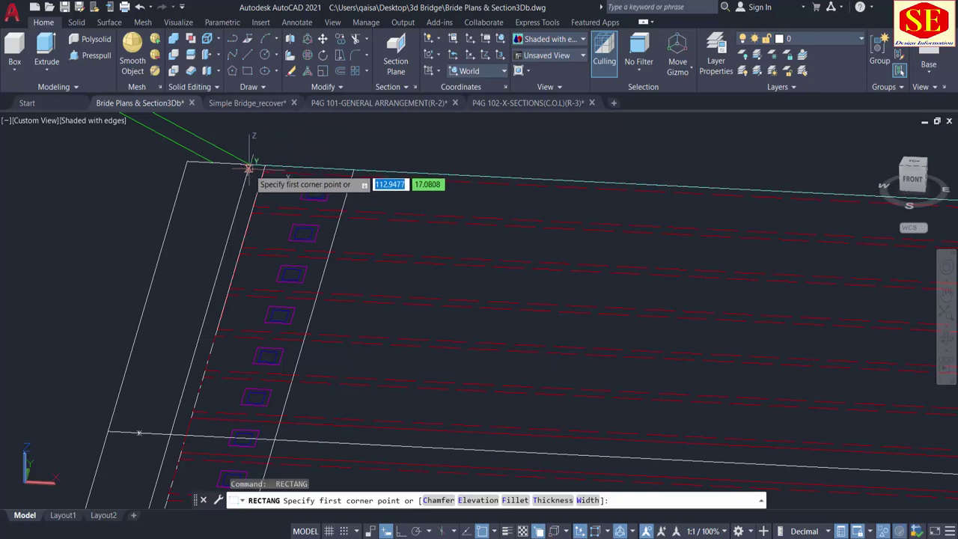
left_click(249, 163)
scroll(309, 217, "down", 3)
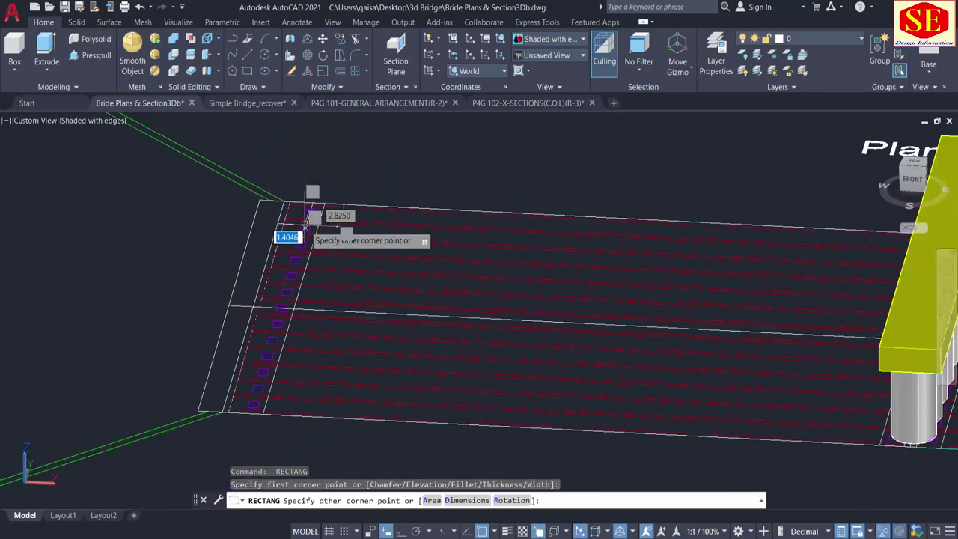
scroll(262, 433, "up", 3)
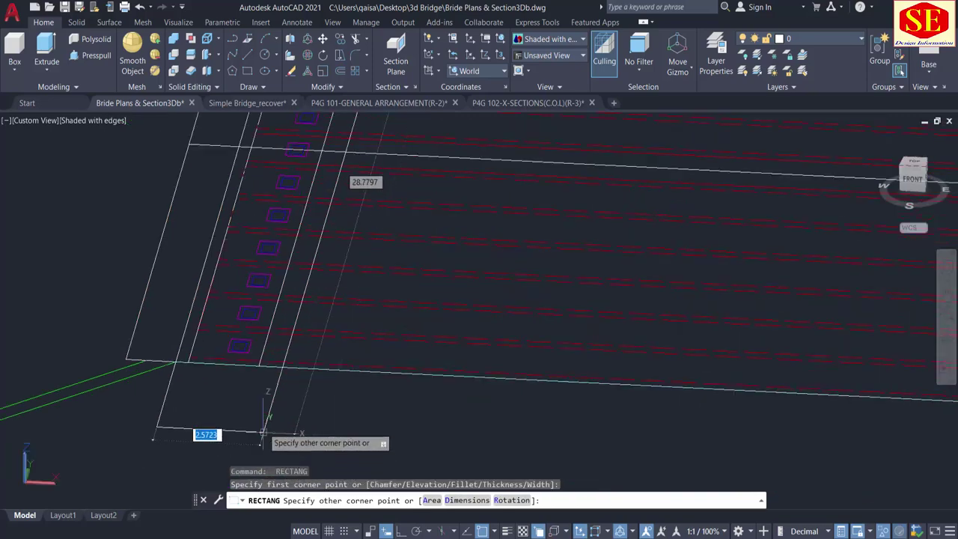
scroll(267, 375, "up", 2)
left_click(262, 361)
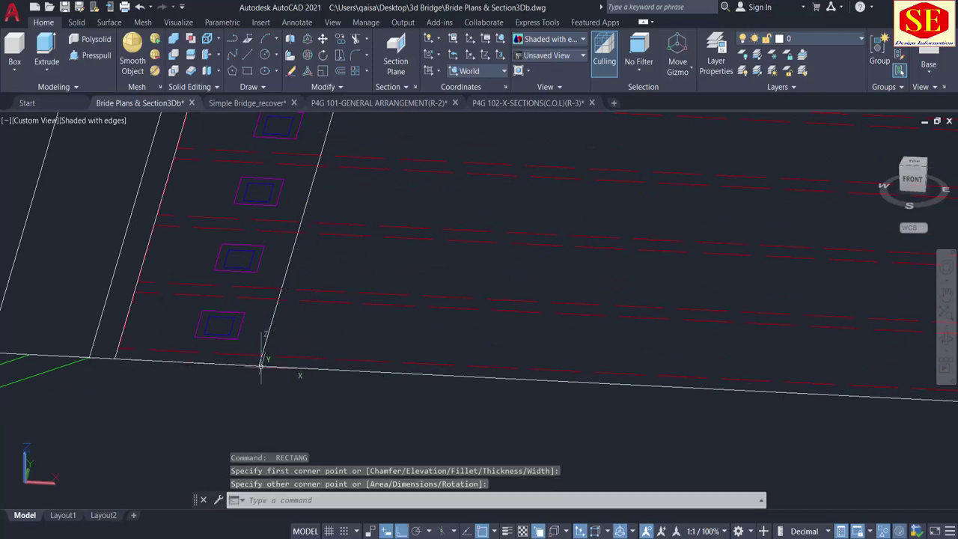
scroll(364, 377, "down", 3)
scroll(338, 260, "down", 2)
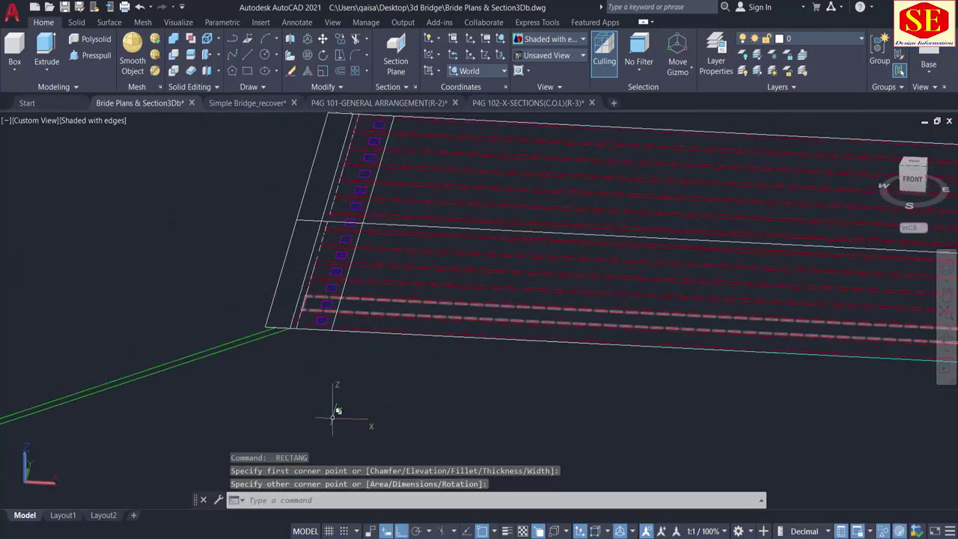
Step: Examine the abutment end of the bridge section for the wall and bearing seat height dimensions
middle_click_drag(326, 403, 424, 363, "shift")
scroll(424, 362, "down", 2)
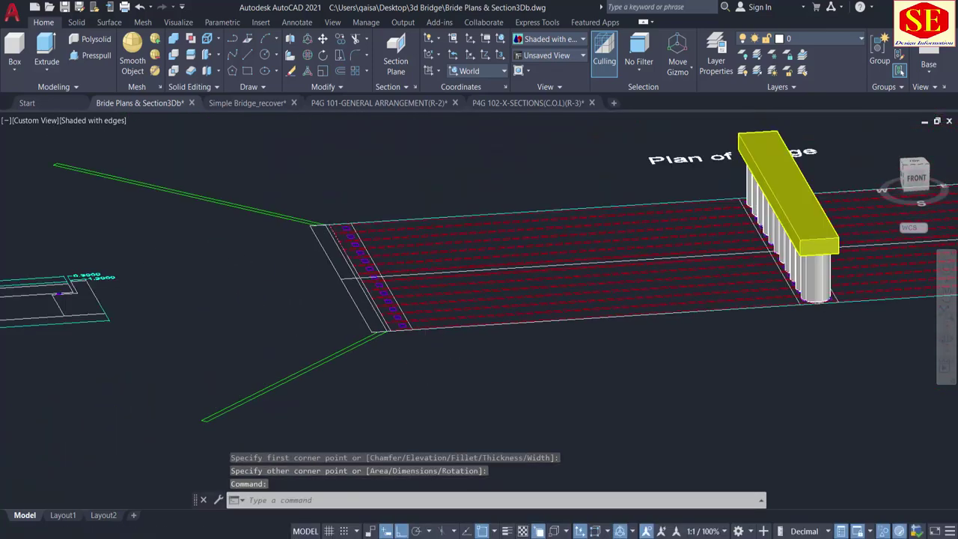
scroll(243, 366, "down", 3)
middle_click_drag(281, 362, 408, 342)
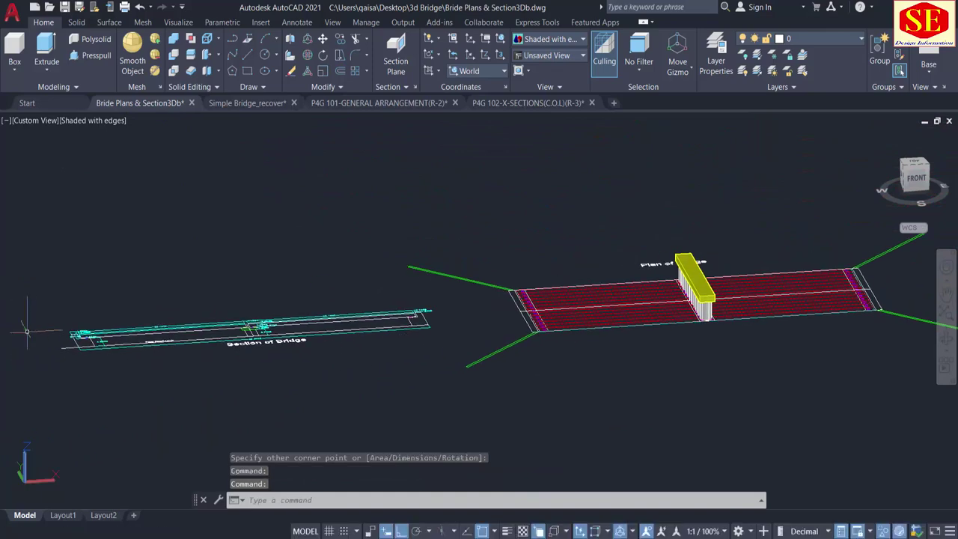
scroll(27, 331, "up", 4)
middle_click_drag(168, 319, 170, 318, "shift")
scroll(179, 344, "up", 8)
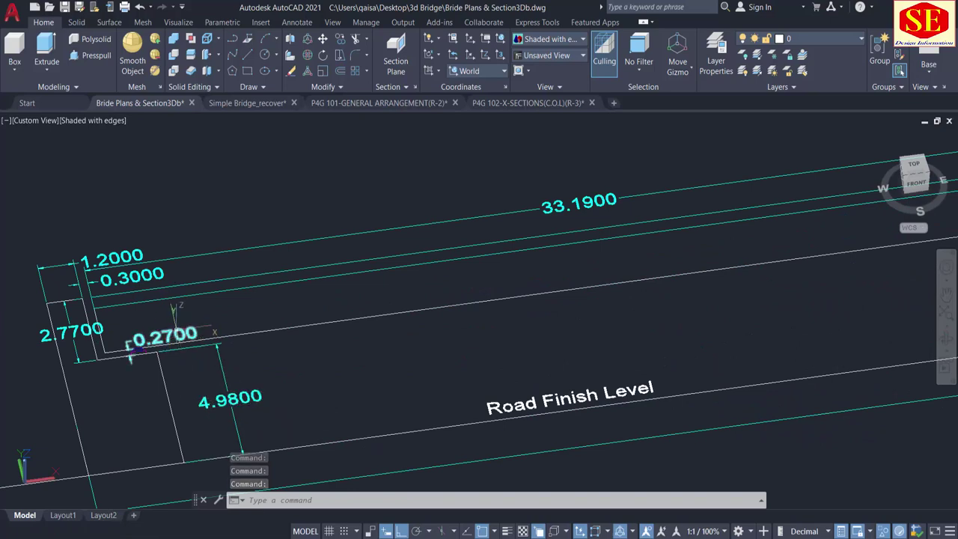
scroll(165, 338, "up", 2)
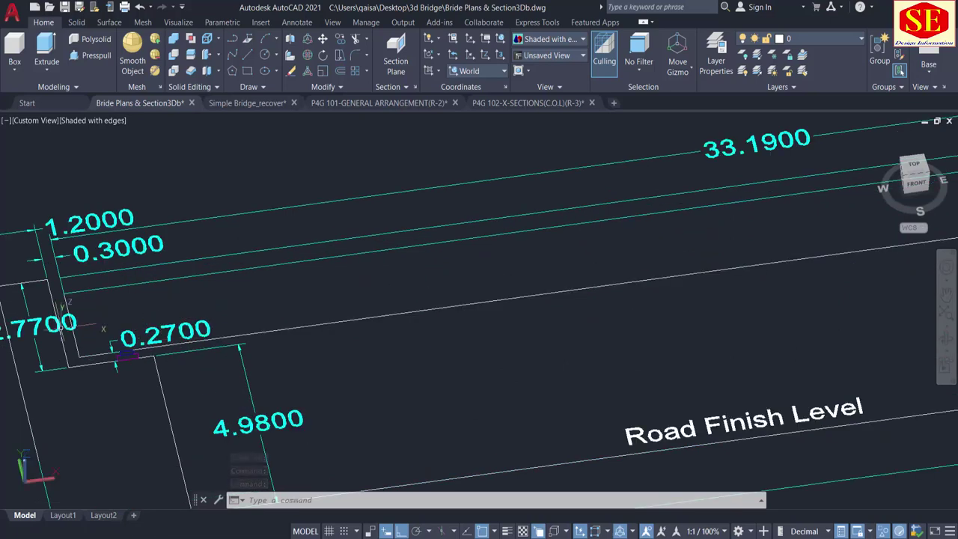
middle_click_drag(62, 327, 220, 318)
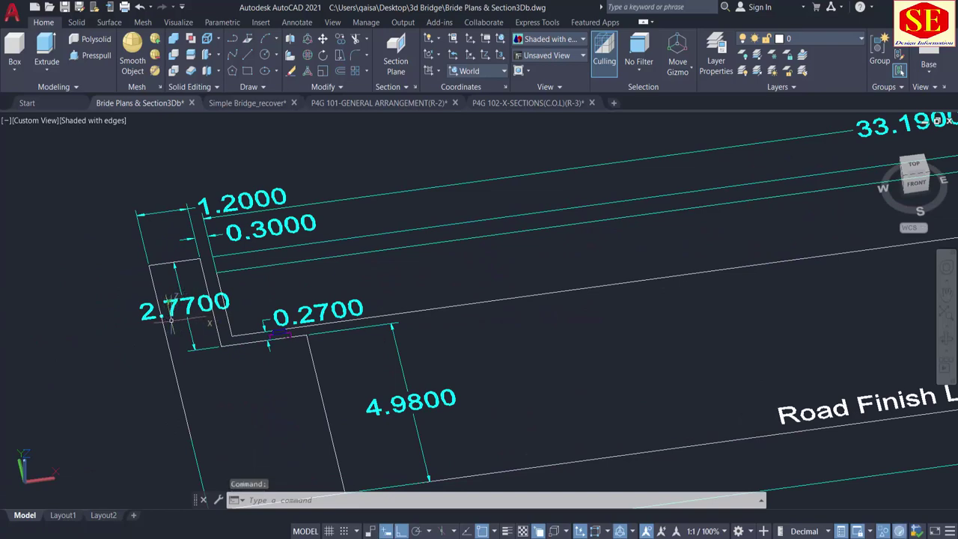
Step: Presspull the bearing-pad strip at the plan's west end upward to a height of 4.98
scroll(163, 318, "down", 12)
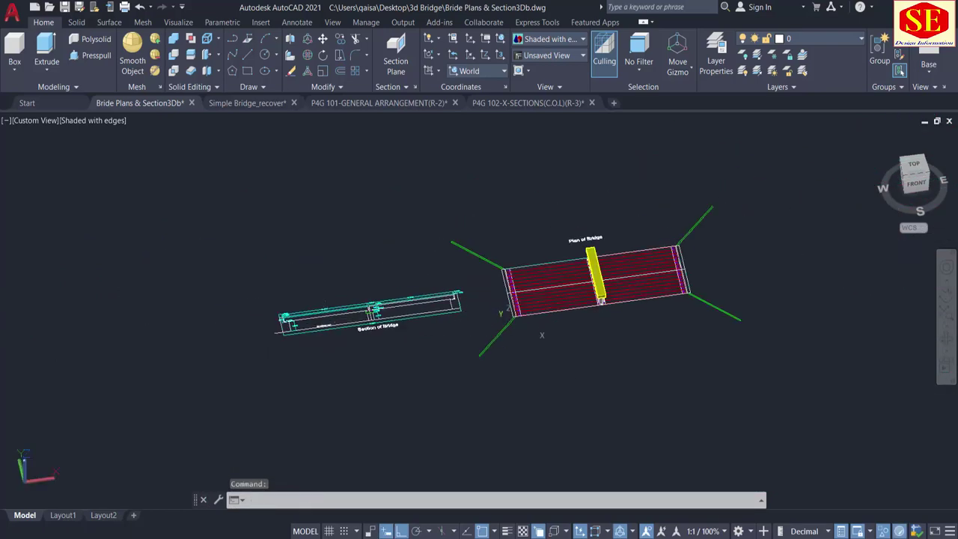
scroll(459, 323, "up", 6)
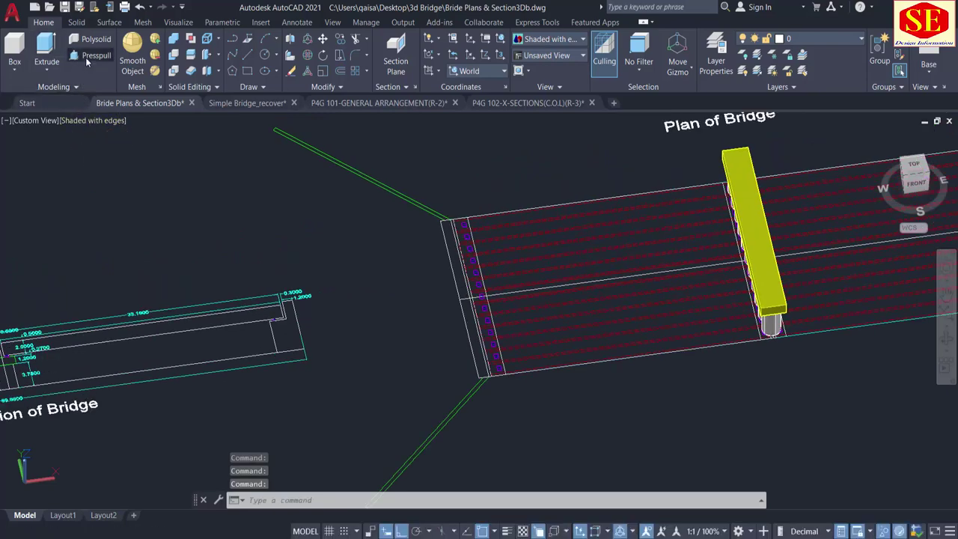
scroll(469, 372, "up", 2)
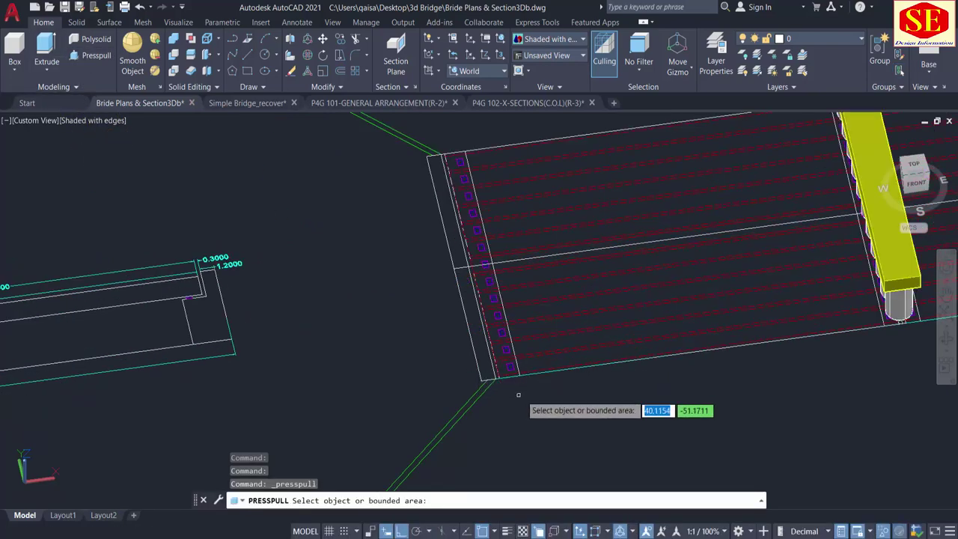
scroll(521, 392, "up", 2)
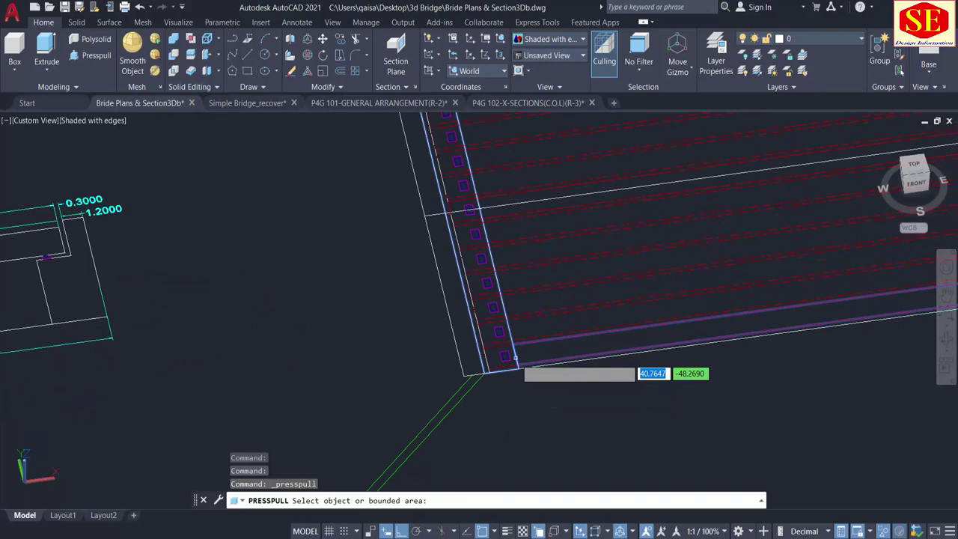
scroll(504, 307, "up", 2)
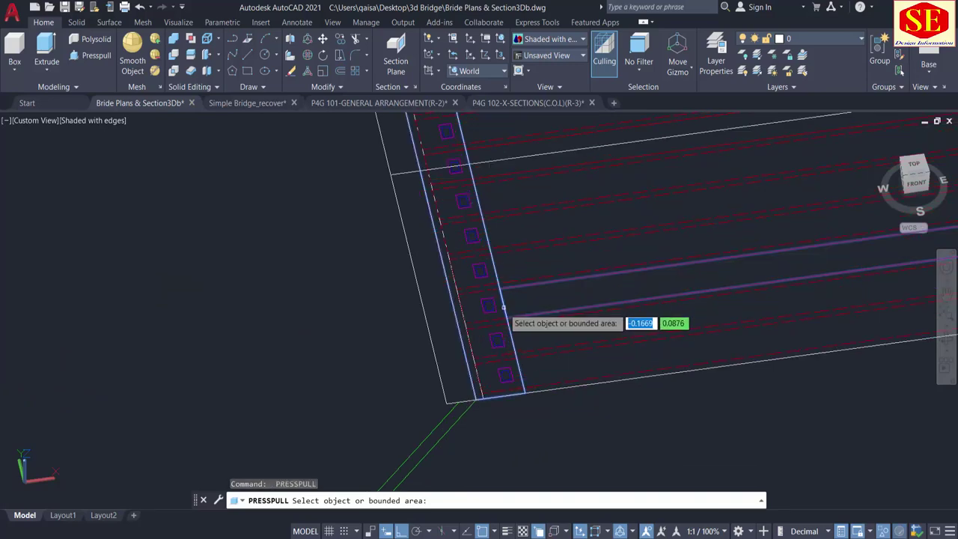
left_click(503, 307)
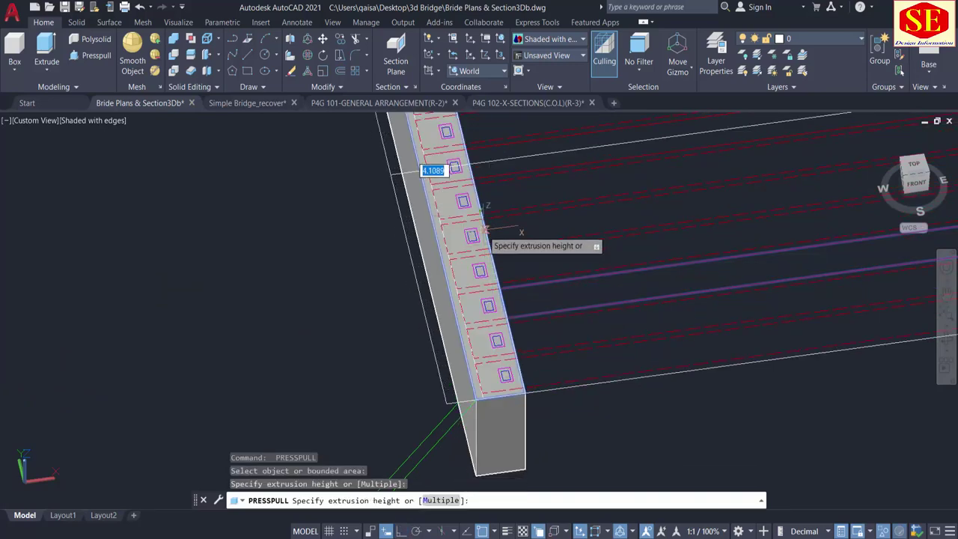
middle_click_drag(479, 314, 479, 293, "shift")
scroll(473, 228, "down", 2)
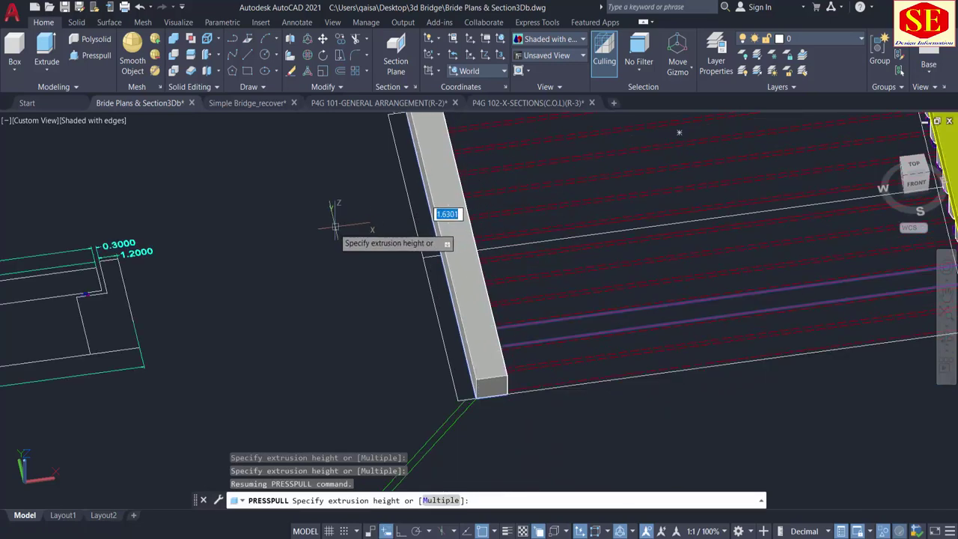
key("Return")
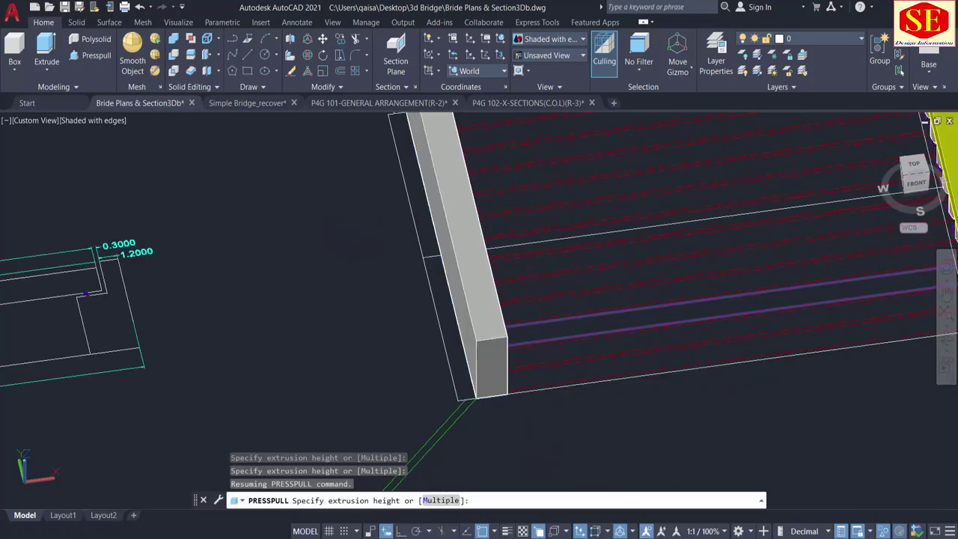
scroll(422, 303, "down", 2)
key("Return")
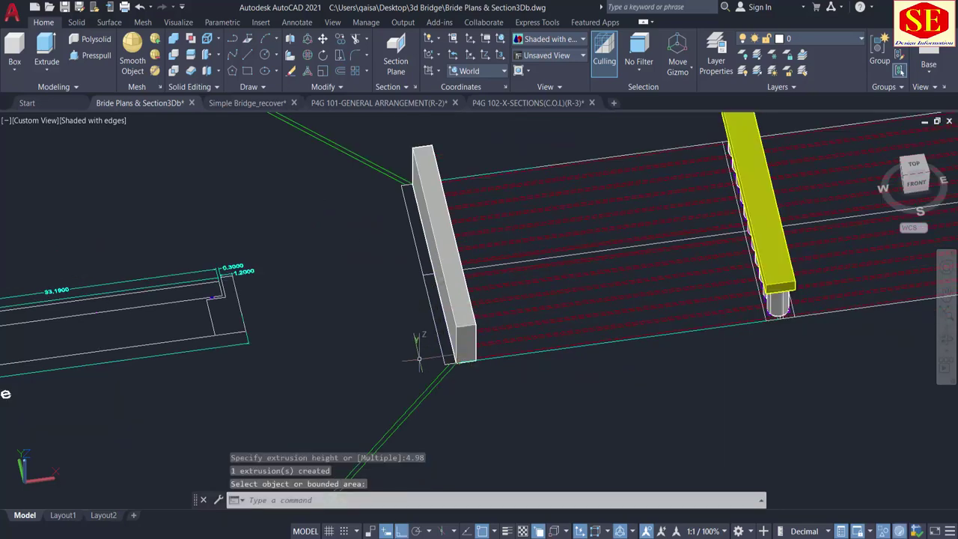
Step: Examine both abutment ends of the bridge section for the abutment wall's full height dimension
middle_click_drag(406, 363, 453, 350)
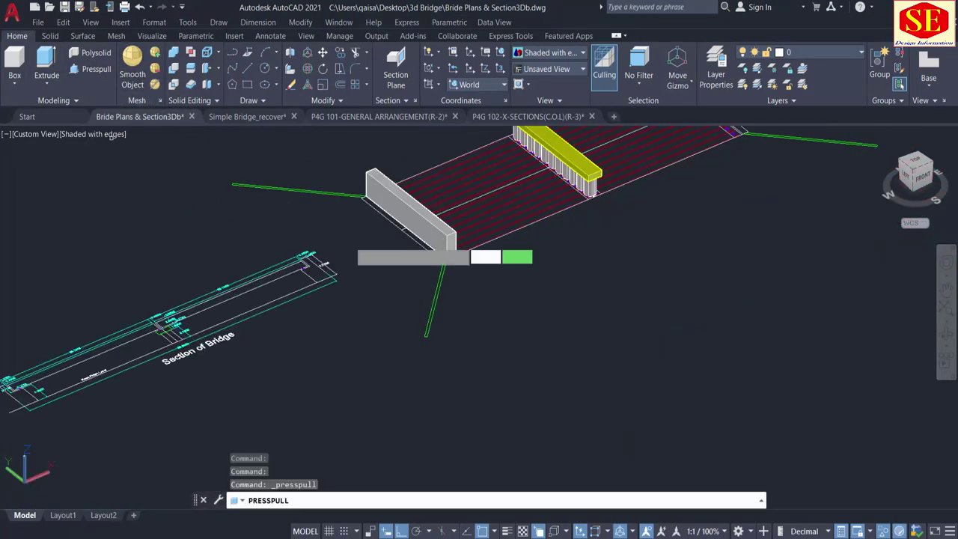
key("Return")
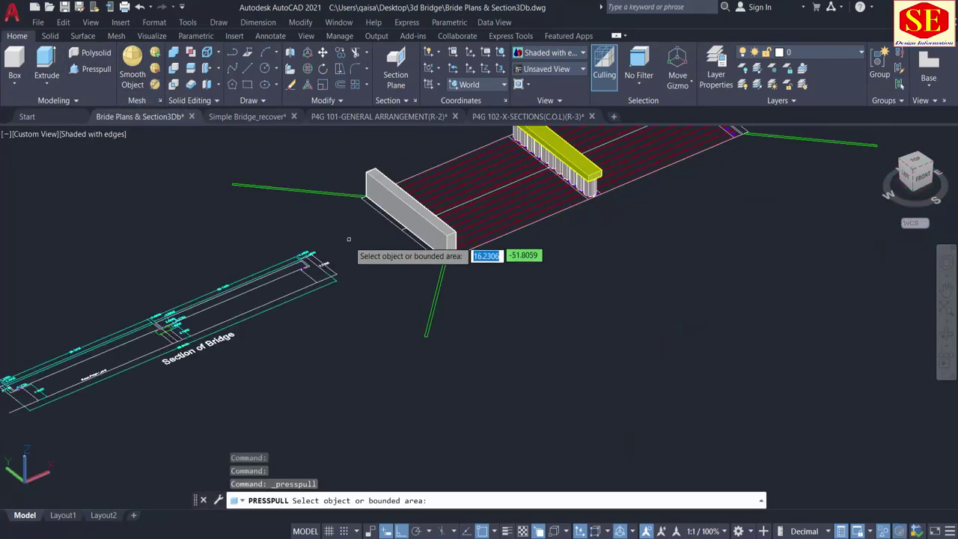
scroll(228, 365, "up", 5)
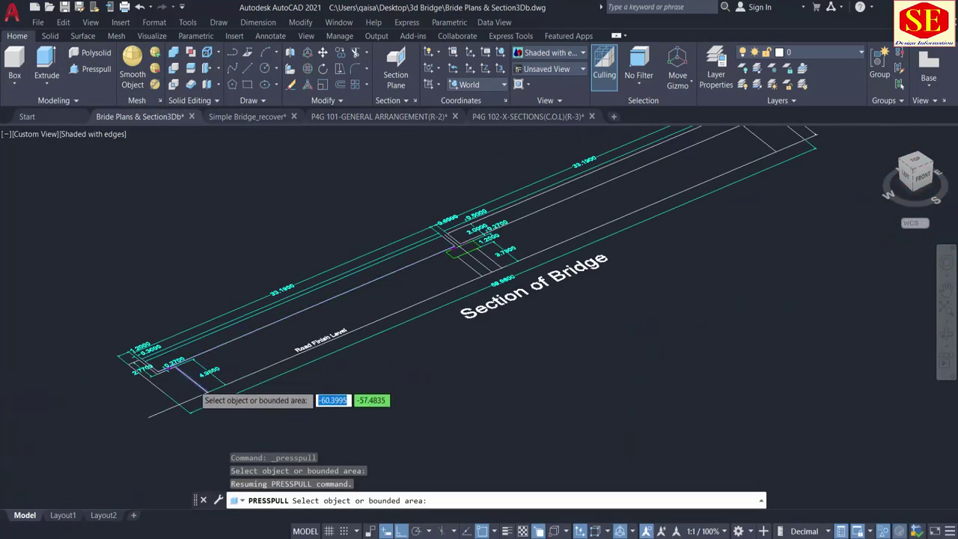
scroll(100, 366, "up", 2)
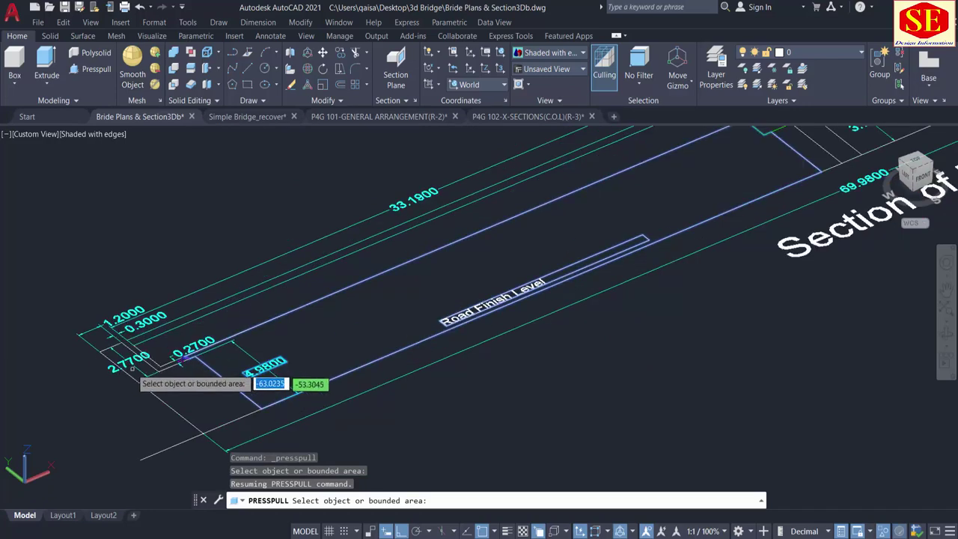
scroll(225, 352, "down", 4)
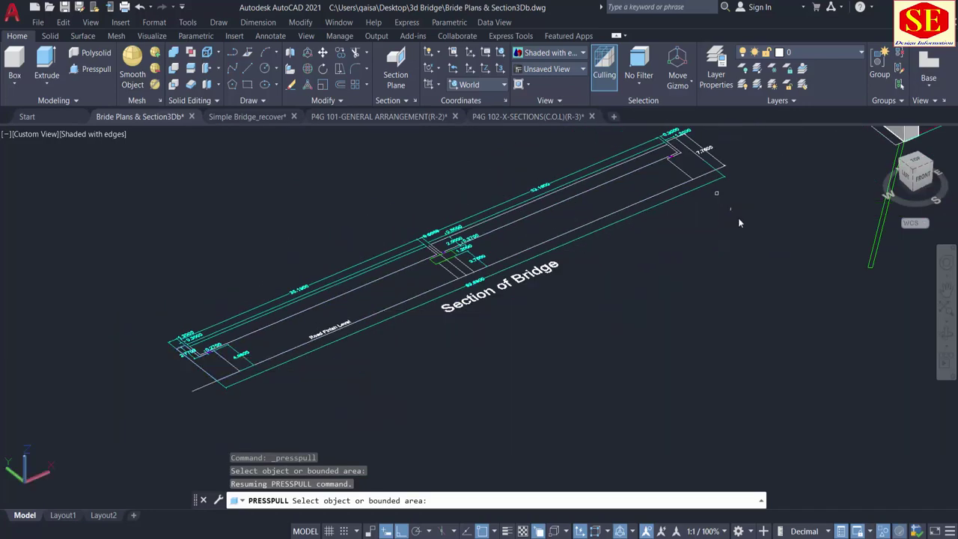
scroll(733, 218, "up", 6)
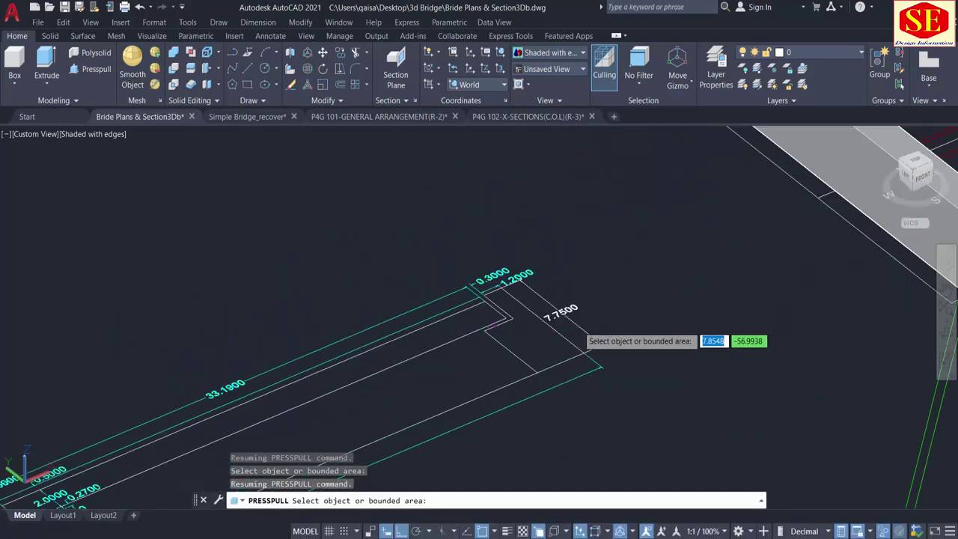
scroll(577, 314, "up", 2)
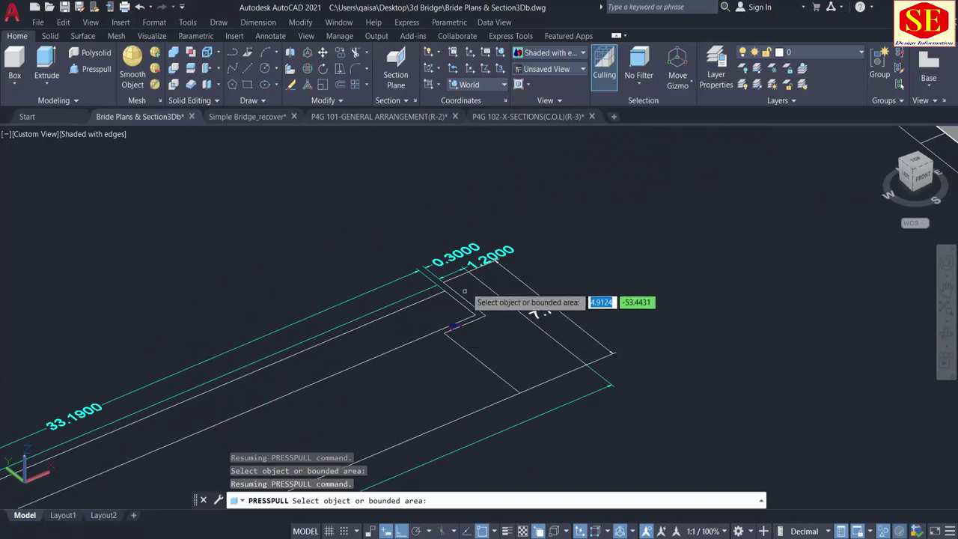
scroll(457, 344, "down", 2)
middle_click_drag(678, 289, 573, 349)
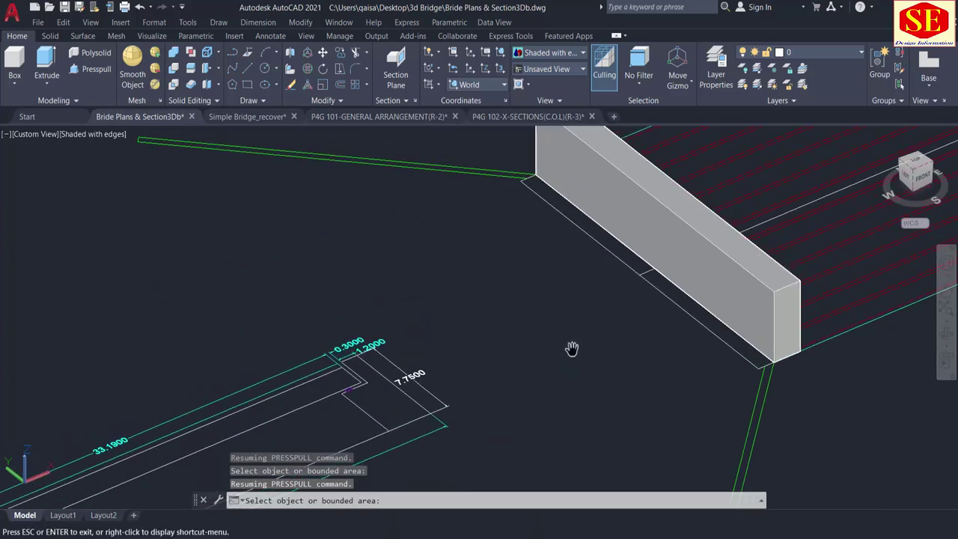
Step: Presspull the outer abutment strip behind the bearing seat upward to a height of 7.75
scroll(680, 309, "up", 3)
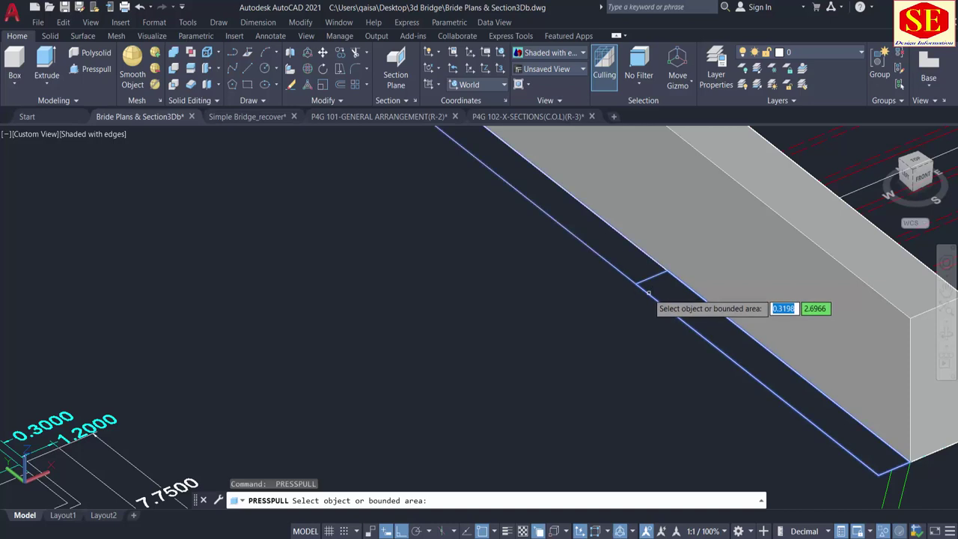
left_click(646, 292)
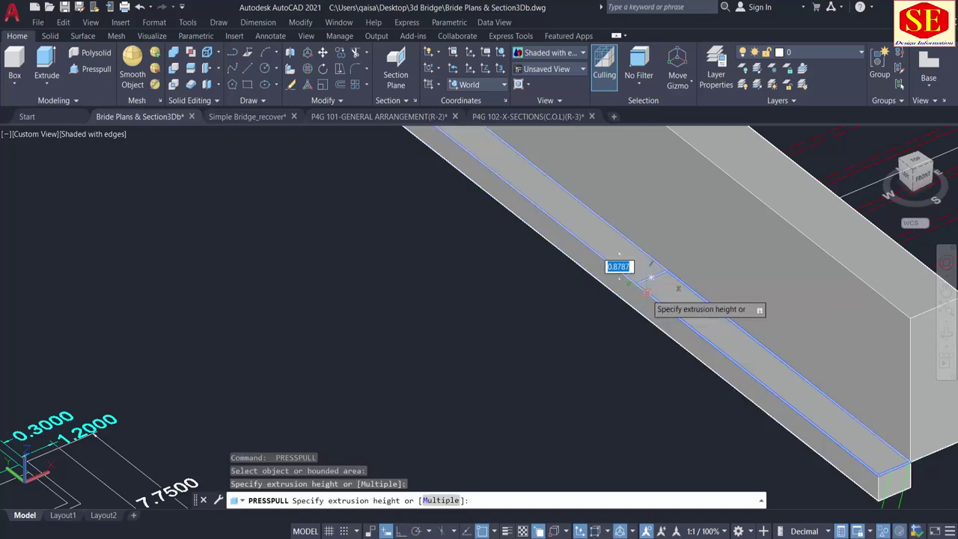
scroll(642, 289, "down", 2)
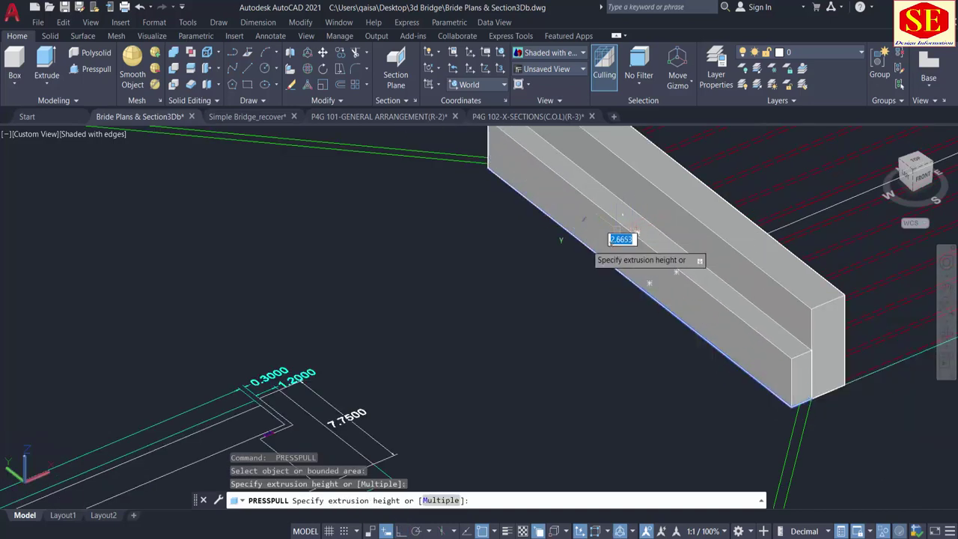
type("7.7")
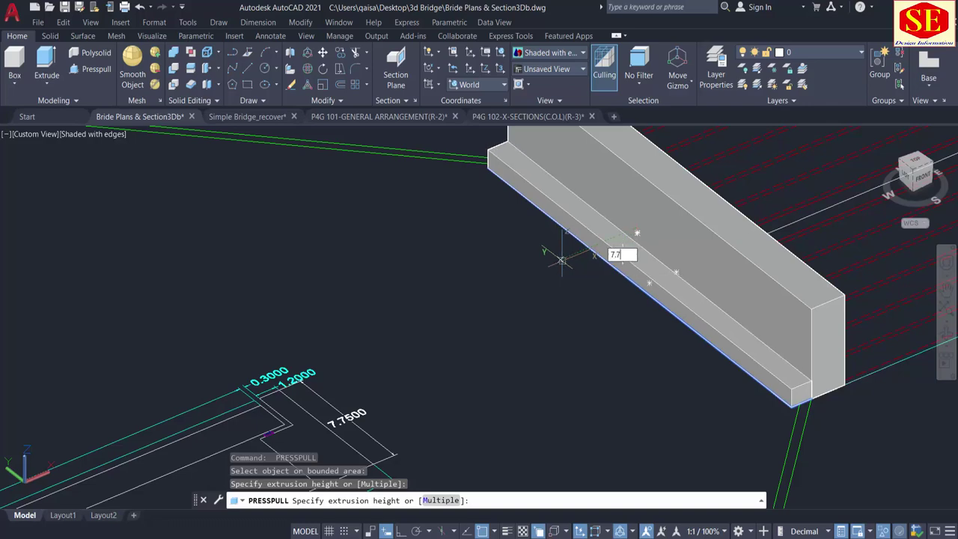
type("5")
key("Return")
scroll(584, 335, "down", 2)
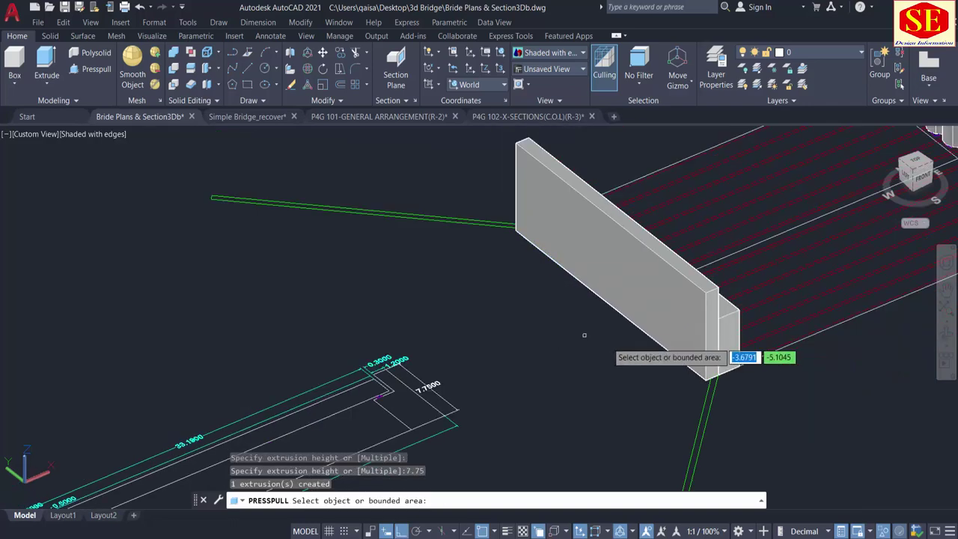
key("Return")
Step: Mirror both west abutment solids to the bridge's east end about the pier's centreline at deck-plan level, keeping the source objects
middle_click_drag(744, 381, 667, 357, "shift")
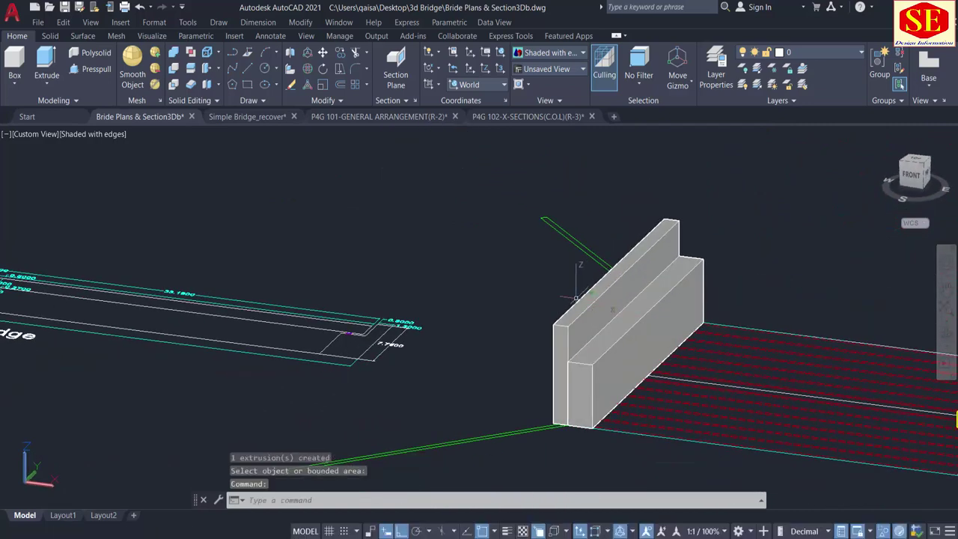
scroll(530, 282, "down", 2)
middle_click_drag(602, 359, 311, 380)
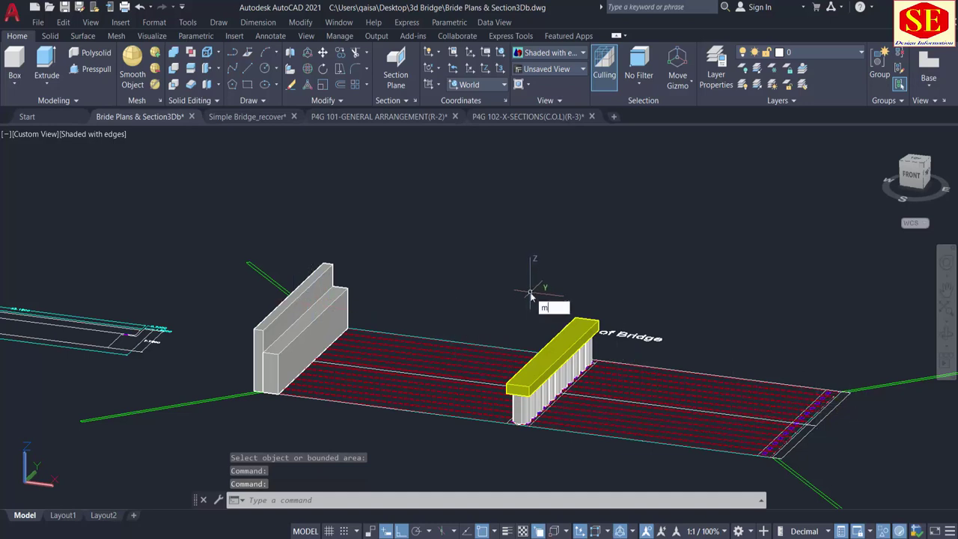
type("i")
key("Return")
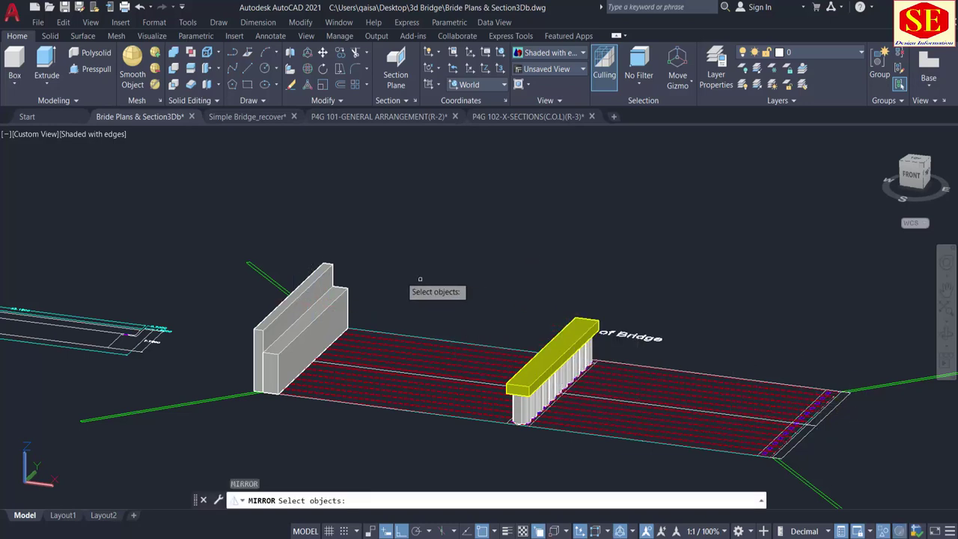
left_click(343, 277)
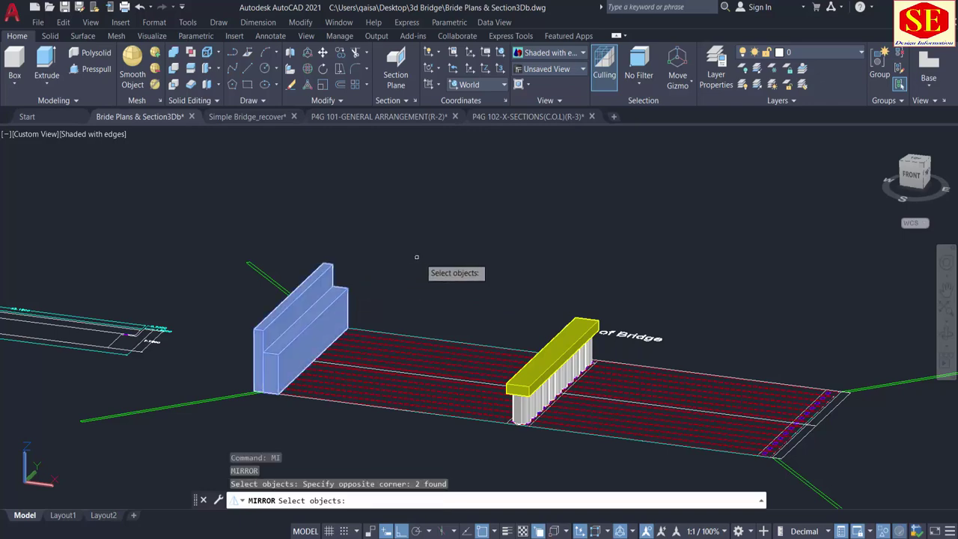
scroll(592, 349, "up", 5)
middle_click_drag(562, 404, 603, 329)
middle_click_drag(466, 430, 474, 401)
scroll(440, 447, "up", 4)
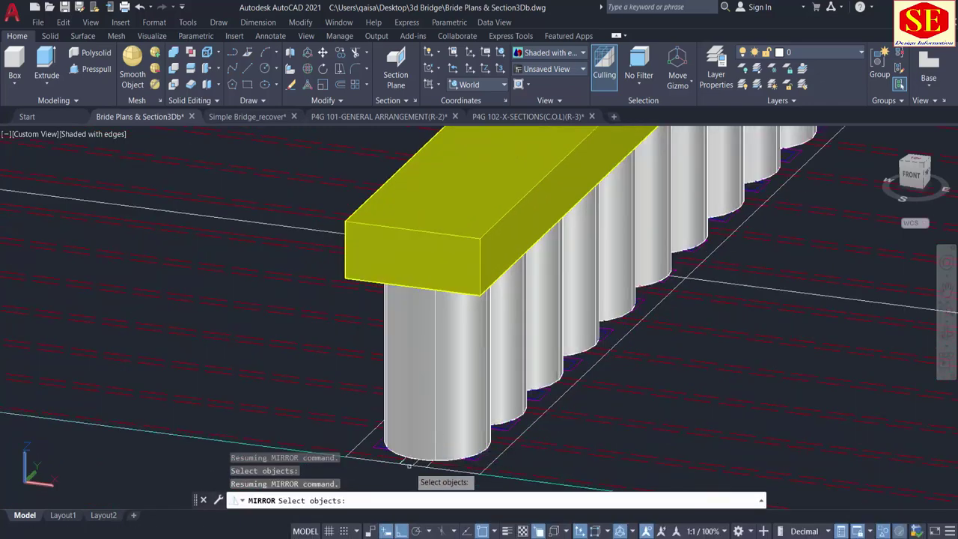
key("Return")
left_click(413, 464)
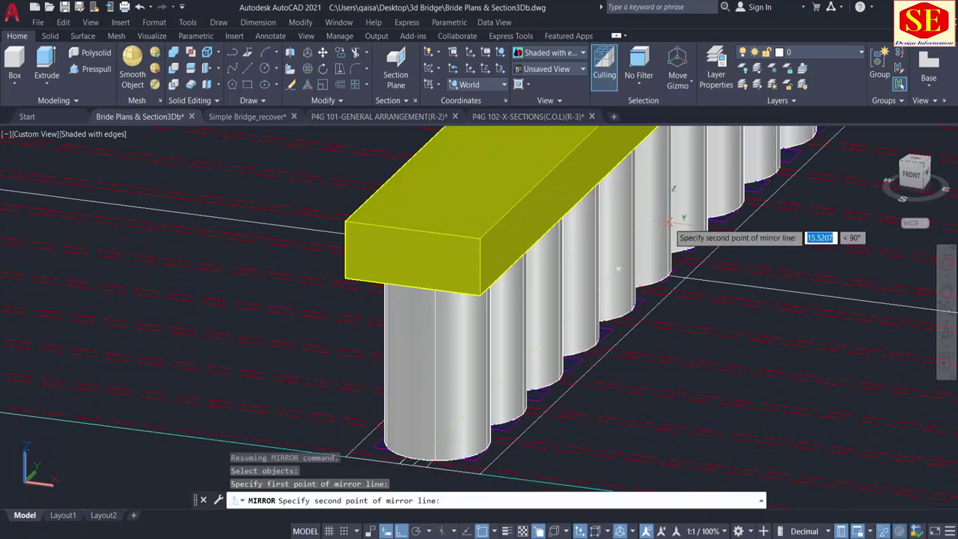
middle_click_drag(668, 224, 514, 422)
scroll(699, 275, "up", 2)
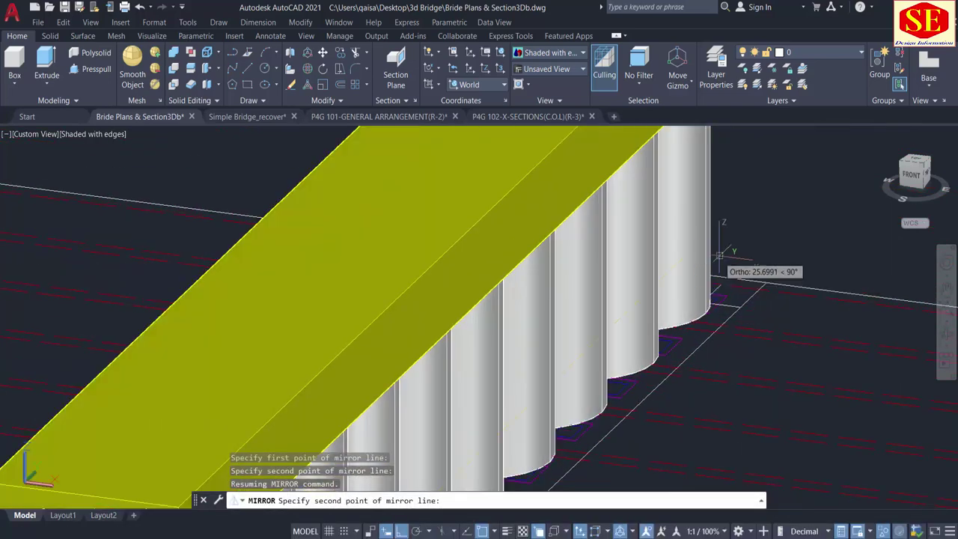
middle_click_drag(724, 256, 626, 304, "shift")
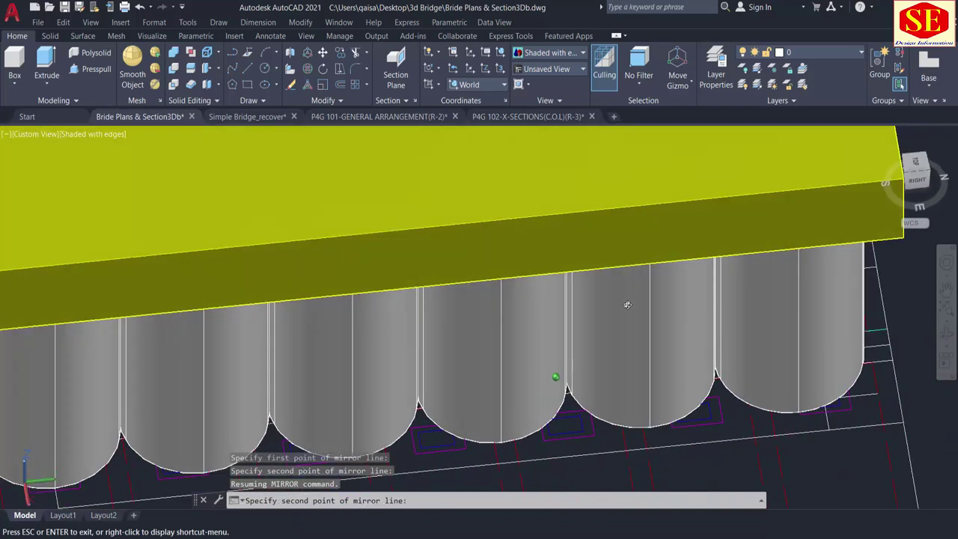
left_click(889, 344)
scroll(889, 348, "down", 5)
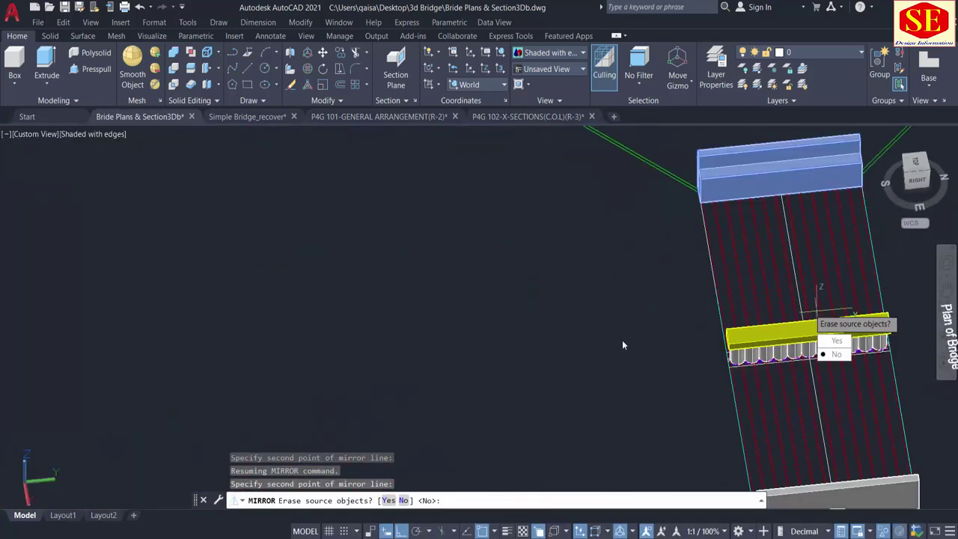
right_click(637, 341)
left_click(650, 349)
scroll(479, 330, "down", 3)
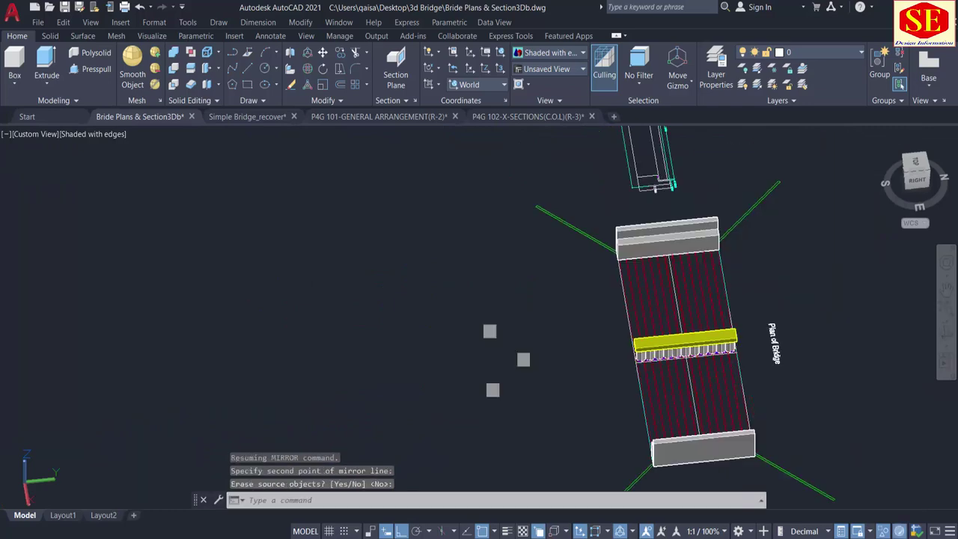
middle_click_drag(523, 359, 621, 342, "shift")
middle_click_drag(677, 321, 711, 315, "shift")
middle_click_drag(823, 225, 742, 274)
scroll(748, 265, "up", 2)
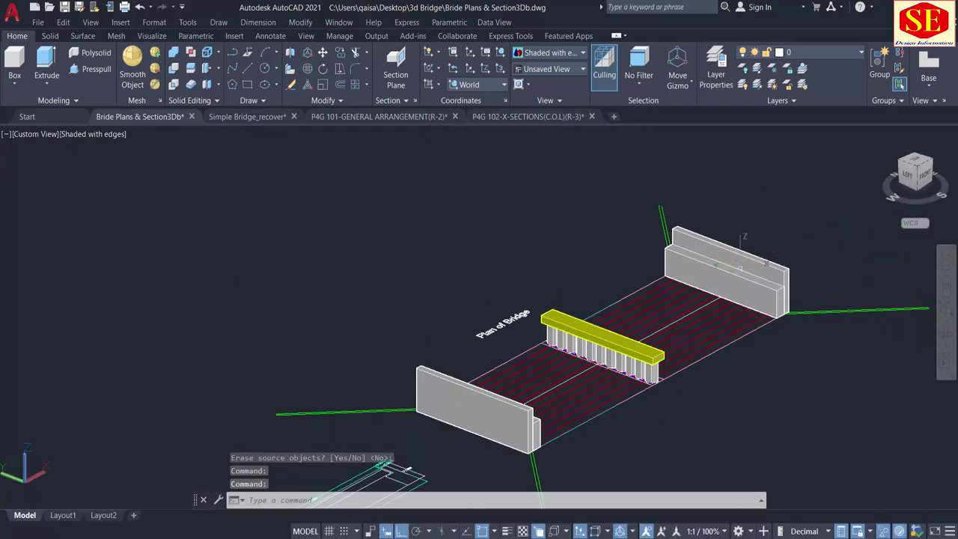
middle_click_drag(718, 420, 614, 382, "shift")
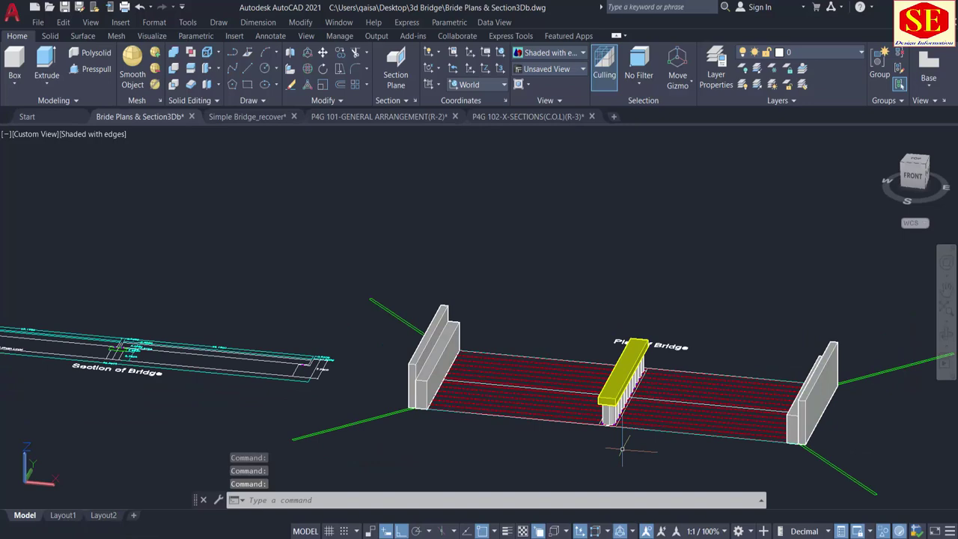
middle_click_drag(621, 449, 494, 225, "shift")
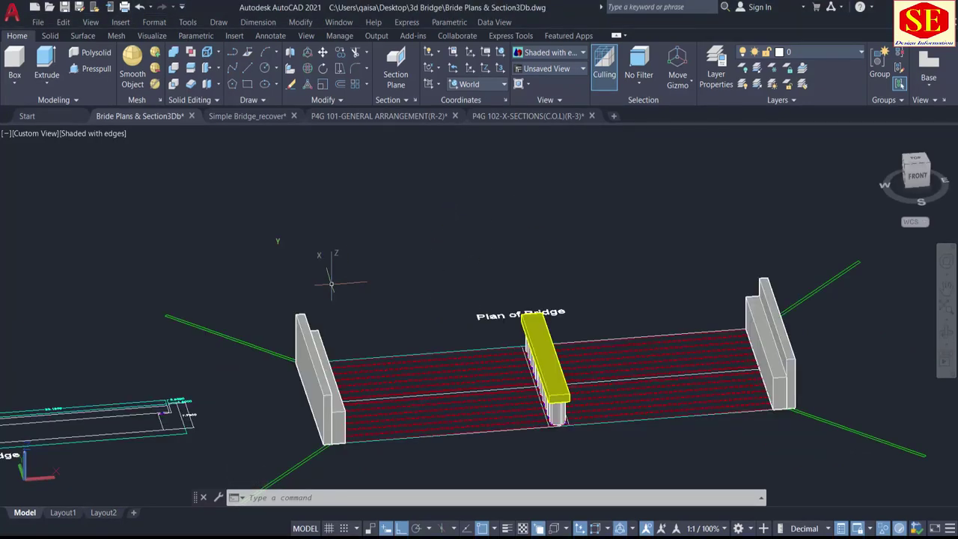
Step: Display the bridge model in the 2D Wireframe visual style
left_click(95, 133)
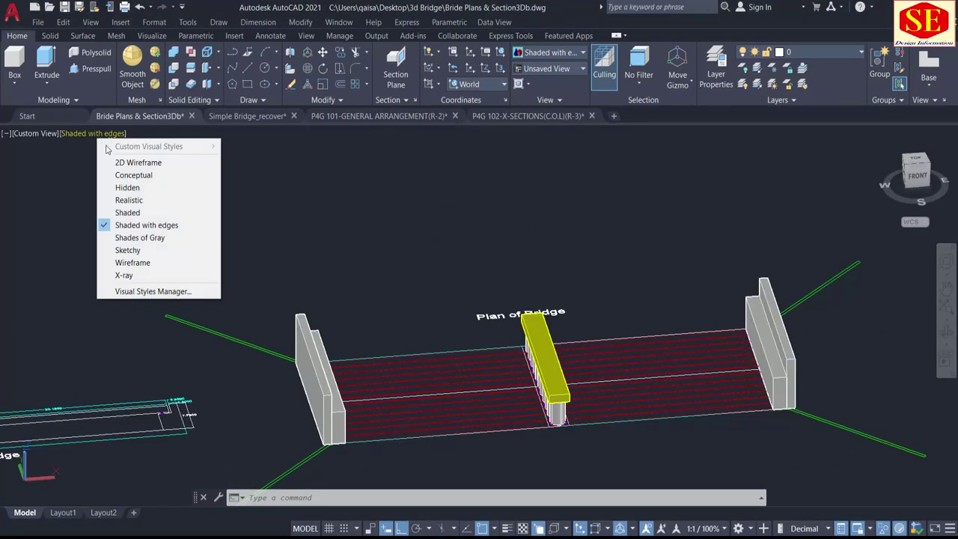
left_click(119, 158)
middle_click_drag(426, 342, 538, 394, "shift")
scroll(473, 394, "up", 4)
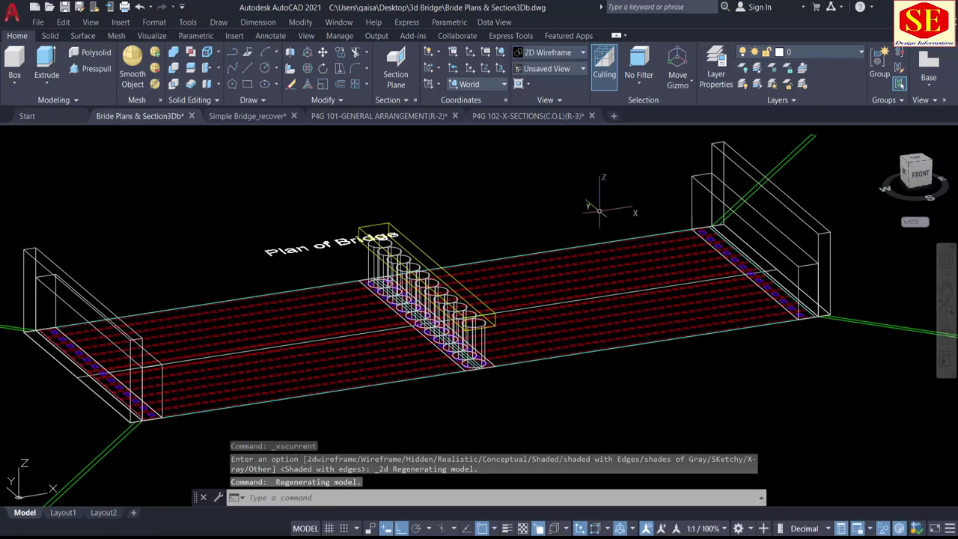
Step: Select the plan's deck outlines, centreline and dashed girder lines across both spans, leaving the 3D solids out
left_click(599, 212)
left_click(567, 394)
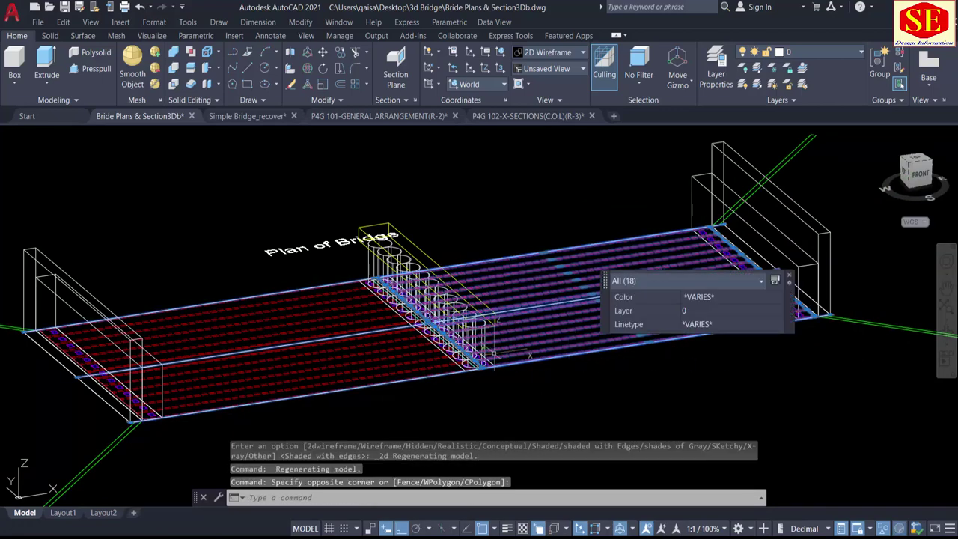
left_click(309, 258)
left_click(271, 403)
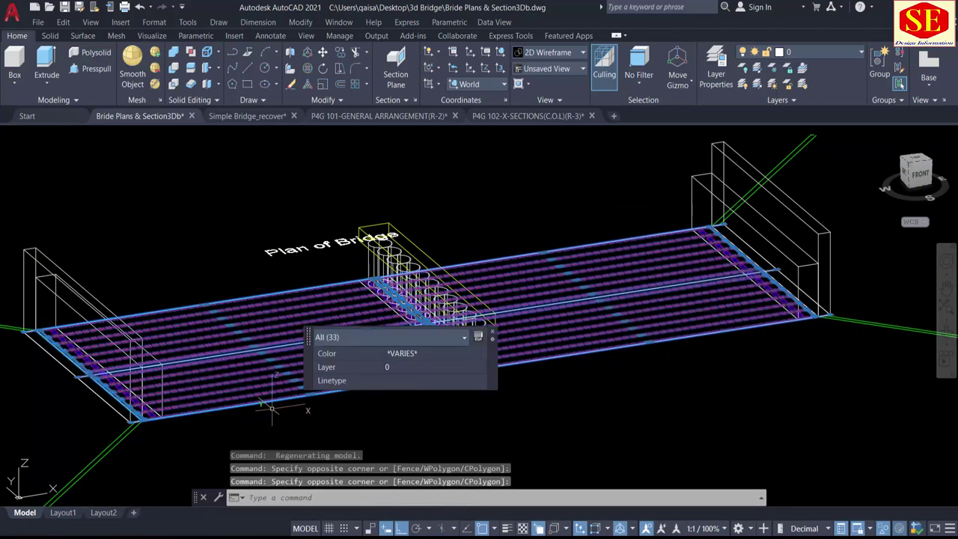
Step: Add the bearing-pad squares along the plan's west abutment to the selection
middle_click_drag(271, 402, 324, 386)
scroll(113, 336, "up", 2)
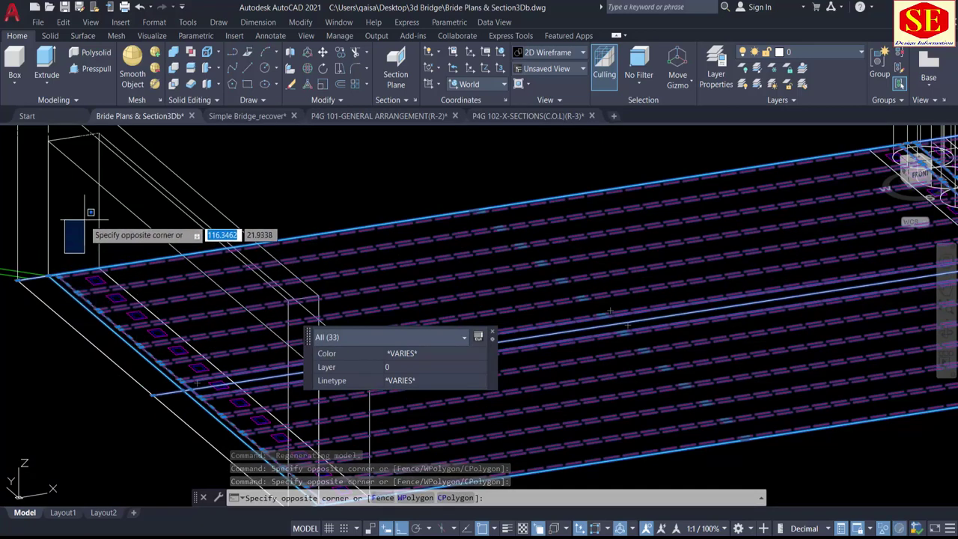
scroll(123, 265, "down", 2)
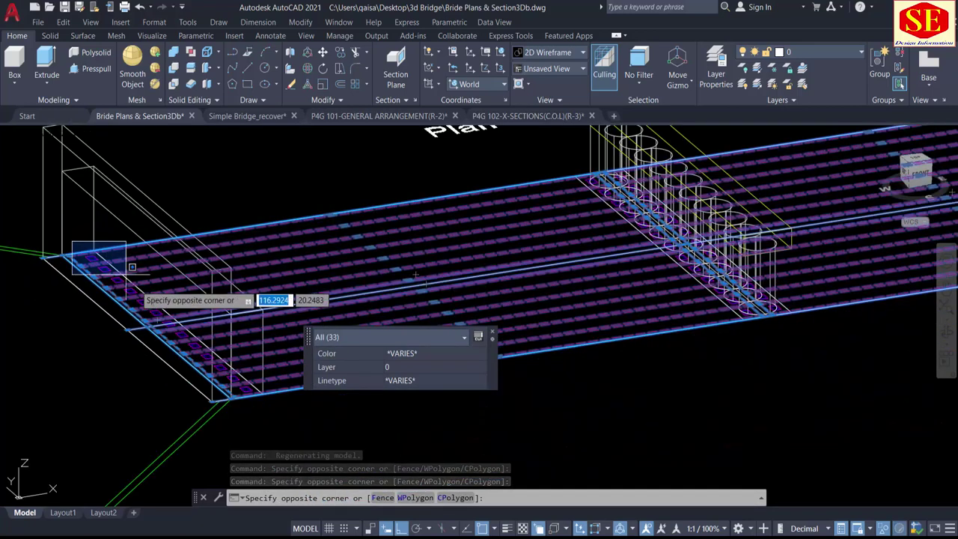
left_click(283, 395)
Step: Add the flat pier circles and the bearing-pad squares around the central pier to the selection, without the pier solids
middle_click_drag(563, 307, 354, 326)
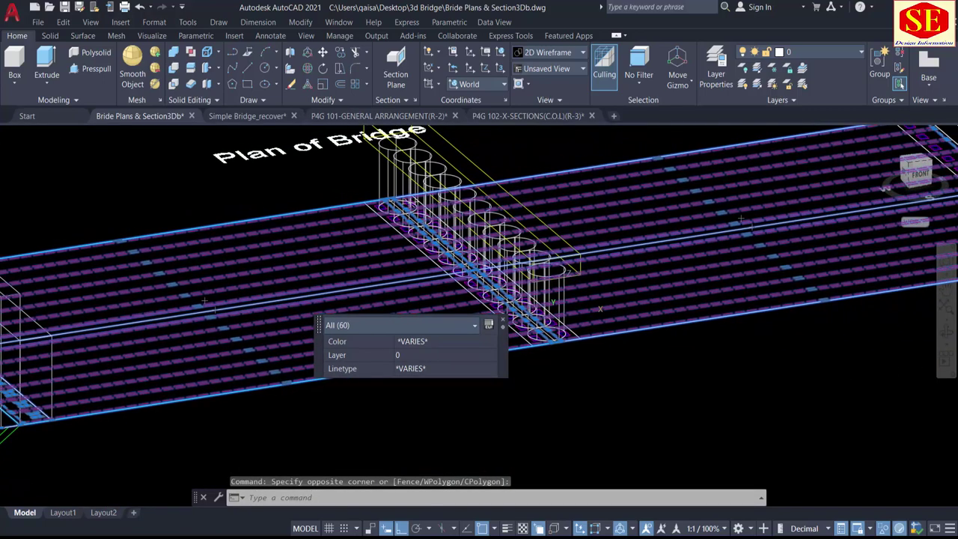
scroll(463, 202, "up", 5)
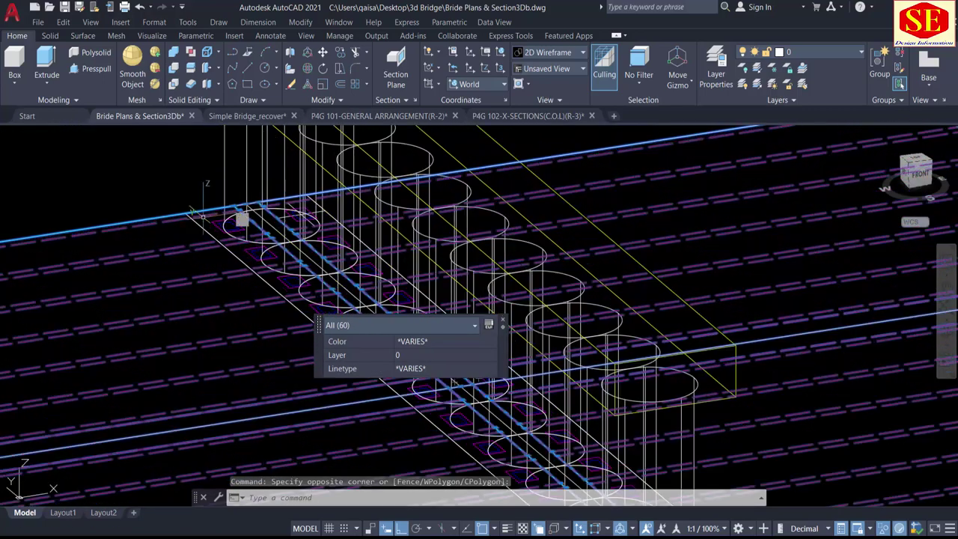
left_click(166, 191)
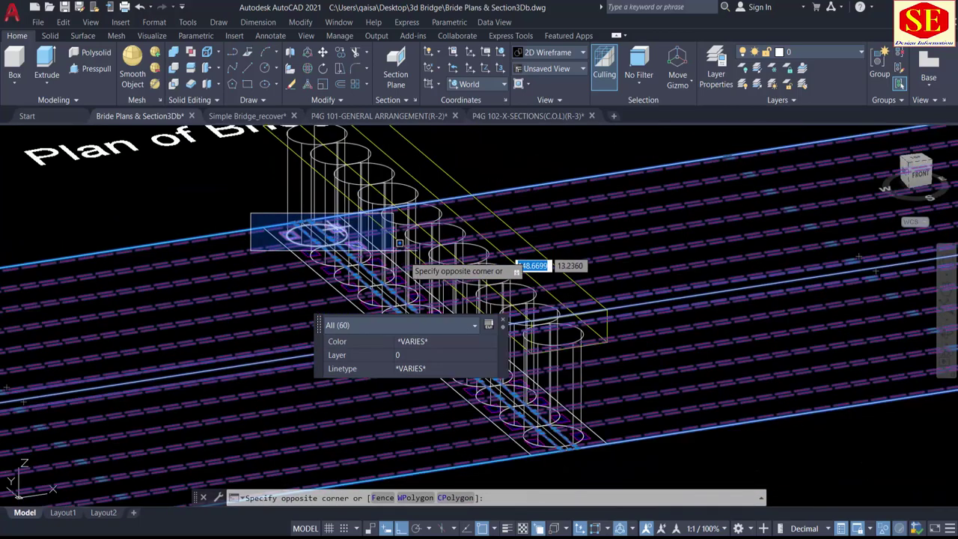
scroll(390, 249, "down", 2)
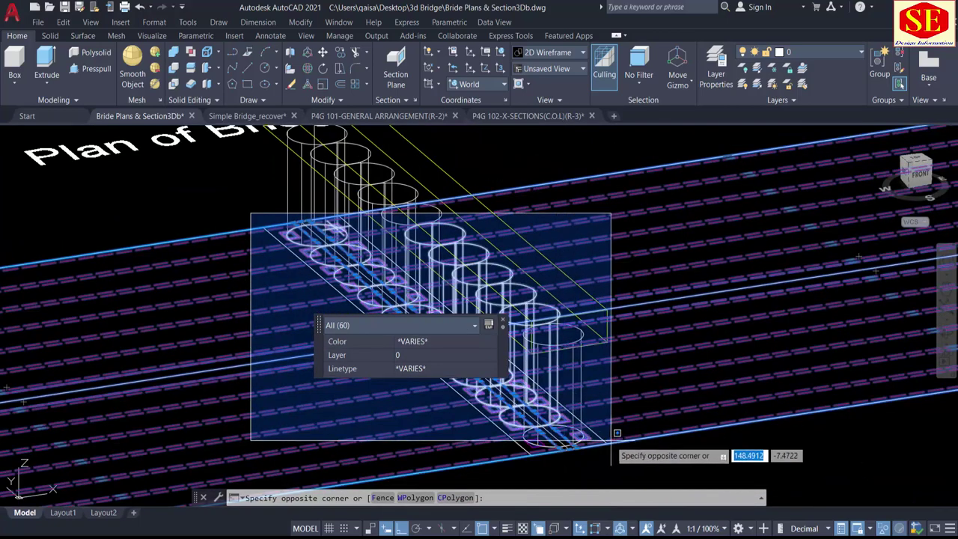
scroll(501, 397, "down", 3)
left_click(496, 396)
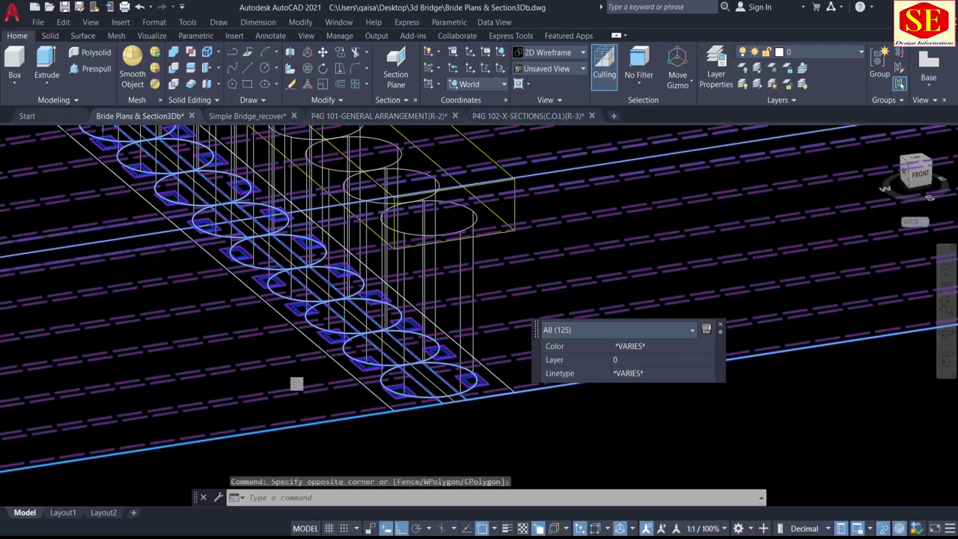
Step: Add all bearing-pad squares along the plan's east abutment to the selection
middle_click_drag(706, 269, 300, 337)
scroll(287, 254, "up", 2)
left_click(212, 192)
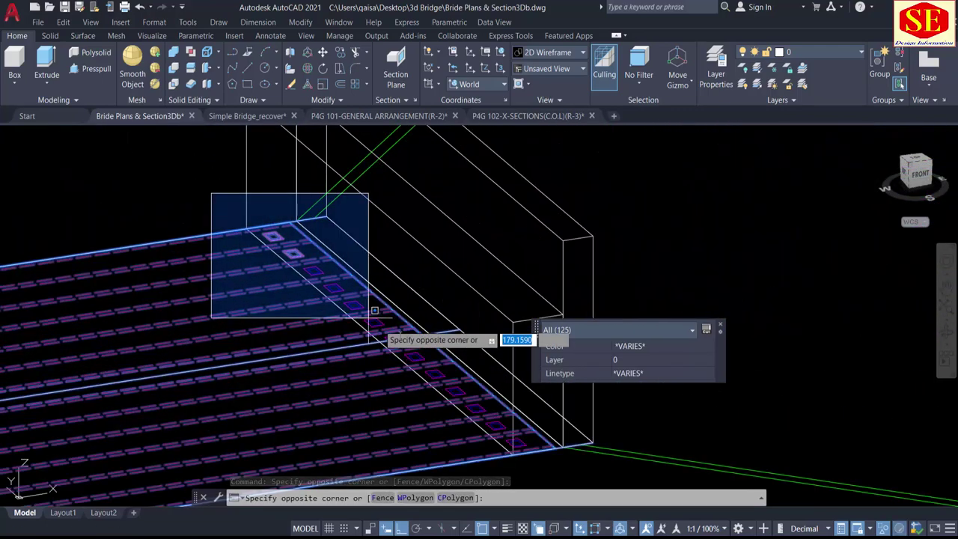
left_click(524, 393)
middle_click_drag(415, 337, 260, 229)
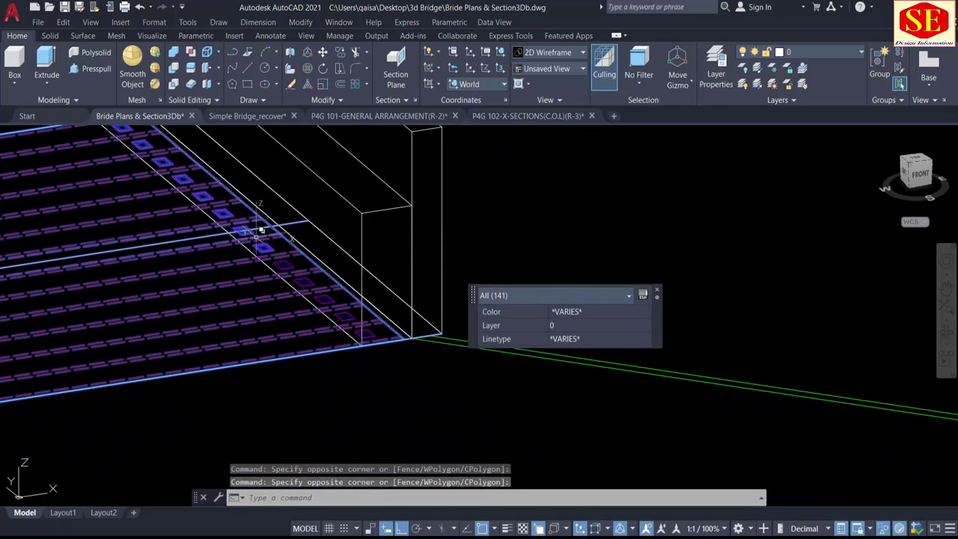
left_click(394, 356)
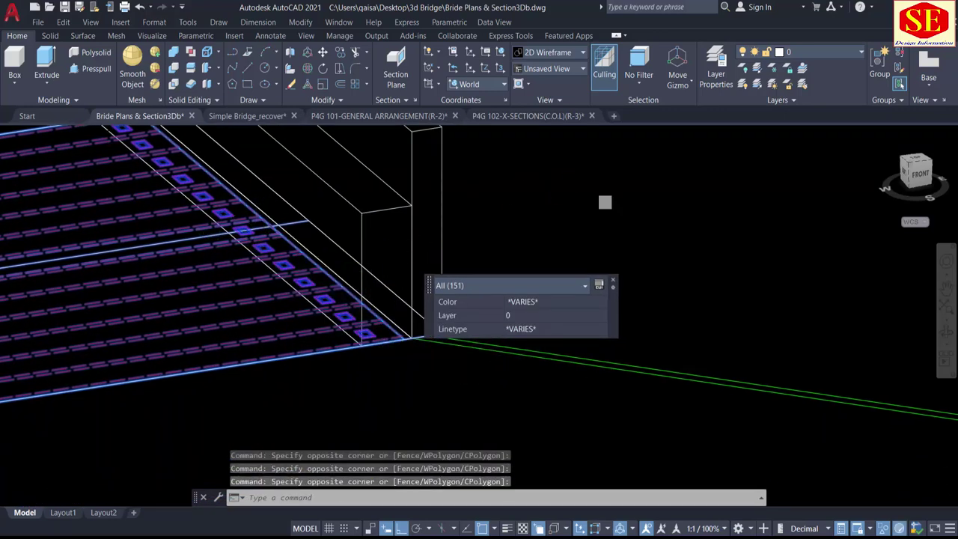
Step: Move the selected bridge plan linework 4.98 units straight up along the Z axis onto the abutments and pier cap
scroll(604, 202, "down", 2)
middle_click_drag(147, 272, 493, 223)
scroll(147, 282, "up", 2)
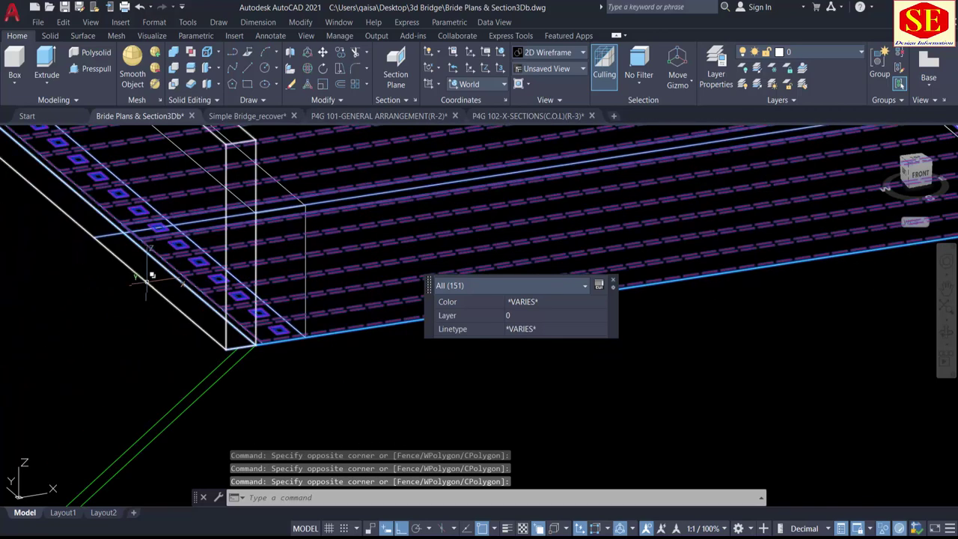
scroll(200, 282, "up", 2)
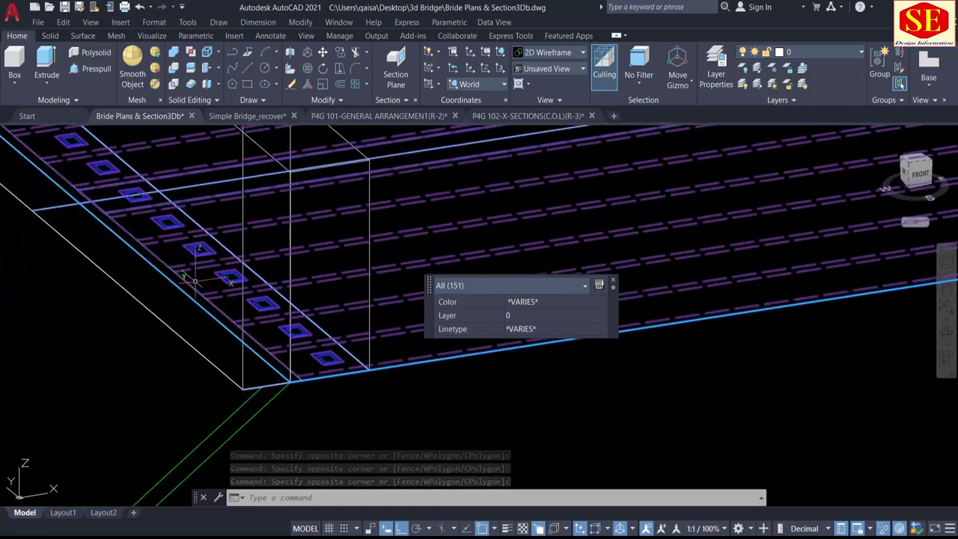
scroll(412, 346, "down", 5)
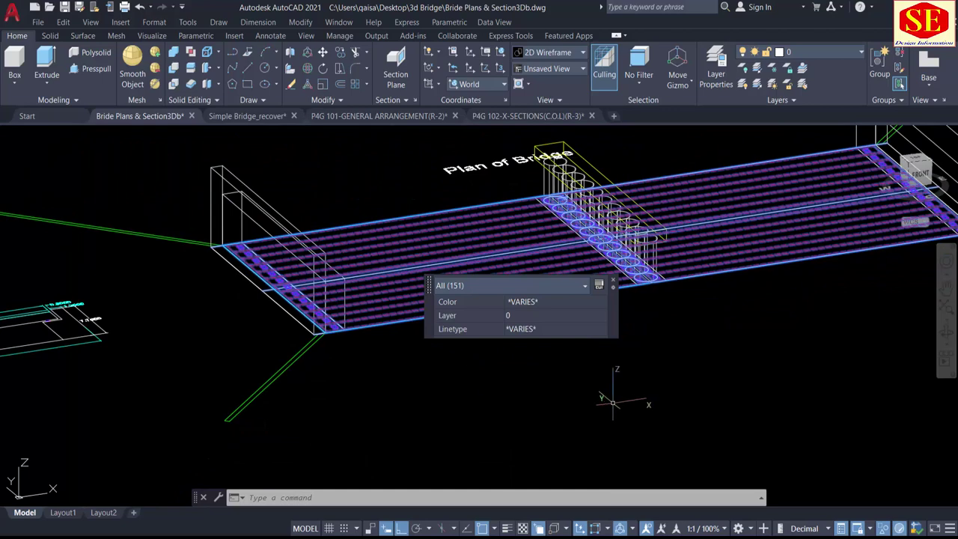
type("m")
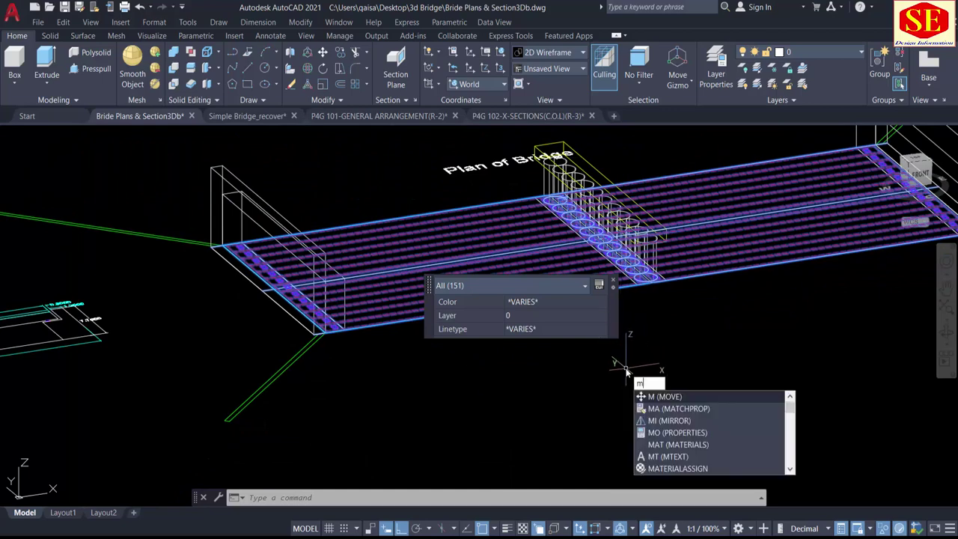
key("Return")
left_click(663, 365)
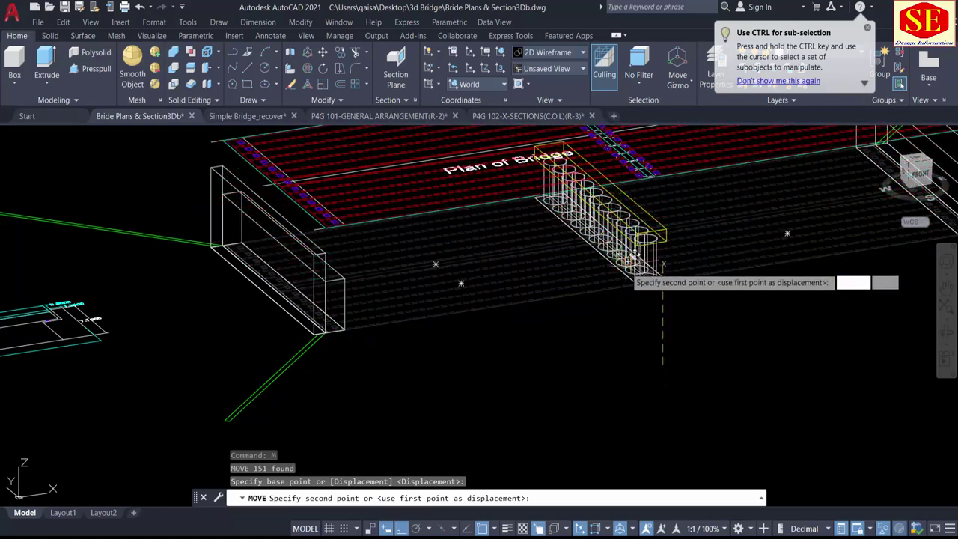
scroll(639, 300, "down", 5)
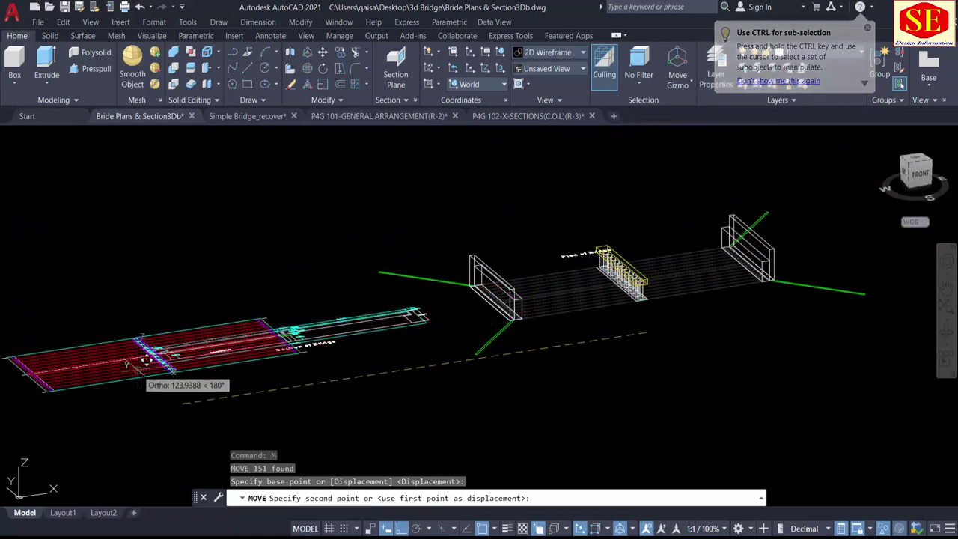
scroll(221, 320, "up", 8)
scroll(364, 274, "up", 4)
scroll(432, 294, "down", 3)
scroll(567, 267, "up", 1)
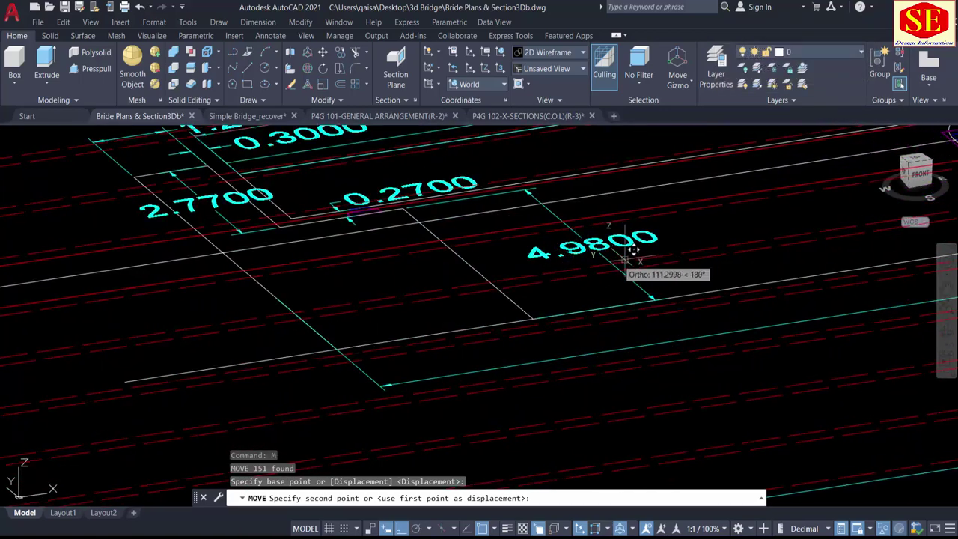
scroll(165, 339, "down", 6)
scroll(479, 284, "up", 3)
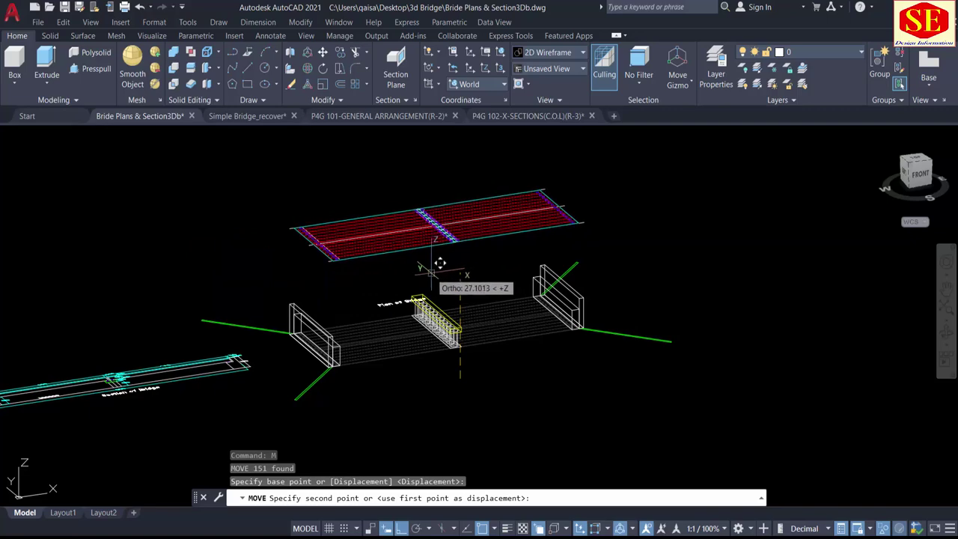
type("4")
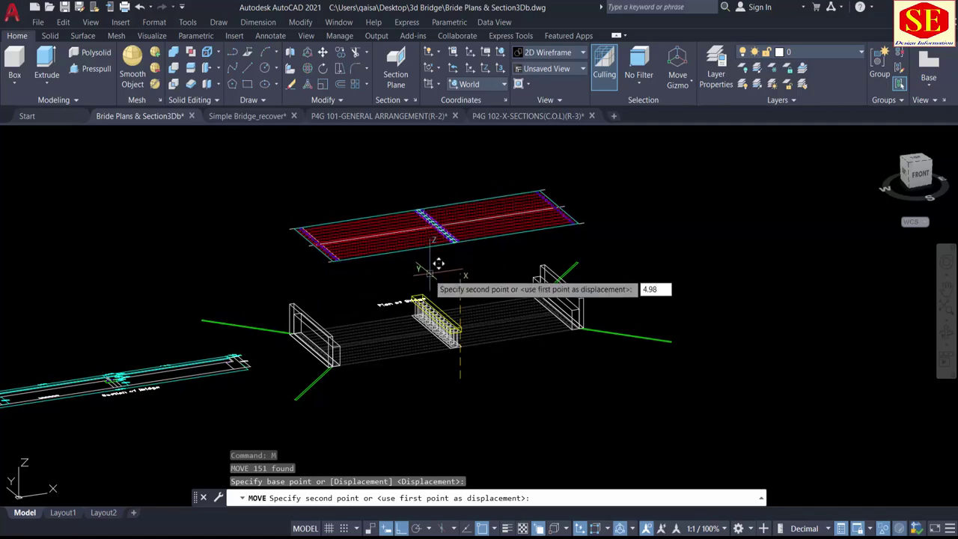
type(".98")
key("Return")
scroll(422, 314, "up", 4)
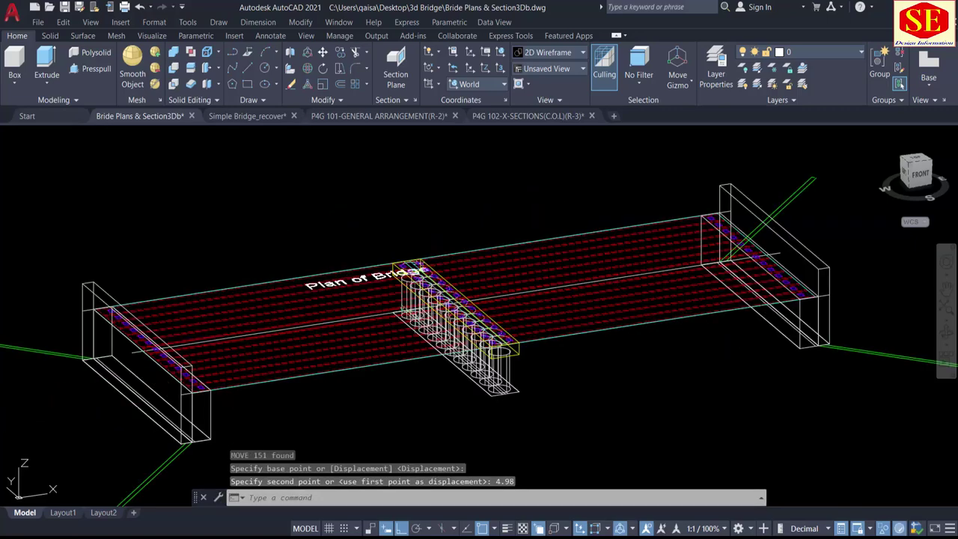
Step: Set the visual style to Shaded with Edges and inspect the raised plan linework on the abutment seat
middle_click_drag(329, 375, 804, 378, "shift")
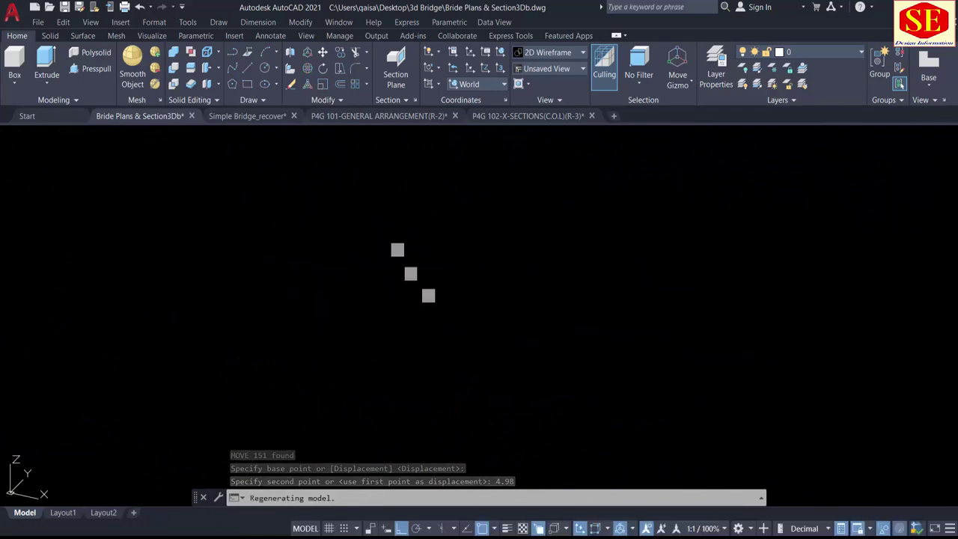
left_click(95, 134)
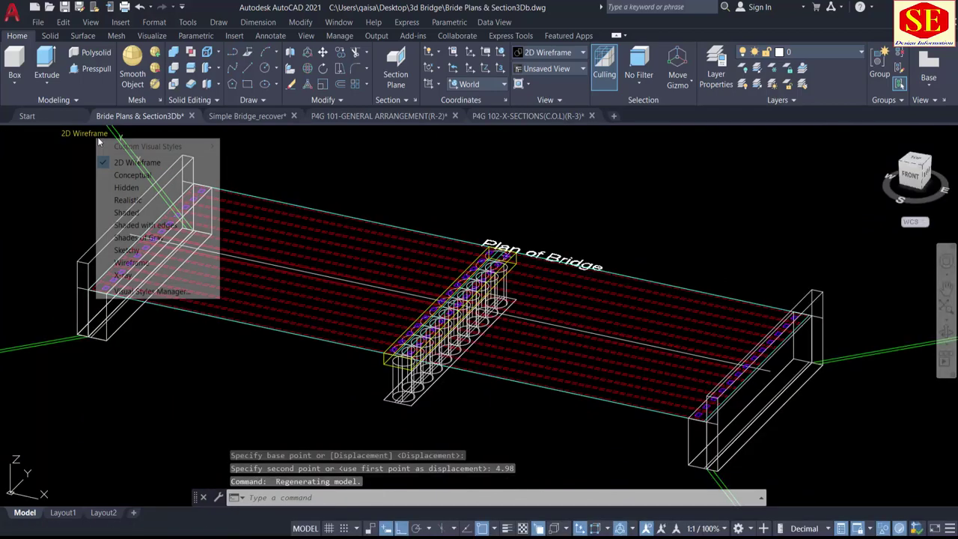
left_click(132, 226)
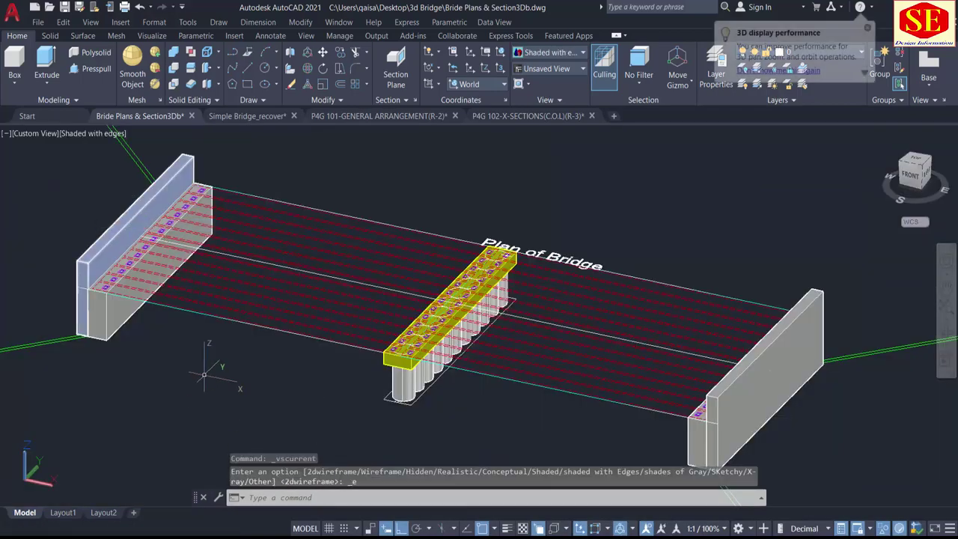
middle_click_drag(202, 370, 75, 316, "shift")
scroll(75, 316, "up", 6)
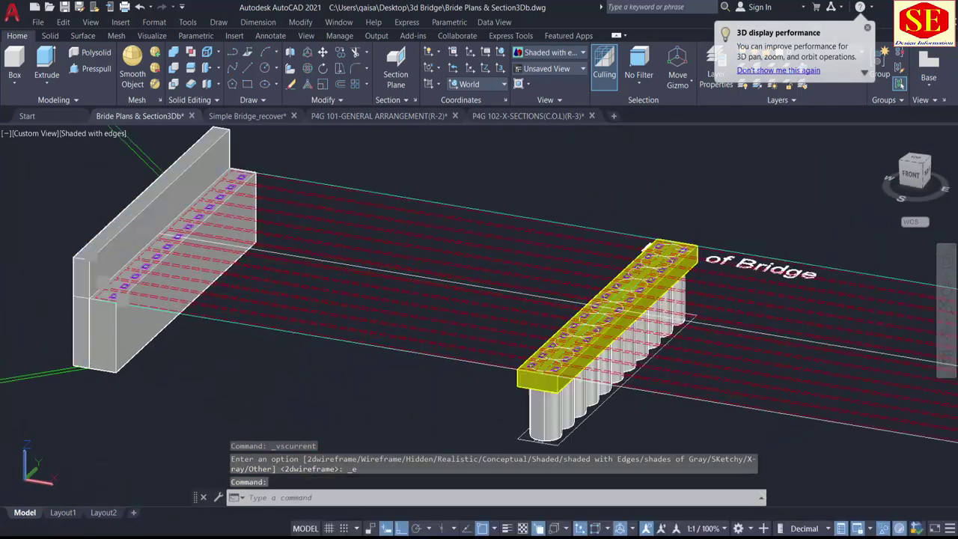
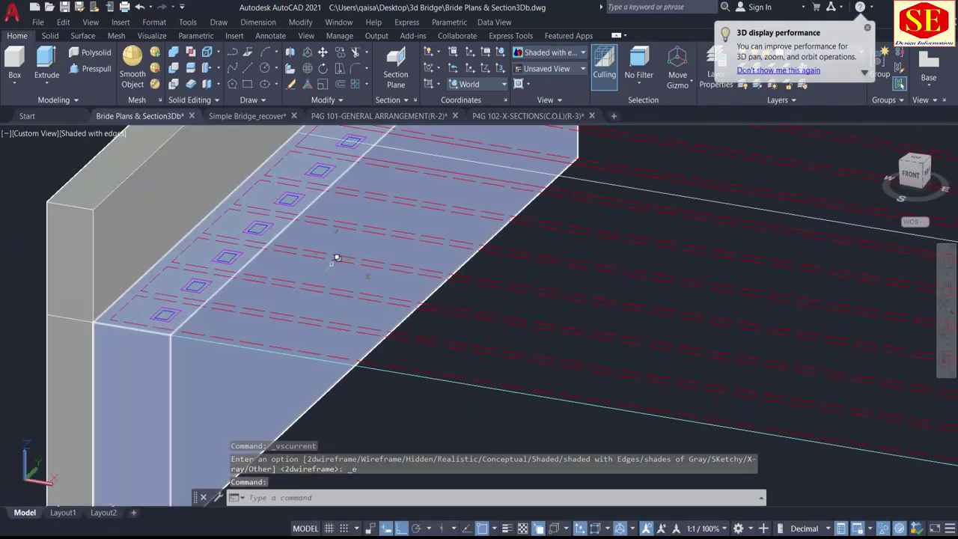
scroll(115, 354, "down", 8)
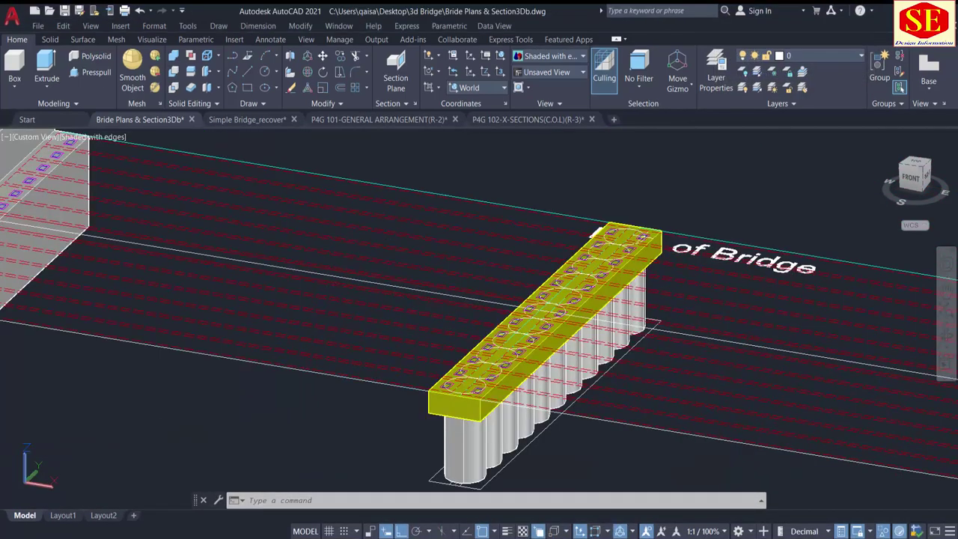
Step: Erase all the pile circles lying on the top face of the yellow pier cap, leaving the cap solid in place
scroll(456, 348, "up", 5)
scroll(445, 387, "up", 3)
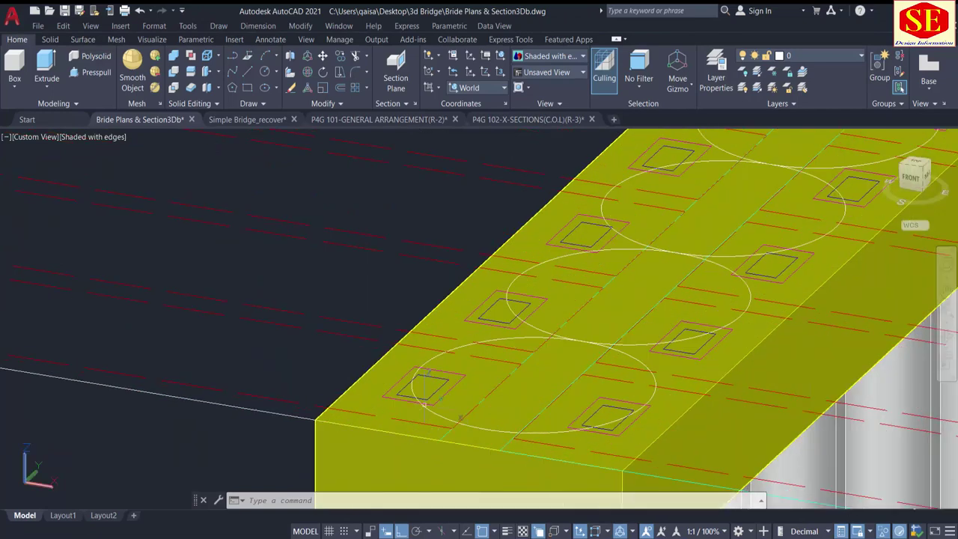
left_click(422, 405)
left_click(479, 454)
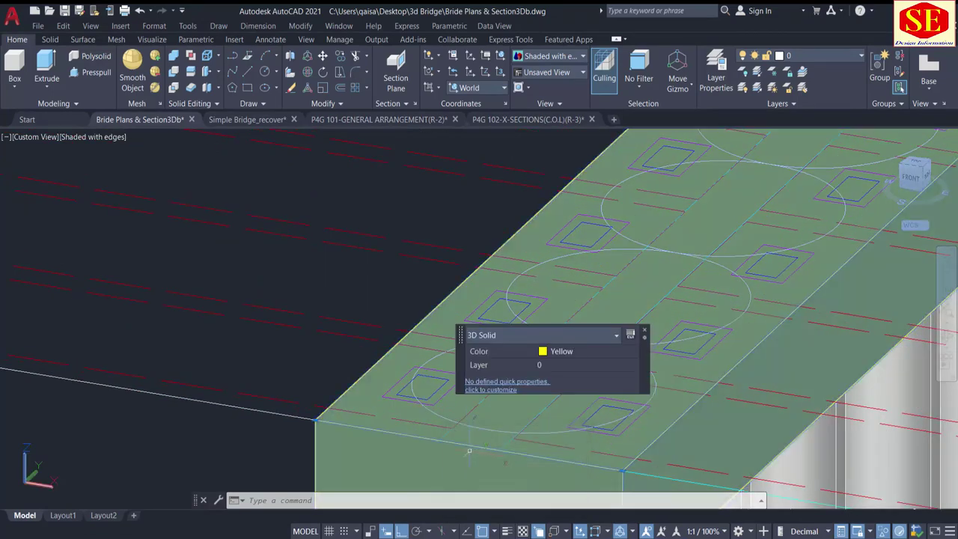
key("Escape")
left_click(442, 416)
left_click(474, 460)
type("e")
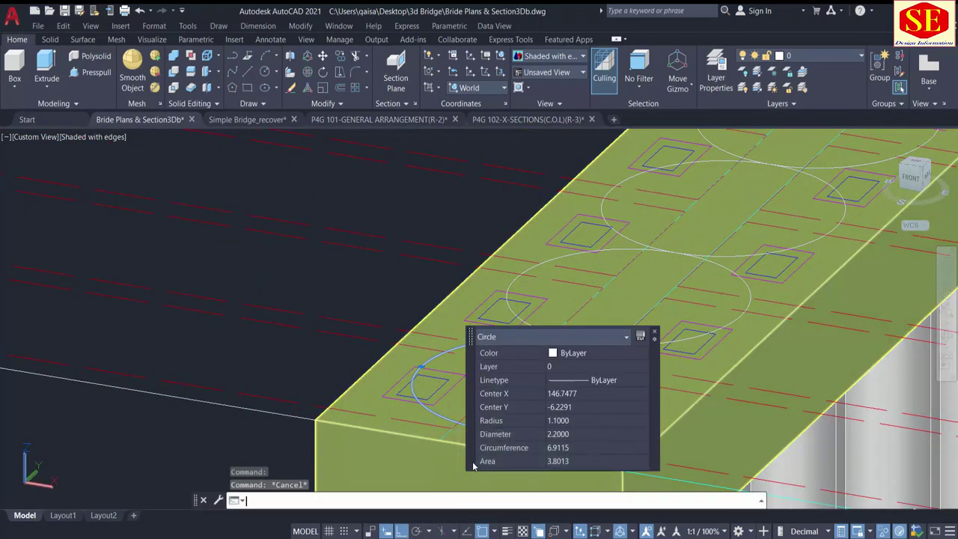
key("Return")
scroll(746, 225, "up", 2)
left_click(443, 375)
left_click(507, 434)
key("Return")
middle_click_drag(633, 262, 387, 376)
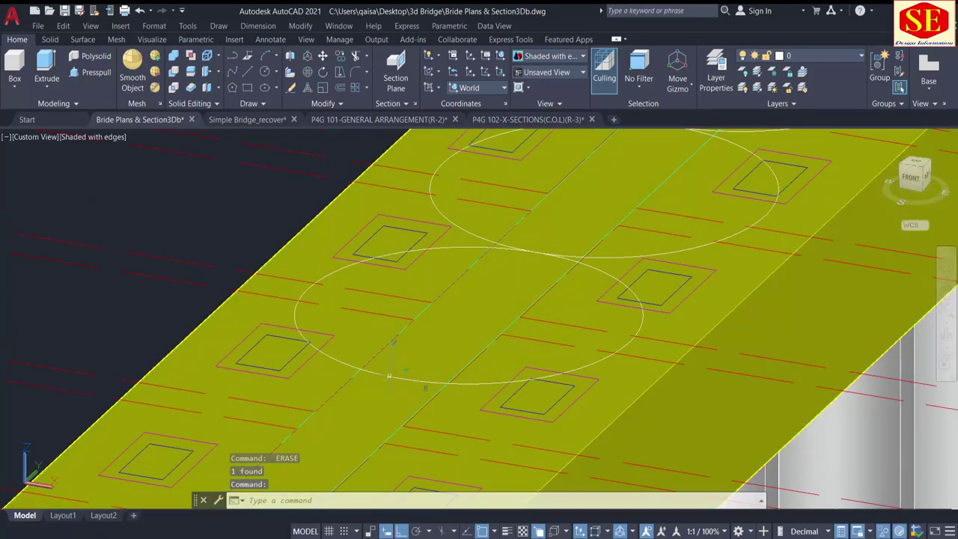
left_click(387, 376)
key("Return")
middle_click_drag(541, 255, 406, 380)
left_click(406, 380)
left_click(455, 441)
key("Return")
middle_click_drag(495, 306, 356, 416)
left_click(391, 360)
key("Escape")
left_click(391, 360)
left_click(439, 425)
type("e")
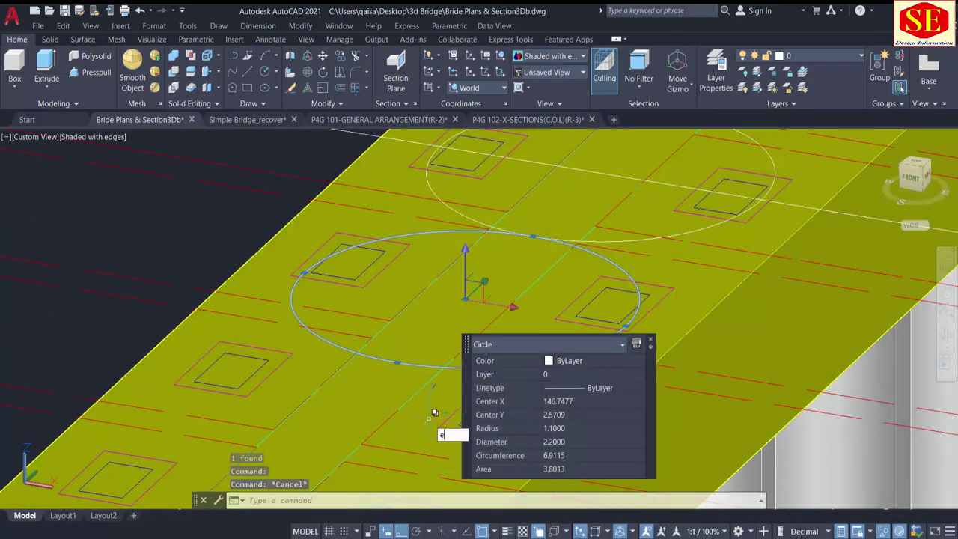
key("Return")
middle_click_drag(553, 229, 421, 343)
scroll(402, 334, "up", 2)
left_click(295, 321)
left_click(342, 384)
key("Return")
middle_click_drag(590, 192, 368, 364)
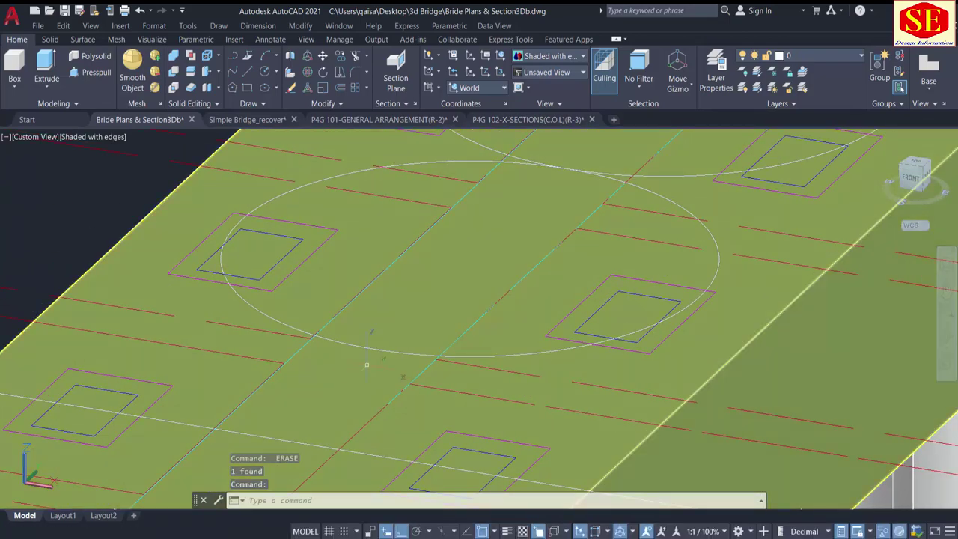
left_click(370, 350)
left_click(402, 416)
key("Return")
scroll(402, 378, "down", 2)
middle_click_drag(501, 242, 335, 402)
left_click(337, 401)
left_click(387, 457)
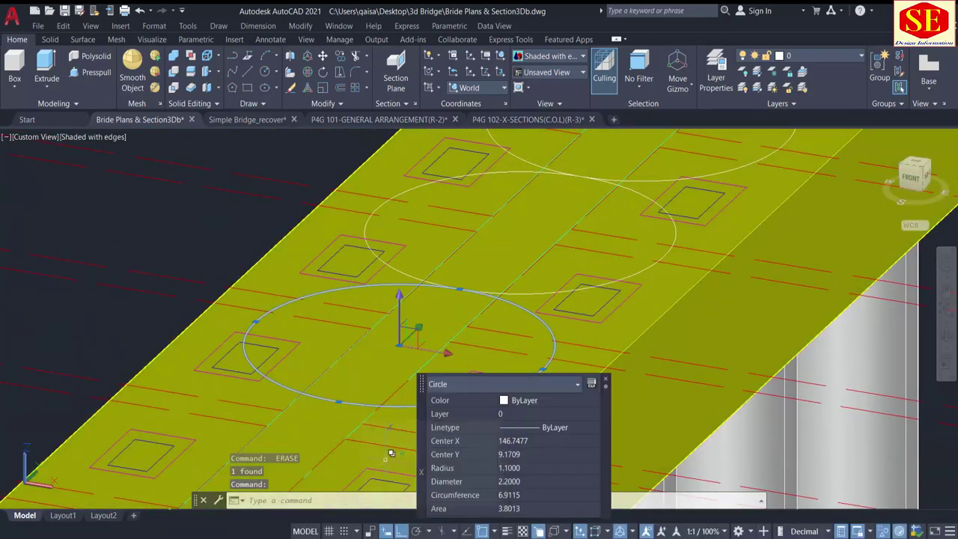
key("Return")
left_click(452, 286)
left_click(492, 354)
key("Return")
middle_click_drag(583, 179, 466, 310)
left_click(466, 310)
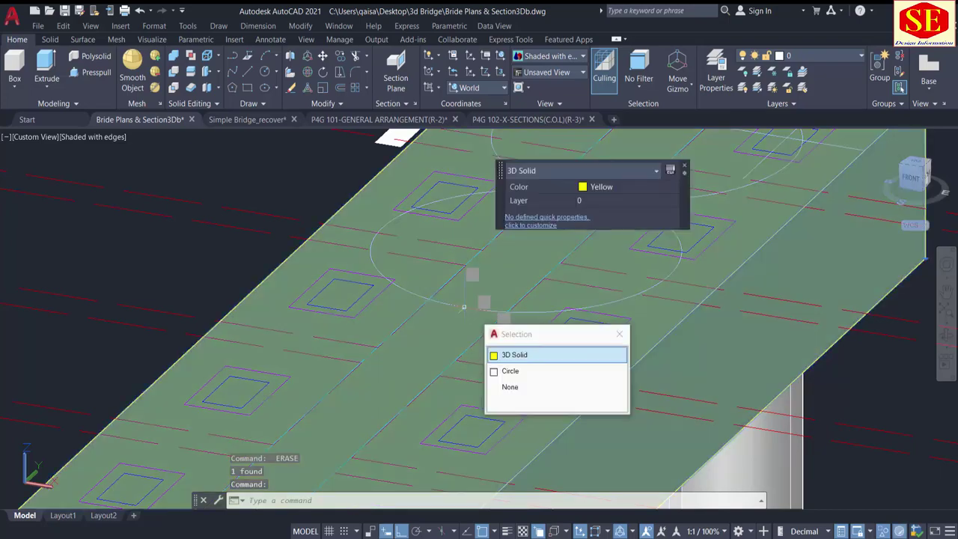
left_click(502, 371)
key("Return")
middle_click_drag(523, 348, 367, 474)
left_click(431, 323)
left_click(472, 388)
key("Return")
scroll(460, 290, "down", 3)
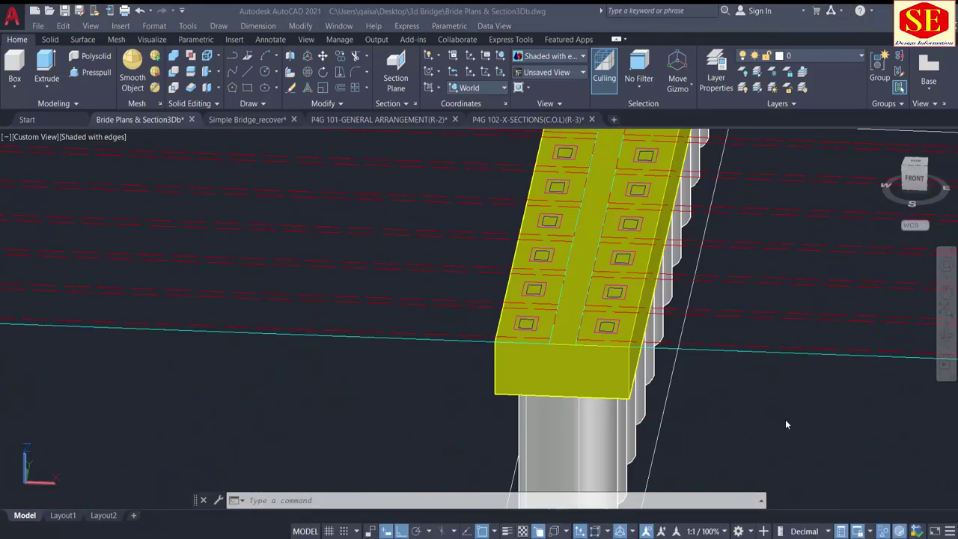
Step: Copy the blue and magenta bearing outlines nearest the pier cap's front right corner to empty space beside the pier, with Ortho off
scroll(618, 326, "up", 4)
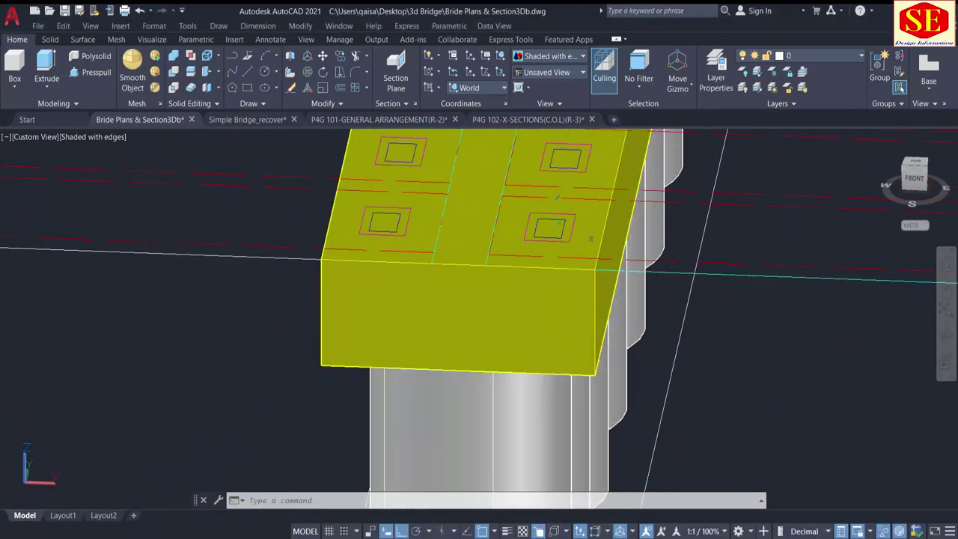
middle_click_drag(590, 237, 565, 274)
scroll(550, 240, "up", 2)
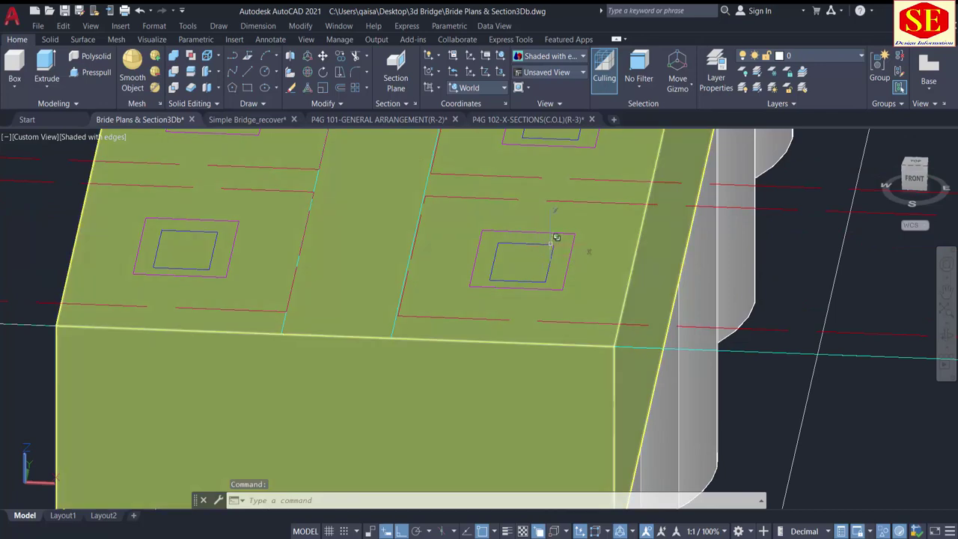
left_click(556, 237)
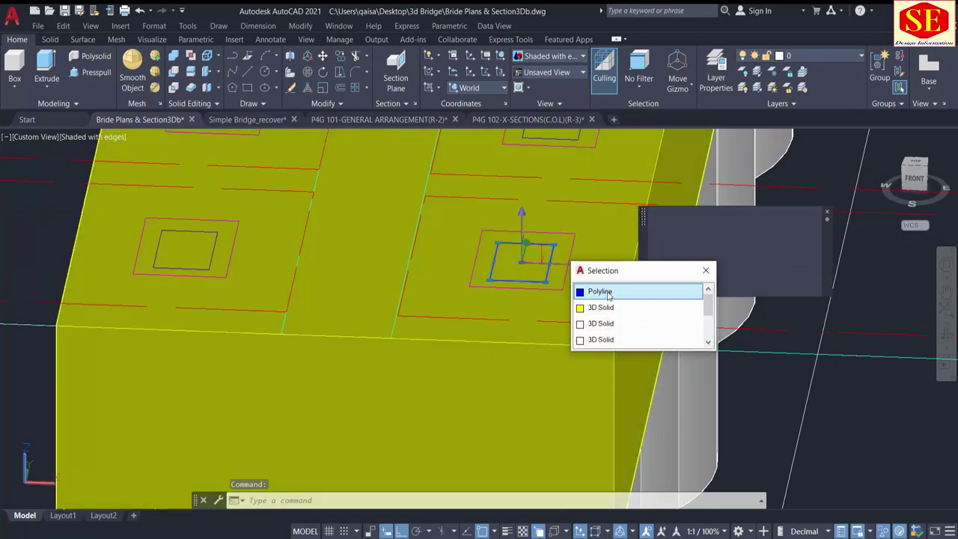
left_click(609, 291)
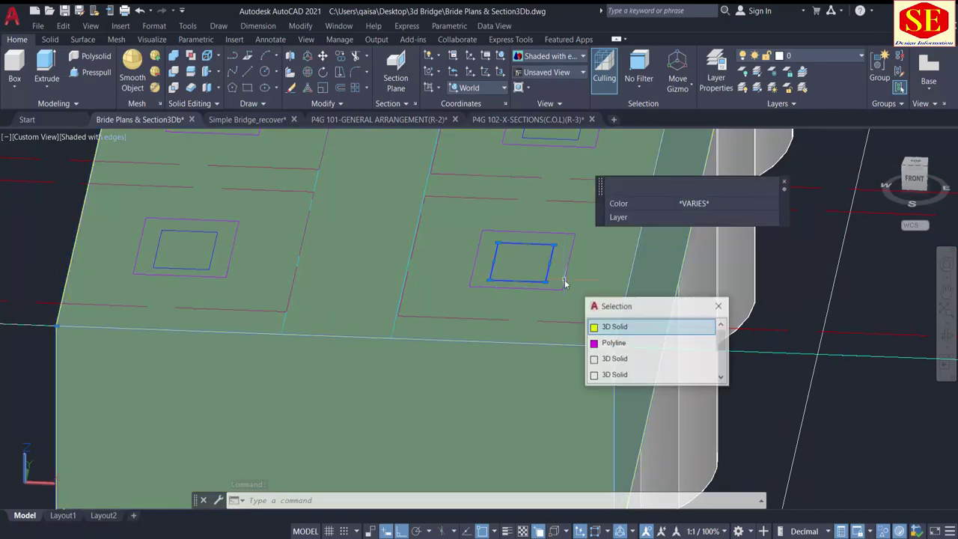
left_click(566, 274)
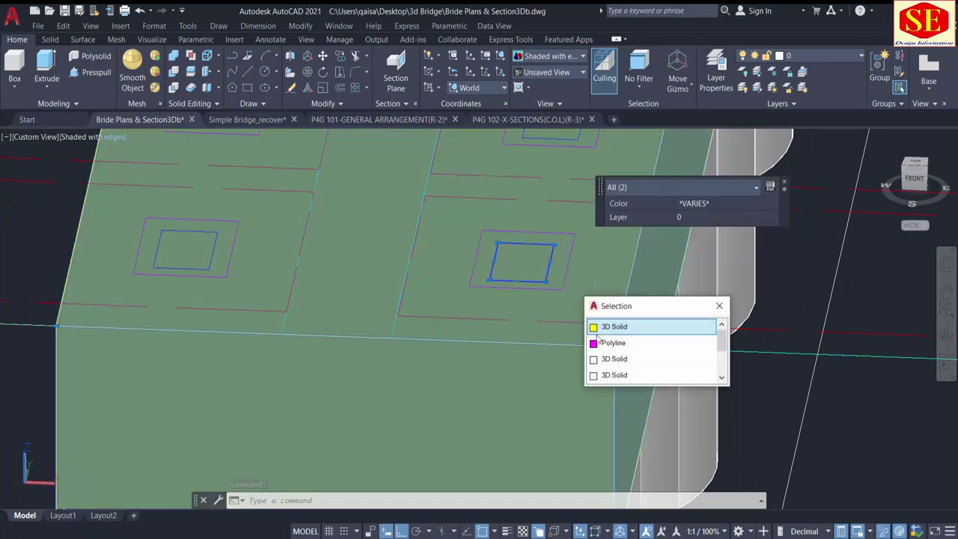
left_click(597, 343)
scroll(525, 287, "down", 4)
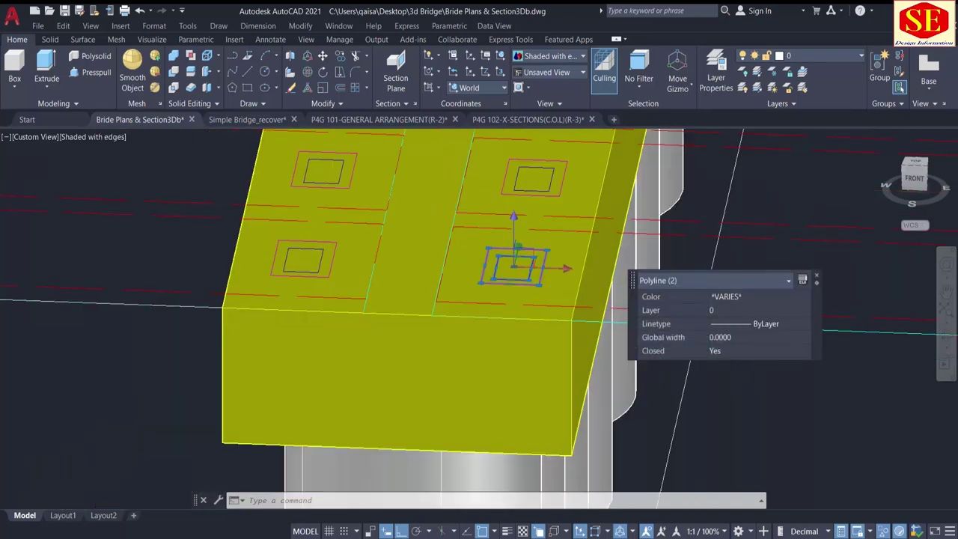
mouse_move(499, 282)
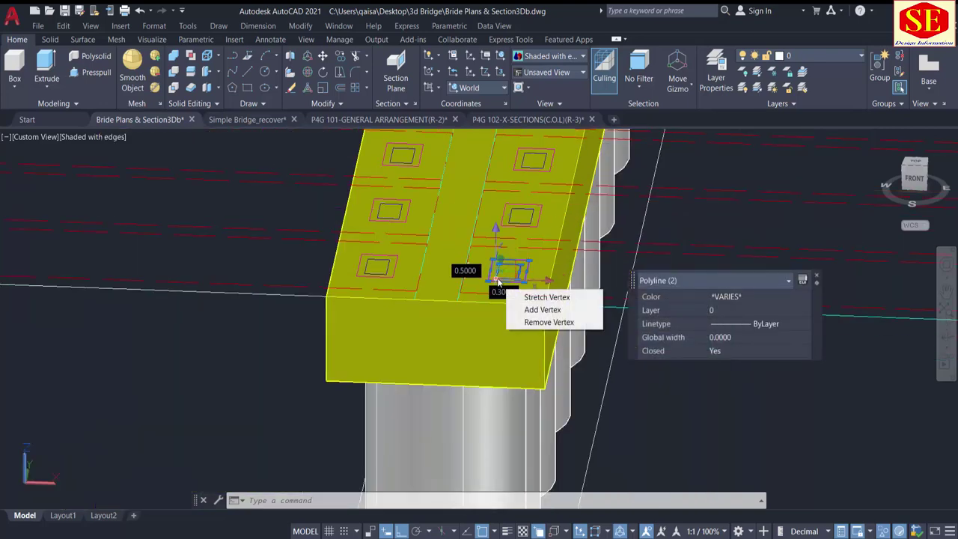
type("o")
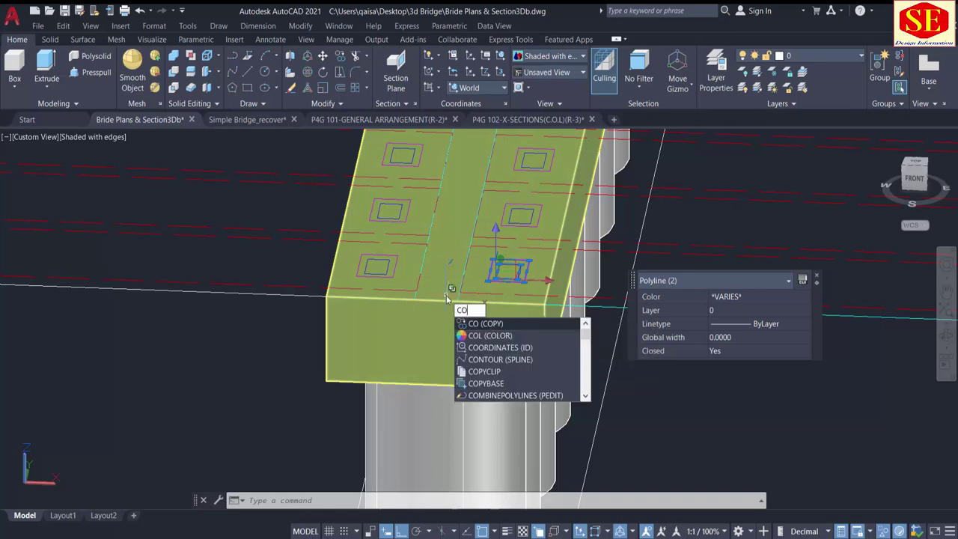
key("Return")
left_click(519, 283)
scroll(284, 338, "down", 2)
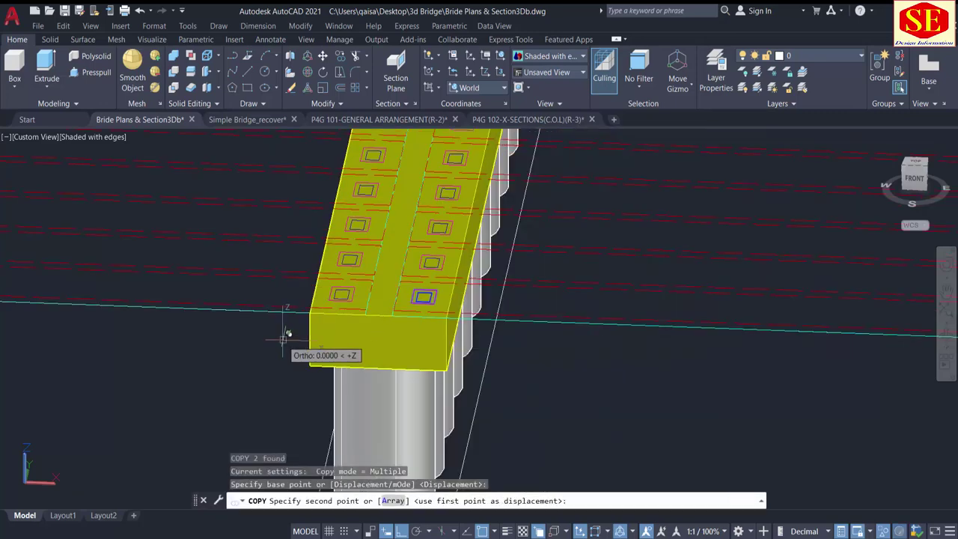
middle_click_drag(231, 404, 258, 374)
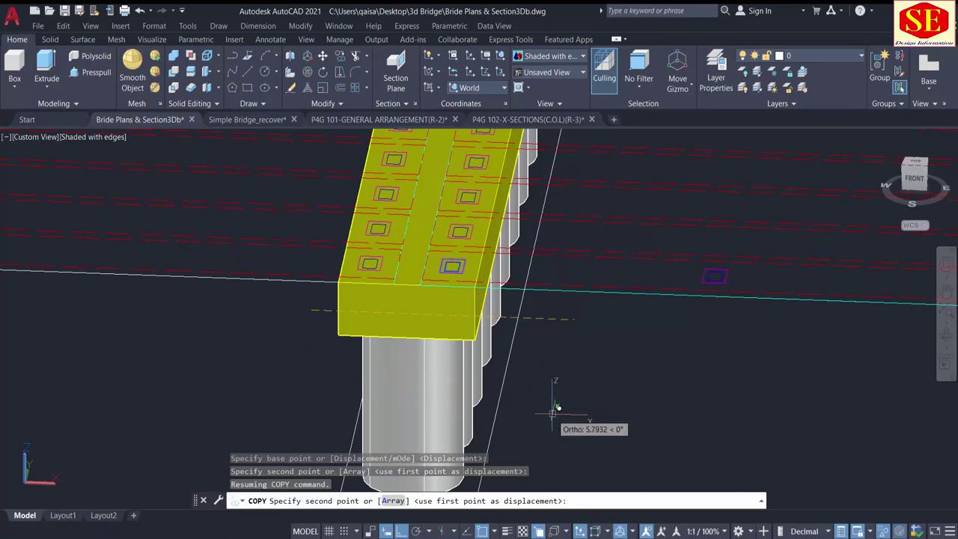
key("F8")
left_click(656, 392)
key("Escape")
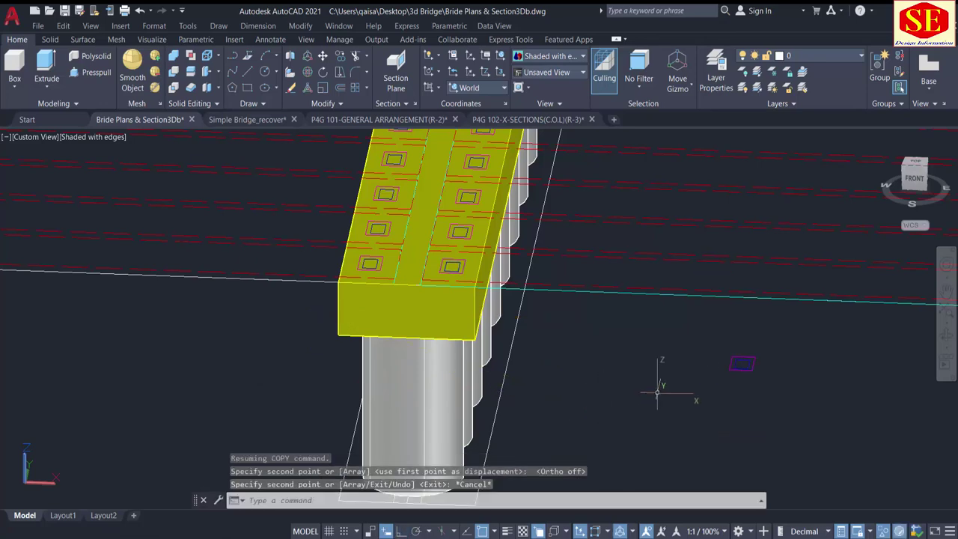
Step: Extrude the copied outer magenta outline 0.15 downward into a solid
scroll(677, 383, "up", 6)
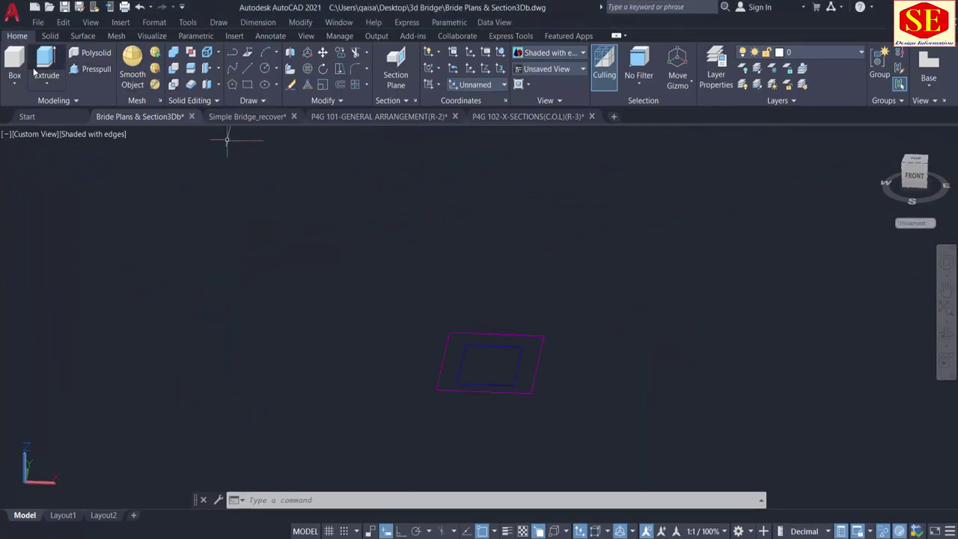
left_click(47, 61)
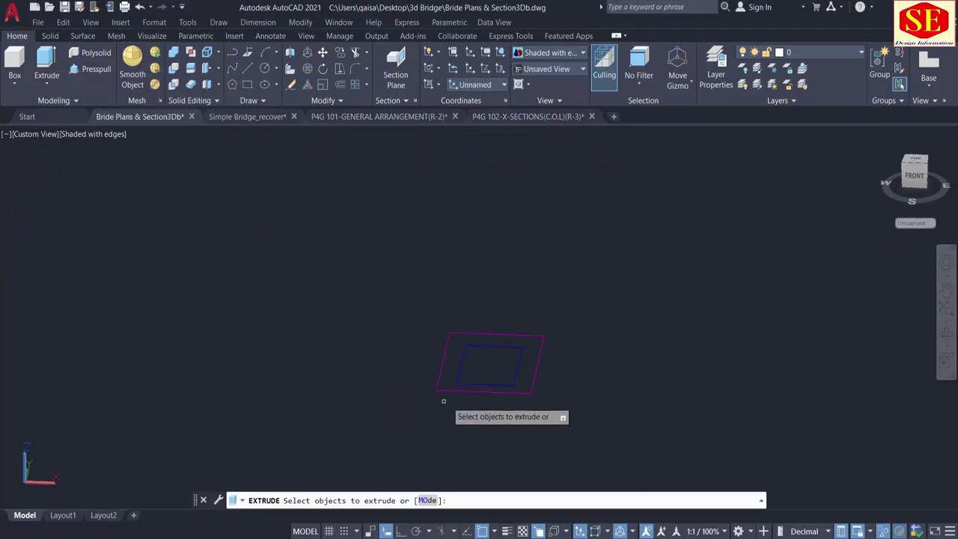
left_click(457, 390)
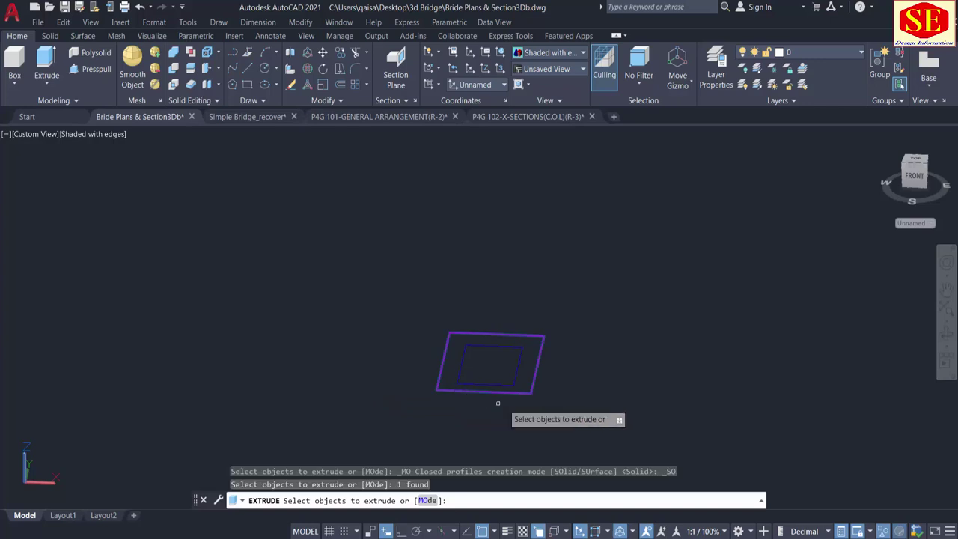
right_click(557, 404)
left_click(570, 413)
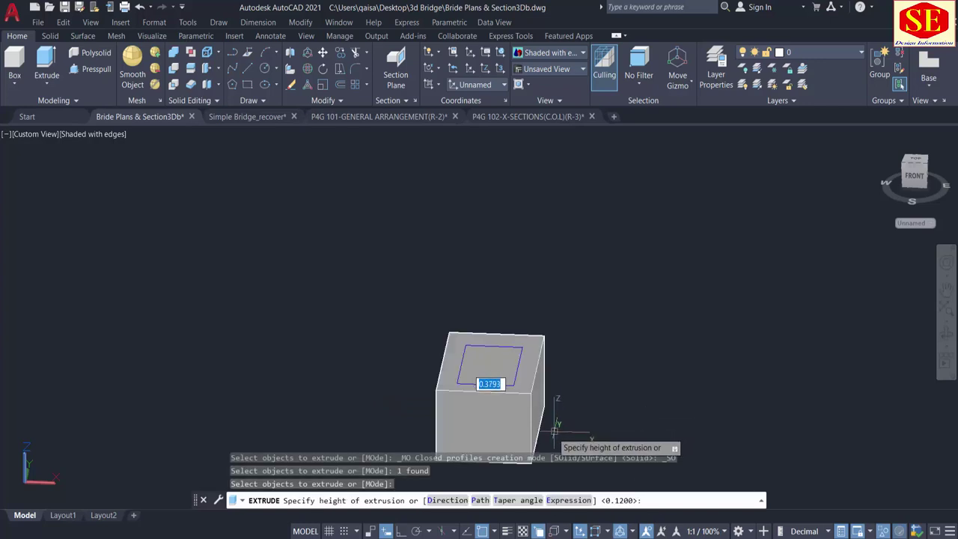
key("Return")
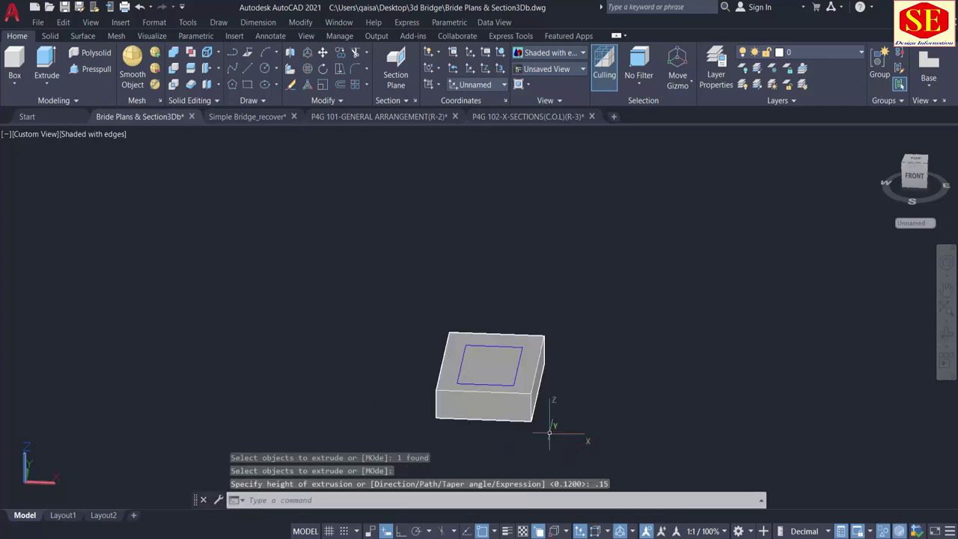
Step: Extrude the inner blue outline 0.12 upward into a solid on top of the lower block
left_click(52, 61)
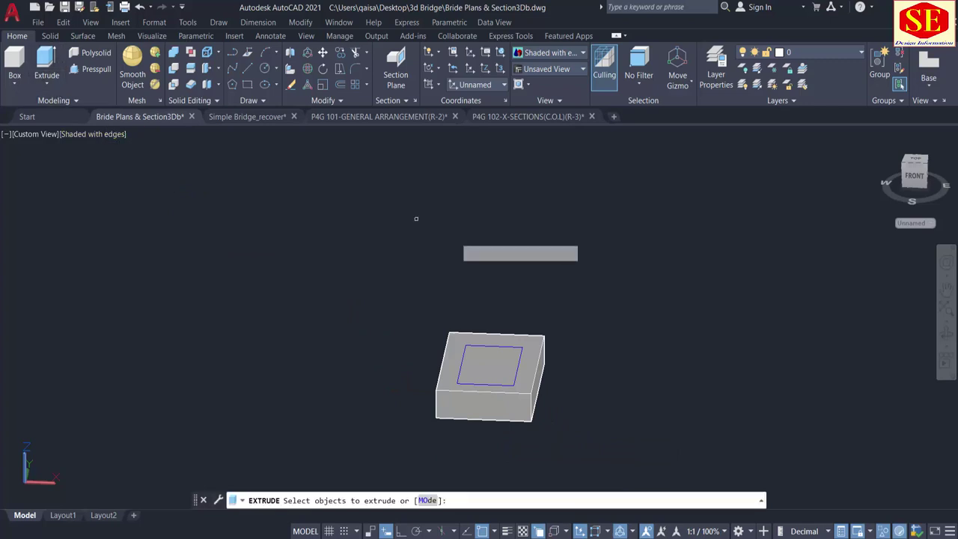
scroll(510, 327, "up", 3)
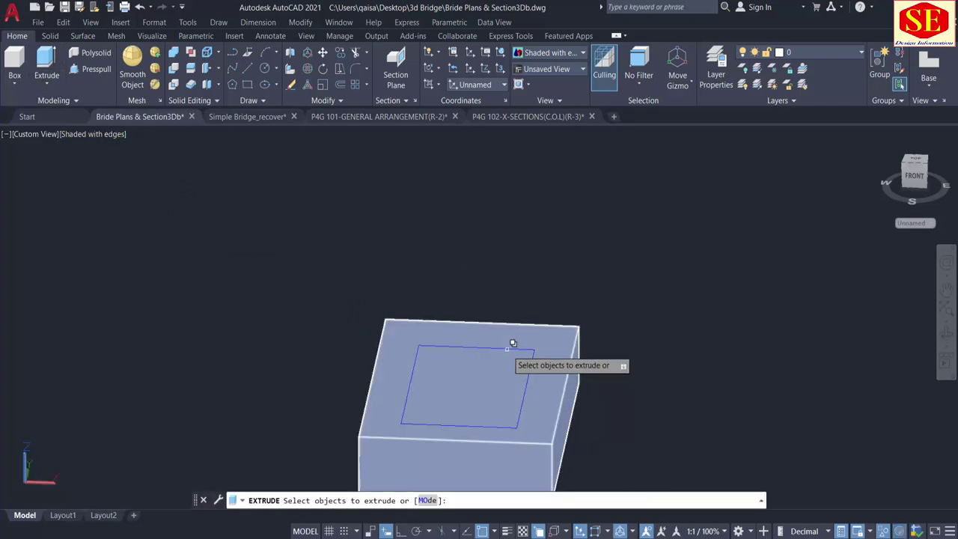
left_click(512, 342)
left_click(557, 416)
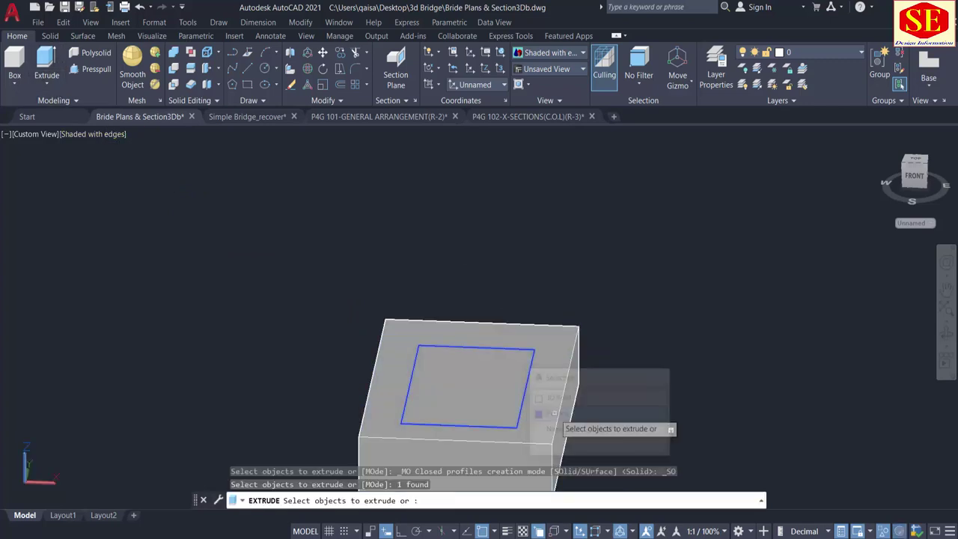
key("Return")
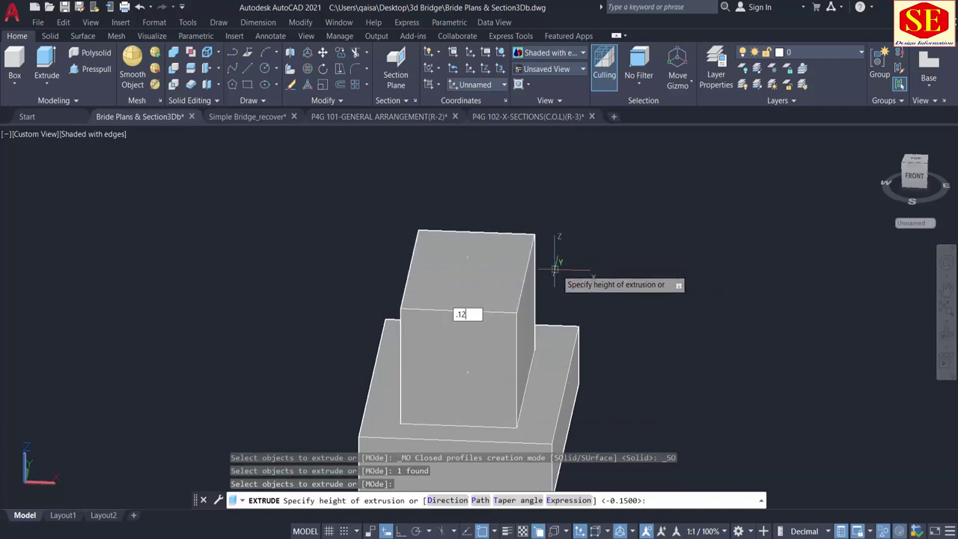
key("Return")
Step: Set the colour of the larger lower block to Magenta
left_click(563, 348)
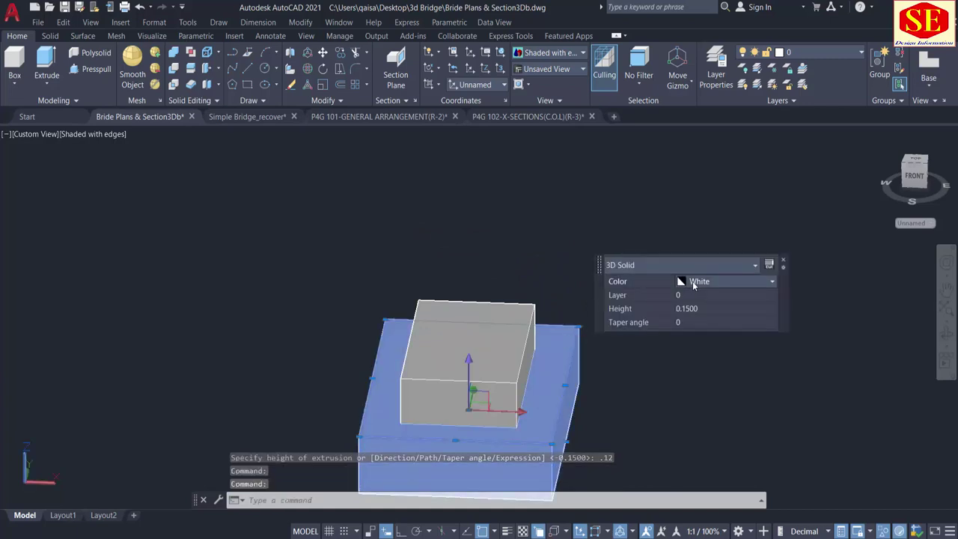
left_click(694, 283)
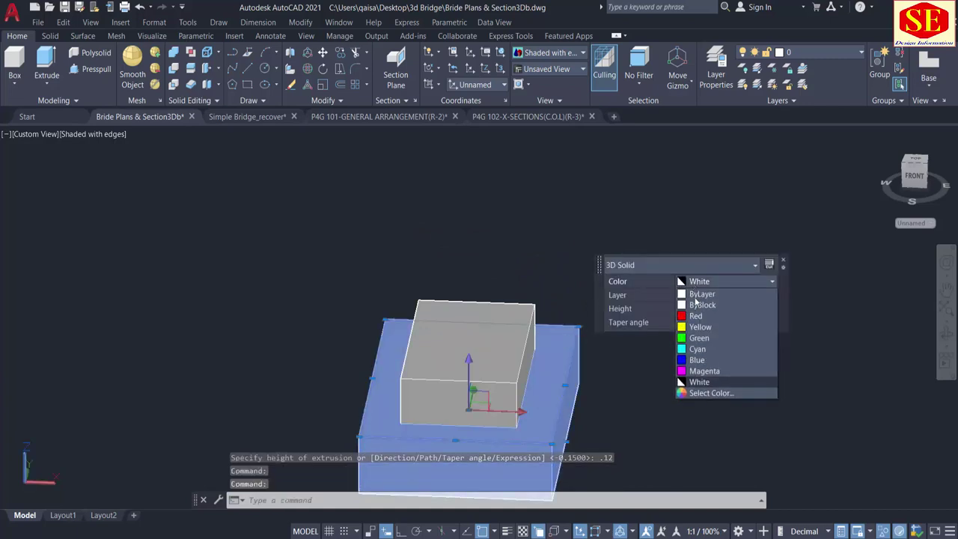
left_click(696, 372)
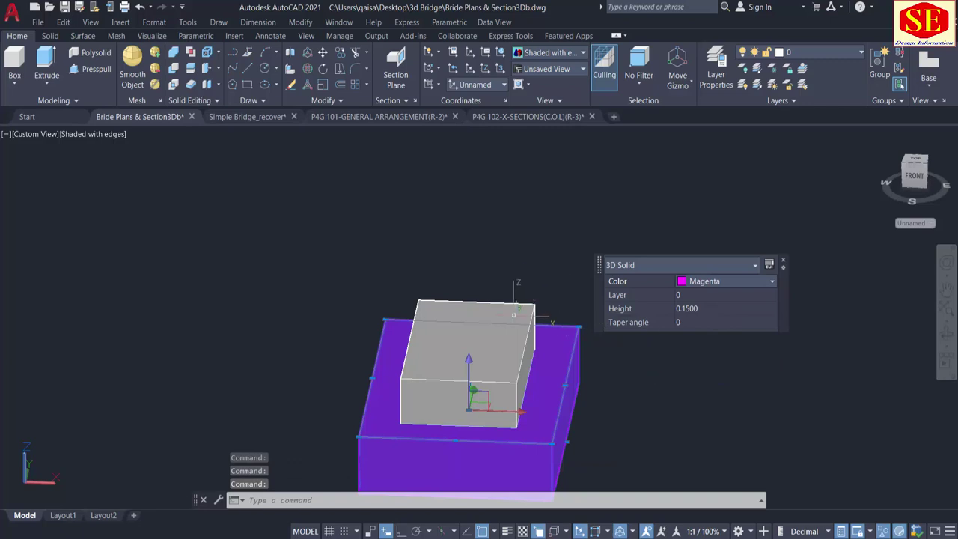
key("Escape")
Step: Set the colour of the smaller upper block to Blue
left_click(513, 315)
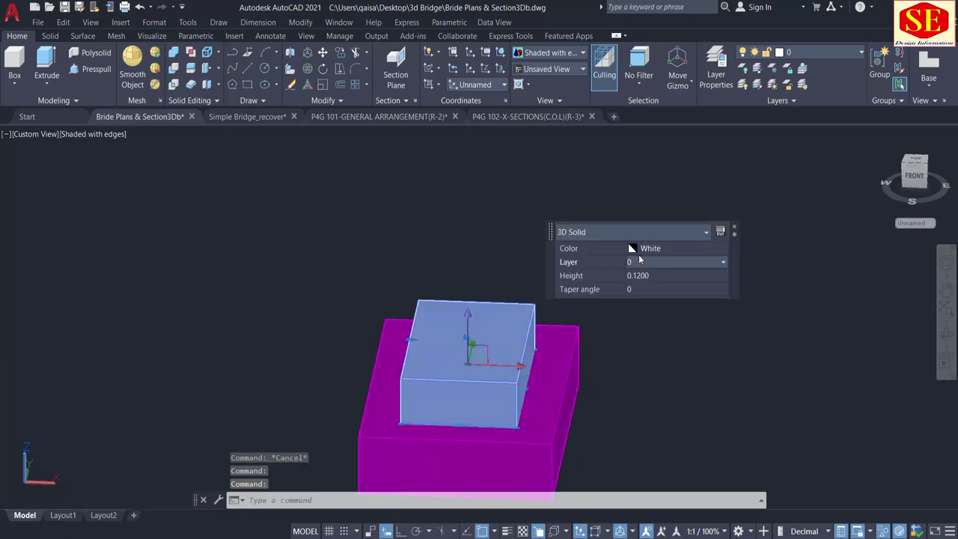
left_click(634, 248)
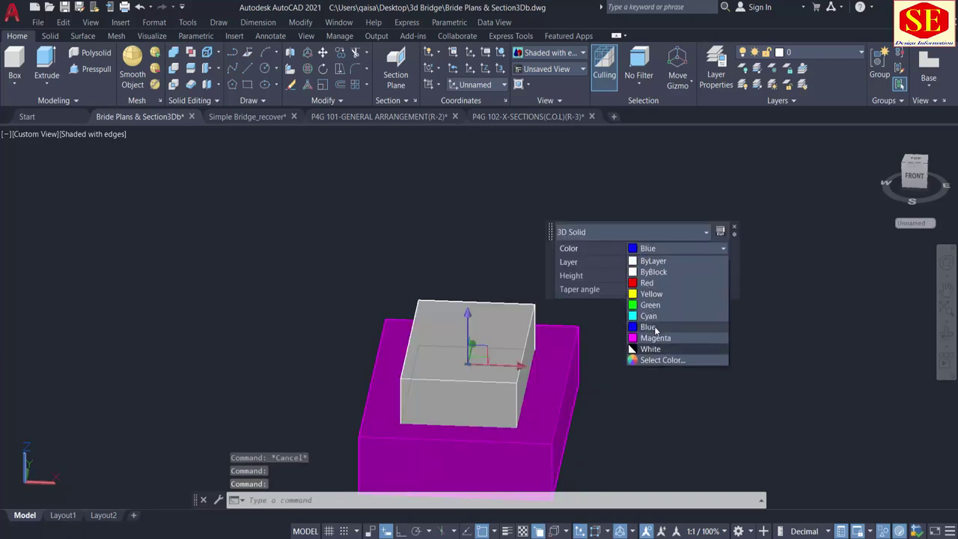
left_click(649, 327)
key("Escape")
Step: Copy both coloured blocks by the lower block's bottom front-left corner onto the matching corner of the pier cap's front right bearing outline
scroll(701, 292, "down", 6)
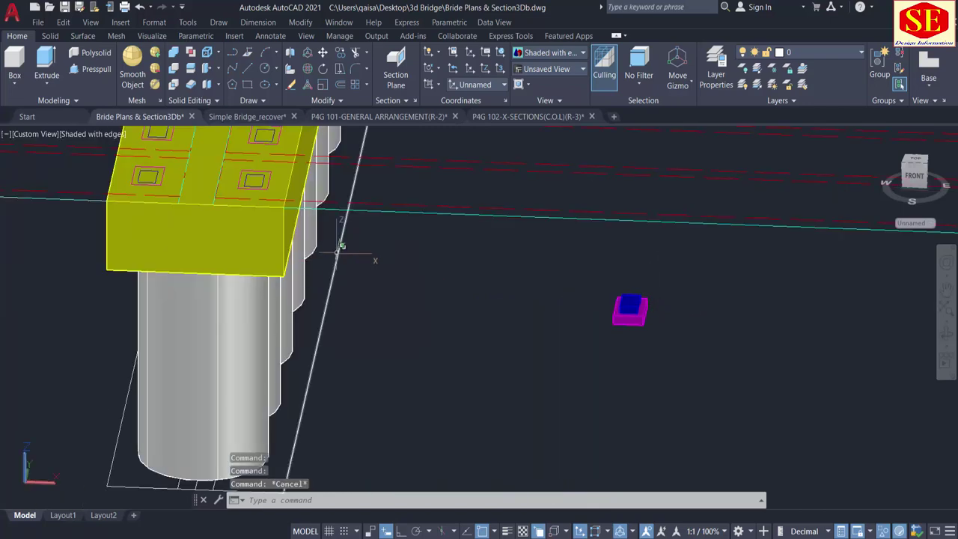
middle_click_drag(338, 249, 341, 305)
type("c")
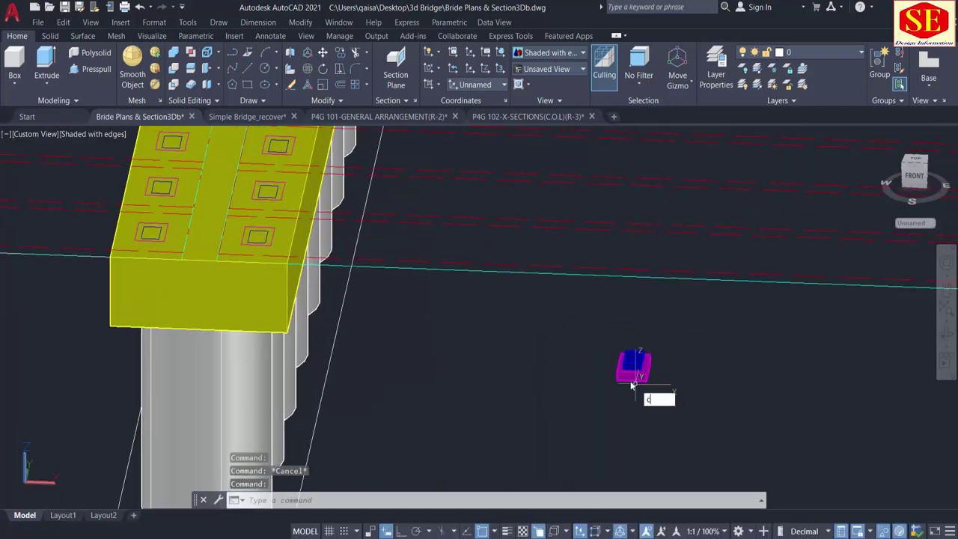
type("t o")
key("Return")
left_click(614, 374)
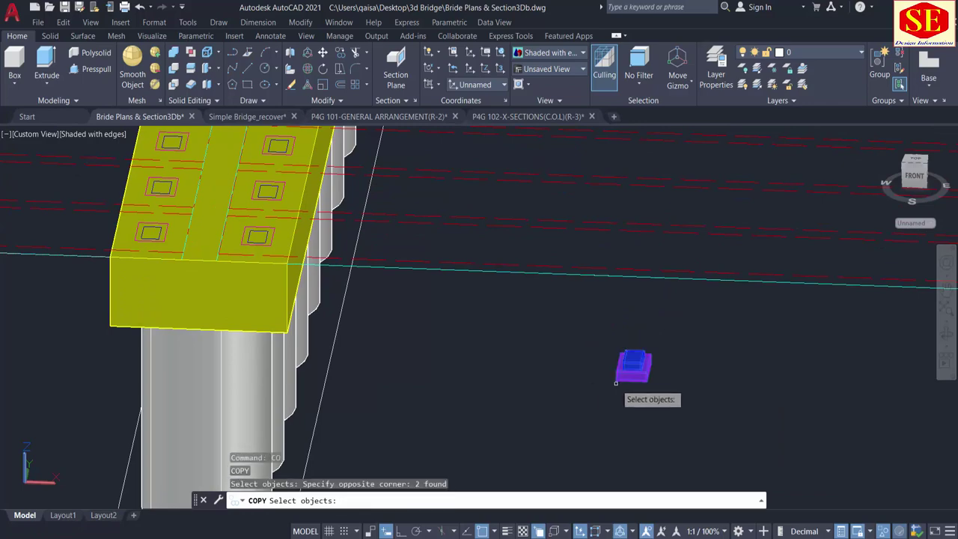
scroll(617, 368, "up", 6)
key("Return")
left_click(618, 365)
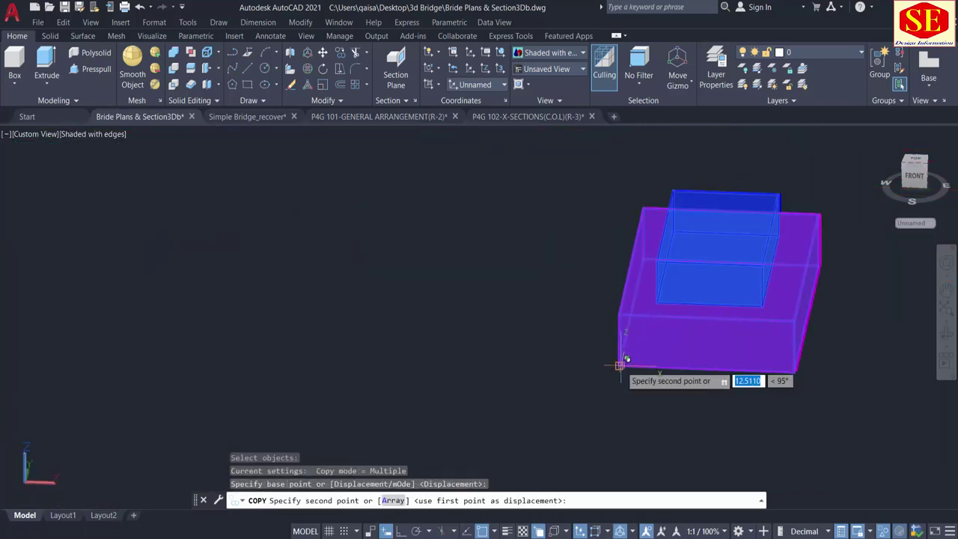
scroll(674, 374, "down", 4)
scroll(449, 254, "up", 6)
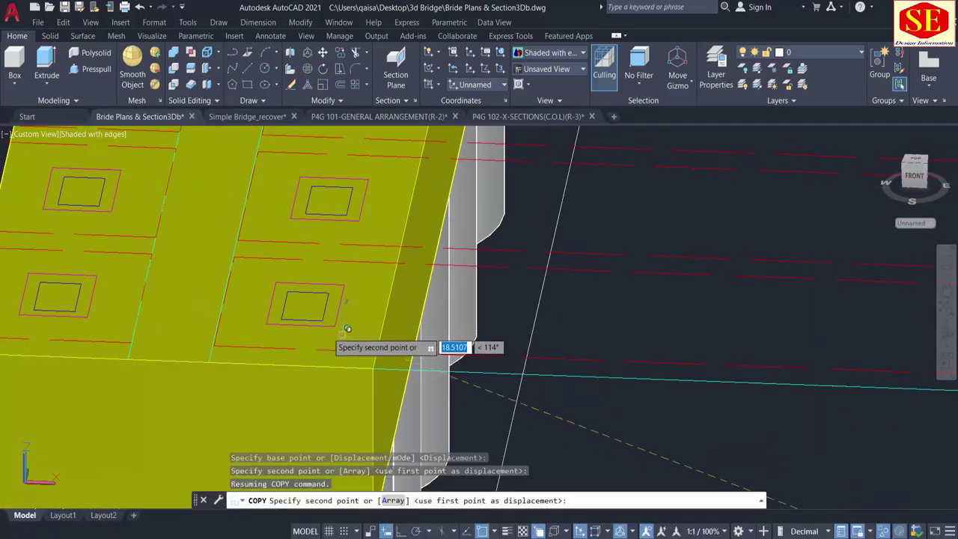
scroll(274, 318, "up", 4)
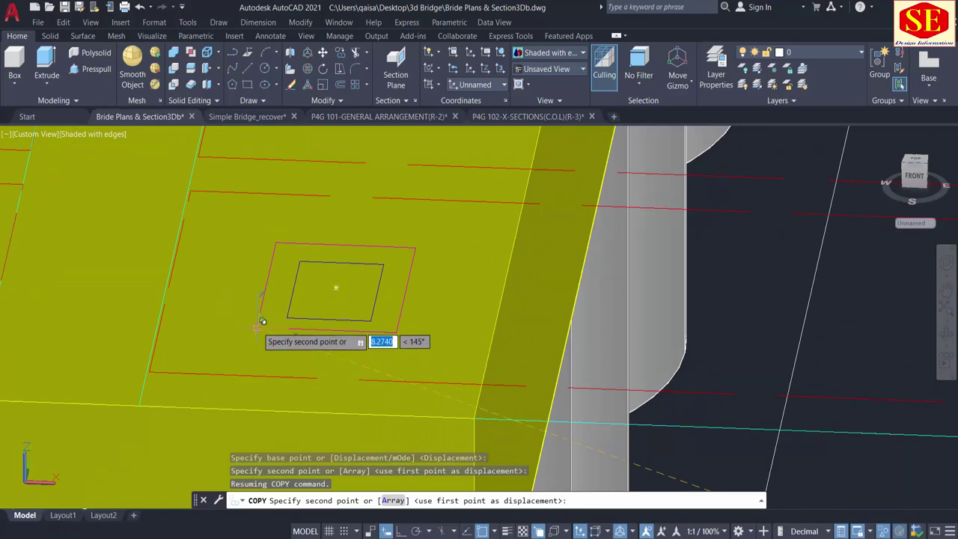
scroll(266, 318, "up", 3)
scroll(261, 323, "down", 3)
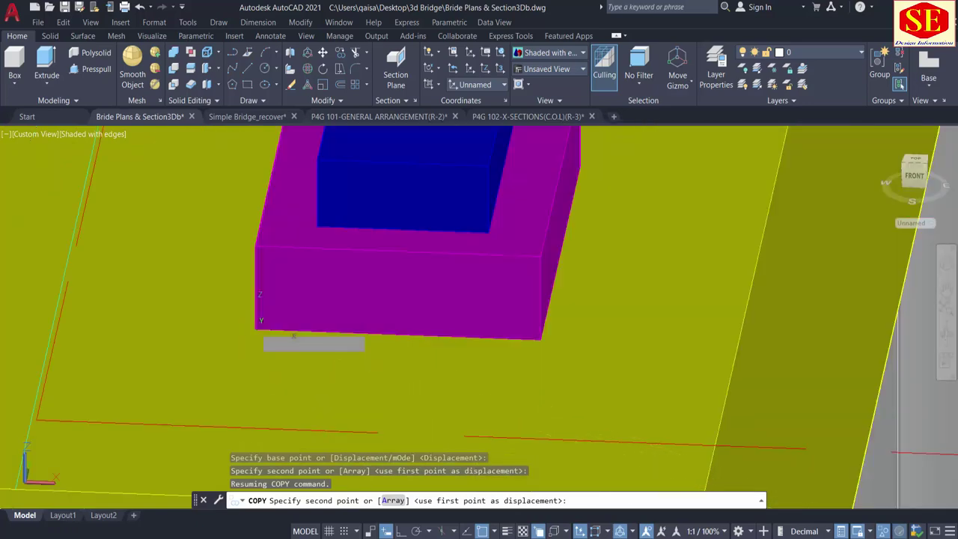
left_click(262, 328)
Step: Place another copy of the blocks on the pier cap's front left bearing outline and end the copying
scroll(538, 344, "down", 5)
scroll(299, 332, "up", 3)
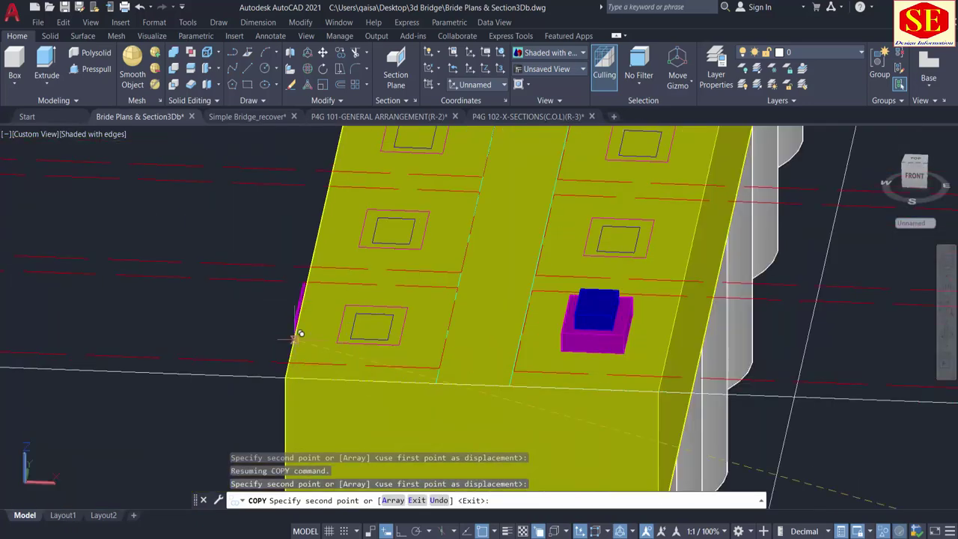
left_click(341, 336)
key("Escape")
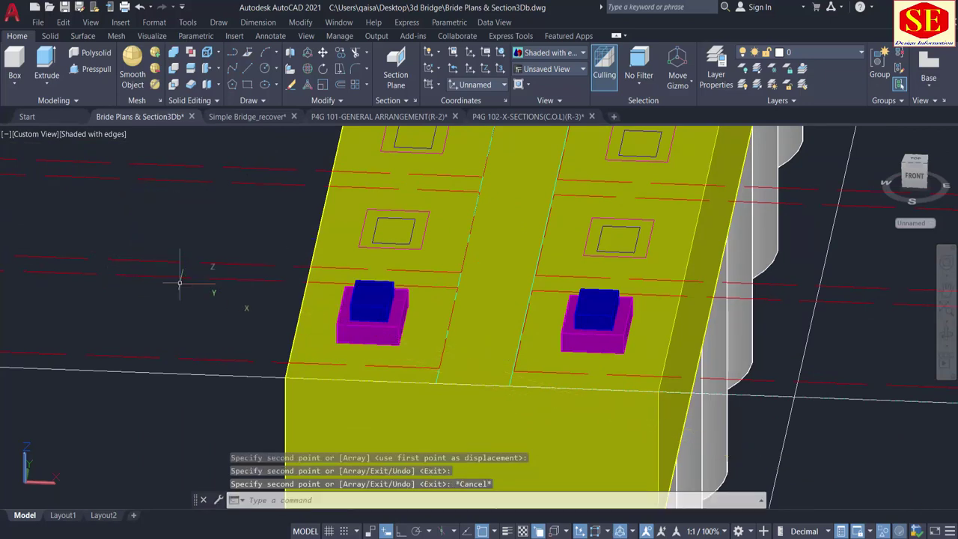
Step: Copy the two front pairs of magenta and blue blocks by the right magenta block's bottom front-left corner onto the pier cap's second row of outlines
type("ct o")
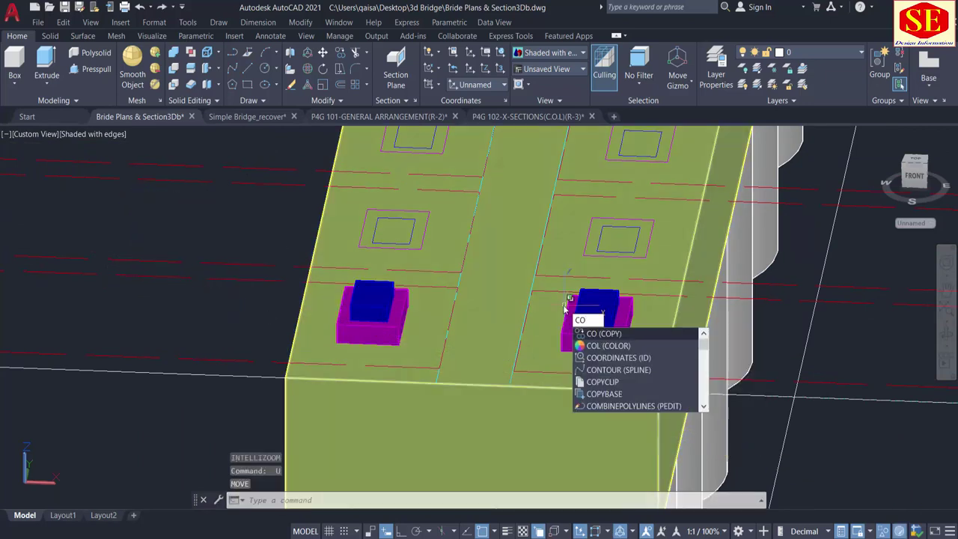
key("Return")
scroll(376, 317, "up", 2)
left_click(373, 309)
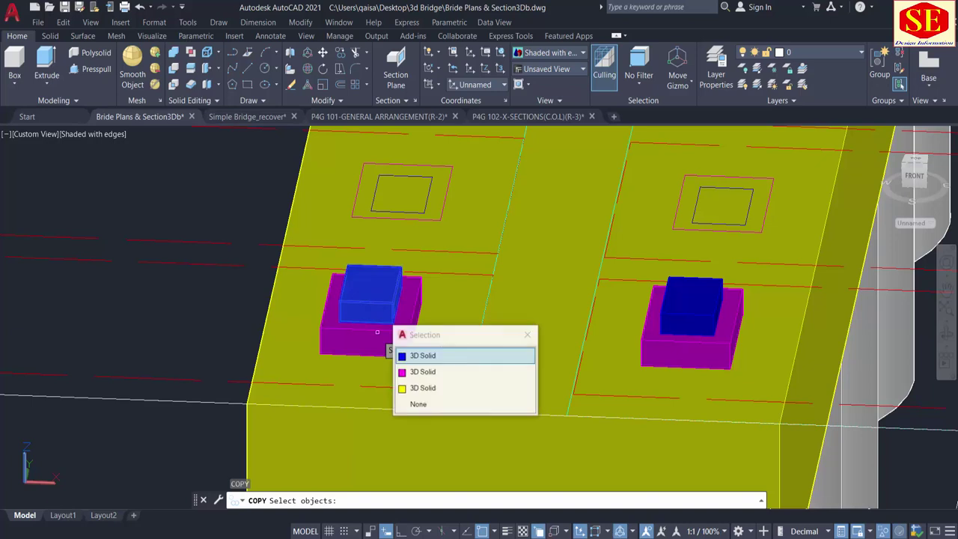
left_click(378, 342)
left_click(690, 329)
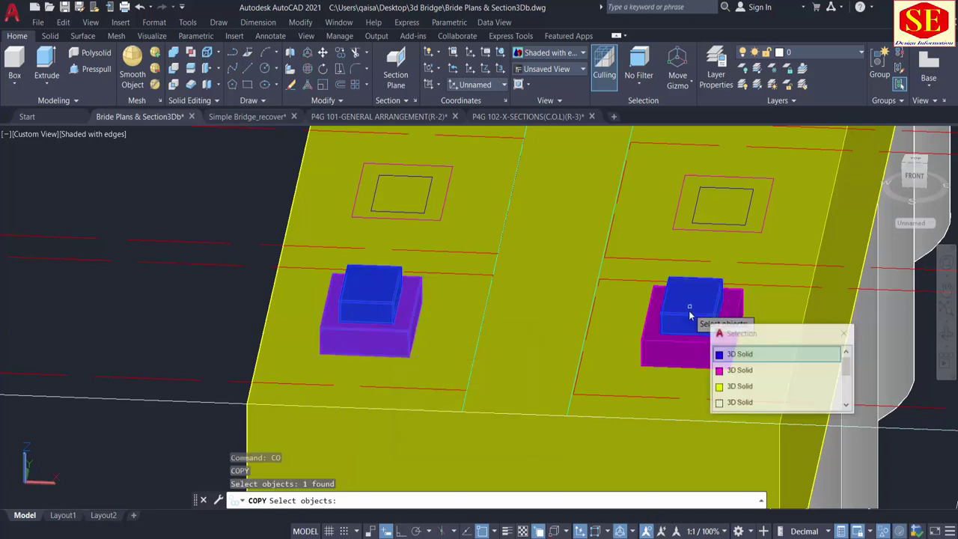
left_click(685, 353)
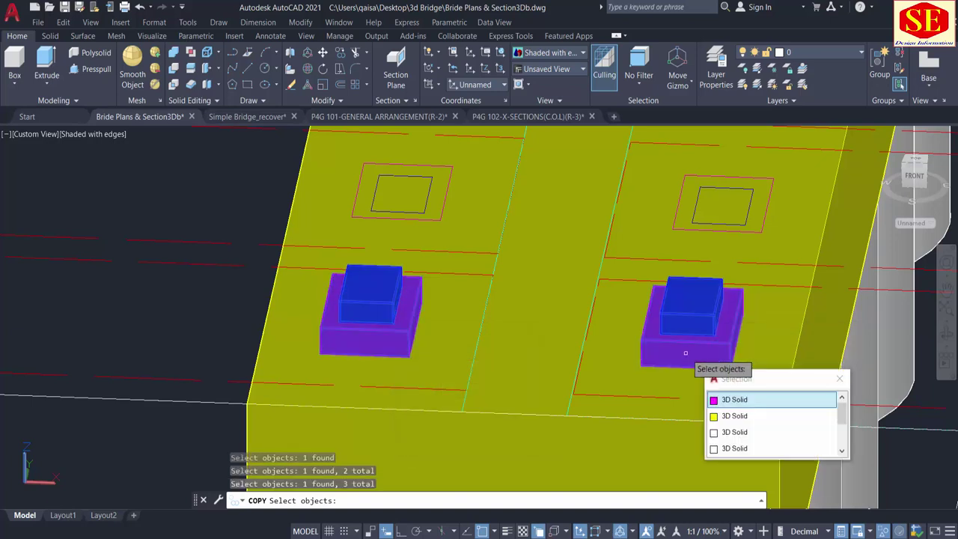
left_click(723, 402)
scroll(651, 363, "up", 3)
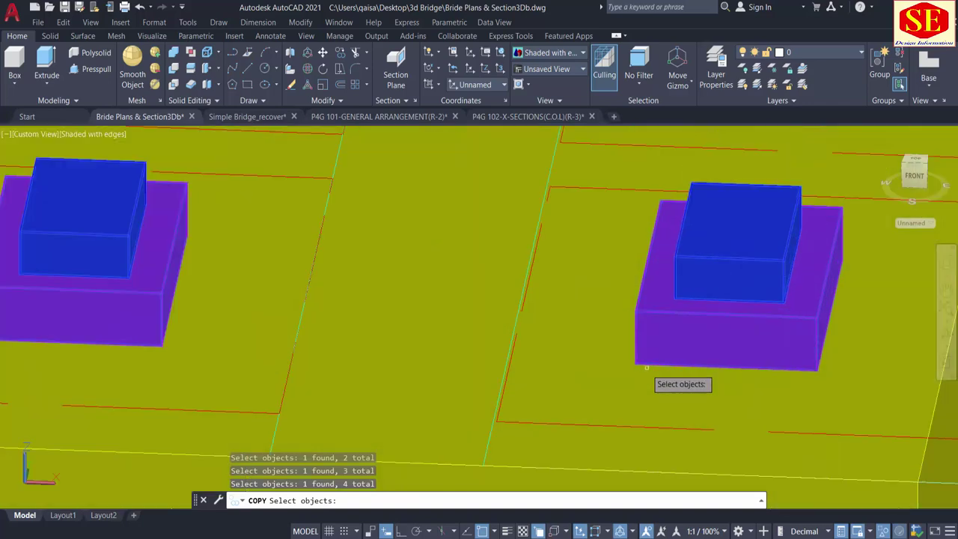
key("Return")
left_click(738, 312)
scroll(641, 367, "down", 5)
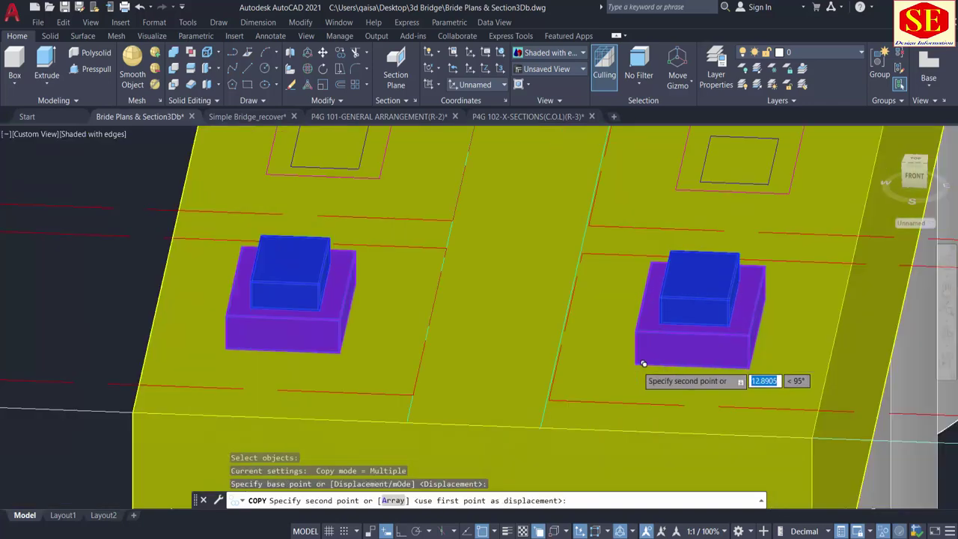
scroll(670, 279, "up", 3)
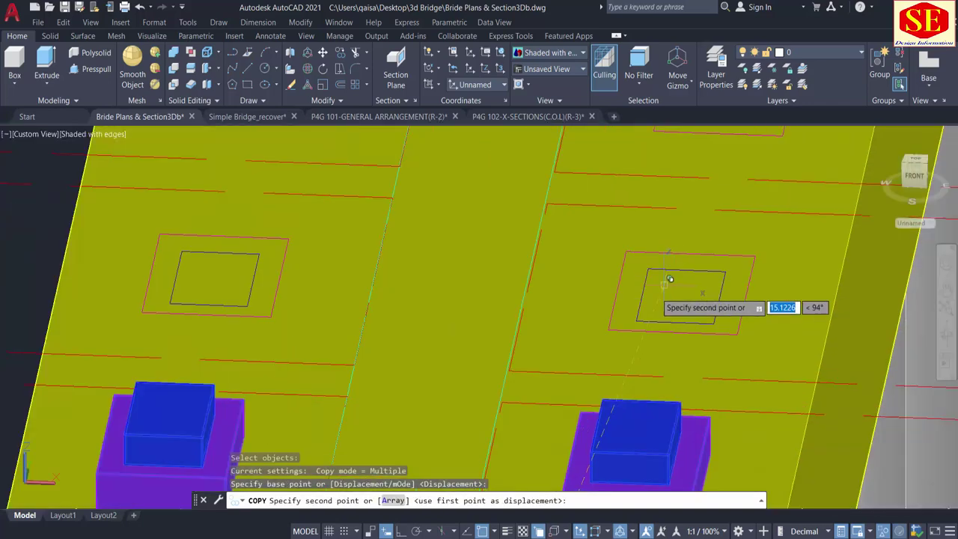
left_click(612, 330)
Step: Continue placing copies of the paired blocks on the third to sixth rows of bearing outlines along the pier cap
middle_click_drag(625, 280, 551, 414)
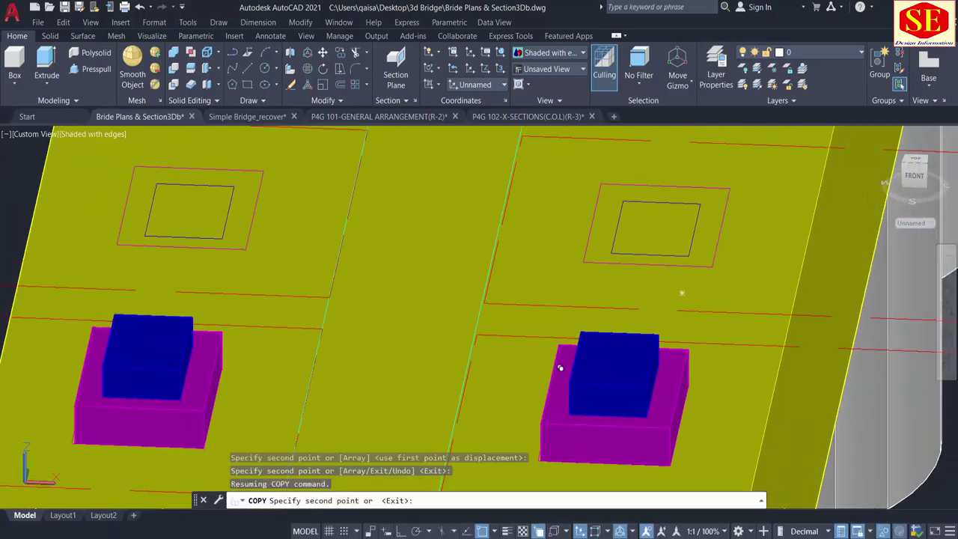
scroll(564, 287, "up", 2)
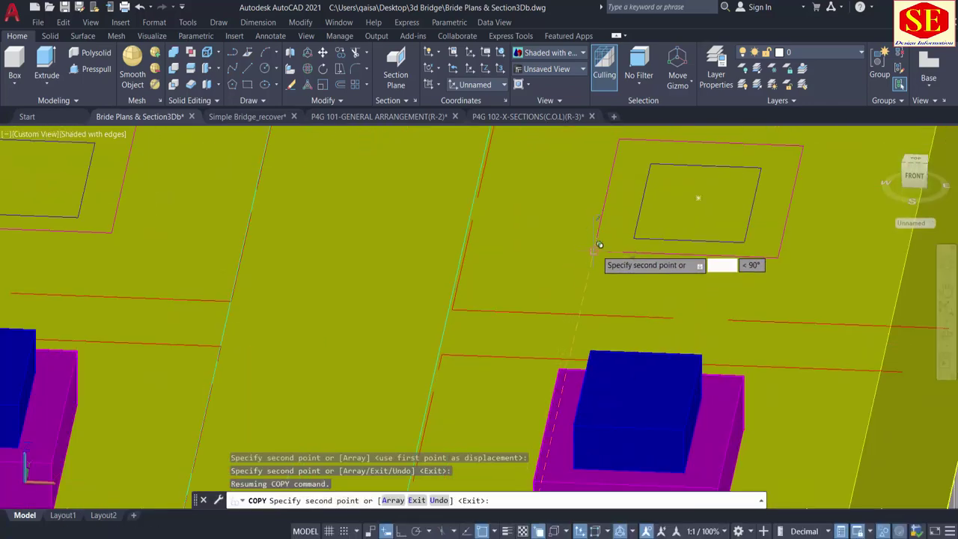
scroll(602, 262, "down", 4)
scroll(529, 296, "up", 2)
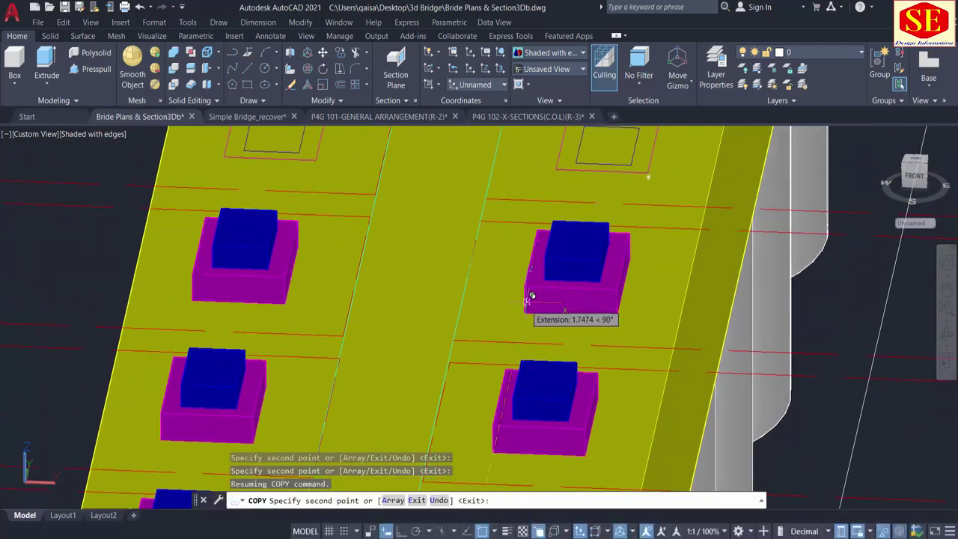
scroll(561, 183, "up", 2)
left_click(521, 322)
scroll(521, 322, "down", 3)
scroll(573, 179, "up", 2)
left_click(521, 212)
scroll(652, 285, "down", 5)
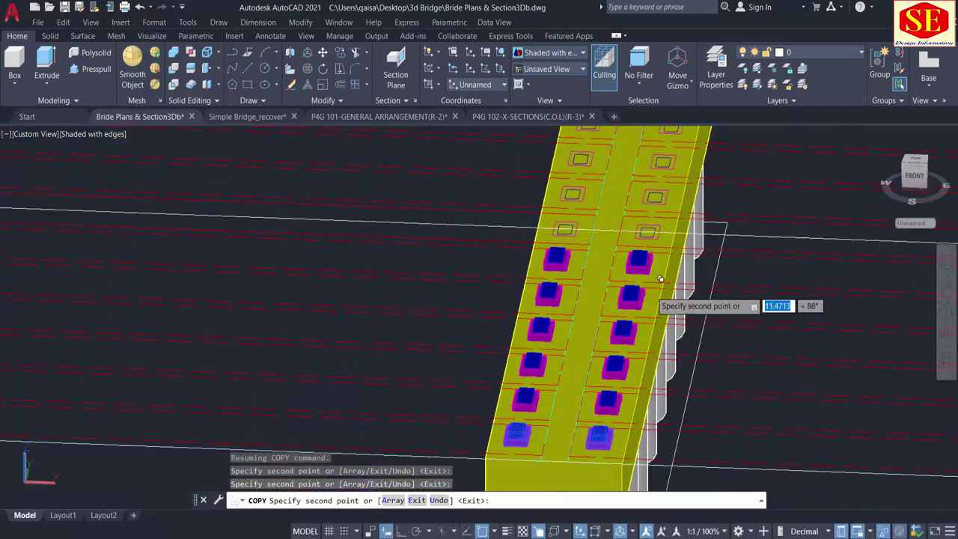
Step: Place copies of the paired blocks on all remaining bearing outlines up to the pier cap's far end and end the copying
scroll(673, 207, "up", 5)
left_click(531, 322)
scroll(657, 321, "down", 3)
scroll(613, 239, "up", 3)
left_click(608, 285)
scroll(615, 288, "down", 2)
scroll(640, 206, "up", 2)
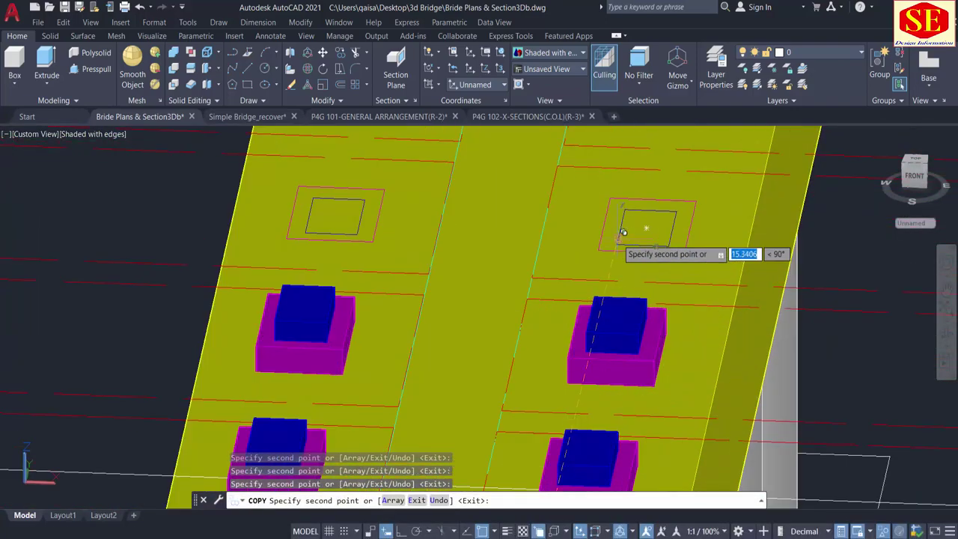
scroll(622, 255, "down", 3)
scroll(621, 213, "up", 3)
scroll(622, 155, "up", 1)
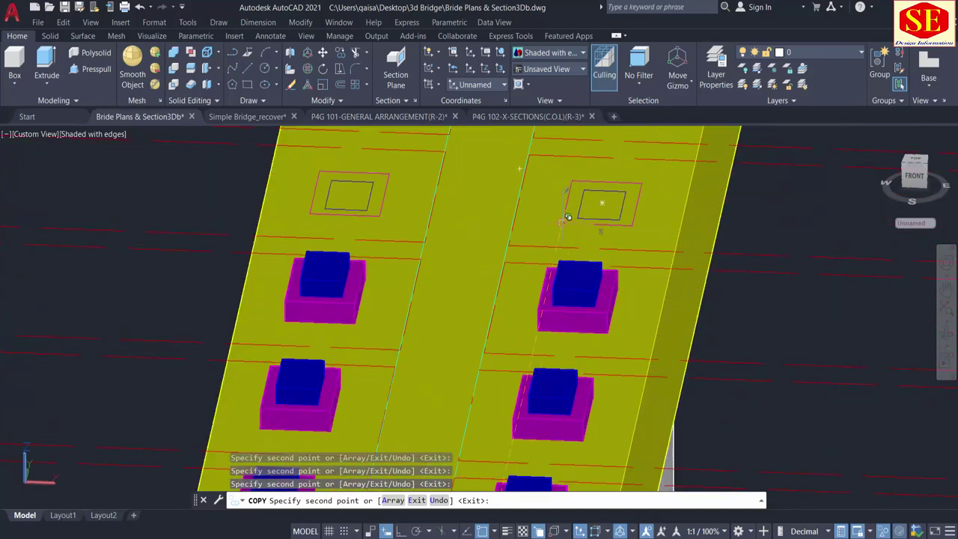
scroll(567, 217, "down", 1)
scroll(567, 218, "down", 3)
scroll(576, 183, "up", 3)
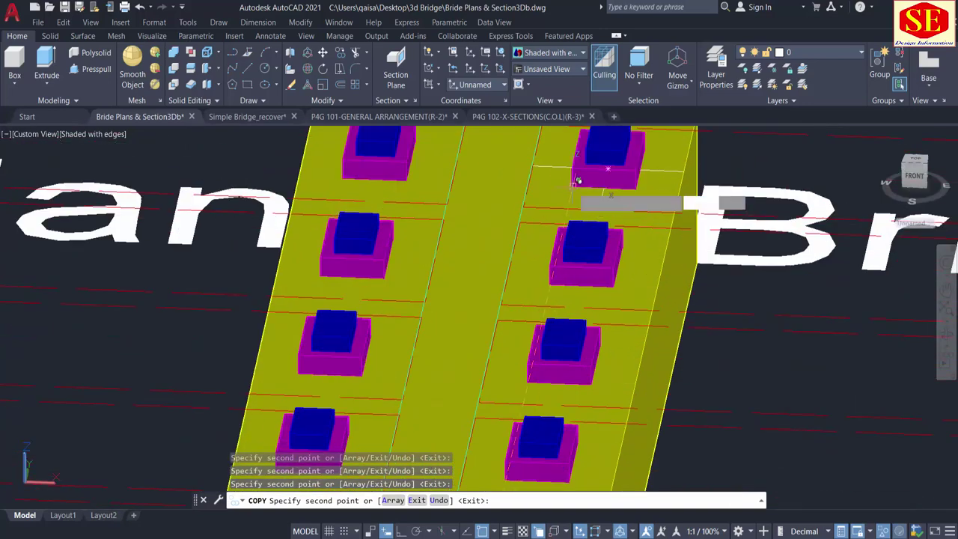
scroll(577, 181, "down", 3)
key("Escape")
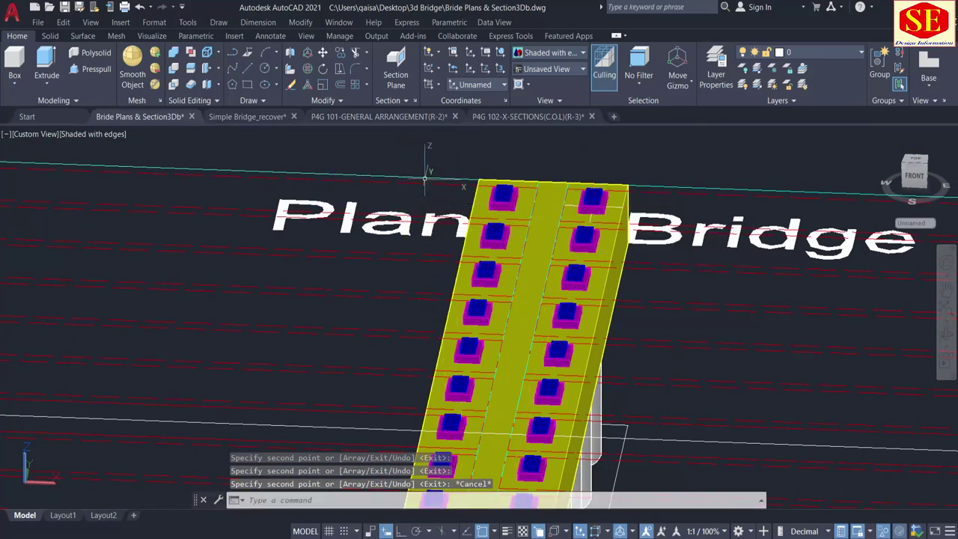
Step: Select the magenta and blue blocks of the first four bearings in the pier cap's right-hand row, starting from the front end
scroll(424, 178, "down", 3)
middle_click_drag(517, 323, 890, 338, "shift")
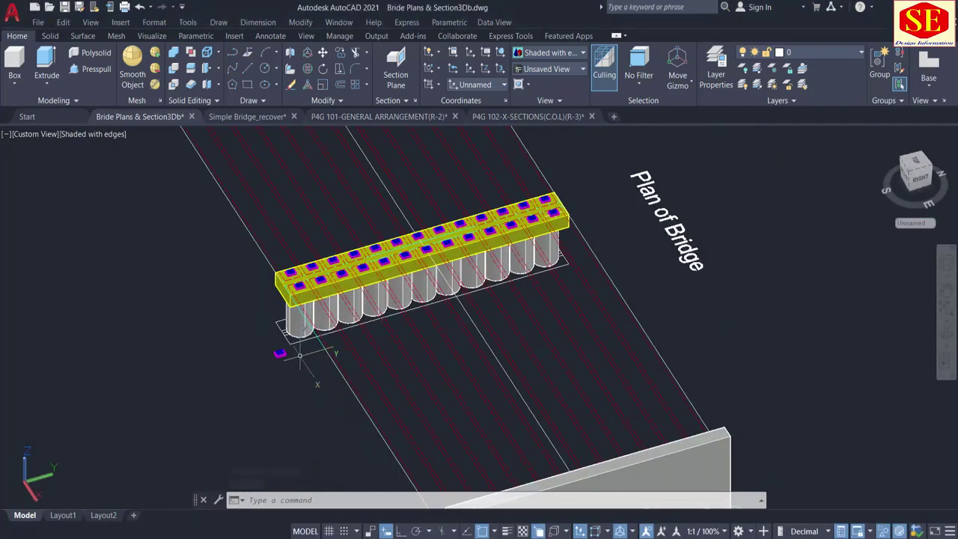
middle_click_drag(300, 355, 374, 367, "shift")
scroll(365, 416, "up", 4)
scroll(290, 308, "up", 4)
scroll(356, 266, "up", 4)
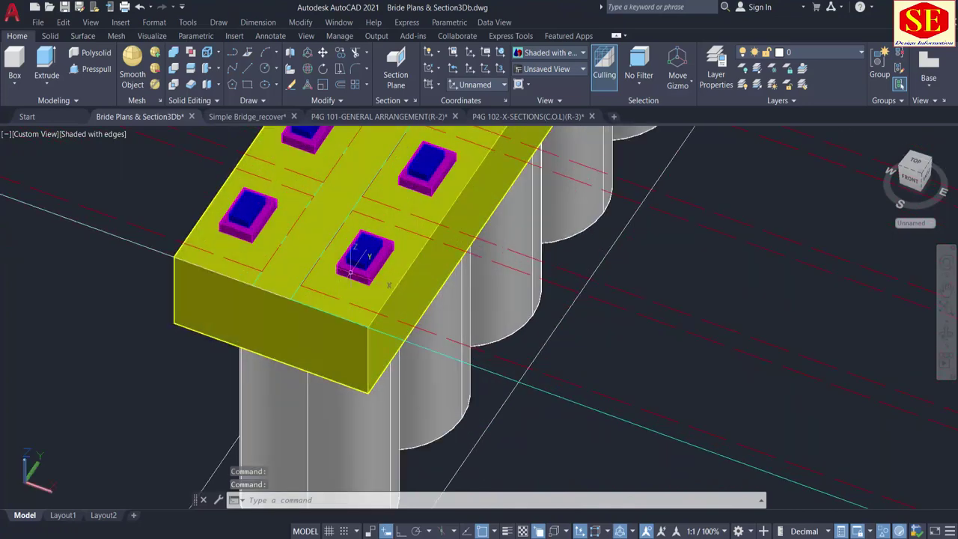
left_click(356, 266)
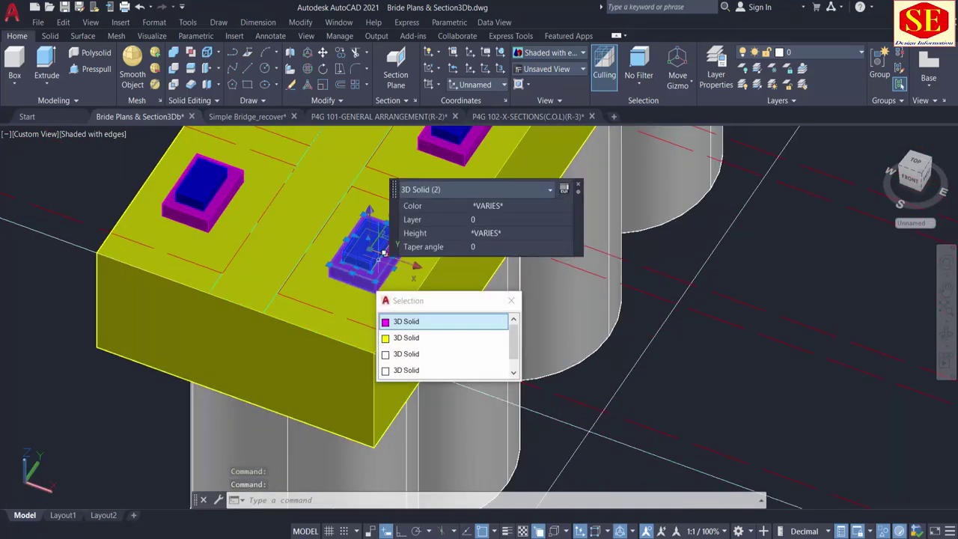
left_click(419, 328)
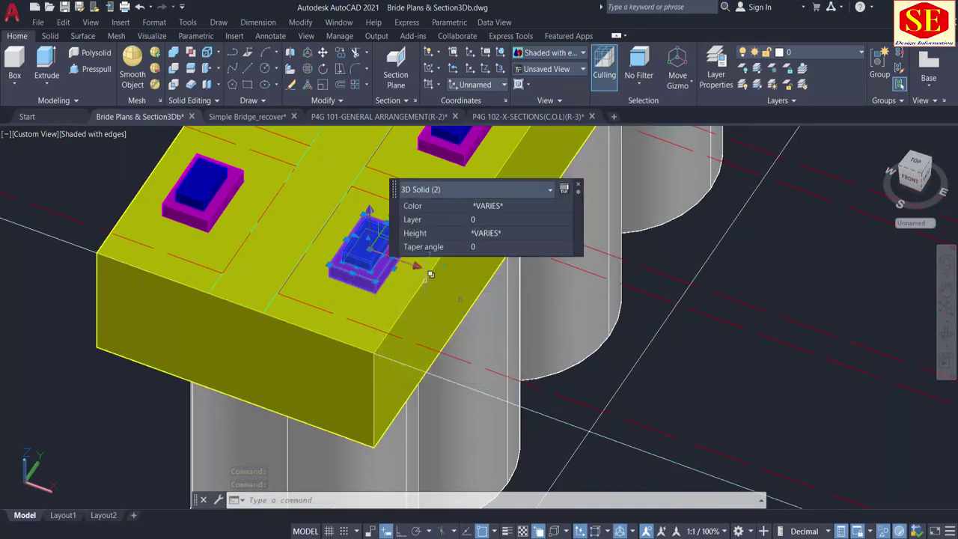
middle_click_drag(414, 287, 297, 407)
left_click(335, 264)
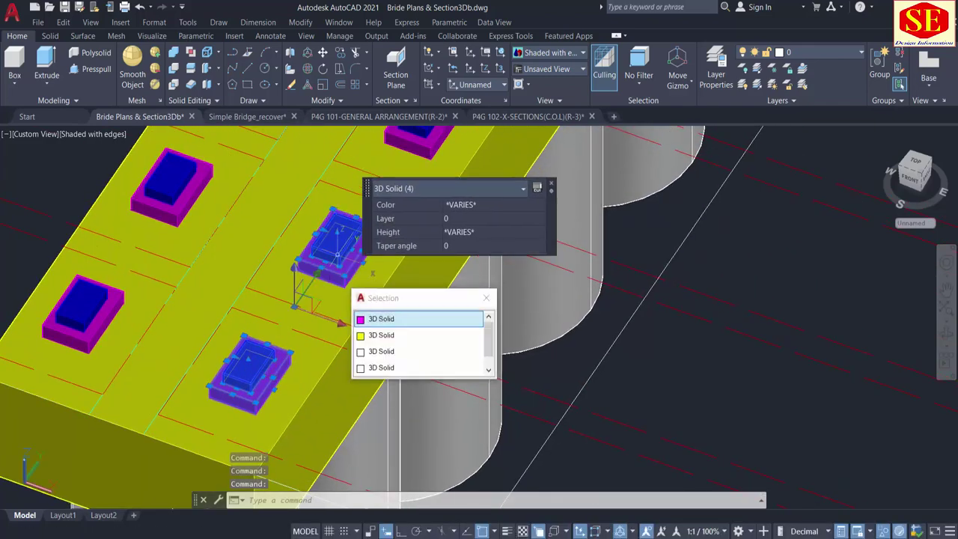
left_click(275, 256)
middle_click_drag(328, 265, 109, 367)
left_click(189, 238)
left_click(185, 251)
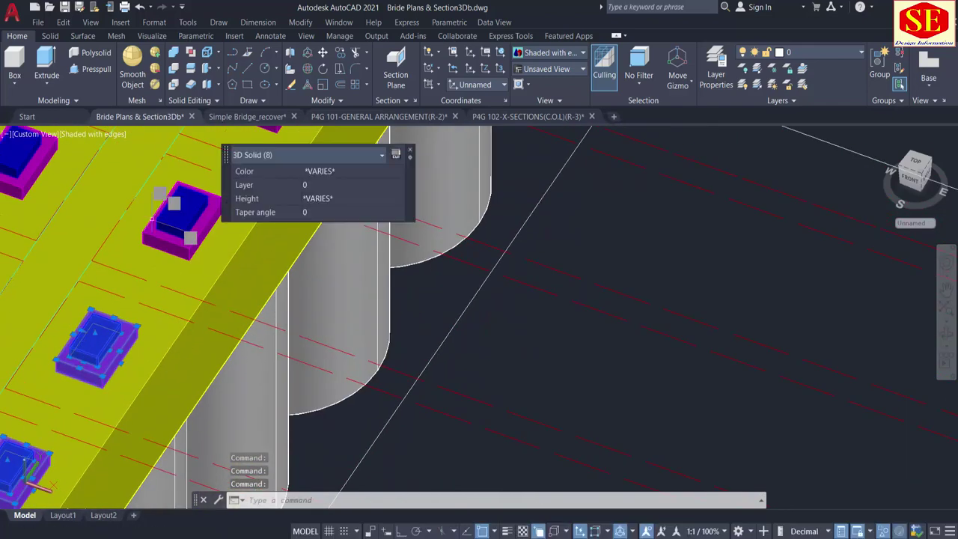
Step: Add the magenta and blue blocks of the fifth to tenth bearings in the same pier cap row to the selection
middle_click_drag(262, 142, 183, 251)
scroll(184, 247, "up", 2)
left_click(166, 227)
left_click(169, 224)
middle_click_drag(299, 146, 150, 297)
left_click(157, 189)
left_click(148, 196)
middle_click_drag(177, 168, 83, 455)
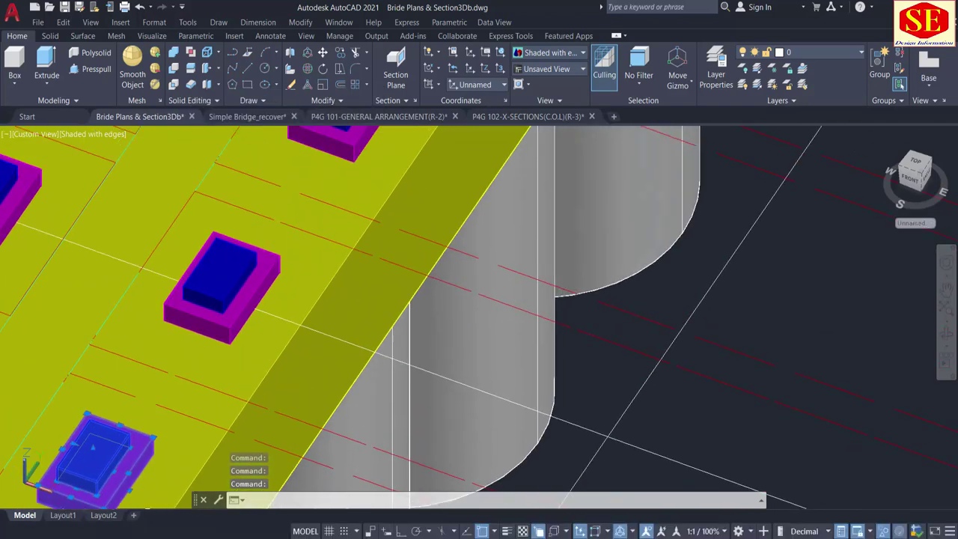
left_click(224, 268)
left_click(211, 313)
middle_click_drag(216, 295, 78, 465)
left_click(193, 247)
left_click(182, 300)
middle_click_drag(184, 254, 46, 451)
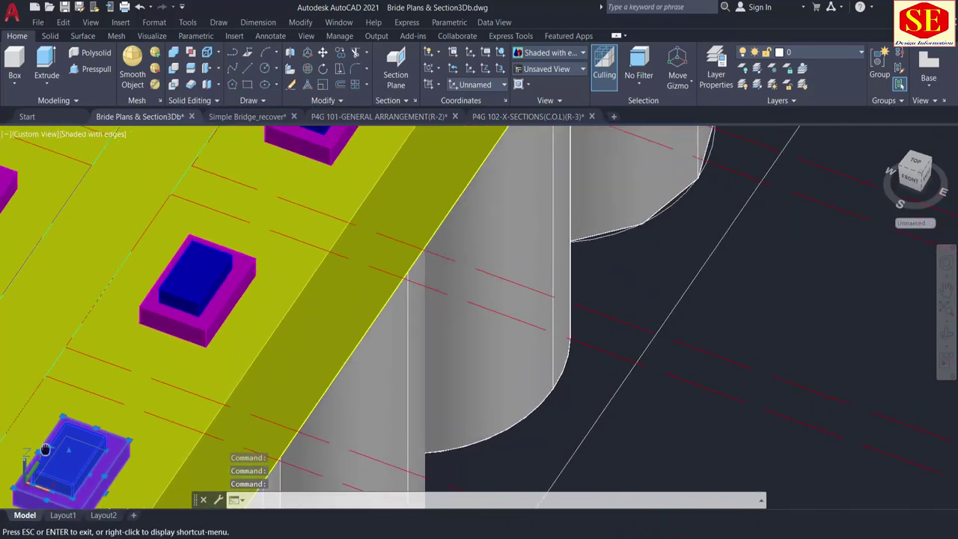
left_click(186, 258)
left_click(177, 313)
middle_click_drag(153, 264, 70, 412)
left_click(202, 264)
left_click(203, 285)
scroll(205, 288, "down", 4)
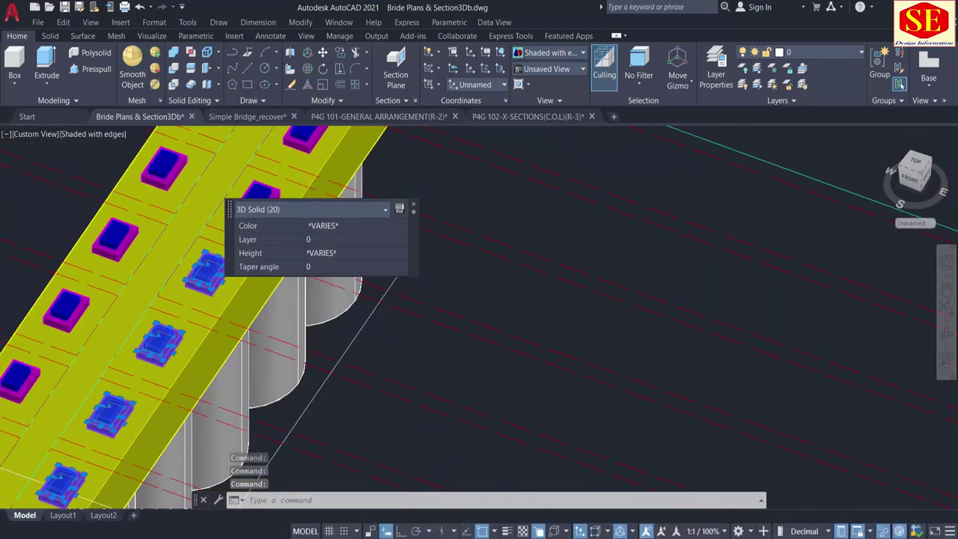
Step: Add the blocks of the last three bearings at the pier cap's far end to complete the selection of the row
middle_click_drag(374, 302, 485, 380)
scroll(411, 330, "up", 2)
left_click(383, 302)
left_click(382, 330)
left_click(448, 217)
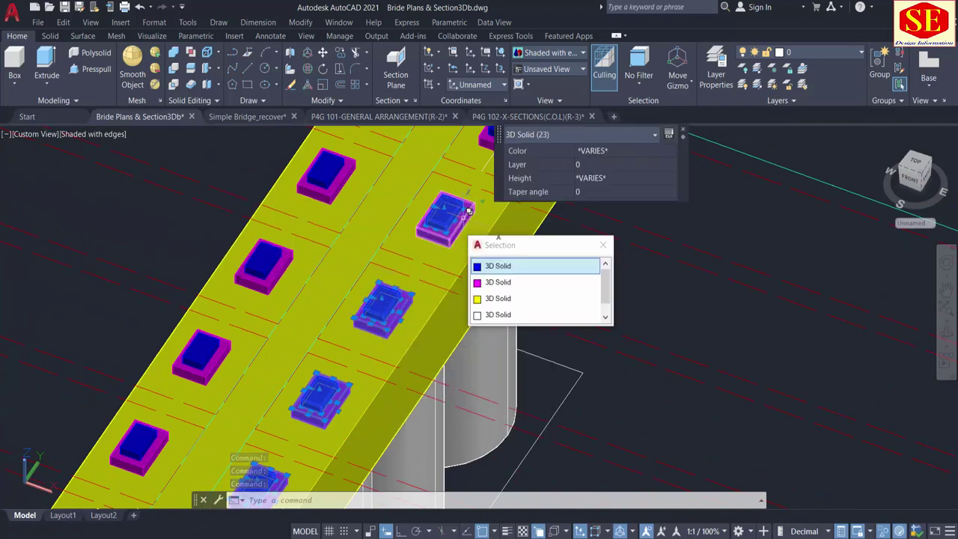
left_click(464, 217)
middle_click_drag(467, 213, 376, 299)
scroll(410, 188, "up", 2)
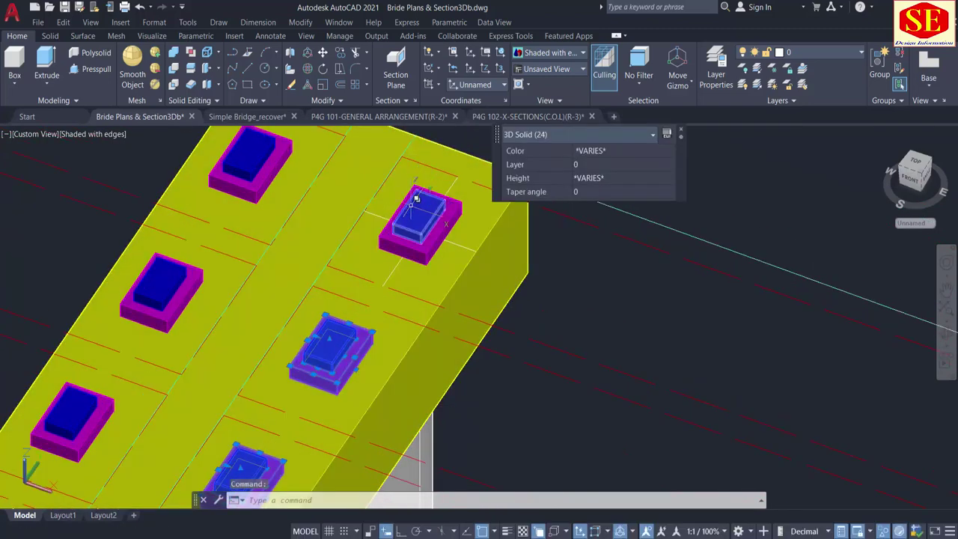
left_click(414, 212)
left_click(413, 252)
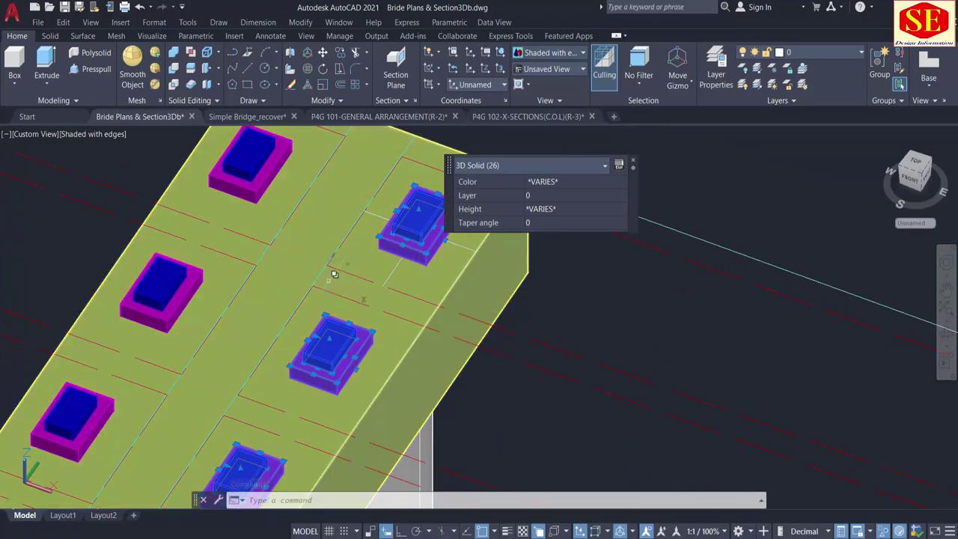
Step: Copy the selected row by the far magenta block's bottom front-right corner onto the matching corner of the east abutment's far bearing outline
type("o")
key("Return")
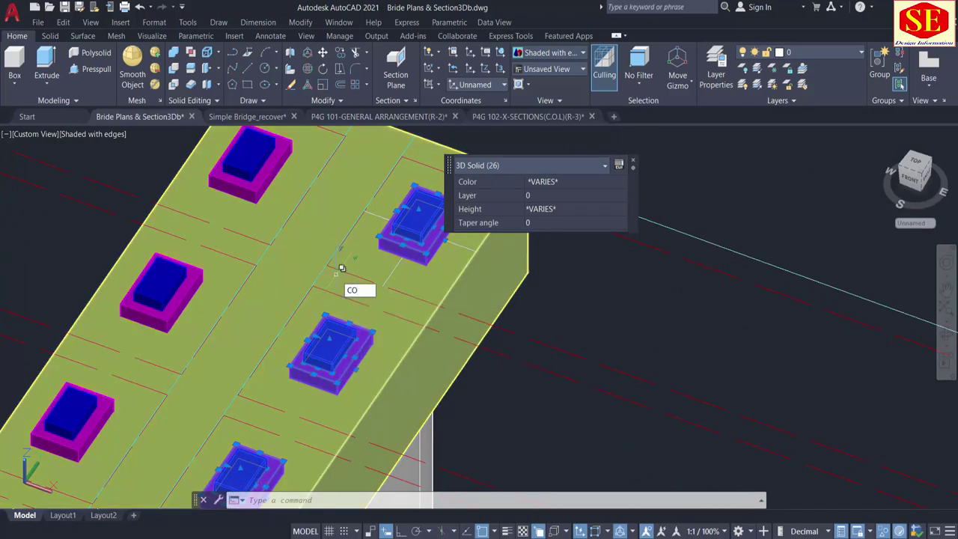
scroll(341, 280, "up", 4)
scroll(455, 271, "up", 2)
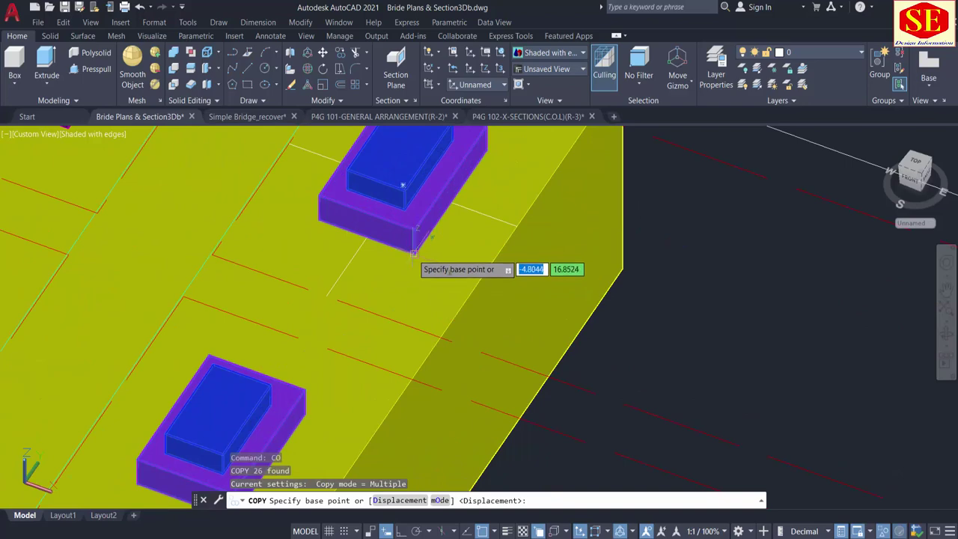
left_click(414, 253)
scroll(310, 247, "down", 6)
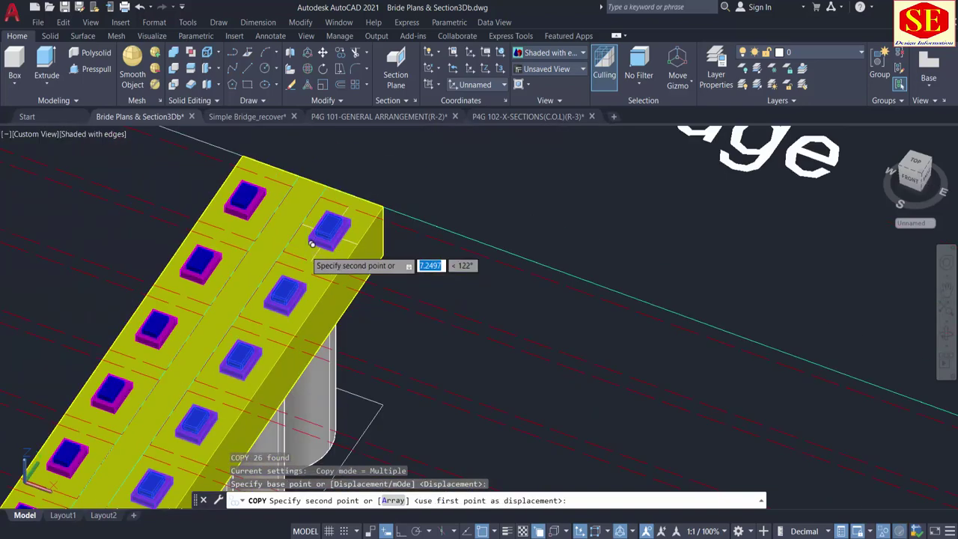
middle_click_drag(471, 327, 550, 291, "shift")
scroll(588, 153, "up", 6)
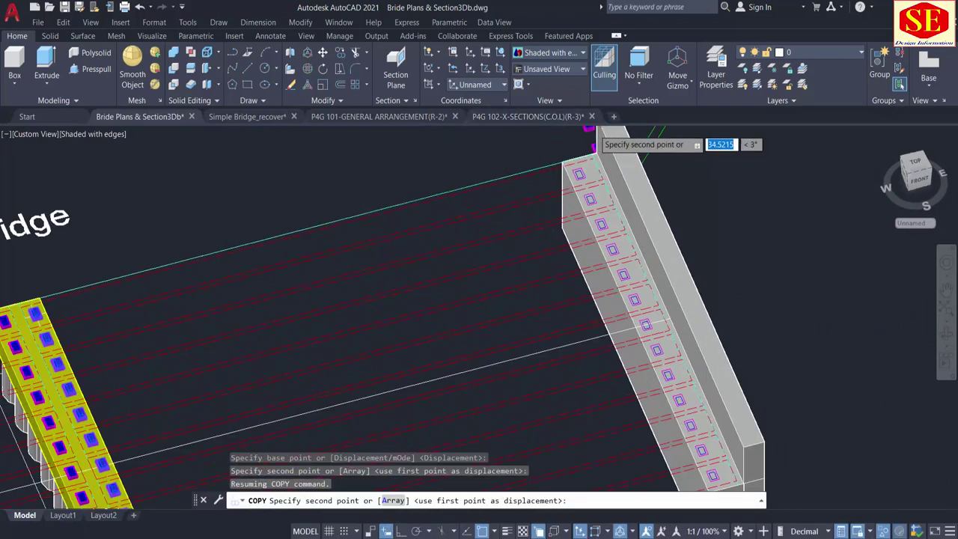
scroll(572, 225, "up", 2)
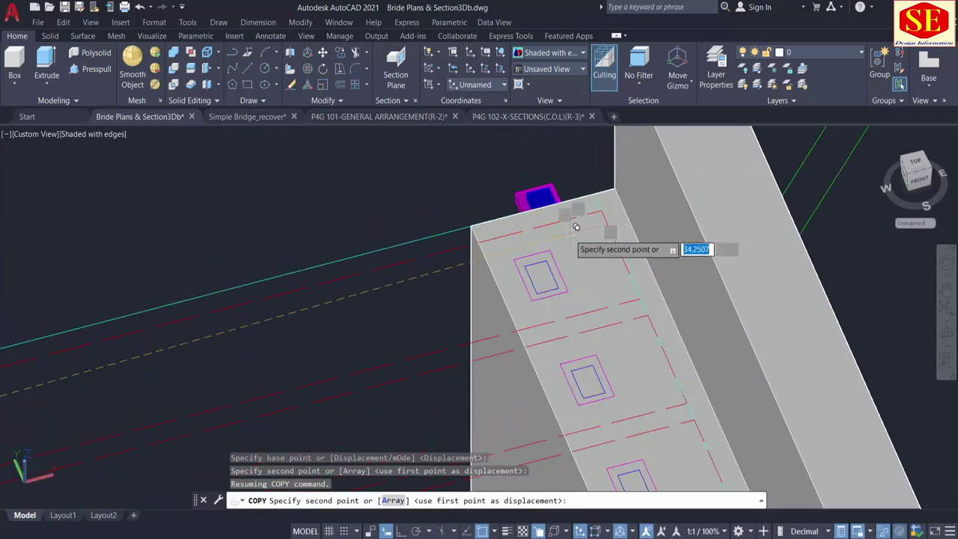
left_click(573, 285)
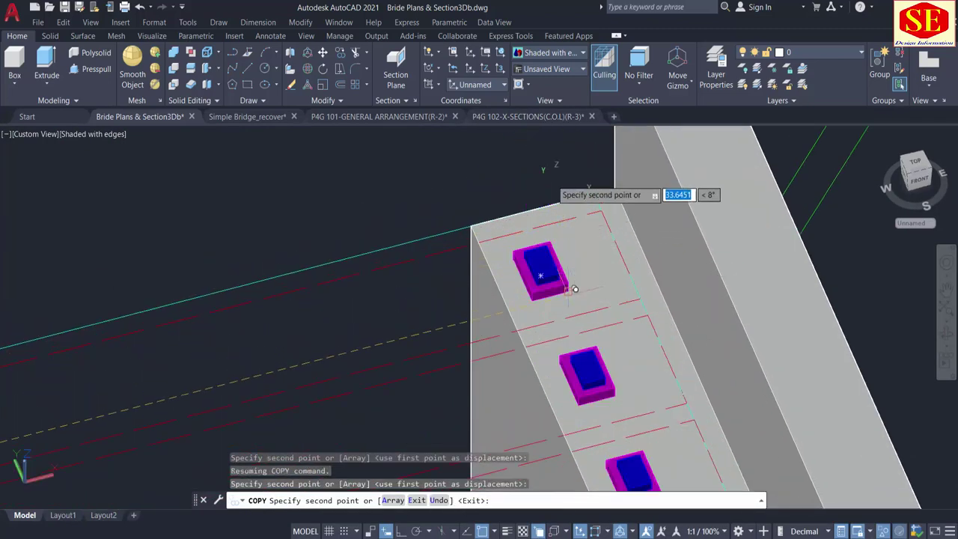
Step: Place another copy of the bearing row on the west abutment, matching the corner of its far magenta bearing outline, and finish copying
scroll(576, 178, "down", 5)
scroll(573, 177, "down", 6)
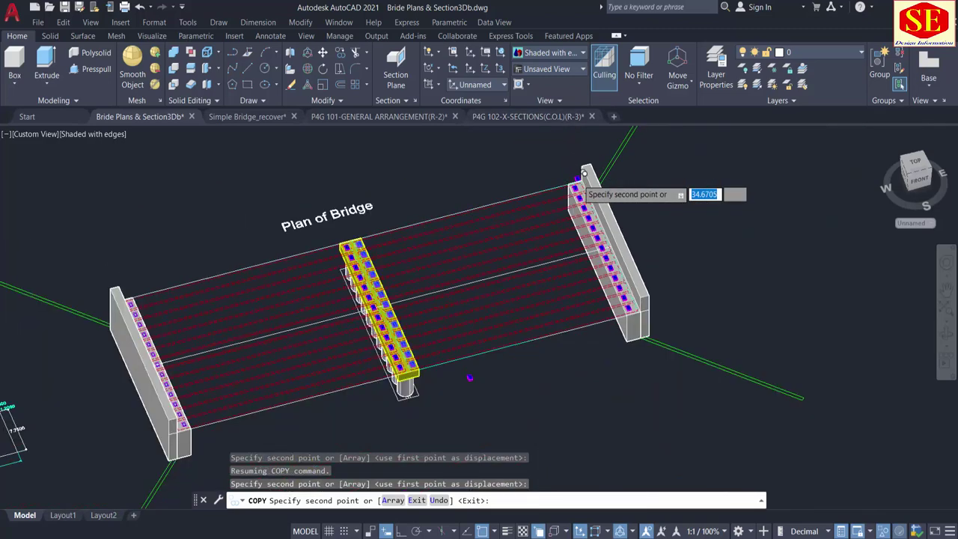
middle_click_drag(384, 306, 345, 306, "shift")
scroll(346, 232, "up", 2)
scroll(340, 211, "up", 5)
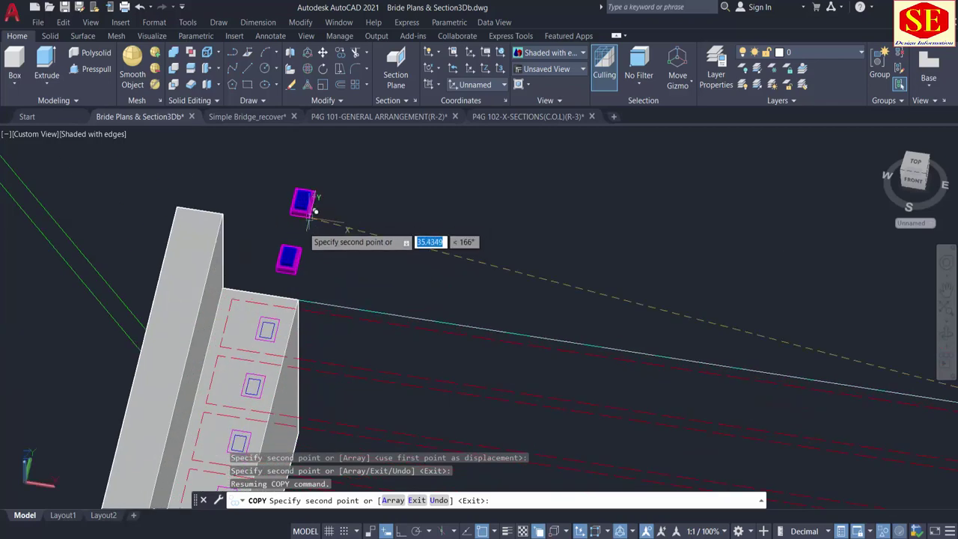
scroll(269, 342, "up", 2)
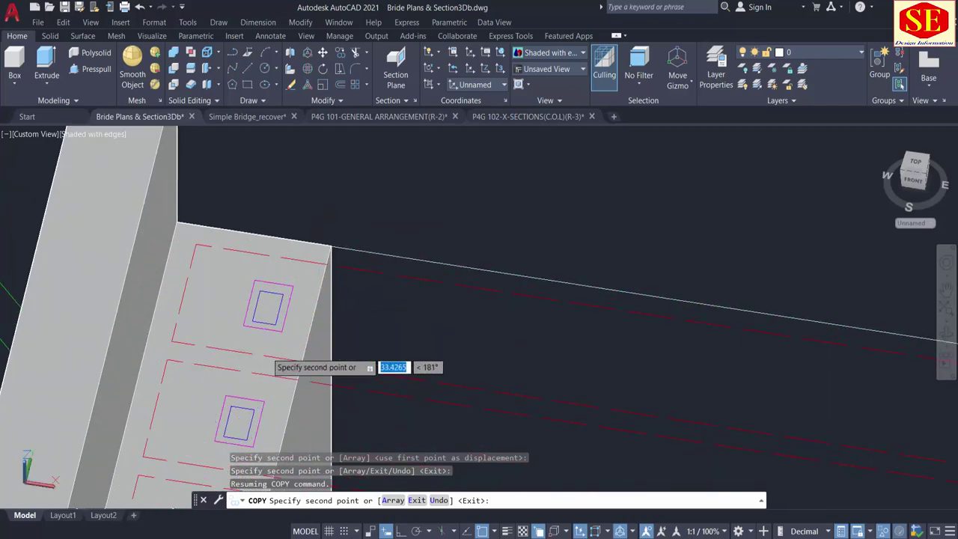
left_click(289, 325)
scroll(344, 195, "down", 3)
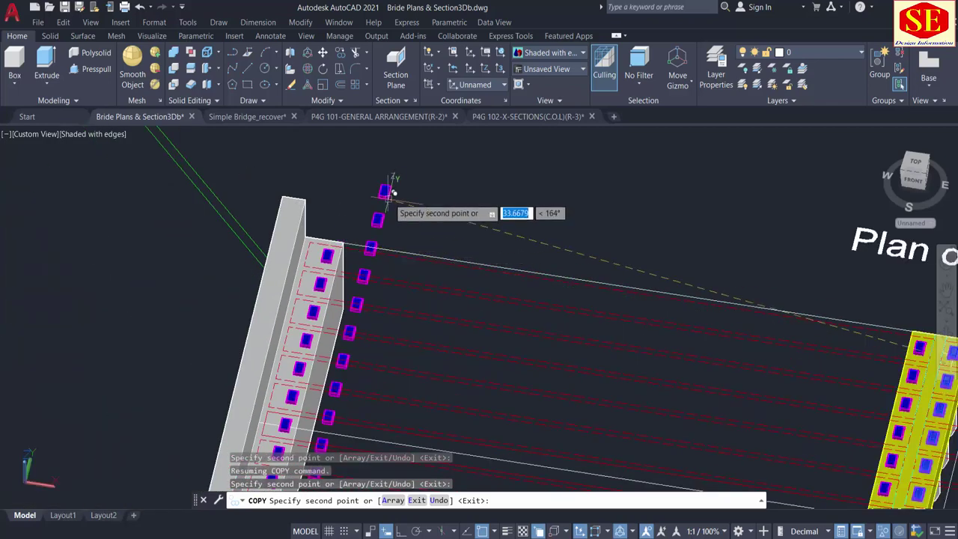
key("Escape")
scroll(386, 187, "down", 2)
scroll(521, 259, "down", 2)
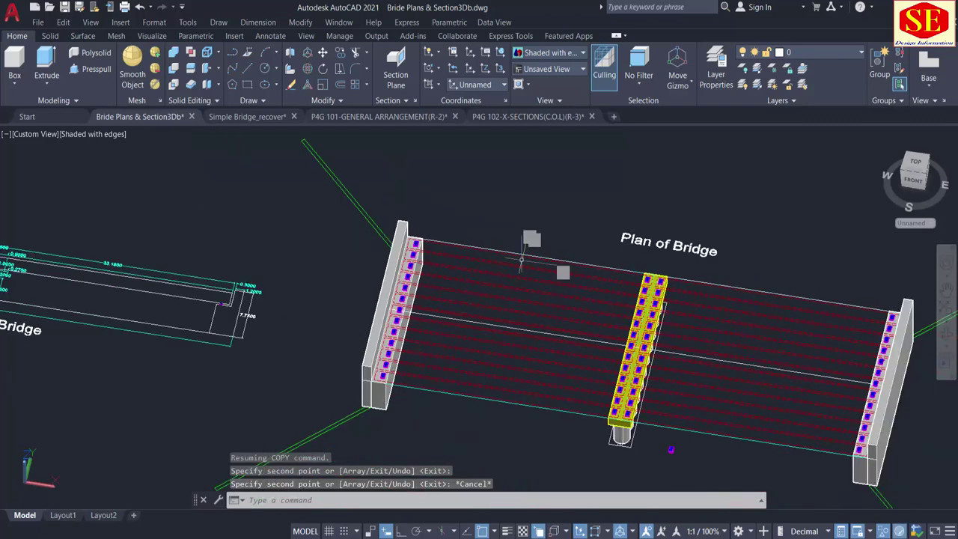
middle_click_drag(671, 450, 719, 378, "shift")
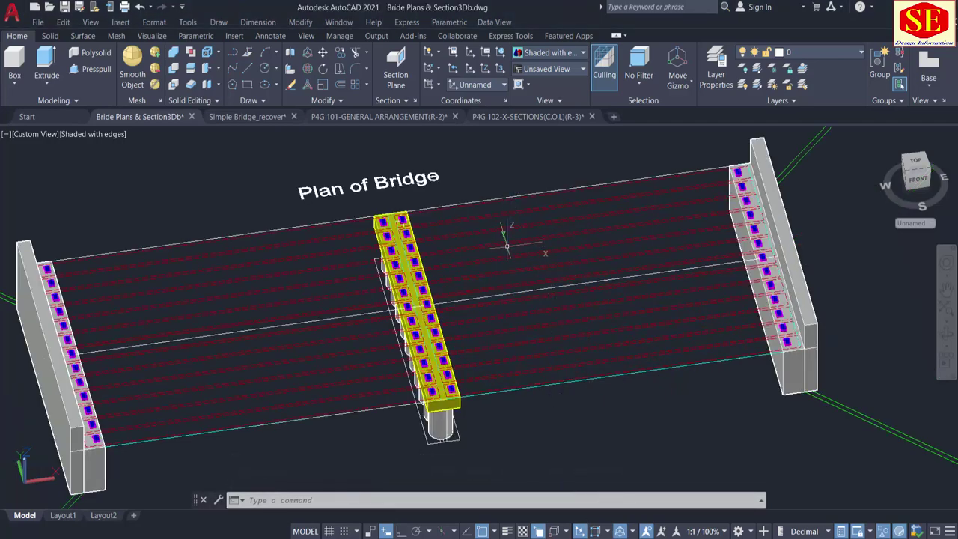
Step: Examine the Section of Bridge drawing near the pier to read the girder depth dimension
left_click(306, 271)
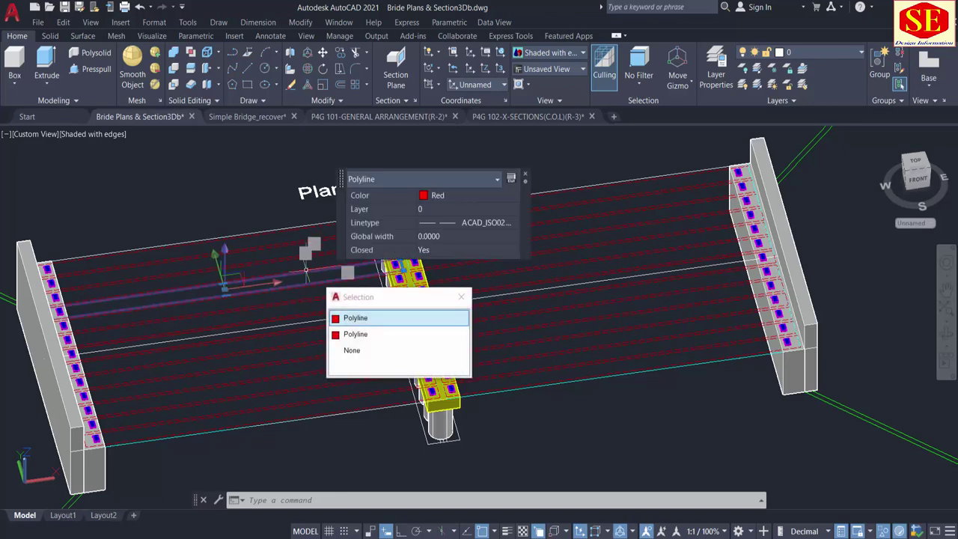
key("Escape")
scroll(546, 288, "down", 4)
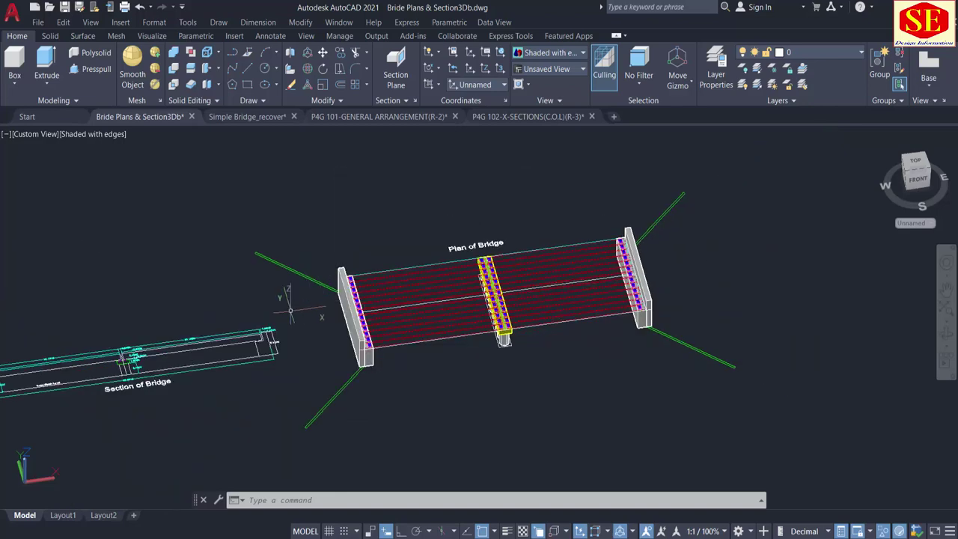
middle_click_drag(285, 317, 412, 297)
scroll(254, 336, "up", 6)
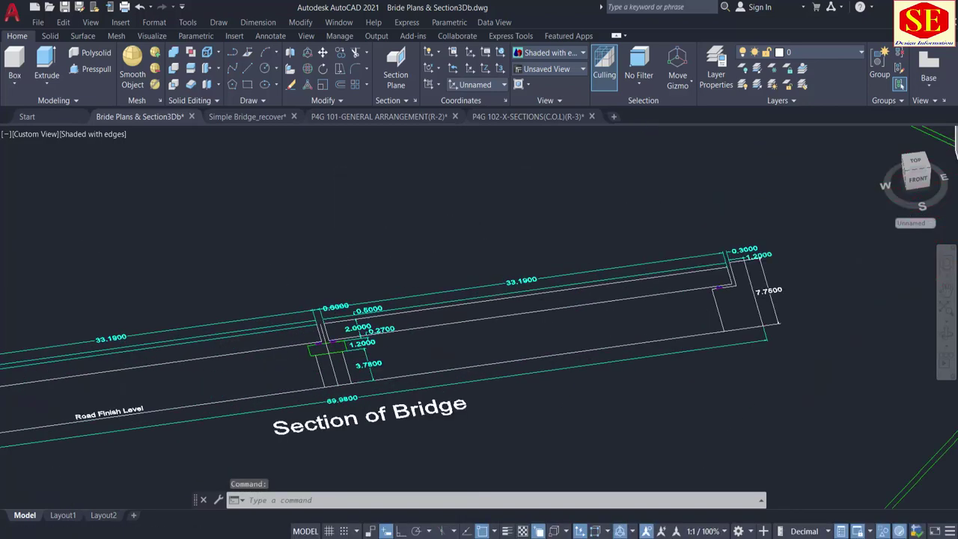
scroll(367, 355, "up", 2)
left_click(365, 340)
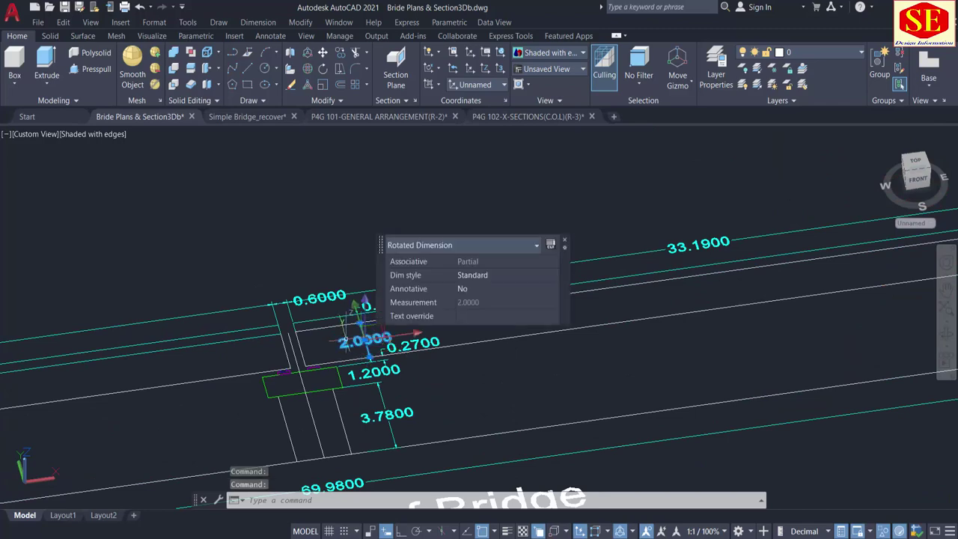
key("Escape")
scroll(364, 344, "down", 4)
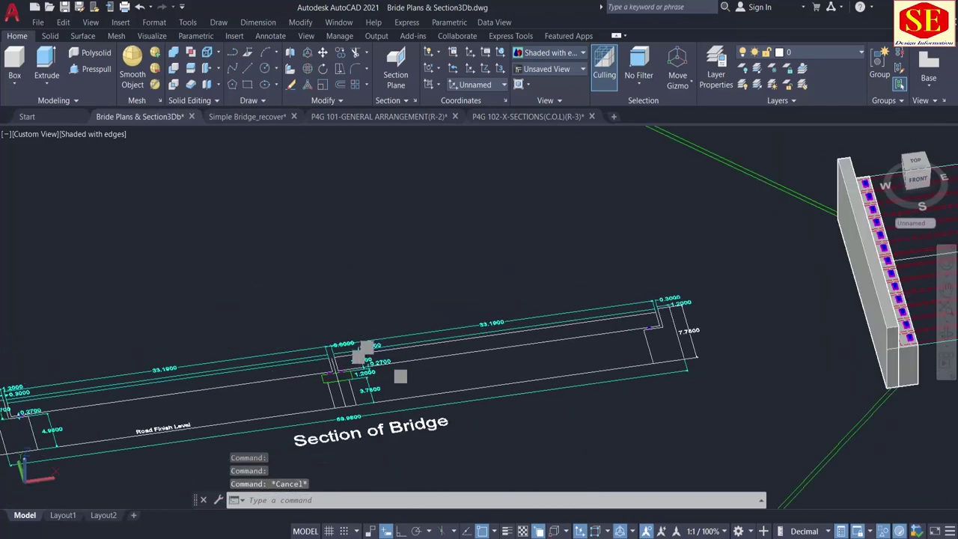
Step: Select all the red dashed girder outlines of the east span in the bridge plan
scroll(409, 341, "down", 5)
middle_click_drag(537, 338, 417, 357)
scroll(587, 345, "up", 2)
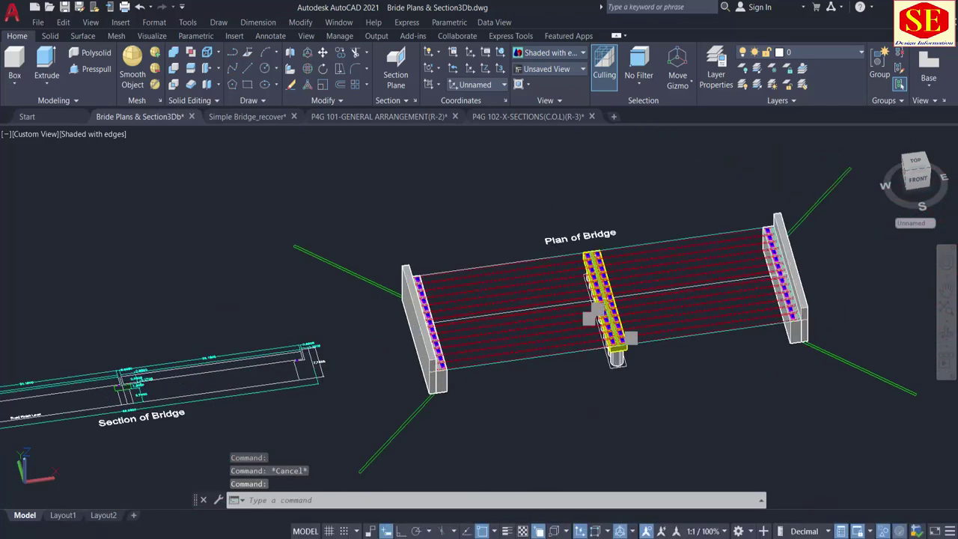
scroll(628, 263, "up", 3)
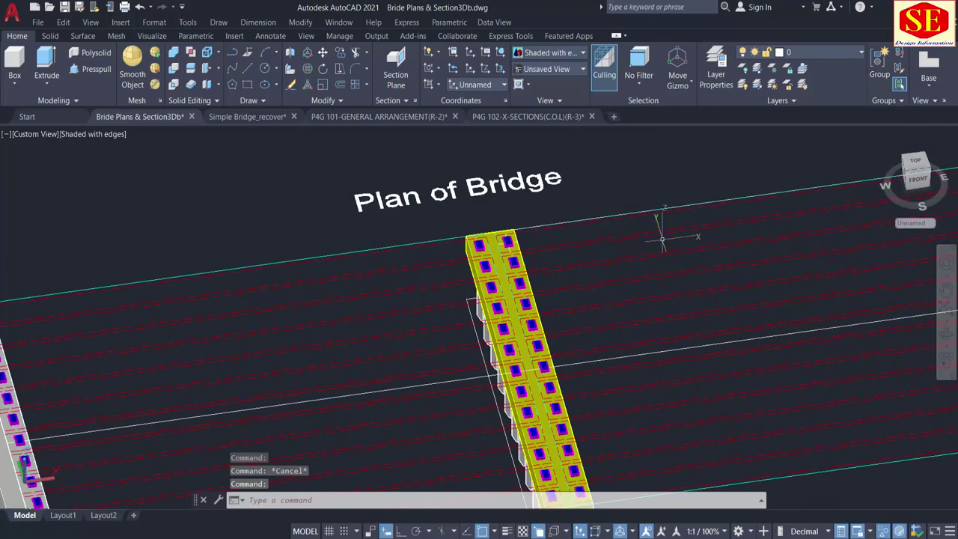
left_click(660, 221)
left_click(636, 318)
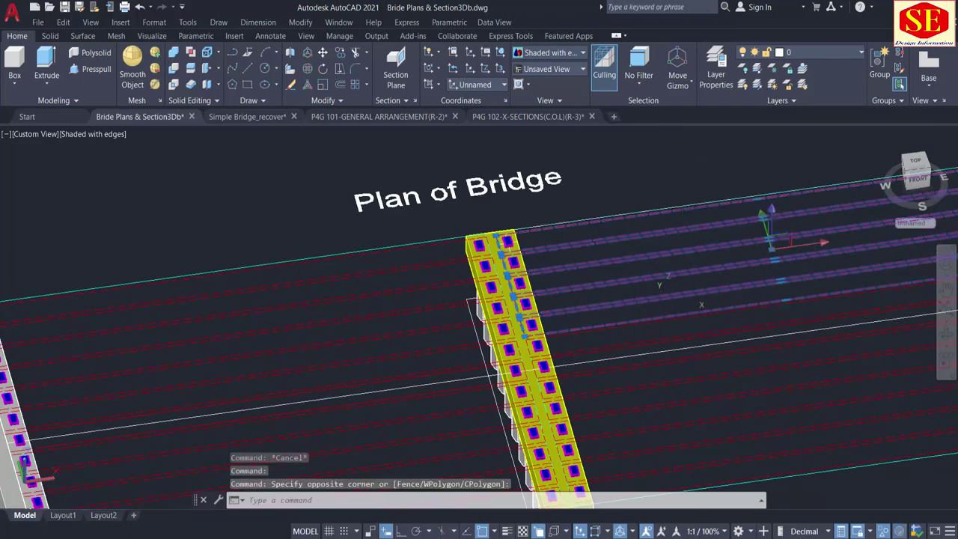
middle_click_drag(664, 303, 555, 236)
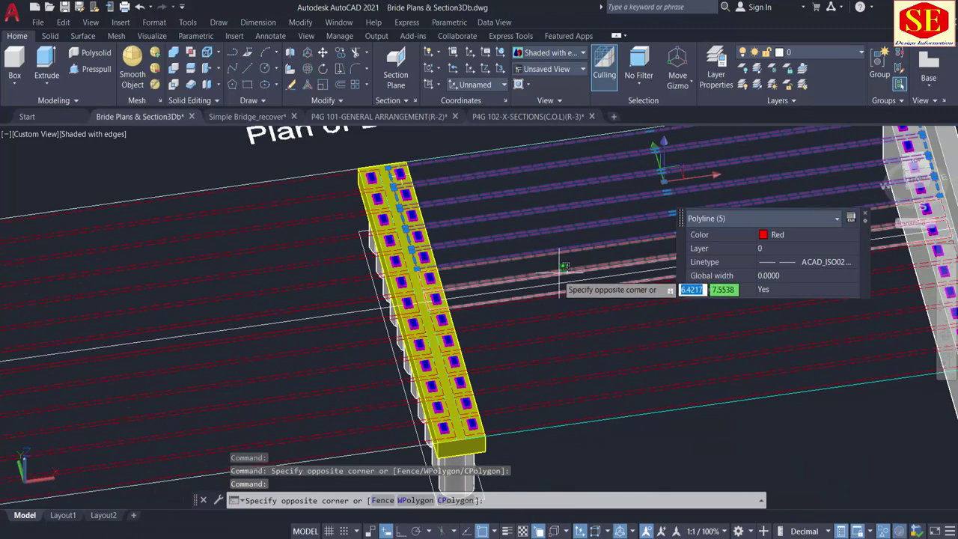
left_click(557, 275)
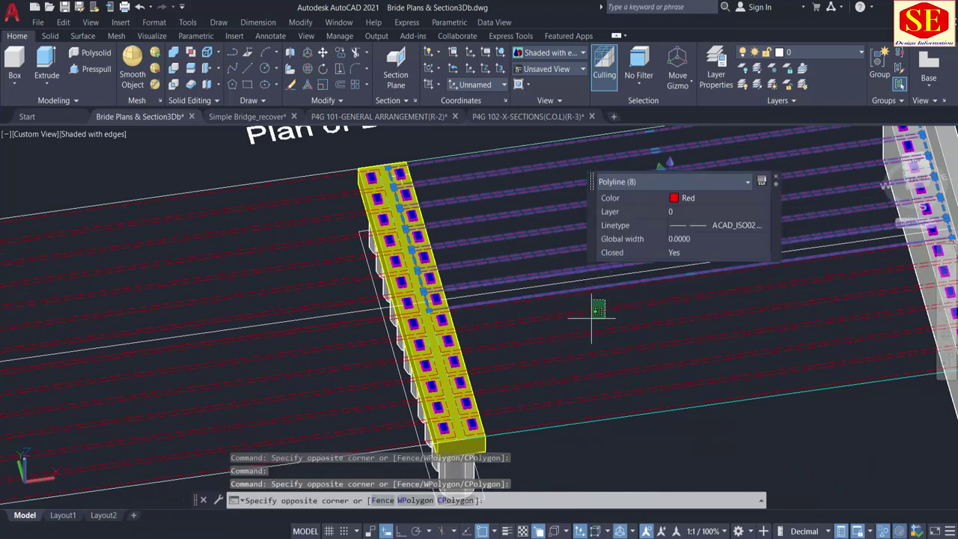
left_click(572, 403)
Step: Add all the red dashed girder outlines of the west span to the selection
middle_click_drag(472, 344, 649, 285)
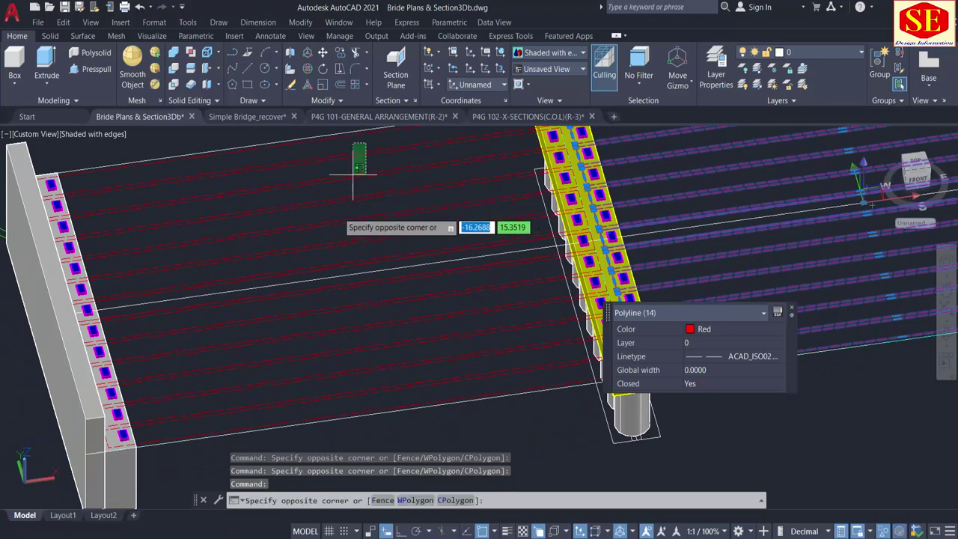
left_click(329, 254)
scroll(339, 284, "up", 2)
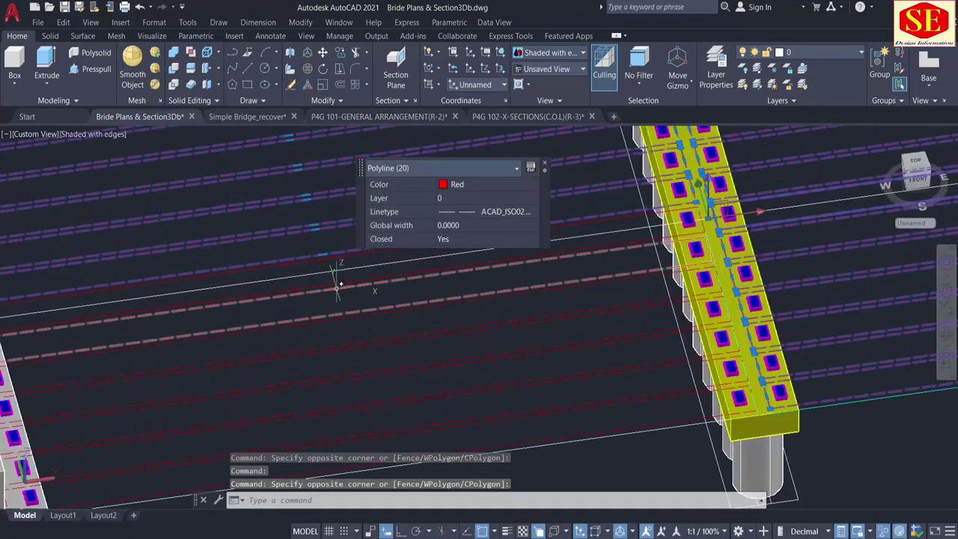
left_click(346, 275)
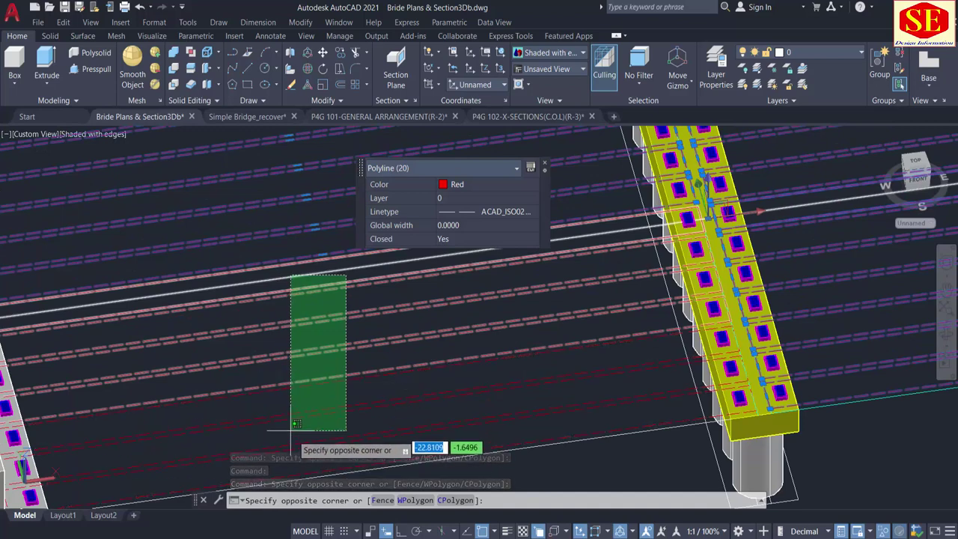
left_click(273, 453)
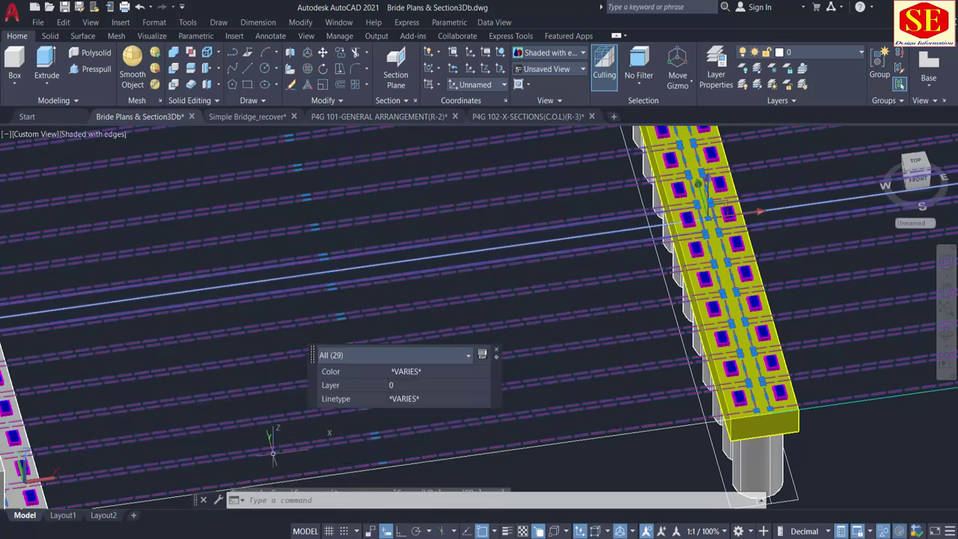
scroll(510, 277, "down", 3)
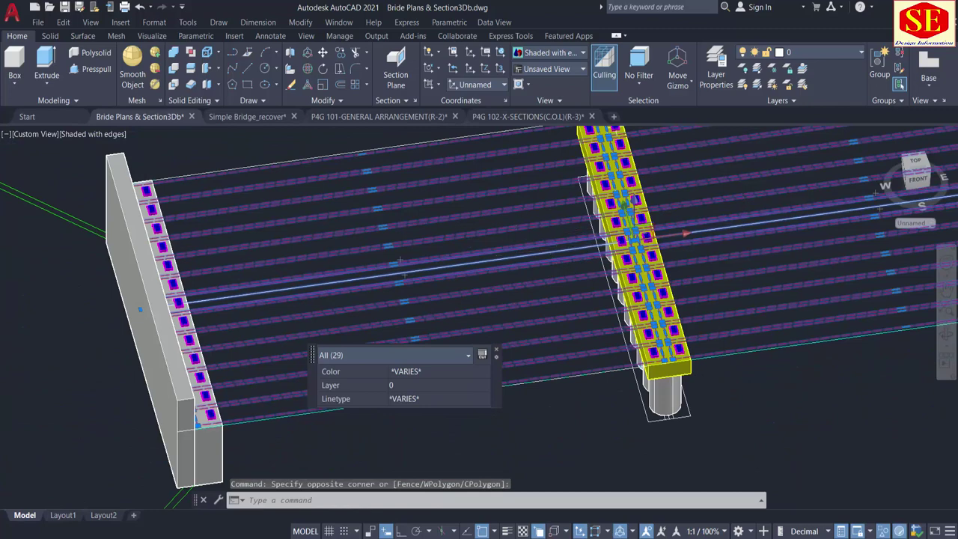
scroll(509, 258, "down", 2)
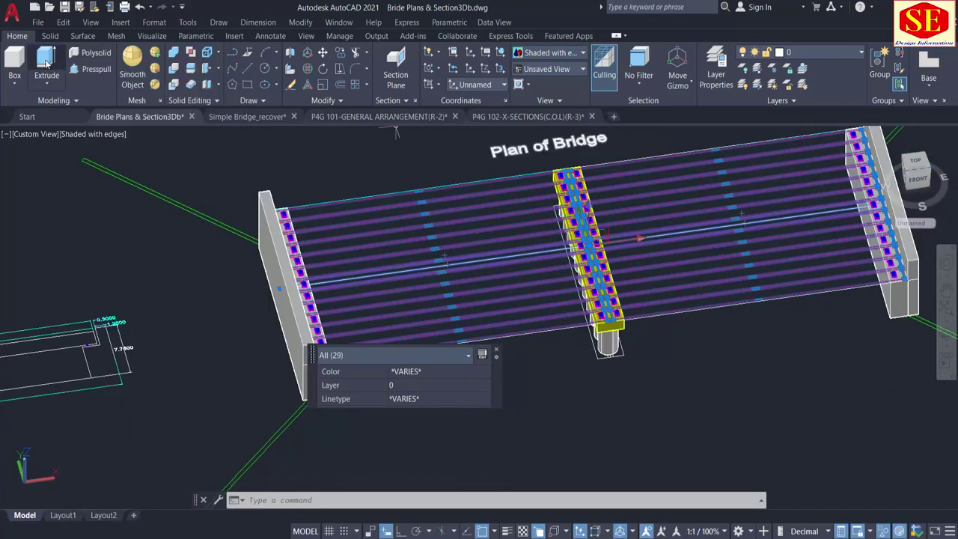
Step: Extrude the selected girder outlines of both spans to a height of 2
scroll(358, 345, "down", 2)
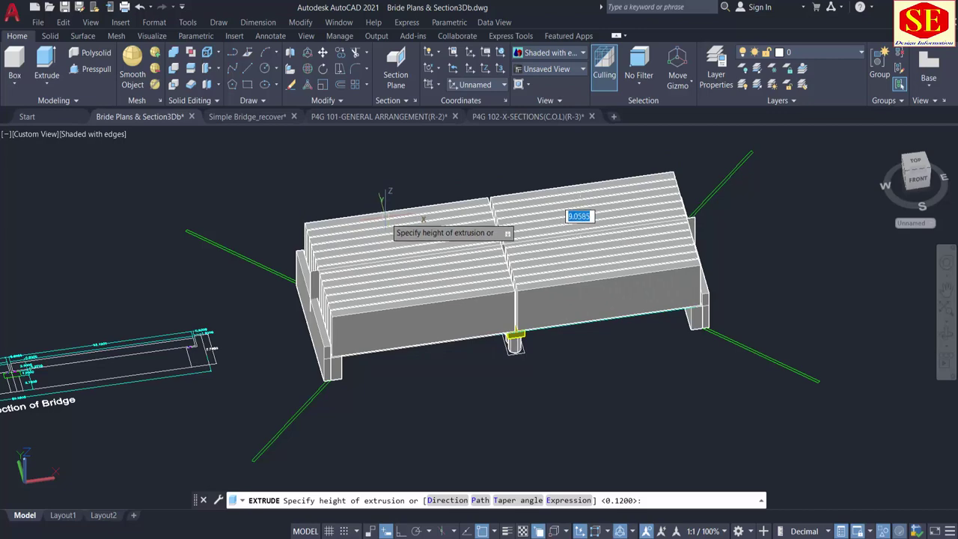
scroll(384, 217, "up", 1)
middle_click_drag(385, 218, 454, 220)
type("2")
key("Return")
type("2")
key("Return")
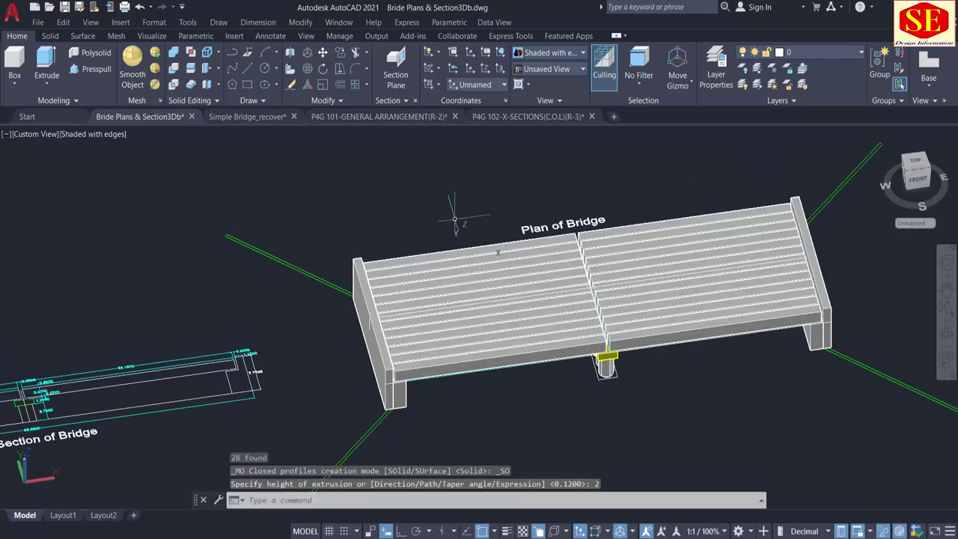
Step: Erase the extruded surface that the bridge centreline produced among the middle girders, picking it at the west abutment
scroll(505, 391, "up", 1)
middle_click_drag(605, 304, 549, 331)
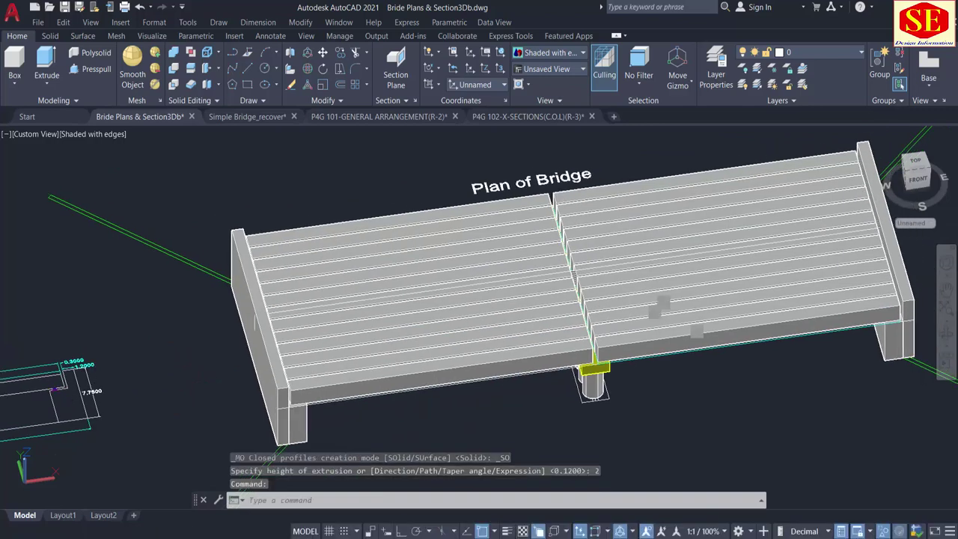
scroll(648, 326, "up", 1)
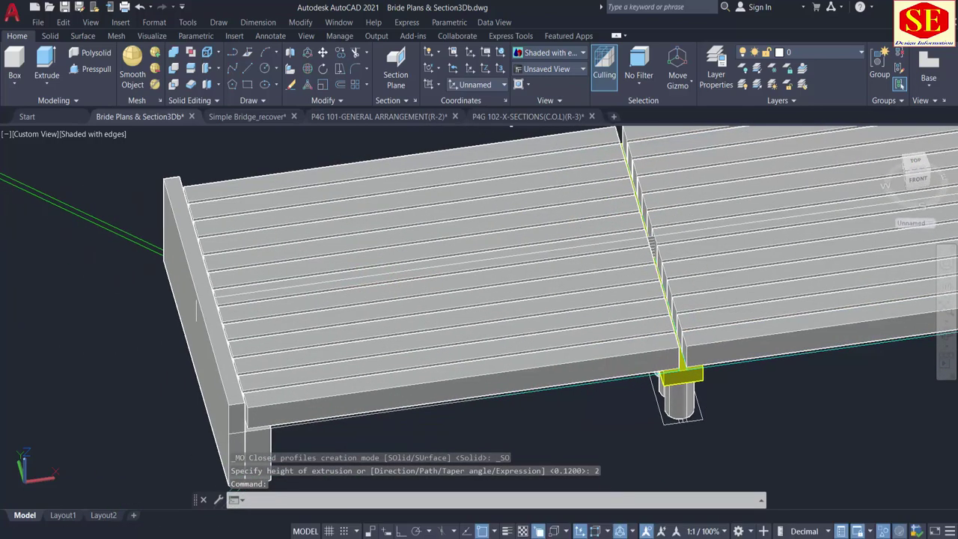
middle_click_drag(575, 359, 445, 318, "shift")
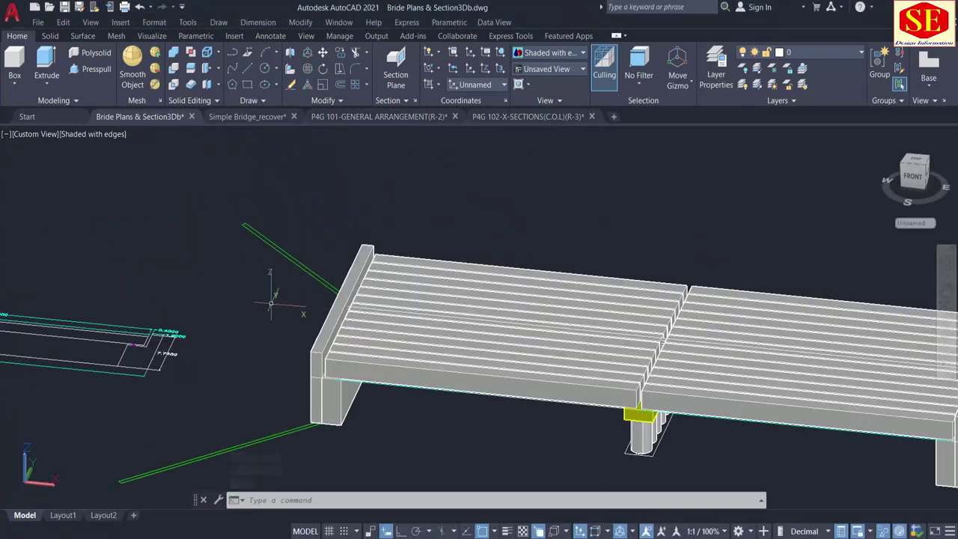
middle_click_drag(278, 300, 334, 345, "shift")
scroll(335, 344, "up", 4)
scroll(468, 368, "up", 1)
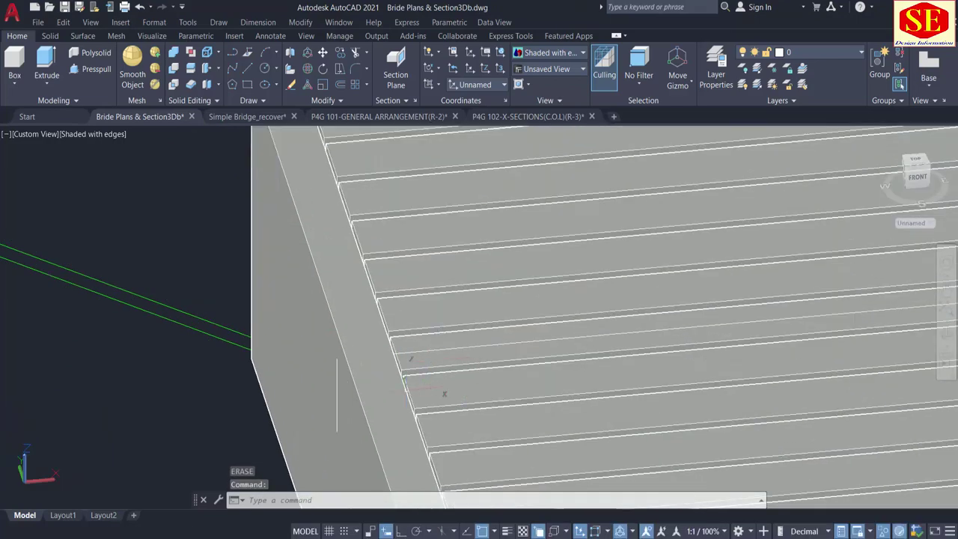
middle_click_drag(460, 367, 354, 353, "shift")
scroll(354, 353, "up", 2)
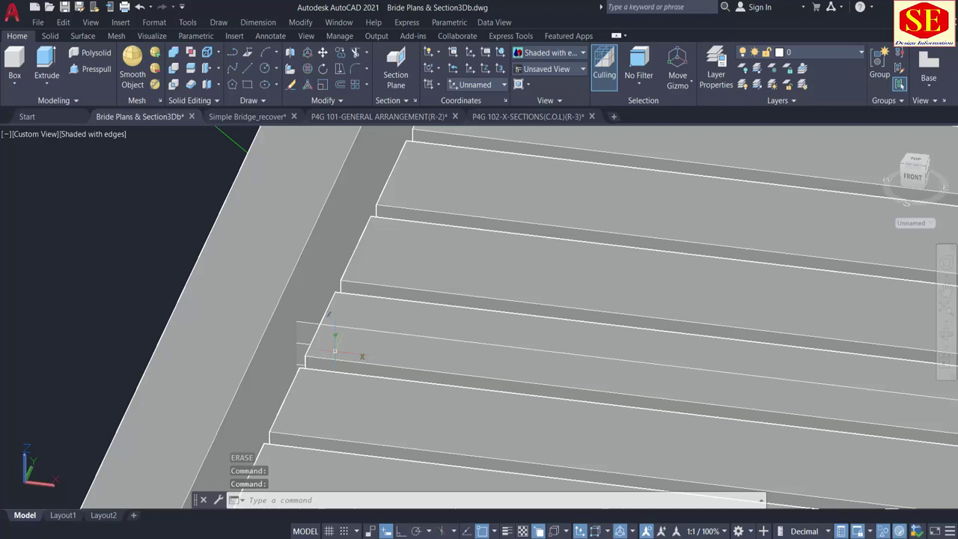
left_click(309, 315)
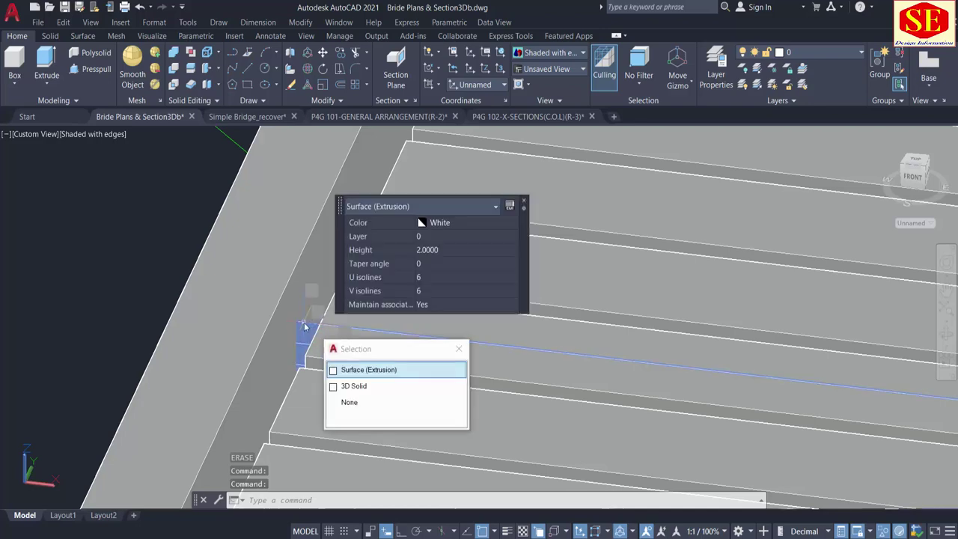
left_click(365, 370)
type("e")
key("Return")
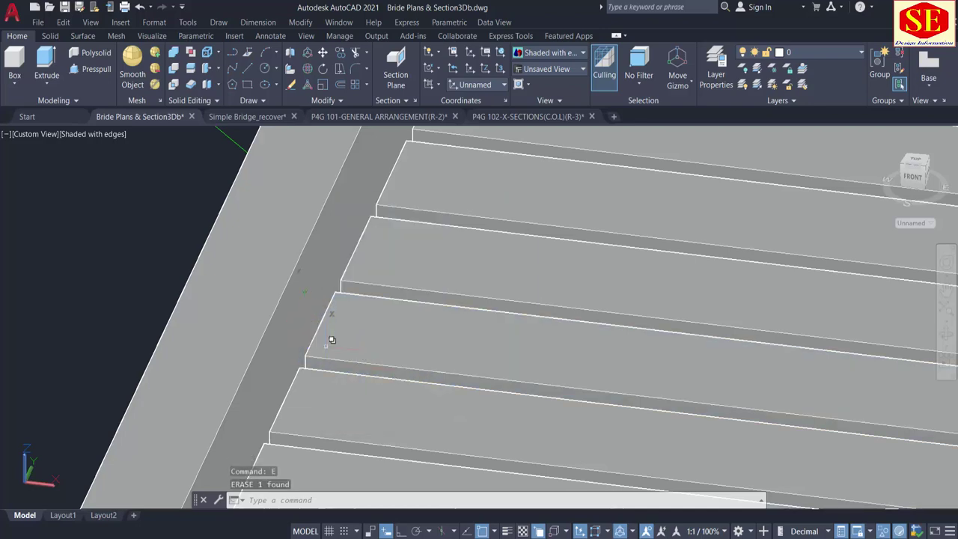
Step: Select the extruded girders of the west and east spans with crossing windows
scroll(331, 337, "down", 4)
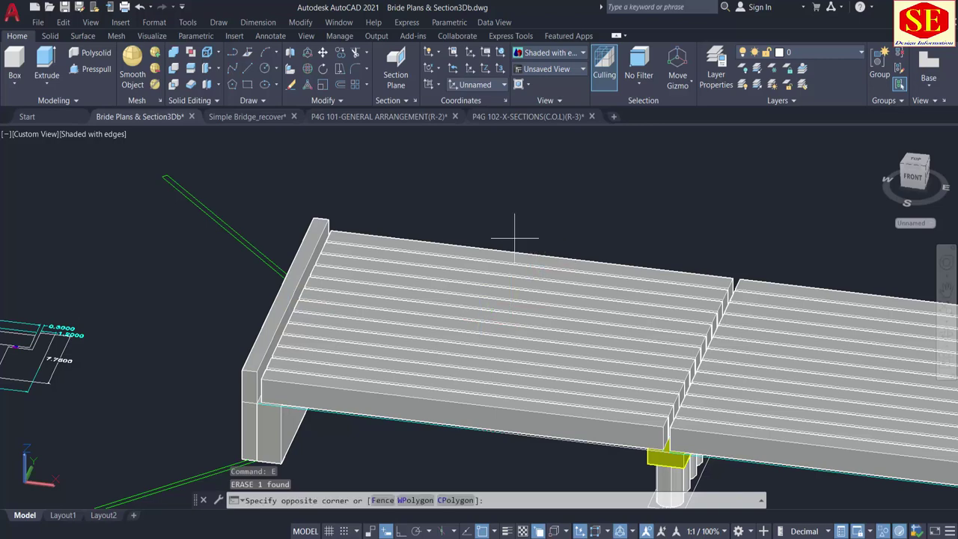
left_click(476, 440)
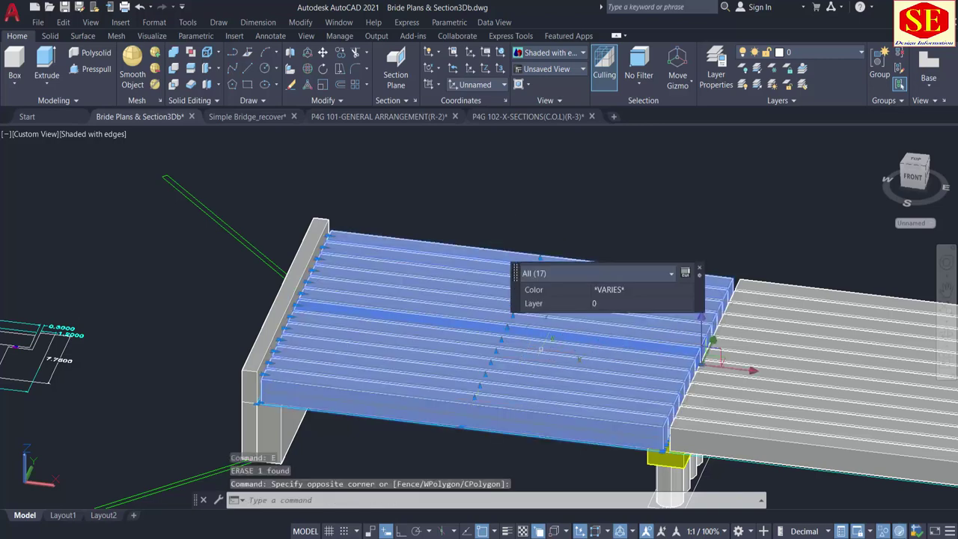
middle_click_drag(541, 347, 301, 289)
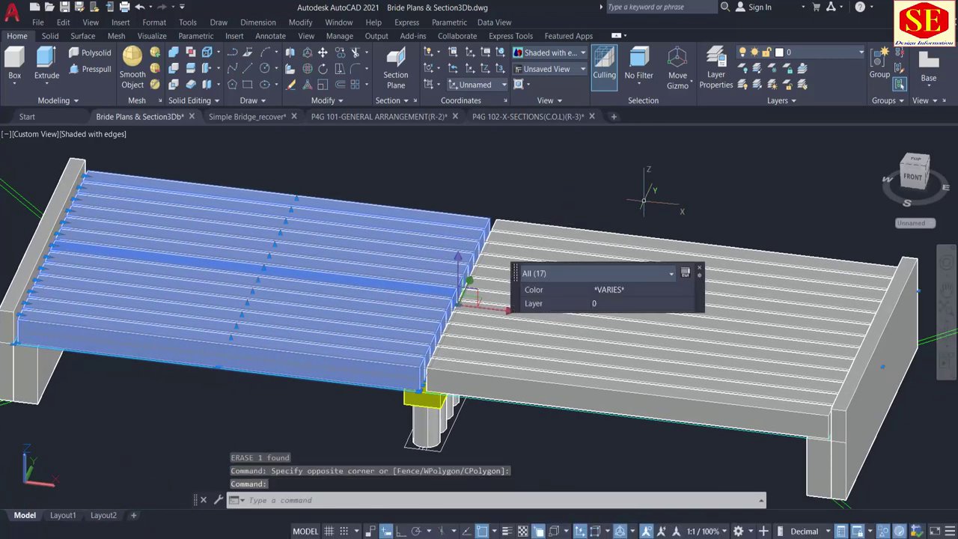
left_click(562, 401)
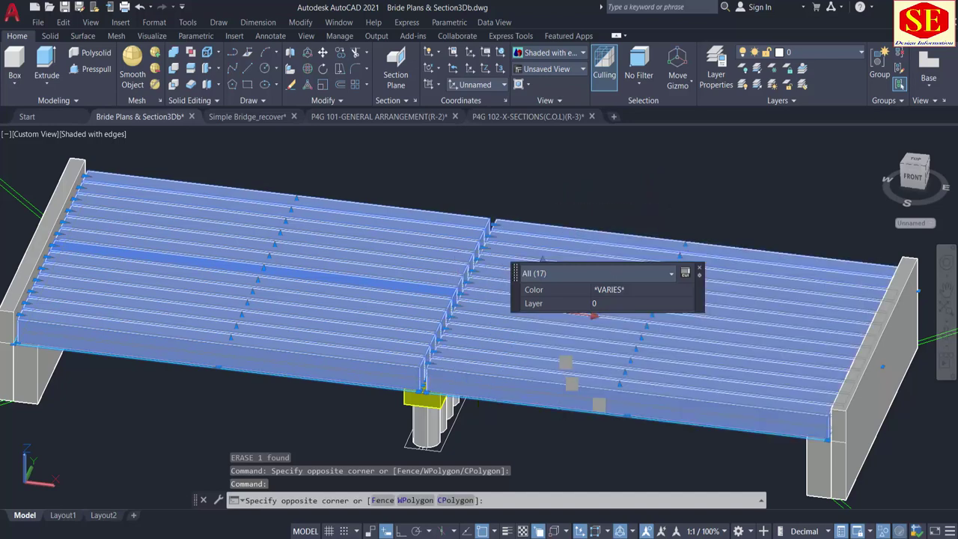
Step: Move the selected girders of both spans vertically up by 0.27, matching the bearing height dimensioned in the bridge section
middle_click_drag(408, 359, 705, 310)
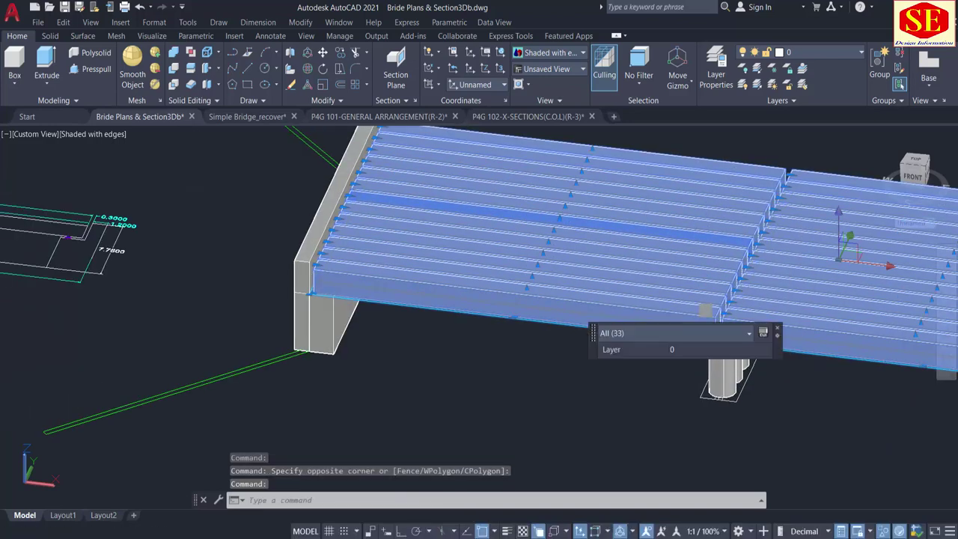
scroll(801, 349, "down", 4)
scroll(416, 311, "up", 5)
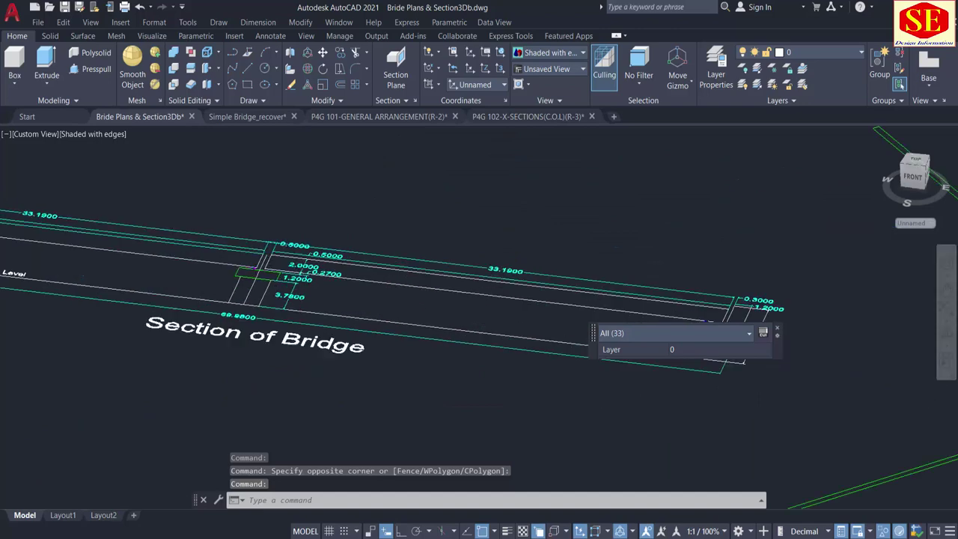
scroll(288, 273, "up", 5)
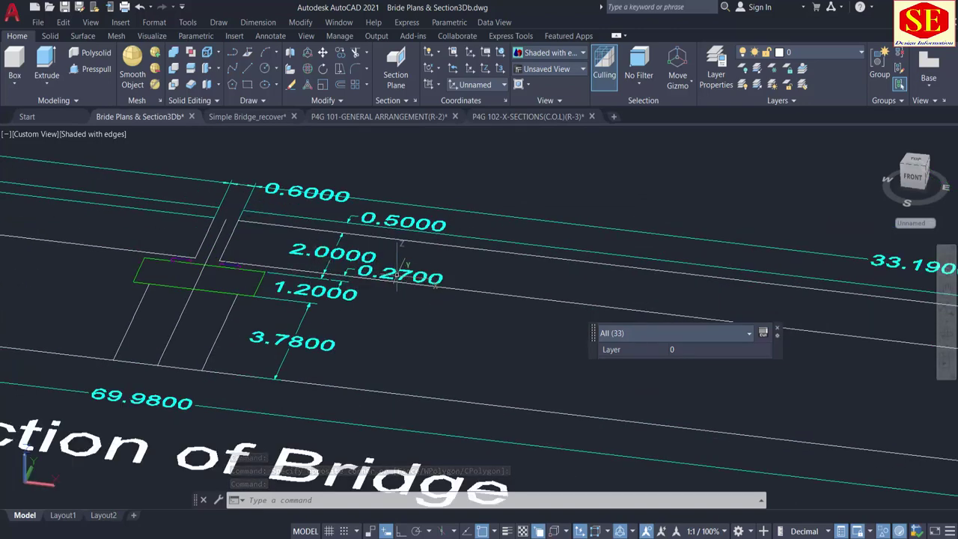
scroll(217, 281, "down", 9)
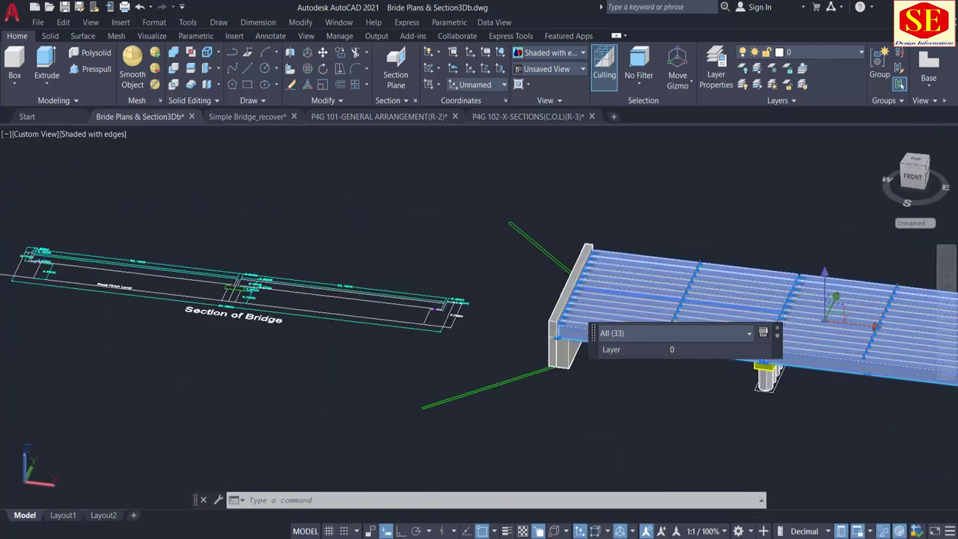
key("Return")
left_click(656, 406)
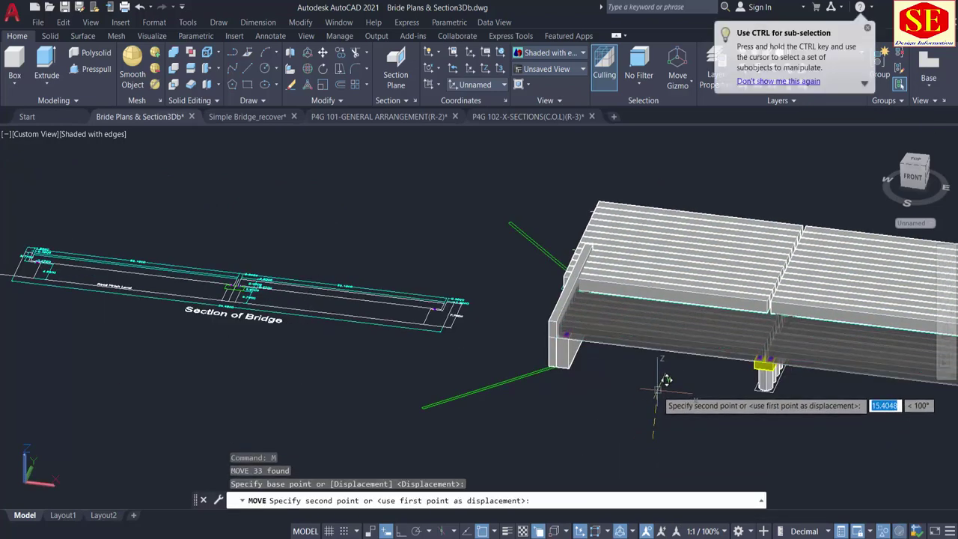
key("F8")
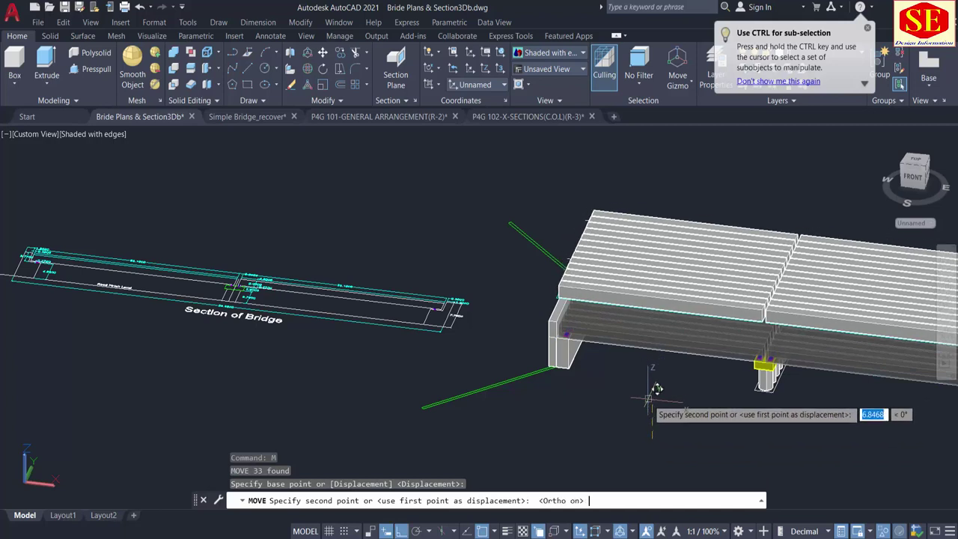
type(".2")
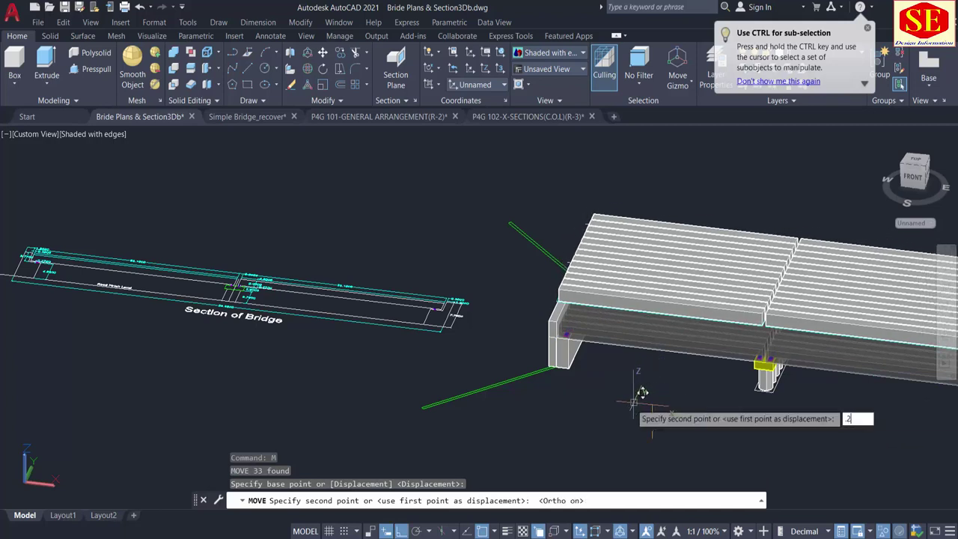
type("7")
key("Return")
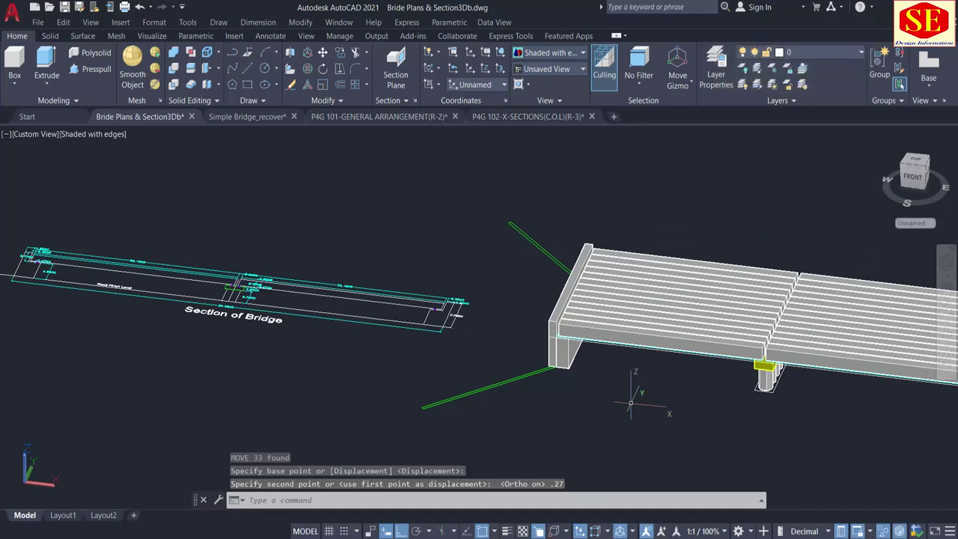
Step: Examine from several angles how the raised girders of both spans sit on the bearings over the pier cap
scroll(725, 385, "up", 4)
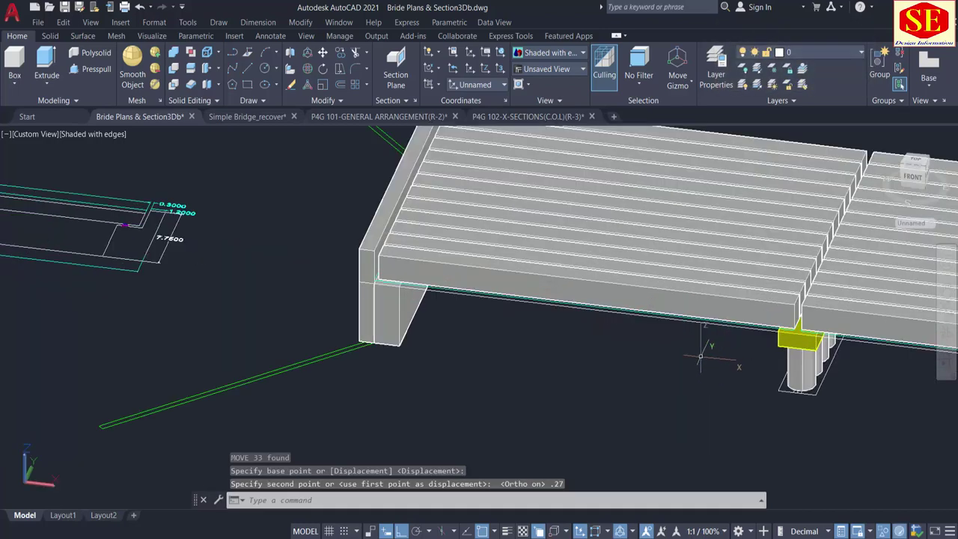
middle_click_drag(688, 356, 724, 307, "shift")
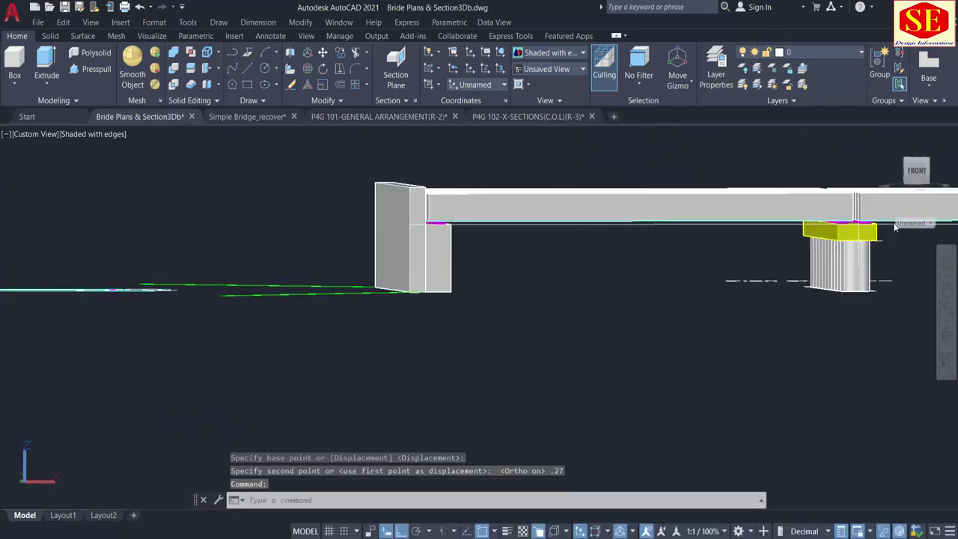
scroll(888, 226, "up", 5)
middle_click_drag(799, 222, 753, 322)
scroll(730, 317, "up", 5)
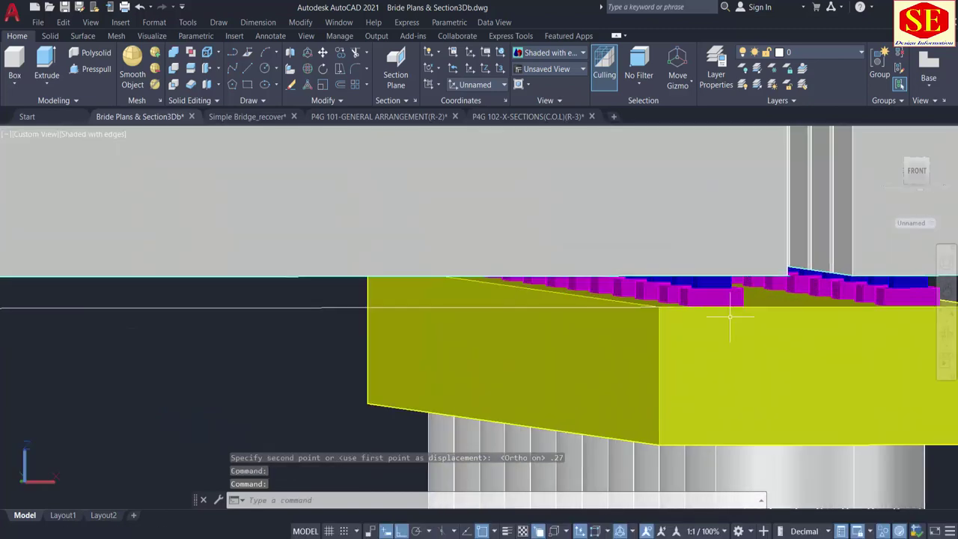
middle_click_drag(878, 310, 855, 302, "shift")
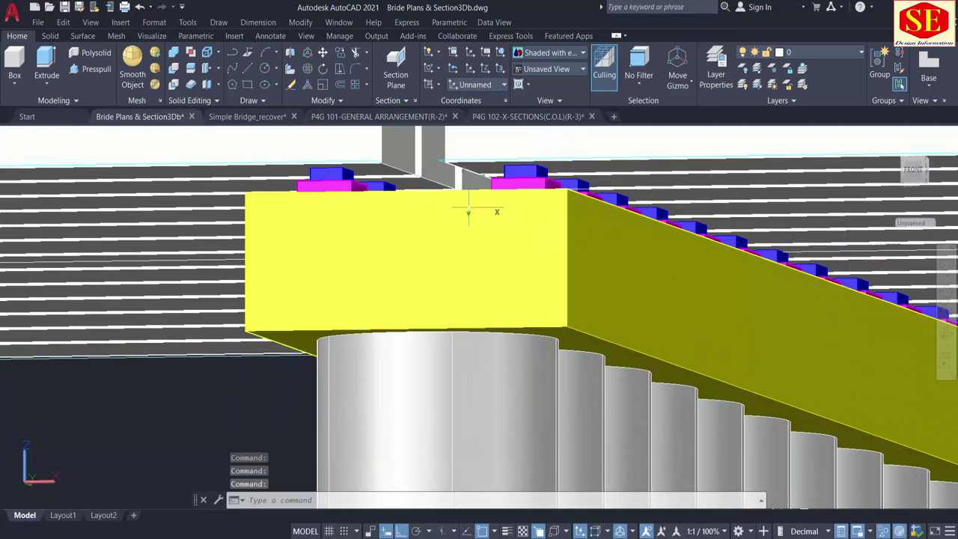
middle_click_drag(469, 207, 486, 247, "shift")
scroll(491, 223, "down", 6)
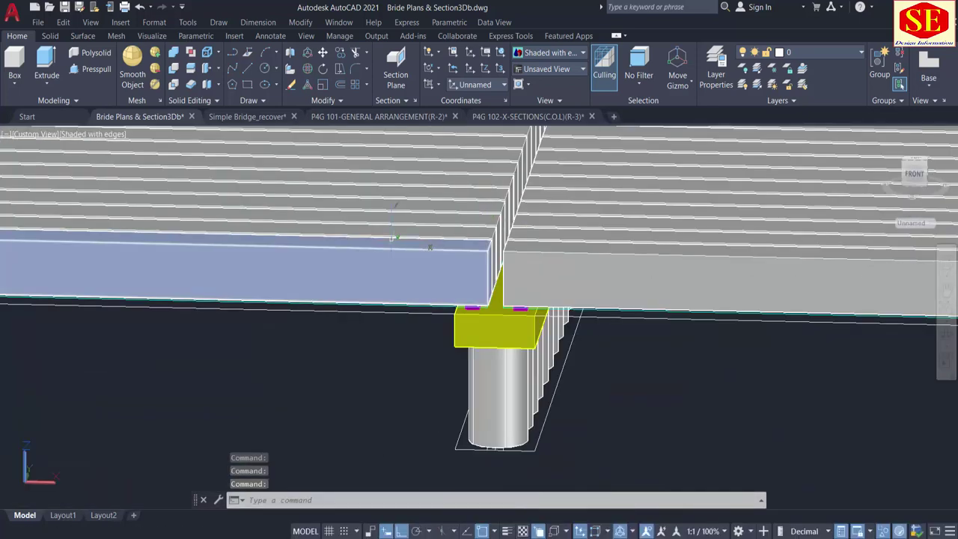
scroll(394, 238, "down", 5)
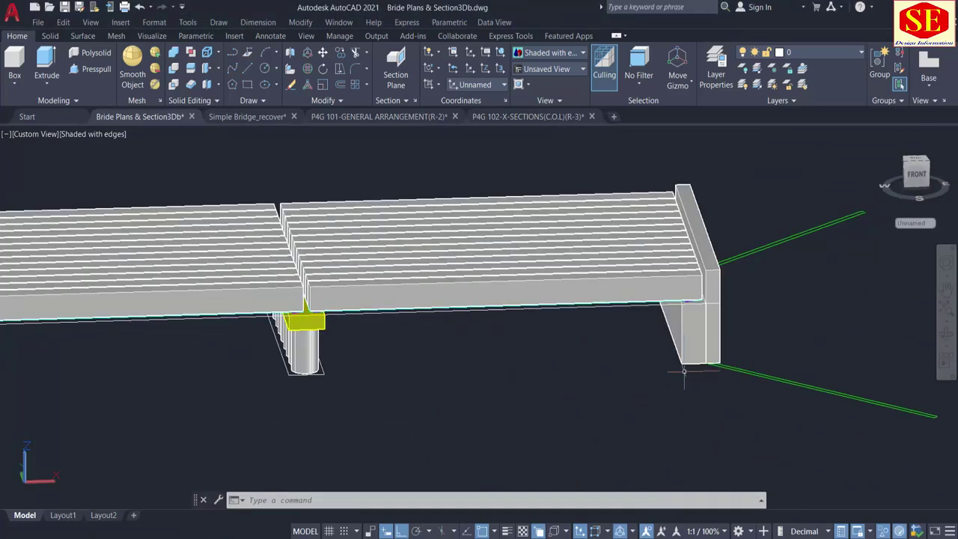
Step: Presspull the green wing wall outline at the front of the east abutment up to the top of the abutment wall
middle_click_drag(683, 372, 600, 305, "shift")
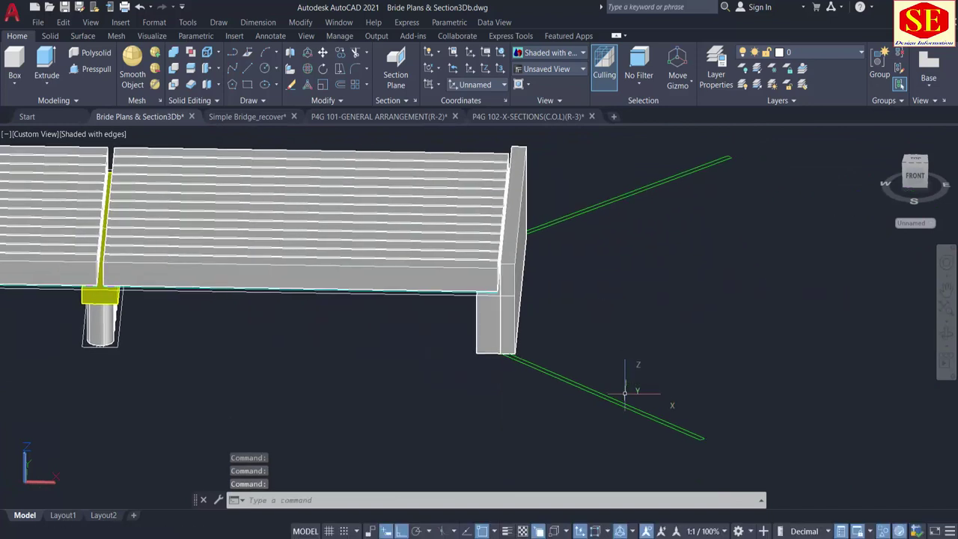
left_click(102, 69)
scroll(655, 374, "up", 2)
middle_click_drag(656, 374, 606, 328)
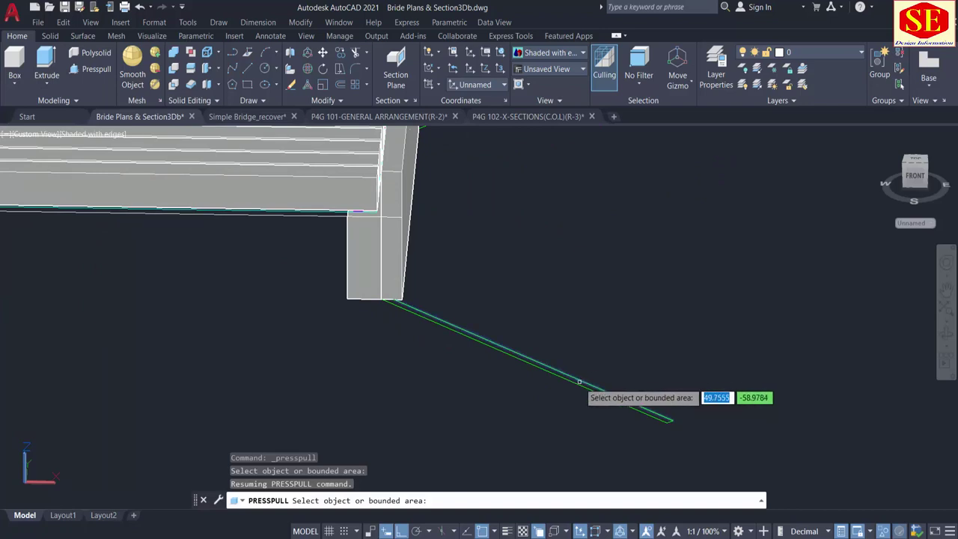
scroll(579, 382, "up", 2)
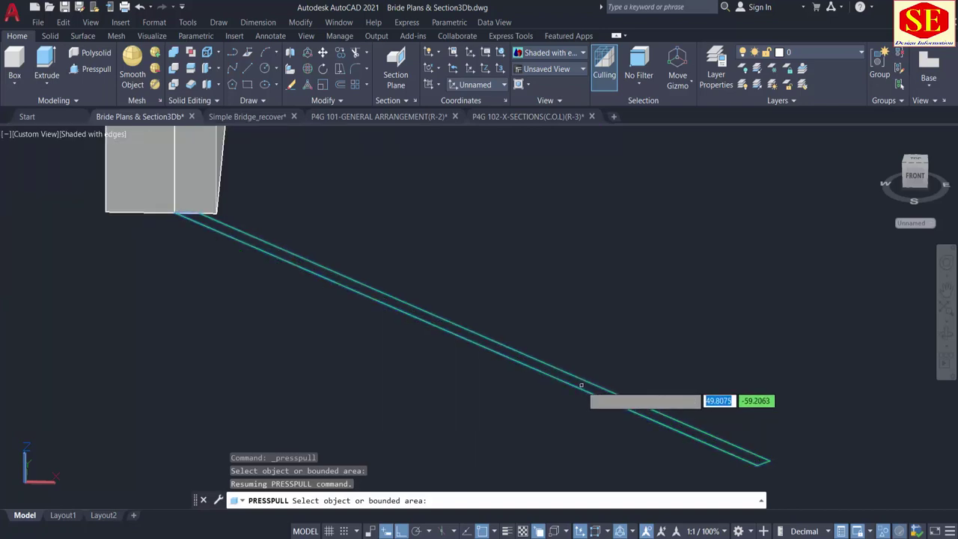
left_click(582, 385)
middle_click_drag(541, 291, 722, 444)
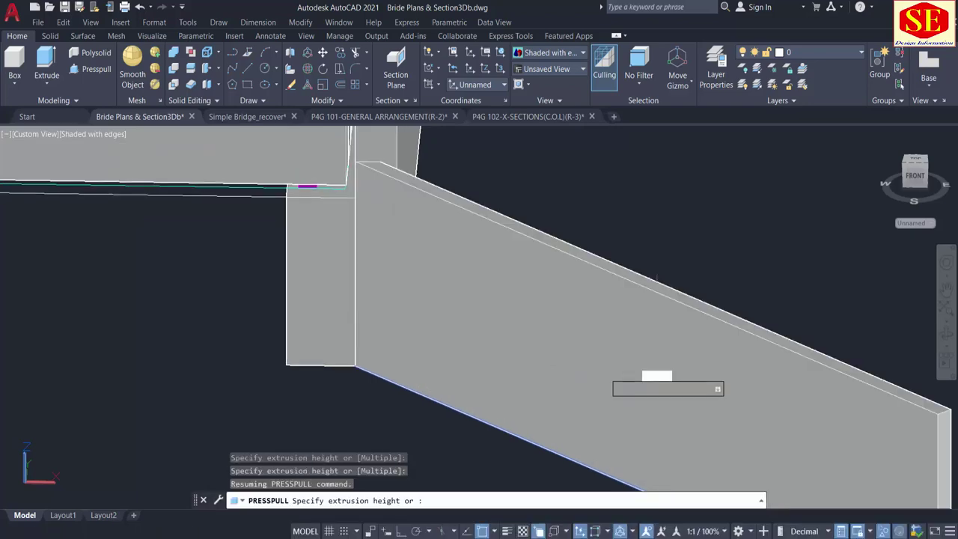
middle_click_drag(491, 292, 513, 389)
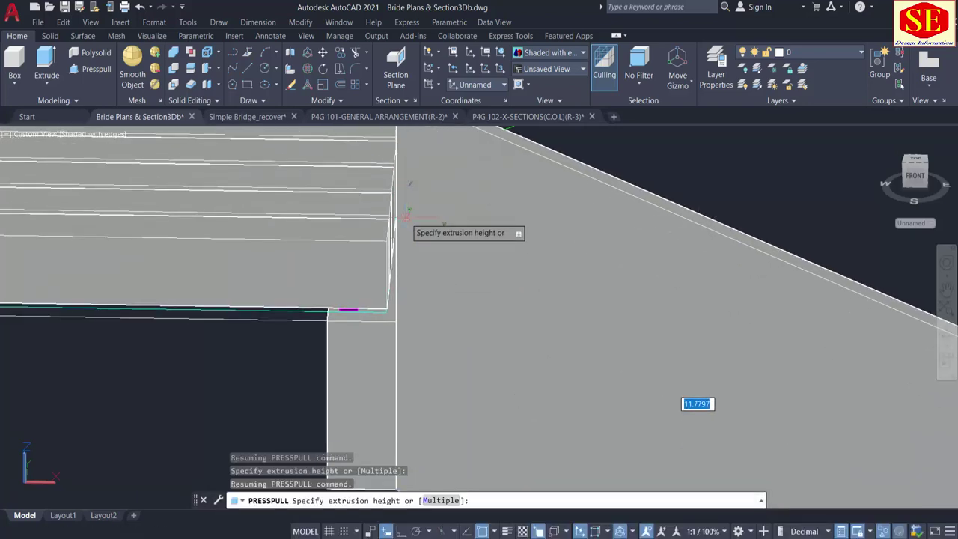
middle_click_drag(406, 244, 473, 262, "shift")
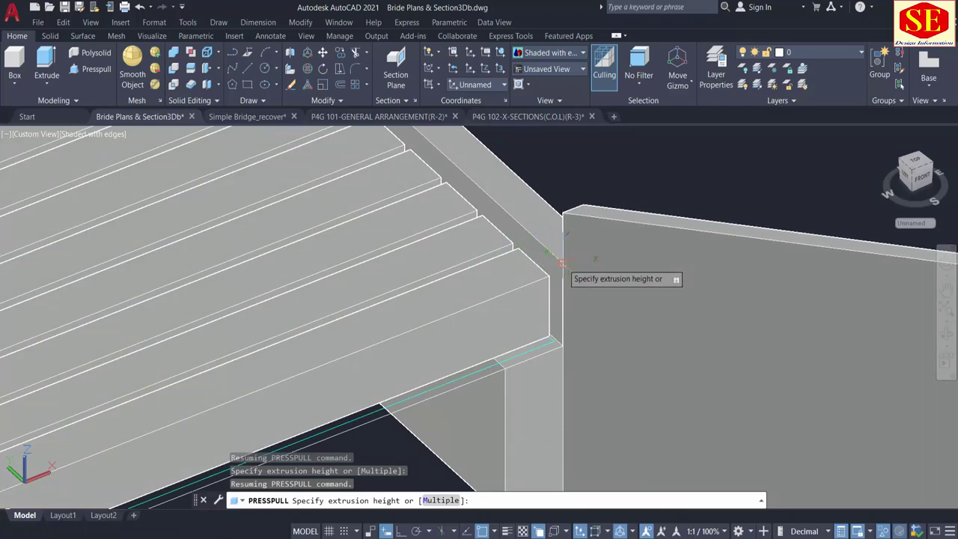
left_click(565, 272)
scroll(448, 225, "down", 3)
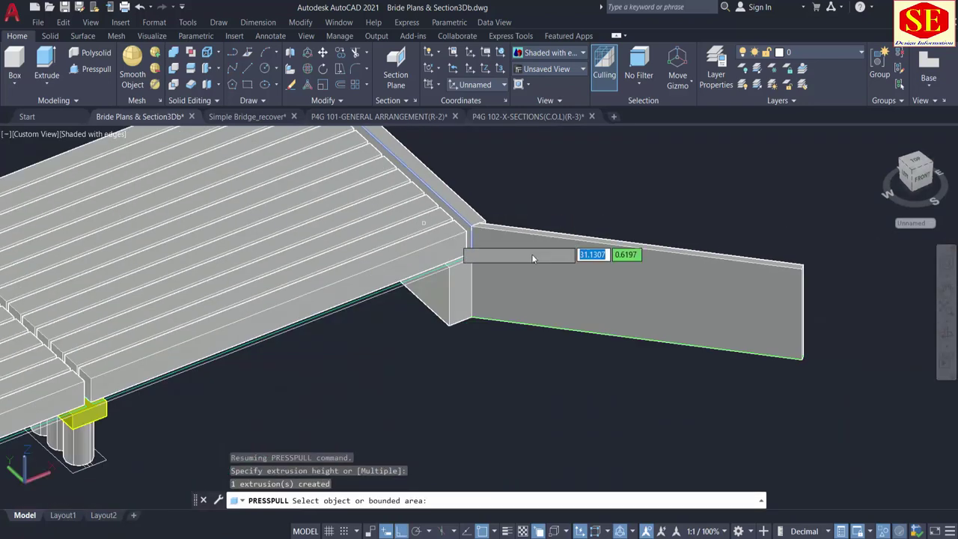
key("Return")
Step: Set the current drawing colour to red for the cut lines on the east wing wall
middle_click_drag(641, 376, 519, 404, "shift")
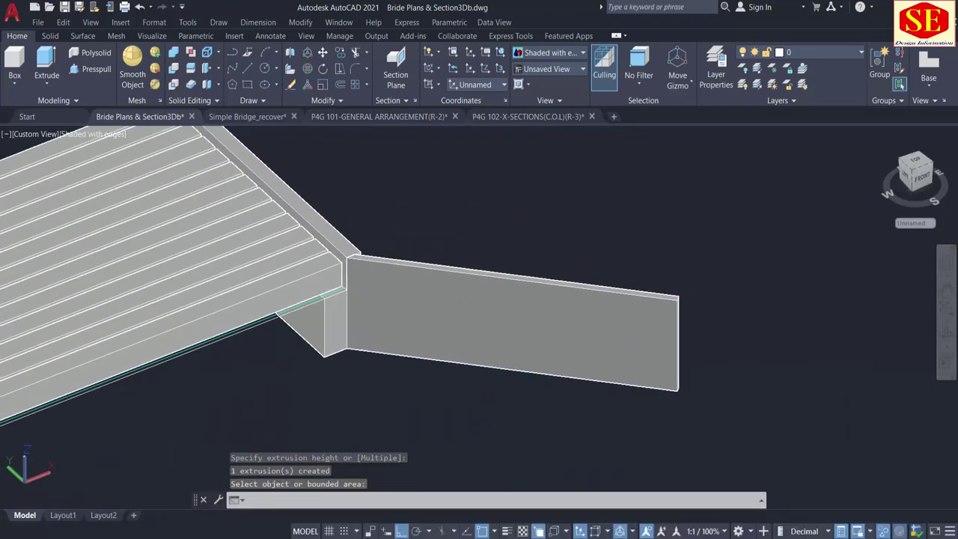
middle_click_drag(704, 384, 643, 393, "shift")
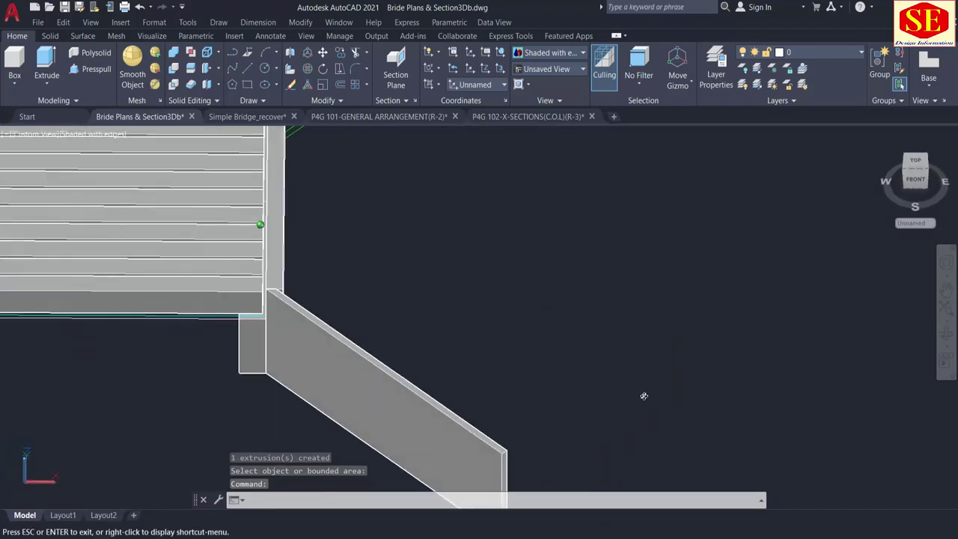
middle_click_drag(598, 345, 621, 294)
middle_click_drag(486, 352, 533, 332, "shift")
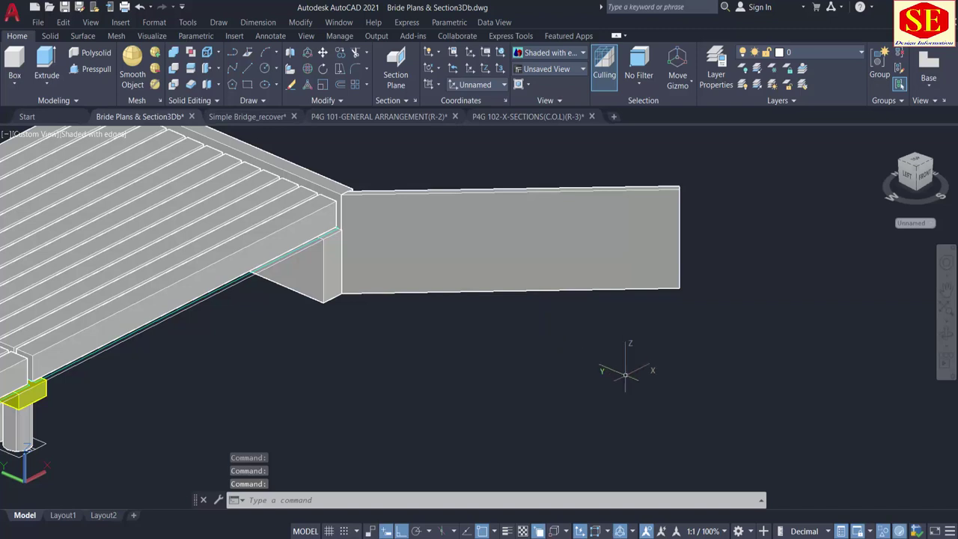
left_click(442, 310)
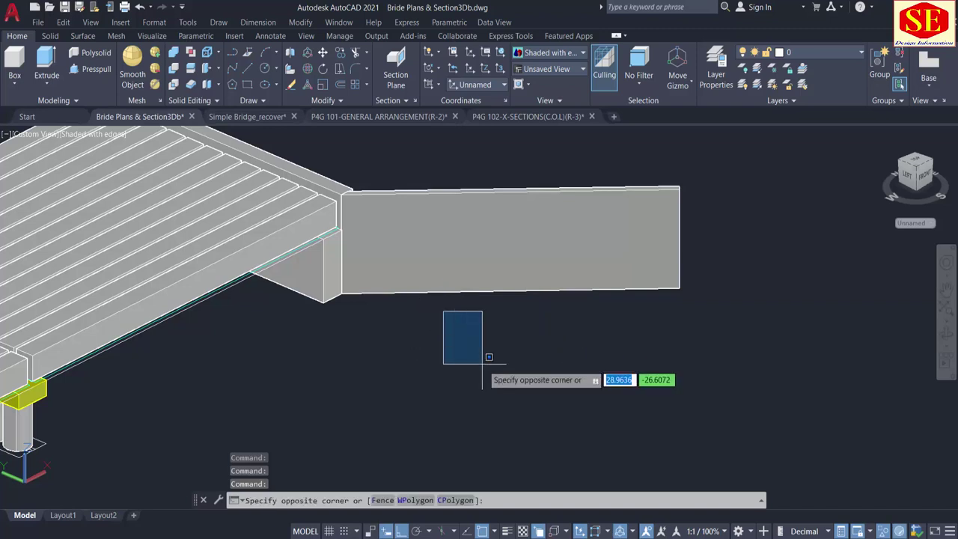
key("Escape")
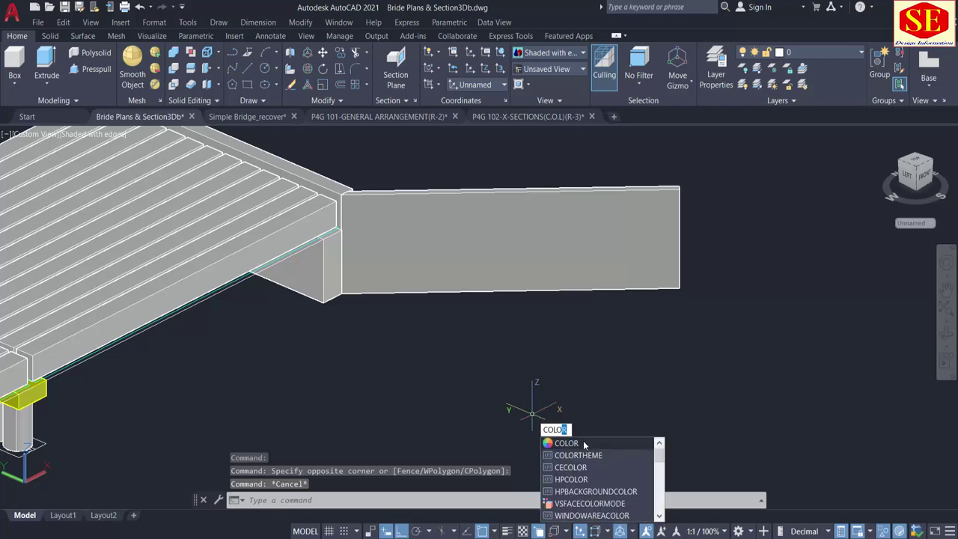
left_click(583, 445)
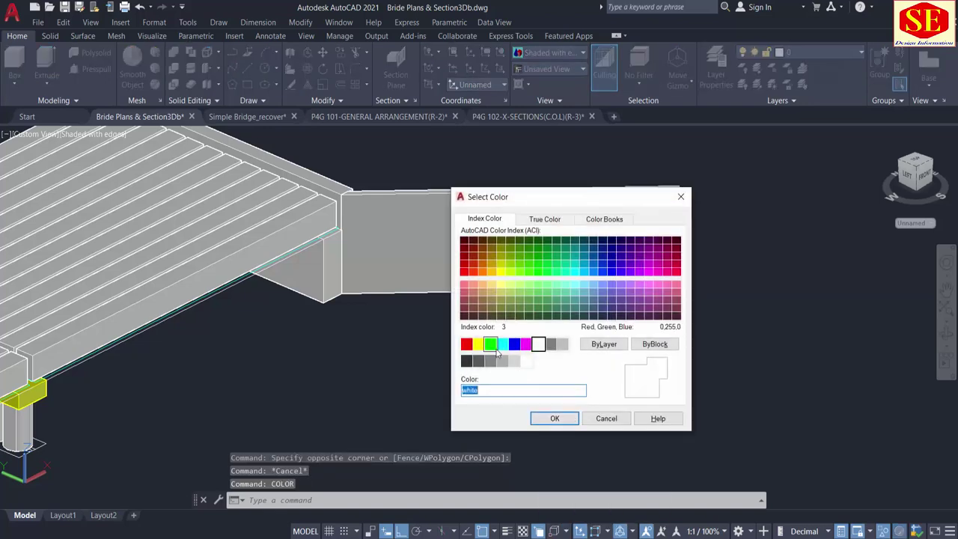
left_click(466, 343)
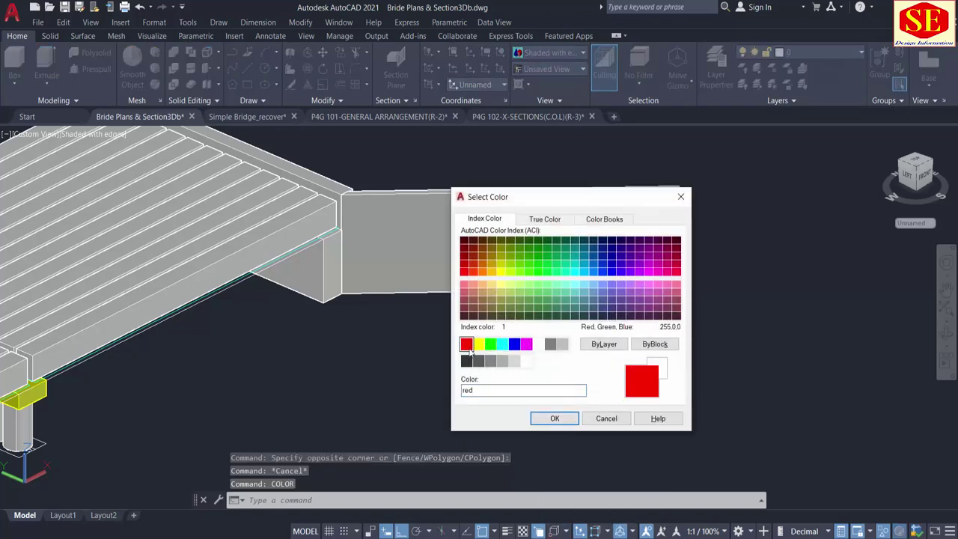
left_click(541, 419)
key("ctrl+z")
Step: Start a line at the wing wall's bottom outer corner and draw it 2 units vertically up the end edge
type("l")
key("Return")
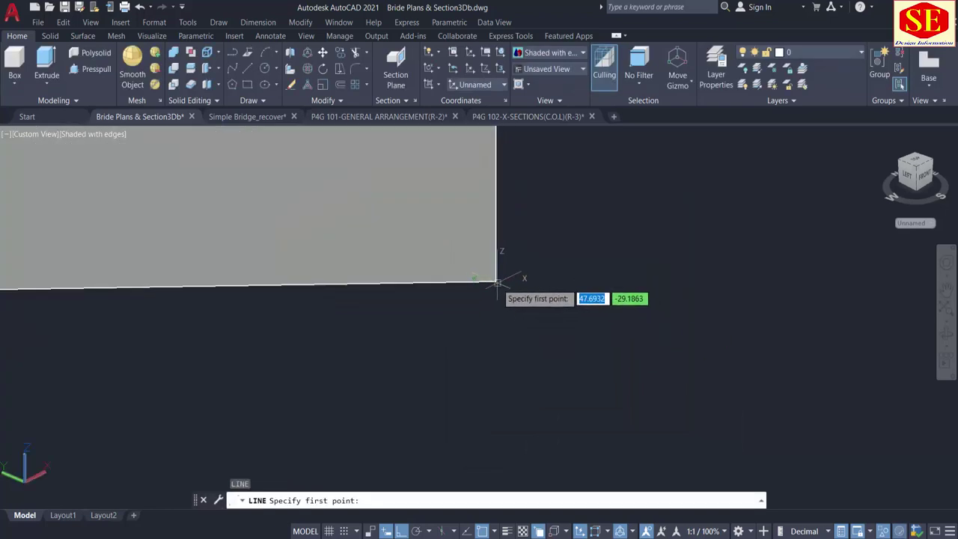
left_click(495, 281)
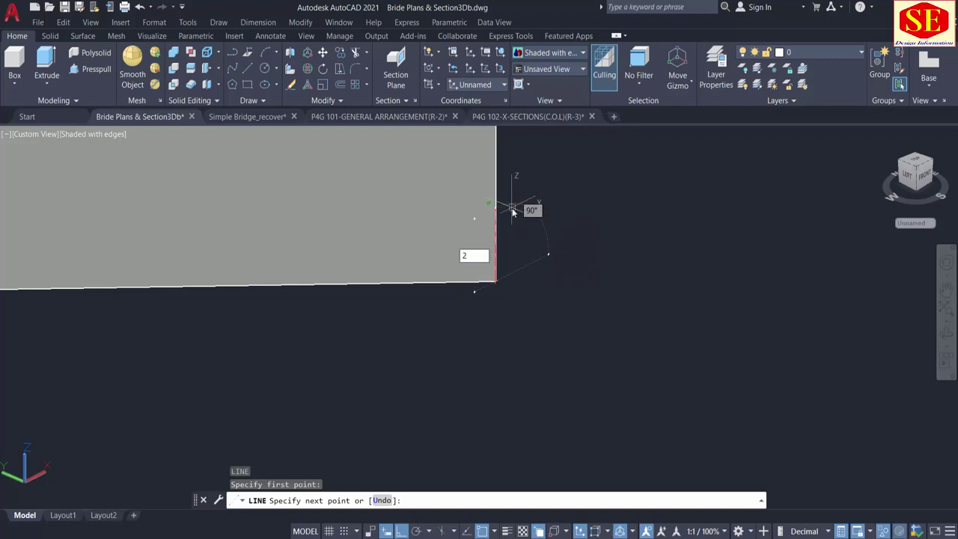
type("2")
key("Return")
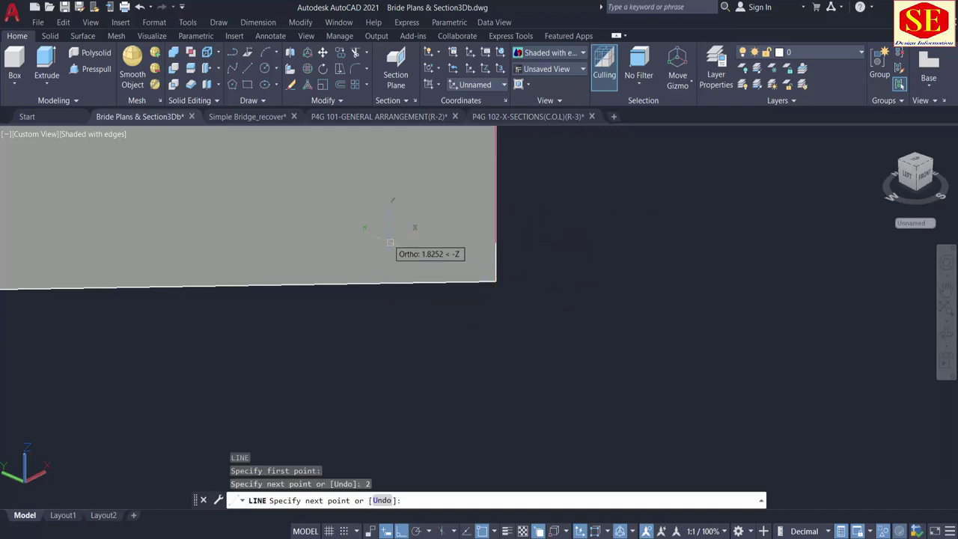
Step: Continue the line diagonally across the wing wall face to its top corner at the abutment
scroll(618, 243, "down", 1)
scroll(580, 270, "down", 1)
scroll(576, 220, "up", 1)
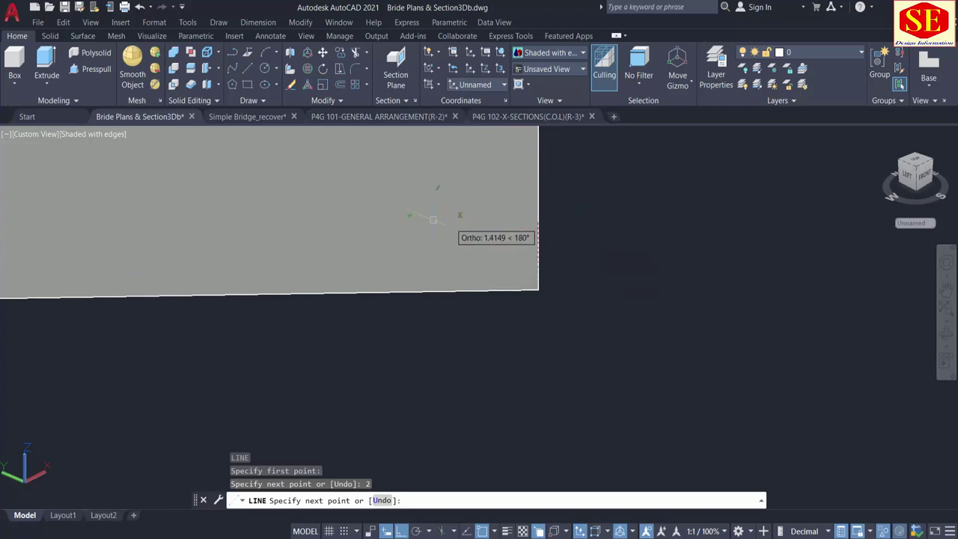
scroll(711, 301, "down", 2)
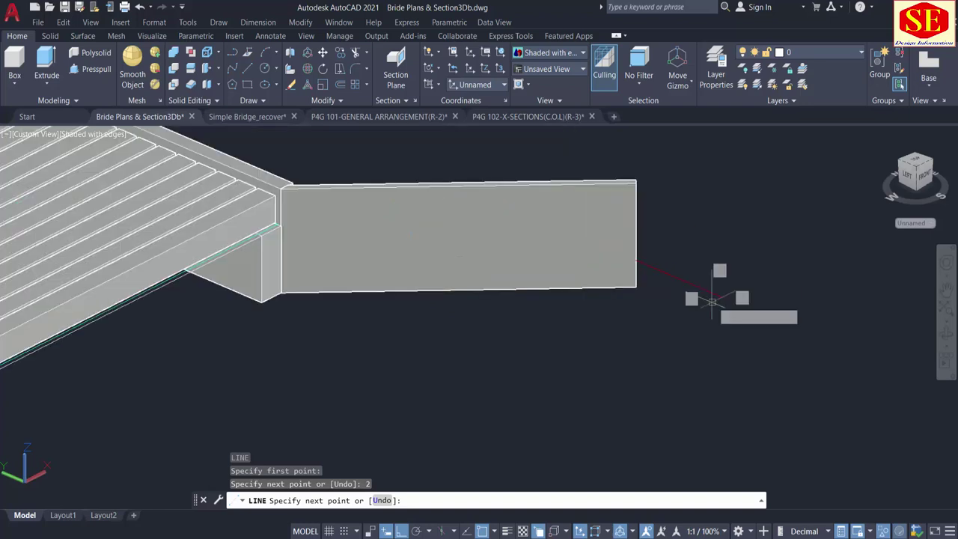
scroll(310, 184, "up", 1)
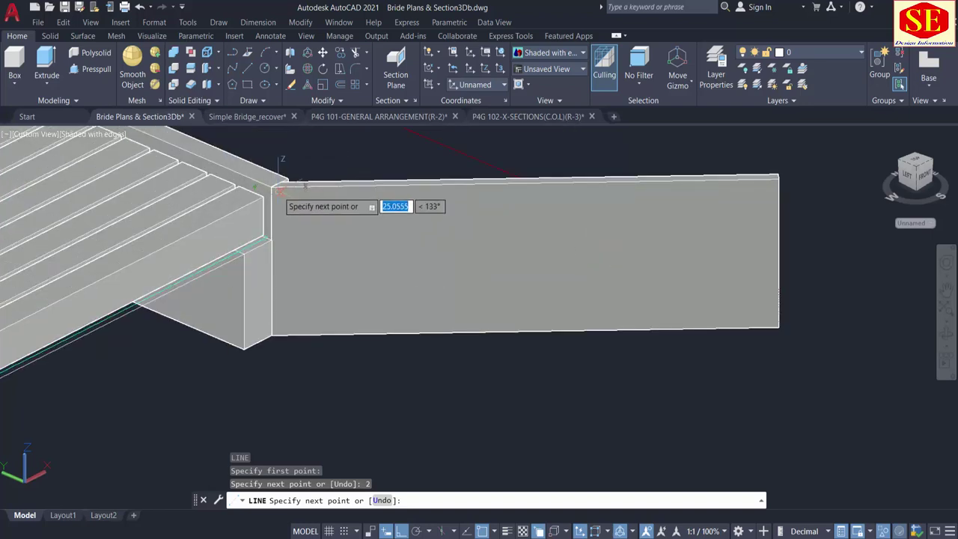
left_click(271, 185)
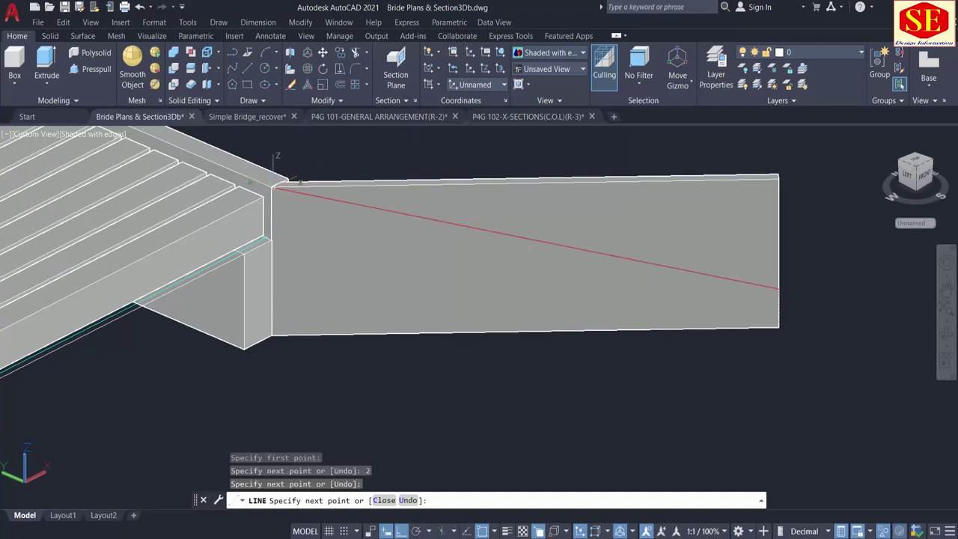
Step: Presspull the area above the red diagonal through the front wing wall to cut it away and leave a sloped top
key("Escape")
scroll(447, 330, "down", 1)
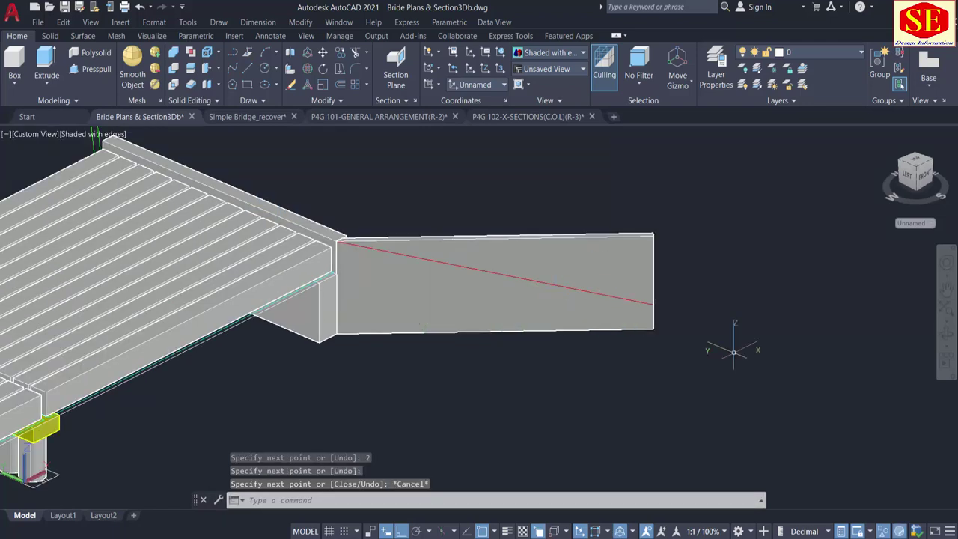
middle_click_drag(733, 350, 615, 405)
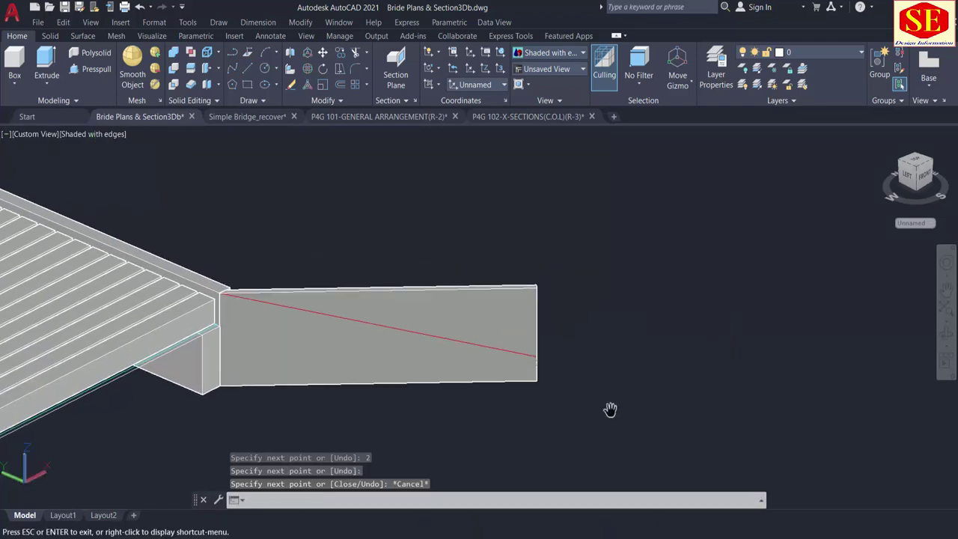
left_click(96, 69)
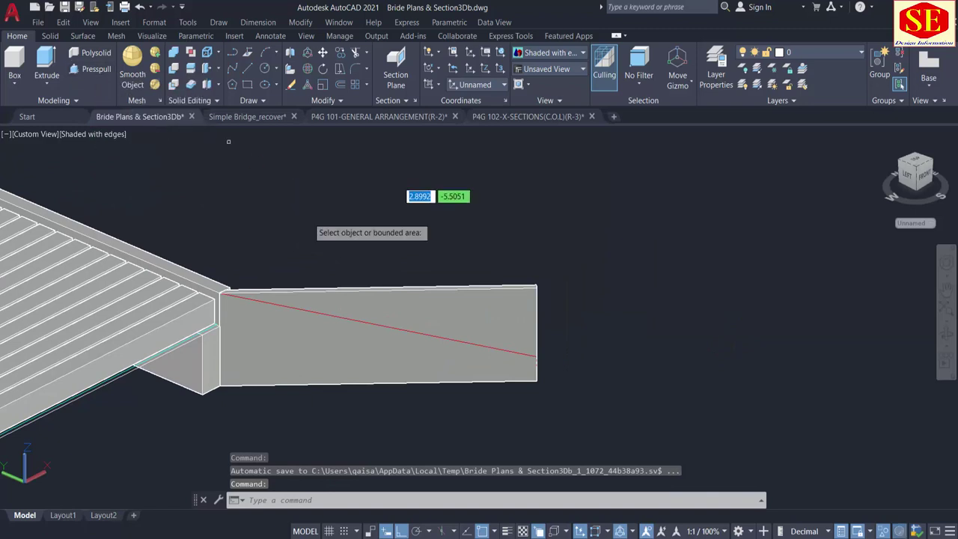
left_click(417, 311)
left_click(570, 241)
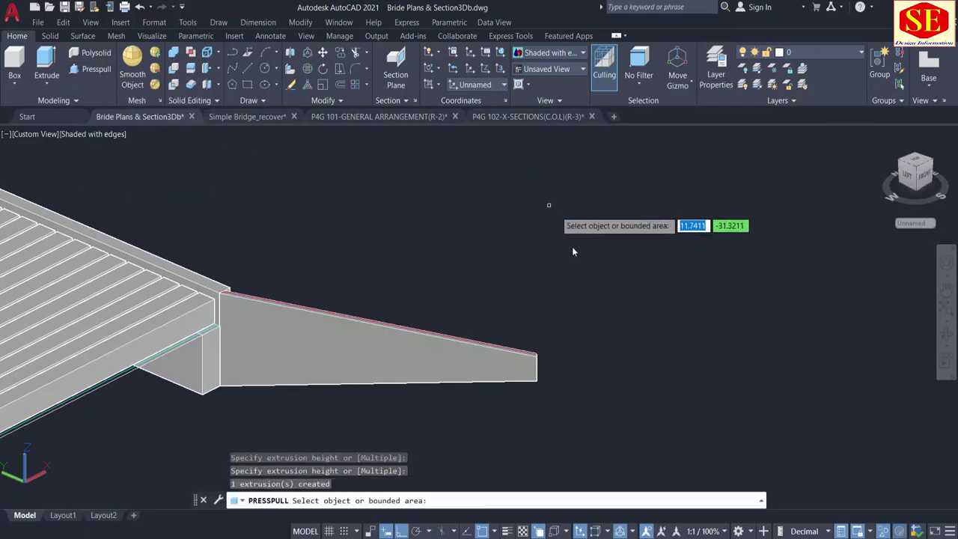
scroll(583, 273, "down", 2)
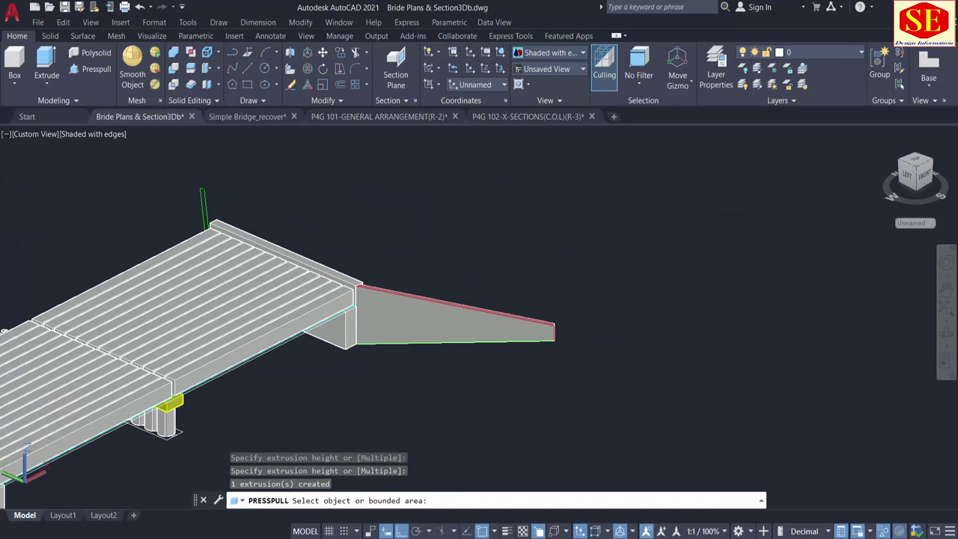
key("Return")
Step: Presspull the green wing wall outline at the rear of the east abutment up to the top of the abutment wall
middle_click_drag(558, 385, 570, 389, "shift")
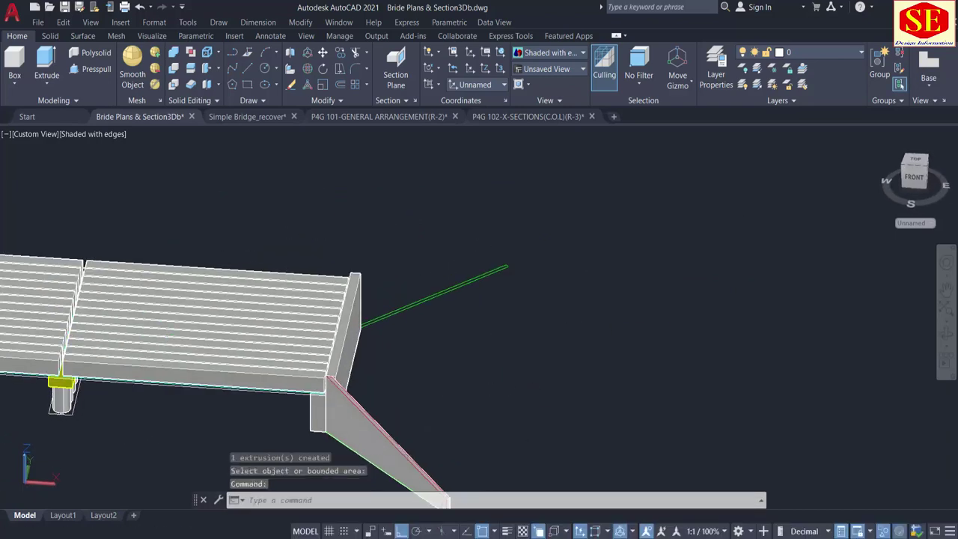
middle_click_drag(495, 381, 644, 317)
scroll(413, 348, "up", 2)
key("Escape")
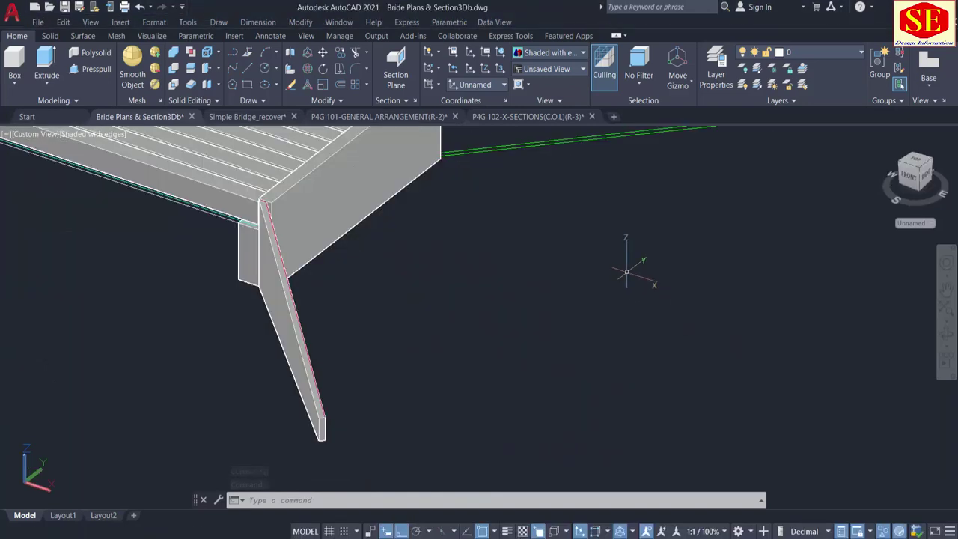
middle_click_drag(638, 261, 521, 325, "shift")
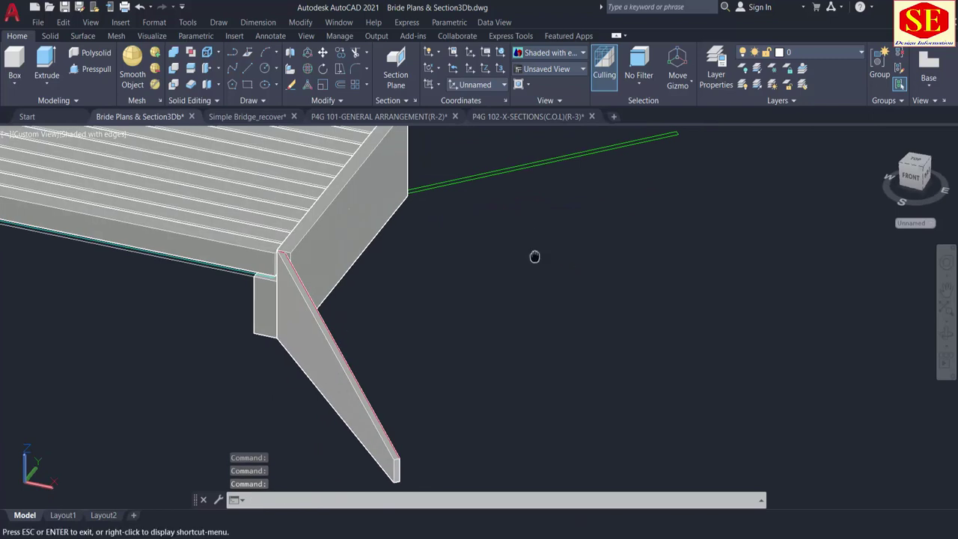
middle_click_drag(534, 256, 521, 401)
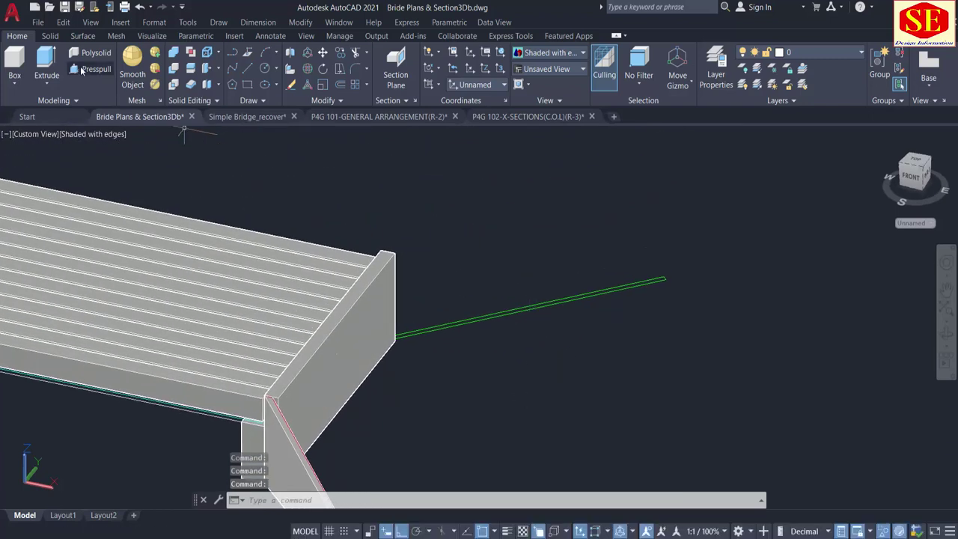
scroll(421, 308, "up", 2)
type("presspull")
key("Return")
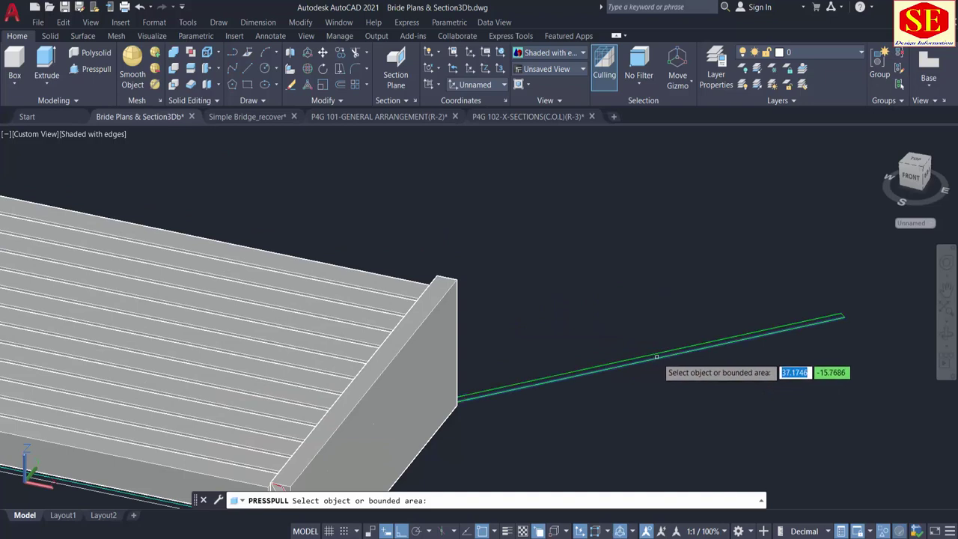
middle_click_drag(921, 368, 783, 342)
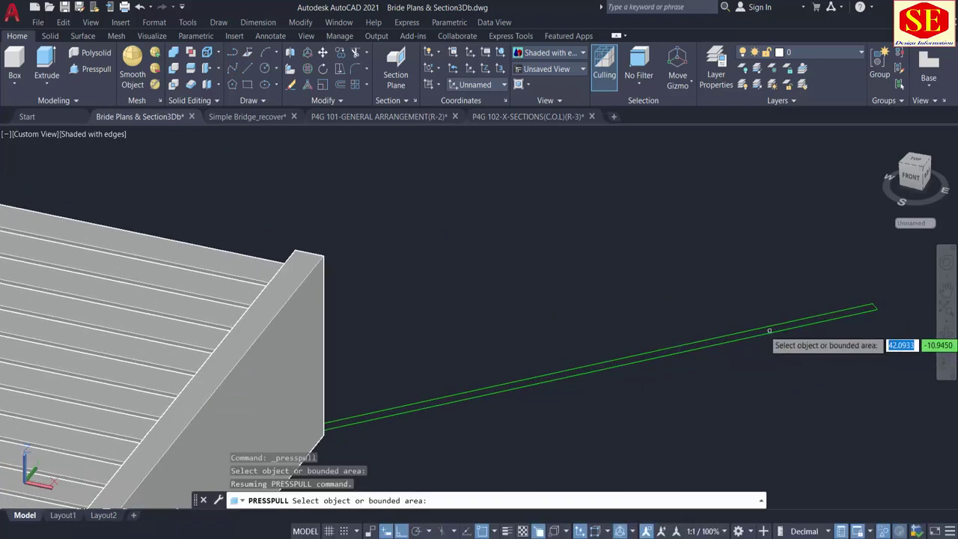
left_click(769, 330)
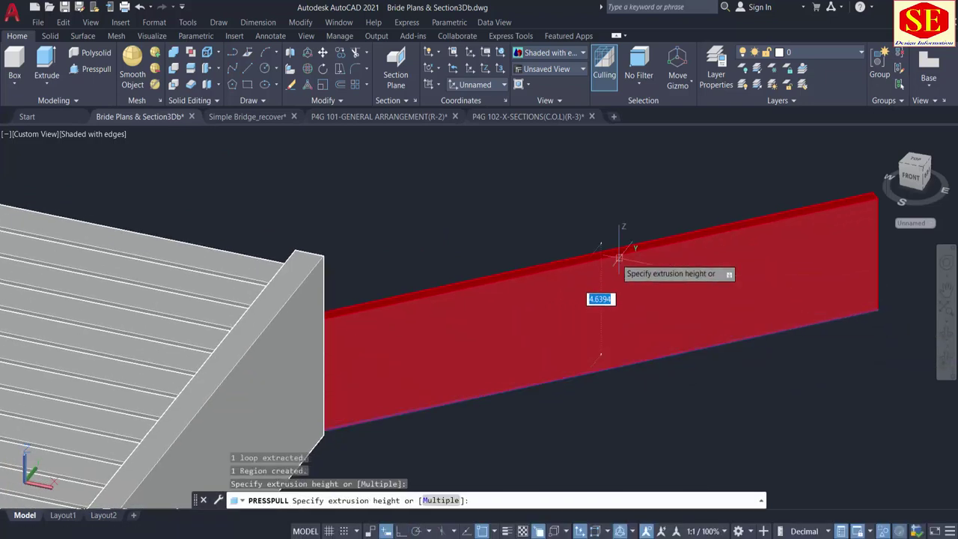
left_click(295, 249)
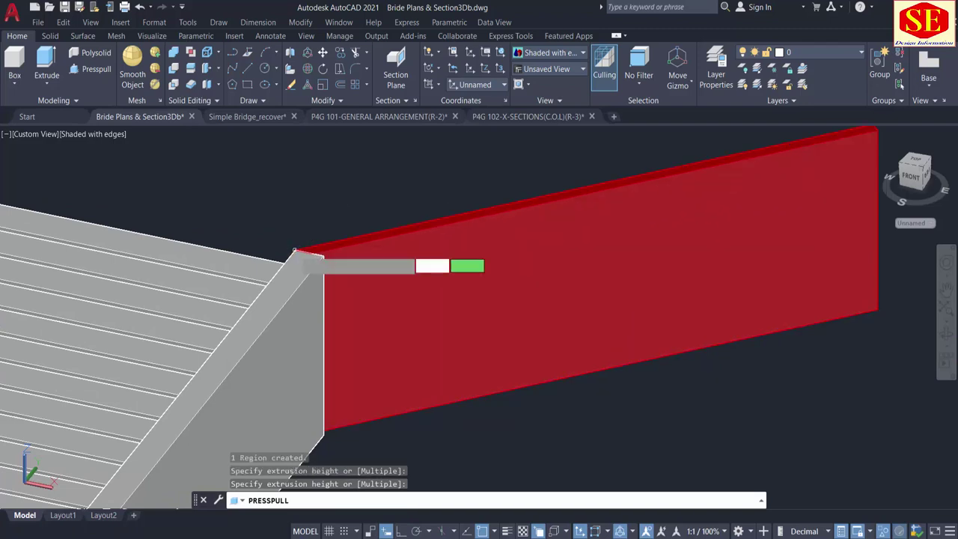
scroll(438, 346, "down", 2)
key("Escape")
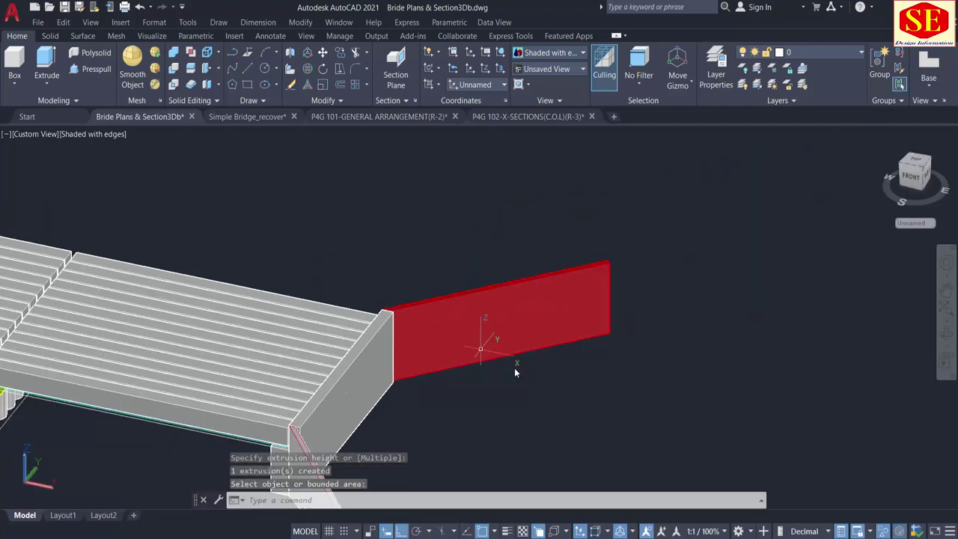
Step: Set the rear wing wall solid's colour to ByBlock
left_click(548, 322)
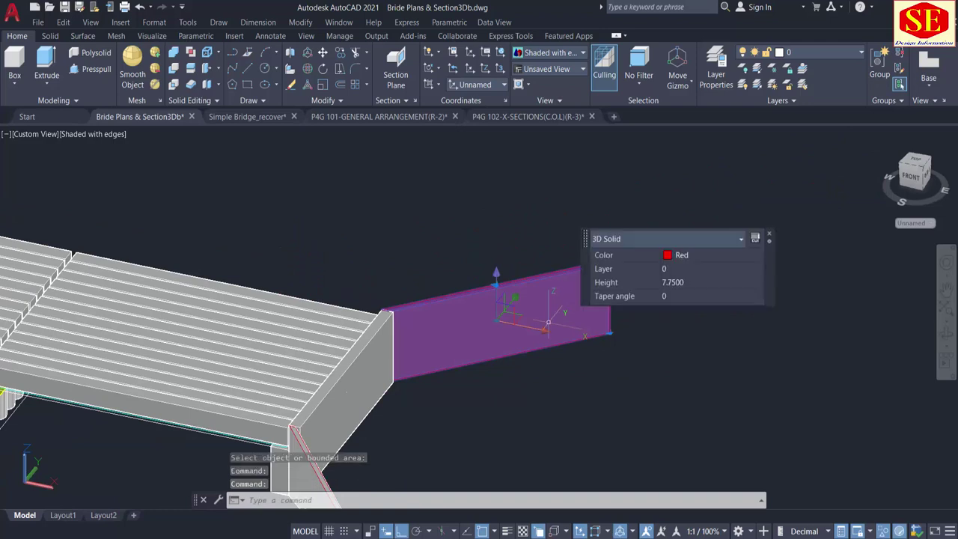
left_click(679, 258)
left_click(684, 284)
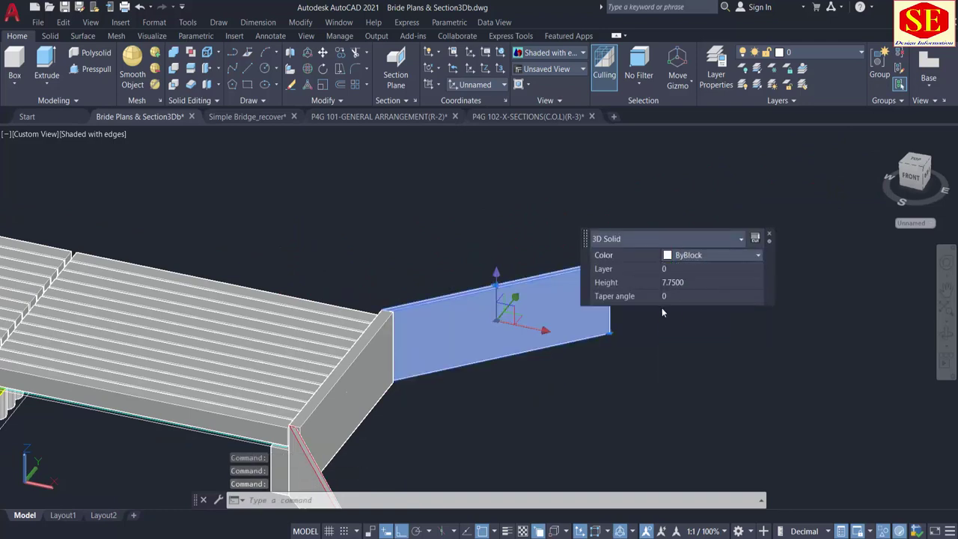
key("Escape")
Step: Draw a line from the rear wing wall's bottom outer corner 2 units vertically up, continuing diagonally to its top corner at the abutment
middle_click_drag(380, 341, 576, 329, "shift")
middle_click_drag(310, 333, 695, 379)
scroll(296, 359, "down", 1)
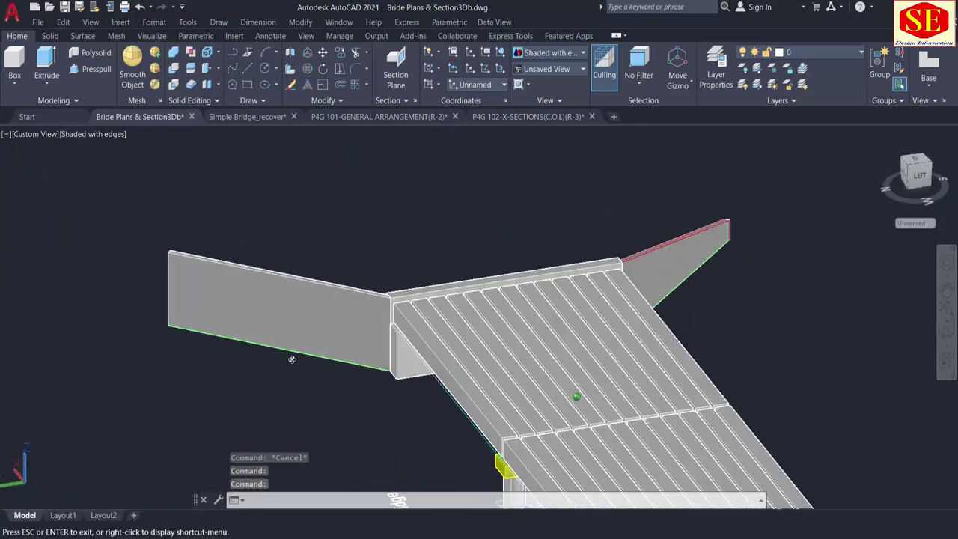
scroll(150, 346, "up", 5)
scroll(151, 346, "up", 3)
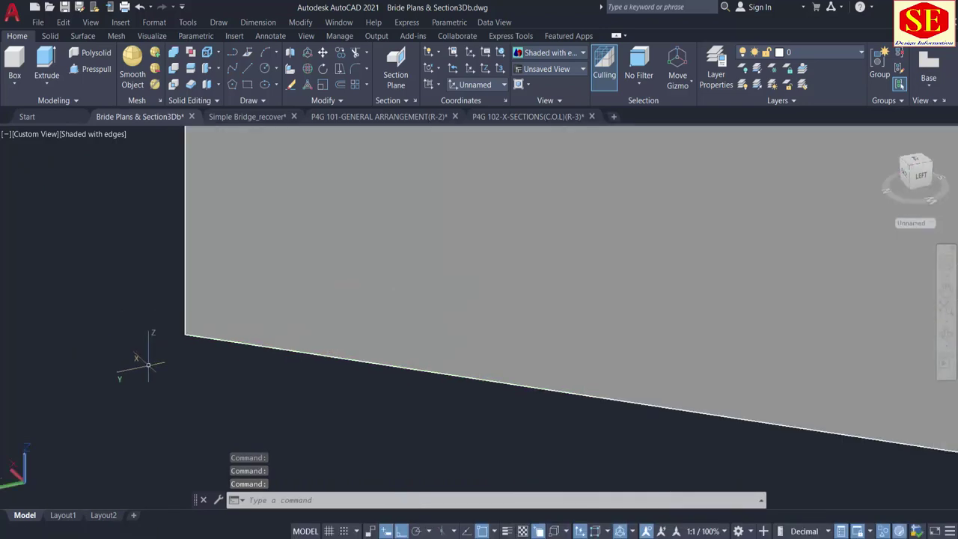
key("Return")
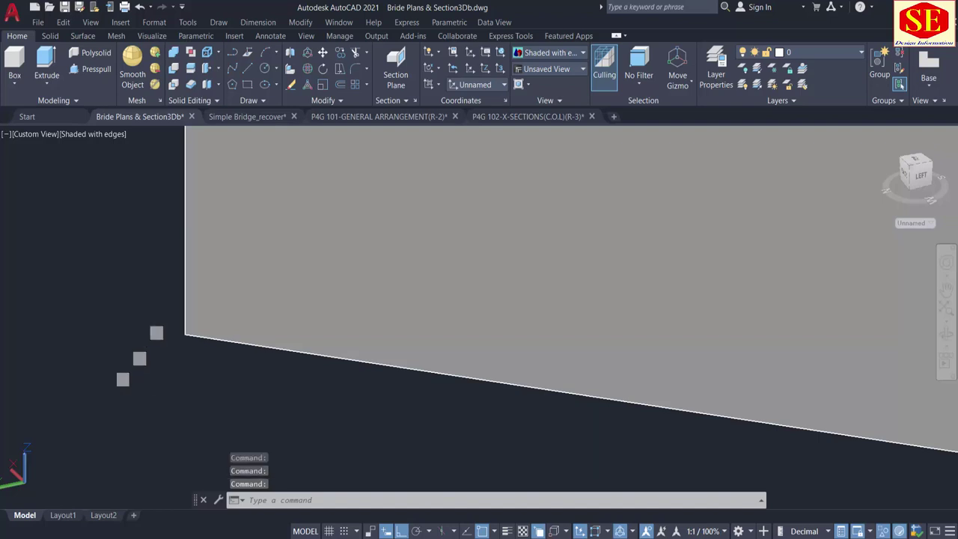
key("Return")
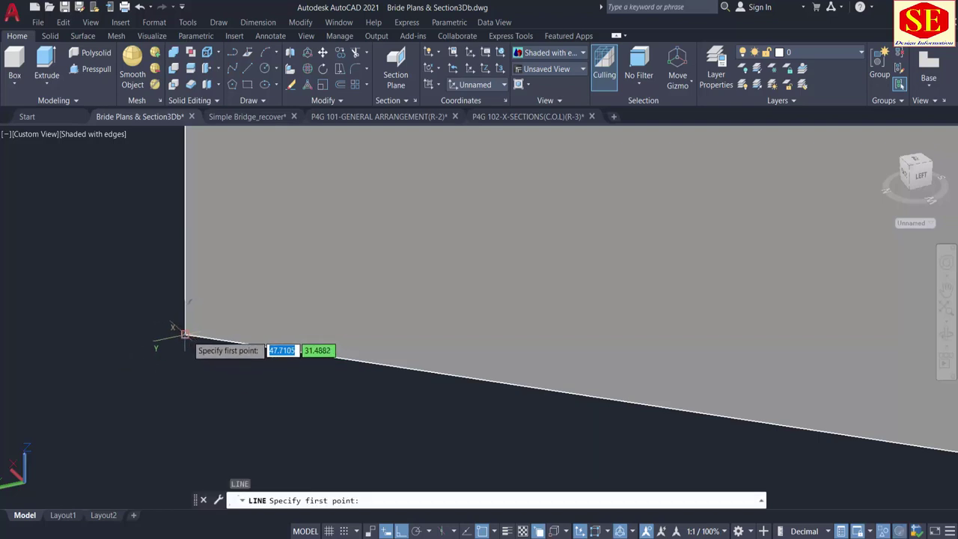
left_click(186, 334)
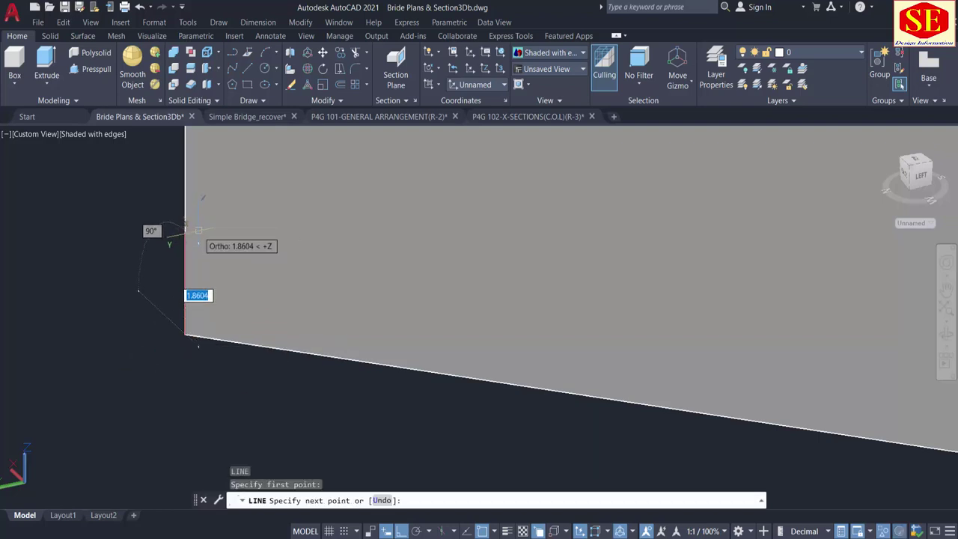
type("2")
key("Return")
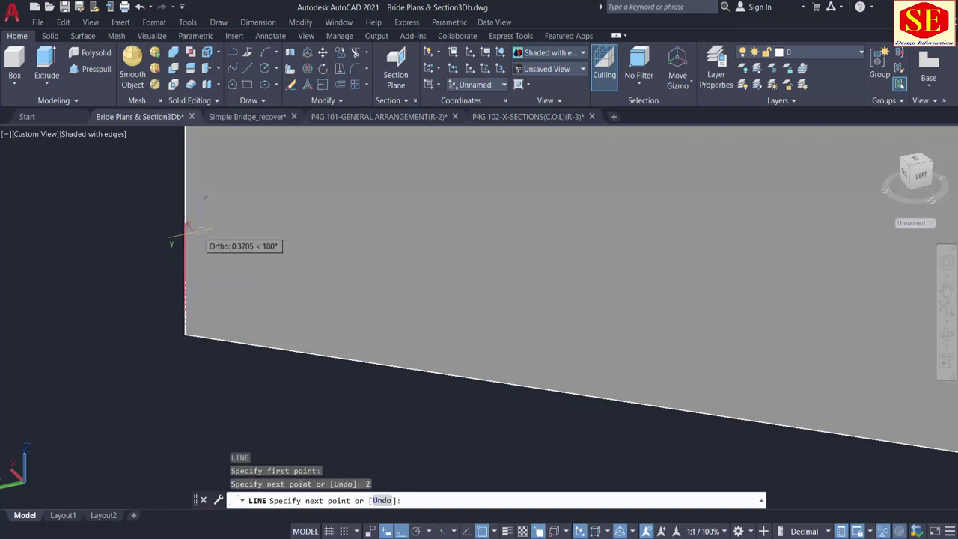
scroll(244, 234, "down", 2)
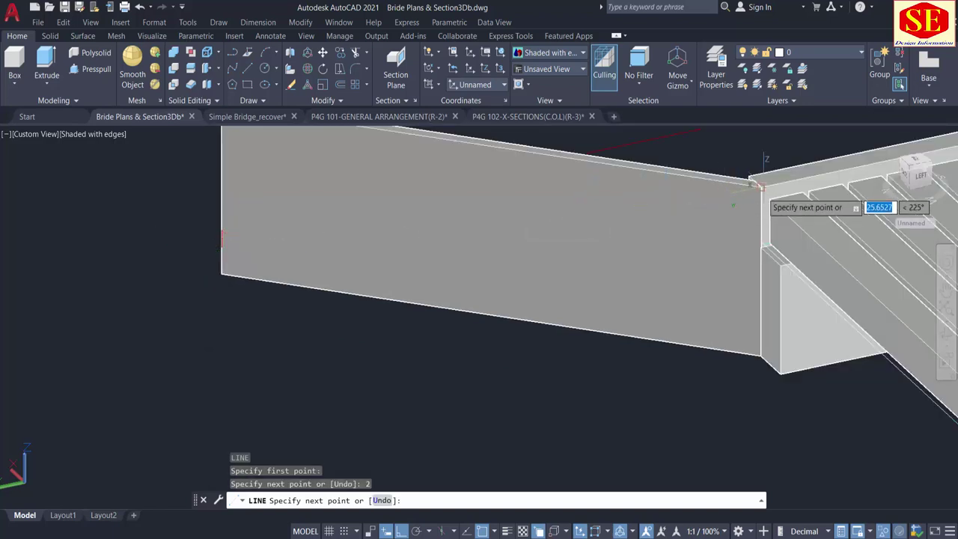
left_click(760, 186)
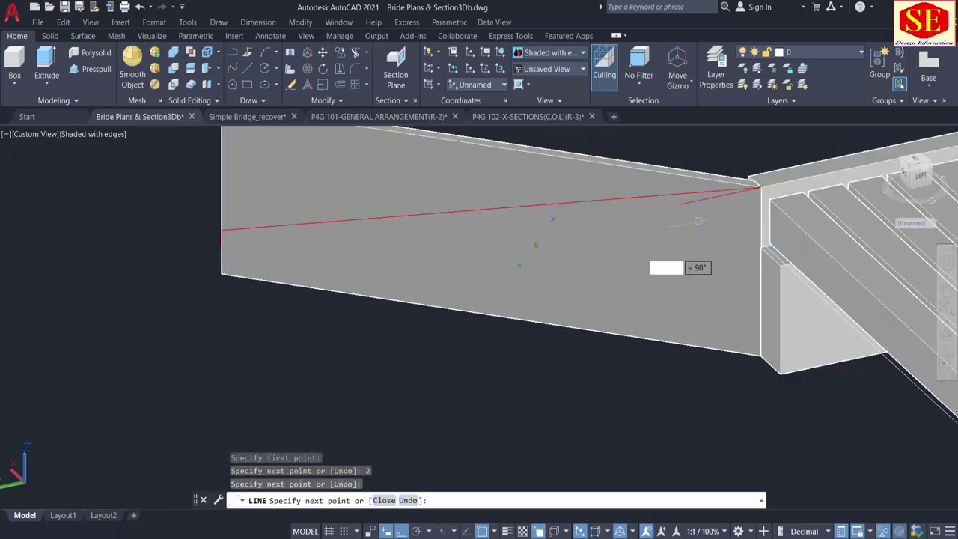
key("Escape")
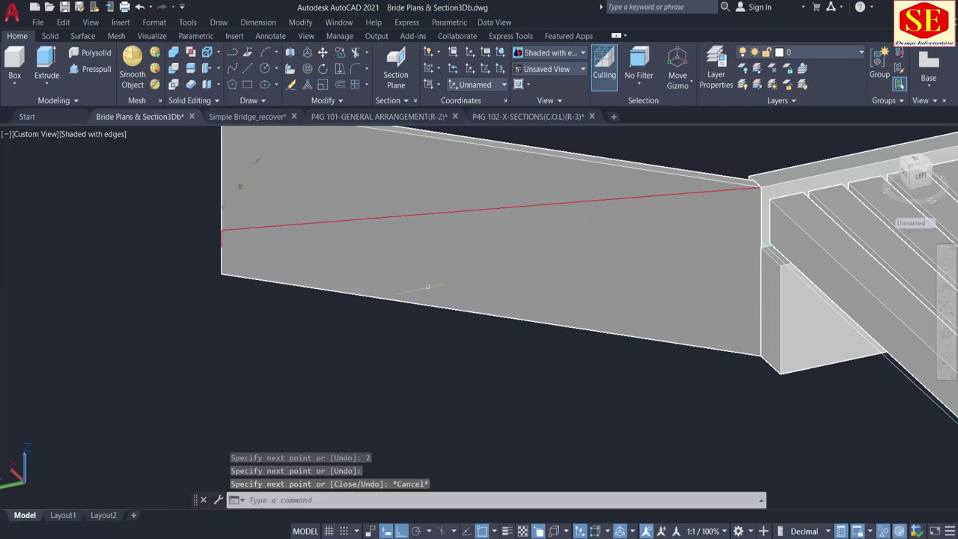
Step: Presspull the area above the diagonal line through the rear wing wall to cut it away to a slope
left_click(95, 70)
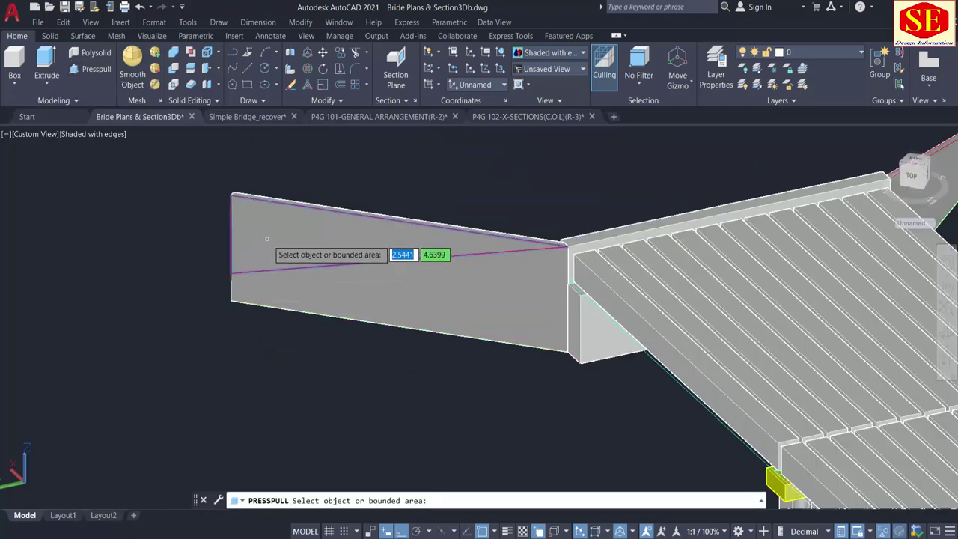
left_click(266, 238)
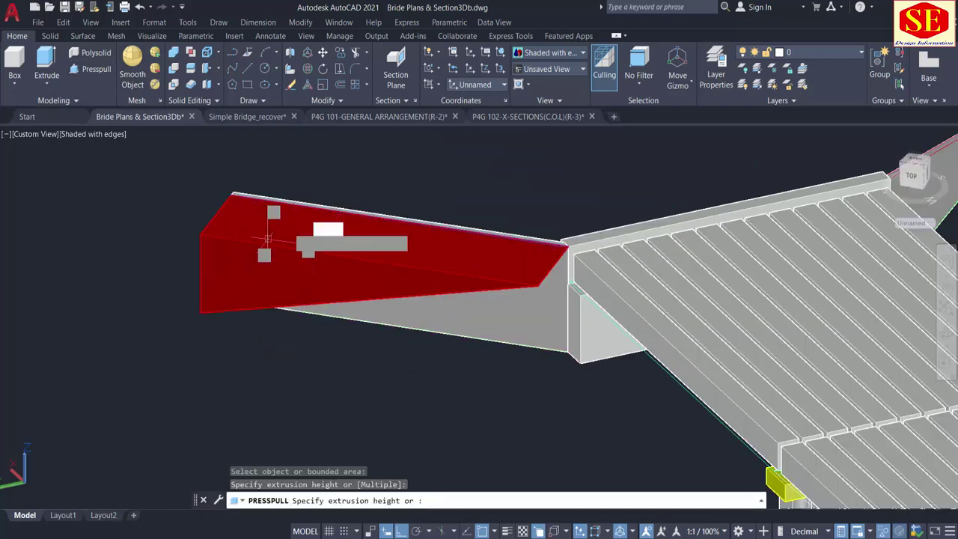
left_click(337, 189)
scroll(330, 213, "down", 4)
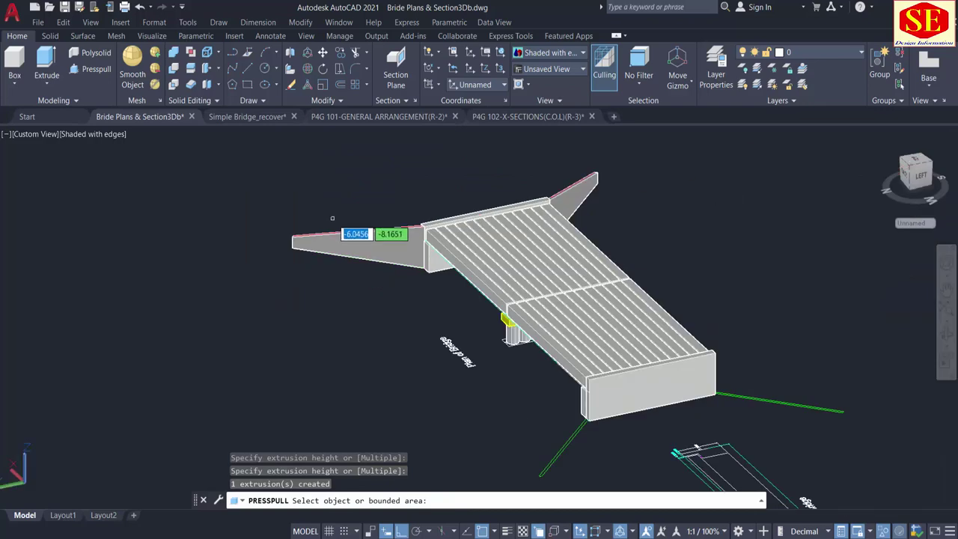
key("Return")
Step: Mirror both east abutment wing wall solids to the opposite abutment about the central pier's centreline, keeping the source objects
middle_click_drag(337, 295, 479, 316, "shift")
middle_click_drag(480, 389, 497, 316)
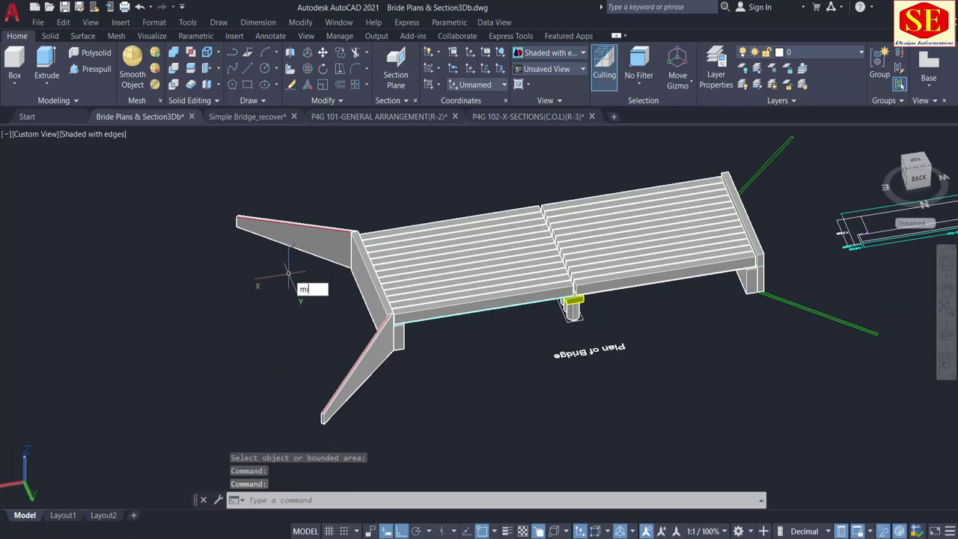
left_click(329, 303)
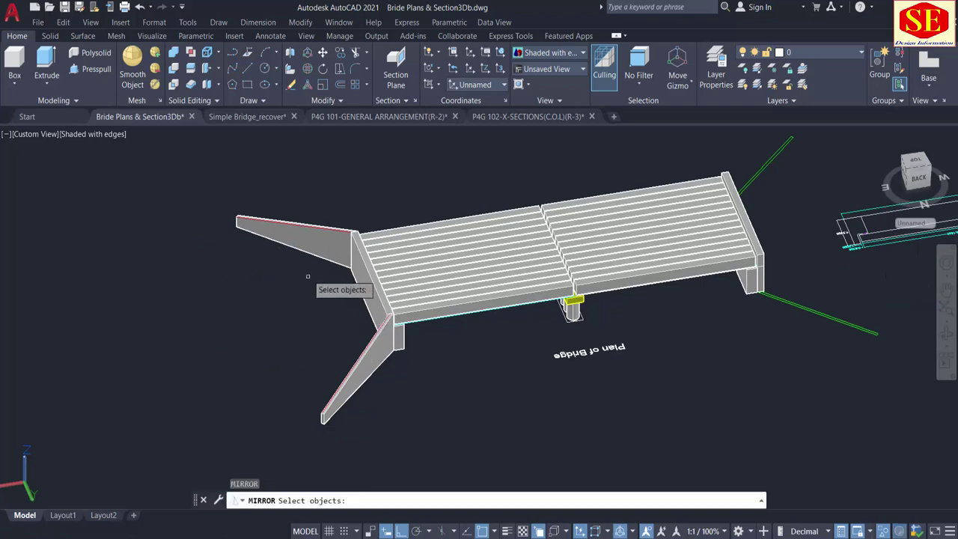
left_click(297, 216)
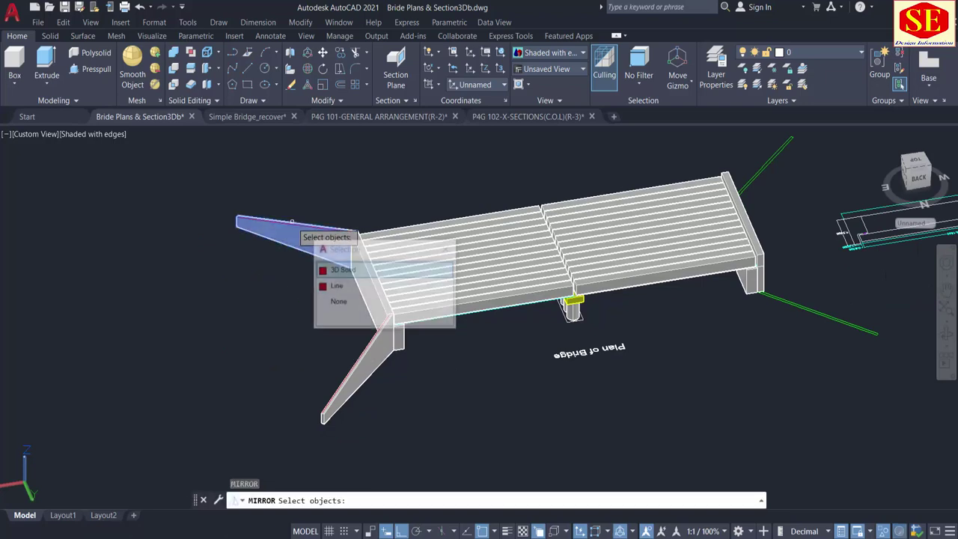
left_click(333, 271)
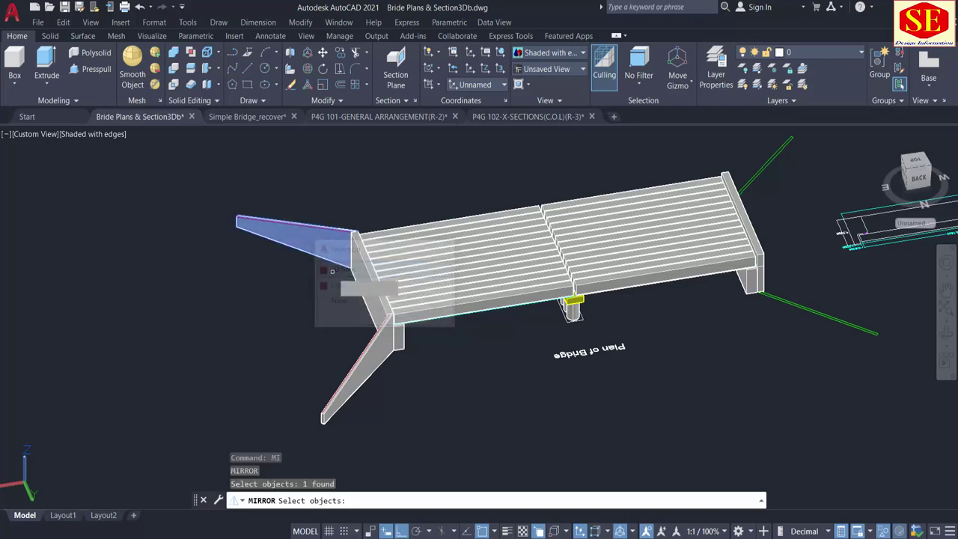
left_click(360, 368)
left_click(409, 429)
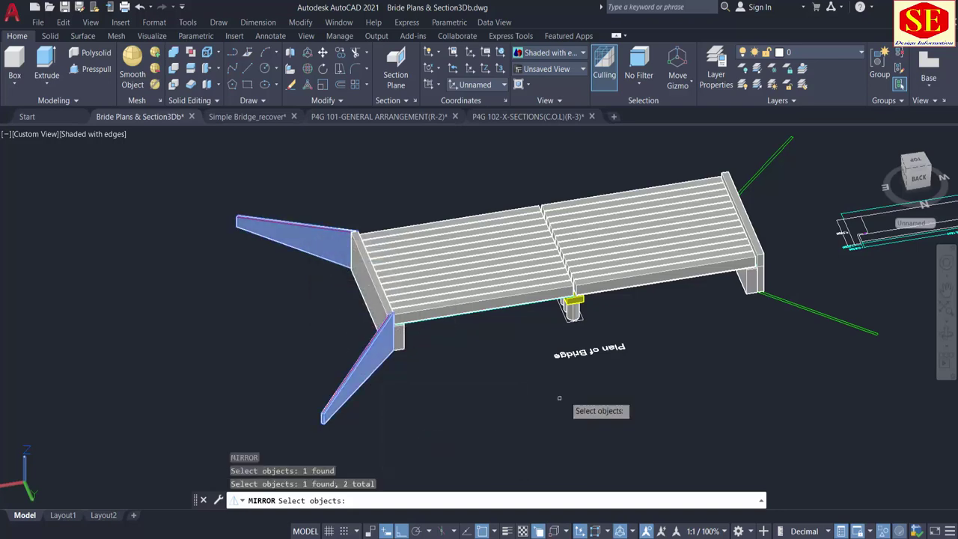
scroll(574, 314, "up", 6)
key("Return")
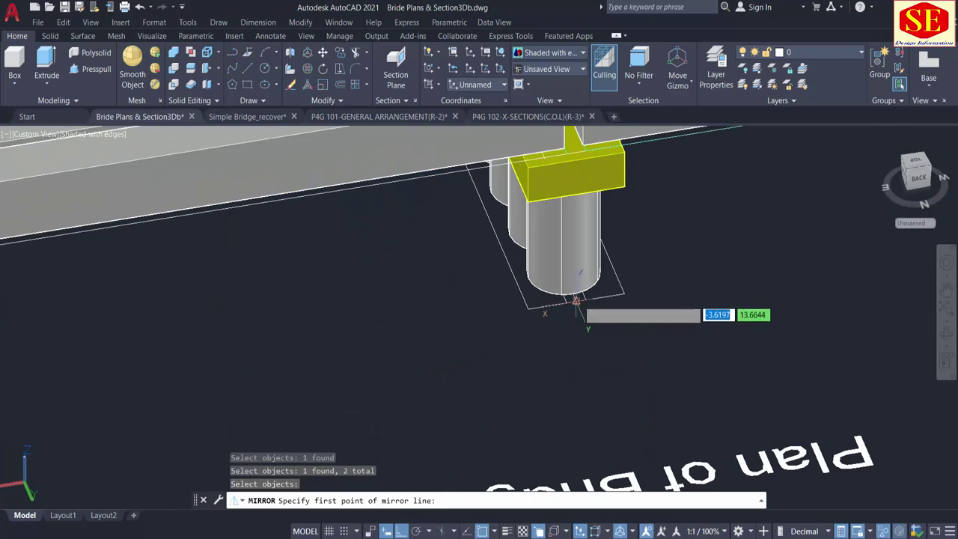
left_click(575, 304)
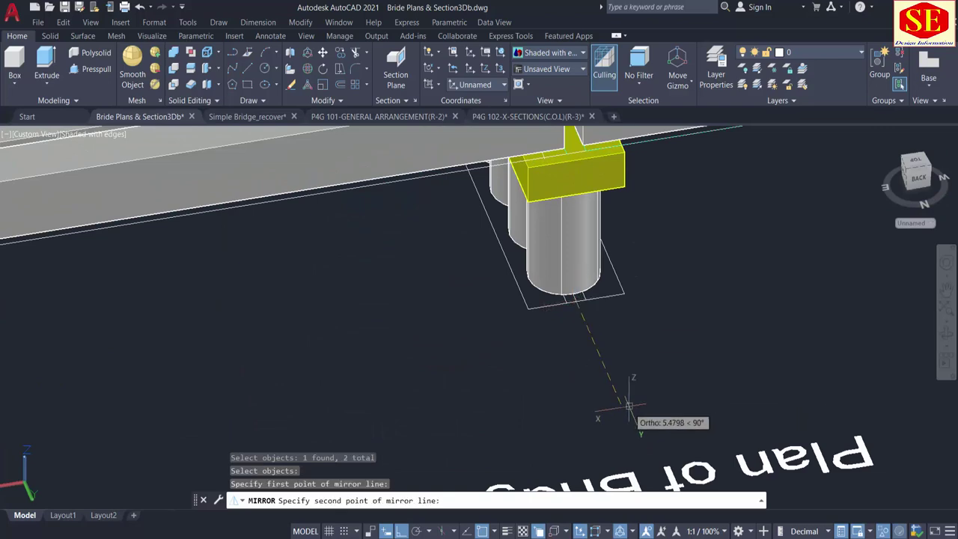
scroll(591, 333, "down", 8)
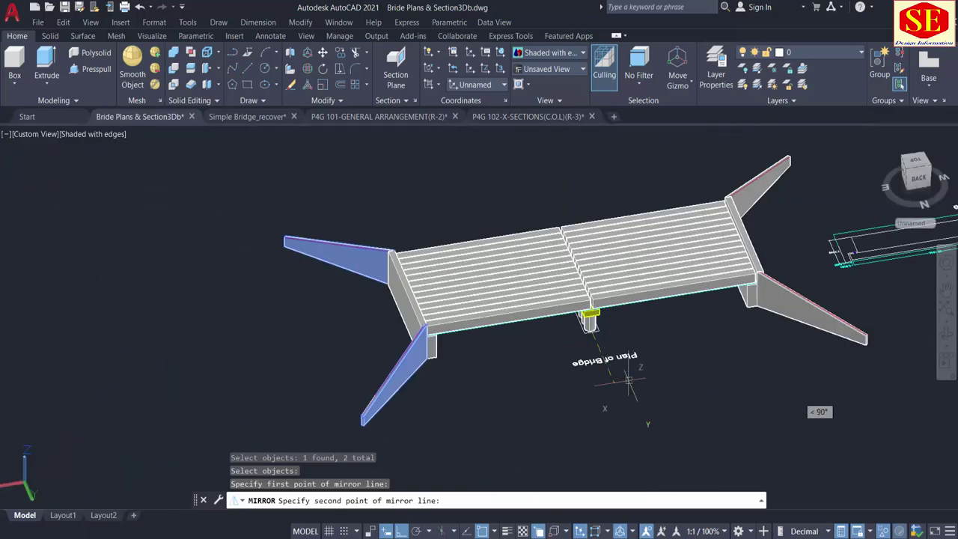
left_click(663, 438)
right_click(662, 437)
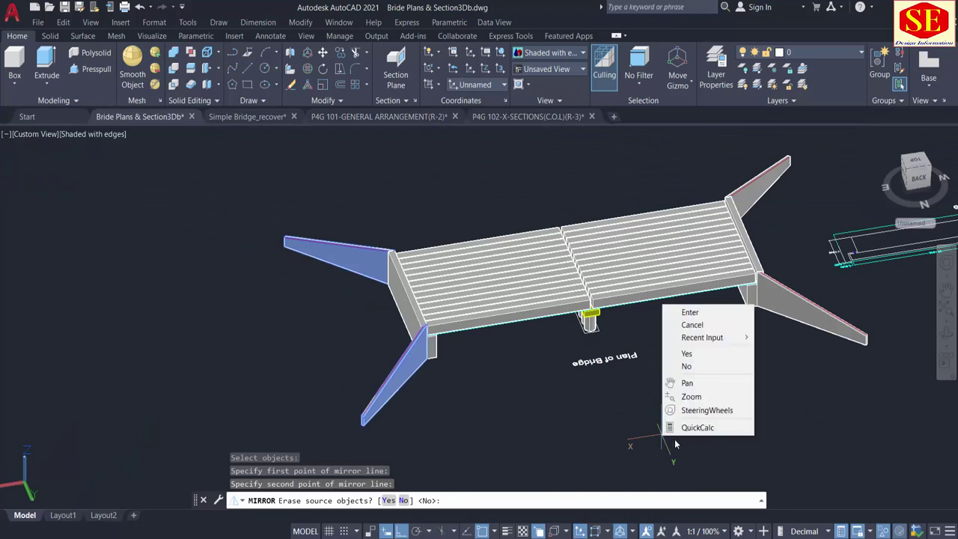
left_click(692, 312)
right_click(668, 328)
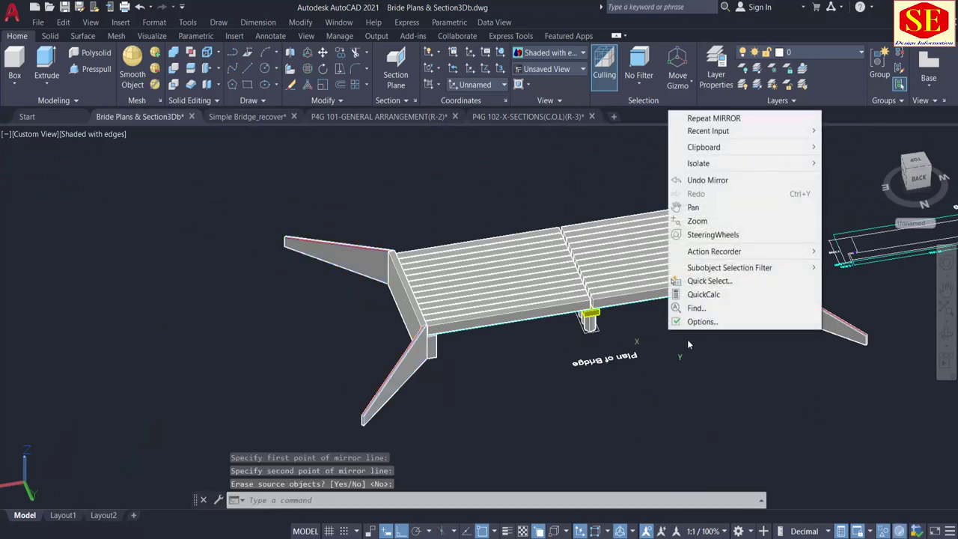
key("Escape")
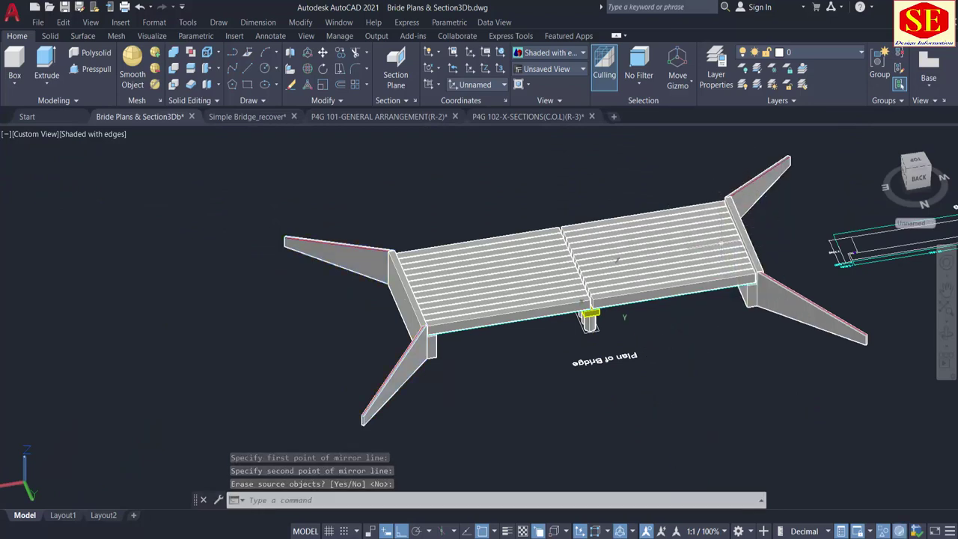
Step: Consult the Section of Bridge drawing, and presspull the west span's deck slab outline 0.5 units upward
middle_click_drag(393, 311, 663, 325, "shift")
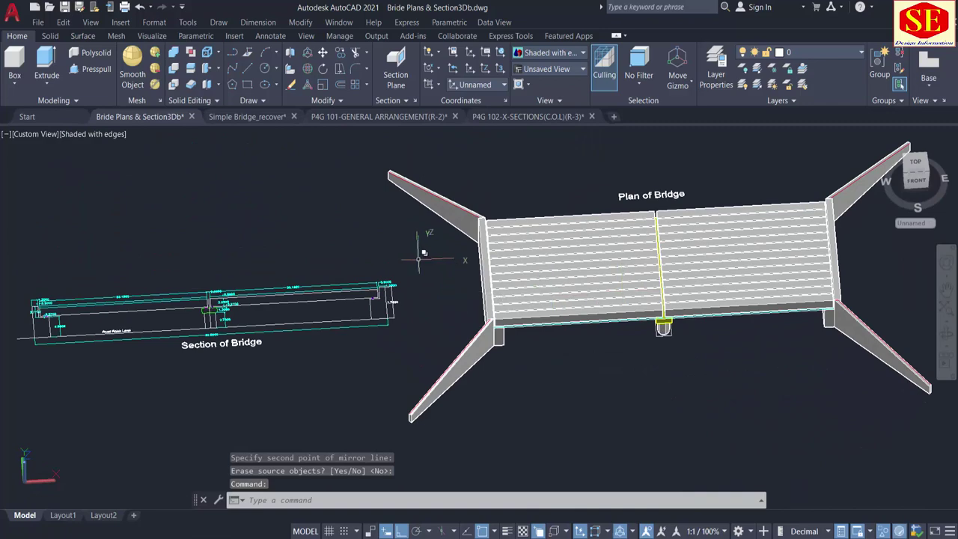
scroll(438, 226, "up", 2)
scroll(442, 236, "down", 2)
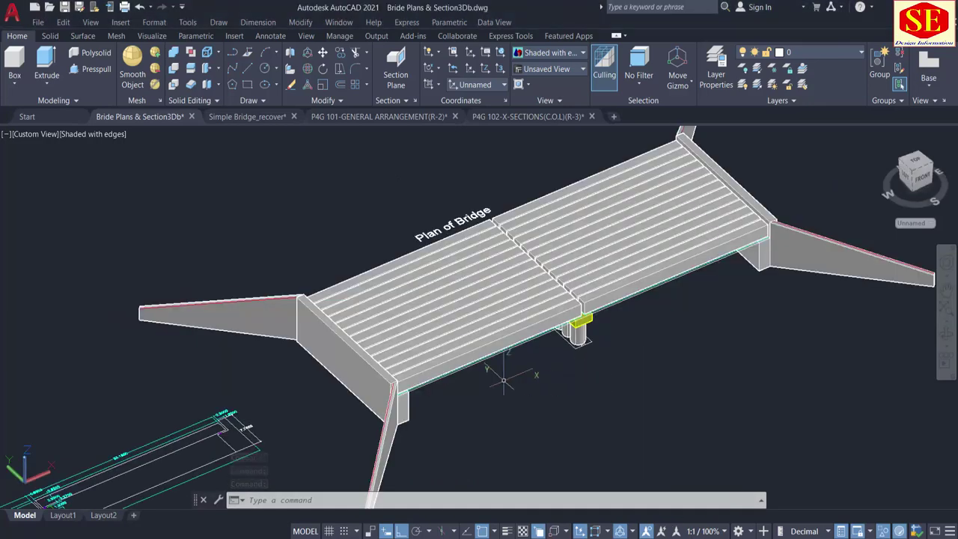
middle_click_drag(504, 381, 753, 226)
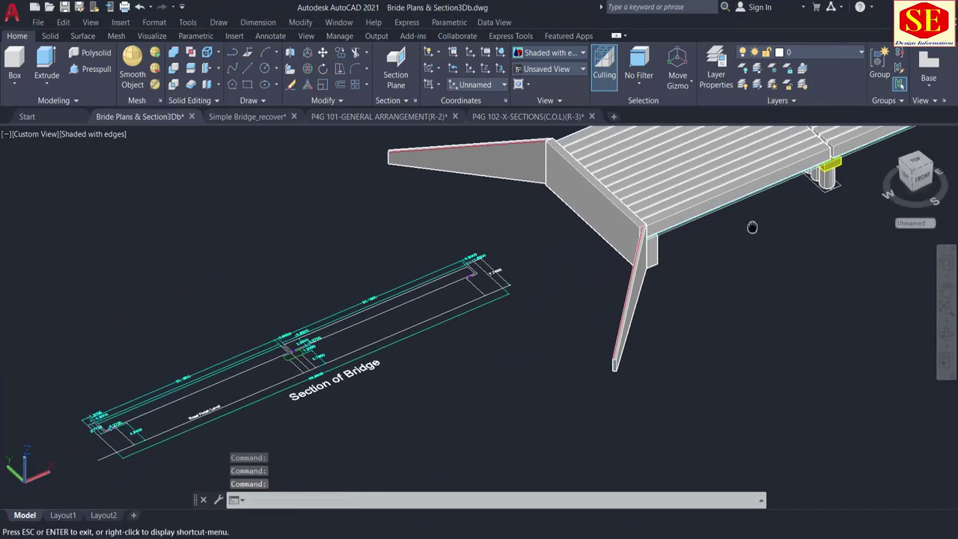
scroll(325, 309, "up", 5)
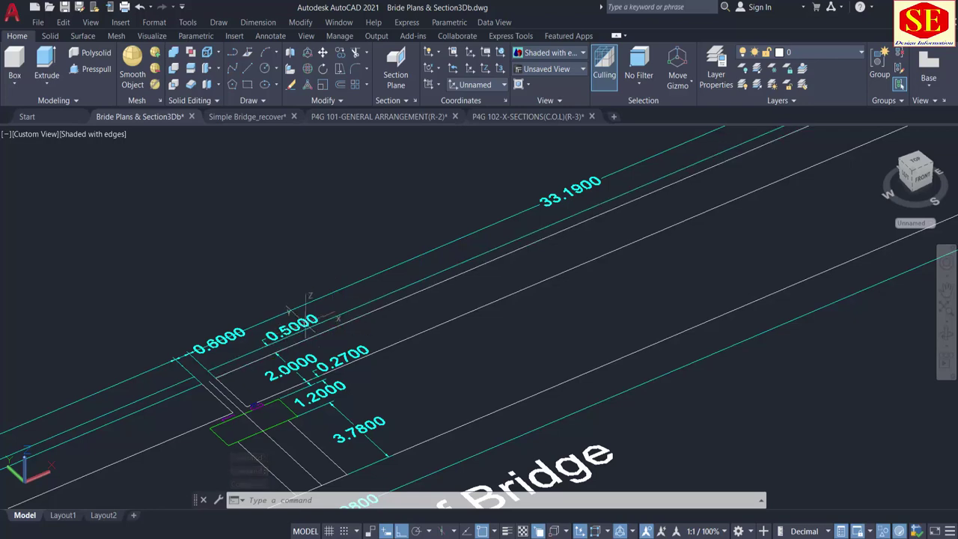
scroll(161, 337, "down", 5)
scroll(655, 258, "up", 10)
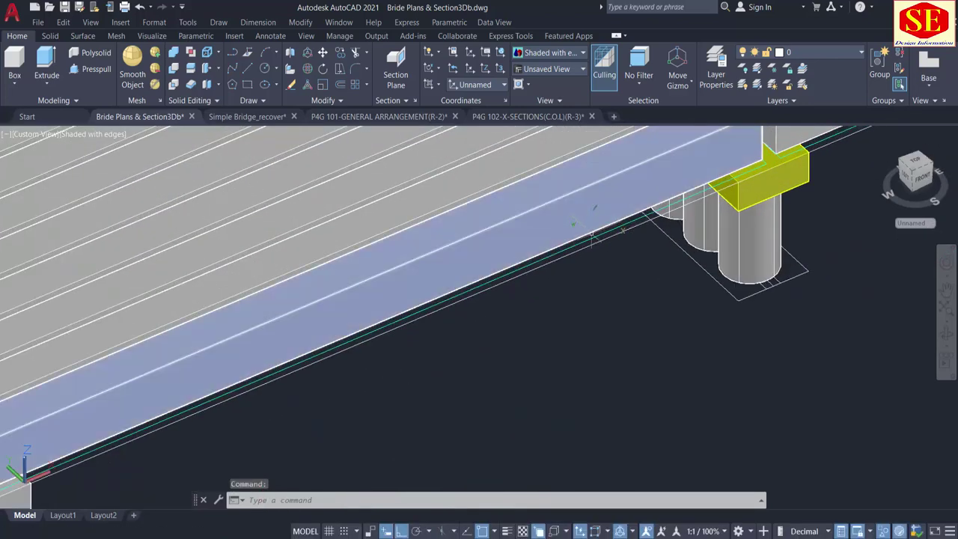
left_click(91, 69)
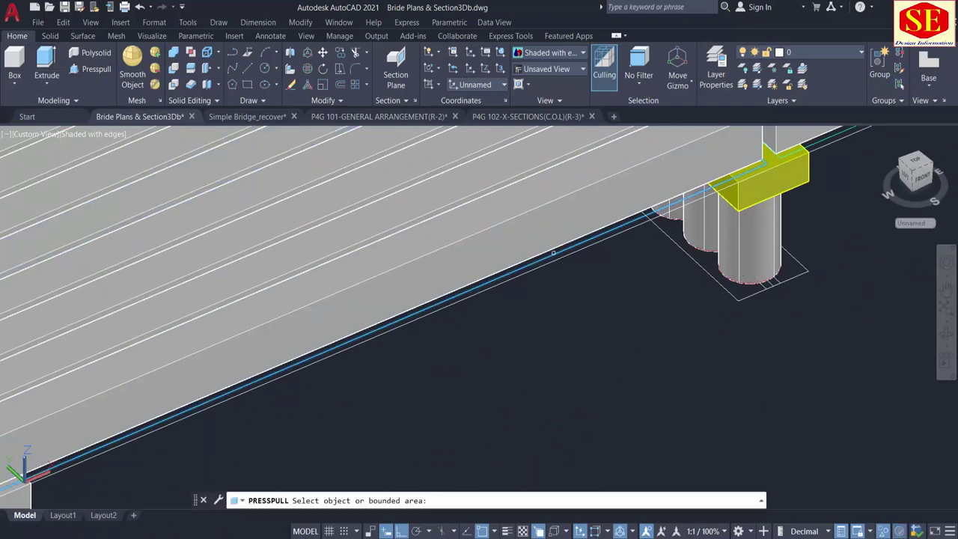
left_click(553, 253)
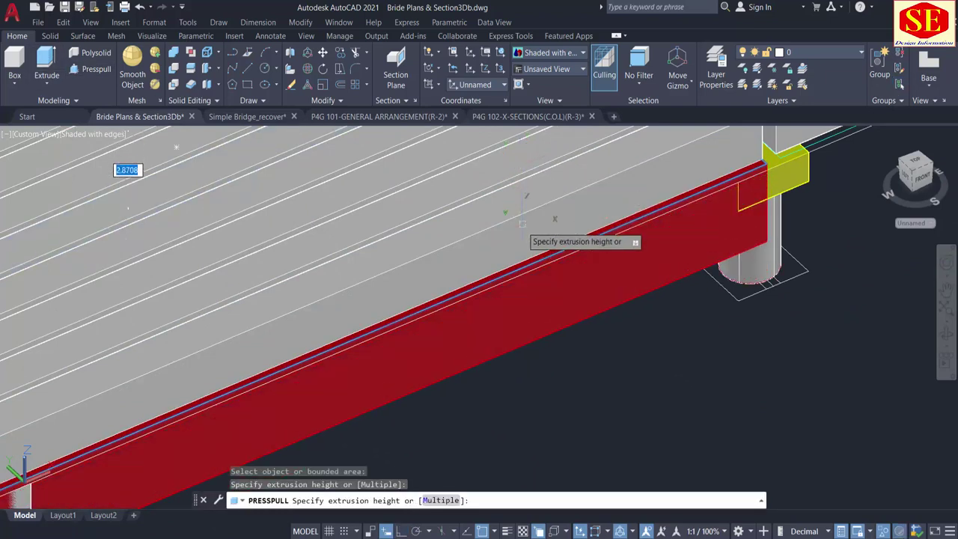
middle_click_drag(522, 224, 524, 288)
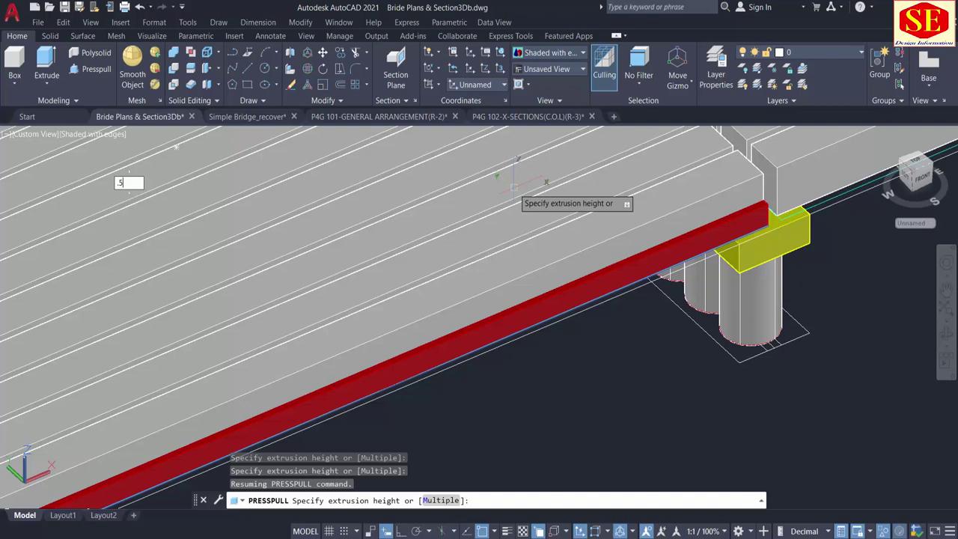
key("Return")
Step: Presspull the east span's deck slab outline 0.5 units upward
scroll(627, 299, "up", 4)
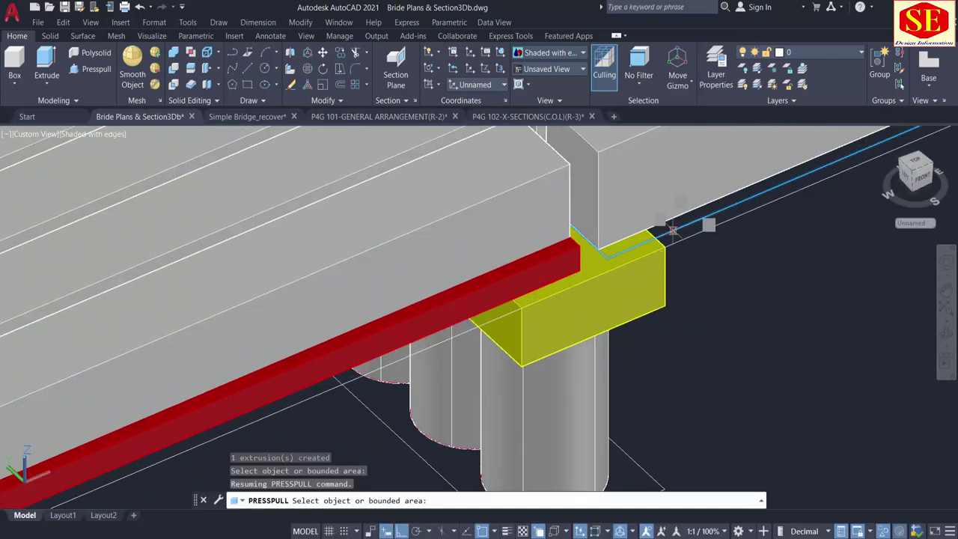
left_click(672, 230)
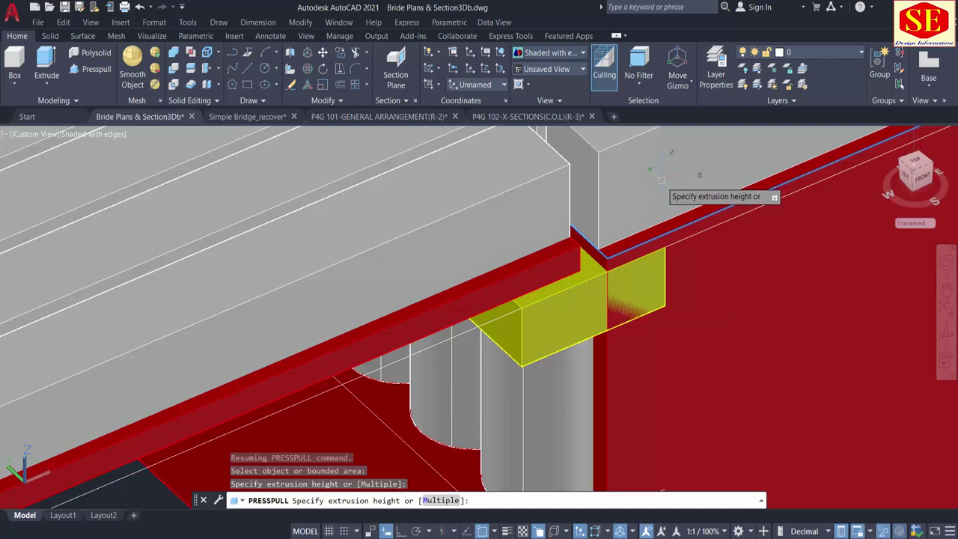
scroll(662, 180, "down", 6)
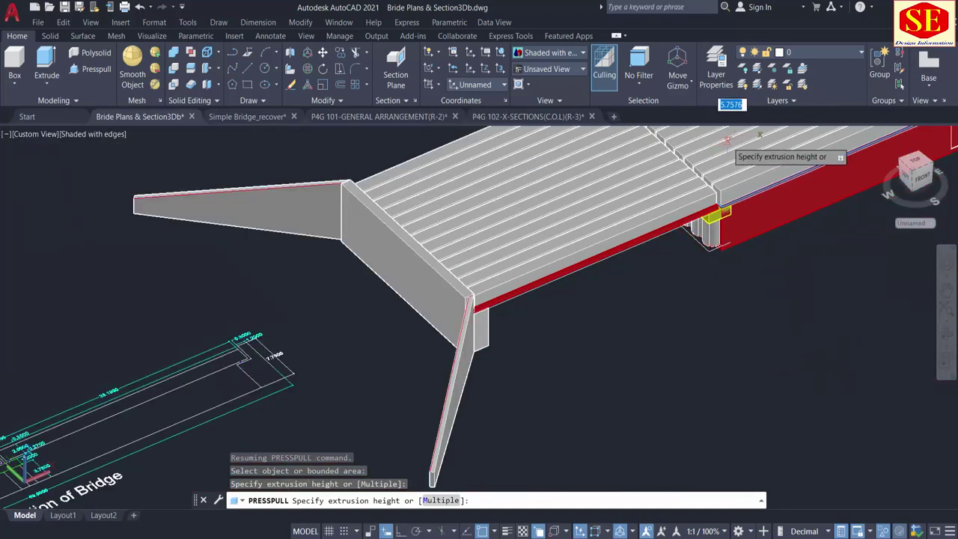
middle_click_drag(729, 142, 698, 371)
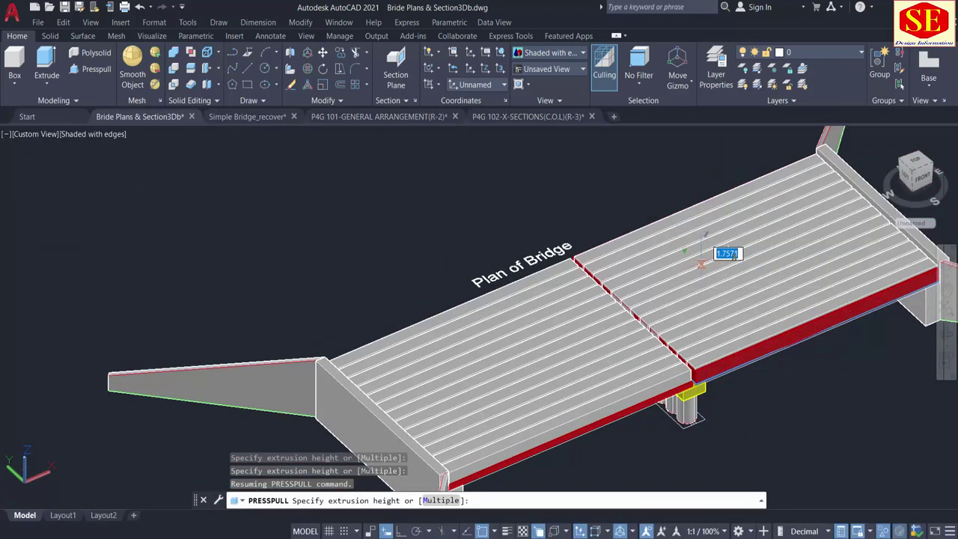
key("Return")
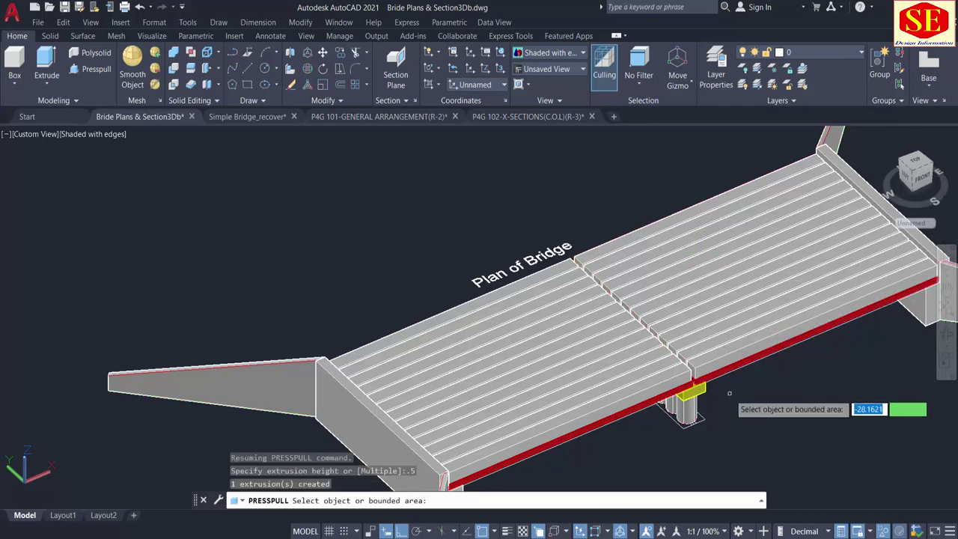
Step: Move both red deck slab solids 2 units vertically upward onto the top of the girders
scroll(729, 404, "up", 5)
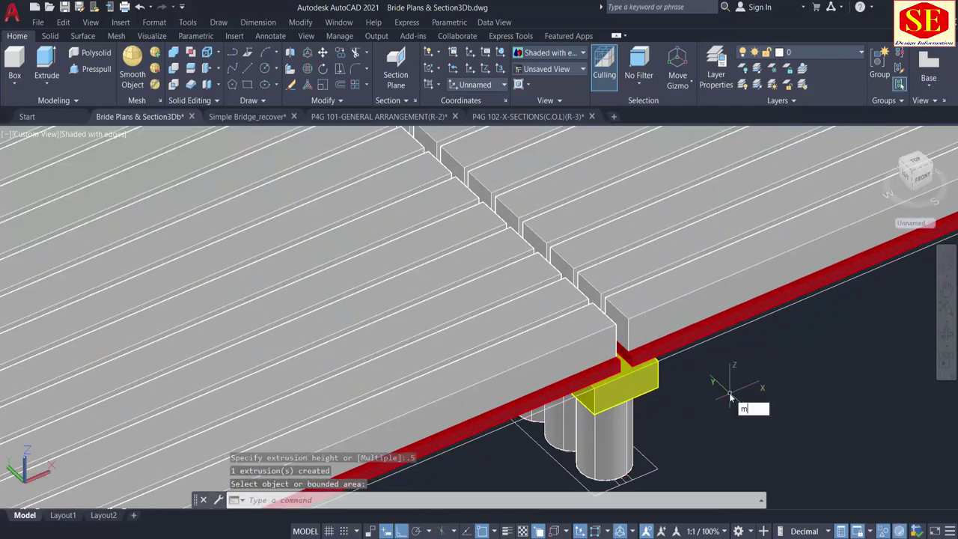
type("m")
key("Return")
scroll(719, 374, "up", 2)
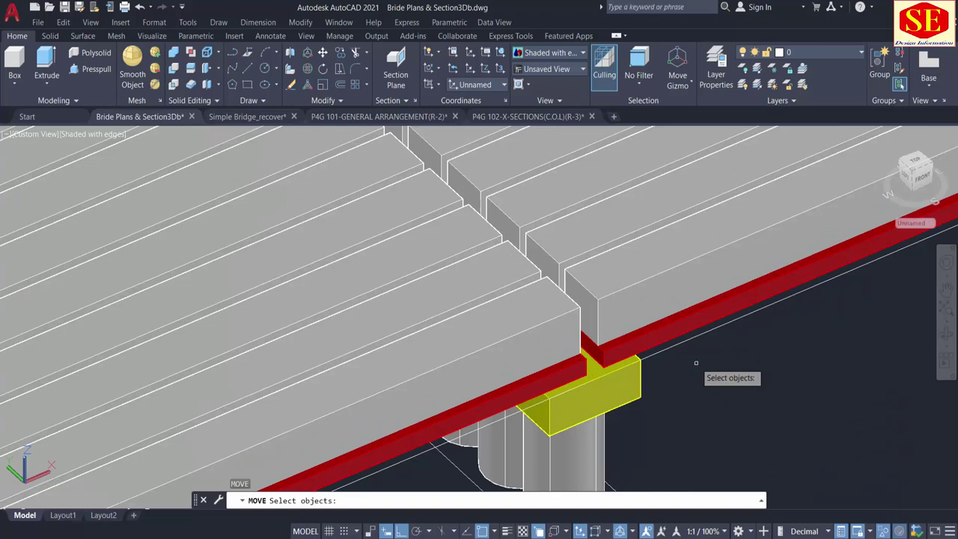
left_click(668, 329)
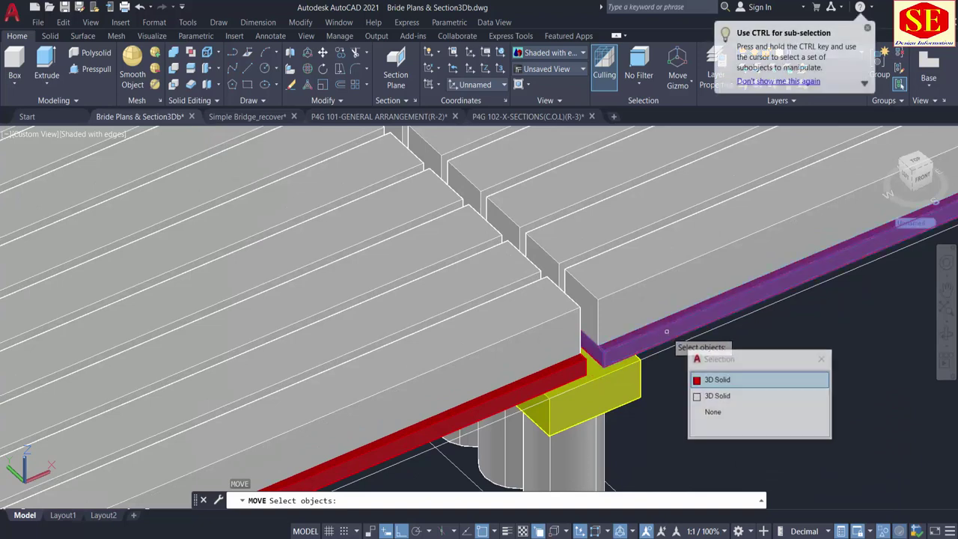
left_click(608, 380)
left_click(599, 390)
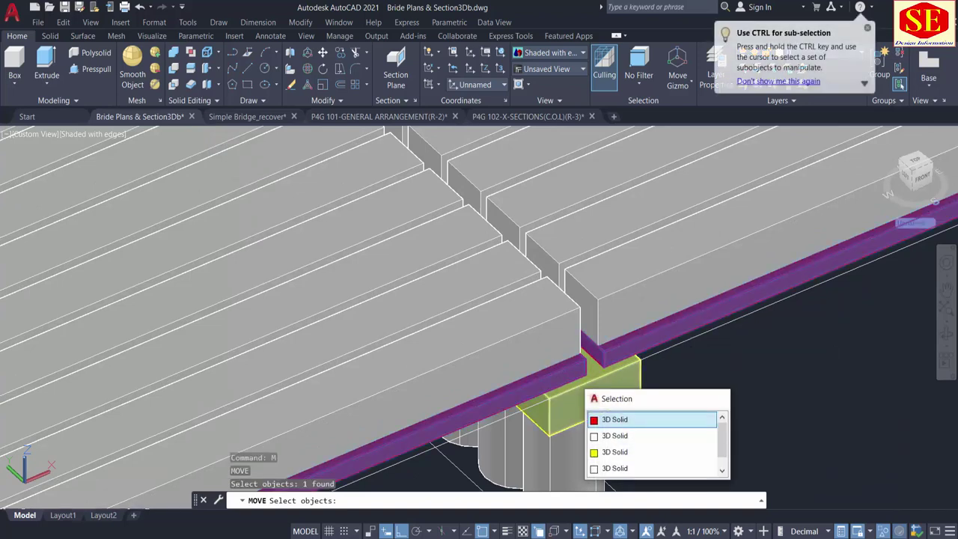
left_click(648, 418)
key("Return")
left_click(747, 408)
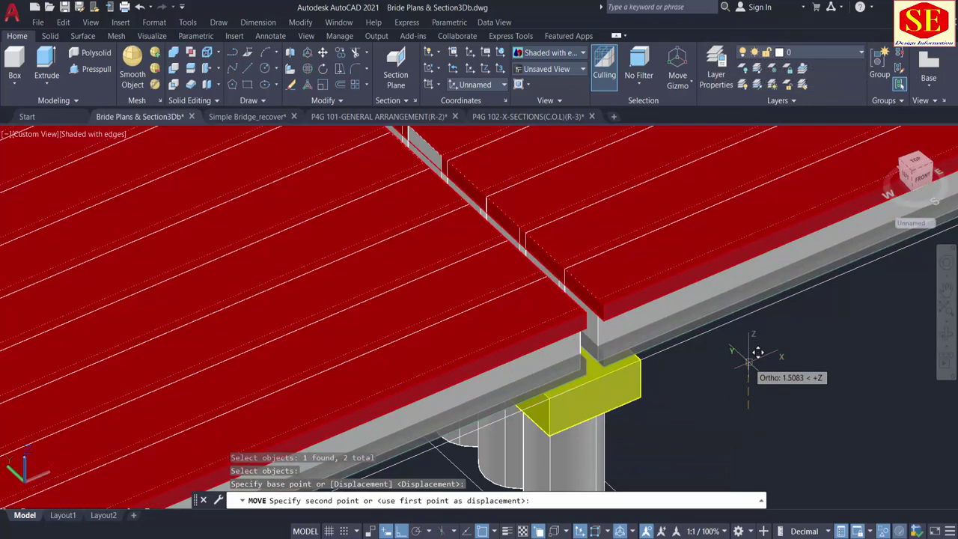
type("2")
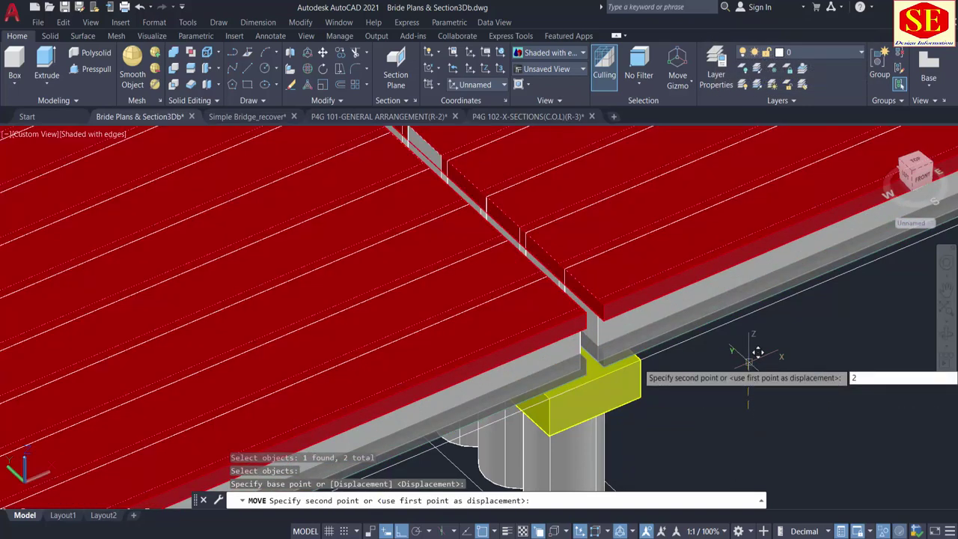
key("Return")
scroll(777, 347, "down", 3)
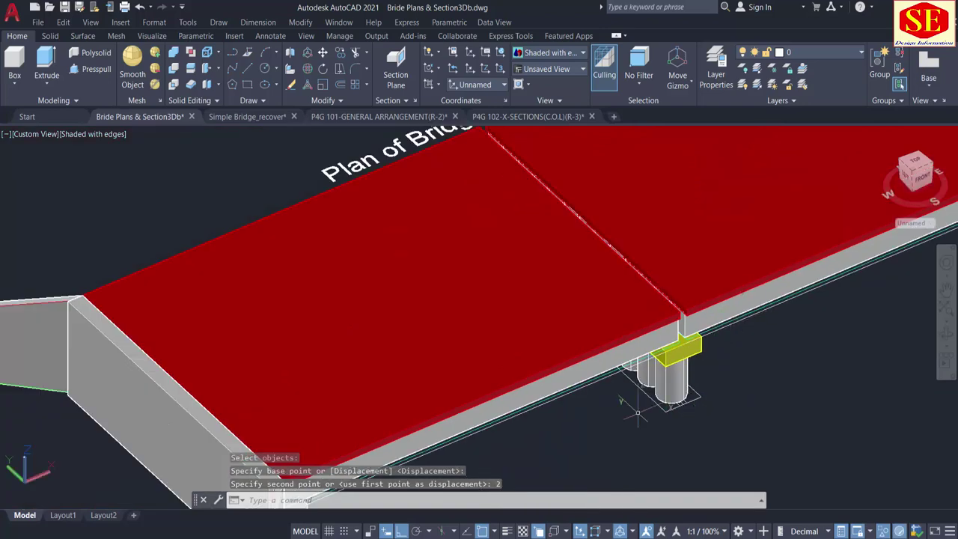
Step: Inspect the fit of the red deck slabs against the girders and abutment walls from several sides
middle_click_drag(605, 408, 866, 374, "shift")
key("Escape")
scroll(419, 304, "down", 4)
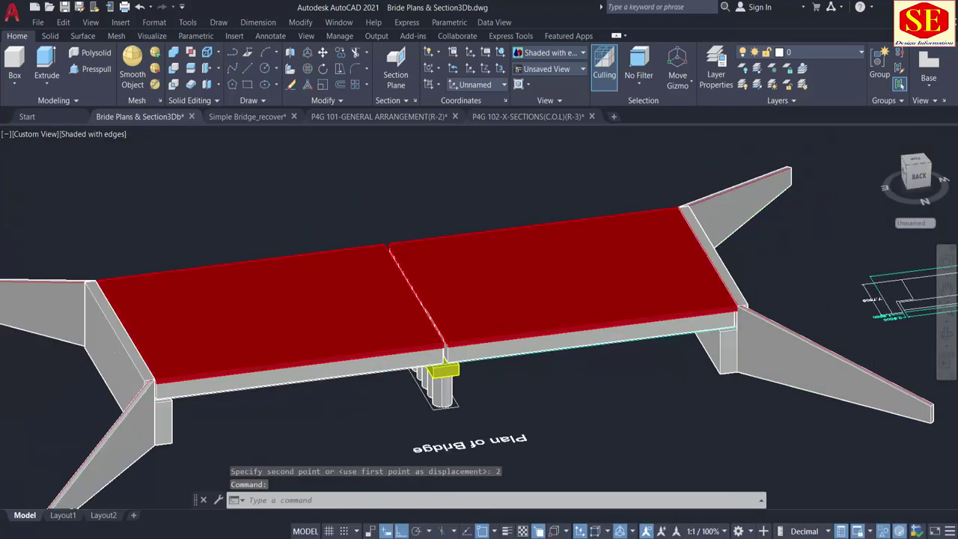
middle_click_drag(344, 401, 315, 391, "shift")
scroll(231, 267, "up", 3)
scroll(231, 267, "up", 2)
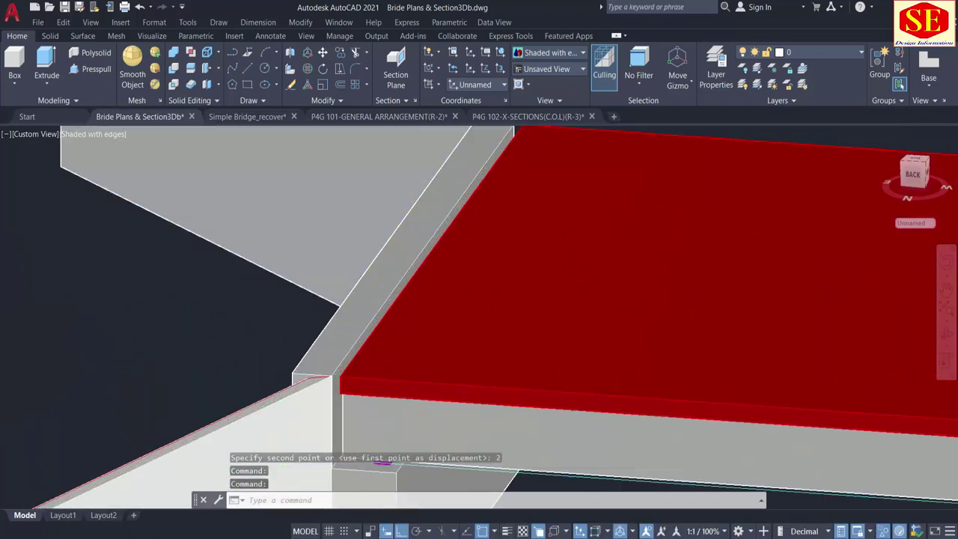
scroll(321, 333, "up", 2)
middle_click_drag(273, 319, 343, 331, "shift")
scroll(446, 336, "down", 8)
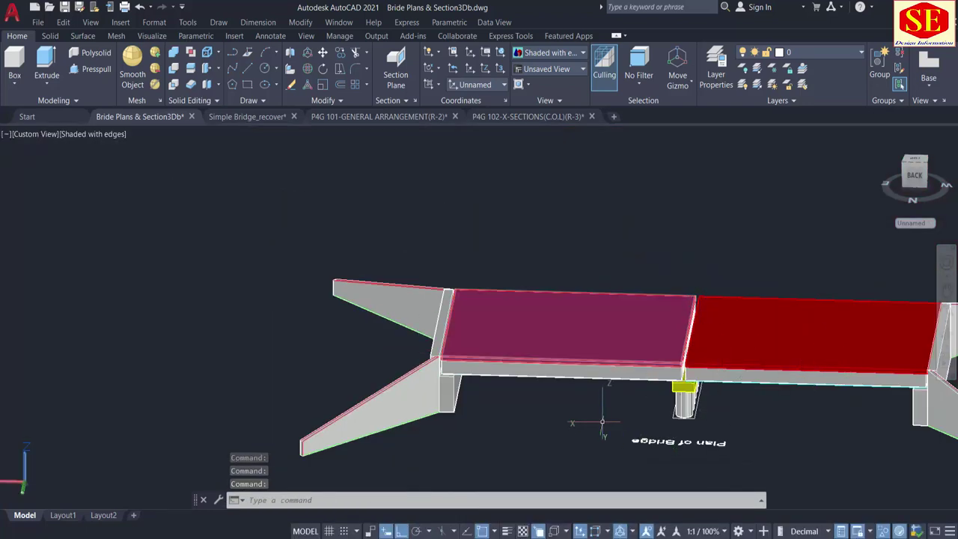
middle_click_drag(602, 423, 651, 428, "shift")
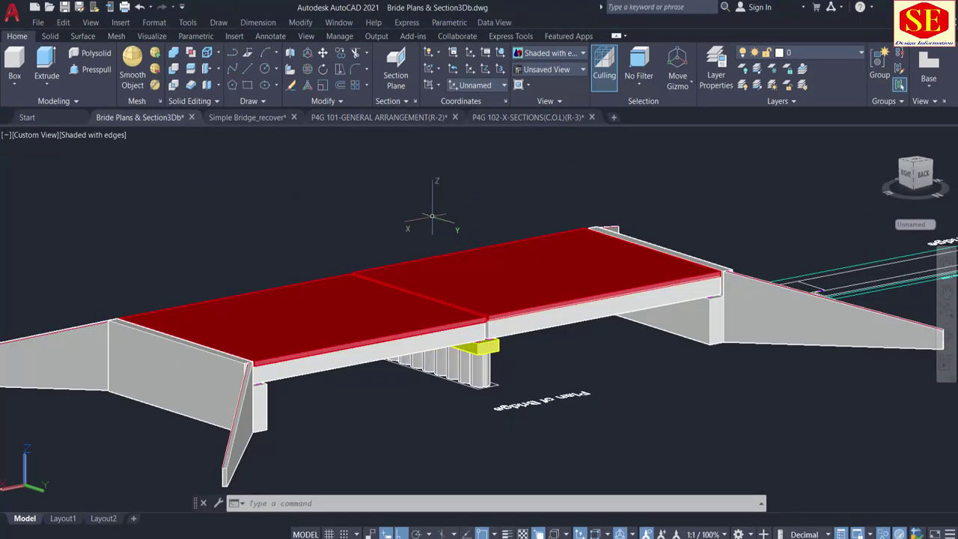
Step: Switch the display to 2D Wireframe, and offset both end lines of the pier's base outline 0.3 units inward
left_click(84, 136)
left_click(113, 158)
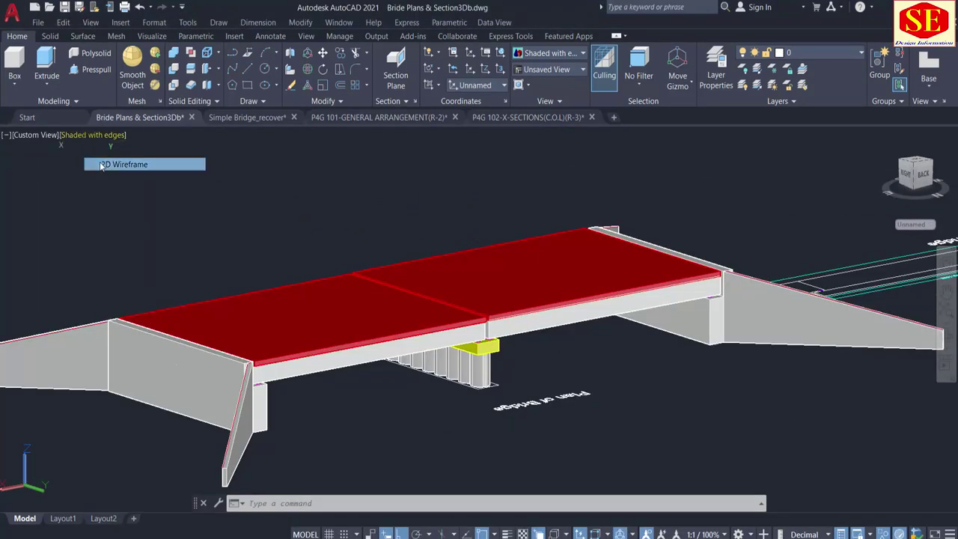
scroll(443, 395, "up", 10)
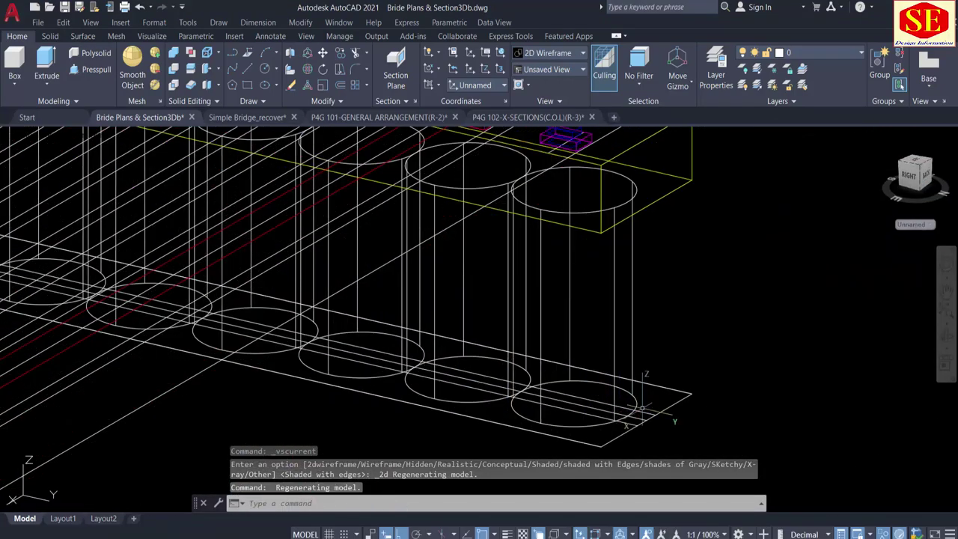
scroll(622, 419, "up", 2)
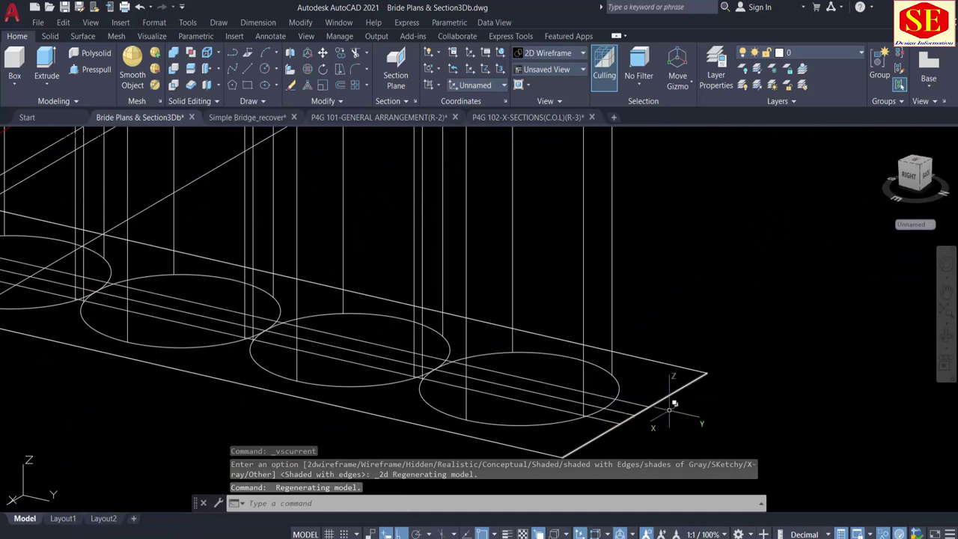
type("o")
key("Return")
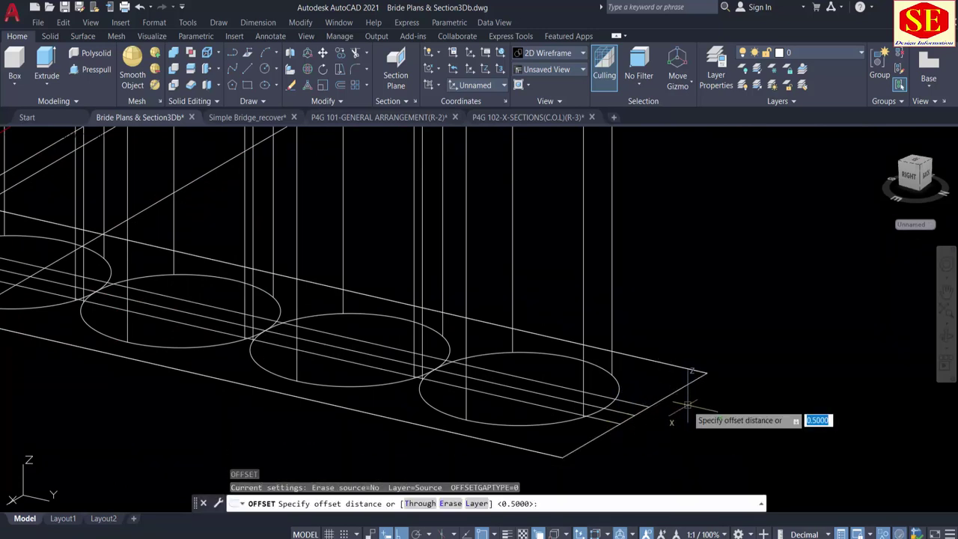
type(".3")
key("Return")
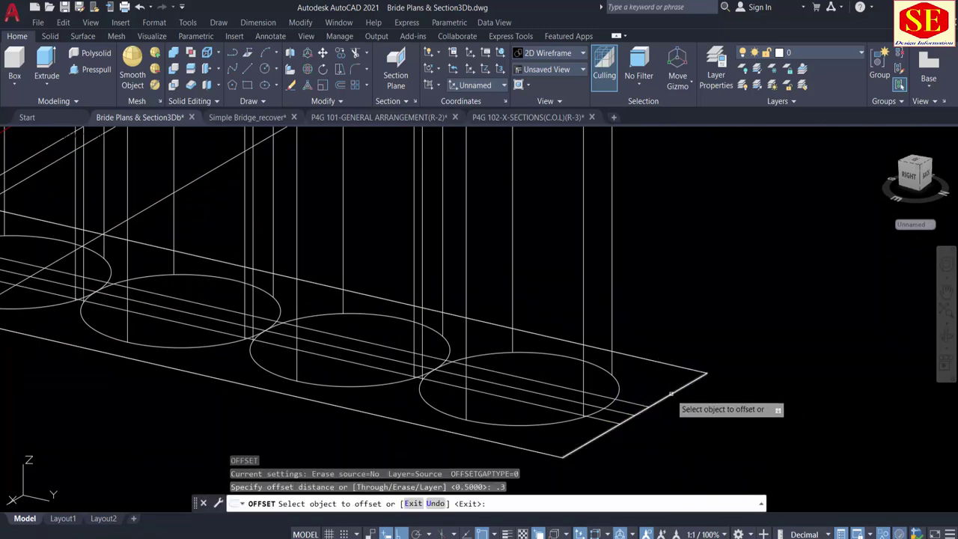
left_click(671, 393)
left_click(662, 378)
scroll(718, 397, "down", 5)
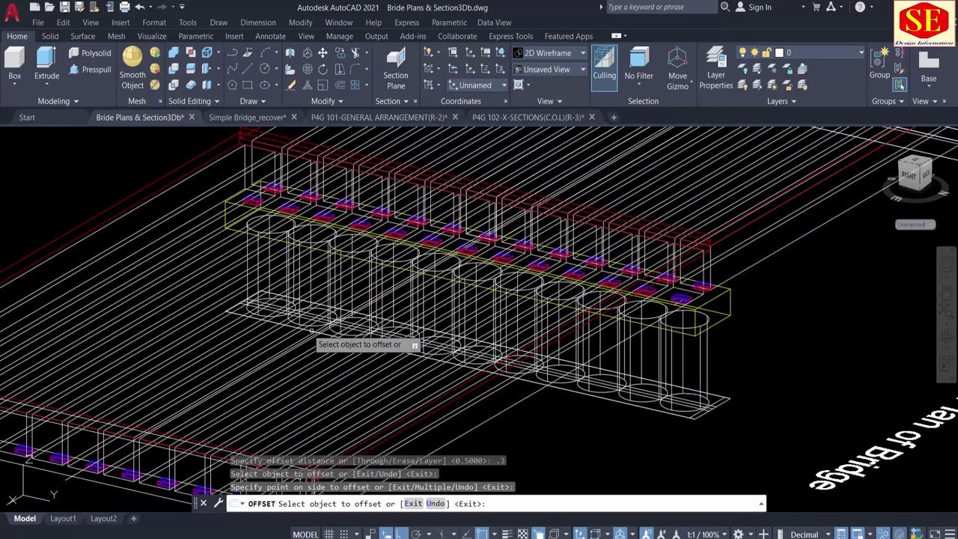
middle_click_drag(257, 327, 386, 352, "shift")
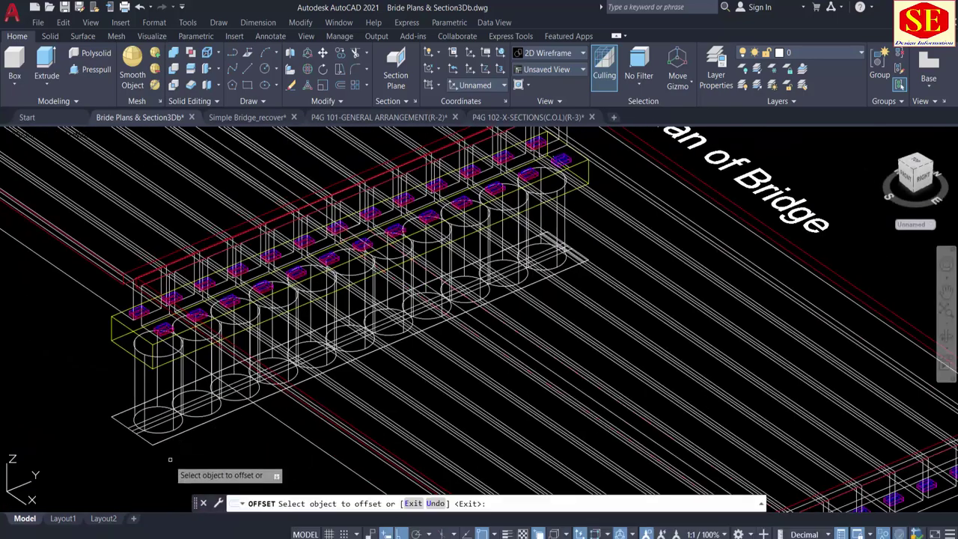
scroll(170, 460, "up", 5)
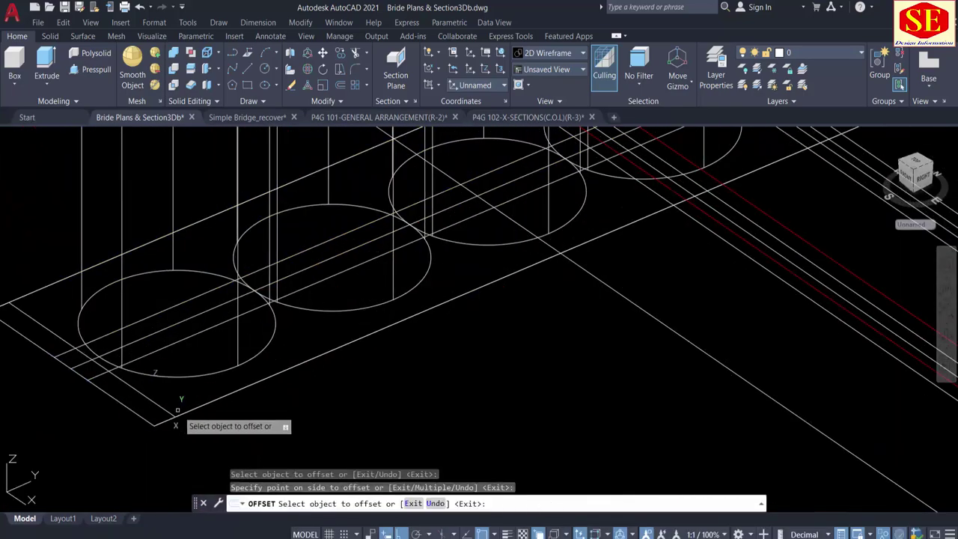
key("Escape")
Step: Draw a rectangle about 0.6 units wide along the middle of the pier base, spanning between the two offset end lines
scroll(172, 411, "down", 2)
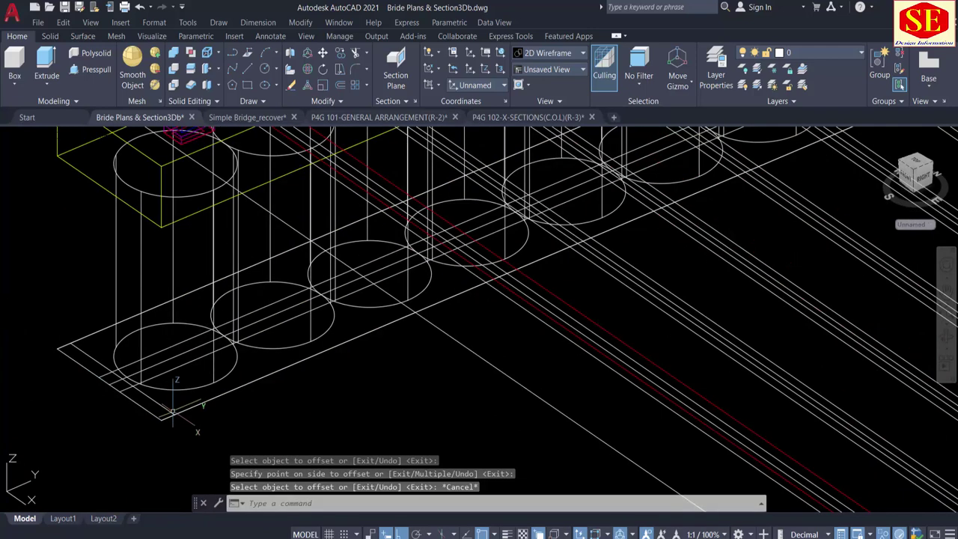
type("REC")
key("Return")
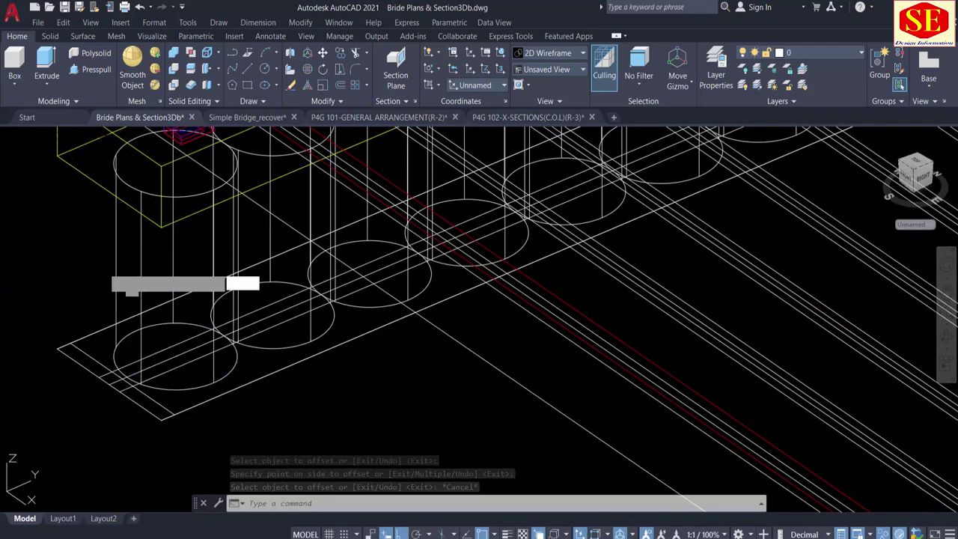
scroll(110, 372, "up", 2)
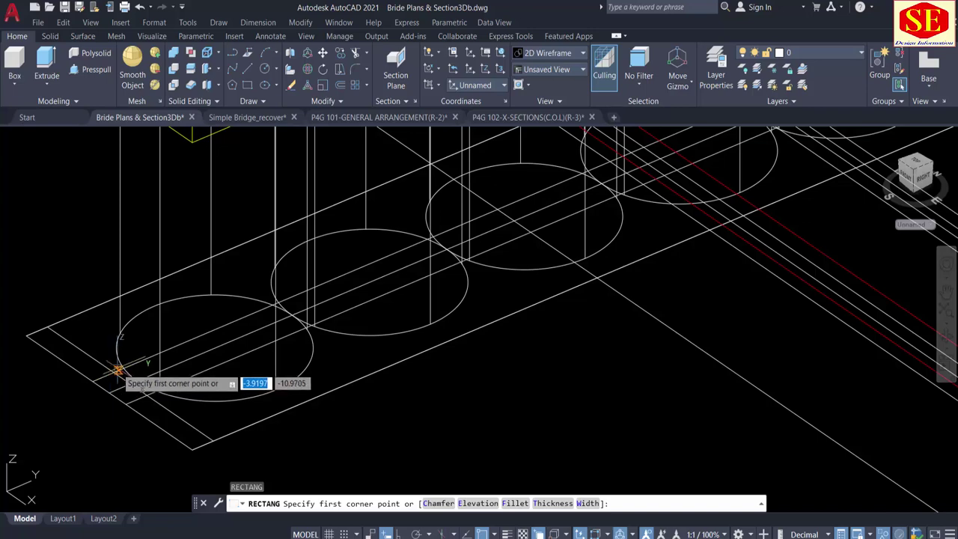
left_click(113, 372)
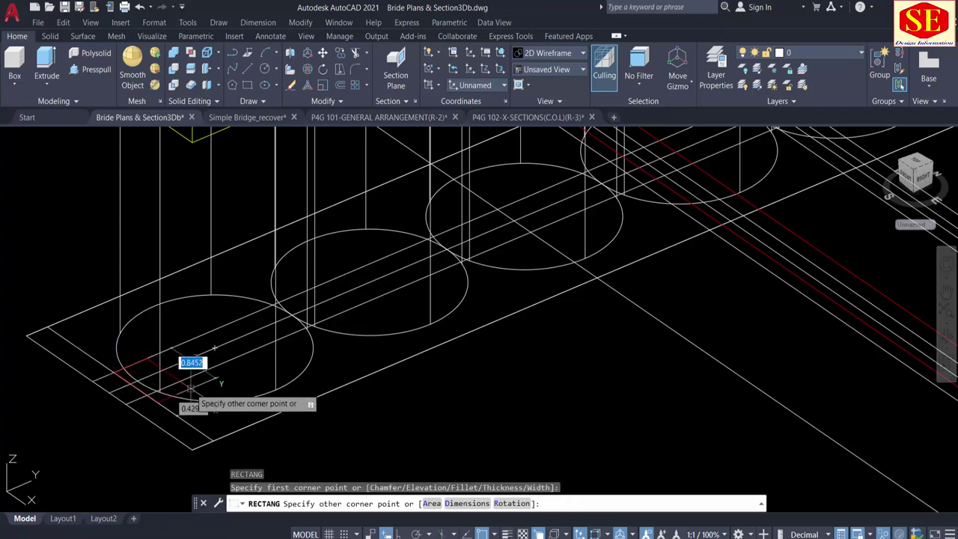
scroll(342, 327, "down", 4)
middle_click_drag(431, 317, 90, 467)
middle_click_drag(659, 180, 188, 374)
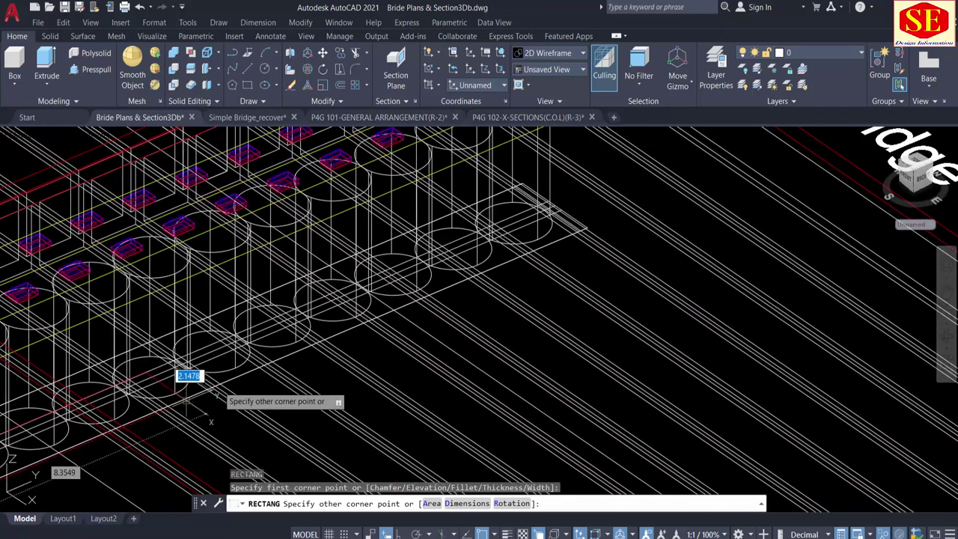
scroll(574, 211, "up", 2)
scroll(711, 246, "down", 3)
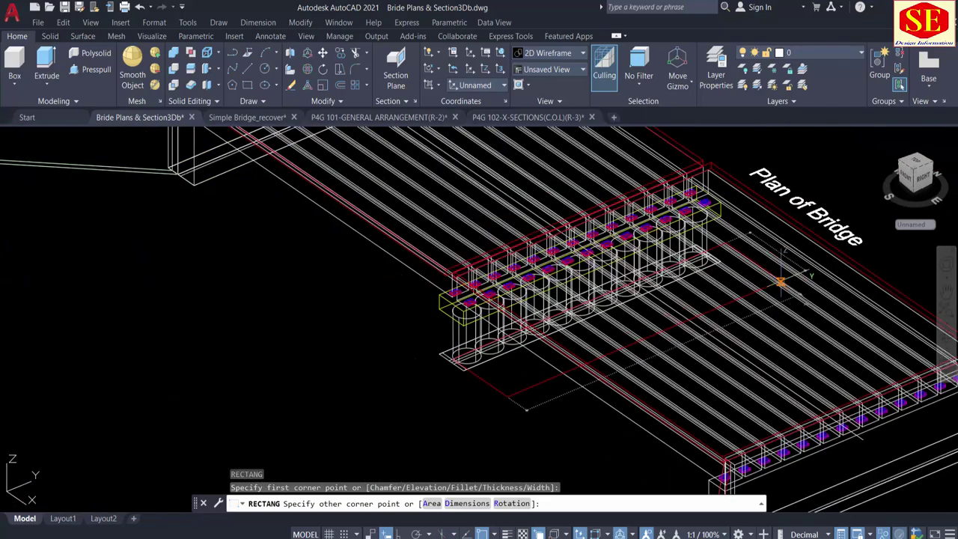
middle_click_drag(718, 277, 587, 310, "shift")
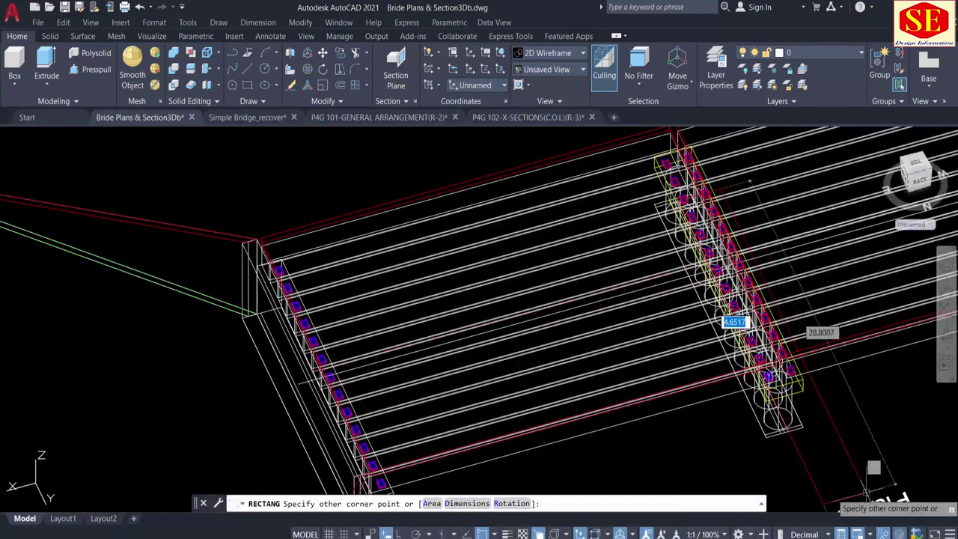
scroll(842, 483, "up", 2)
scroll(681, 351, "up", 2)
scroll(689, 368, "up", 4)
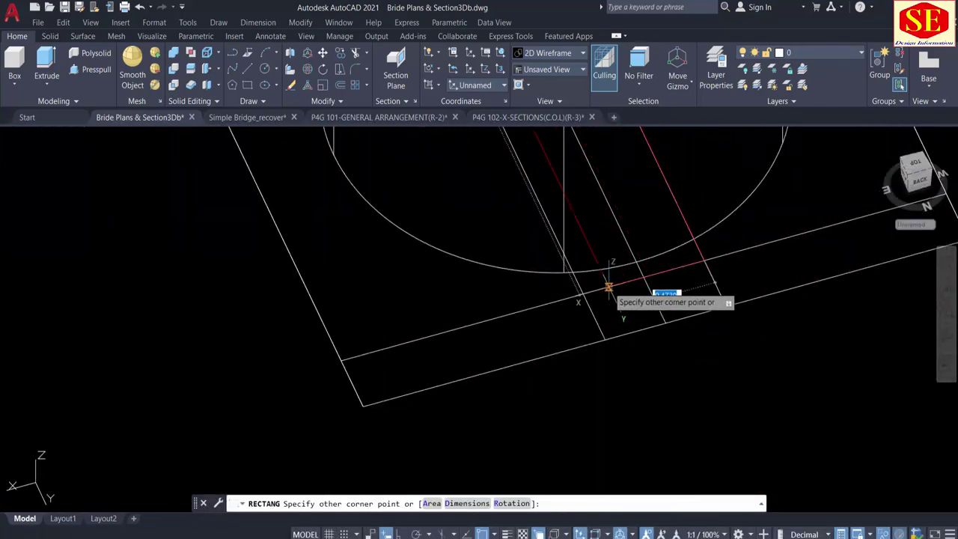
scroll(582, 294, "up", 5)
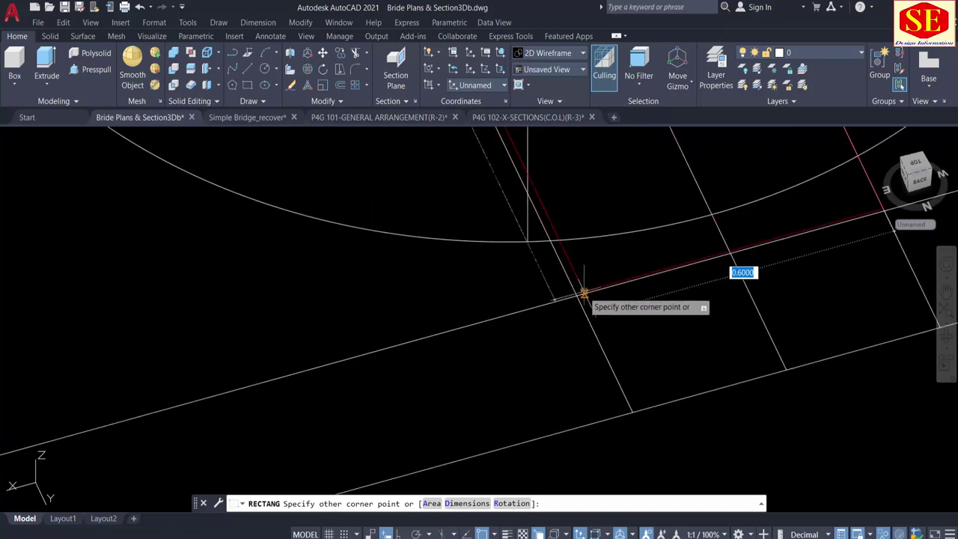
left_click(570, 297)
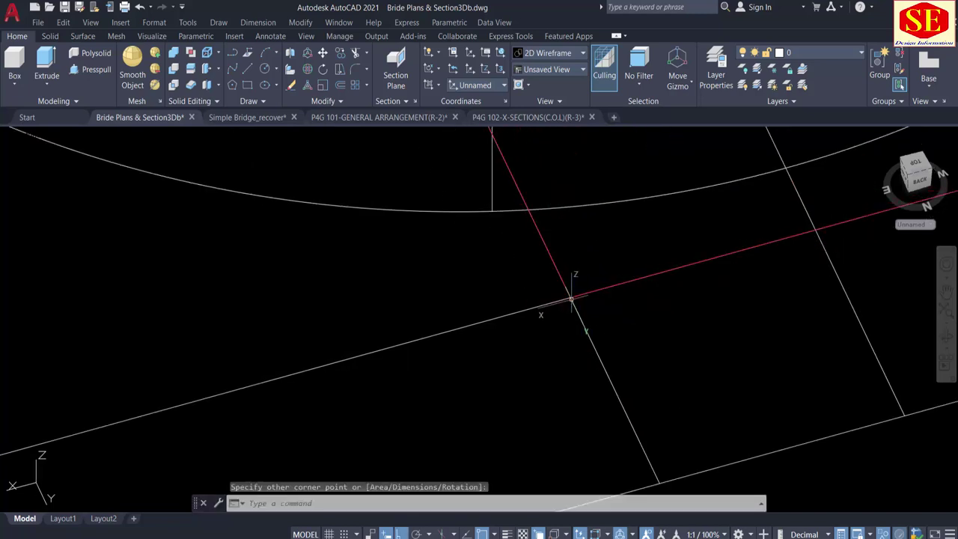
Step: Trim the centre line stubs projecting past the new rectangle at the pier base's north end
scroll(523, 322, "down", 8)
scroll(572, 359, "up", 2)
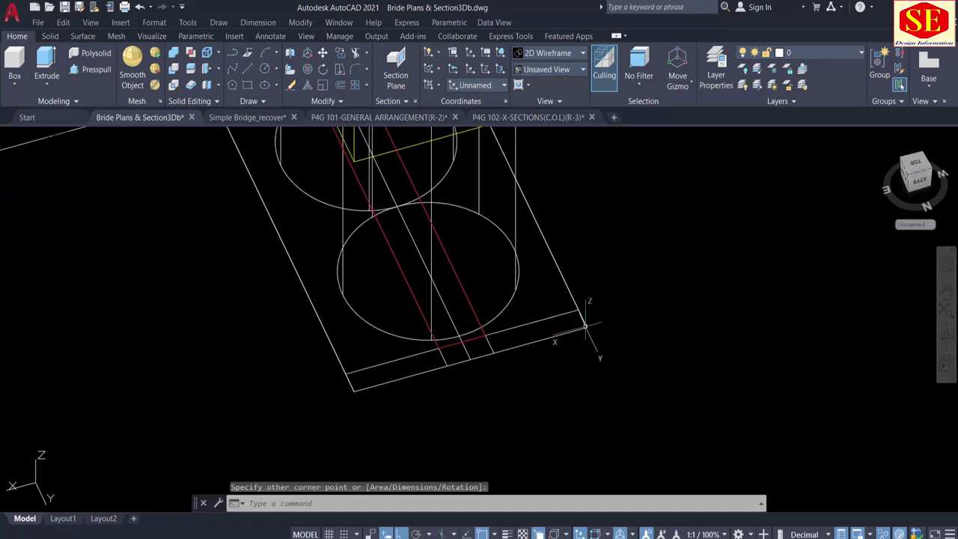
type("tr")
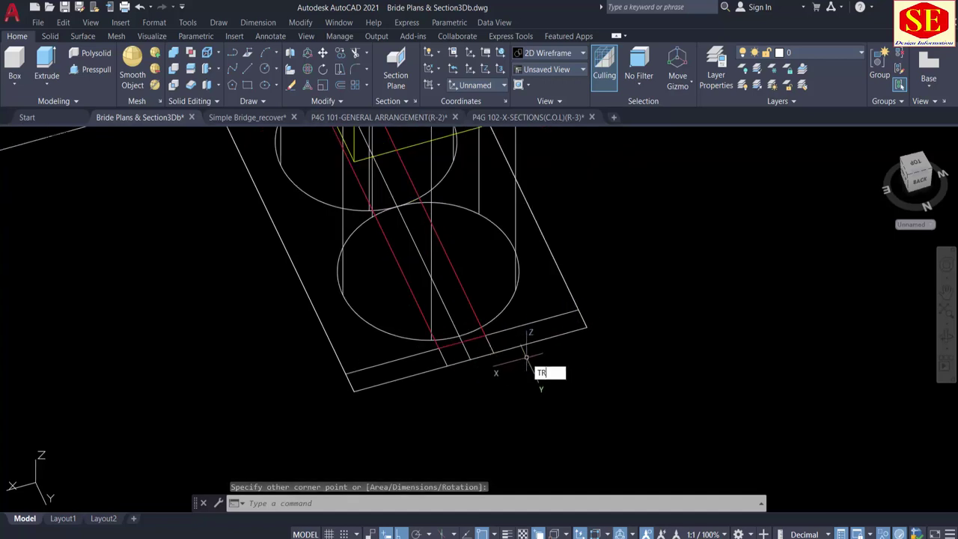
key("Return")
scroll(505, 341, "up", 2)
left_click(492, 341)
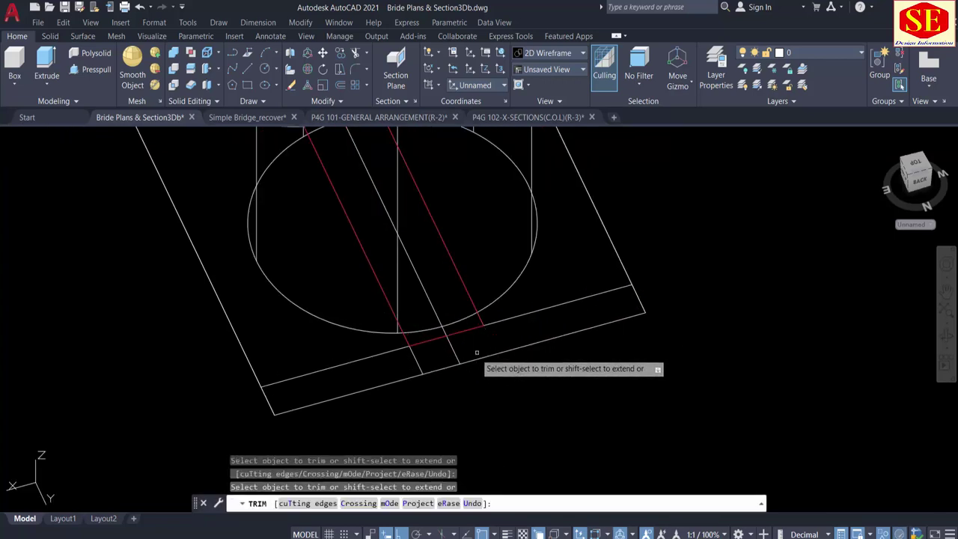
left_click_drag(460, 354, 408, 370)
scroll(573, 397, "down", 3)
key("Escape")
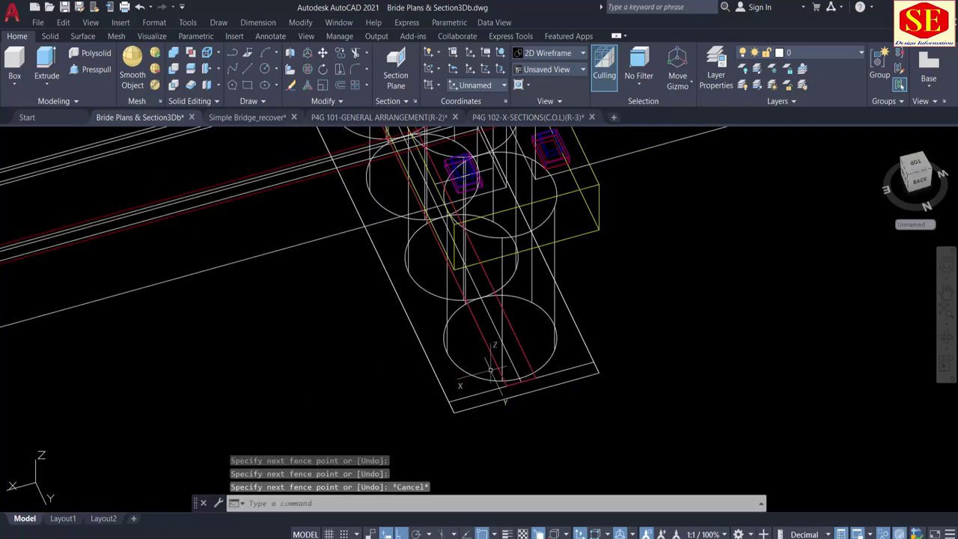
Step: Trim the three centre line stubs projecting past the rectangle at the pier base's opposite end
scroll(626, 401, "down", 2)
middle_click_drag(455, 409, 677, 398, "shift")
middle_click_drag(513, 419, 660, 230)
middle_click_drag(349, 368, 512, 244)
scroll(477, 363, "up", 5)
middle_click_drag(479, 330, 476, 411)
scroll(470, 380, "up", 4)
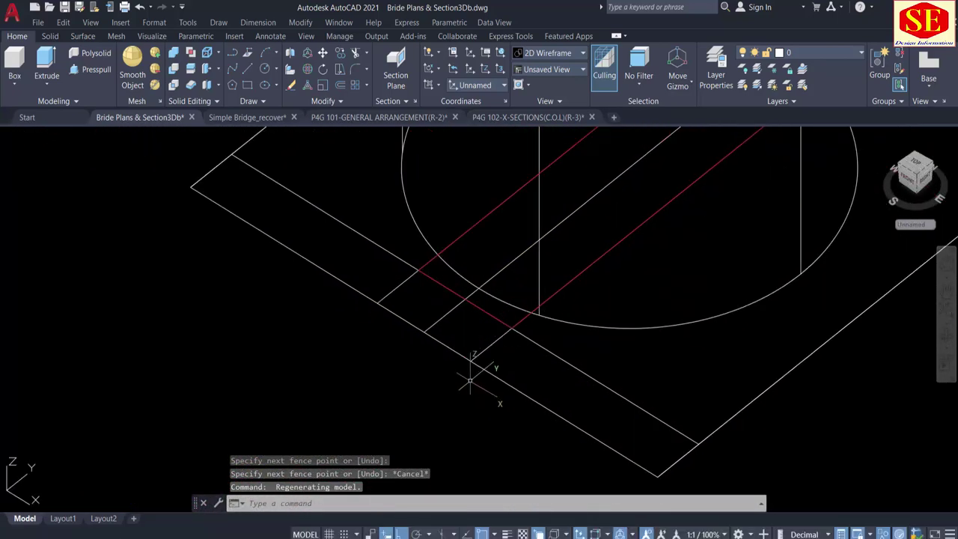
type("tr")
key("Return")
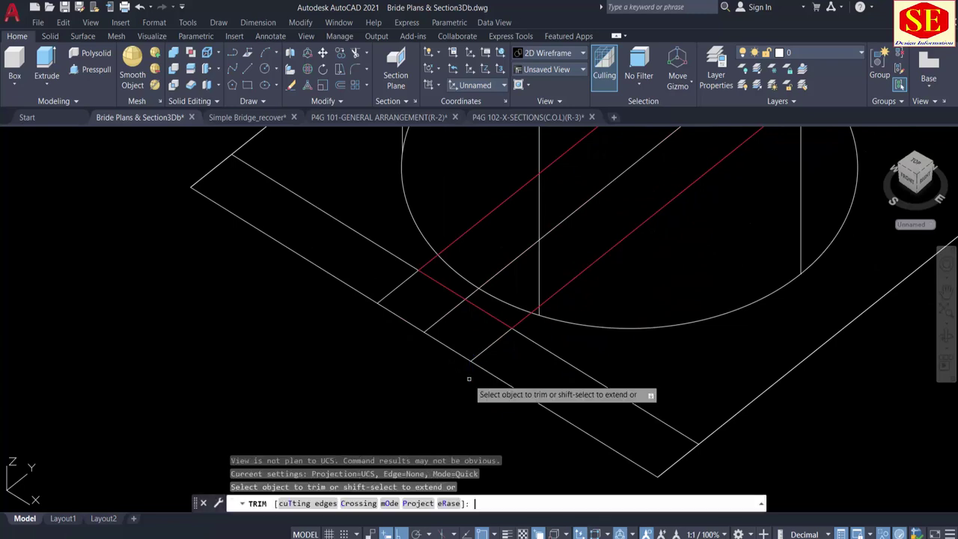
left_click(442, 318)
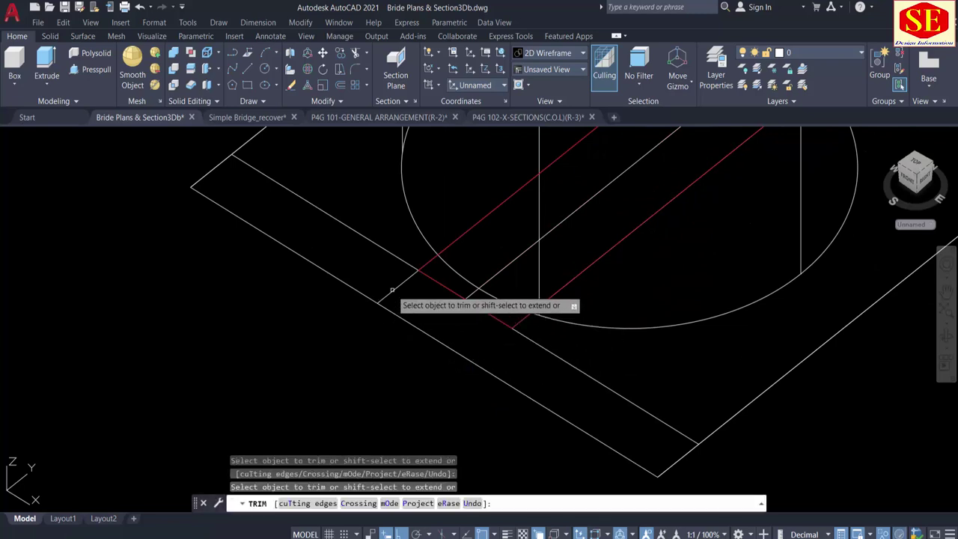
scroll(392, 289, "down", 5)
key("Escape")
scroll(374, 318, "down", 2)
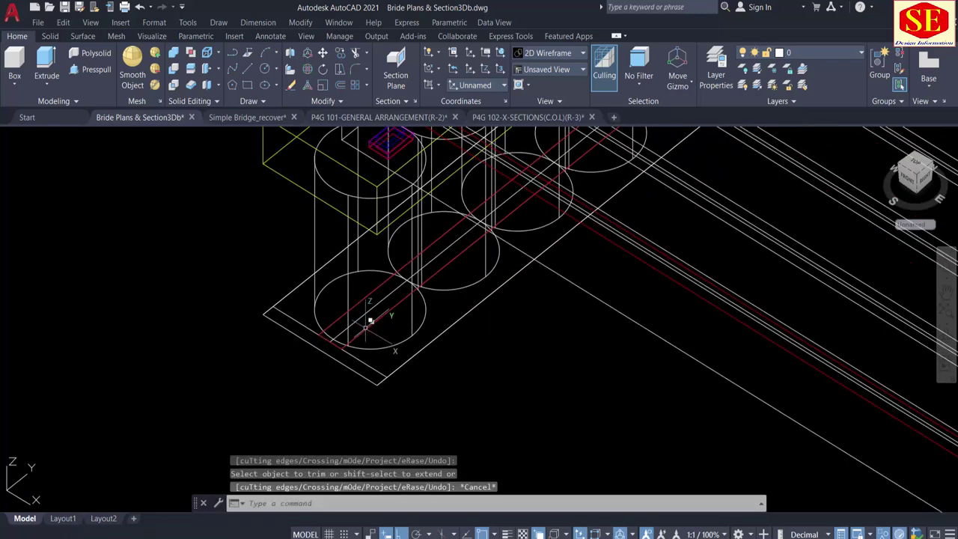
Step: Consult the deck, girder and bearing heights at the pier in the Section of Bridge drawing, and add 2 + 0.5 + 0.25 in Calculator
scroll(378, 318, "down", 8)
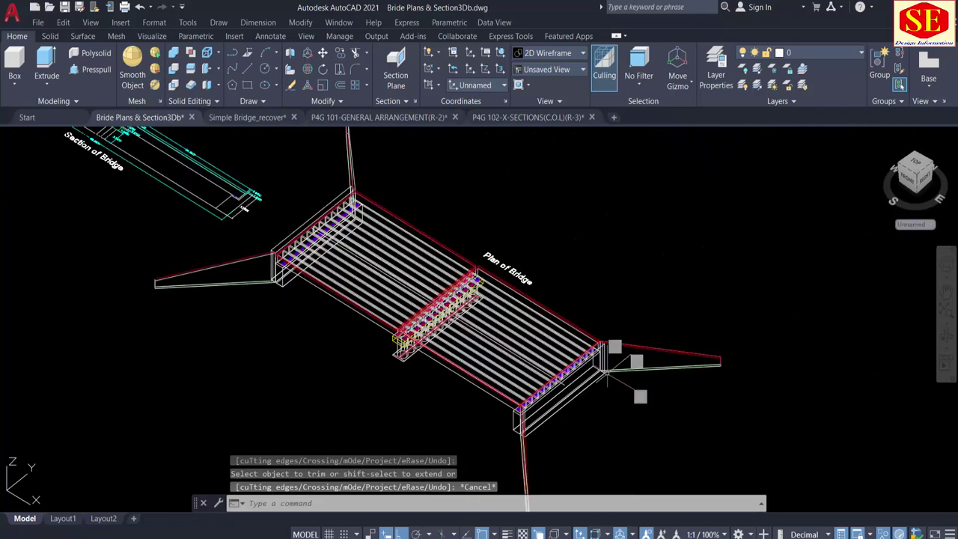
middle_click_drag(317, 274, 204, 314, "shift")
mouse_move(227, 272)
middle_mouse_down("shift")
mouse_move(317, 303)
mouse_move(336, 292)
middle_mouse_up("shift")
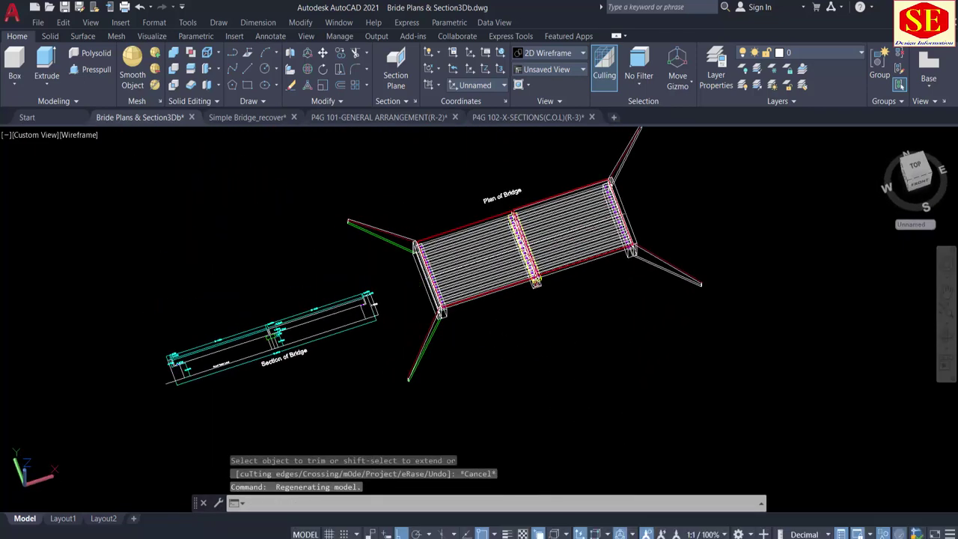
scroll(266, 340, "up", 5)
middle_click_drag(266, 340, 286, 307, "shift")
scroll(226, 314, "up", 6)
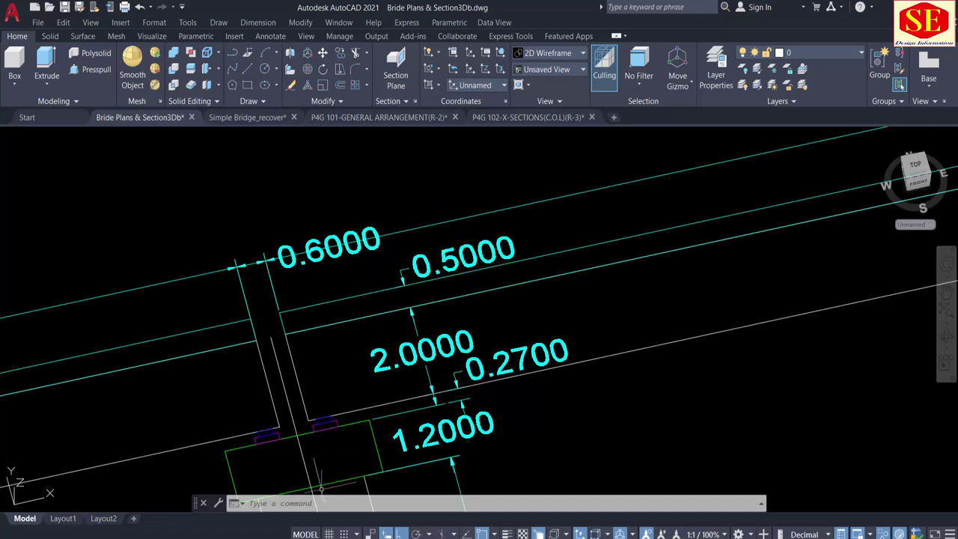
key("super")
type("c")
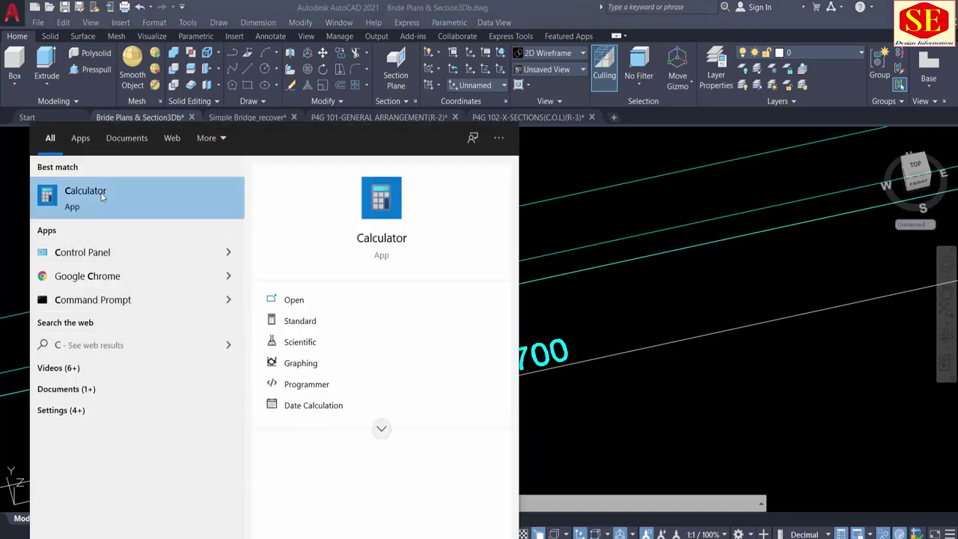
left_click(116, 199)
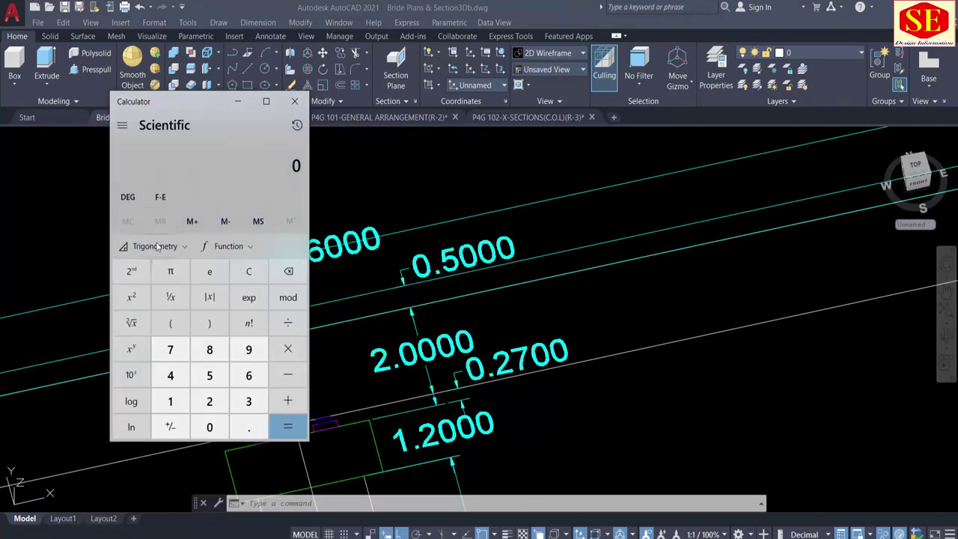
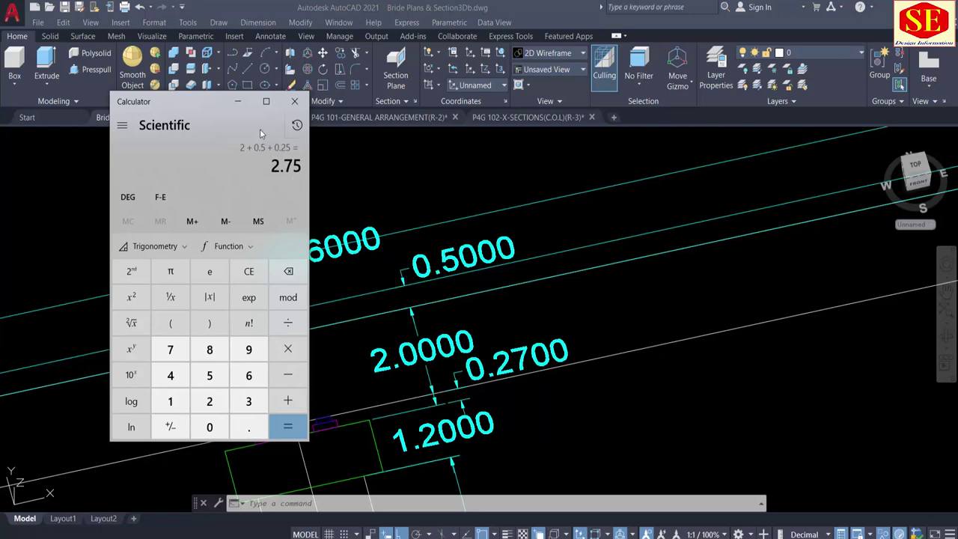
left_click(237, 102)
Step: Presspull the narrow central rectangle on the pier base up to a height of 2.75
scroll(474, 321, "down", 10)
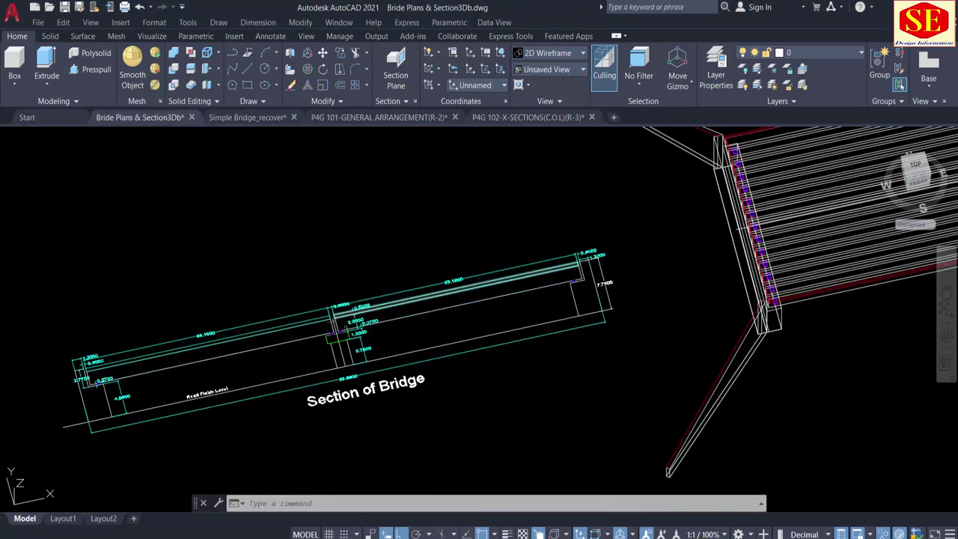
scroll(474, 322, "up", 8)
middle_click_drag(577, 299, 534, 276, "shift")
middle_click_drag(686, 278, 619, 363)
scroll(620, 364, "up", 4)
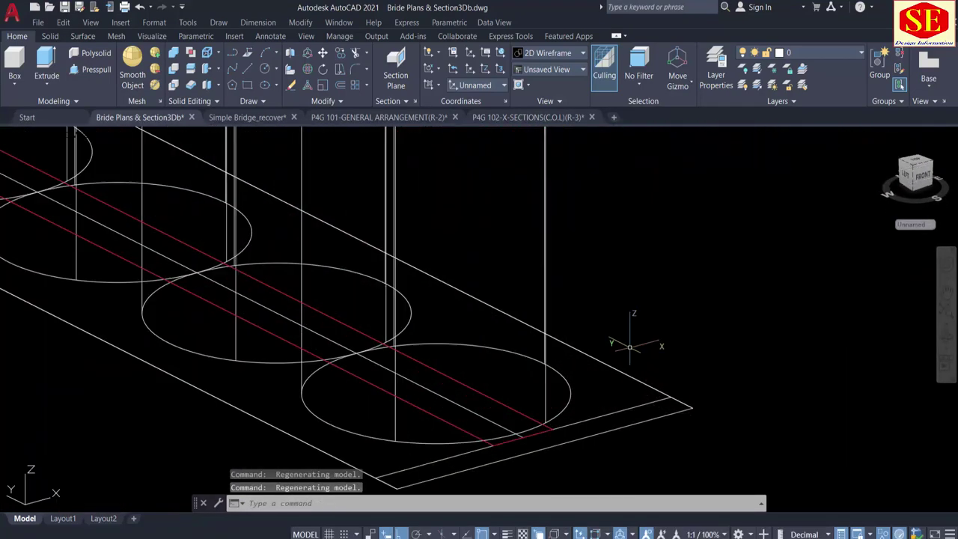
left_click(102, 72)
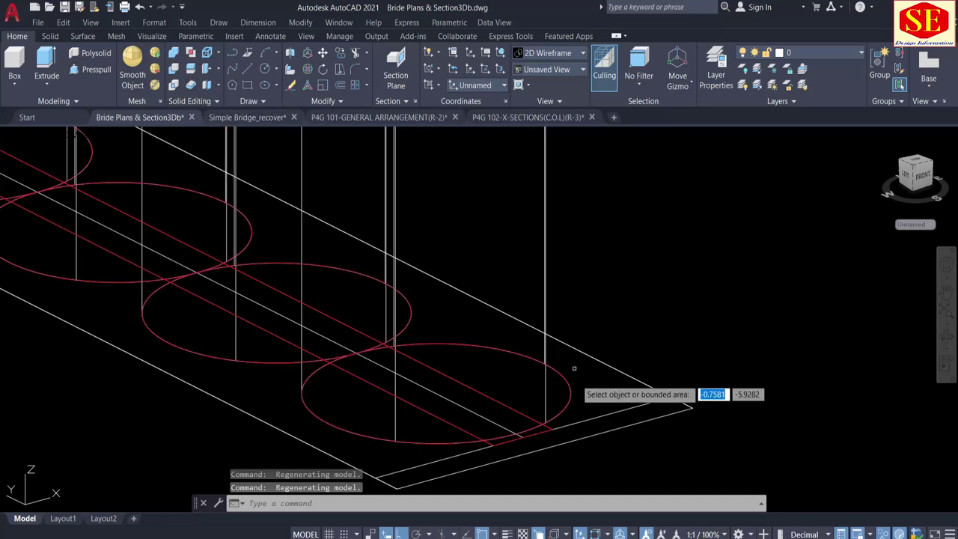
left_click(506, 408)
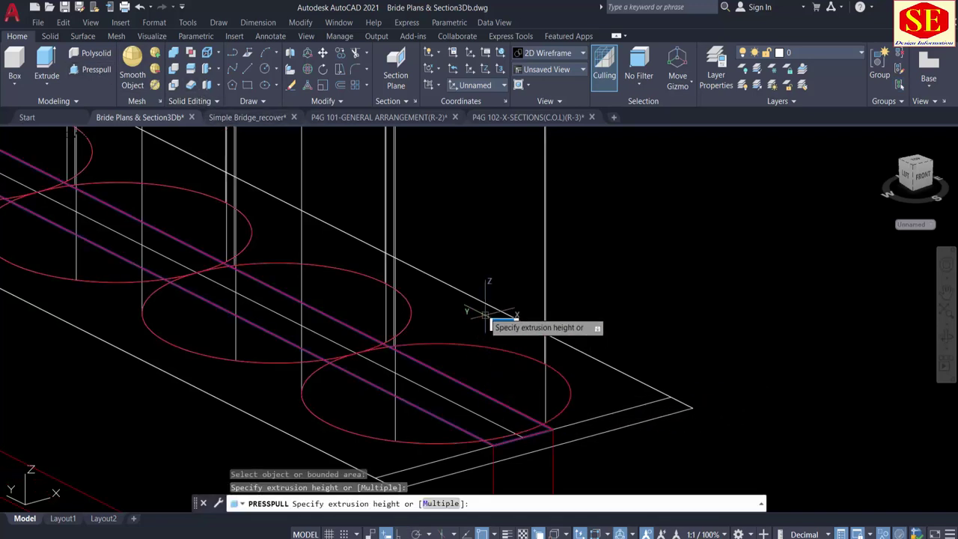
scroll(483, 286, "down", 2)
middle_click_drag(491, 243, 478, 408)
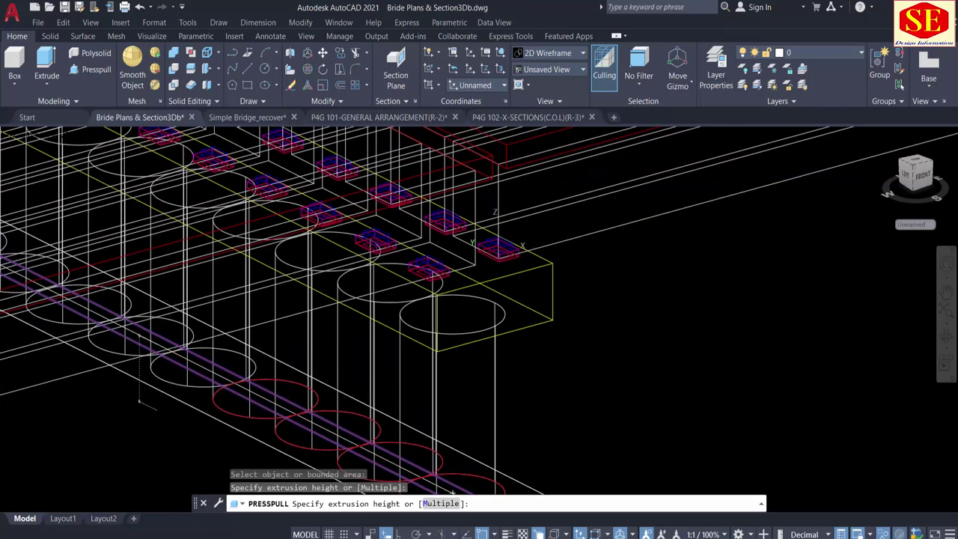
scroll(470, 316, "down", 3)
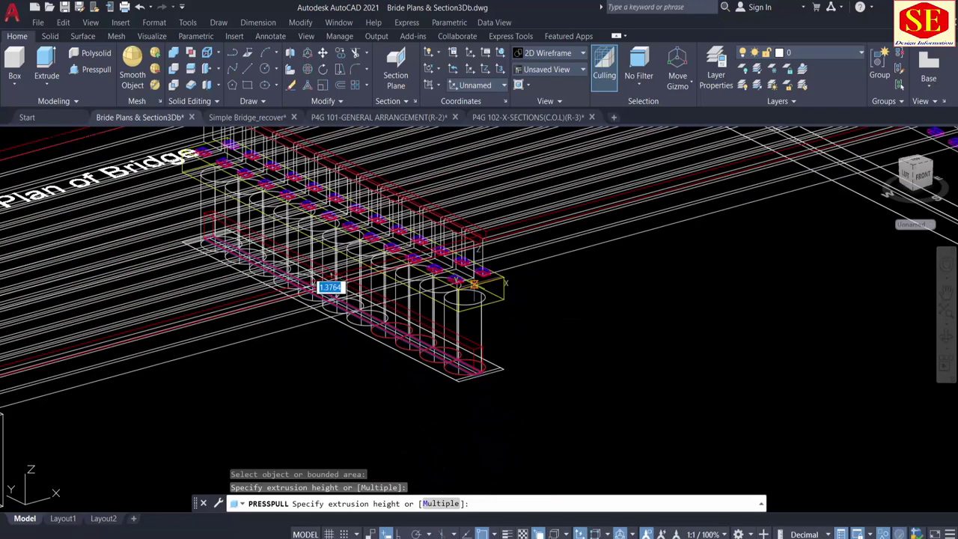
type("2.75")
key("Return")
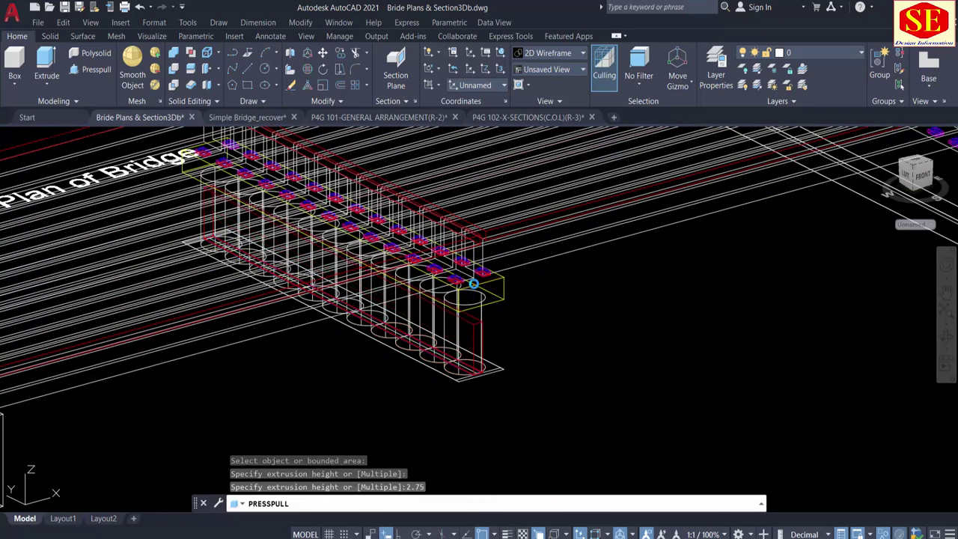
Step: Presspull the thin strip at the pier base's south end up to a height of 2.75 as an end wall
scroll(486, 374, "up", 5)
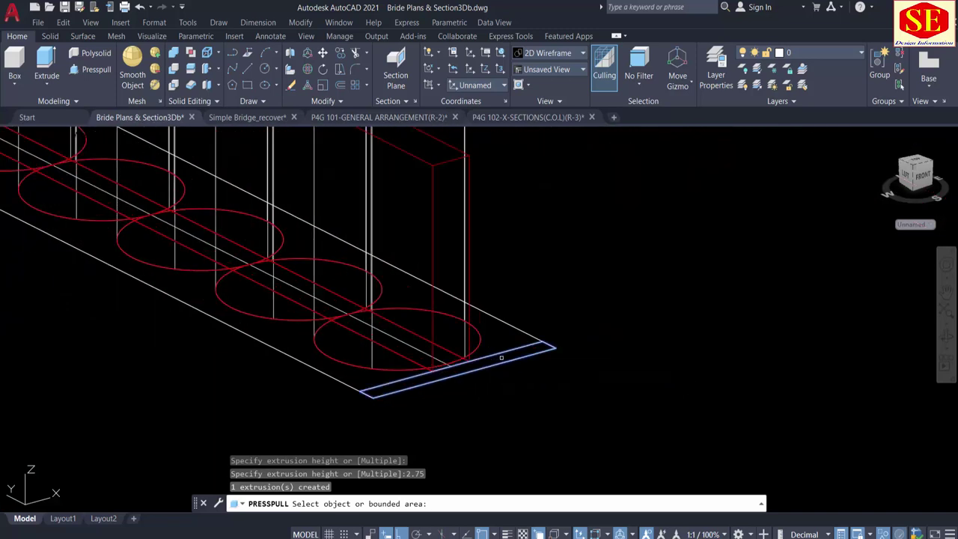
left_click(502, 357)
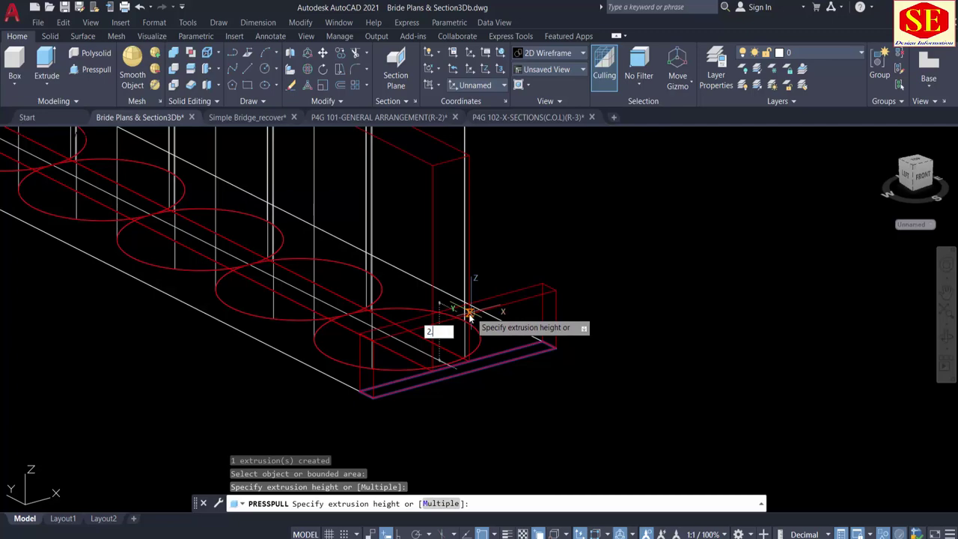
key("Return")
scroll(507, 339, "down", 4)
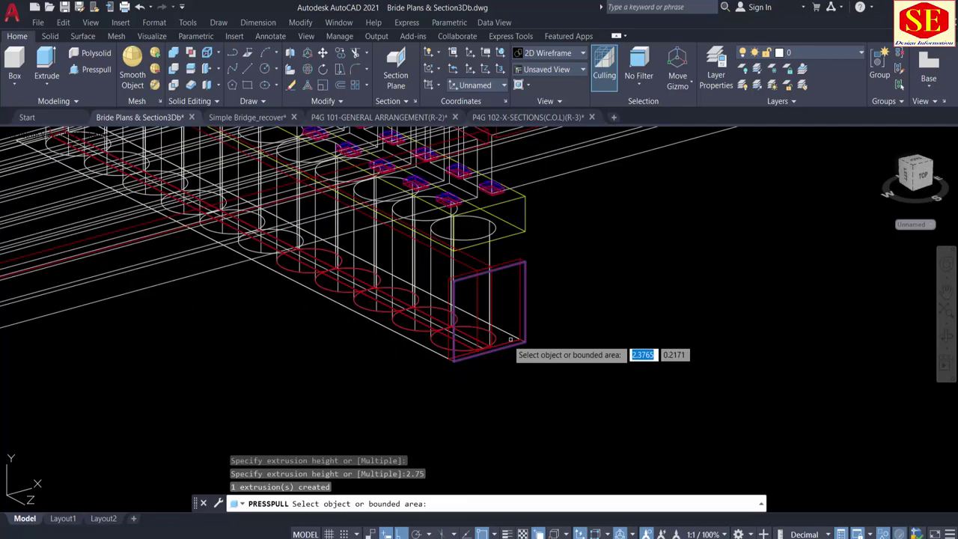
Step: Presspull the matching thin strip at the pier base's north end to a height of 2.75 and finish the command
middle_click_drag(325, 352, 173, 352, "shift")
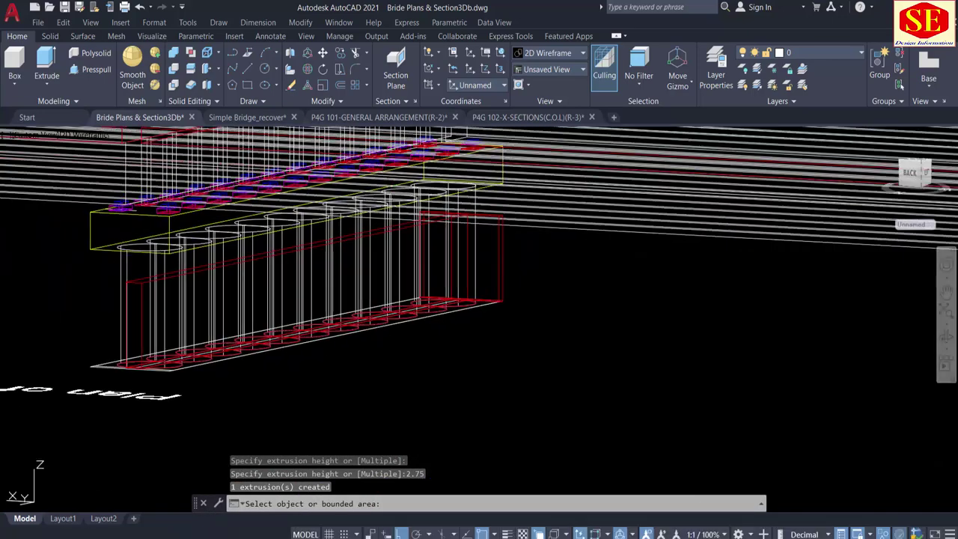
scroll(196, 344, "up", 2)
middle_click_drag(240, 377, 262, 312, "shift")
scroll(209, 408, "up", 4)
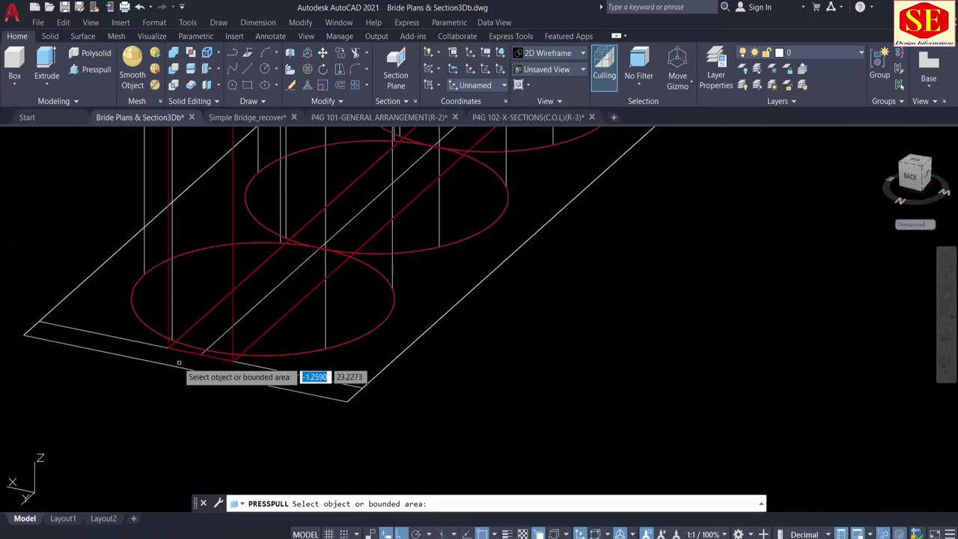
left_click(179, 358)
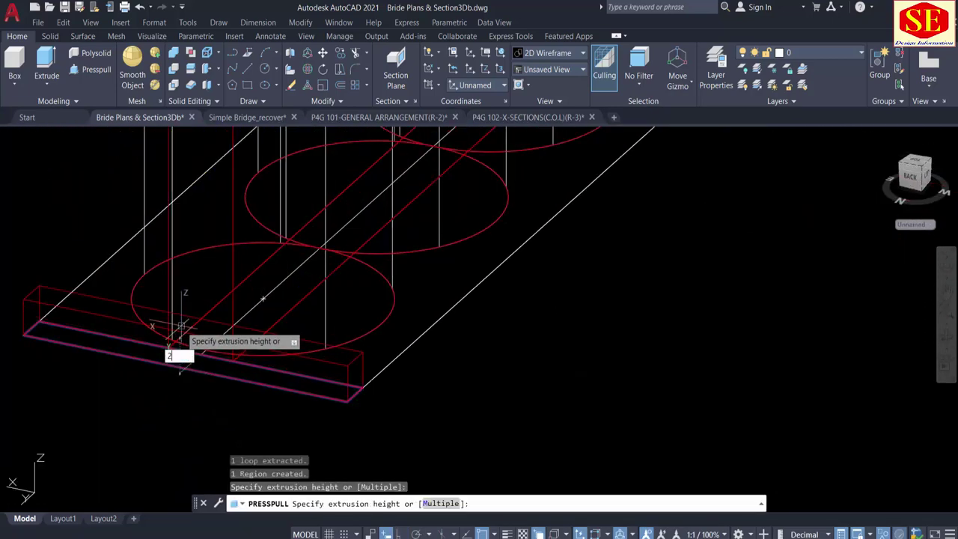
key("Return")
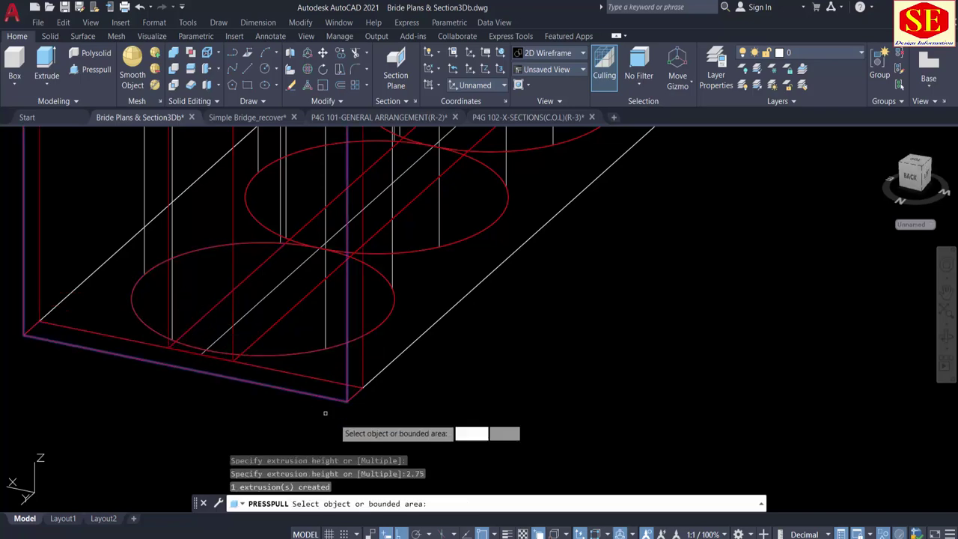
scroll(335, 419, "down", 3)
key("Return")
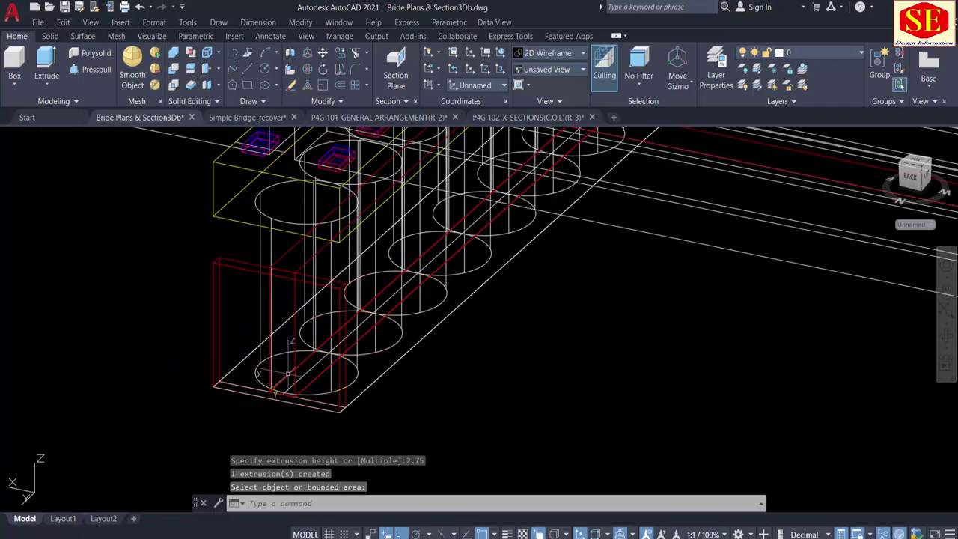
Step: Move the central wall and both end walls together from the pier base's corner up to the matching top corner of the yellow pier cap
middle_click_drag(288, 372, 365, 403)
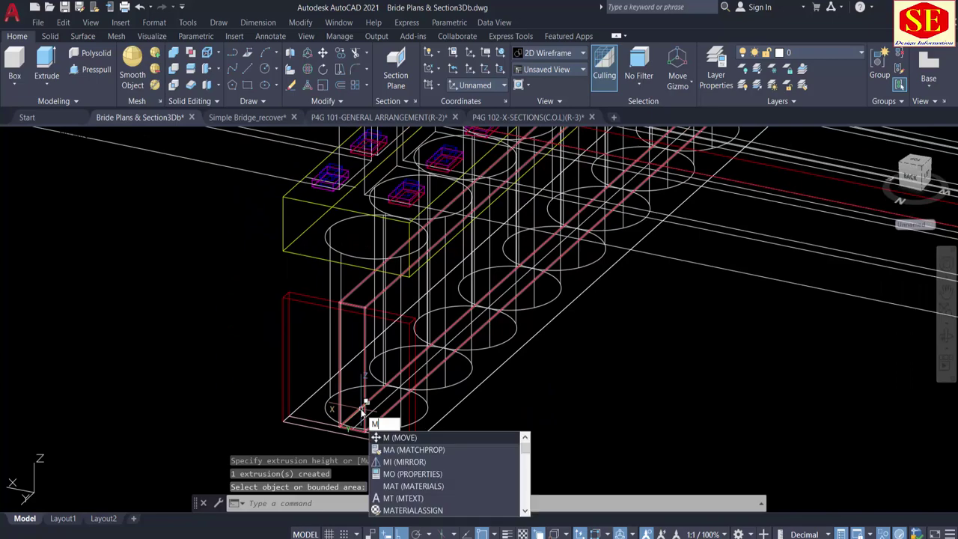
type("M")
key("Return")
left_click(313, 305)
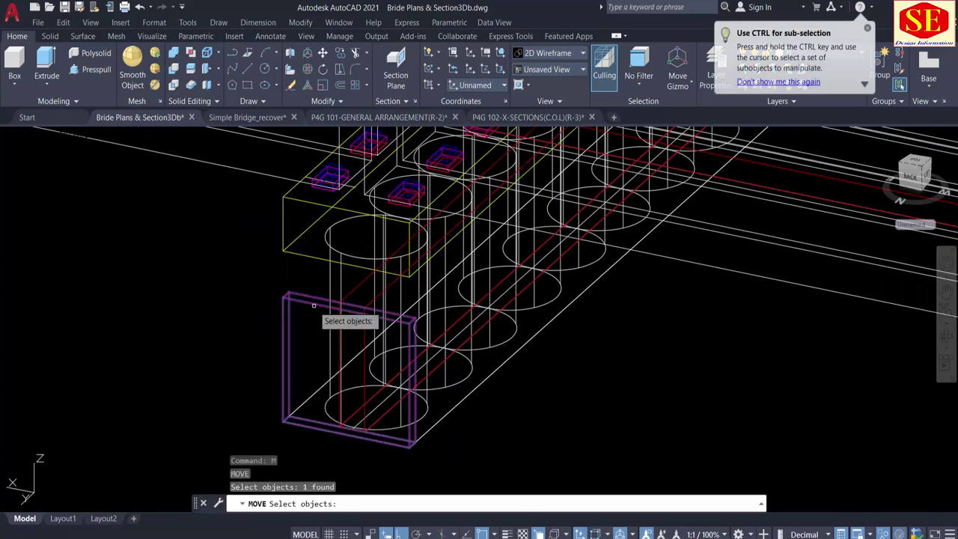
left_click(355, 290)
scroll(382, 340, "down", 6)
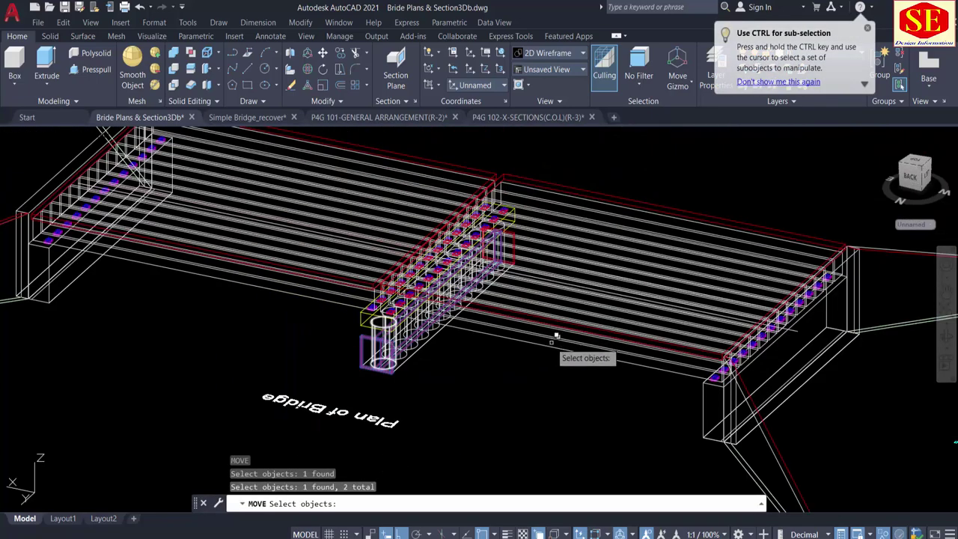
middle_click_drag(558, 336, 389, 359, "shift")
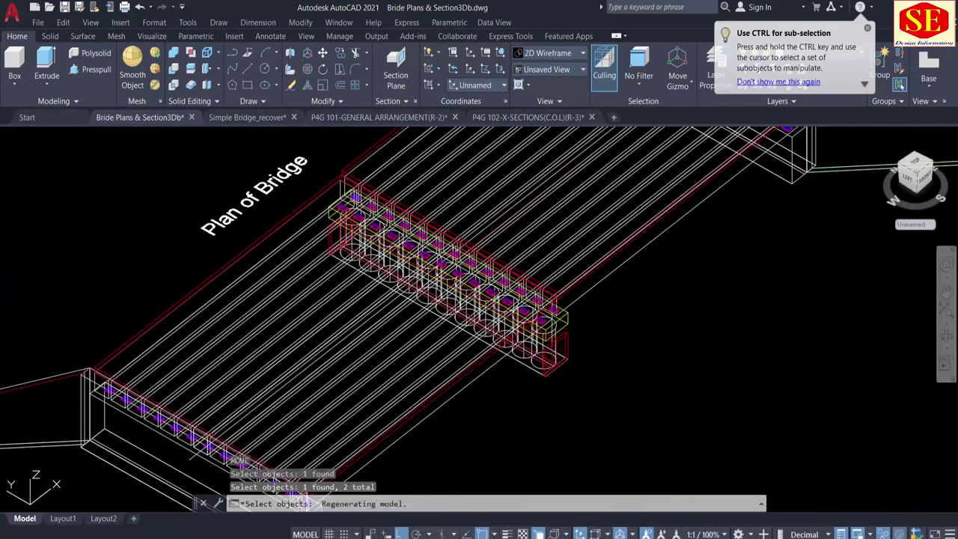
scroll(644, 359, "up", 6)
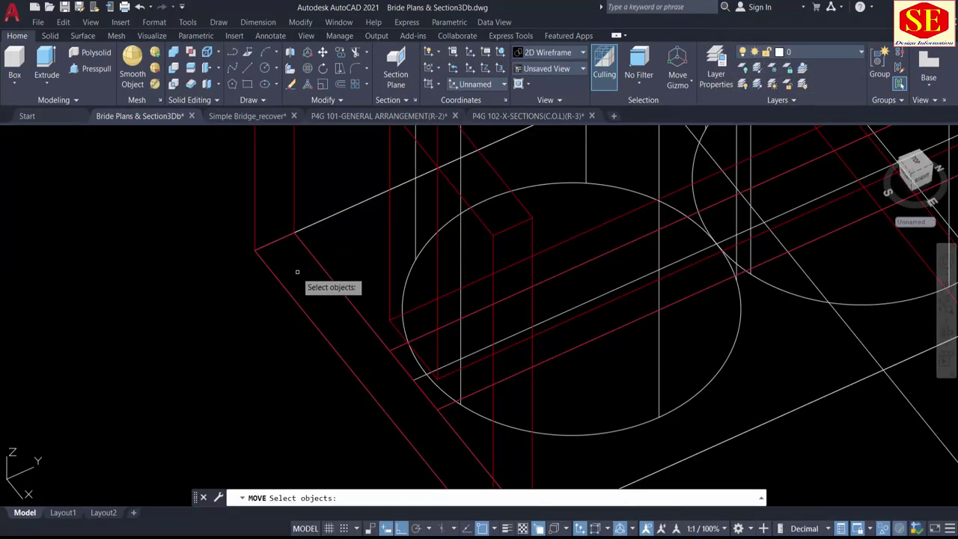
left_click(278, 278)
key("Return")
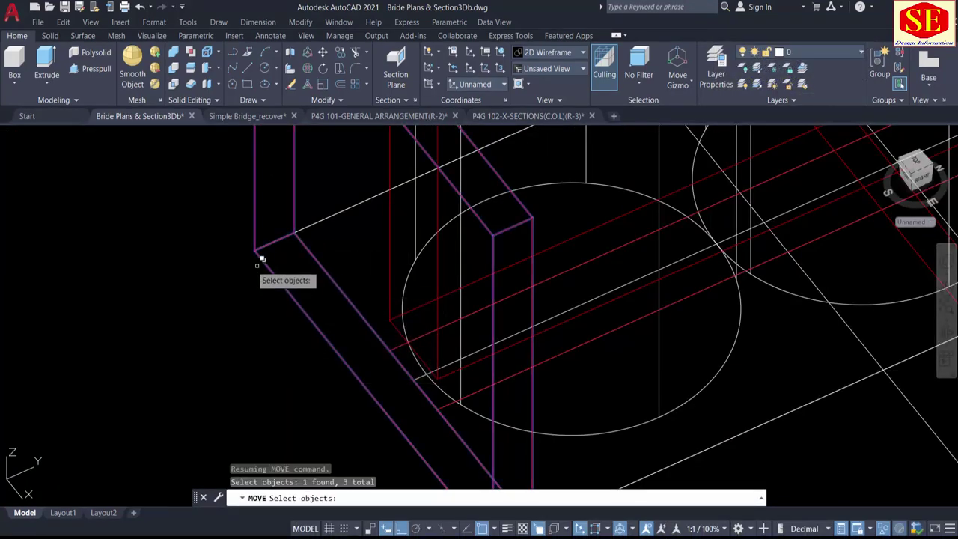
scroll(255, 265, "down", 4)
middle_click_drag(241, 256, 251, 371)
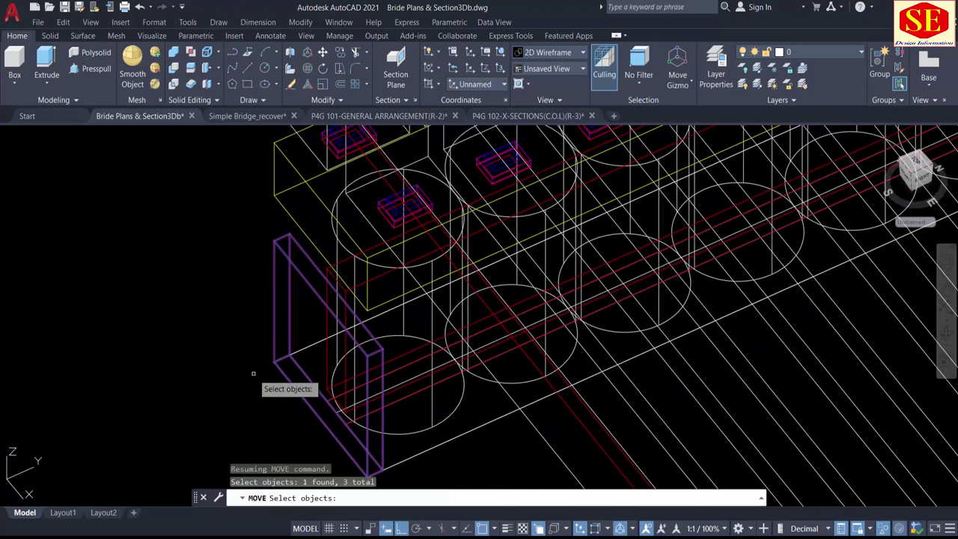
key("Return")
left_click(272, 362)
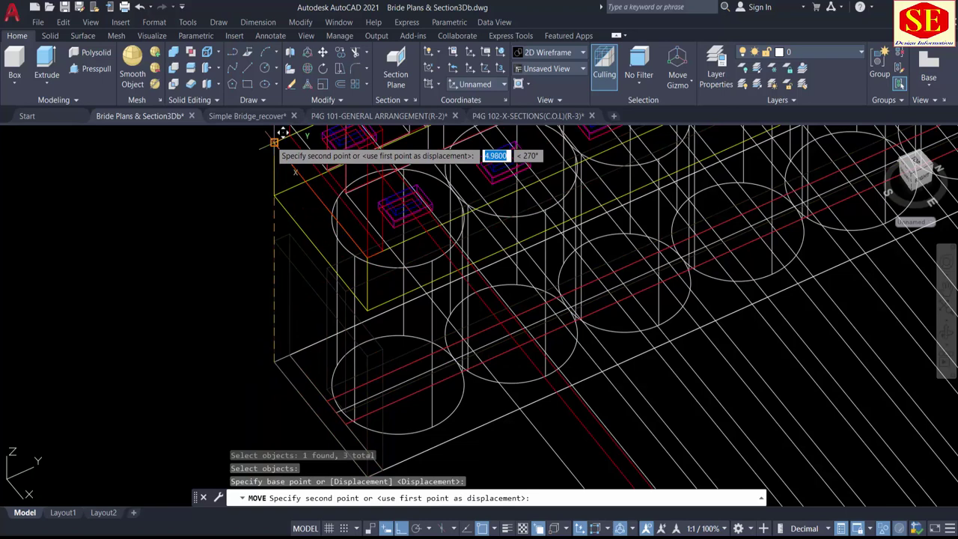
left_click(275, 140)
Step: Display the model in the Shaded with Edges visual style and inspect the central wall between the deck spans
scroll(284, 150, "down", 5)
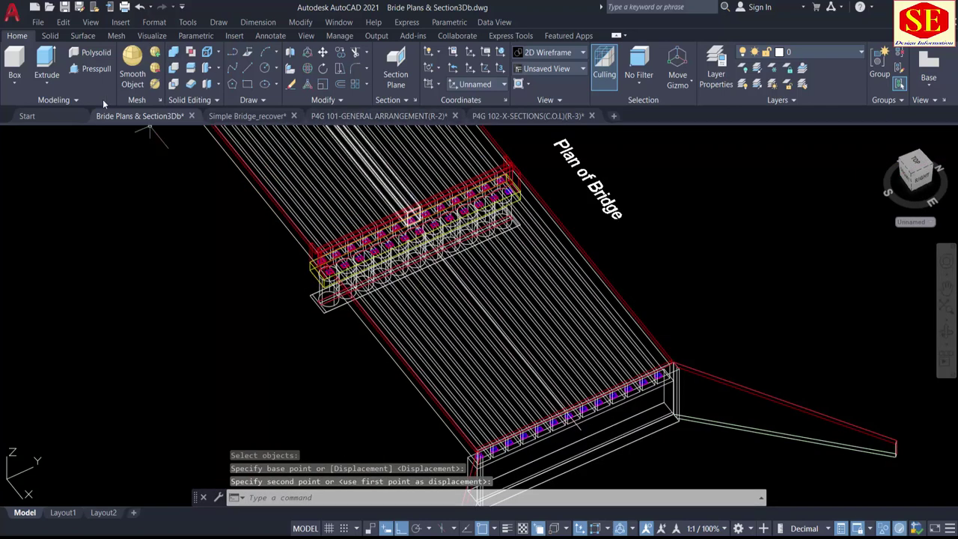
left_click(97, 136)
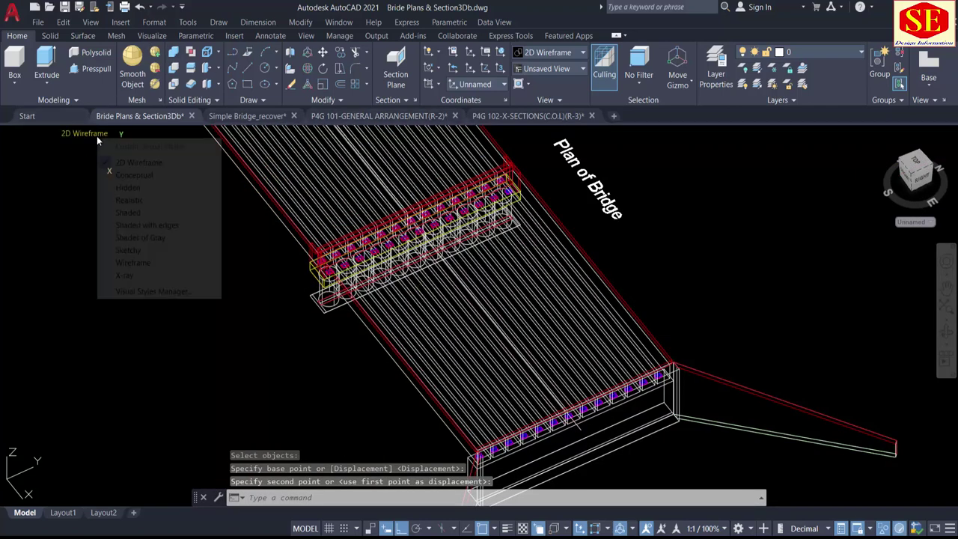
left_click(131, 222)
scroll(324, 235, "up", 6)
middle_click_drag(300, 295, 428, 317, "shift")
scroll(581, 381, "up", 2)
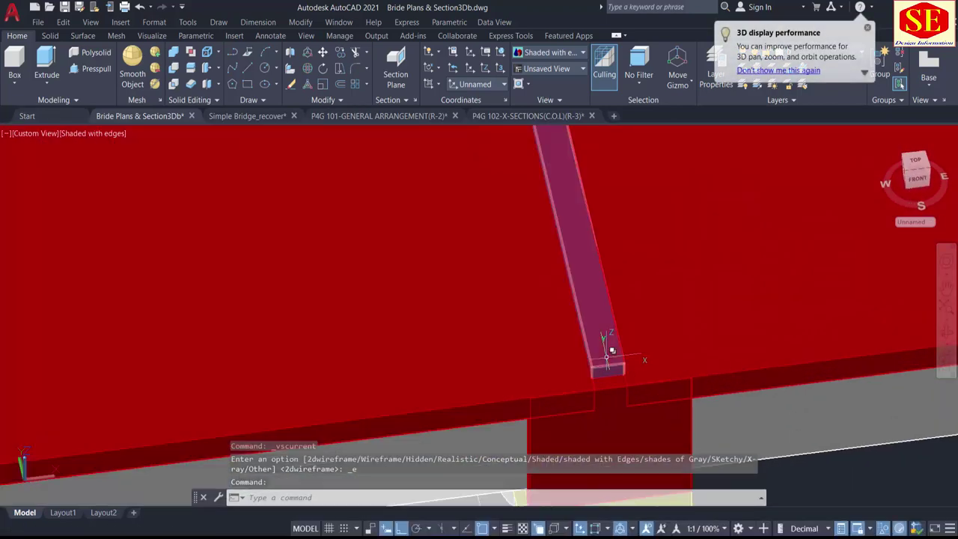
Step: Change the colour of the narrow central wall between the deck slabs to Cyan
left_click(611, 337)
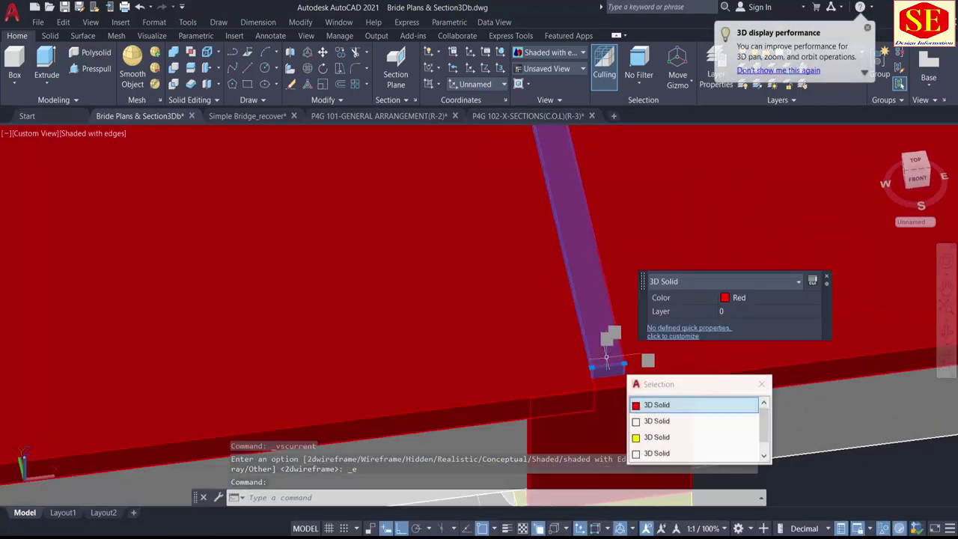
mouse_move(805, 310)
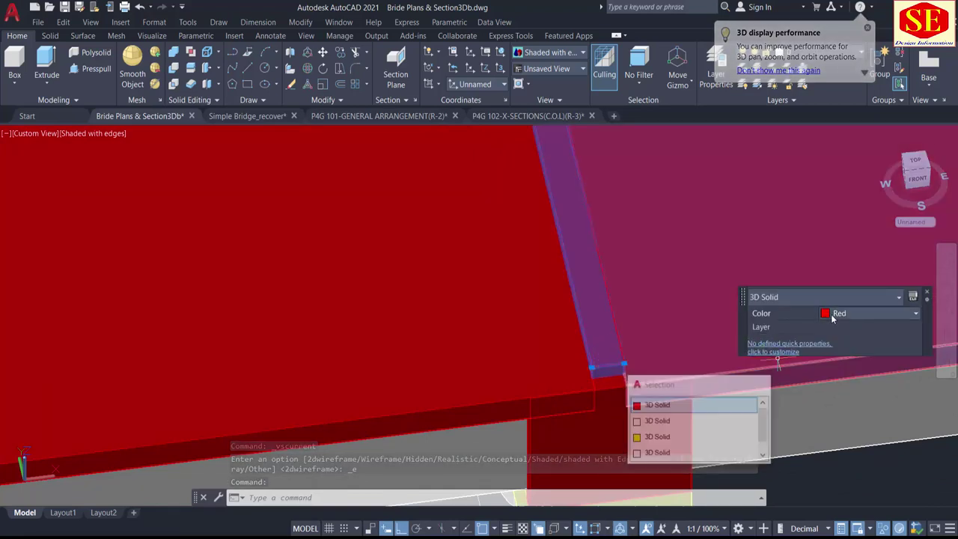
left_click(860, 313)
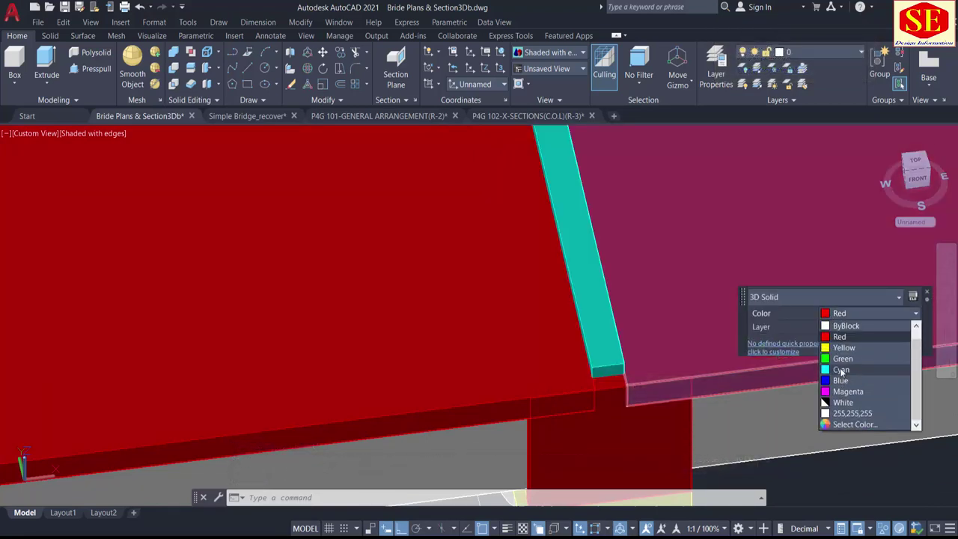
left_click(840, 370)
key("Escape")
scroll(450, 318, "down", 3)
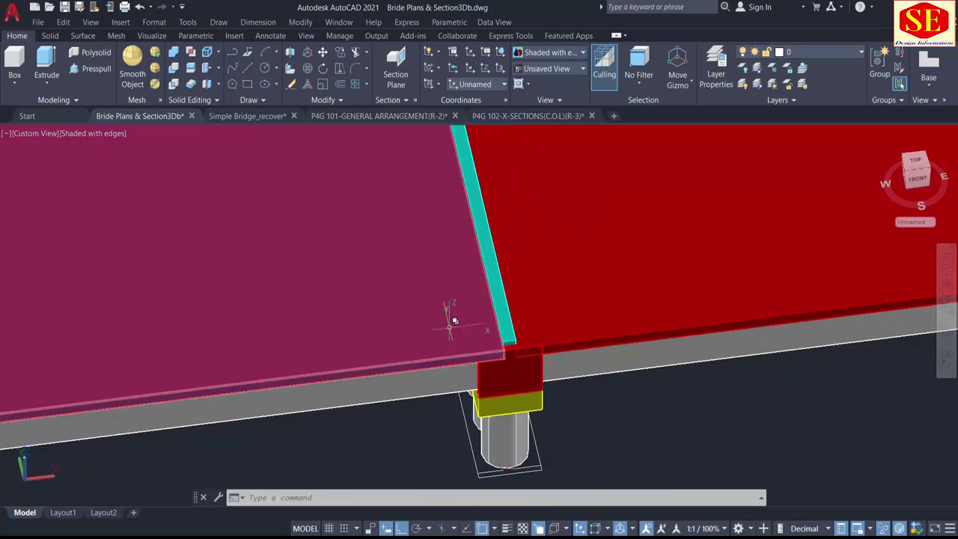
Step: Presspull the top strip of the pier's south end wall, between the two deck slabs, down to the slabs' underside
middle_click_drag(443, 323, 476, 267, "shift")
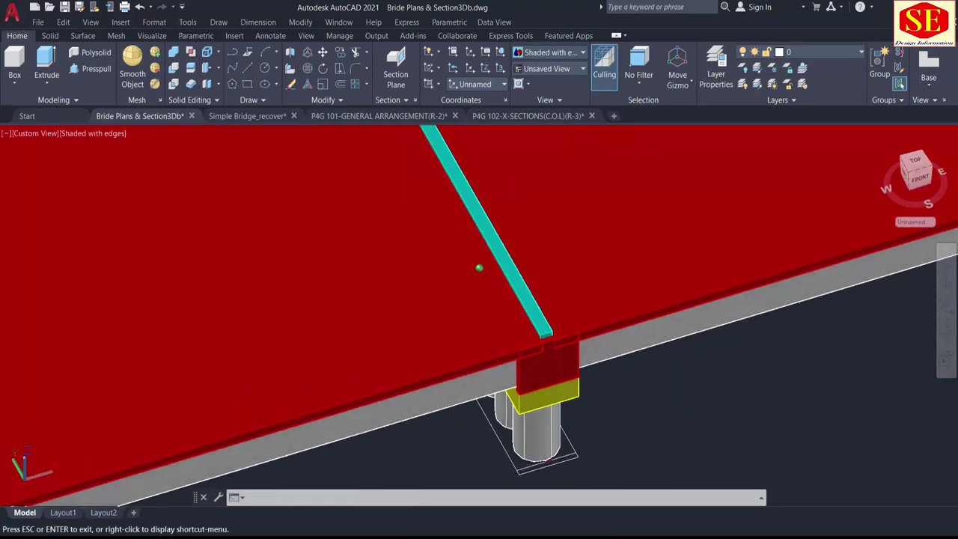
scroll(573, 393, "up", 2)
scroll(508, 308, "up", 2)
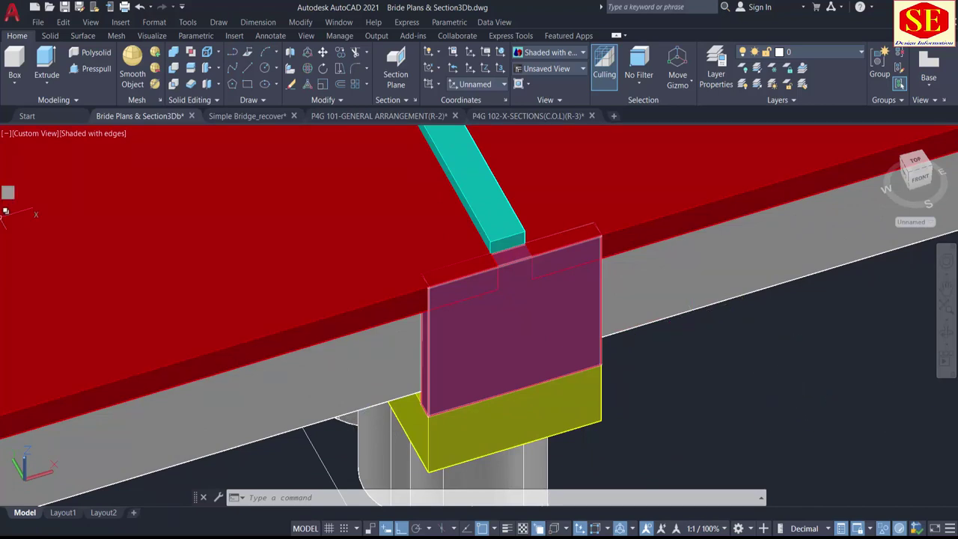
left_click(95, 69)
scroll(489, 322, "up", 3)
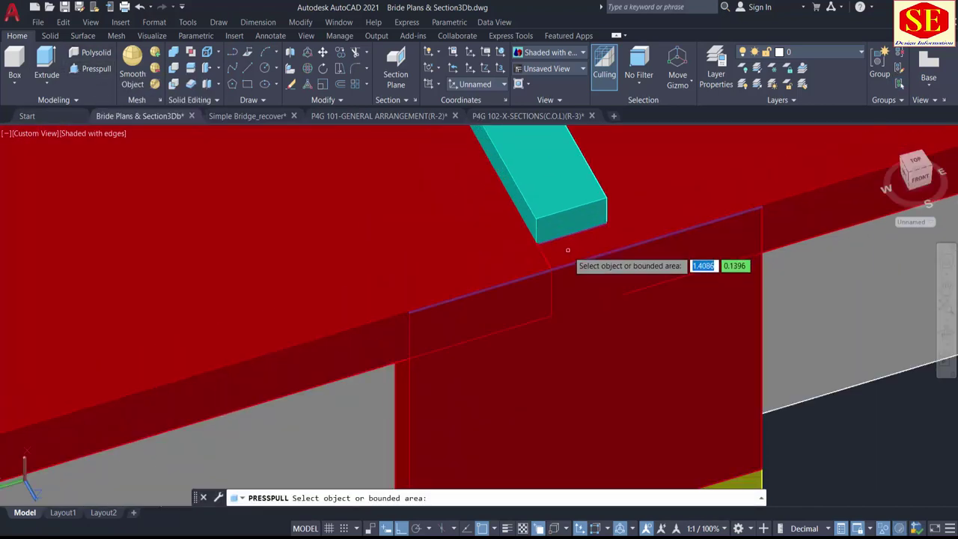
scroll(565, 249, "down", 2)
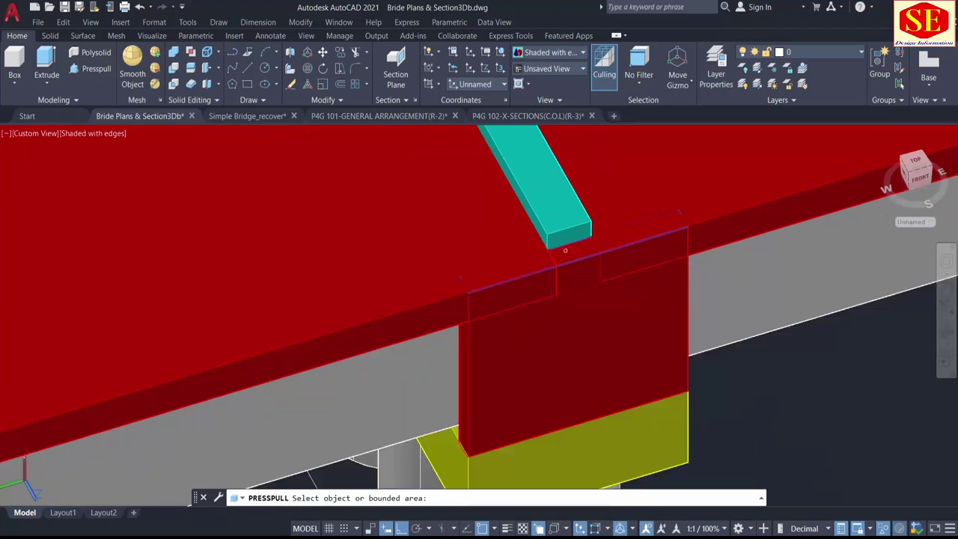
left_click(565, 250)
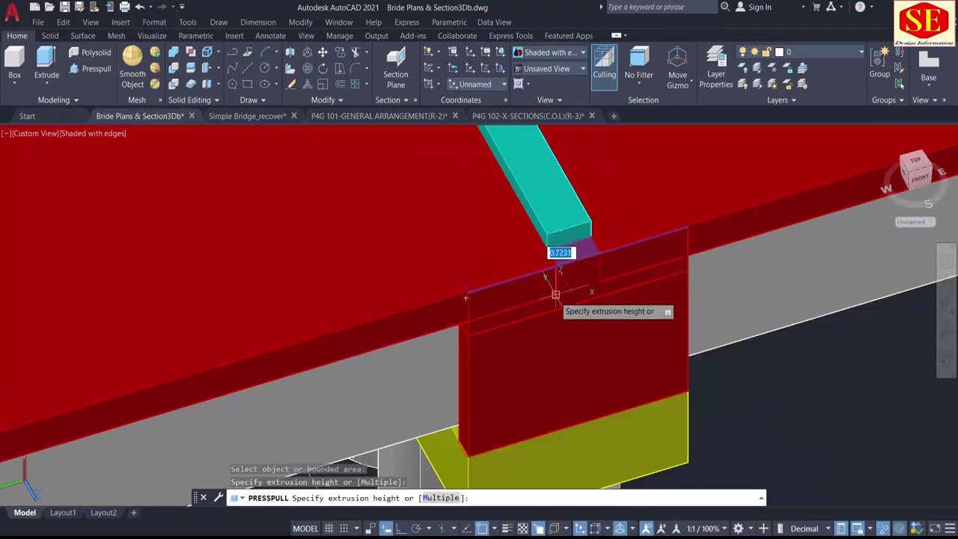
left_click(584, 295)
scroll(609, 315, "down", 2)
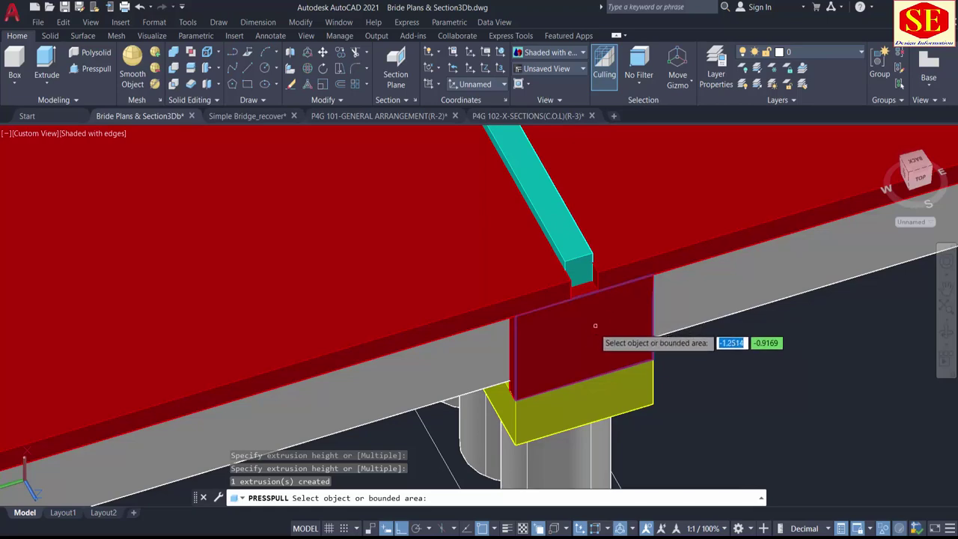
Step: Presspull the matching top strip of the north end wall down to the deck slab's lower corner and finish the command
middle_click_drag(434, 329, 666, 345, "shift")
middle_click_drag(479, 365, 625, 160)
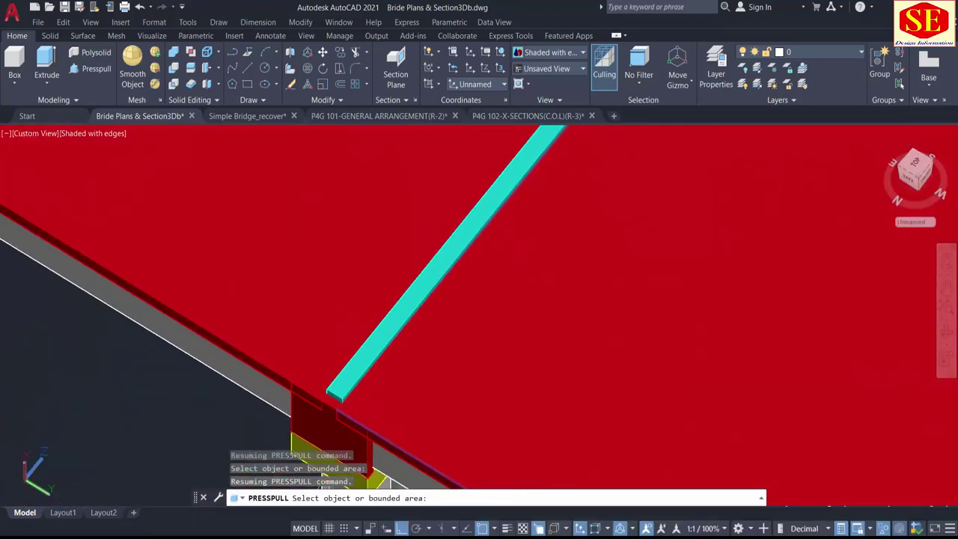
middle_click_drag(485, 307, 558, 182)
scroll(377, 224, "up", 5)
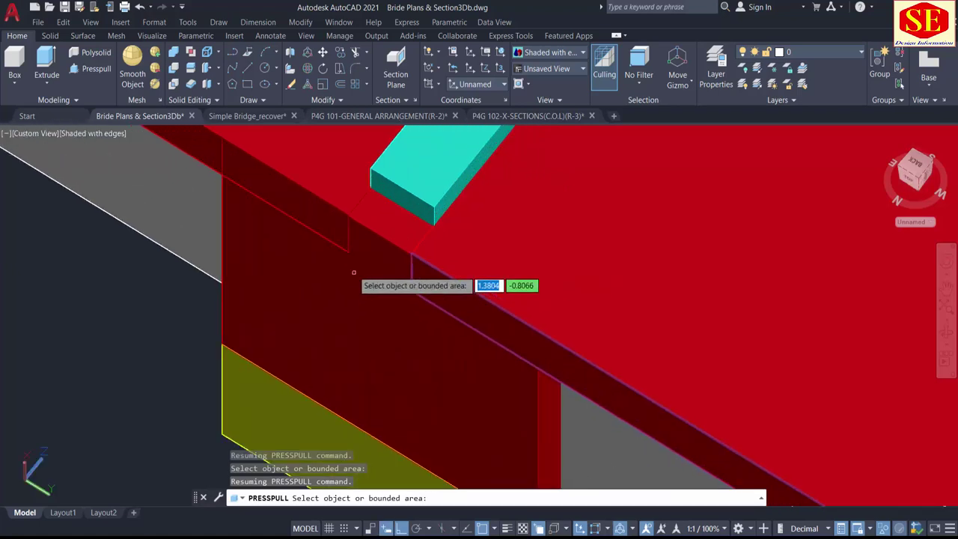
left_click(404, 213)
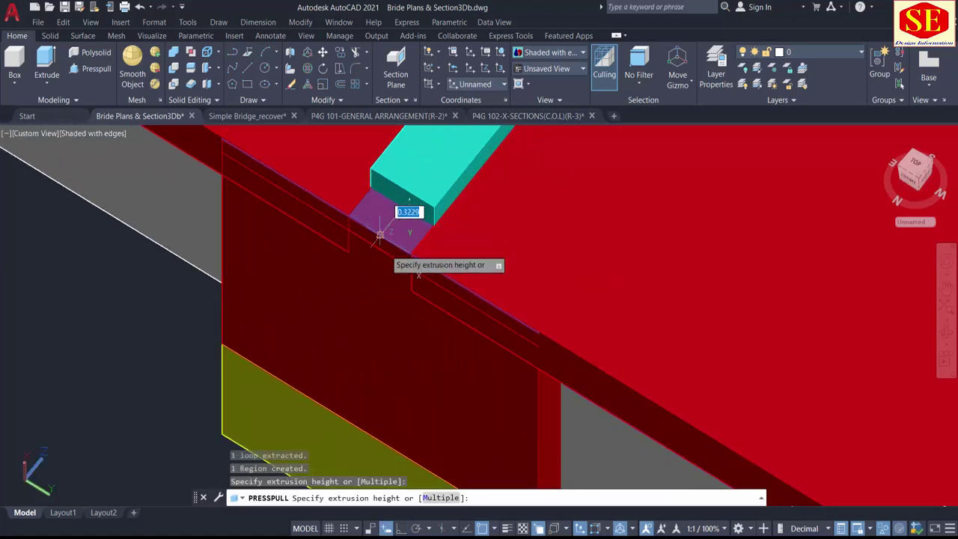
left_click(411, 291)
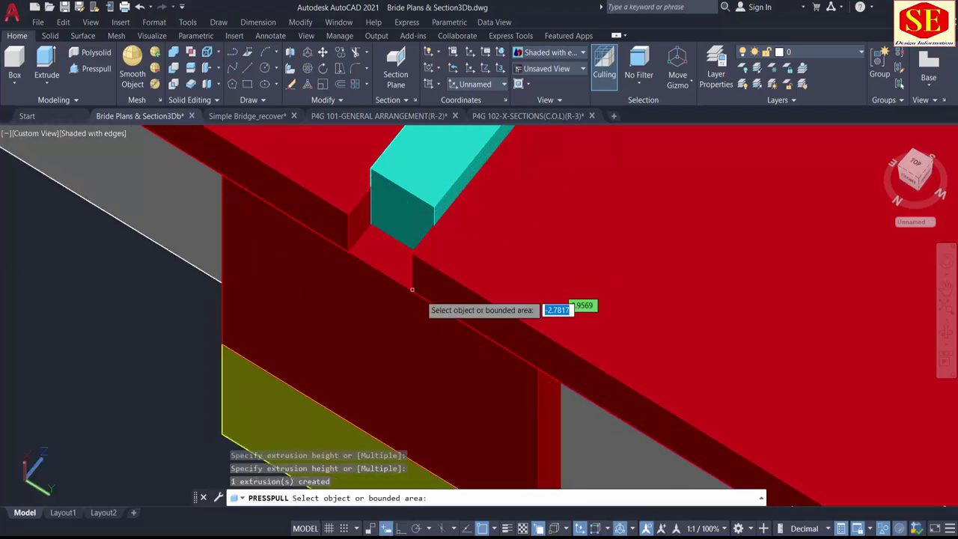
scroll(374, 318, "down", 4)
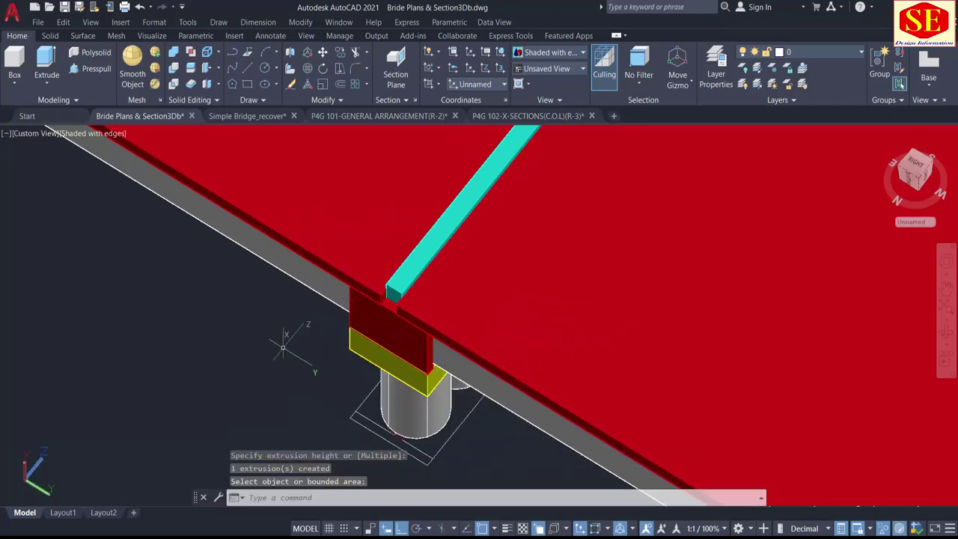
Step: Inspect the notched end wall, the cyan central wall and the whole bridge from several sides
middle_click_drag(289, 343, 379, 304, "shift")
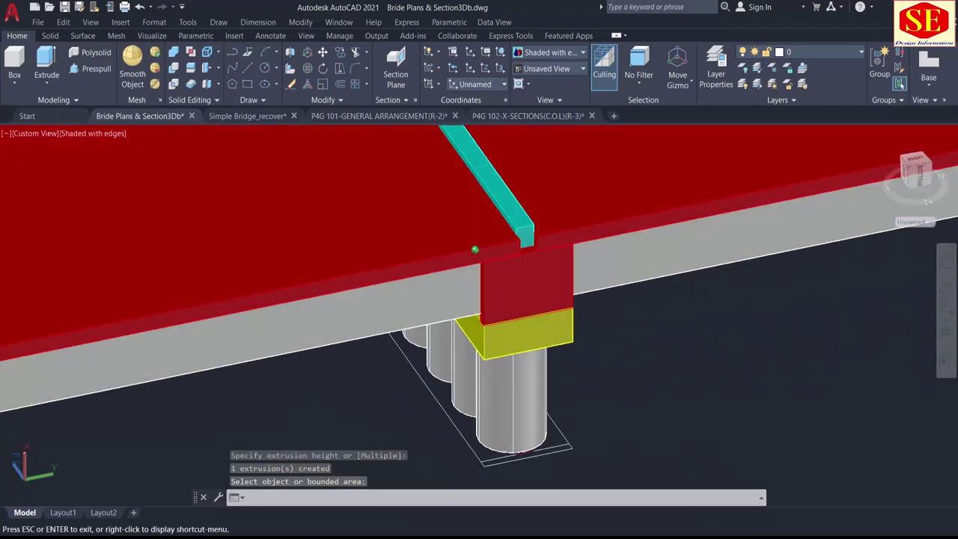
scroll(379, 303, "down", 4)
middle_click_drag(536, 238, 502, 270)
scroll(483, 275, "up", 4)
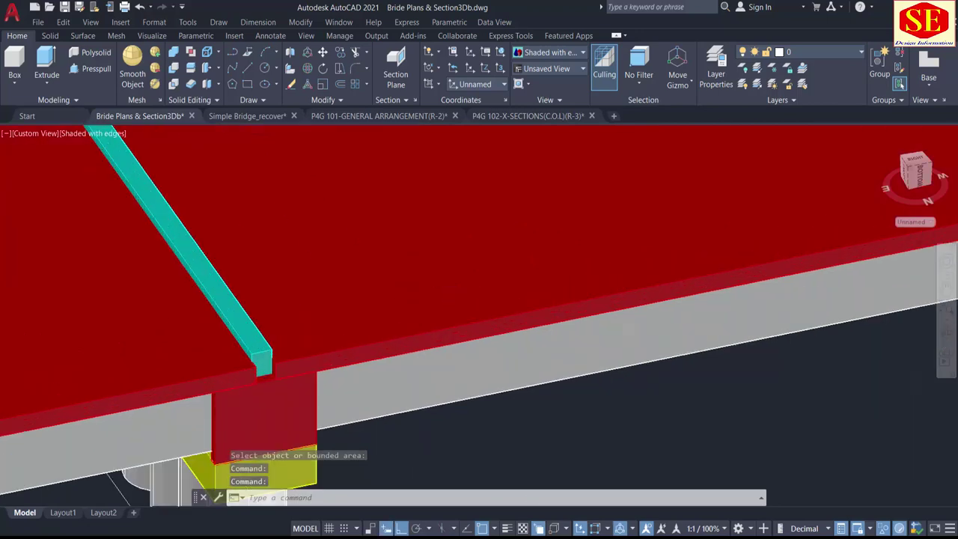
middle_click_drag(252, 321, 377, 279)
scroll(273, 341, "up", 3)
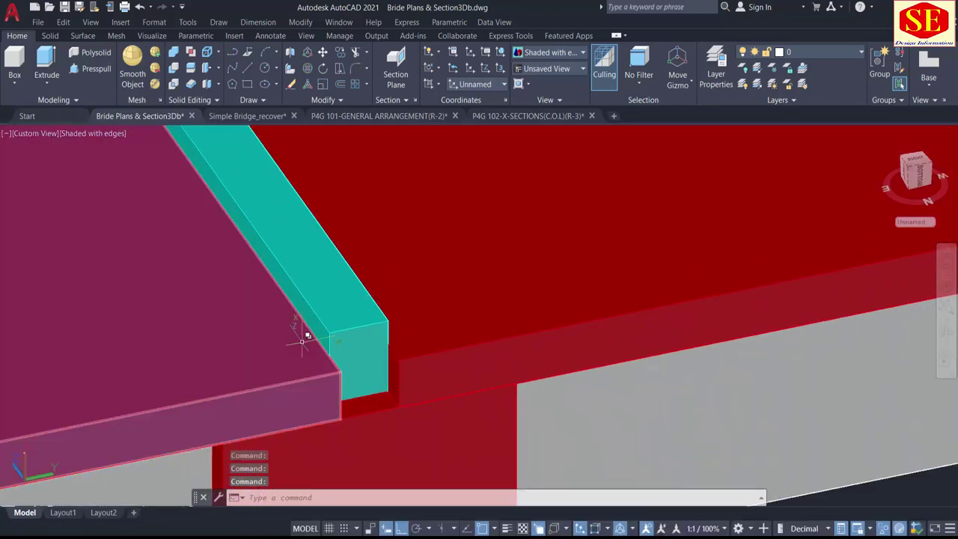
scroll(305, 320, "down", 5)
middle_click_drag(354, 250, 604, 315)
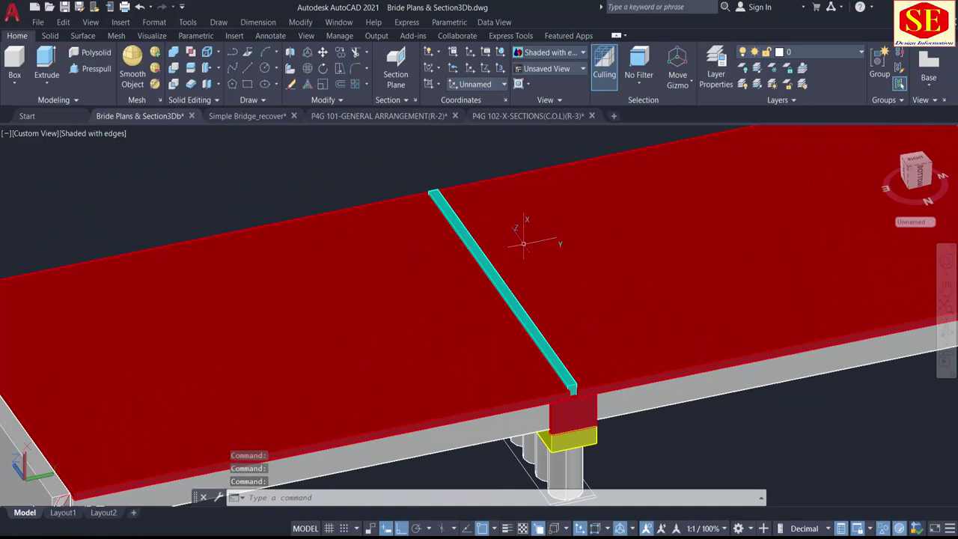
scroll(412, 255, "down", 2)
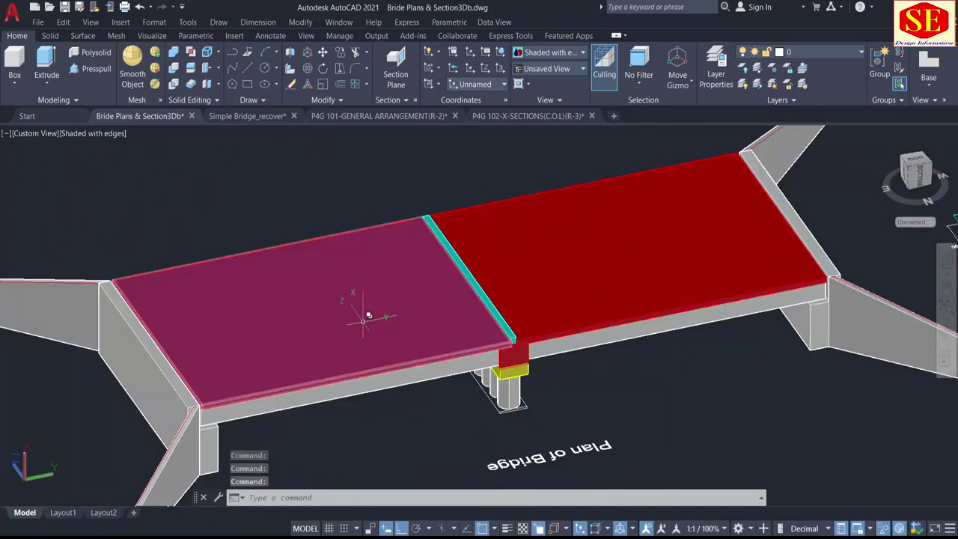
middle_click_drag(384, 326, 488, 296, "shift")
scroll(488, 296, "down", 2)
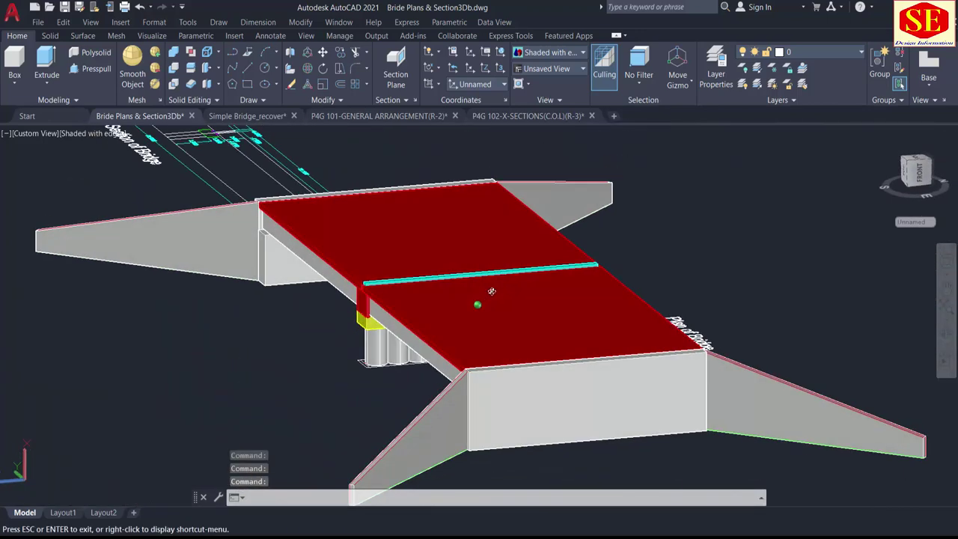
middle_click_drag(419, 328, 516, 339, "shift")
scroll(555, 288, "down", 2)
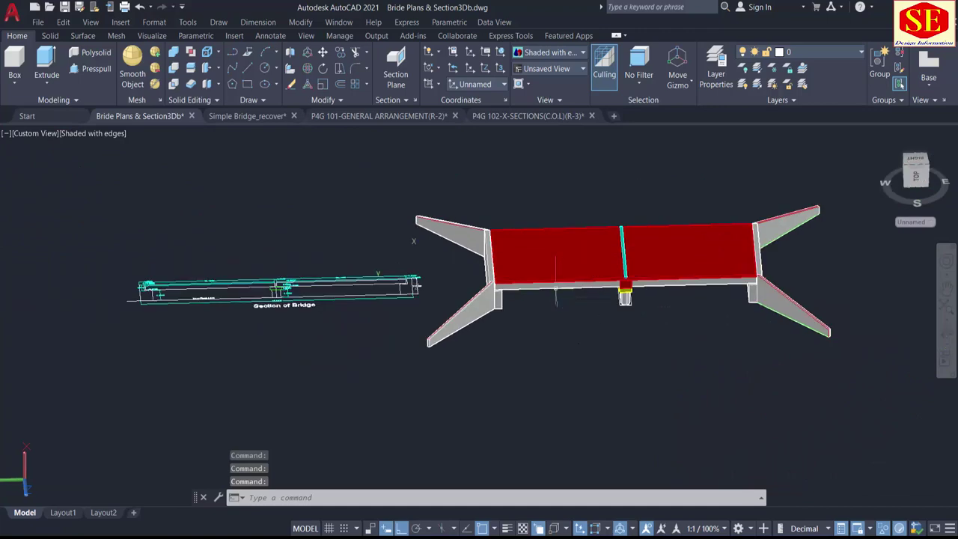
Step: Erase the complete Section of Bridge drawing with its dimensions and title beside the 3D model
scroll(299, 295, "up", 4)
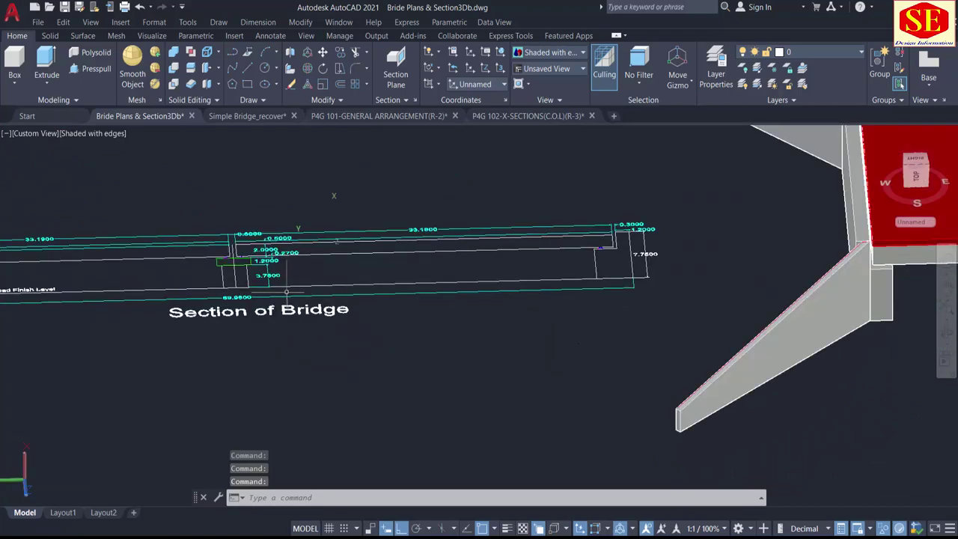
left_click(637, 192)
scroll(206, 291, "down", 3)
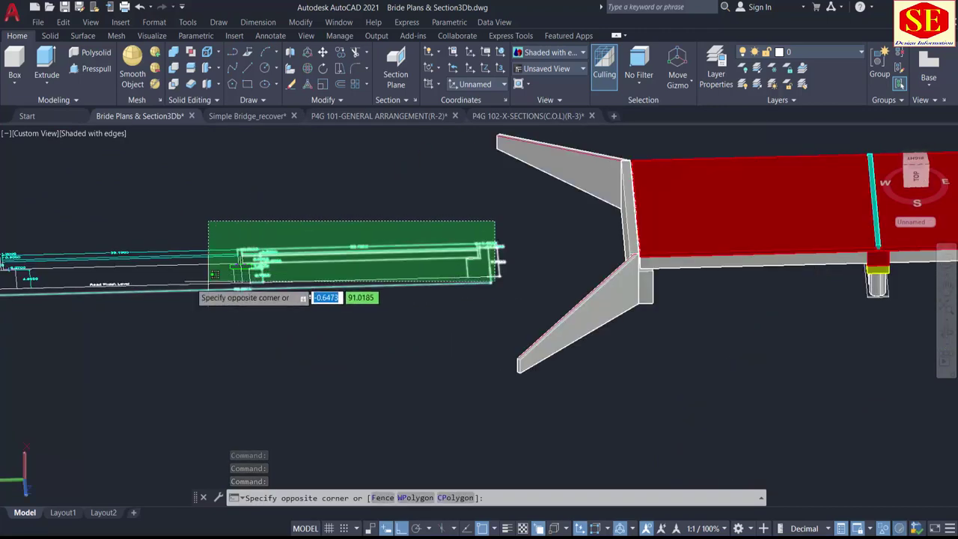
middle_click_drag(124, 302, 337, 280)
left_click(120, 306)
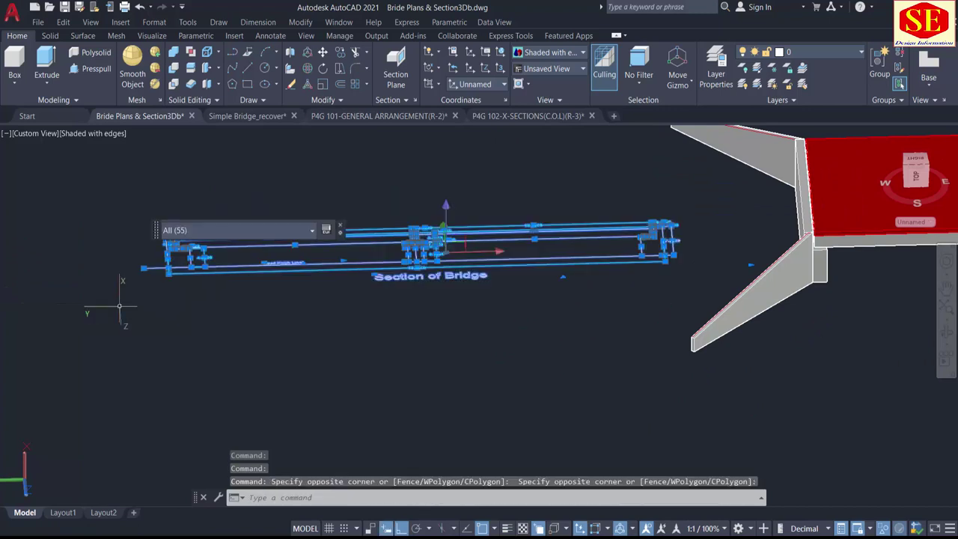
type("e")
key("Return")
scroll(120, 309, "down", 4)
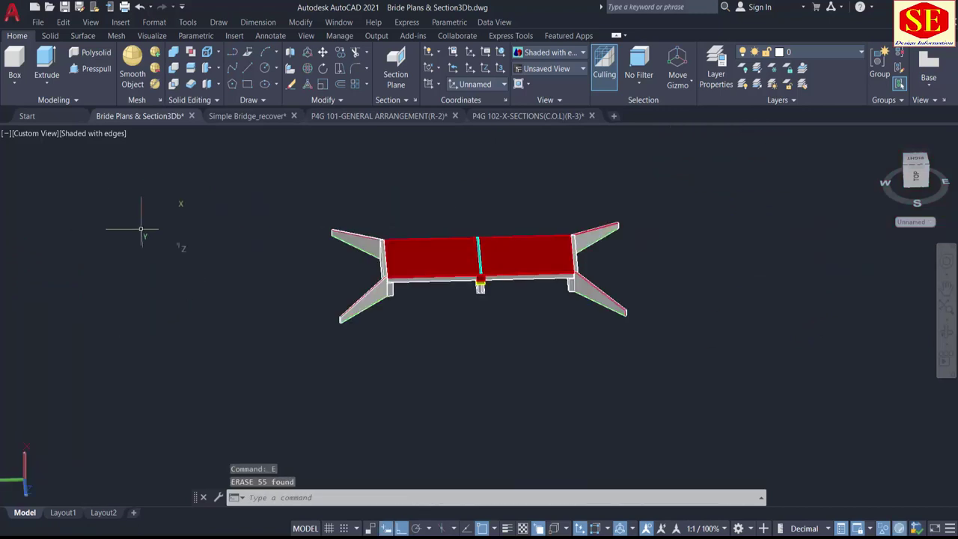
scroll(477, 307, "up", 2)
middle_click_drag(599, 280, 573, 338)
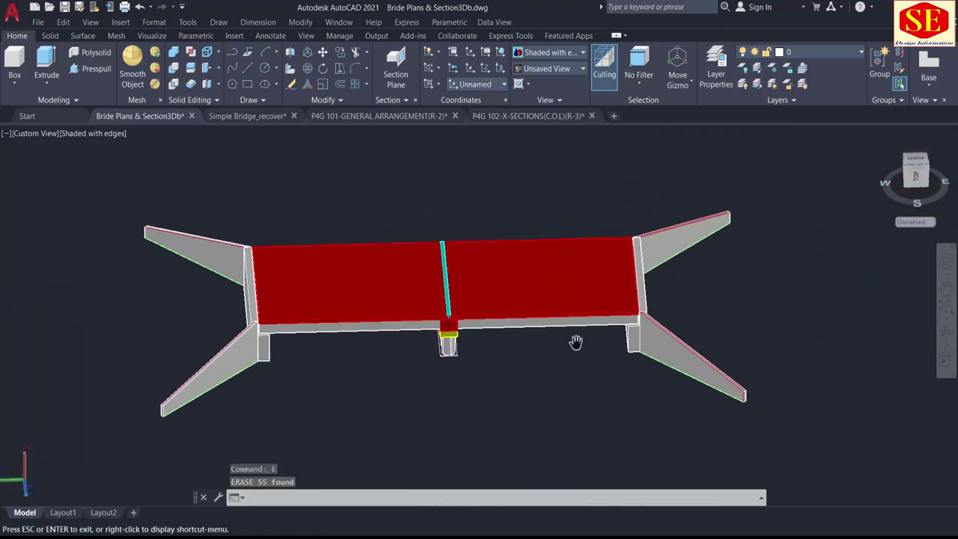
scroll(432, 312, "up", 2)
middle_click_drag(300, 355, 317, 327, "shift")
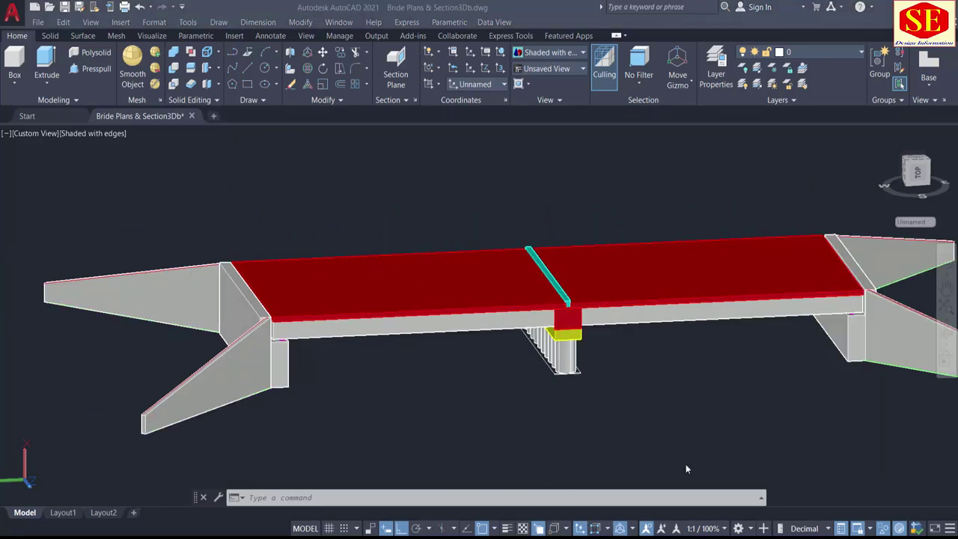
Step: Copy the cyan central wall from its corner at deck level to the top corner at the deck's east end
left_click(686, 469)
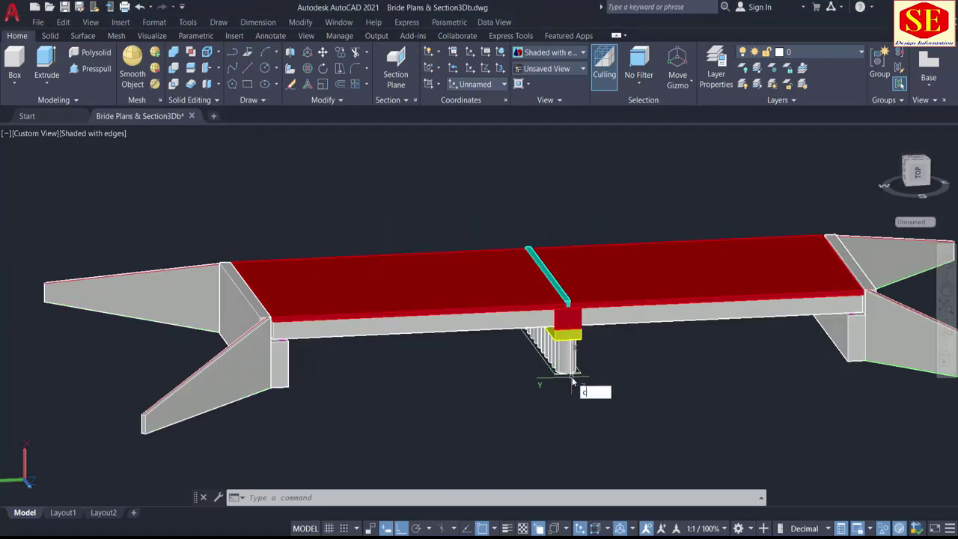
type("o")
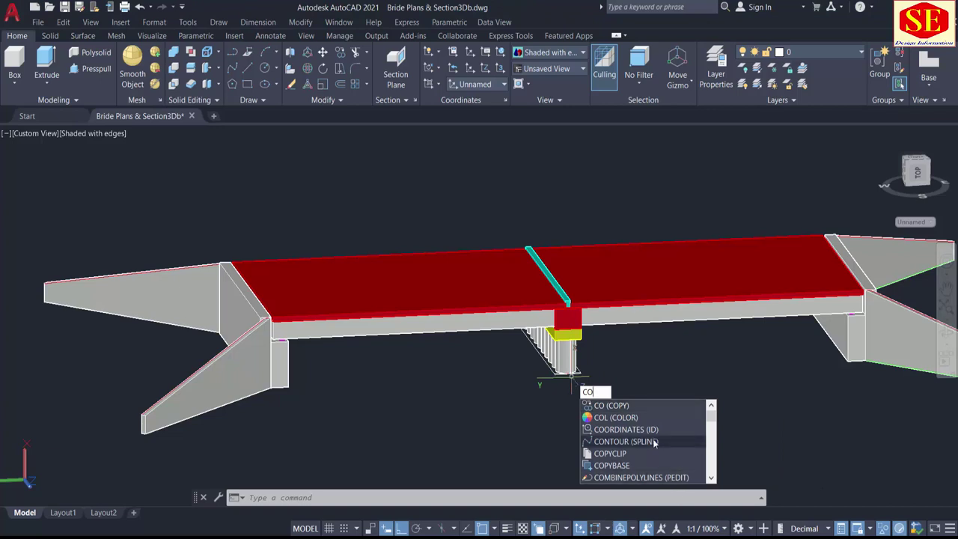
key("Return")
scroll(570, 370, "up", 5)
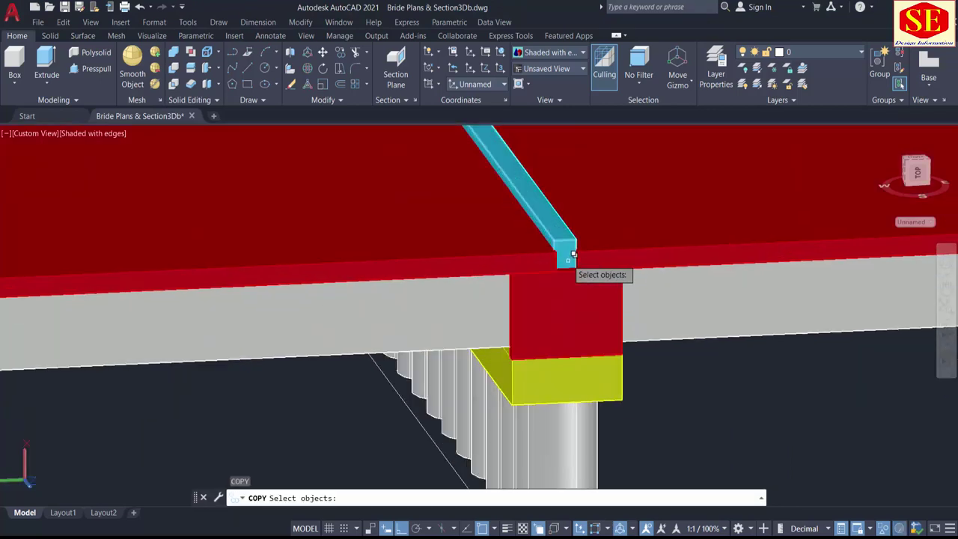
left_click(563, 241)
scroll(563, 241, "up", 2)
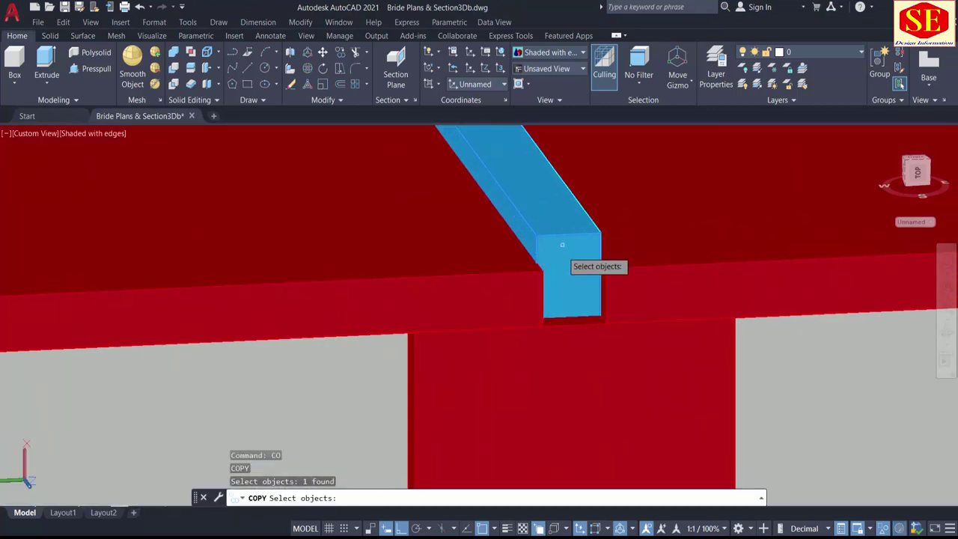
key("Return")
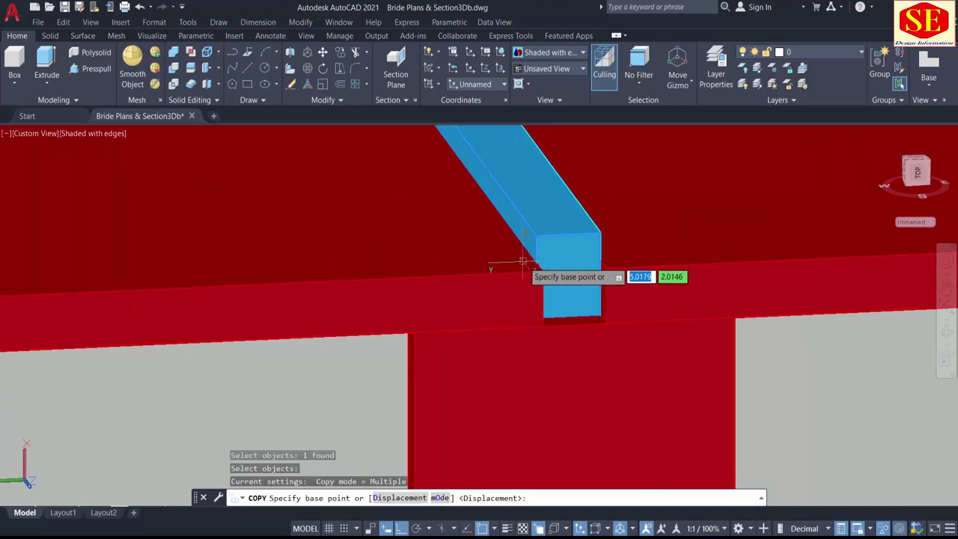
left_click(536, 261)
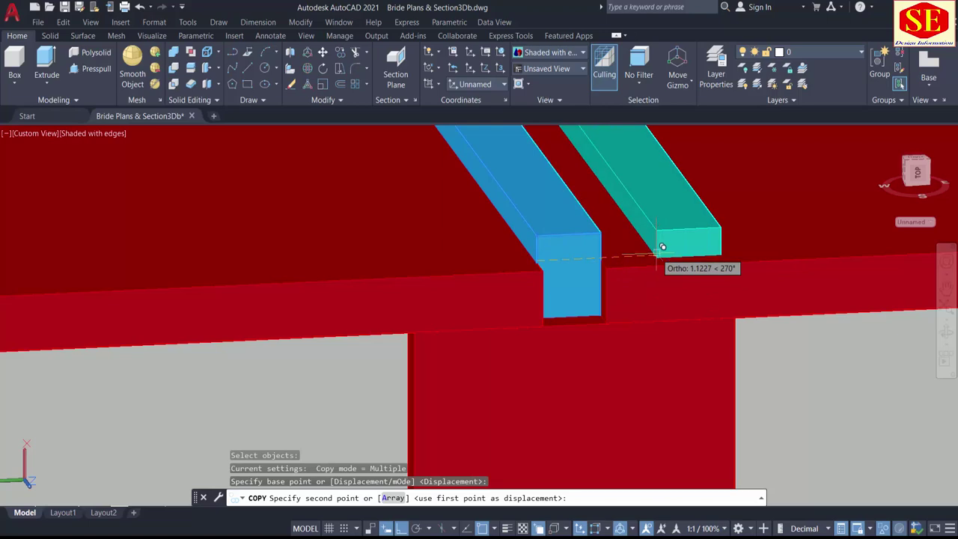
scroll(659, 248, "down", 4)
scroll(734, 273, "down", 3)
scroll(748, 292, "up", 8)
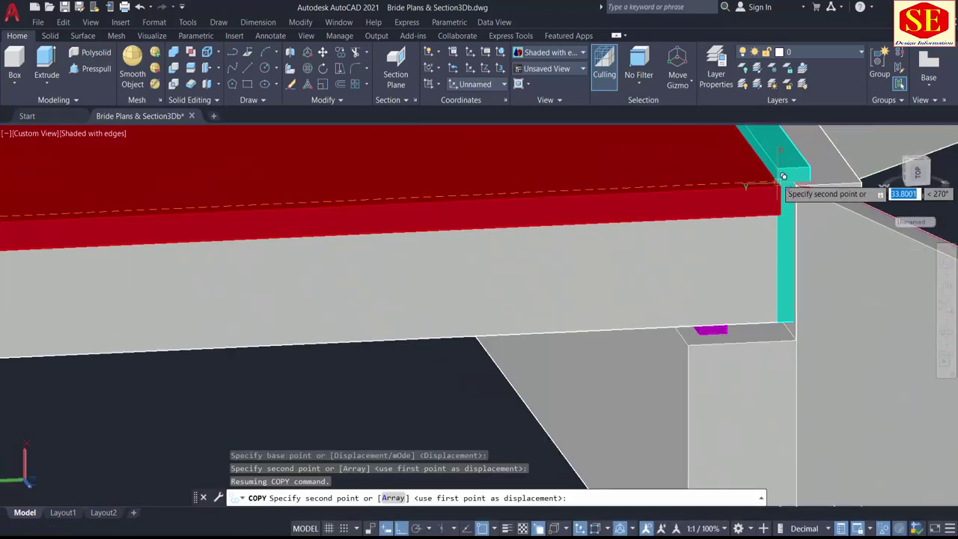
scroll(783, 172, "up", 3)
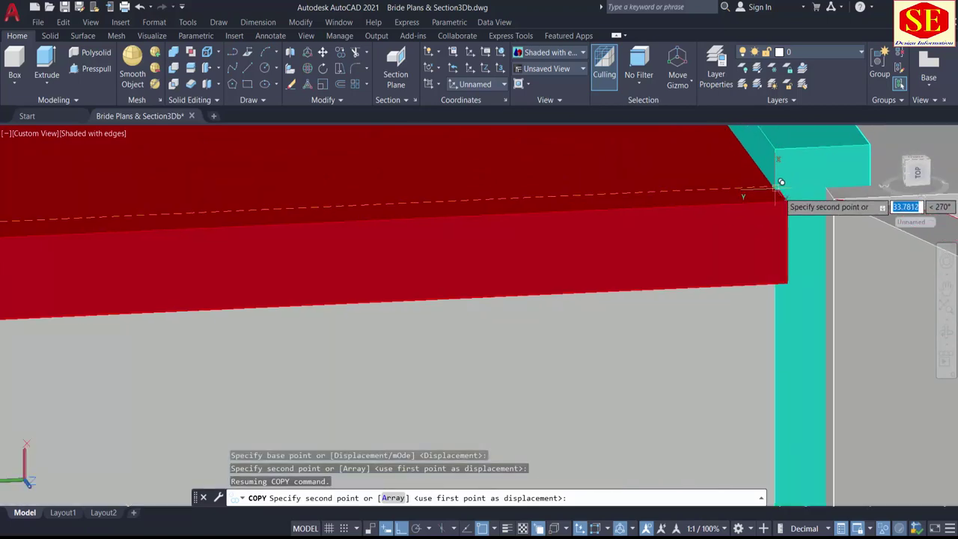
left_click(784, 184)
Step: Place another copy of the cyan central wall at the end wall's top corner at the deck's west end and finish copying
scroll(778, 195, "down", 6)
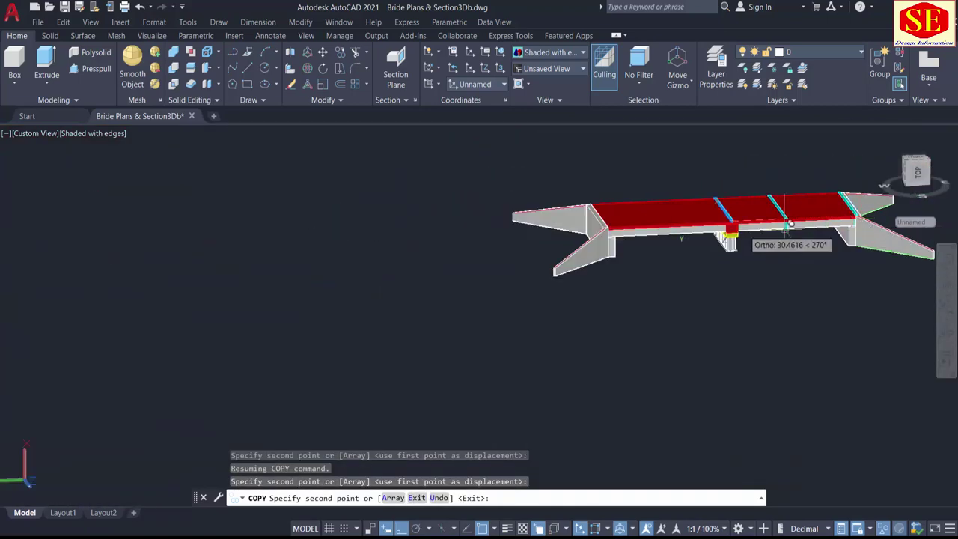
scroll(631, 227, "up", 3)
scroll(599, 239, "up", 5)
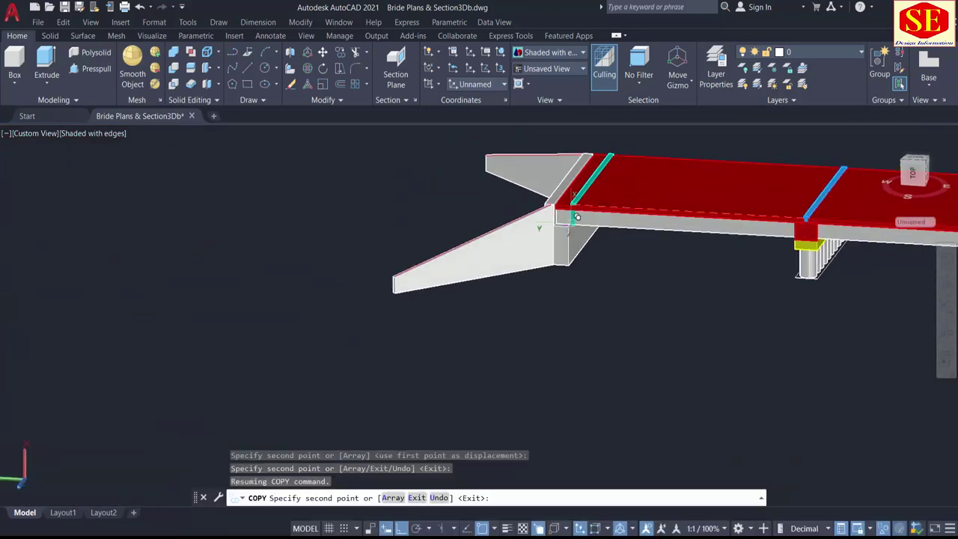
scroll(543, 196, "up", 3)
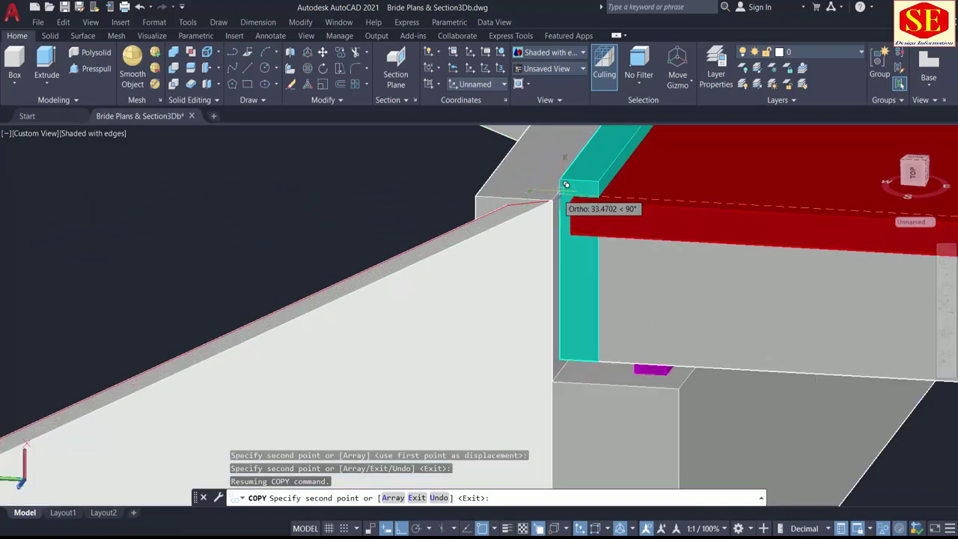
scroll(562, 186, "up", 3)
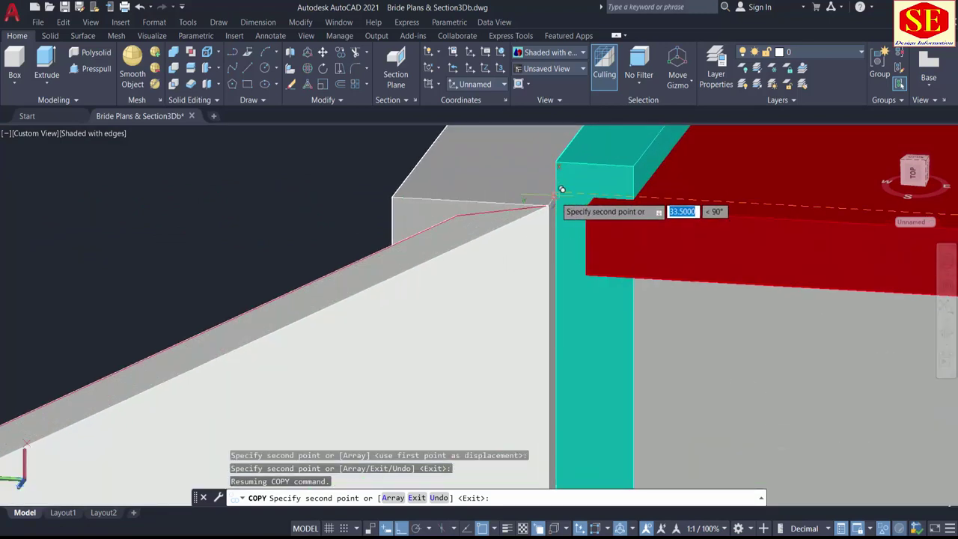
scroll(555, 193, "up", 2)
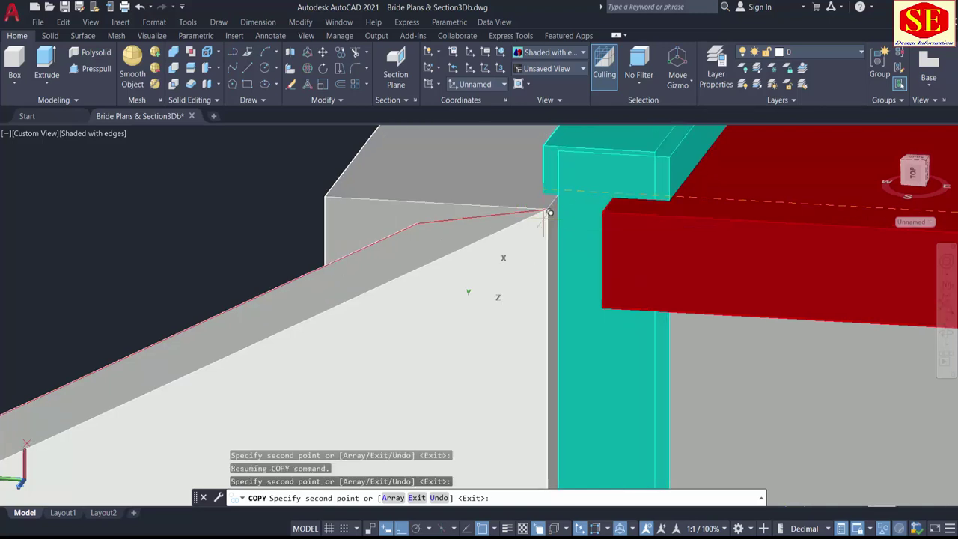
key("Escape")
Step: Examine the joint between the copied cyan wall, the west end wall and the red deck slab from both sides
scroll(544, 300, "down", 2)
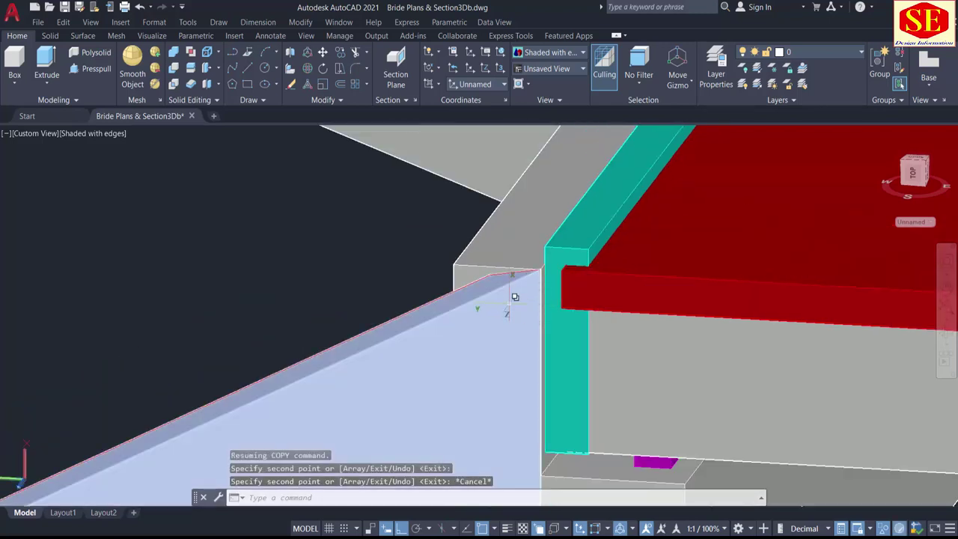
middle_click_drag(515, 297, 543, 233, "shift")
scroll(763, 282, "up", 2)
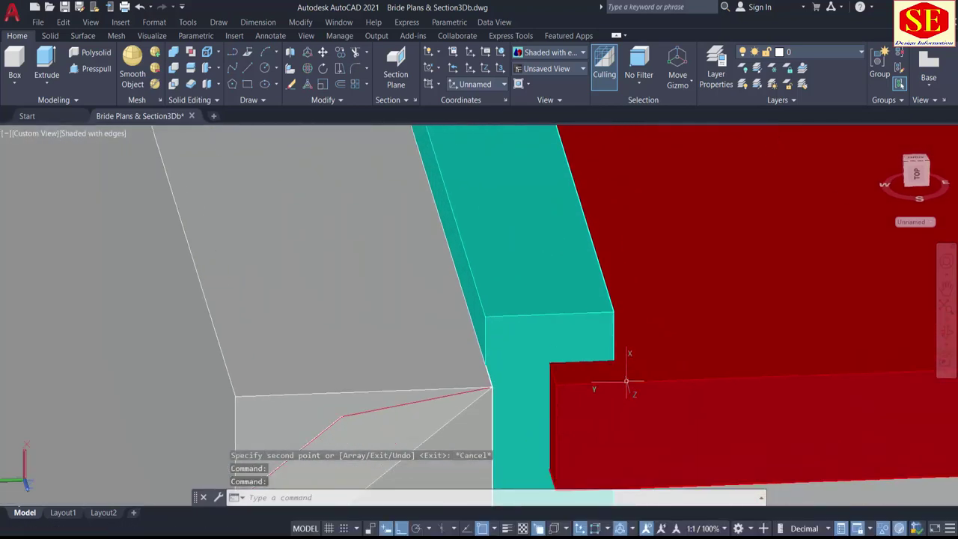
middle_click_drag(626, 381, 680, 332, "shift")
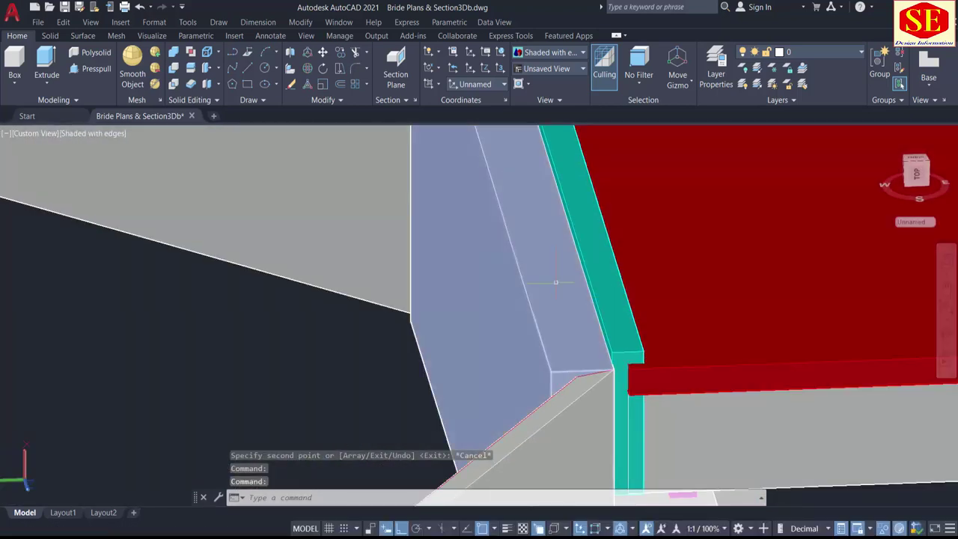
scroll(555, 282, "down", 2)
middle_click_drag(583, 250, 592, 374, "shift")
scroll(520, 381, "up", 2)
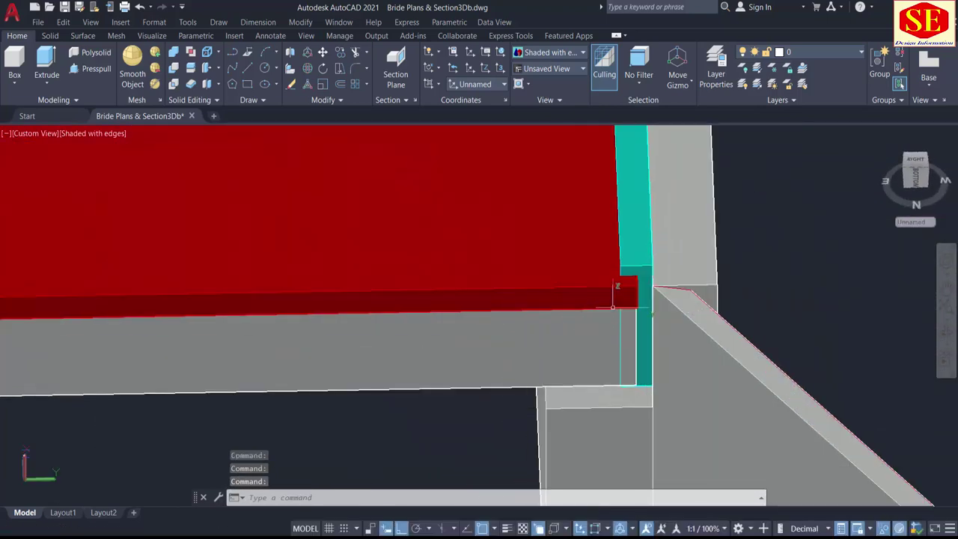
Step: Presspull the red deck slab's west end face to meet the copied cyan wall and finish the command
scroll(613, 306, "up", 2)
left_click(96, 70)
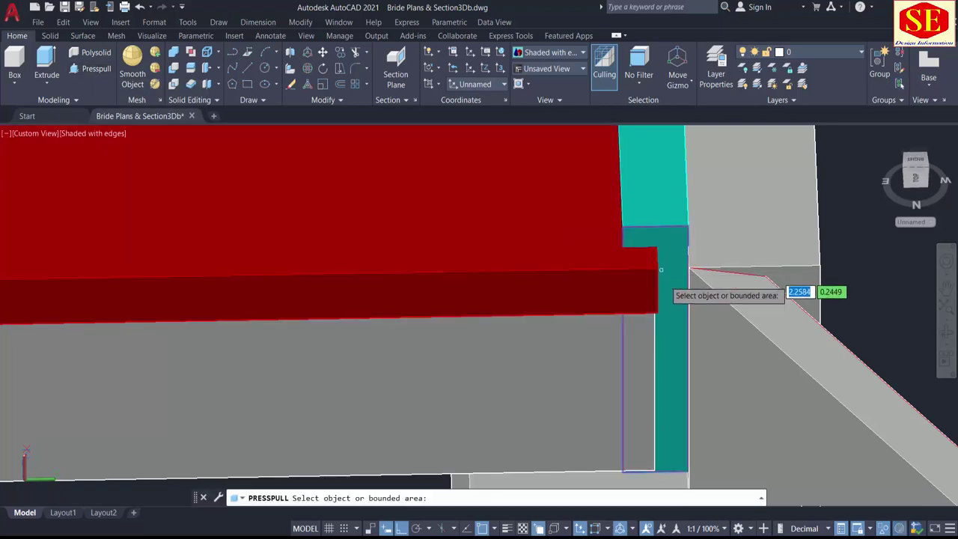
middle_click_drag(668, 279, 588, 278, "shift")
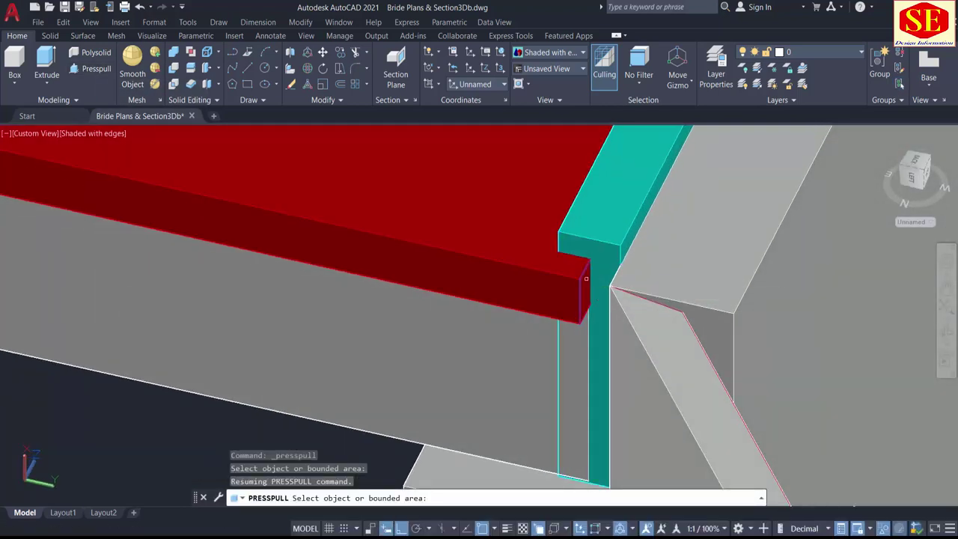
left_click(586, 279)
middle_click_drag(557, 238, 790, 203, "shift")
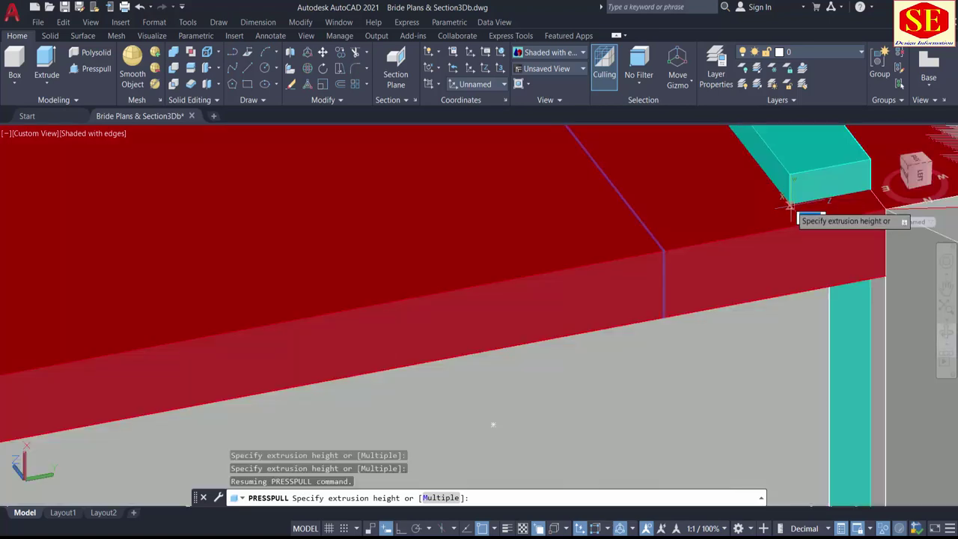
scroll(789, 203, "up", 3)
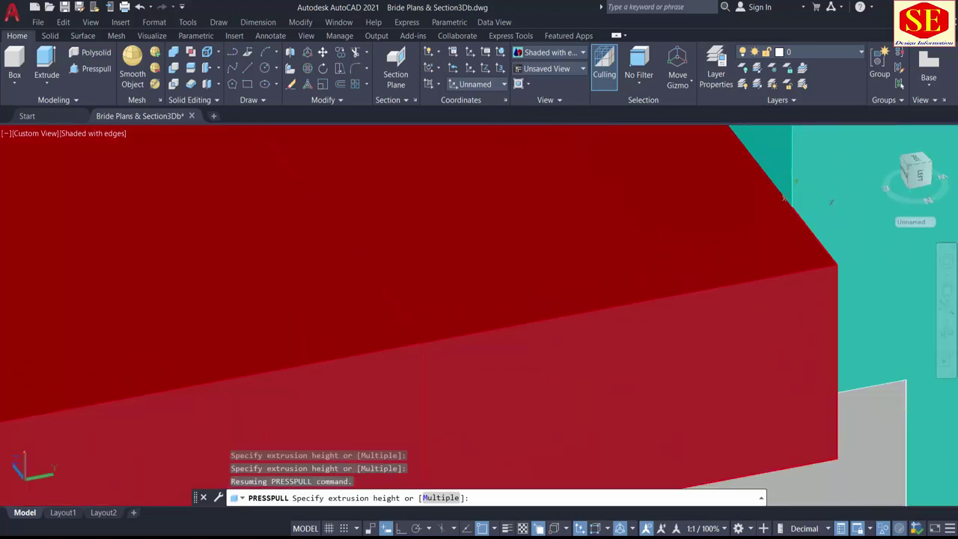
left_click(752, 297)
scroll(748, 333, "down", 4)
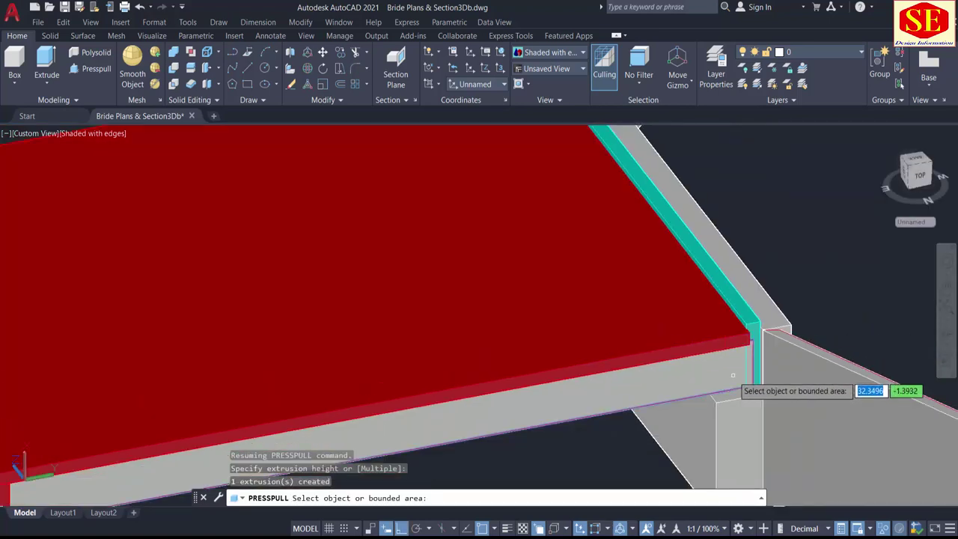
key("Escape")
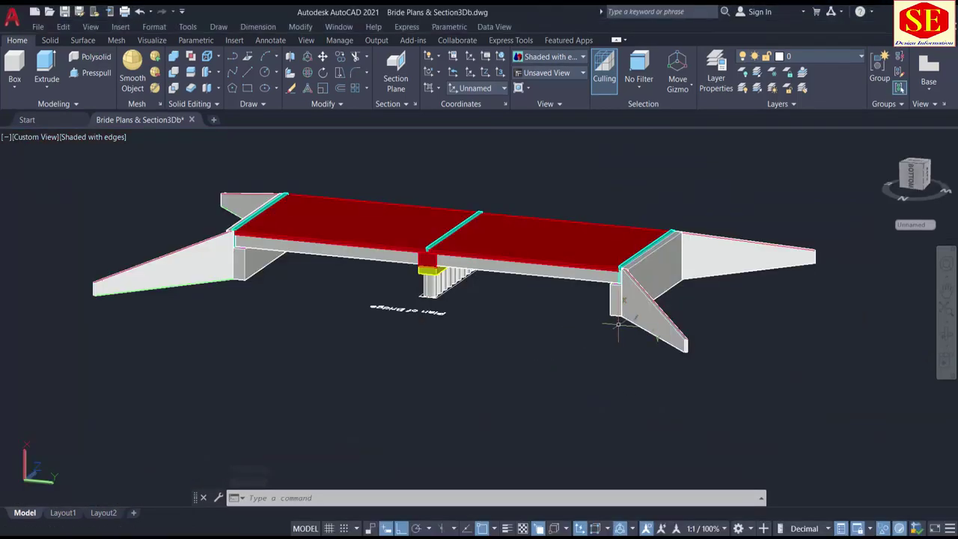
Step: Presspull the outer face of the west end wall outward by about 16.3 units between the wing walls
mouse_move(675, 343)
middle_mouse_down("shift")
mouse_move(590, 345)
mouse_move(609, 359)
middle_mouse_up("shift")
scroll(574, 362, "up", 2)
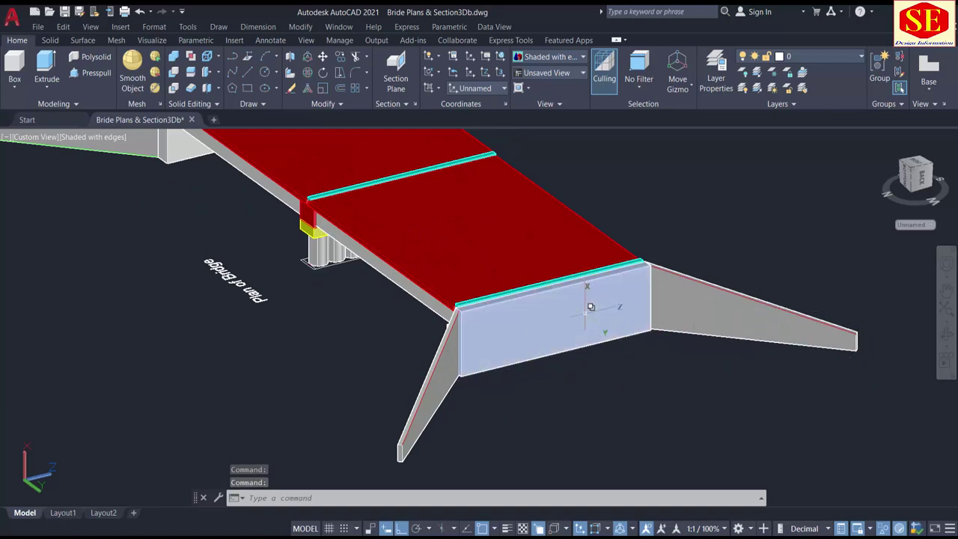
left_click(95, 74)
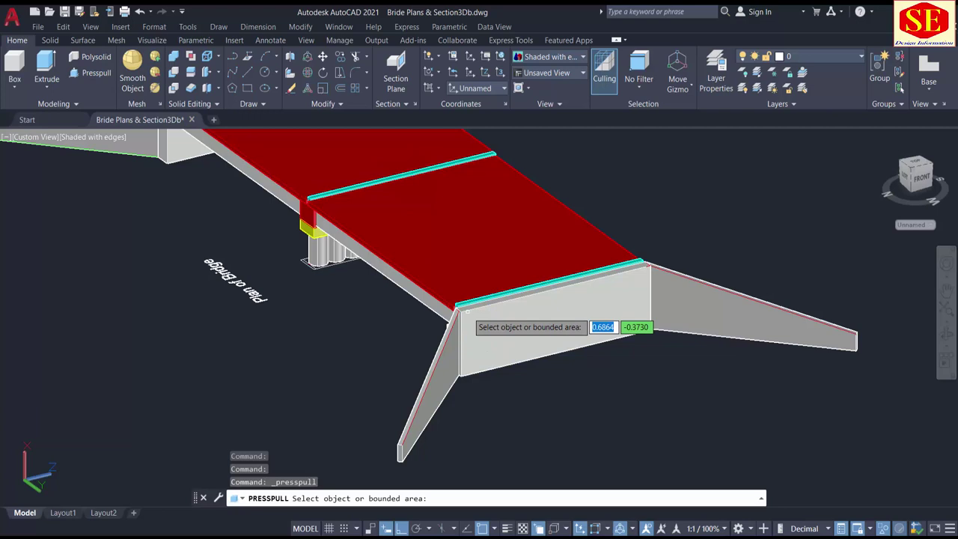
scroll(467, 311, "up", 3)
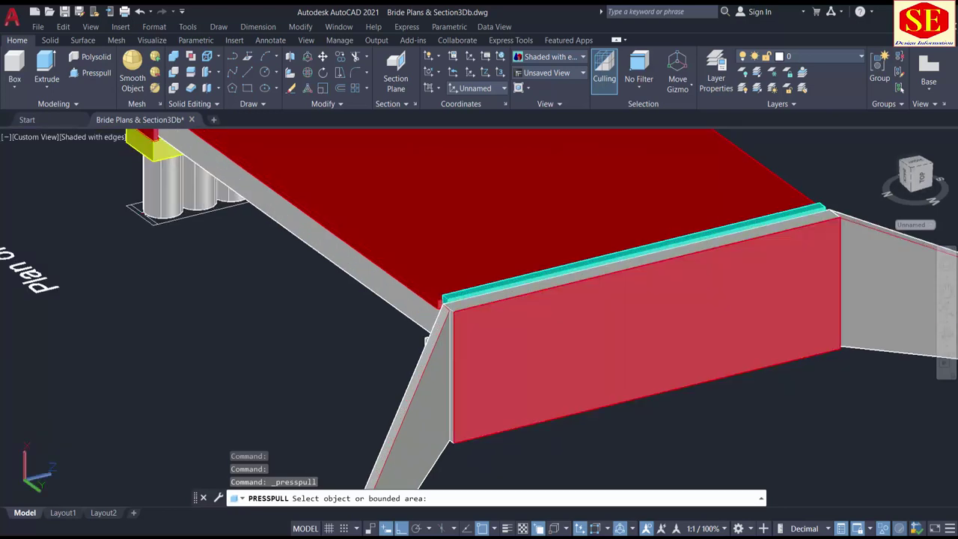
left_click(527, 374)
scroll(528, 374, "down", 5)
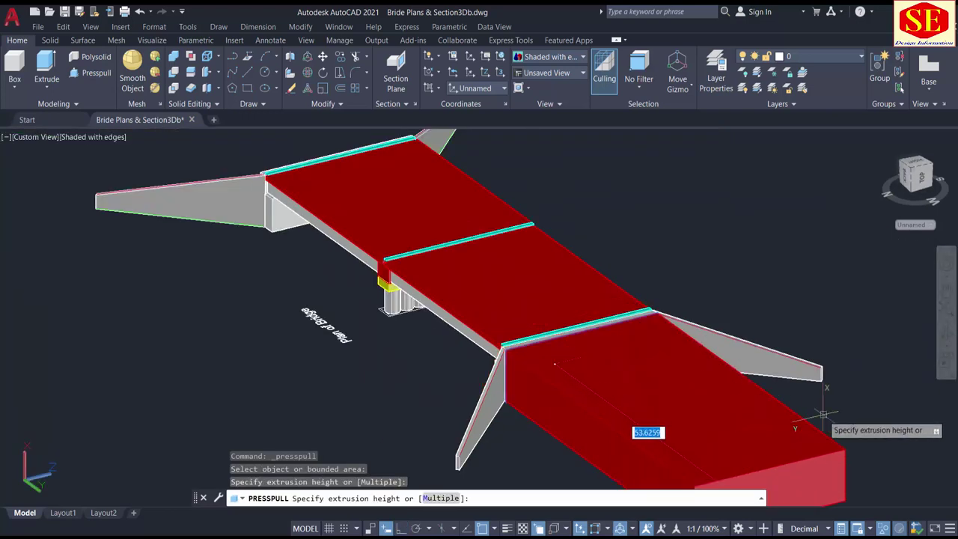
left_click(767, 378)
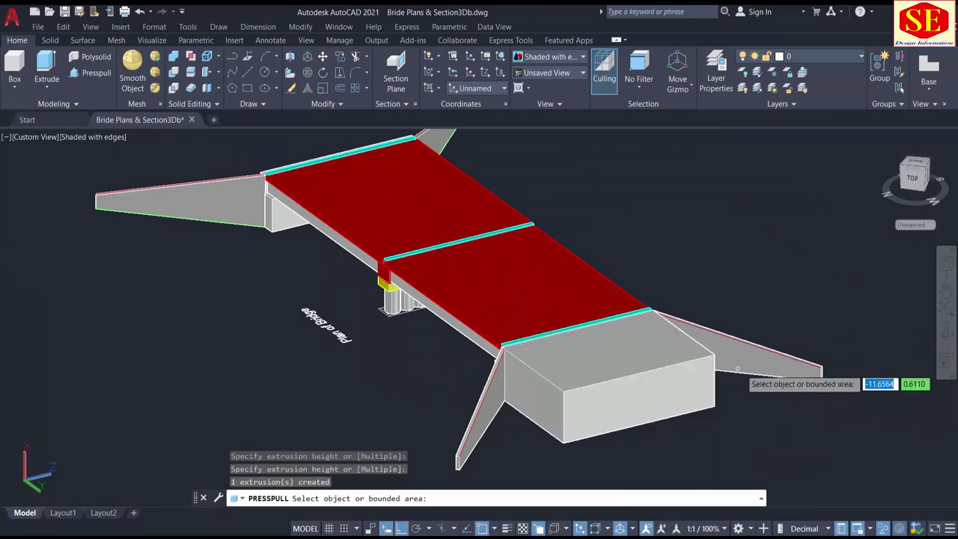
middle_click_drag(507, 378, 449, 269)
key("Return")
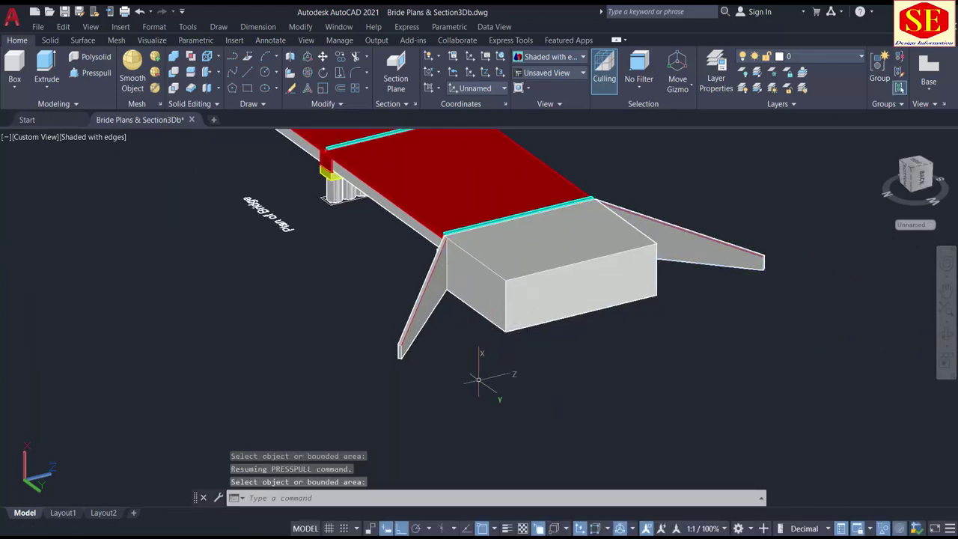
middle_click_drag(479, 380, 569, 351, "shift")
key("Escape")
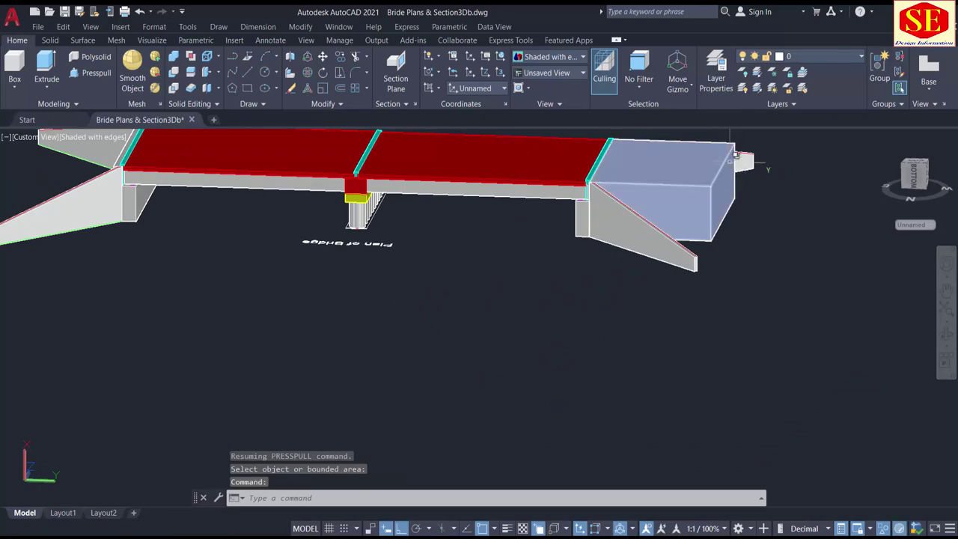
Step: Draw a closed triangular 3D polyline through the north-west wing wall's two bottom corners and the new block's outer bottom corner
middle_click_drag(707, 252, 613, 329, "shift")
scroll(311, 421, "up", 2)
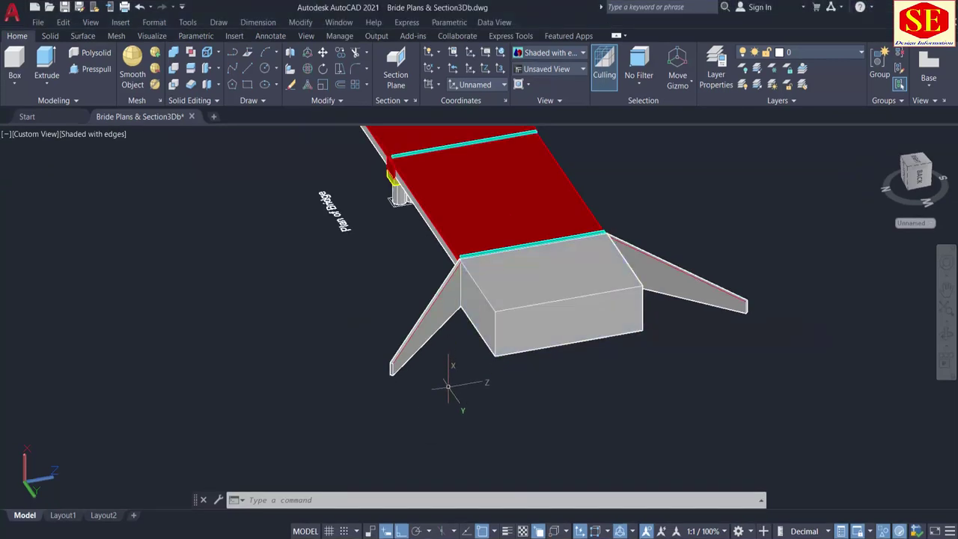
scroll(441, 333, "up", 3)
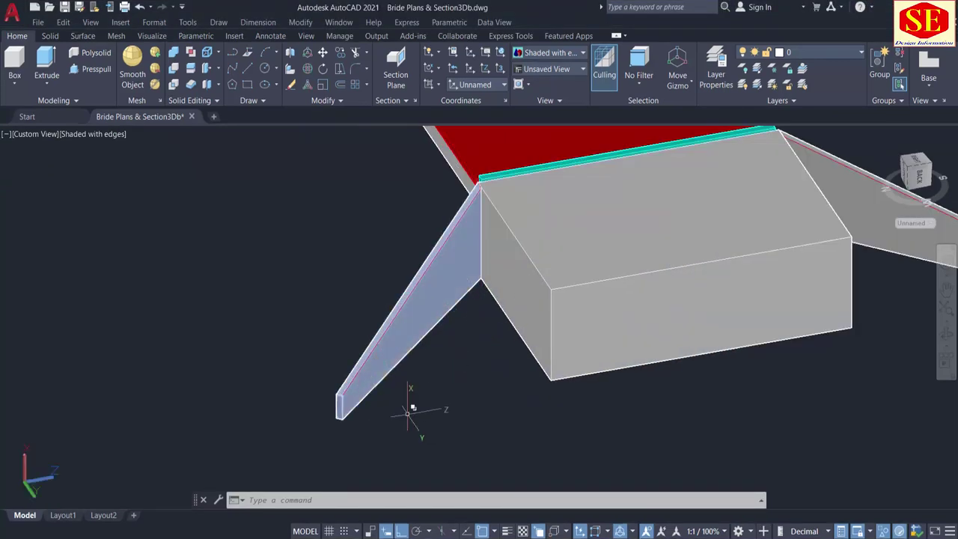
type("3DPOLY")
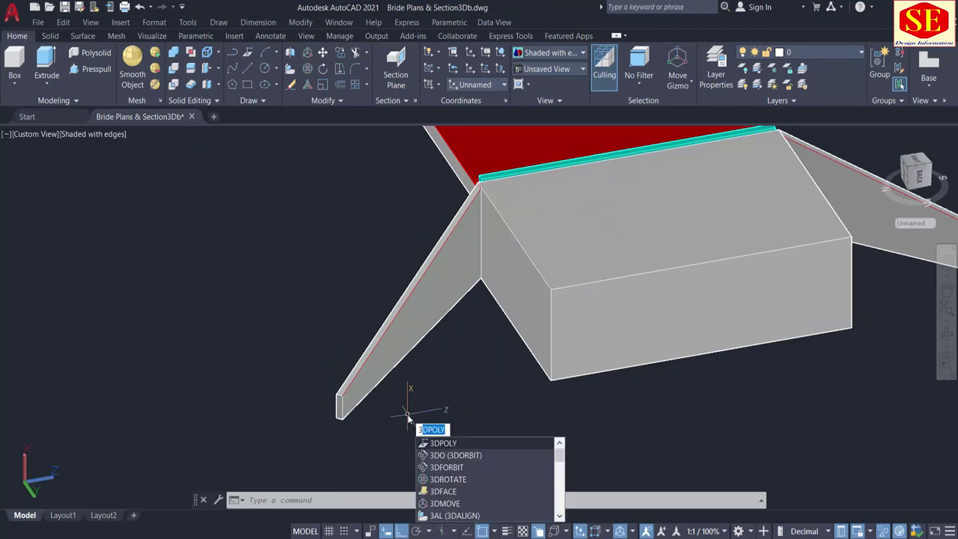
left_click(448, 443)
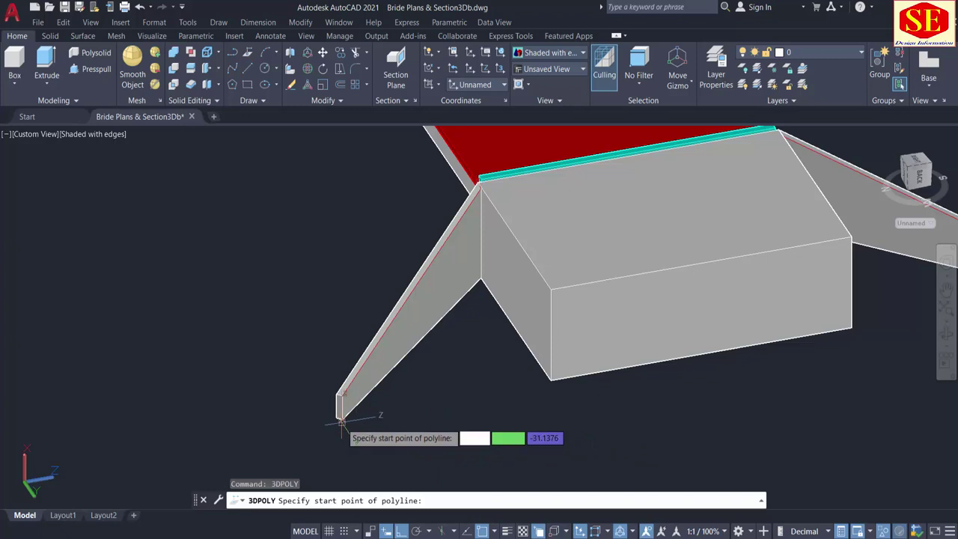
left_click(341, 417)
scroll(485, 286, "up", 2)
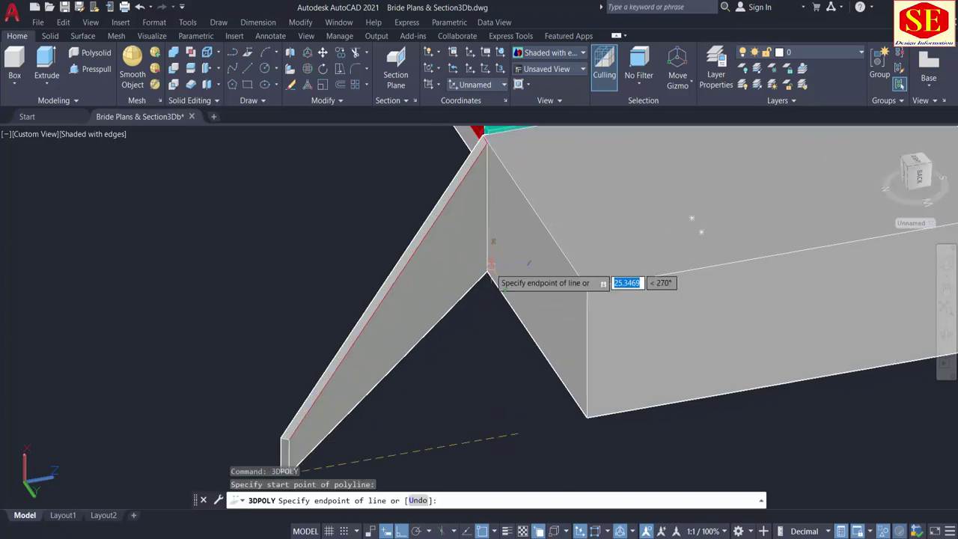
left_click(487, 275)
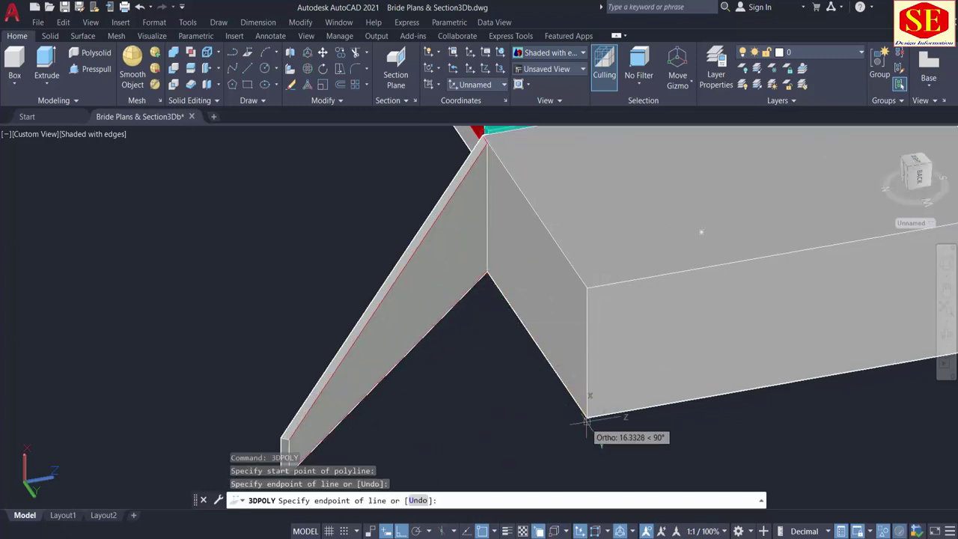
left_click(587, 416)
scroll(587, 416, "down", 2)
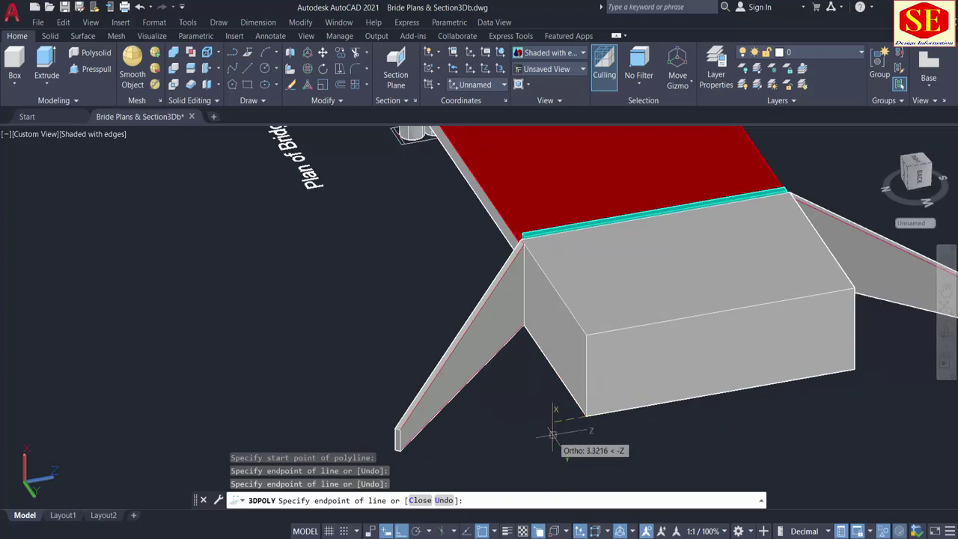
type("c")
key("Return")
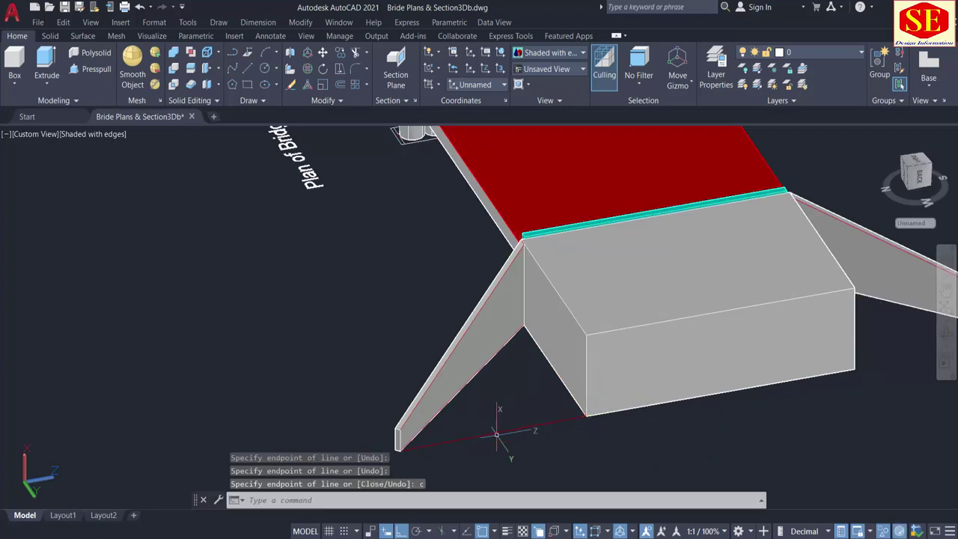
Step: Presspull the triangle beside the wing wall up to the top corner of the grey block and finish the command
left_click(90, 69)
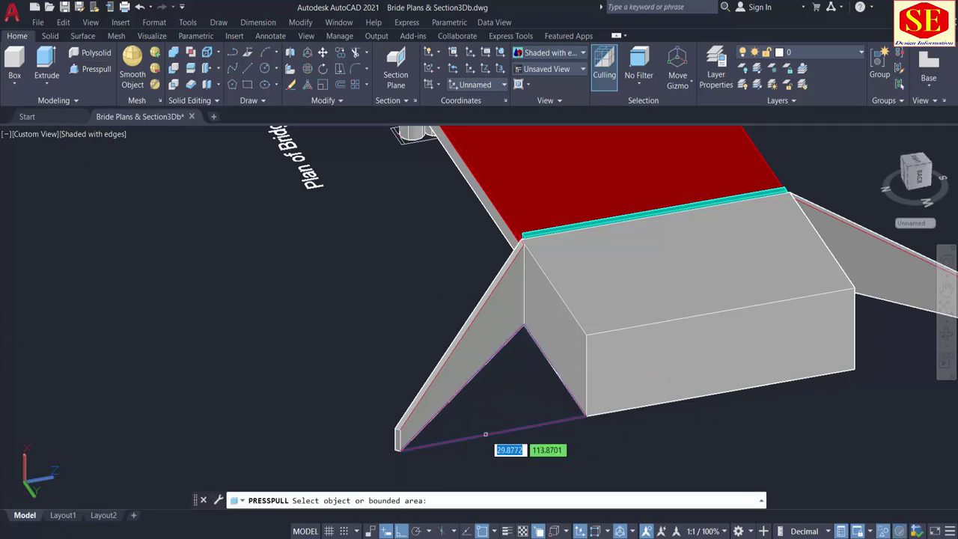
left_click(486, 431)
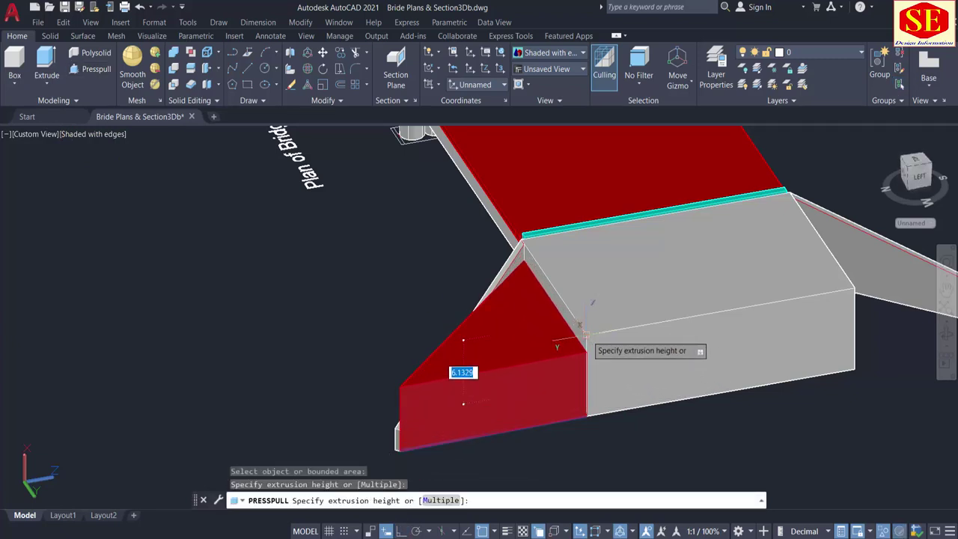
left_click(586, 334)
key("Escape")
middle_click_drag(694, 406, 531, 359)
scroll(533, 352, "down", 2)
Step: Set the current drawing color to cyan
type("colo")
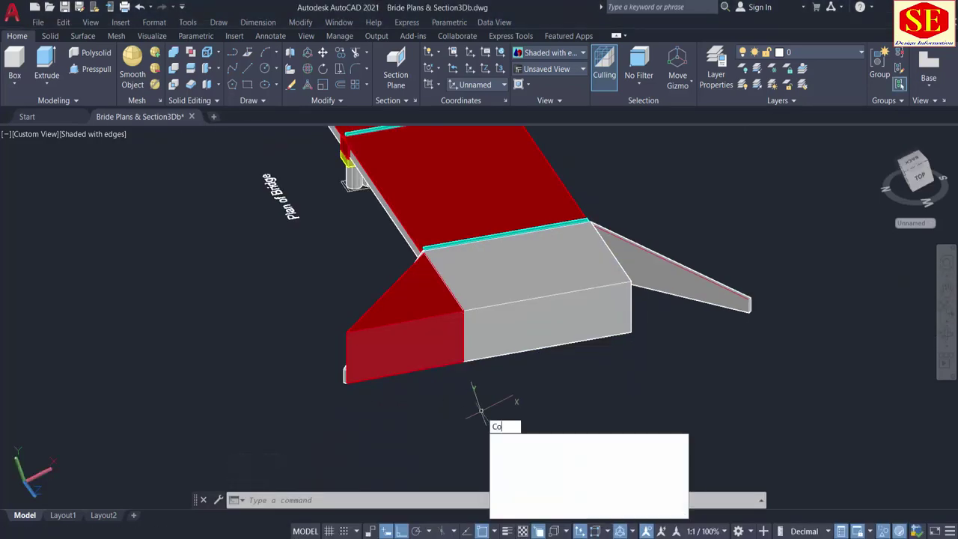
key("Return")
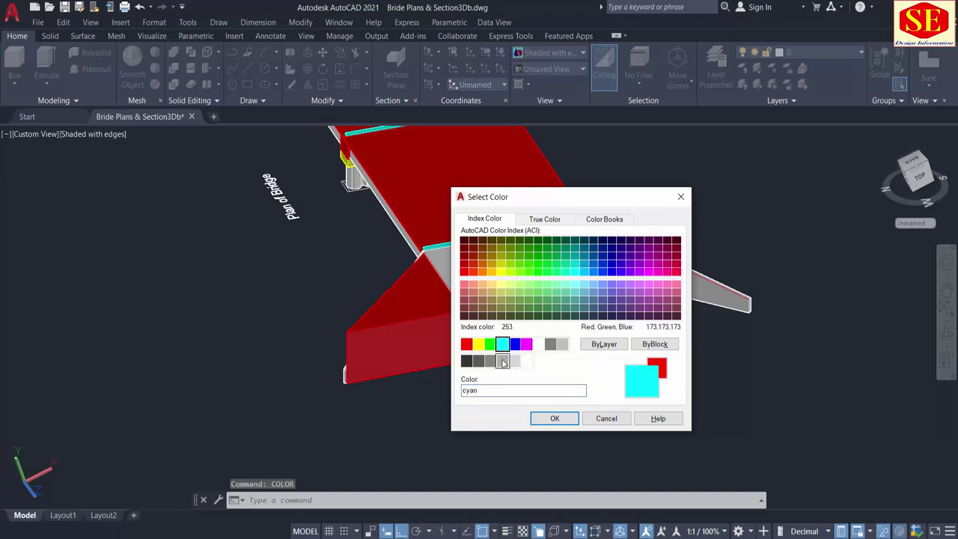
key("Return")
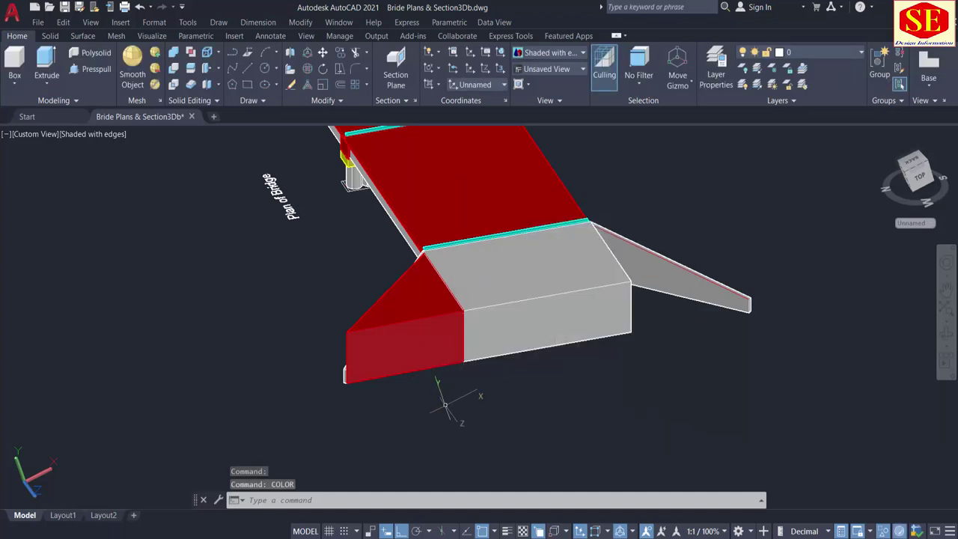
Step: Start a line at the west approach block
type("l")
key("Return")
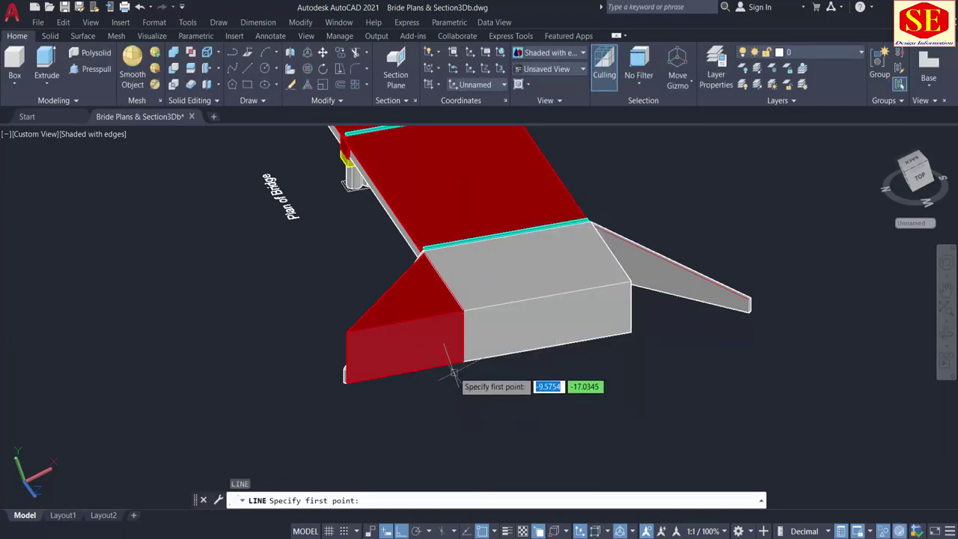
Step: Draw a line across the red side slope's end face, from its upper corner at the grey block to the wing wall's top corner
scroll(451, 382, "up", 2)
left_click(465, 284)
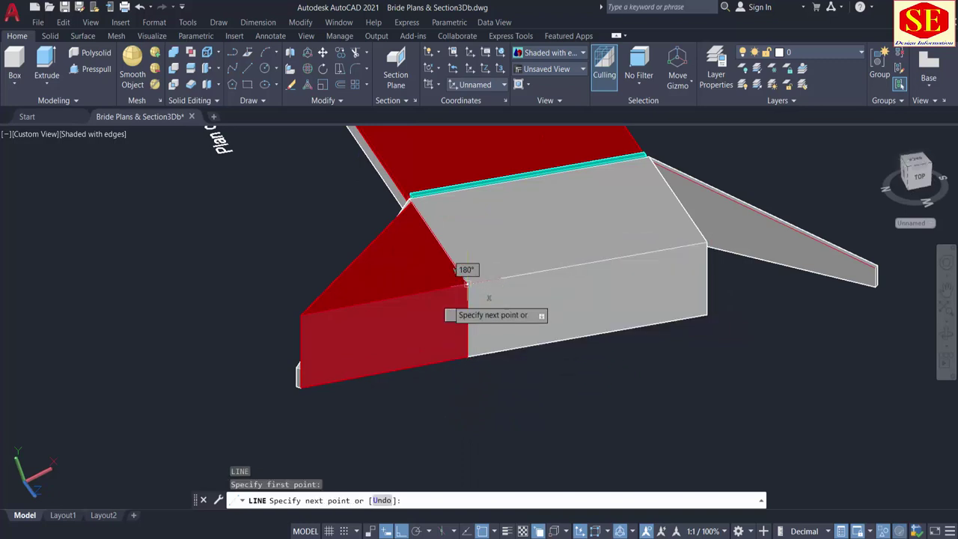
scroll(302, 374, "up", 3)
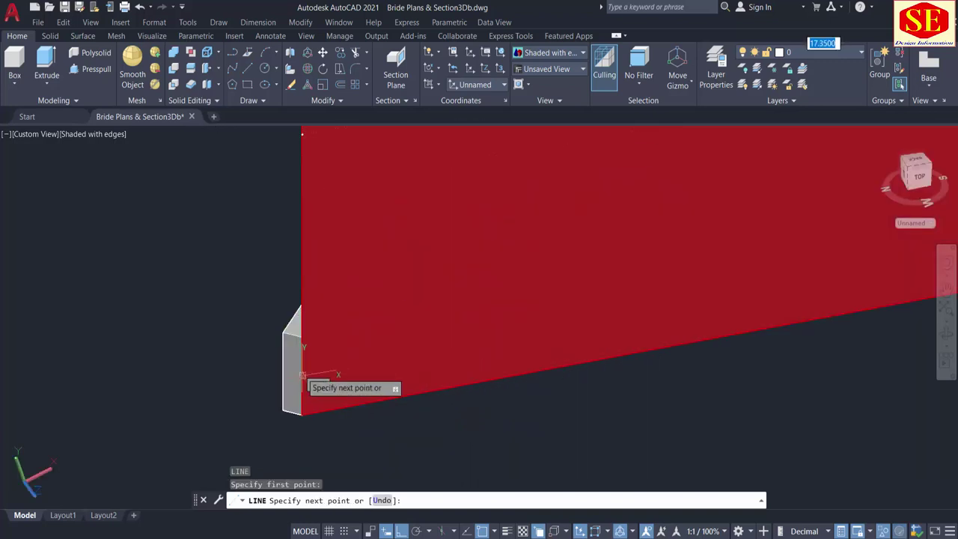
left_click(306, 336)
scroll(305, 340, "down", 3)
key("Escape")
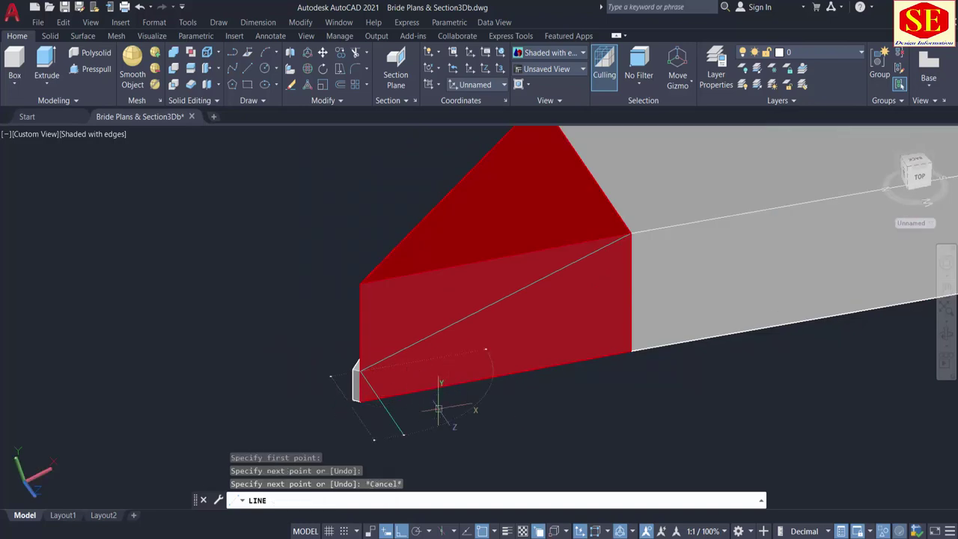
scroll(571, 277, "down", 2)
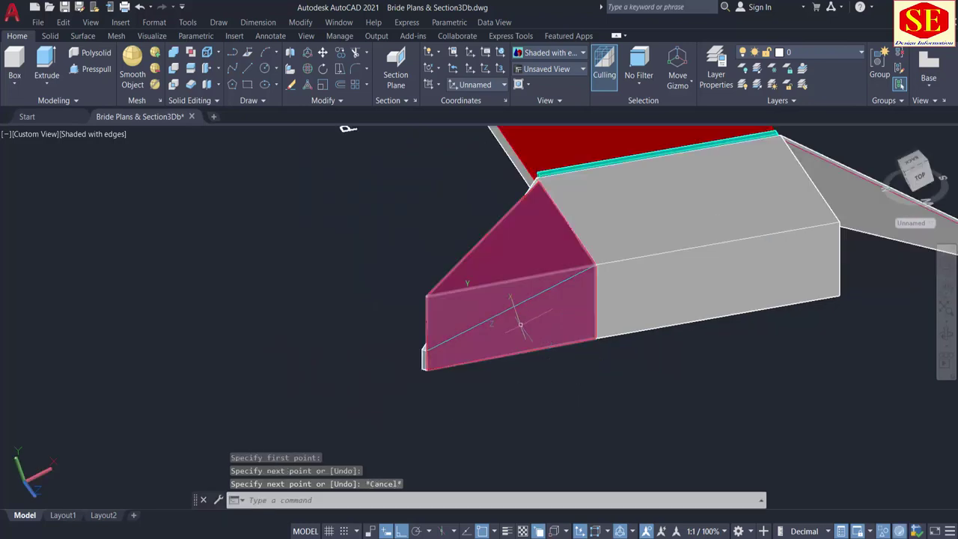
Step: Presspull the triangular area above the diagonal line back through the red side slope to cut away its upper wedge
left_click(98, 69)
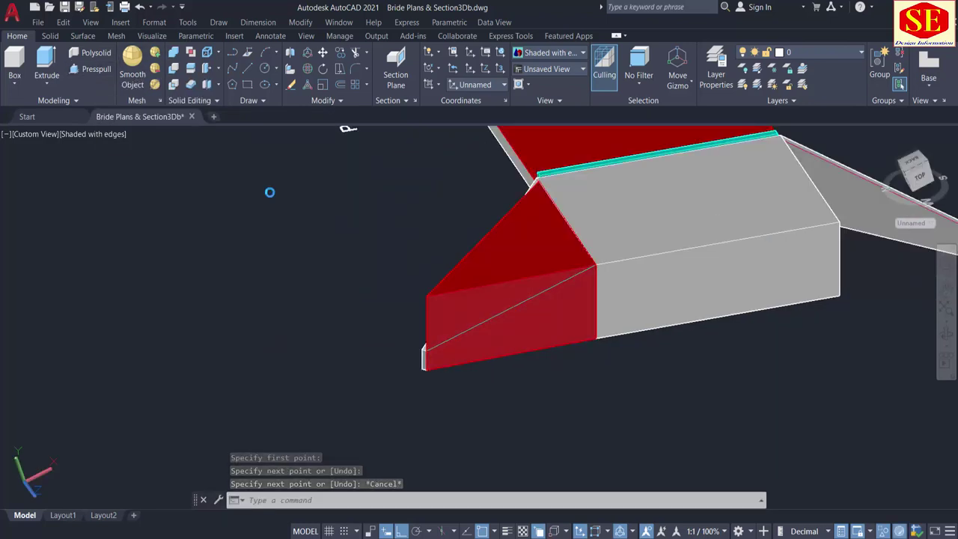
left_click(457, 309)
left_click(355, 206)
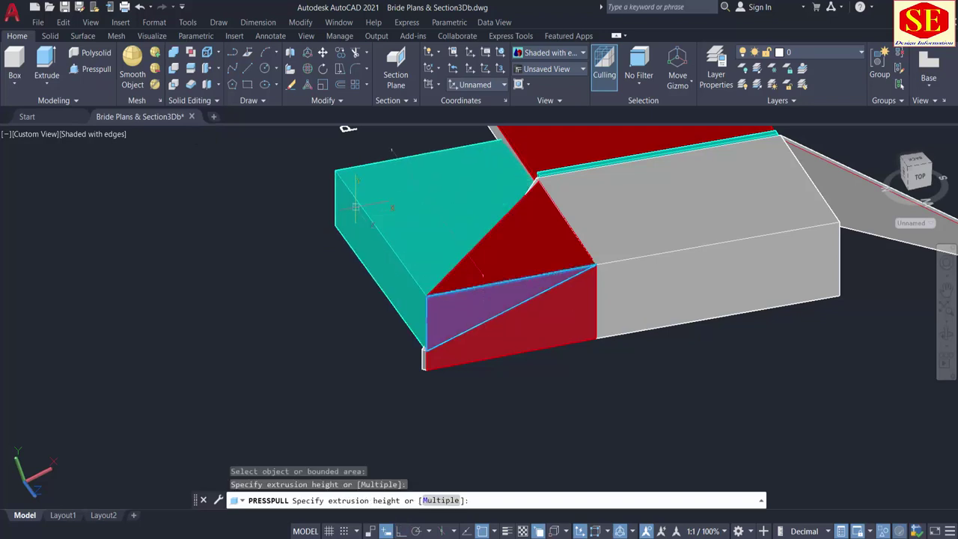
scroll(480, 340, "down", 2)
key("Return")
scroll(516, 242, "up", 3)
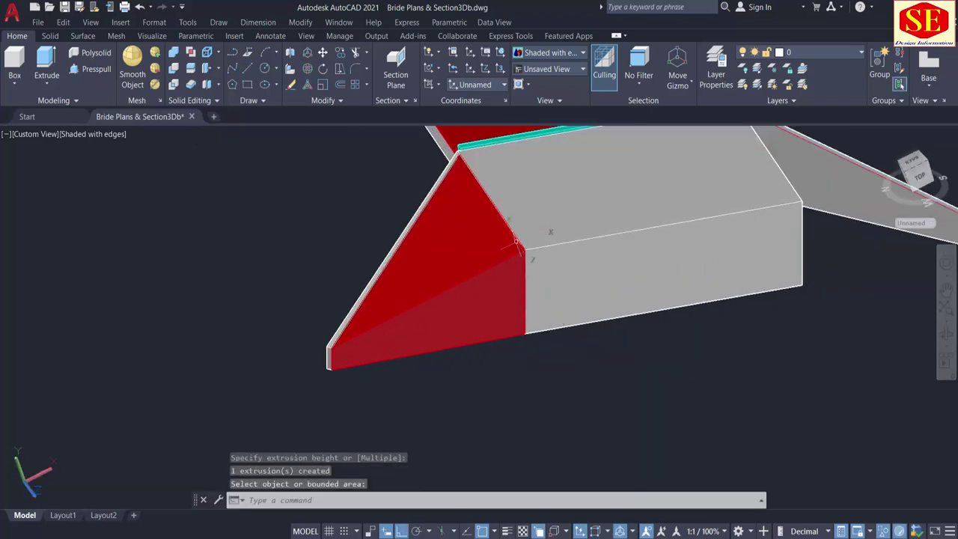
middle_click_drag(368, 415, 432, 415, "shift")
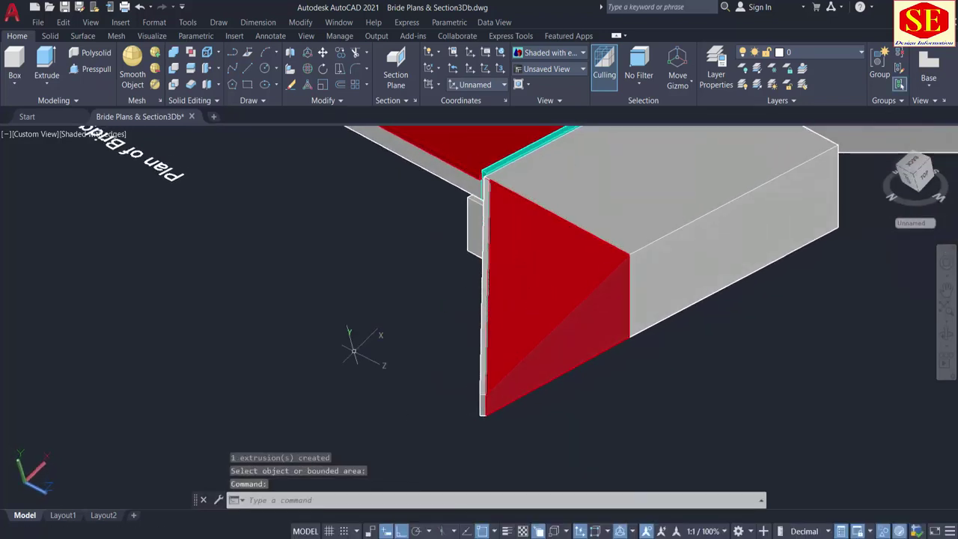
middle_click_drag(573, 414, 526, 408, "shift")
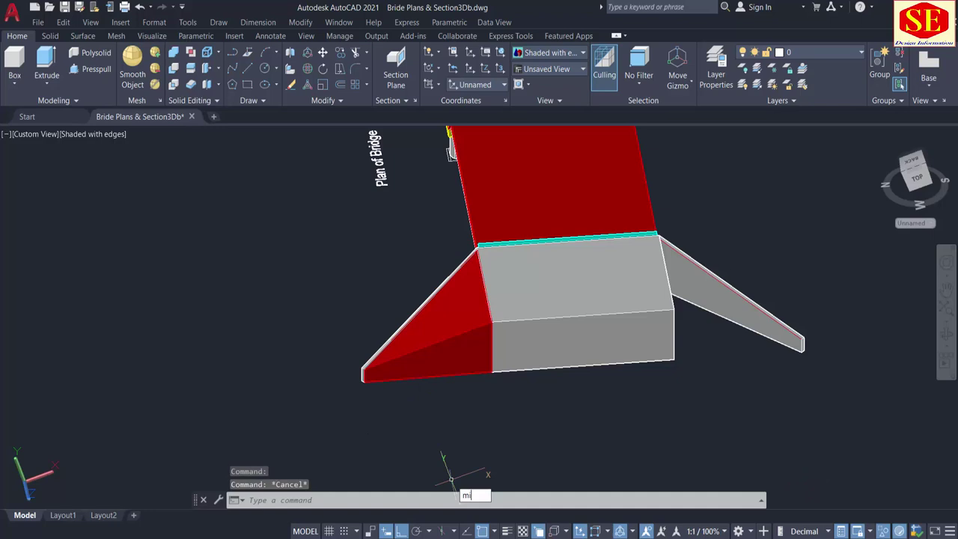
key("Return")
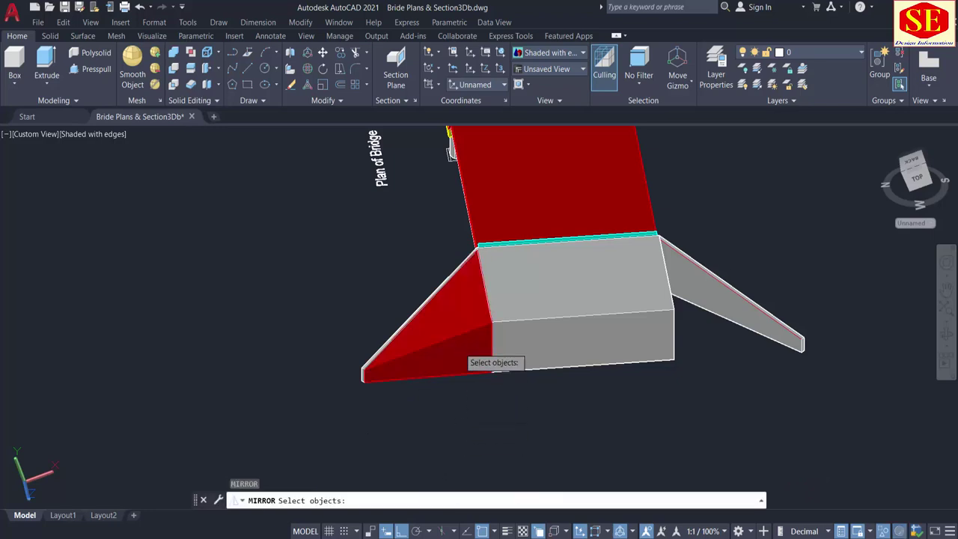
left_click(447, 336)
key("Return")
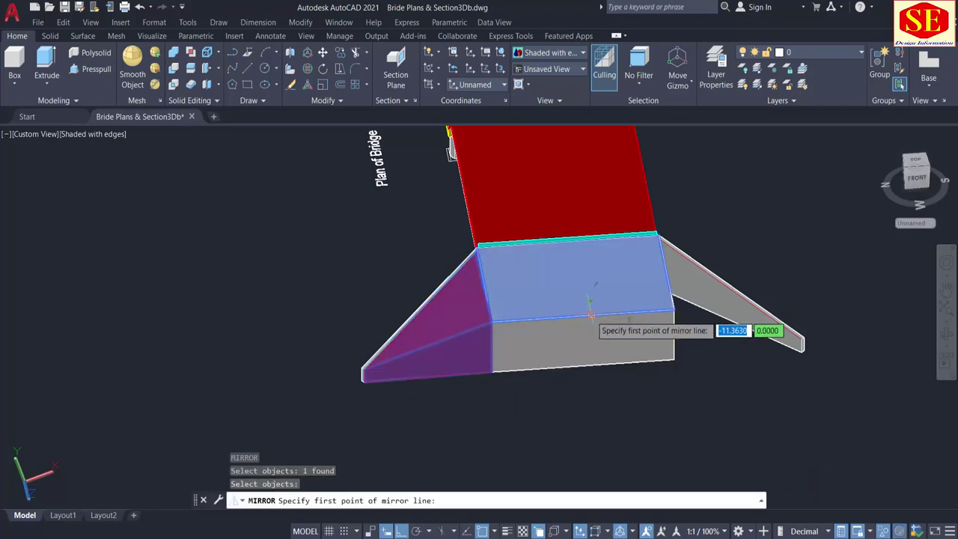
left_click(586, 316)
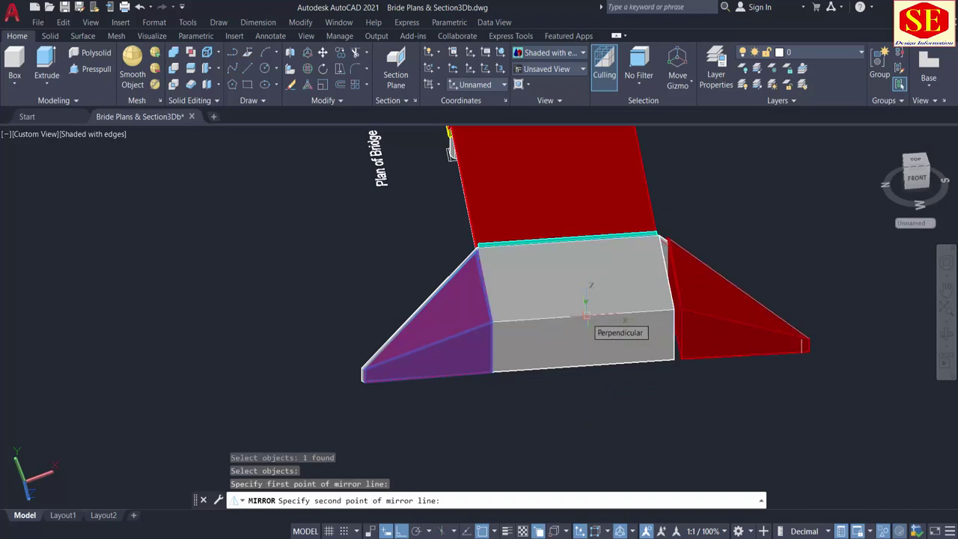
key("Escape")
Step: Mirror the red side slope to the other side of the grey approach block about the block's centreline, keeping the original
key("Return")
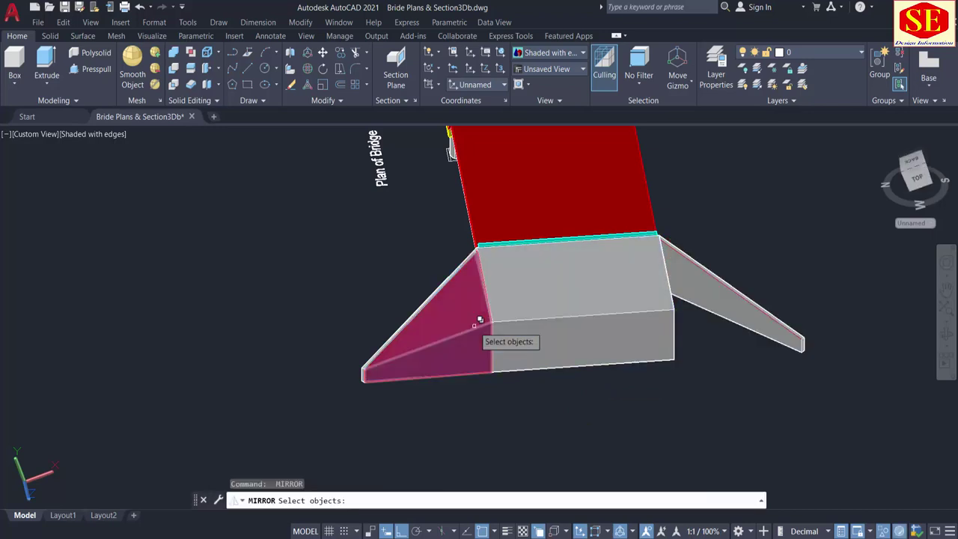
left_click(479, 320)
key("Return")
left_click(581, 316)
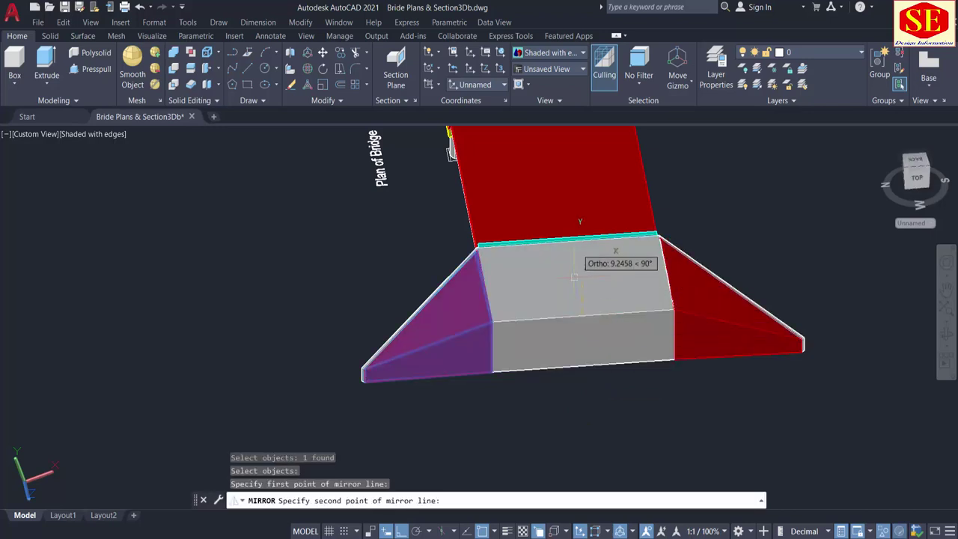
left_click(563, 201)
key("Return")
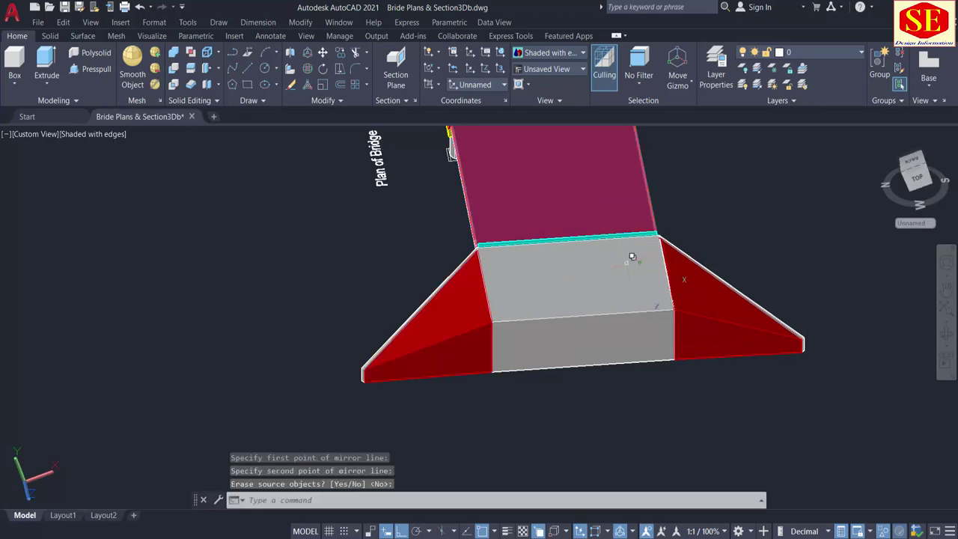
Step: Mirror the grey approach block and both red side slopes to the bridge's opposite end about the cyan centre joint, keeping the originals
middle_click_drag(620, 254, 618, 445, "shift")
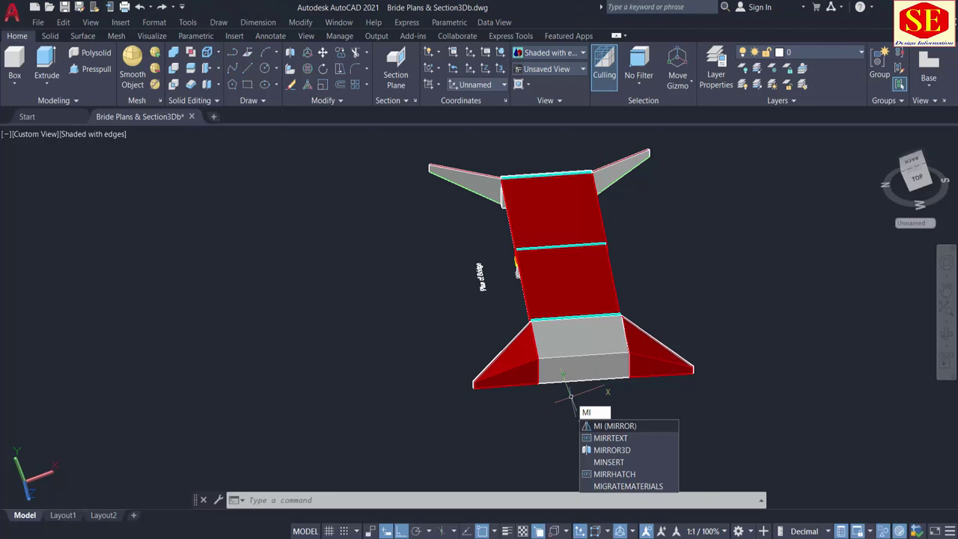
key("Return")
left_click(528, 372)
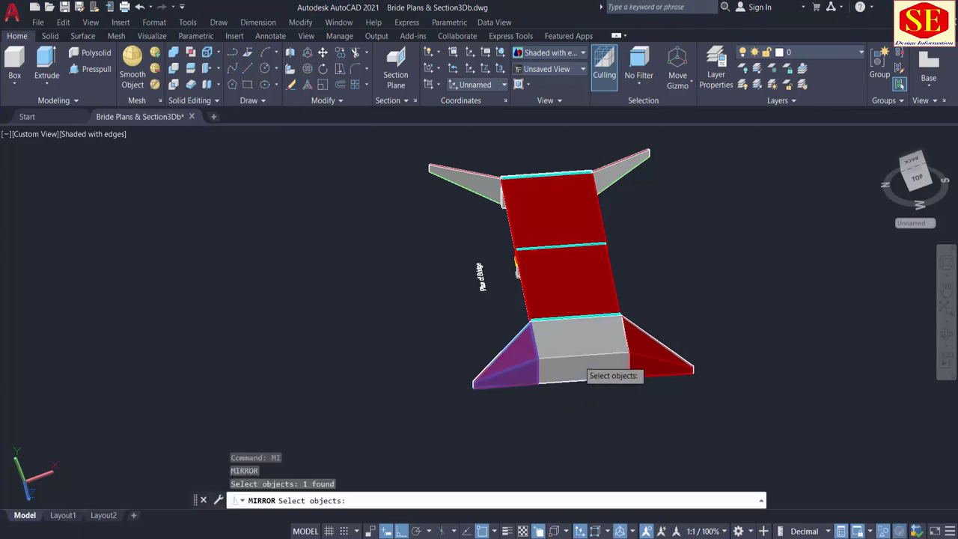
left_click(586, 372)
left_click(645, 360)
scroll(640, 266, "up", 2)
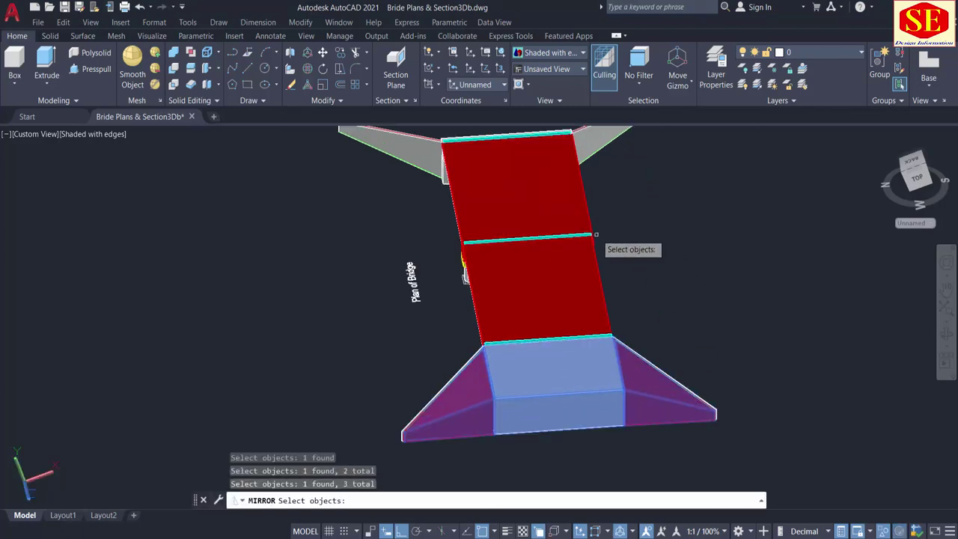
scroll(613, 232, "up", 2)
key("Return")
scroll(588, 225, "up", 2)
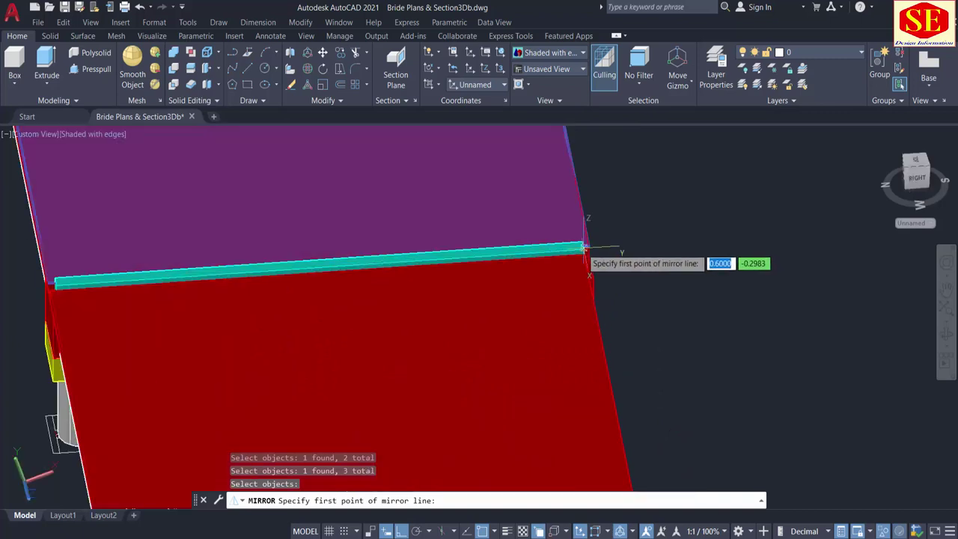
left_click(585, 247)
scroll(167, 264, "down", 3)
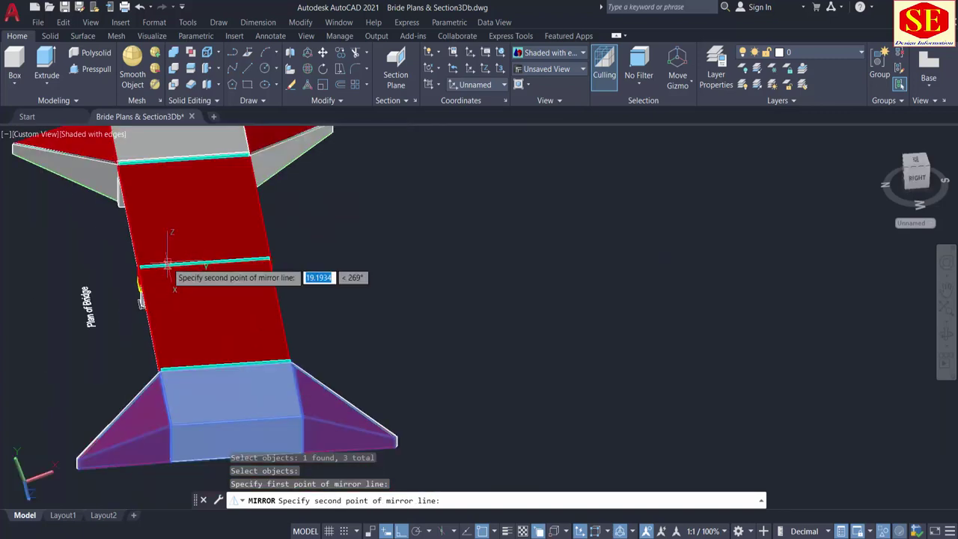
scroll(168, 263, "down", 2)
left_click(44, 277)
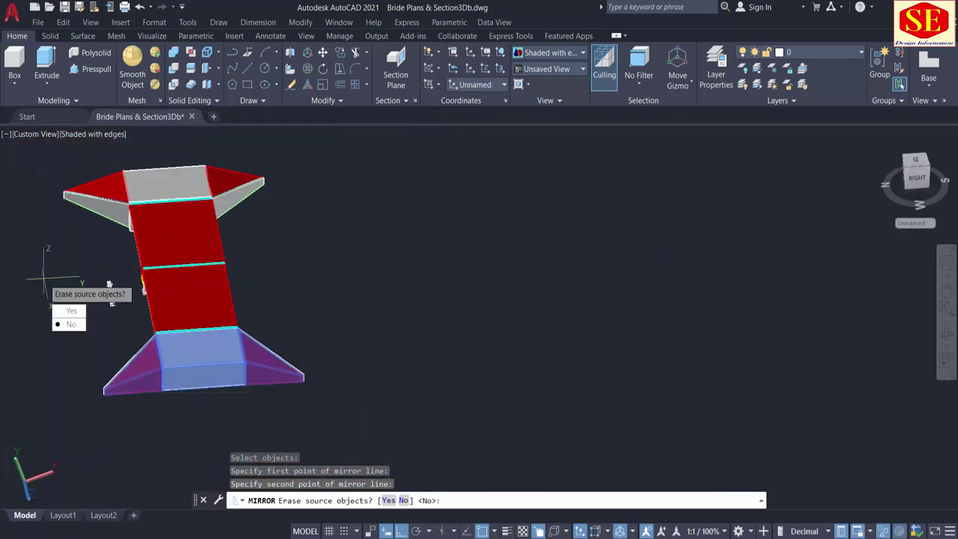
right_click(58, 283)
left_click(67, 292)
Step: Examine the whole bridge model with its approaches and side slopes from several directions
scroll(370, 327, "down", 2)
middle_click_drag(370, 327, 437, 348, "shift")
scroll(472, 335, "down", 2)
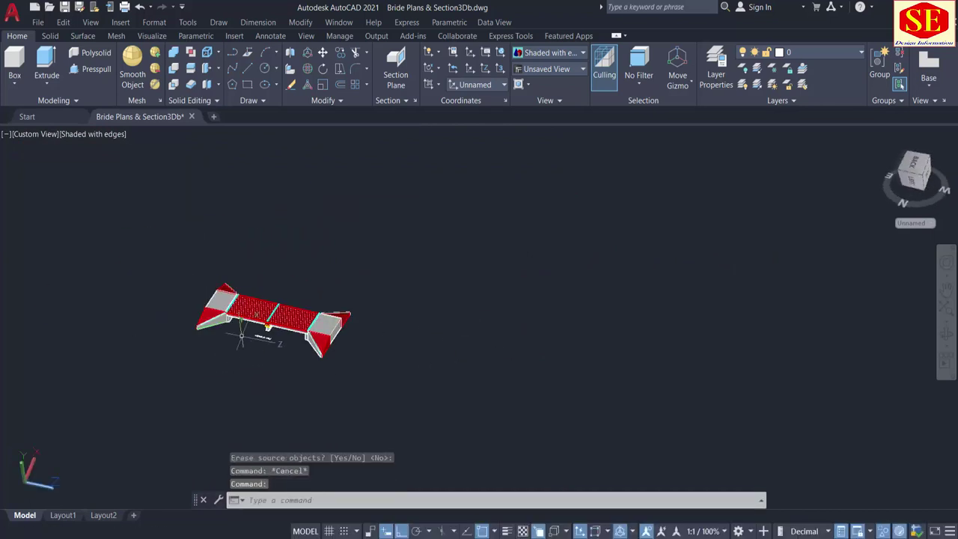
middle_click_drag(247, 337, 356, 365)
scroll(303, 352, "up", 3)
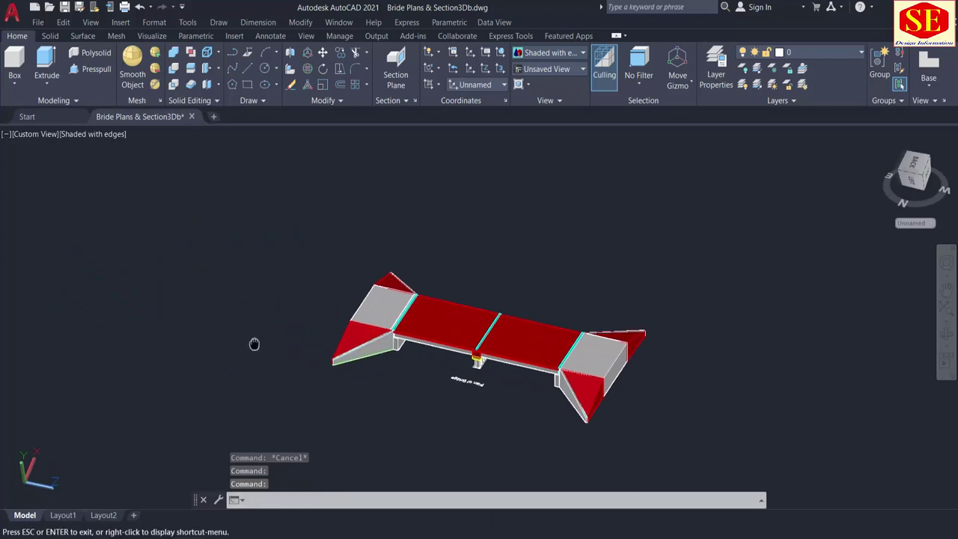
middle_click_drag(255, 342, 407, 332)
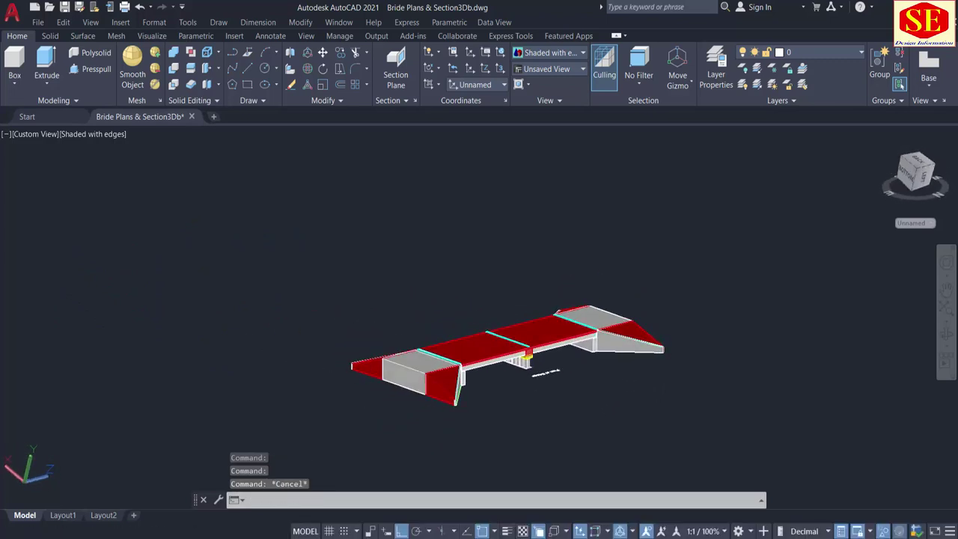
scroll(408, 352, "up", 3)
middle_click_drag(566, 359, 453, 386)
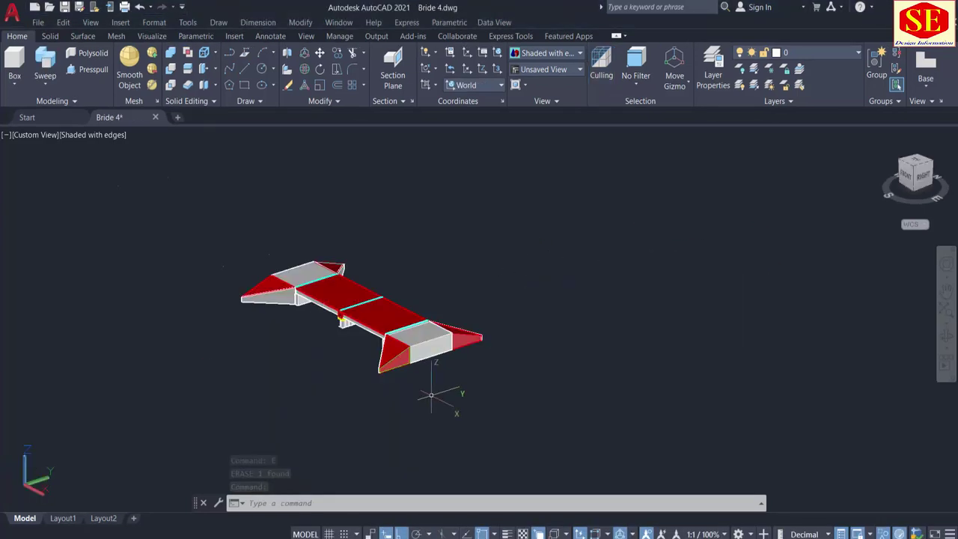
Step: Measure the height of the grey approach block's end face from the middle of its upper edge to its lower edge
scroll(438, 390, "up", 3)
type("D")
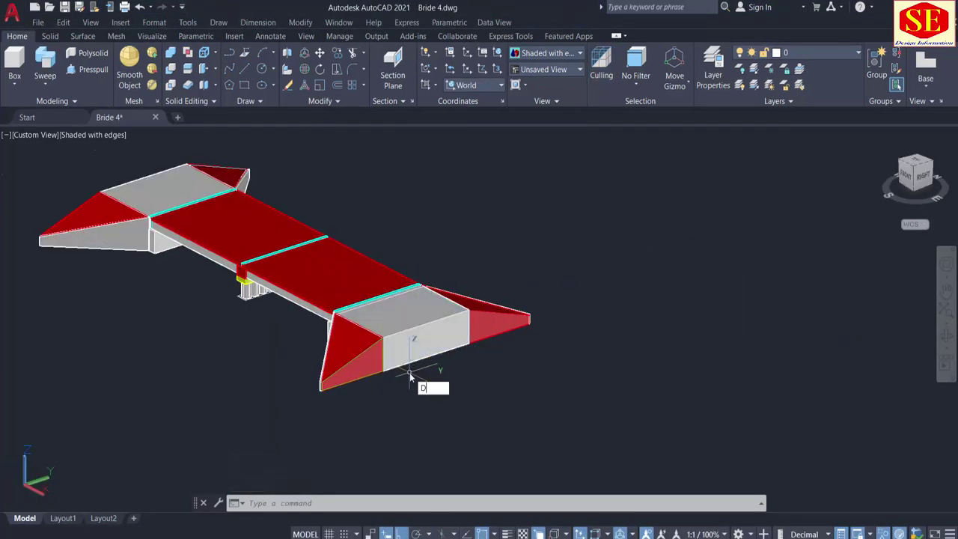
type("IS")
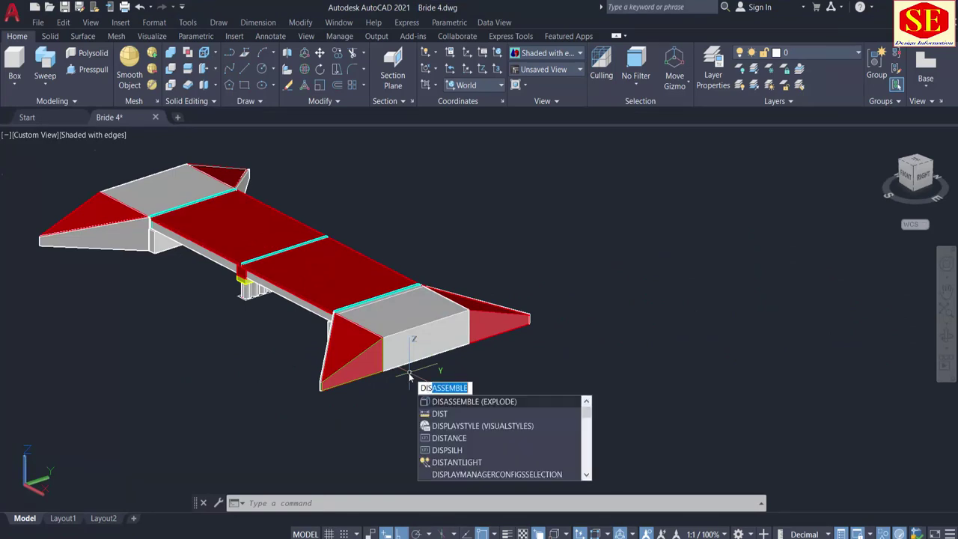
type("T")
key("Return")
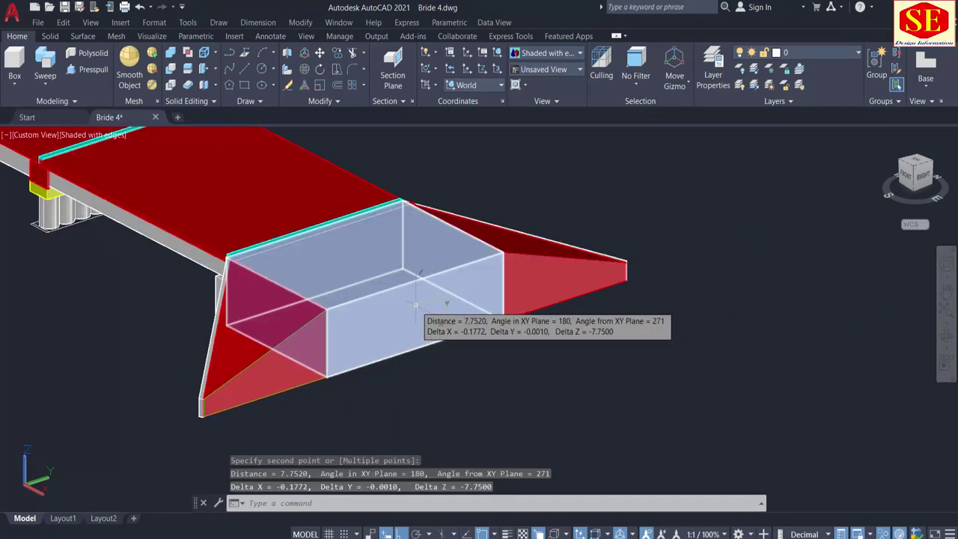
key("Escape")
key("Return")
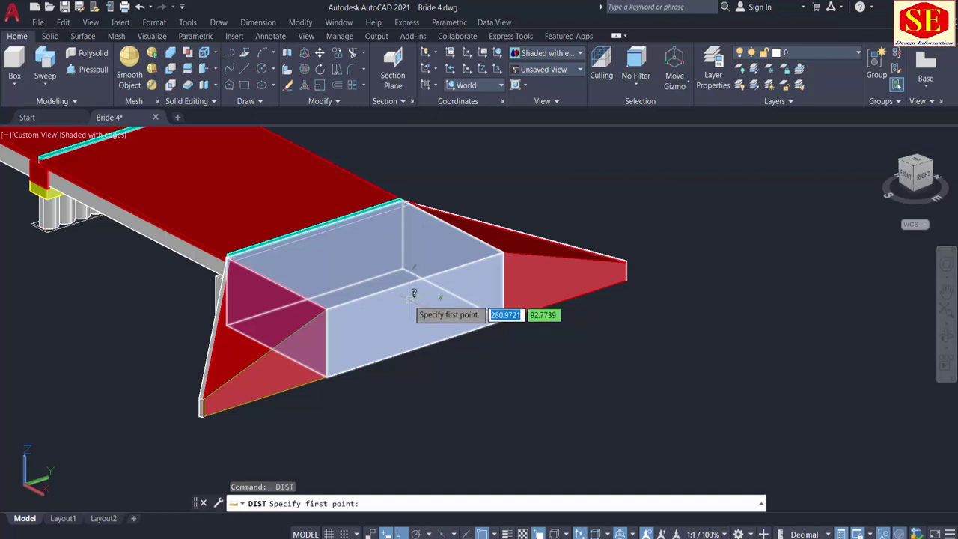
left_click(415, 282)
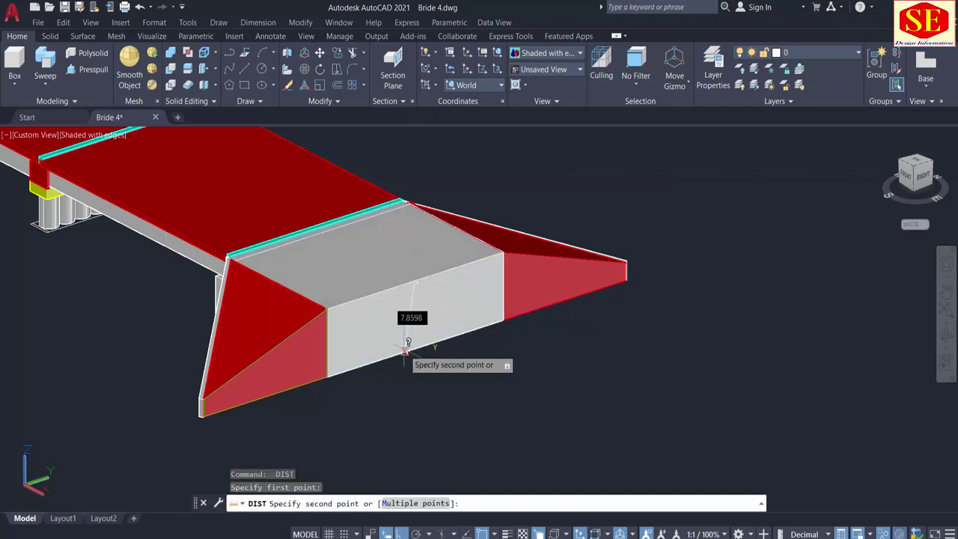
scroll(414, 348, "up", 4)
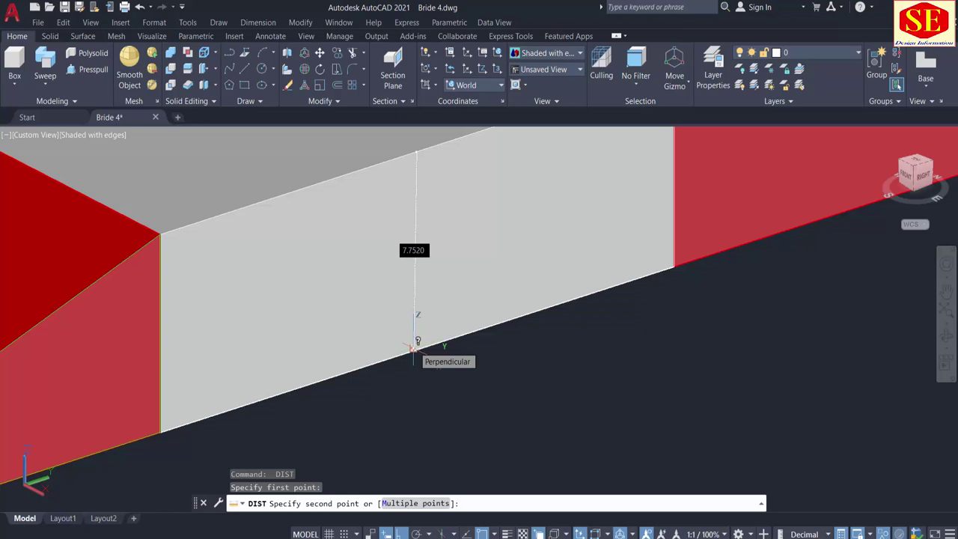
key("Escape")
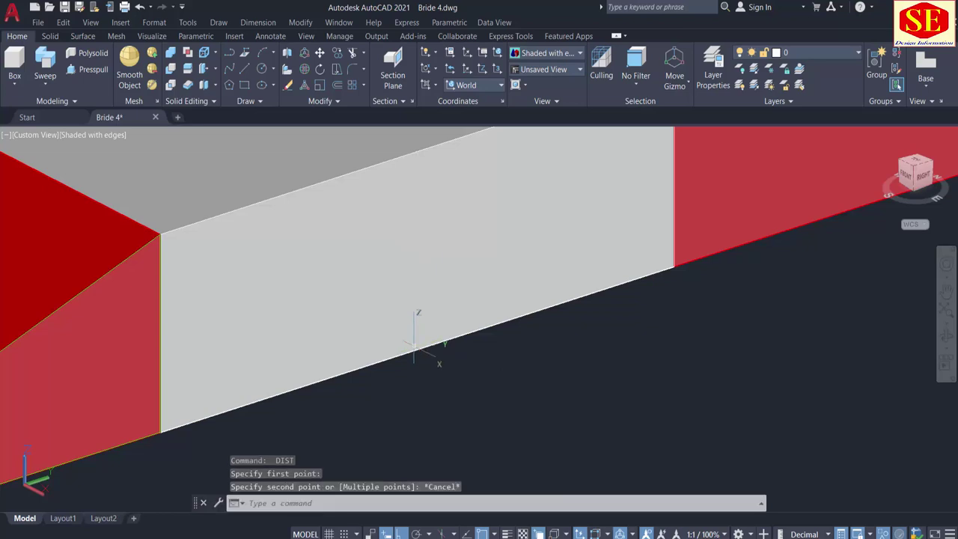
Step: Start a 3D polyline at the middle of the grey end face's upper edge and run it vertically down to the lower edge
scroll(409, 362, "down", 5)
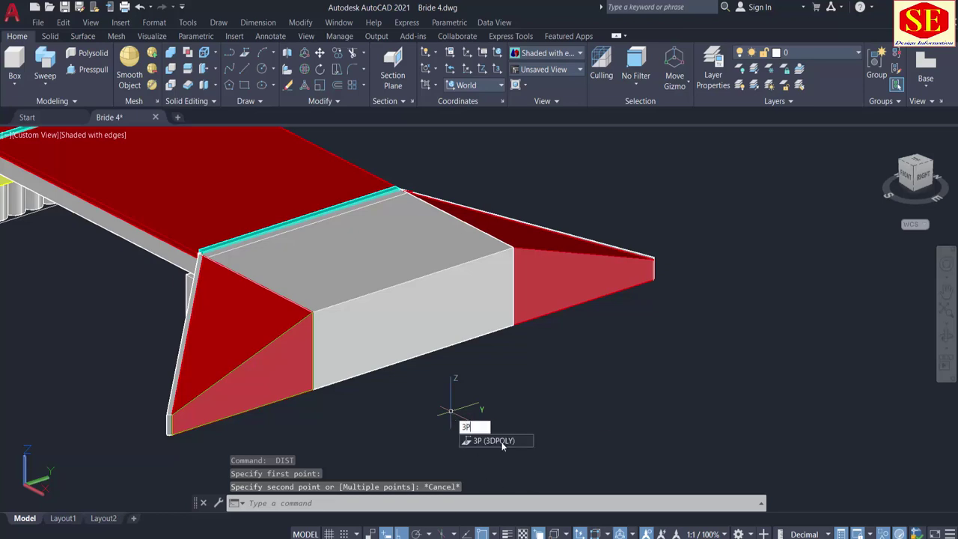
left_click(499, 441)
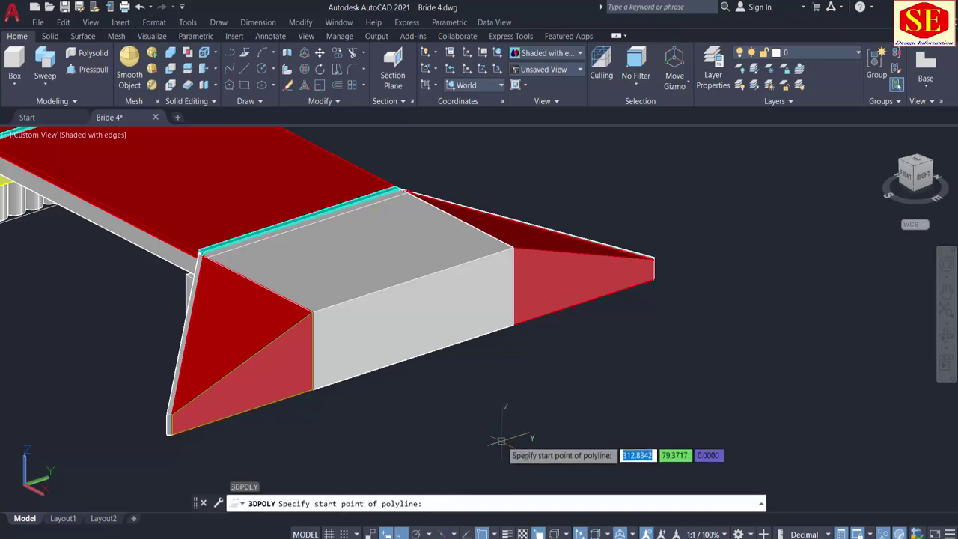
left_click(412, 278)
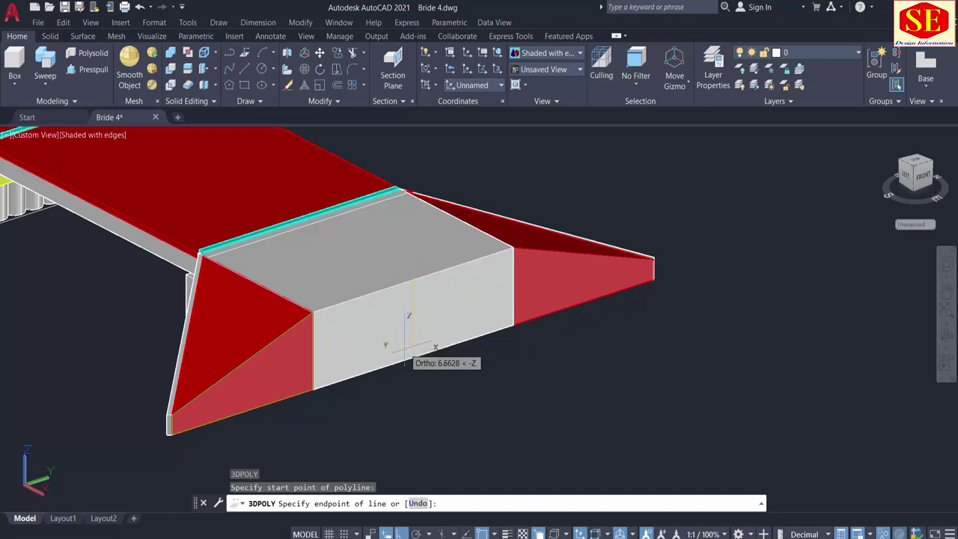
scroll(410, 344, "up", 4)
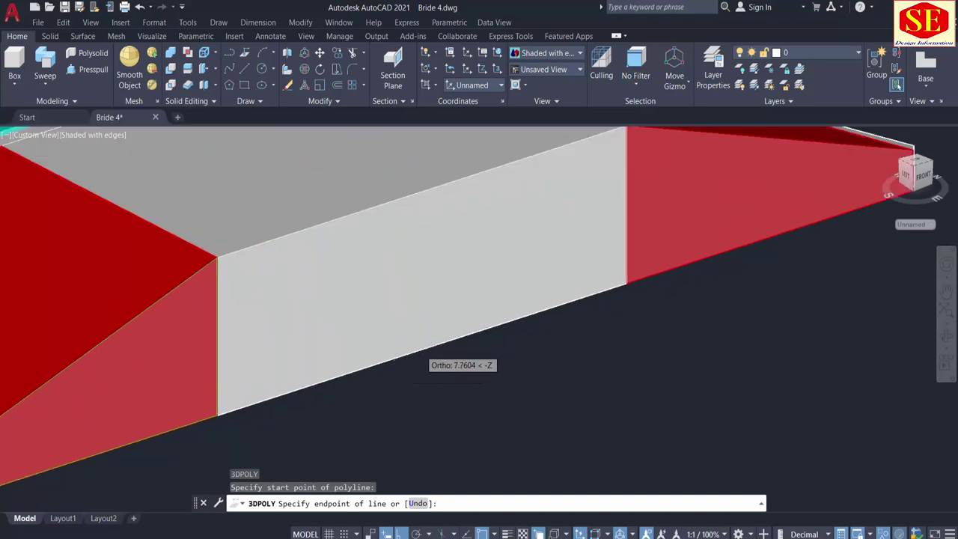
scroll(422, 350, "up", 3)
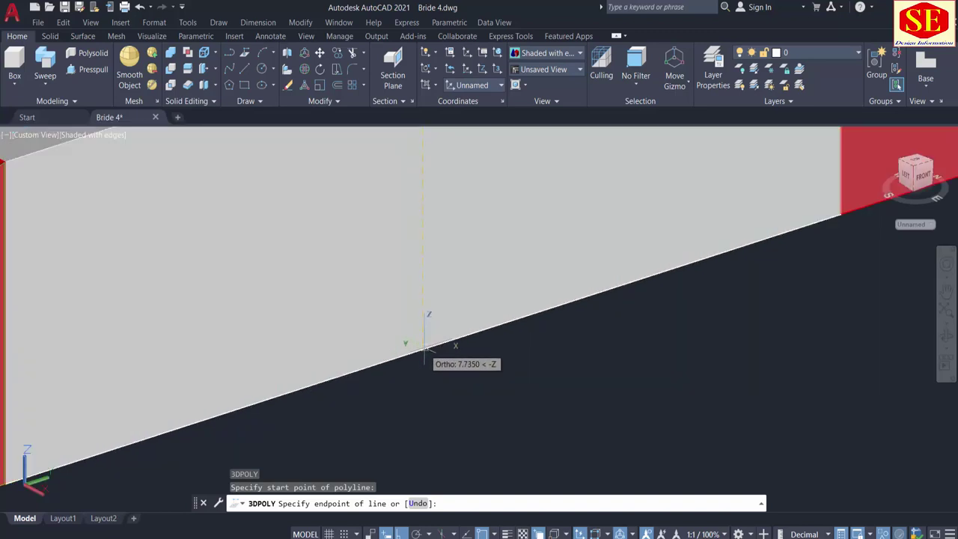
left_click(424, 349)
Step: Extend the 3D polyline 300 outward from the end face along the bridge axis and close it into a triangular ramp profile
scroll(532, 352, "down", 7)
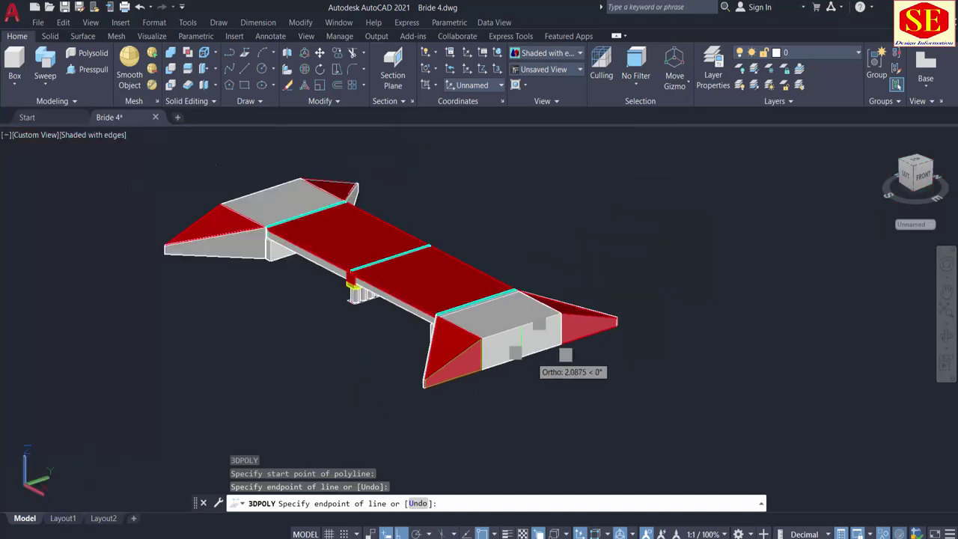
middle_click_drag(740, 395, 602, 297)
scroll(605, 295, "down", 5)
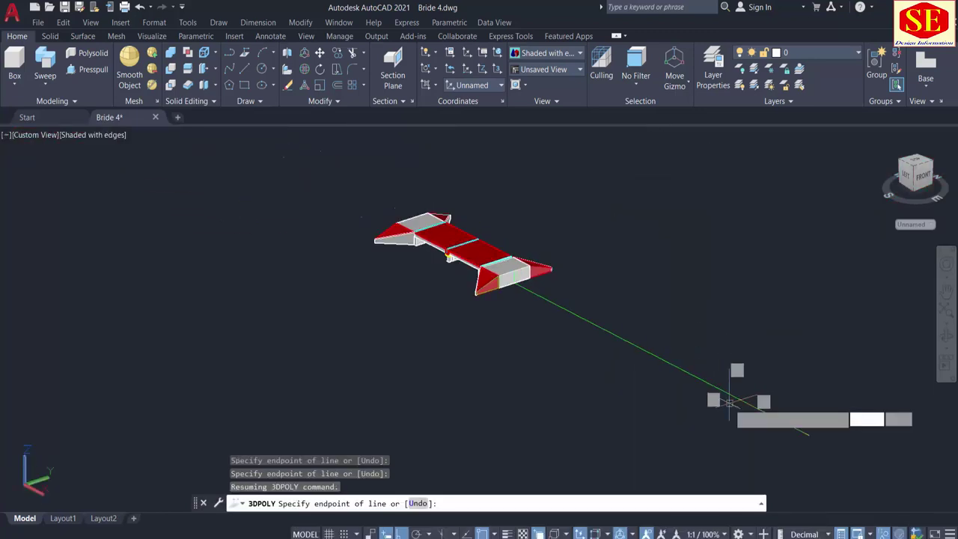
type("300")
key("Return")
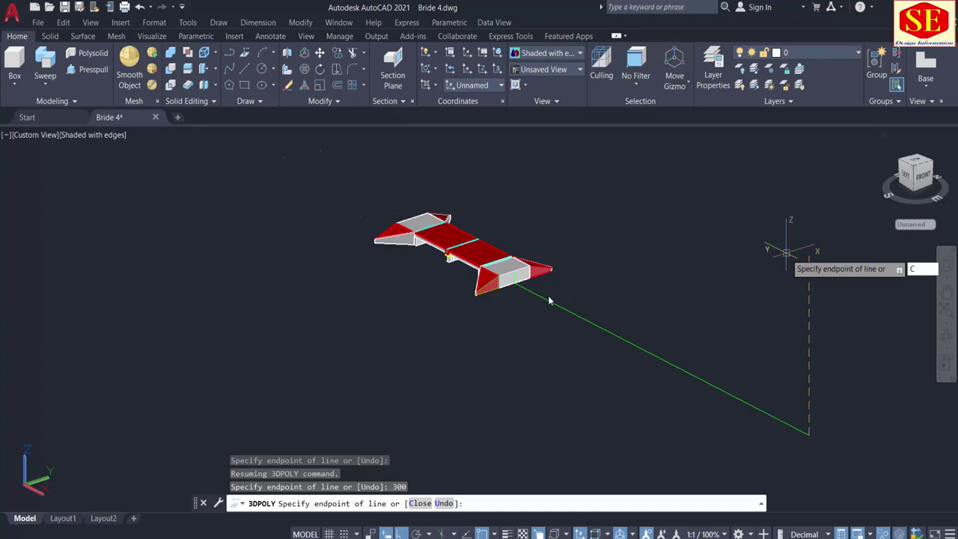
scroll(554, 277, "up", 5)
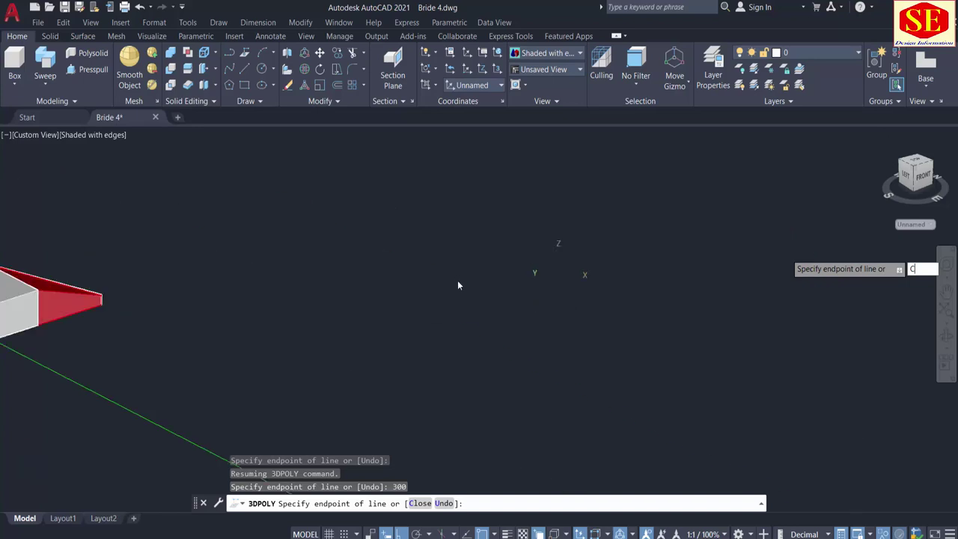
scroll(458, 281, "down", 3)
key("Return")
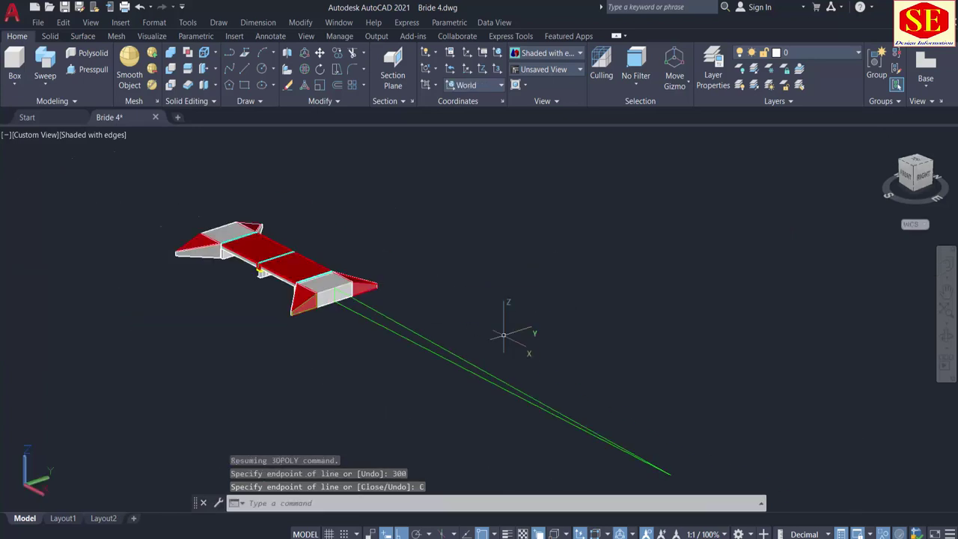
Step: Examine the closed triangular ramp profile from the grey approach block out to its far tip
scroll(370, 351, "up", 2)
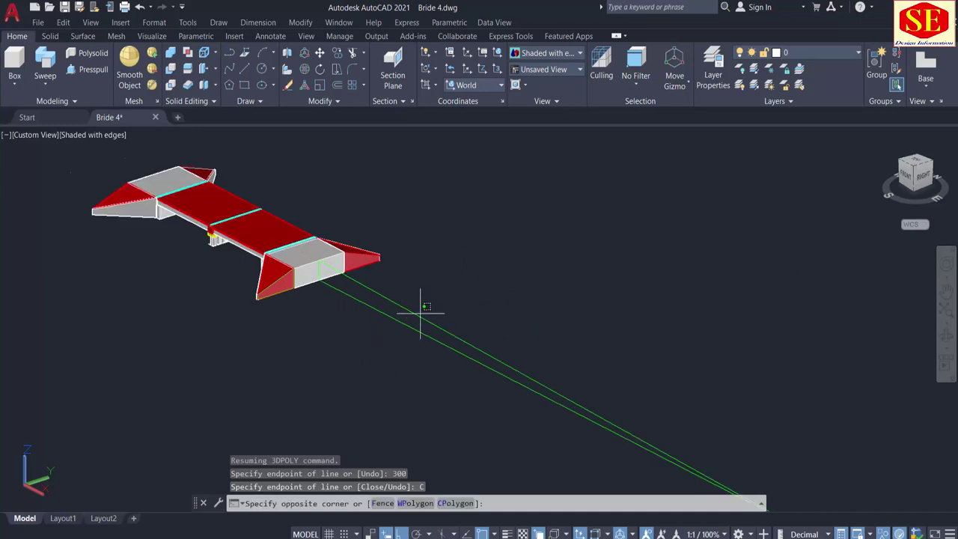
left_click(404, 320)
scroll(344, 273, "up", 4)
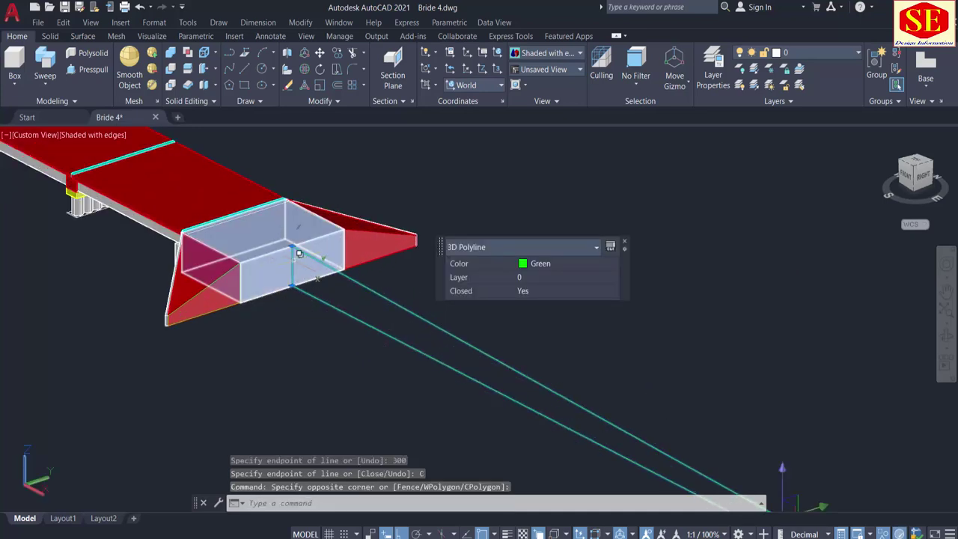
scroll(278, 331, "down", 2)
key("Escape")
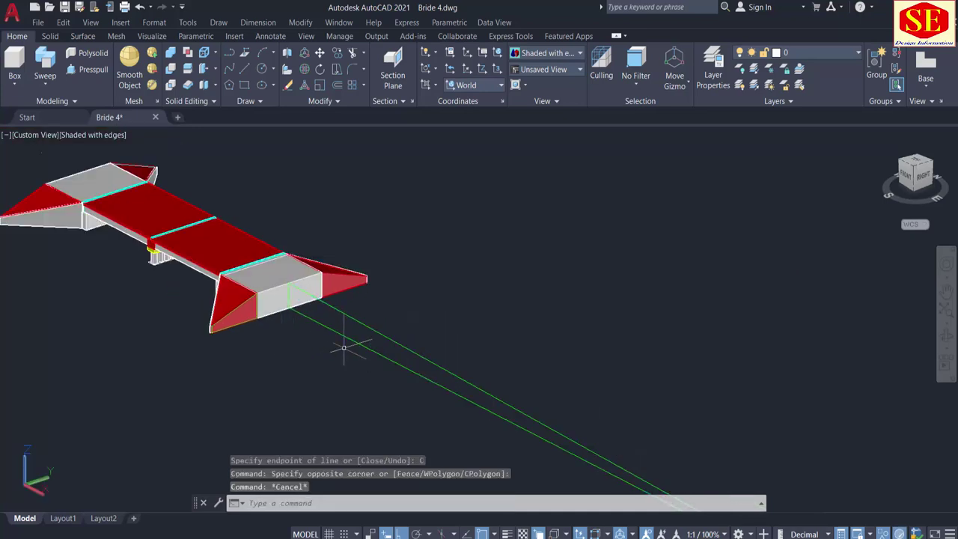
scroll(344, 347, "down", 2)
middle_click_drag(541, 419, 336, 291)
scroll(476, 410, "up", 3)
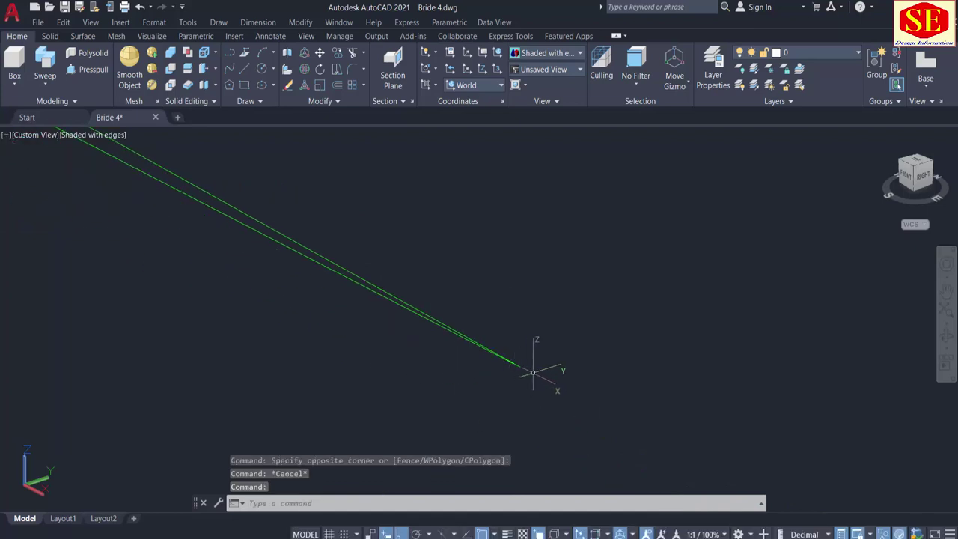
scroll(611, 336, "down", 2)
middle_click_drag(422, 259, 549, 369)
Step: Presspull the triangular profile sideways to the grey block's corner beside the yellow-edged side slope
middle_click_drag(641, 413, 573, 411, "shift")
middle_click_drag(433, 398, 527, 378)
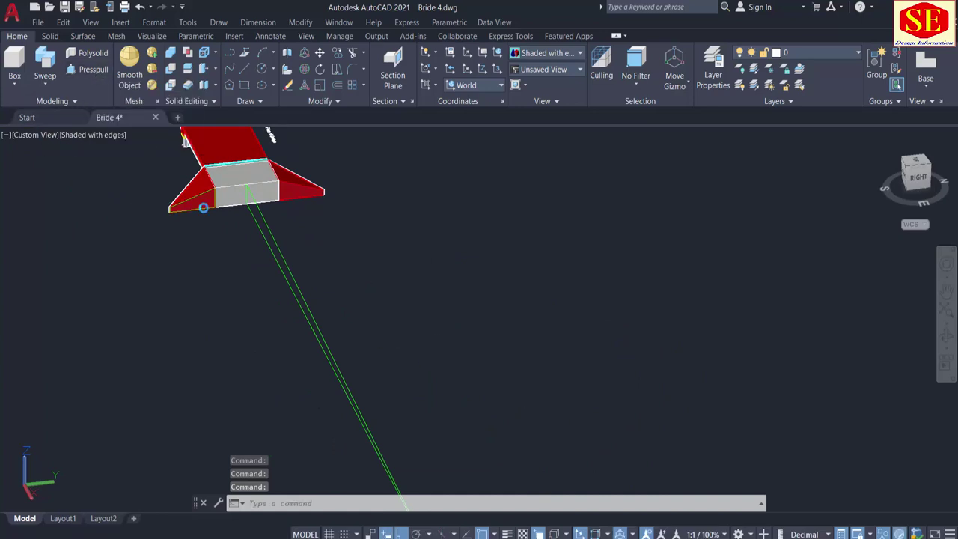
left_click(256, 217)
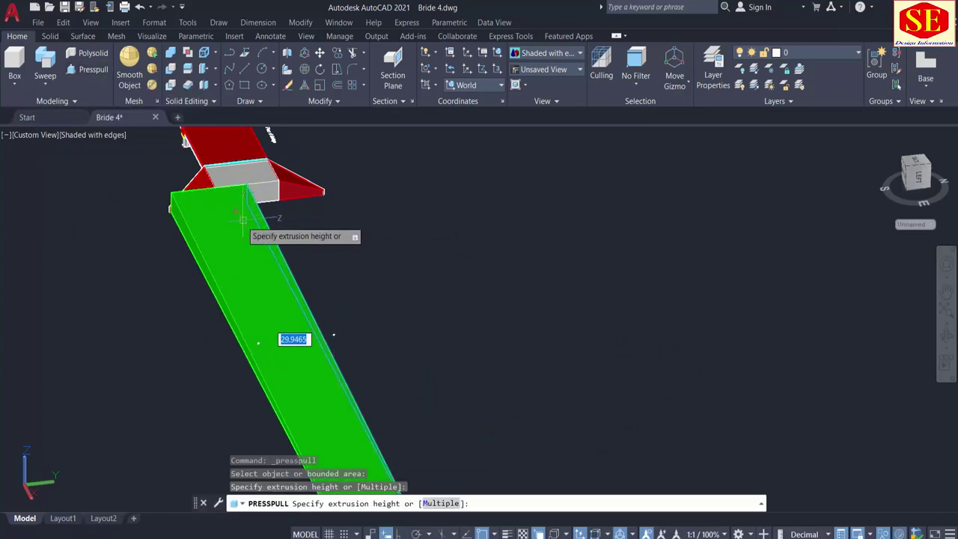
scroll(217, 186, "up", 4)
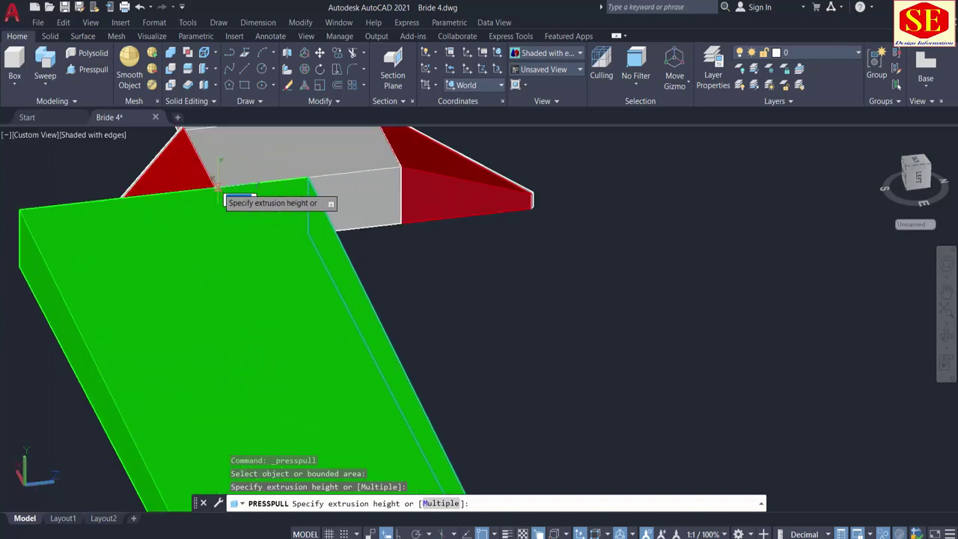
scroll(218, 186, "up", 3)
left_click(217, 186)
scroll(221, 191, "down", 6)
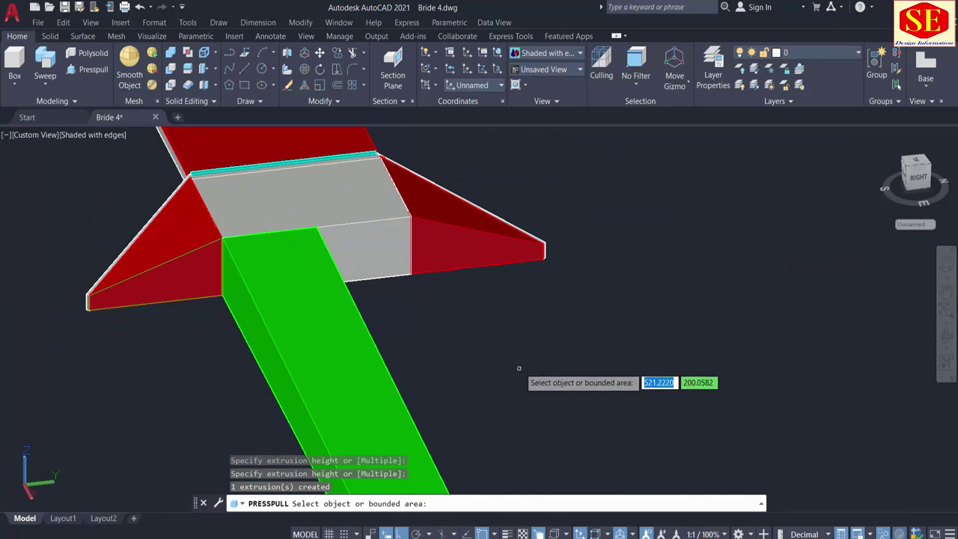
Step: Presspull the same triangular profile in the opposite direction to the grey block's other corner, completing the full-width ramp
middle_click_drag(516, 365, 472, 352, "shift")
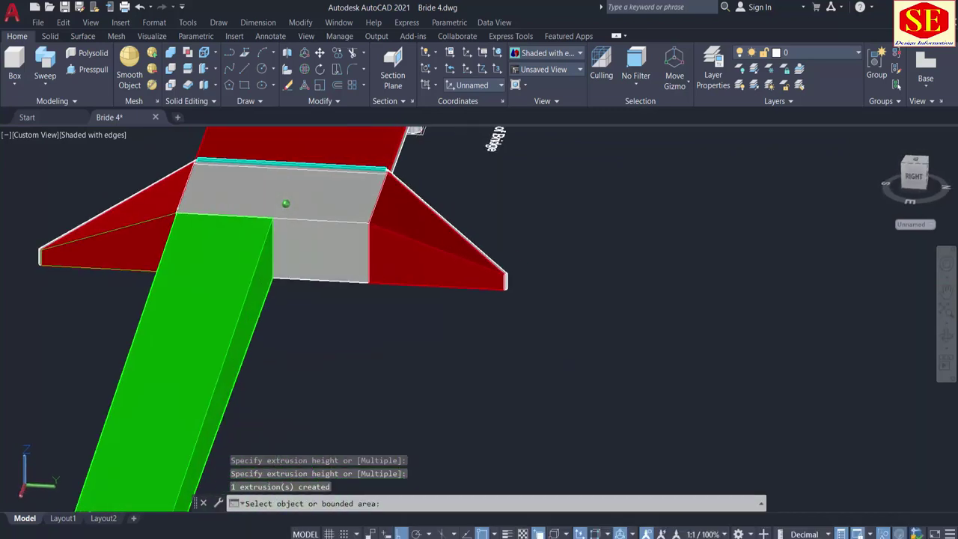
left_click(264, 277)
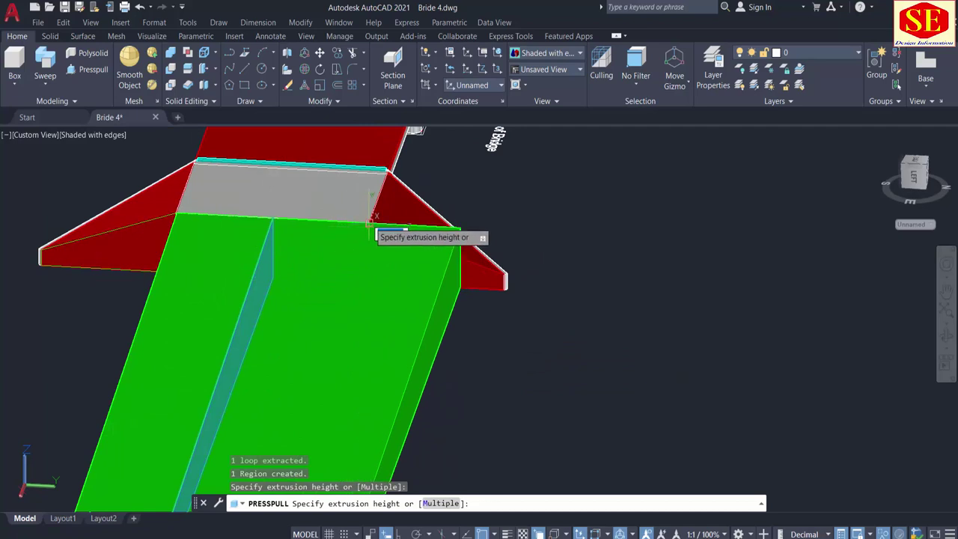
left_click(460, 278)
scroll(460, 278, "down", 5)
key("Escape")
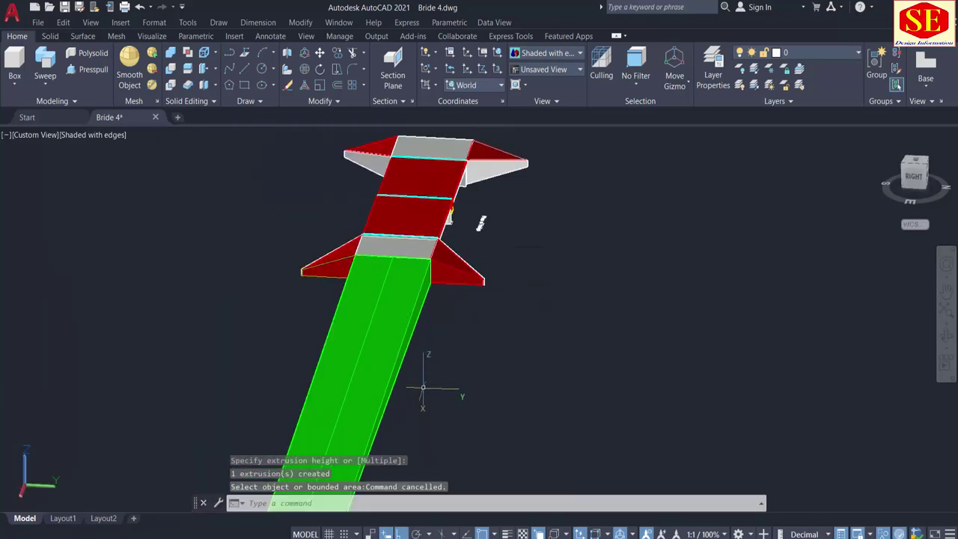
Step: Copy the 3D polyline from the middle of the green ramp straight down to a free spot below the ramp
middle_click_drag(427, 391, 502, 335)
middle_click_drag(408, 384, 474, 364, "shift")
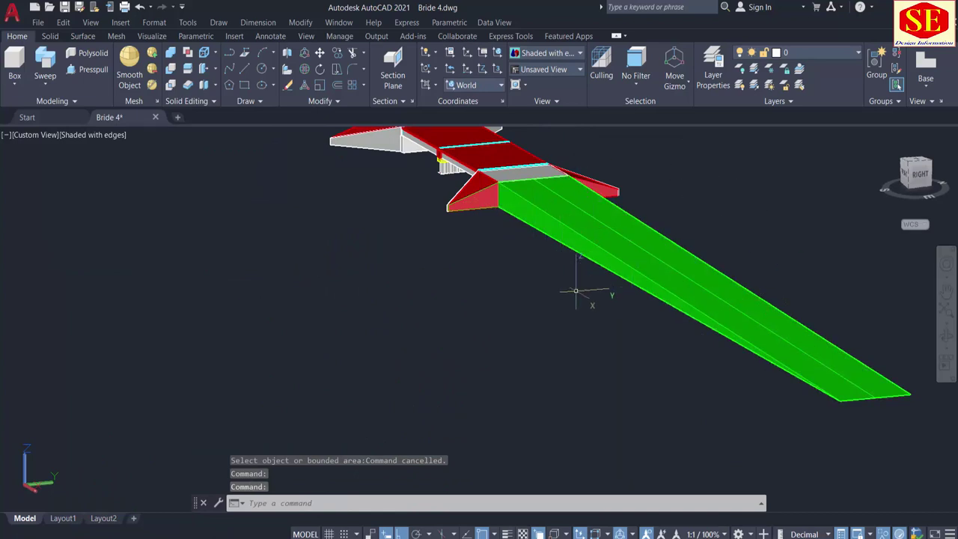
scroll(610, 332, "down", 2)
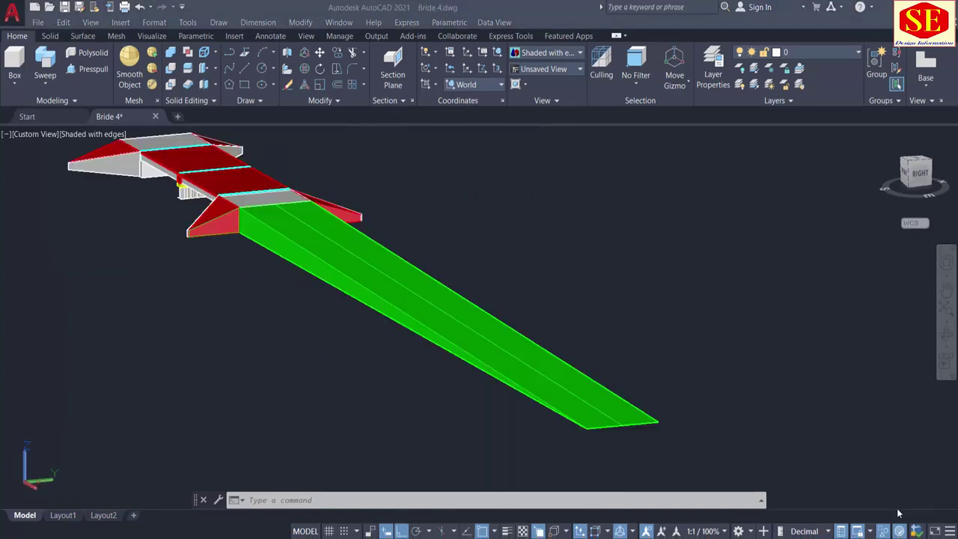
scroll(344, 247, "up", 3)
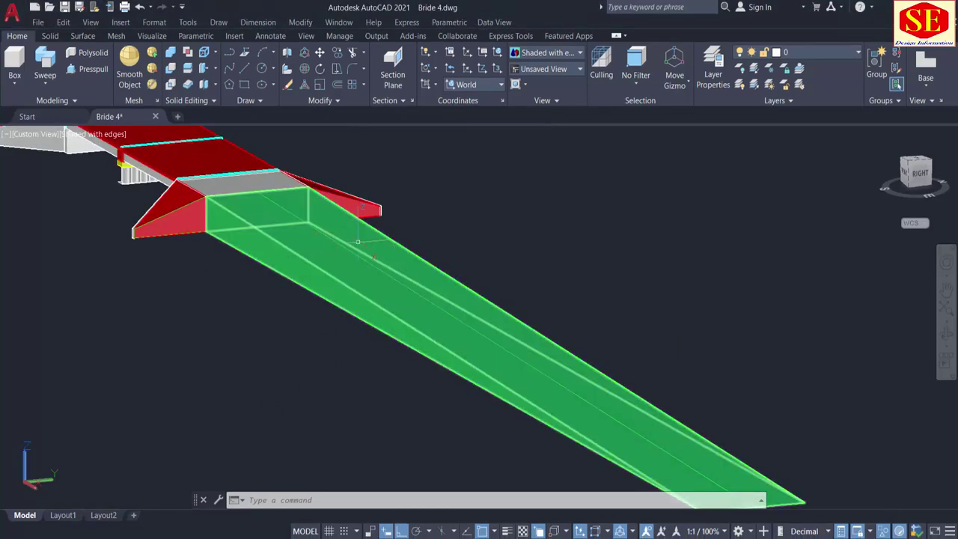
left_click(346, 246)
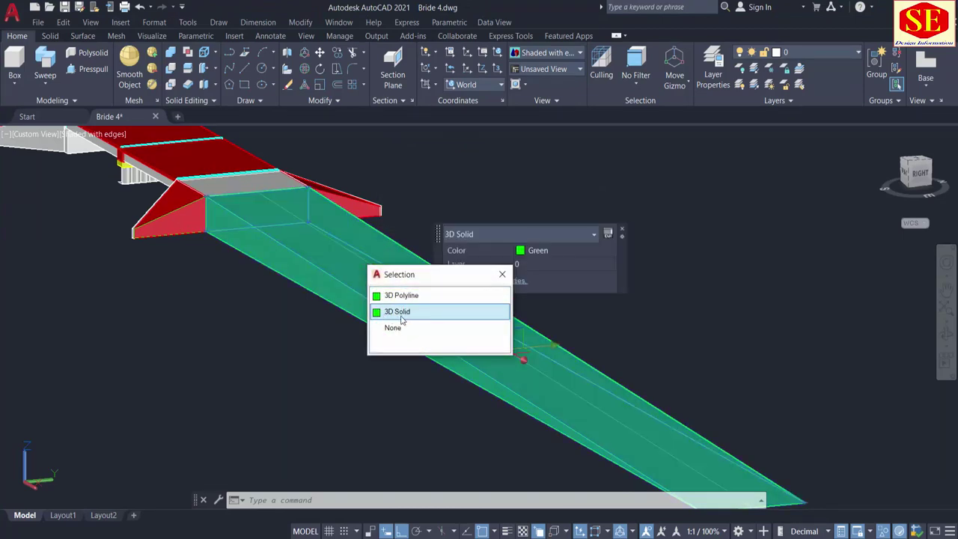
left_click(409, 294)
type("C")
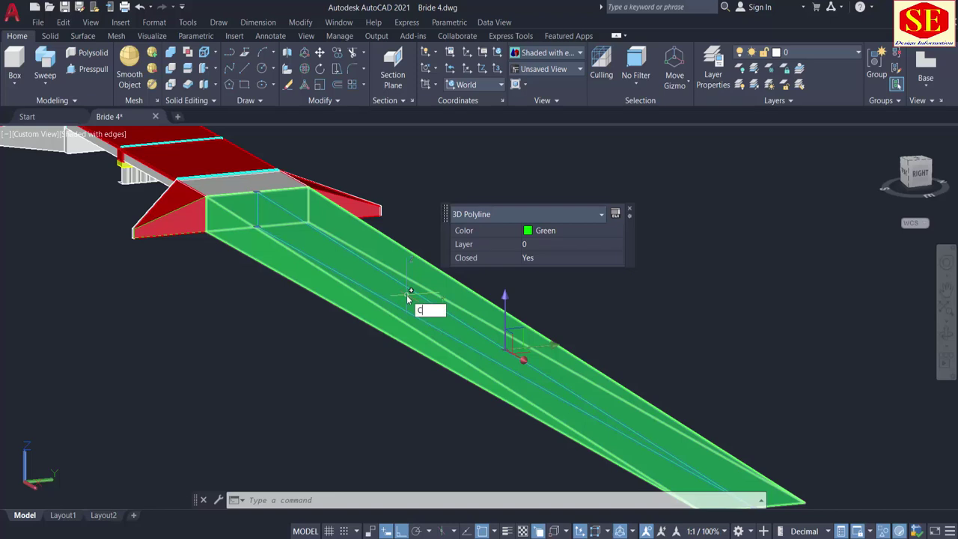
type("O")
key("Return")
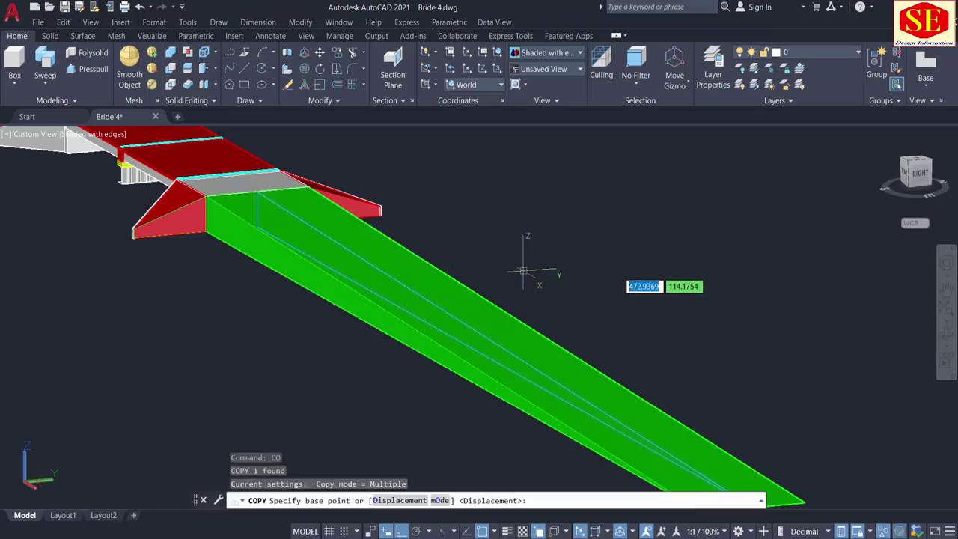
left_click(522, 272)
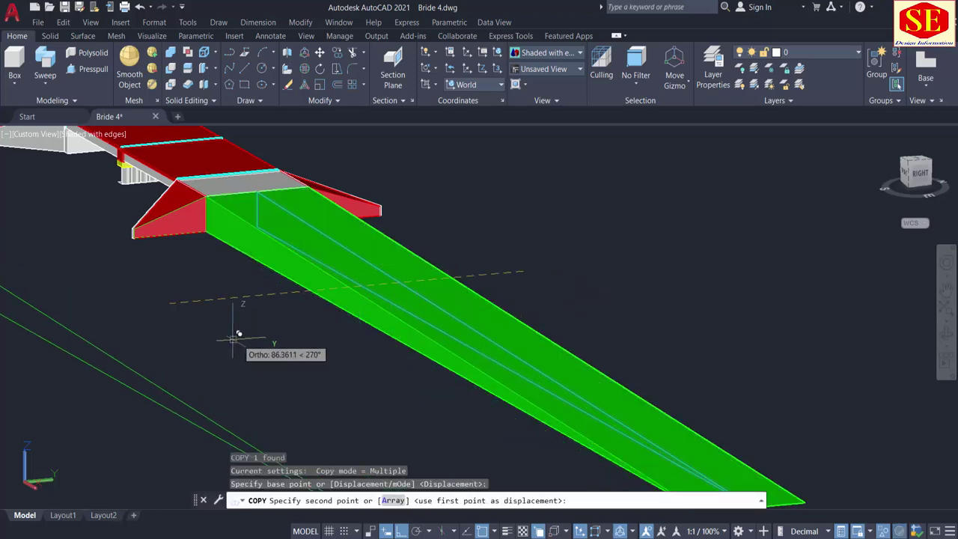
left_click(324, 362)
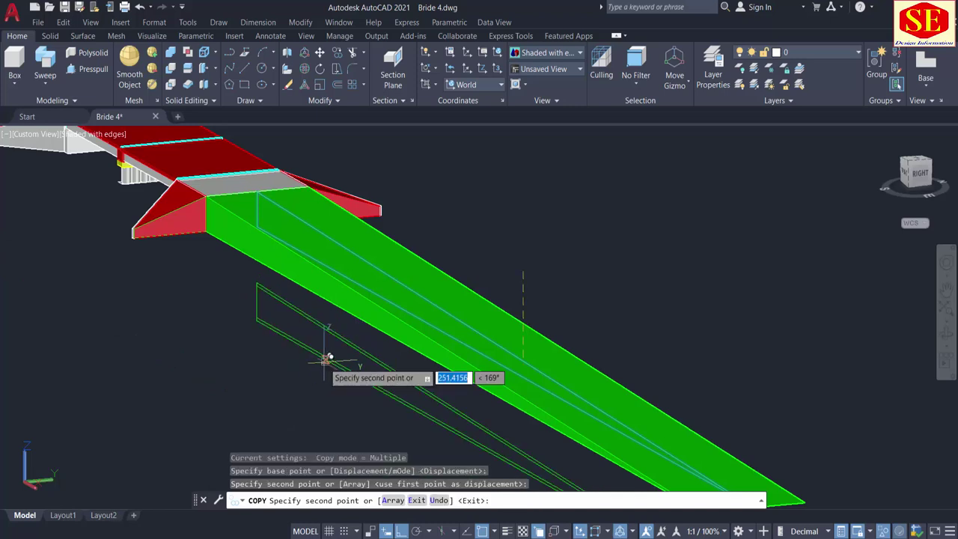
key("Escape")
key("Escape")
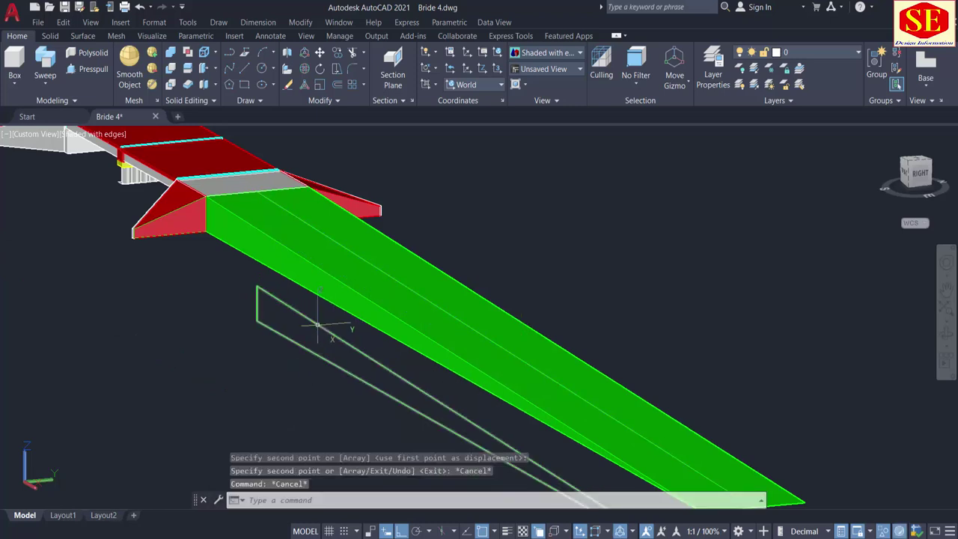
Step: Change the colour of the copied triangular 3D polyline to Blue
double_click(318, 323)
key("Escape")
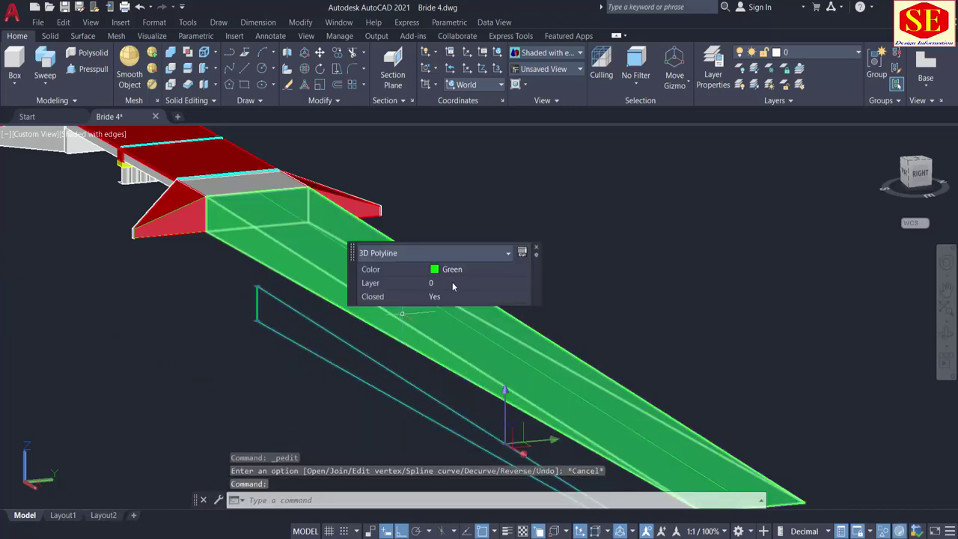
left_click(453, 269)
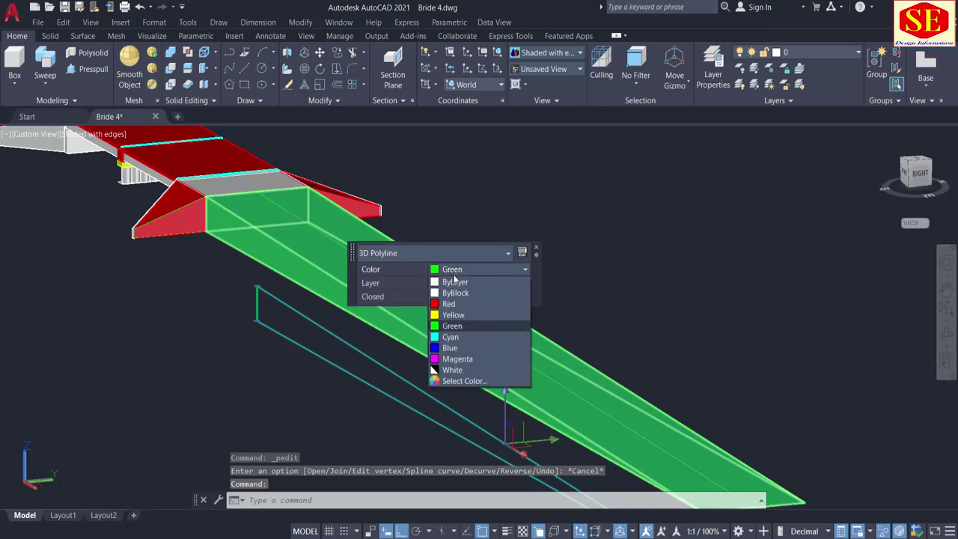
left_click(458, 350)
key("Escape")
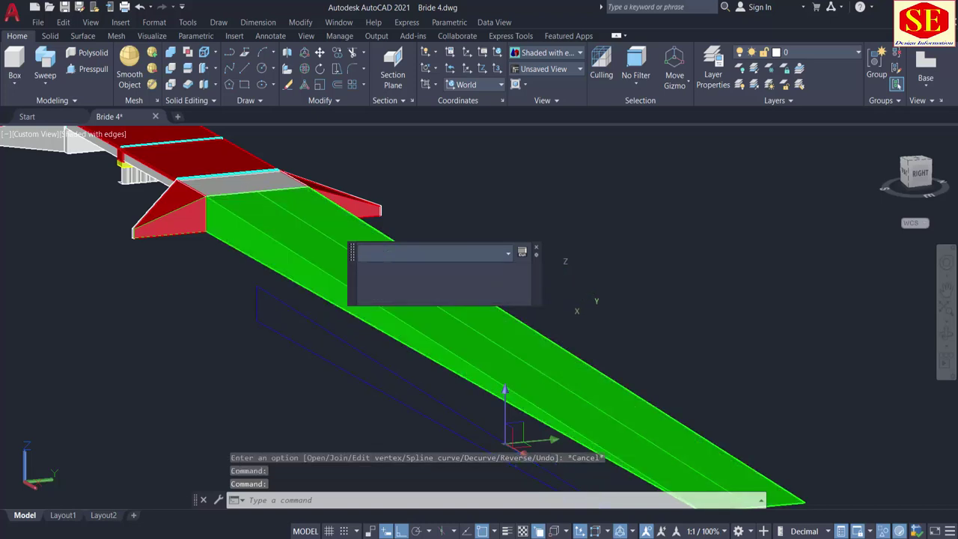
Step: Move the blue triangular 3D polyline from its upper corner to the ramp's top corner beside the red side slope
key("Return")
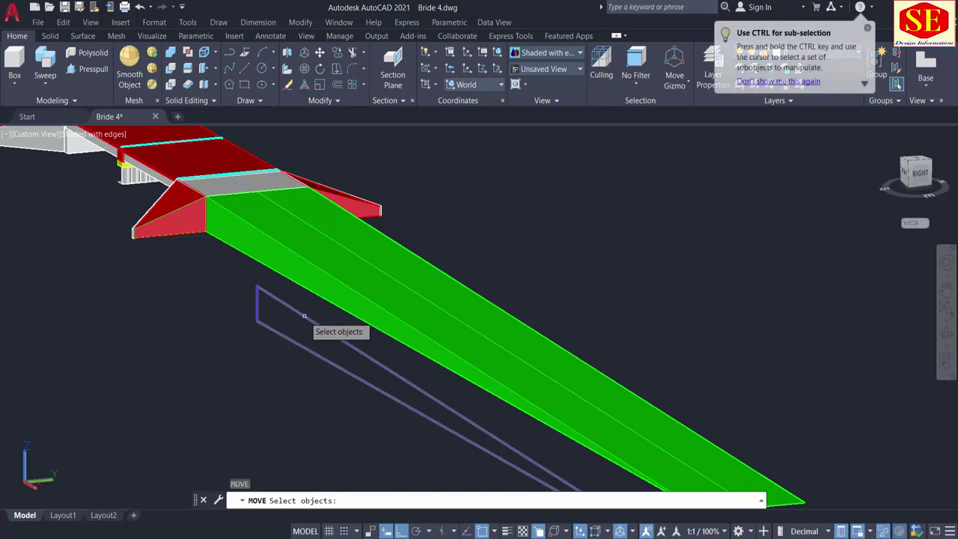
left_click(304, 318)
key("Return")
left_click(258, 286)
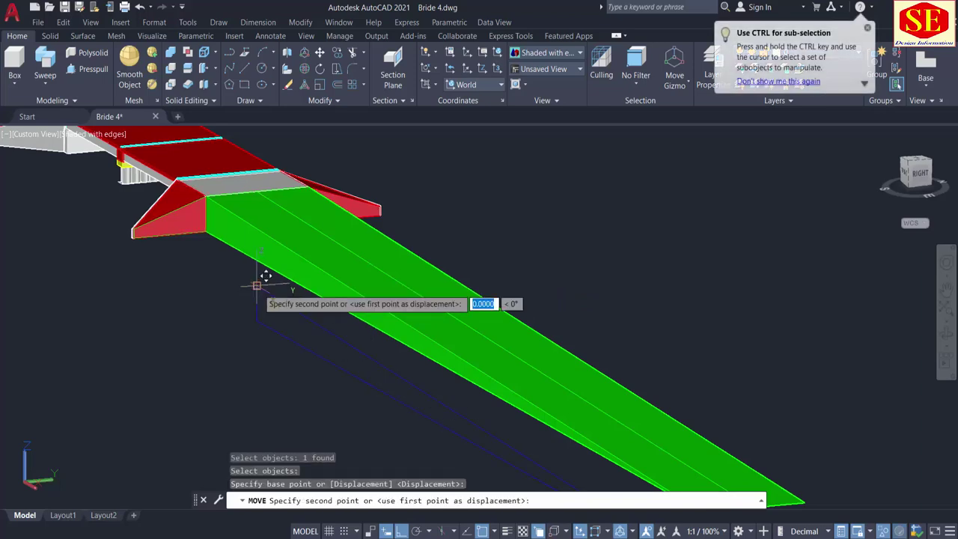
scroll(203, 197, "up", 3)
left_click(205, 198)
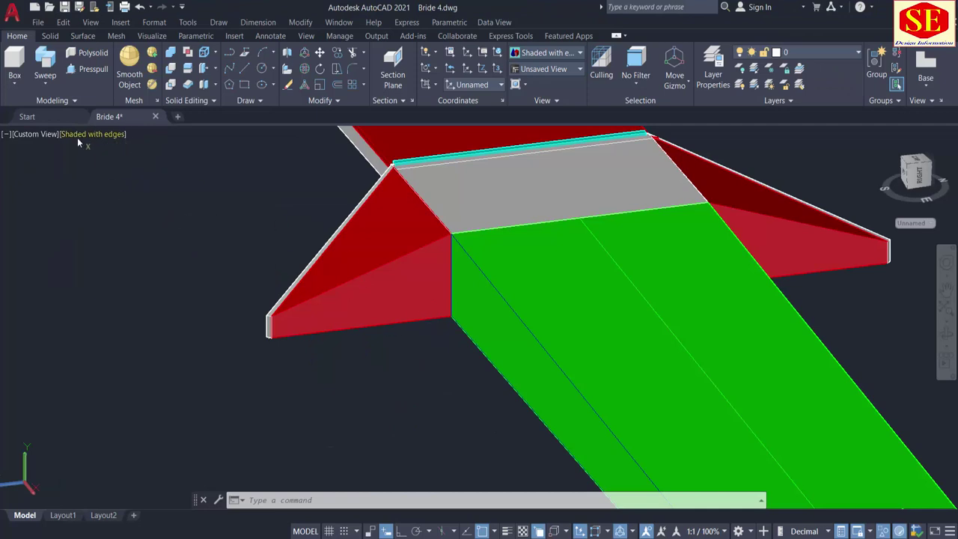
Step: In 2D Wireframe style, draw an ortho line about 29 units long from the blue profile's bottom corner outward past the wing wall
left_click(77, 138)
left_click(128, 169)
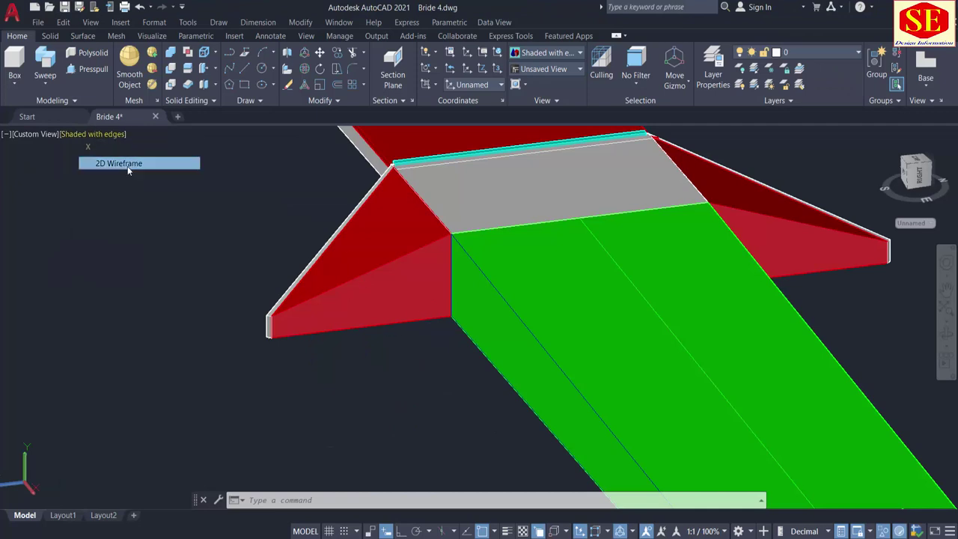
scroll(477, 339, "up", 3)
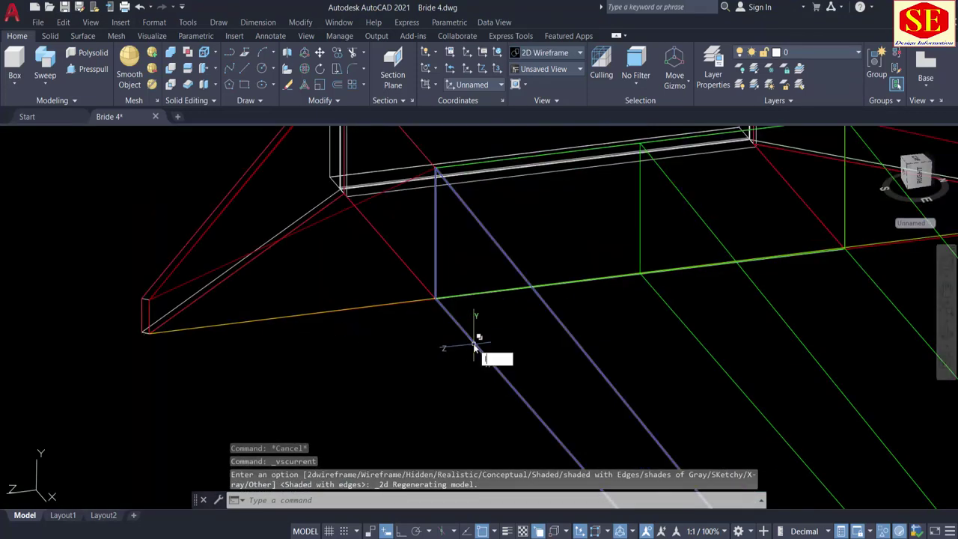
key("Return")
scroll(474, 330, "up", 5)
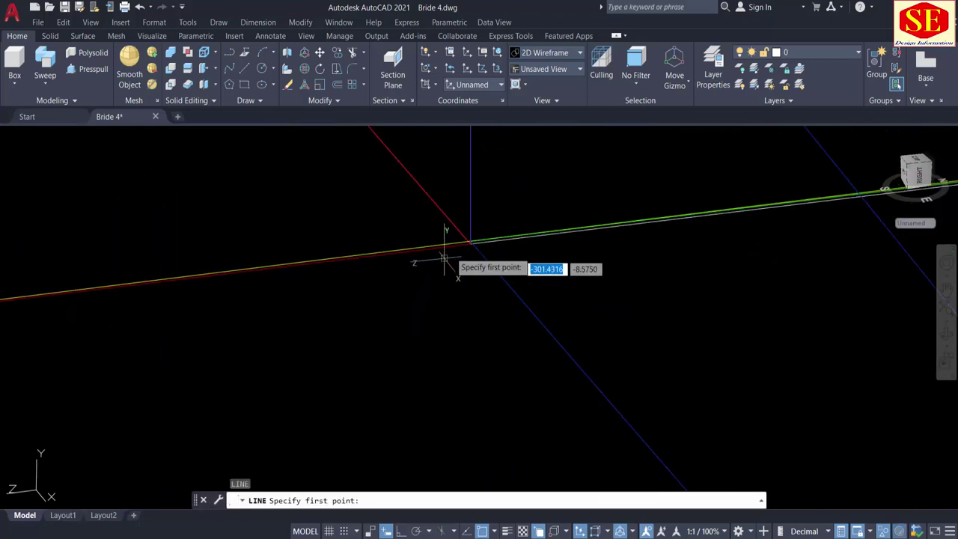
scroll(471, 244, "up", 3)
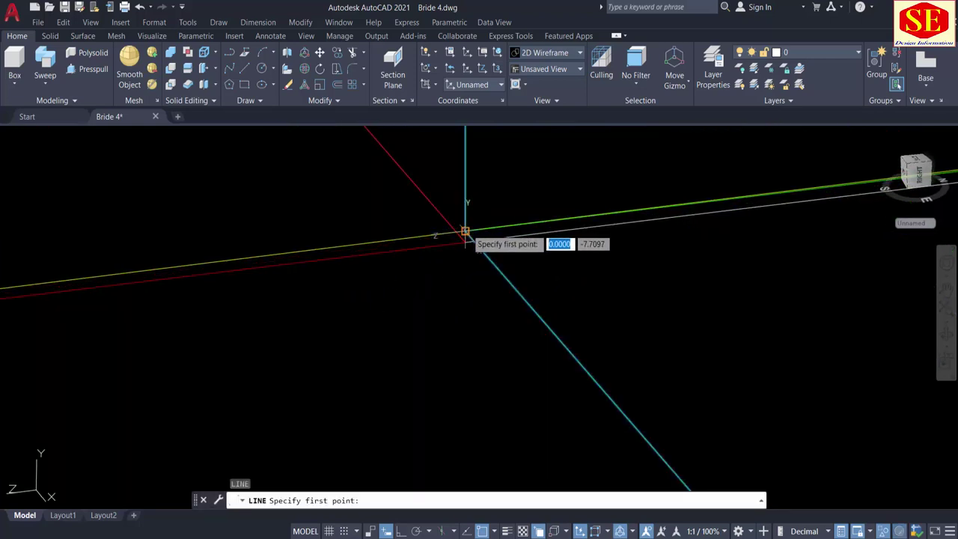
left_click(465, 230)
scroll(720, 241, "down", 5)
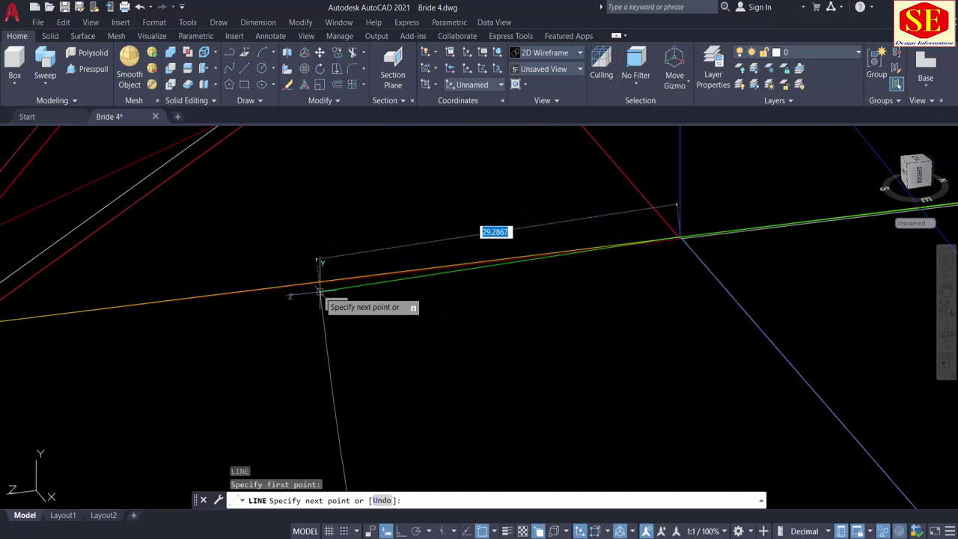
key("F8")
scroll(552, 337, "down", 4)
scroll(398, 376, "up", 2)
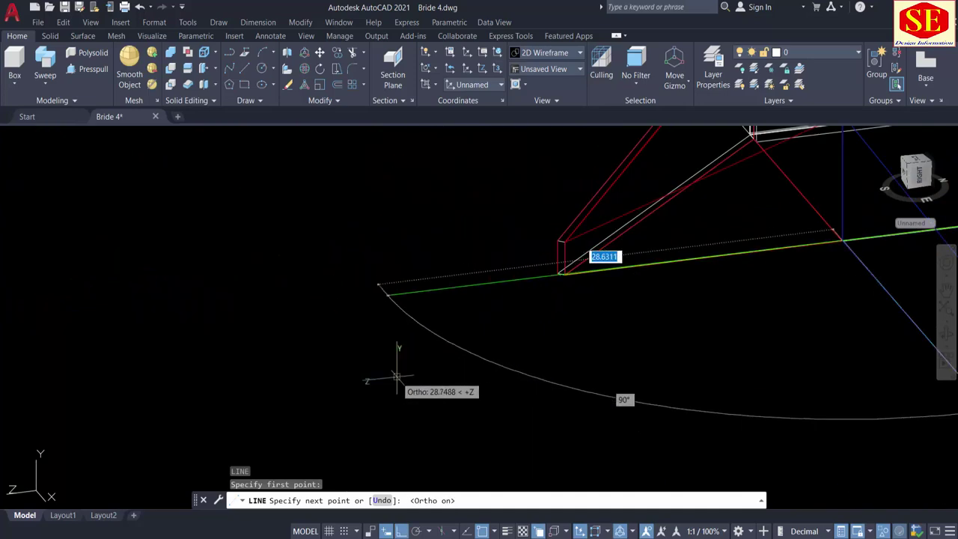
key("Escape")
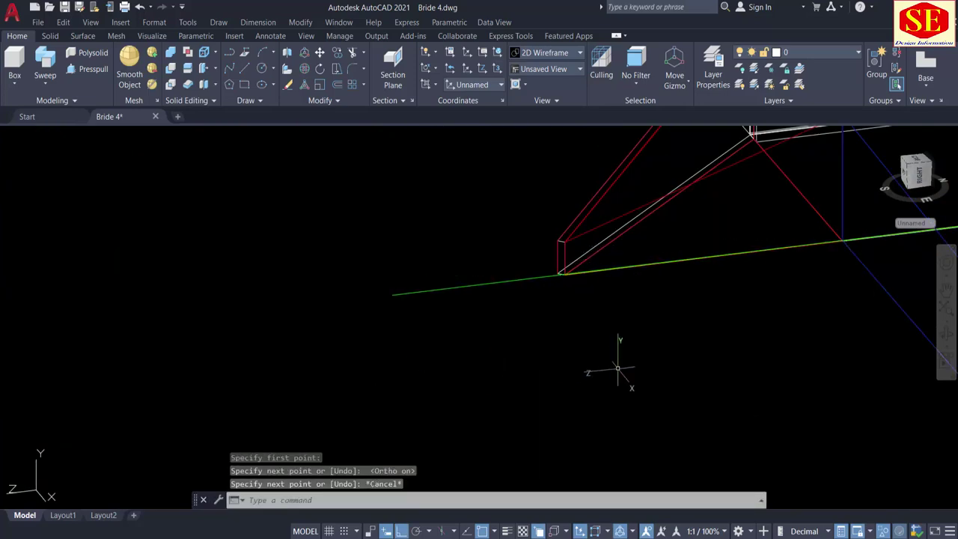
Step: Draw a line from the blue profile's top corner to the top corner of the wing wall's outer end, with Ortho off
middle_click_drag(616, 352, 404, 449)
scroll(457, 398, "down", 4)
scroll(443, 435, "up", 2)
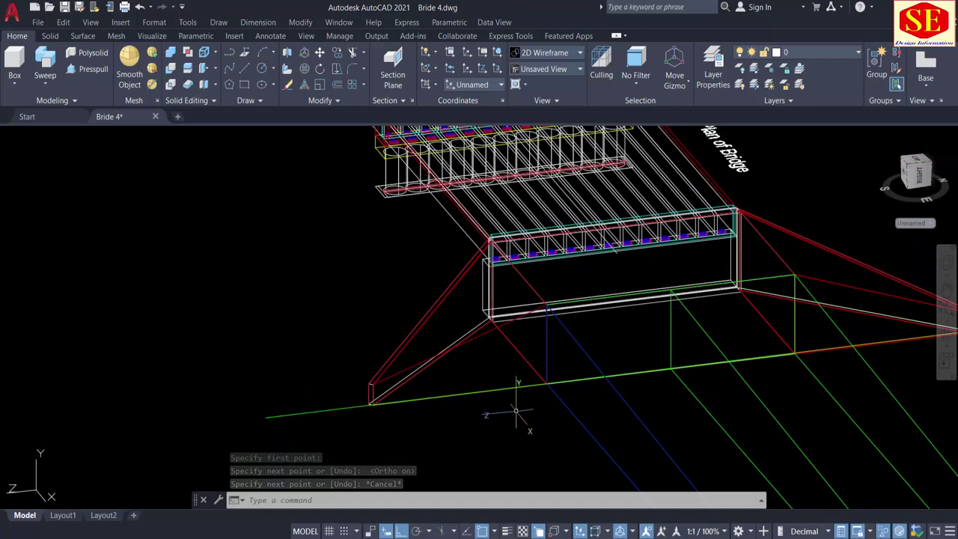
middle_click_drag(457, 442, 503, 445, "shift")
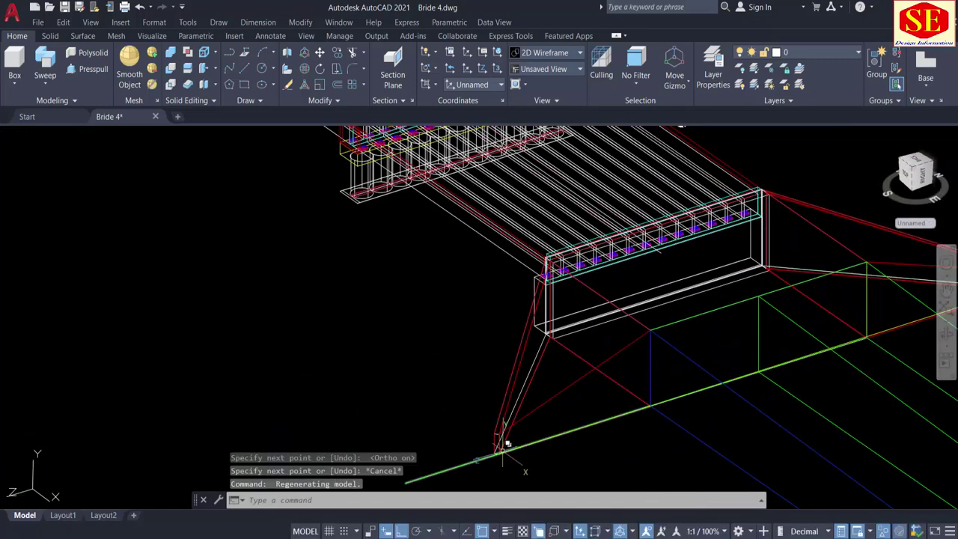
type("l")
key("Return")
scroll(649, 367, "up", 2)
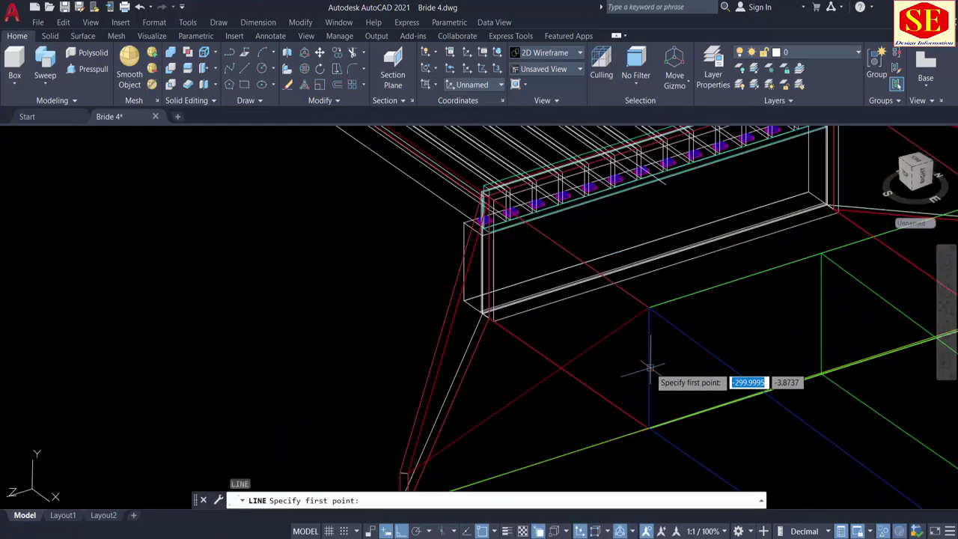
scroll(651, 367, "up", 3)
middle_click_drag(650, 232, 634, 359)
scroll(604, 238, "up", 3)
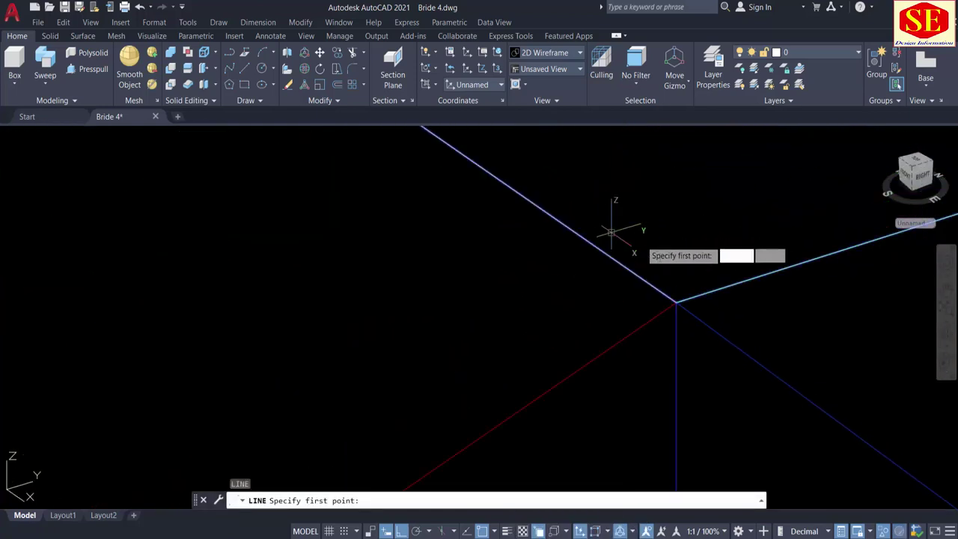
left_click(682, 301)
scroll(683, 299, "down", 3)
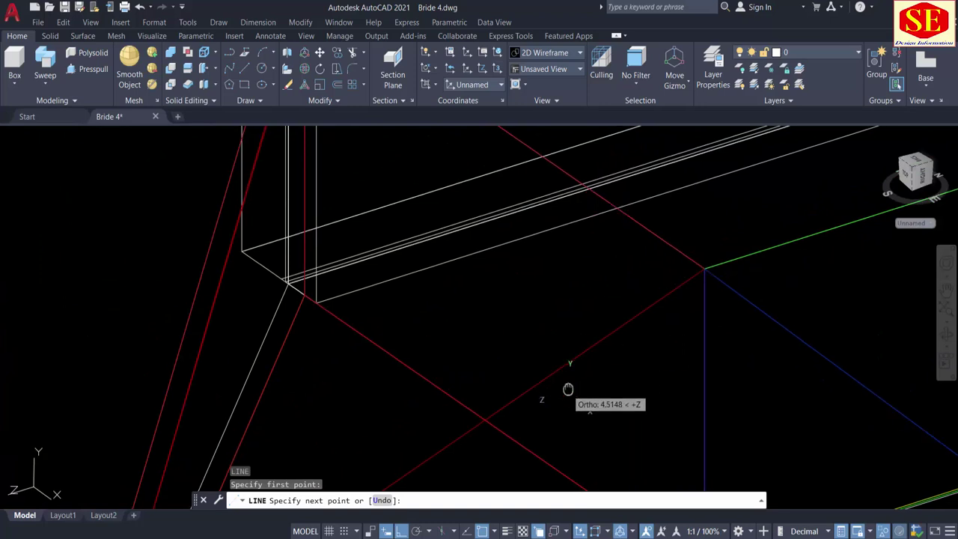
middle_click_drag(567, 389, 683, 224)
key("F8")
scroll(631, 267, "down", 3)
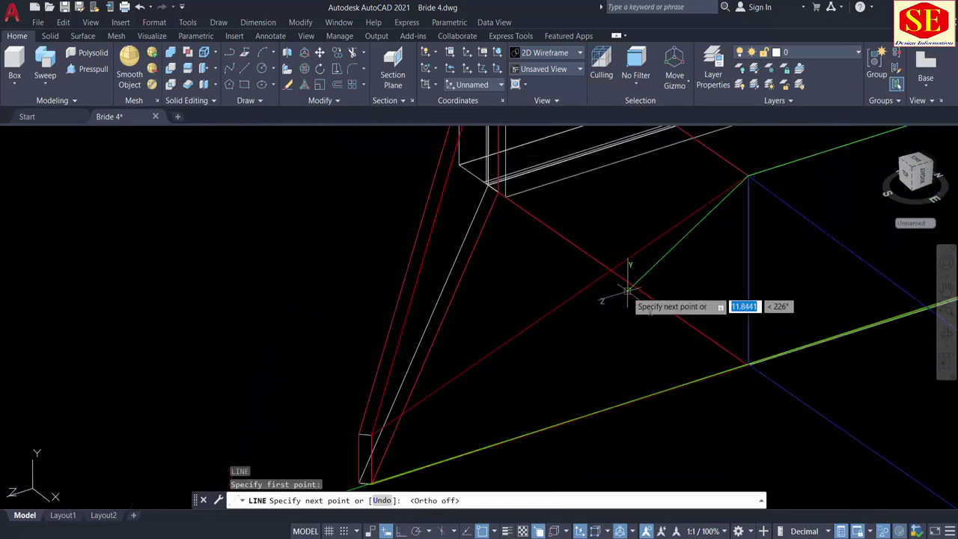
scroll(459, 417, "down", 2)
scroll(473, 403, "up", 3)
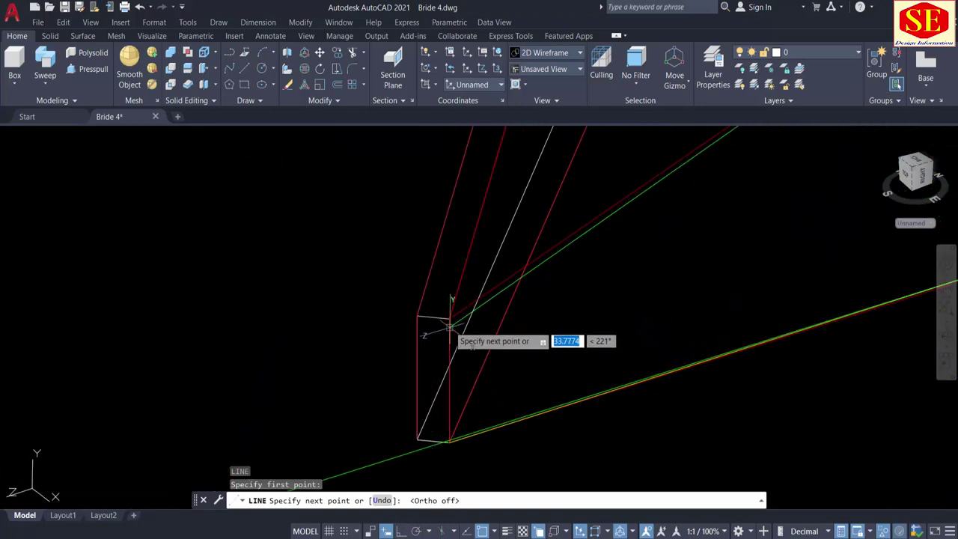
left_click(449, 320)
key("Escape")
Step: Extend the sloping line past the wing wall's end to meet the horizontal base line
scroll(453, 318, "down", 2)
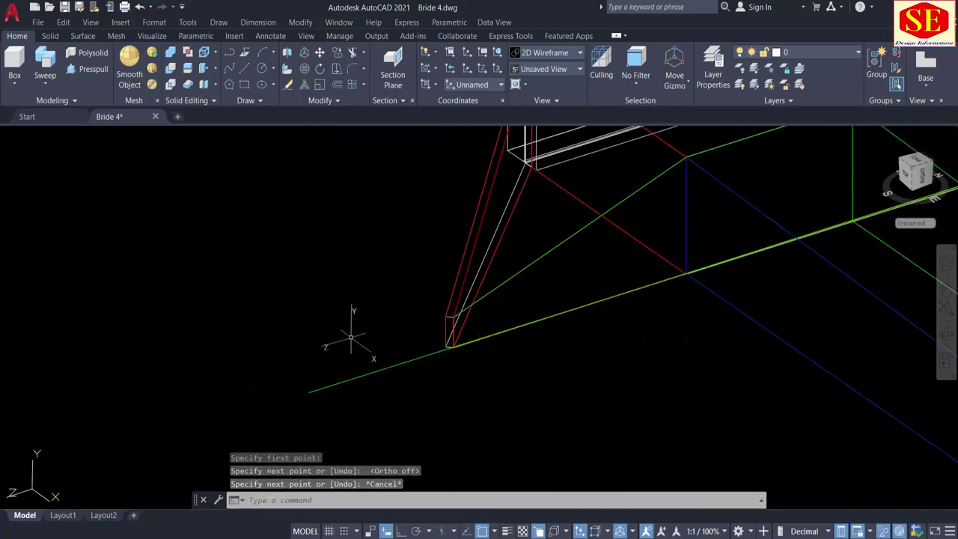
scroll(345, 329, "down", 2)
type("e")
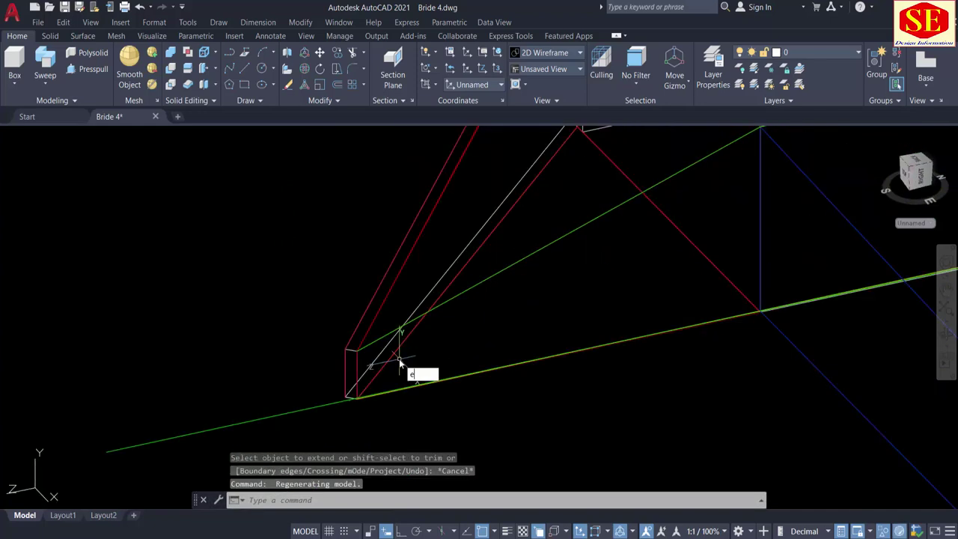
type("x")
key("Return")
left_click(445, 316)
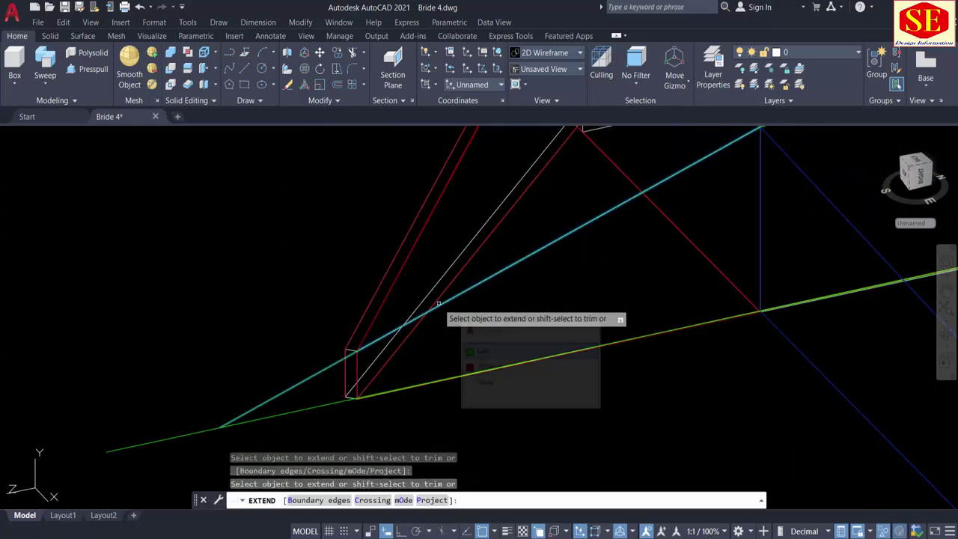
left_click(494, 351)
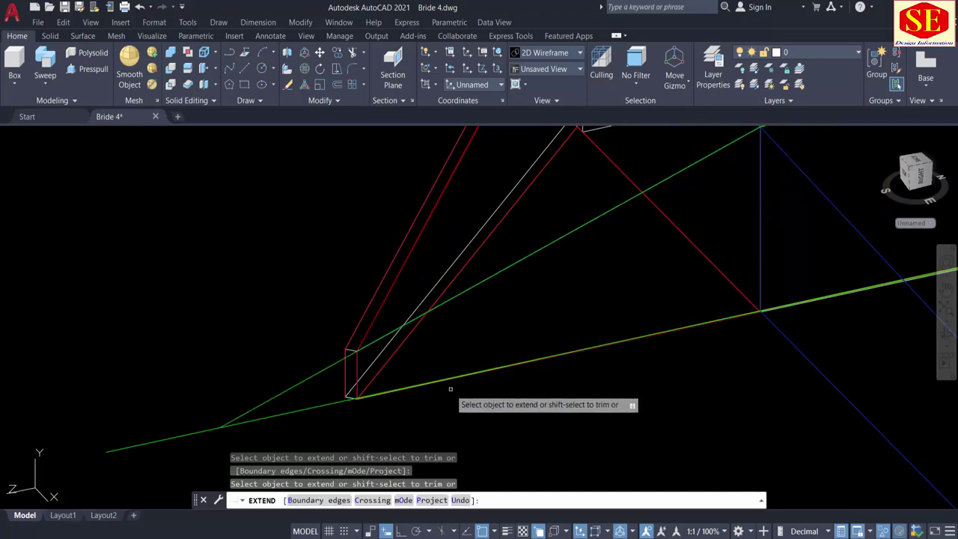
scroll(492, 352, "down", 3)
key("Escape")
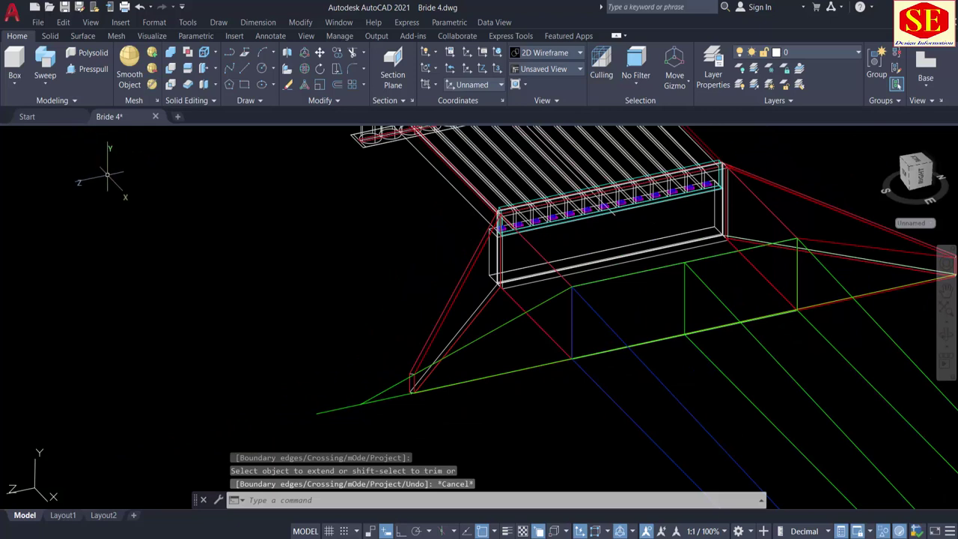
Step: Change the visual style to Shaded and view the new slope lines beside the ramp
left_click(82, 136)
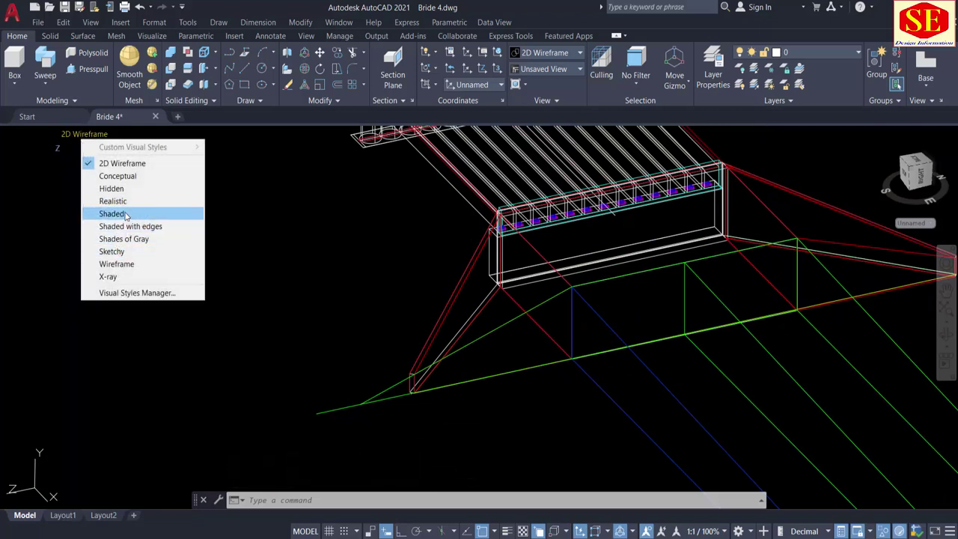
left_click(112, 213)
middle_click_drag(437, 408, 369, 329)
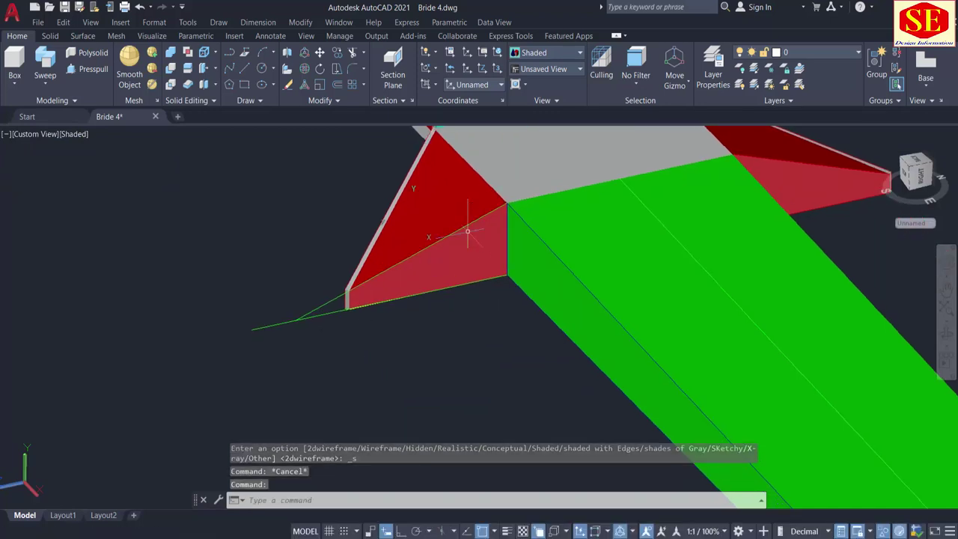
scroll(305, 319, "up", 2)
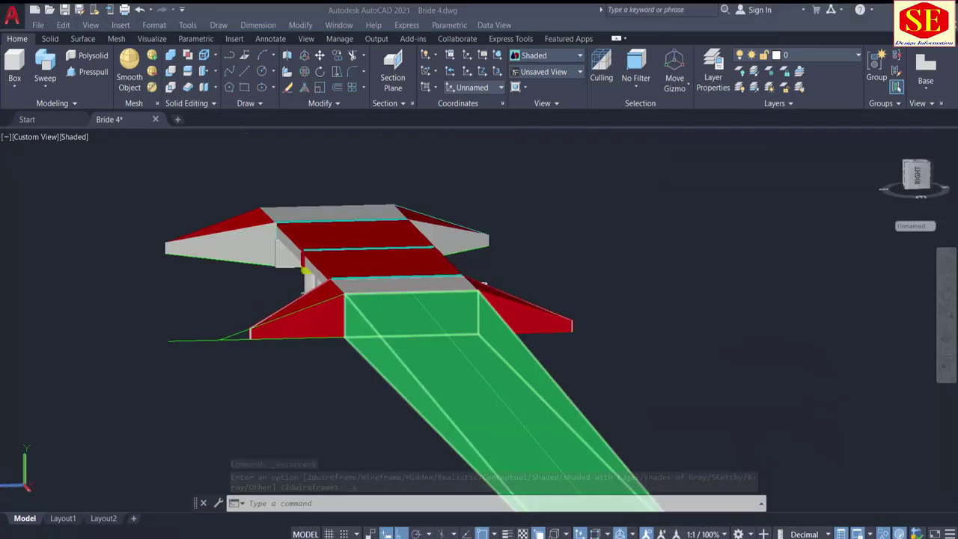
key("Escape")
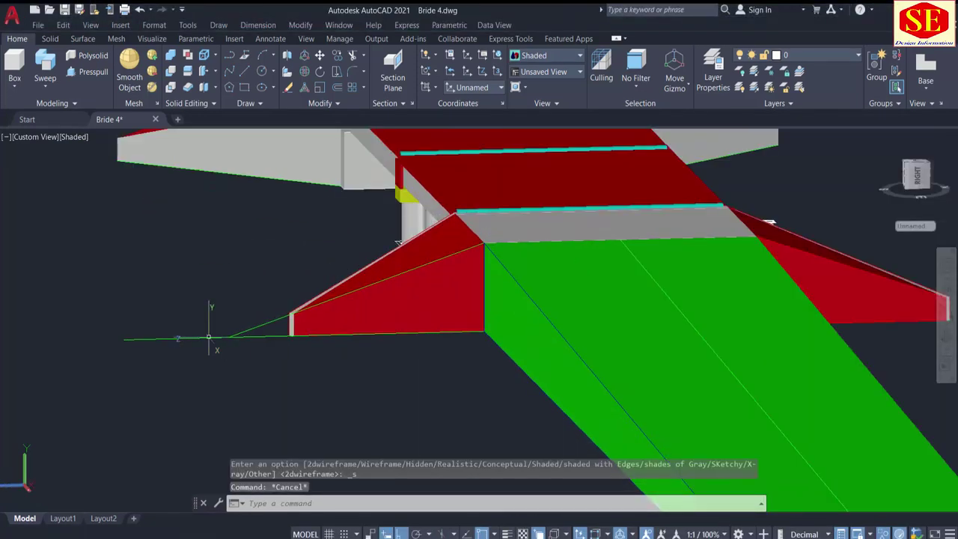
Step: Fillet the base line and the sloping line with radius 0, trimming the excess beyond their meeting point
key("Return")
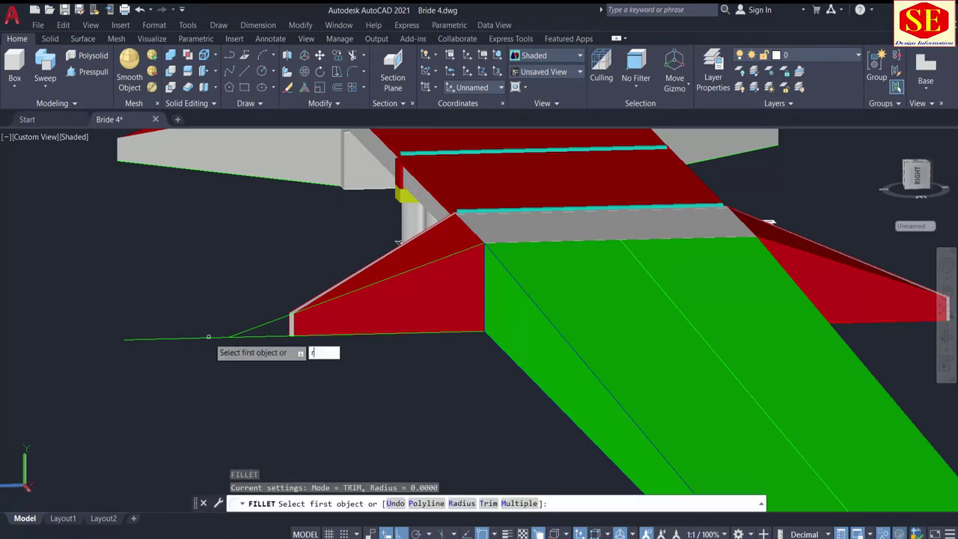
key("Return")
type("0")
key("Return")
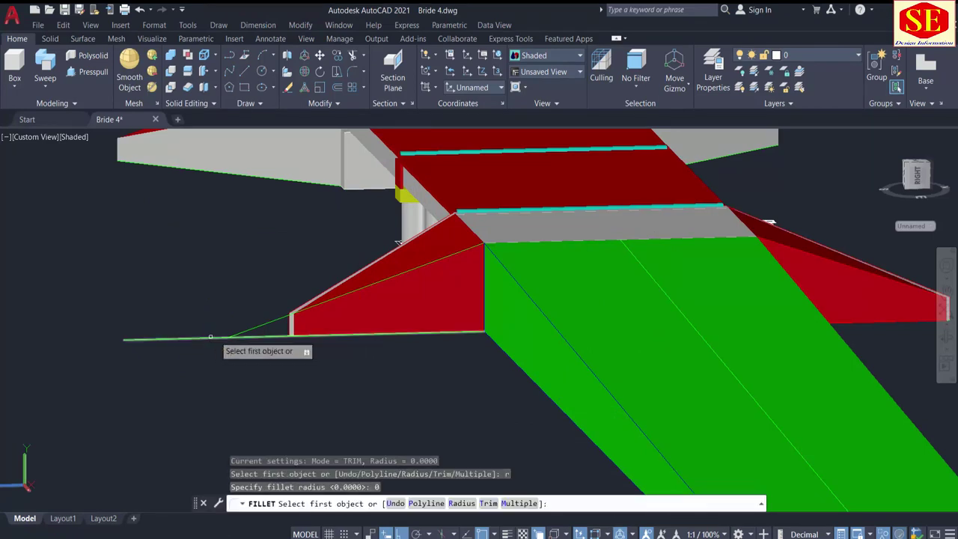
left_click(251, 337)
left_click(253, 340)
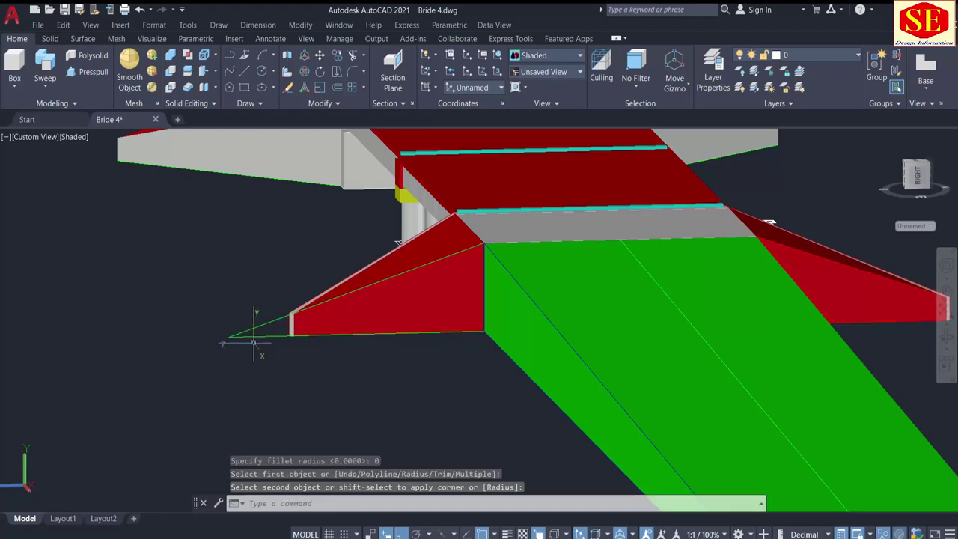
key("Escape")
scroll(316, 367, "down", 2)
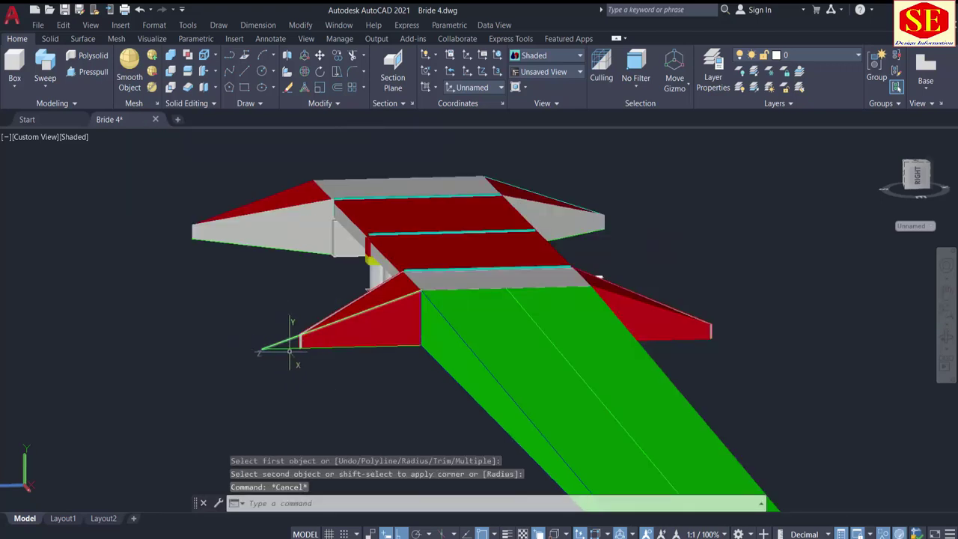
Step: Draw a line from the tip where the slope and base lines meet to the near corner of the ramp's toe
scroll(419, 367, "down", 3)
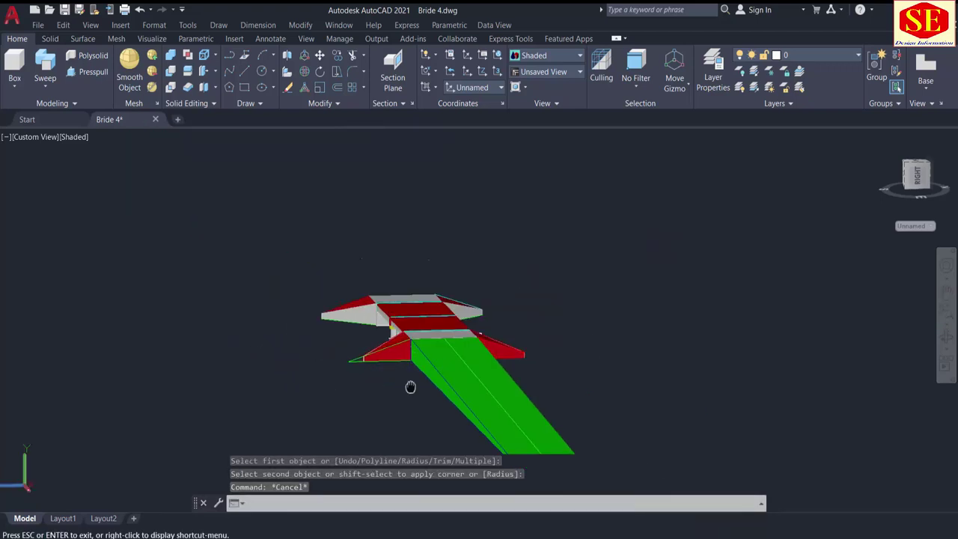
middle_click_drag(409, 386, 325, 321)
scroll(321, 319, "up", 2)
type("l")
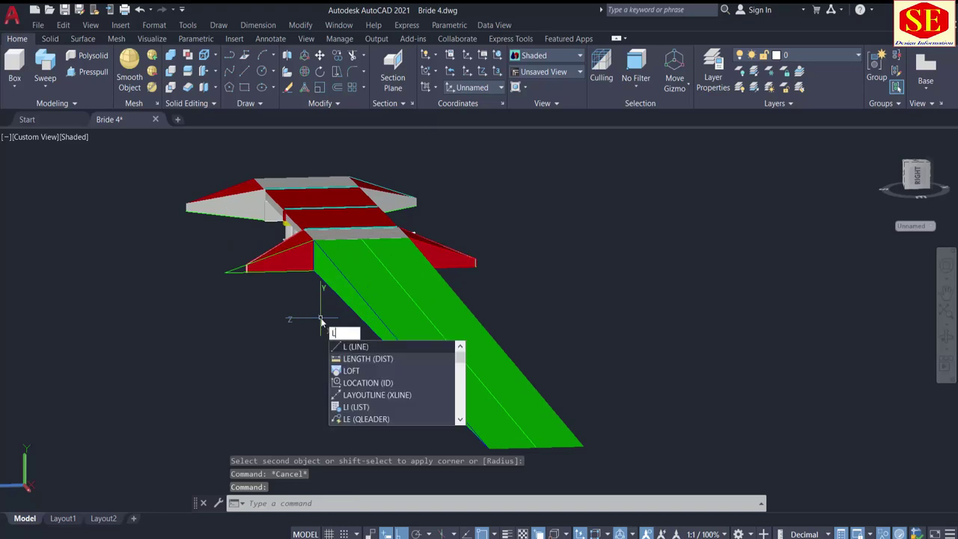
key("Return")
left_click(227, 273)
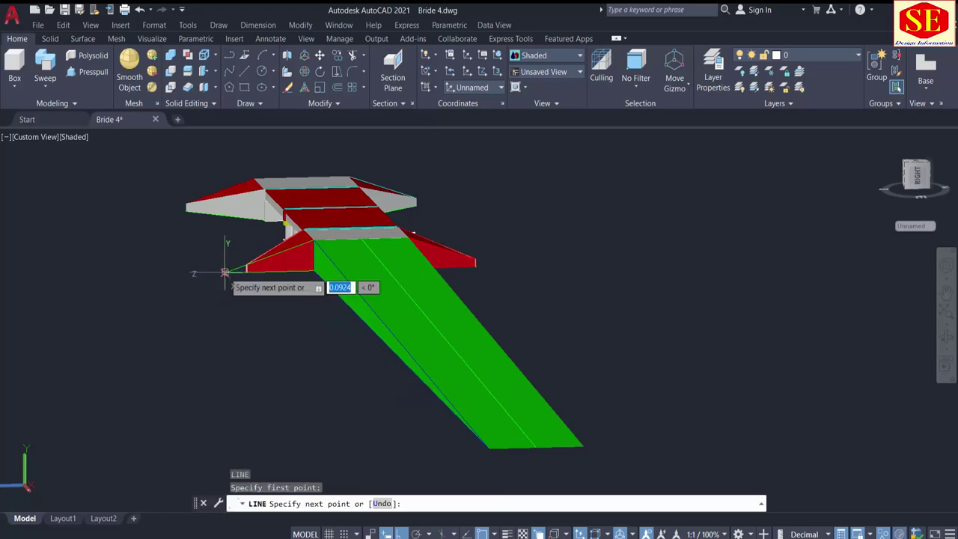
scroll(509, 442, "up", 3)
scroll(529, 438, "up", 2)
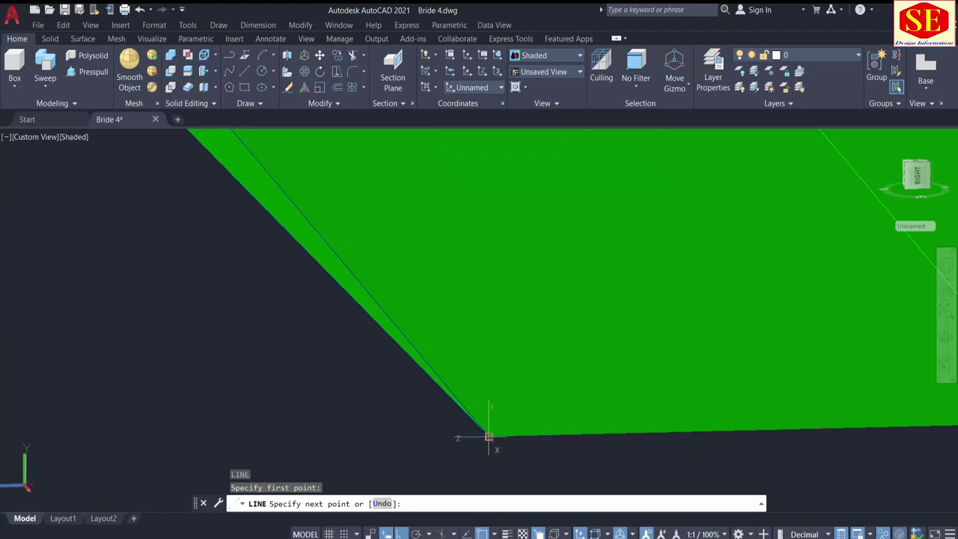
middle_click_drag(489, 437, 524, 427)
key("Escape")
scroll(540, 424, "down", 6)
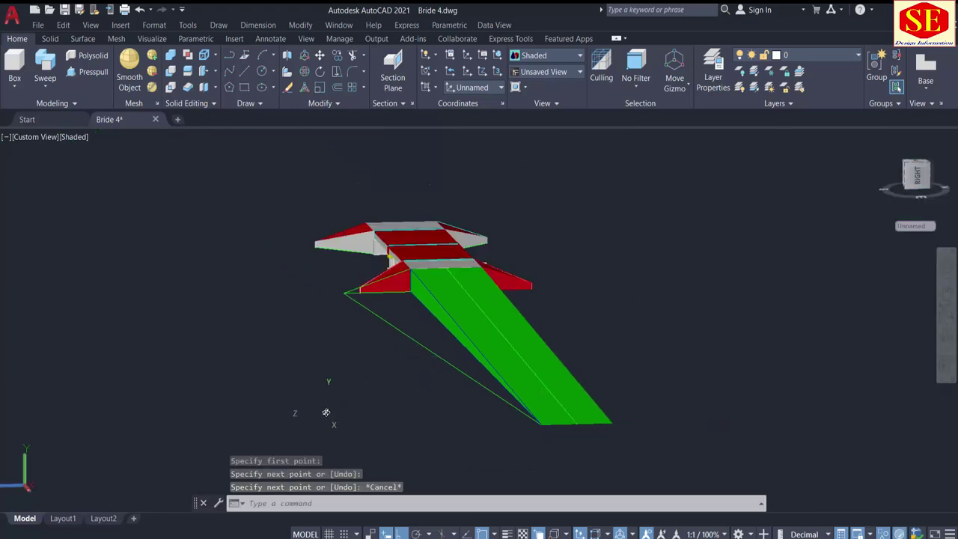
Step: Draw a line along the ramp's near upper edge, from the end block's corner down to the ramp's toe
middle_click_drag(325, 411, 536, 238, "shift")
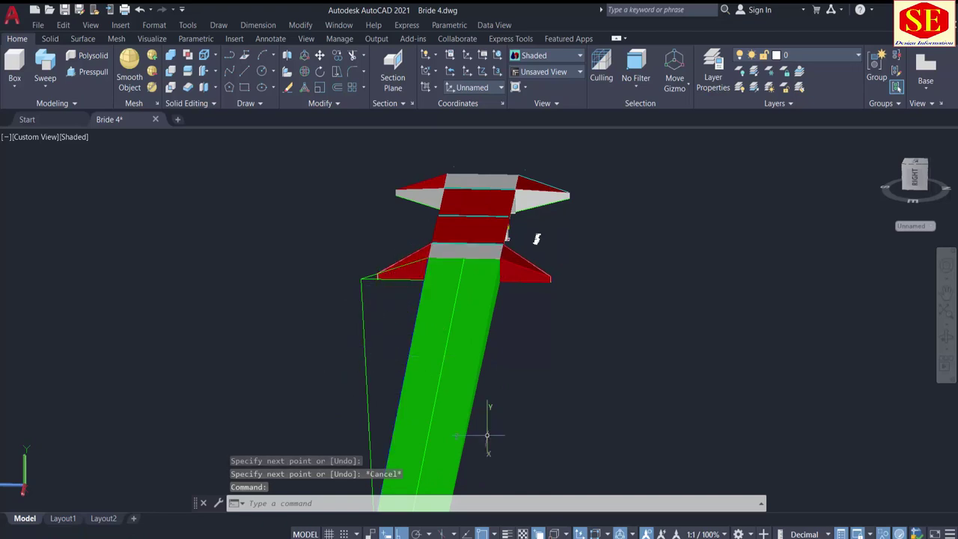
middle_click_drag(486, 435, 325, 242, "shift")
type("L")
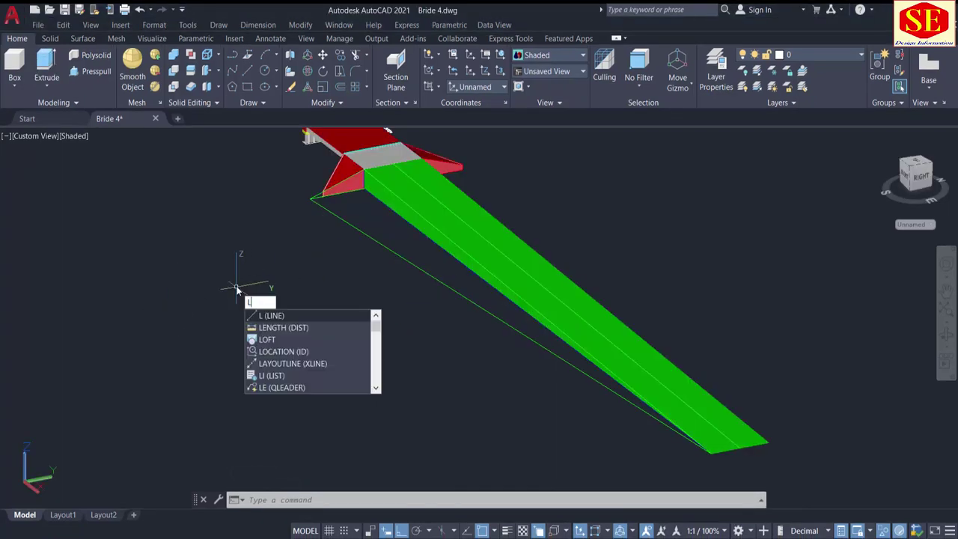
key("Return")
scroll(359, 239, "up", 6)
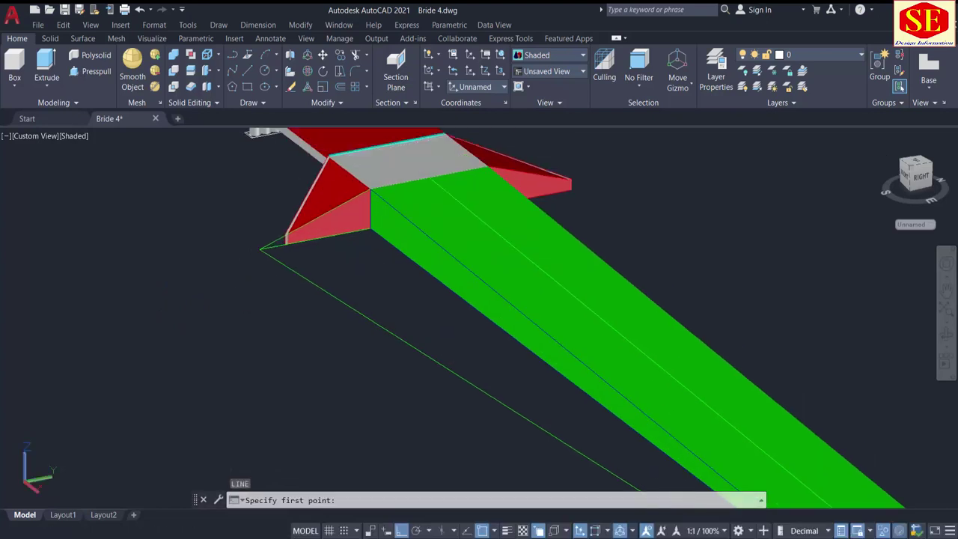
left_click(366, 180)
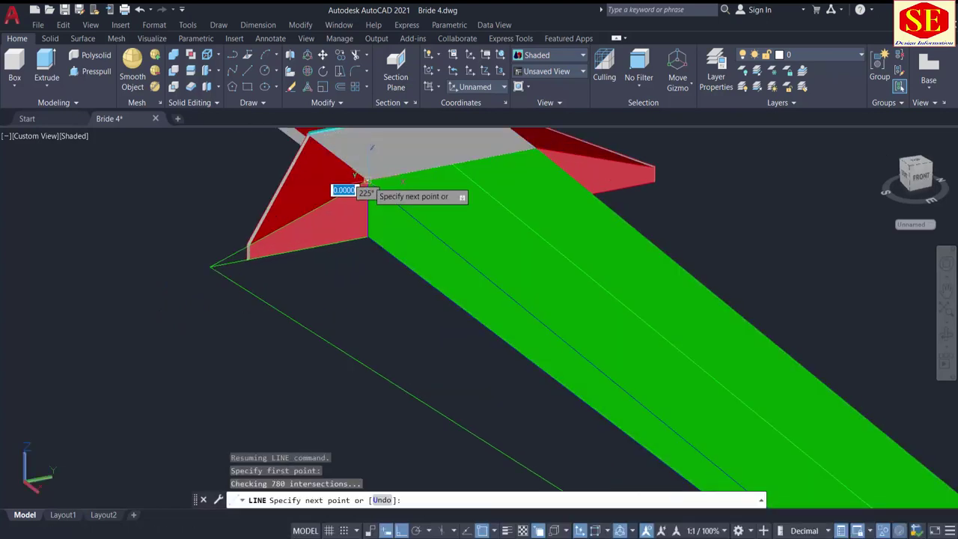
scroll(367, 181, "down", 6)
scroll(598, 367, "up", 5)
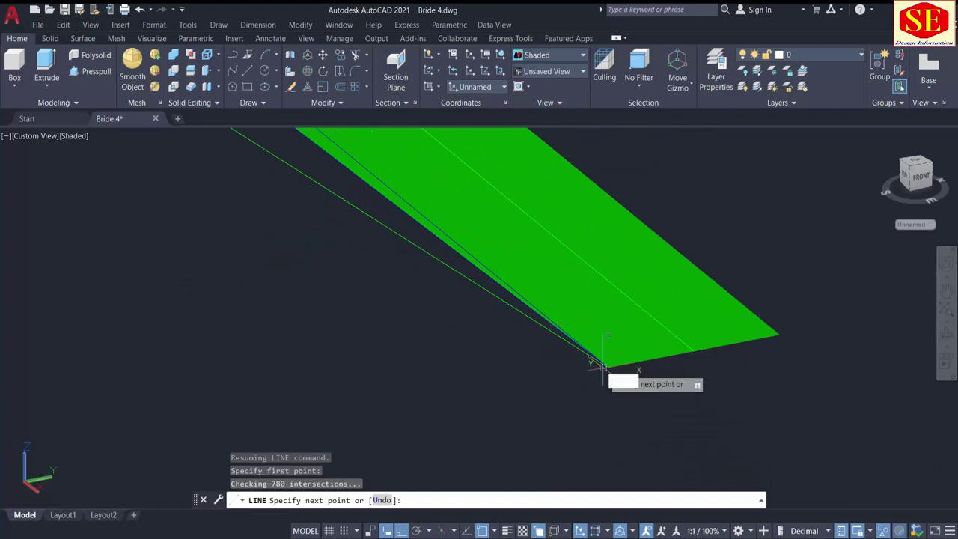
scroll(607, 366, "up", 1)
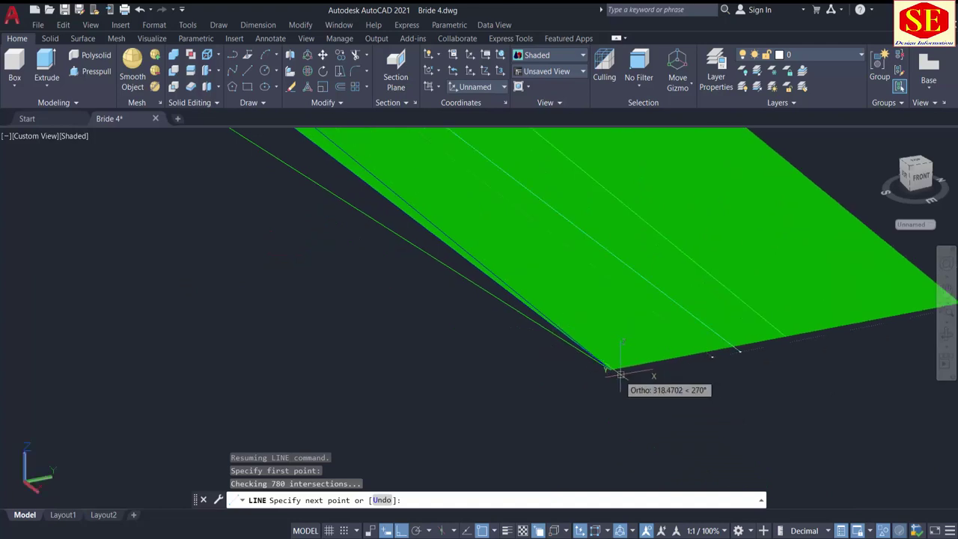
left_click(607, 369)
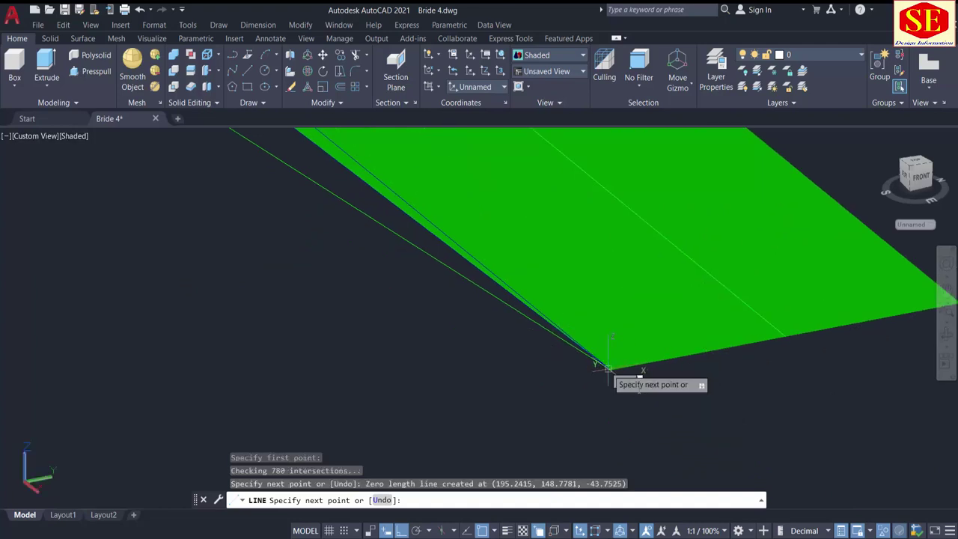
key("Escape")
scroll(623, 393, "down", 6)
scroll(449, 307, "down", 4)
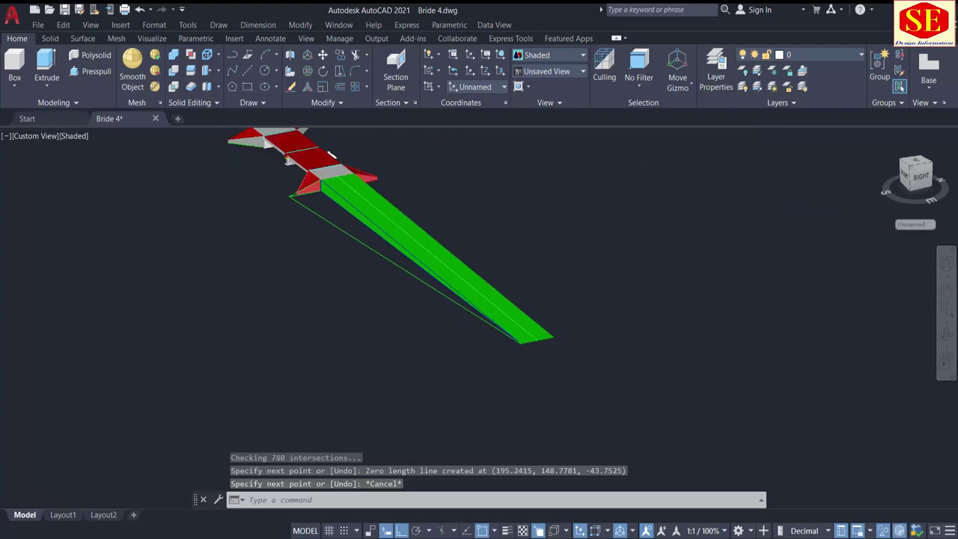
Step: Join the outer base line, the sloping end line and the ramp-edge line into one closed 3D polyline
scroll(330, 154, "up", 2)
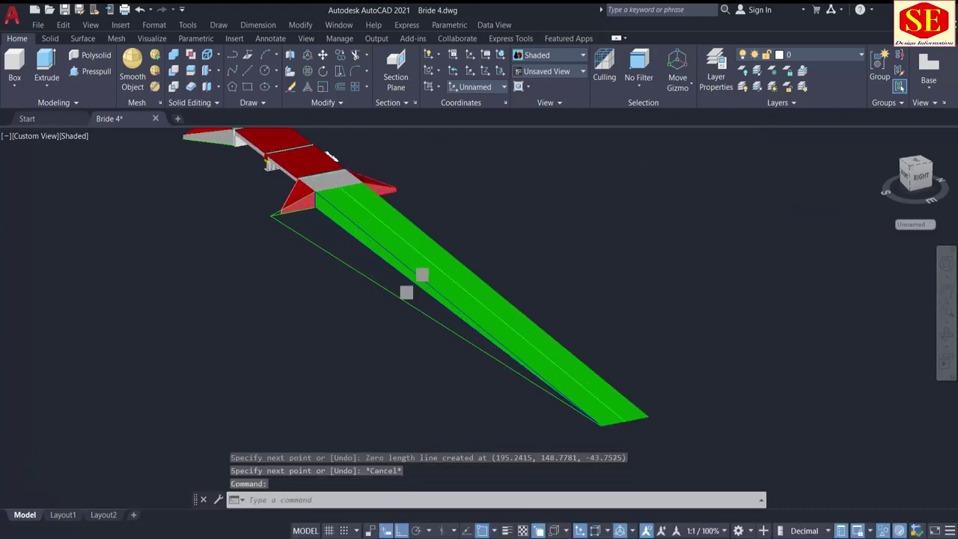
scroll(281, 208, "up", 2)
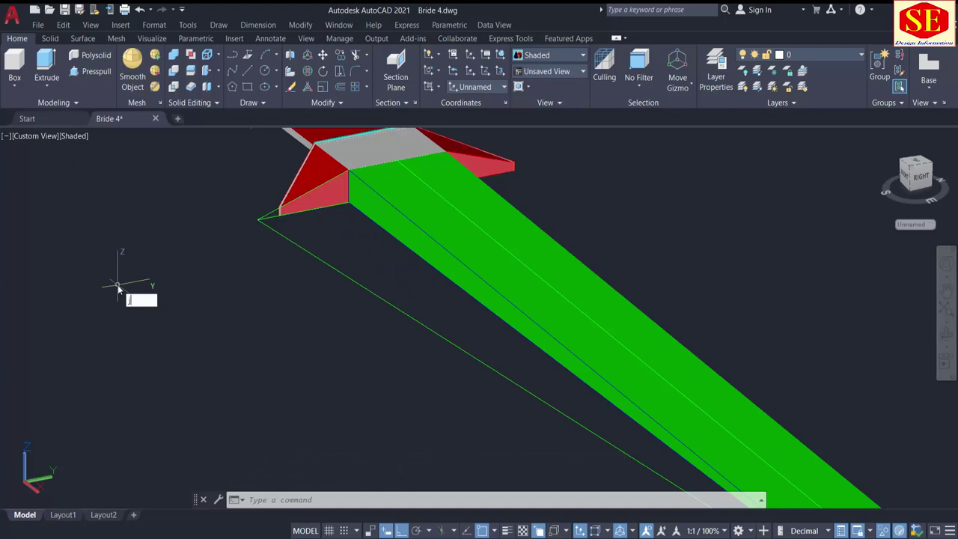
type("j")
key("Return")
left_click(326, 265)
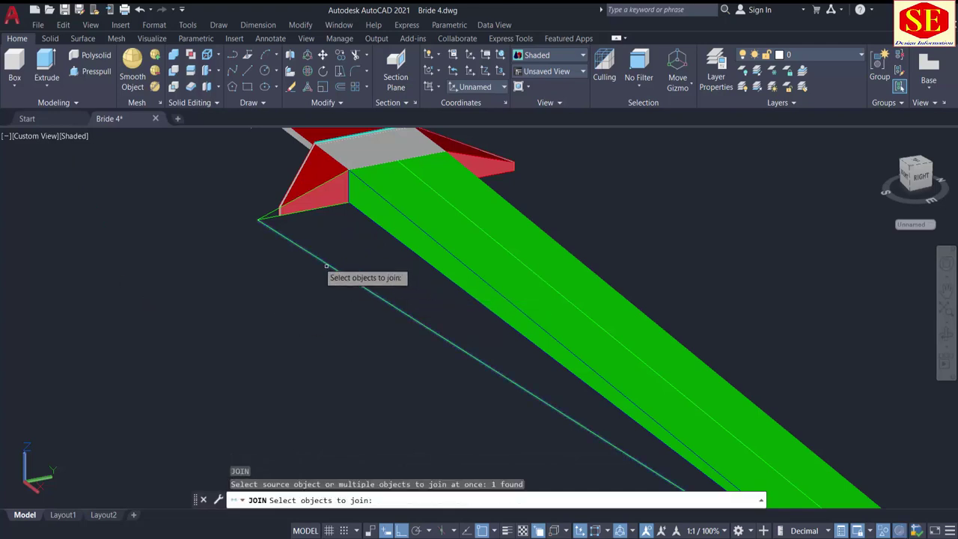
scroll(272, 216, "up", 2)
left_click(267, 206)
scroll(267, 206, "down", 2)
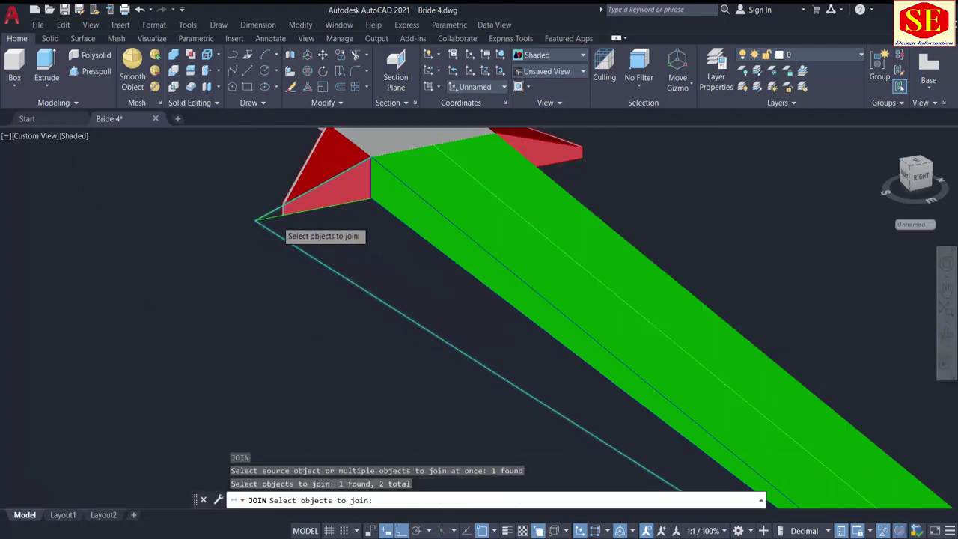
left_click(465, 222)
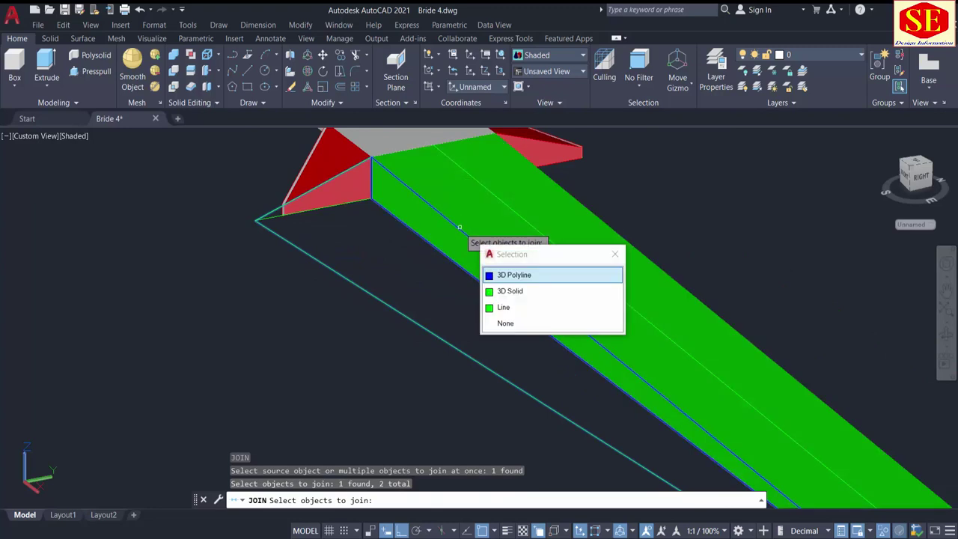
left_click(512, 309)
scroll(359, 255, "down", 3)
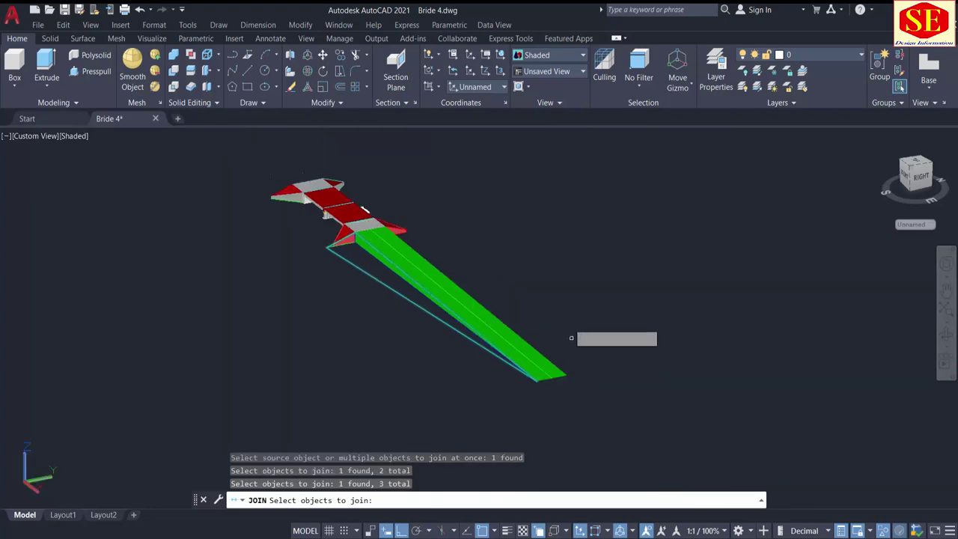
key("Return")
left_click(406, 300)
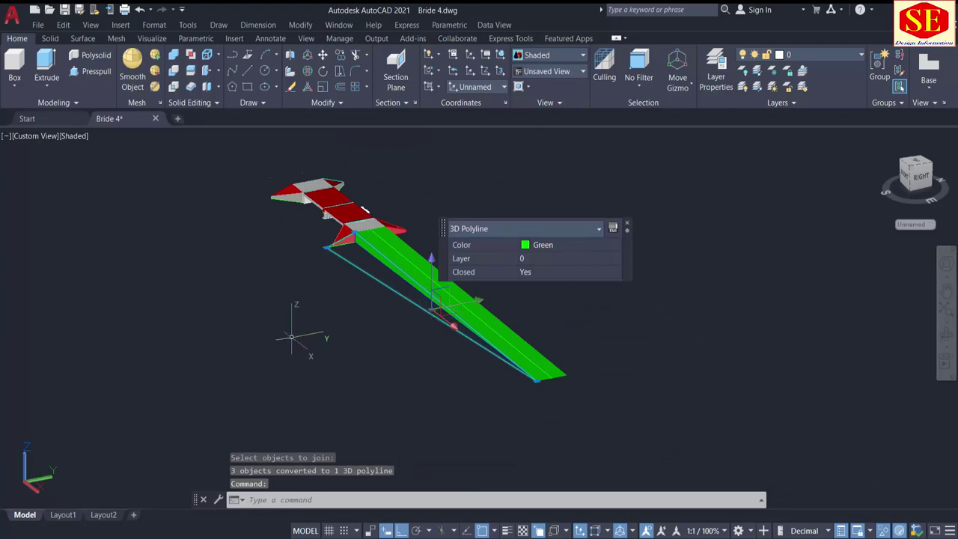
key("Escape")
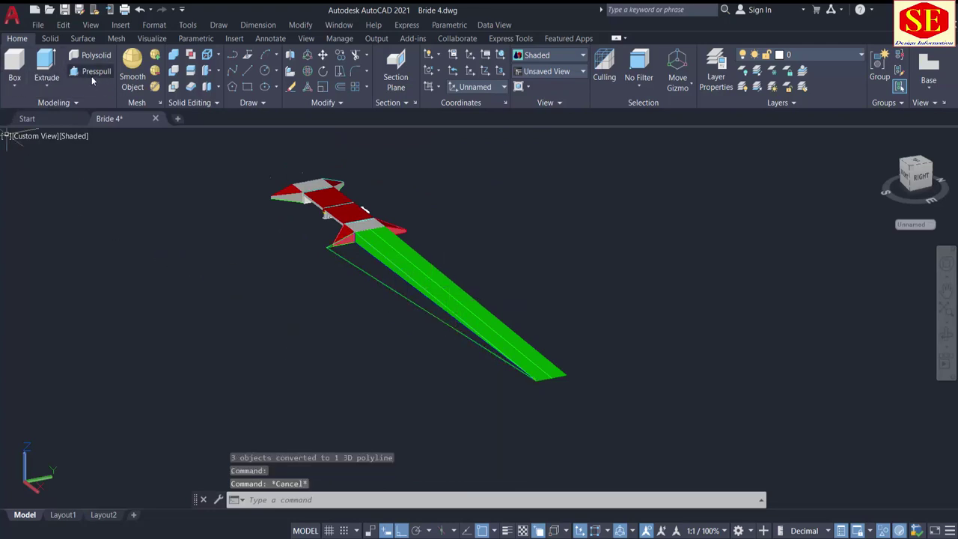
Step: Presspull the triangular side slope area beside the ramp to a thickness of 0.15
left_click(91, 75)
scroll(358, 287, "up", 3)
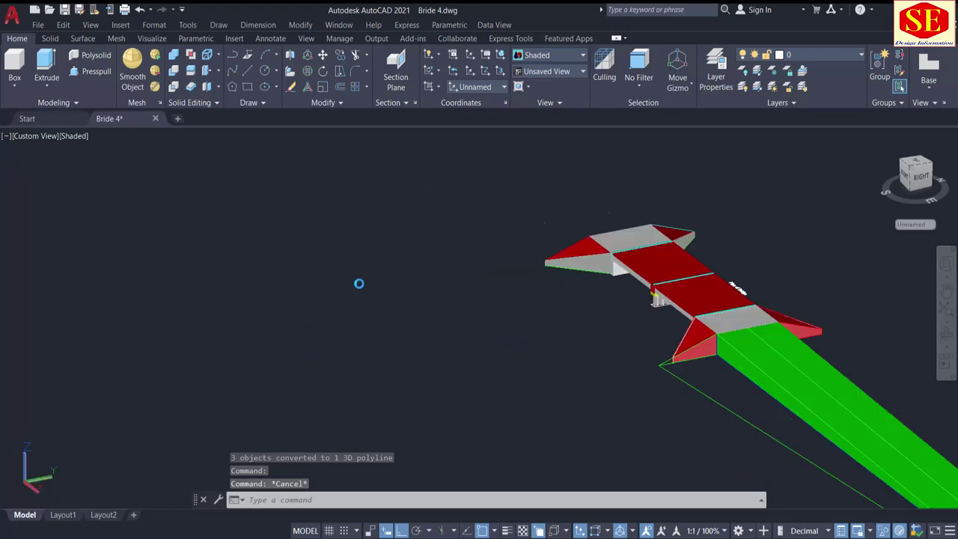
middle_click_drag(455, 292, 122, 135)
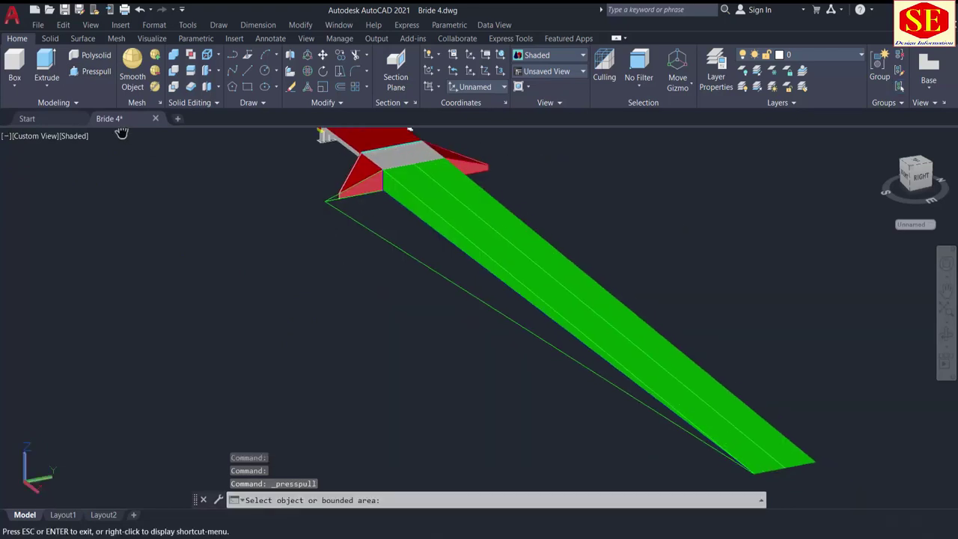
left_click(398, 250)
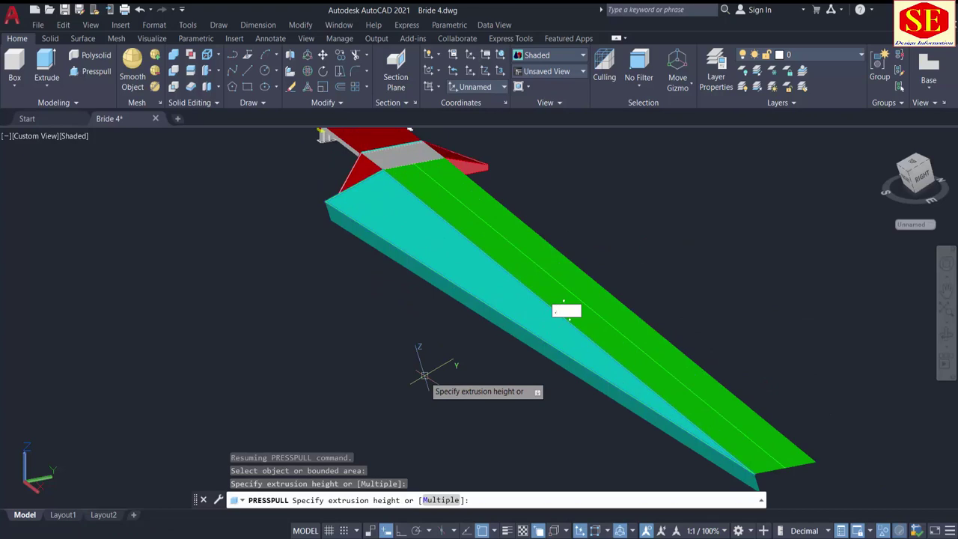
key("Return")
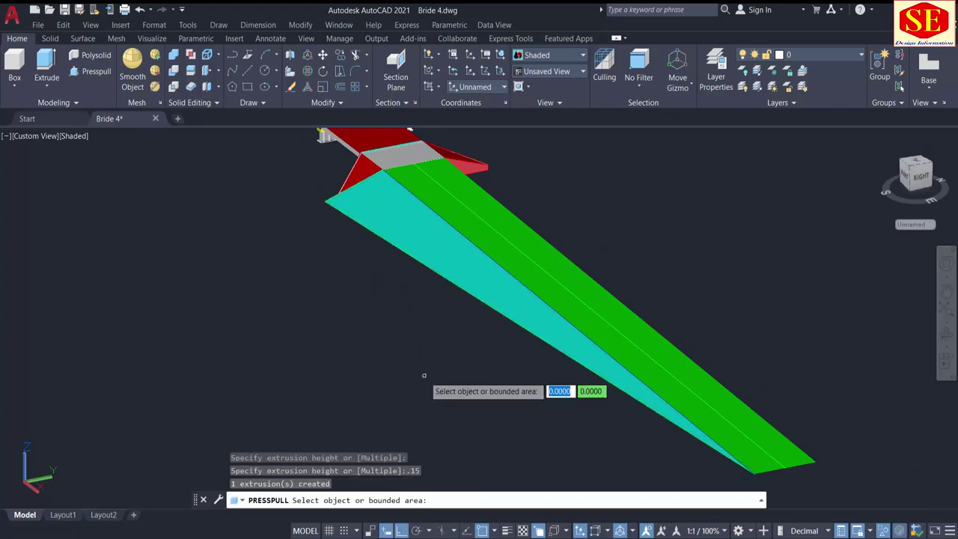
key("Return")
scroll(486, 393, "down", 2)
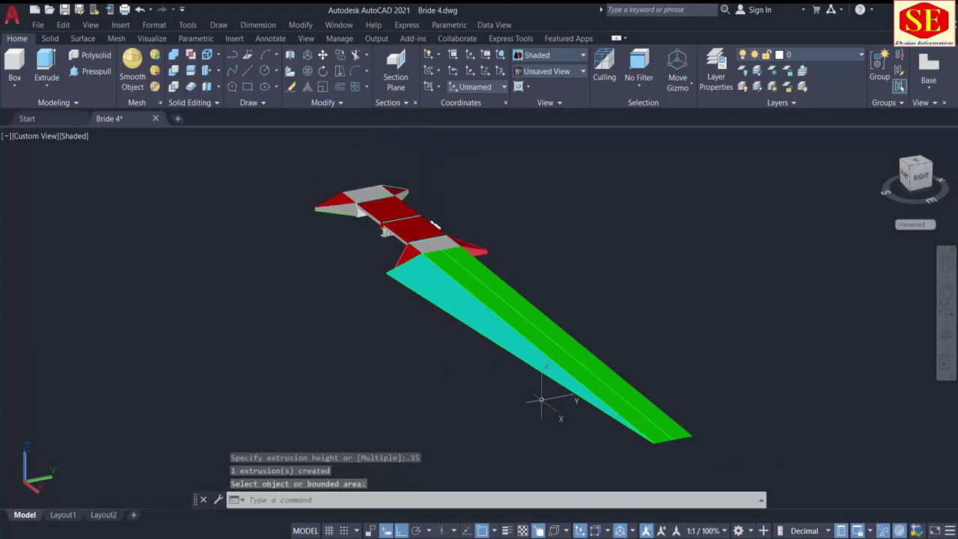
Step: Mirror the side slope solid about the ramp's centre line to its other side, keeping the source object
middle_click_drag(541, 401, 341, 264, "shift")
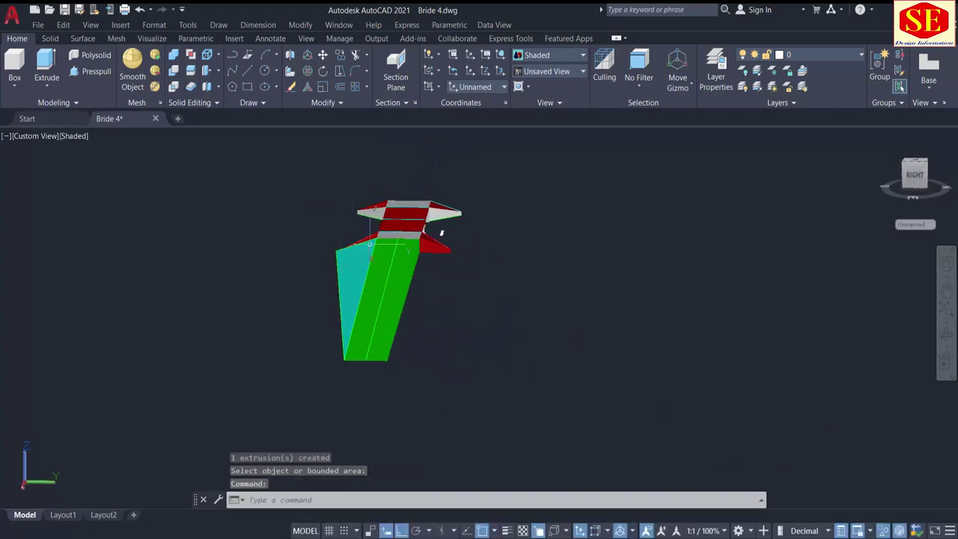
scroll(368, 243, "up", 3)
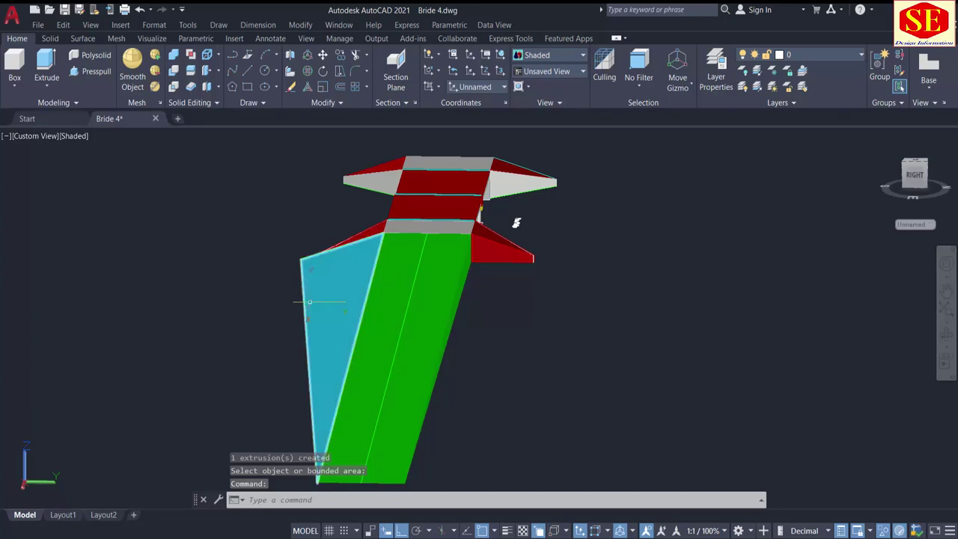
scroll(516, 329, "down", 2)
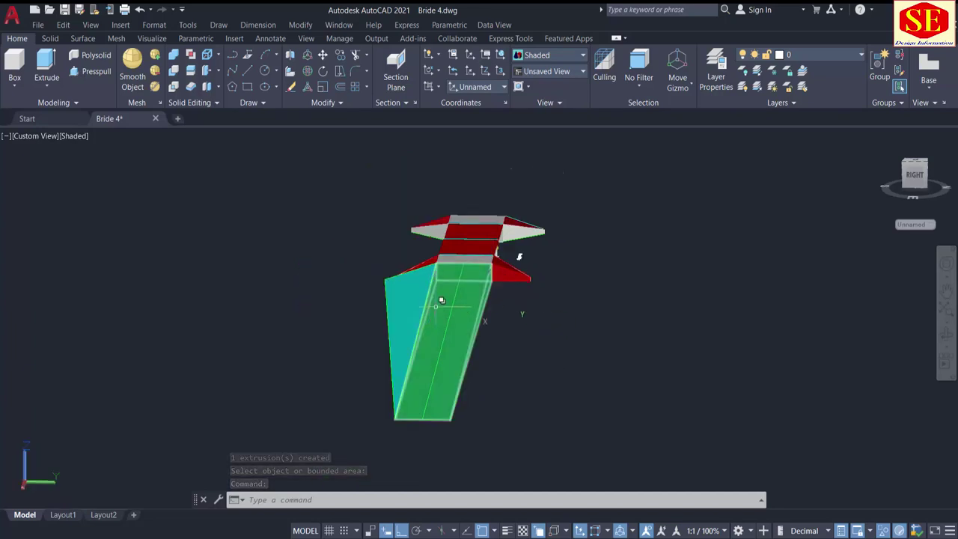
type("mi")
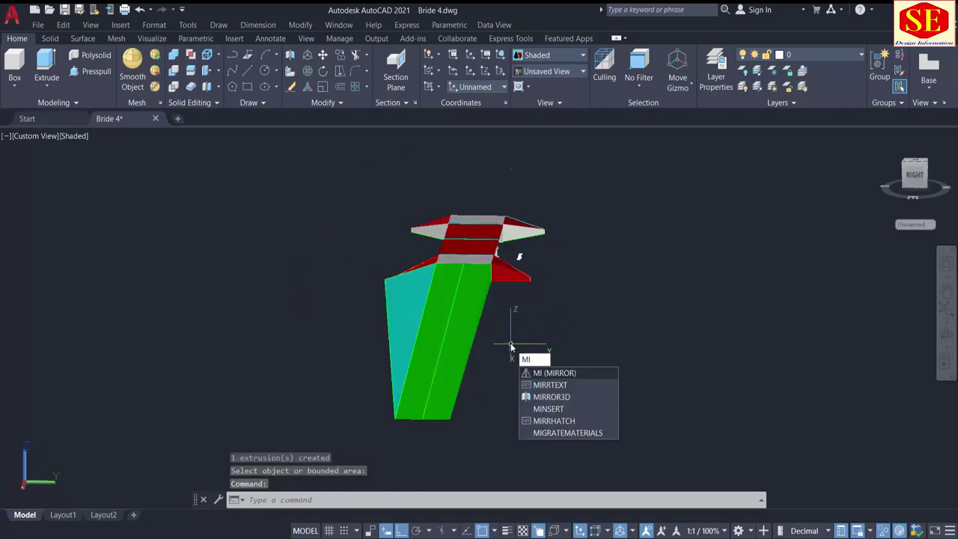
key("Return")
left_click(410, 301)
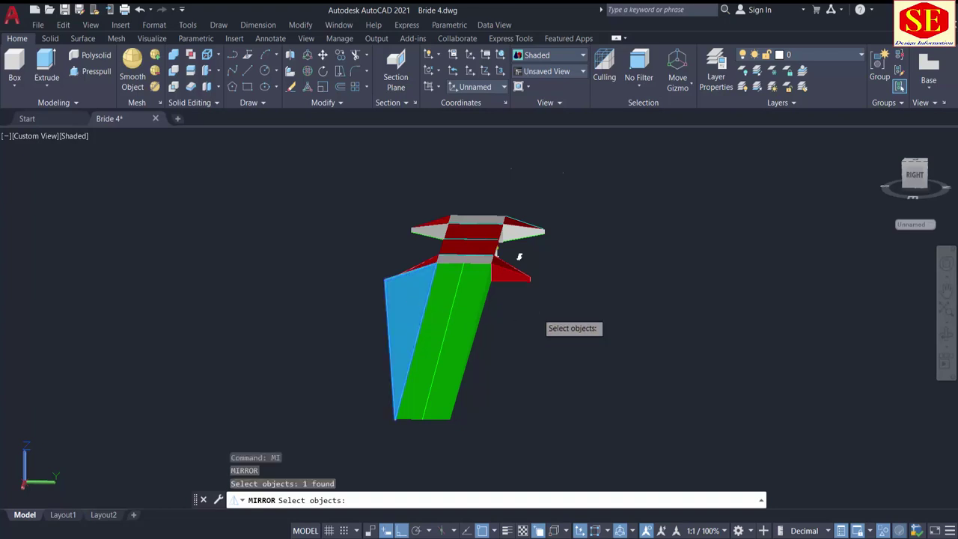
key("Return")
left_click(459, 263)
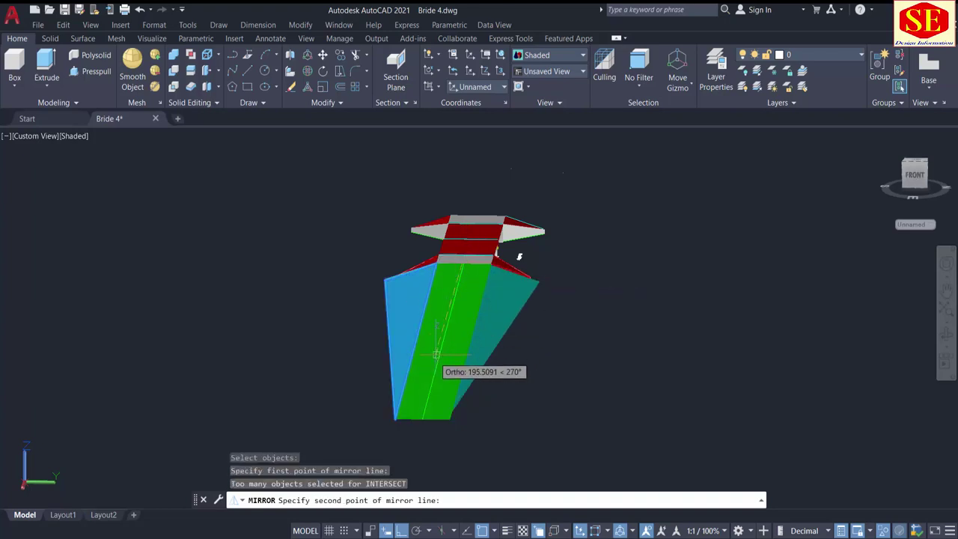
left_click(413, 443)
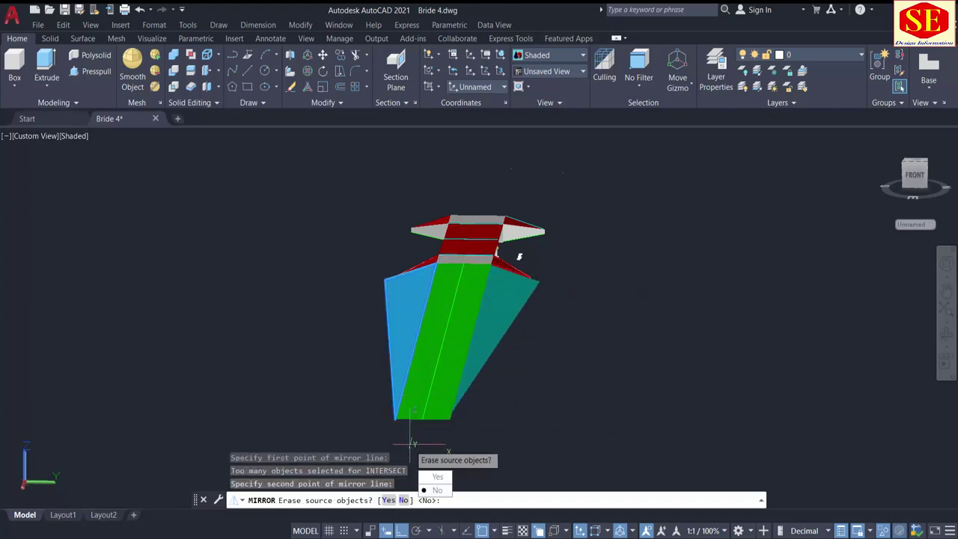
right_click(413, 446)
left_click(434, 322)
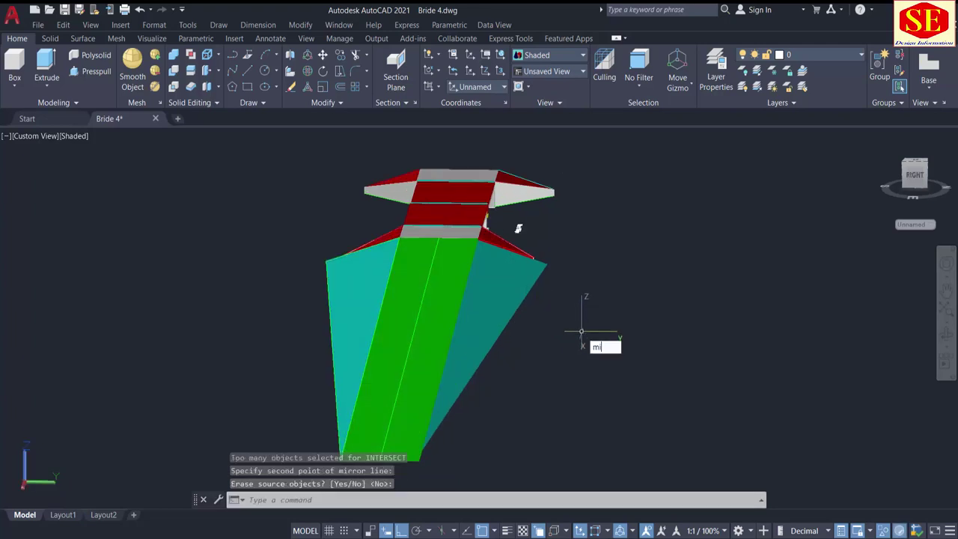
Step: Mirror the ramp and both its side slopes about the bridge's mid-span joint line to the opposite end, keeping the source objects
key("Return")
left_click(502, 295)
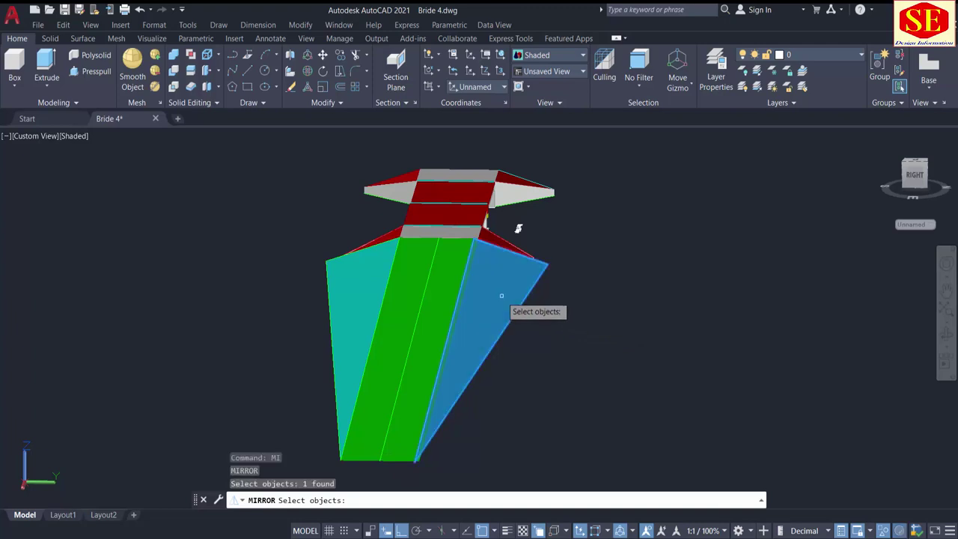
left_click(366, 292)
left_click(438, 297)
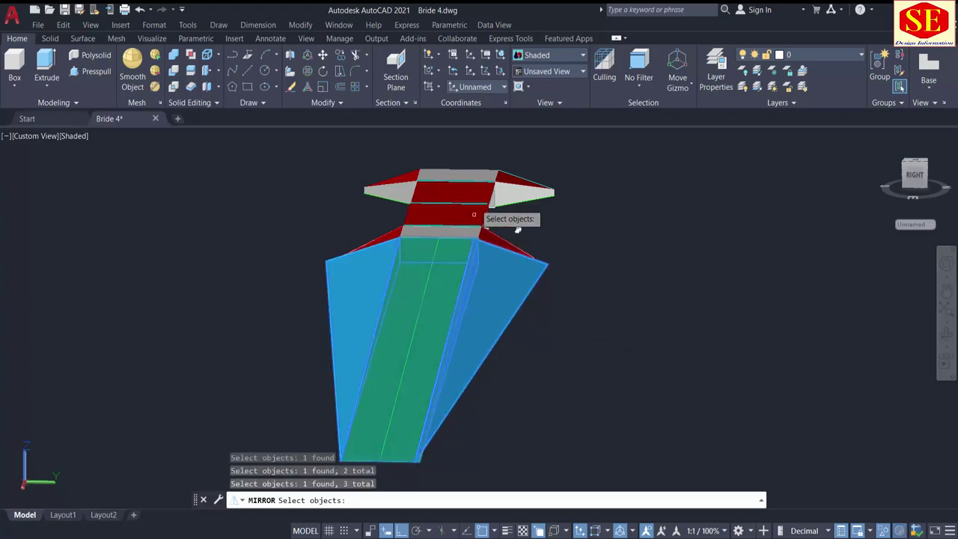
scroll(474, 215, "up", 3)
key("Return")
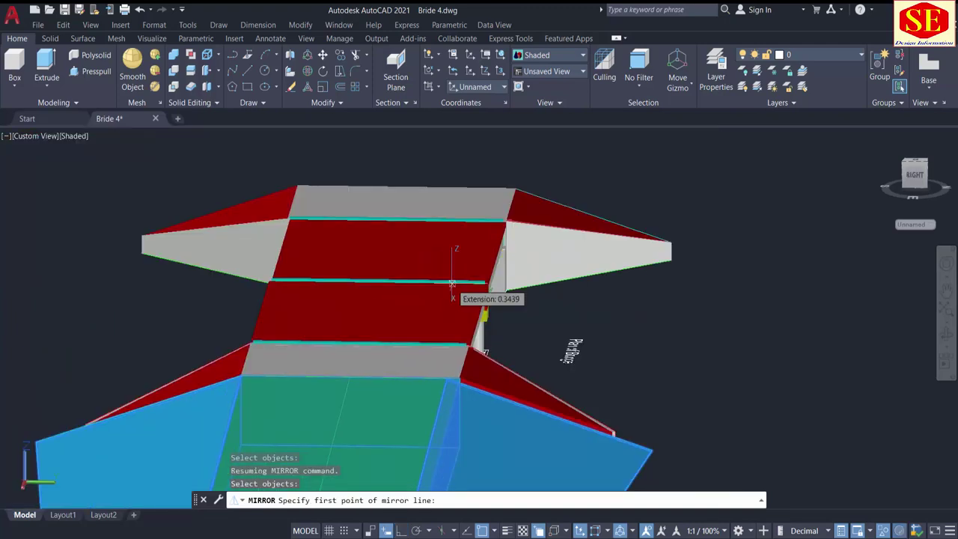
scroll(452, 282, "up", 5)
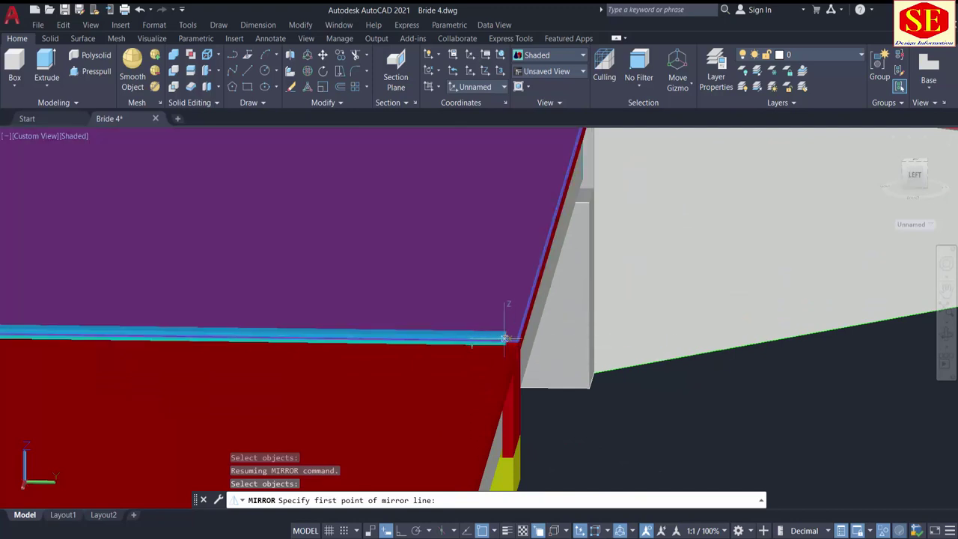
left_click(507, 338)
scroll(509, 333, "down", 6)
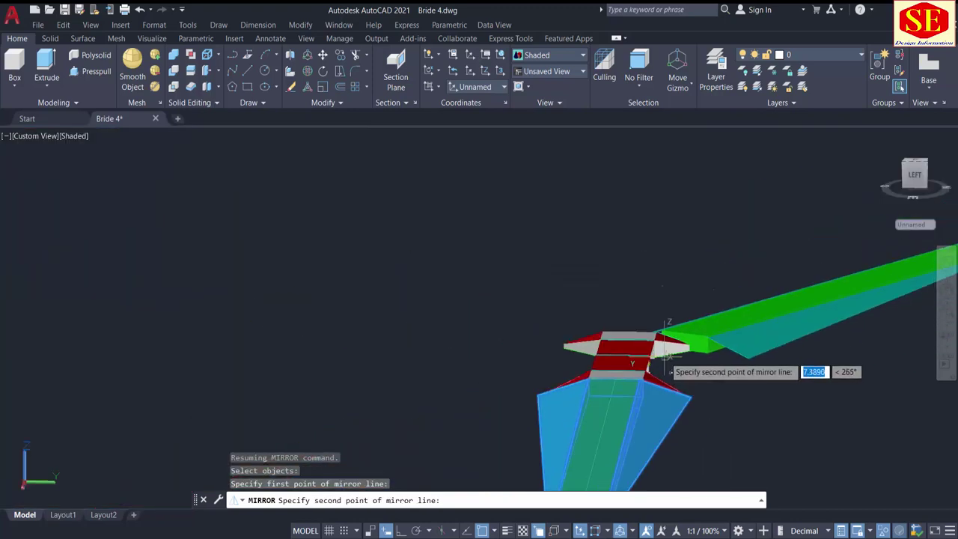
key("F8")
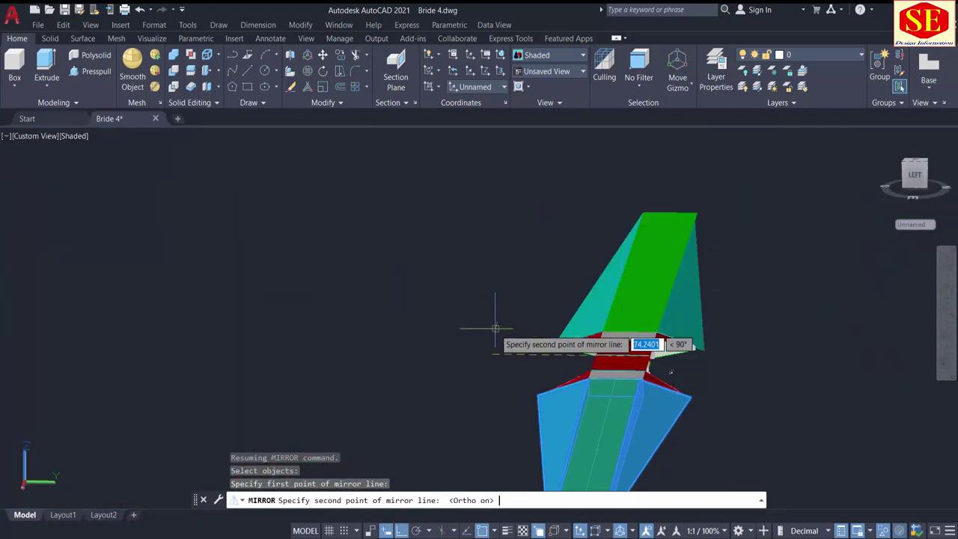
left_click(399, 318)
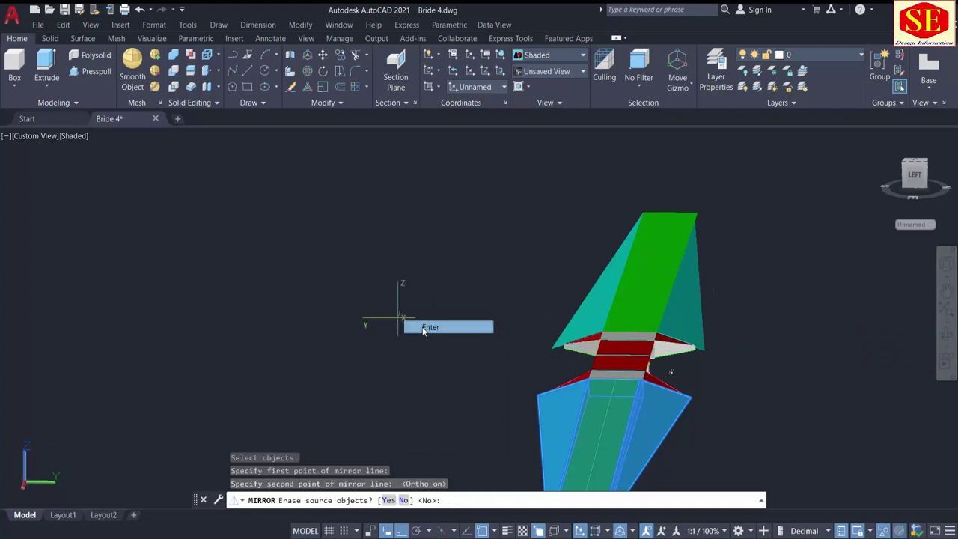
left_click(419, 327)
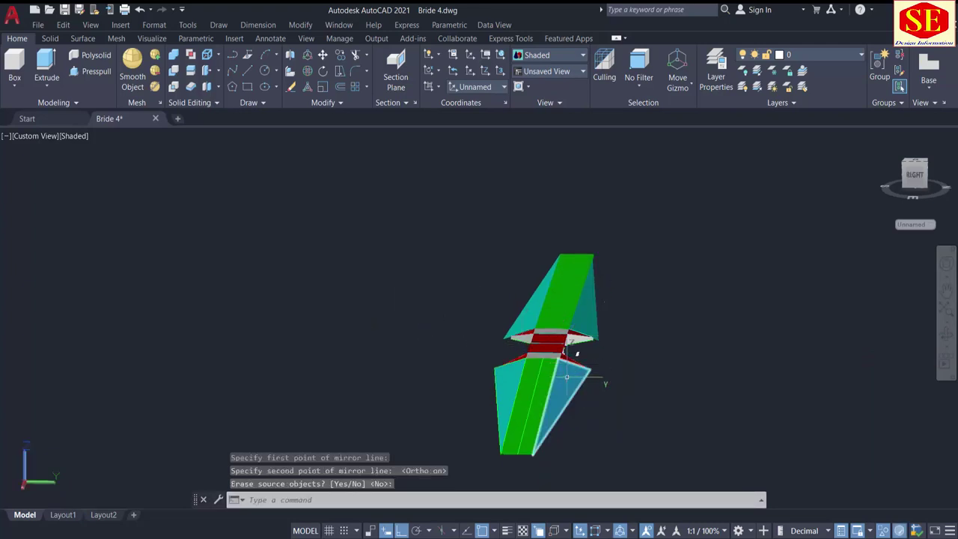
Step: Draw a closed triangular 3D polyline between the wing wall's lower and upper end corners and the side slope's outer lower corner
scroll(567, 377, "up", 2)
mouse_move(348, 400)
middle_mouse_down("shift")
mouse_move(384, 400)
mouse_move(411, 416)
mouse_move(477, 357)
mouse_move(453, 414)
mouse_move(459, 396)
mouse_move(453, 411)
mouse_move(394, 413)
mouse_move(306, 397)
mouse_move(495, 420)
mouse_move(609, 419)
mouse_move(551, 417)
mouse_move(550, 407)
mouse_move(608, 400)
middle_mouse_up("shift")
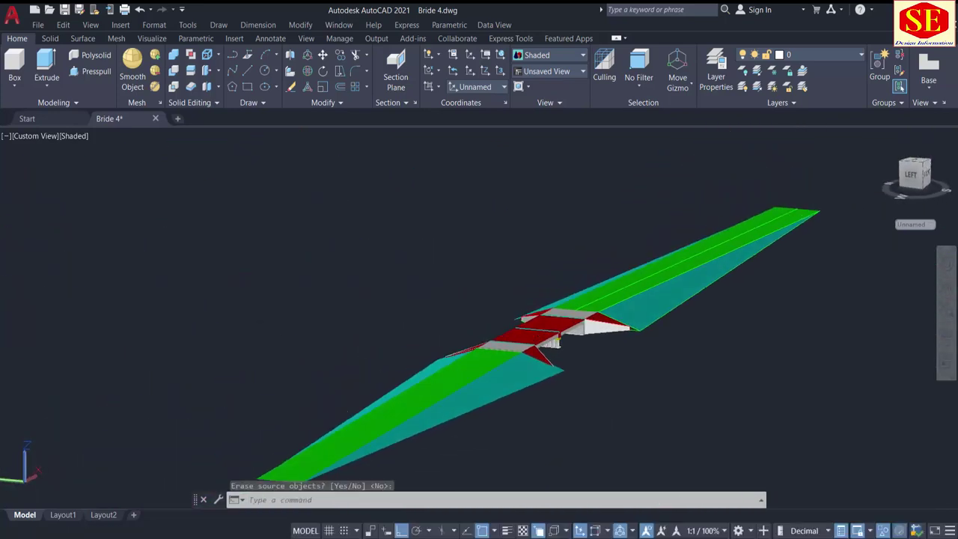
scroll(604, 380, "up", 3)
scroll(594, 286, "up", 5)
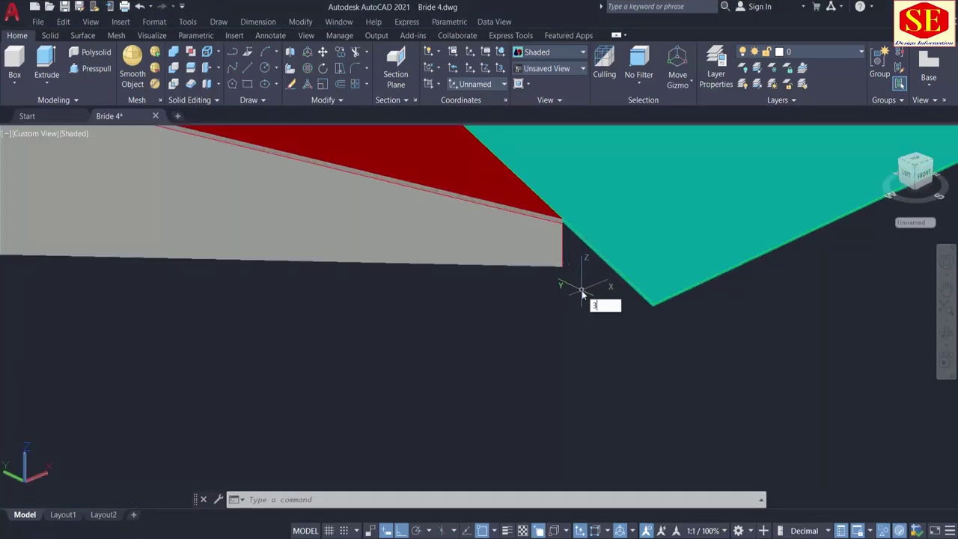
key("Return")
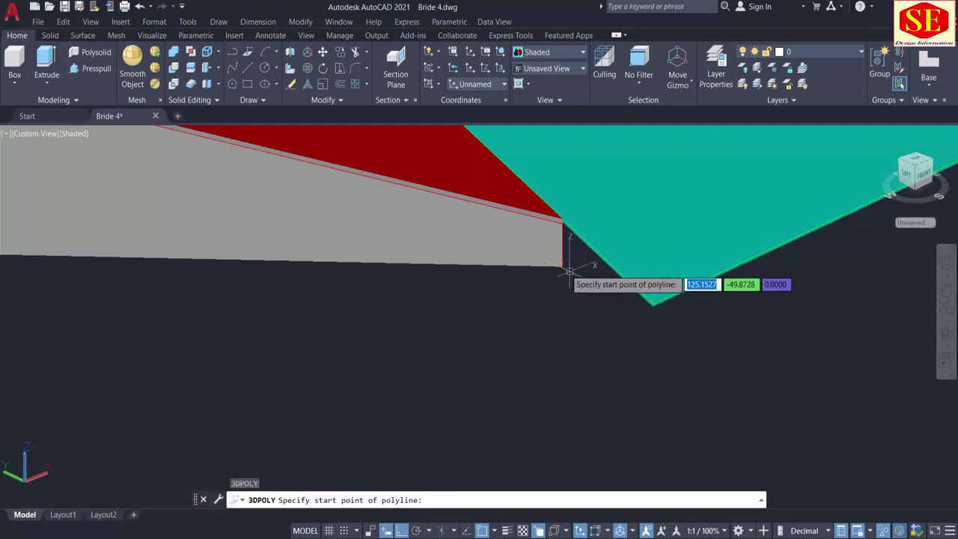
left_click(563, 265)
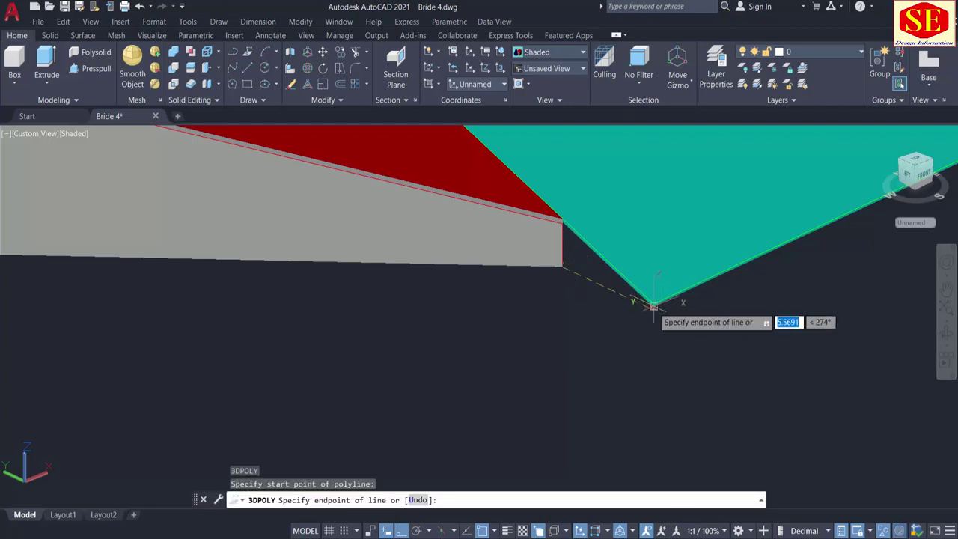
left_click(653, 304)
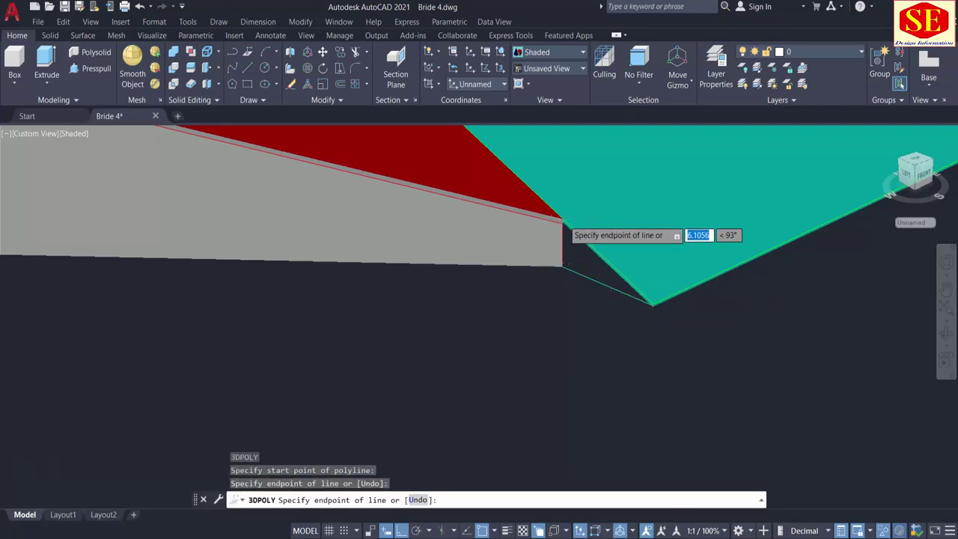
scroll(565, 217, "up", 5)
left_click(563, 213)
scroll(561, 313, "down", 5)
type("c")
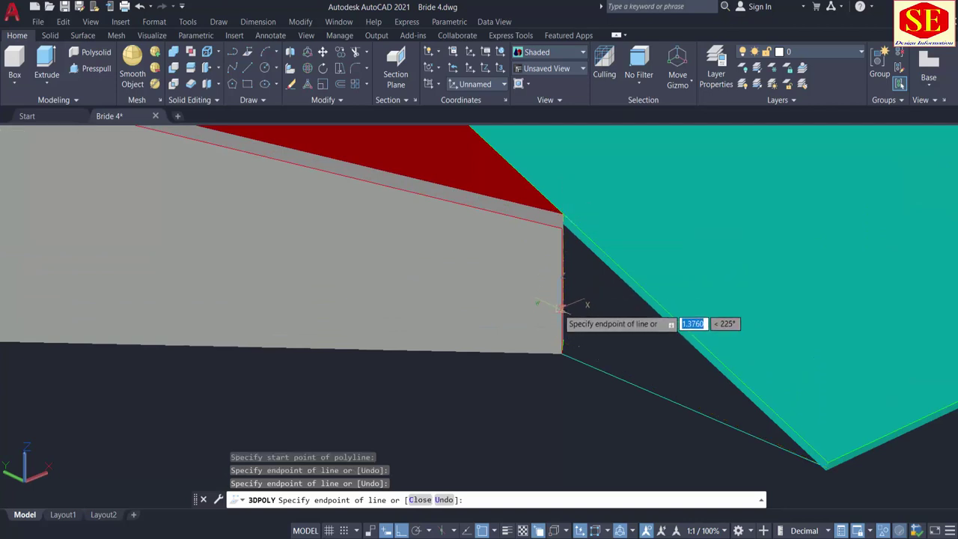
key("Return")
Step: Presspull the small triangular area between the wing wall end and the side slope to a thickness of 0.15
left_click(321, 277)
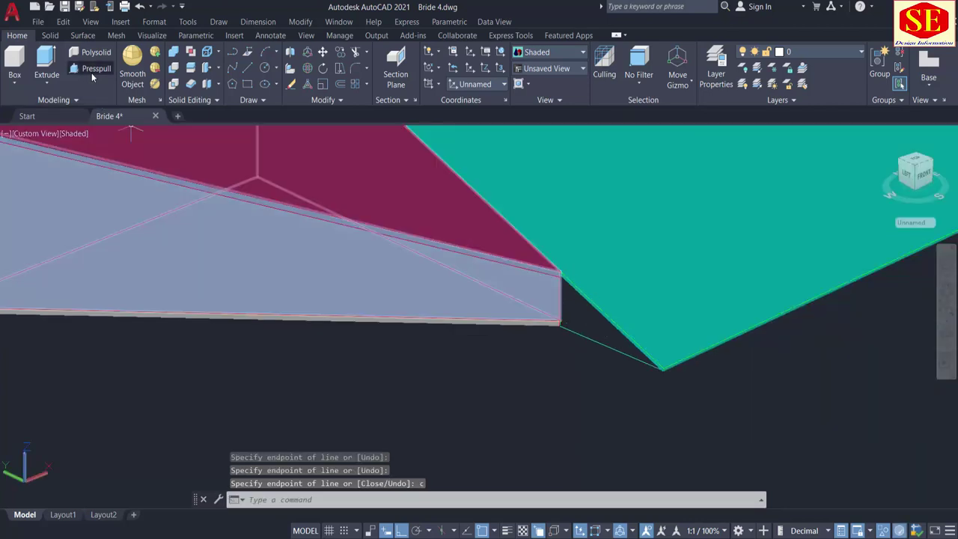
left_click(92, 69)
left_click(581, 328)
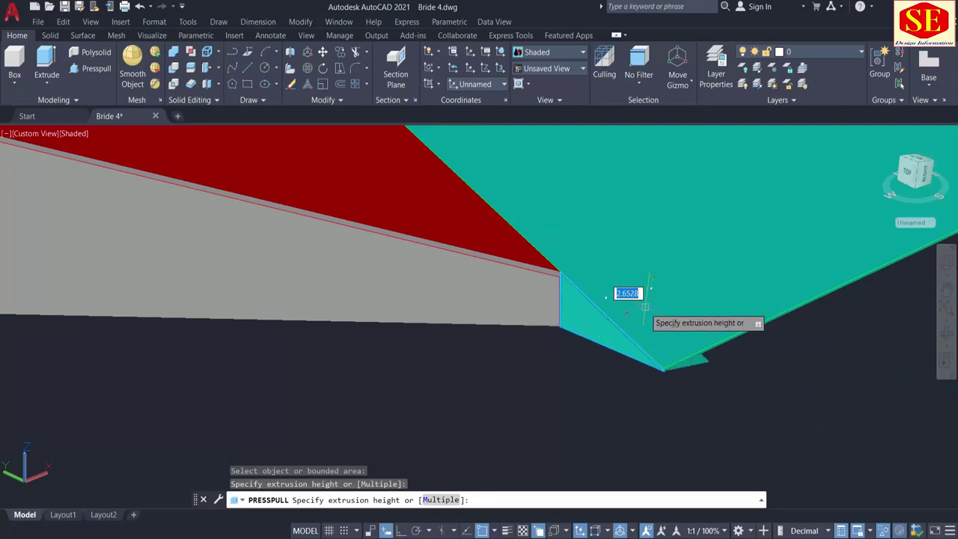
key("Return")
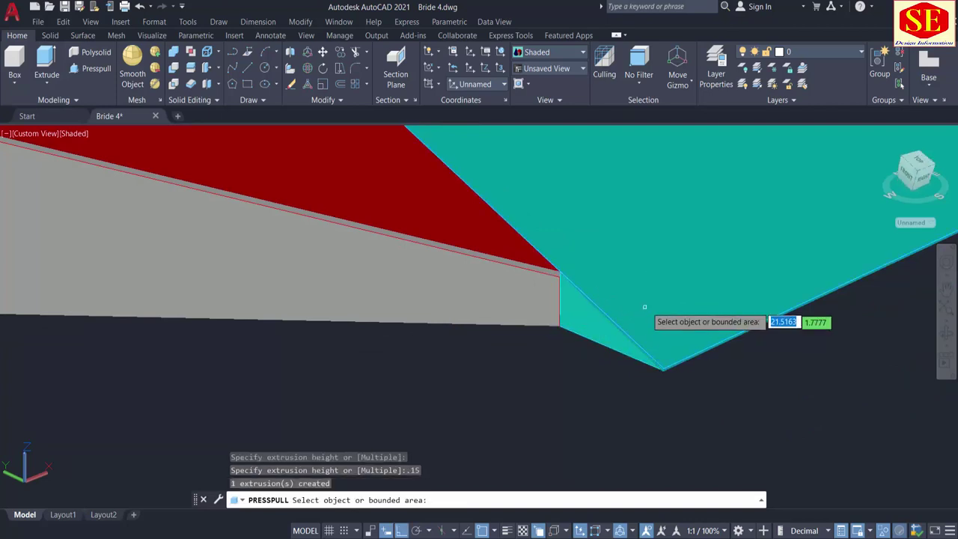
scroll(676, 309, "down", 4)
key("Return")
Step: Mirror the small triangular solid about the ramp's centre line to the opposite wing wall, keeping the source object
type("mi")
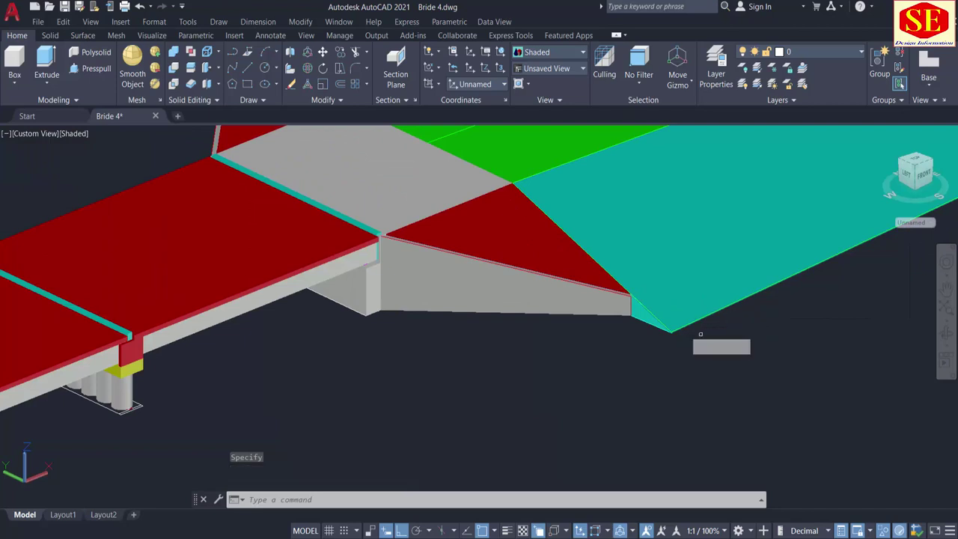
key("Return")
left_click(649, 324)
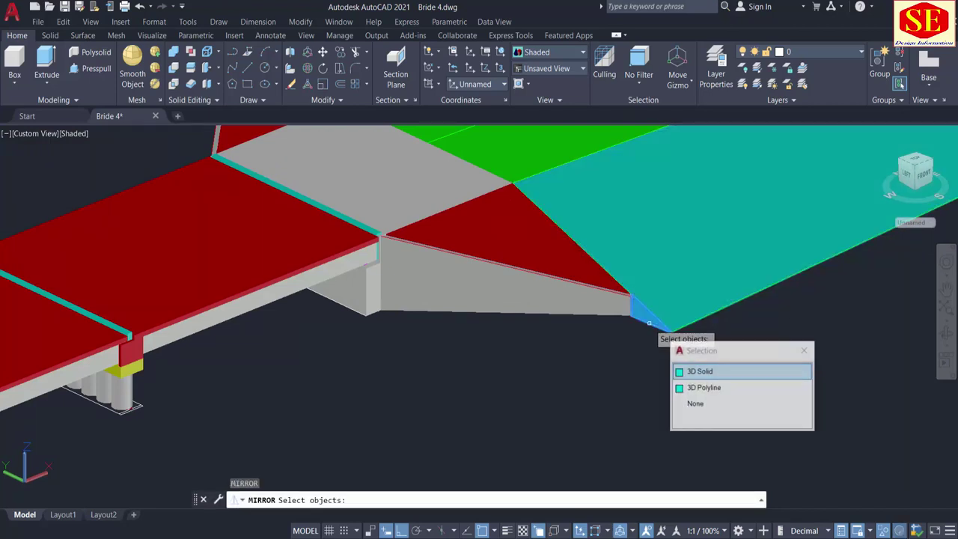
left_click(690, 376)
middle_click_drag(680, 389, 577, 474, "shift")
key("Return")
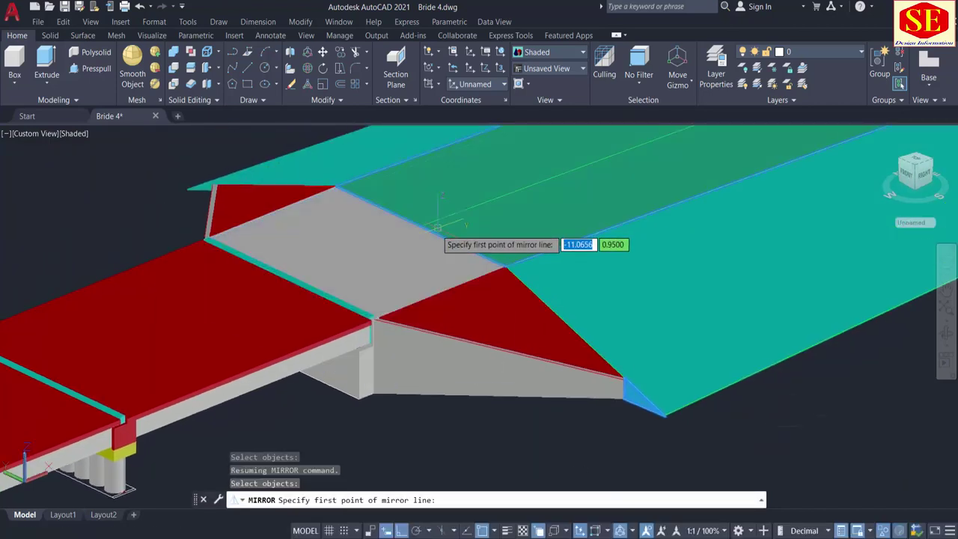
left_click(438, 227)
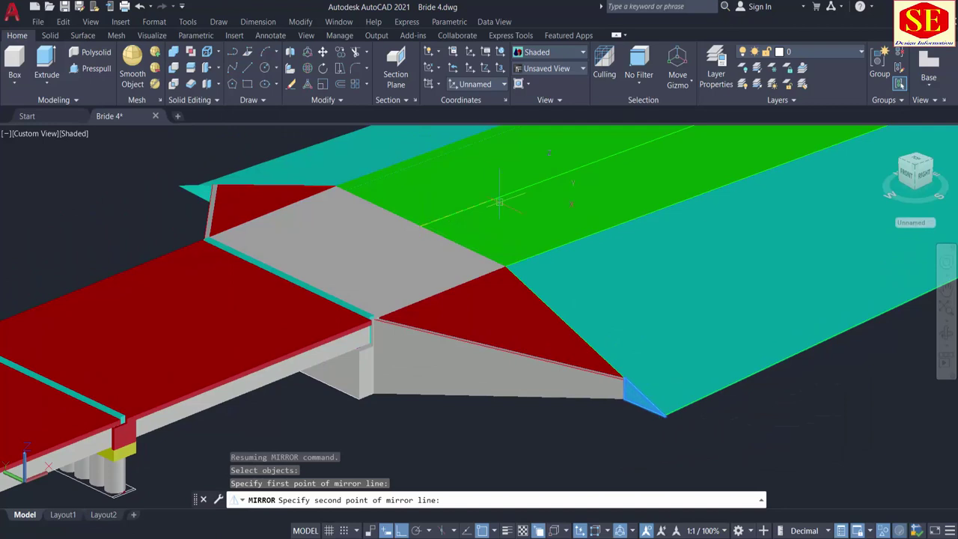
left_click(555, 179)
right_click(560, 183)
left_click(577, 185)
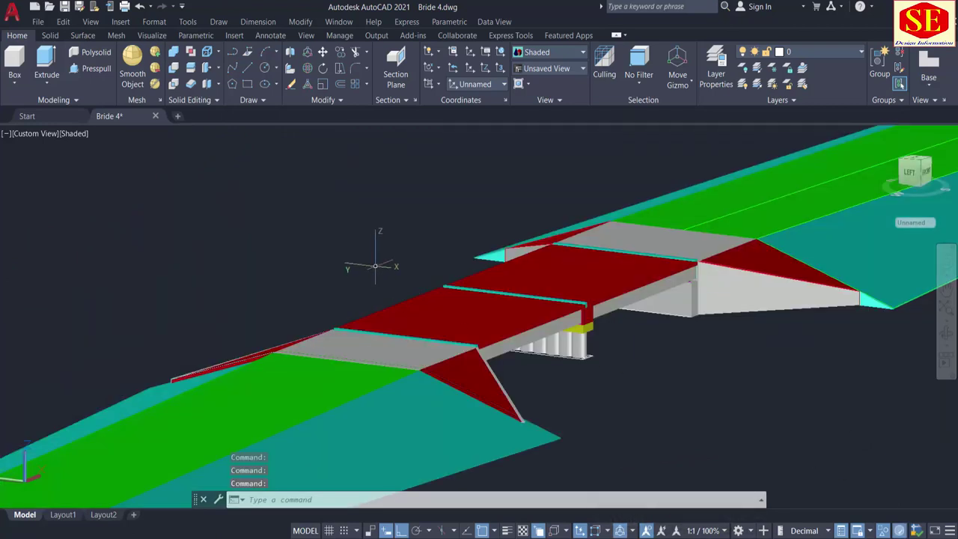
Step: Mirror both small triangular solids about the bridge's mid-span joint line to the other end's wing walls, keeping the source objects
left_click(375, 265)
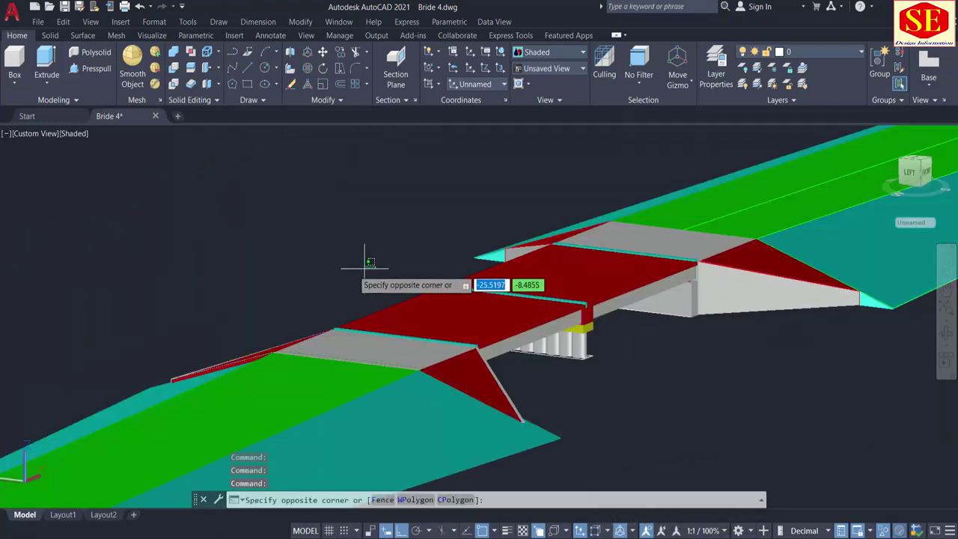
left_click(353, 267)
middle_click_drag(355, 277, 397, 286, "shift")
scroll(303, 243, "up", 5)
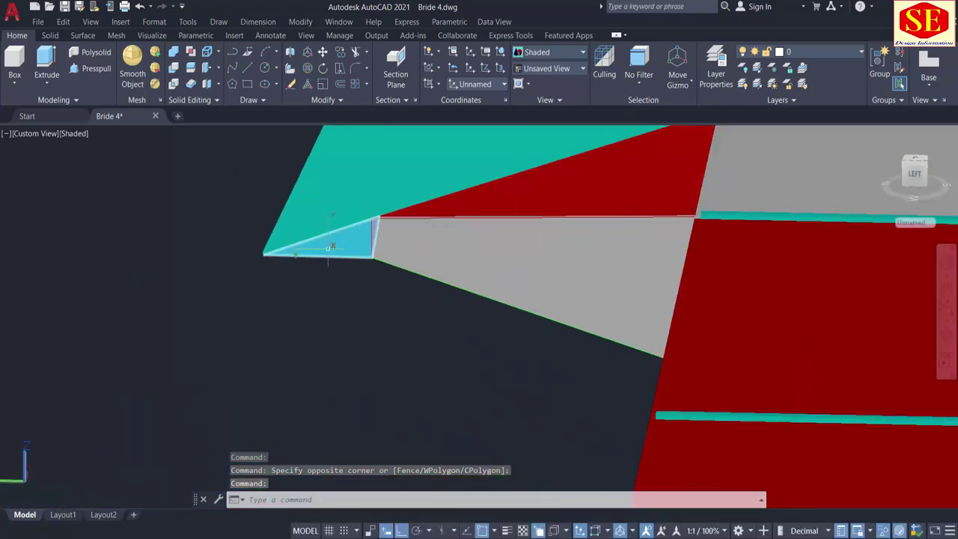
scroll(334, 247, "down", 5)
scroll(334, 247, "up", 5)
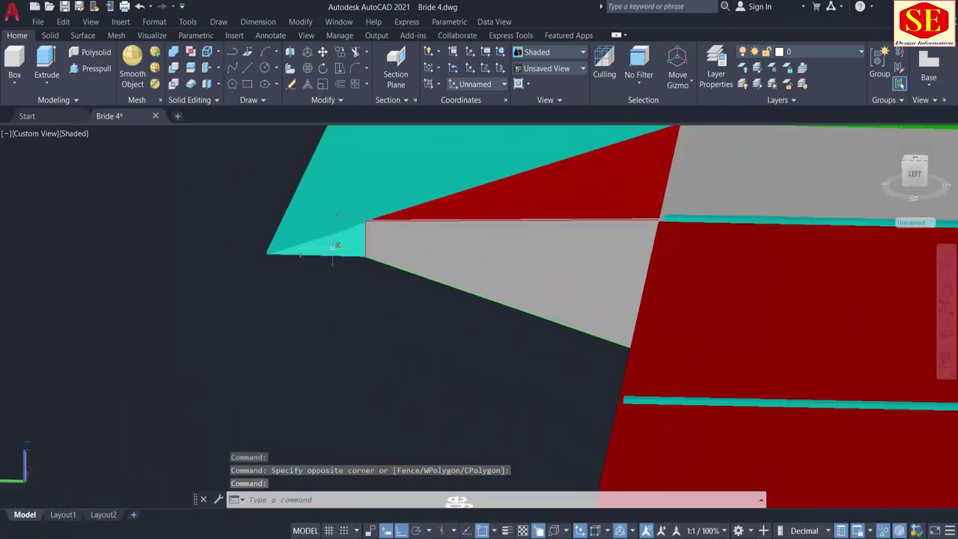
left_click(329, 249)
scroll(329, 249, "down", 4)
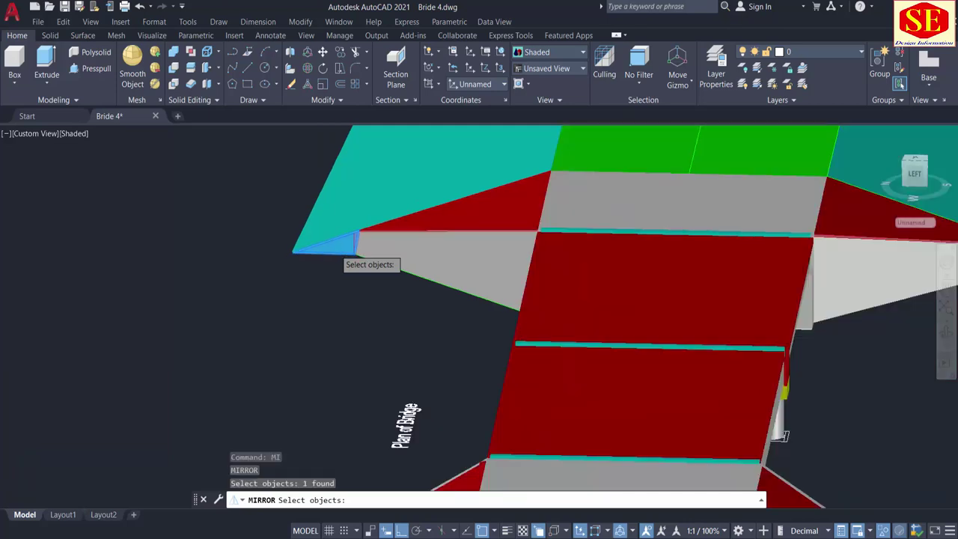
left_click(781, 253)
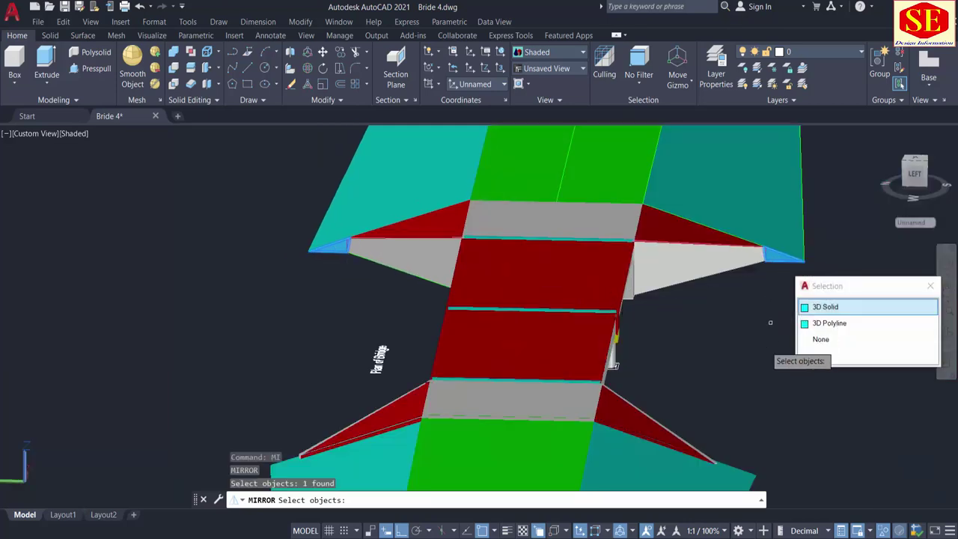
left_click(826, 306)
key("Return")
scroll(454, 417, "up", 6)
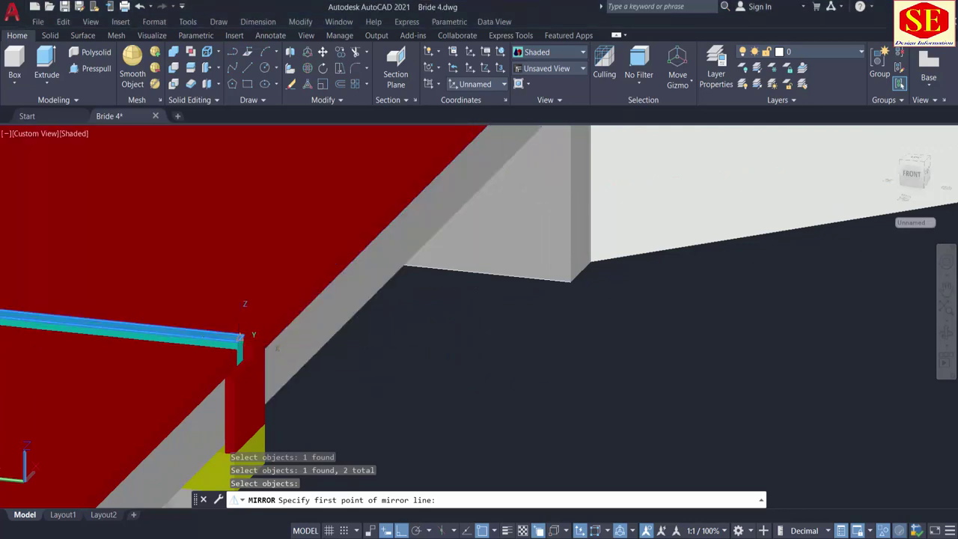
left_click(240, 337)
scroll(286, 348, "down", 5)
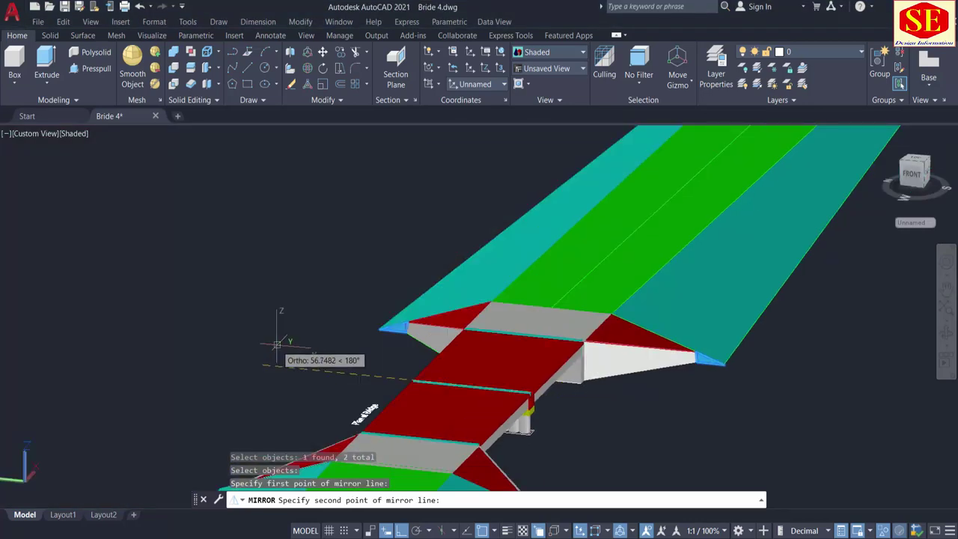
left_click(277, 345)
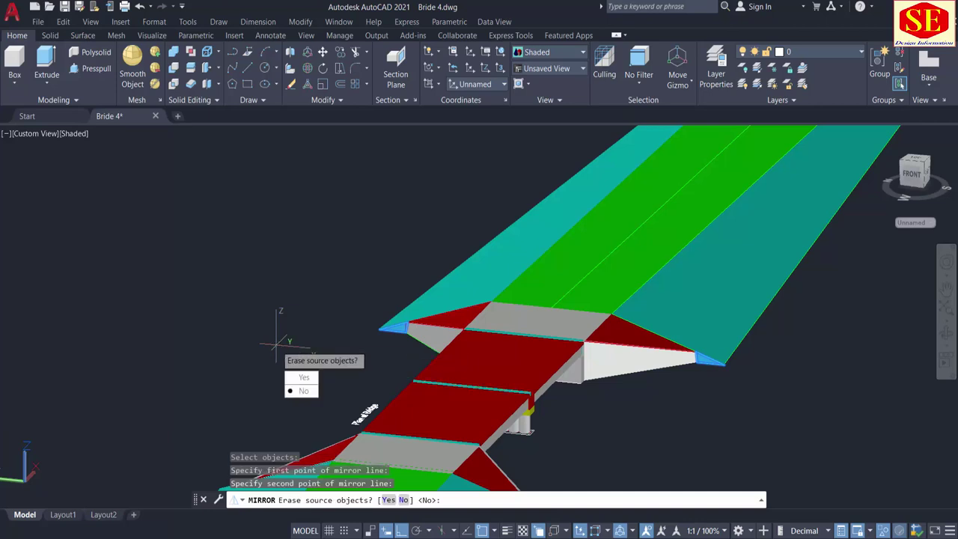
key("Return")
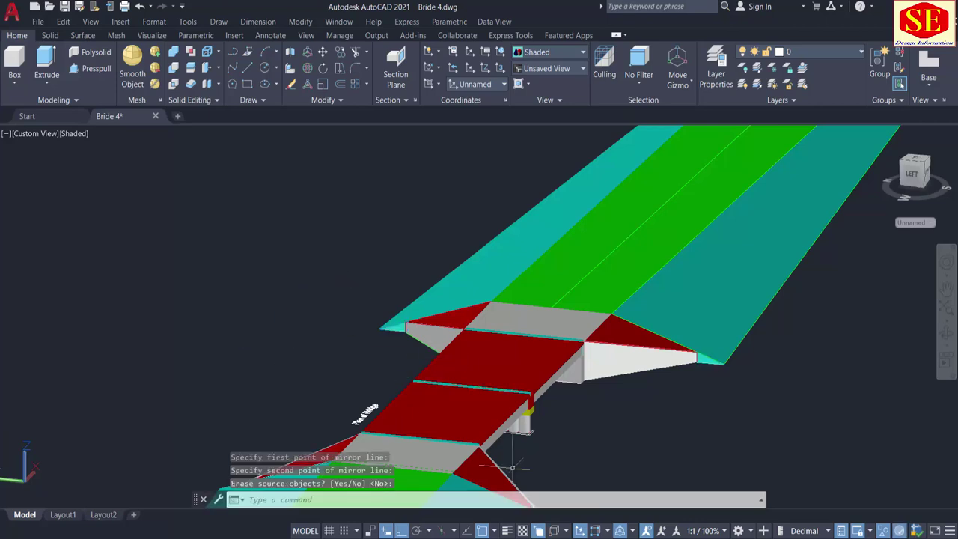
Step: Switch the visual style to 2D Wireframe with the middle pier's columns and base in view
scroll(513, 468, "up", 3)
middle_click_drag(603, 409, 448, 422, "shift")
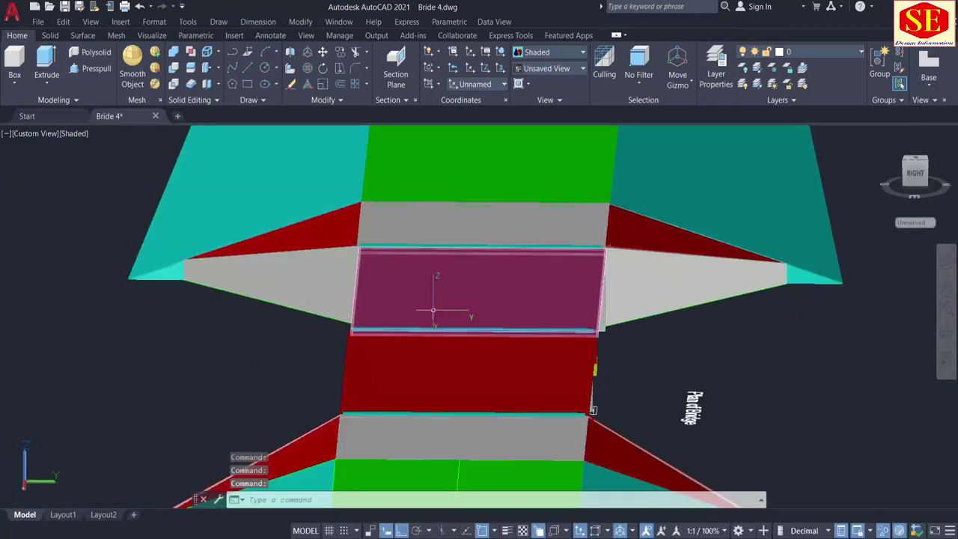
scroll(438, 310, "down", 3)
middle_click_drag(417, 332, 533, 337, "shift")
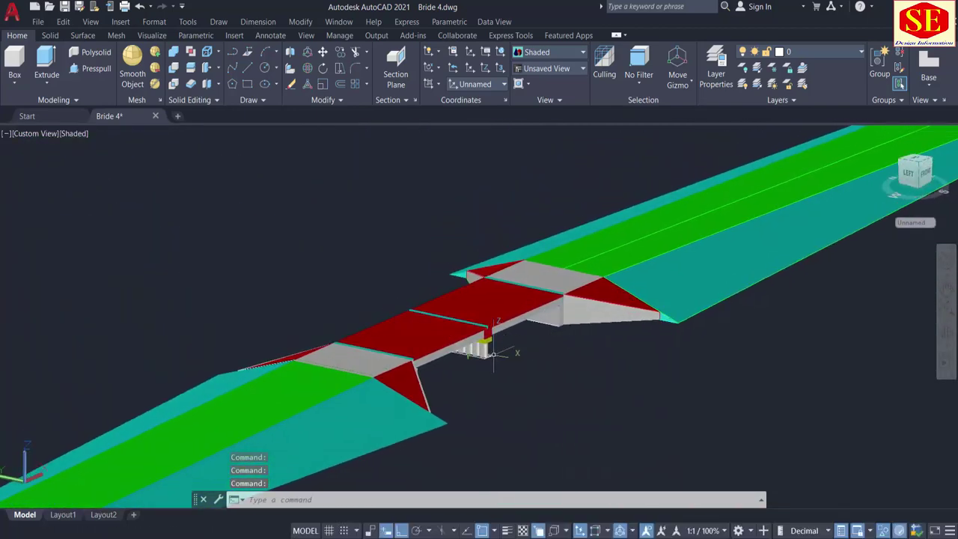
scroll(489, 361, "up", 8)
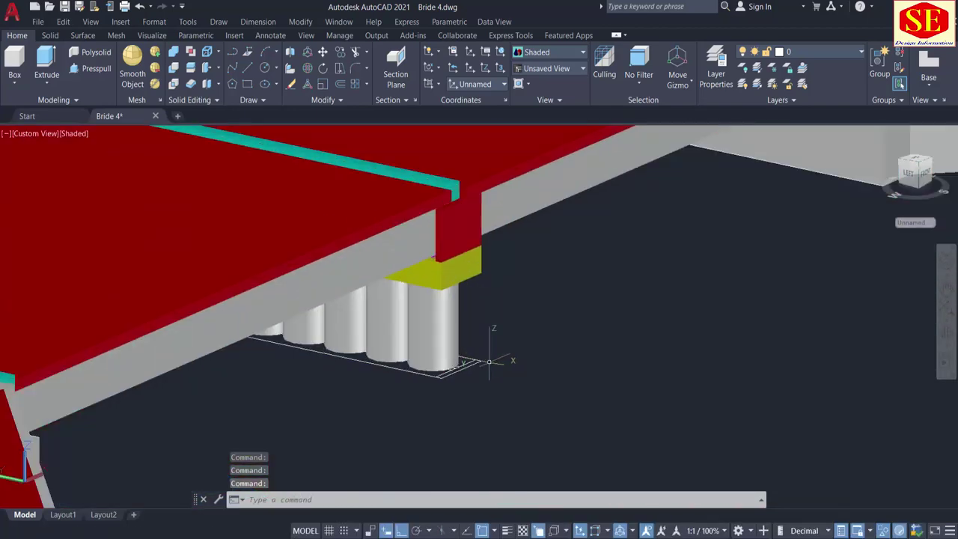
left_click(63, 137)
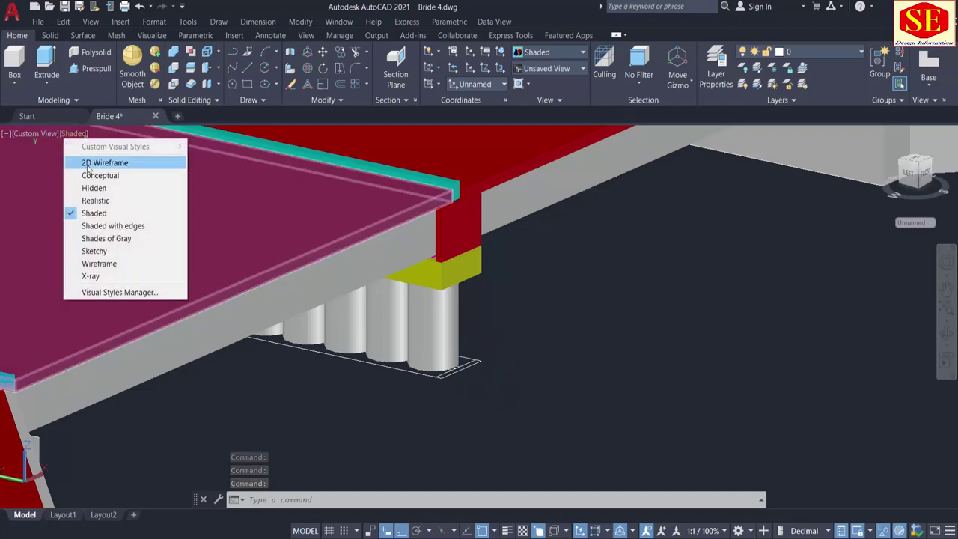
left_click(87, 166)
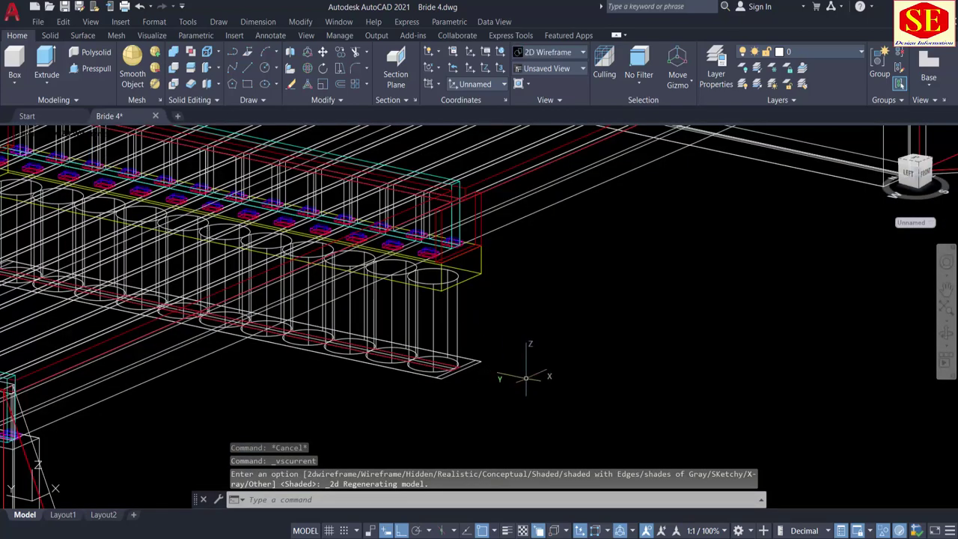
Step: Draw a 250 long straight polyline outward from the midpoint of the middle pier base's end, along the pier's axis
type("pl")
key("Return")
scroll(479, 378, "up", 5)
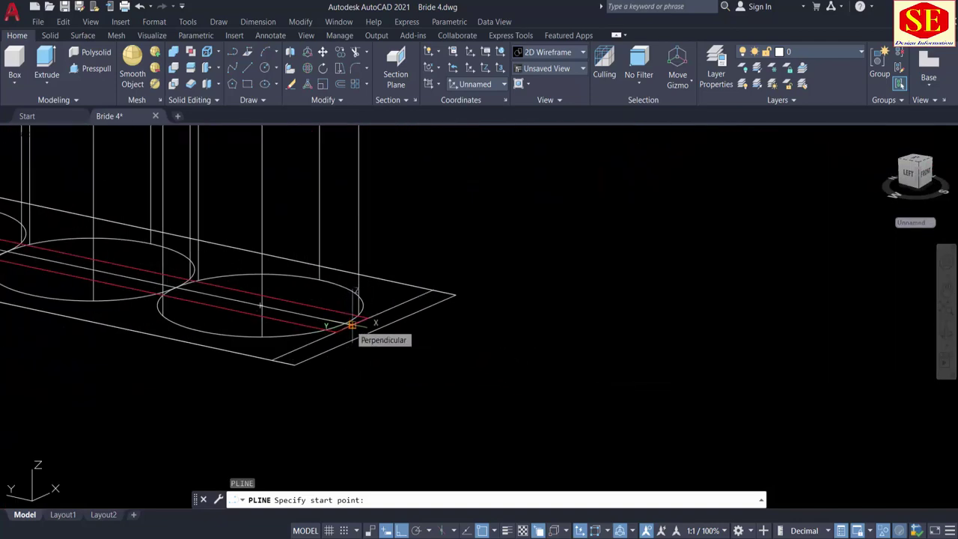
scroll(525, 372, "down", 3)
middle_click_drag(388, 365, 685, 445)
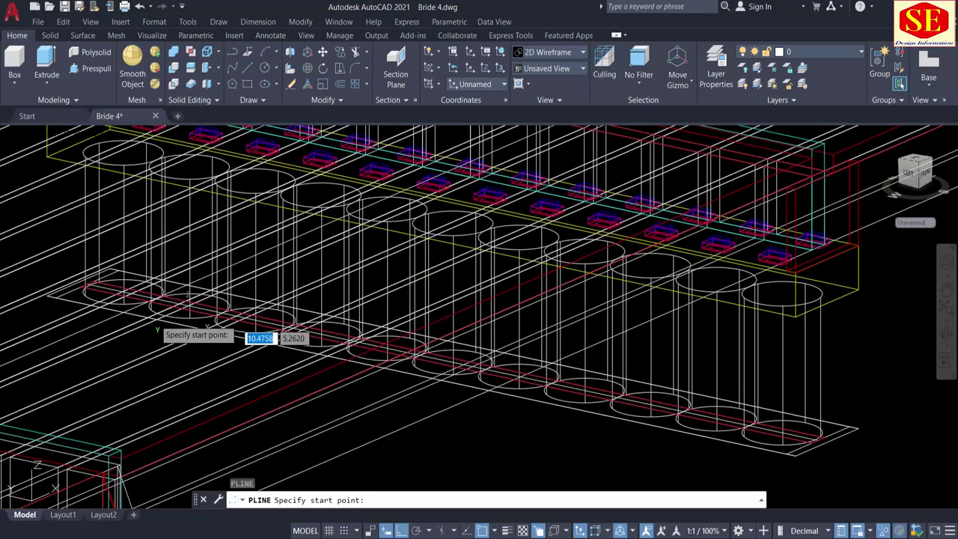
middle_click_drag(803, 453, 385, 361)
scroll(404, 342, "up", 4)
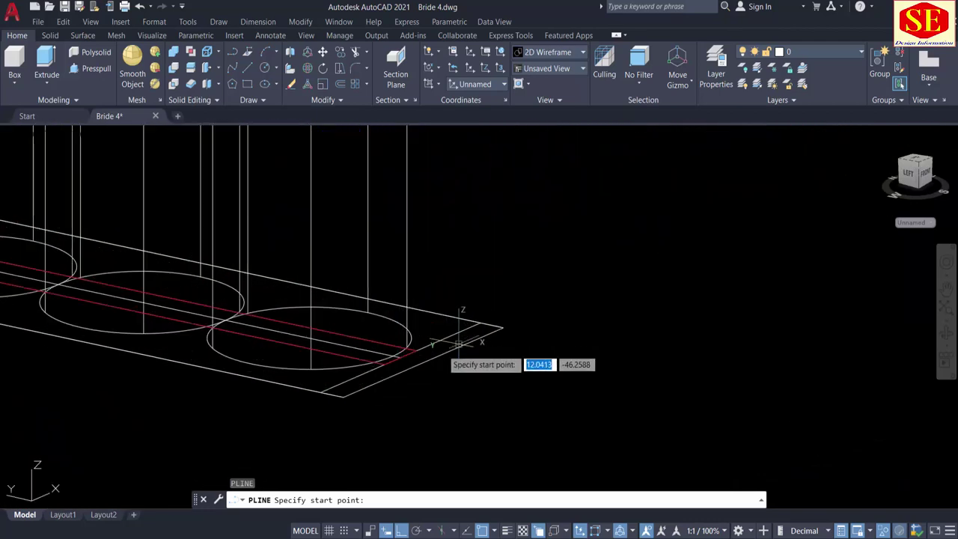
left_click(401, 355)
scroll(620, 385, "down", 5)
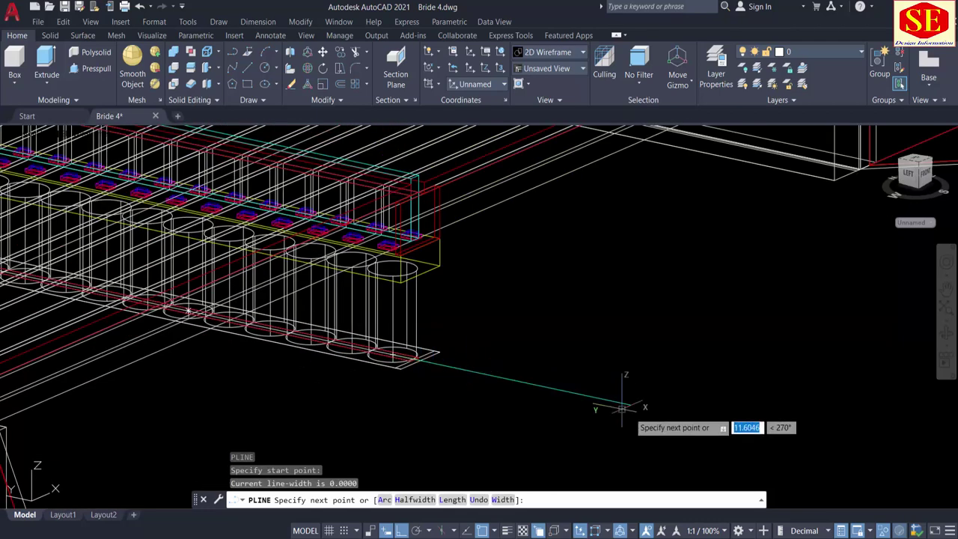
scroll(491, 321, "down", 4)
middle_click_drag(778, 408, 252, 306)
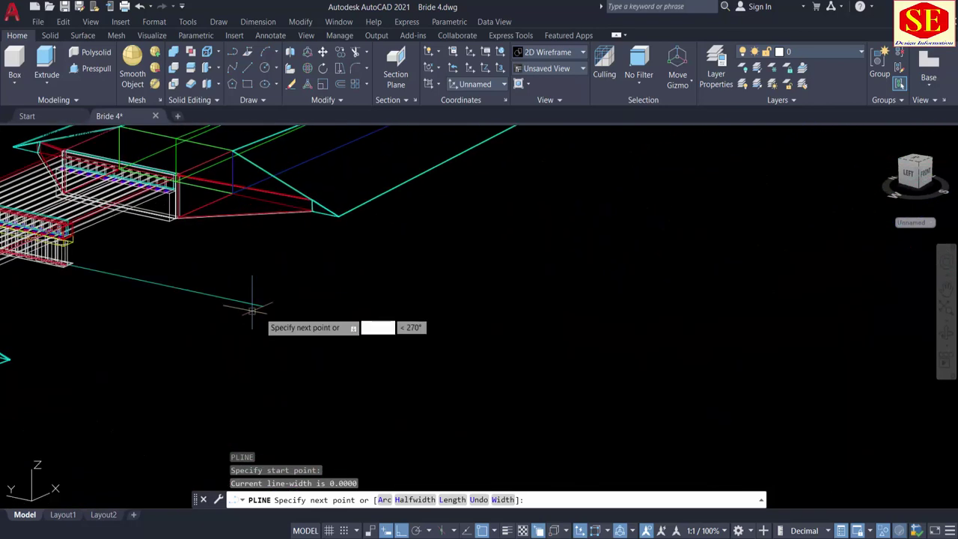
type("250")
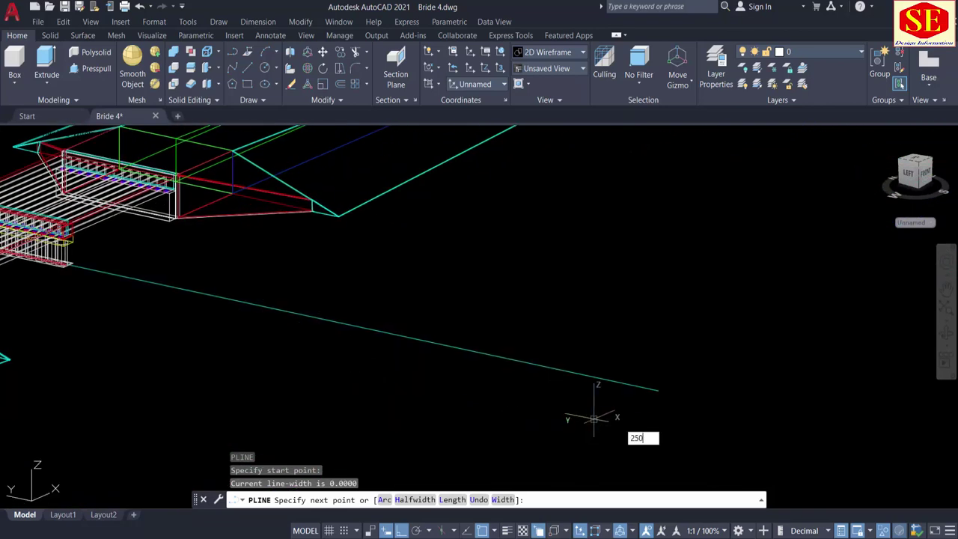
key("Return")
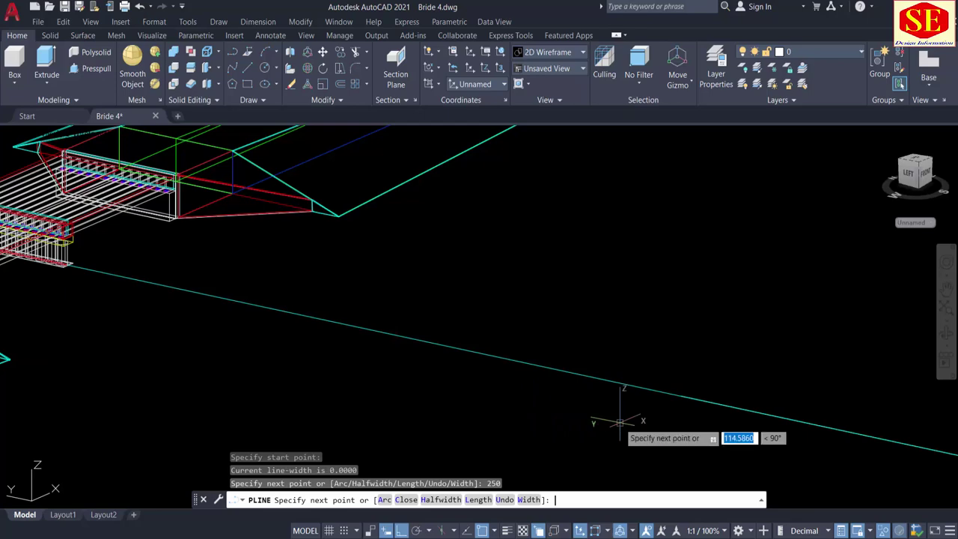
key("Return")
scroll(501, 159, "down", 3)
middle_click_drag(565, 255, 596, 389)
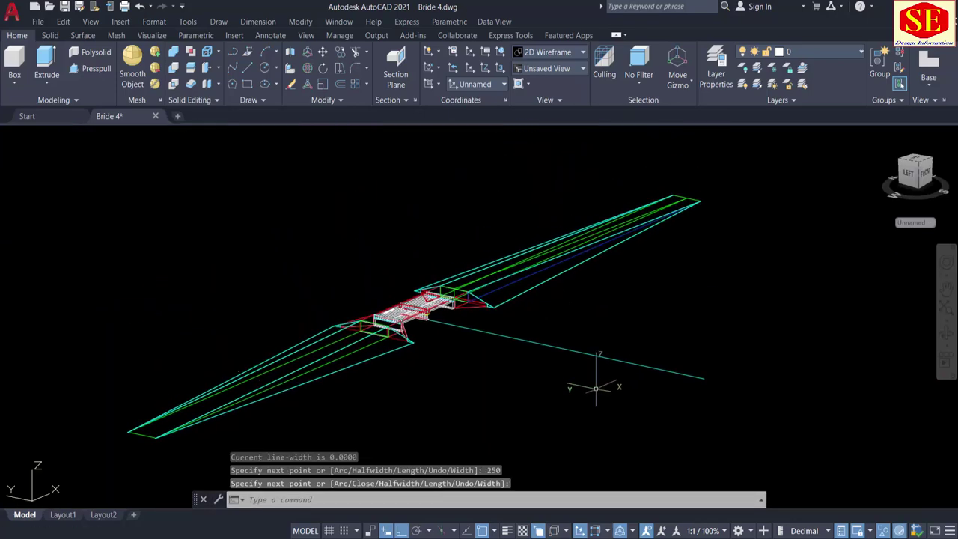
Step: Draw a 300 long polyline from the same pier-end point in the opposite direction, passing beneath the bridge
scroll(413, 322, "up", 6)
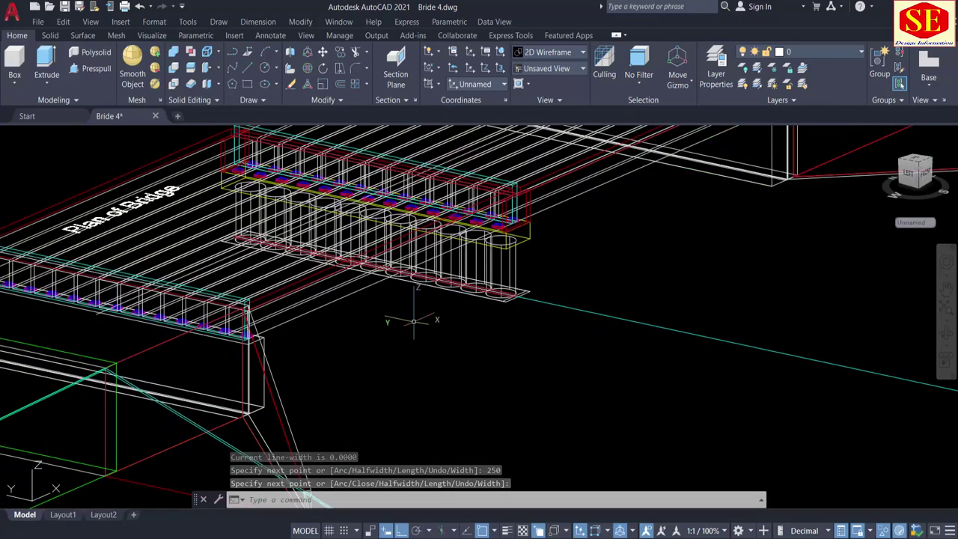
type("pl")
key("Return")
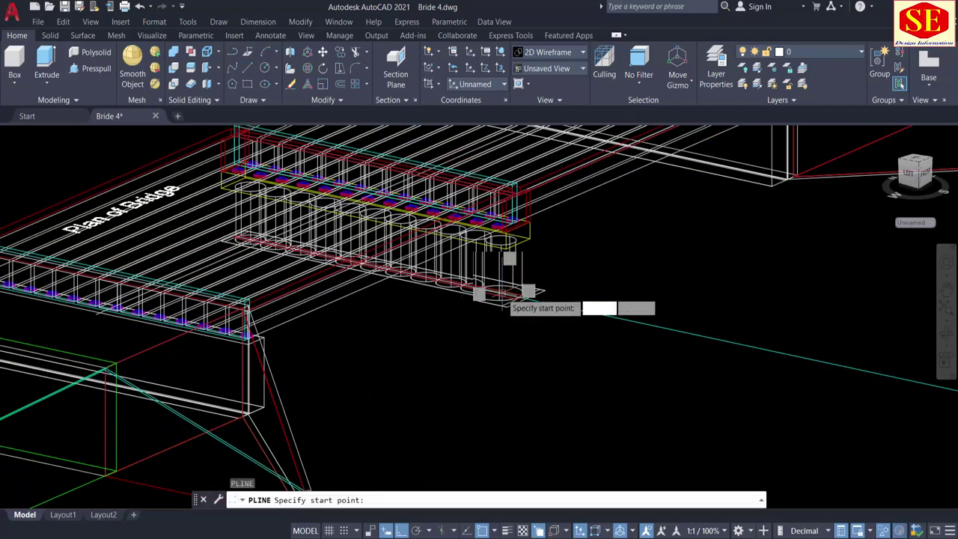
scroll(524, 296, "up", 6)
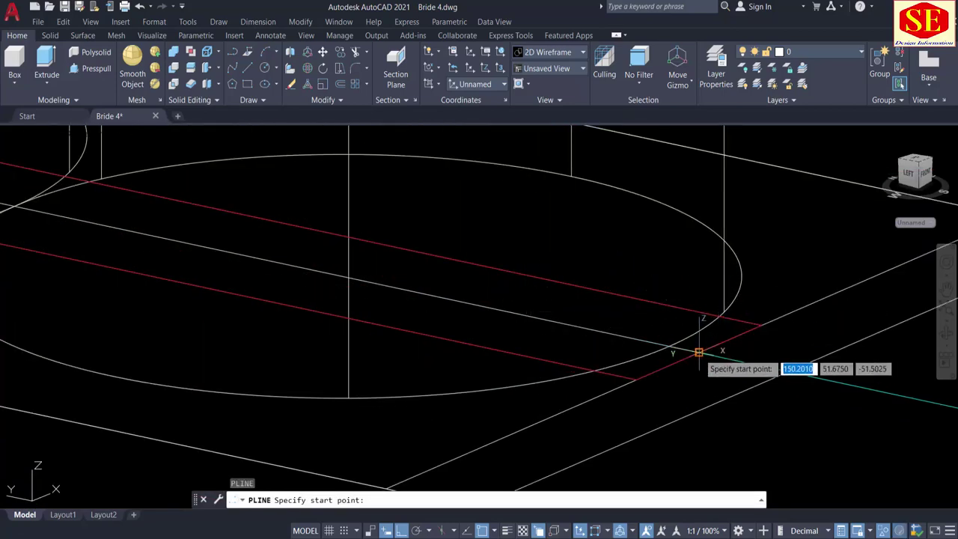
left_click(714, 351)
scroll(721, 359, "down", 6)
scroll(326, 235, "down", 3)
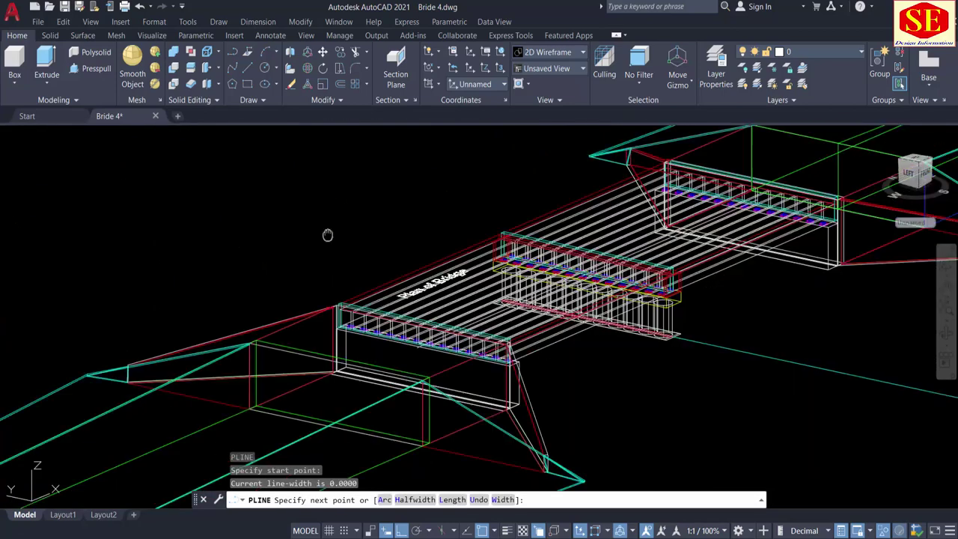
scroll(344, 239, "up", 2)
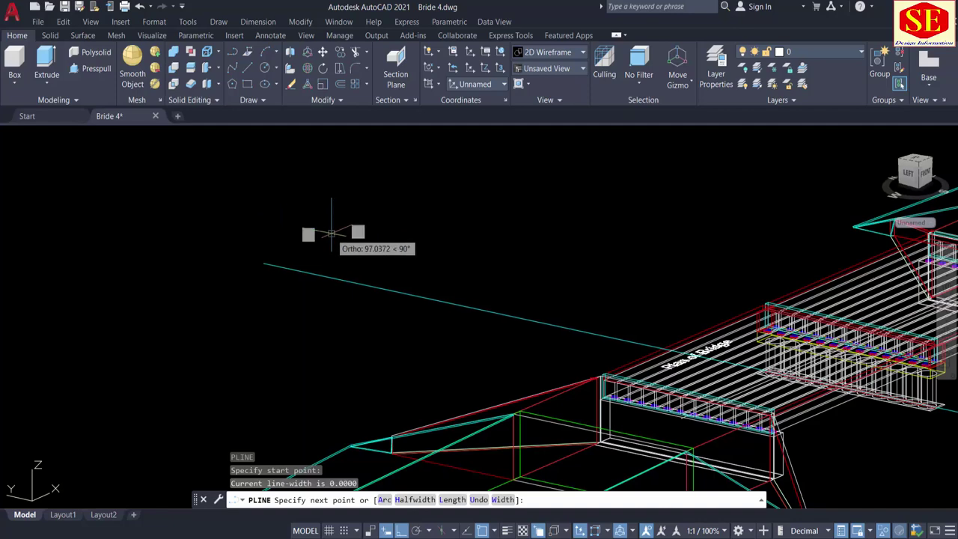
key("Return")
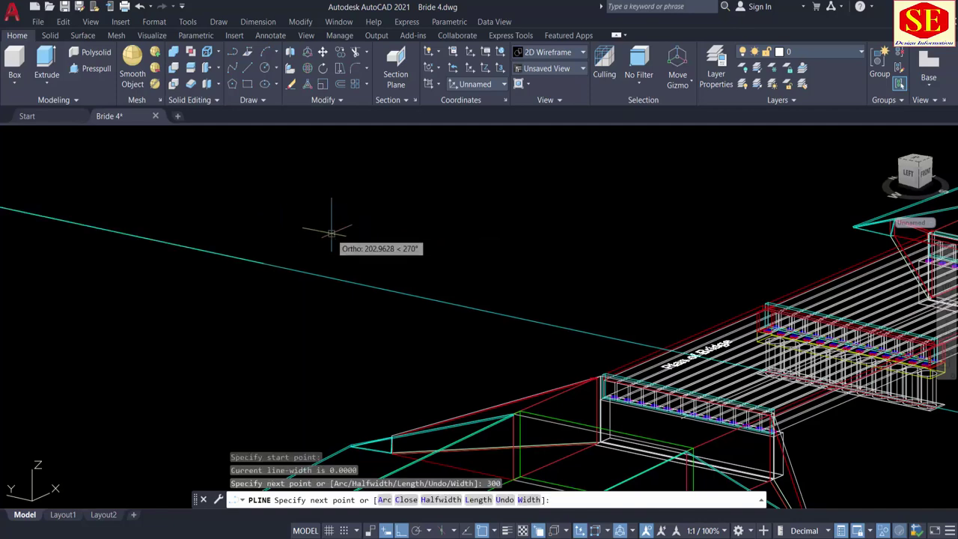
key("Return")
Step: Switch the visual style back to Shaded with the whole bridge and both crossing lines in view
scroll(331, 225, "down", 3)
scroll(450, 263, "down", 2)
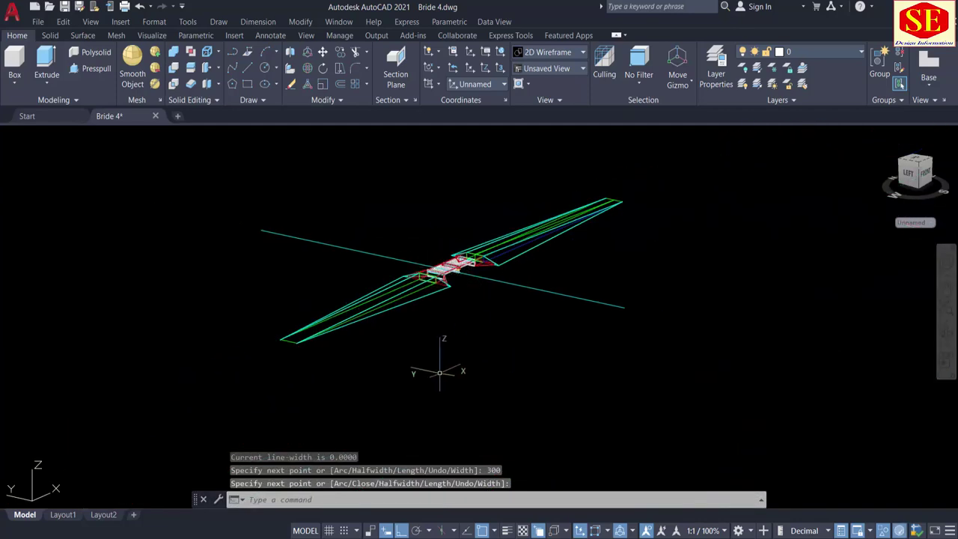
middle_click_drag(439, 372, 523, 370, "shift")
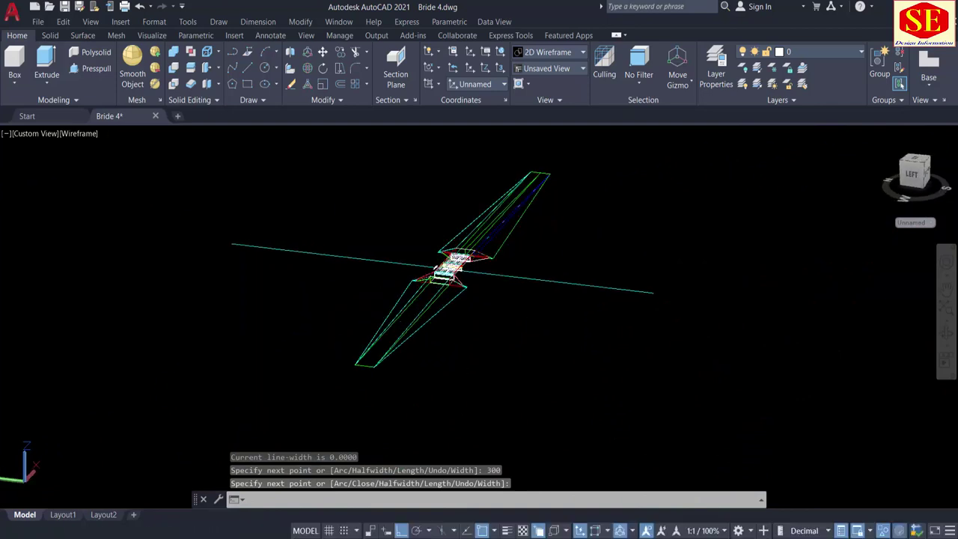
left_click(98, 135)
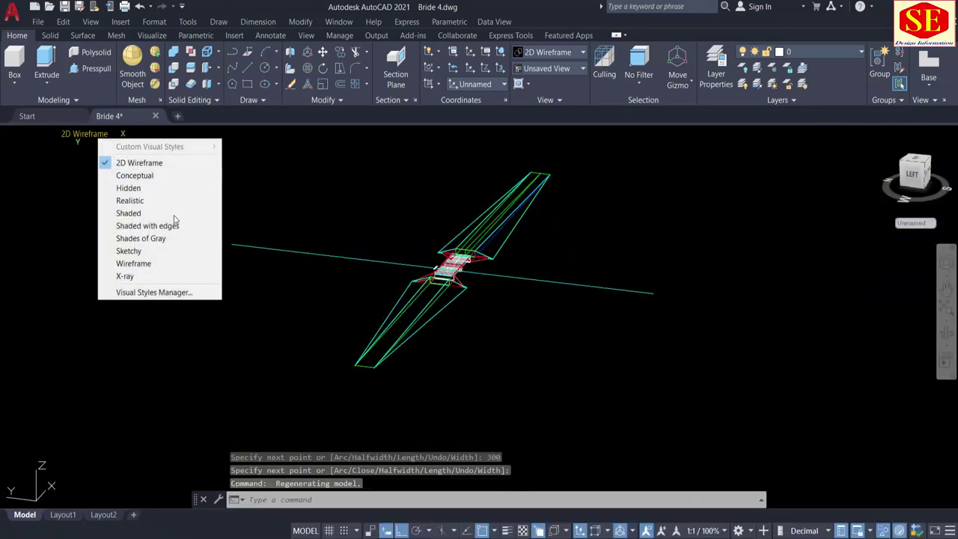
left_click(171, 212)
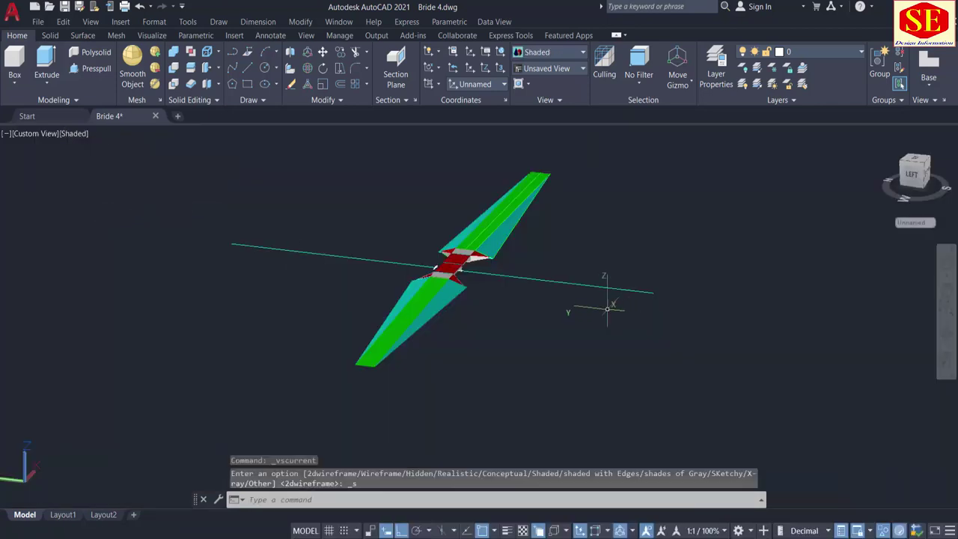
Step: Join the two collinear polylines at the middle pier into a single polyline crossing under the bridge
scroll(303, 244, "up", 3)
middle_click_drag(208, 246, 412, 313)
scroll(319, 287, "down", 1)
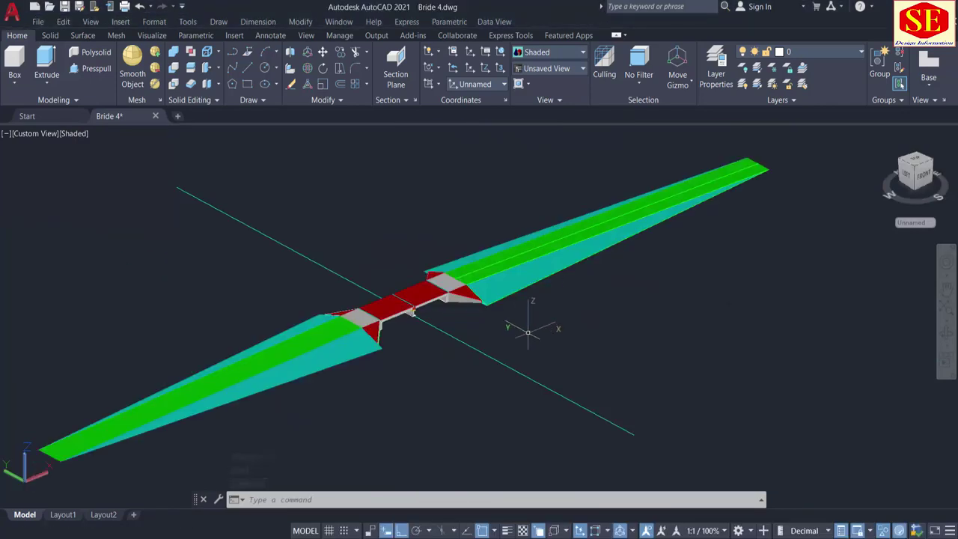
key("Return")
left_click(491, 357)
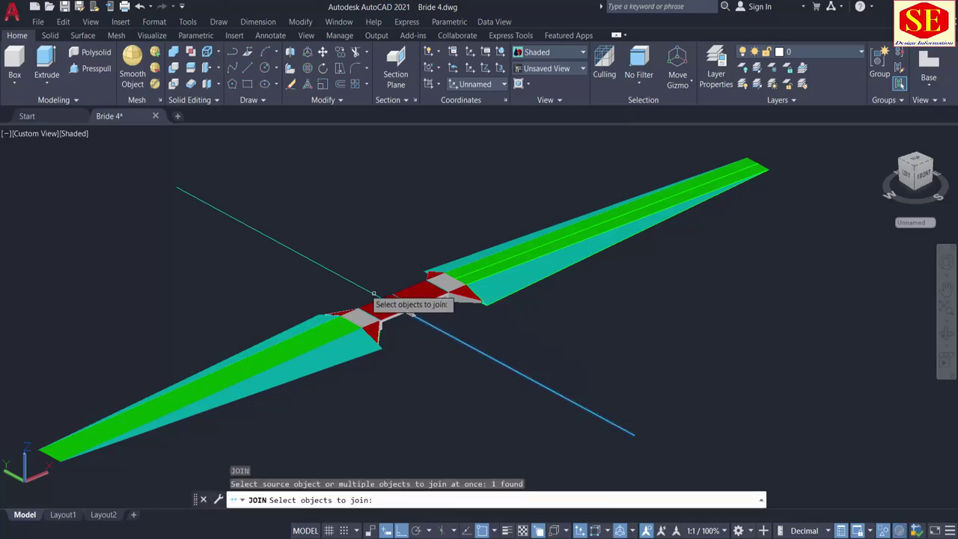
left_click(368, 279)
key("Return")
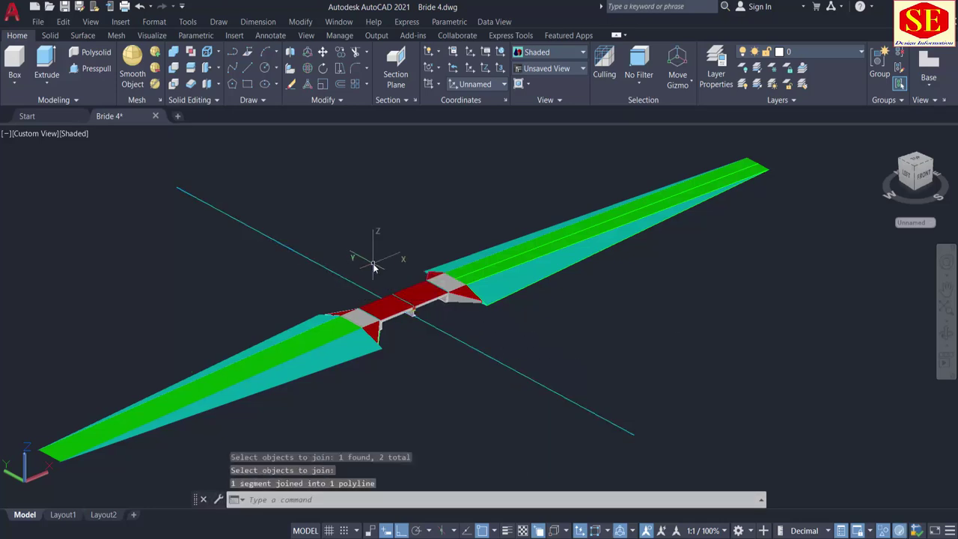
Step: Offset the joined crossing polyline by 5 to both sides
type("o")
key("Return")
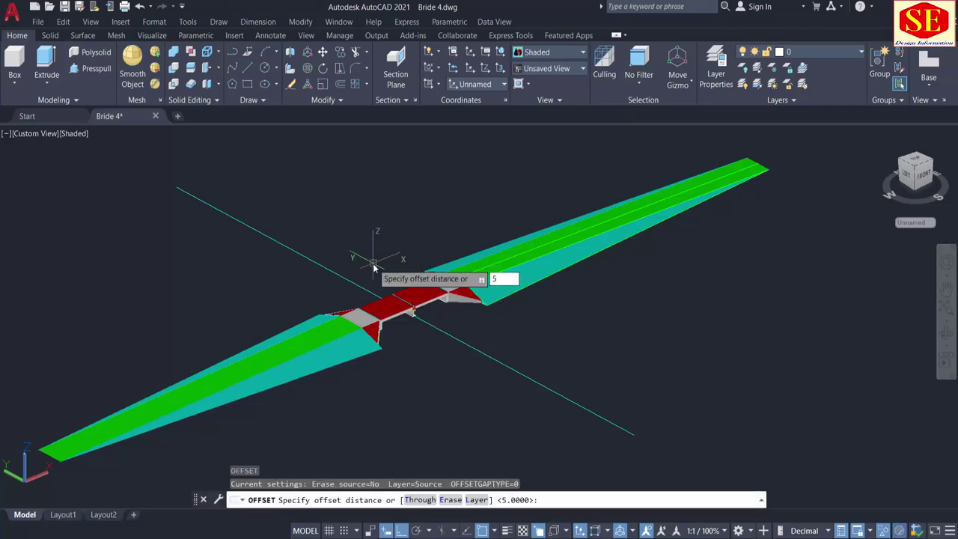
type("5")
key("Return")
scroll(546, 392, "up", 3)
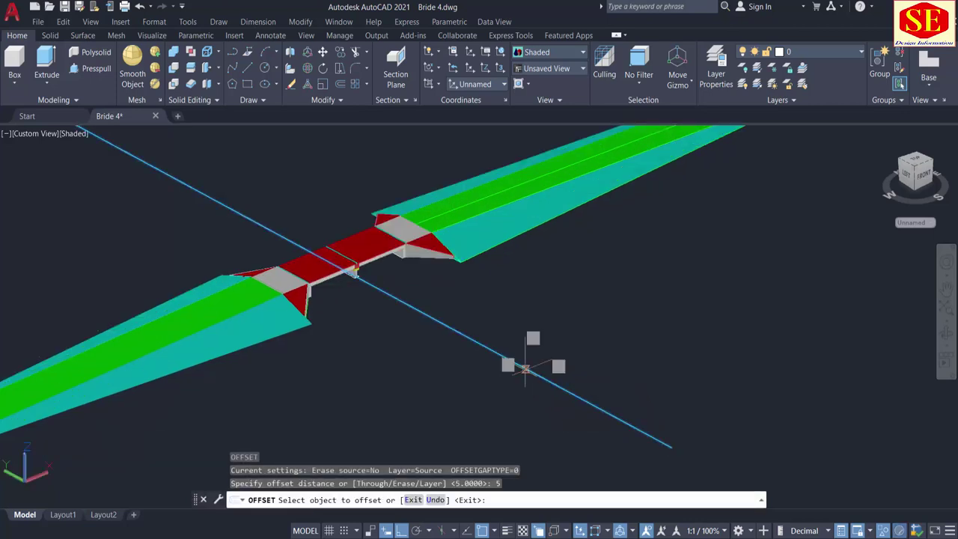
left_click(526, 368)
left_click(548, 339)
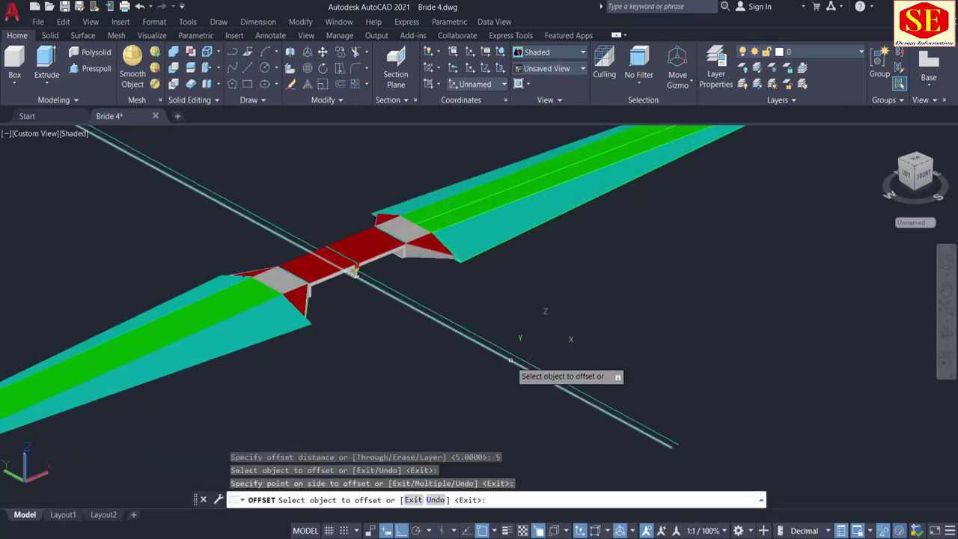
left_click(508, 359)
left_click(483, 374)
key("Return")
Step: Offset each of the two outer crossing lines outward by 20.5
type("o")
key("Return")
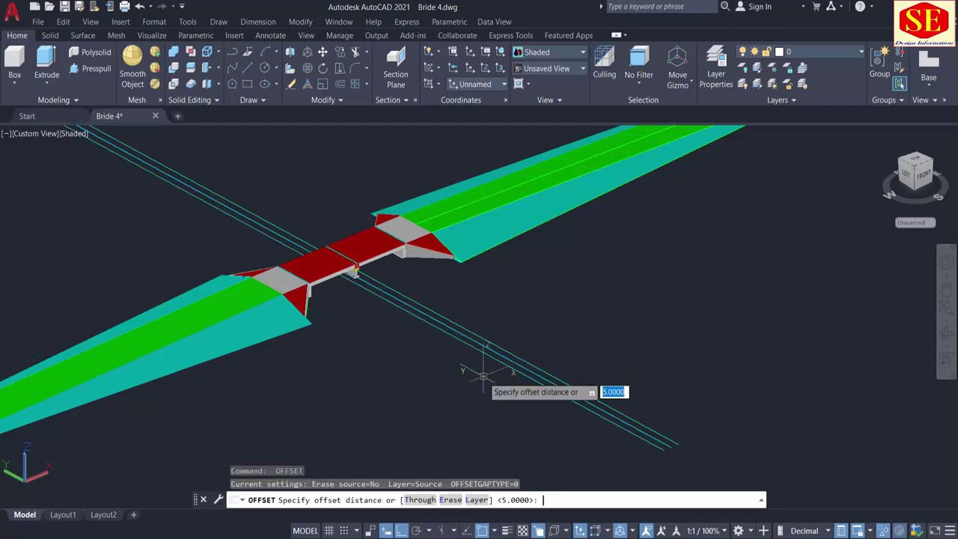
type("20.5")
key("Return")
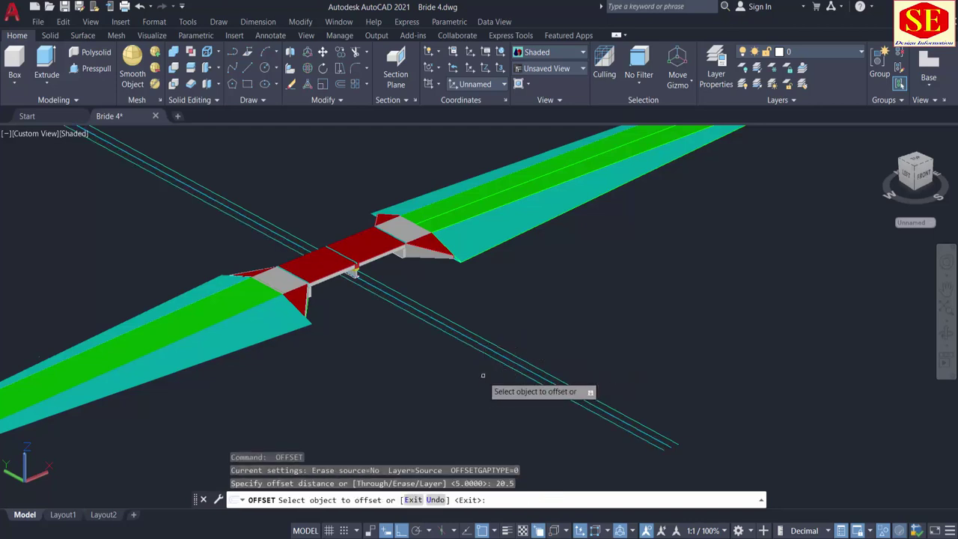
scroll(491, 359, "up", 1)
left_click(503, 334)
left_click(522, 315)
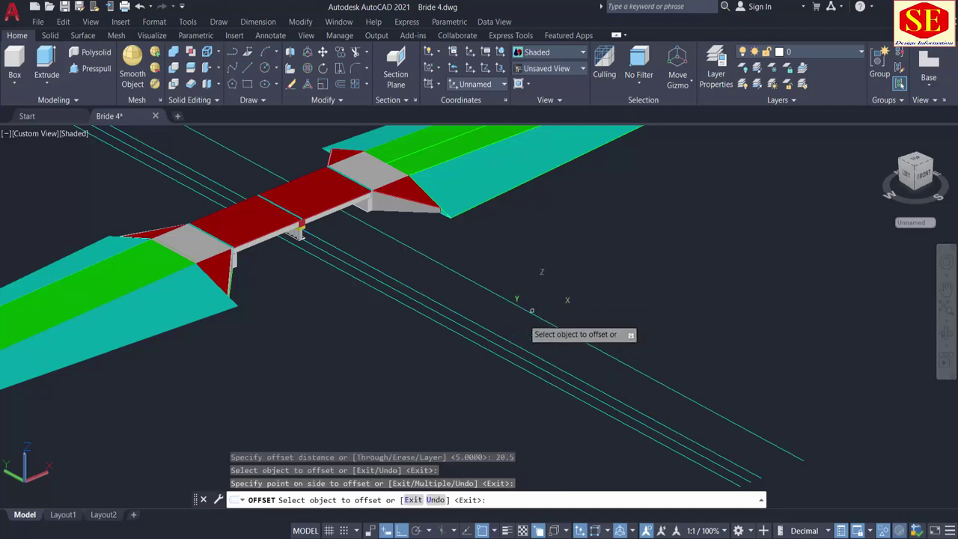
left_click(476, 343)
left_click(439, 363)
key("Return")
Step: Offset the outermost crossing lines outward by 5 on both sides of the pier
type("o")
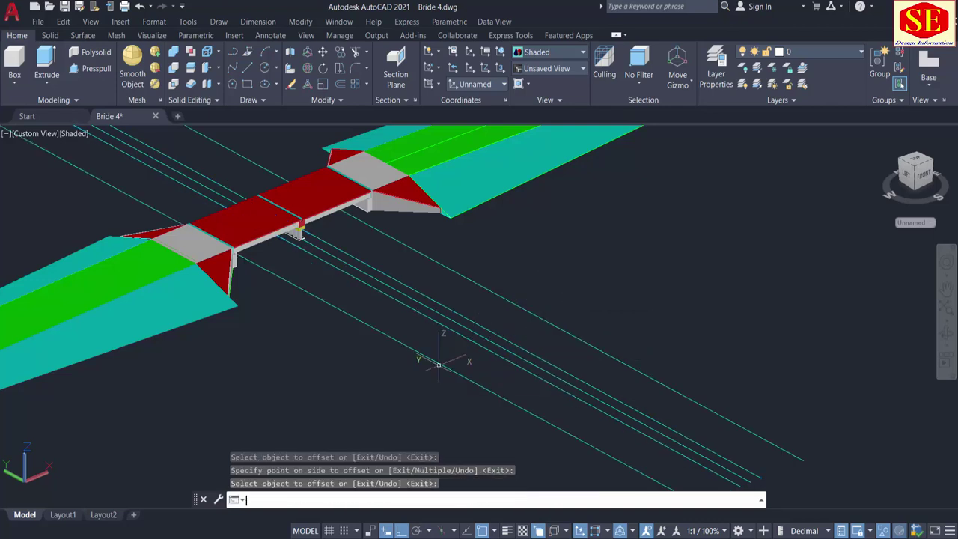
key("Return")
key("Return")
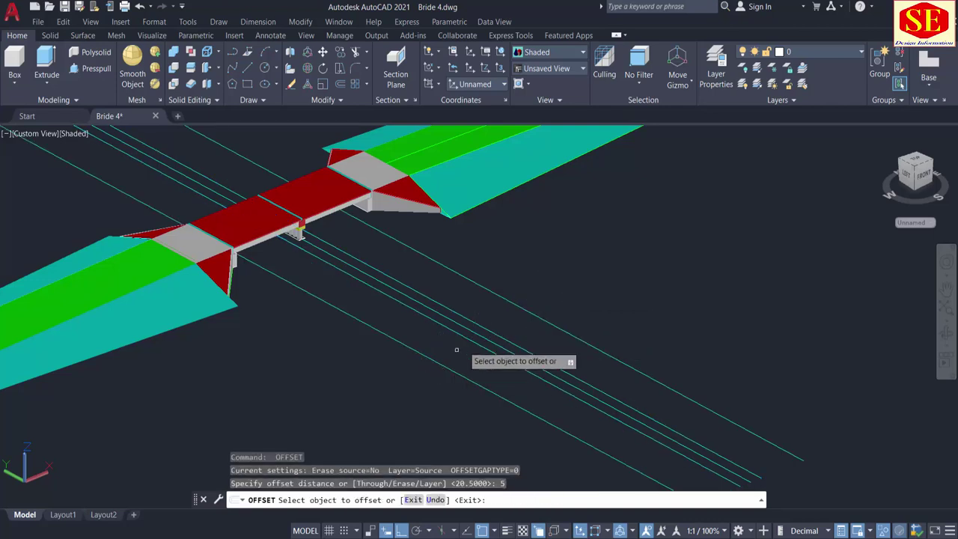
left_click(492, 289)
left_click(515, 291)
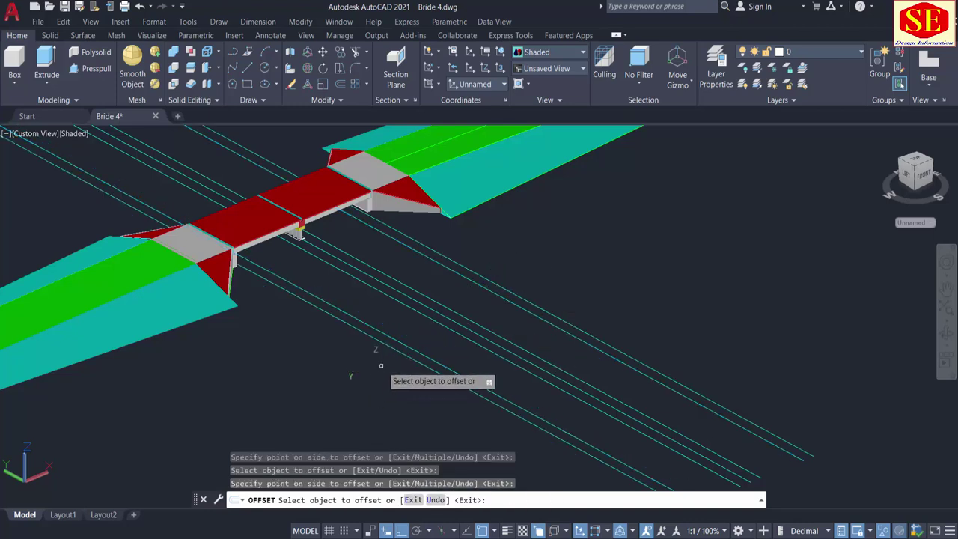
Step: End the offset operation and set the current drawing colour to blue
key("Escape")
middle_click_drag(452, 356, 453, 357, "shift")
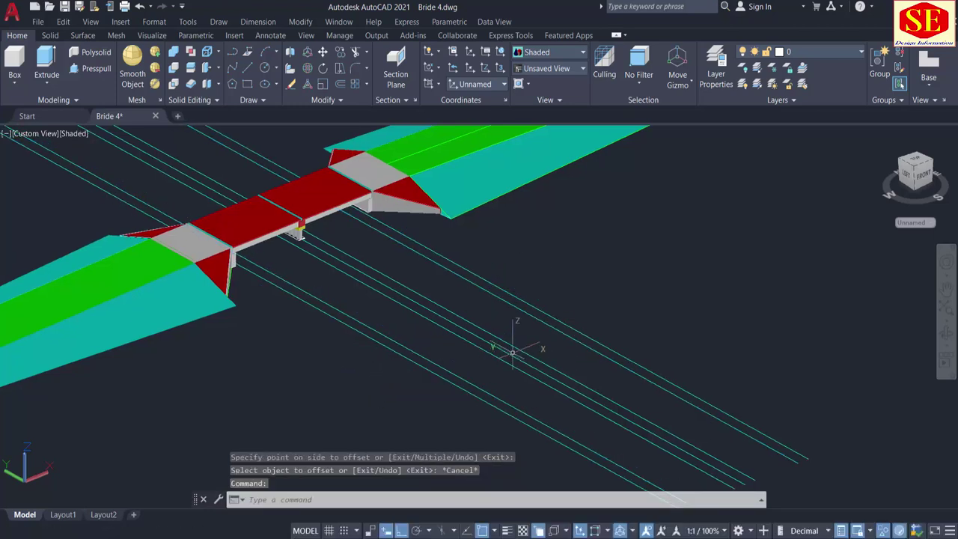
middle_click_drag(512, 352, 388, 306, "shift")
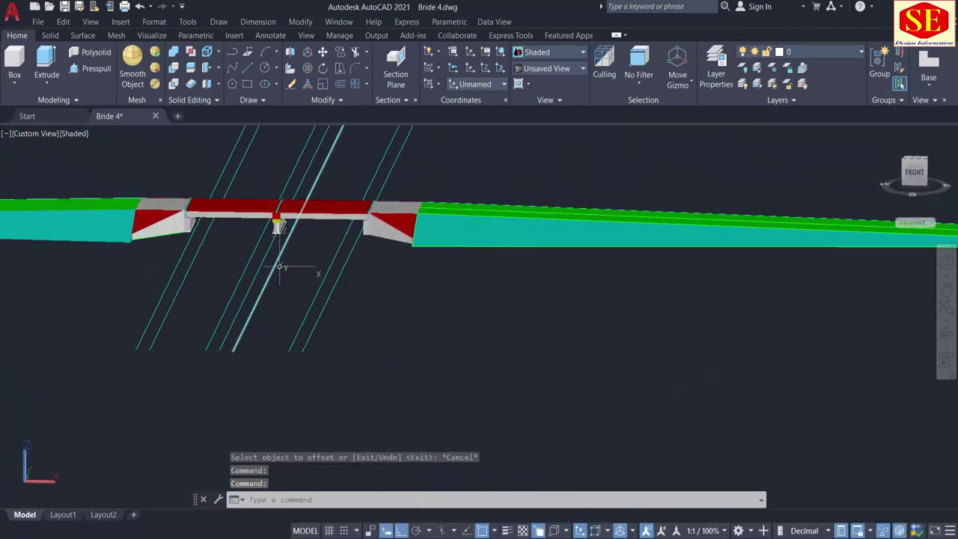
middle_click_drag(279, 265, 332, 364, "shift")
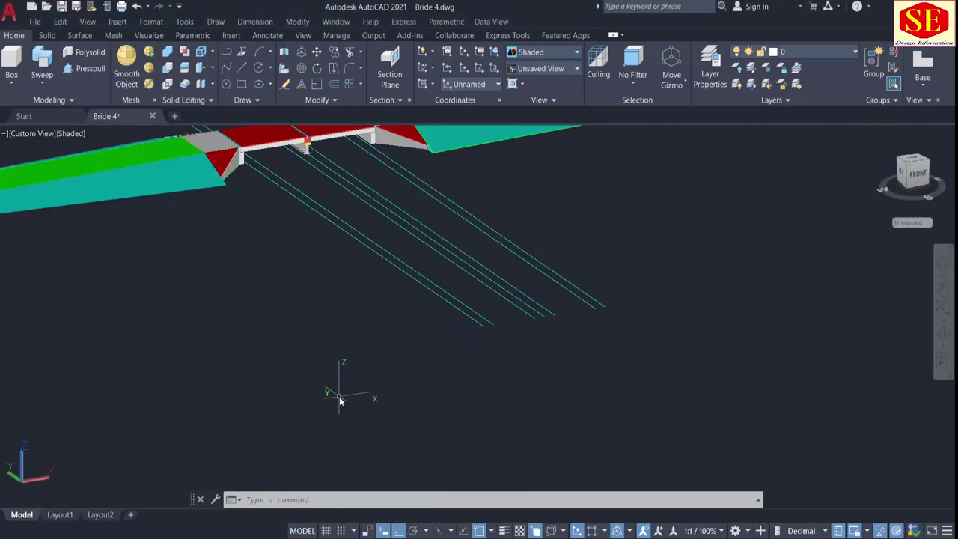
type("CO")
left_click(380, 425)
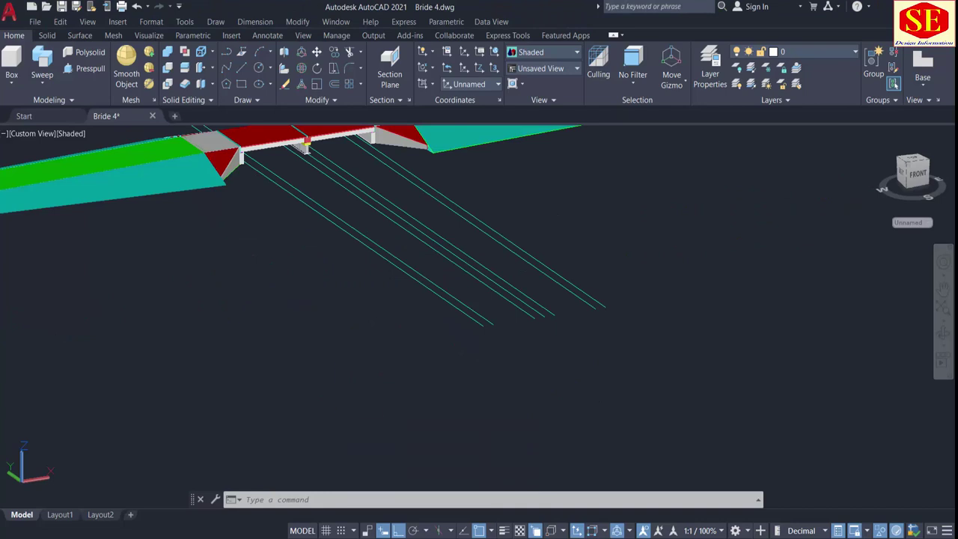
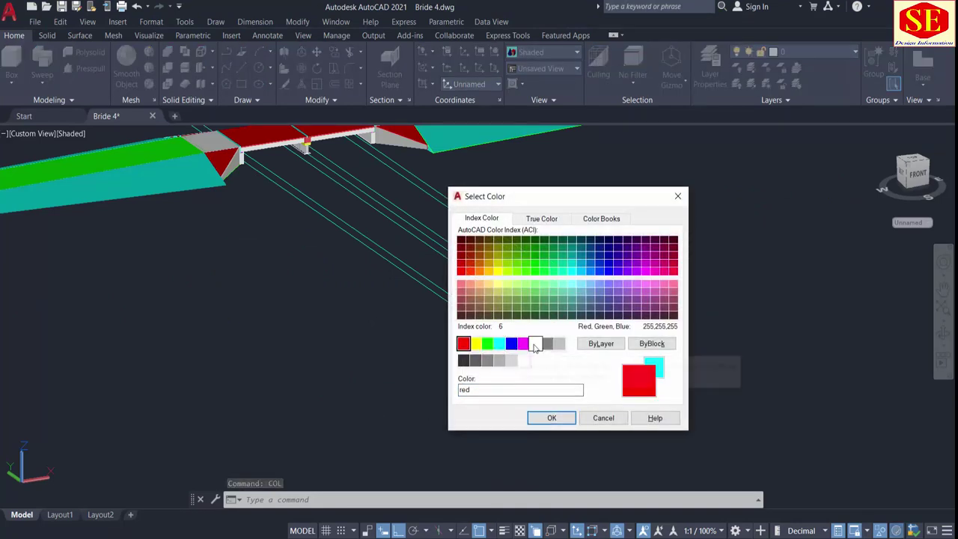
left_click(549, 417)
Step: Draw a thin triangle of lines between the front ends of two crossing lines 20.5 apart, with a vertical side .50 downward at the outer line
scroll(577, 332, "up", 2)
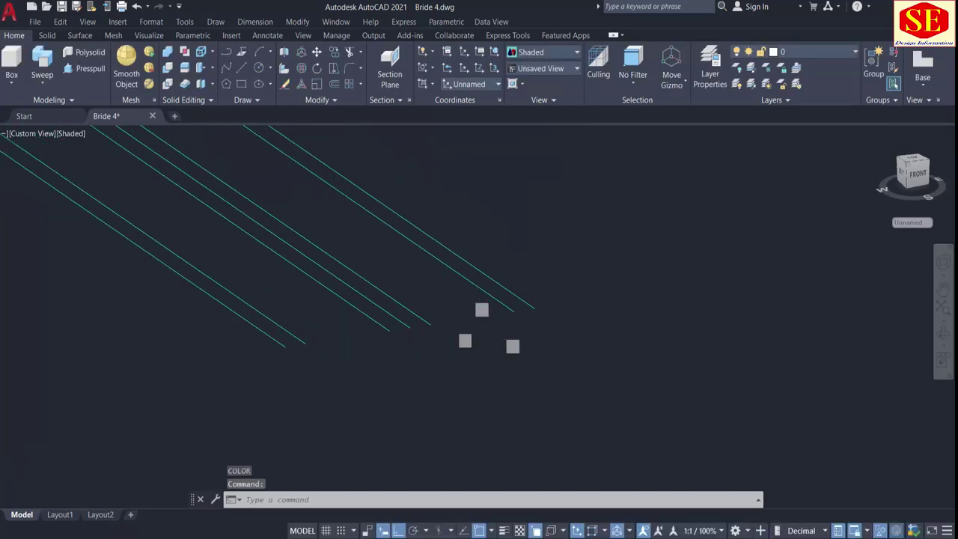
scroll(473, 342, "up", 2)
type("L")
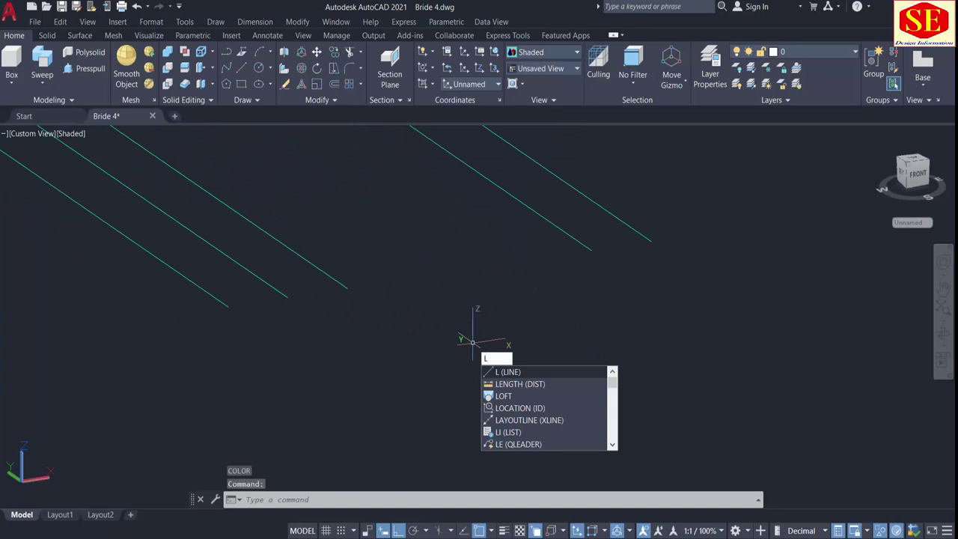
key("Return")
left_click(354, 287)
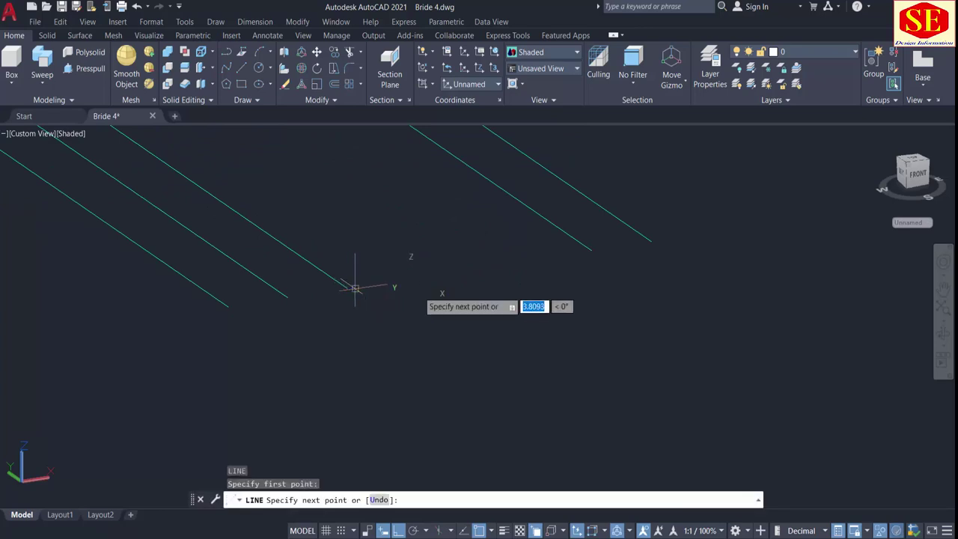
left_click(591, 250)
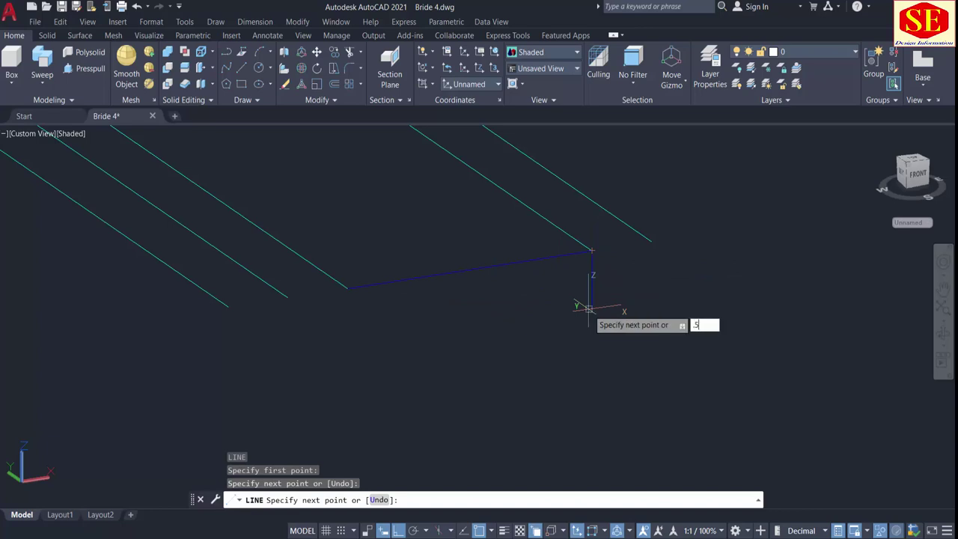
type(".50")
key("Return")
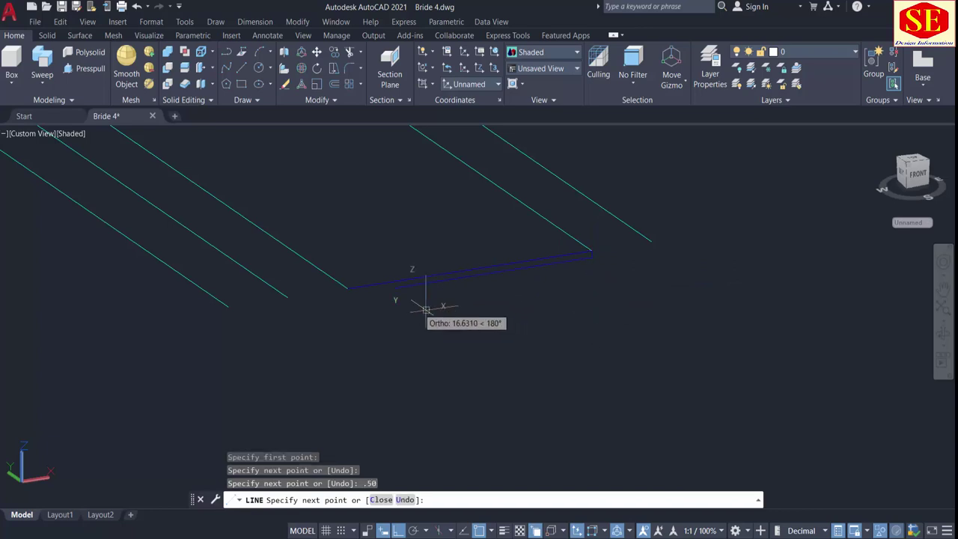
left_click(345, 288)
key("Escape")
Step: Erase the horizontal upper line of the triangle, keeping the sloping line and the short vertical side
scroll(559, 272, "up", 3)
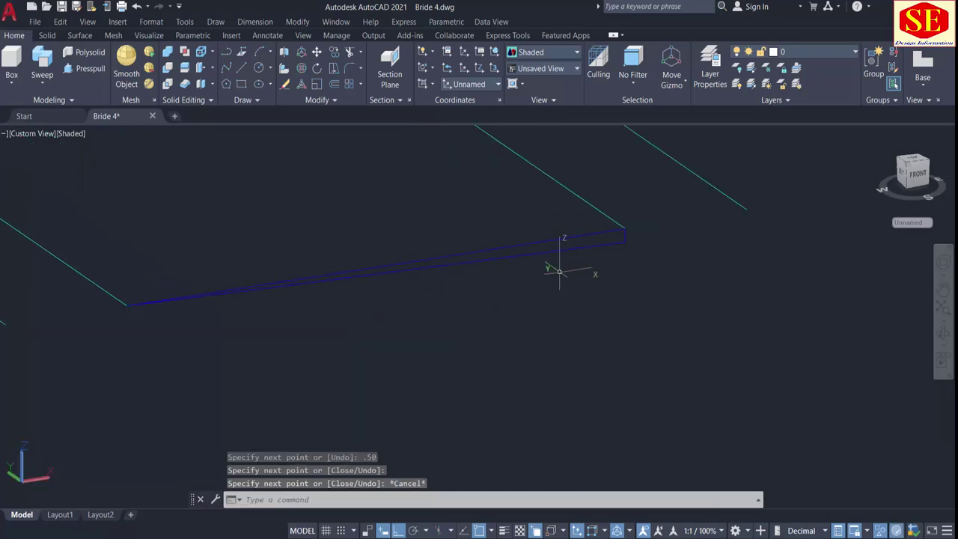
left_click(493, 248)
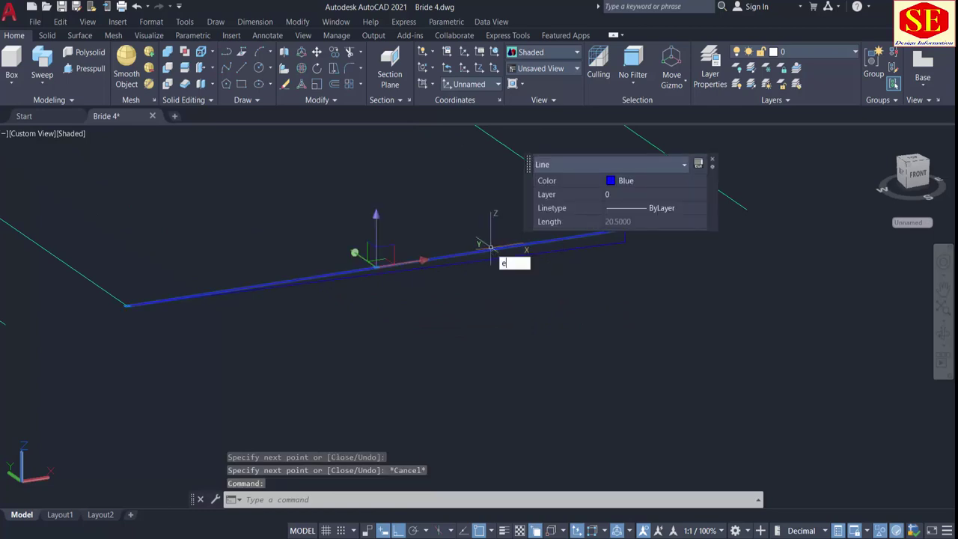
key("Return")
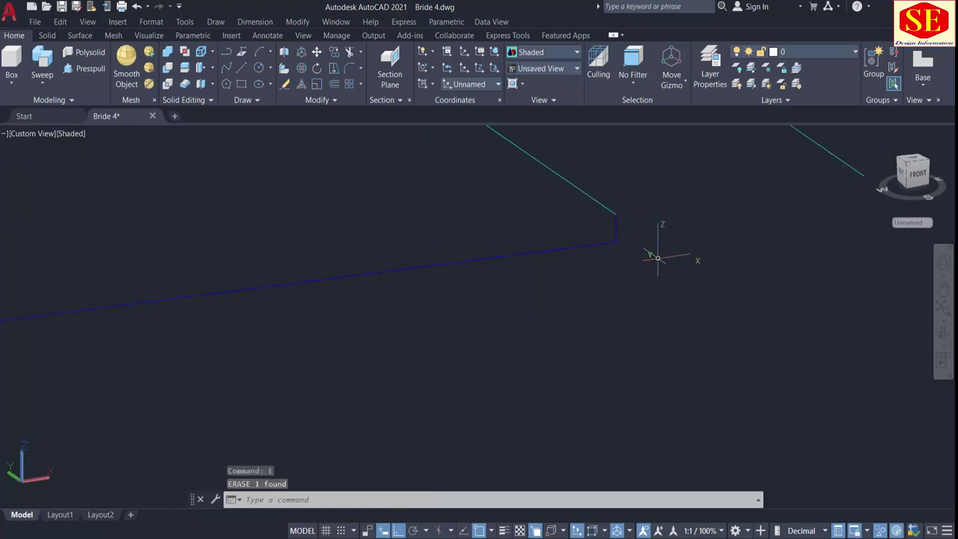
Step: Move the short vertical line down by its own height so its upper end meets the sloping line
scroll(656, 257, "down", 2)
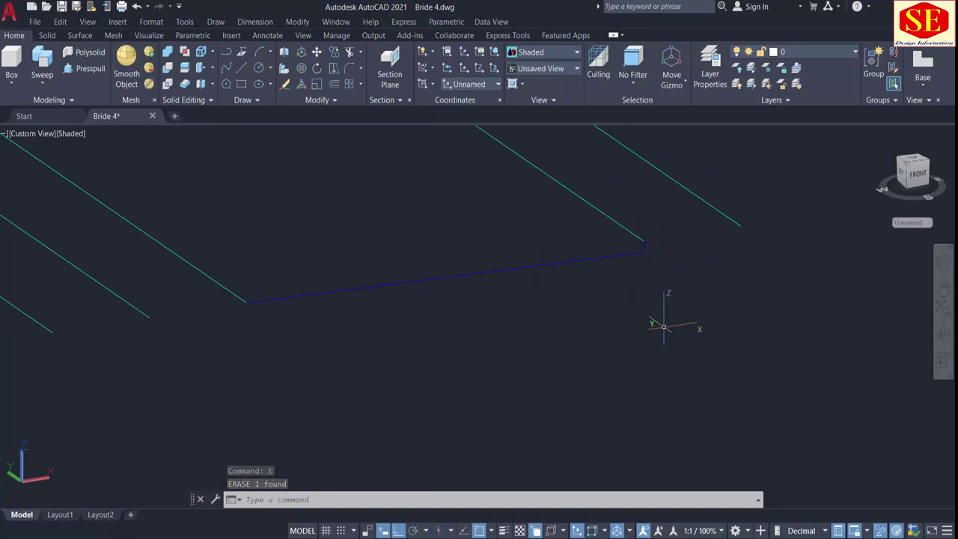
type("m")
key("Return")
scroll(644, 254, "up", 2)
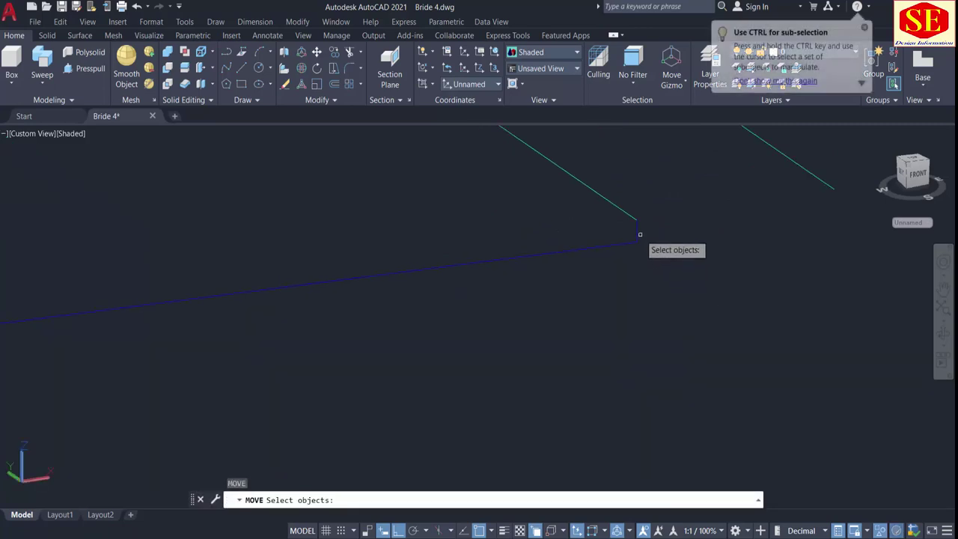
left_click(638, 232)
key("Return")
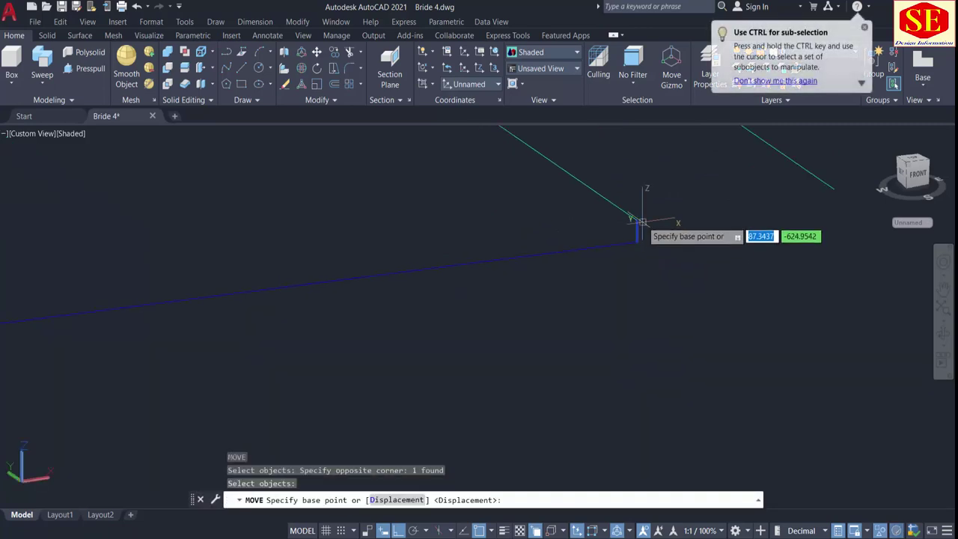
left_click(636, 220)
key("Escape")
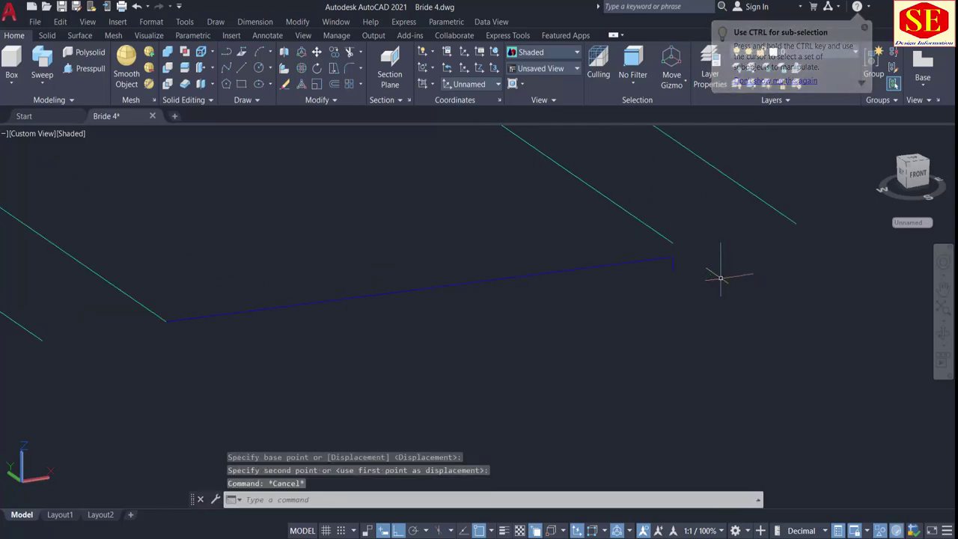
Step: Draw a line from the lower end of the moved vertical line to the starting end of the sloping line
type("l")
key("Return")
scroll(673, 278, "up", 2)
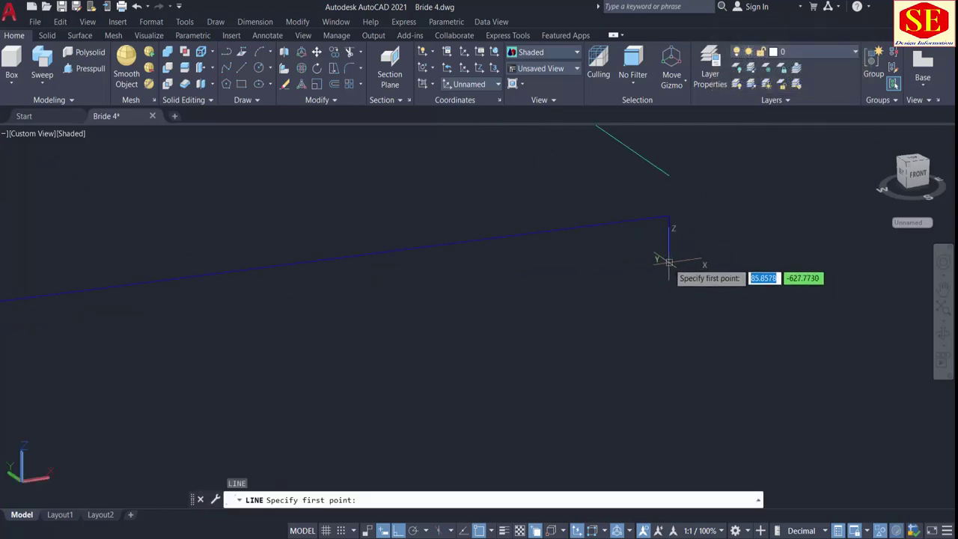
left_click(669, 256)
scroll(717, 277, "down", 4)
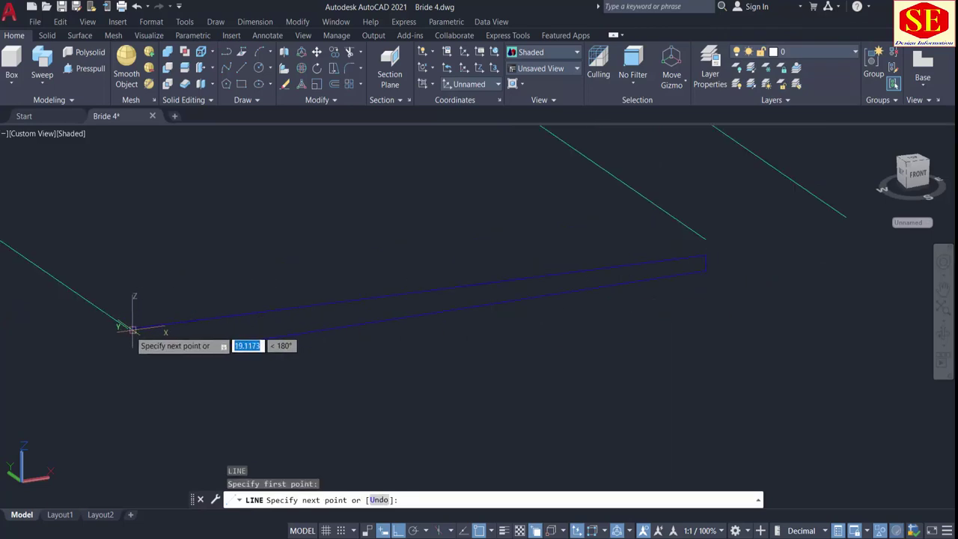
key("Escape")
scroll(526, 345, "down", 2)
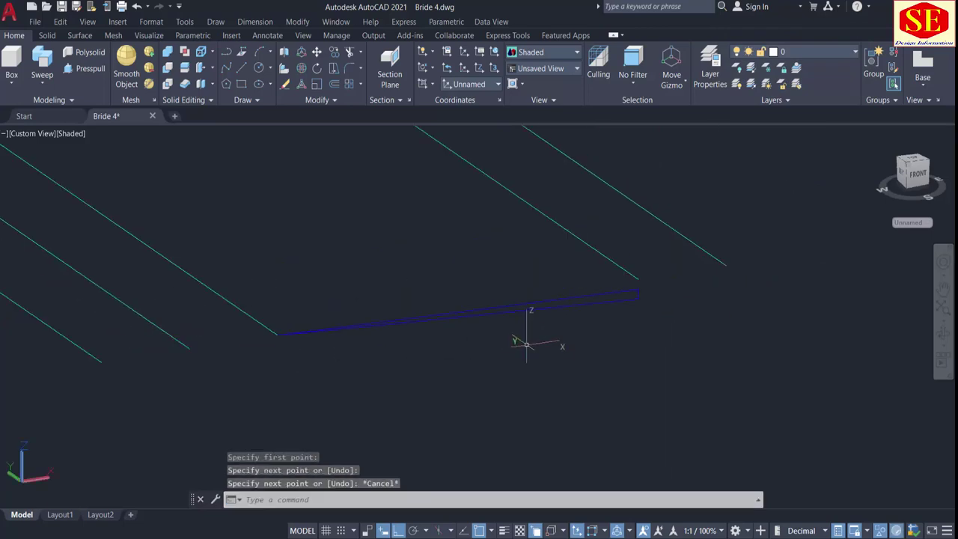
Step: Inspect the newly drawn lower line, then undo it
scroll(609, 318, "up", 2)
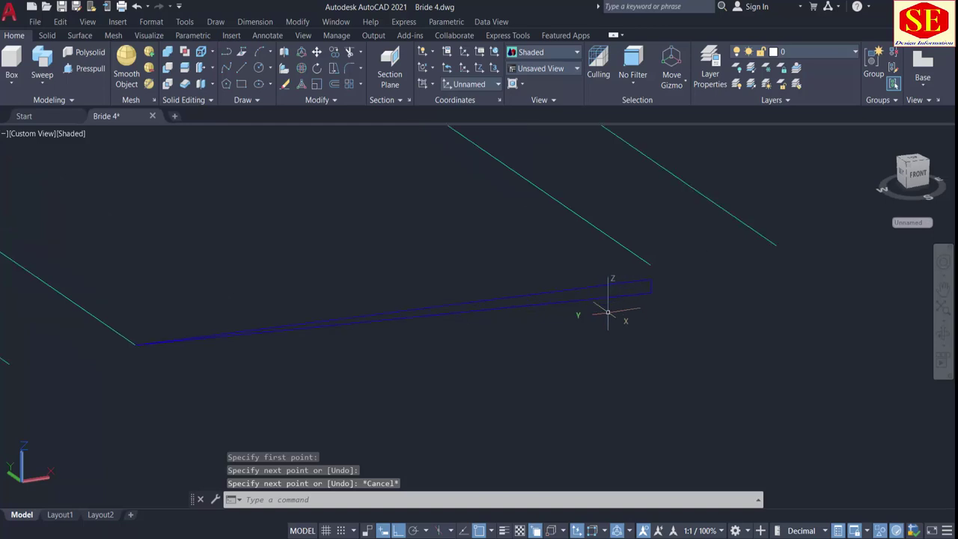
left_click(570, 299)
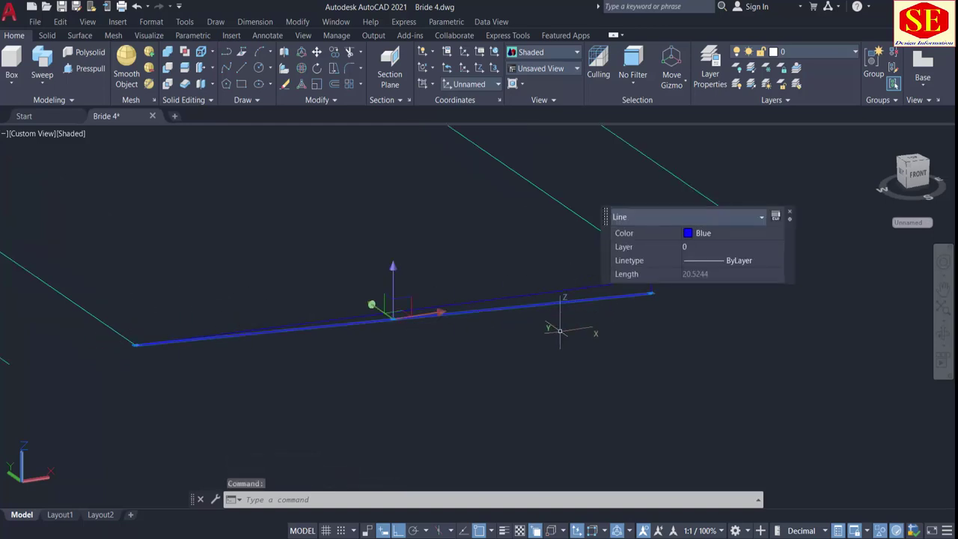
key("Escape")
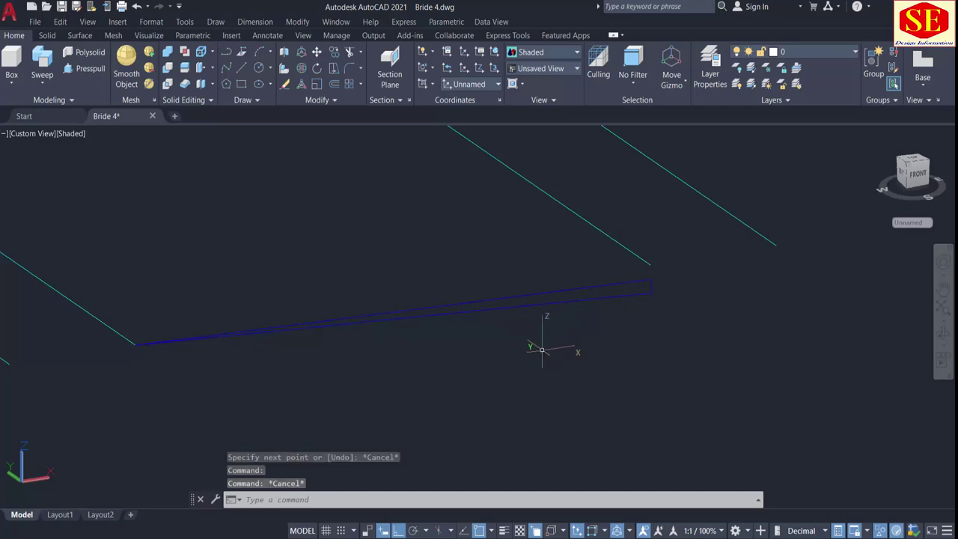
scroll(233, 371, "up", 2)
type("u")
key("Return")
key("Return")
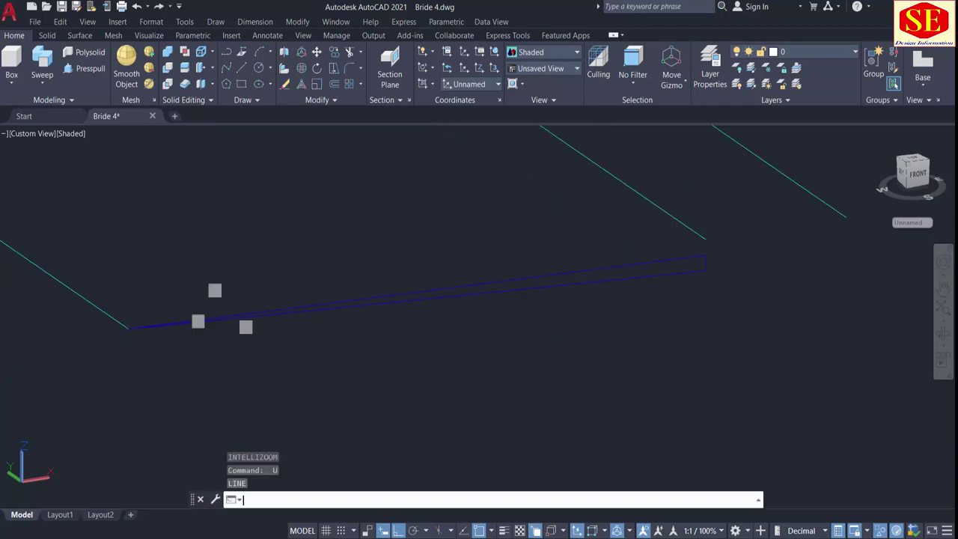
type("u")
key("Return")
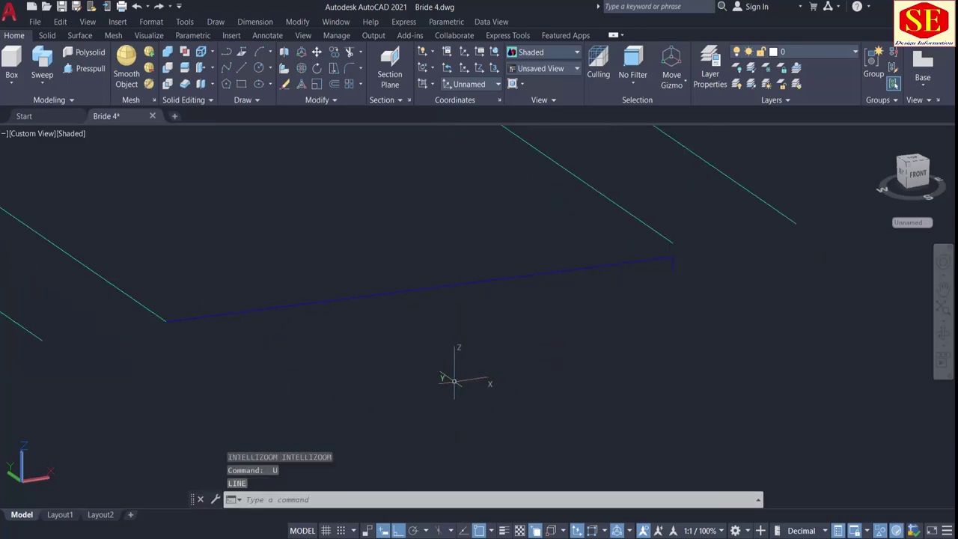
Step: Copy the short vertical line from the outer end of the sloping line to its inner end at the crossing line
scroll(684, 271, "up", 2)
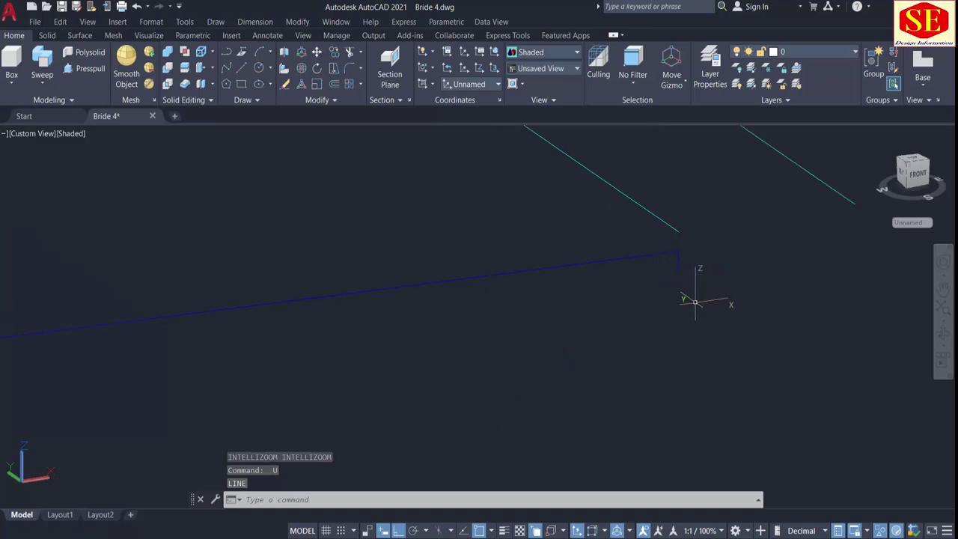
type("co")
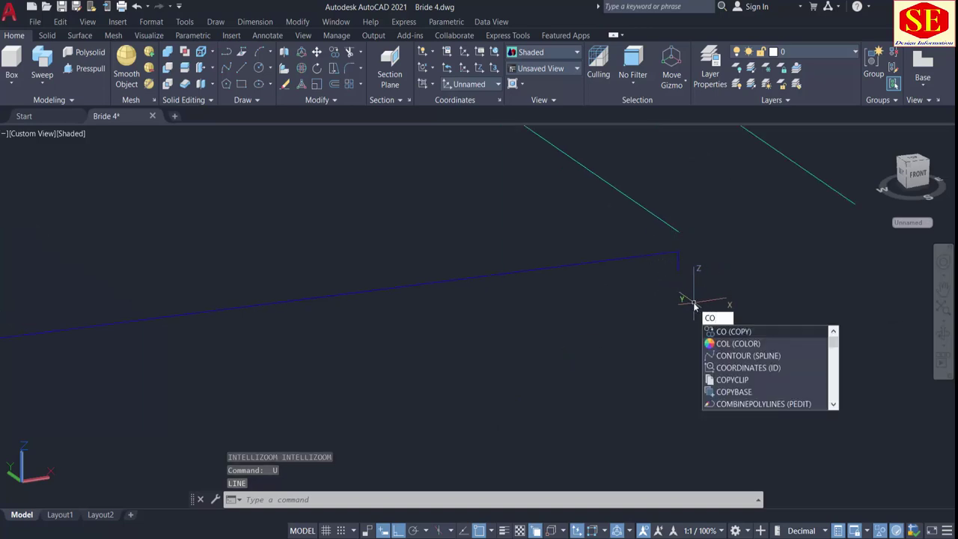
key("Return")
left_click(679, 262)
key("Return")
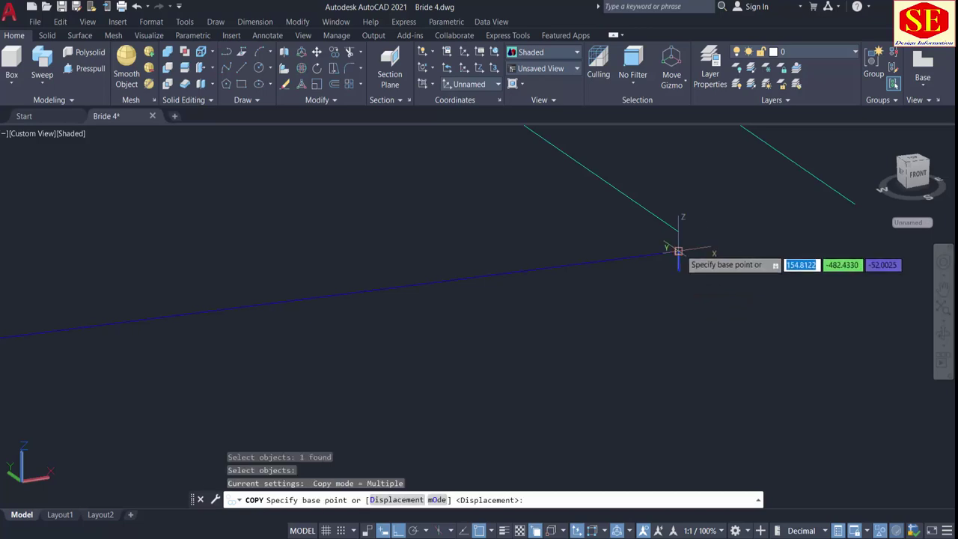
left_click(679, 254)
scroll(413, 286, "up", 3)
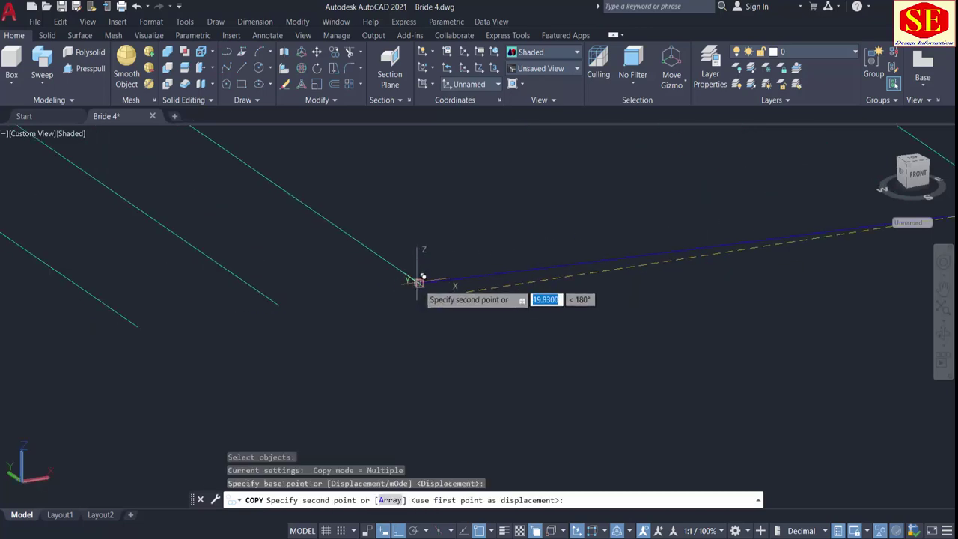
left_click(420, 283)
key("Escape")
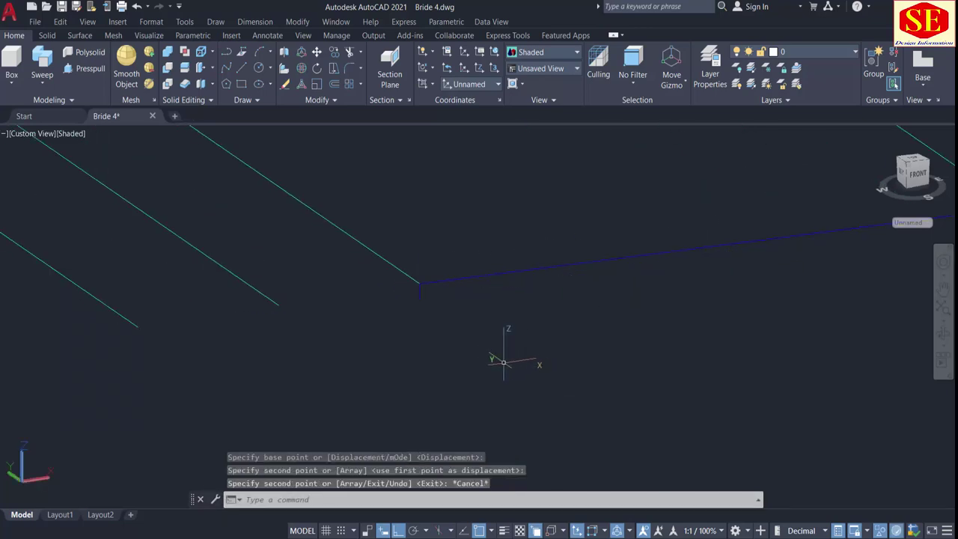
Step: Draw a line connecting the lower ends of the two short vertical lines to close the thin profile
type("l")
key("Return")
left_click(419, 299)
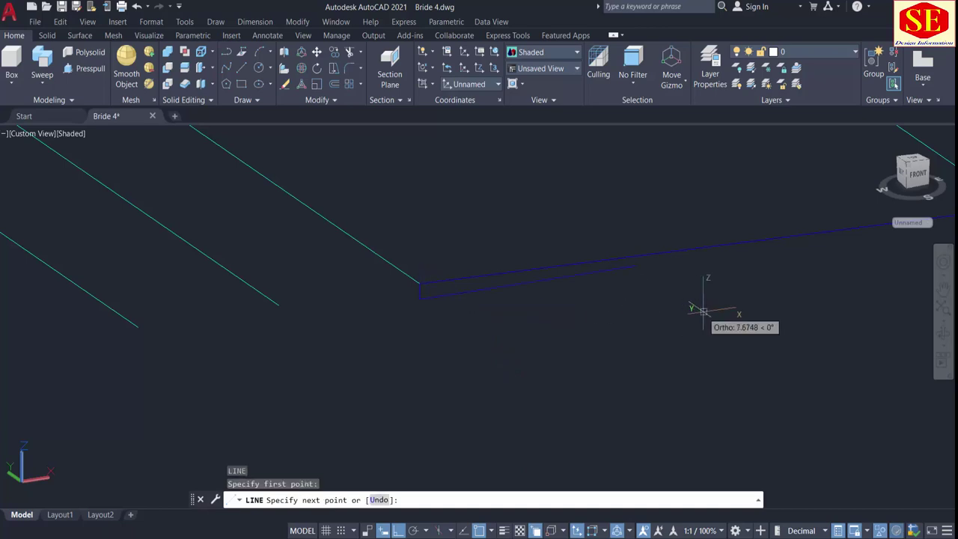
middle_click_drag(706, 314, 438, 351)
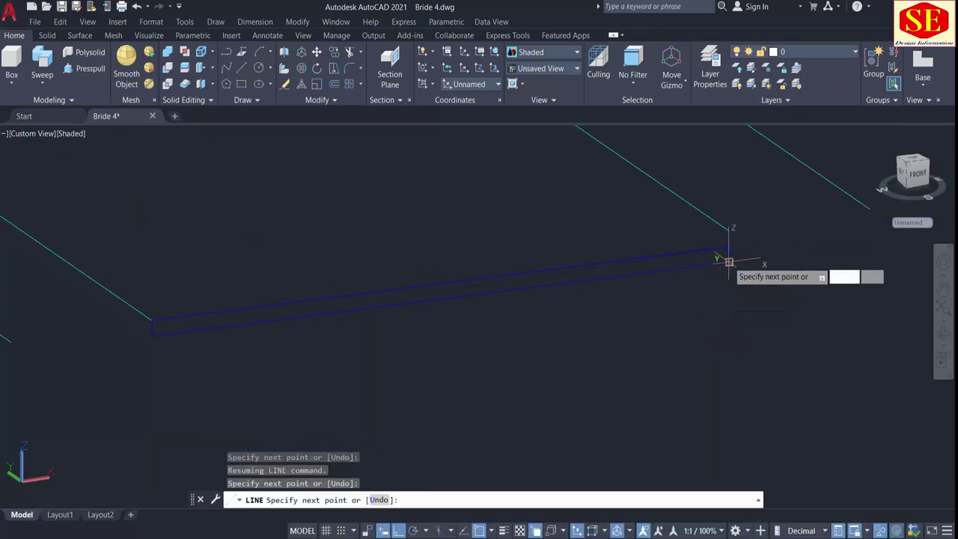
key("Escape")
Step: Join the two long sloping lines and the two short vertical lines into one closed thin profile
scroll(773, 314, "down", 2)
middle_click_drag(646, 348, 594, 347, "shift")
middle_click_drag(707, 331, 688, 342)
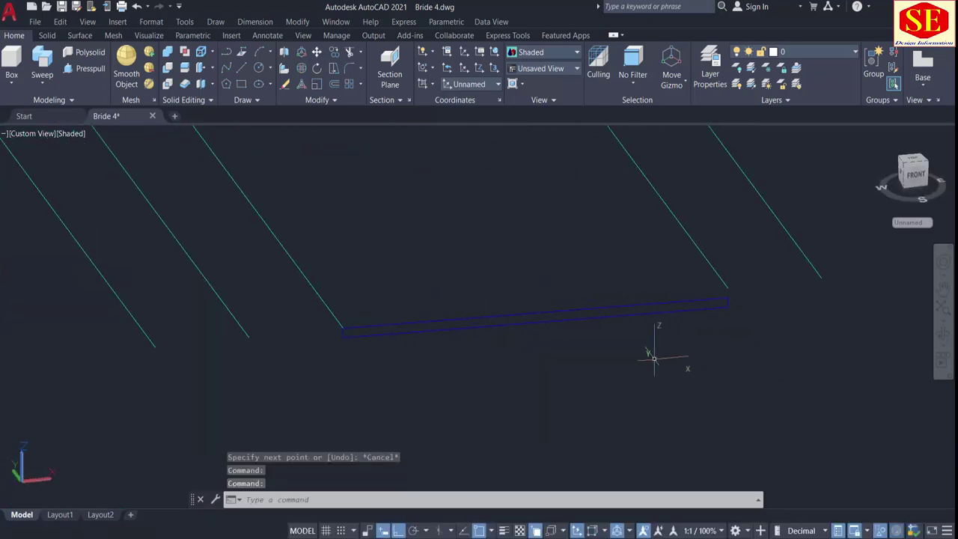
key("Return")
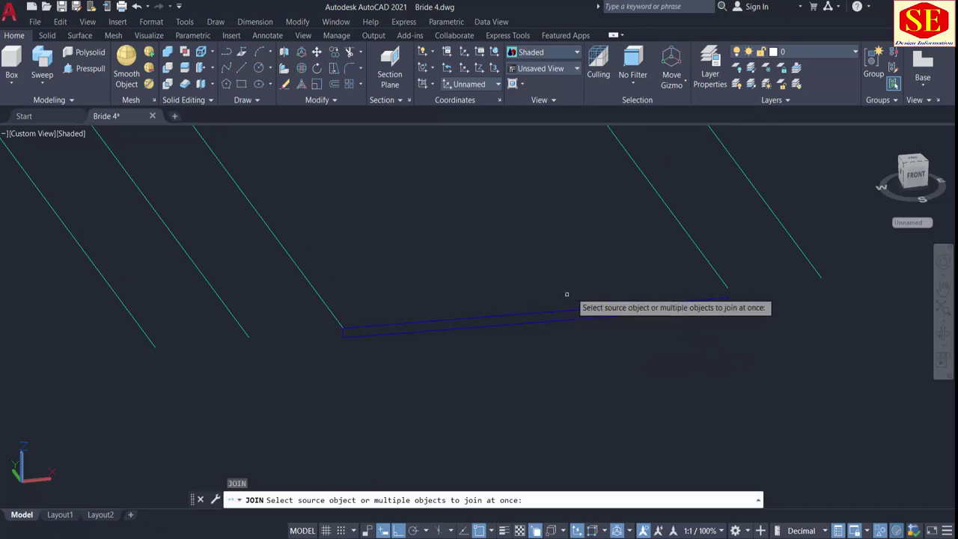
left_click(568, 278)
left_click(532, 367)
scroll(728, 312, "up", 3)
left_click(738, 281)
left_click(715, 289)
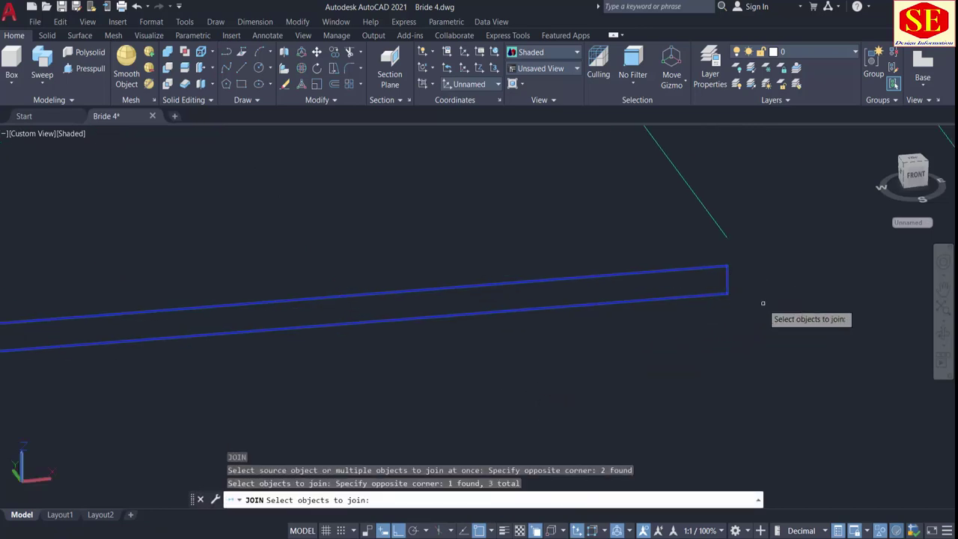
scroll(763, 303, "down", 5)
scroll(306, 330, "up", 4)
left_click(343, 332)
left_click(290, 343)
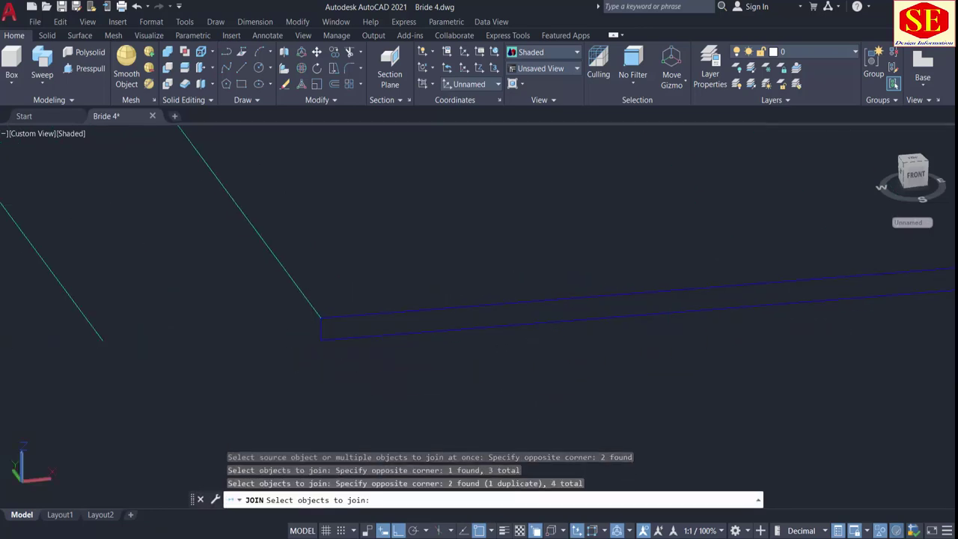
key("Return")
scroll(421, 367, "down", 3)
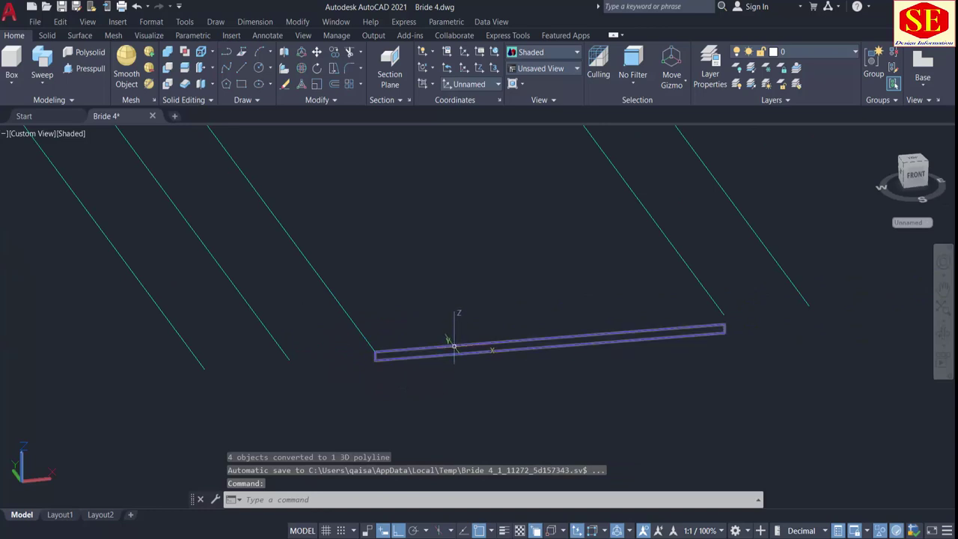
Step: Sweep the closed thin profile along the crossing line at its inner end to form a solid sloping slab
scroll(487, 369, "down", 2)
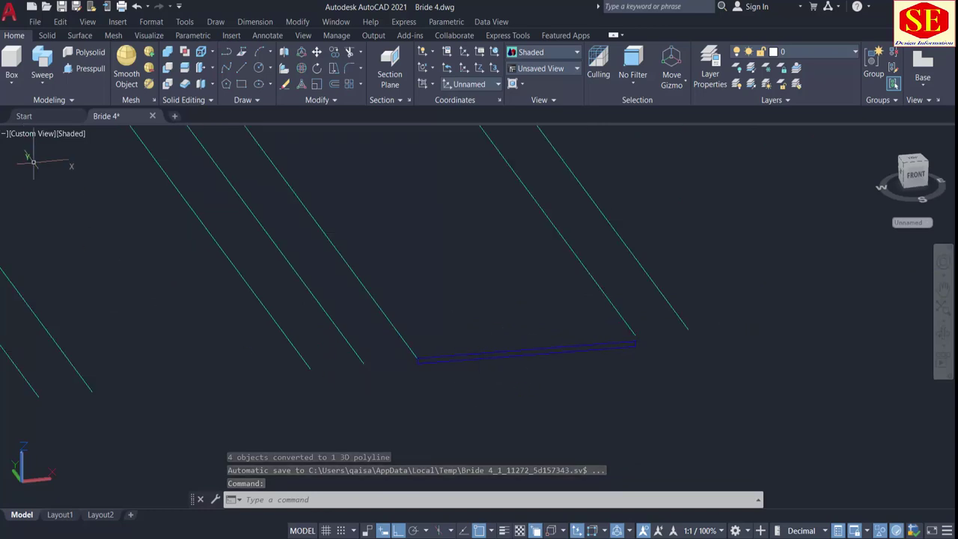
left_click(43, 84)
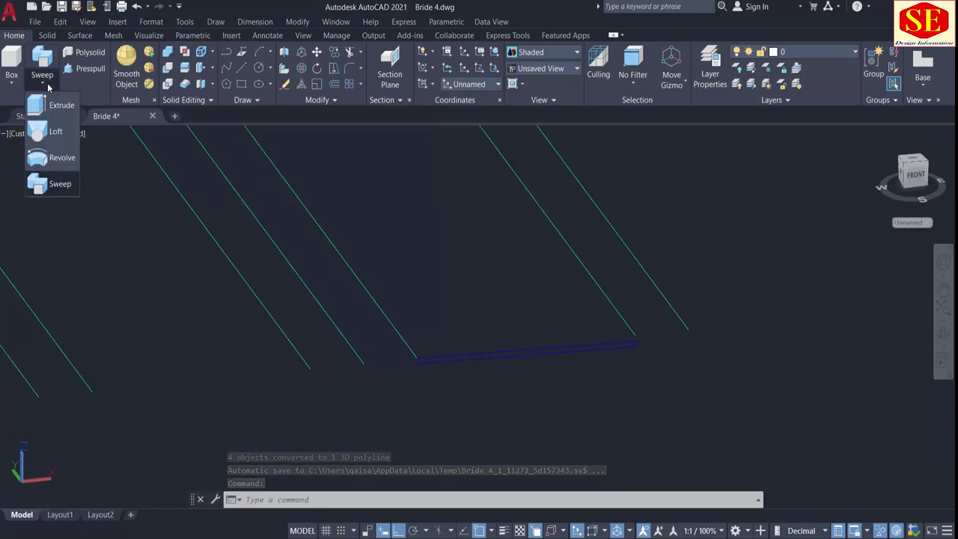
left_click(47, 186)
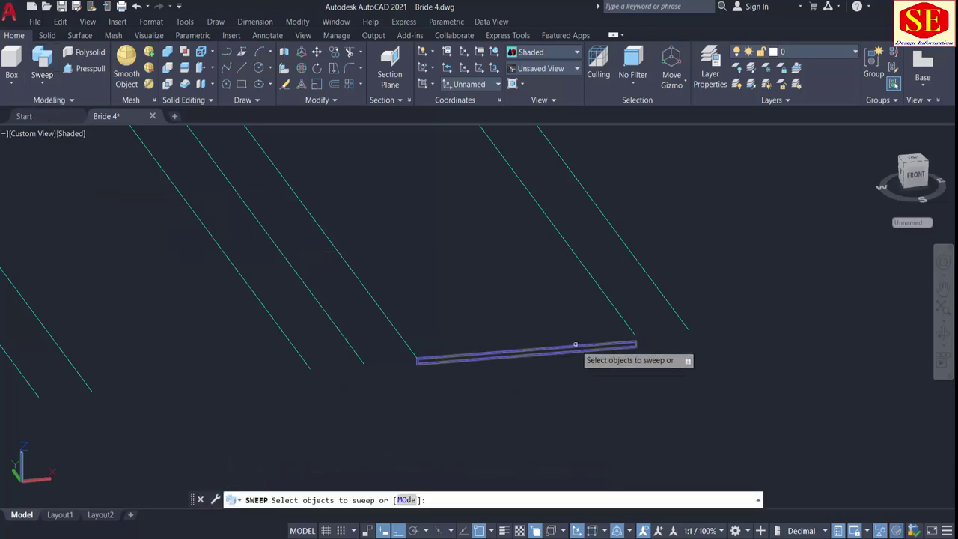
left_click(576, 348)
right_click(524, 306)
left_click(539, 313)
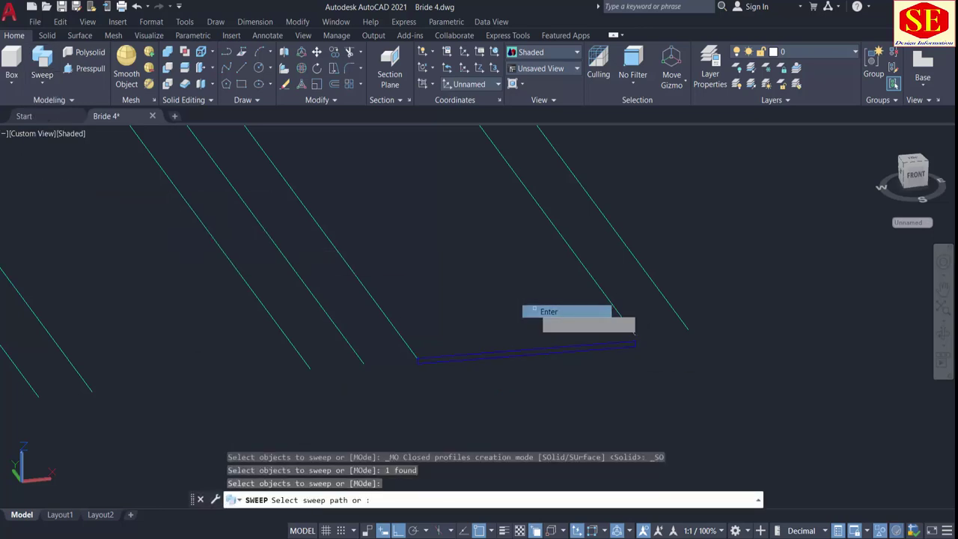
left_click(407, 343)
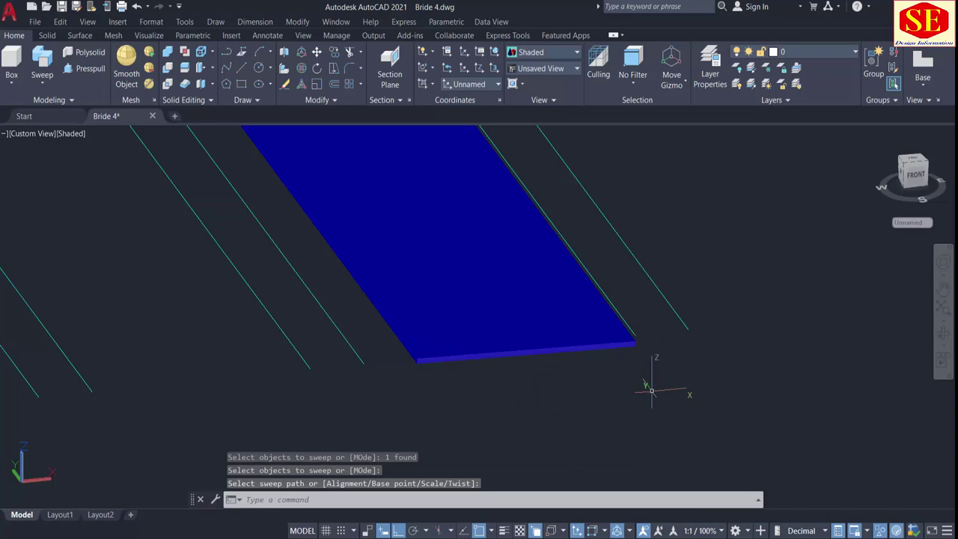
key("Escape")
Step: Mirror the blue swept slab about the central crossing line, keeping the original
middle_click_drag(498, 381, 586, 343, "shift")
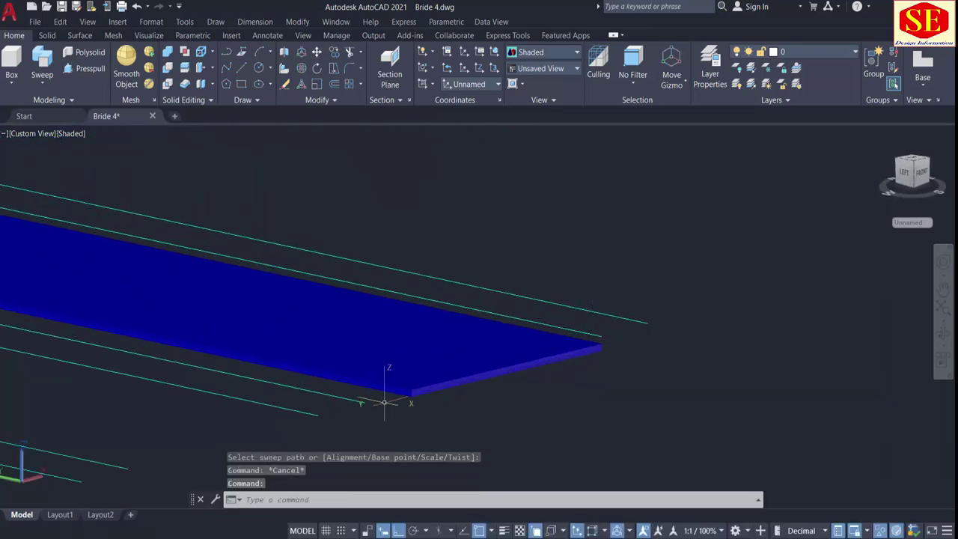
middle_click_drag(608, 381, 561, 390, "shift")
scroll(564, 390, "down", 5)
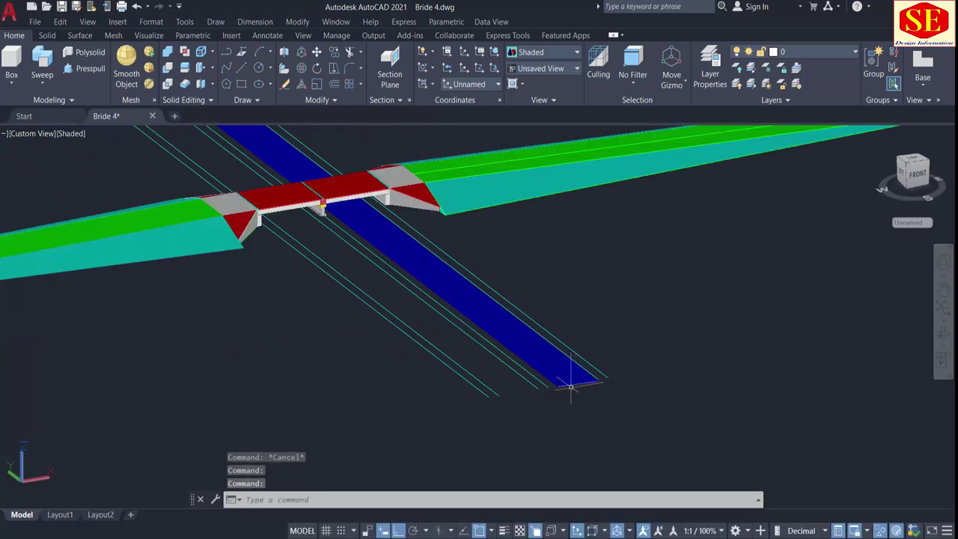
scroll(576, 387, "down", 2)
type("i")
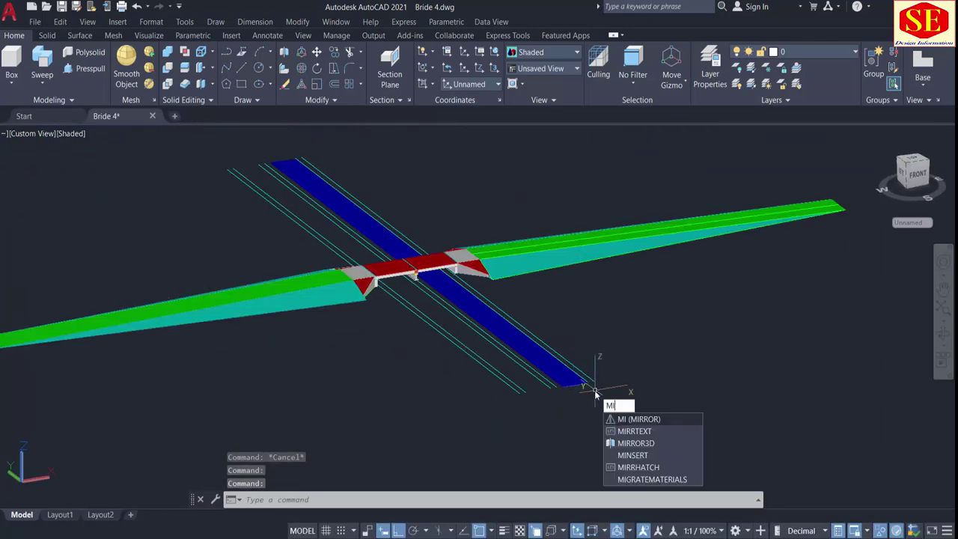
key("Return")
left_click(573, 390)
scroll(572, 391, "up", 3)
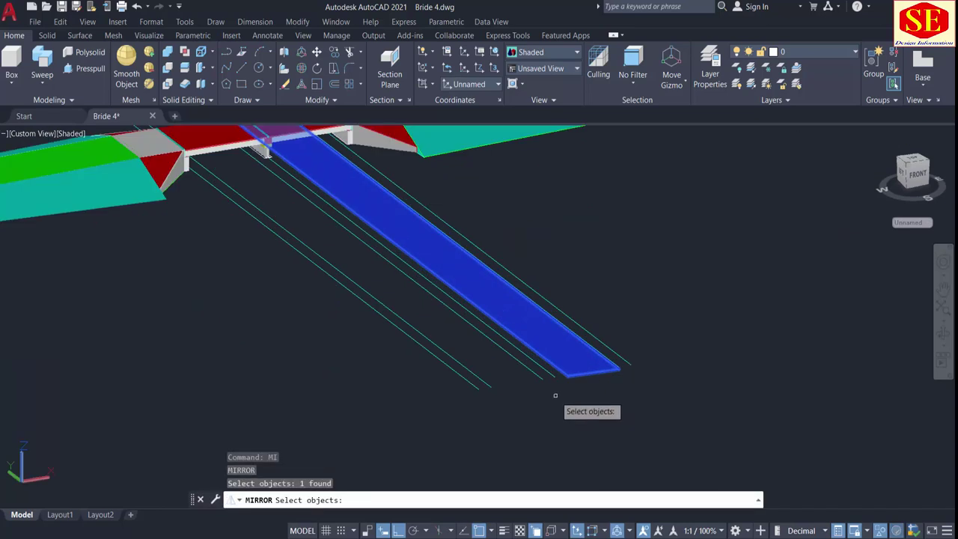
key("Return")
left_click(550, 374)
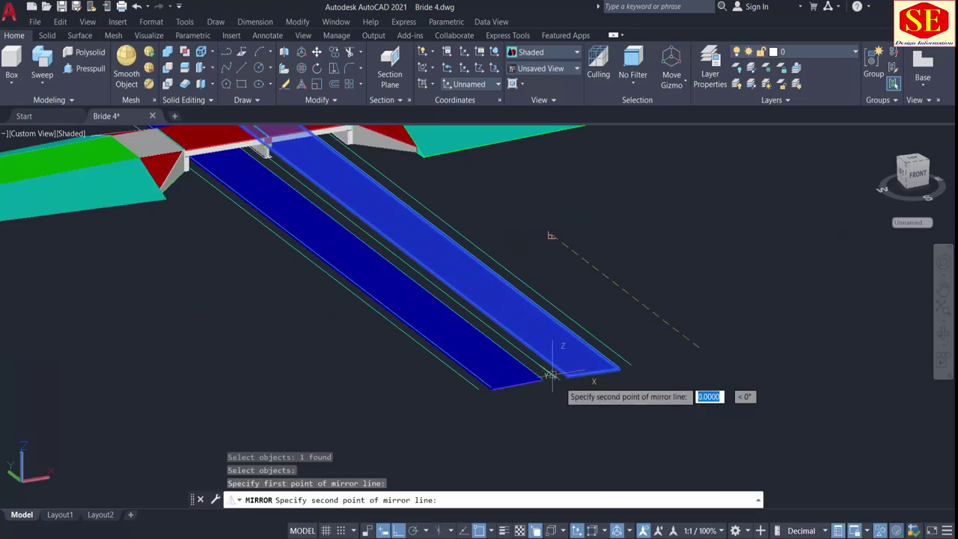
left_click(634, 448)
right_click(647, 446)
left_click(689, 322)
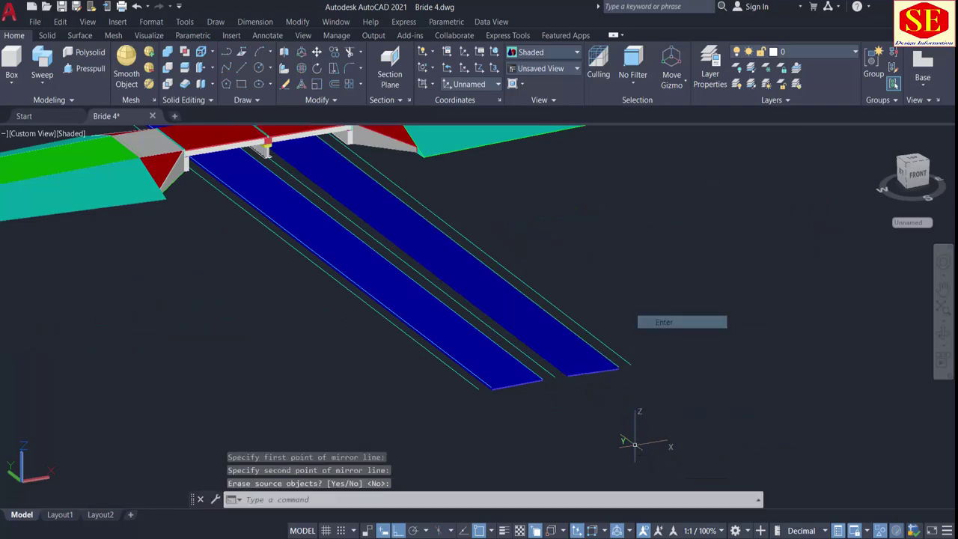
Step: Inspect the two mirrored slabs from their near ends and where they pass beneath the bridge
scroll(598, 404, "up", 5)
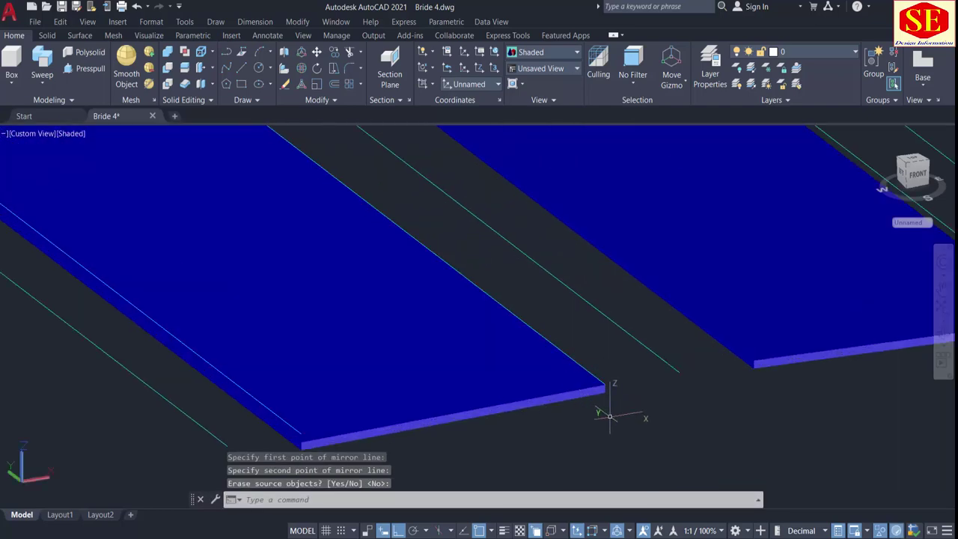
middle_click_drag(610, 417, 647, 393, "shift")
scroll(647, 392, "down", 1)
middle_click_drag(481, 401, 654, 337)
scroll(387, 357, "down", 2)
middle_click_drag(298, 362, 307, 378, "shift")
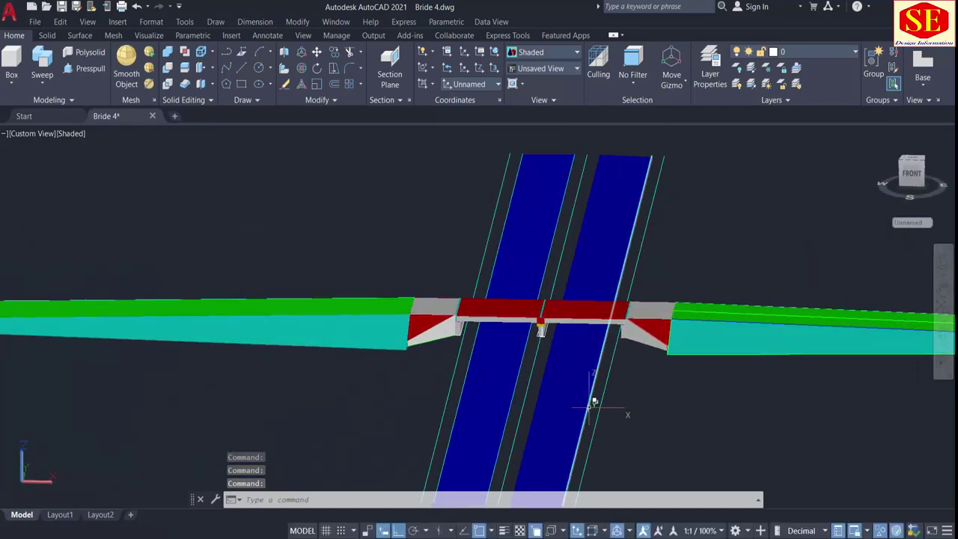
middle_click_drag(594, 402, 607, 286)
middle_click_drag(366, 408, 383, 412, "shift")
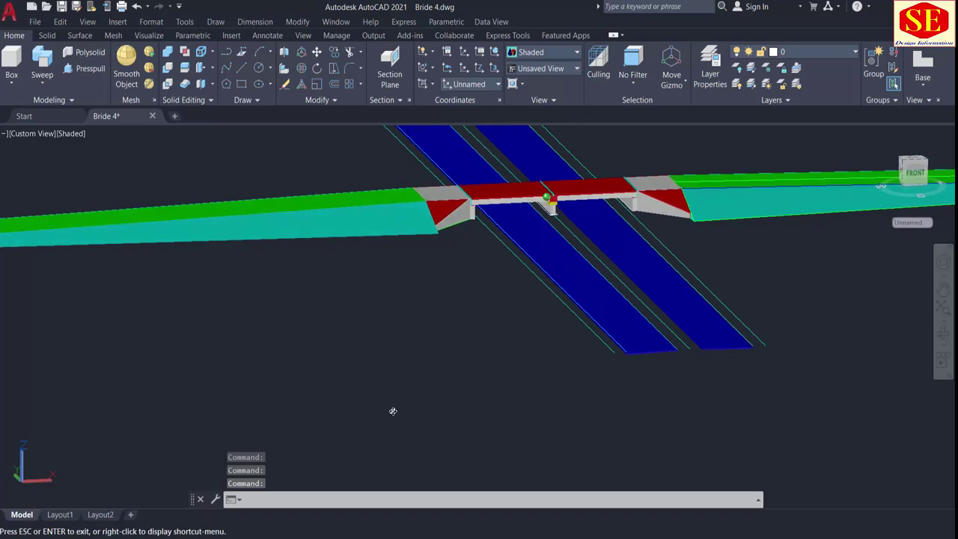
scroll(391, 408, "up", 3)
middle_click_drag(661, 360, 412, 363)
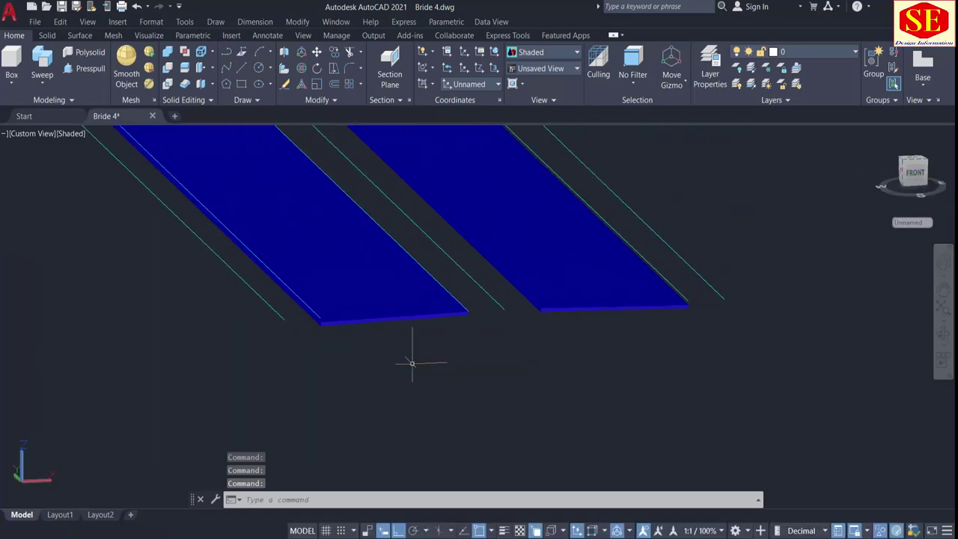
Step: Set the current drawing color to green (index color 3)
type("o")
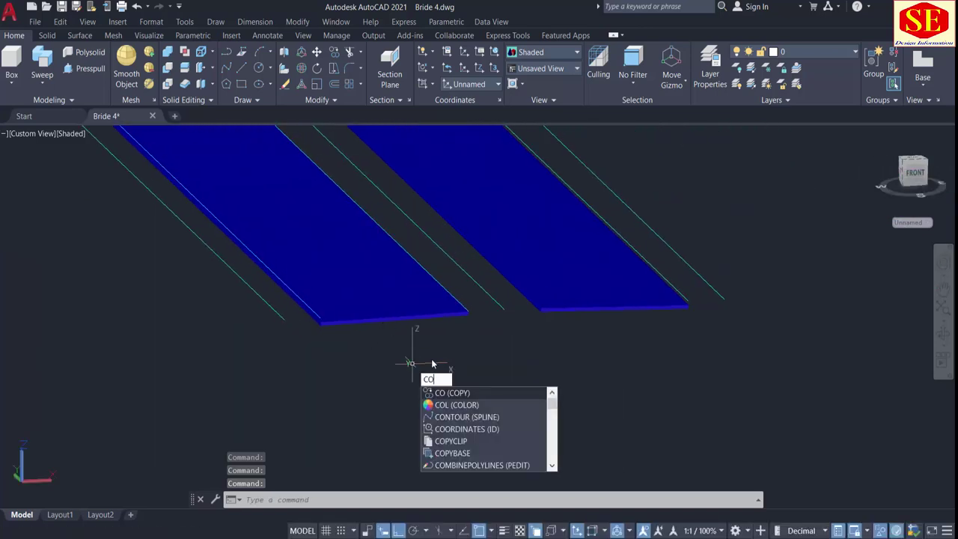
left_click(439, 405)
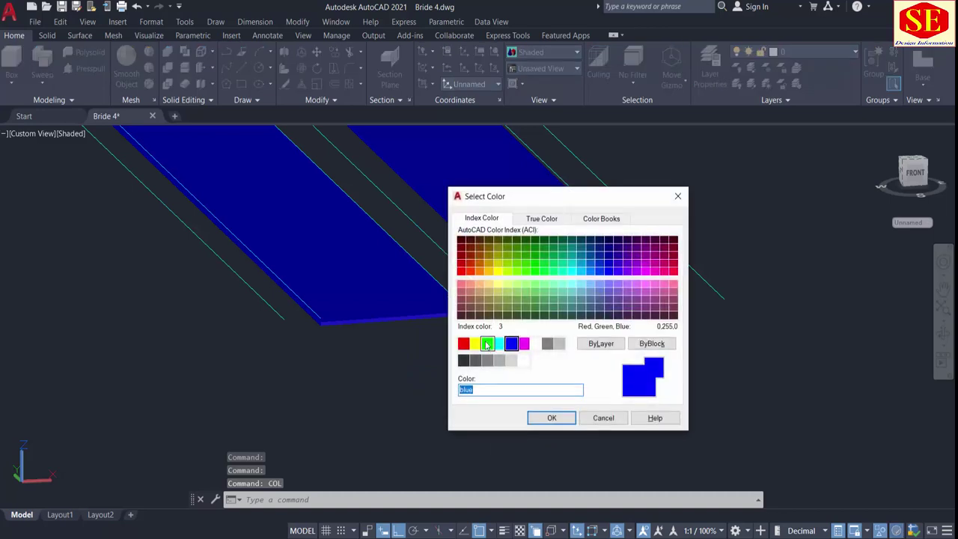
left_click(487, 343)
left_click(543, 421)
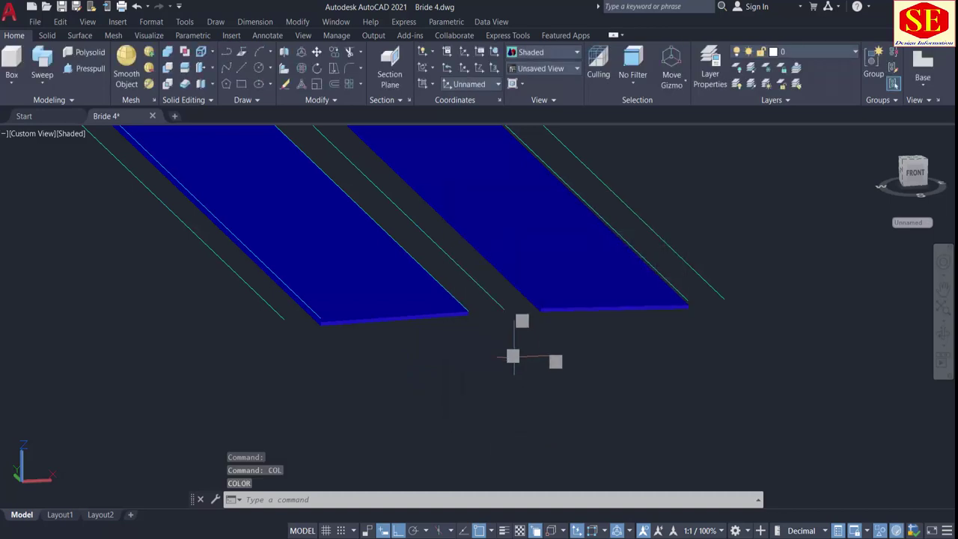
left_click(514, 349)
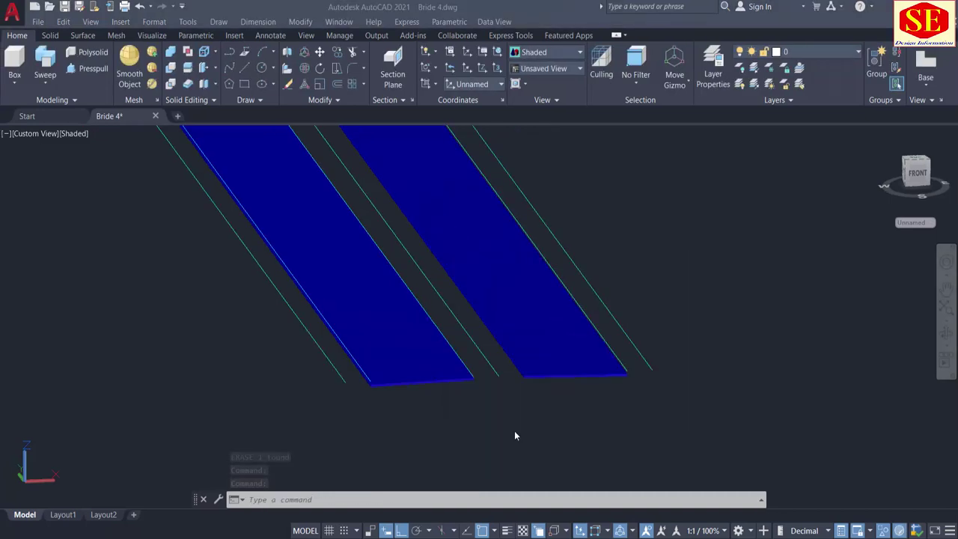
Step: Draw a 10-unit-wide rectangle filling the gap between the slabs, from the near inner corner of one to the far inner corner of the other
scroll(513, 400, "up", 3)
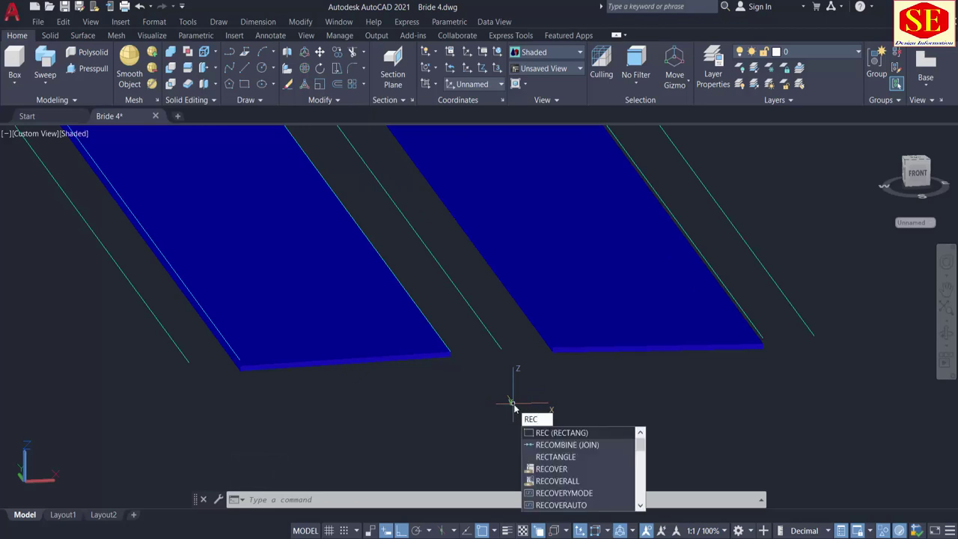
key("Return")
scroll(546, 355, "up", 3)
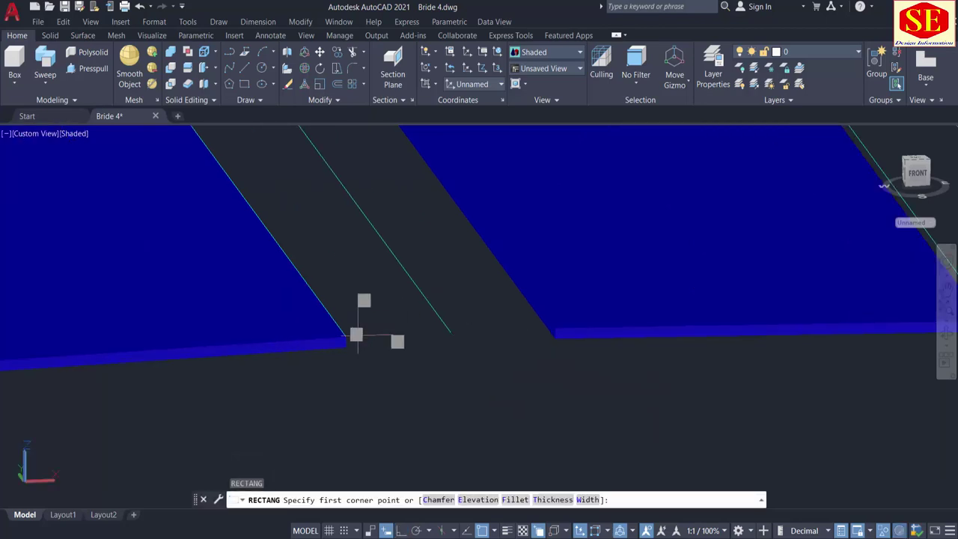
left_click(347, 336)
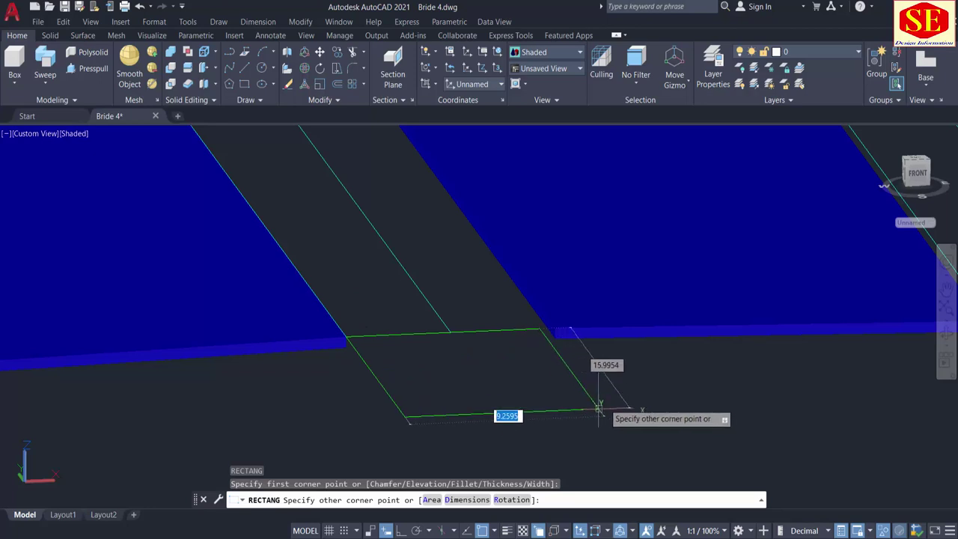
scroll(614, 397, "down", 4)
scroll(568, 337, "up", 5)
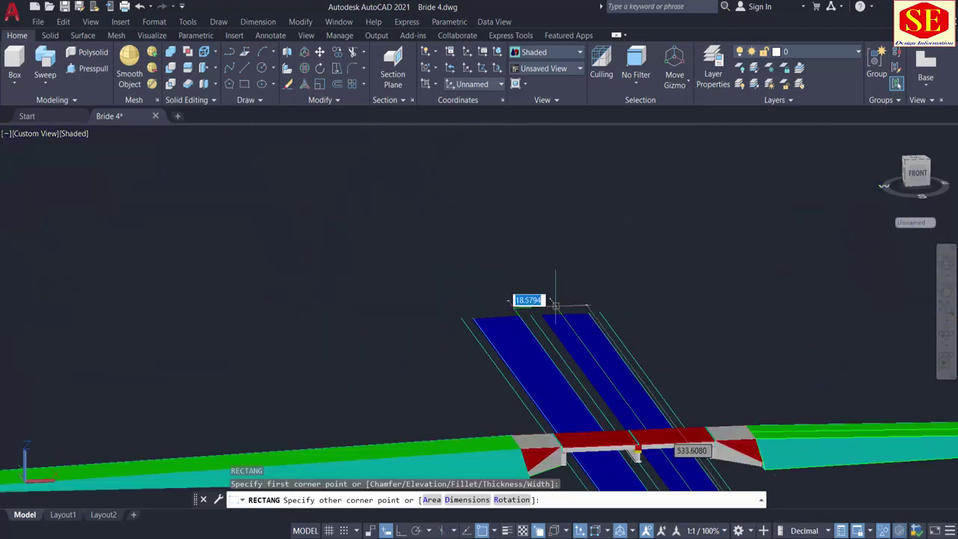
scroll(522, 330, "up", 5)
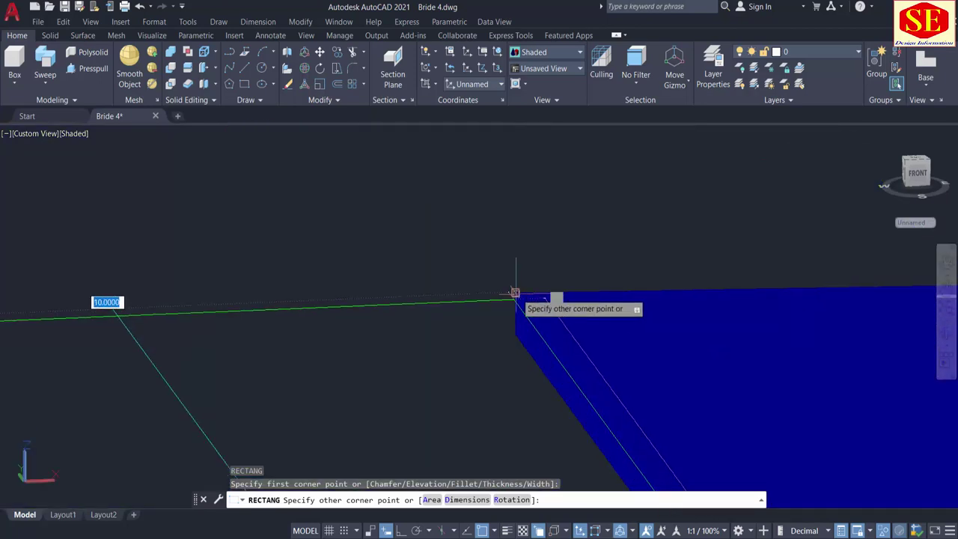
left_click(515, 292)
Step: Presspull the green rectangular strip between the two slabs to a height of 0.75
scroll(376, 222, "down", 6)
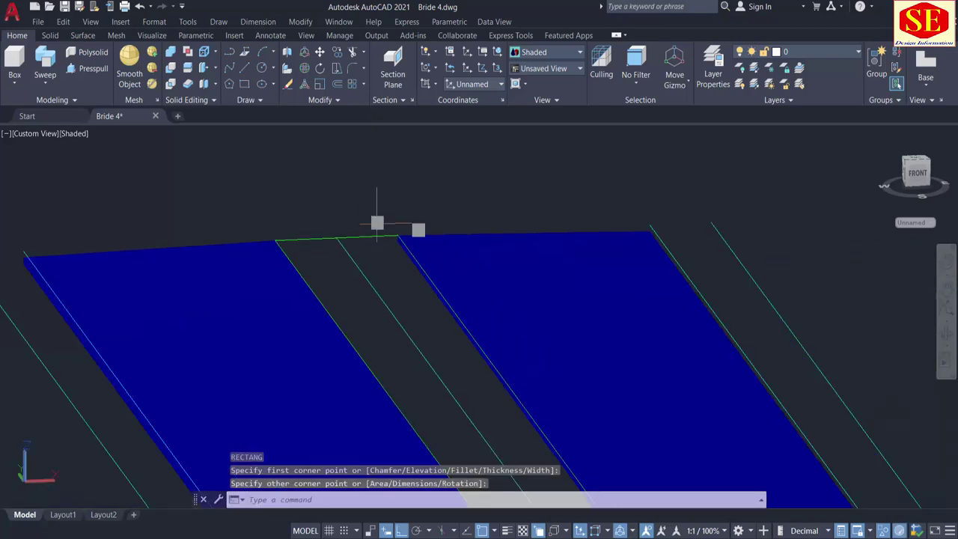
middle_click_drag(426, 285, 292, 79)
middle_click_drag(484, 329, 352, 96)
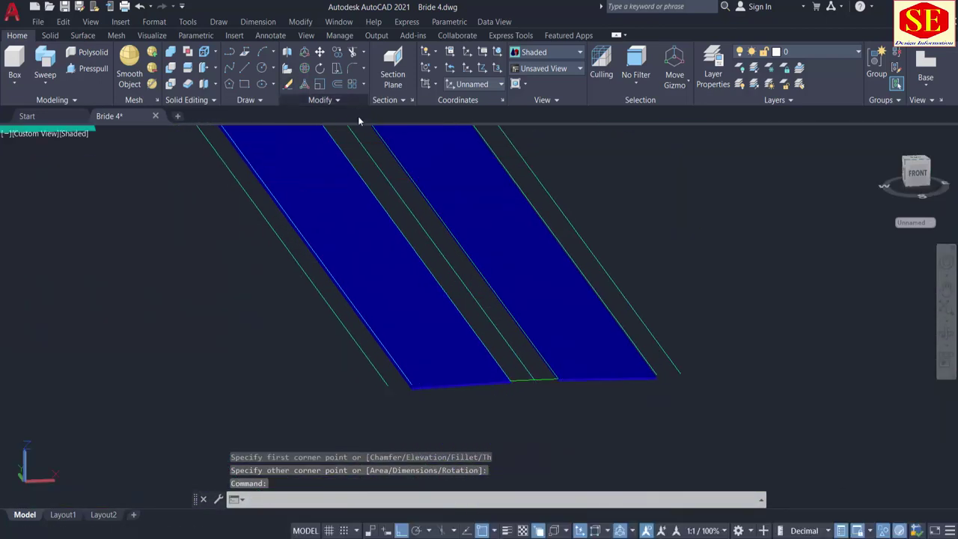
left_click(85, 70)
scroll(546, 404, "up", 2)
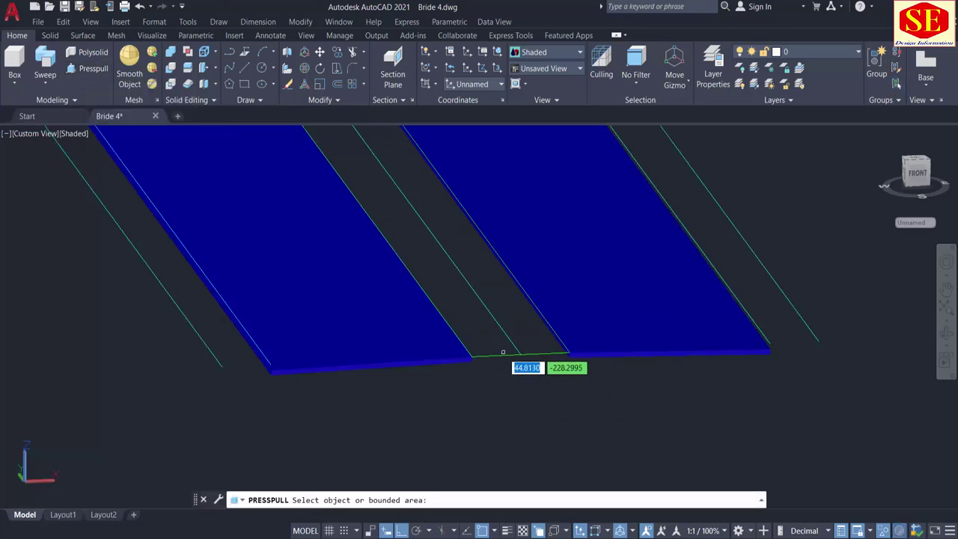
left_click(506, 318)
scroll(509, 307, "down", 4)
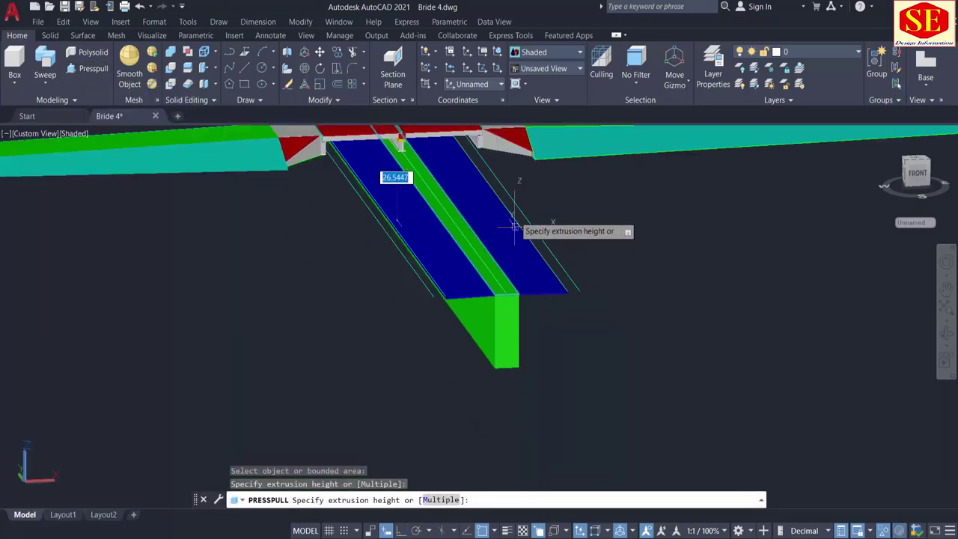
middle_click_drag(508, 219, 511, 379)
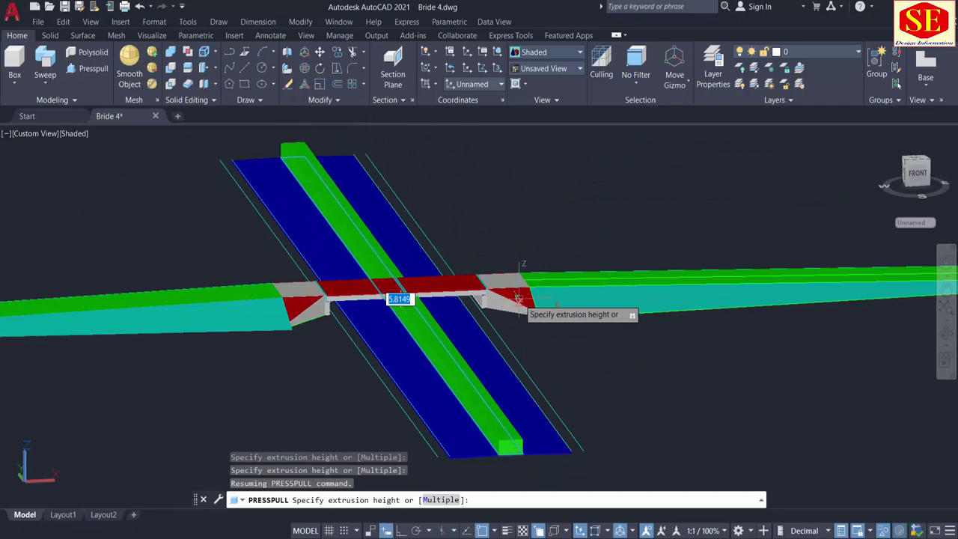
type(".75")
key("Return")
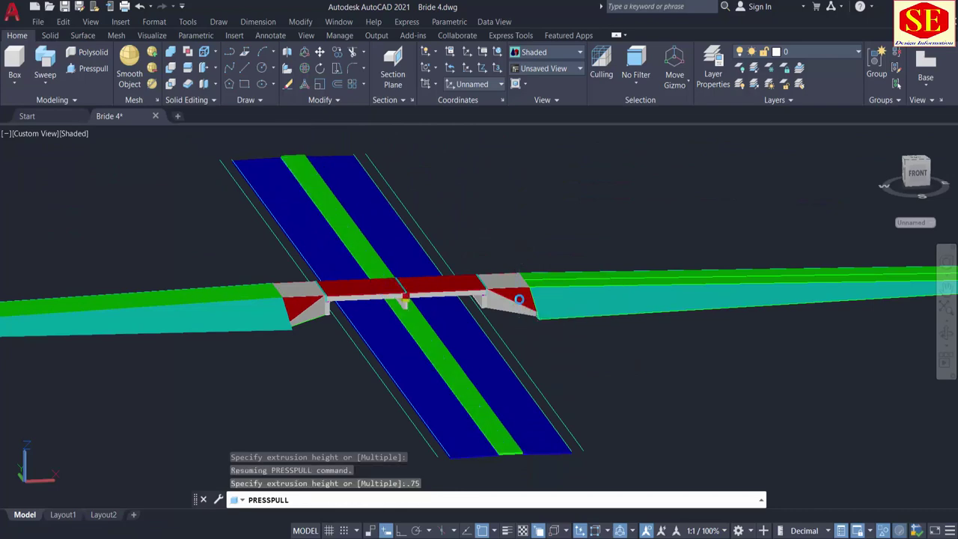
Step: Inspect the near end of the raised green median and the guide lines beside the outer slab edge
scroll(533, 450, "up", 3)
middle_click_drag(545, 470, 590, 188)
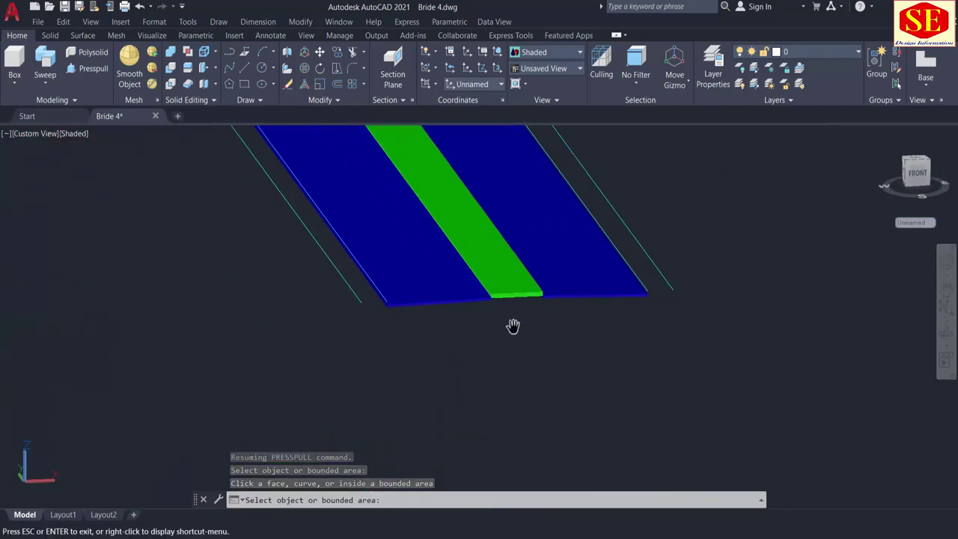
scroll(522, 314, "up", 1)
middle_click_drag(521, 316, 469, 370)
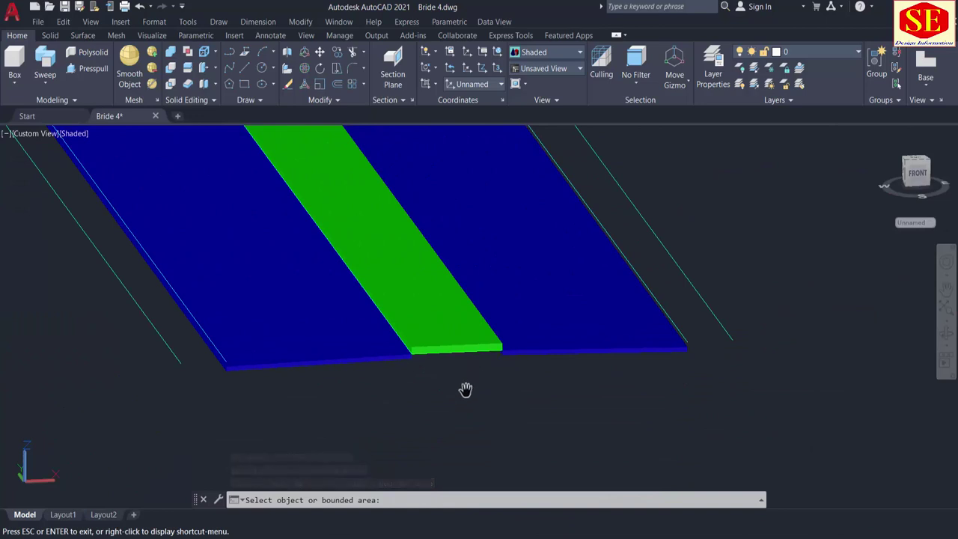
key("Return")
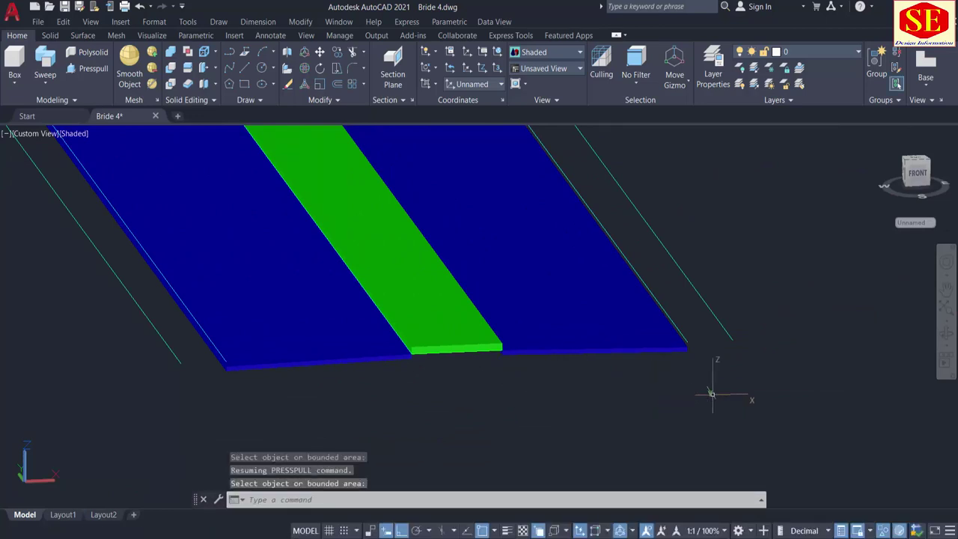
middle_click_drag(724, 385, 500, 429)
scroll(449, 395, "up", 3)
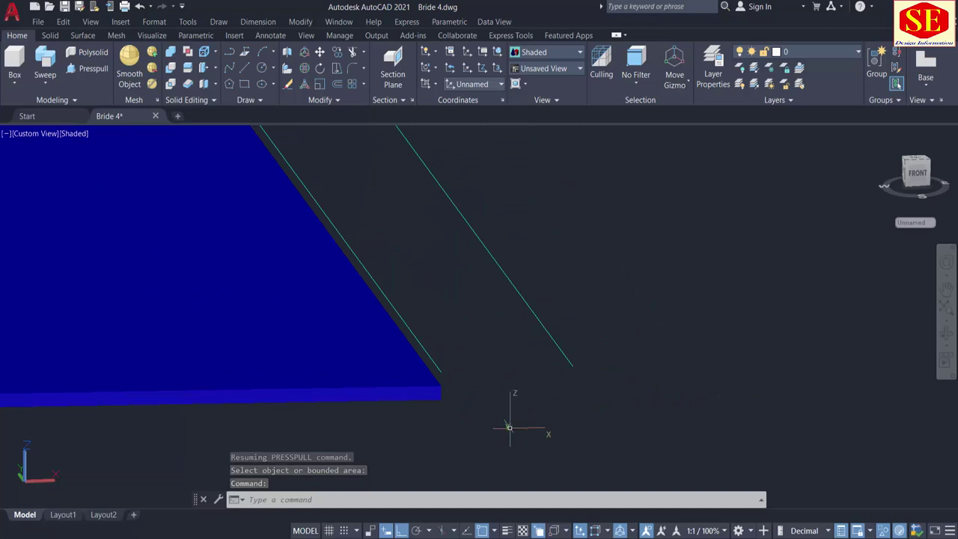
scroll(561, 474, "down", 3)
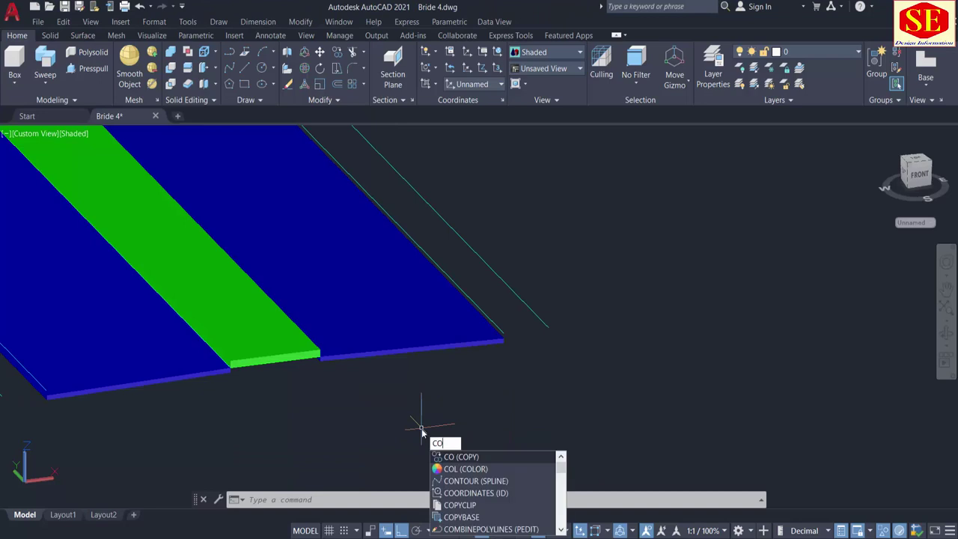
Step: Set the current drawing color to magenta (index color 6)
left_click(452, 465)
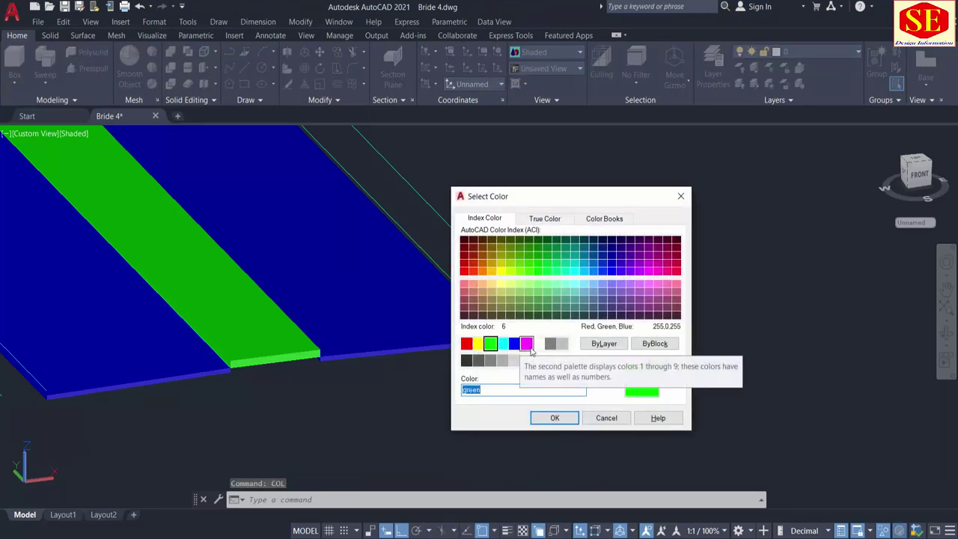
left_click(528, 347)
left_click(540, 416)
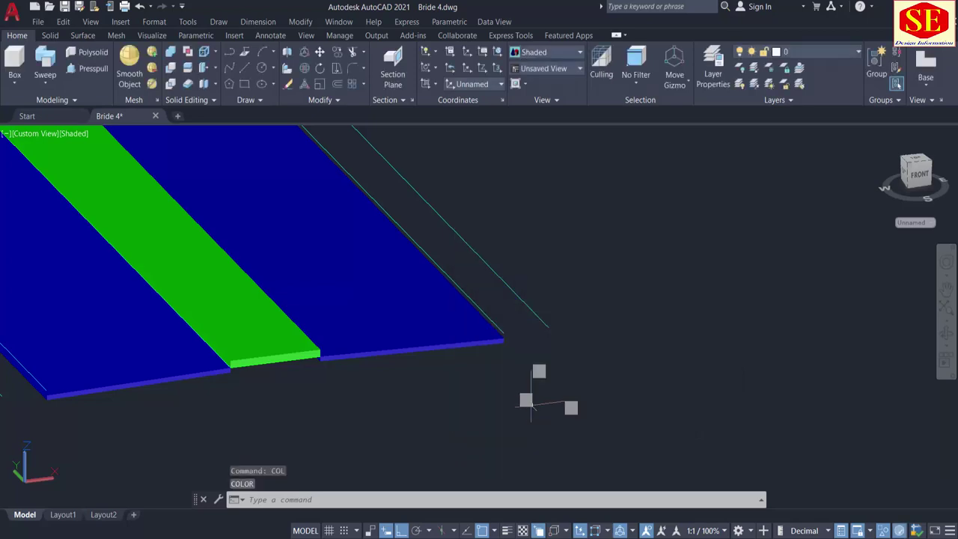
Step: Draw a 5-unit-wide rectangle beside the east slab, from the outer guide line's near end to the inner guide line's far end
key("Return")
scroll(531, 374, "up", 3)
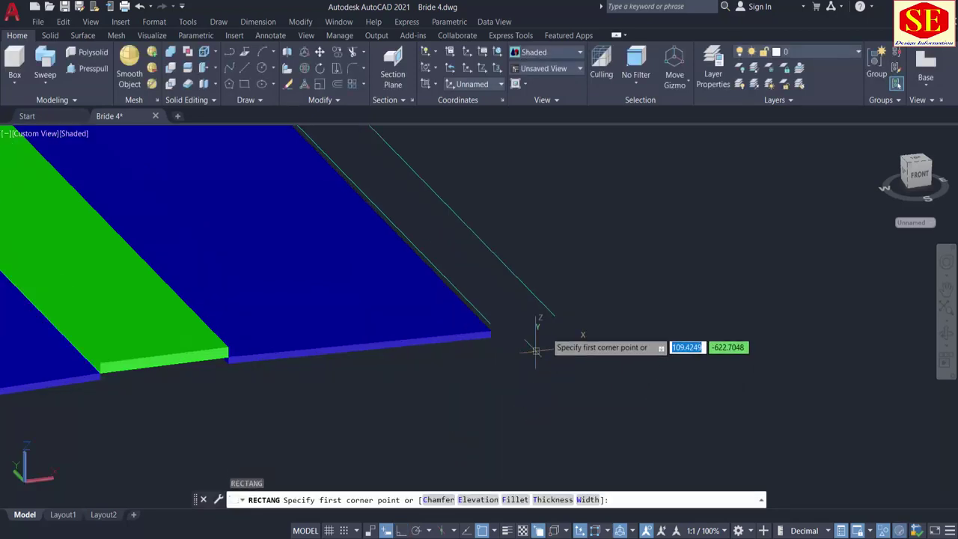
left_click(554, 315)
scroll(638, 383, "down", 5)
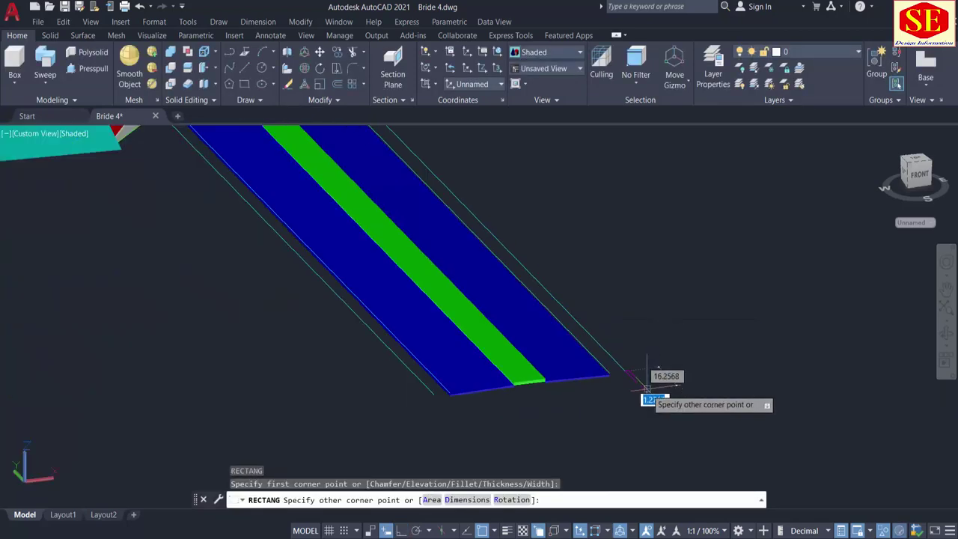
scroll(479, 285, "up", 4)
scroll(456, 292, "up", 2)
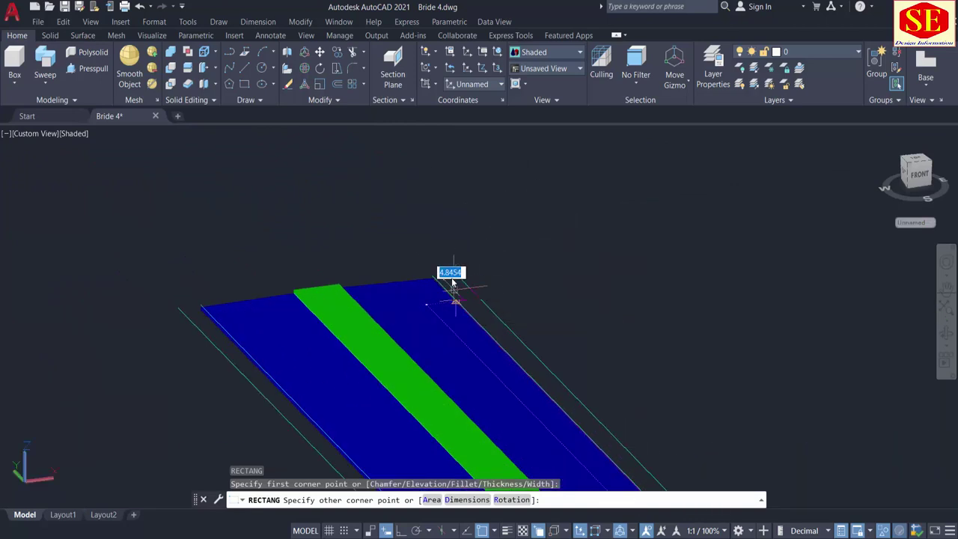
scroll(442, 263, "up", 3)
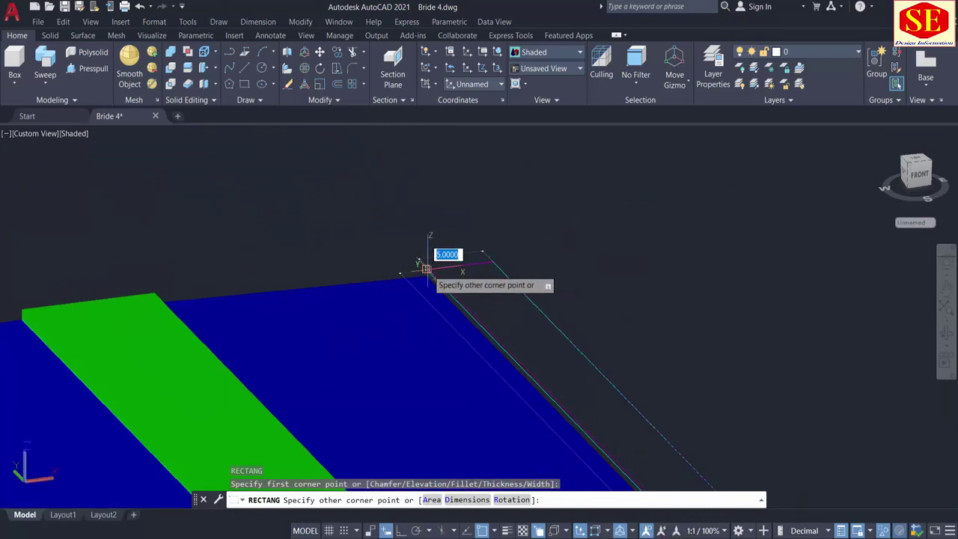
left_click(425, 268)
Step: Presspull the narrow magenta rectangle along the slab's outer edge to a height of 0.5
scroll(258, 215, "down", 4)
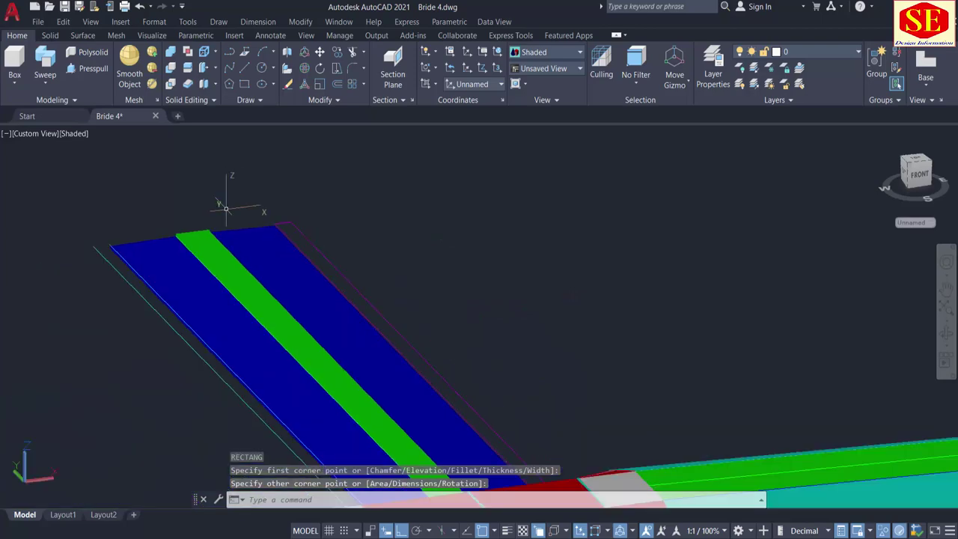
middle_click_drag(497, 350, 385, 181)
scroll(385, 181, "down", 3)
scroll(513, 361, "up", 1)
scroll(513, 360, "up", 2)
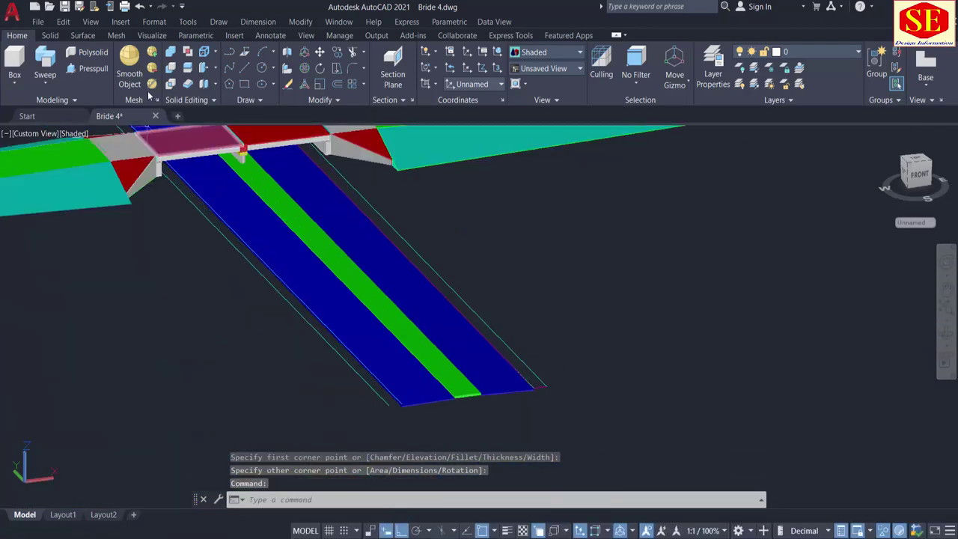
left_click(93, 70)
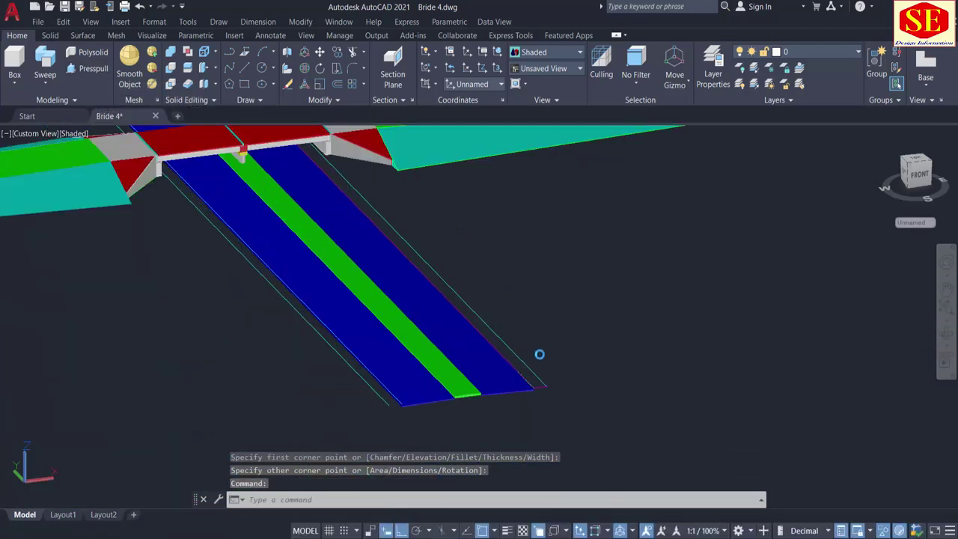
scroll(538, 389, "up", 2)
scroll(517, 352, "down", 4)
scroll(545, 356, "up", 5)
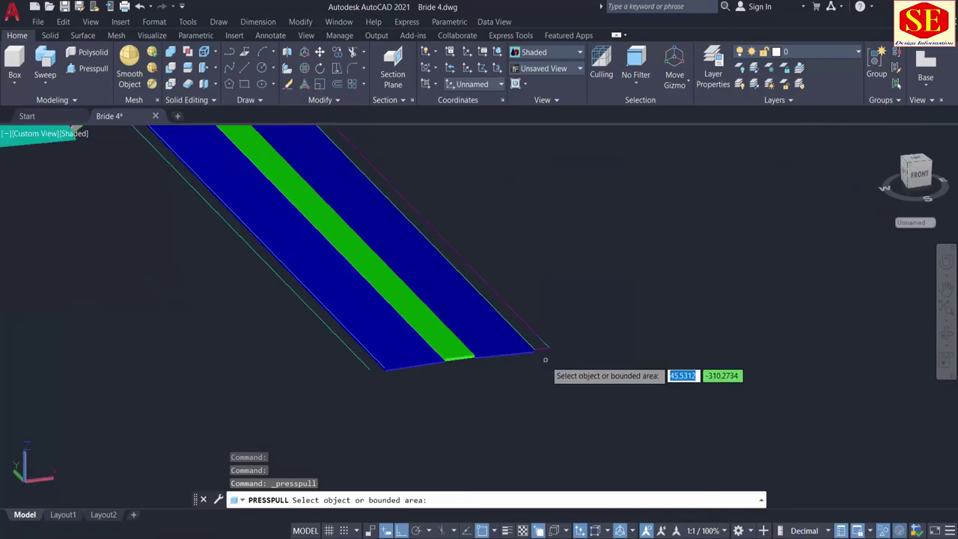
left_click(545, 348)
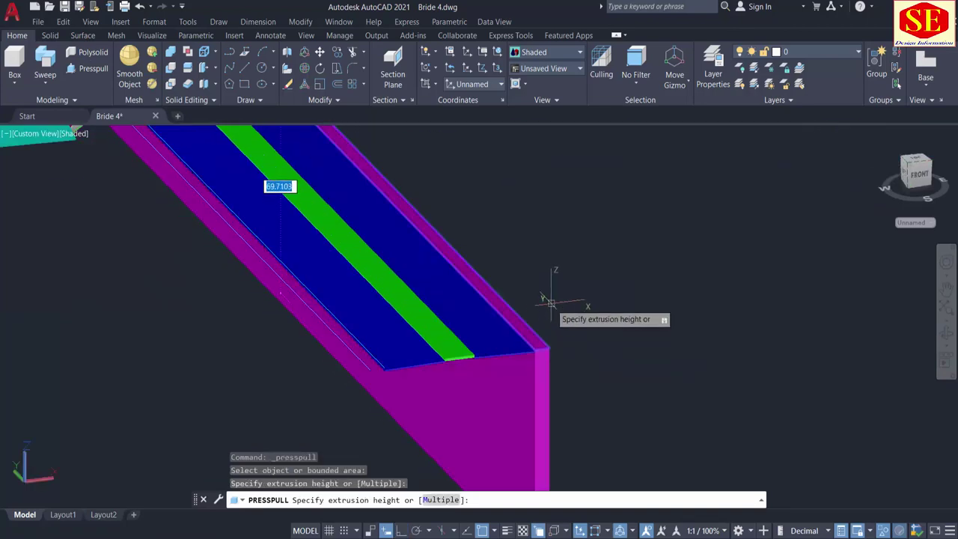
middle_click_drag(590, 251, 589, 299)
scroll(576, 358, "down", 2)
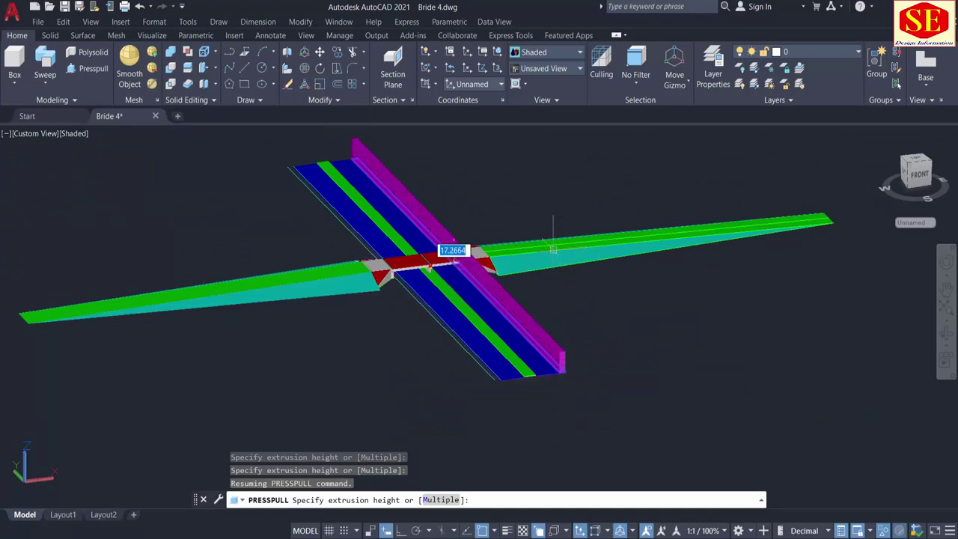
type(".5")
key("Return")
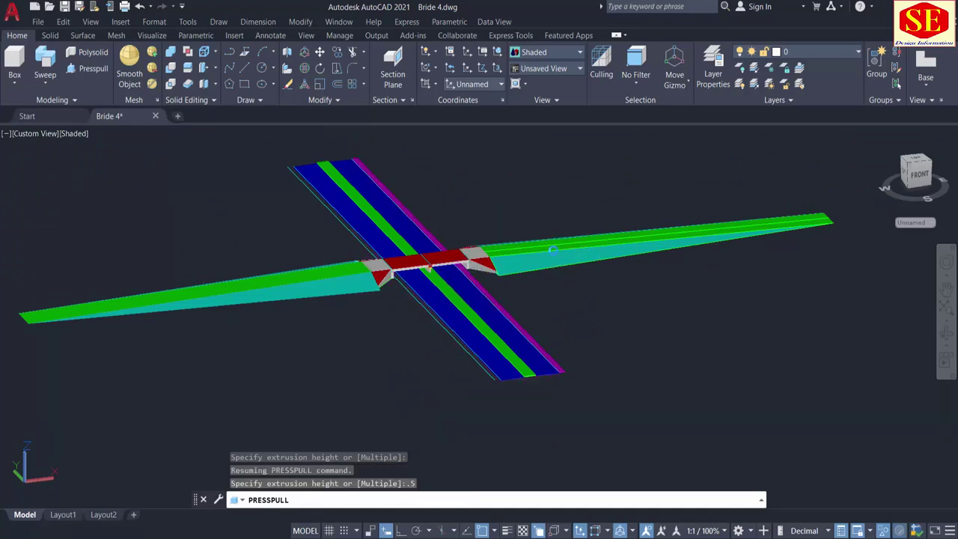
scroll(564, 380, "up", 5)
scroll(559, 358, "down", 5)
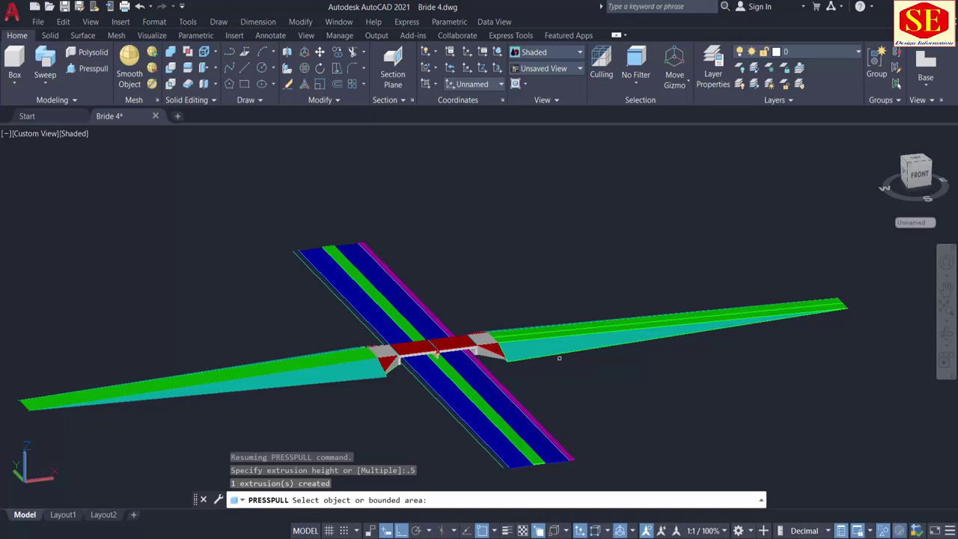
middle_click_drag(676, 430, 636, 410)
middle_click_drag(512, 386, 555, 383)
key("Return")
Step: Mirror the magenta solid strip about the green median's lengthwise centerline, keeping the original
scroll(555, 383, "down", 5)
scroll(555, 383, "up", 2)
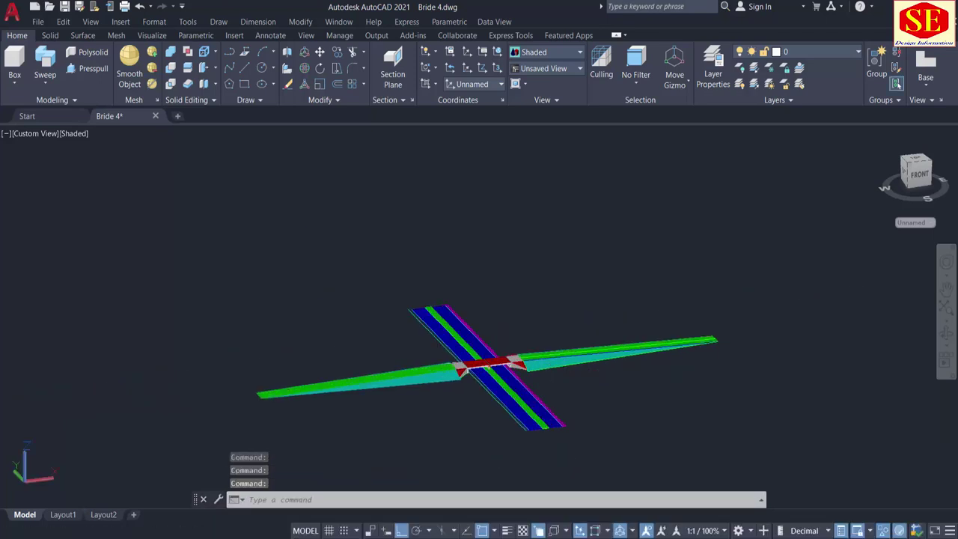
scroll(590, 432, "up", 4)
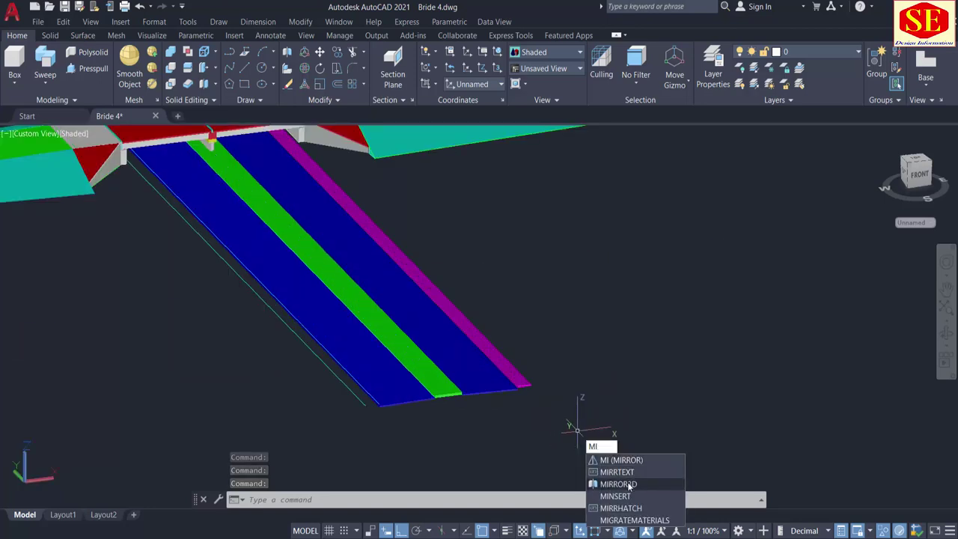
left_click(629, 486)
left_click(531, 381)
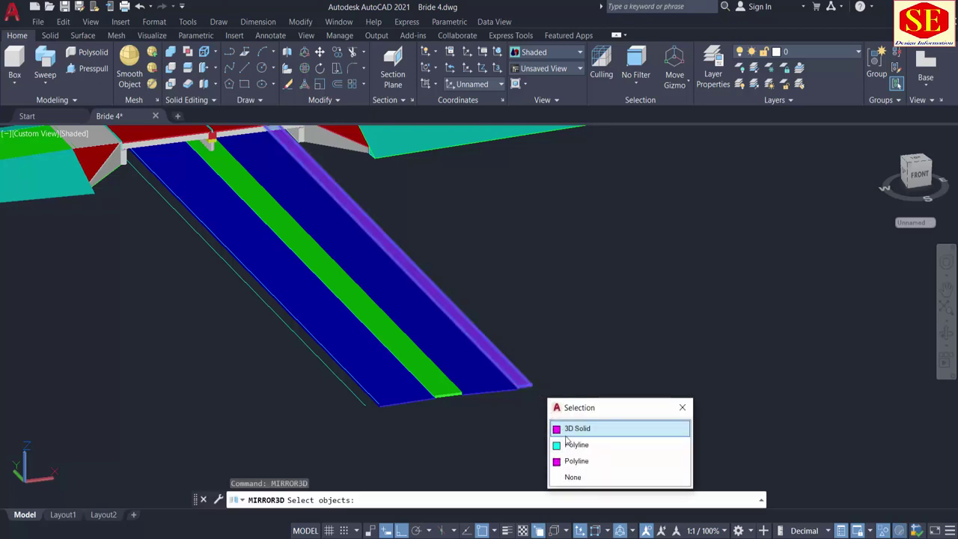
left_click(599, 428)
key("Return")
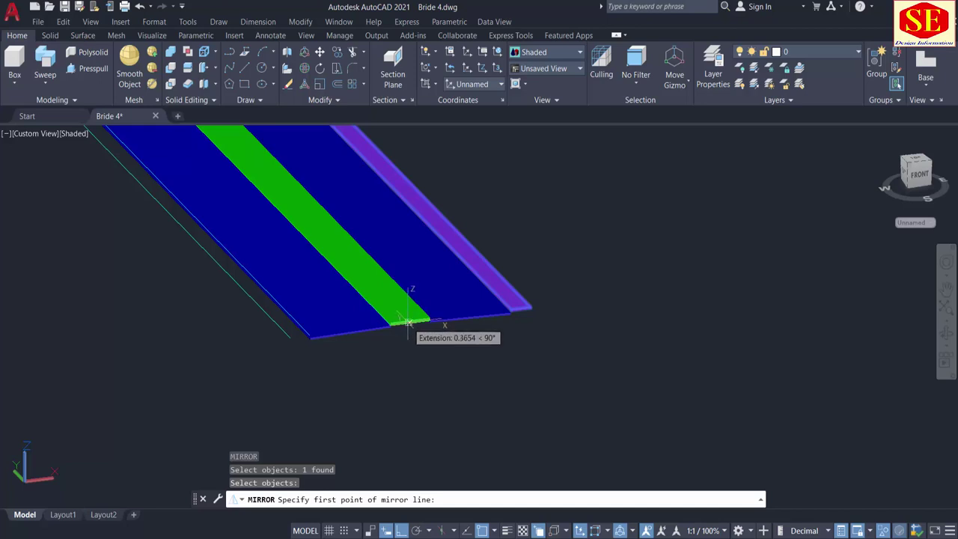
left_click(408, 321)
left_click(454, 391)
right_click(467, 283)
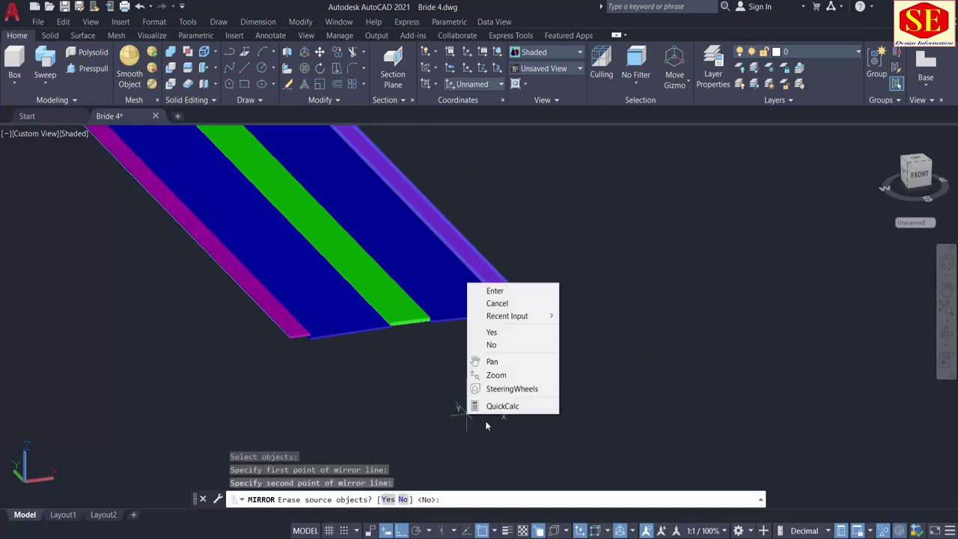
left_click(496, 290)
key("Escape")
Step: Inspect the near ends of the two magenta strips and how their heights meet the blue slabs
scroll(559, 392, "down", 5)
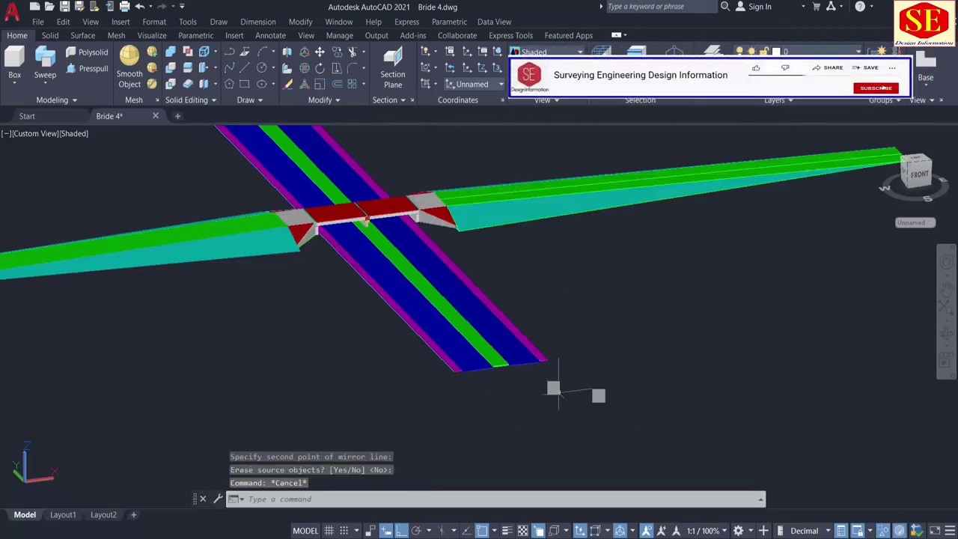
scroll(478, 378, "up", 6)
middle_click_drag(541, 400, 512, 390)
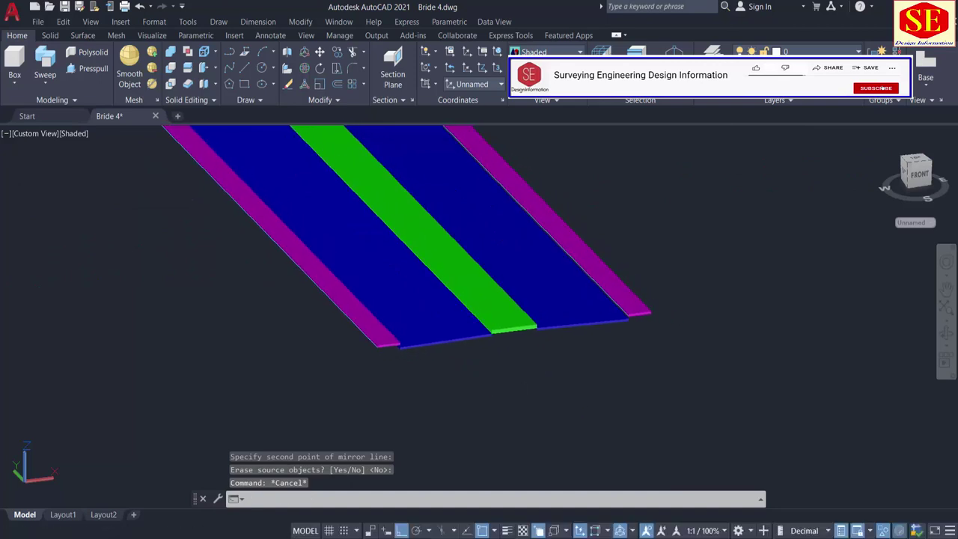
middle_click(633, 370)
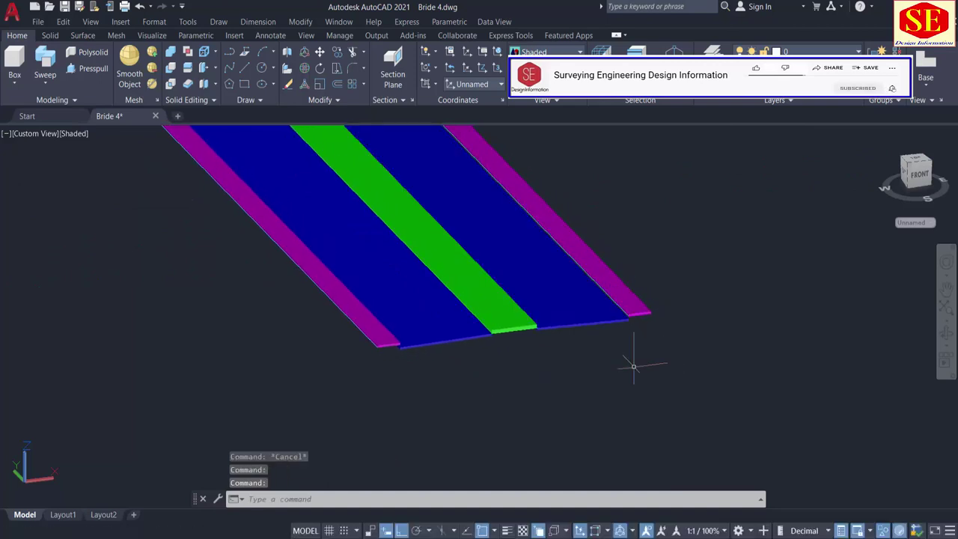
middle_click_drag(634, 366, 621, 340, "shift")
scroll(635, 343, "up", 5)
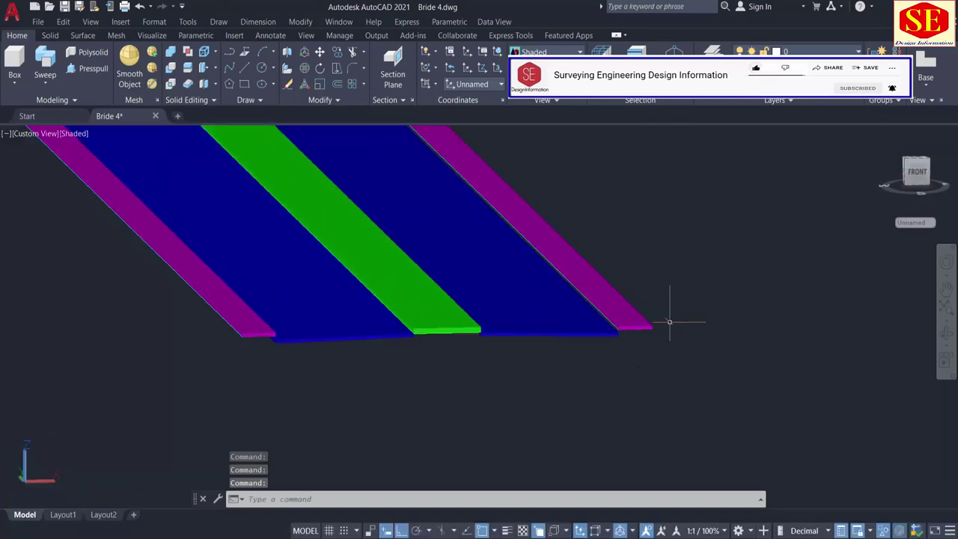
scroll(561, 299, "down", 2)
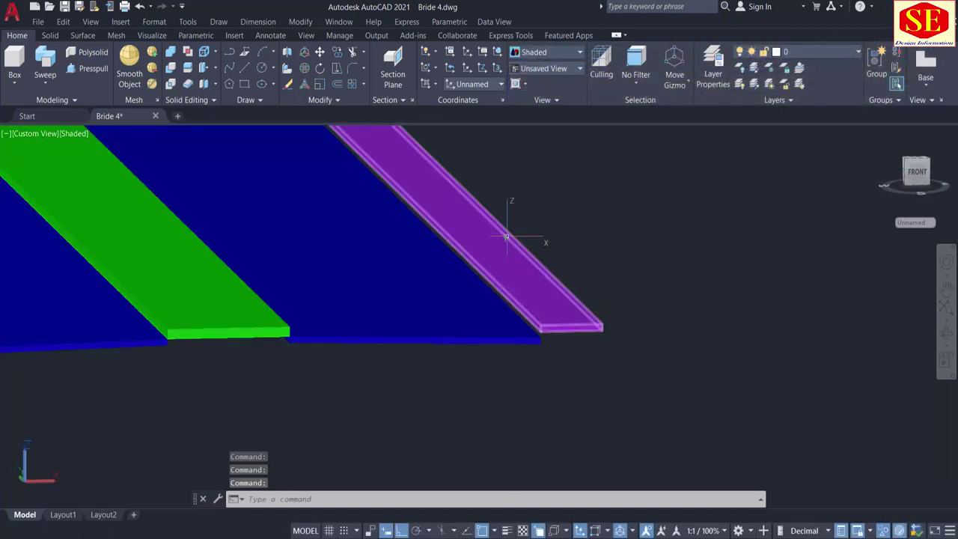
middle_click_drag(474, 211, 446, 272)
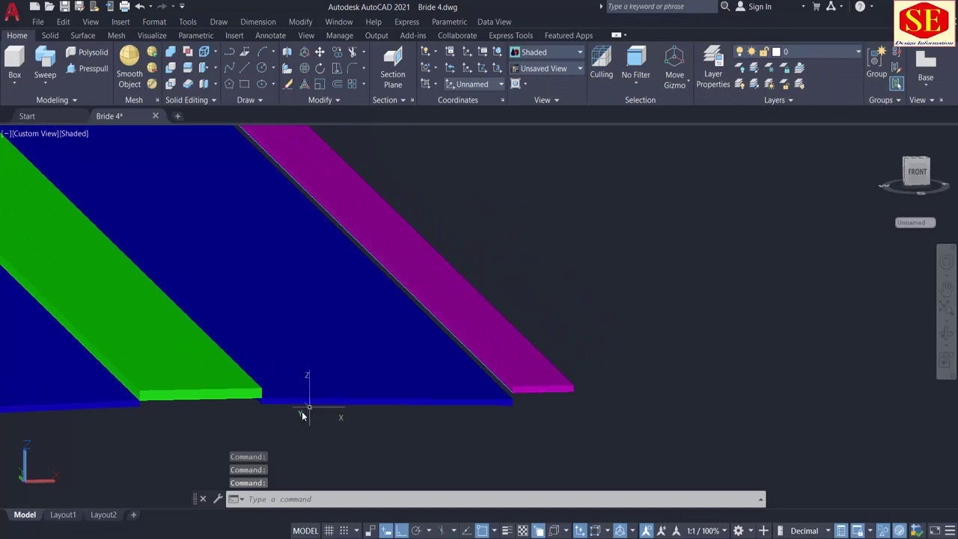
Step: Undo the last move, then move the east magenta strip's lower inner near corner onto the adjacent blue slab's upper outer corner
type("U")
key("Return")
type("m")
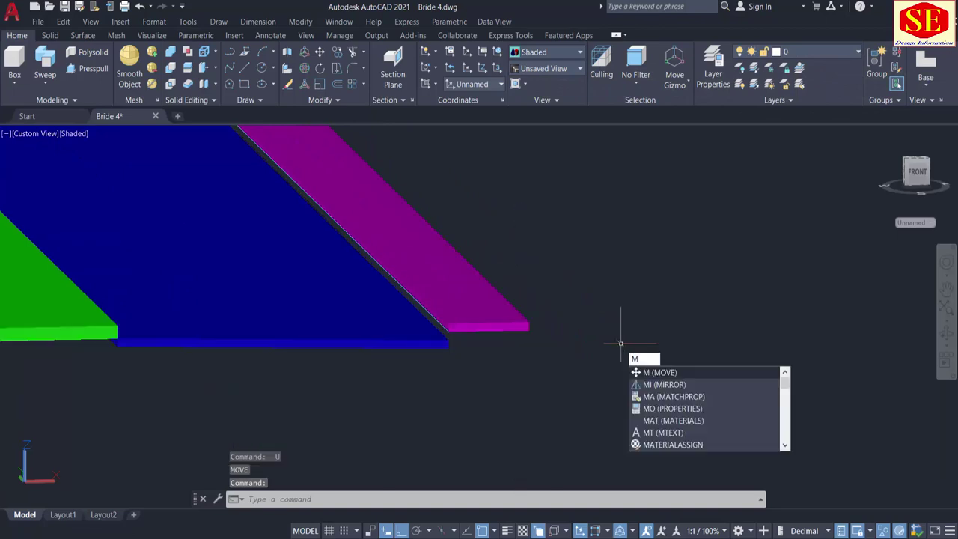
key("Return")
left_click(497, 316)
scroll(436, 322, "up", 4)
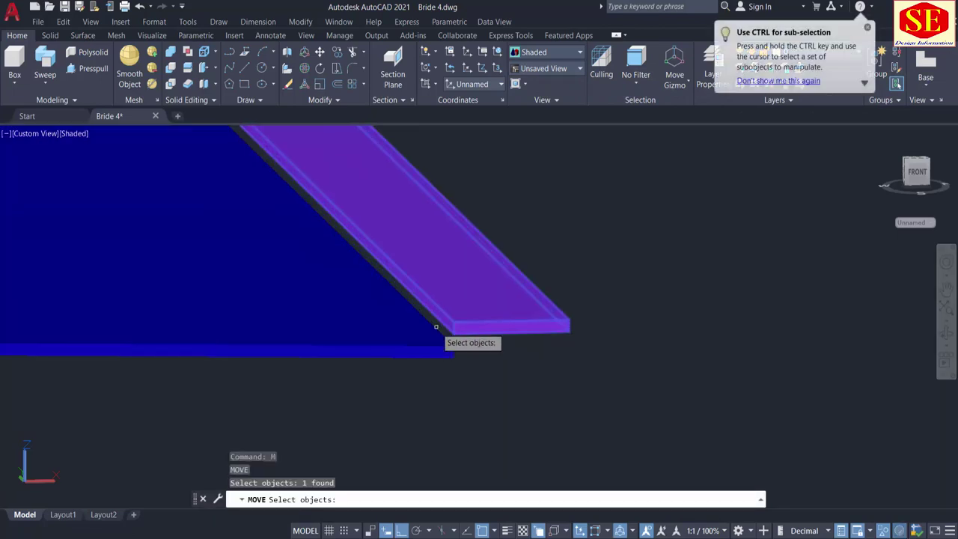
key("Return")
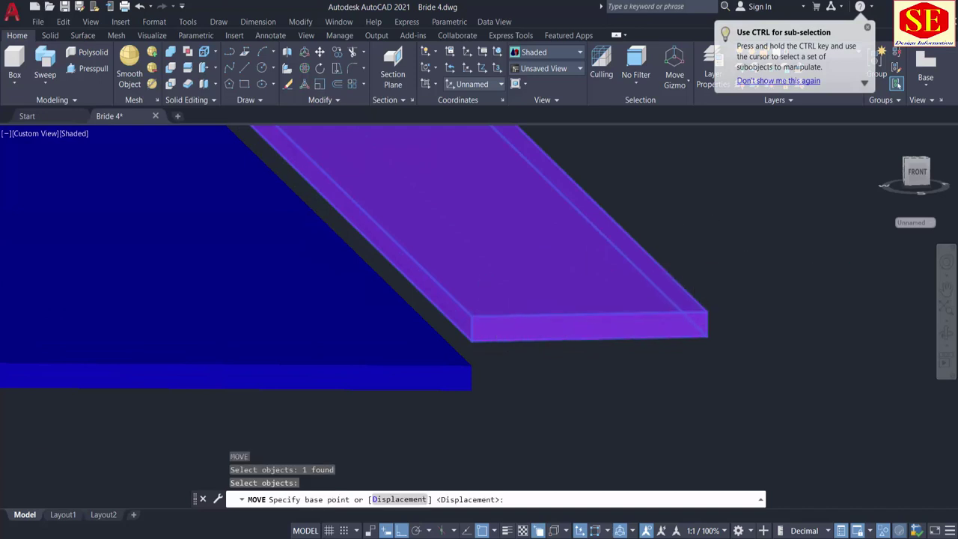
scroll(473, 350, "up", 2)
left_click(463, 364)
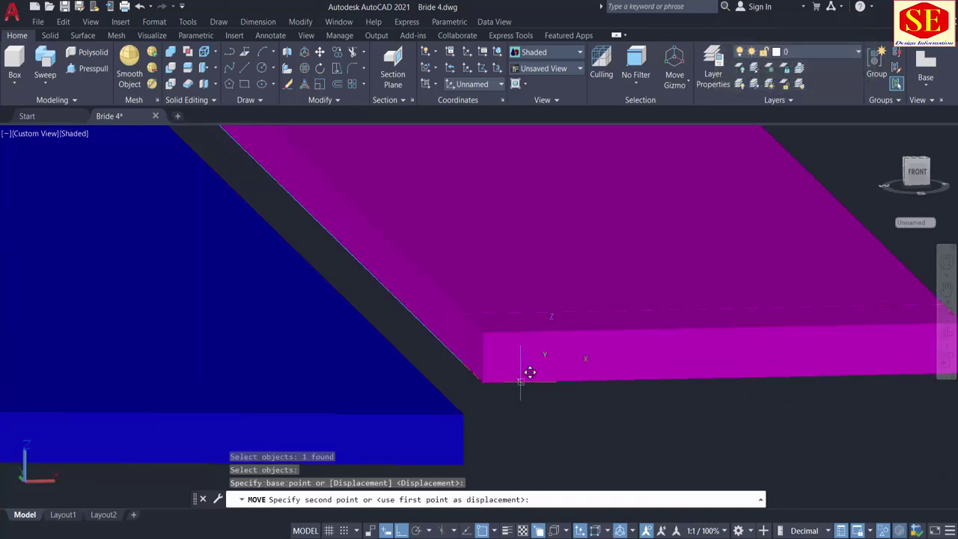
scroll(601, 315, "down", 2)
scroll(515, 379, "up", 4)
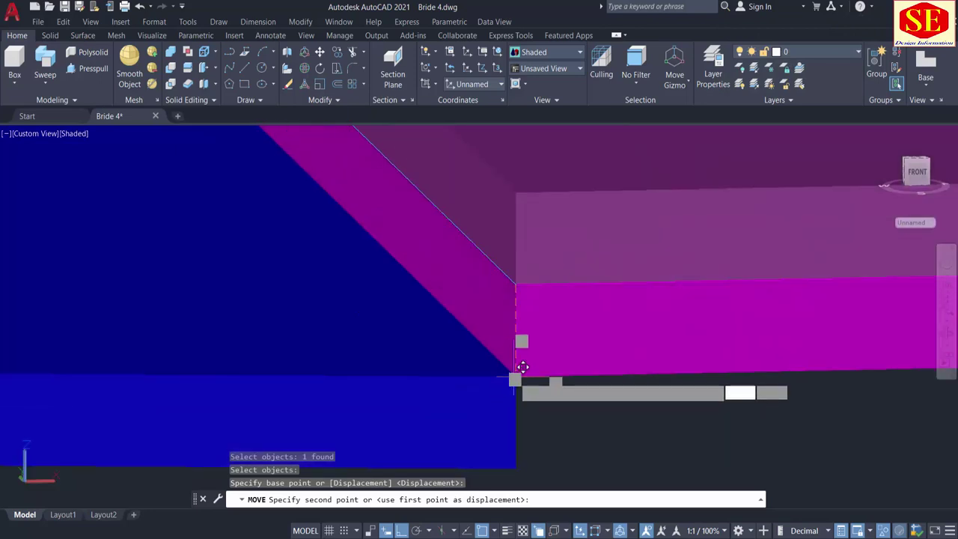
left_click(520, 370)
scroll(584, 373, "down", 4)
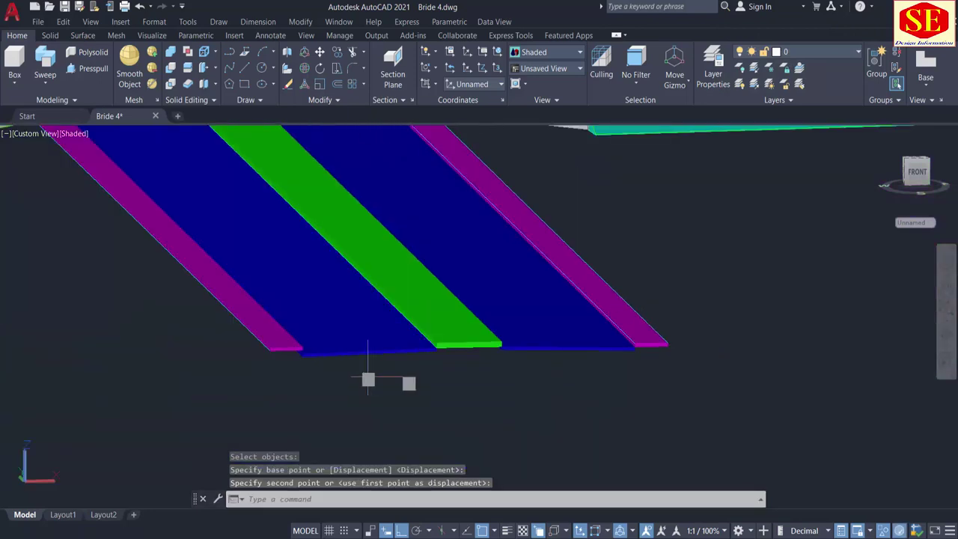
Step: Move the west magenta strip down so its lower inner near corner meets the upper outer corner of the adjacent blue slab
scroll(299, 366, "up", 4)
type("m")
key("Return")
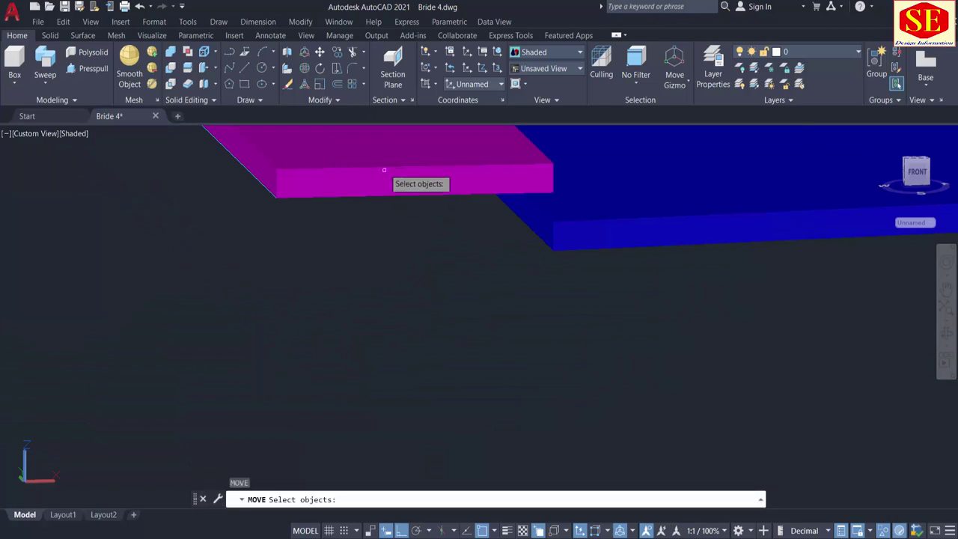
left_click(423, 185)
key("Return")
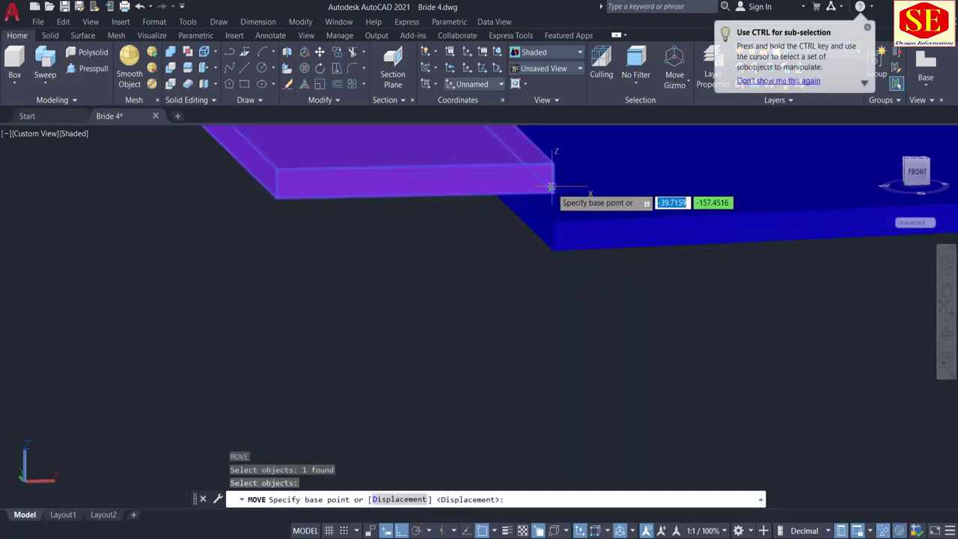
left_click(555, 217)
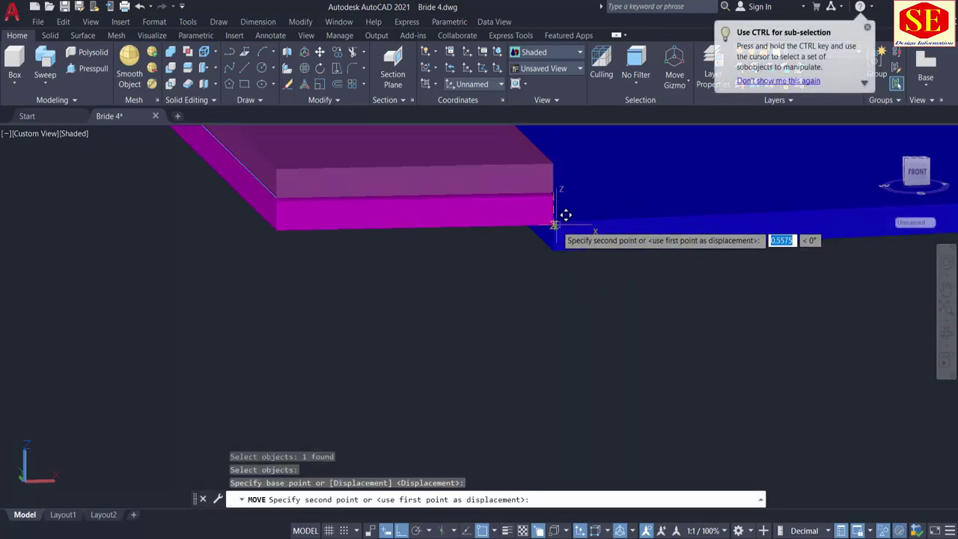
left_click(556, 217)
scroll(496, 302, "down", 2)
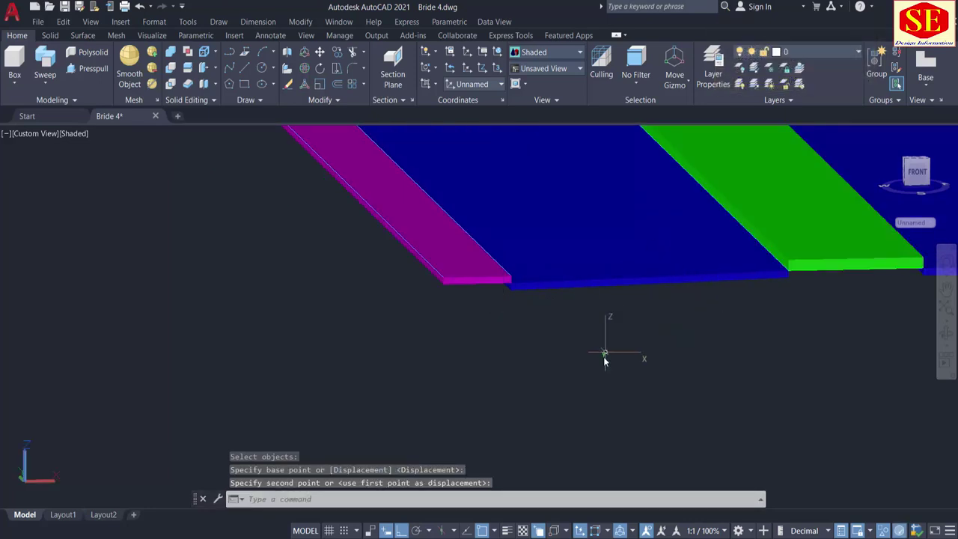
Step: Inspect the crossing beneath the bridge from several angles, checking both magenta strips along the blue slabs
scroll(573, 363, "down", 4)
middle_click_drag(581, 364, 627, 378, "shift")
scroll(536, 313, "up", 4)
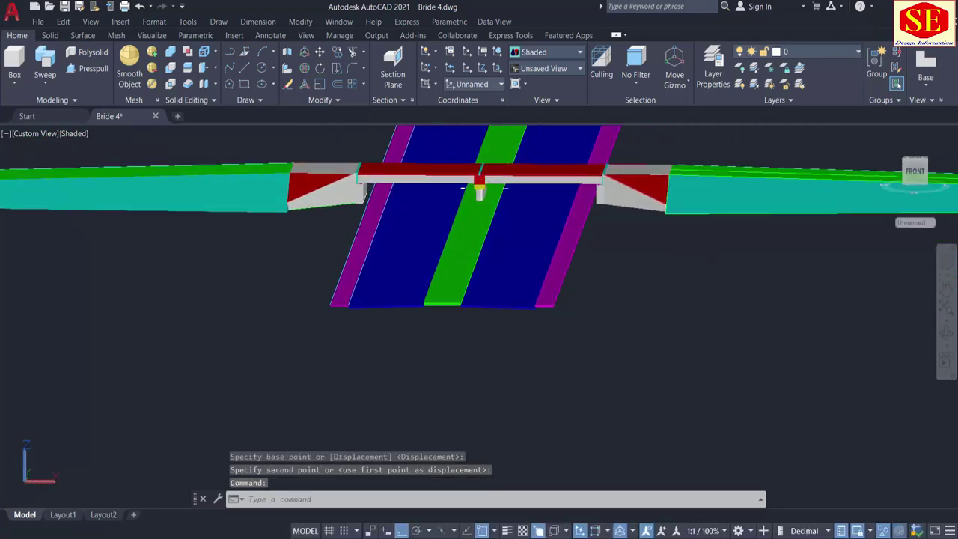
middle_click_drag(236, 329, 286, 342)
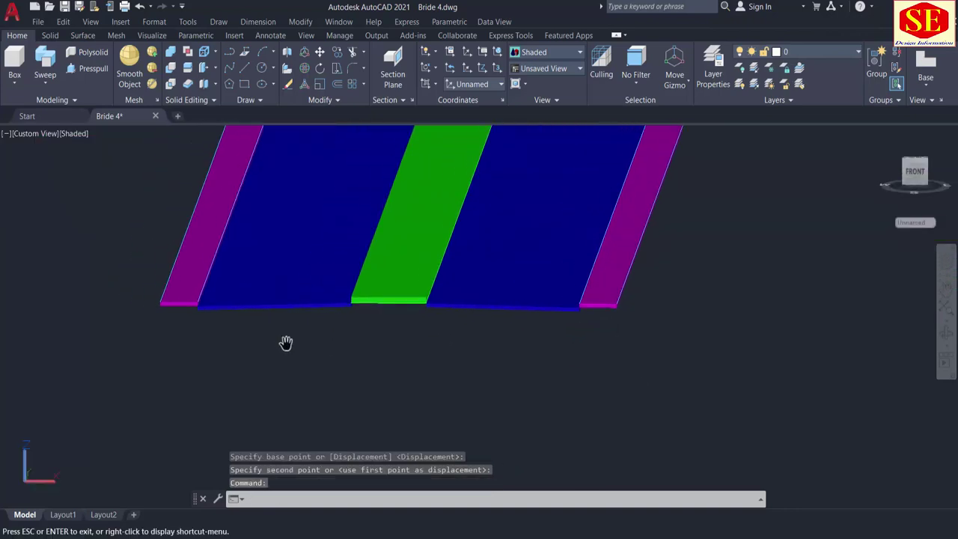
scroll(315, 351, "down", 2)
middle_click_drag(224, 348, 243, 350, "shift")
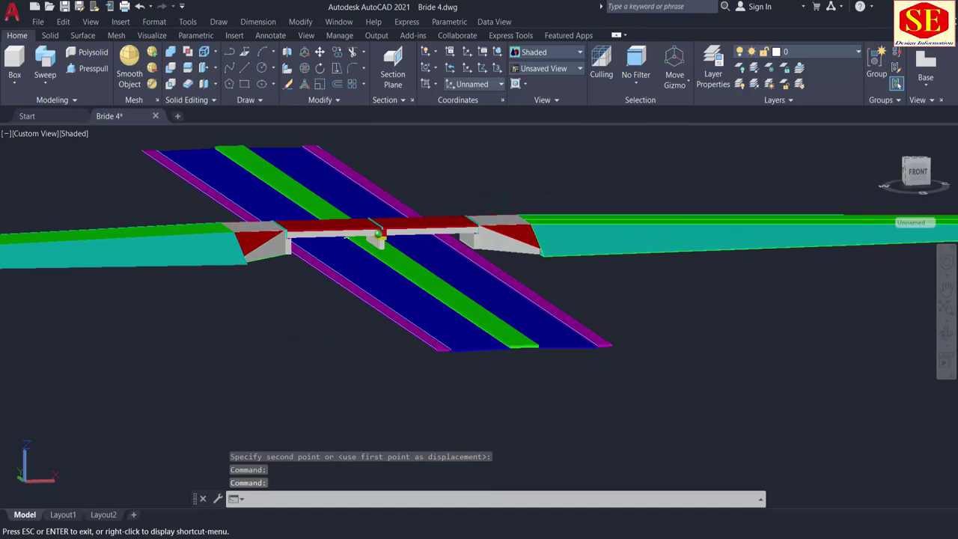
middle_click_drag(629, 309, 637, 350)
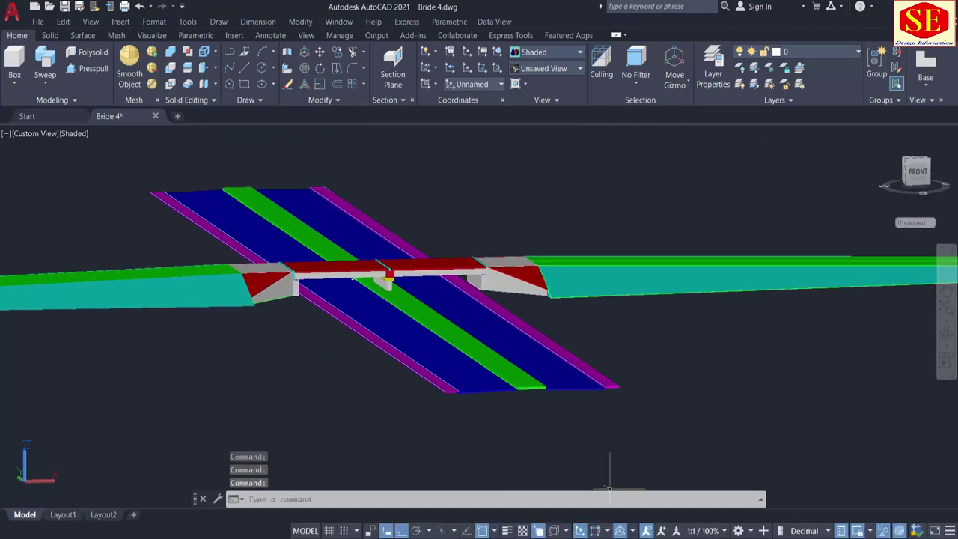
scroll(495, 316, "up", 5)
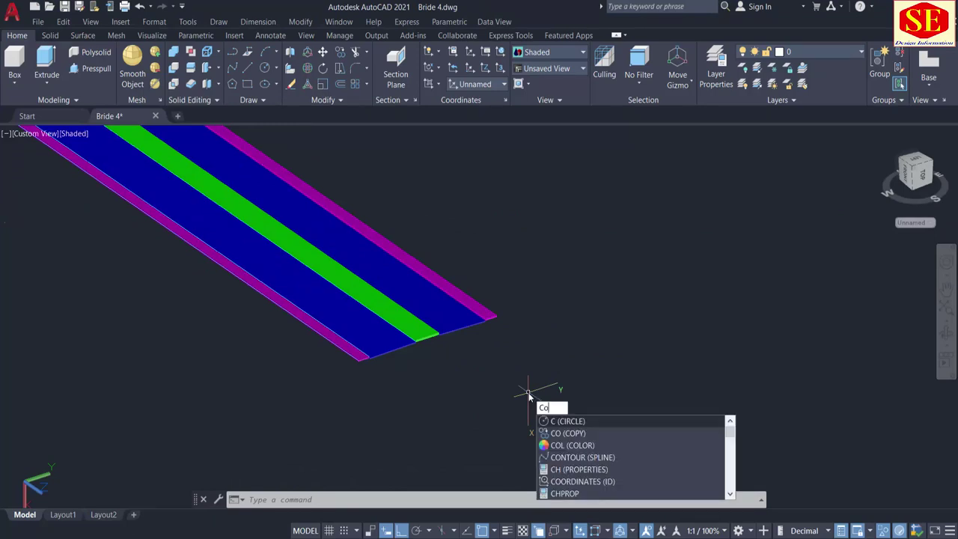
Step: Set the current drawing color to white
type("ol")
key("Return")
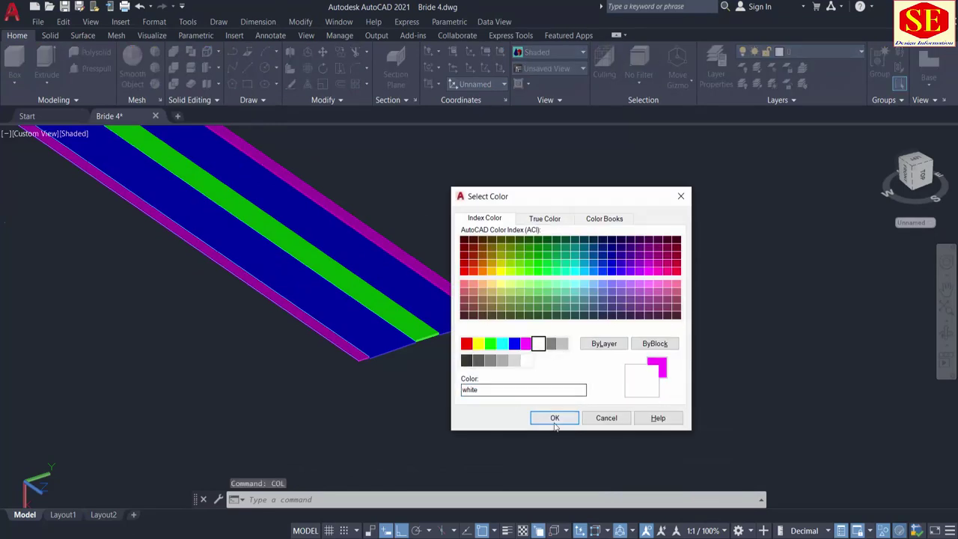
left_click(554, 418)
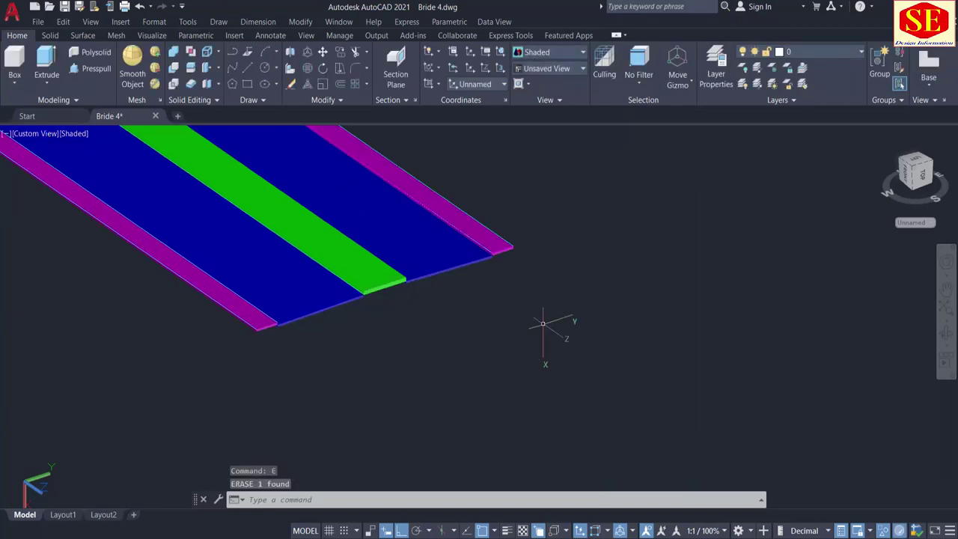
Step: Draw a 1 by 0.5 rectangle in the empty space beyond the crossing's near end
scroll(476, 338, "up", 2)
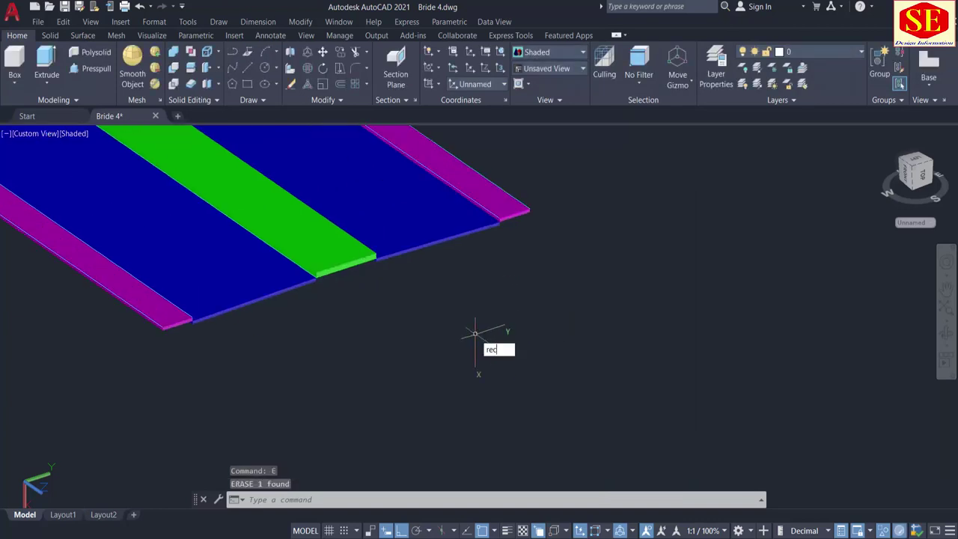
key("Return")
left_click(455, 318)
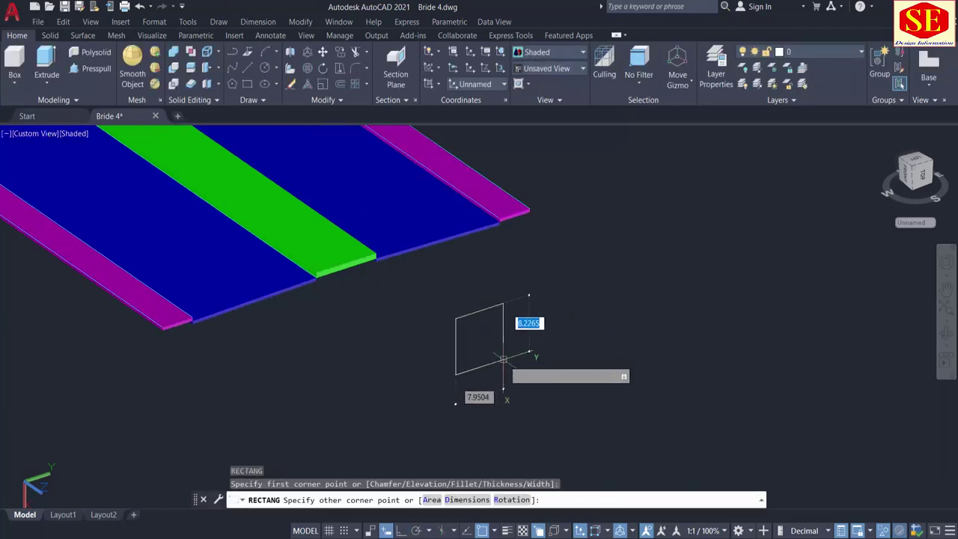
key("Tab")
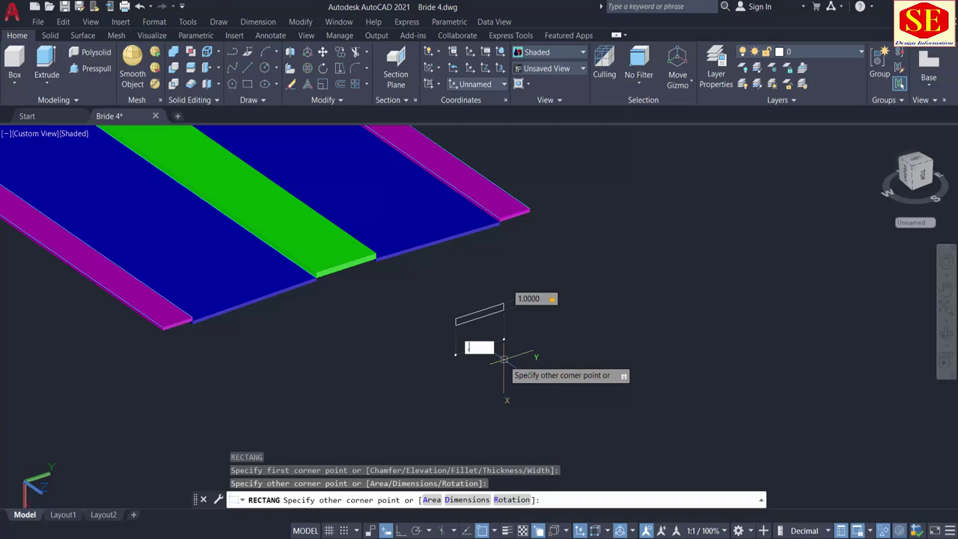
key("Return")
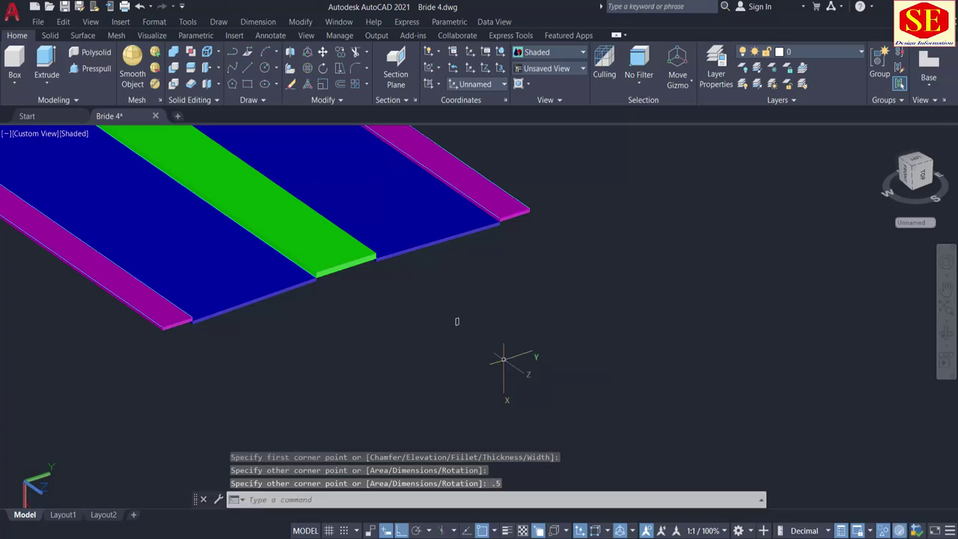
Step: Fillet one upper corner of the small rectangle with a radius of 0.35
scroll(463, 350, "up", 5)
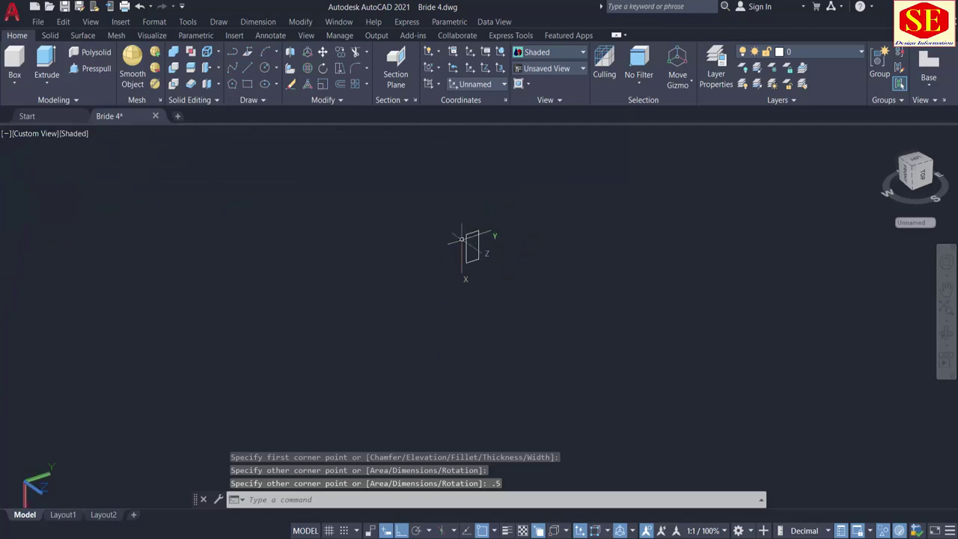
middle_click_drag(501, 227, 502, 279)
scroll(502, 279, "up", 2)
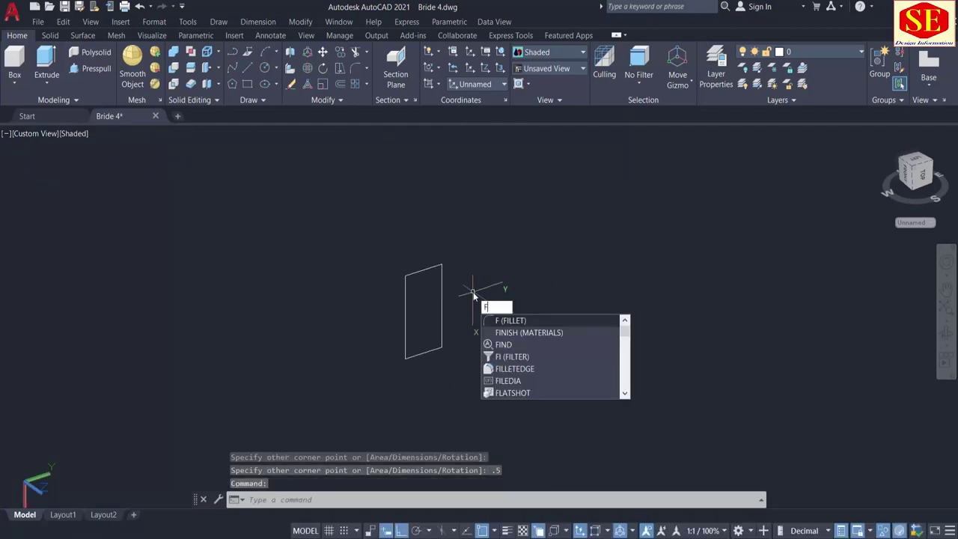
key("Return")
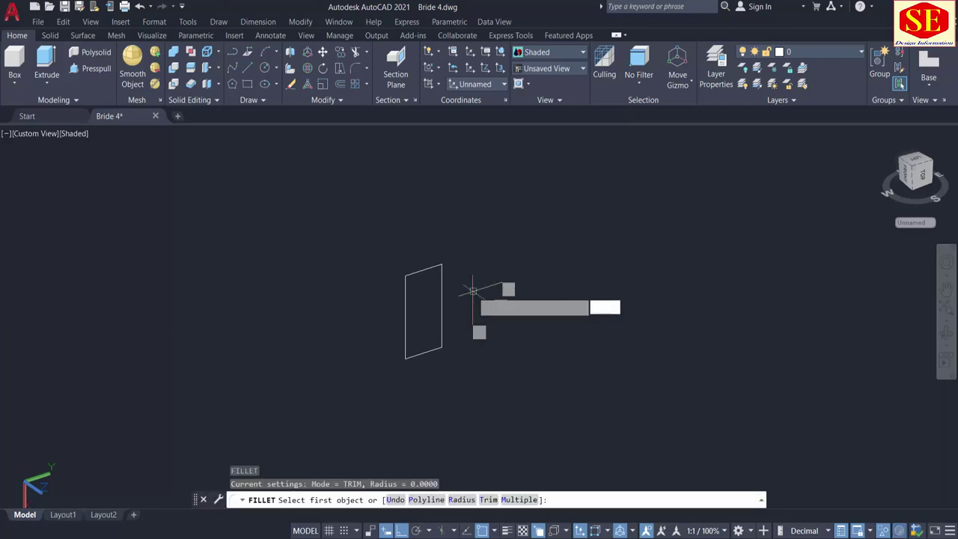
type("r")
key("Return")
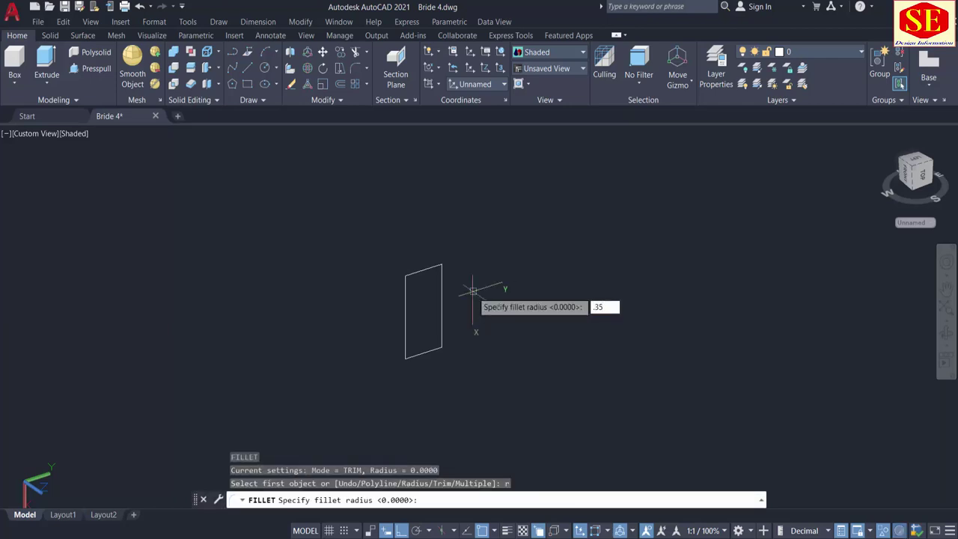
type(".35")
key("Return")
scroll(473, 293, "up", 2)
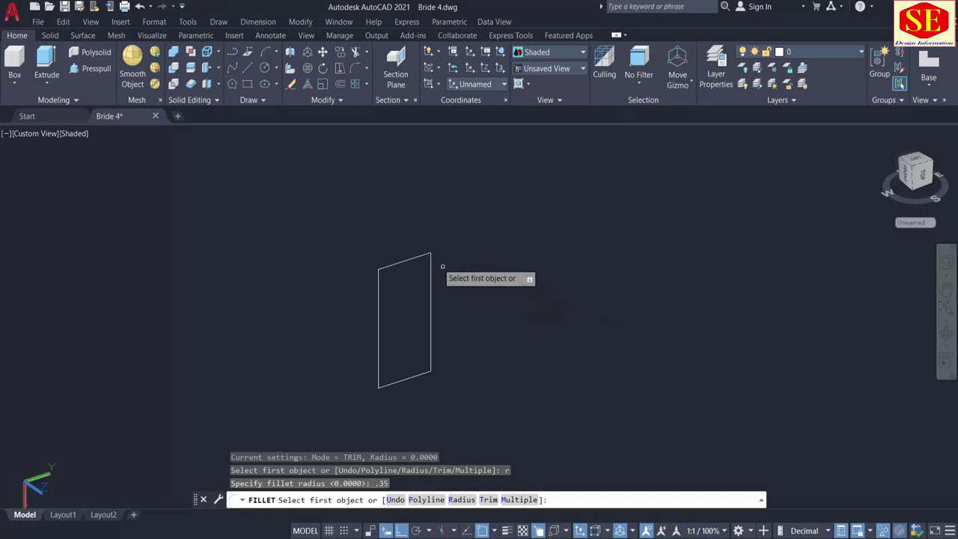
left_click(417, 257)
left_click(430, 277)
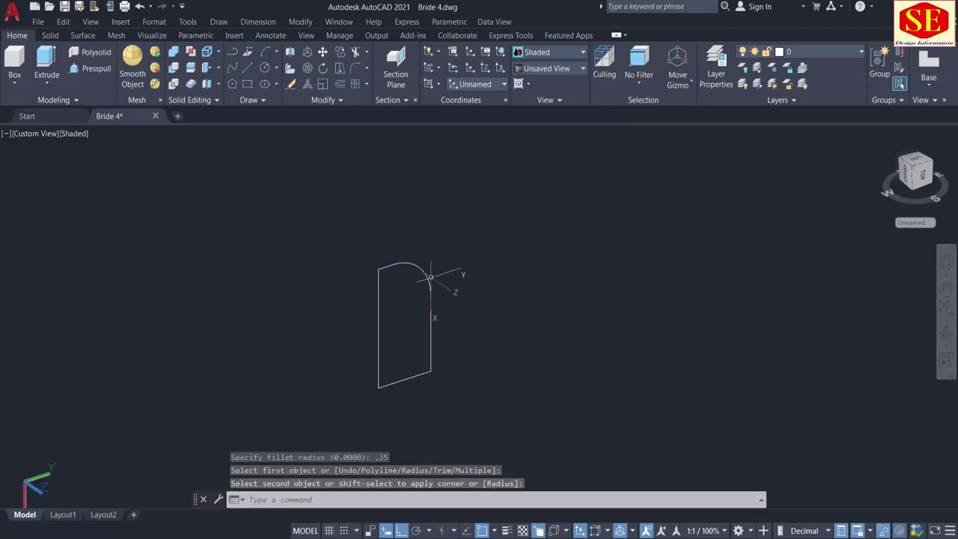
Step: Mirror the rounded profile about a line beside it parallel to its long edges, keeping the original
scroll(503, 280, "down", 3)
scroll(476, 331, "down", 4)
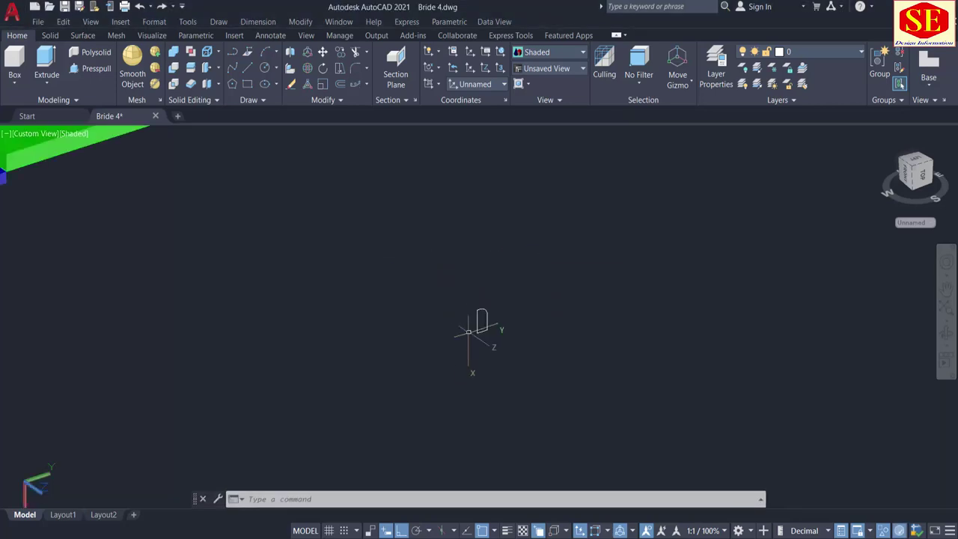
scroll(478, 324, "up", 3)
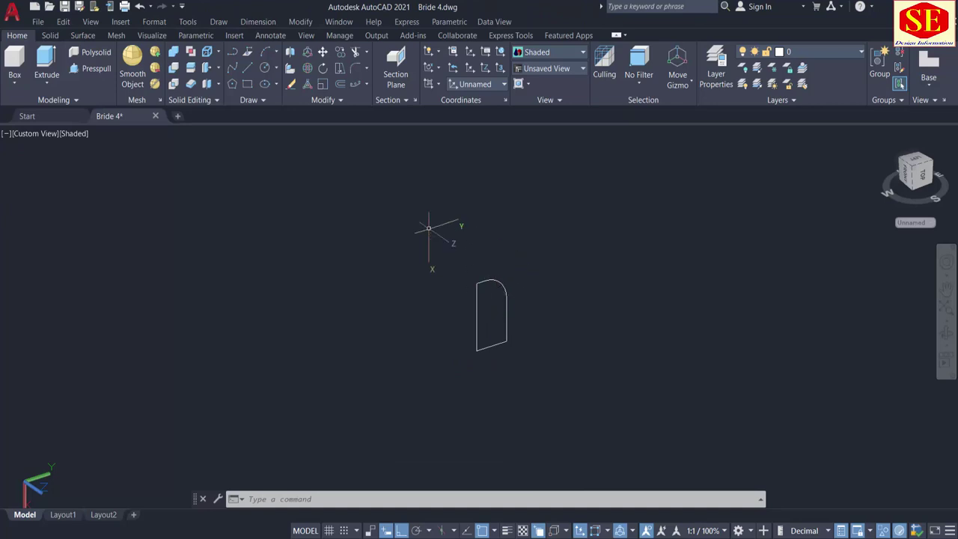
key("Return")
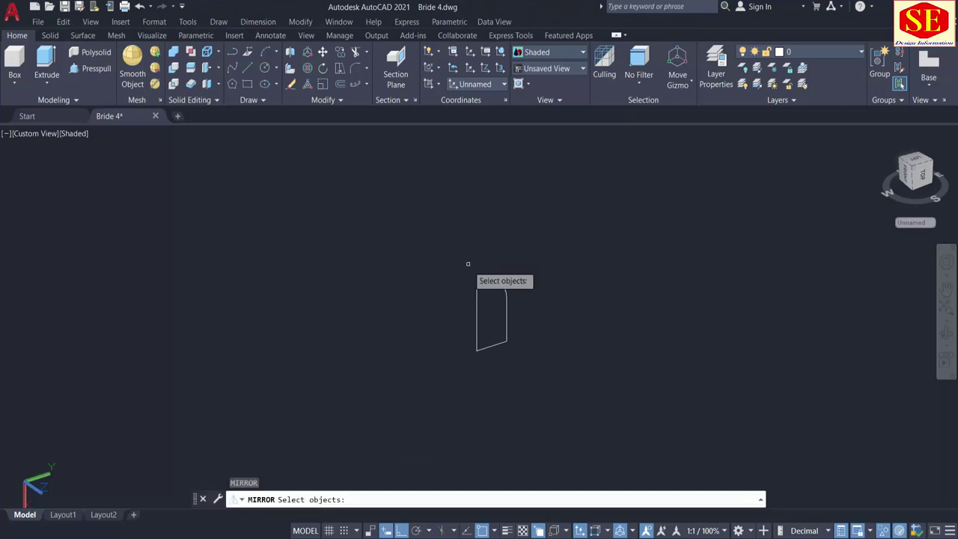
left_click(487, 284)
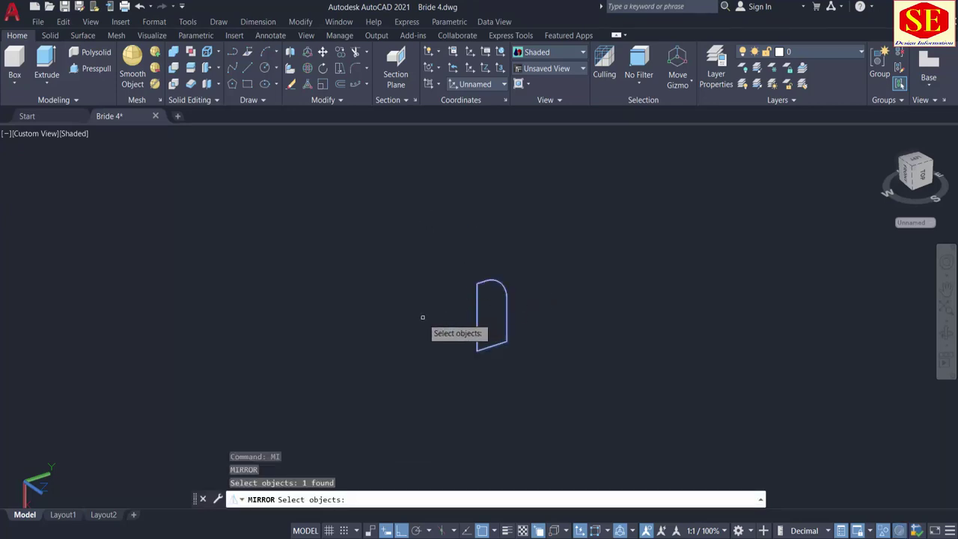
key("Return")
left_click(422, 318)
left_click(425, 433)
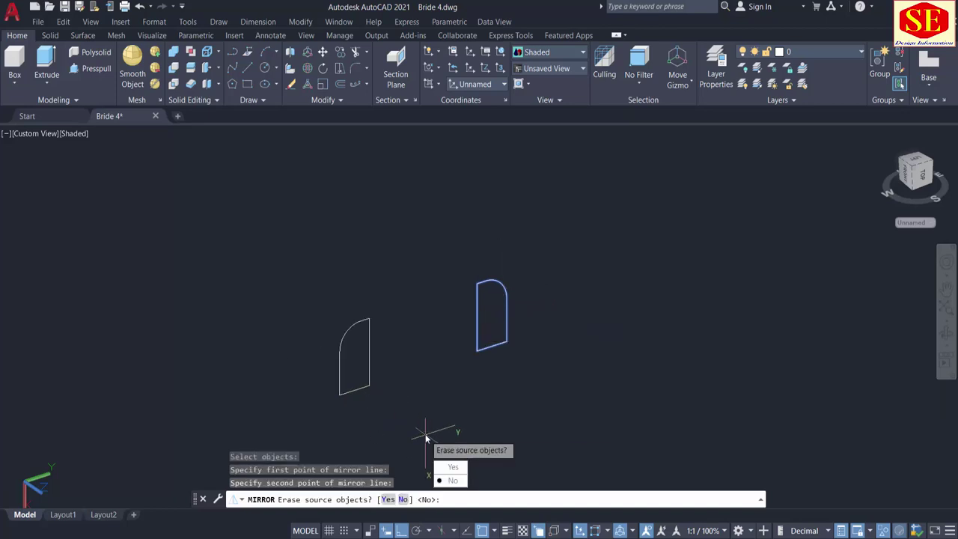
right_click(465, 373)
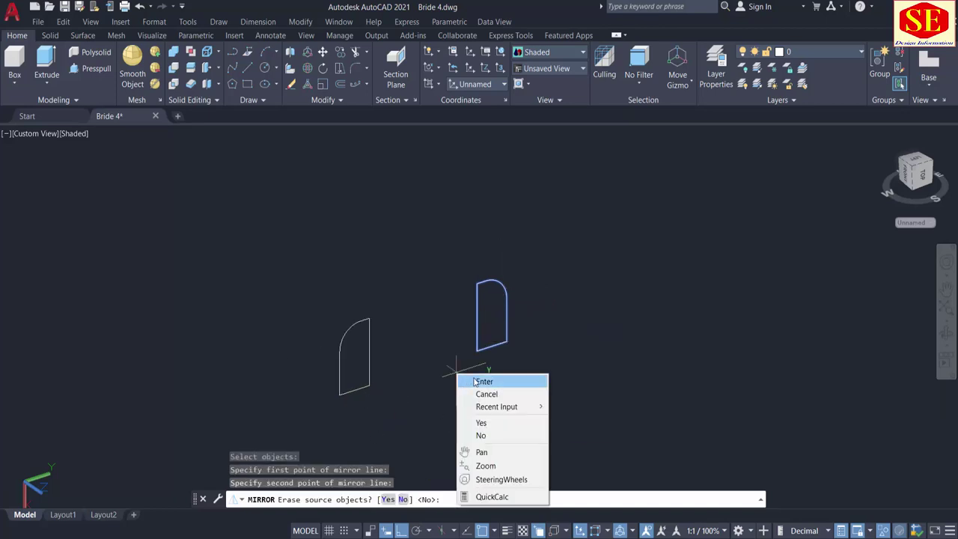
left_click(479, 381)
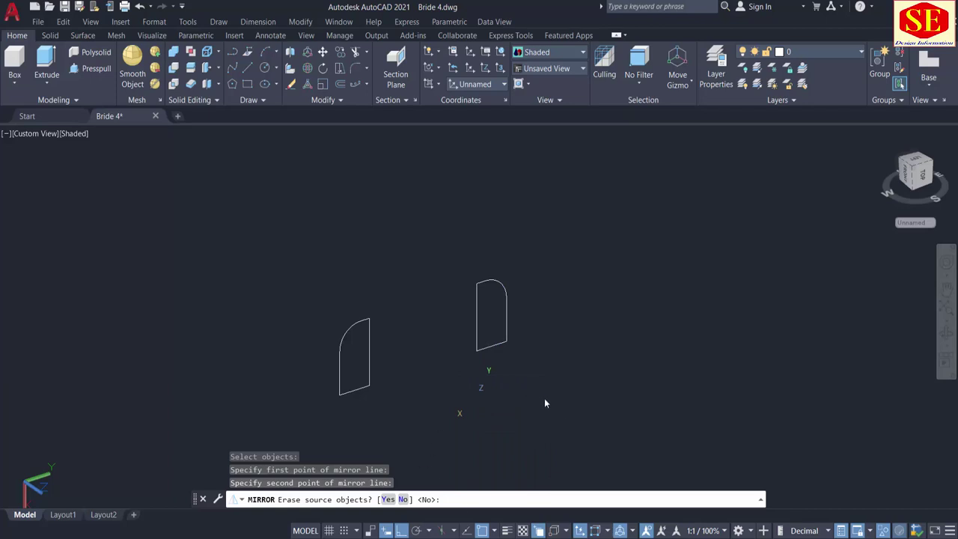
key("Return")
scroll(549, 403, "down", 2)
scroll(546, 353, "down", 3)
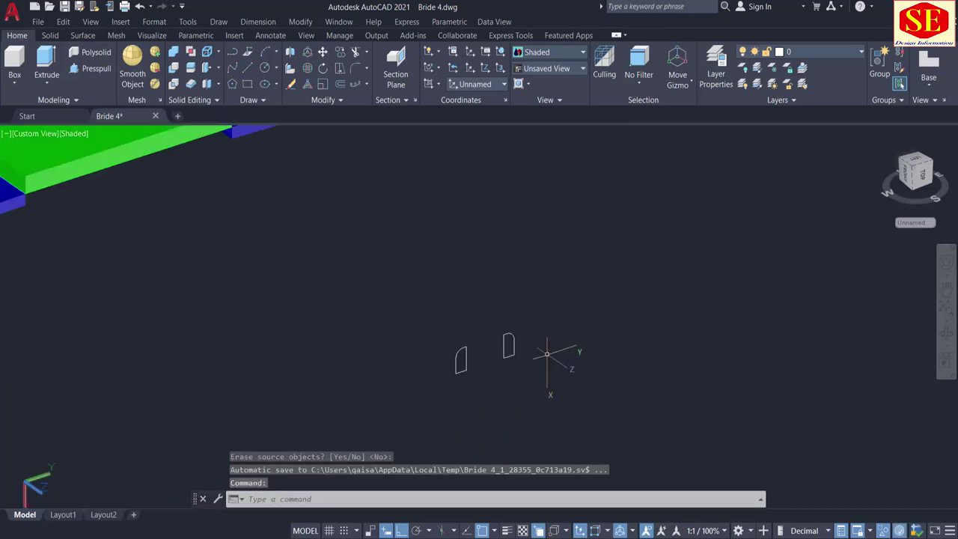
Step: Copy the profile rounded on its right side from its lower flat-side corner to the green strip's near-end lower right corner
type("ct o")
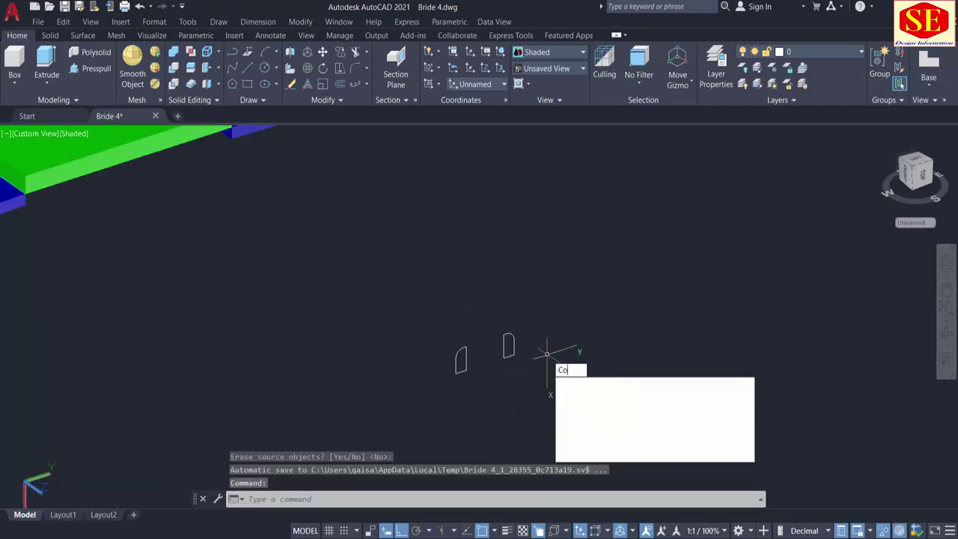
key("Return")
scroll(550, 359, "up", 3)
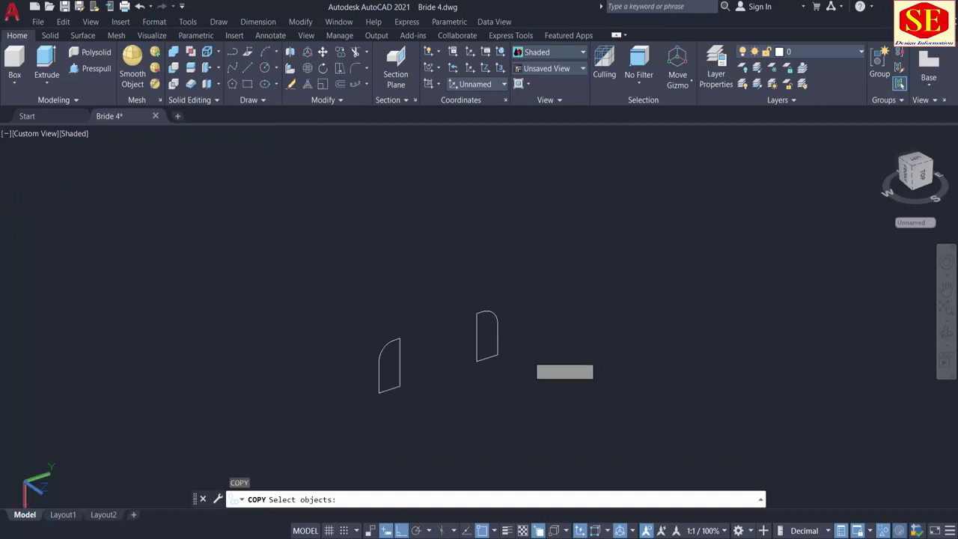
left_click(497, 337)
key("Return")
left_click(477, 360)
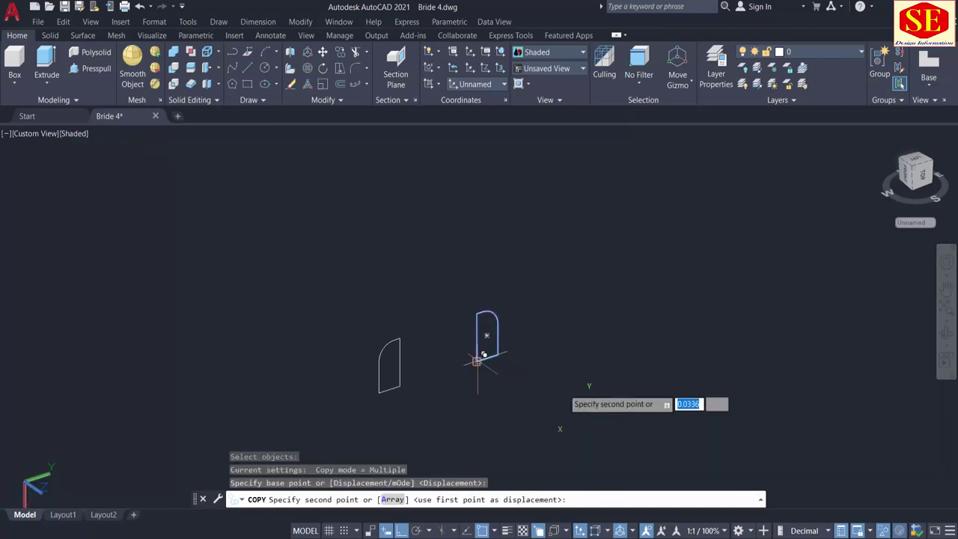
scroll(490, 351, "down", 3)
scroll(449, 232, "up", 5)
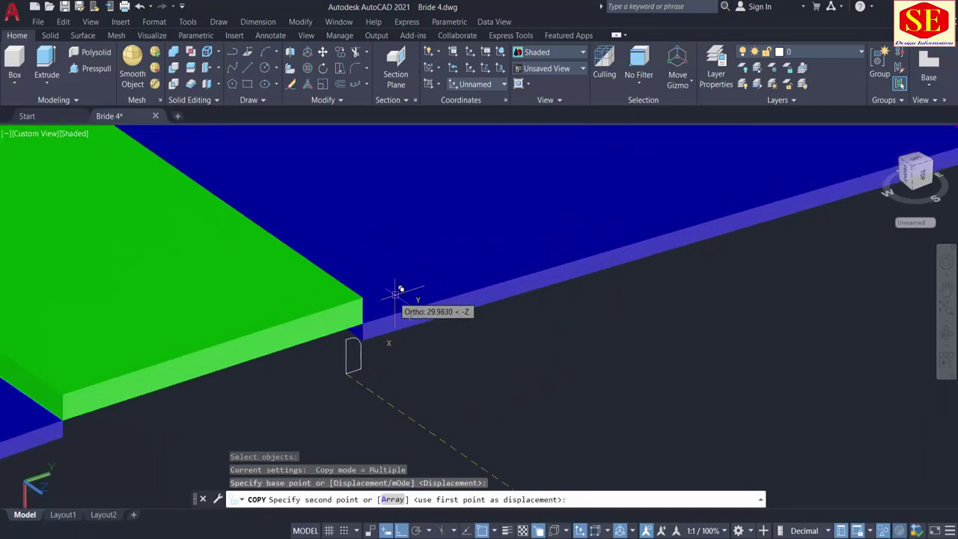
left_click(366, 322)
scroll(419, 329, "down", 4)
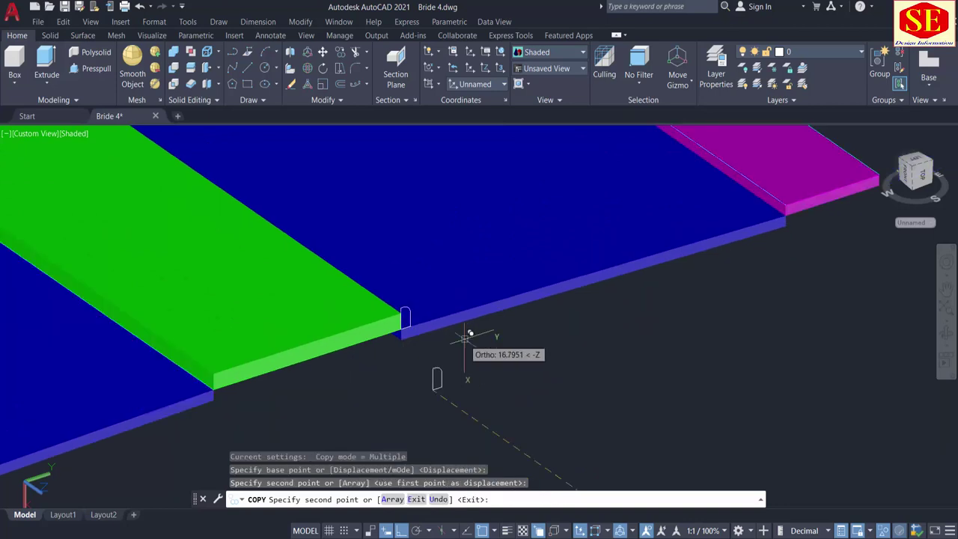
Step: Place another copy of the same profile at the left magenta strip's inner lower corner, its flat side against the strip
scroll(395, 367, "up", 4)
scroll(235, 392, "up", 3)
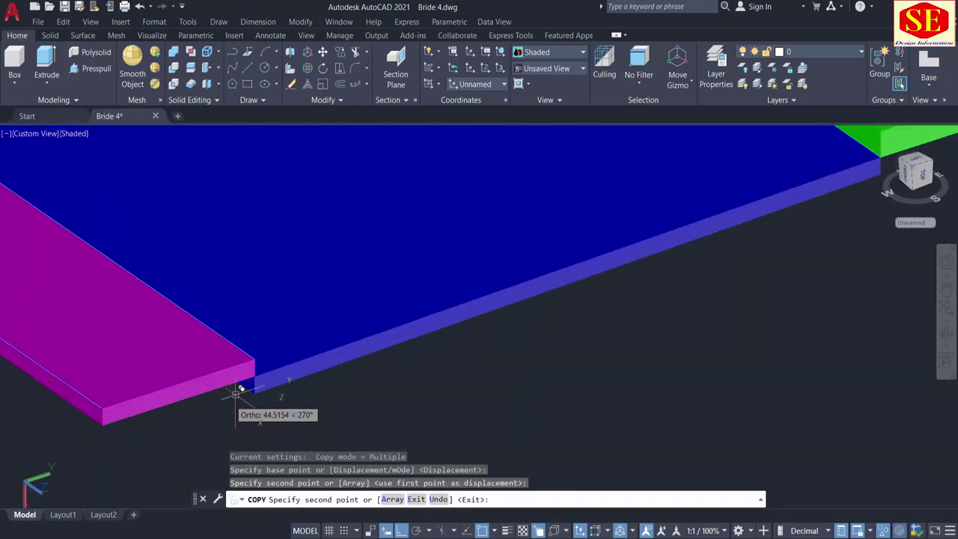
left_click(254, 374)
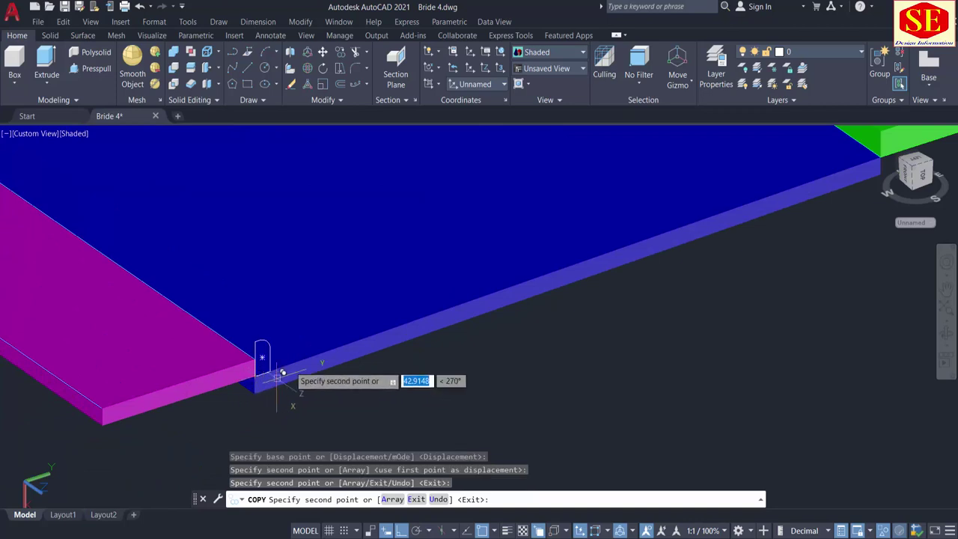
scroll(262, 373, "down", 3)
key("Escape")
Step: Copy the profile rounded on its left side to the right magenta strip's inner lower corner at the near end
scroll(591, 374, "up", 2)
scroll(590, 386, "up", 3)
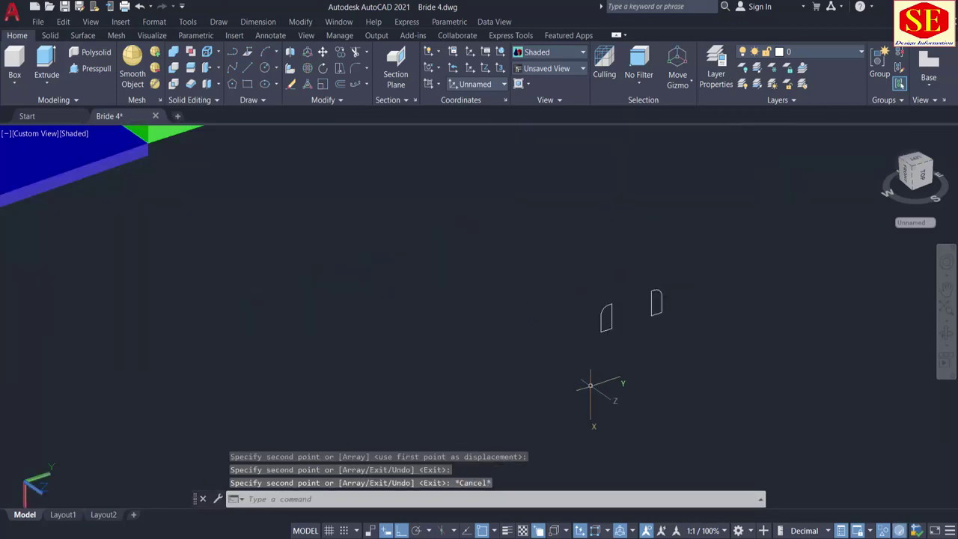
type("ct o")
key("Return")
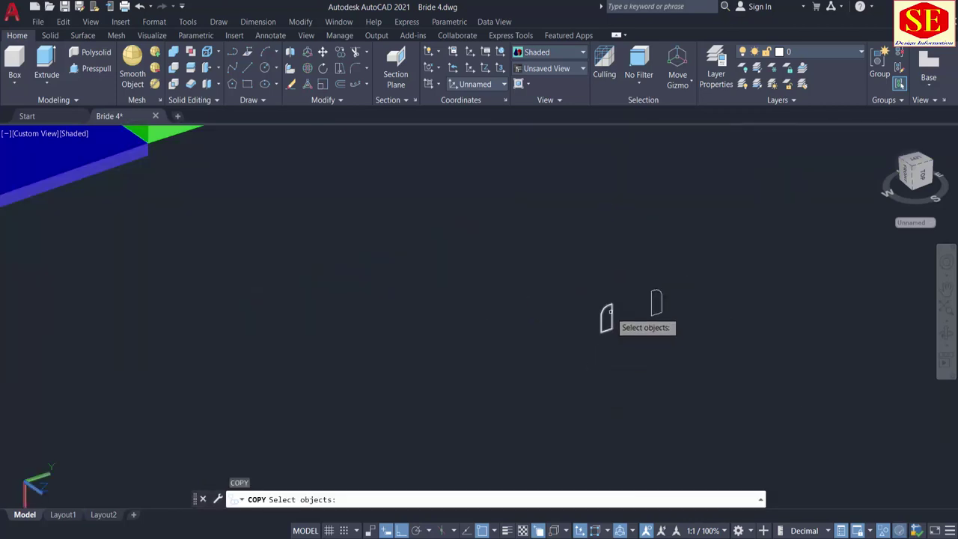
left_click(608, 317)
key("Return")
left_click(607, 321)
scroll(560, 380, "down", 2)
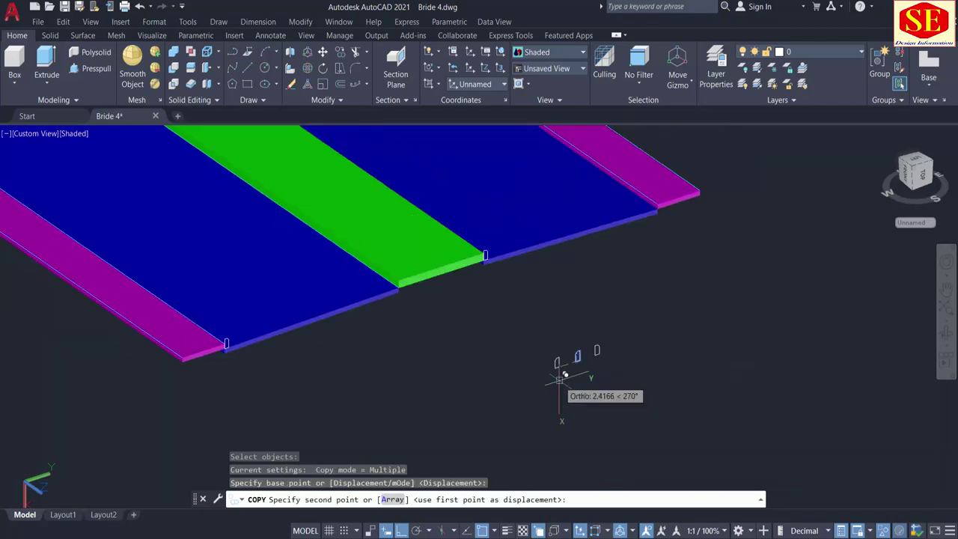
scroll(658, 206, "up", 2)
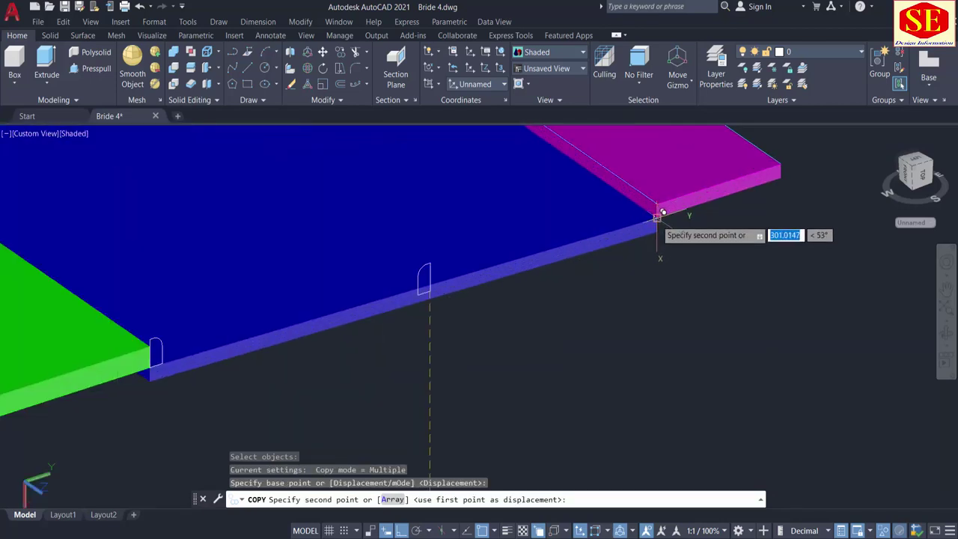
left_click(658, 216)
Step: Place another copy of the left-rounded profile at the green strip's near-end lower left corner
scroll(681, 251, "down", 2)
scroll(401, 339, "up", 2)
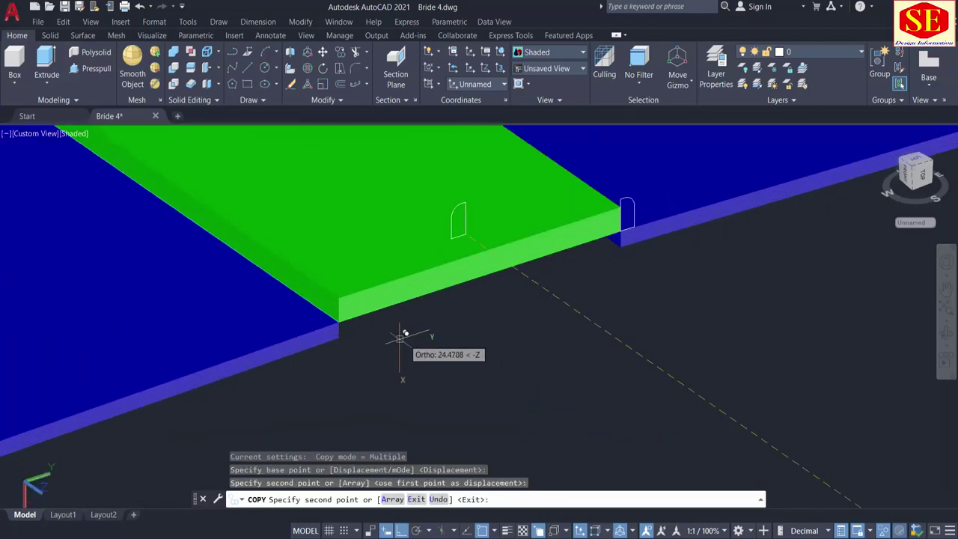
left_click(340, 319)
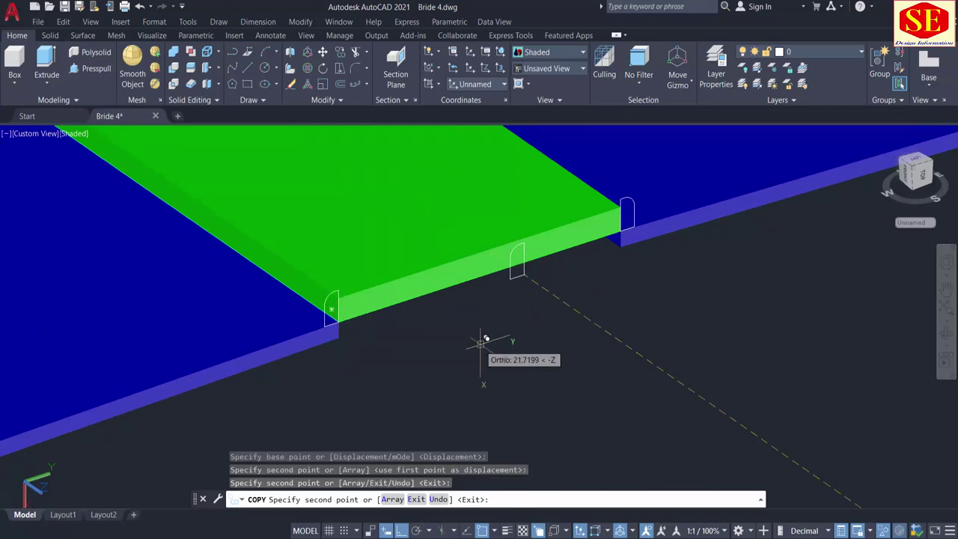
key("Escape")
Step: Sweep the profile at the left magenta strip as a solid along the strip's inner edge polyline, with perpendicular alignment set to No
scroll(514, 323, "down", 3)
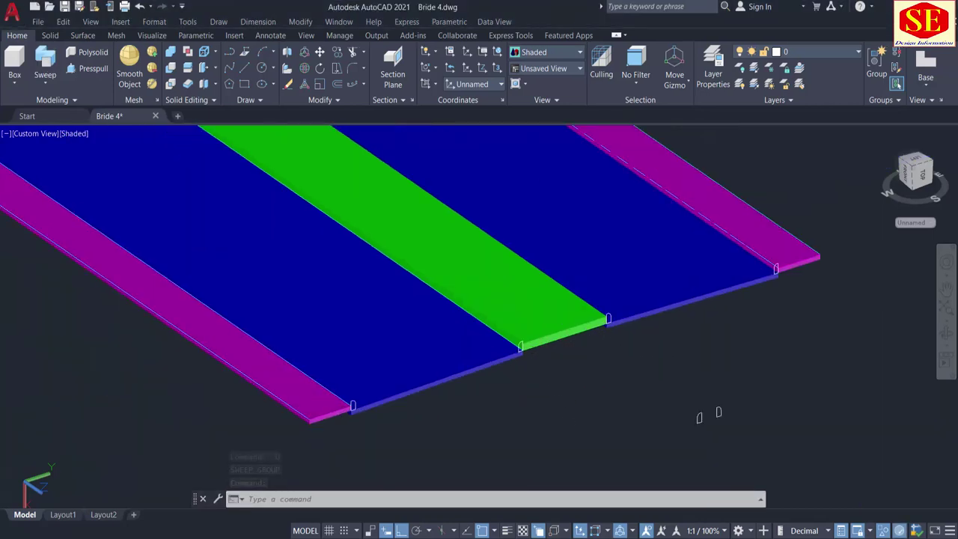
left_click(41, 87)
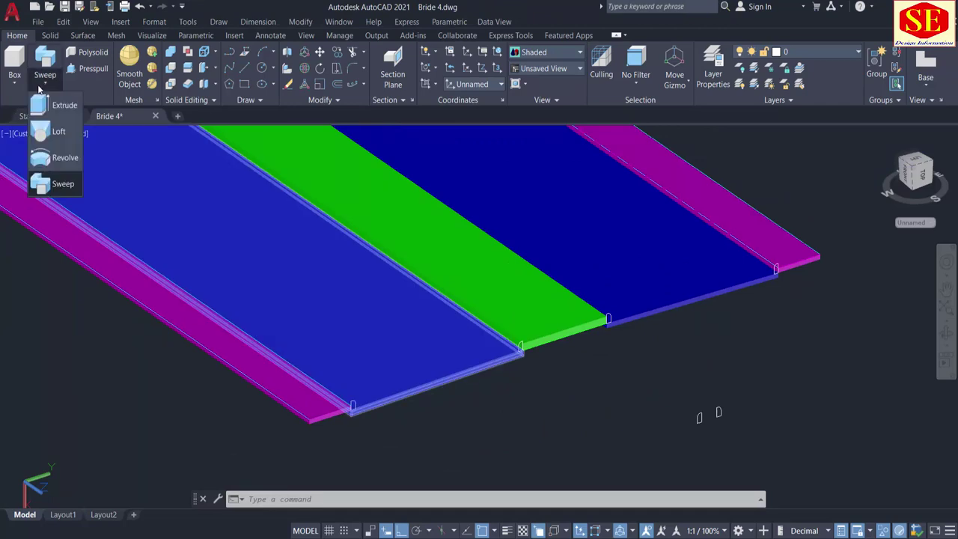
left_click(56, 184)
scroll(353, 406, "up", 6)
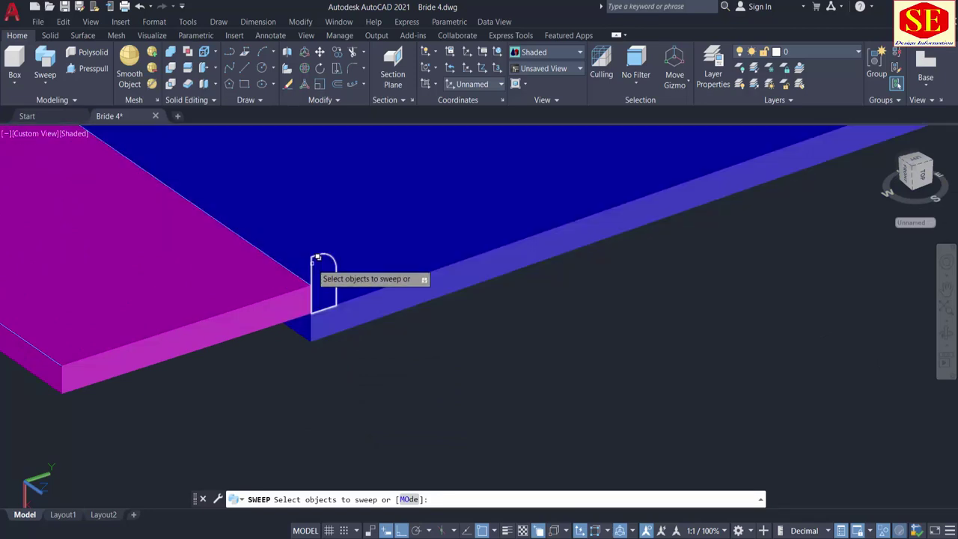
left_click(315, 275)
left_click(359, 311)
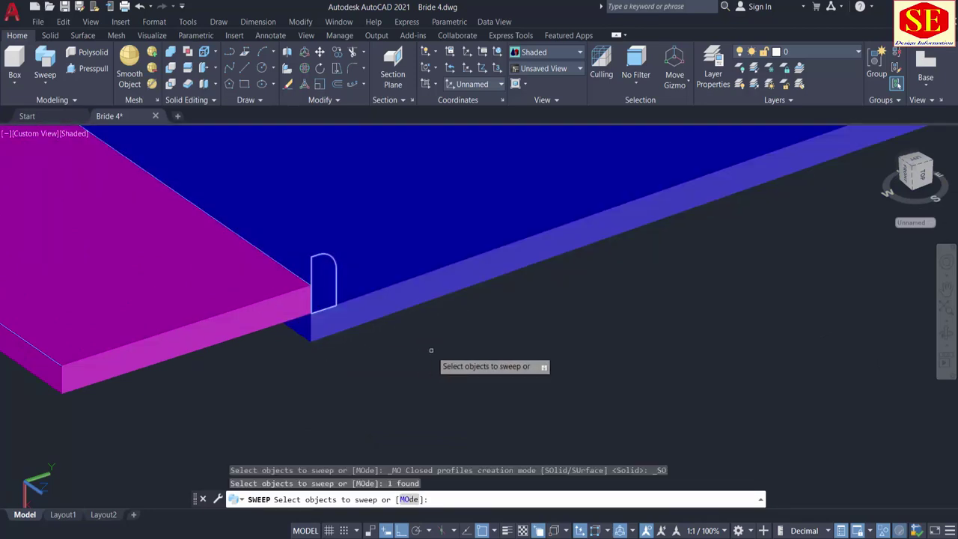
right_click(436, 355)
left_click(460, 359)
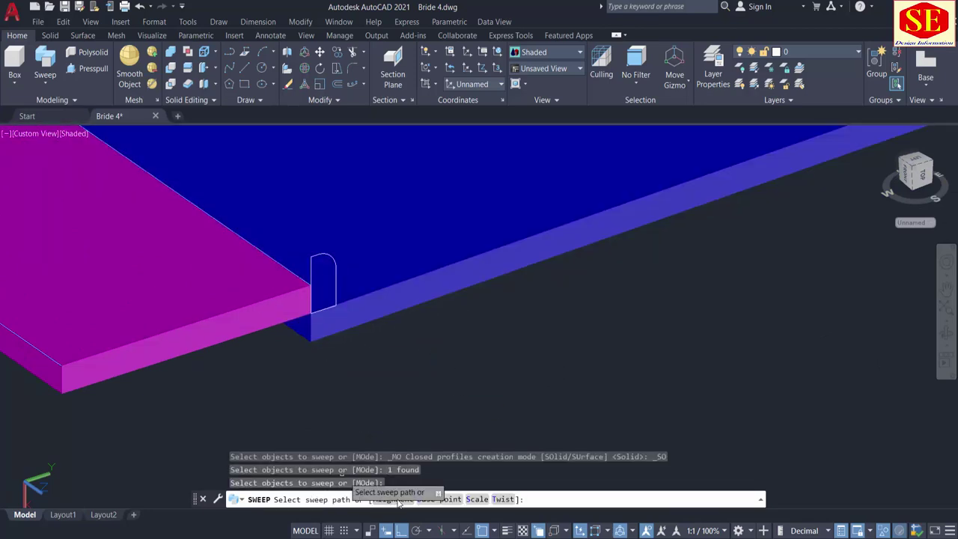
scroll(404, 397, "down", 3)
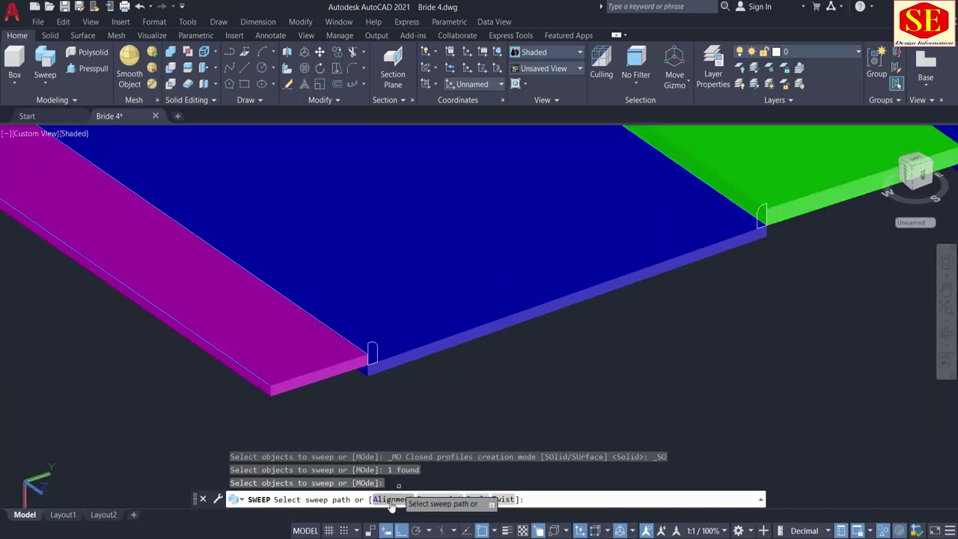
left_click(390, 500)
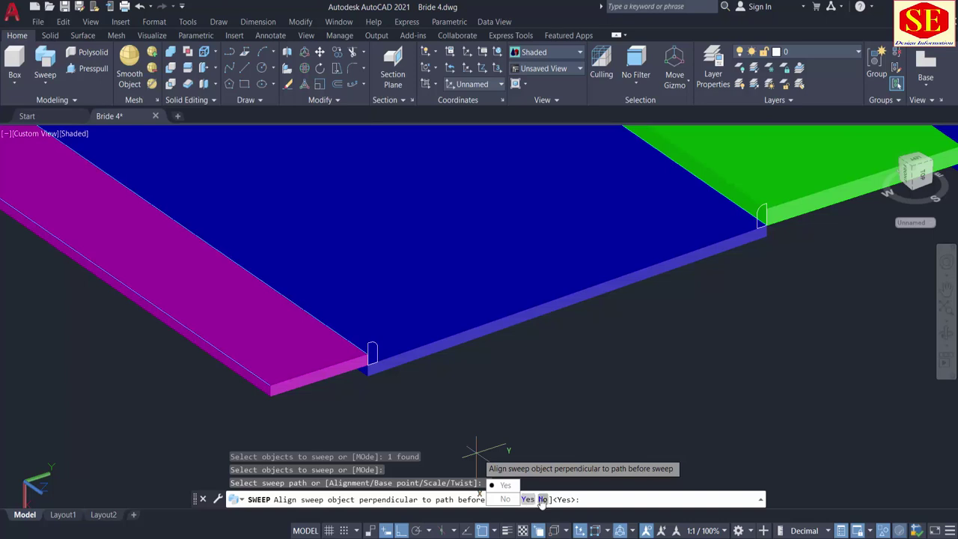
left_click(542, 500)
scroll(367, 399, "up", 3)
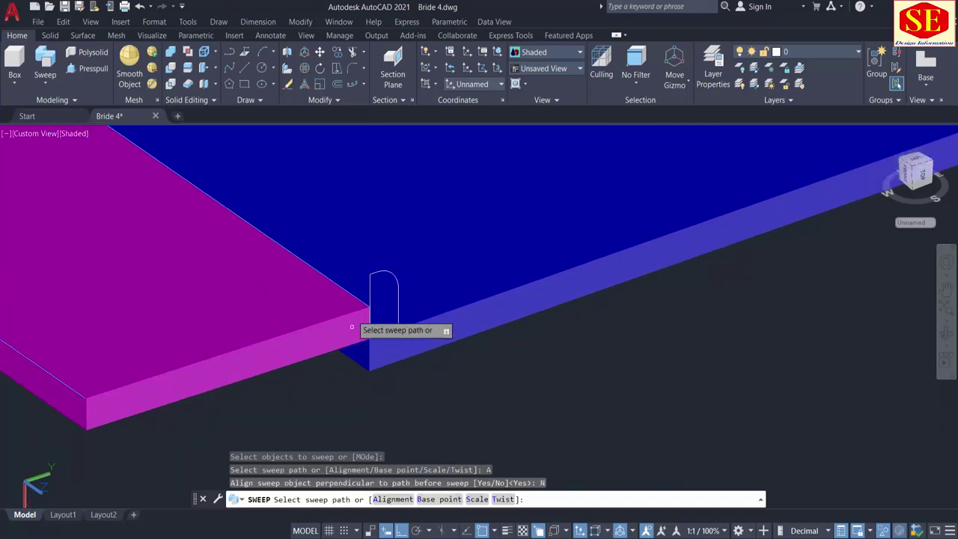
left_click(343, 277)
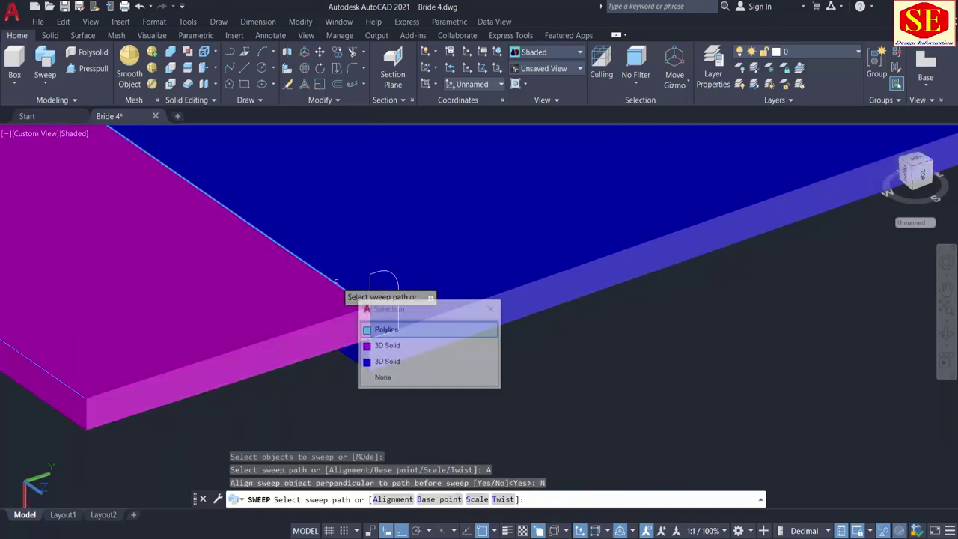
left_click(382, 330)
Step: Examine the swept curb beside the left magenta strip along its full length, from the near end to the crossing's far end
scroll(471, 351, "down", 6)
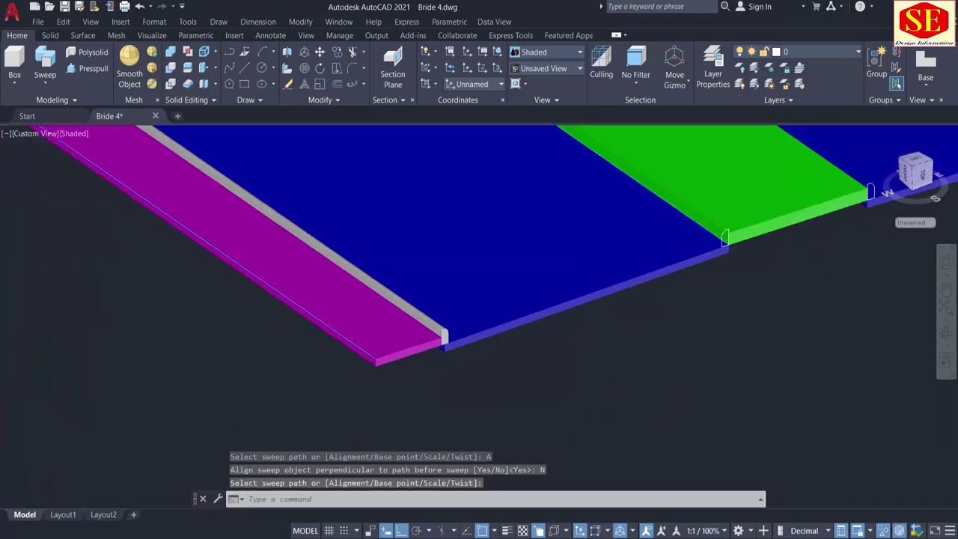
middle_click_drag(472, 328, 420, 334, "shift")
middle_click_drag(502, 330, 576, 349, "shift")
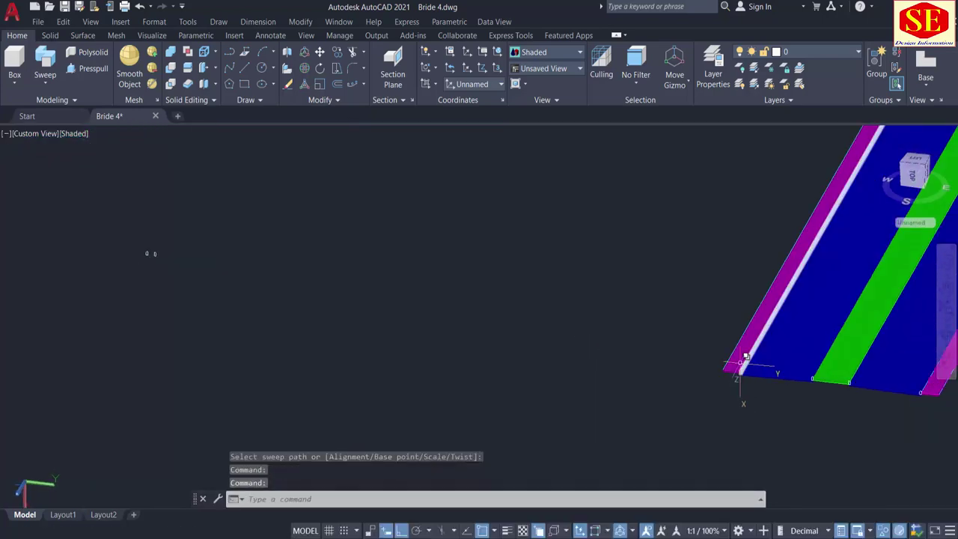
middle_click_drag(740, 362, 575, 367)
scroll(584, 372, "up", 7)
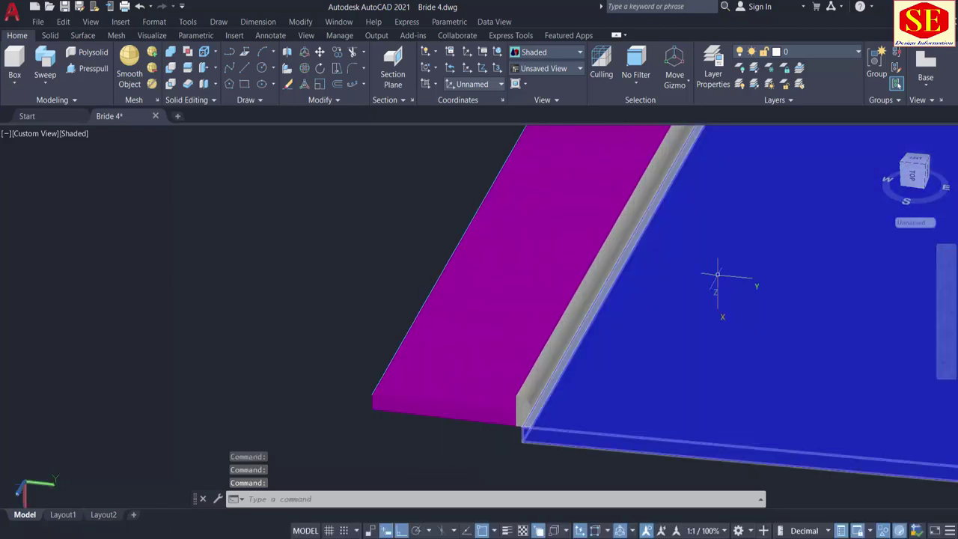
scroll(349, 417, "down", 4)
middle_click_drag(410, 434, 382, 412, "shift")
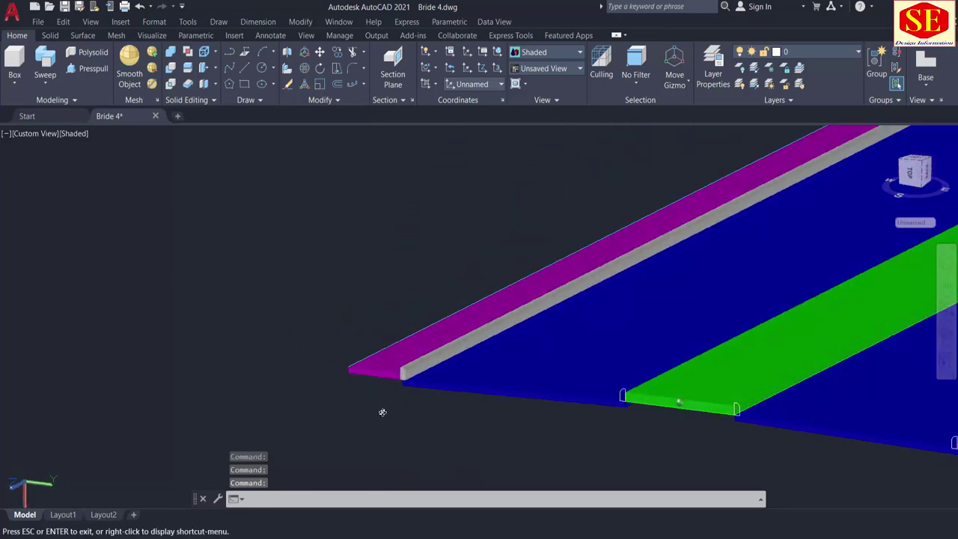
middle_click_drag(756, 246, 167, 506)
scroll(516, 332, "down", 7)
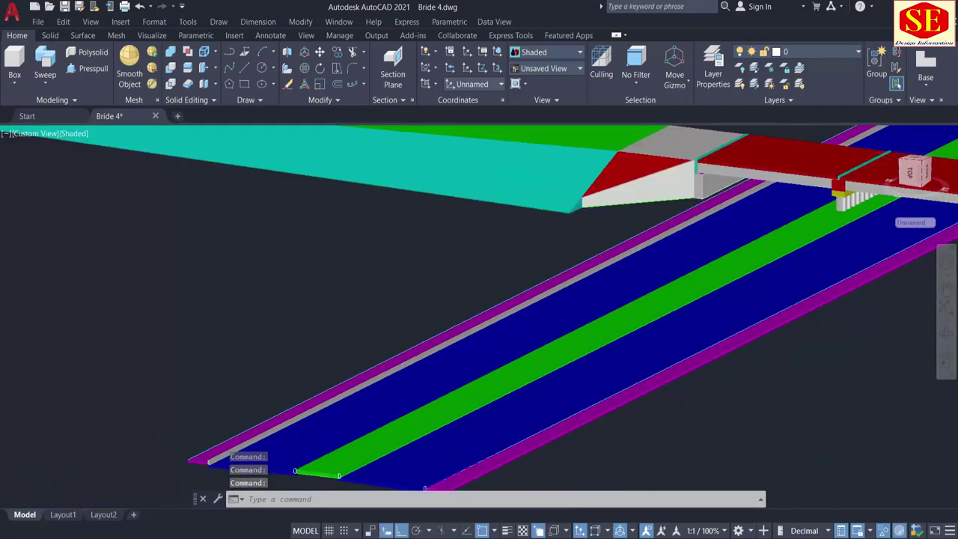
middle_click_drag(776, 199, 436, 334)
scroll(699, 183, "up", 4)
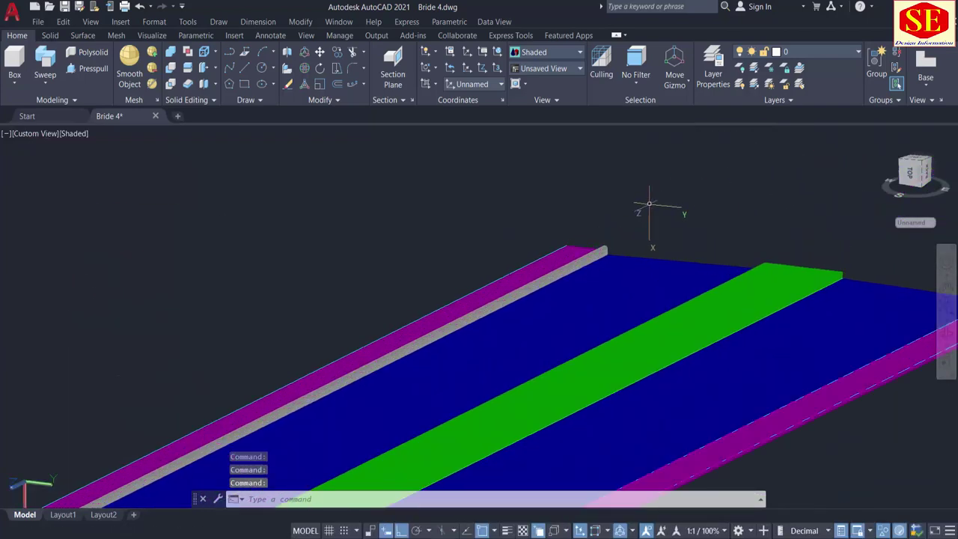
scroll(657, 173, "down", 4)
middle_click_drag(331, 365, 463, 363, "shift")
scroll(666, 357, "up", 5)
scroll(665, 357, "up", 3)
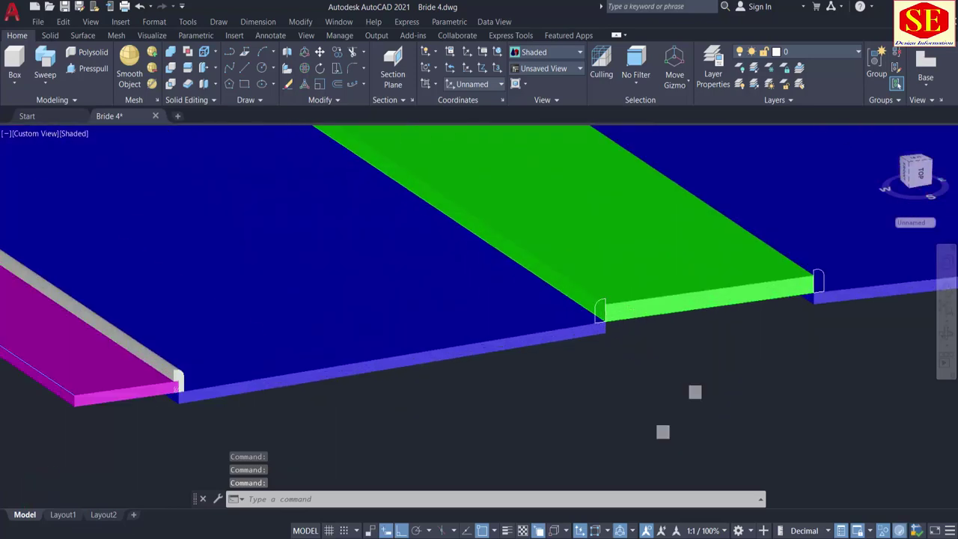
Step: Sweep the closed curb profile at the green strip's left edge along the cyan polyline, with perpendicular alignment set to No
middle_click_drag(642, 360, 636, 419)
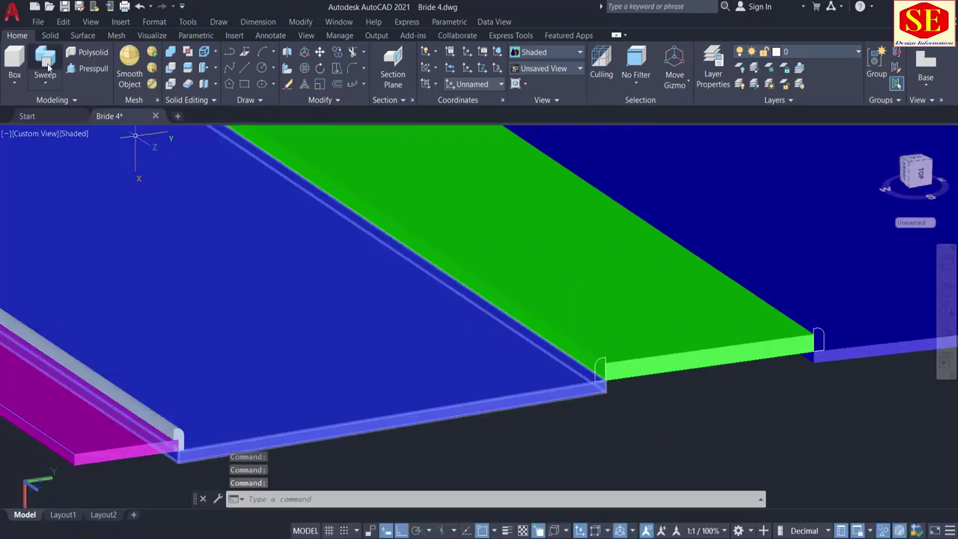
left_click(46, 66)
scroll(584, 374, "up", 4)
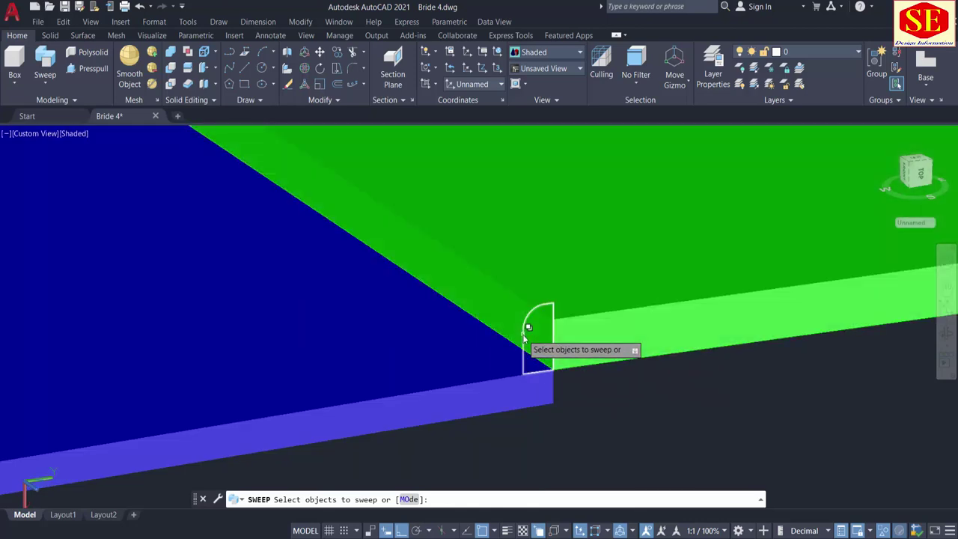
left_click(524, 335)
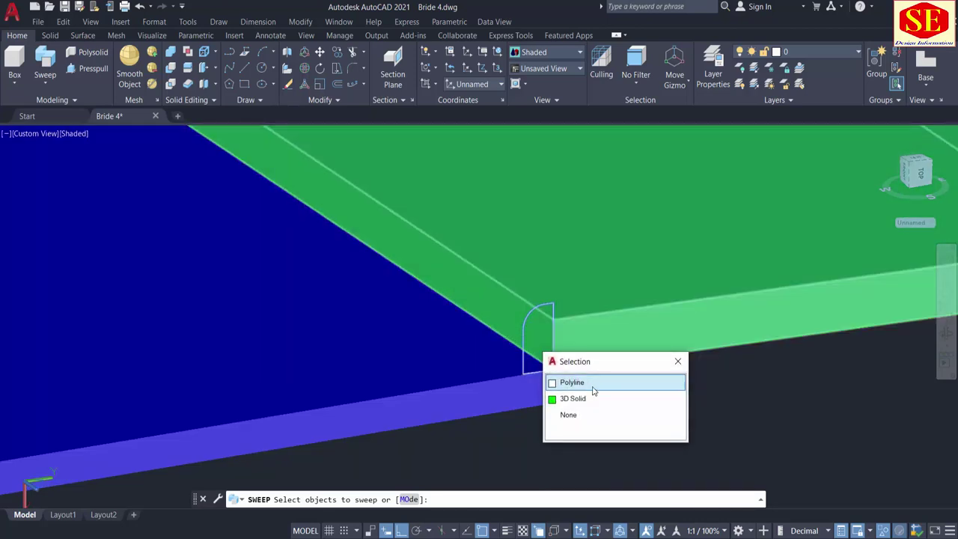
left_click(577, 386)
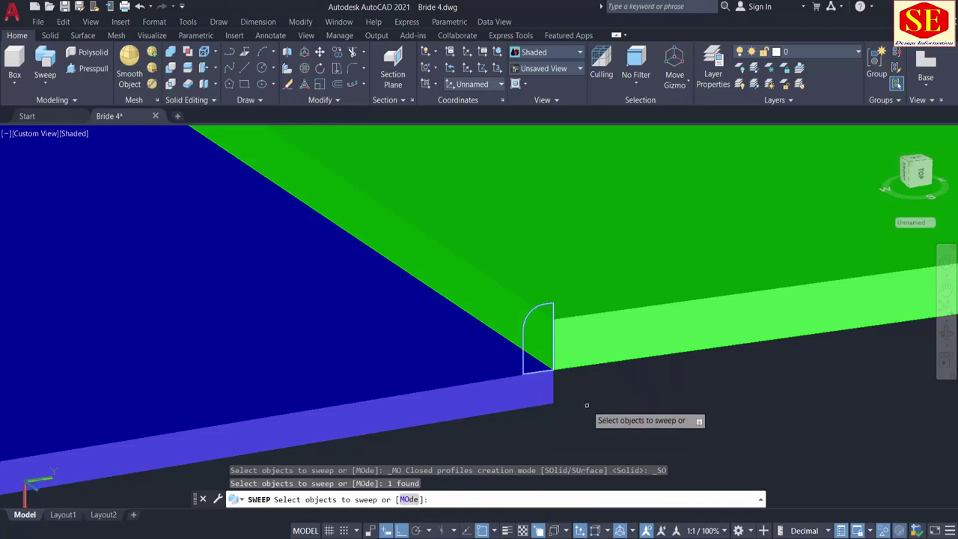
right_click(587, 404)
left_click(607, 412)
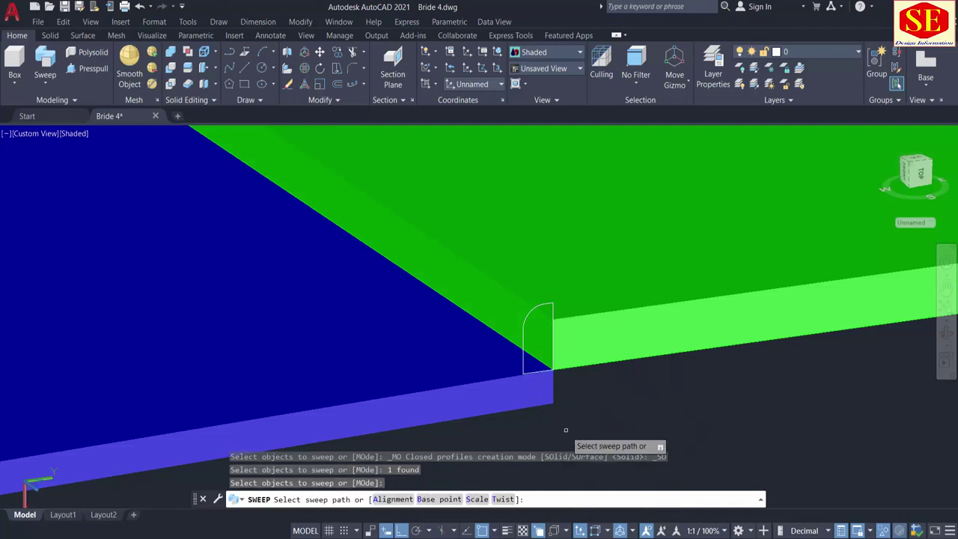
left_click(408, 496)
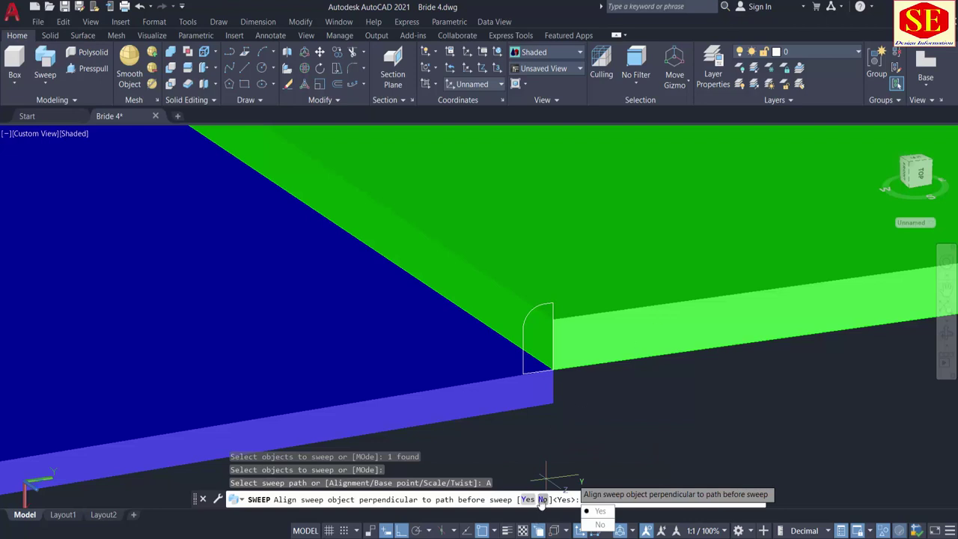
left_click(542, 499)
scroll(507, 357, "up", 4)
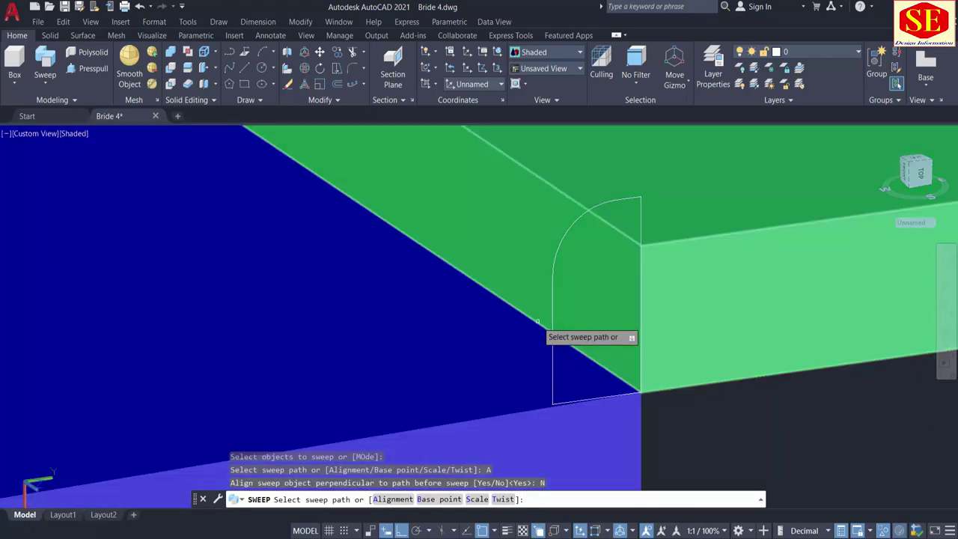
left_click(537, 324)
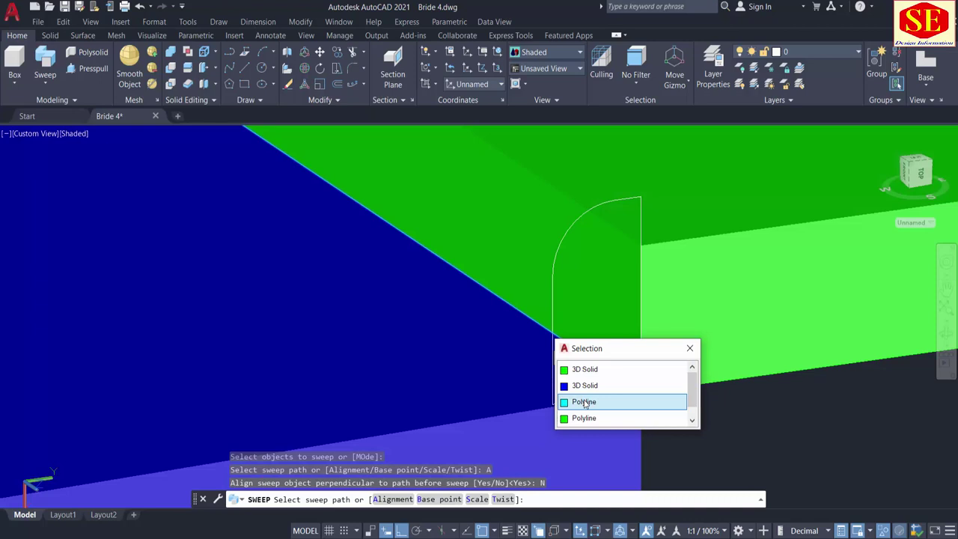
left_click(585, 403)
scroll(709, 380, "down", 3)
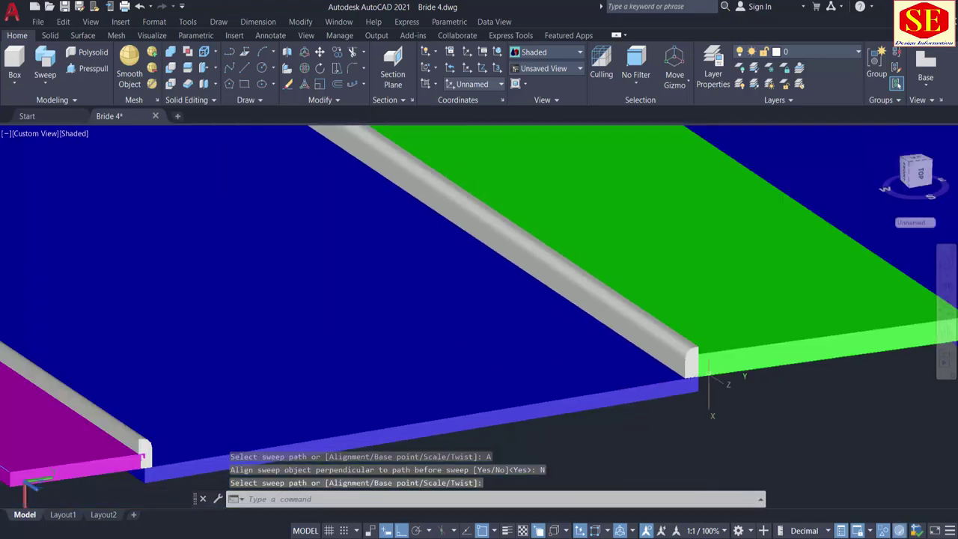
Step: Sweep the closed curb profile at the green strip's right edge along the white line there, with perpendicular alignment set to No
middle_click_drag(776, 380, 275, 380)
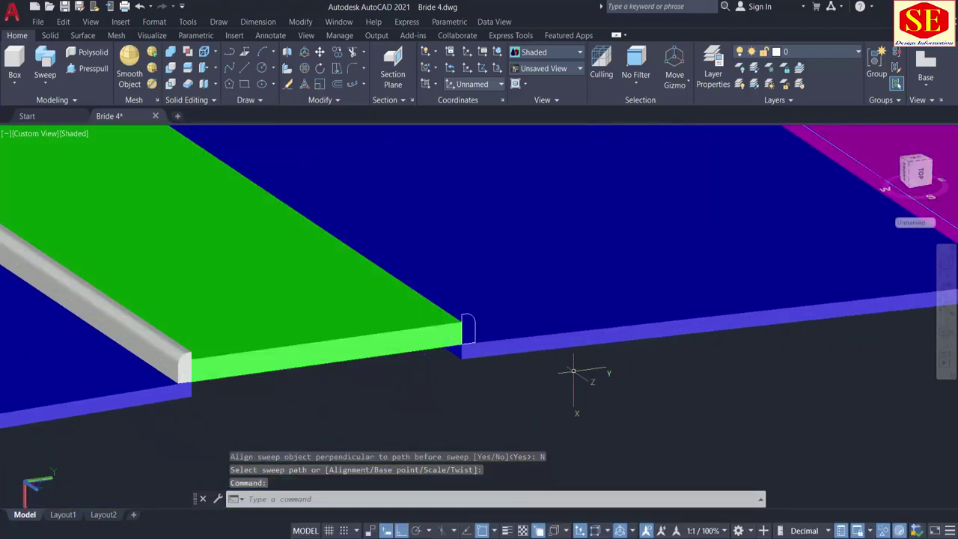
middle_click_drag(573, 372, 506, 368, "shift")
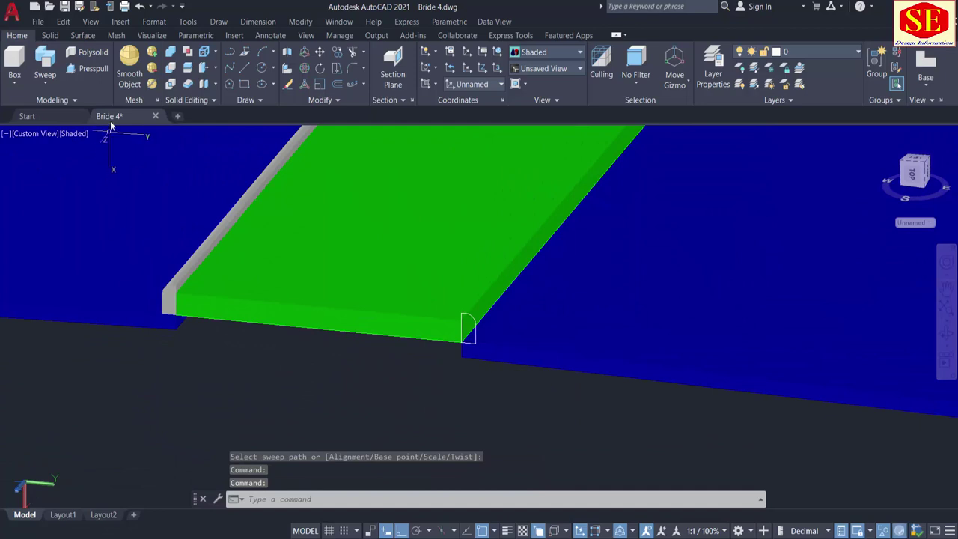
left_click(45, 64)
scroll(450, 351, "up", 4)
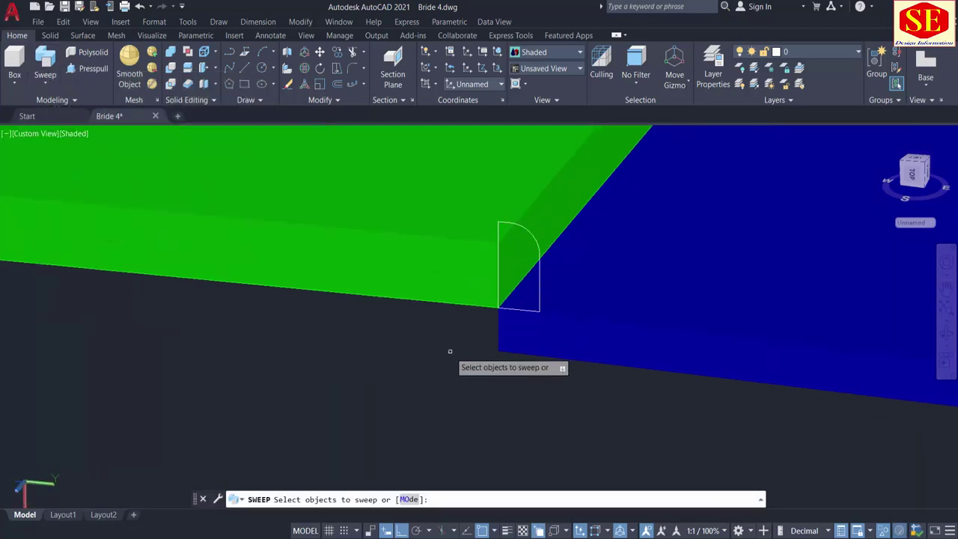
left_click(537, 306)
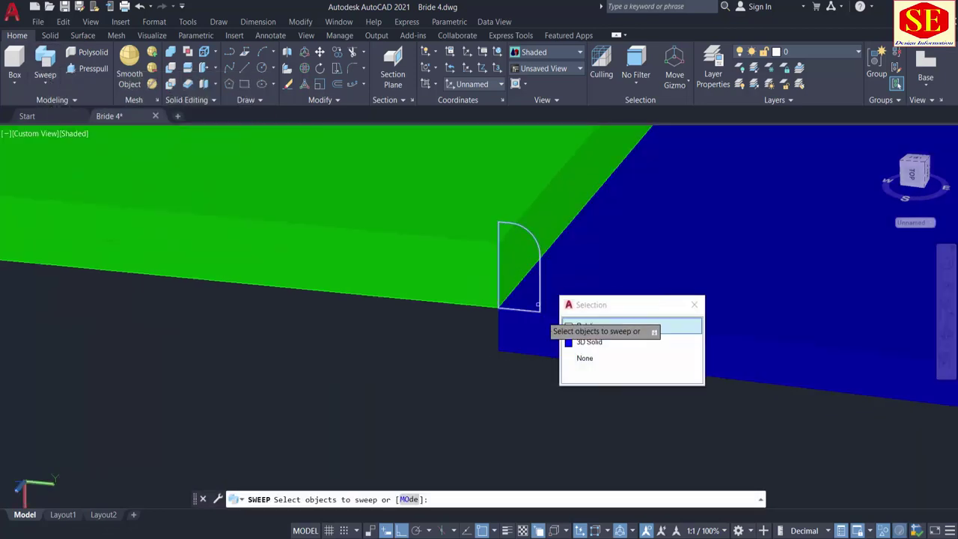
left_click(576, 325)
right_click(466, 364)
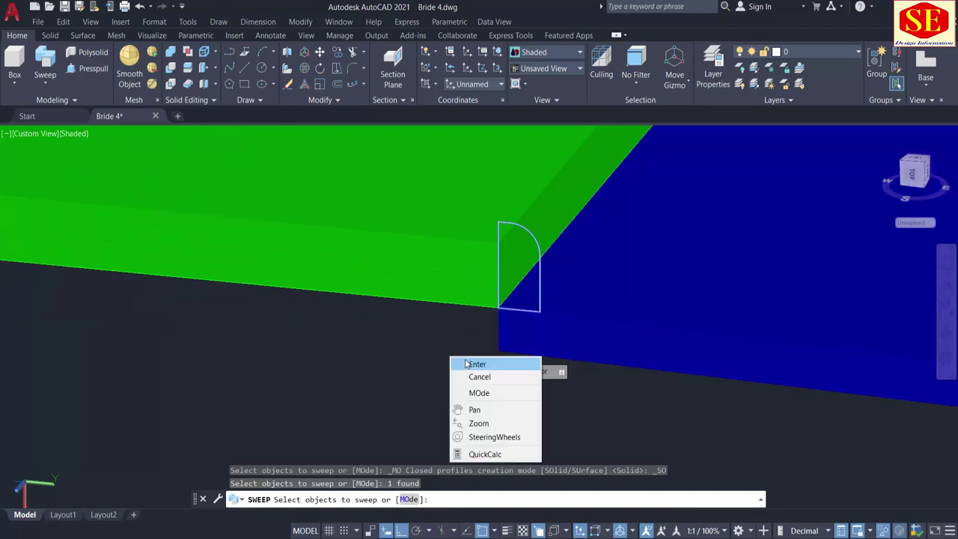
left_click(465, 364)
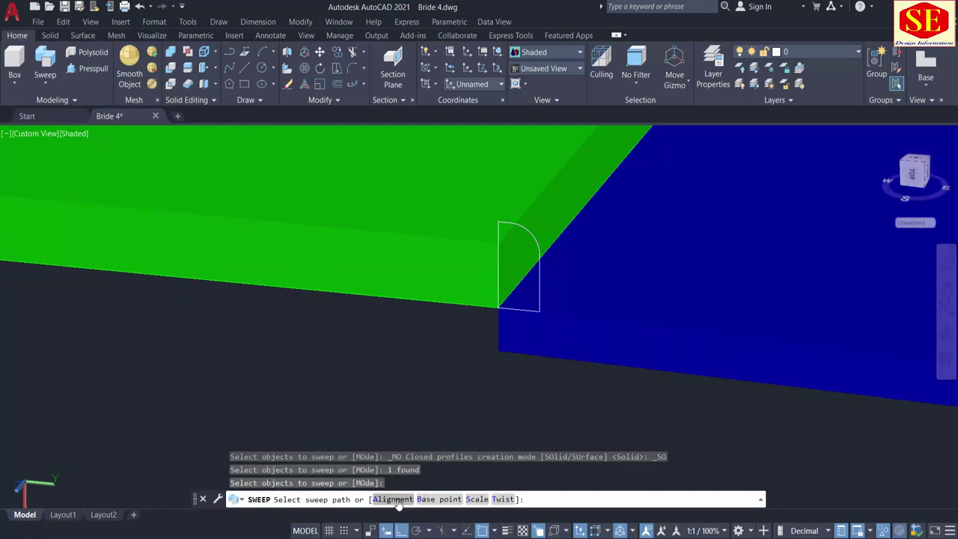
left_click(393, 499)
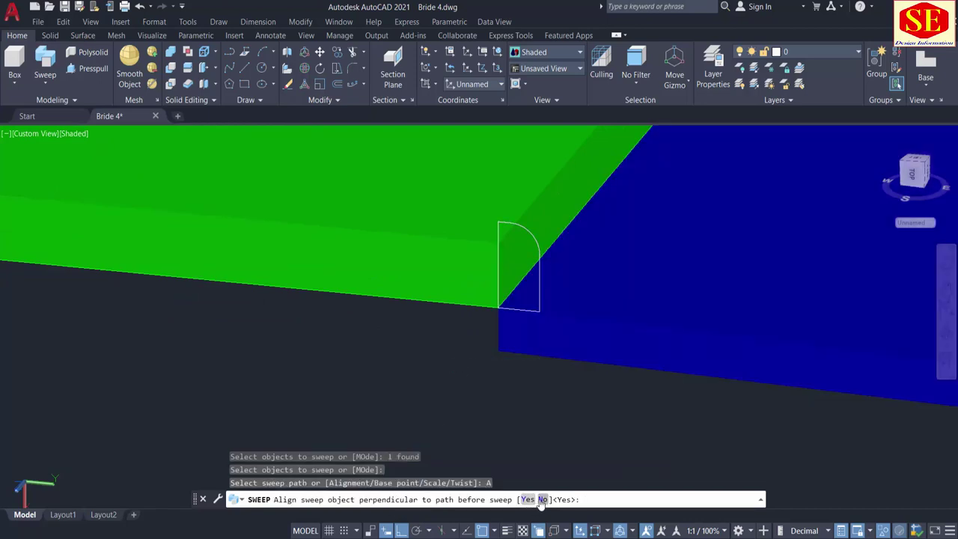
left_click(542, 499)
scroll(417, 327, "up", 2)
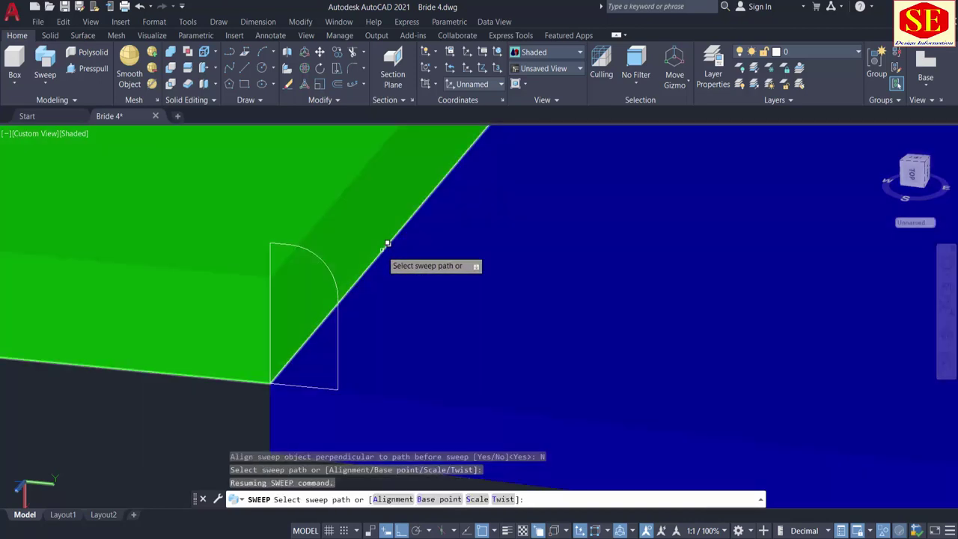
left_click(383, 249)
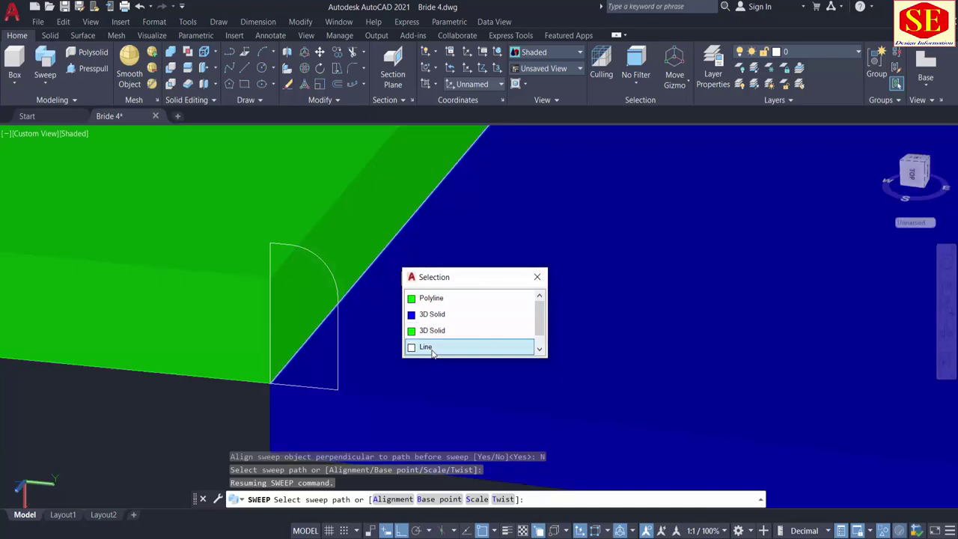
left_click(431, 348)
Step: Sweep the remaining curb profile at the right magenta strip's inner edge along the cyan polyline, with perpendicular alignment set to No
scroll(430, 348, "down", 6)
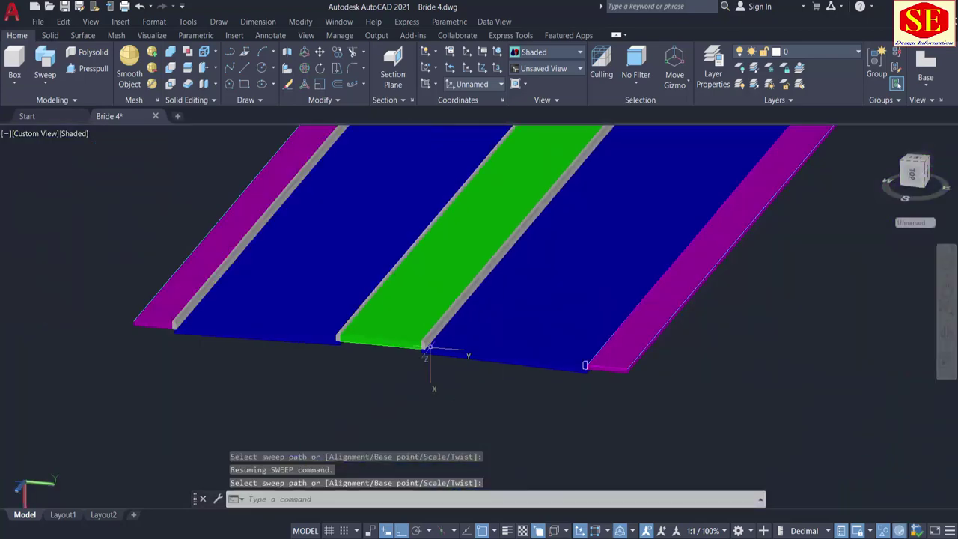
middle_click_drag(567, 302, 463, 387)
scroll(461, 359, "down", 3)
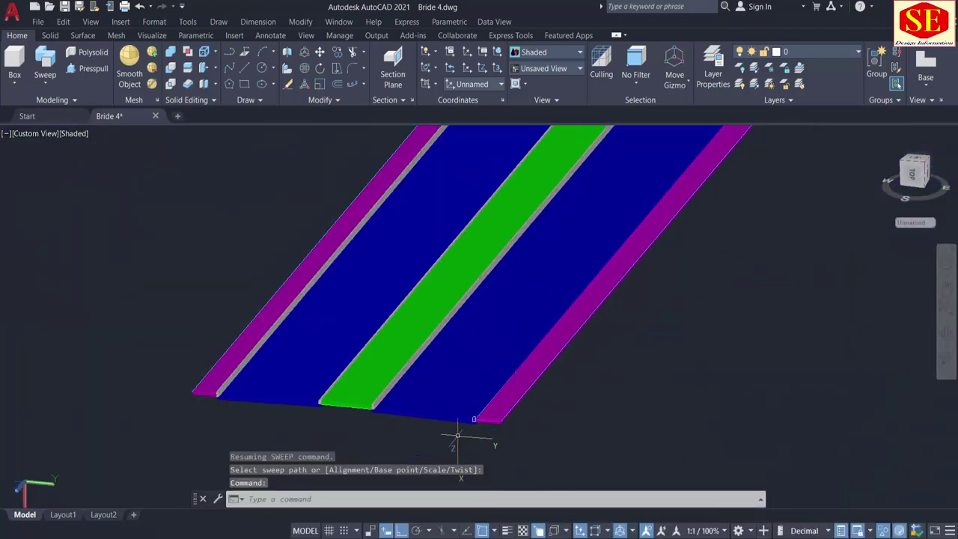
middle_click_drag(456, 435, 513, 434, "shift")
scroll(474, 425, "up", 3)
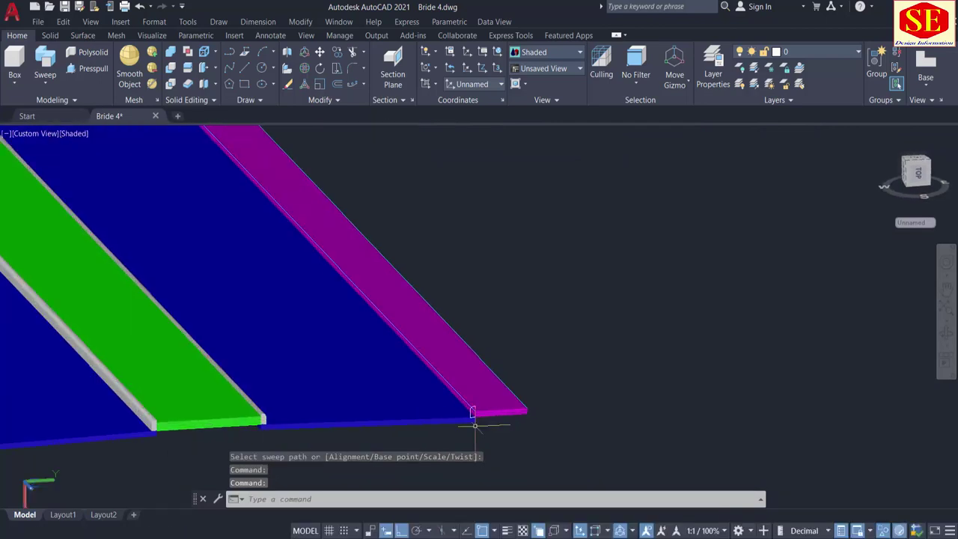
scroll(475, 425, "up", 4)
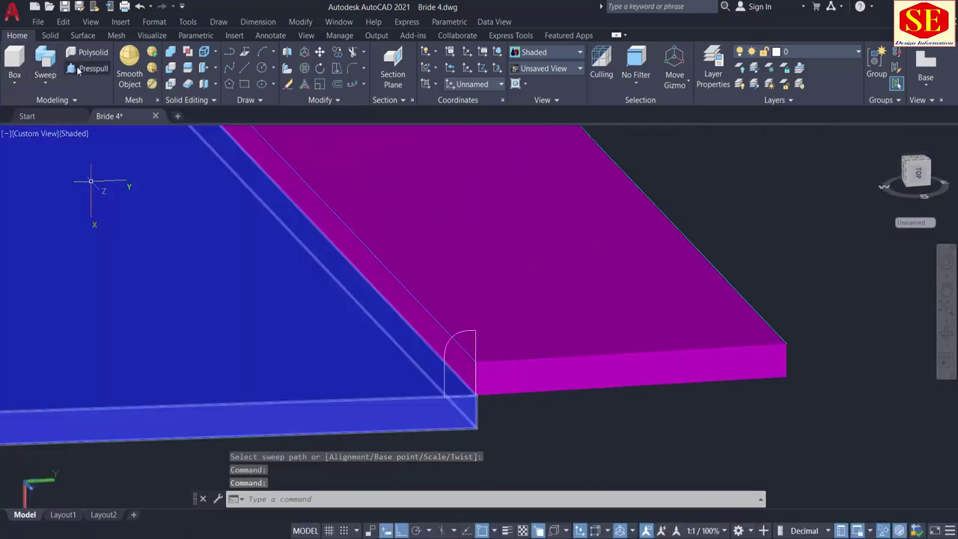
left_click(55, 67)
scroll(448, 359, "up", 3)
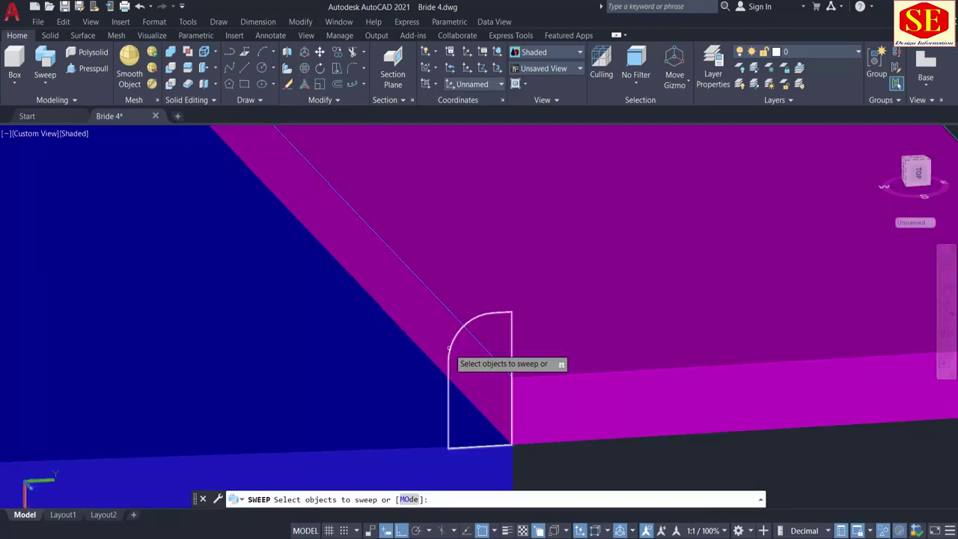
left_click(457, 341)
left_click(494, 397)
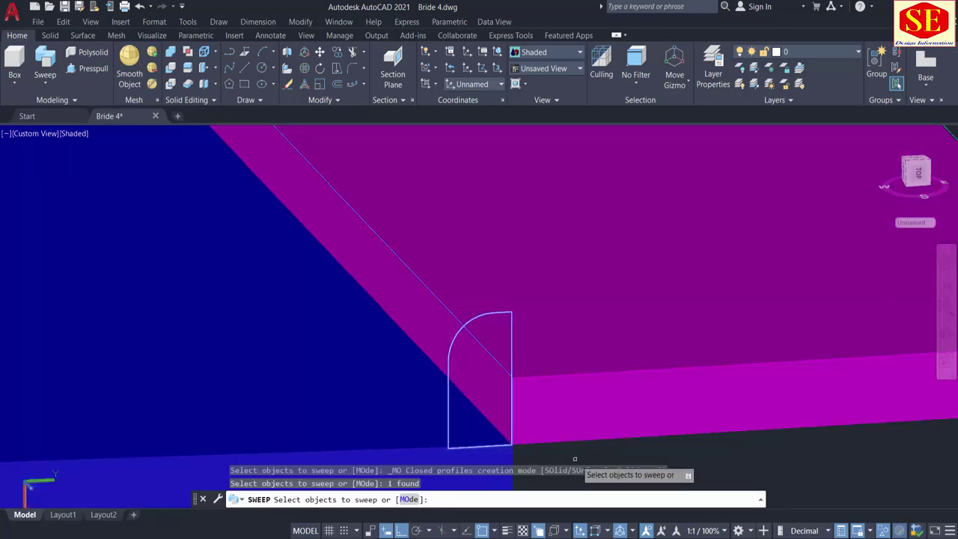
right_click(579, 458)
left_click(610, 360)
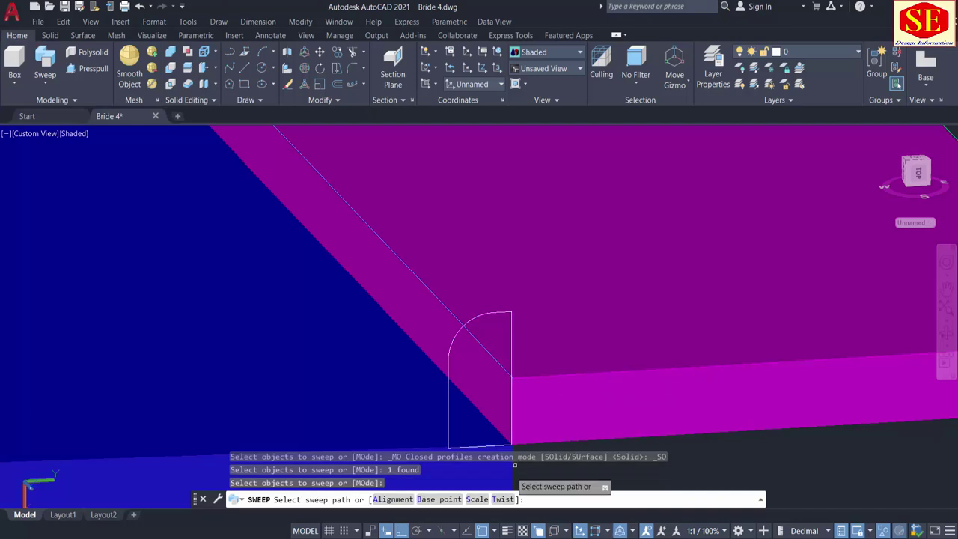
left_click(399, 501)
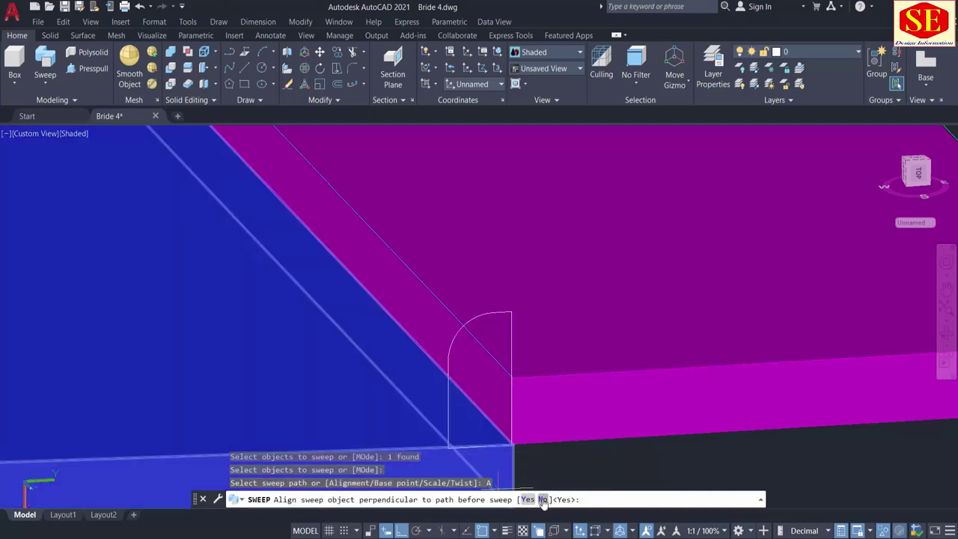
left_click(542, 500)
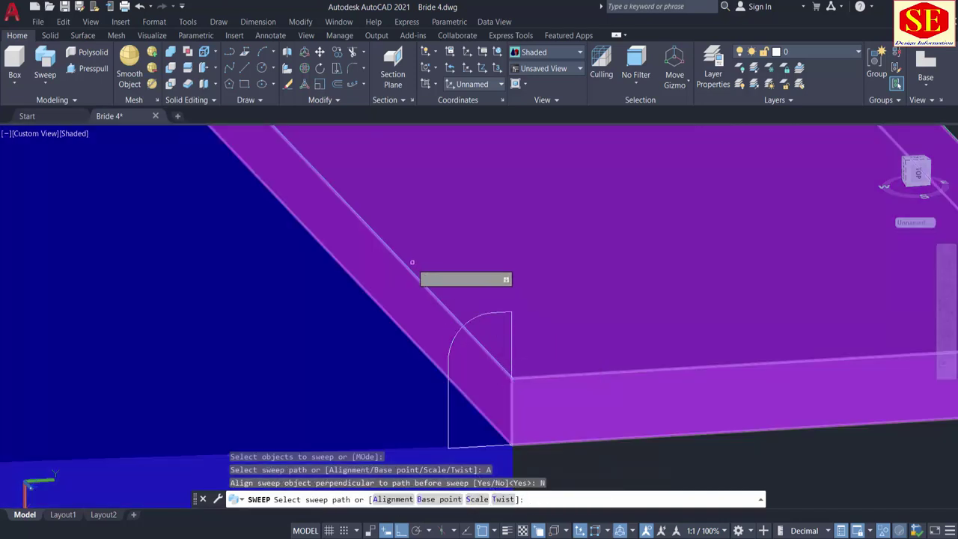
left_click(412, 259)
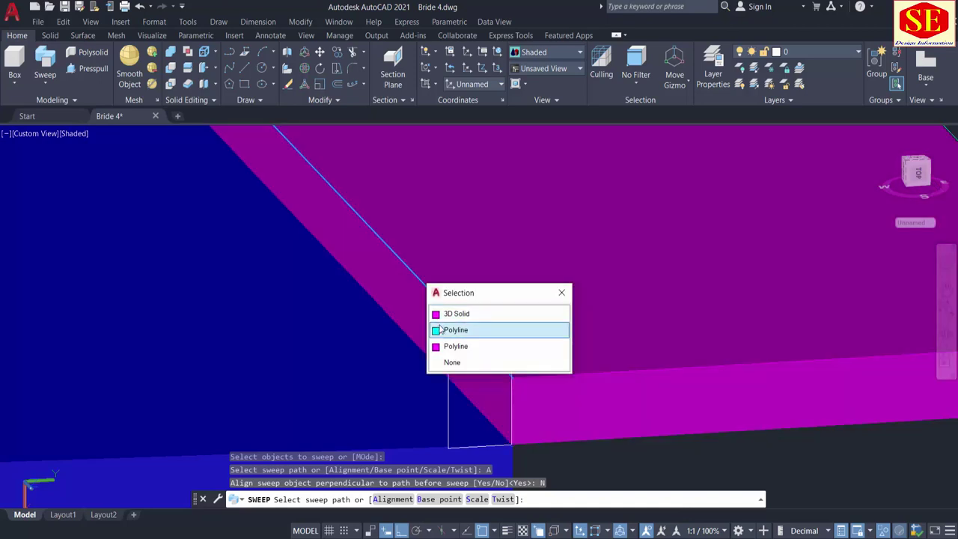
left_click(438, 326)
scroll(516, 359, "down", 5)
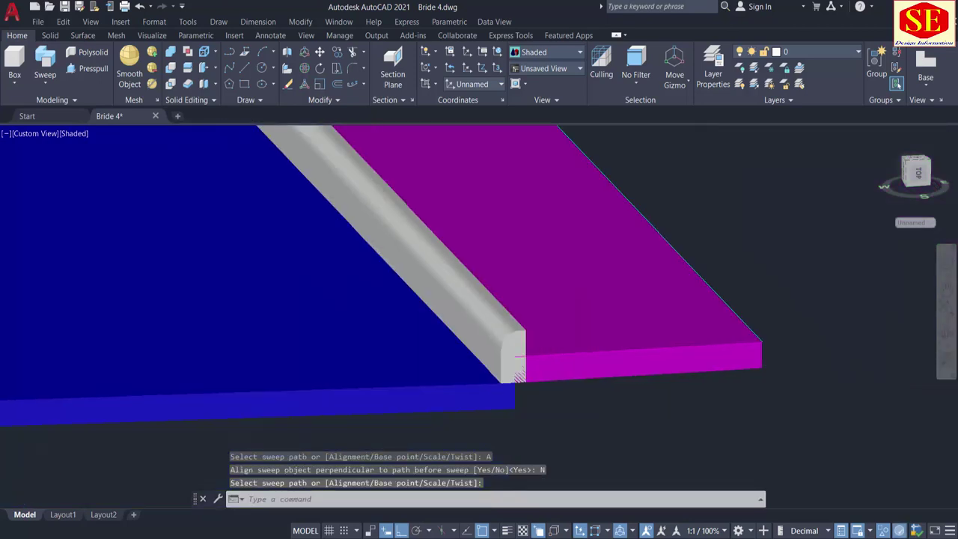
scroll(561, 377, "down", 2)
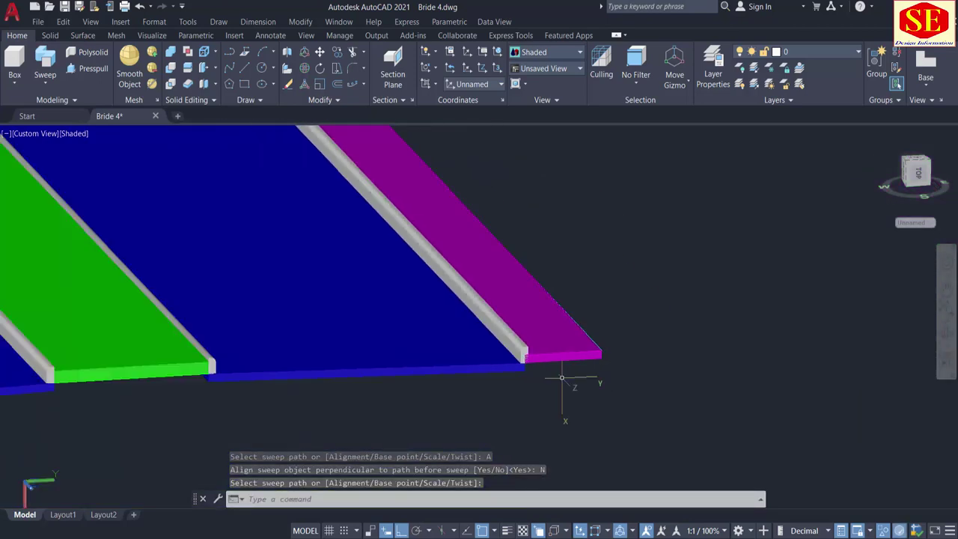
key("Escape")
Step: Move the green strip up so its top corner meets the top inner corner of the adjacent curb
scroll(550, 368, "down", 2)
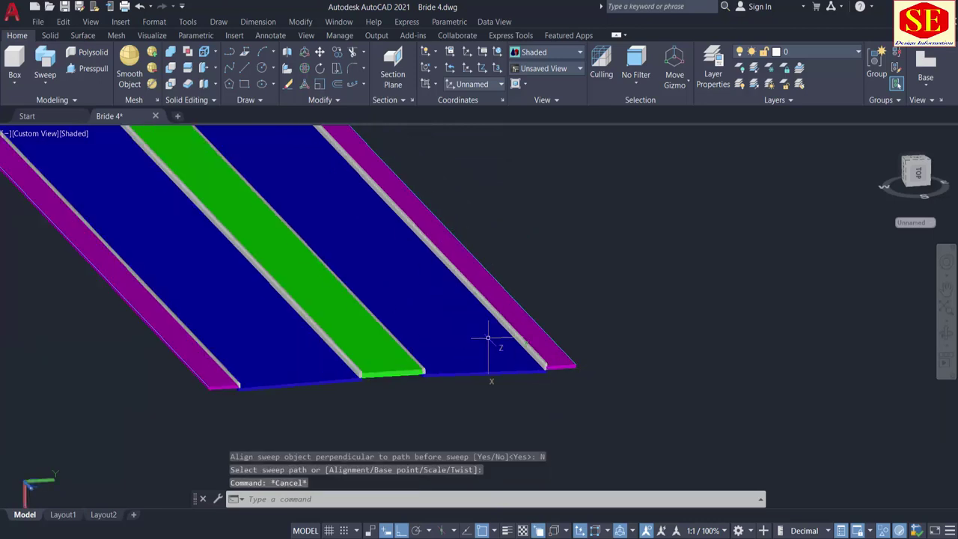
middle_click_drag(487, 341, 425, 350)
scroll(609, 310, "up", 2)
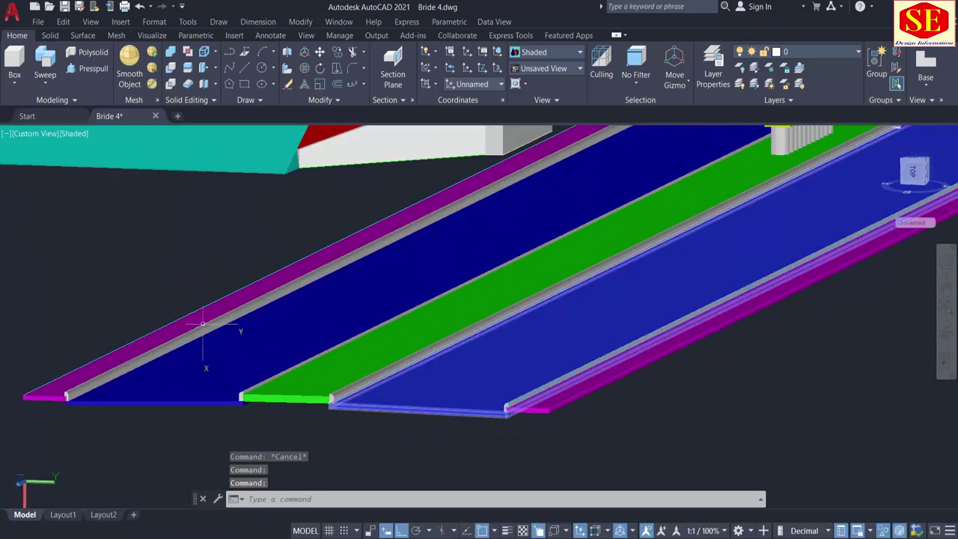
scroll(314, 344, "up", 5)
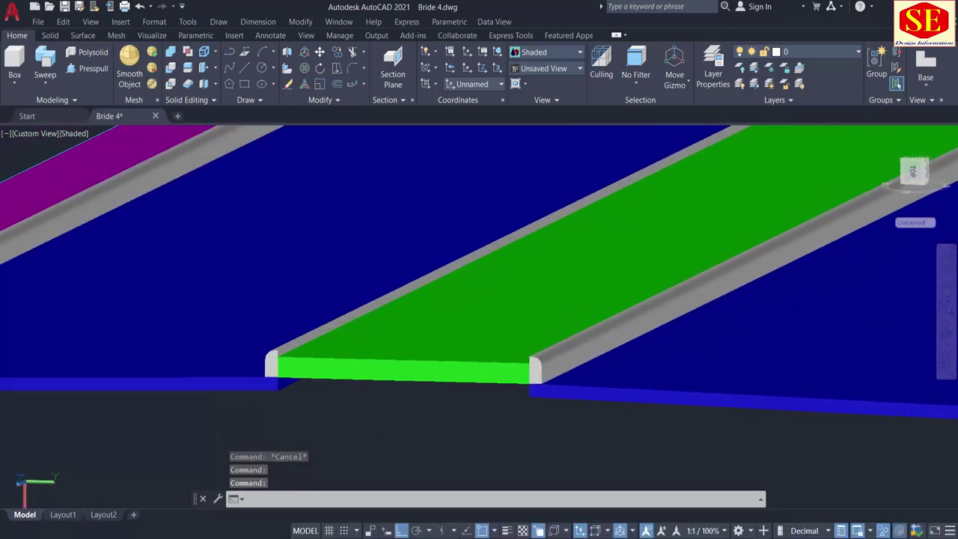
scroll(329, 400, "up", 2)
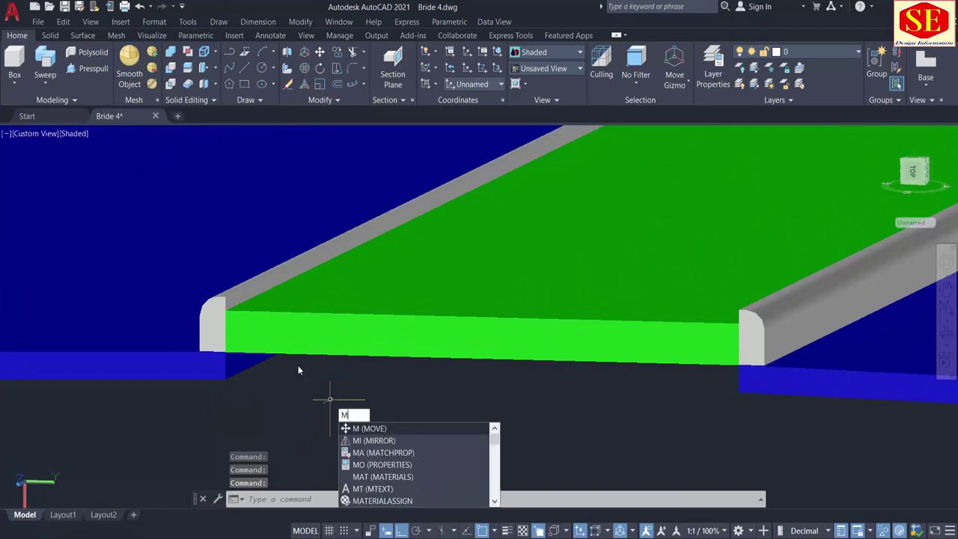
key("Return")
left_click(296, 326)
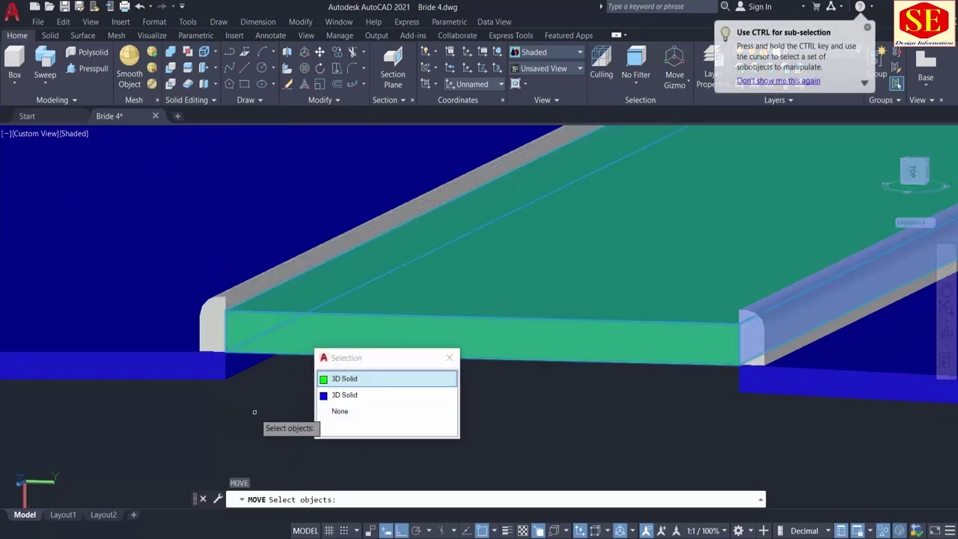
key("Return")
key("Return")
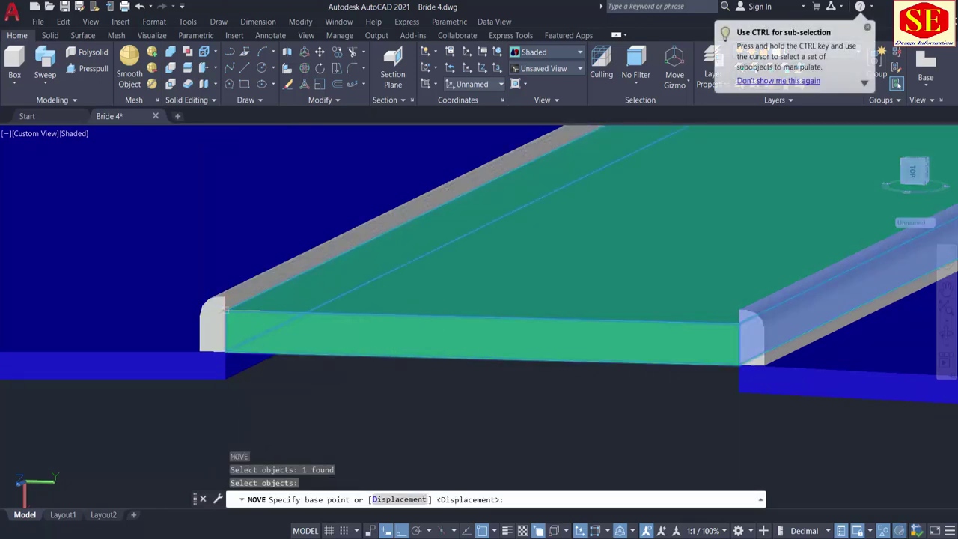
left_click(222, 305)
left_click(231, 284)
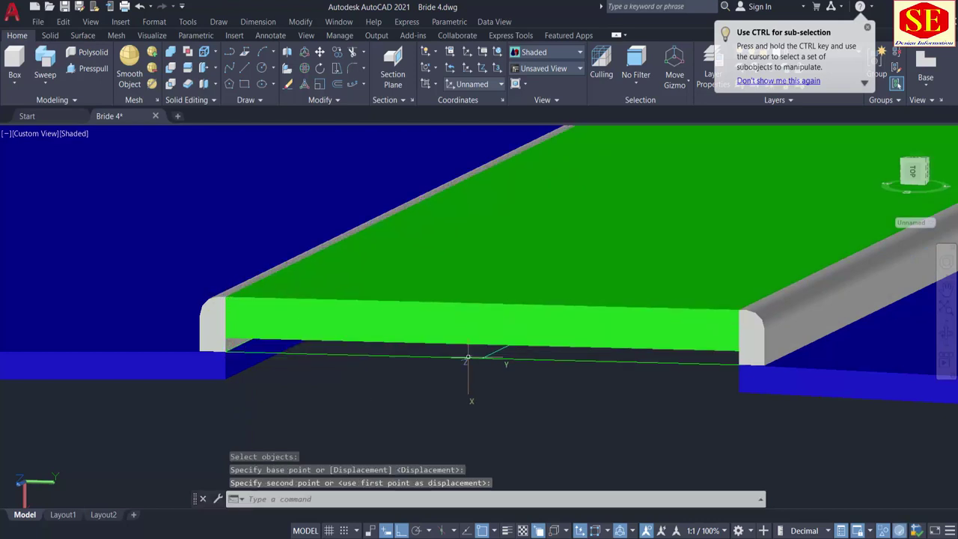
Step: Move the left magenta strip so its inner top corner meets the top outer corner of its curb
scroll(468, 357, "down", 4)
middle_click_drag(229, 336, 580, 382)
scroll(259, 425, "up", 3)
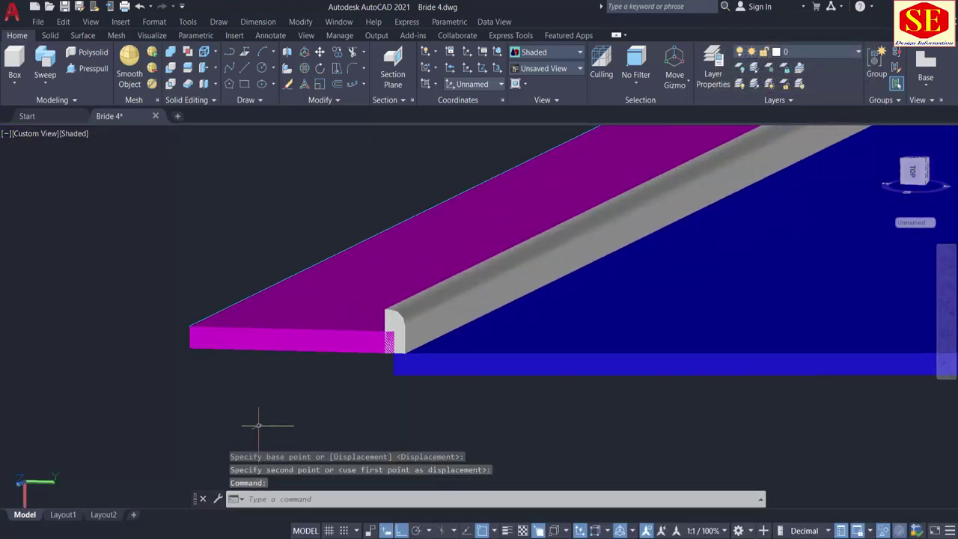
scroll(258, 425, "up", 2)
type("m")
key("Return")
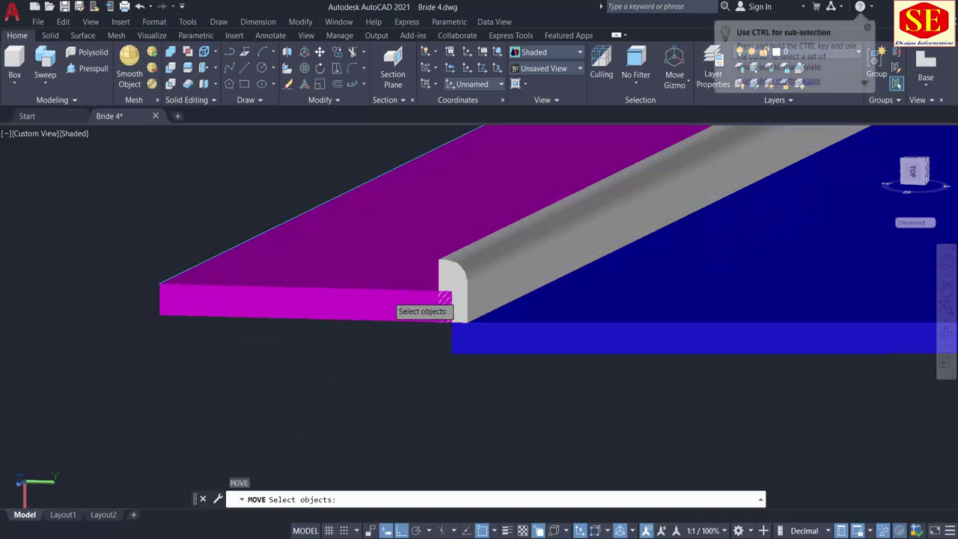
left_click(420, 307)
key("Return")
left_click(448, 296)
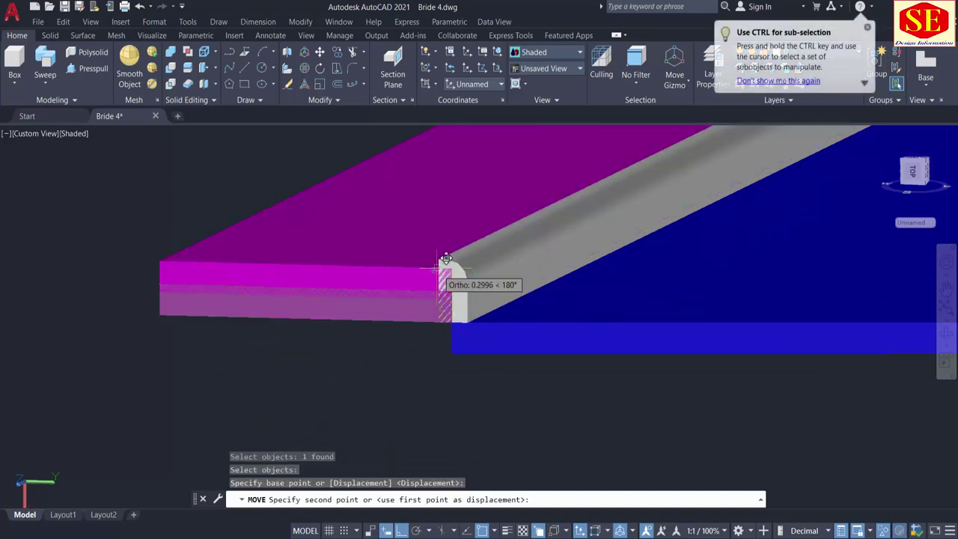
left_click(439, 261)
Step: Move the right magenta strip so its inner top corner meets the top outer corner of its curb
scroll(365, 302, "down", 5)
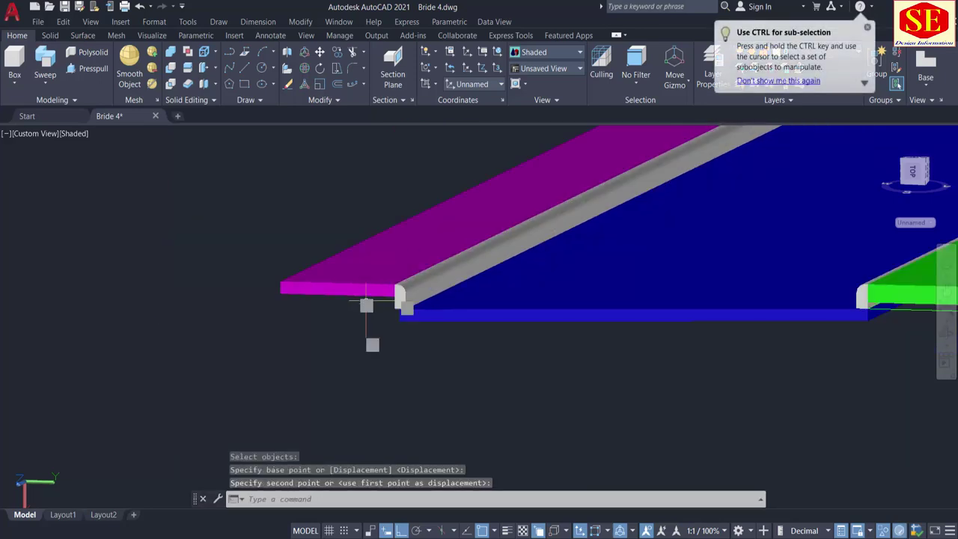
middle_click_drag(651, 315, 362, 308)
left_click(361, 308)
scroll(299, 307, "up", 5)
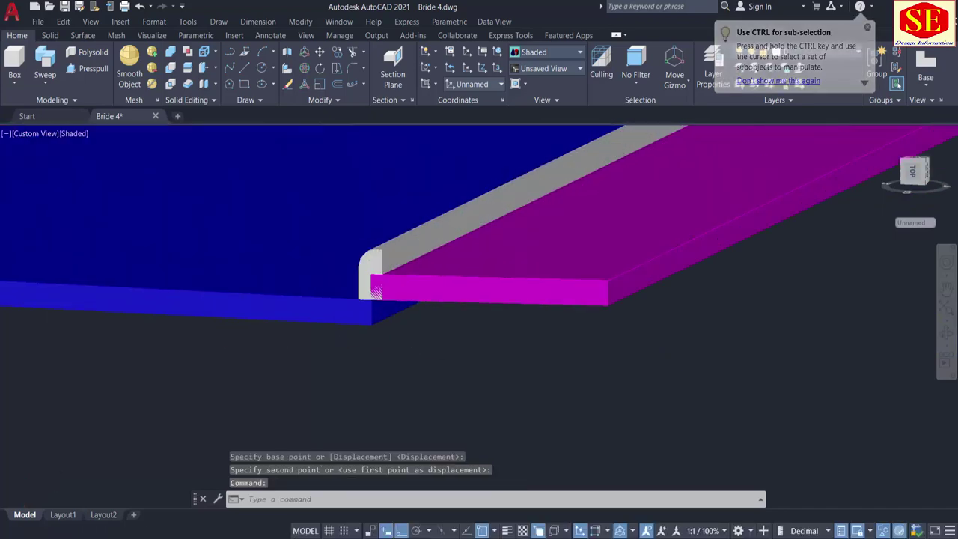
left_click(460, 295)
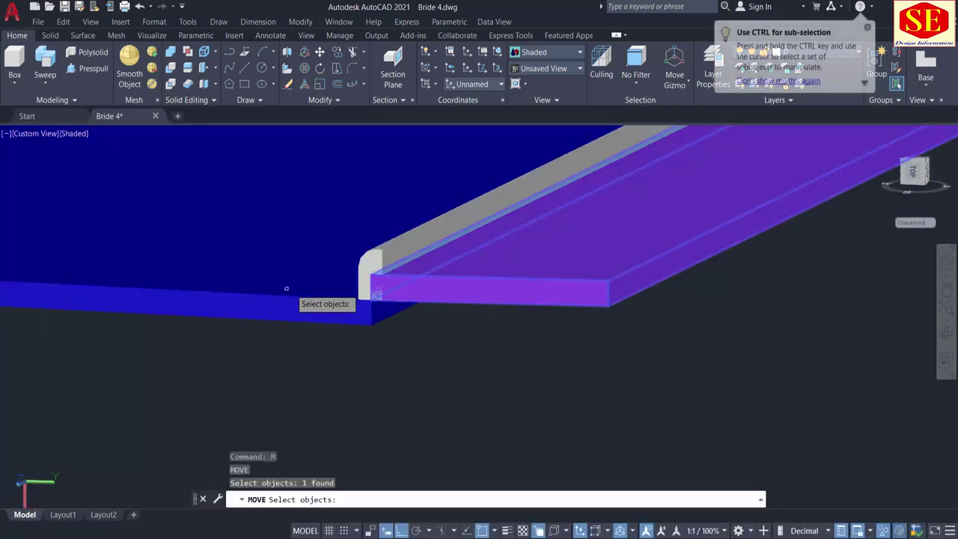
key("Return")
left_click(372, 275)
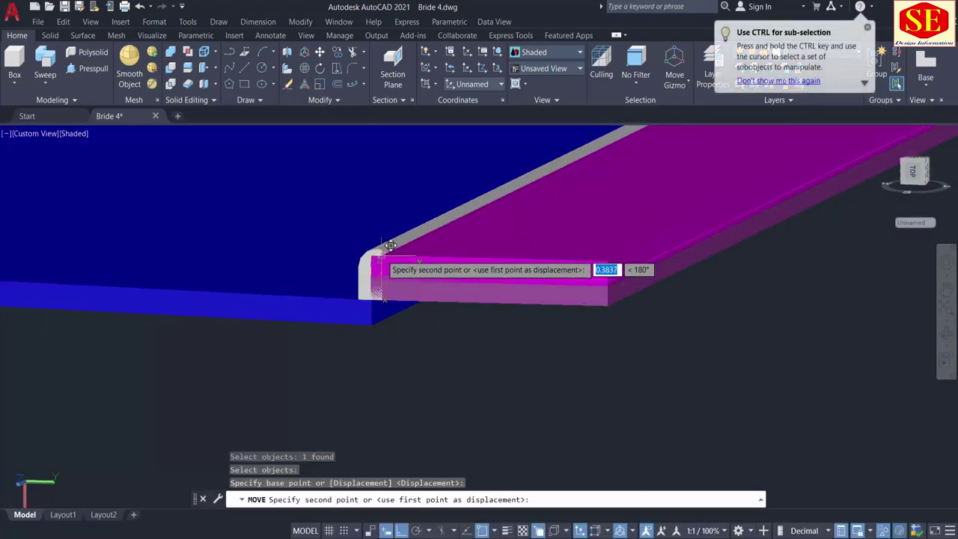
left_click(416, 281)
Step: Copy the curb at the left magenta strip's inner edge into the free space outside the road deck
scroll(468, 311, "down", 5)
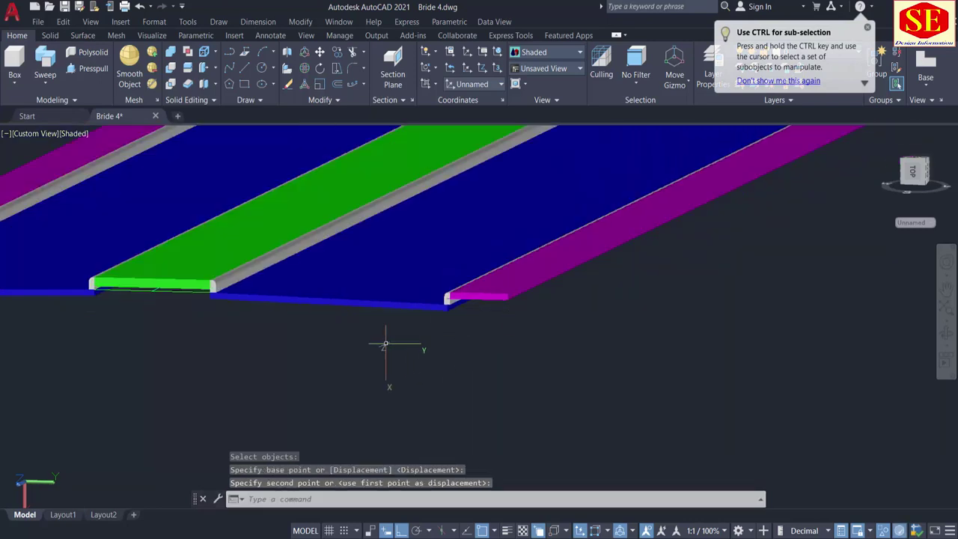
middle_click_drag(385, 344, 372, 367, "shift")
scroll(512, 339, "down", 3)
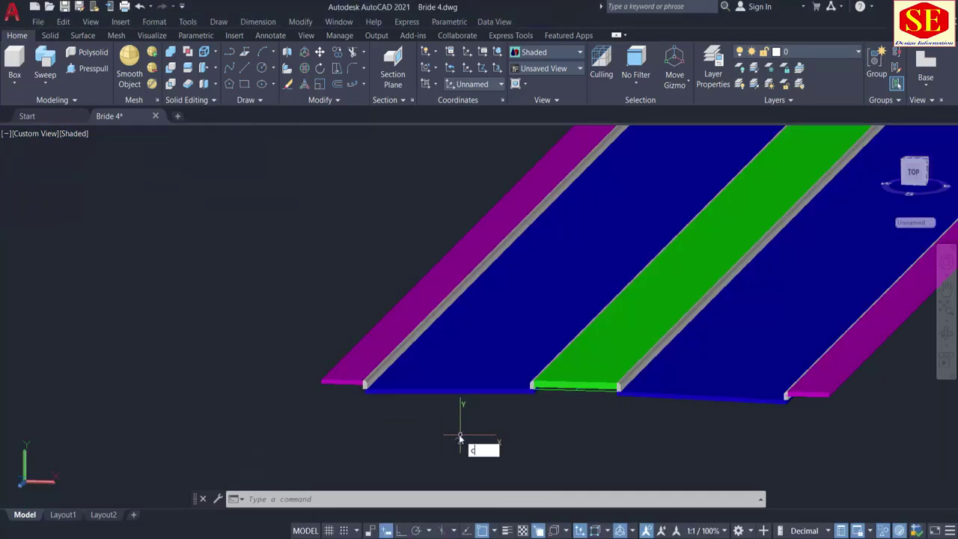
type("i")
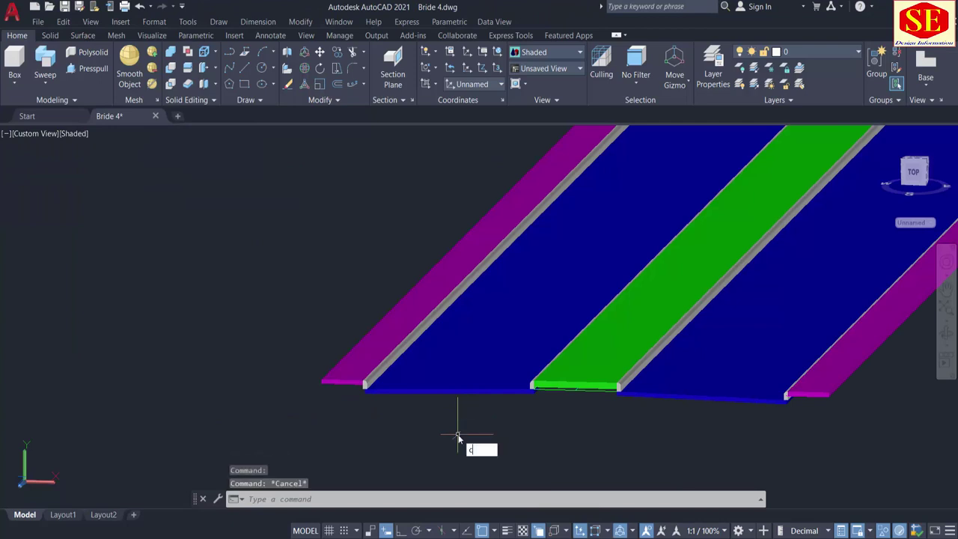
type("o")
key("Return")
scroll(374, 397, "up", 3)
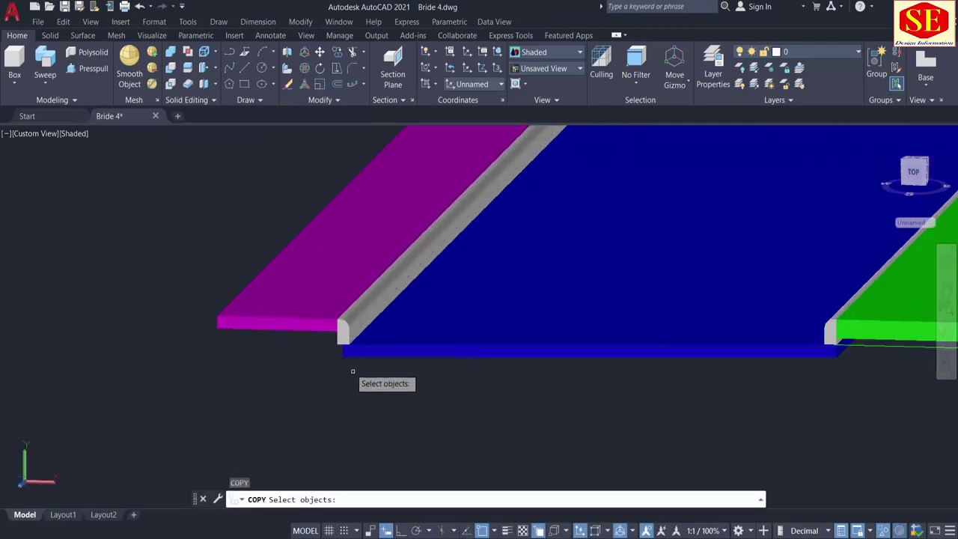
left_click(347, 340)
key("Return")
scroll(456, 434, "down", 2)
left_click(456, 435)
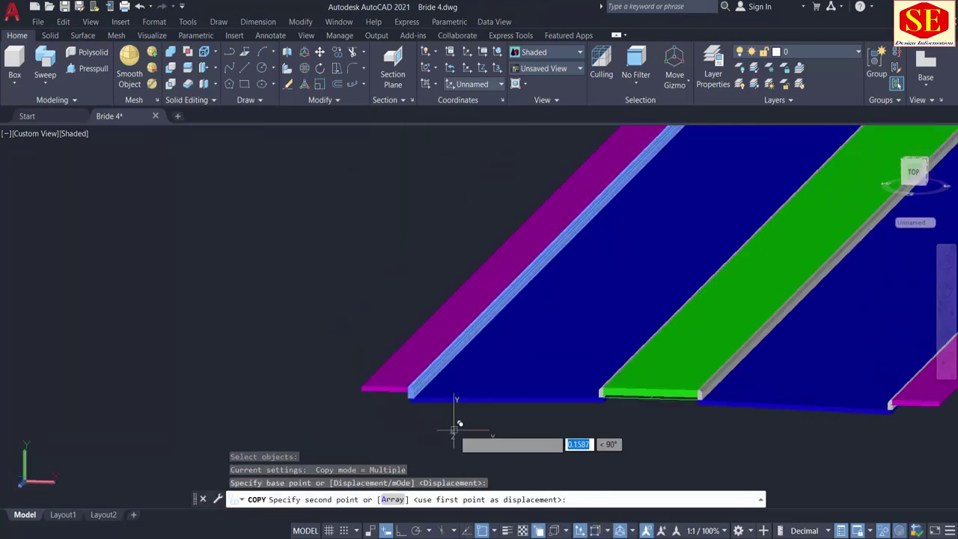
key("Escape")
Step: Draw a line across the copied curb's end face from the lower end of its rounded corner to the opposite edge
scroll(252, 337, "up", 5)
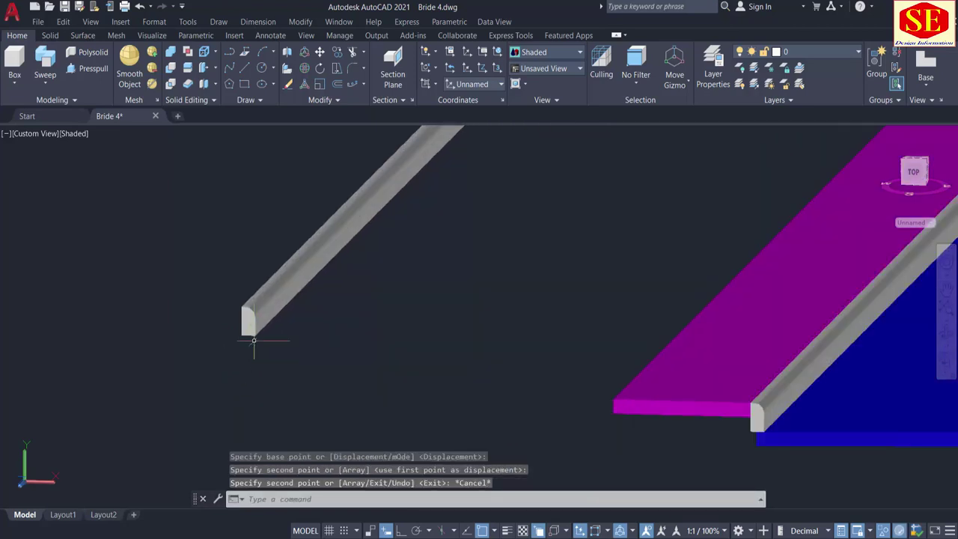
key("F12")
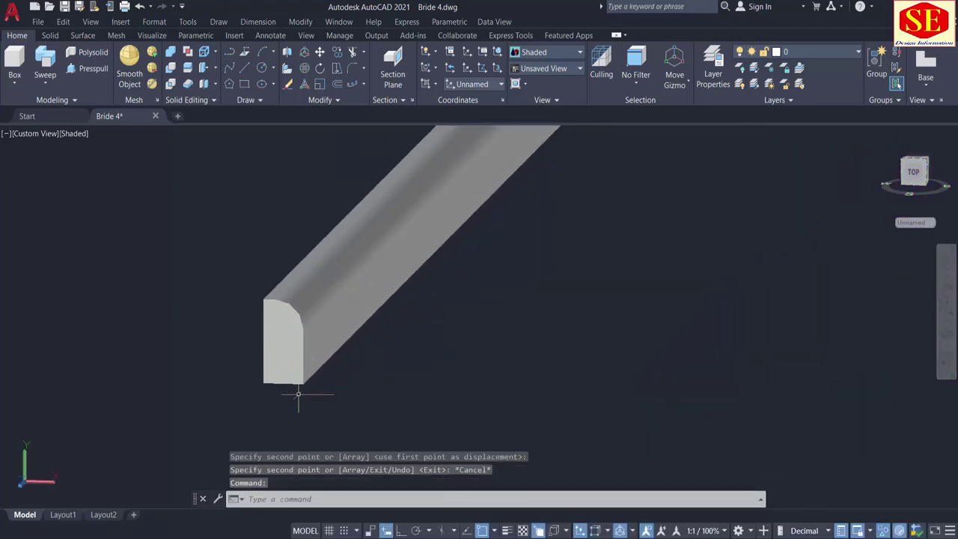
type("l")
key("Return")
scroll(299, 378, "up", 4)
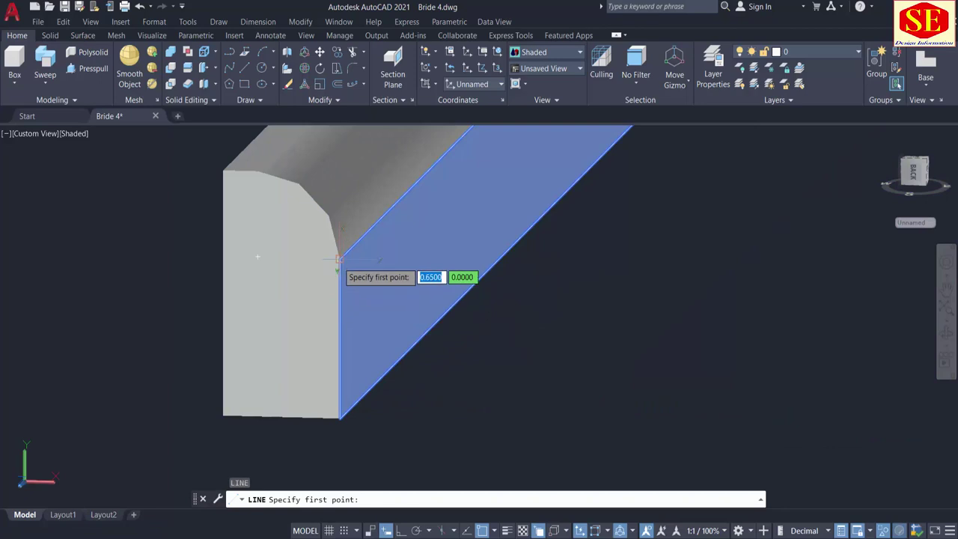
left_click(338, 259)
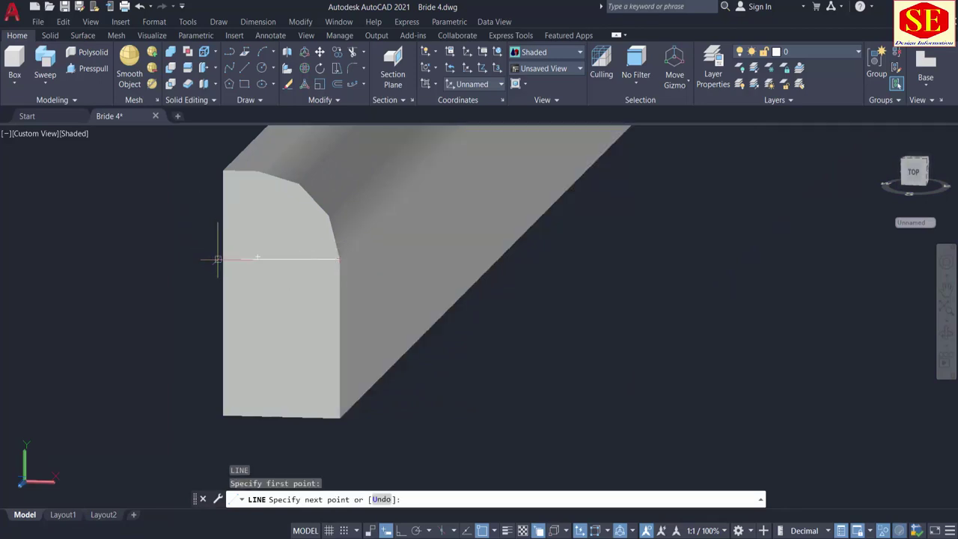
key("Escape")
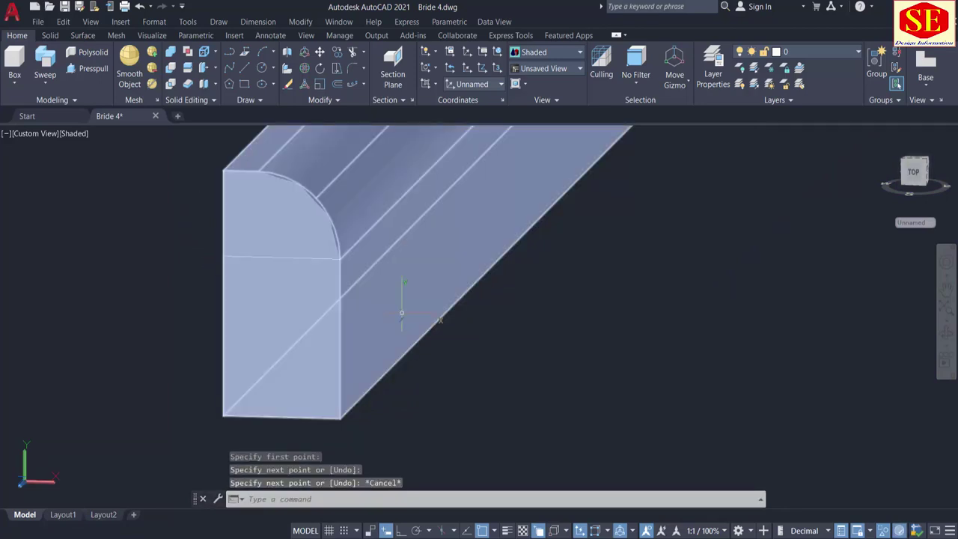
Step: Presspull the rounded area above the line along the copied curb's full length to cut it down to a rectangular bar
scroll(404, 307, "down", 4)
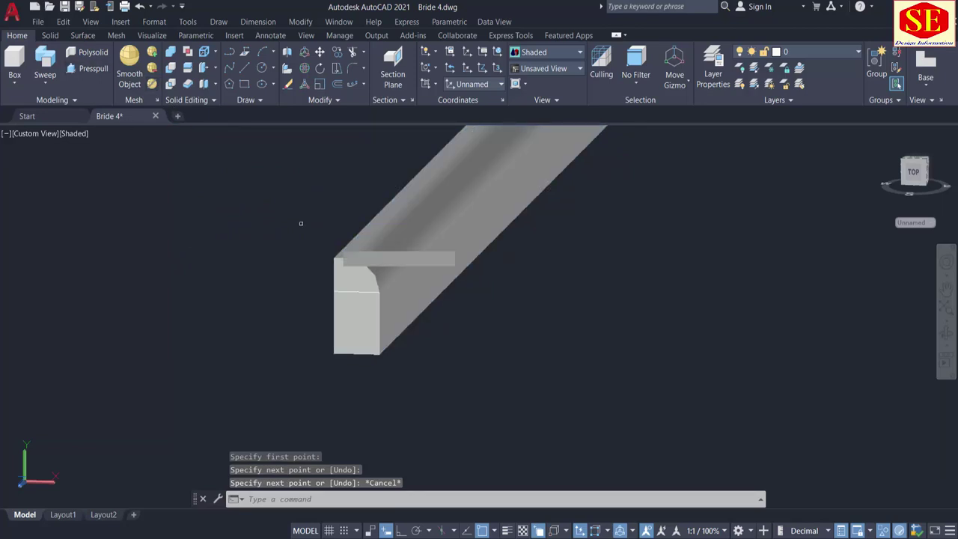
left_click(355, 307)
scroll(363, 284, "down", 8)
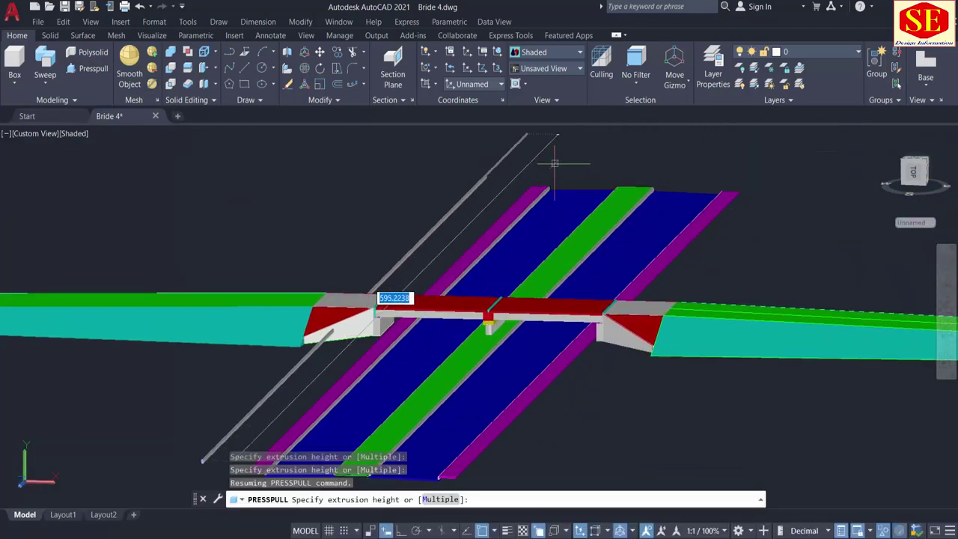
middle_click_drag(577, 145, 532, 192)
scroll(538, 217, "down", 2)
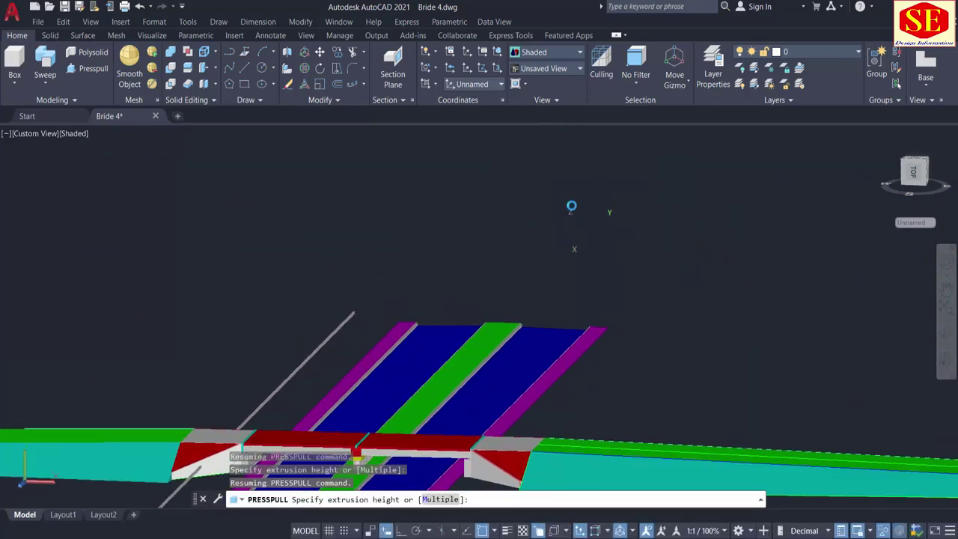
scroll(596, 214, "down", 3)
left_click(378, 362)
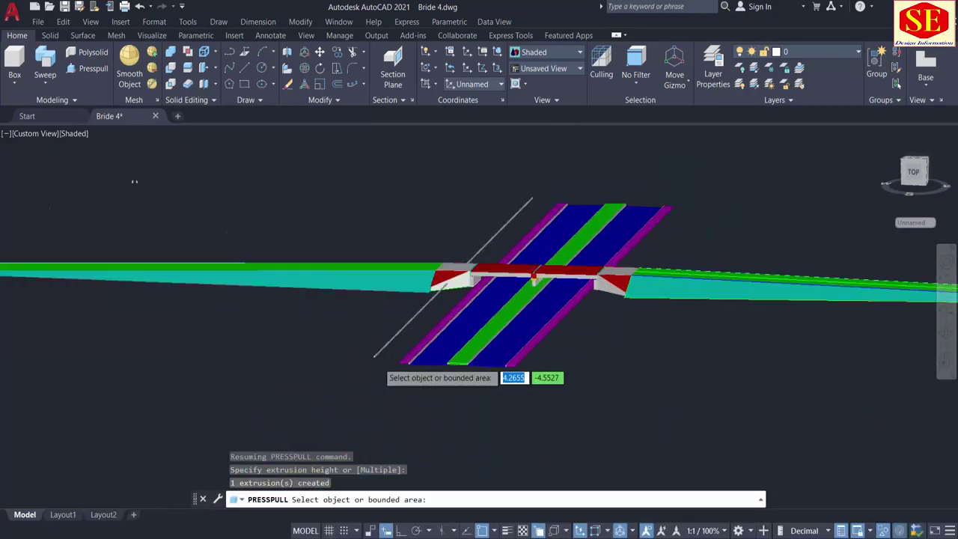
scroll(365, 353, "up", 8)
key("Return")
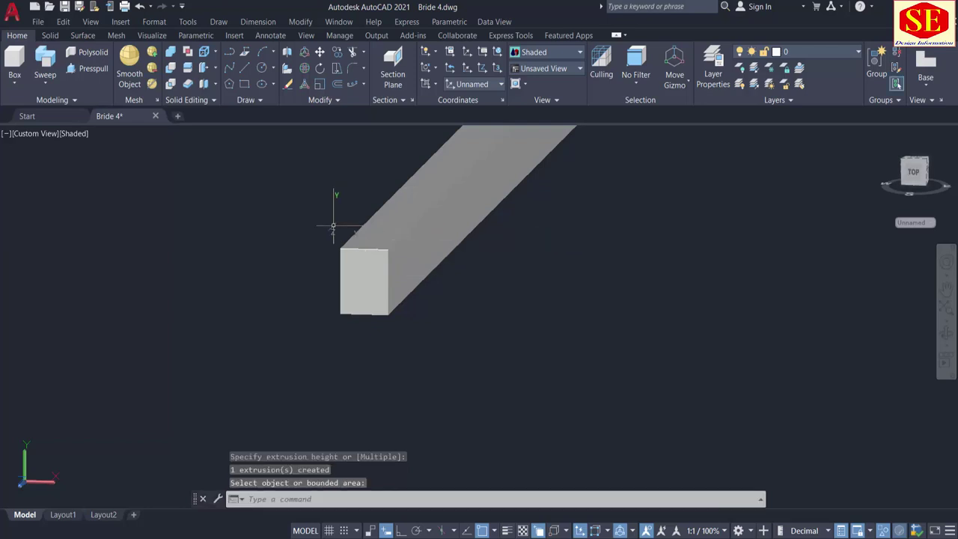
Step: Copy the rectangular bar from its top corner to the outer top corner of the left magenta strip
scroll(281, 232, "down", 2)
type("co")
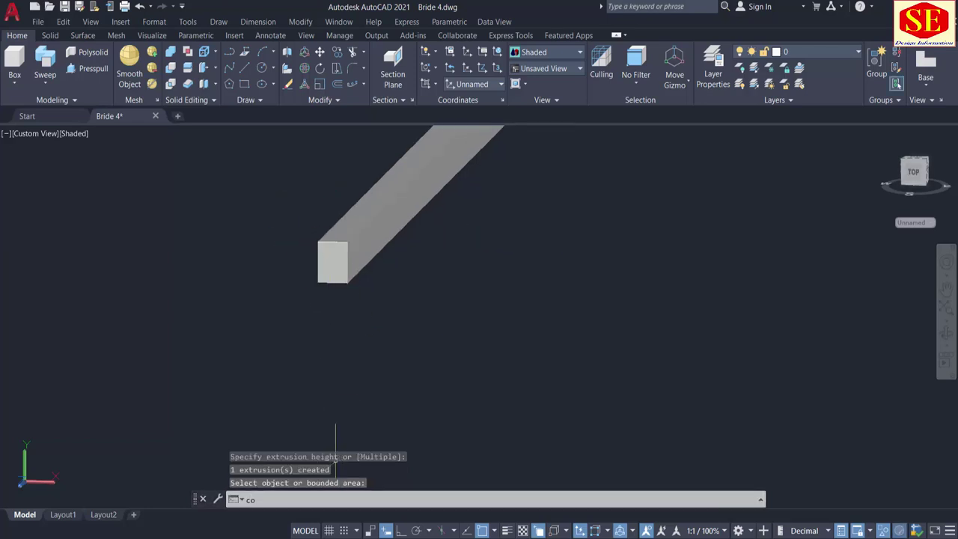
key("Return")
left_click(344, 262)
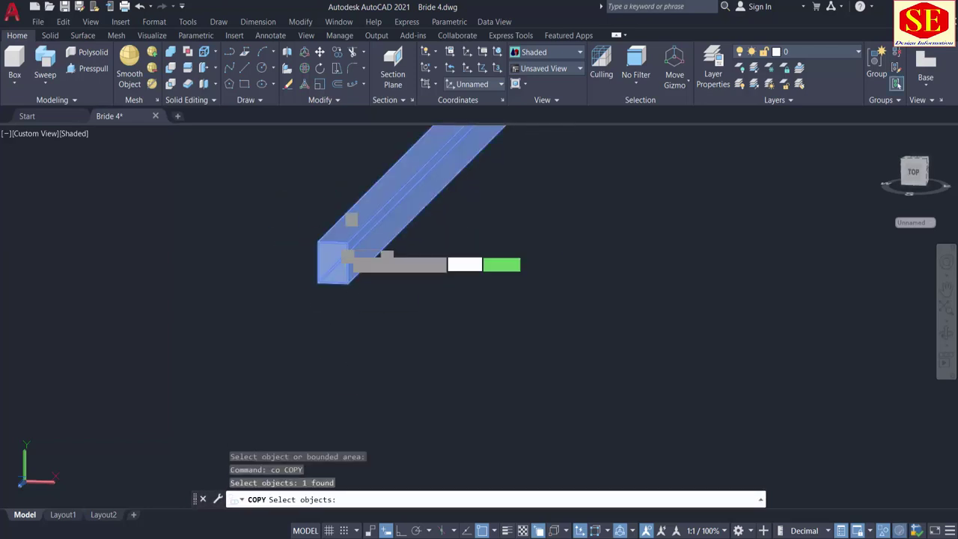
key("Return")
left_click(348, 242)
scroll(456, 281, "down", 2)
scroll(524, 281, "up", 2)
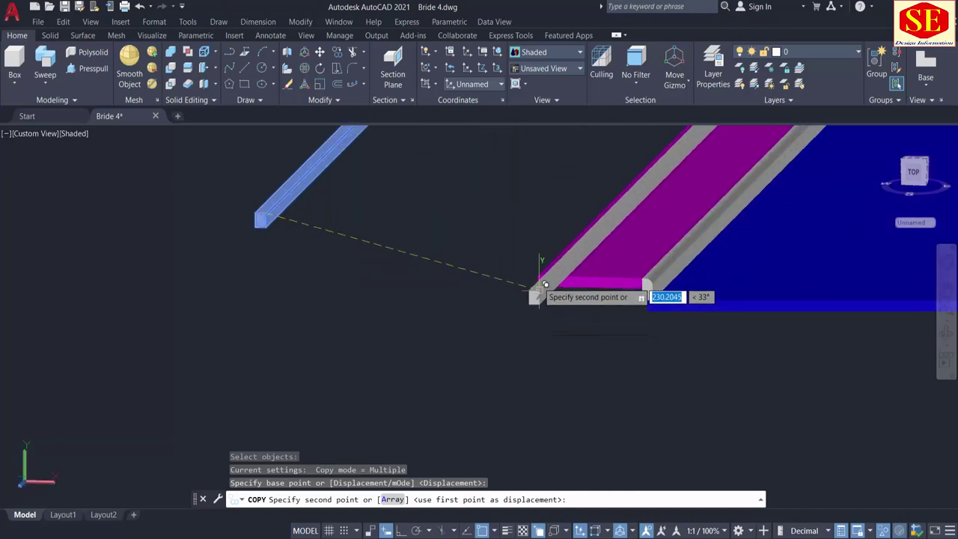
left_click(536, 269)
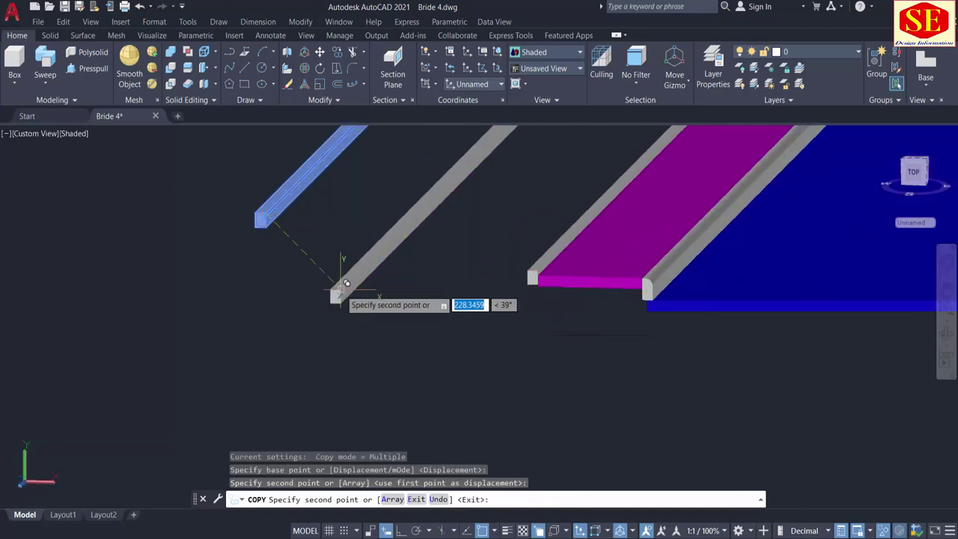
Step: Place another copy of the rectangular bar in the free space outside the right magenta strip
scroll(342, 282, "down", 2)
scroll(714, 303, "up", 3)
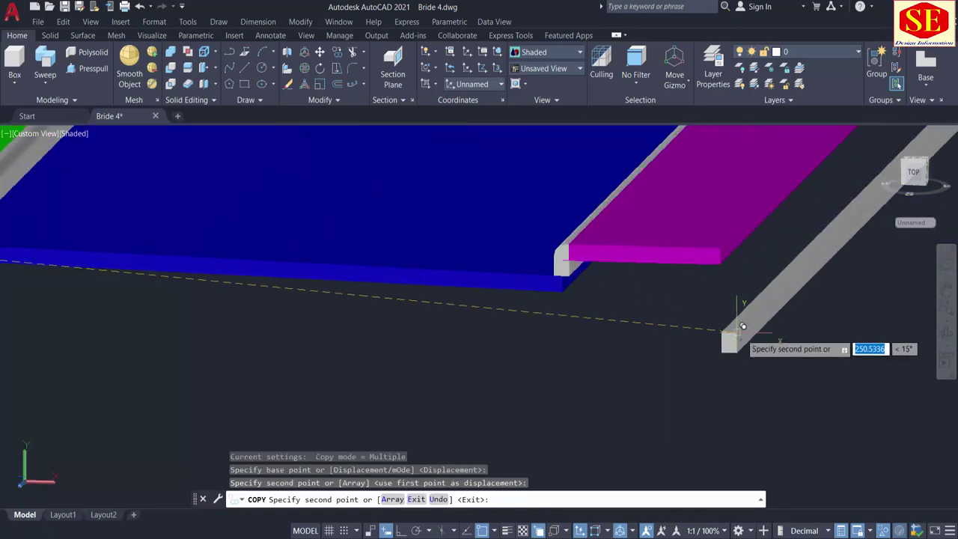
left_click(737, 336)
key("Escape")
Step: Move the loose rectangular bar by its top corner to the outer top corner of the right magenta strip
type("m")
key("Return")
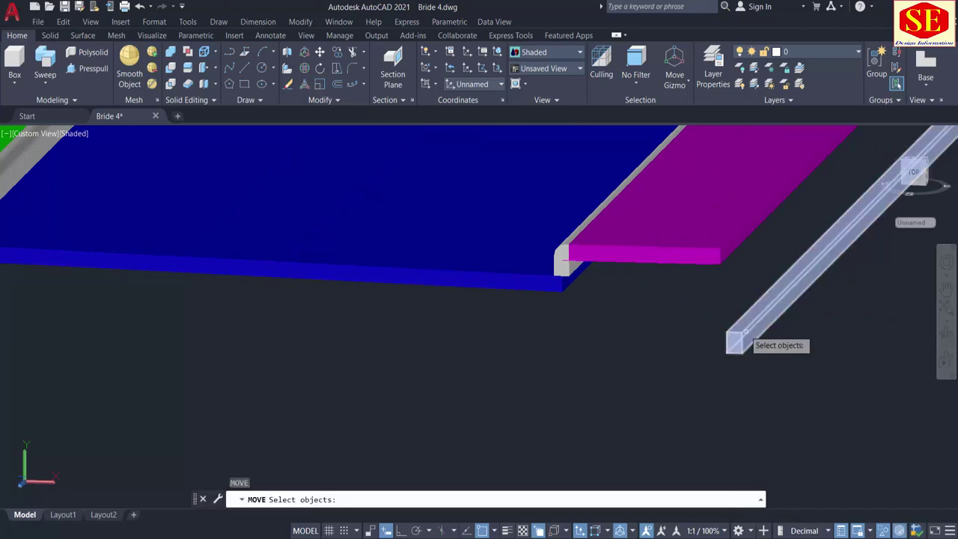
left_click(740, 341)
scroll(737, 336, "up", 3)
key("Return")
left_click(734, 329)
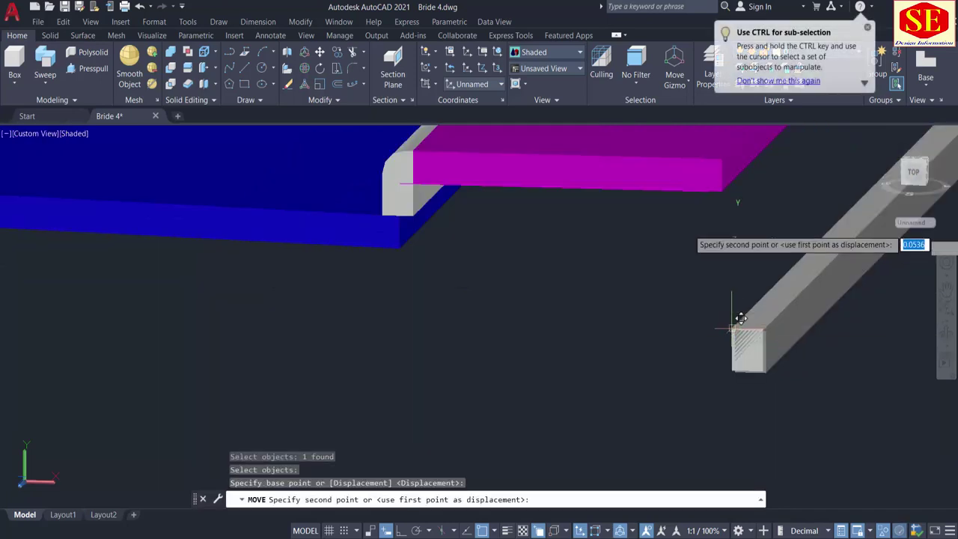
left_click(730, 150)
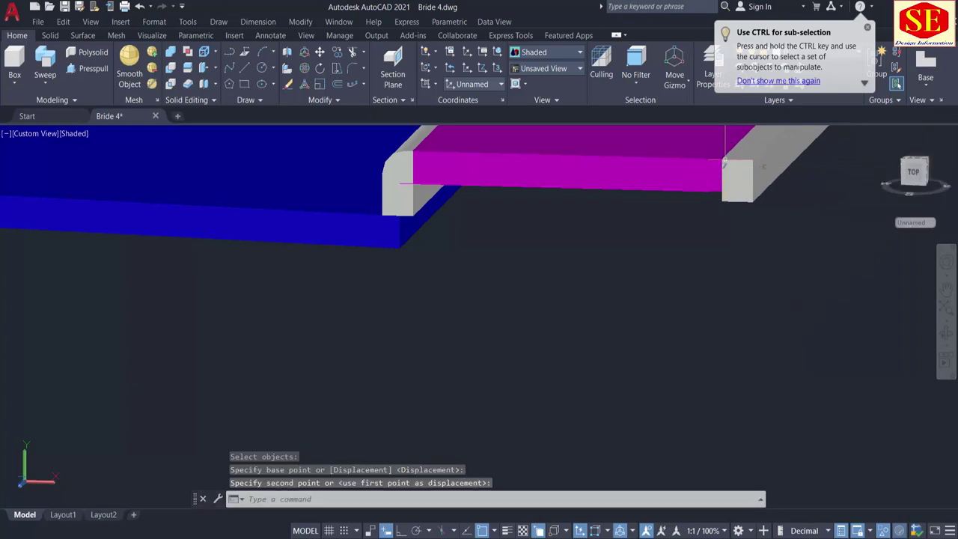
Step: Erase the leftover rectangular bar standing free outside the left magenta strip
scroll(705, 299, "down", 4)
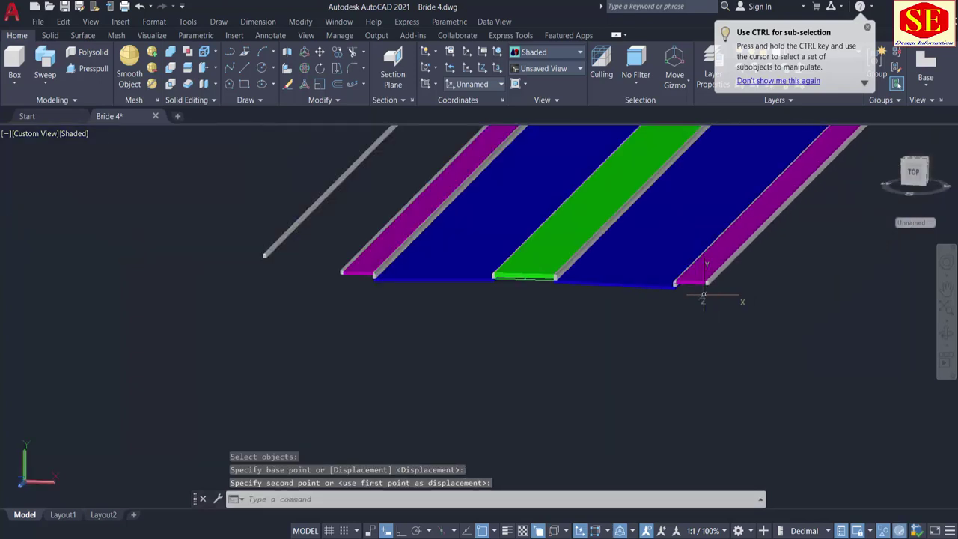
left_click(284, 233)
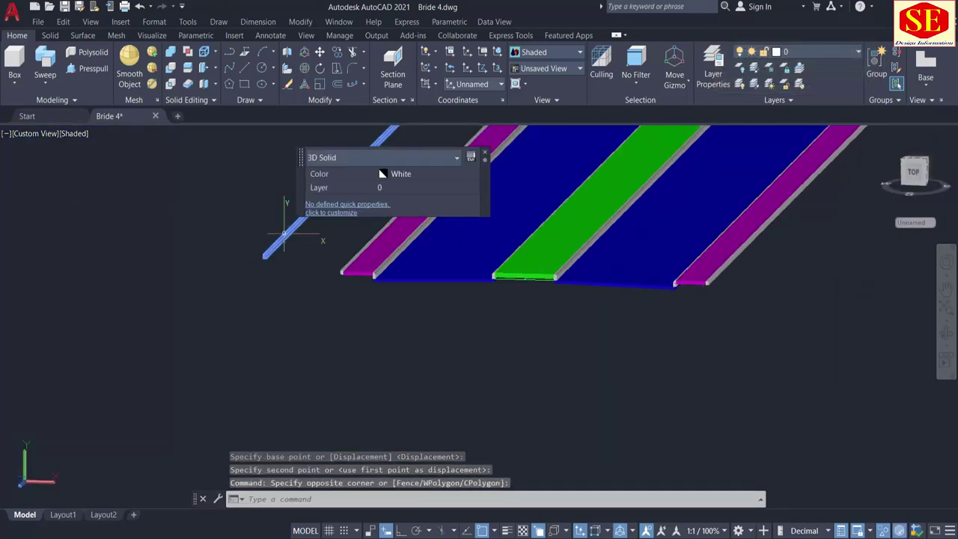
key("Return")
Step: Presspull the underside of the first magenta strip down to the bottom edge of the adjacent blue road slab
mouse_move(342, 306)
middle_mouse_down("shift")
mouse_move(339, 319)
mouse_move(353, 323)
mouse_move(359, 299)
middle_mouse_up("shift")
scroll(500, 276, "up", 4)
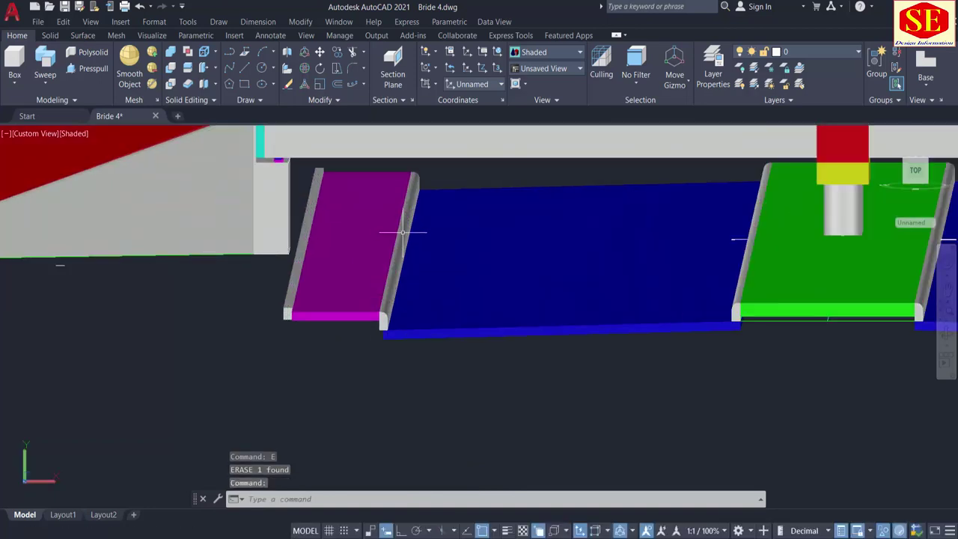
middle_click_drag(572, 372, 582, 374, "shift")
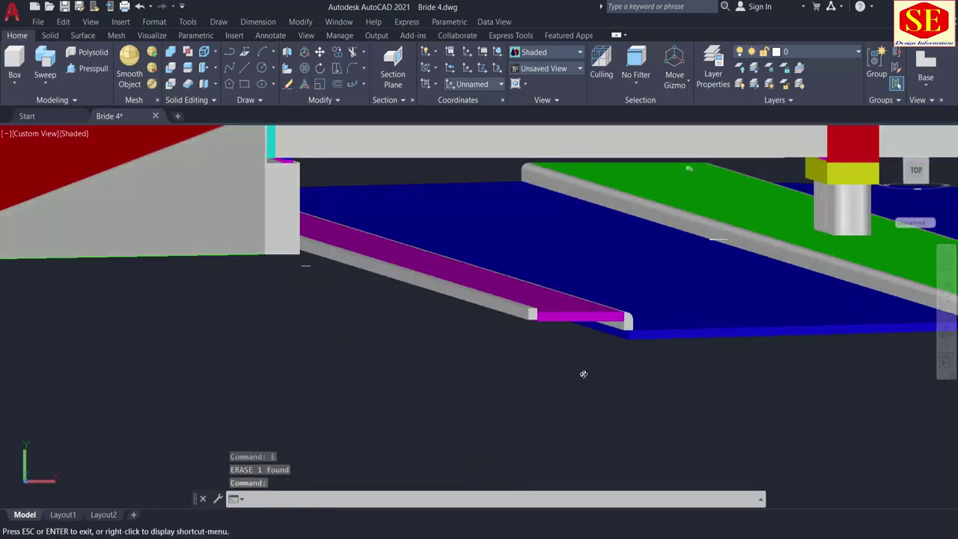
middle_click_drag(815, 364, 479, 376, "shift")
scroll(894, 352, "up", 5)
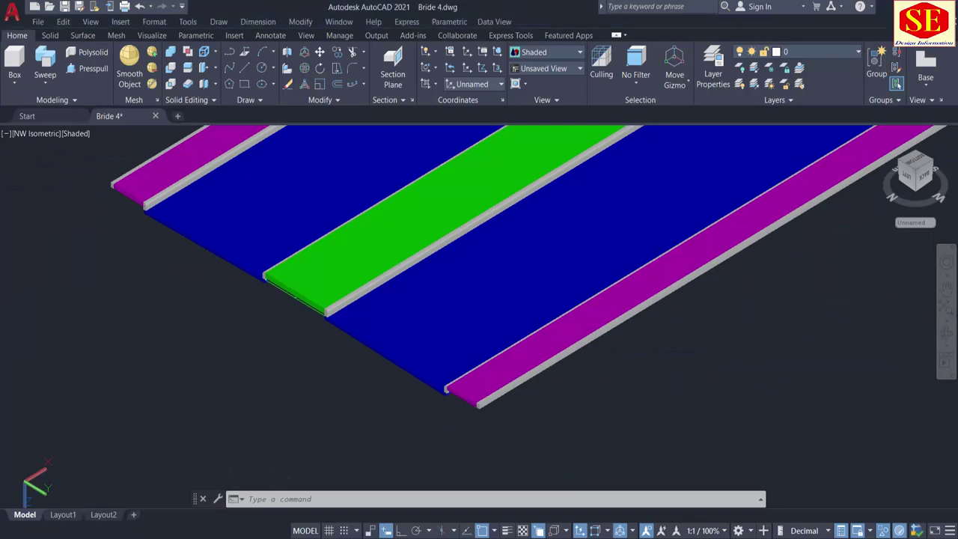
scroll(457, 412, "up", 3)
middle_click_drag(484, 402, 520, 299, "shift")
scroll(524, 277, "up", 2)
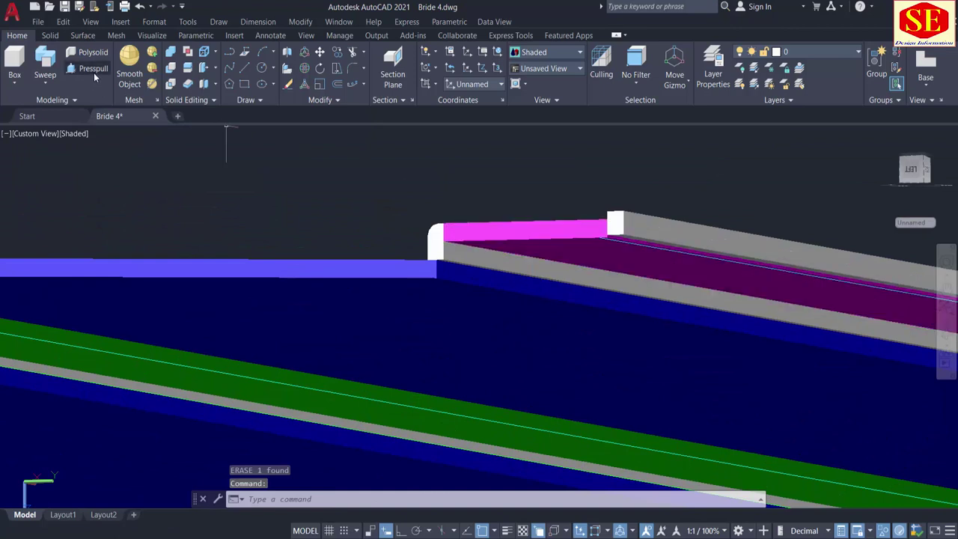
key("ctrl+shift+e")
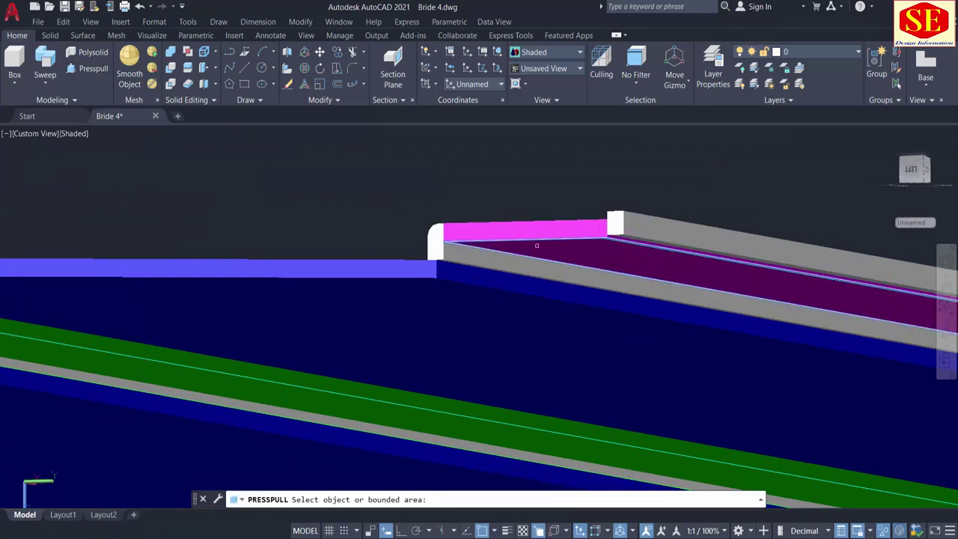
left_click(536, 246)
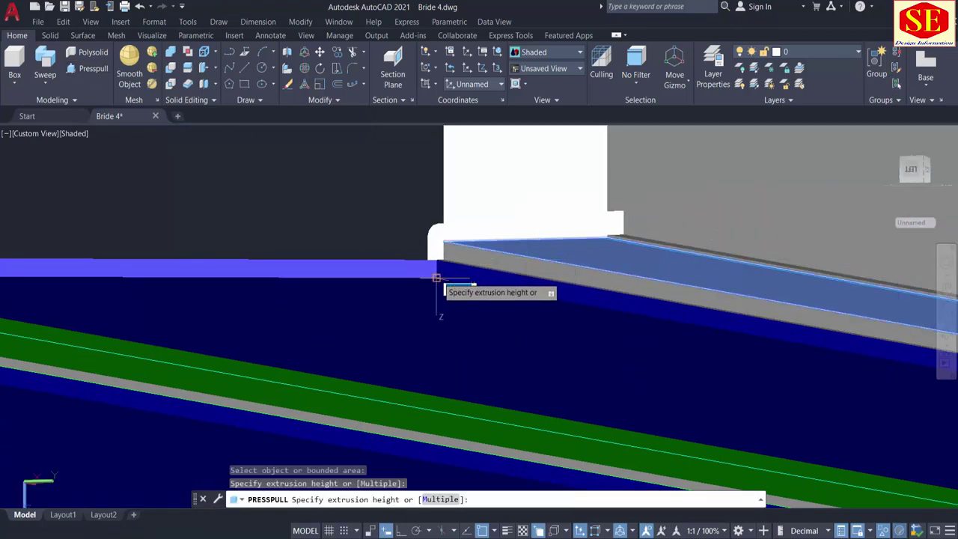
left_click(437, 277)
Step: Presspull the underside of the green median strip down to the bottom edge of the blue road slab
scroll(588, 322, "down", 3)
scroll(360, 323, "up", 3)
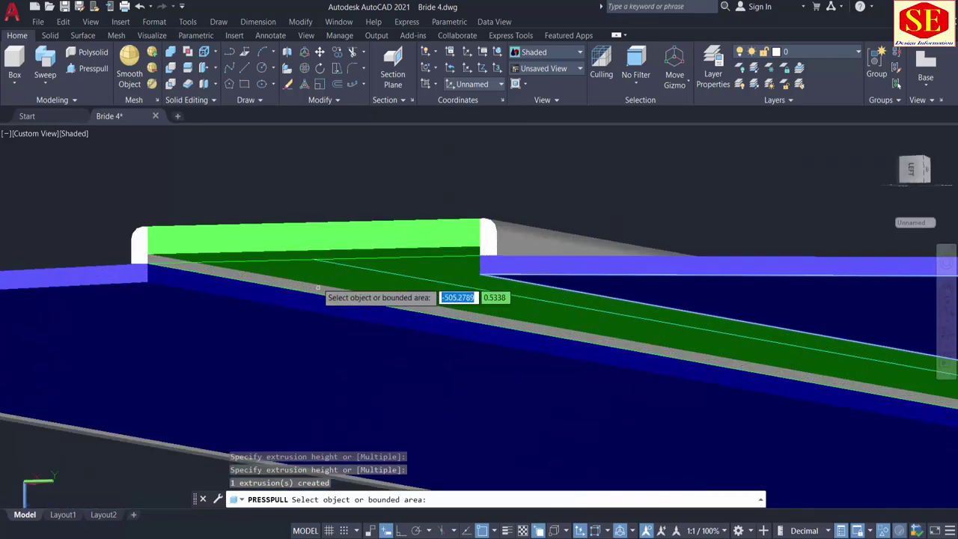
middle_click_drag(317, 288, 302, 269, "shift")
left_click(297, 263)
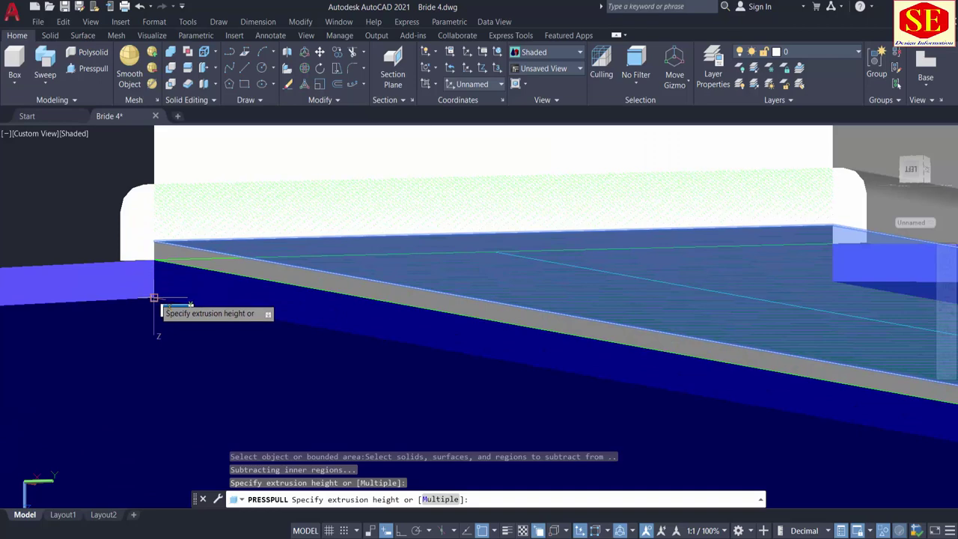
left_click(154, 298)
Step: Presspull the underside of the remaining magenta strip down to the blue slab's bottom level and end the command
scroll(400, 321, "down", 5)
scroll(104, 320, "up", 5)
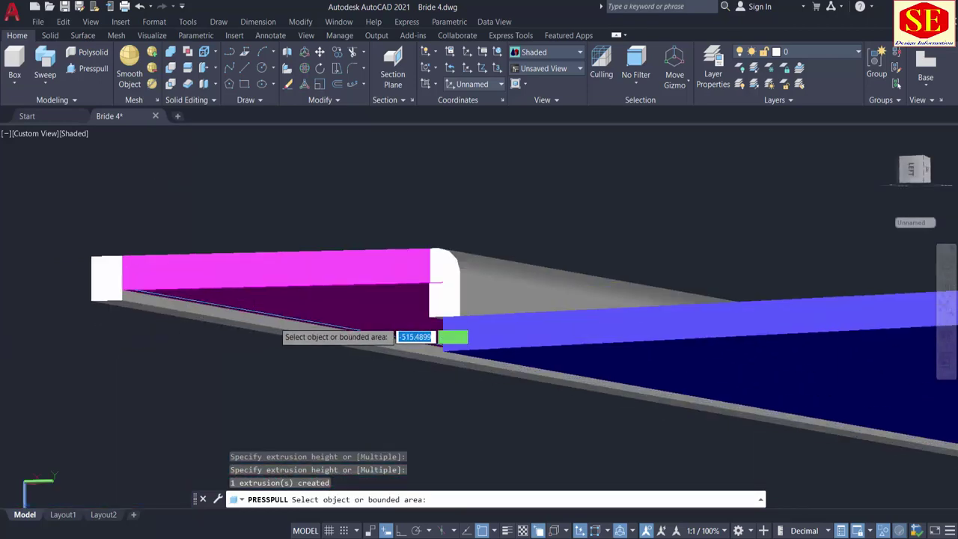
scroll(295, 279, "up", 3)
left_click(297, 287)
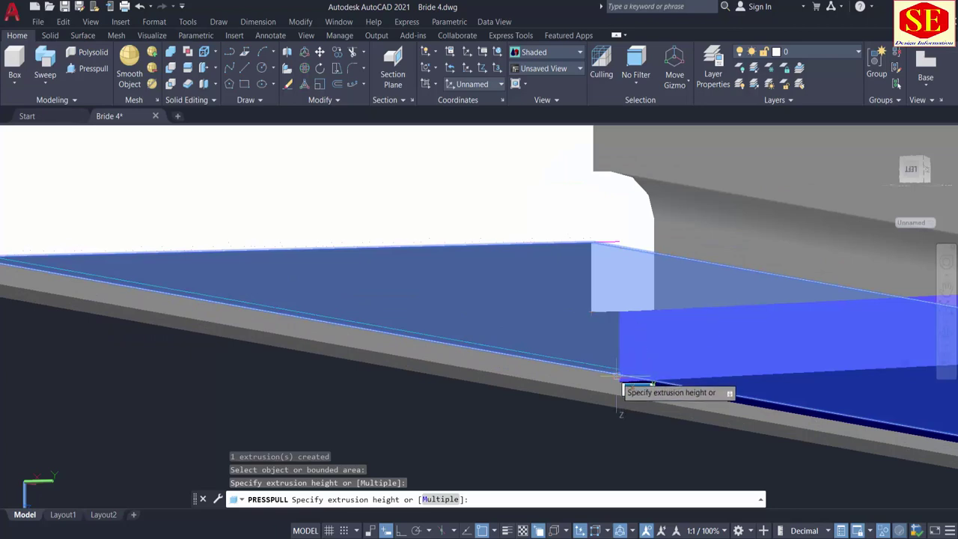
left_click(623, 395)
scroll(242, 396, "down", 5)
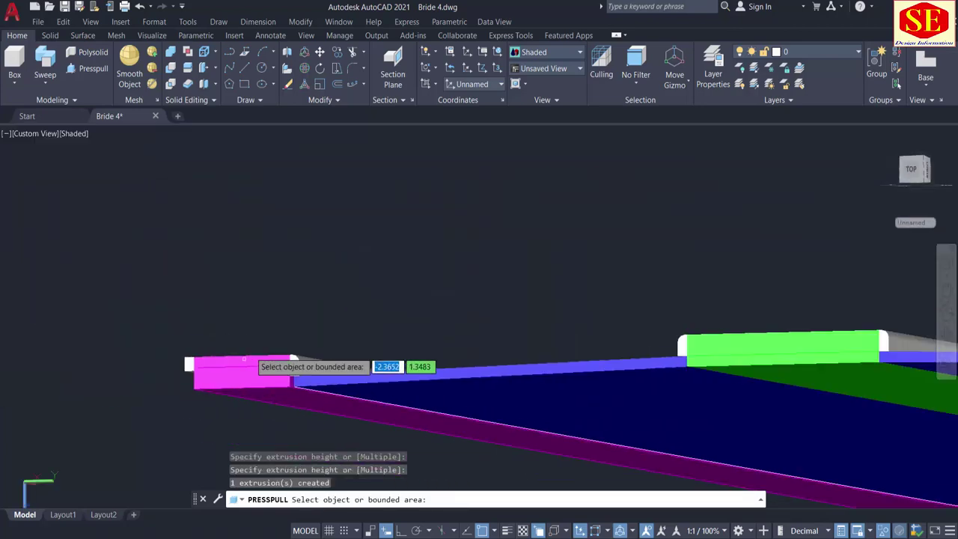
key("Return")
Step: Save the drawing with the whole bridge and the road beneath it in view
middle_click_drag(310, 319, 313, 350, "shift")
middle_click_drag(539, 382, 404, 385, "shift")
scroll(405, 381, "down", 3)
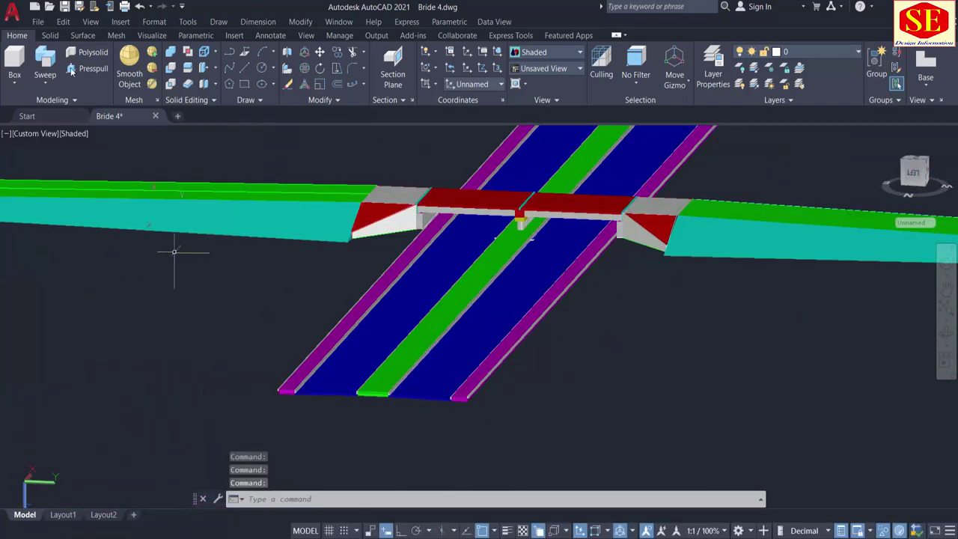
left_click(64, 7)
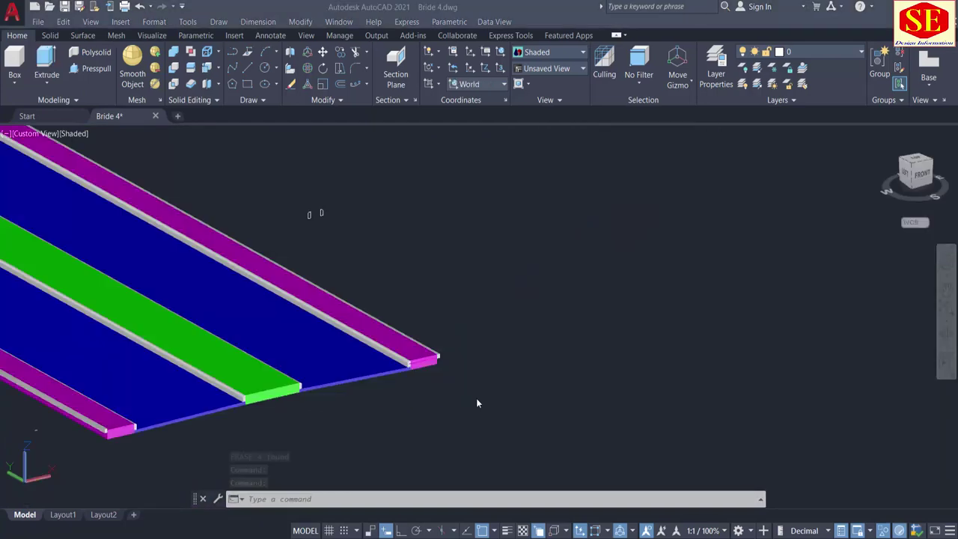
Step: Copy the green top face of the bridge's approach embankment into the free space beside it with Copy Faces
scroll(411, 277, "down", 2)
middle_click_drag(566, 310, 464, 331, "shift")
middle_click_drag(644, 354, 581, 269)
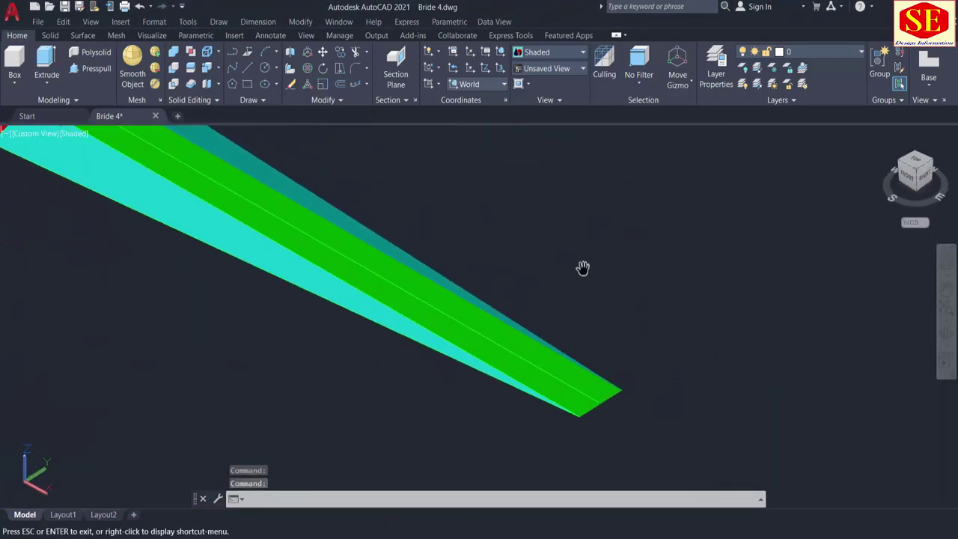
scroll(598, 350, "up", 3)
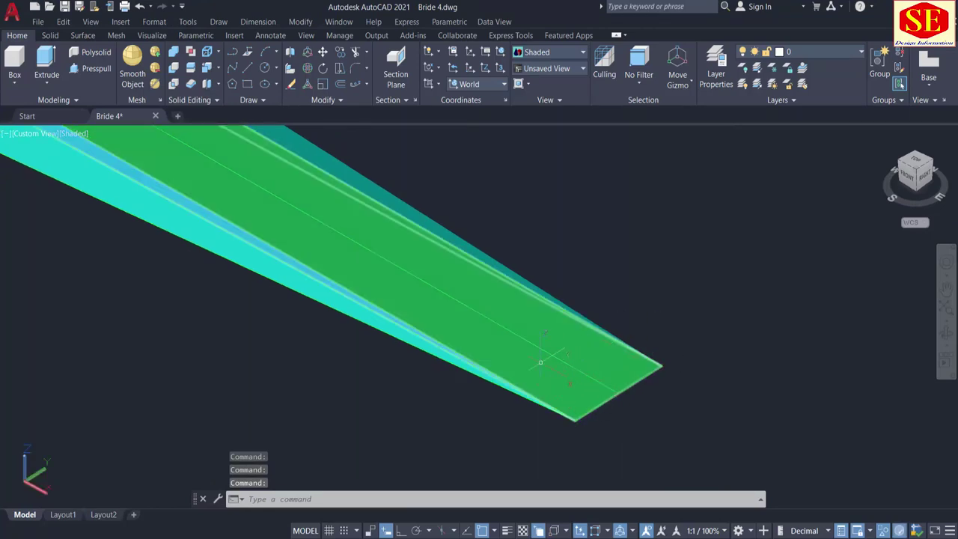
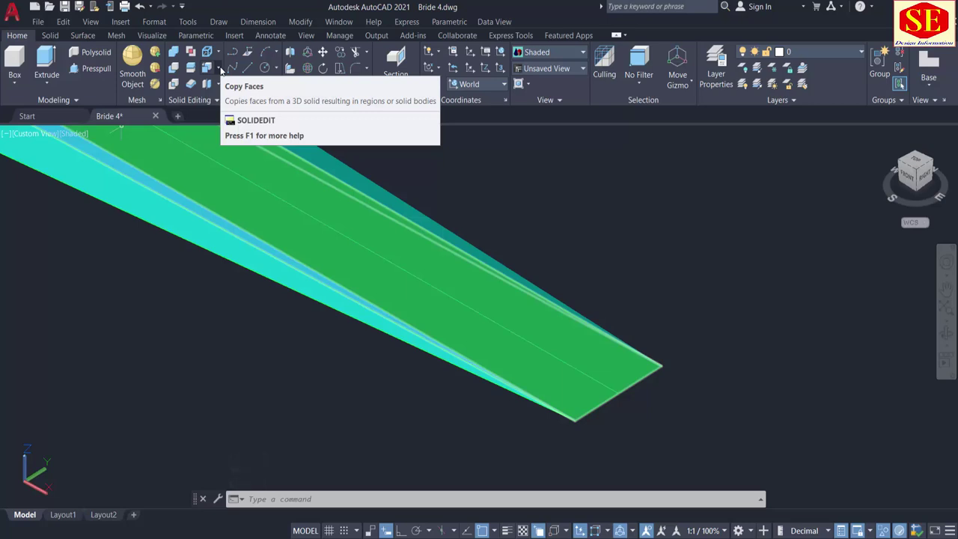
left_click(220, 69)
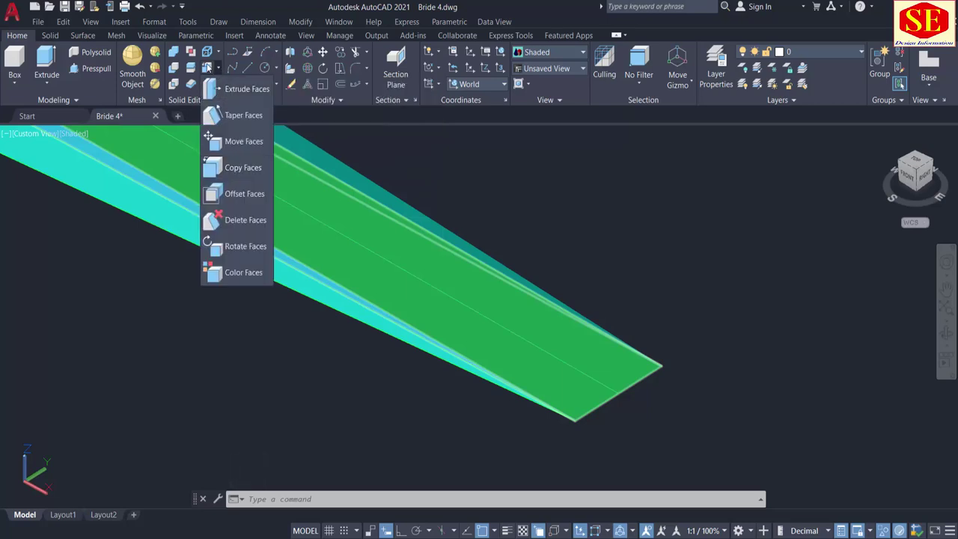
left_click(244, 169)
left_click(597, 355)
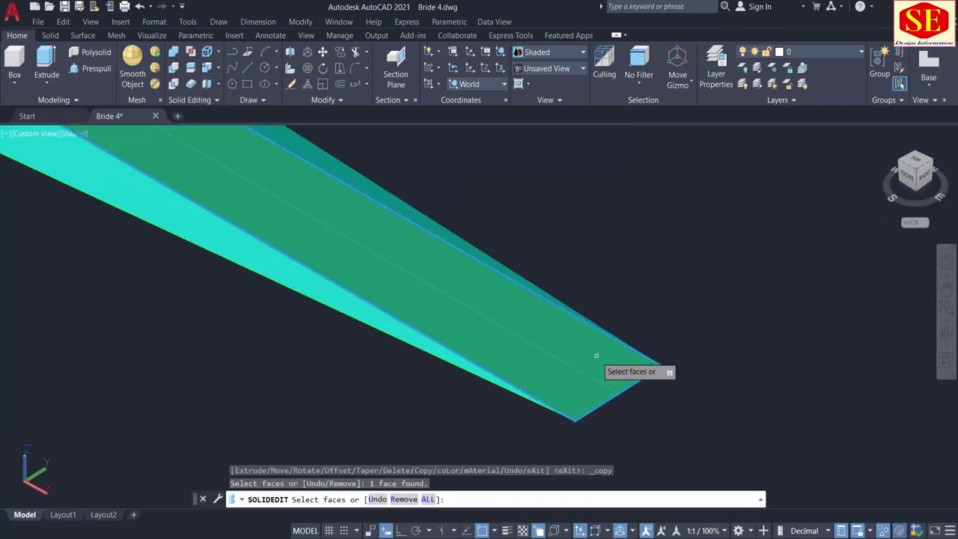
scroll(596, 357, "down", 2)
right_click(611, 269)
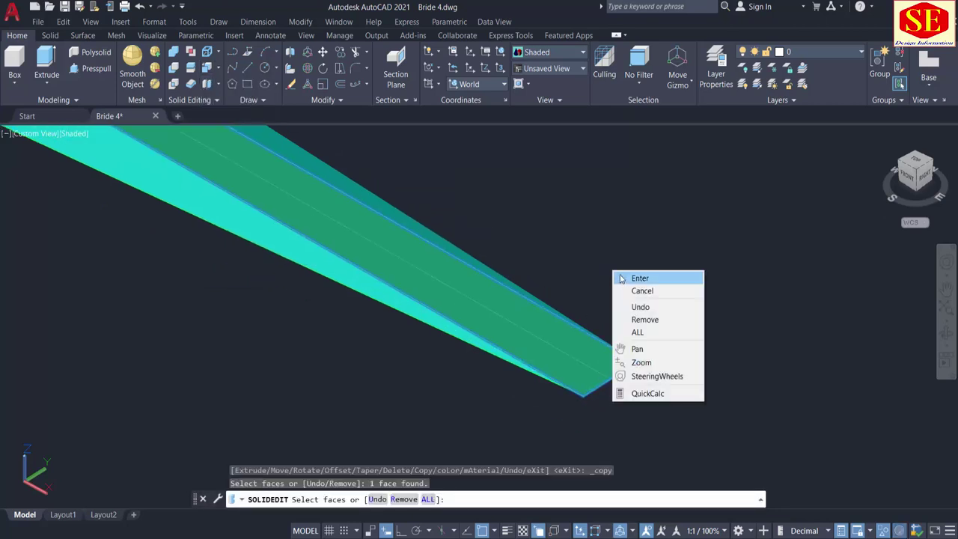
left_click(633, 275)
left_click(615, 279)
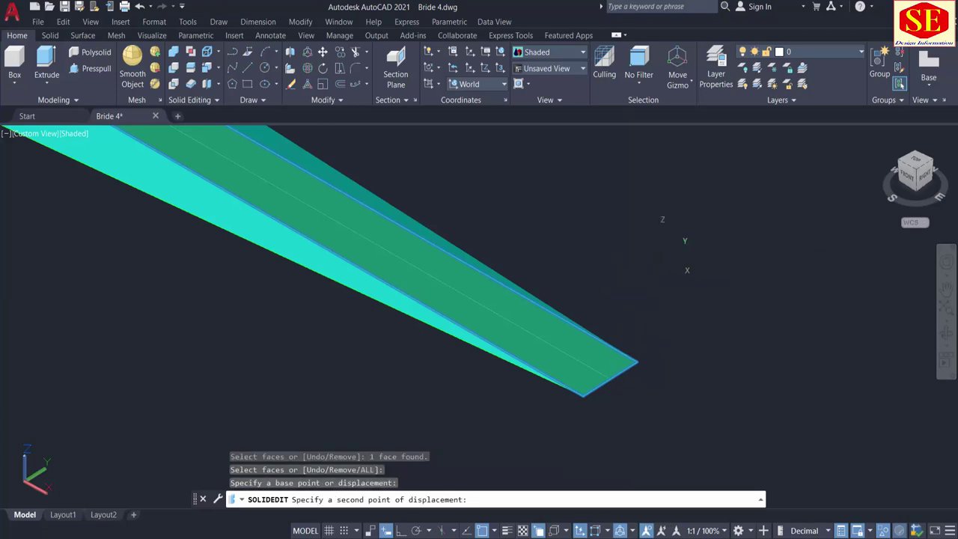
middle_click_drag(657, 305, 503, 333)
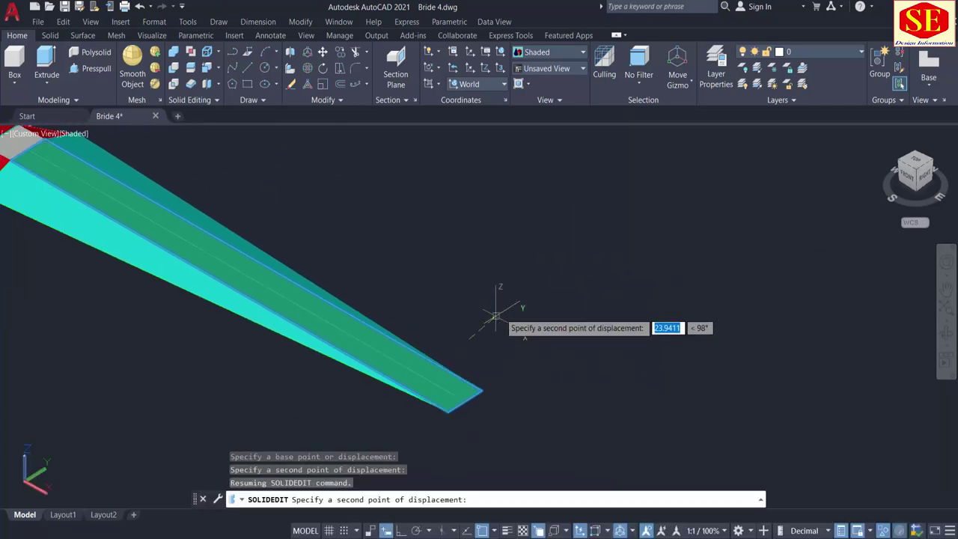
left_click(653, 242)
key("Return")
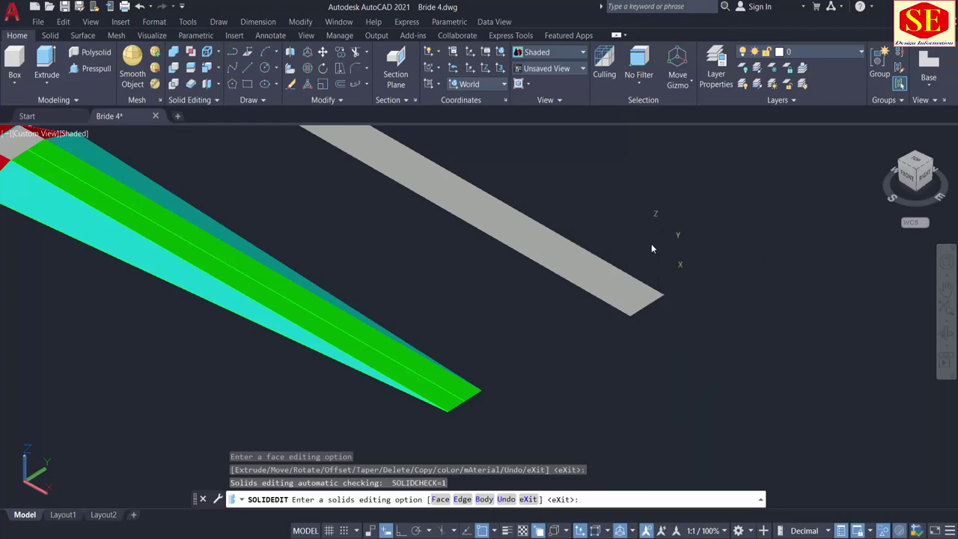
scroll(648, 331, "down", 4)
scroll(648, 334, "up", 4)
key("Return")
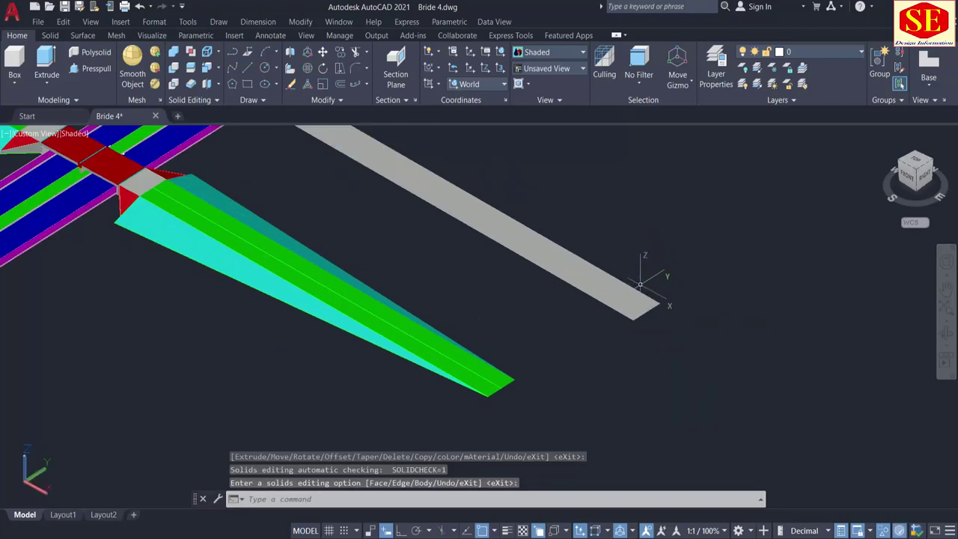
Step: Extrude the copied approach face into a solid slab with a height of 1
scroll(640, 284, "up", 2)
middle_click_drag(589, 203, 596, 323)
scroll(603, 312, "down", 1)
scroll(642, 412, "up", 3)
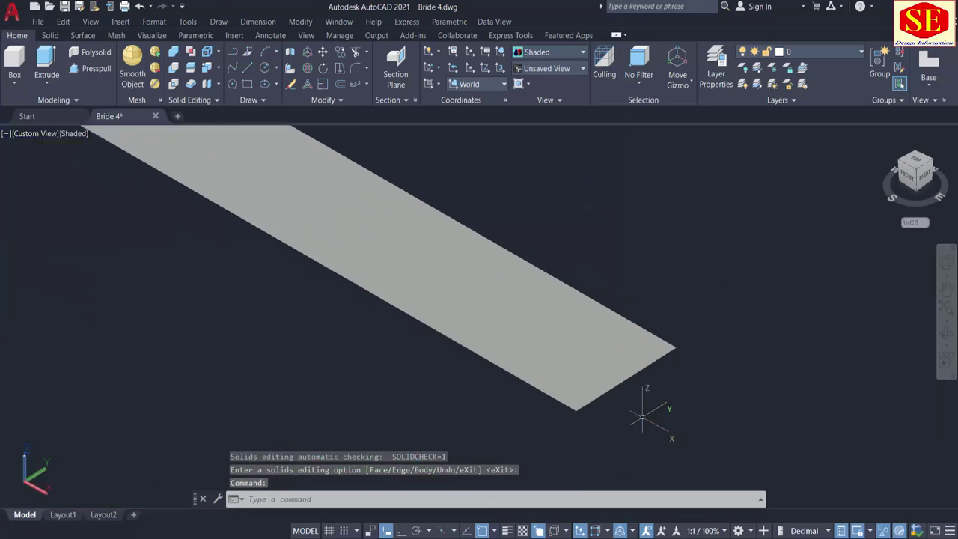
left_click(374, 274)
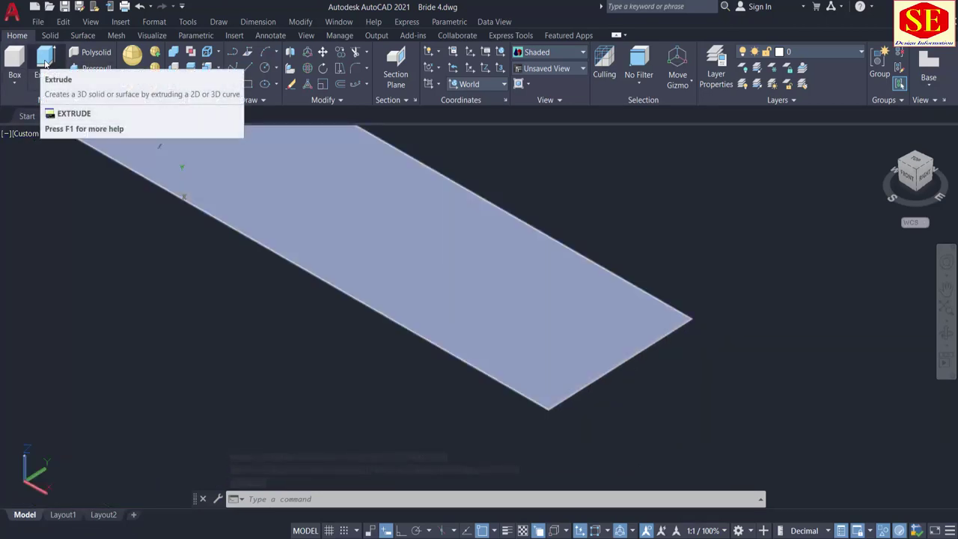
left_click(45, 60)
left_click(488, 297)
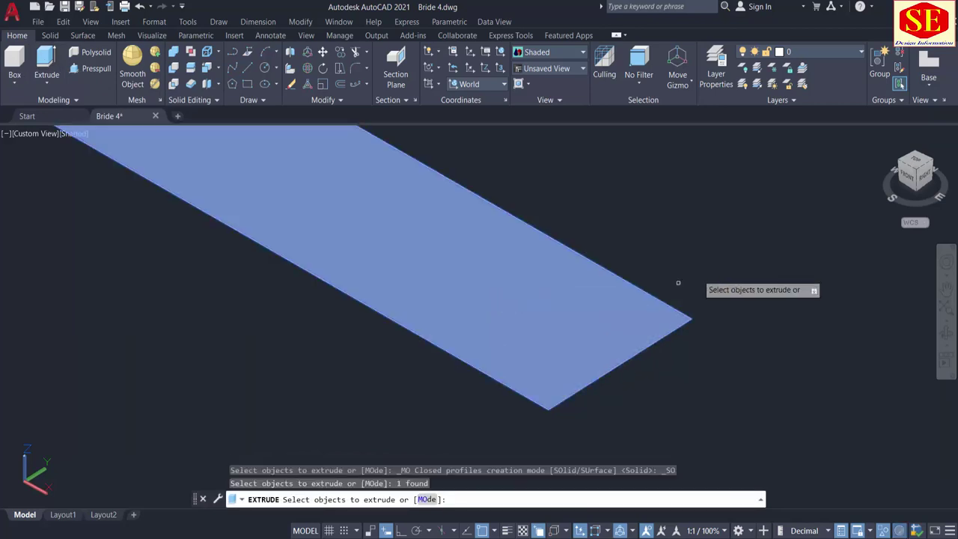
right_click(719, 240)
left_click(732, 246)
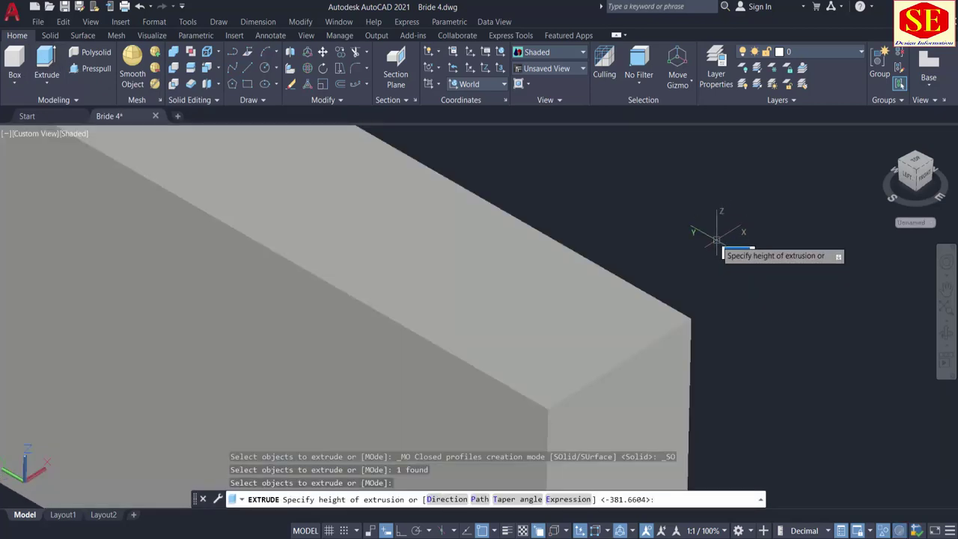
key("Return")
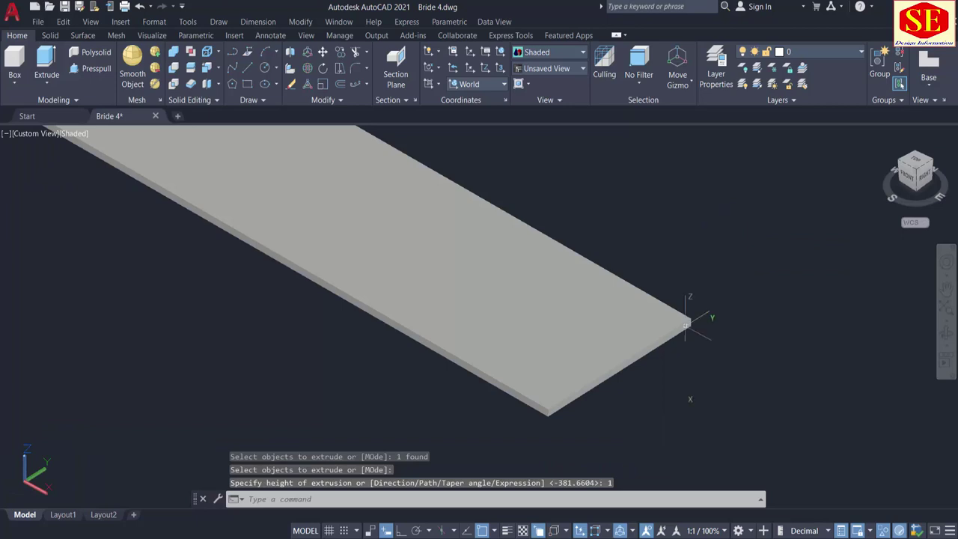
Step: Draw a centre line along the slab's top face between the midpoints of its two short edges
scroll(687, 324, "up", 3)
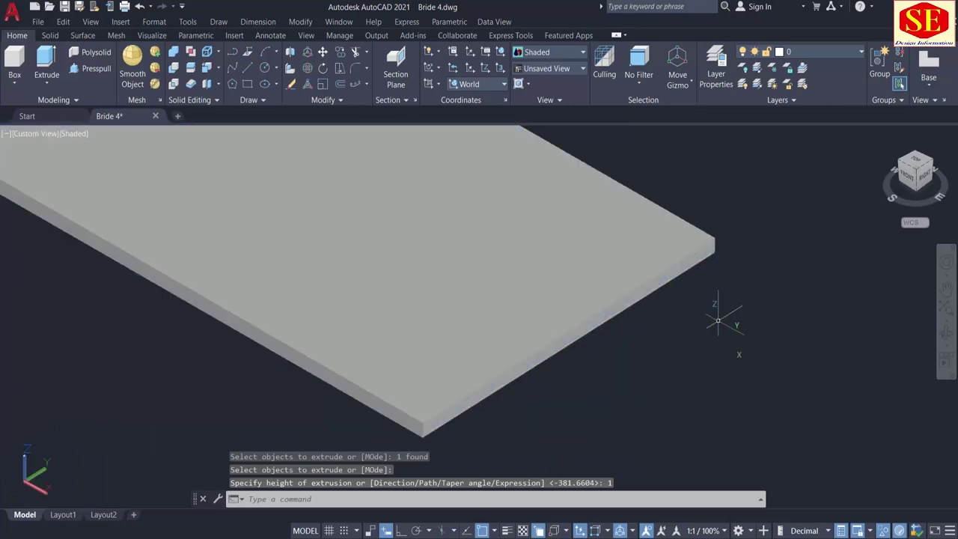
type("L")
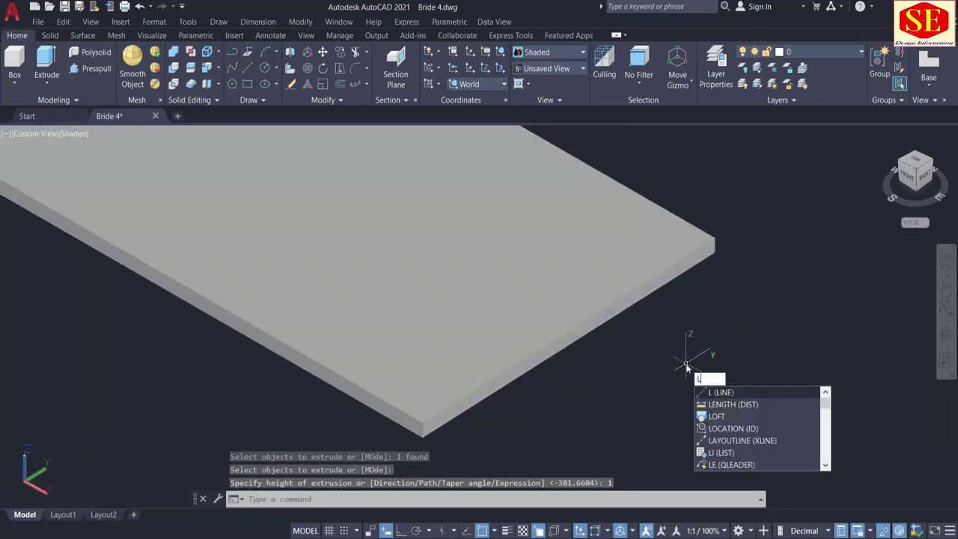
key("Return")
middle_click_drag(564, 333, 529, 276)
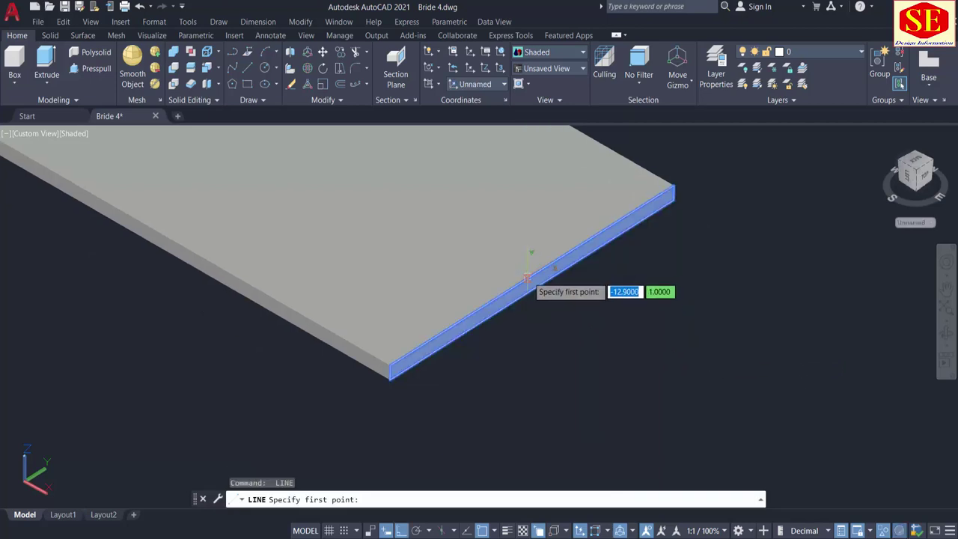
left_click(531, 274)
scroll(711, 358, "down", 4)
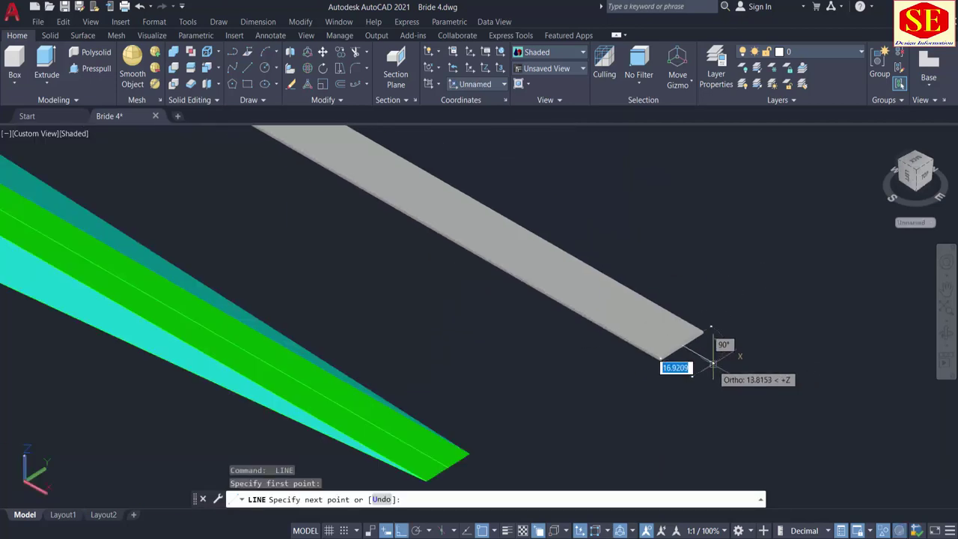
middle_click_drag(598, 304, 820, 439)
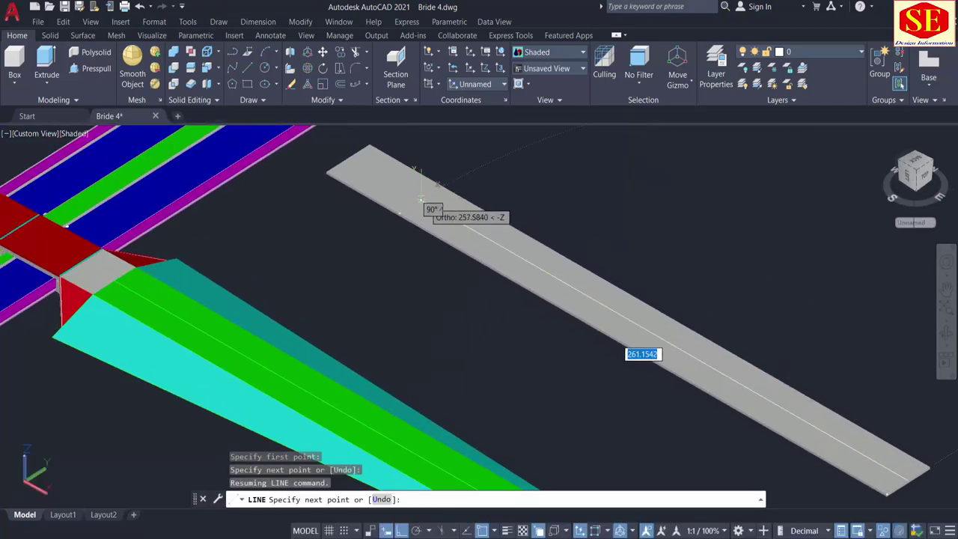
scroll(358, 162, "up", 5)
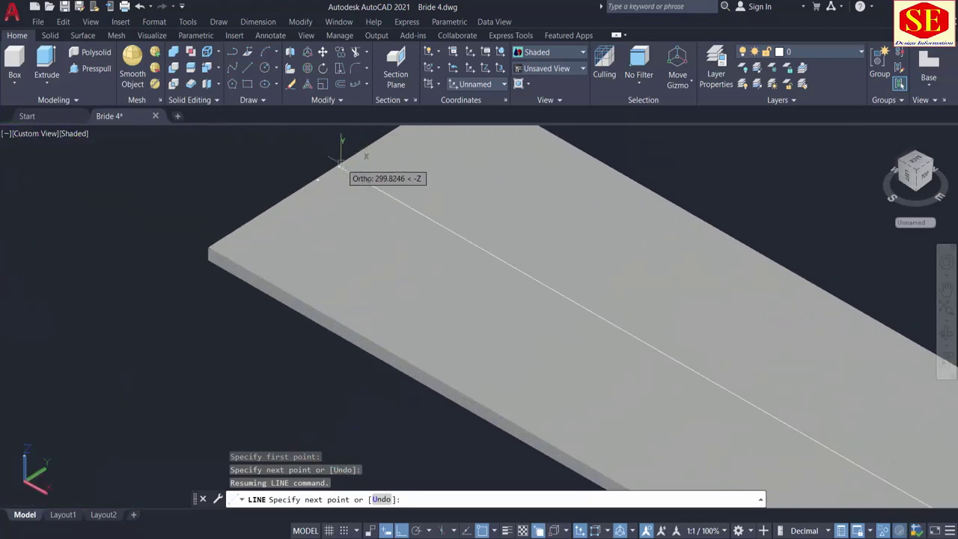
scroll(335, 163, "up", 2)
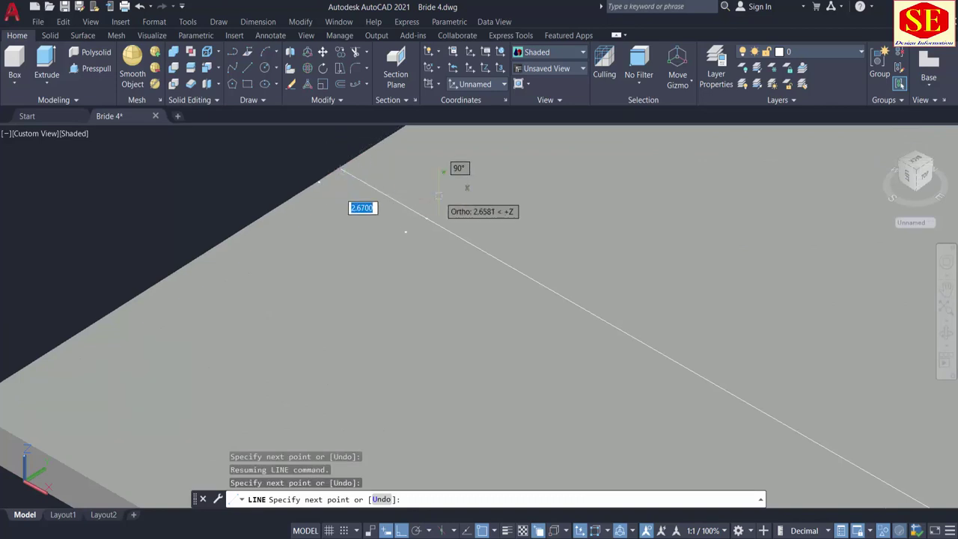
key("Escape")
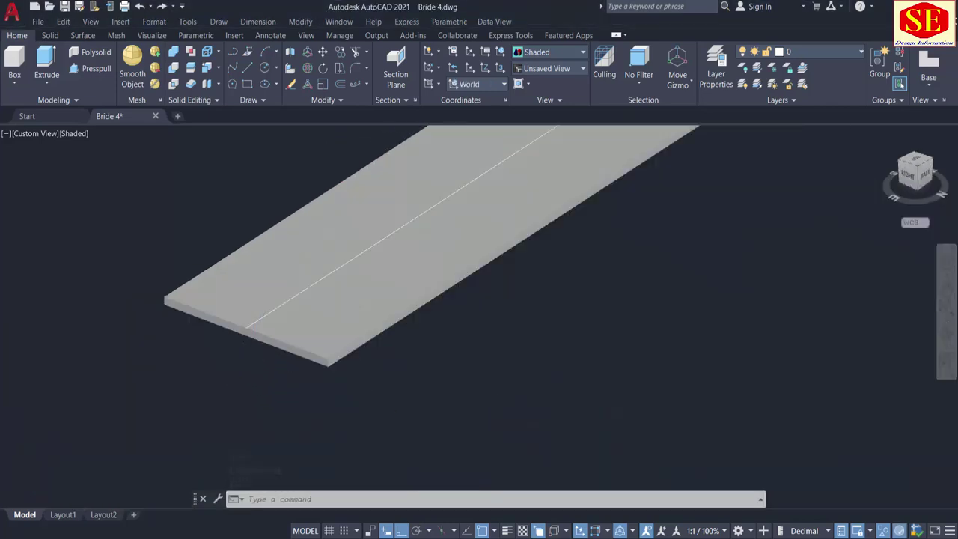
Step: Copy the centre line twice toward the same long edge of the slab, at distances of 1 and 10.7
scroll(274, 288, "up", 3)
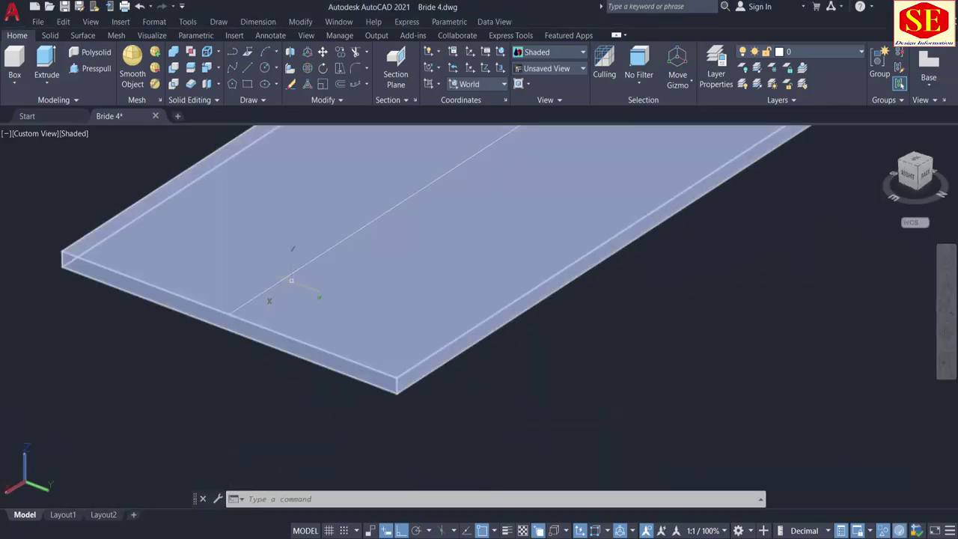
type("CO")
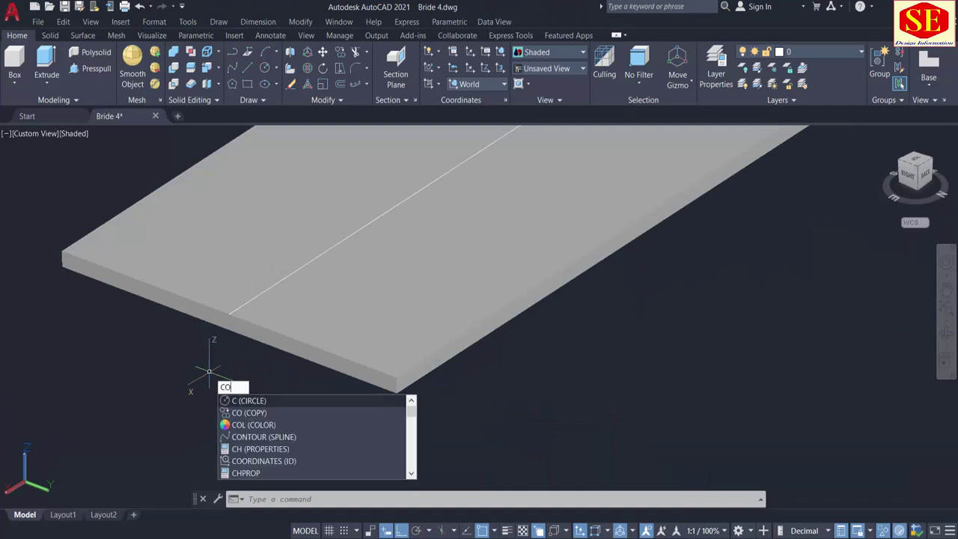
key("Return")
scroll(229, 349, "up", 2)
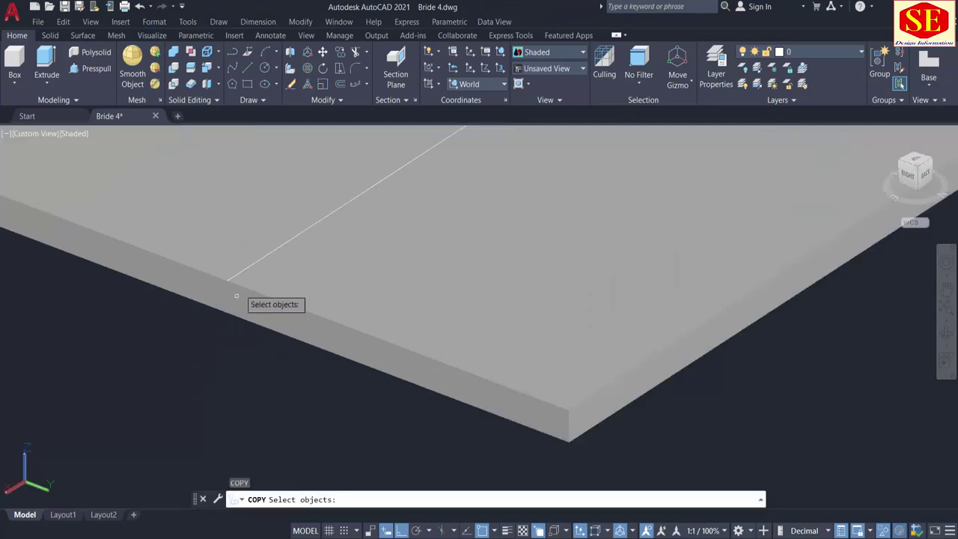
left_click(244, 270)
left_click(294, 334)
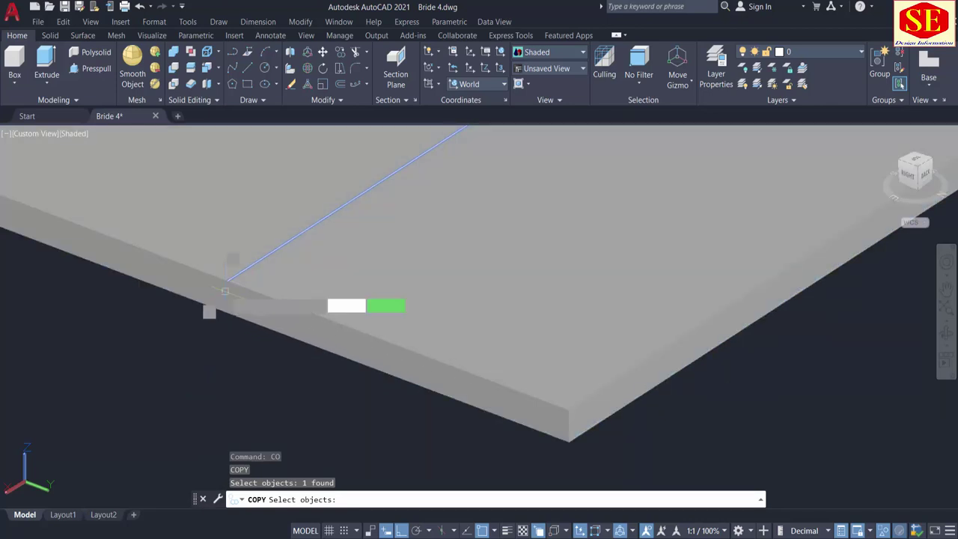
key("Return")
left_click(226, 280)
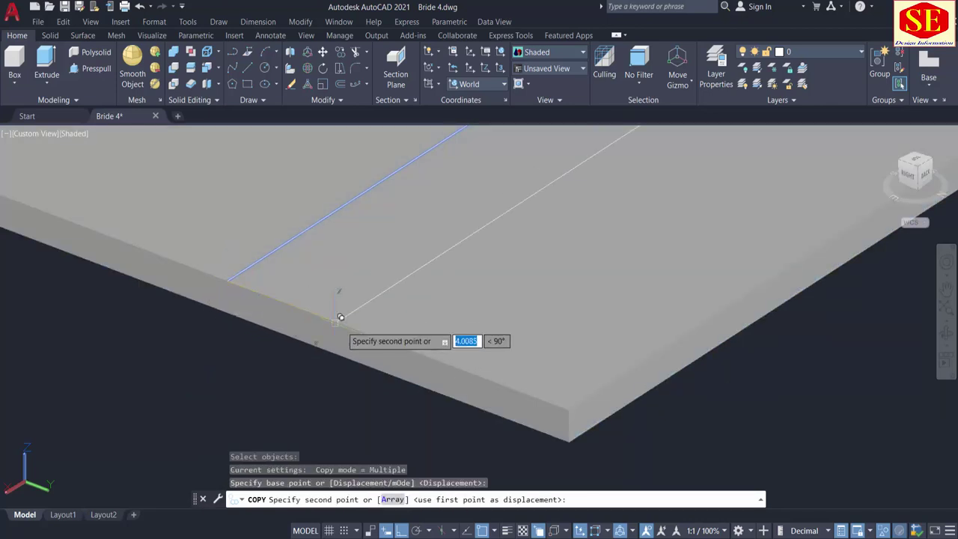
key("Return")
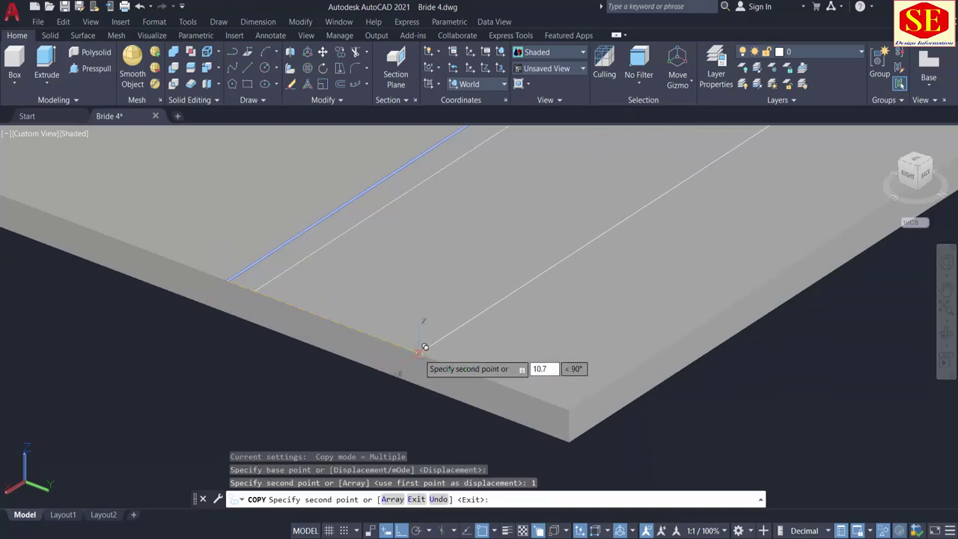
key("Return")
scroll(577, 406, "down", 2)
key("Escape")
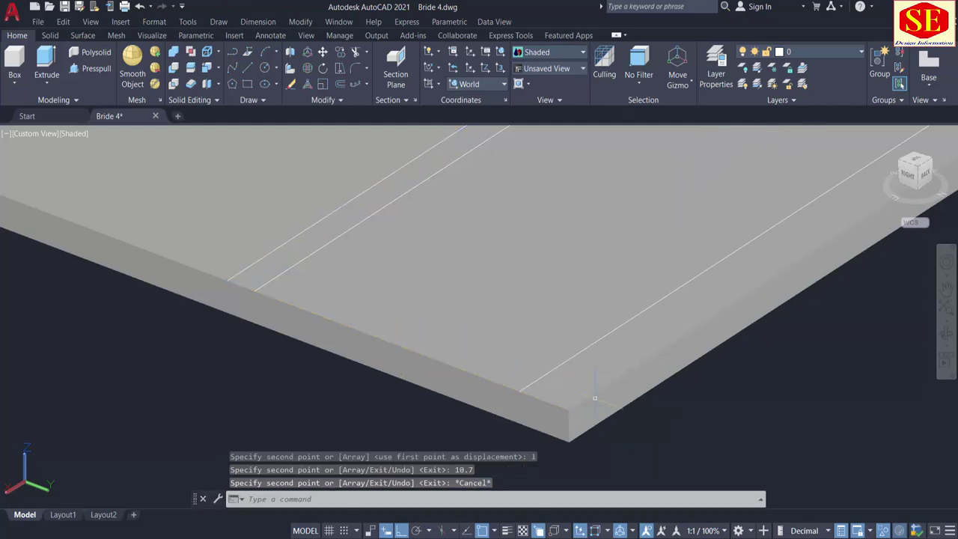
Step: Erase the original centre line from the slab's top face, keeping the two offset copies
left_click(599, 364)
scroll(681, 365, "down", 1)
middle_click_drag(732, 374, 539, 392)
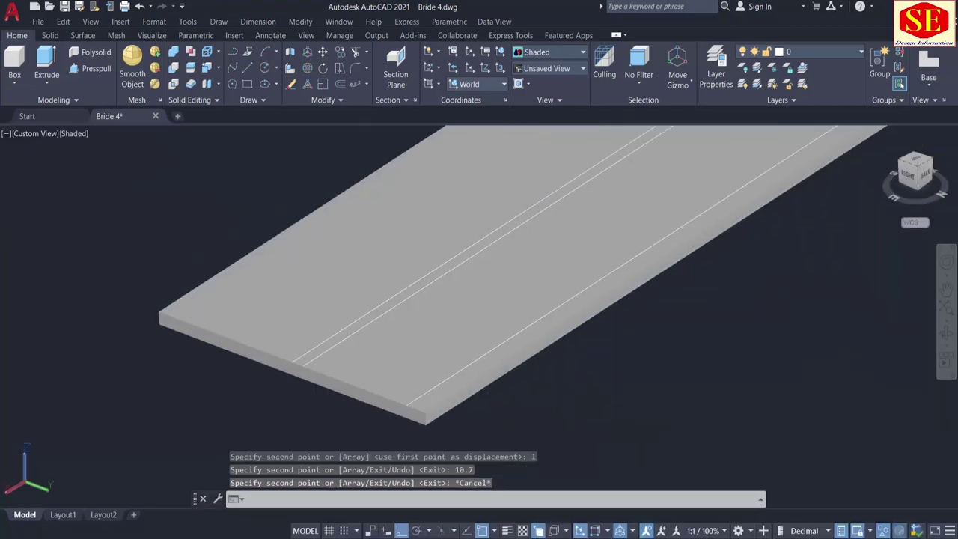
scroll(565, 361, "down", 2)
middle_click_drag(716, 286, 615, 324)
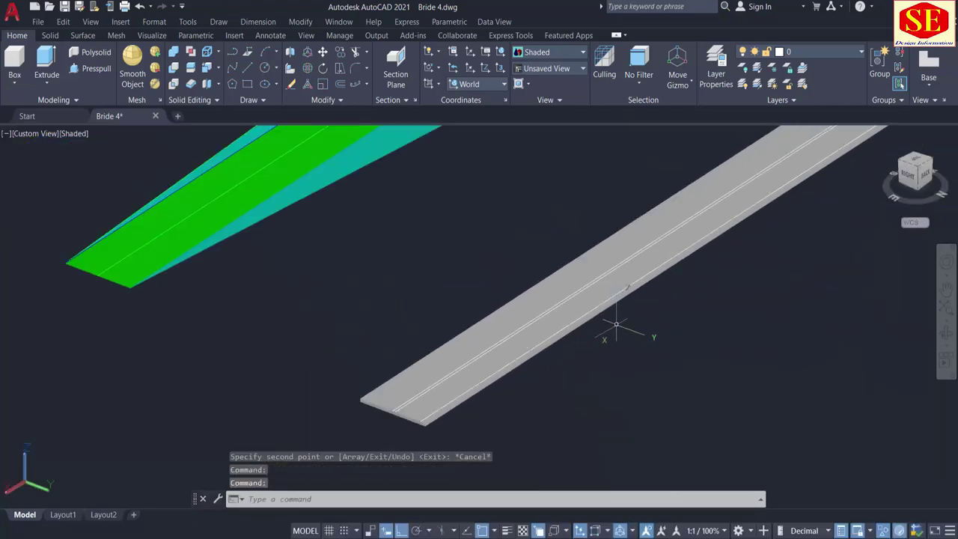
scroll(469, 402, "up", 3)
scroll(299, 399, "up", 2)
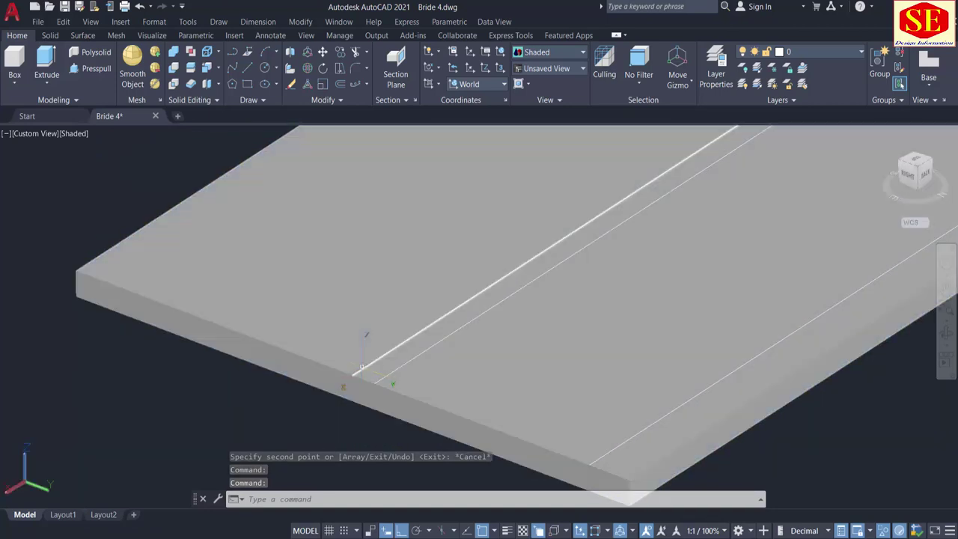
left_click(359, 368)
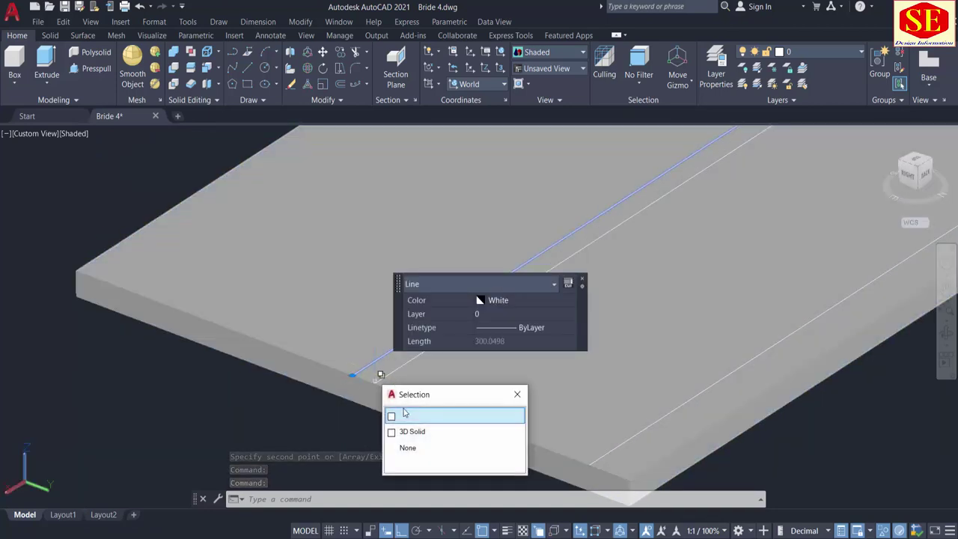
left_click(408, 415)
type("e")
key("Return")
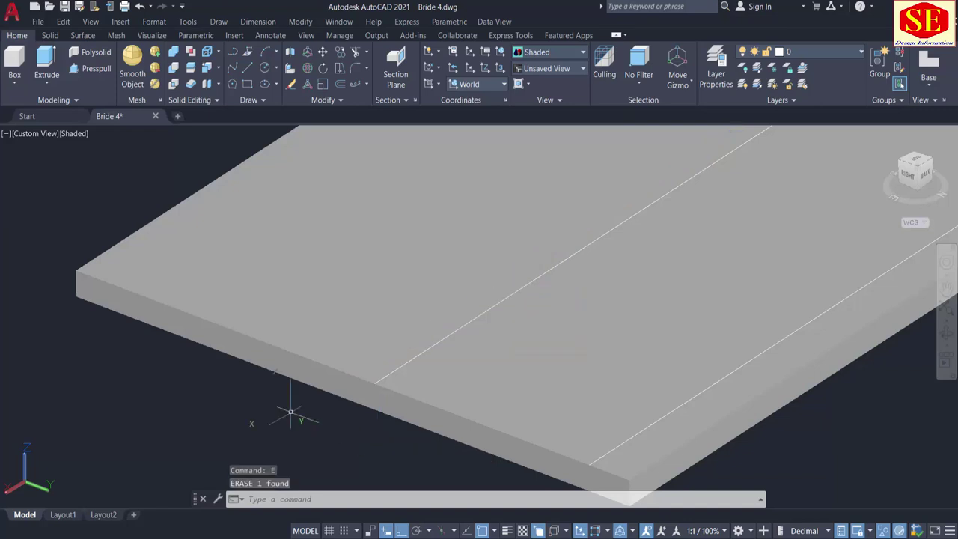
Step: Presspull the wide top area beyond the inner guide line down through the slab to cut it away
scroll(258, 387, "down", 5)
scroll(350, 308, "down", 6)
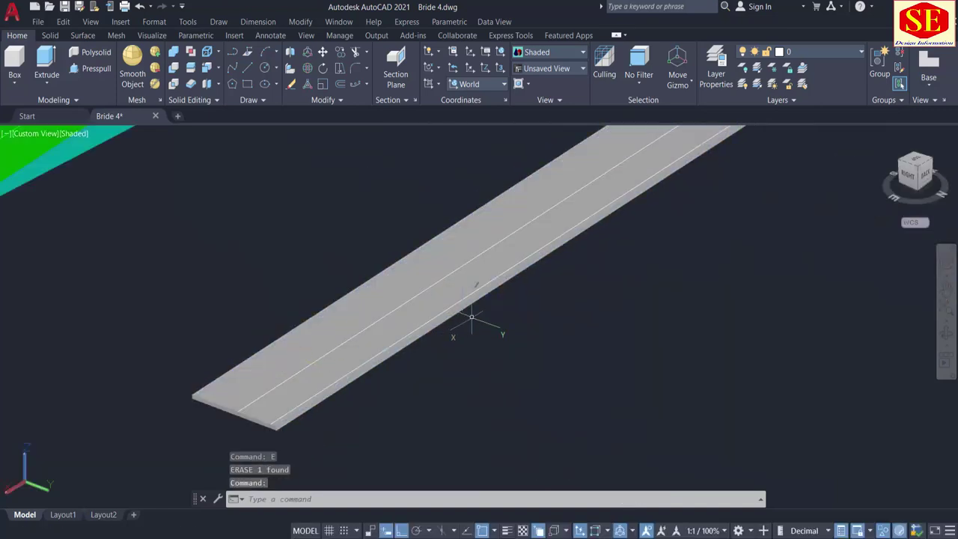
scroll(446, 388, "up", 2)
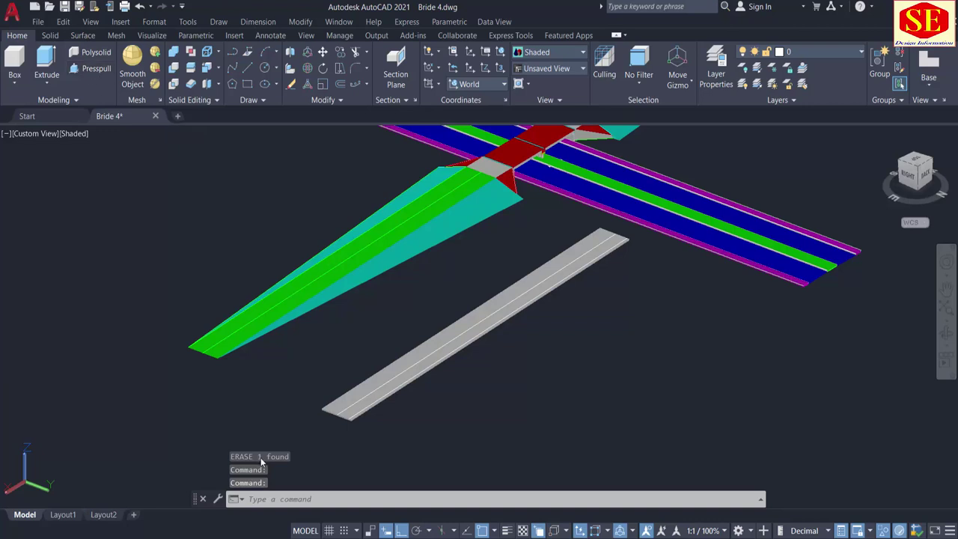
middle_click_drag(422, 417, 420, 298)
left_click(440, 404)
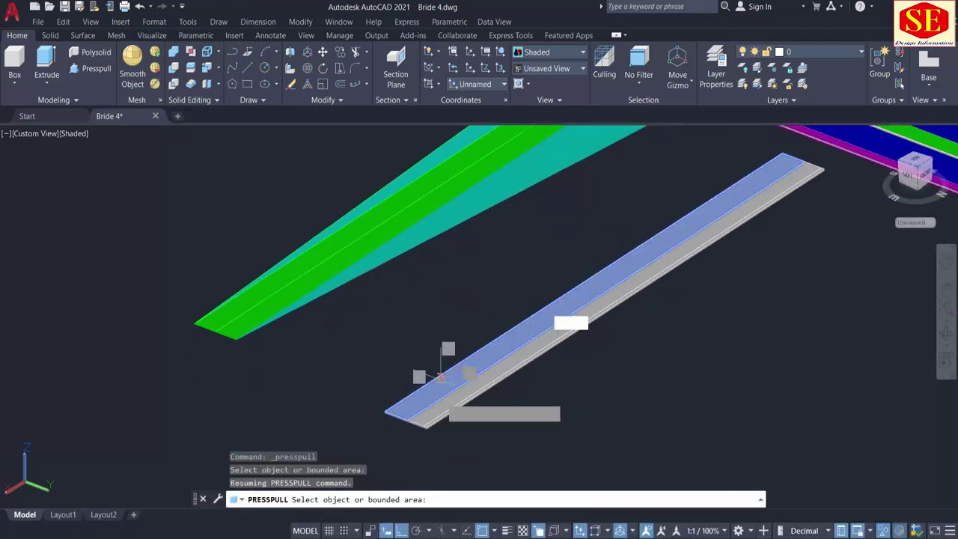
left_click(441, 443)
Step: Presspull the slab's outer long side face inward to the outer guide line and end the command
scroll(428, 430, "up", 4)
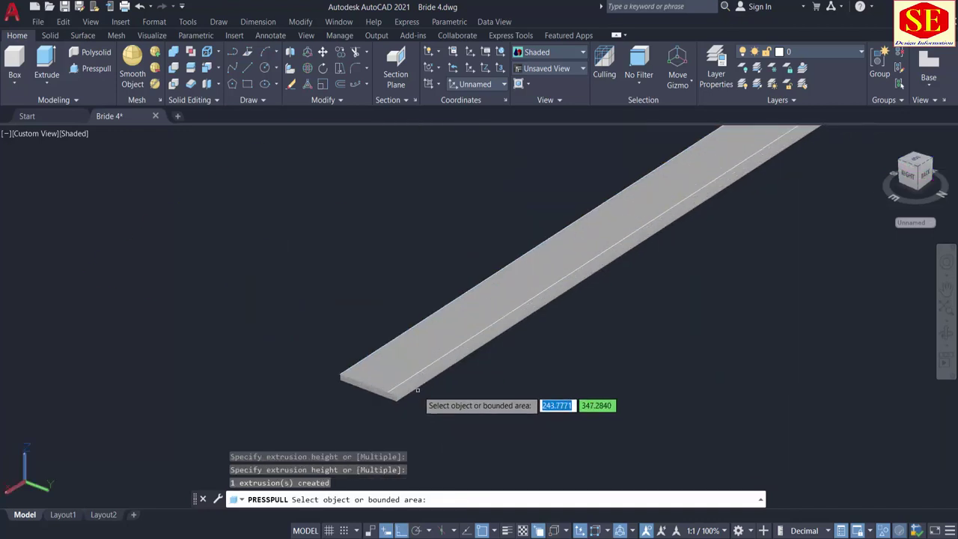
scroll(412, 379, "up", 3)
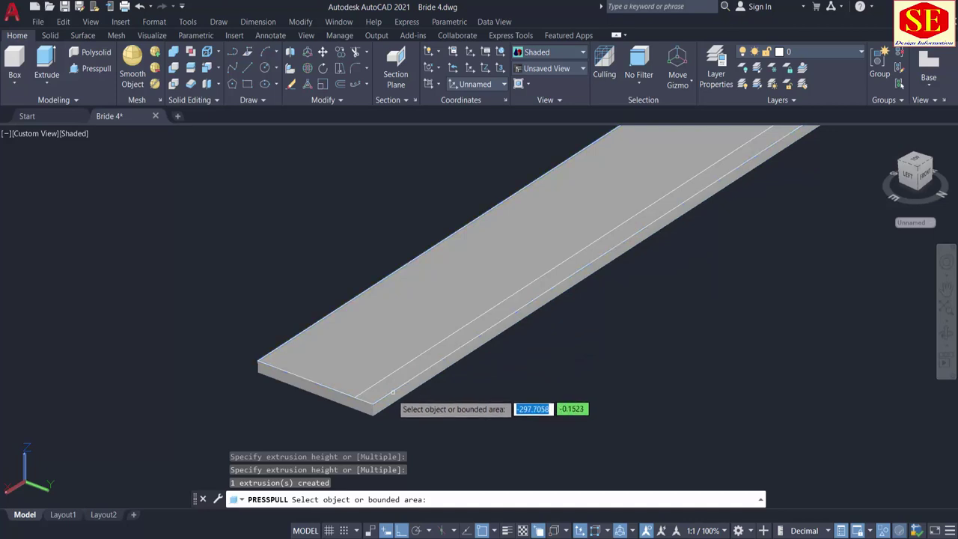
left_click(388, 402)
scroll(389, 405, "up", 3)
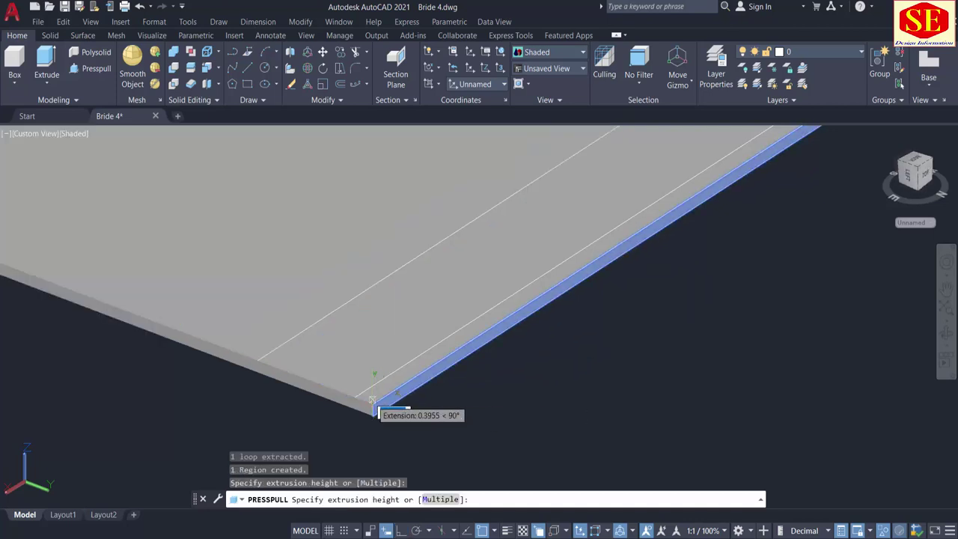
scroll(359, 405, "down", 3)
left_click(362, 406)
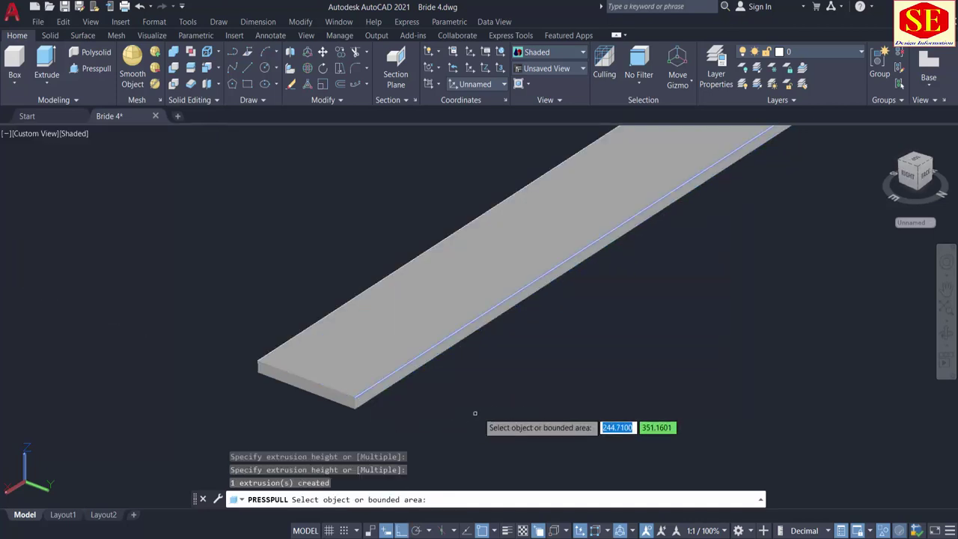
key("Return")
Step: Draw a diagonal line on the slab's end face from one top corner to the opposite bottom corner
scroll(551, 387, "down", 4)
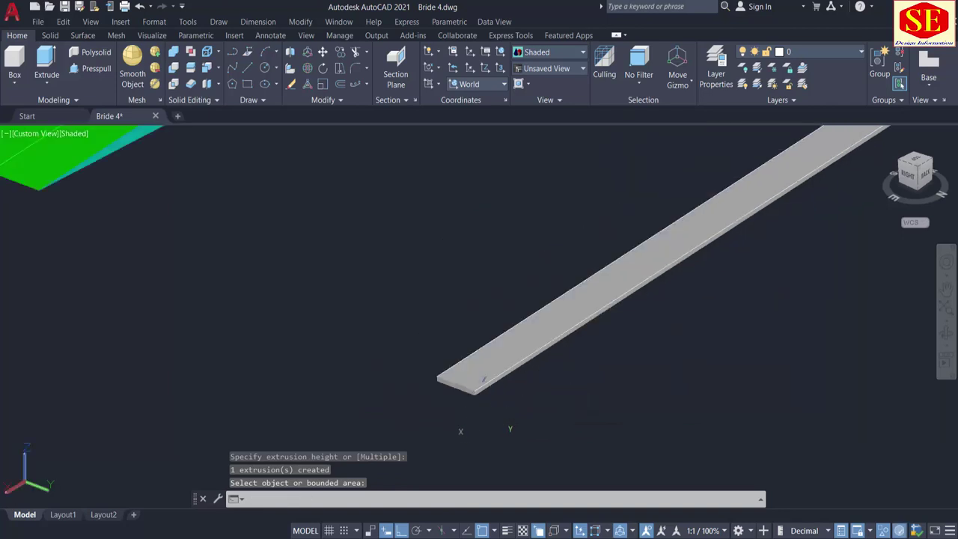
middle_click_drag(484, 413, 541, 370, "shift")
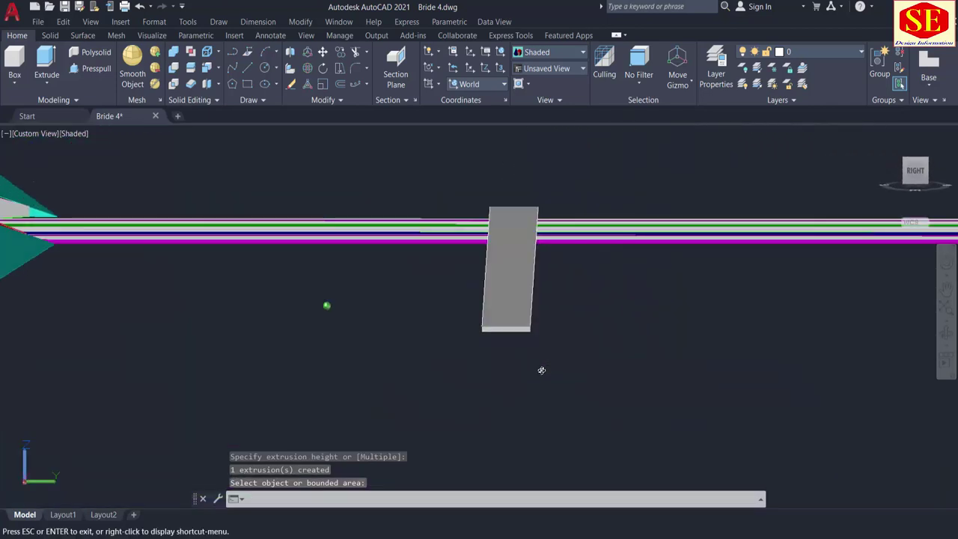
scroll(554, 336, "down", 4)
middle_click_drag(553, 336, 581, 350, "shift")
mouse_move(519, 416)
middle_mouse_down("shift")
mouse_move(509, 417)
mouse_move(521, 417)
middle_mouse_up("shift")
scroll(521, 417, "up", 5)
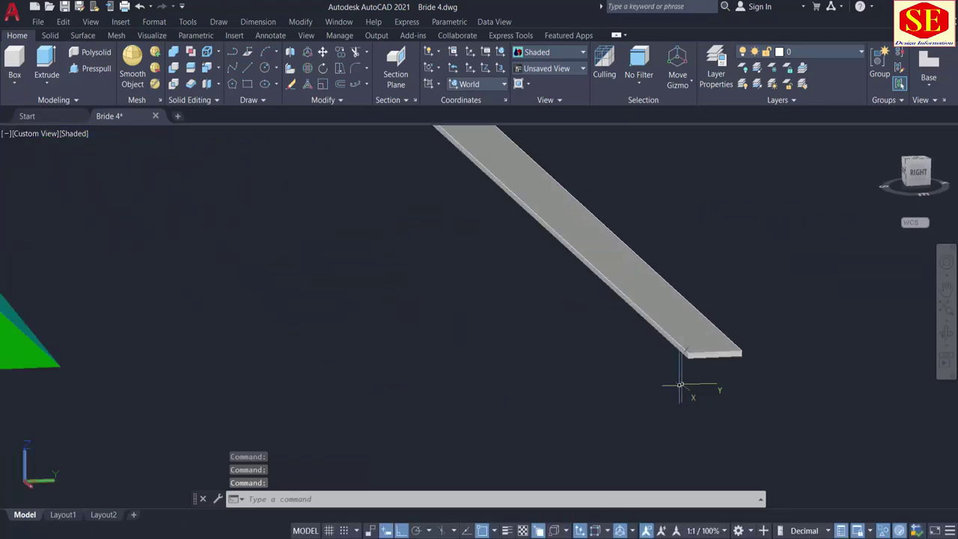
scroll(591, 452, "up", 6)
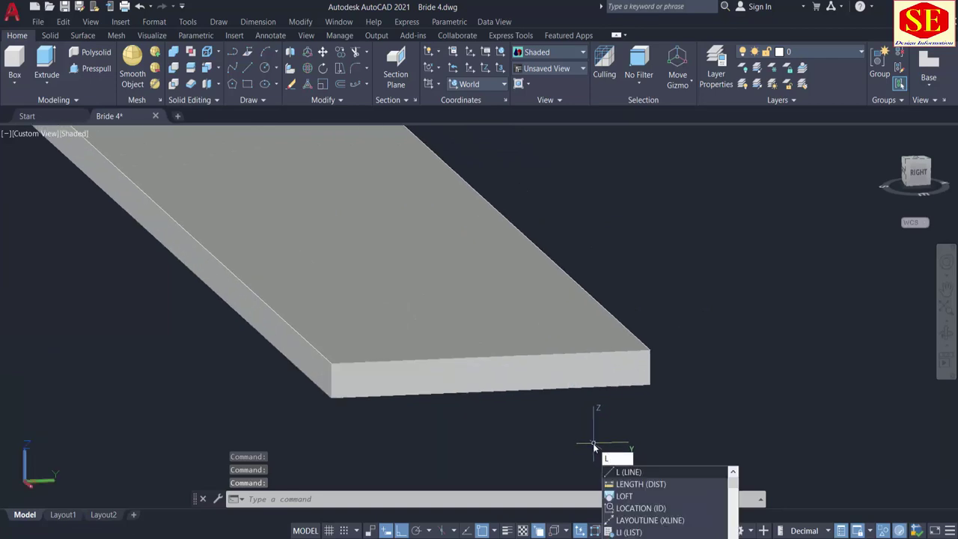
key("Return")
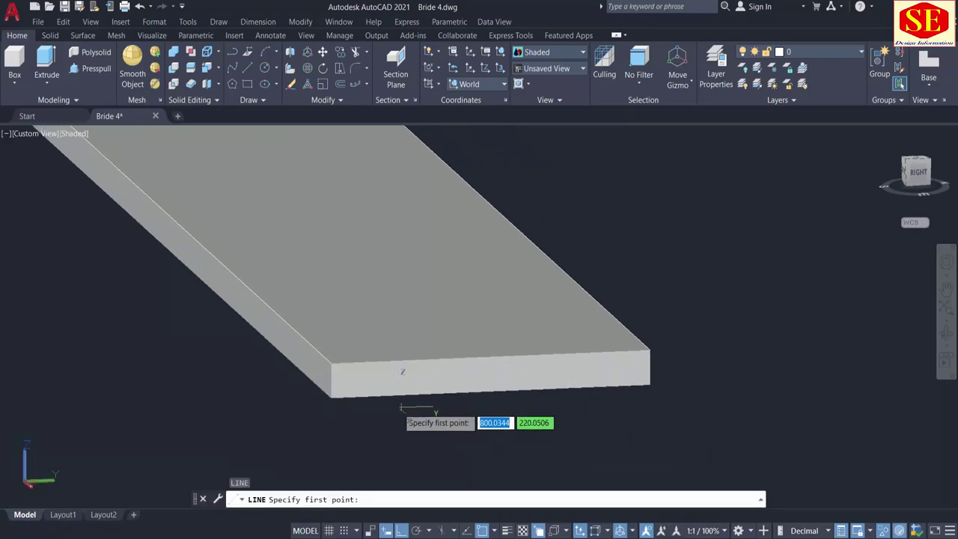
left_click(651, 349)
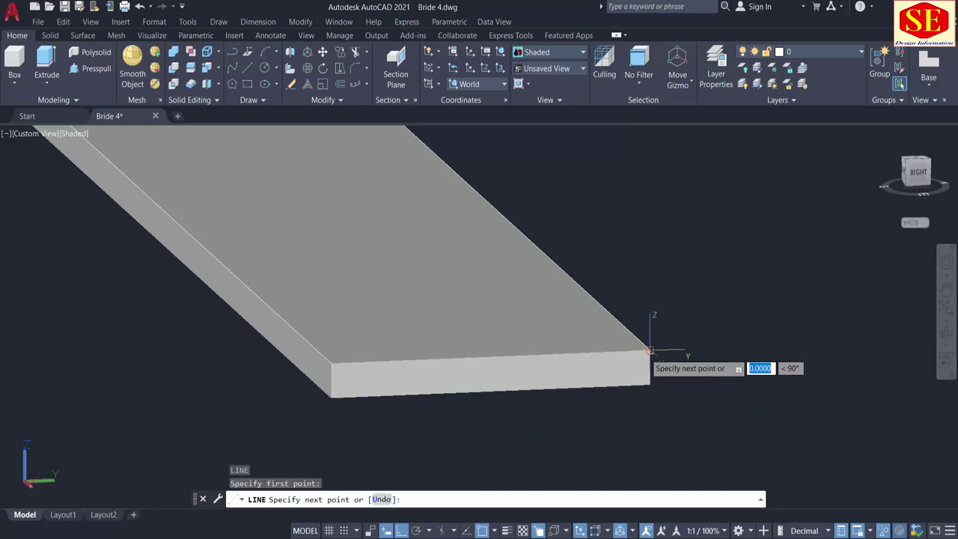
left_click(330, 397)
key("Escape")
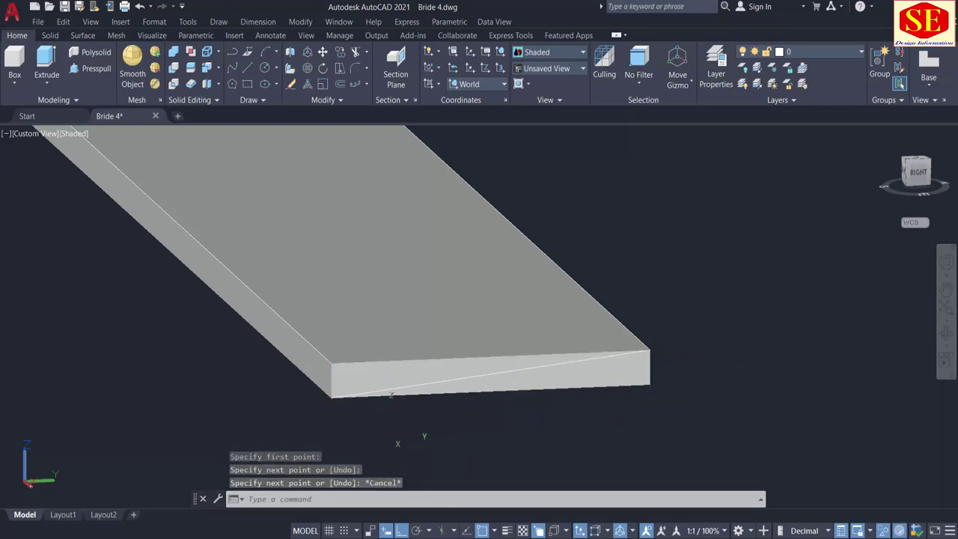
middle_click_drag(386, 429, 430, 406, "shift")
scroll(521, 417, "up", 3)
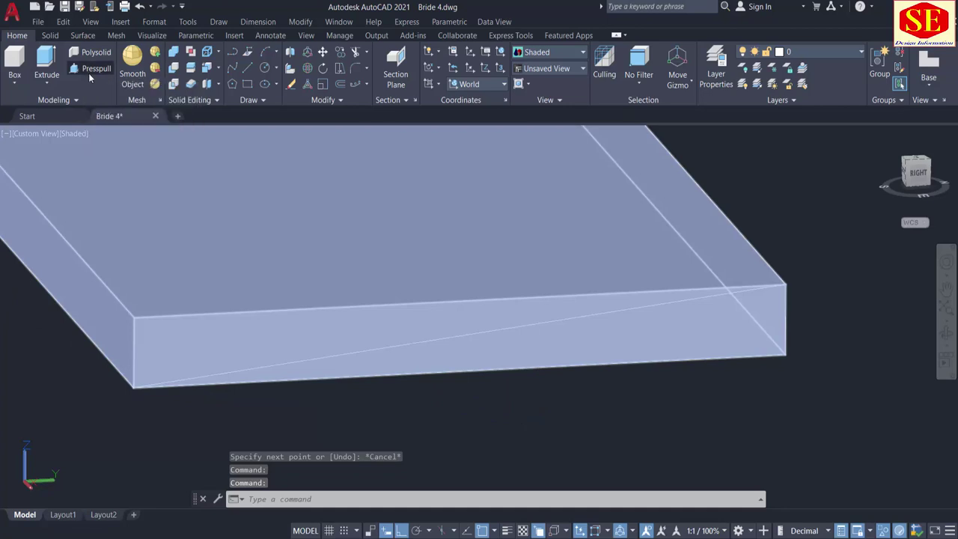
Step: Presspull the triangular area above the end-face diagonal along the slab's full length to cut it away into a sloped wedge
left_click(89, 72)
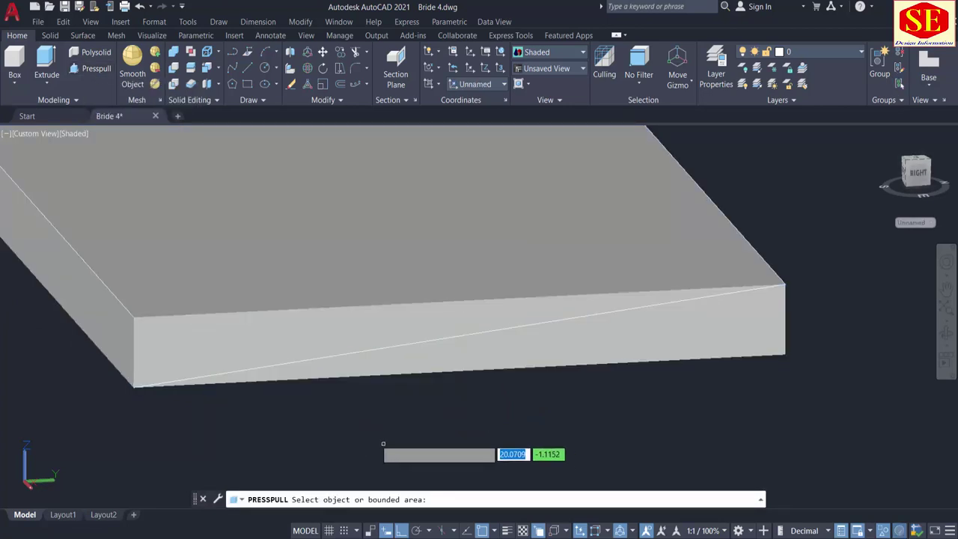
left_click(273, 338)
scroll(284, 318, "down", 5)
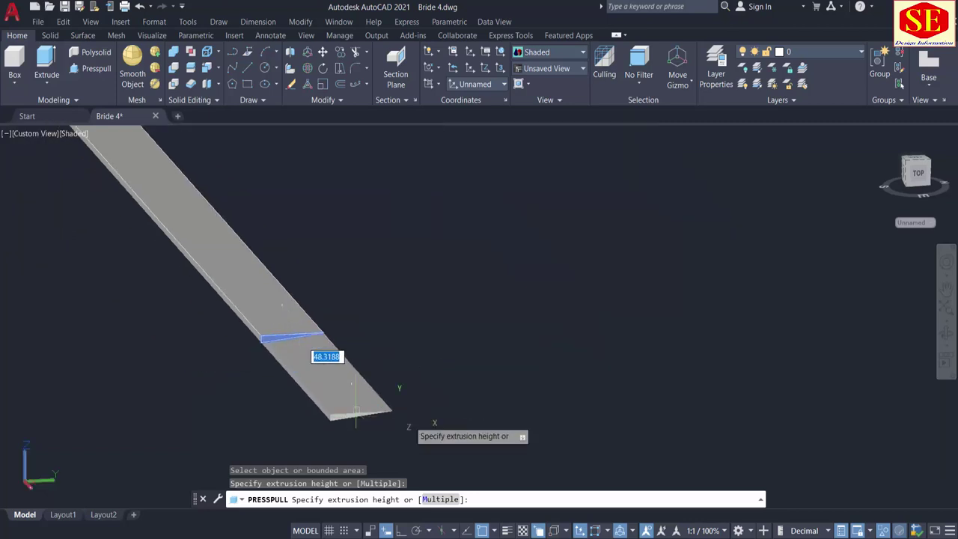
left_click(330, 286)
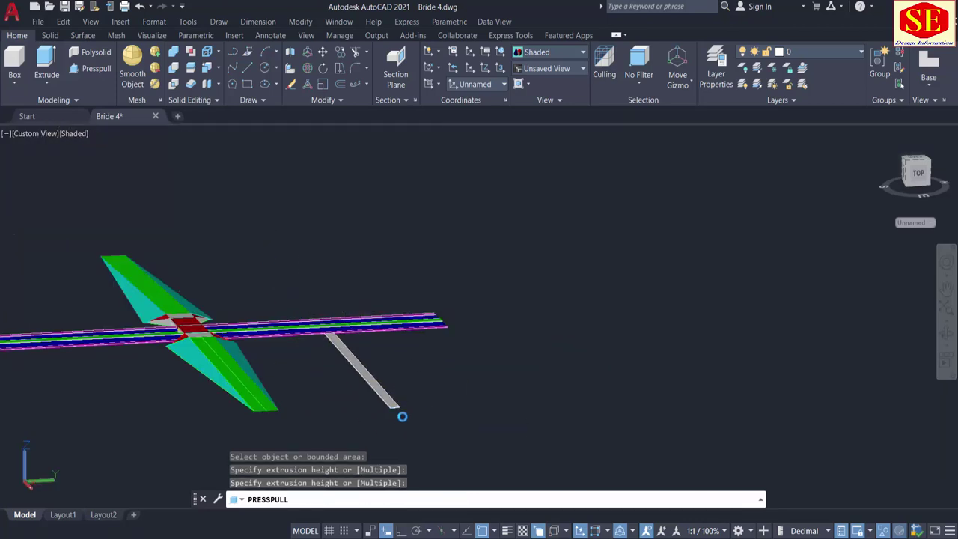
middle_click_drag(455, 398, 410, 263)
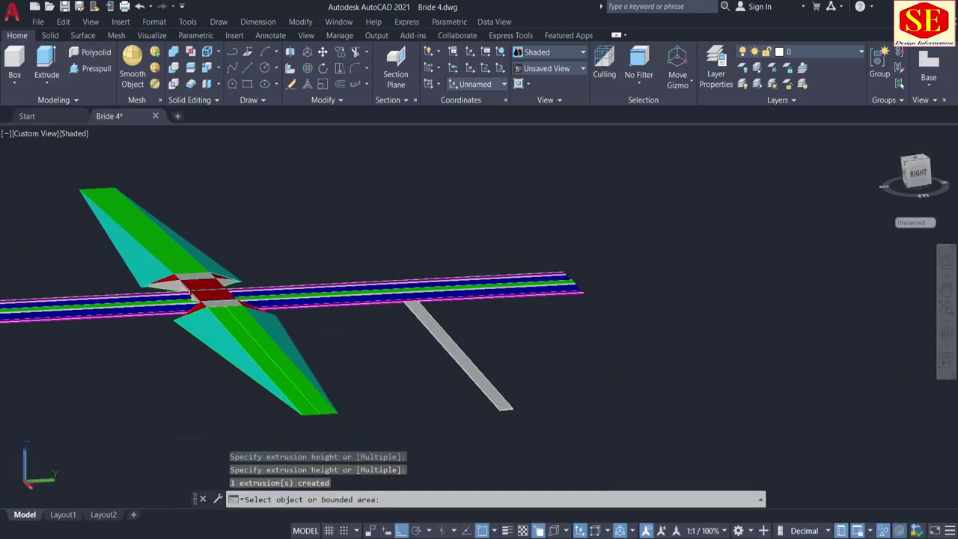
scroll(487, 412, "up", 10)
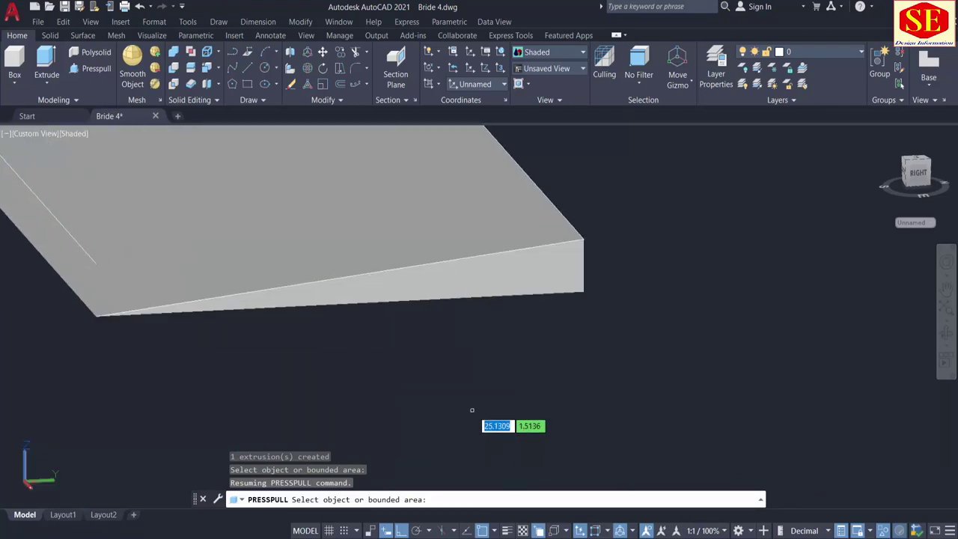
key("Escape")
scroll(453, 407, "down", 10)
scroll(442, 374, "up", 2)
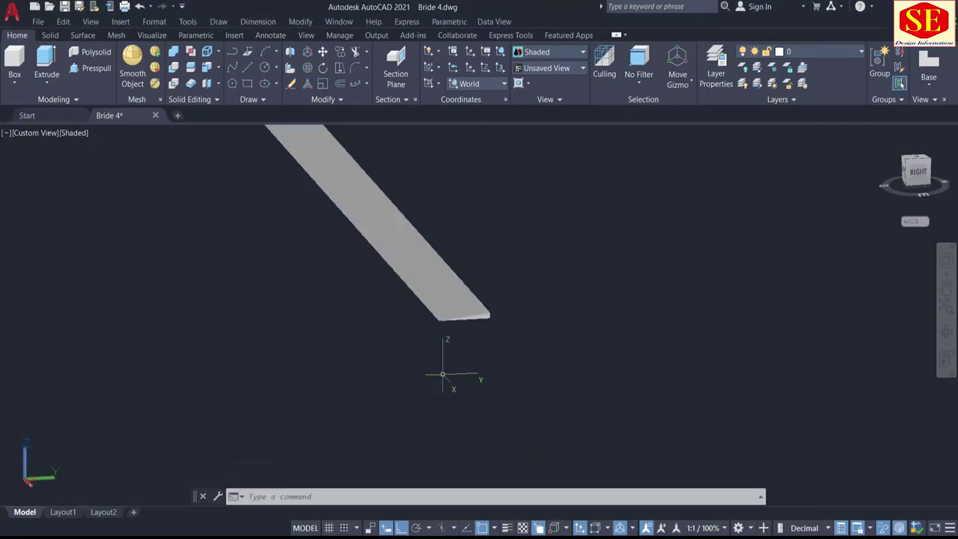
Step: Mirror the sloped slab about the long top edge of its thick side, keeping the source slab
type("MI")
key("Return")
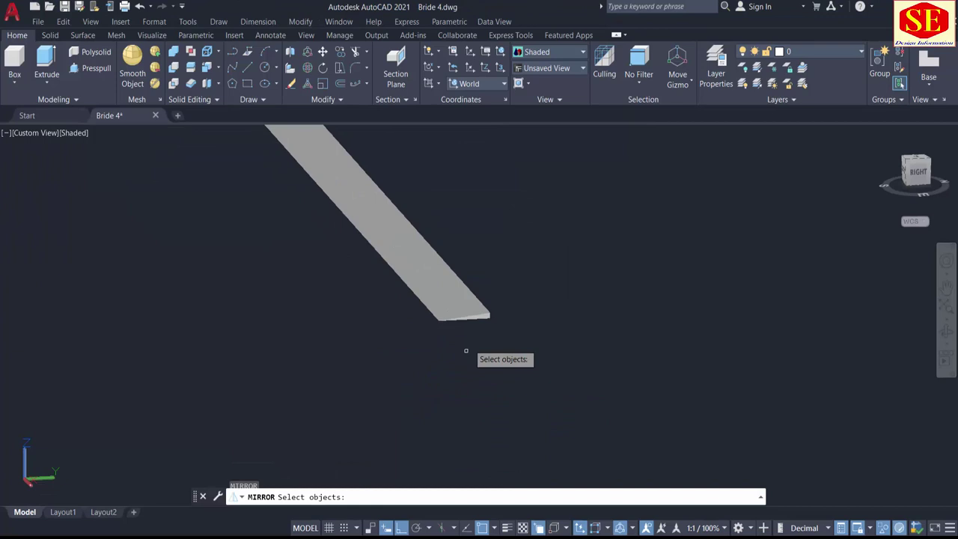
left_click(468, 312)
key("Return")
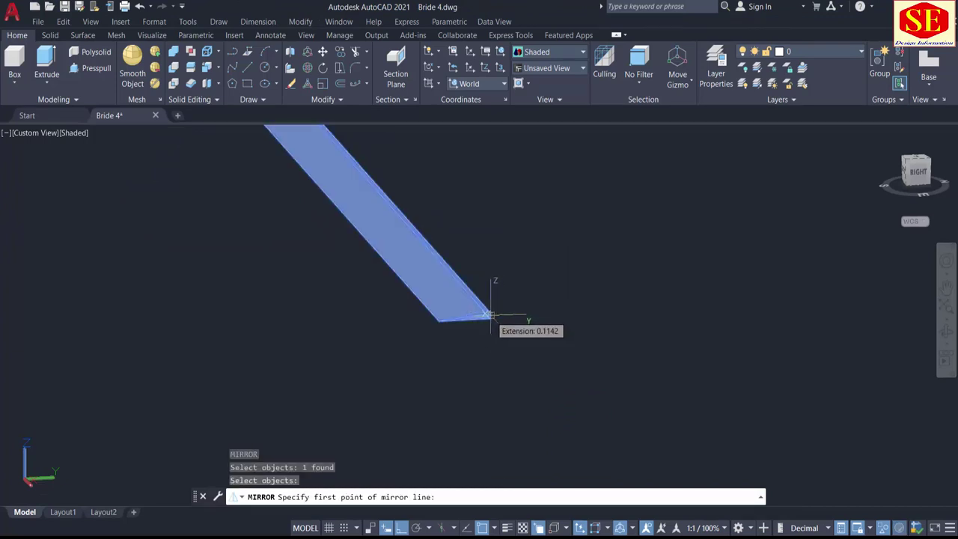
left_click(488, 315)
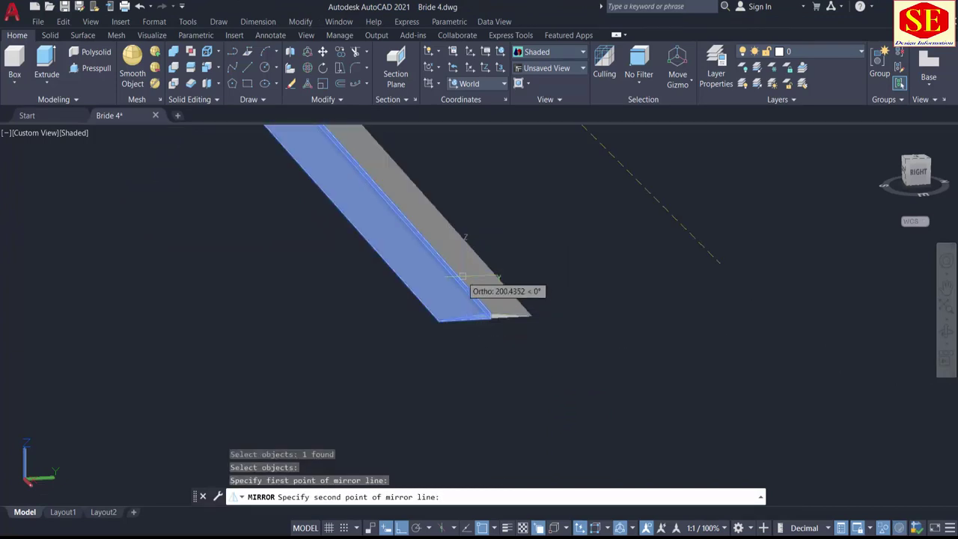
left_click(411, 181)
right_click(565, 223)
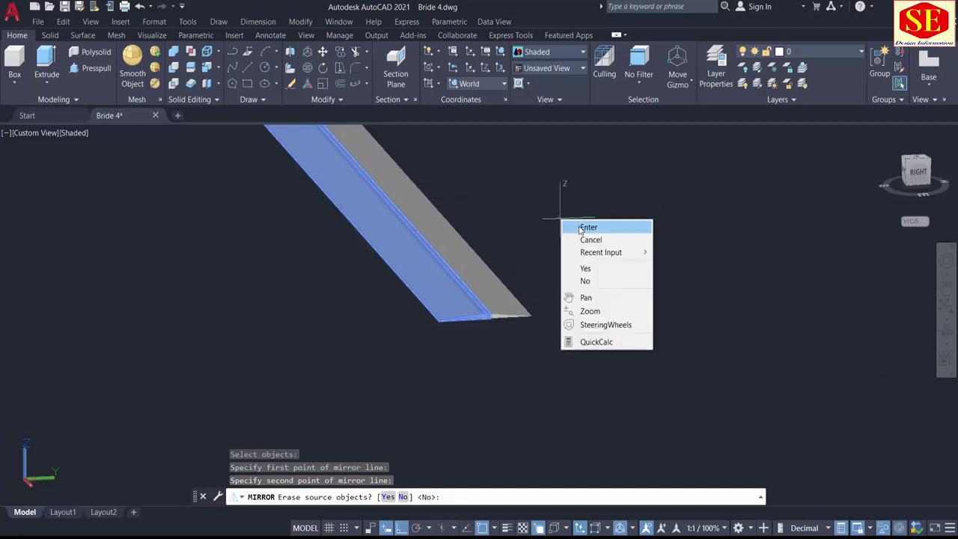
left_click(588, 224)
scroll(580, 309, "down", 3)
Step: Move the mirrored slab sideways, away from the original slab, to leave a gap between the two
type("M")
key("Return")
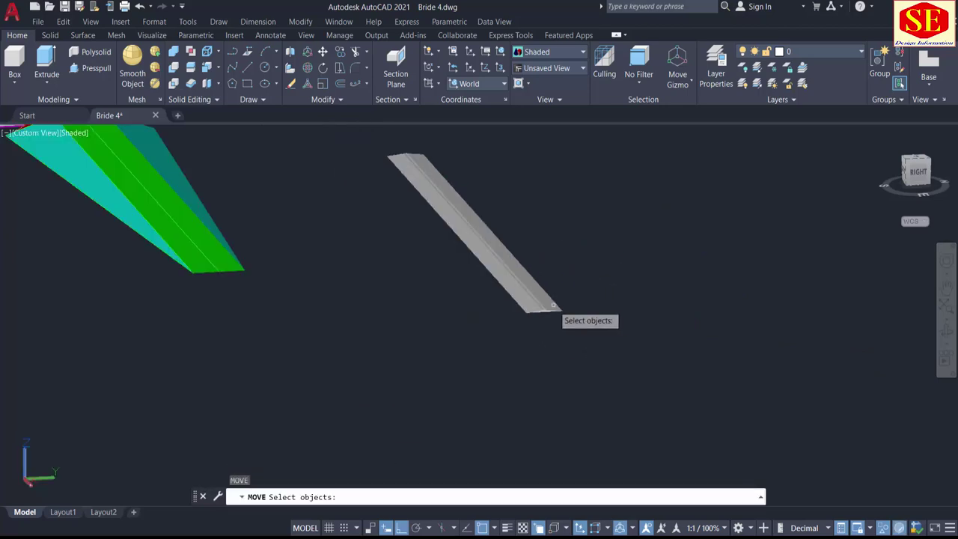
left_click(567, 314)
scroll(572, 320, "up", 4)
key("Return")
left_click(577, 308)
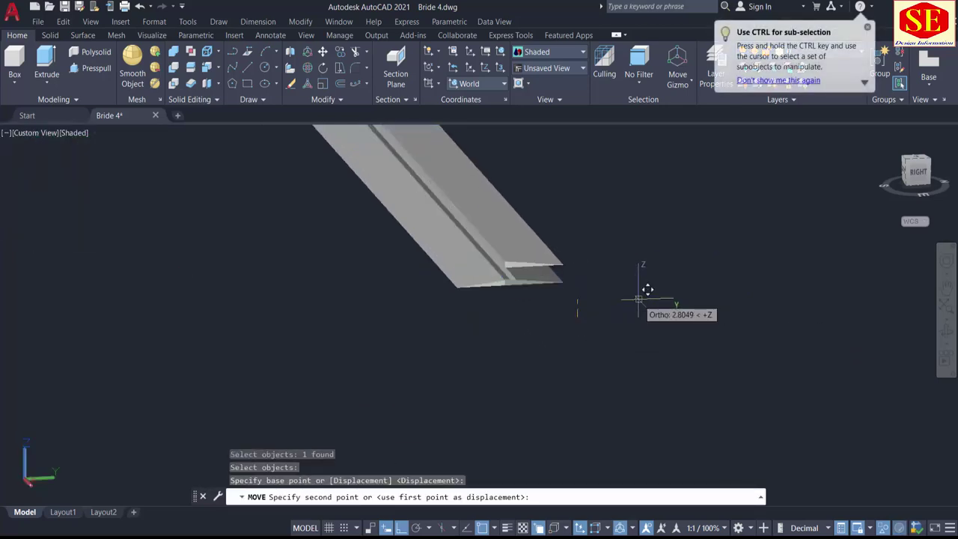
left_click(672, 346)
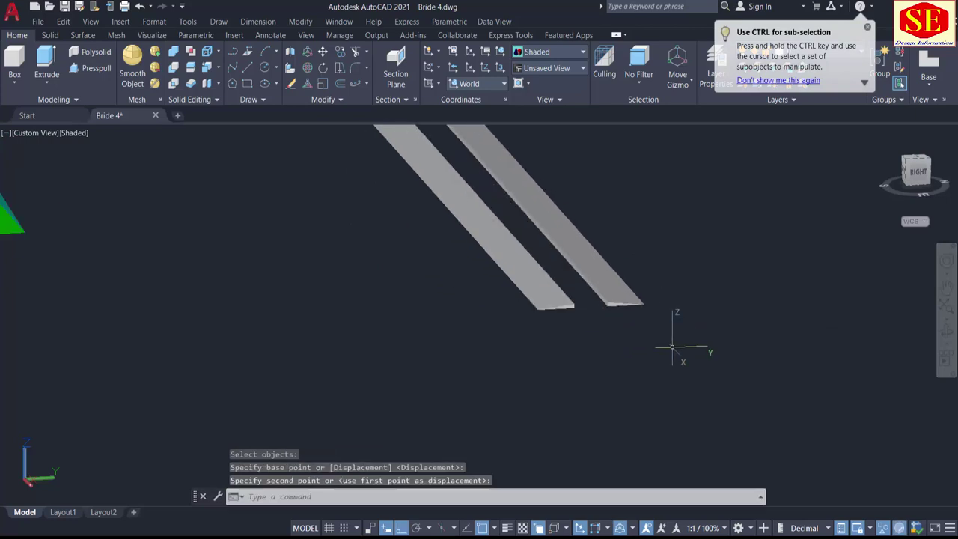
Step: Draw a centre line along the near embankment's green top face, from its outer end edge to the edge at the bridge
middle_click_drag(294, 362, 708, 374)
middle_click_drag(382, 295, 500, 275)
scroll(464, 434, "up", 3)
key("Return")
left_click(497, 279)
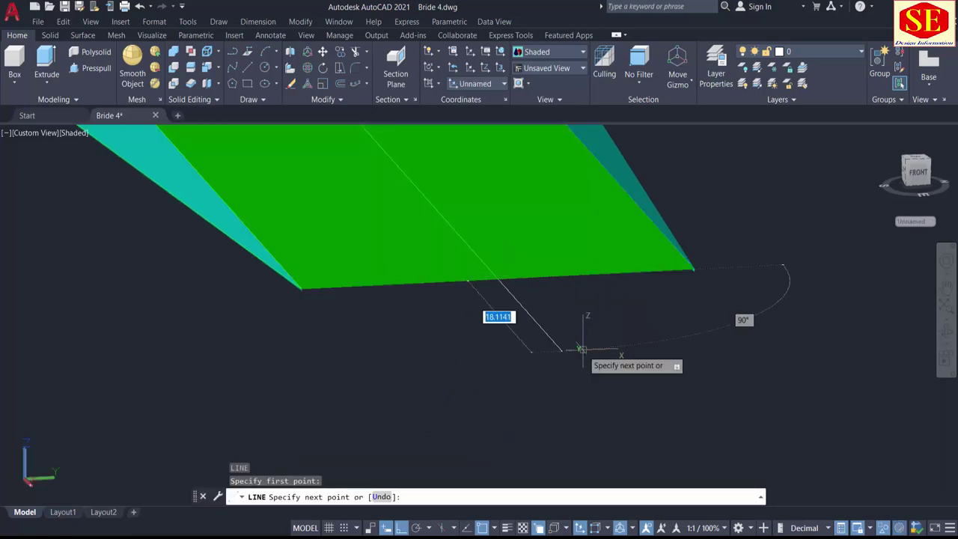
scroll(582, 344, "down", 3)
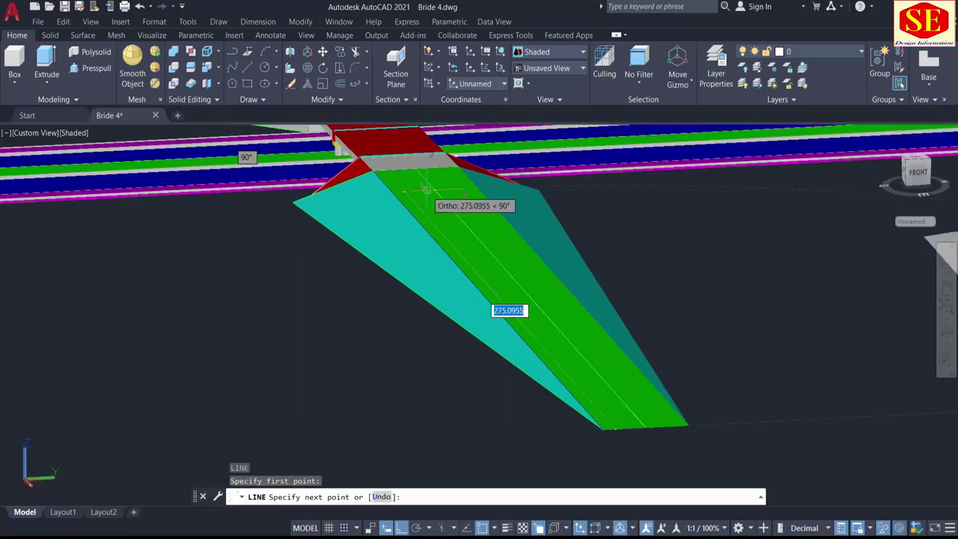
scroll(426, 190, "up", 2)
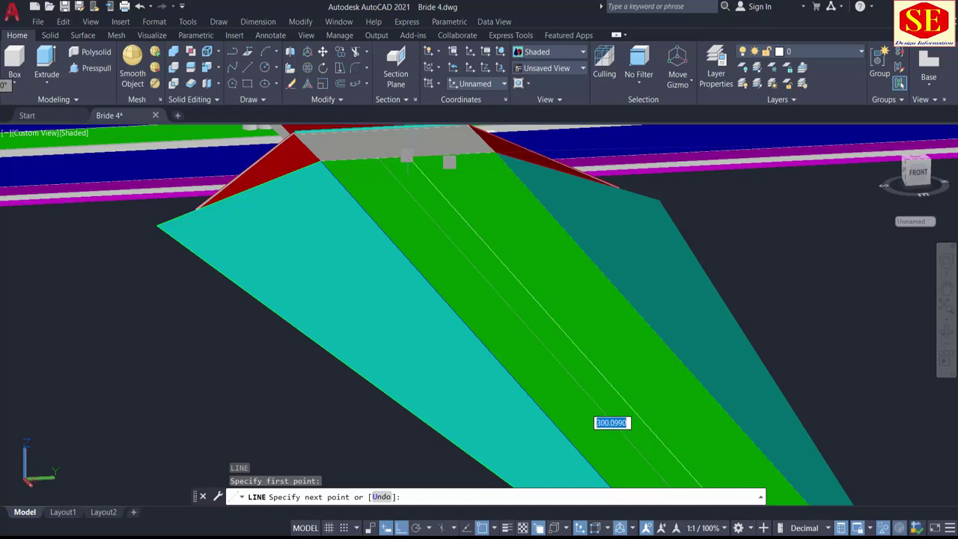
key("Escape")
middle_click_drag(552, 281, 396, 184)
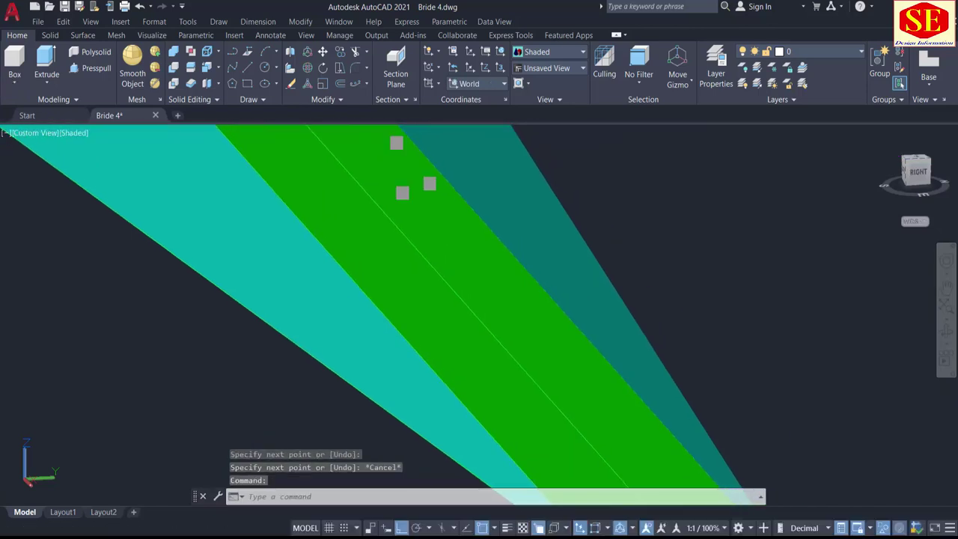
middle_click_drag(503, 346, 391, 214)
scroll(606, 466, "up", 5)
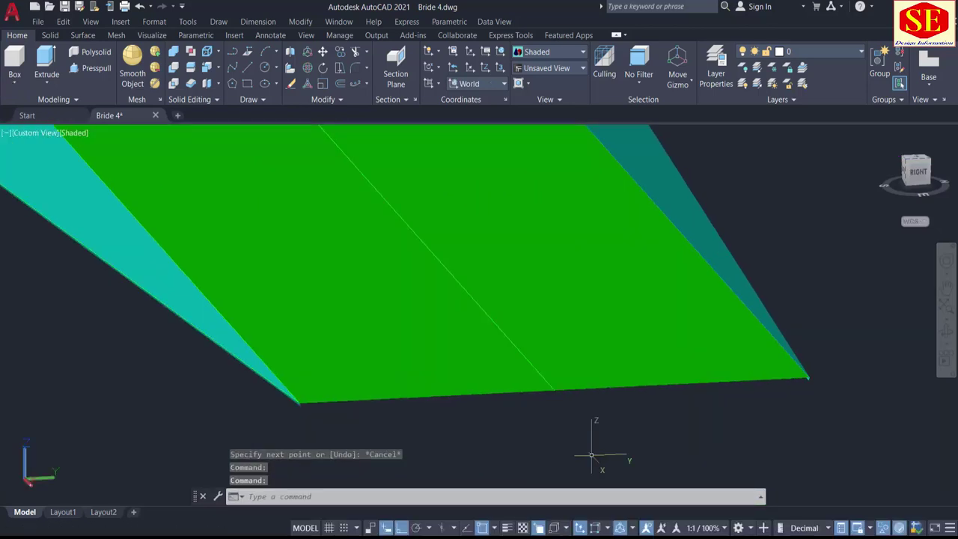
type("CI")
key("Return")
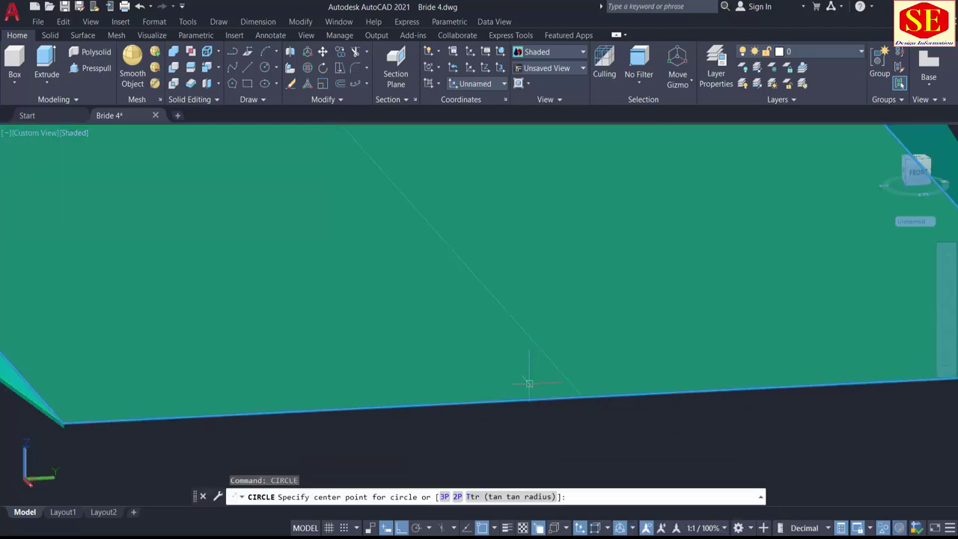
key("Escape")
Step: Copy the embankment's centre line 1 unit to each side along the outer end edge
type("CO")
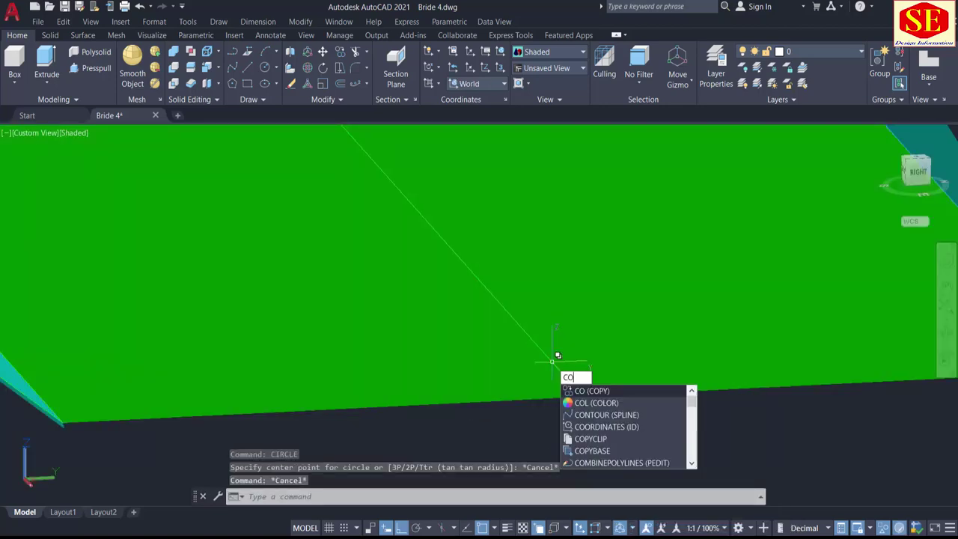
key("Return")
left_click(552, 361)
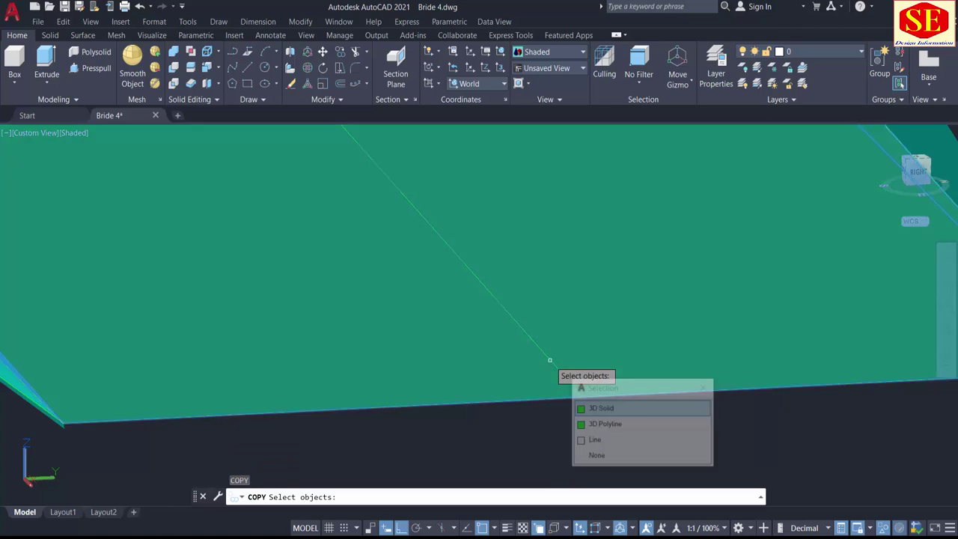
left_click(594, 441)
key("Return")
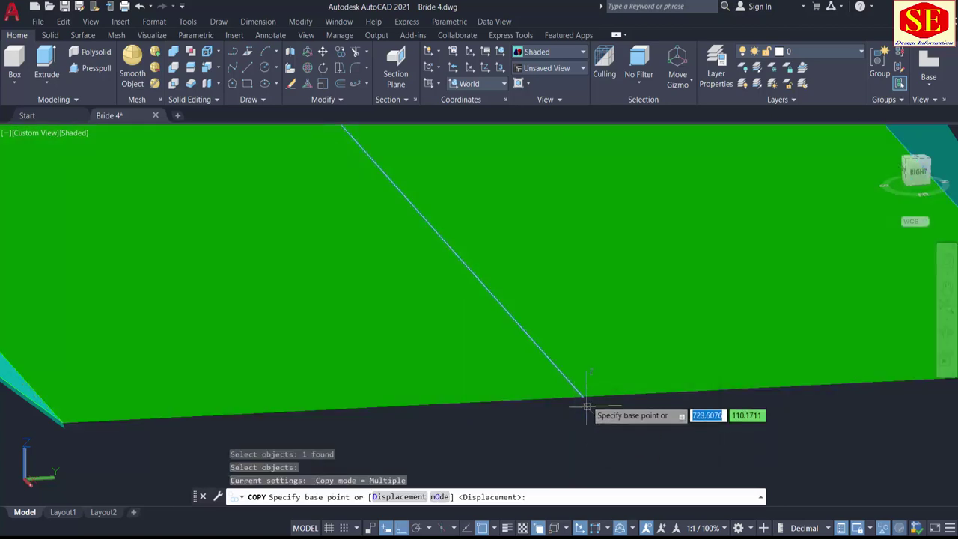
left_click(582, 397)
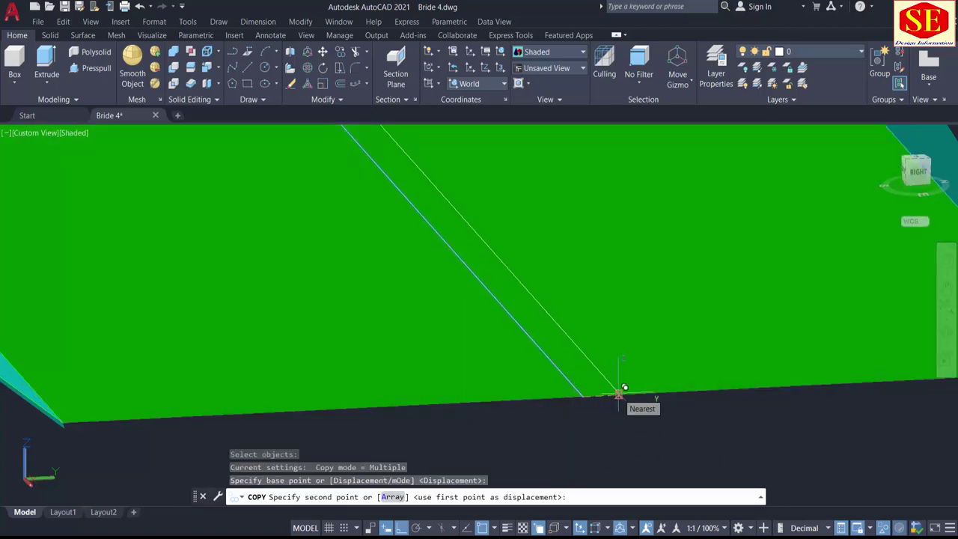
type("1")
key("Return")
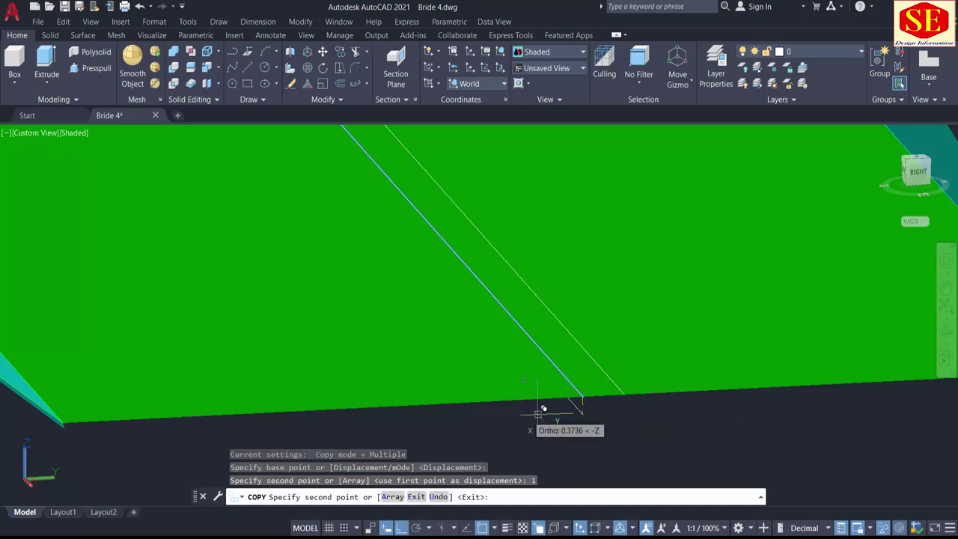
key("Return")
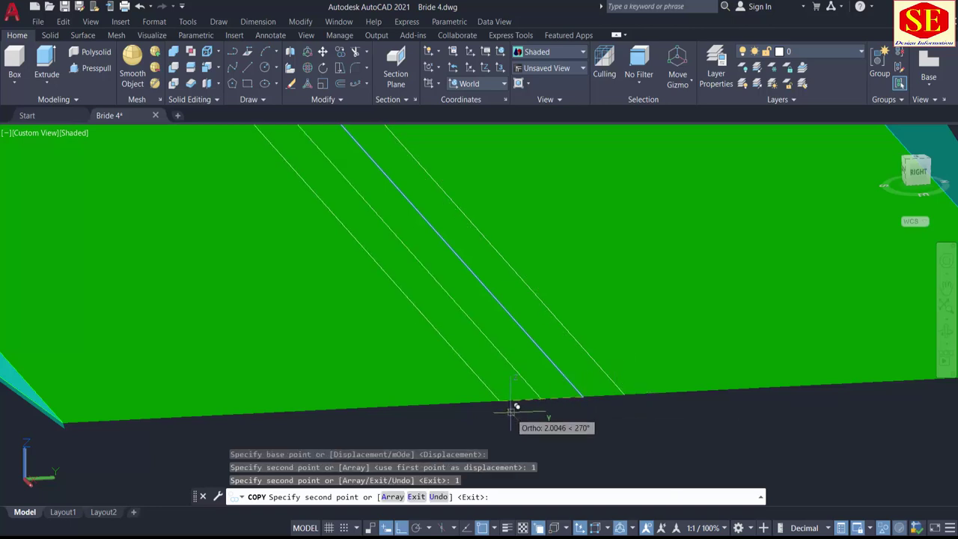
key("Escape")
Step: Move the mirrored slab by the bottom corner of its thick side to the end of the adjacent offset line on the embankment
scroll(310, 365, "down", 5)
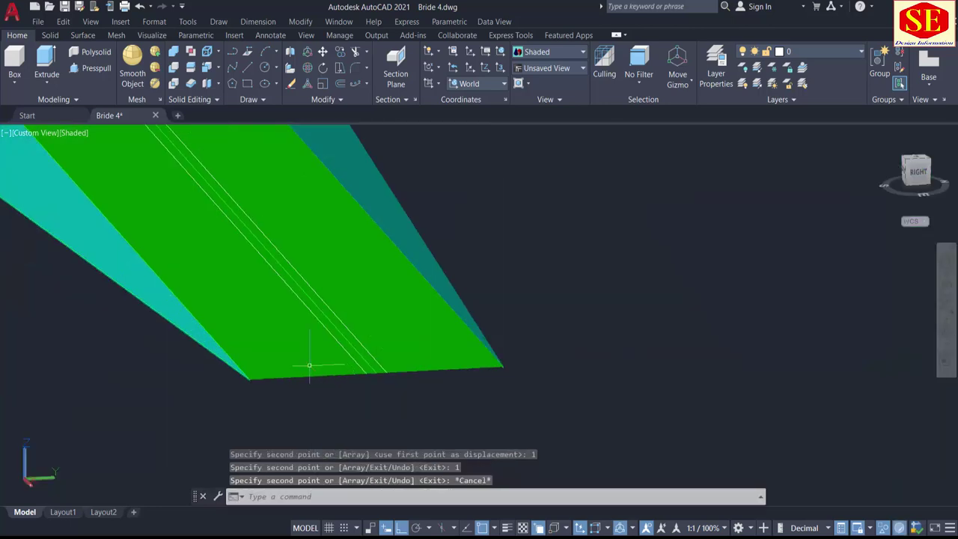
middle_click_drag(309, 366, 853, 403, "shift")
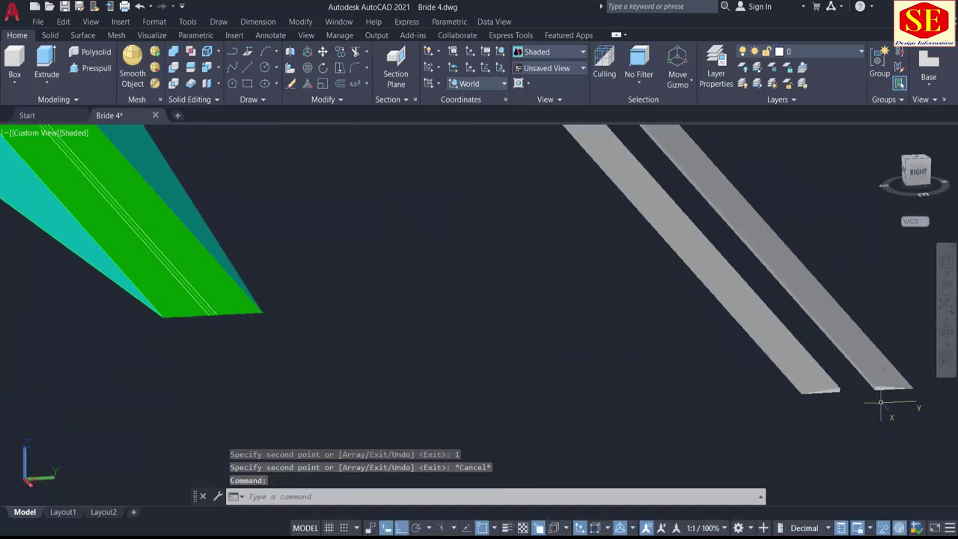
key("Return")
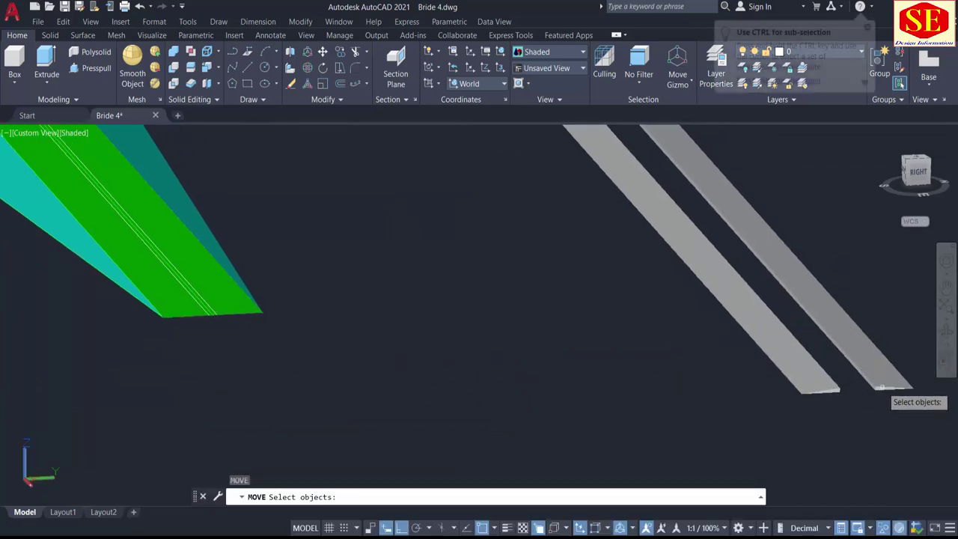
left_click(881, 389)
scroll(868, 419, "up", 2)
key("Return")
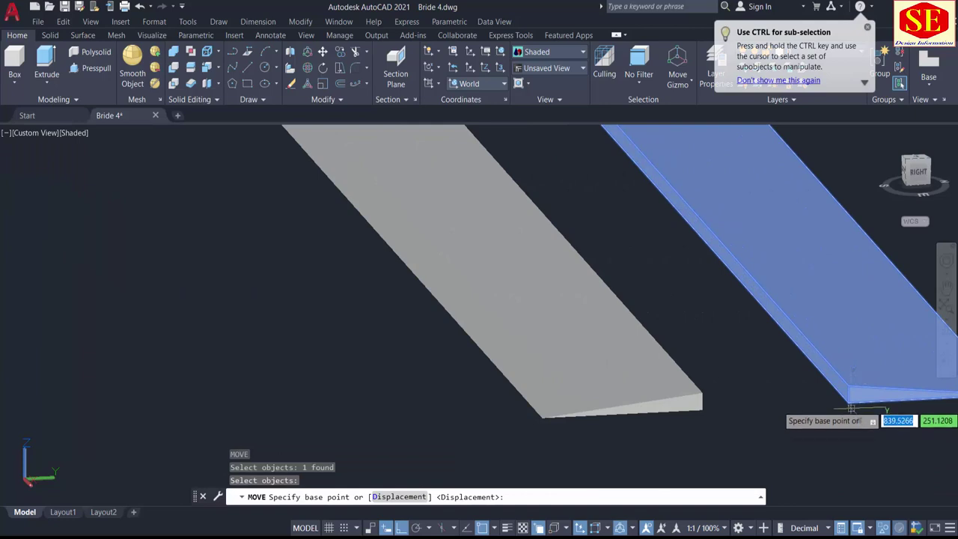
left_click(851, 407)
scroll(861, 396, "down", 3)
scroll(183, 307, "up", 4)
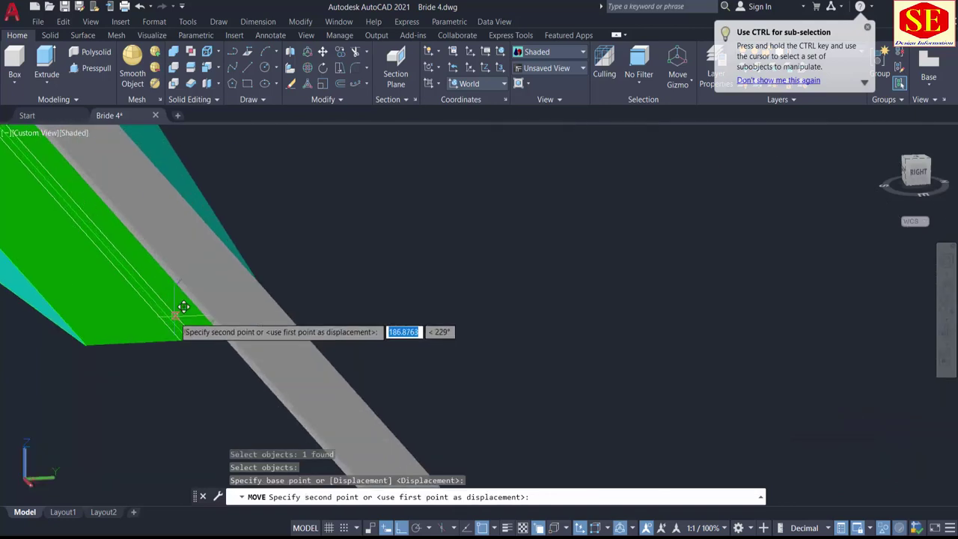
scroll(187, 314, "up", 2)
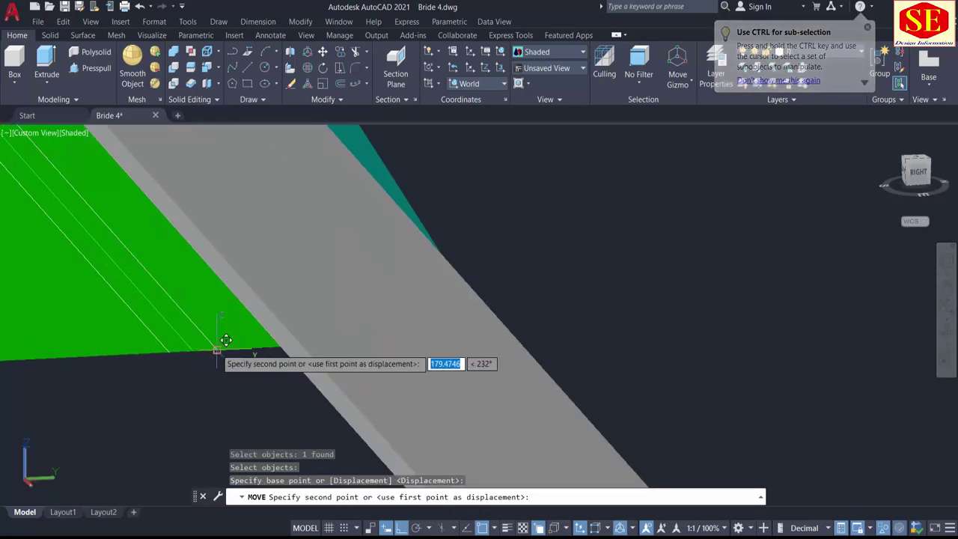
left_click(226, 339)
Step: Move the remaining slab by the bottom corner of its thick side to the end of the opposite offset line on the embankment
scroll(684, 353, "down", 6)
middle_click_drag(726, 385, 624, 382)
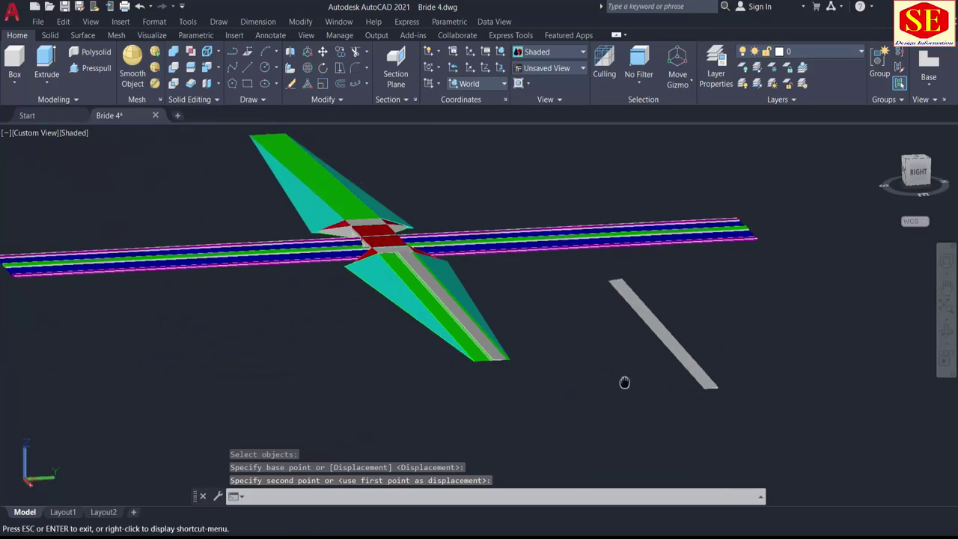
scroll(733, 392, "up", 5)
key("space")
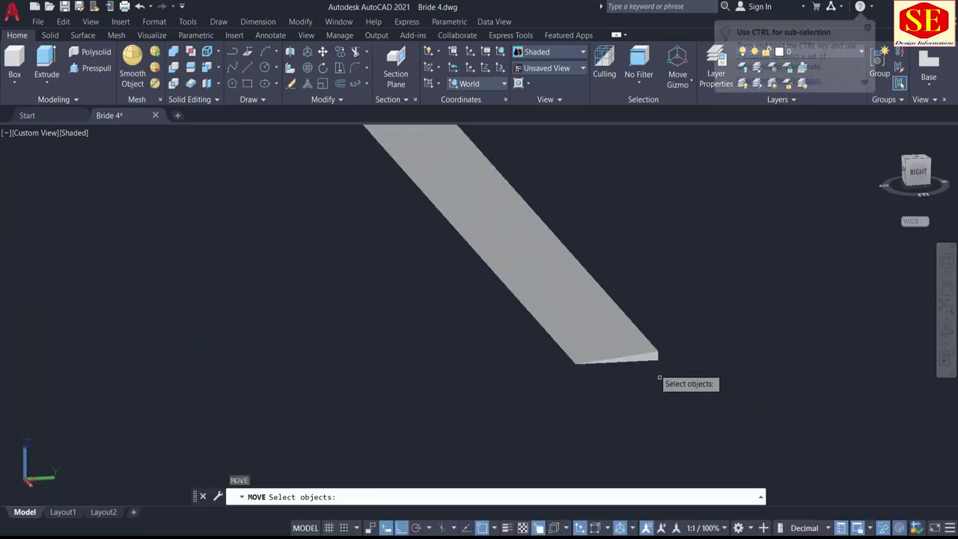
left_click(635, 346)
scroll(707, 393, "up", 4)
key("space")
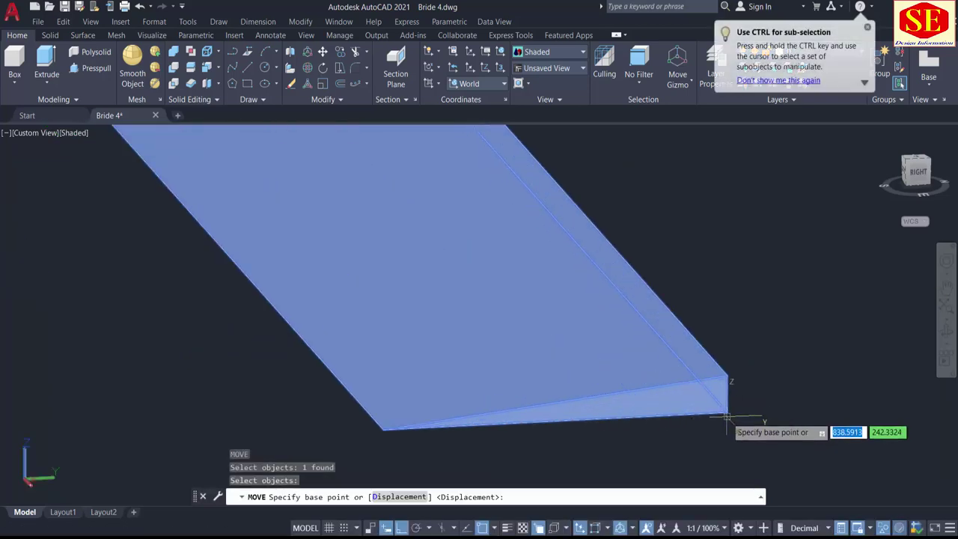
left_click(725, 412)
scroll(748, 396, "down", 6)
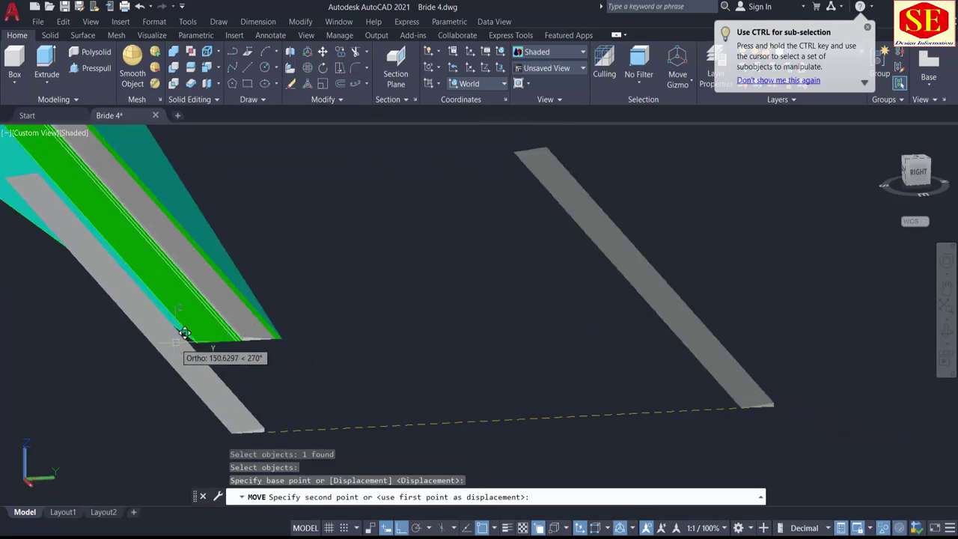
scroll(216, 317, "up", 6)
middle_click_drag(215, 318, 381, 336, "shift")
left_click(395, 337)
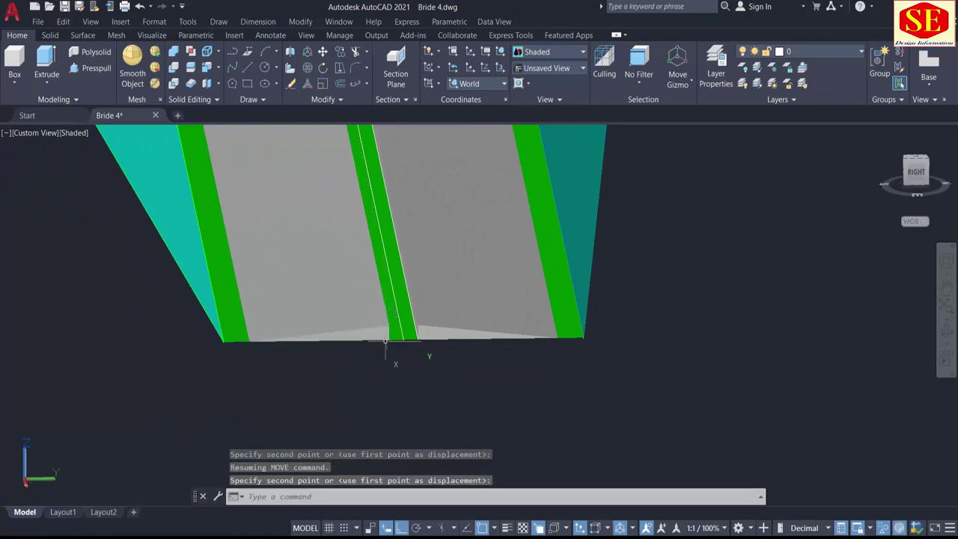
Step: Move the two small rounded profiles together to the open area beside the embankment's outer end
middle_click_drag(513, 362, 510, 396, "shift")
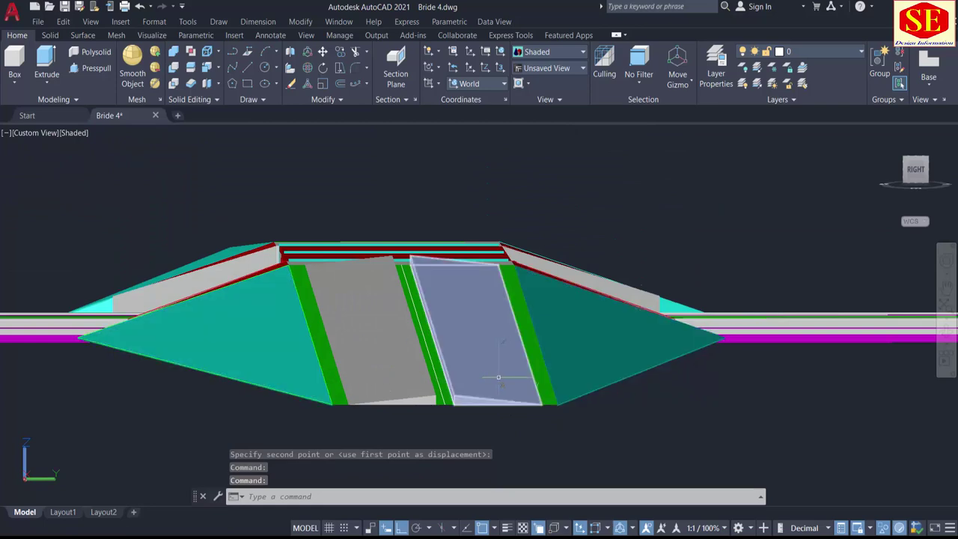
middle_click_drag(305, 411, 275, 303, "shift")
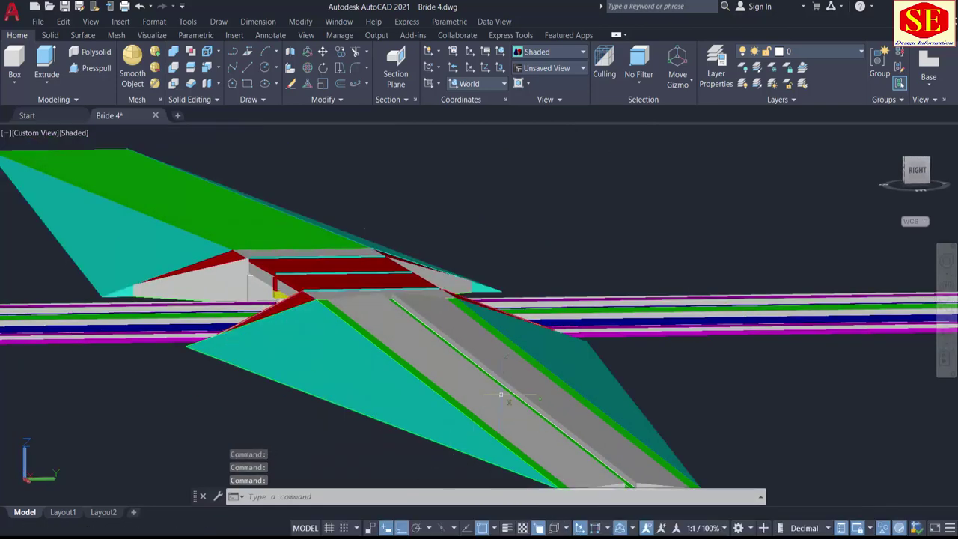
middle_click_drag(496, 388, 445, 335)
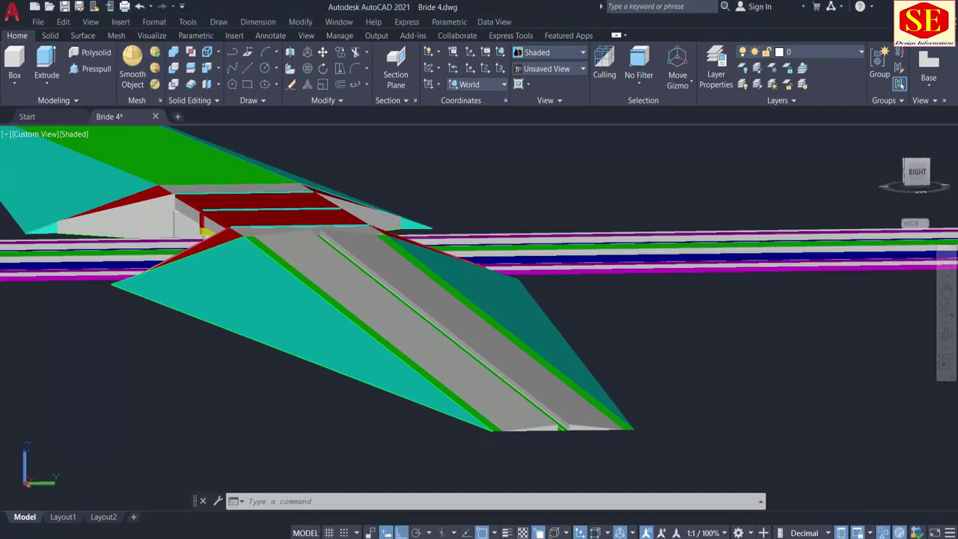
scroll(709, 337, "down", 4)
middle_click_drag(291, 338, 438, 411, "shift")
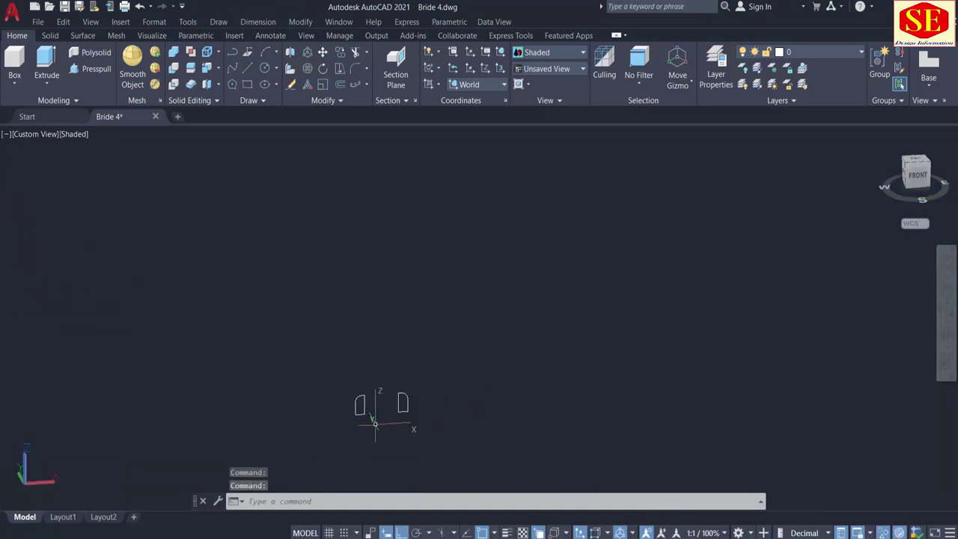
key("Return")
left_click(436, 368)
left_click(310, 430)
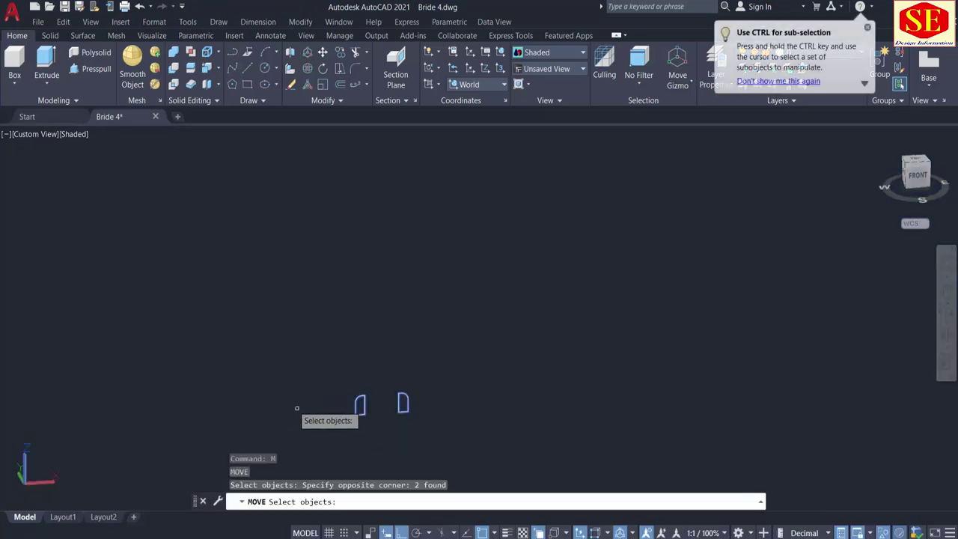
key("Return")
left_click(292, 402)
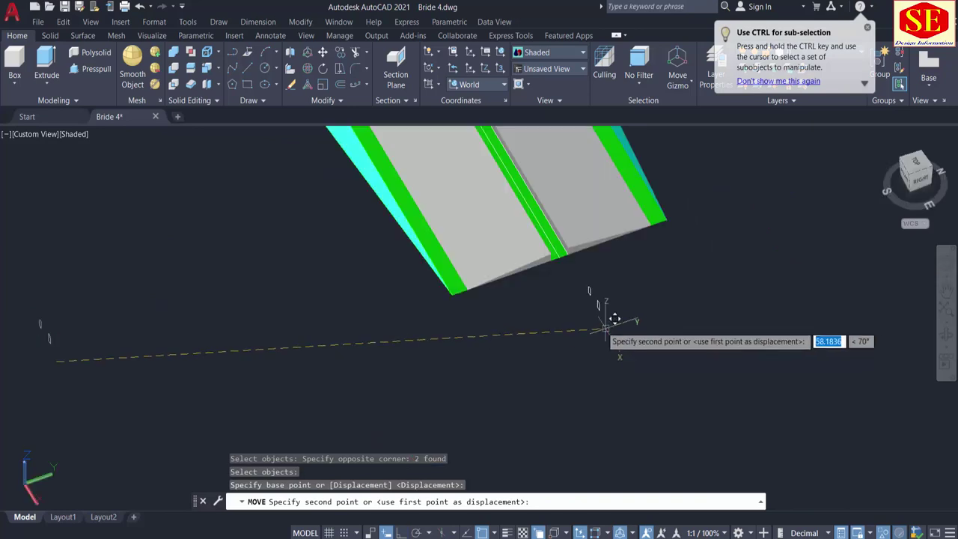
left_click(605, 321)
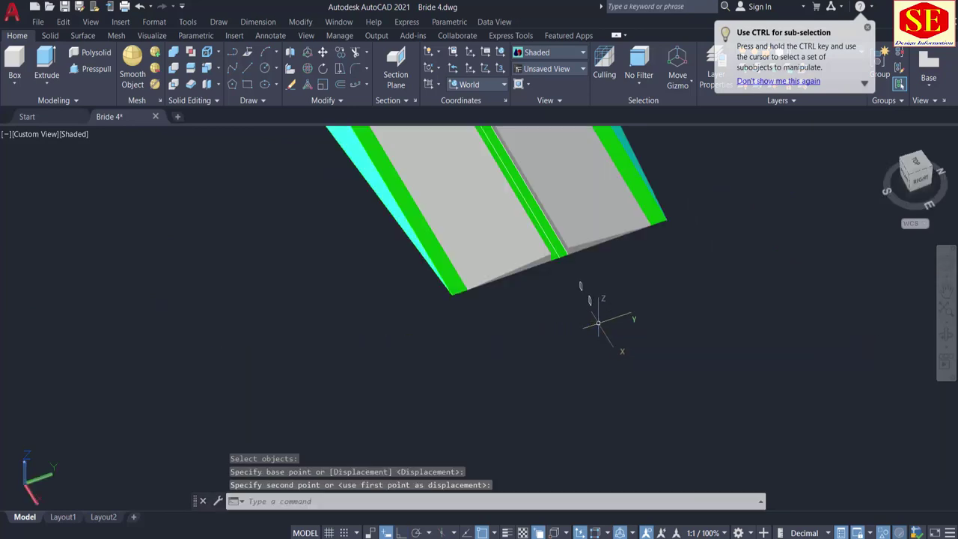
Step: Rotate both small profiles 90 degrees so they face along the embankment's outer end edge
scroll(634, 298, "up", 2)
middle_click_drag(635, 299, 615, 372)
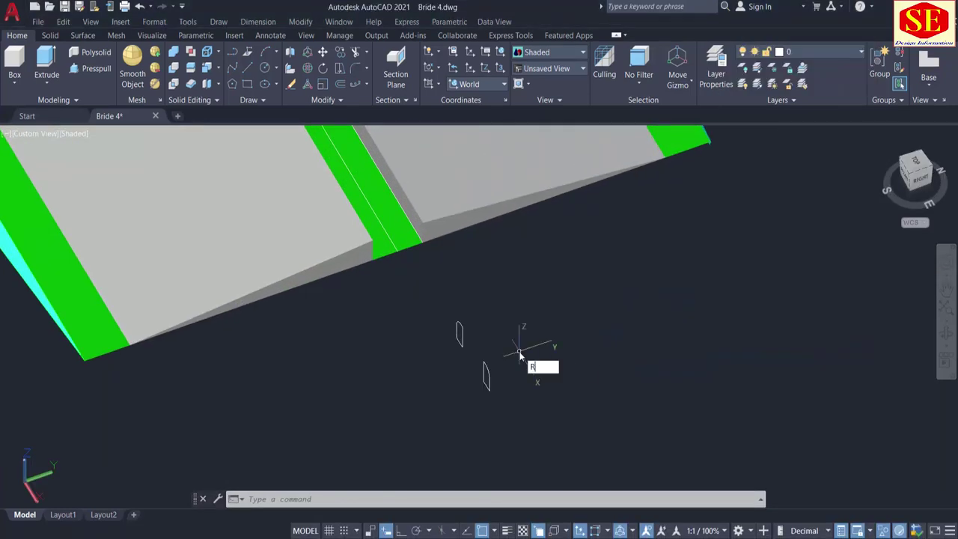
type("o")
key("Return")
left_click(526, 284)
left_click(410, 425)
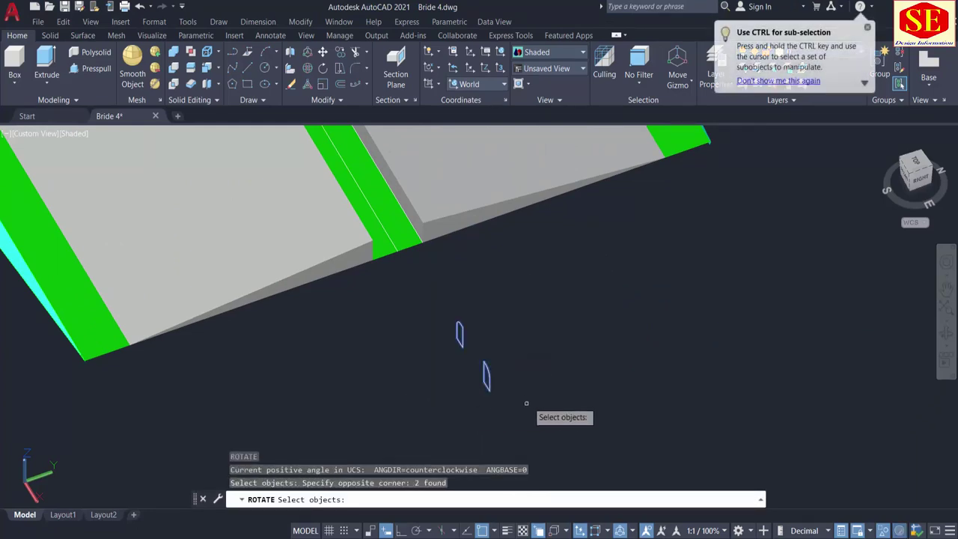
key("Return")
left_click(534, 386)
scroll(612, 333, "down", 4)
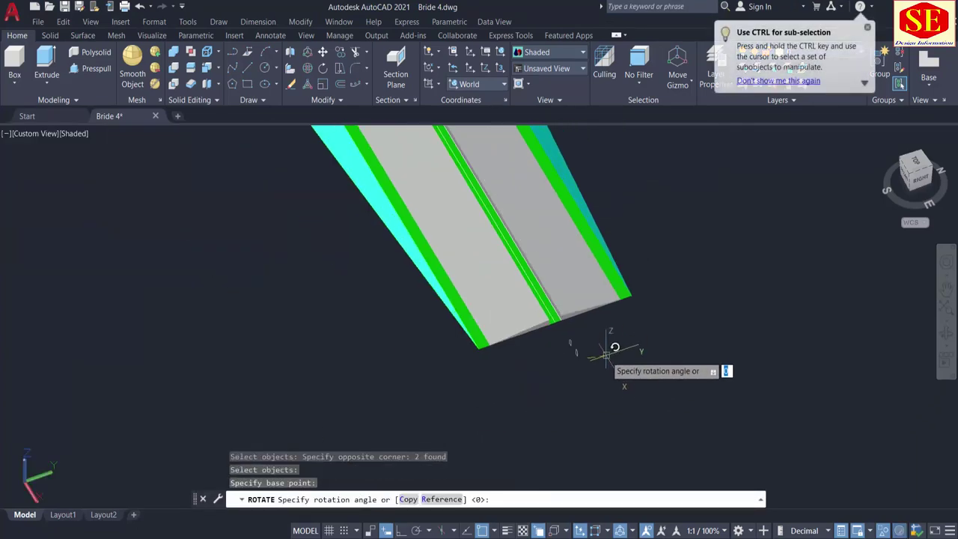
scroll(605, 353, "up", 4)
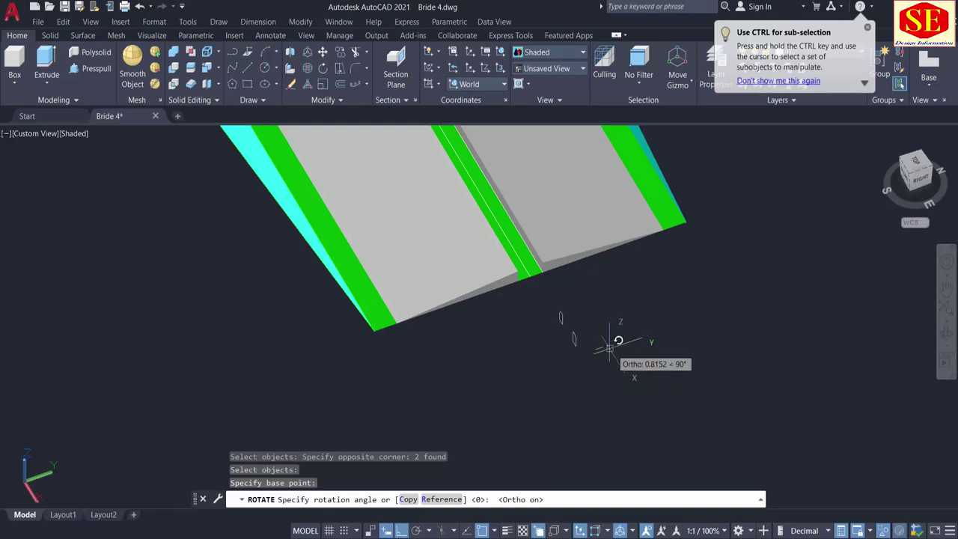
left_click(646, 346)
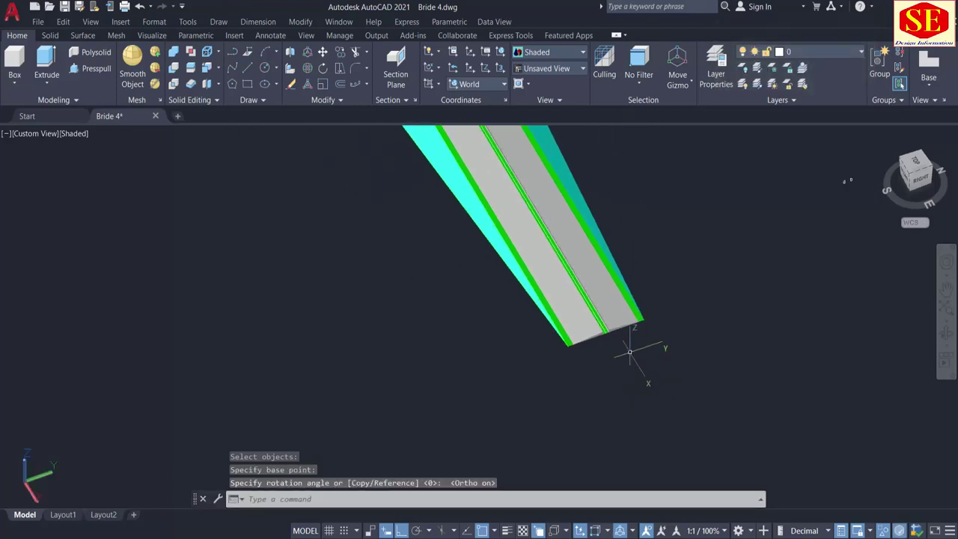
Step: Move the two rotated profiles back beside the embankment's outer end, just in front of the median gap
type("m")
key("Return")
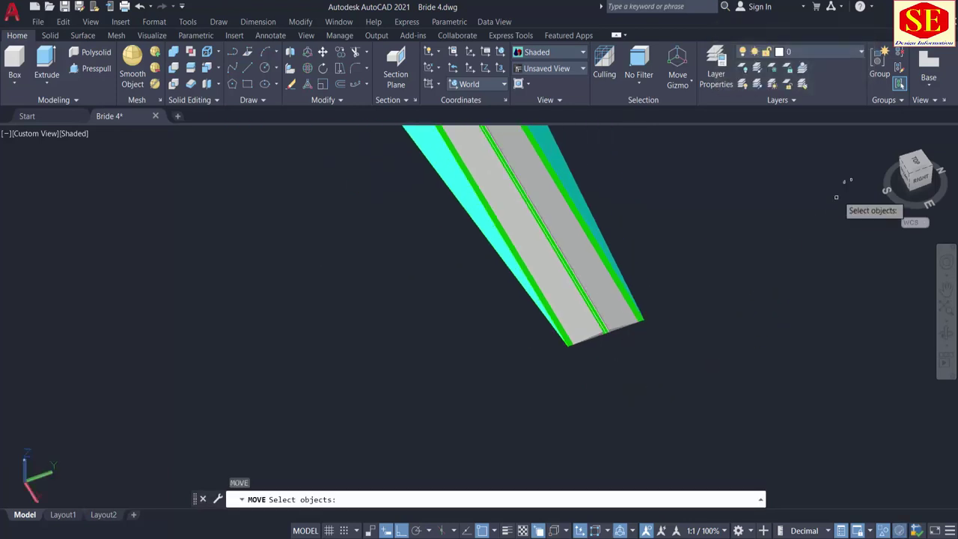
left_click(853, 171)
left_click(836, 193)
key("Return")
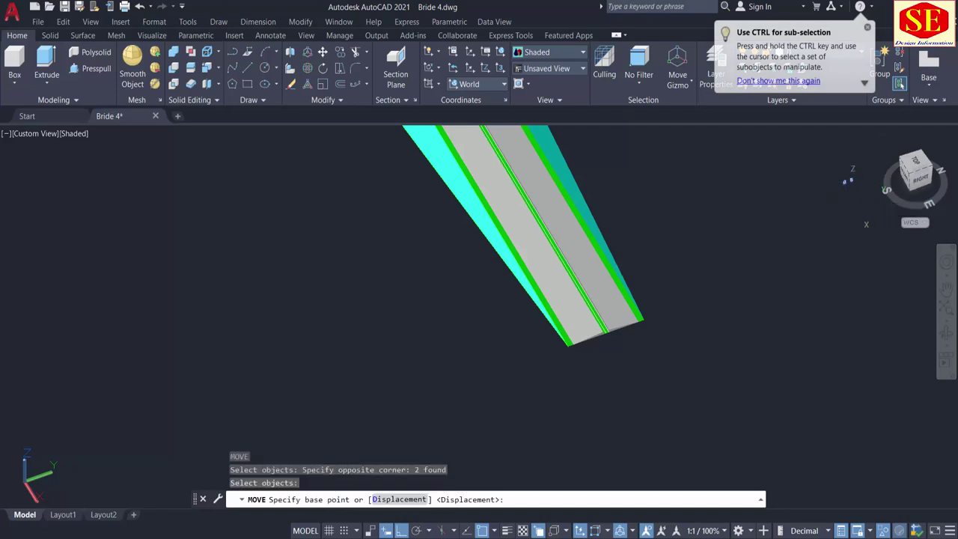
left_click(847, 194)
key("F8")
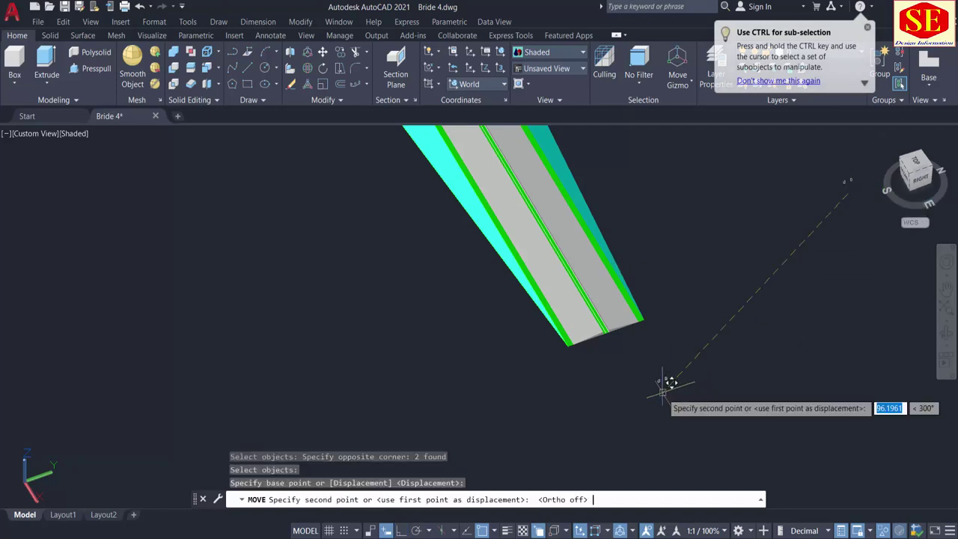
left_click(591, 342)
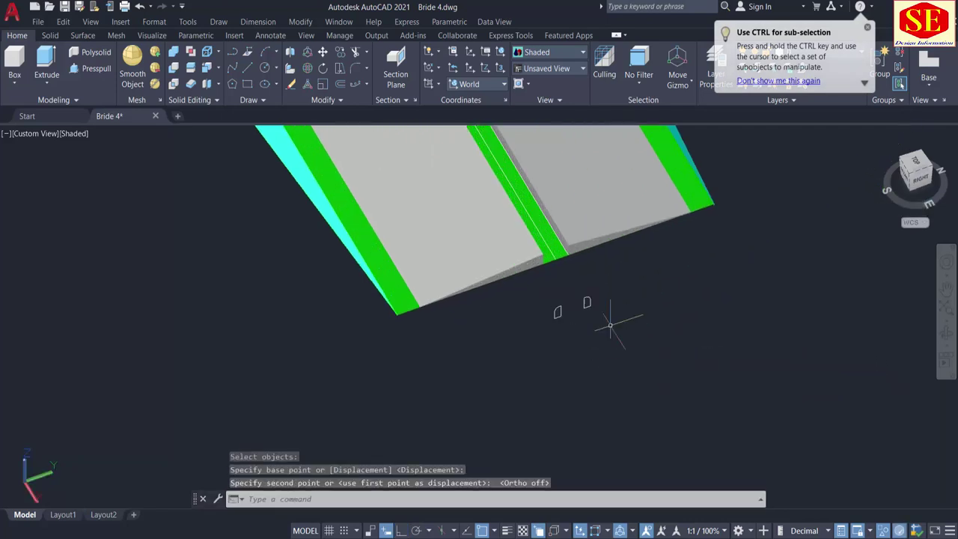
Step: Copy the profile with the single large rounded corner from its lower outer corner to the adjacent slab's top corner at the median
scroll(606, 322, "up", 5)
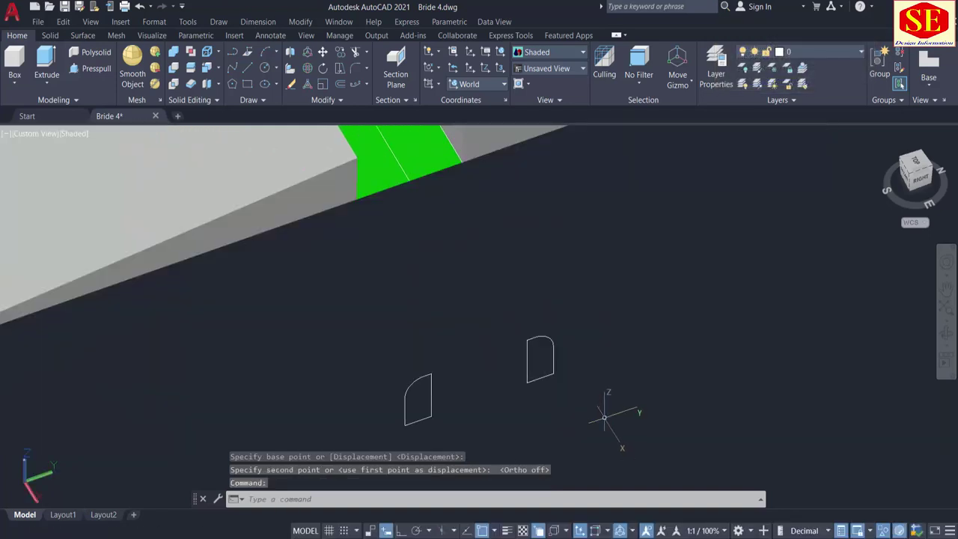
type("ct ")
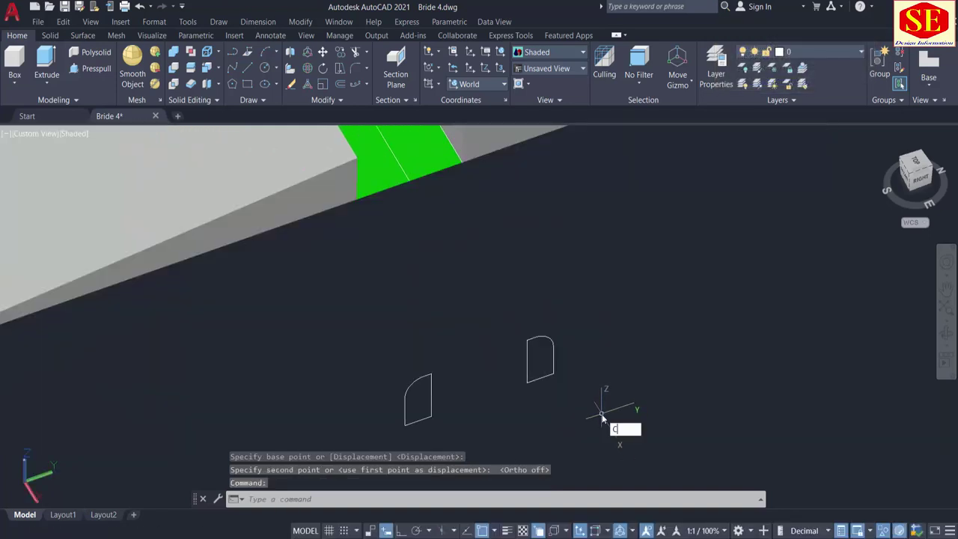
type("o")
key("Return")
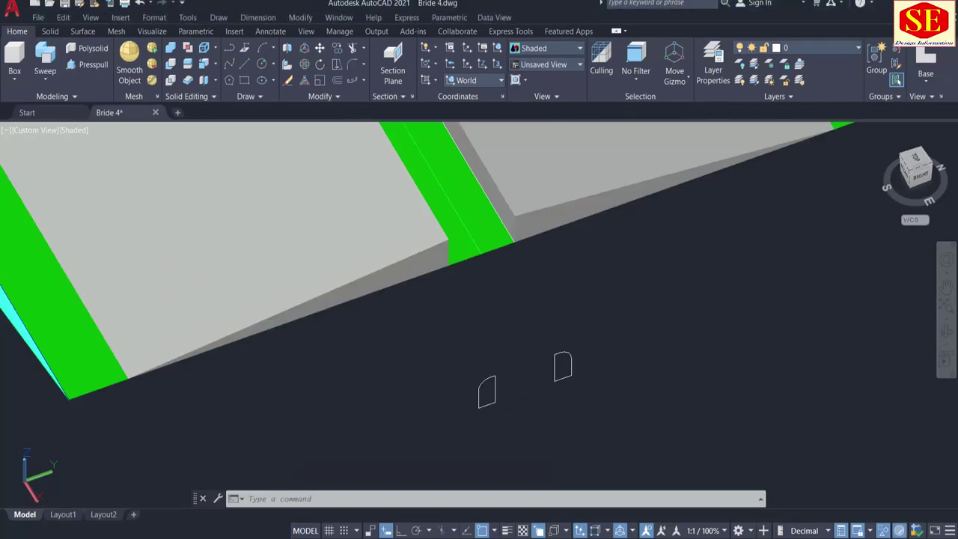
type("co")
key("Return")
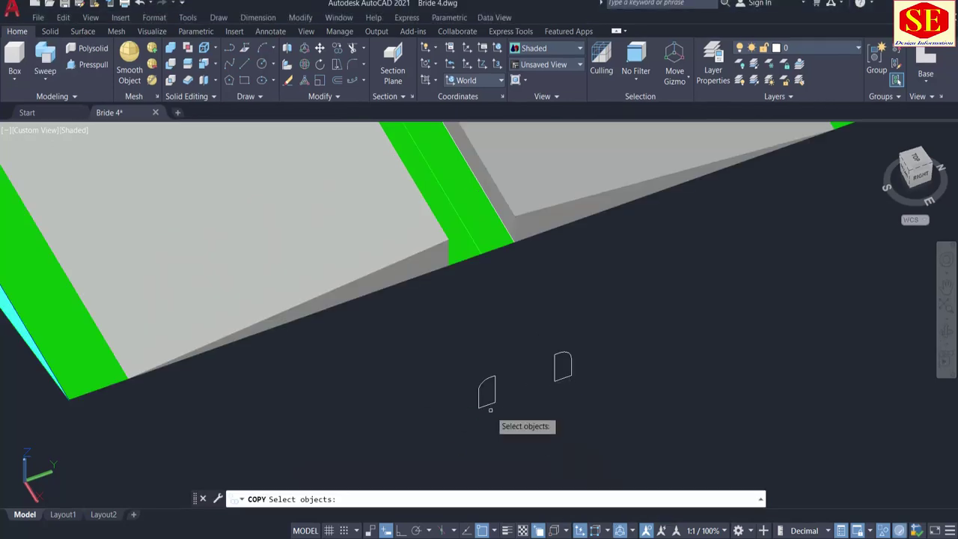
key("Return")
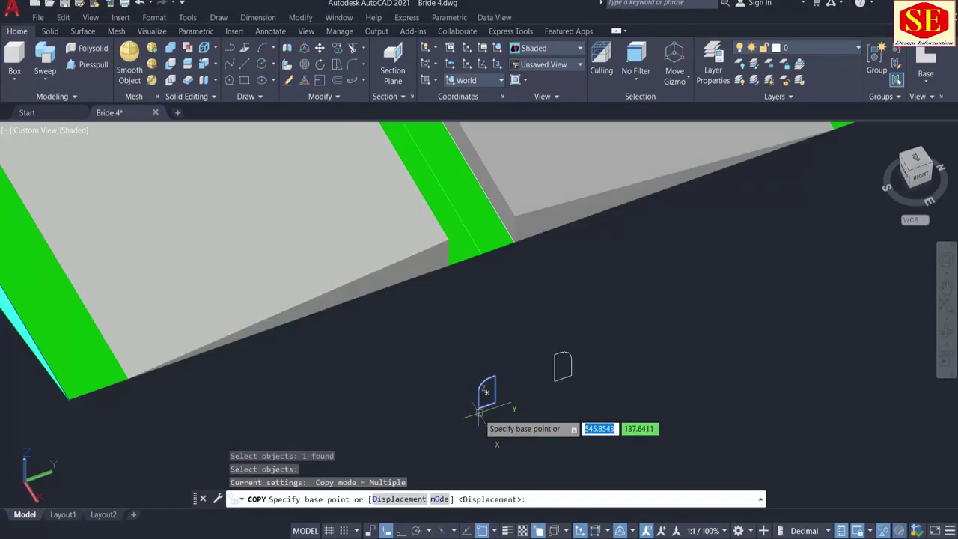
left_click(476, 408)
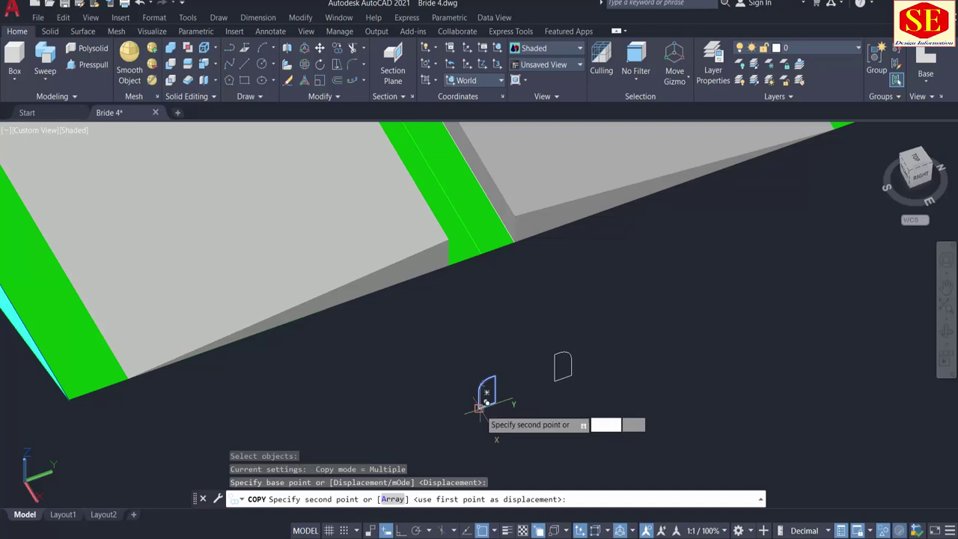
left_click(454, 233)
key("Escape")
Step: Copy the other rounded profile from its lower corner on the median side to the opposite slab's top corner at the median
key("Return")
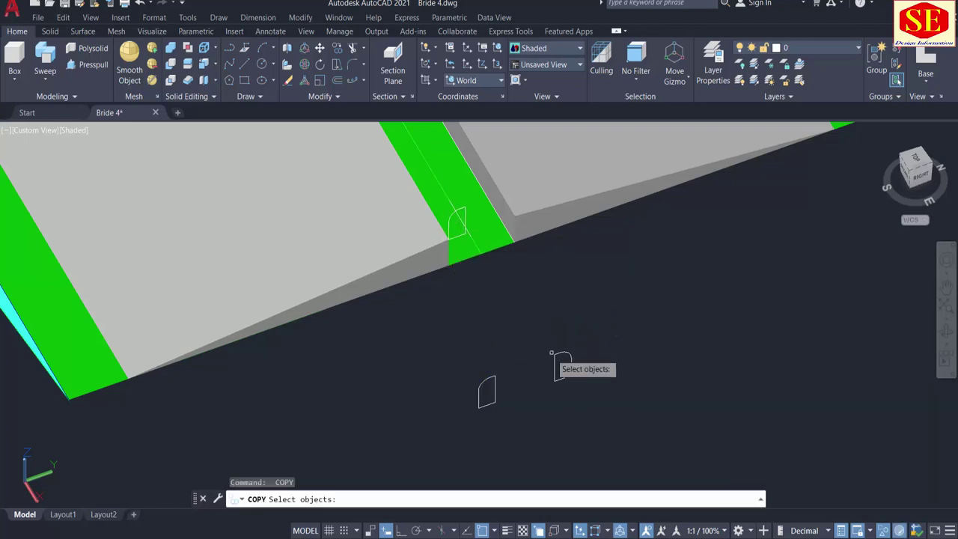
left_click(559, 360)
key("Return")
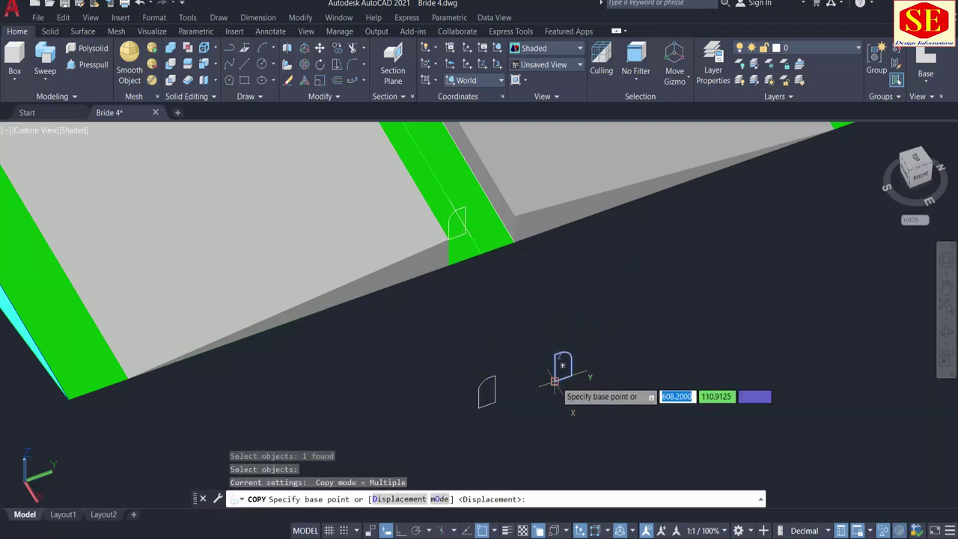
left_click(555, 375)
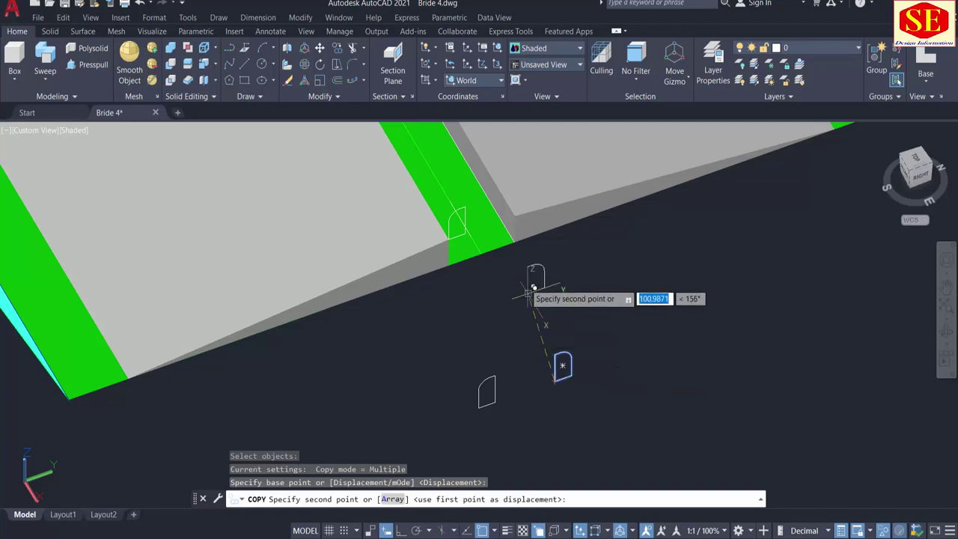
left_click(521, 210)
key("Escape")
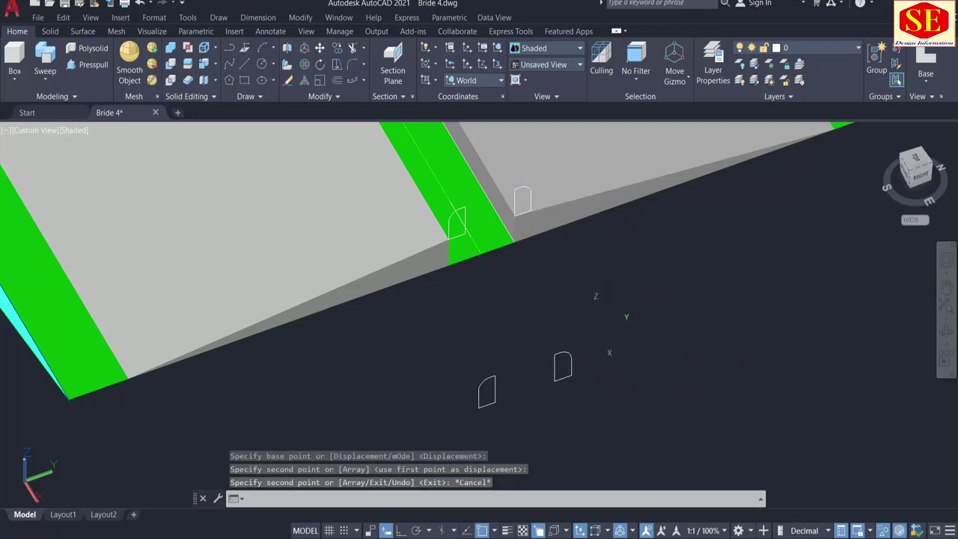
Step: Move the profile beside the far slab so its outer lower corner sits on the slab's top corner at the median
scroll(590, 321, "up", 3)
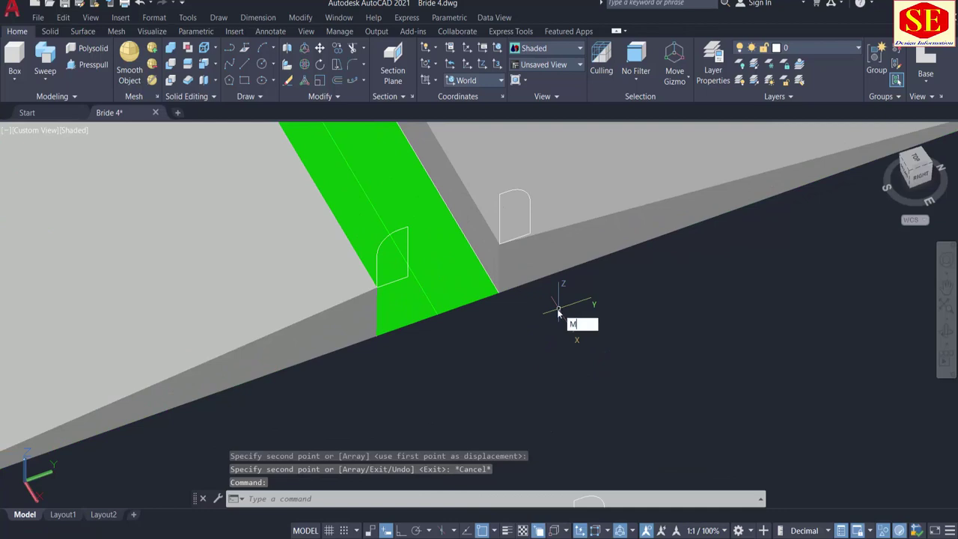
key("Return")
scroll(546, 291, "up", 2)
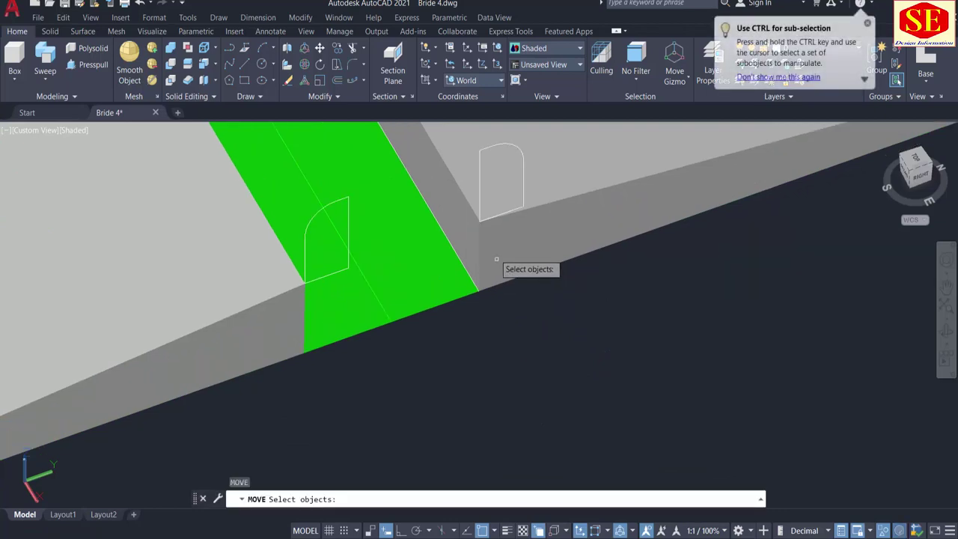
left_click(487, 205)
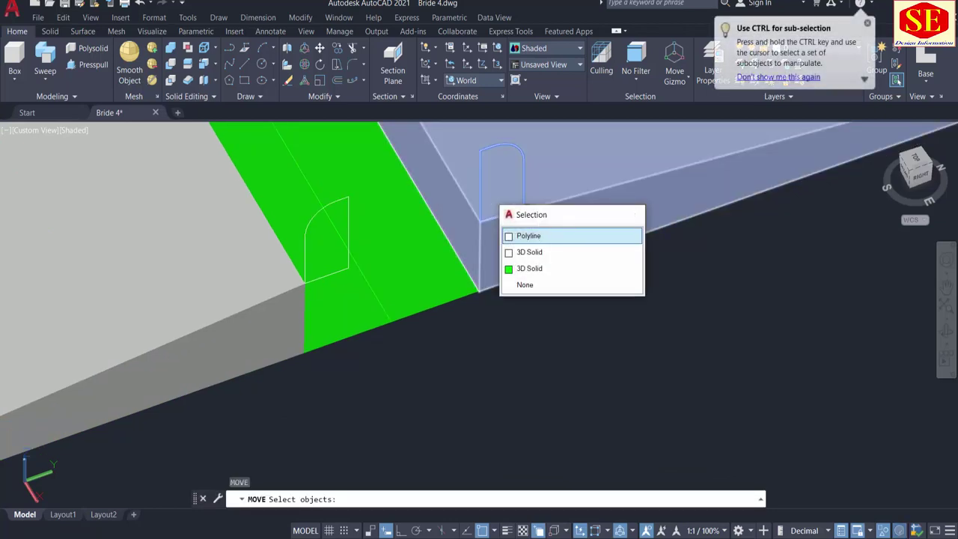
left_click(539, 235)
key("Return")
left_click(532, 197)
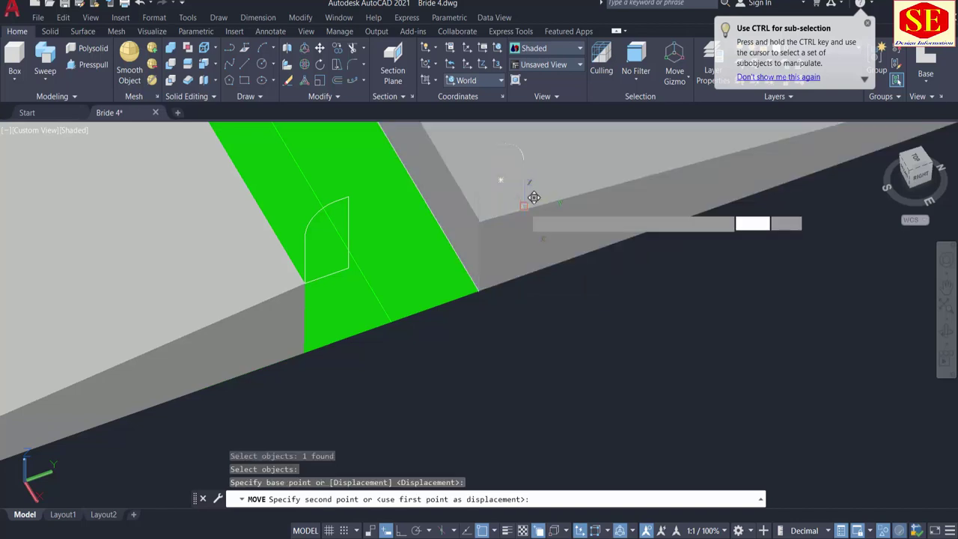
left_click(483, 218)
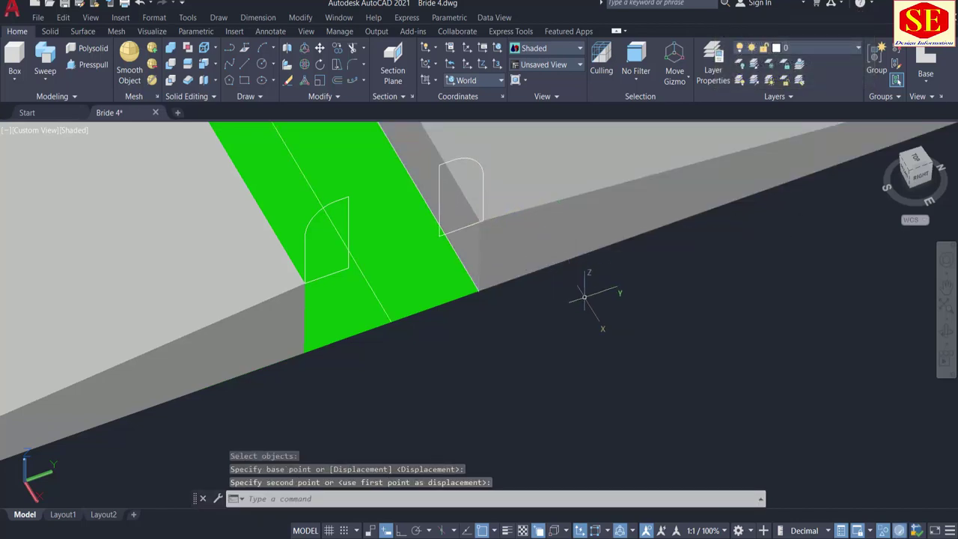
Step: Copy the median's centre line from its outer end to the top median-side corner of each road slab
middle_click_drag(584, 297, 558, 297, "shift")
left_click(558, 297)
type("C")
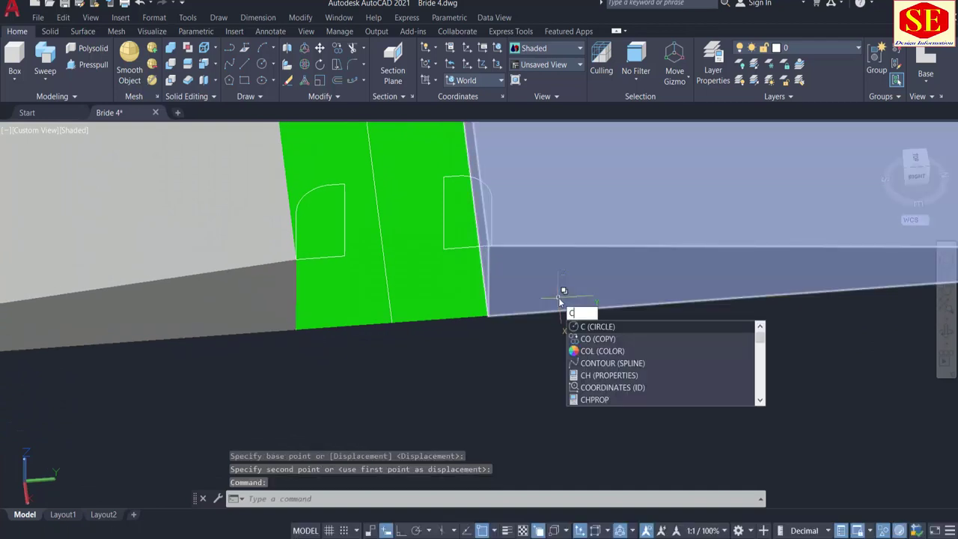
type("O")
key("Return")
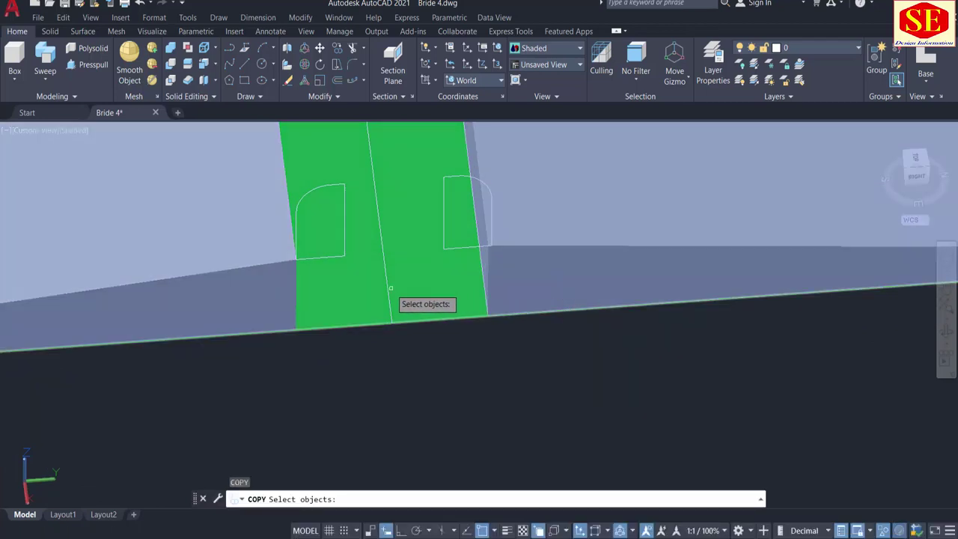
left_click(391, 284)
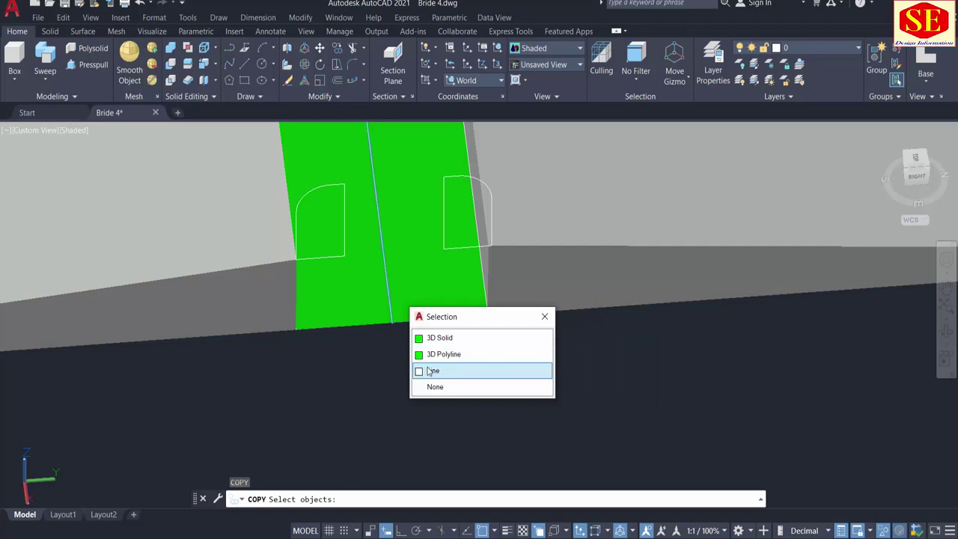
left_click(430, 371)
key("Return")
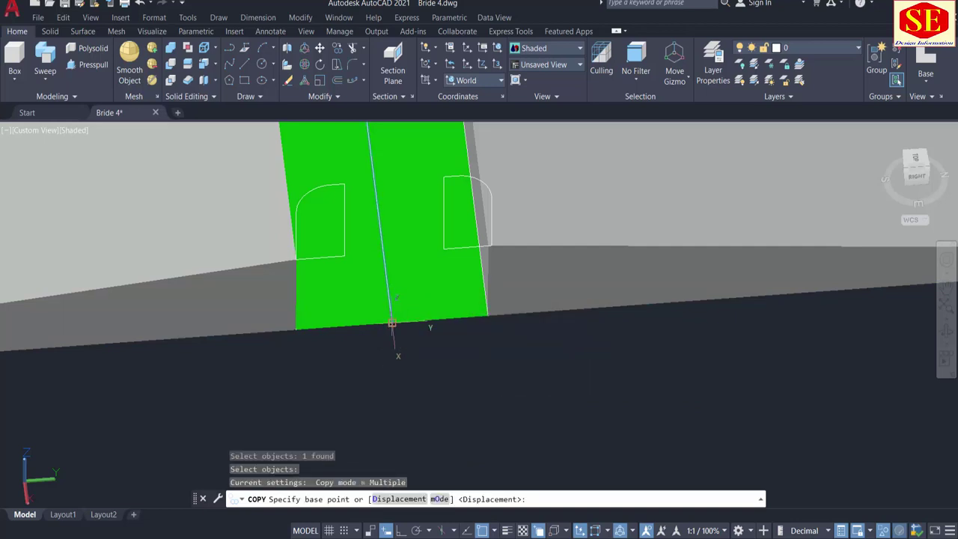
left_click(391, 324)
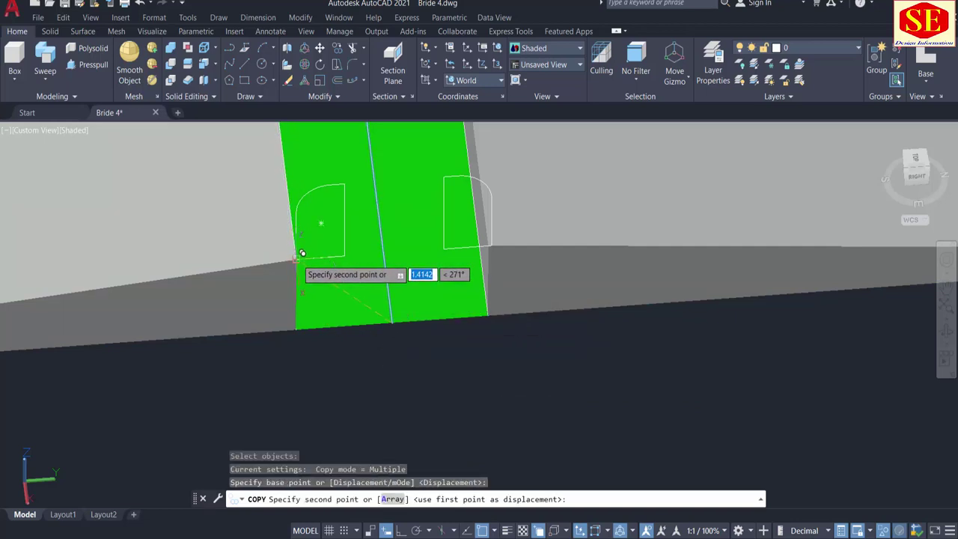
left_click(302, 252)
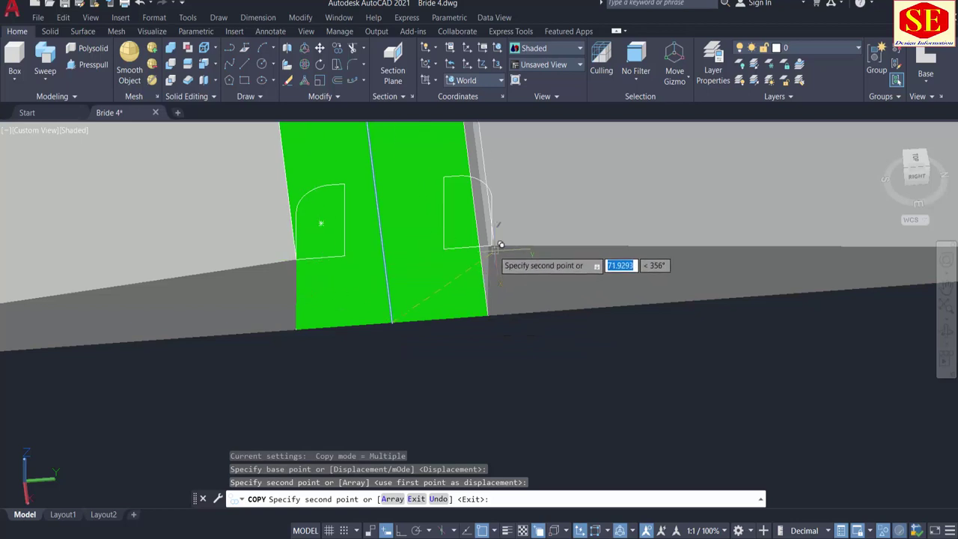
scroll(526, 327, "down", 4)
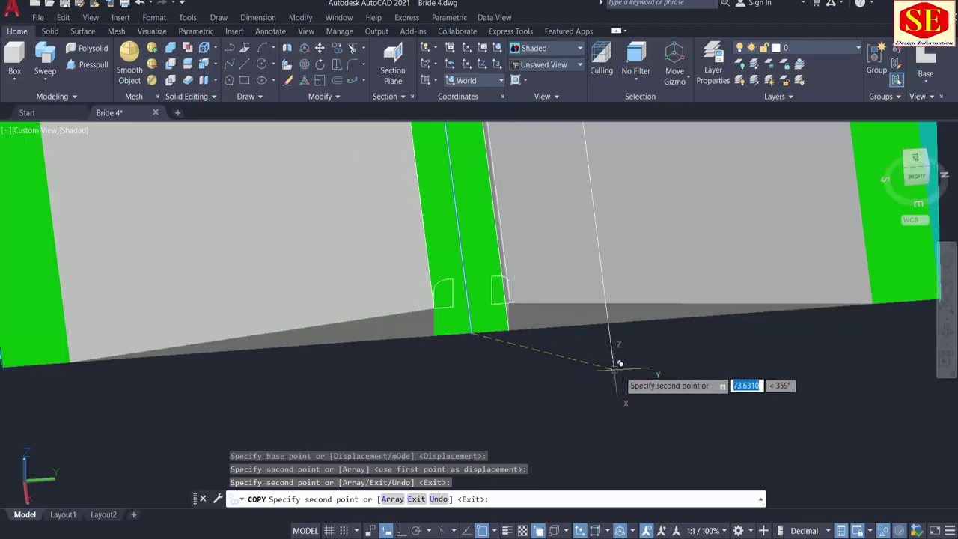
key("Escape")
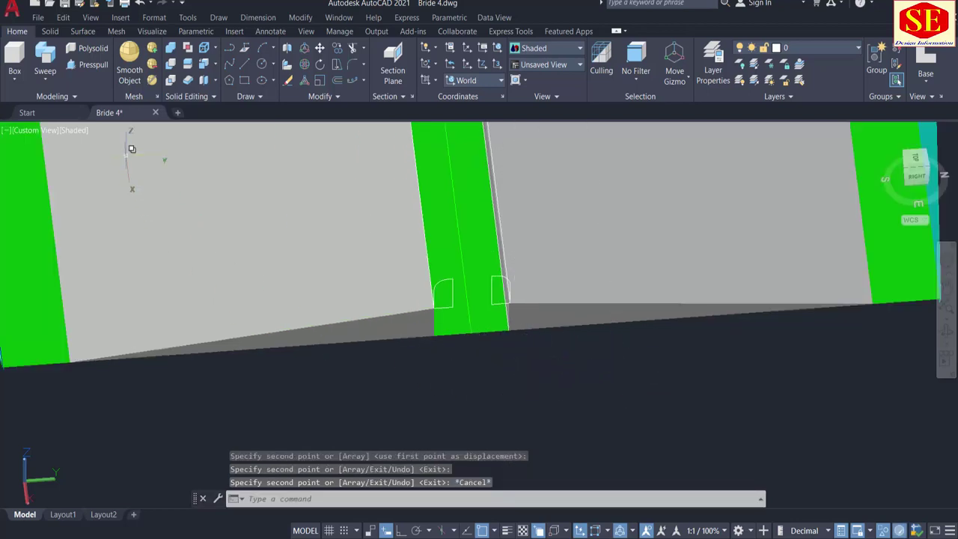
Step: Sweep the profile with the single large rounded corner along the copied line on its slab edge, with perpendicular alignment set to No
left_click(131, 149)
left_click(46, 81)
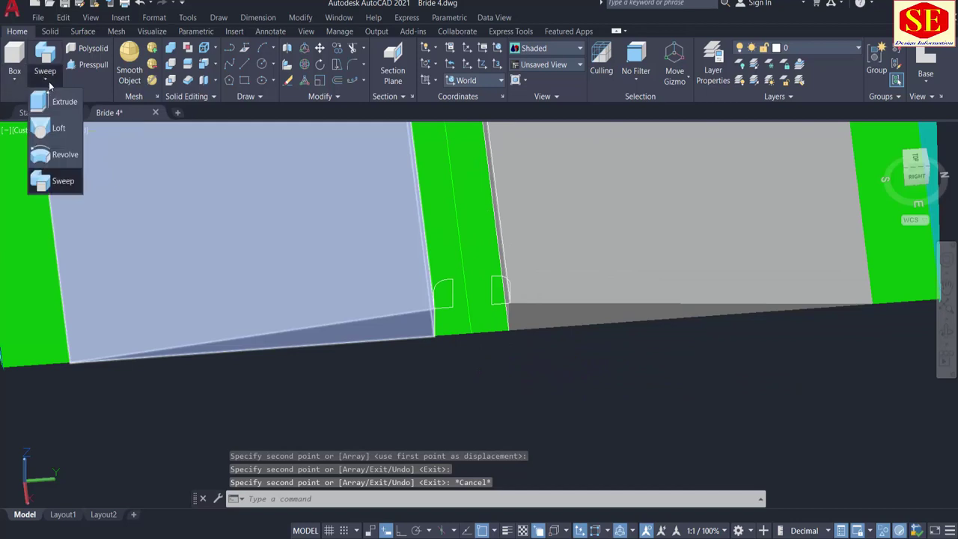
left_click(62, 184)
scroll(479, 357, "up", 2)
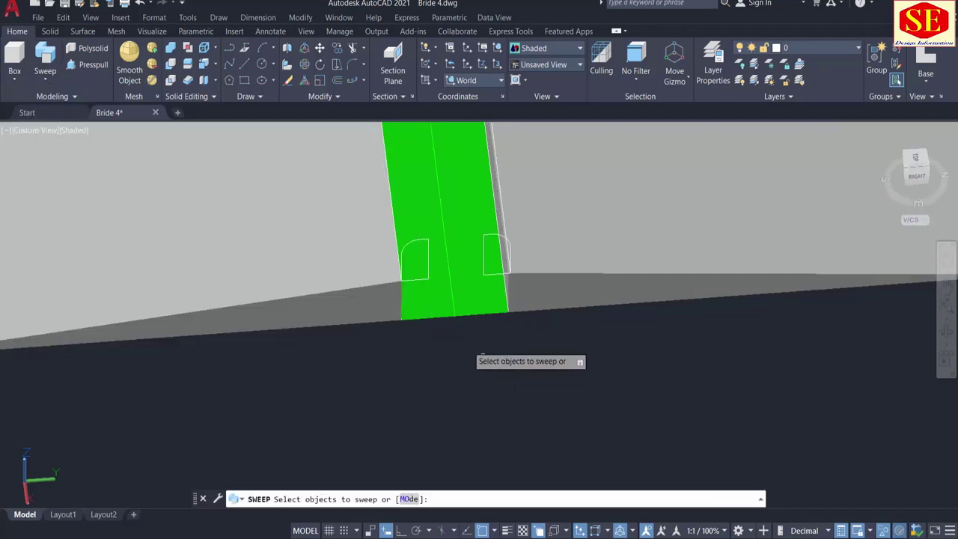
left_click(410, 241)
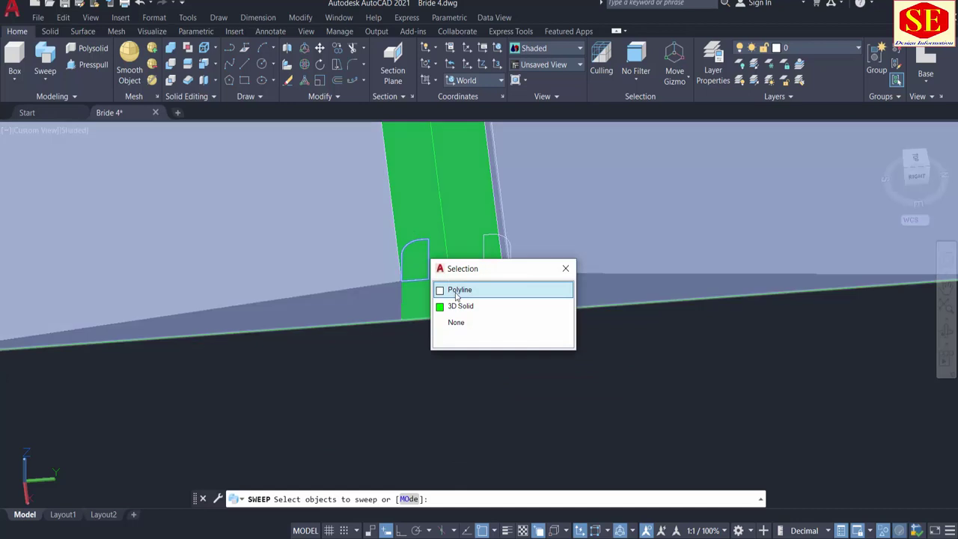
left_click(456, 294)
key("Return")
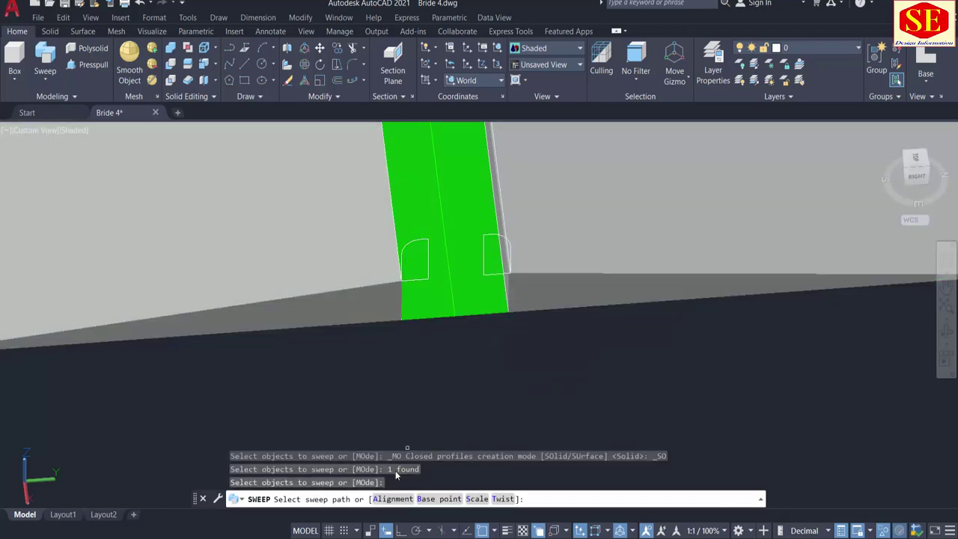
left_click(392, 498)
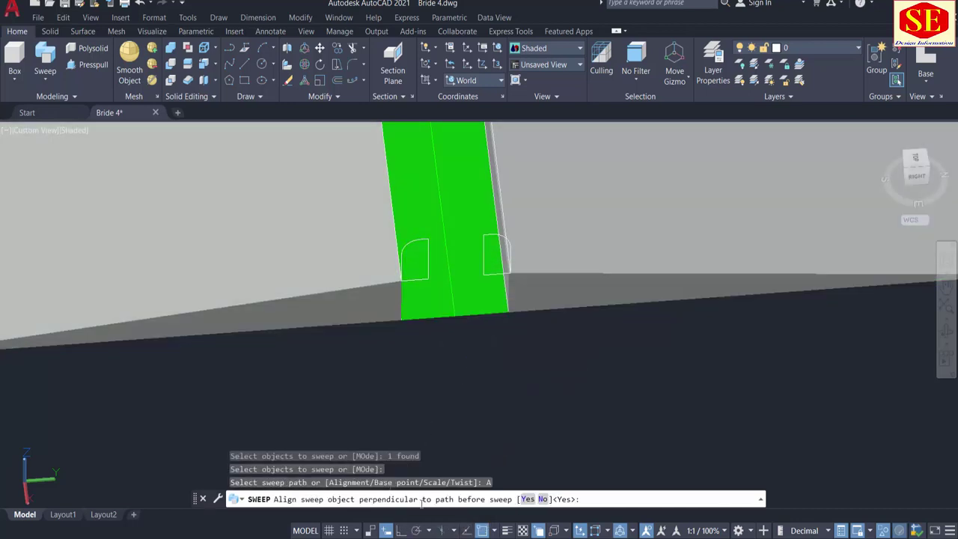
left_click(541, 499)
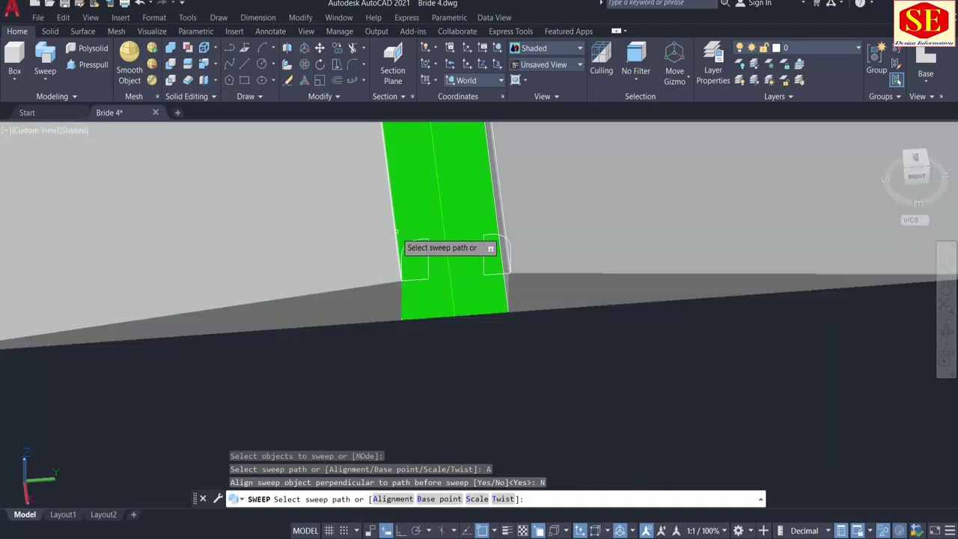
left_click(401, 230)
left_click(440, 278)
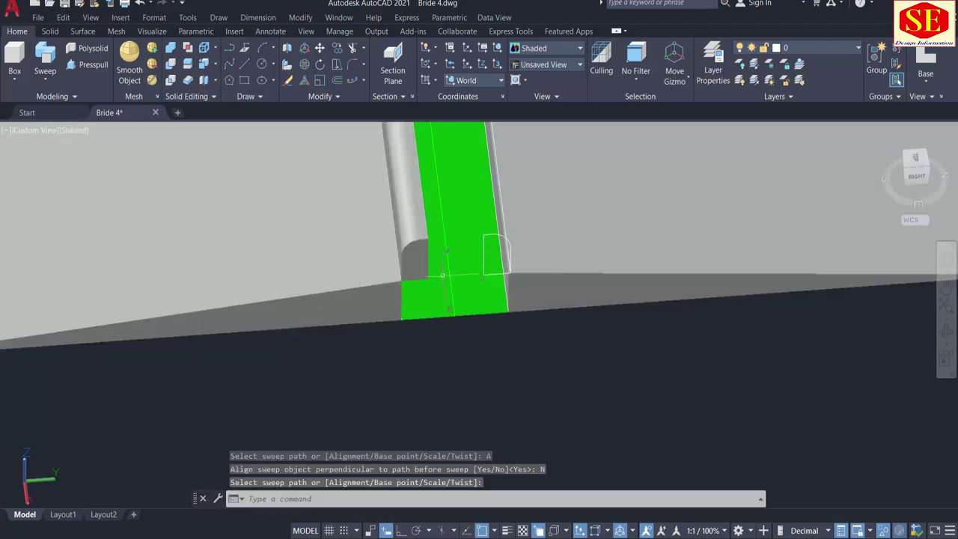
Step: Sweep the other rounded profile along the line on the opposite slab's median edge, with perpendicular alignment set to No
scroll(462, 348, "down", 4)
scroll(460, 333, "up", 4)
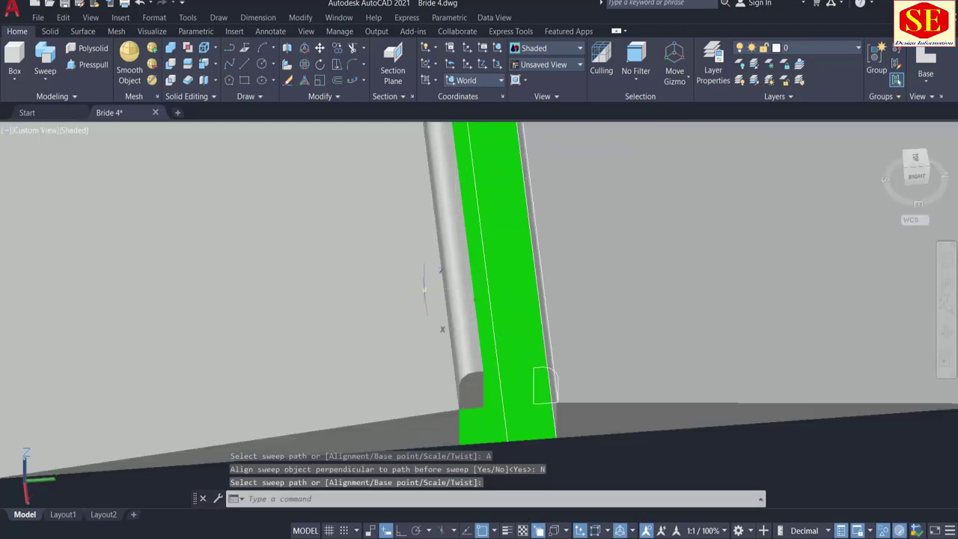
middle_click_drag(520, 358, 446, 307)
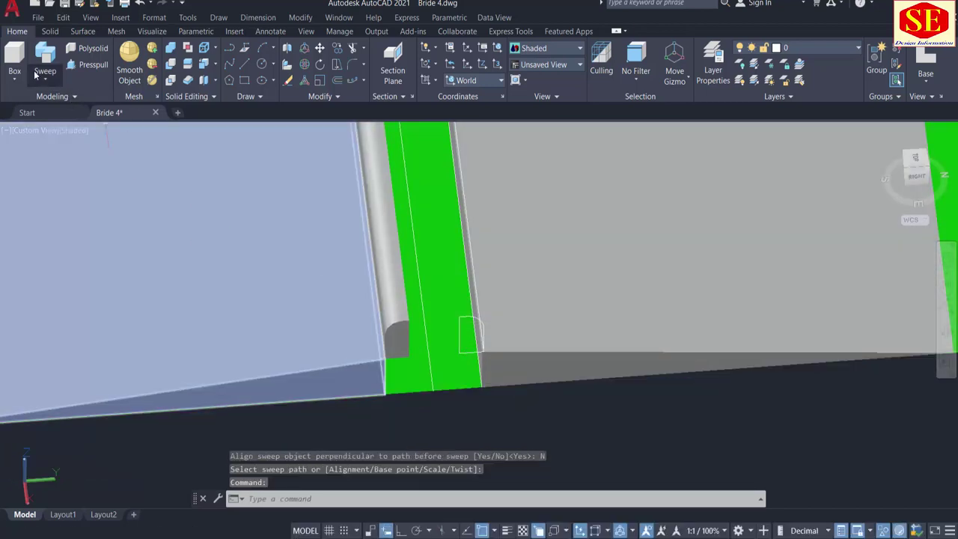
left_click(45, 60)
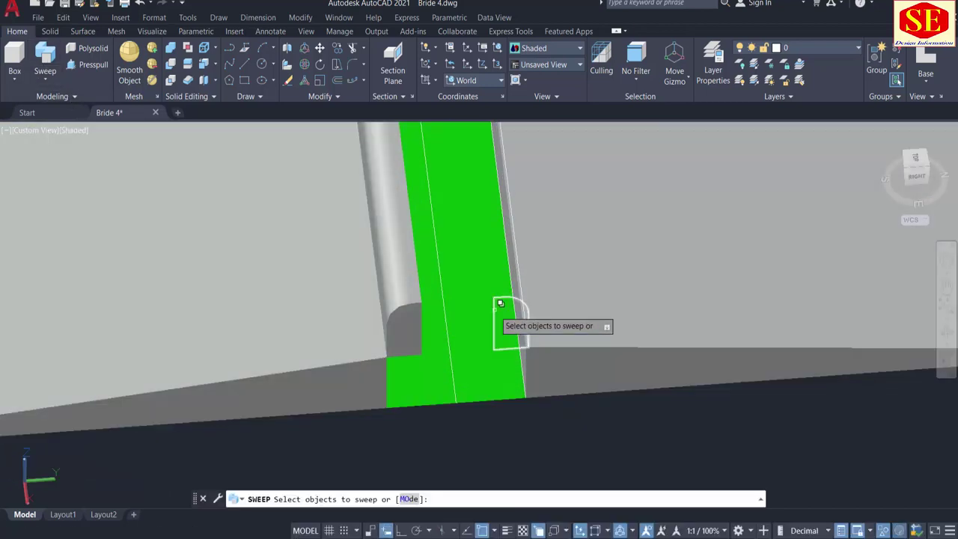
left_click(502, 323)
left_click(535, 359)
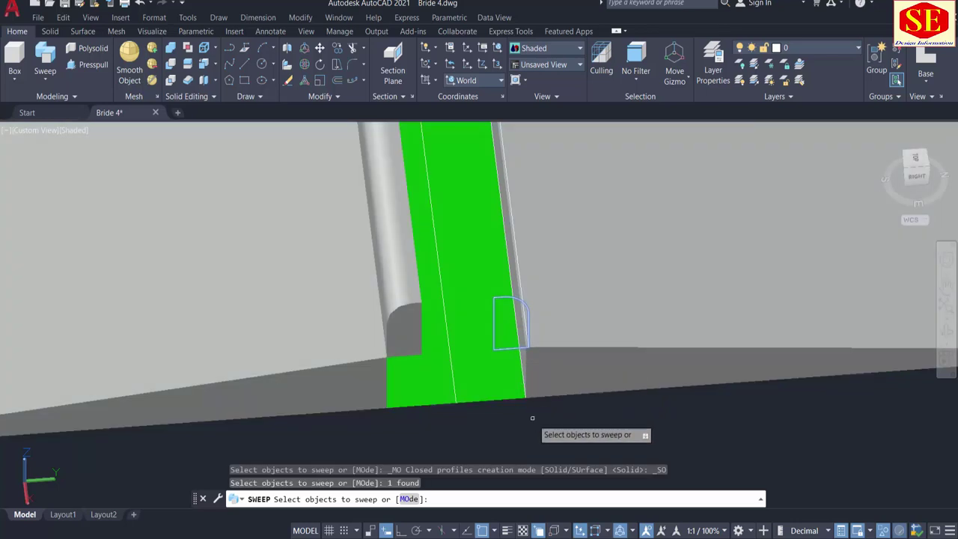
right_click(531, 419)
left_click(543, 428)
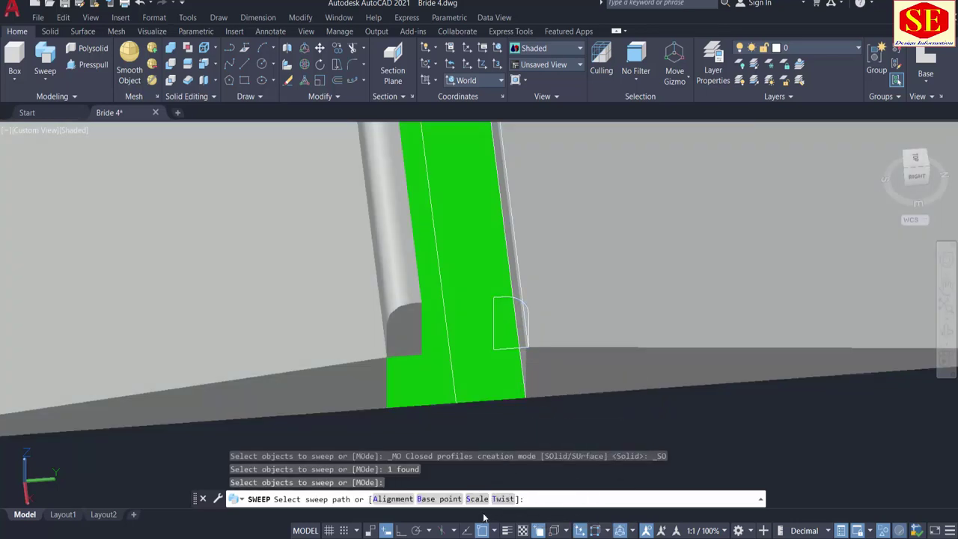
left_click(393, 499)
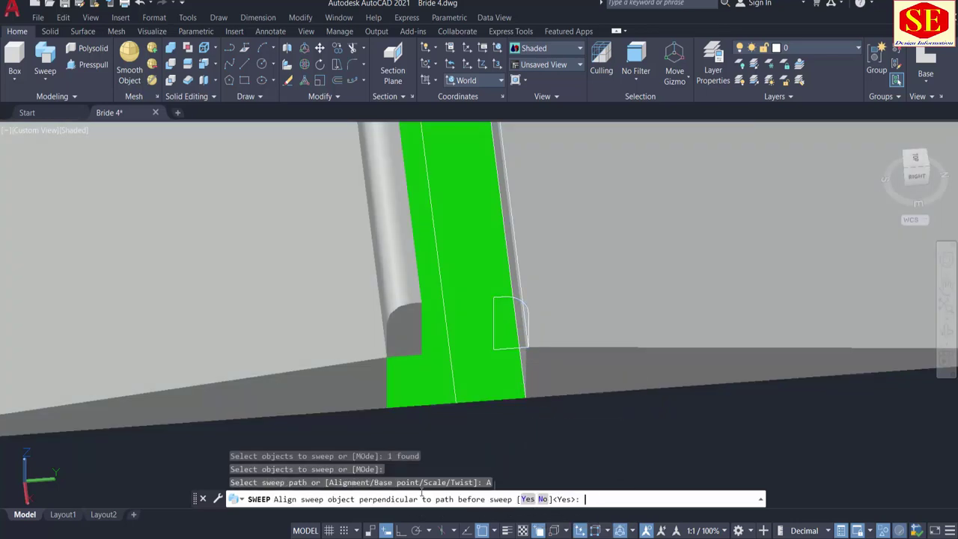
left_click(543, 499)
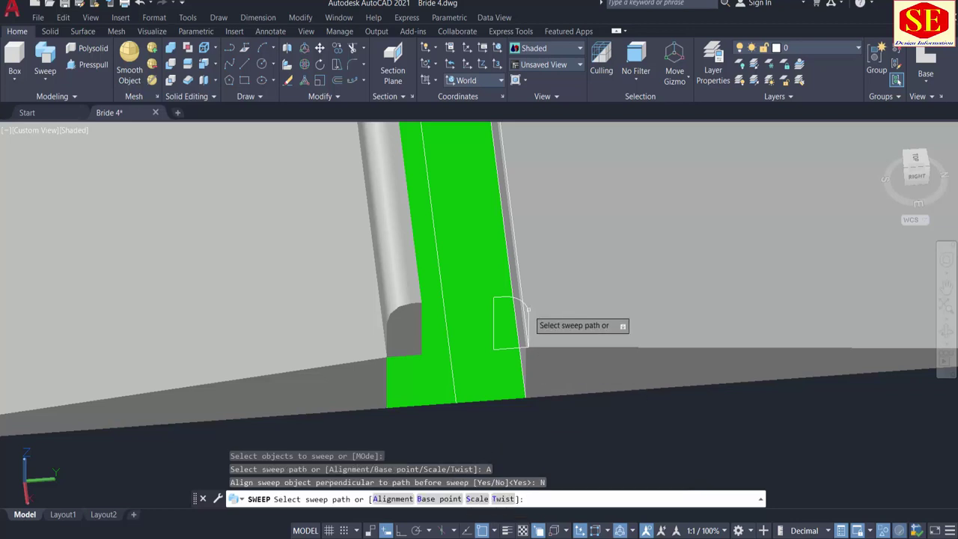
left_click(533, 306)
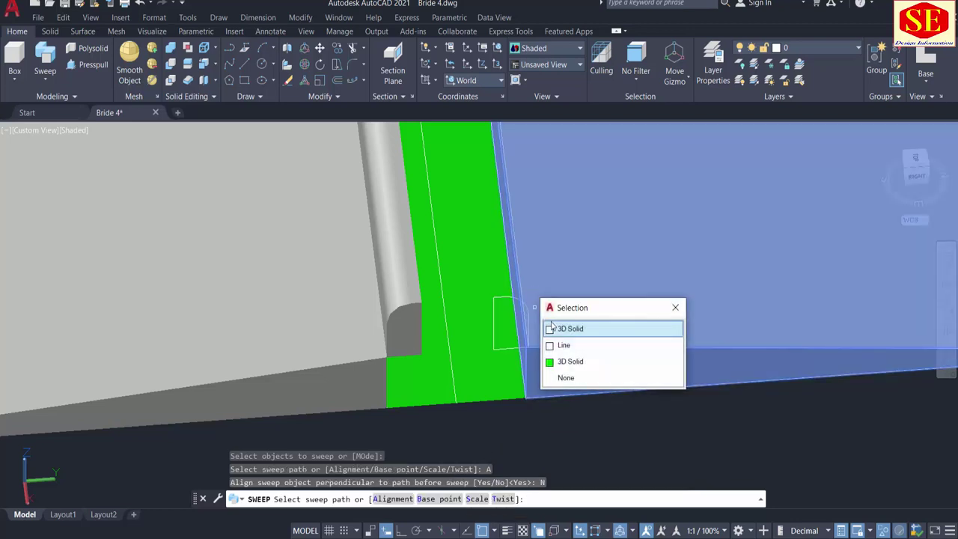
left_click(562, 346)
Step: Change the colour of the first swept median kerb to Red
scroll(561, 372, "down", 4)
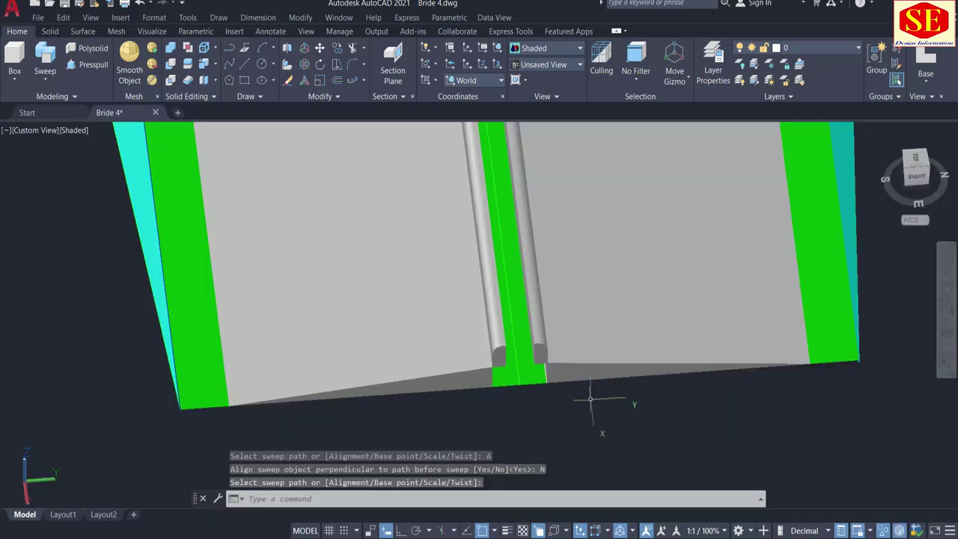
middle_click_drag(597, 399, 536, 427)
scroll(535, 427, "up", 5)
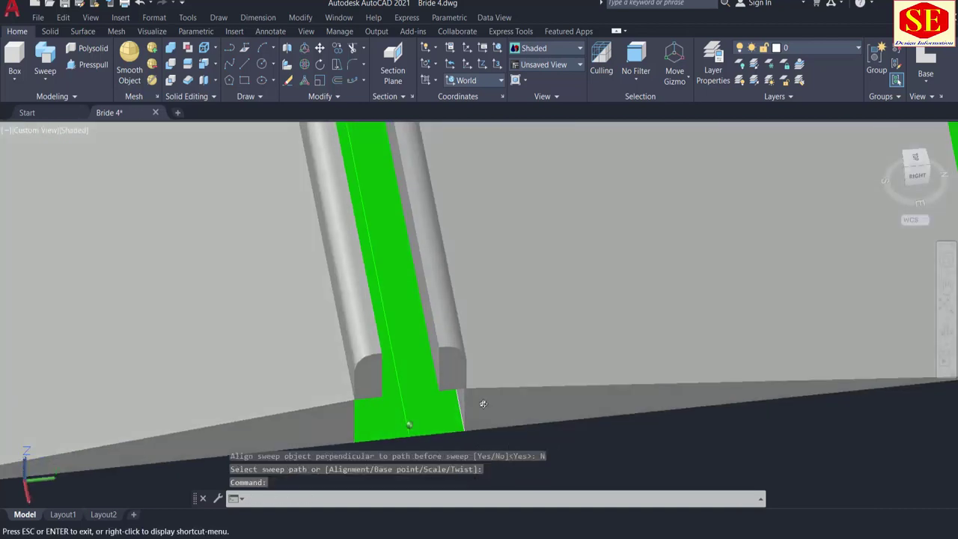
middle_click_drag(495, 399, 509, 381, "shift")
key("Escape")
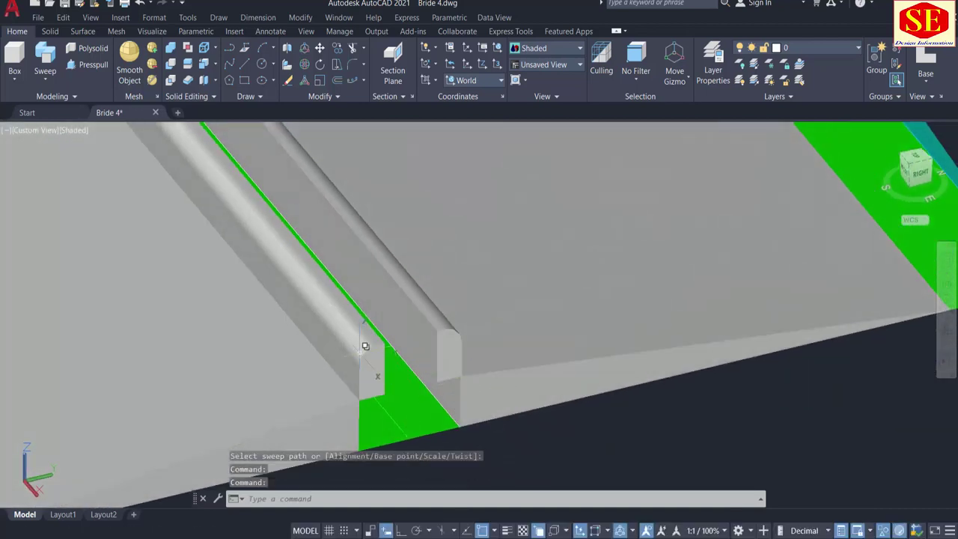
left_click(365, 346)
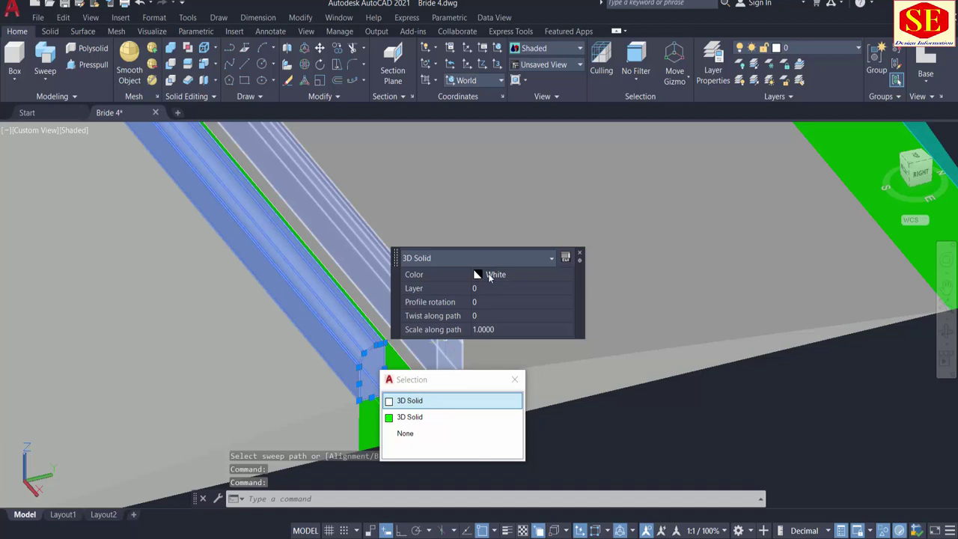
left_click(488, 275)
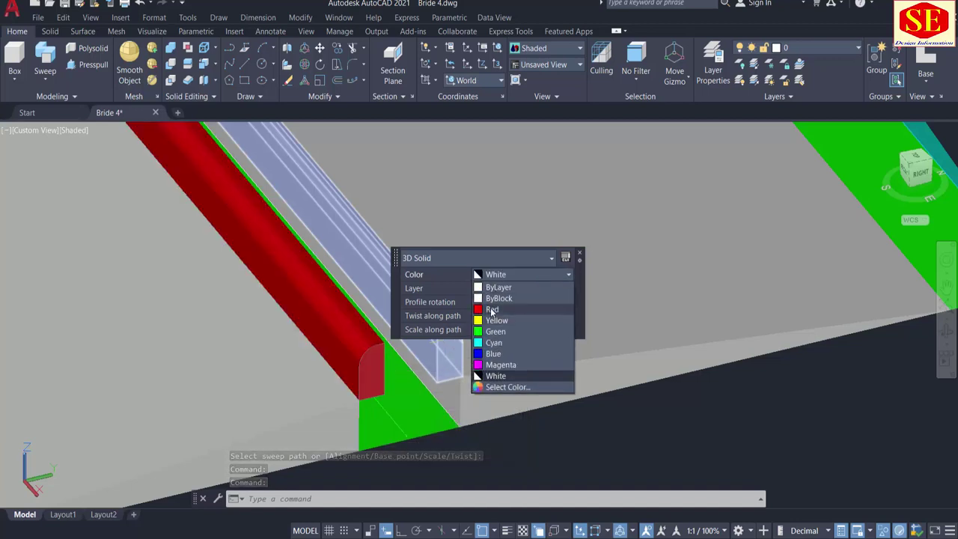
left_click(490, 308)
key("Escape")
Step: Change the colour of the second swept median kerb to Red
left_click(460, 345)
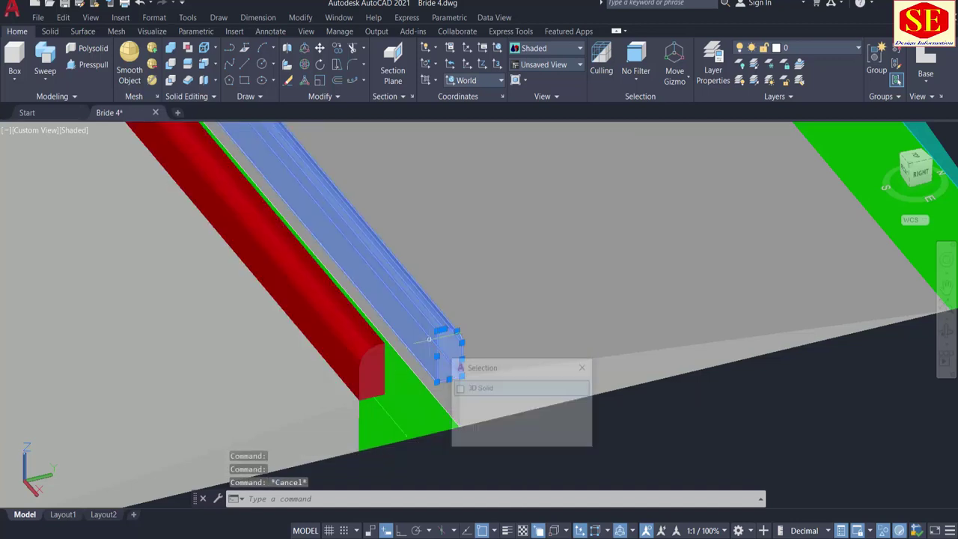
left_click(565, 264)
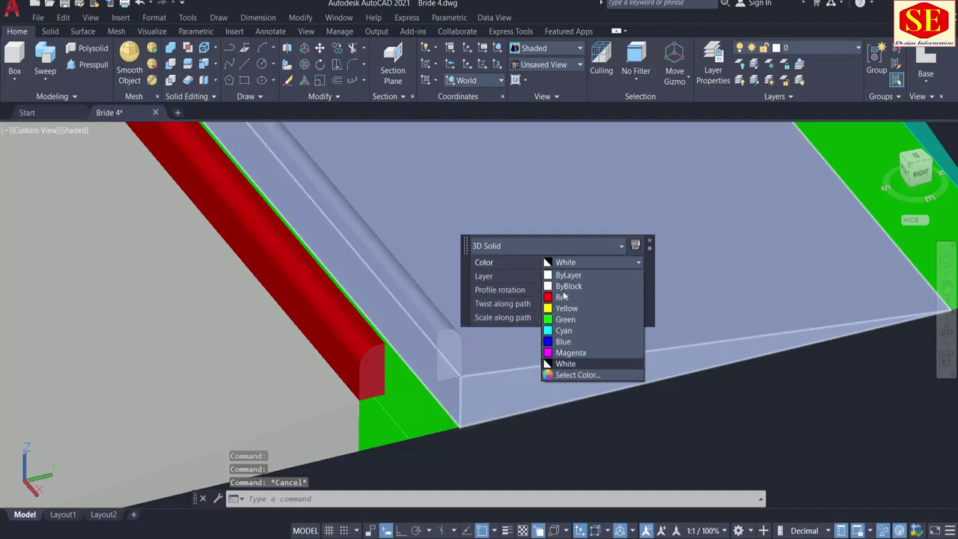
left_click(562, 298)
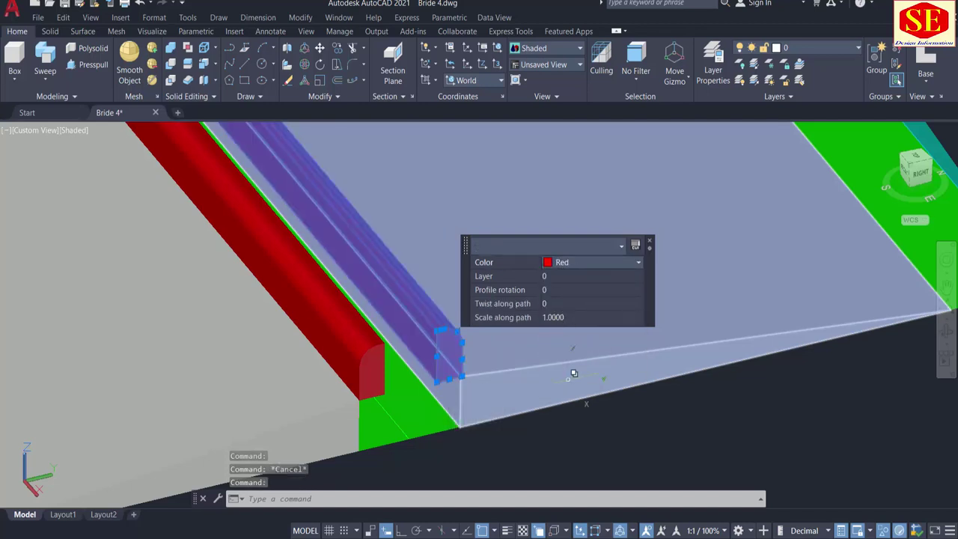
key("Escape")
Step: Copy the second median kerb from its lower road-side corner to the outer end corner of the road slab across the median
scroll(568, 359, "down", 5)
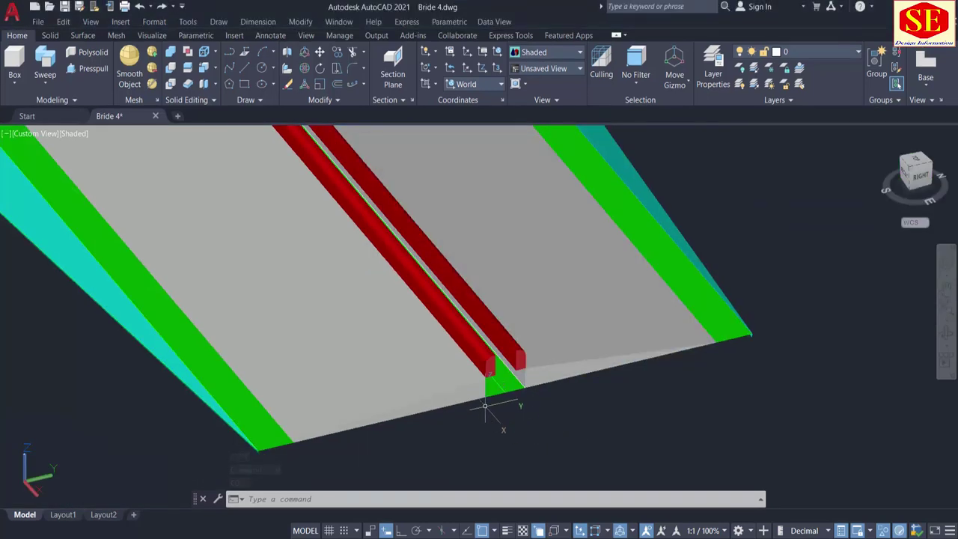
type("co")
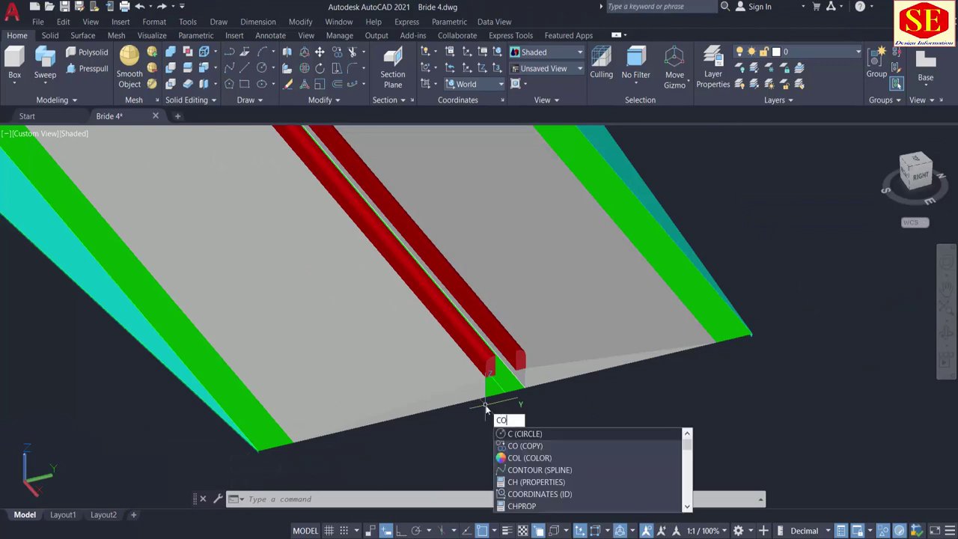
key("Return")
scroll(486, 404, "up", 2)
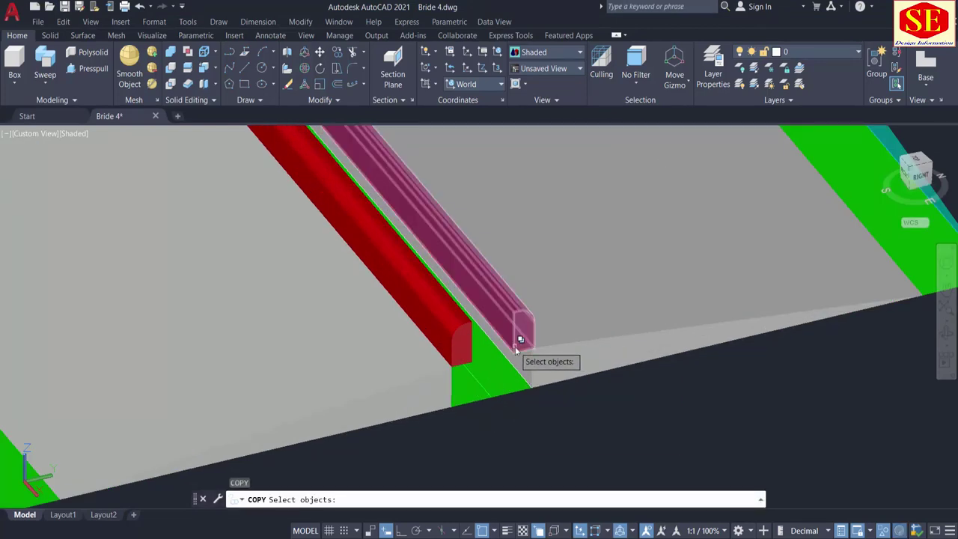
left_click(536, 349)
left_click(546, 394)
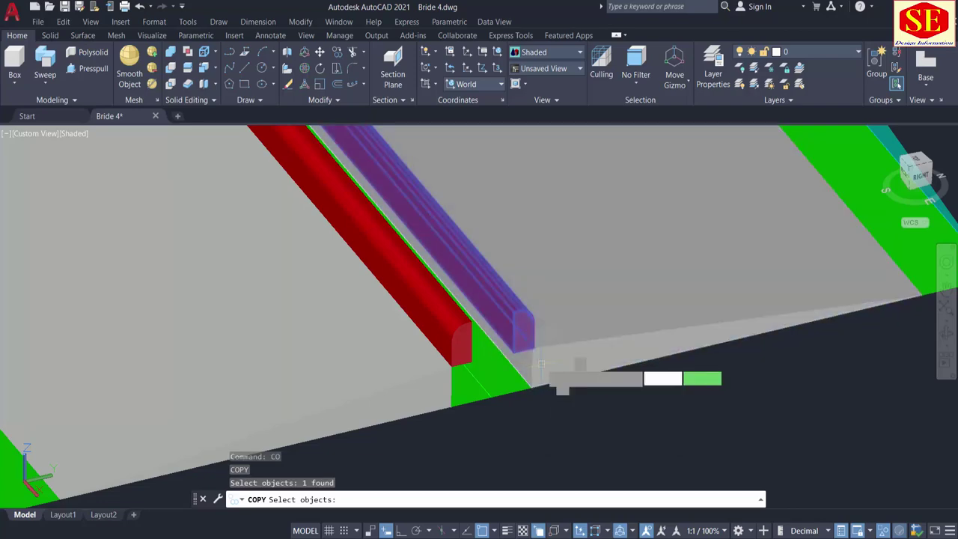
key("Return")
left_click(532, 347)
scroll(591, 348, "down", 3)
scroll(481, 401, "up", 5)
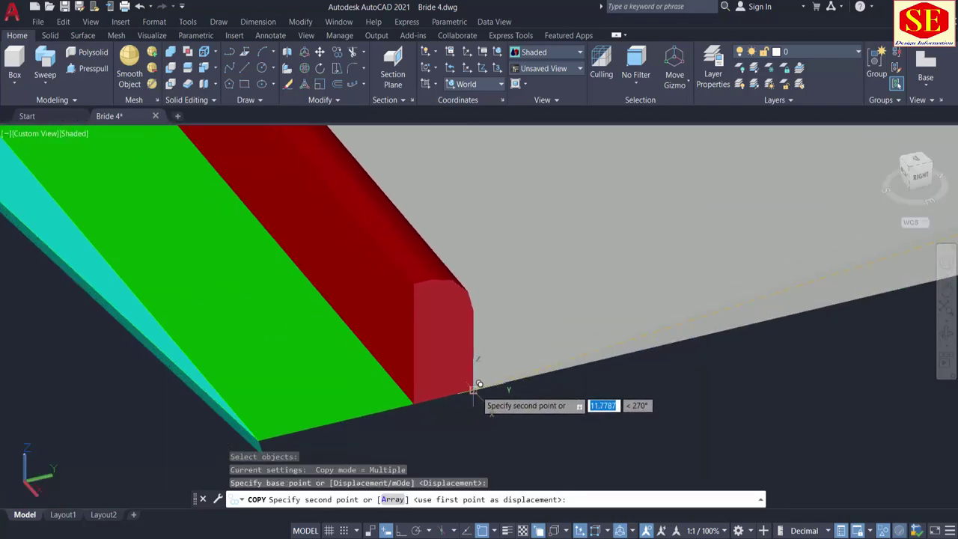
left_click(470, 389)
key("Escape")
scroll(580, 372, "down", 3)
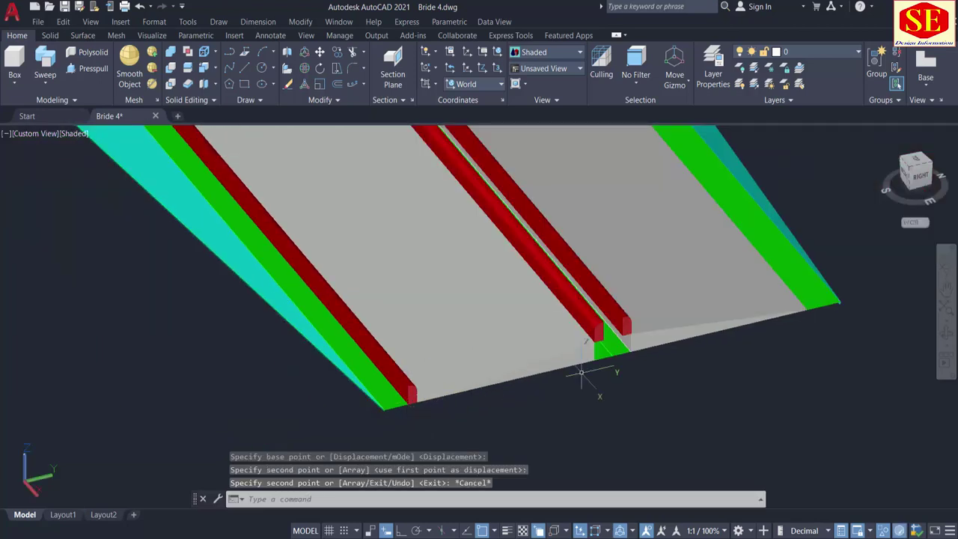
Step: Copy the first median kerb from its lower road-side corner to the outer end corner of the other road slab
type("co")
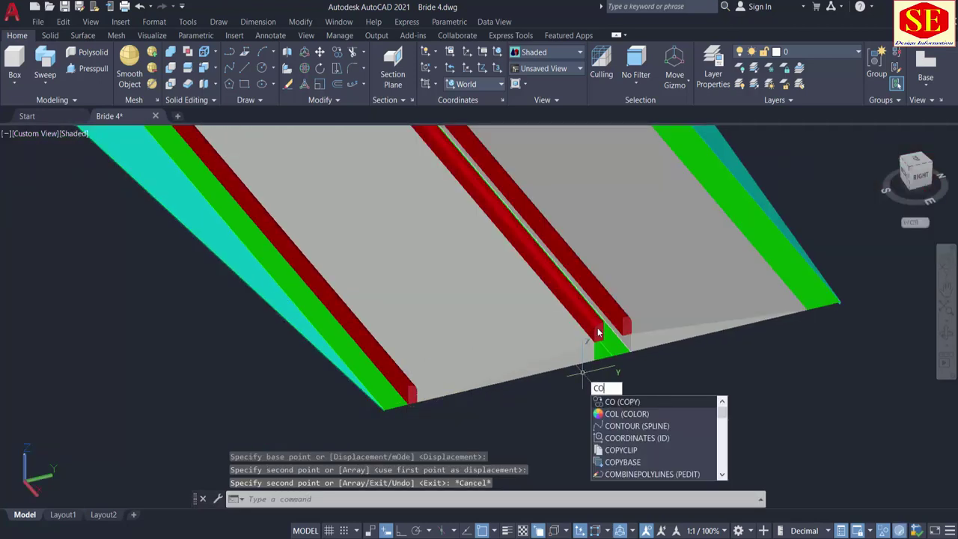
key("Return")
left_click(612, 350)
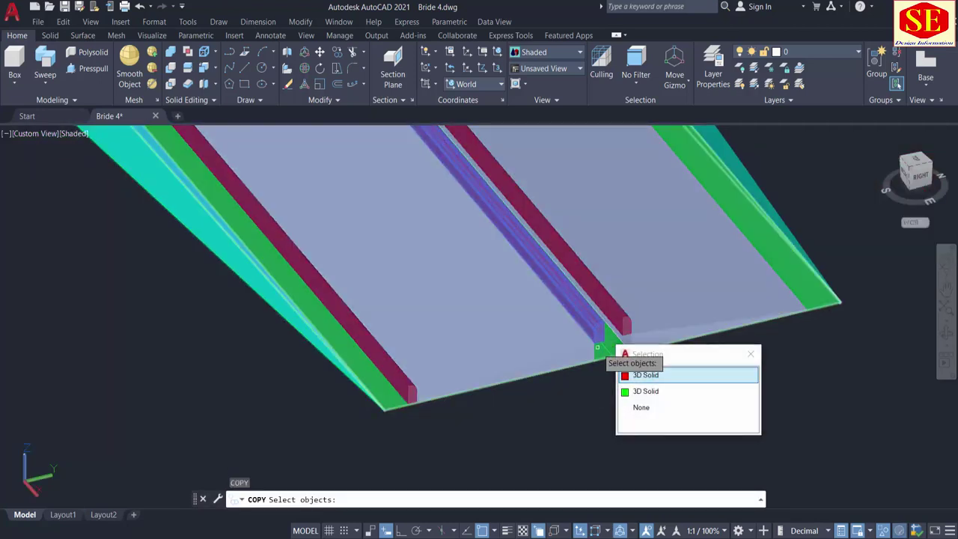
left_click(630, 379)
key("Return")
scroll(597, 348, "up", 4)
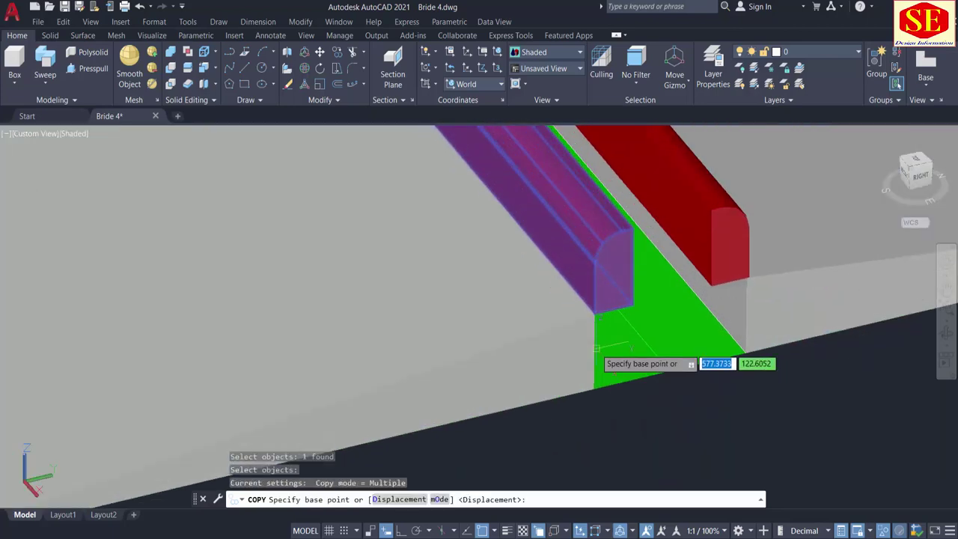
left_click(596, 347)
scroll(597, 348, "down", 4)
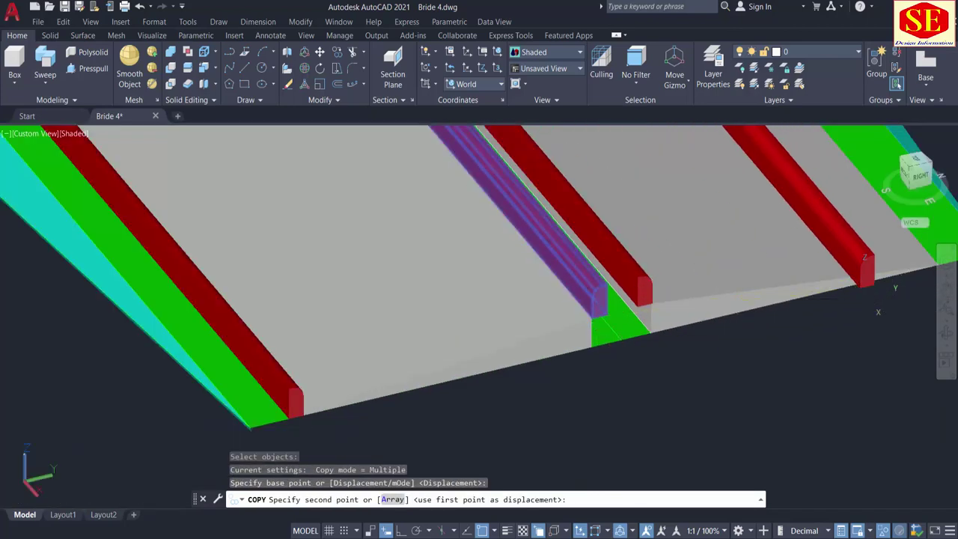
middle_click_drag(863, 286, 577, 300)
left_click(642, 291)
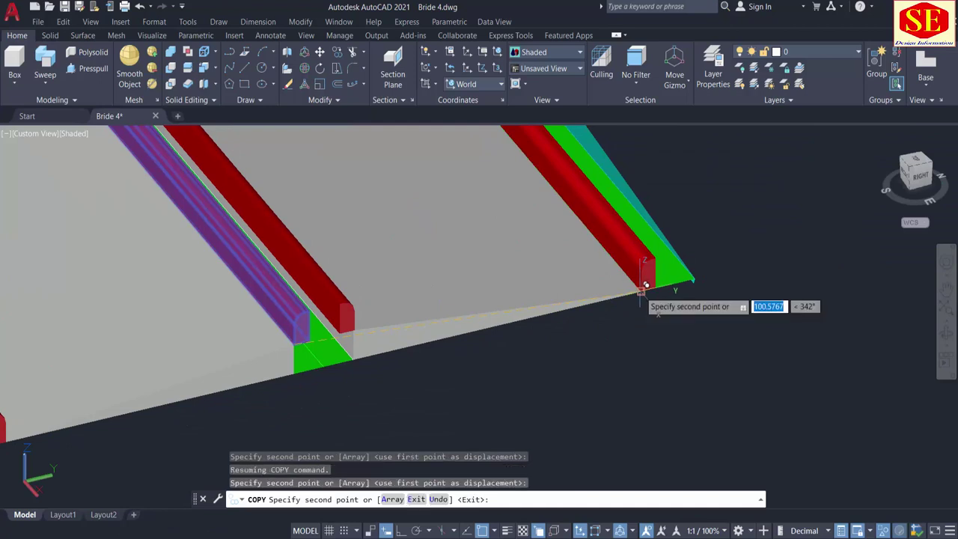
scroll(753, 317, "down", 6)
key("Escape")
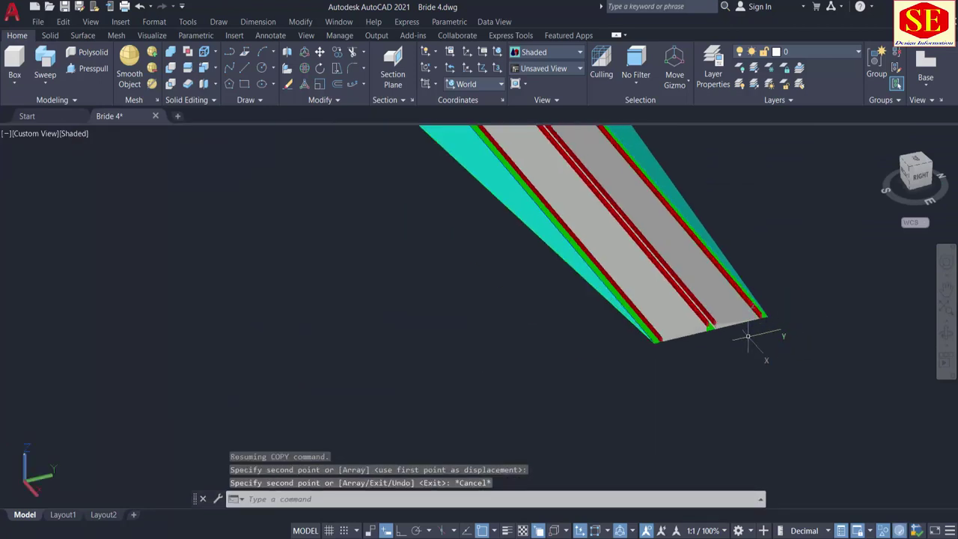
Step: Presspull both halves of the sunken green median strip up to the bottom edges of the two median kerbs
left_click(946, 336)
left_click_drag(546, 289, 575, 338)
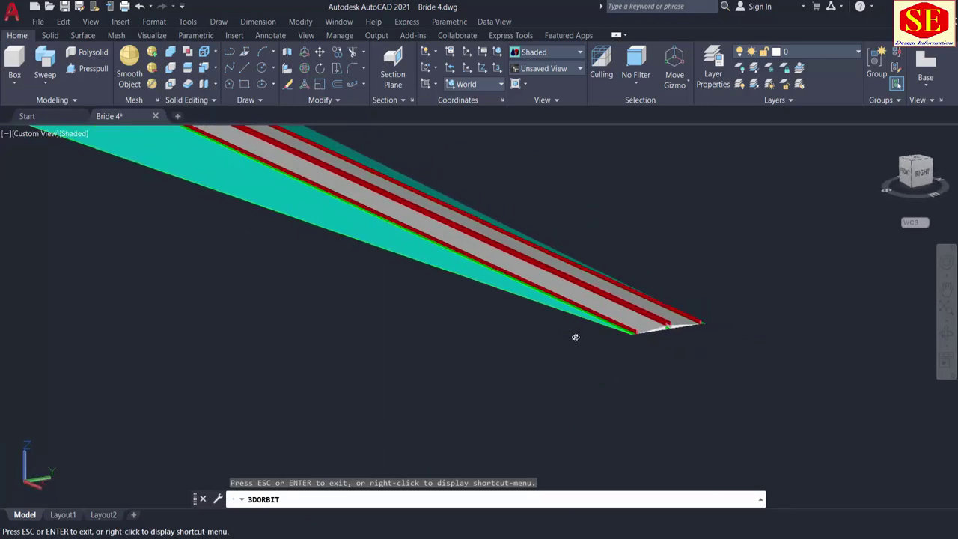
left_click_drag(464, 361, 707, 393)
left_click_drag(603, 369, 726, 436)
scroll(729, 436, "up", 5)
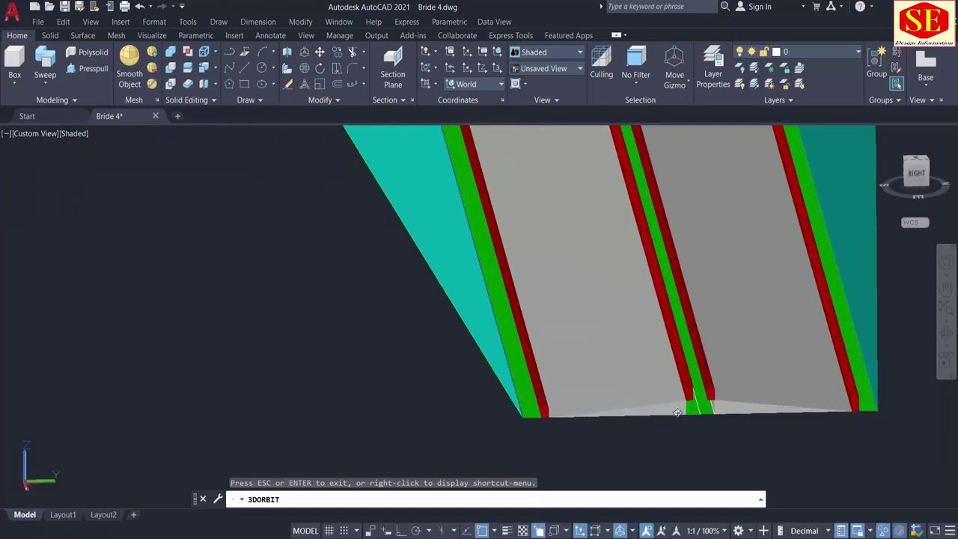
left_click_drag(533, 447, 546, 449)
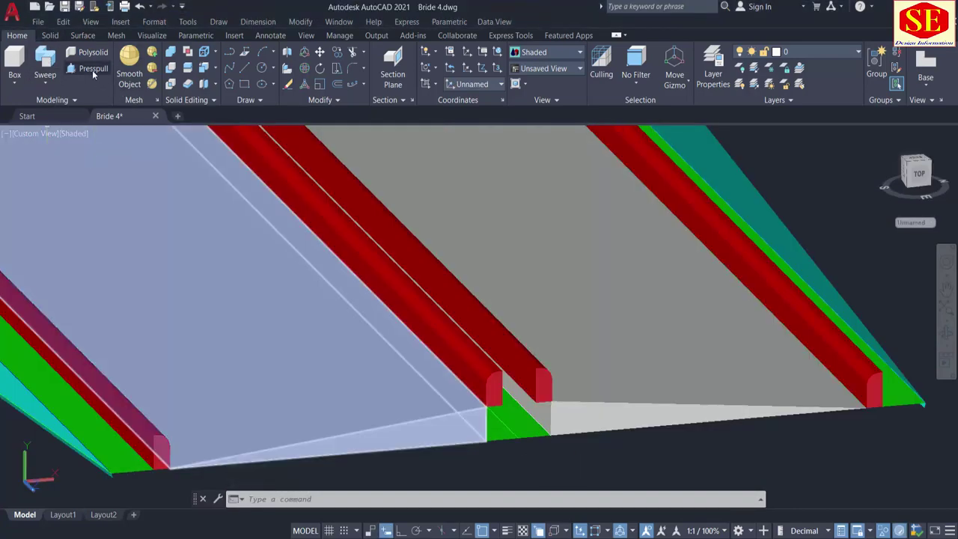
left_click(92, 70)
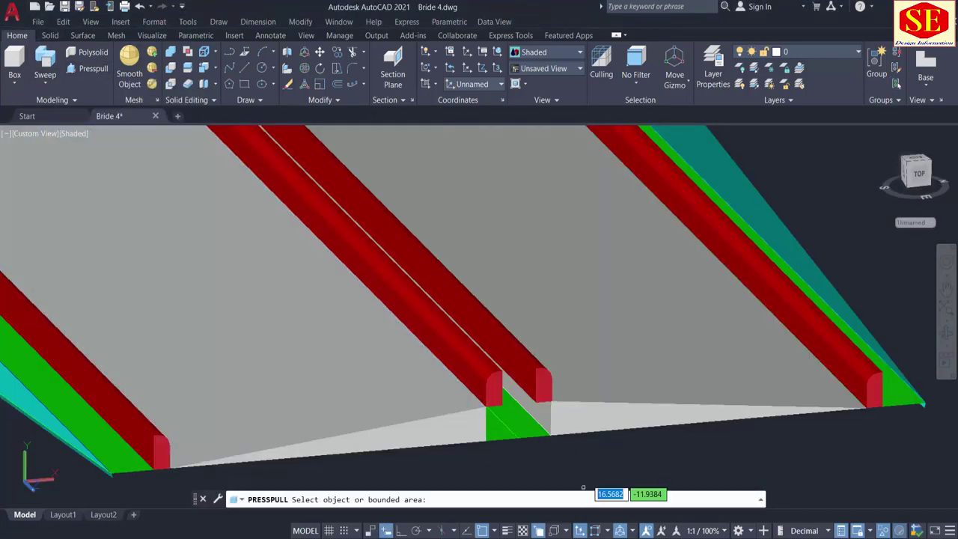
scroll(506, 451, "up", 3)
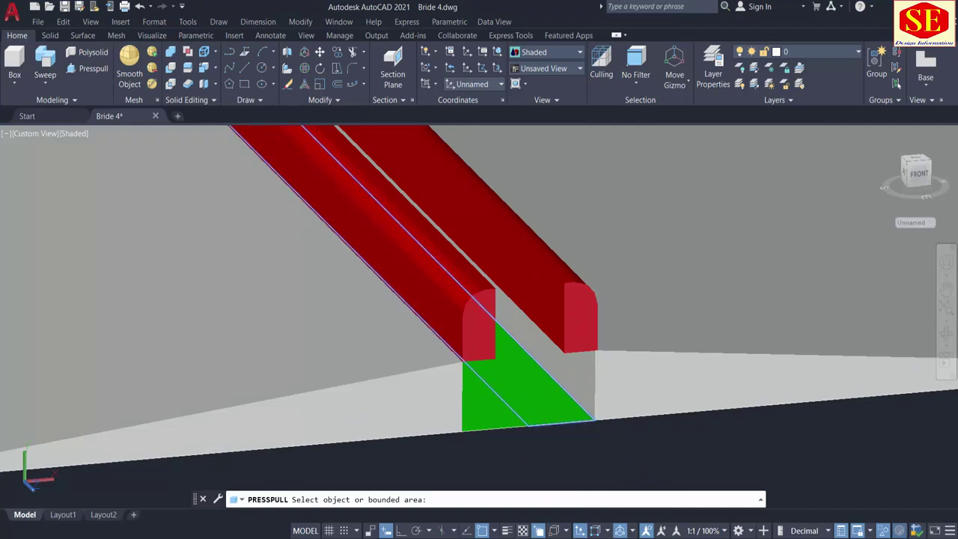
left_click(546, 386)
left_click(566, 353)
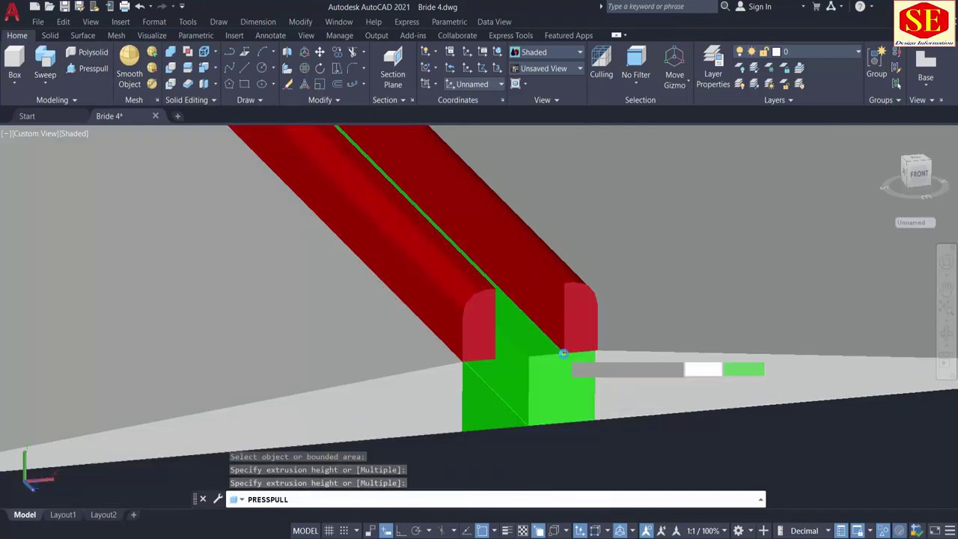
left_click(492, 404)
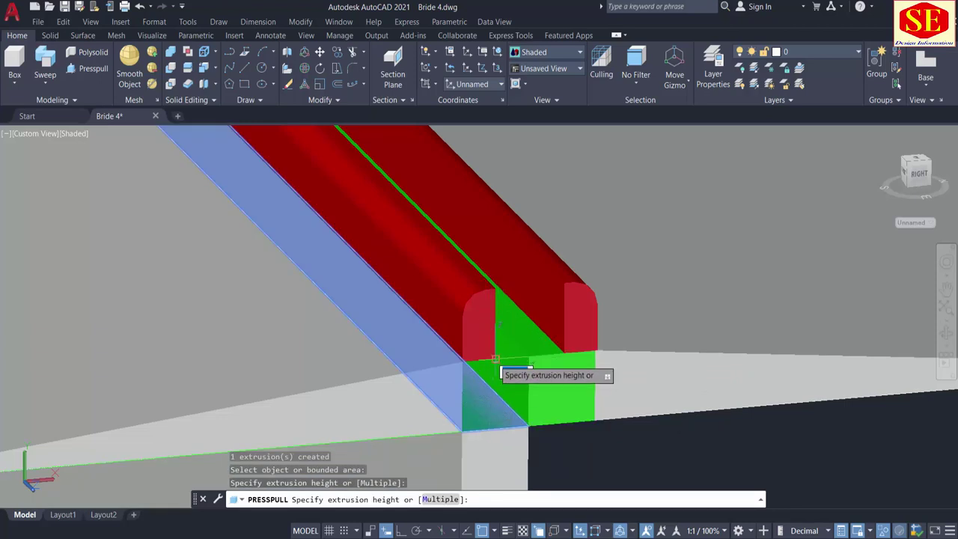
scroll(495, 360, "up", 5)
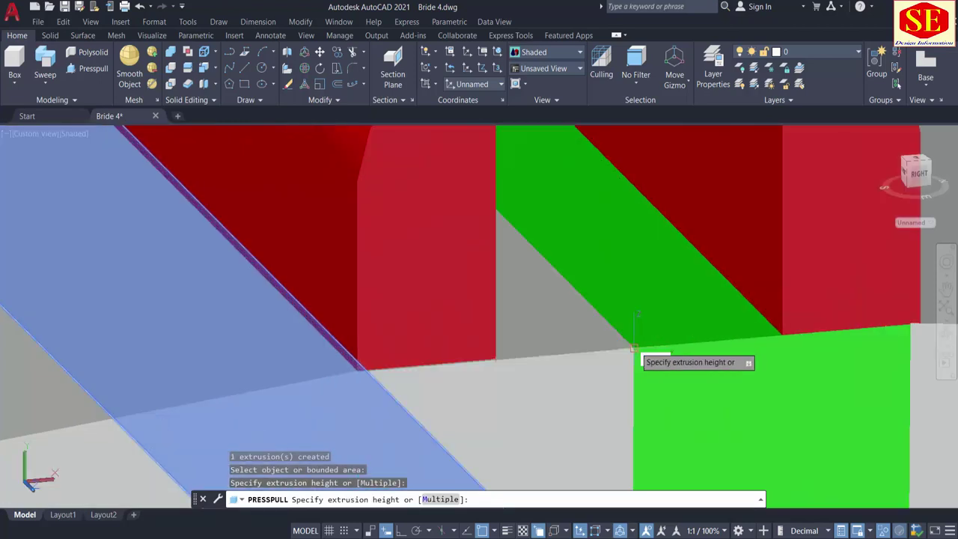
left_click(633, 352)
Step: Presspull both halves of the green median between the red kerbs up to the top of the kerbs
scroll(633, 370, "down", 5)
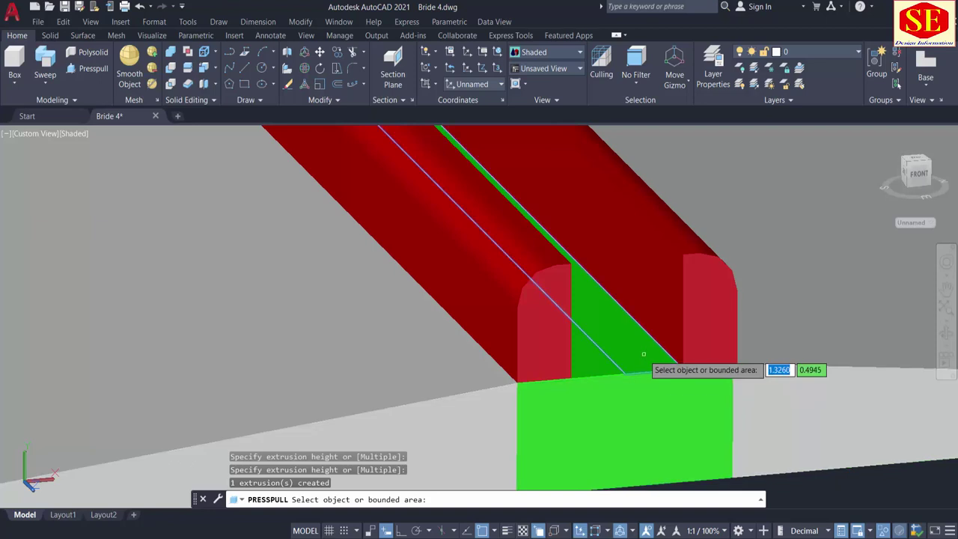
left_click(636, 320)
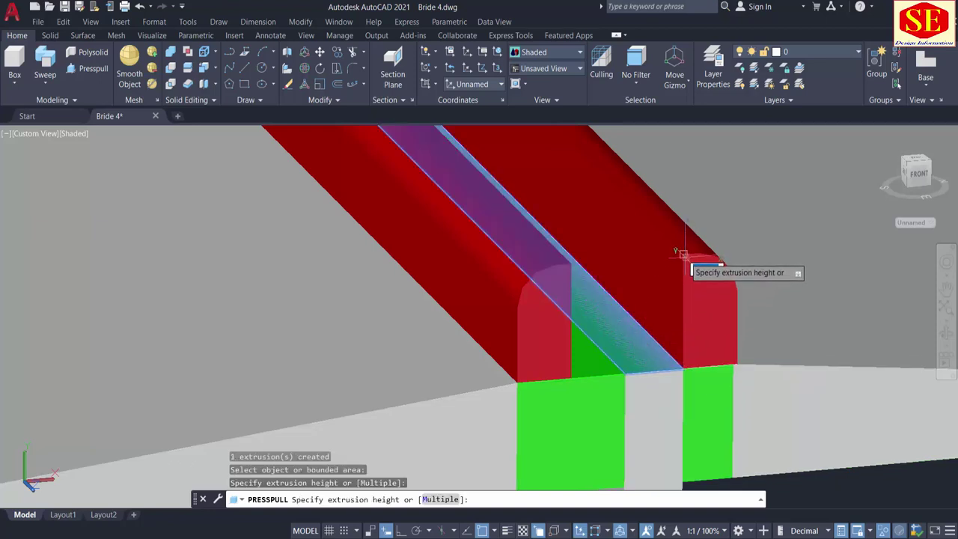
left_click(683, 254)
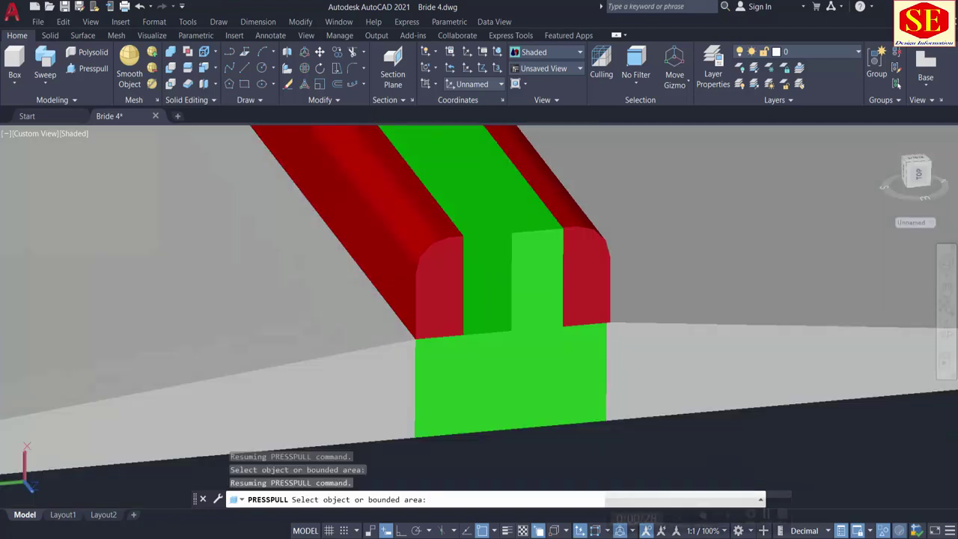
middle_click_drag(567, 393, 501, 385, "shift")
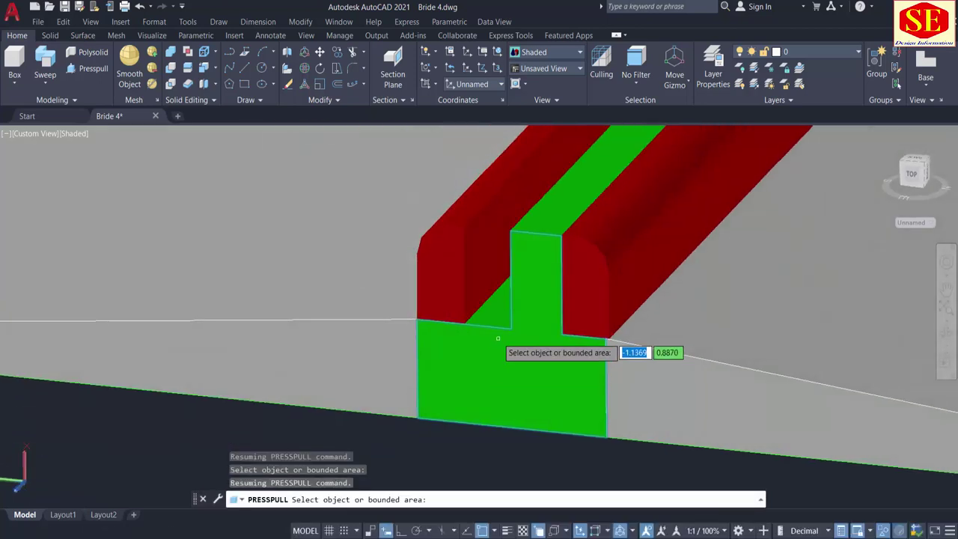
left_click(494, 311)
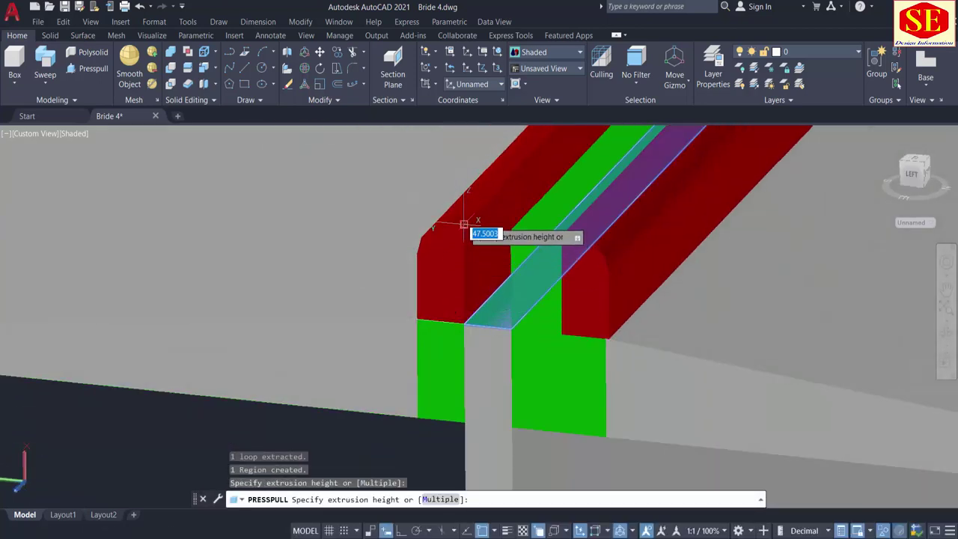
left_click(464, 223)
Step: Presspull the green strip outside the first median kerb's copy up to the top of that outer kerb
middle_click_drag(478, 235, 489, 351, "shift")
scroll(493, 347, "down", 7)
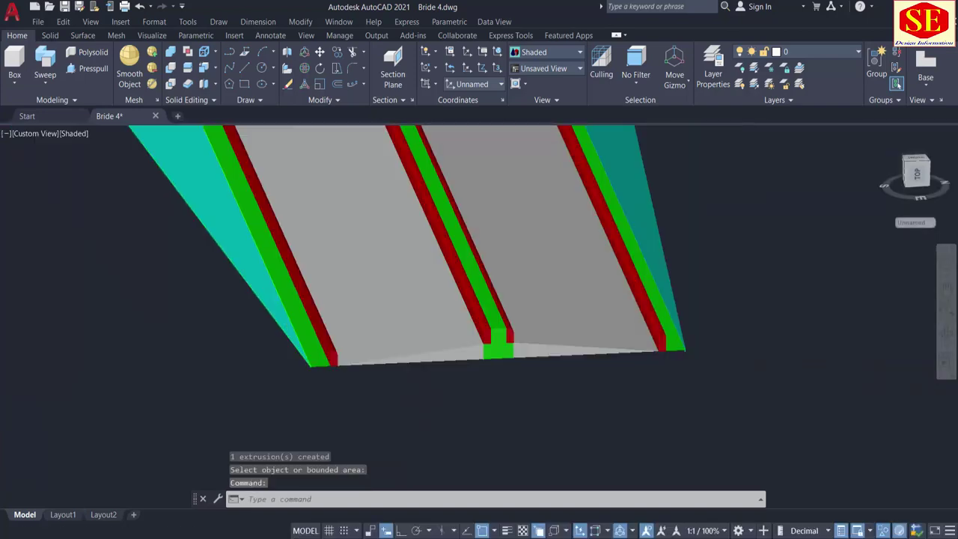
scroll(468, 300, "up", 3)
scroll(501, 290, "up", 2)
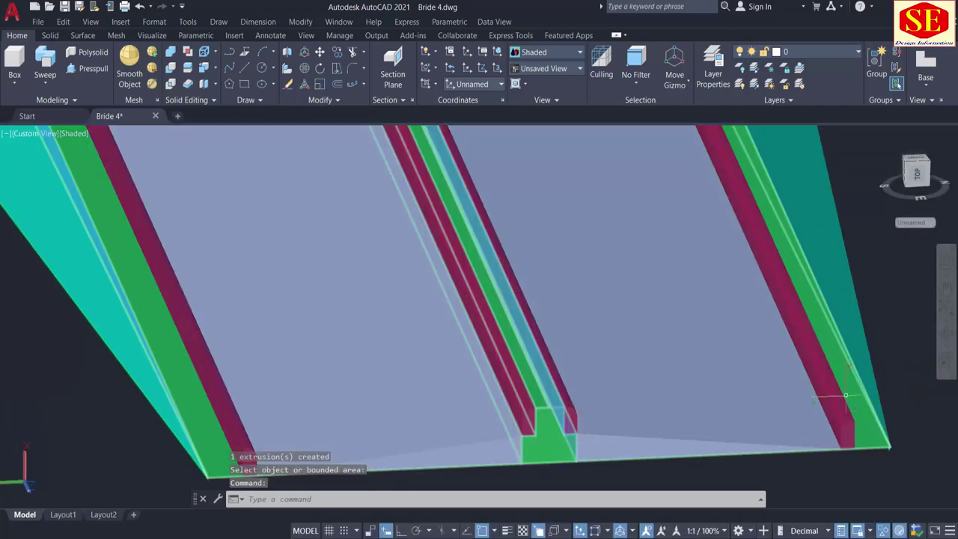
middle_click_drag(870, 405, 397, 335)
scroll(390, 356, "up", 3)
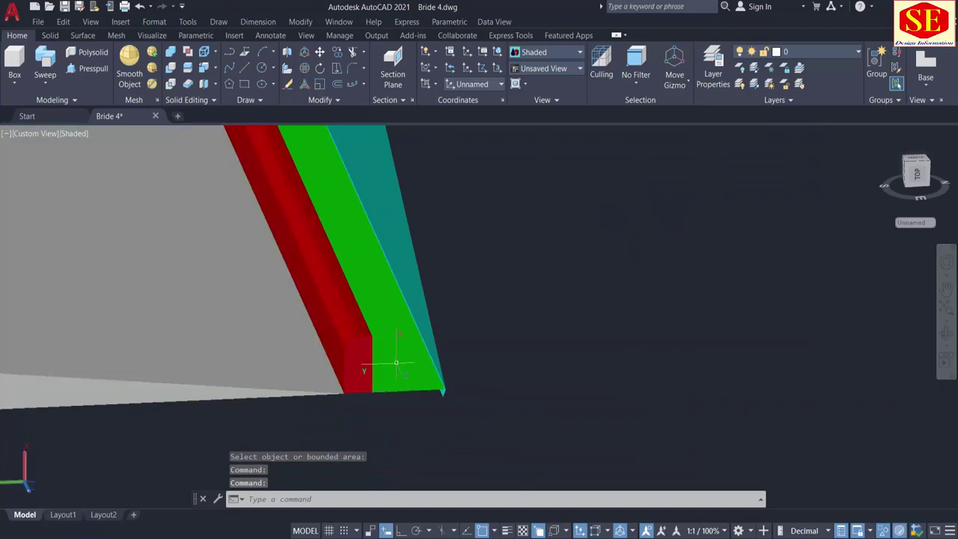
middle_click_drag(445, 396, 389, 393, "shift")
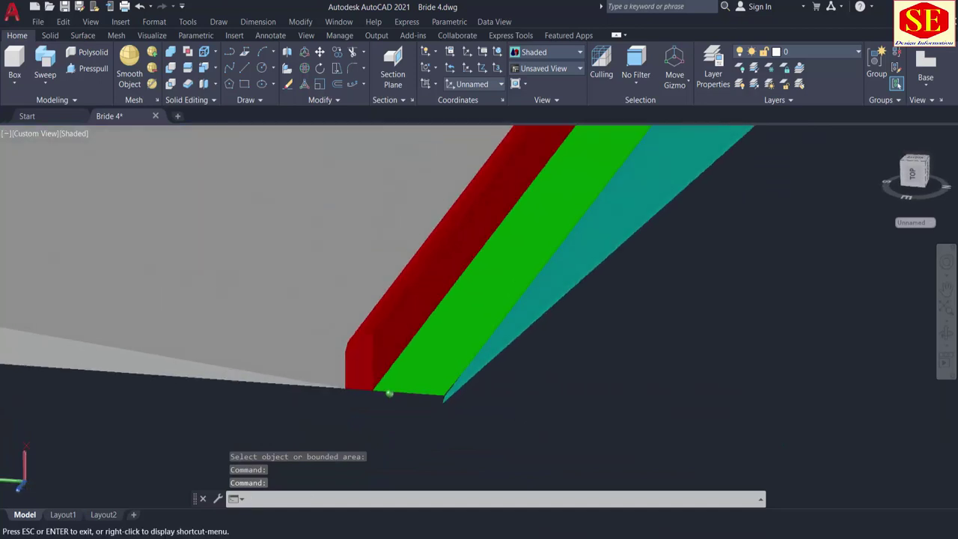
left_click(83, 69)
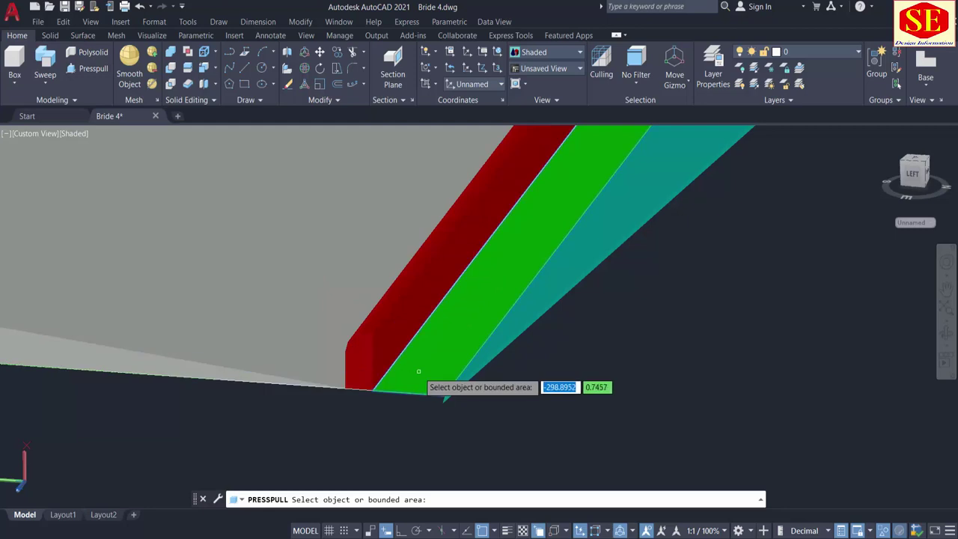
left_click(418, 371)
left_click(372, 333)
Step: Presspull the green strip outside the opposite outer kerb up to the top of that kerb and finish the command
scroll(517, 381, "down", 3)
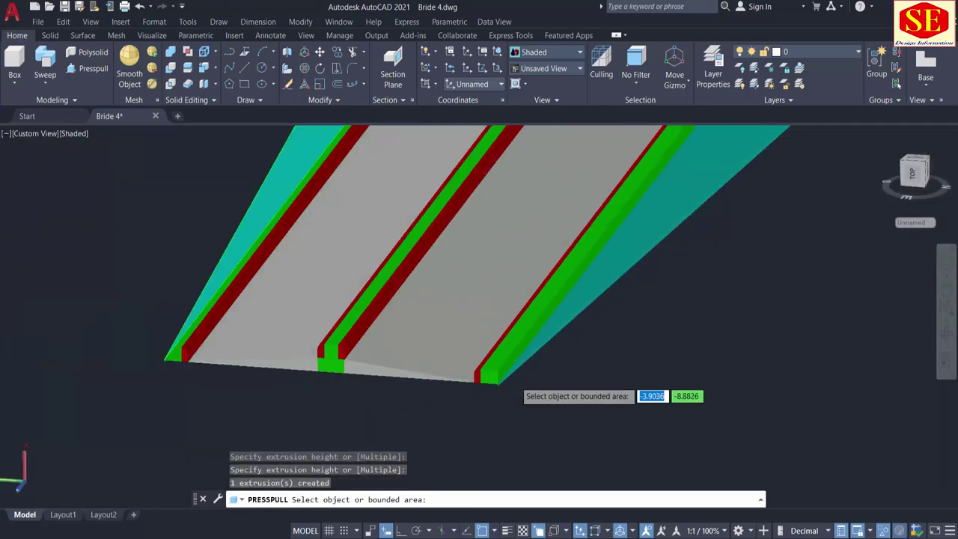
scroll(181, 370, "up", 5)
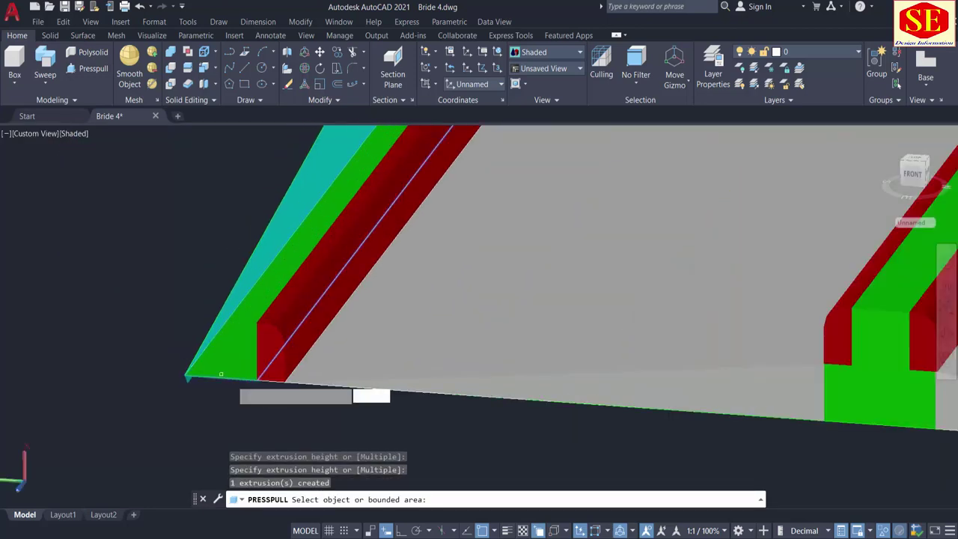
middle_click_drag(240, 412, 295, 416, "shift")
middle_click_drag(426, 387, 499, 306)
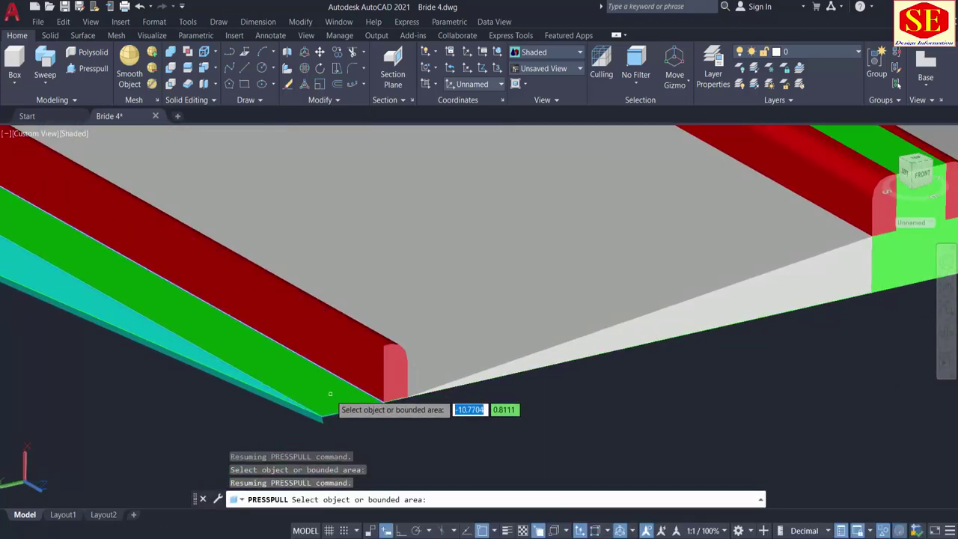
left_click(330, 393)
left_click(383, 348)
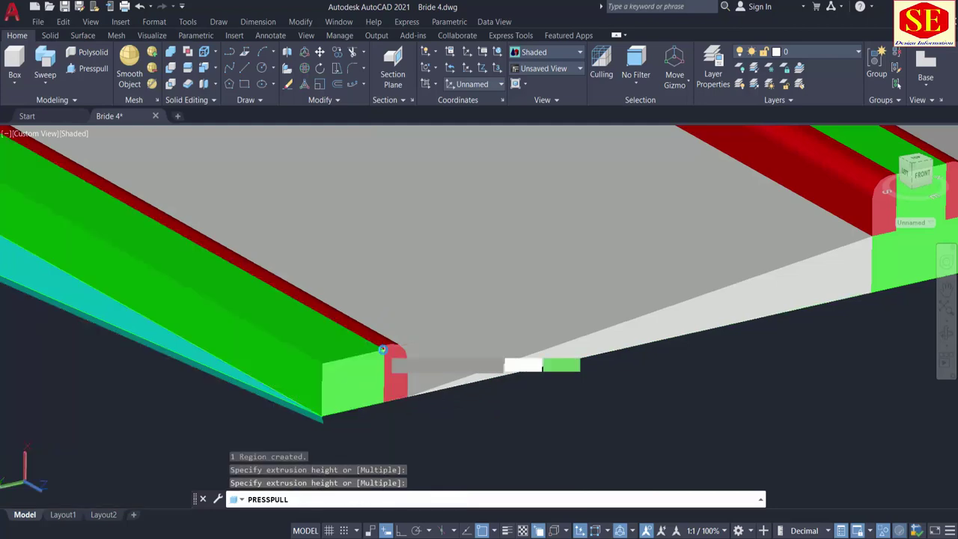
scroll(404, 396, "down", 4)
key("Return")
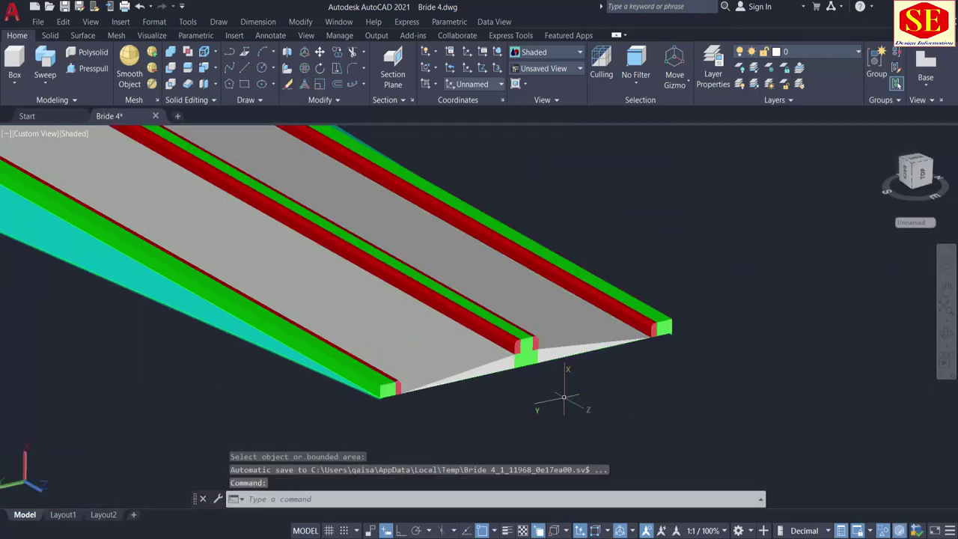
Step: Examine the completed approach ramp with its kerbs and raised green strips from several angles, along with the whole bridge
middle_click_drag(578, 369, 492, 358, "shift")
scroll(488, 362, "up", 5)
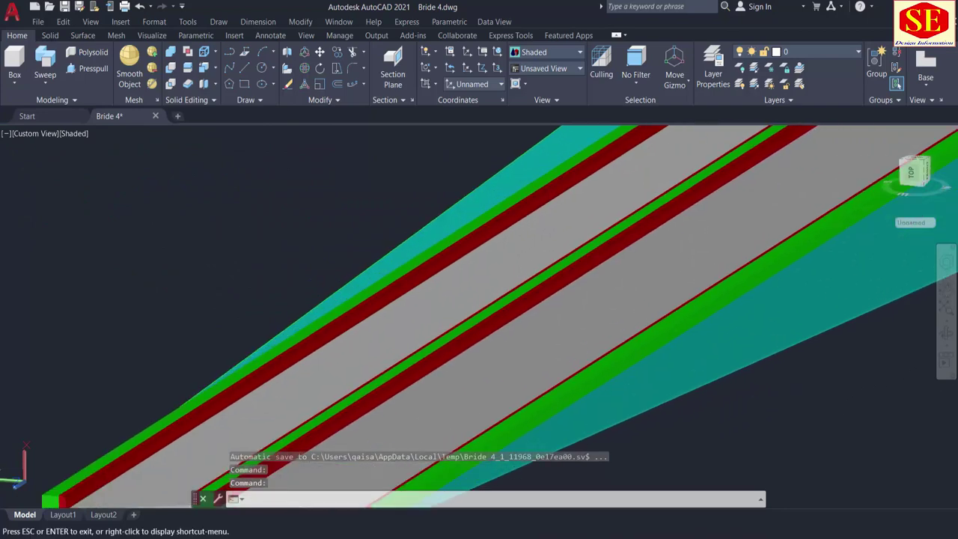
scroll(483, 365, "down", 5)
middle_click_drag(481, 366, 295, 301, "shift")
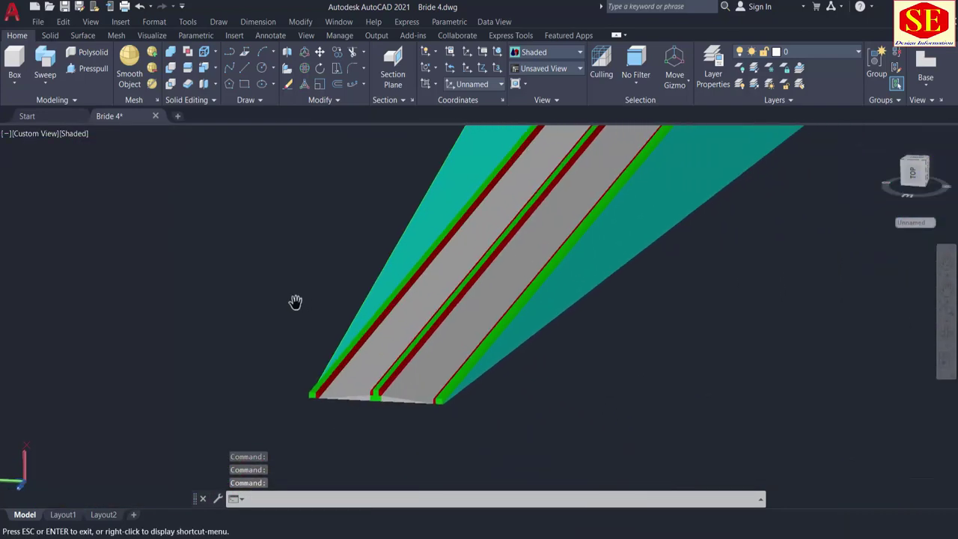
middle_click_drag(515, 436, 345, 205, "shift")
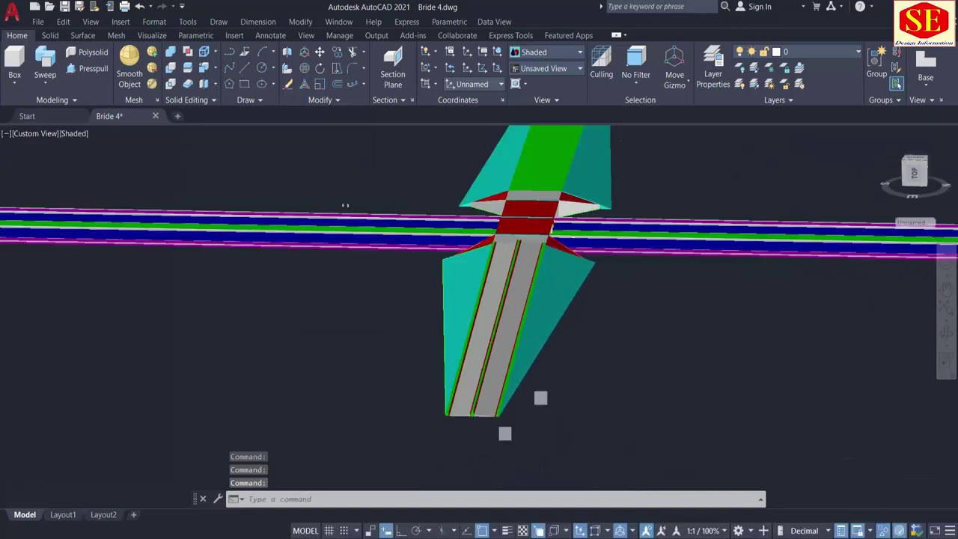
middle_click_drag(410, 430, 454, 421, "shift")
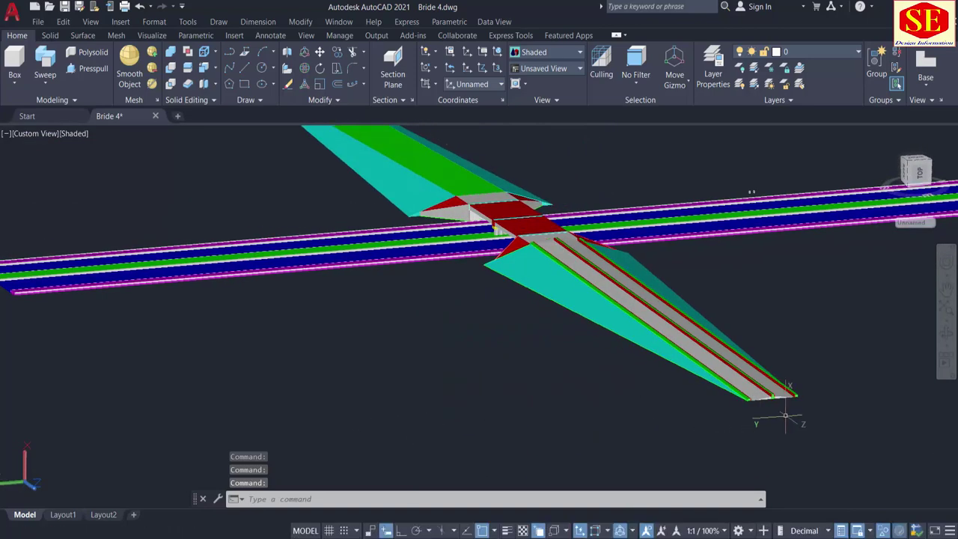
scroll(787, 413, "up", 3)
middle_click_drag(791, 381, 756, 478)
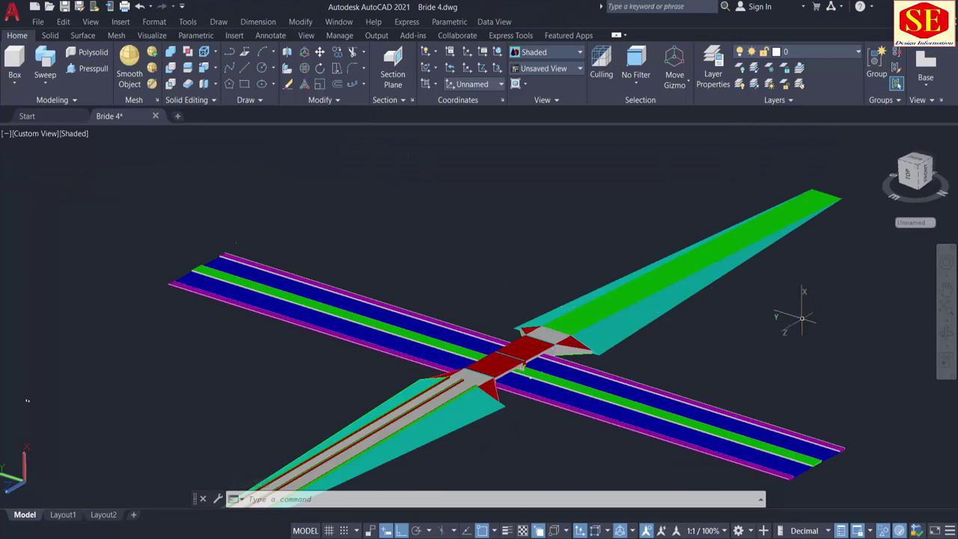
Step: Erase the plain approach ramp without kerbs on the far side of the bridge, including its teal side slopes
left_click(801, 318)
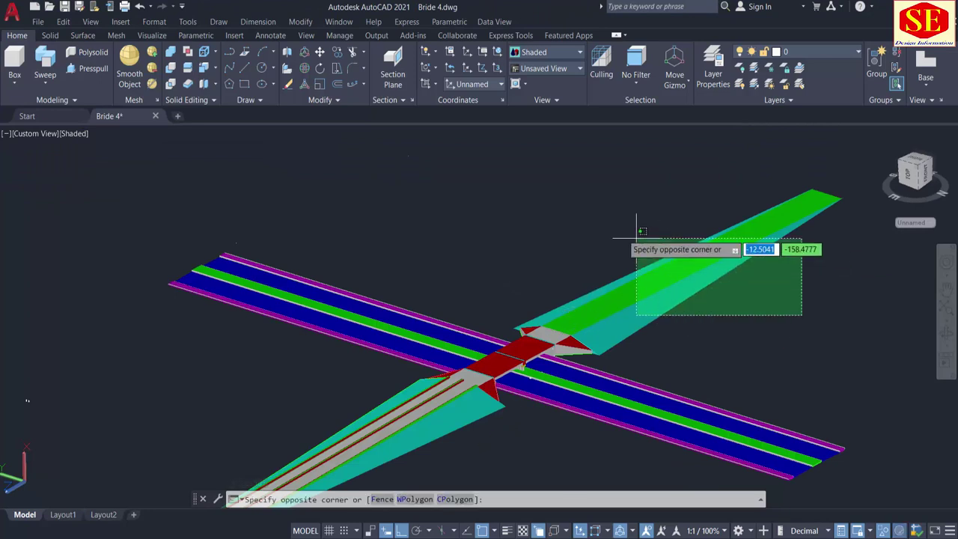
left_click(599, 226)
type("e")
key("Return")
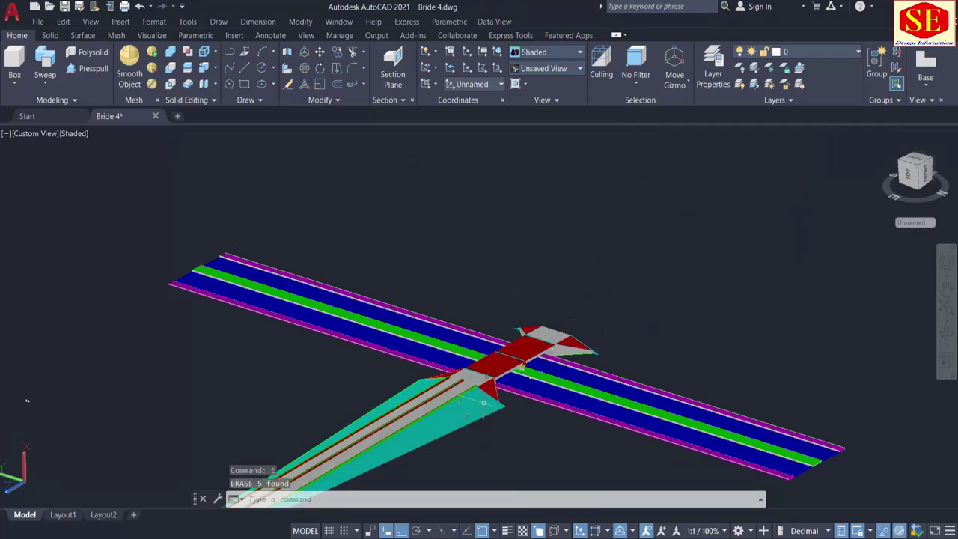
Step: Mirror the kerbed approach ramp to the opposite side of the bridge about a vertical line through the central teal joint's midpoint, keeping the source objects
middle_click_drag(484, 402, 578, 305)
middle_click_drag(396, 422, 468, 404)
scroll(468, 402, "up", 2)
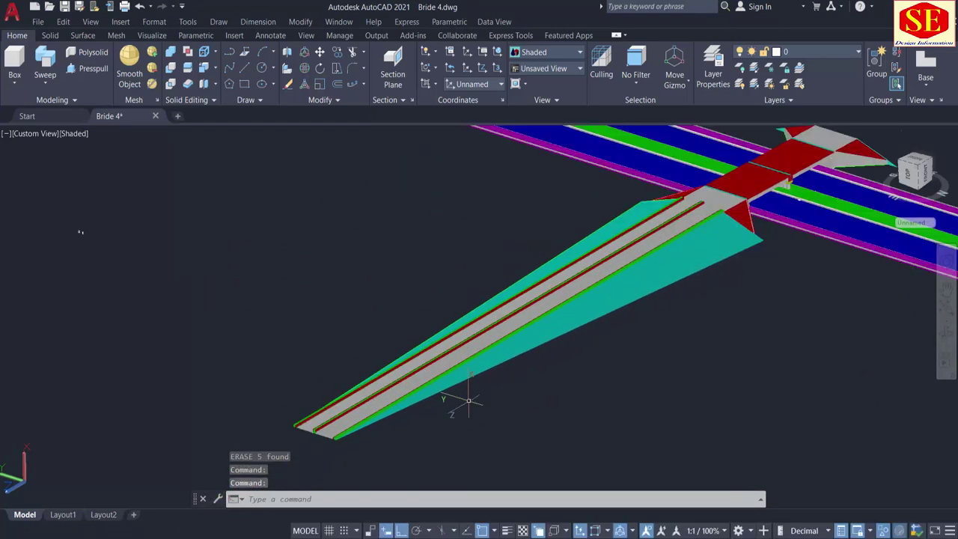
type("MI")
key("Return")
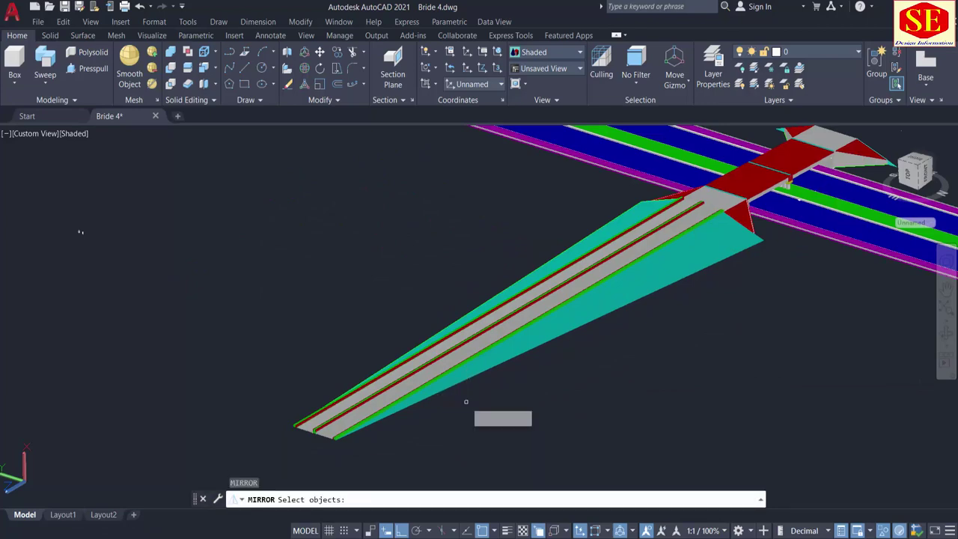
left_click(374, 311)
middle_click_drag(621, 320, 482, 415)
scroll(624, 280, "up", 6)
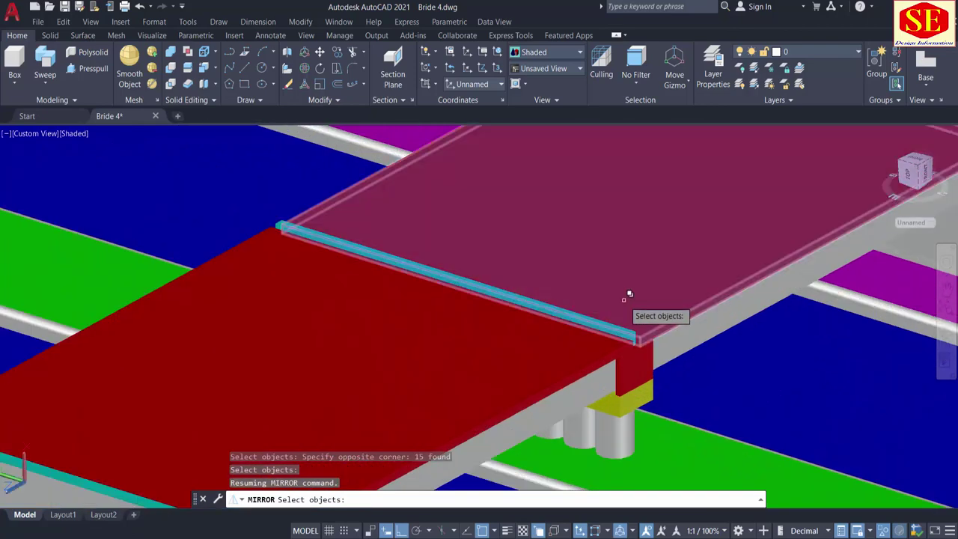
key("Return")
scroll(626, 329, "up", 5)
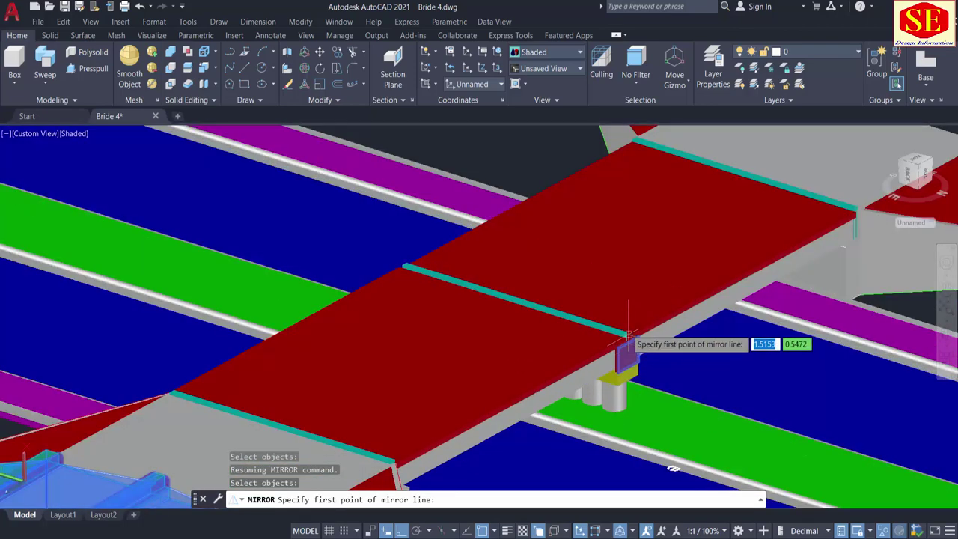
scroll(624, 327, "up", 4)
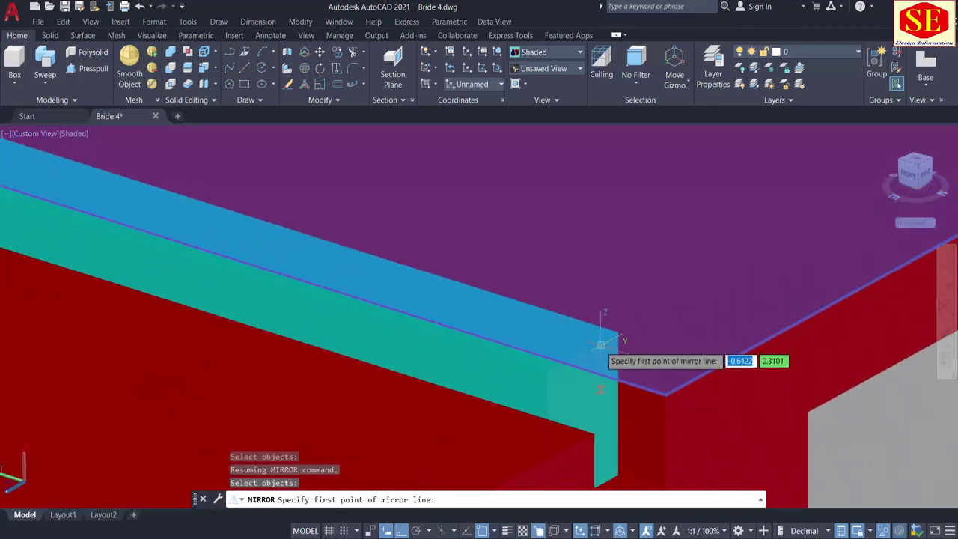
scroll(591, 347, "up", 3)
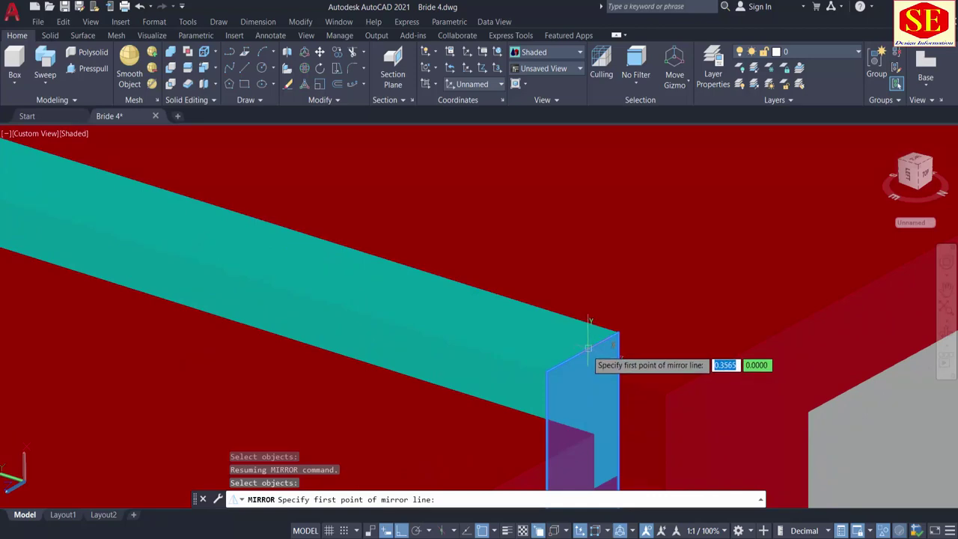
left_click(582, 350)
scroll(591, 359, "down", 6)
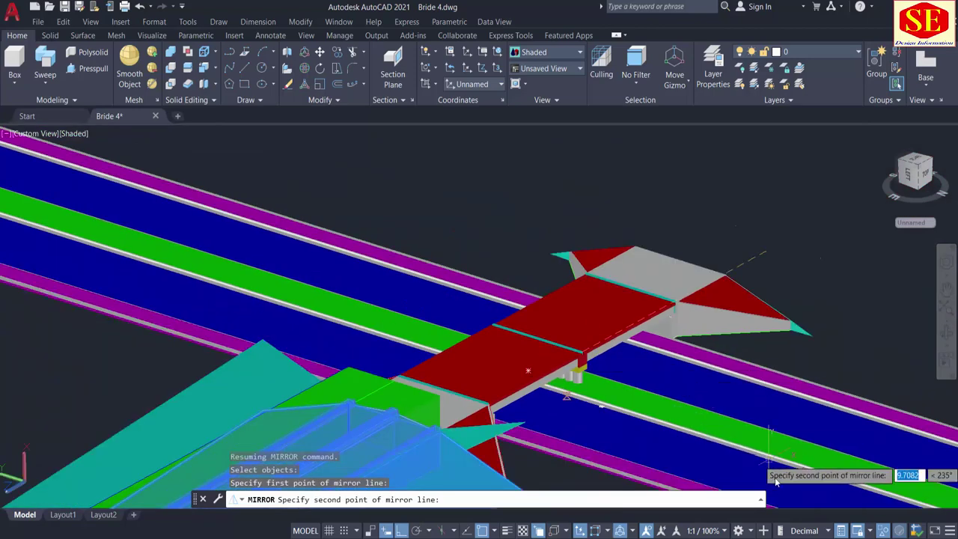
middle_click_drag(745, 463, 579, 352)
scroll(599, 374, "down", 6)
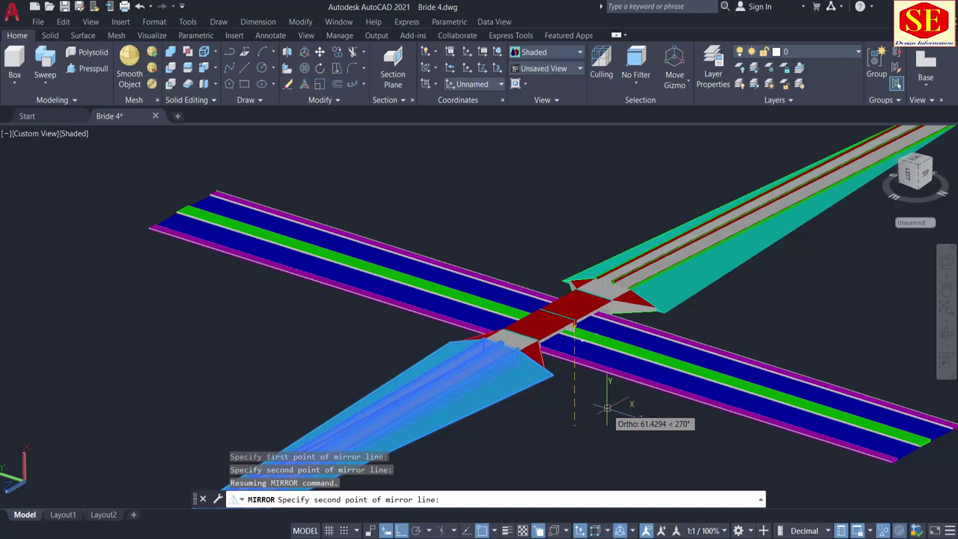
left_click(607, 407)
right_click(607, 408)
left_click(635, 285)
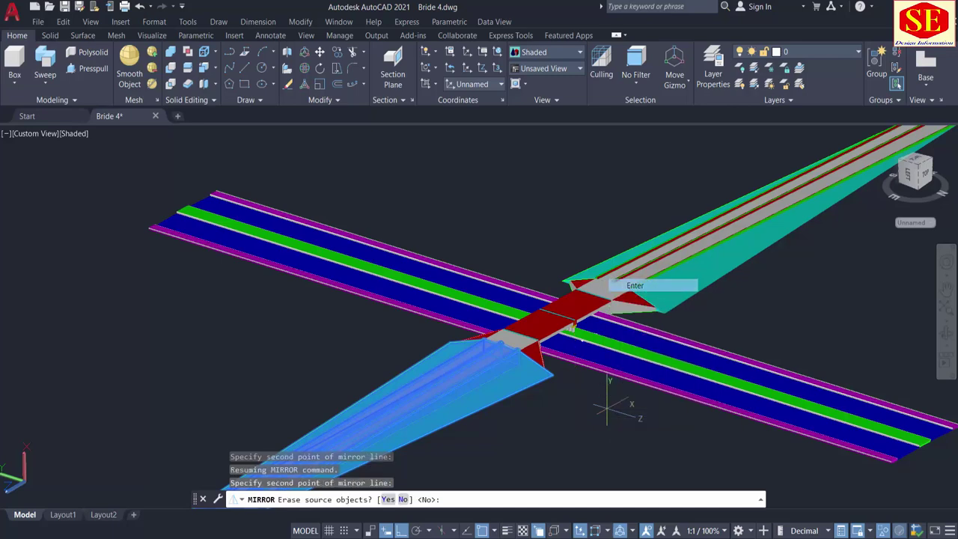
Step: Examine the mirrored ramp and where both ramps meet the bridge deck
scroll(482, 331, "down", 1)
scroll(634, 261, "up", 3)
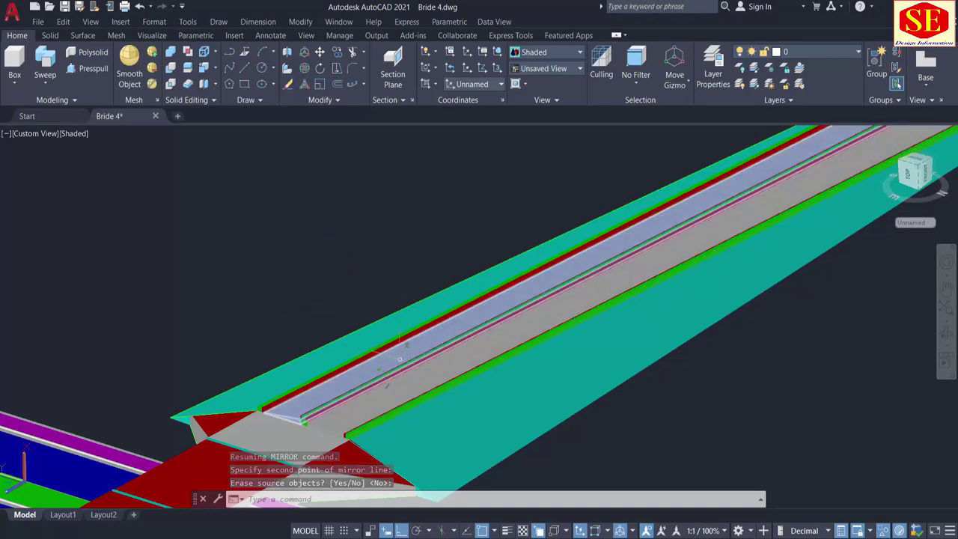
scroll(399, 359, "down", 4)
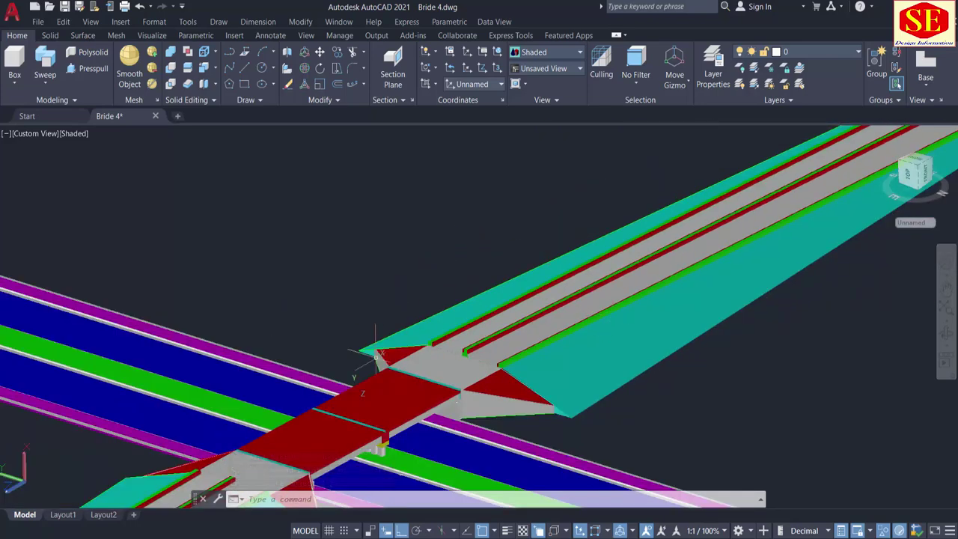
middle_click_drag(375, 357, 620, 232)
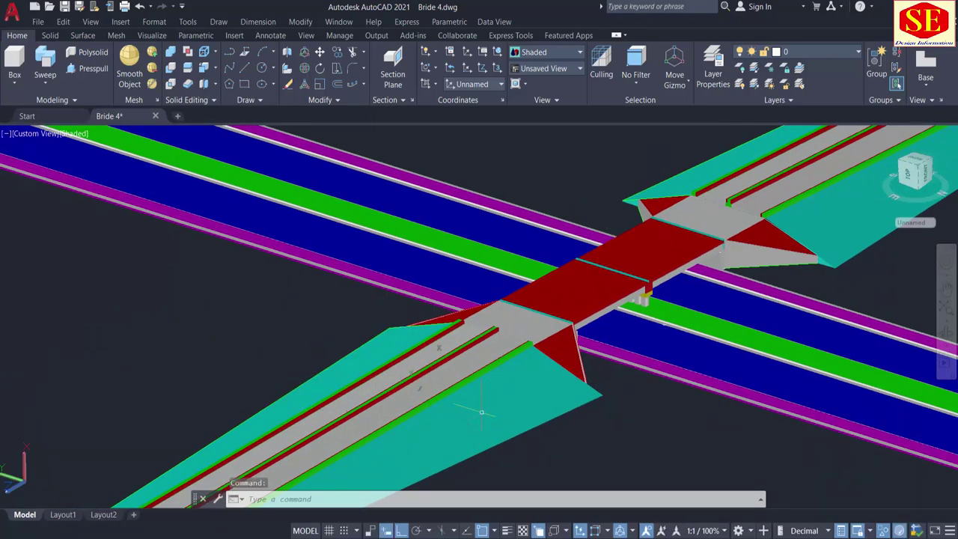
scroll(507, 299, "down", 3)
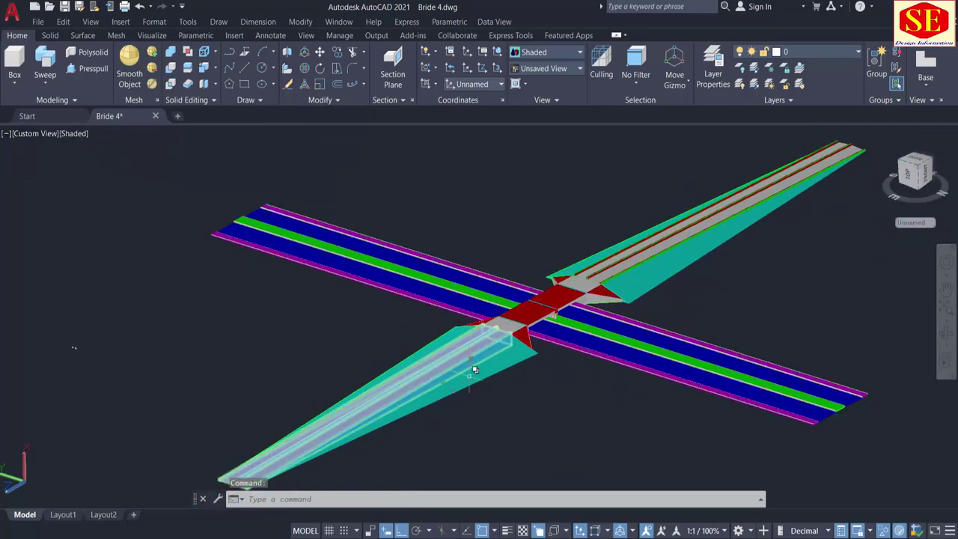
middle_click_drag(496, 438, 558, 424, "shift")
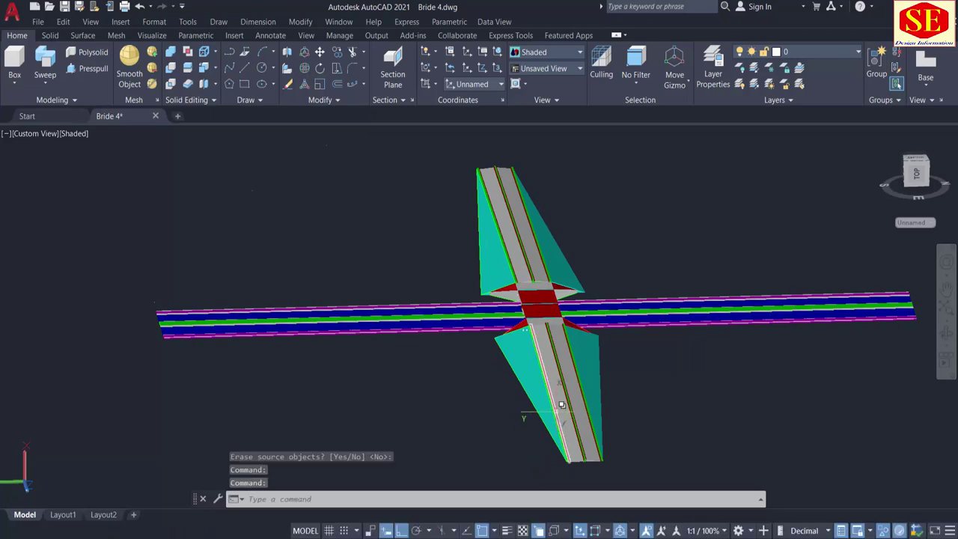
middle_click_drag(527, 334, 636, 369, "shift")
scroll(642, 314, "up", 4)
middle_click_drag(599, 467, 536, 378, "shift")
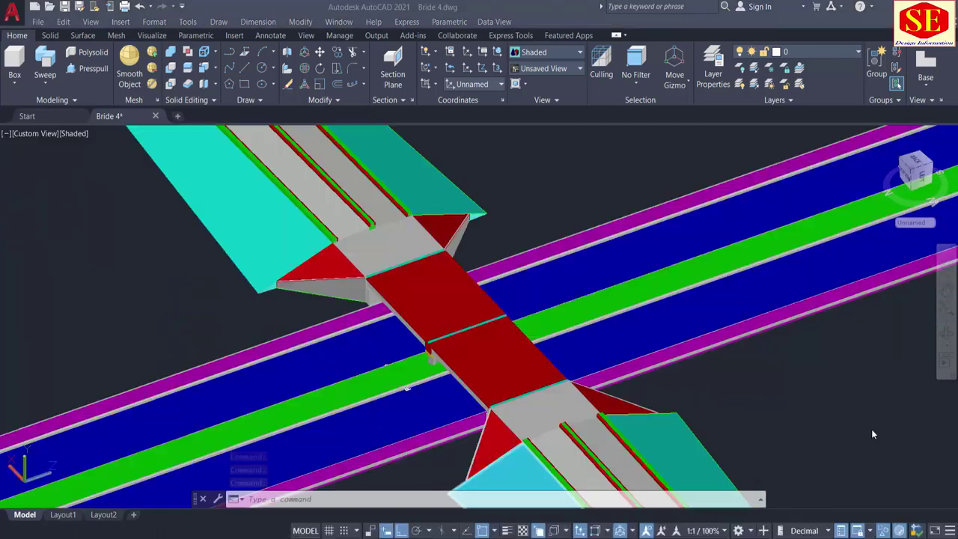
Step: Change the colour of the grey abutment block between the far ramp and the red bridge deck to Yellow
scroll(377, 267, "up", 2)
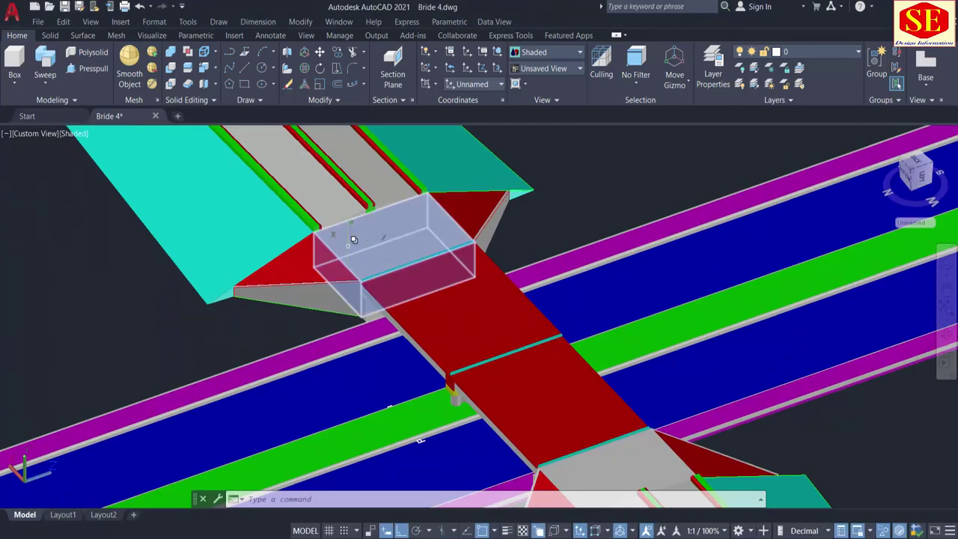
left_click(354, 254)
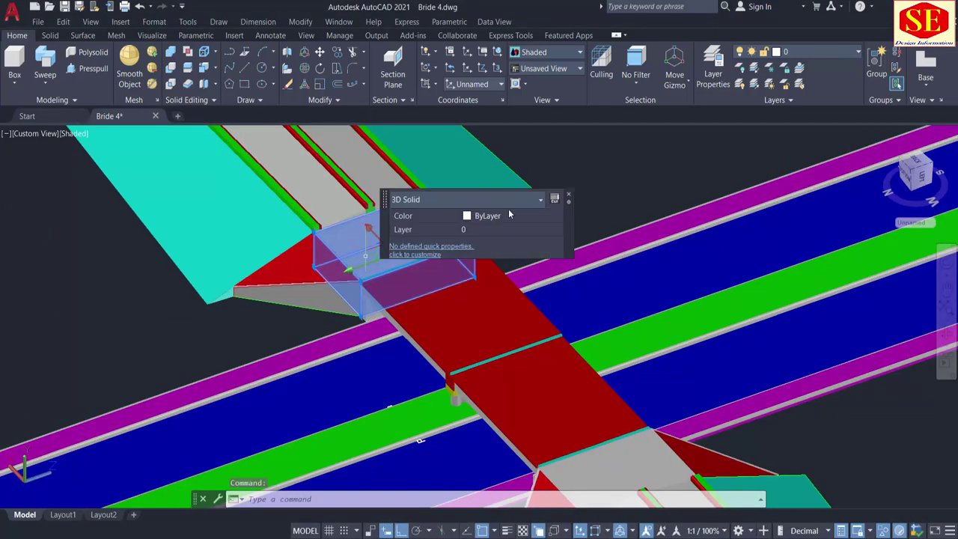
left_click(506, 219)
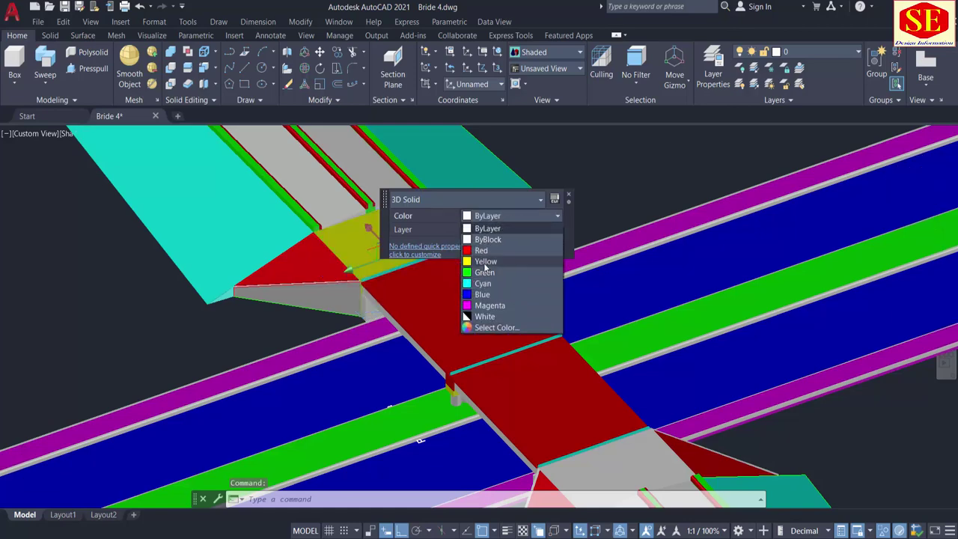
left_click(485, 261)
key("Escape")
middle_click_drag(459, 256, 324, 307, "shift")
scroll(323, 307, "up", 5)
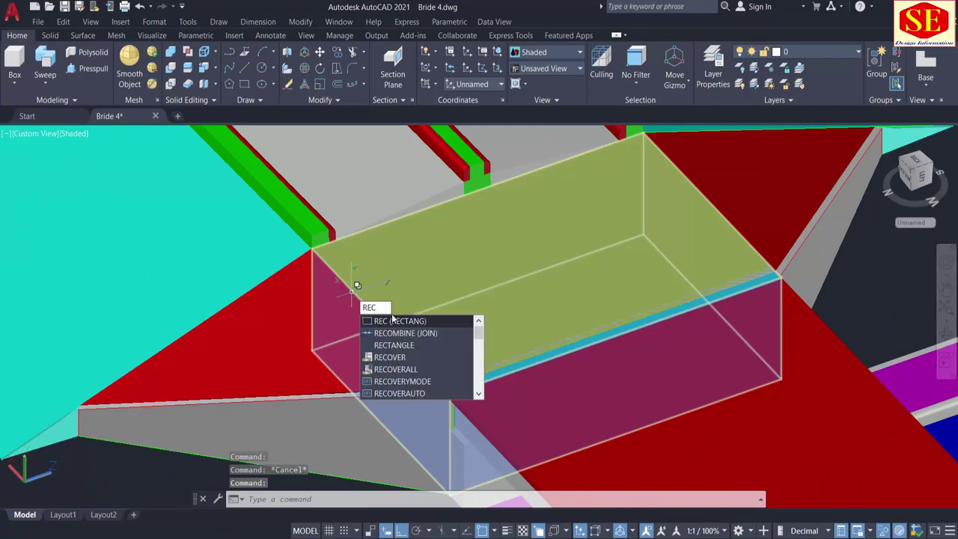
left_click(396, 322)
left_click(397, 323)
key("Escape")
Step: Draw a rectangle spanning the deck and both abutment blocks, from one ramp's outer kerb inner corner to the diagonally opposite kerb corner on the other ramp
scroll(496, 352, "down", 3)
middle_click_drag(599, 354, 518, 348, "shift")
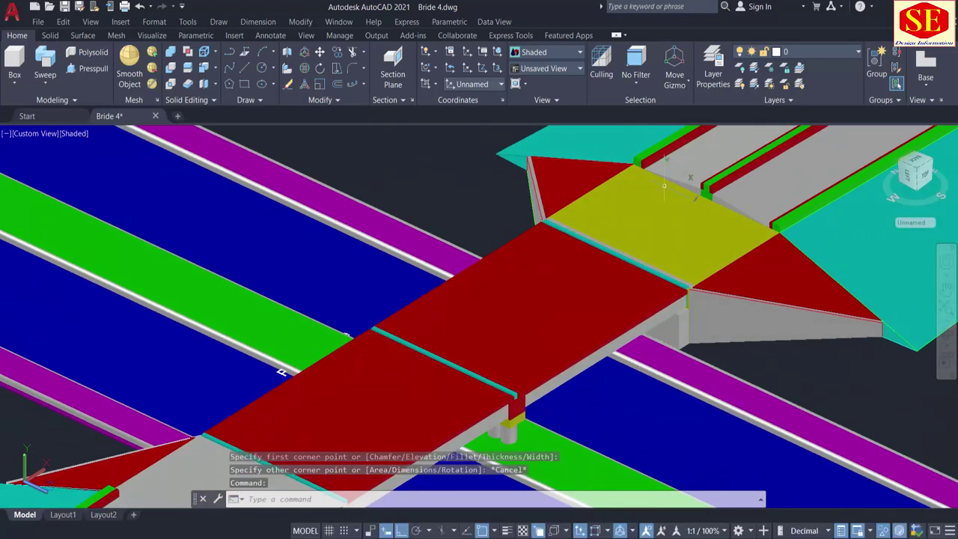
scroll(653, 182, "up", 5)
middle_click_drag(633, 184, 558, 302)
scroll(550, 291, "up", 3)
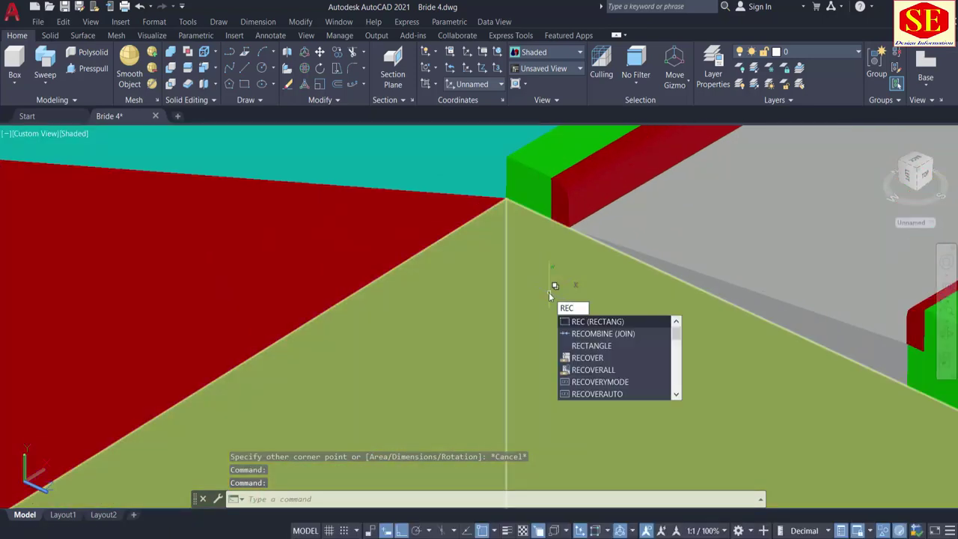
key("Return")
scroll(562, 226, "up", 3)
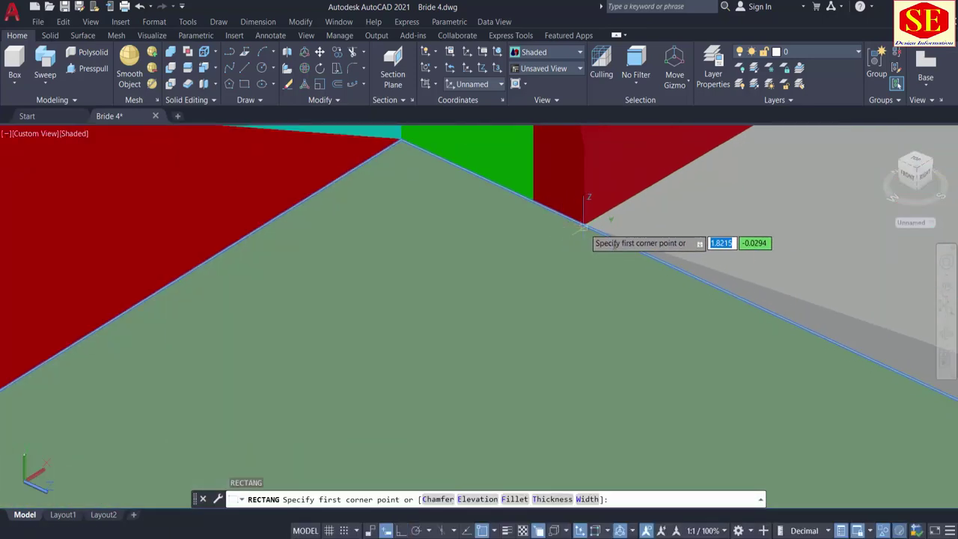
left_click(583, 223)
scroll(538, 278, "down", 3)
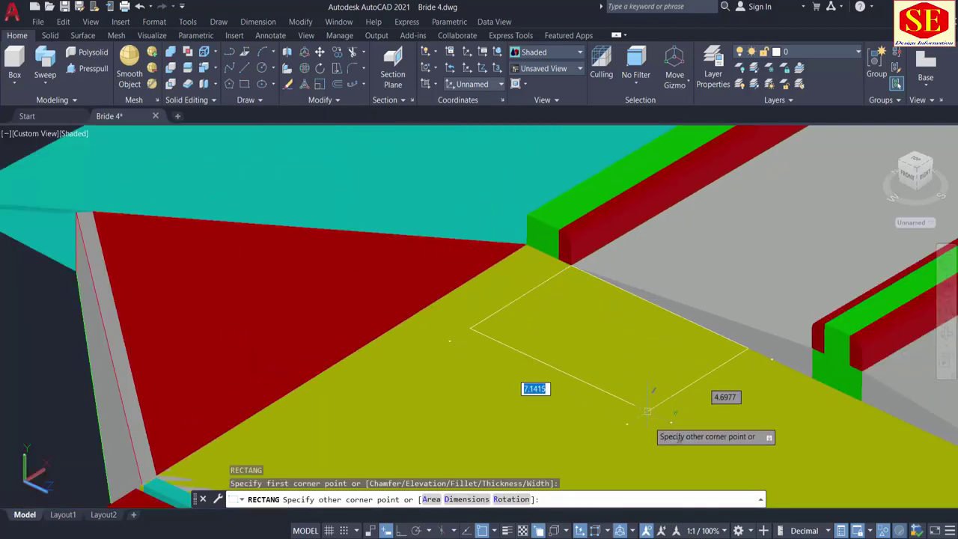
scroll(651, 402, "up", 5)
middle_click_drag(652, 402, 609, 222)
scroll(611, 209, "down", 4)
middle_click_drag(513, 390, 644, 234)
scroll(497, 360, "down", 3)
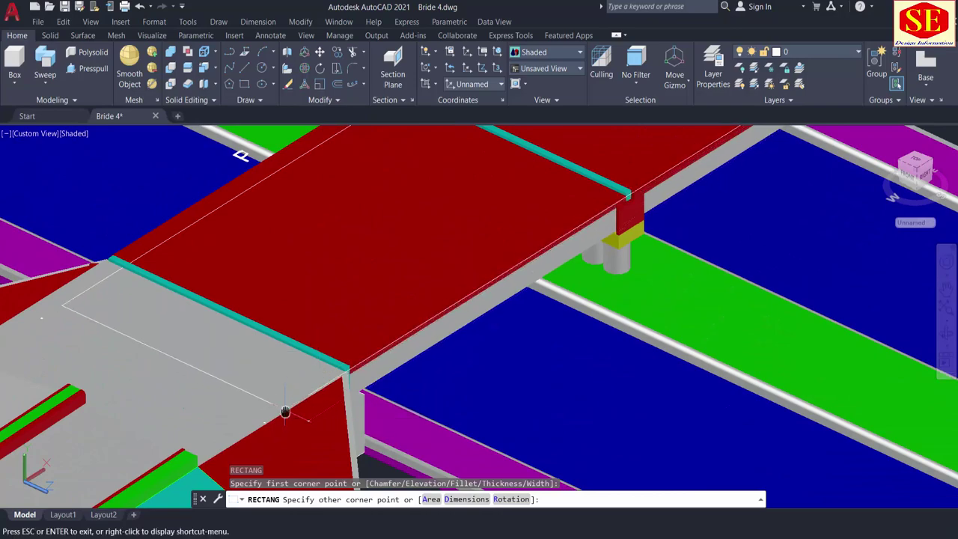
scroll(376, 323, "up", 3)
middle_click_drag(355, 357, 229, 274, "shift")
scroll(229, 273, "up", 5)
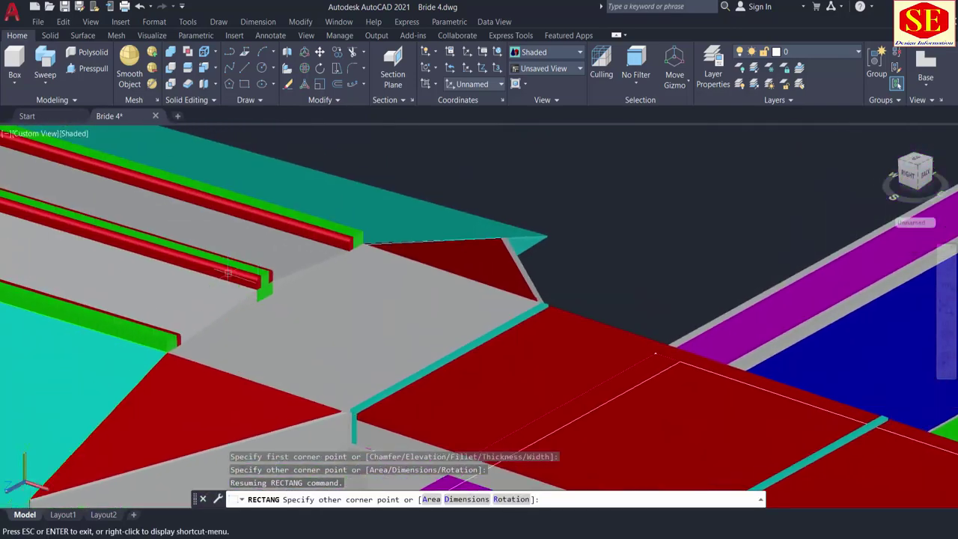
scroll(193, 389, "up", 5)
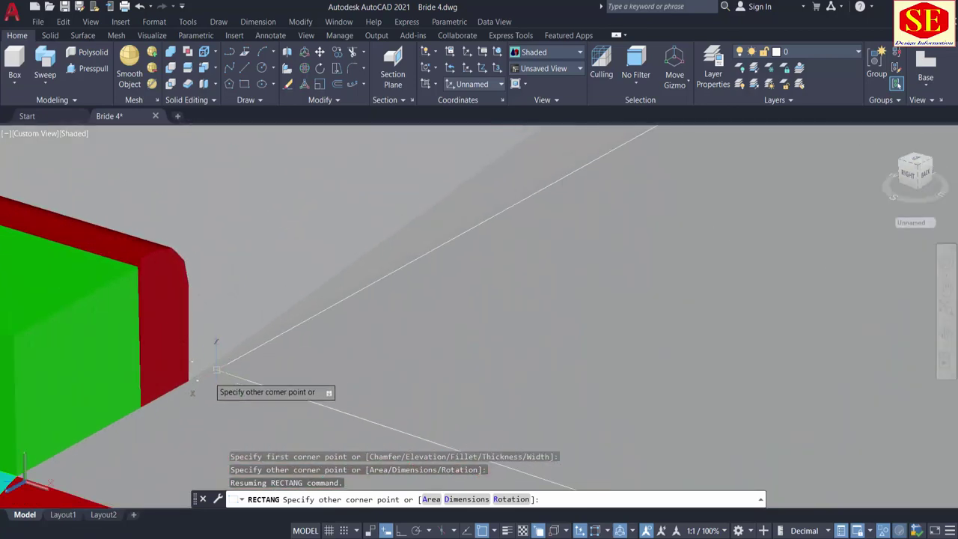
left_click(187, 380)
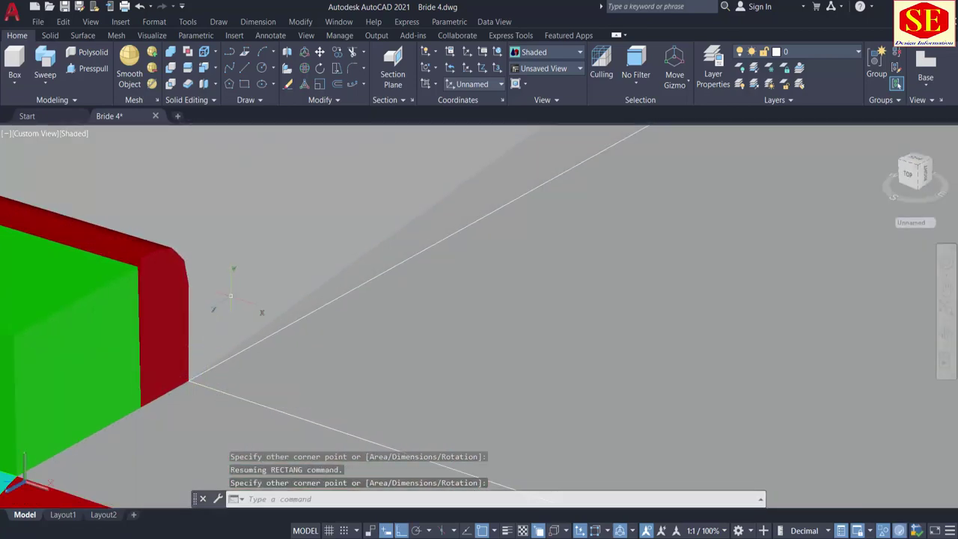
Step: Copy the rectangle polyline and the three teal deck joints to the empty space beside the bridge
scroll(230, 295, "down", 8)
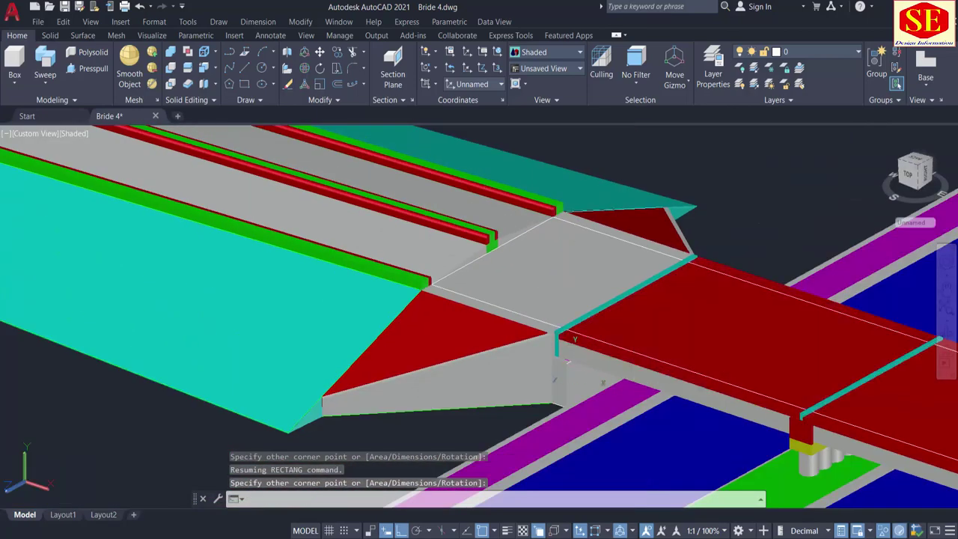
middle_click_drag(567, 361, 274, 370)
left_click(274, 370)
type("C")
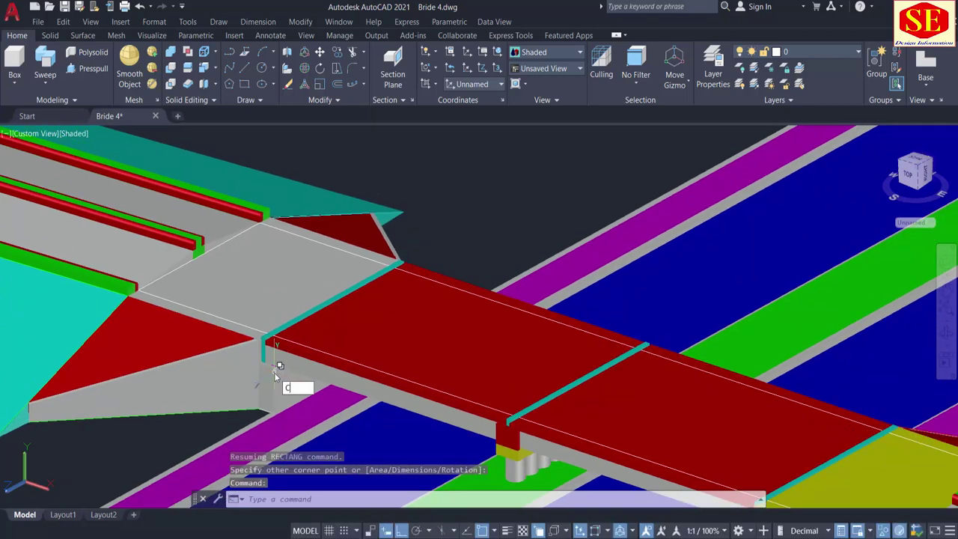
type("O")
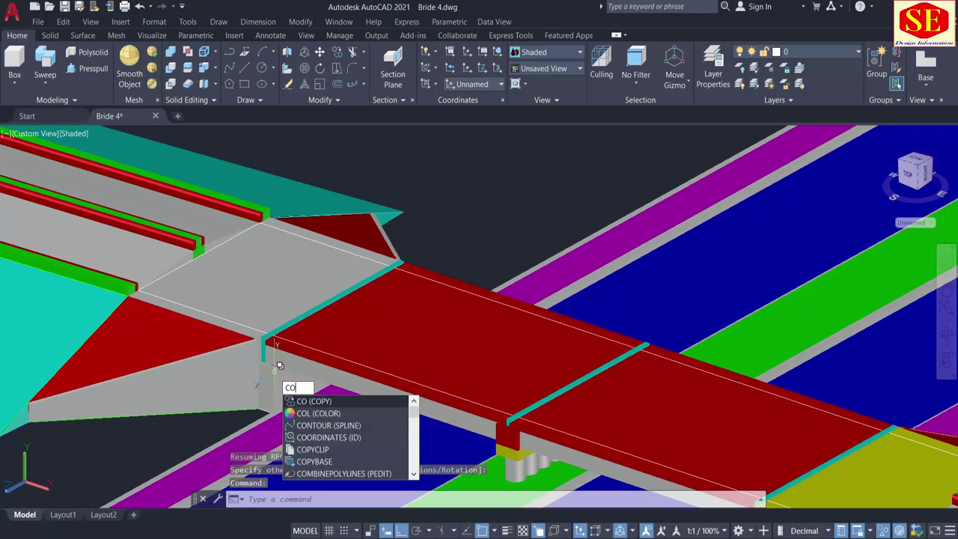
key("Return")
left_click(254, 318)
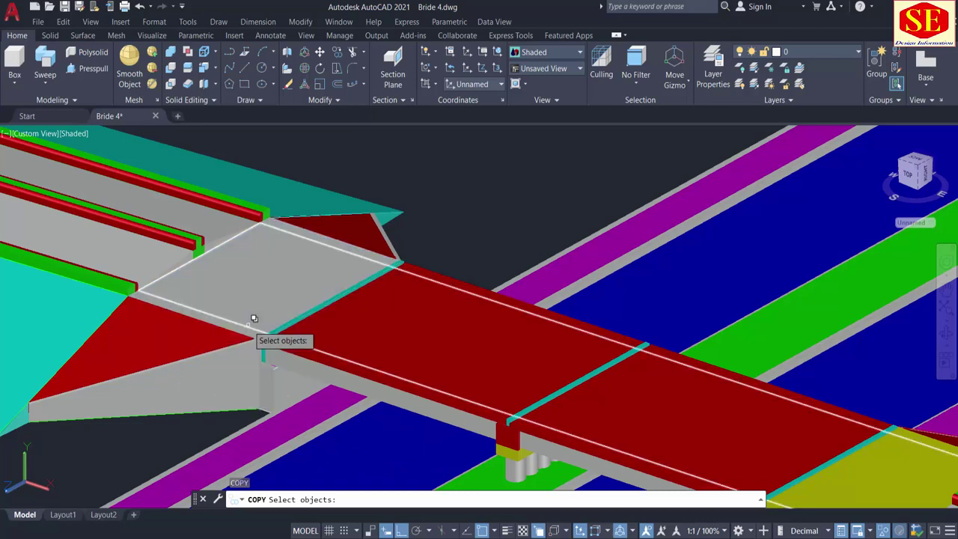
left_click(253, 318)
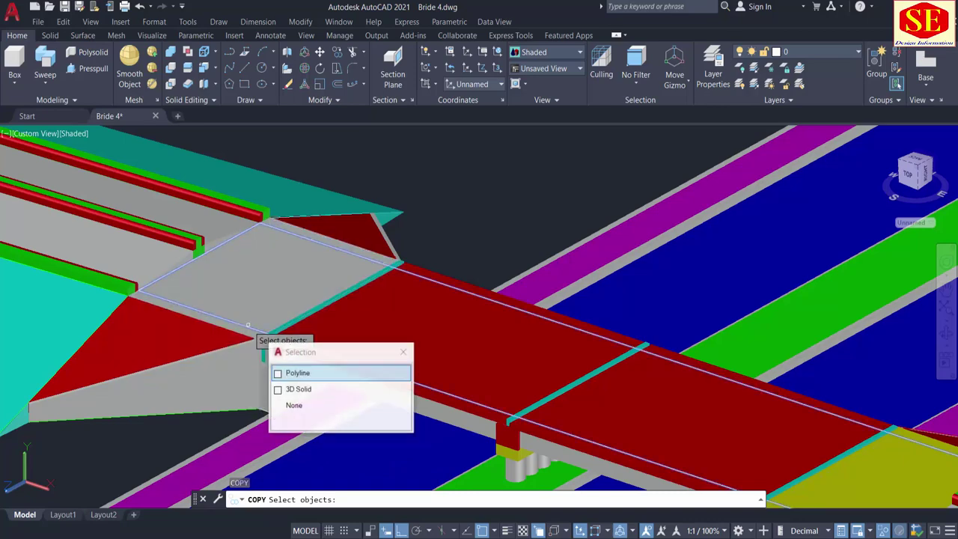
left_click(310, 374)
scroll(285, 352, "up", 4)
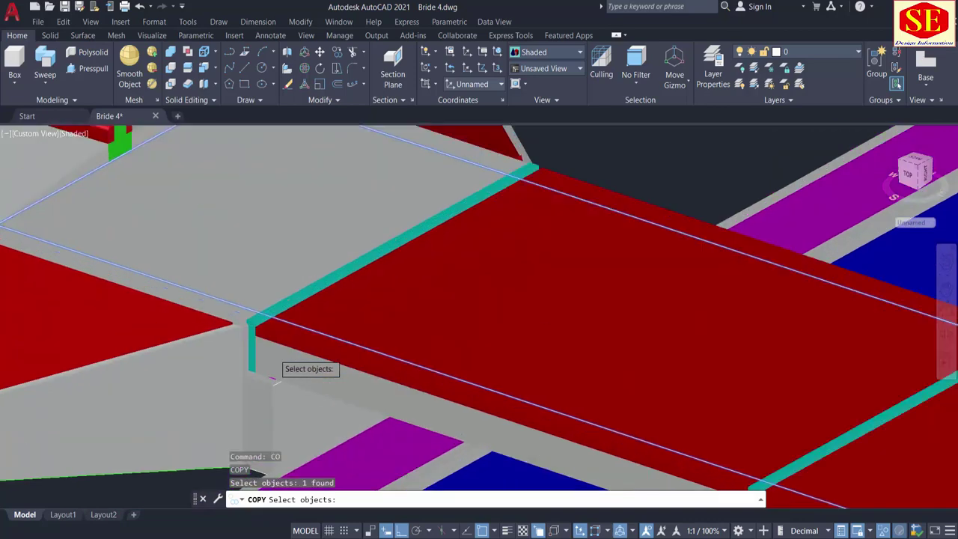
left_click(275, 301)
left_click(320, 354)
middle_click_drag(364, 342, 129, 195)
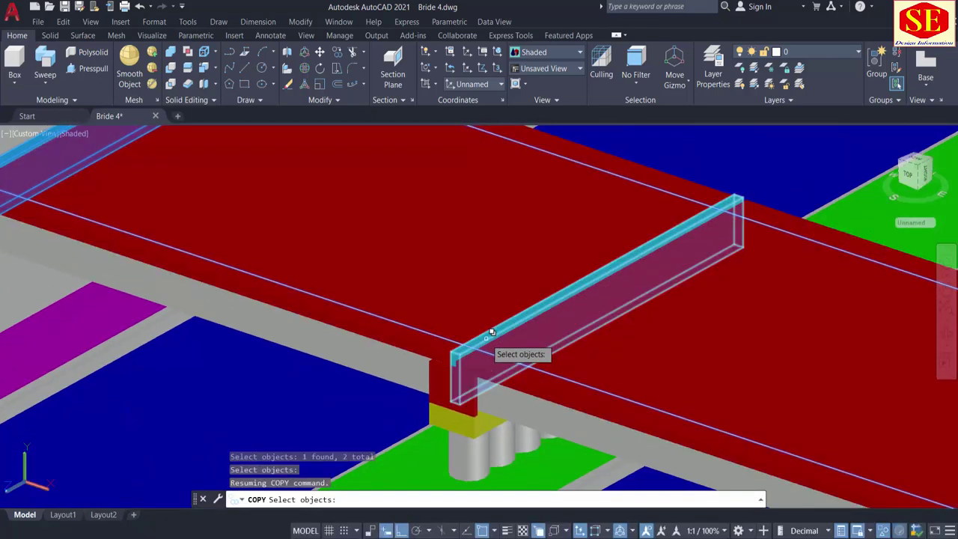
left_click(522, 353)
left_click(532, 386)
scroll(320, 274, "down", 4)
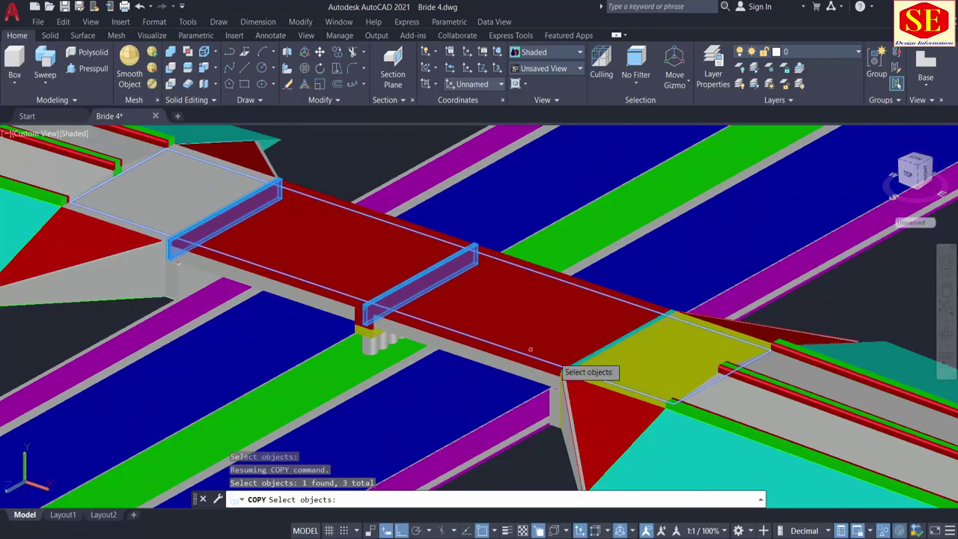
scroll(623, 351, "up", 5)
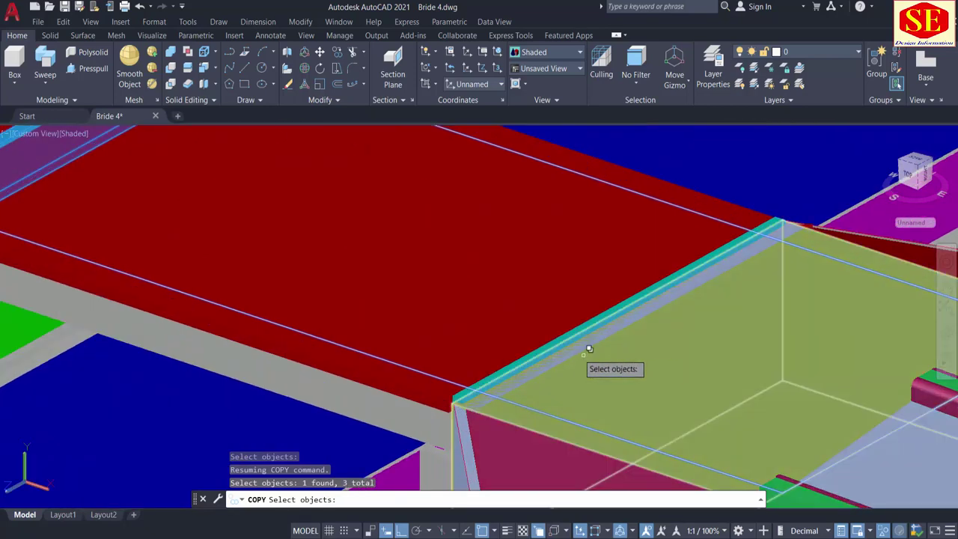
left_click(550, 348)
left_click(598, 391)
scroll(597, 351, "down", 5)
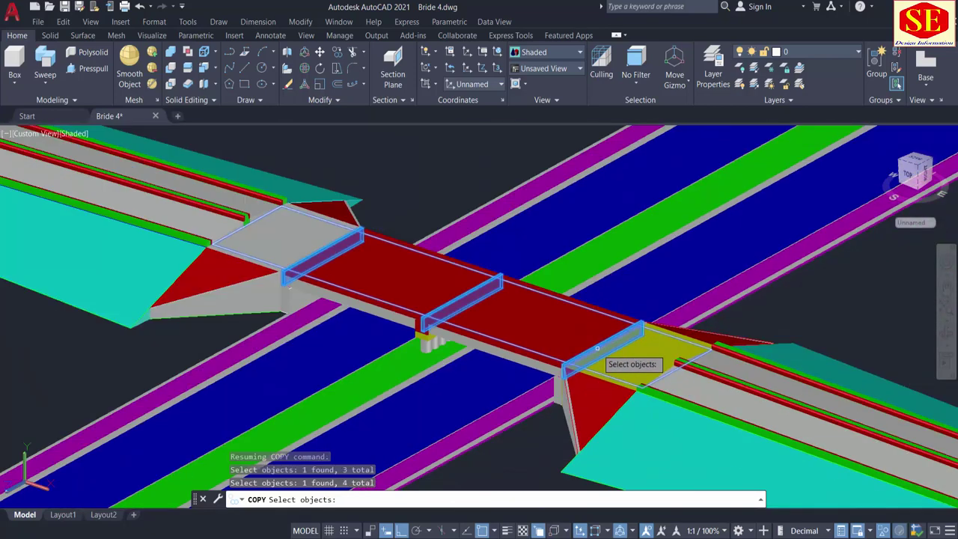
scroll(598, 346, "down", 3)
key("Return")
left_click(569, 425)
scroll(573, 421, "down", 3)
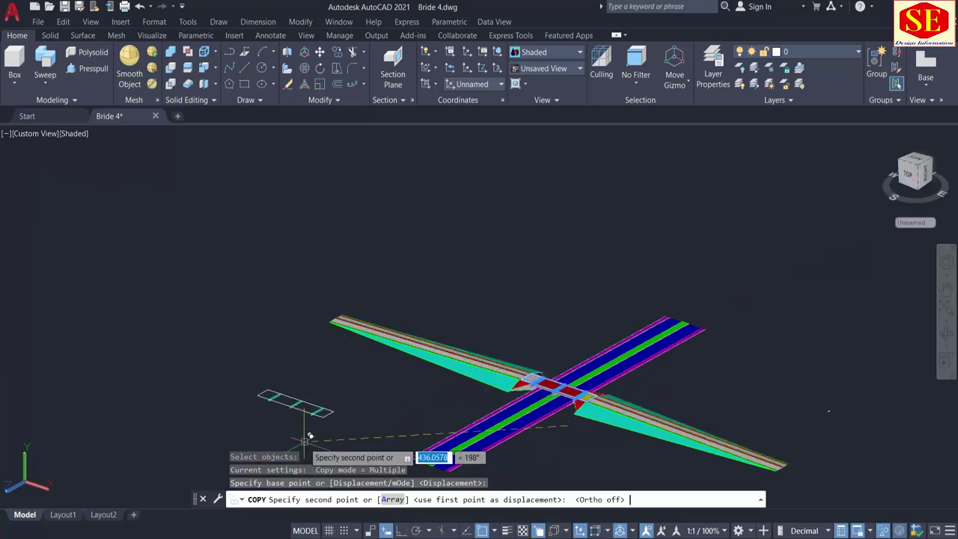
left_click(431, 425)
key("Escape")
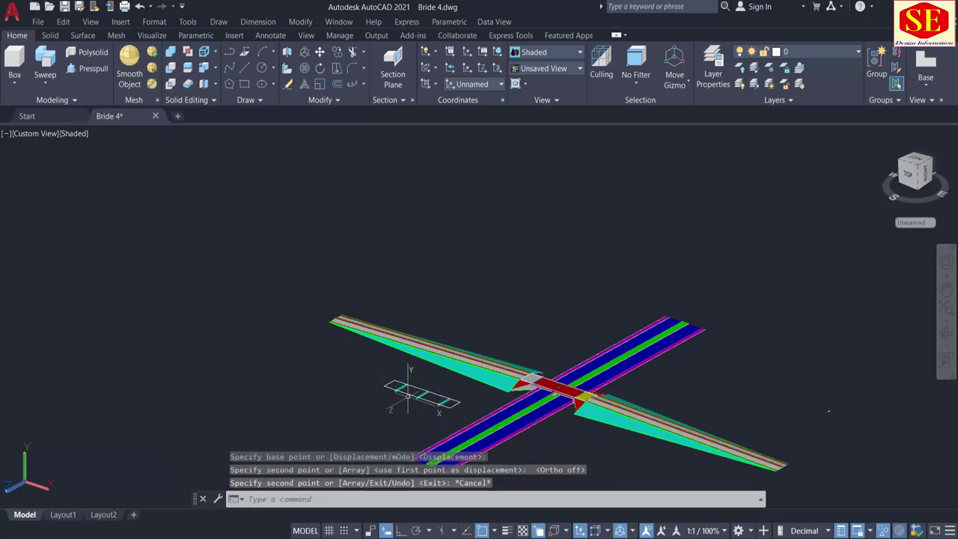
Step: Presspull the copied rectangle upward by 1 to form a thin road slab over the copied teal joints
scroll(408, 395, "up", 5)
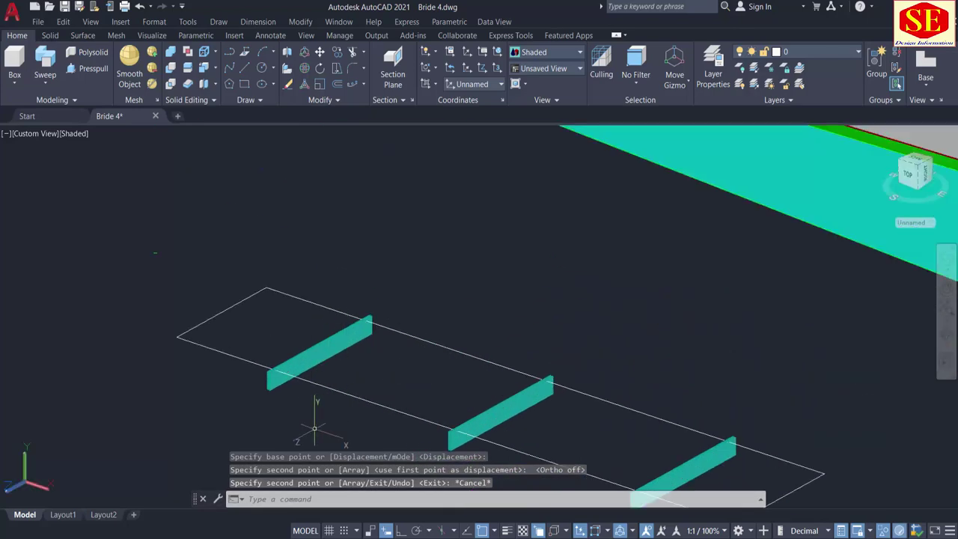
middle_click_drag(314, 428, 340, 432)
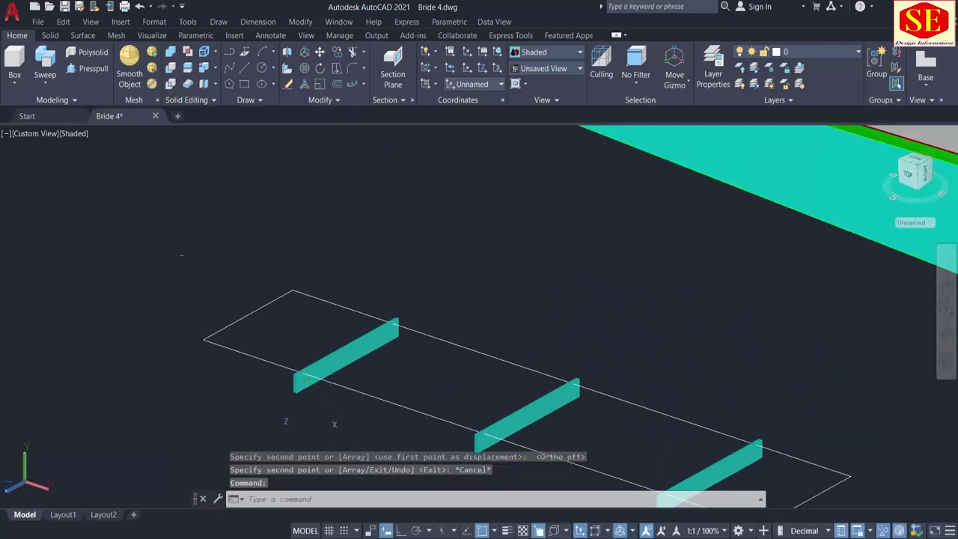
scroll(353, 337, "down", 6)
middle_click_drag(457, 344, 458, 389)
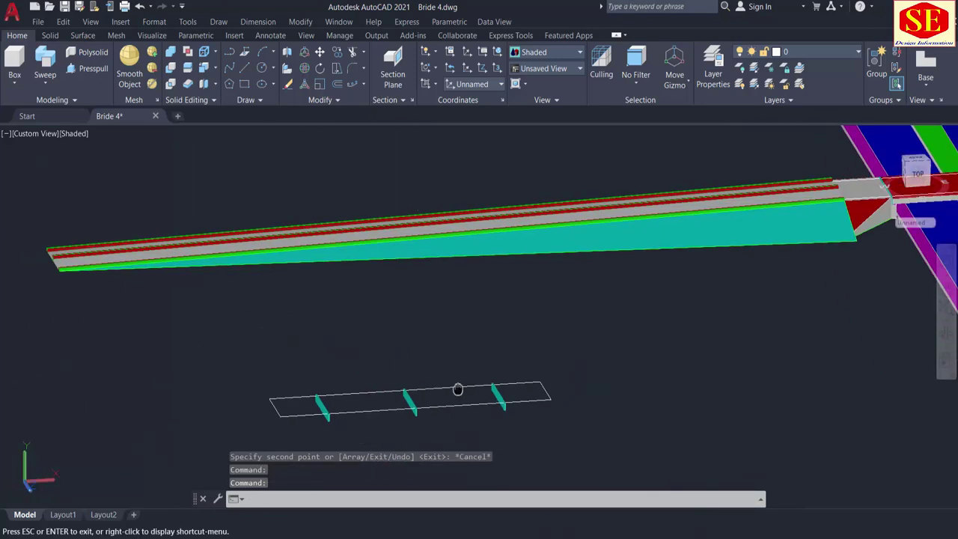
scroll(370, 392, "up", 3)
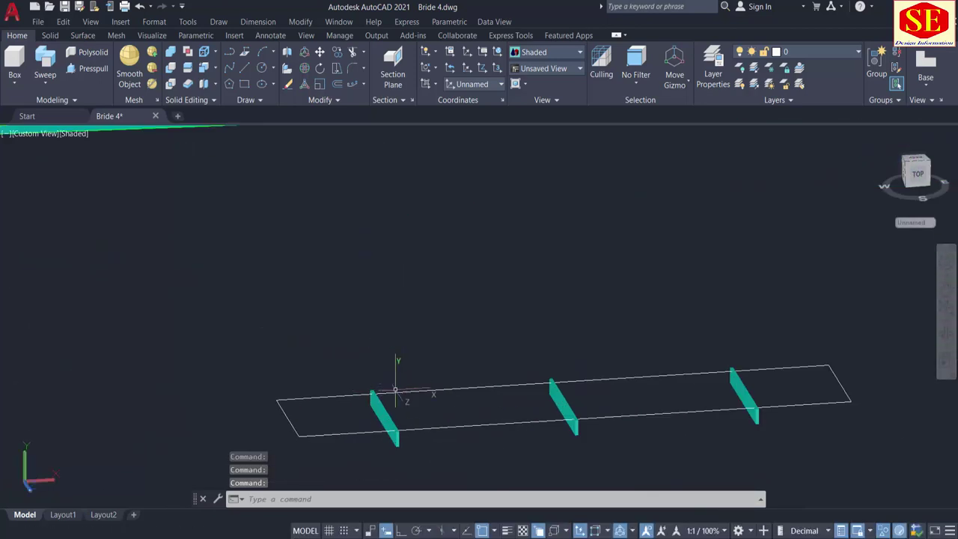
scroll(400, 404, "down", 3)
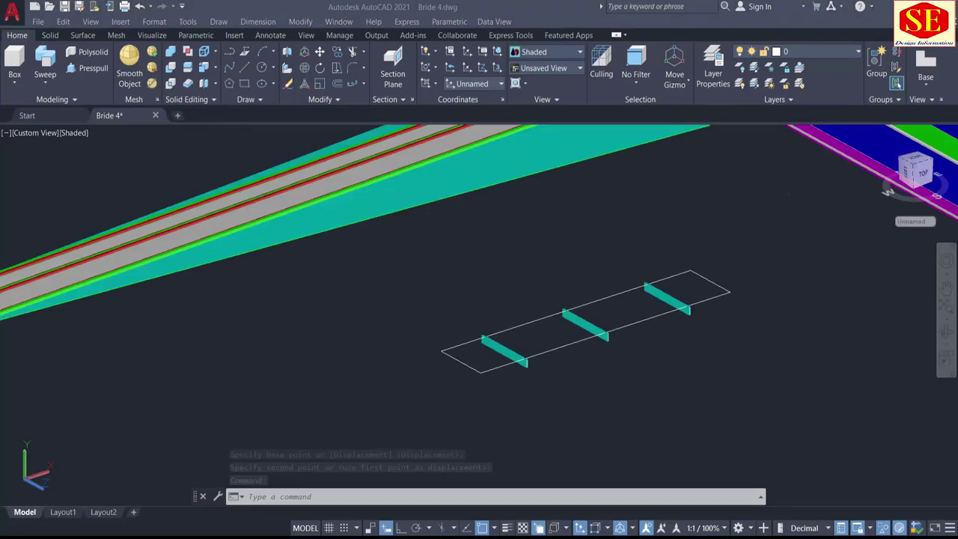
left_click(85, 69)
left_click(496, 358)
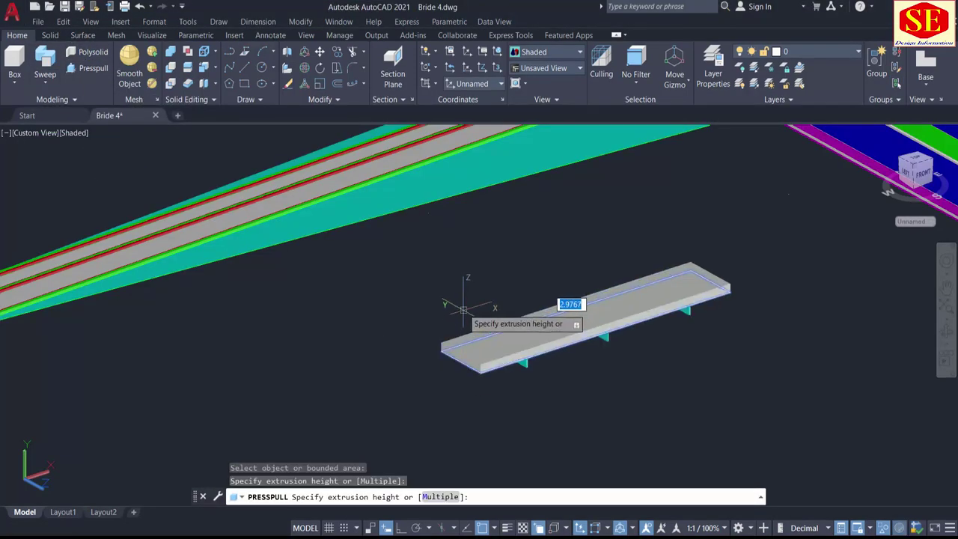
key("Return")
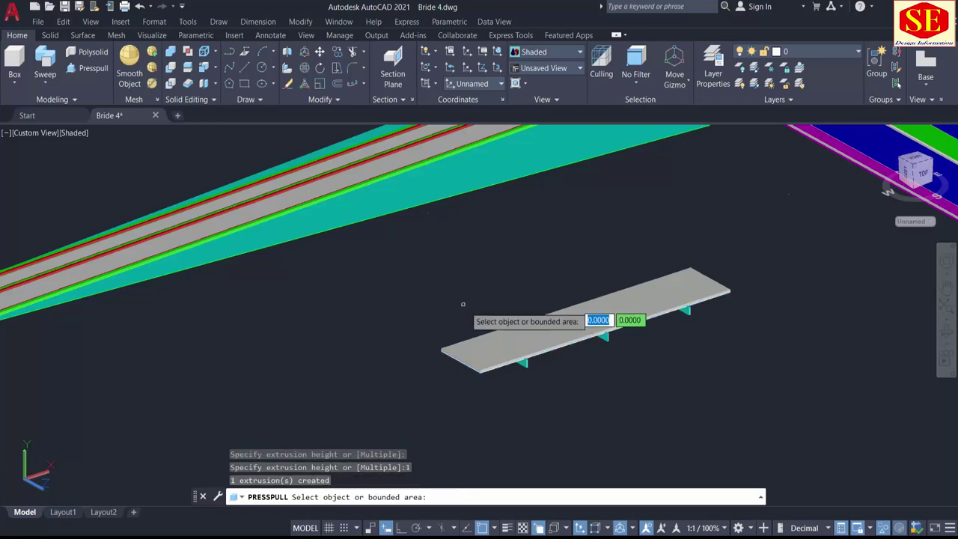
scroll(540, 380, "up", 3)
scroll(416, 363, "up", 3)
key("Return")
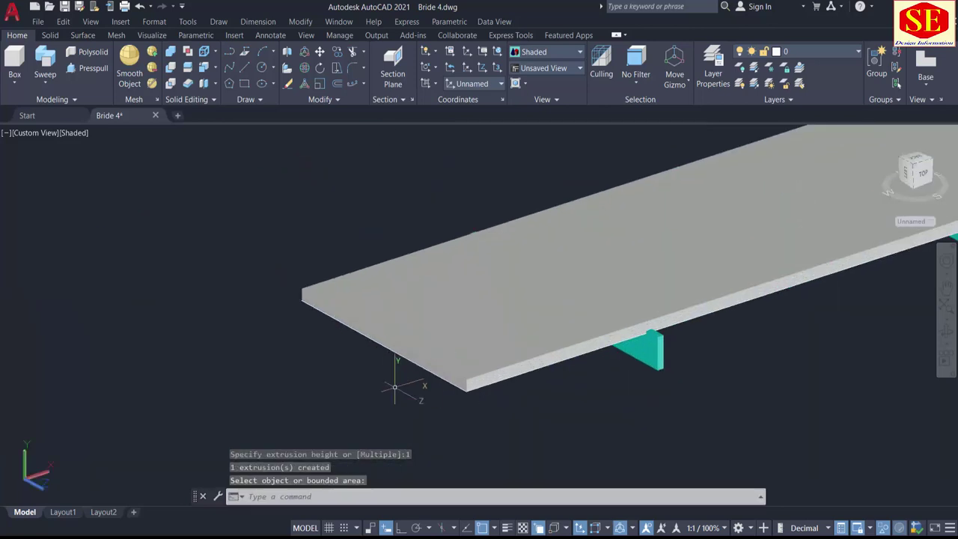
Step: Draw a centre line along the slab's top face between the midpoints of its two short edges
type("L")
key("Return")
scroll(384, 314, "up", 5)
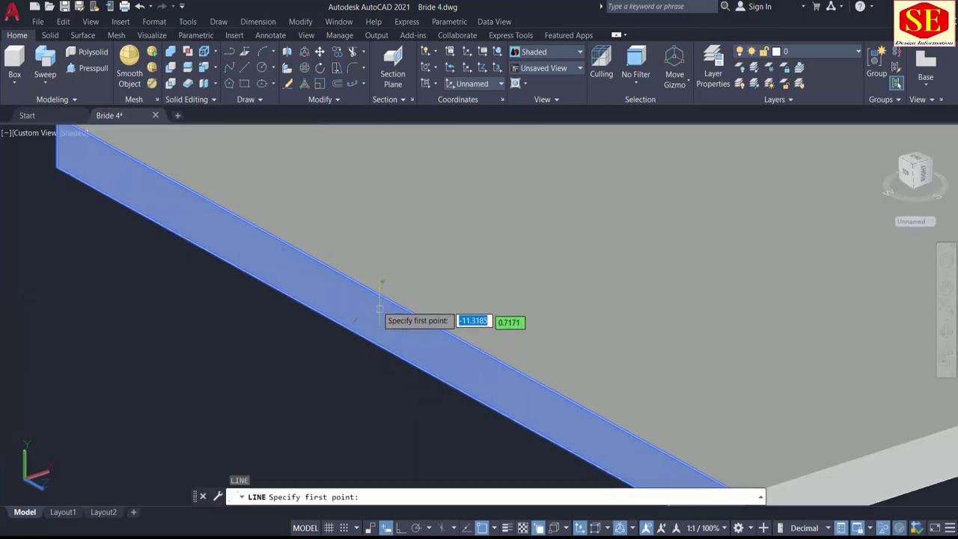
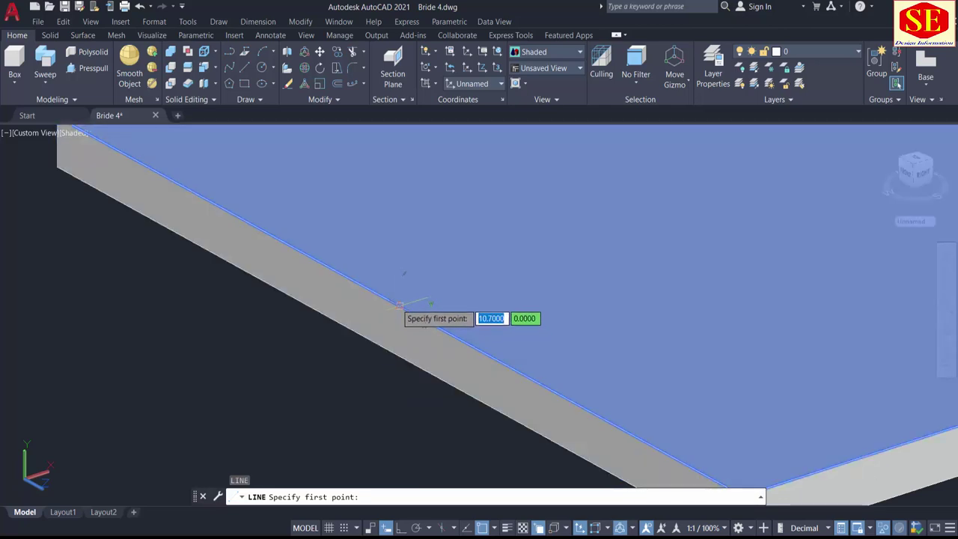
left_click(404, 305)
scroll(439, 282, "down", 4)
middle_click_drag(642, 224, 42, 470)
scroll(41, 470, "down", 2)
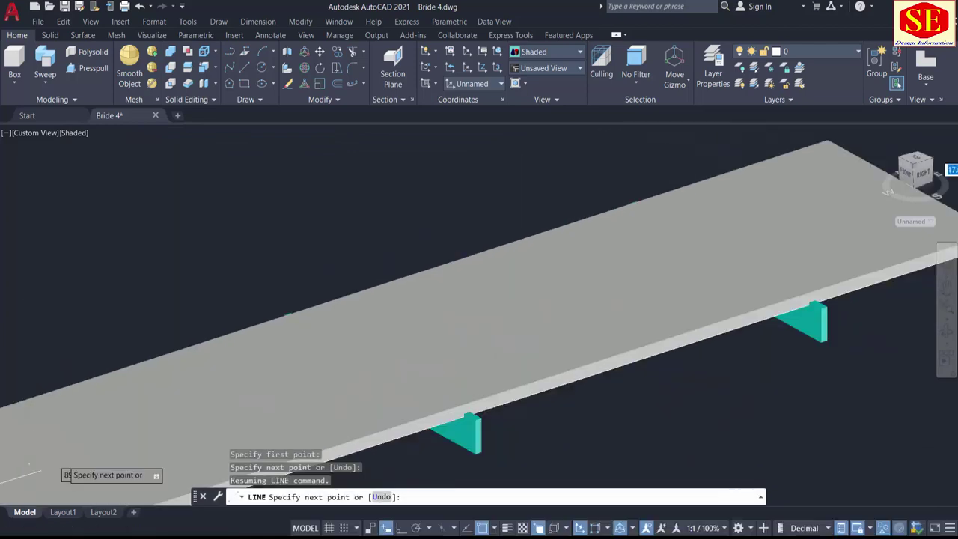
scroll(43, 471, "down", 5)
scroll(243, 405, "up", 5)
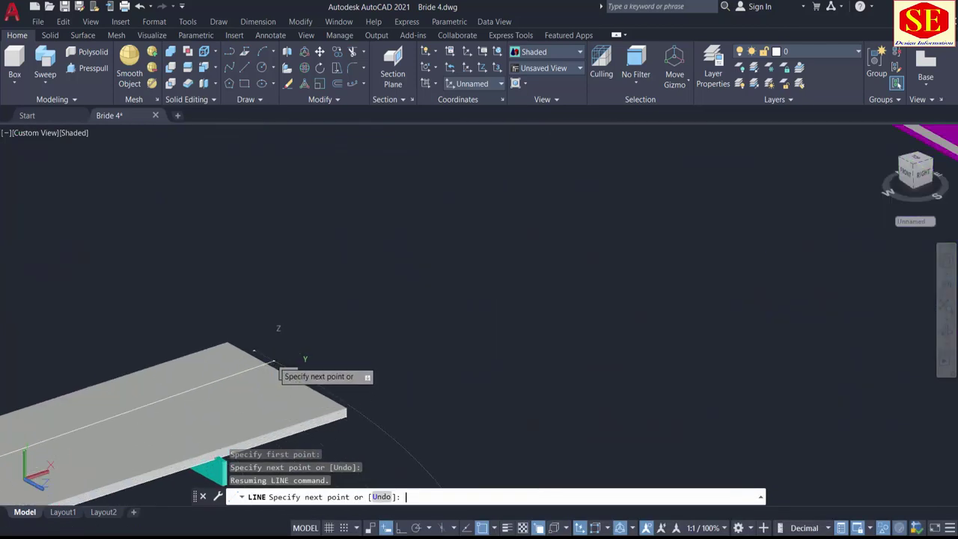
scroll(273, 361, "up", 2)
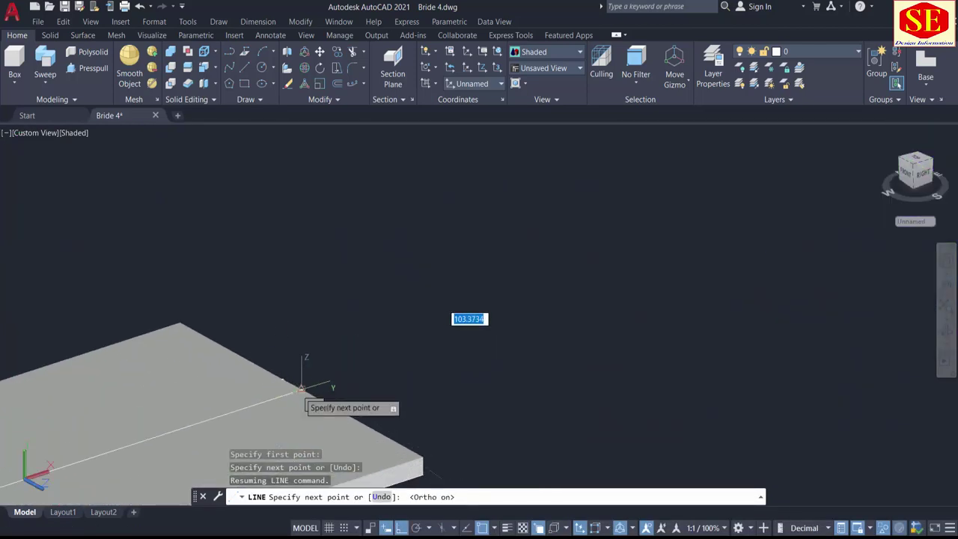
left_click(301, 389)
key("Escape")
scroll(423, 325, "down", 2)
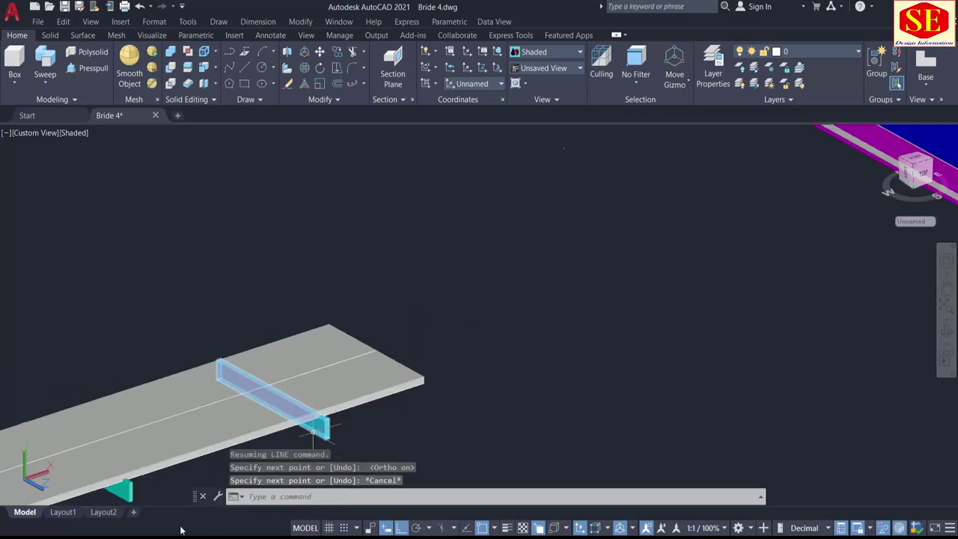
key("Escape")
middle_click_drag(460, 303, 763, 163)
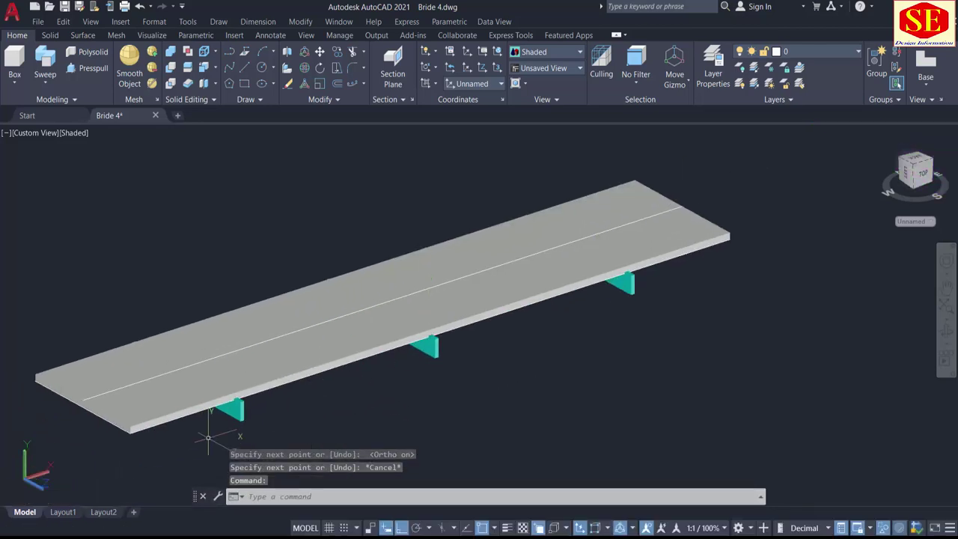
Step: Copy the centre line on the slab's top face by 1 toward the slab's near long edge
scroll(56, 445, "up", 2)
scroll(76, 404, "up", 2)
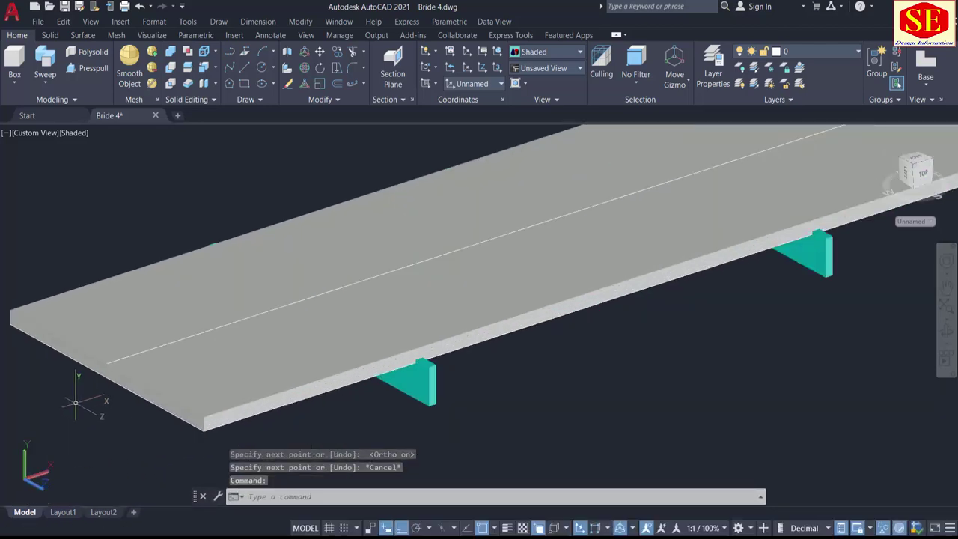
type("co")
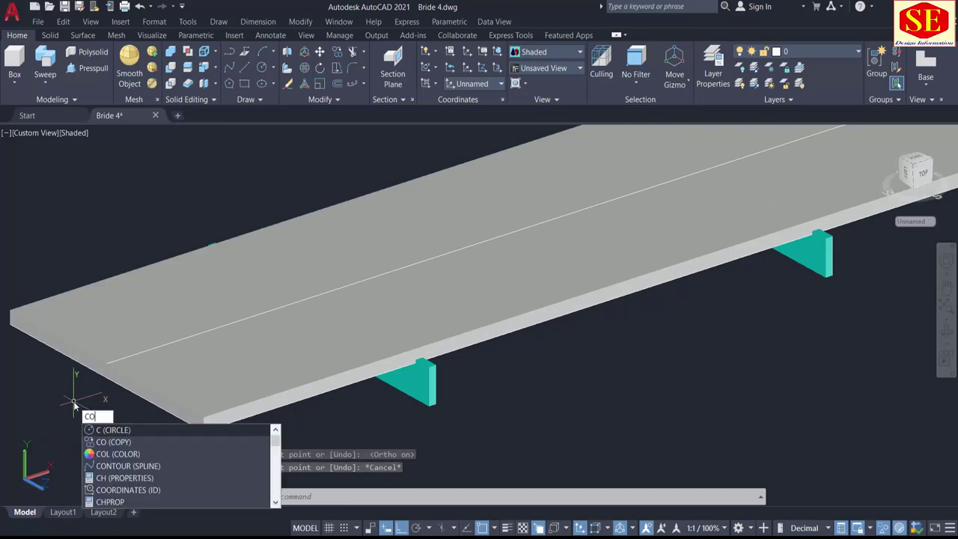
key("Return")
scroll(147, 351, "up", 3)
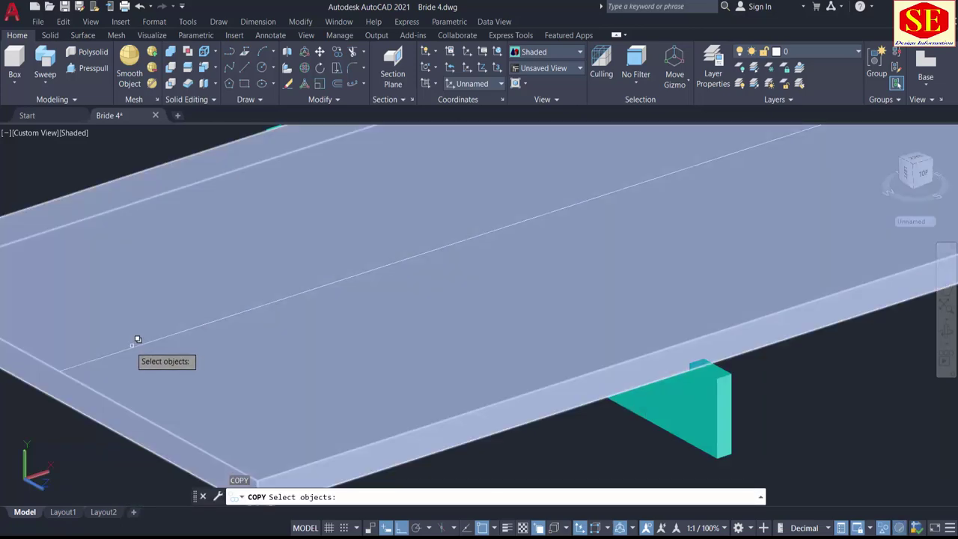
left_click(132, 345)
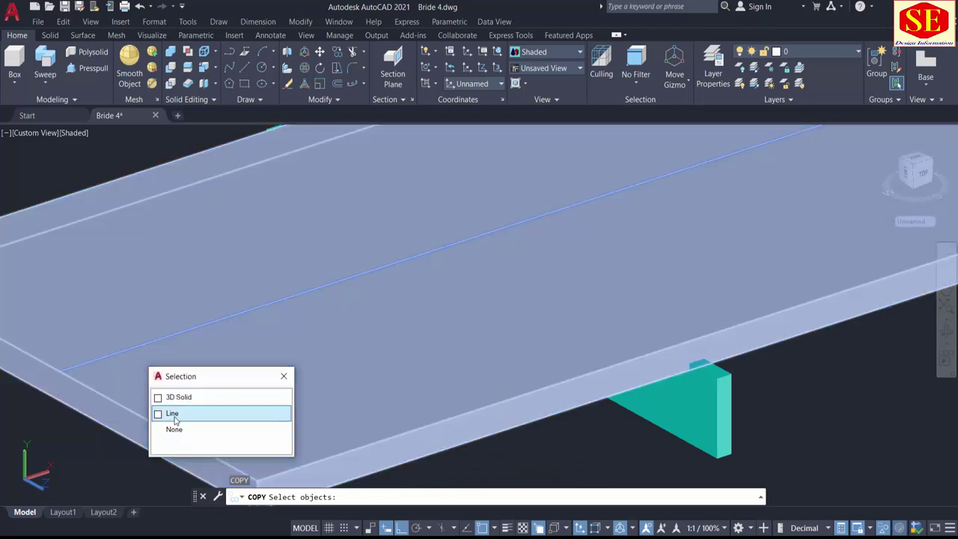
left_click(175, 414)
key("Return")
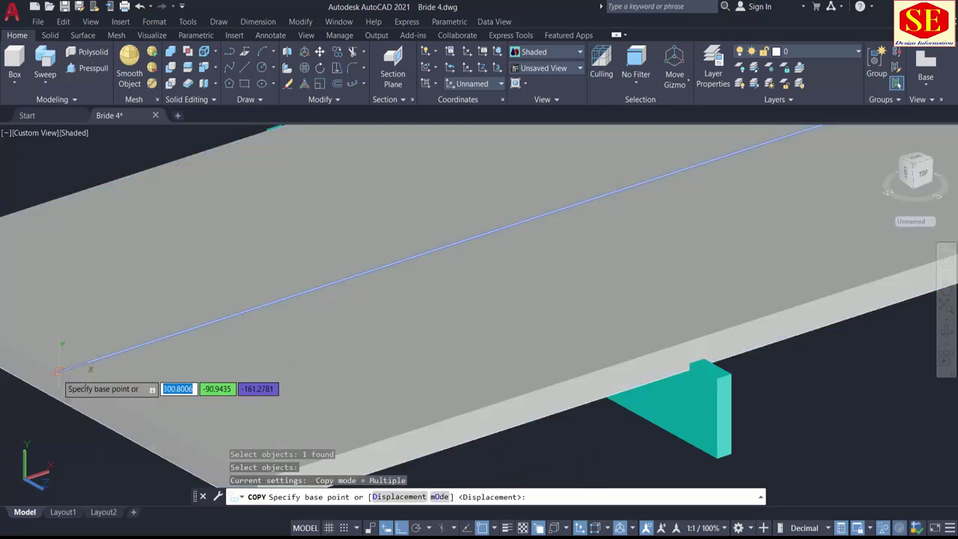
left_click(63, 366)
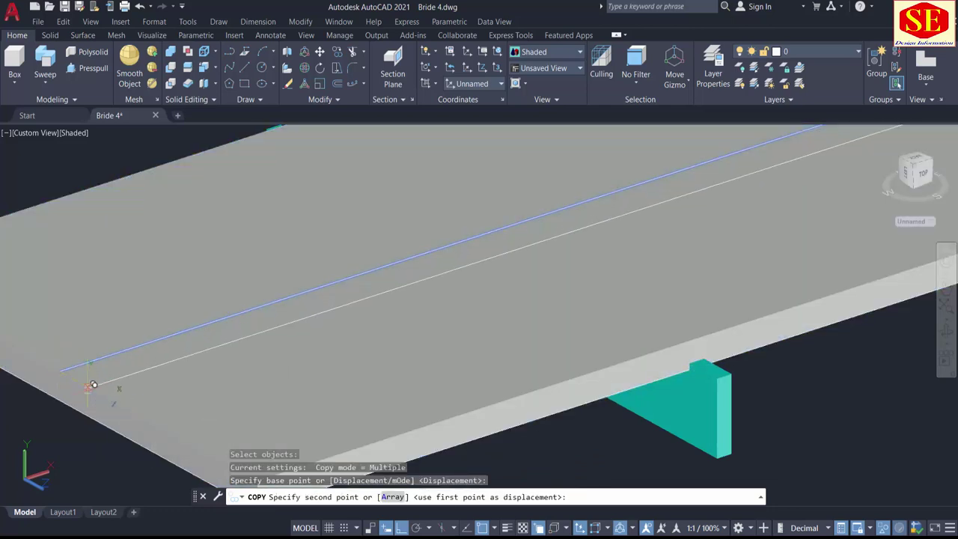
type("1")
key("Return")
key("Escape")
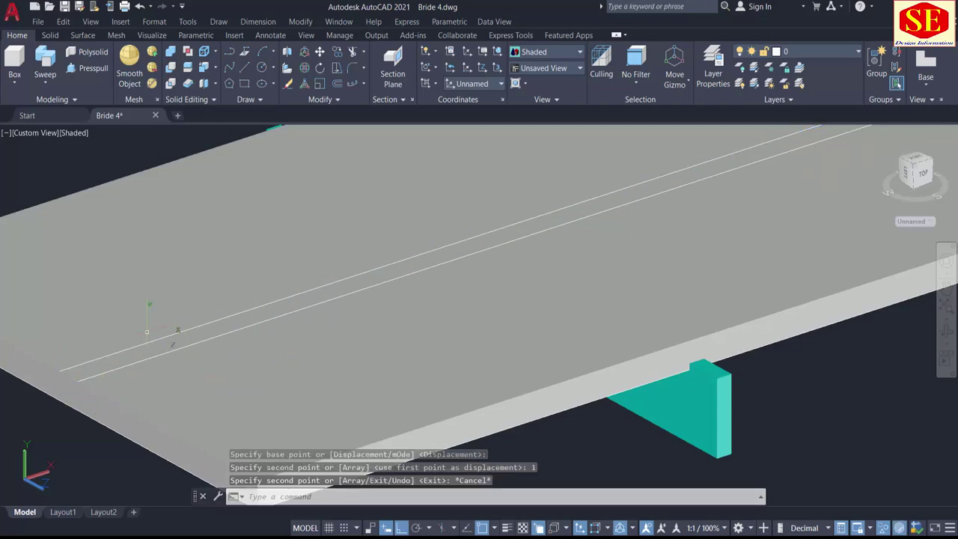
Step: Erase the original centre line from the slab's top face, keeping the offset copy
left_click(148, 340)
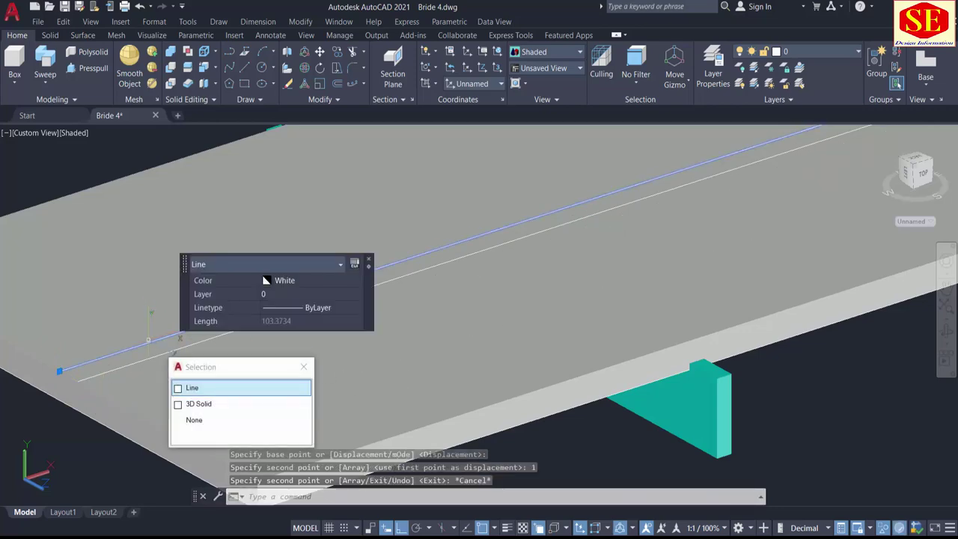
type("E")
key("Return")
scroll(269, 345, "down", 5)
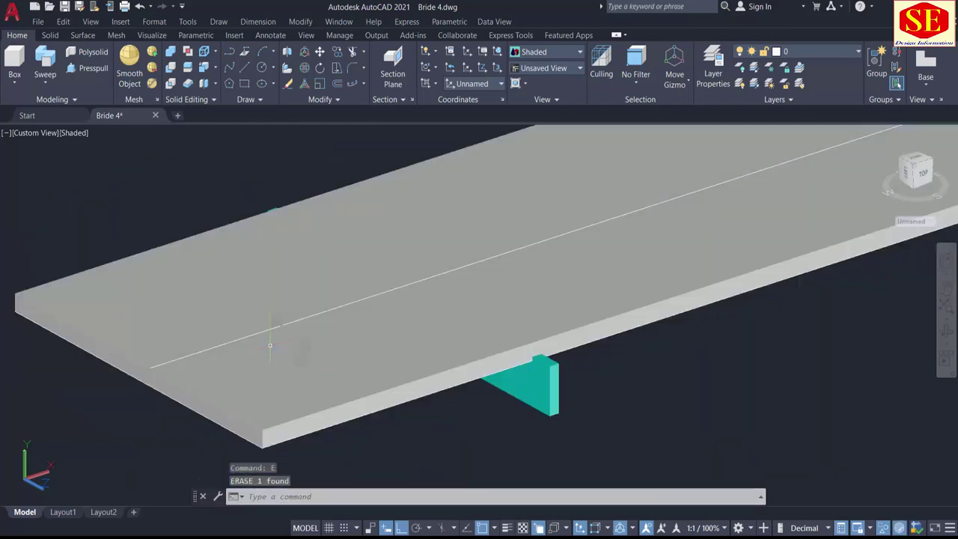
Step: Presspull the slab area on the far side of the offset line down through the full thickness to remove it
left_click(81, 73)
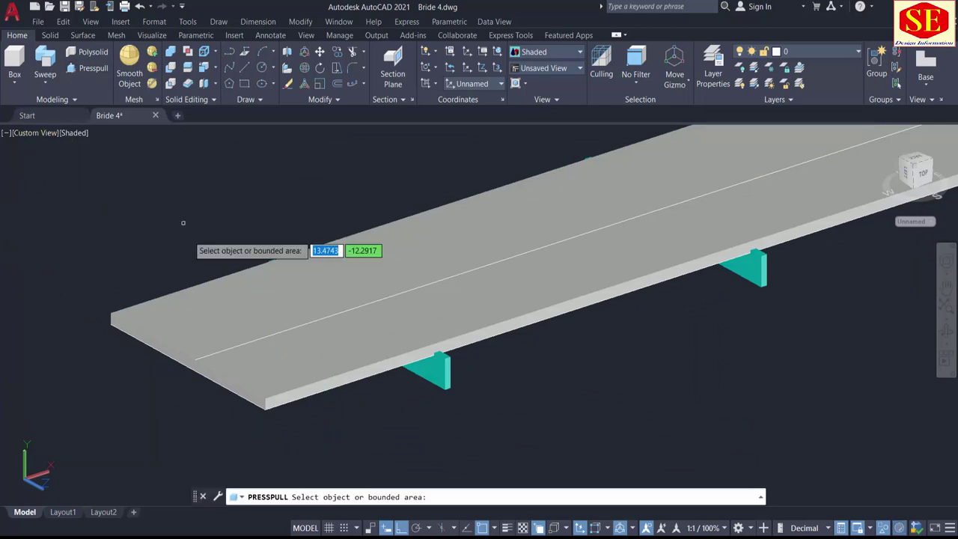
left_click(217, 311)
left_click(199, 405)
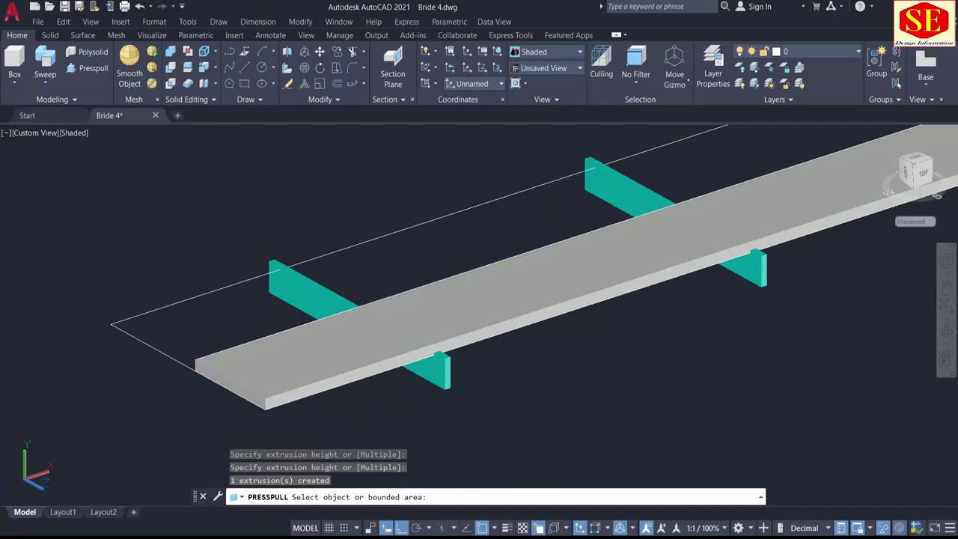
key("Return")
Step: Draw a diagonal line on the remaining strip's end face from its outer top corner to its inner bottom corner
middle_click_drag(215, 427, 263, 426, "shift")
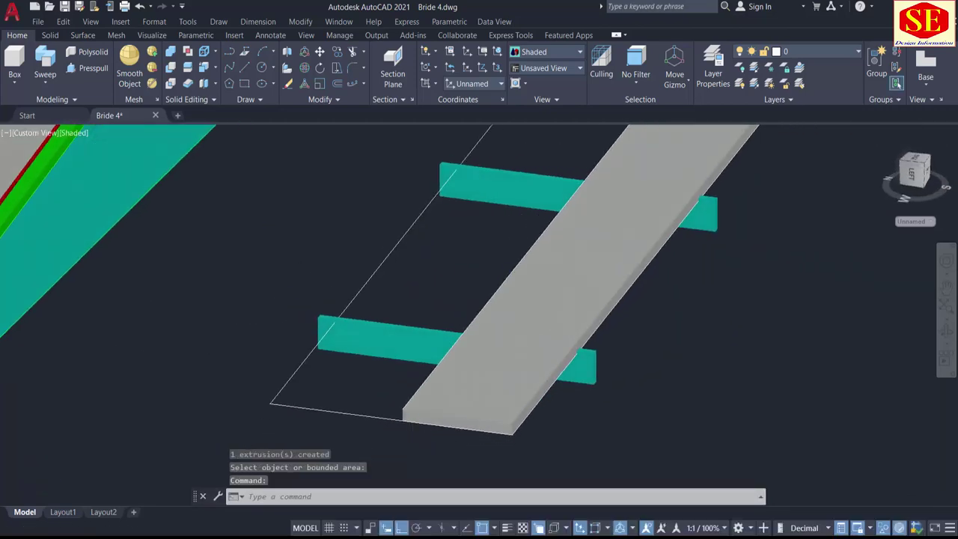
scroll(414, 443, "up", 2)
middle_click_drag(415, 443, 355, 387)
scroll(368, 383, "up", 1)
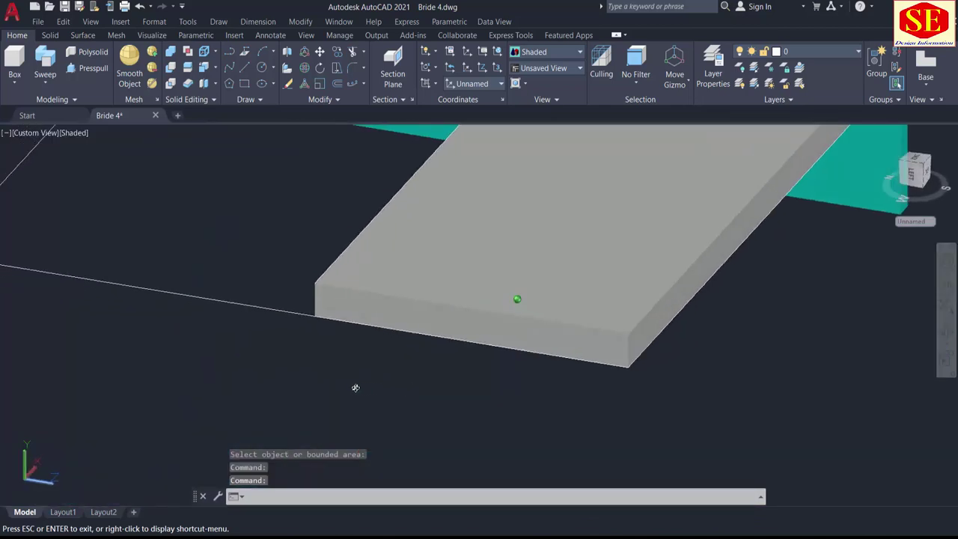
scroll(402, 349, "down", 5)
scroll(449, 383, "up", 5)
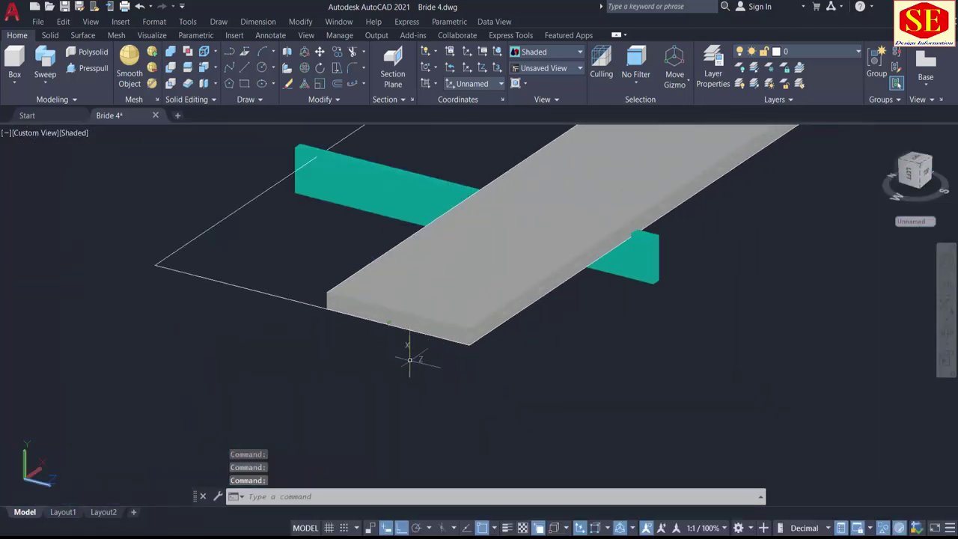
type("l")
key("Return")
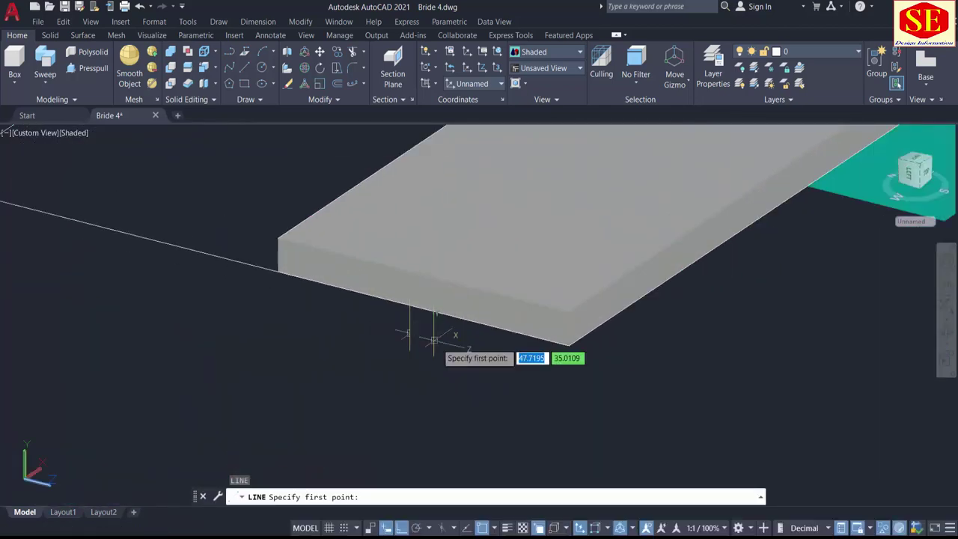
scroll(528, 338, "up", 3)
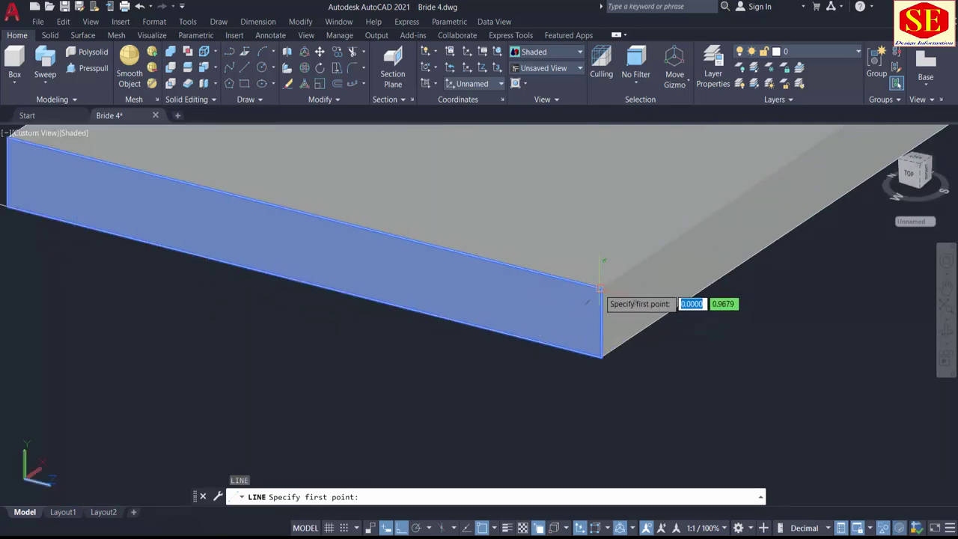
left_click(600, 288)
scroll(594, 333, "down", 3)
scroll(400, 283, "up", 3)
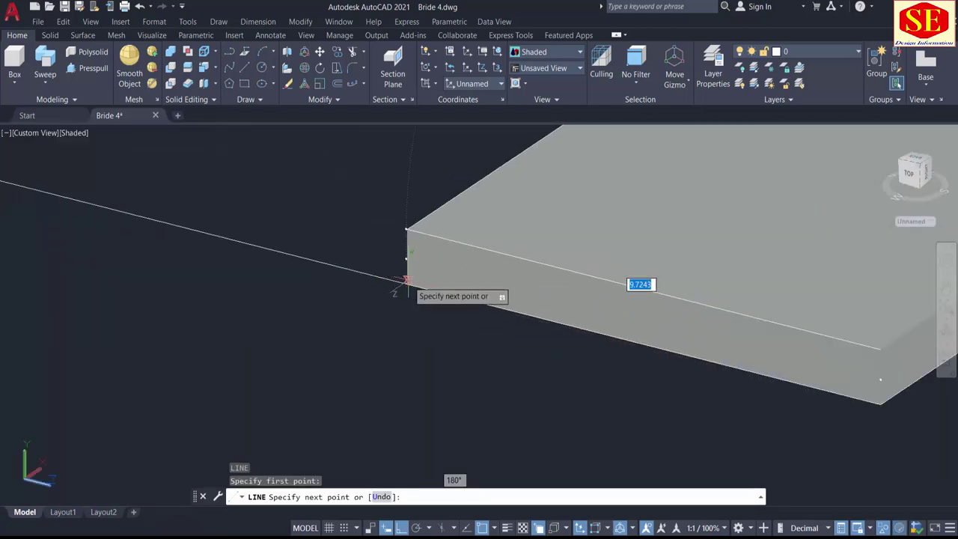
scroll(410, 285, "up", 2)
left_click(408, 285)
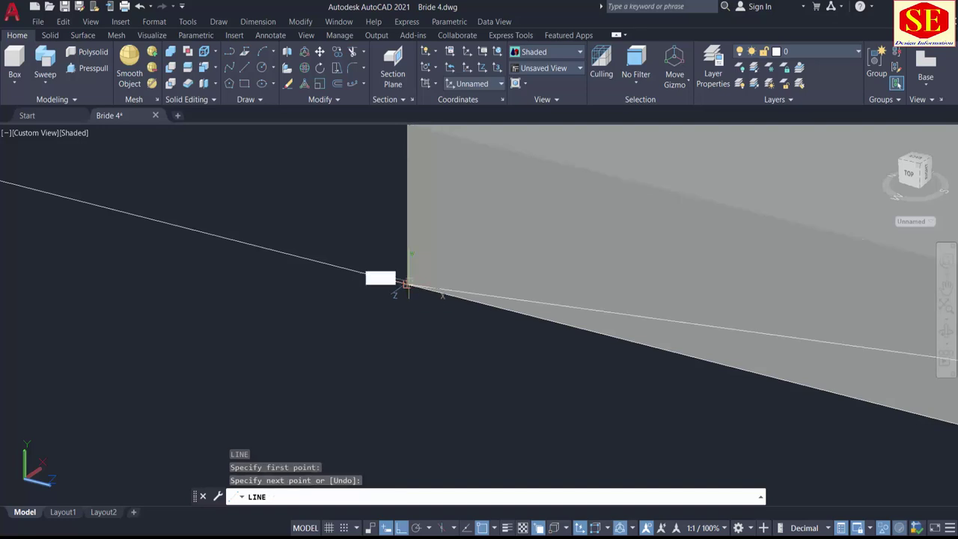
scroll(344, 332, "down", 5)
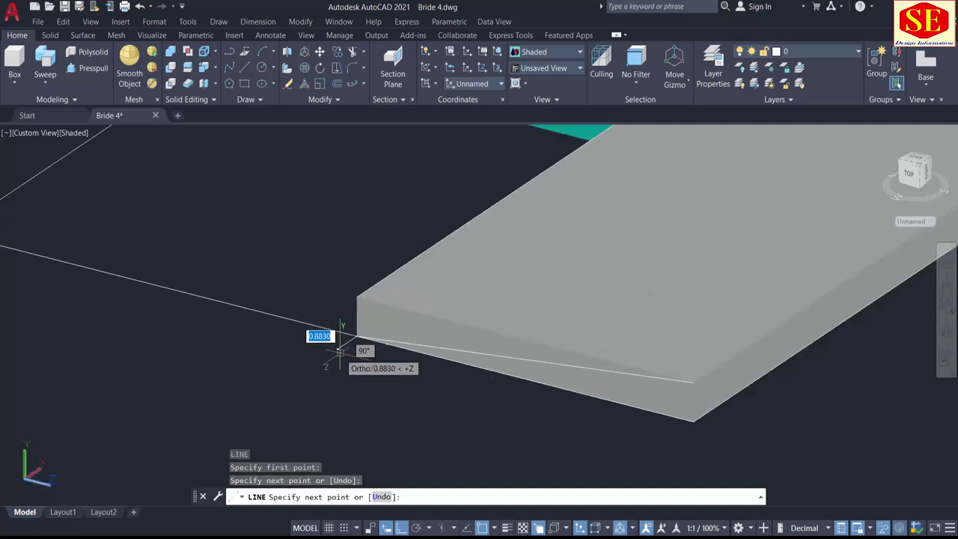
key("Escape")
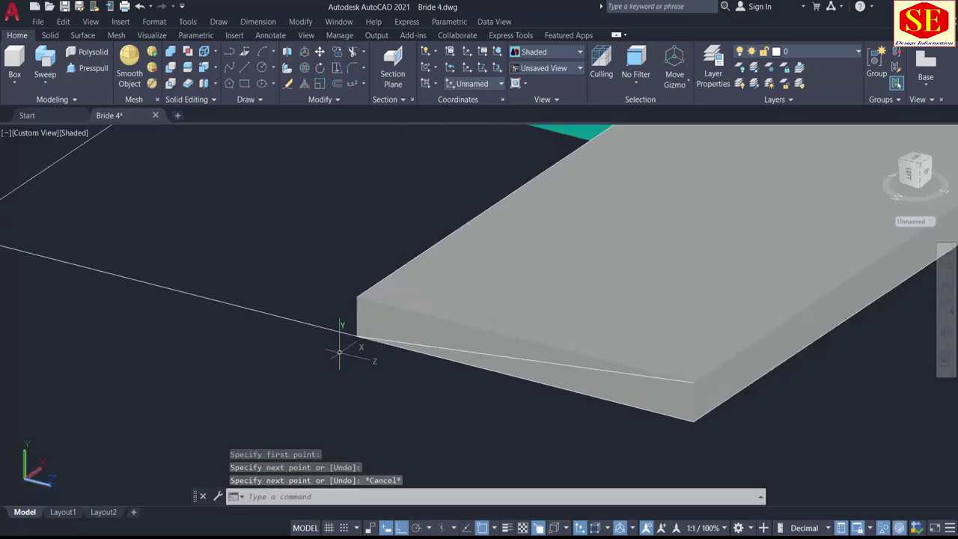
Step: Presspull the upper triangle of the end face along the strip's full length to cut a sloping top surface
left_click(88, 69)
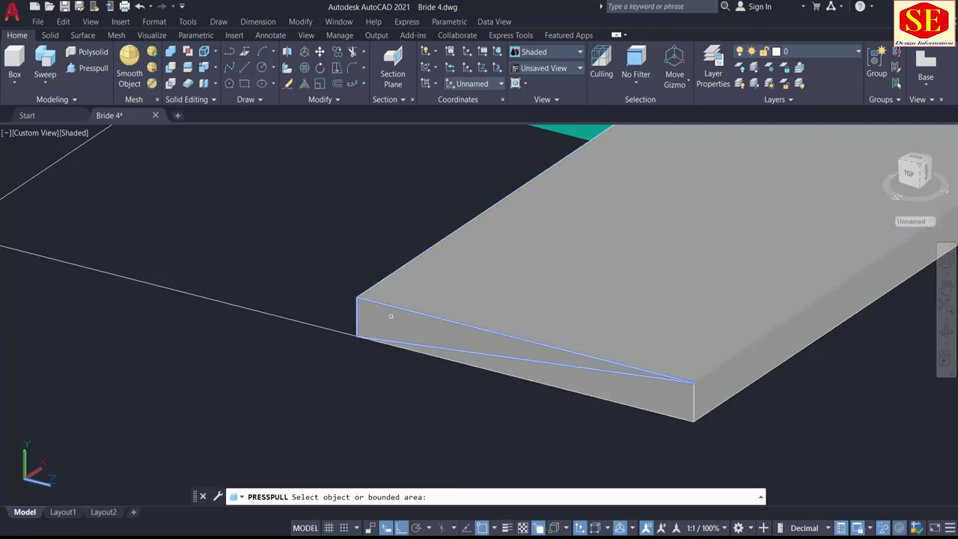
left_click(390, 316)
scroll(395, 315, "down", 8)
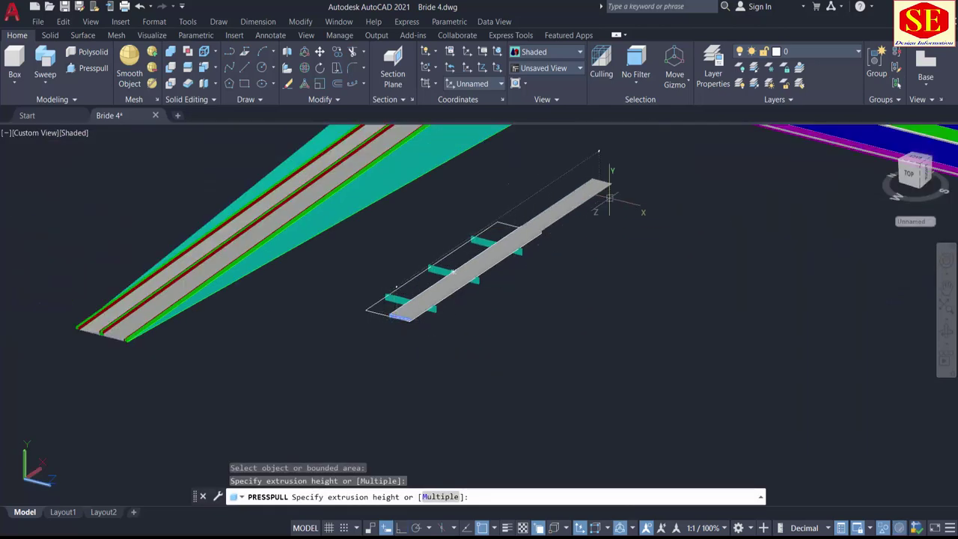
left_click(472, 288)
scroll(401, 321, "up", 6)
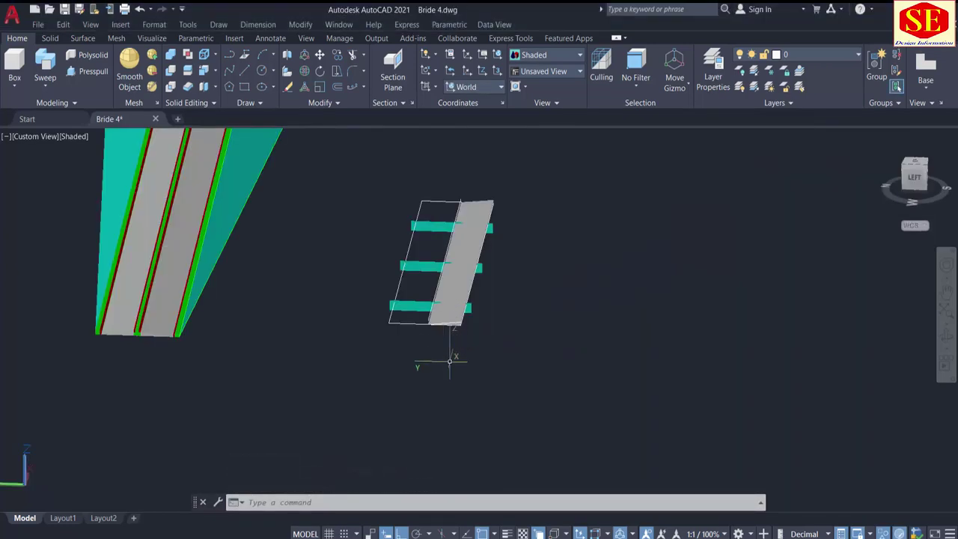
Step: Mirror the sloped slab strip about its inner long edge, keeping the source object
type("I")
key("Return")
scroll(449, 336, "up", 3)
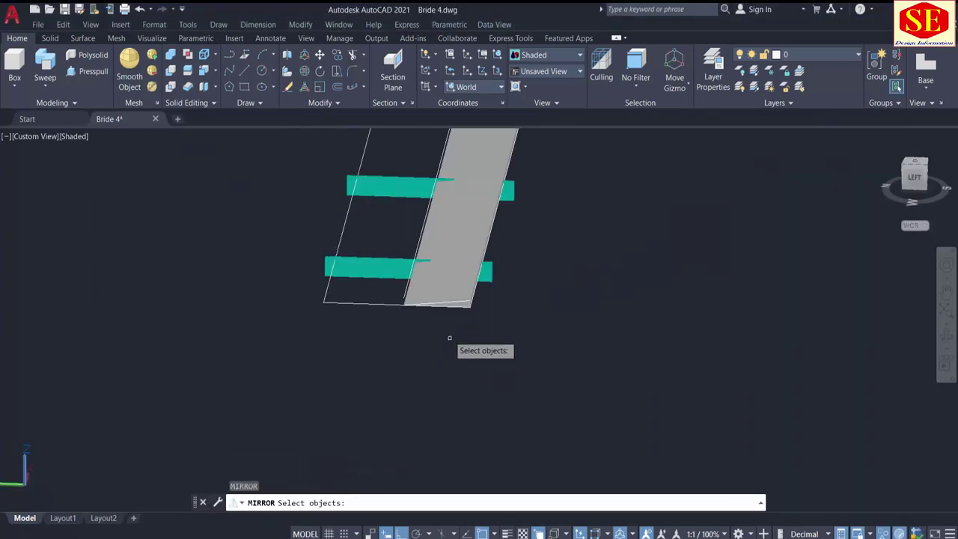
left_click(448, 297)
key("Return")
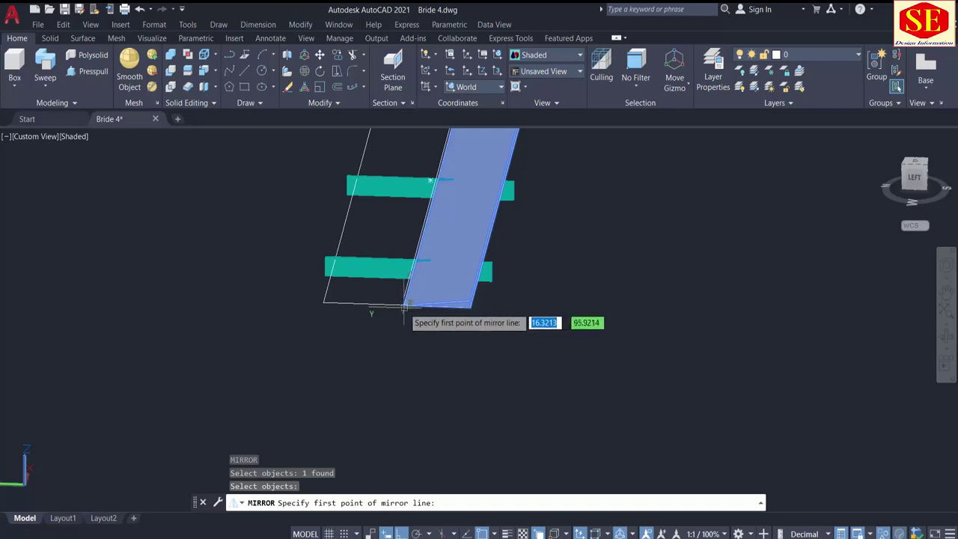
left_click(403, 305)
middle_click_drag(404, 305, 372, 431, "shift")
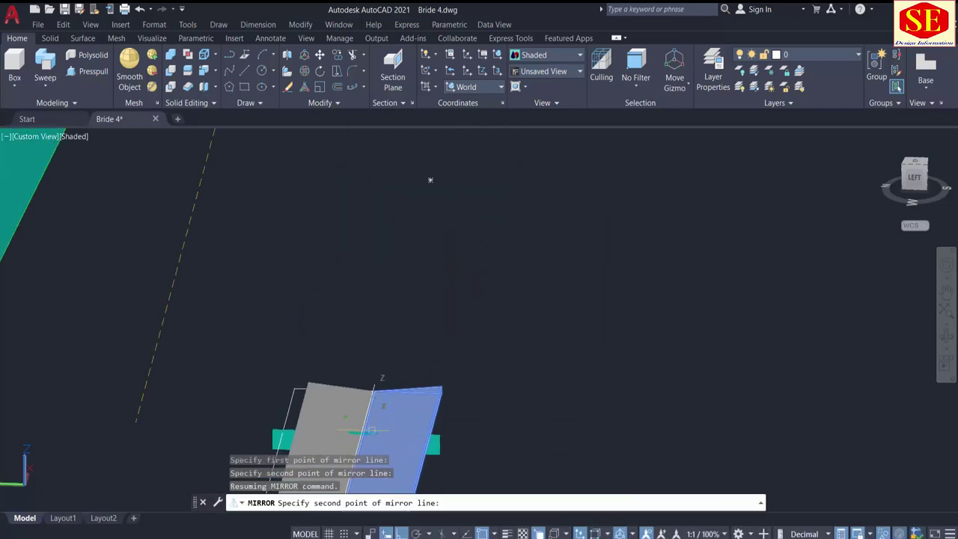
left_click(393, 353)
right_click(569, 337)
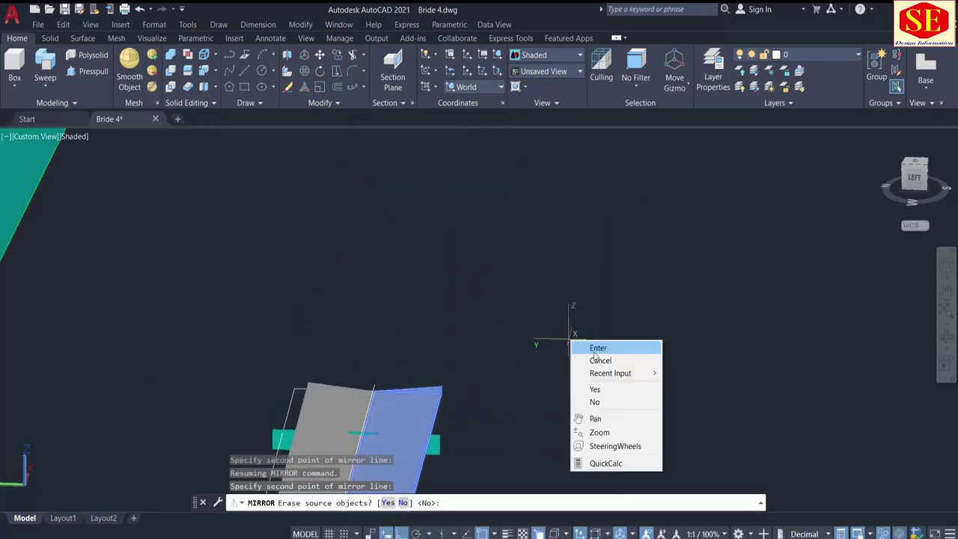
left_click(591, 346)
middle_click_drag(591, 346, 574, 291, "shift")
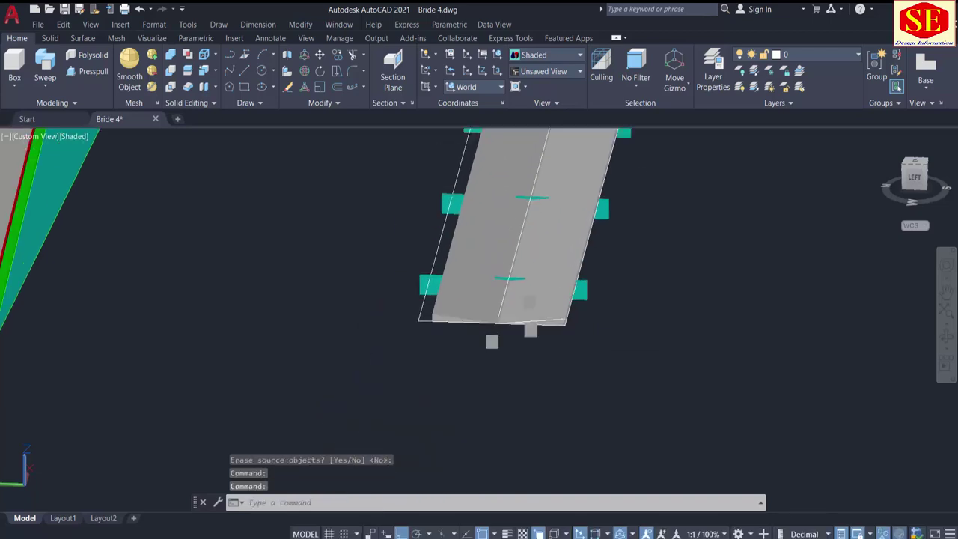
Step: Start a Move operation for the mirrored half of the sloped road slab
scroll(461, 342, "up", 5)
key("Return")
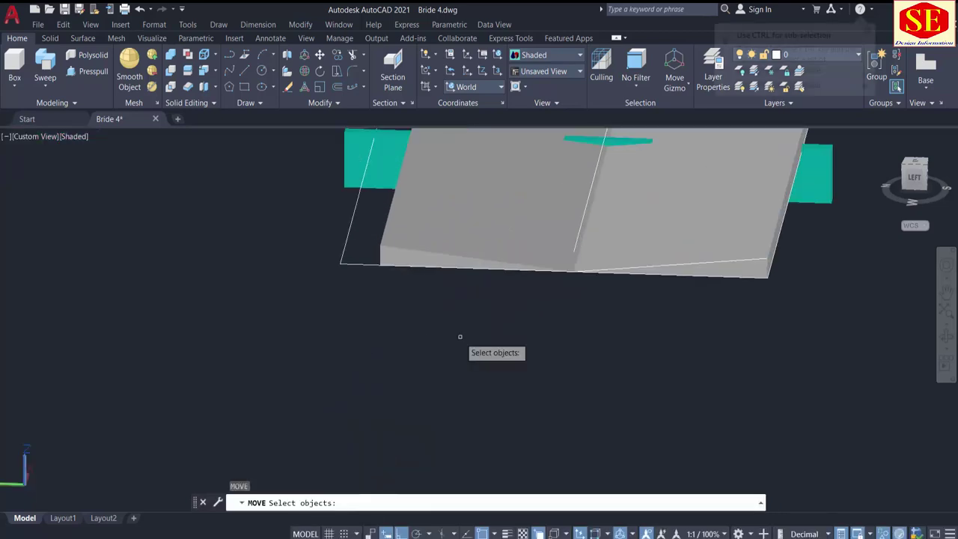
Step: Move the tapered deck slab on the positive-Y side along Y past the other slab, clear of the base outline
left_click(385, 265)
key("Return")
left_click(382, 356)
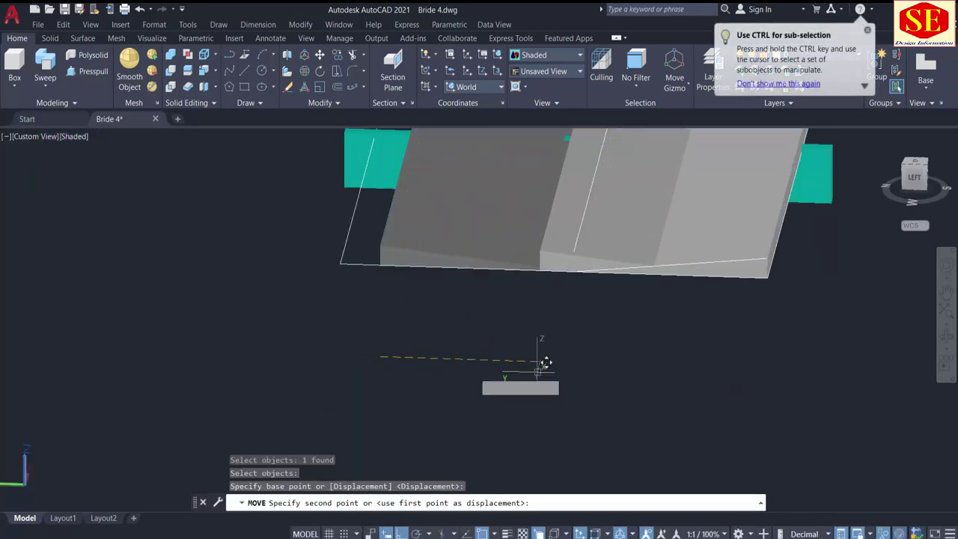
left_click(781, 384)
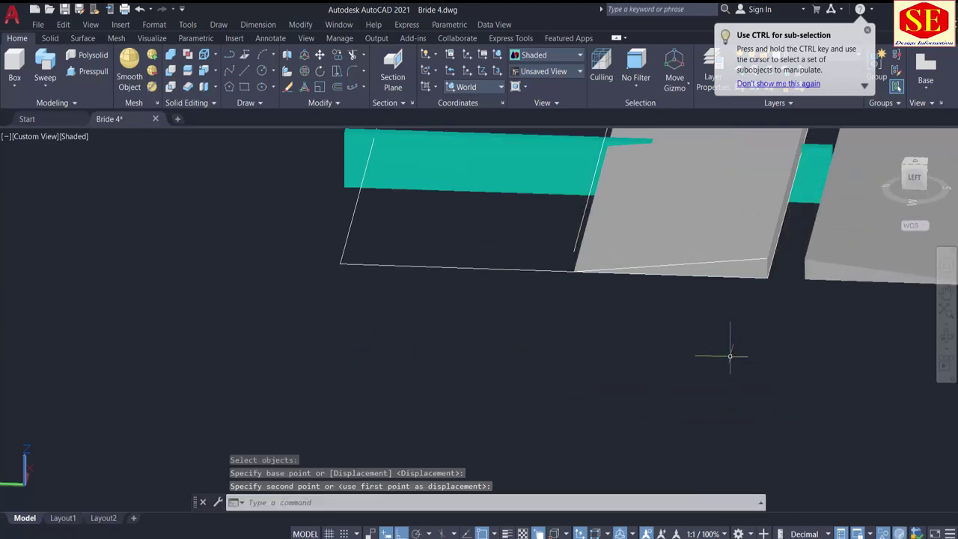
Step: Move the remaining deck slab along Y to the positive-Y end of the outline, using its lower thick-edge corner as base point
key("Return")
left_click(757, 272)
key("Return")
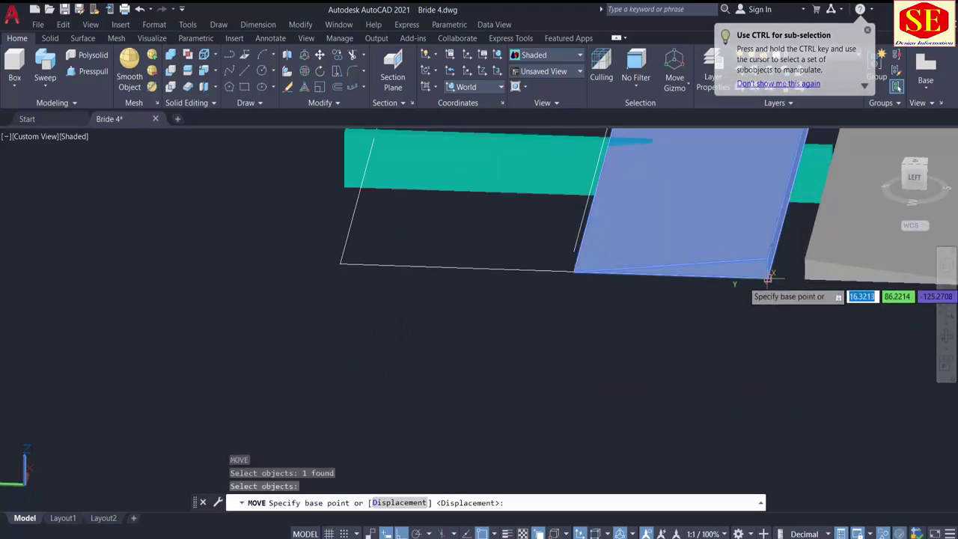
left_click(767, 276)
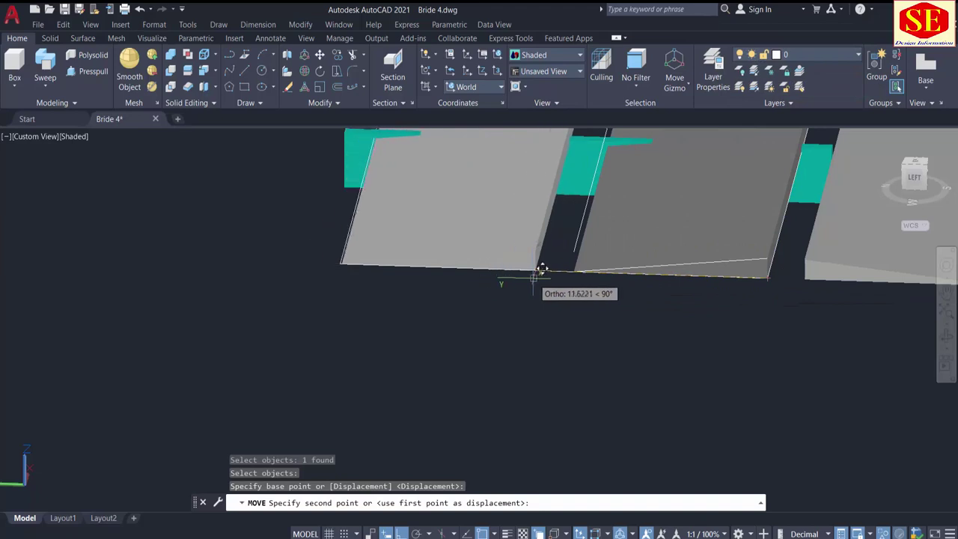
left_click(537, 268)
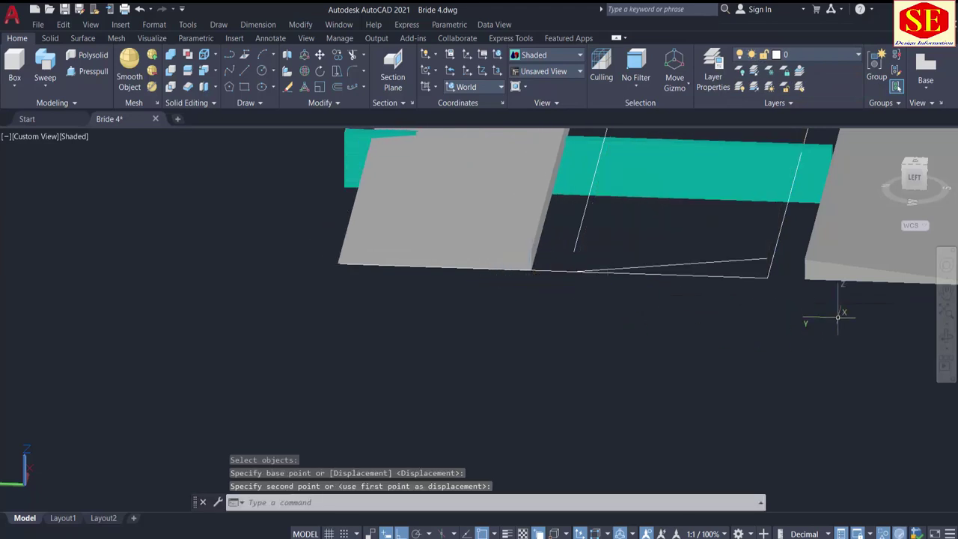
Step: Move the displaced slab back onto the negative-Y outline, placing its lower thick-edge corner beside the central gap
key("Return")
left_click(835, 268)
middle_click_drag(832, 273, 582, 391)
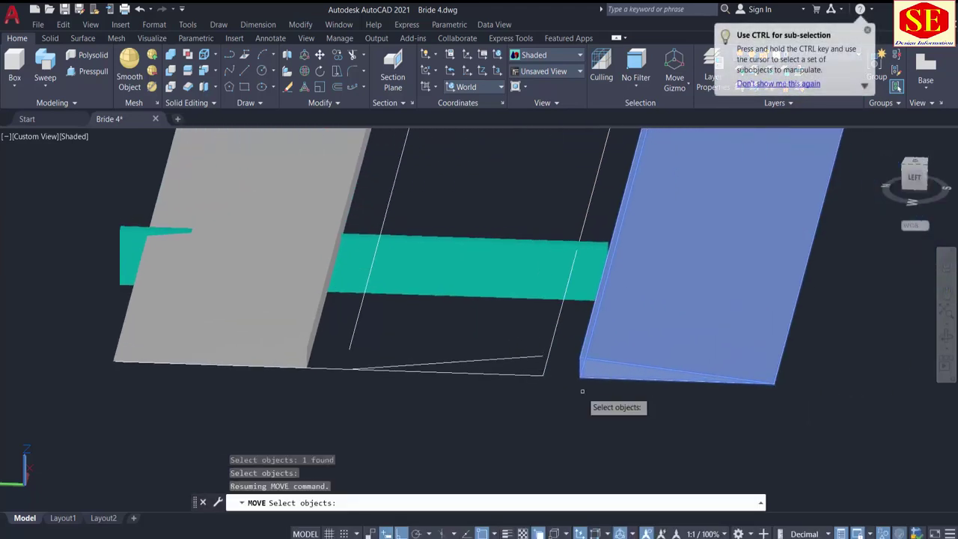
key("Return")
left_click(580, 377)
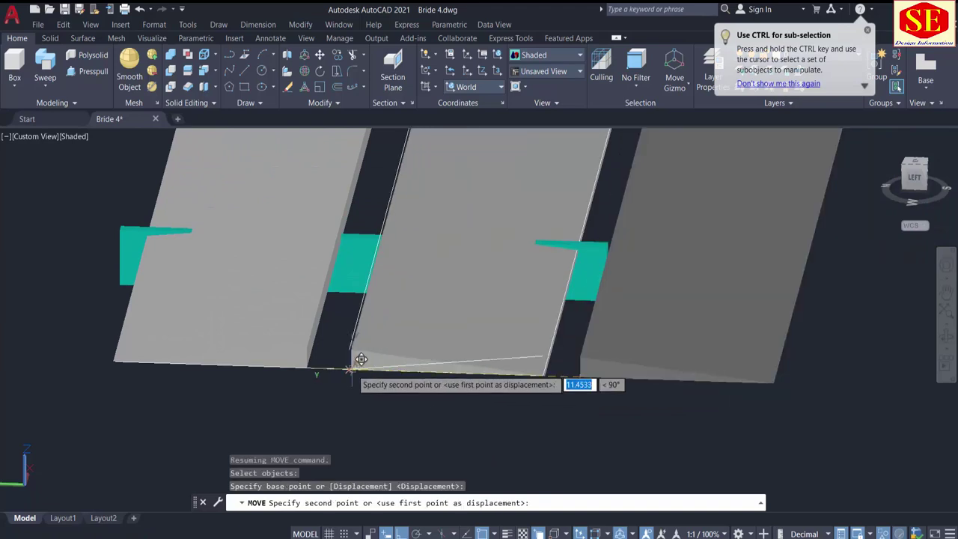
left_click(350, 369)
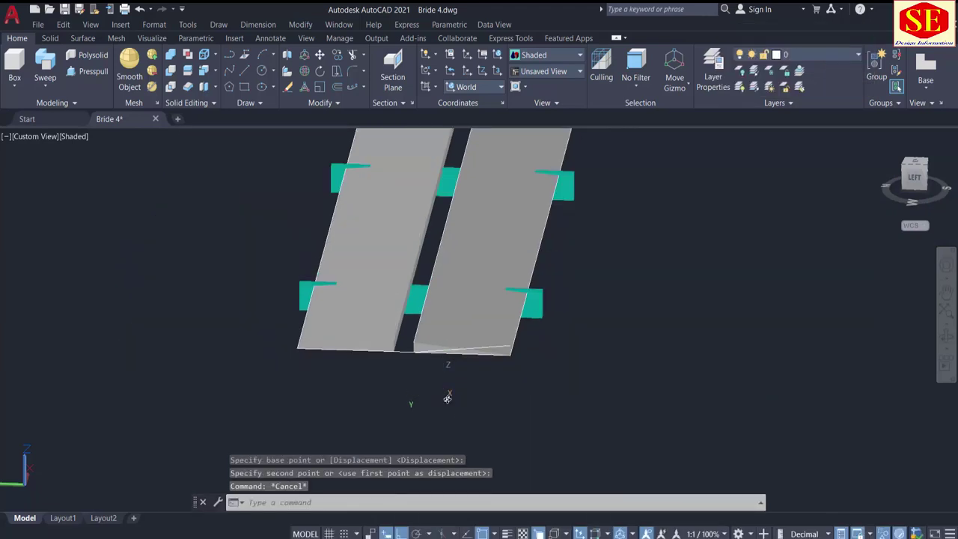
Step: Erase the leftover sloped construction line at the end face of the negative-Y deck slab
middle_click_drag(444, 397, 480, 385, "shift")
scroll(621, 303, "up", 4)
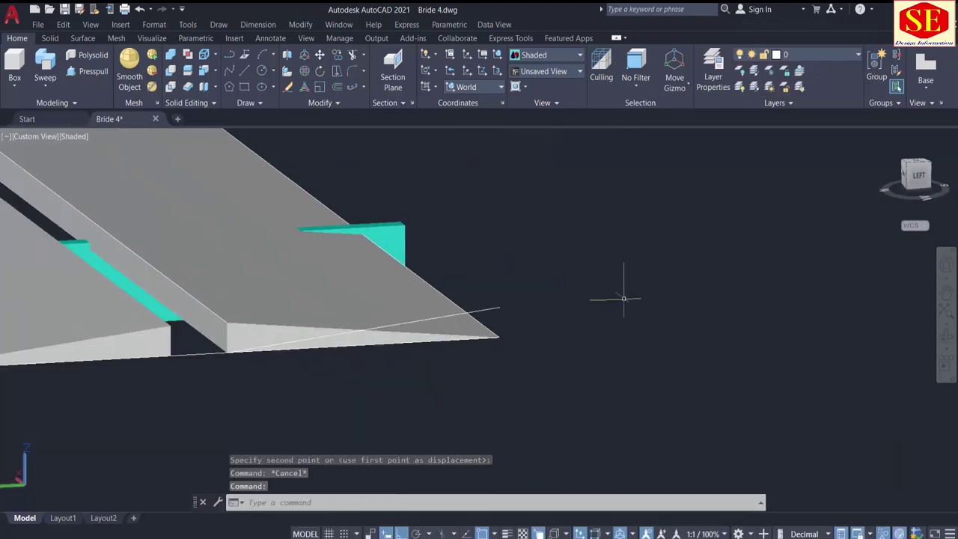
left_click(501, 307)
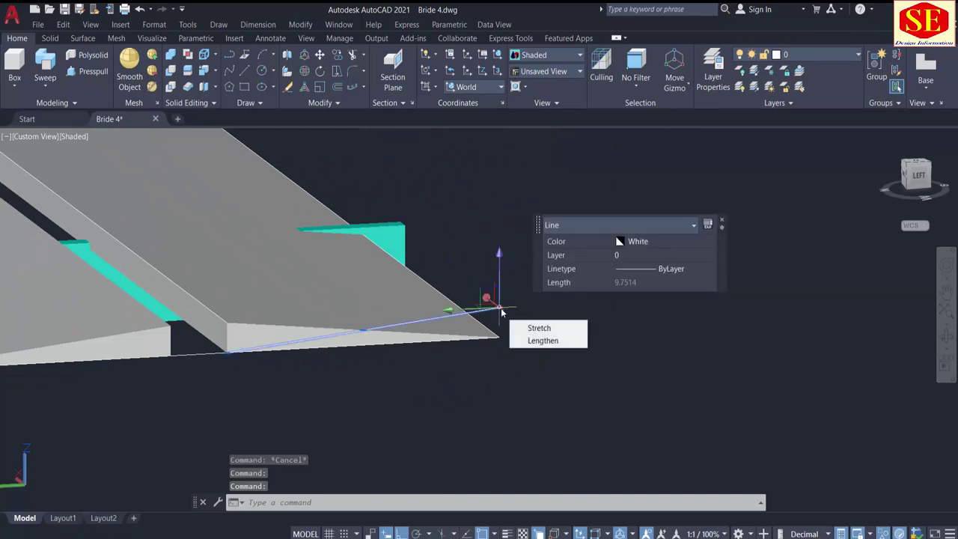
key("Escape")
key("Escape")
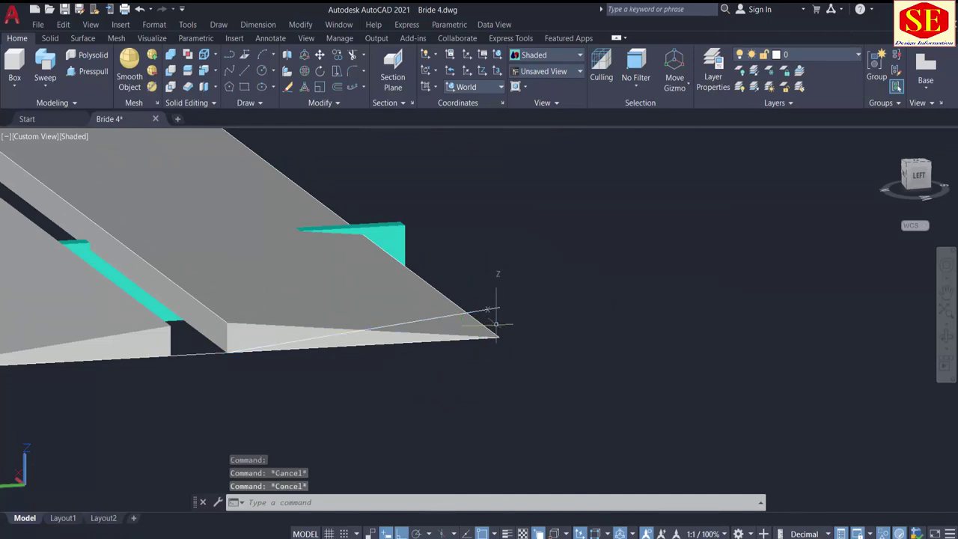
left_click(487, 308)
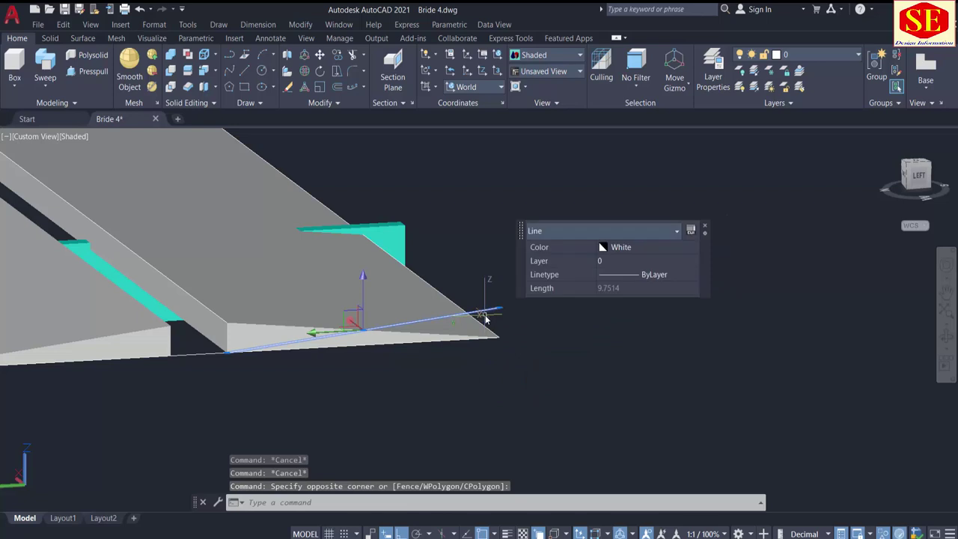
type("e")
key("Return")
scroll(567, 338, "down", 3)
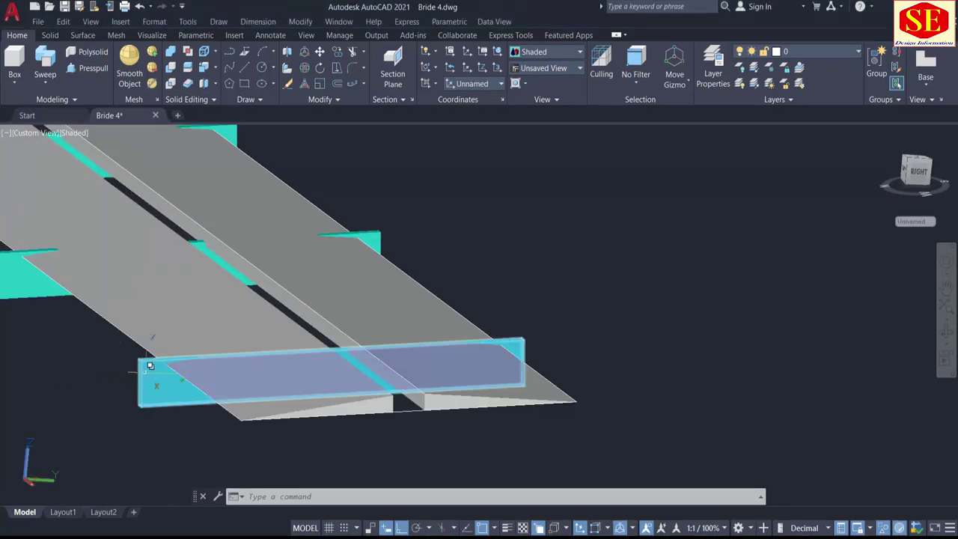
Step: Presspull the top face of the cross beam nearest the deck end up about 0.79 to the slab's upper inner edge
left_click(187, 284)
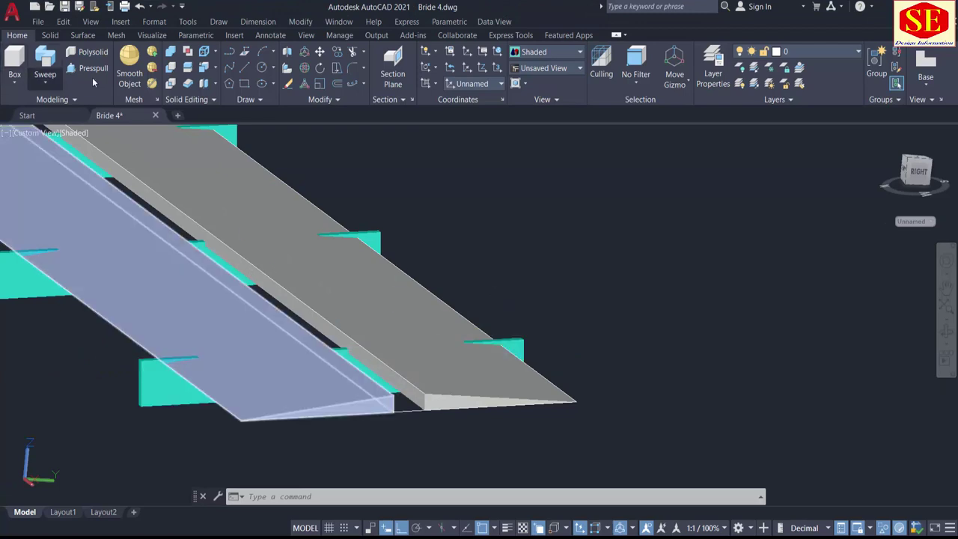
left_click(88, 72)
scroll(419, 272, "up", 5)
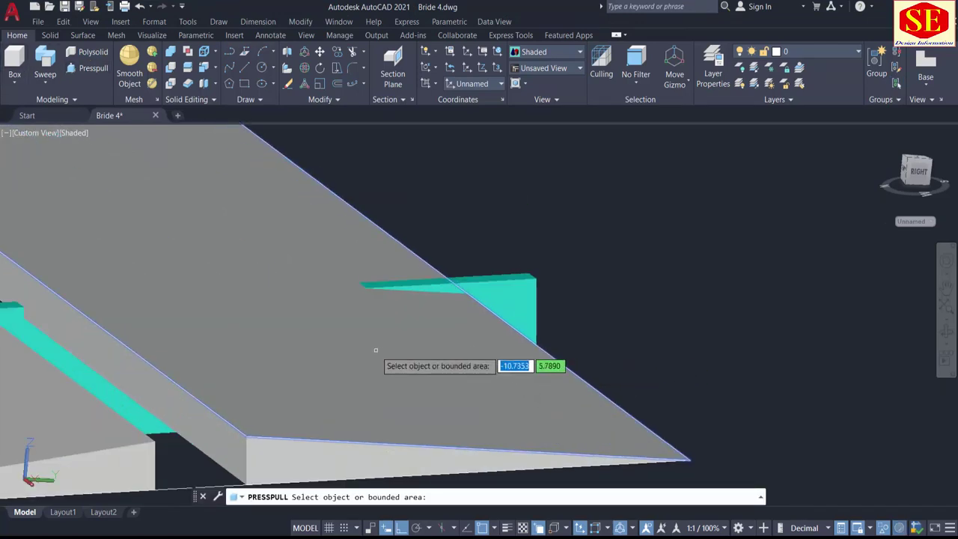
middle_click_drag(376, 351, 191, 306)
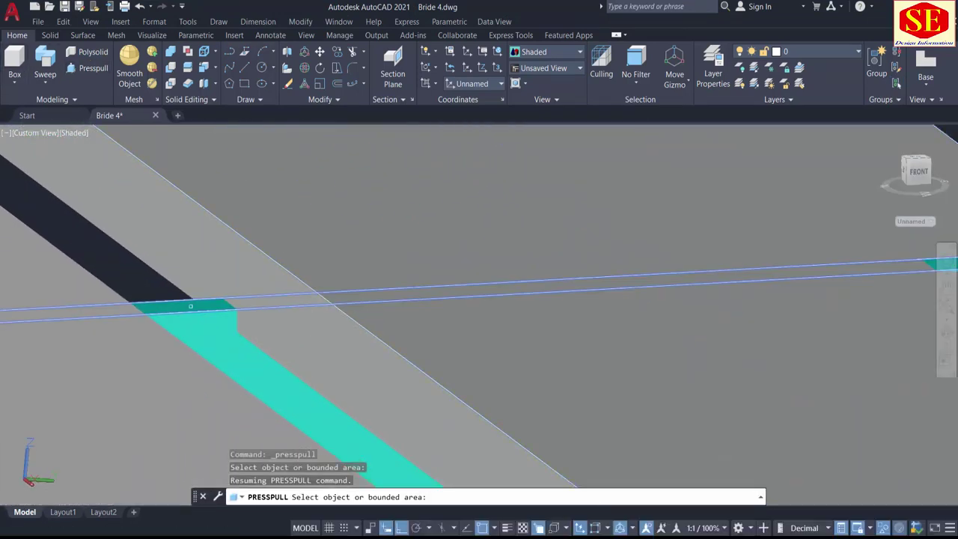
left_click(190, 306)
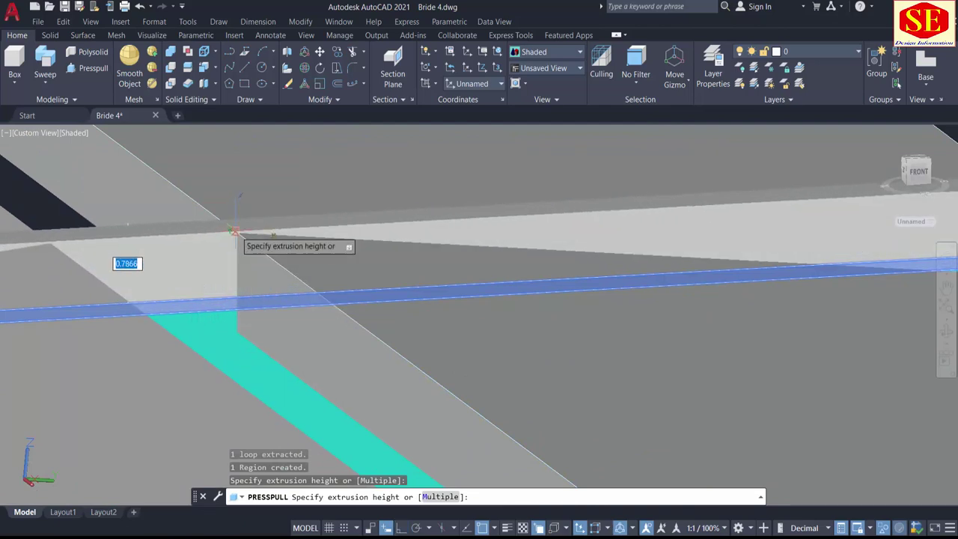
left_click(235, 230)
Step: Presspull the next cross beam's top face up about 0.65 to meet the slab's upper inner edge
scroll(297, 280, "down", 3)
middle_click_drag(236, 223, 503, 419)
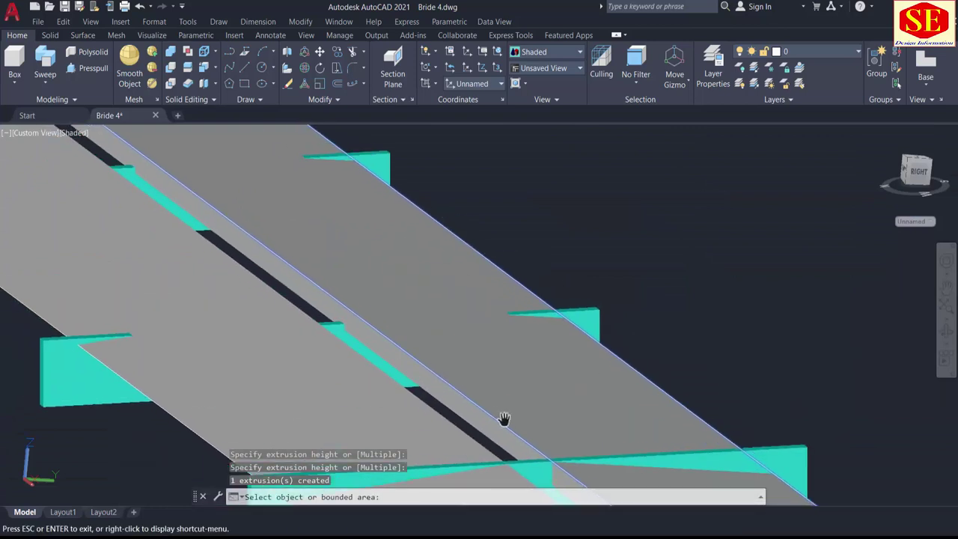
scroll(306, 357, "up", 3)
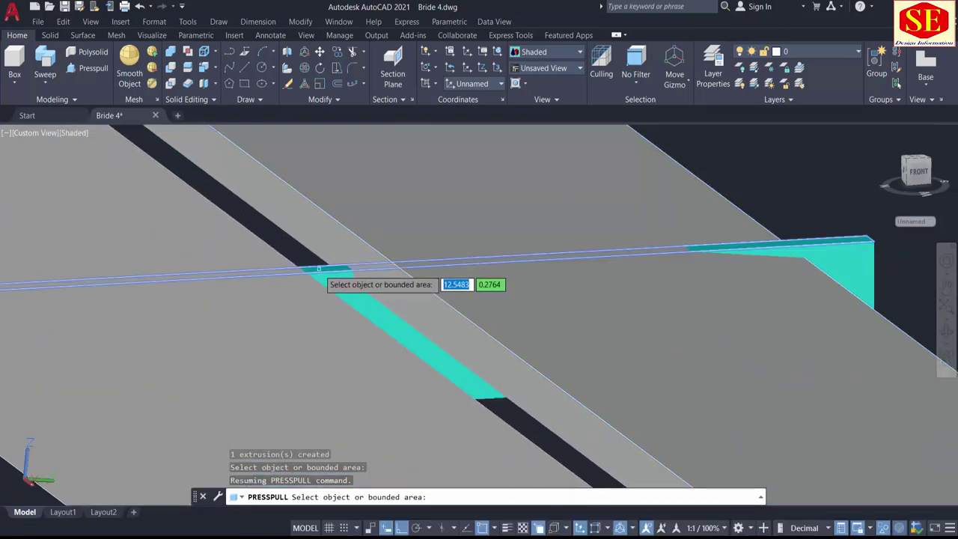
left_click(319, 268)
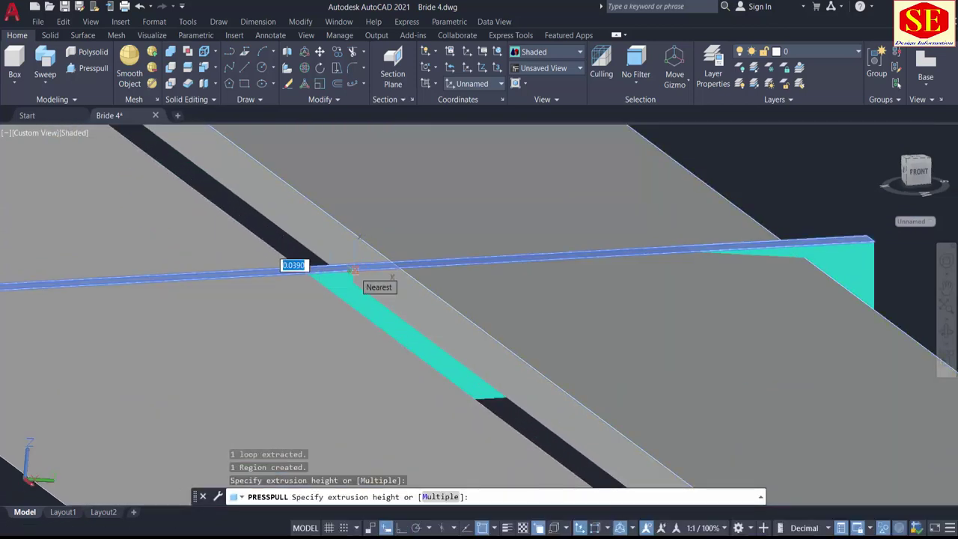
left_click(352, 264)
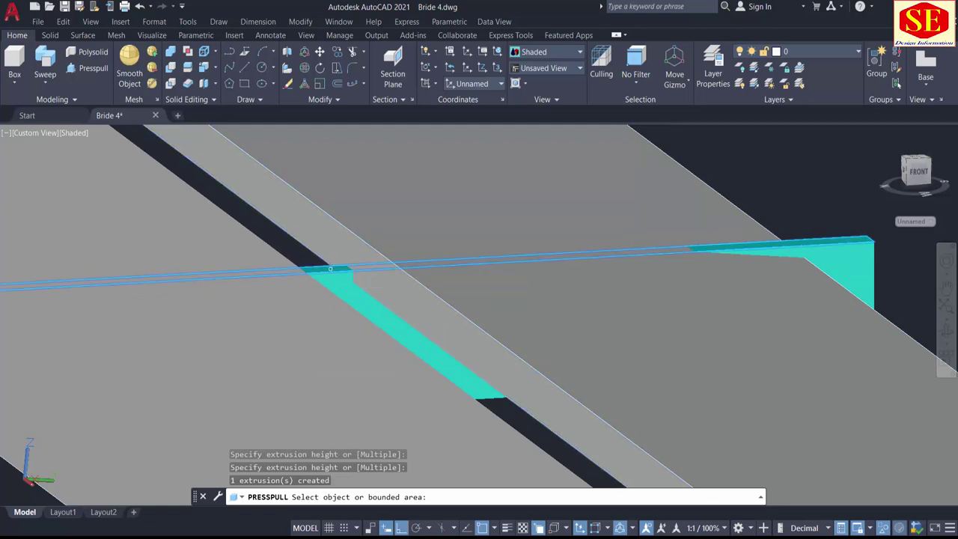
left_click(338, 265)
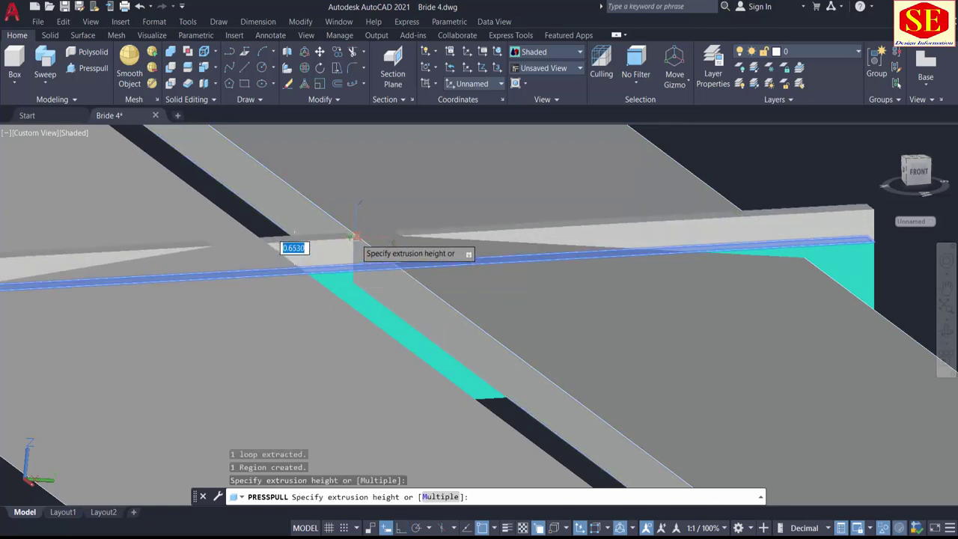
left_click(357, 238)
Step: Presspull the top face of the cross beam near the opposite deck end up about 0.7 to the slab's upper inner edge
scroll(449, 310, "down", 5)
scroll(378, 255, "up", 8)
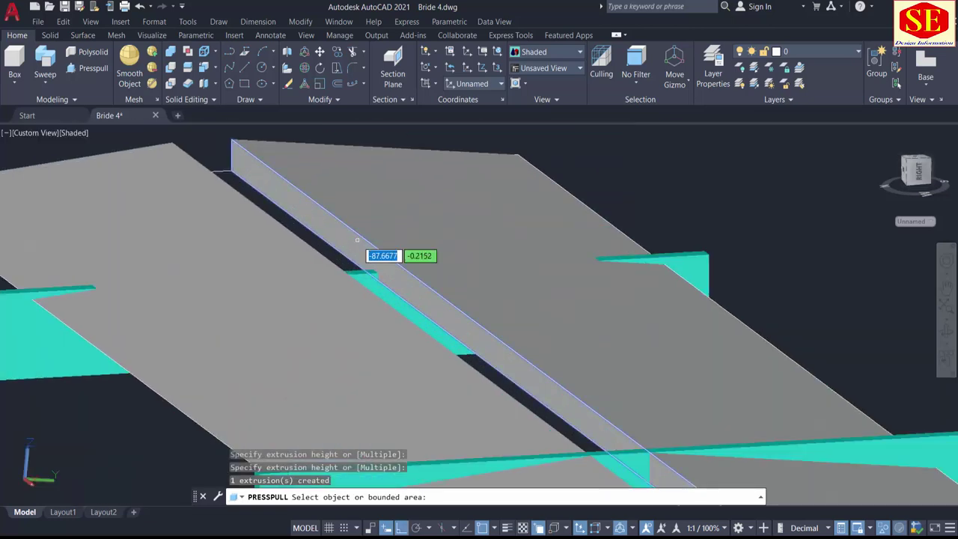
scroll(356, 255, "up", 2)
left_click(354, 278)
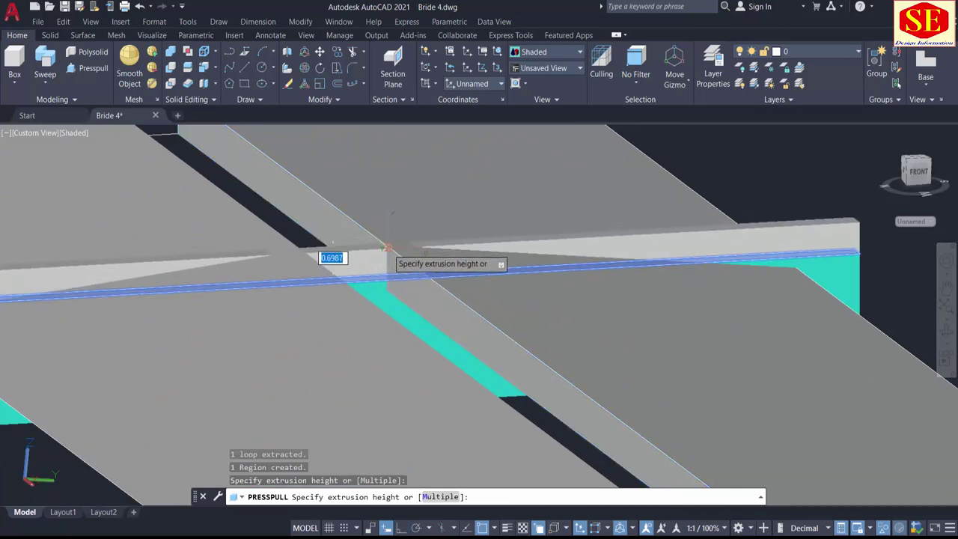
left_click(382, 244)
Step: Draw a line about 12.5 long on the beam's side face, following the slab slope from the inner edge to the beam end
scroll(419, 250, "down", 6)
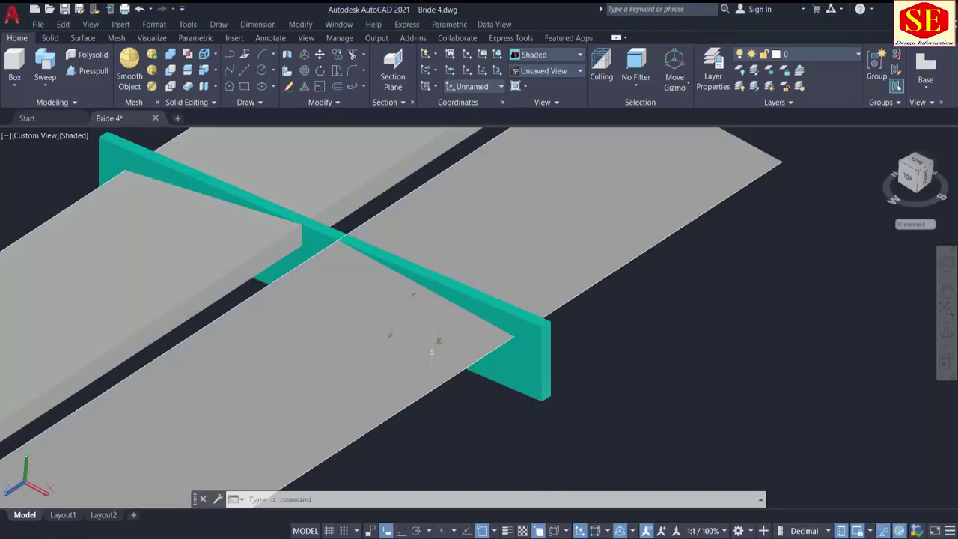
scroll(385, 245, "up", 2)
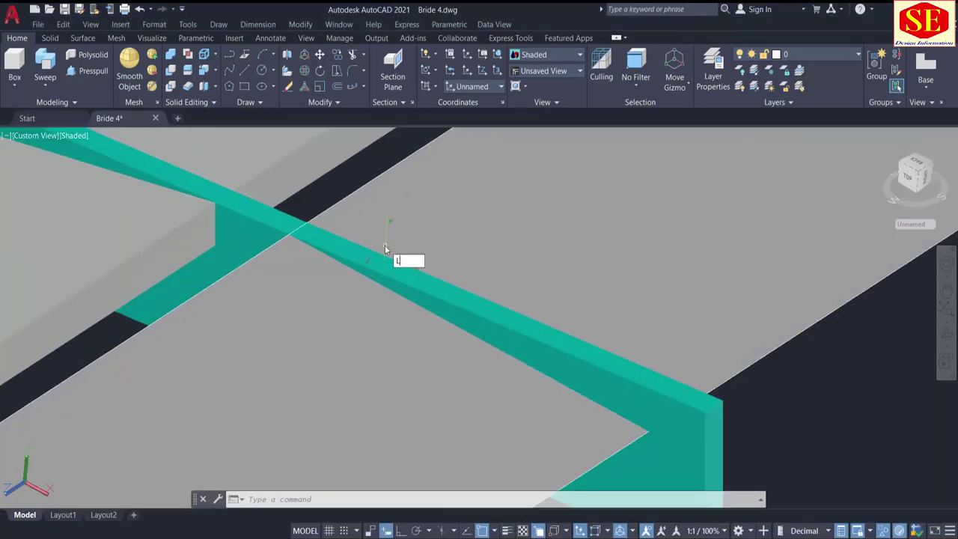
key("Return")
scroll(375, 254, "up", 3)
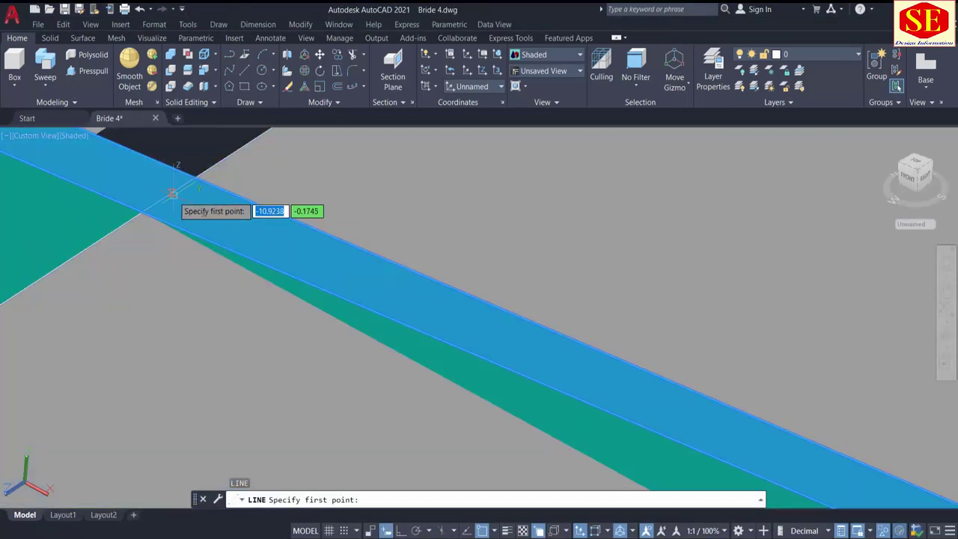
left_click(140, 212)
scroll(220, 274, "down", 3)
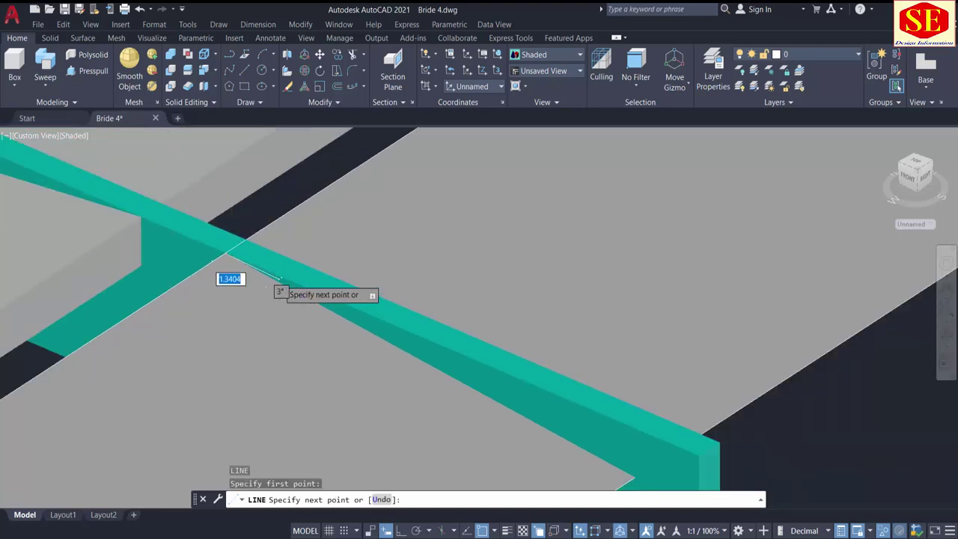
scroll(344, 337, "up", 2)
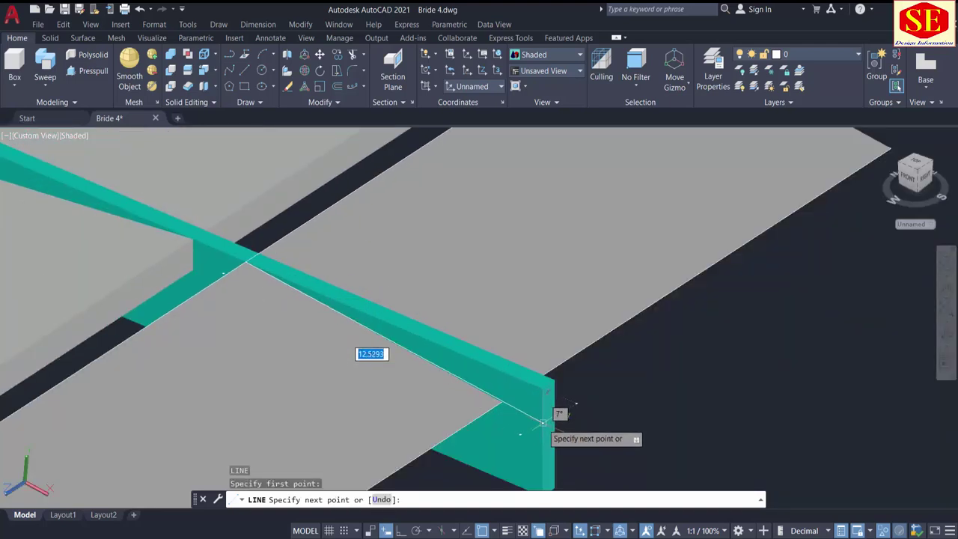
key("Escape")
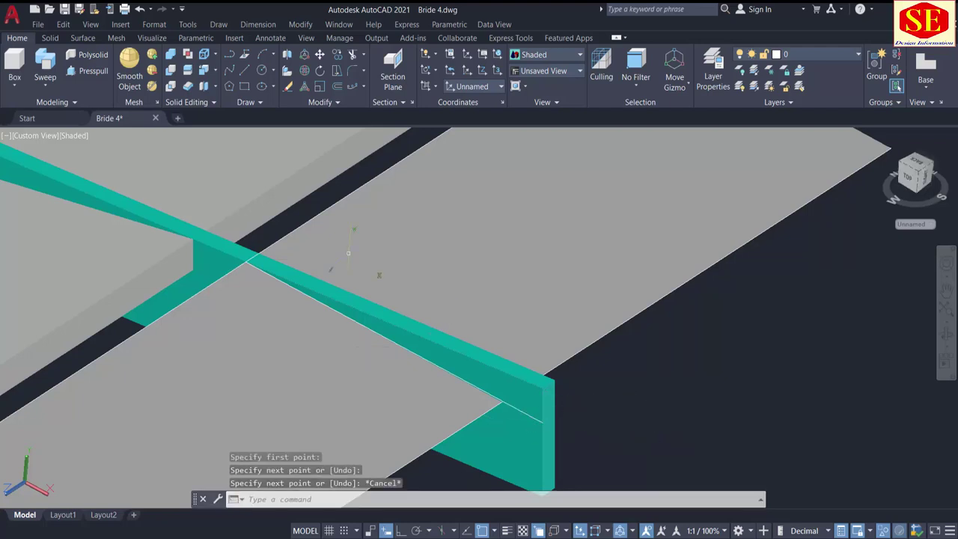
Step: Presspull the triangular area above the sloped line through the beam's thickness to cut the beam's top flush with the slab
scroll(741, 339, "down", 2)
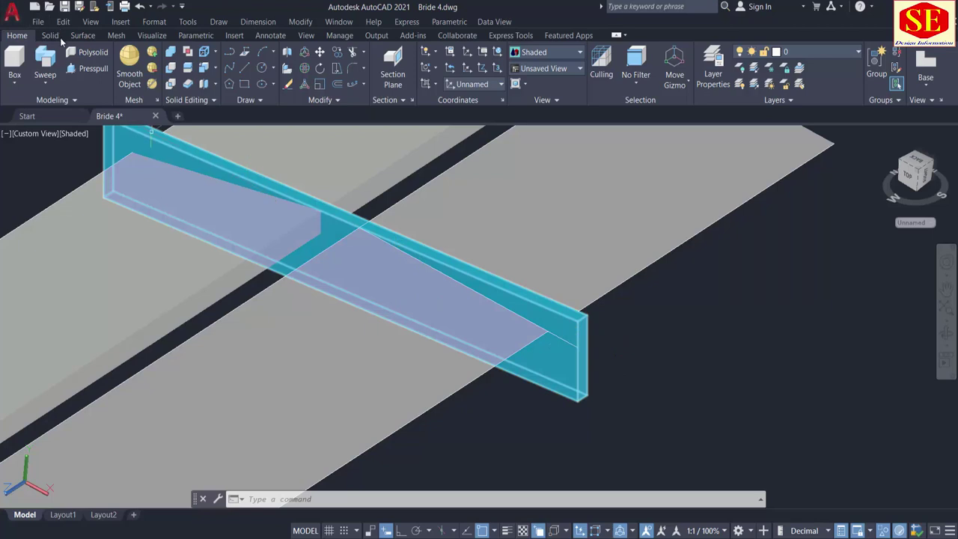
left_click(89, 68)
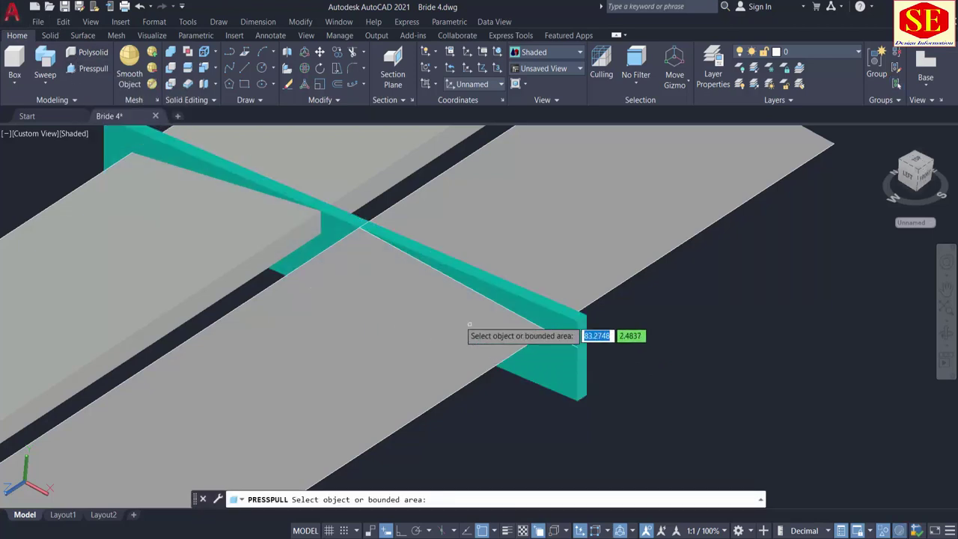
left_click(509, 296)
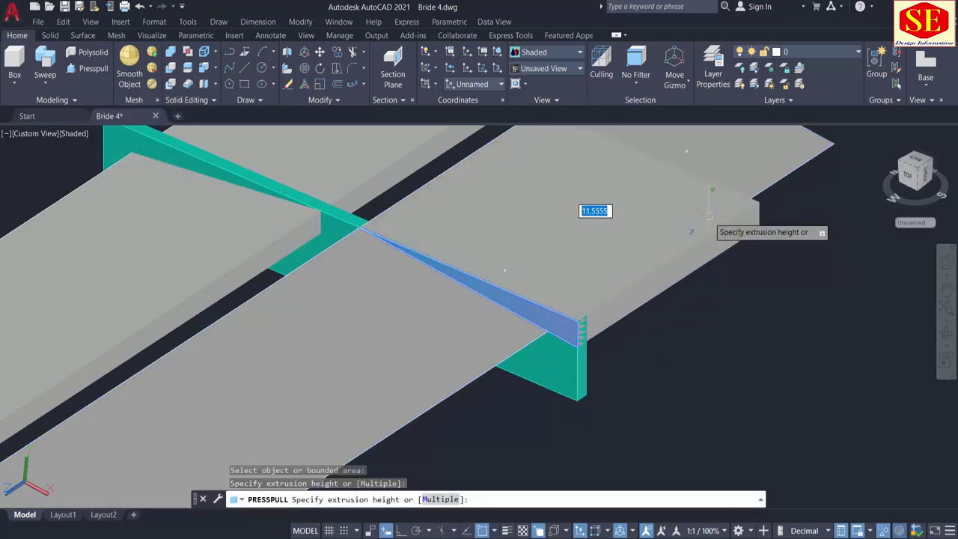
left_click(703, 218)
scroll(487, 277, "up", 3)
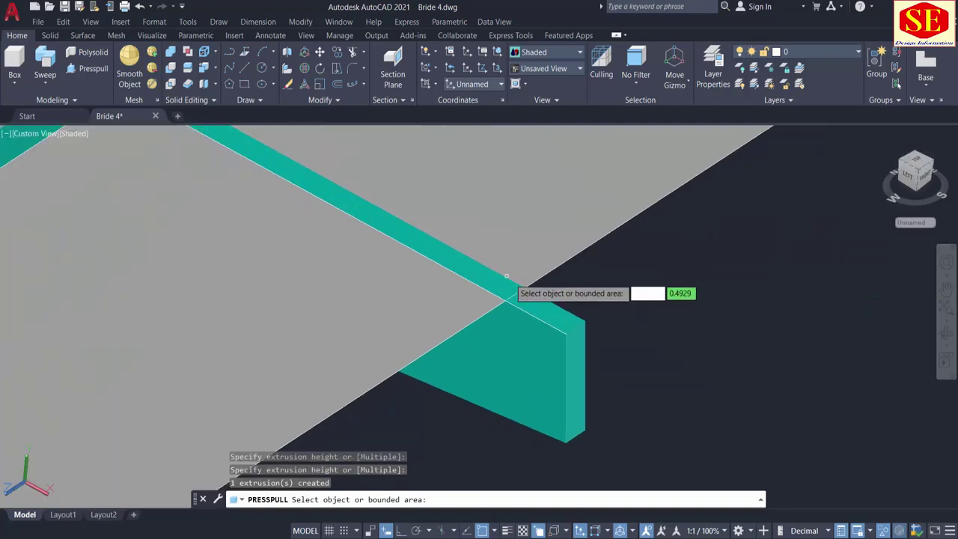
scroll(506, 277, "down", 5)
middle_click_drag(406, 261, 460, 259)
key("Return")
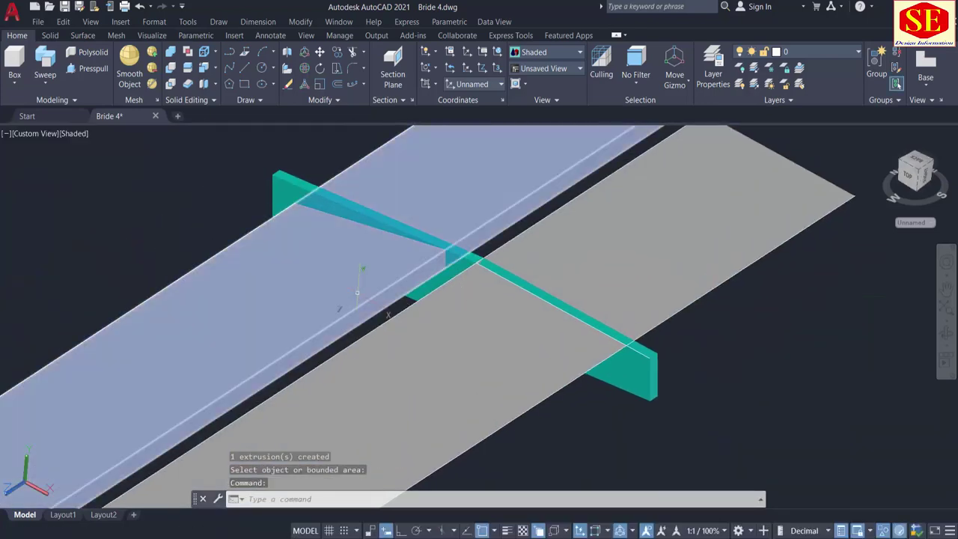
Step: Draw a line on the beam's side face under the other slab, following its slope from the inner upper edge to the beam end
scroll(434, 232, "up", 4)
type("l")
key("Return")
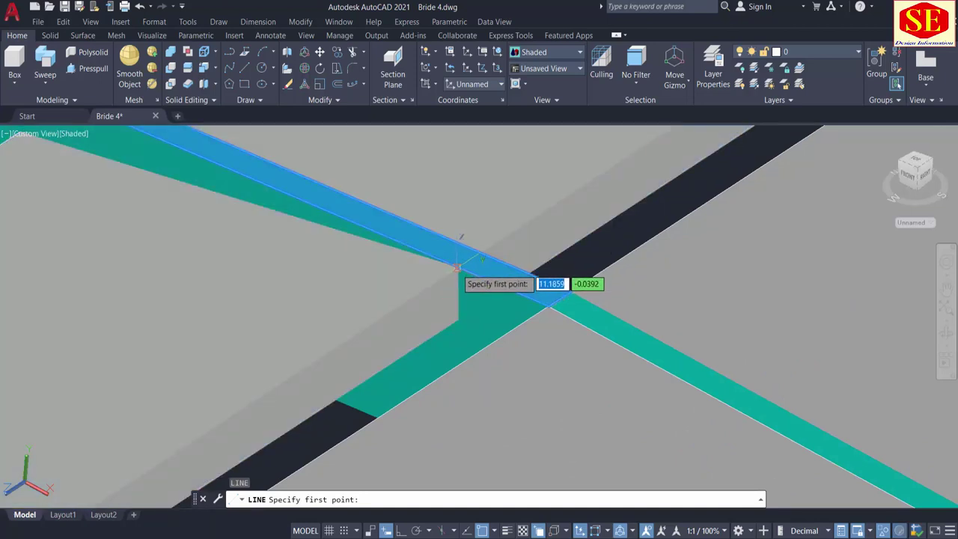
left_click(457, 268)
scroll(524, 269, "down", 4)
scroll(519, 261, "up", 6)
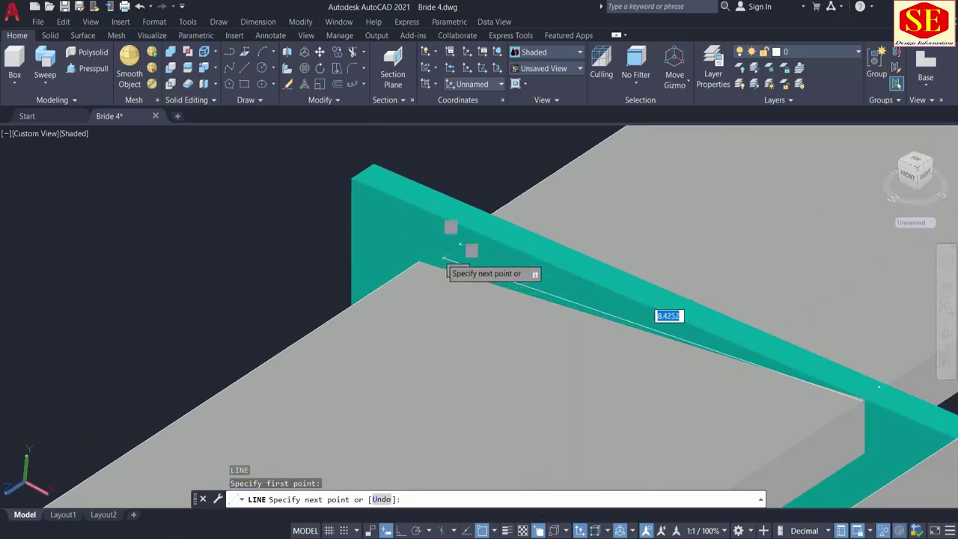
left_click(350, 239)
key("Escape")
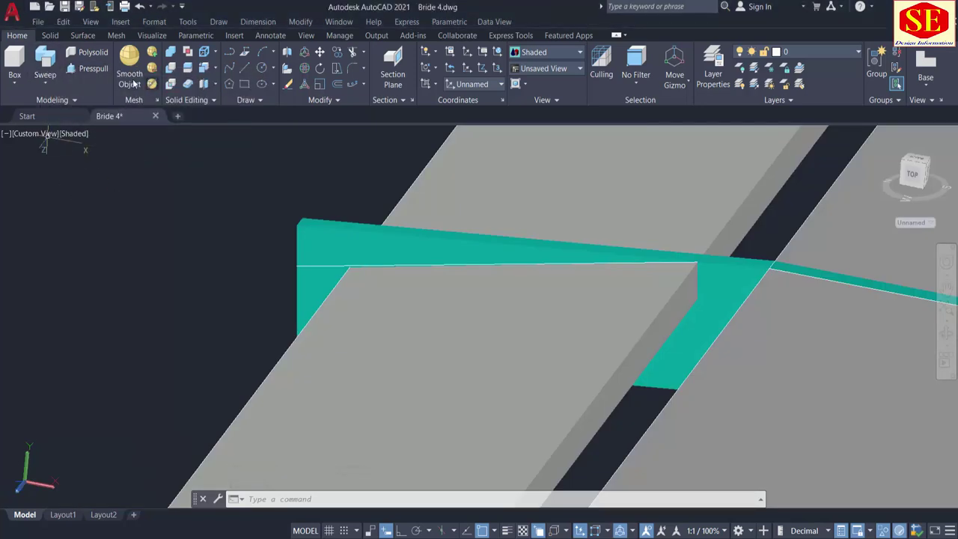
Step: Presspull the triangular area above the new line through the beam's thickness to cut that half flush with the slab
left_click(93, 68)
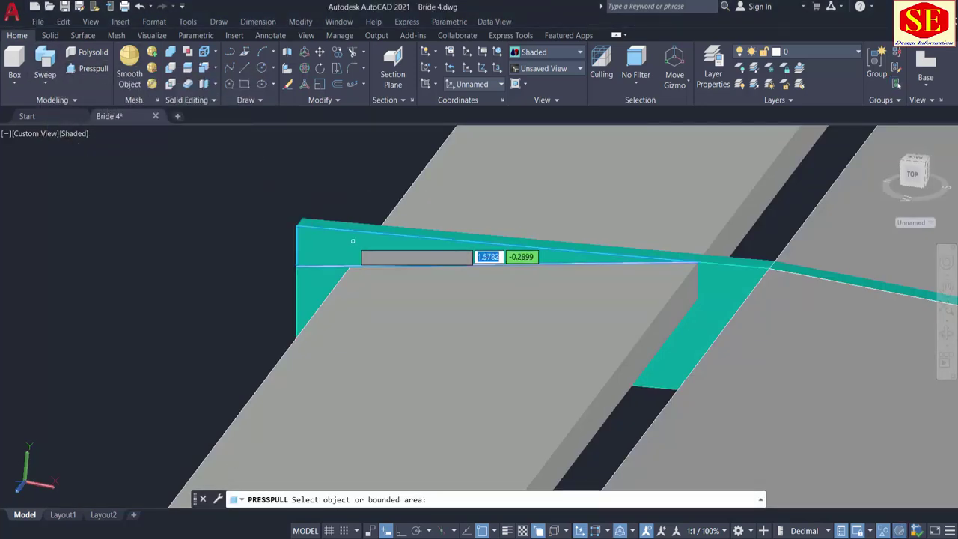
left_click(471, 253)
left_click(500, 159)
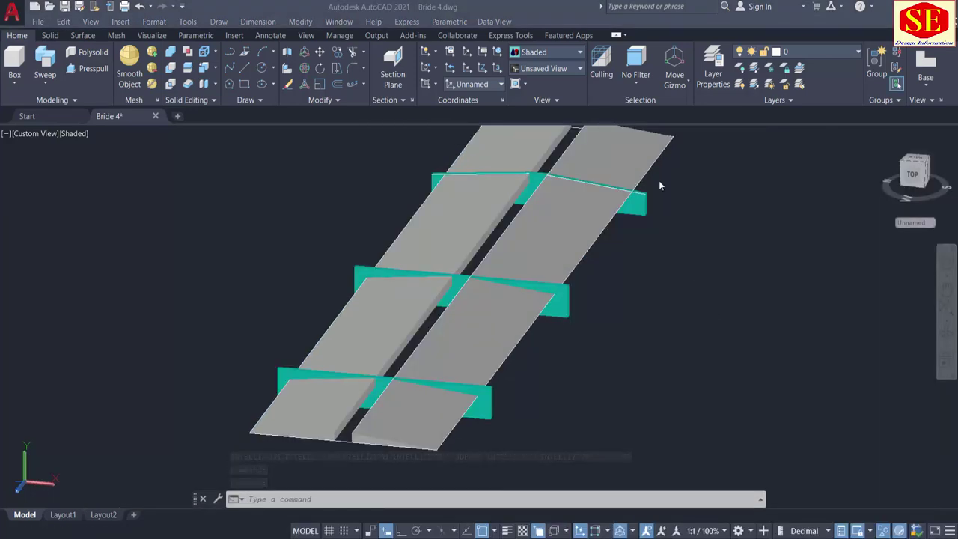
Step: Set the color of the fully sloped cross beam to Magenta
middle_click_drag(689, 242, 658, 354)
scroll(615, 347, "up", 2)
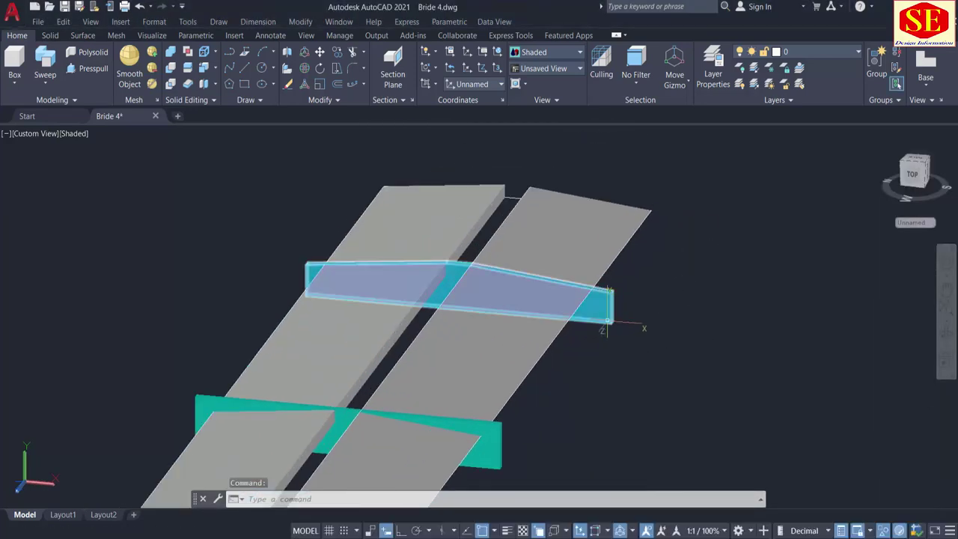
left_click(607, 320)
left_click(749, 258)
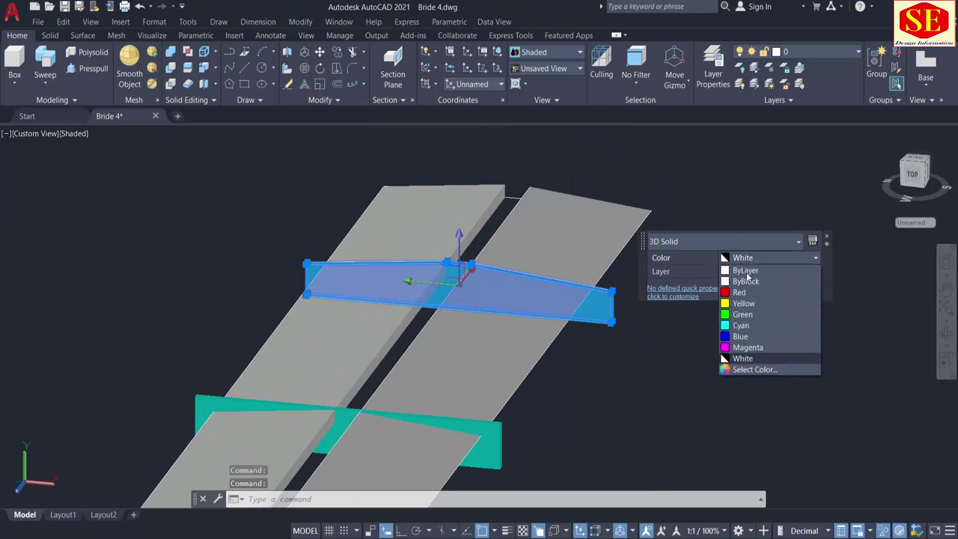
left_click(745, 345)
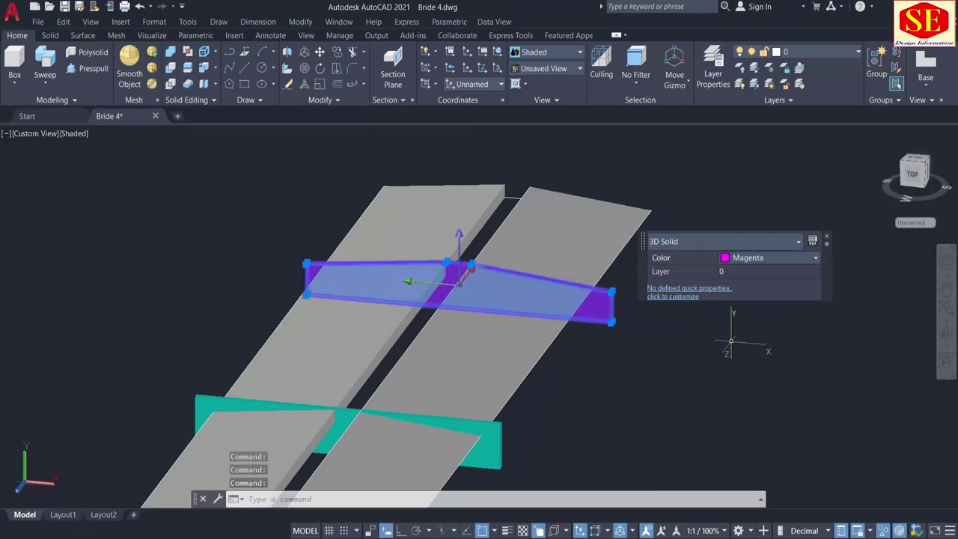
key("Escape")
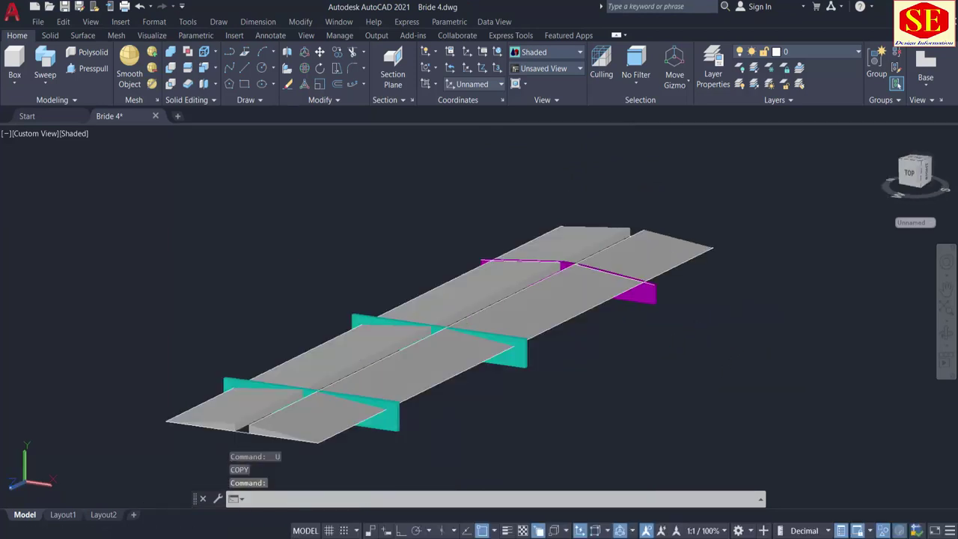
Step: Copy the magenta beam from its outer lower end corner to the matching corner of the middle cross beam
scroll(666, 318, "up", 2)
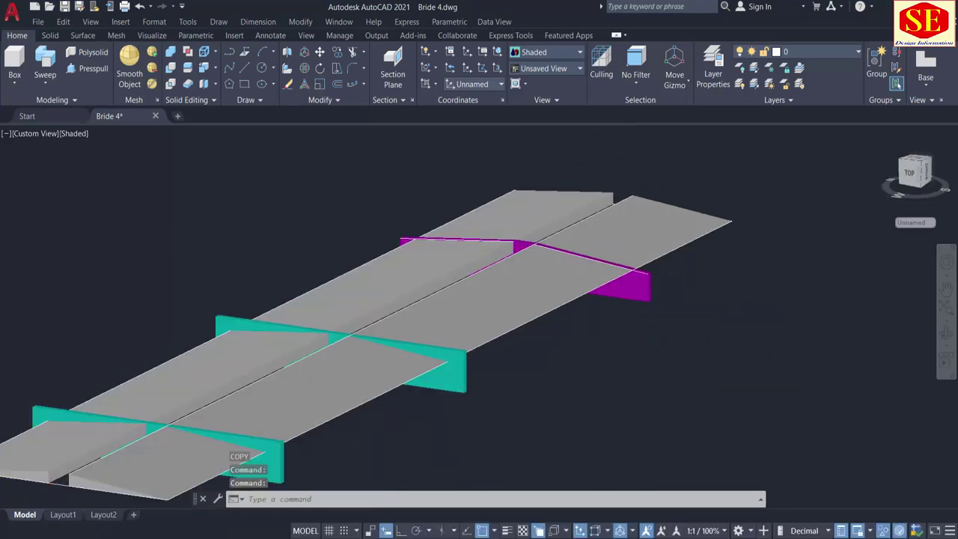
type("CO")
key("Return")
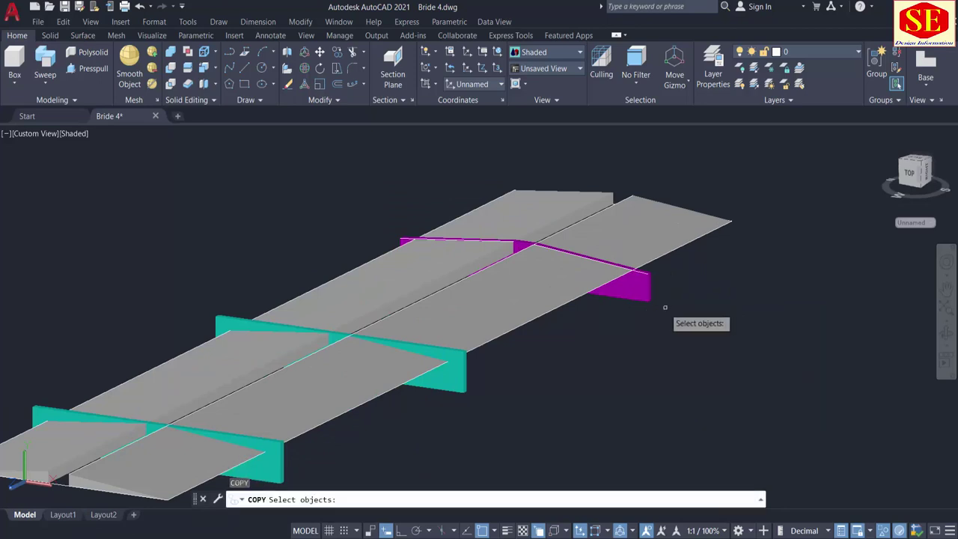
left_click(642, 292)
scroll(645, 315, "up", 3)
scroll(643, 308, "up", 2)
key("Return")
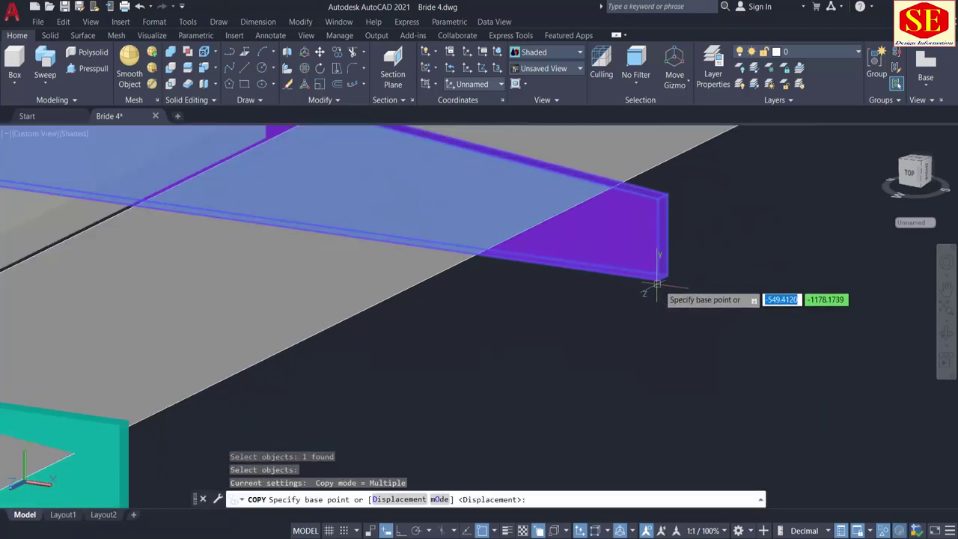
left_click(657, 281)
scroll(648, 299, "down", 5)
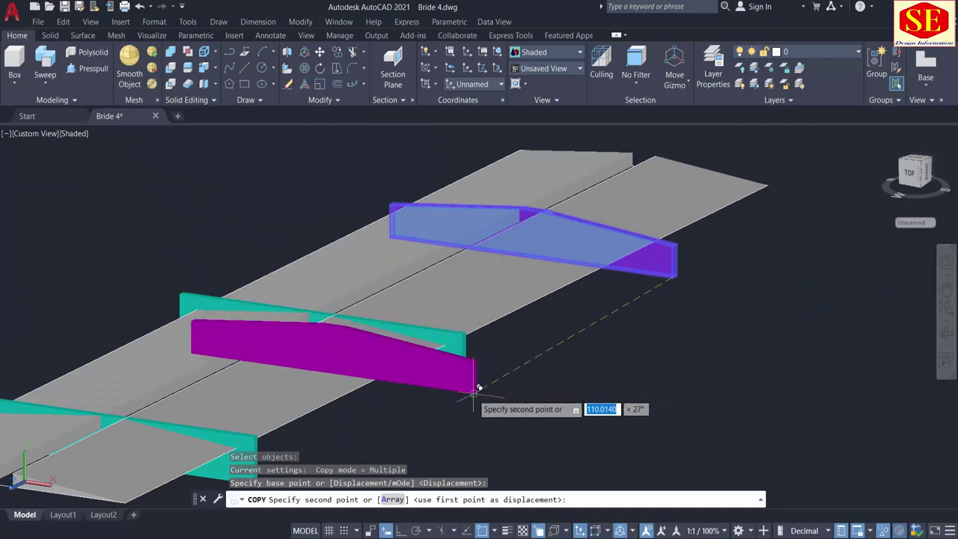
scroll(452, 356, "up", 5)
scroll(452, 356, "up", 4)
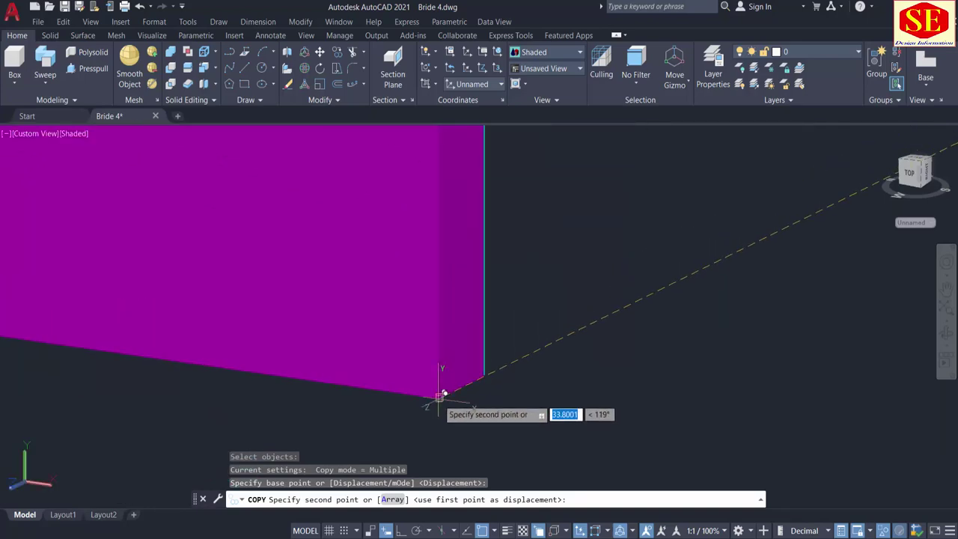
left_click(446, 392)
scroll(621, 344, "down", 3)
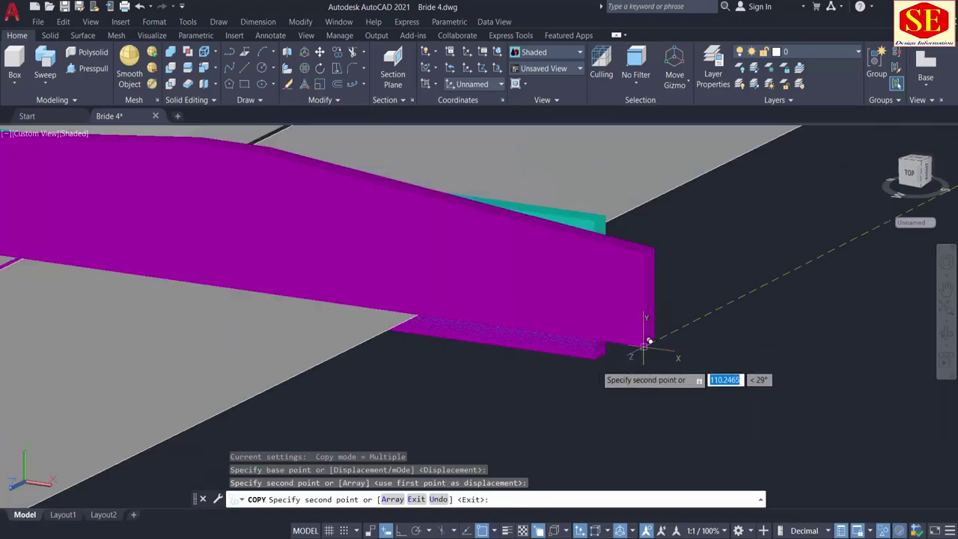
Step: Place another copy of the magenta beam at the lower end corner of the last cross beam and finish copying
scroll(434, 400, "down", 5)
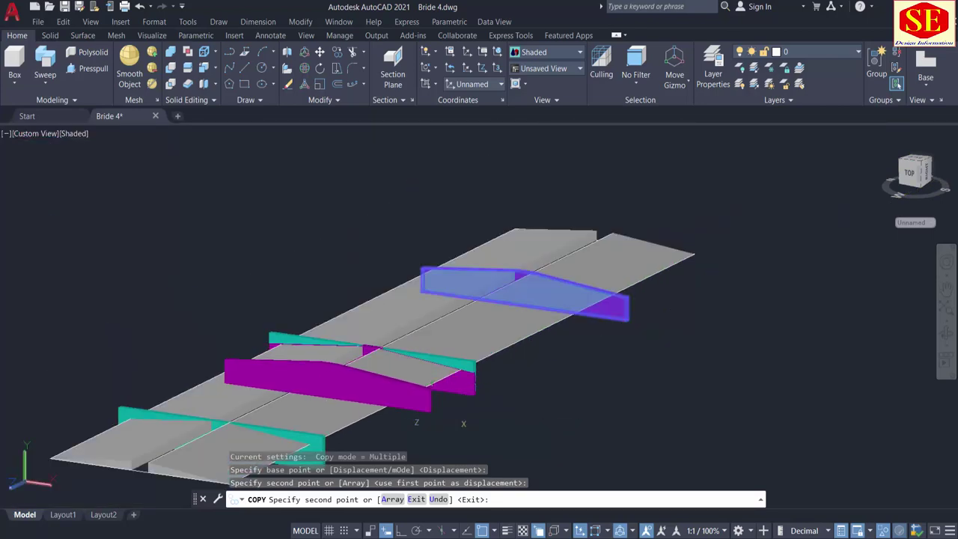
scroll(389, 359, "up", 5)
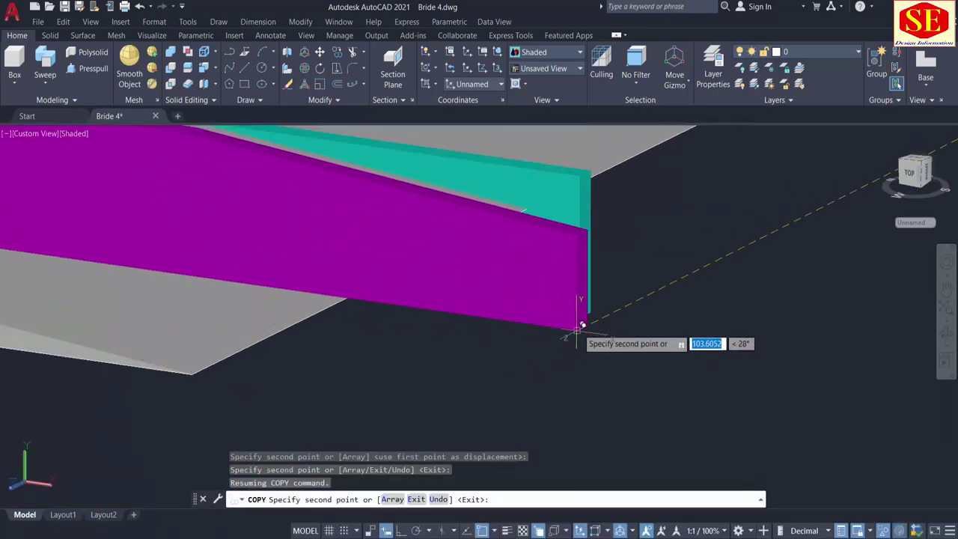
left_click(588, 307)
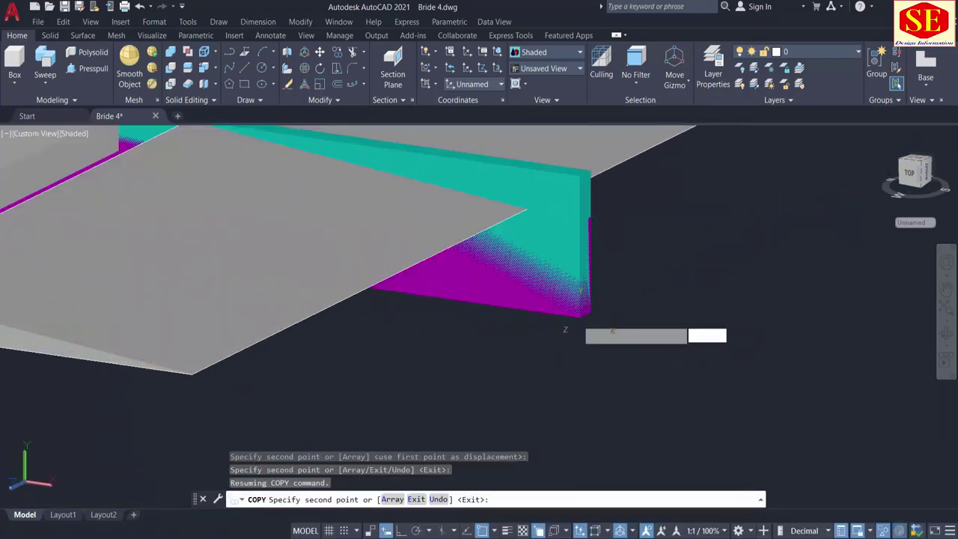
key("Escape")
Step: Erase the original untrimmed cyan-shaded cross beams that overlap the magenta copies
scroll(460, 337, "down", 4)
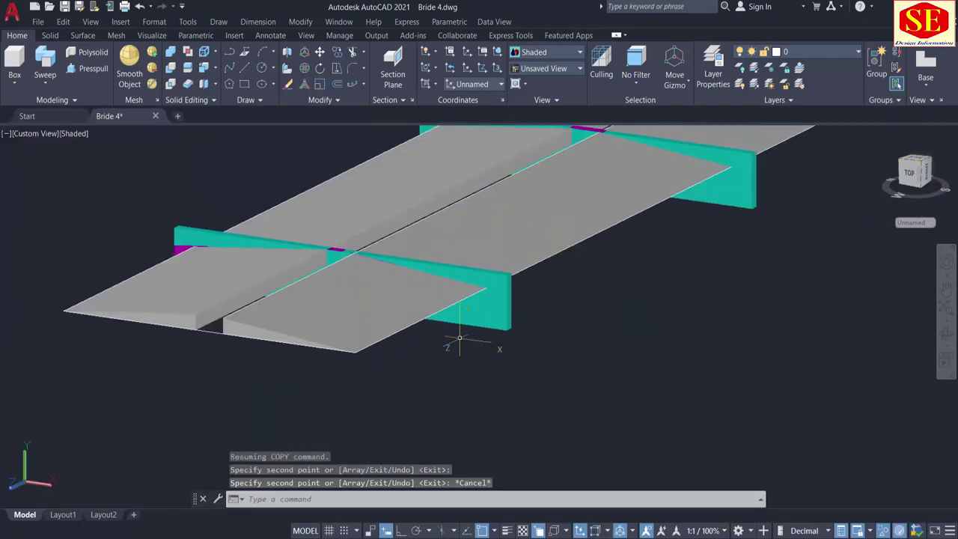
middle_click_drag(578, 316, 379, 410)
scroll(524, 315, "up", 5)
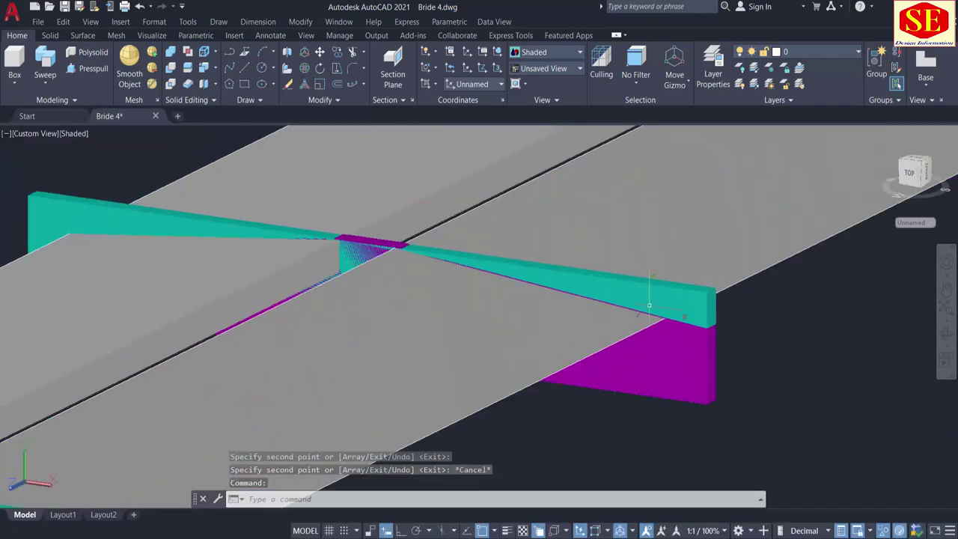
left_click(674, 292)
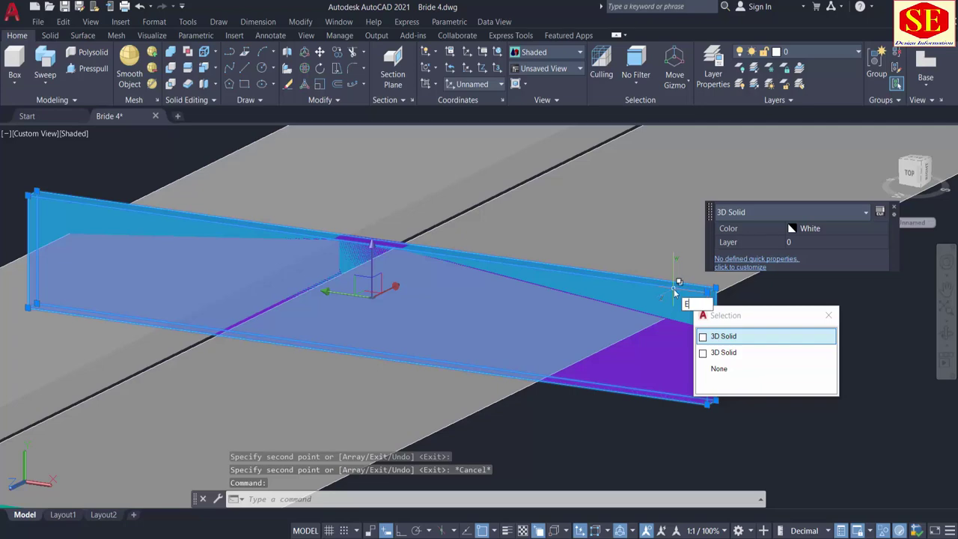
key("Return")
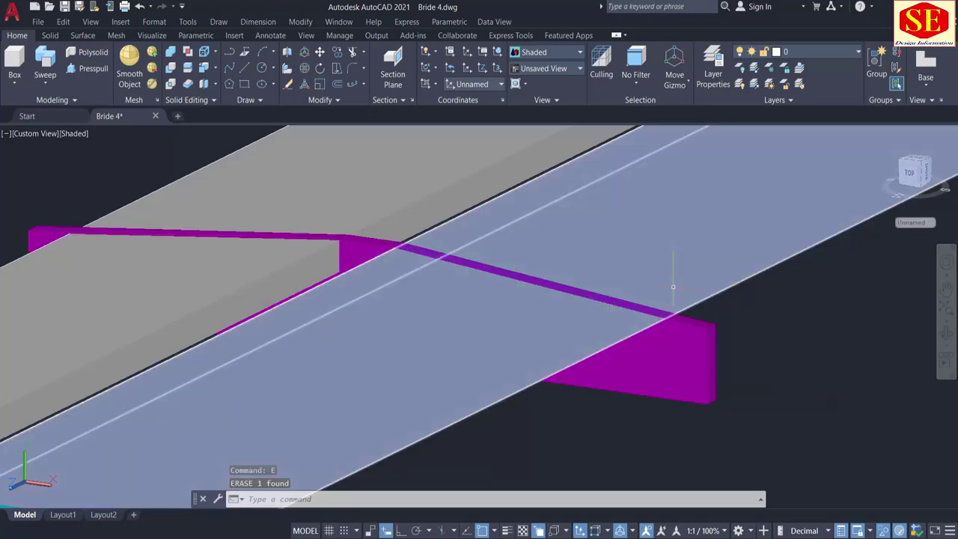
scroll(673, 291, "down", 4)
middle_click_drag(556, 378, 658, 304)
scroll(658, 304, "up", 3)
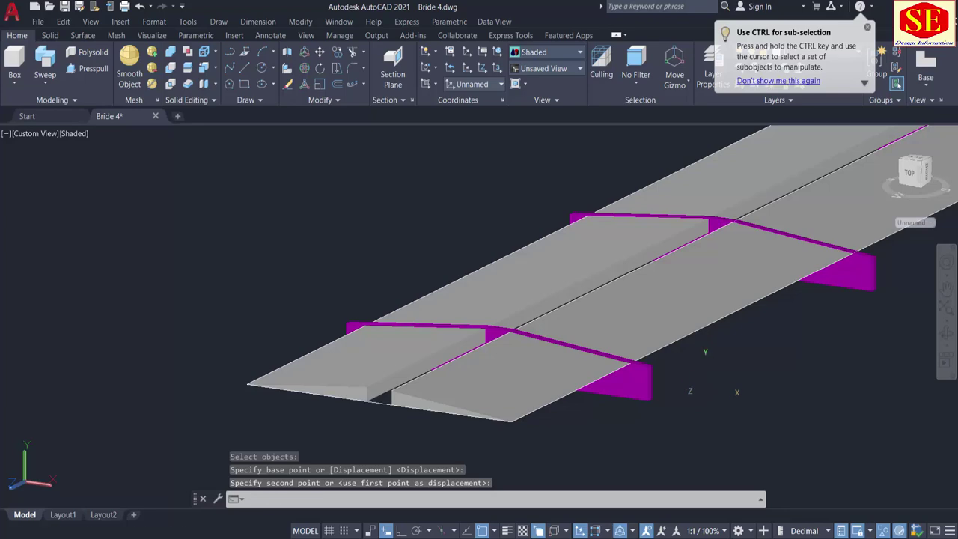
Step: Set the color of both tapered deck slabs to Cyan
middle_click_drag(737, 378, 507, 380)
scroll(510, 379, "down", 2)
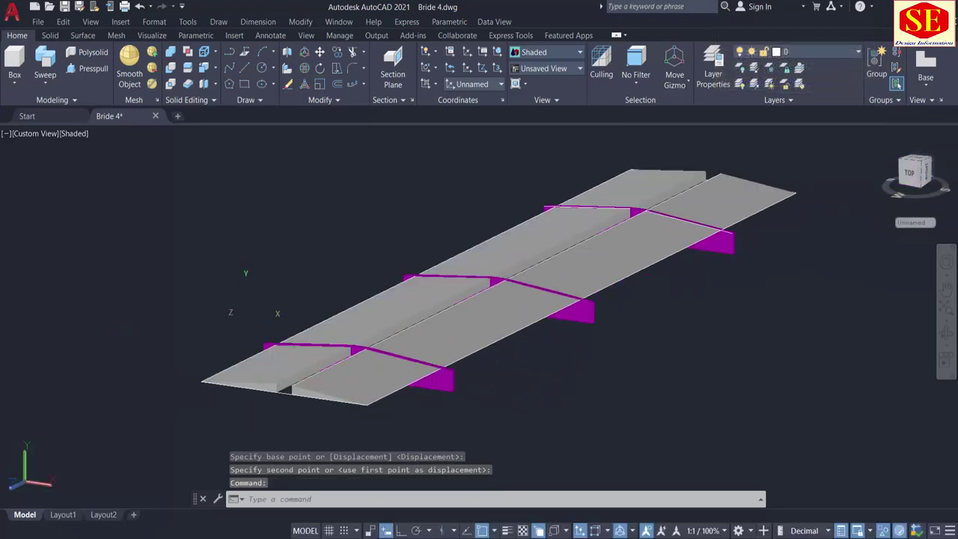
middle_click_drag(249, 308, 511, 311, "shift")
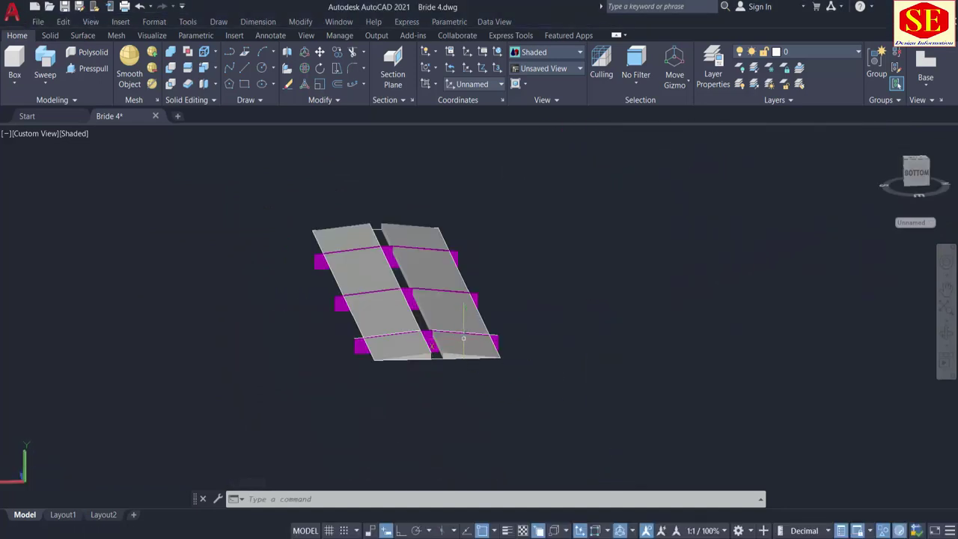
left_click(456, 289)
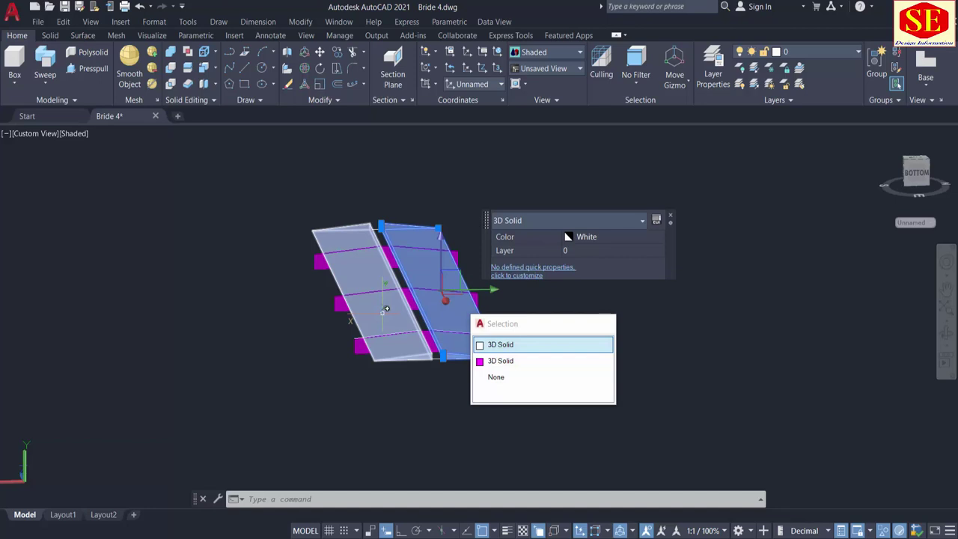
left_click(386, 309)
left_click(536, 257)
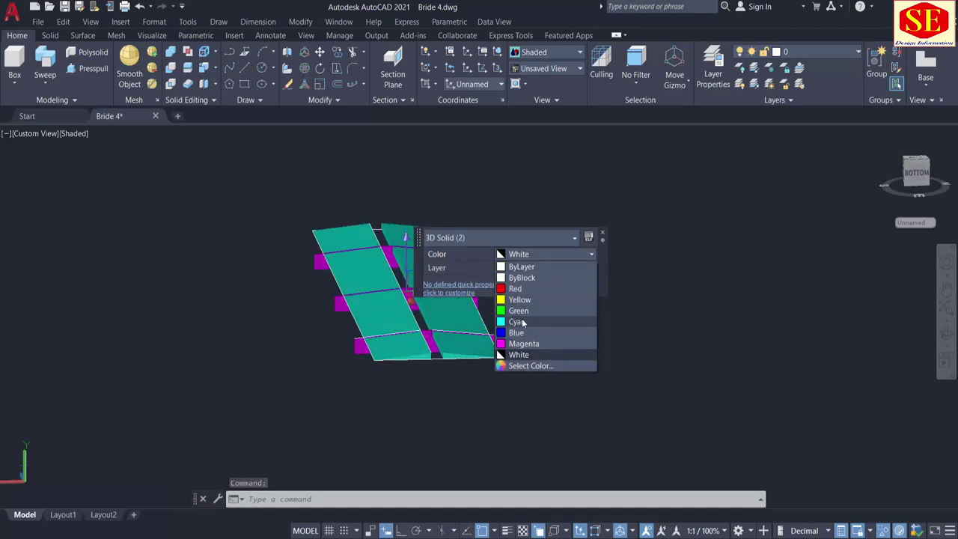
left_click(521, 322)
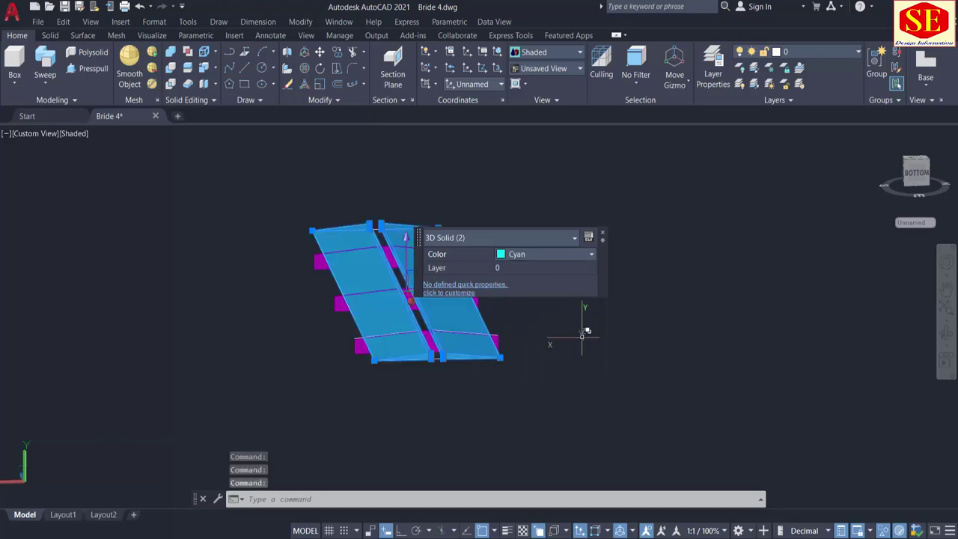
key("Escape")
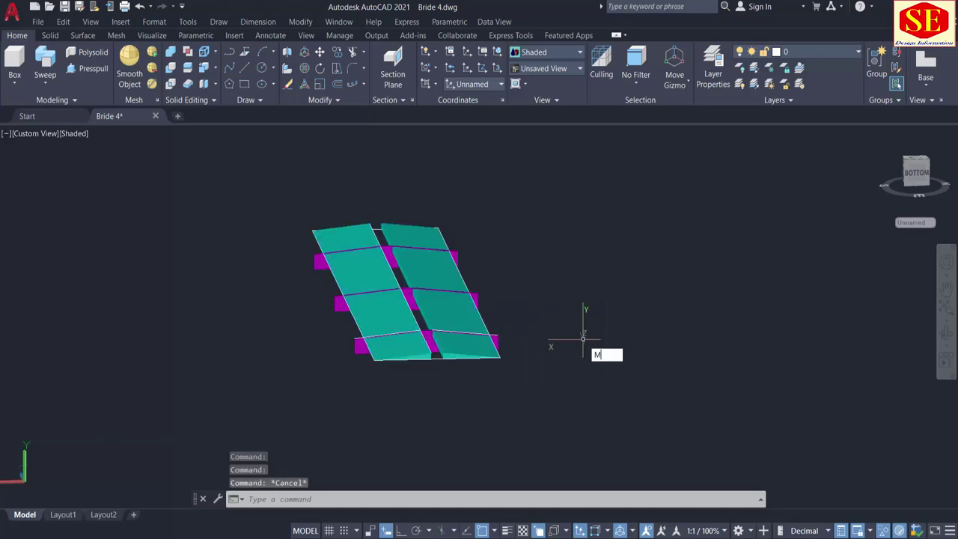
Step: Move the slab and beam assembly from the inner lower corner of a slab's end to the base of the central curb's end on the bridge approach
key("Return")
left_click(509, 197)
left_click(292, 365)
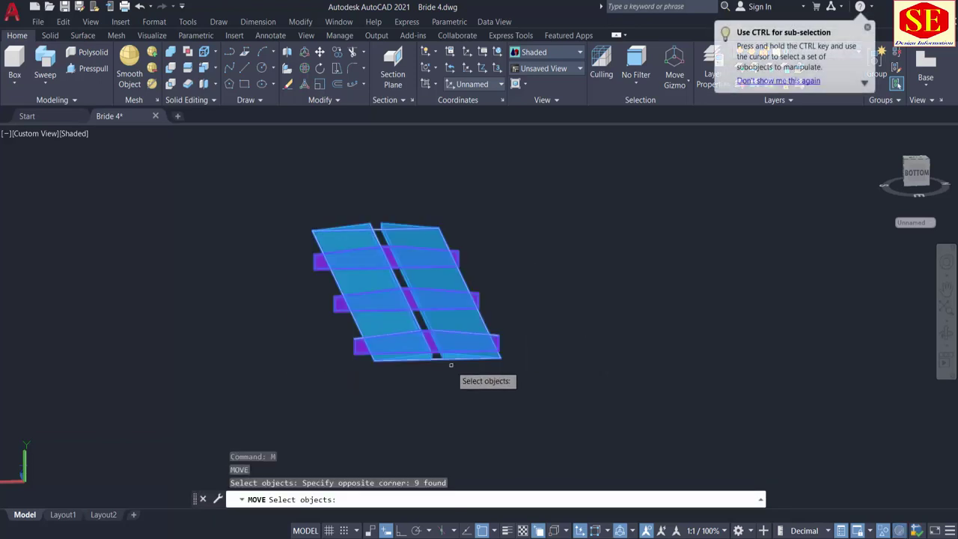
scroll(450, 365, "up", 6)
key("Return")
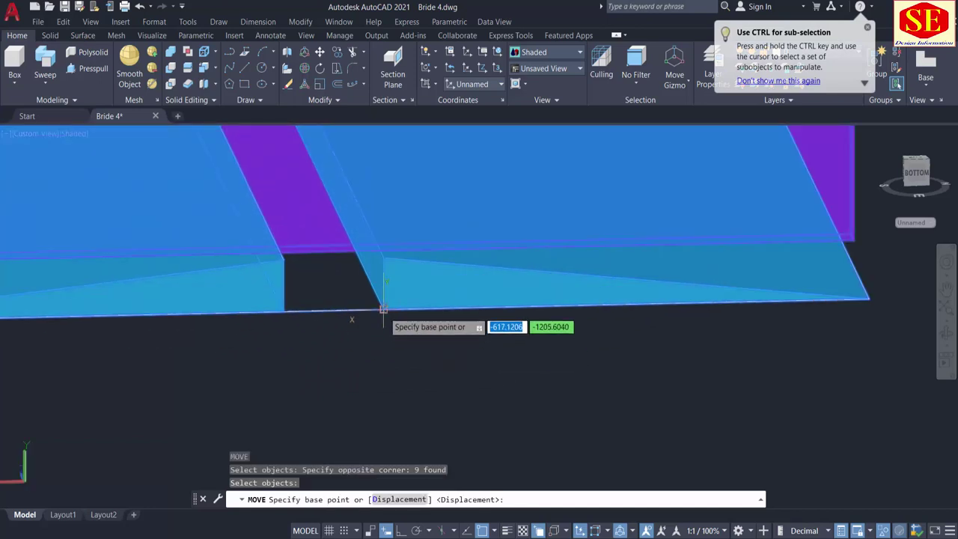
left_click(382, 309)
scroll(551, 320, "down", 8)
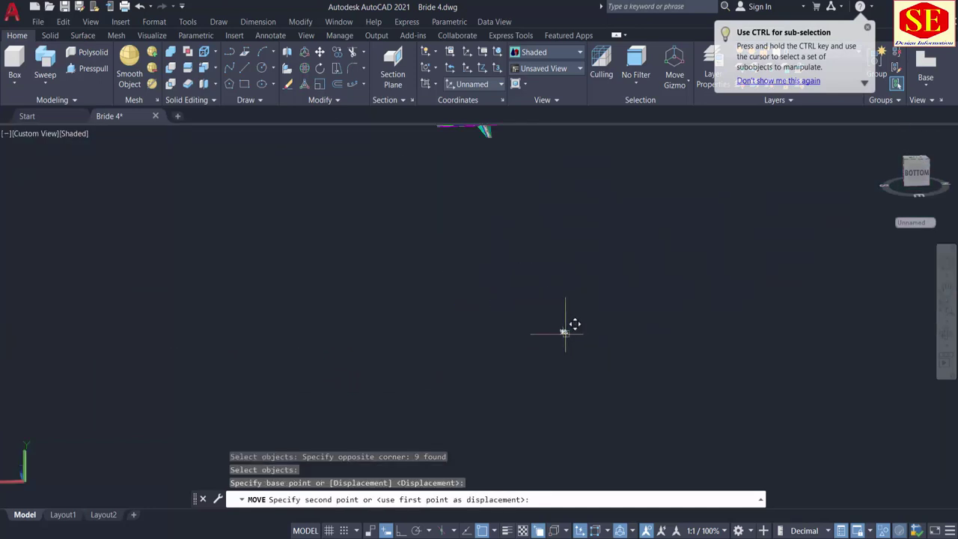
scroll(531, 254, "up", 9)
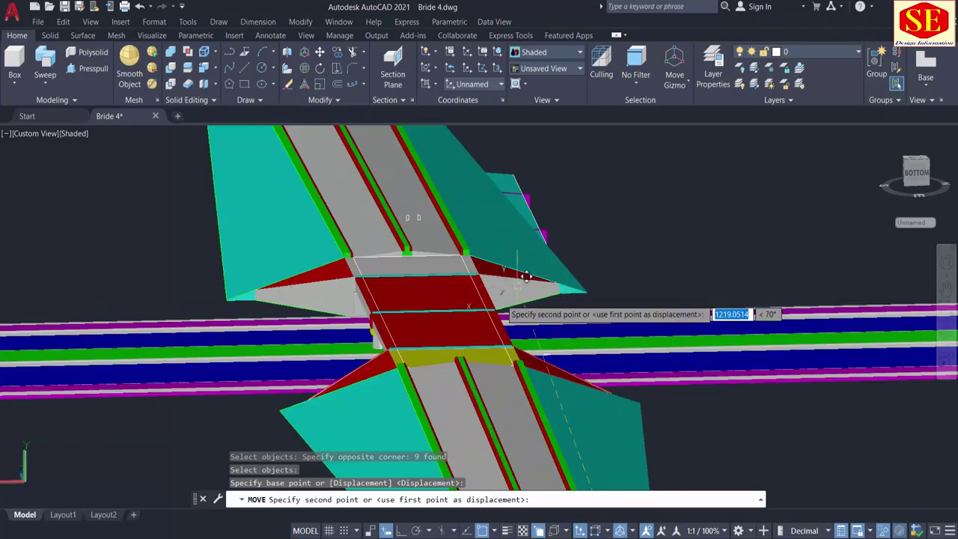
scroll(494, 321, "up", 3)
scroll(389, 341, "up", 4)
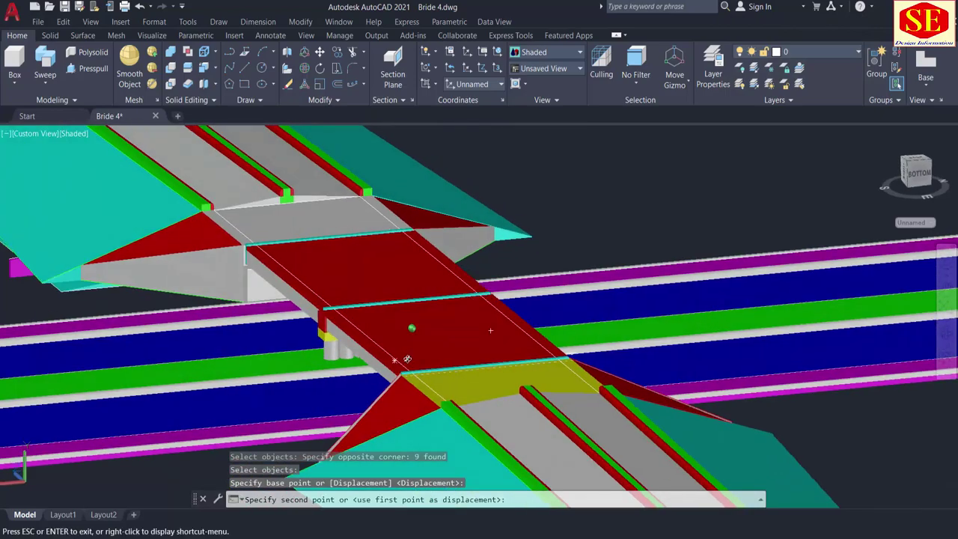
middle_click_drag(407, 360, 647, 311, "shift")
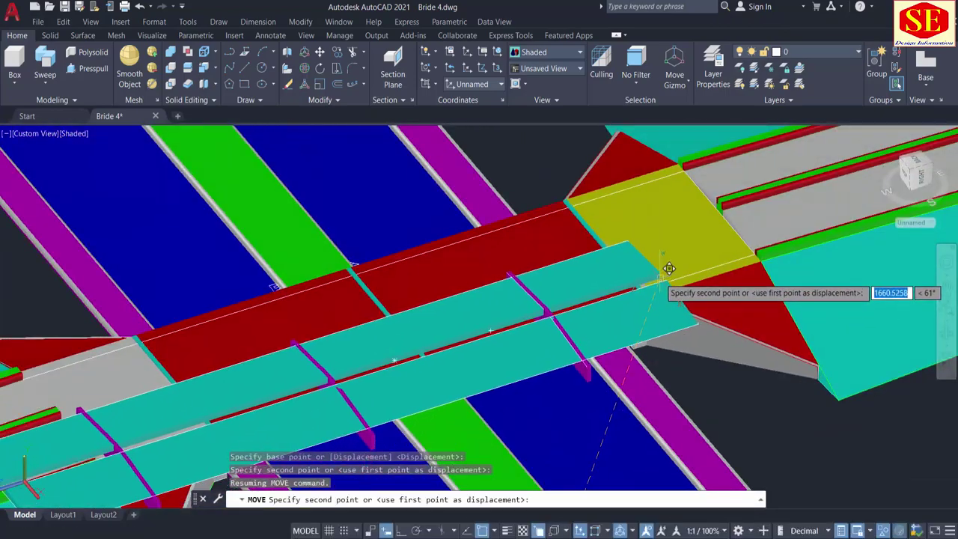
scroll(668, 267, "up", 6)
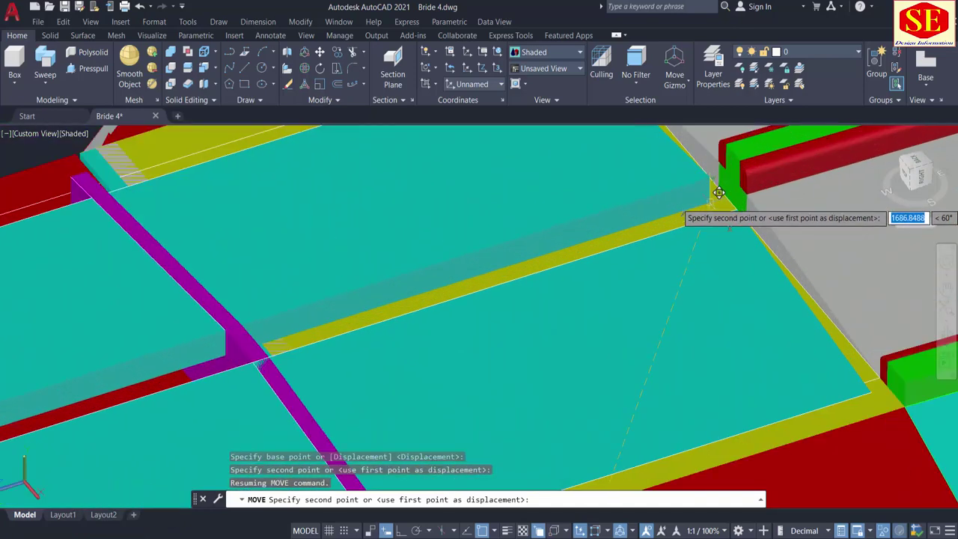
scroll(718, 193, "up", 8)
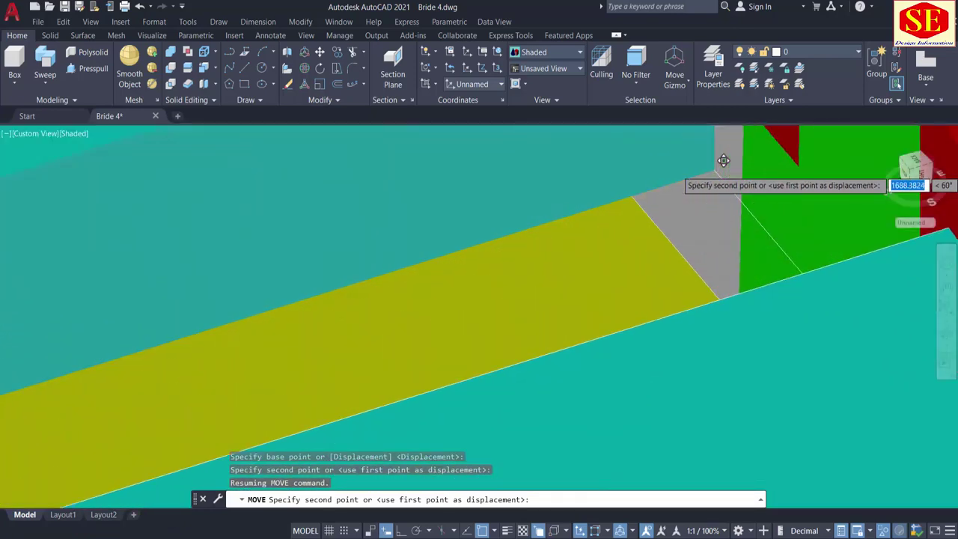
scroll(723, 160, "up", 2)
middle_click_drag(740, 128, 736, 239)
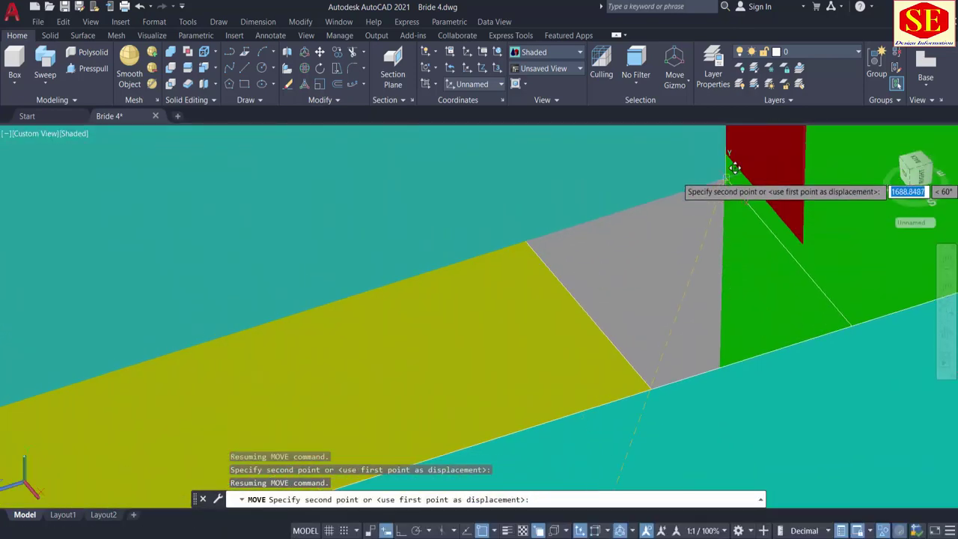
middle_click_drag(734, 167, 730, 456, "shift")
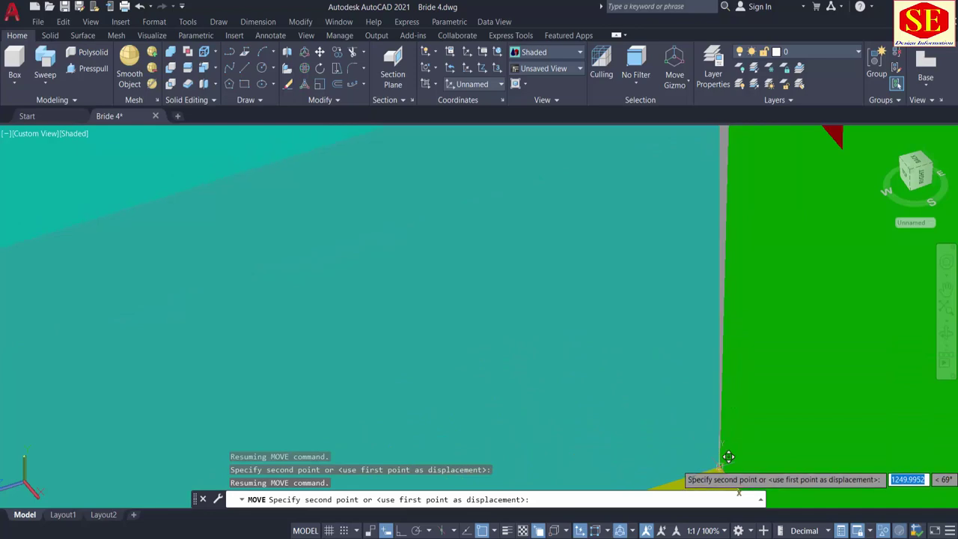
left_click(717, 464)
scroll(633, 337, "down", 10)
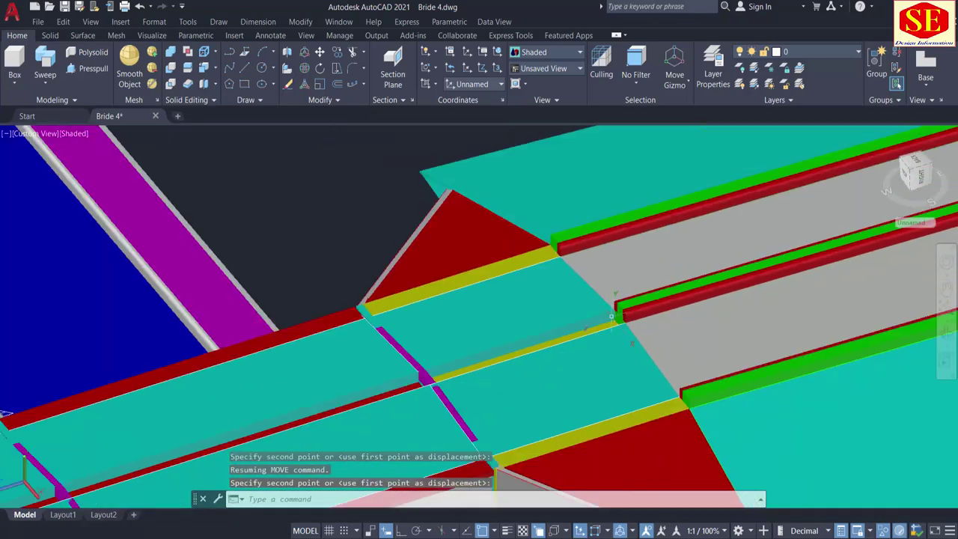
Step: Erase the old cyan cross beam overlapping the magenta beam at one end of the bridge span
middle_click_drag(702, 346, 508, 374, "shift")
middle_click_drag(465, 403, 558, 300)
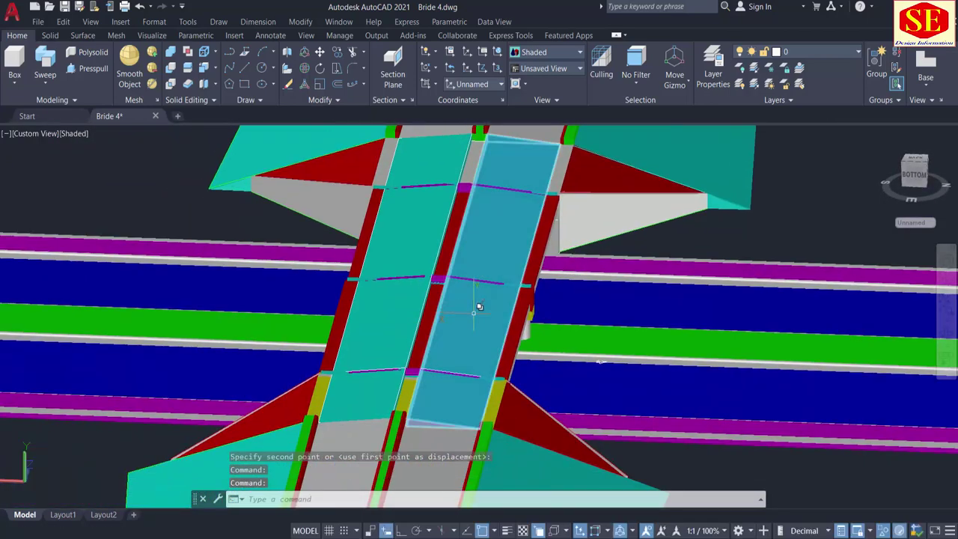
middle_click_drag(476, 311, 488, 316)
scroll(487, 317, "down", 5)
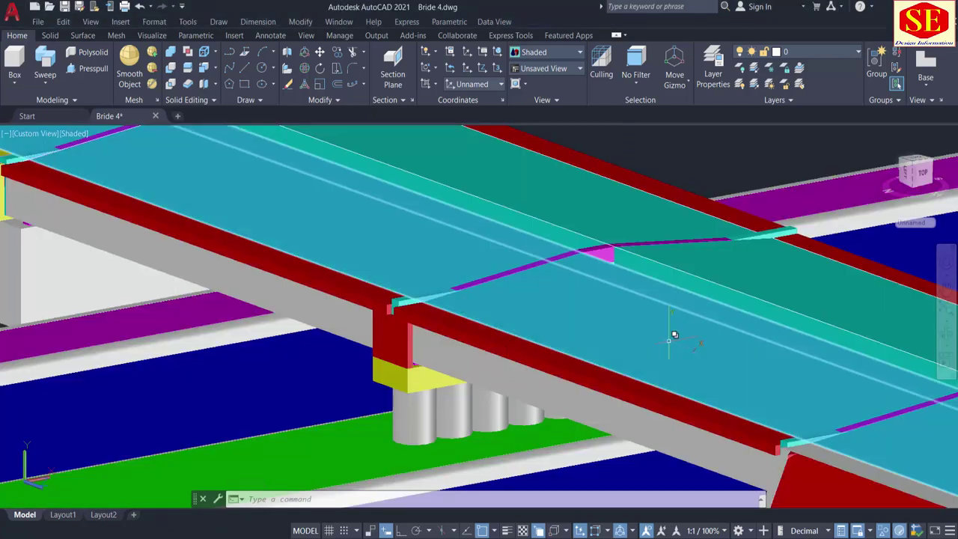
scroll(454, 205, "up", 5)
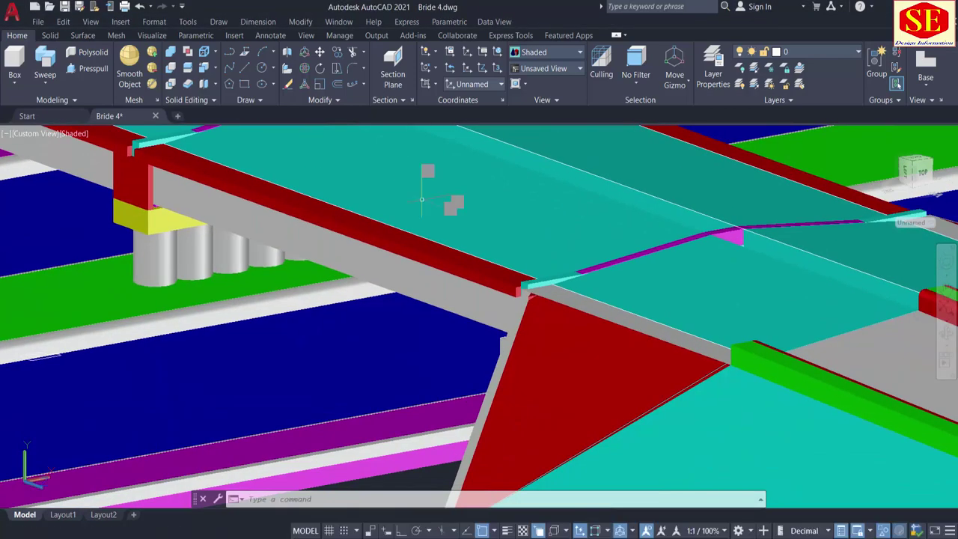
left_click(606, 330)
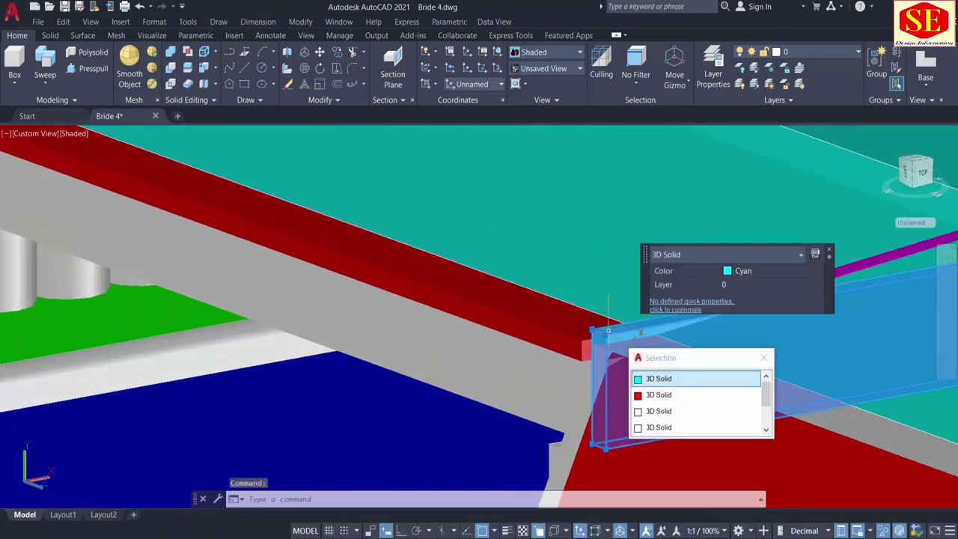
type("E")
key("Return")
scroll(614, 326, "down", 5)
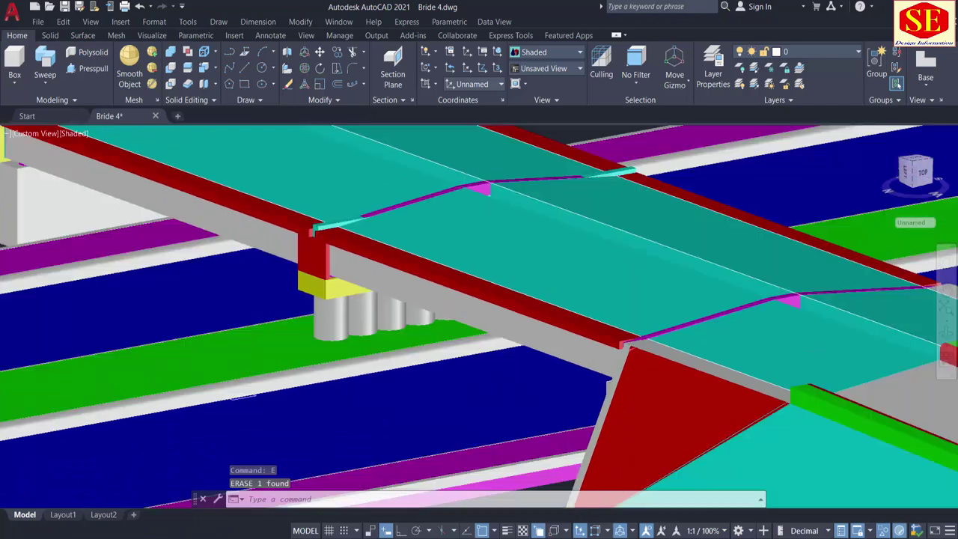
Step: Erase the old cyan cross beam above the middle pier
scroll(635, 329, "up", 4)
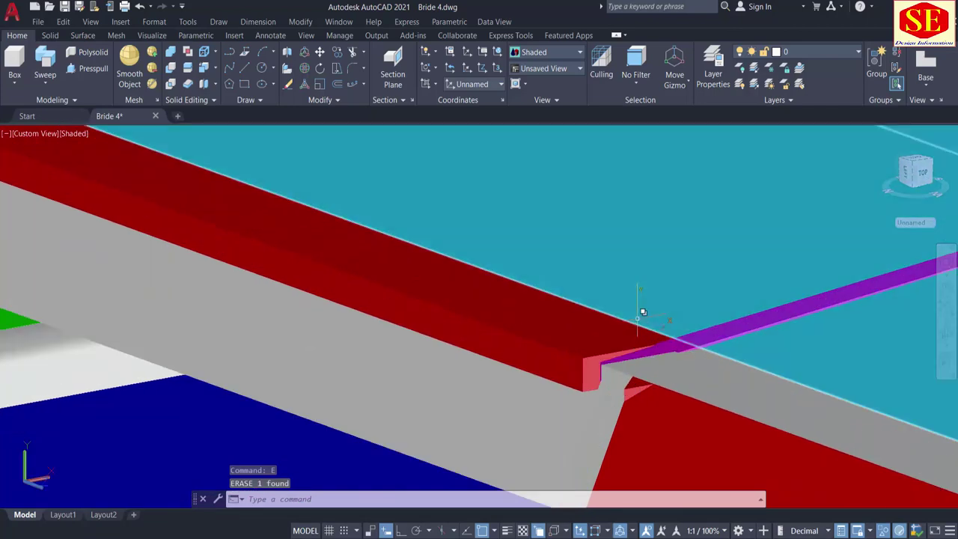
scroll(637, 318, "down", 4)
middle_click_drag(434, 232, 658, 389)
scroll(363, 326, "up", 3)
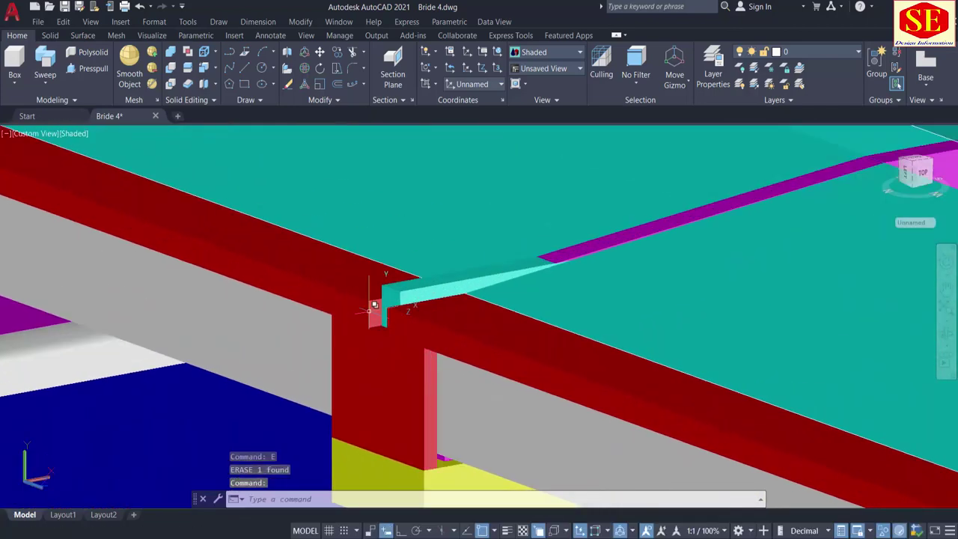
left_click(392, 287)
type("E")
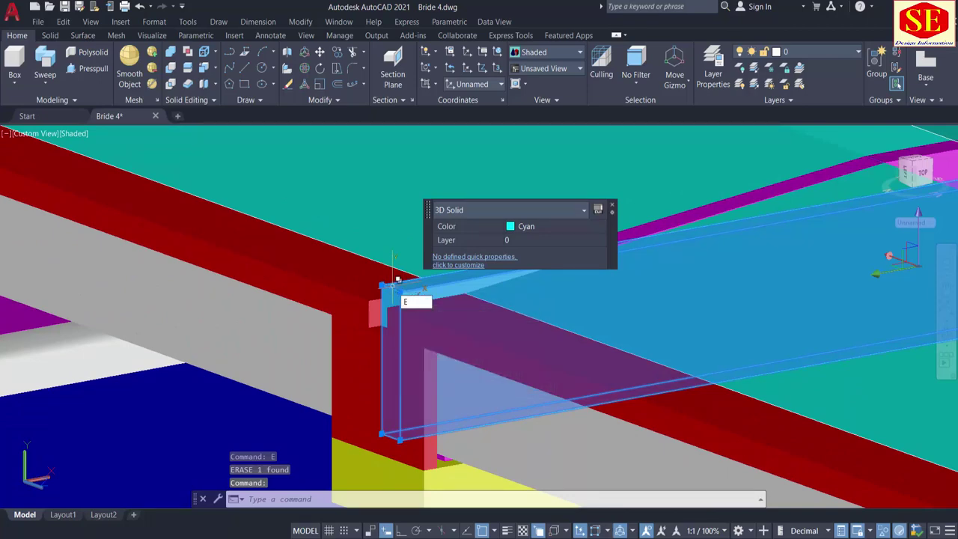
key("Return")
Step: Erase the remaining cyan cross beam at the opposite end of the bridge span
scroll(546, 338, "down", 4)
middle_click_drag(262, 238, 434, 344)
scroll(429, 338, "up", 3)
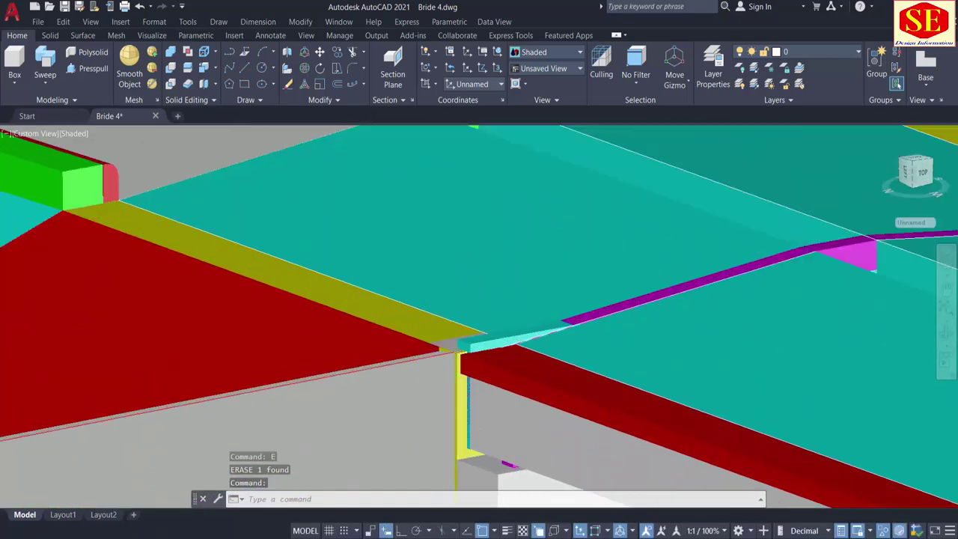
left_click(472, 335)
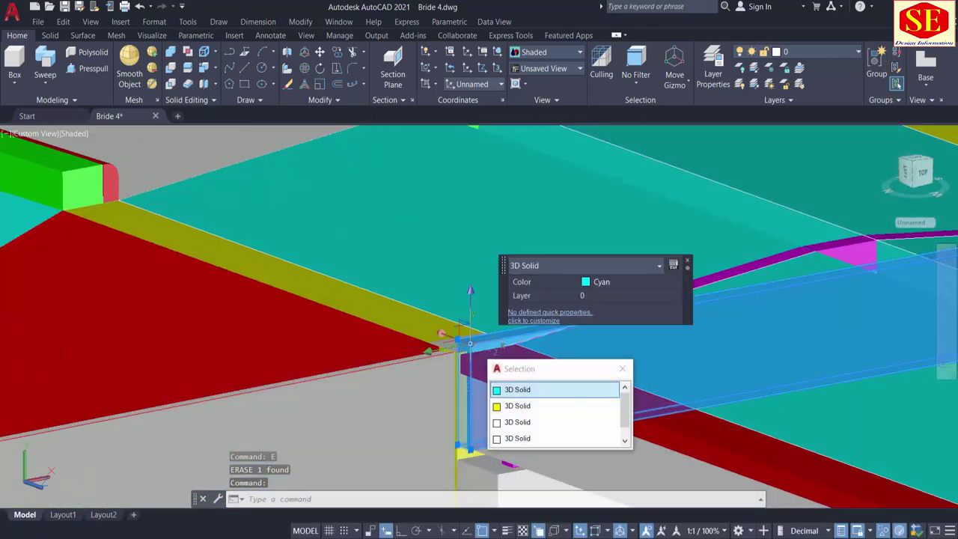
key("Return")
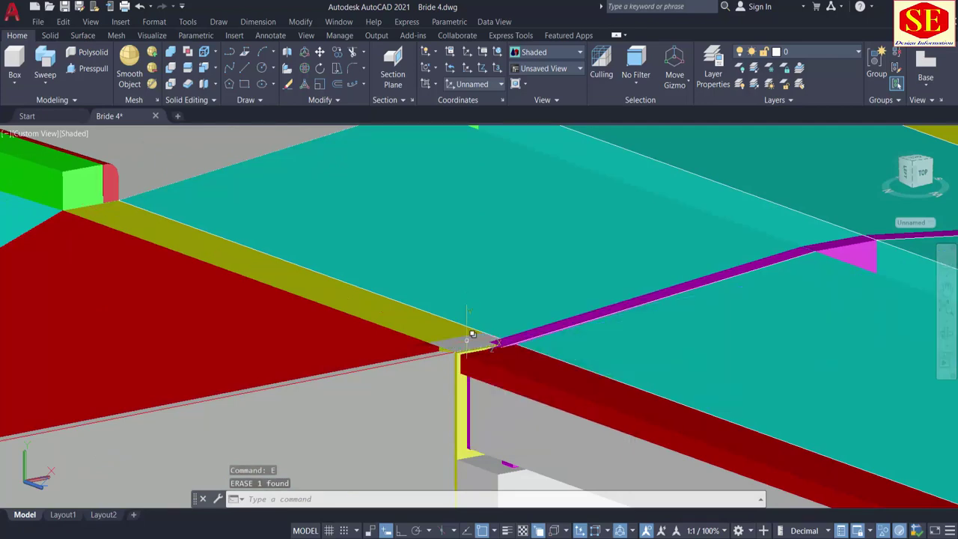
scroll(377, 281, "down", 2)
scroll(666, 348, "down", 4)
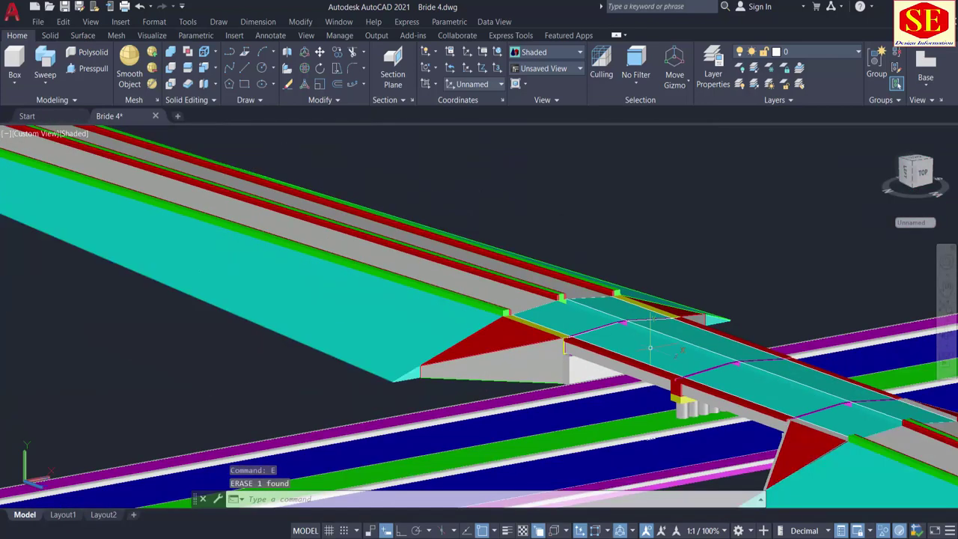
middle_click_drag(519, 409, 740, 318, "shift")
scroll(741, 318, "down", 3)
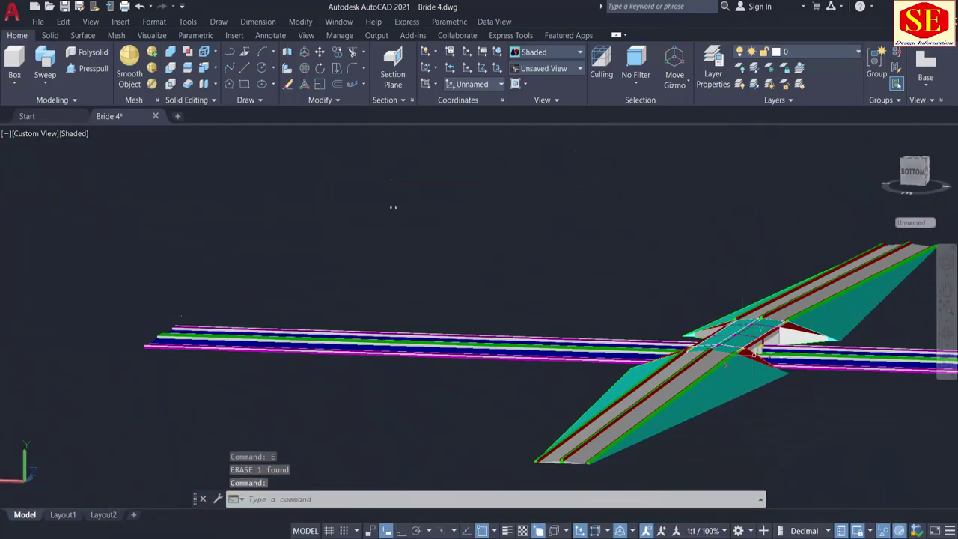
middle_click_drag(393, 207, 339, 252)
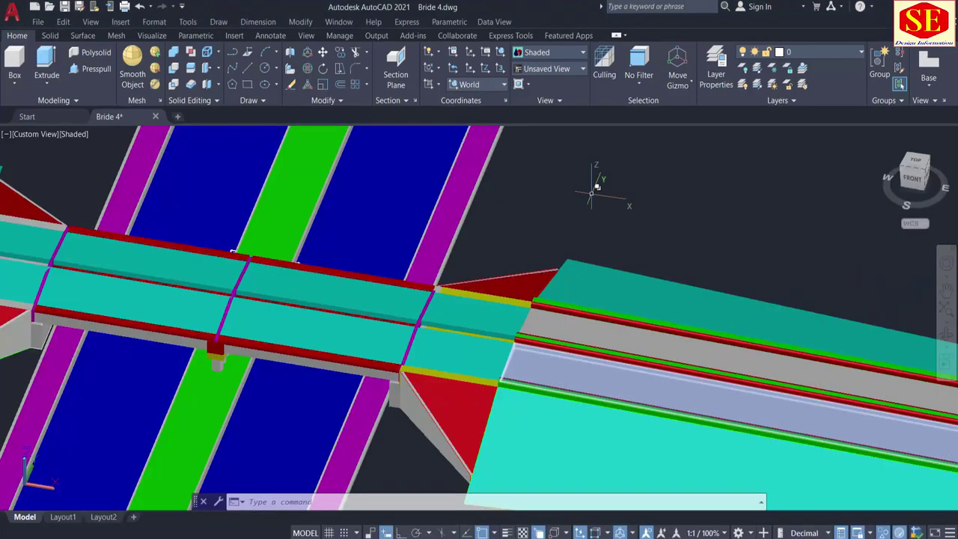
Step: Move the two closed polyline curb profiles together to a free spot beside the end of the bridge deck
scroll(591, 194, "down", 2)
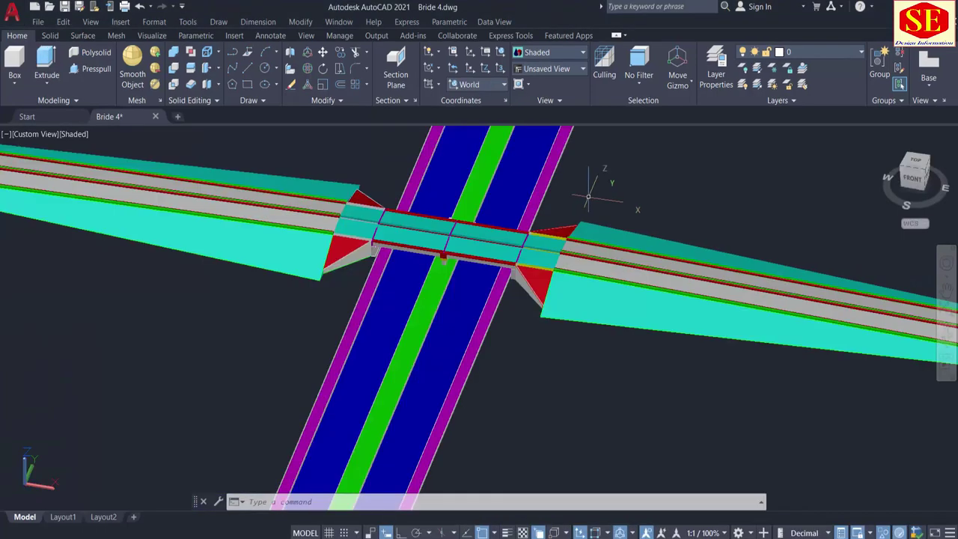
middle_click_drag(644, 208, 142, 224)
scroll(295, 223, "down", 1)
scroll(686, 256, "up", 4)
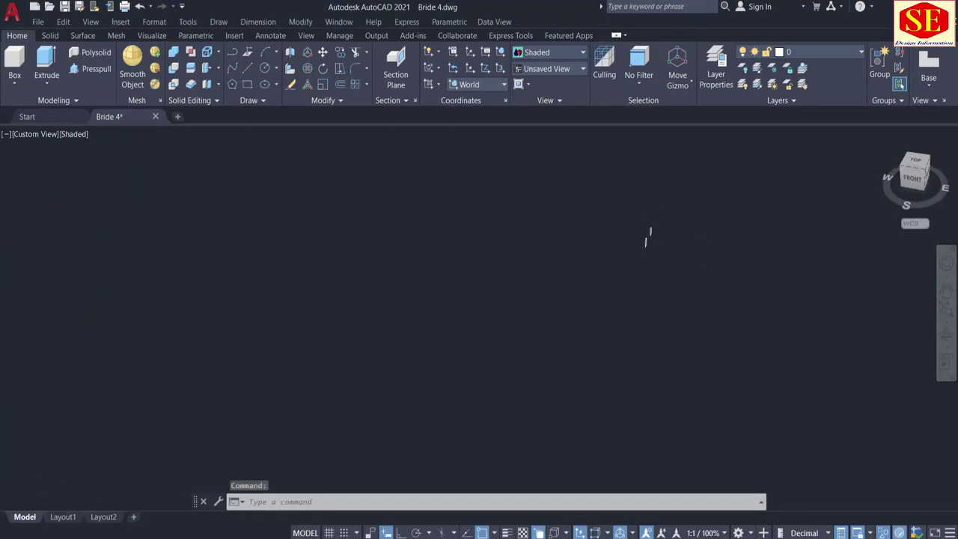
middle_click_drag(678, 265, 643, 266, "shift")
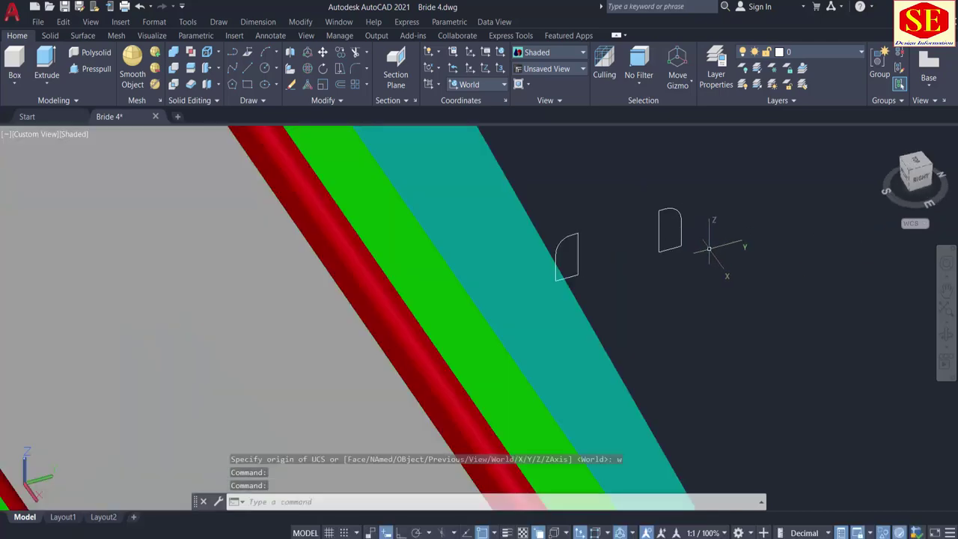
key("Return")
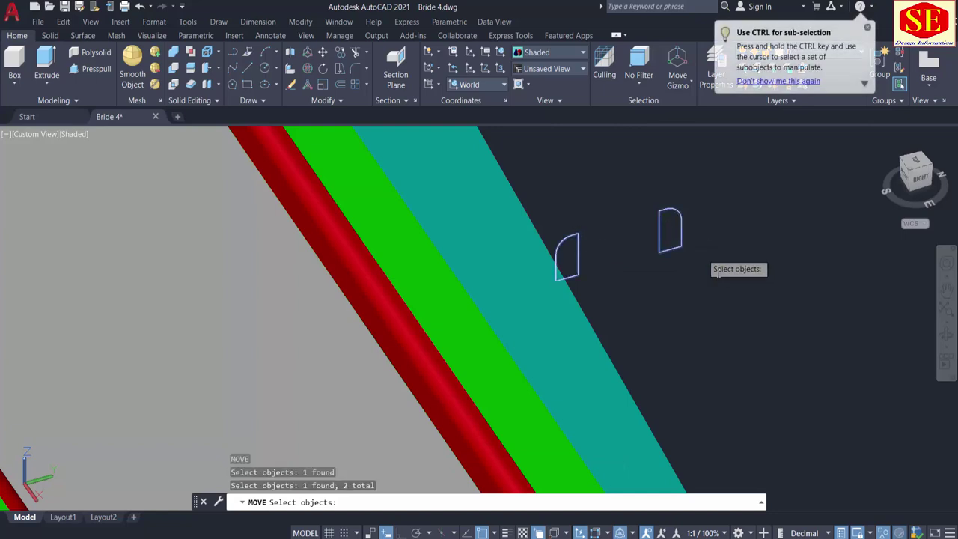
key("Return")
left_click(699, 307)
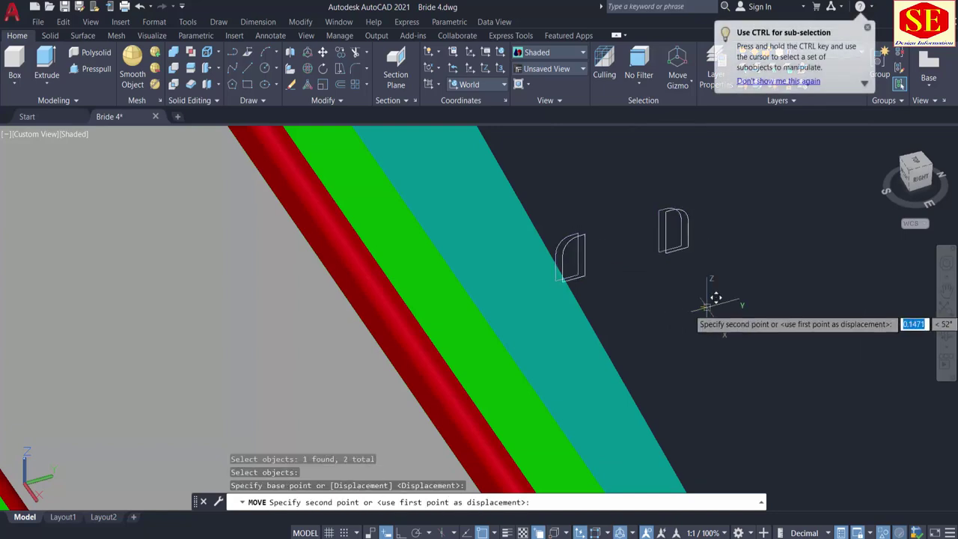
scroll(729, 302, "down", 6)
mouse_move(545, 233)
middle_mouse_down()
mouse_move(524, 206)
mouse_move(550, 495)
middle_mouse_up()
scroll(522, 352, "up", 3)
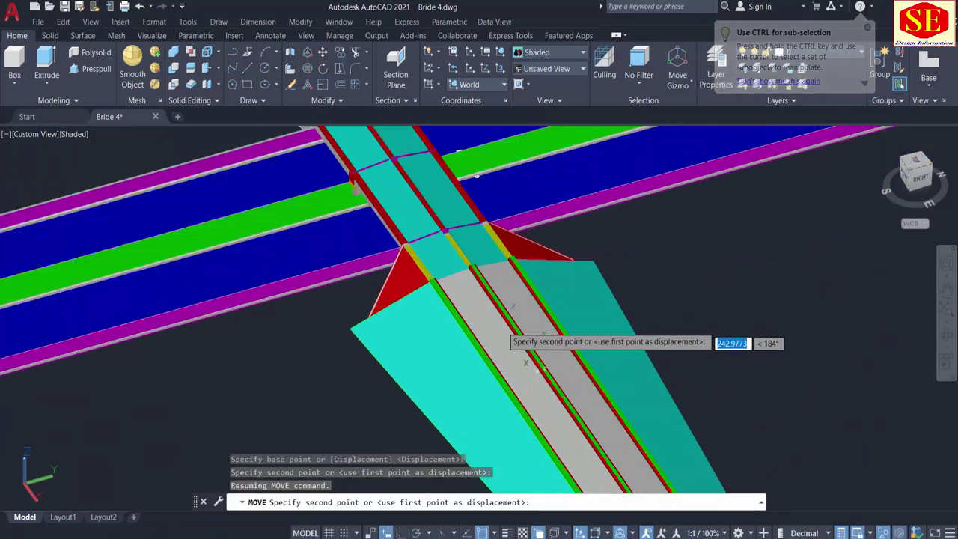
scroll(534, 214, "up", 2)
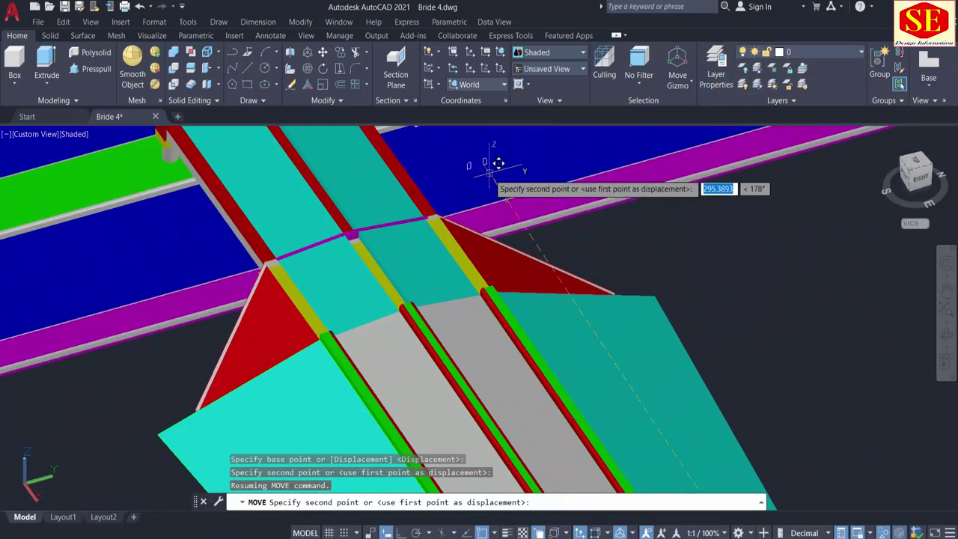
left_click(494, 169)
Step: Move one closed curb profile by its lower corner onto the matching red curb's end face at the central median
scroll(475, 191, "up", 3)
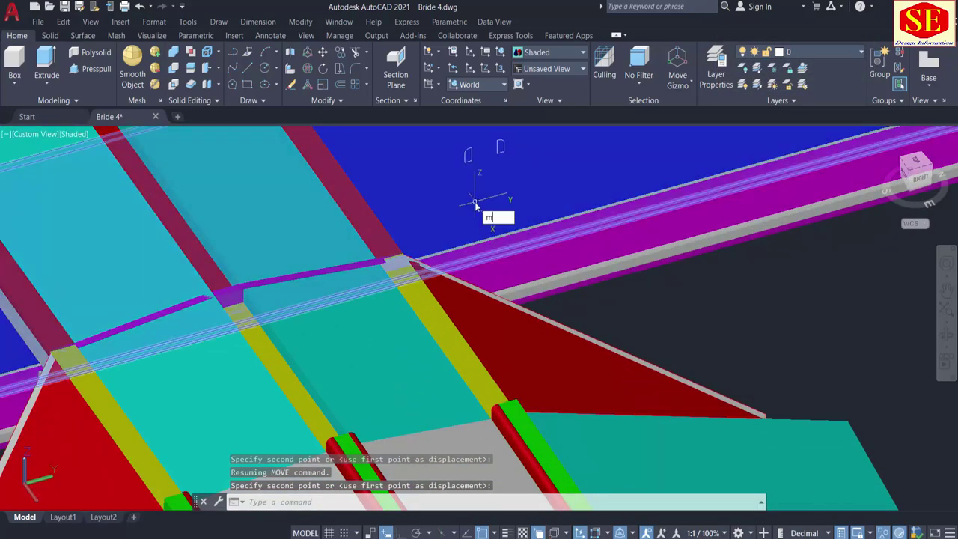
key("Return")
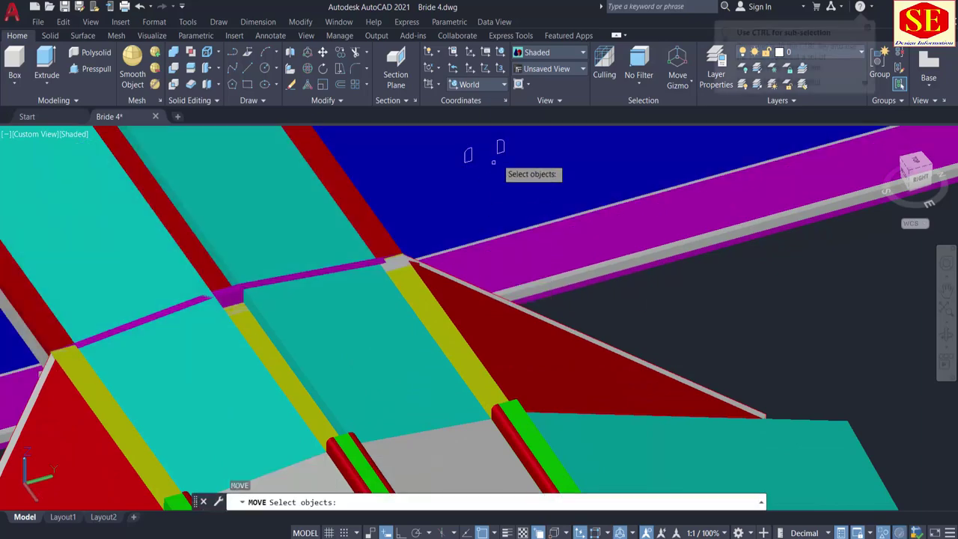
scroll(501, 142, "up", 4)
left_click(503, 139)
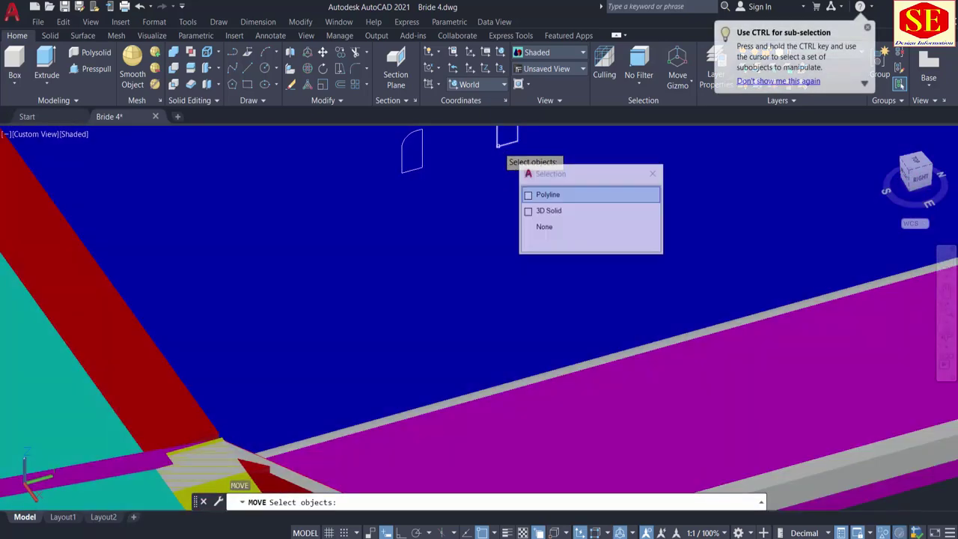
left_click(540, 196)
key("Return")
left_click(513, 136)
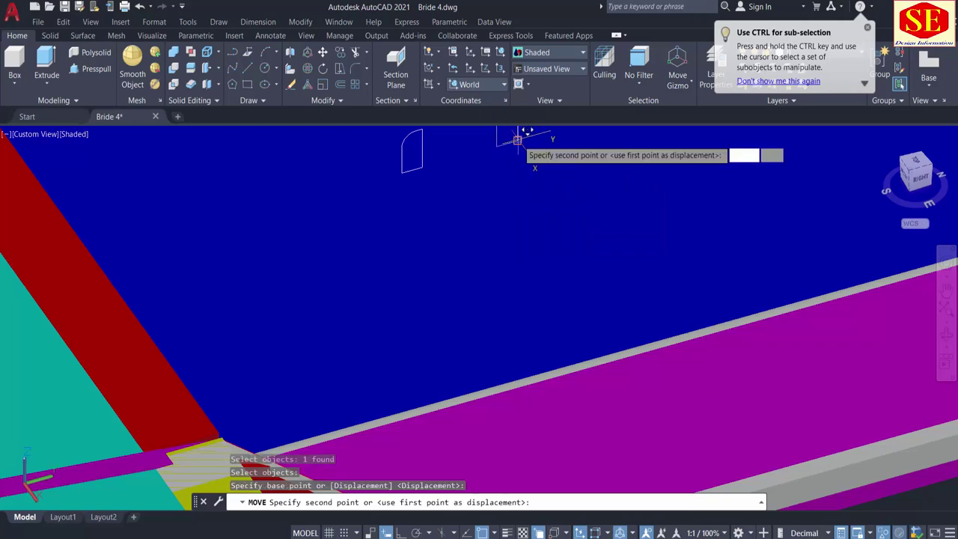
scroll(526, 138, "down", 3)
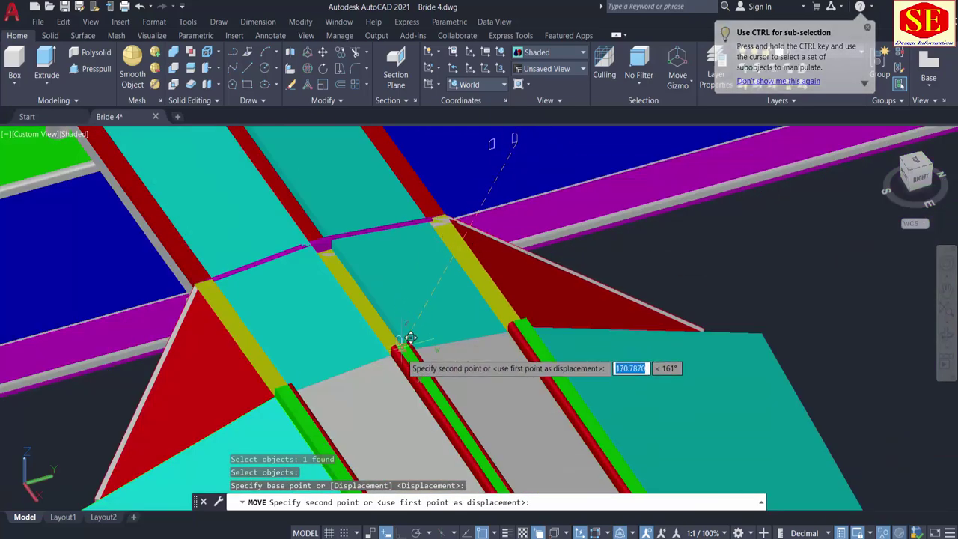
scroll(411, 340, "up", 5)
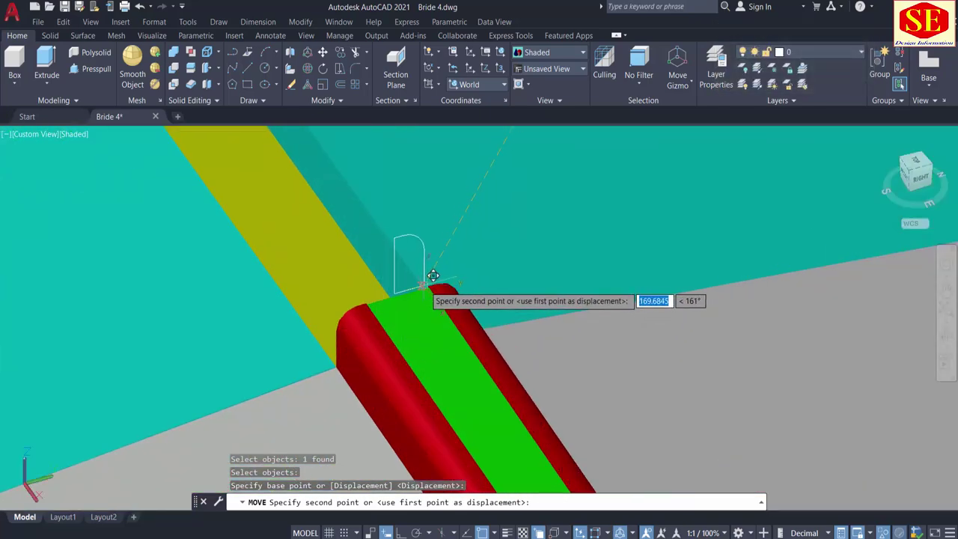
middle_click_drag(441, 274, 594, 324, "shift")
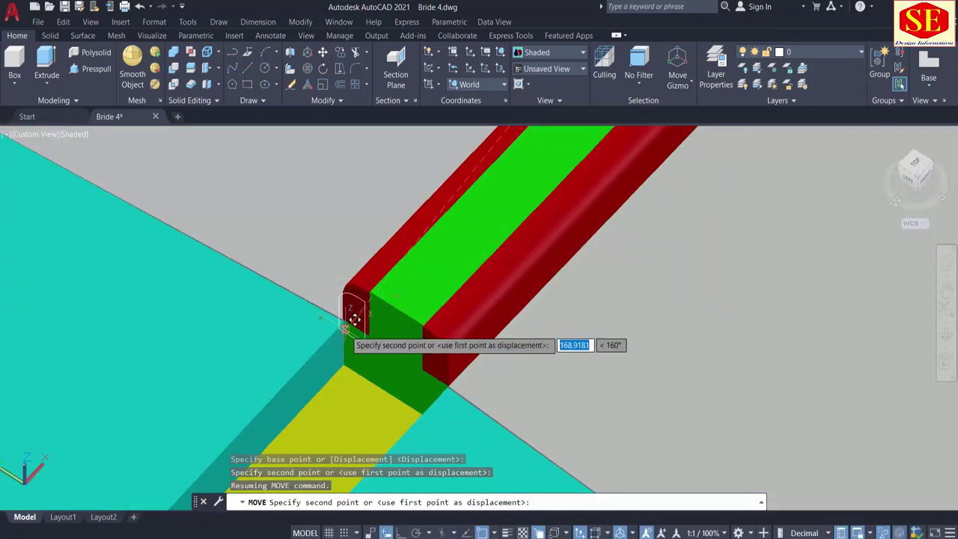
scroll(351, 311, "up", 3)
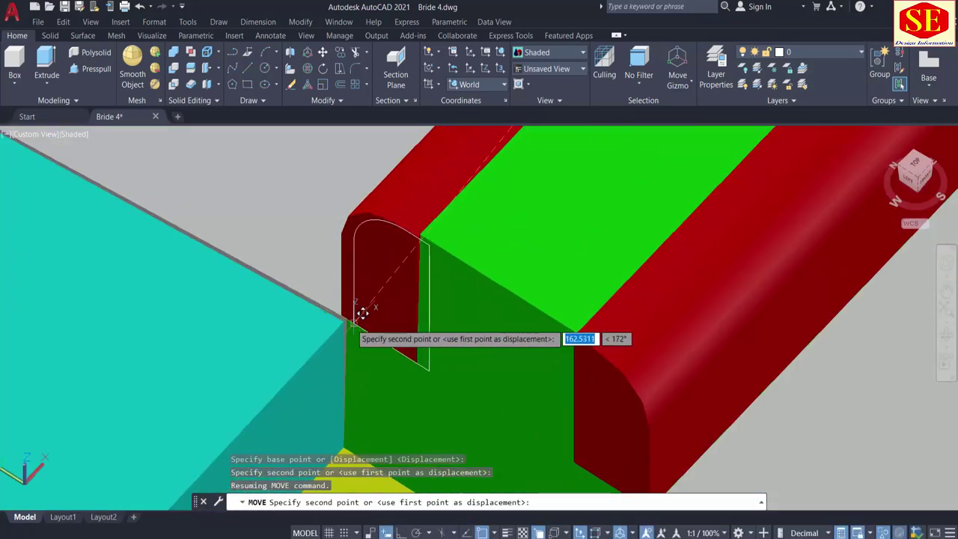
left_click(344, 320)
Step: Move the remaining closed curb profile by its lower corner onto the other red curb's end face at the same median end
scroll(342, 258, "down", 6)
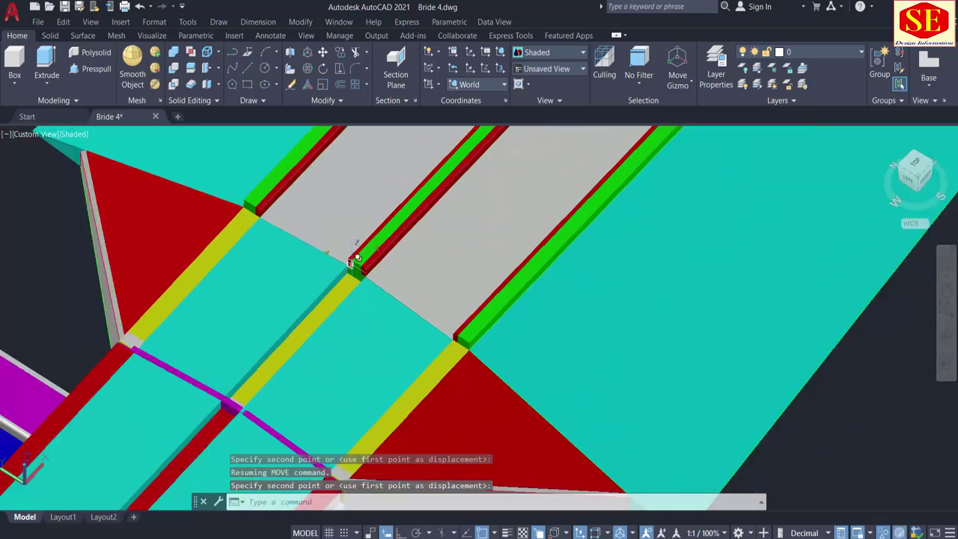
middle_click_drag(262, 259, 672, 218)
scroll(377, 281, "down", 5)
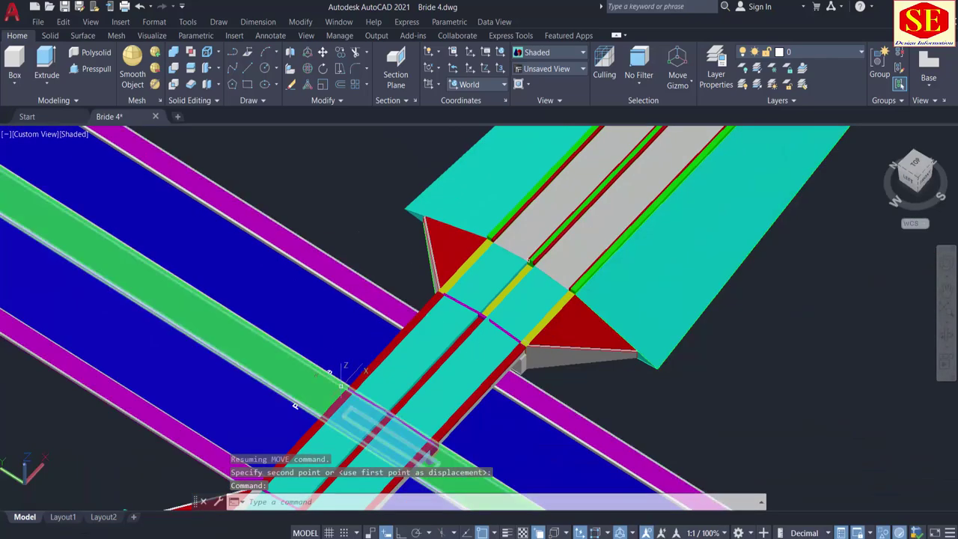
scroll(582, 262, "down", 4)
middle_click_drag(618, 263, 497, 285, "shift")
key("Escape")
scroll(734, 224, "up", 6)
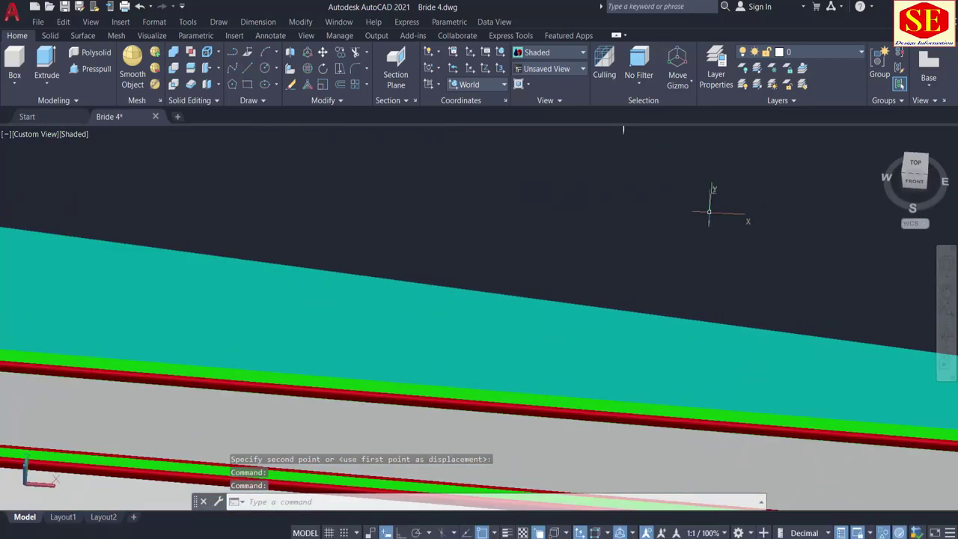
type("m")
key("Return")
middle_click_drag(670, 197, 663, 306)
scroll(607, 248, "up", 3)
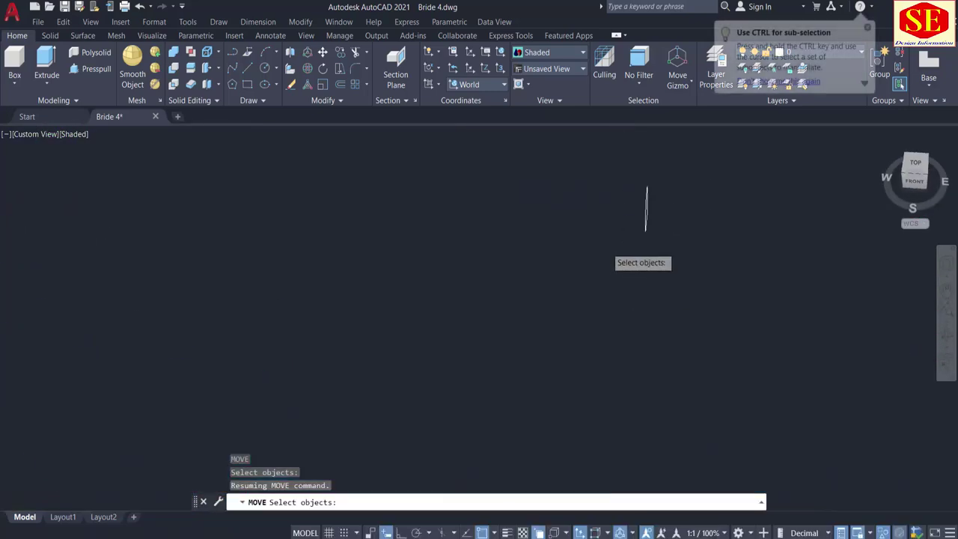
middle_click_drag(609, 247, 762, 270, "shift")
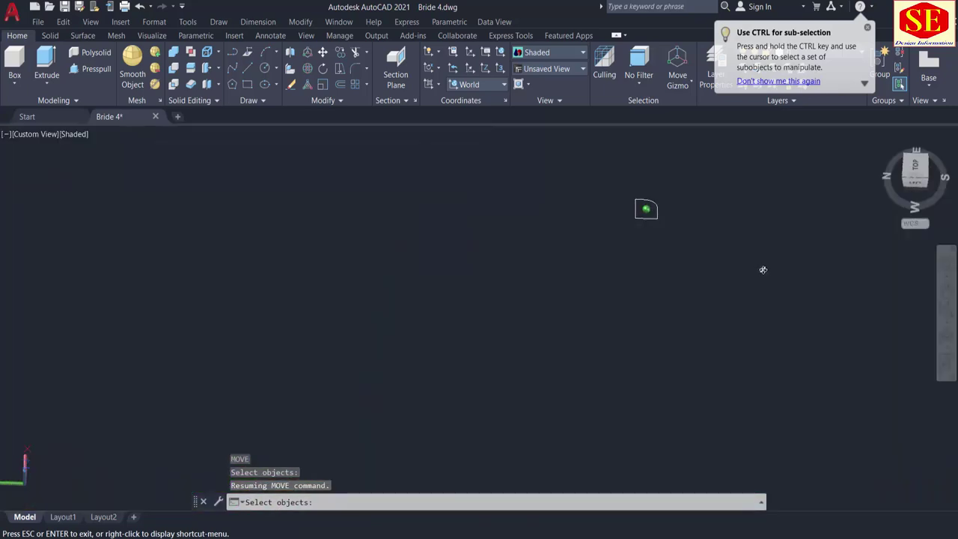
left_click(694, 168)
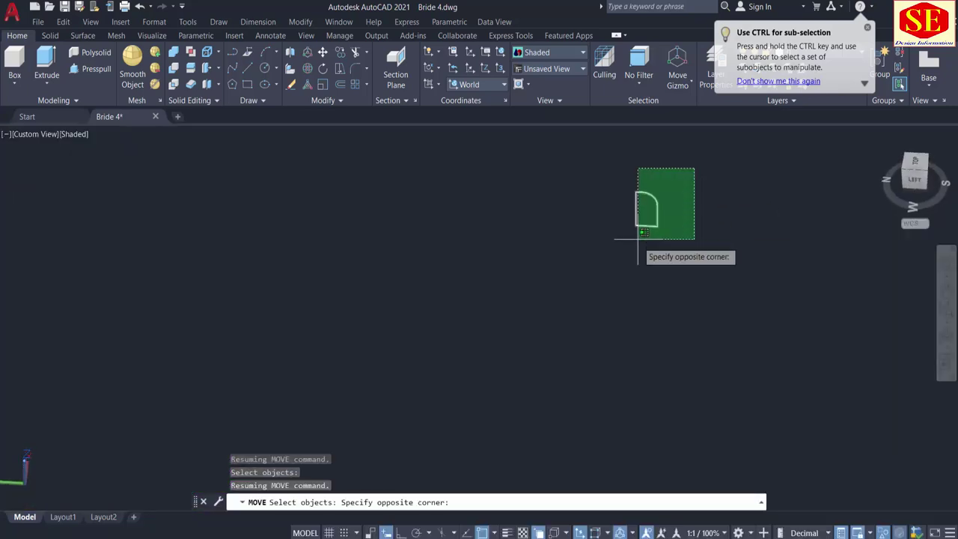
left_click(618, 261)
key("Return")
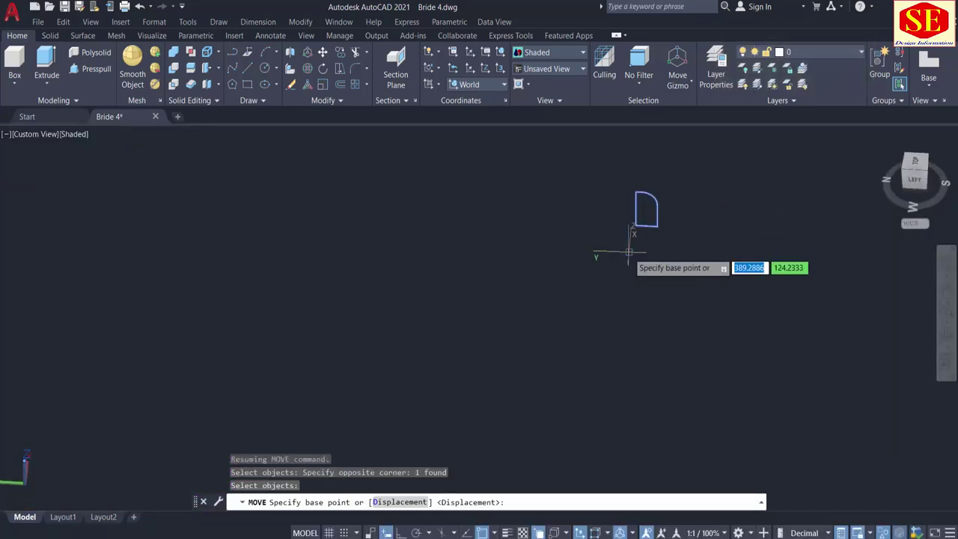
left_click(635, 226)
scroll(681, 227, "down", 5)
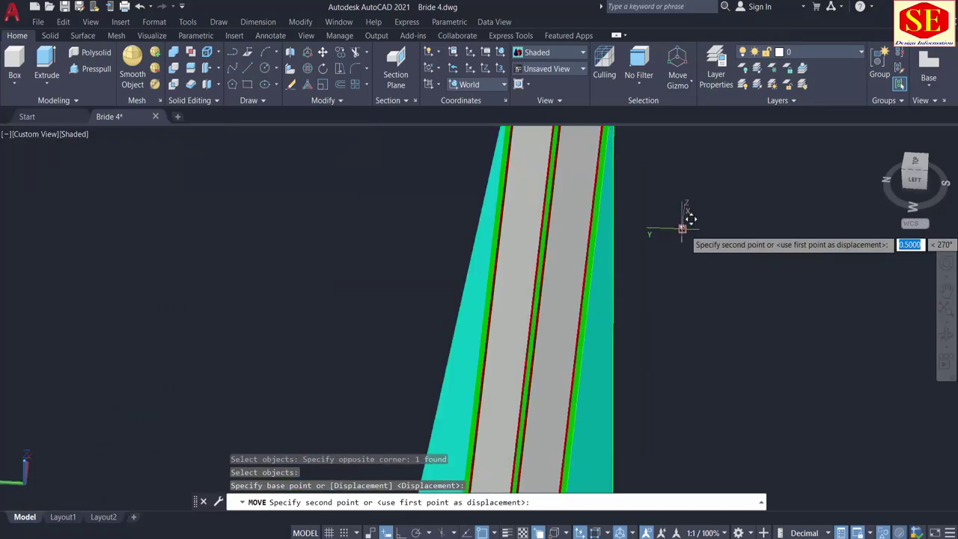
middle_click_drag(679, 308, 717, 160)
scroll(683, 329, "up", 5)
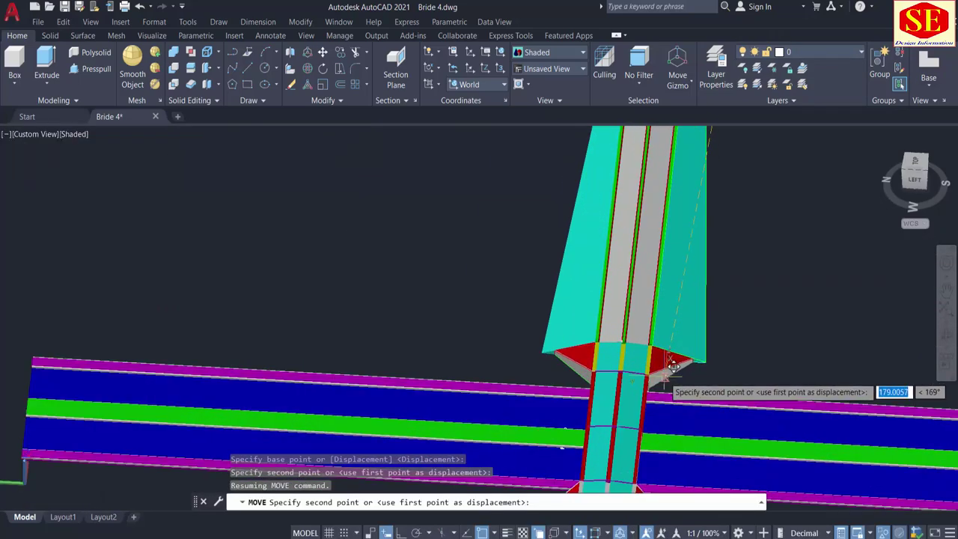
scroll(573, 350, "up", 6)
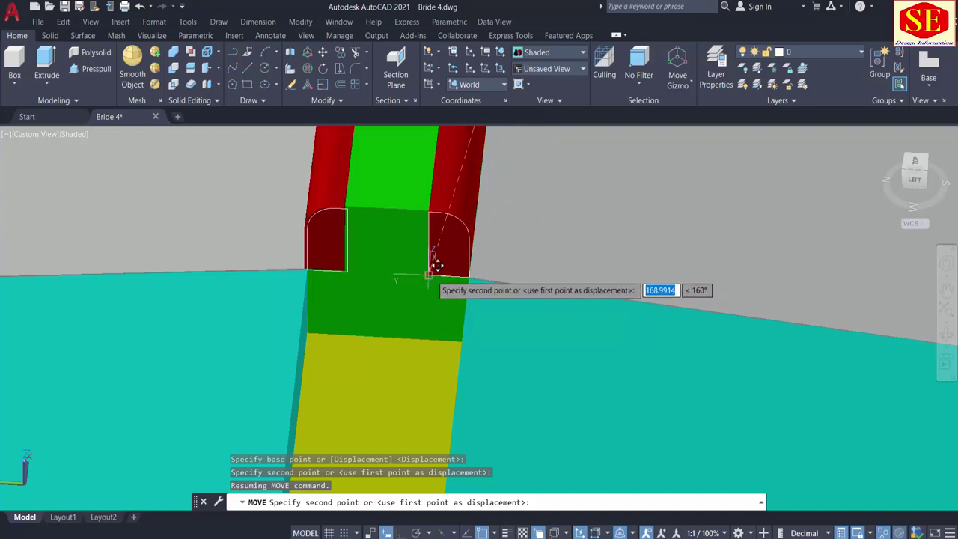
left_click(436, 265)
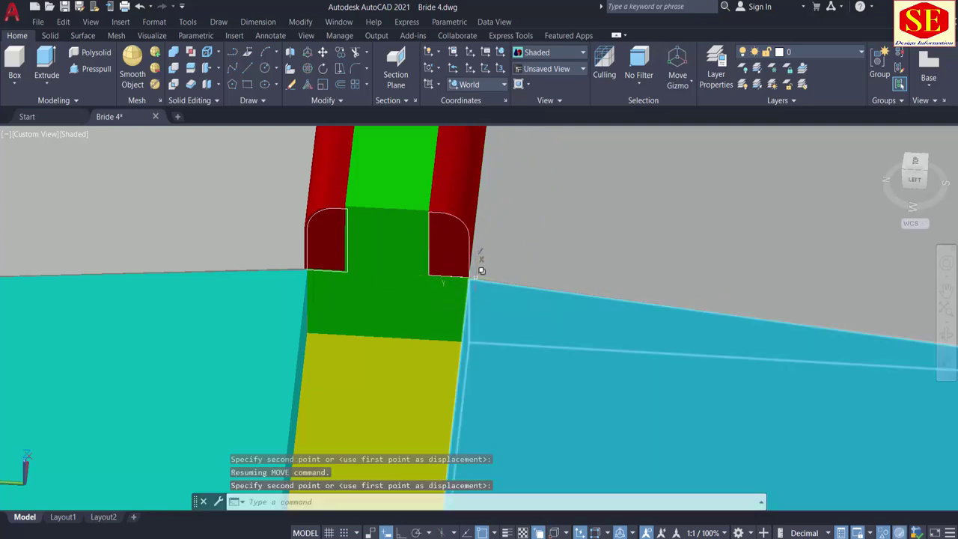
Step: Draw a line along the deck edge from the second profile's outer lower corner to the median curb's base at the bridge's opposite end
key("Return")
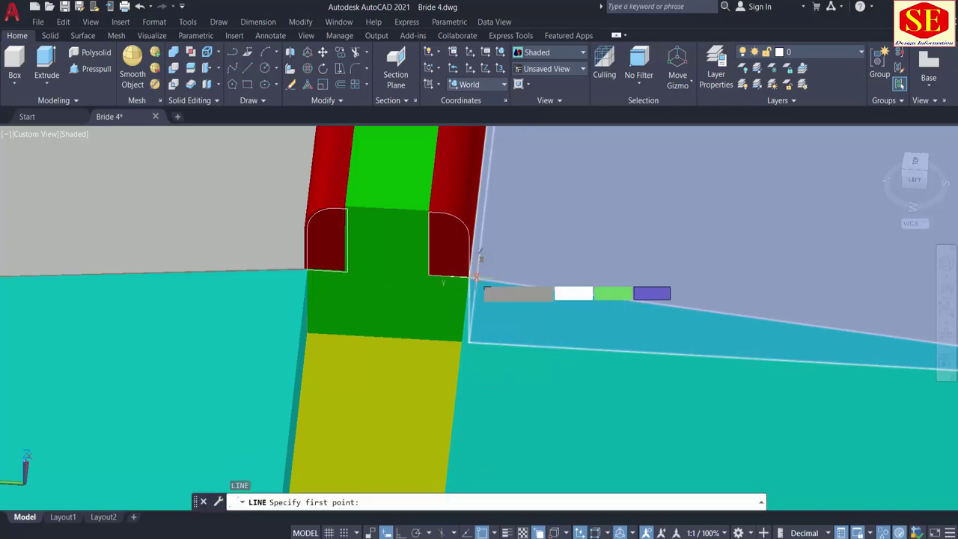
left_click(468, 277)
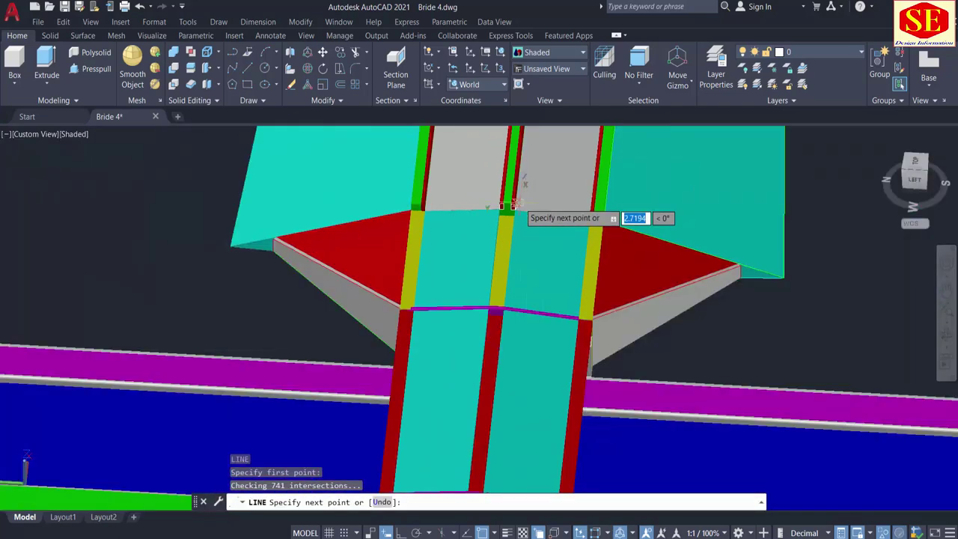
middle_click_drag(470, 378, 482, 145)
middle_click_drag(483, 329, 523, 177)
middle_click_drag(578, 247, 457, 223)
scroll(165, 193, "up", 5)
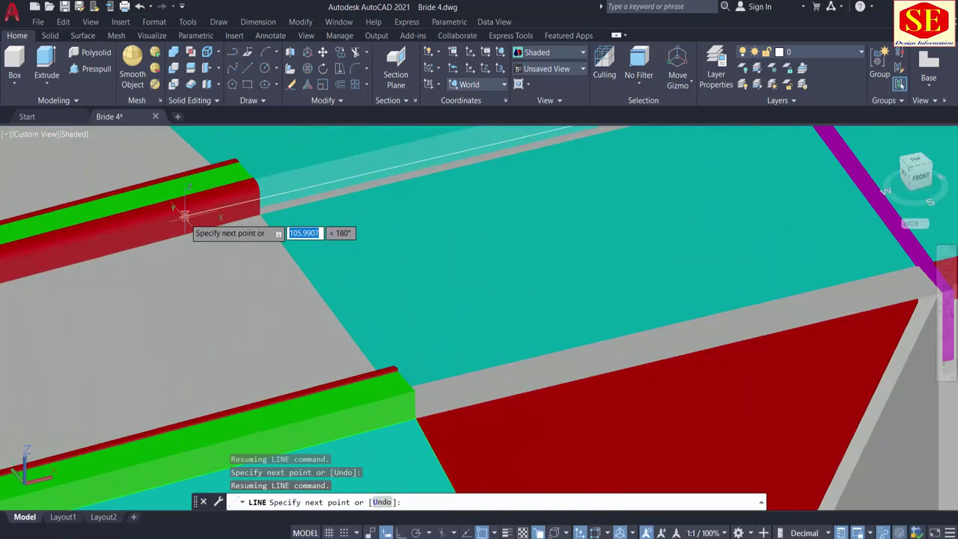
scroll(312, 207, "up", 3)
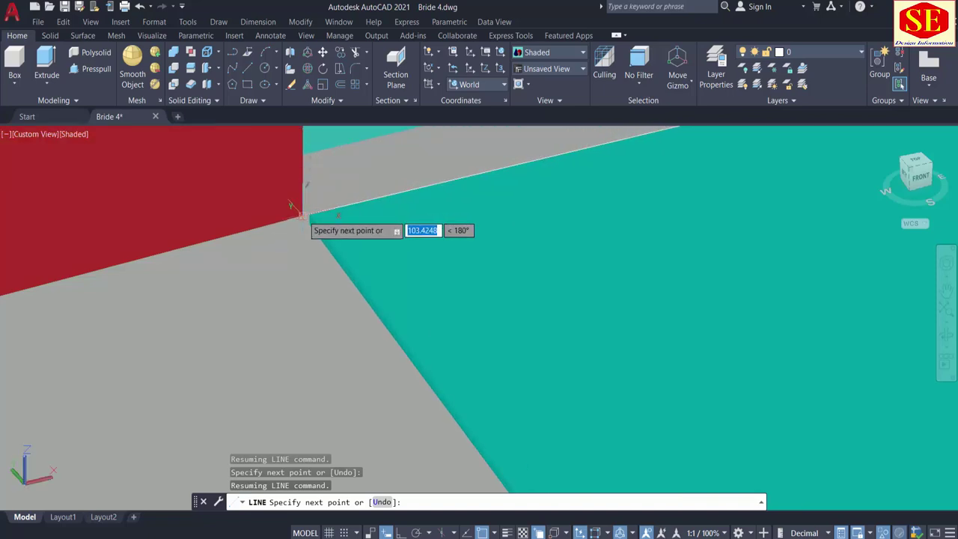
scroll(299, 215, "down", 3)
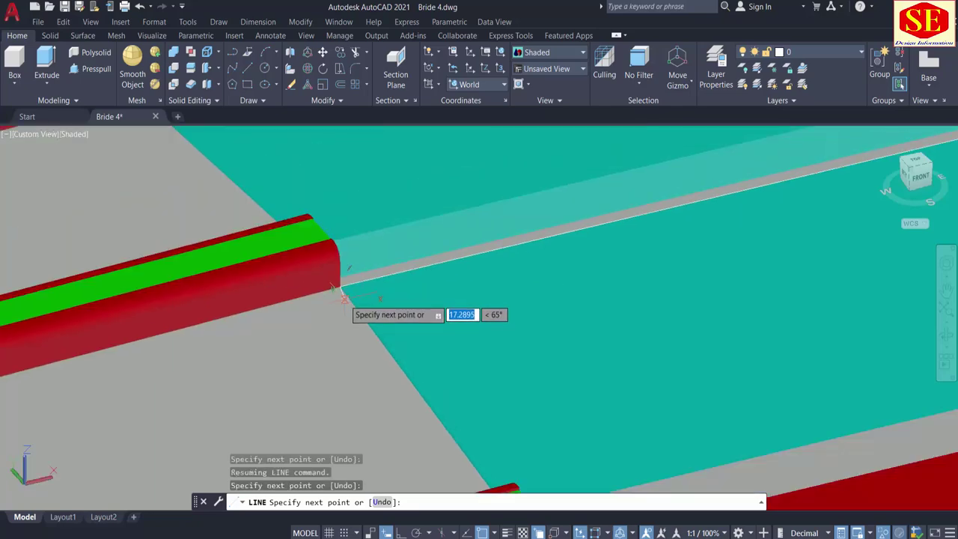
scroll(342, 298, "down", 4)
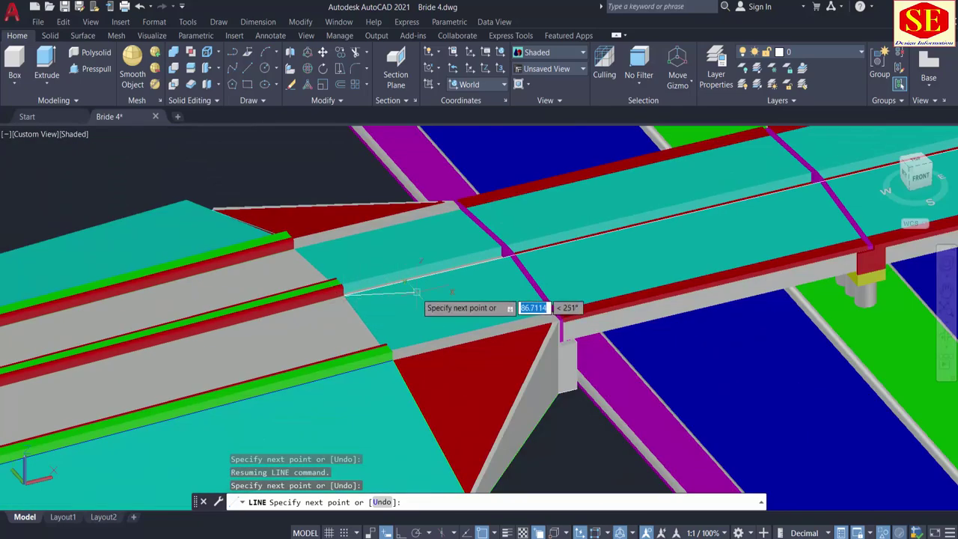
key("Escape")
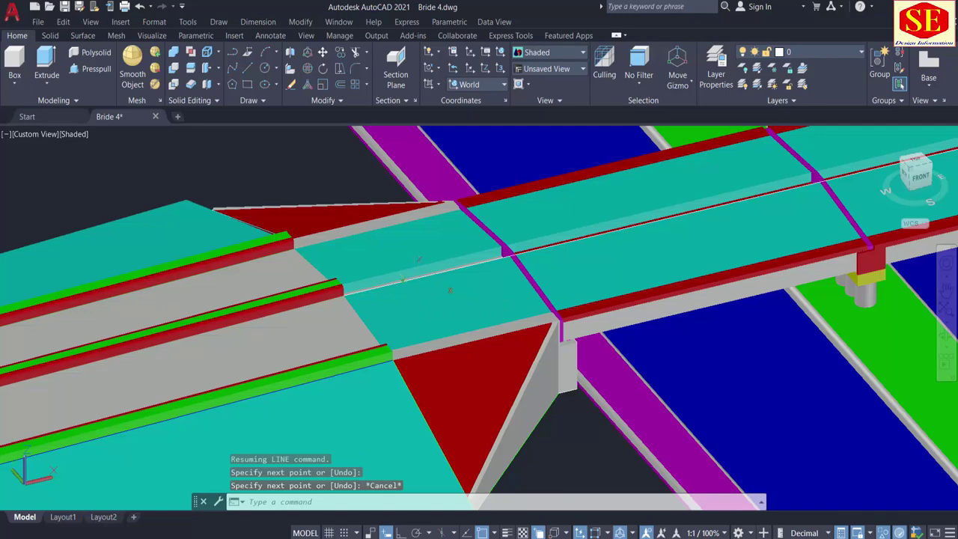
Step: Copy the deck-edge line across the central median to the base corner of the opposite red curb
middle_click_drag(418, 281, 323, 331, "shift")
scroll(337, 377, "up", 5)
middle_click_drag(315, 277, 307, 386)
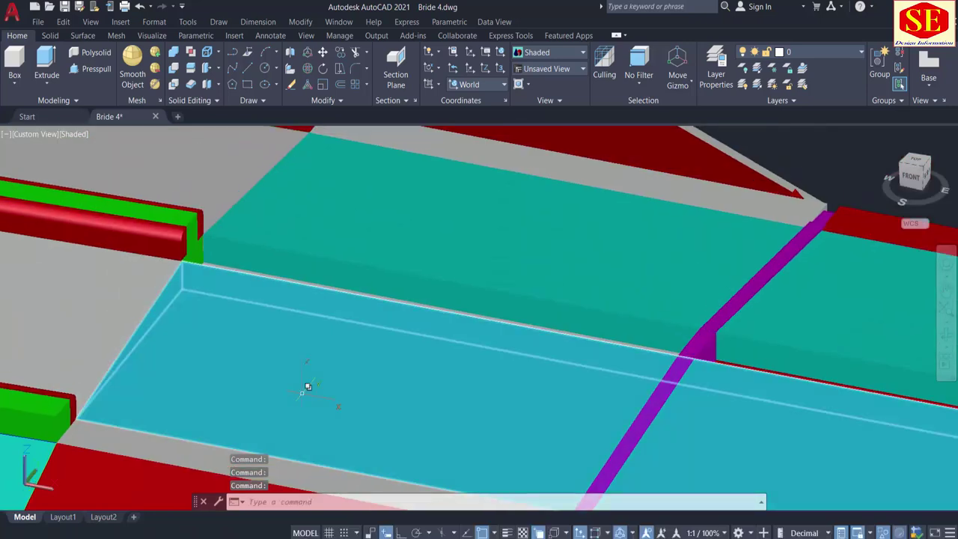
type("ct o")
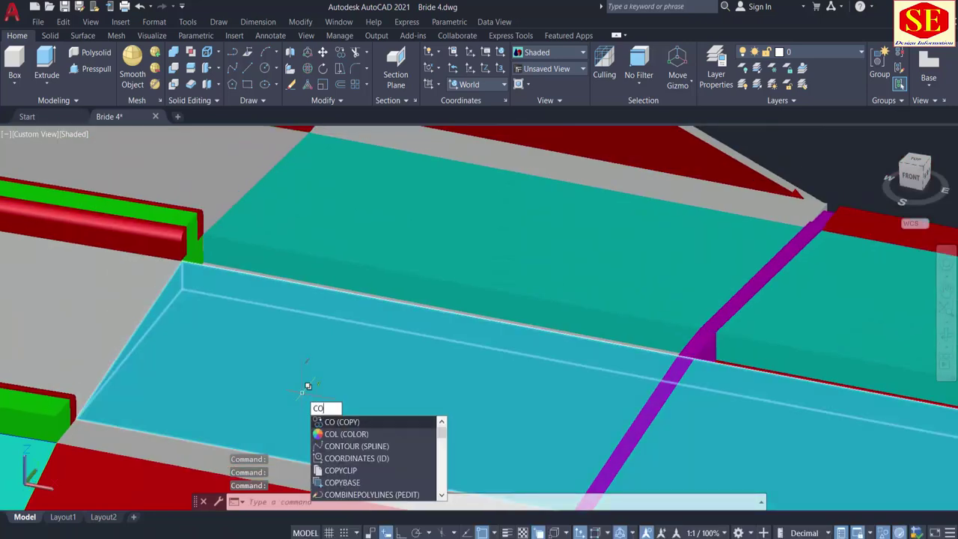
key("Return")
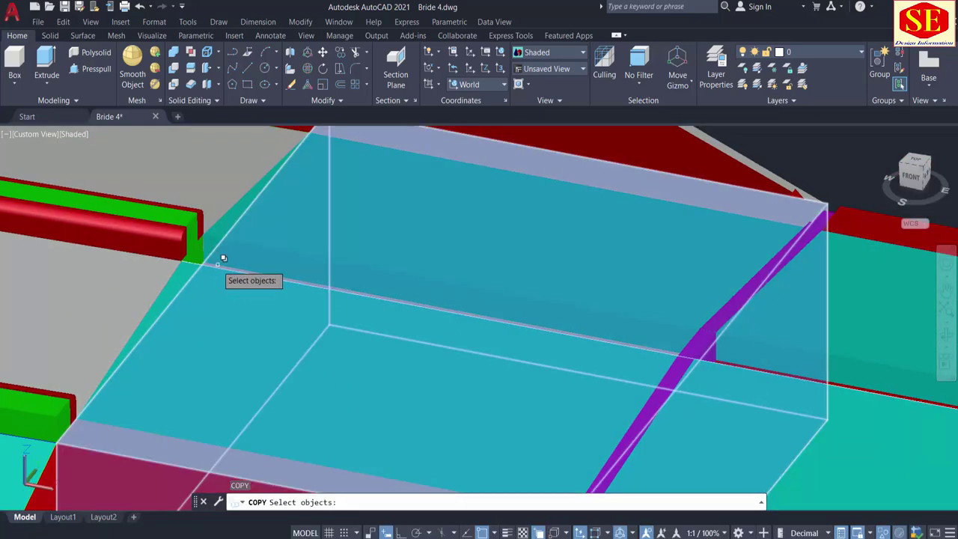
left_click(224, 260)
left_click(262, 332)
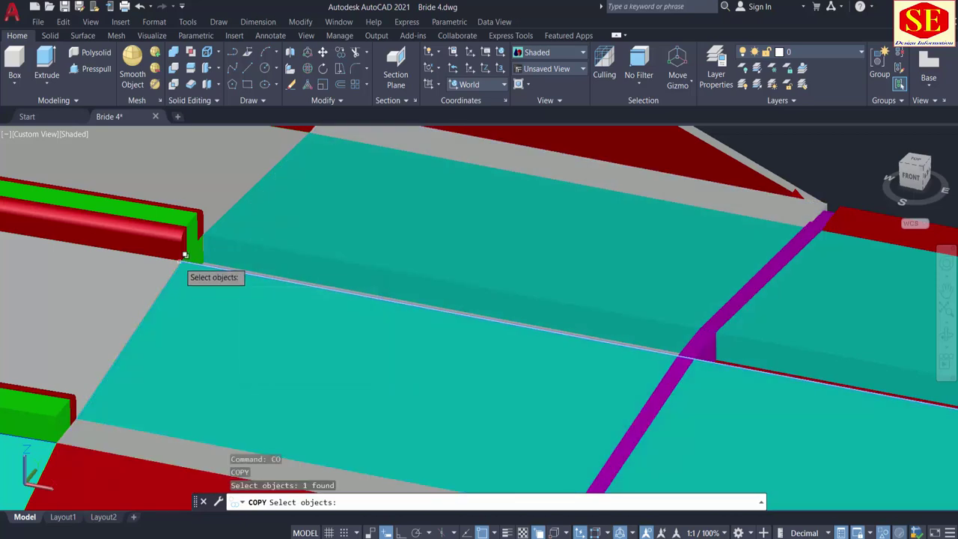
key("Return")
left_click(191, 264)
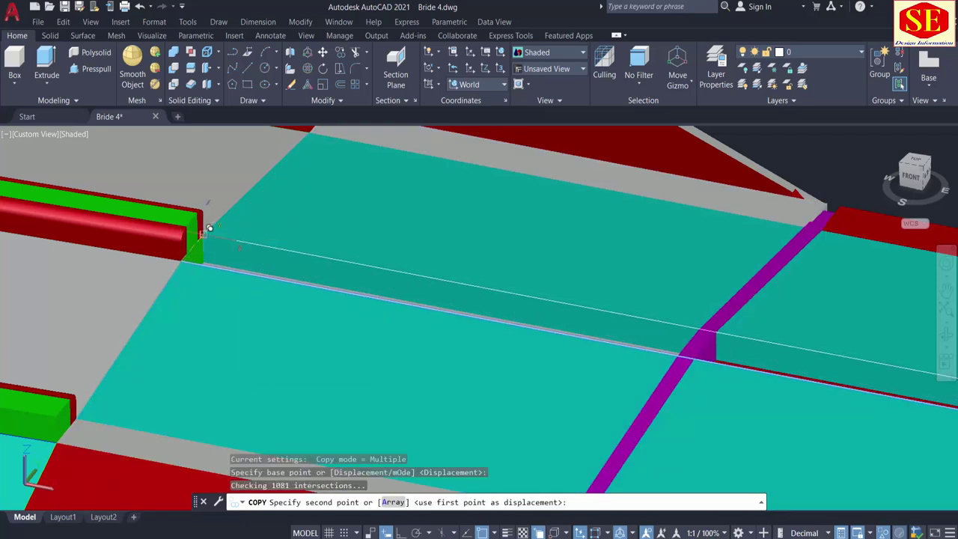
left_click(203, 235)
key("Escape")
Step: Sweep the closed curb profile at the median's end along the deck-edge line across the span, with perpendicular alignment set to No
scroll(120, 266, "down", 3)
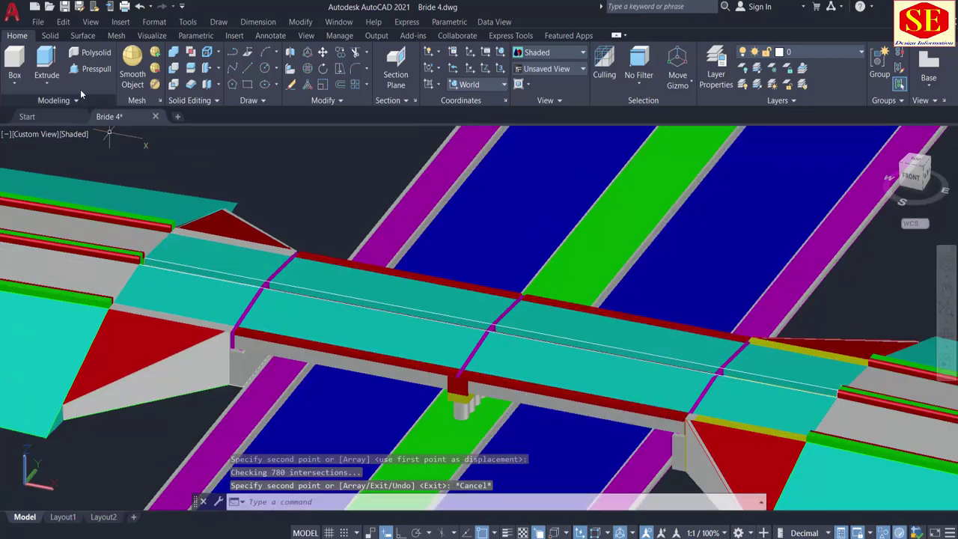
left_click(42, 87)
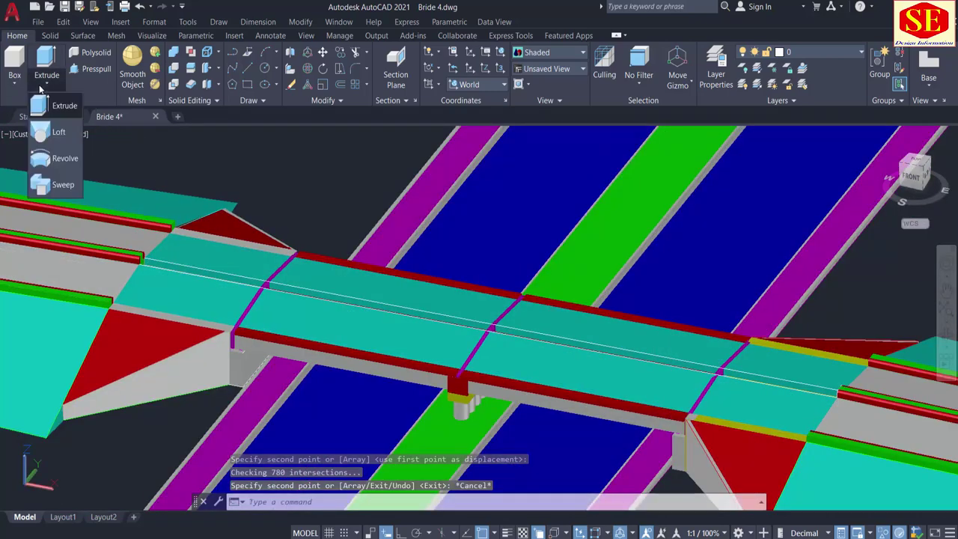
left_click(63, 187)
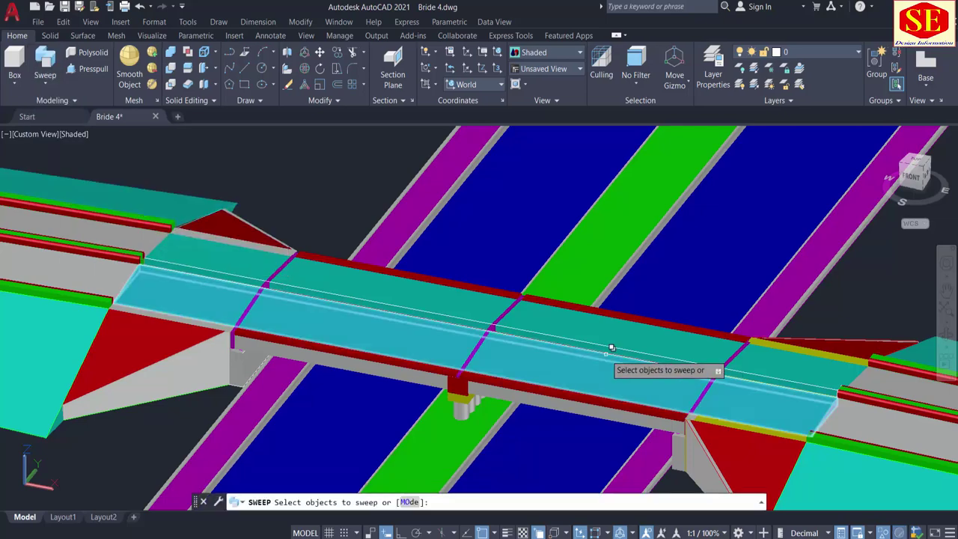
middle_click_drag(544, 369, 723, 319, "shift")
scroll(671, 237, "up", 5)
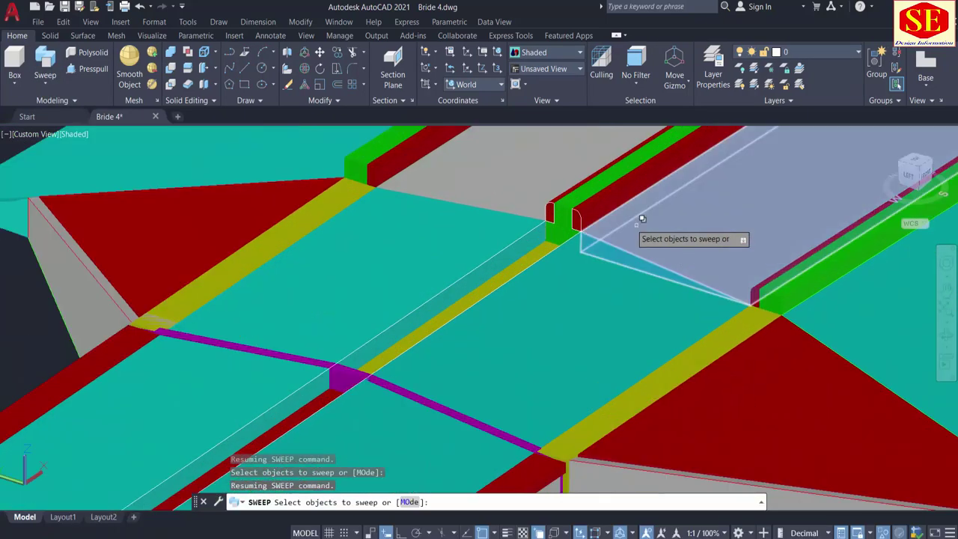
left_click(580, 216)
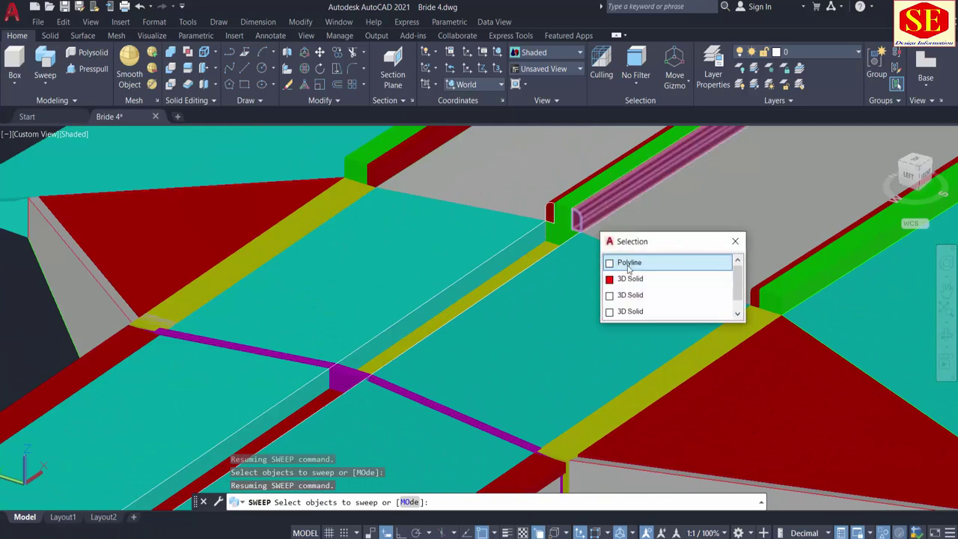
left_click(628, 263)
right_click(380, 226)
left_click(392, 234)
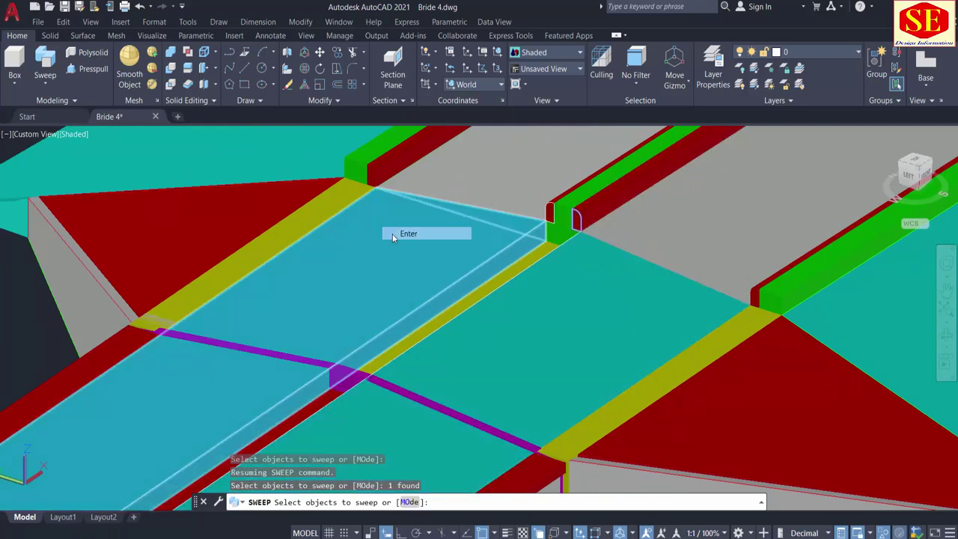
left_click(404, 503)
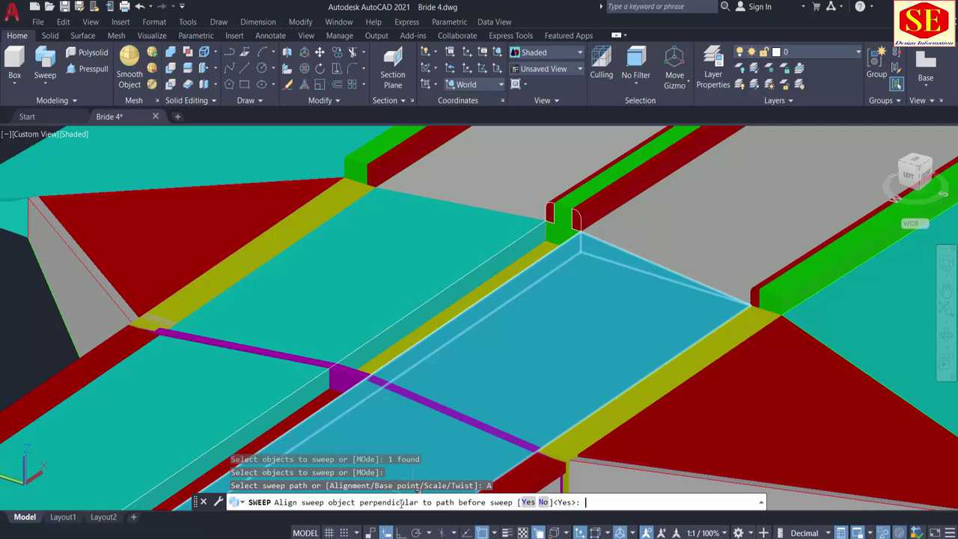
left_click(542, 502)
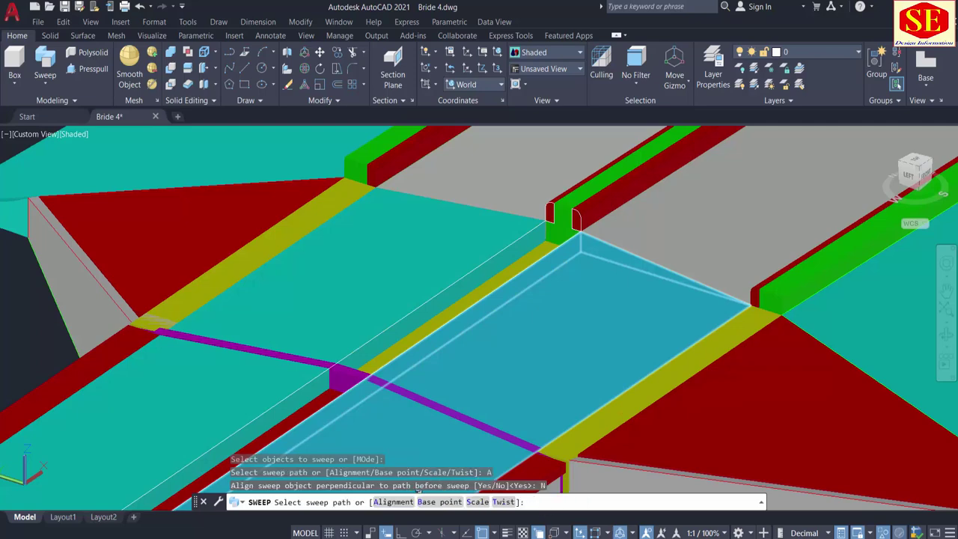
left_click(523, 277)
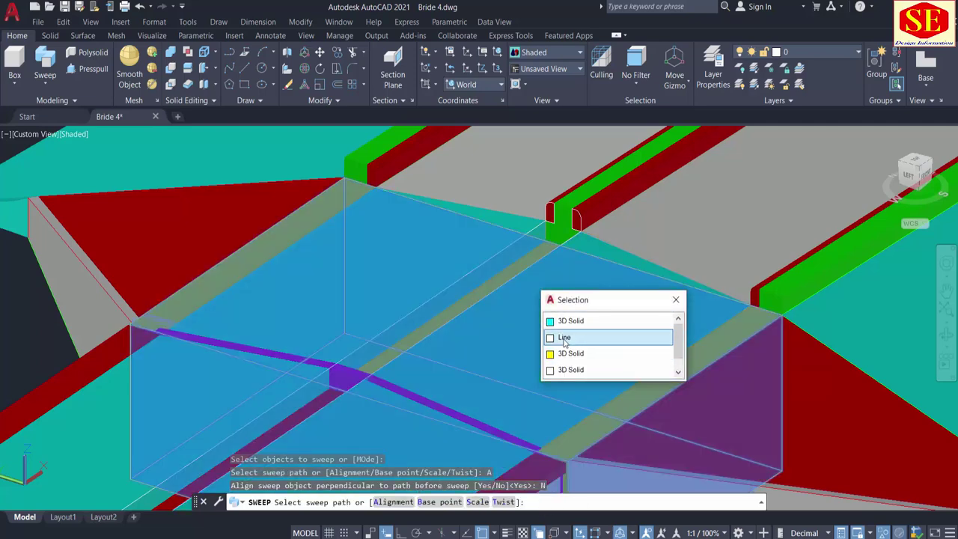
left_click(559, 334)
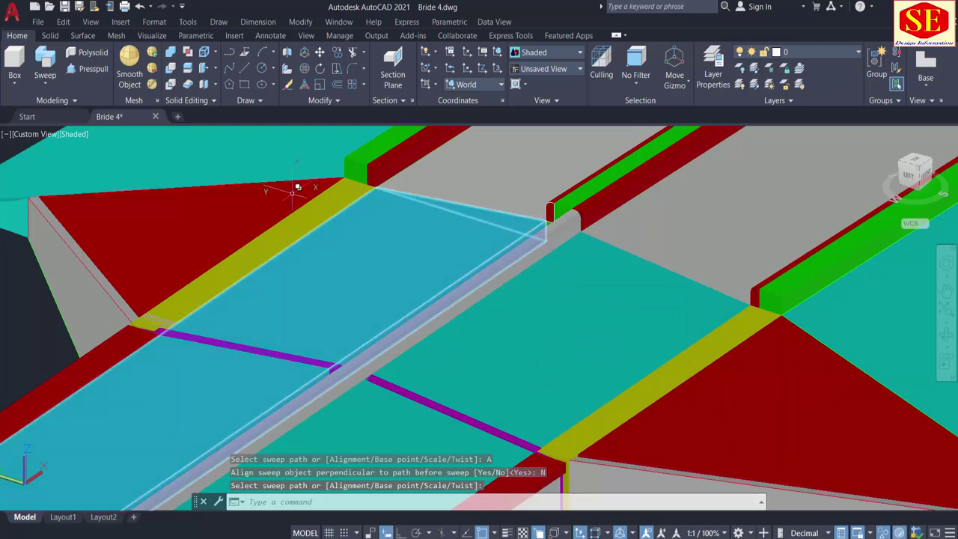
Step: Sweep the other median curb profile along the copied line on its side, again with perpendicular alignment set to No
left_click(45, 65)
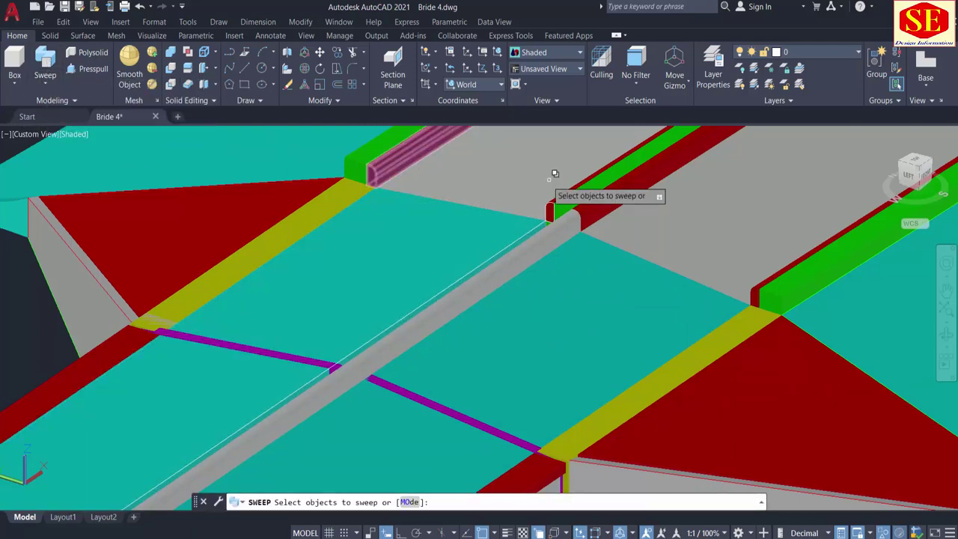
scroll(554, 174, "up", 2)
left_click(539, 202)
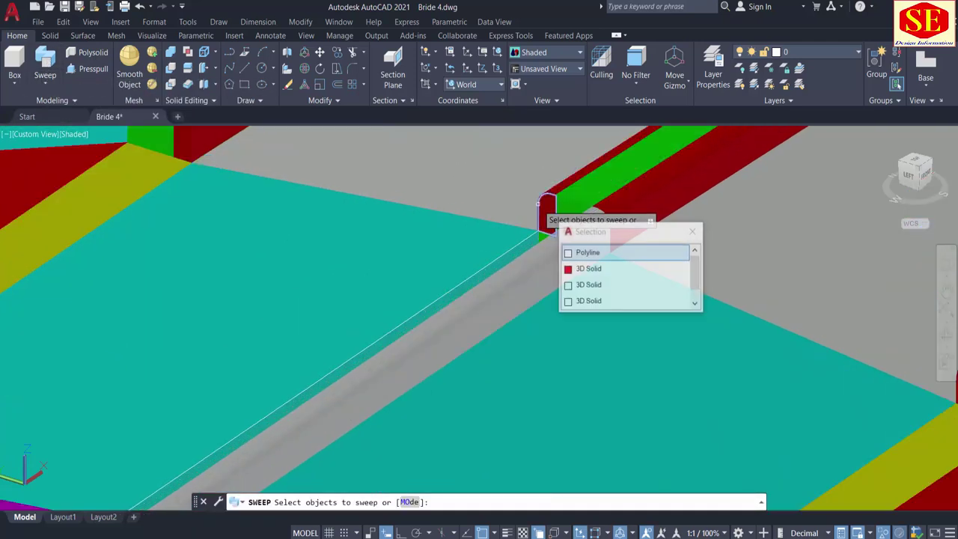
left_click(587, 252)
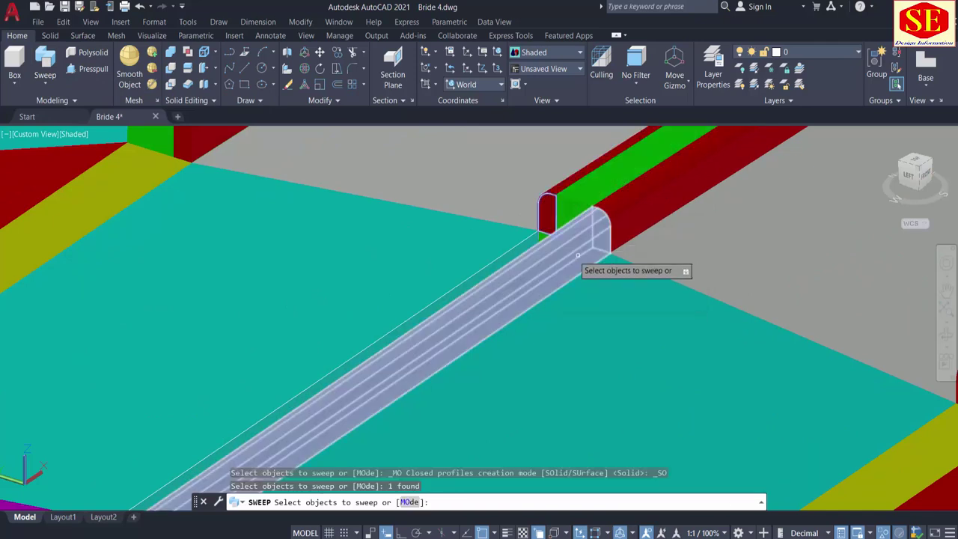
right_click(247, 231)
left_click(262, 245)
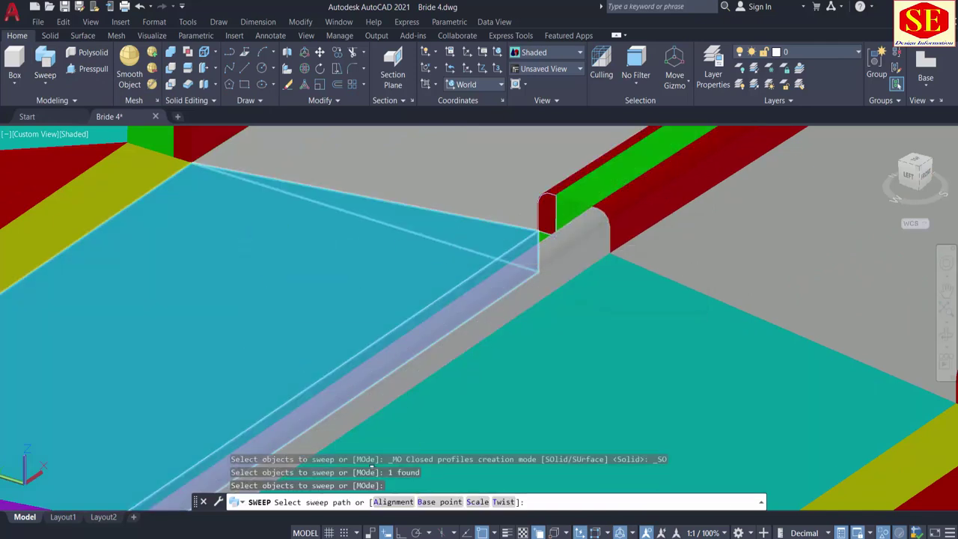
left_click(396, 502)
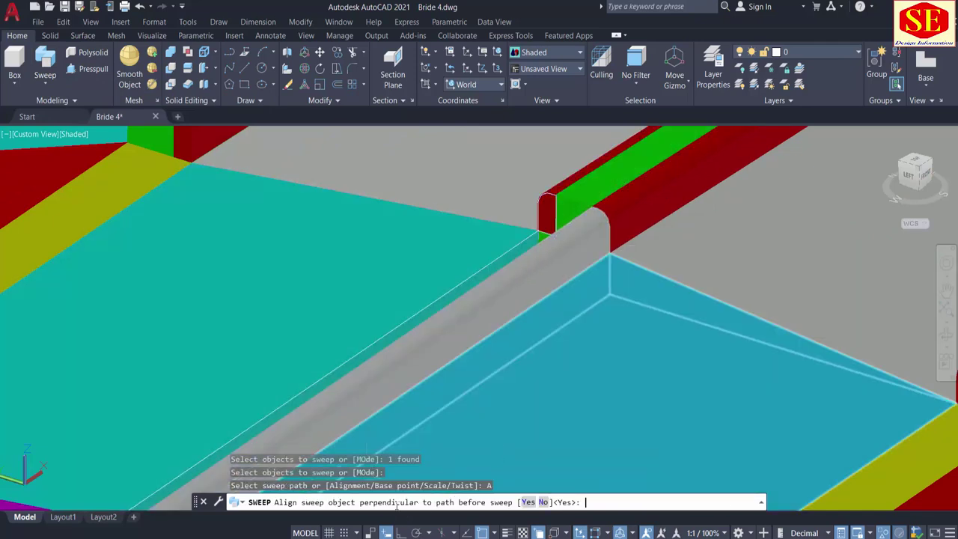
left_click(542, 502)
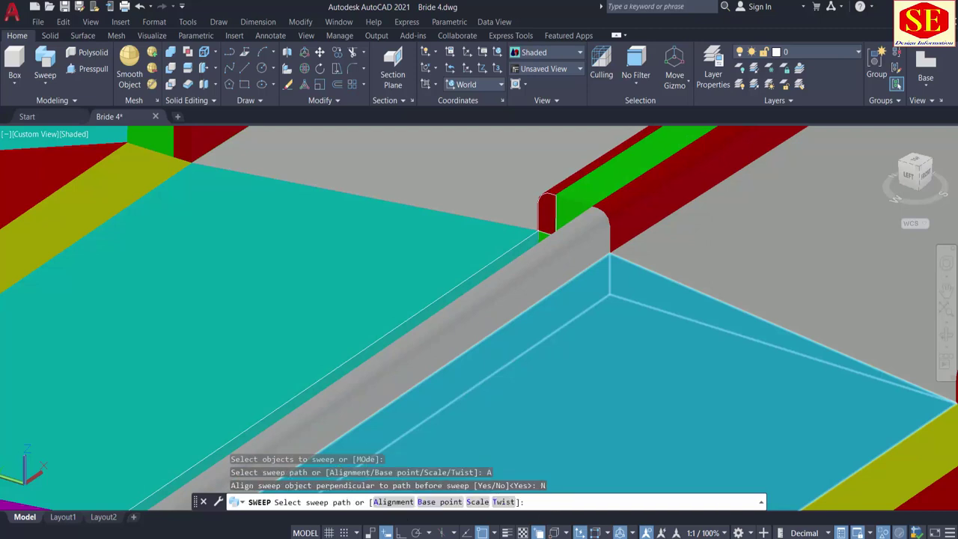
left_click(441, 294)
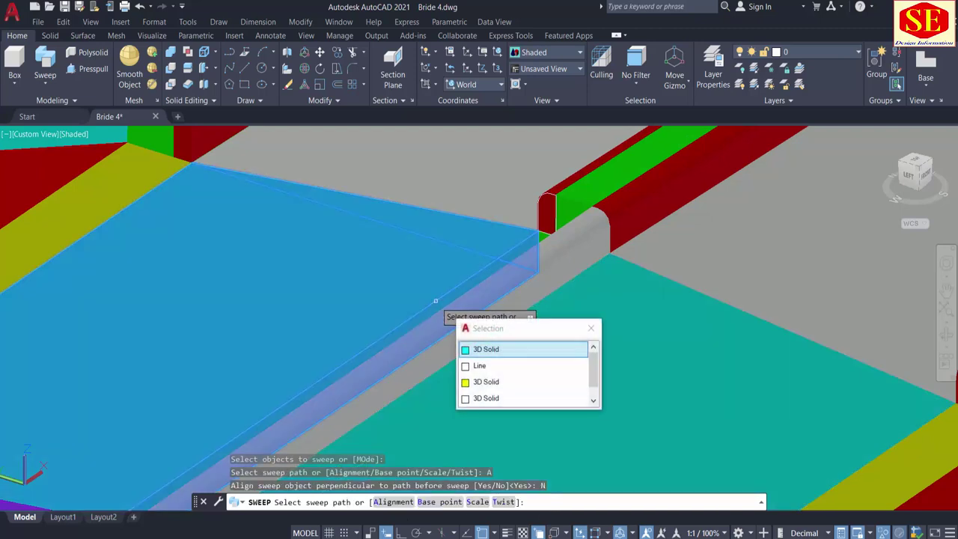
left_click(479, 366)
Step: Copy the swept median curb by its lower outer corner to the base corner of the red curb at the deck's opposite outer edge
scroll(692, 233, "down", 3)
middle_click_drag(558, 354, 753, 169)
middle_click_drag(519, 329, 527, 394, "shift")
scroll(582, 313, "down", 4)
scroll(509, 404, "up", 5)
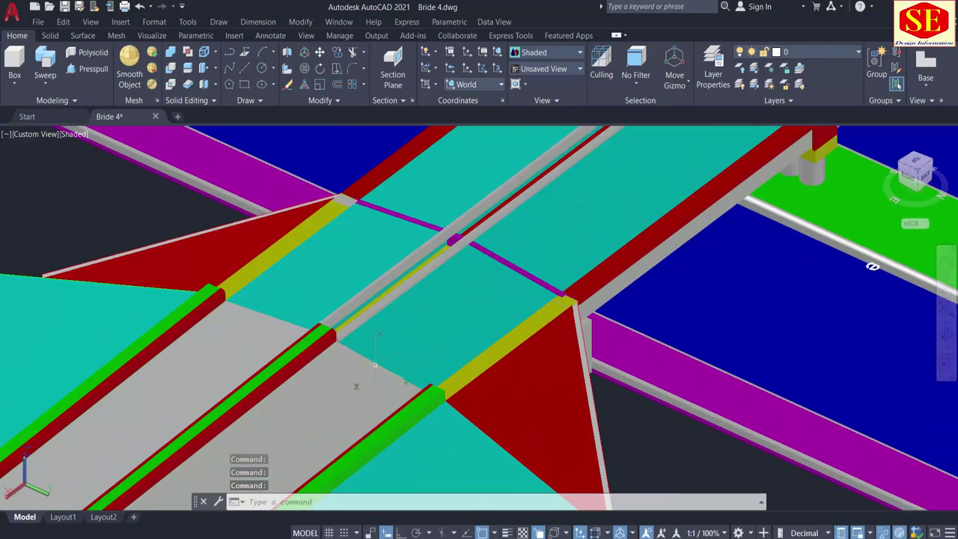
scroll(375, 365, "up", 3)
scroll(375, 365, "down", 6)
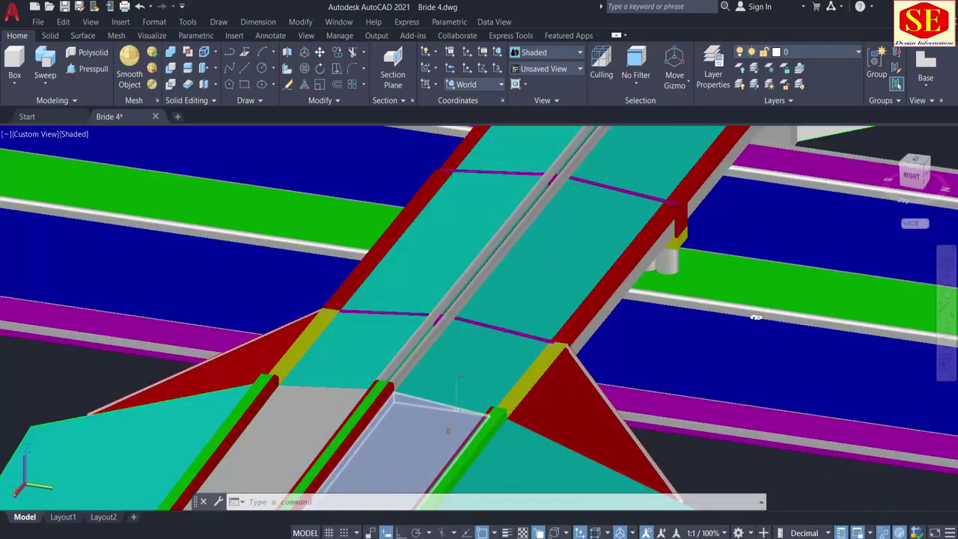
type("o")
key("Return")
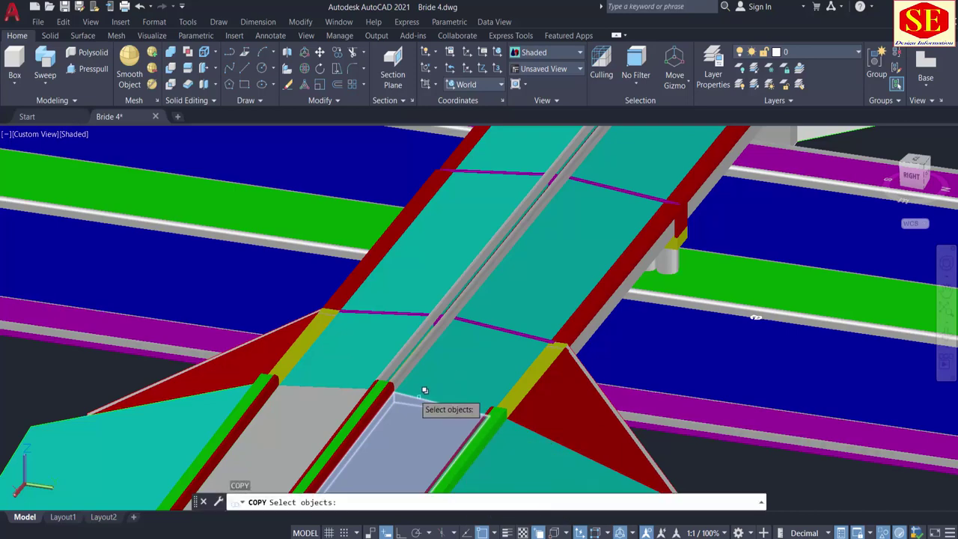
scroll(389, 355, "up", 2)
left_click(398, 369)
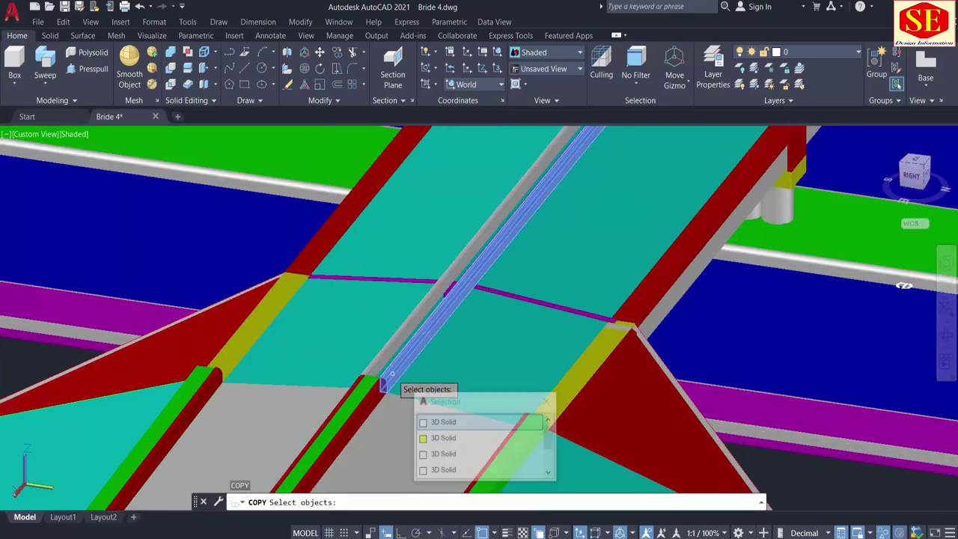
left_click(436, 424)
key("Return")
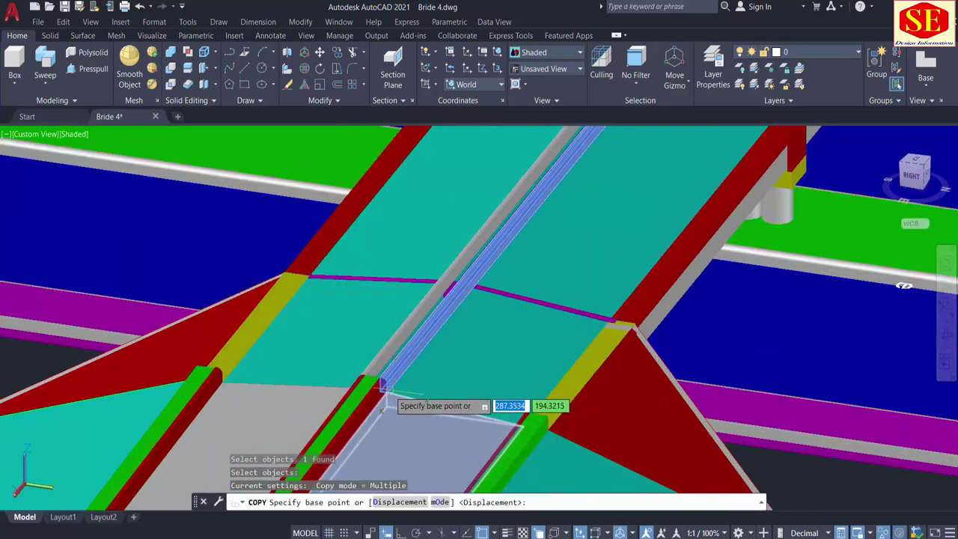
scroll(385, 390, "up", 3)
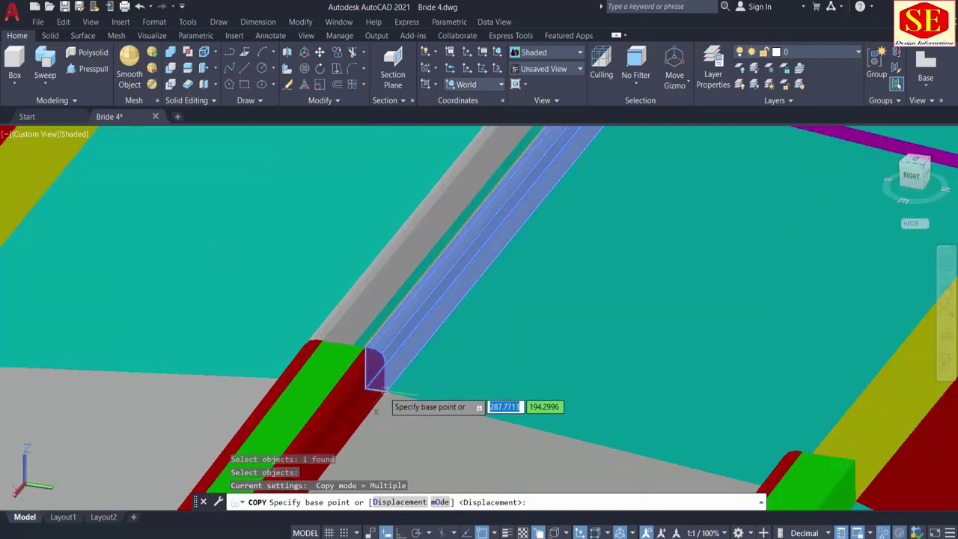
left_click(388, 386)
scroll(443, 395, "down", 4)
scroll(239, 391, "up", 4)
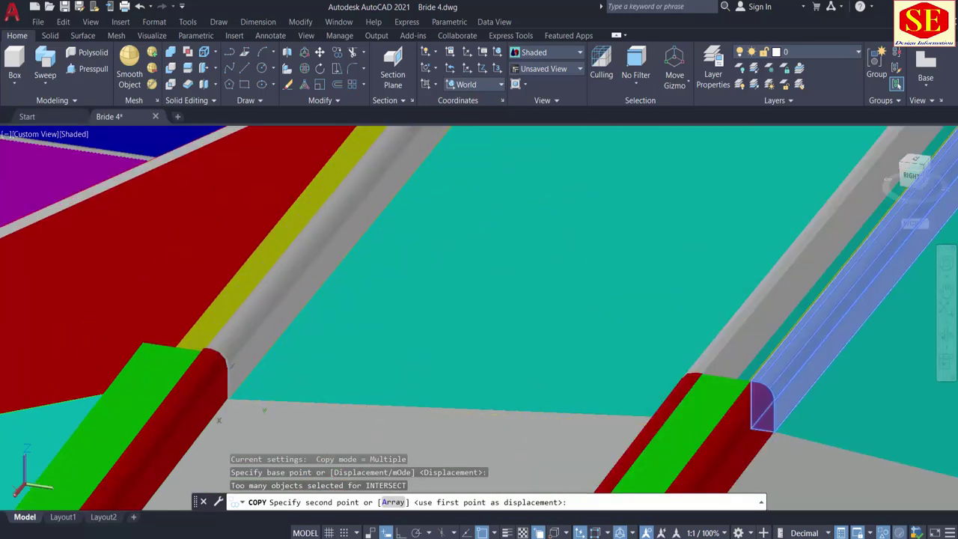
left_click(228, 399)
key("Escape")
Step: Copy the other swept median curb by its upper inner corner to where the red and green curbs meet at the remaining outer deck edge
scroll(306, 366, "down", 5)
scroll(404, 374, "up", 3)
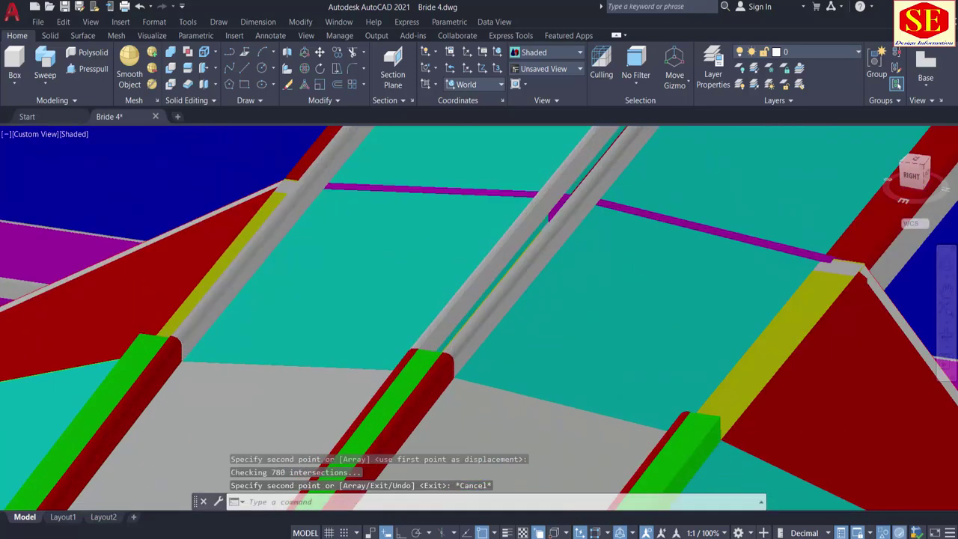
scroll(470, 308, "up", 2)
key("Return")
left_click(470, 308)
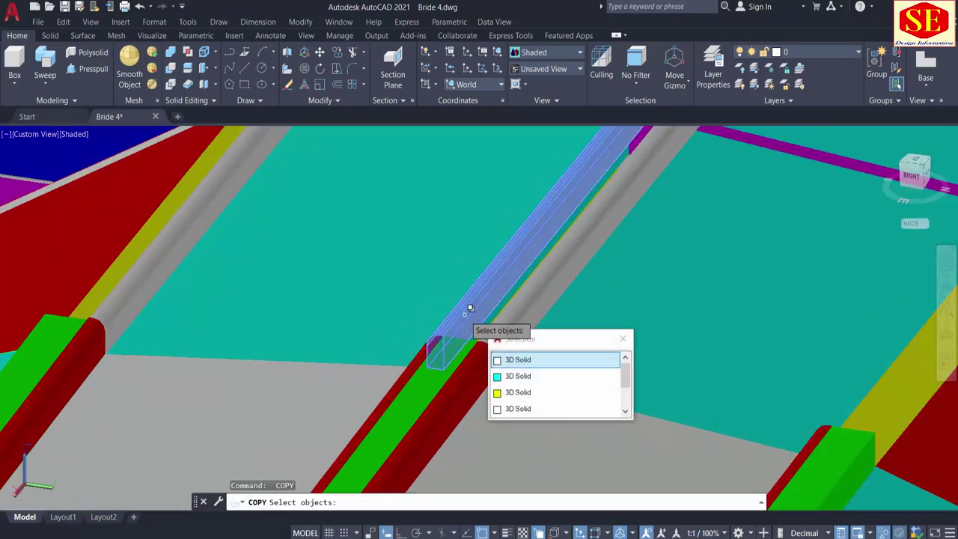
left_click(524, 359)
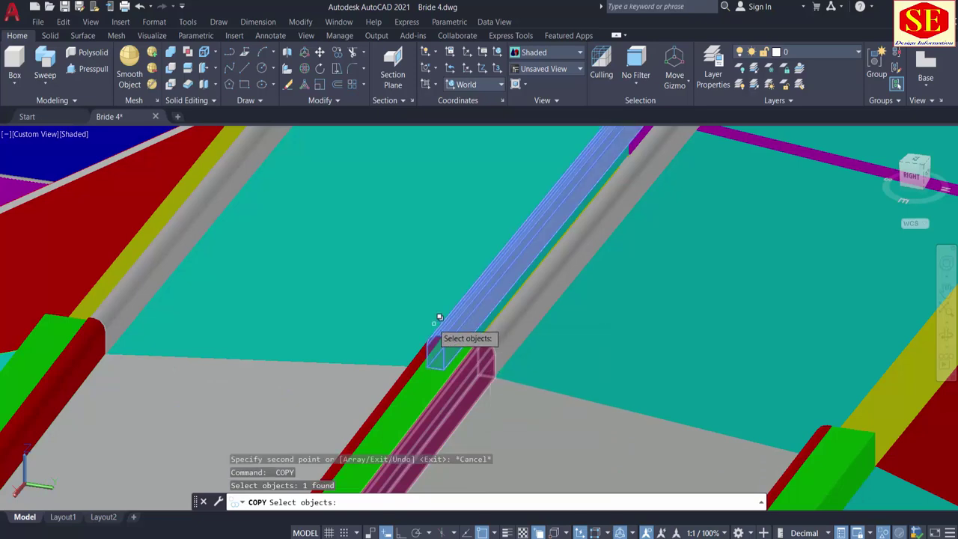
key("Return")
left_click(449, 336)
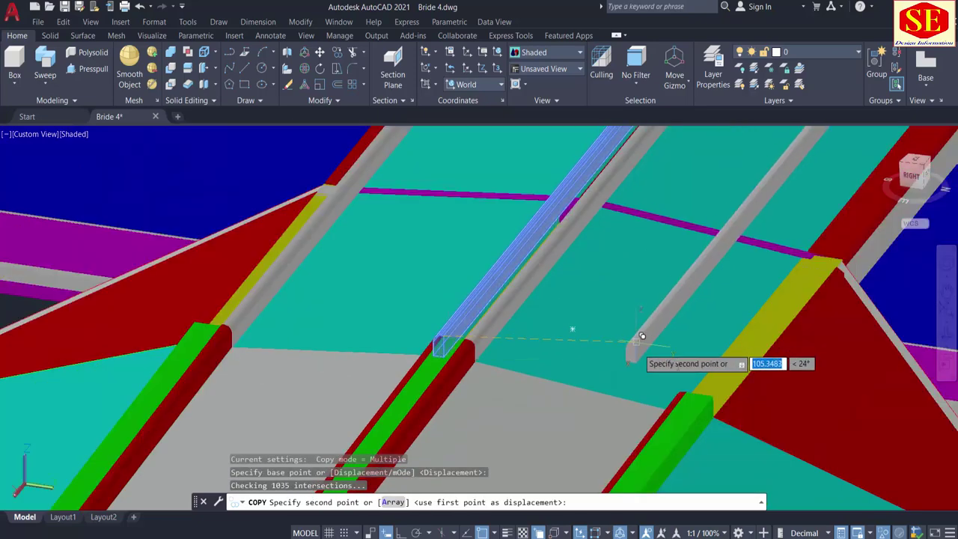
scroll(709, 385, "up", 6)
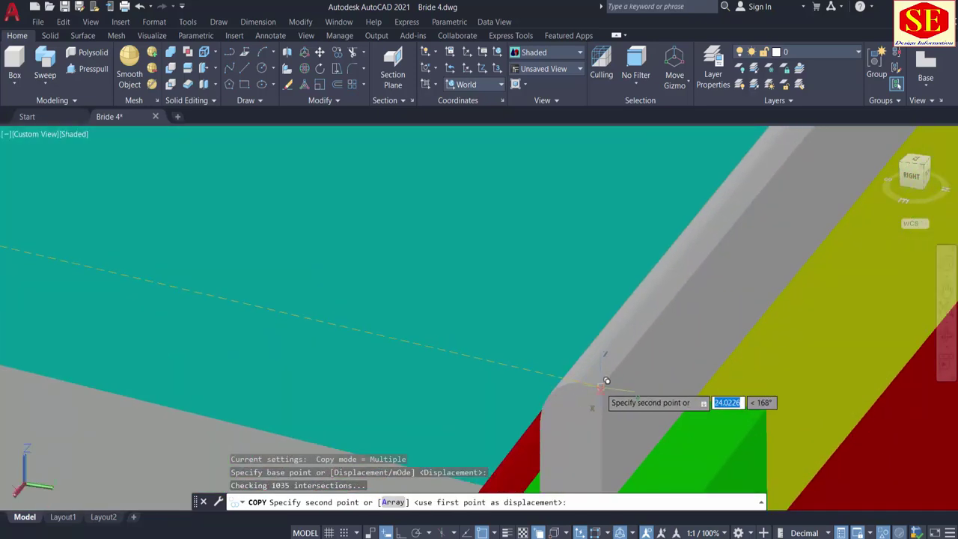
mouse_move(606, 381)
middle_mouse_down("shift")
mouse_move(599, 387)
mouse_move(621, 378)
mouse_move(605, 378)
middle_mouse_up("shift")
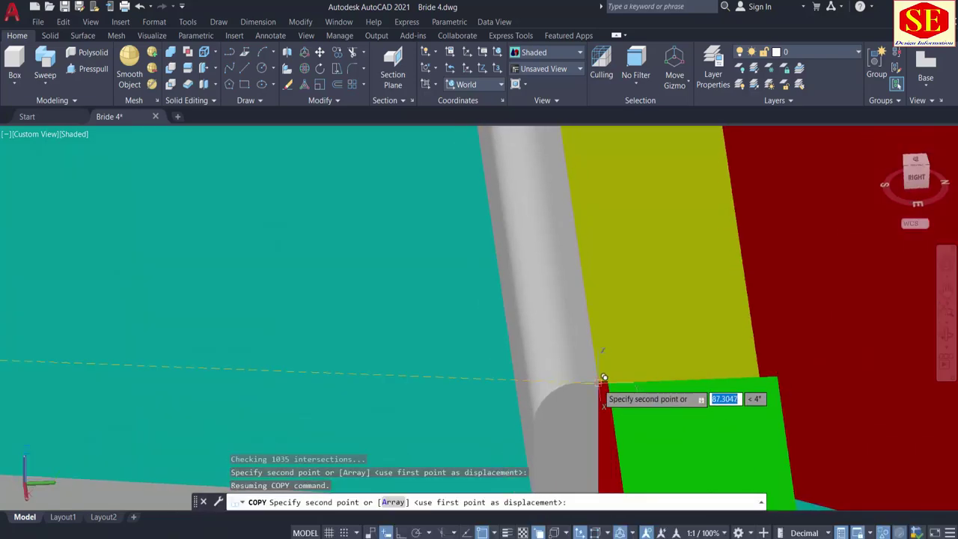
left_click(613, 374)
scroll(652, 332, "down", 4)
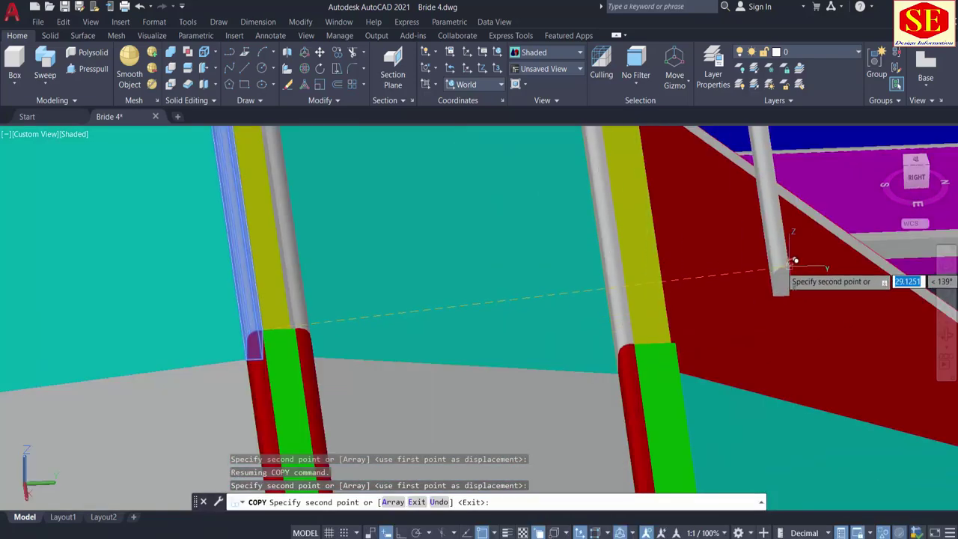
key("Escape")
Step: Draw a rectangle over the median gap, from one curb's inner top corner to the opposite curb's inner top corner at the span's far end
scroll(677, 326, "down", 3)
mouse_move(407, 308)
middle_mouse_down("shift")
mouse_move(472, 347)
mouse_move(652, 364)
mouse_move(639, 349)
mouse_move(602, 350)
middle_mouse_up("shift")
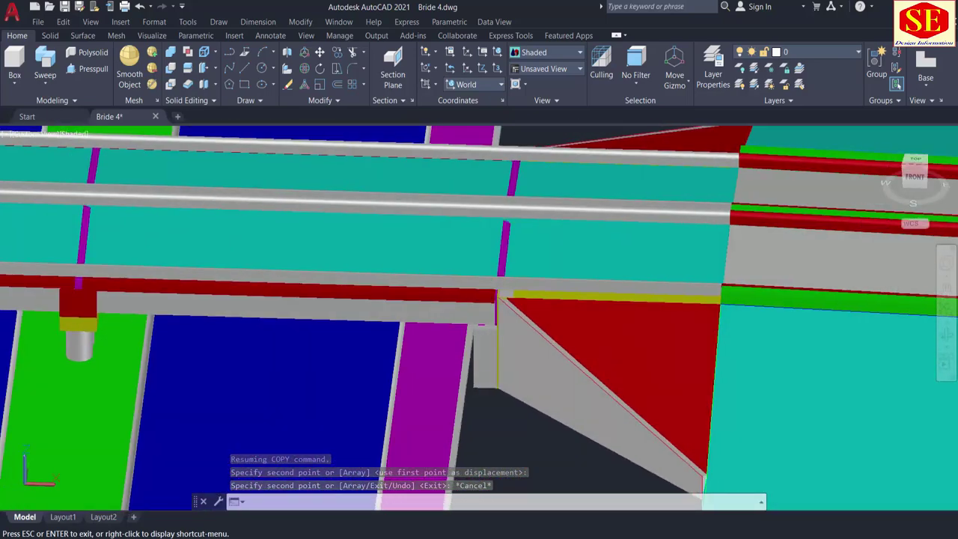
scroll(685, 323, "down", 2)
mouse_move(244, 297)
middle_mouse_down("shift")
mouse_move(371, 305)
mouse_move(351, 308)
mouse_move(348, 323)
middle_mouse_up("shift")
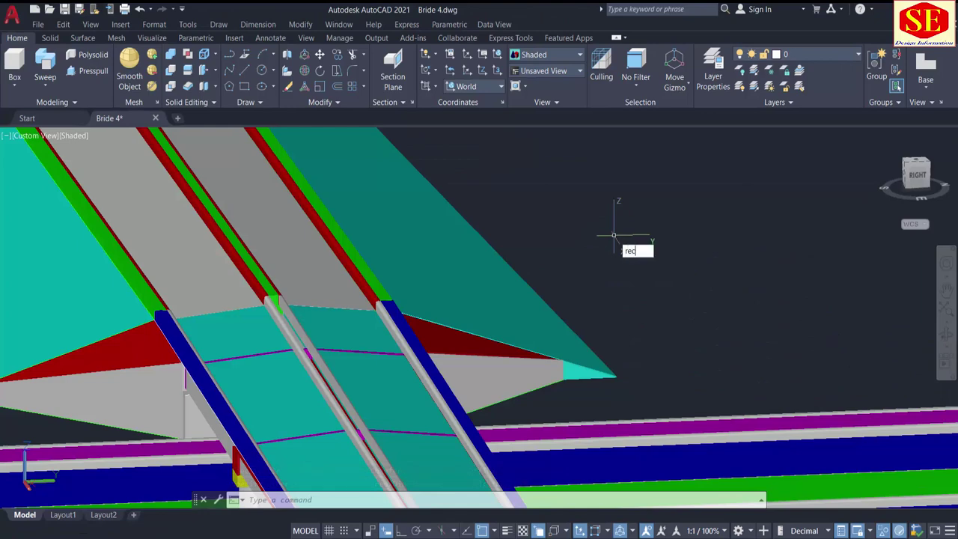
type("rec")
key("Return")
scroll(243, 305, "up", 6)
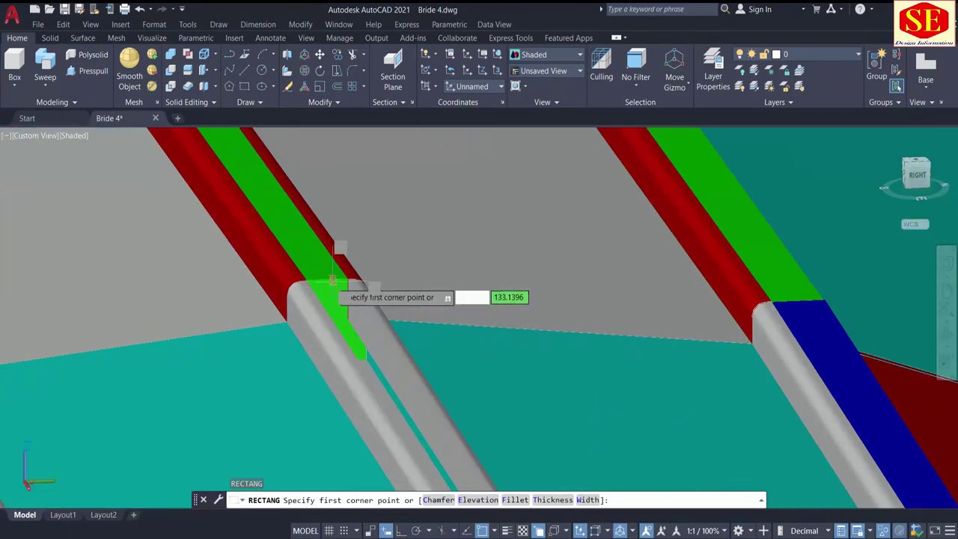
left_click(356, 277)
scroll(355, 277, "down", 8)
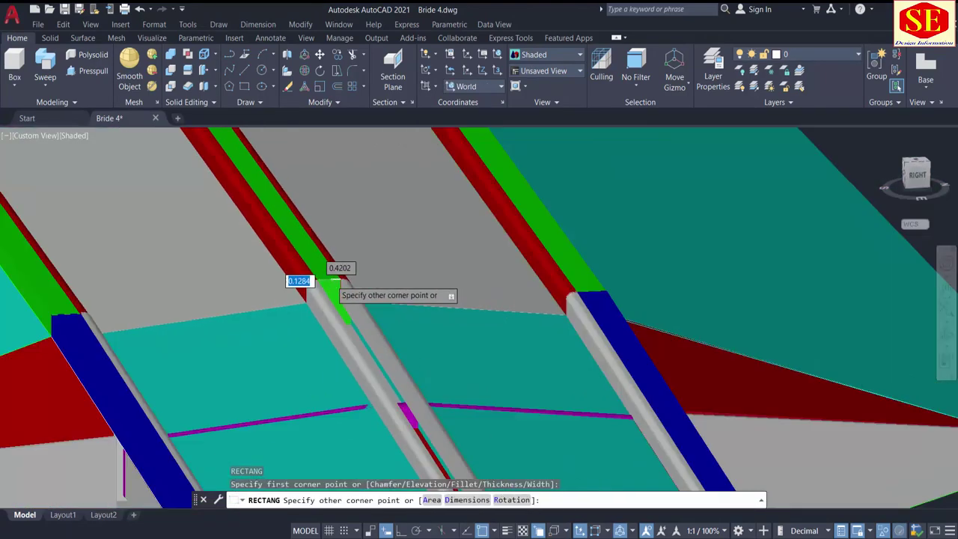
scroll(441, 322, "up", 5)
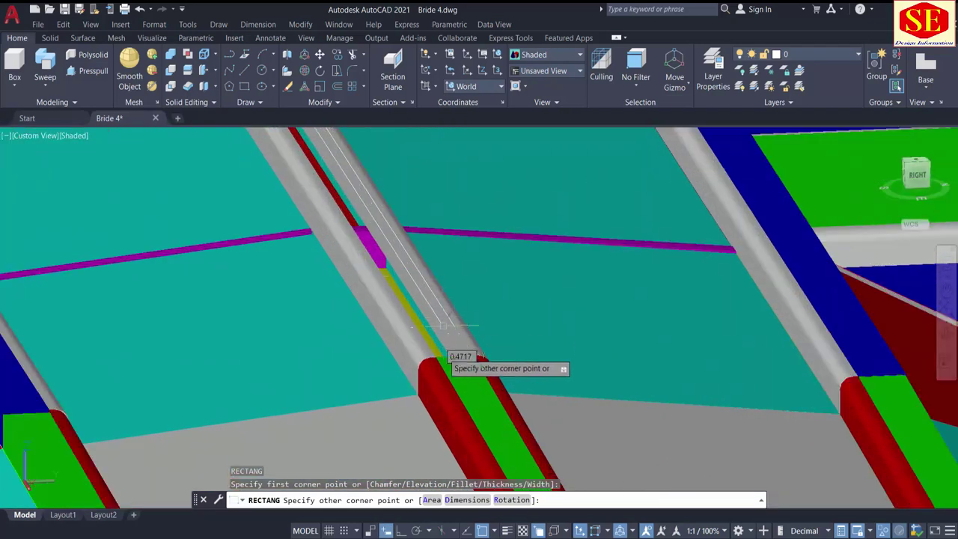
left_click(438, 356)
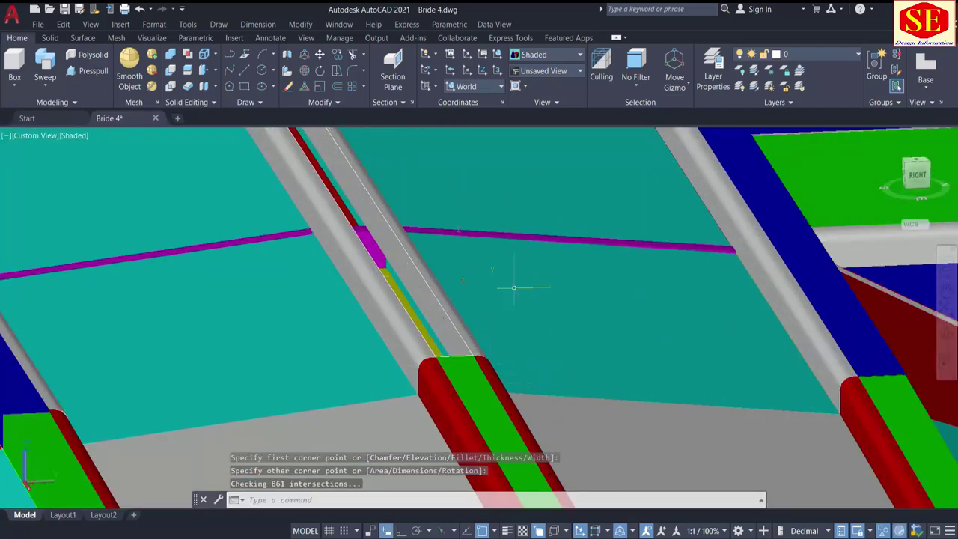
Step: Presspull the median rectangle down to the deck to fill the gap between the two central curbs
left_click(129, 357)
scroll(211, 319, "down", 5)
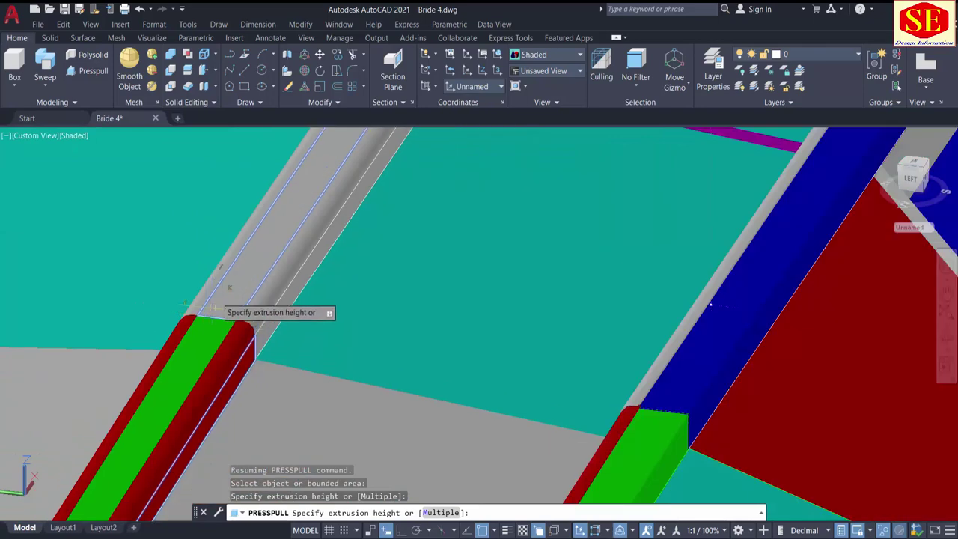
left_click(420, 384)
scroll(352, 372, "down", 6)
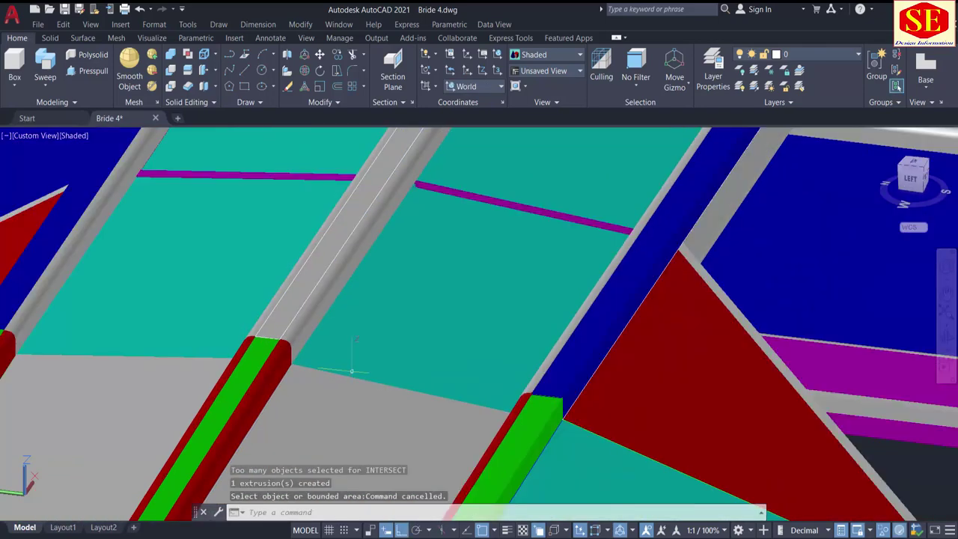
Step: Match the properties of the blue outer edge solid onto the new median fill solid
middle_click_drag(337, 381, 337, 380, "shift")
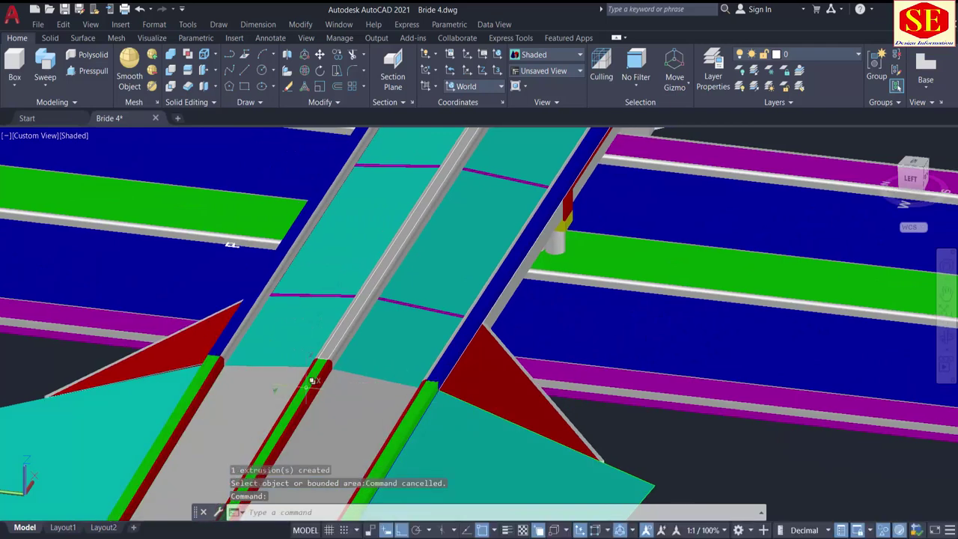
type("ma")
key("Return")
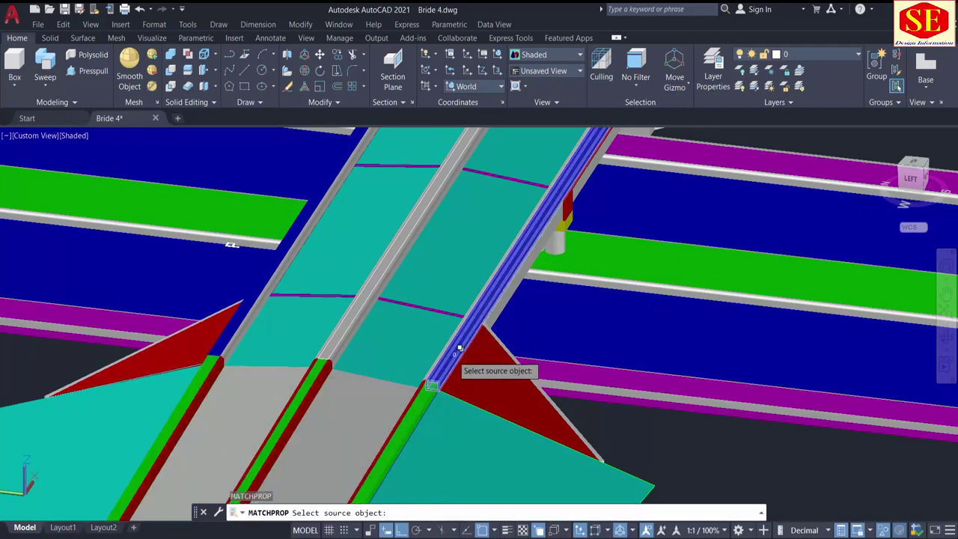
left_click(459, 363)
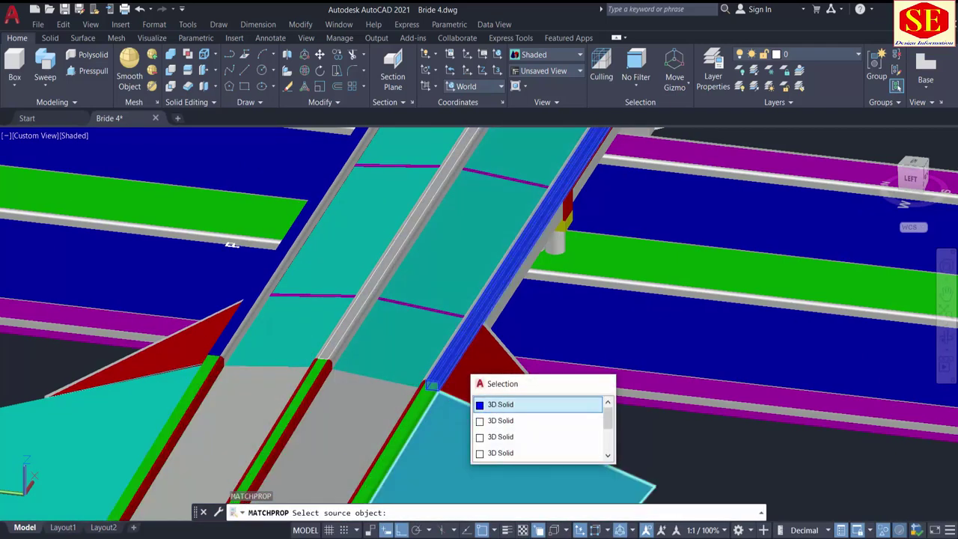
left_click(497, 405)
scroll(358, 341, "up", 5)
left_click(358, 341)
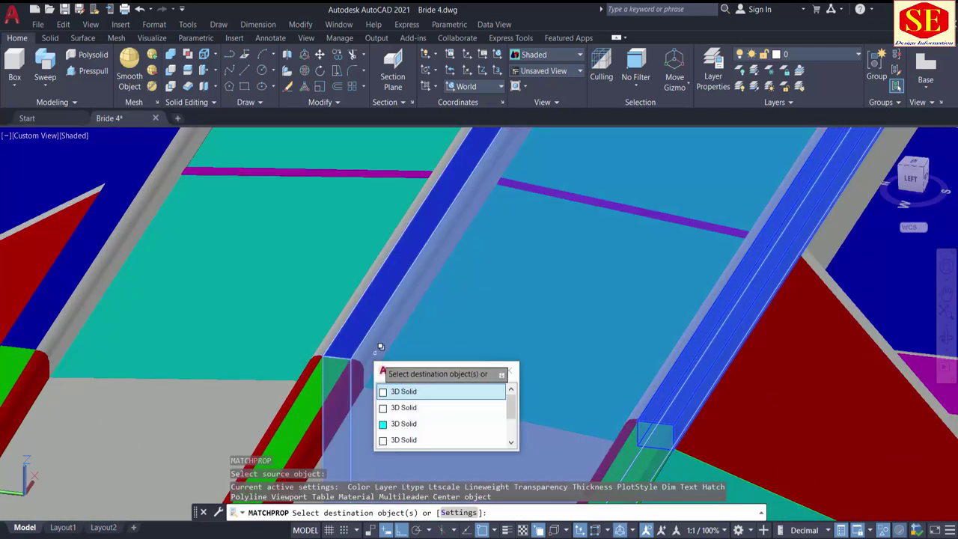
left_click(407, 391)
key("Escape")
key("Escape")
scroll(300, 318, "down", 5)
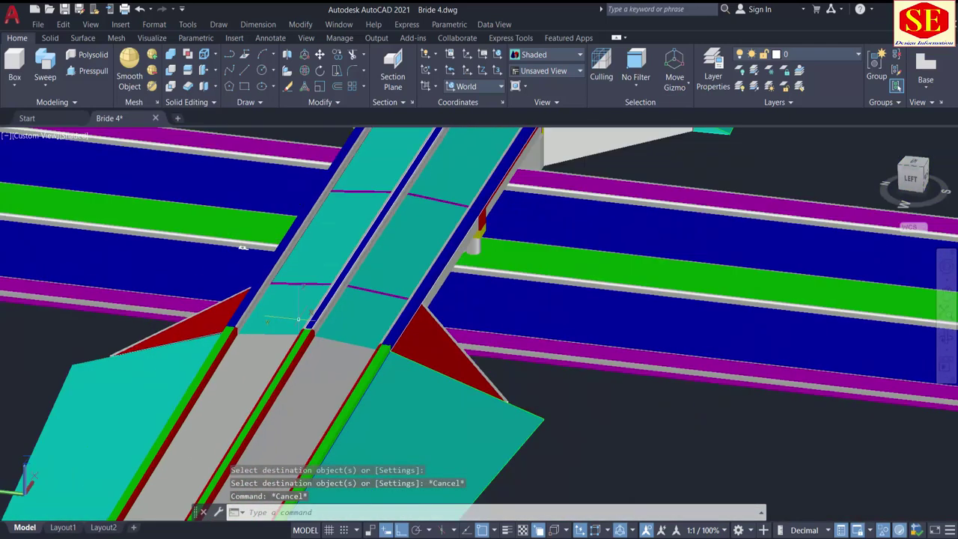
Step: Draw a 0.35 by 0.35 rectangle on the blue edge strip, starting at its outer top corner at the span's end
middle_click_drag(479, 246, 434, 375, "shift")
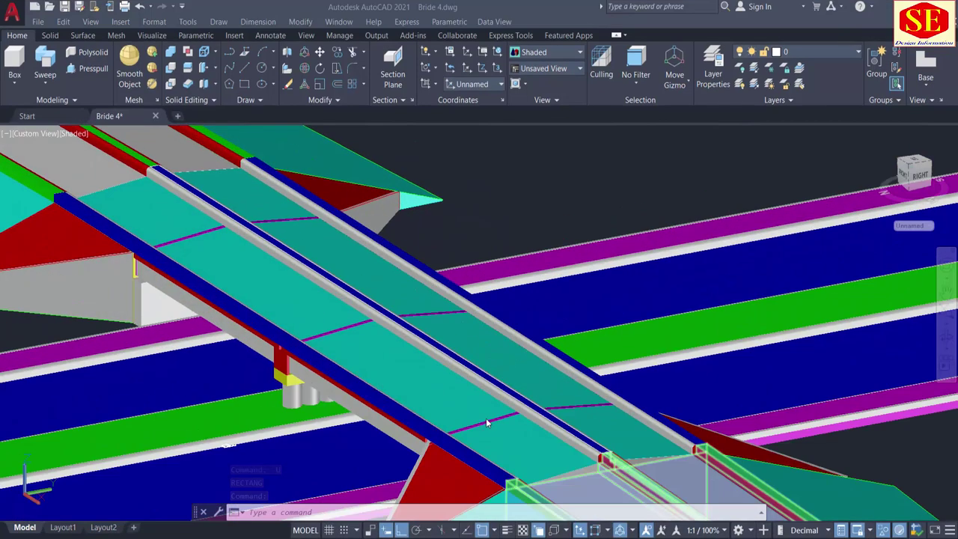
scroll(486, 418, "up", 8)
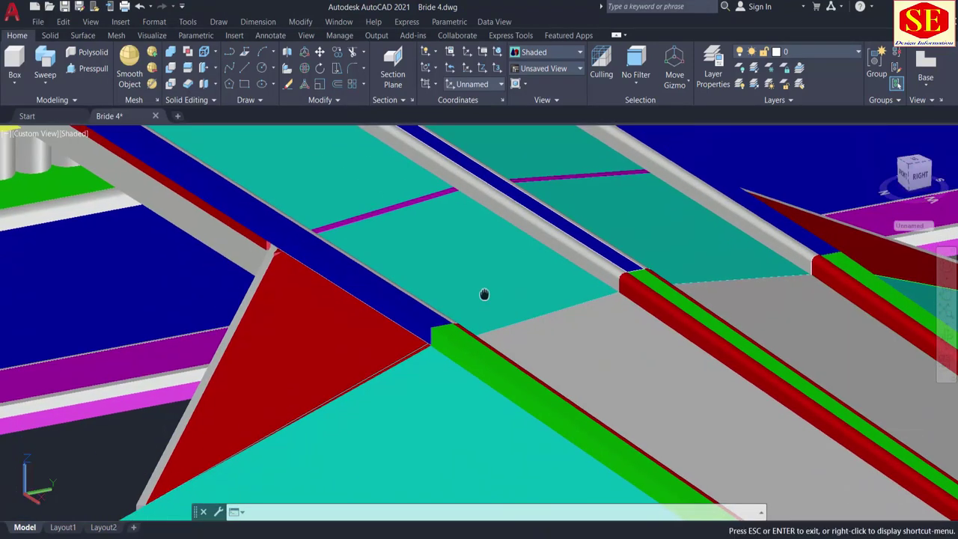
scroll(449, 346, "up", 3)
key("Escape")
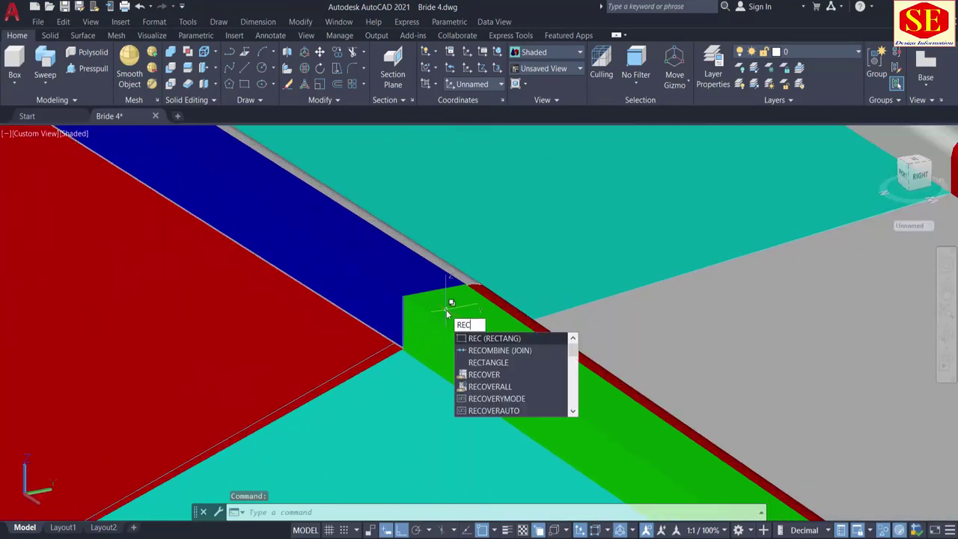
key("Return")
left_click(401, 305)
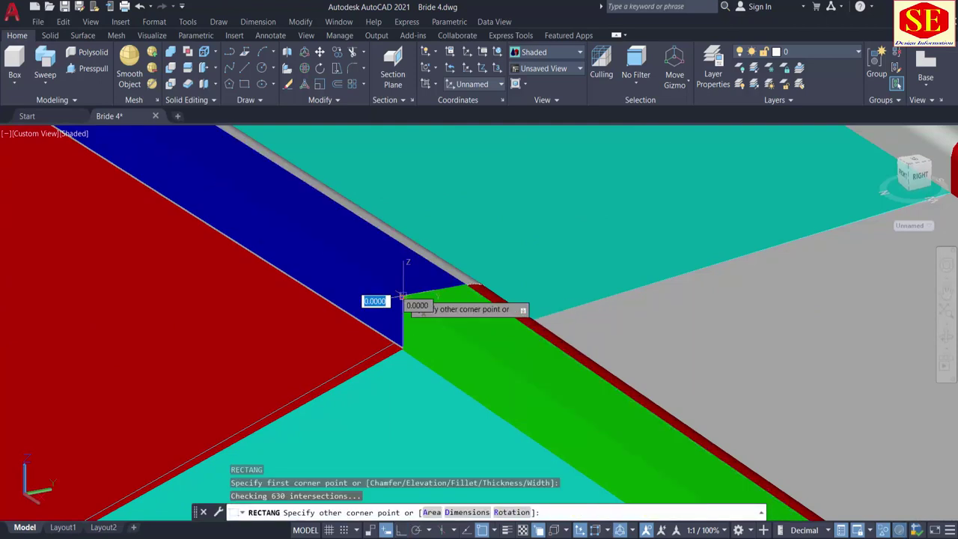
scroll(405, 271, "up", 2)
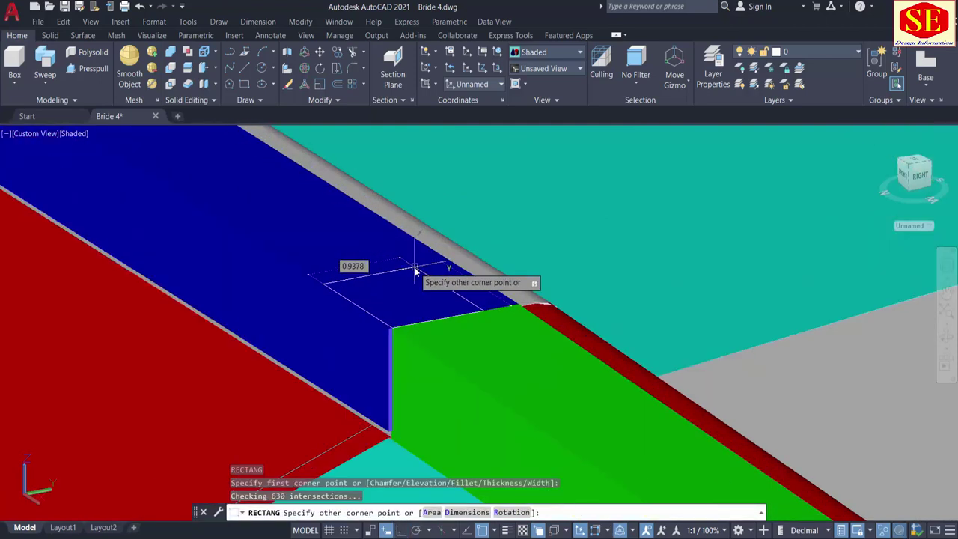
type(".35")
key("Tab")
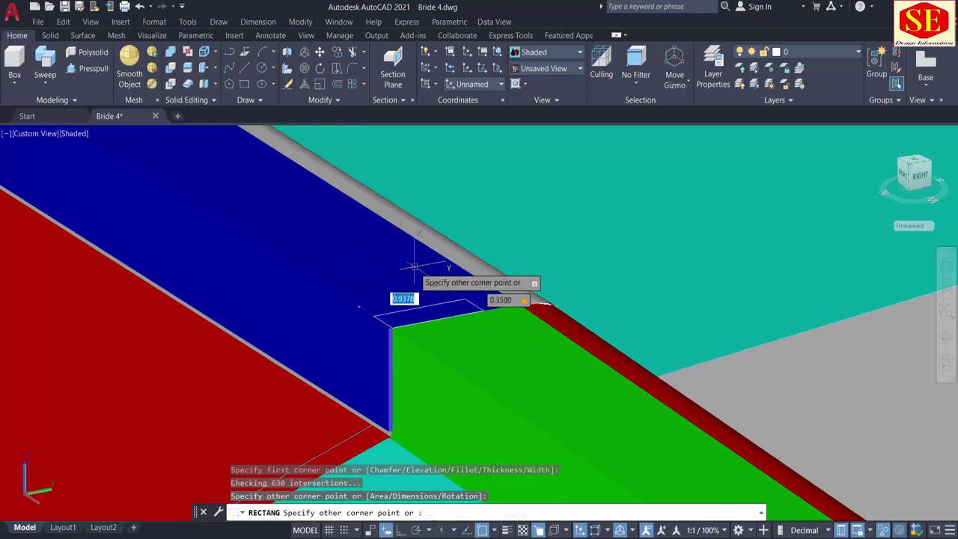
key("Return")
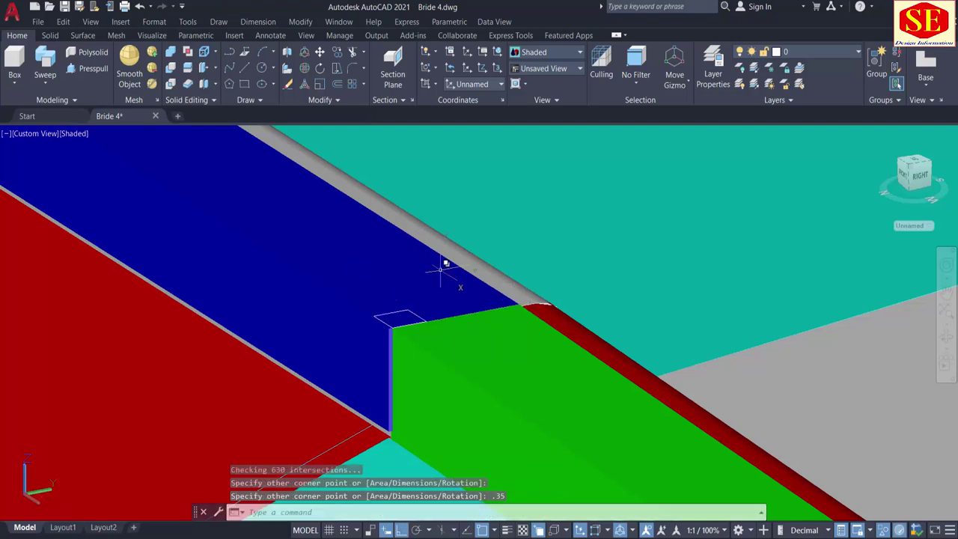
Step: Presspull the small square upward 3.5 to form a post and erase the leftover outline
left_click(89, 70)
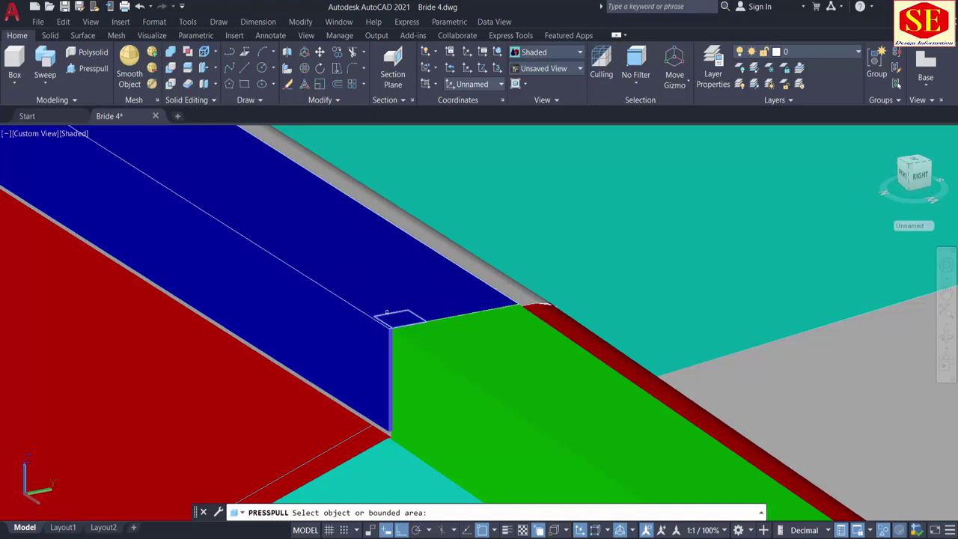
left_click(395, 318)
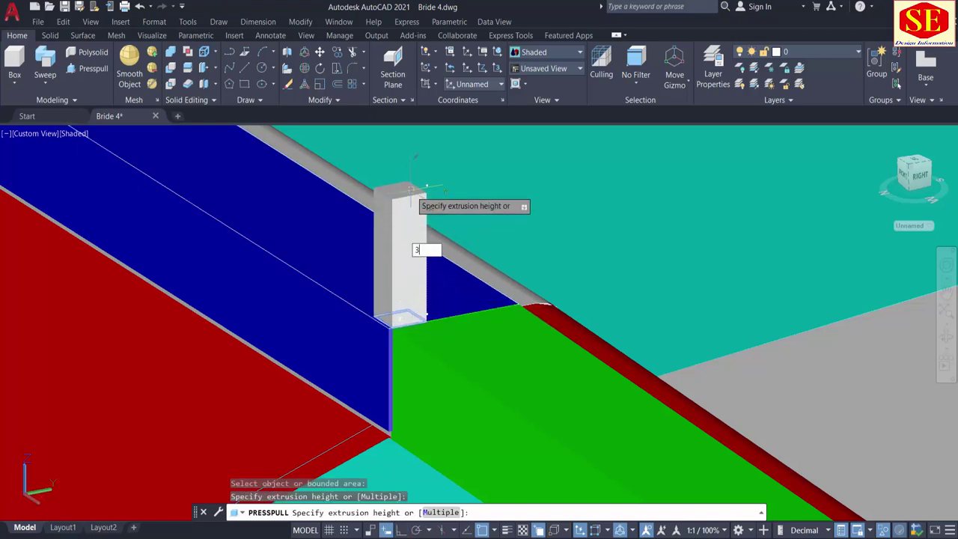
type("3.5")
key("Return")
middle_click_drag(413, 191, 479, 346, "shift")
key("Return")
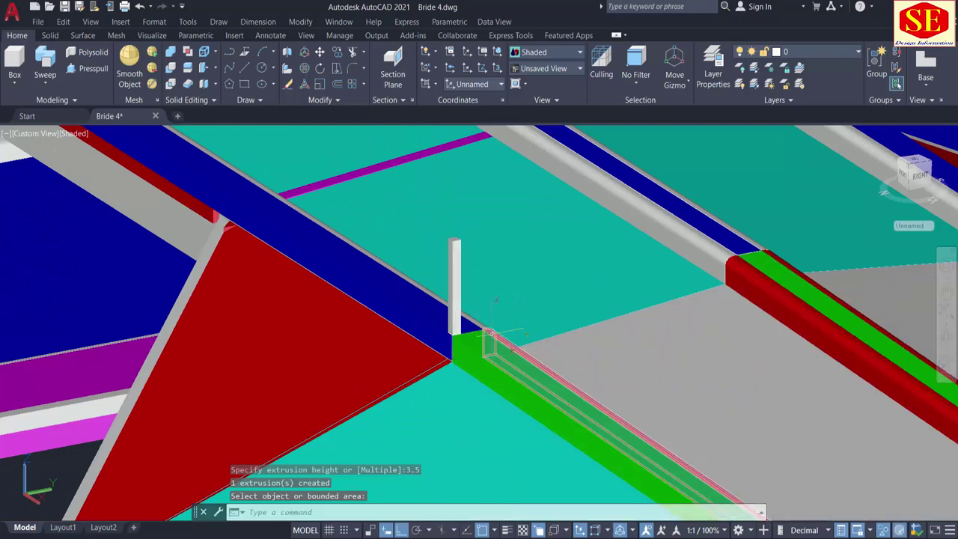
type("L")
key("Return")
Step: Copy the post by its lower inner corner to the outer top corner of the blue strip on the deck's opposite edge
type("CO")
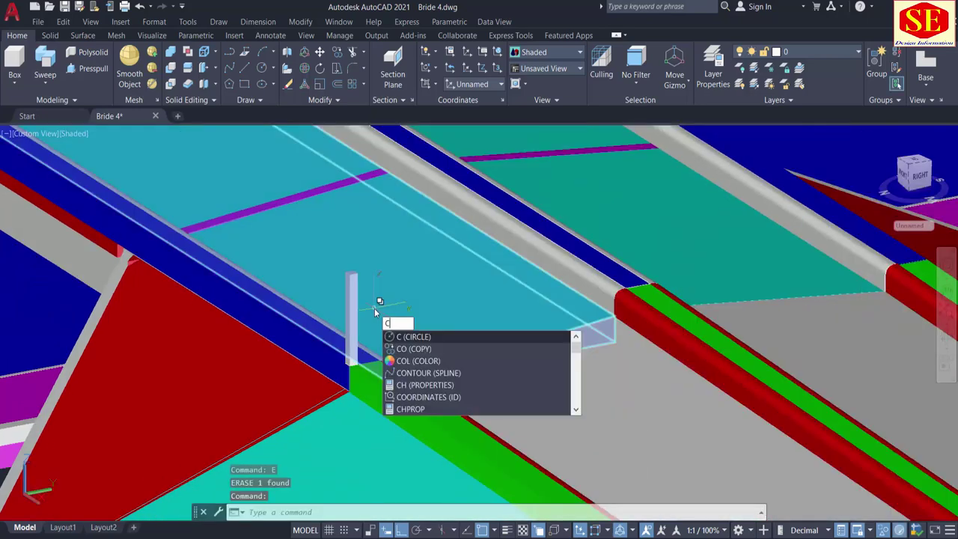
key("Return")
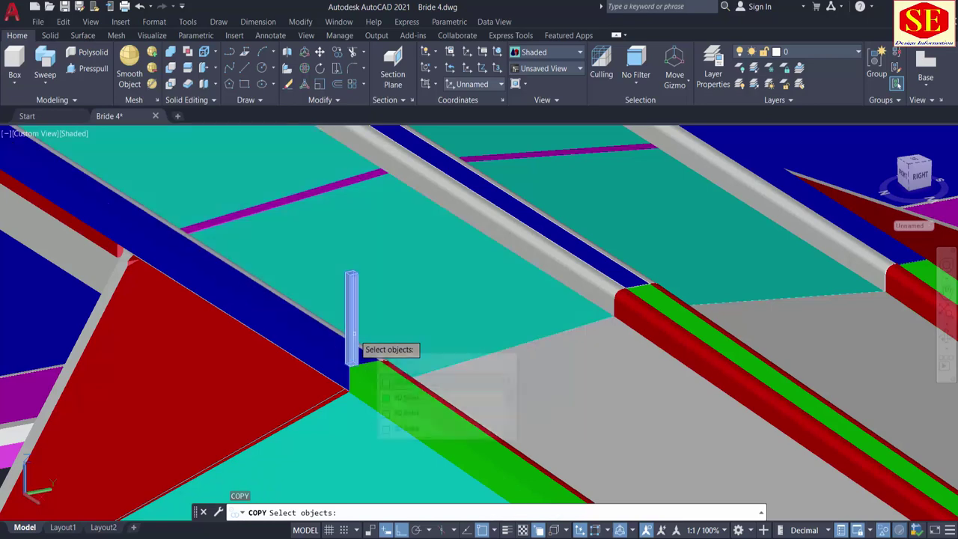
left_click(362, 349)
left_click(365, 353)
scroll(366, 356, "up", 6)
key("Return")
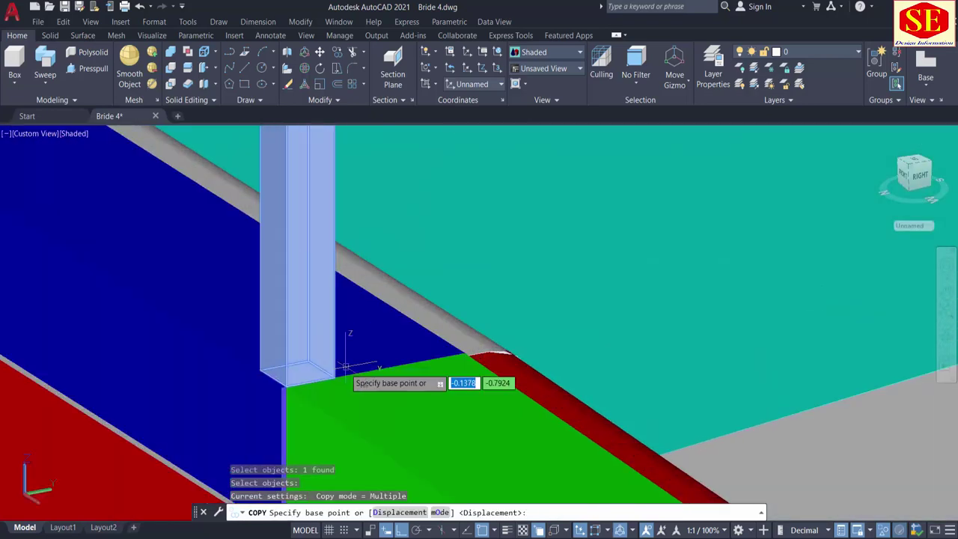
left_click(334, 376)
scroll(352, 352, "down", 6)
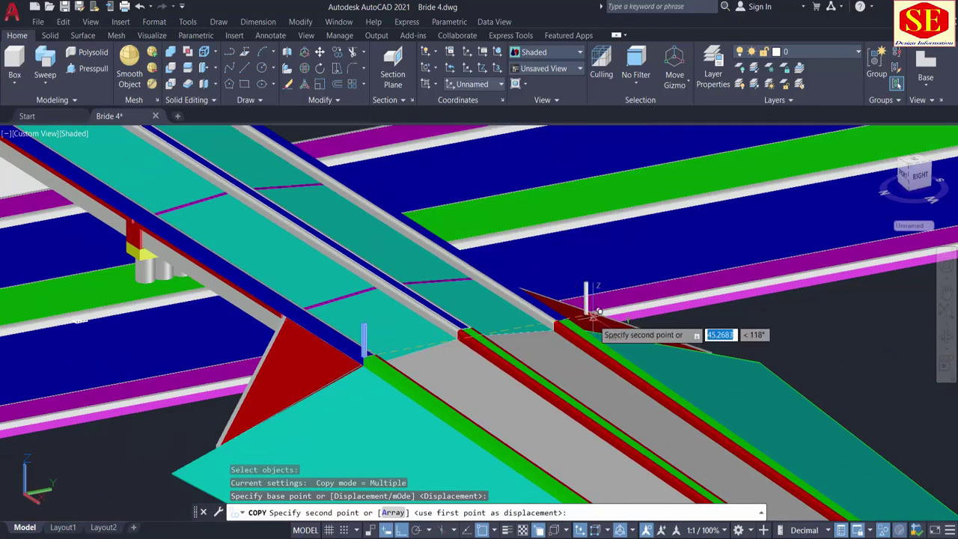
scroll(558, 318, "up", 5)
scroll(503, 283, "up", 3)
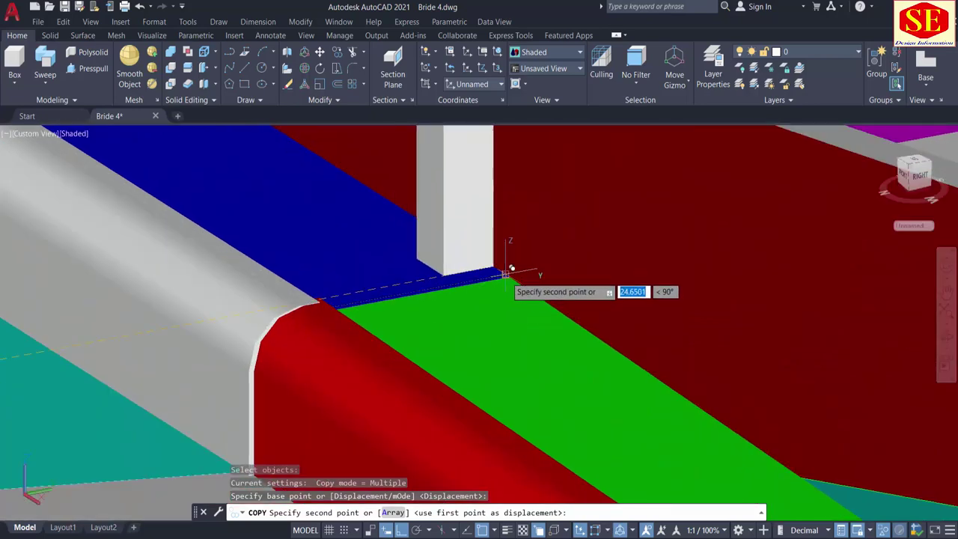
left_click(512, 274)
key("Escape")
scroll(684, 299, "down", 5)
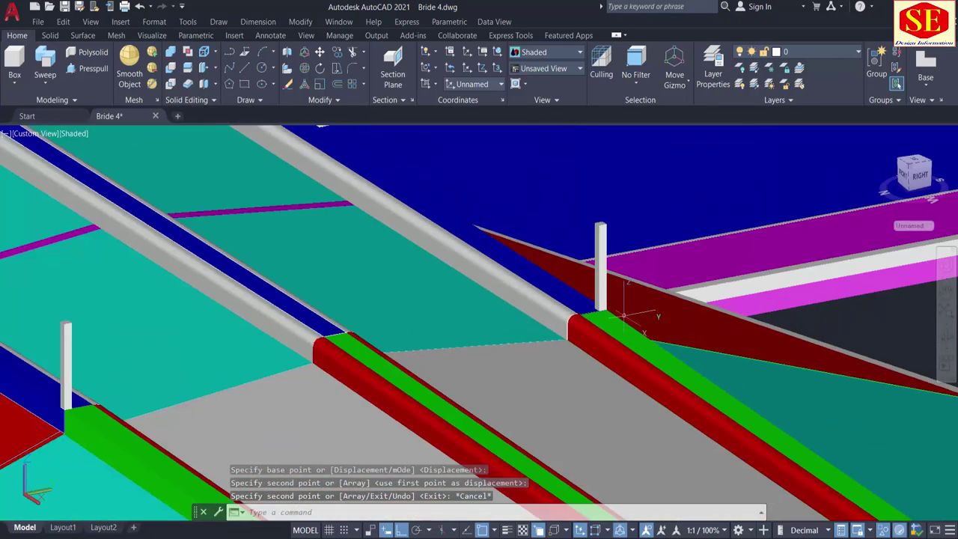
Step: Draw a line along the blue edge strip's outer top edge, from the post's base corner to the far end of the span
scroll(623, 314, "down", 2)
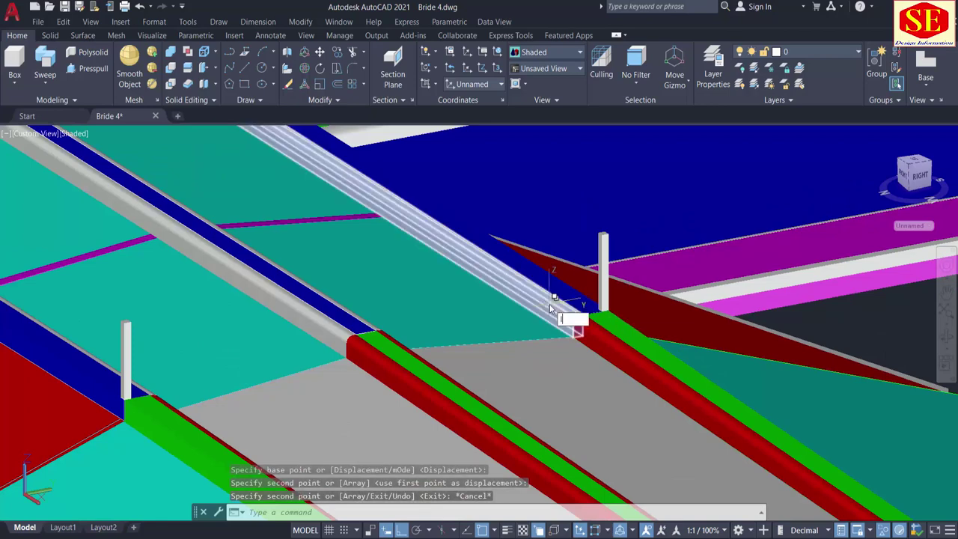
type("l")
key("Return")
middle_click_drag(113, 389, 325, 368)
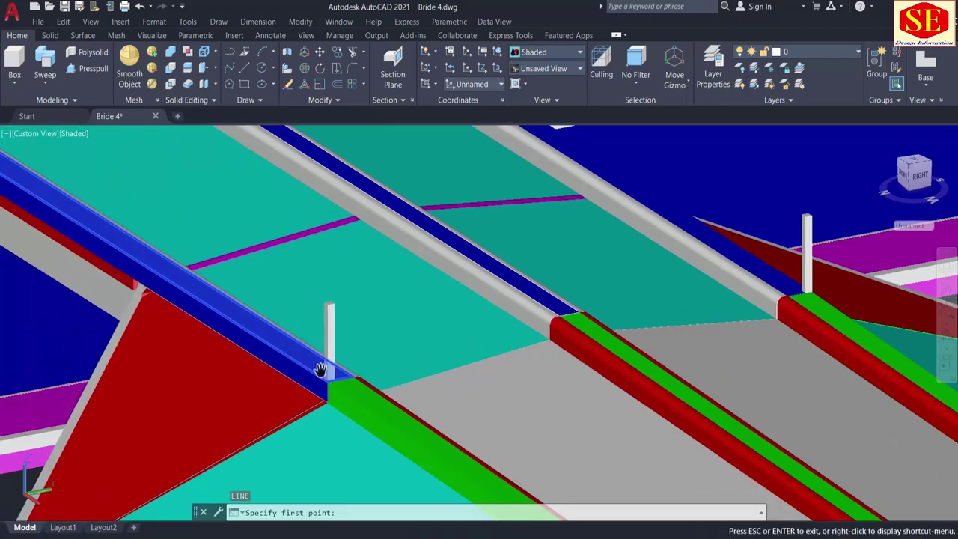
scroll(322, 378, "up", 5)
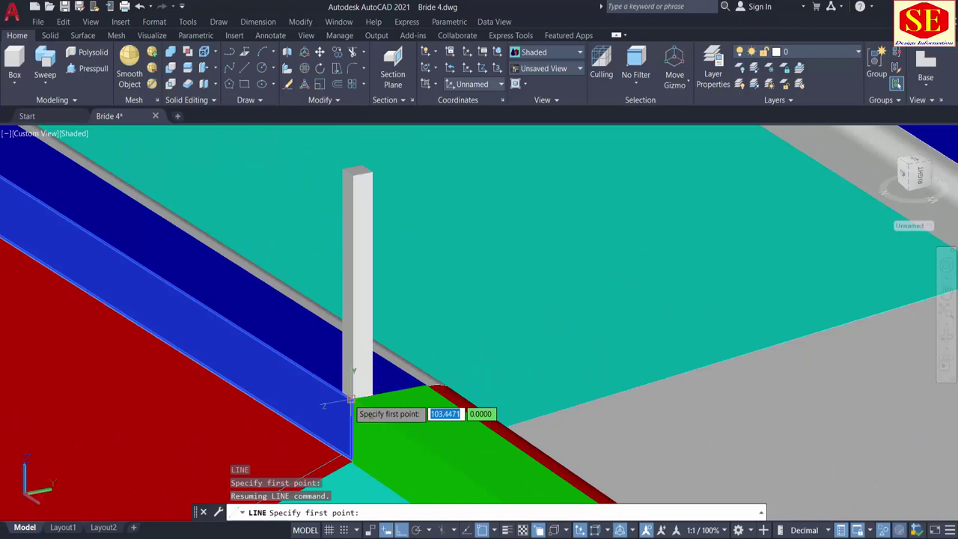
left_click(350, 399)
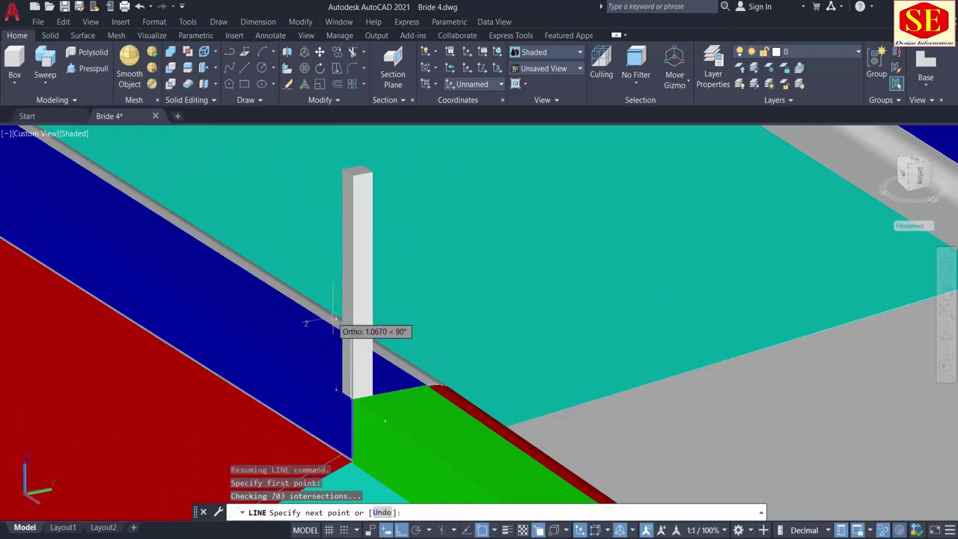
middle_click_drag(333, 318, 875, 483)
scroll(875, 484, "down", 2)
middle_click_drag(464, 263, 756, 508)
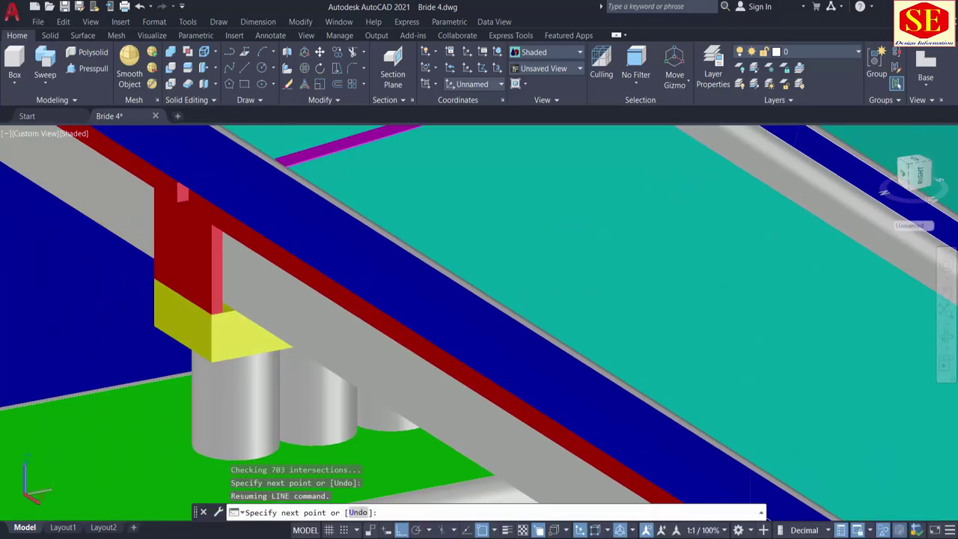
middle_click_drag(206, 135, 618, 483)
scroll(618, 484, "down", 4)
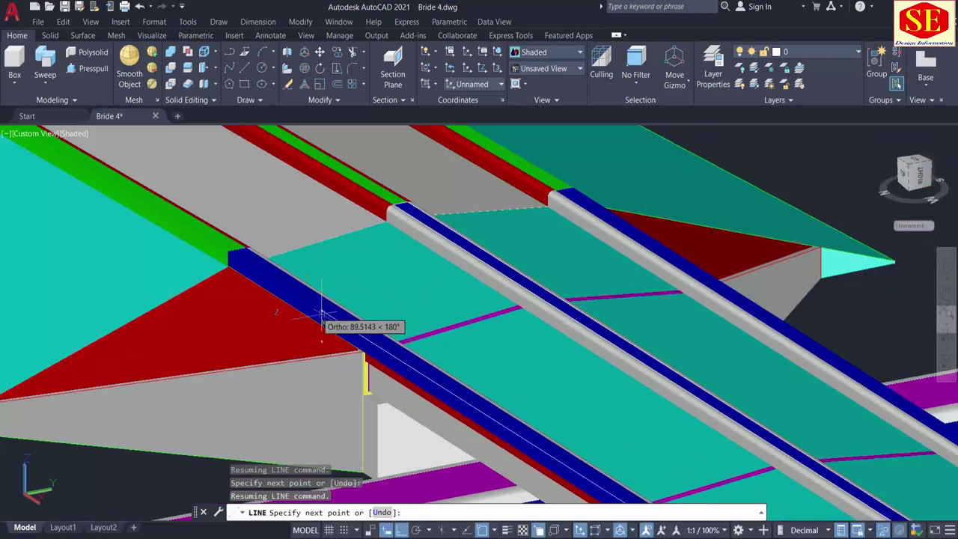
scroll(228, 261, "up", 3)
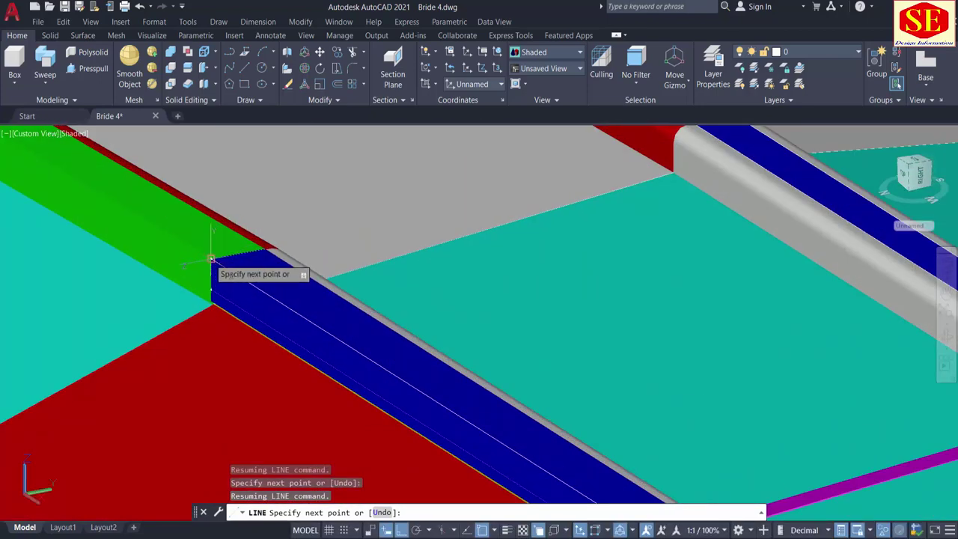
key("Escape")
scroll(211, 258, "down", 5)
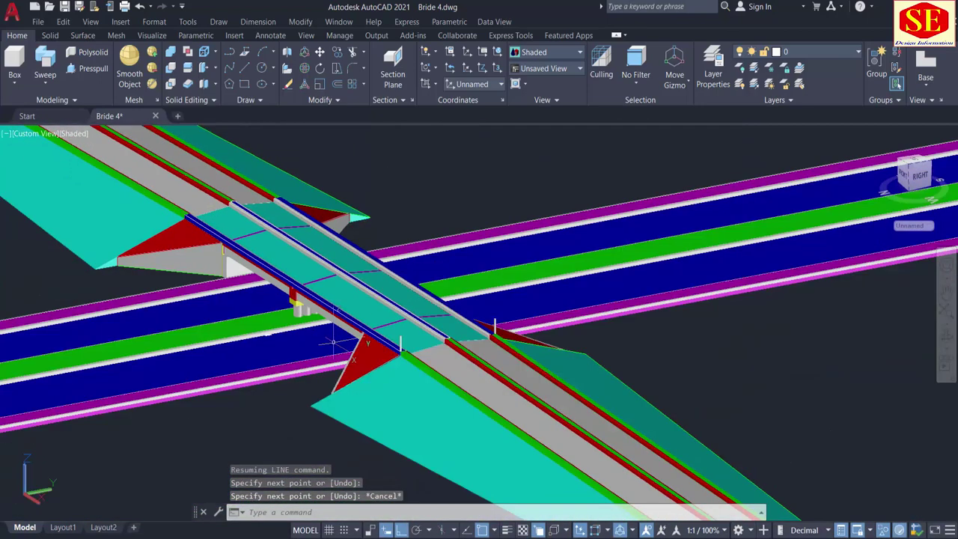
Step: Create a path array of both railing posts, using the line along the blue strip's outer edge as the path
scroll(401, 352, "up", 3)
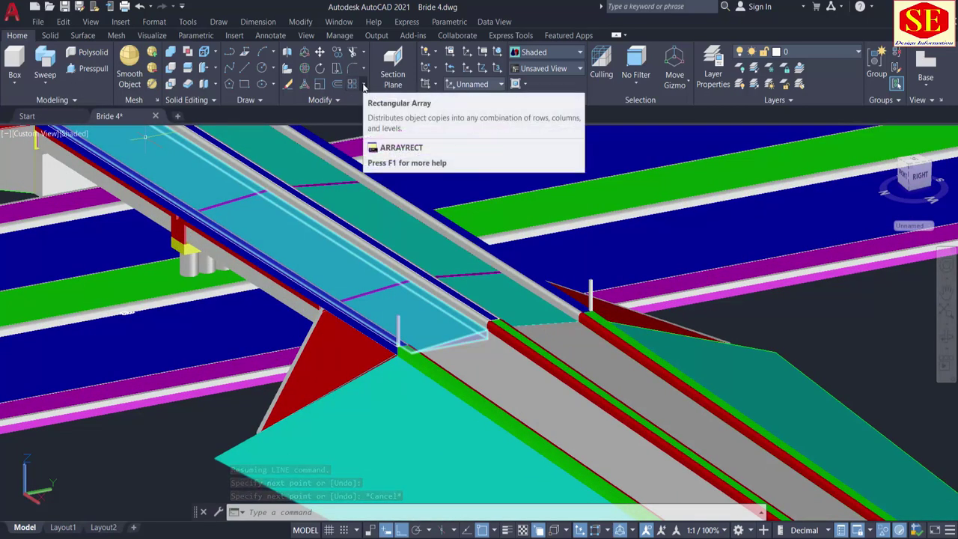
left_click(364, 85)
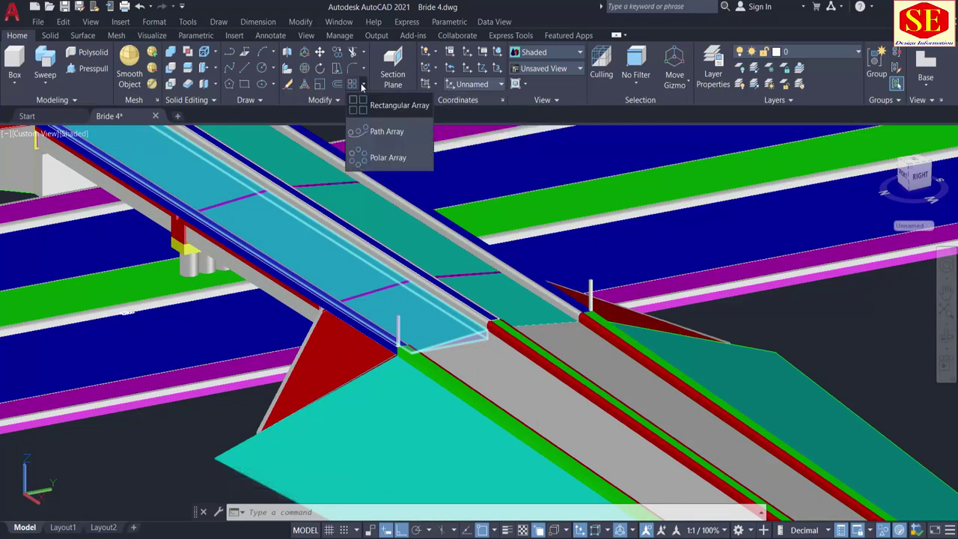
left_click(368, 132)
scroll(404, 355, "up", 3)
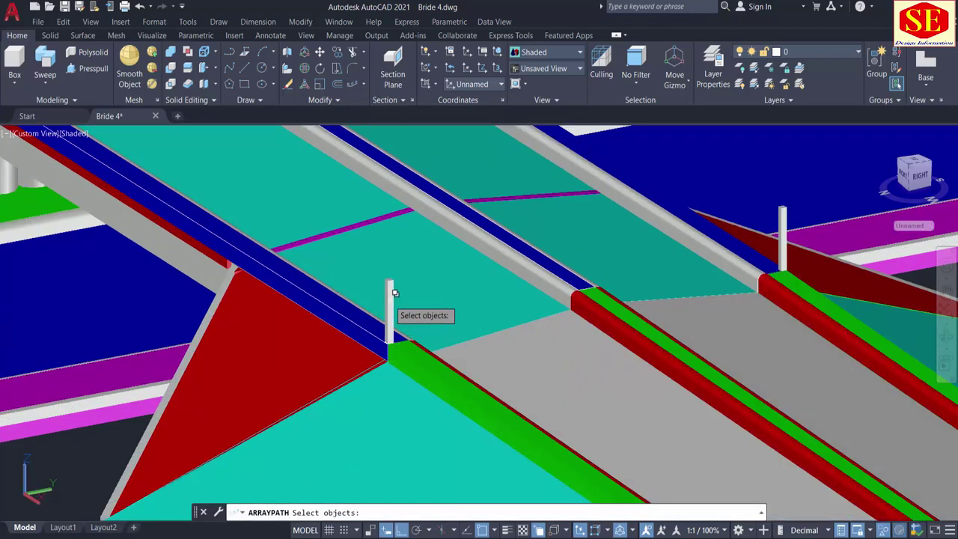
left_click(390, 288)
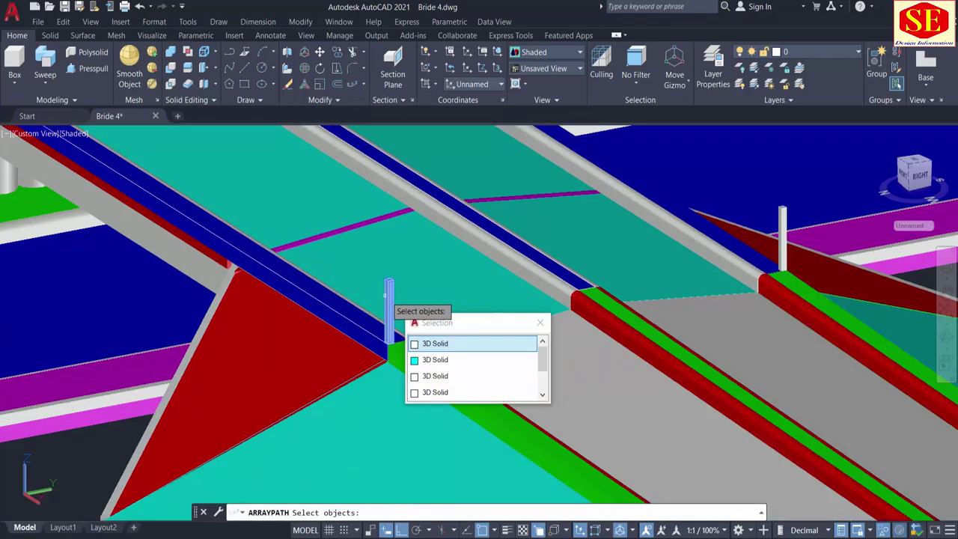
left_click(434, 344)
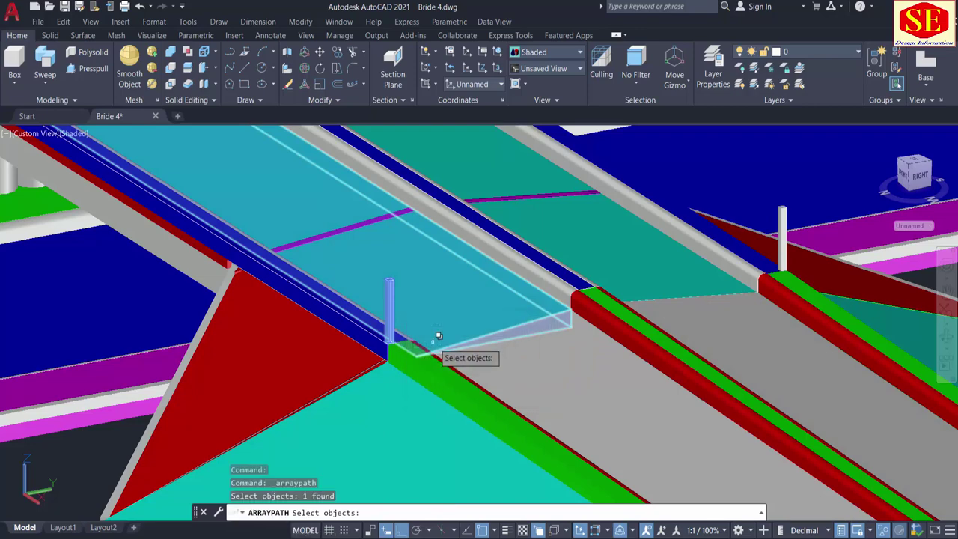
left_click(781, 228)
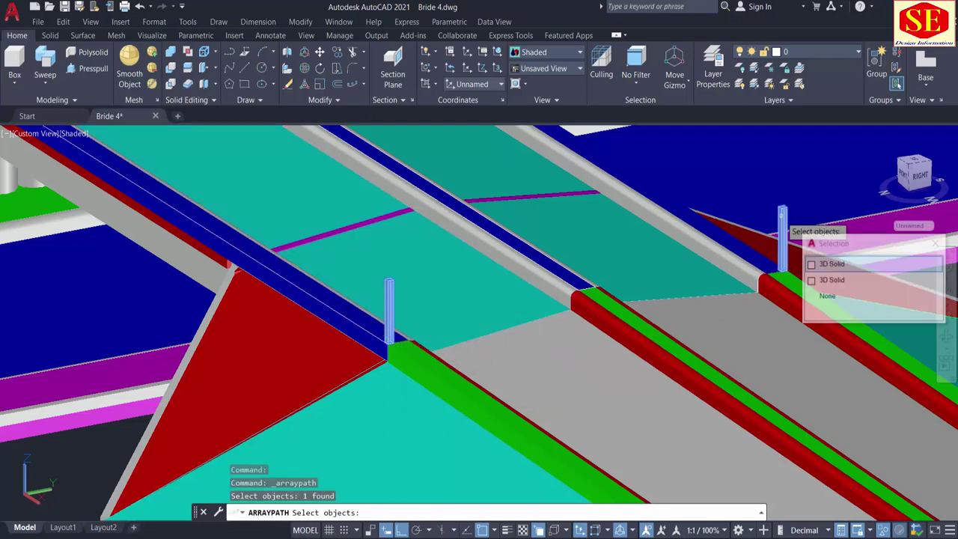
left_click(810, 265)
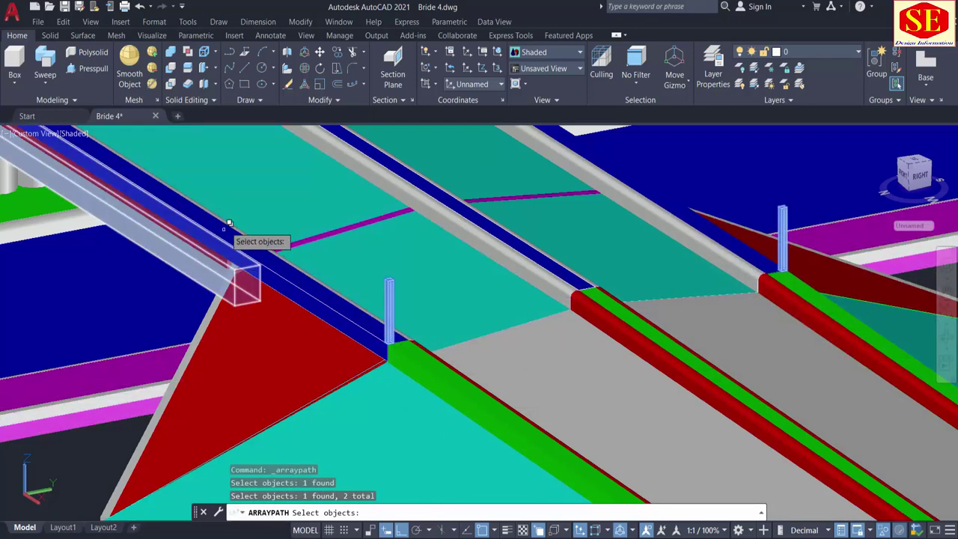
key("Return")
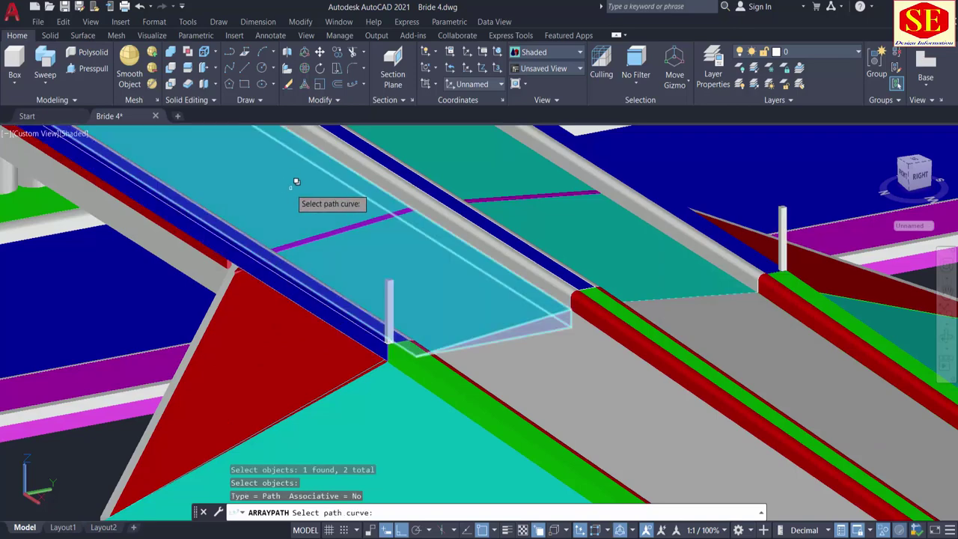
left_click(323, 292)
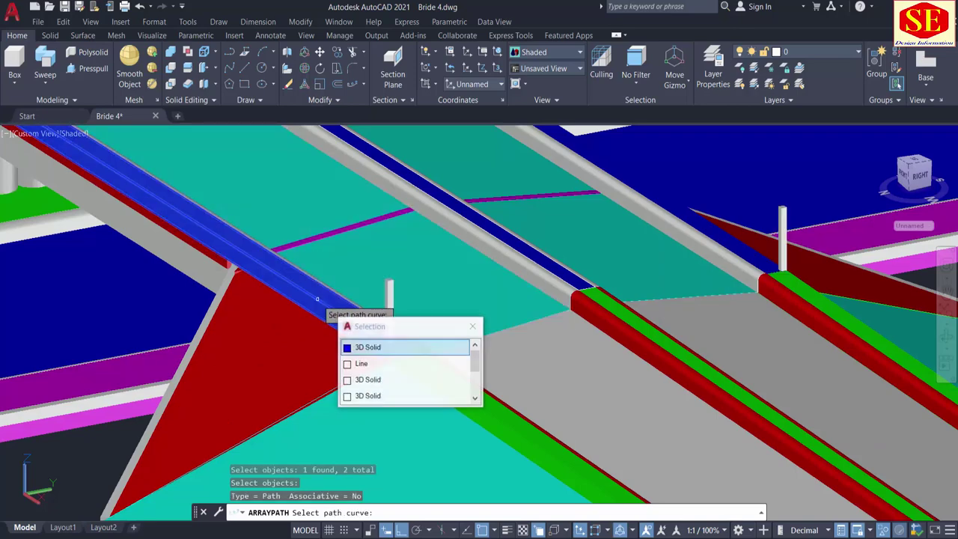
left_click(371, 364)
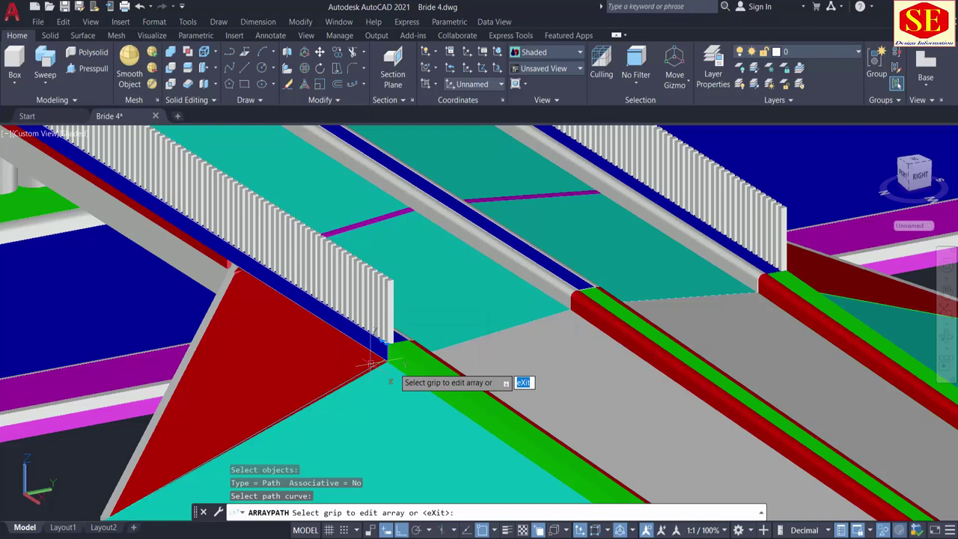
Step: Space the post array with the Divide method, trying 100 and 50 items before setting 40, and finish the array
scroll(367, 351, "down", 3)
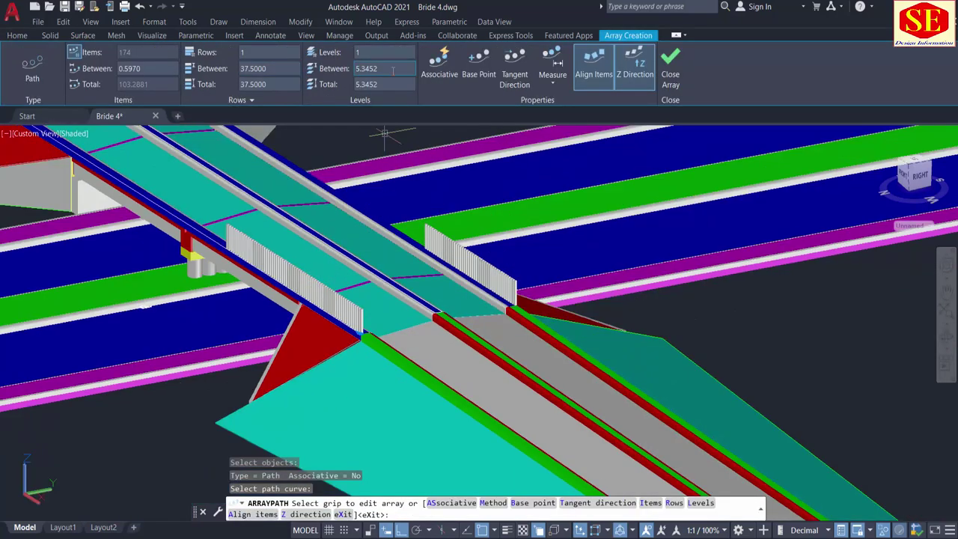
left_click(549, 104)
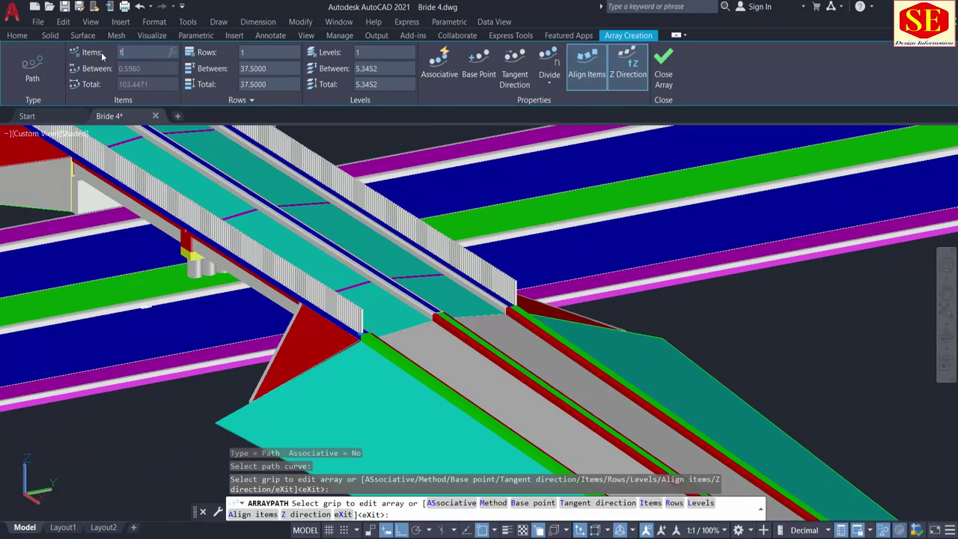
key("Return")
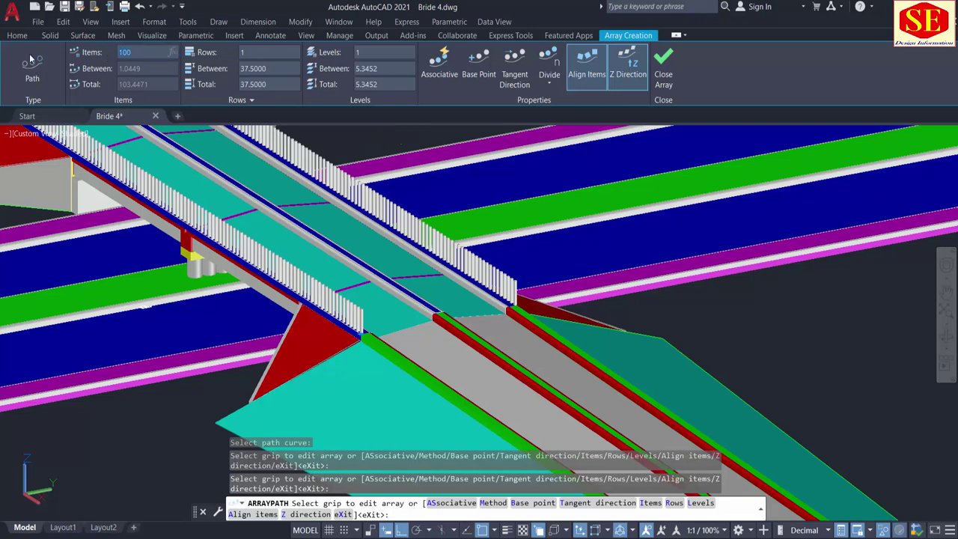
type("50")
key("Return")
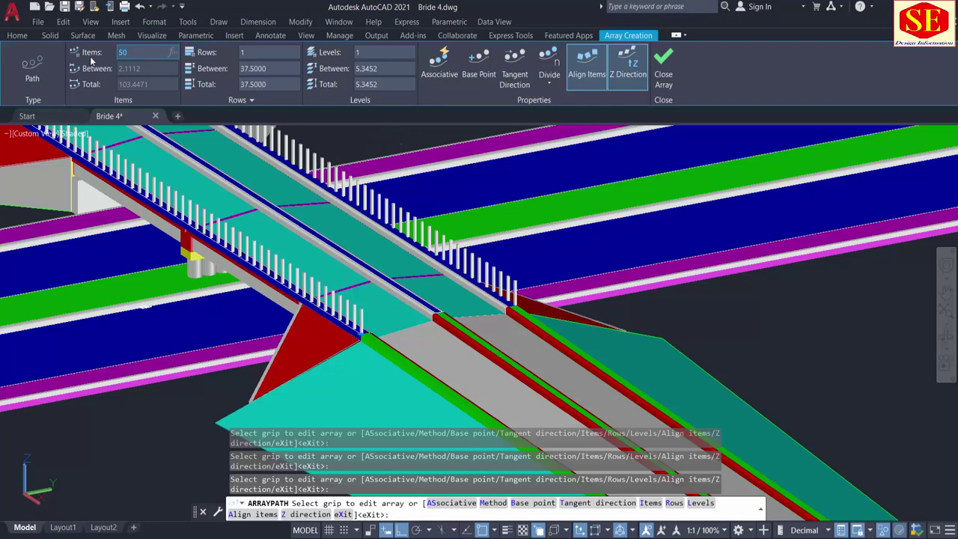
key("Return")
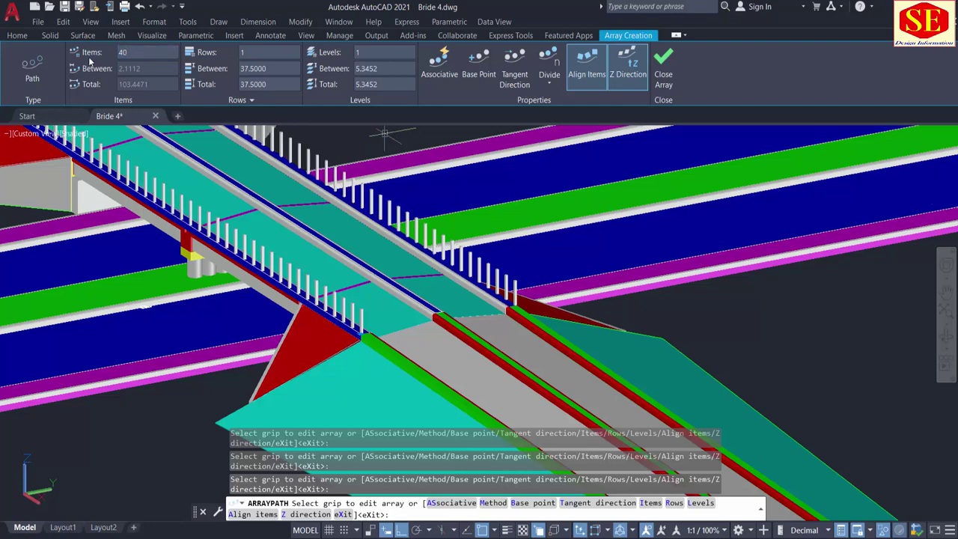
scroll(404, 322, "down", 3)
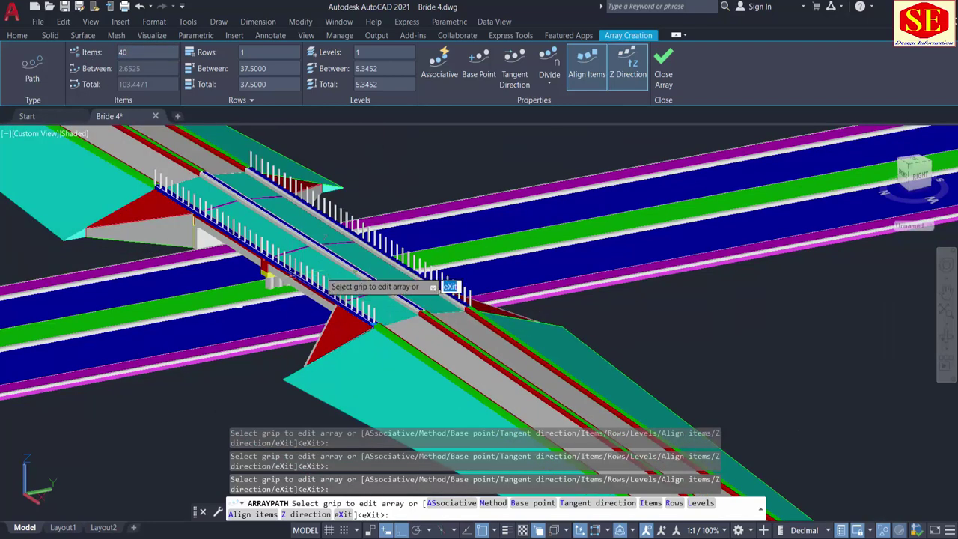
right_click(380, 186)
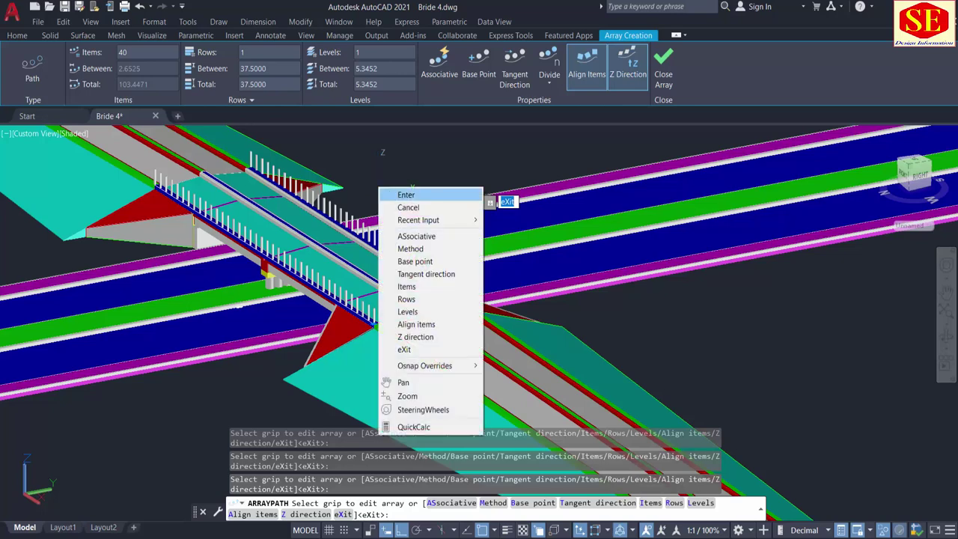
left_click(399, 196)
Step: Set the current drawing colour to red (index colour 1)
scroll(366, 291, "up", 3)
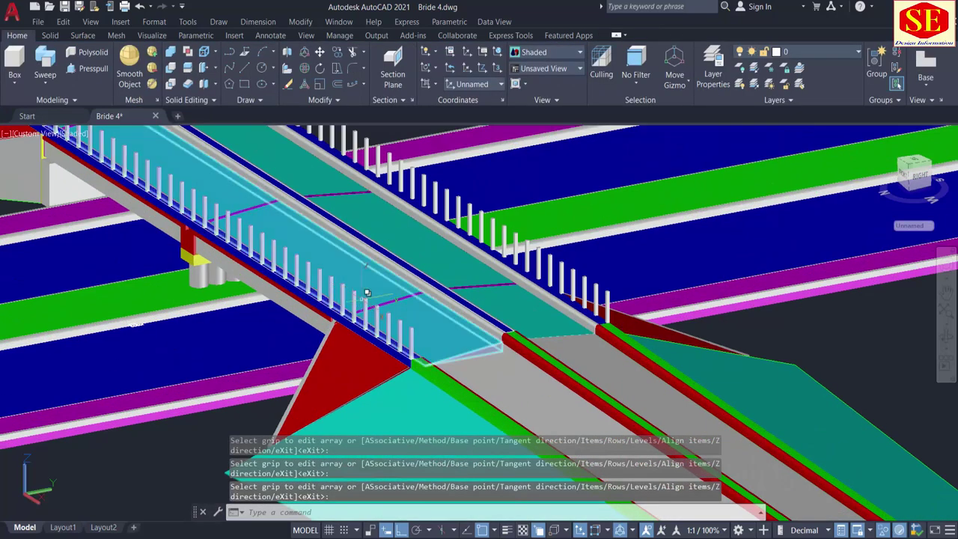
scroll(685, 315, "down", 1)
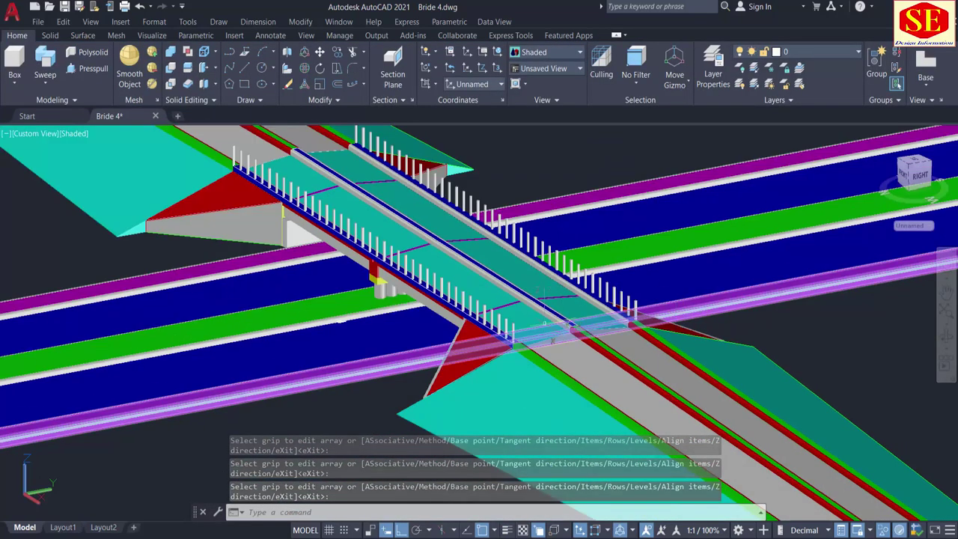
middle_click_drag(310, 277, 340, 288, "shift")
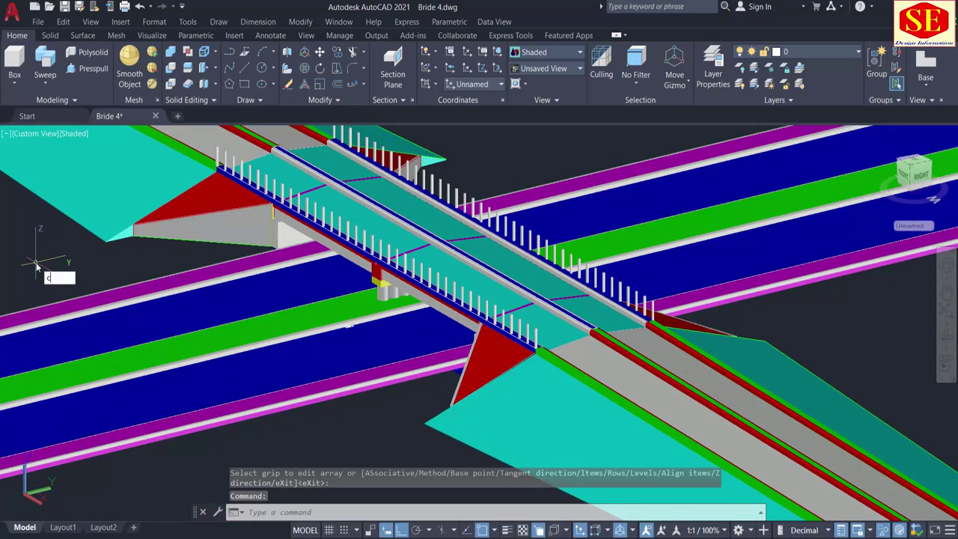
type("ol")
key("Return")
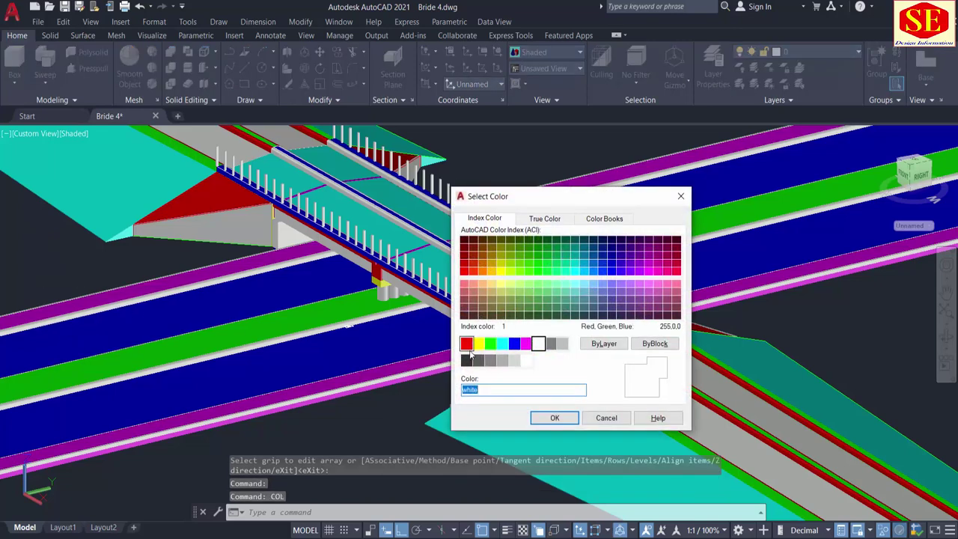
left_click(467, 346)
left_click(551, 418)
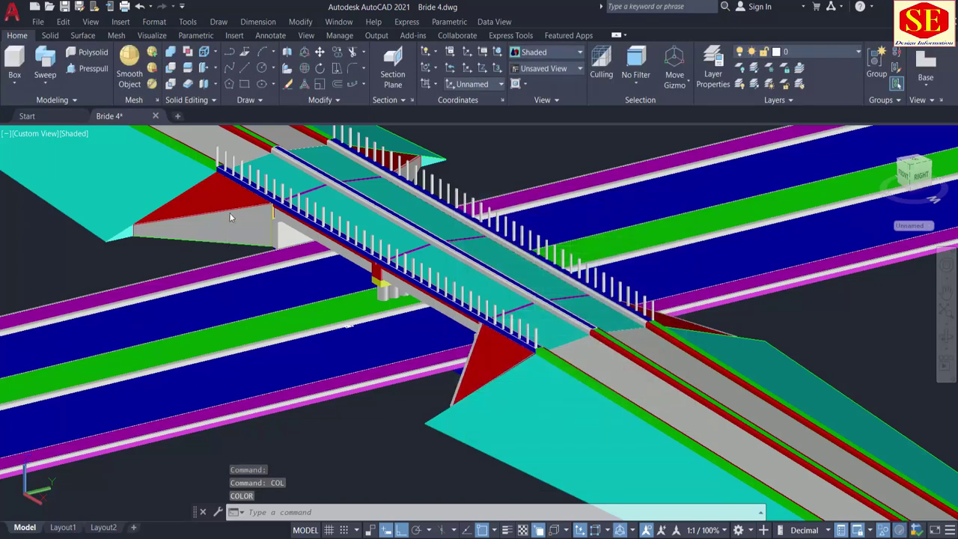
Step: Draw a red line along the tops of one railing's posts, from the first post to the last
middle_click_drag(346, 326, 380, 413)
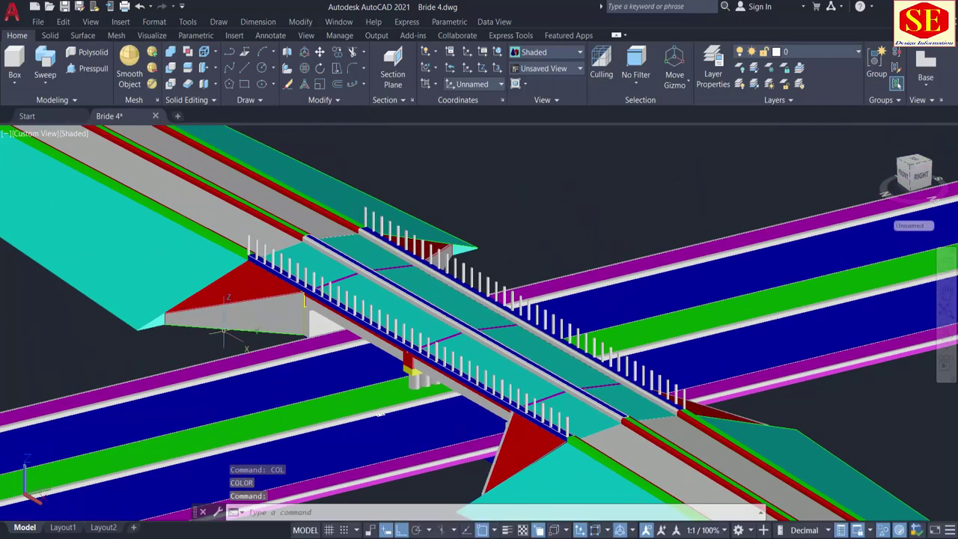
type("L")
key("Return")
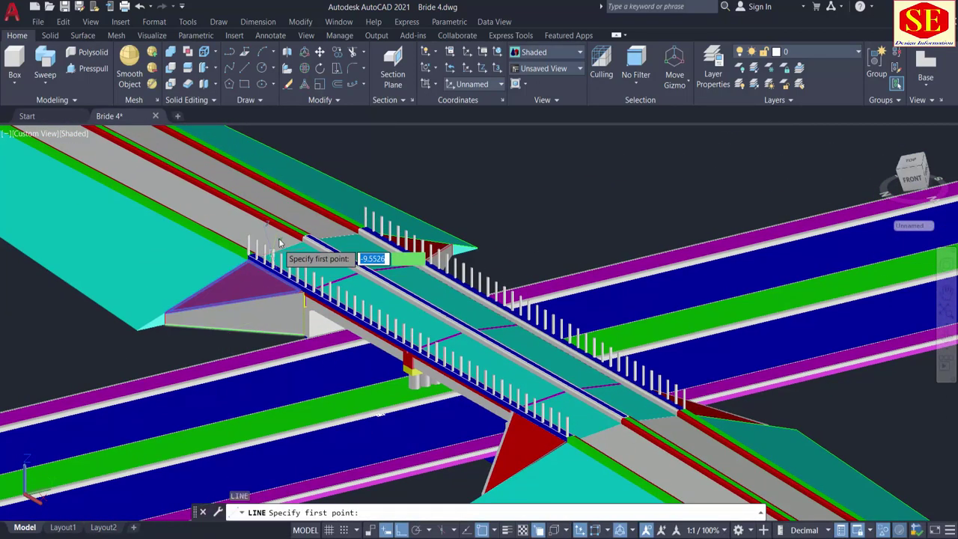
scroll(269, 254, "up", 6)
scroll(227, 212, "up", 5)
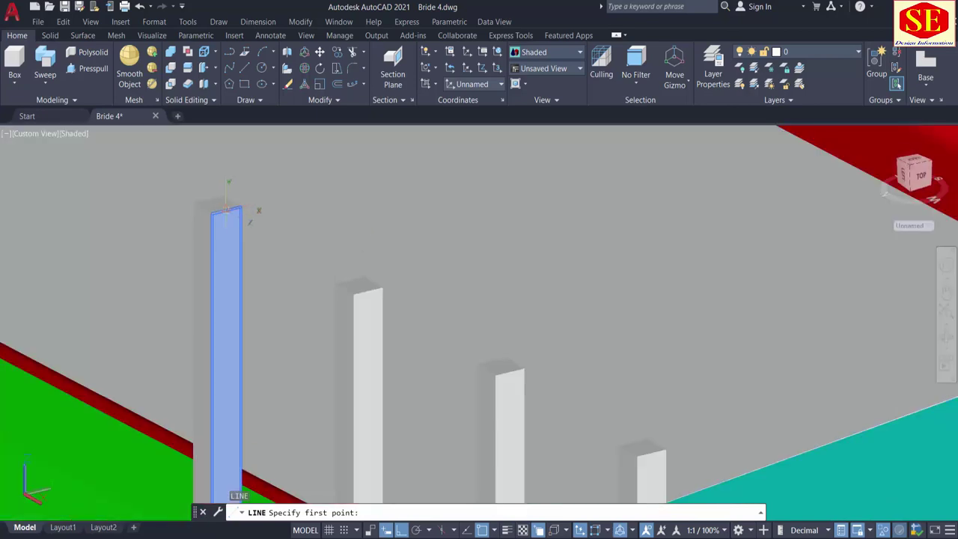
left_click(226, 211)
scroll(247, 206, "down", 5)
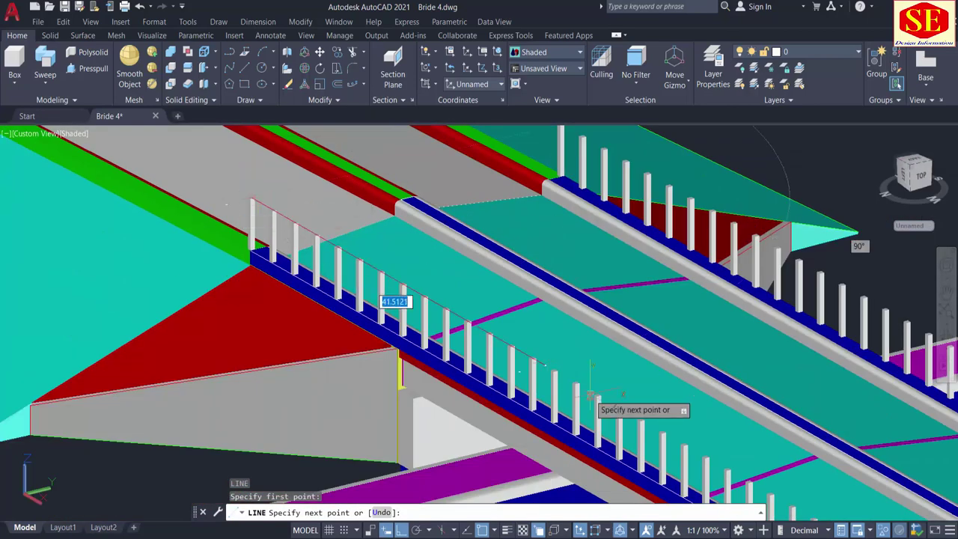
scroll(591, 393, "up", 3)
scroll(569, 332, "up", 4)
scroll(701, 395, "up", 5)
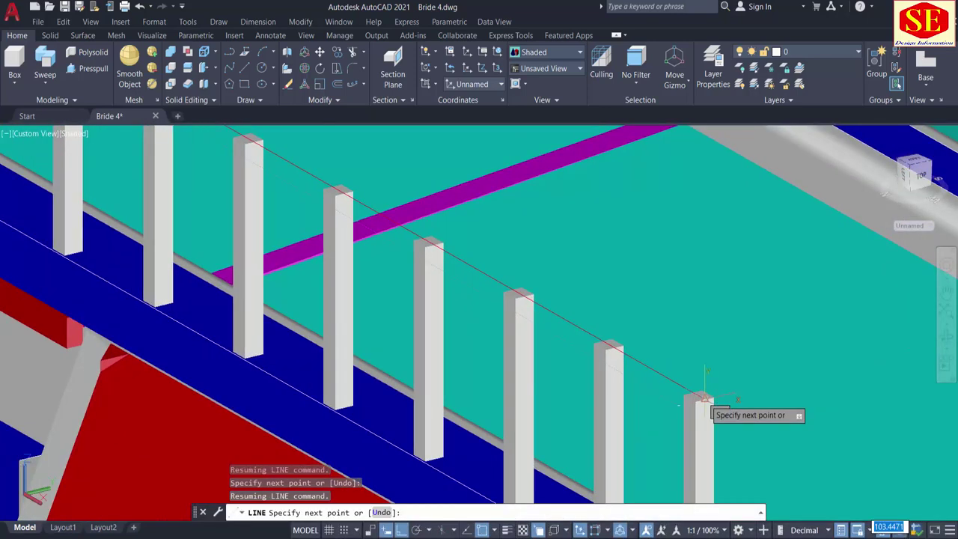
left_click(704, 396)
key("Escape")
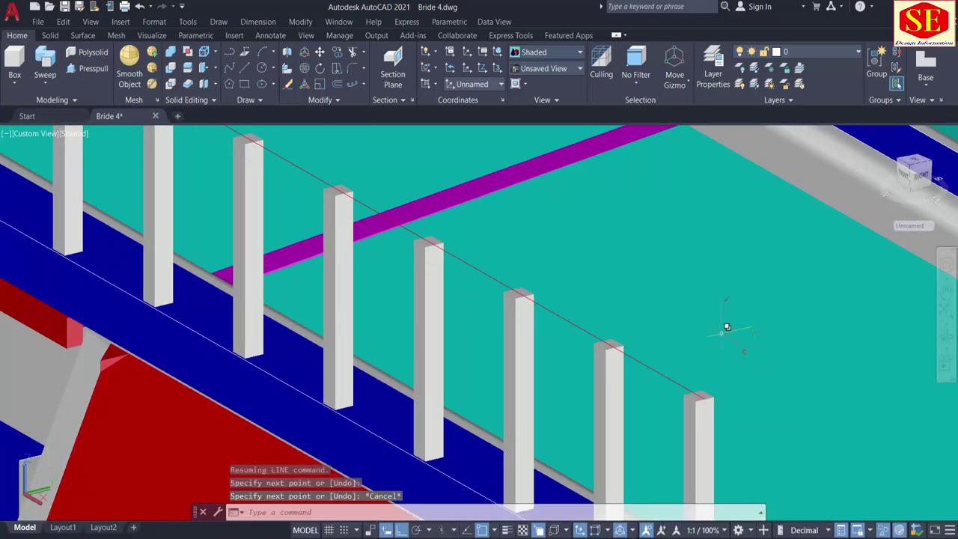
Step: Copy the red post-top line straight down by 0.75, using its end at the last post as base point
scroll(726, 327, "down", 5)
scroll(674, 310, "down", 5)
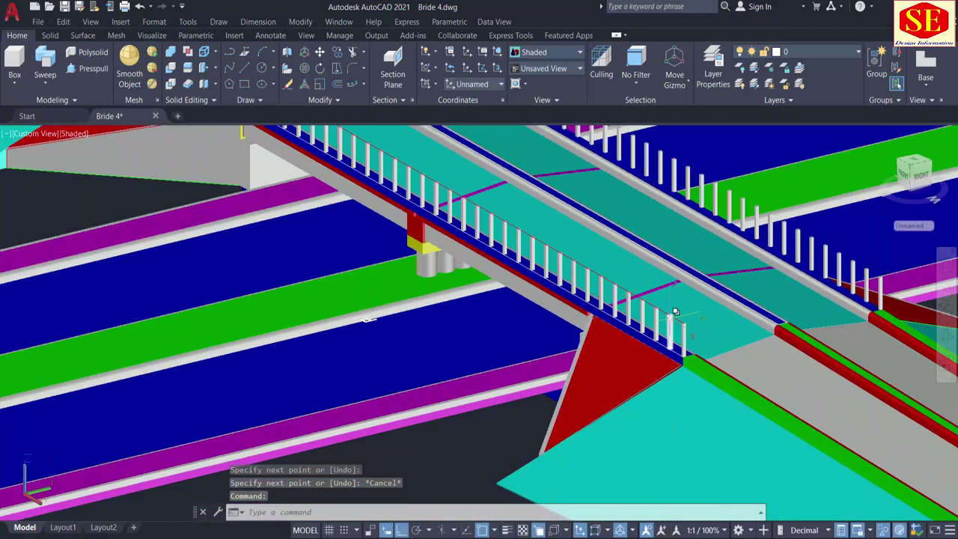
scroll(675, 311, "up", 5)
type("ct o")
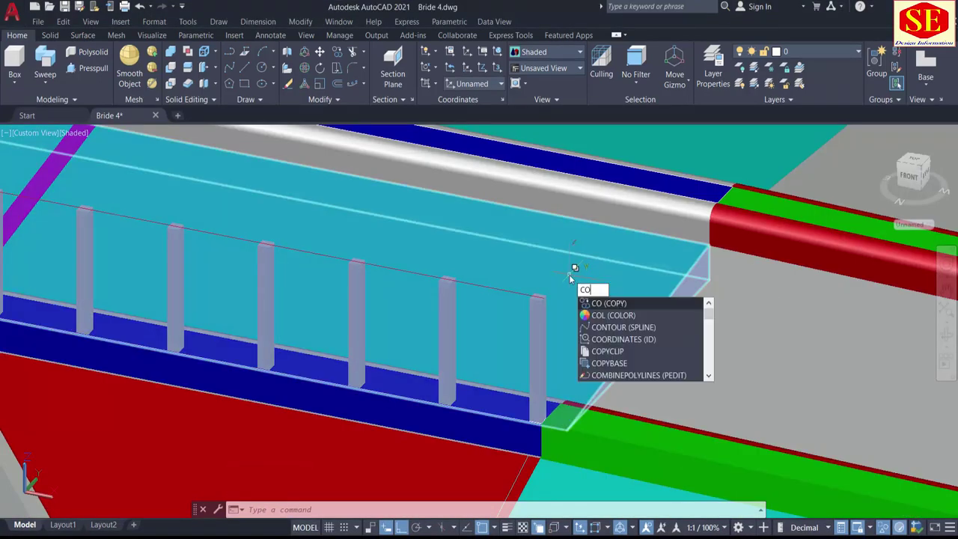
key("Return")
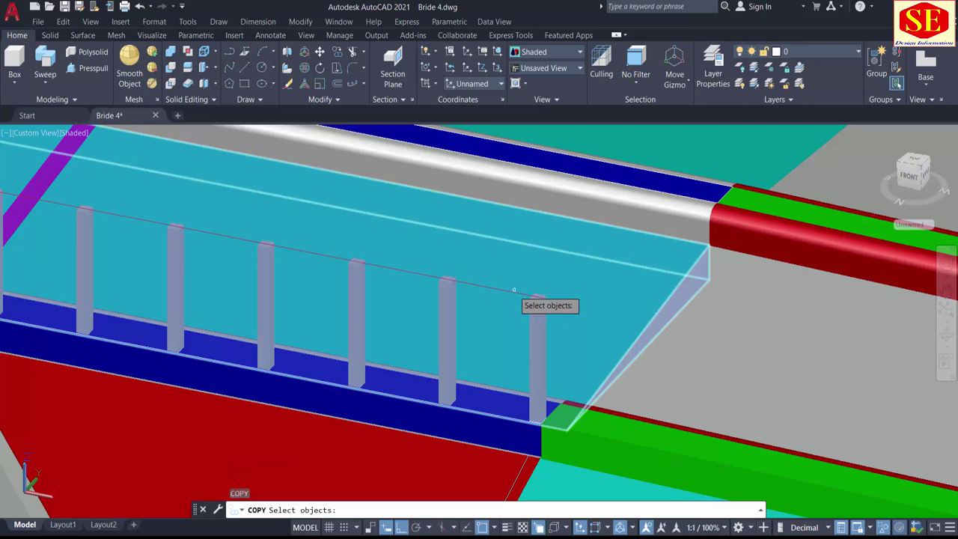
left_click(513, 289)
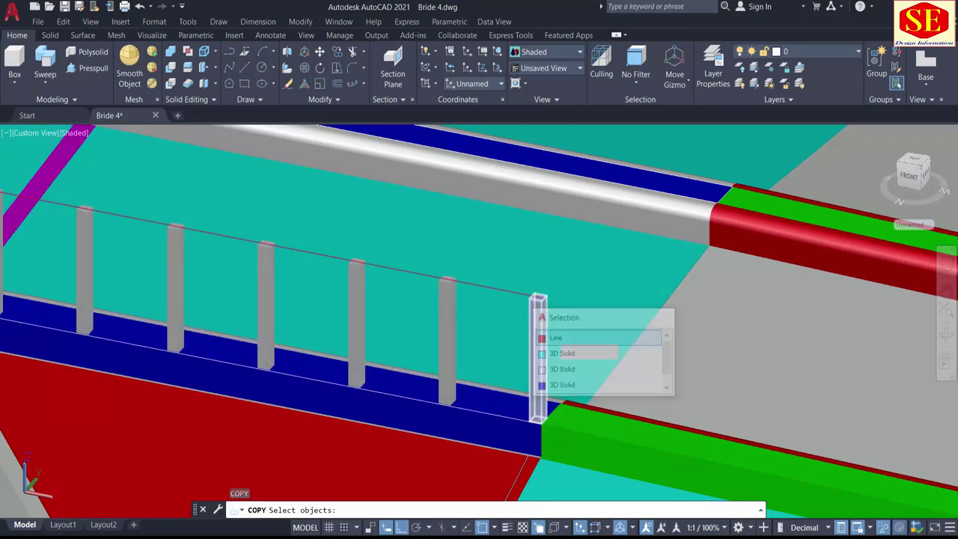
left_click(561, 354)
key("Return")
scroll(541, 294, "up", 3)
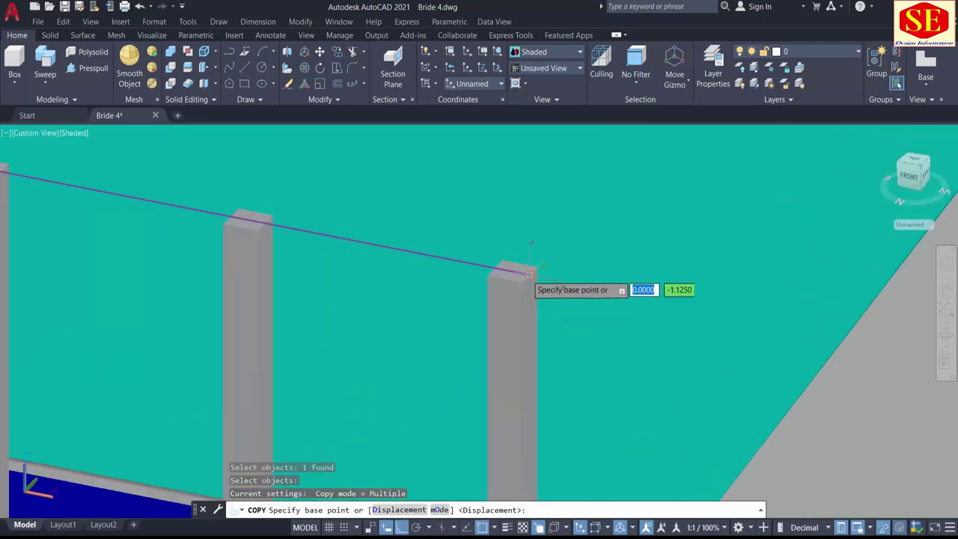
left_click(532, 268)
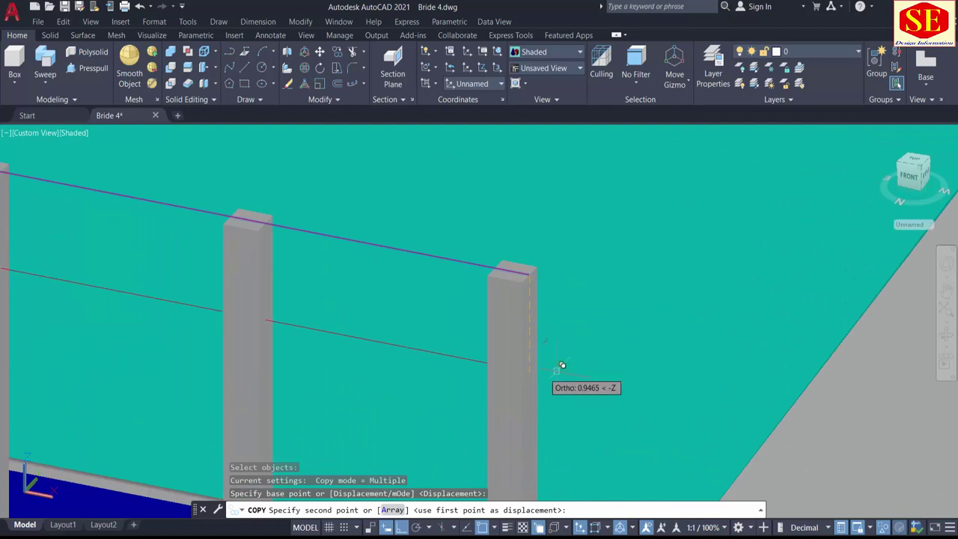
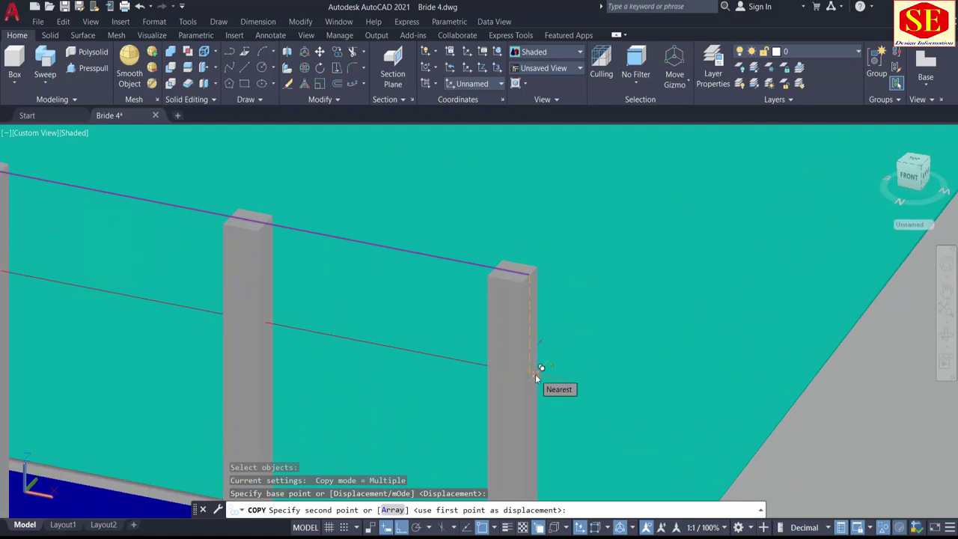
type(".75")
key("Return")
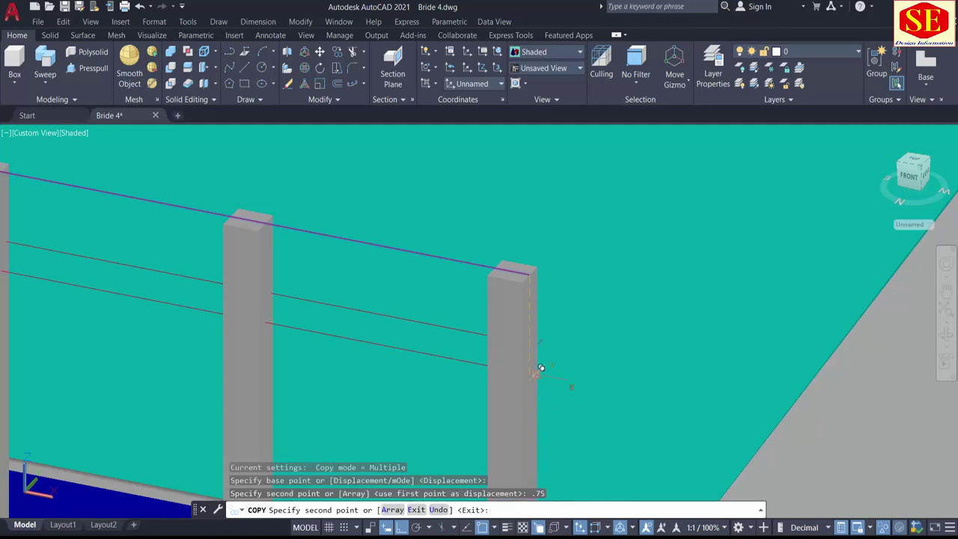
Step: Place further copies of the red line at 1.5, 2.5 and 3 below the post tops, and finish copying
middle_click_drag(539, 368, 537, 245)
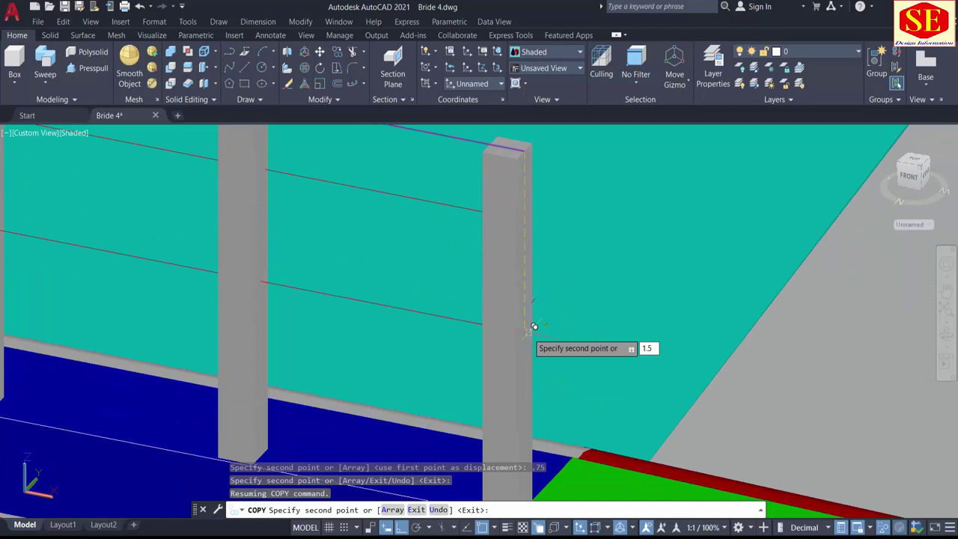
key("Return")
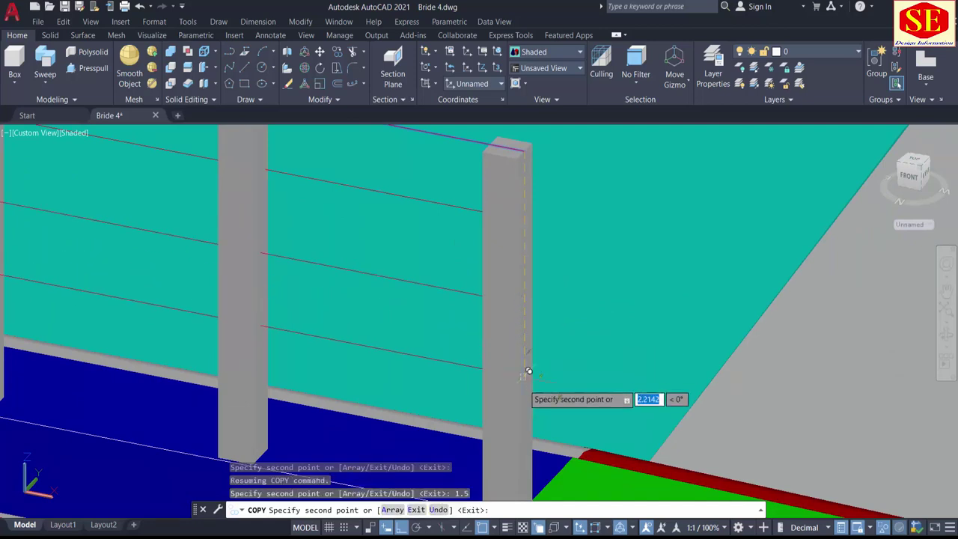
middle_click_drag(523, 367, 517, 324)
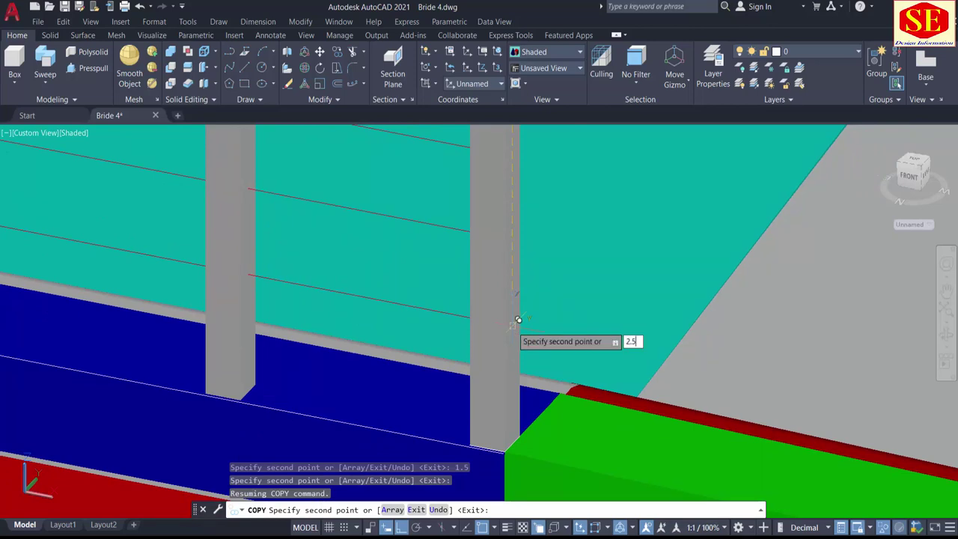
type("2.5")
key("Return")
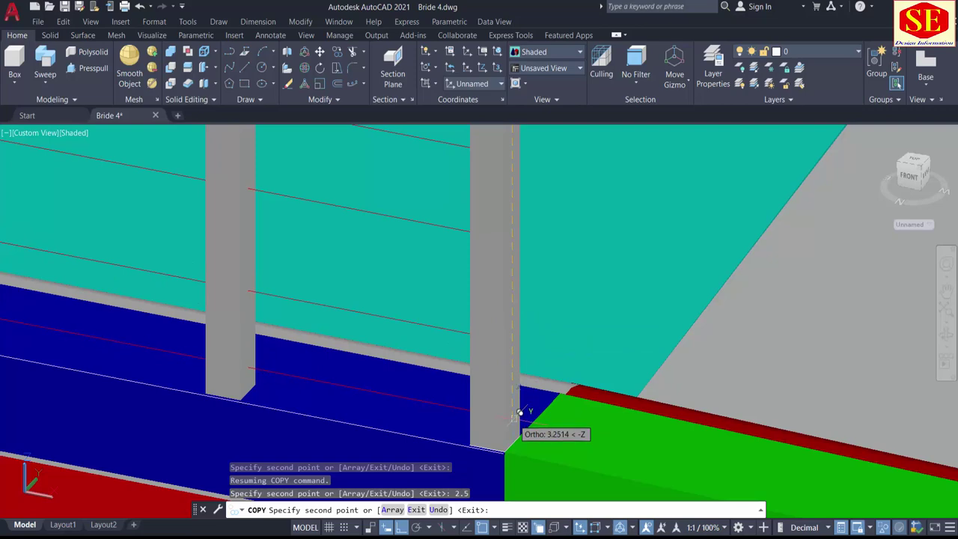
type("3")
key("Return")
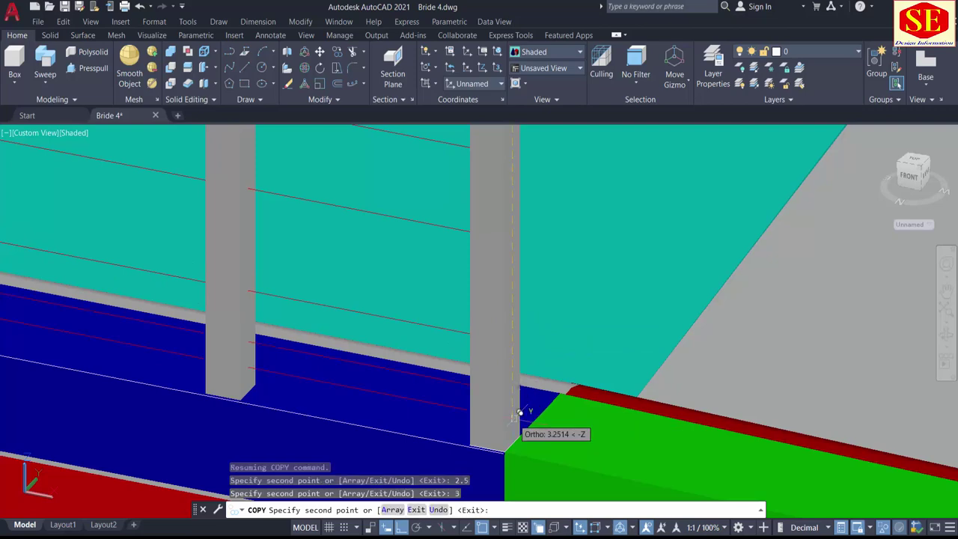
key("Return")
scroll(520, 410, "down", 2)
left_click(527, 408)
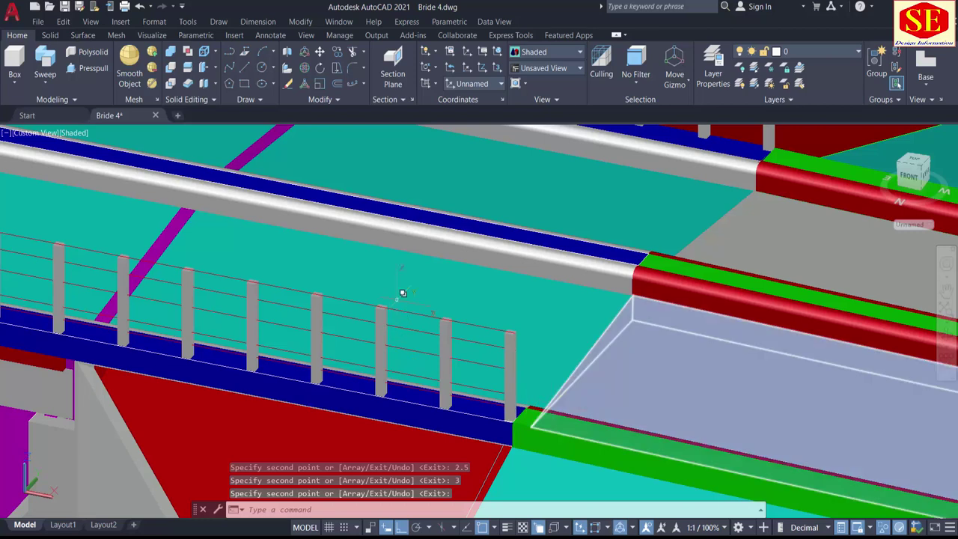
key("Escape")
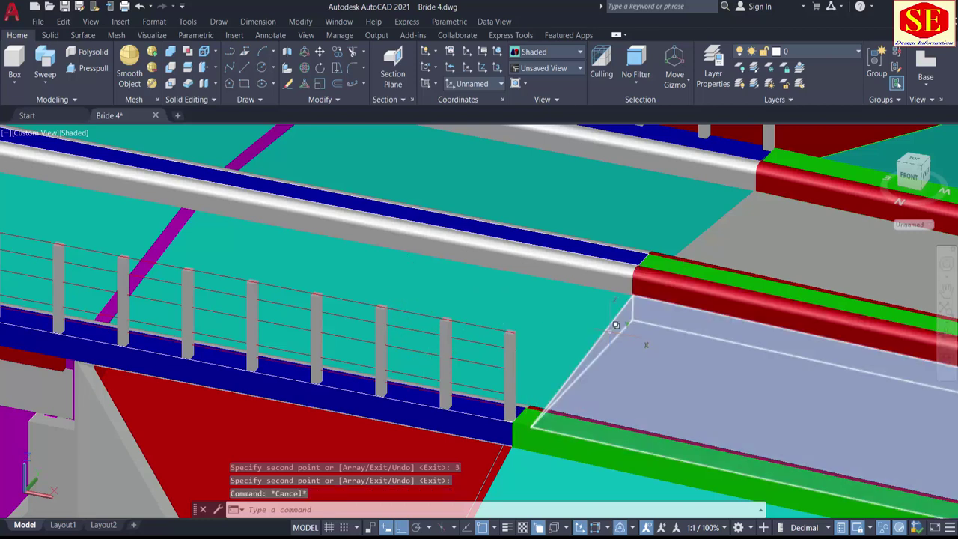
type("u")
key("Return")
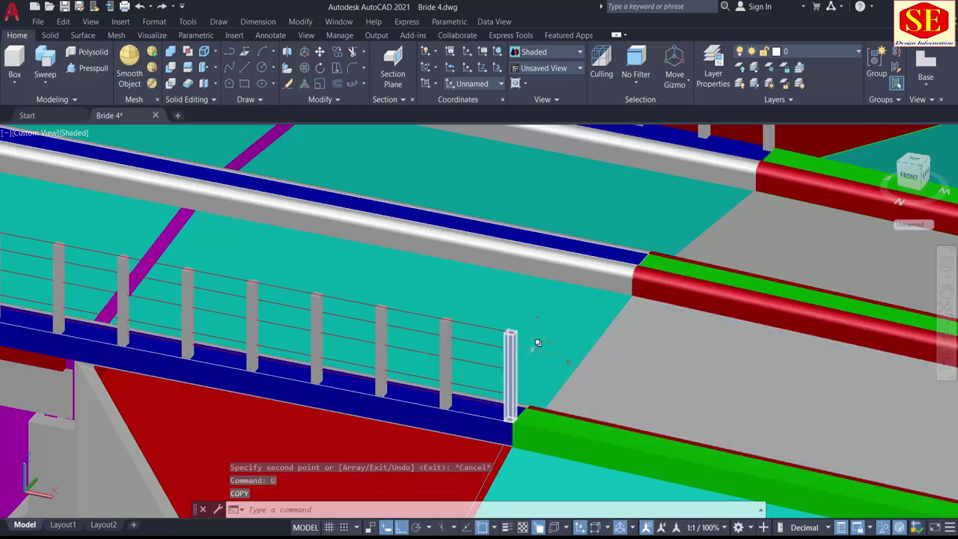
Step: Copy all five red rail lines to the opposite railing, from the end post's top to the matching point on the other row's end post
middle_click_drag(744, 361, 778, 347, "shift")
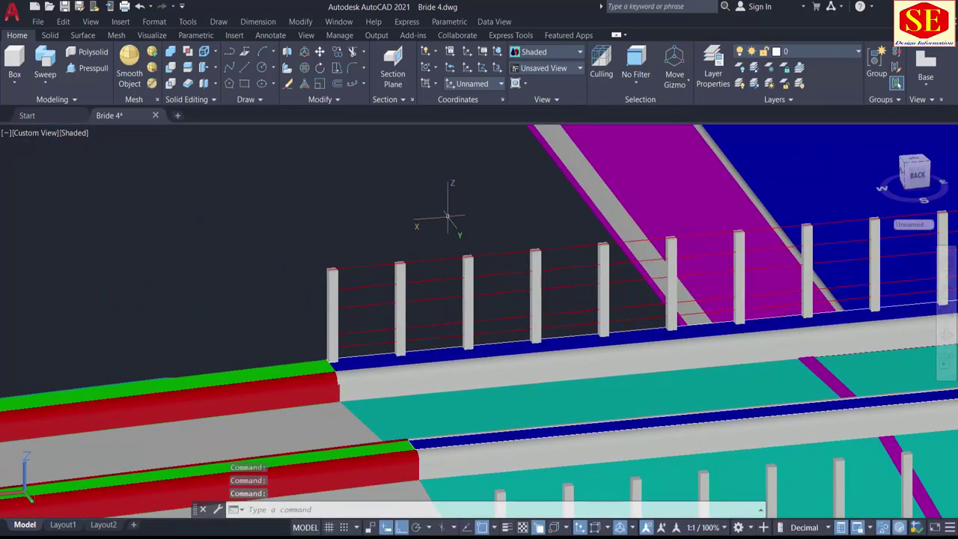
type("o")
key("Return")
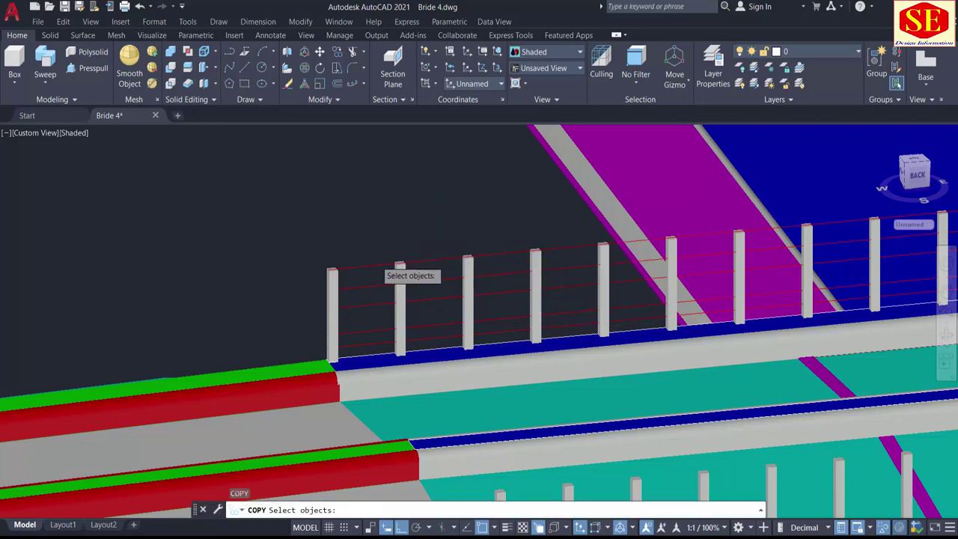
scroll(376, 263, "up", 3)
left_click(380, 241)
left_click(352, 395)
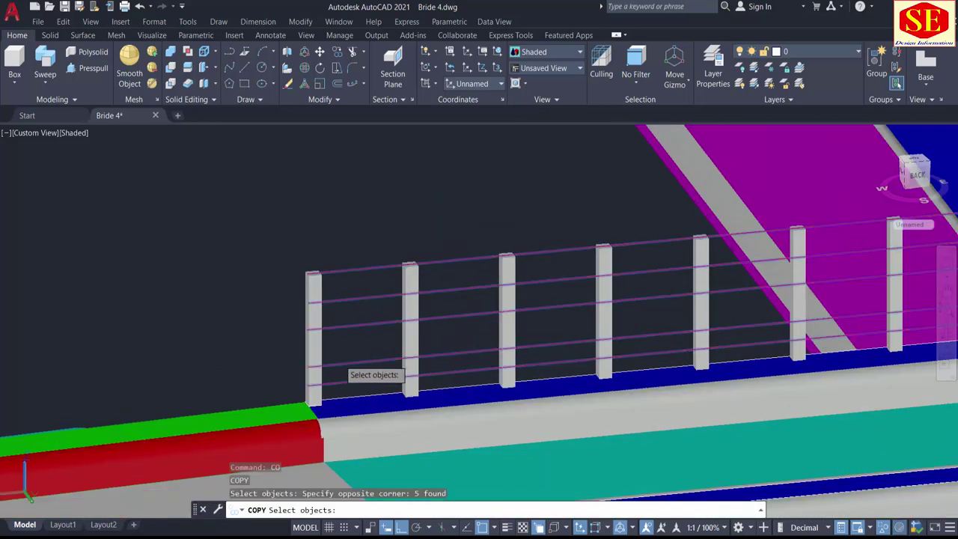
scroll(291, 296, "up", 5)
key("Return")
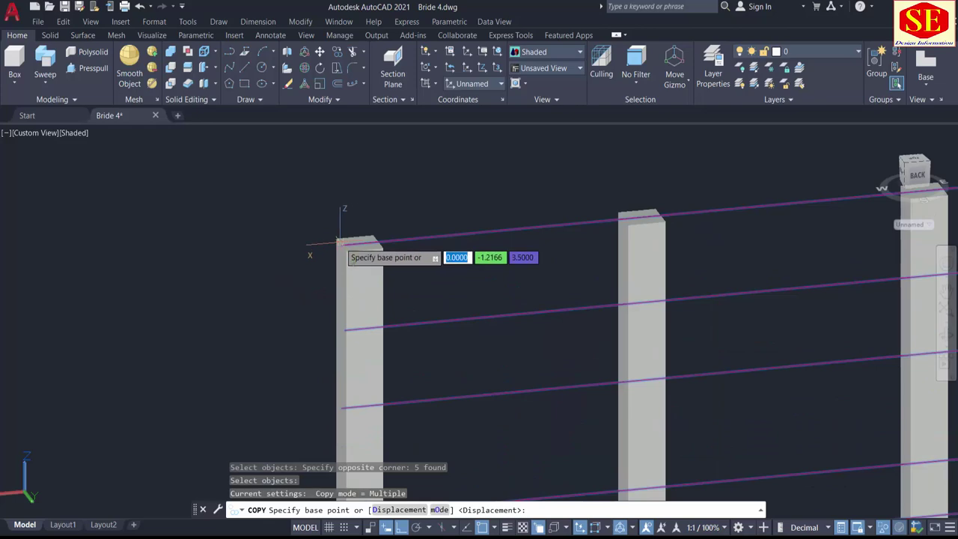
left_click(340, 241)
scroll(352, 224, "down", 10)
scroll(387, 271, "up", 4)
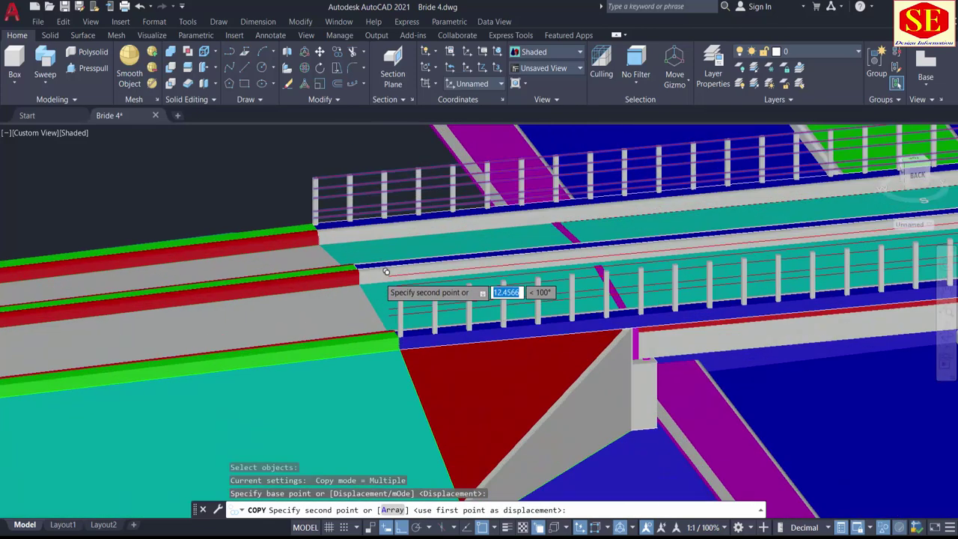
scroll(387, 270, "up", 6)
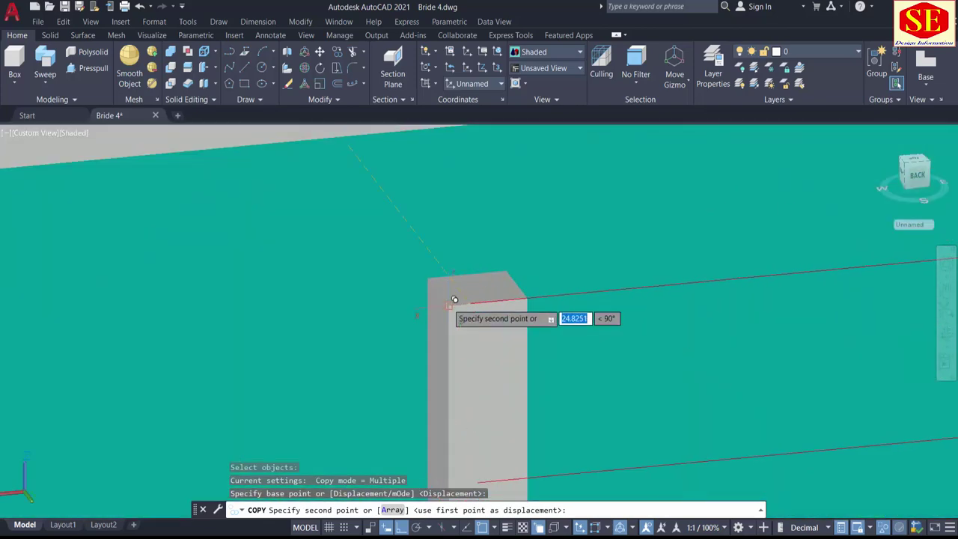
left_click(455, 299)
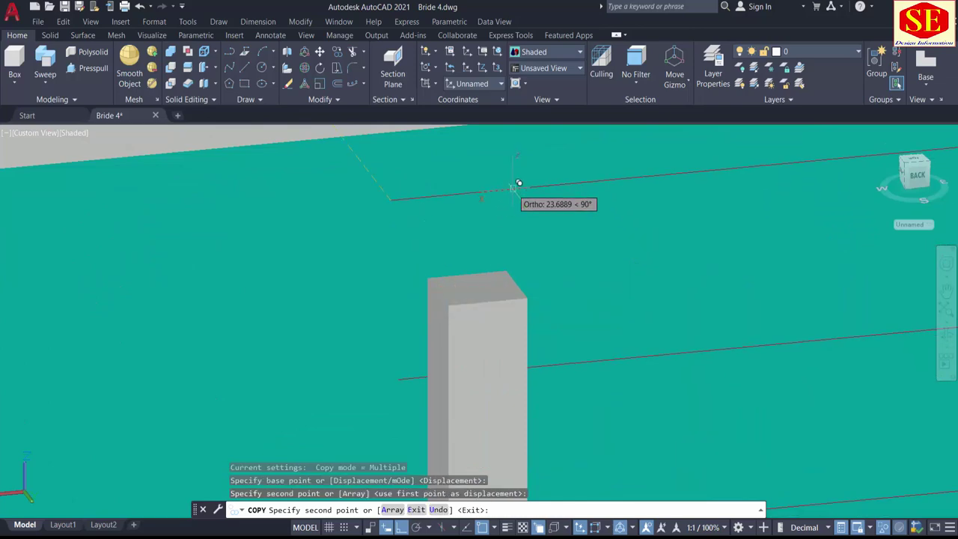
scroll(519, 182, "down", 5)
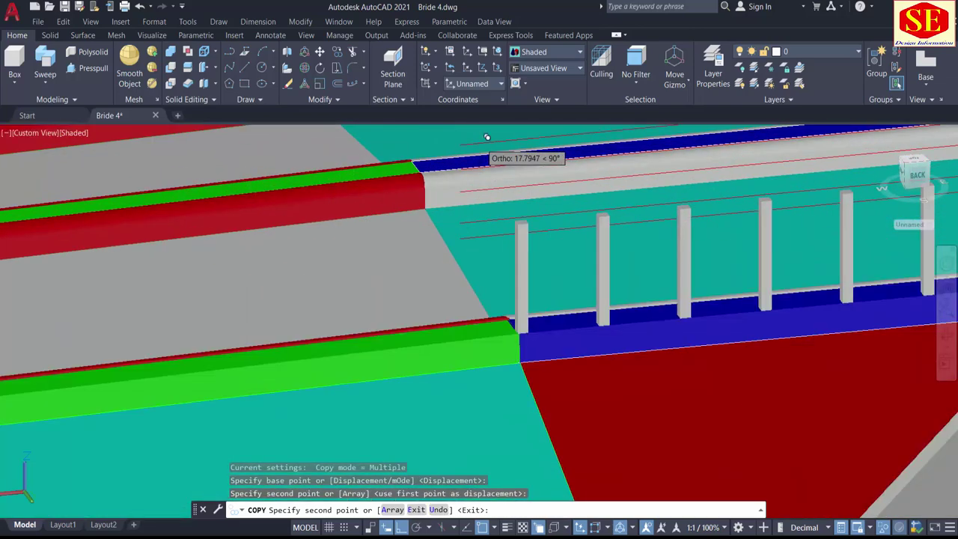
scroll(490, 143, "up", 3)
scroll(532, 274, "up", 3)
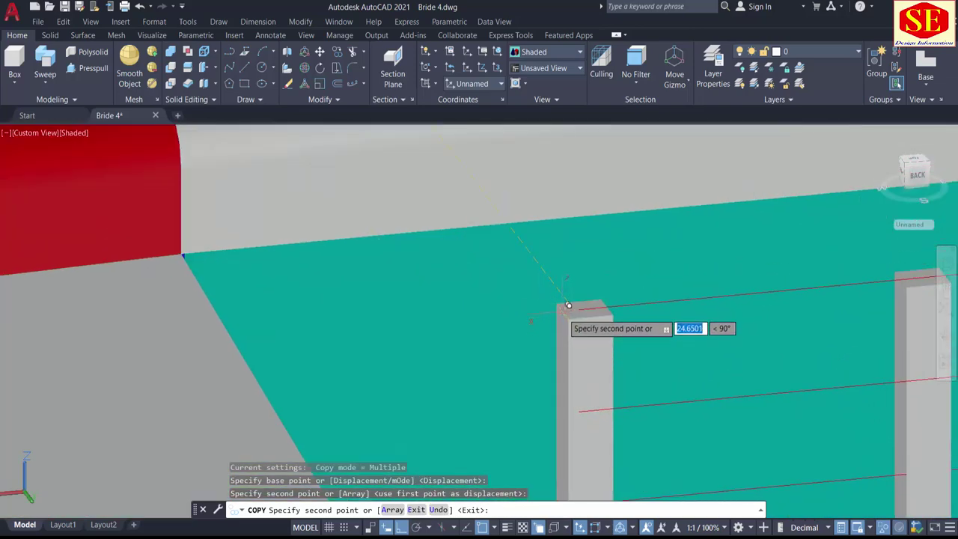
scroll(439, 239, "down", 4)
key("Escape")
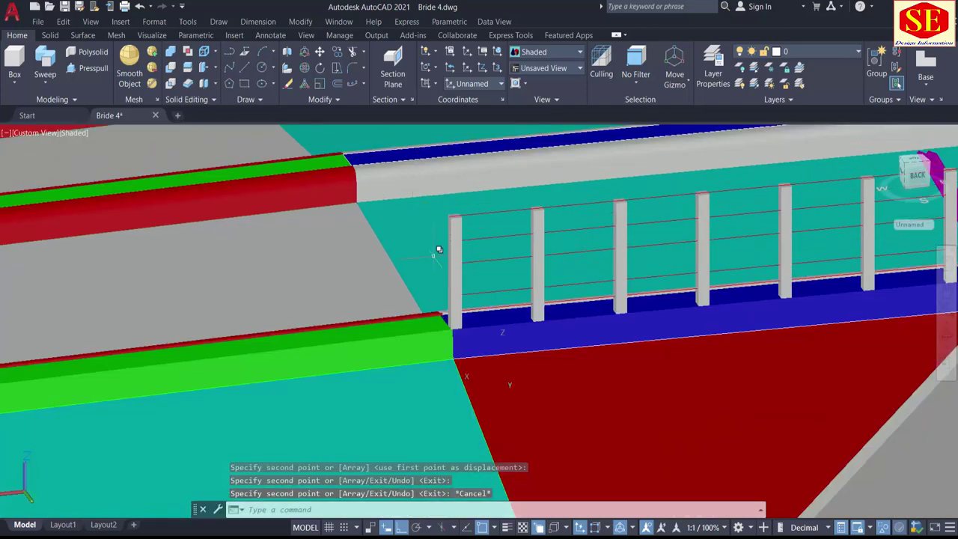
Step: Draw a 0.2 by 0.5 rectangle in the empty area beside the bridge approach
scroll(524, 378, "down", 6)
middle_click_drag(584, 327, 356, 306)
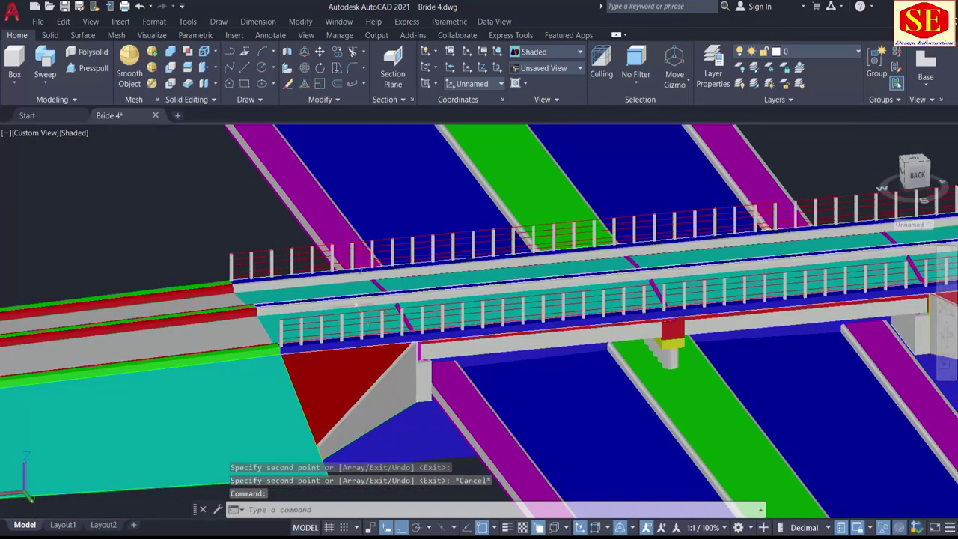
middle_click_drag(199, 294, 462, 396, "shift")
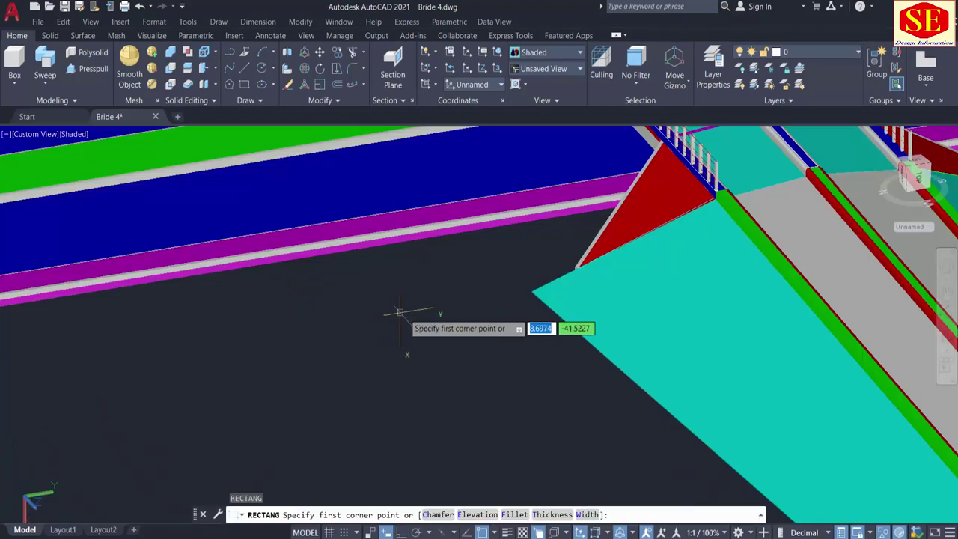
left_click(403, 318)
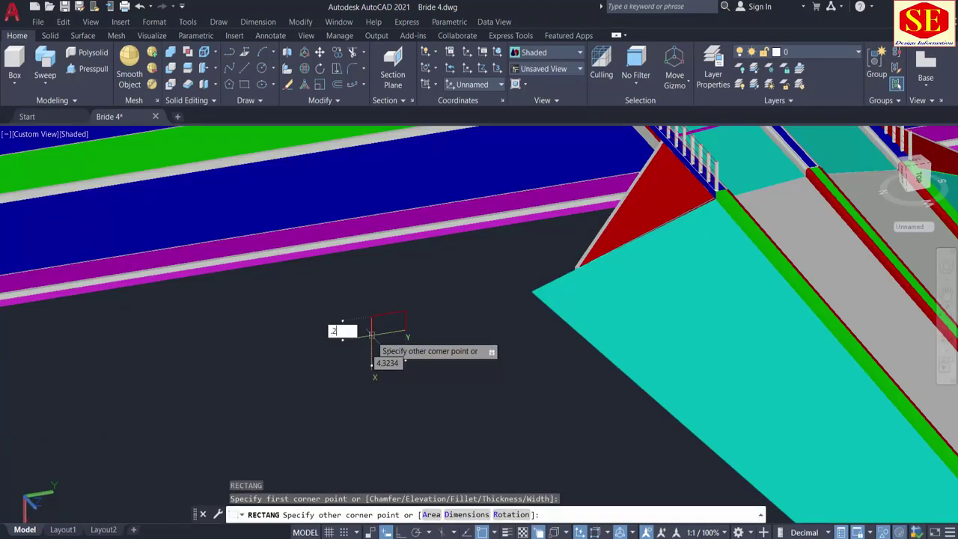
type(".2")
key("Tab")
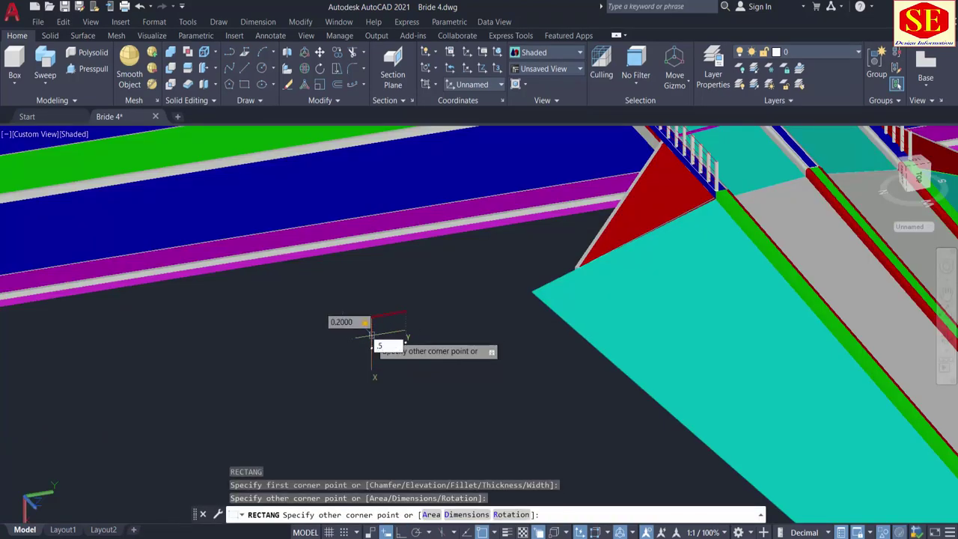
key("Return")
Step: Fillet both corners of the 0.2 by 0.5 rectangle's upper long edge with a radius of 0.1
scroll(416, 314, "up", 5)
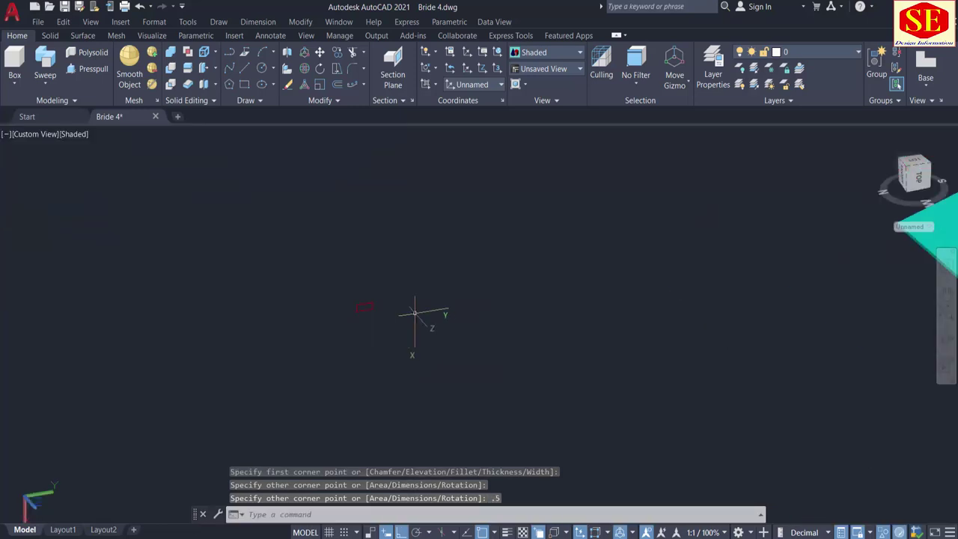
type("f")
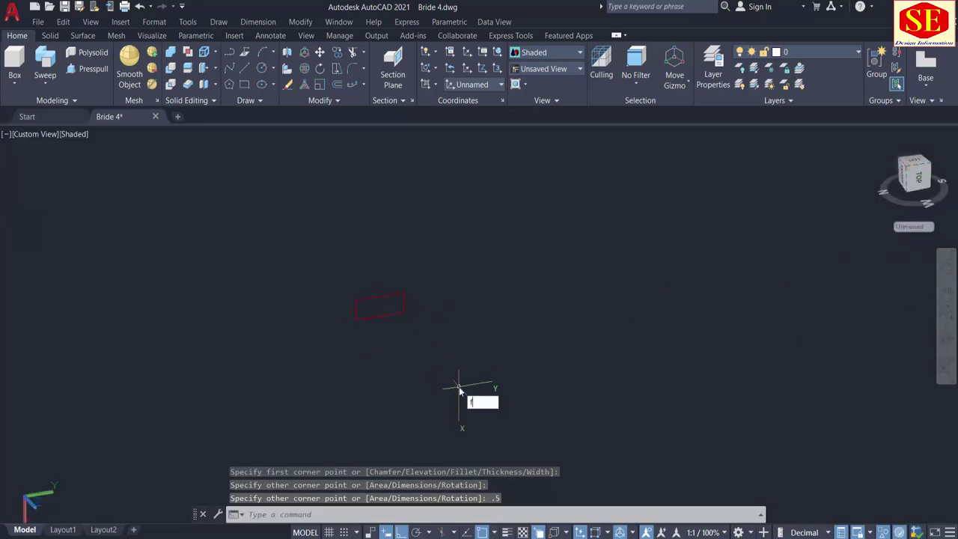
key("Return")
type("r")
key("Return")
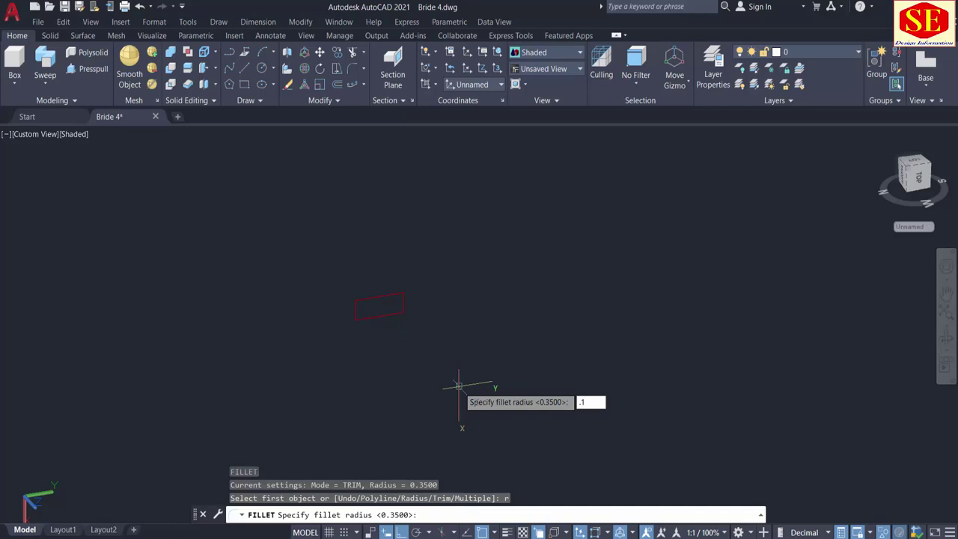
type(".1")
key("Return")
scroll(438, 348, "up", 2)
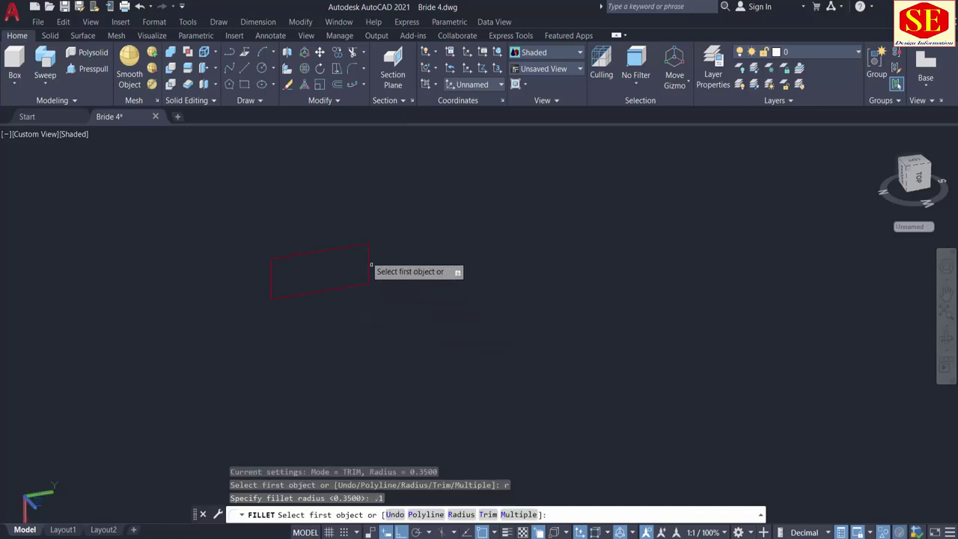
left_click(353, 245)
left_click(368, 266)
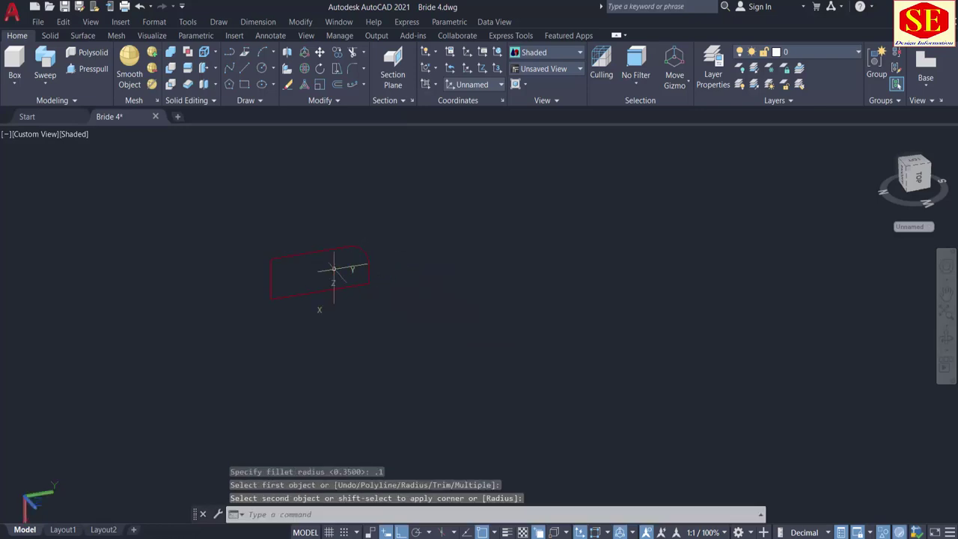
key("Return")
left_click(288, 256)
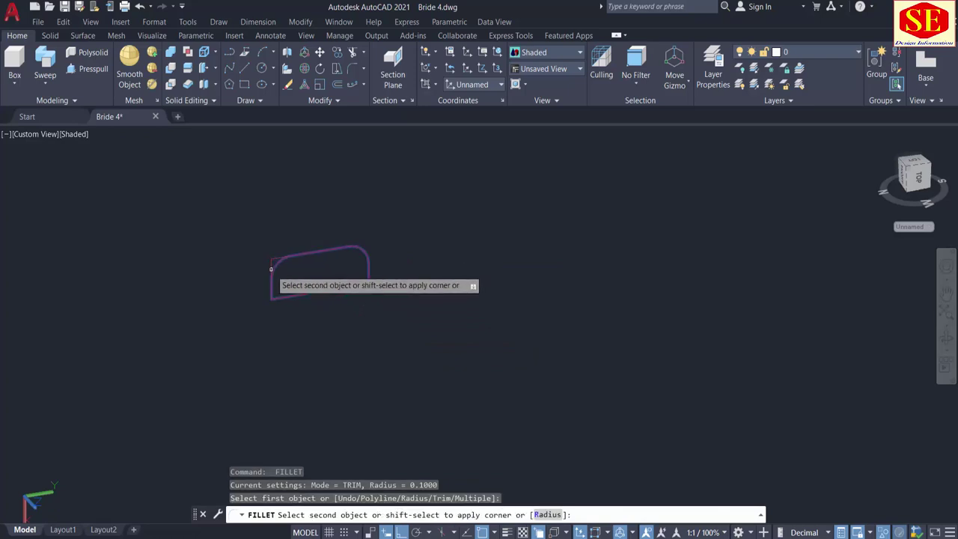
key("Escape")
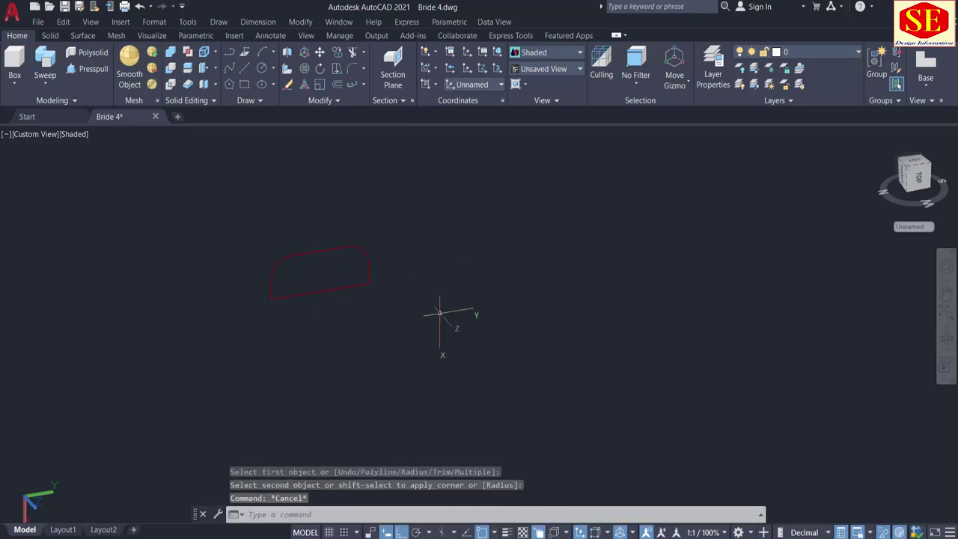
Step: Draw a 0.25 by 0.25 square near the rounded rectangle
scroll(436, 313, "down", 5)
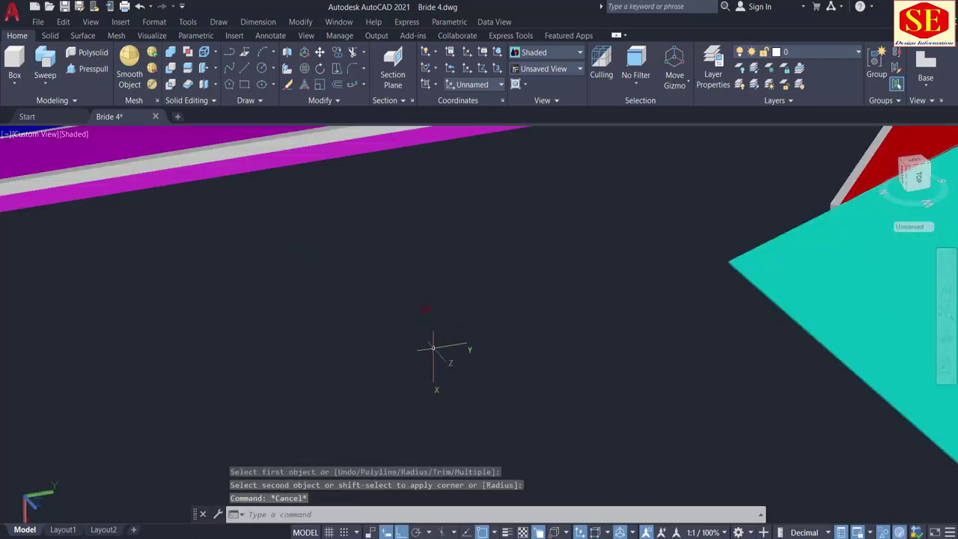
scroll(432, 344, "up", 3)
type("rec")
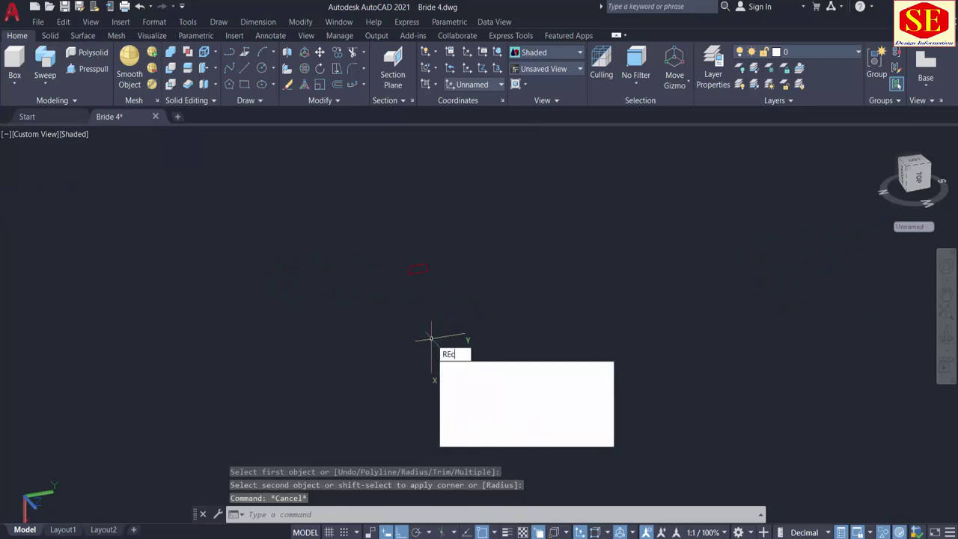
key("Return")
left_click(343, 327)
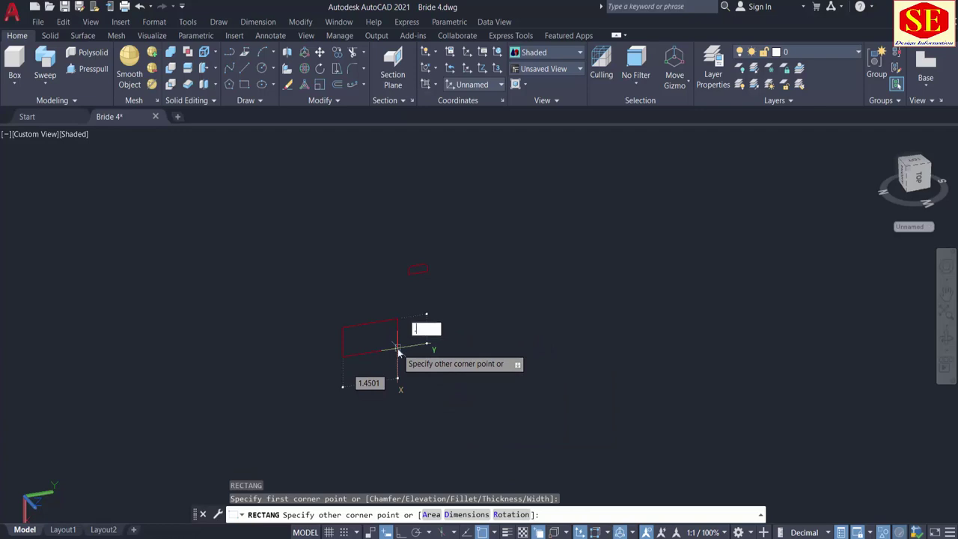
key("Tab")
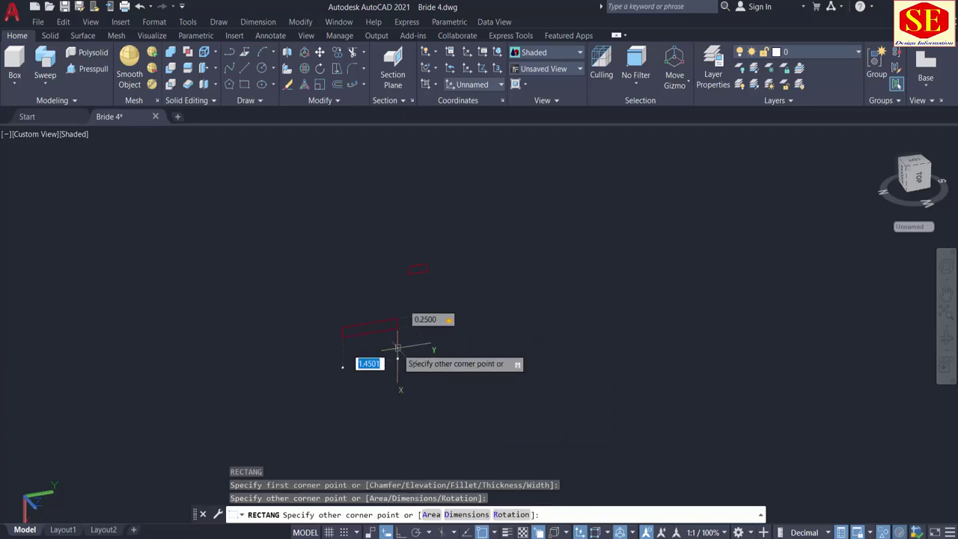
key("Return")
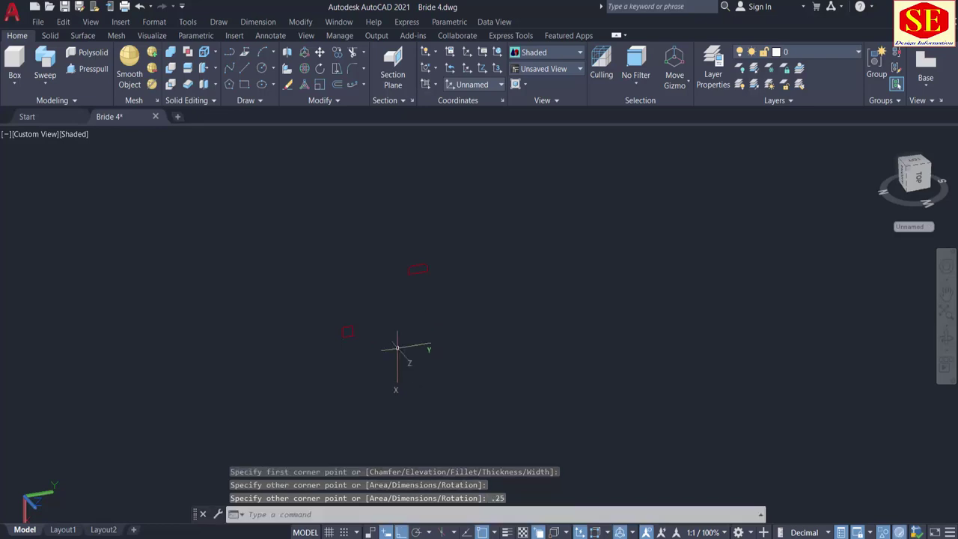
Step: Fillet the two upper corners of the 0.25 square with a radius of 0.1
type("f")
key("Return")
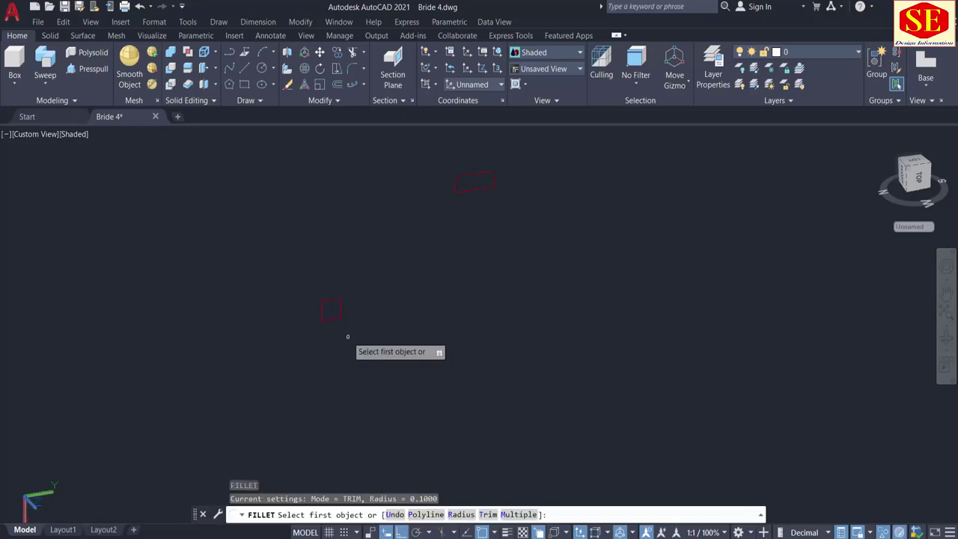
left_click(329, 281)
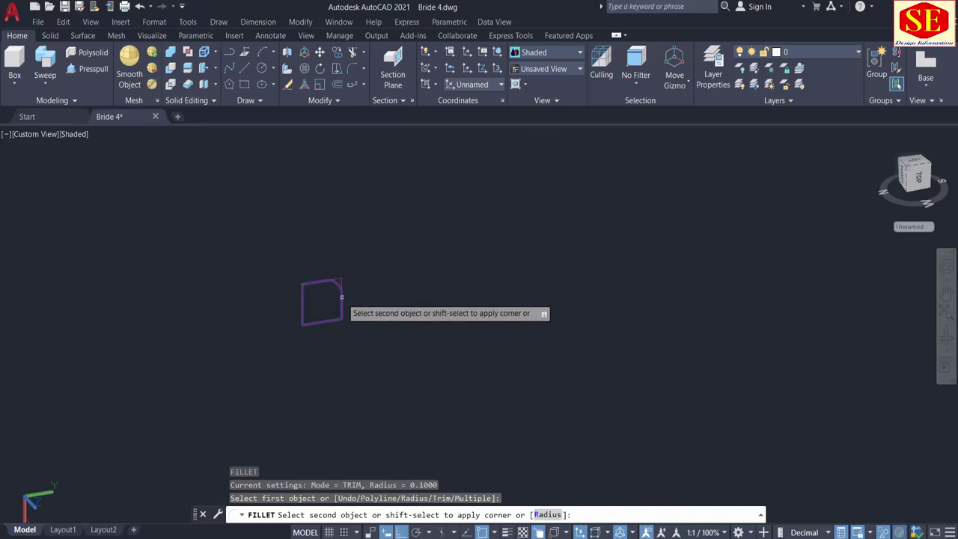
left_click(343, 297)
key("Return")
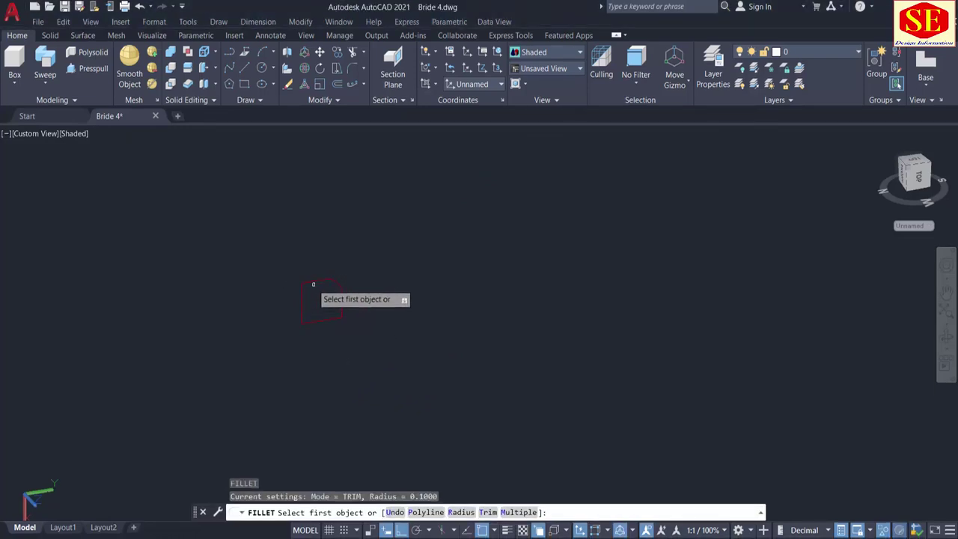
left_click(313, 283)
left_click(302, 296)
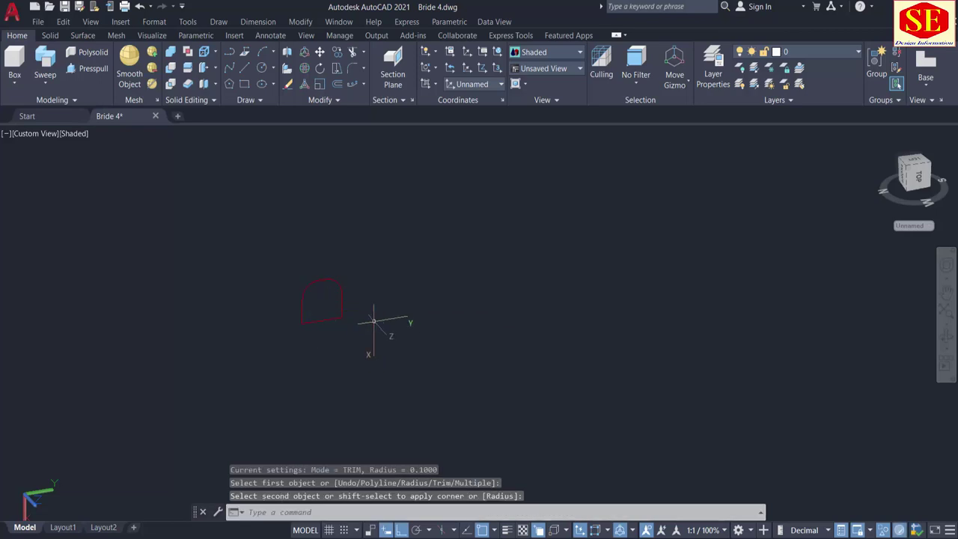
middle_click_drag(418, 267, 404, 342)
scroll(406, 343, "down", 4)
scroll(410, 350, "up", 3)
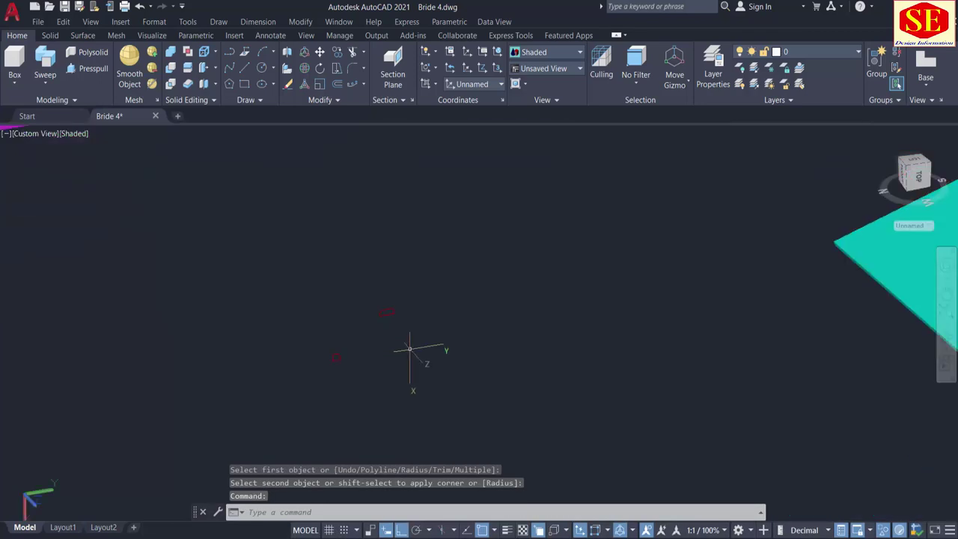
type("co")
key("Return")
left_click(444, 266)
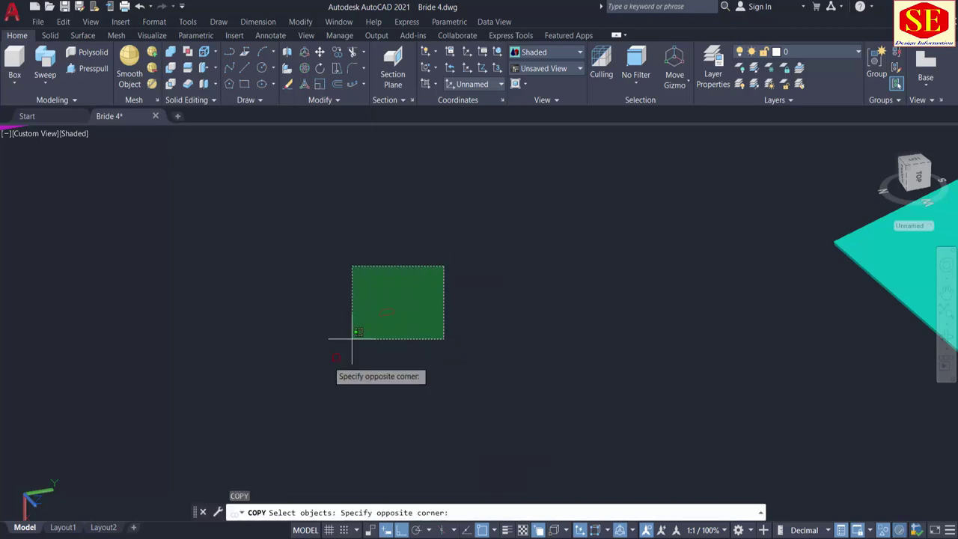
left_click(352, 339)
key("Escape")
Step: Copy the larger rounded rectangle profile once, a short distance along the Y direction
key("Return")
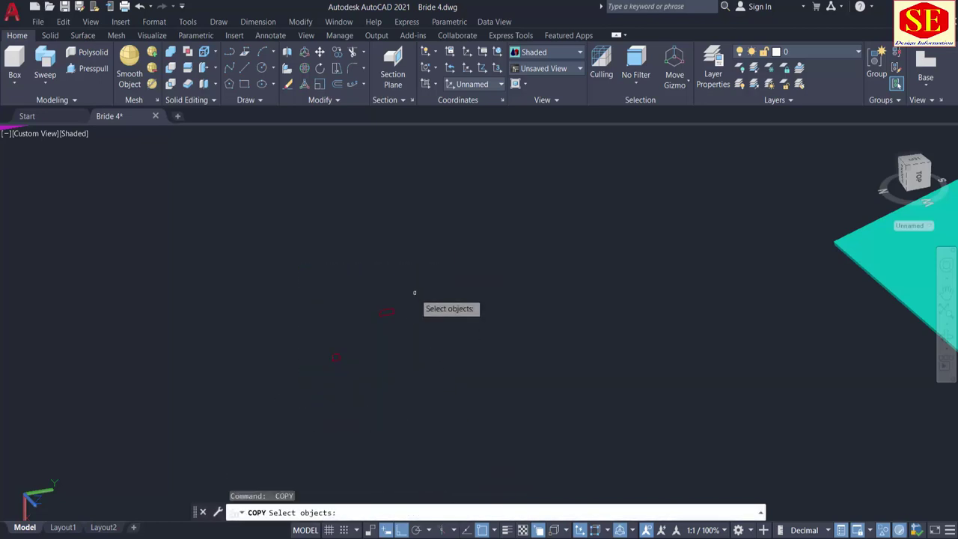
left_click(414, 293)
left_click(360, 327)
key("Return")
left_click(437, 350)
left_click(505, 339)
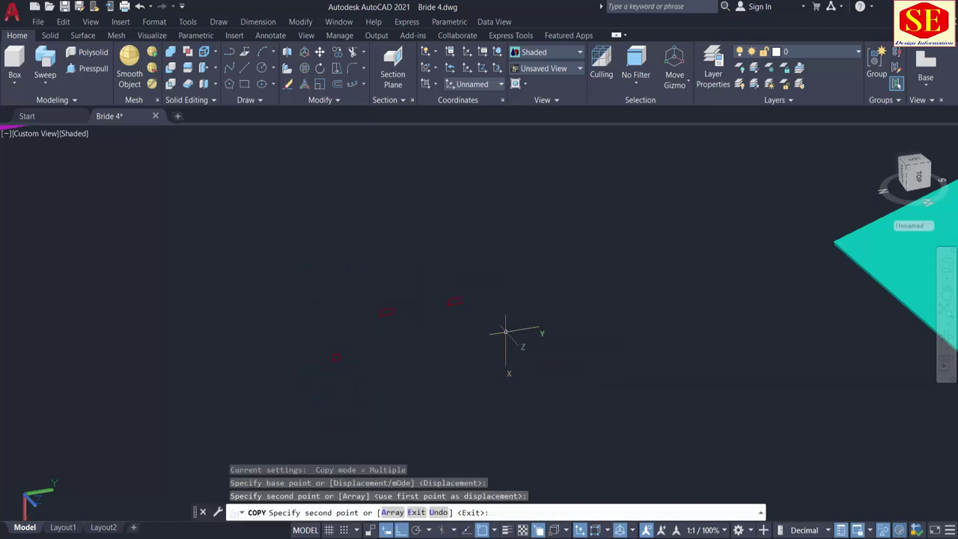
key("Escape")
Step: Copy the small rounded square profile eleven times in a row along the Y direction
type("co")
key("Return")
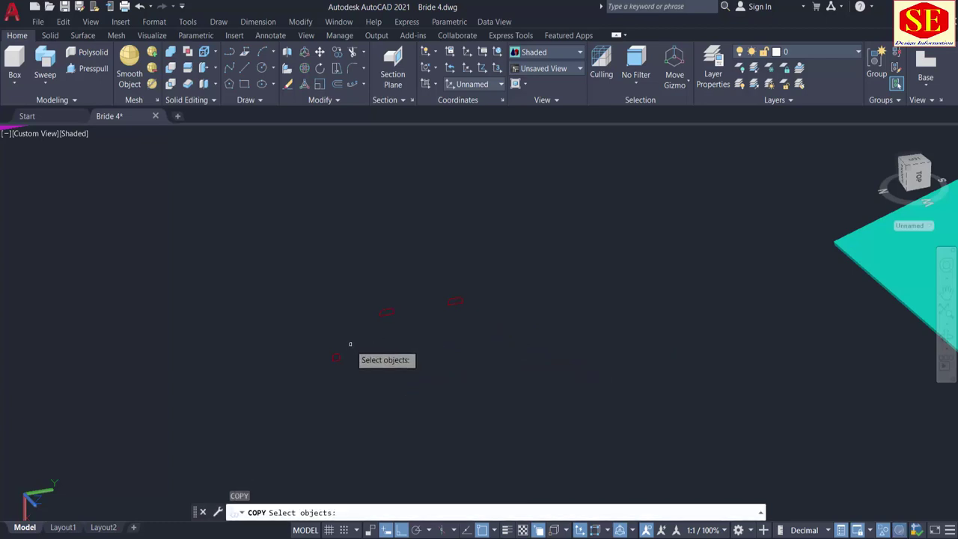
left_click(352, 342)
left_click(314, 382)
key("Return")
left_click(344, 385)
left_click(379, 381)
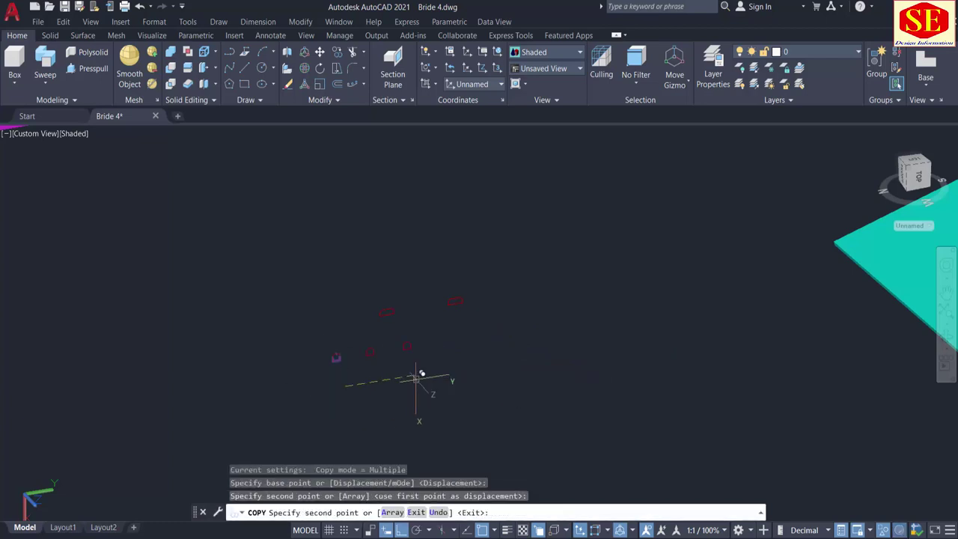
left_click(415, 375)
left_click(456, 370)
left_click(476, 368)
left_click(521, 359)
left_click(553, 353)
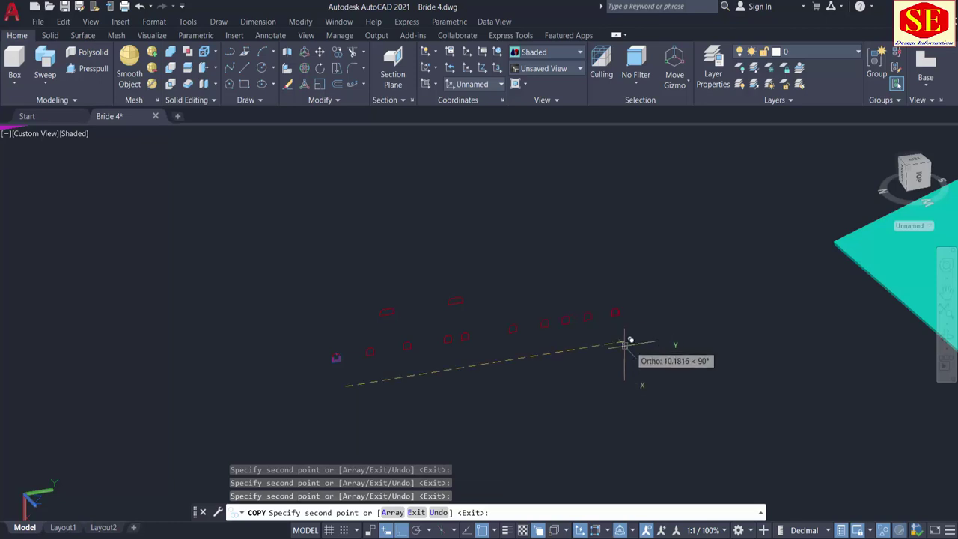
key("Escape")
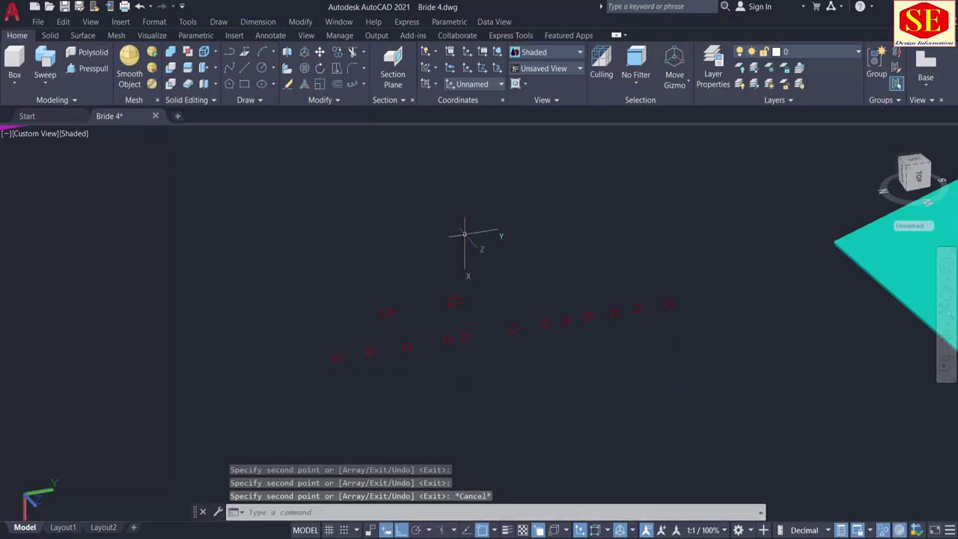
Step: Sweep one larger rounded profile along the top red line of the railing nearest the profiles, aligned perpendicular to the path
left_click(42, 62)
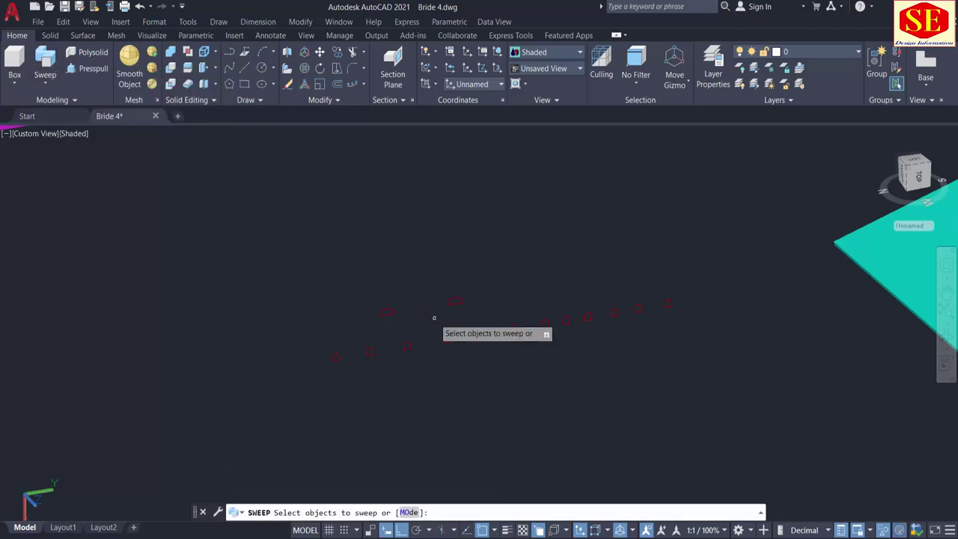
left_click(461, 302)
scroll(474, 328, "down", 5)
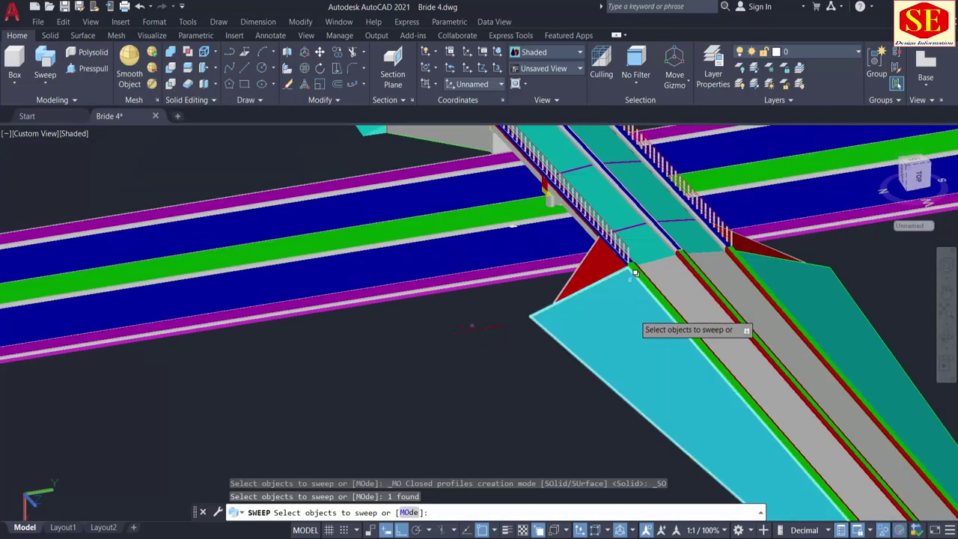
right_click(509, 302)
left_click(529, 307)
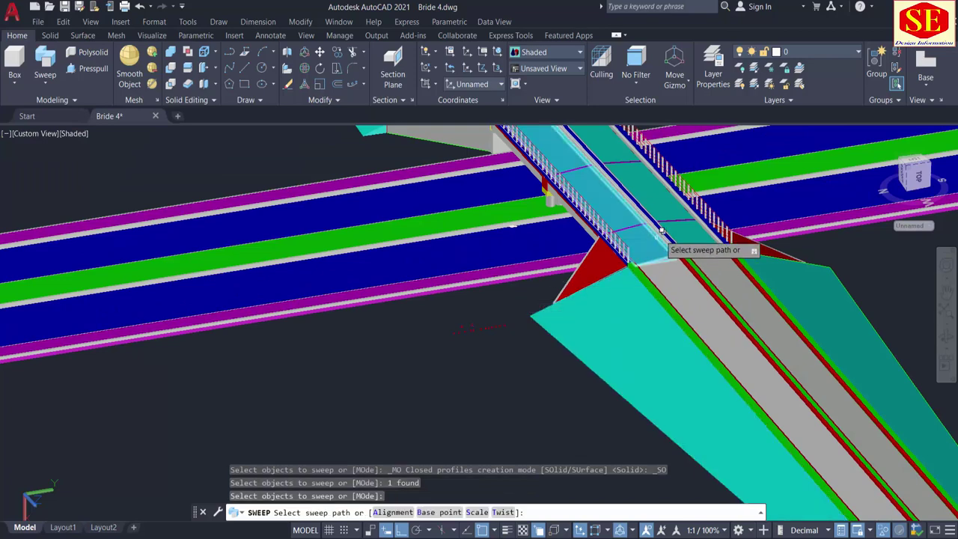
scroll(662, 230, "up", 5)
left_click(399, 511)
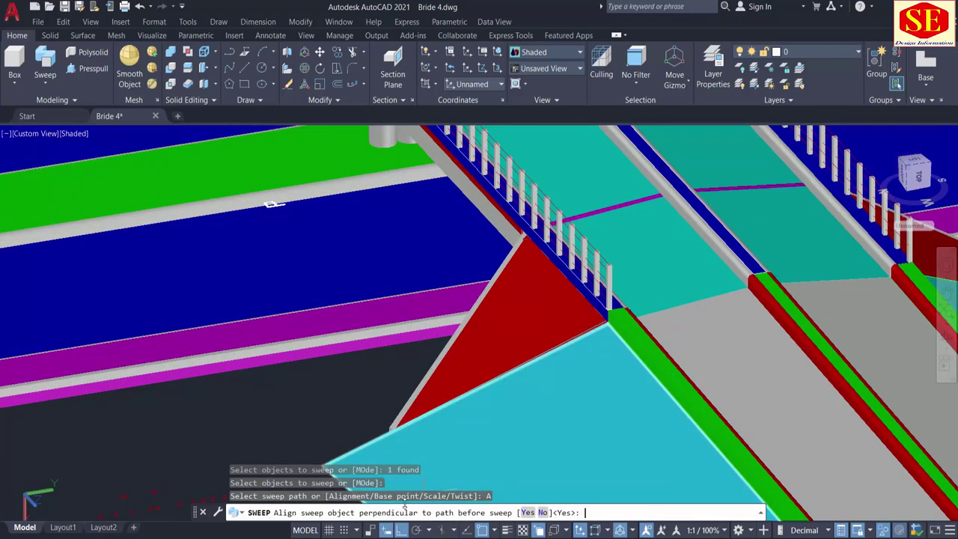
key("Down")
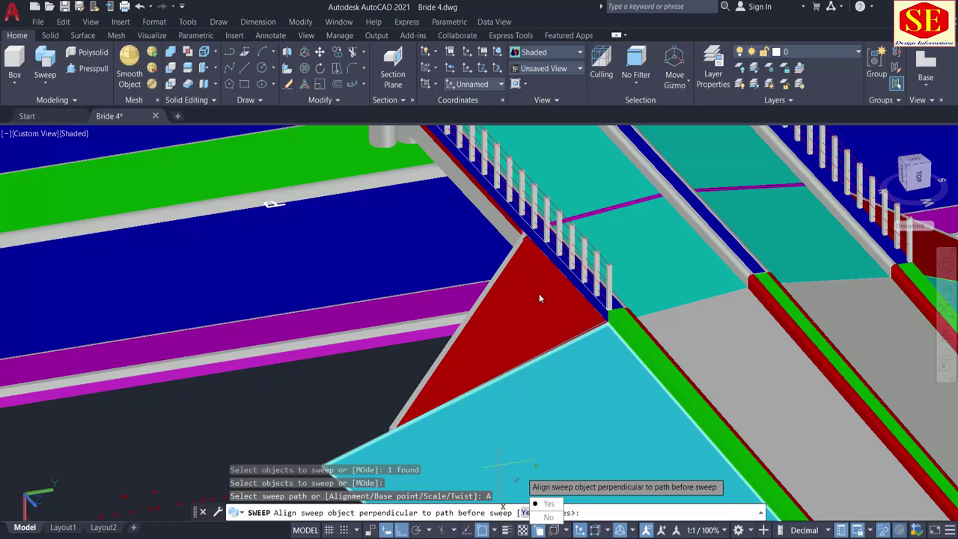
key("Return")
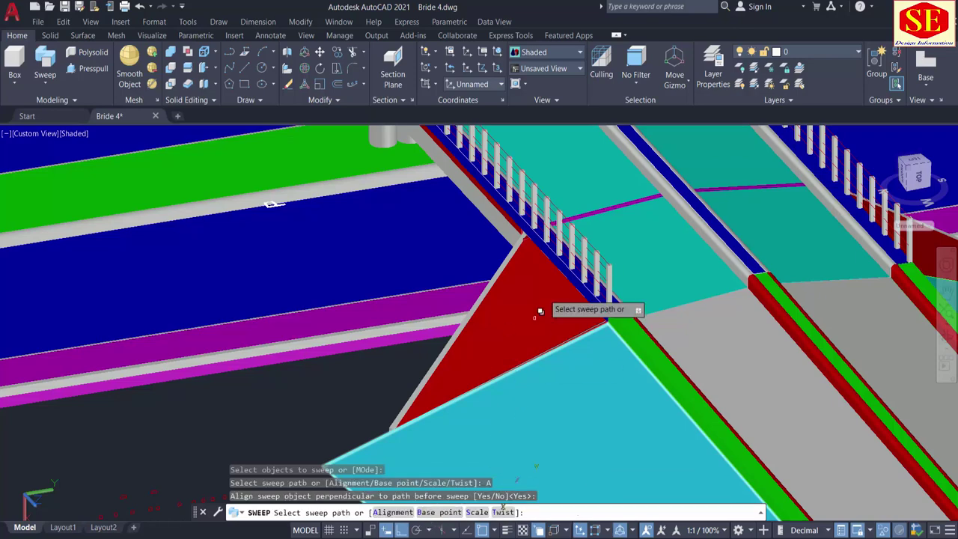
scroll(603, 272, "up", 4)
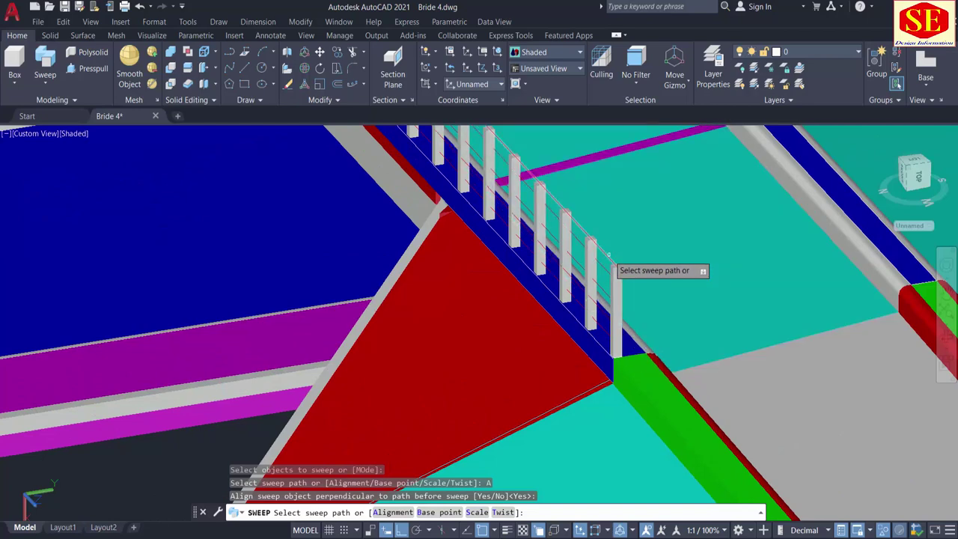
left_click(609, 254)
left_click(659, 303)
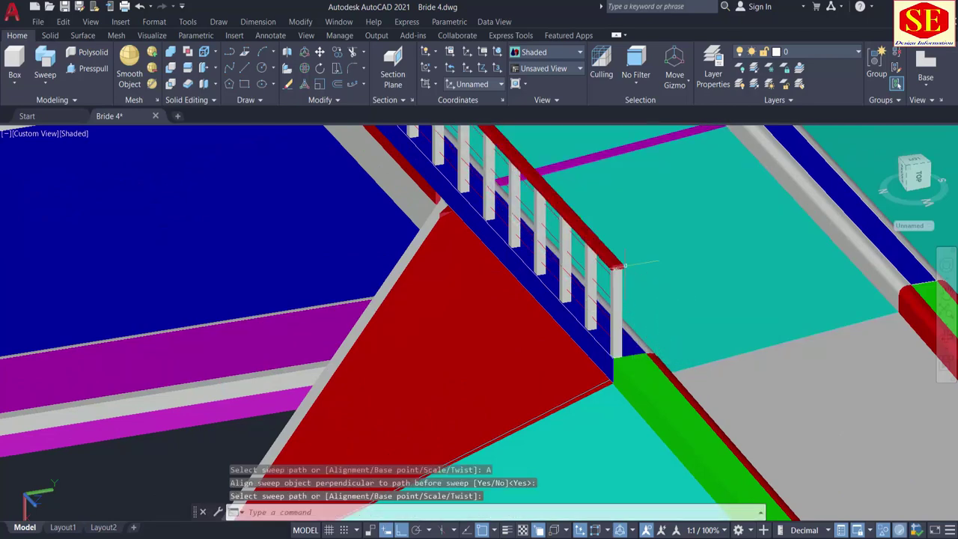
Step: Sweep the remaining larger rounded profile along the top red line of the opposite deck edge's railing, aligned perpendicular to the path
scroll(625, 265, "up", 3)
scroll(630, 307, "down", 3)
middle_click_drag(488, 239, 627, 534)
scroll(391, 296, "down", 2)
middle_click_drag(499, 341, 535, 177)
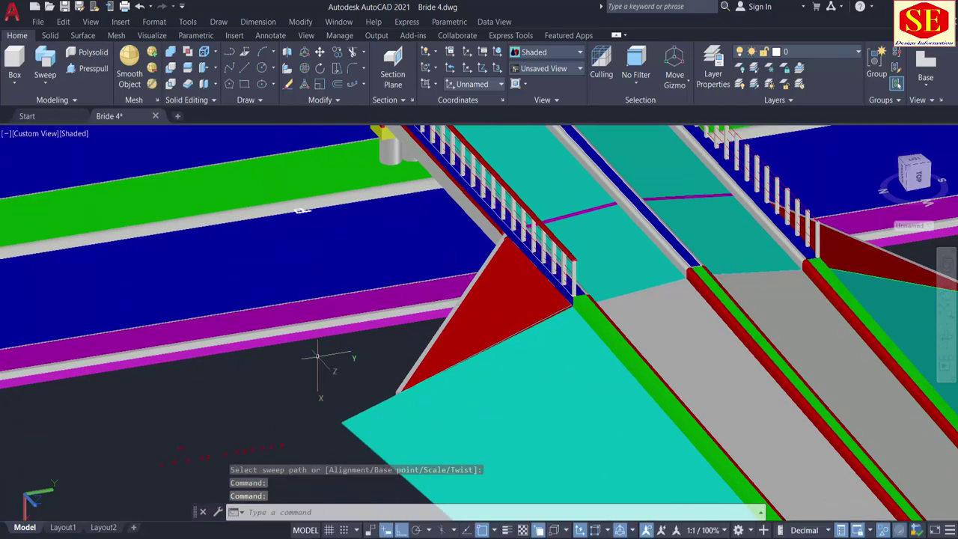
left_click(45, 63)
scroll(187, 423, "up", 4)
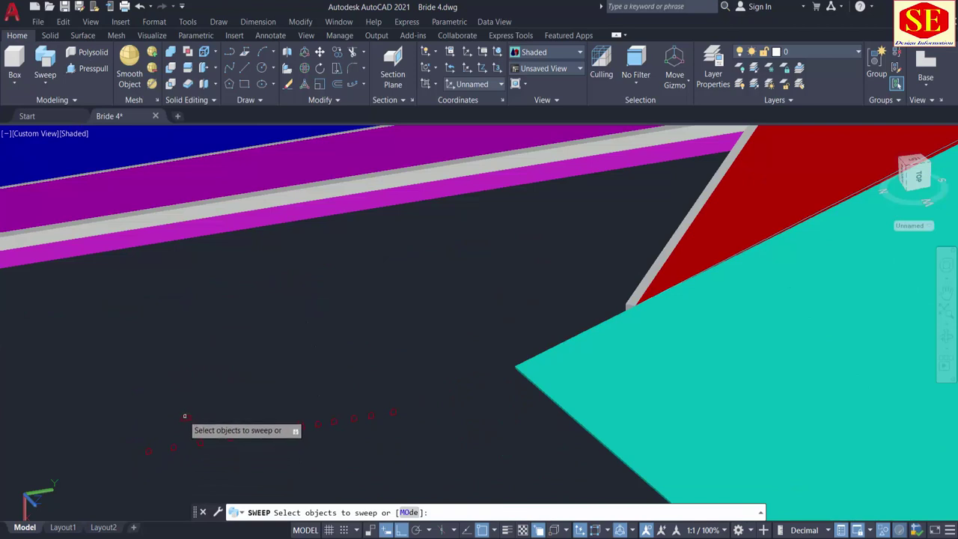
left_click(184, 416)
right_click(278, 368)
left_click(292, 374)
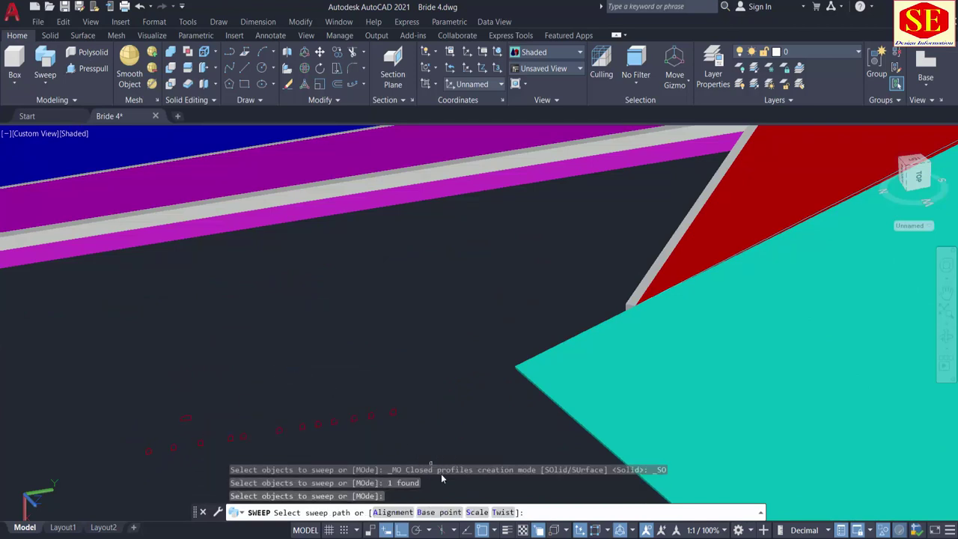
left_click(390, 512)
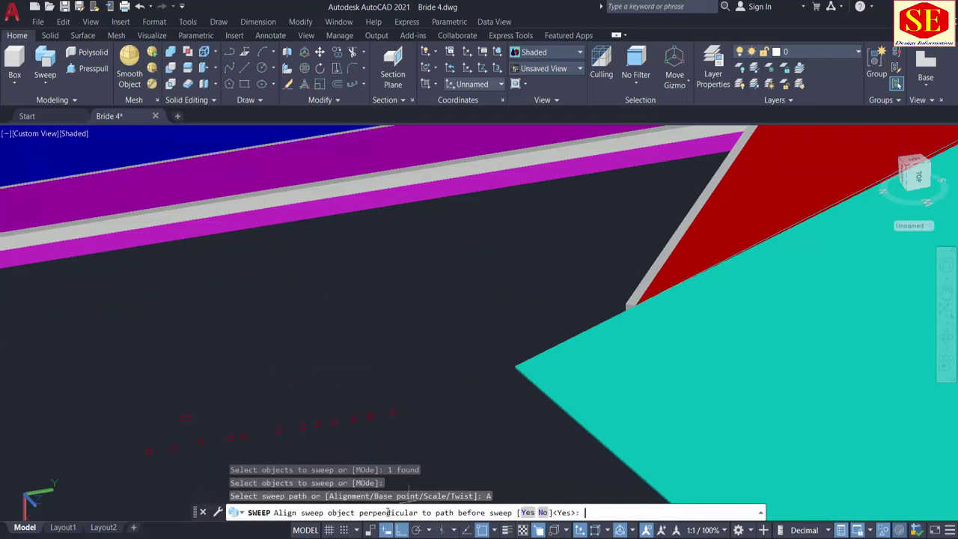
left_click(527, 513)
scroll(534, 263, "down", 4)
scroll(603, 190, "up", 2)
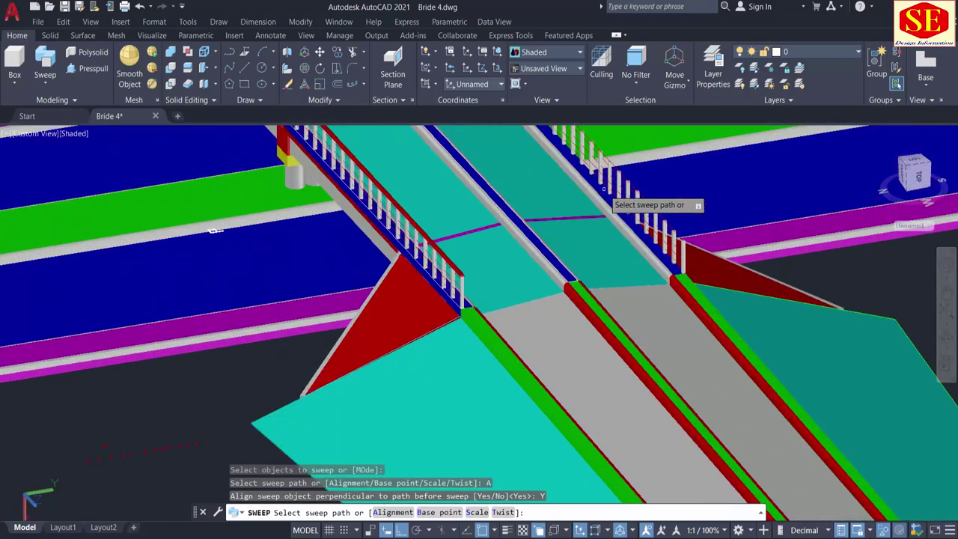
scroll(605, 190, "up", 3)
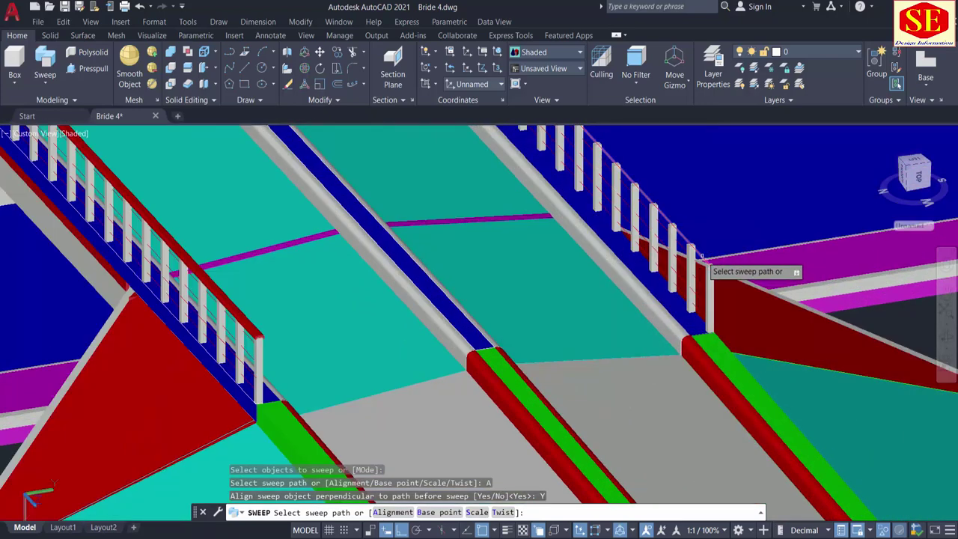
left_click(701, 256)
left_click(738, 302)
scroll(715, 225, "up", 2)
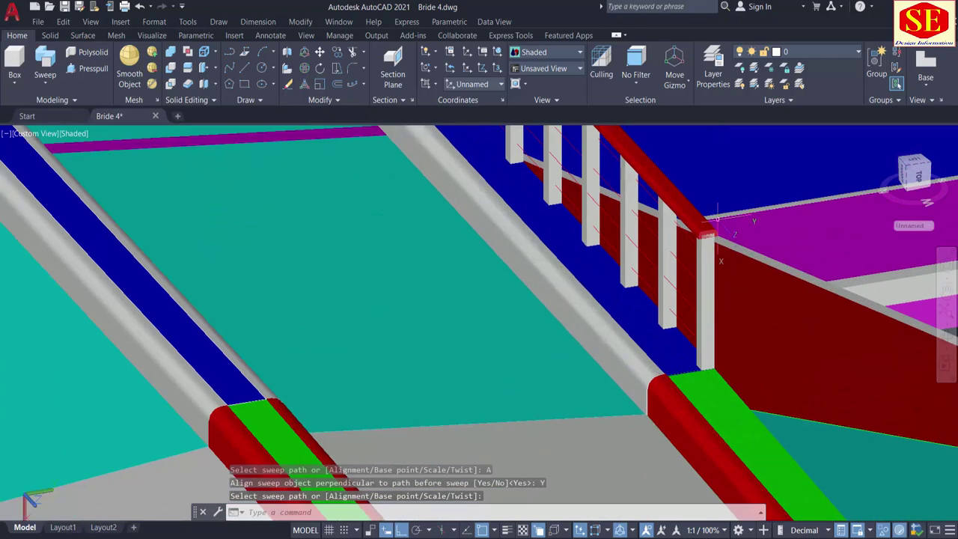
Step: Set the current drawing color to yellow (index color 2)
scroll(741, 165, "down", 4)
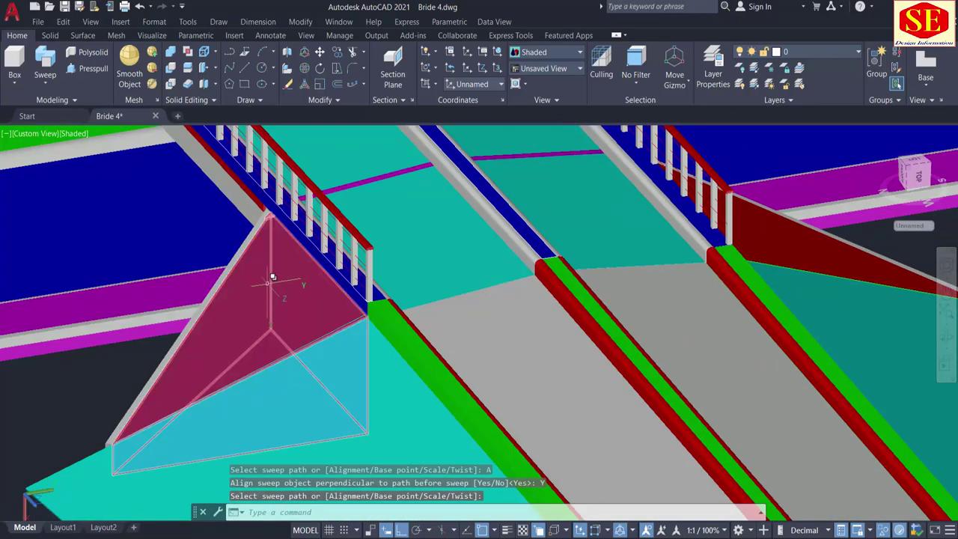
middle_click_drag(267, 283, 501, 241)
middle_click_drag(386, 342, 494, 304)
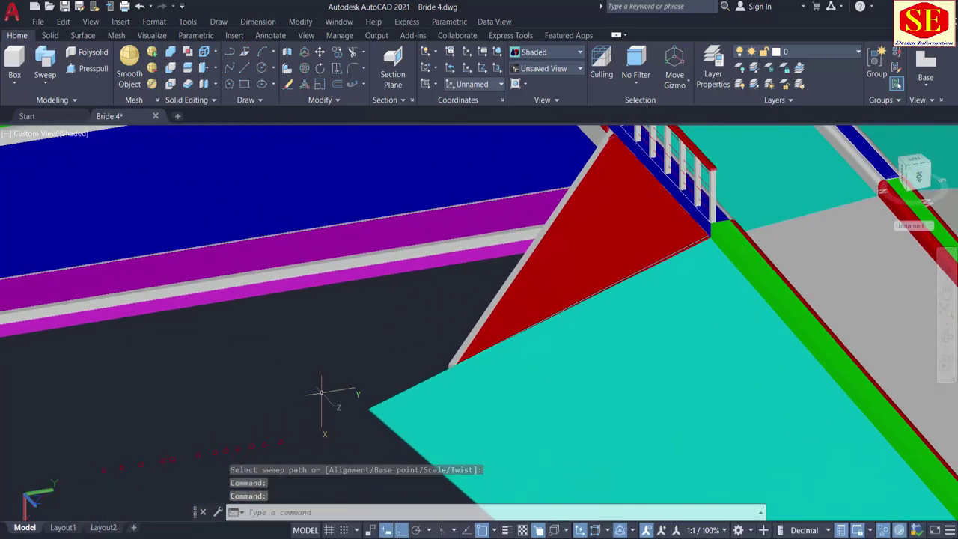
middle_click_drag(159, 444, 235, 397, "shift")
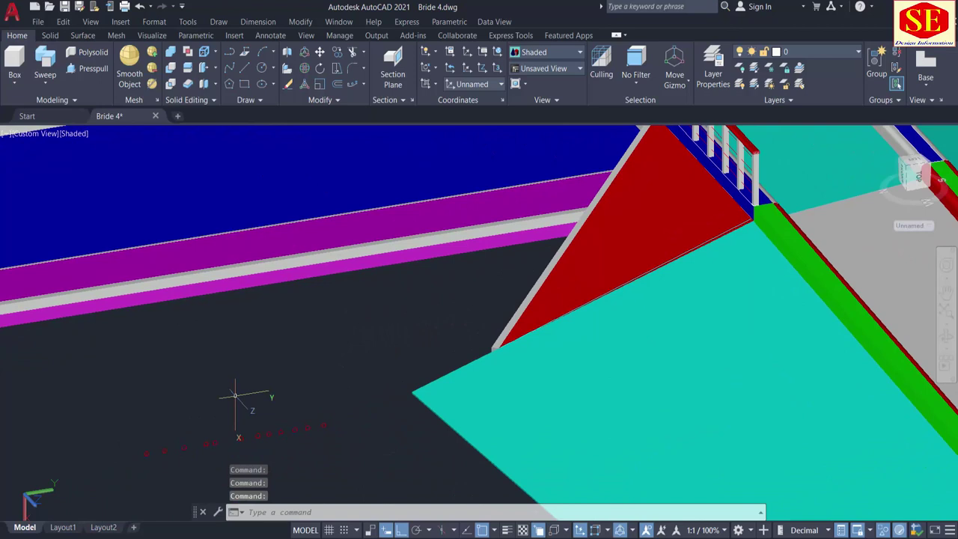
type("olor")
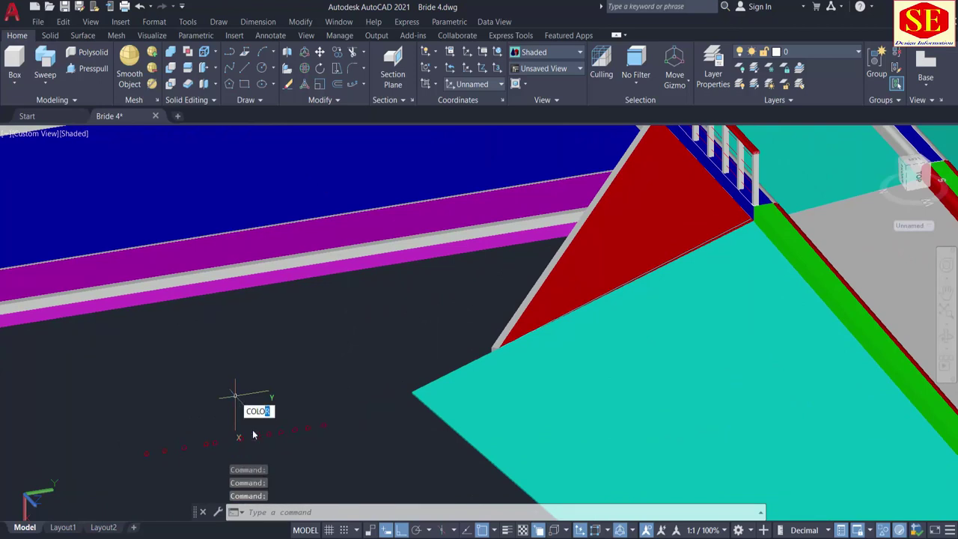
key("Return")
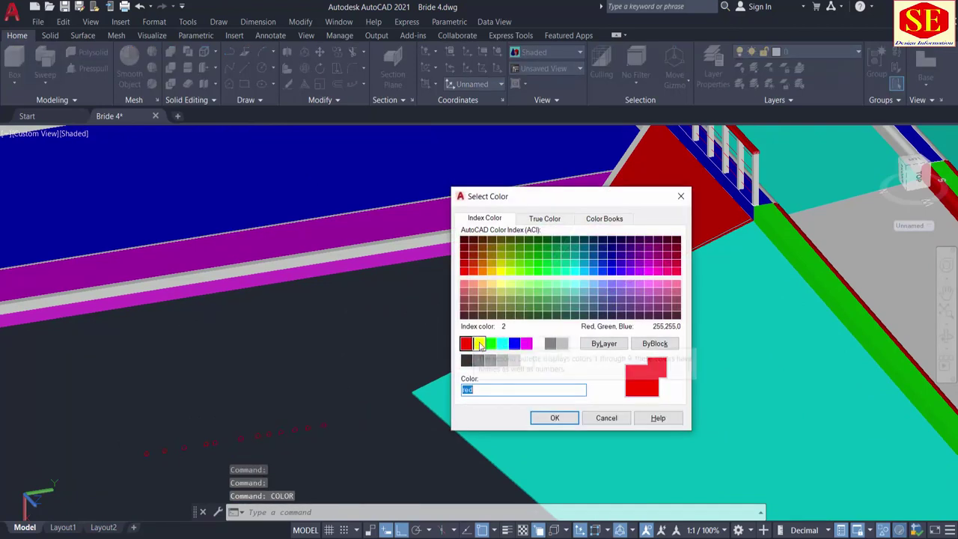
left_click(478, 344)
left_click(555, 417)
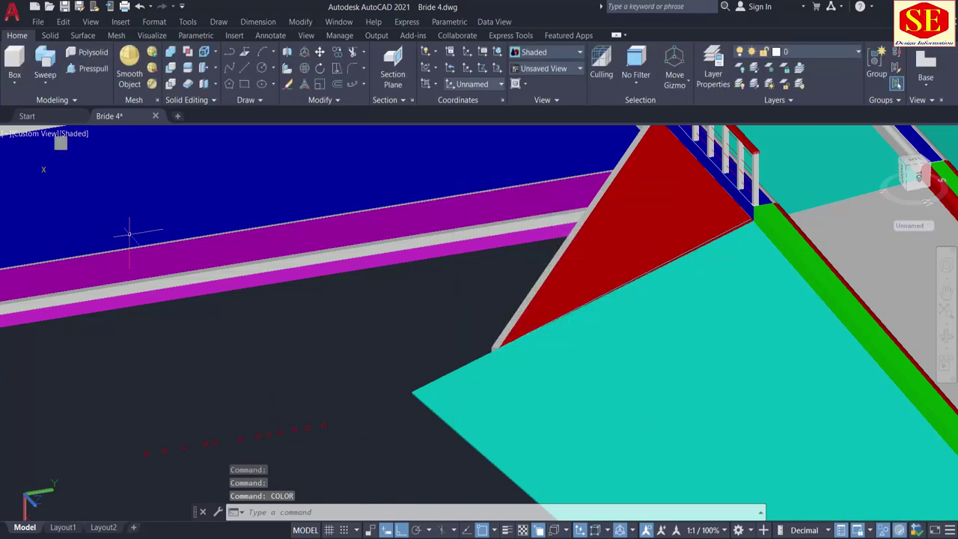
Step: Sweep the first small rounded square along the red line just below the nearer railing's handrail, aligned perpendicular to the path
left_click(47, 64)
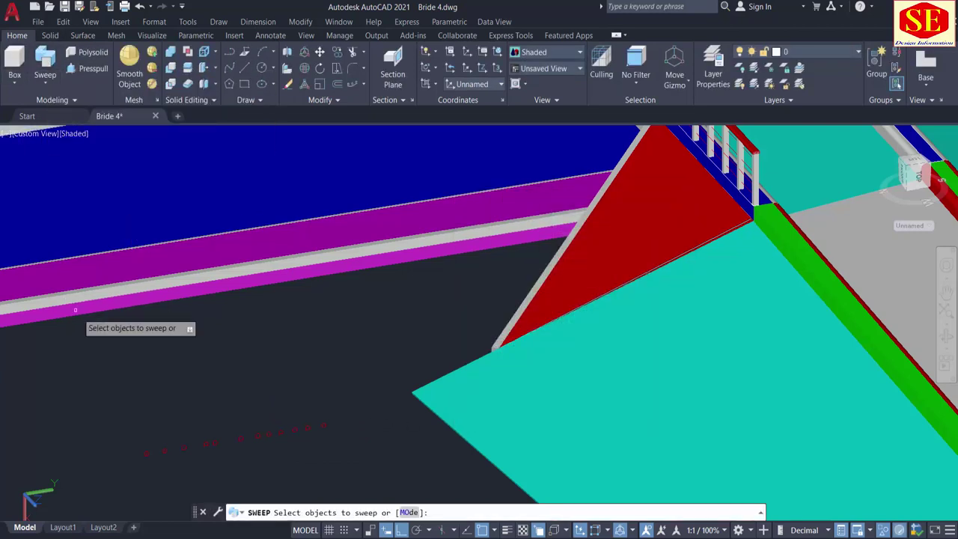
left_click(145, 453)
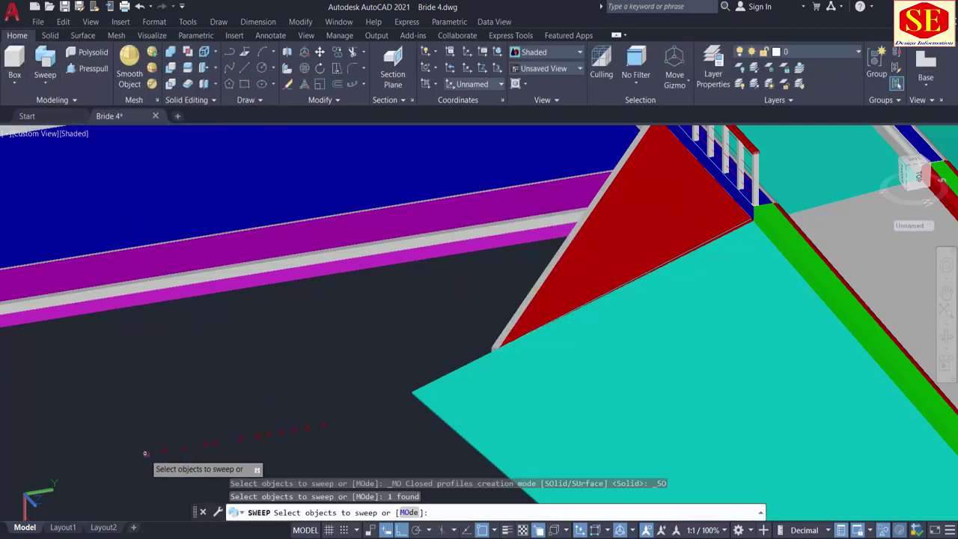
right_click(203, 376)
left_click(223, 383)
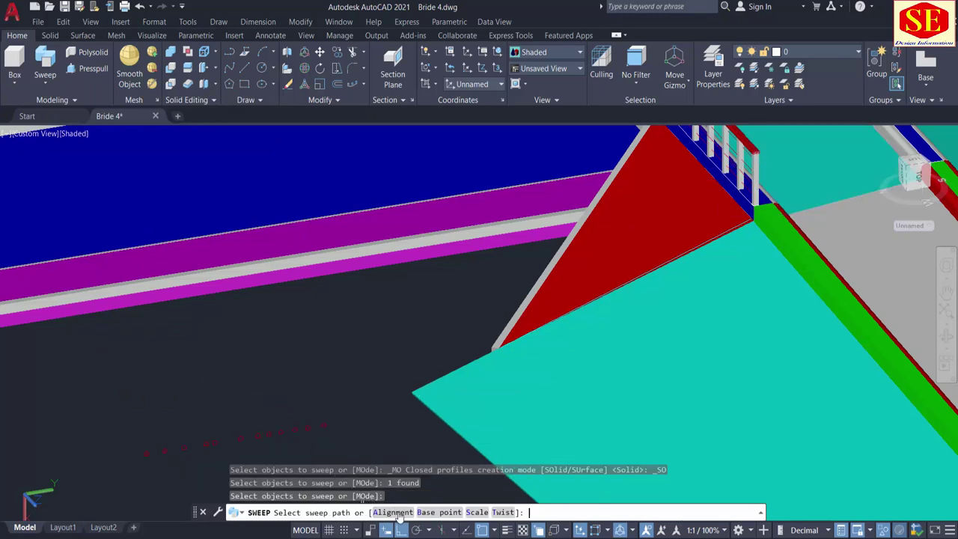
left_click(393, 512)
scroll(591, 329, "up", 2)
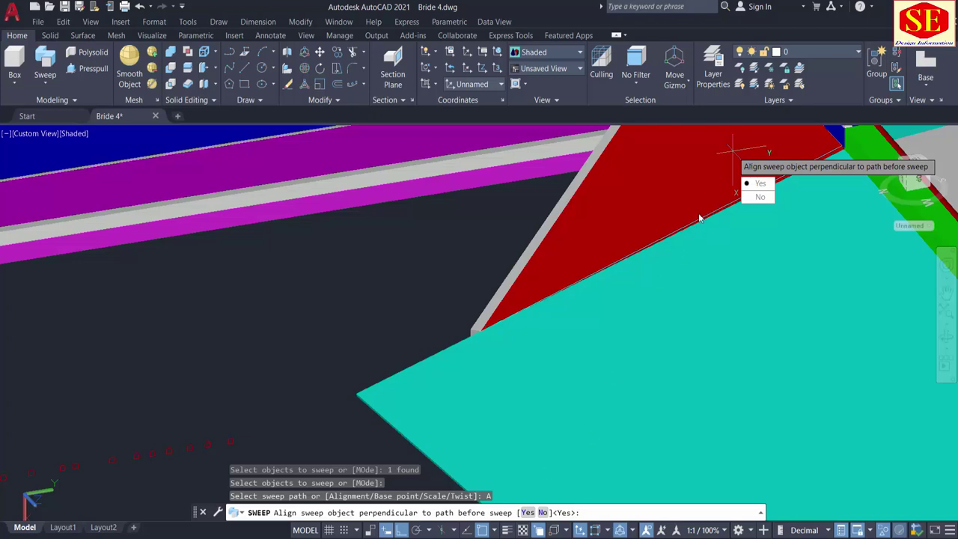
left_click(756, 184)
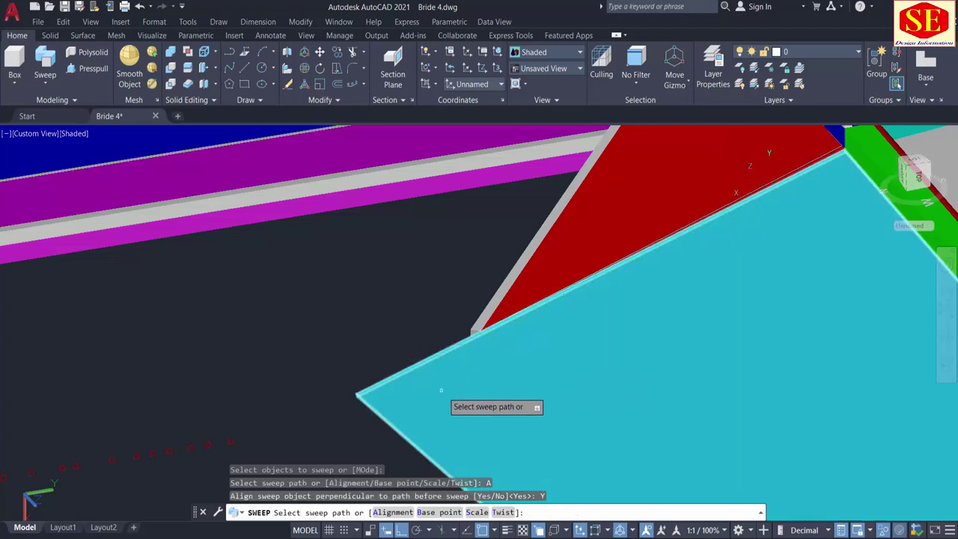
scroll(449, 404, "down", 3)
scroll(664, 291, "up", 4)
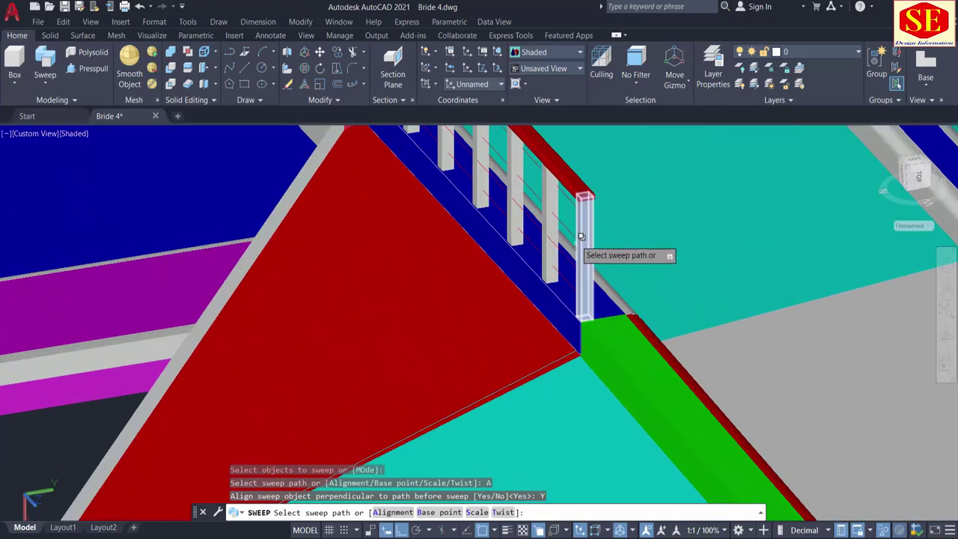
left_click(570, 199)
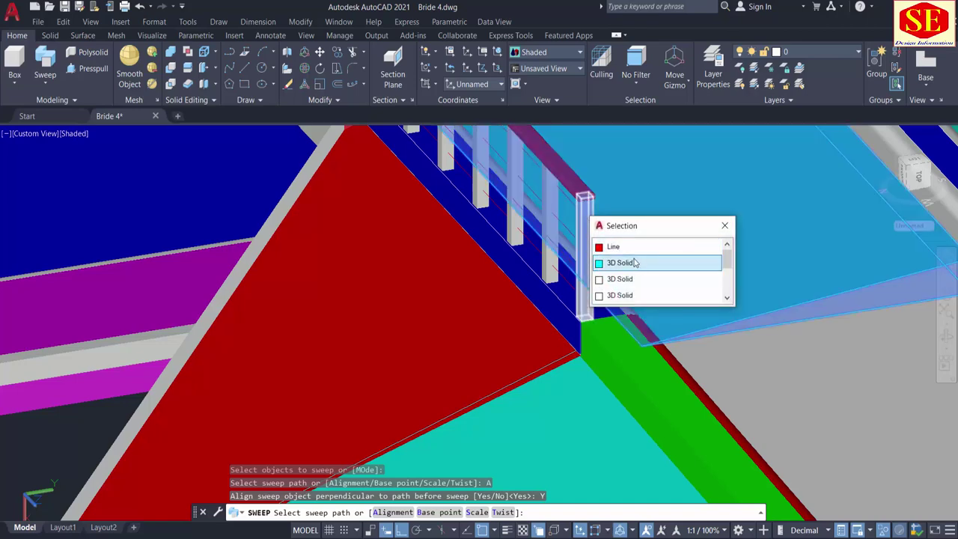
left_click(614, 247)
Step: Sweep another small rounded square along the red line just below the opposite railing's handrail, aligned perpendicular to the path
middle_click_drag(546, 253, 625, 273)
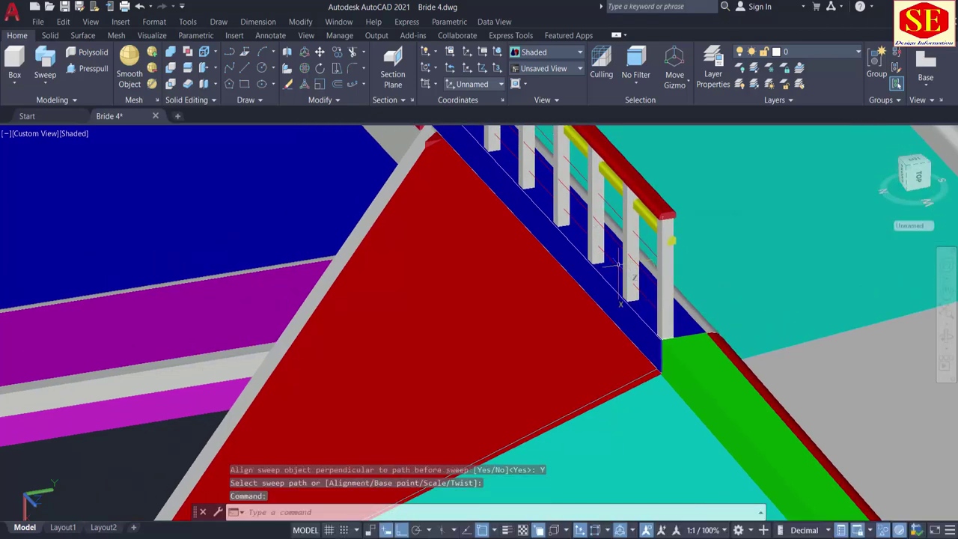
scroll(623, 260, "down", 2)
middle_click_drag(345, 382, 465, 266)
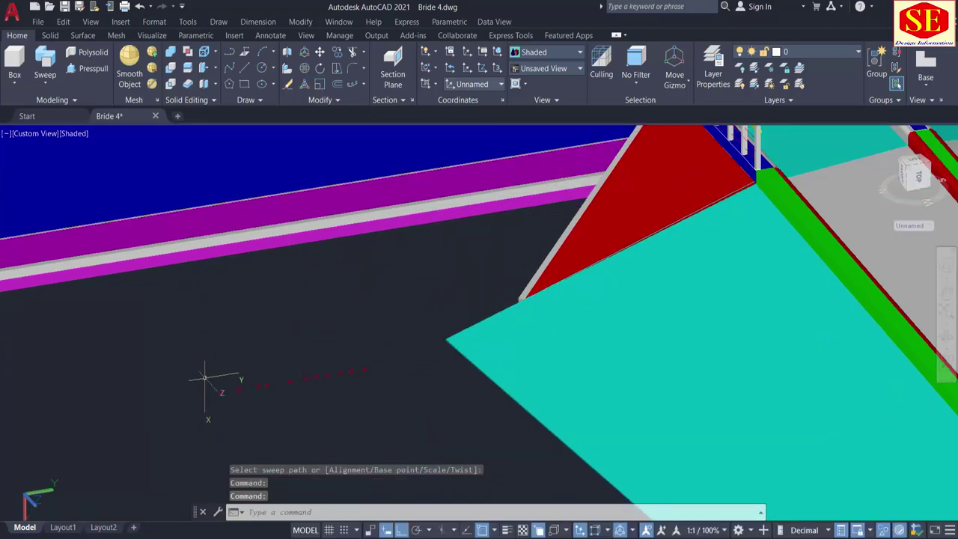
scroll(210, 396, "up", 2)
key("Return")
scroll(188, 410, "down", 5)
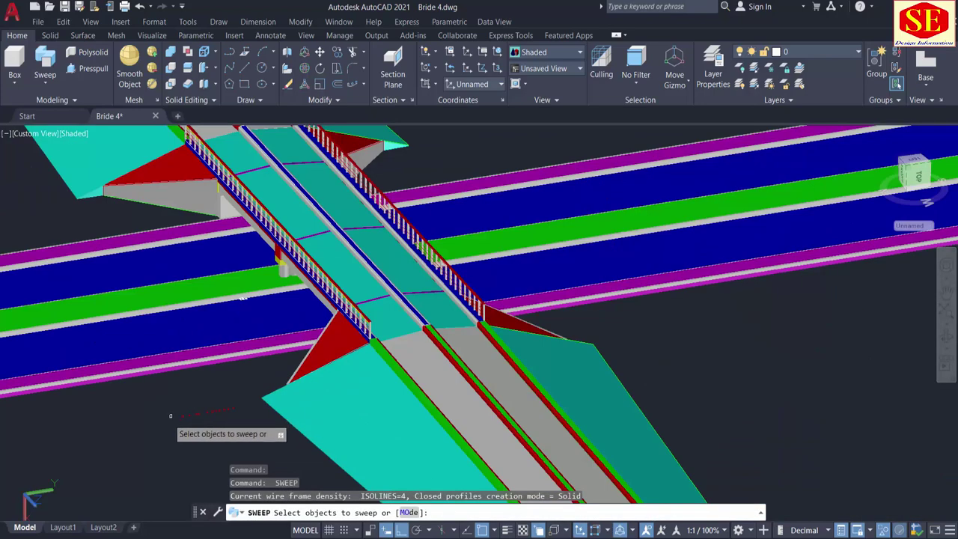
scroll(171, 416, "up", 4)
left_click(249, 371)
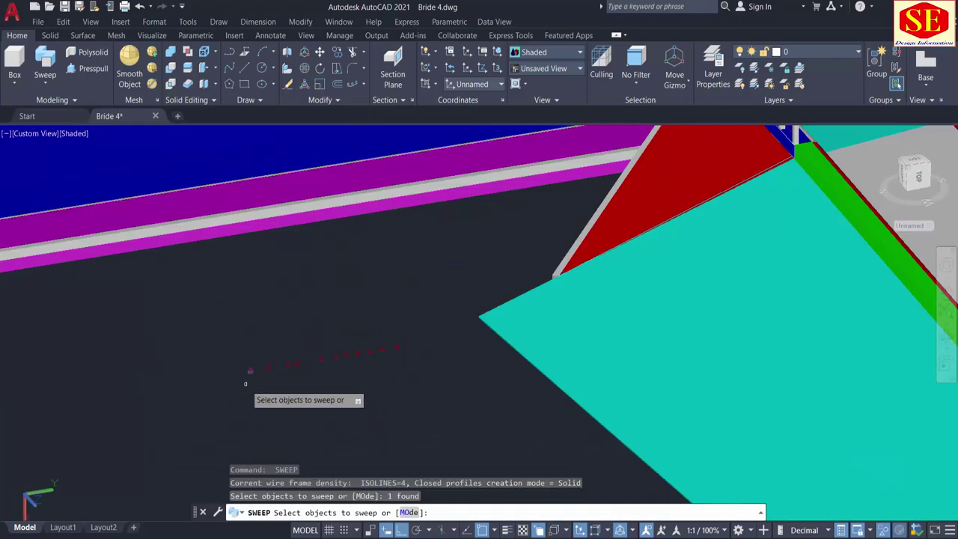
key("Return")
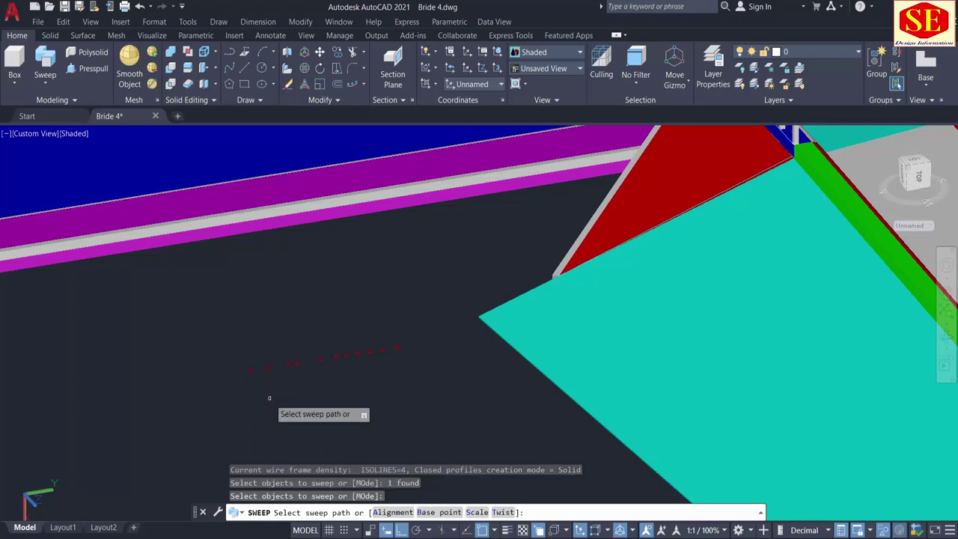
left_click(392, 513)
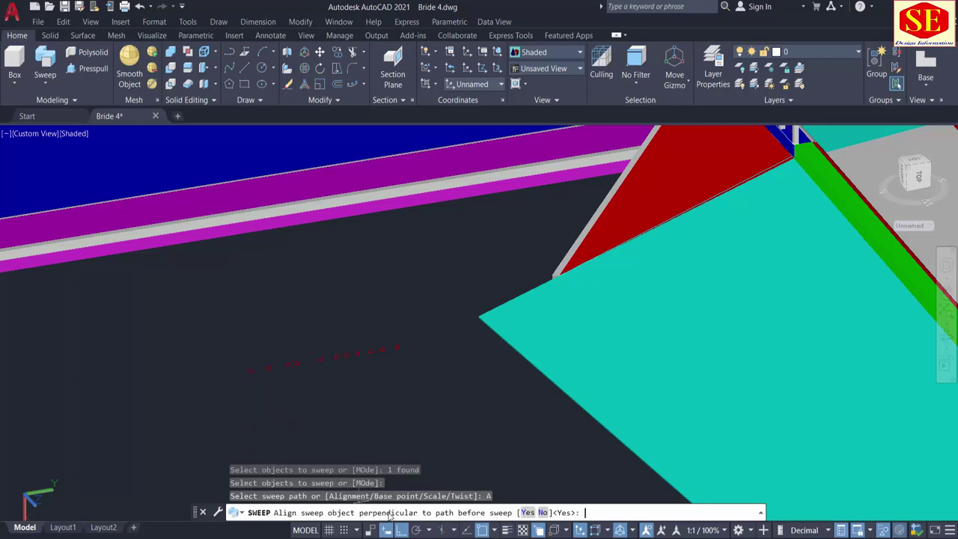
left_click(528, 513)
scroll(294, 432, "down", 4)
scroll(473, 354, "up", 6)
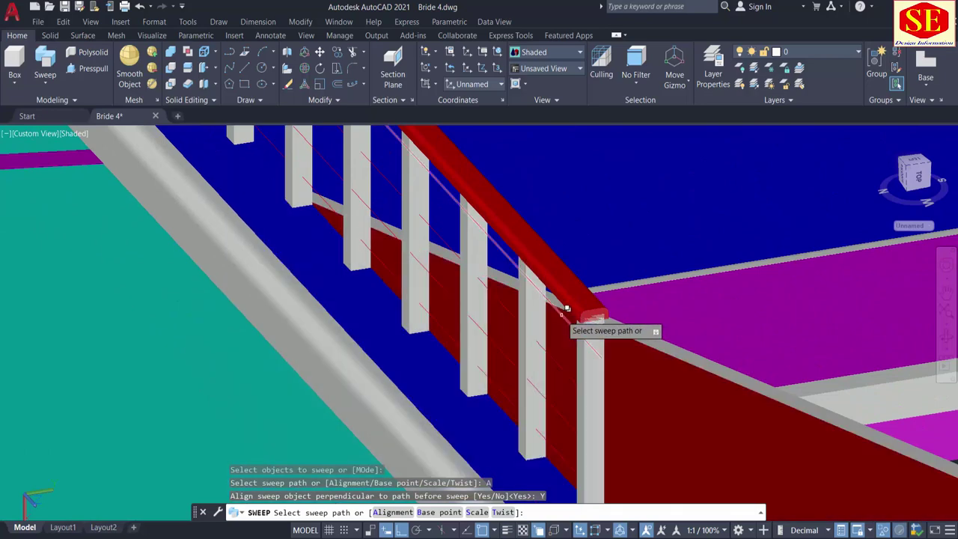
left_click(563, 313)
left_click(599, 363)
key("Escape")
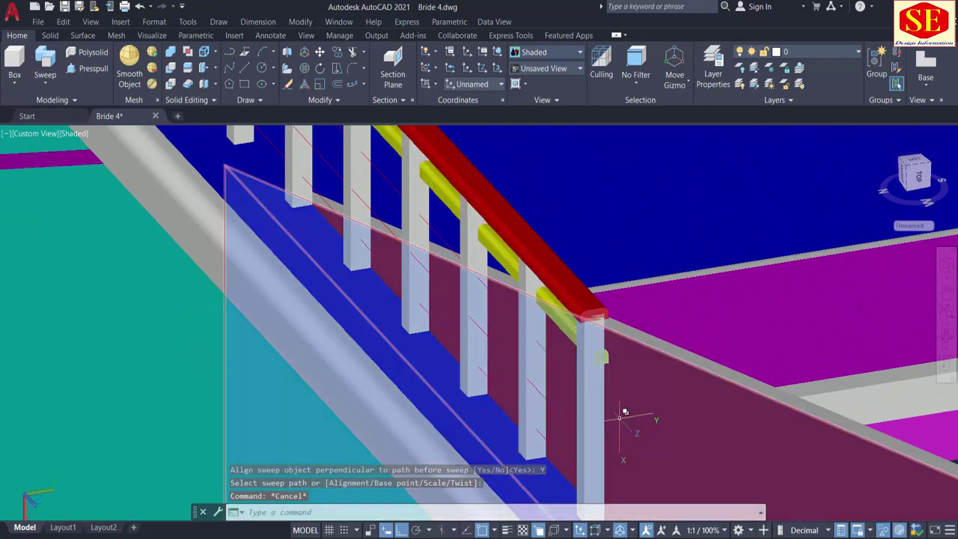
Step: Copy both yellow rails straight down to the next lower red line, using the nearer rail's end as base point
scroll(585, 380, "down", 5)
middle_click_drag(499, 362, 375, 350, "shift")
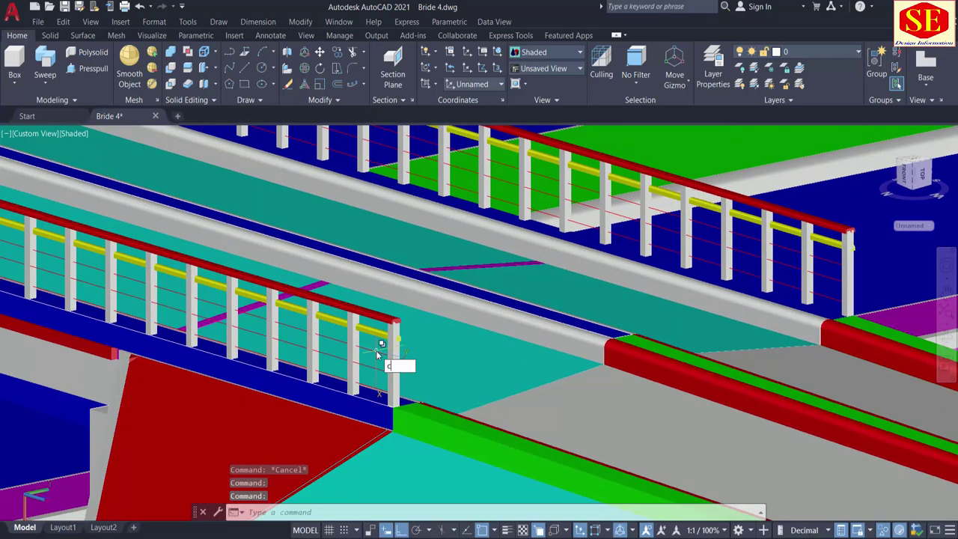
type("o")
key("Return")
left_click(375, 334)
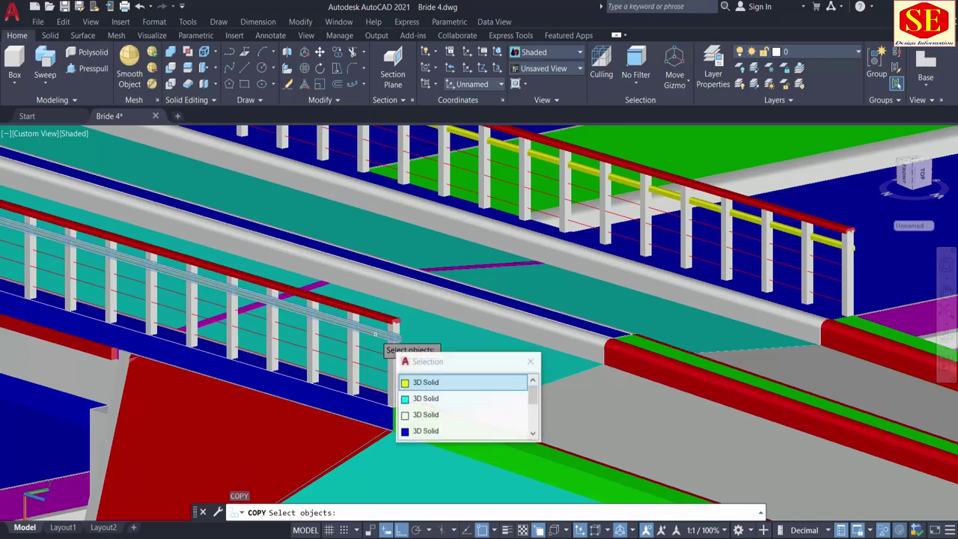
left_click(420, 382)
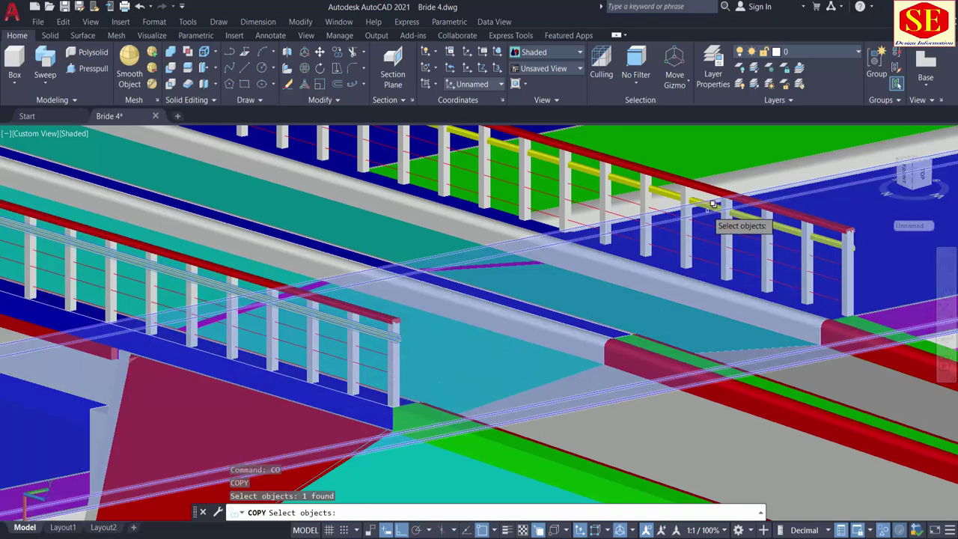
left_click(737, 211)
left_click(749, 258)
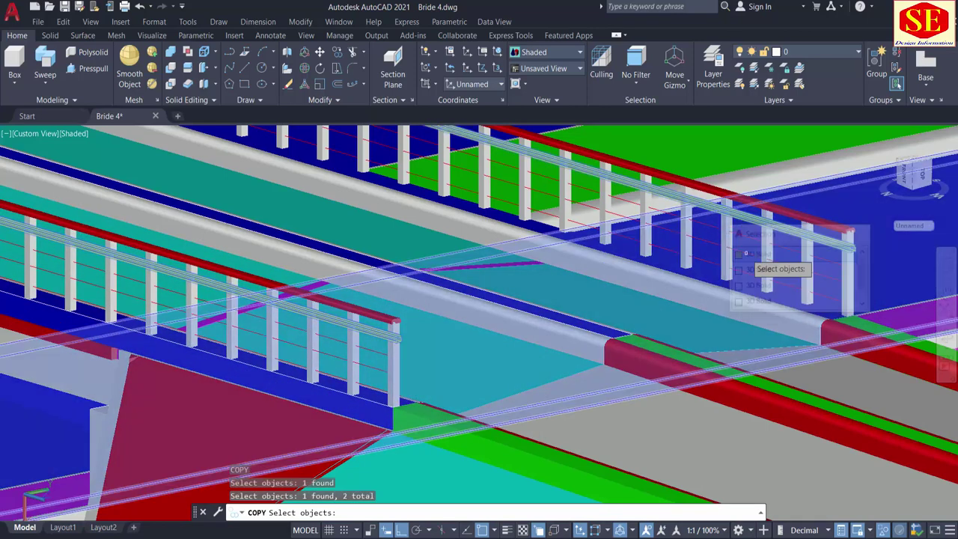
scroll(352, 367, "up", 3)
key("Return")
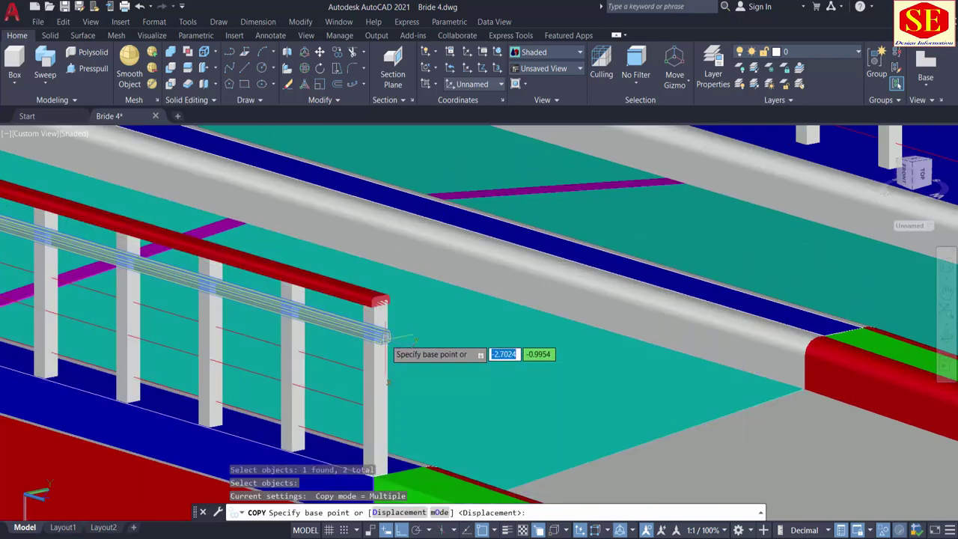
left_click(386, 338)
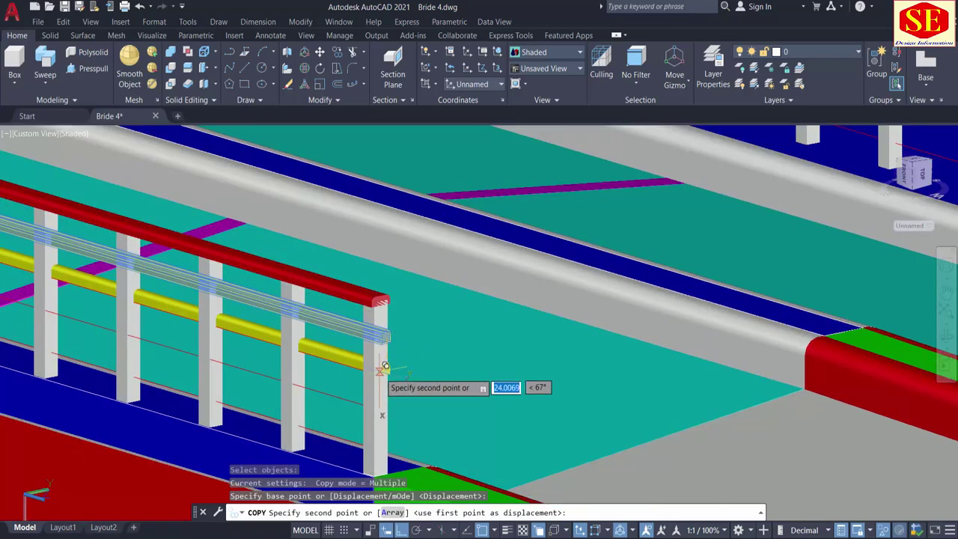
left_click(380, 372)
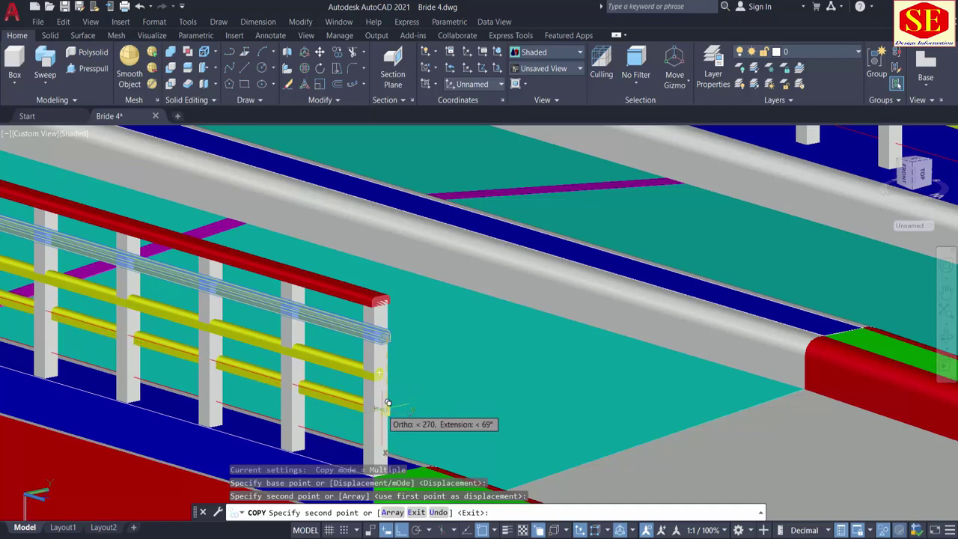
Step: Place further copies of both yellow rails on the two remaining lower red lines and finish copying
scroll(388, 403, "up", 5)
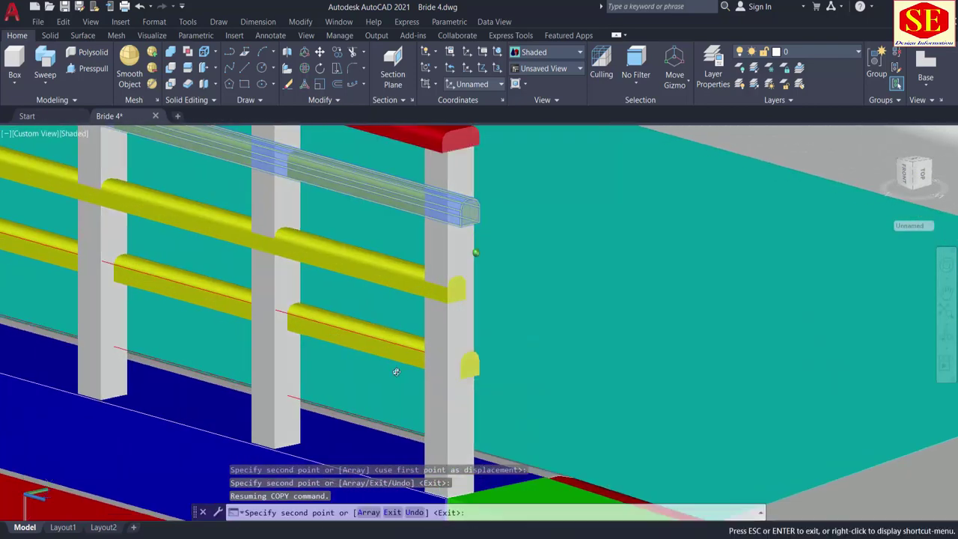
middle_click_drag(396, 372, 404, 371, "shift")
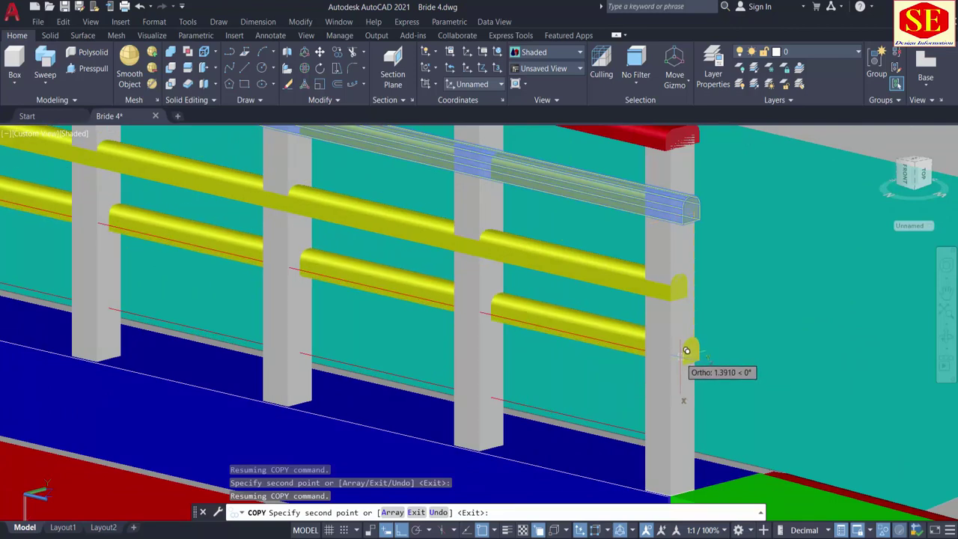
left_click(686, 354)
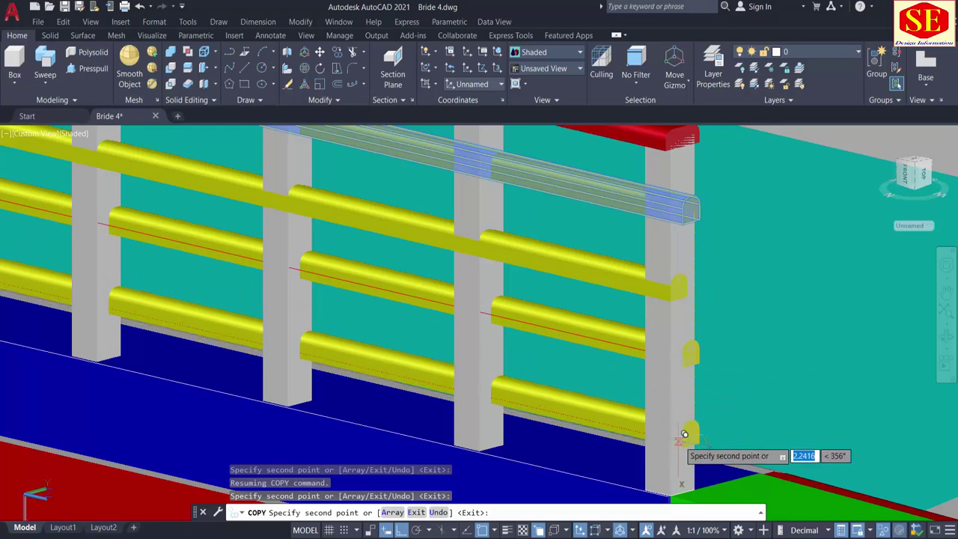
middle_click_drag(688, 435, 677, 353, "shift")
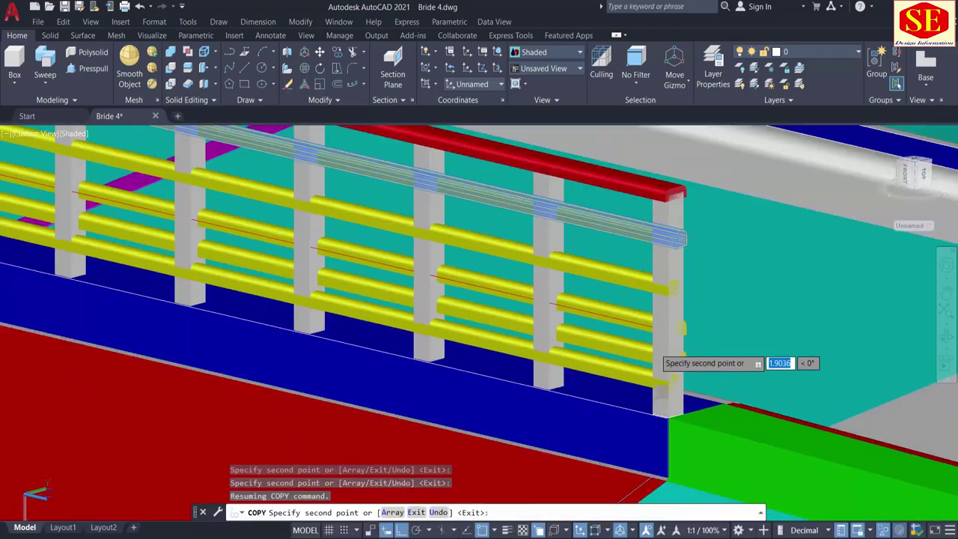
key("Escape")
Step: Examine the railings along both deck edges from several directions around the bridge
scroll(615, 220, "down", 2)
middle_click_drag(636, 223, 480, 351)
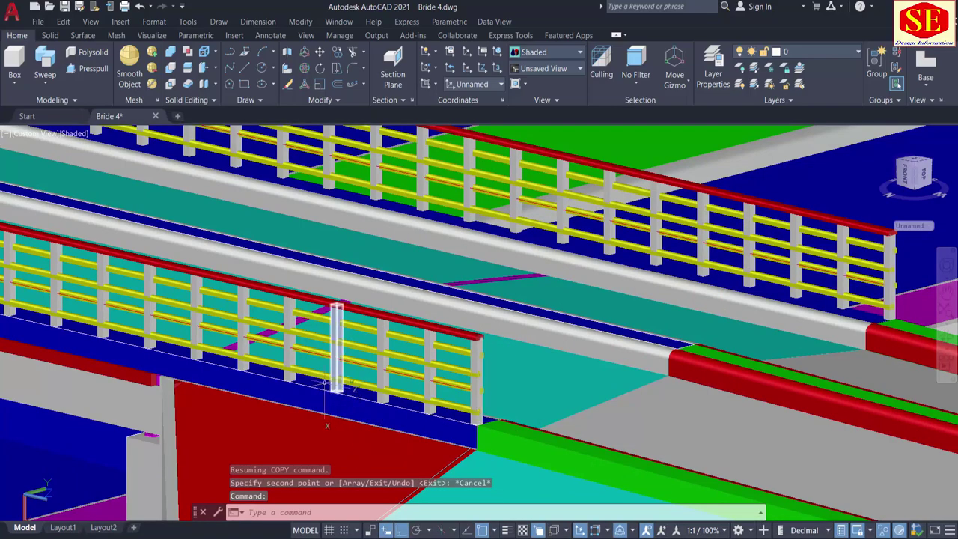
middle_click_drag(275, 364, 52, 514, "shift")
scroll(562, 330, "down", 2)
middle_click_drag(209, 388, 419, 375, "shift")
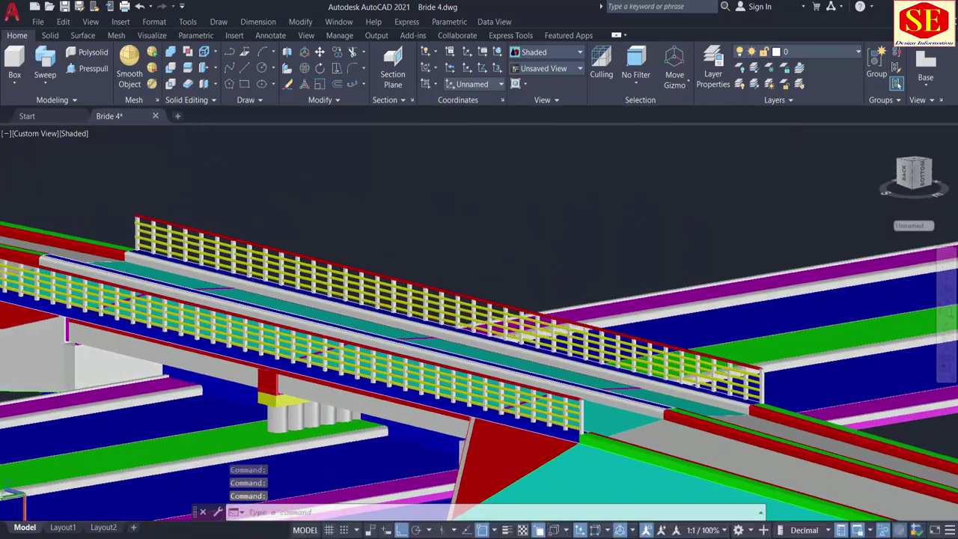
middle_click_drag(195, 407, 829, 290, "shift")
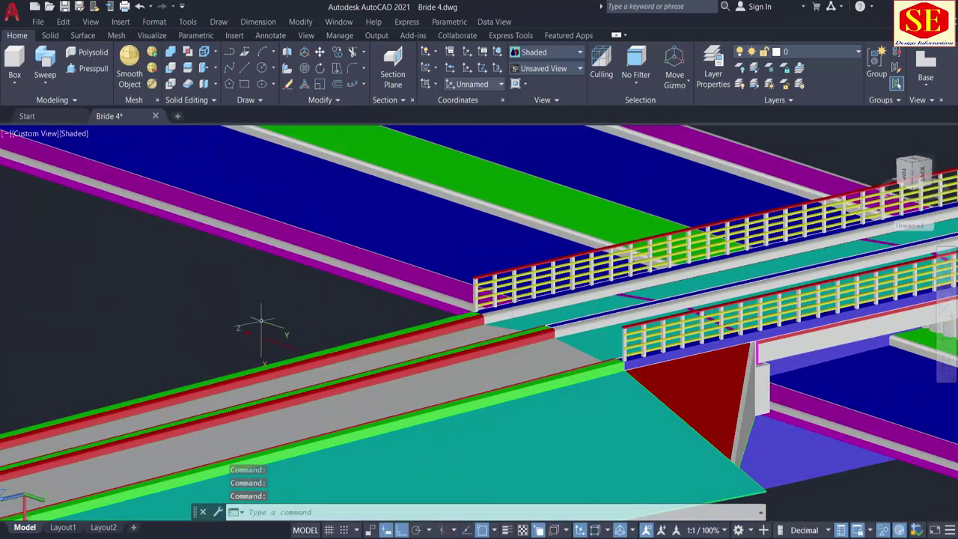
scroll(261, 321, "up", 3)
left_click(217, 301)
left_click(368, 361)
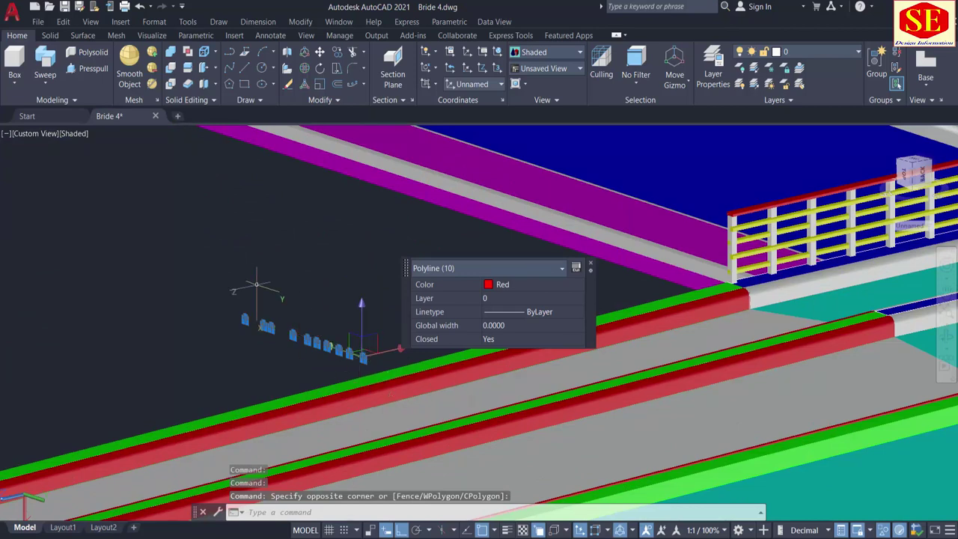
type("co")
key("Return")
key("Escape")
Step: Erase the leftover red rounded profiles lying beside the approach road
left_click(369, 307)
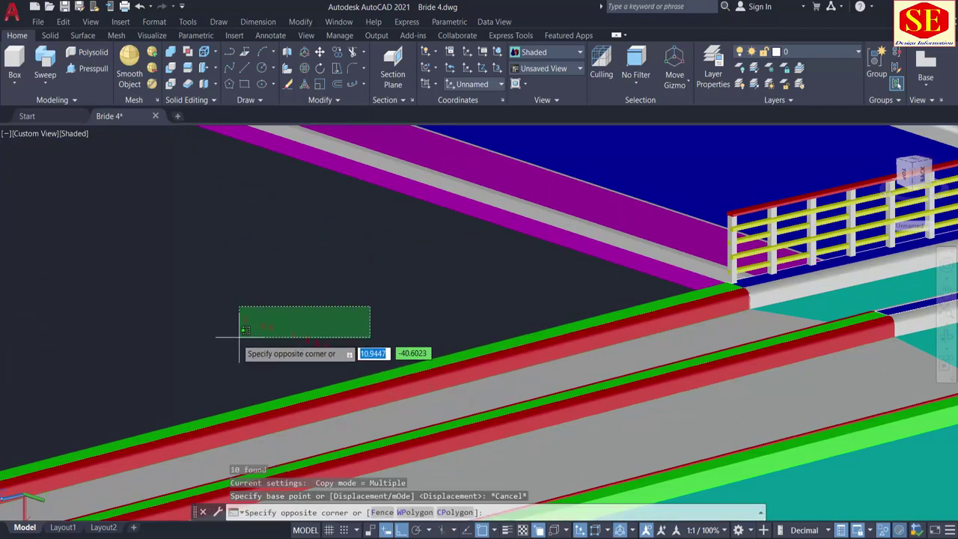
left_click(225, 363)
type("e")
key("Return")
scroll(214, 359, "down", 2)
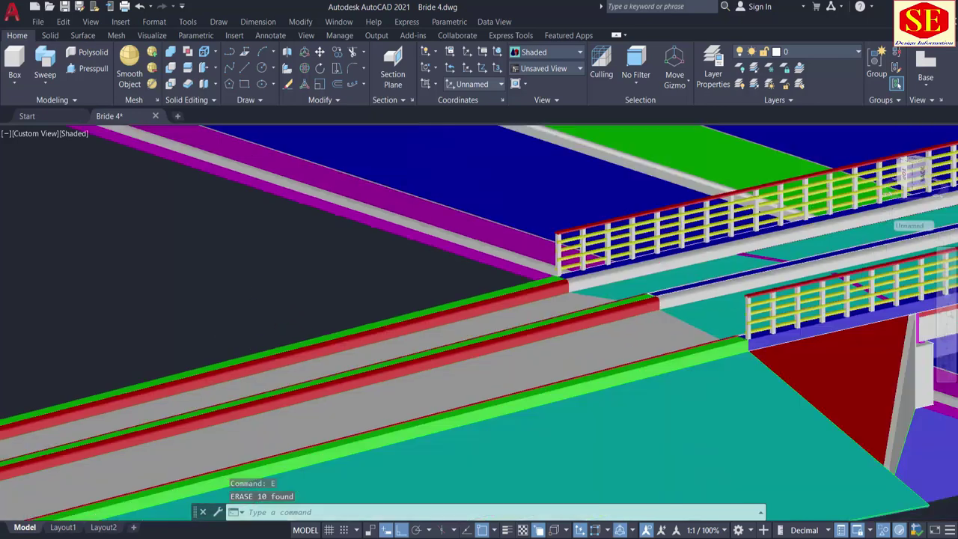
Step: Draw a line along the approach road's green median, from the midpoint of its outer end edge to the start of the bridge median
scroll(588, 323, "down", 2)
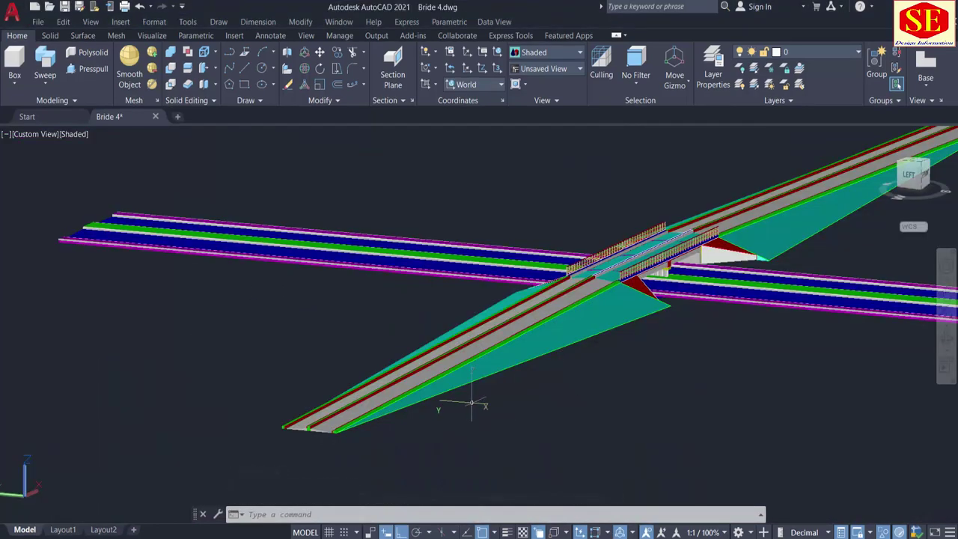
scroll(291, 445, "up", 3)
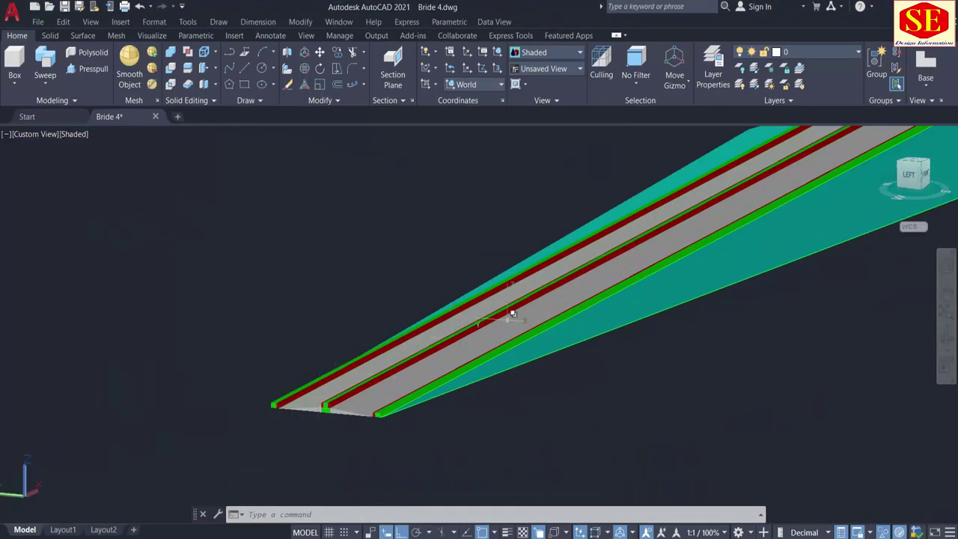
scroll(511, 313, "down", 5)
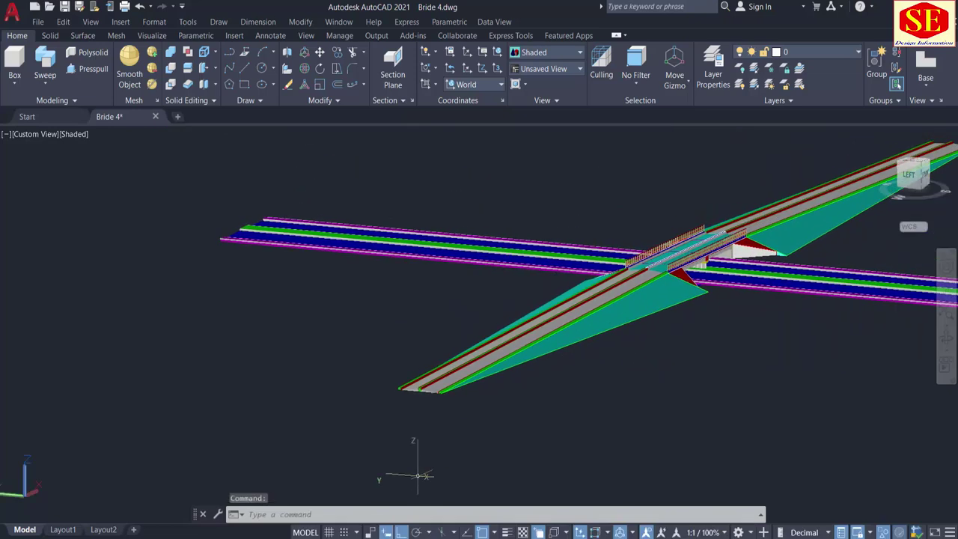
scroll(419, 391, "up", 5)
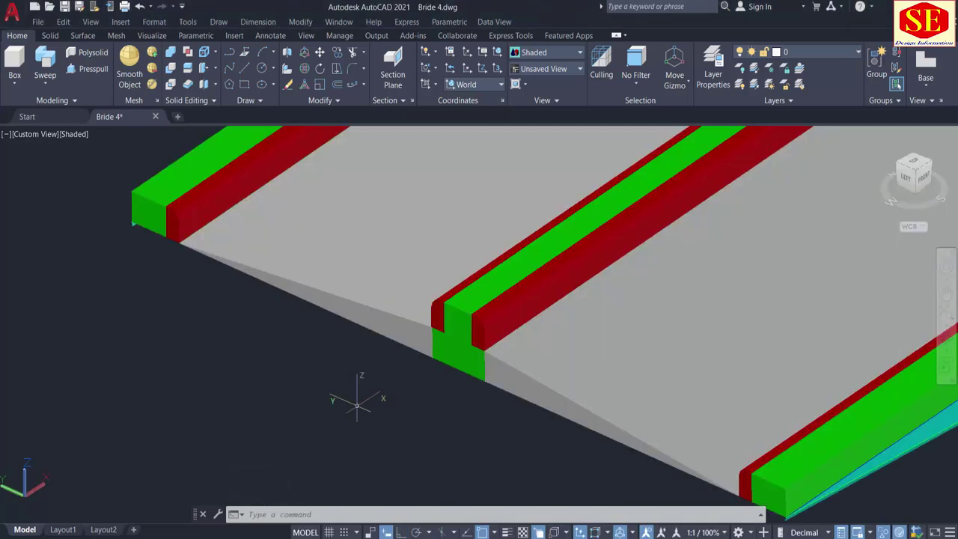
type("l")
key("Return")
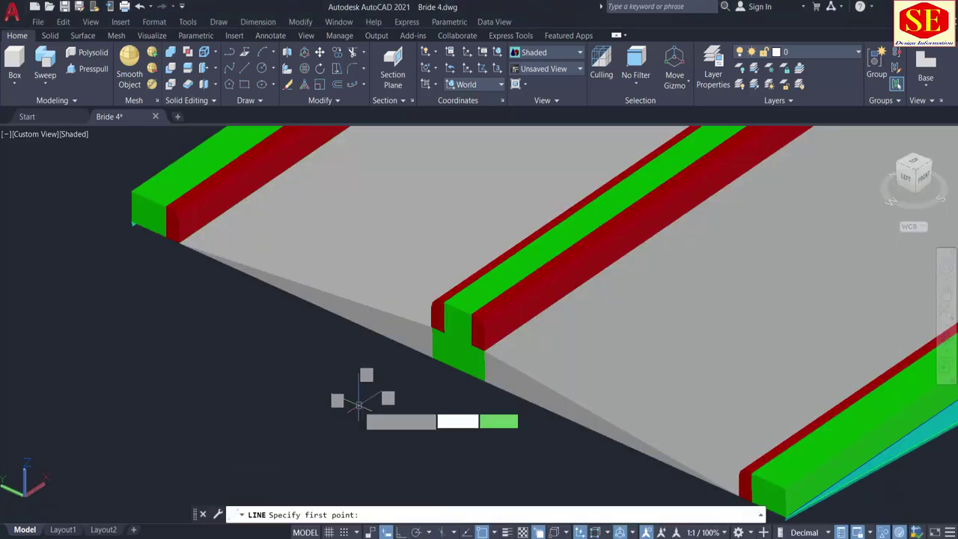
scroll(446, 322, "up", 3)
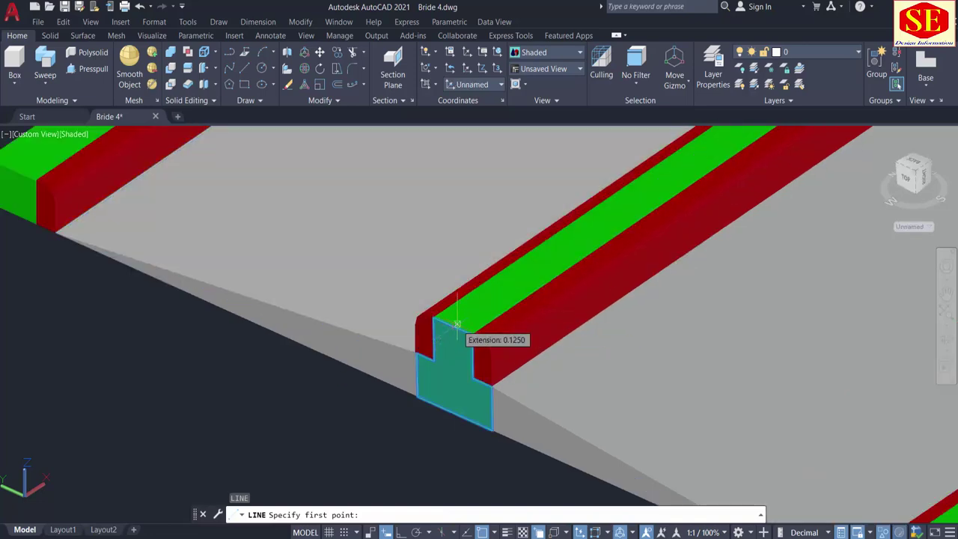
scroll(457, 325, "up", 5)
left_click(445, 328)
scroll(552, 238, "down", 2)
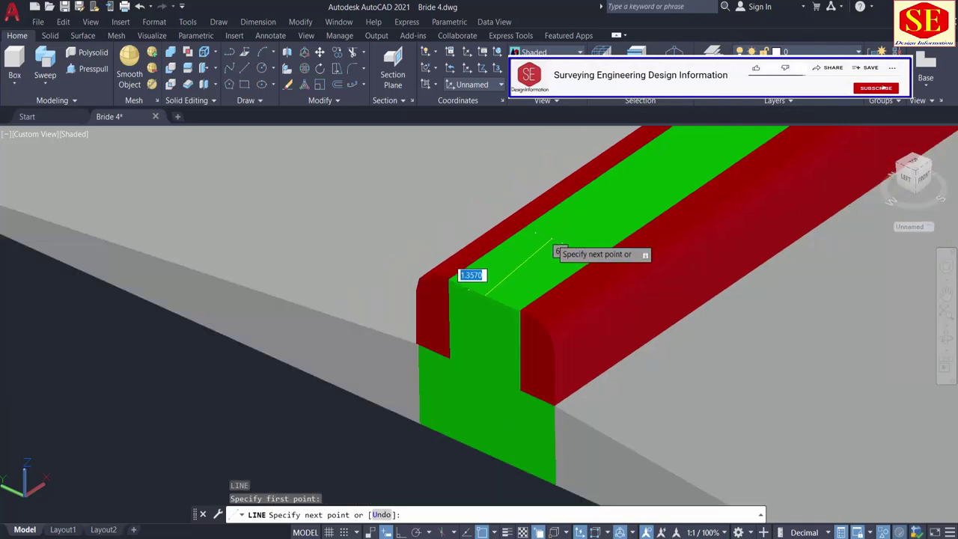
scroll(553, 238, "down", 4)
middle_click_drag(671, 165, 238, 503)
scroll(257, 436, "down", 2)
middle_click_drag(580, 277, 353, 342)
scroll(316, 437, "down", 3)
scroll(538, 289, "up", 4)
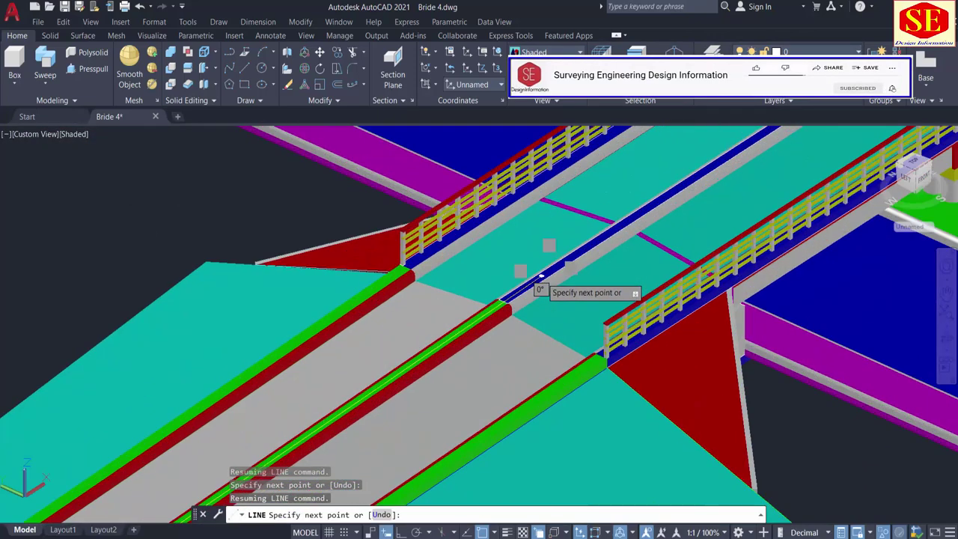
Step: Draw the centre line along the bridge's blue median to the midpoint of its far end edge
scroll(539, 288, "up", 4)
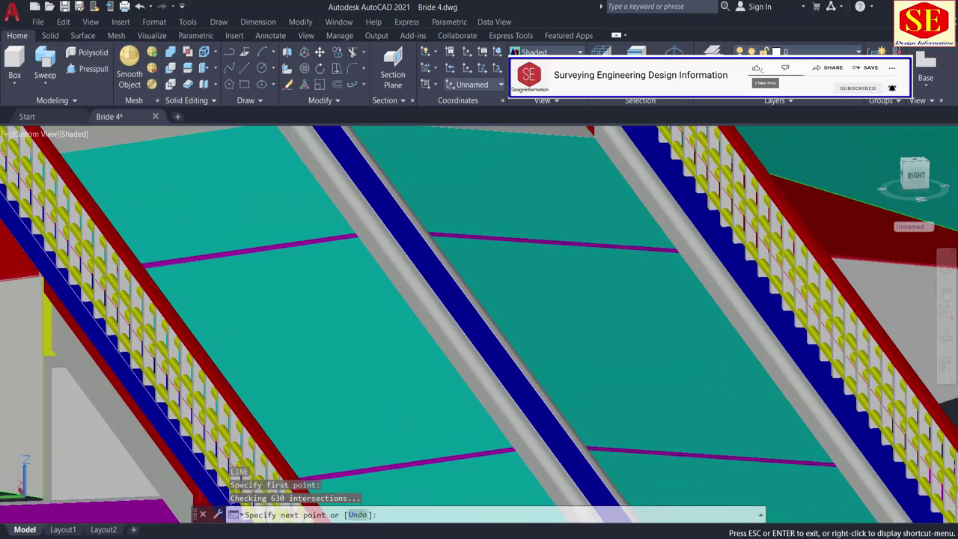
middle_click_drag(506, 210, 510, 346)
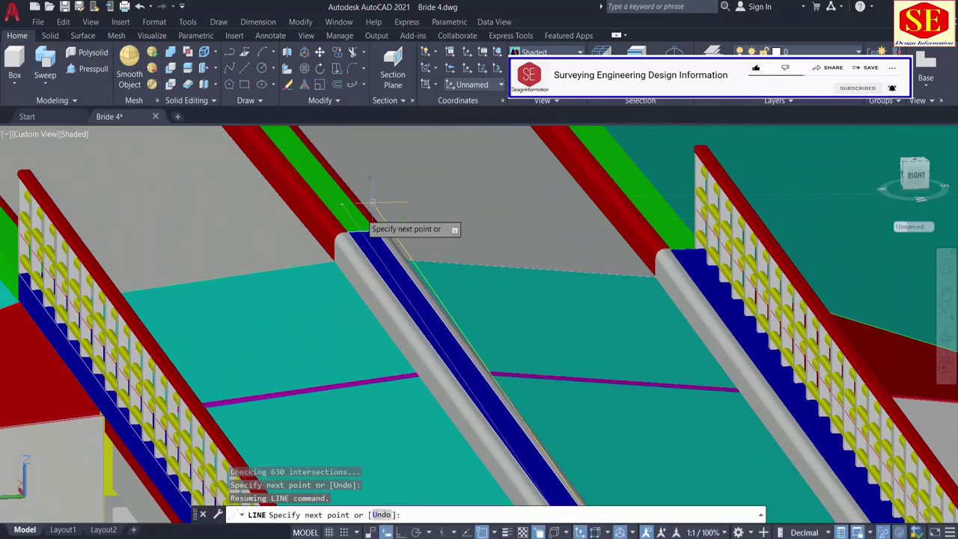
scroll(360, 214, "up", 4)
left_click(365, 247)
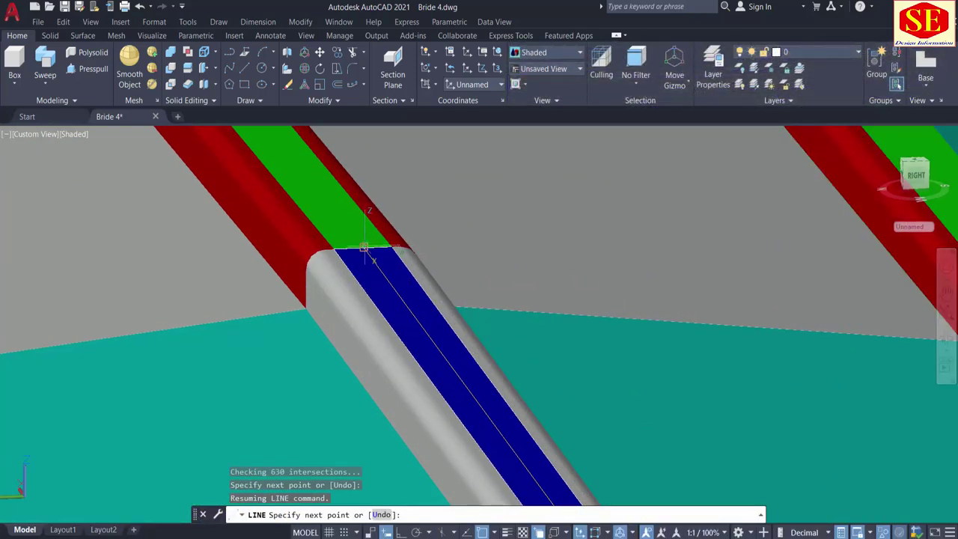
Step: Continue the centre line along the far approach's green median to the midpoint of its outer end edge and finish the line
scroll(661, 360, "down", 7)
middle_click_drag(516, 253, 670, 420)
scroll(573, 289, "down", 4)
scroll(534, 214, "up", 6)
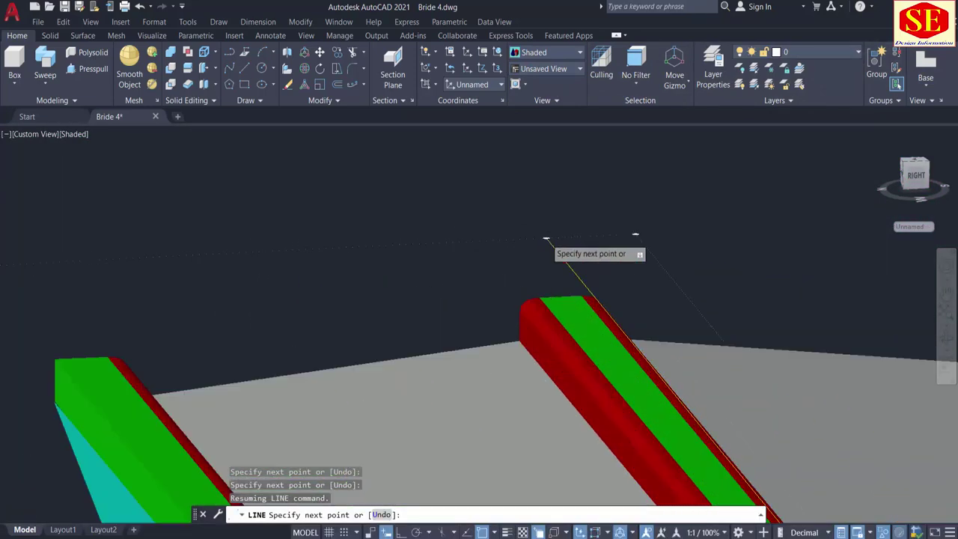
scroll(570, 294, "down", 5)
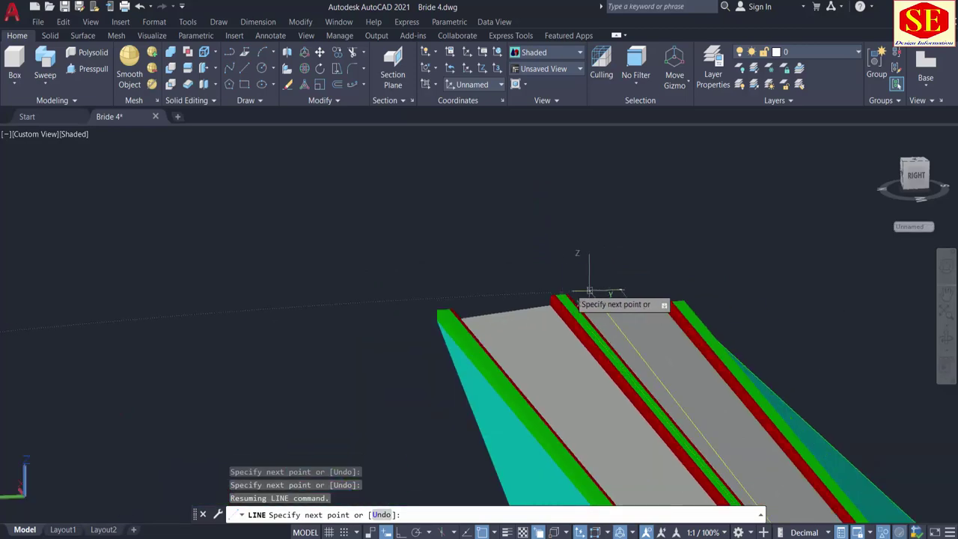
scroll(561, 292, "up", 3)
middle_click_drag(497, 295, 683, 327, "shift")
scroll(613, 307, "up", 4)
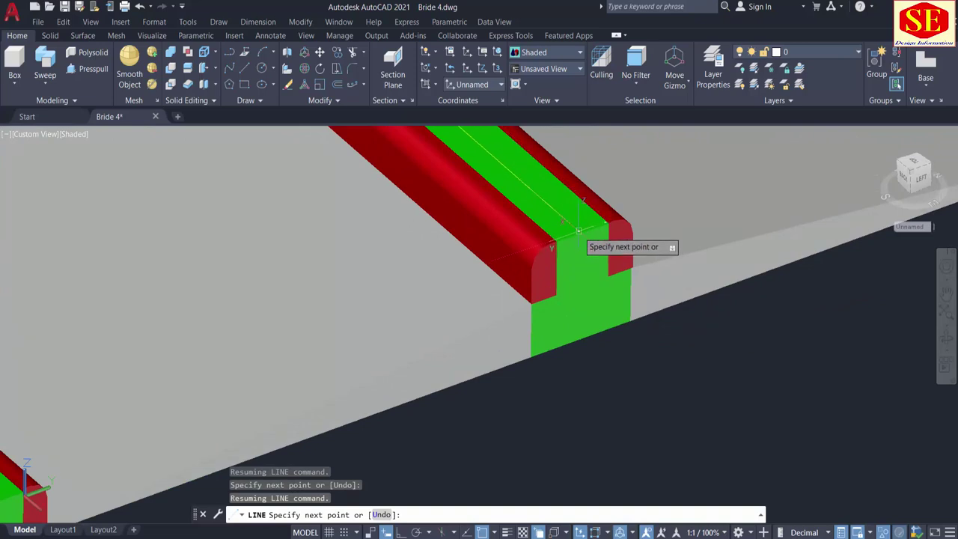
key("Escape")
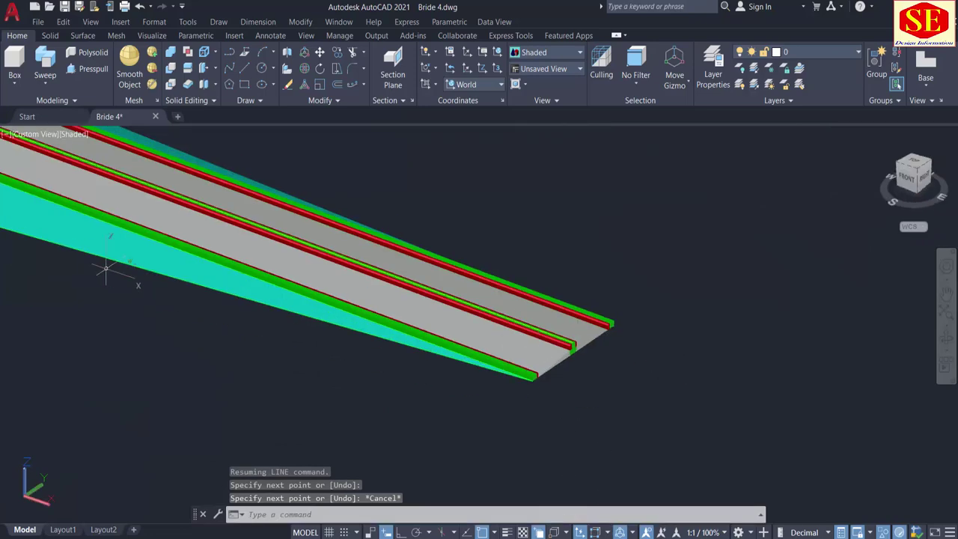
Step: Join the median centre lines of the bridge and both approach roads
middle_click_drag(106, 267, 681, 482)
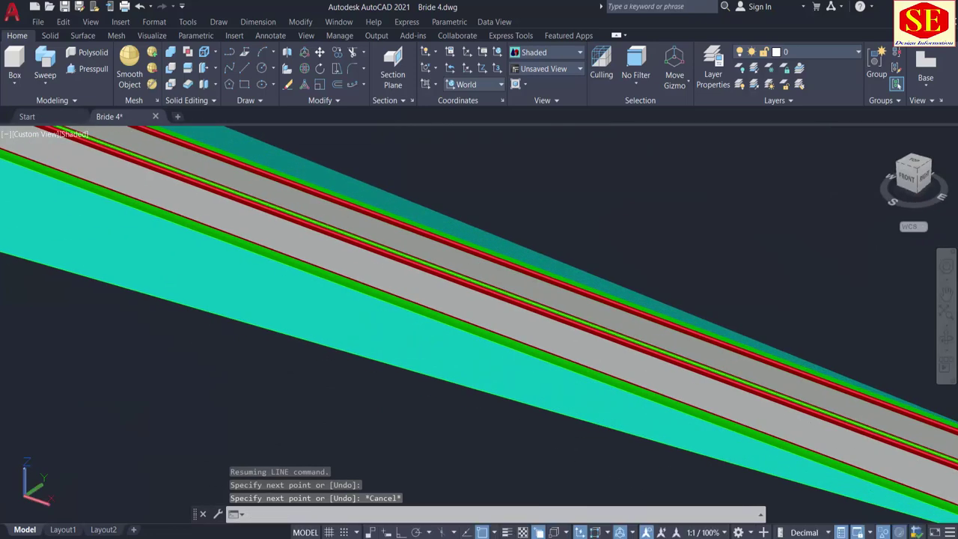
middle_click_drag(173, 231, 549, 385)
scroll(402, 287, "up", 5)
scroll(401, 286, "up", 3)
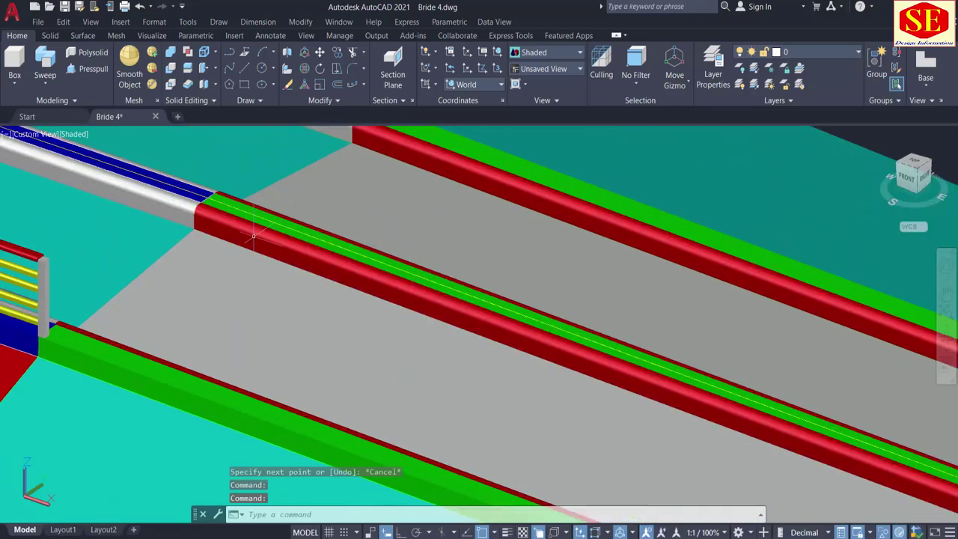
type("j")
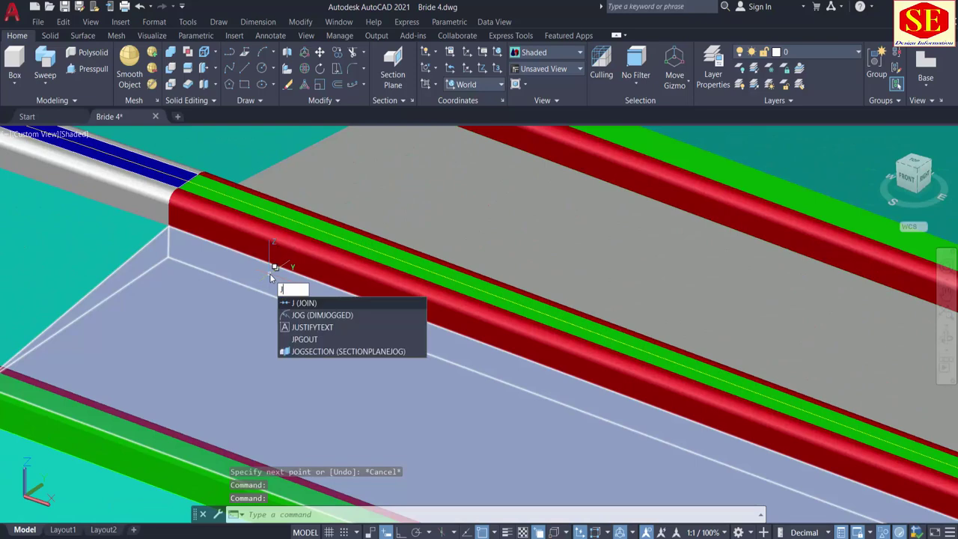
key("Return")
left_click(266, 203)
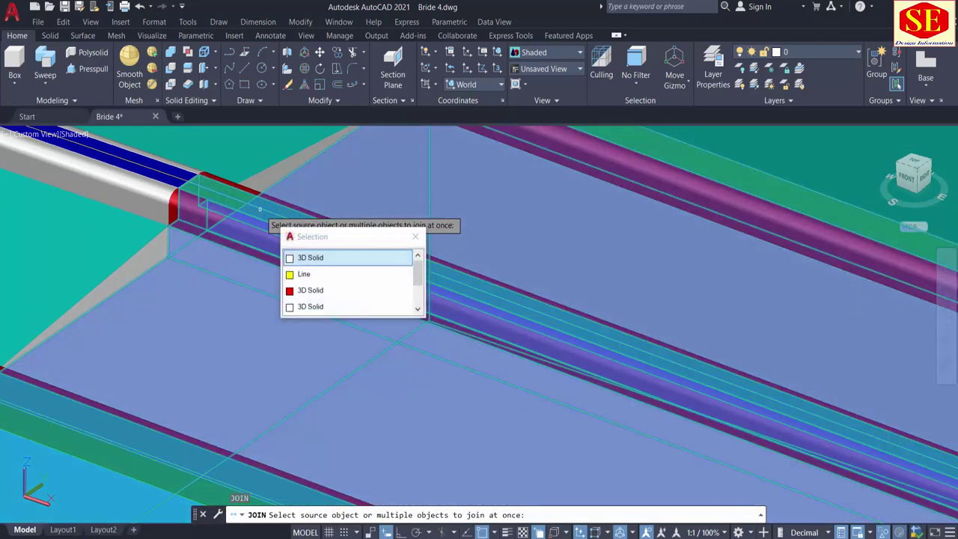
left_click(322, 275)
scroll(179, 187, "up", 5)
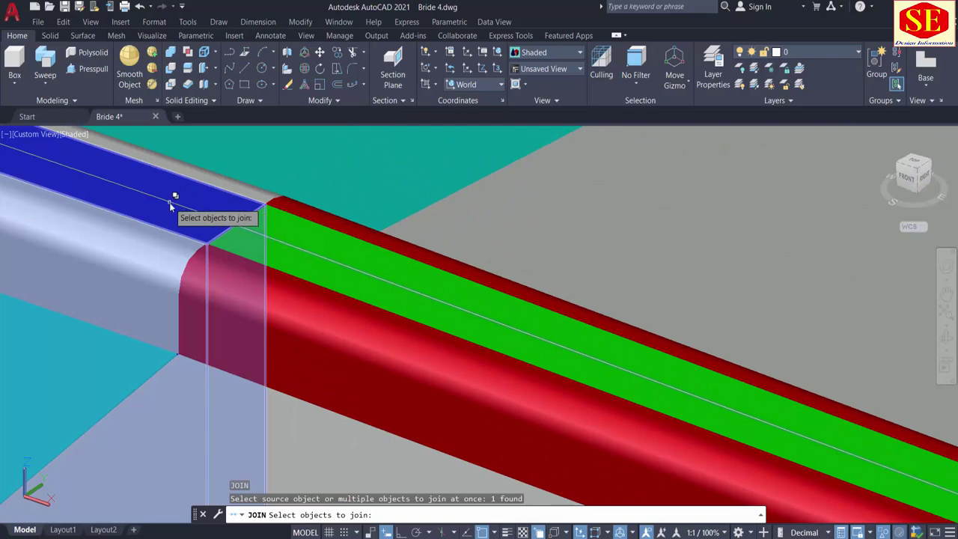
left_click(171, 208)
left_click(214, 267)
scroll(511, 324, "down", 5)
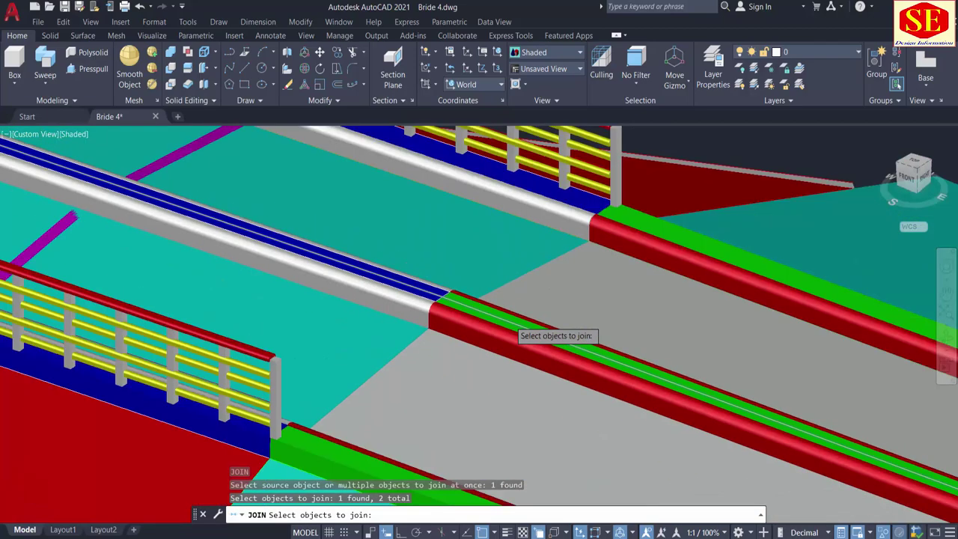
scroll(514, 329, "down", 5)
middle_click_drag(513, 323, 318, 300, "shift")
scroll(394, 263, "up", 5)
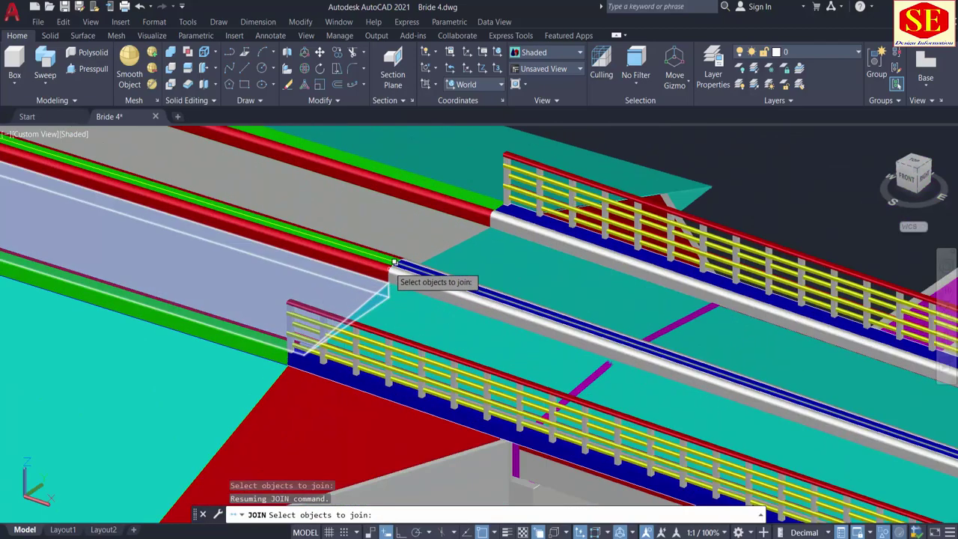
scroll(395, 264, "up", 3)
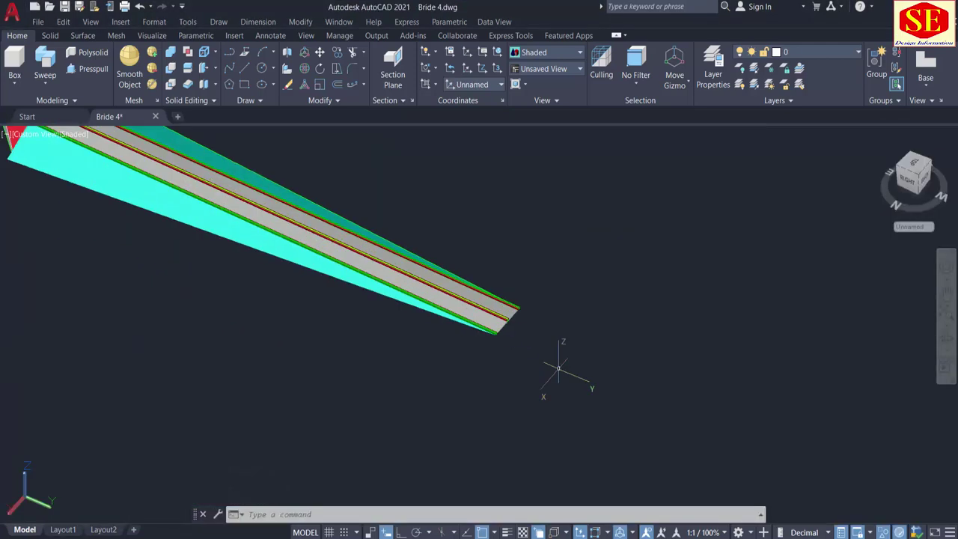
scroll(560, 368, "up", 3)
scroll(507, 277, "up", 2)
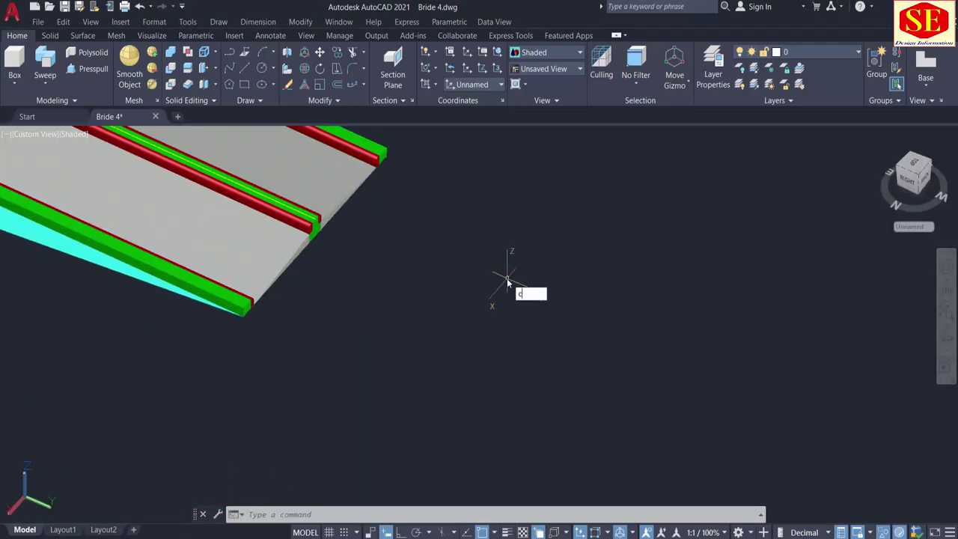
left_click(466, 289)
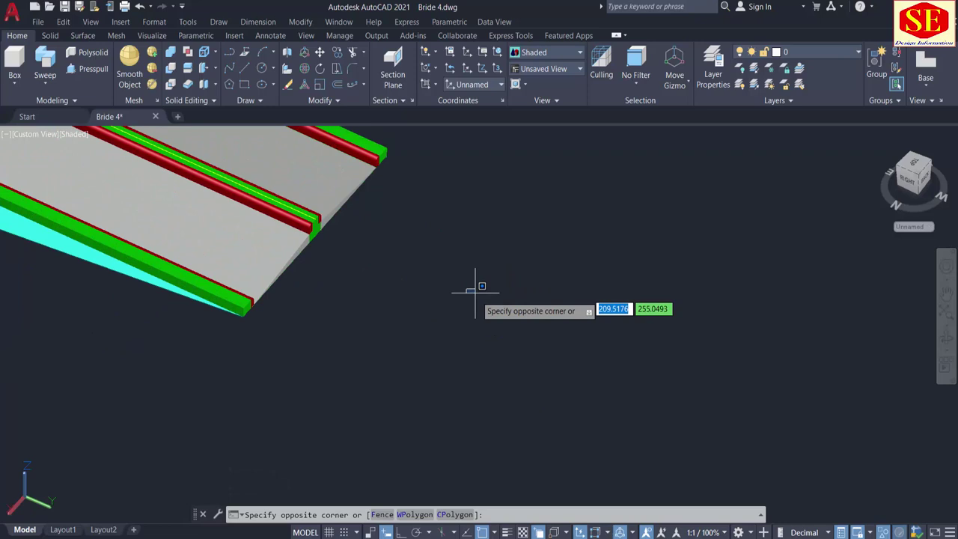
left_click(509, 331)
type("e")
key("Return")
key("Escape")
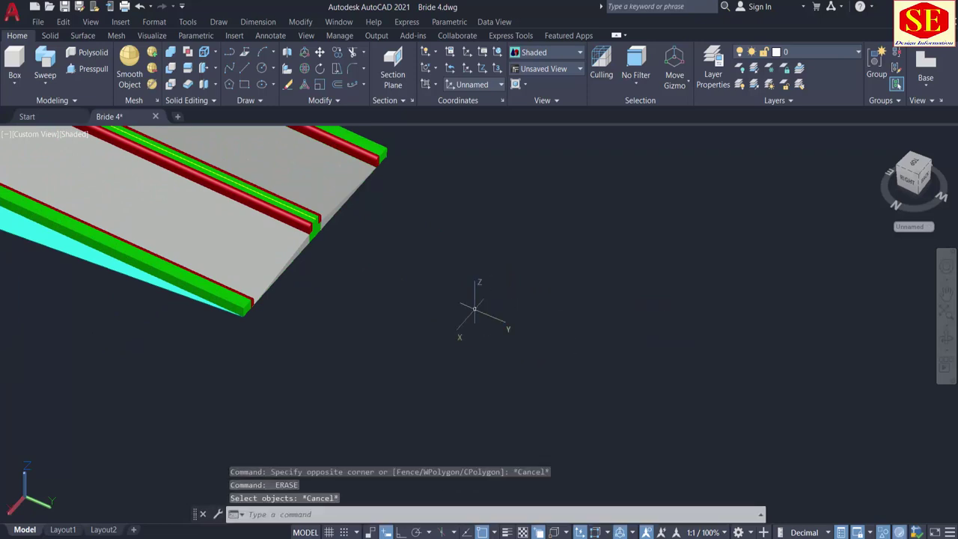
Step: Draw a circle of radius 0.35 in the empty space beyond the end of the bridge deck
type("c")
key("Return")
left_click(459, 296)
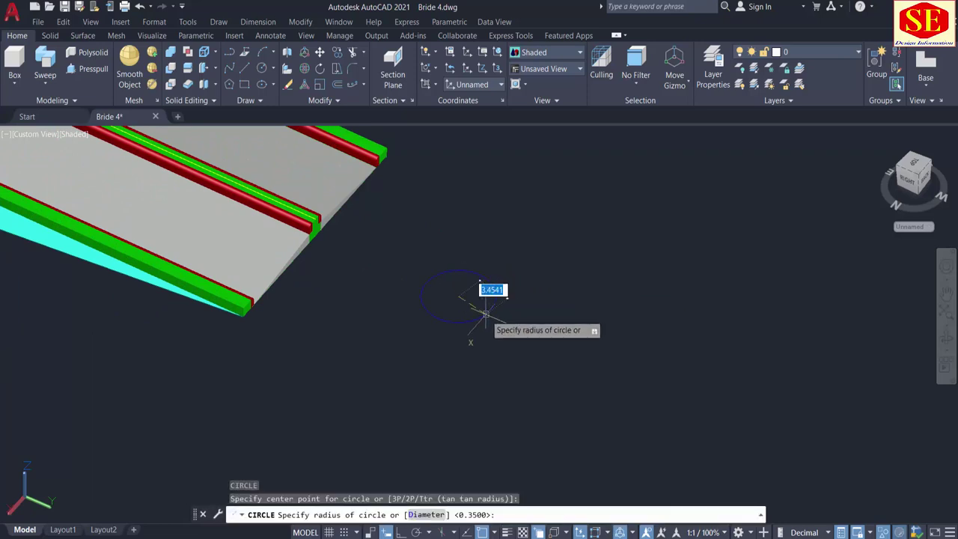
type(".35")
key("Return")
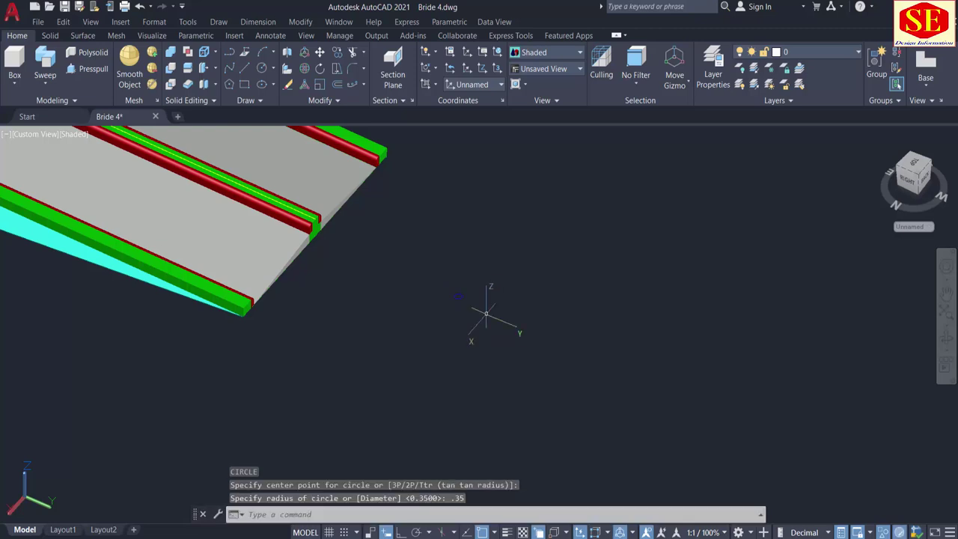
Step: Presspull the 0.35 radius circle upward to a height of 8 to form the pole's base section
scroll(486, 314, "up", 4)
left_click(83, 70)
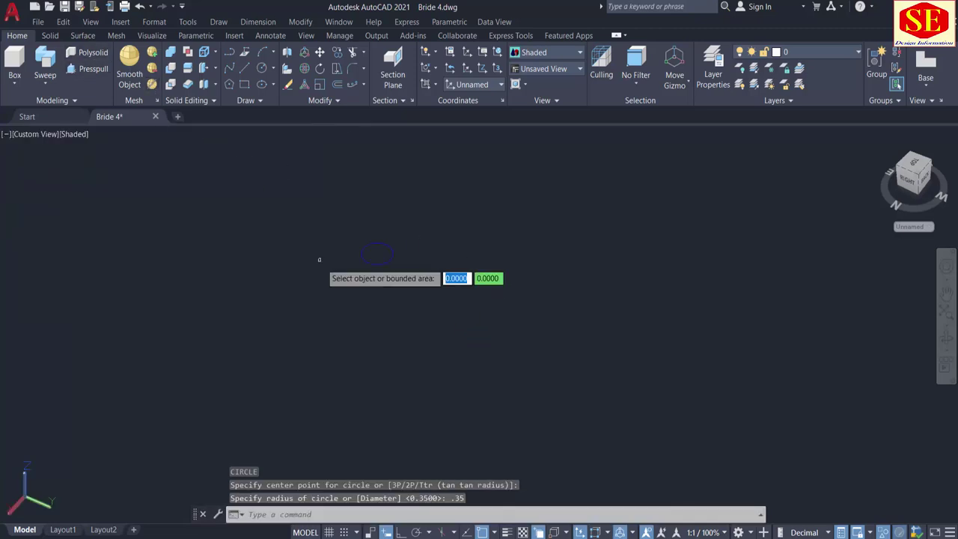
left_click(377, 255)
middle_click_drag(404, 161, 426, 395)
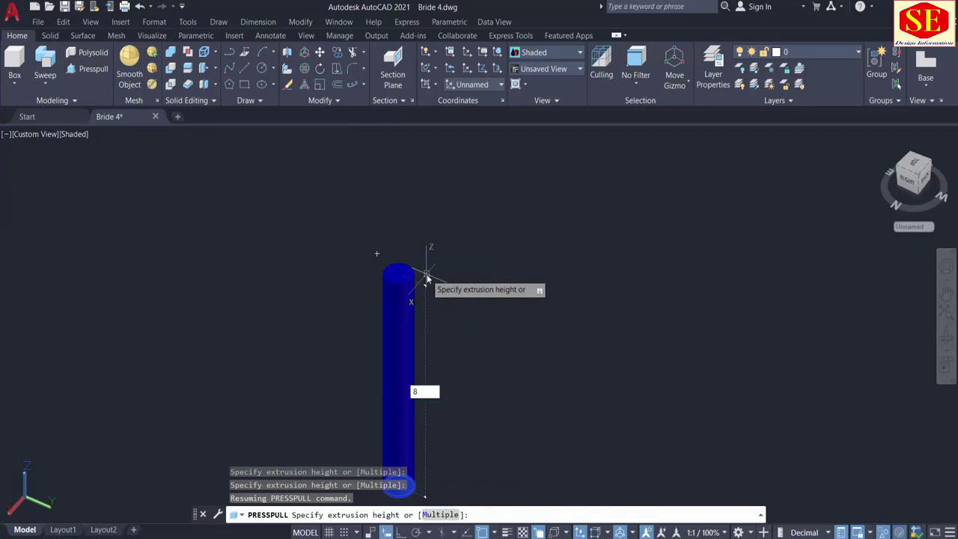
key("Return")
key("Return")
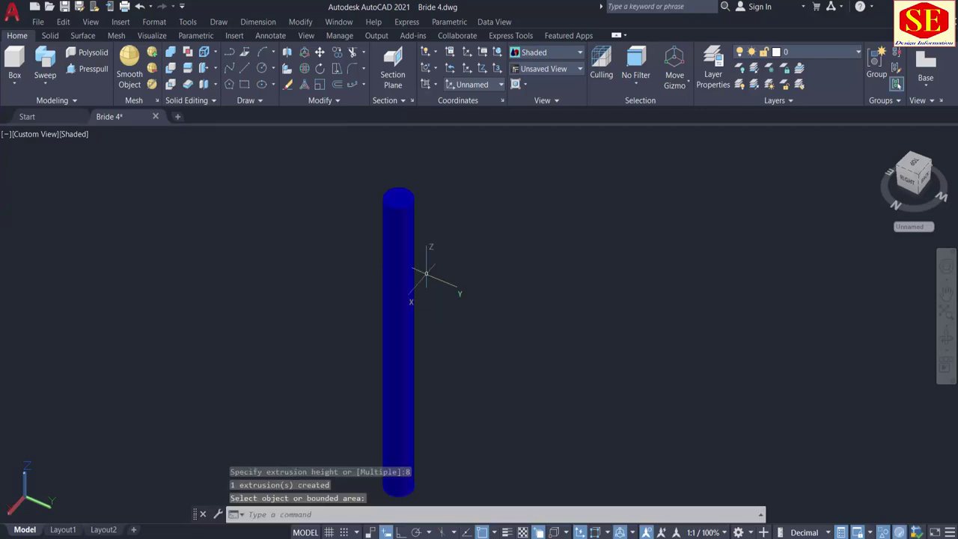
key("Return")
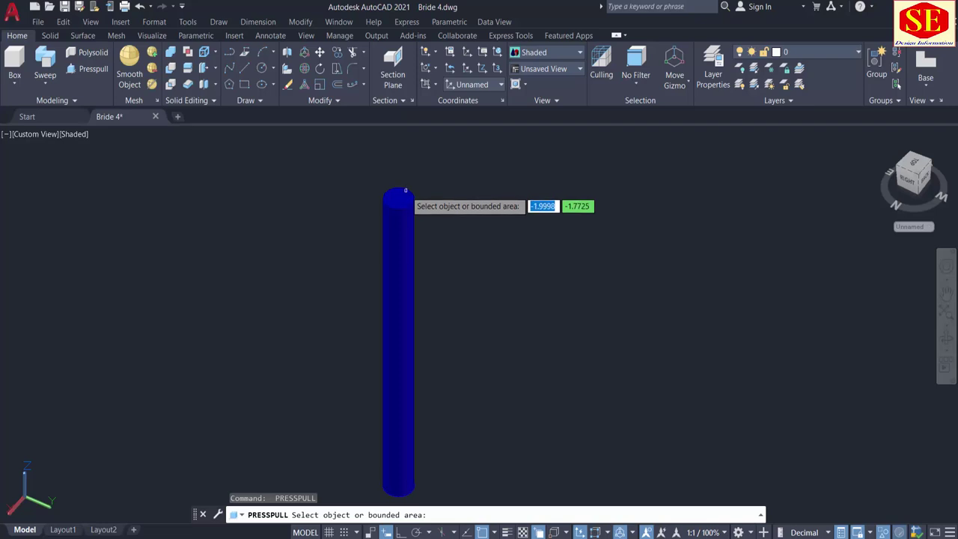
key("Escape")
Step: Draw a circle of radius 0.25 centred on the top face of the pole's base section
type("c")
key("Return")
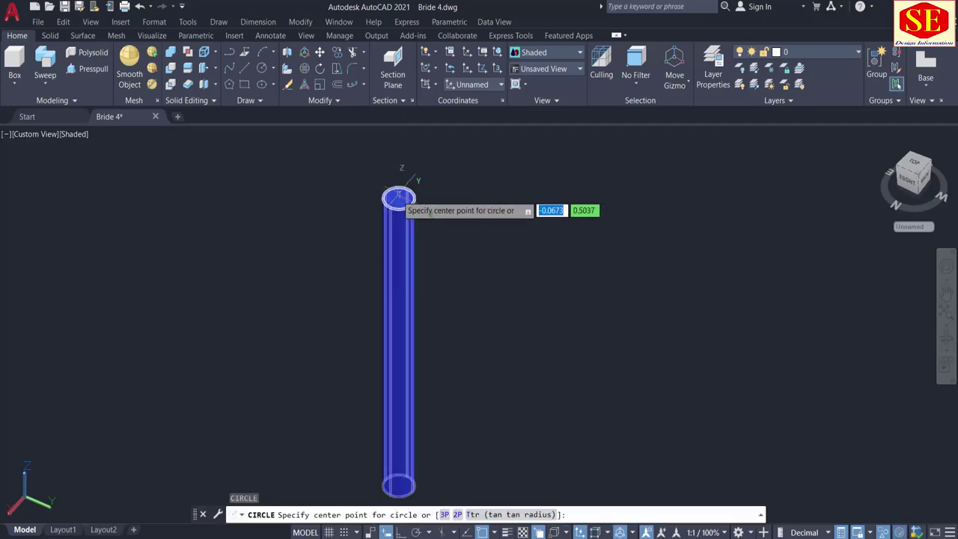
left_click(398, 195)
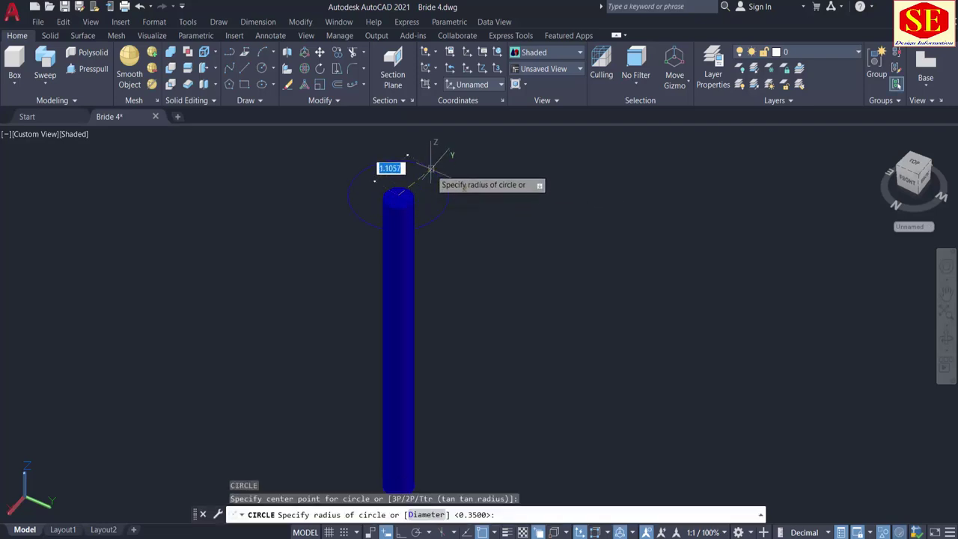
key("Return")
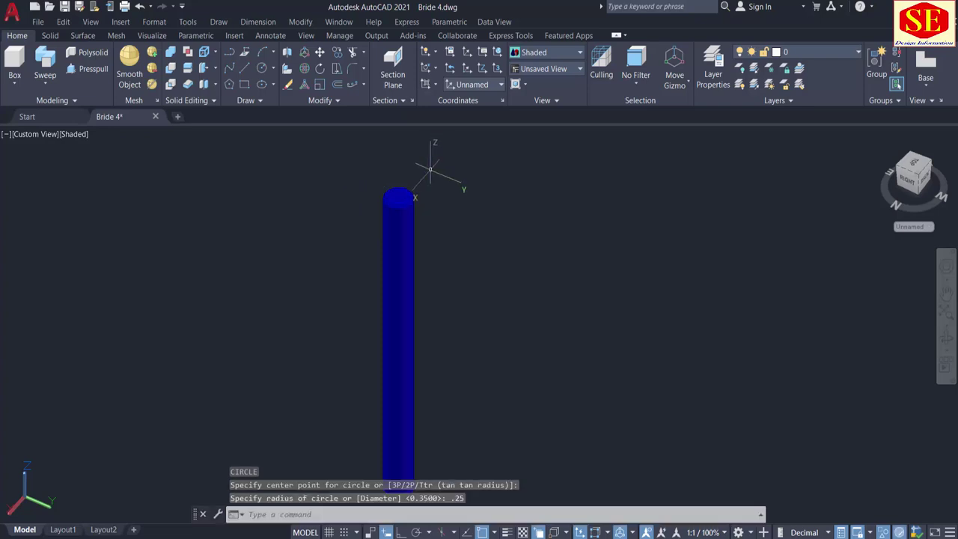
Step: Presspull the 0.25 radius circle upward by 6 to form the pole's middle section
left_click(84, 70)
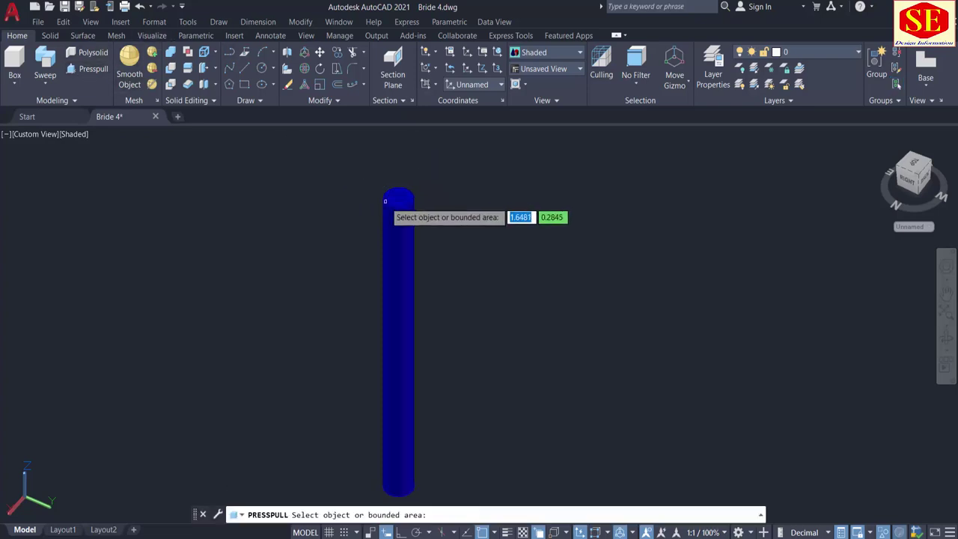
left_click(397, 195)
middle_click_drag(397, 195, 394, 395)
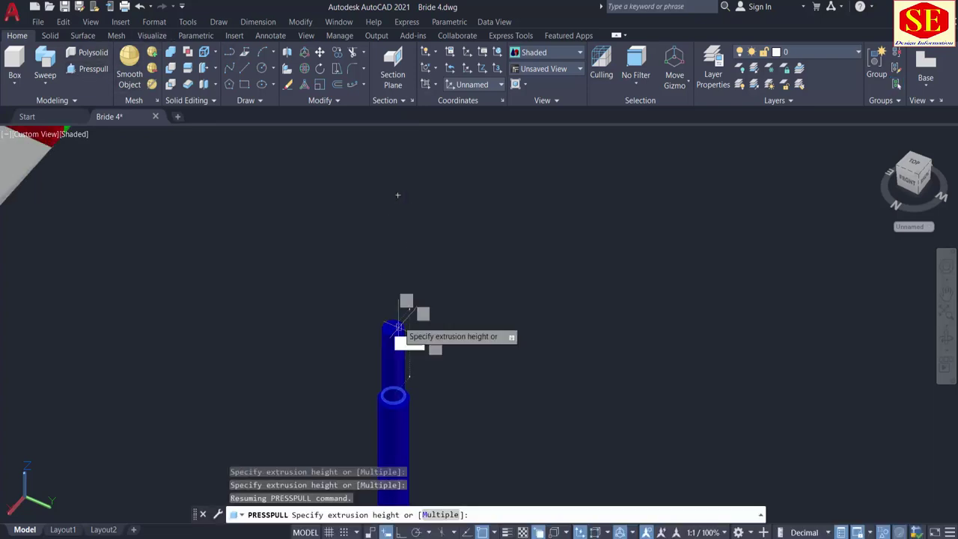
type("6")
key("Return")
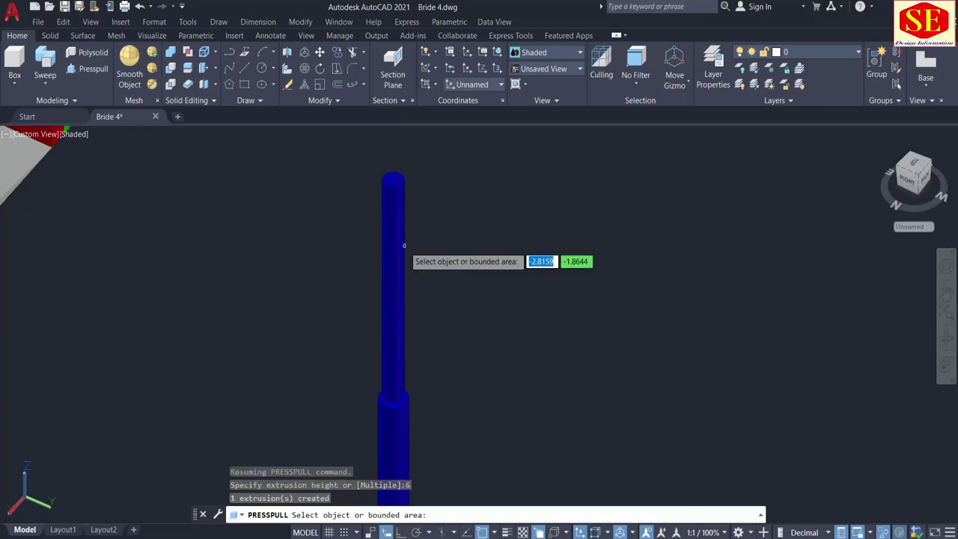
Step: Draw a circle of radius 0.2 centred on the top face of the pole's middle section
middle_click_drag(454, 257, 464, 357, "shift")
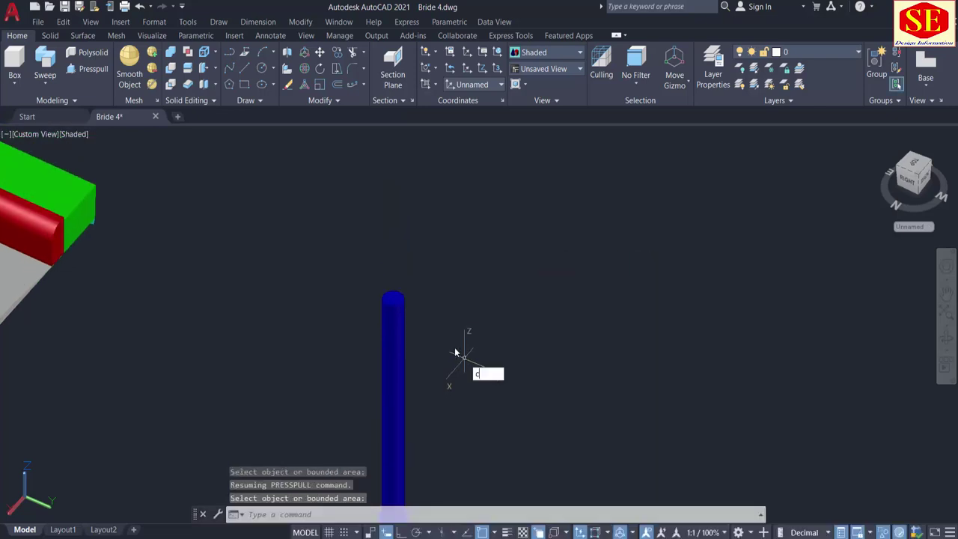
type("c")
key("Return")
scroll(392, 296, "up", 2)
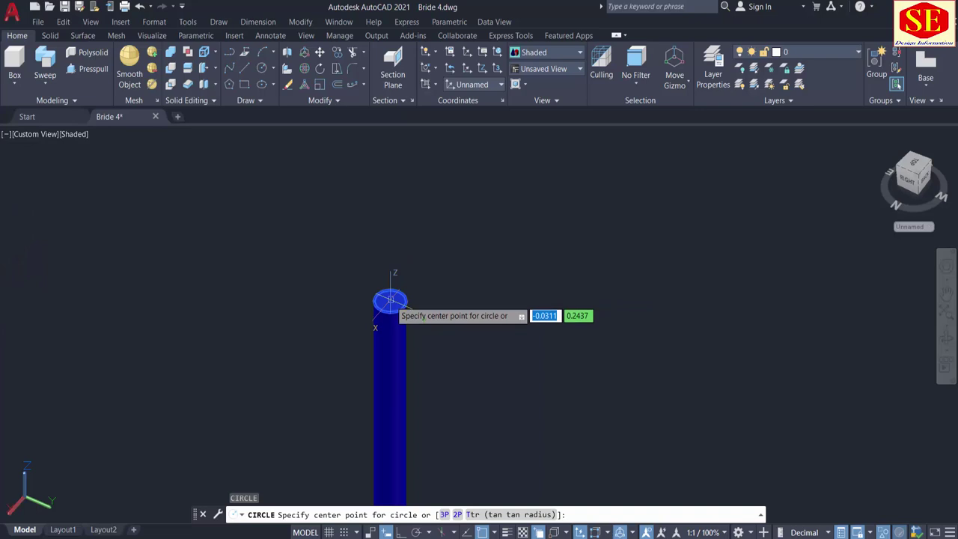
left_click(390, 300)
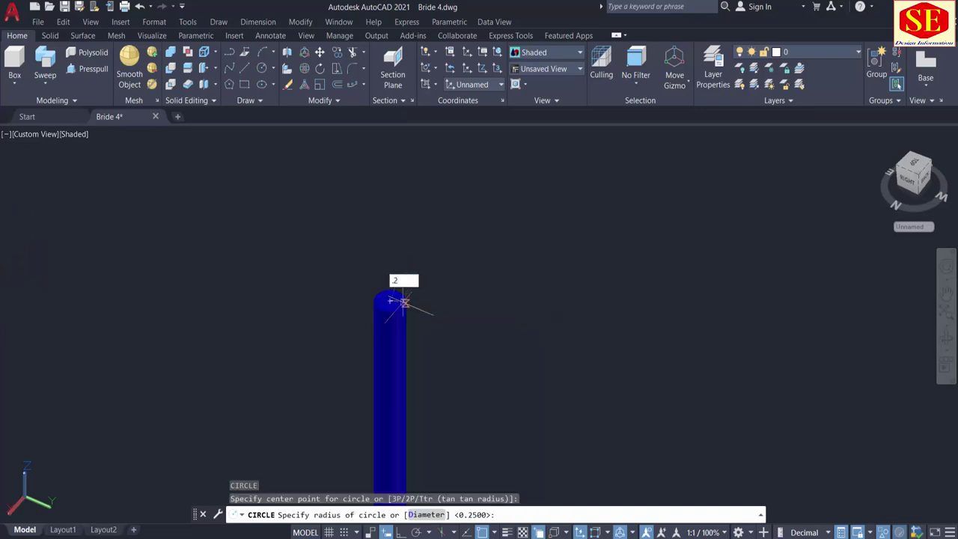
type(".2")
key("Return")
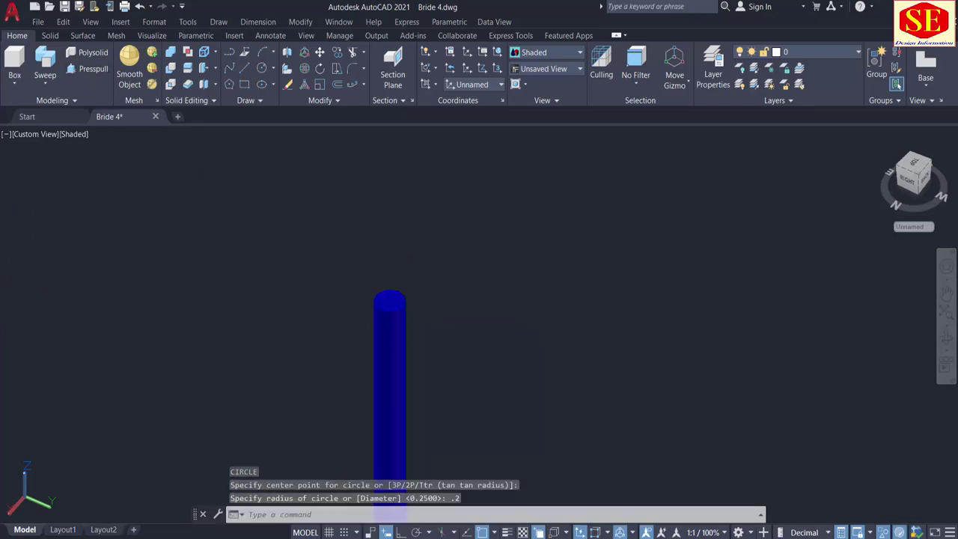
Step: Presspull the 0.2 radius circle upward by 4 to form the pole's top section
key("ctrl+shift+e")
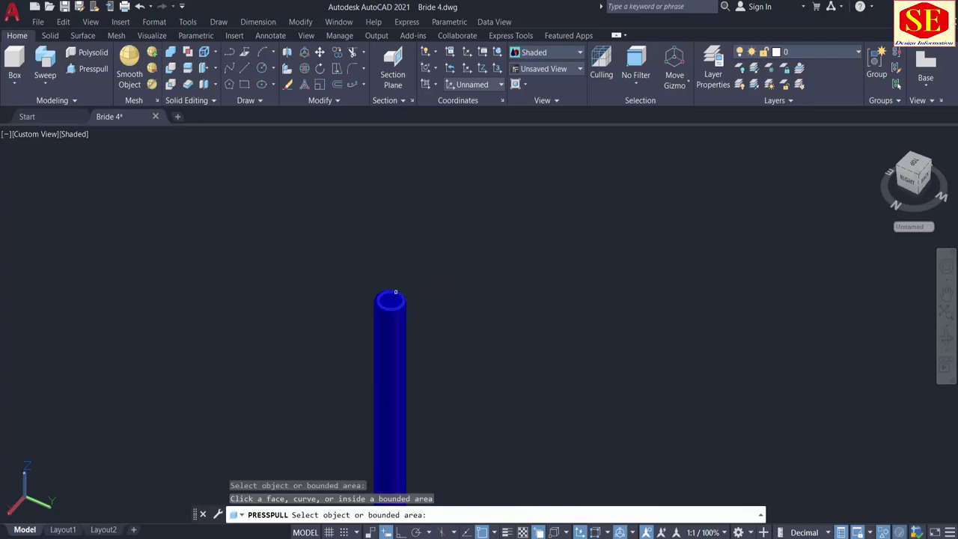
left_click(390, 300)
type("4")
key("Return")
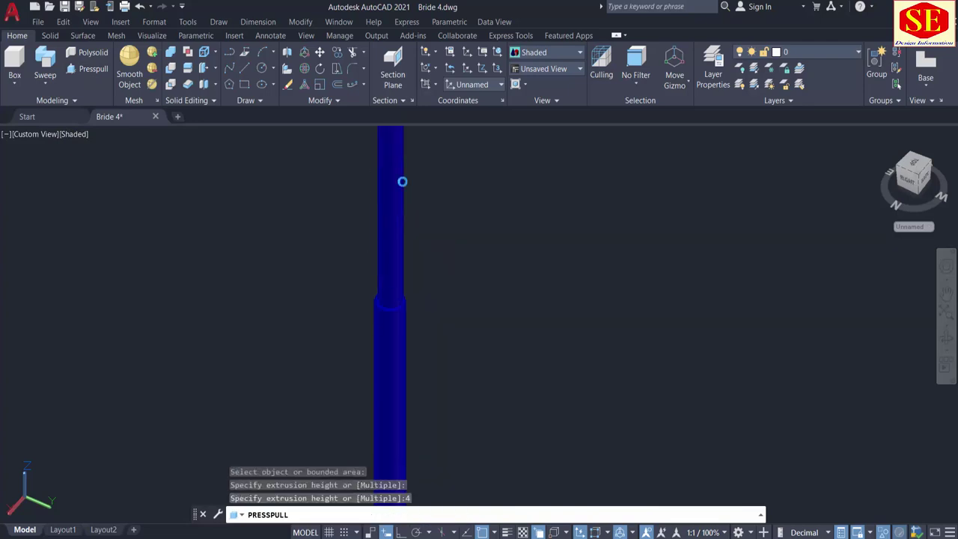
Step: With Ortho on, draw a line 4 units long from the pole's top face in the positive Y direction
scroll(481, 325, "down", 5)
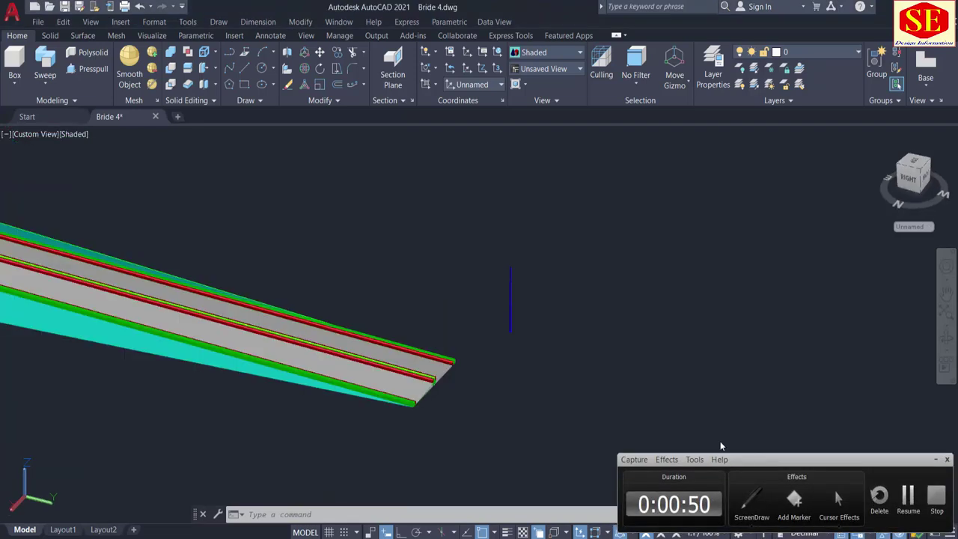
scroll(479, 297, "up", 6)
middle_click_drag(573, 207, 387, 285)
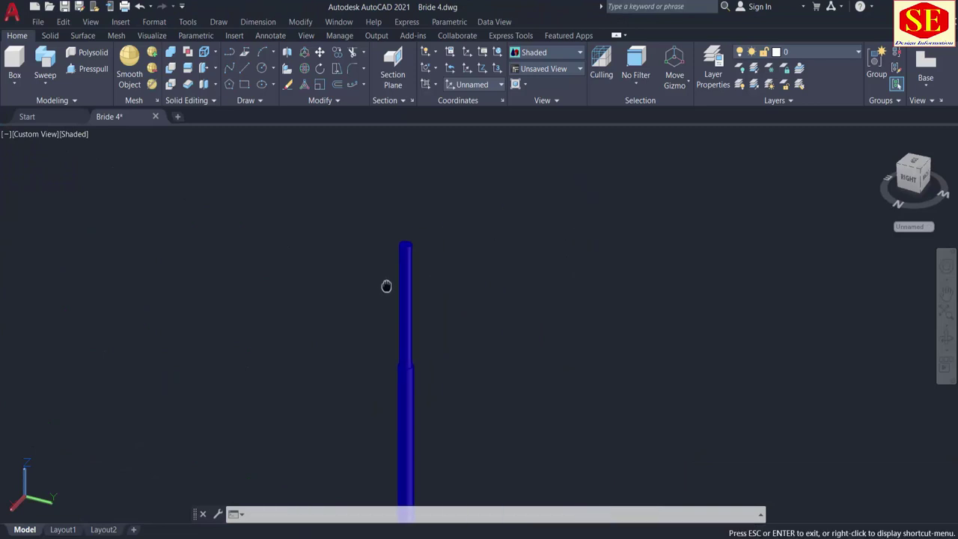
type("l")
key("Return")
scroll(411, 246, "up", 7)
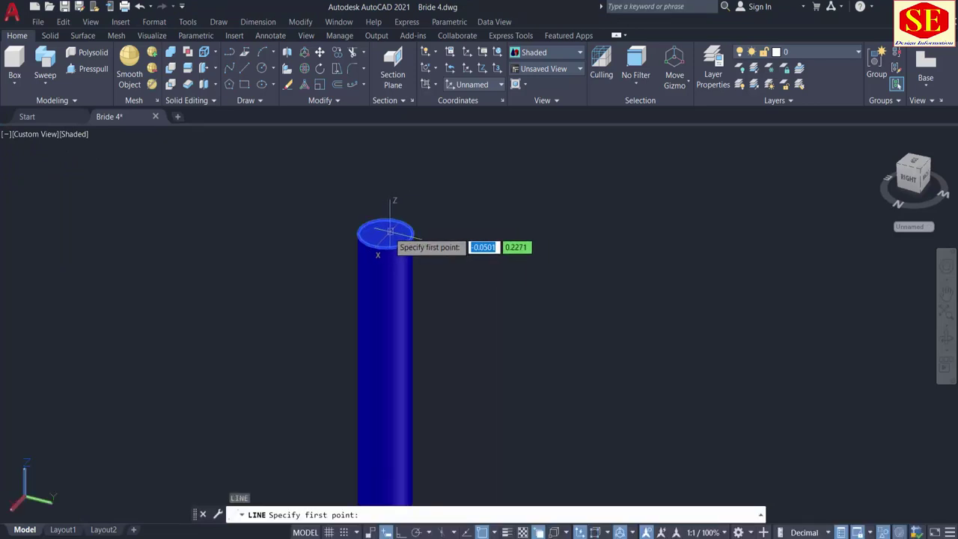
left_click(388, 218)
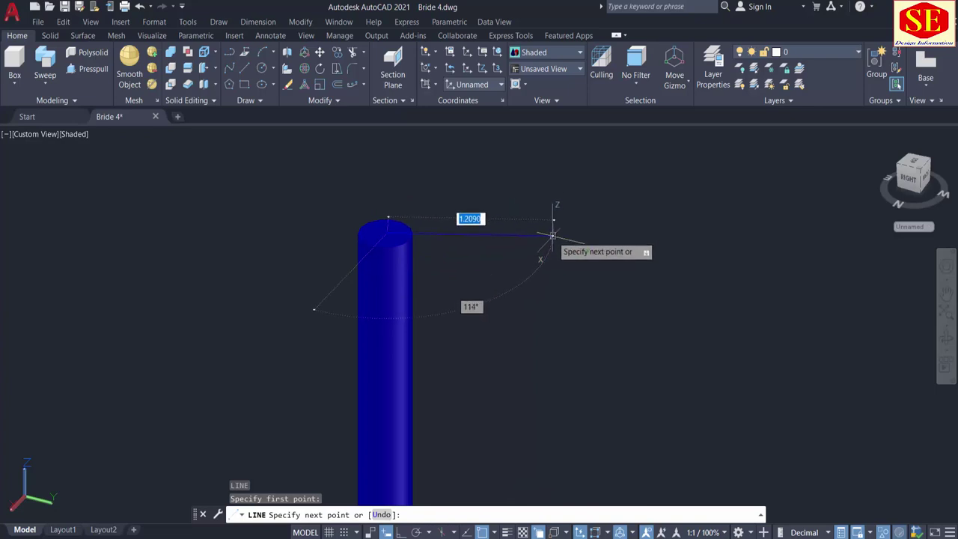
scroll(610, 240, "down", 7)
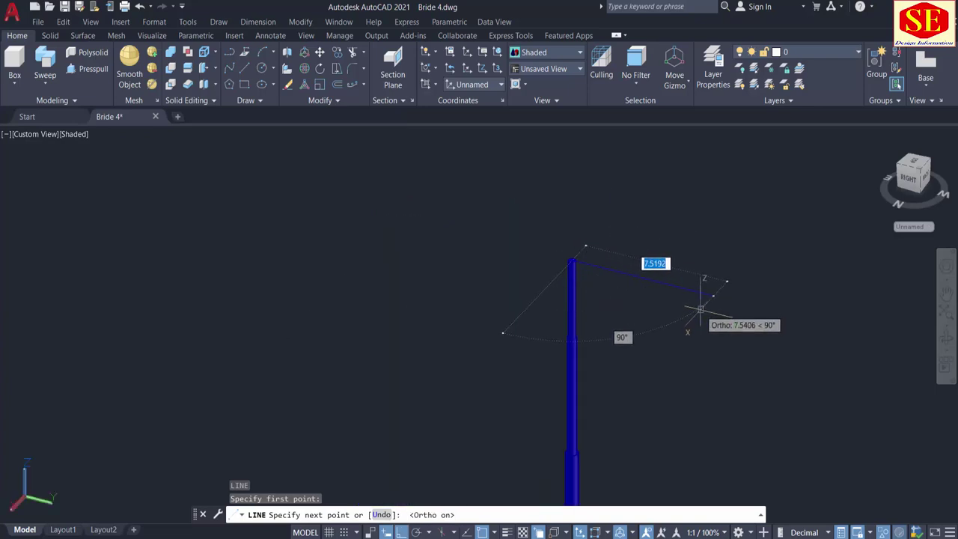
scroll(700, 308, "down", 3)
scroll(700, 308, "up", 5)
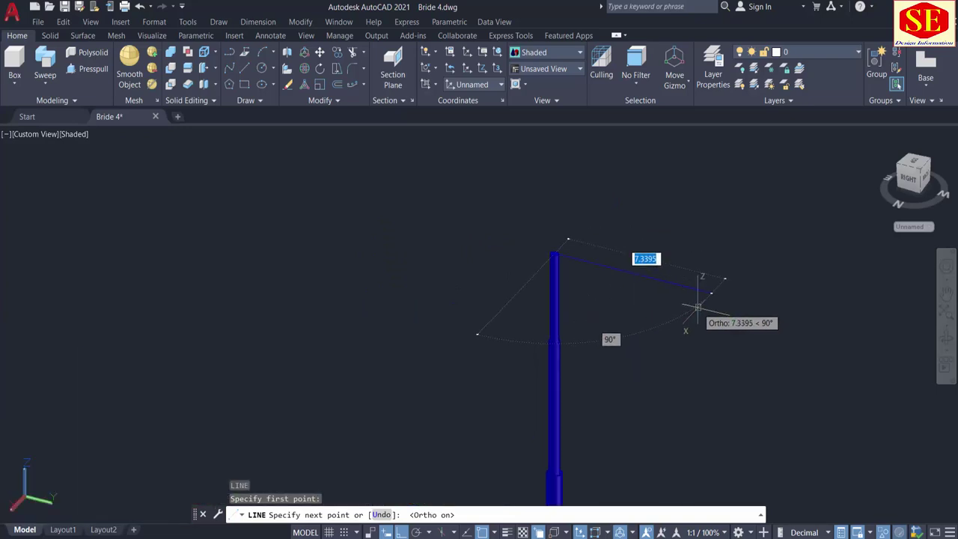
key("Return")
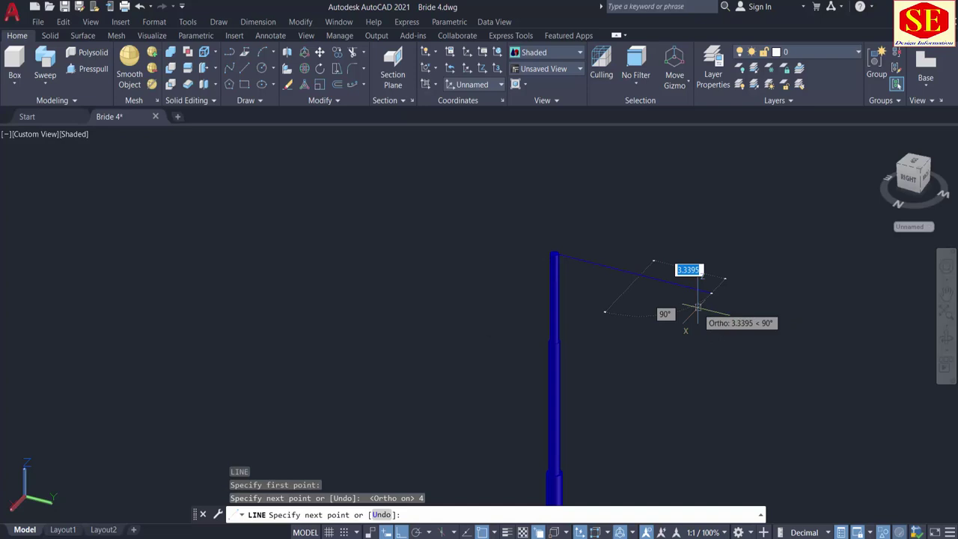
key("Return")
Step: Draw a second 4-unit line from the pole's top face in the negative Y direction, opposite the first
scroll(554, 220, "up", 5)
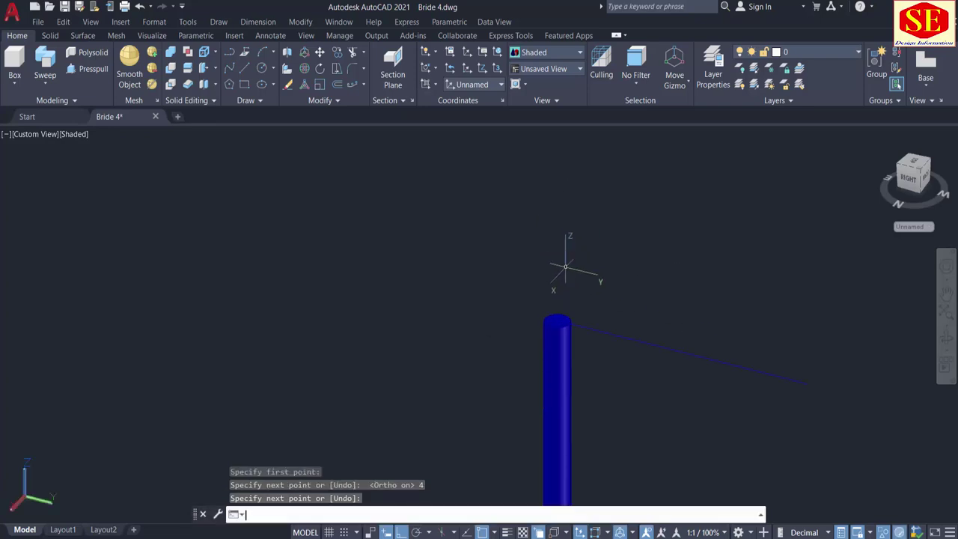
key("Return")
left_click(562, 331)
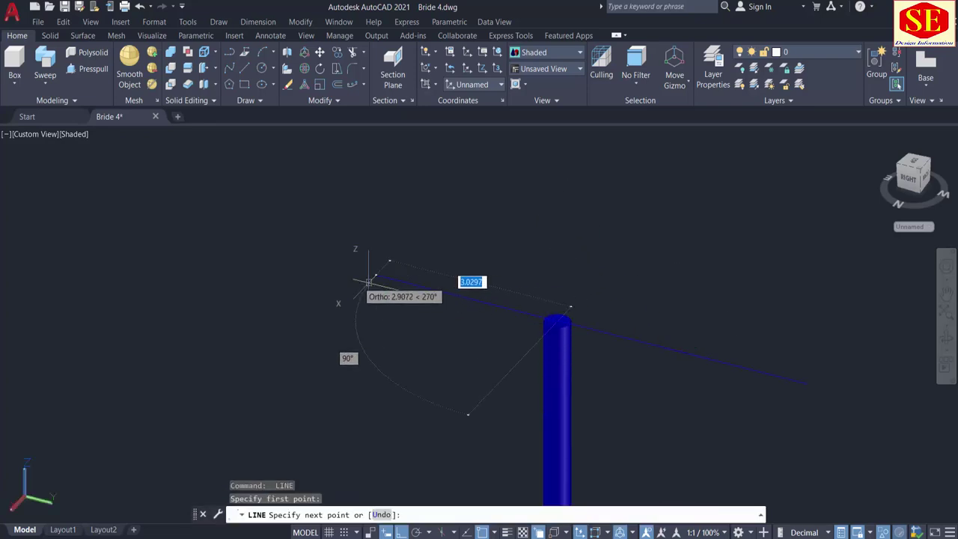
key("Return")
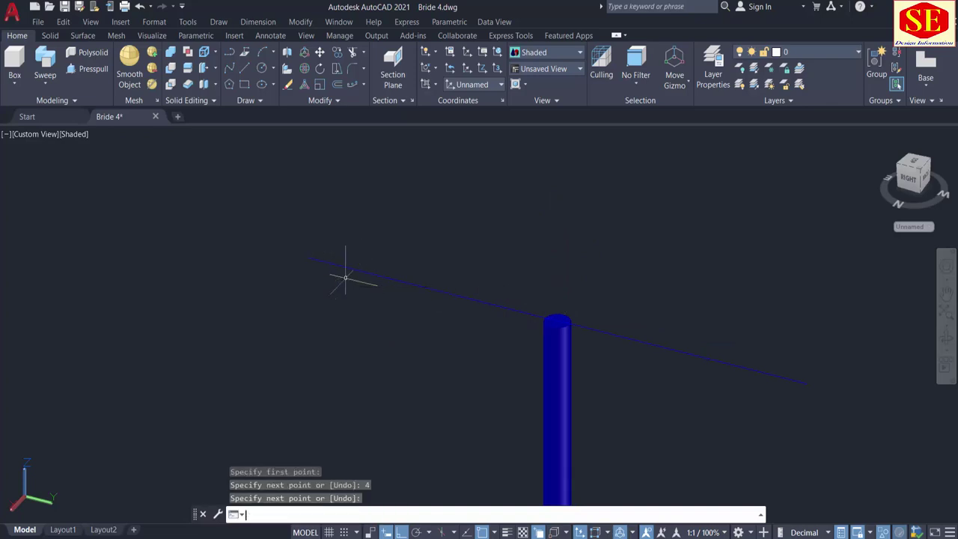
key("Return")
Step: Draw a free-standing circle of radius 0.2 beside the top of the pole
scroll(348, 269, "down", 3)
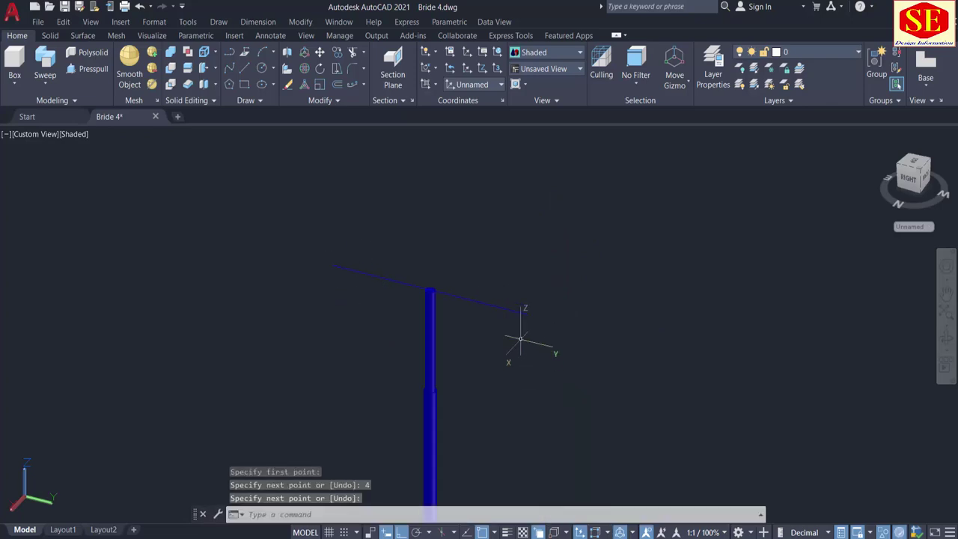
scroll(523, 339, "up", 2)
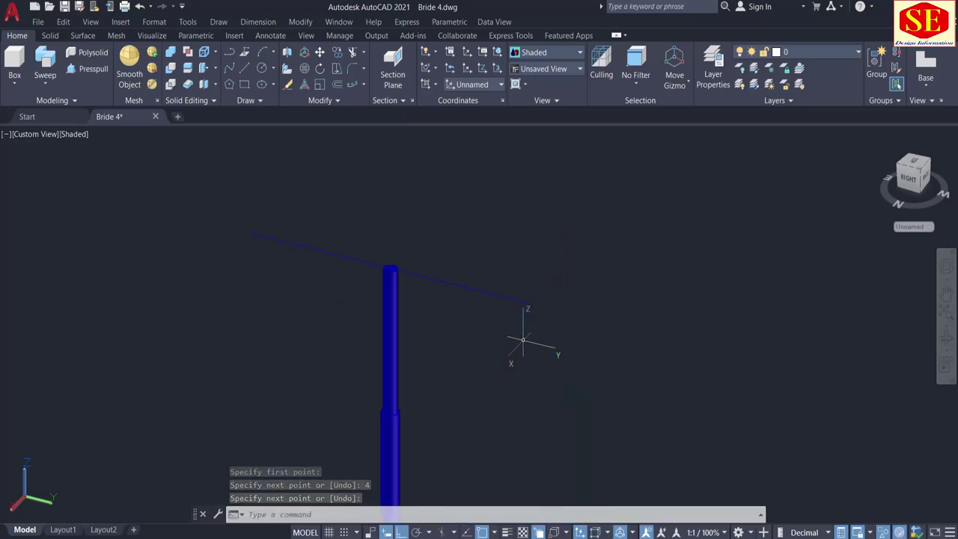
type("c")
key("Return")
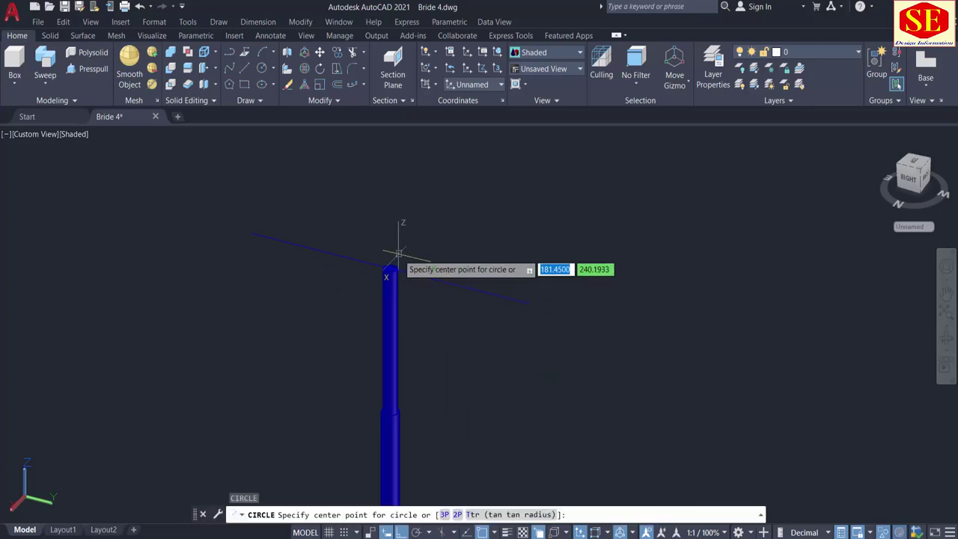
scroll(399, 239, "up", 2)
left_click(406, 238)
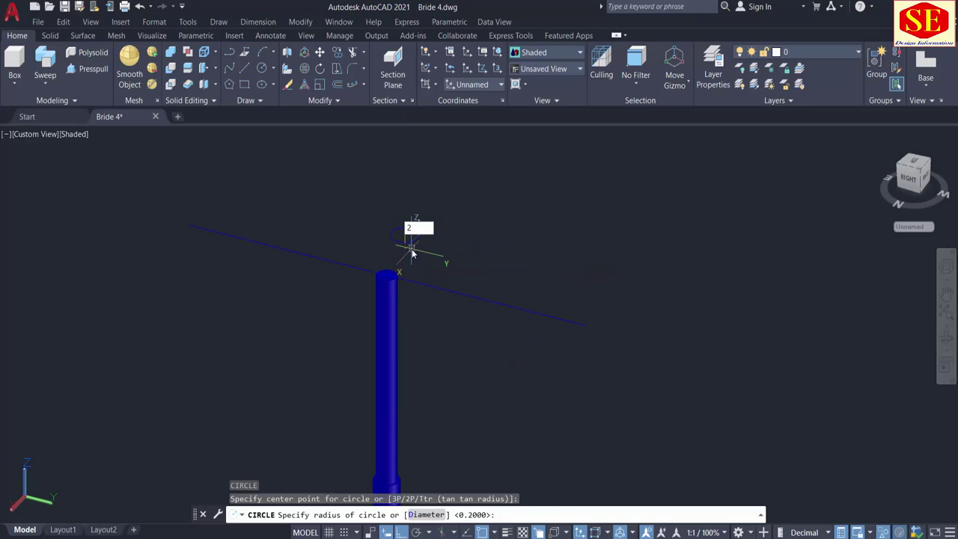
key("Return")
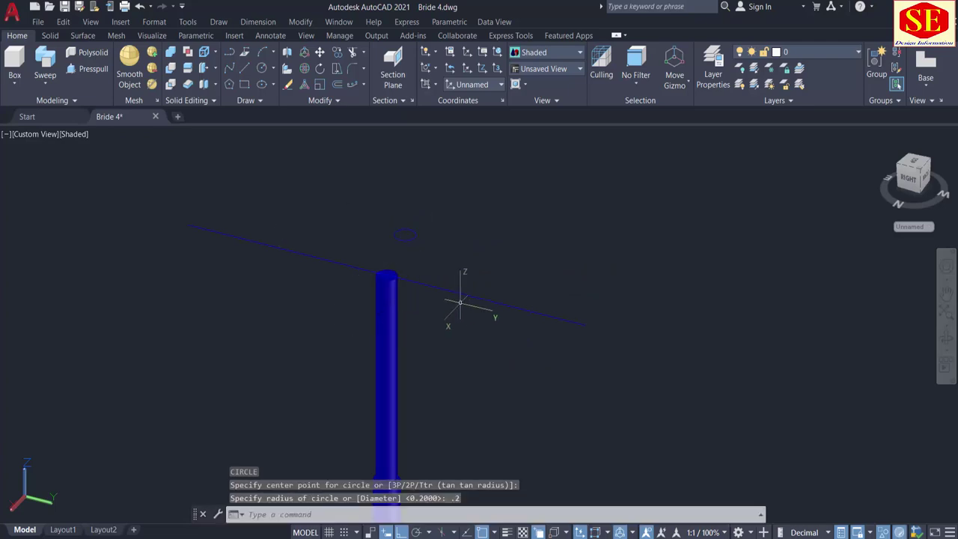
Step: Copy the free-standing circle once, placing the copy beside it in the positive Y direction
type("x")
key("Escape")
type("co")
key("Return")
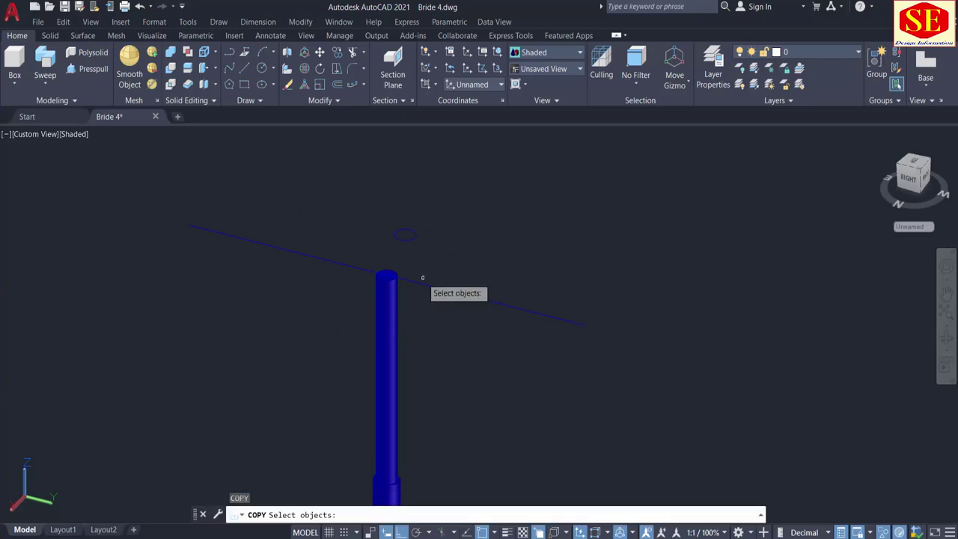
left_click(405, 237)
key("Return")
left_click(447, 238)
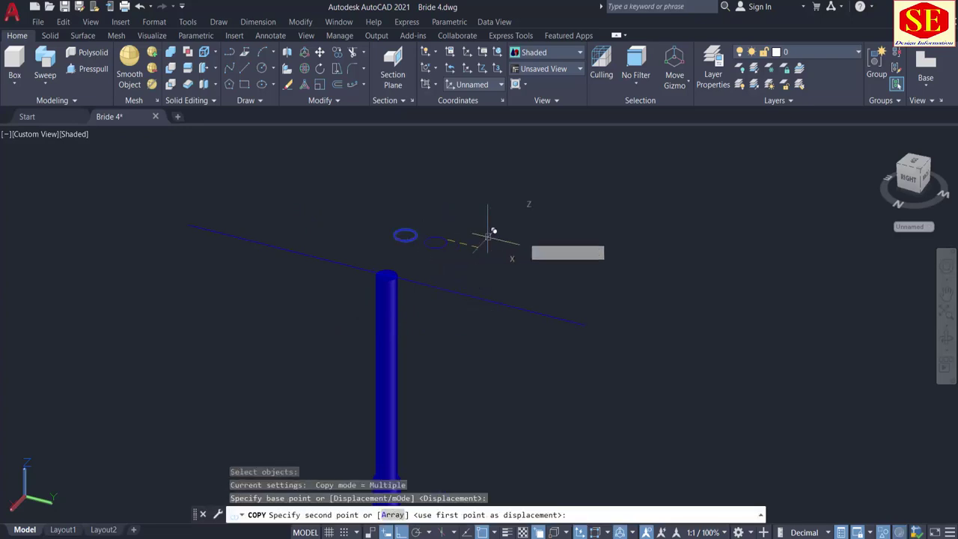
left_click(523, 235)
key("Escape")
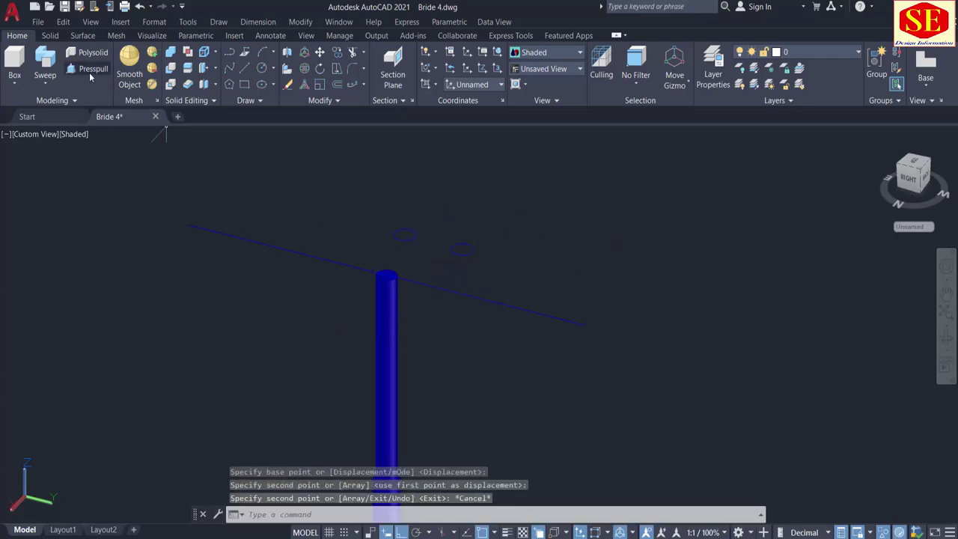
Step: Sweep the original circle along the negative Y line to form the first solid arm
left_click(45, 63)
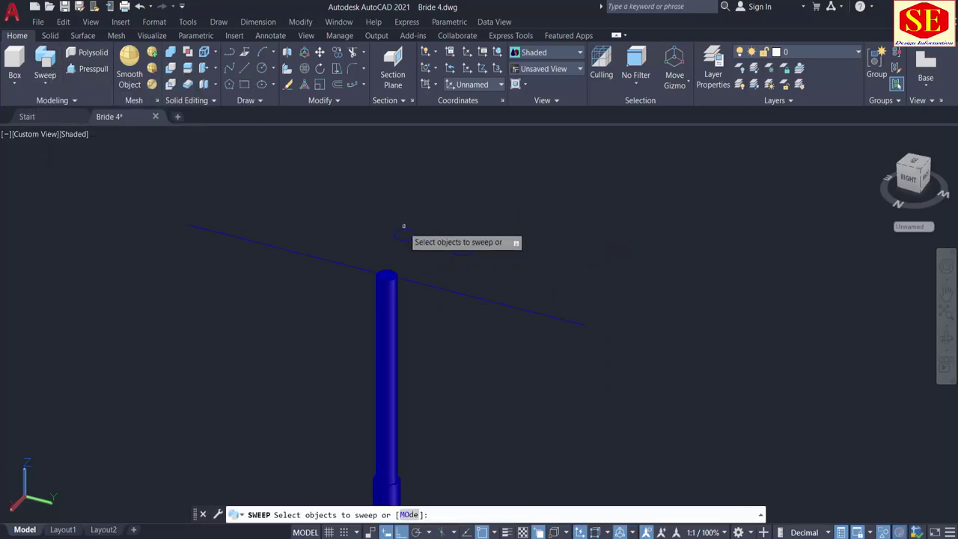
left_click(394, 234)
right_click(336, 227)
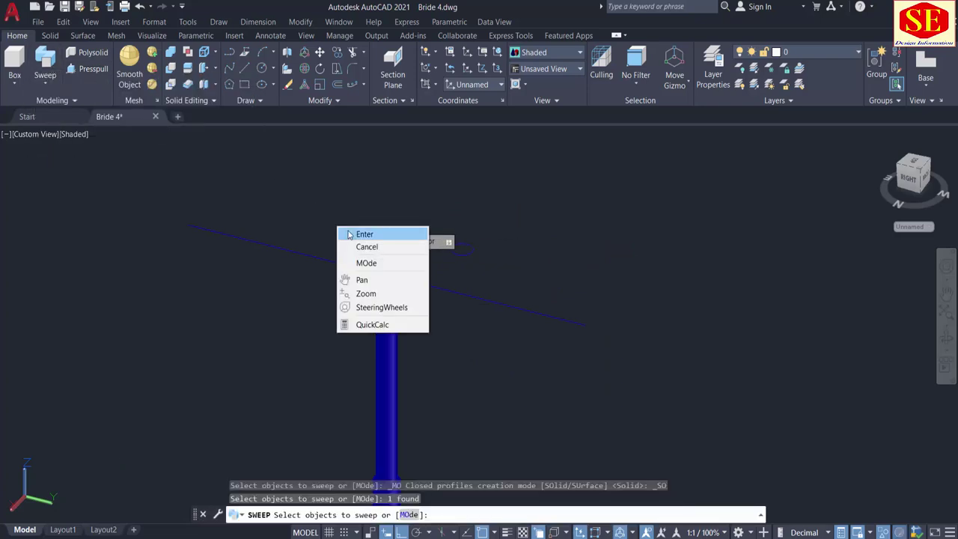
left_click(350, 235)
left_click(266, 245)
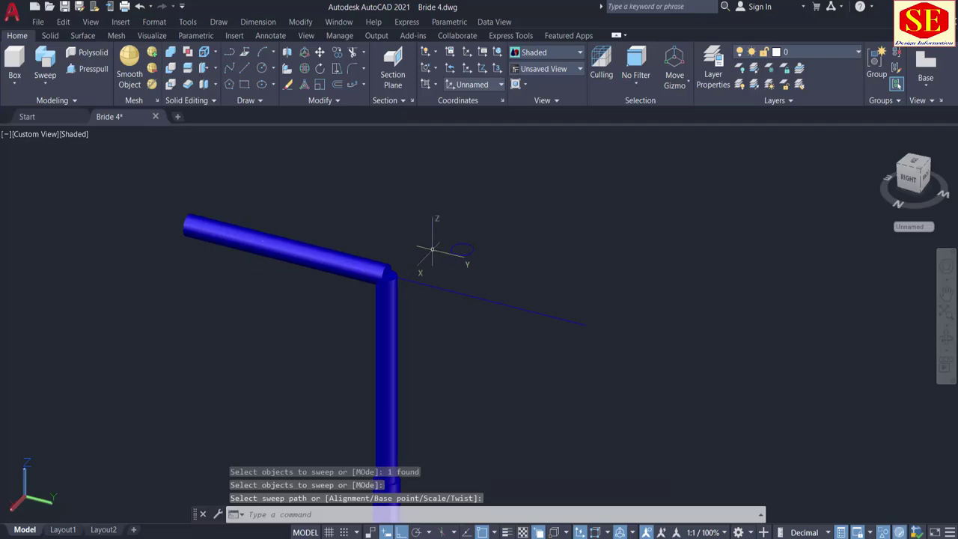
Step: Sweep the copied circle along the positive Y line to form the opposite arm
key("Return")
left_click(461, 250)
right_click(490, 268)
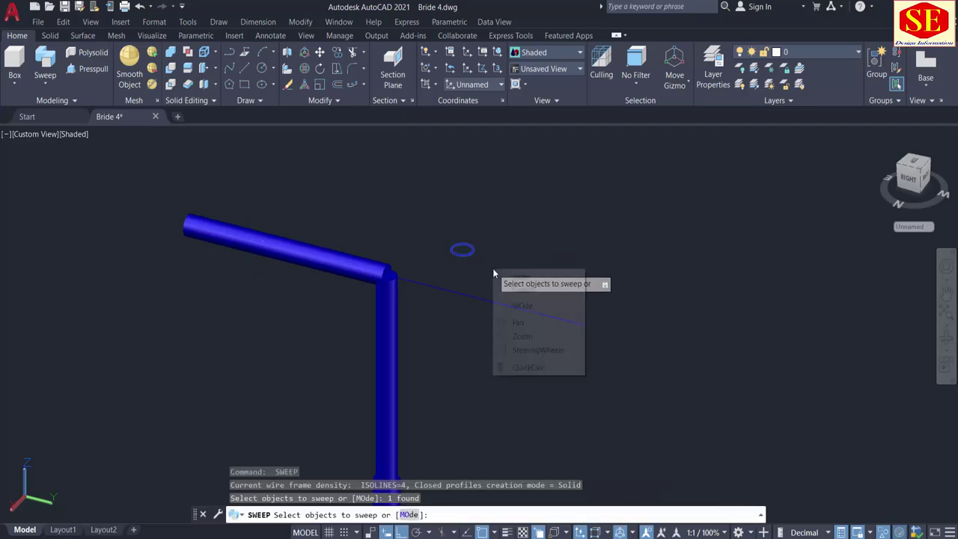
left_click(516, 275)
left_click(467, 293)
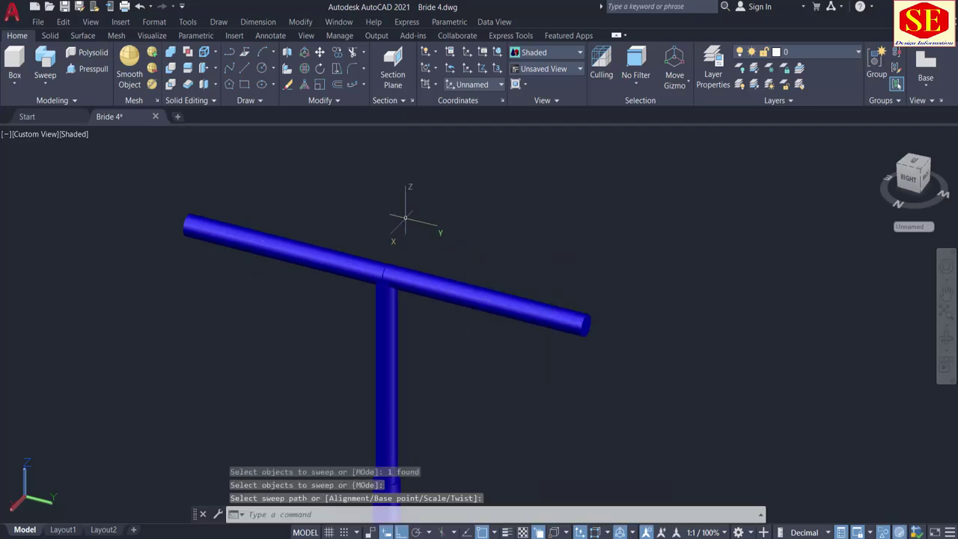
key("Escape")
Step: Draw a 0.7 by 0.5 rectangle in the empty space beside the pole
scroll(404, 217, "down", 2)
scroll(509, 299, "up", 4)
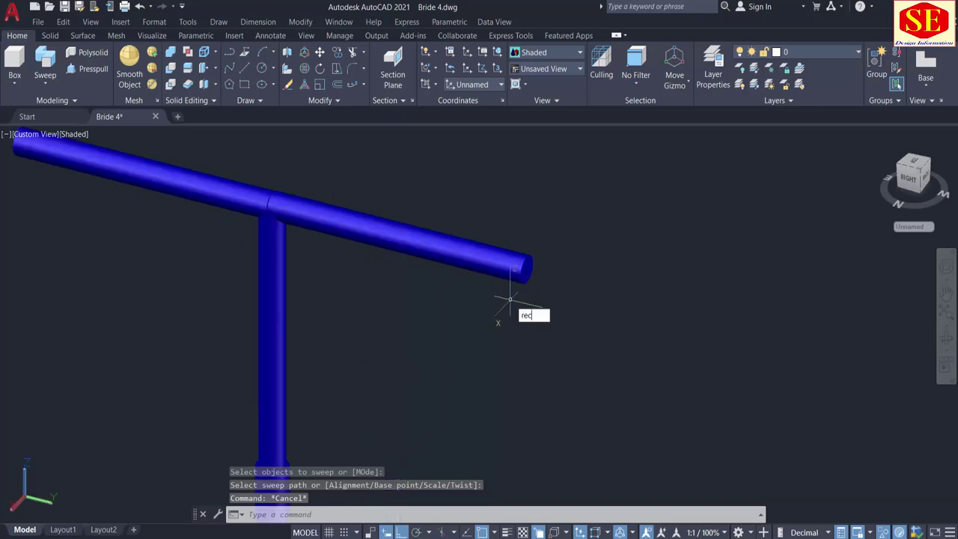
key("Return")
left_click(438, 325)
left_click(372, 279)
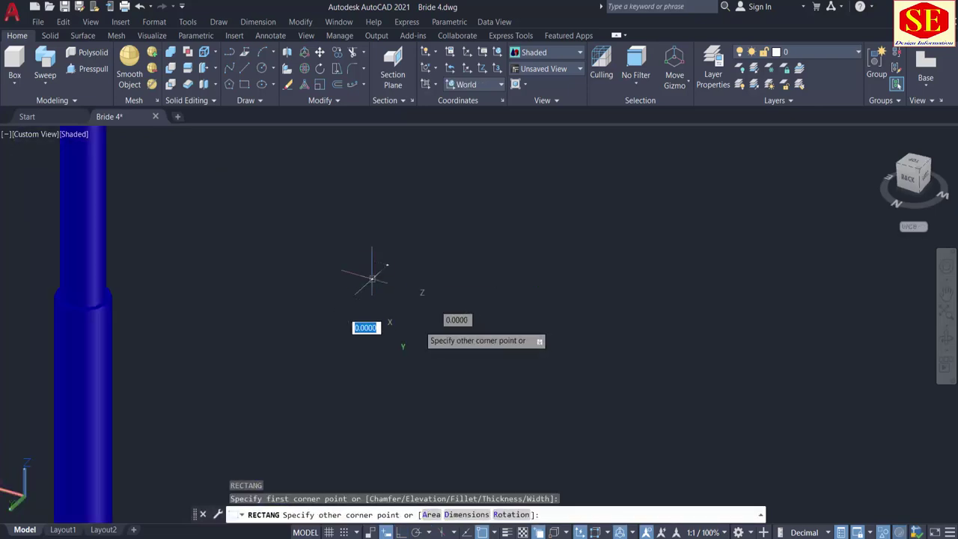
type(".7")
key("Tab")
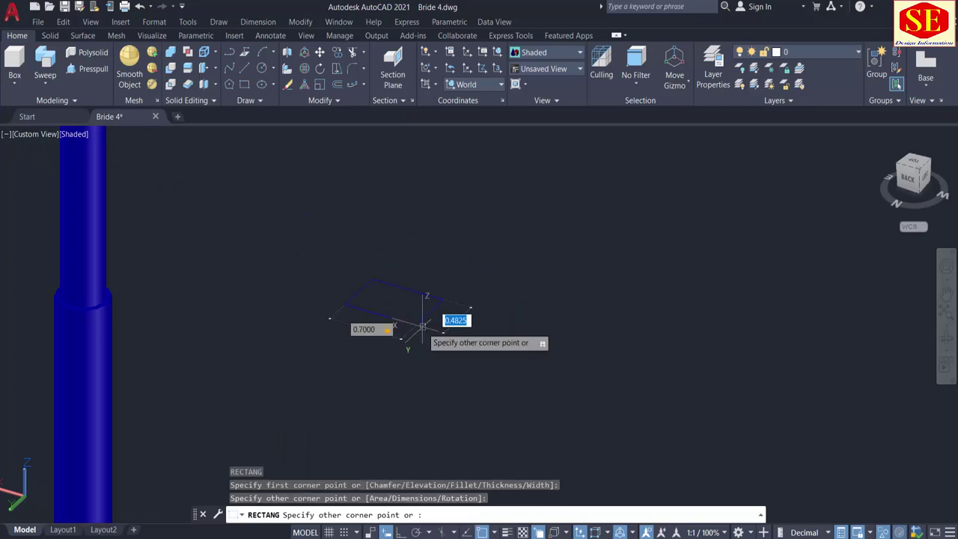
type(".5")
key("Return")
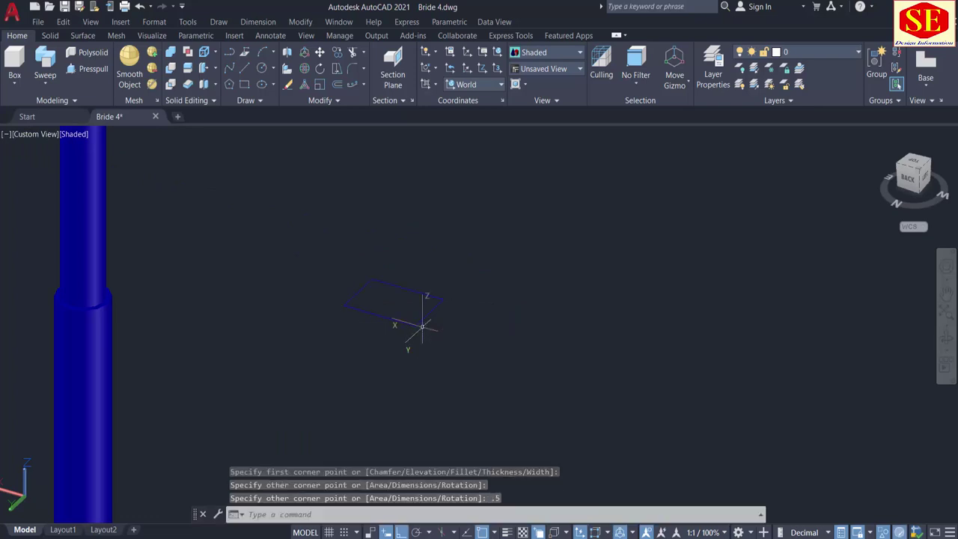
Step: Set the fillet radius to 0.15 and round the two corners at the ends of the rectangle's far long edge
type("f")
key("Return")
type("r")
key("Return")
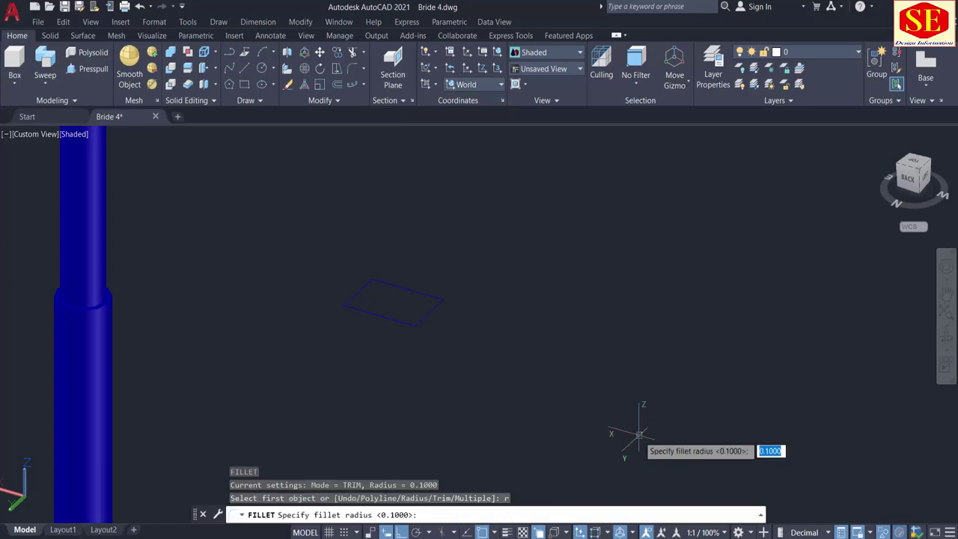
key("Return")
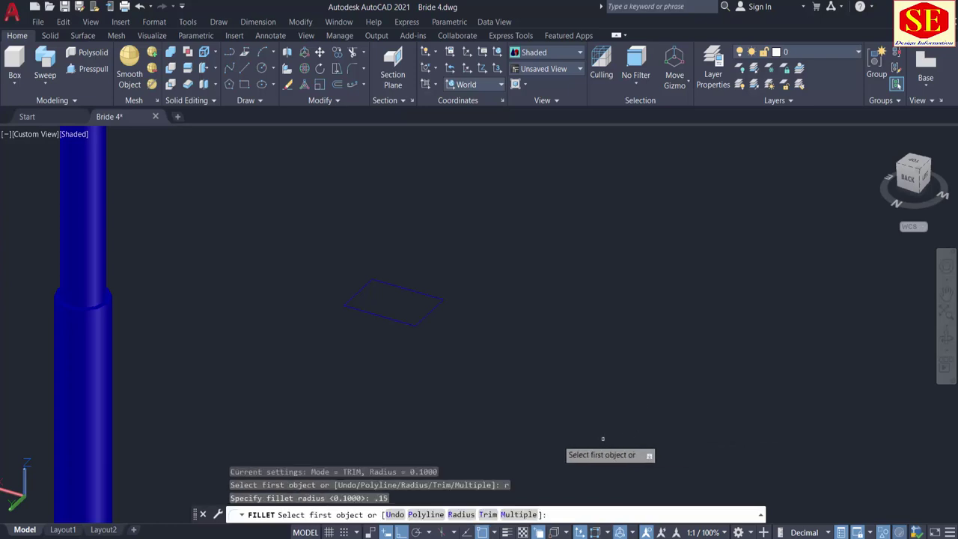
scroll(406, 297, "up", 5)
left_click(285, 258)
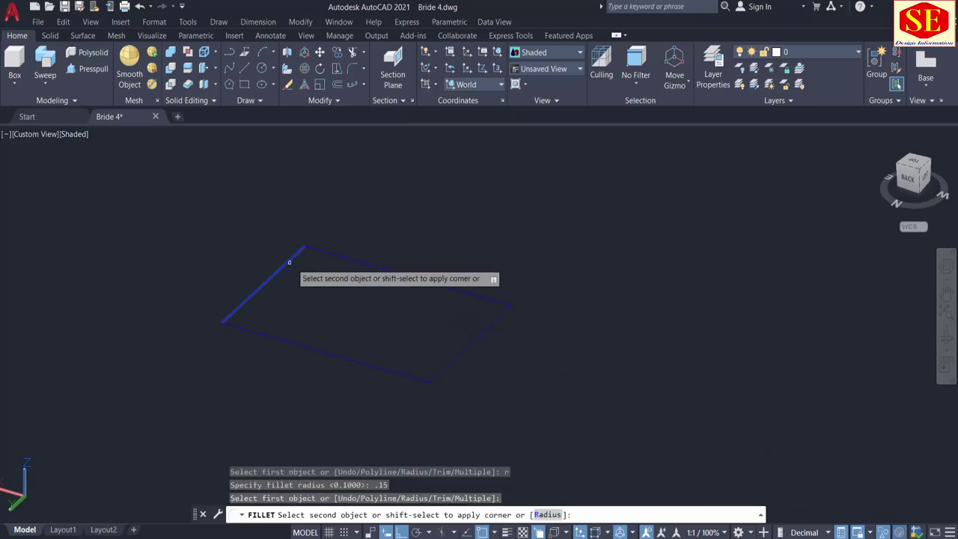
left_click(378, 265)
key("Return")
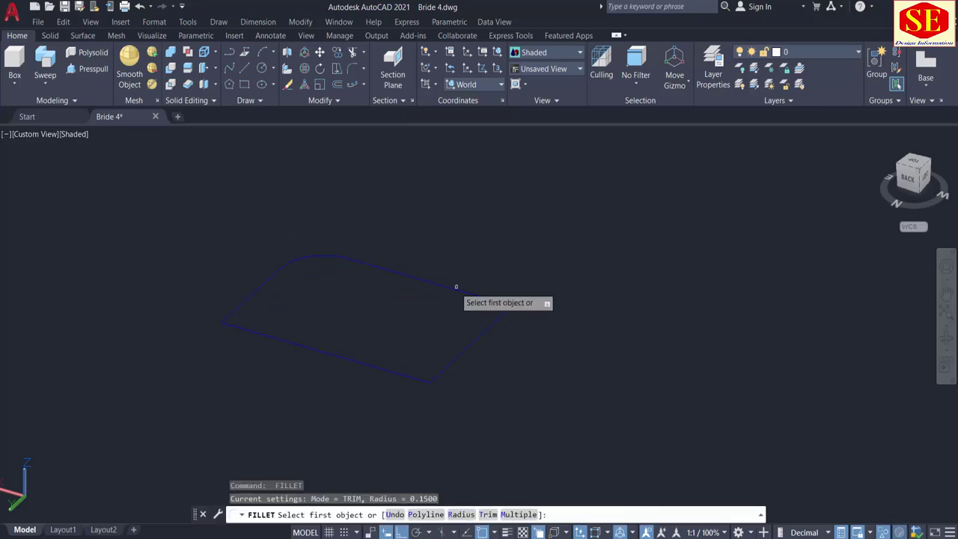
left_click(456, 289)
left_click(471, 342)
Step: Fillet the rectangle's two remaining corners on the near long edge with the same 0.15 radius
key("Return")
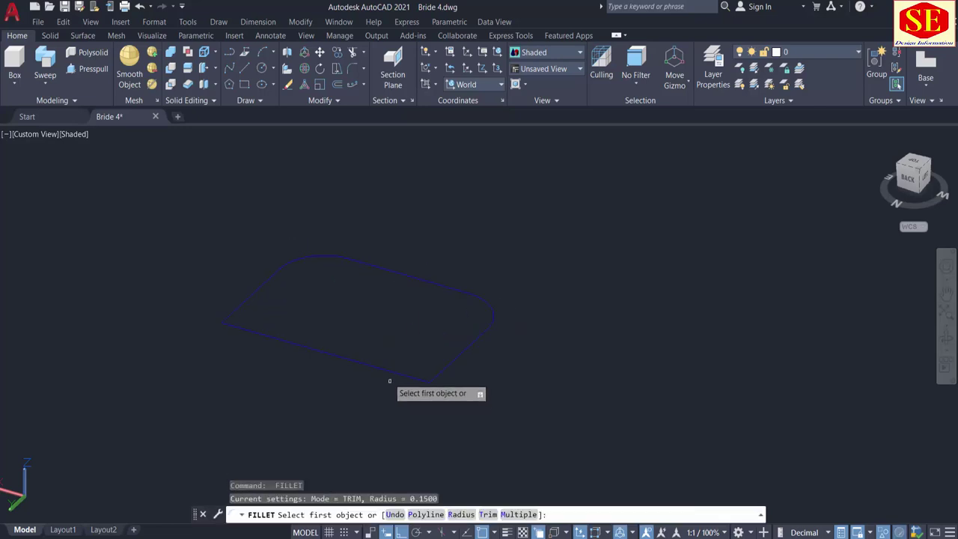
left_click(384, 371)
left_click(383, 369)
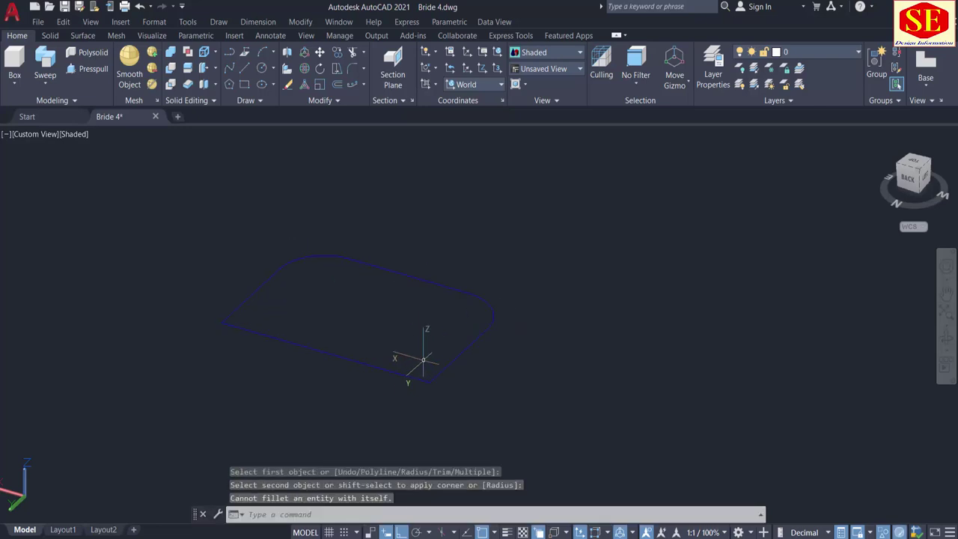
key("Return")
left_click(395, 372)
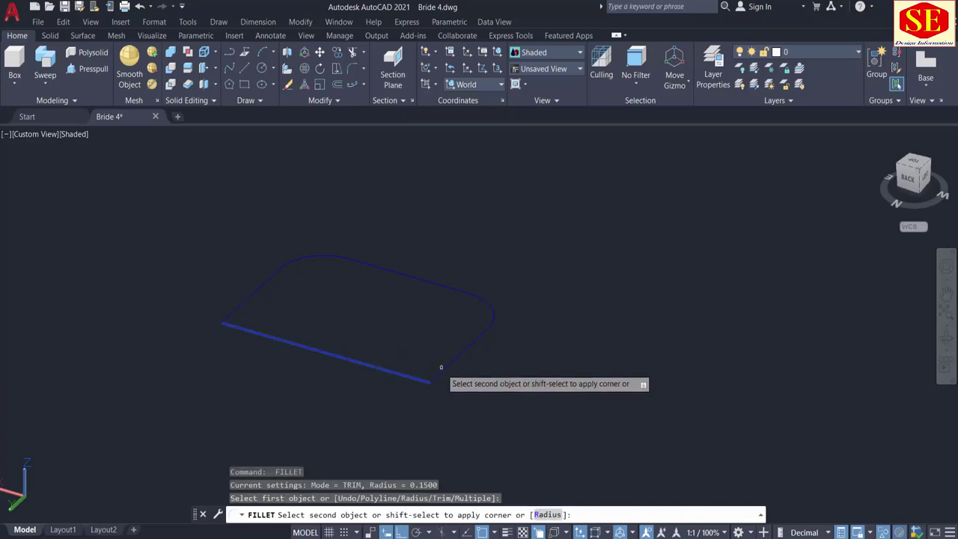
left_click(440, 366)
key("Return")
left_click(292, 343)
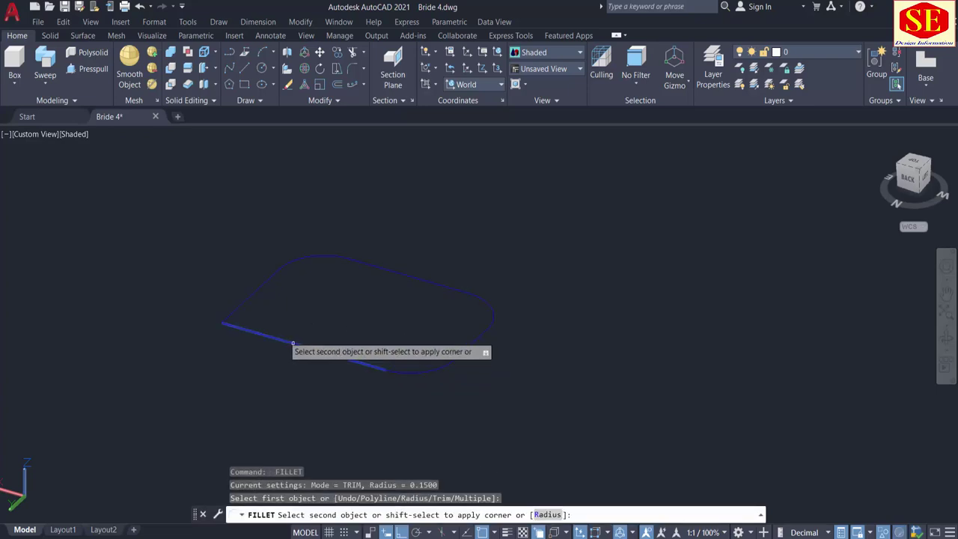
left_click(242, 304)
Step: Presspull the rounded rectangle upward by 0.15 to form the lamp head block
scroll(363, 303, "down", 3)
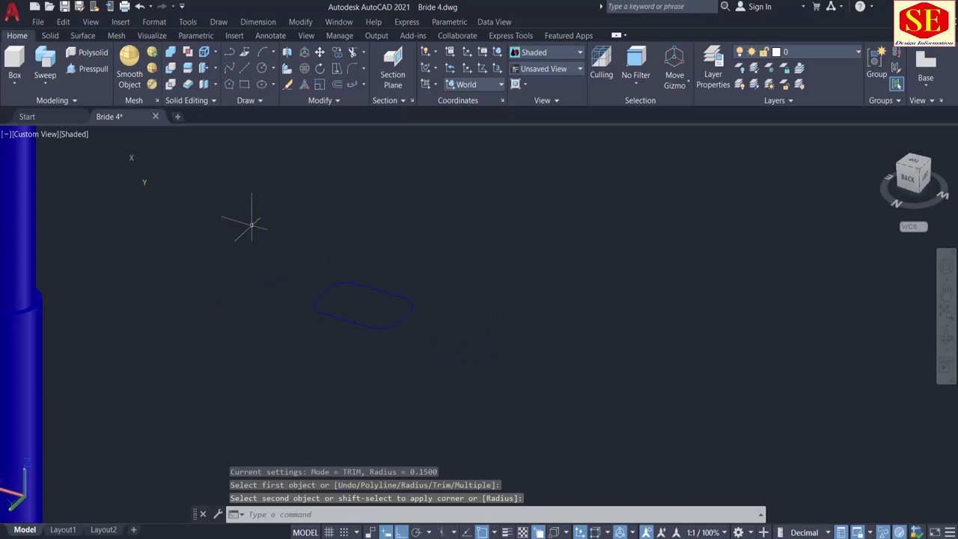
left_click(84, 69)
left_click(364, 292)
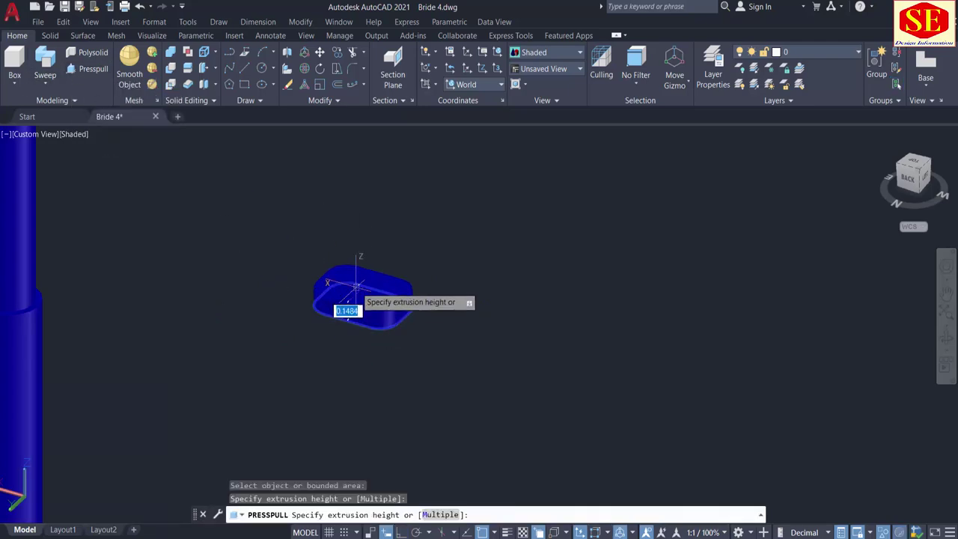
type(".15")
key("Return")
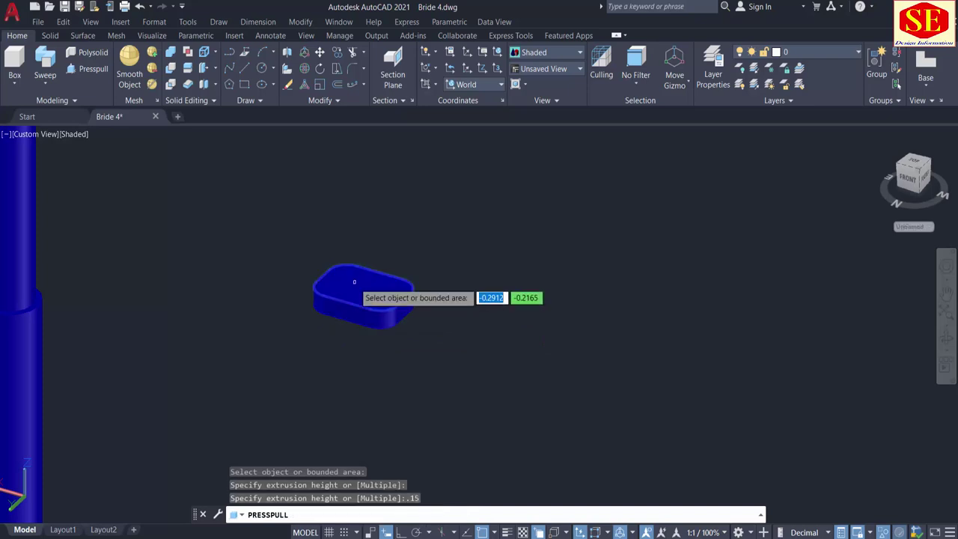
key("Escape")
Step: Move the lamp head block and its outline up to the underside of the nearby arm's free end, snapping to the end face's lowest point
type("M")
key("Return")
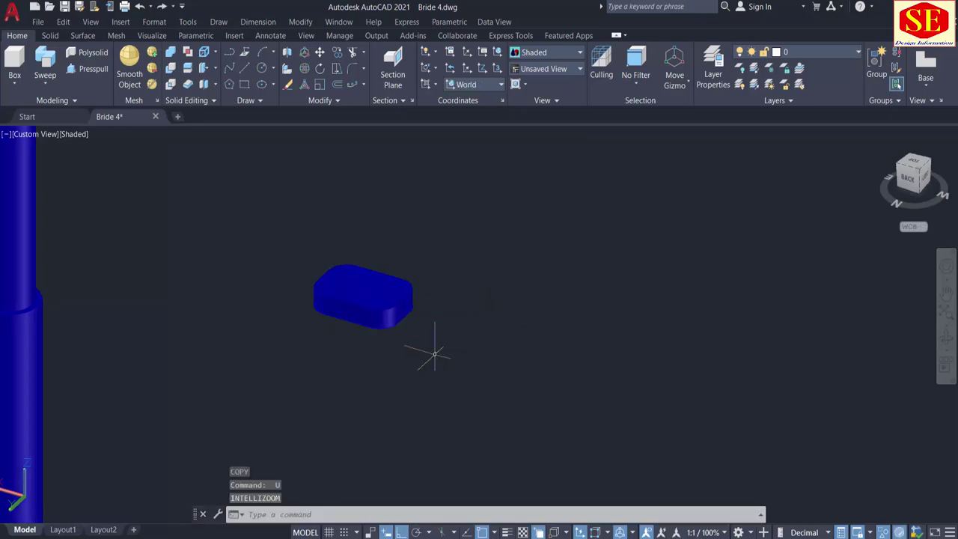
left_click(423, 232)
left_click(270, 340)
scroll(402, 334, "up", 3)
key("Return")
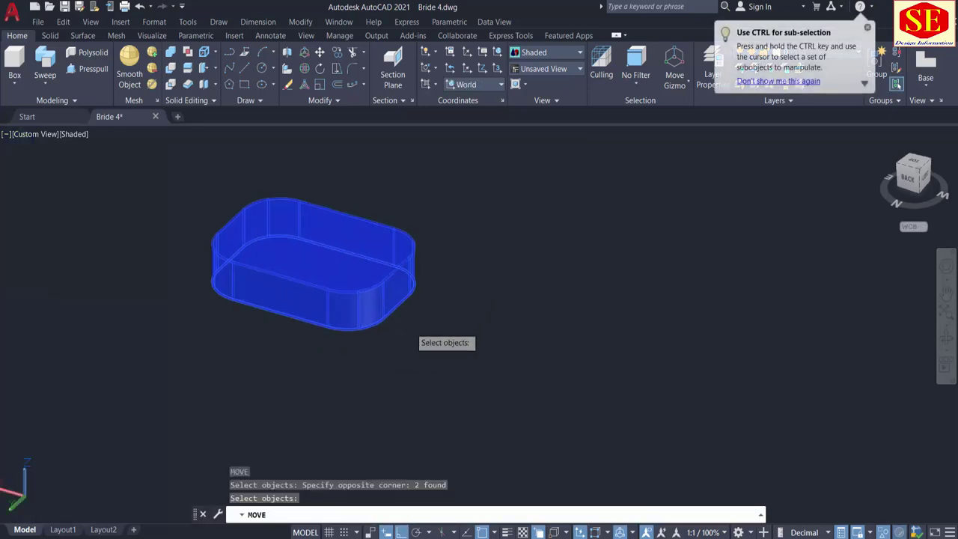
left_click(390, 274)
scroll(443, 271, "down", 4)
scroll(420, 171, "up", 6)
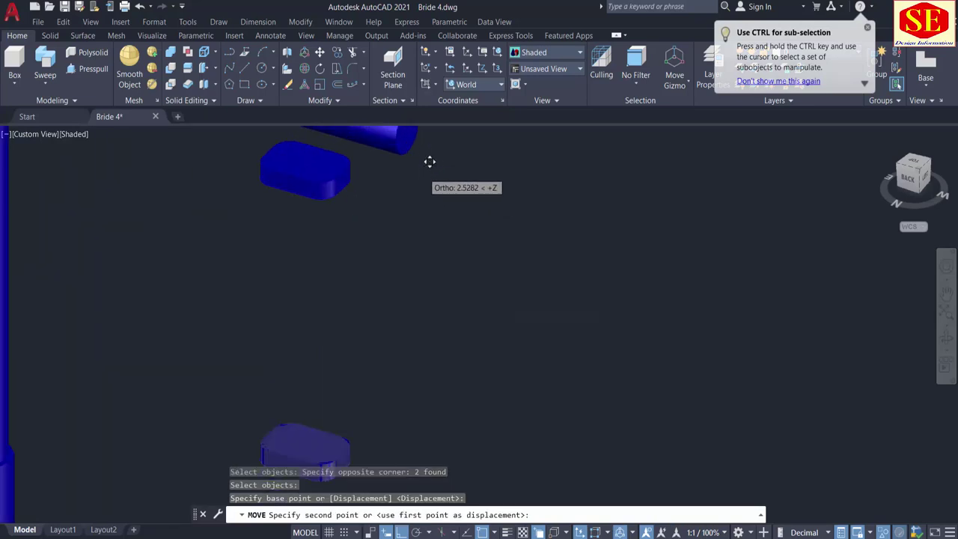
middle_click_drag(419, 168, 417, 348)
scroll(415, 179, "up", 4)
scroll(414, 364, "down", 3)
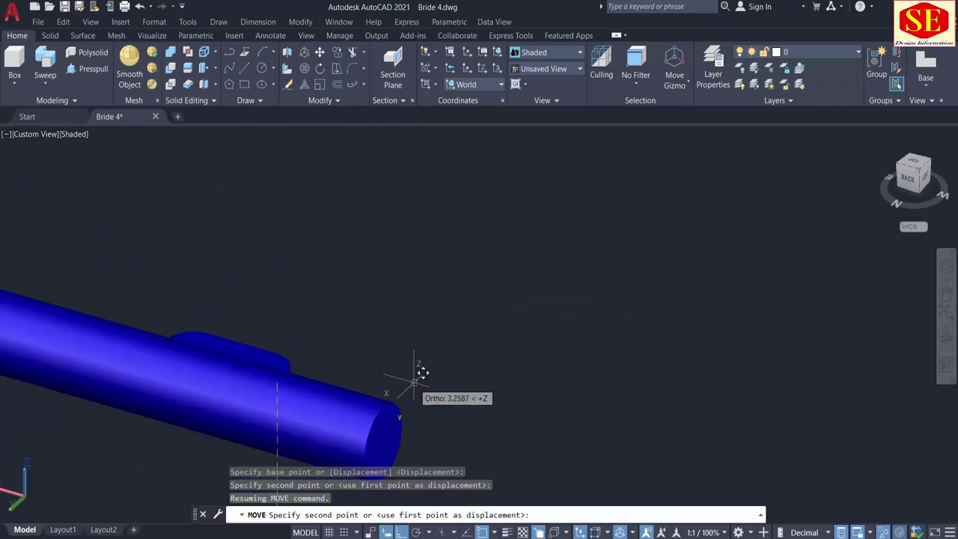
scroll(421, 350, "up", 1)
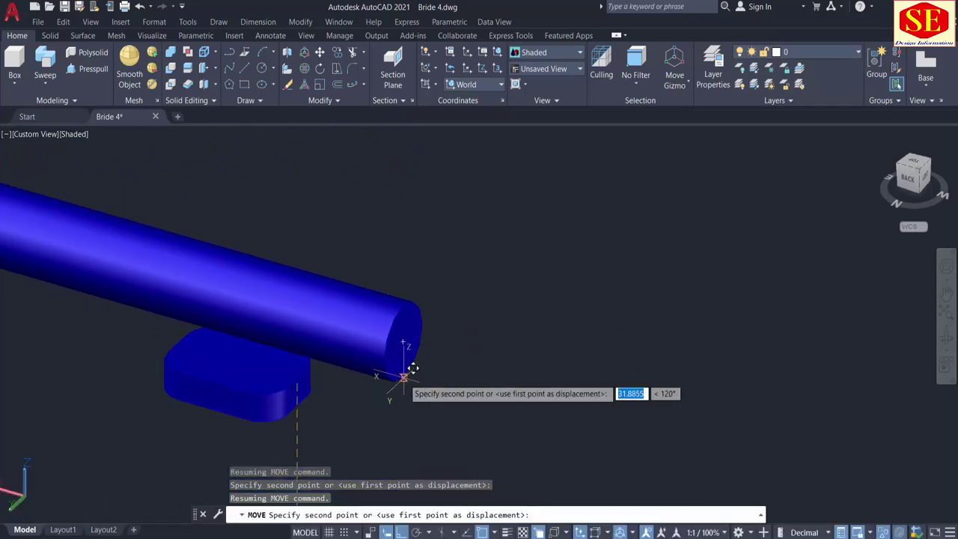
left_click(404, 376)
key("Escape")
Step: Mirror the lamp head to the opposite arm about a line through the pole's centre, keeping the source object
scroll(497, 344, "down", 1)
middle_click_drag(496, 344, 239, 359, "shift")
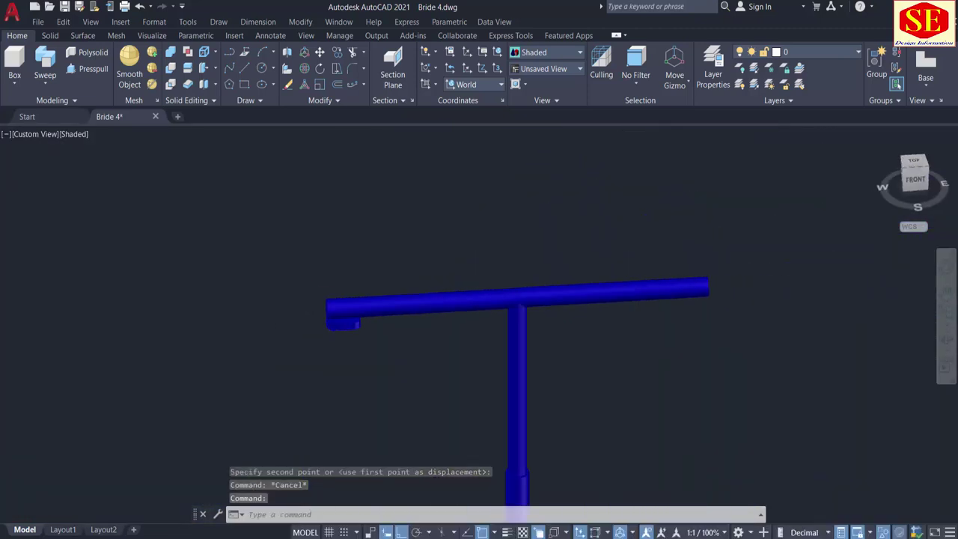
type("mi")
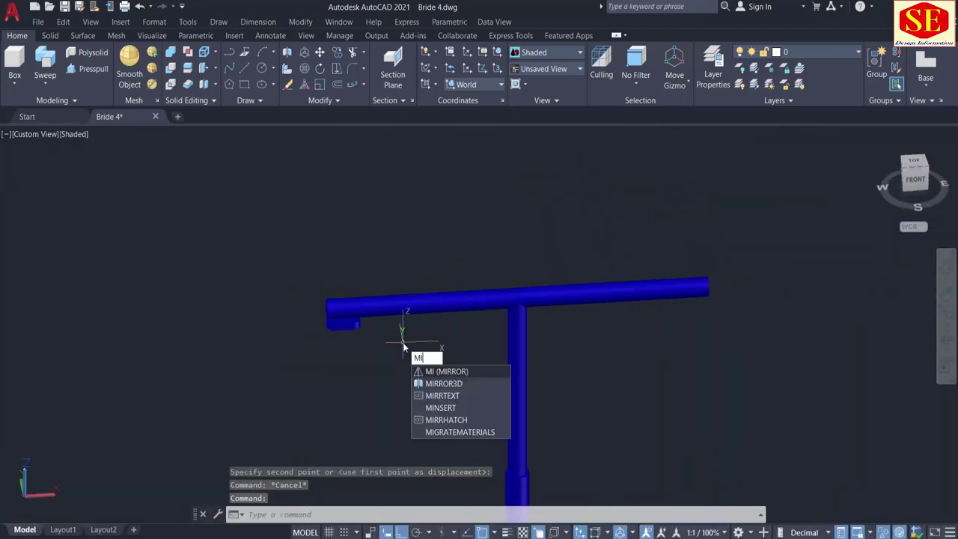
key("Return")
left_click(343, 323)
key("Return")
scroll(514, 300, "down", 2)
left_click(513, 300)
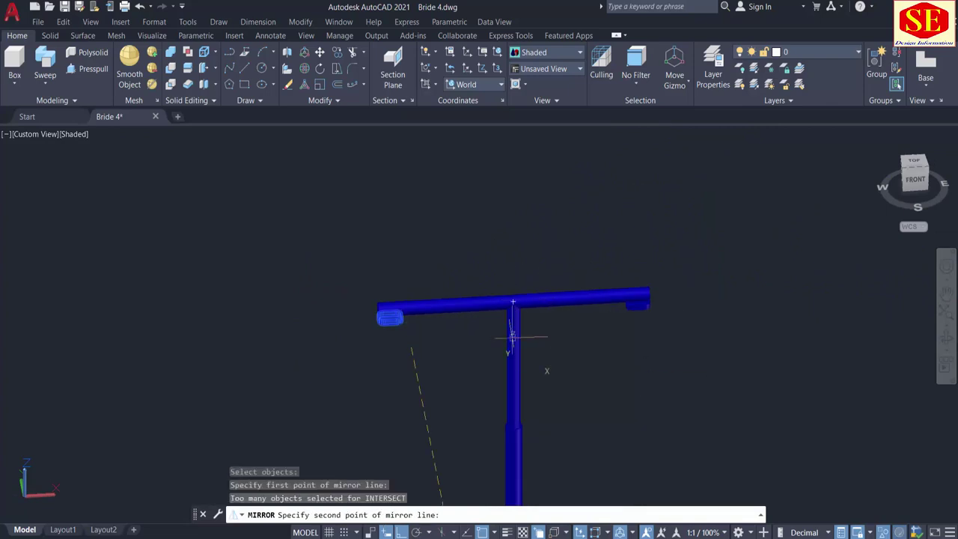
left_click(507, 383)
right_click(513, 389)
left_click(539, 394)
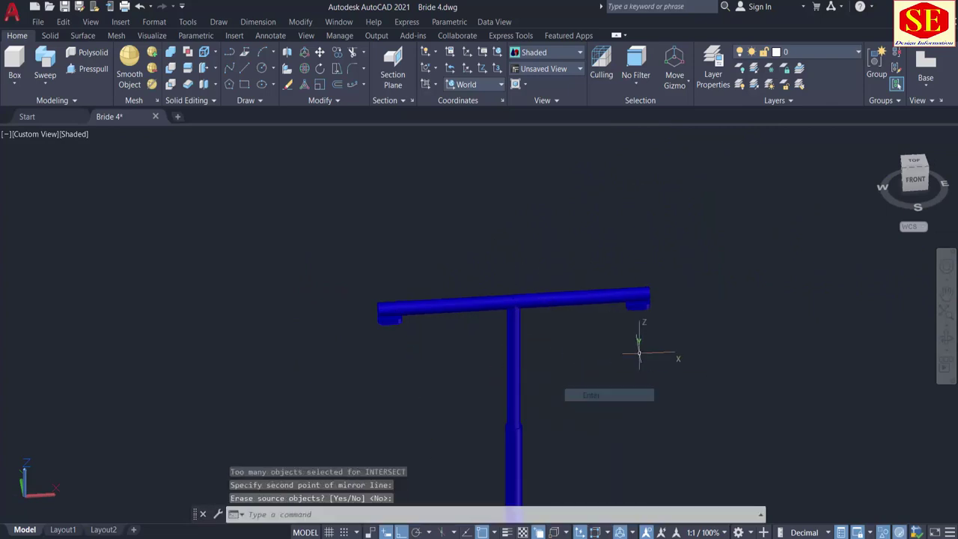
Step: Union the stepped pole sections, both side arms and both lamp heads into a single solid
scroll(620, 307, "up", 3)
scroll(610, 233, "down", 6)
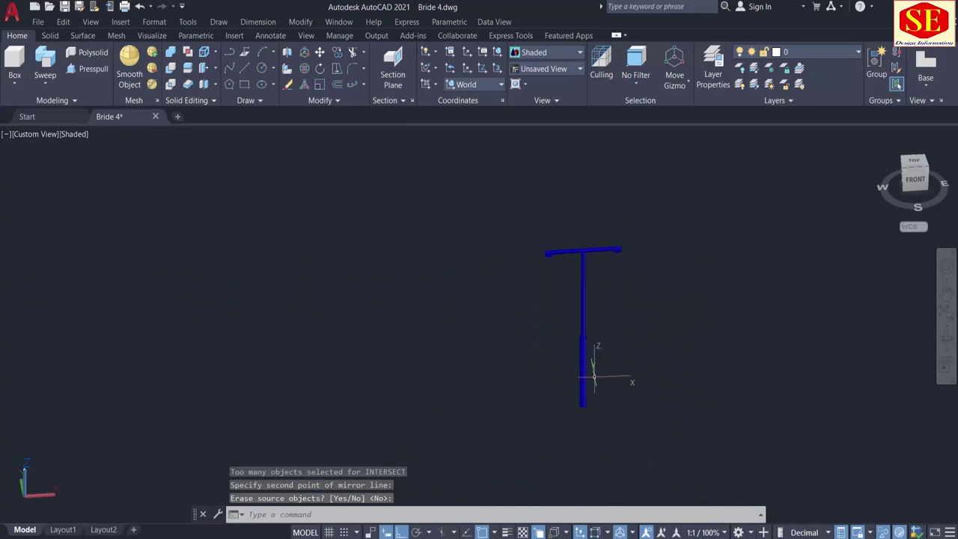
scroll(579, 235, "up", 3)
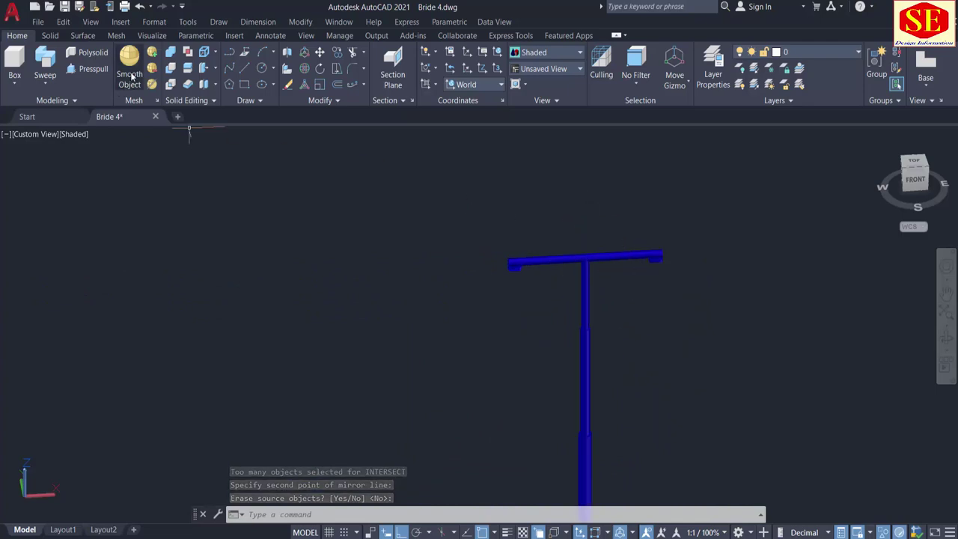
left_click(170, 52)
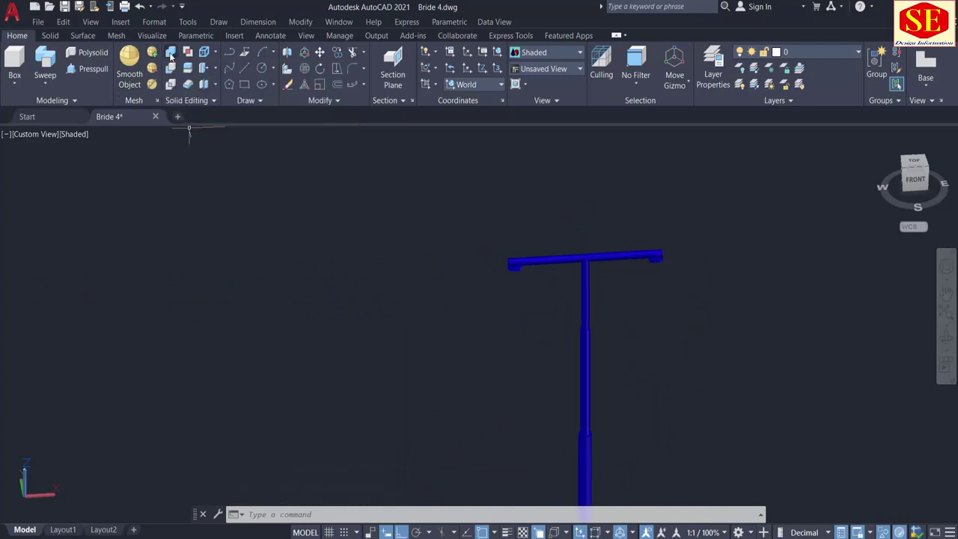
left_click(607, 235)
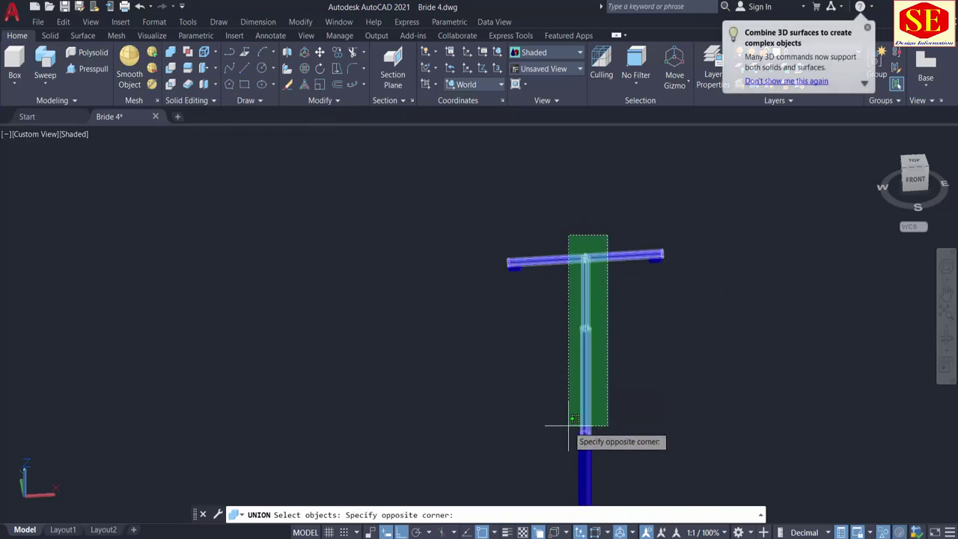
middle_click_drag(570, 458, 581, 338)
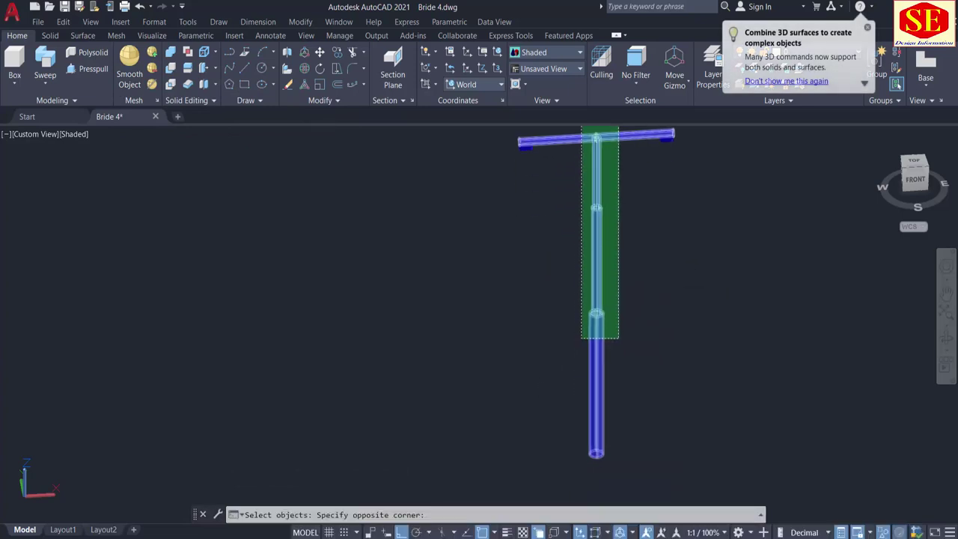
left_click(577, 409)
middle_click_drag(786, 197, 695, 267)
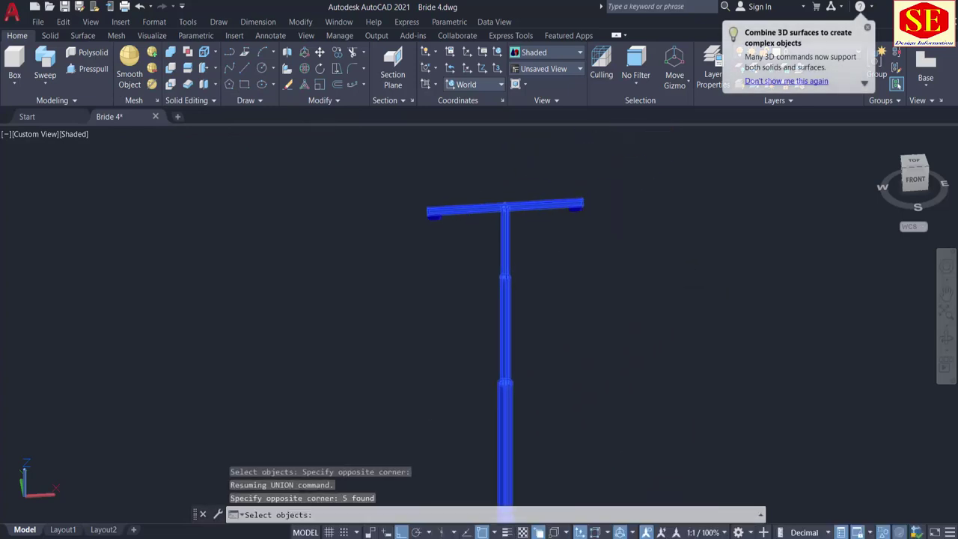
scroll(604, 217, "up", 2)
left_click(588, 167)
left_click(568, 252)
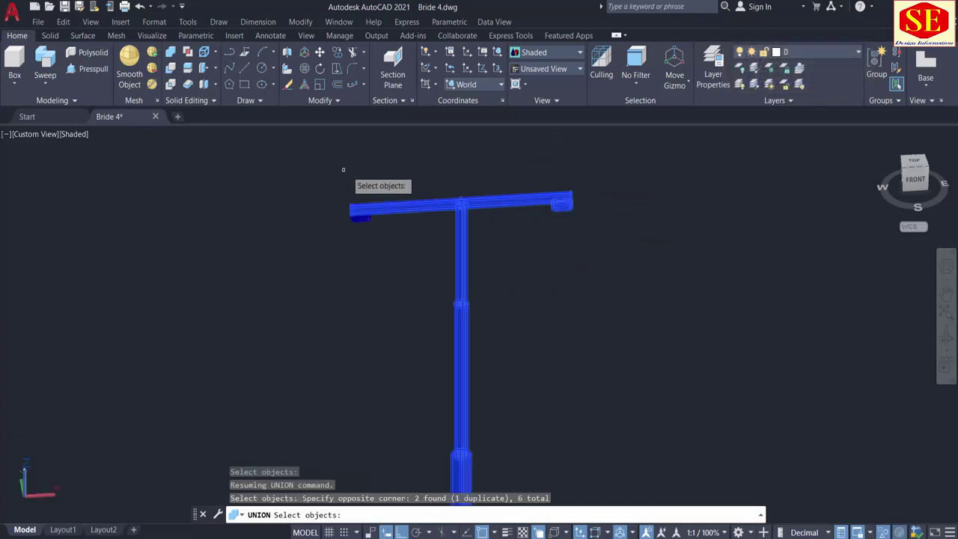
left_click(383, 171)
left_click(322, 265)
key("Return")
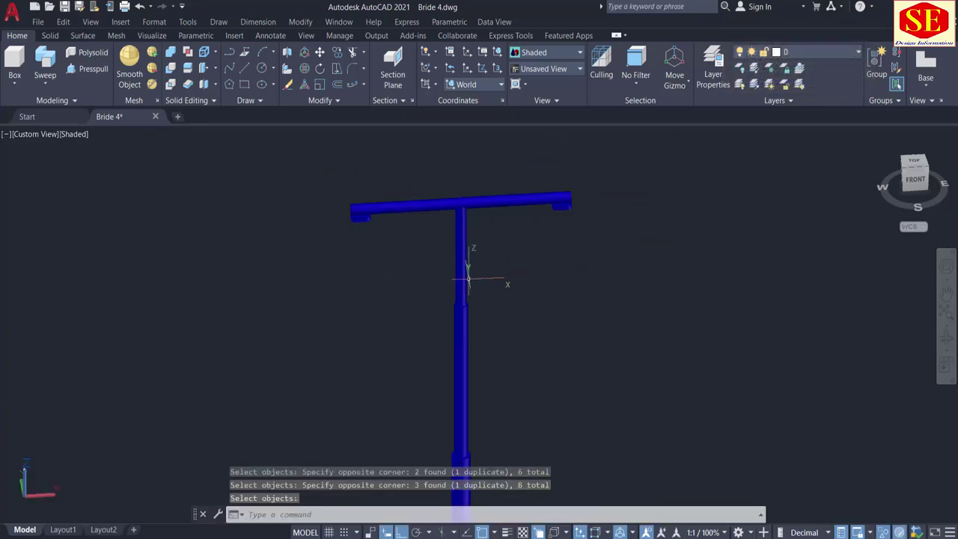
Step: Select the lamp post to check that the pole, arms and heads form one solid
left_click(453, 269)
left_click(471, 236)
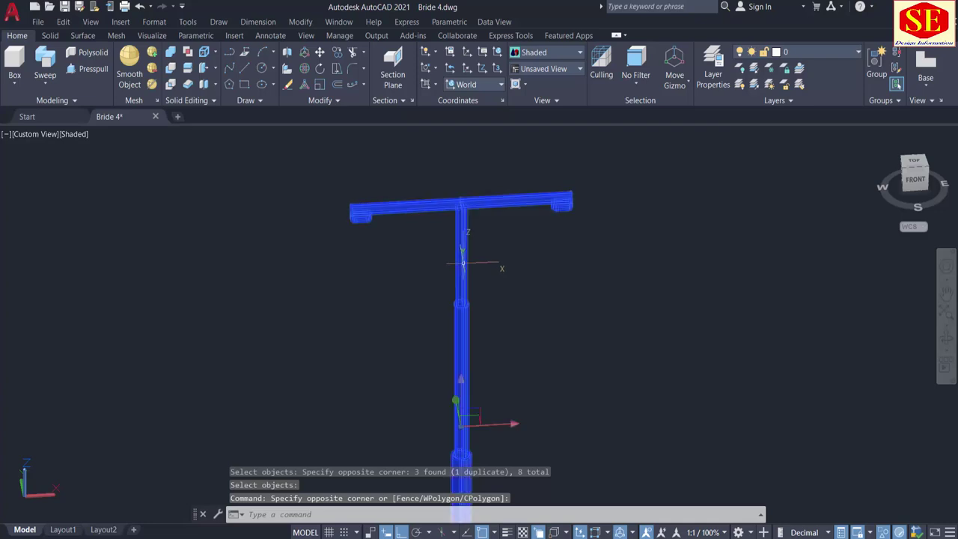
scroll(522, 263, "down", 5)
middle_click_drag(477, 419, 391, 490)
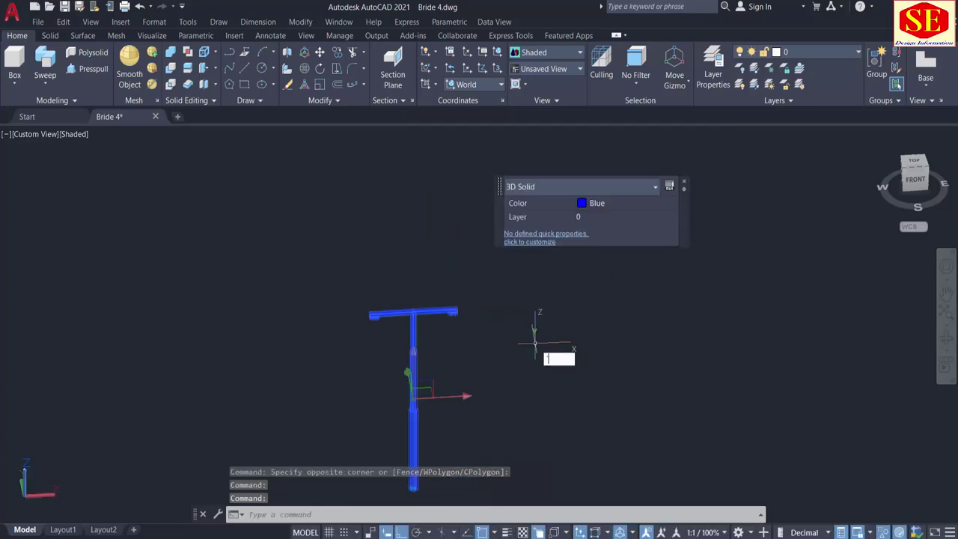
key("Escape")
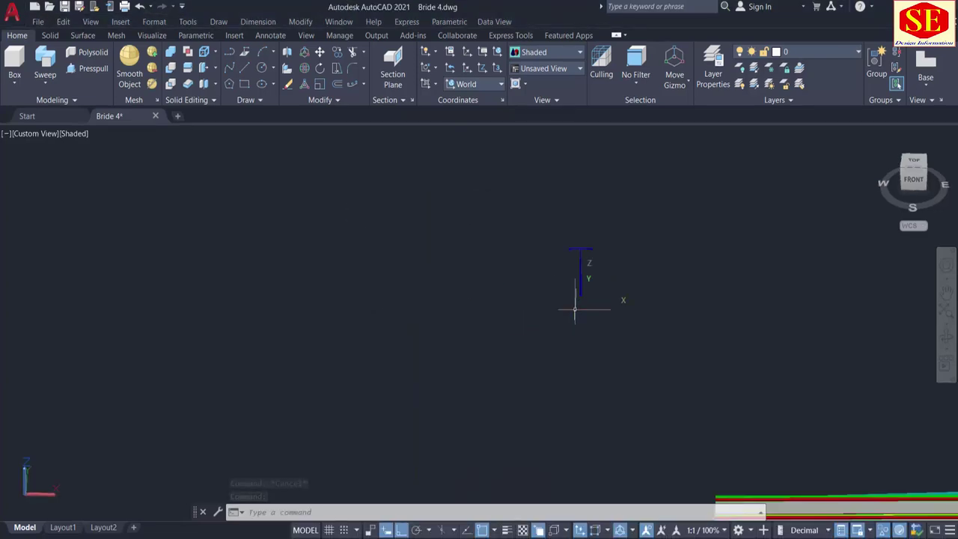
Step: Copy the lamp post to a free spot beside the near end of the bridge approach deck
scroll(586, 268, "up", 4)
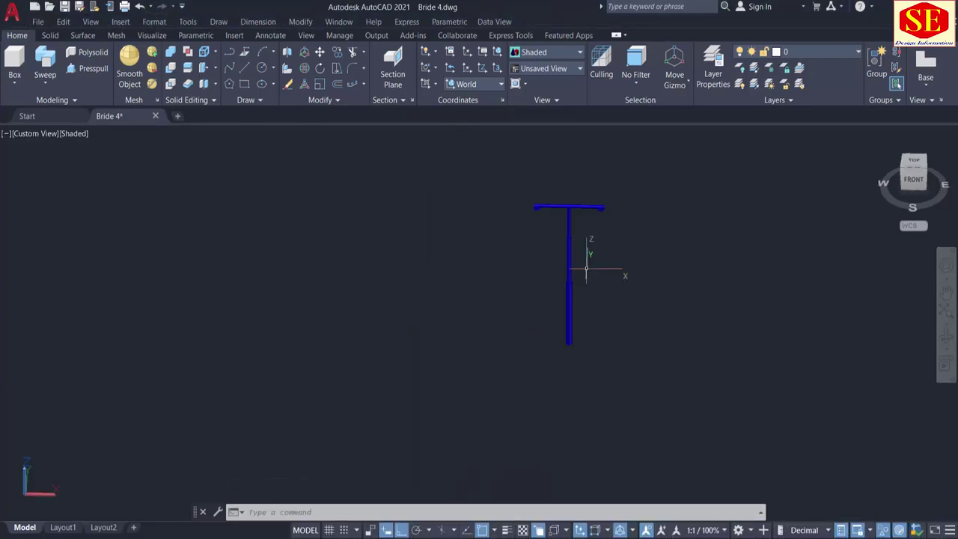
type("co")
key("Return")
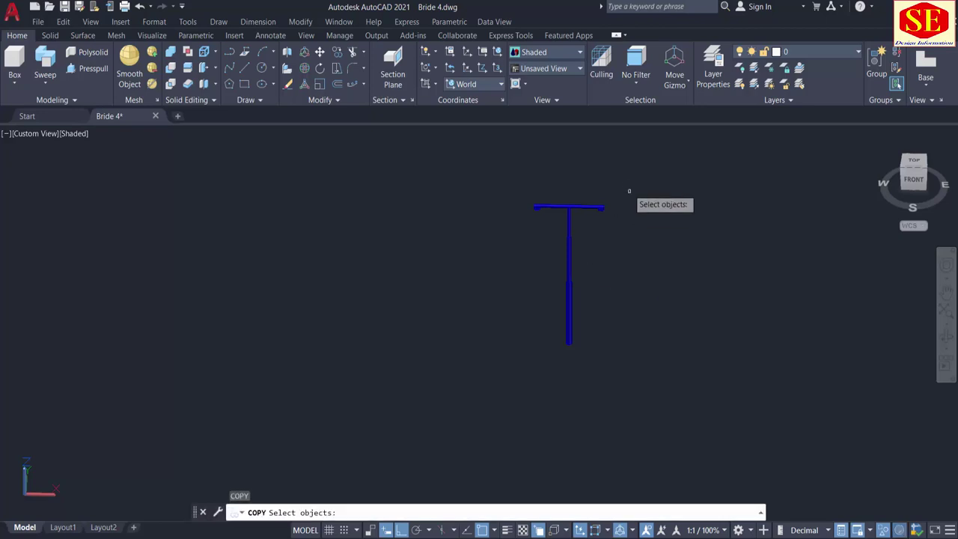
left_click(626, 182)
left_click(465, 412)
key("Return")
left_click(660, 253)
scroll(661, 254, "down", 3)
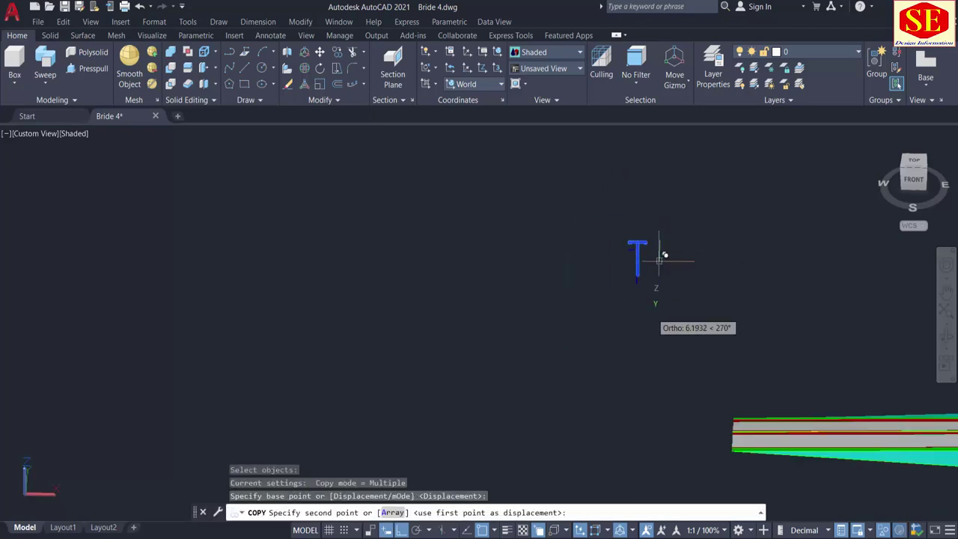
middle_click_drag(648, 452, 715, 447, "shift")
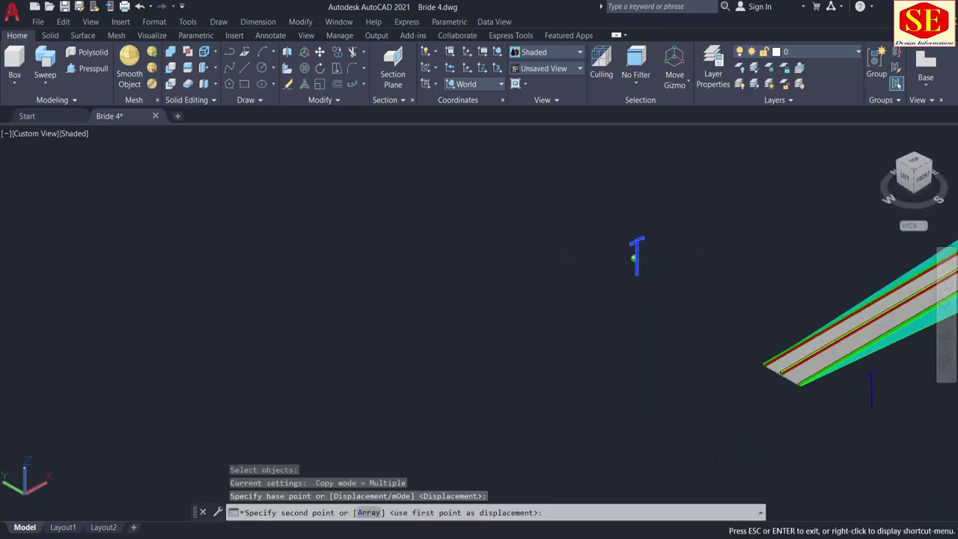
middle_click_drag(866, 394, 754, 432)
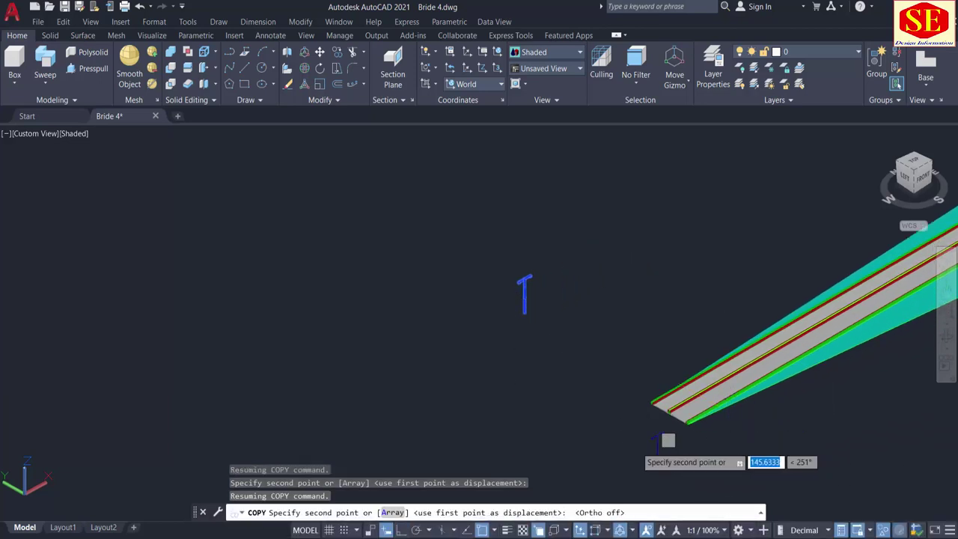
left_click(658, 437)
scroll(659, 441, "up", 3)
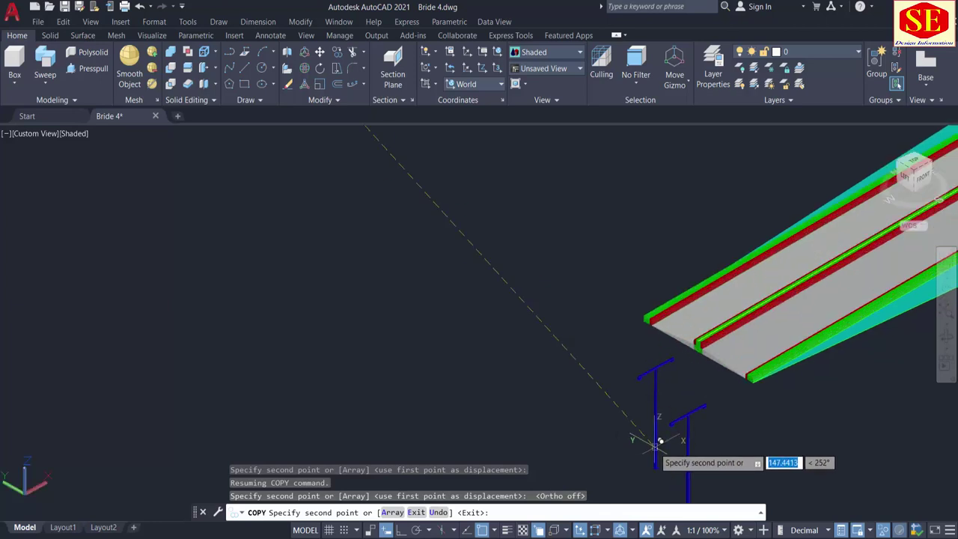
key("Escape")
Step: 3D rotate the copied lamp post 270° about its vertical axis so its arms span across the roadway
middle_click_drag(566, 360, 609, 422, "shift")
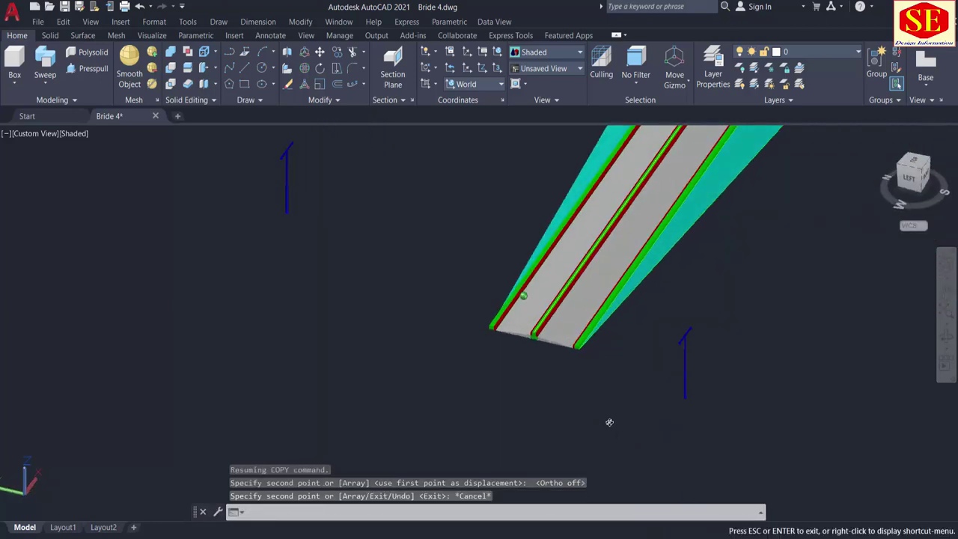
left_click(304, 68)
left_click(686, 340)
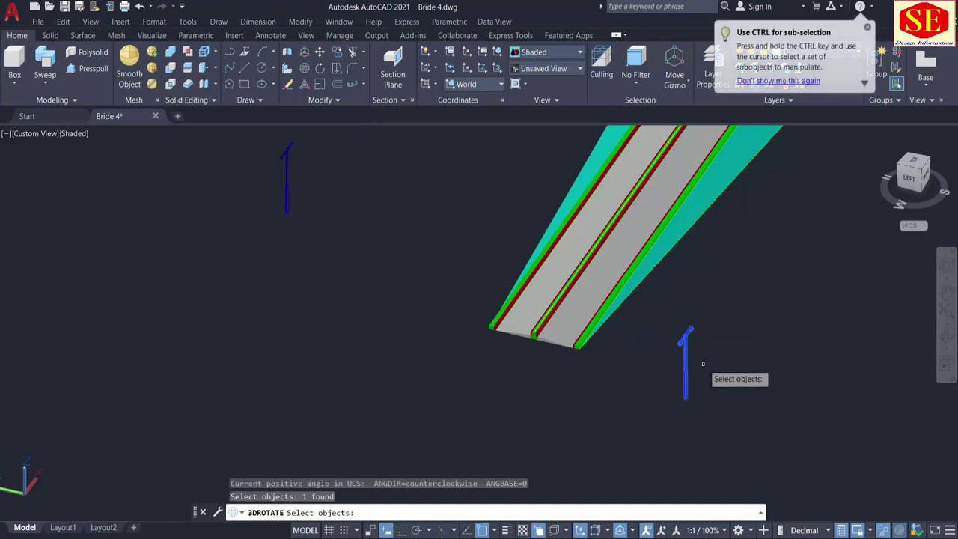
key("Return")
left_click(699, 389)
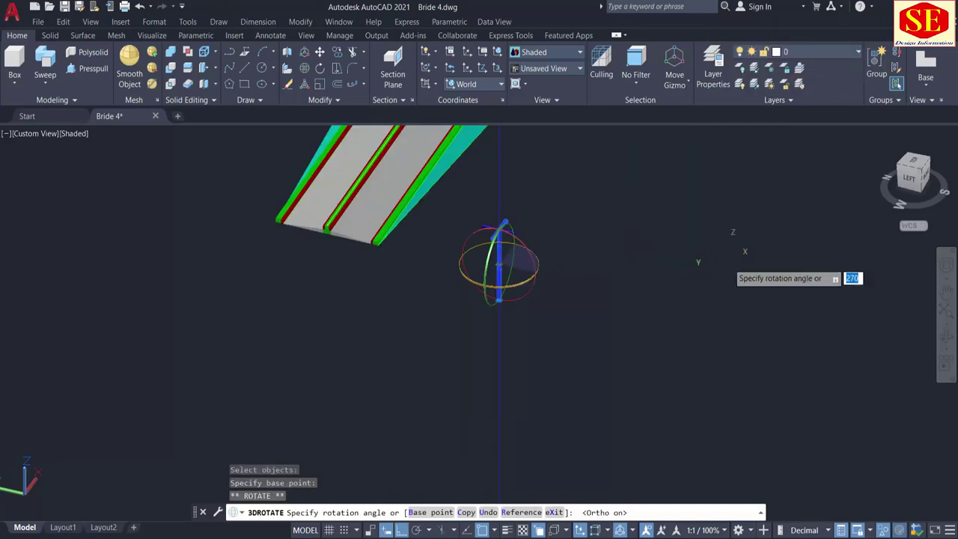
key("Escape")
Step: Erase the leftover closed polyline outline beside the copied lamp post
scroll(654, 306, "up", 4)
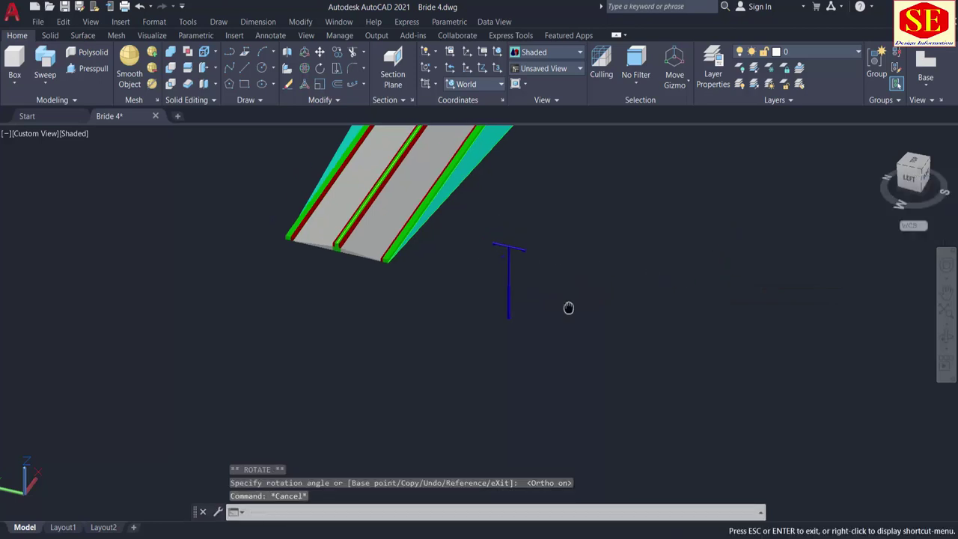
scroll(493, 244, "up", 6)
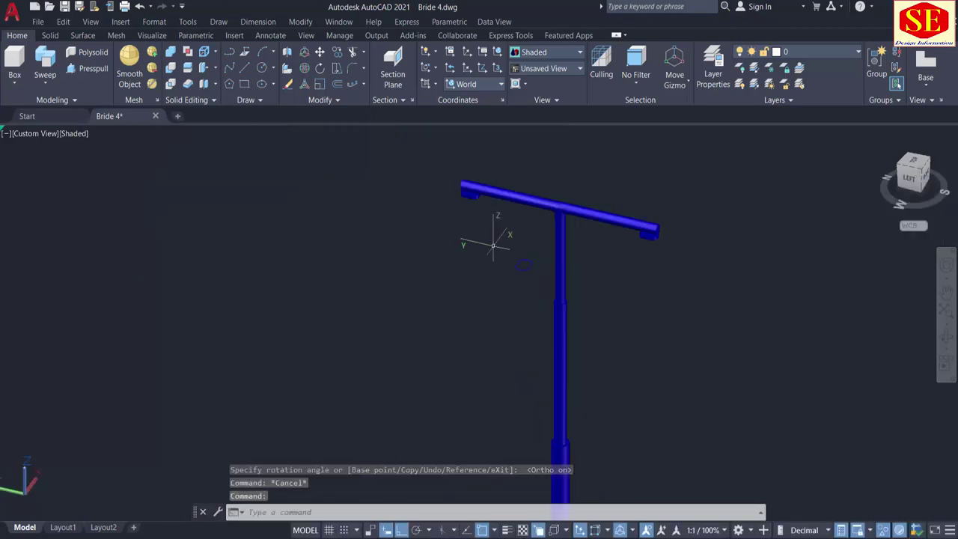
left_click(505, 307)
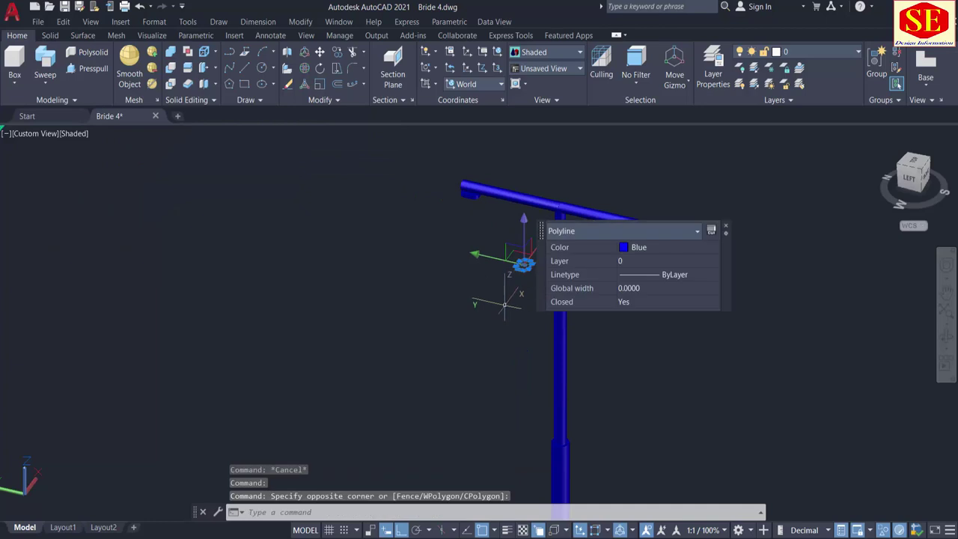
type("e")
key("Return")
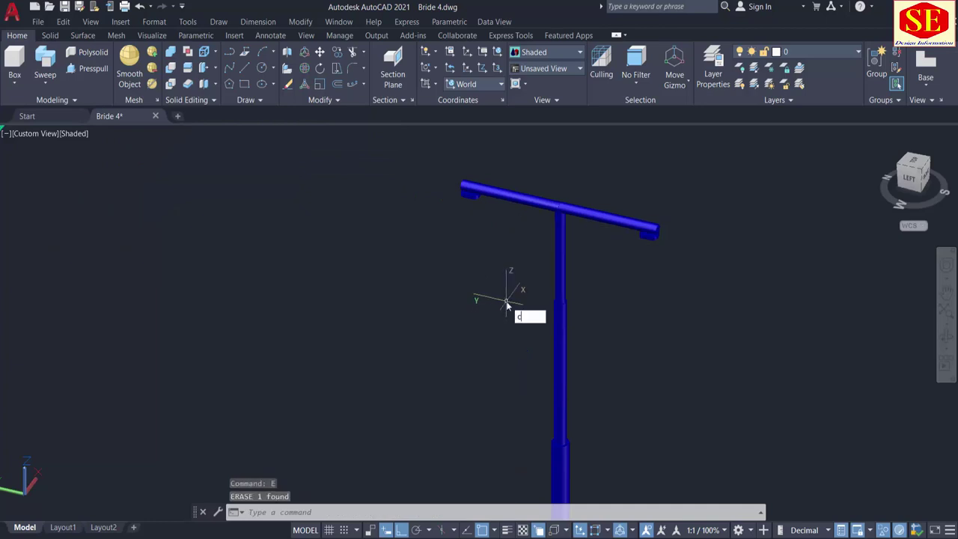
Step: Move the rotated lamp post by its base centre onto the median's top centreline at the end of the bridge approach
key("Escape")
key("Return")
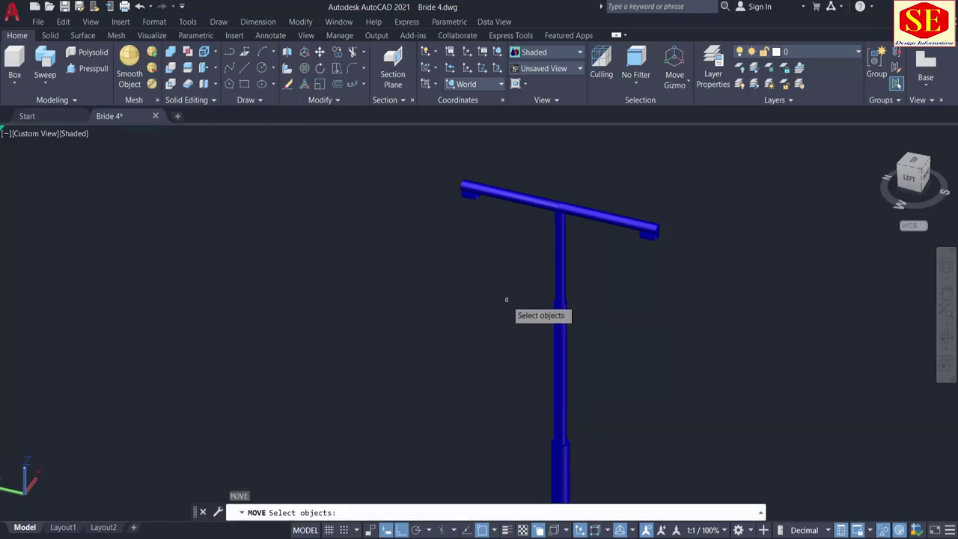
middle_click_drag(580, 386, 593, 280)
left_click(575, 343)
scroll(585, 316, "down", 5)
scroll(585, 322, "up", 3)
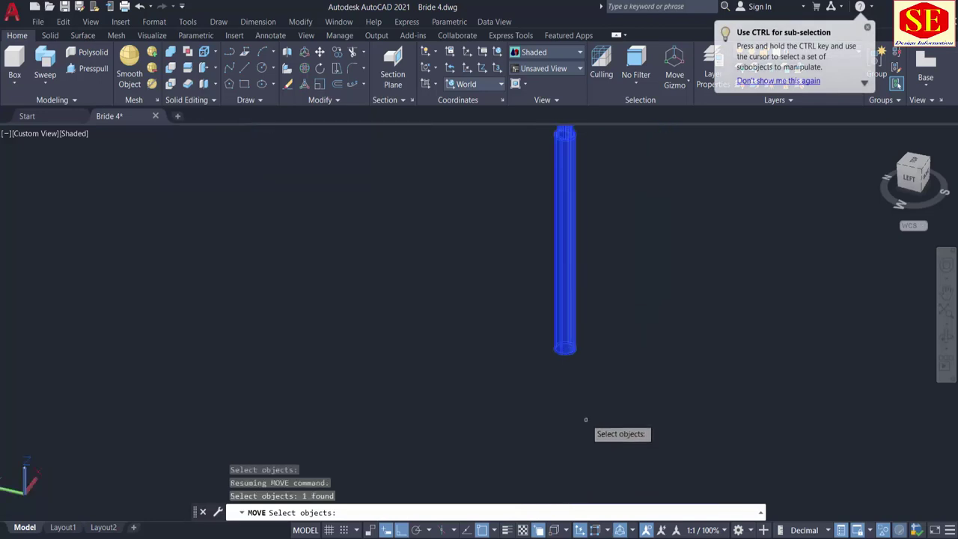
key("Return")
left_click(565, 348)
scroll(602, 337, "down", 4)
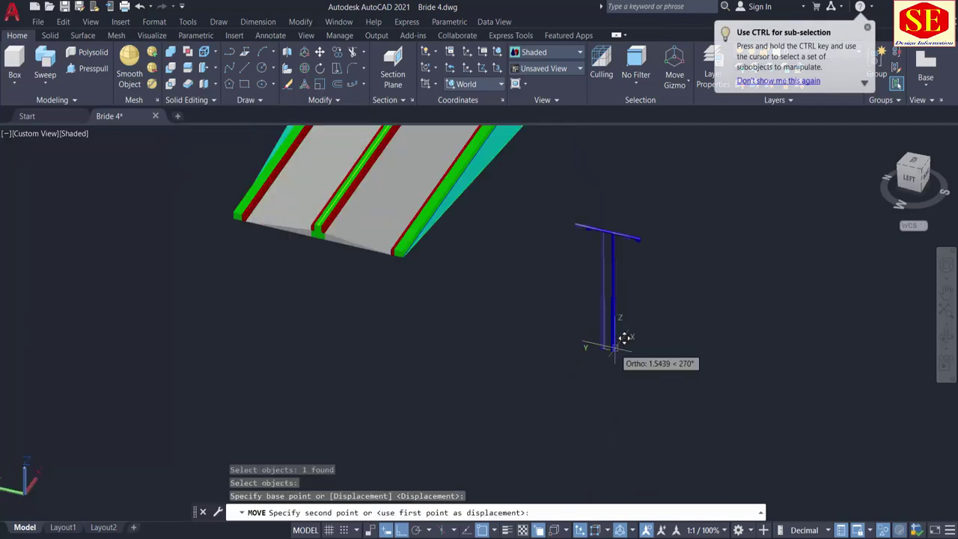
scroll(344, 205, "up", 5)
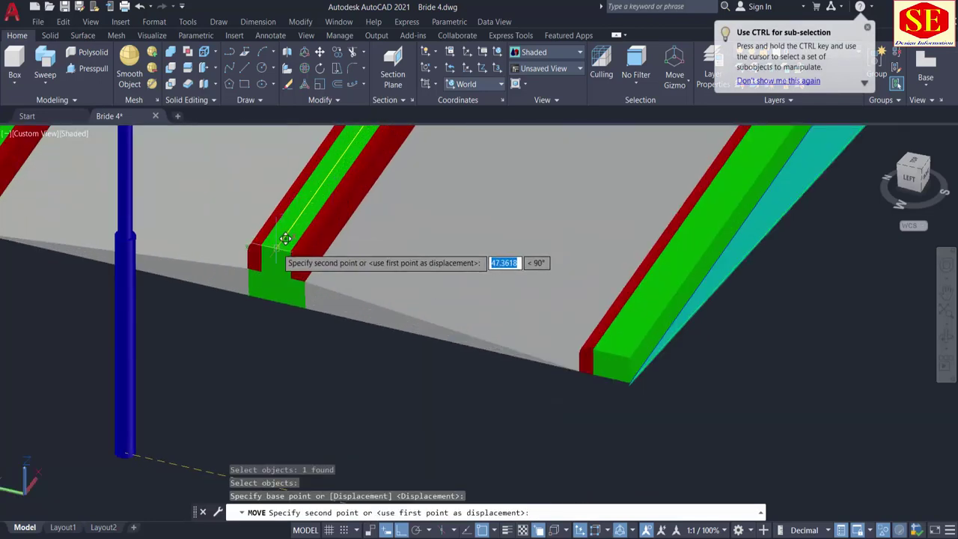
left_click(282, 237)
key("Escape")
Step: Create a path array of the rotated lamp post, using the 3D polyline along the bridge median as the path
scroll(404, 382, "down", 5)
middle_click_drag(404, 383, 460, 358, "shift")
scroll(406, 336, "down", 3)
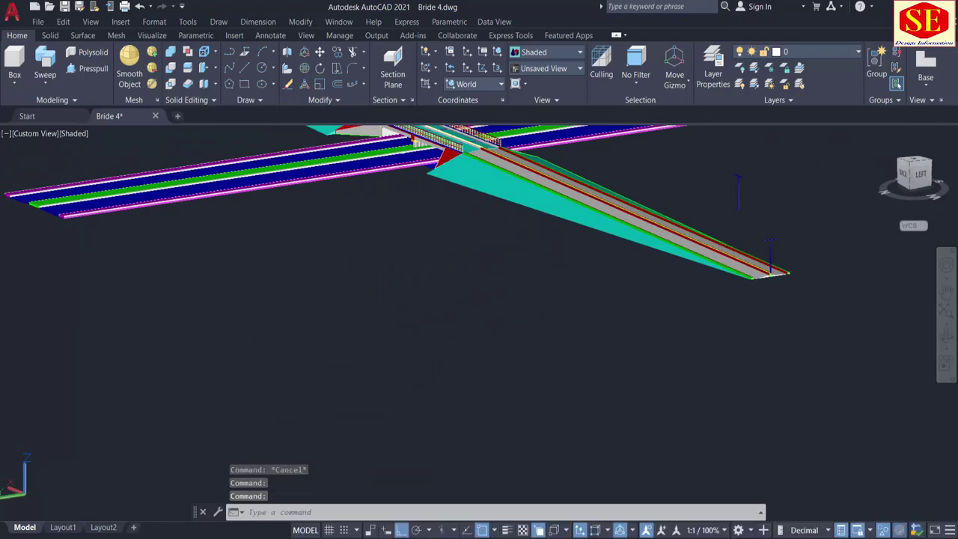
middle_click_drag(622, 280, 475, 372)
scroll(613, 374, "up", 6)
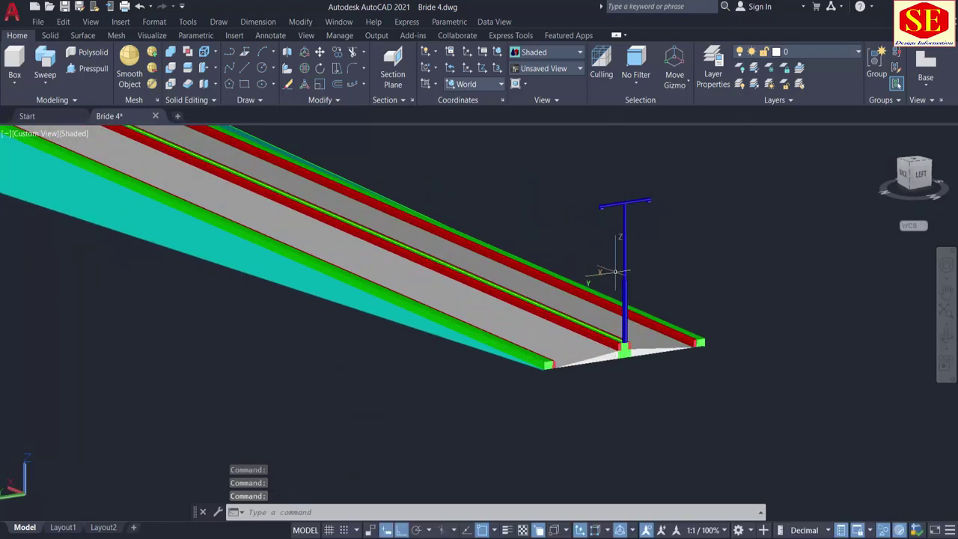
middle_click_drag(615, 271, 680, 321, "shift")
scroll(840, 320, "down", 2)
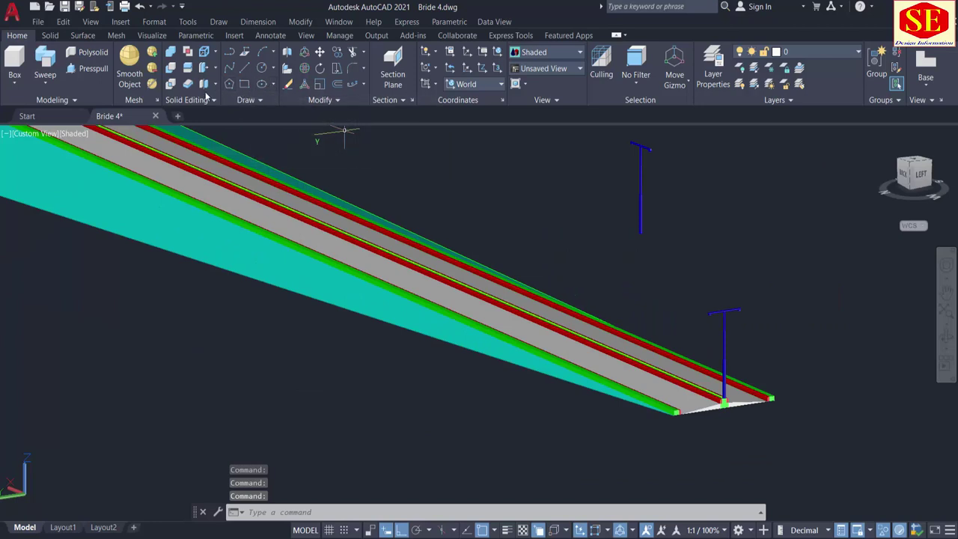
left_click(364, 85)
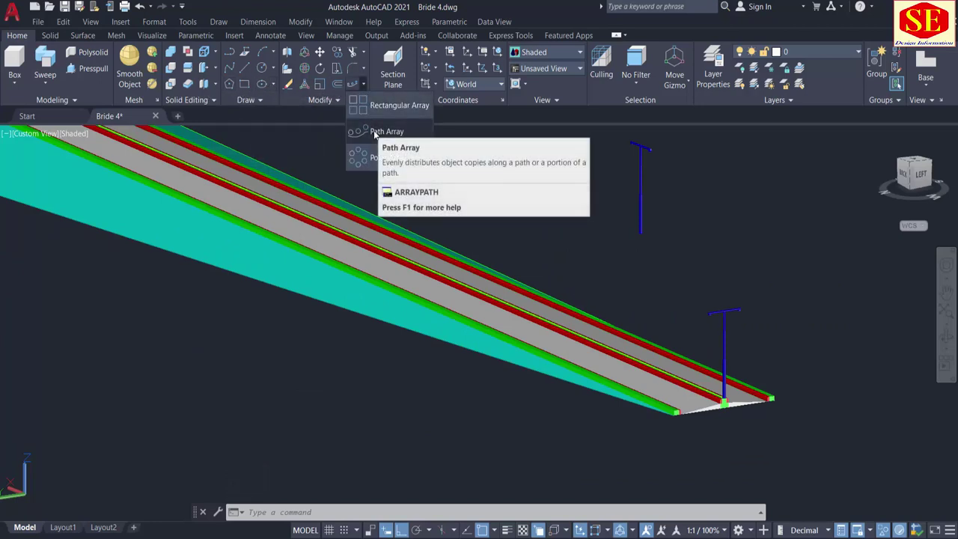
left_click(379, 132)
left_click(724, 312)
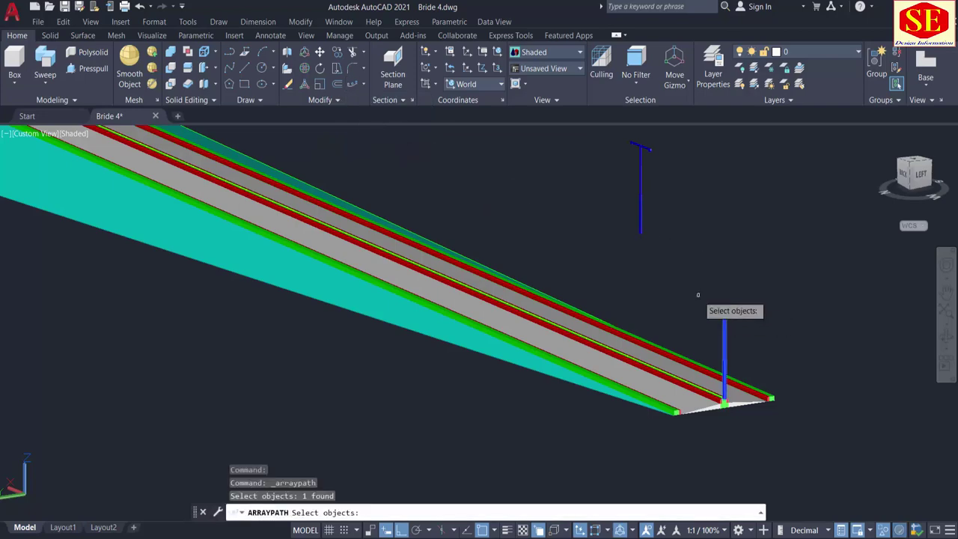
key("Return")
scroll(565, 345, "up", 4)
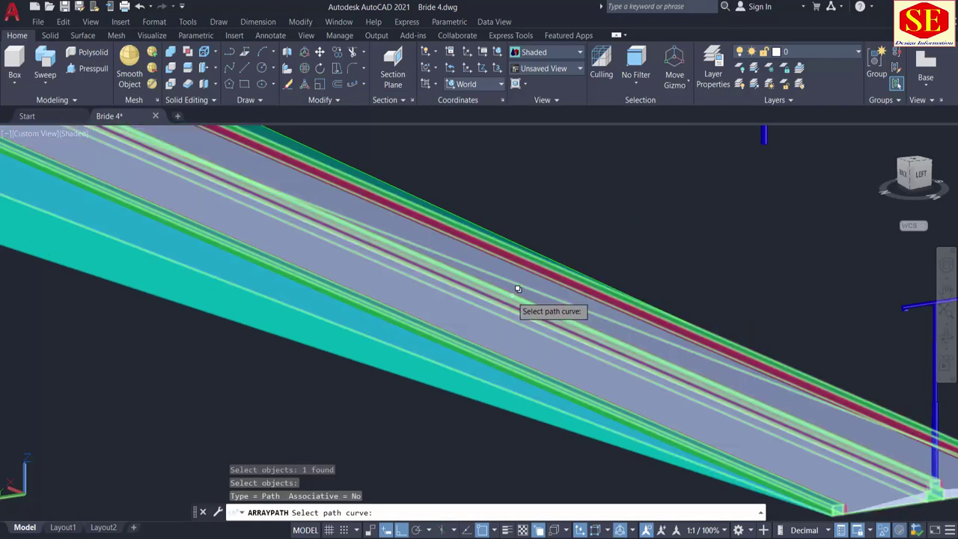
left_click(517, 288)
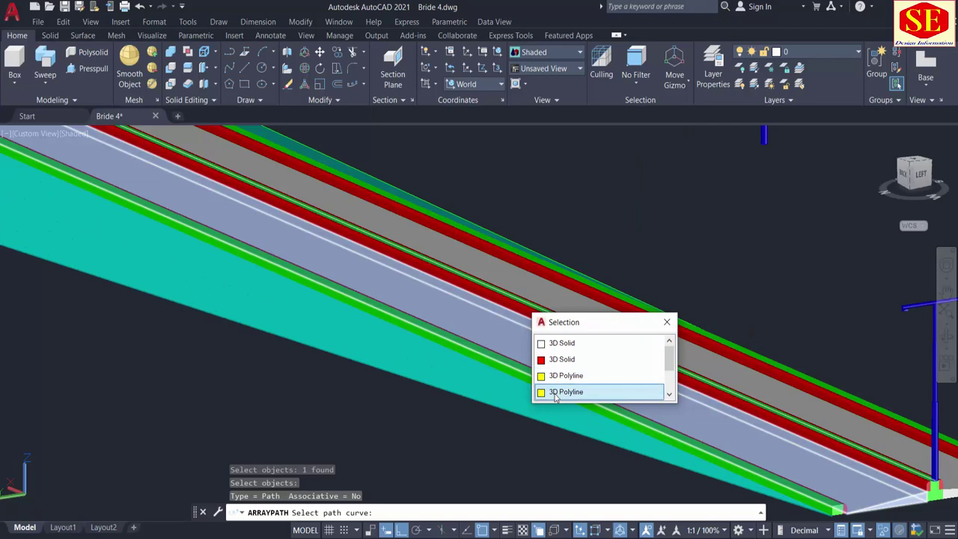
left_click(555, 395)
scroll(555, 381, "down", 3)
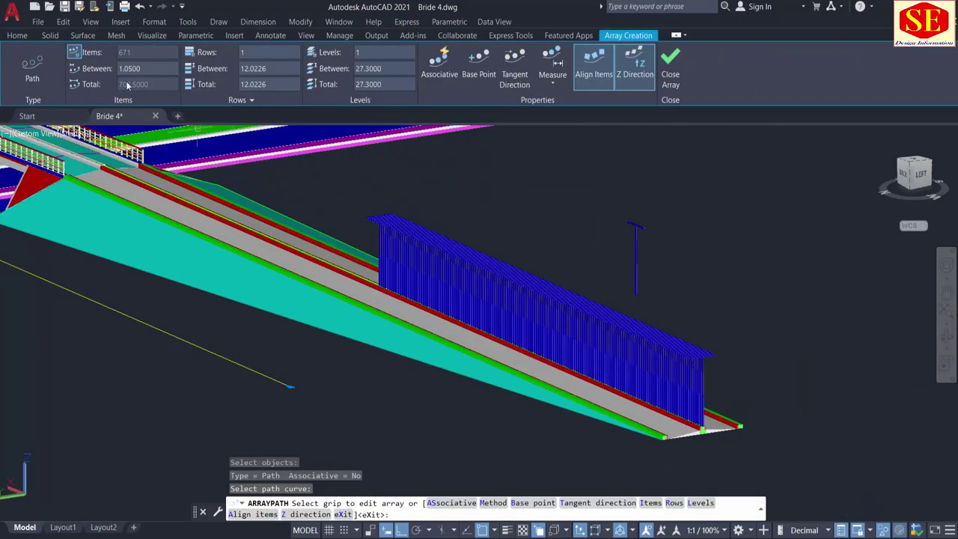
Step: Switch the lamp post array to the Divide method with 50 items along the bridge median
left_click(565, 81)
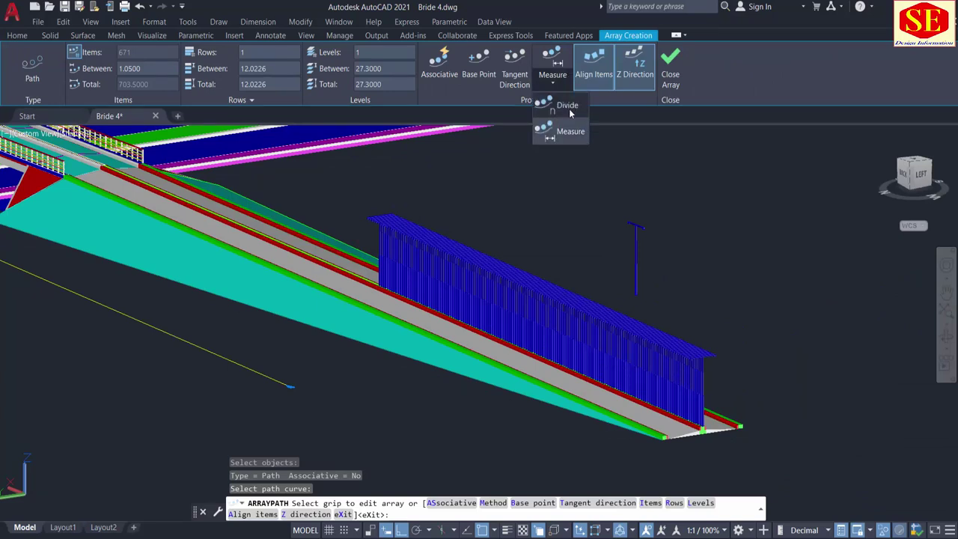
left_click(569, 122)
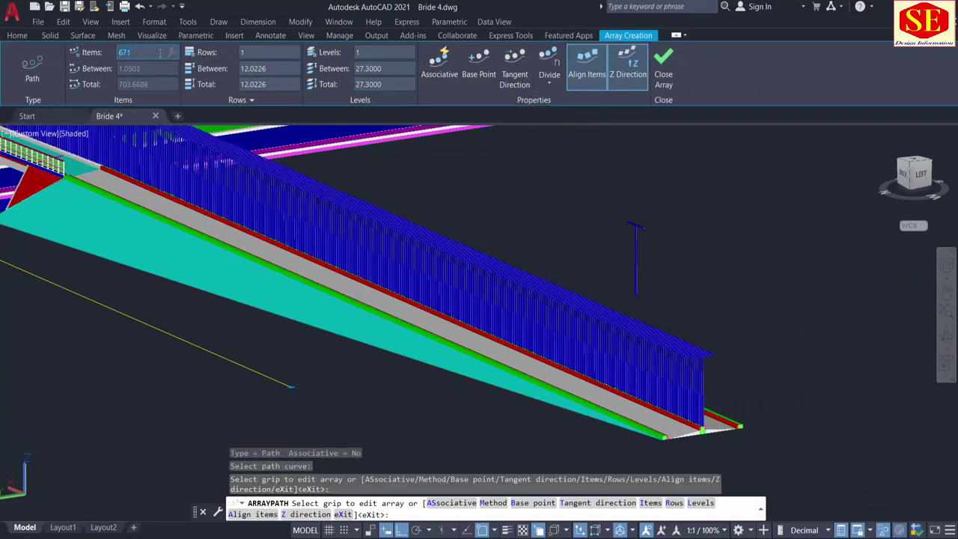
key("Return")
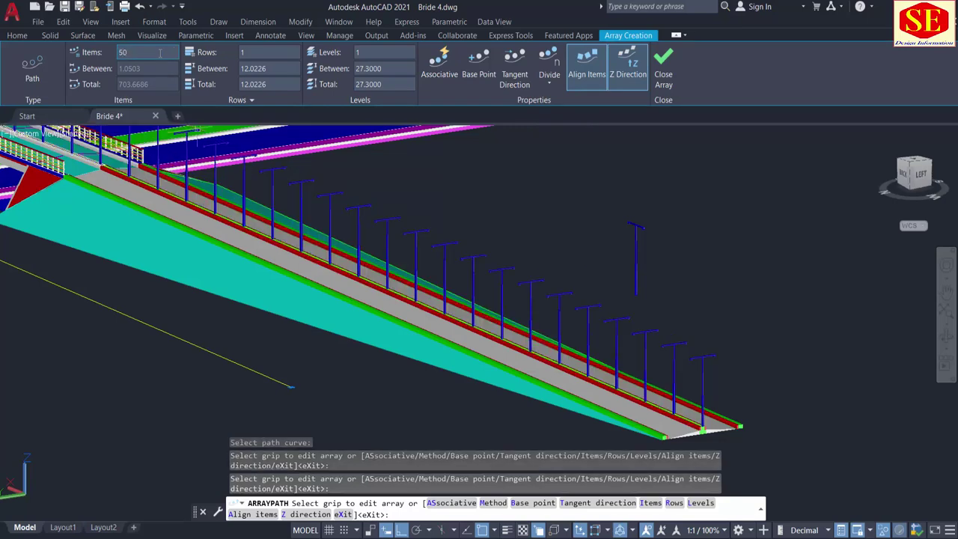
scroll(406, 264, "down", 5)
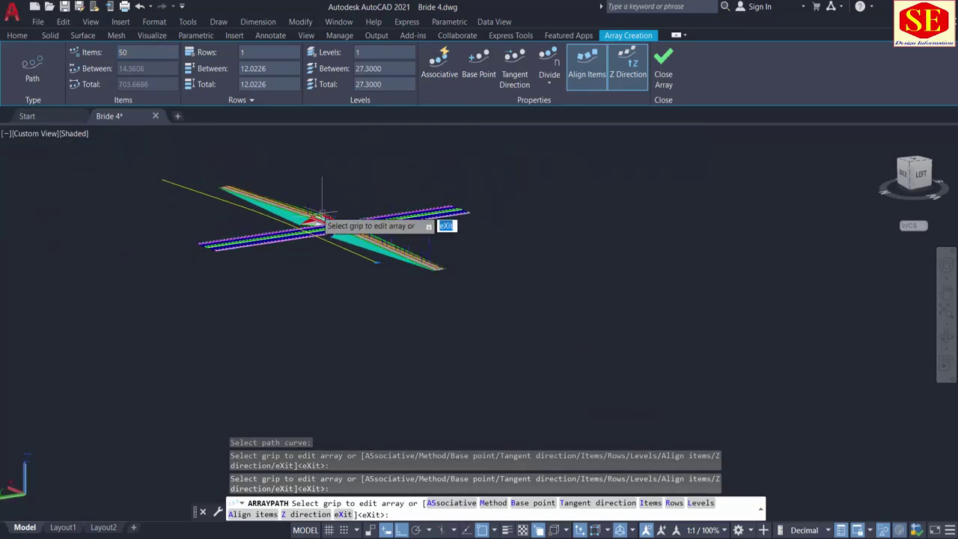
scroll(354, 179, "up", 2)
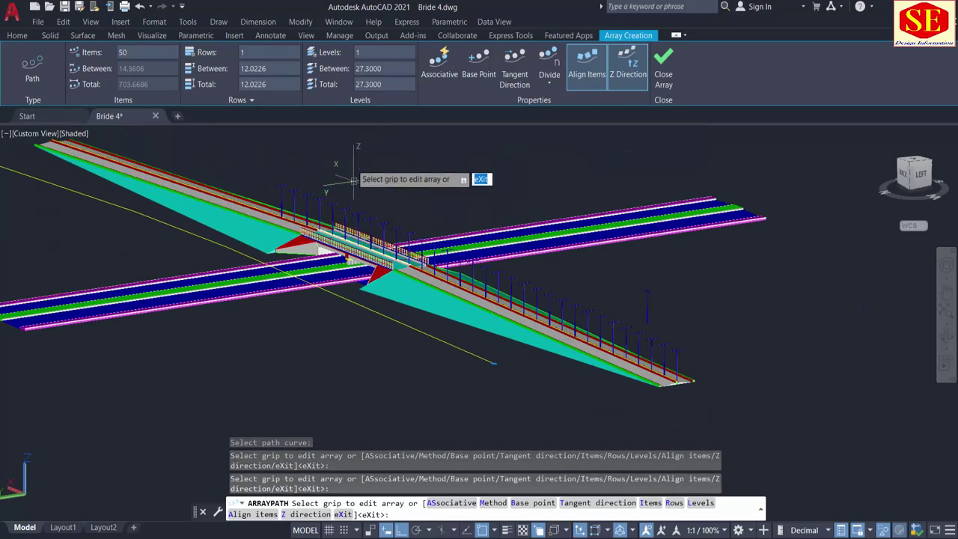
Step: Set the lamp post array to 40 items and accept it
left_click(157, 51)
type("40")
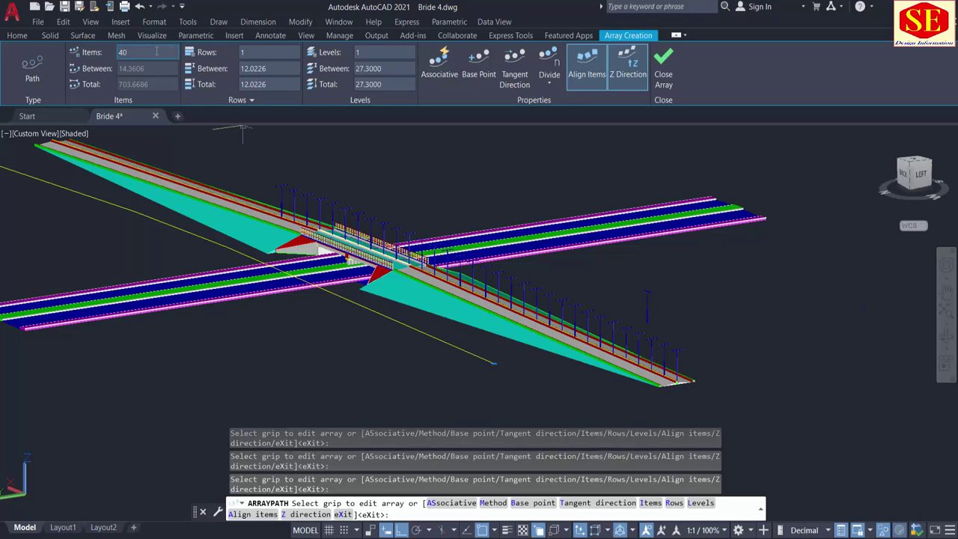
scroll(429, 286, "down", 3)
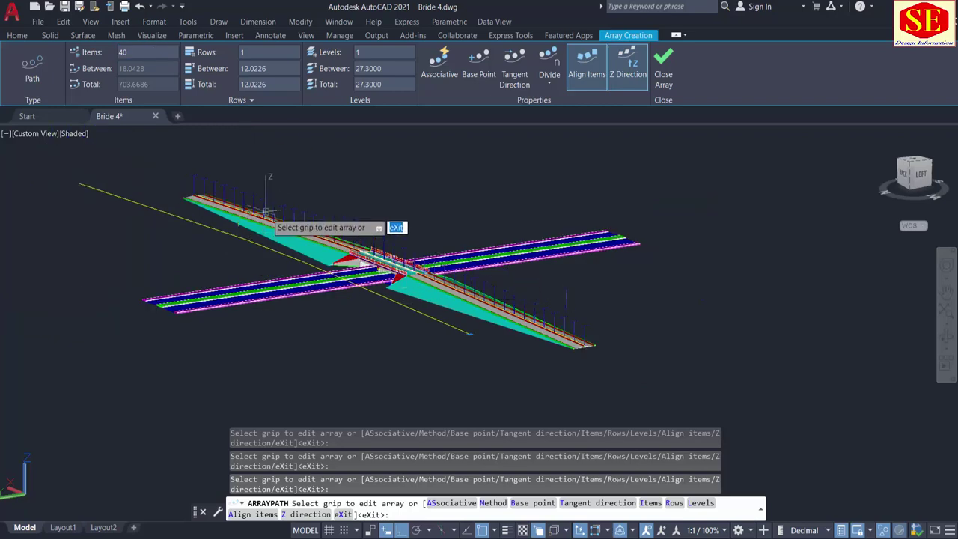
scroll(359, 186, "up", 2)
right_click(361, 185)
left_click(380, 195)
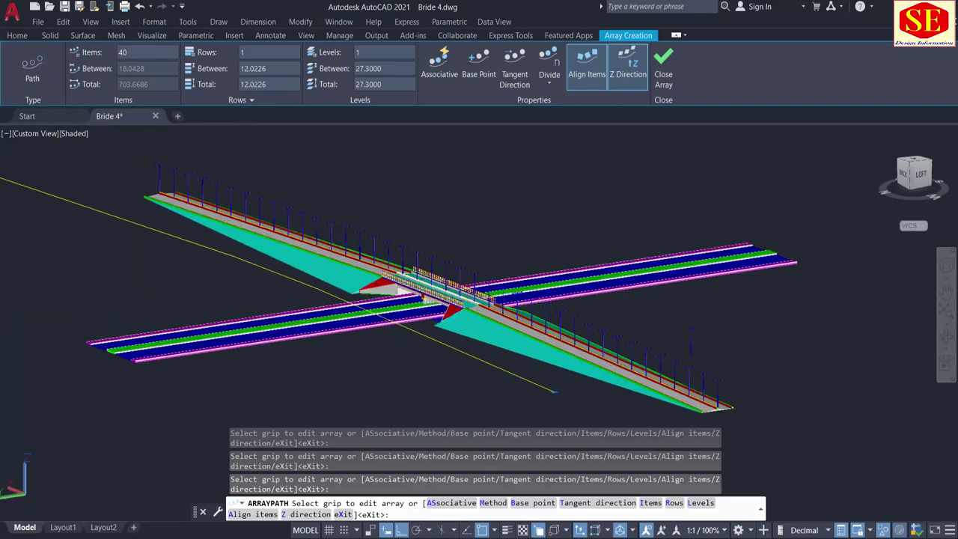
key("Return")
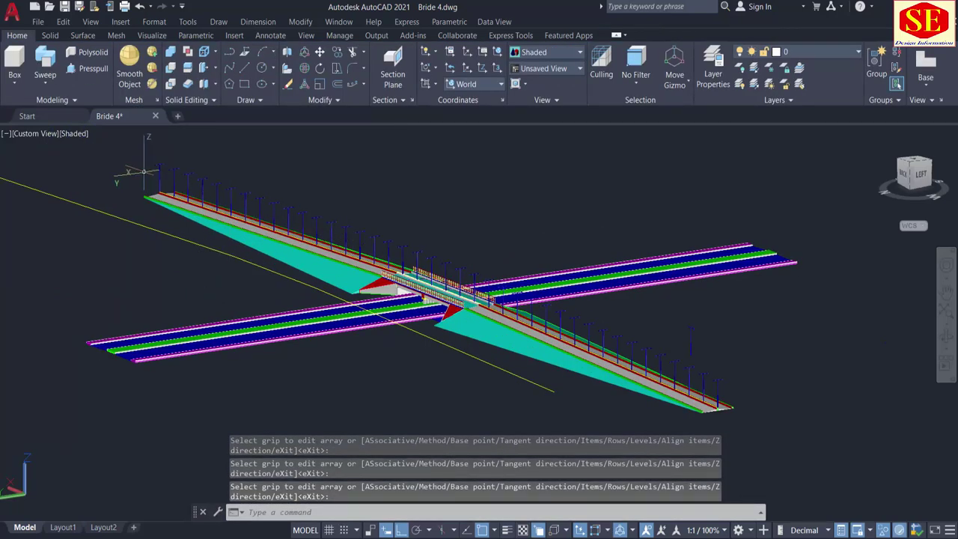
Step: Move the original lamp post by its base centre onto the top edge midpoint of the green median at the lower road's near end
scroll(209, 194, "up", 3)
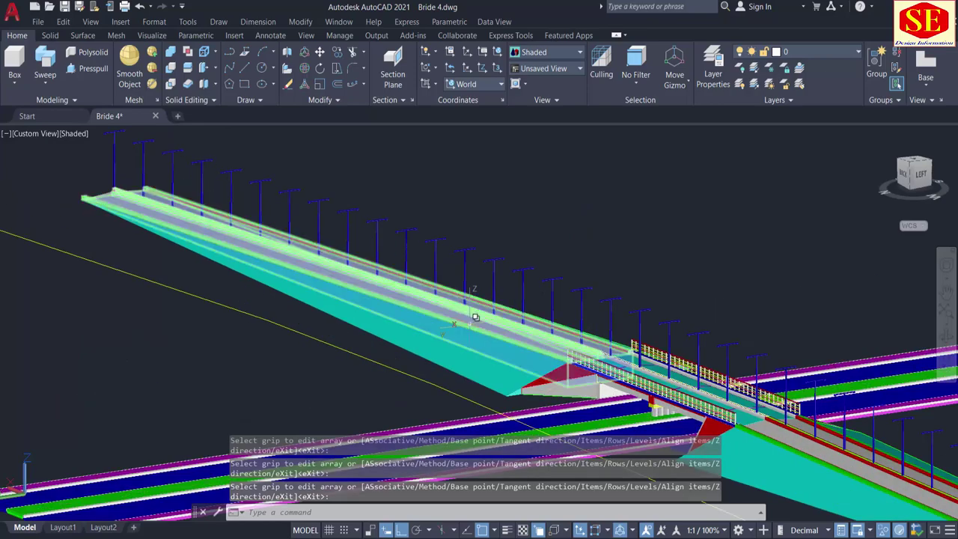
middle_click_drag(475, 317, 519, 313, "shift")
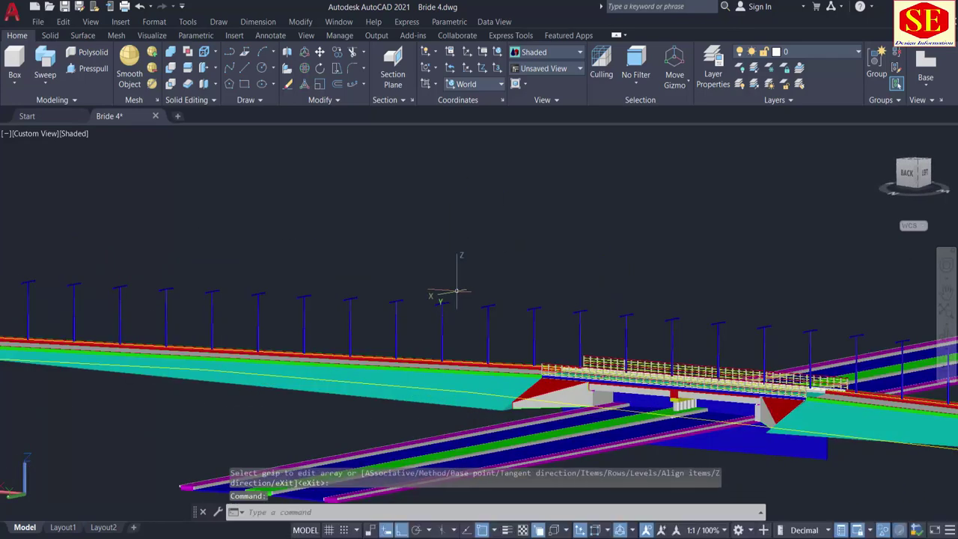
scroll(455, 290, "down", 5)
scroll(650, 306, "up", 5)
middle_click_drag(588, 219, 622, 341)
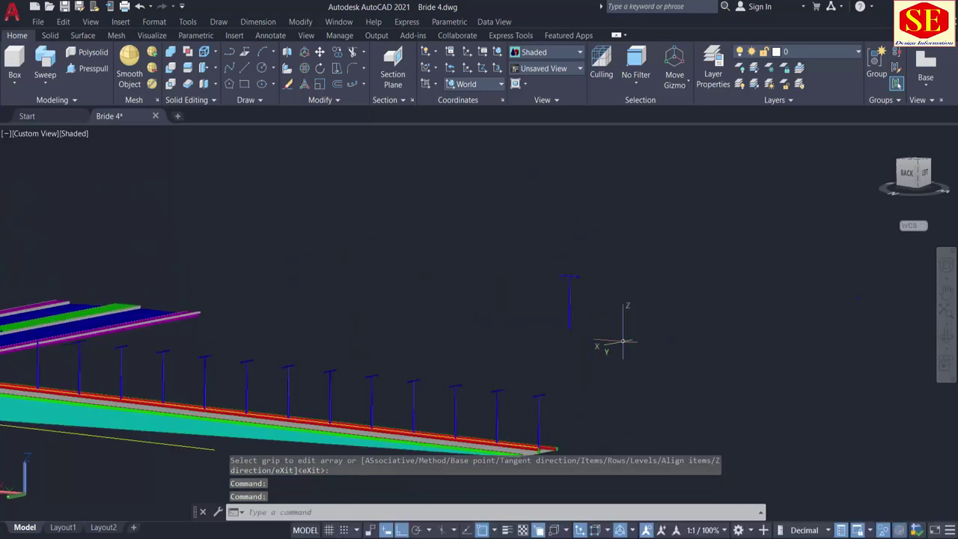
type("M")
key("Return")
left_click(568, 318)
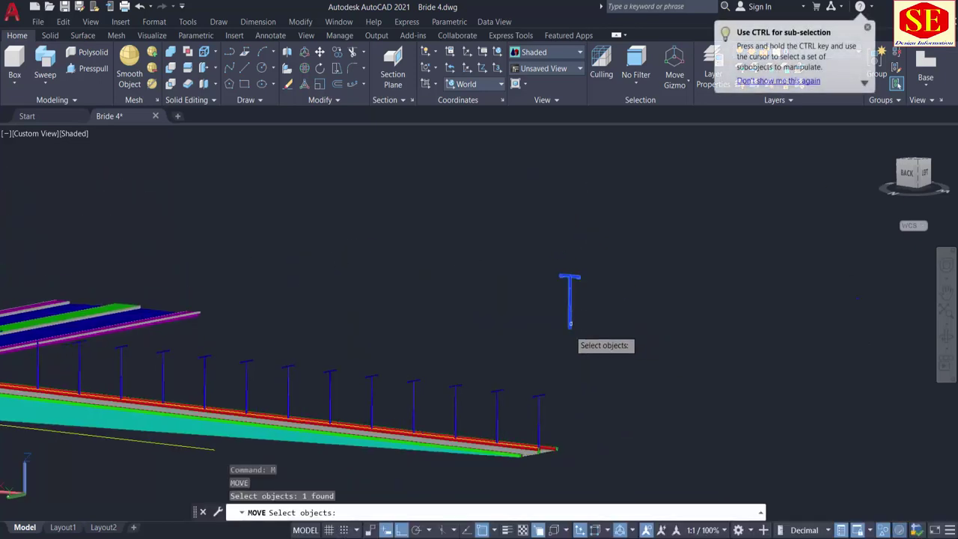
scroll(567, 344, "up", 5)
scroll(576, 299, "up", 3)
key("Return")
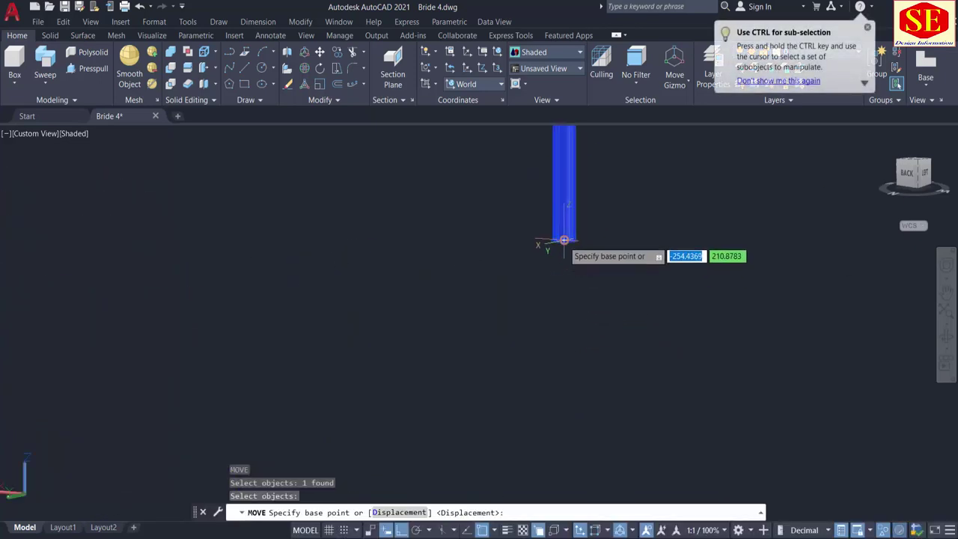
left_click(564, 240)
scroll(642, 239, "down", 6)
middle_click_drag(258, 362, 207, 394)
scroll(222, 387, "up", 6)
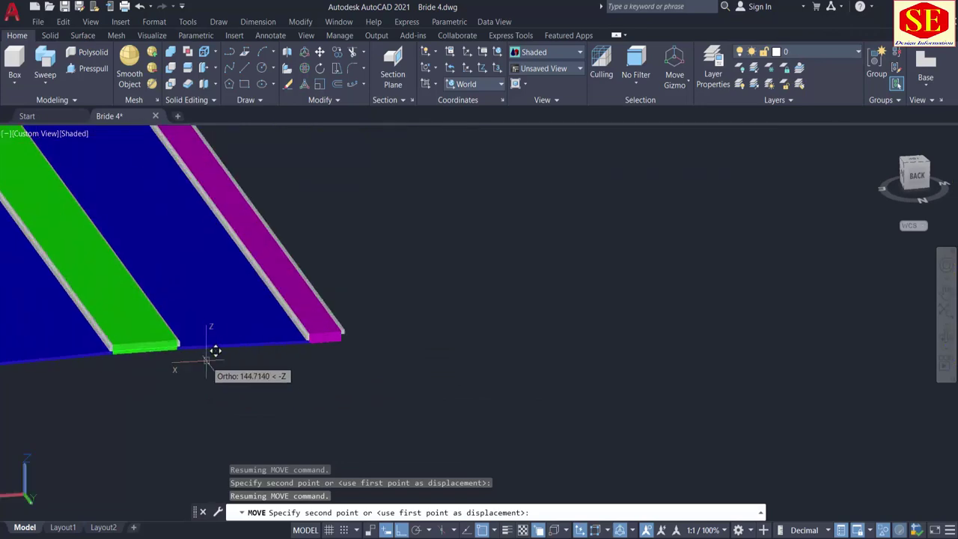
key("Escape")
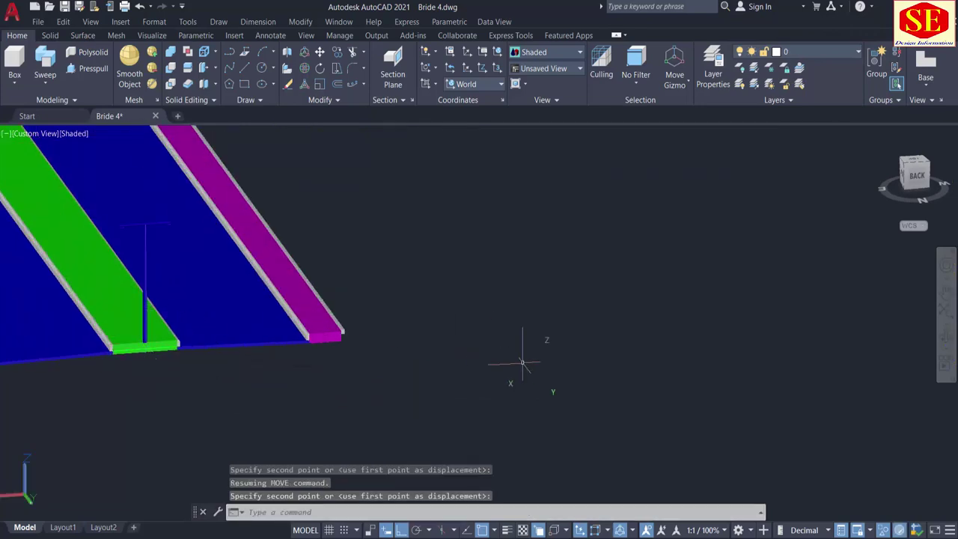
Step: Draw a line about 519.5 long on the lower road's median from the lamp post's base centre to the far end's midpoint
scroll(656, 400, "down", 4)
middle_click_drag(385, 400, 426, 396, "shift")
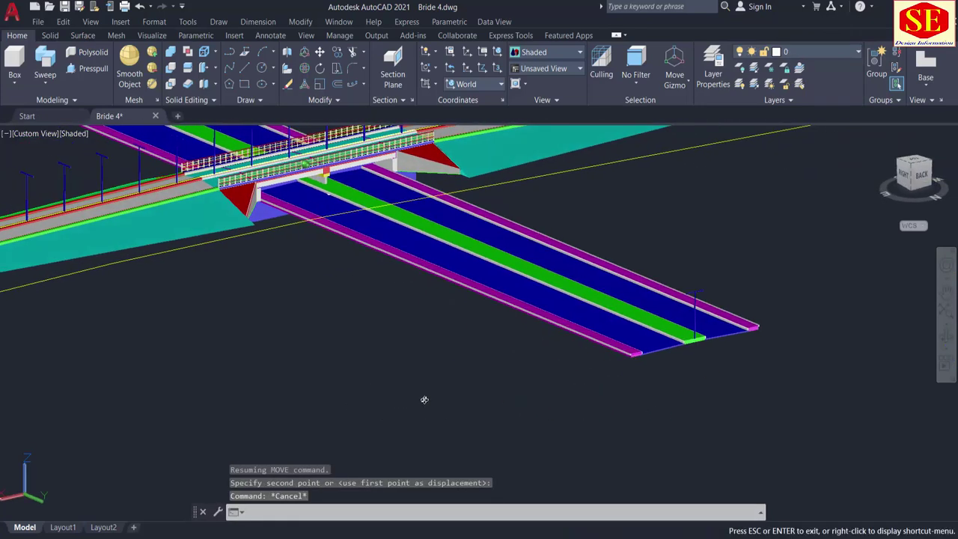
scroll(722, 321, "up", 5)
middle_click_drag(610, 421, 660, 415)
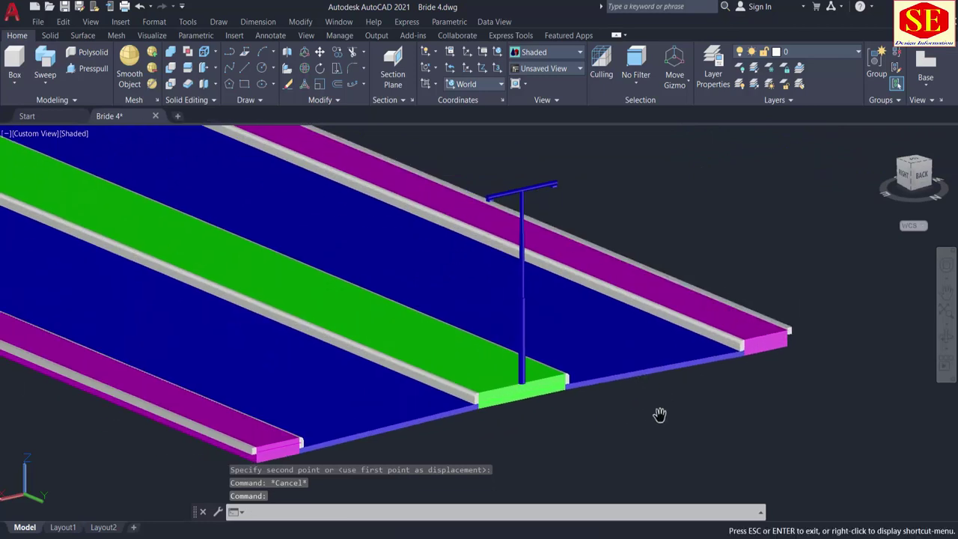
type("L")
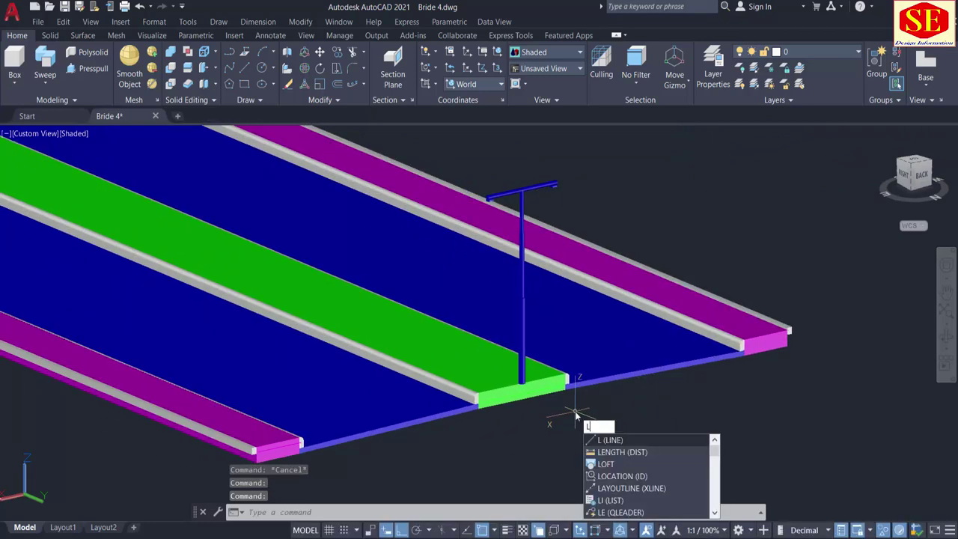
key("Return")
scroll(554, 374, "up", 8)
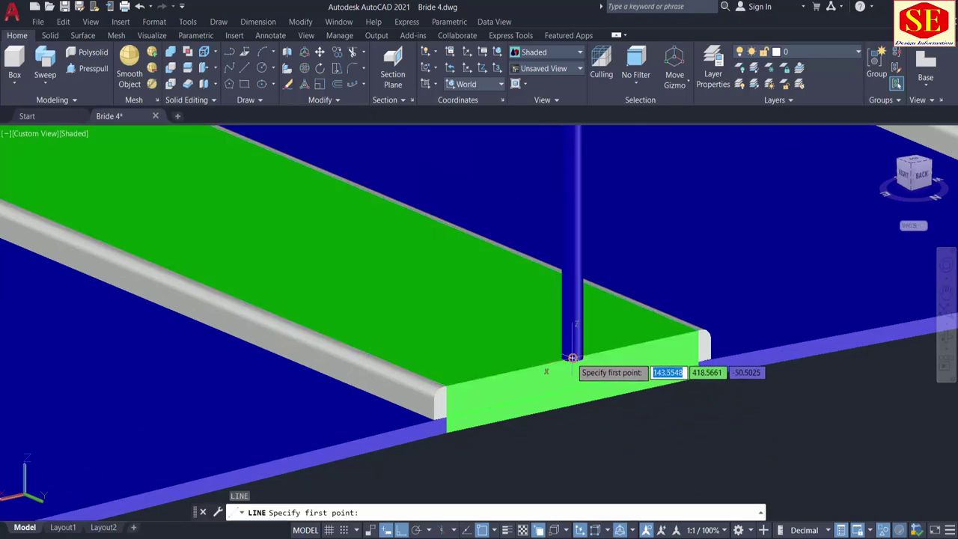
left_click(573, 357)
scroll(831, 377, "down", 6)
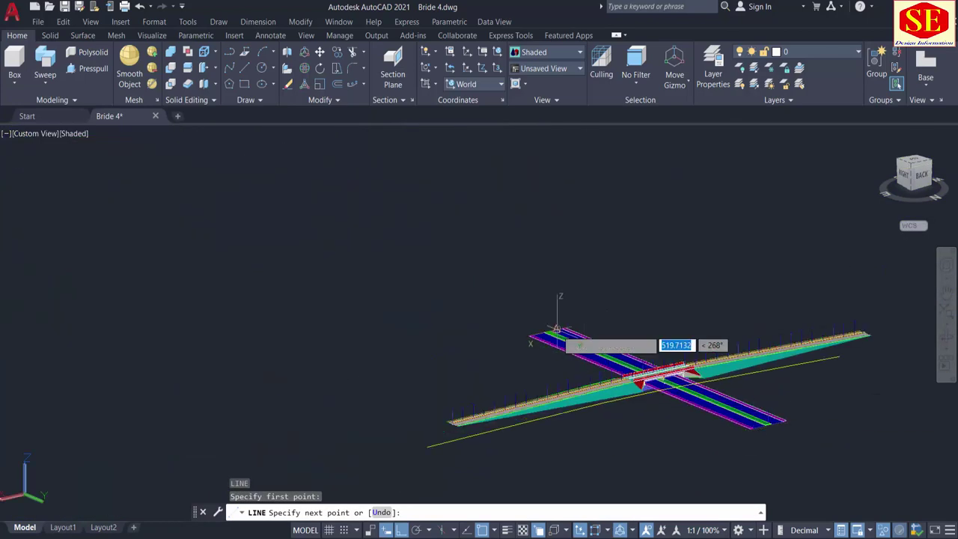
scroll(555, 329, "up", 3)
scroll(551, 333, "up", 3)
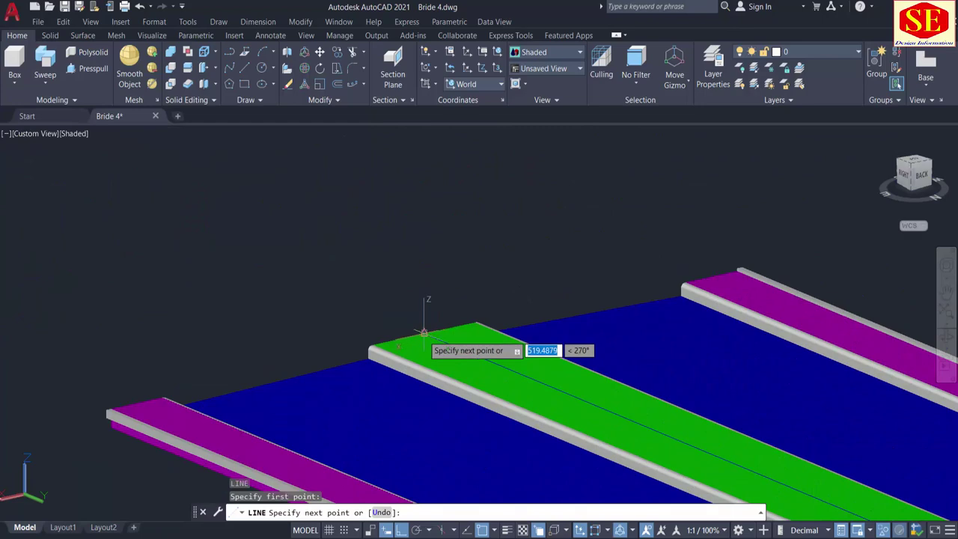
left_click(425, 334)
key("Escape")
Step: Create a path array of the lamp post along the line on the lower road's green median
scroll(256, 261, "down", 8)
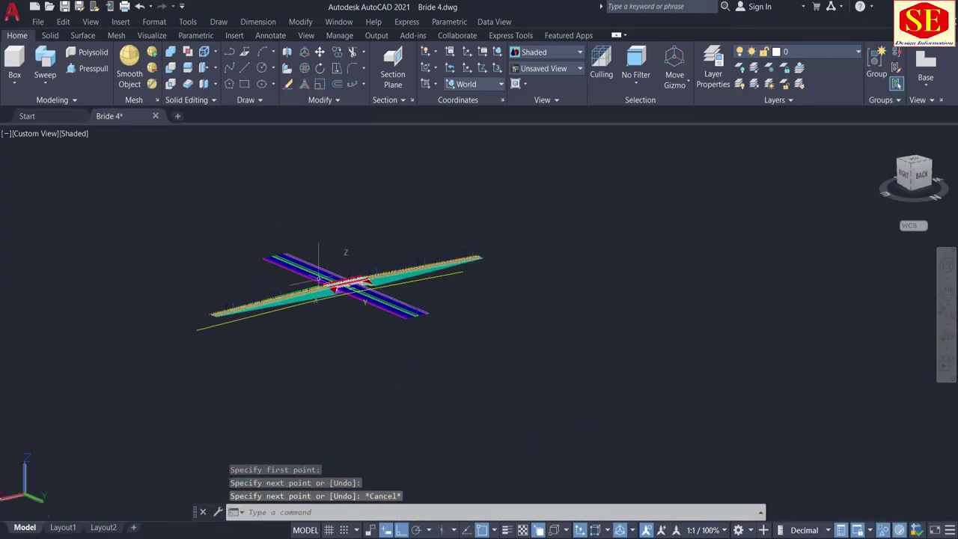
scroll(380, 299, "up", 4)
scroll(380, 299, "up", 5)
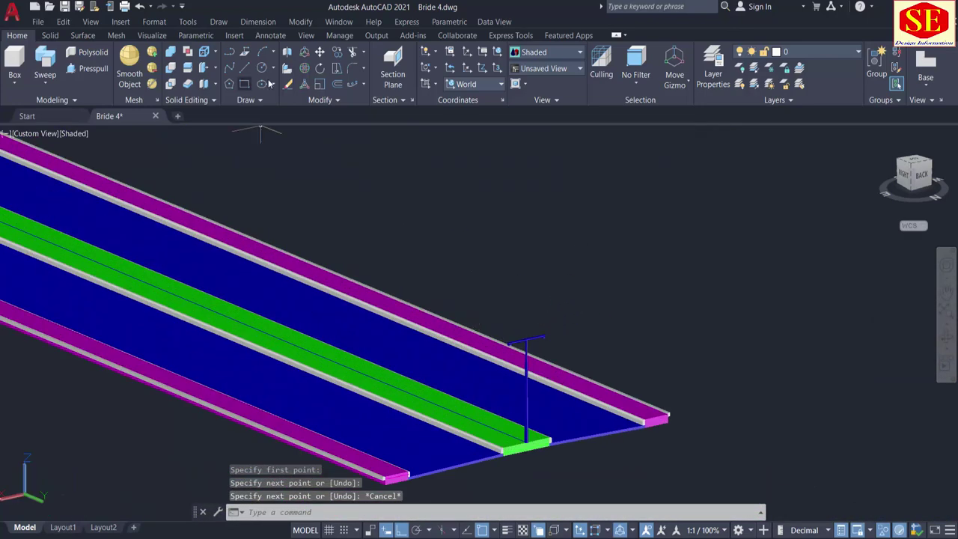
left_click(363, 84)
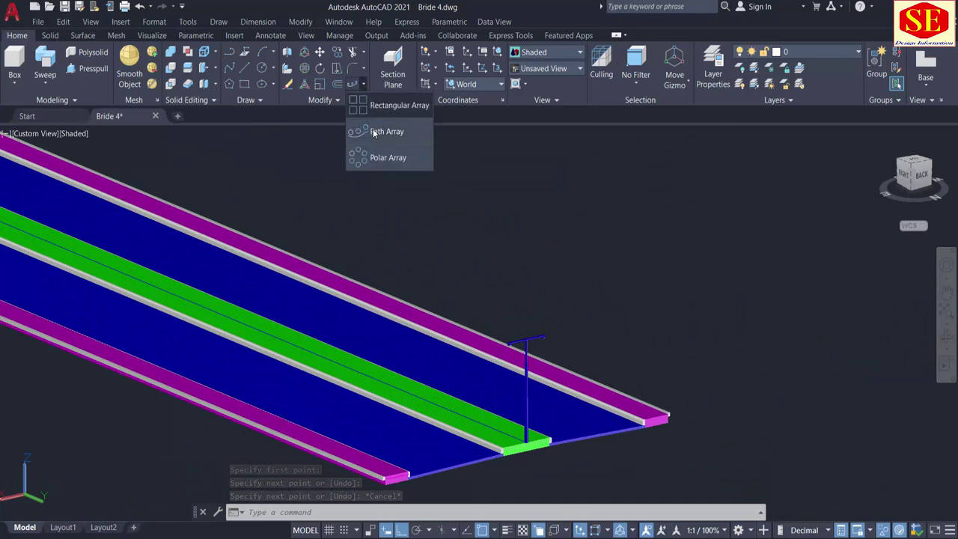
left_click(372, 134)
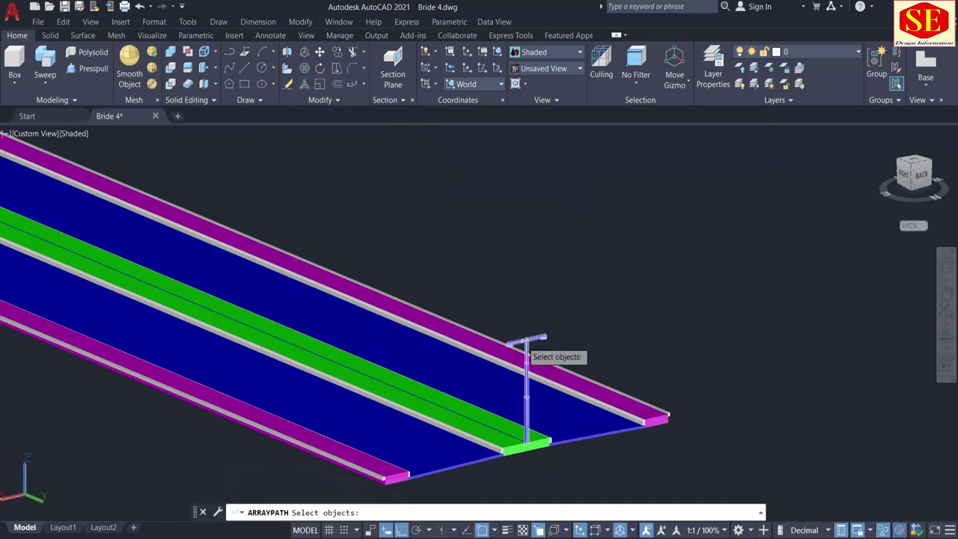
left_click(522, 343)
key("Return")
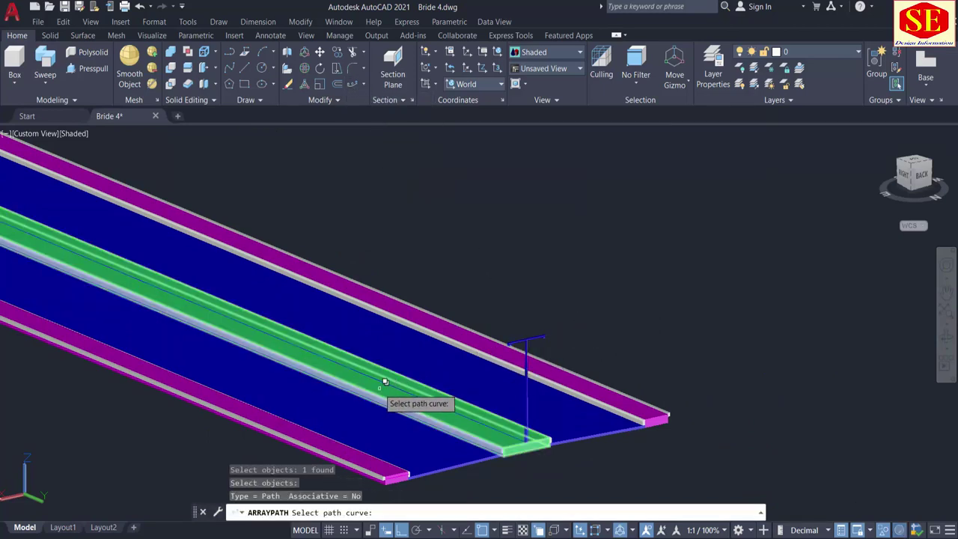
left_click(383, 372)
left_click(417, 425)
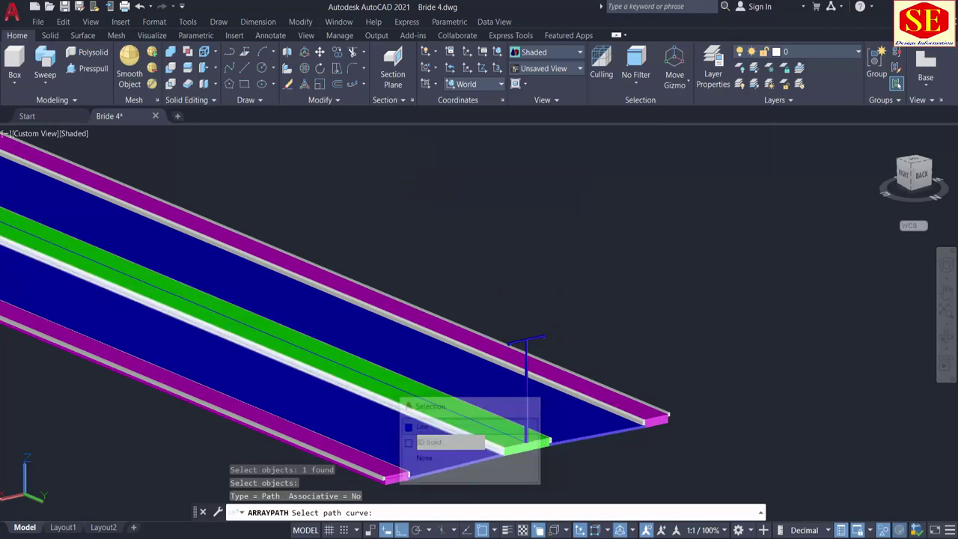
scroll(559, 419, "down", 5)
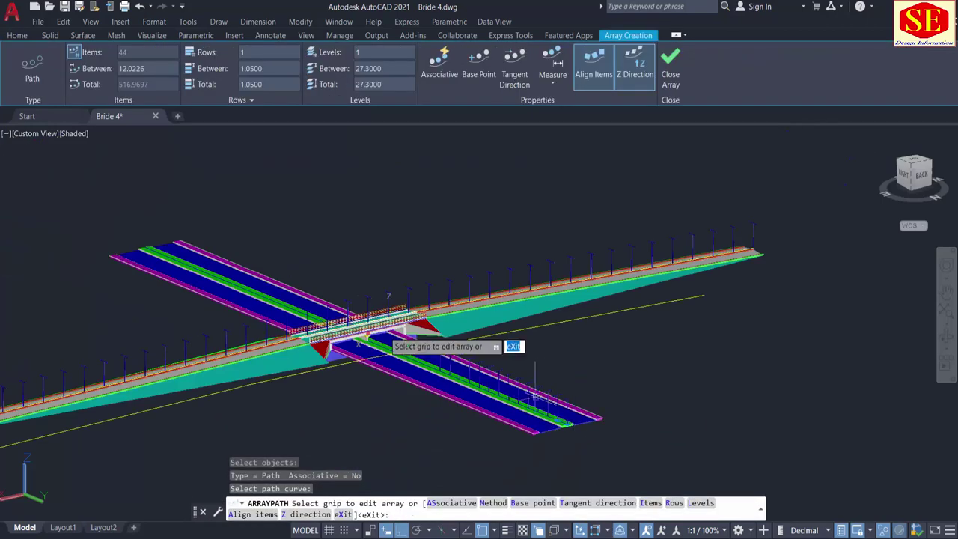
Step: Switch the lower road's lamp post array to the Divide method with 30 items
left_click(559, 80)
left_click(567, 105)
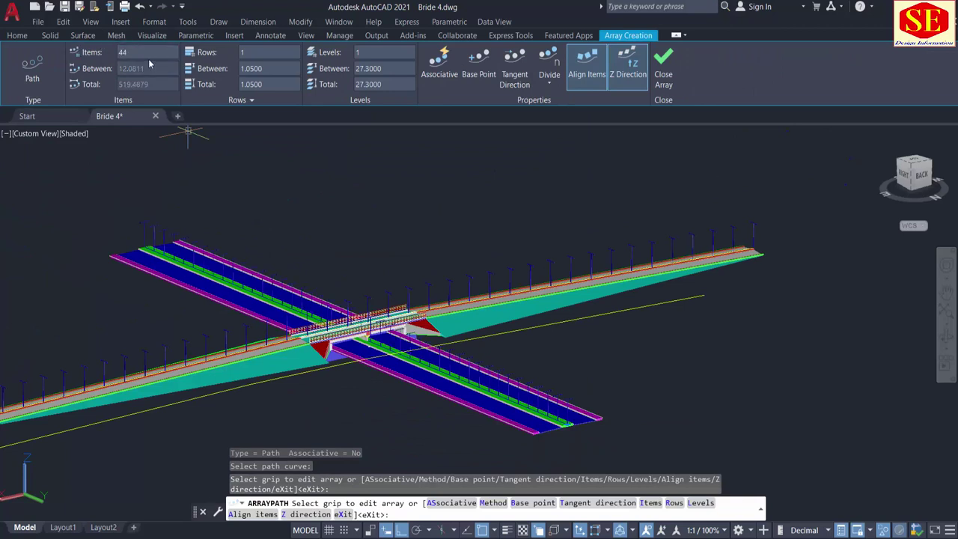
left_click(147, 55)
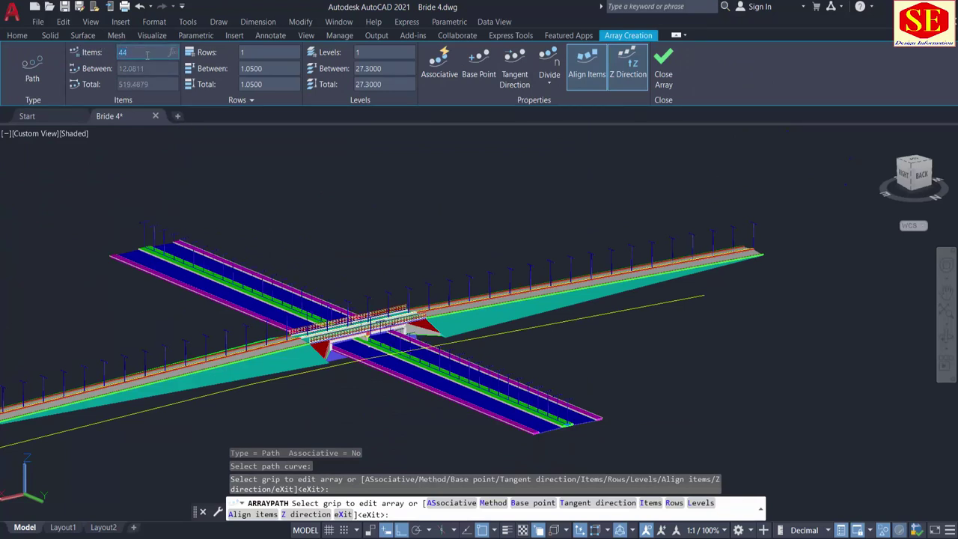
key("Return")
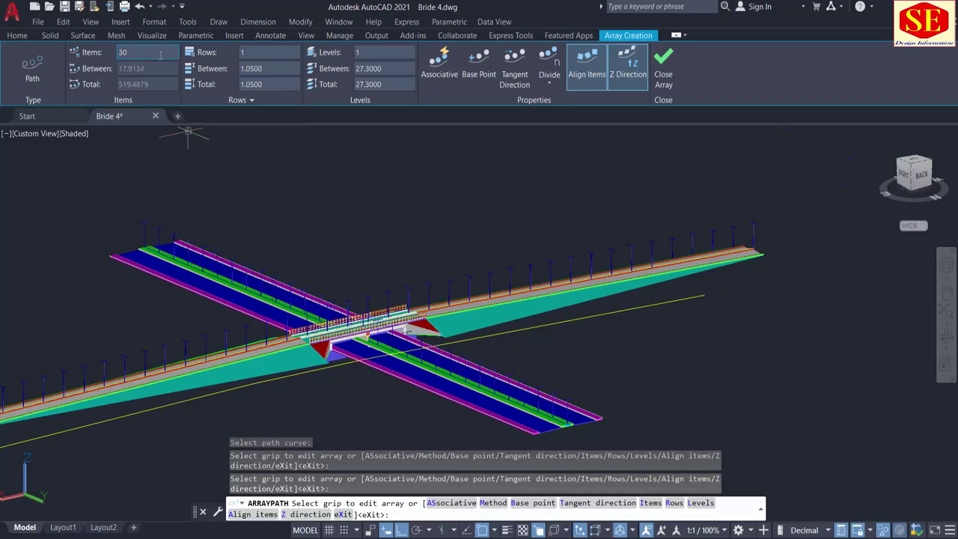
scroll(334, 370, "up", 5)
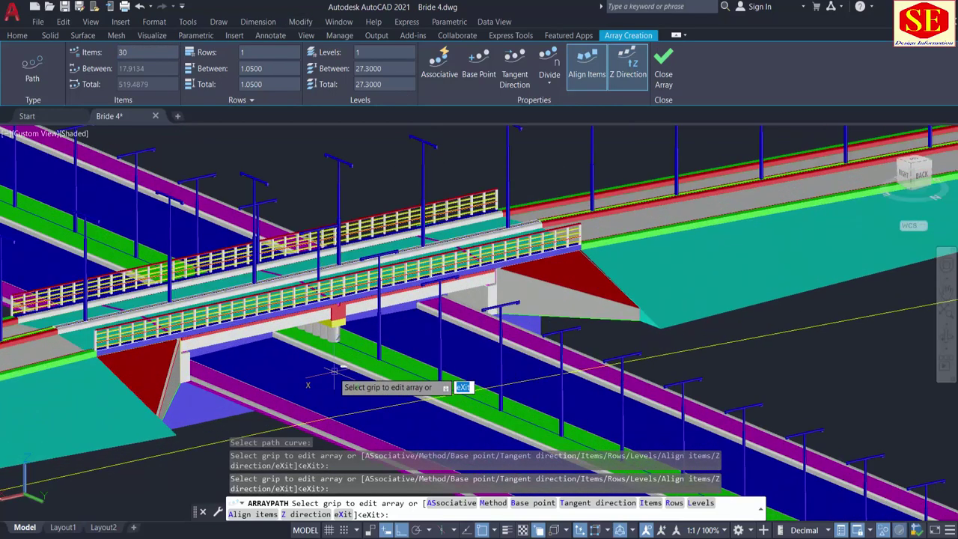
Step: Set the lower road's lamp post array to 20 items
middle_click_drag(334, 370, 306, 297, "shift")
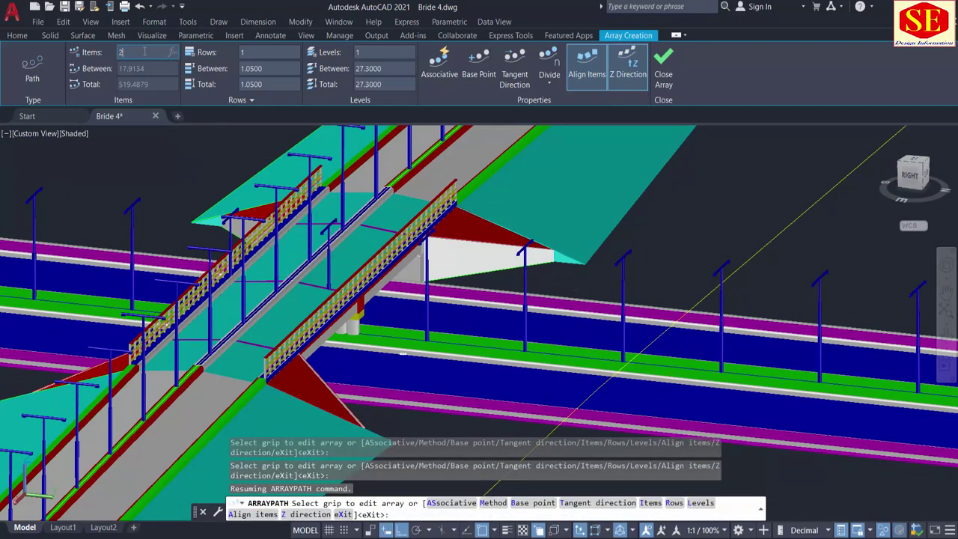
left_click(144, 52)
type("20")
key("Return")
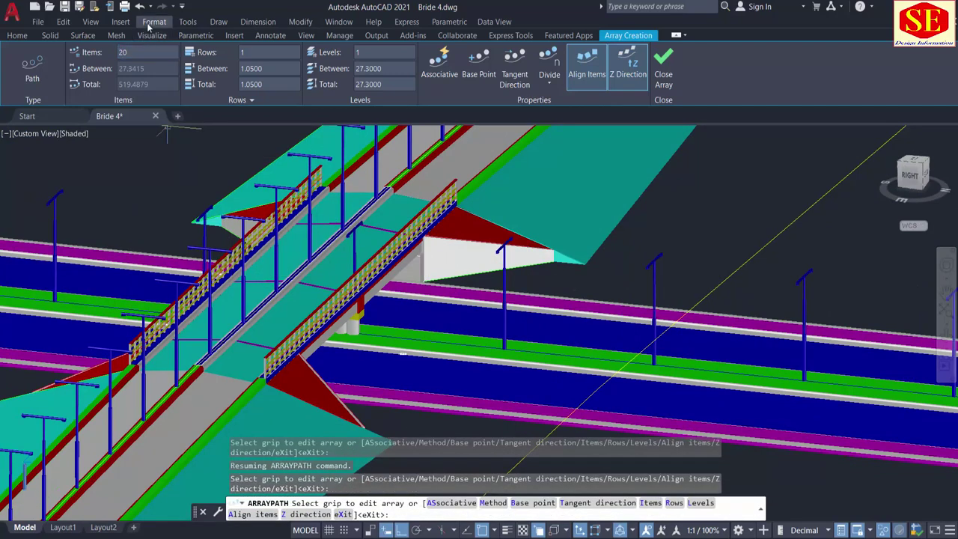
Step: Set the lower road's lamp post array to 25 items and accept it
left_click(141, 50)
type("25")
key("Return")
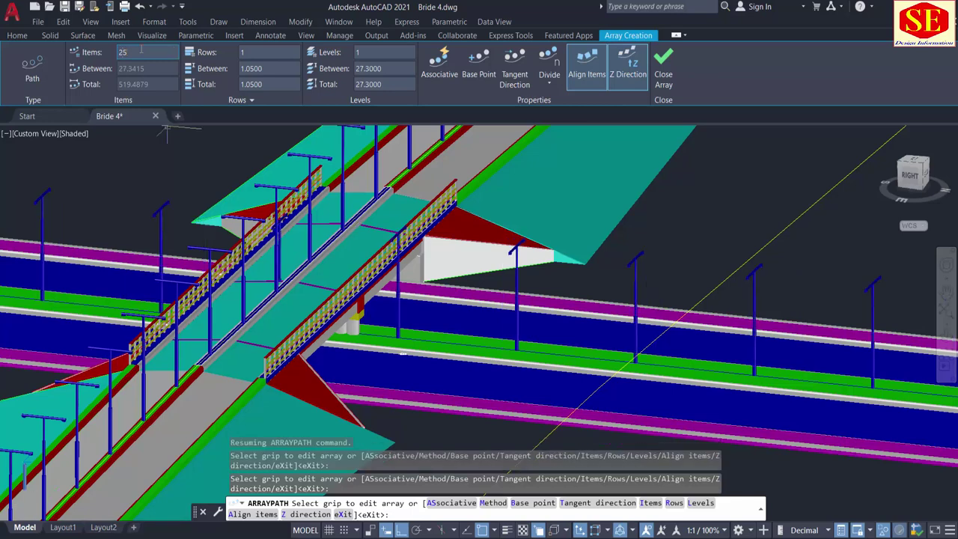
scroll(235, 133, "down", 4)
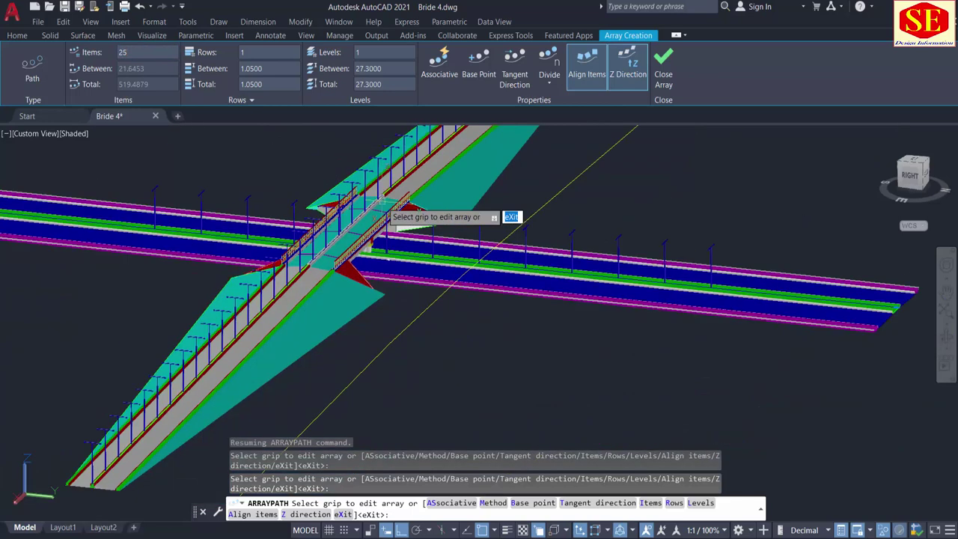
right_click(620, 191)
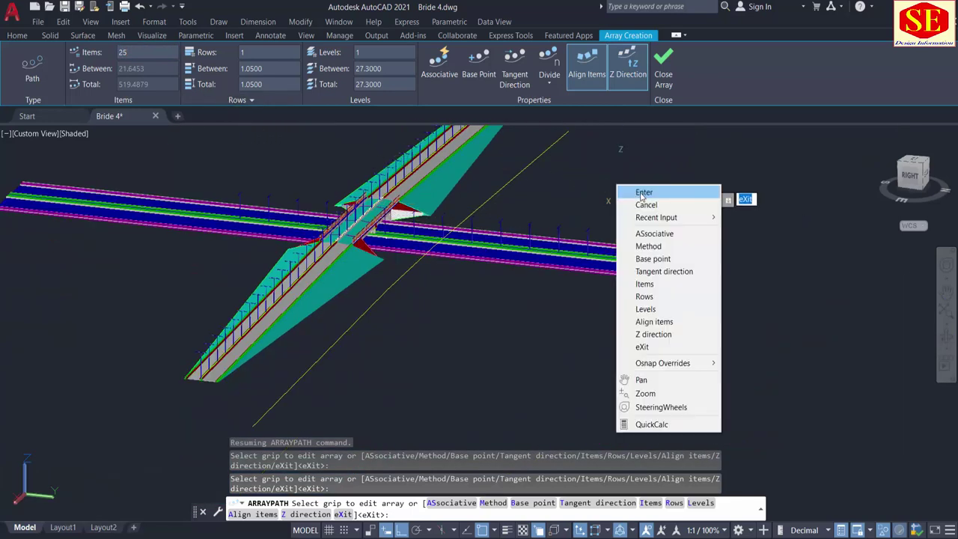
left_click(641, 193)
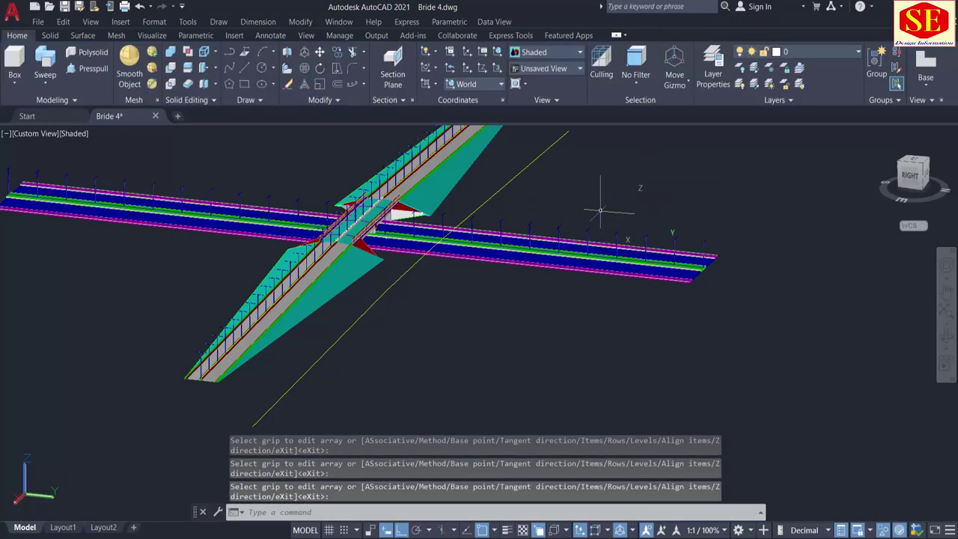
Step: Erase the lower road's lamp post that sticks up through the bridge deck
scroll(600, 212, "up", 3)
middle_click_drag(254, 186, 556, 287)
scroll(366, 267, "up", 3)
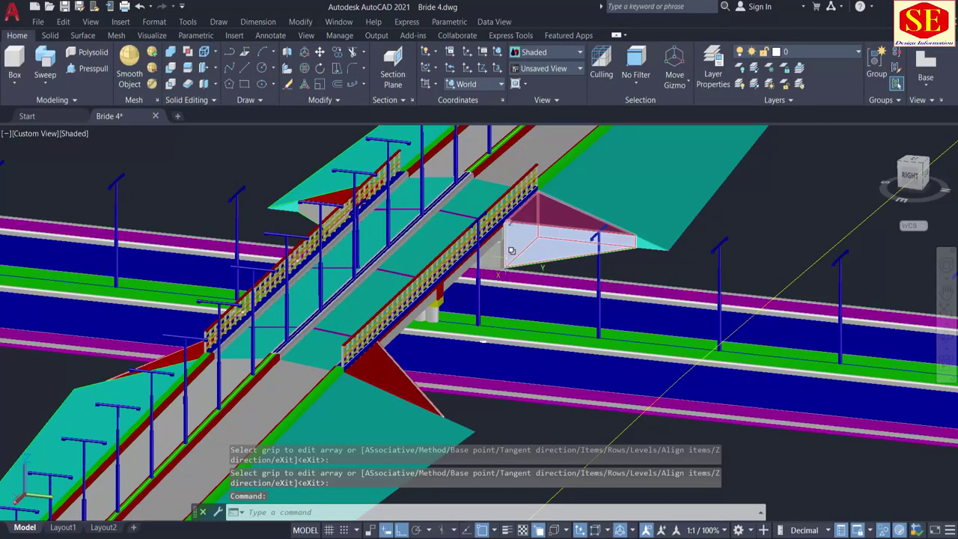
middle_click_drag(476, 331, 560, 329, "shift")
scroll(299, 217, "up", 6)
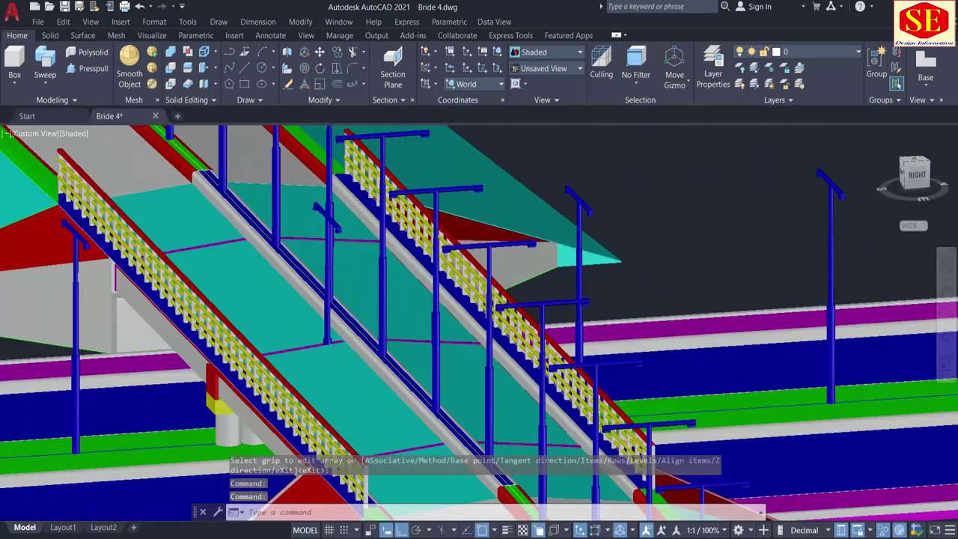
left_click(298, 248)
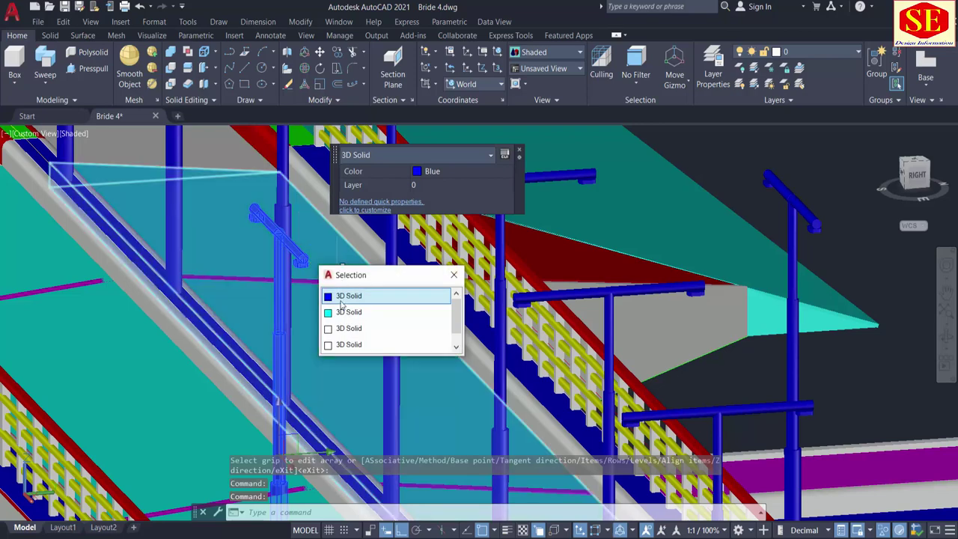
left_click(342, 297)
type("E")
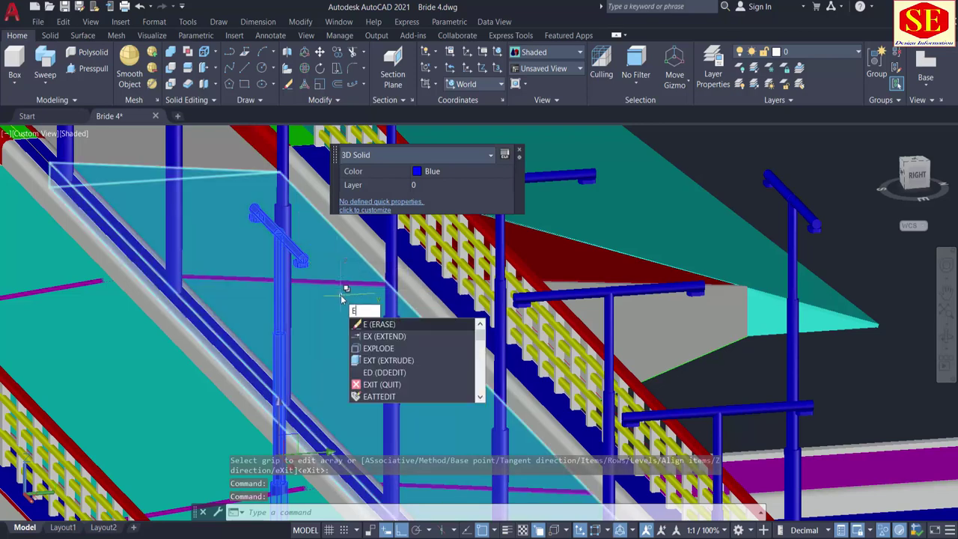
key("Return")
Step: Erase the stray yellow line running beside the bridge
scroll(343, 288, "down", 6)
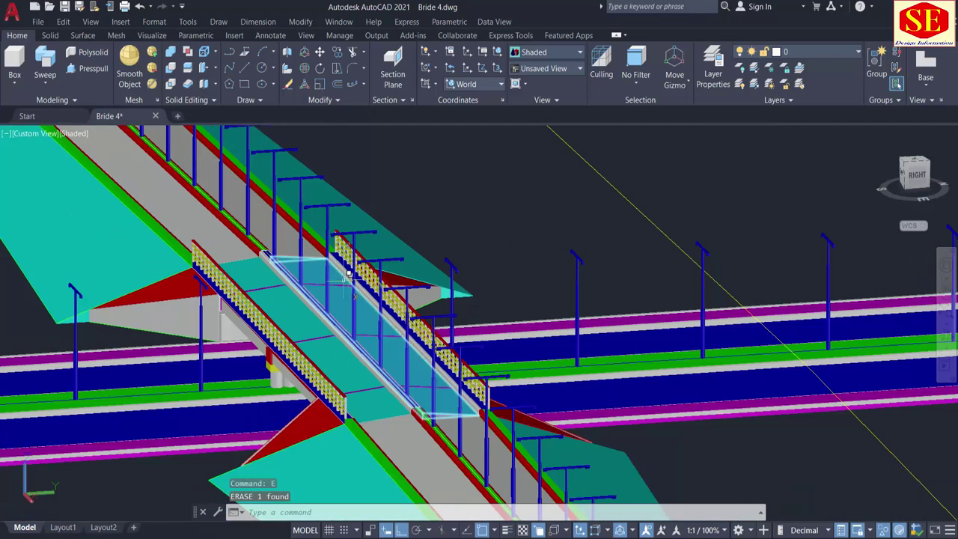
scroll(240, 323, "down", 4)
middle_click_drag(132, 363, 157, 363, "shift")
scroll(277, 297, "down", 5)
left_click(558, 319)
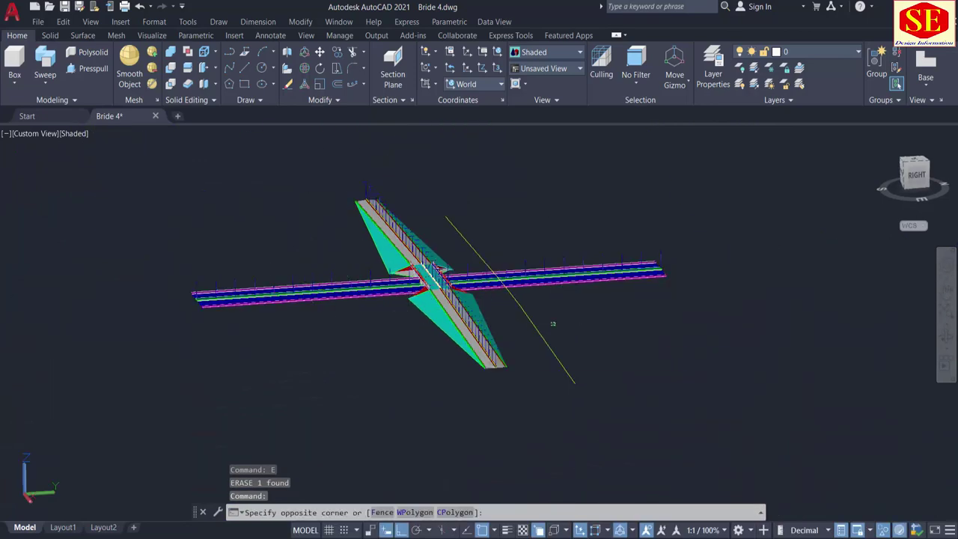
left_click(533, 347)
type("e")
key("Return")
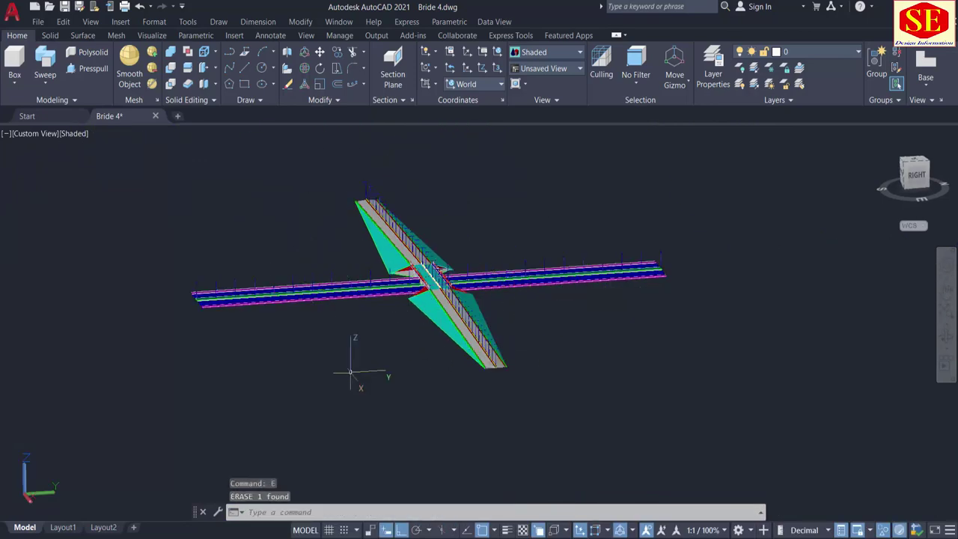
Step: Open the Materials Browser and view the Autodesk Library's material categories
middle_click_drag(349, 372, 402, 366, "shift")
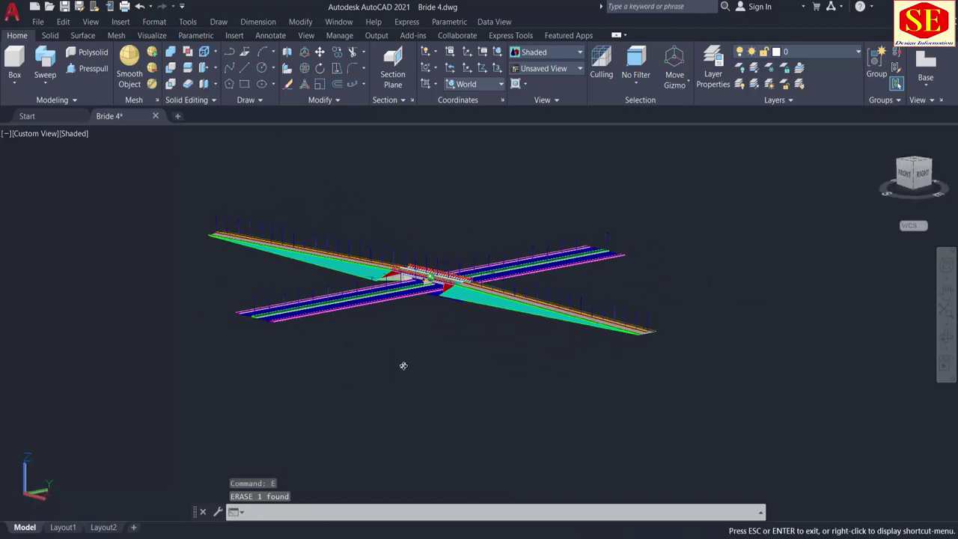
scroll(438, 228, "up", 3)
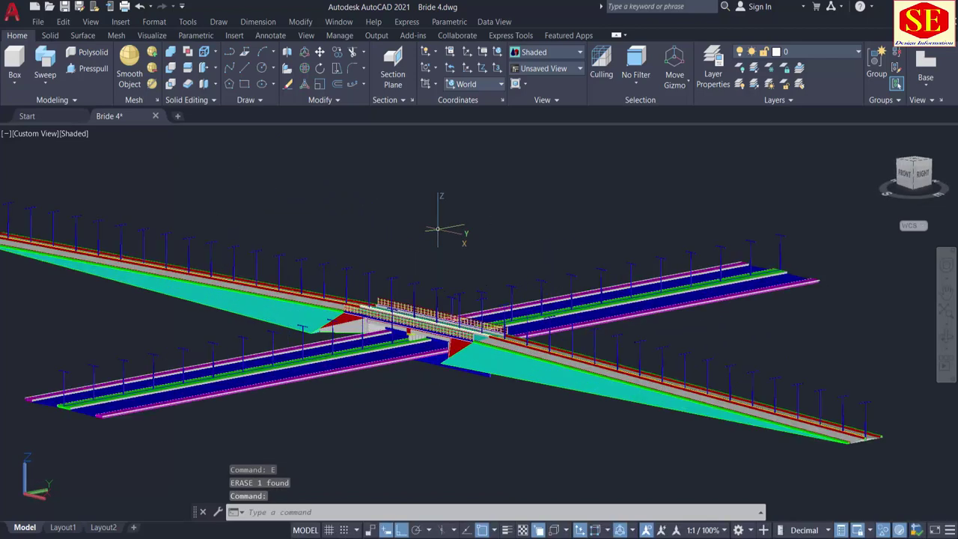
middle_click_drag(117, 303, 379, 313, "shift")
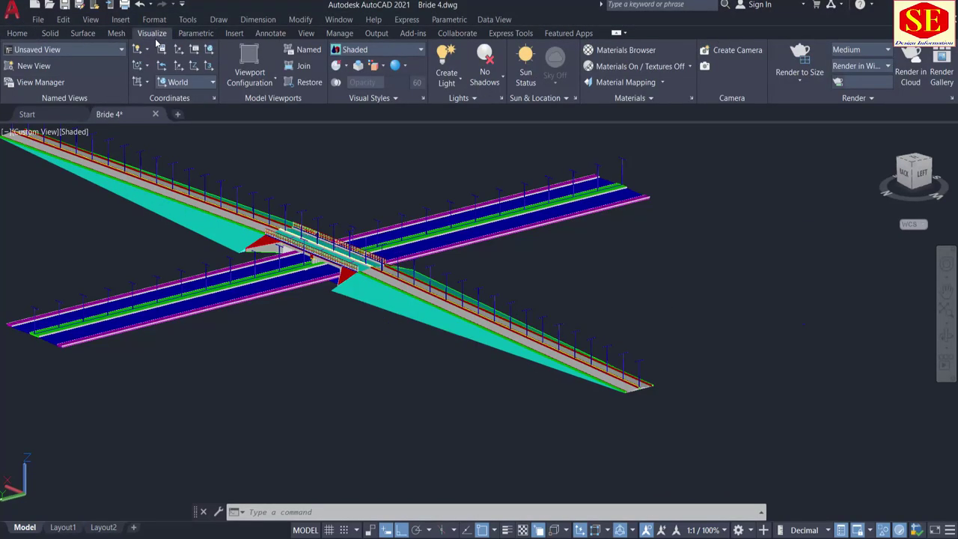
left_click(17, 33)
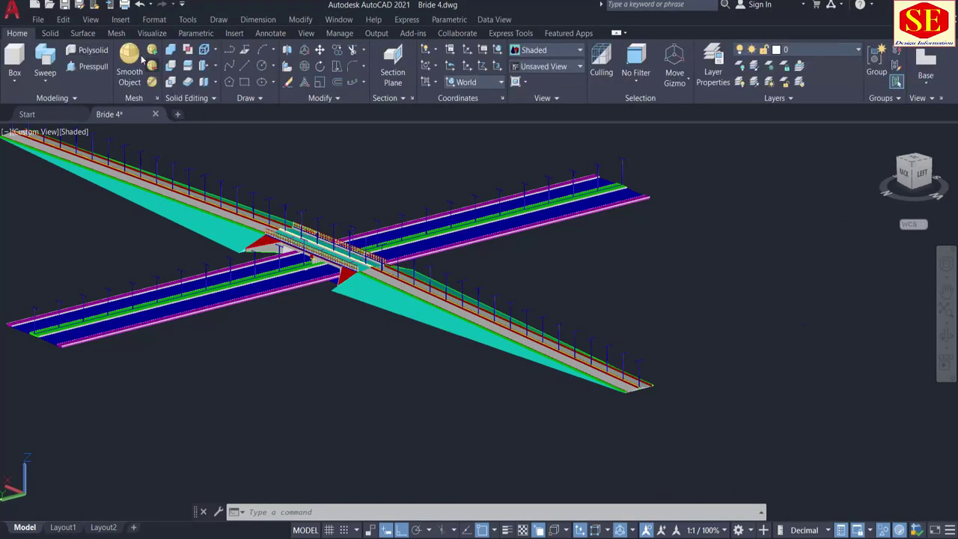
left_click(150, 35)
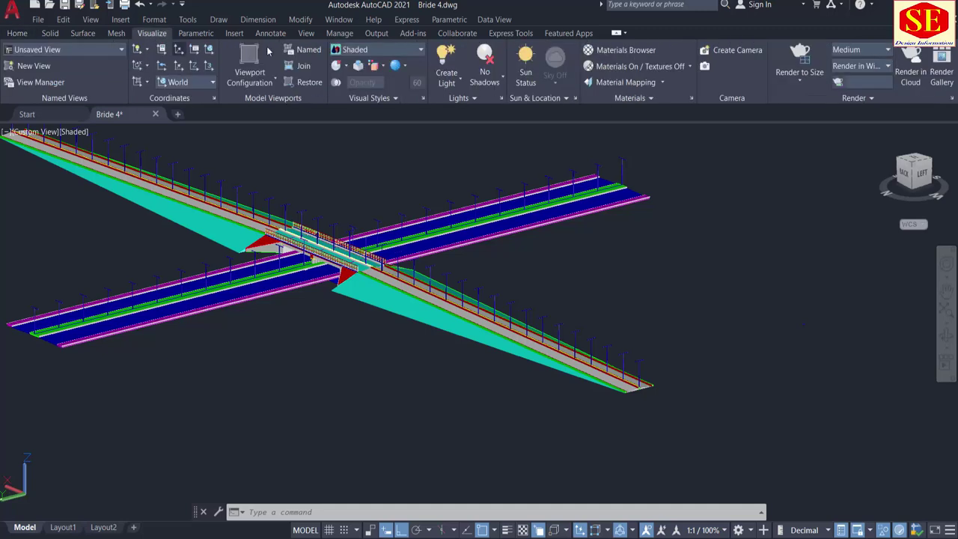
left_click(614, 56)
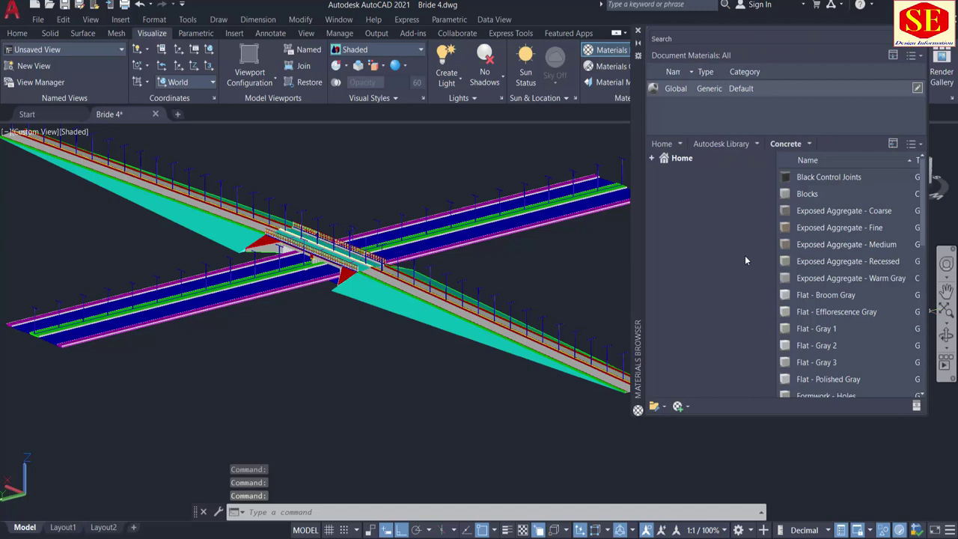
left_click(760, 145)
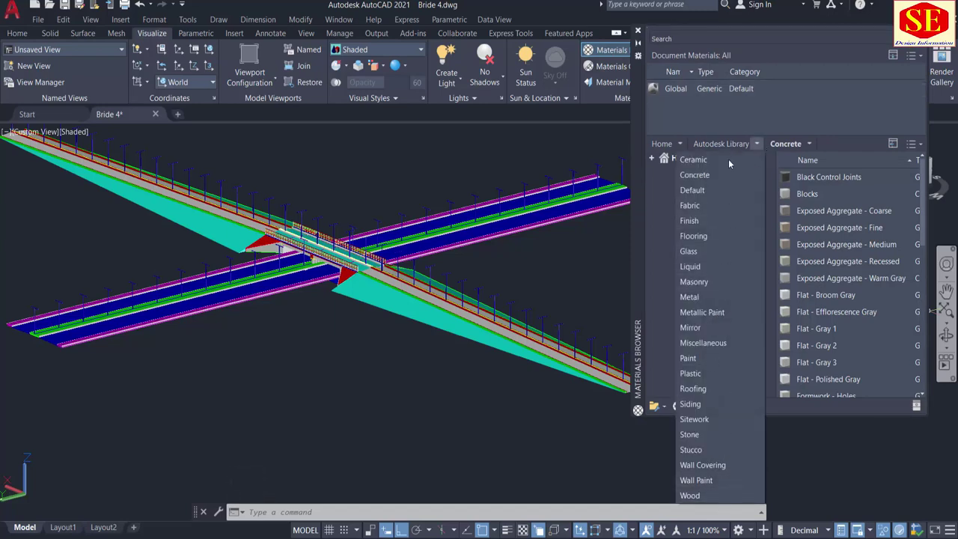
left_click(770, 177)
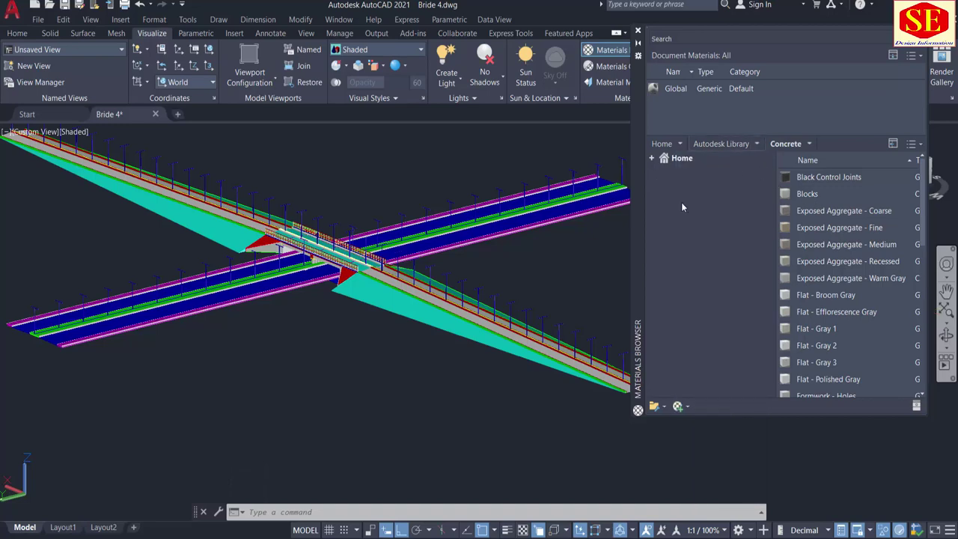
Step: Create a new generic material and load the foot path image from the 3D Materials folder as its texture
scroll(533, 357, "up", 10)
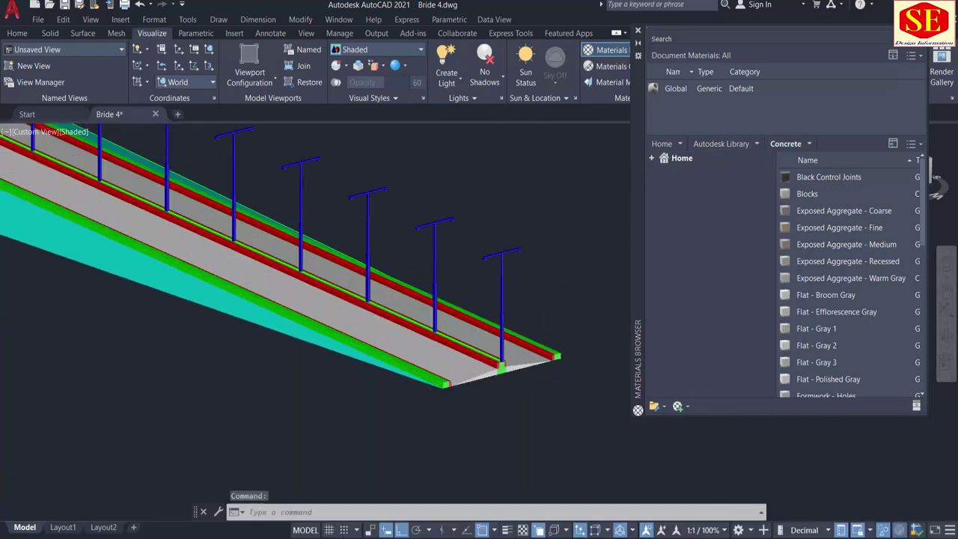
scroll(533, 357, "up", 4)
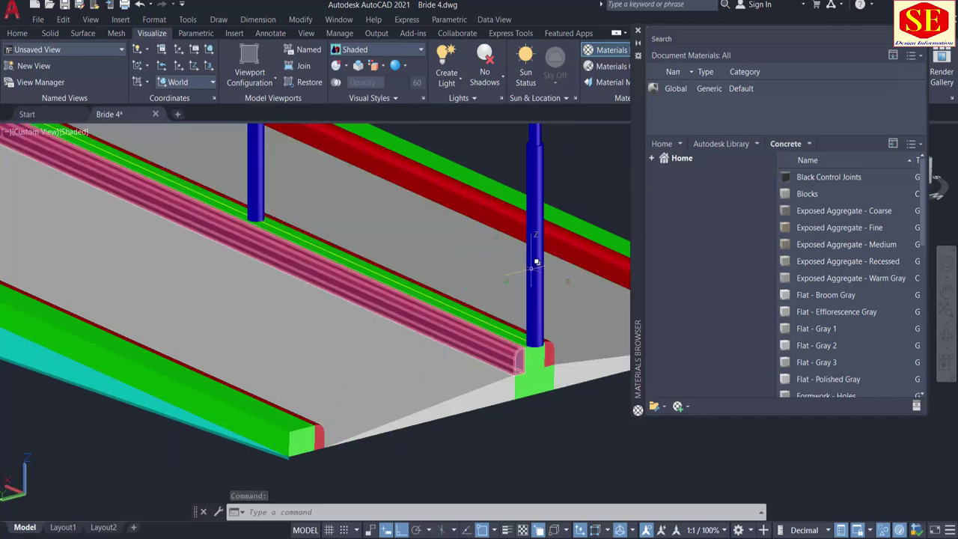
left_click(602, 258)
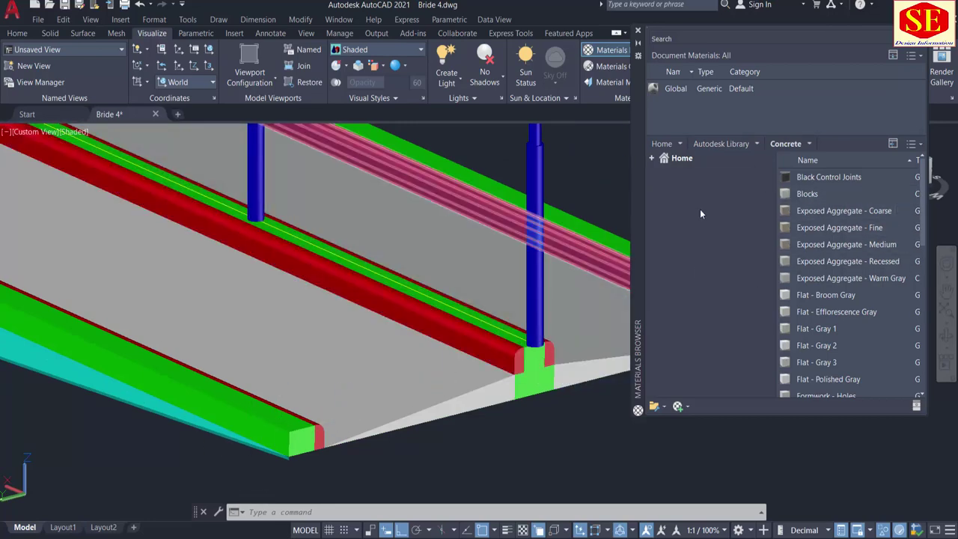
left_click(686, 407)
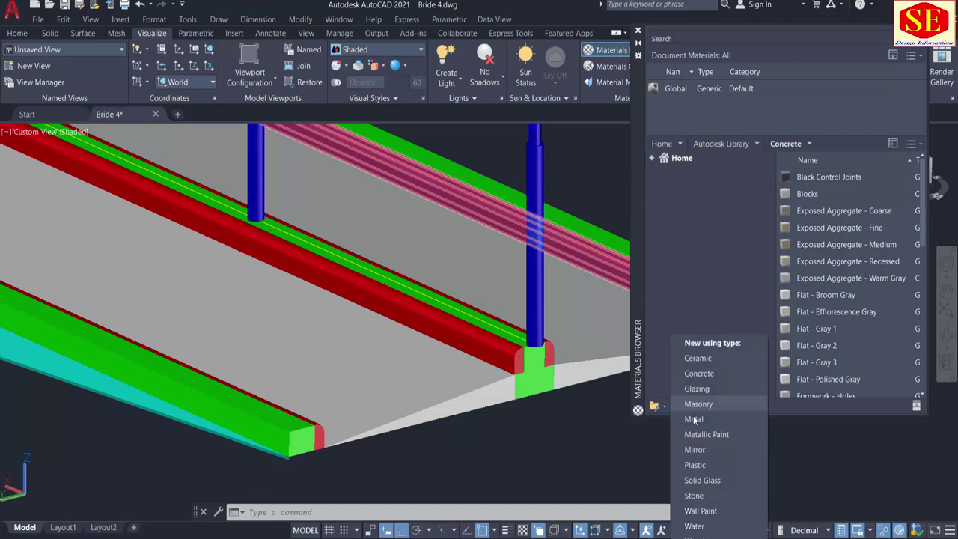
left_click(686, 401)
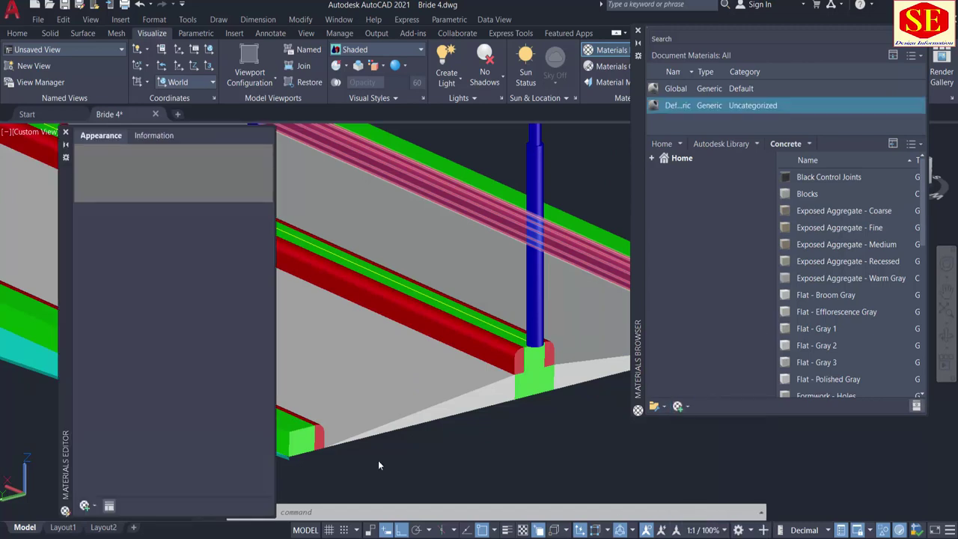
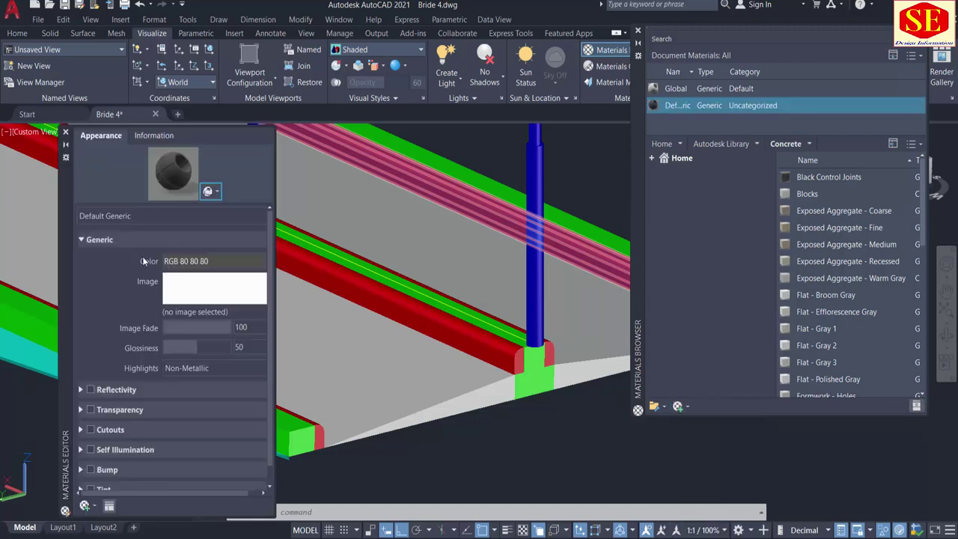
left_click(180, 312)
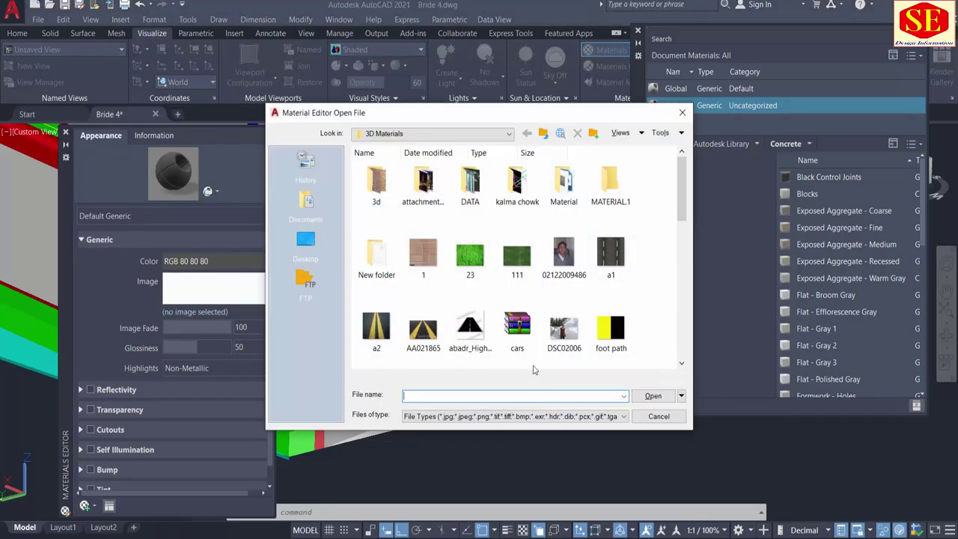
left_click(599, 330)
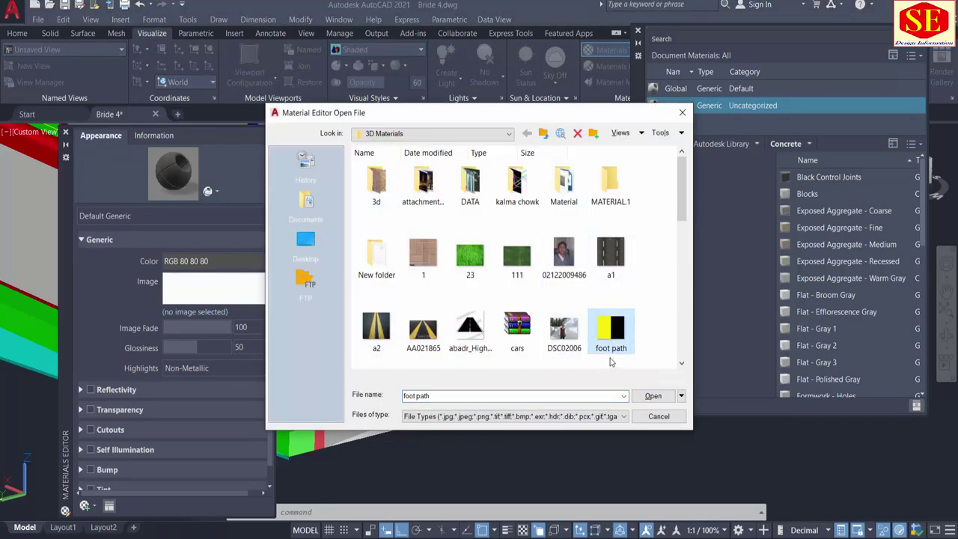
left_click(650, 396)
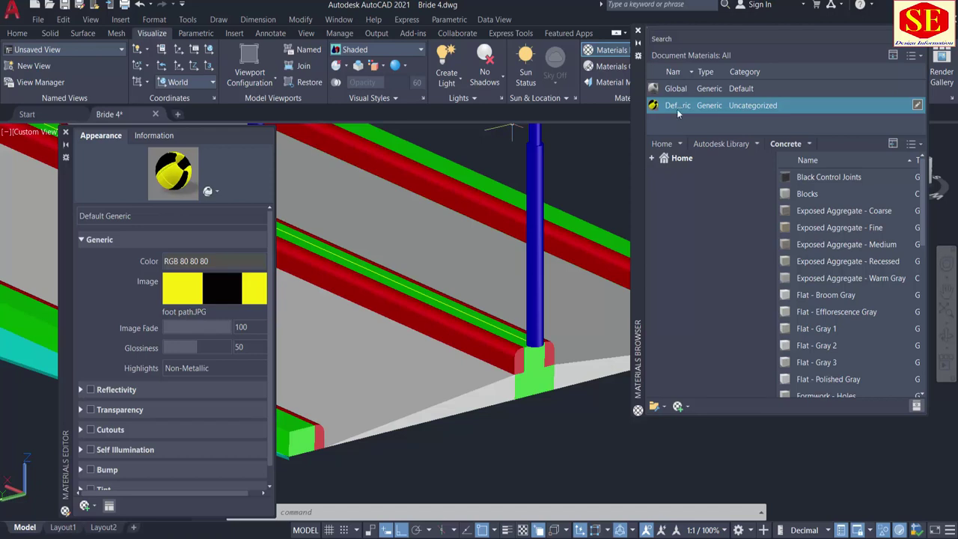
Step: Apply the foot path material to the red kerb on the near side of the bridge's central median
left_click_drag(505, 360, 506, 353)
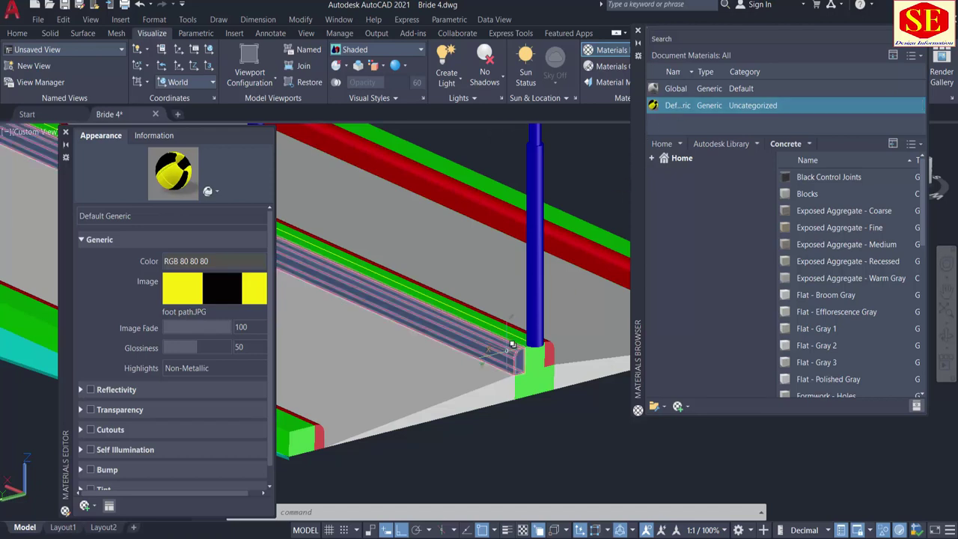
scroll(508, 366, "up", 3)
scroll(510, 365, "up", 2)
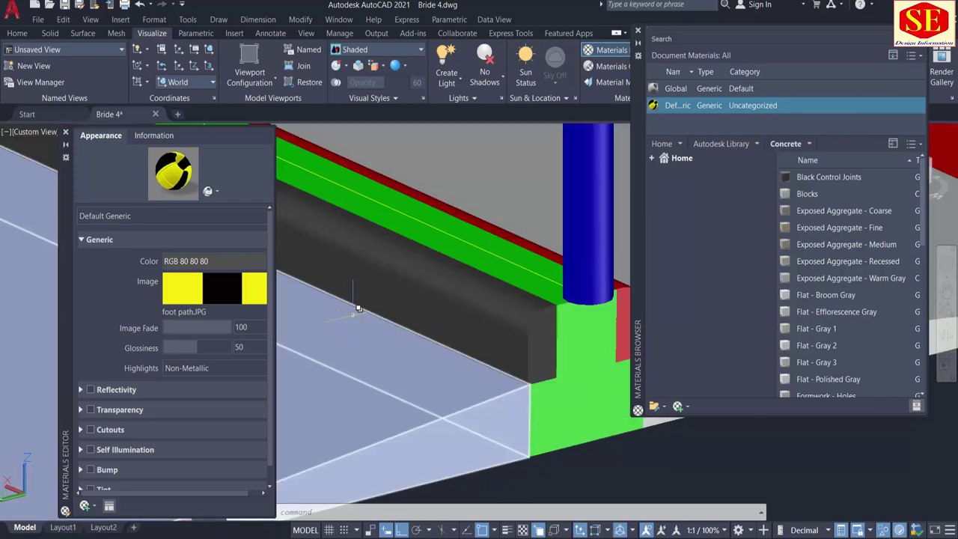
scroll(358, 309, "down", 4)
middle_click_drag(388, 312, 567, 367)
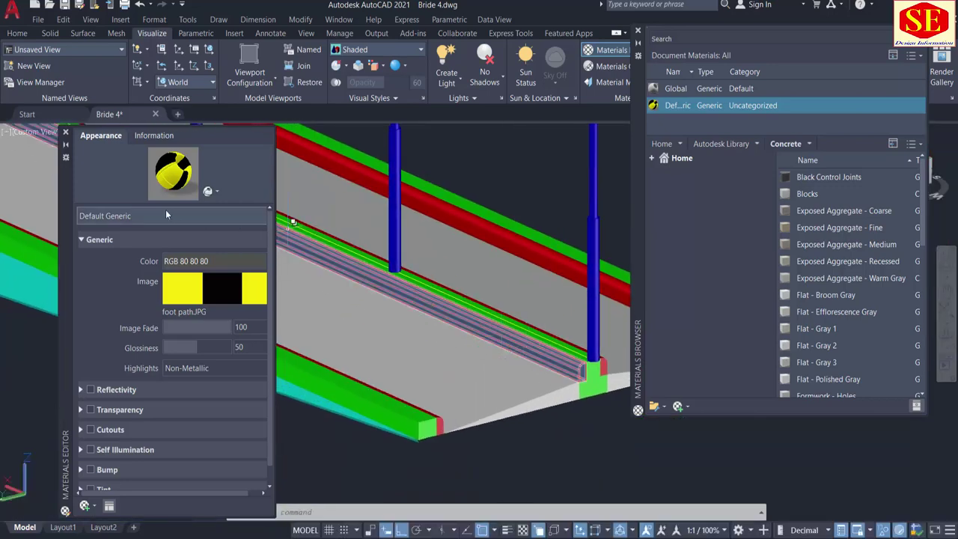
Step: Close the material editor and switch the viewport's visual style to Realistic
left_click(65, 132)
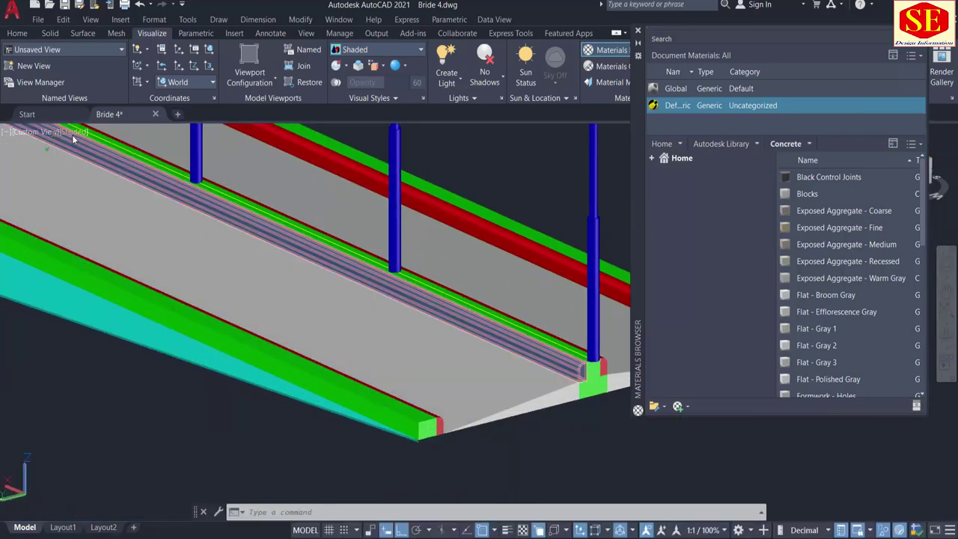
left_click(72, 133)
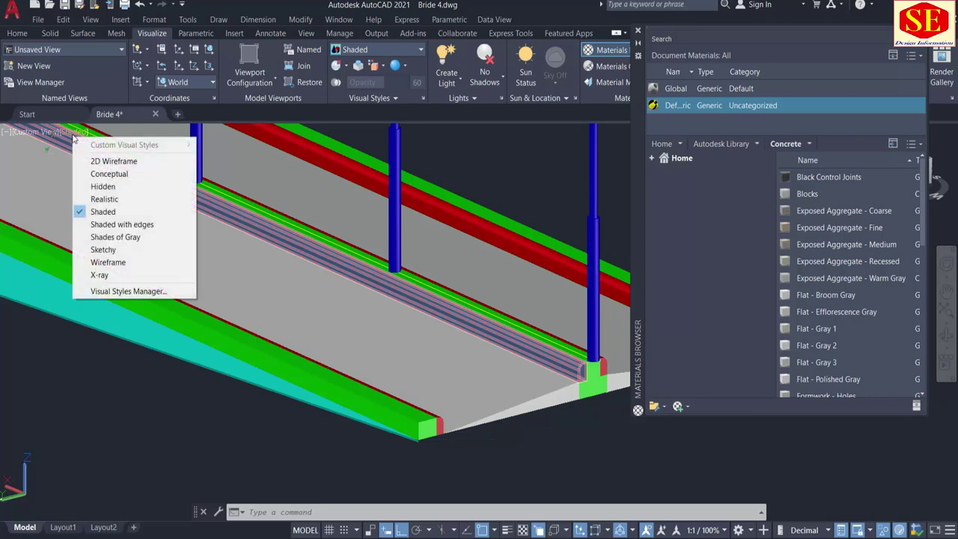
left_click(109, 199)
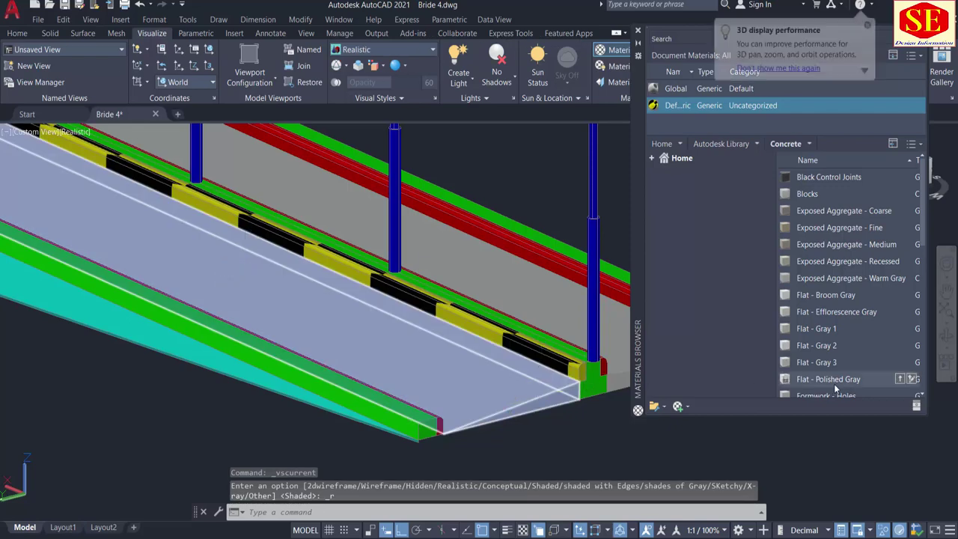
scroll(483, 318, "up", 4)
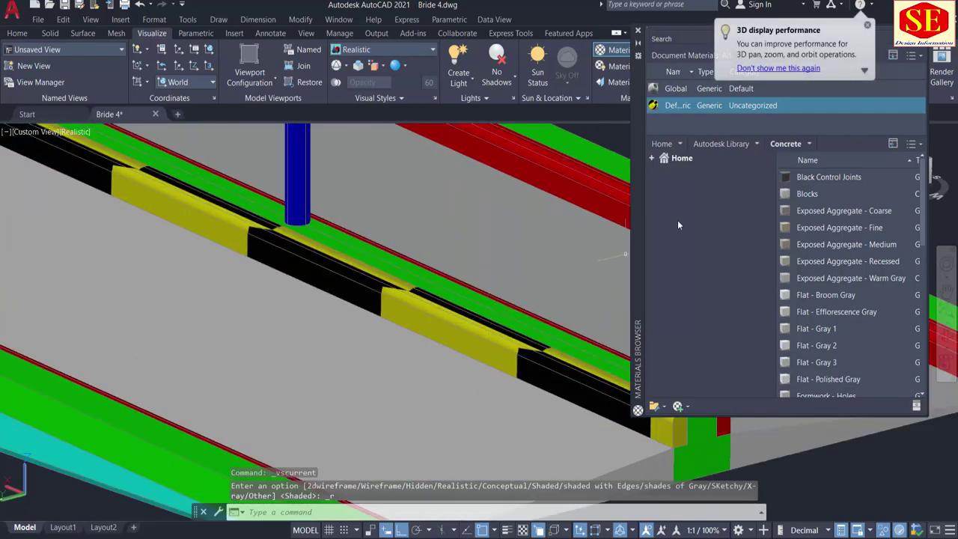
Step: Unlink the foot path texture's sample dimensions and set them to a width of 2 and a height of 10
double_click(680, 108)
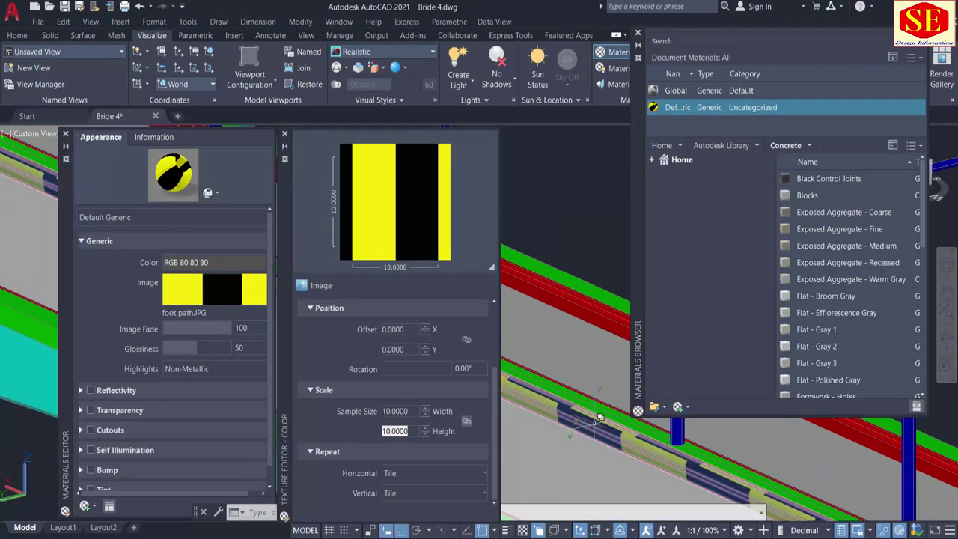
left_click_drag(401, 411, 360, 413)
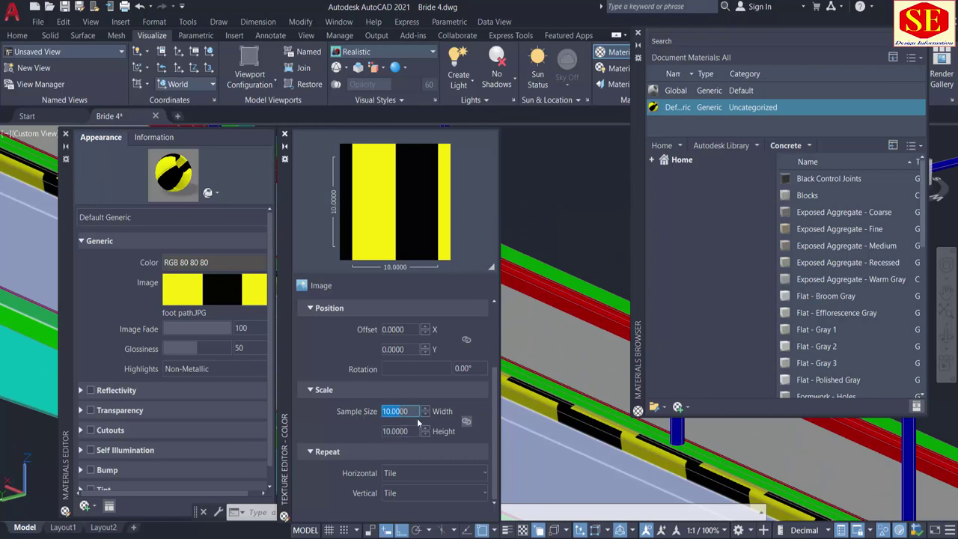
key("Return")
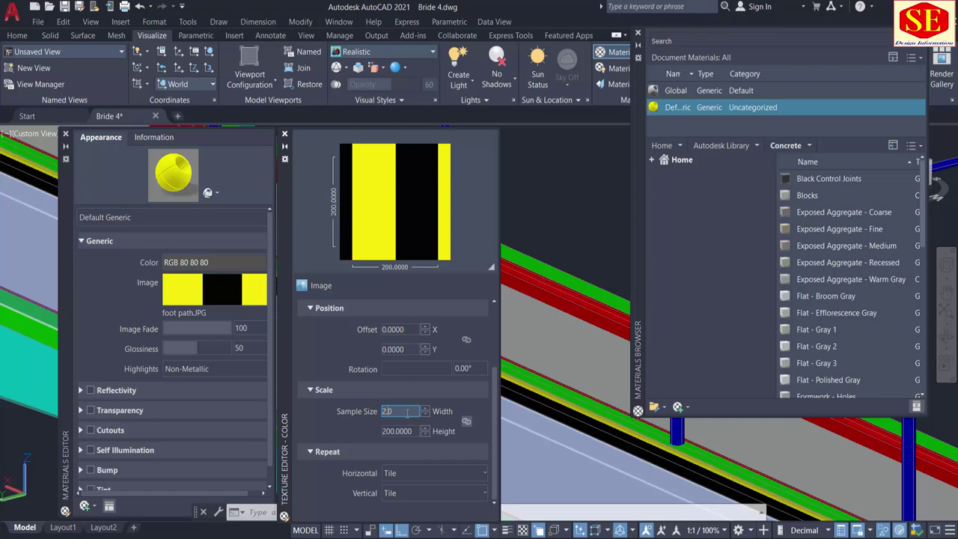
left_click(404, 431)
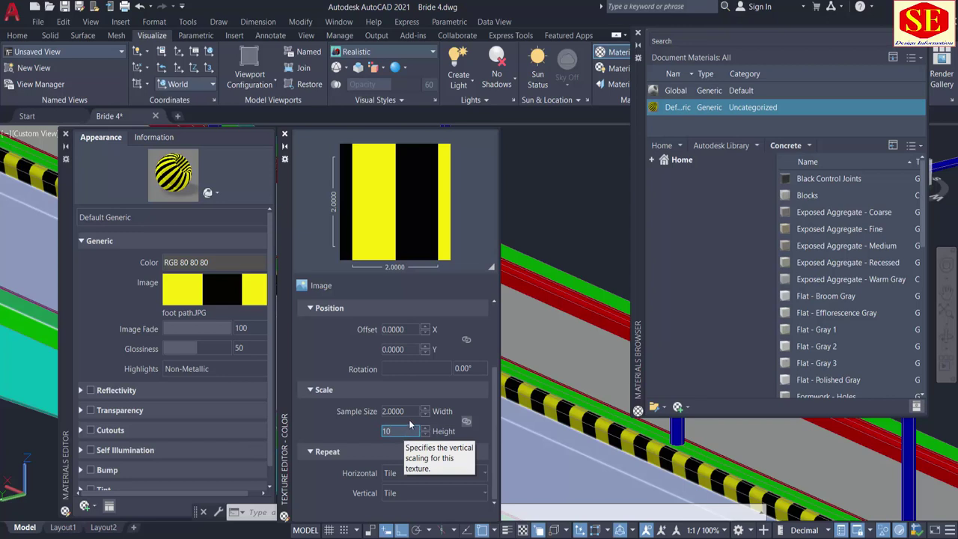
type("10")
left_click(410, 411)
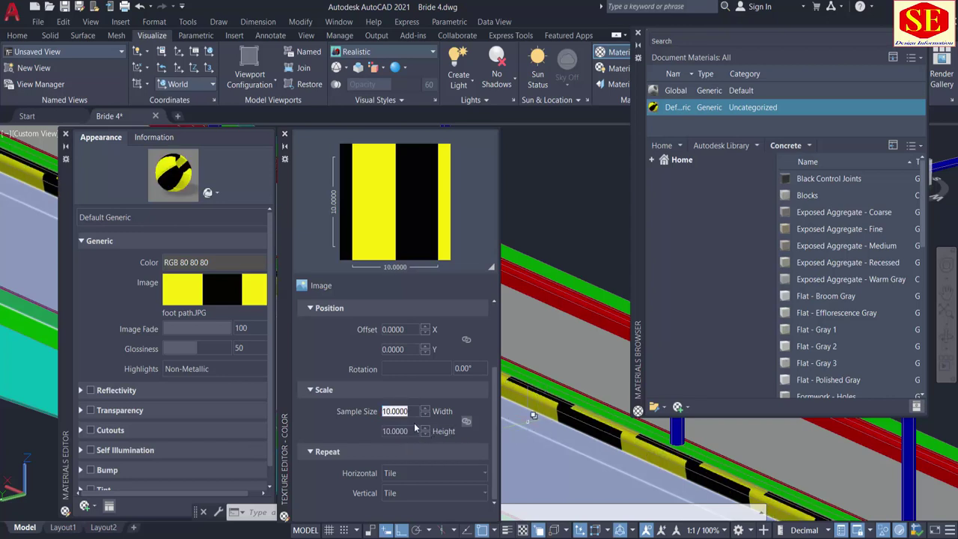
left_click(464, 422)
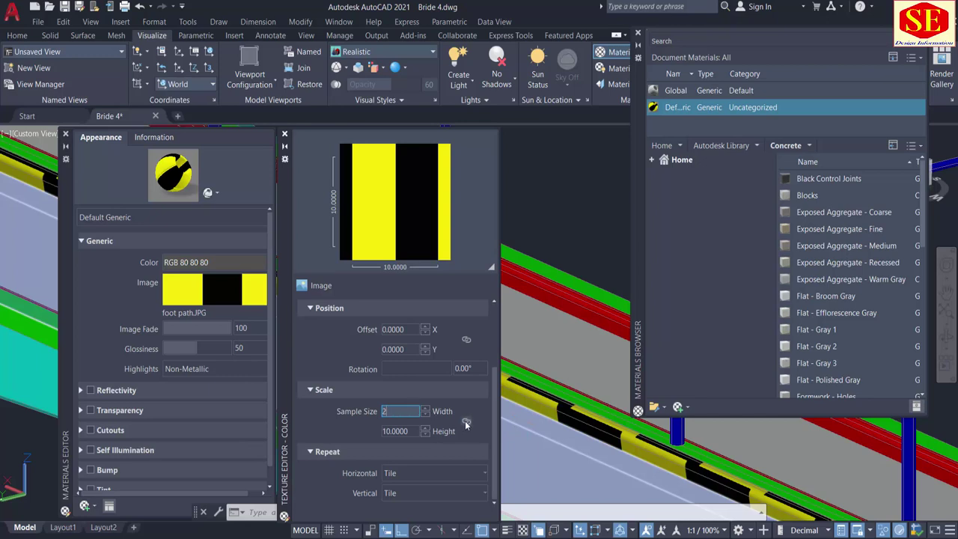
left_click(410, 432)
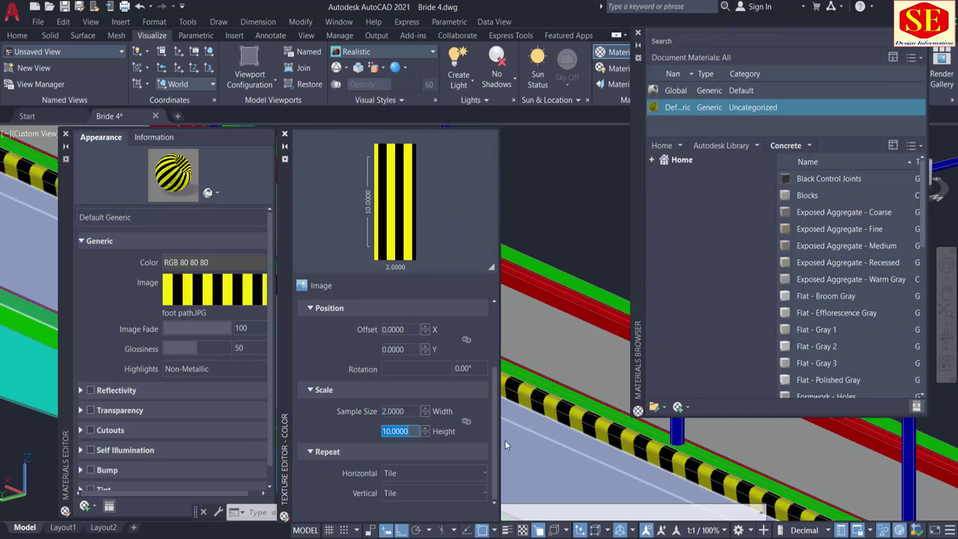
Step: Check the stripe scale on the median kerb and close the texture and material editors
scroll(639, 446, "down", 2)
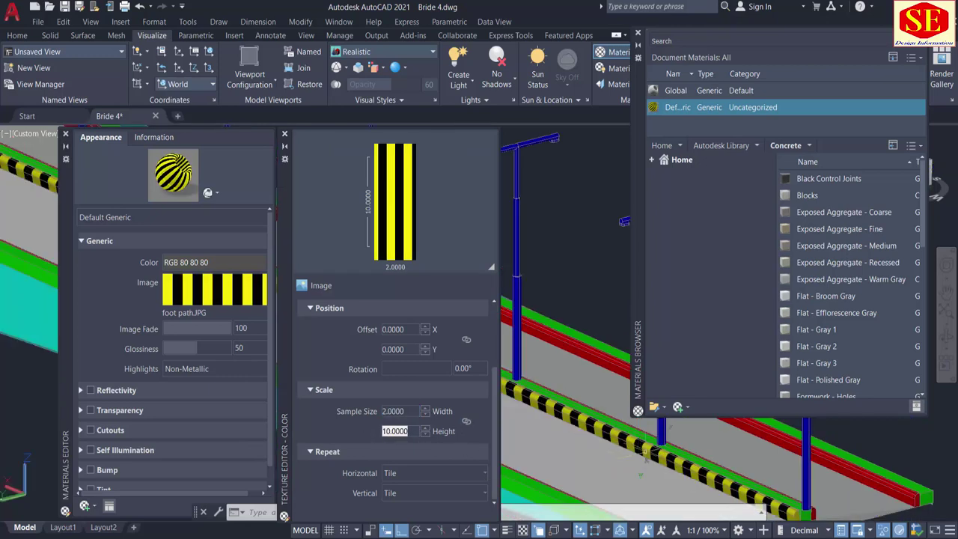
scroll(705, 466, "down", 2)
scroll(632, 432, "up", 3)
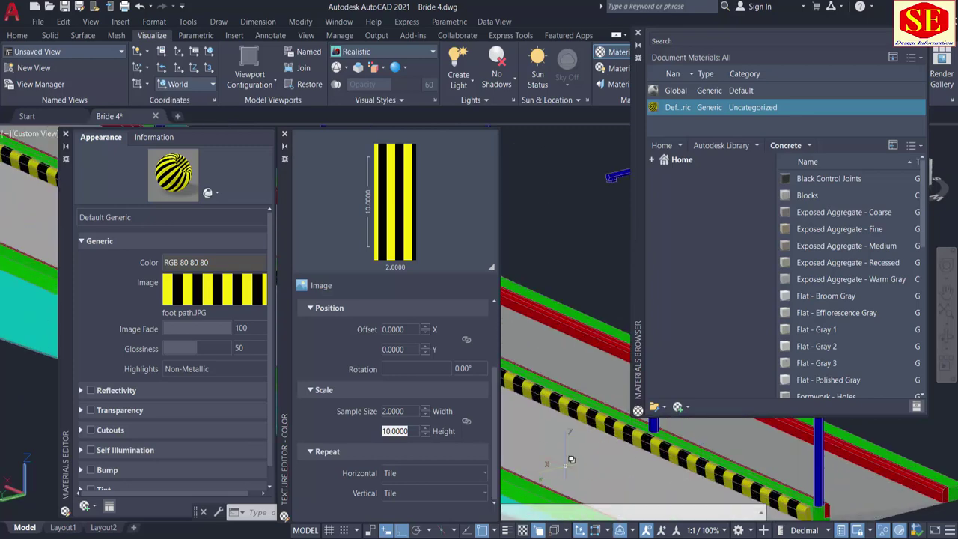
left_click(284, 133)
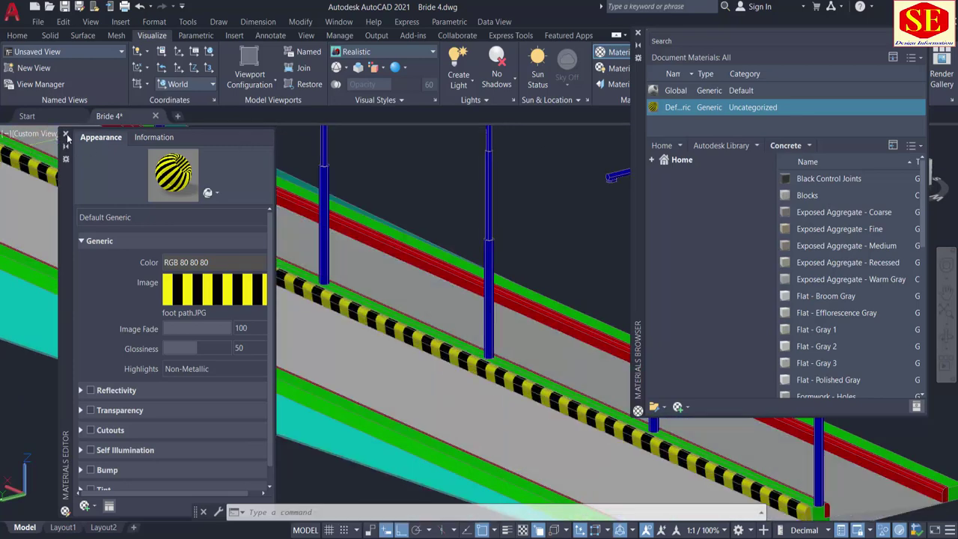
left_click(66, 136)
Step: Apply the foot path material to the outer red kerb on the same carriageway as the striped median kerb
scroll(406, 402, "down", 5)
scroll(406, 401, "up", 5)
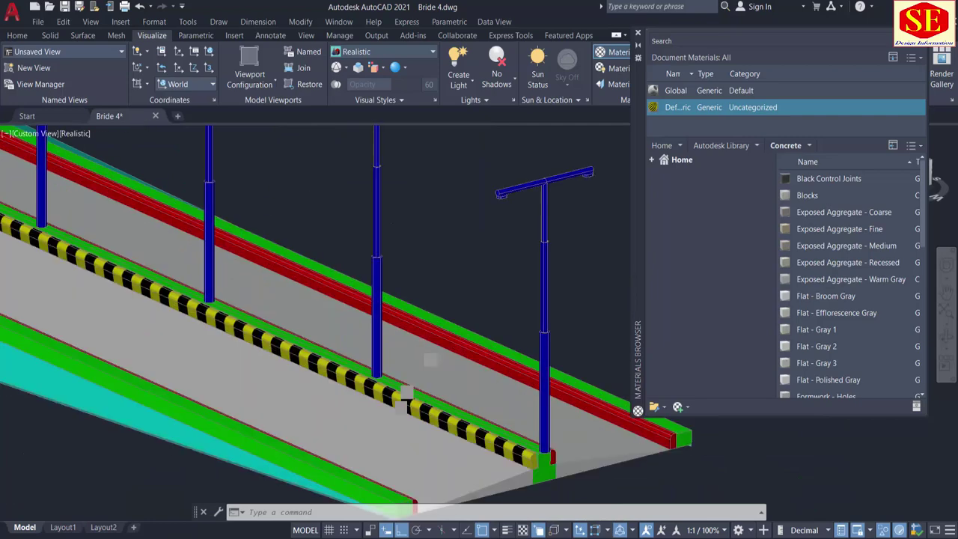
left_click(514, 460)
middle_click_drag(501, 455, 459, 361)
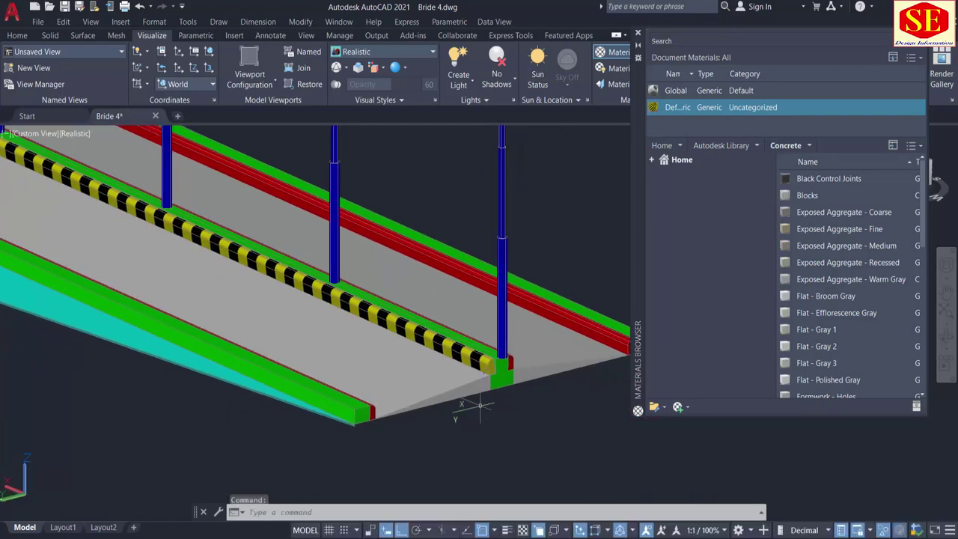
right_click(500, 444, "shift")
left_click(473, 453)
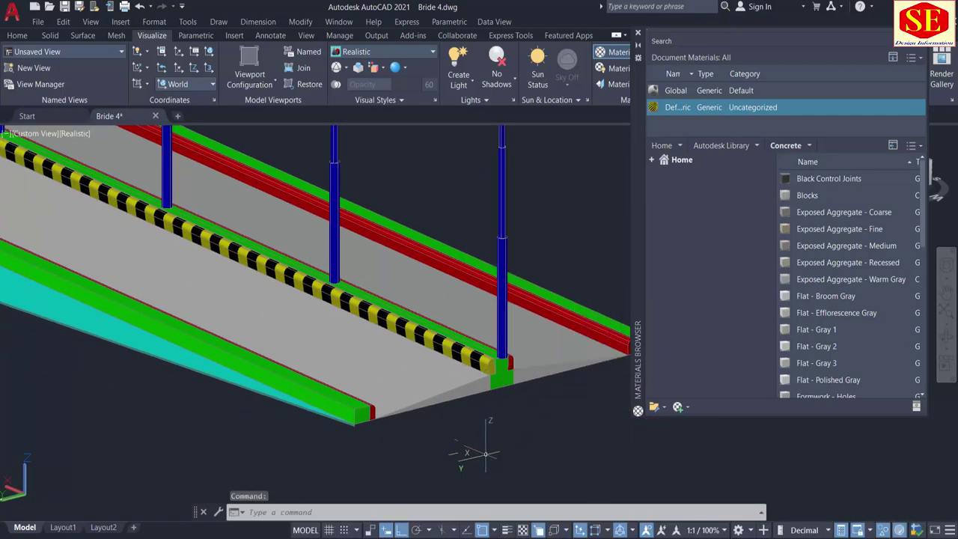
middle_click_drag(526, 473, 467, 479, "shift")
key("Escape")
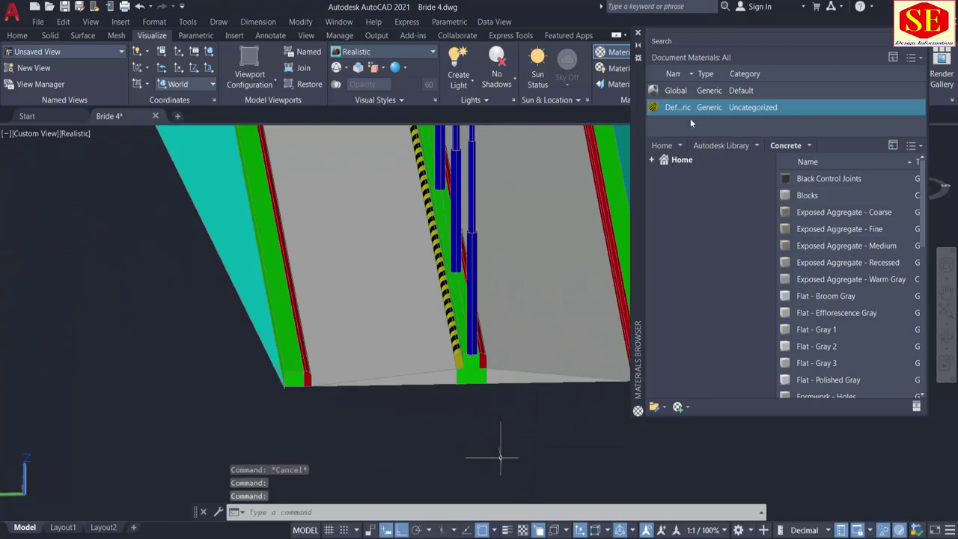
left_click_drag(310, 377, 310, 375)
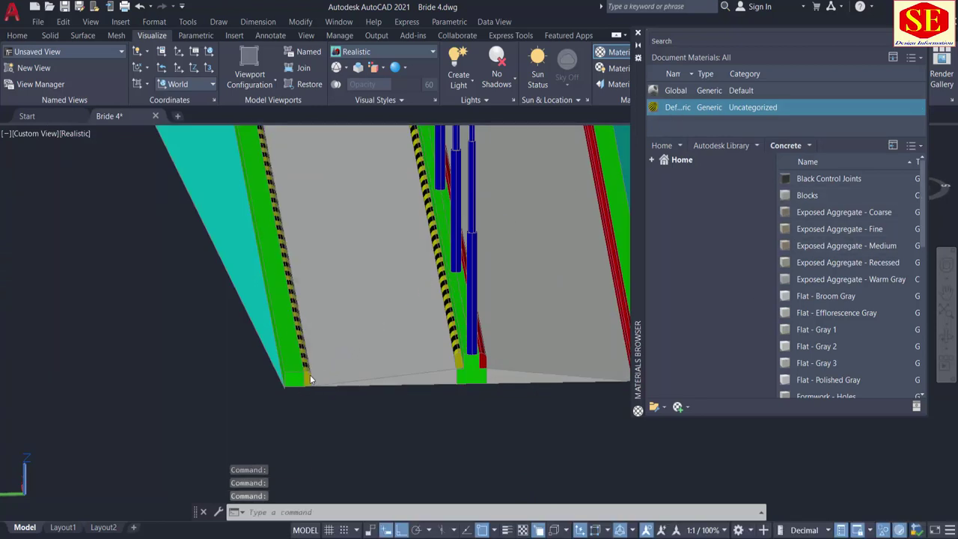
Step: Apply the foot path material to the outer red kerb of the opposite carriageway
scroll(314, 371, "up", 3)
middle_click_drag(390, 493, 348, 479, "shift")
scroll(349, 364, "down", 2)
middle_click_drag(465, 369, 387, 415, "shift")
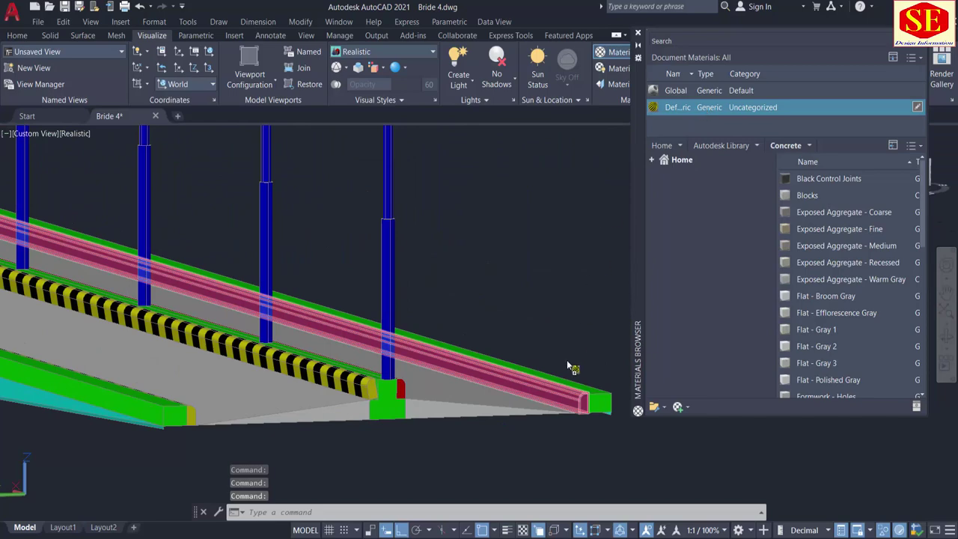
left_click_drag(560, 393, 559, 393)
Step: Match the properties of the striped median kerb onto the red kerb on the other side of the approach's median
scroll(546, 342, "up", 4)
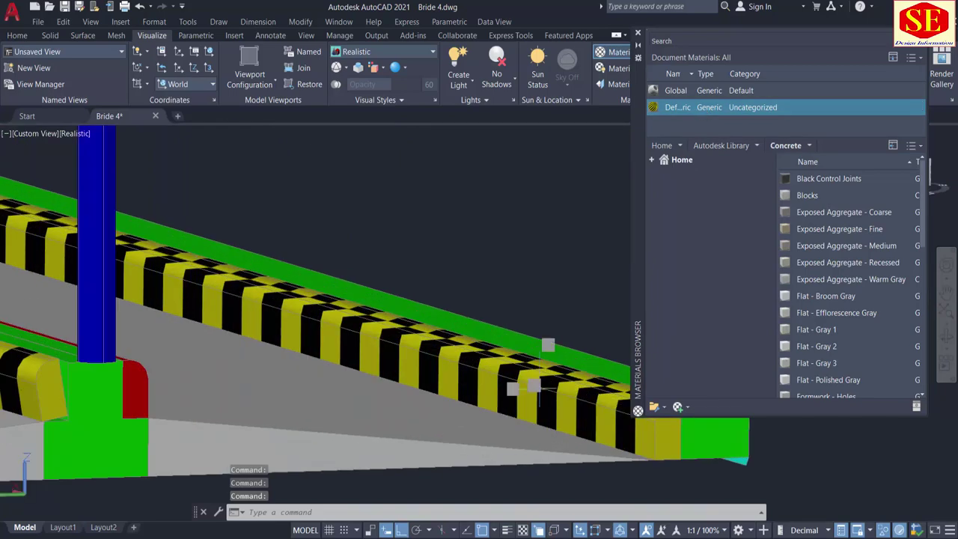
middle_click_drag(465, 298, 249, 339, "shift")
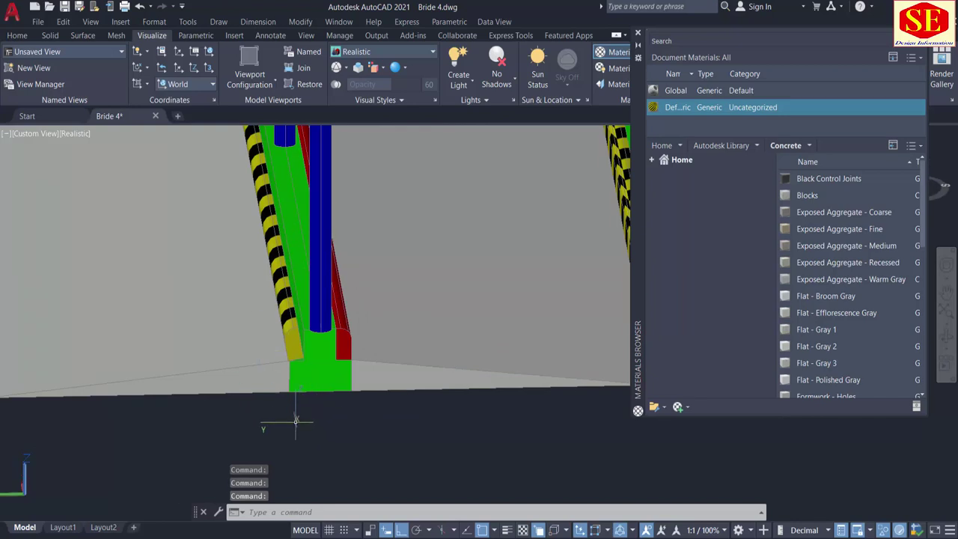
type("a")
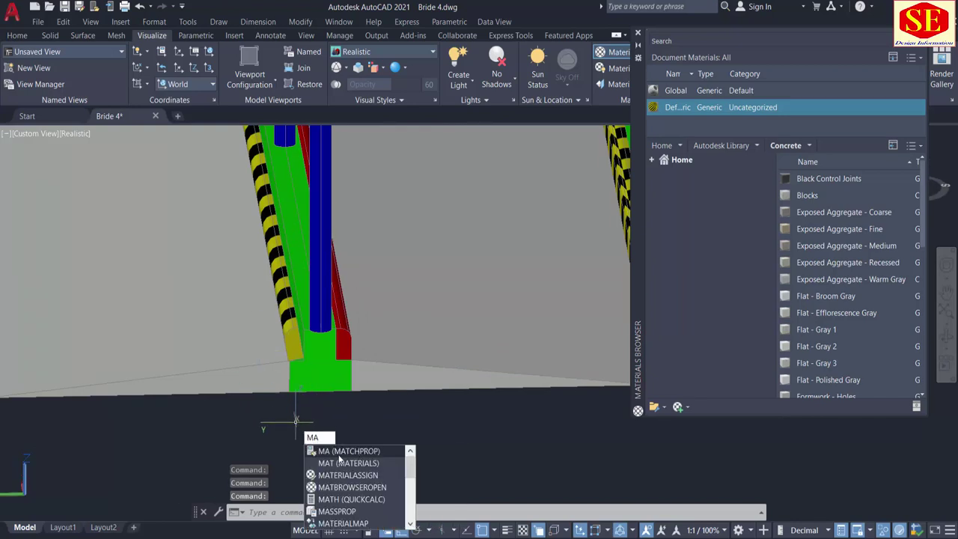
left_click(339, 451)
left_click(287, 301)
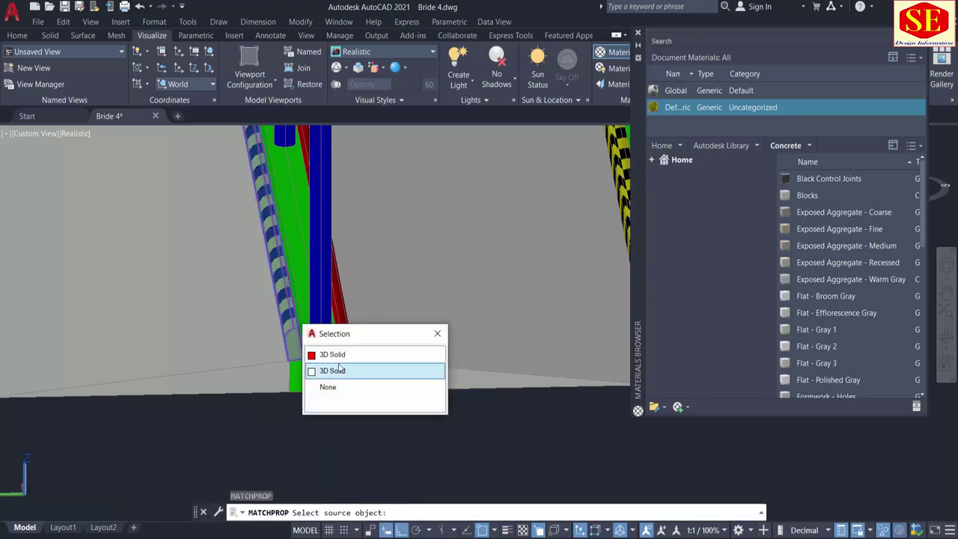
left_click(334, 354)
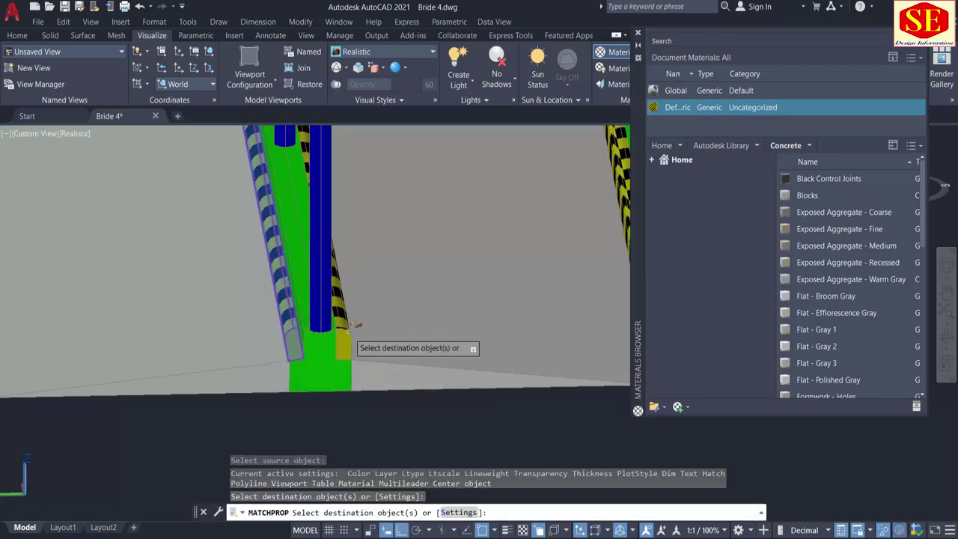
scroll(406, 397, "down", 5)
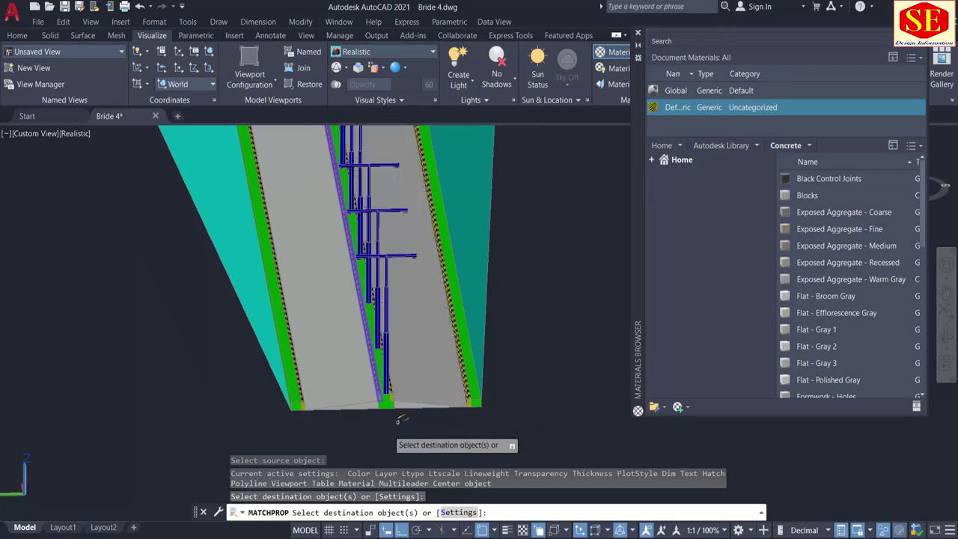
Step: Match the foot path striping onto the grey kerbs on both sides of the bridge deck's median
middle_click_drag(299, 321, 396, 457, "shift")
scroll(353, 329, "up", 3)
scroll(350, 327, "up", 10)
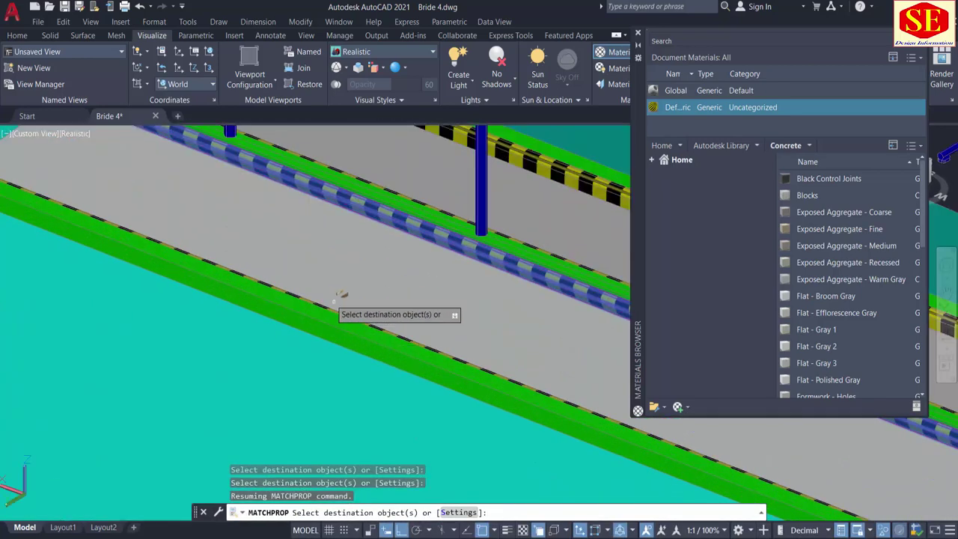
scroll(315, 335, "up", 5)
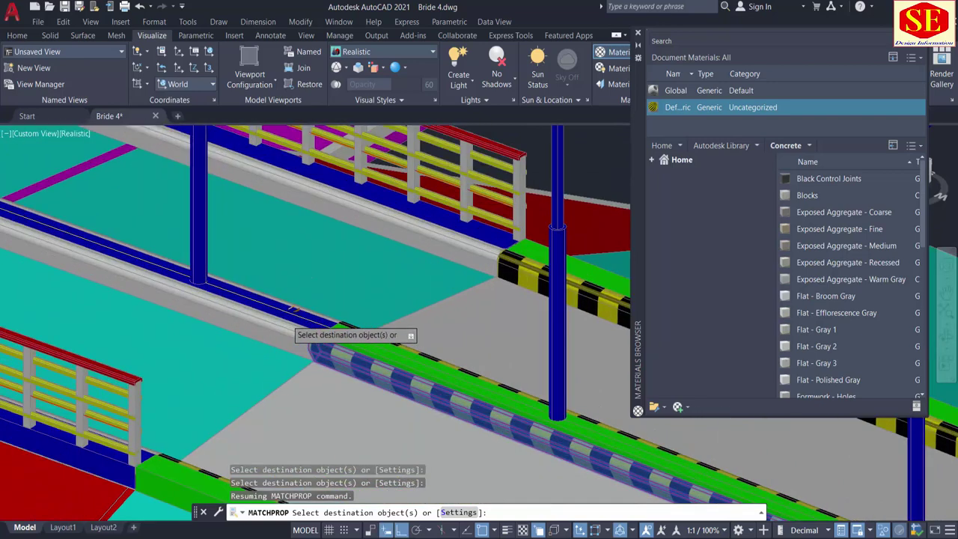
left_click(252, 327)
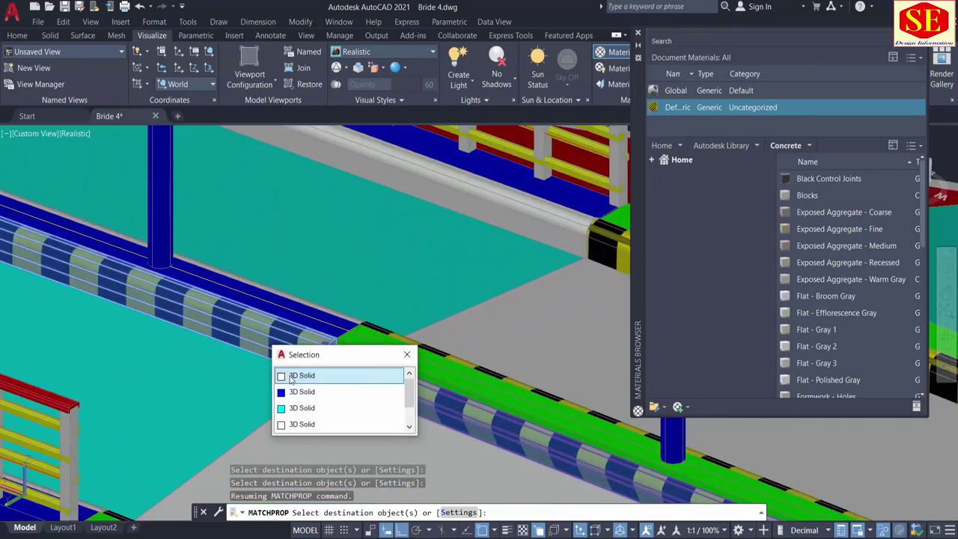
left_click(299, 375)
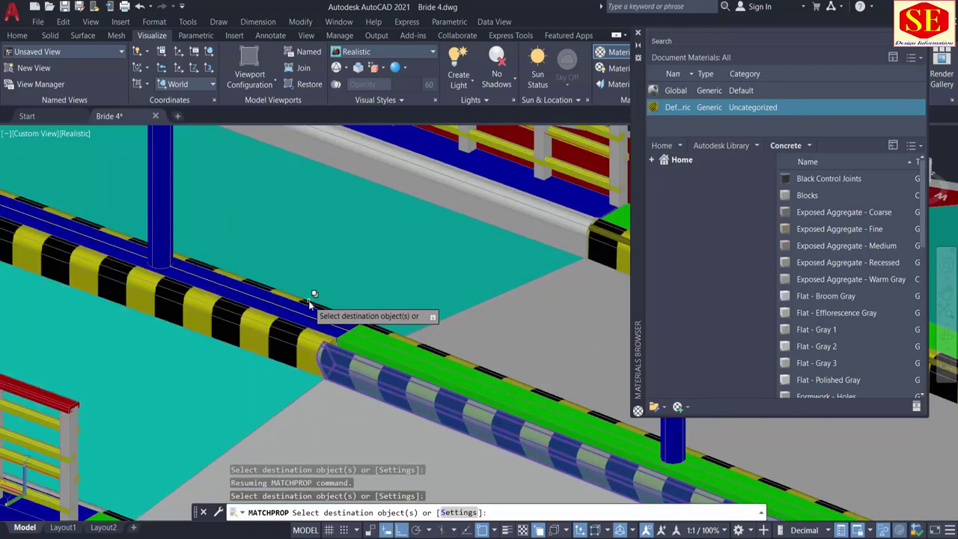
left_click(309, 301)
left_click(341, 349)
Step: Match the same striped properties onto the two outer grey kerbs of the bridge deck
left_click(503, 199)
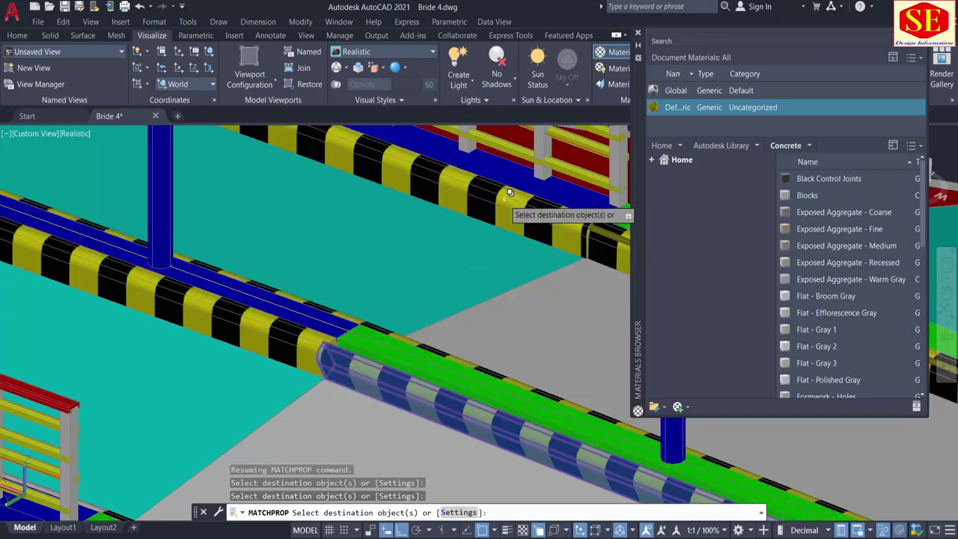
left_click(508, 193)
left_click(547, 245)
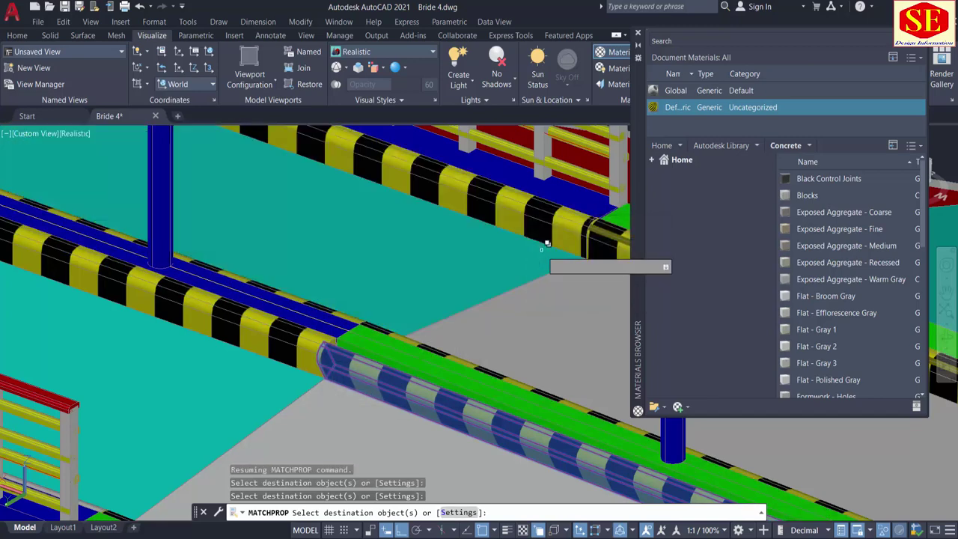
scroll(547, 245, "down", 3)
middle_click_drag(368, 370, 93, 309, "shift")
left_click(75, 242)
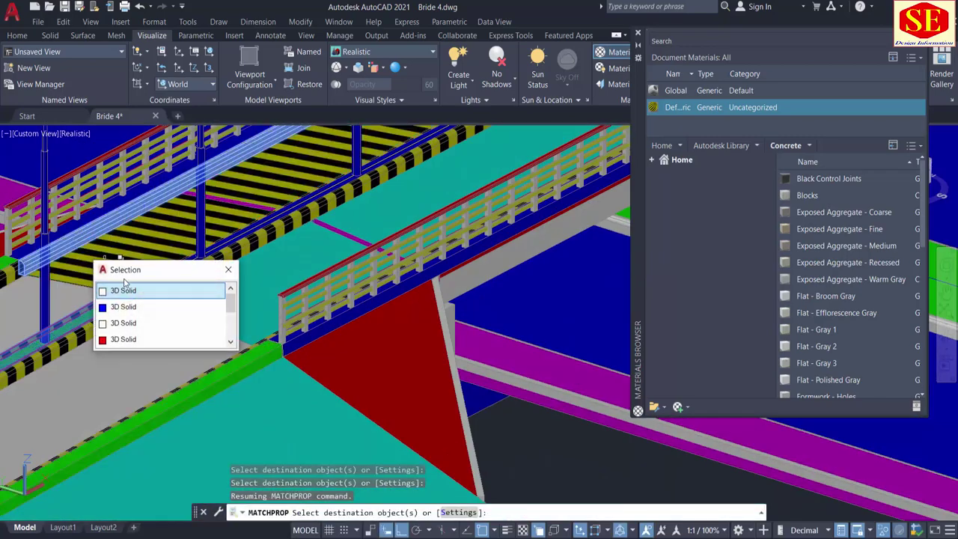
left_click(138, 291)
scroll(246, 310, "down", 5)
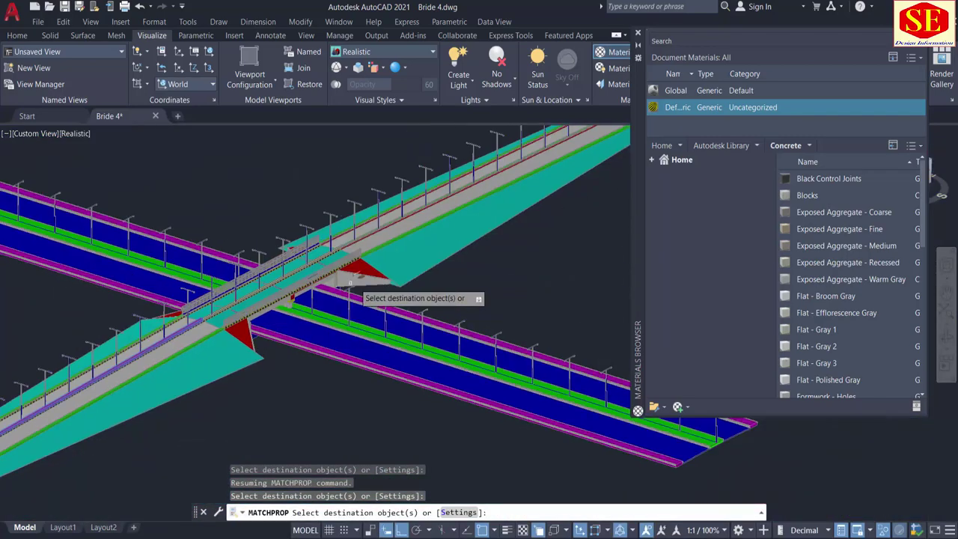
Step: Match the striping onto an outer red kerb and the facing median kerb of the approach beyond the bridge deck
middle_click_drag(356, 282, 221, 372)
scroll(217, 366, "up", 8)
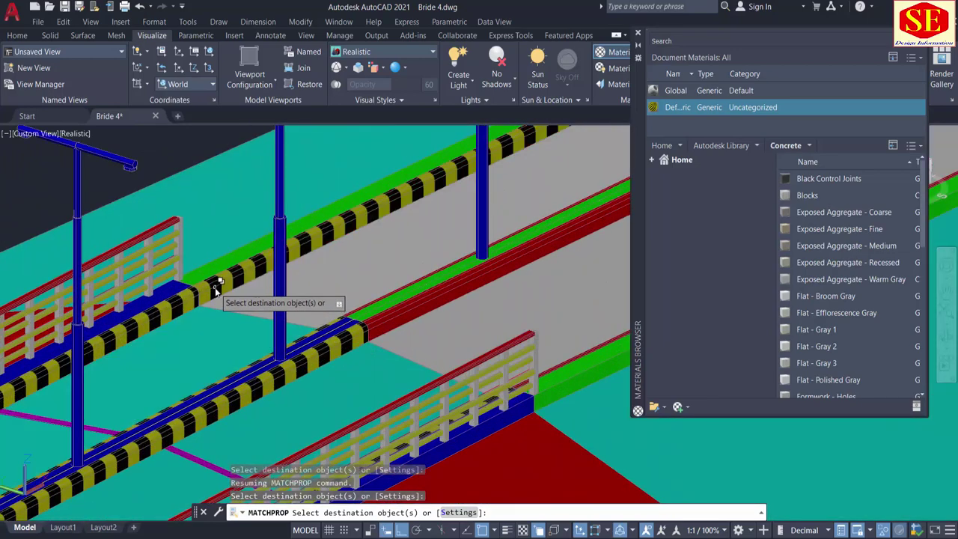
left_click(215, 290)
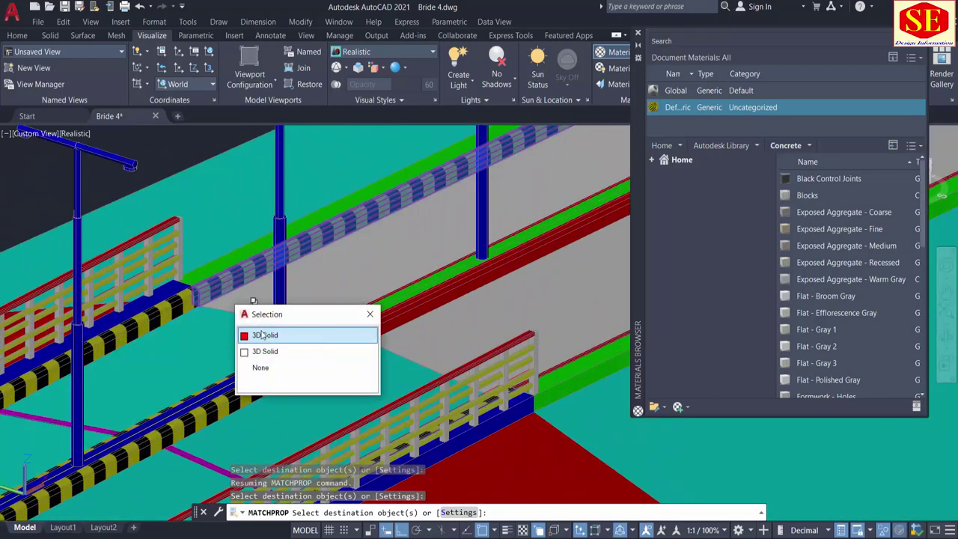
left_click(258, 336)
left_click(384, 318)
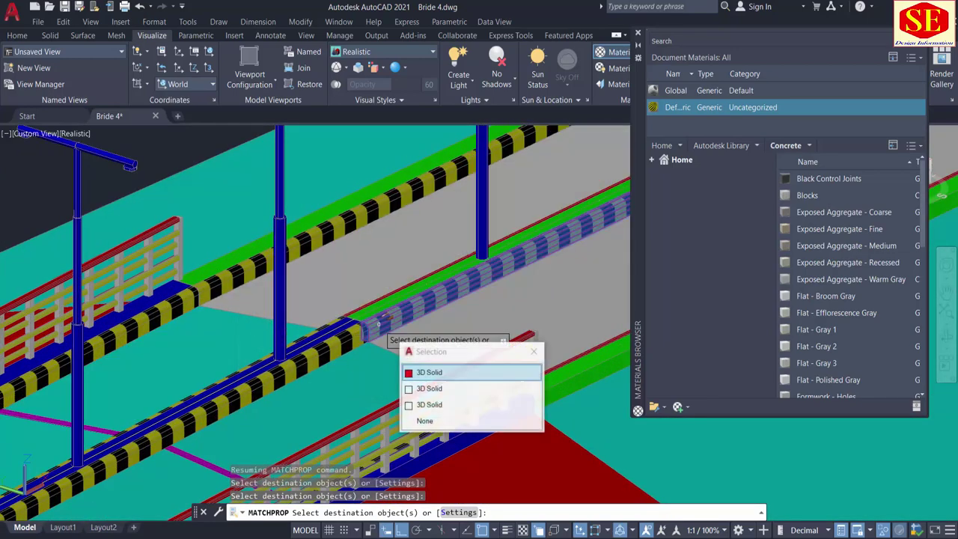
left_click(419, 372)
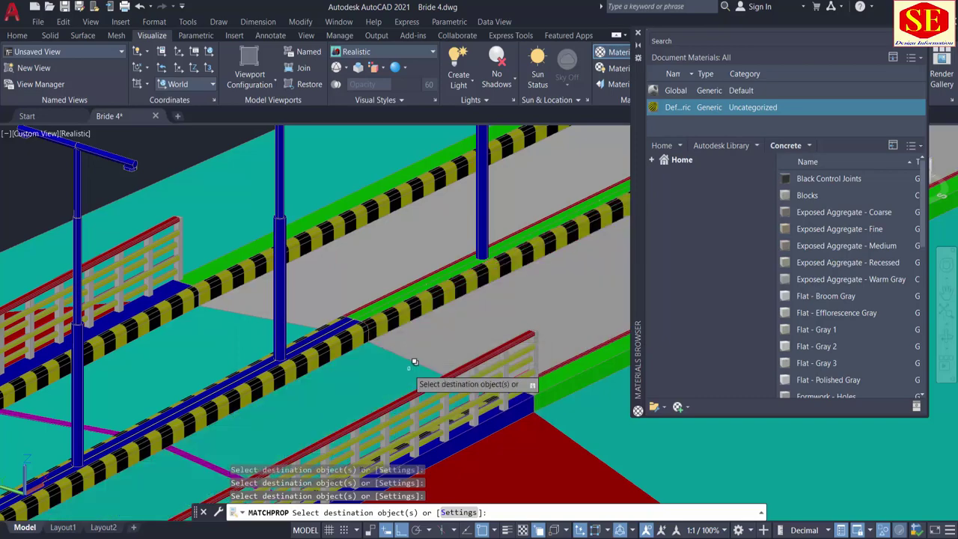
Step: Match the striping onto the remaining red median and outer kerbs of that far approach and finish the property match
scroll(346, 361, "up", 4)
middle_click_drag(346, 361, 187, 348, "shift")
left_click(122, 305)
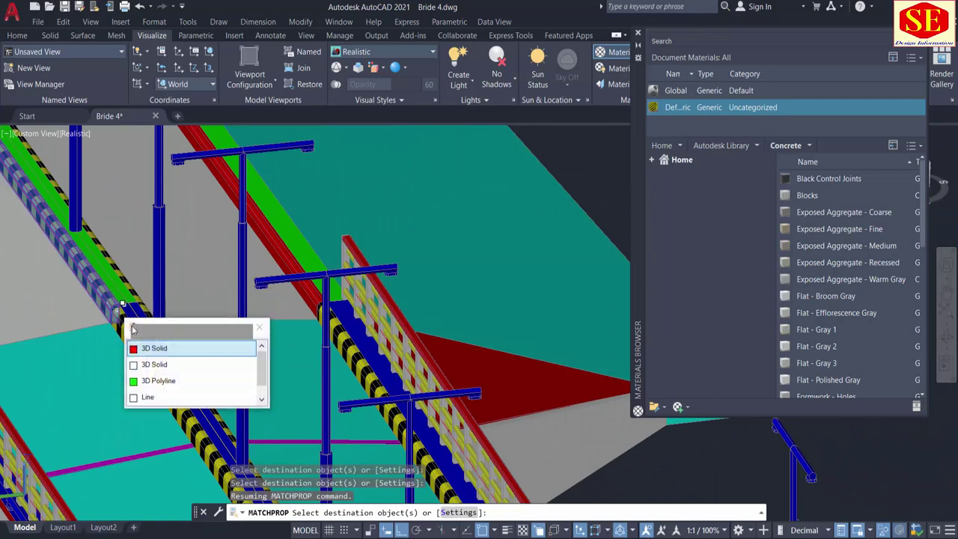
left_click(146, 347)
left_click(299, 290)
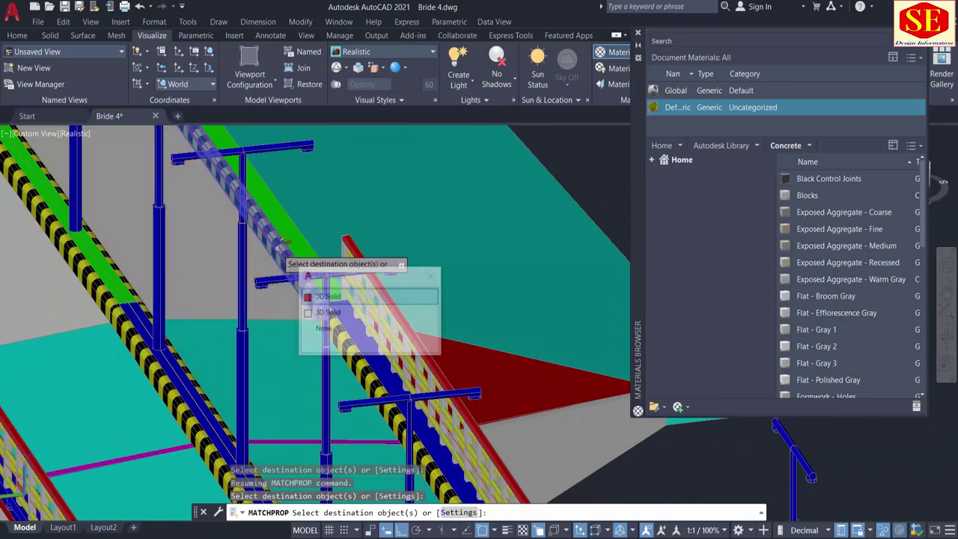
left_click(327, 297)
middle_click_drag(311, 286, 268, 311, "shift")
right_click(432, 267)
left_click(458, 259)
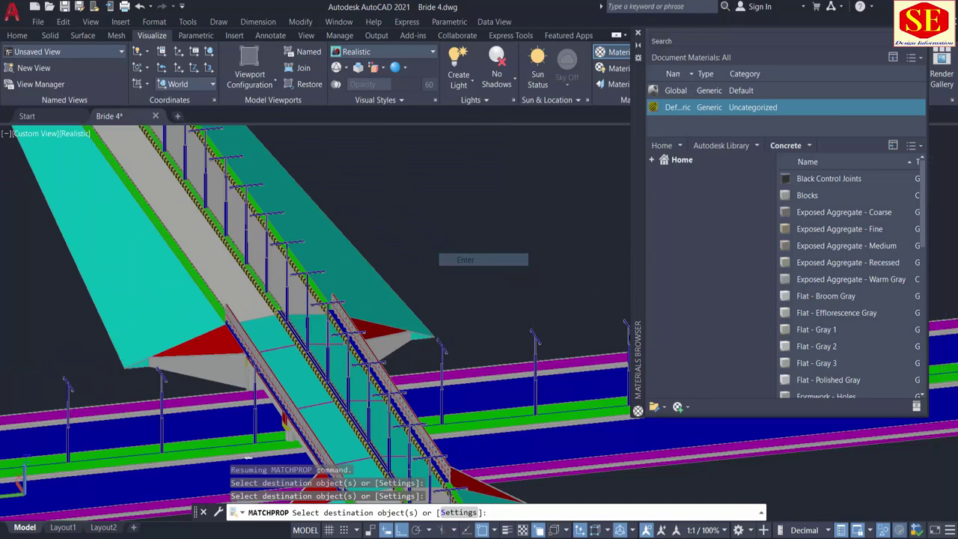
key("Return")
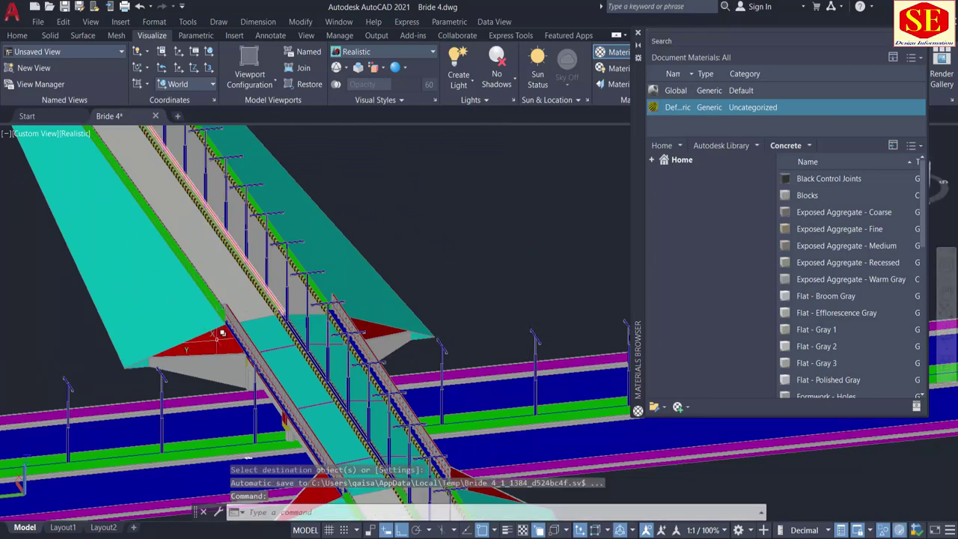
Step: Examine the kerbs along the bridge deck and the approaches for complete yellow and black striping
scroll(337, 341, "up", 8)
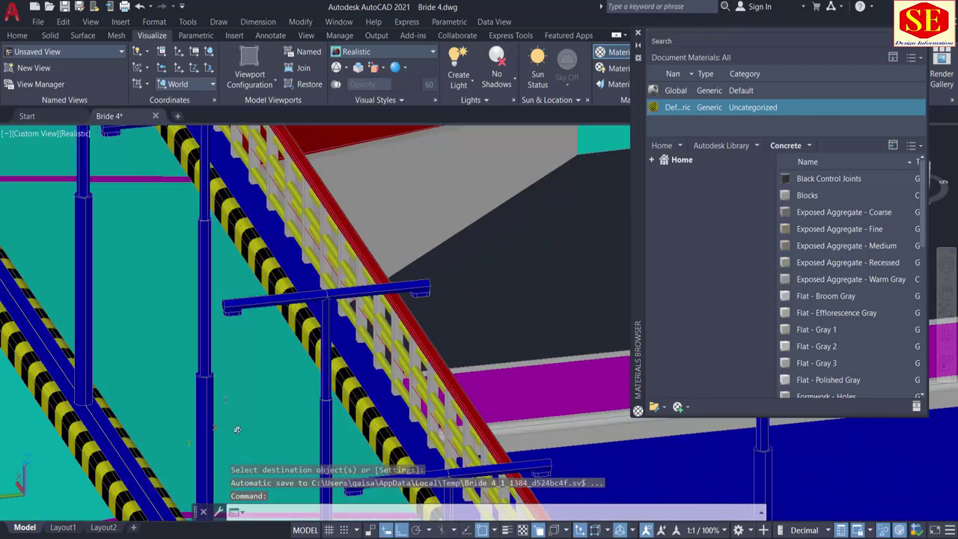
middle_click_drag(255, 272, 272, 417, "shift")
scroll(491, 274, "down", 10)
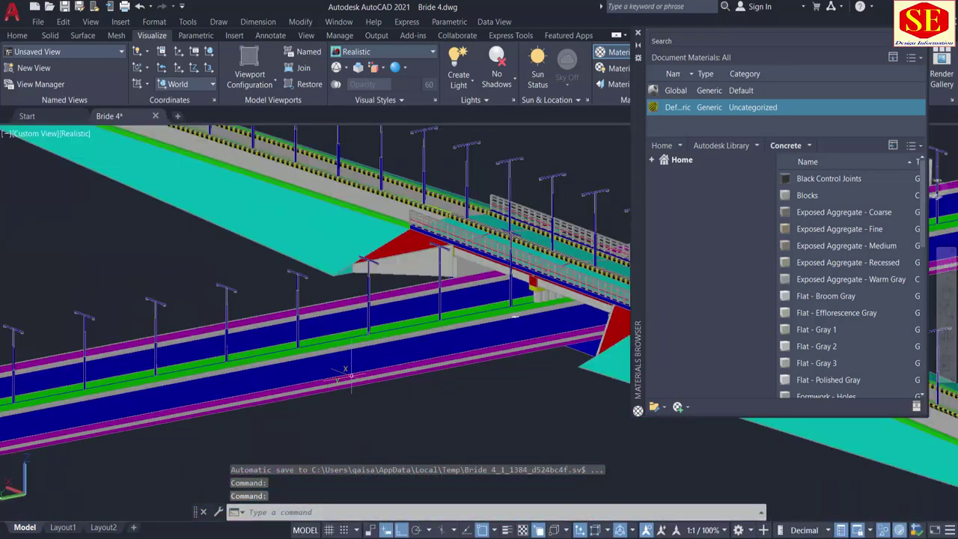
middle_click_drag(351, 374, 4, 355)
scroll(479, 408, "up", 2)
middle_click_drag(479, 408, 243, 364)
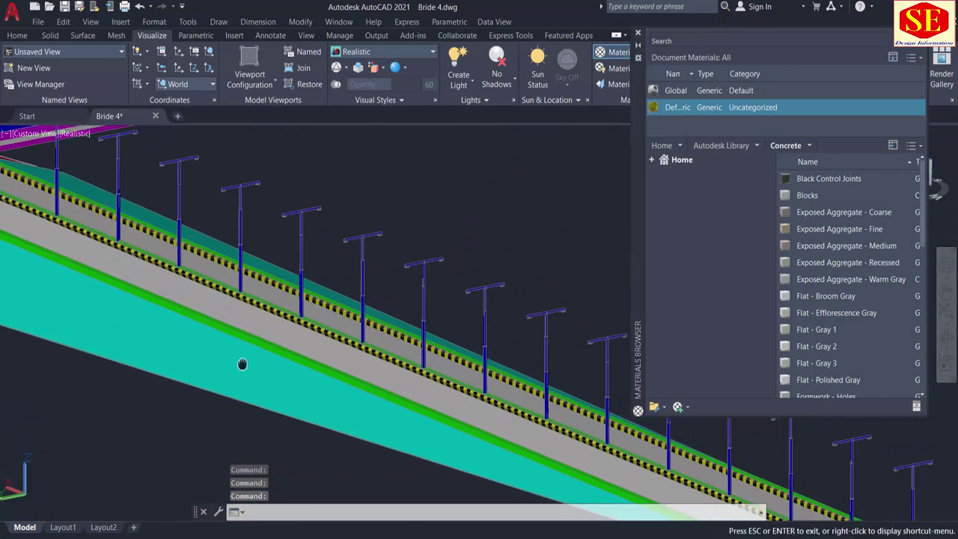
scroll(241, 363, "up", 4)
scroll(445, 433, "up", 3)
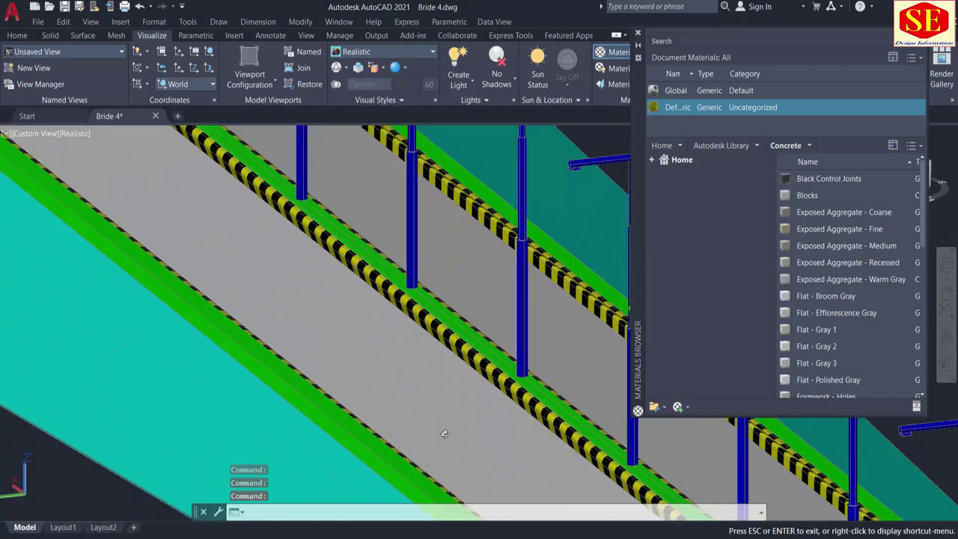
middle_click_drag(444, 433, 528, 402, "shift")
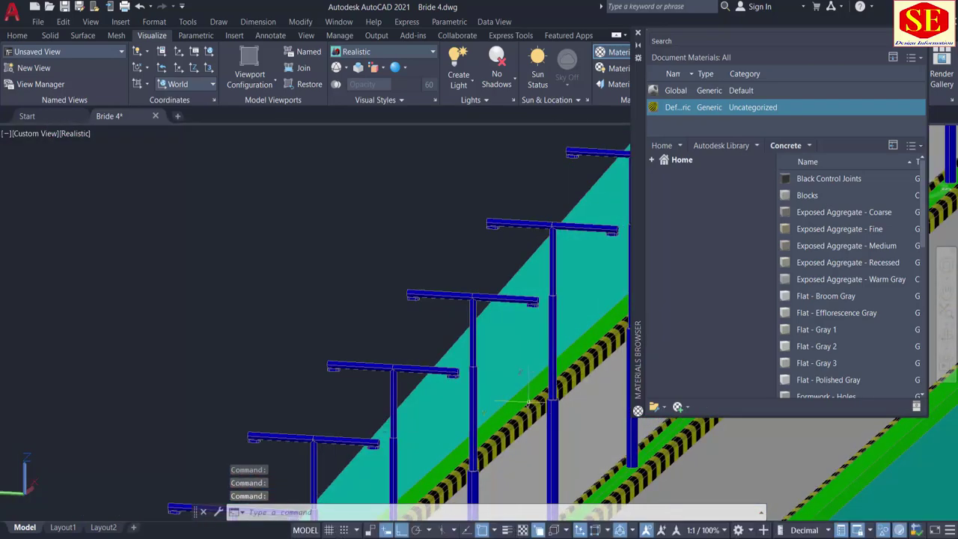
scroll(485, 423, "down", 7)
scroll(488, 449, "up", 9)
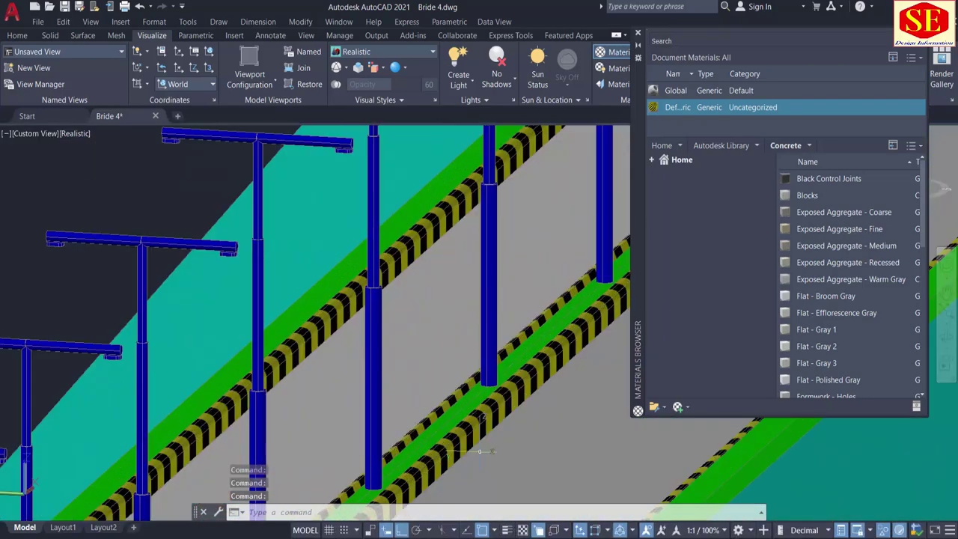
Step: Match the properties of the approach's striped median kerb onto a kerb beside the green median of the road under the bridge
type("a")
key("Return")
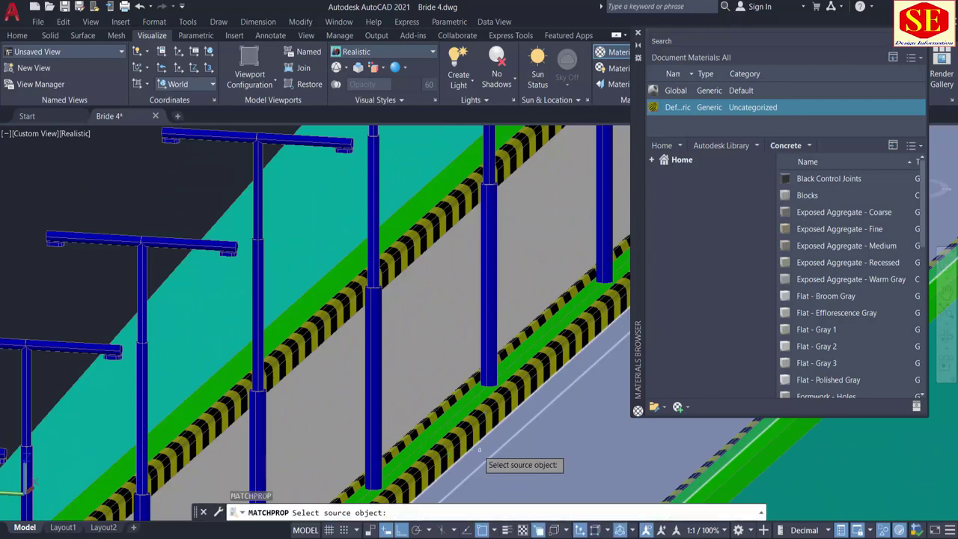
left_click(462, 440)
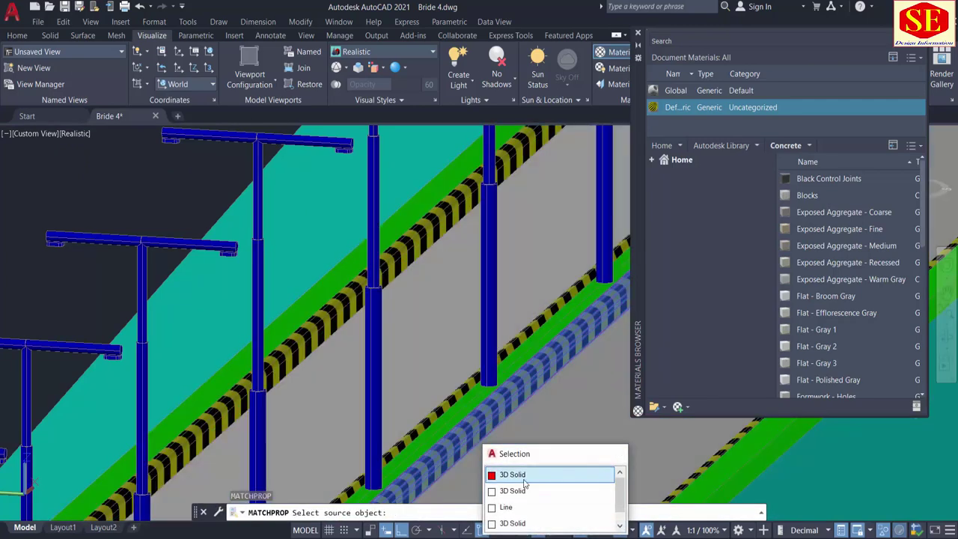
left_click(513, 474)
scroll(435, 387, "down", 3)
scroll(437, 387, "down", 5)
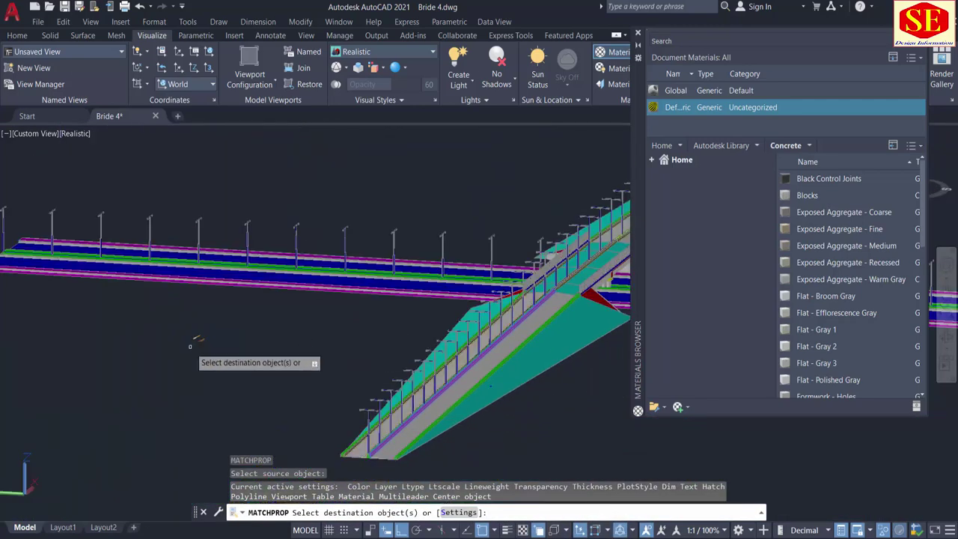
middle_click_drag(193, 348, 945, 192, "shift")
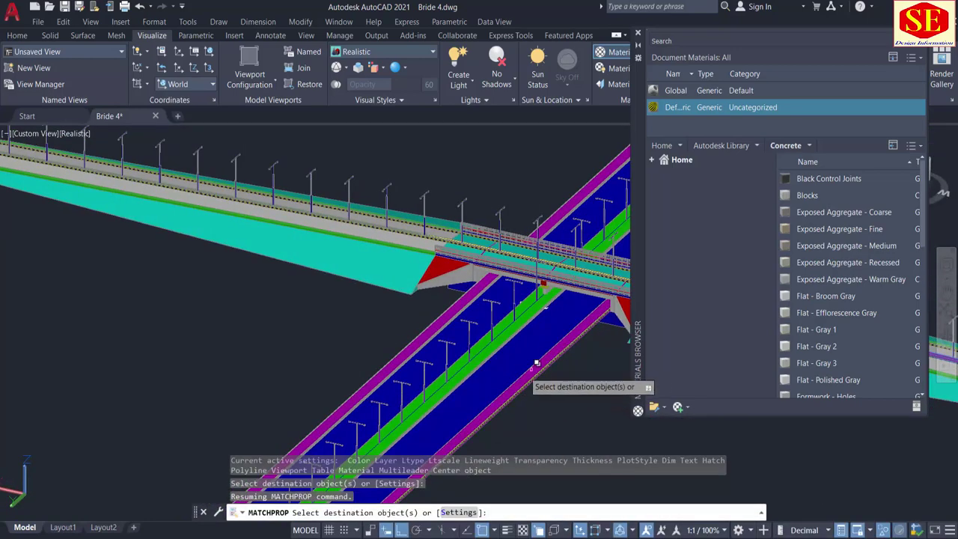
left_click(531, 368)
middle_click_drag(543, 382, 658, 238)
scroll(377, 382, "up", 5)
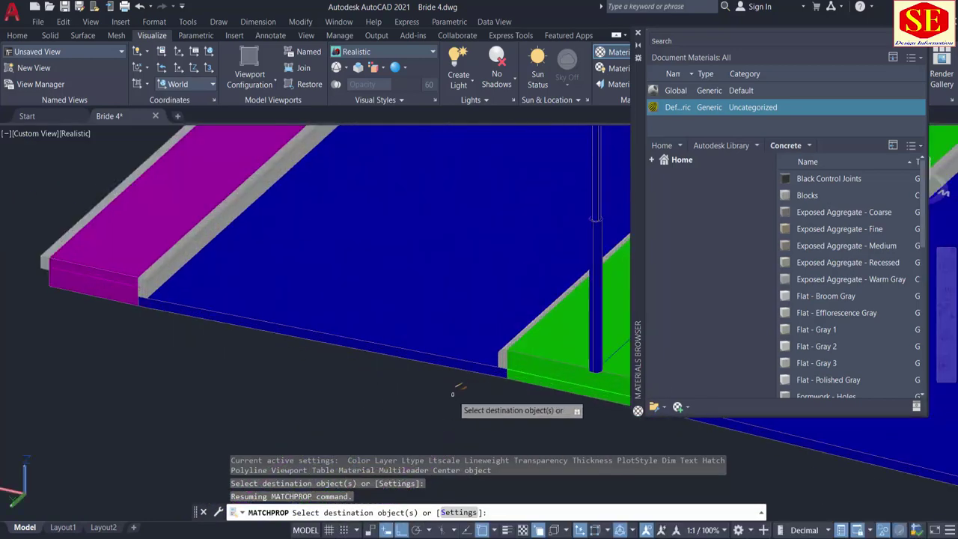
middle_click_drag(454, 392, 86, 338)
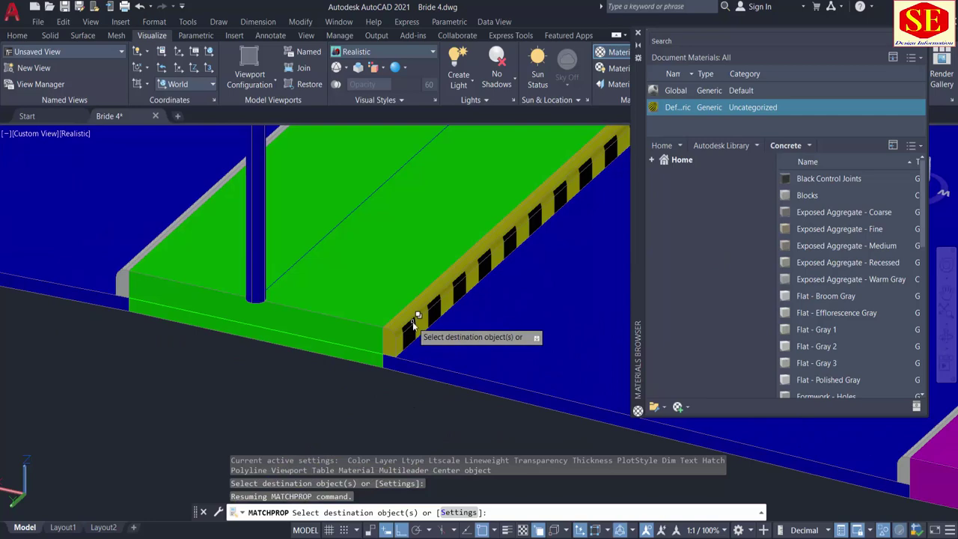
left_click(414, 321)
left_click(462, 368)
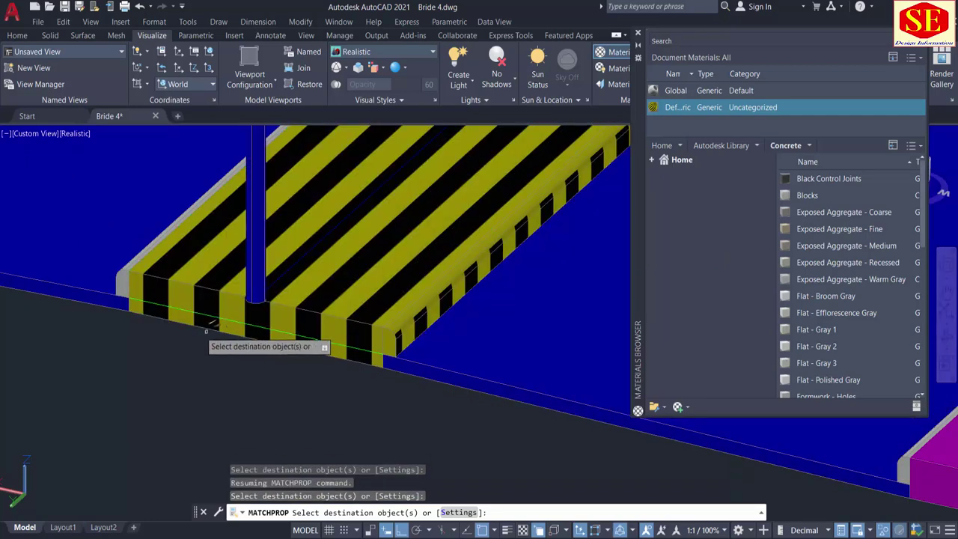
Step: Match the striping onto the other kerb of the green median and the roadside kerb of the adjacent magenta footpath
left_click(129, 283)
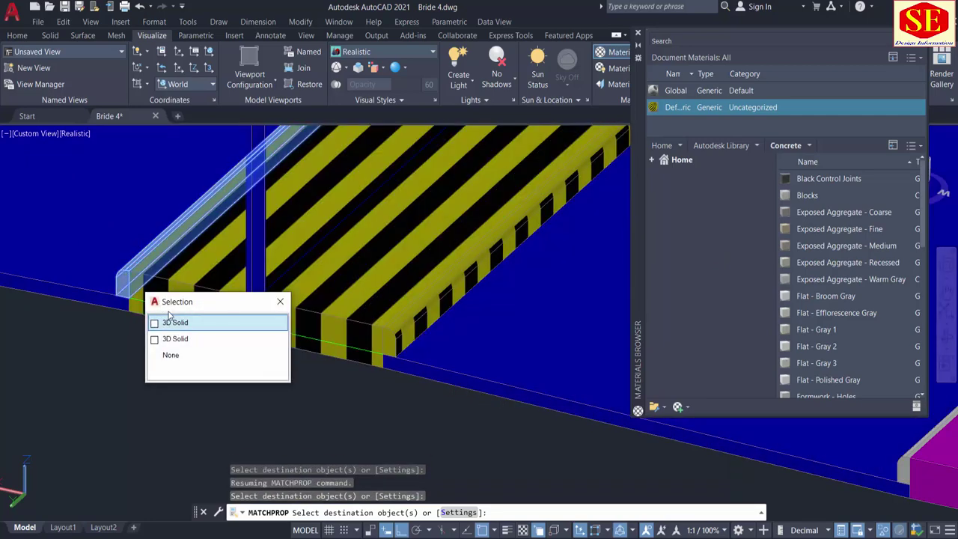
left_click(170, 324)
scroll(360, 406, "down", 4)
scroll(252, 375, "up", 2)
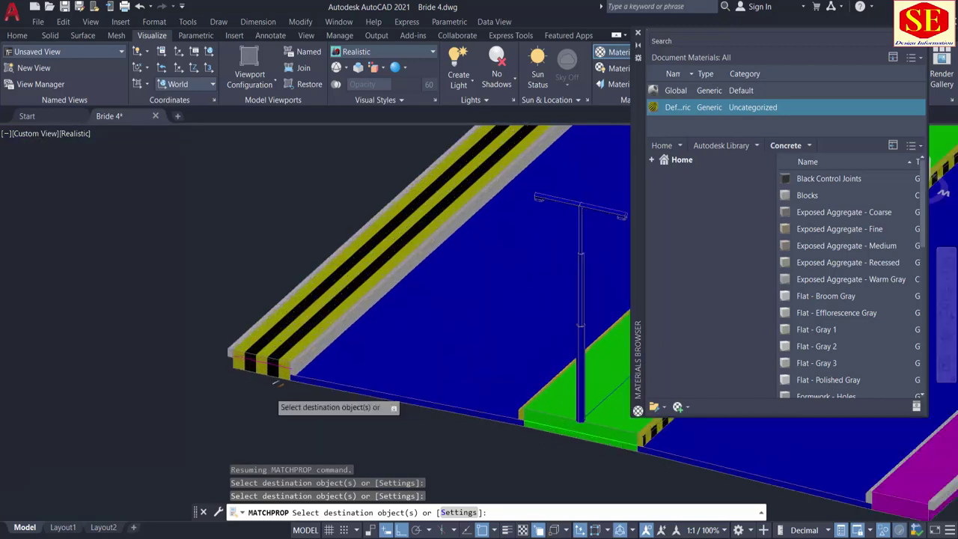
left_click(299, 364)
left_click(341, 409)
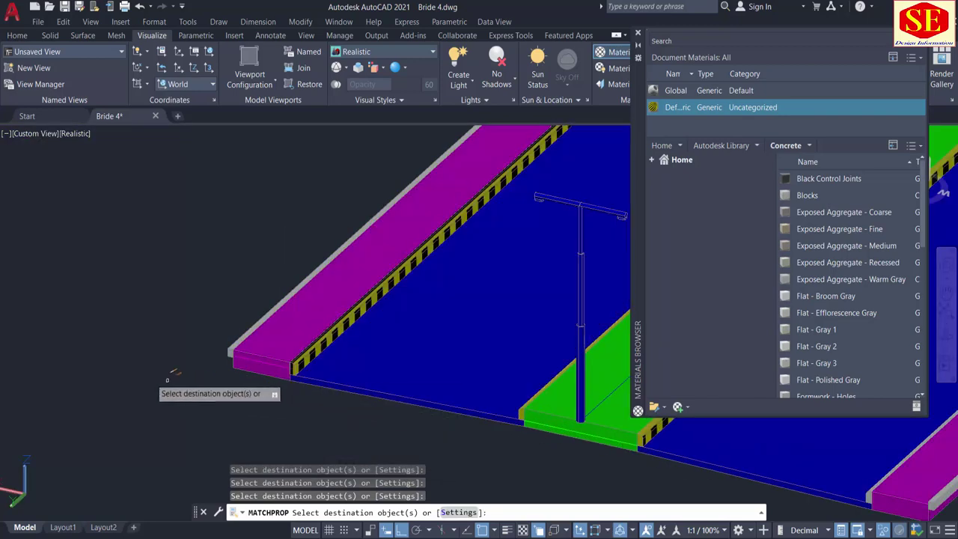
Step: Match the striping onto the roadside kerb of the opposite magenta footpath on the lower road and finish the property match
scroll(279, 396, "down", 5)
scroll(283, 432, "up", 3)
middle_click_drag(252, 422, 353, 416, "shift")
scroll(237, 283, "up", 3)
left_click(191, 291)
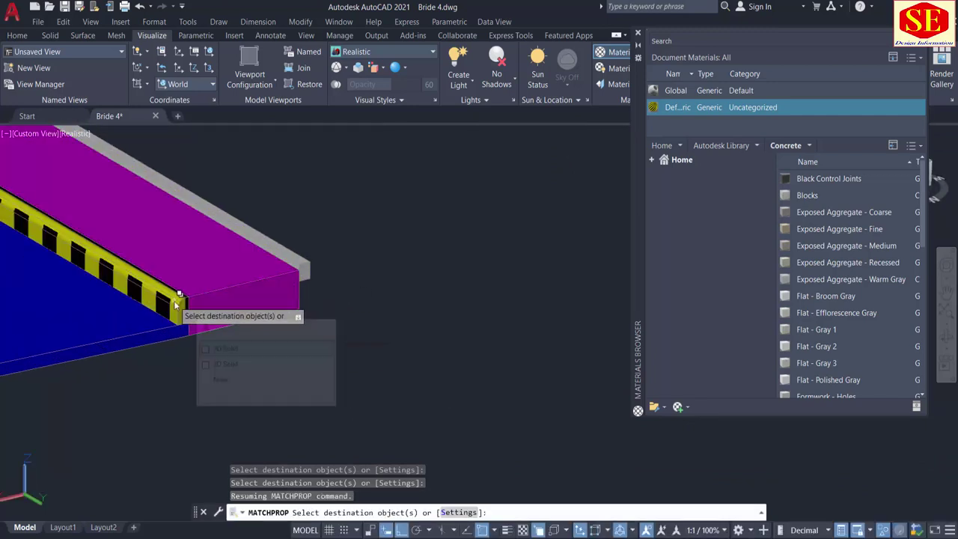
left_click(228, 346)
right_click(378, 376)
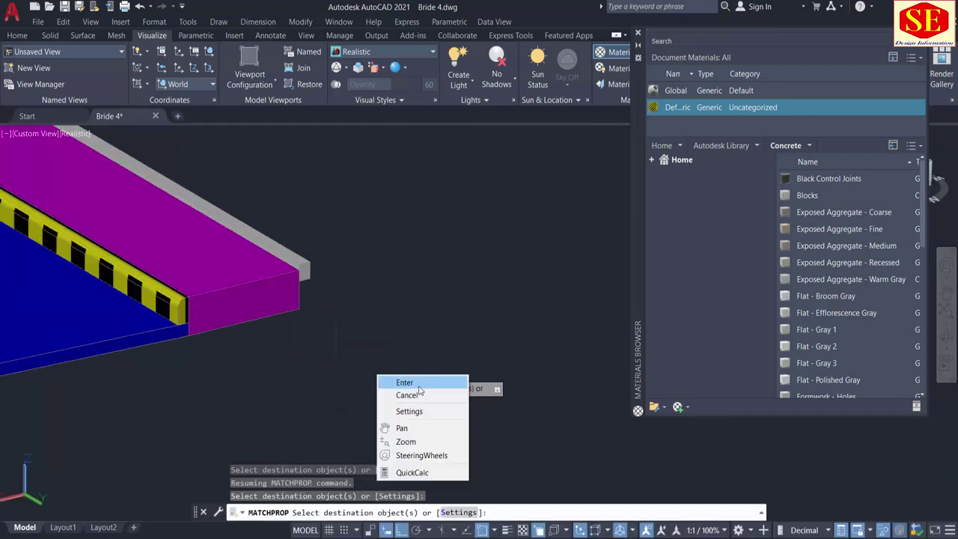
left_click(419, 384)
Step: Set the profile rotation of the striped kerb beside the magenta footpath to 5
scroll(496, 342, "down", 3)
scroll(362, 326, "up", 4)
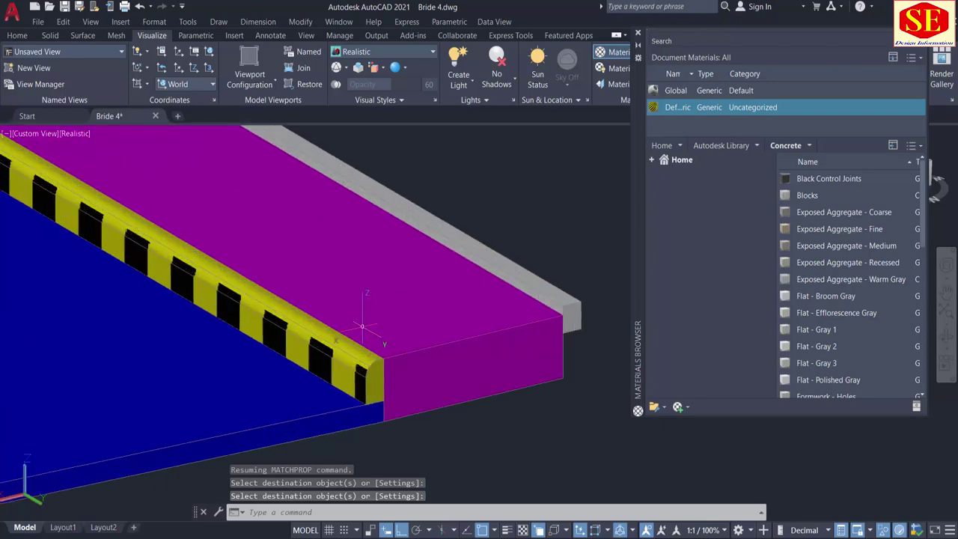
left_click(321, 348)
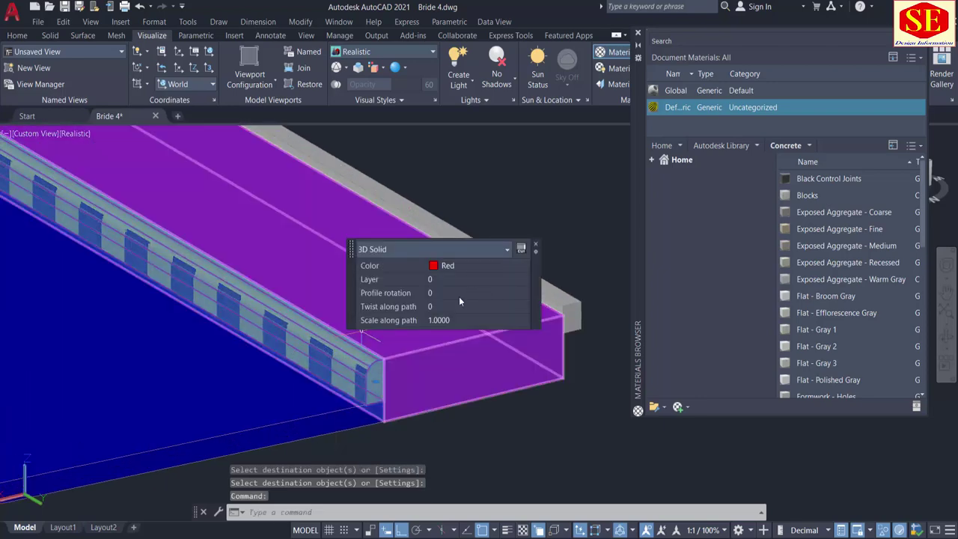
left_click(449, 296)
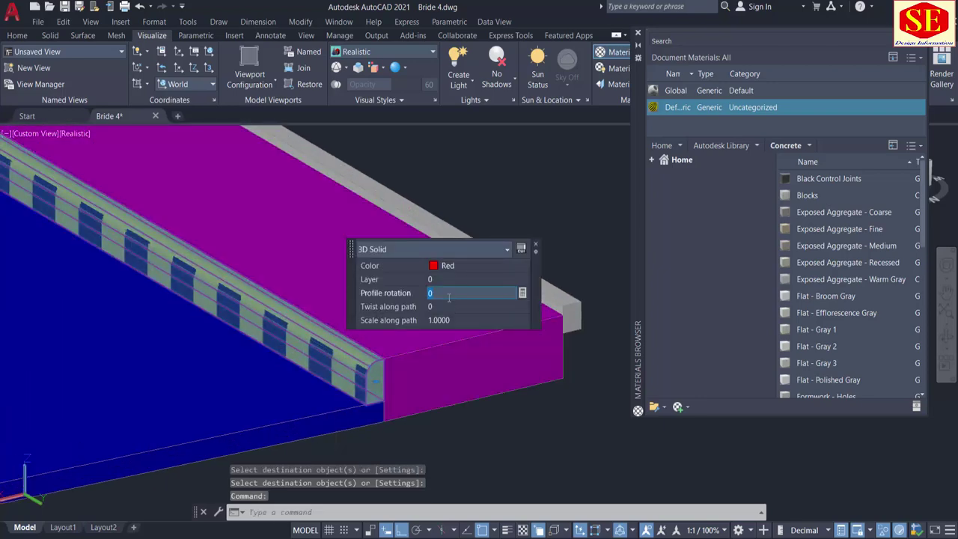
type("5")
key("Tab")
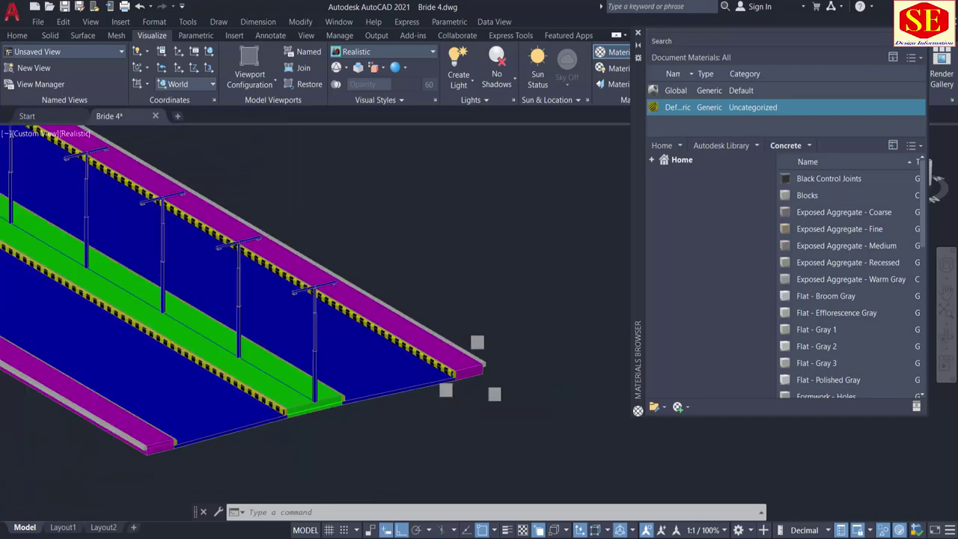
Step: Examine the striped kerbs along the lower road, the bridge and the long approach out to its far end
middle_click_drag(500, 400, 389, 404, "shift")
scroll(303, 295, "up", 3)
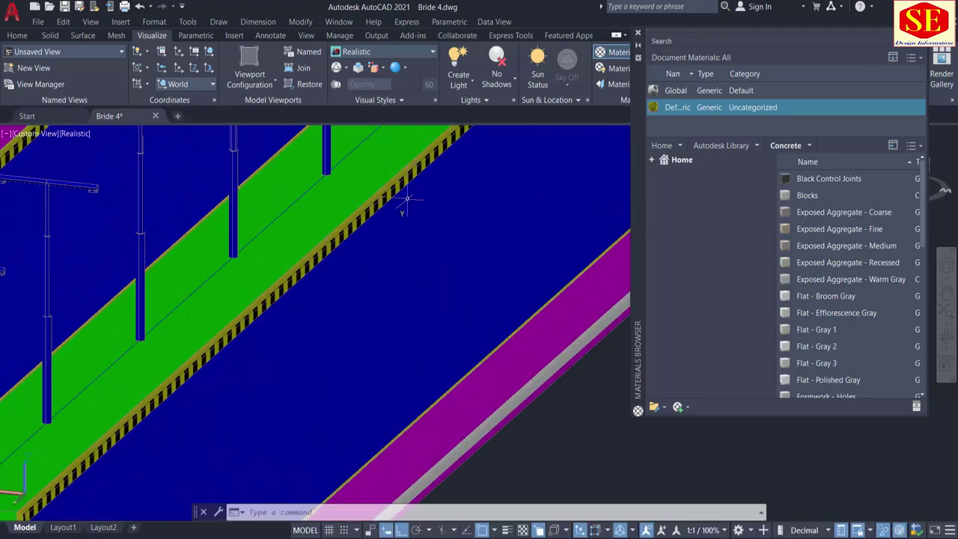
middle_click_drag(412, 200, 213, 329)
scroll(214, 329, "down", 4)
middle_click_drag(335, 248, 304, 363, "shift")
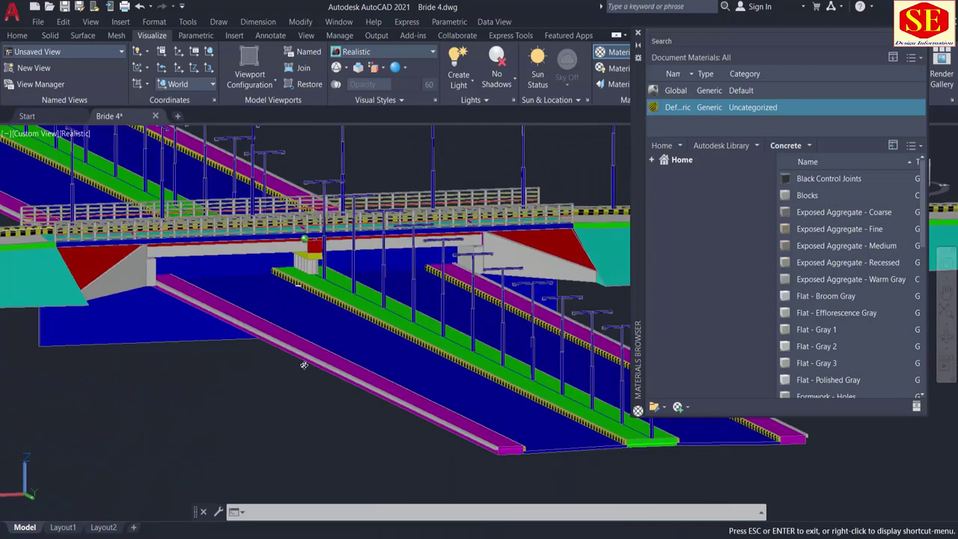
middle_click_drag(346, 342, 136, 376)
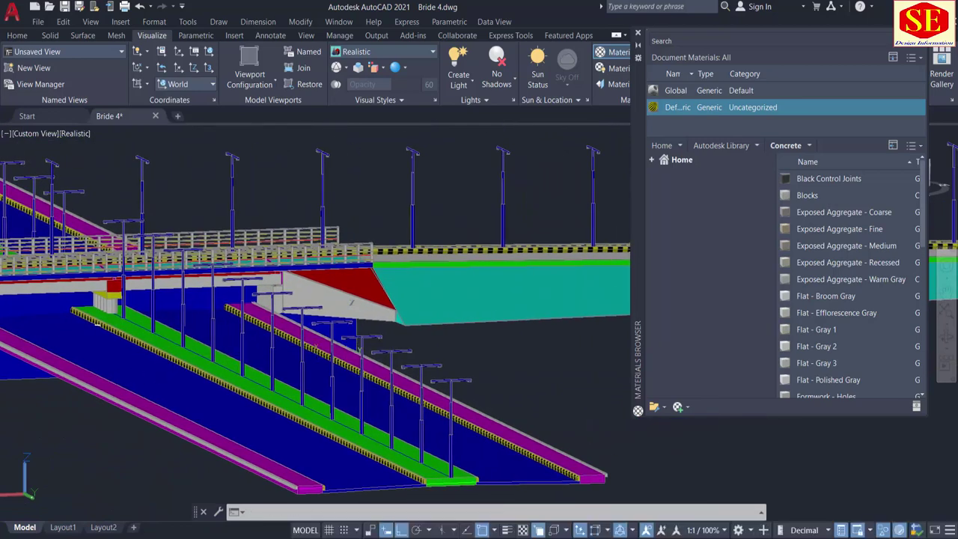
middle_click_drag(463, 346, 140, 358)
scroll(336, 330, "down", 4)
middle_click_drag(459, 351, 148, 354)
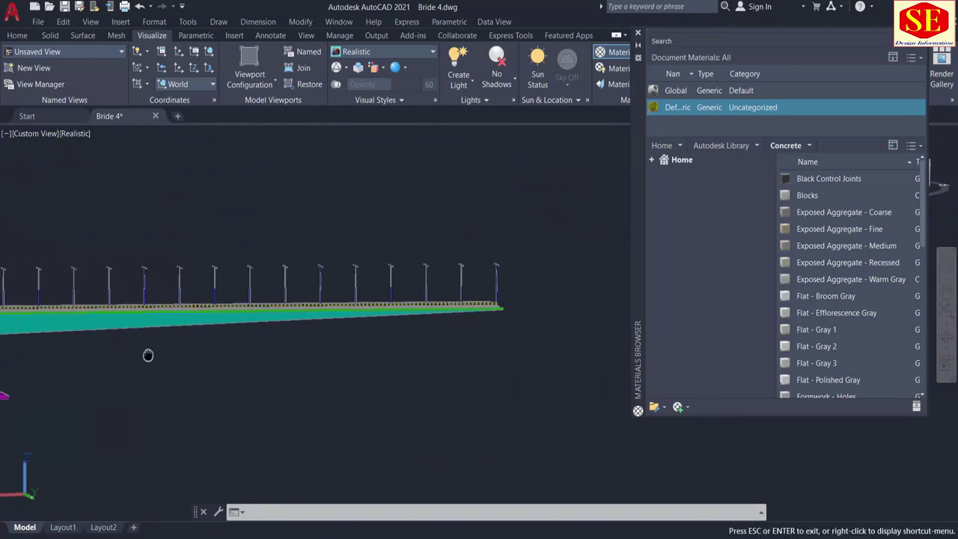
key("Escape")
scroll(465, 271, "up", 5)
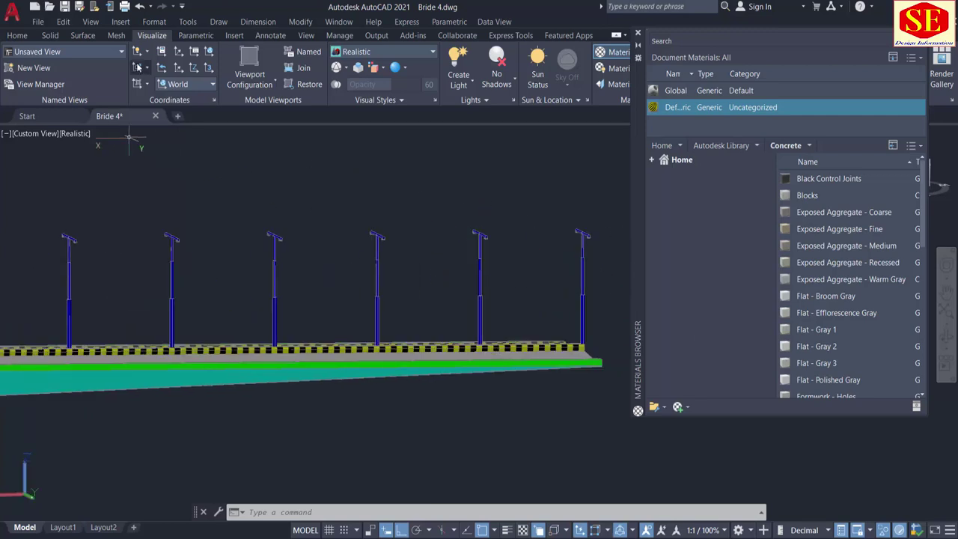
Step: Start a Union of the light poles and include the row standing along the approach beyond the bridge deck
left_click(18, 36)
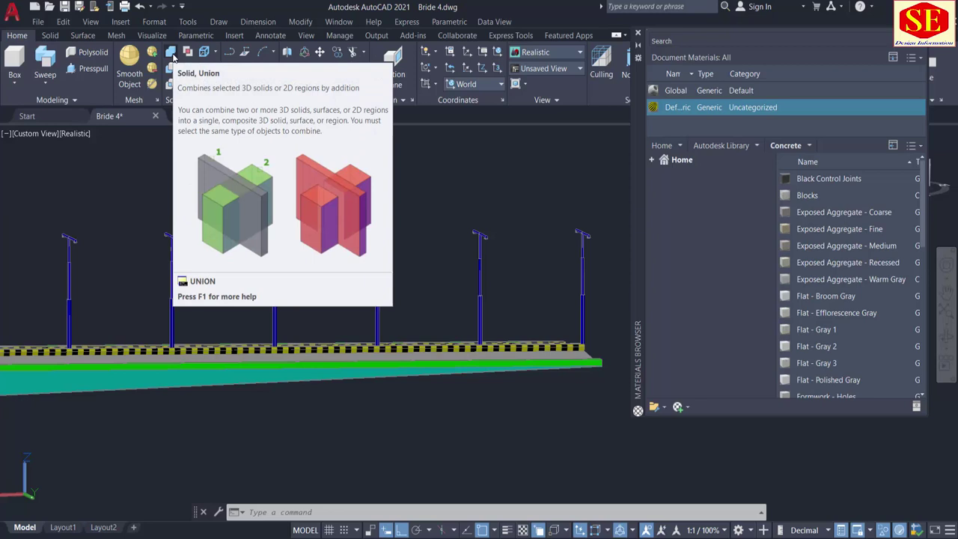
left_click(170, 53)
scroll(348, 172, "down", 3)
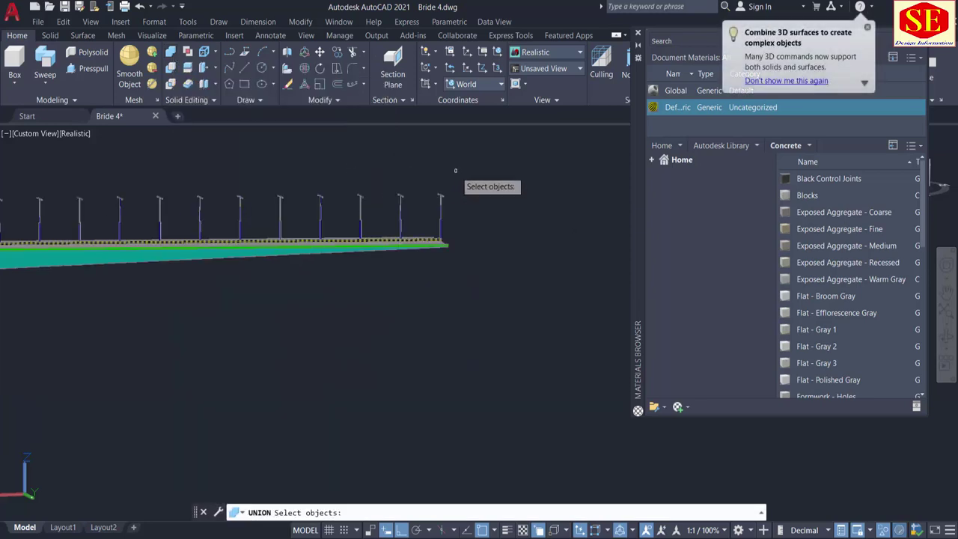
left_click(456, 172)
middle_click_drag(125, 214, 409, 196)
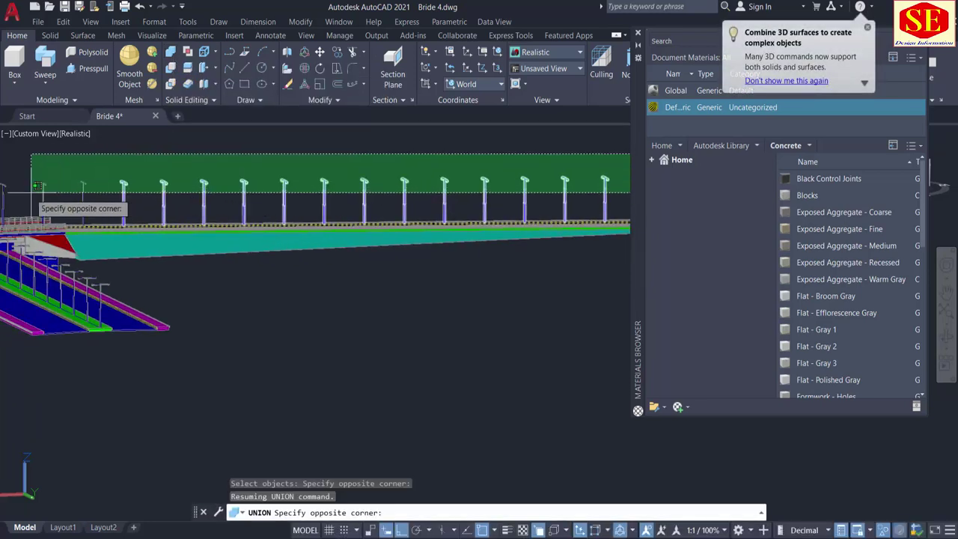
middle_click_drag(27, 190, 264, 202)
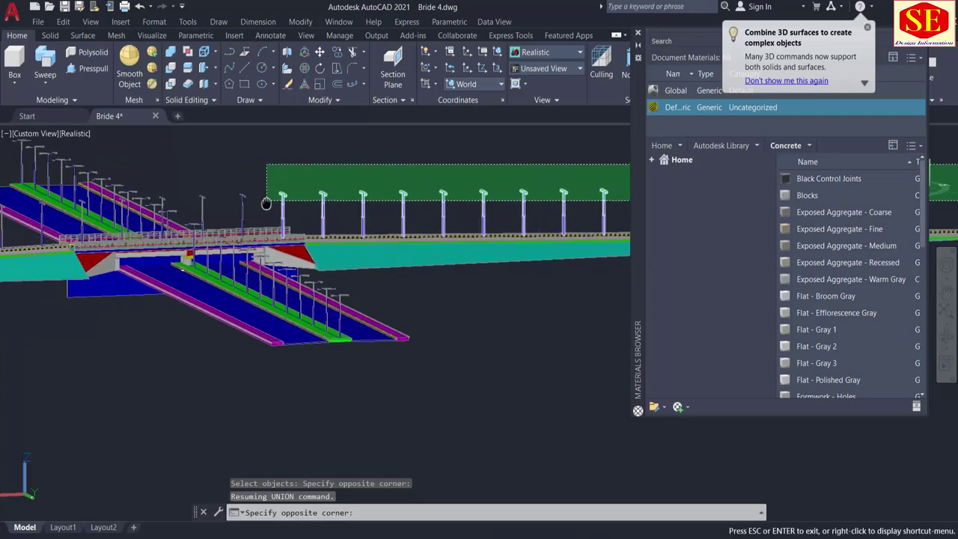
left_click(196, 207)
Step: Add the individual light poles on the bridge deck and just past it to the Union selection
middle_click_drag(196, 207, 385, 156)
scroll(368, 141, "up", 2)
scroll(368, 142, "up", 1)
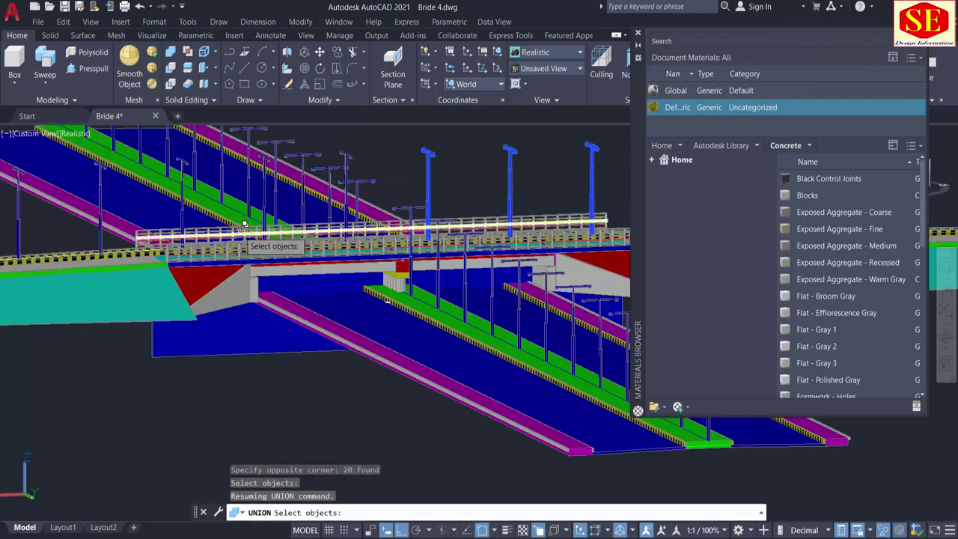
middle_click_drag(244, 224, 314, 218, "shift")
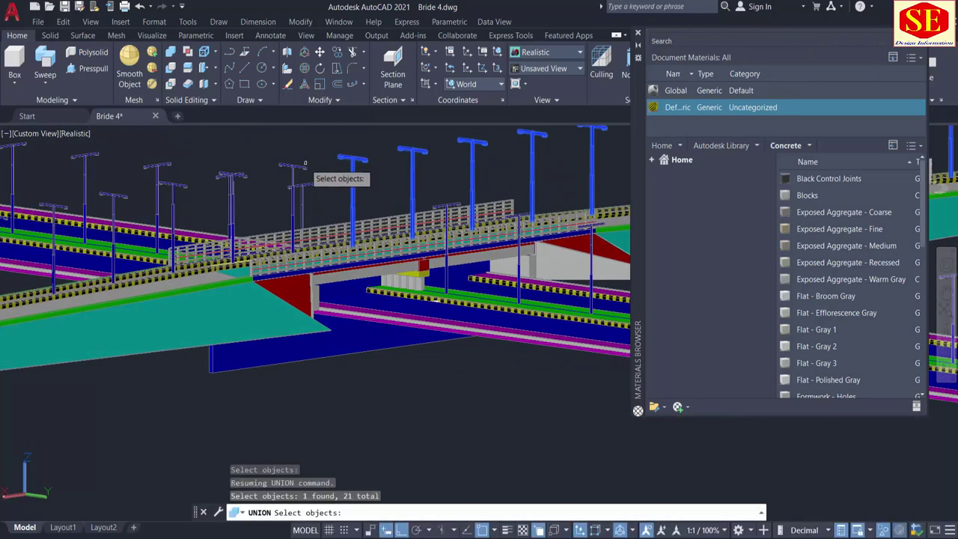
middle_click_drag(258, 189, 267, 181, "shift")
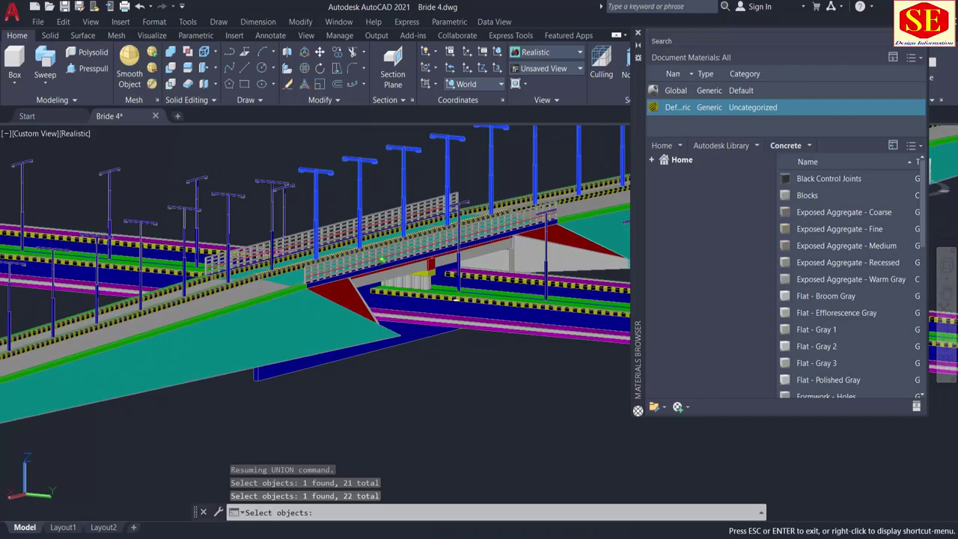
left_click(267, 182)
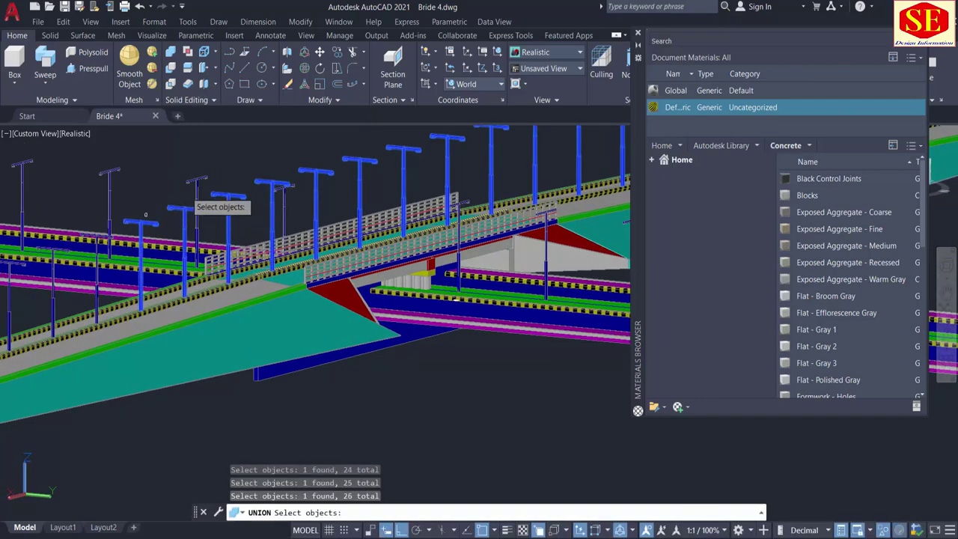
middle_click_drag(236, 393, 221, 370, "shift")
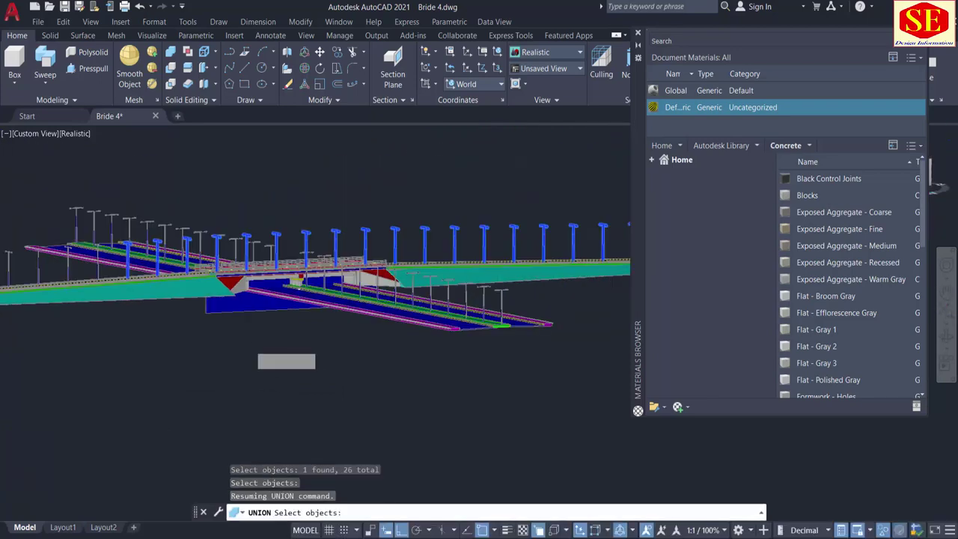
Step: Add the remaining row of light poles along the opposite bridge approach to the Union selection
scroll(247, 341, "down", 2)
middle_click_drag(226, 333, 385, 320)
scroll(313, 288, "up", 3)
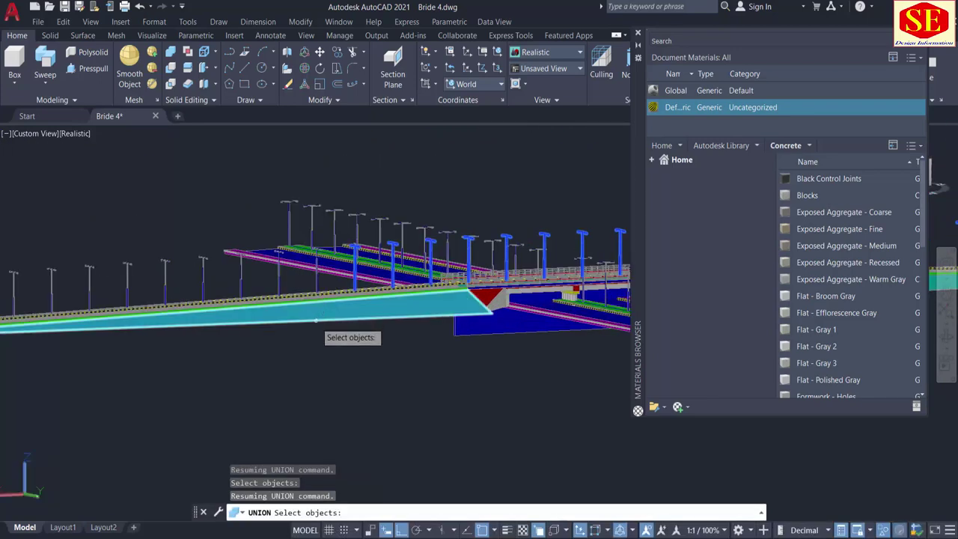
middle_click_drag(316, 321, 308, 289, "shift")
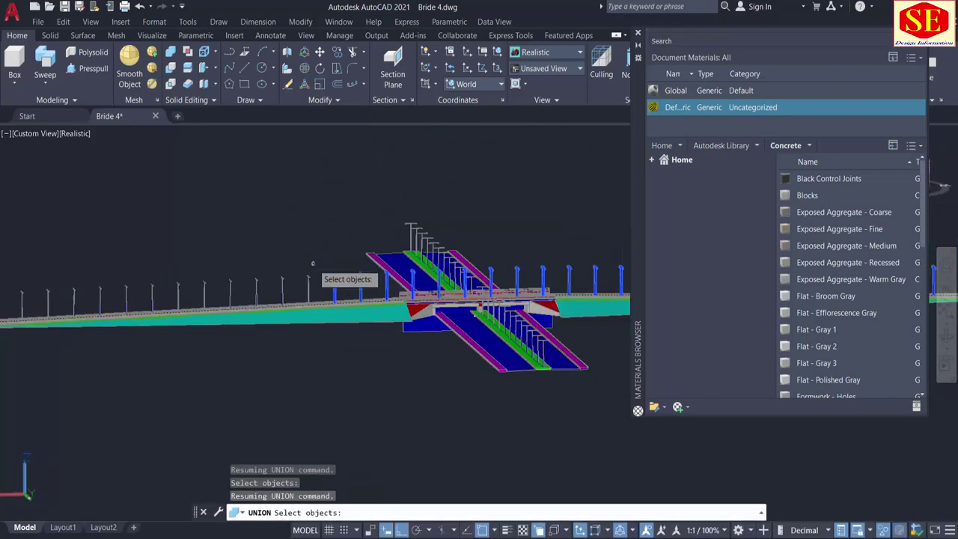
left_click(312, 263)
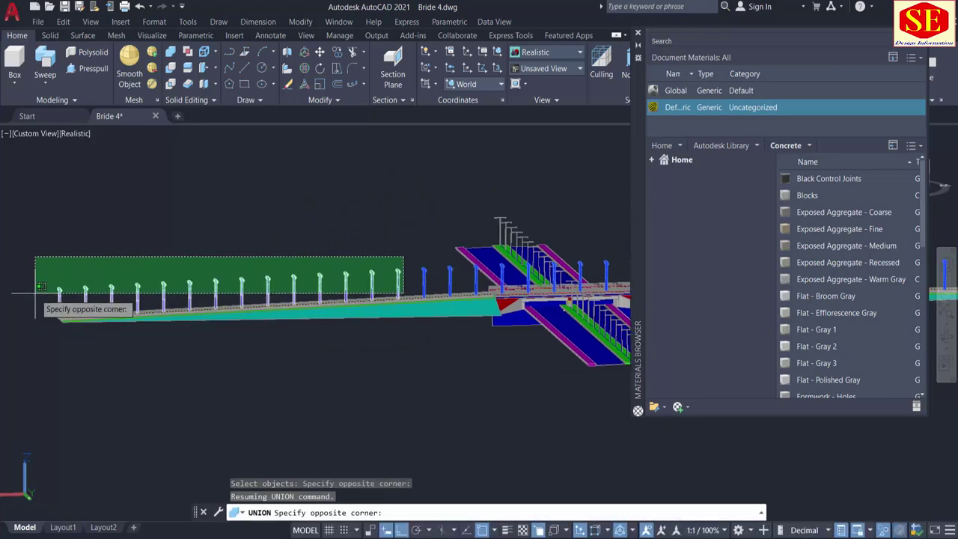
left_click(40, 287)
middle_click_drag(123, 263, 321, 286, "shift")
scroll(280, 272, "up", 3)
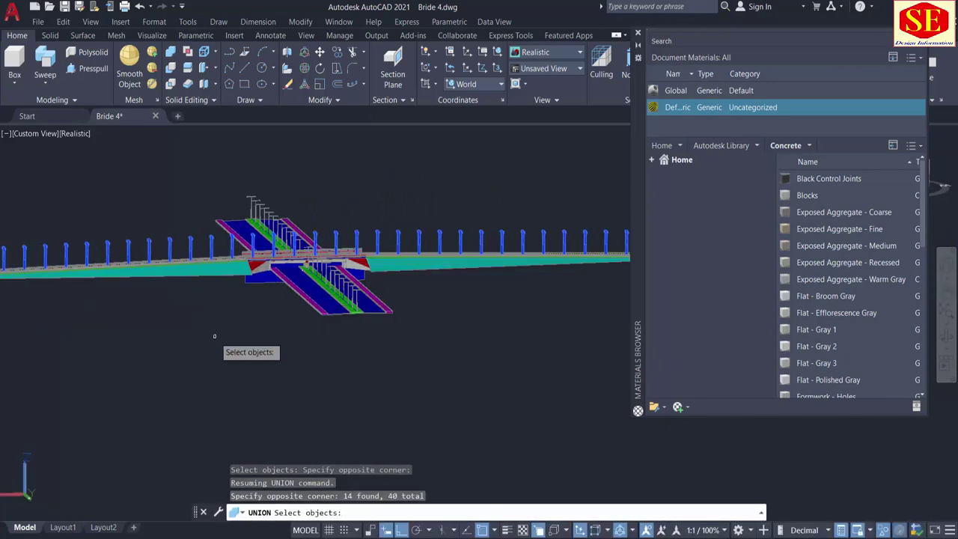
Step: Add the light poles of the lower road on both sides of the bridge to the Union selection
middle_click_drag(250, 335, 498, 309, "shift")
left_click(498, 309)
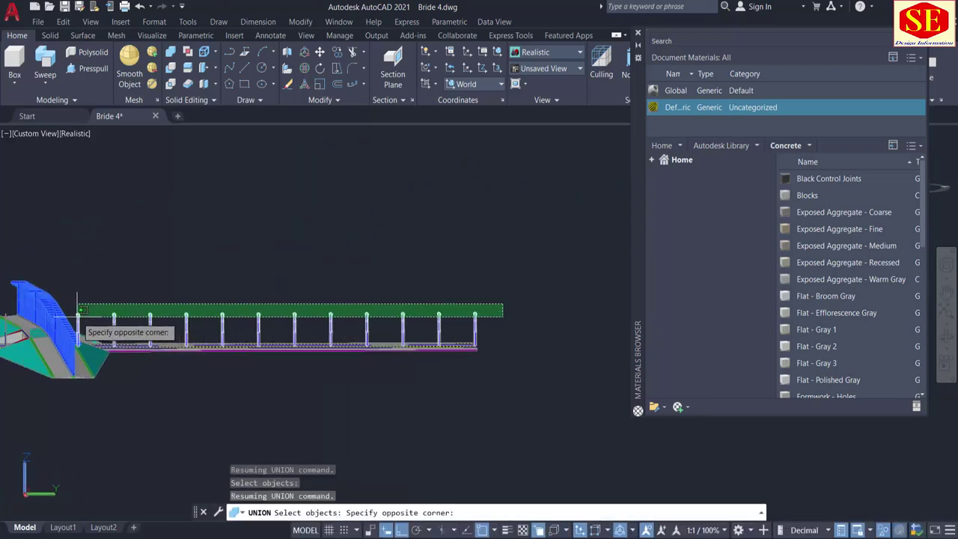
left_click(78, 316)
middle_click_drag(192, 331, 408, 344, "shift")
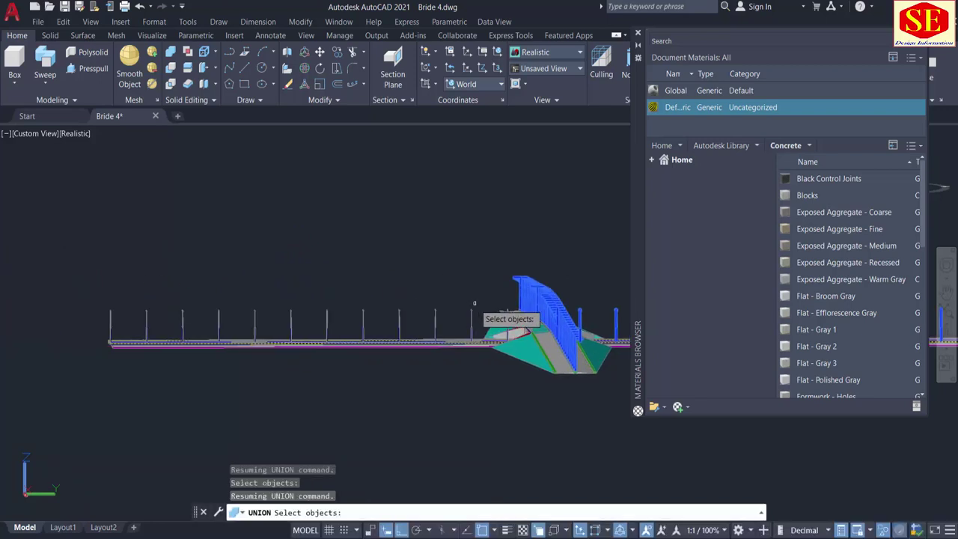
left_click(473, 303)
left_click(83, 340)
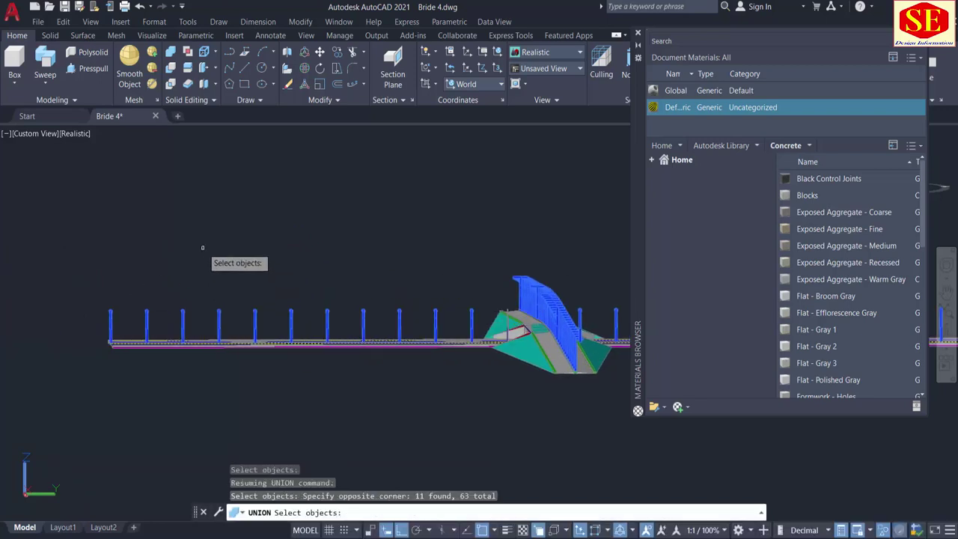
Step: Add the last unselected lower-road light pole near the bridge embankment and complete the Union of all light poles
scroll(486, 317, "up", 3)
middle_click_drag(538, 314, 348, 291, "shift")
scroll(347, 290, "up", 1)
scroll(361, 298, "up", 3)
scroll(419, 303, "up", 2)
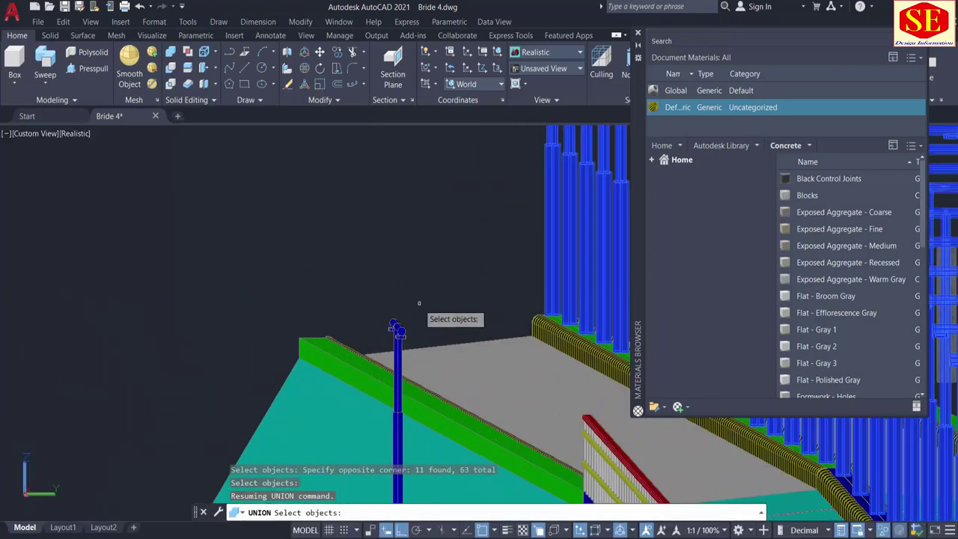
left_click(414, 305)
left_click(383, 337)
scroll(209, 304, "down", 5)
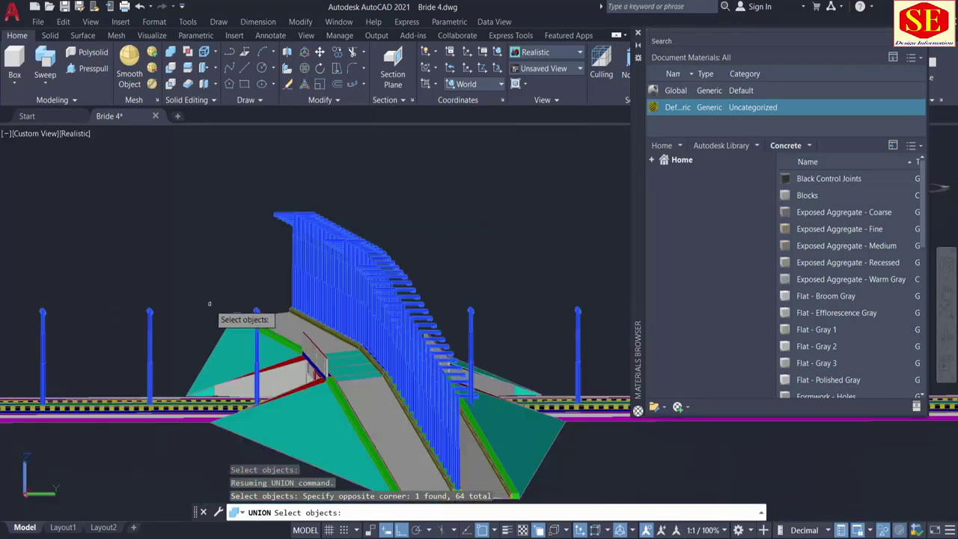
scroll(220, 279, "down", 6)
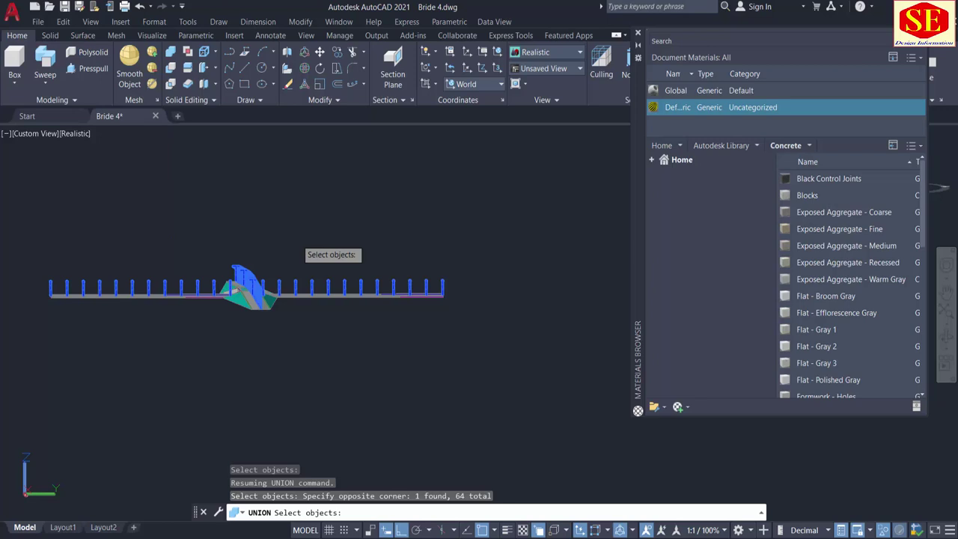
key("Return")
Step: Check the united light poles by selecting them, clear the selection and examine individual poles up close
left_click(374, 277)
left_click(310, 288)
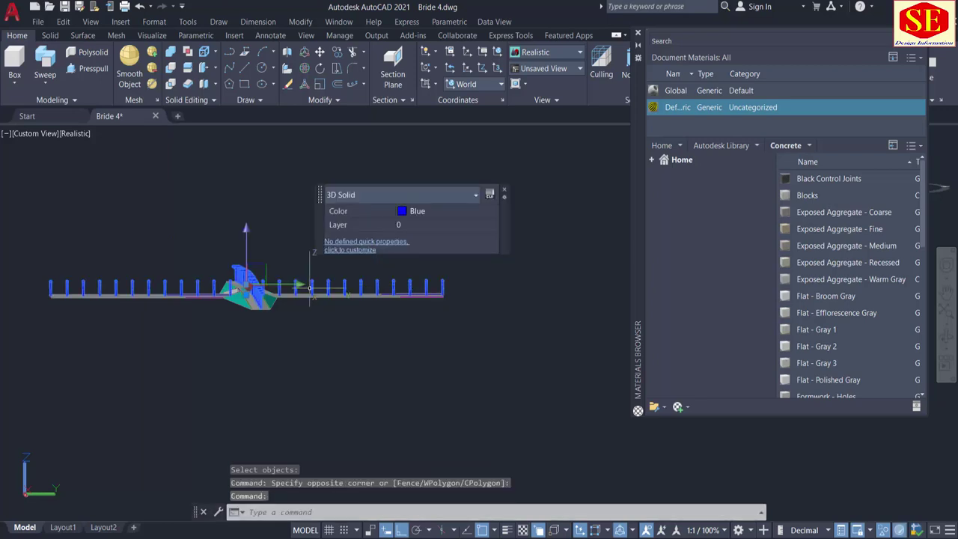
middle_click_drag(222, 349, 60, 336, "shift")
scroll(257, 294, "up", 3)
key("Escape")
scroll(400, 299, "up", 10)
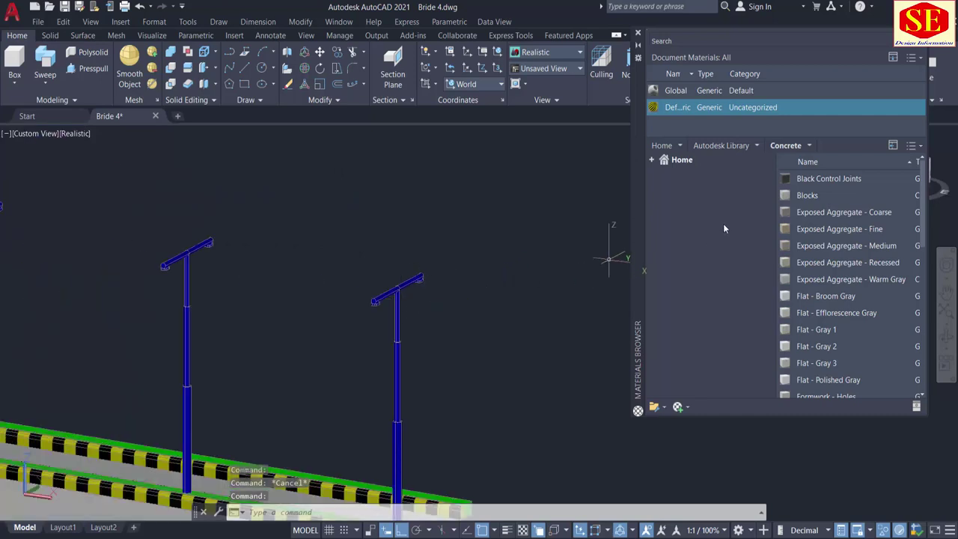
Step: Apply the Glossy - Gold metallic paint from the Autodesk Library to the united light poles
left_click(757, 146)
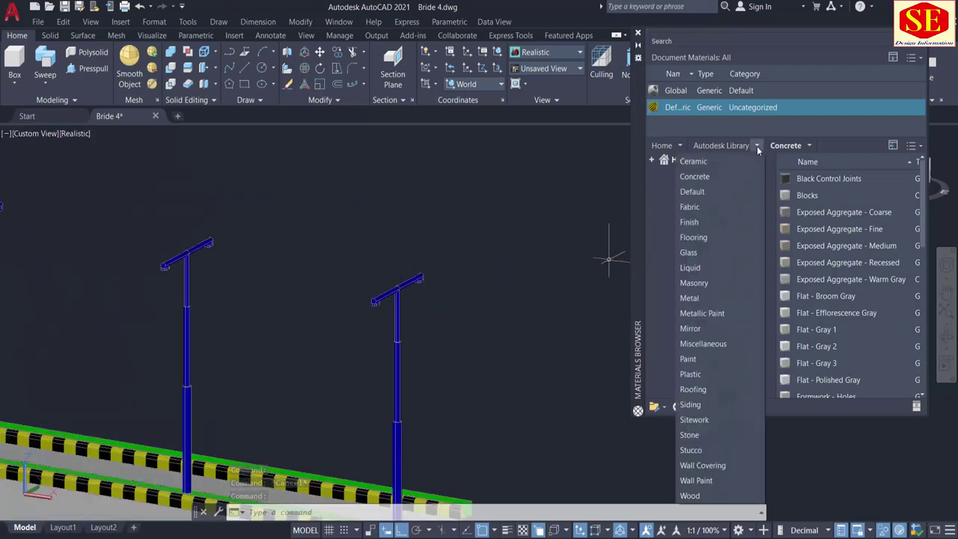
left_click(714, 313)
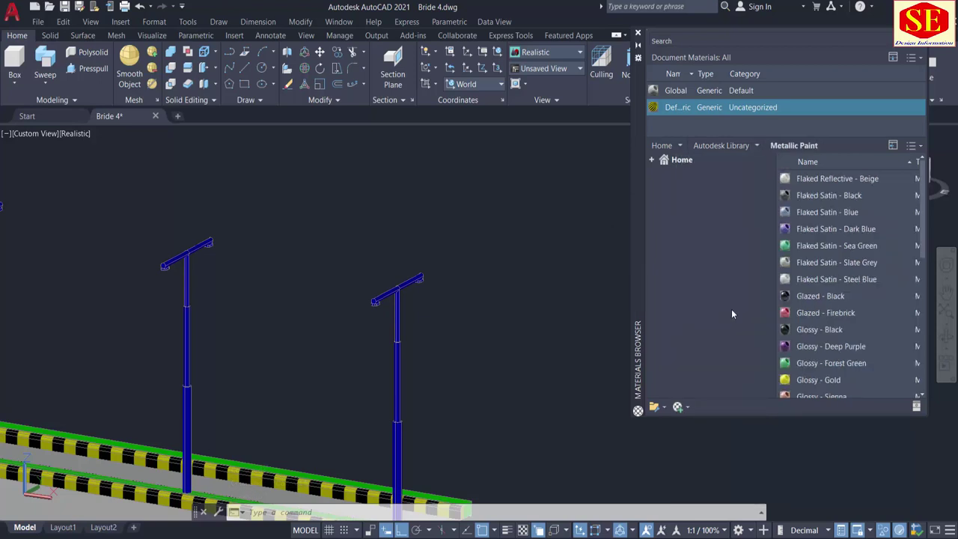
scroll(790, 322, "down", 3)
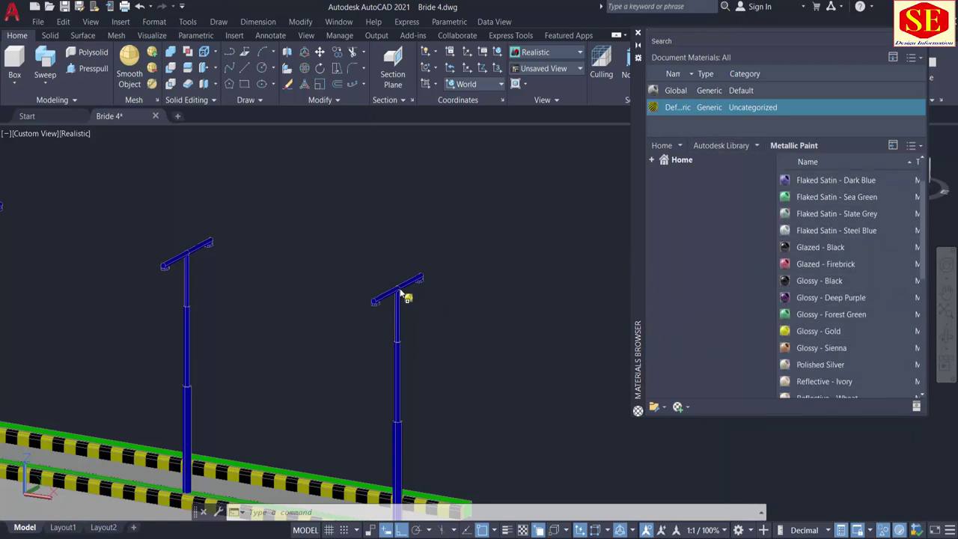
left_click_drag(402, 297, 406, 322)
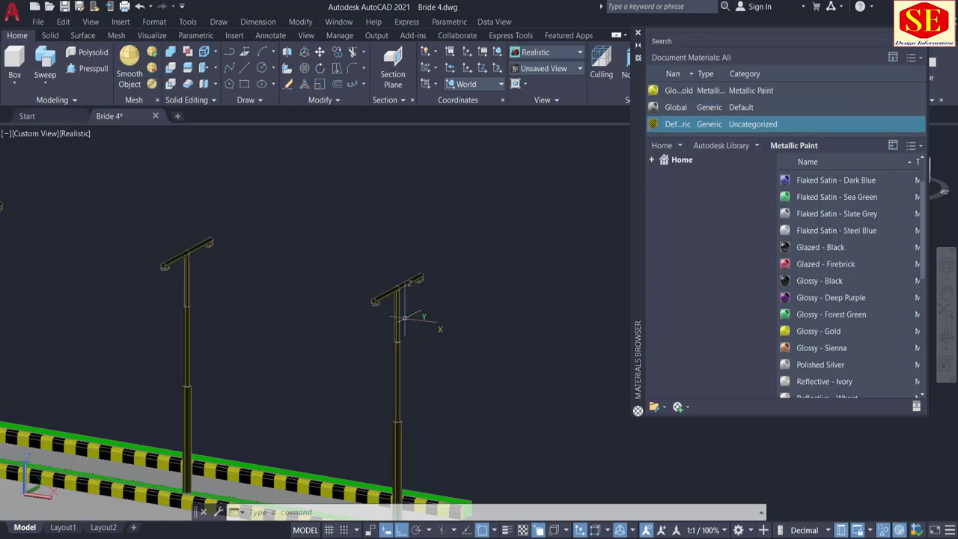
scroll(443, 288, "down", 4)
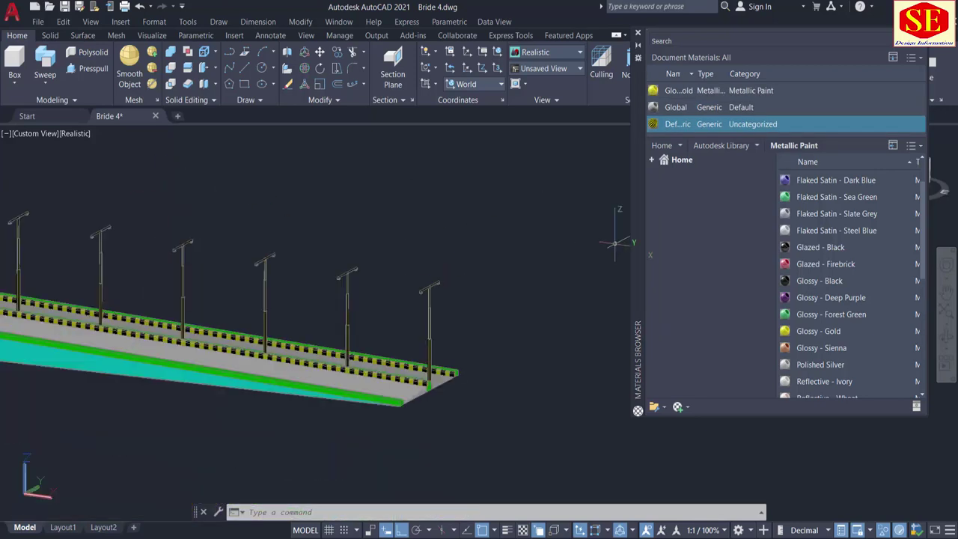
Step: Try the Reflective - Ivory metallic paint on the united light poles
left_click_drag(785, 391, 720, 381)
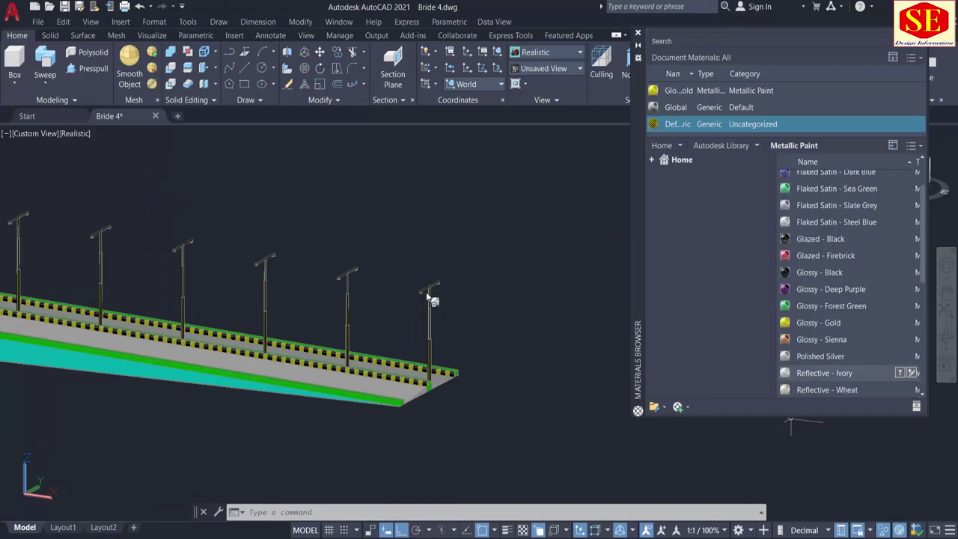
left_click_drag(425, 295, 423, 295)
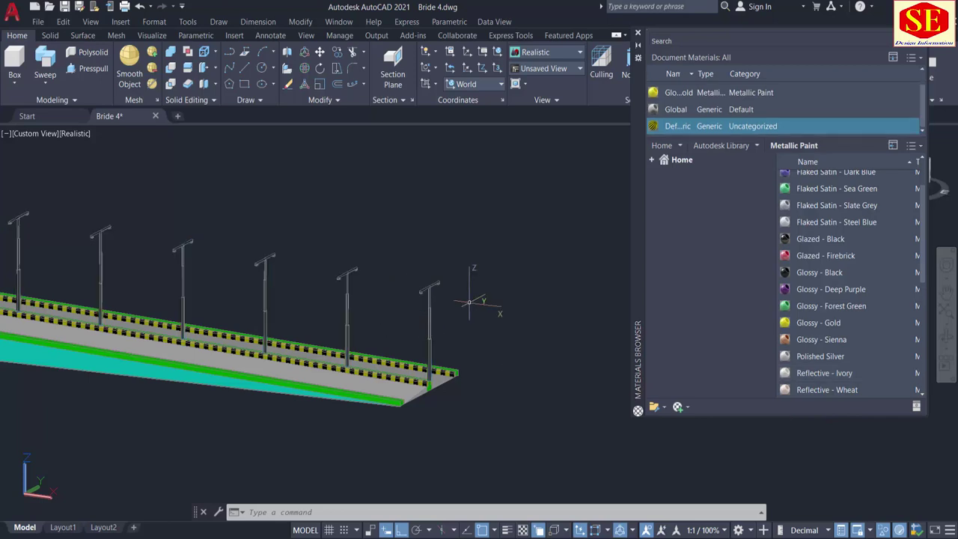
scroll(449, 296, "up", 5)
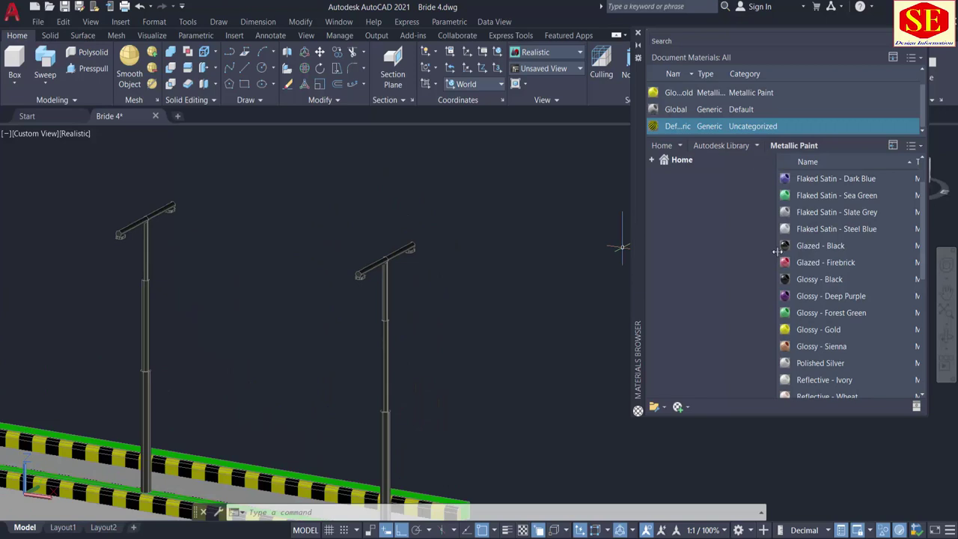
Step: Try the Flaked Reflective - Beige metallic paint on the united light poles
scroll(781, 239, "up", 3)
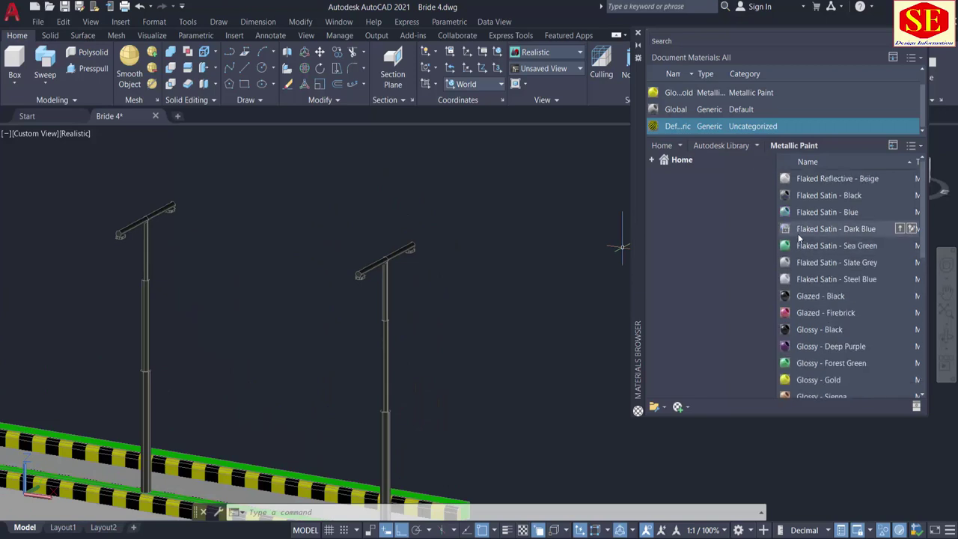
left_click(386, 266)
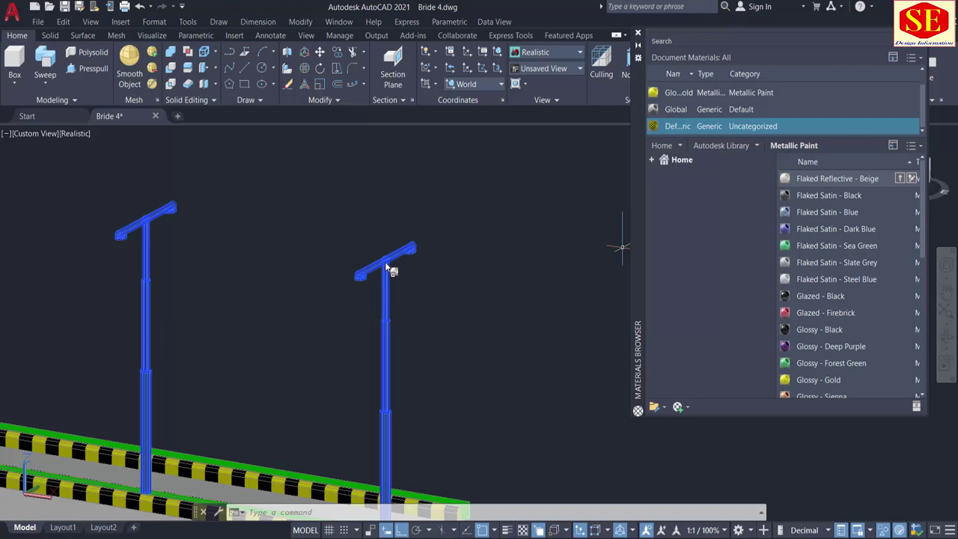
left_click_drag(387, 267, 381, 261)
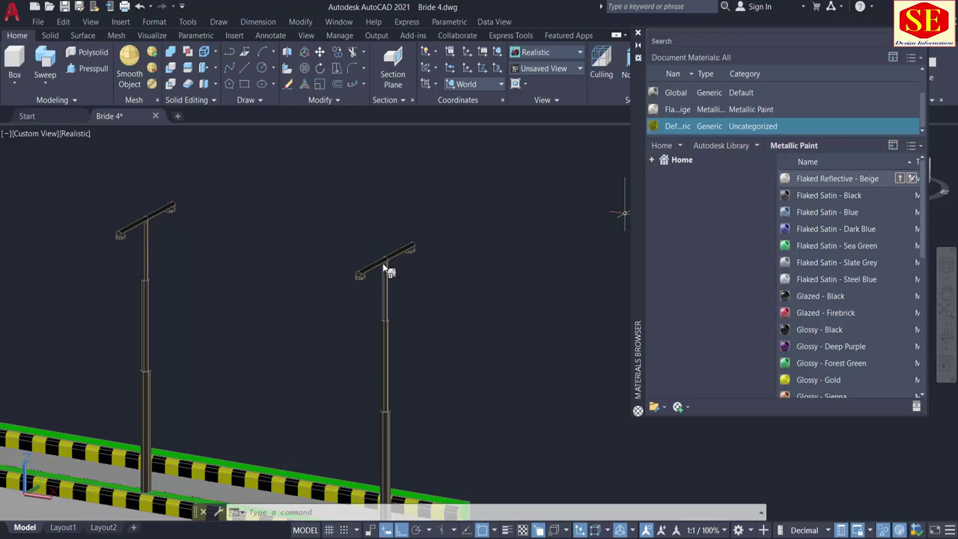
left_click(381, 264)
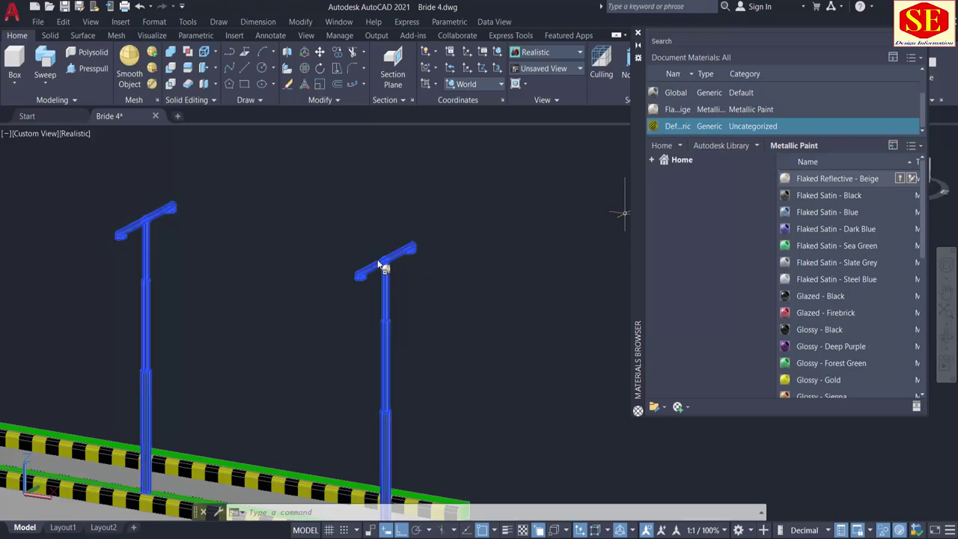
left_click_drag(377, 263, 378, 262)
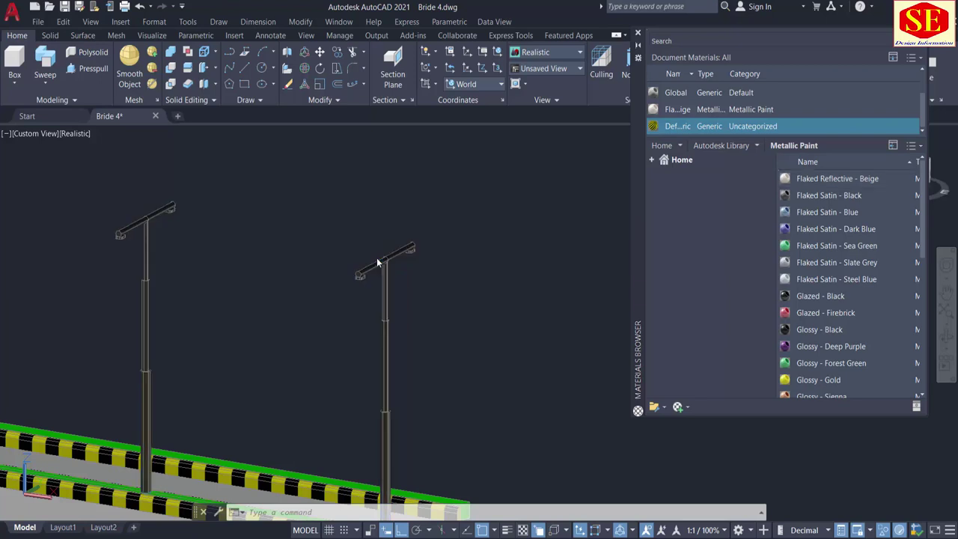
Step: Switch the Autodesk Library to the Metal category and apply Aluminum - Dark to the light poles
scroll(832, 241, "down", 10)
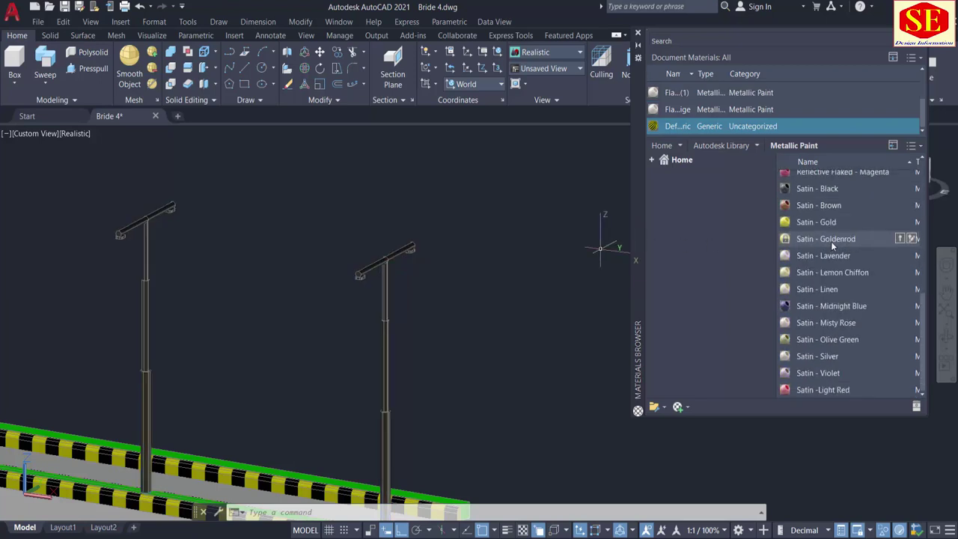
scroll(786, 385, "up", 10)
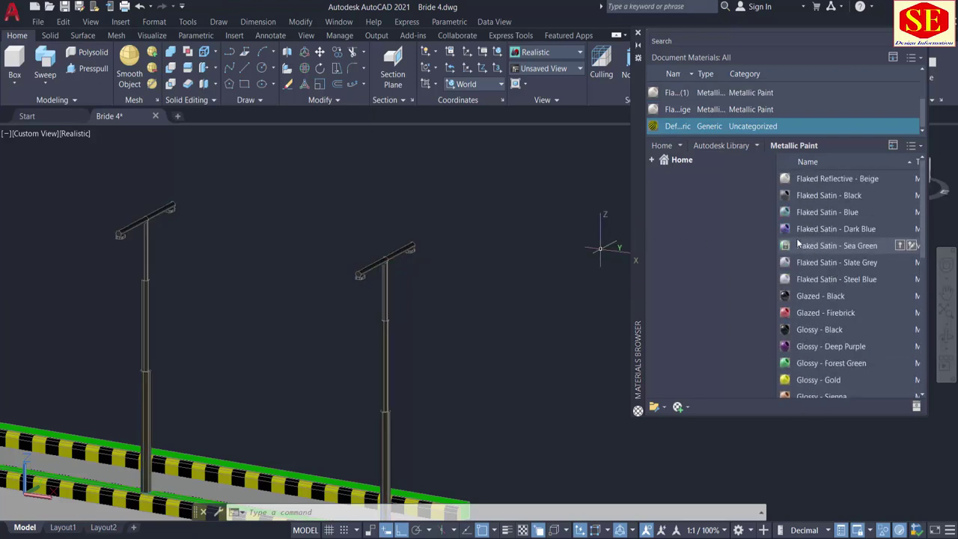
left_click(757, 145)
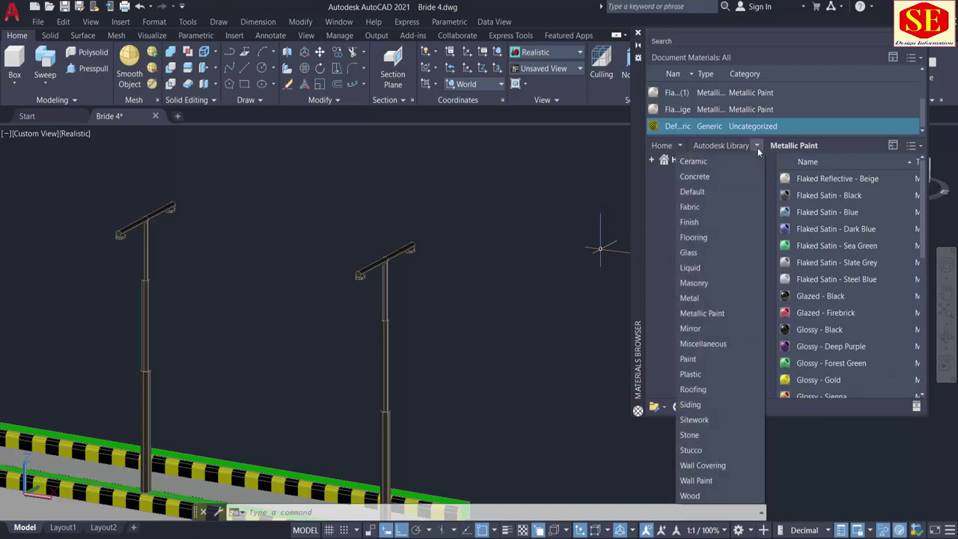
left_click(702, 298)
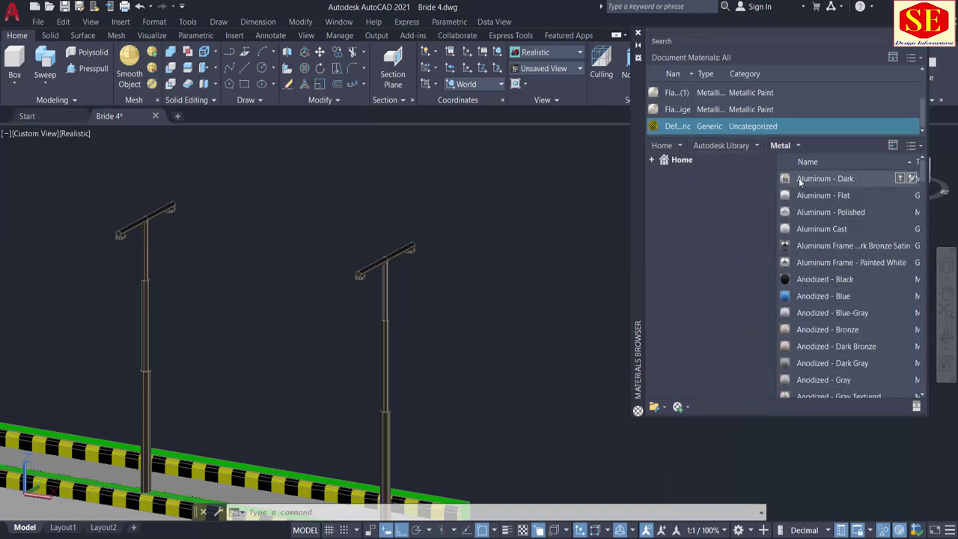
left_click(386, 267)
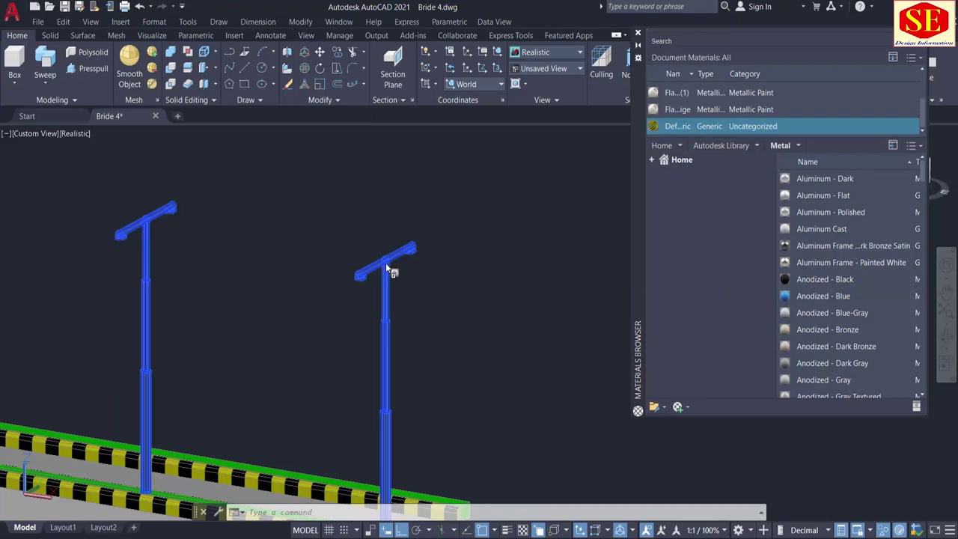
left_click_drag(397, 259, 406, 245)
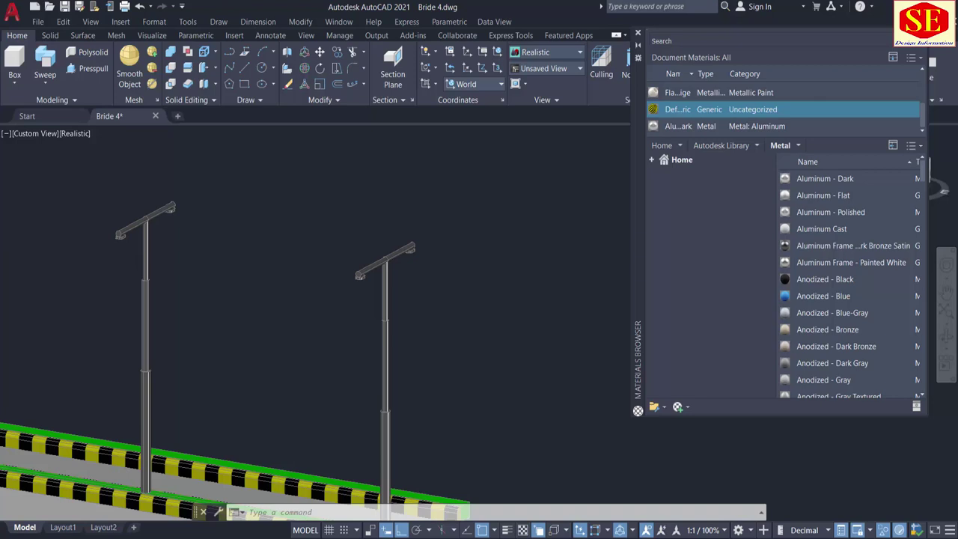
Step: Try the Anodized - Blue metal material on the united light poles
scroll(392, 262, "up", 3)
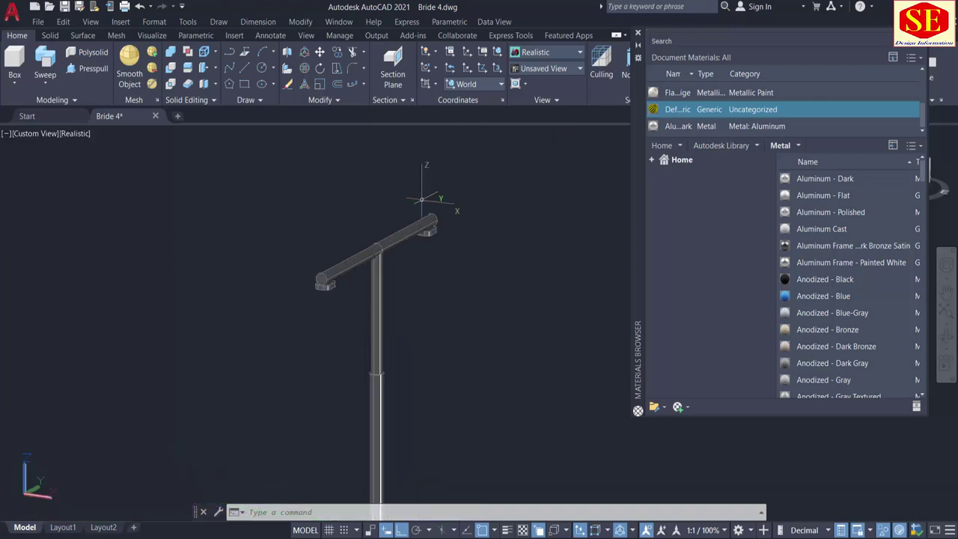
scroll(421, 199, "up", 4)
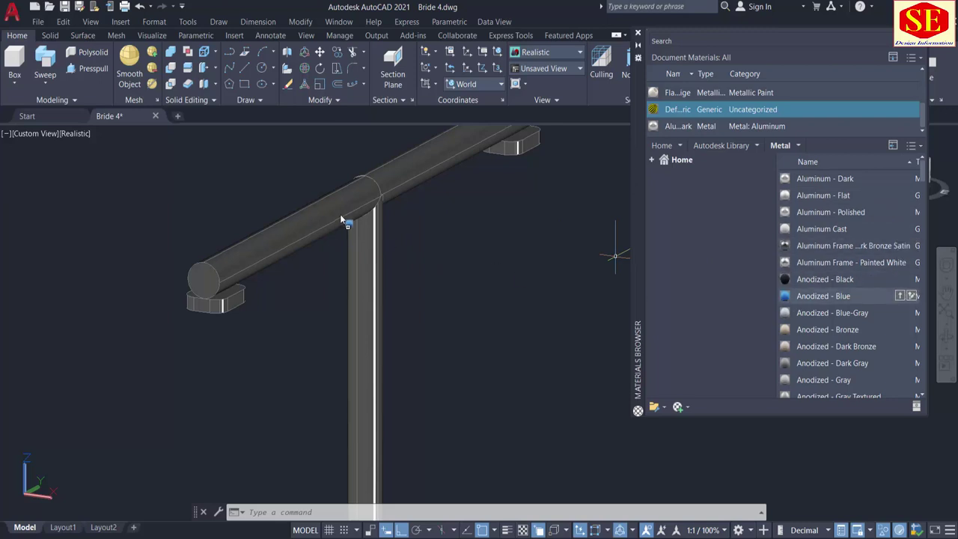
left_click_drag(341, 215, 342, 214)
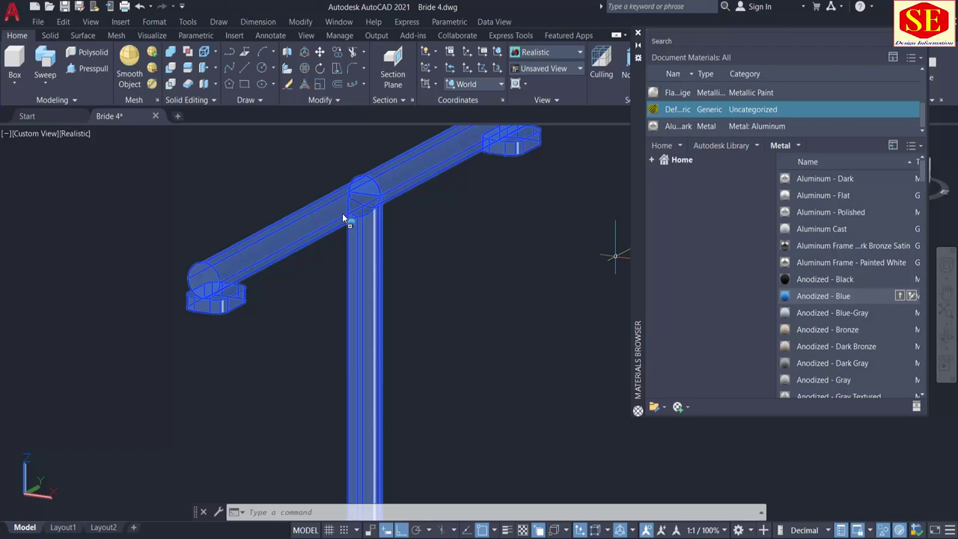
left_click_drag(342, 213, 342, 212)
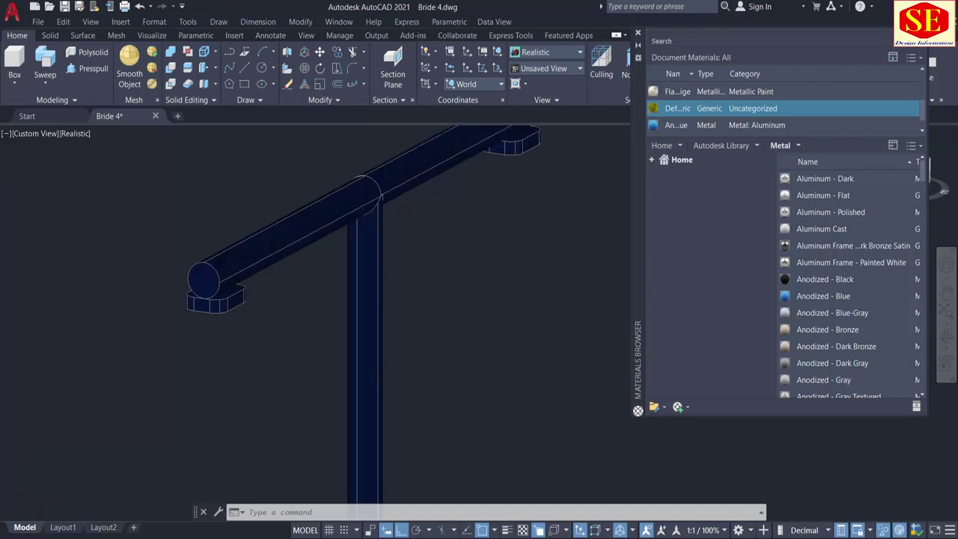
Step: Assign the Aluminum - Flat metal material to the united light poles
scroll(494, 273, "down", 2)
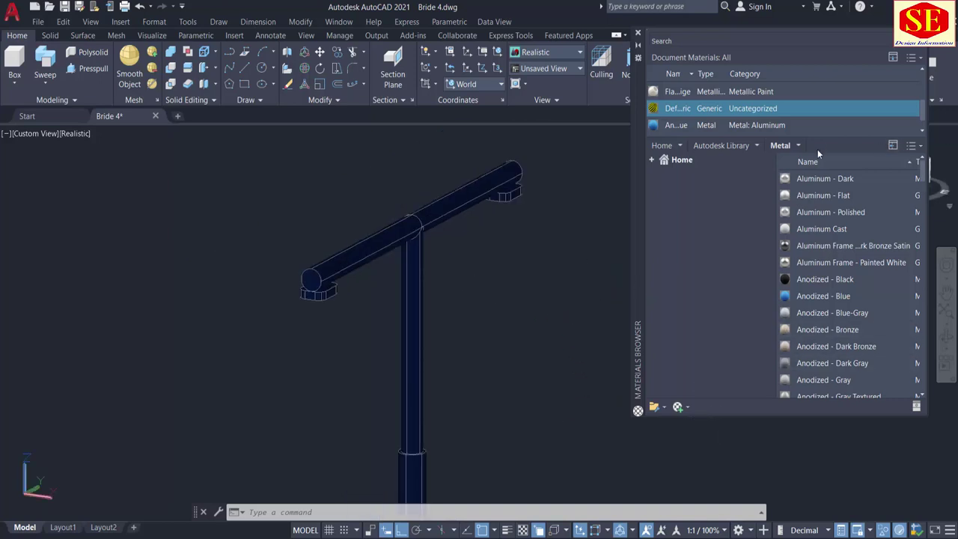
left_click(414, 238)
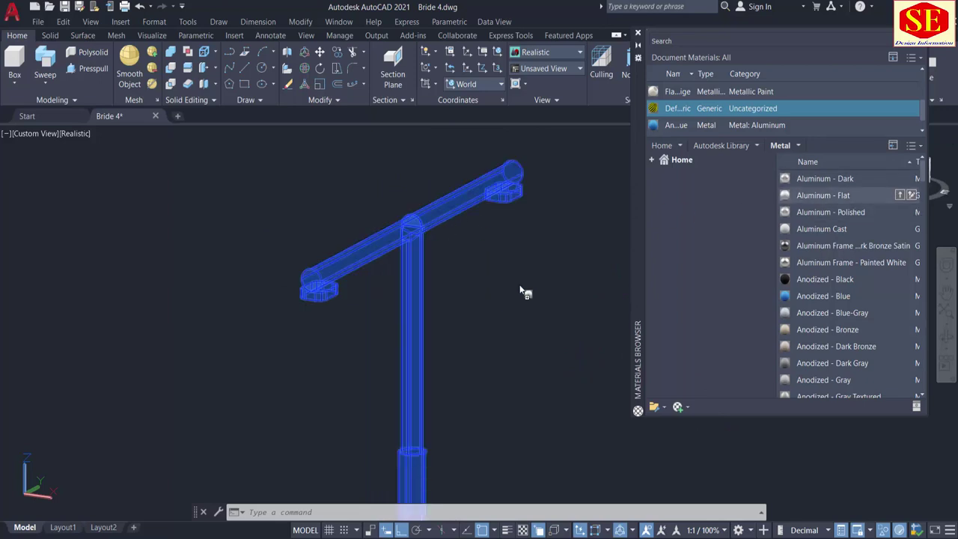
left_click_drag(522, 290, 522, 292)
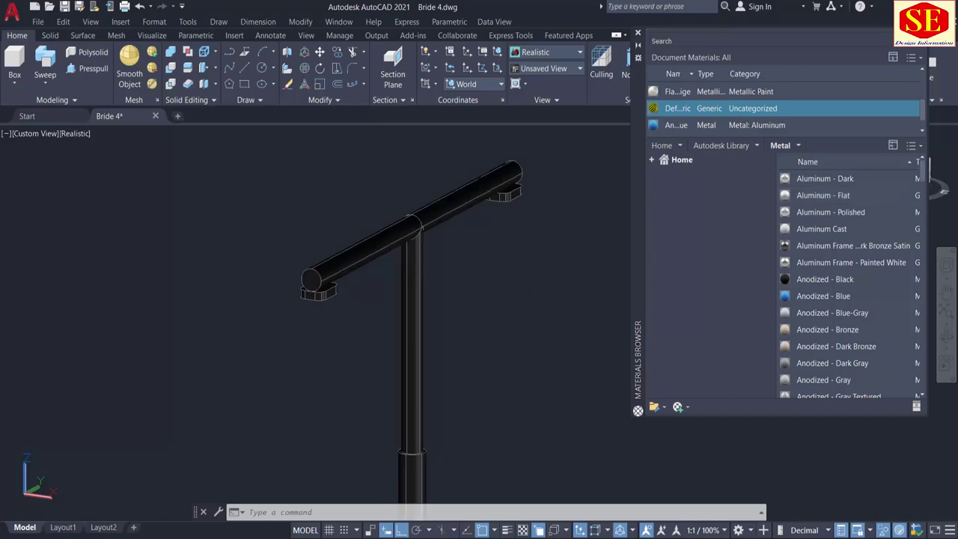
scroll(520, 231, "down", 5)
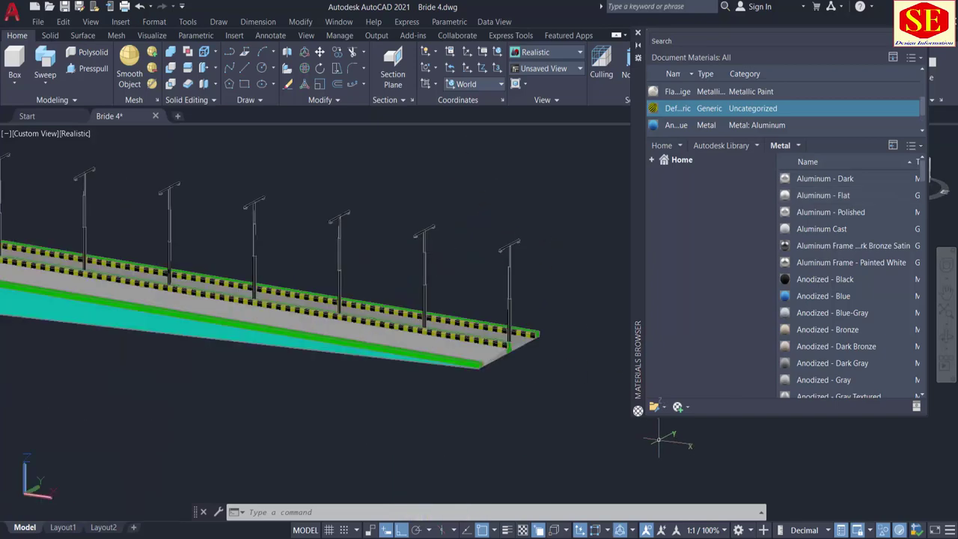
scroll(657, 440, "down", 5)
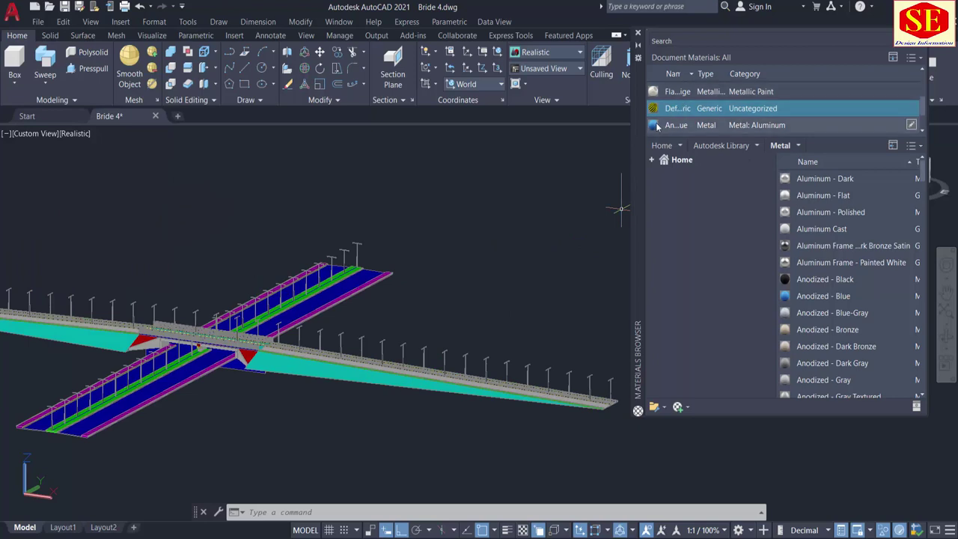
Step: Look through the document's material list and examine the light poles, railings and kerbs along the bridge deck
scroll(659, 119, "up", 3)
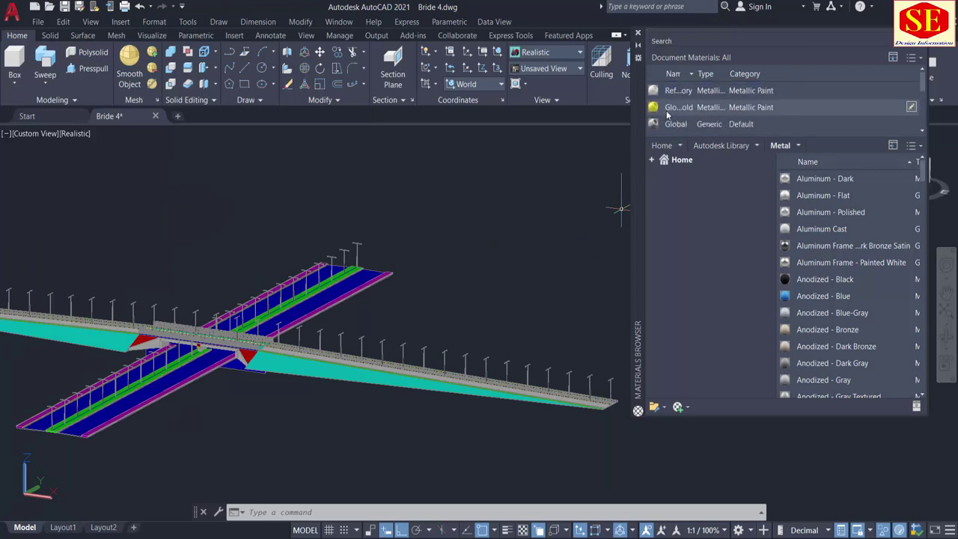
scroll(674, 112, "down", 3)
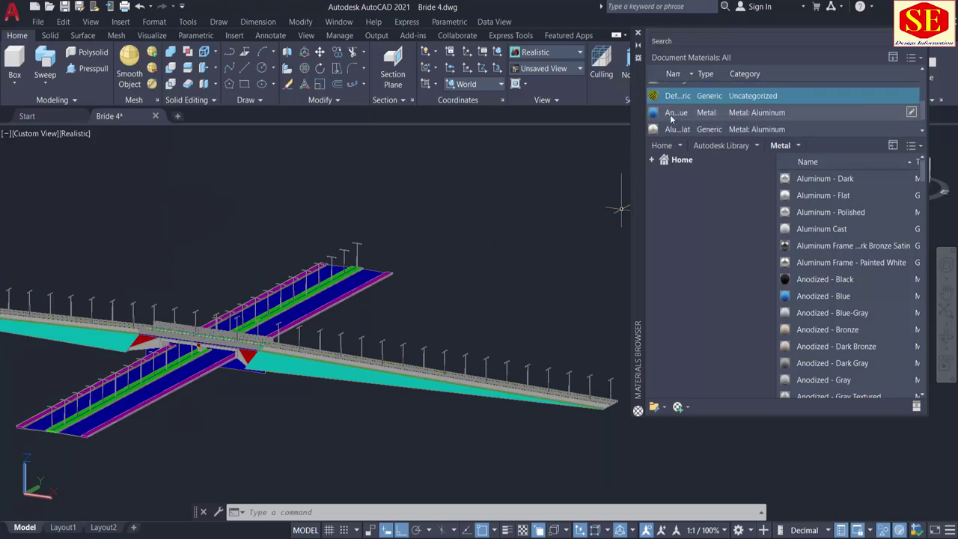
scroll(671, 117, "up", 3)
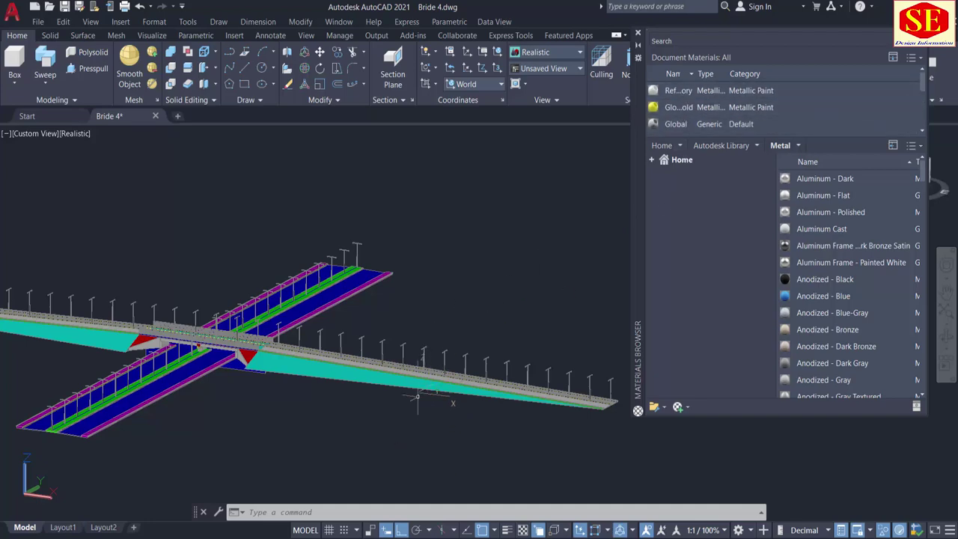
scroll(417, 398, "up", 4)
left_click(418, 211)
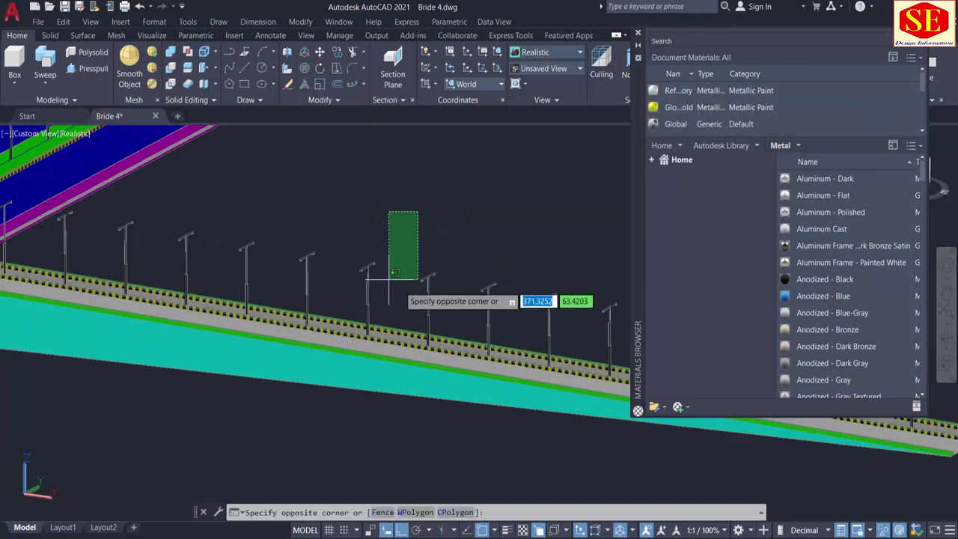
left_click(464, 222)
scroll(529, 220, "down", 4)
scroll(370, 307, "up", 6)
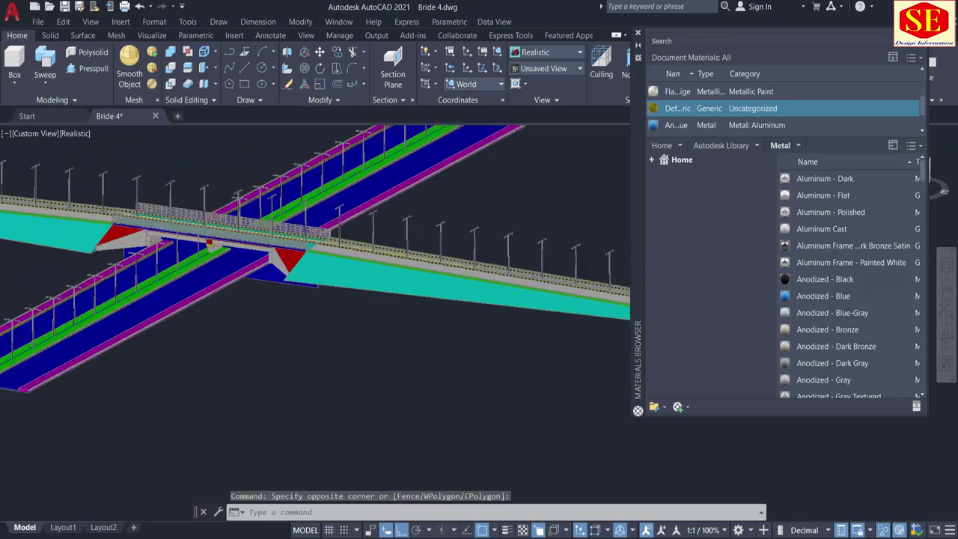
scroll(369, 307, "up", 3)
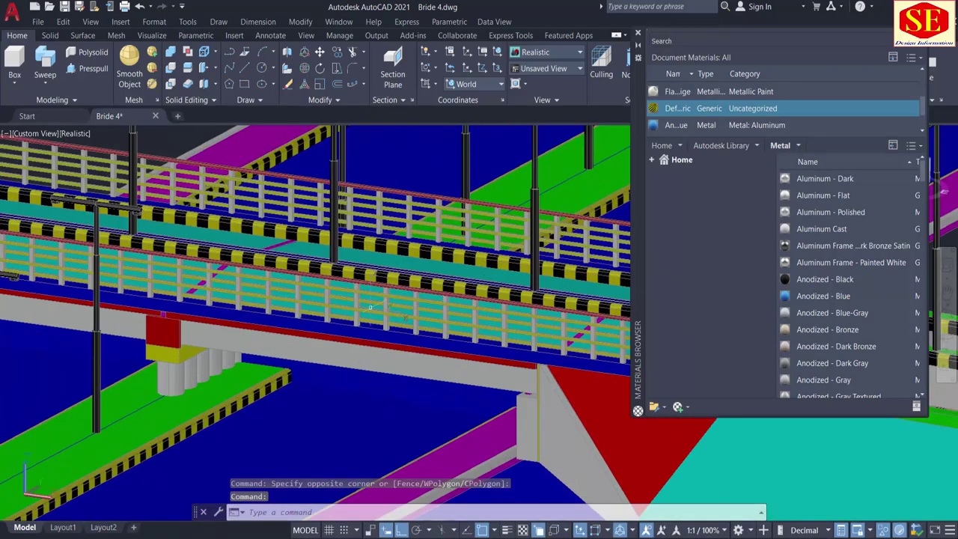
middle_click_drag(391, 293, 184, 346)
middle_click_drag(345, 320, 308, 280)
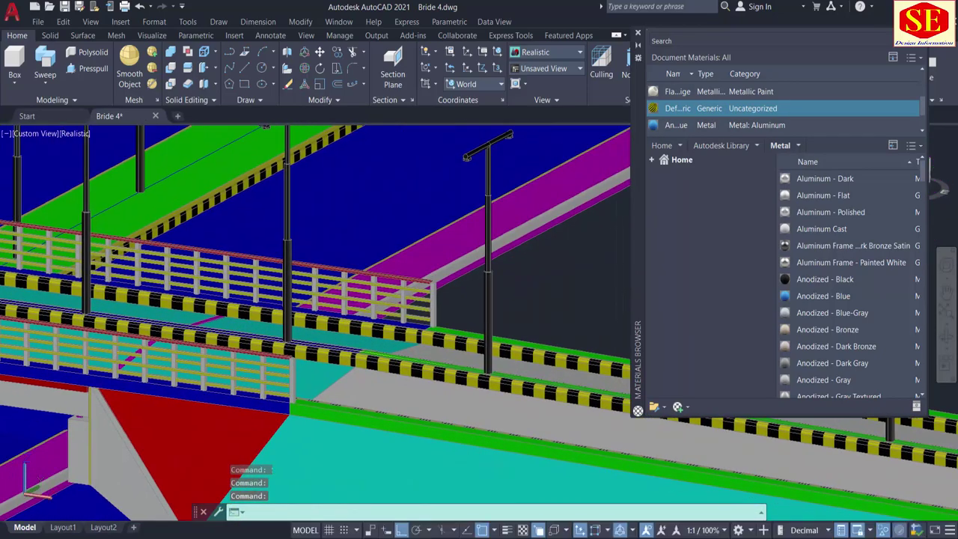
Step: Switch the Autodesk Library to the Wall Paint category and apply Yellow to the red top handrail of the near railing
middle_click_drag(361, 314, 565, 355, "shift")
scroll(245, 352, "up", 3)
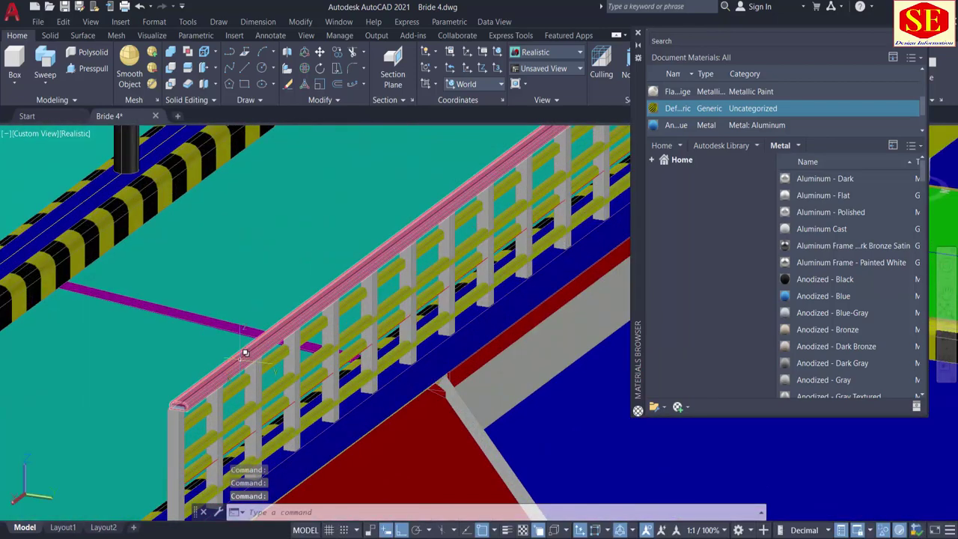
left_click(236, 374)
key("Escape")
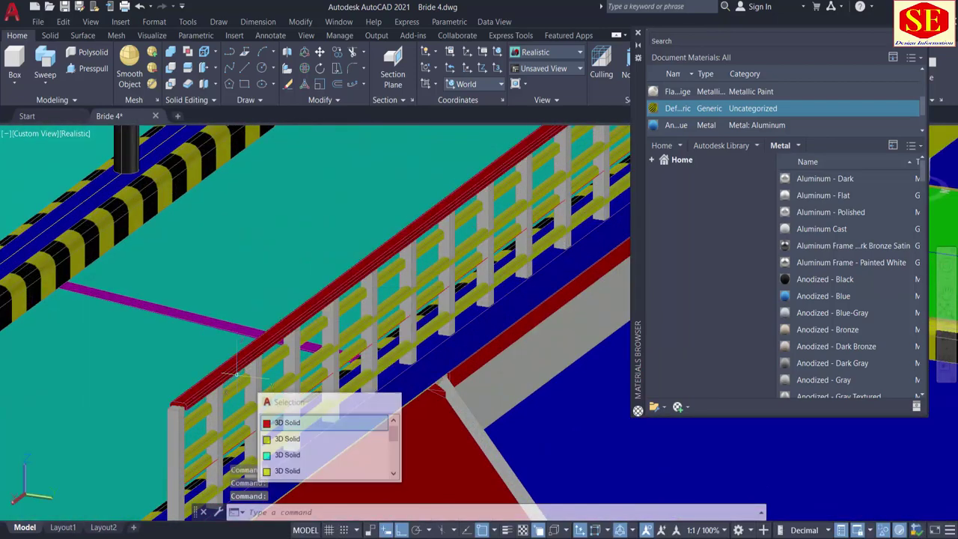
left_click_drag(905, 179, 612, 311)
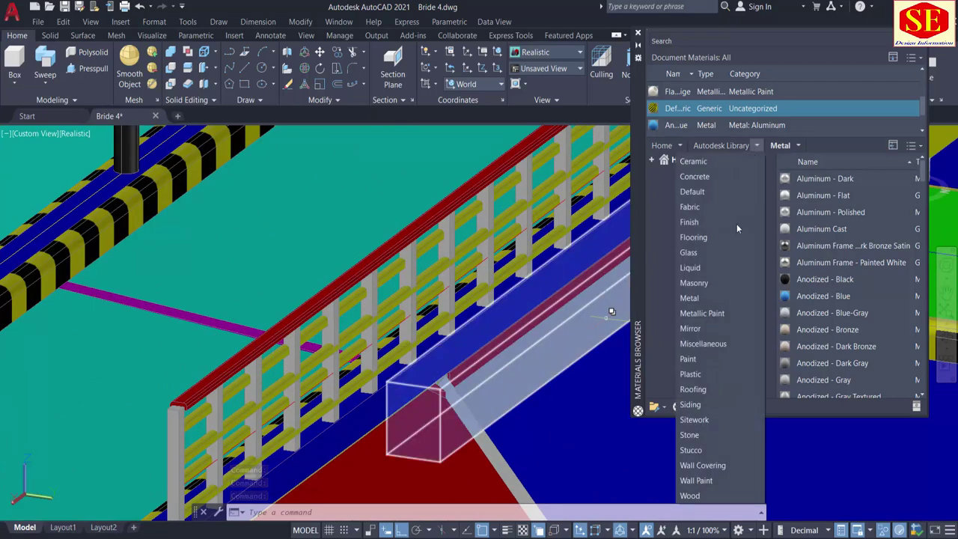
left_click(697, 480)
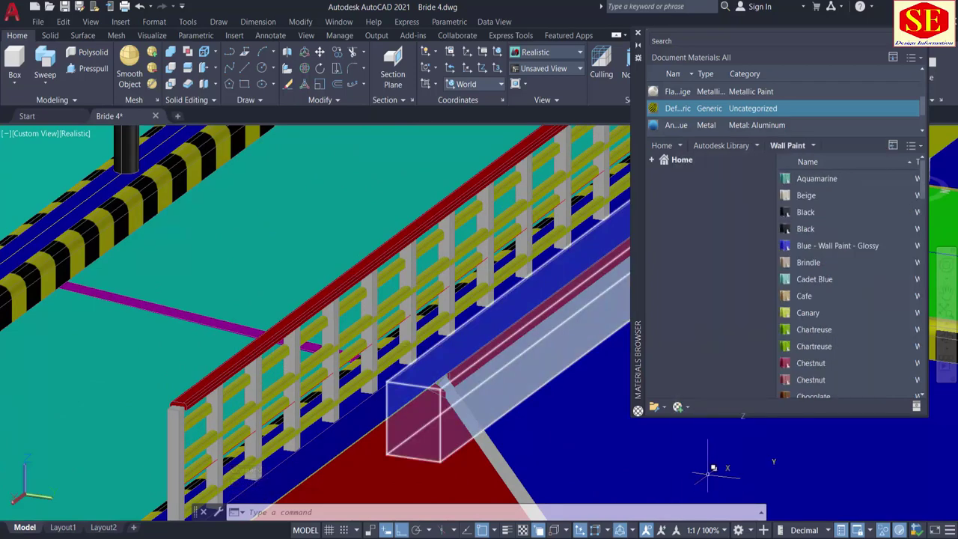
scroll(789, 318, "down", 20)
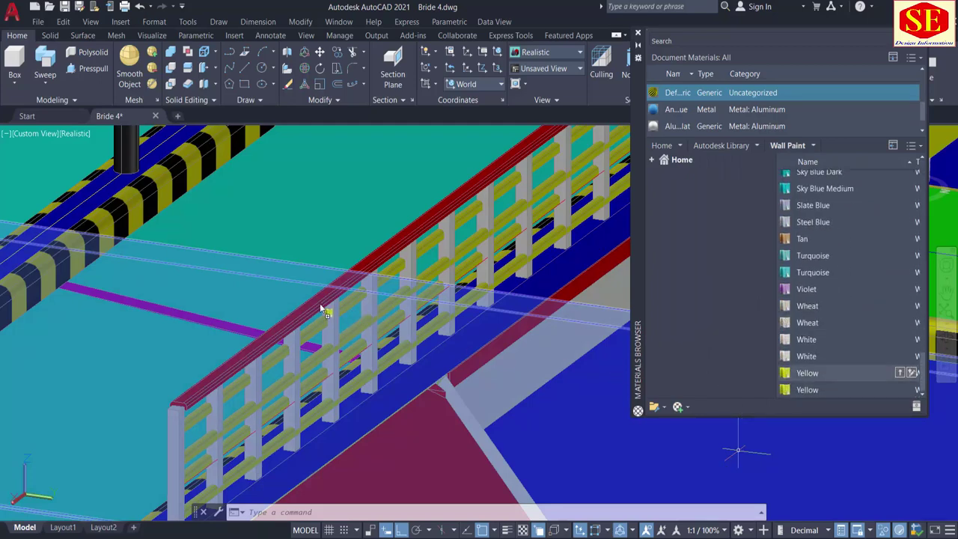
left_click_drag(324, 311, 320, 306)
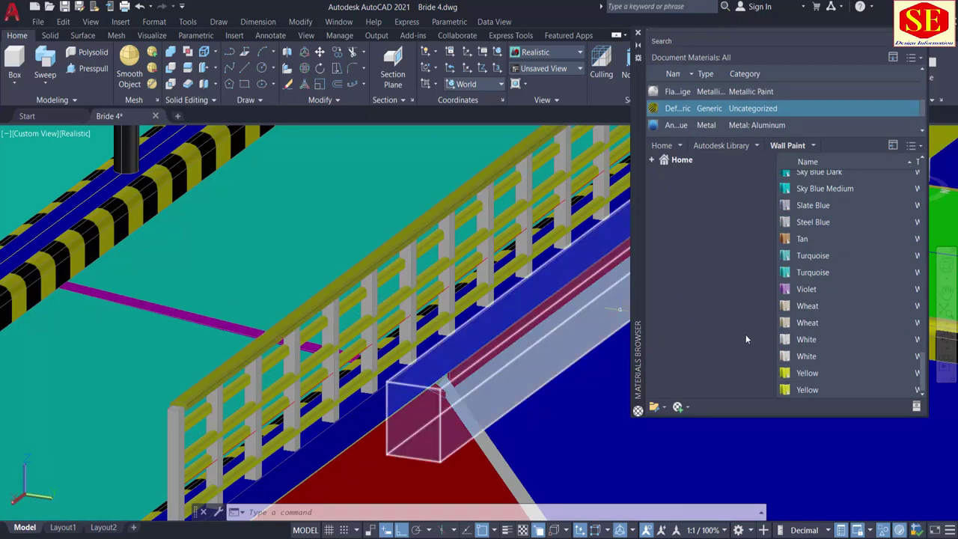
Step: Try the Black wall paint material on one vertical post of the near railing
scroll(814, 276, "up", 20)
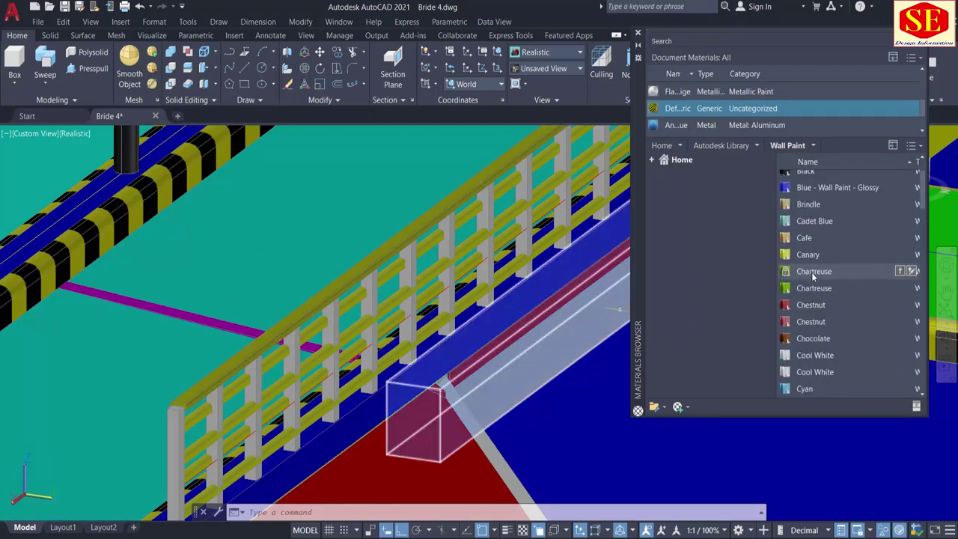
scroll(813, 275, "up", 3)
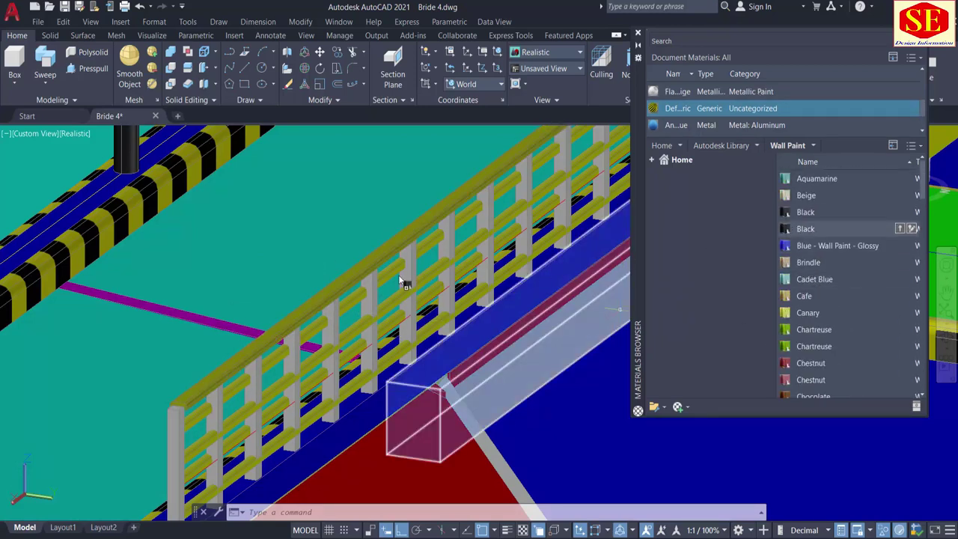
left_click_drag(334, 310, 333, 314)
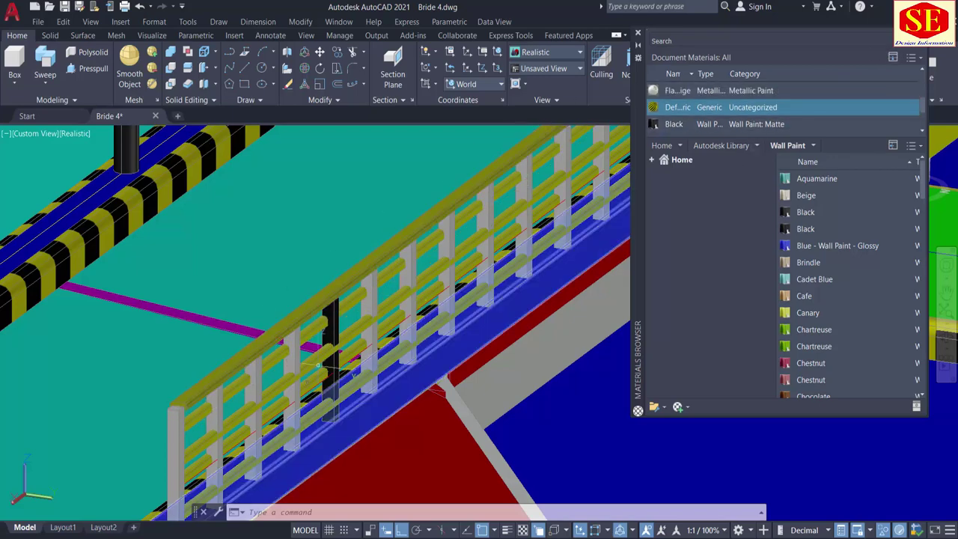
scroll(821, 114, "down", 1)
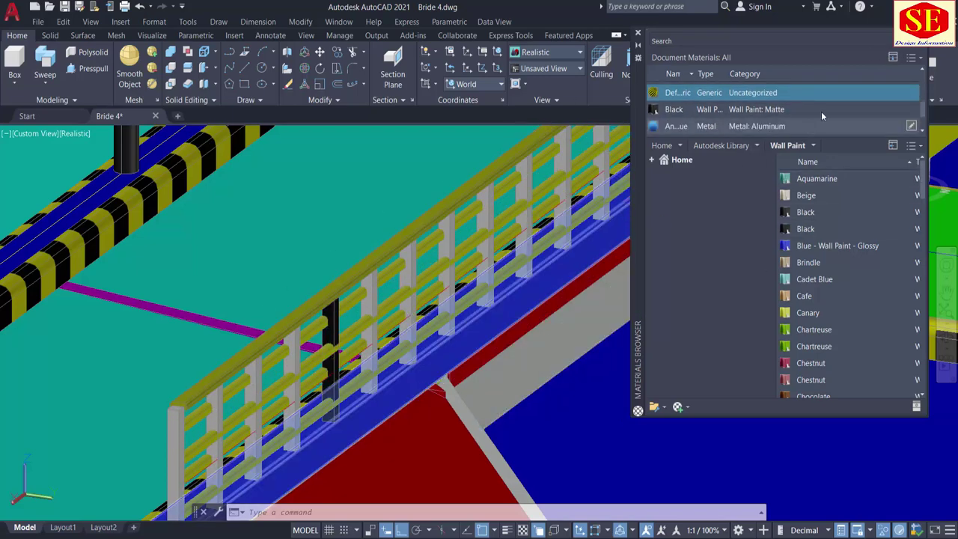
scroll(822, 116, "up", 1)
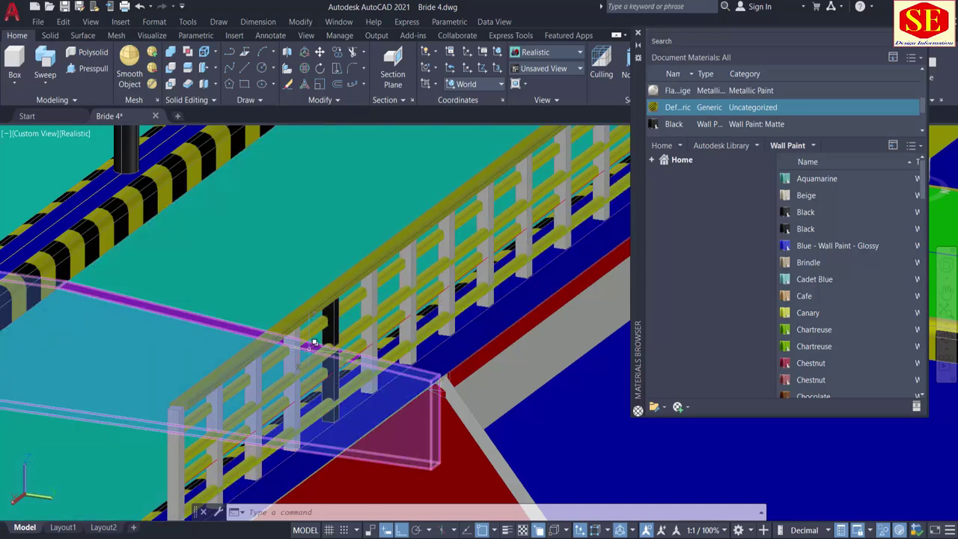
key("Return")
key("Escape")
scroll(463, 321, "down", 1)
middle_click_drag(463, 320, 442, 408)
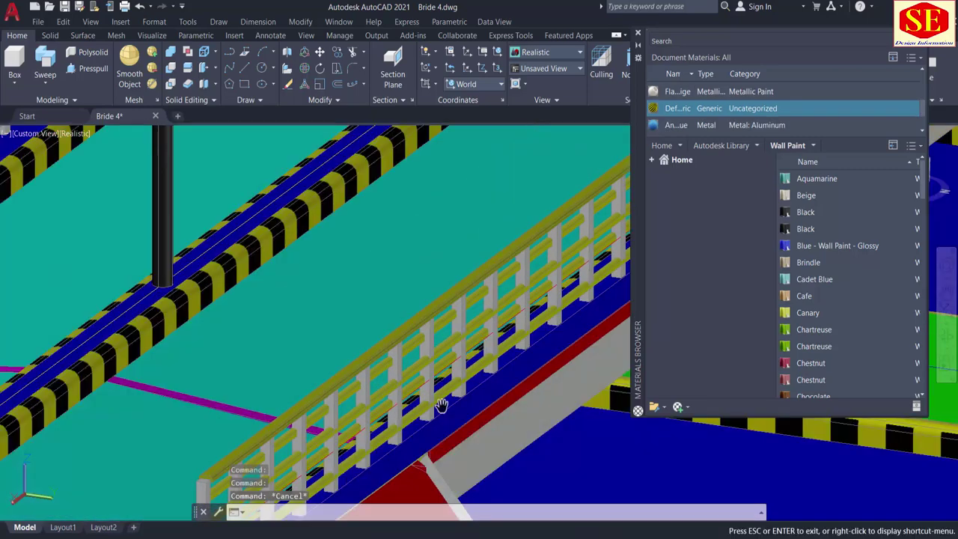
Step: Match the properties of the near railing's top handrail onto the four horizontal rails below it
middle_click_drag(217, 465, 259, 372)
scroll(261, 372, "up", 3)
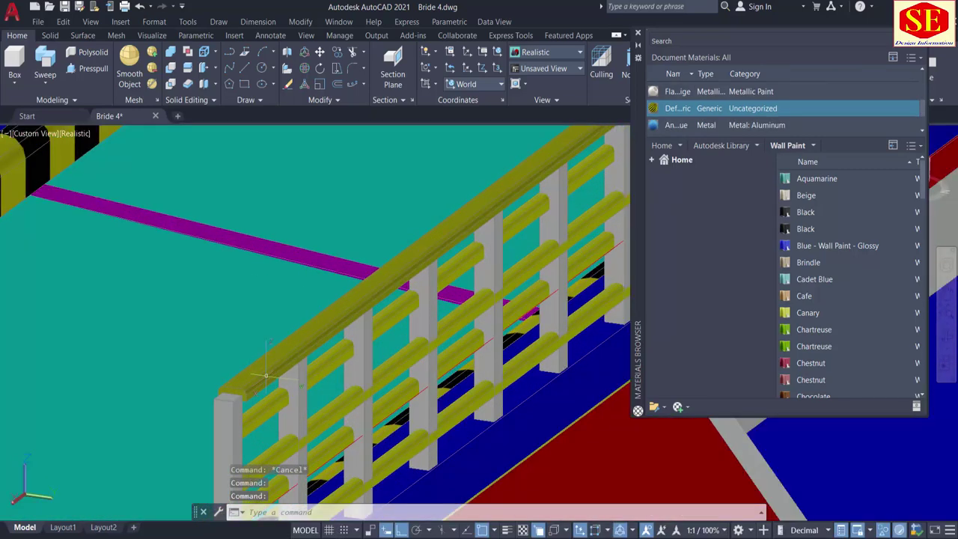
type("ma")
key("Return")
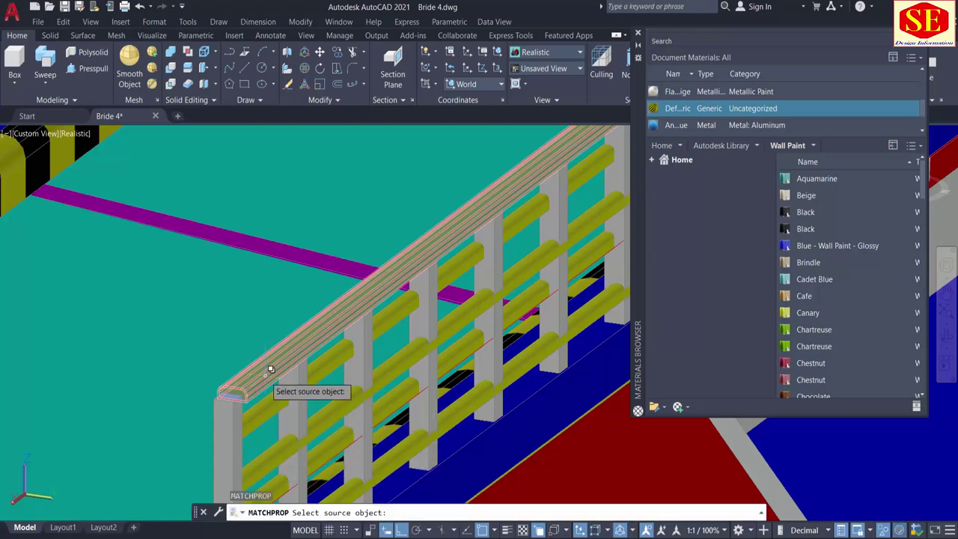
left_click(271, 369)
left_click(267, 419)
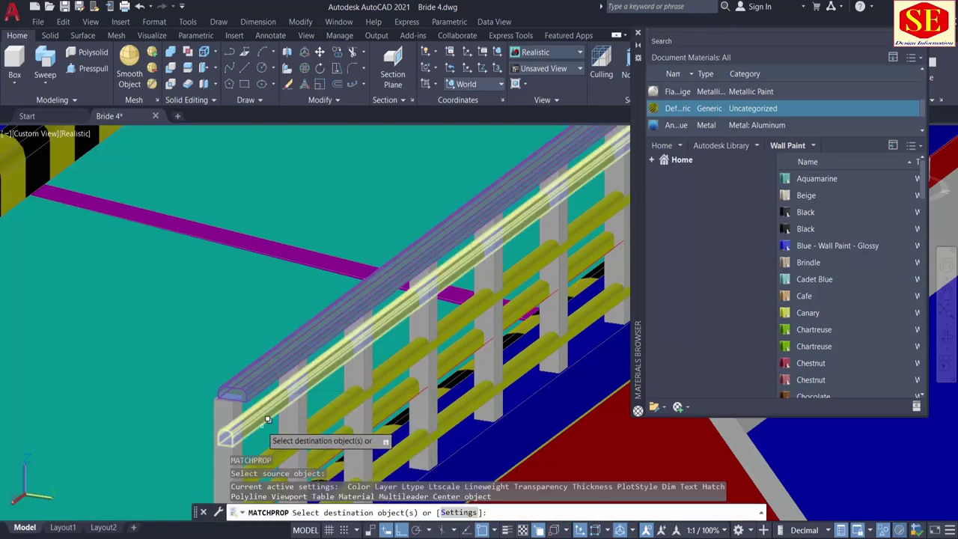
left_click(296, 427)
left_click(322, 465)
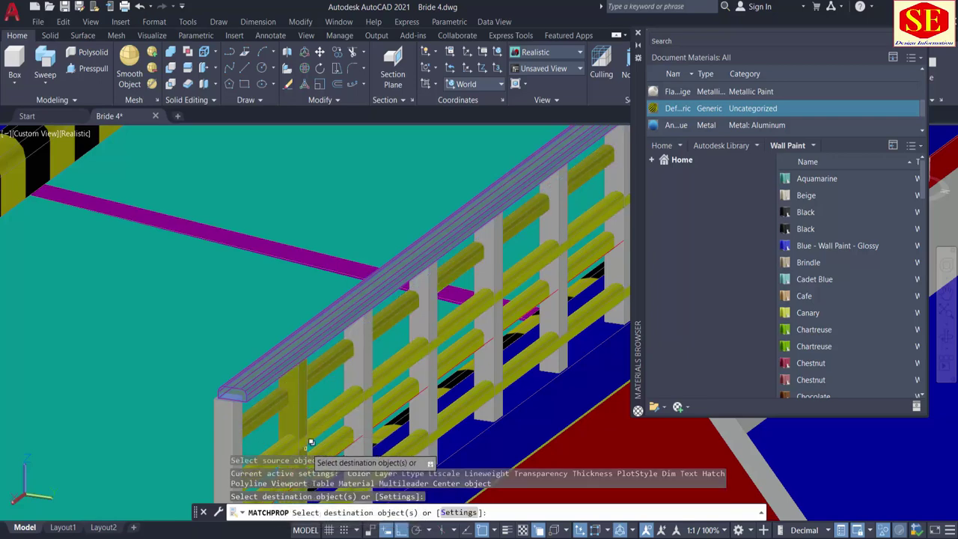
middle_click_drag(306, 448, 350, 316)
left_click(336, 309)
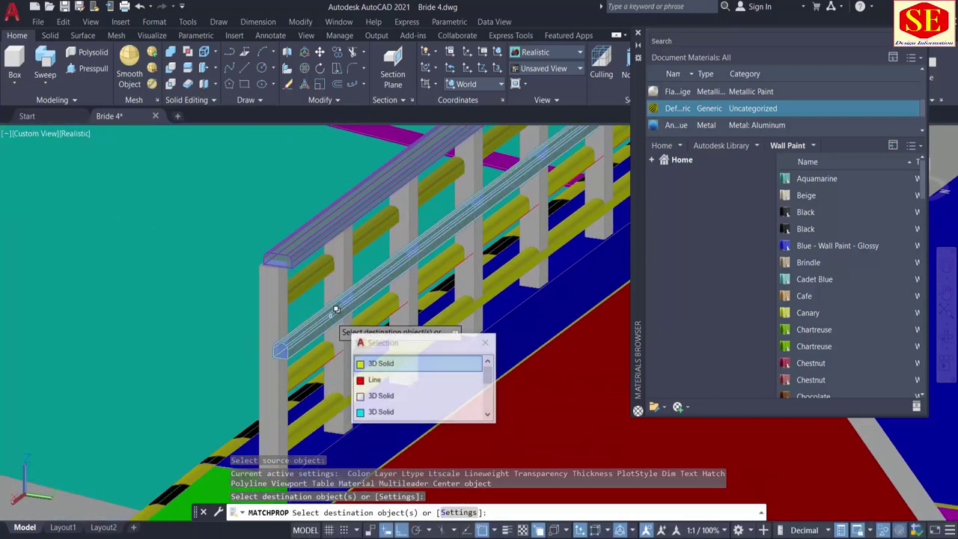
left_click(368, 364)
left_click(347, 380)
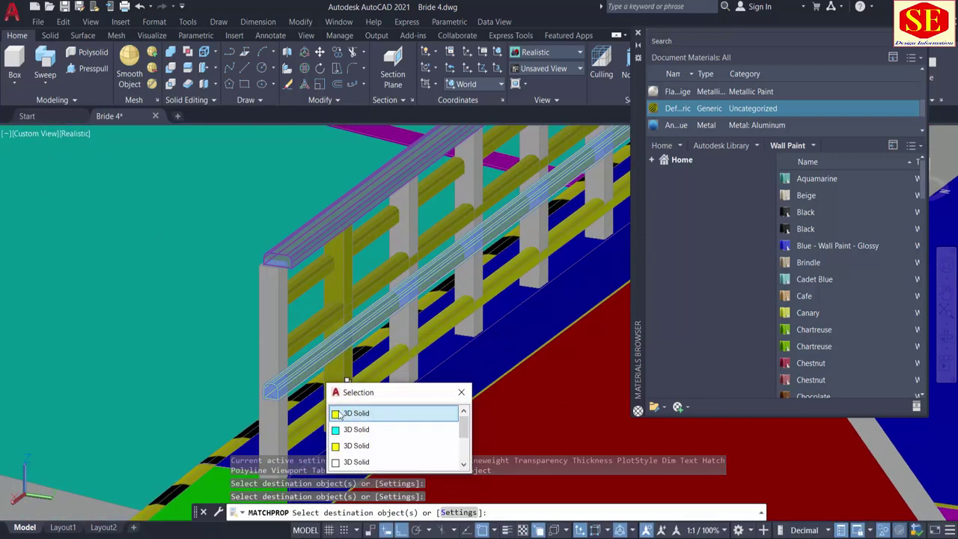
left_click(340, 413)
left_click(360, 427)
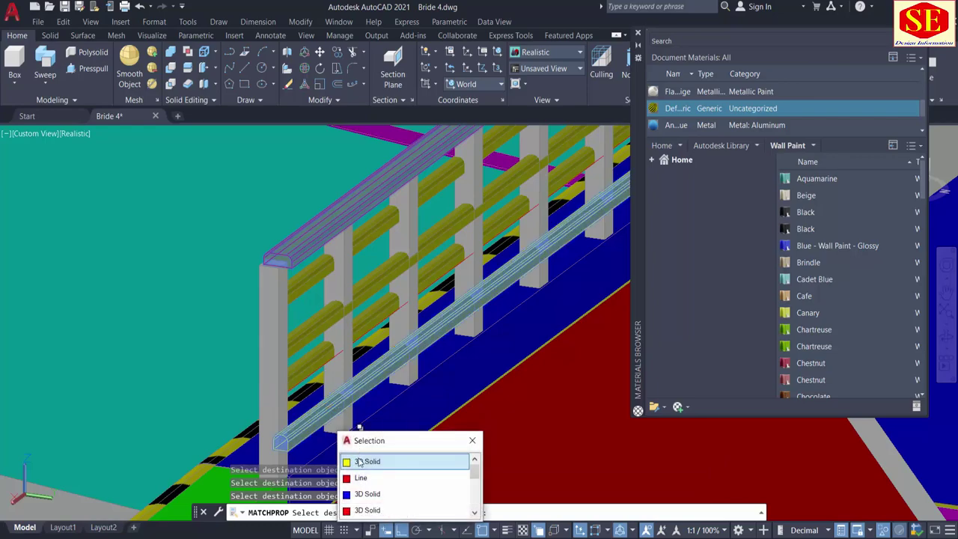
left_click(360, 462)
Step: Apply the same matched properties to the far railing's top handrail and its horizontal rails, and end the matching
scroll(488, 454, "down", 5)
scroll(125, 333, "up", 3)
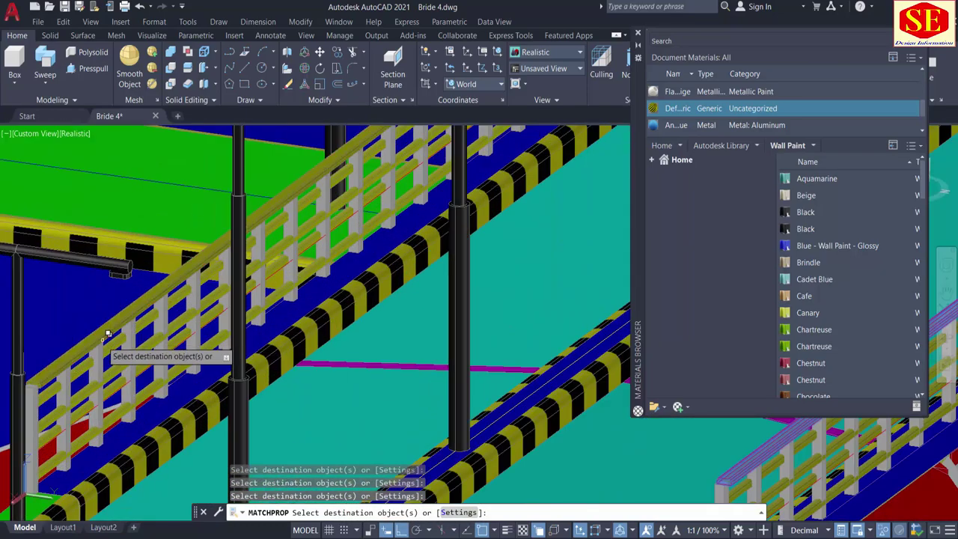
scroll(107, 334, "up", 3)
left_click(135, 344)
left_click(146, 368)
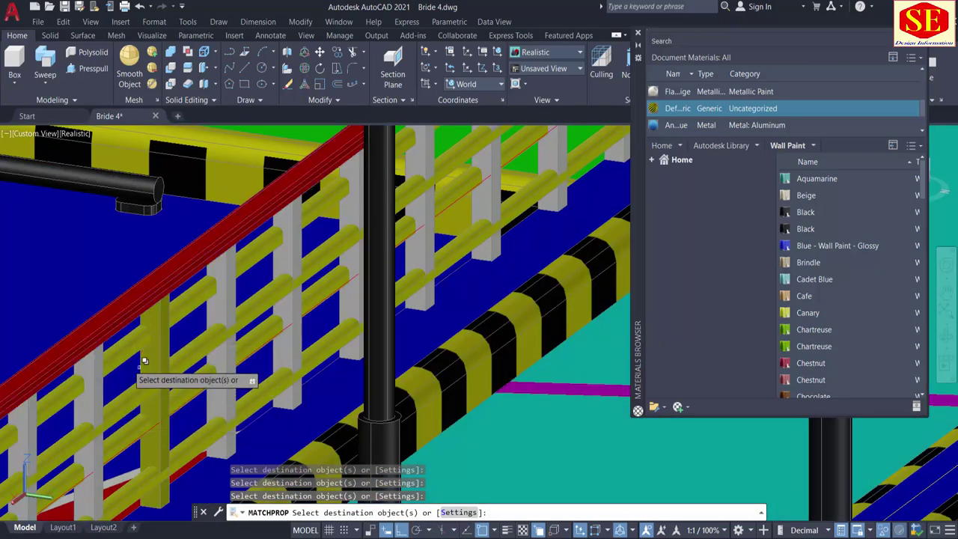
left_click(142, 363)
left_click(155, 402)
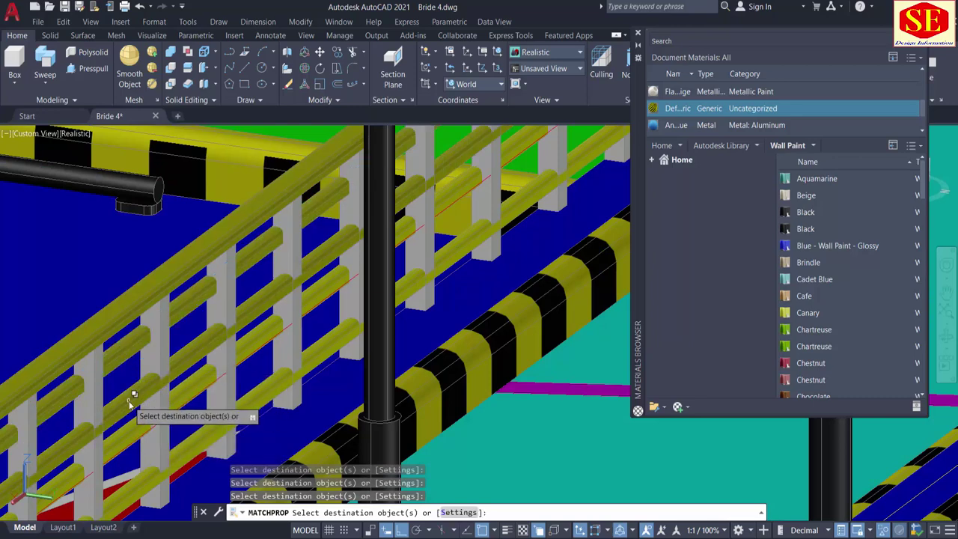
left_click(133, 396)
left_click(180, 448)
left_click(153, 447)
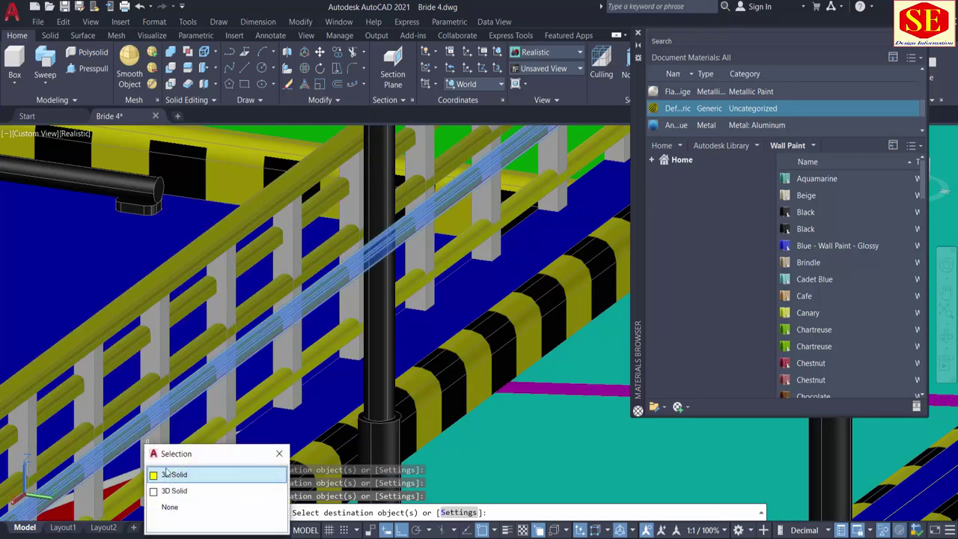
left_click(166, 474)
left_click(160, 448)
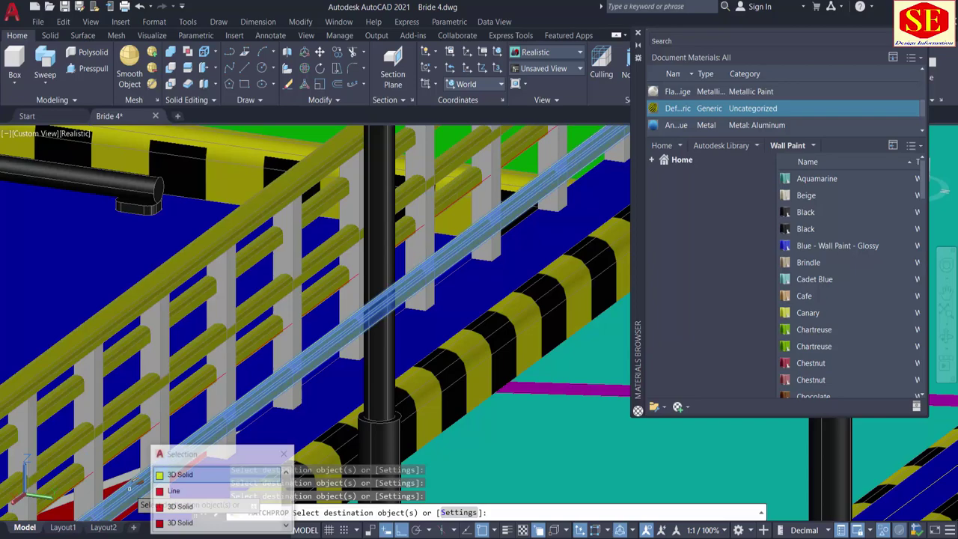
left_click(178, 474)
scroll(366, 322, "down", 4)
key("Escape")
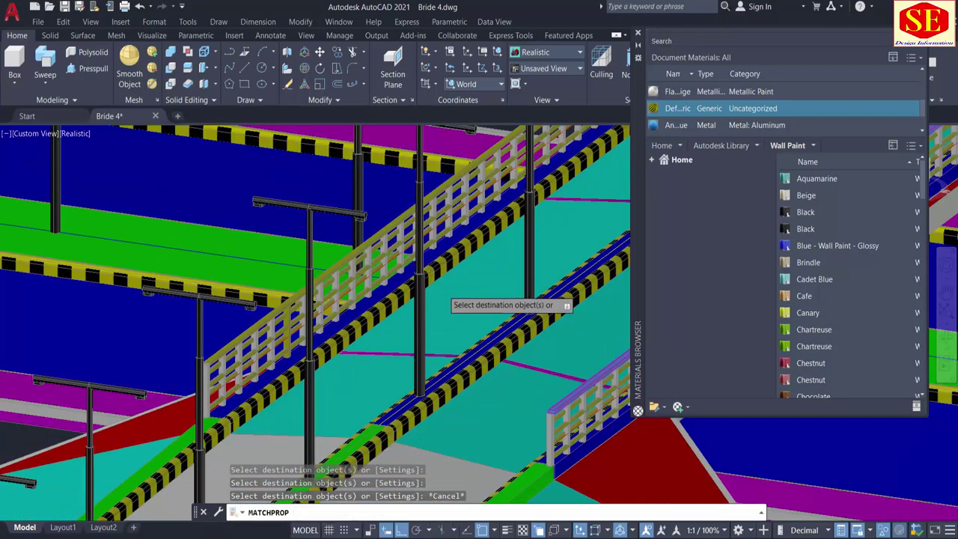
Step: Collapse the Materials Browser to clear the view of the near railing
scroll(460, 311, "down", 6)
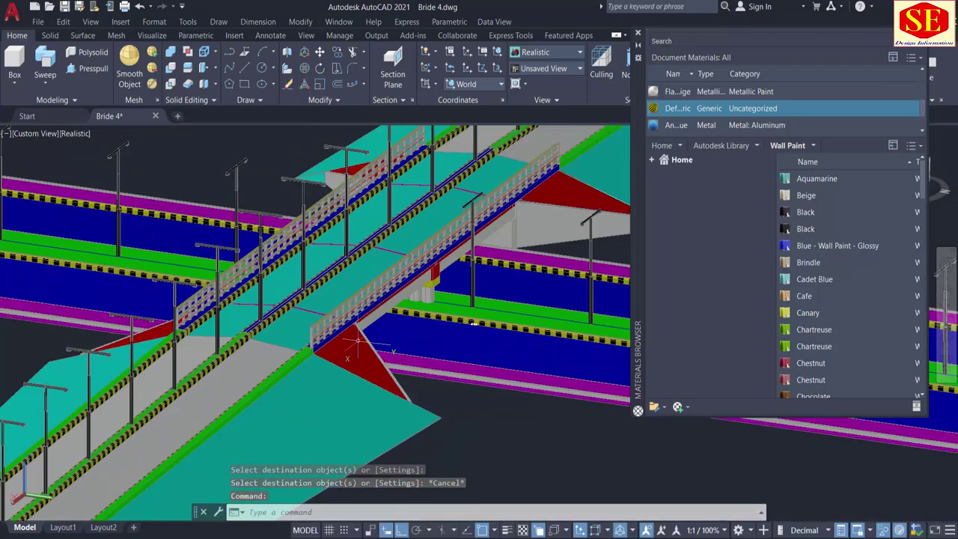
scroll(358, 341, "up", 5)
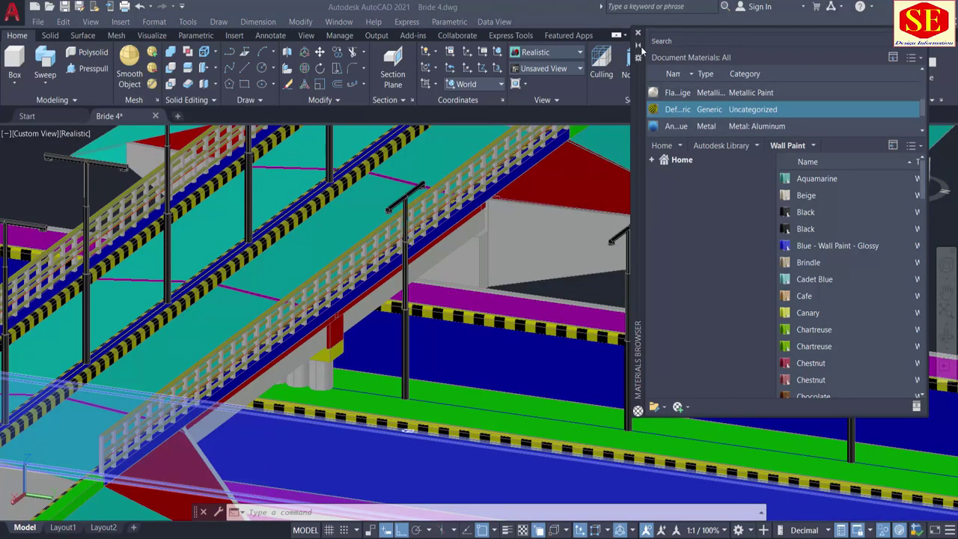
left_click(638, 46)
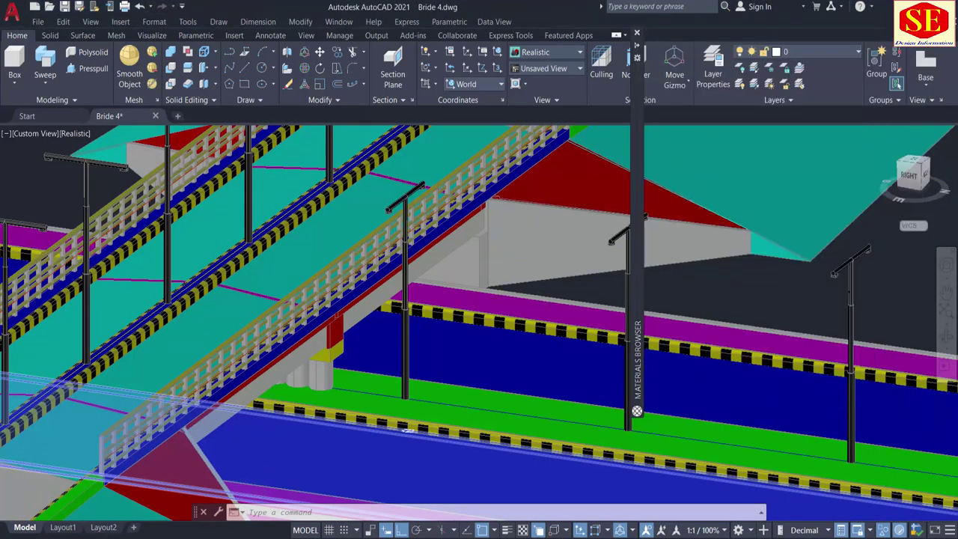
scroll(529, 306, "down", 2)
scroll(375, 349, "up", 4)
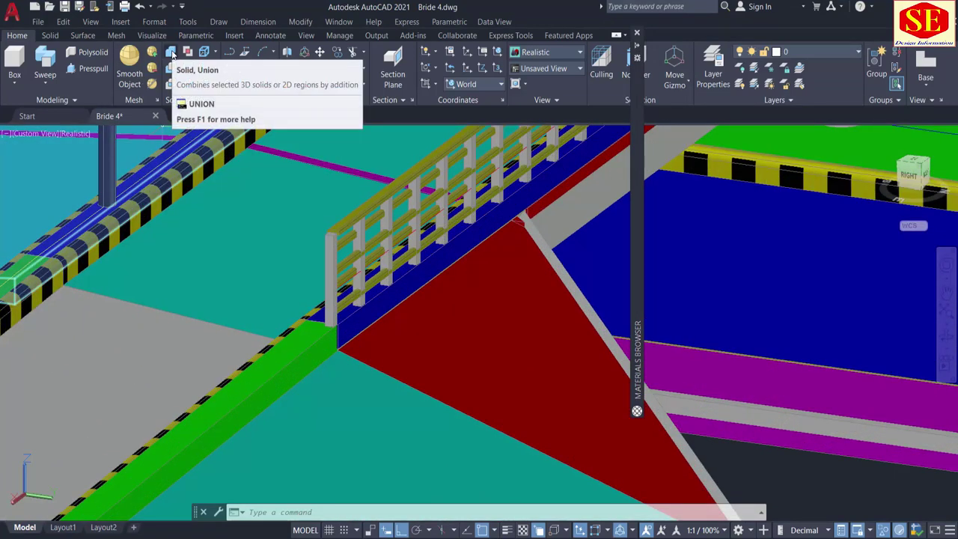
Step: Start a union and select all the vertical posts along the near railing, from one end to the other
left_click(171, 52)
scroll(350, 300, "up", 3)
left_click(355, 260)
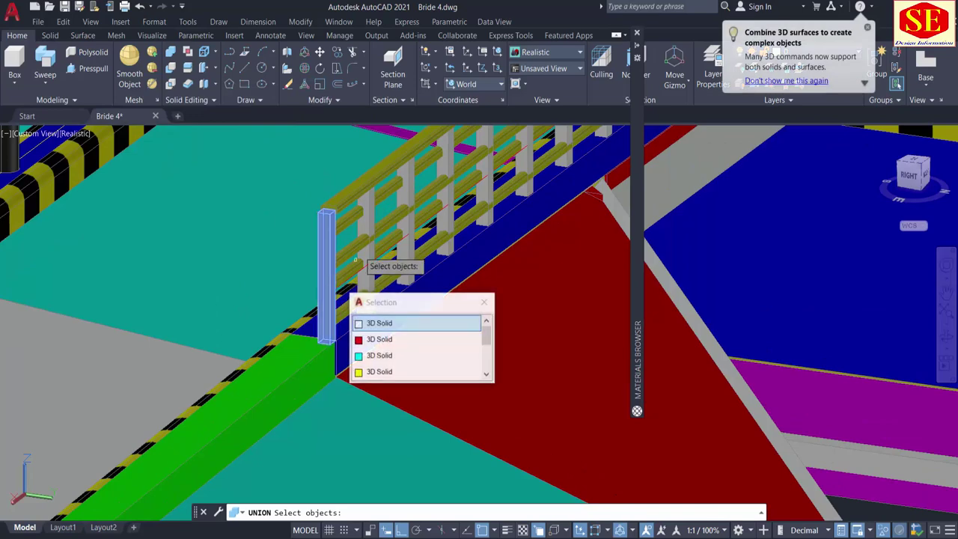
left_click(365, 197)
left_click(409, 177)
middle_click_drag(429, 189, 248, 330)
left_click(187, 358)
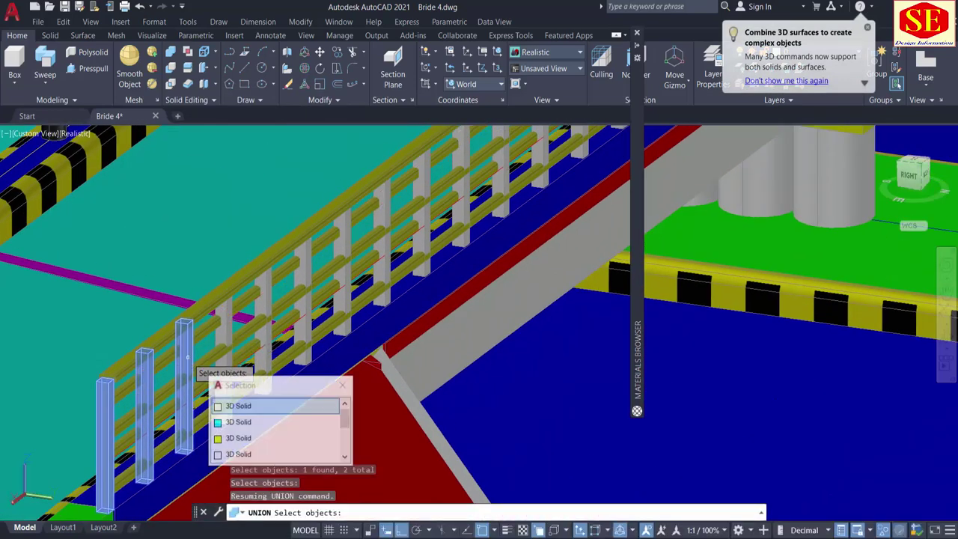
left_click(247, 405)
left_click(227, 333)
left_click(292, 380)
left_click(262, 302)
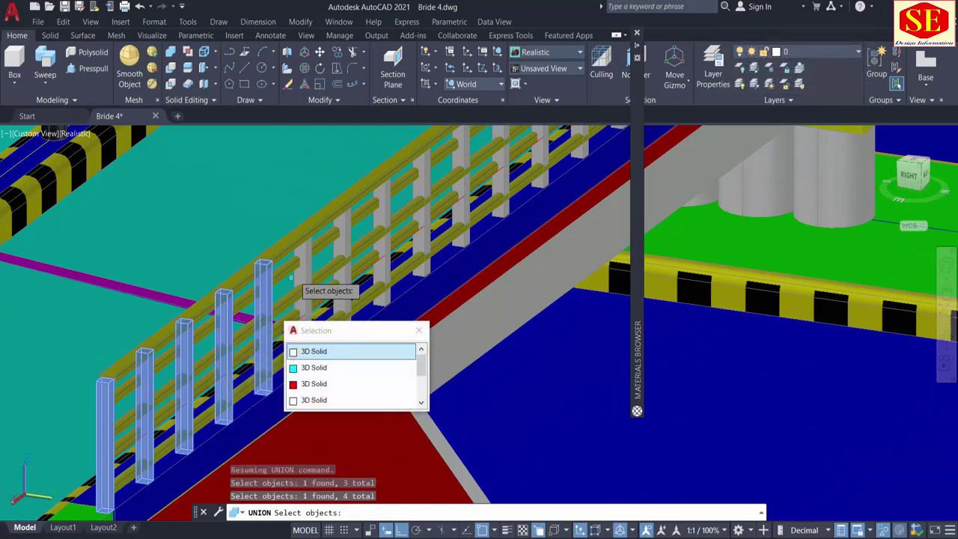
left_click(337, 248)
left_click(380, 216)
middle_click_drag(351, 228, 203, 325)
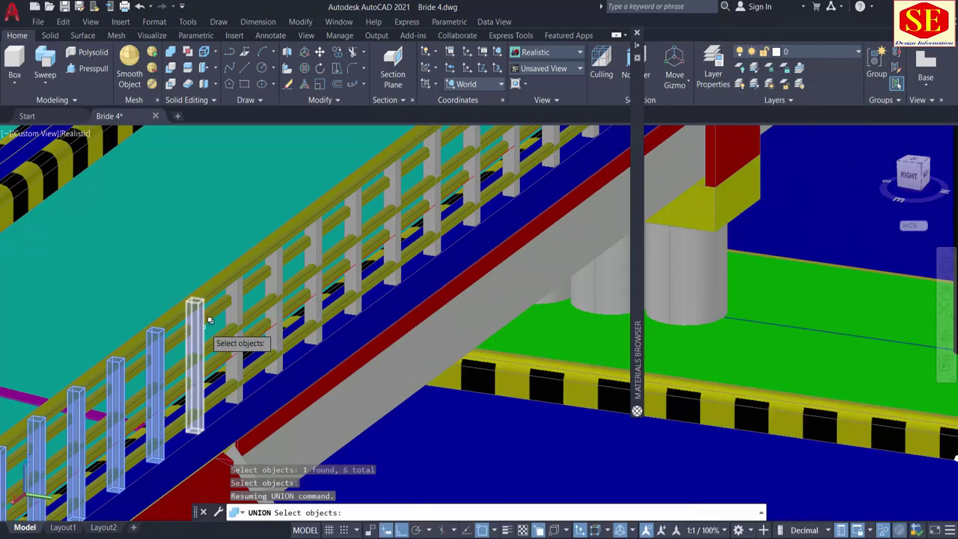
left_click(229, 315)
left_click(272, 285)
left_click(313, 253)
middle_click_drag(317, 249, 199, 327)
left_click(236, 299)
left_click(276, 268)
left_click(313, 239)
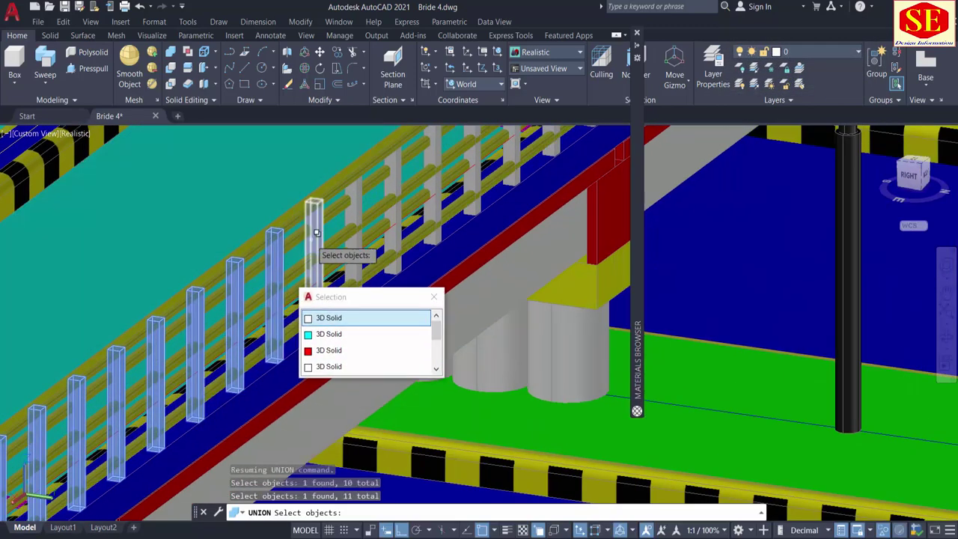
middle_click_drag(320, 229, 146, 336)
left_click(187, 310)
left_click(222, 286)
left_click(263, 255)
left_click(303, 219)
middle_click_drag(307, 210, 180, 364)
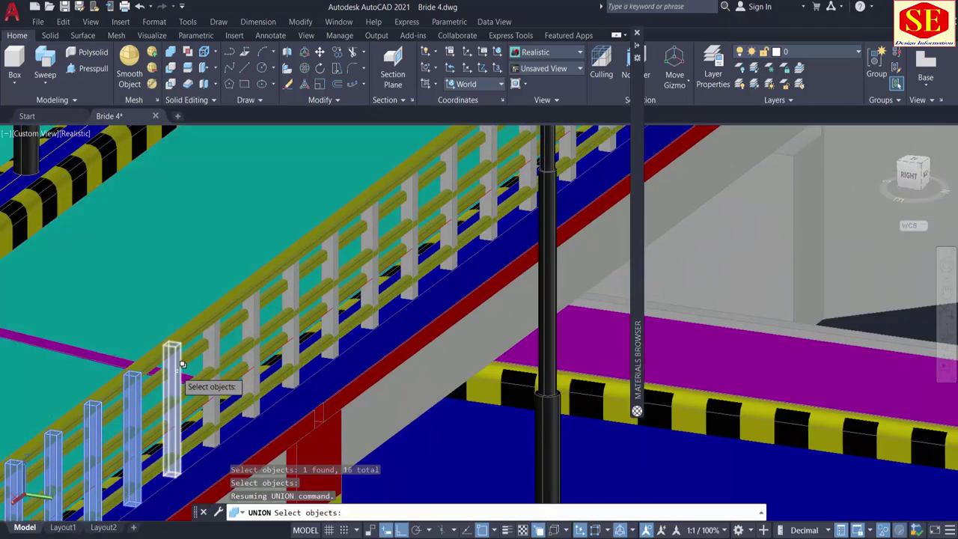
left_click(216, 347)
left_click(253, 322)
left_click(292, 292)
middle_click_drag(297, 287, 164, 379)
left_click(198, 355)
left_click(235, 327)
left_click(269, 300)
left_click(315, 276)
middle_click_drag(322, 273, 154, 376)
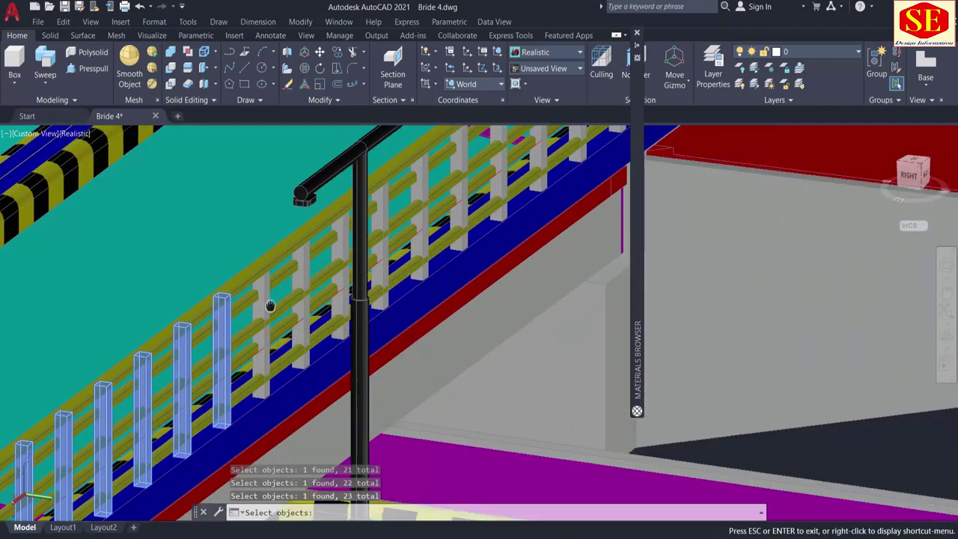
left_click(225, 326)
left_click(265, 294)
left_click(302, 269)
left_click(343, 240)
left_click(380, 211)
middle_click_drag(383, 209, 250, 343)
left_click(291, 319)
left_click(333, 286)
left_click(372, 259)
left_click(411, 223)
middle_click_drag(414, 212, 246, 306)
left_click(283, 280)
left_click(320, 254)
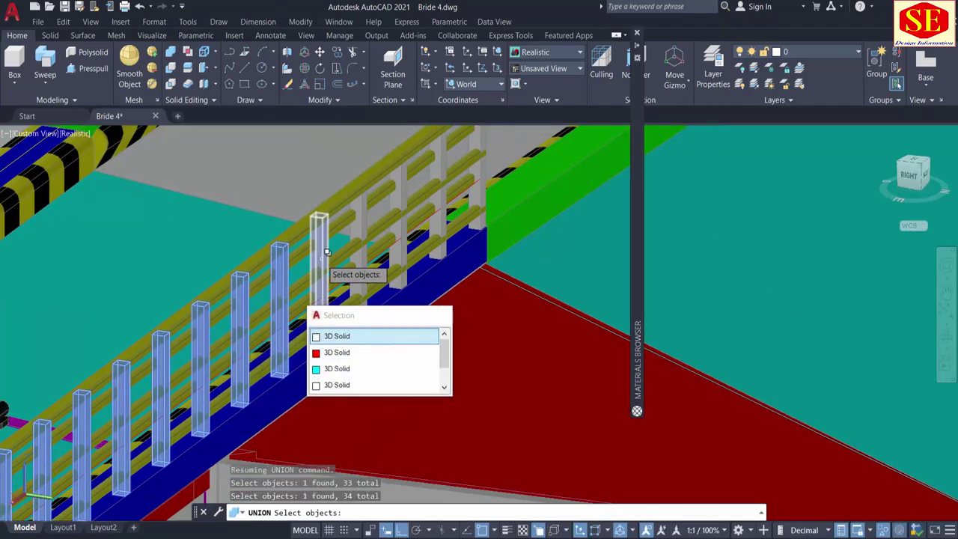
left_click(361, 230)
middle_click_drag(370, 228, 280, 317)
left_click(273, 321)
left_click(311, 297)
left_click(350, 267)
left_click(392, 235)
scroll(333, 341, "down", 3)
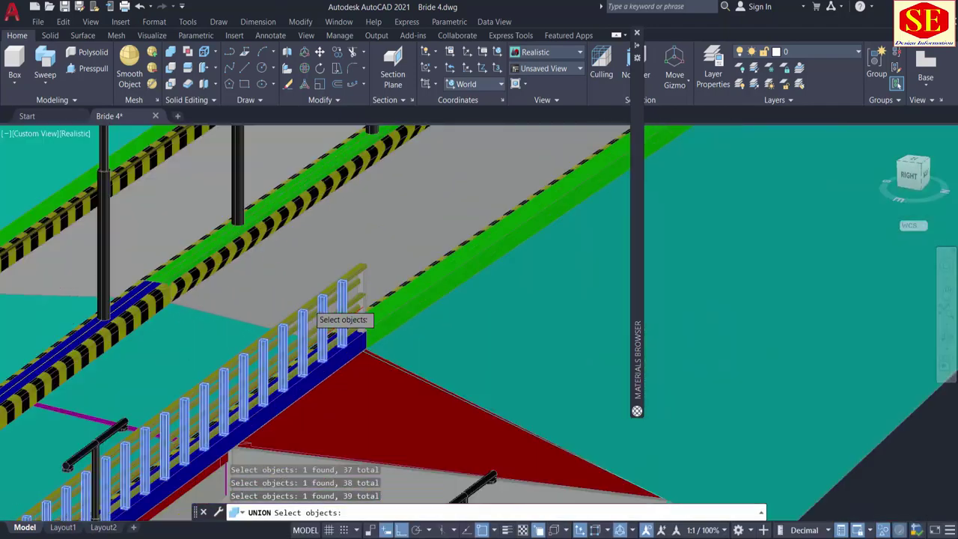
scroll(330, 301, "up", 6)
left_click(453, 263)
left_click(486, 330)
Step: Add all the vertical posts of the opposite railing to the selection and complete the union
scroll(486, 327, "down", 4)
middle_click_drag(486, 327, 703, 333, "shift")
scroll(82, 336, "up", 4)
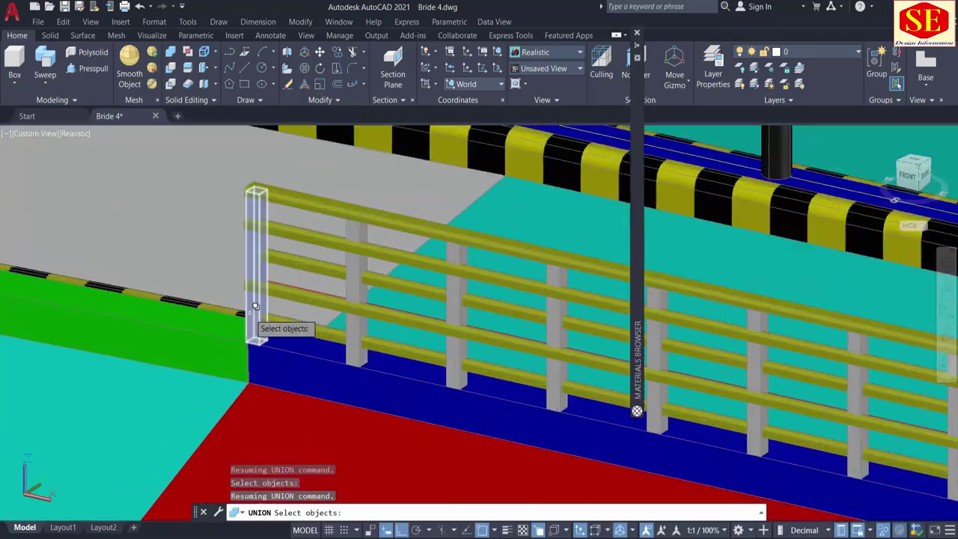
left_click(253, 304)
left_click(351, 324)
middle_click_drag(464, 341, 284, 298)
left_click(272, 276)
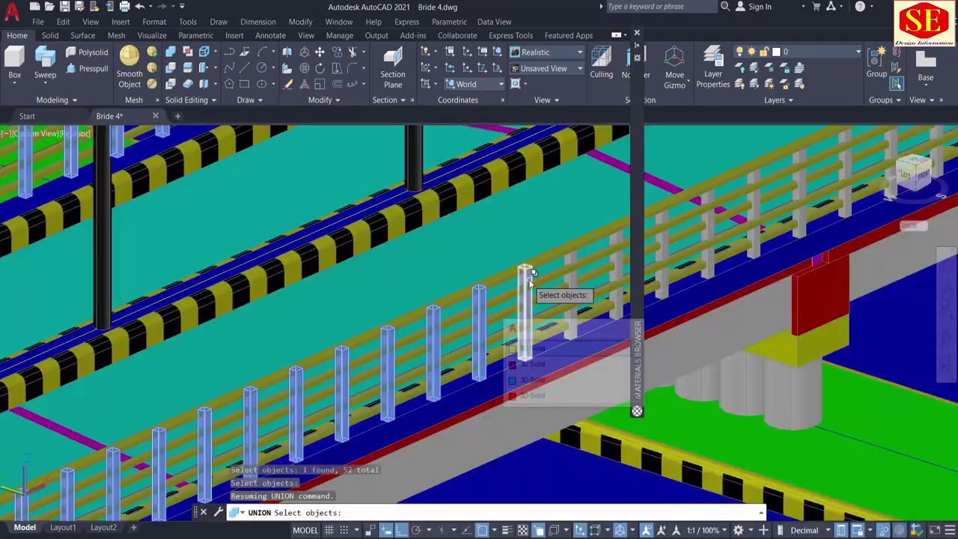
left_click(528, 272)
middle_click_drag(575, 261, 409, 329)
left_click(409, 327)
left_click(449, 307)
left_click(495, 288)
left_click(538, 271)
scroll(214, 287, "down", 2)
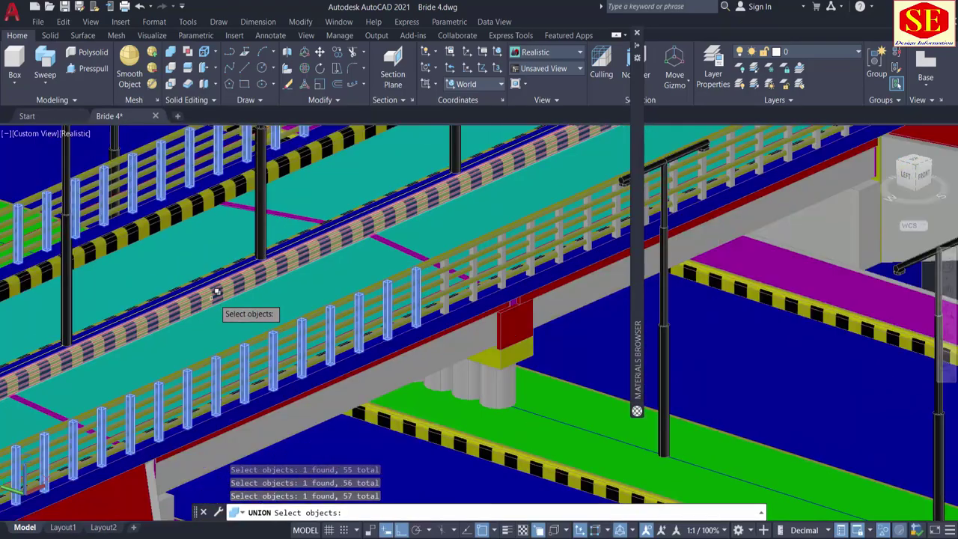
middle_click_drag(374, 271, 288, 357)
left_click(289, 356)
left_click(307, 347)
left_click(325, 339)
left_click(343, 332)
left_click(361, 324)
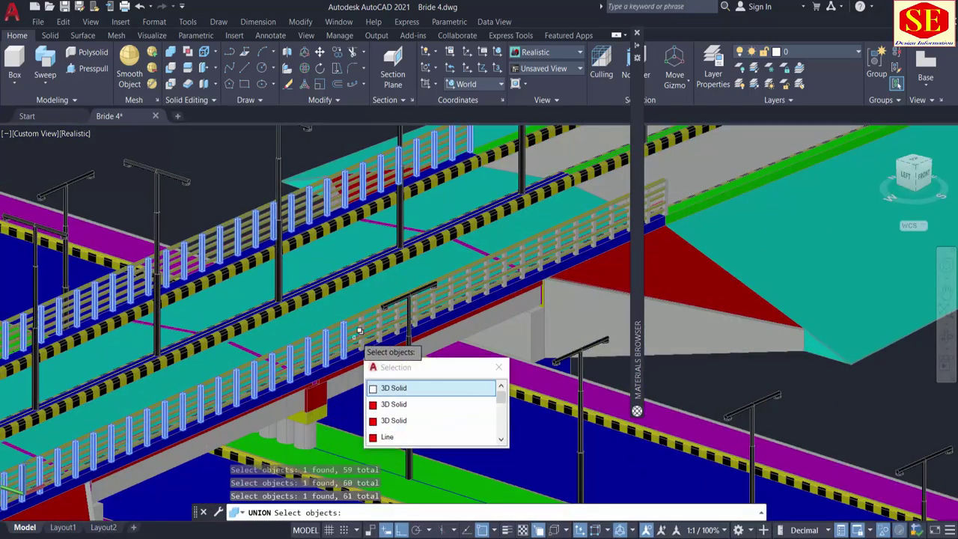
left_click(379, 320)
scroll(378, 321, "up", 1)
left_click(407, 302)
left_click(432, 303)
scroll(433, 306, "up", 1)
left_click(464, 291)
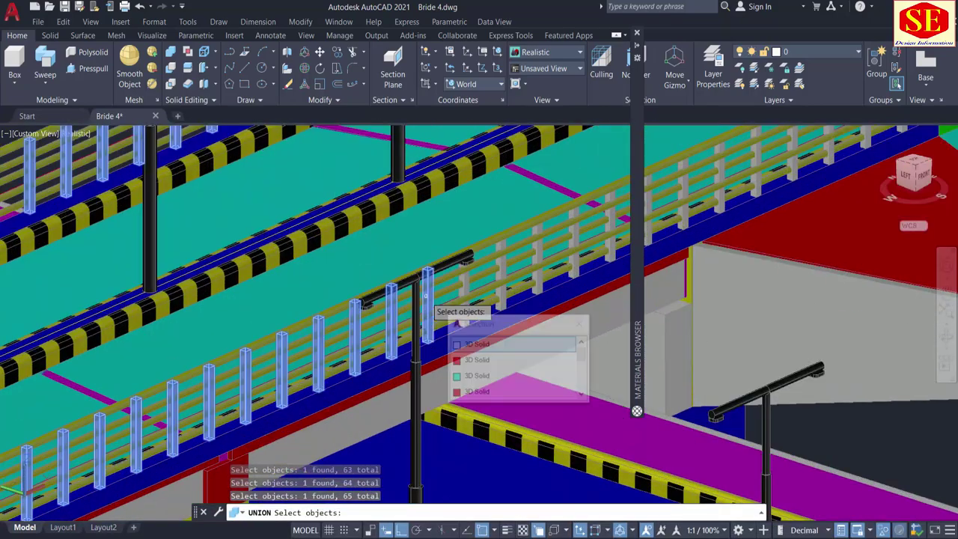
left_click(500, 274)
left_click(538, 263)
scroll(546, 261, "down", 2)
middle_click_drag(546, 261, 461, 274)
left_click(488, 309)
left_click(505, 230)
left_click(516, 294)
left_click(531, 214)
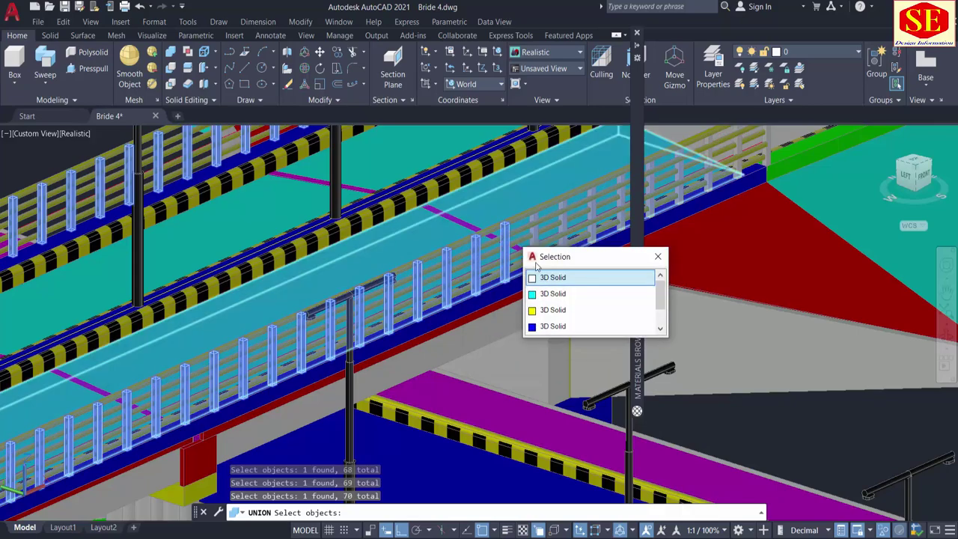
left_click(538, 277)
left_click(563, 202)
left_click(570, 265)
scroll(431, 276, "down", 2)
left_click(529, 331)
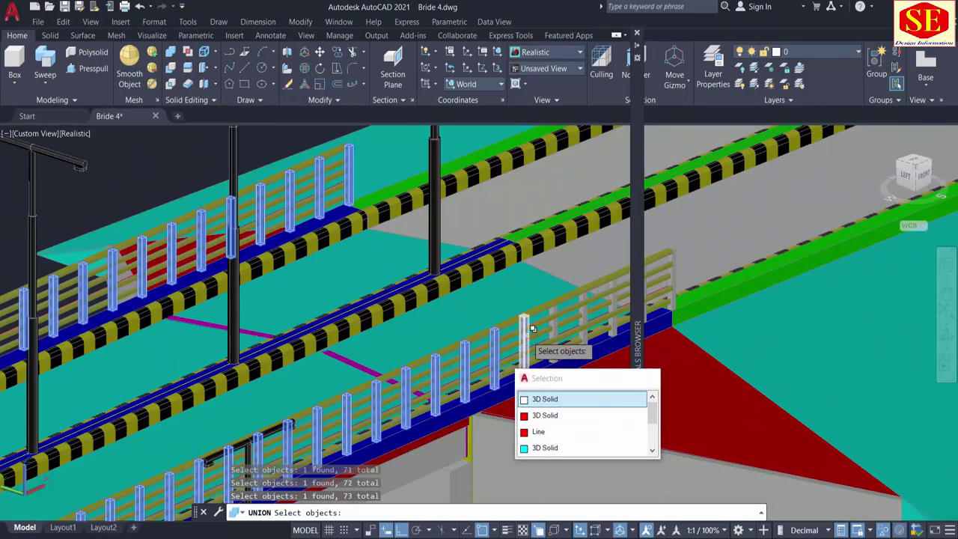
left_click(557, 317)
left_click(586, 301)
left_click(614, 287)
left_click(648, 264)
middle_click_drag(545, 356, 426, 402, "shift")
scroll(615, 415, "up", 3)
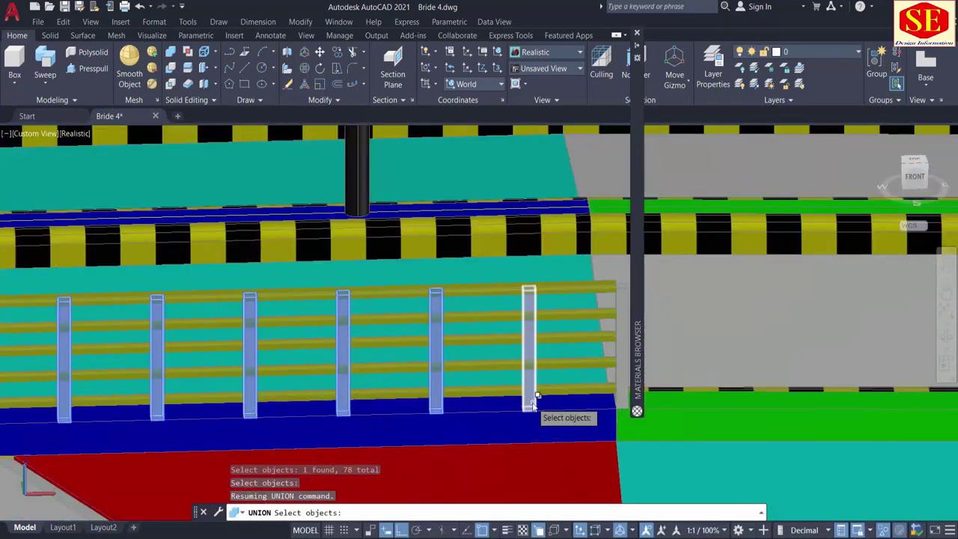
left_click(533, 401)
left_click(621, 375)
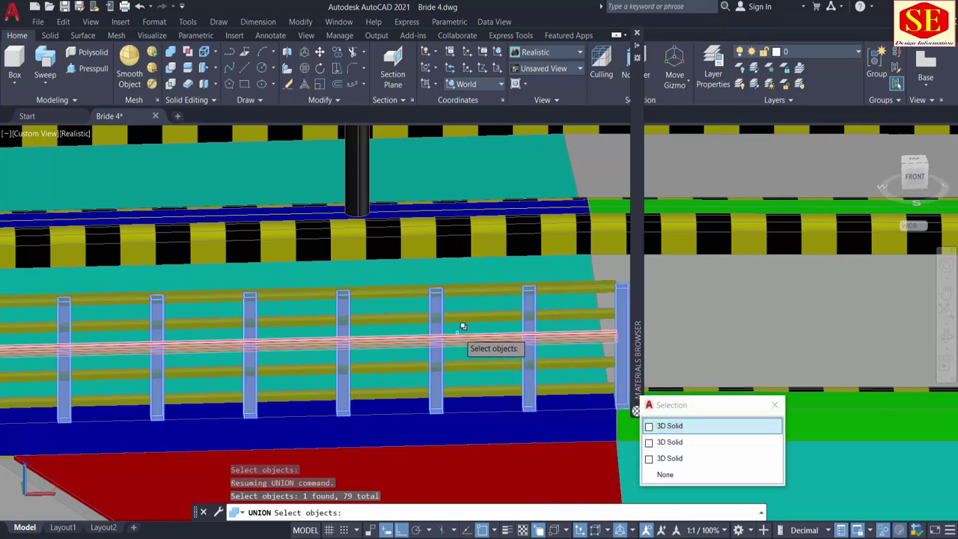
scroll(533, 389, "down", 4)
key("Escape")
key("Return")
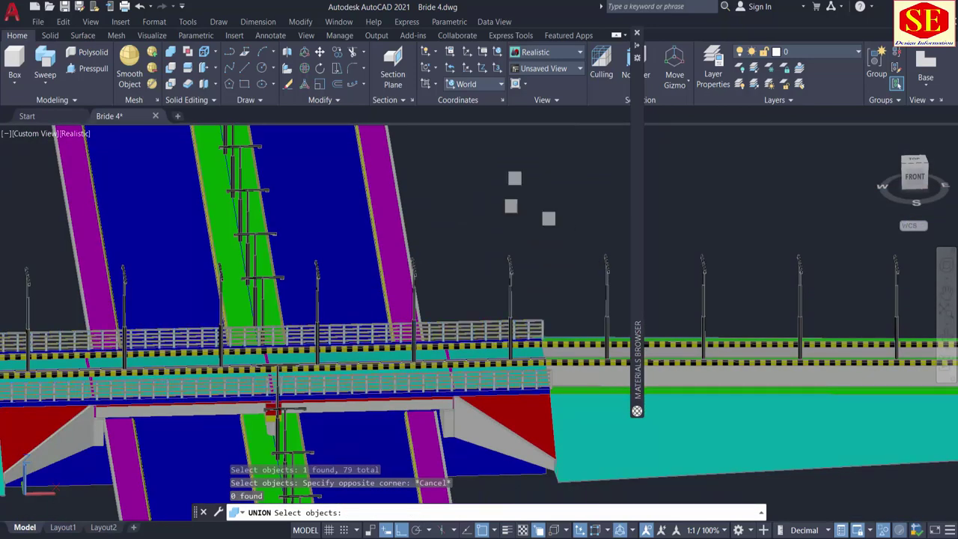
key("Return")
Step: Select the united railing posts and try to apply the Black wall paint material to them
middle_click_drag(404, 422, 476, 408, "shift")
scroll(673, 262, "up", 1)
scroll(807, 300, "up", 1)
middle_click_drag(240, 383, 686, 266)
scroll(447, 320, "up", 1)
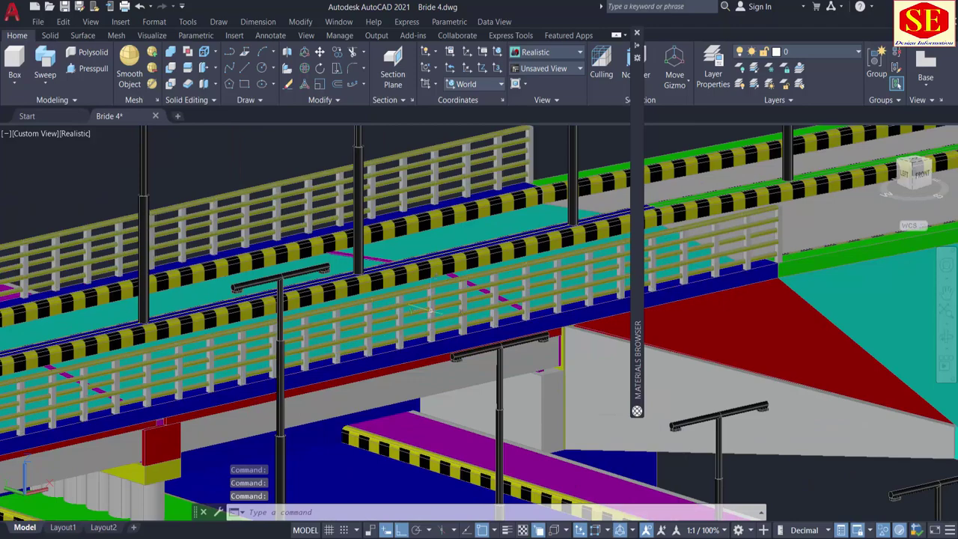
left_click(449, 298)
scroll(361, 311, "down", 2)
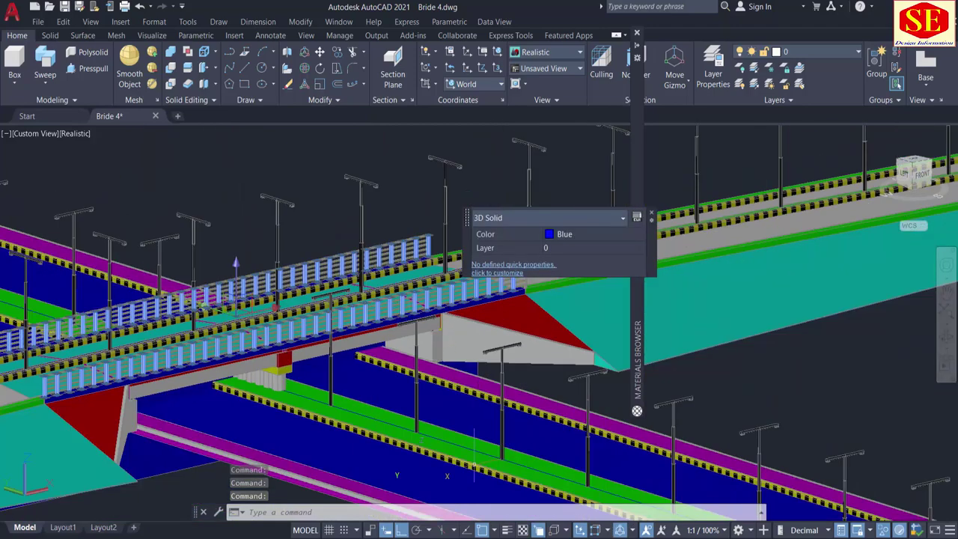
middle_click_drag(173, 459, 312, 419)
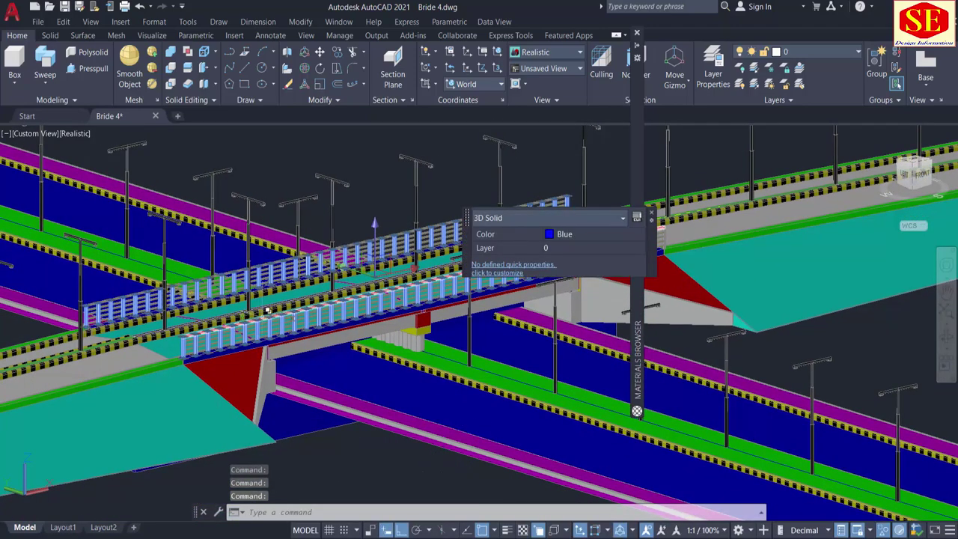
middle_click_drag(266, 310, 115, 347)
mouse_move(642, 50)
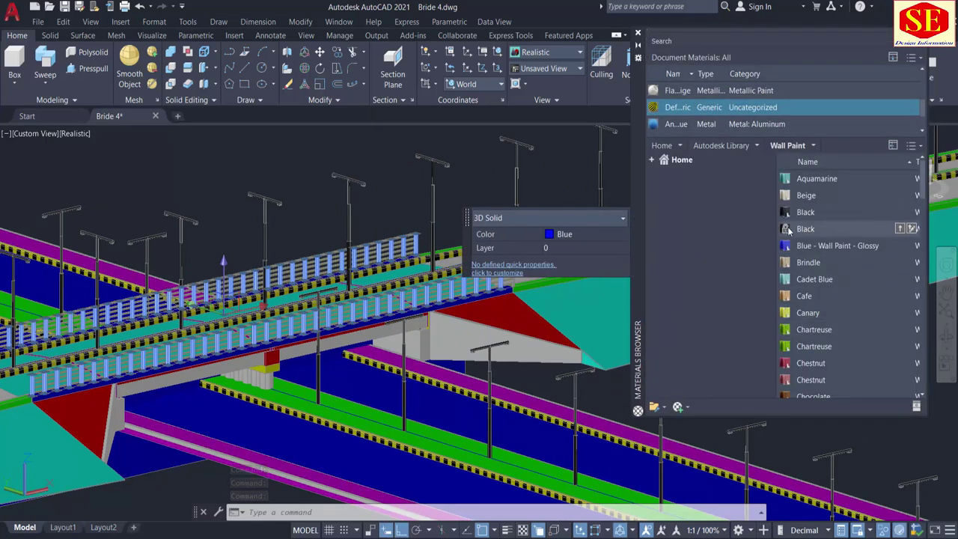
left_click_drag(417, 301, 419, 296)
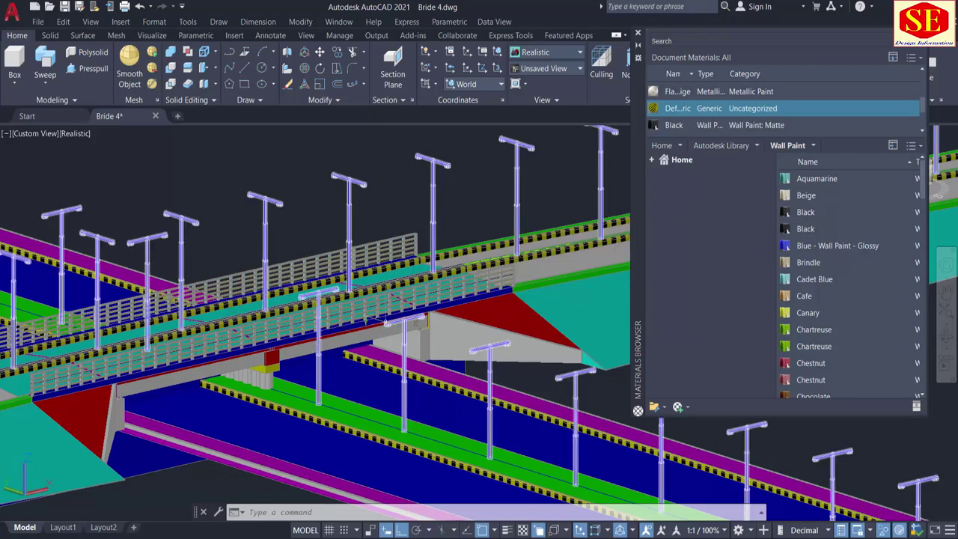
Step: Clear the selection and apply the Black wall paint material to the united vertical posts of the railings
scroll(389, 318, "up", 6)
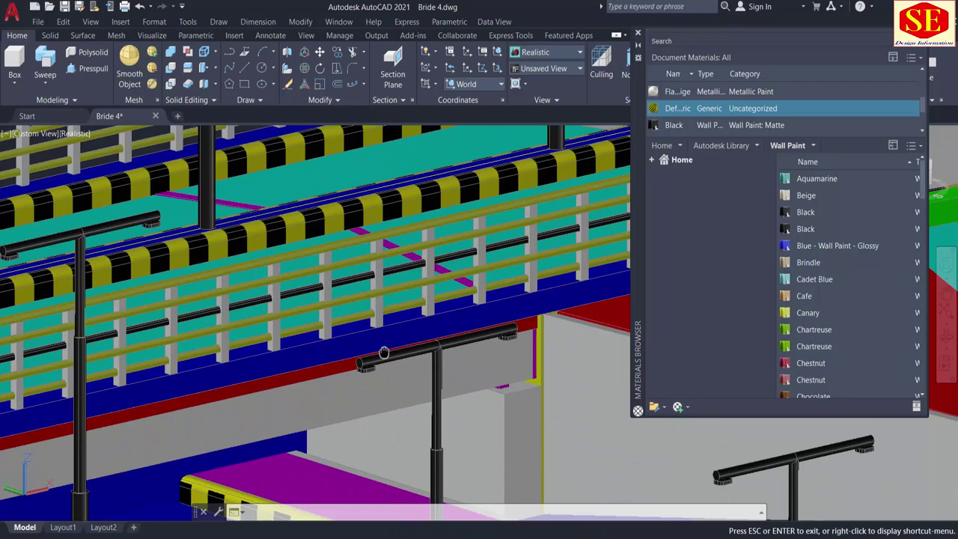
left_click_drag(383, 351, 353, 402)
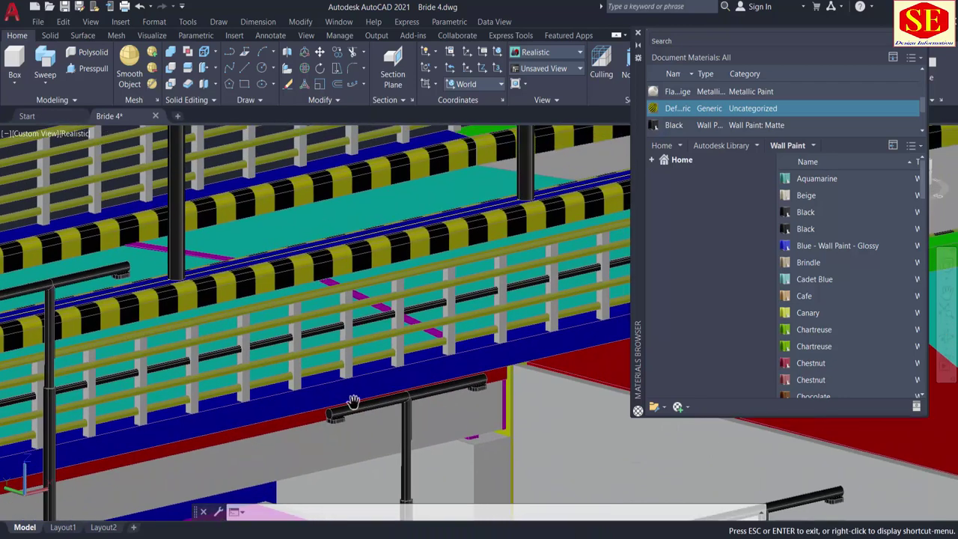
key("Escape")
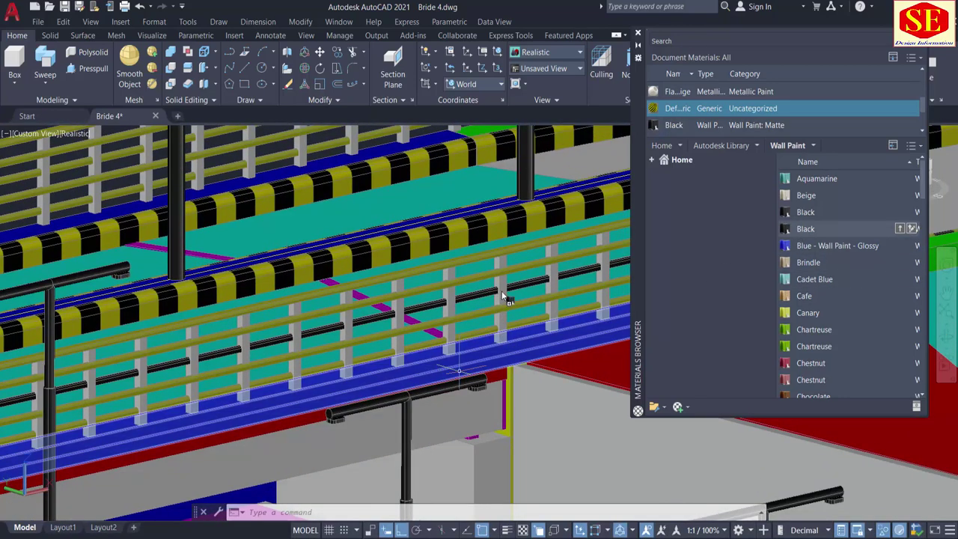
left_click_drag(502, 296, 503, 297)
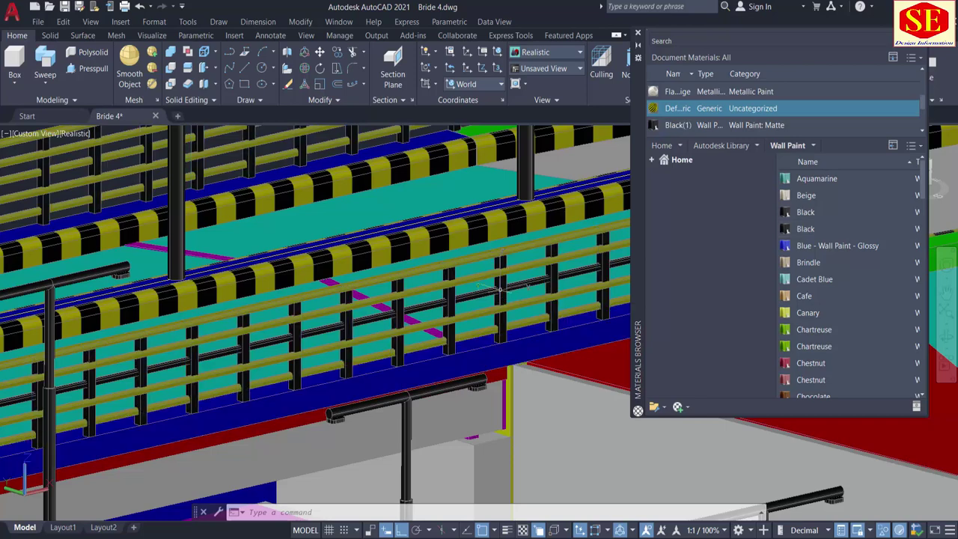
Step: Try to match the properties of the far railing's top handrail onto its black horizontal rail, and end the matching
scroll(330, 296, "down", 2)
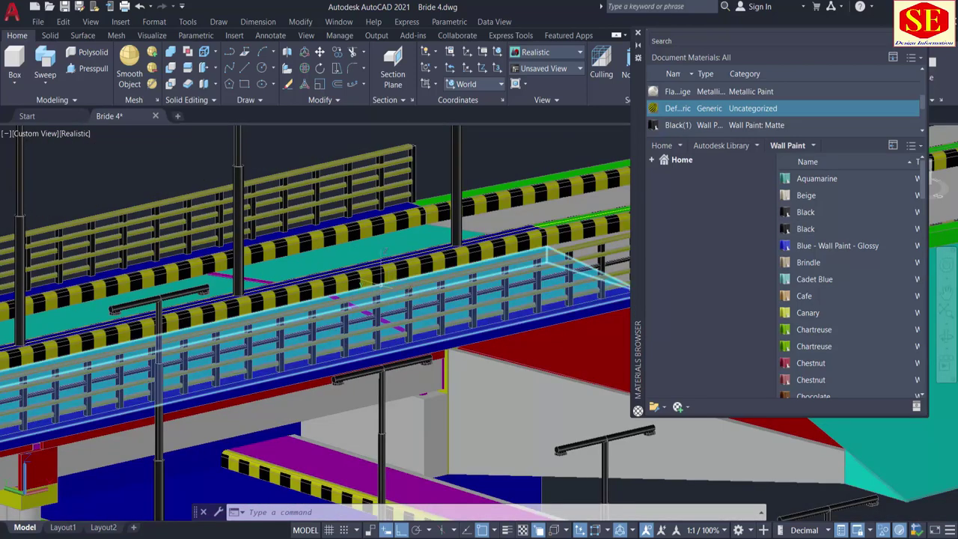
middle_click_drag(383, 251, 67, 298, "shift")
scroll(146, 239, "up", 4)
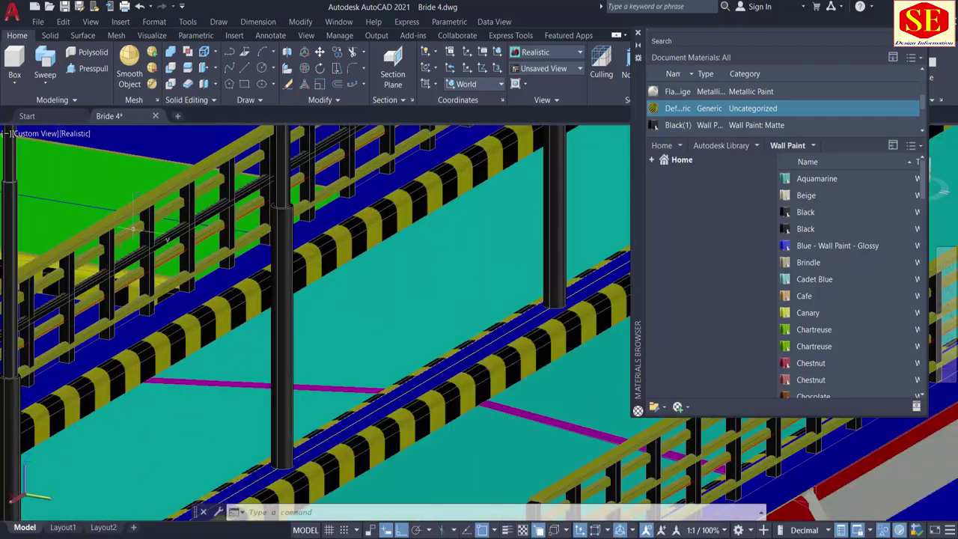
key("Return")
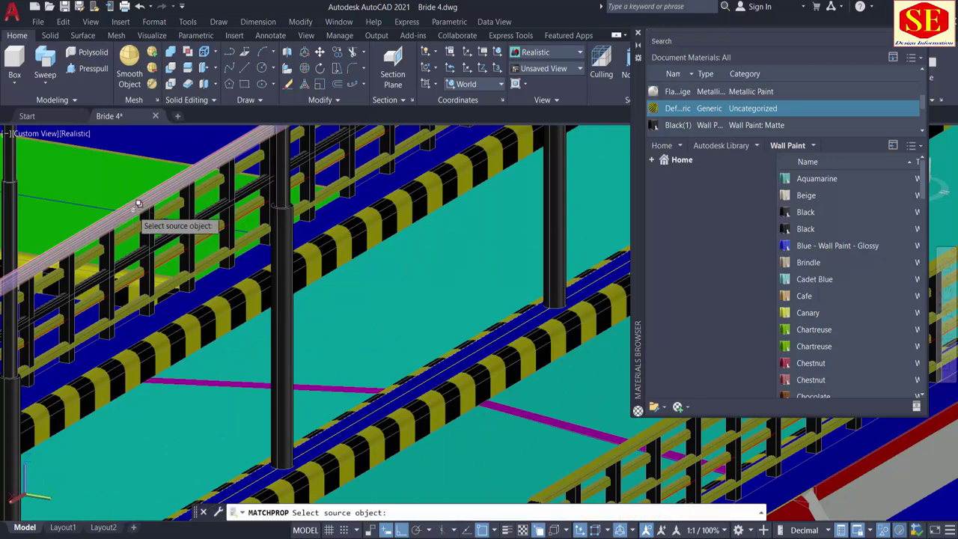
left_click(145, 277)
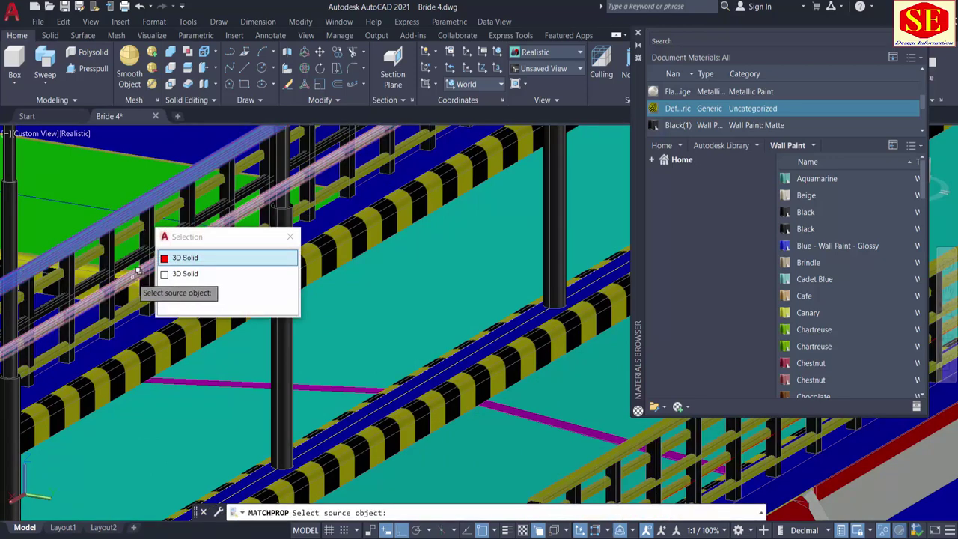
left_click(135, 276)
left_click(131, 278)
left_click(197, 368)
scroll(202, 359, "down", 5)
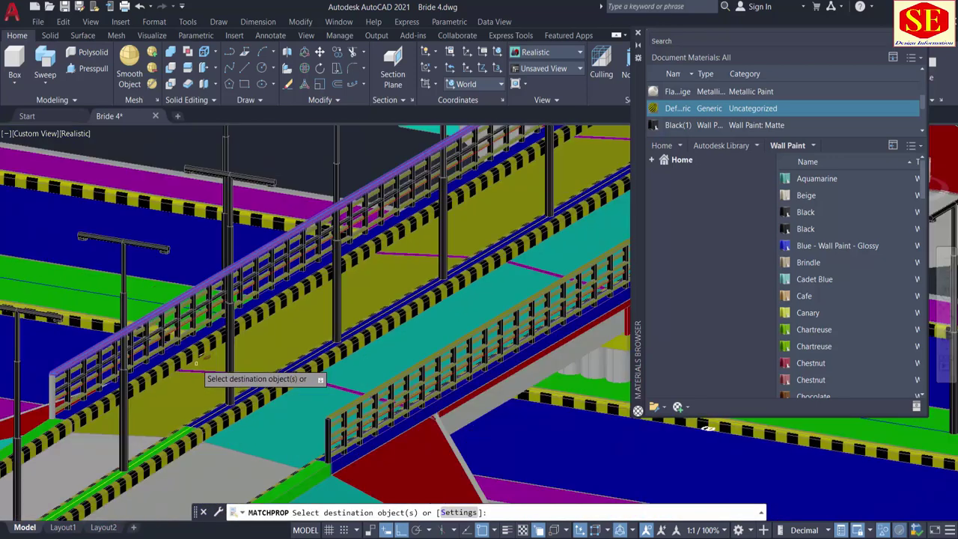
key("Return")
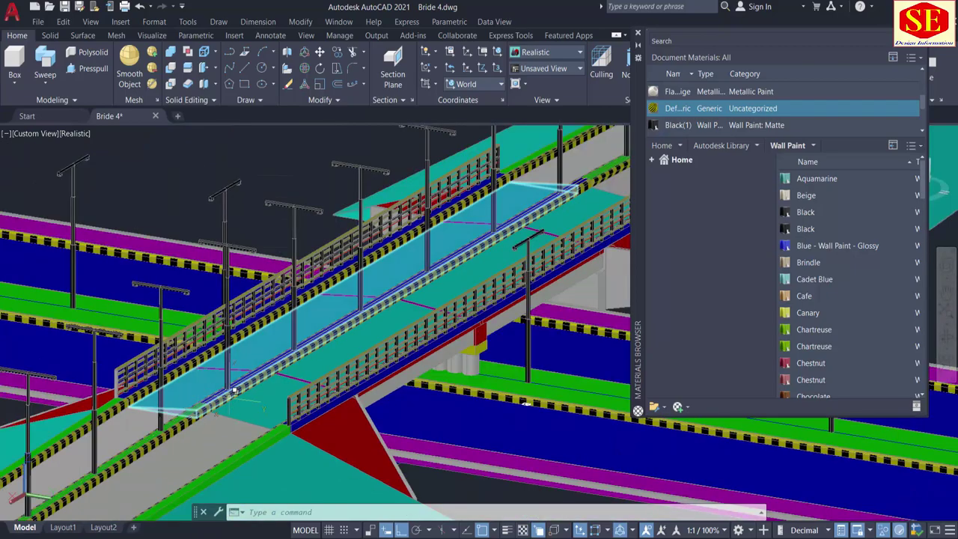
middle_click_drag(234, 390, 179, 363, "shift")
scroll(174, 360, "up", 5)
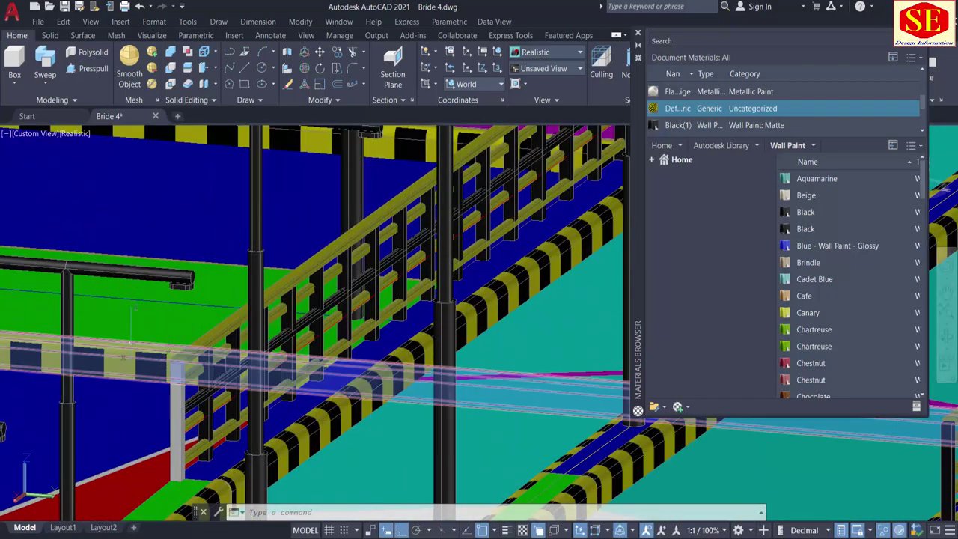
middle_click_drag(131, 309, 169, 333, "shift")
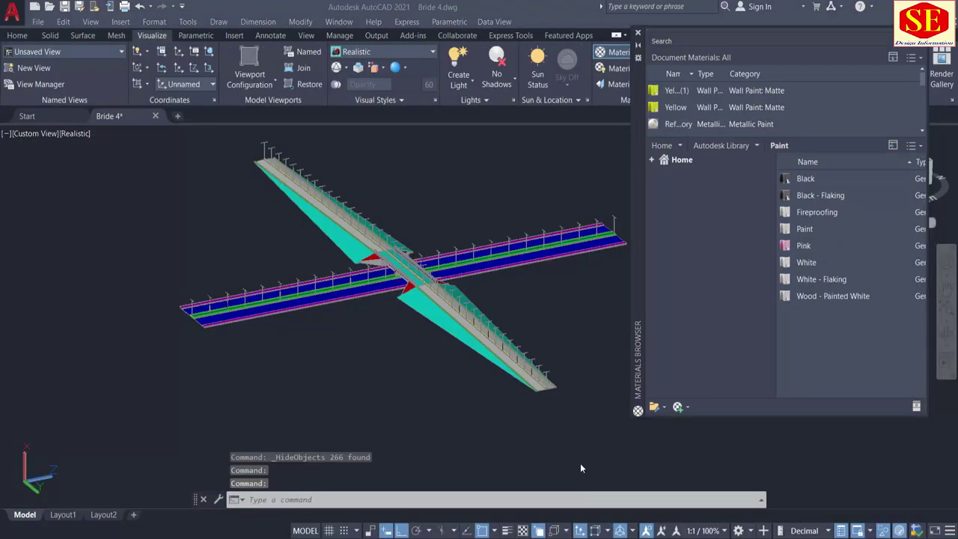
Step: Browse the Autodesk Library's Sitework category to find the Riverstone - Mortared material
scroll(740, 110, "down", 1)
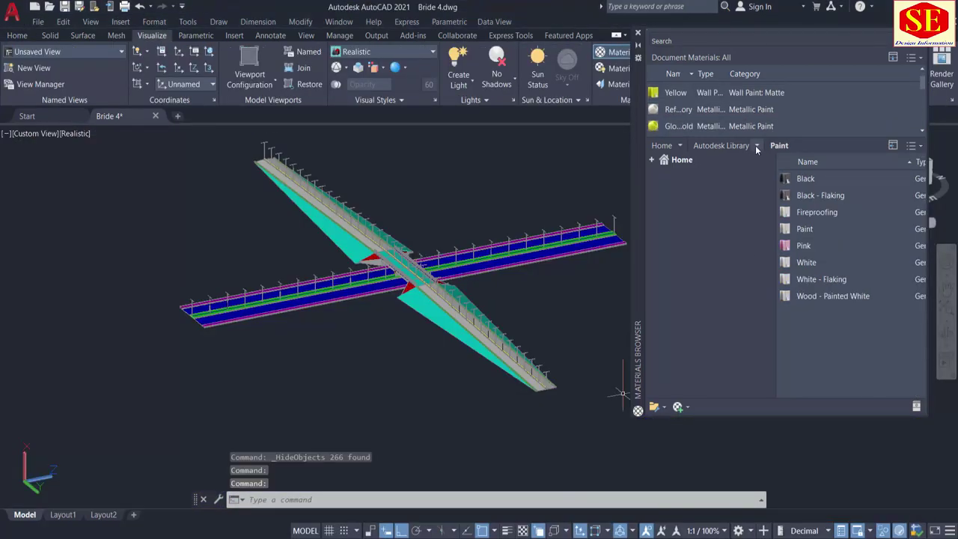
left_click(756, 146)
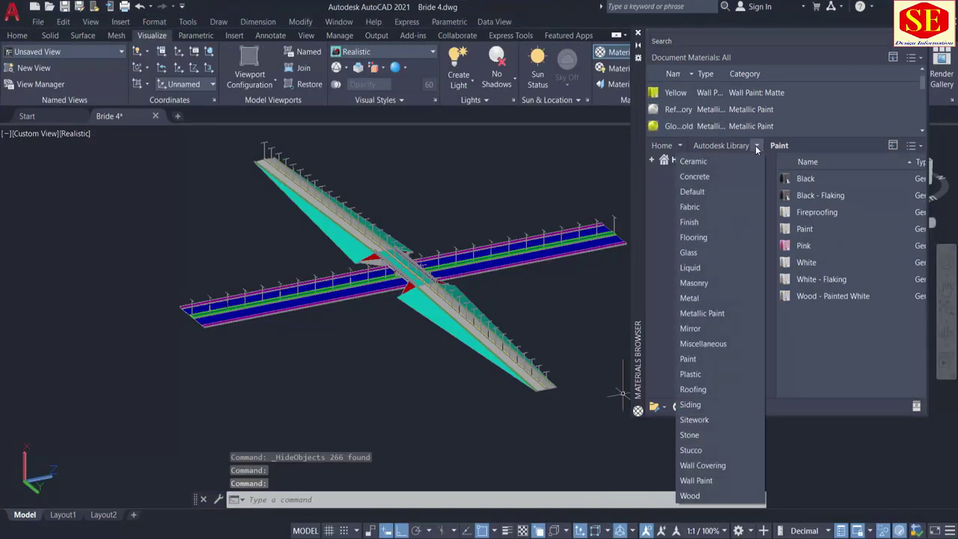
left_click(692, 421)
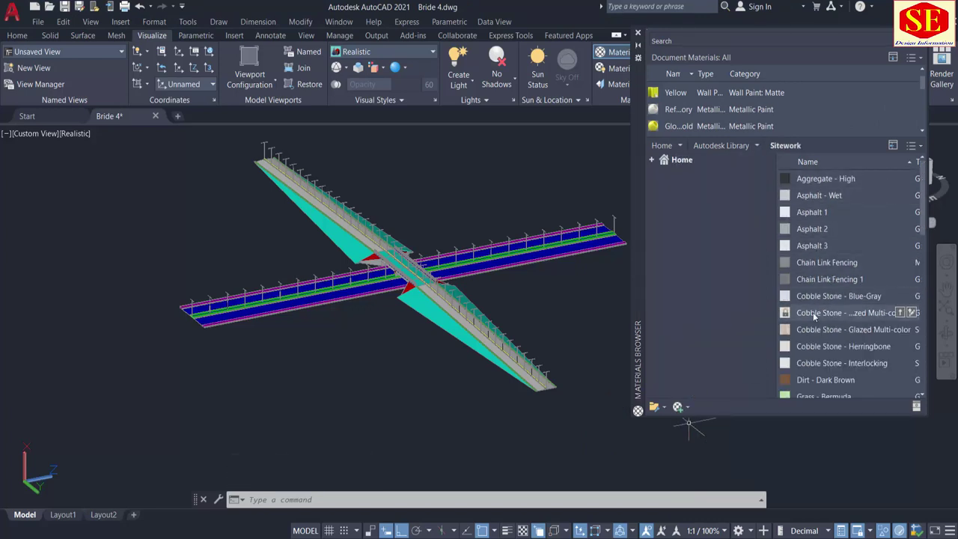
scroll(814, 317, "down", 5)
scroll(814, 318, "down", 3)
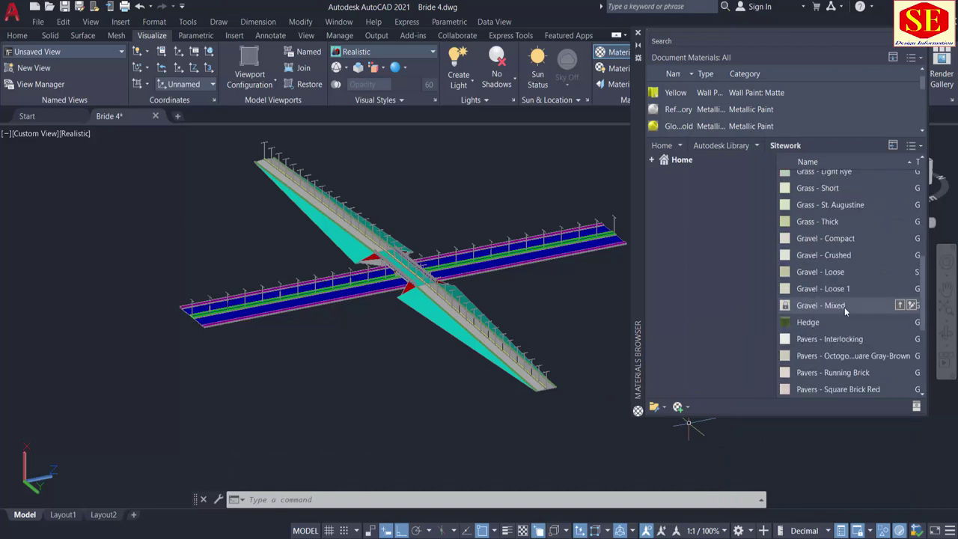
scroll(823, 229, "up", 3)
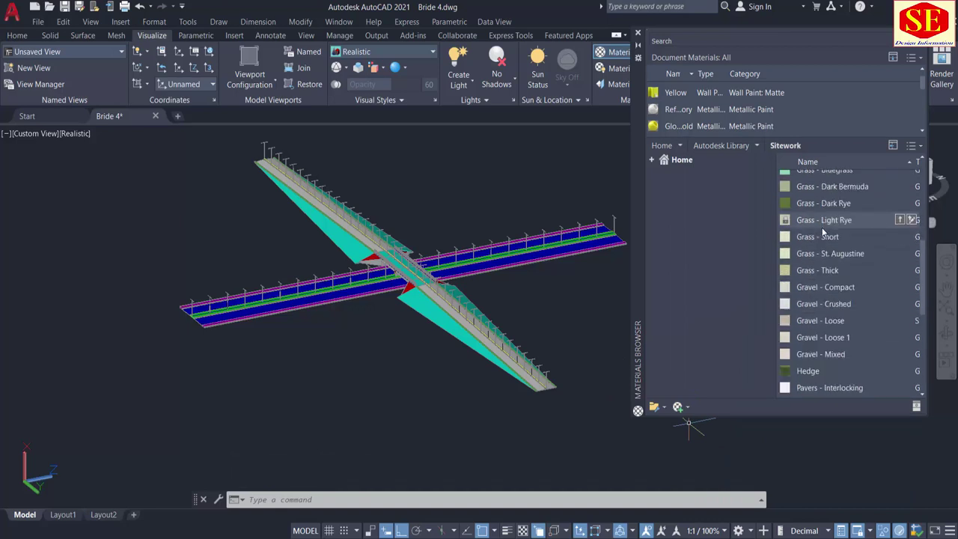
scroll(817, 291, "down", 6)
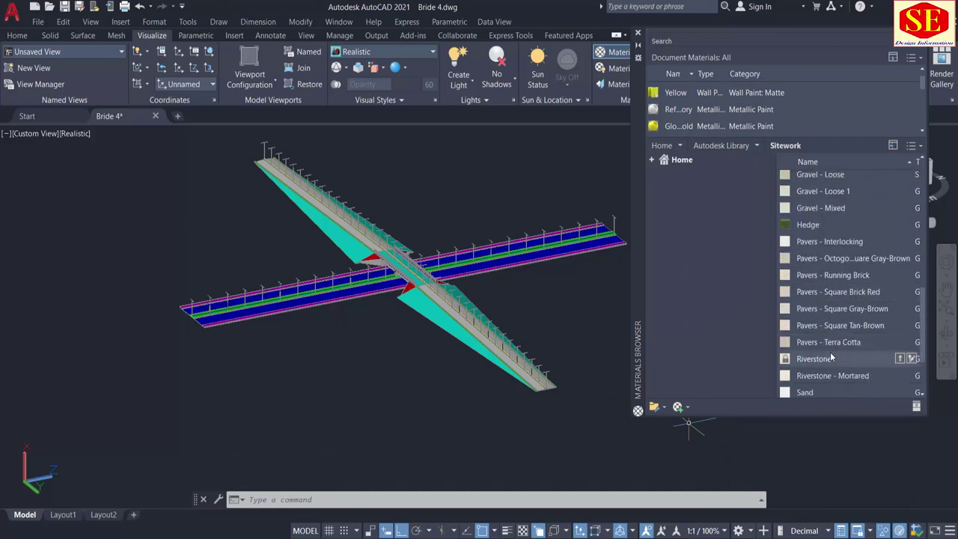
scroll(834, 360, "down", 3)
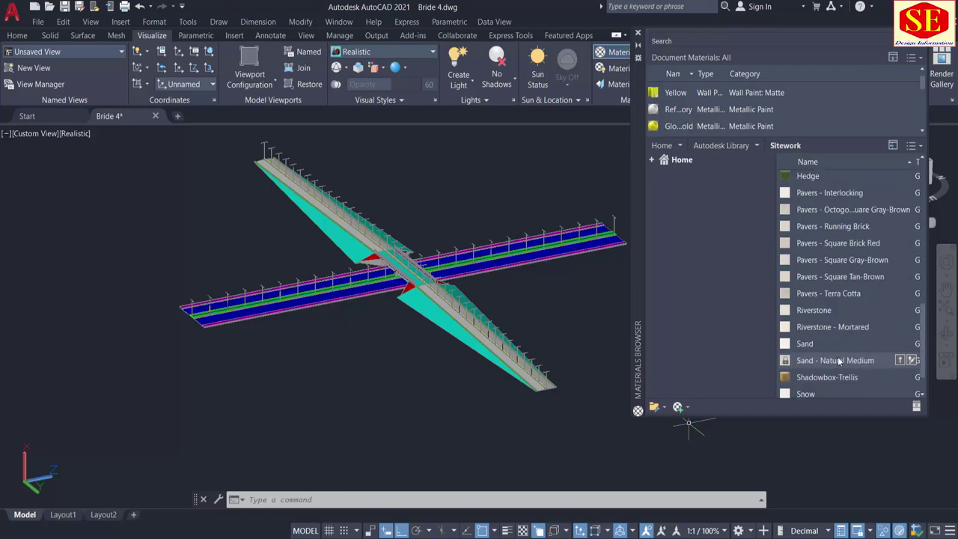
Step: Apply the Riverstone - Mortared material to the front embankment side slope at the bridge's near end and close the Materials Editor
double_click(808, 327)
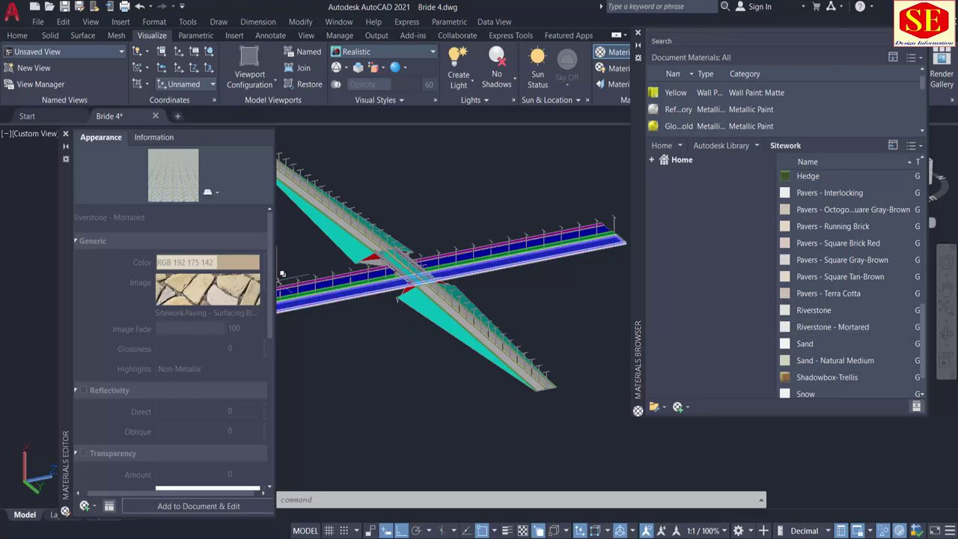
scroll(835, 374, "down", 1)
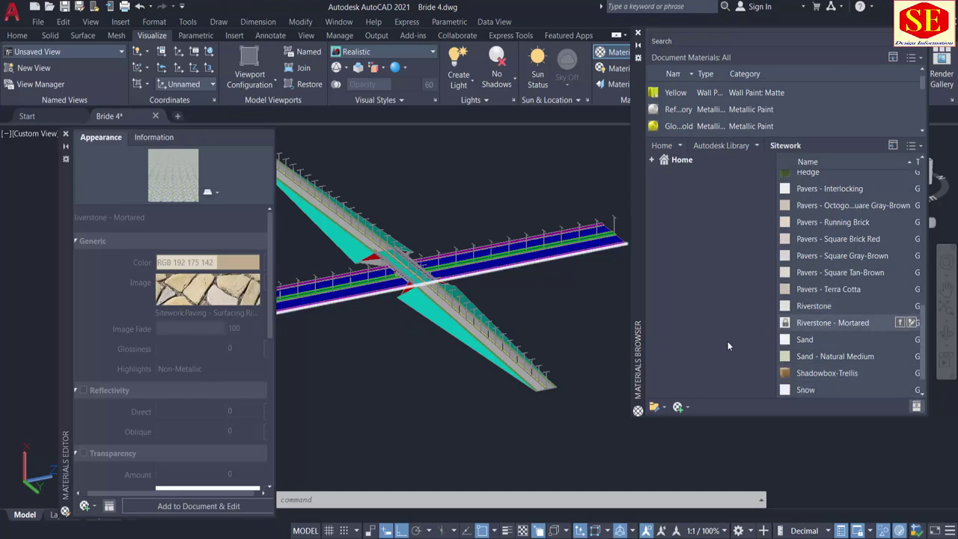
left_click_drag(445, 327, 447, 331)
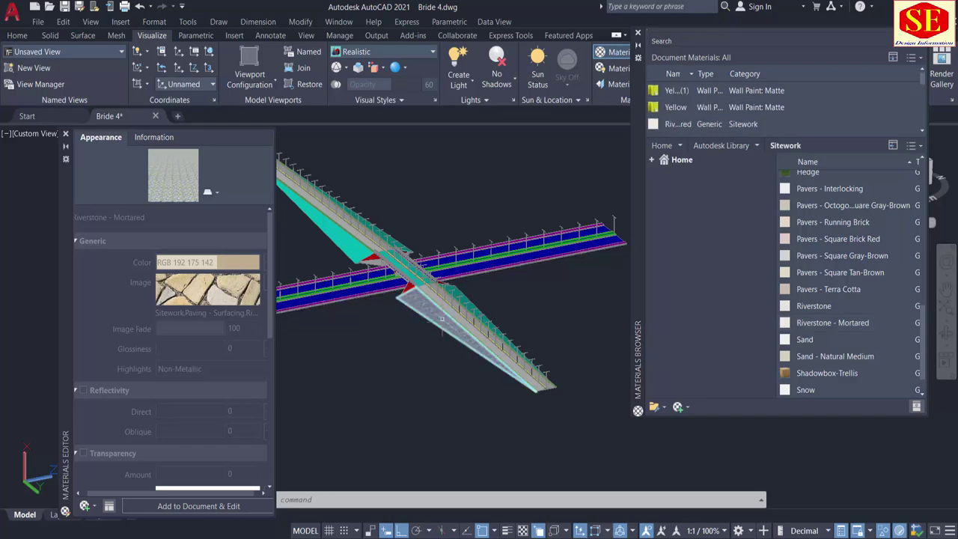
scroll(457, 352, "up", 5)
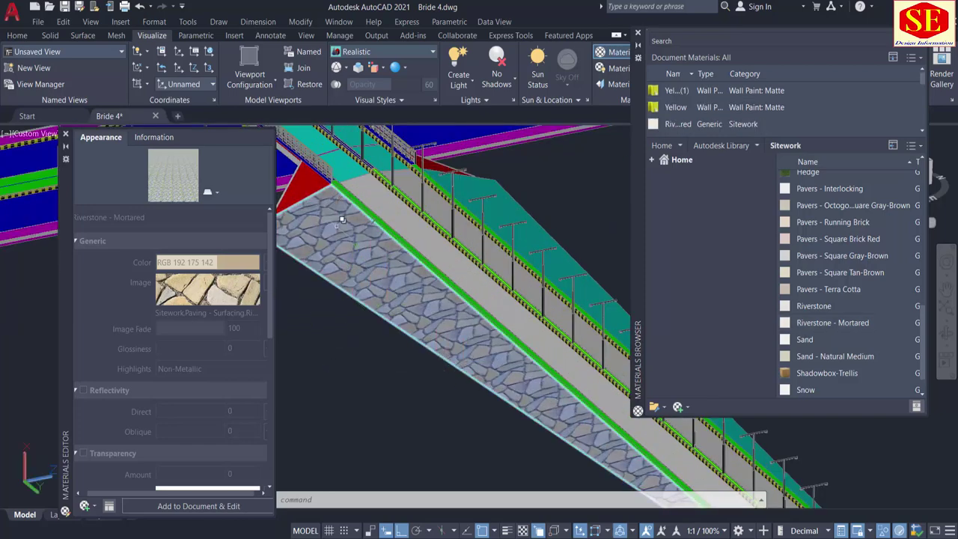
left_click_drag(347, 357, 215, 370)
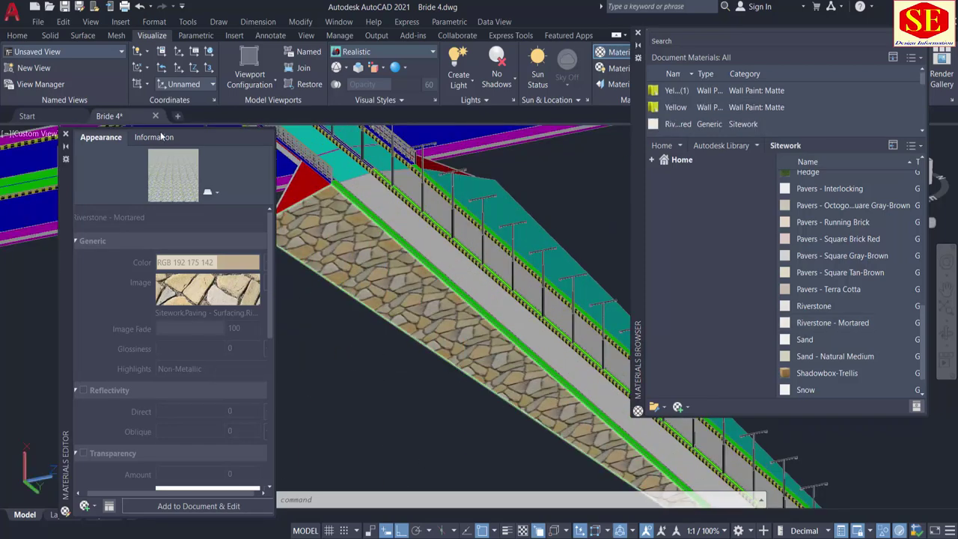
left_click(65, 135)
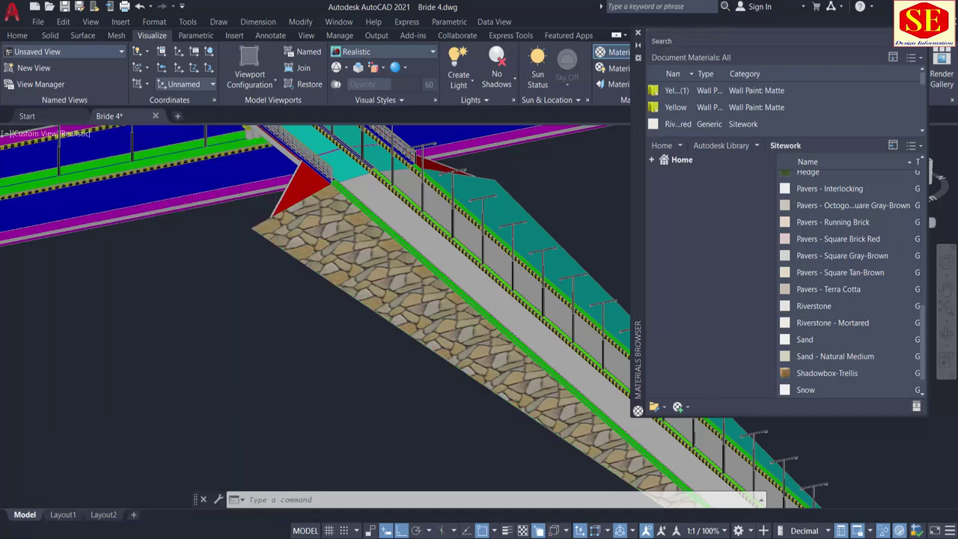
Step: Match the properties of the riverstone slope onto the opposite slope of the near approach and the front slope of the far approach
scroll(215, 348, "down", 5)
type("ma")
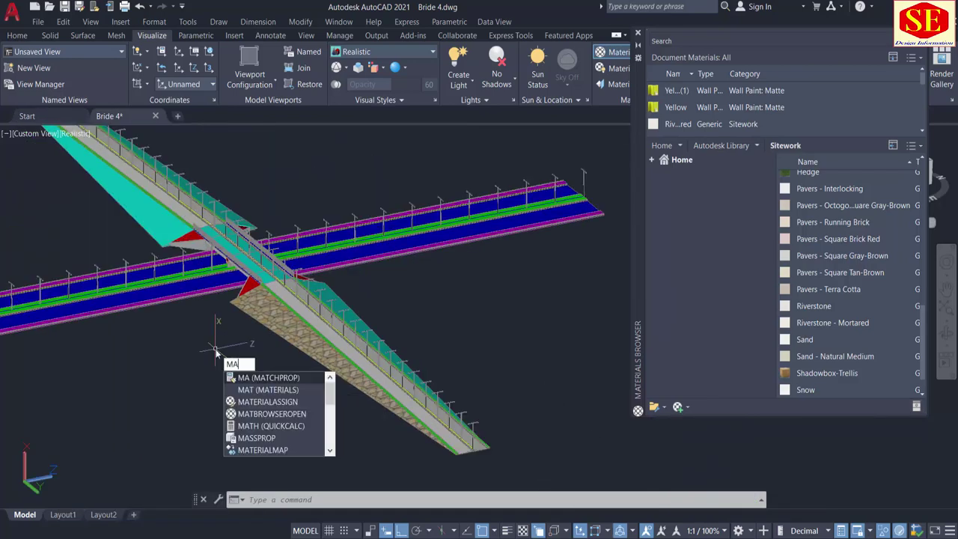
key("Return")
left_click(266, 307)
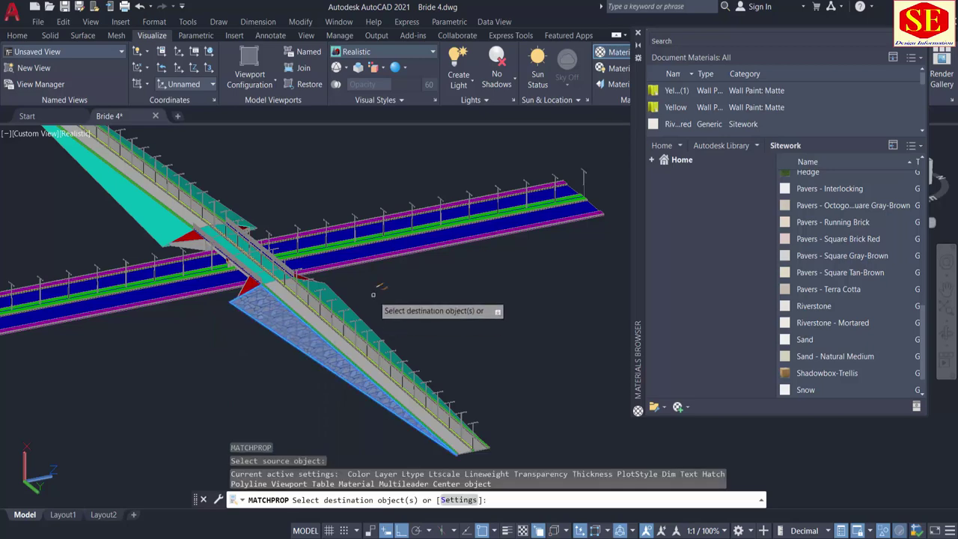
scroll(367, 287, "up", 4)
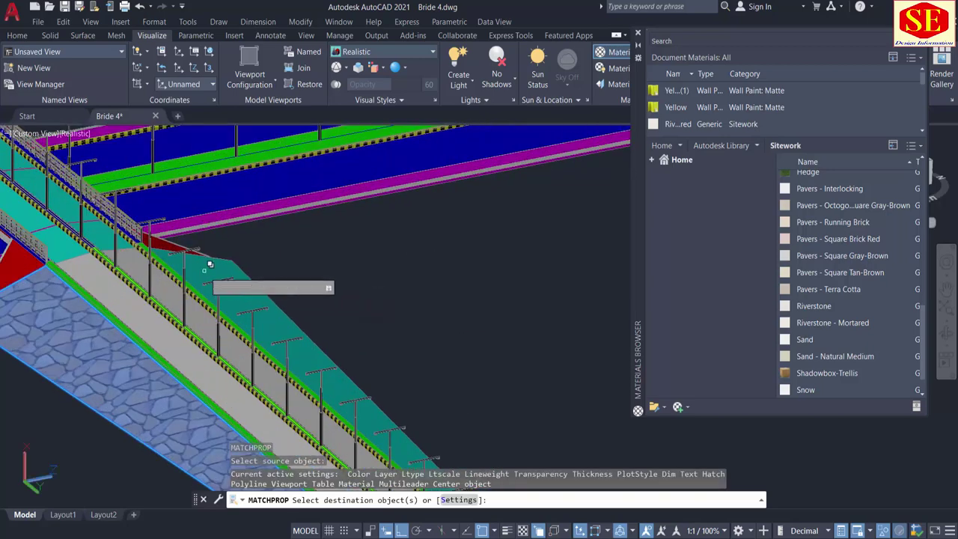
scroll(423, 296, "down", 6)
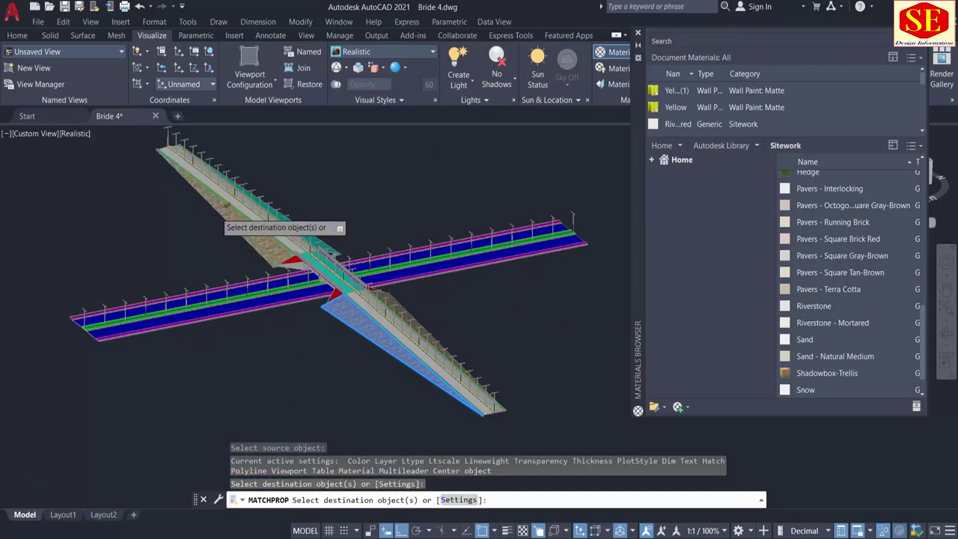
scroll(222, 207, "up", 3)
left_click(287, 233)
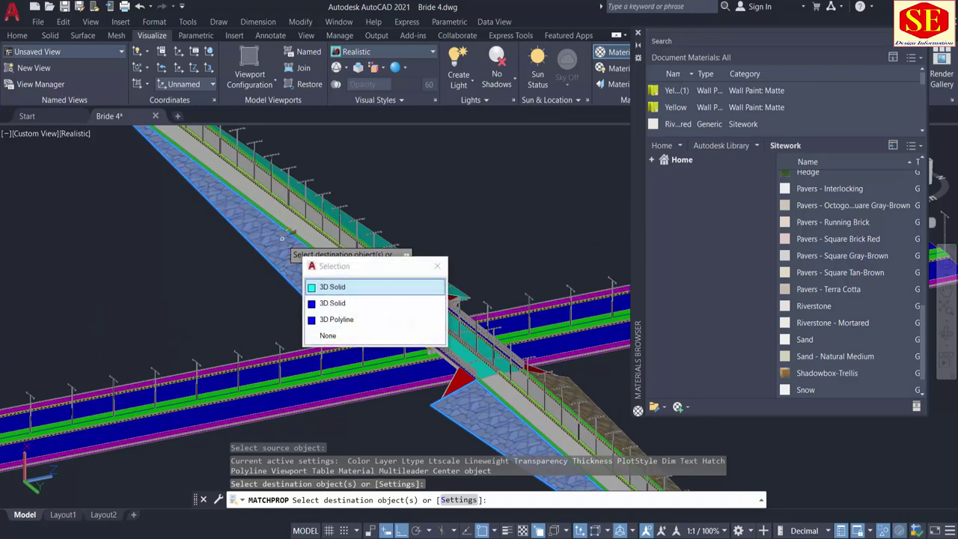
left_click(204, 269)
left_click(242, 258)
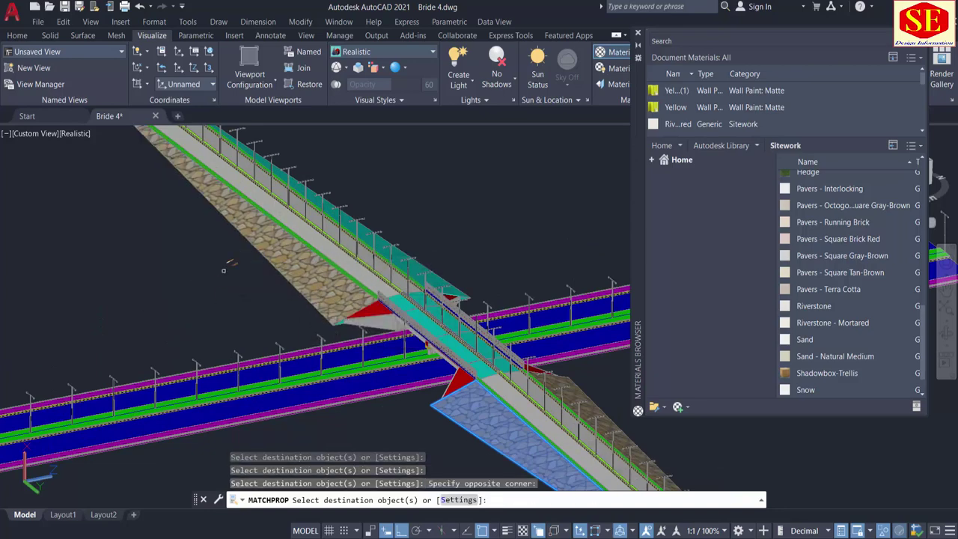
key("Return")
scroll(419, 234, "up", 3)
key("Return")
scroll(353, 250, "up", 2)
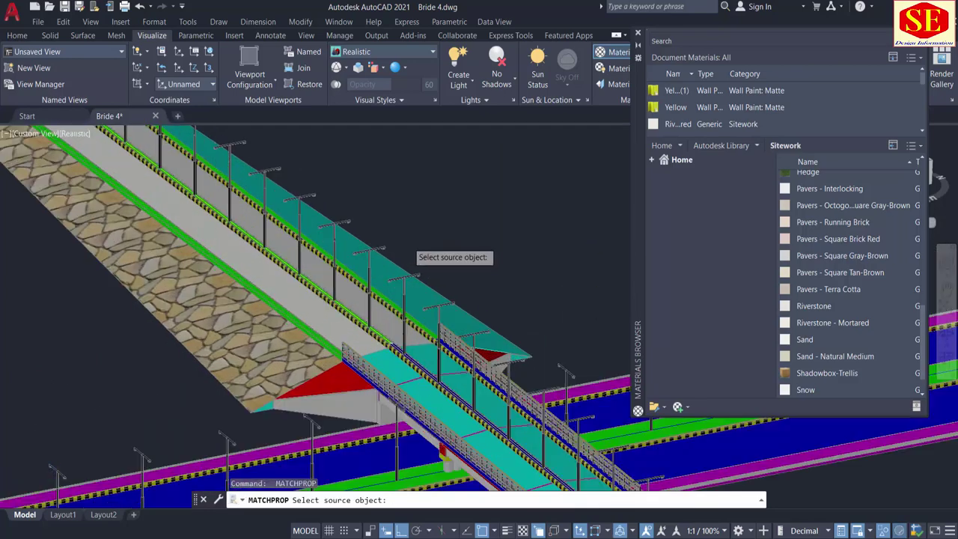
left_click(390, 264)
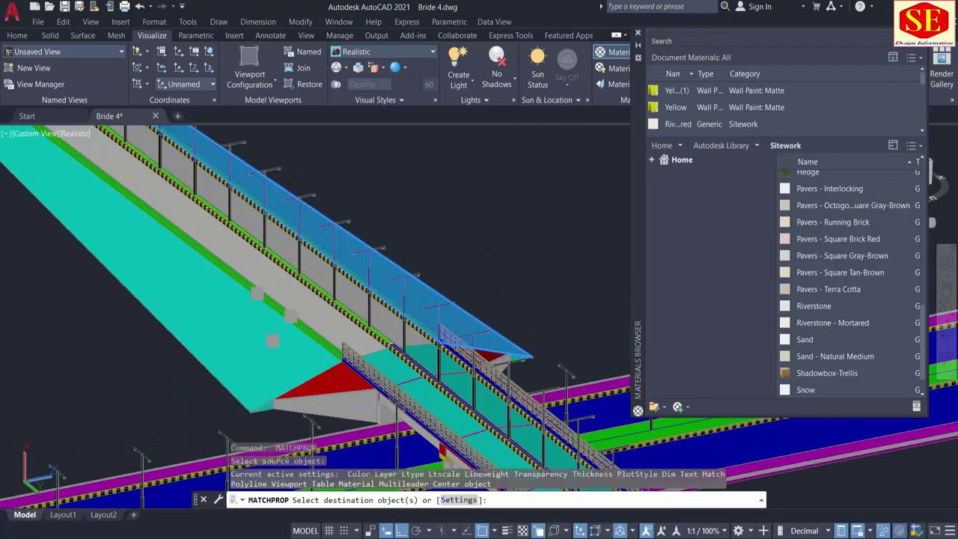
key("Return")
Step: Match the riverstone properties from the far approach's front slope onto its remaining turquoise slope behind the road
key("Return")
left_click(304, 363)
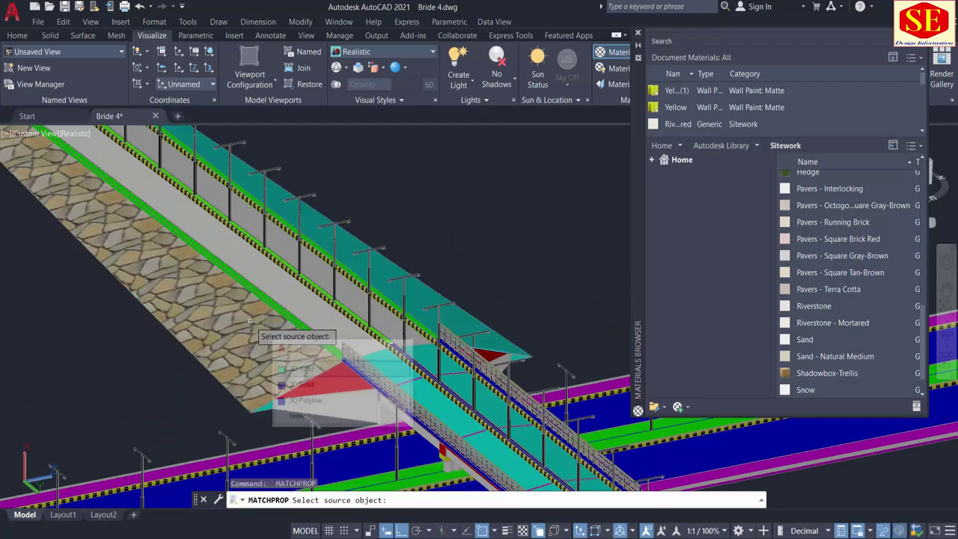
left_click(302, 368)
left_click(385, 267)
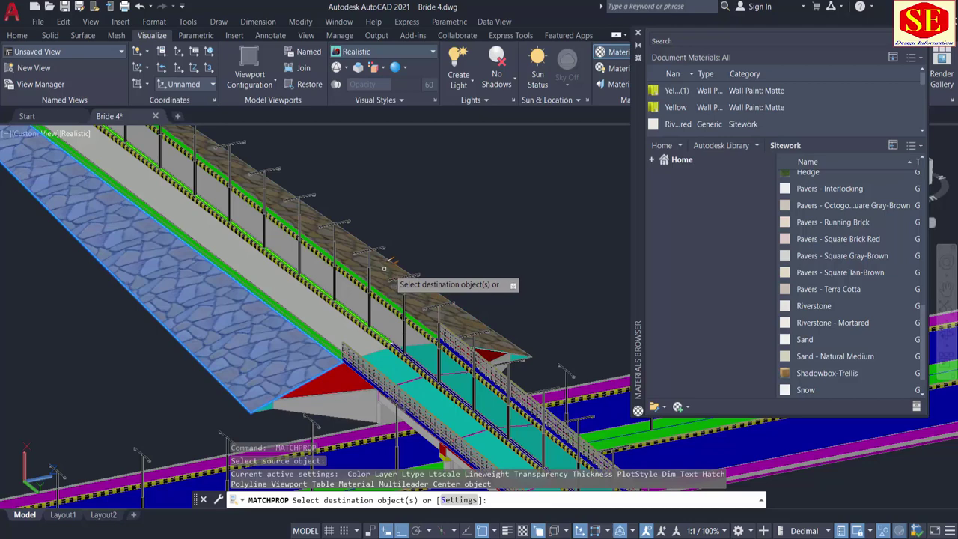
left_click(473, 225)
key("Return")
scroll(388, 193, "down", 5)
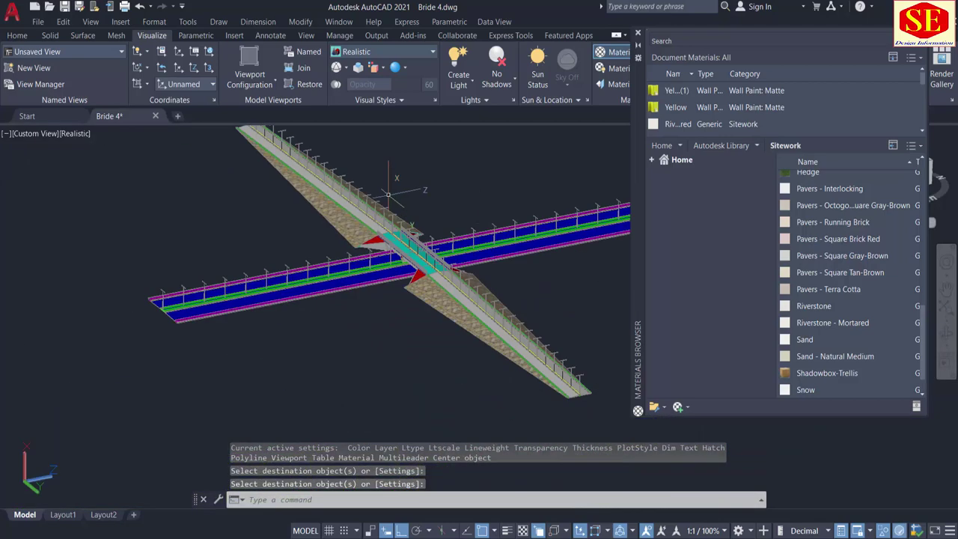
Step: Match the properties of the riverstone slope onto the two red wing walls at the near end of the bridge deck
scroll(364, 333, "up", 6)
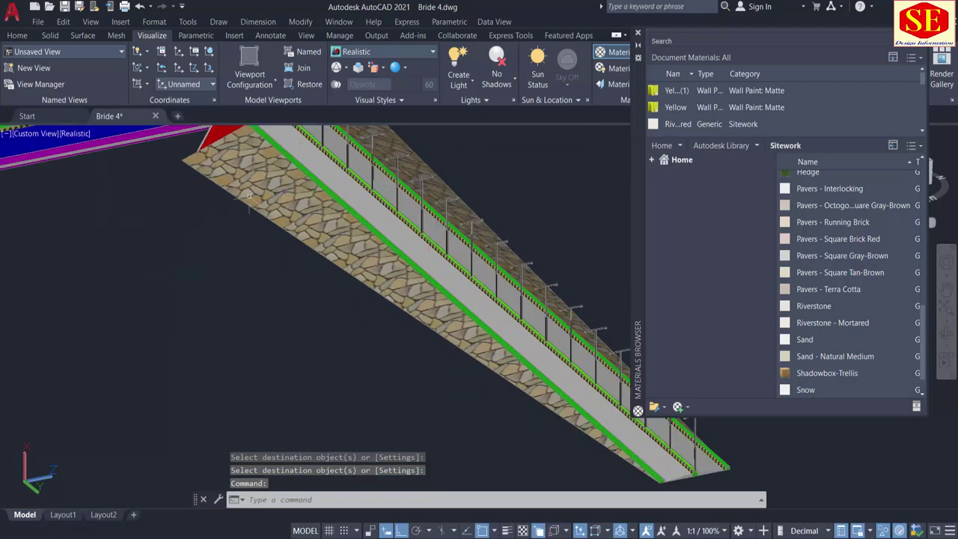
middle_click_drag(323, 221, 244, 288)
middle_click_drag(307, 336, 256, 353, "shift")
scroll(359, 309, "up", 4)
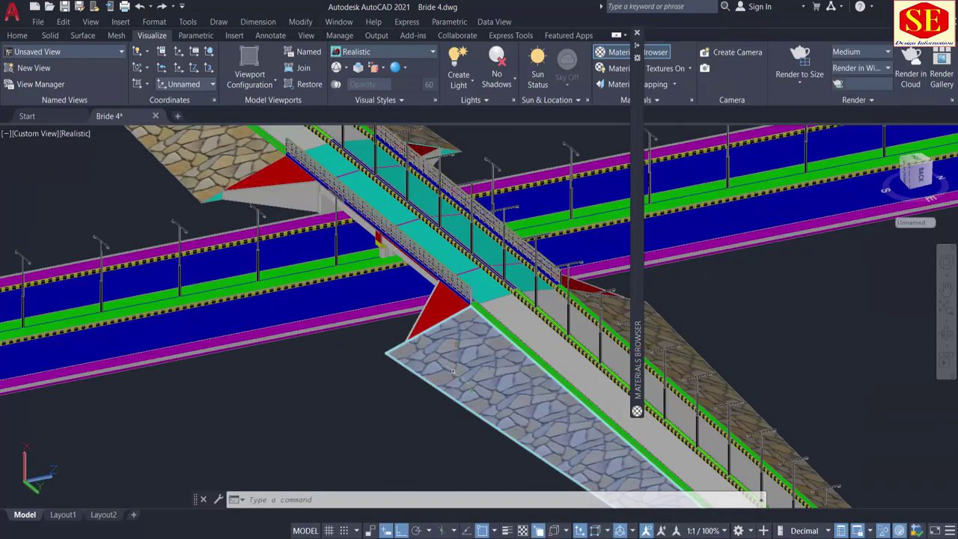
scroll(484, 383, "up", 3)
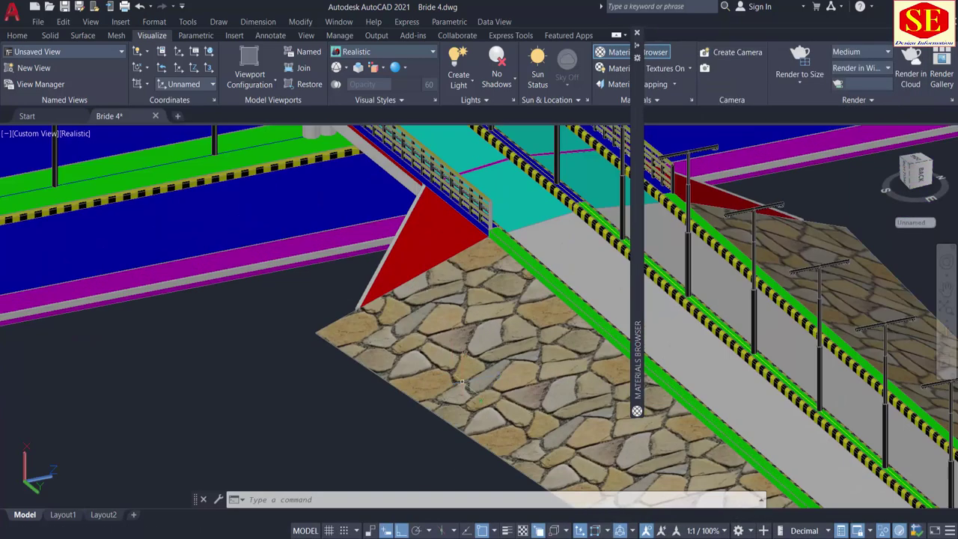
key("Escape")
type("a")
key("Return")
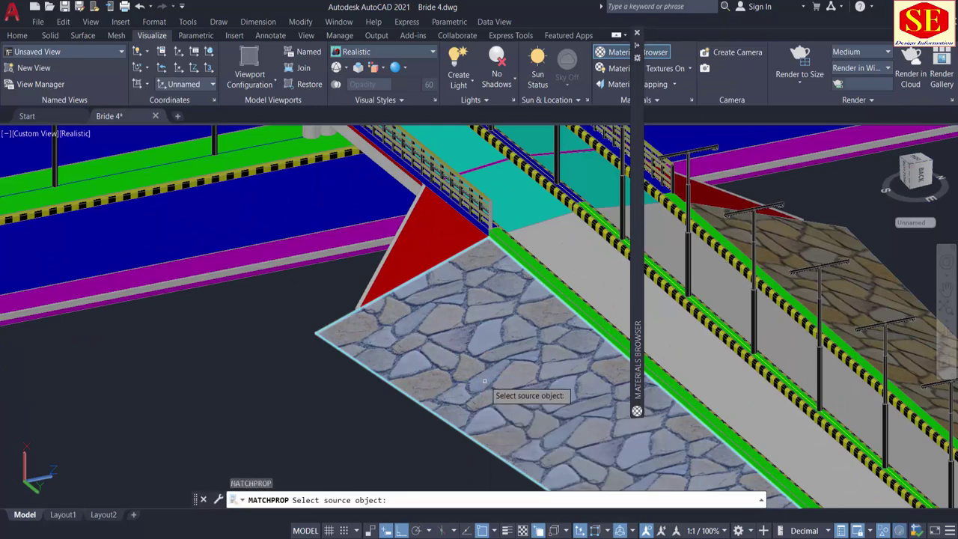
left_click(484, 382)
left_click(441, 244)
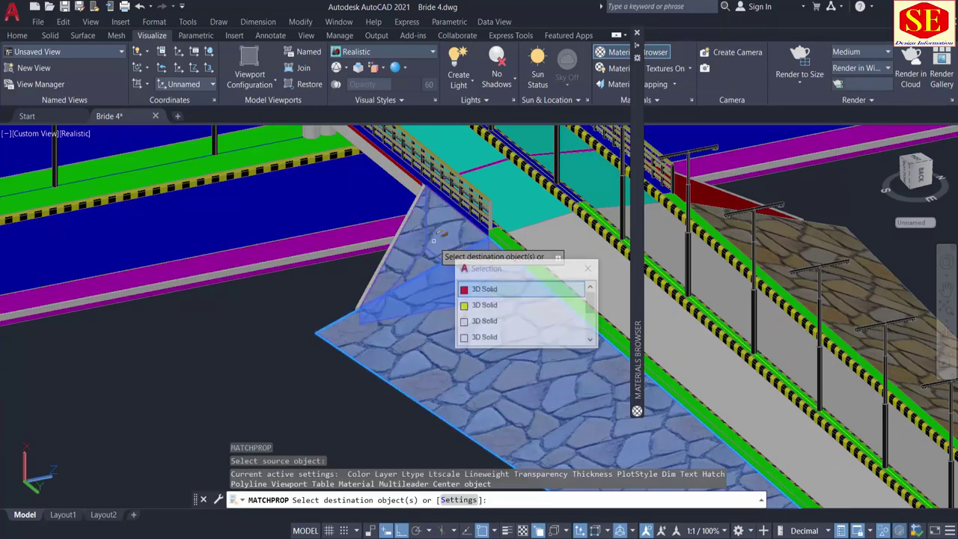
left_click(483, 289)
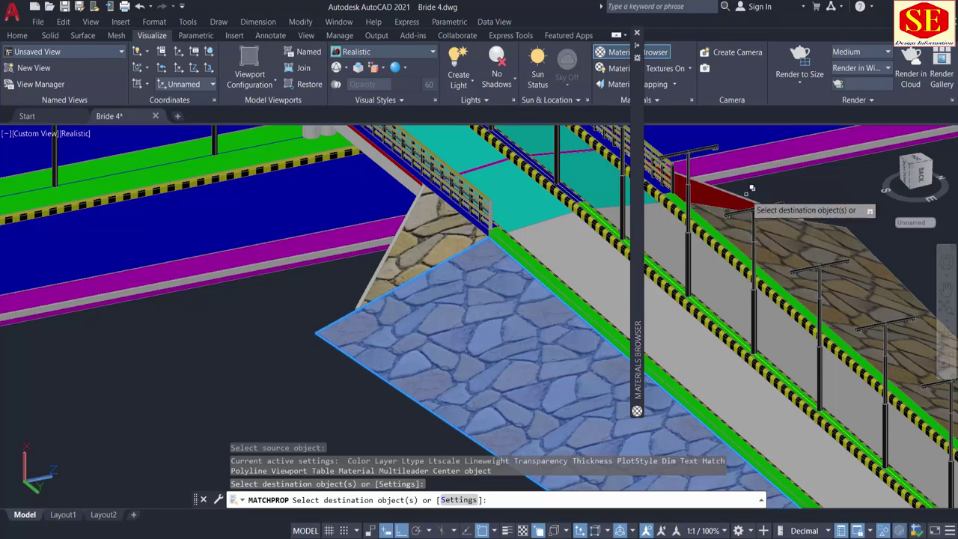
left_click(717, 195)
left_click(763, 244)
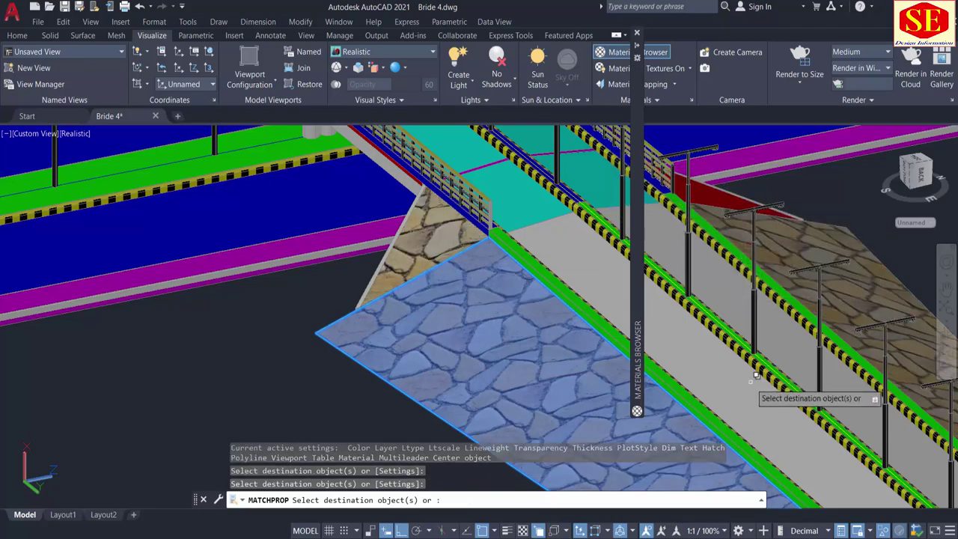
Step: Match the properties of the riverstone slope onto the front red wing wall at the far end of the bridge deck
scroll(748, 385, "down", 6)
scroll(640, 325, "up", 8)
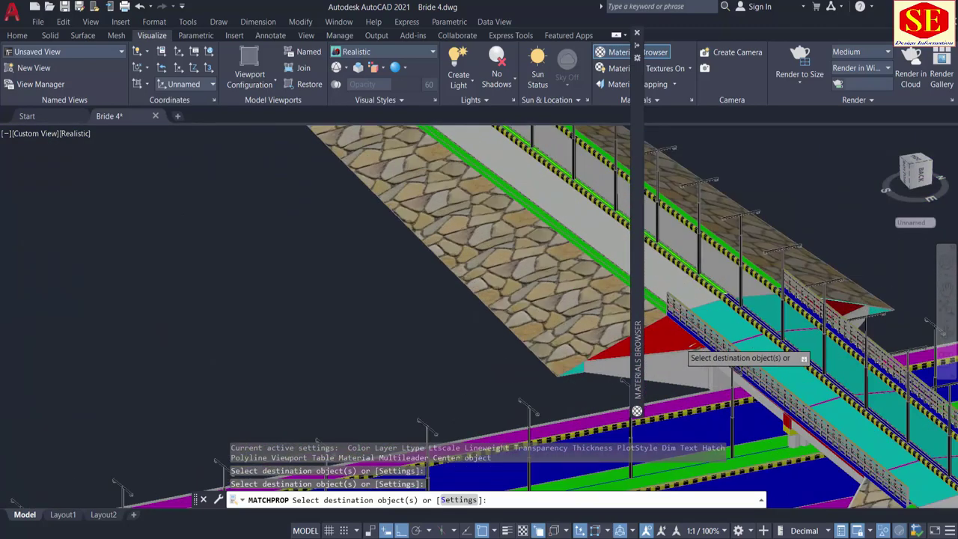
left_click(679, 348)
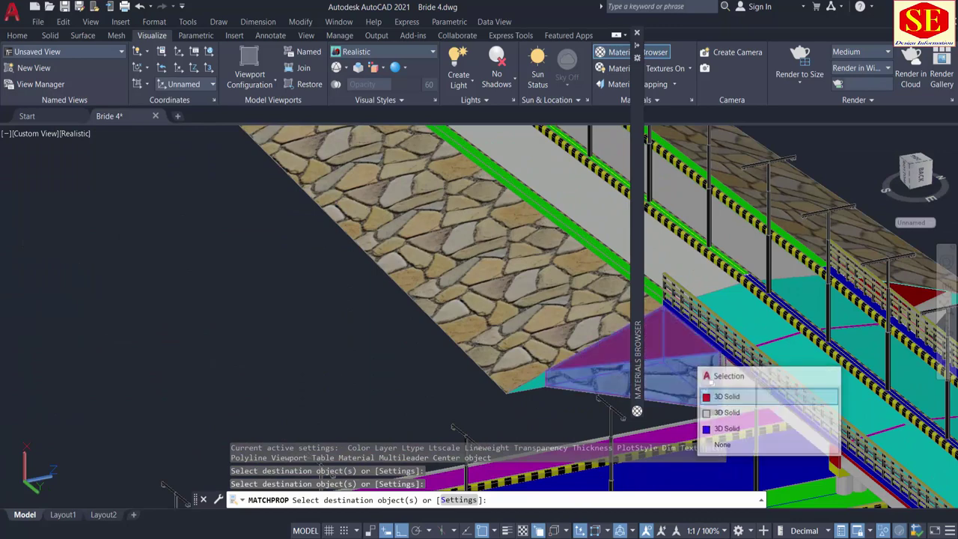
left_click(722, 395)
scroll(689, 367, "down", 3)
scroll(687, 370, "up", 2)
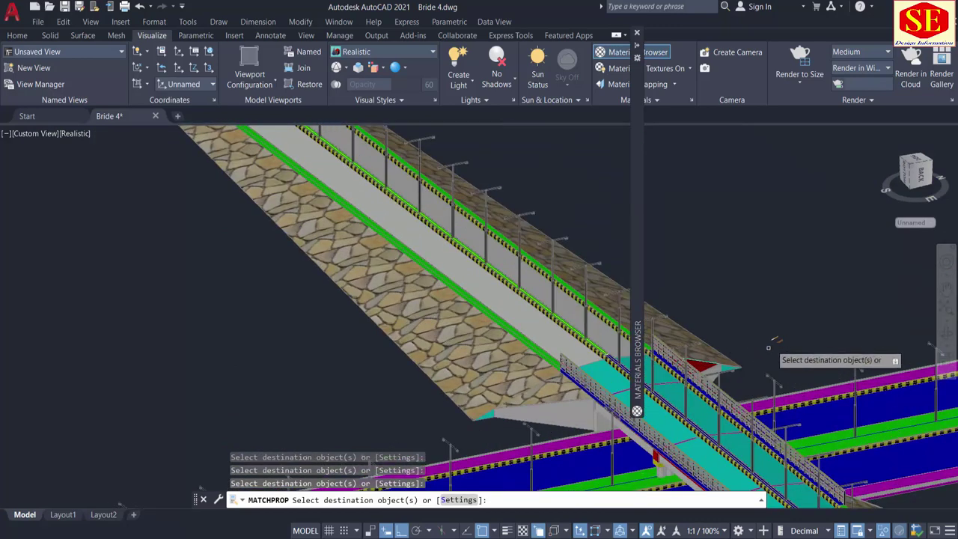
scroll(773, 344, "up", 3)
Step: Match the riverstone properties onto the opposite red wing wall at the far end of the deck and end the command
right_click(436, 287, "shift")
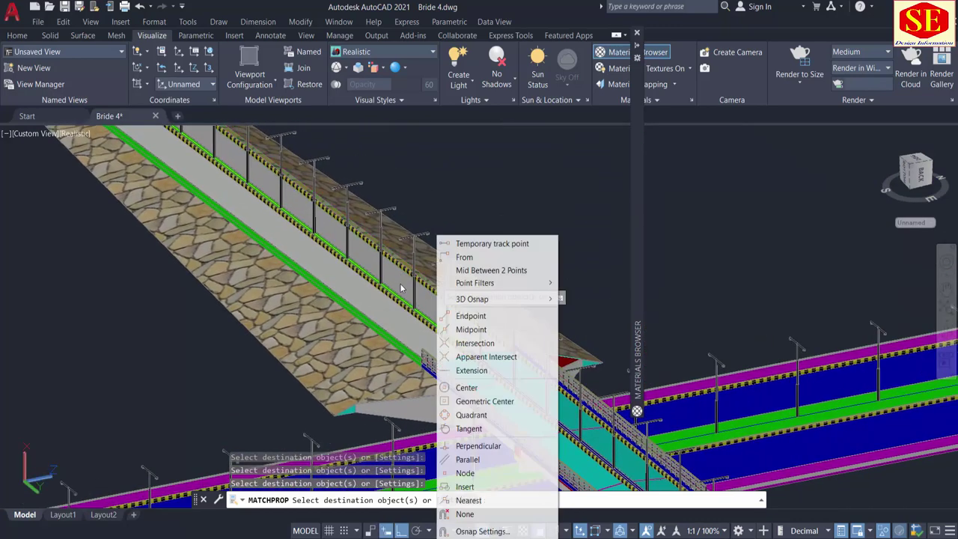
left_click(287, 303)
middle_click_drag(482, 346, 666, 388, "shift")
scroll(665, 386, "up", 5)
left_click(666, 351)
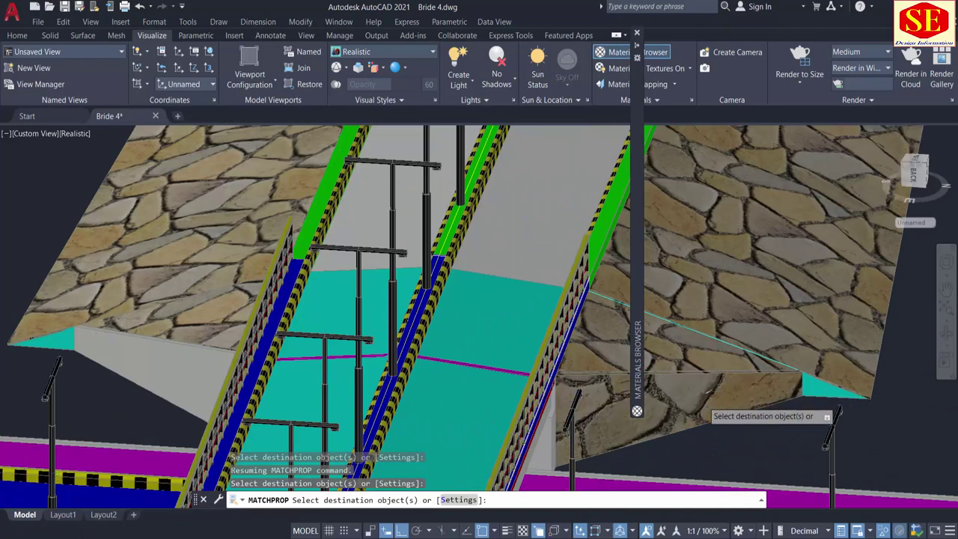
scroll(711, 400, "down", 5)
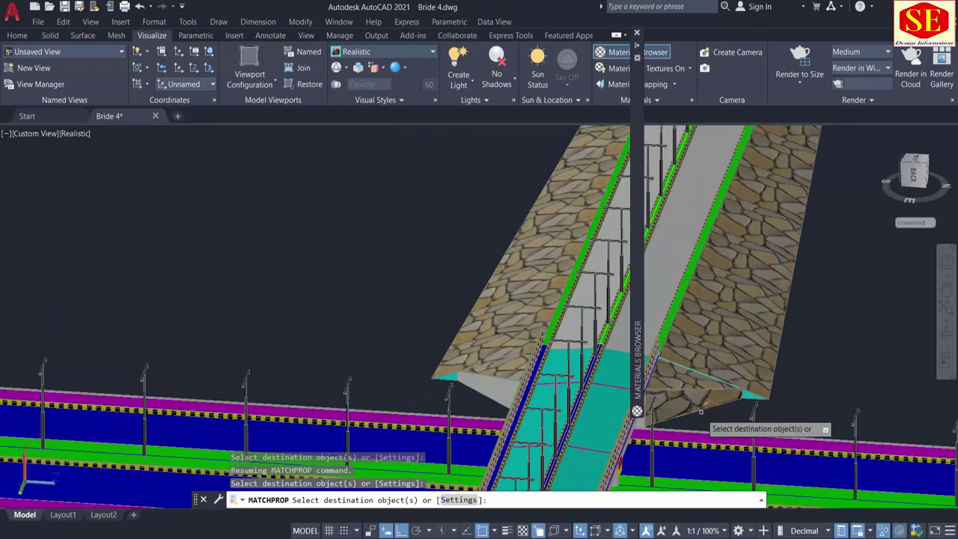
right_click(321, 266)
left_click(349, 283)
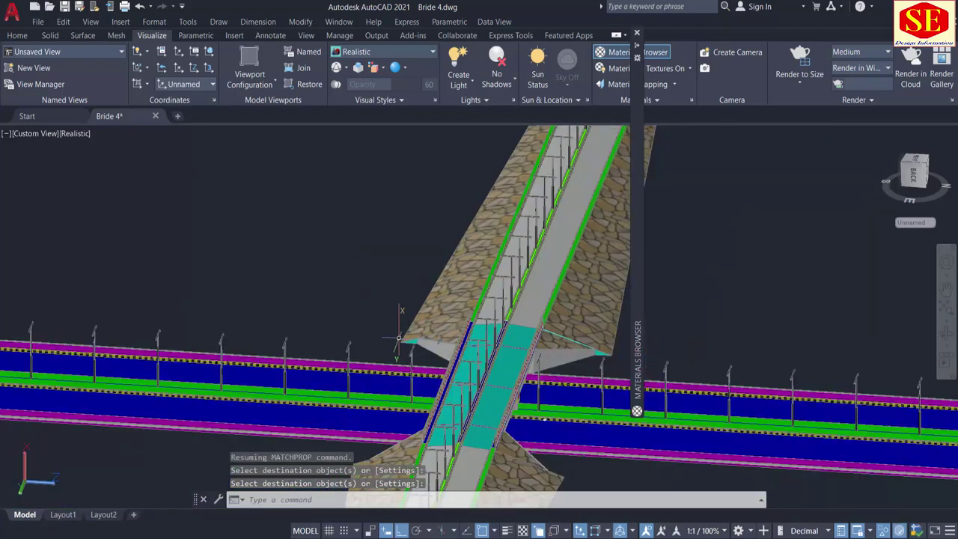
Step: Apply the Cool White material from the library's Wall Paint category to the bridge's near-span front girder
middle_click_drag(399, 337, 479, 337, "shift")
scroll(453, 299, "down", 4)
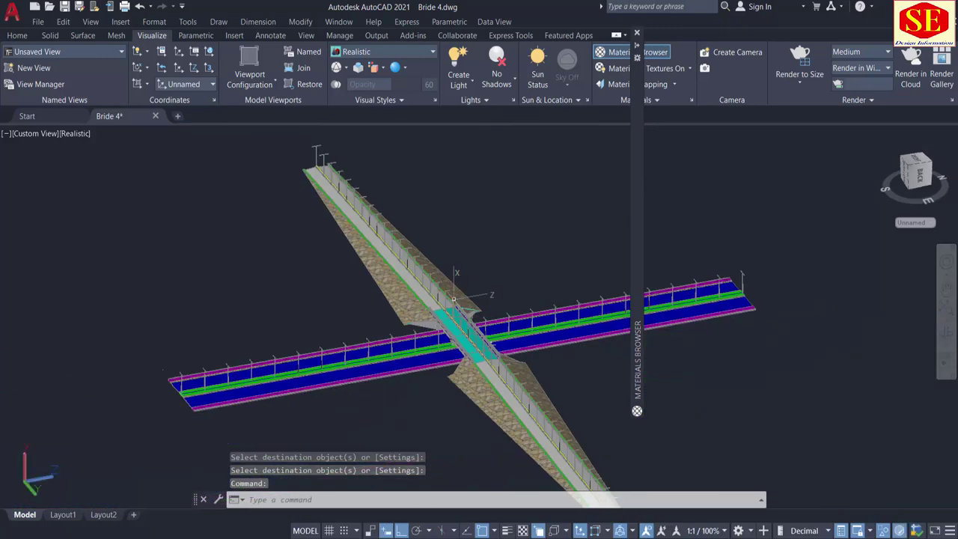
scroll(499, 411, "up", 2)
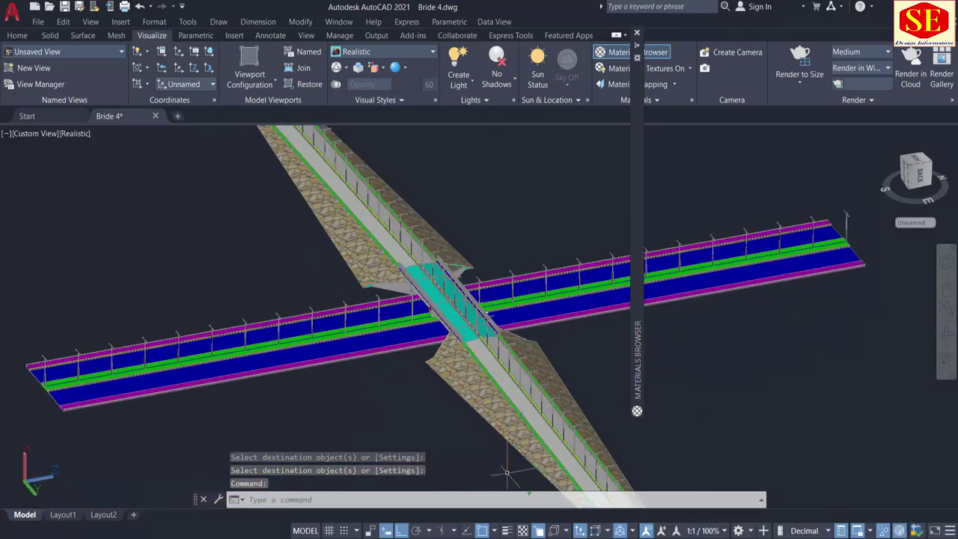
scroll(506, 471, "up", 4)
middle_click_drag(480, 402, 485, 481)
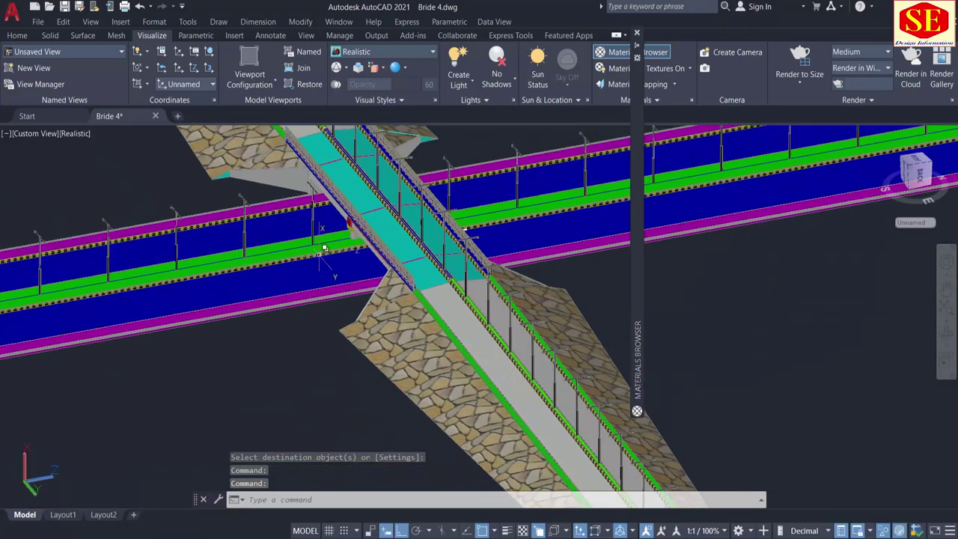
middle_click_drag(324, 248, 496, 372, "shift")
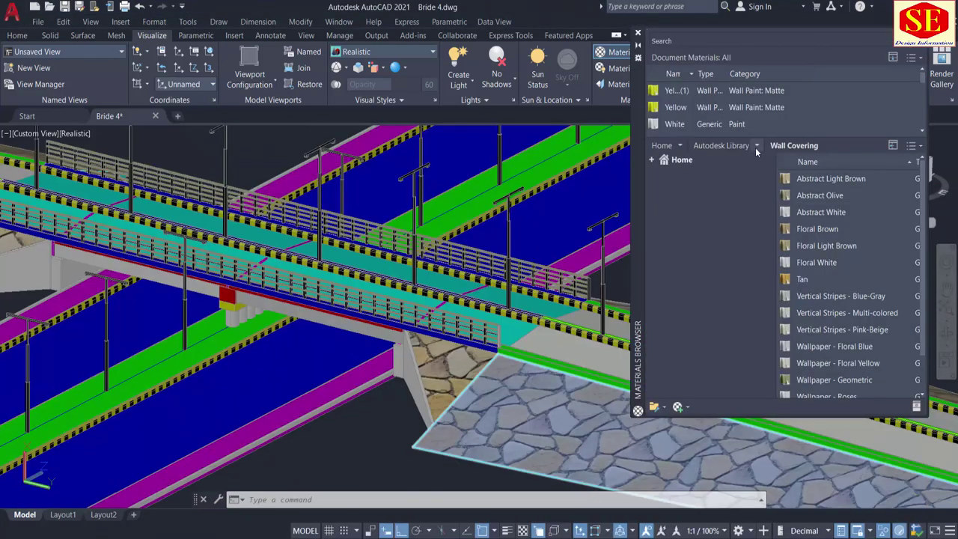
left_click(755, 146)
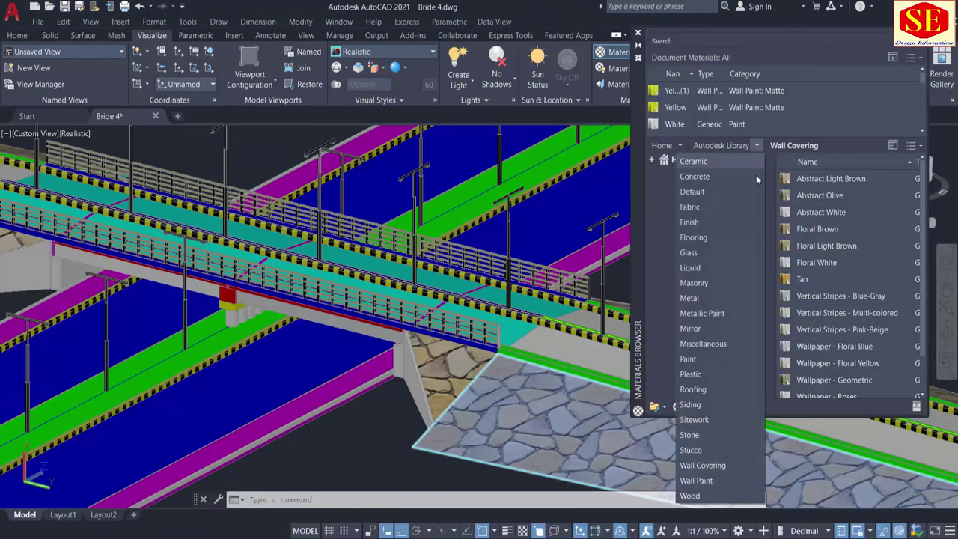
left_click(712, 481)
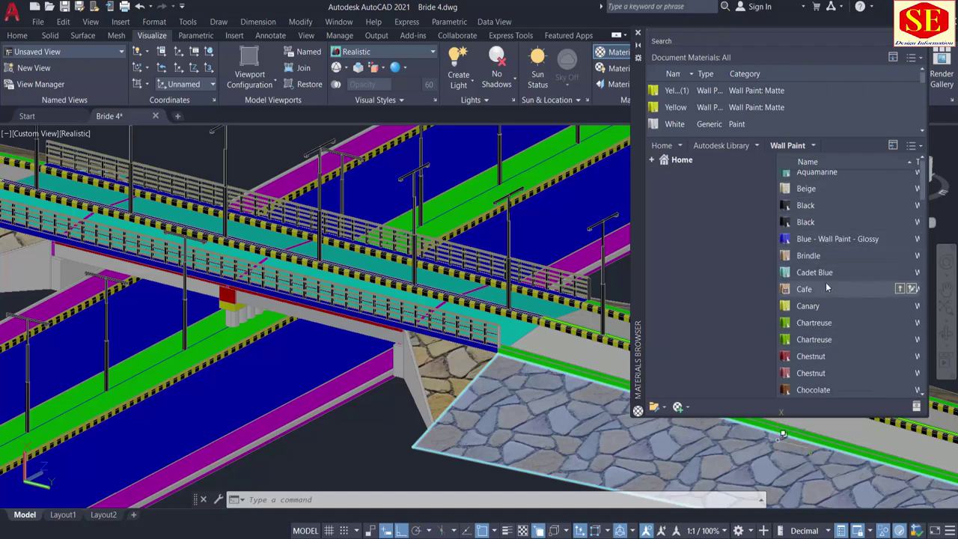
scroll(826, 321, "down", 2)
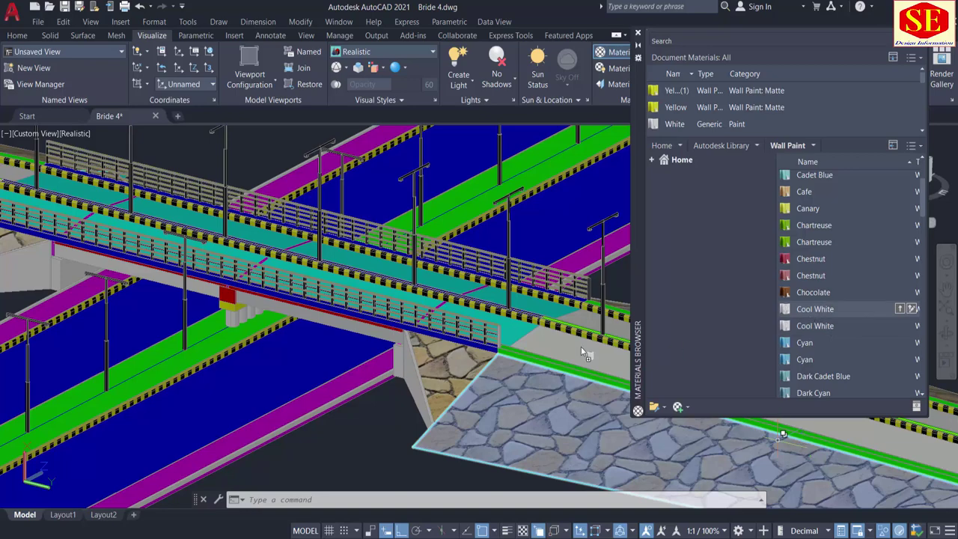
left_click_drag(372, 335, 365, 334)
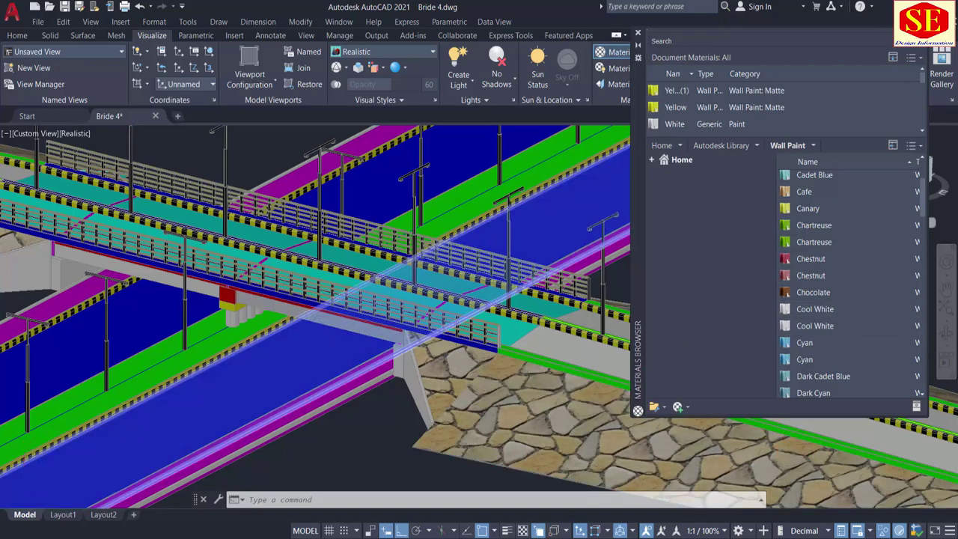
Step: Match the properties of the near-span front girder onto the front girder of the far span
scroll(288, 318, "up", 4)
middle_click_drag(287, 299, 389, 365)
key("Escape")
type("MA")
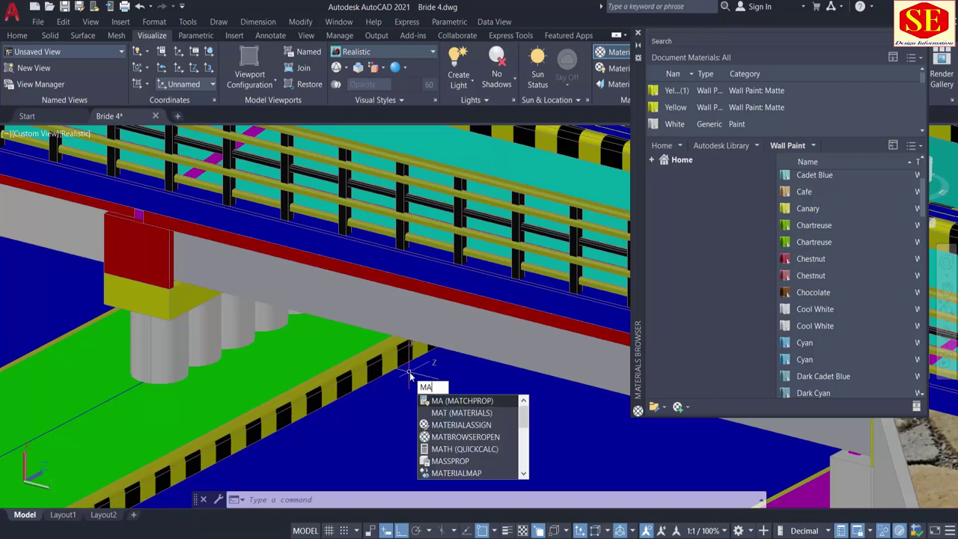
key("Return")
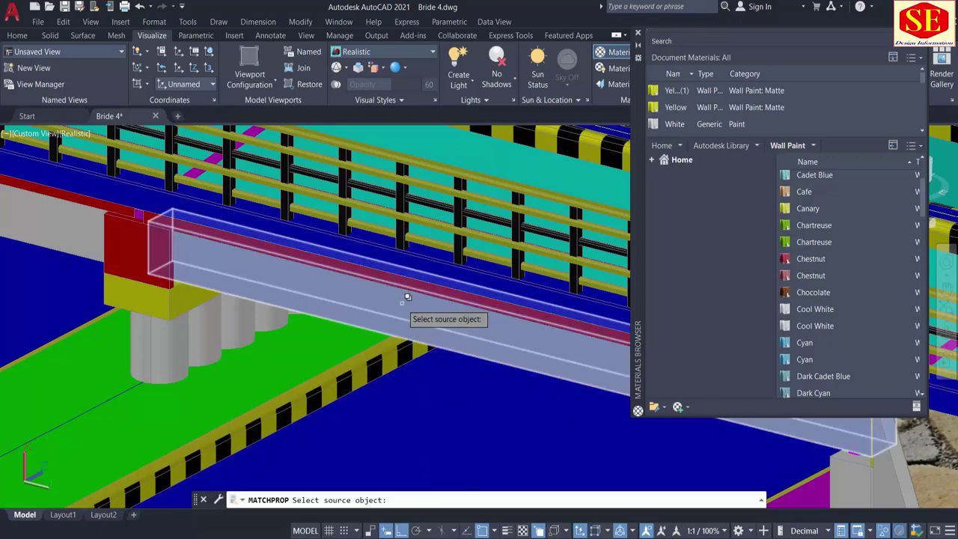
left_click(364, 293)
left_click(451, 368)
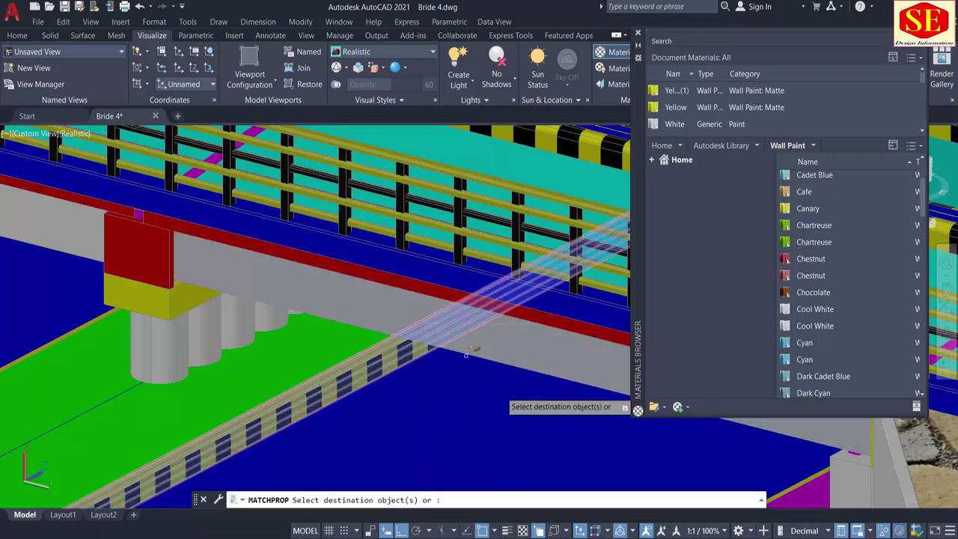
scroll(299, 359, "down", 5)
left_click(272, 316)
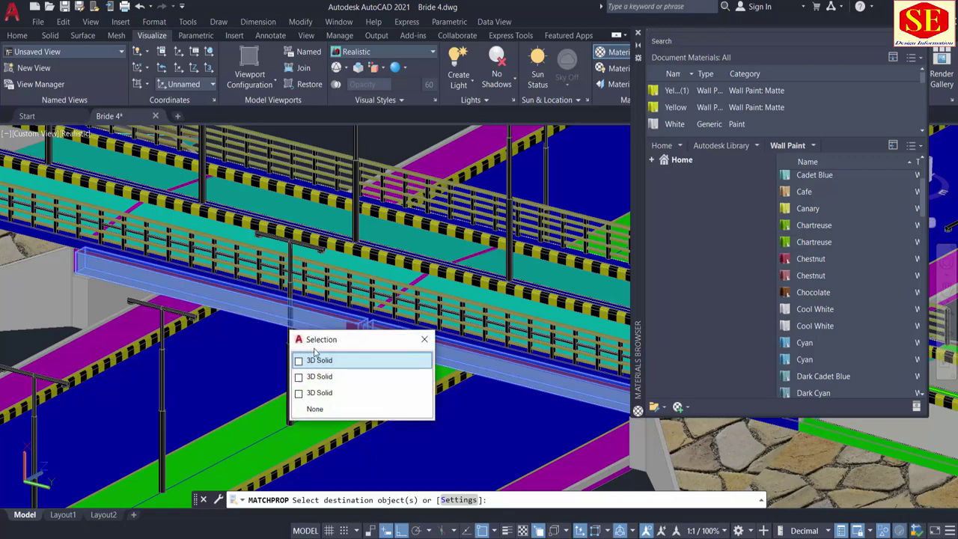
left_click(318, 360)
Step: Match the girder's properties onto the red block and the yellow cap of the middle pier
scroll(367, 344, "up", 5)
left_click(393, 363)
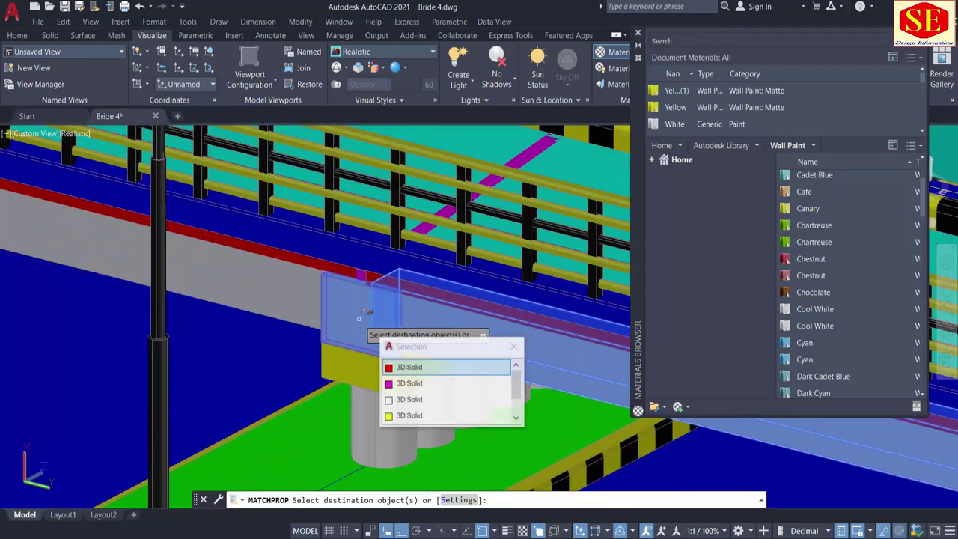
left_click(397, 367)
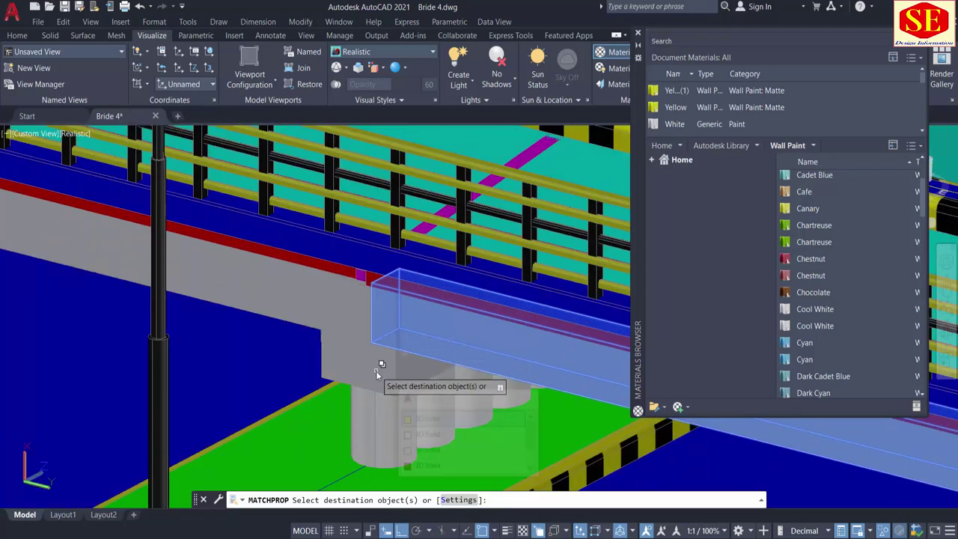
left_click(376, 370)
left_click(412, 424)
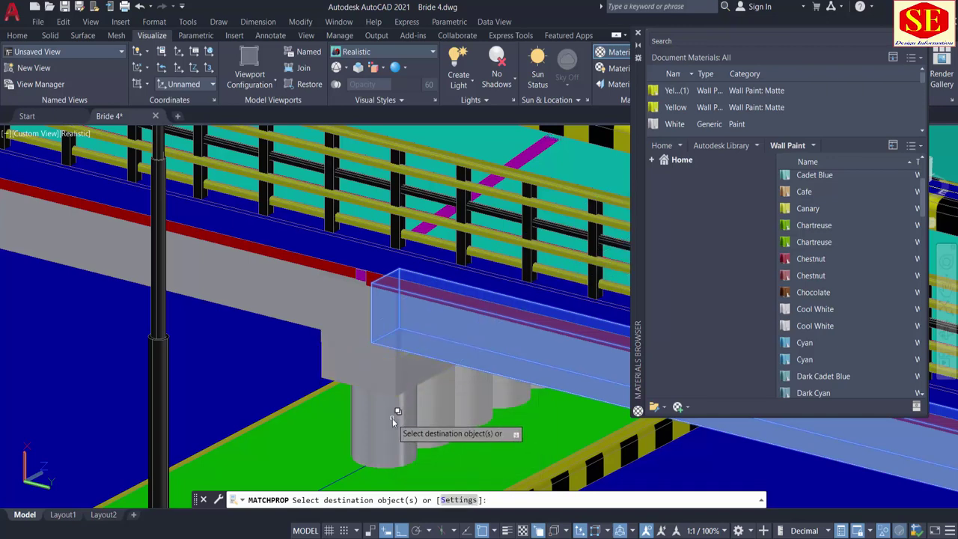
Step: Match the girder's properties onto the first three round columns of the middle pier
left_click(392, 418)
left_click(449, 461)
left_click(440, 403)
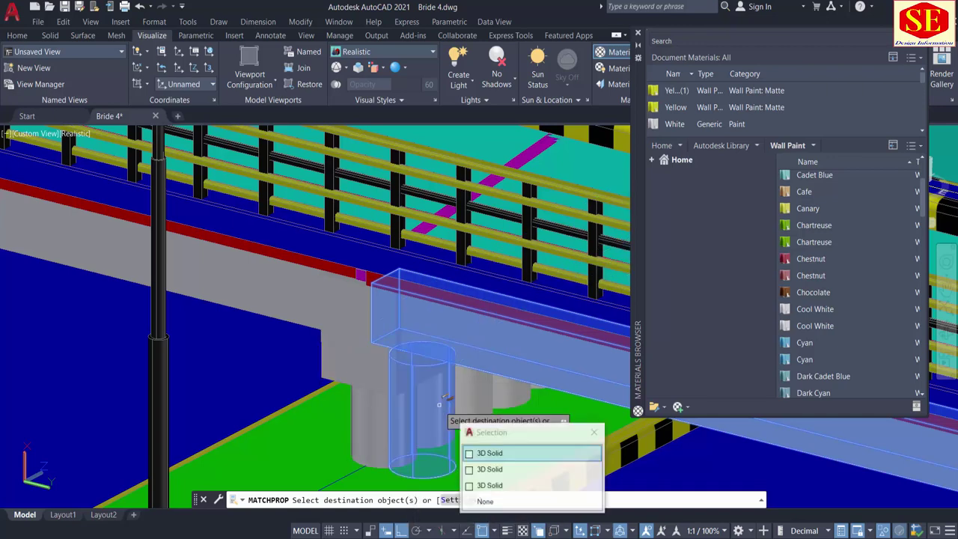
left_click(489, 453)
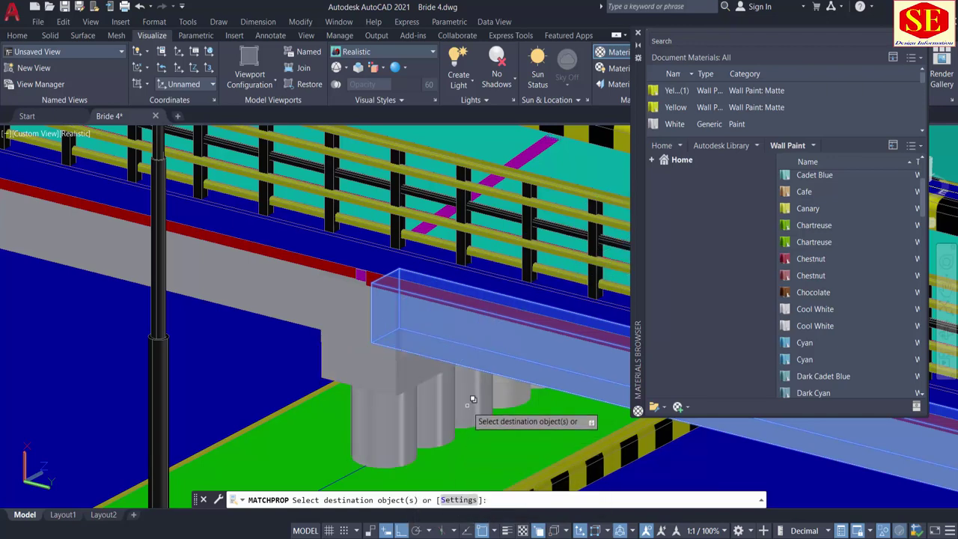
left_click(472, 399)
left_click(494, 452)
Step: Match the girder's properties onto the magenta transverse strip across the deck above the middle pier
scroll(417, 402, "down", 5)
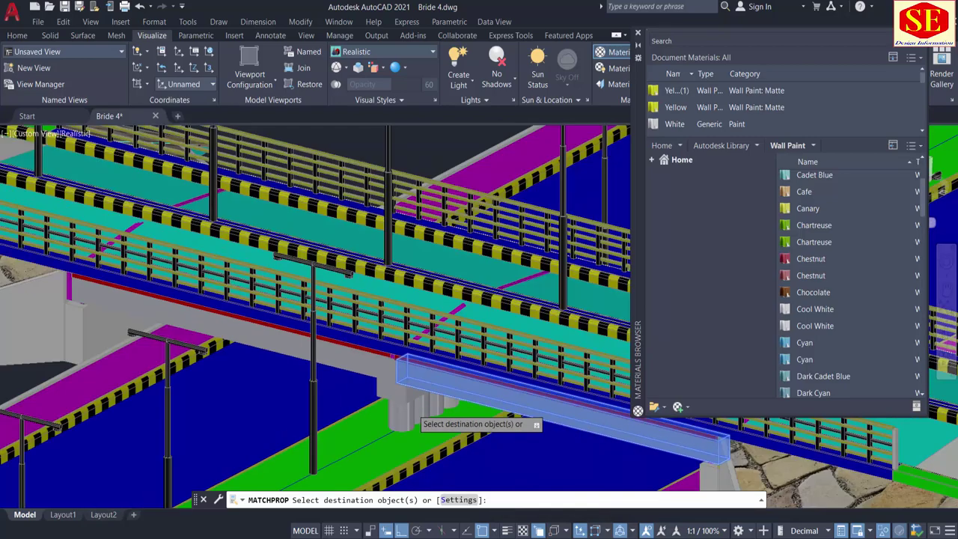
scroll(419, 403, "down", 2)
scroll(576, 435, "up", 2)
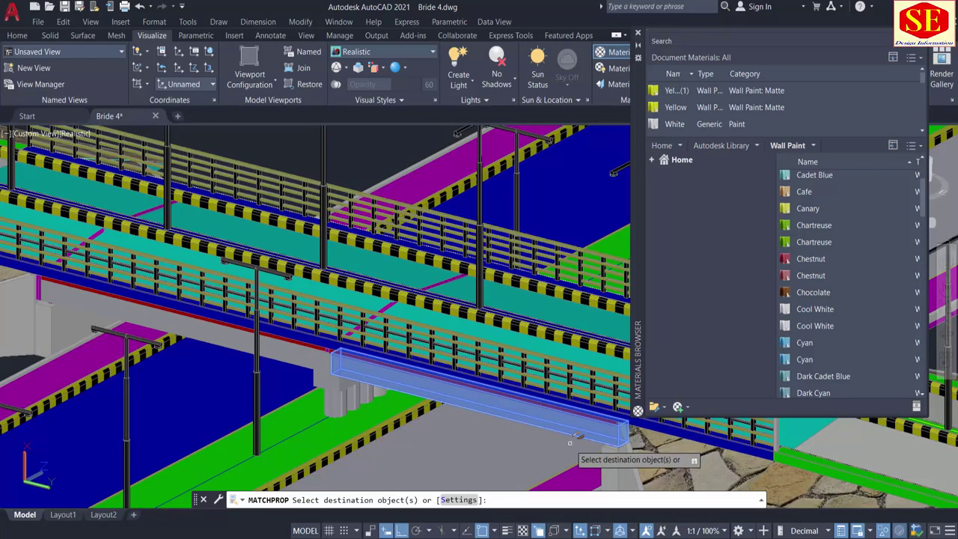
scroll(404, 313, "up", 4)
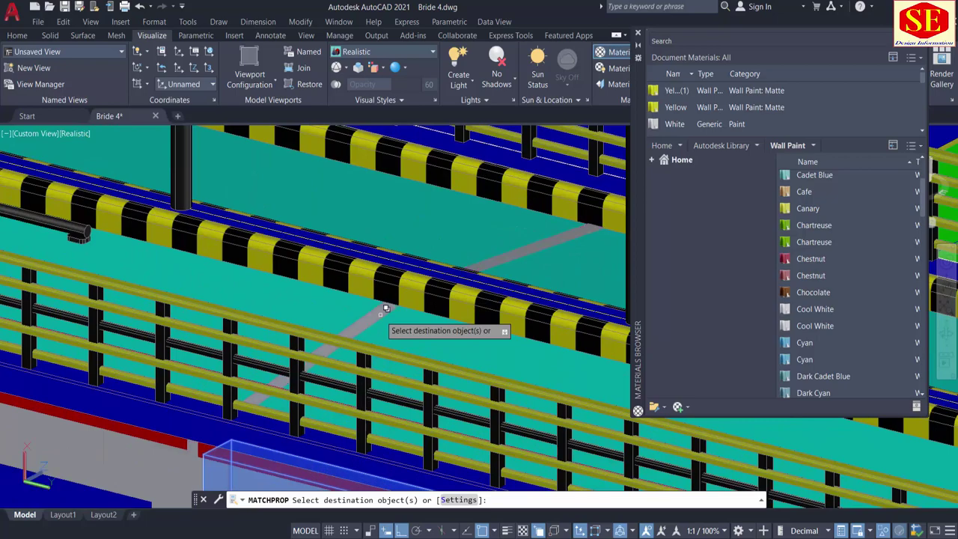
left_click(385, 308)
left_click(417, 365)
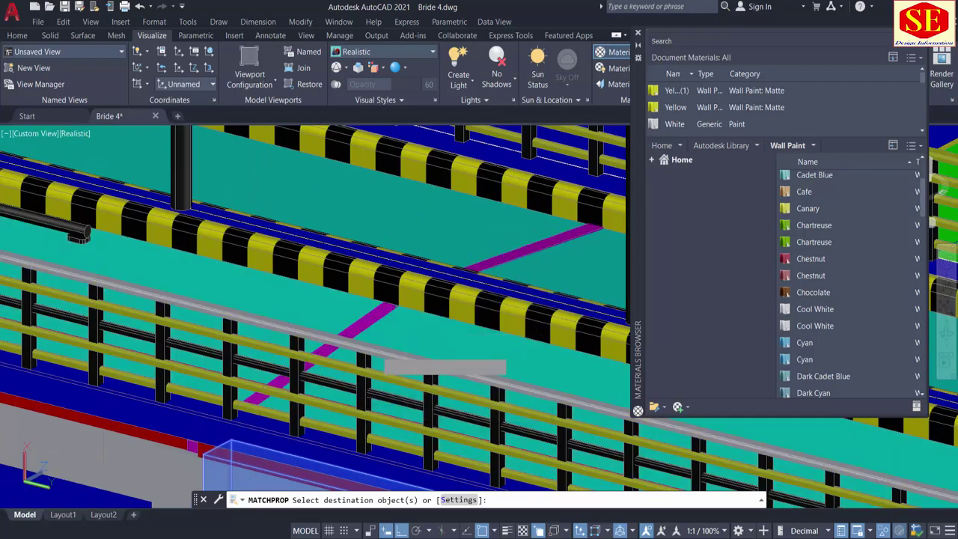
Step: Match the girder's properties onto the magenta transverse strip at the near end of the deck
scroll(185, 298, "down", 5)
scroll(185, 291, "down", 1)
scroll(493, 340, "up", 5)
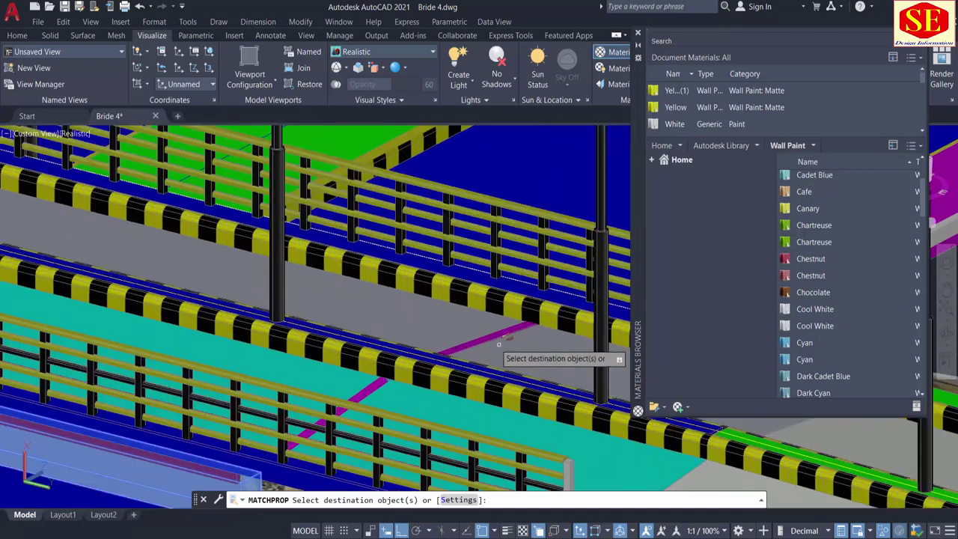
left_click(491, 339)
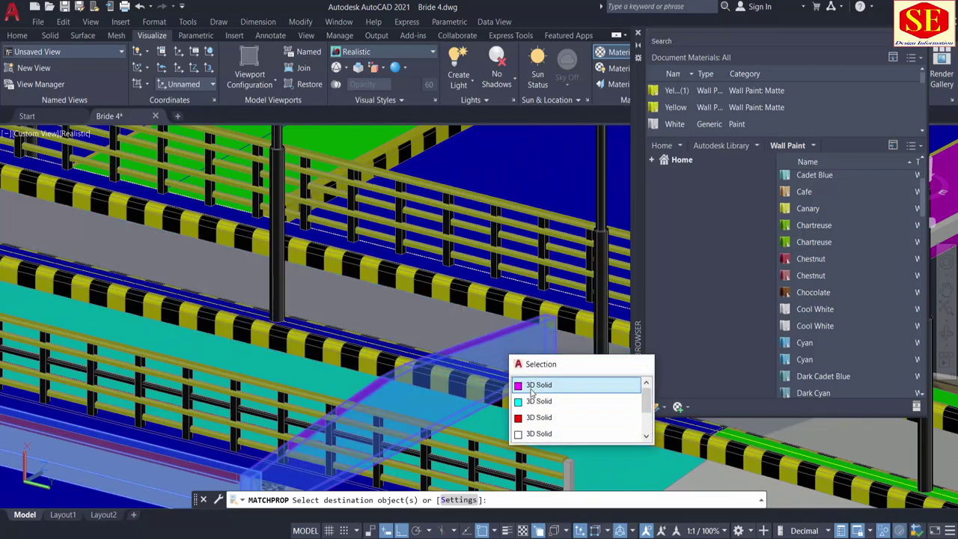
left_click(535, 383)
Step: Match the girder's properties onto the magenta transverse strip at the far end of the deck
scroll(534, 383, "down", 3)
middle_click_drag(245, 292, 579, 401)
scroll(371, 351, "up", 3)
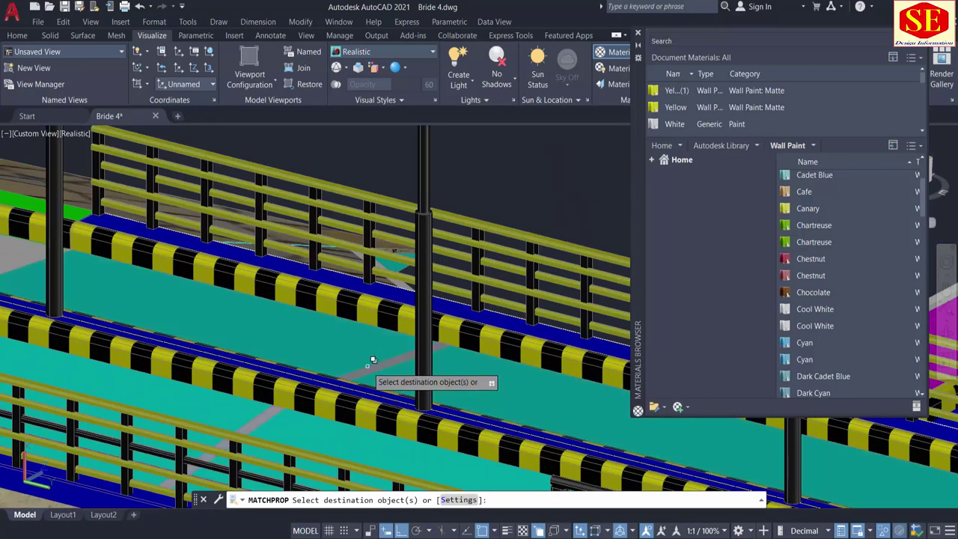
left_click(368, 371)
left_click(405, 404)
scroll(298, 233, "down", 3)
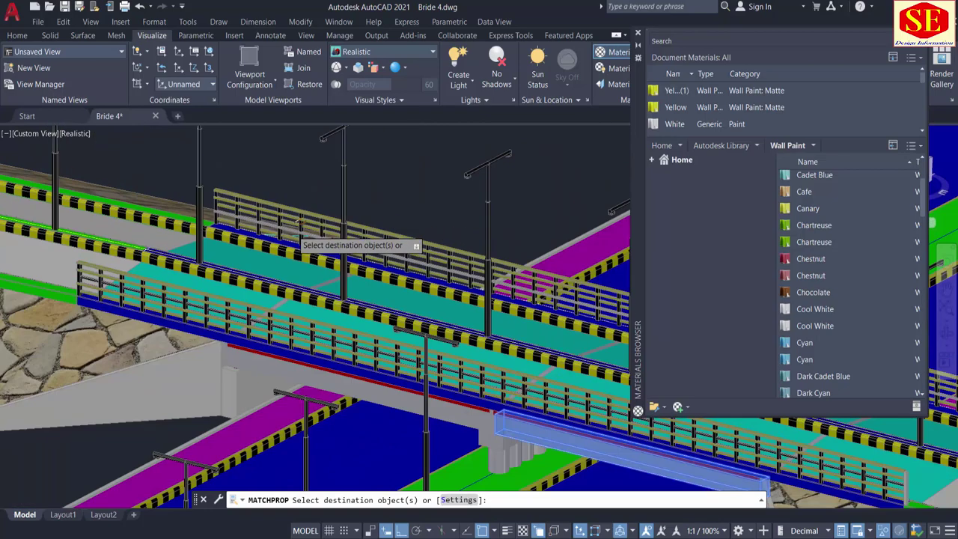
Step: Match the girder's properties onto the abutment block under the far end of the deck
scroll(238, 397, "up", 3)
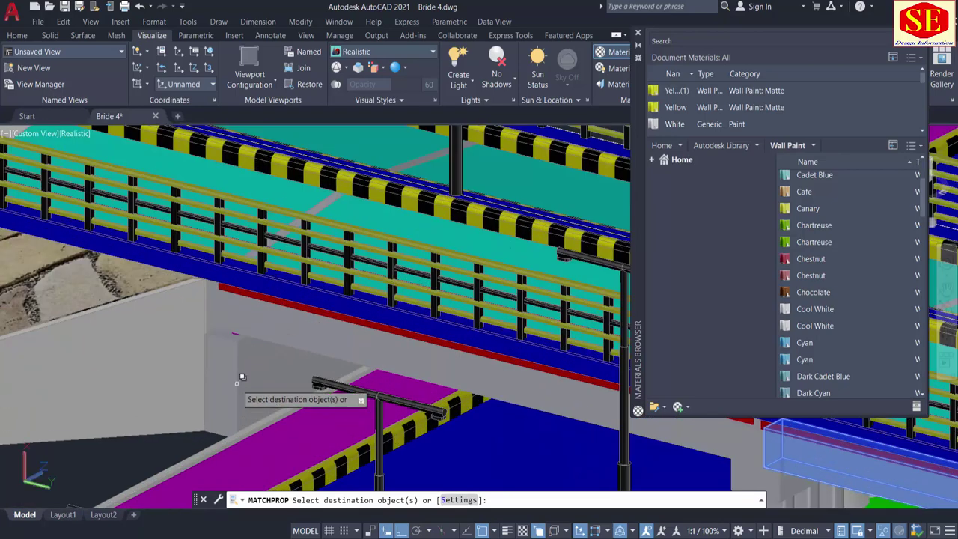
left_click(237, 385)
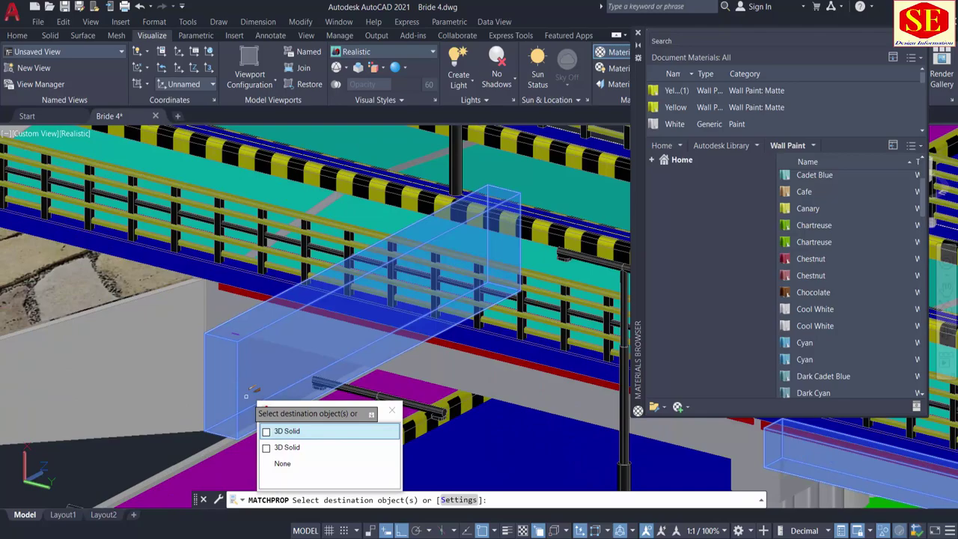
left_click(281, 432)
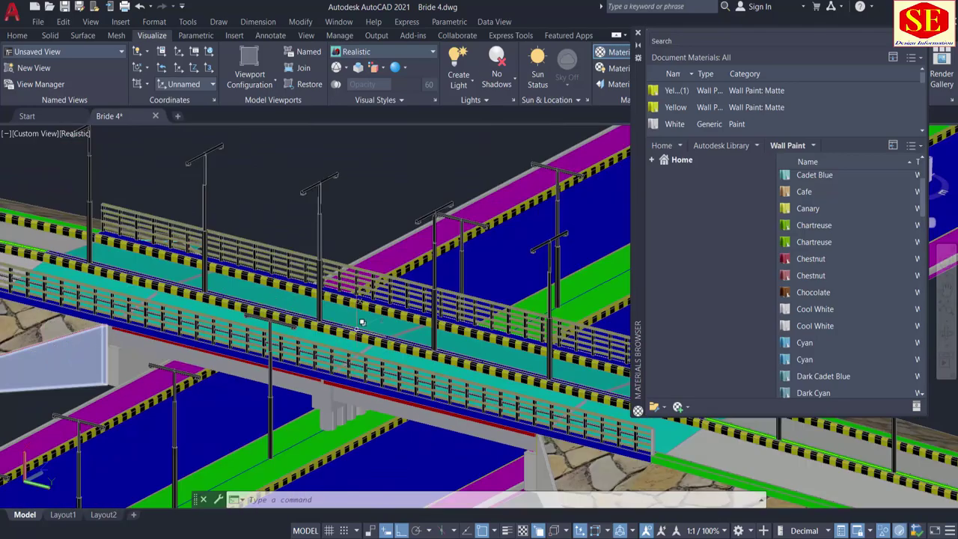
Step: Match the properties of a finished pier column onto the unmatched round columns under the middle pier
middle_click_drag(361, 322, 197, 309, "shift")
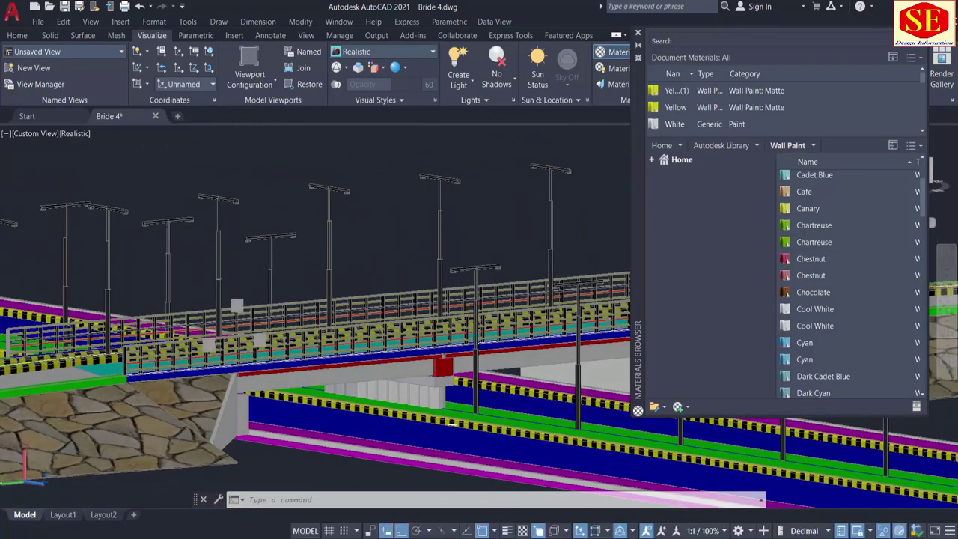
scroll(315, 402, "up", 4)
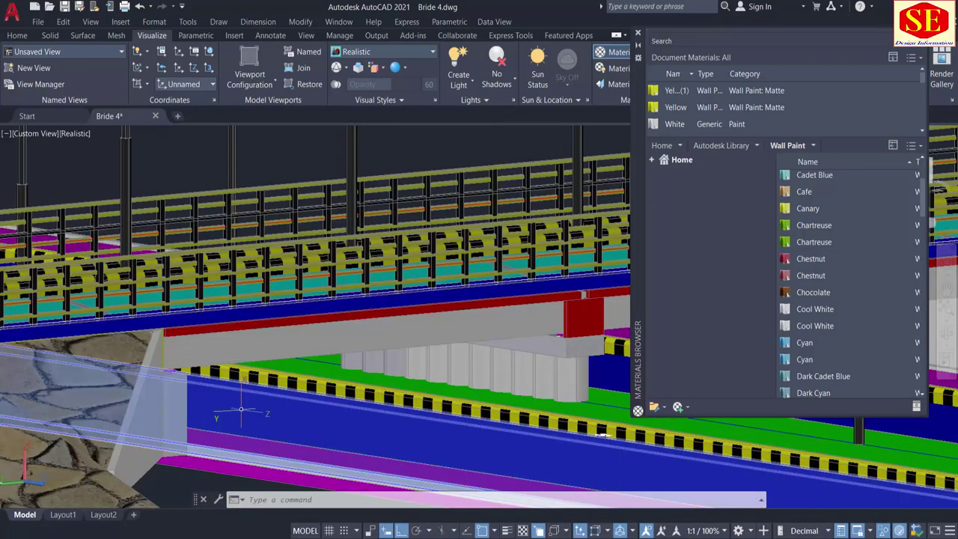
type("ma")
key("Return")
scroll(367, 389, "up", 2)
left_click(399, 401)
left_click(422, 409)
left_click(461, 363)
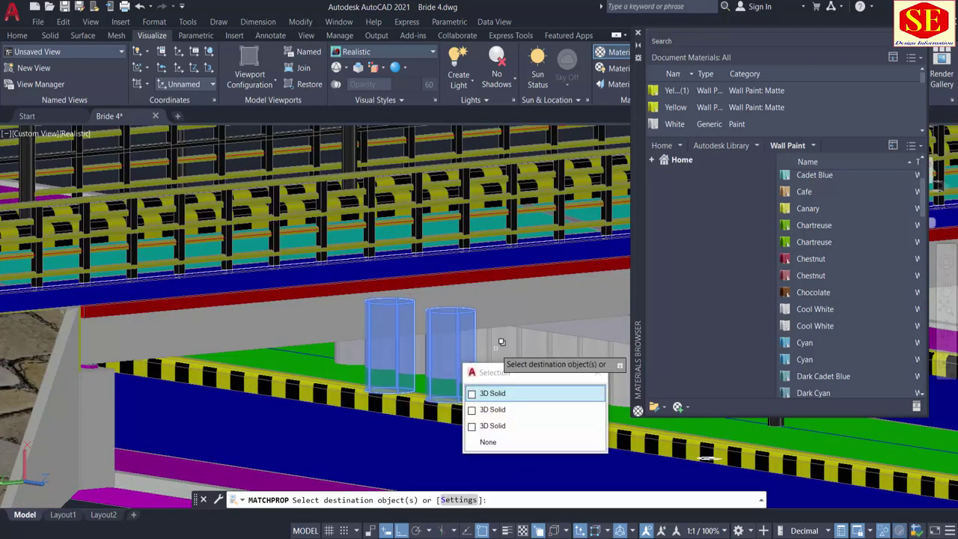
left_click(492, 392)
scroll(348, 399, "down", 2)
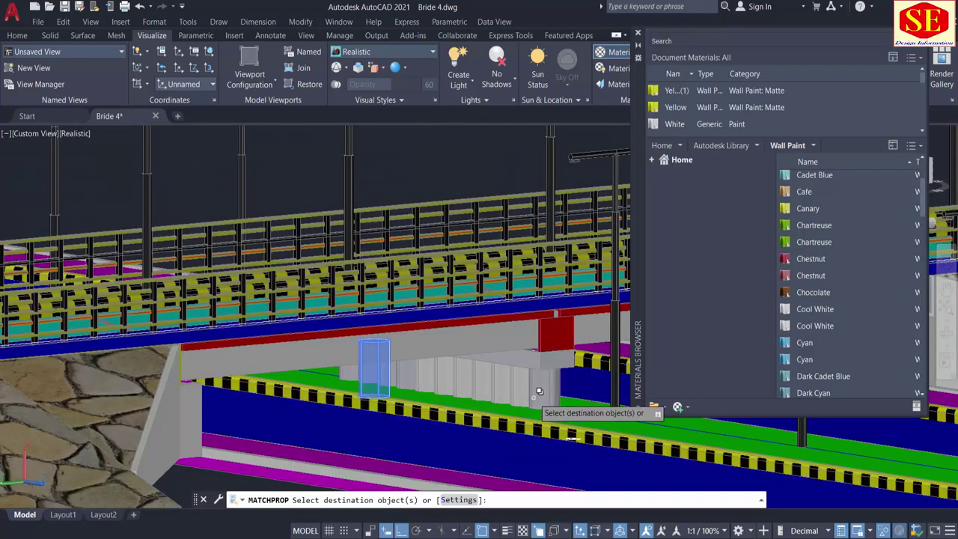
left_click(536, 387)
left_click(521, 380)
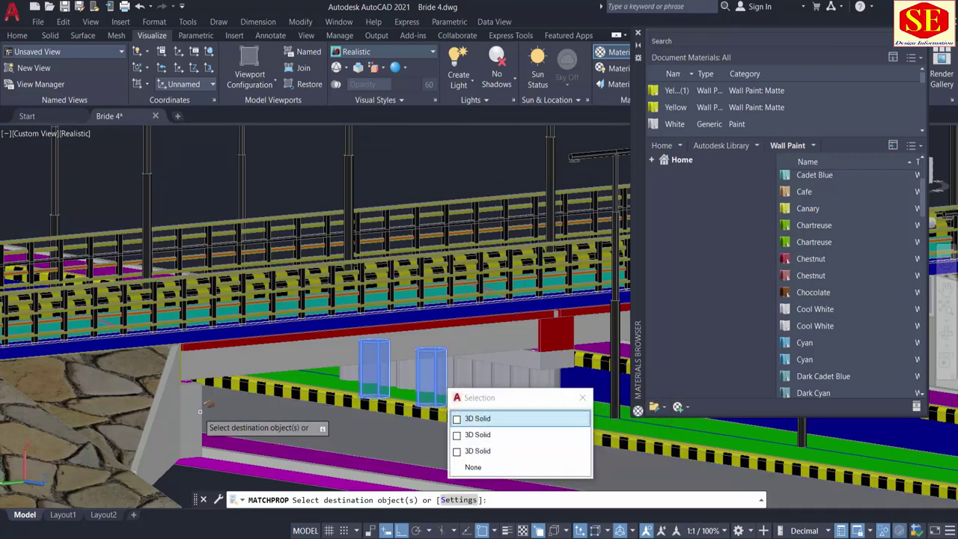
left_click(297, 359)
Step: Match the same properties onto the red end block of the middle pier cap and the next solid towards the far abutment
middle_click_drag(534, 334, 316, 326)
scroll(318, 326, "up", 2)
left_click(341, 322)
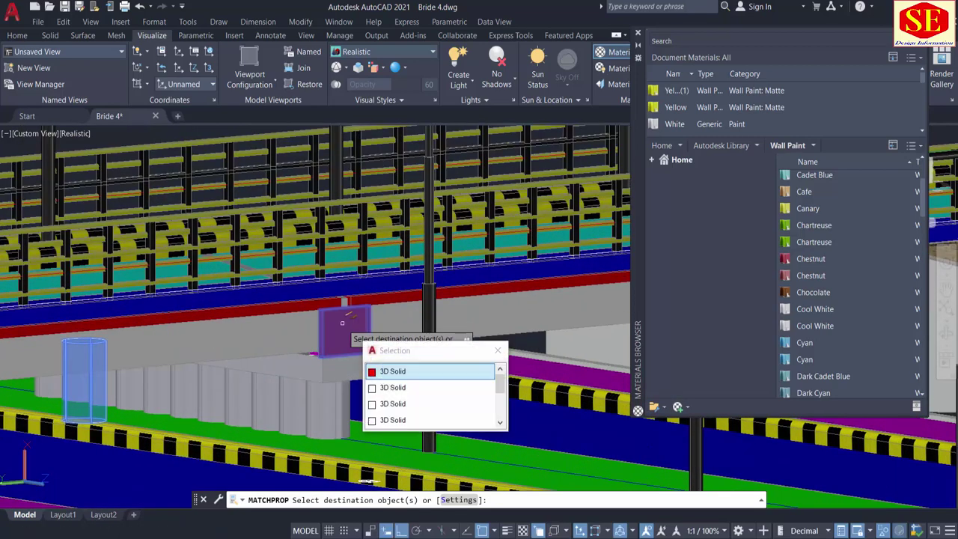
left_click(395, 371)
middle_click_drag(548, 306, 277, 313)
left_click(277, 313)
left_click(321, 367)
scroll(400, 344, "down", 2)
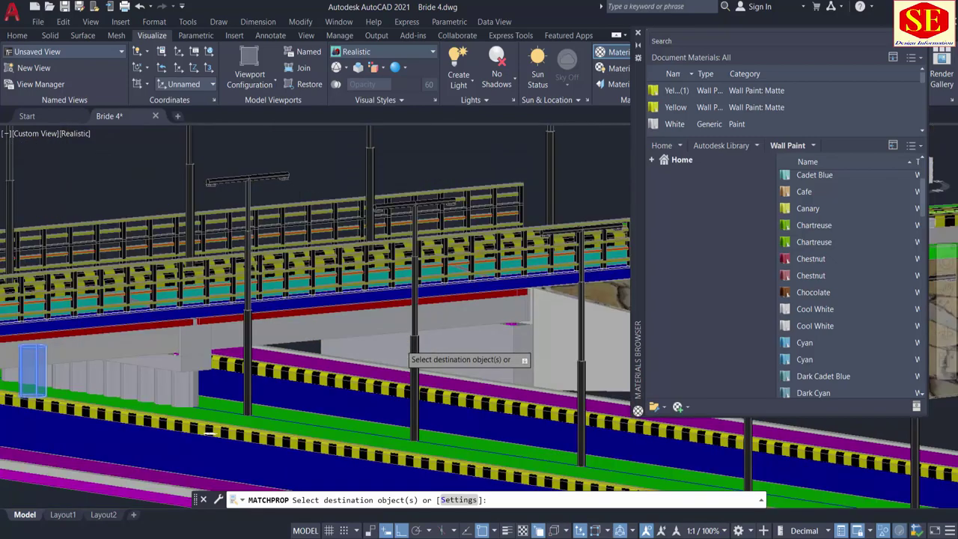
key("Escape")
Step: Apply the glossy White wall paint to the triangular wing wall at the far abutment
scroll(225, 370, "up", 5)
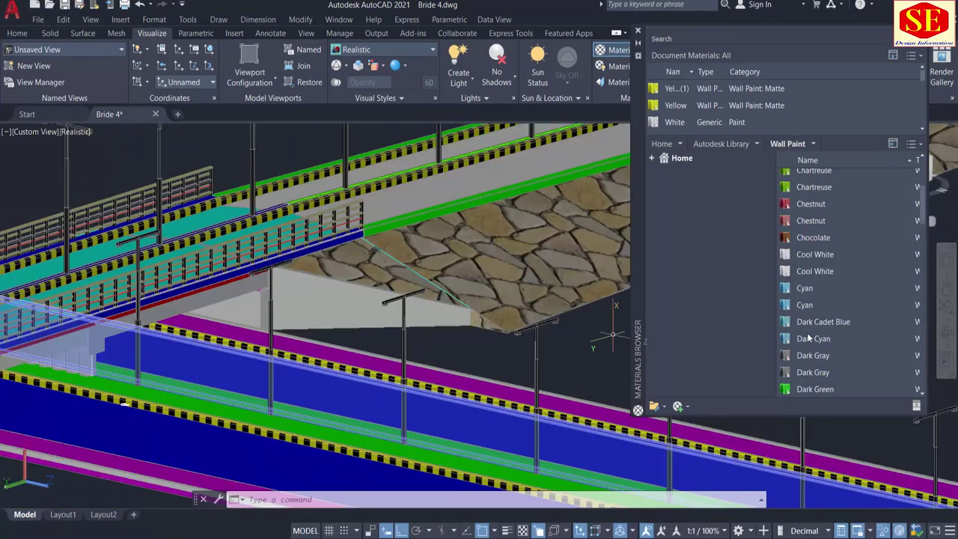
scroll(862, 315, "down", 15)
scroll(862, 314, "down", 2)
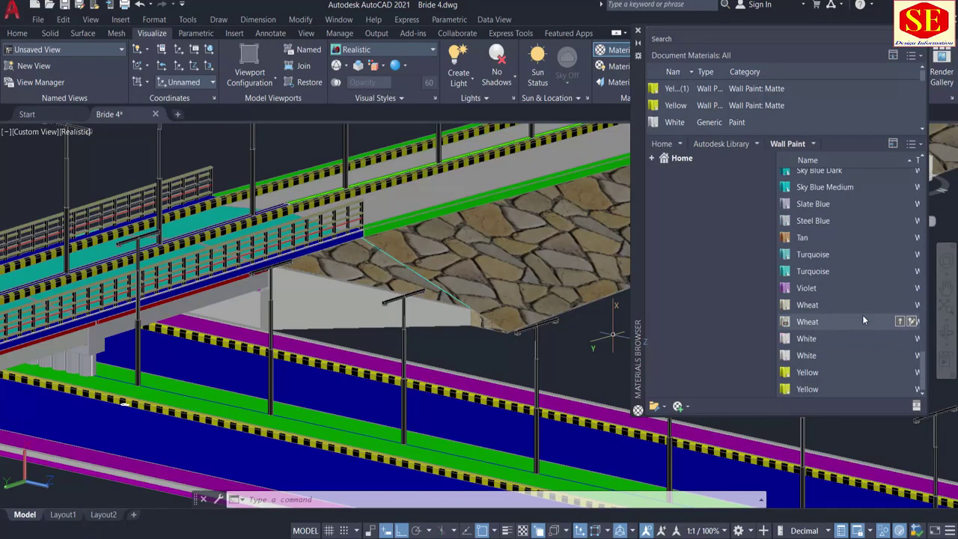
left_click_drag(806, 340, 352, 300)
Step: Match the white wing wall's properties onto the wing wall at the opposite abutment on the same side of the bridge
type("mama")
key("Return")
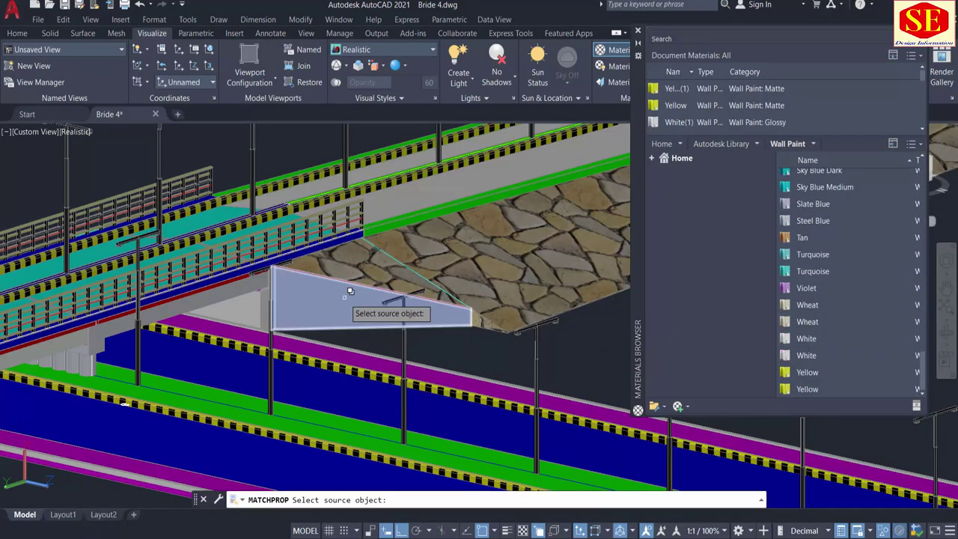
left_click(355, 293)
left_click(395, 338)
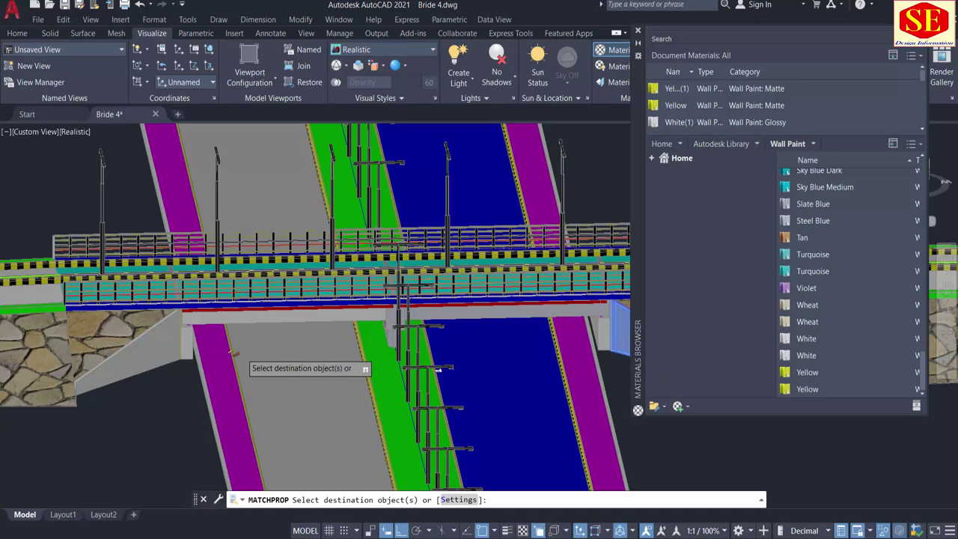
left_click(155, 352)
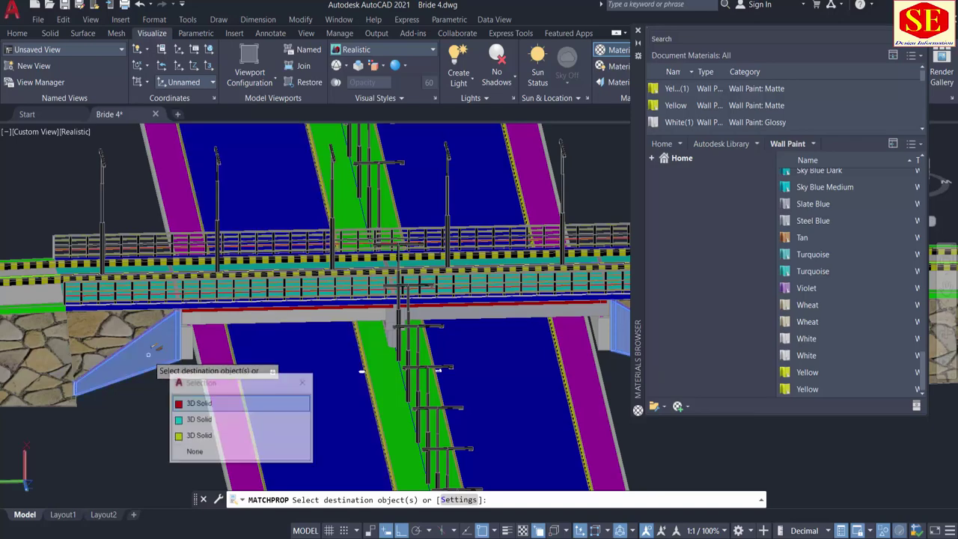
left_click(181, 338)
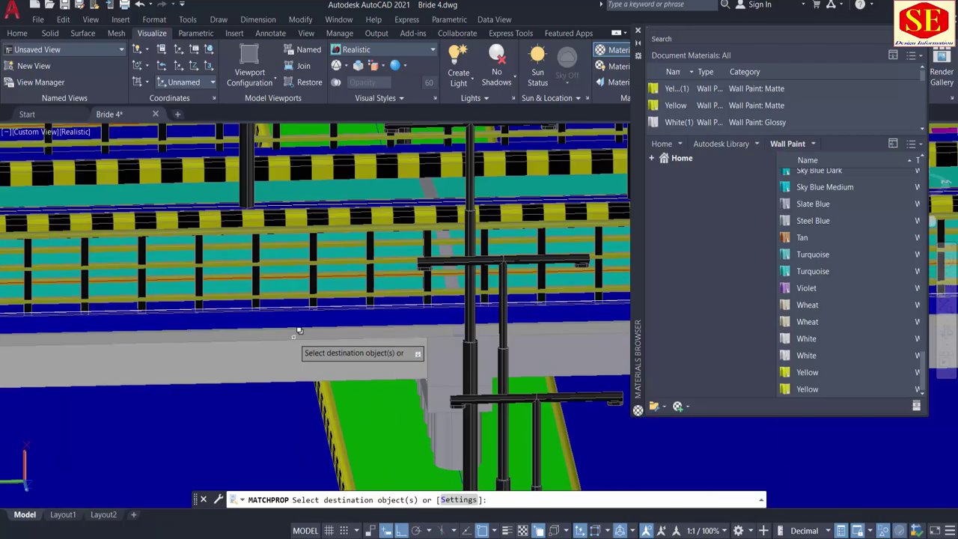
Step: Match the white wing wall's properties onto the girder side and the wing wall on the bridge's other side
left_click(323, 366)
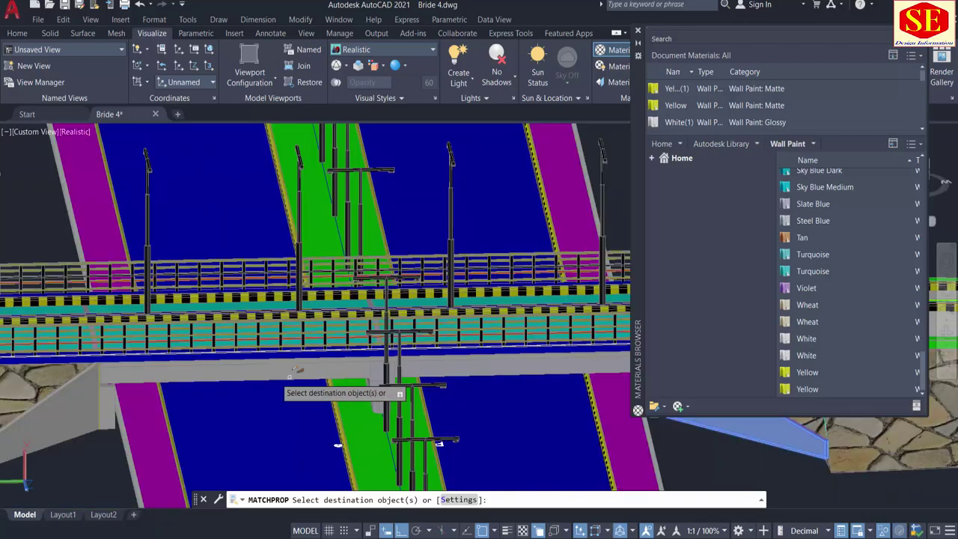
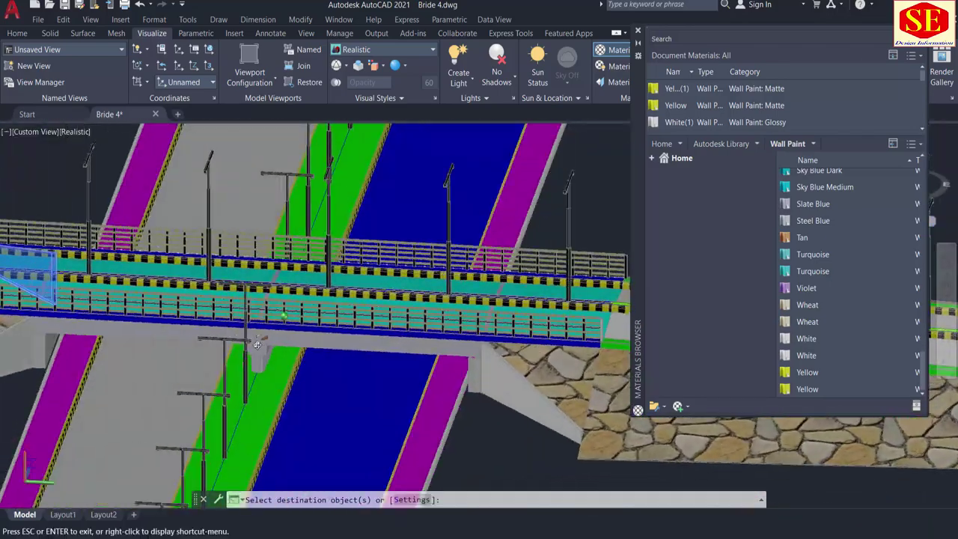
left_click(516, 396)
right_click(479, 427)
left_click(494, 432)
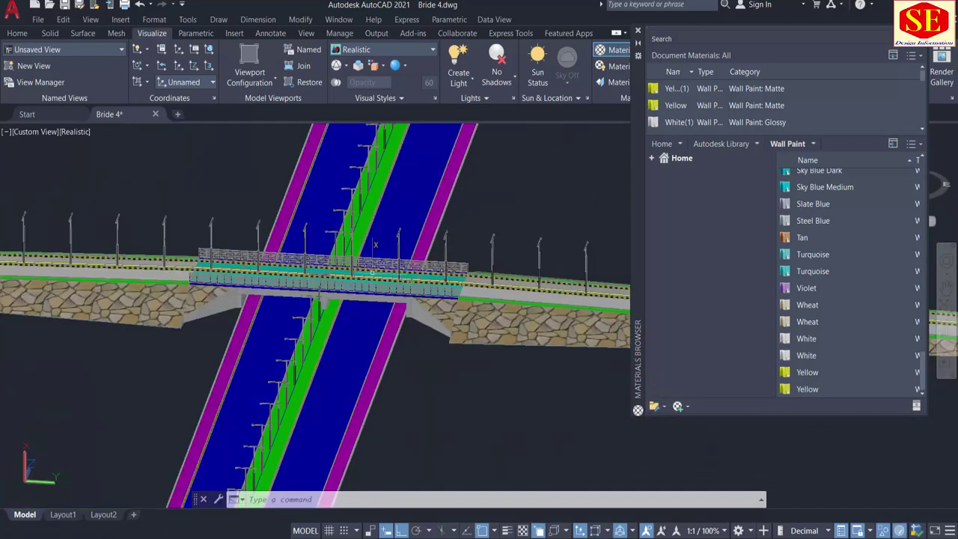
Step: Apply the White wall paint to the outer edge strip of one magenta sidewalk along the lower road
middle_click_drag(375, 244, 234, 260, "shift")
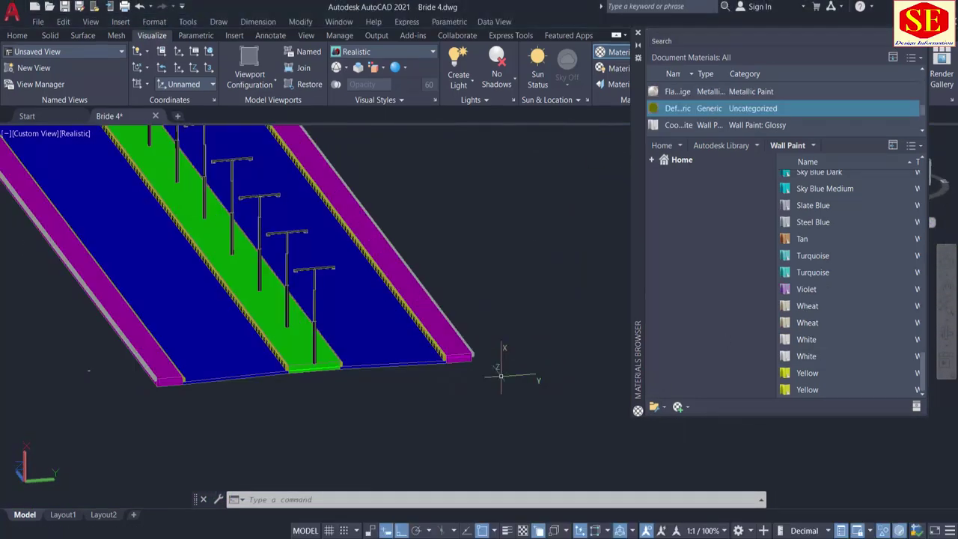
scroll(497, 371, "up", 4)
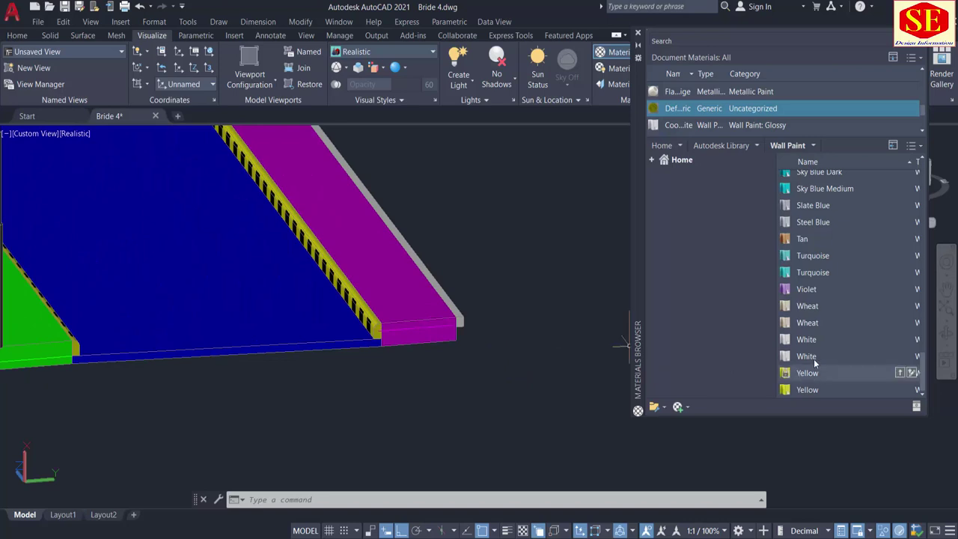
left_click_drag(466, 315, 462, 316)
left_click_drag(823, 341, 606, 308)
scroll(514, 314, "down", 3)
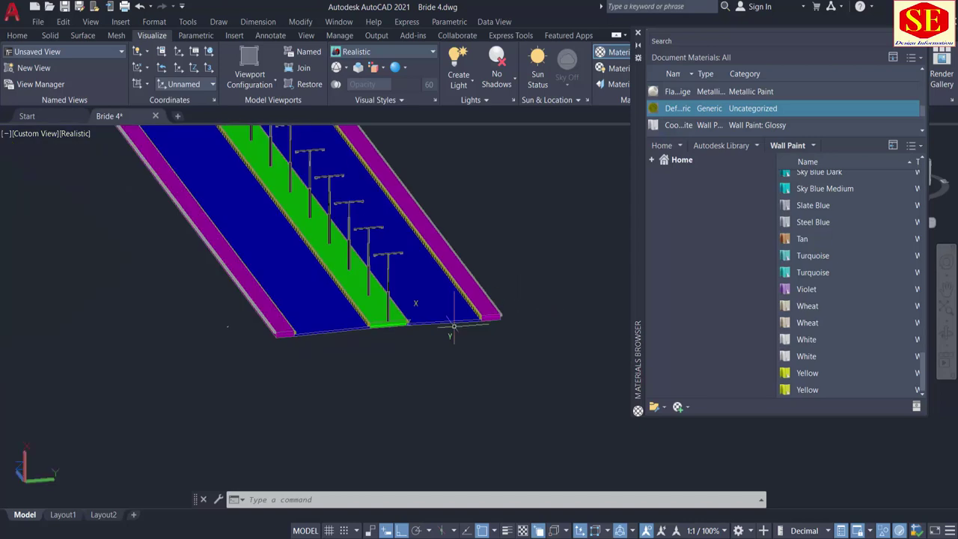
Step: Apply the White wall paint to the outer edge strip of the sidewalk on the road's opposite side
scroll(227, 327, "up", 5)
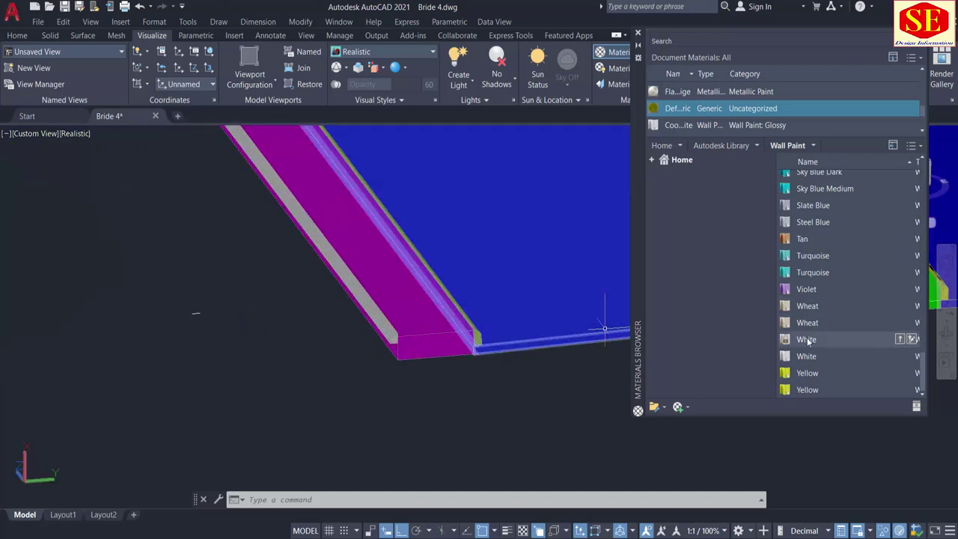
left_click_drag(806, 338, 394, 337)
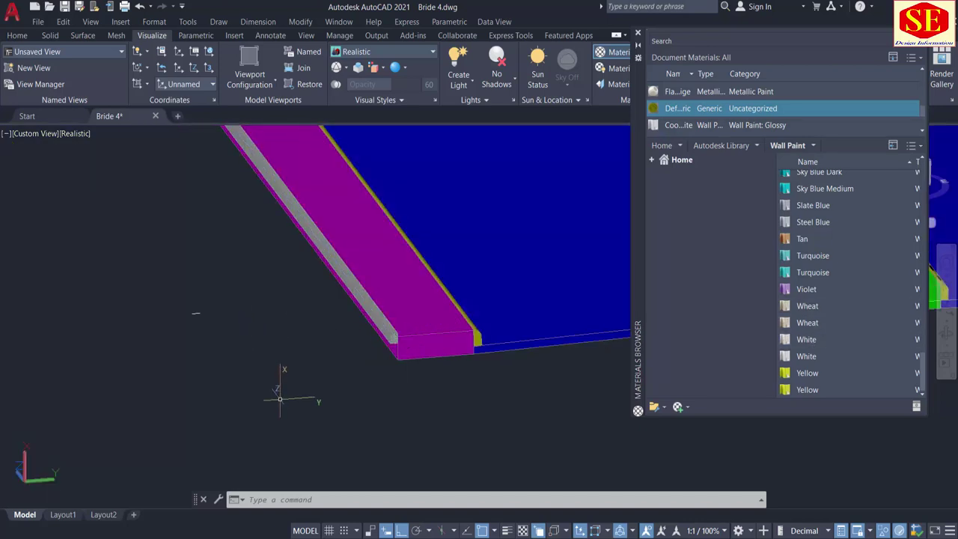
scroll(336, 391, "down", 3)
scroll(542, 356, "up", 3)
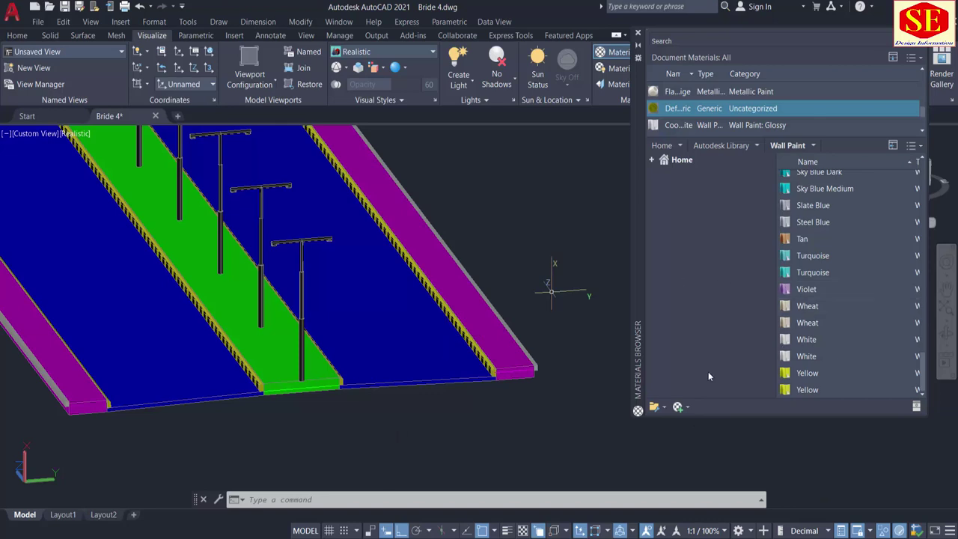
Step: Create a new generic material using the paver image stockphotopro_0395933UPR_600_029434161 from the 3D Materials folder
left_click(685, 411)
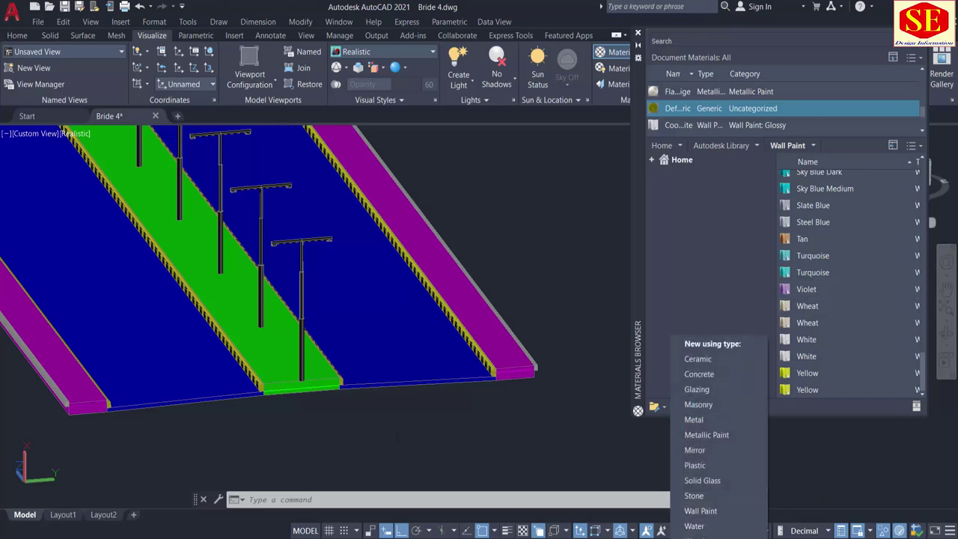
left_click(684, 536)
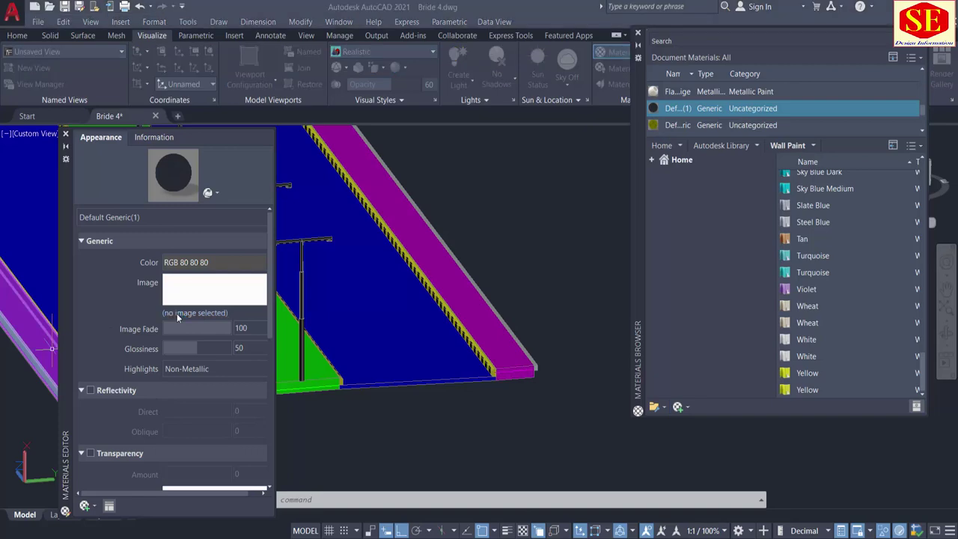
scroll(610, 278, "down", 5)
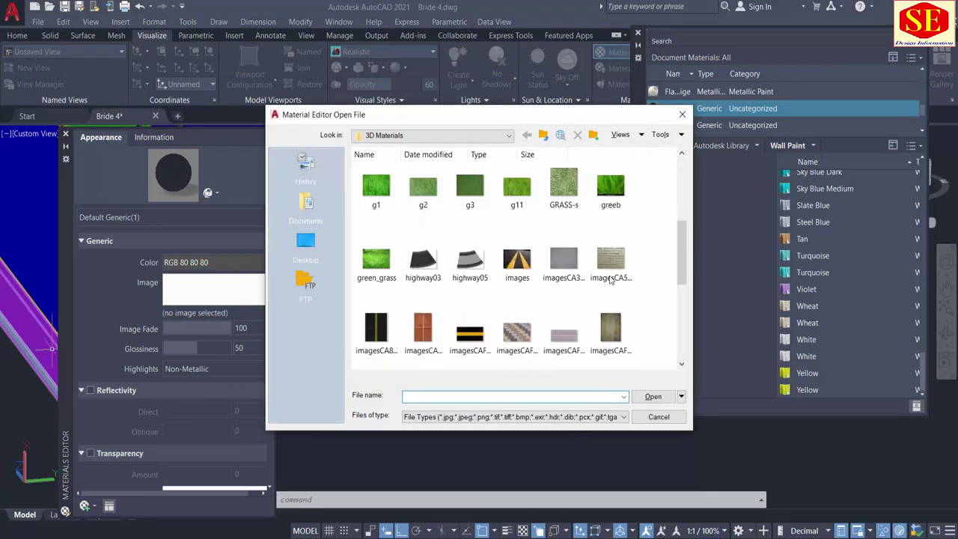
scroll(610, 278, "down", 5)
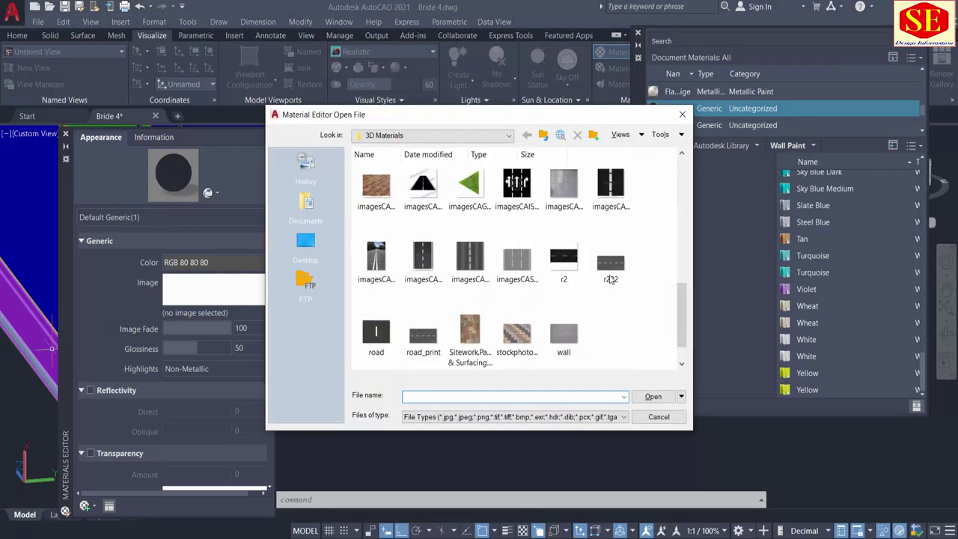
left_click(516, 333)
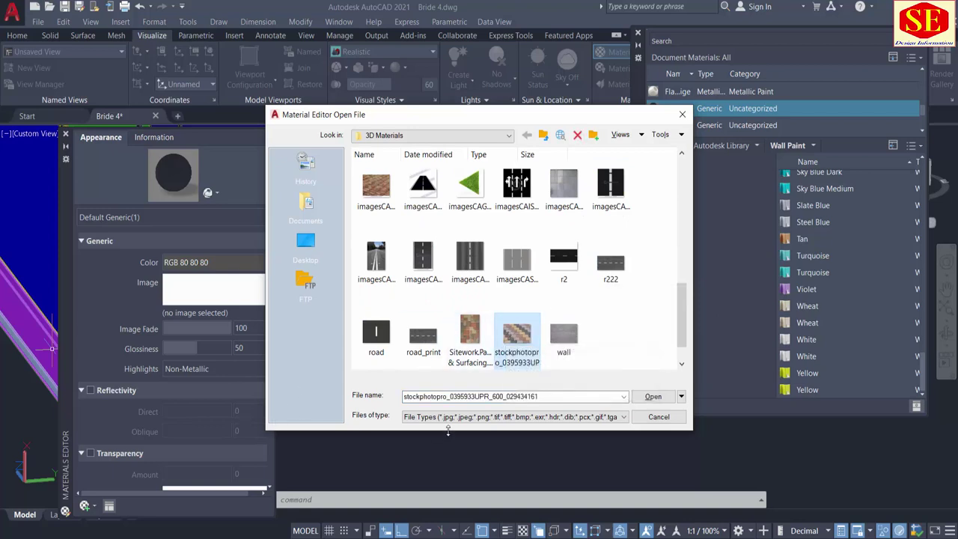
double_click(526, 336)
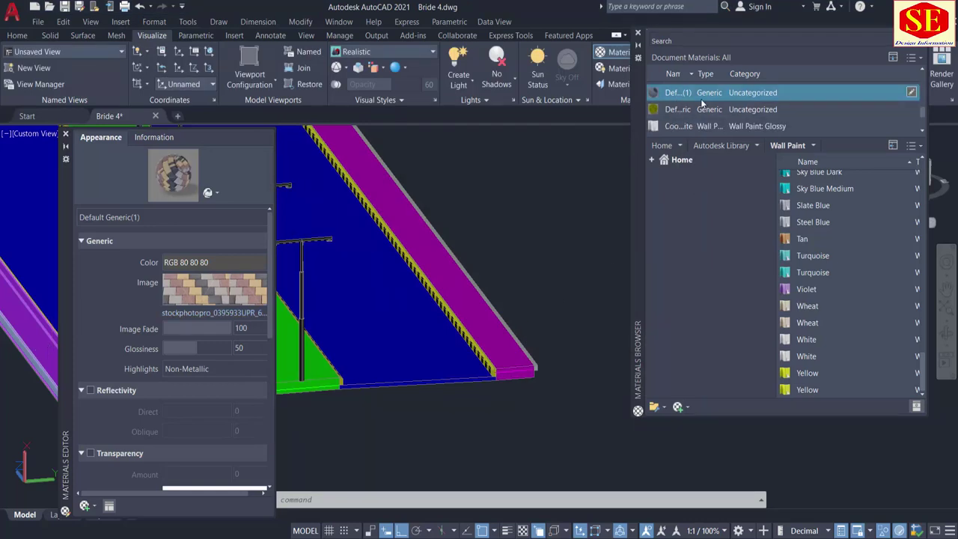
Step: Apply the new paver material, Default Generic(1), to the sidewalk along the lower road
scroll(706, 111, "down", 3)
scroll(707, 110, "down", 10)
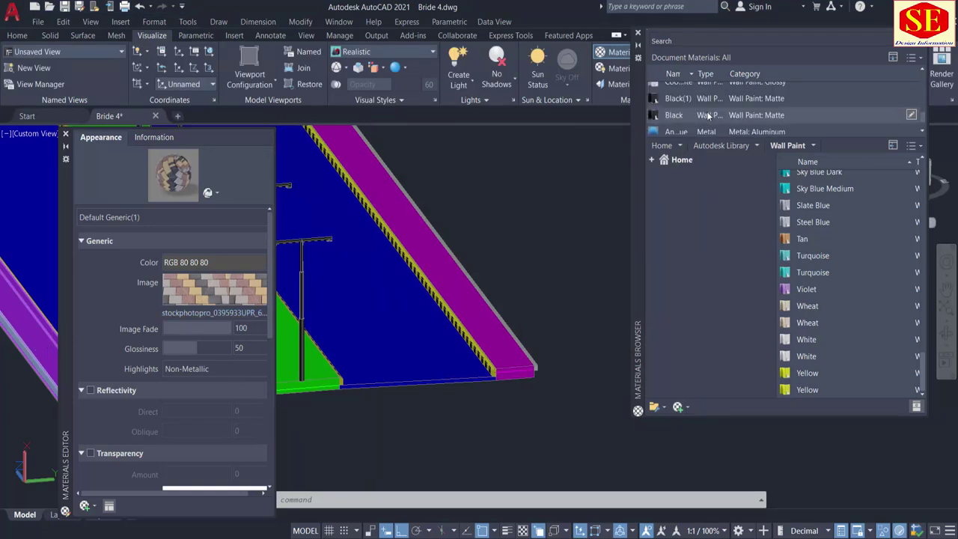
scroll(707, 111, "down", 3)
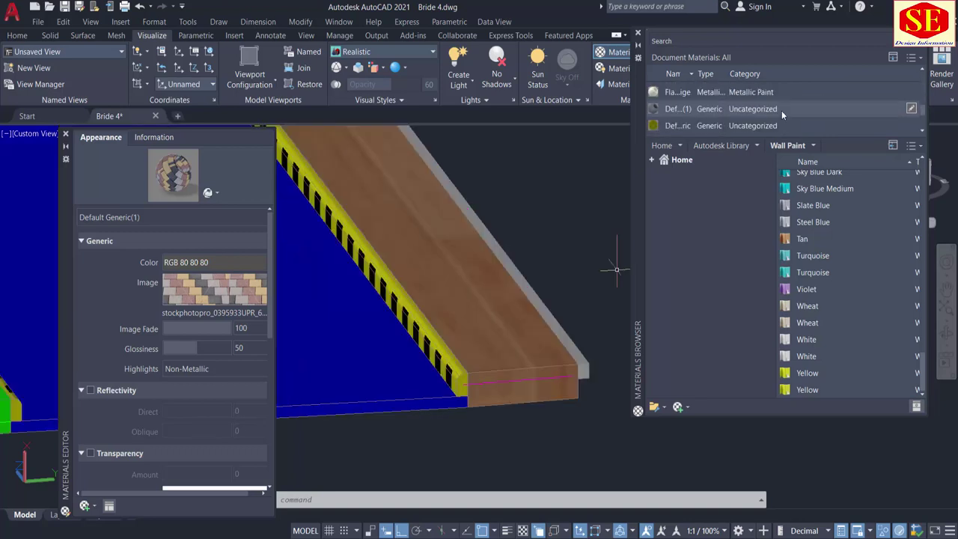
left_click_drag(760, 110, 472, 334)
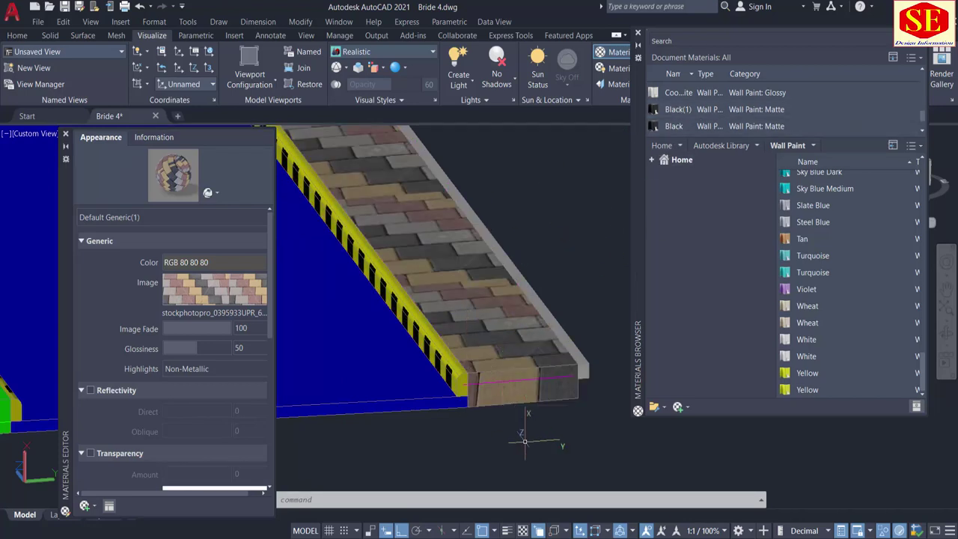
Step: Open the texture settings of the Default Generic(1) paver image and close the materials browser
scroll(524, 441, "down", 2)
middle_click_drag(528, 297, 568, 302)
scroll(568, 300, "down", 4)
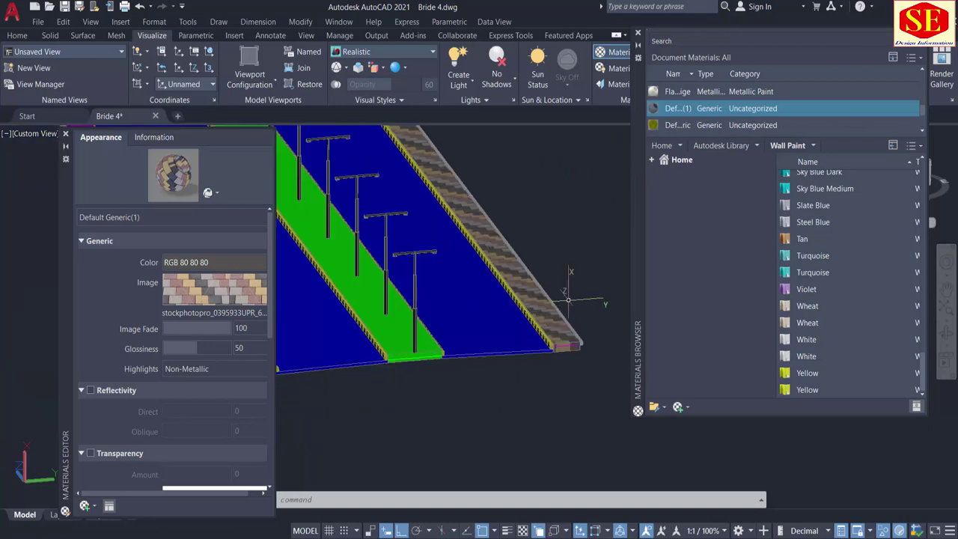
scroll(568, 299, "up", 2)
scroll(307, 315, "up", 2)
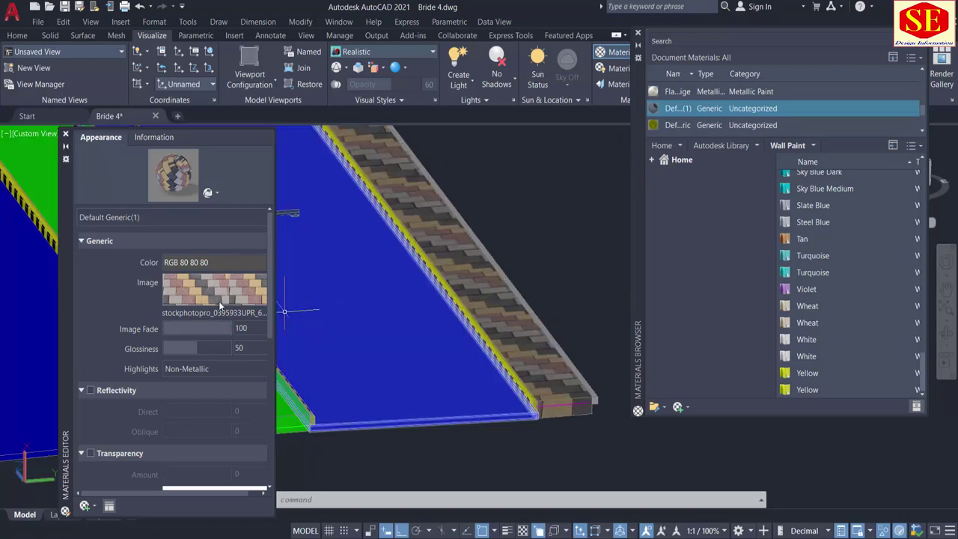
left_click(219, 301)
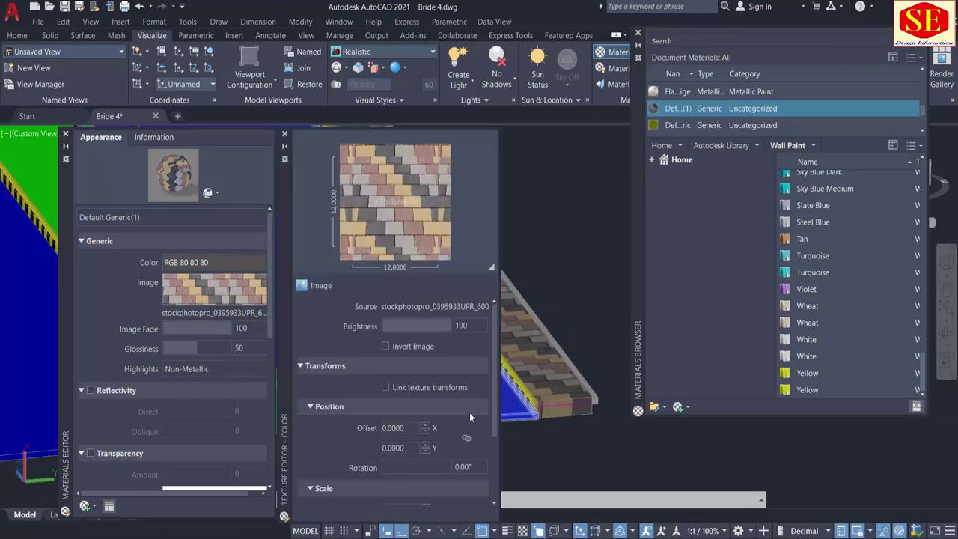
scroll(530, 459, "up", 3)
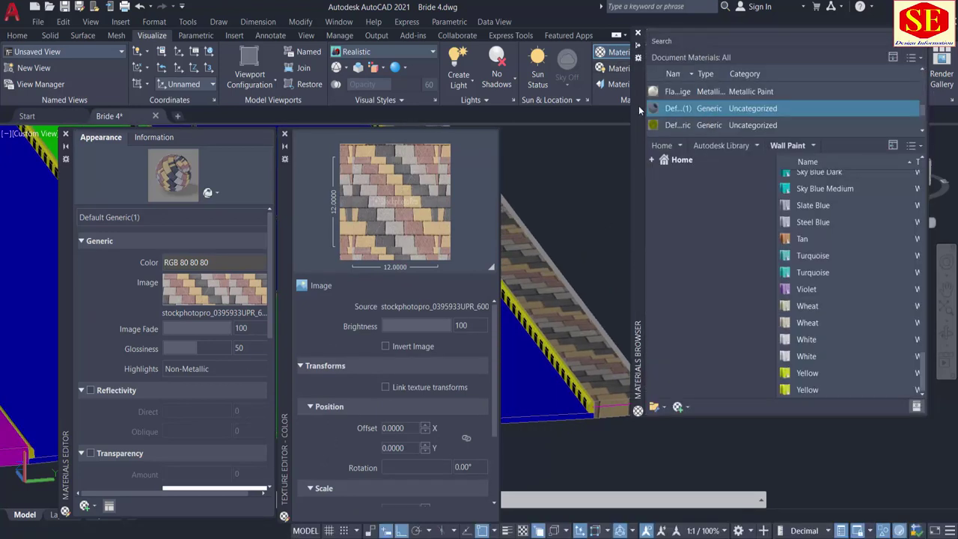
left_click(638, 32)
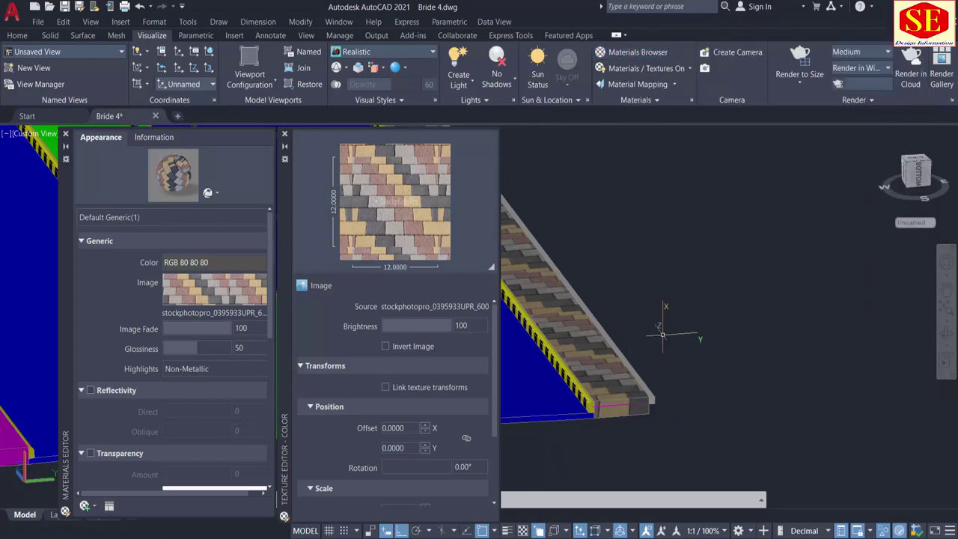
Step: Set the paver texture's rotation to 45°
middle_click_drag(662, 334, 854, 389)
scroll(854, 373, "down", 3)
scroll(785, 336, "up", 4)
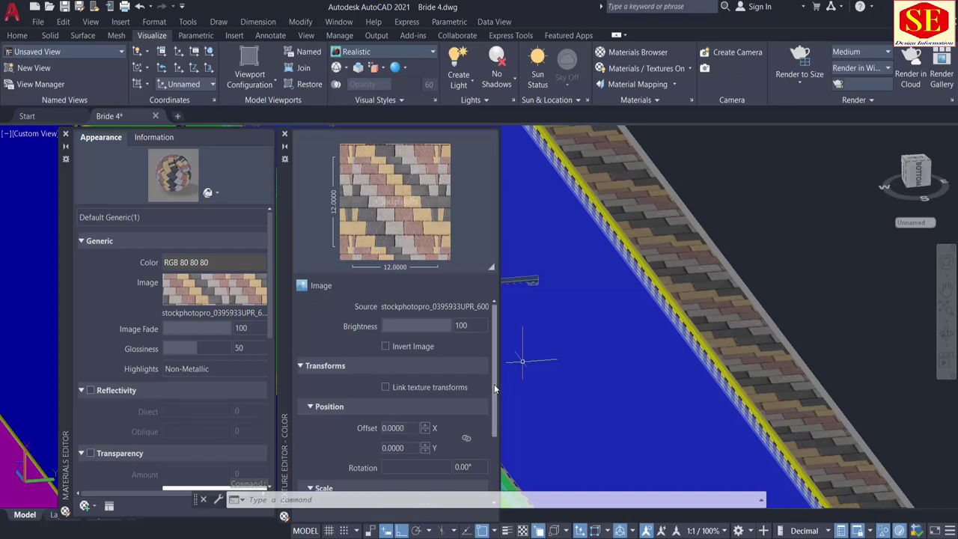
left_click_drag(494, 384, 489, 455)
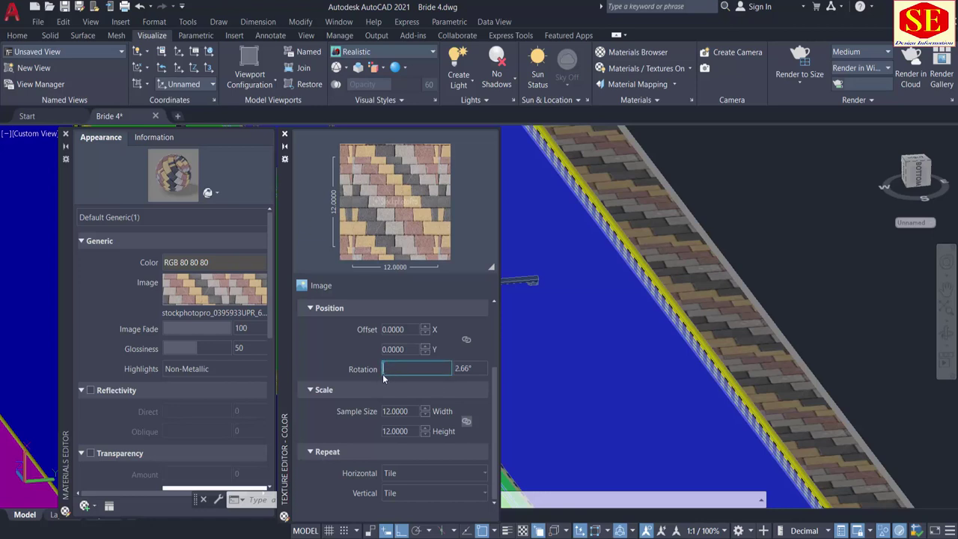
left_click_drag(382, 374, 396, 377)
left_click(483, 368)
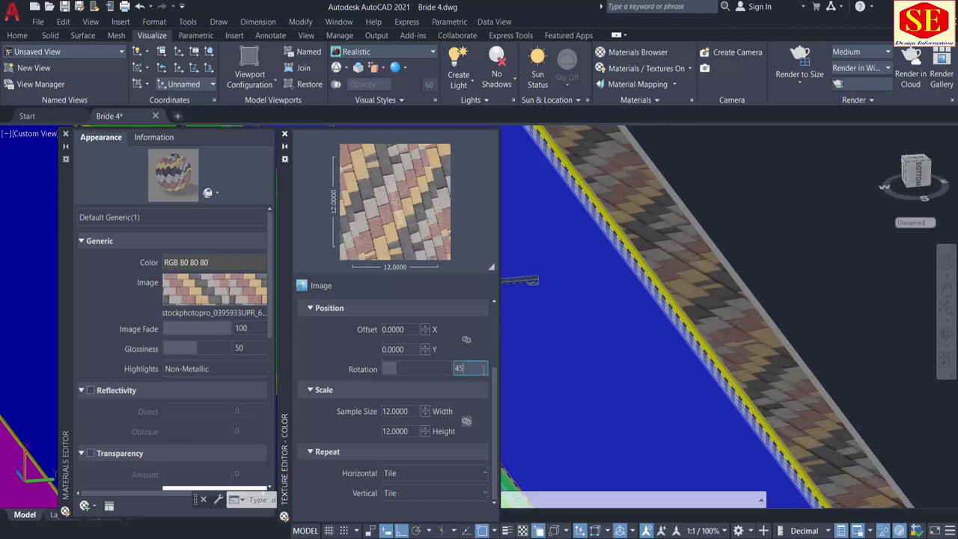
type("45")
key("Return")
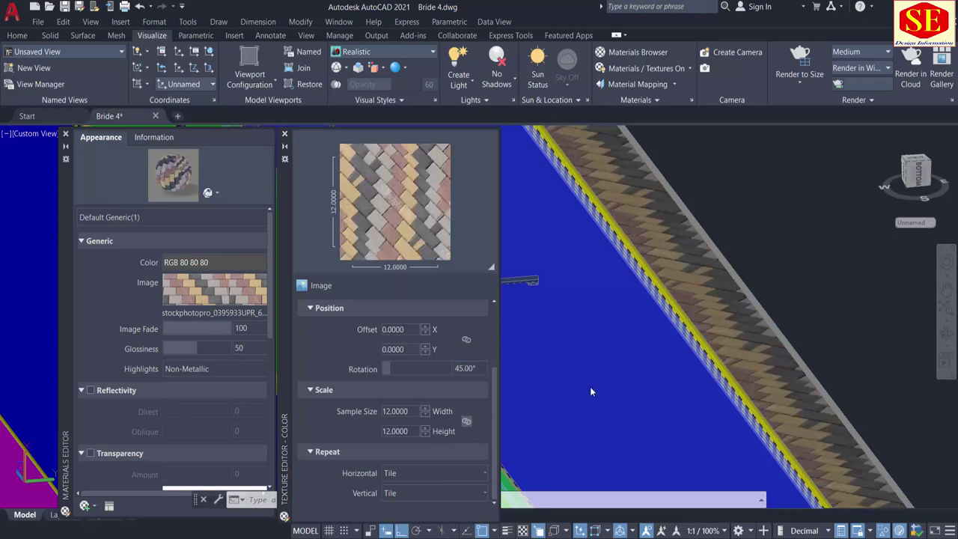
Step: Set the paver texture's sample size to 5 in both width and height
scroll(766, 362, "up", 2)
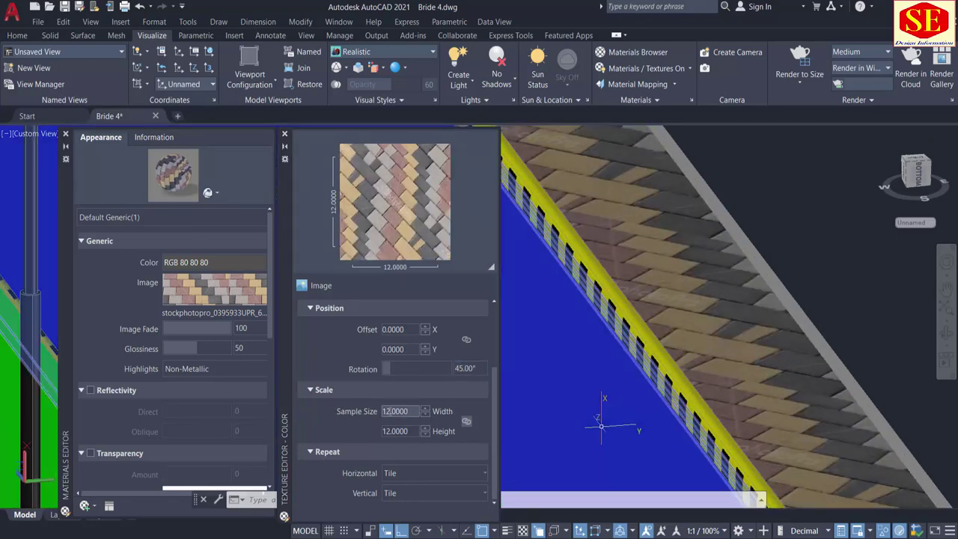
left_click(410, 411)
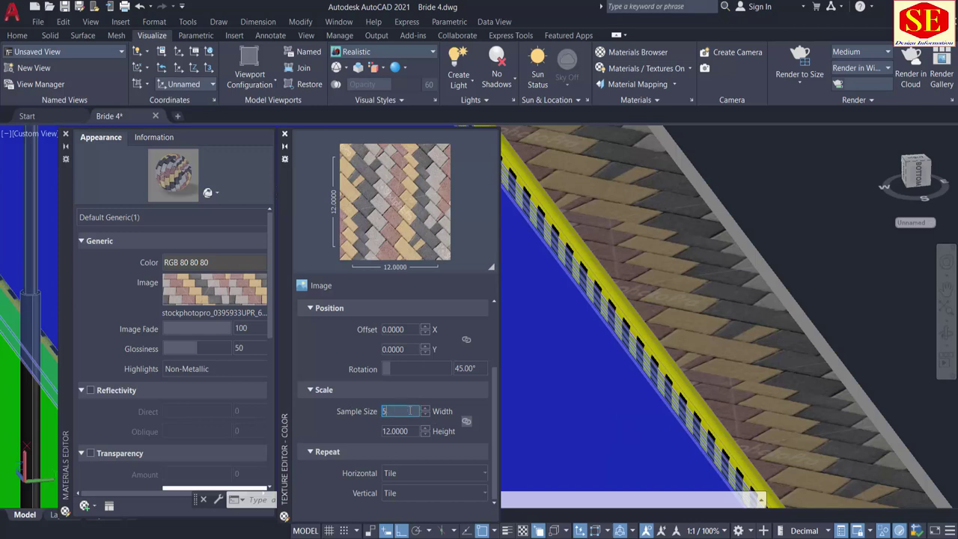
type("5")
key("Tab")
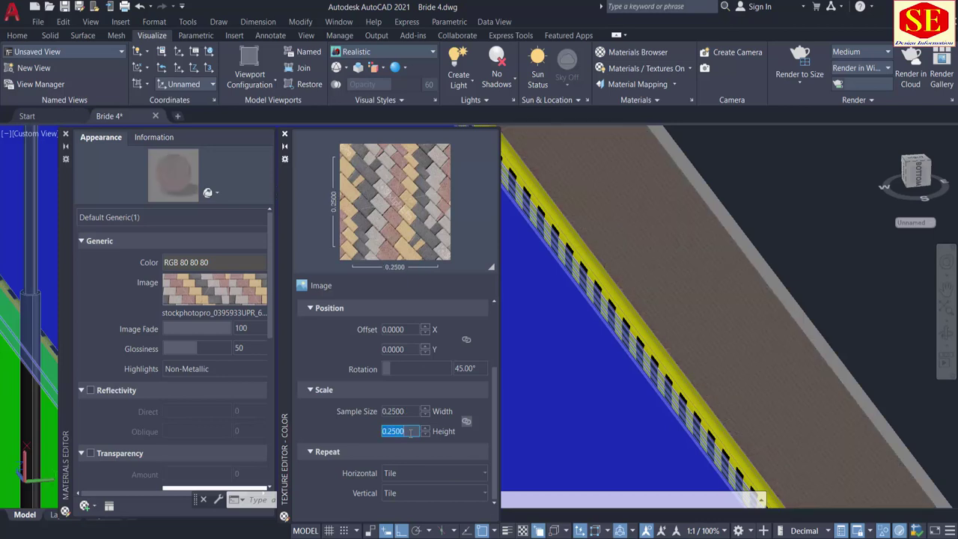
type("1")
key("Return")
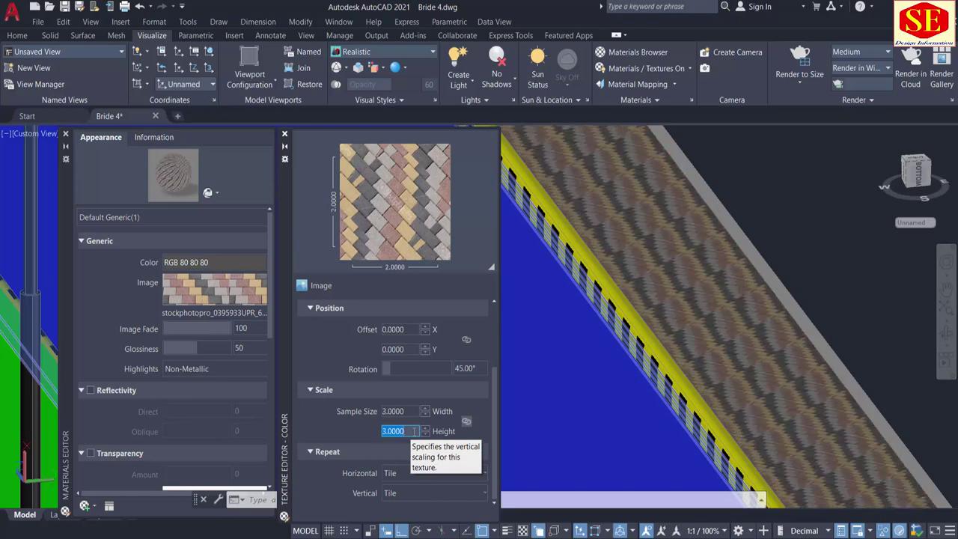
type("5")
key("Return")
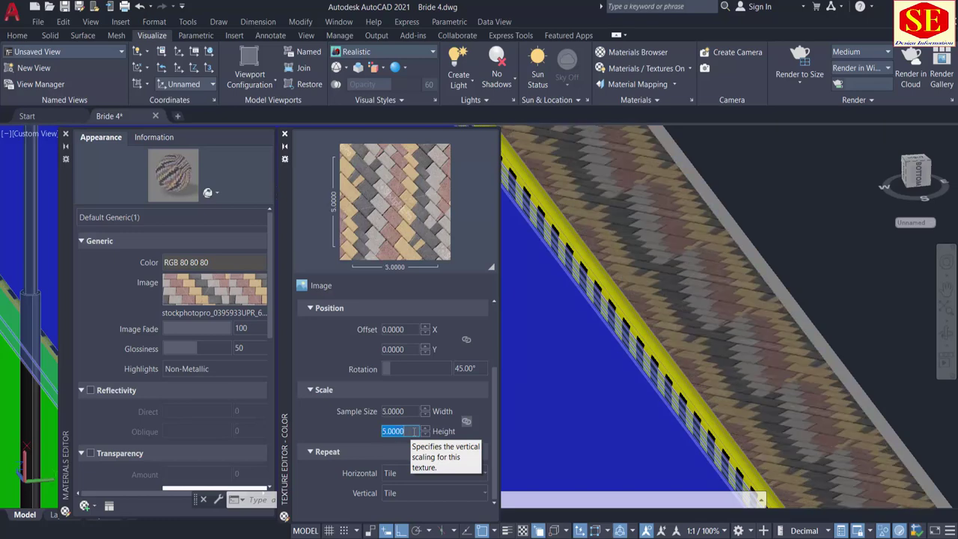
scroll(737, 359, "up", 3)
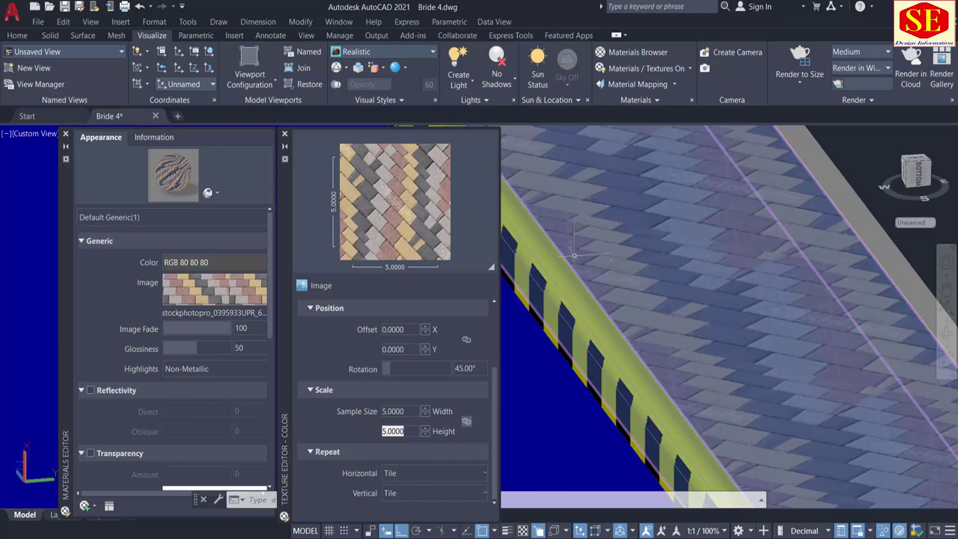
scroll(574, 255, "down", 4)
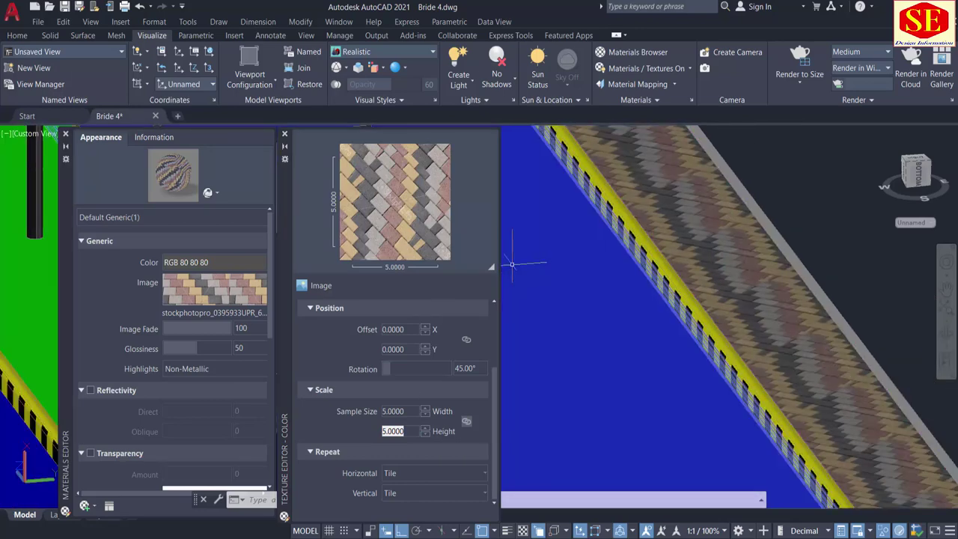
Step: Set the paver texture's rotation to 0° and close the texture and materials editors
left_click_drag(390, 369, 371, 374)
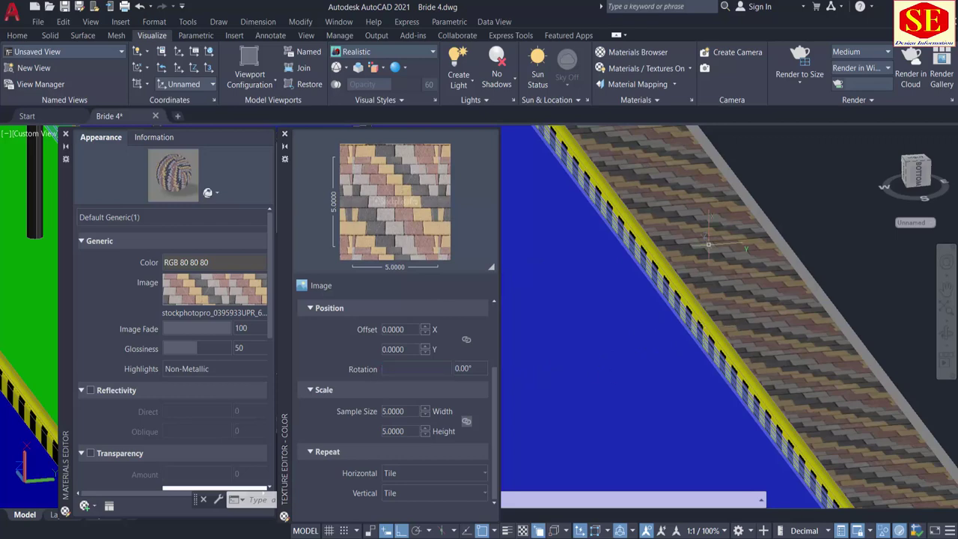
middle_click_drag(708, 243, 610, 172)
scroll(838, 429, "up", 2)
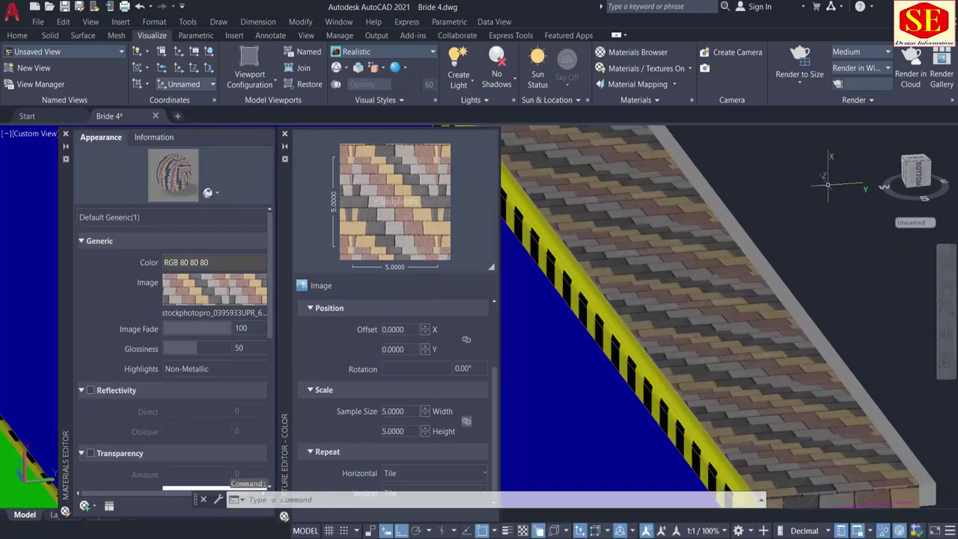
scroll(828, 184, "down", 2)
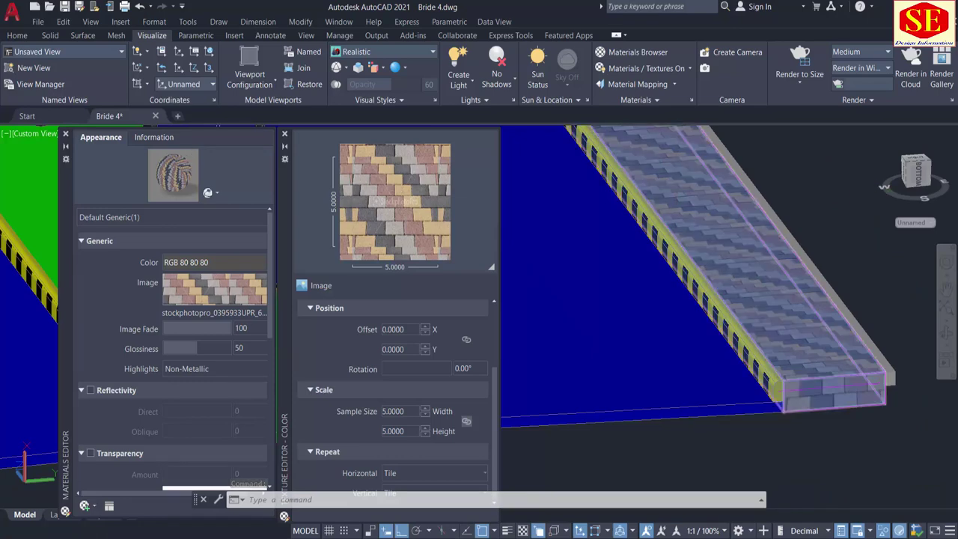
left_click(284, 134)
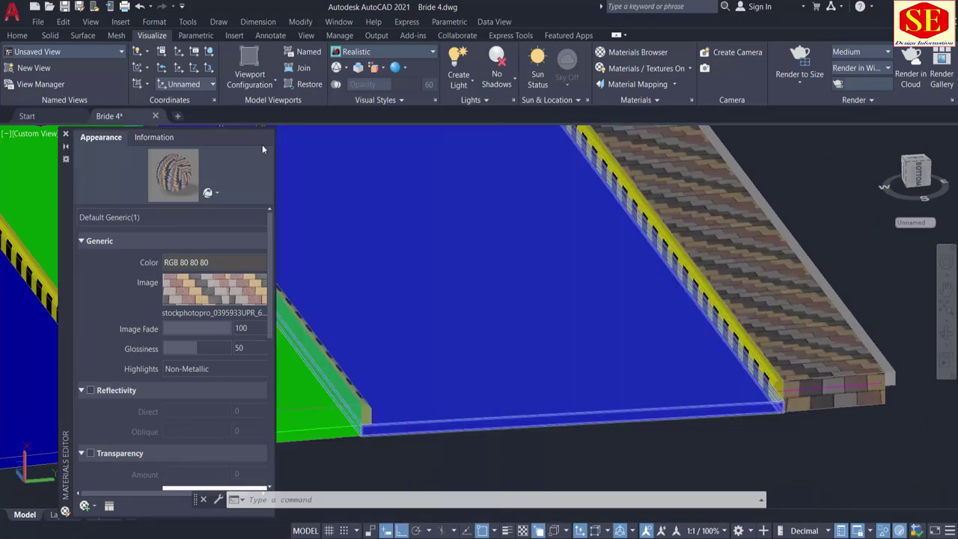
left_click(66, 134)
Step: Match the properties of the paver sidewalk onto the magenta sidewalk on the opposite side of the lower road
scroll(692, 242, "down", 4)
scroll(759, 285, "up", 3)
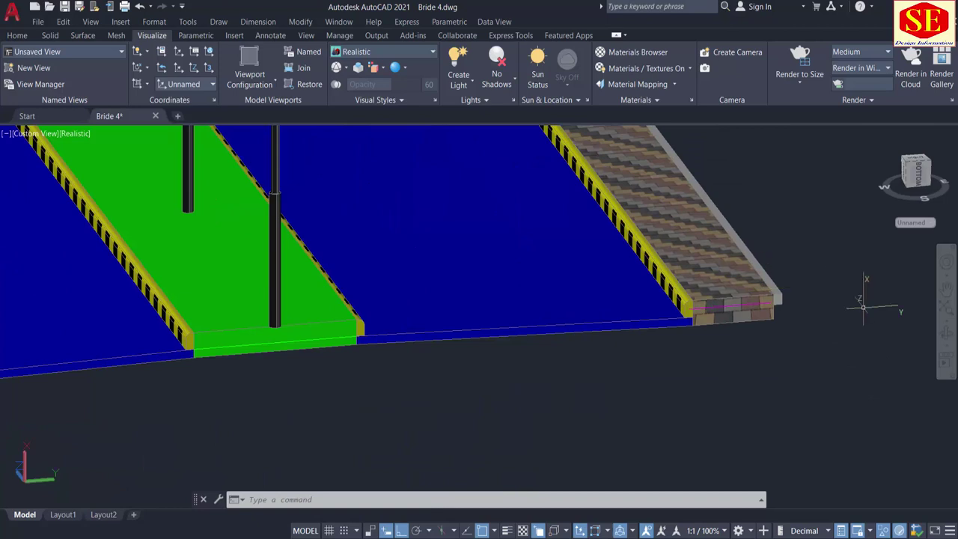
key("Return")
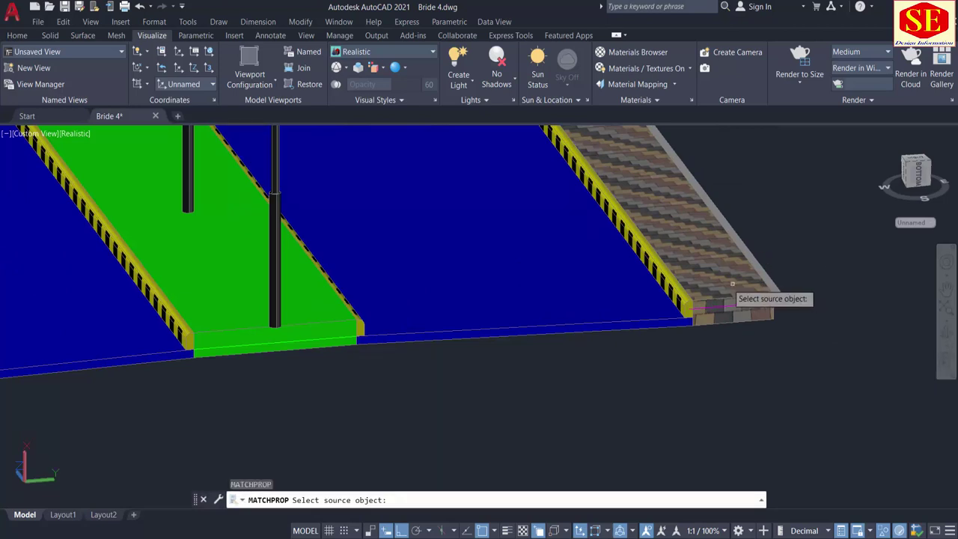
left_click(720, 275)
scroll(720, 275, "down", 1)
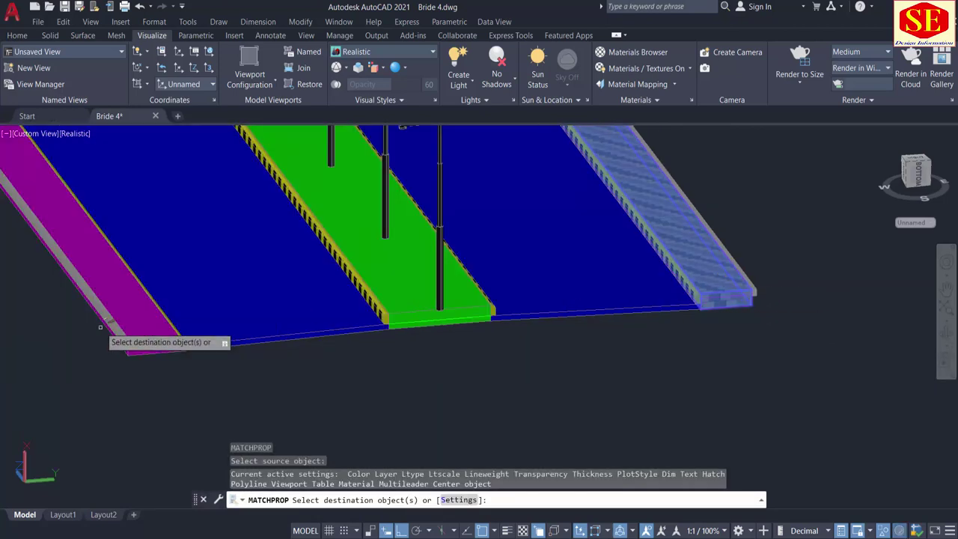
left_click(131, 304)
scroll(180, 374, "down", 5)
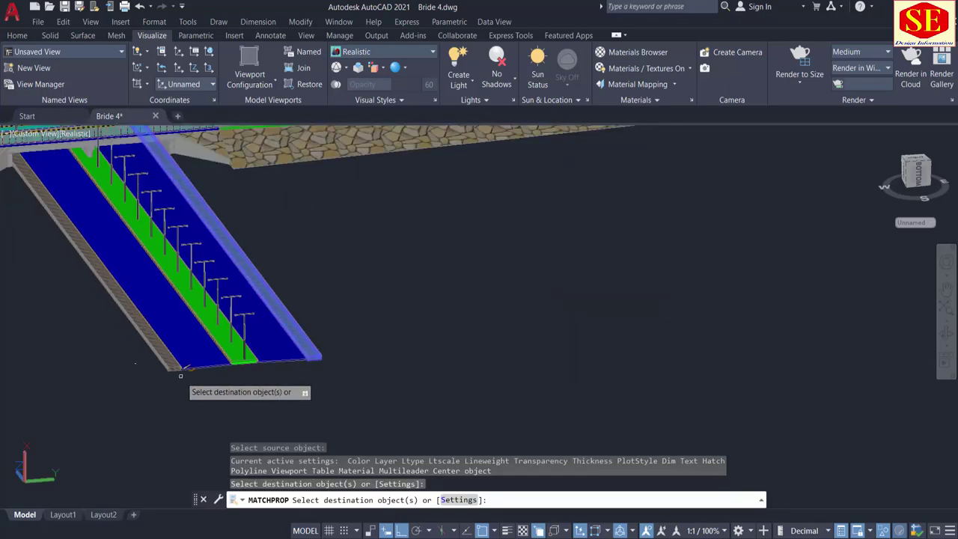
Step: Match the paver properties onto the far green outer strip and the green median strip of the upper approach road
middle_click_drag(613, 299, 513, 368, "shift")
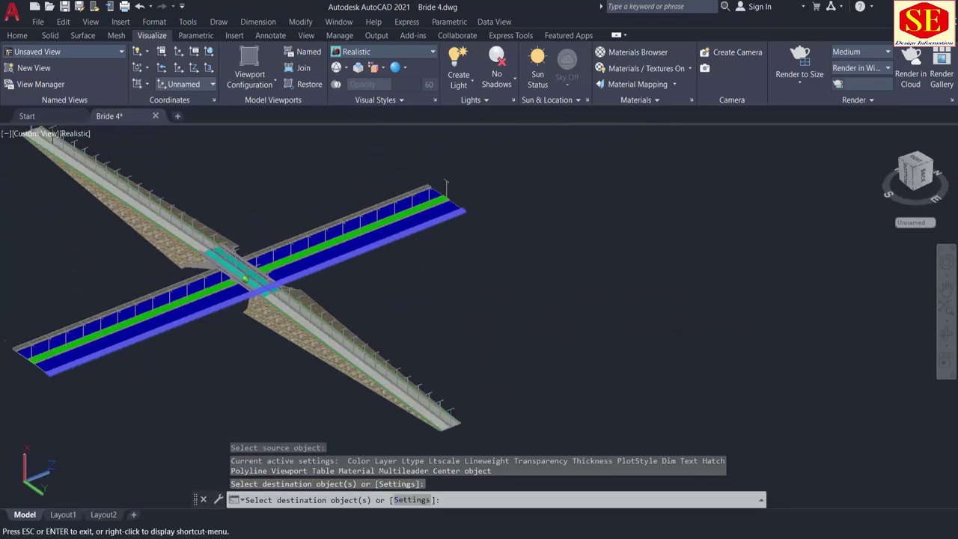
scroll(464, 423, "up", 5)
scroll(468, 419, "up", 5)
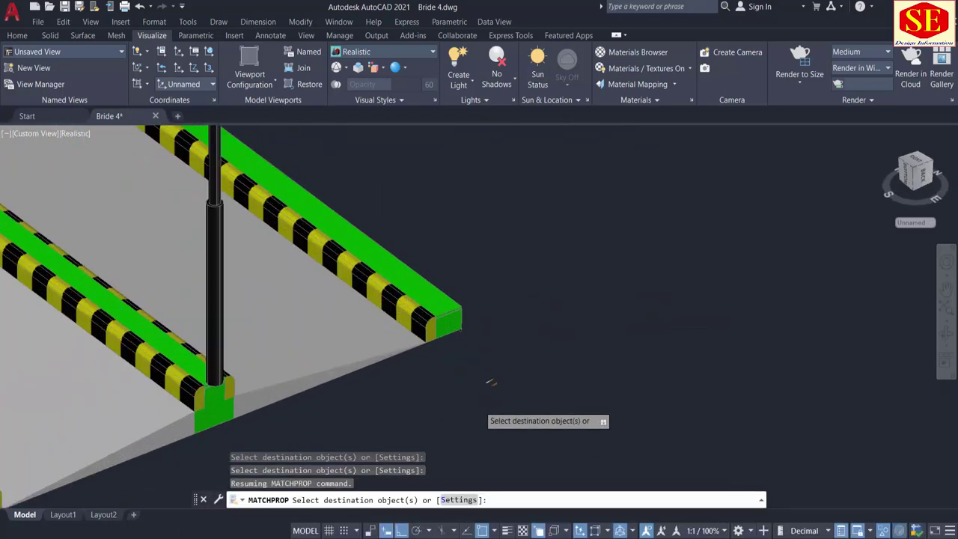
left_click(442, 298)
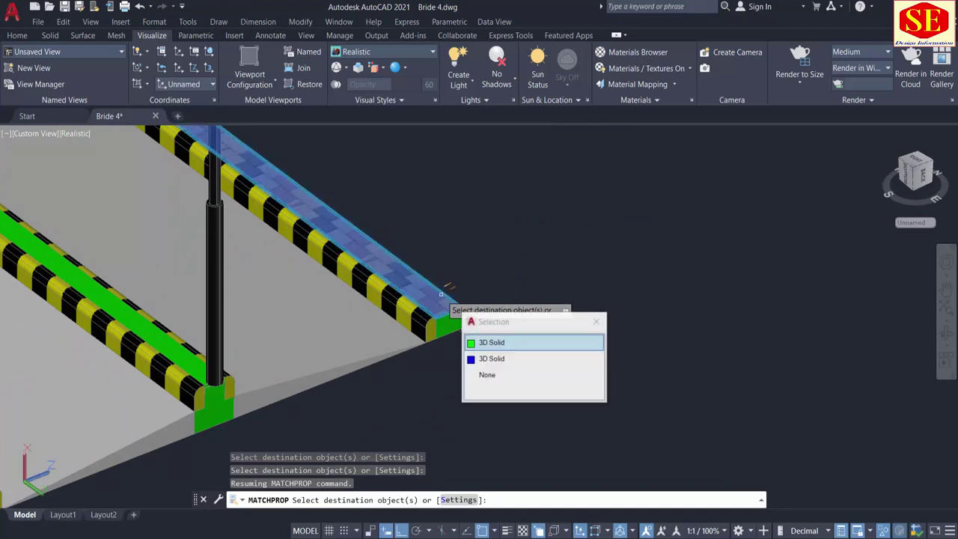
left_click(486, 343)
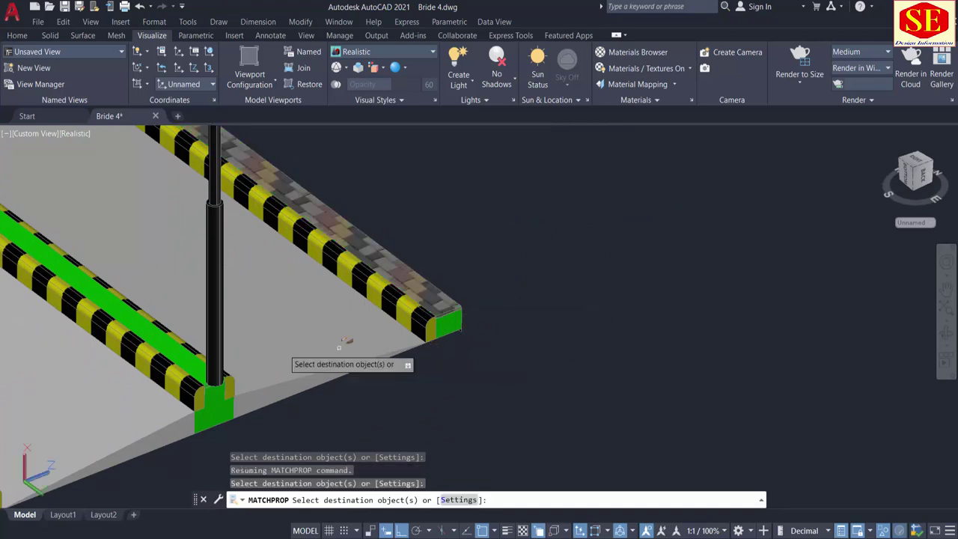
left_click(188, 359)
left_click(234, 408)
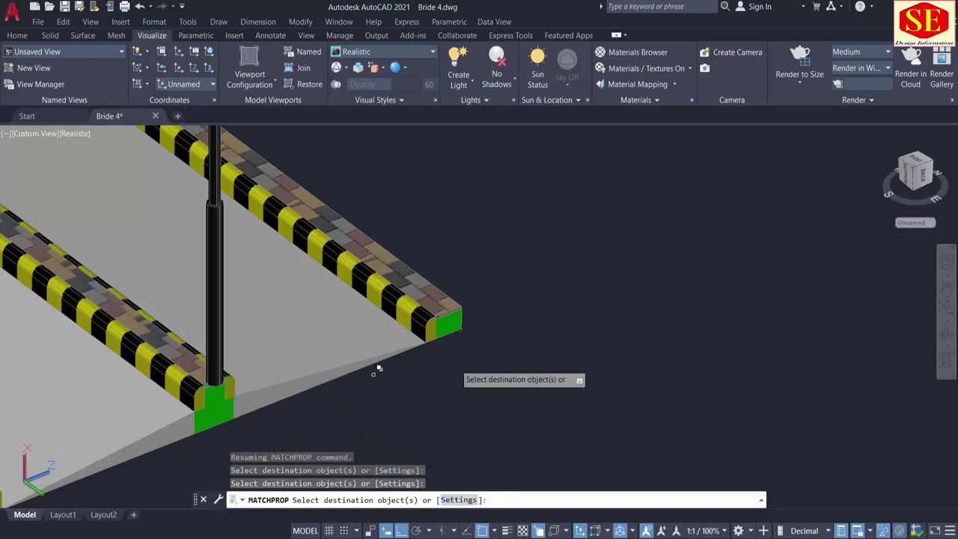
Step: Match the paver properties onto the approach road's near green outer strip beside the riverstone slope
scroll(626, 317, "down", 2)
scroll(357, 368, "up", 2)
left_click(357, 368)
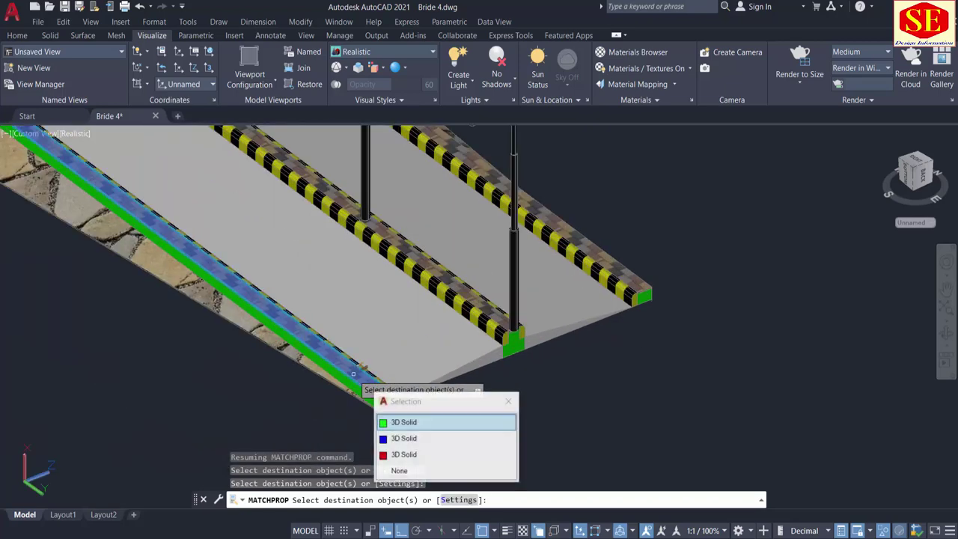
left_click(404, 423)
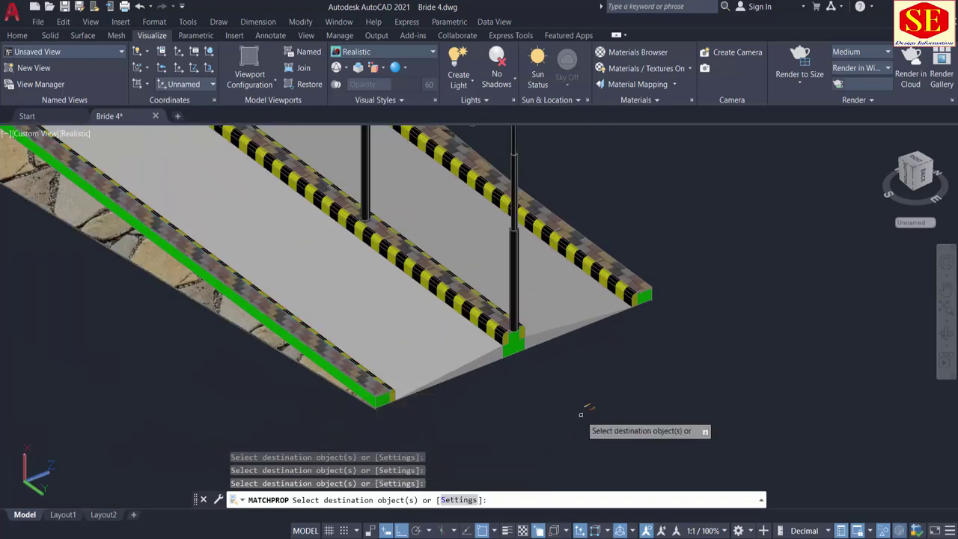
Step: Match the paver properties onto the bridge deck's sidewalks behind the railings
scroll(581, 413, "down", 2)
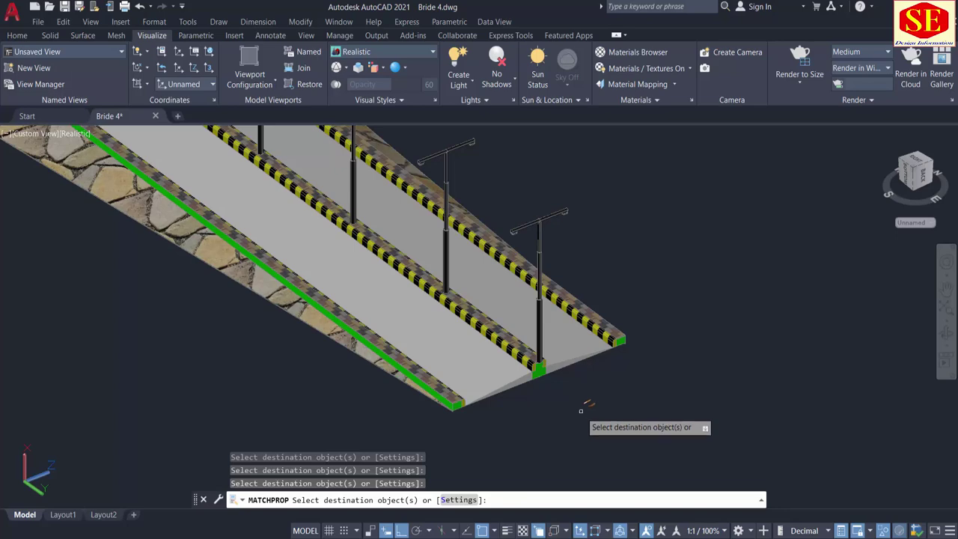
scroll(575, 406, "up", 3)
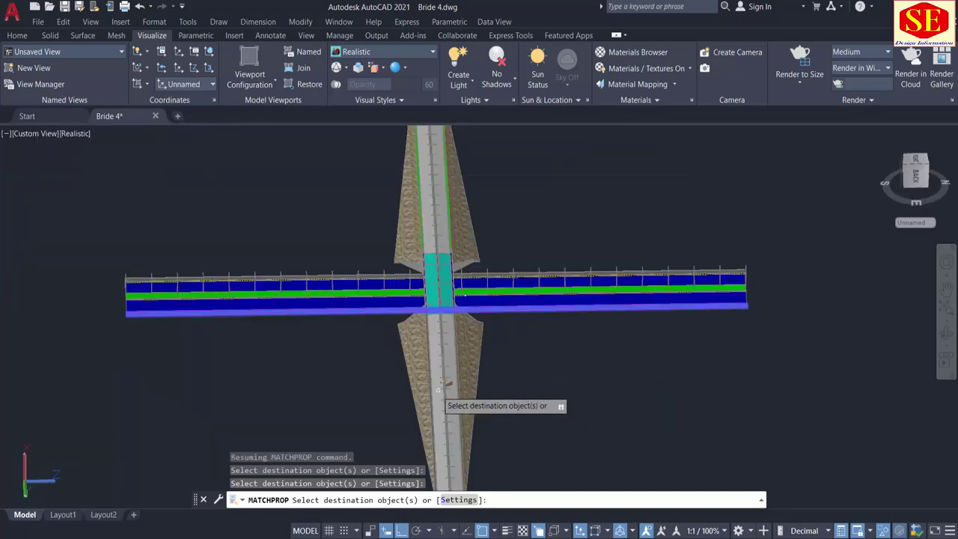
middle_click_drag(439, 389, 475, 307, "shift")
scroll(475, 303, "up", 3)
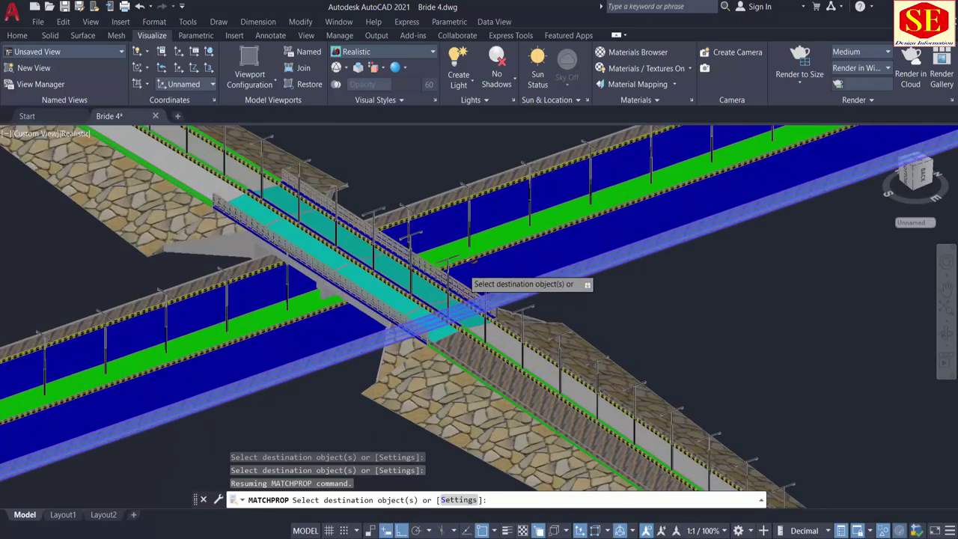
scroll(464, 268, "up", 5)
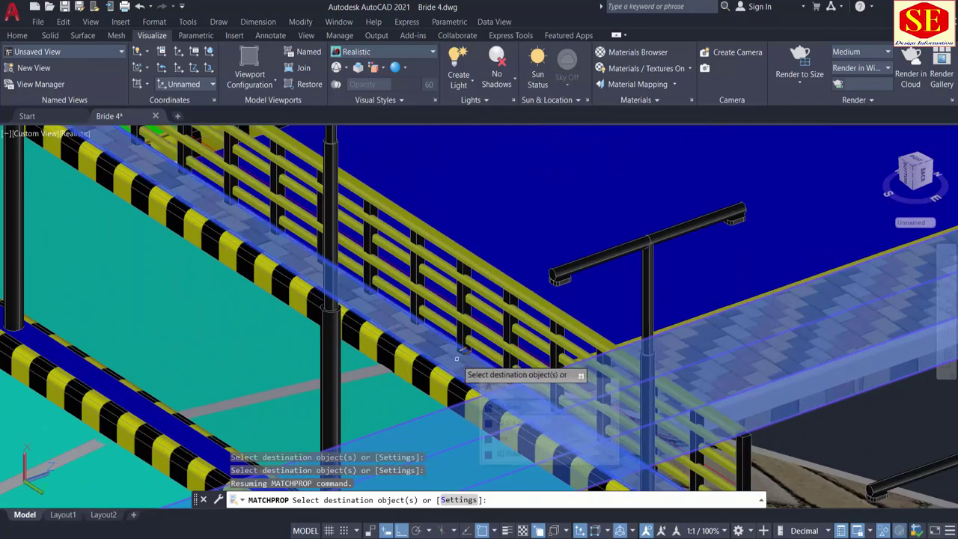
left_click(496, 412)
scroll(438, 277, "down", 6)
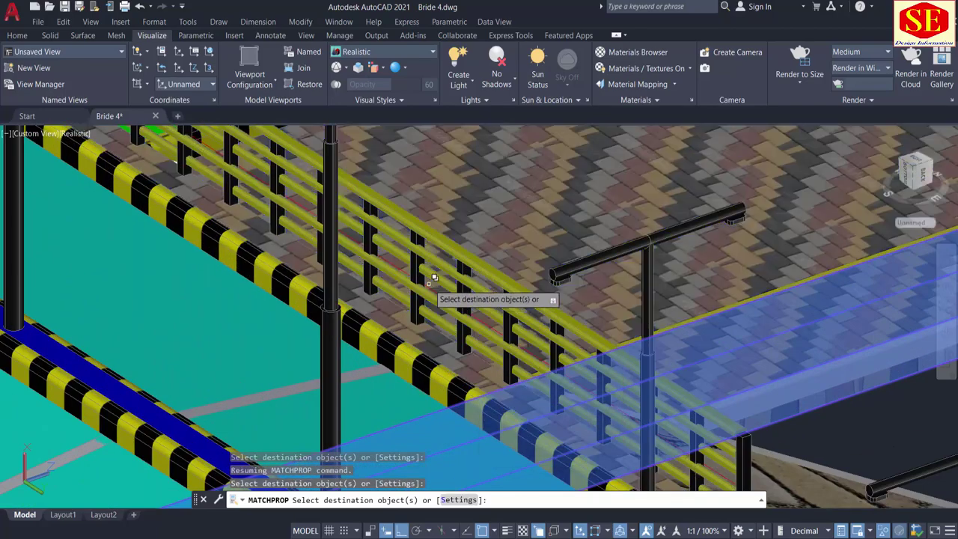
scroll(290, 352, "up", 3)
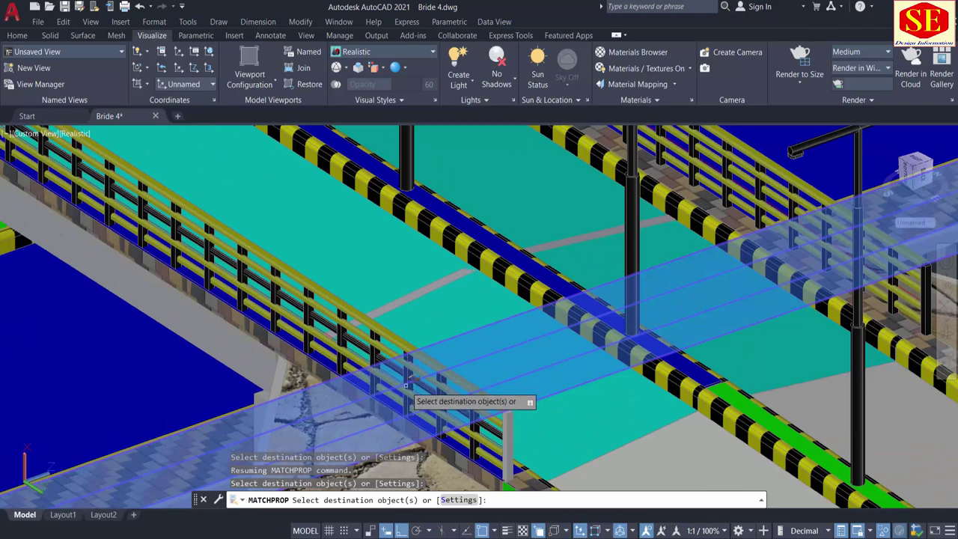
middle_click_drag(344, 385, 224, 326, "shift")
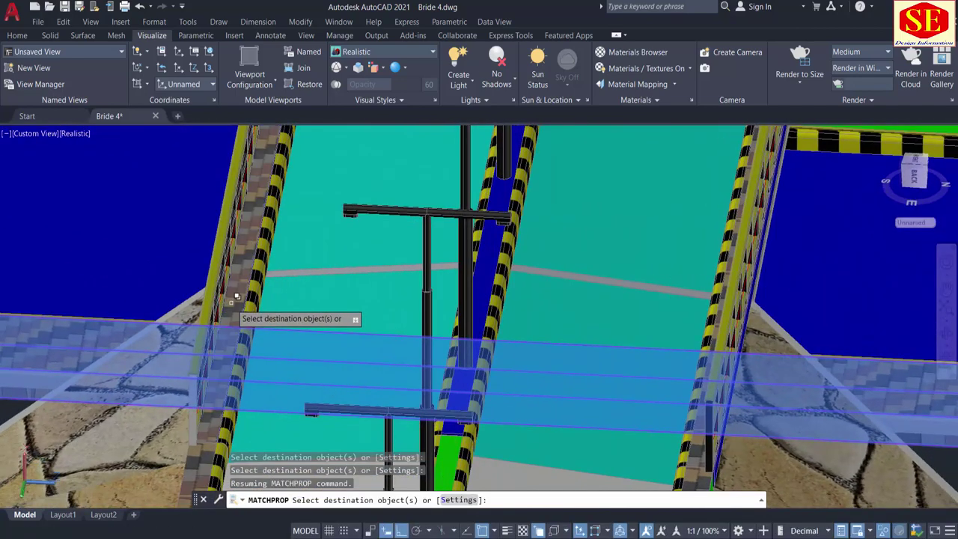
left_click(235, 308)
left_click(281, 350)
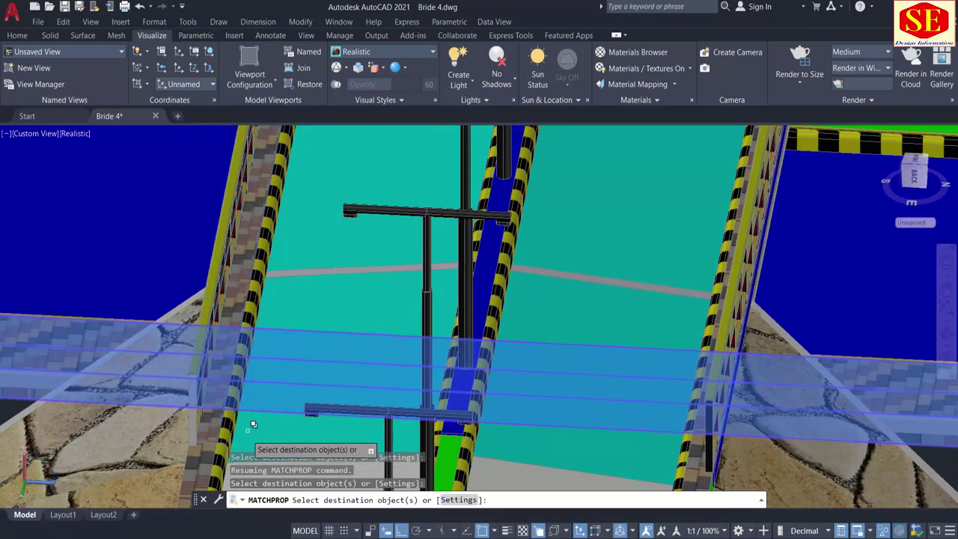
scroll(296, 310, "down", 5)
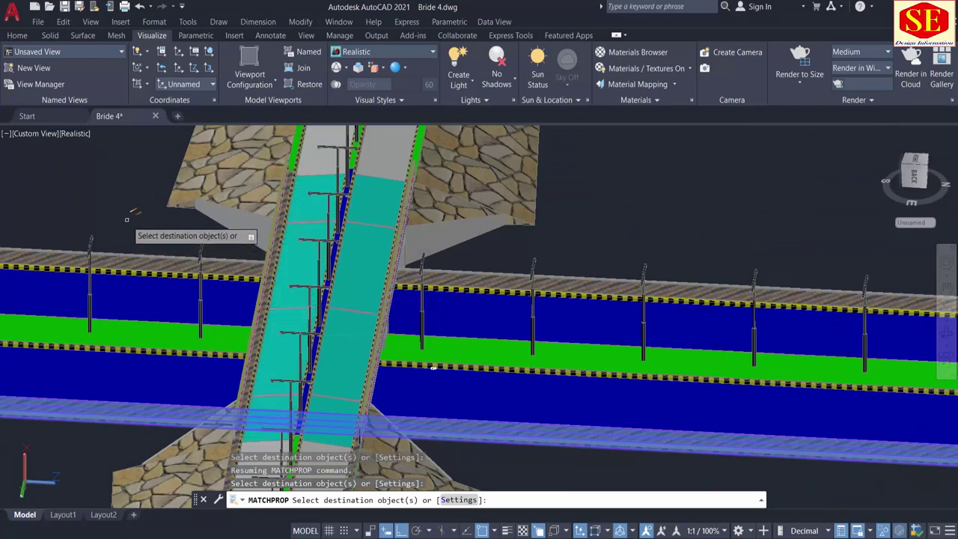
Step: Match the paver properties onto the far green outer strip of the approach road at the bridge's other end
middle_click_drag(127, 219, 314, 232, "shift")
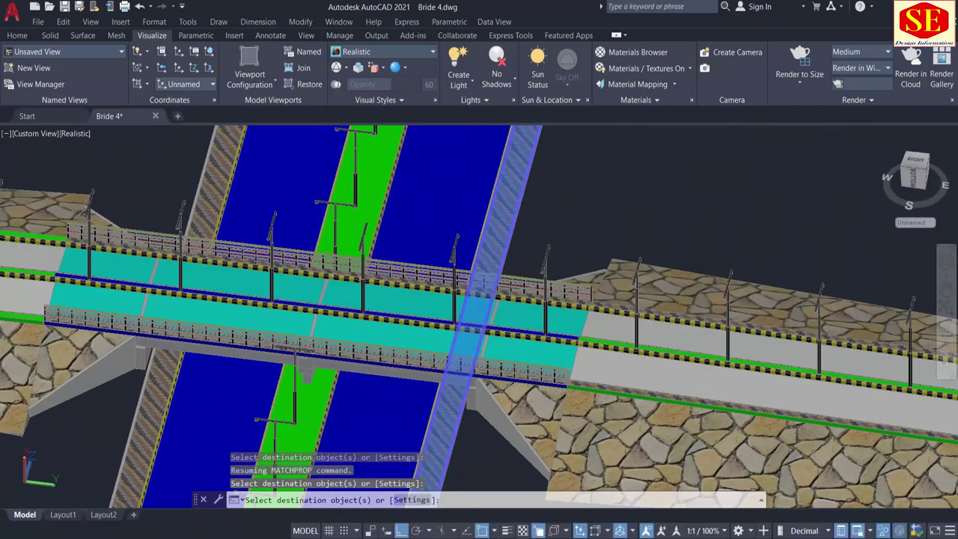
middle_click_drag(122, 251, 536, 268)
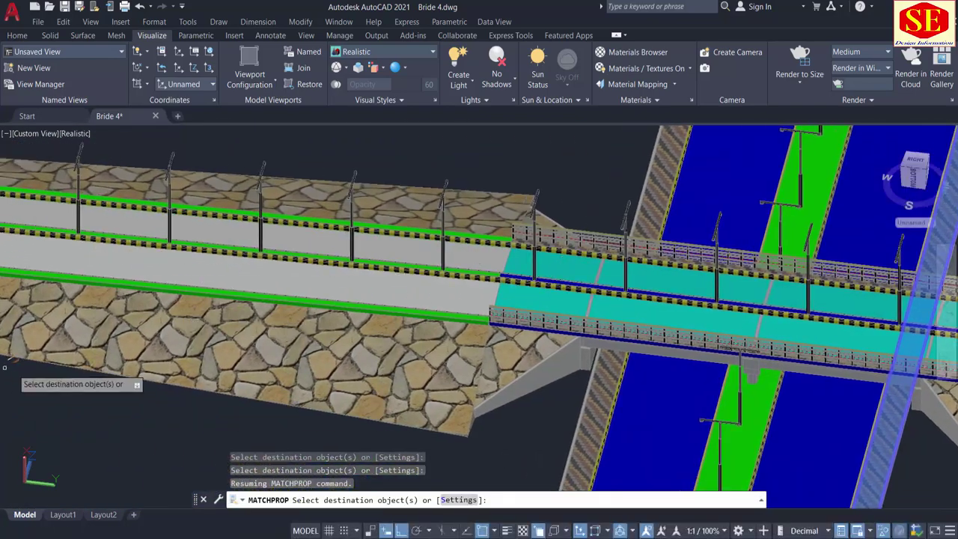
middle_click_drag(22, 371, 120, 385, "shift")
scroll(126, 244, "down", 4)
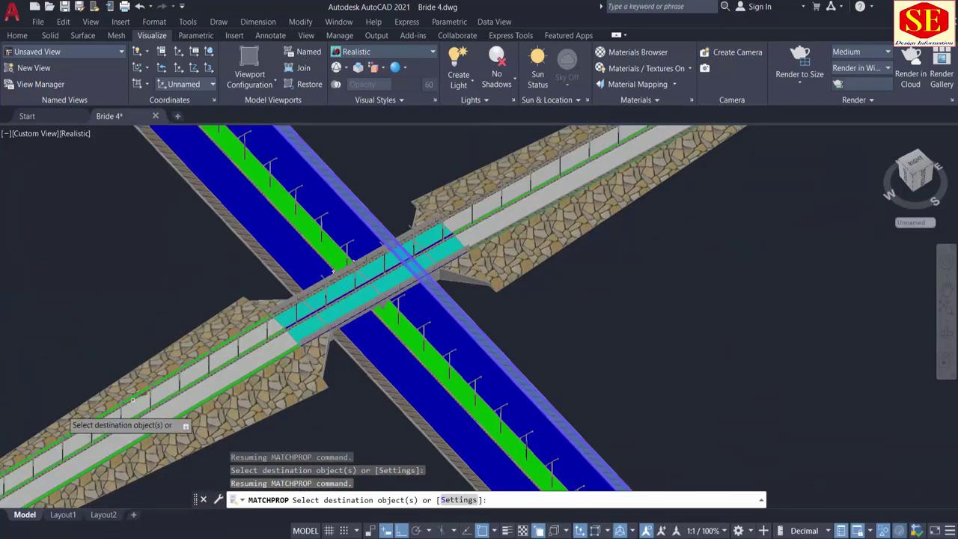
middle_click_drag(51, 292, 74, 280, "shift")
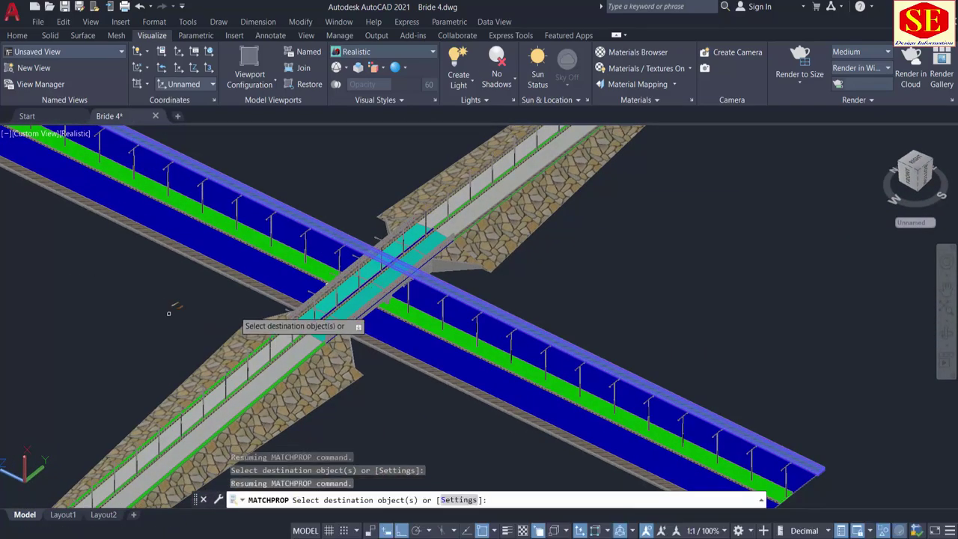
scroll(276, 326, "up", 4)
scroll(318, 363, "up", 1)
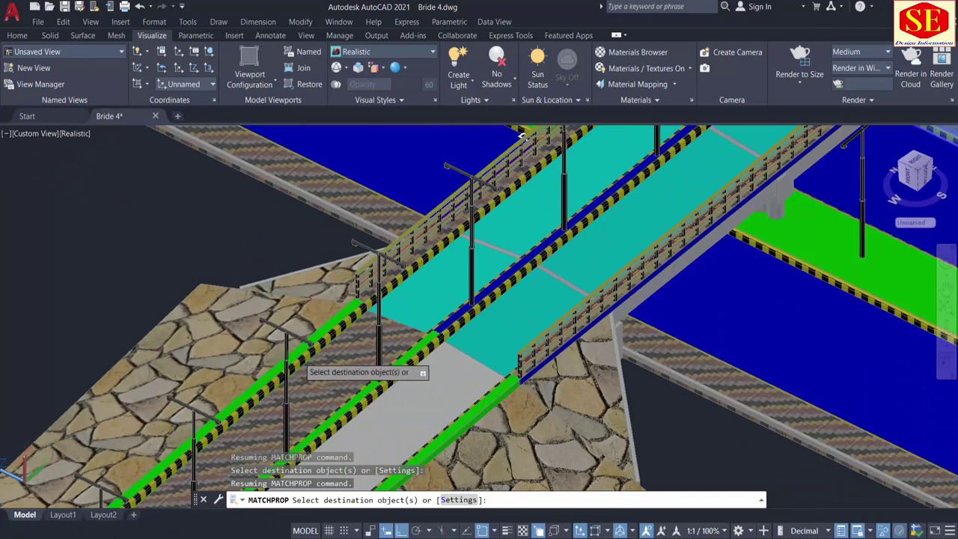
scroll(300, 365, "up", 2)
left_click(301, 343)
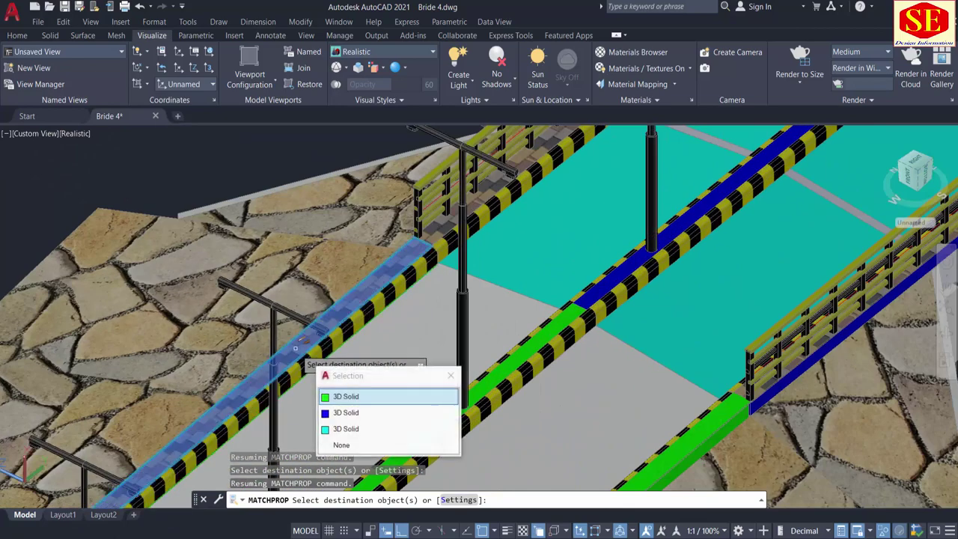
left_click(351, 393)
Step: Match the paver properties onto that approach road's near green outer strip beside the riverstone slope and finish the property matching
middle_click_drag(468, 483, 340, 370)
left_click(431, 348)
left_click(432, 348)
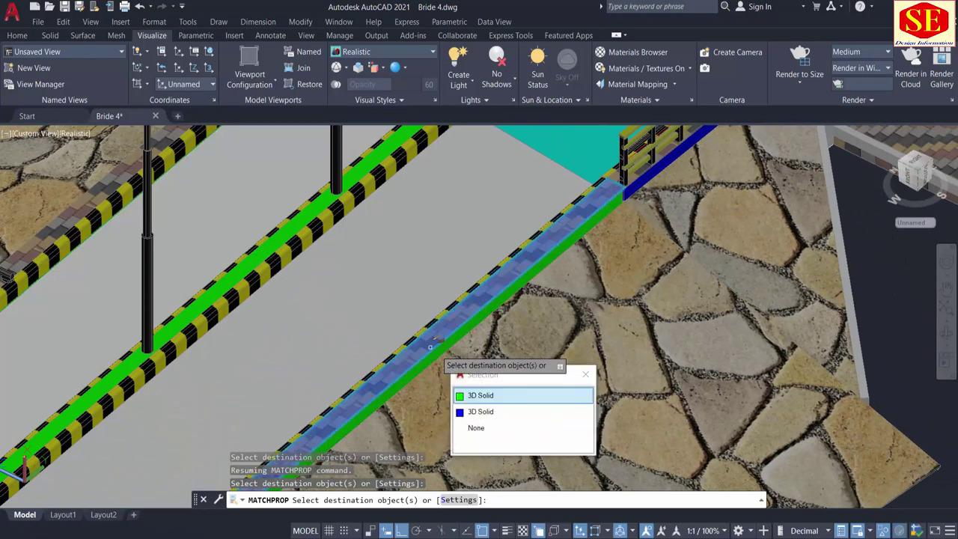
left_click(478, 396)
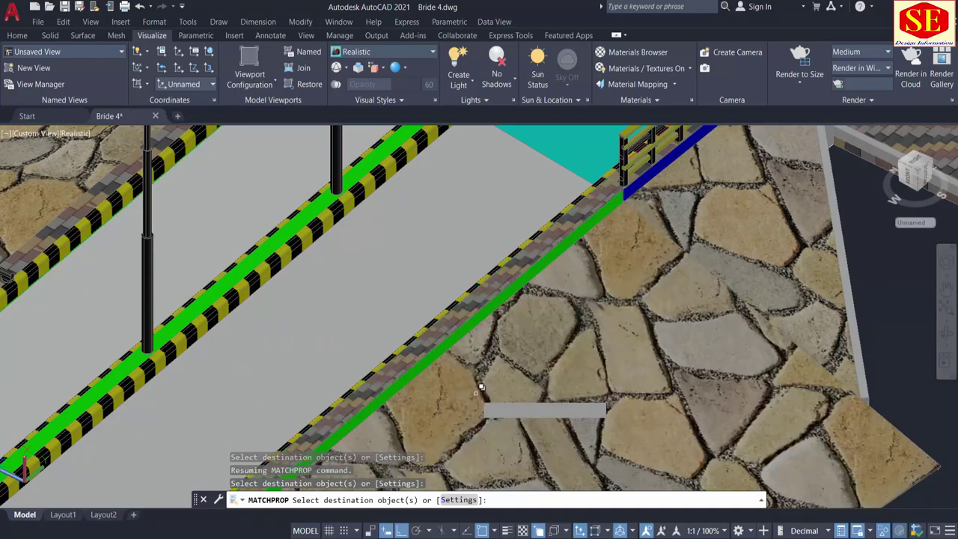
right_click(384, 292)
left_click(405, 304)
Step: Apply the Wheat wall paint material to the green median strip of the approach road
scroll(412, 270, "down", 3)
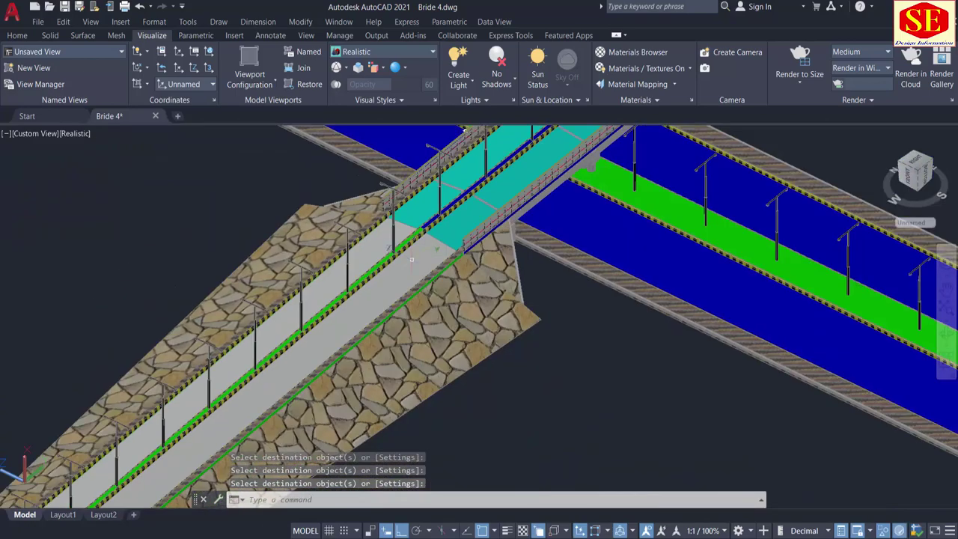
middle_click_drag(432, 426, 479, 404, "shift")
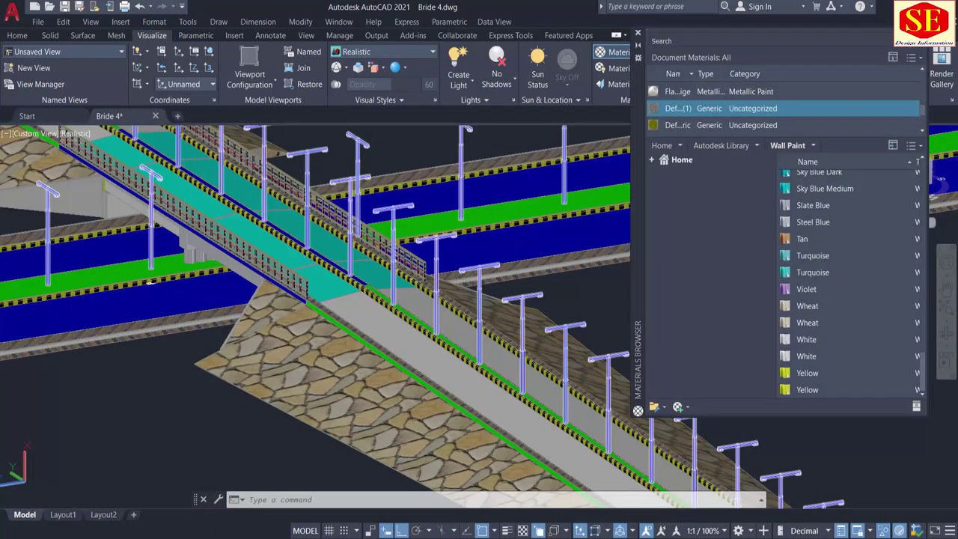
scroll(559, 414, "up", 5)
scroll(559, 413, "up", 3)
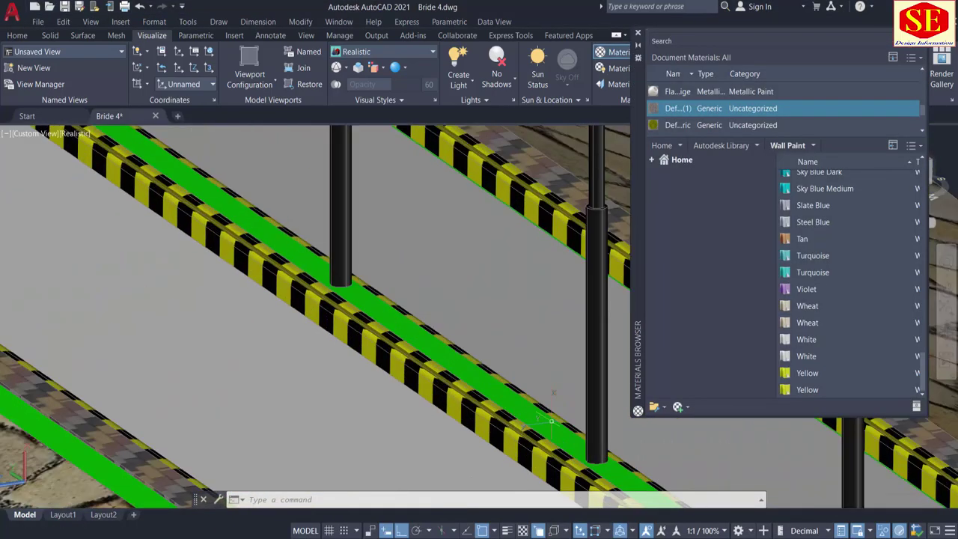
left_click(603, 381)
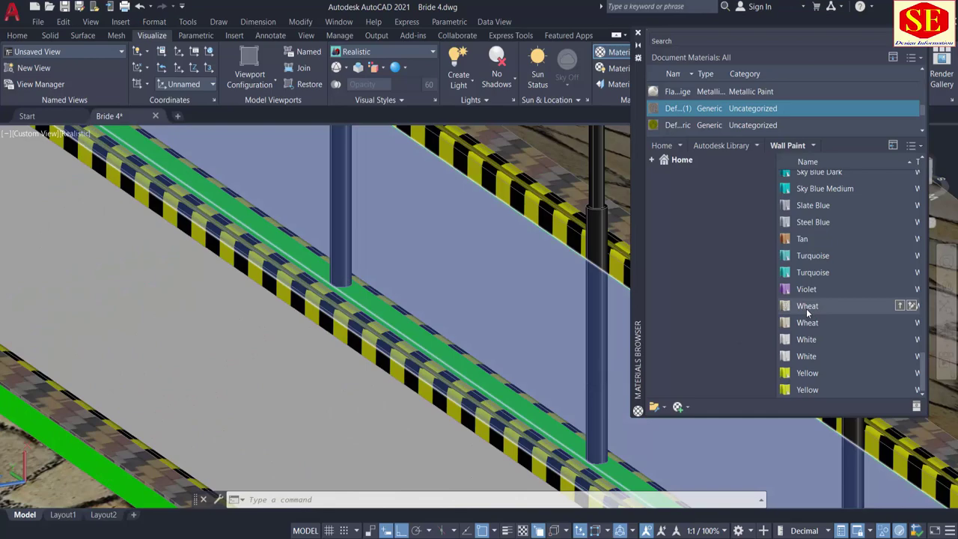
left_click_drag(806, 308, 548, 412)
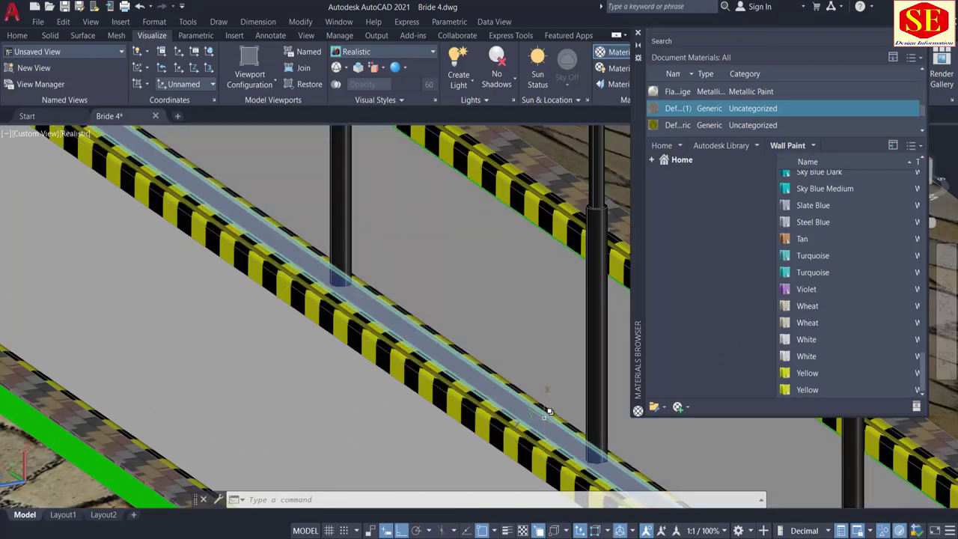
Step: Replace the approach road median's material with the White wall paint
scroll(449, 296, "down", 4)
scroll(461, 337, "up", 3)
scroll(379, 235, "up", 3)
middle_click_drag(380, 235, 523, 317)
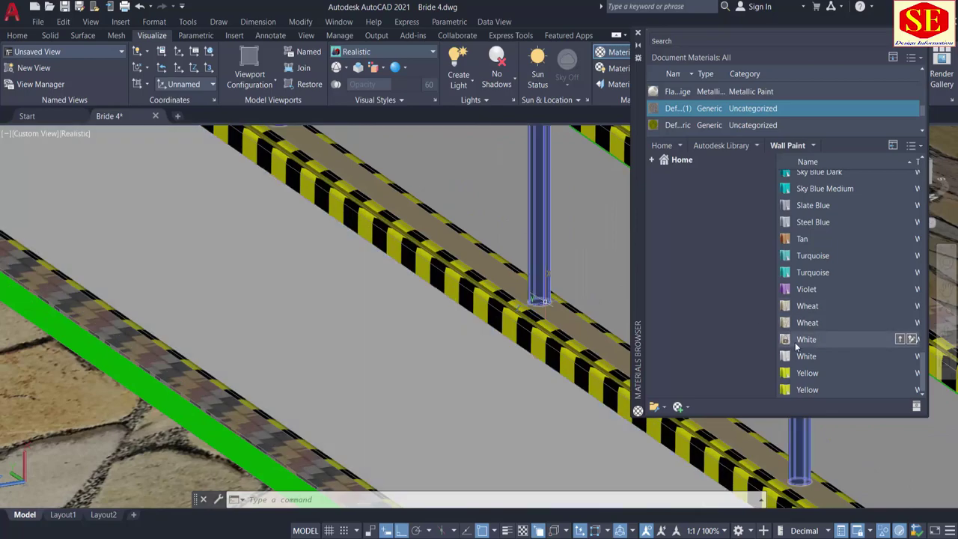
left_click_drag(613, 348, 605, 345)
scroll(602, 344, "down", 8)
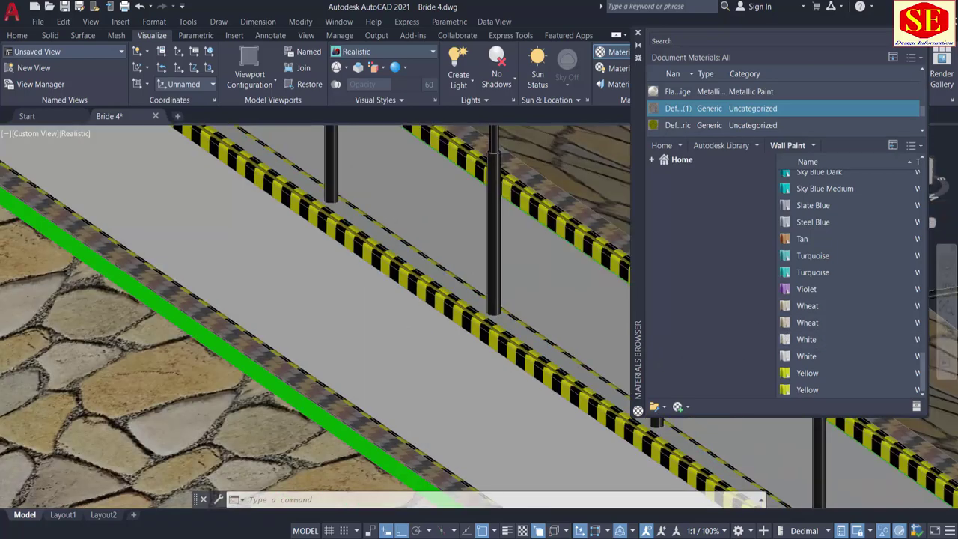
Step: Apply the White wall paint to the bridge deck's blue median strip and the adjoining green median of the other approach road
scroll(310, 345, "up", 8)
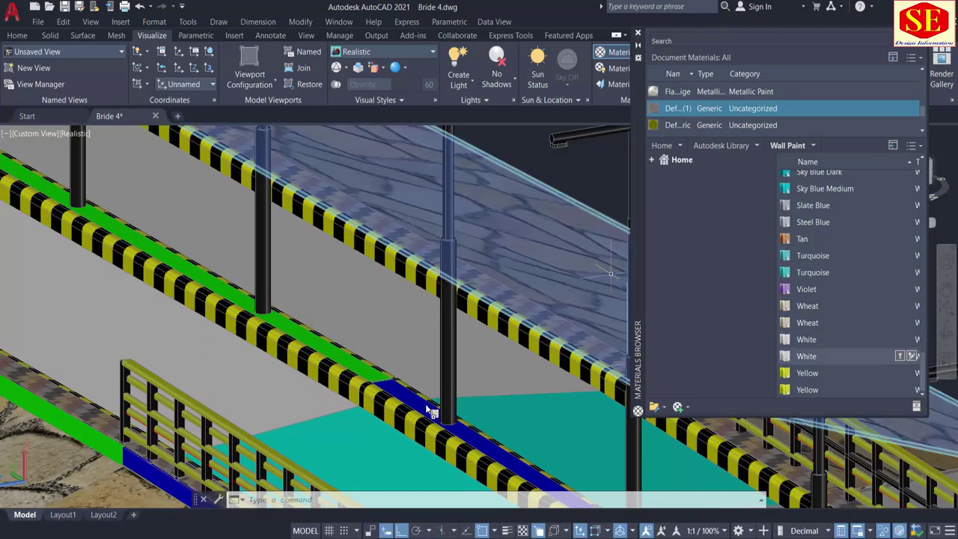
left_click_drag(426, 409, 427, 410)
left_click_drag(795, 356, 339, 356)
scroll(185, 238, "down", 5)
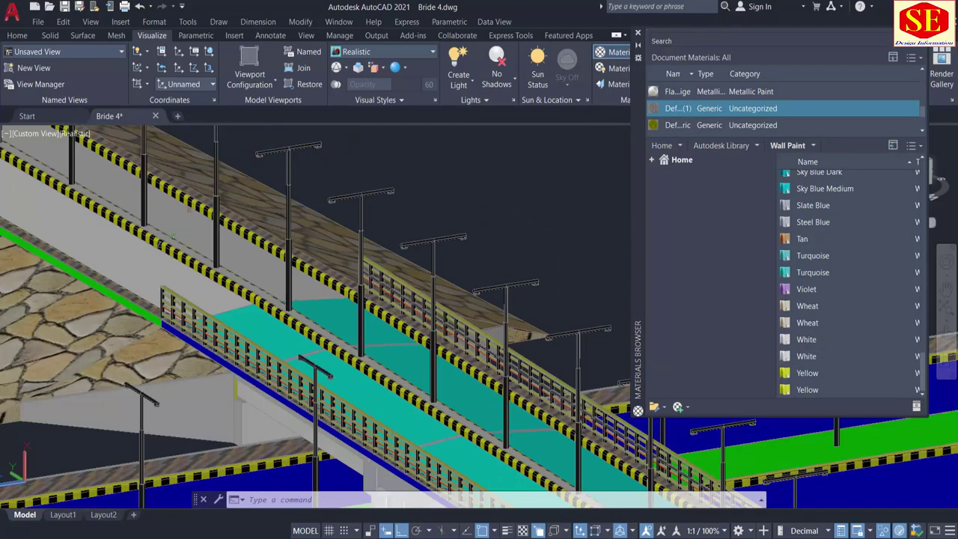
Step: Apply the Grass - Dark Rye material from the Sitework library category to the lower road's green median
scroll(219, 254, "up", 2)
middle_click_drag(157, 275, 145, 200, "shift")
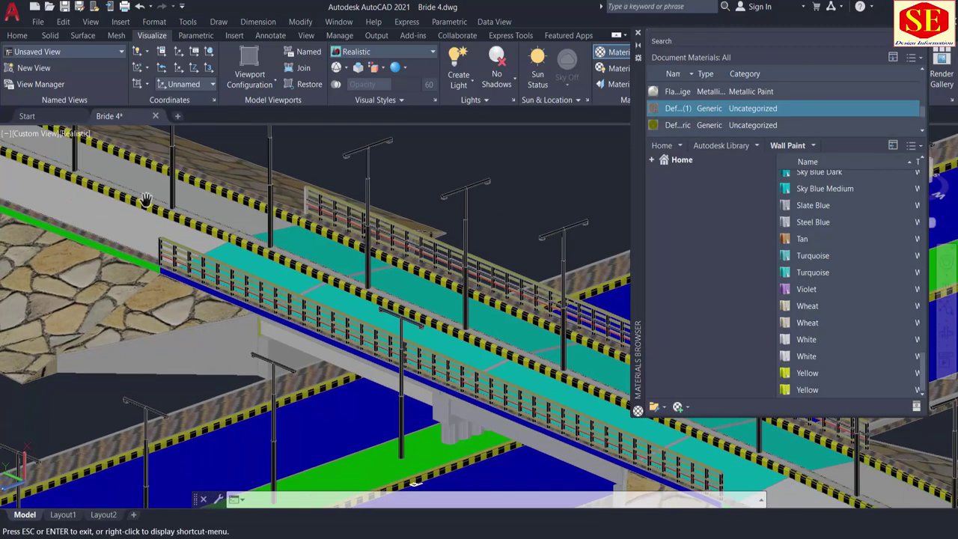
middle_click_drag(338, 302, 307, 215)
scroll(420, 328, "down", 4)
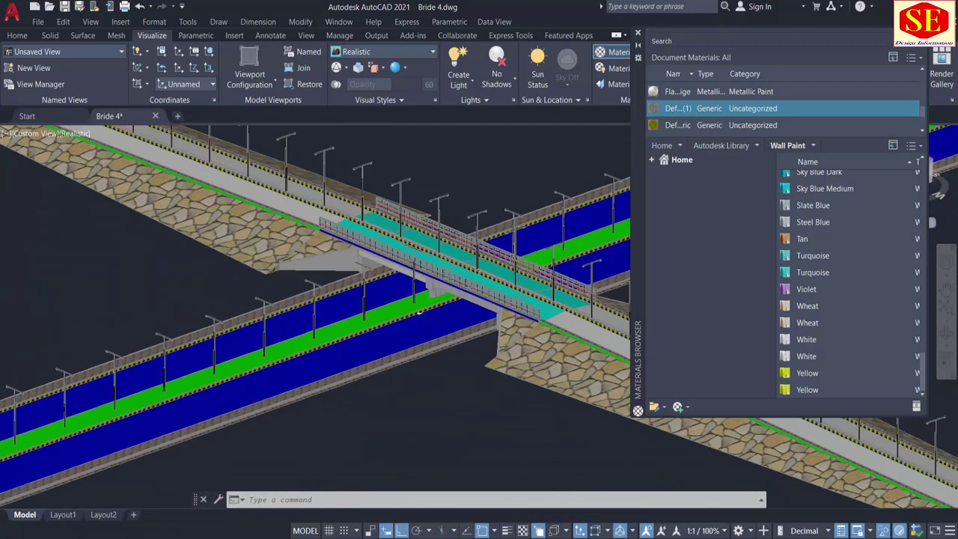
scroll(264, 350, "up", 5)
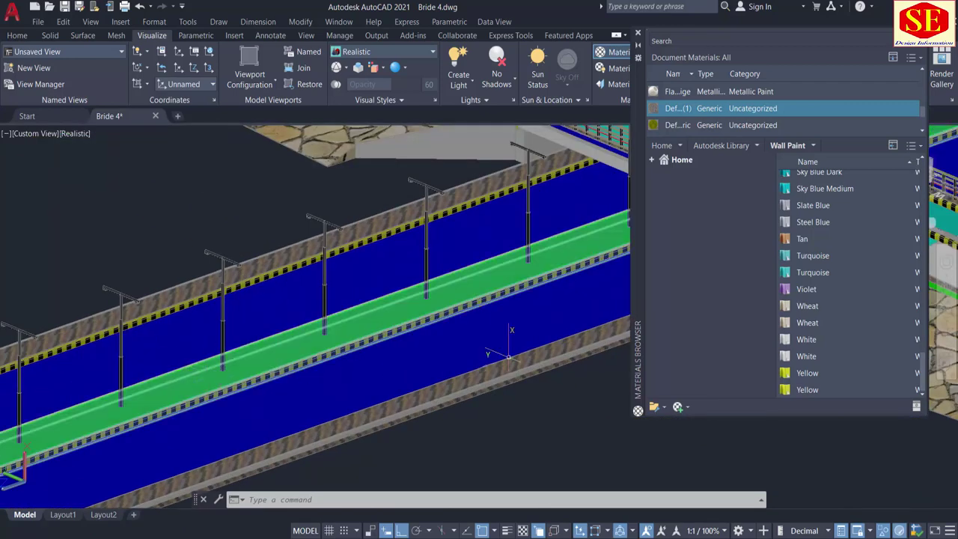
left_click(757, 146)
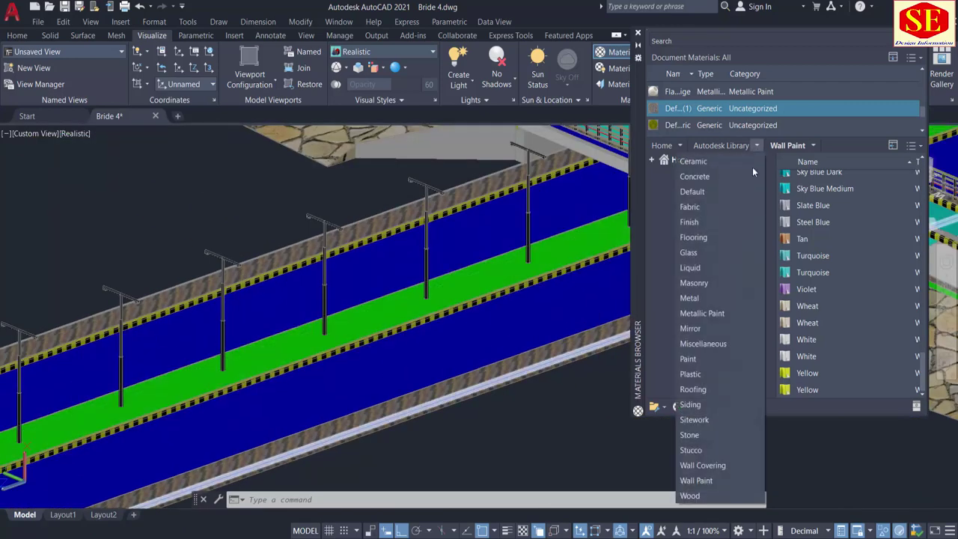
left_click(694, 420)
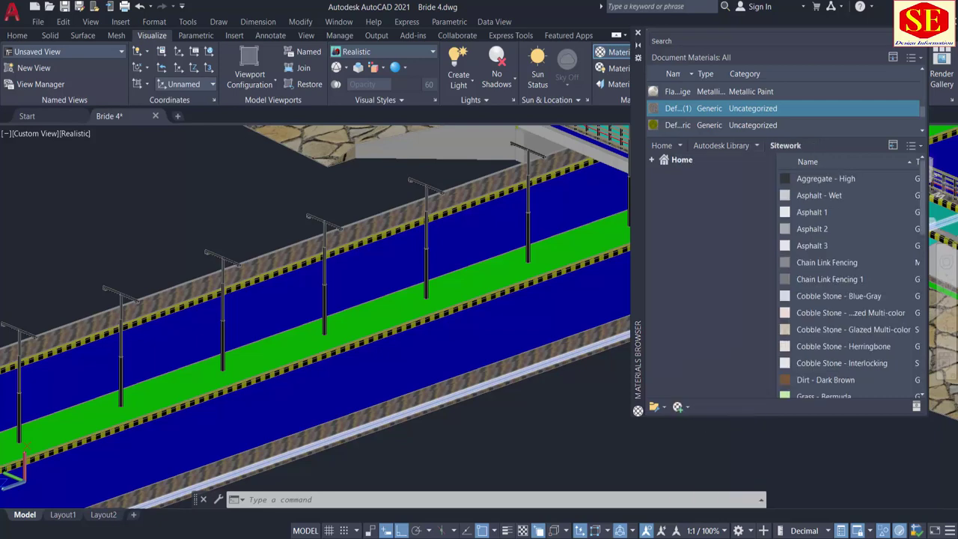
scroll(878, 312, "down", 5)
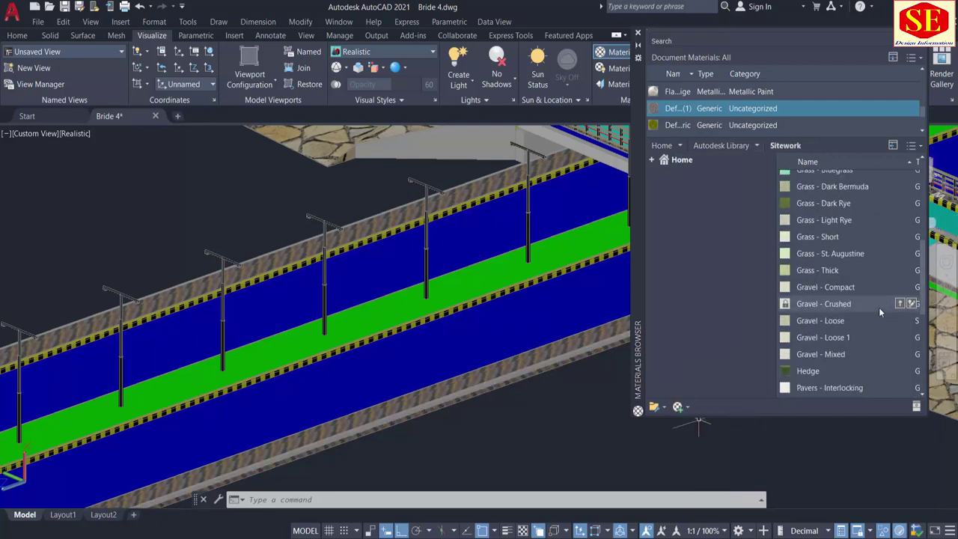
double_click(818, 206)
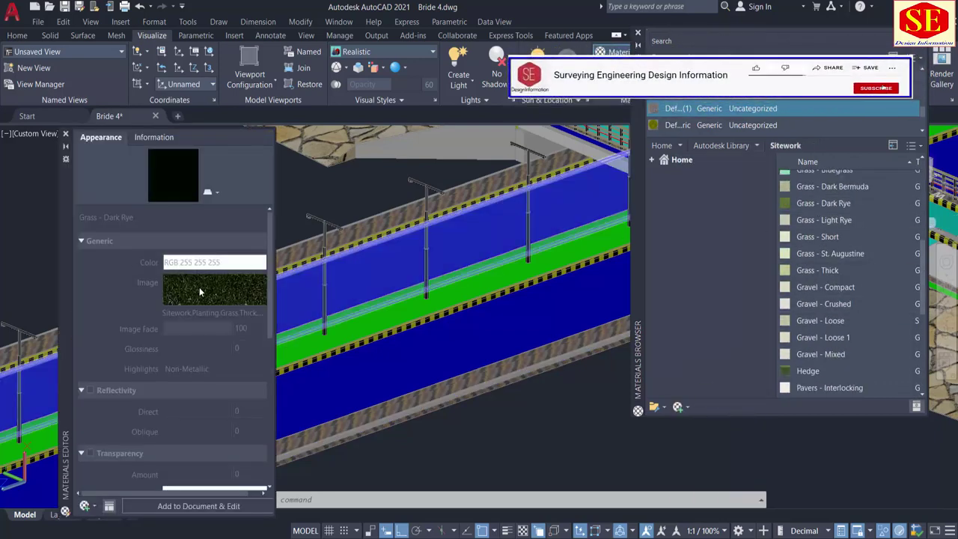
left_click_drag(519, 266, 495, 272)
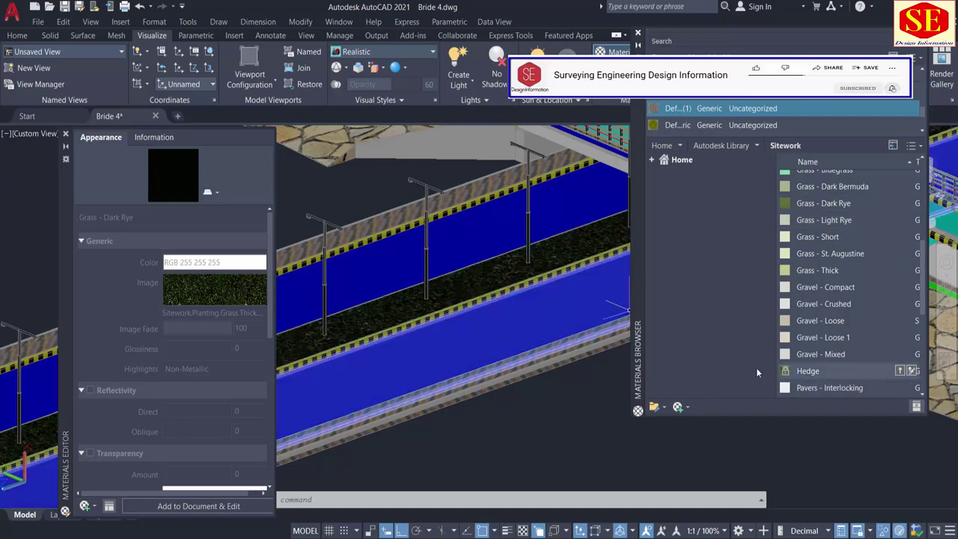
scroll(487, 286, "up", 6)
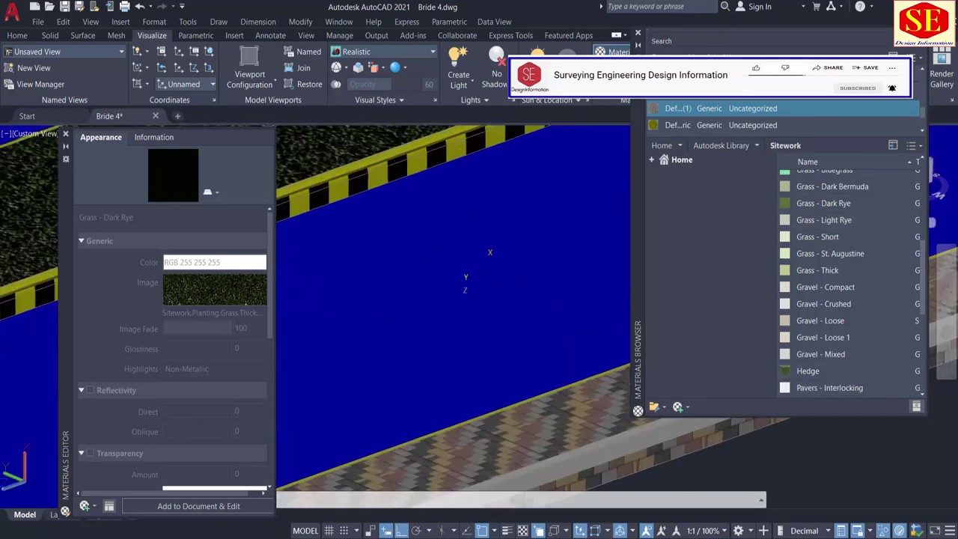
Step: Close the Materials Editor
middle_click_drag(489, 253, 561, 515)
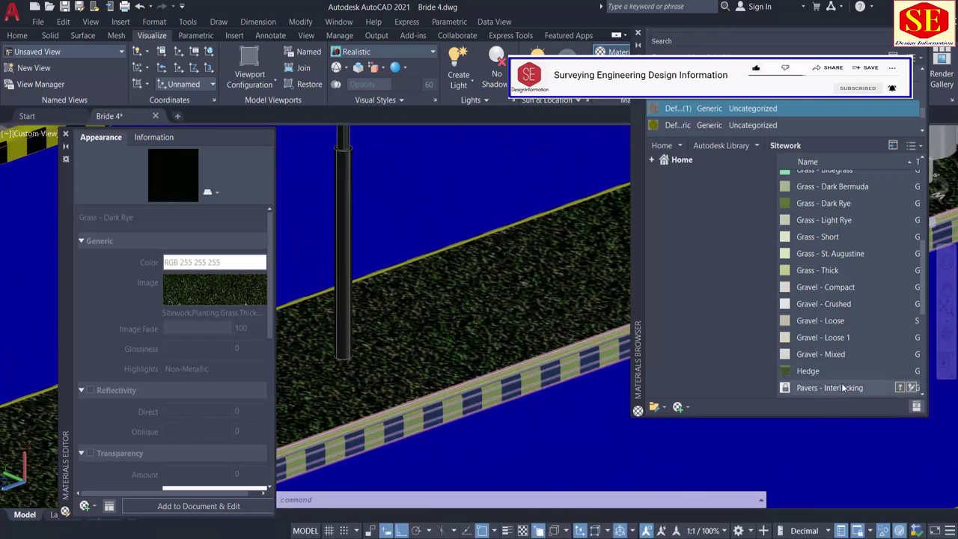
left_click_drag(796, 374, 492, 290)
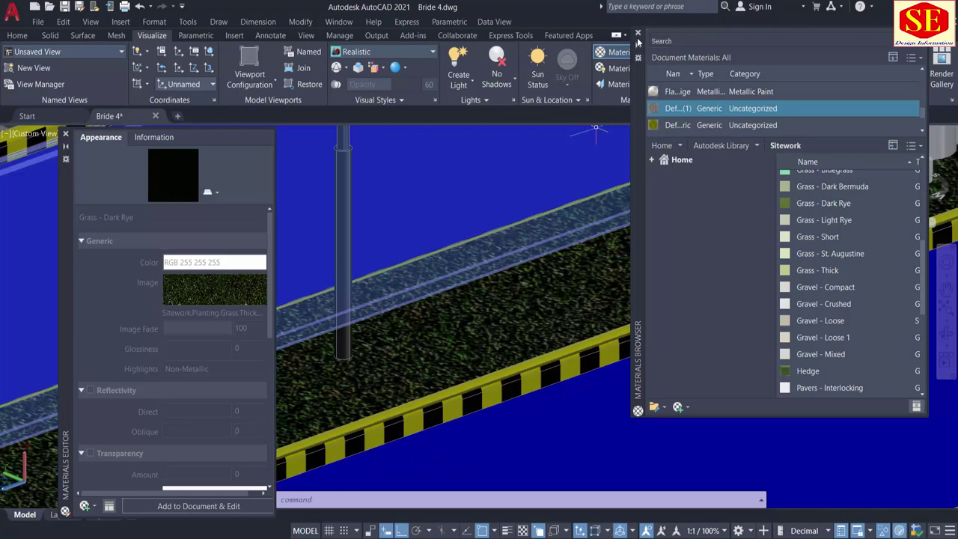
left_click(65, 135)
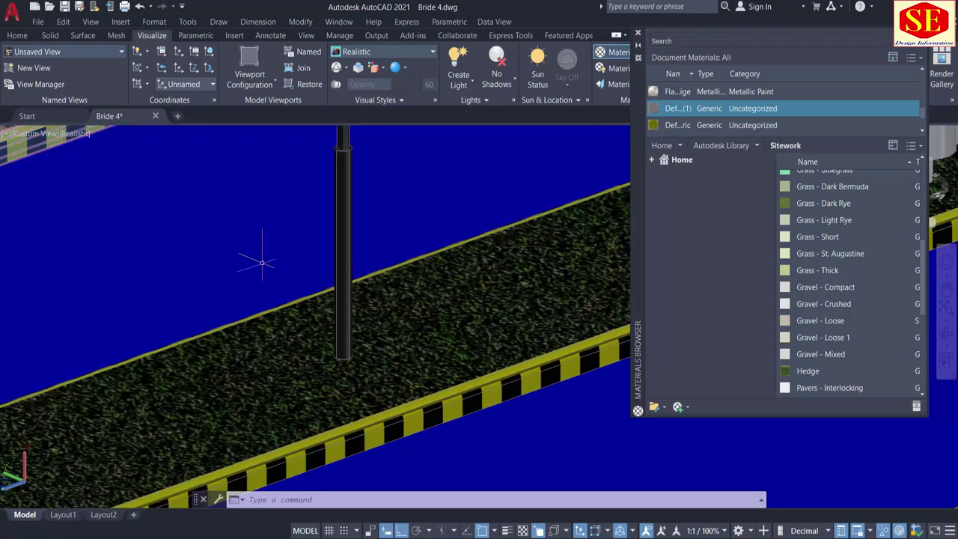
Step: Examine the grass median along the lower road on both sides of the bridge, out to the road's ends
scroll(262, 262, "down", 4)
scroll(217, 290, "up", 1)
key("Escape")
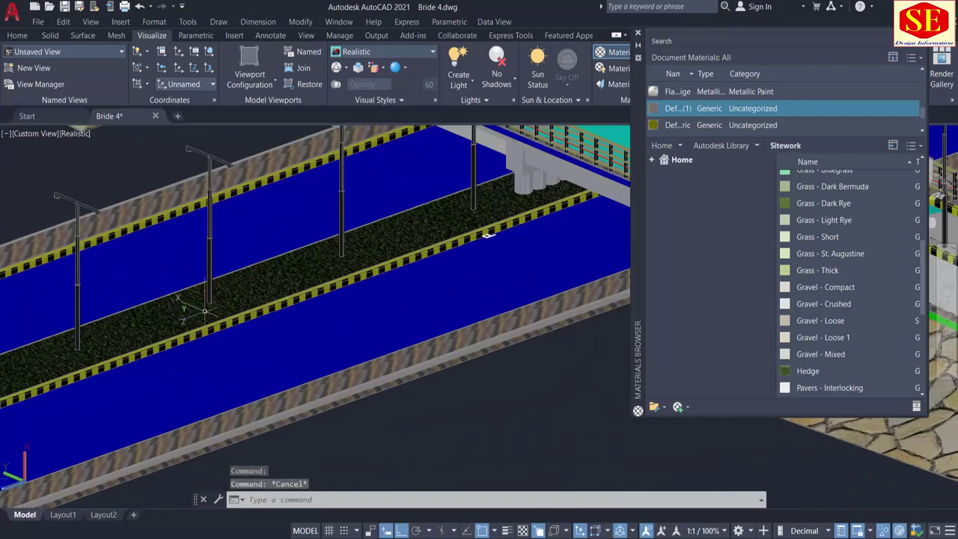
middle_click_drag(60, 341, 154, 342)
key("Escape")
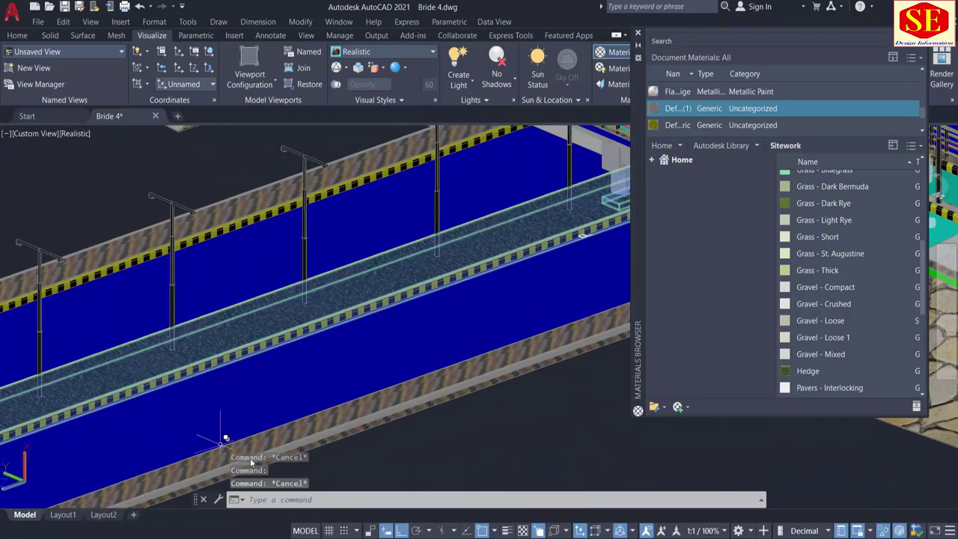
middle_click_drag(248, 448, 271, 441, "shift")
scroll(294, 295, "down", 3)
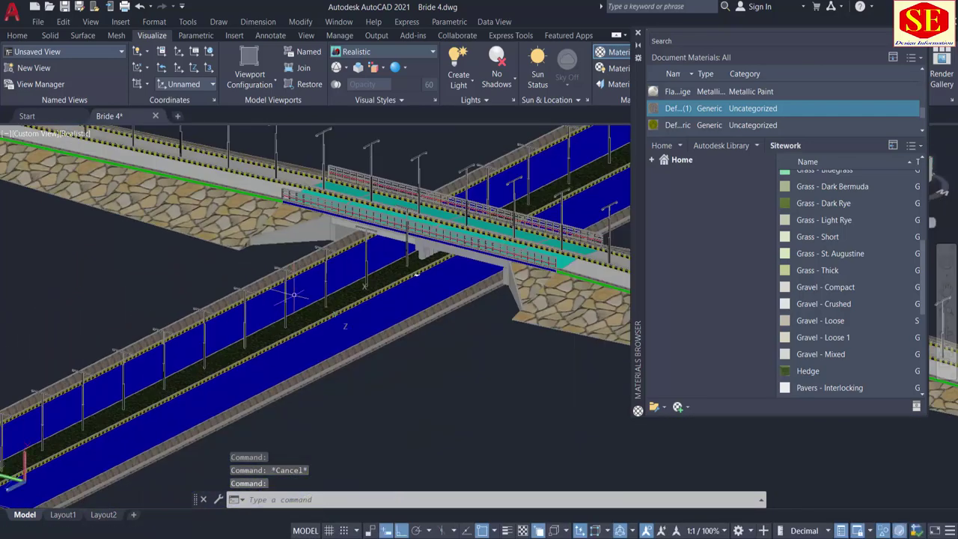
middle_click_drag(416, 272, 182, 339, "shift")
scroll(517, 242, "up", 5)
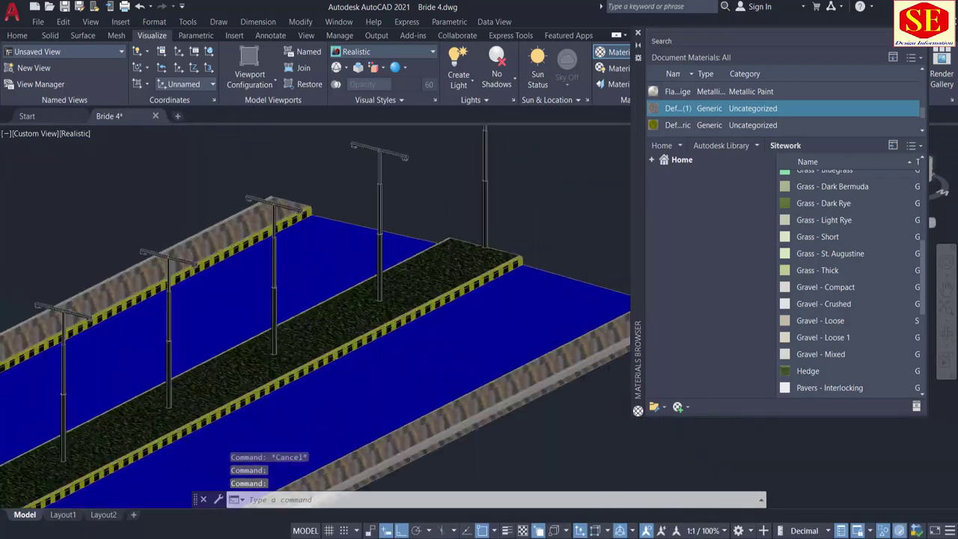
scroll(345, 223, "down", 2)
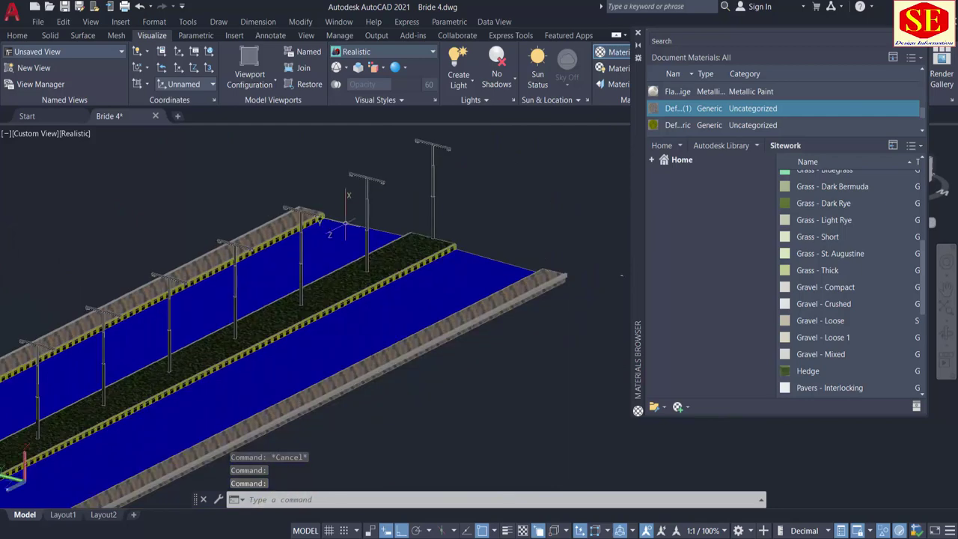
scroll(443, 284, "down", 3)
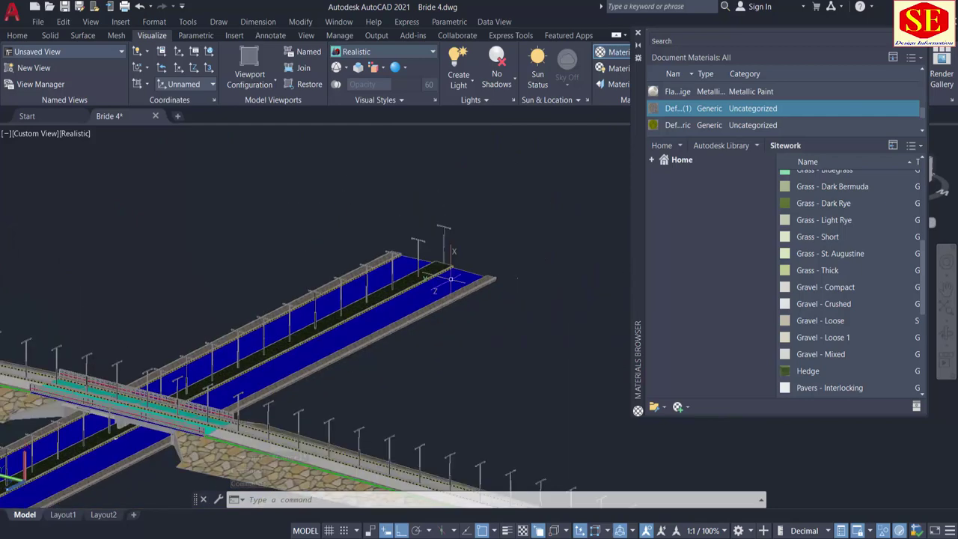
middle_click_drag(123, 418, 561, 166)
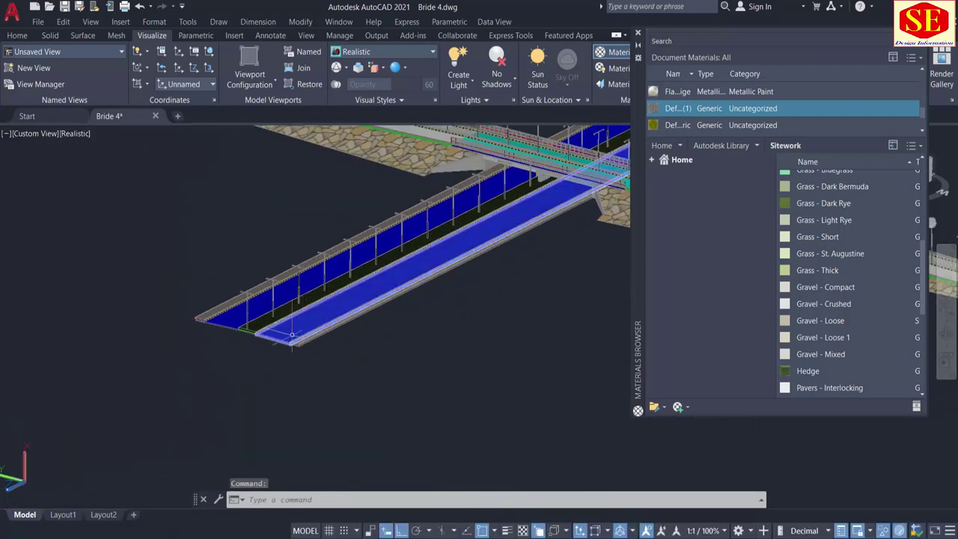
scroll(292, 334, "up", 2)
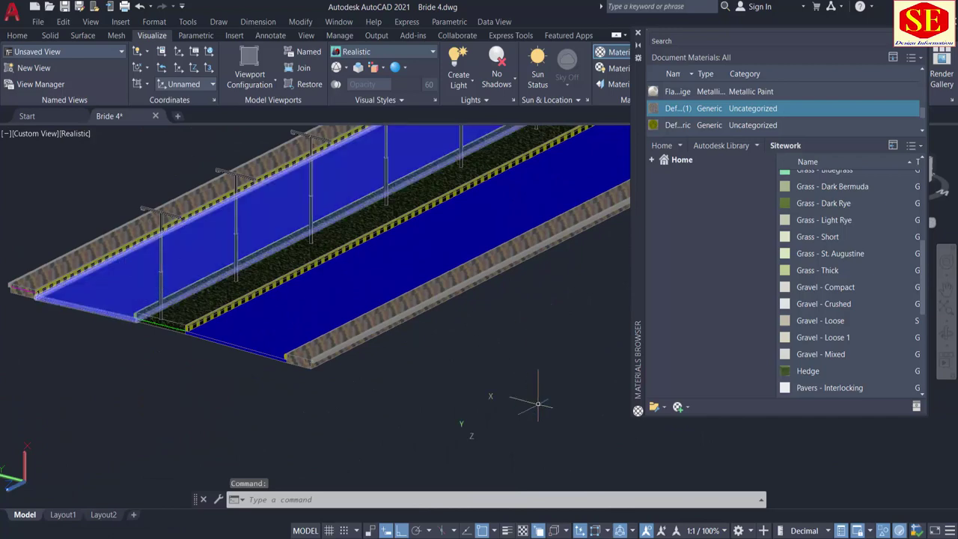
middle_click_drag(538, 404, 335, 442)
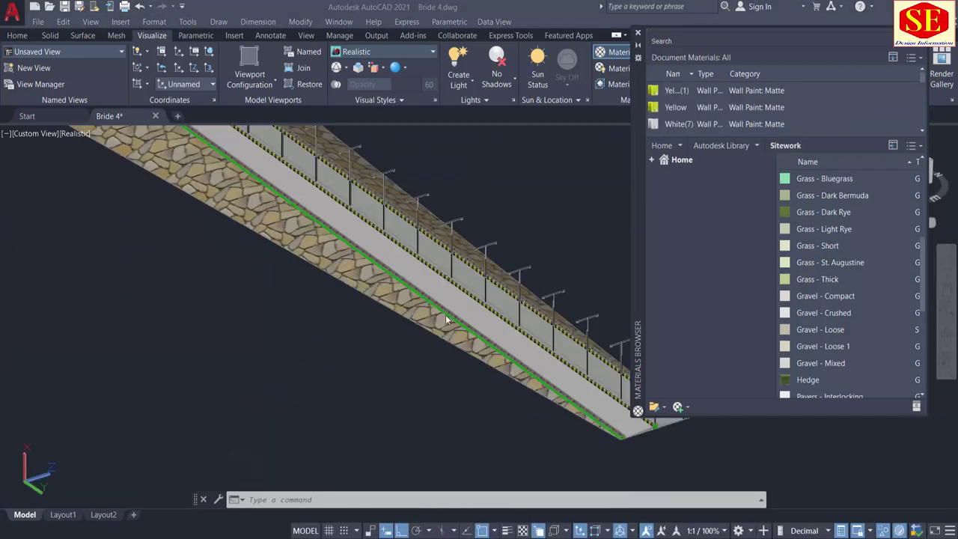
Step: Create a new generic material using the road.jpg image from the 3D Materials folder
left_click(681, 407)
left_click(712, 536)
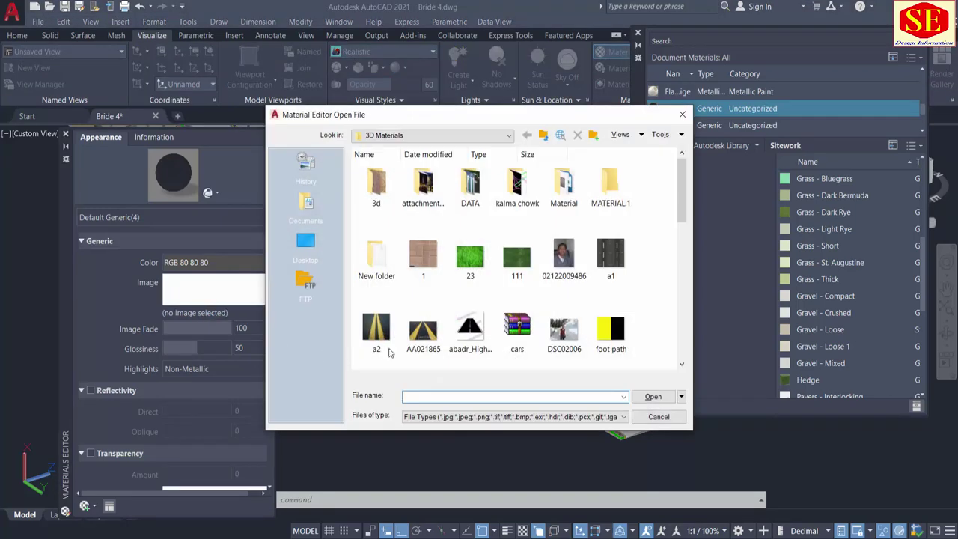
scroll(565, 321, "down", 10)
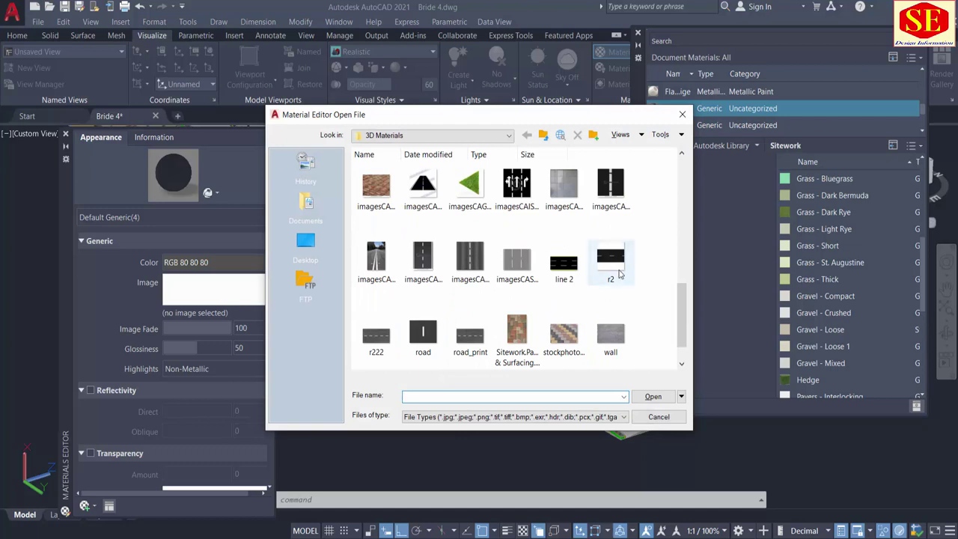
left_click(615, 271)
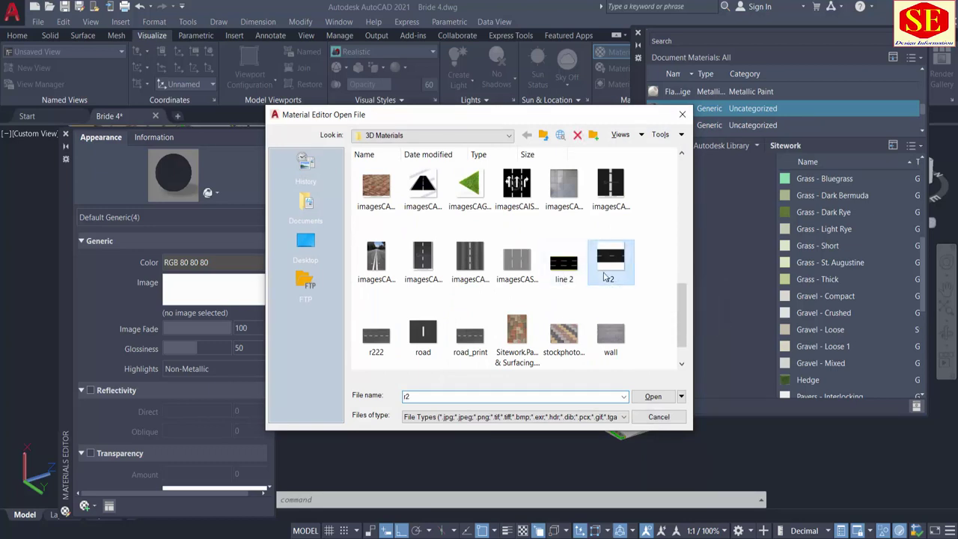
left_click(426, 328)
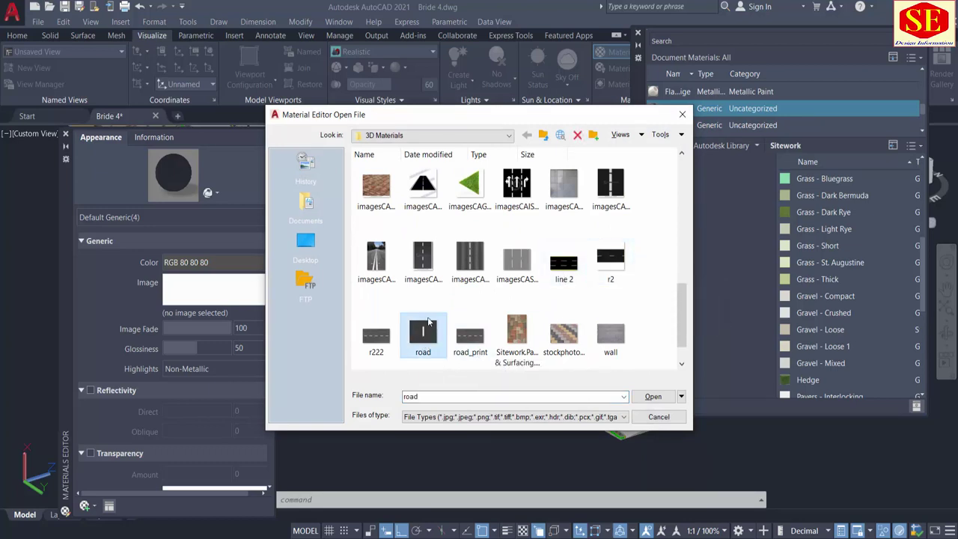
left_click(653, 396)
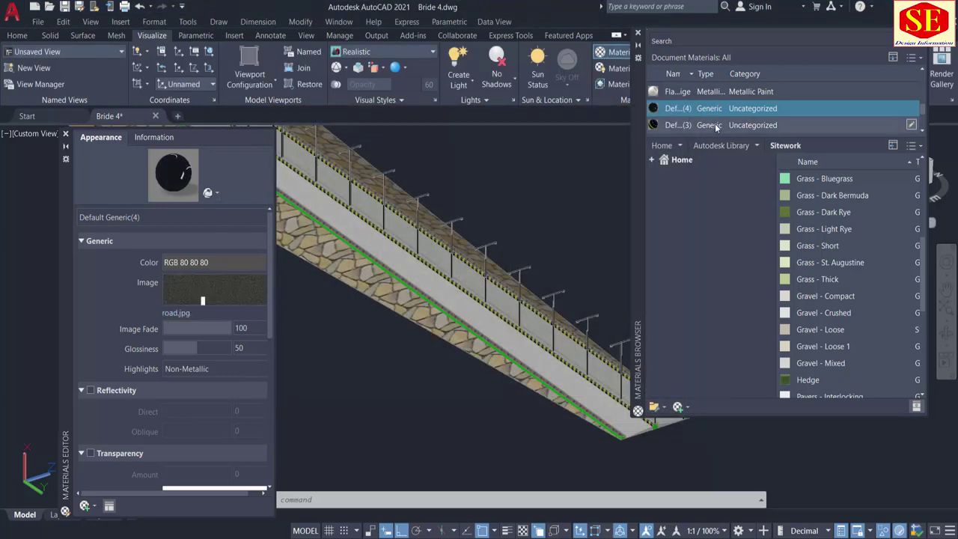
Step: Apply the new road.jpg material to the approach road's carriageway beside the green-edged sidewalk
left_click_drag(708, 112, 616, 285)
left_click_drag(571, 391, 579, 384)
scroll(576, 382, "up", 6)
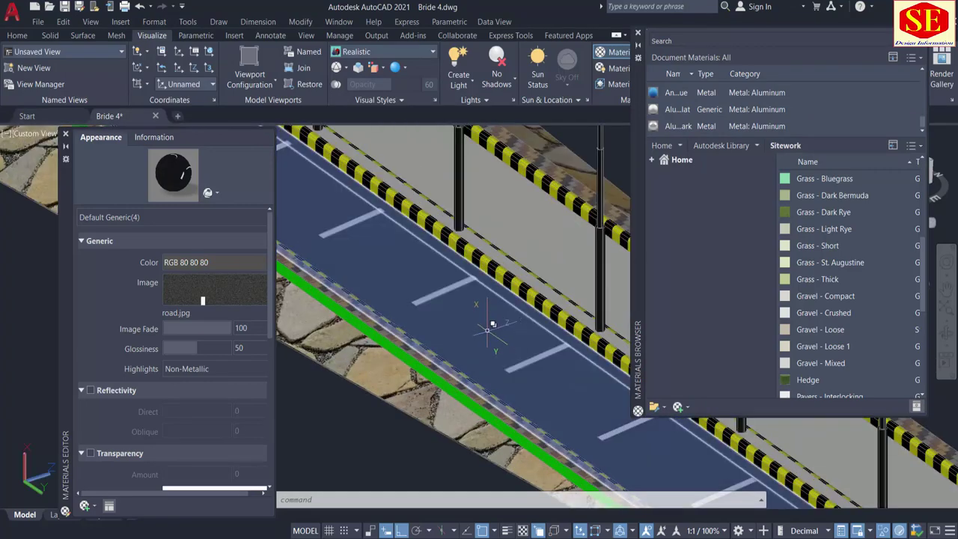
Step: Rotate the road.jpg texture to 90° so the lane dashes run along the approach road, and close the Materials Browser
left_click(220, 287)
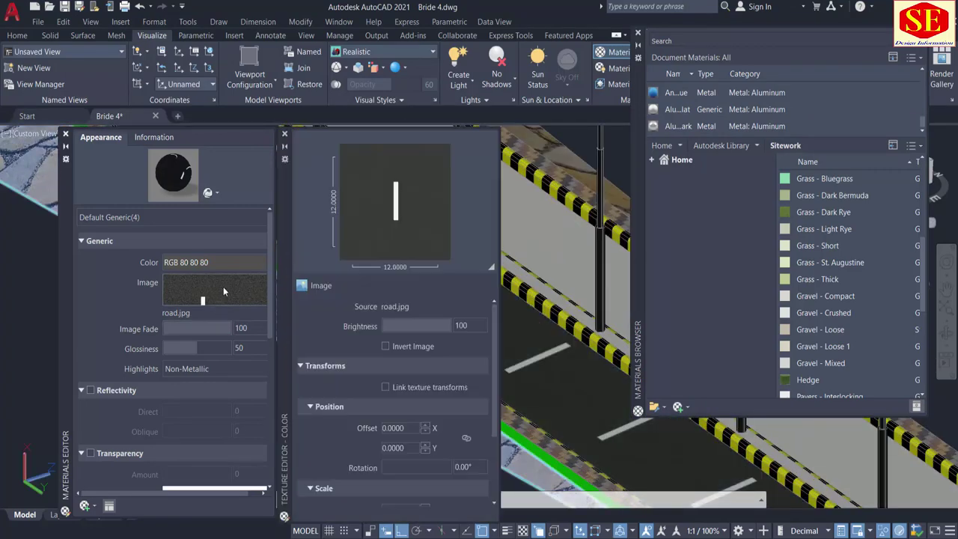
left_click(637, 33)
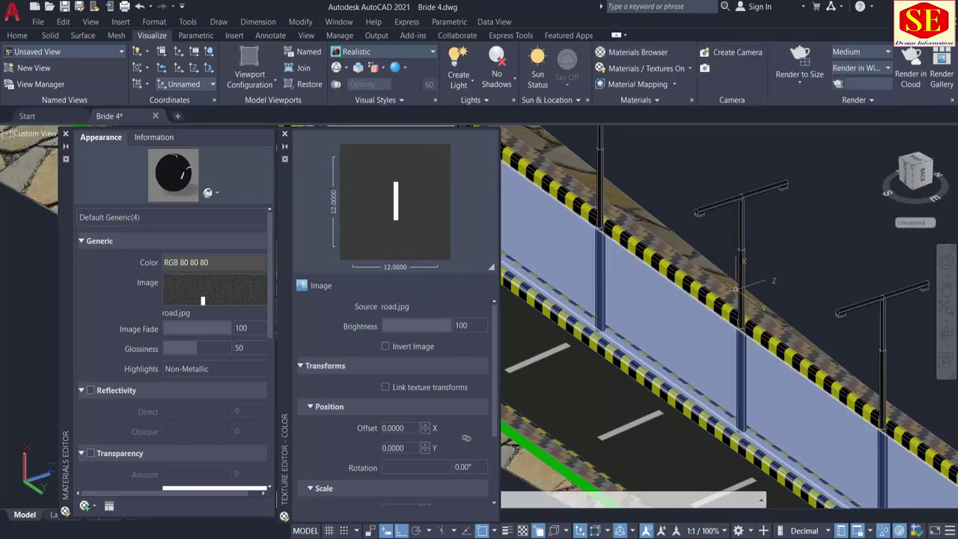
scroll(734, 292, "down", 5)
middle_click_drag(679, 341, 700, 385, "shift")
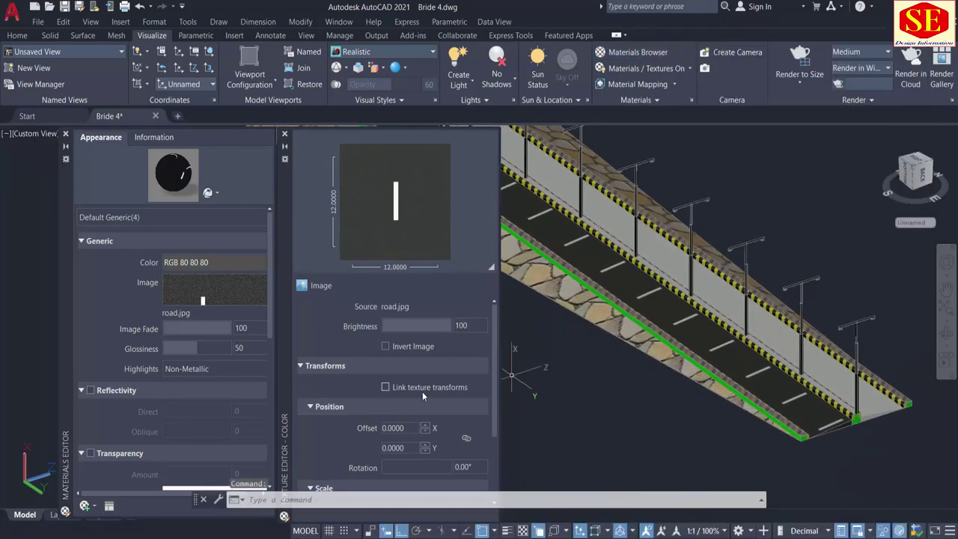
scroll(452, 430, "down", 3)
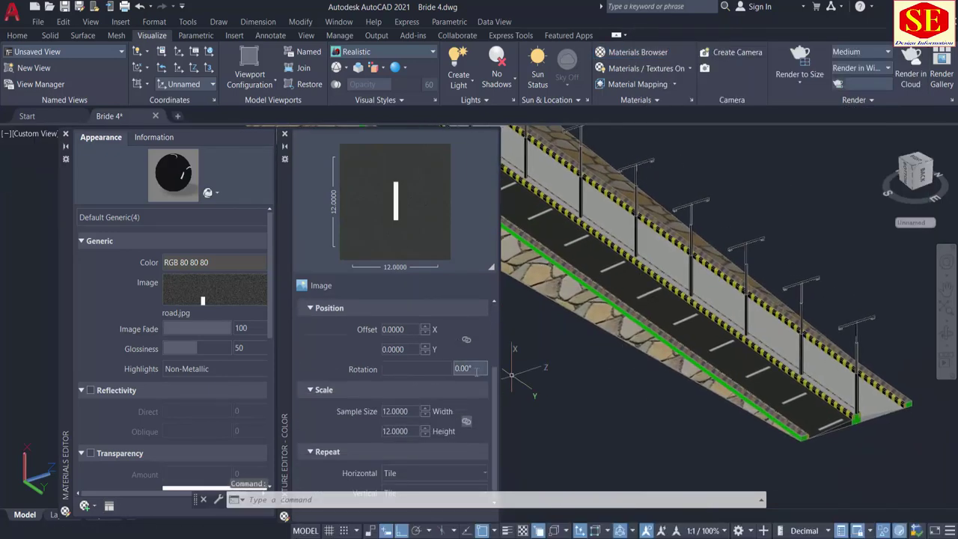
left_click(476, 368)
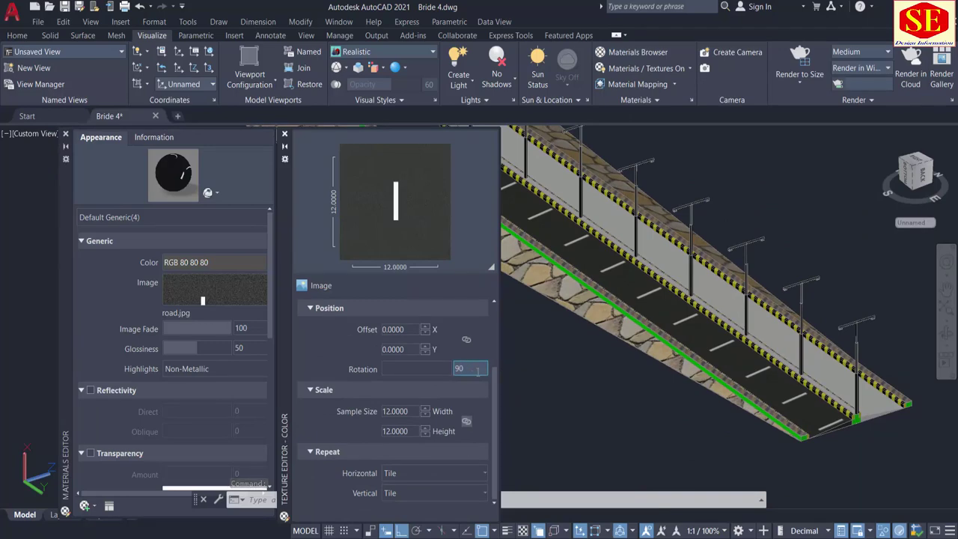
type("90")
key("Return")
left_click(760, 370)
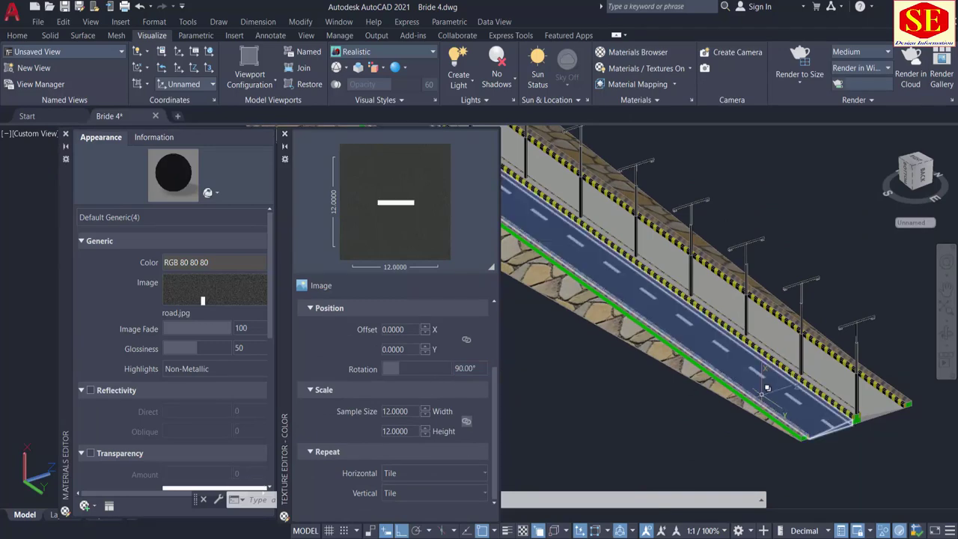
Step: Set the road texture's sample size to 10 in width and height
scroll(806, 413, "up", 2)
scroll(806, 414, "up", 3)
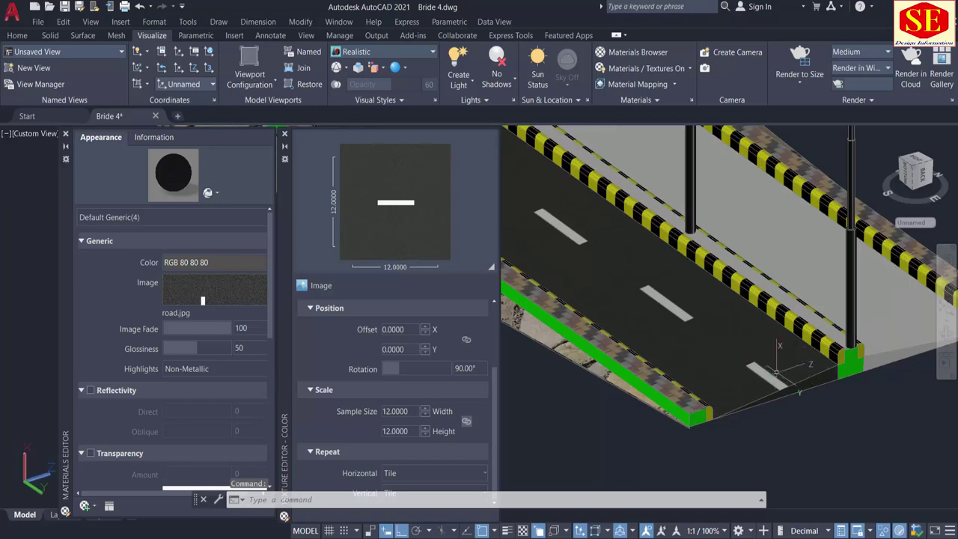
left_click(425, 414)
left_click(425, 414)
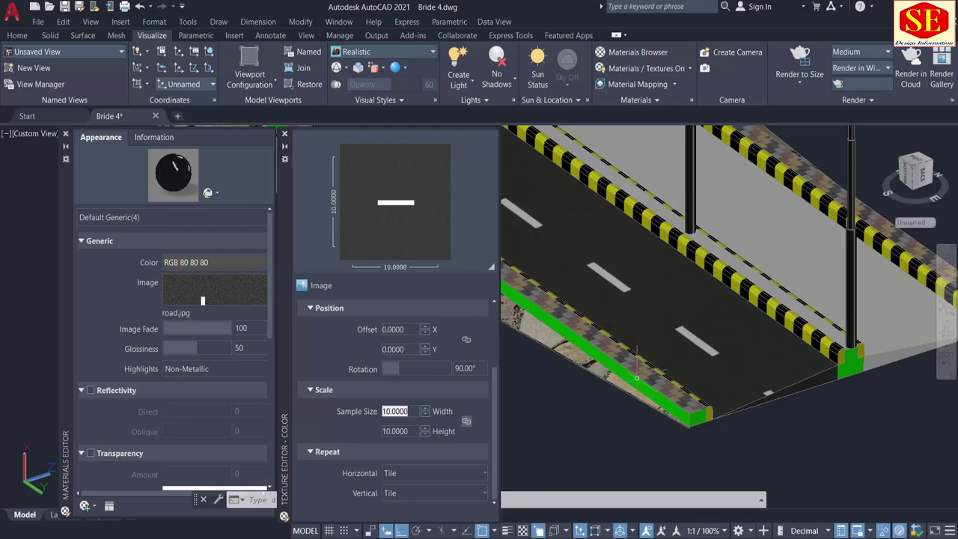
Step: Set the road texture's sample size to 9 in width and height
scroll(637, 376, "down", 3)
middle_click_drag(763, 459, 656, 245, "shift")
left_click(648, 207)
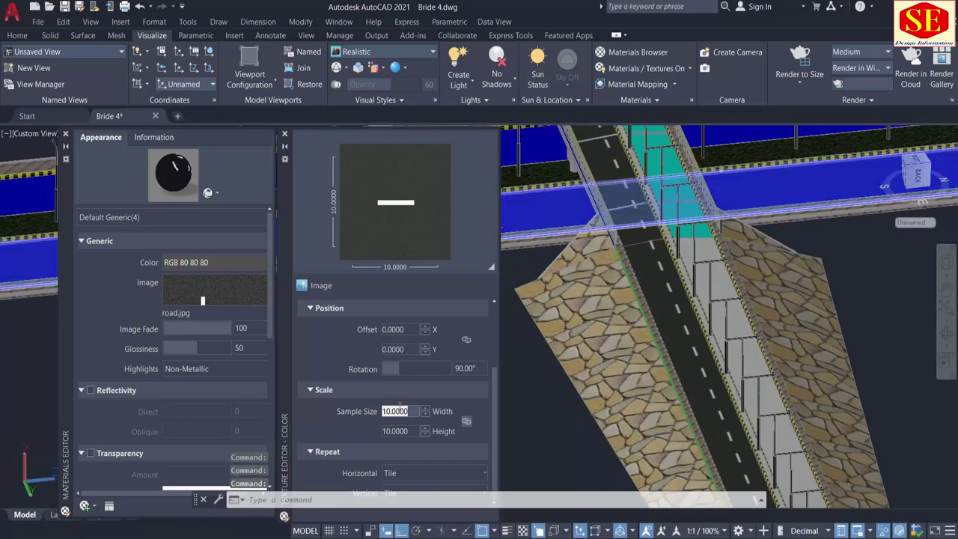
type("9")
key("Return")
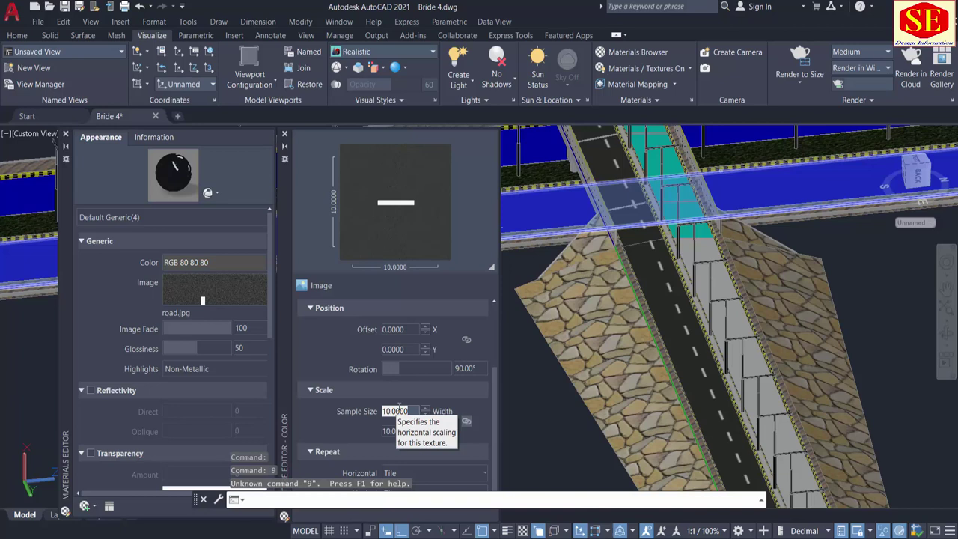
double_click(407, 411)
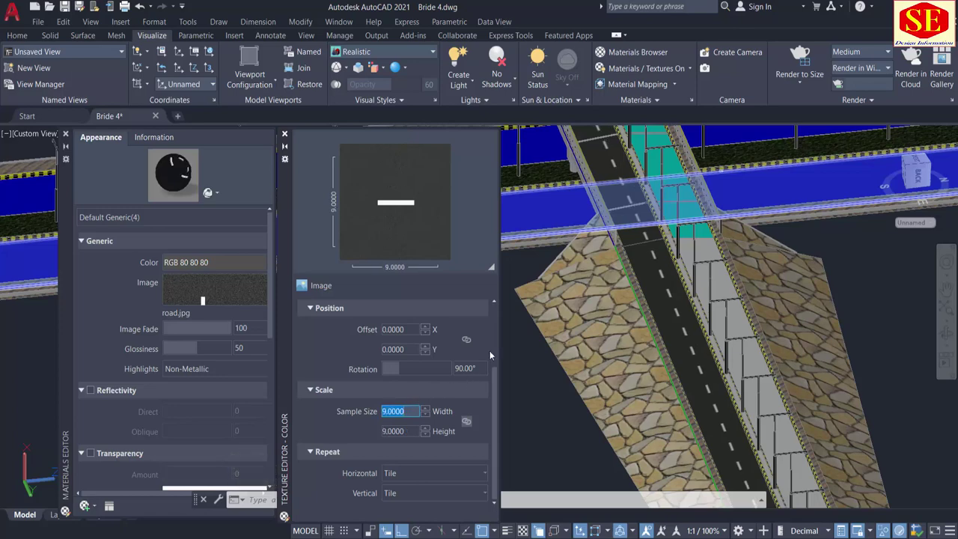
Step: Examine the spacing and alignment of the lane dashes along the textured approach road
scroll(639, 293, "down", 2)
middle_click_drag(729, 464, 654, 296)
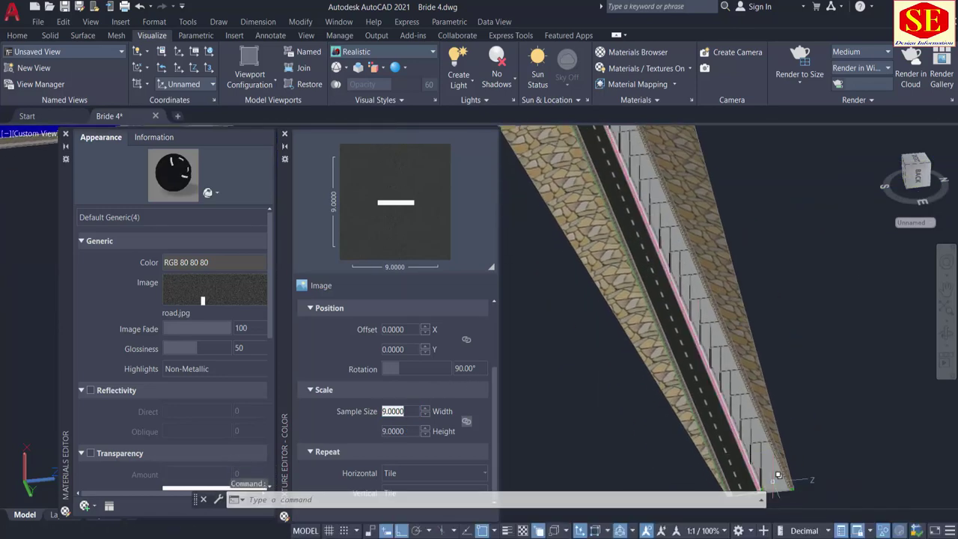
scroll(741, 485, "up", 1)
scroll(741, 485, "up", 3)
middle_click_drag(741, 485, 707, 441, "shift")
scroll(794, 414, "down", 4)
middle_click_drag(650, 318, 855, 487)
middle_click_drag(766, 367, 538, 201)
middle_click_drag(738, 338, 558, 222)
Step: Copy the road material from the textured carriageway to the approach road's parallel carriageway using Match Properties
scroll(779, 423, "up", 3)
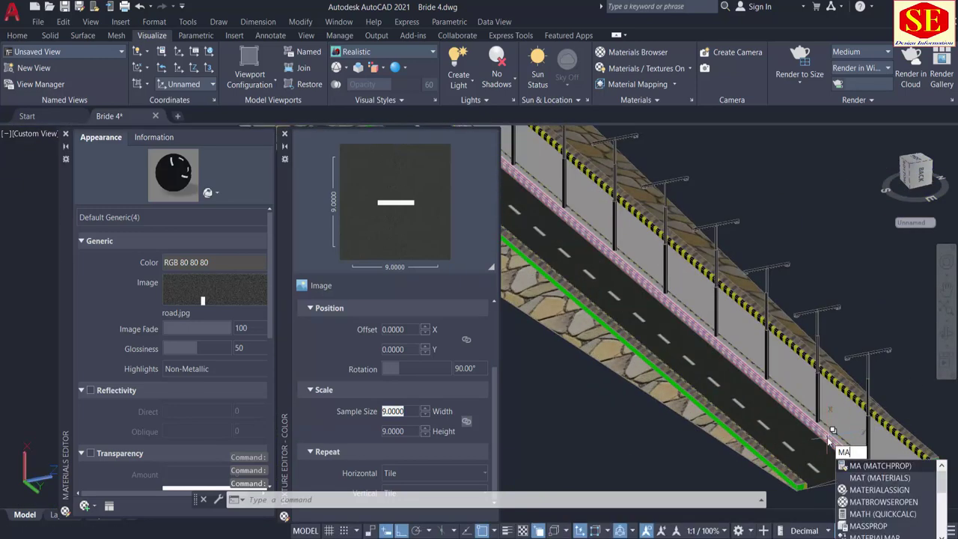
key("Return")
left_click(839, 424)
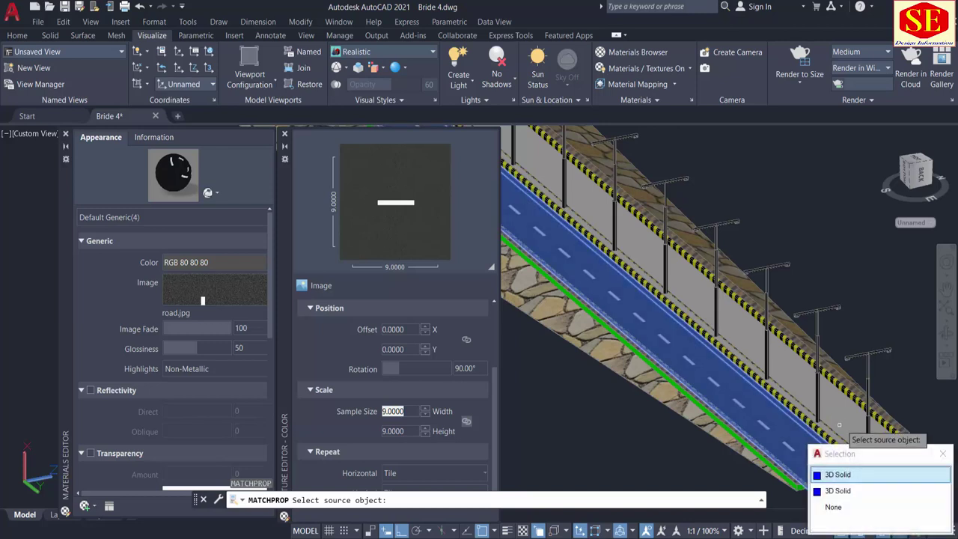
left_click(837, 475)
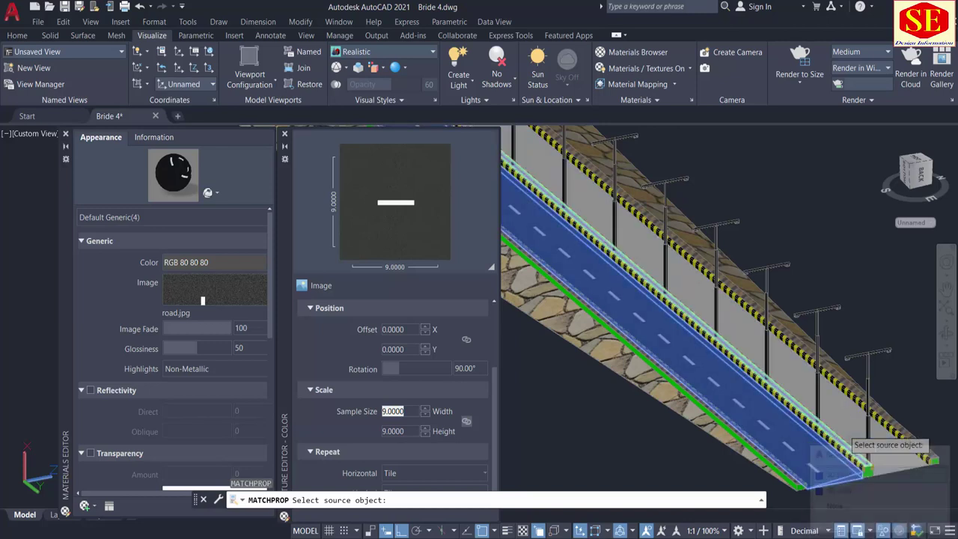
left_click(853, 456)
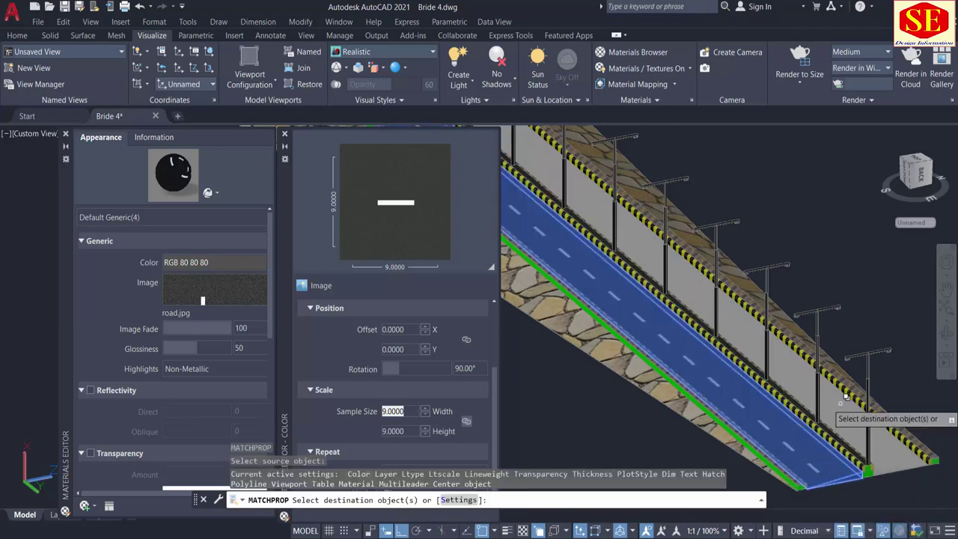
left_click(839, 400)
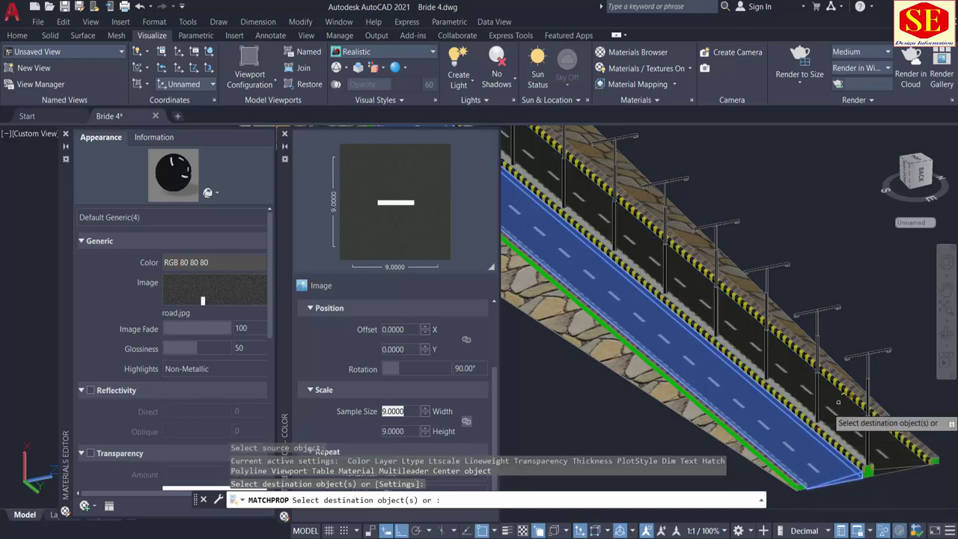
Step: Finish matching the road material and close the texture and material editors
right_click(838, 401)
left_click(853, 416)
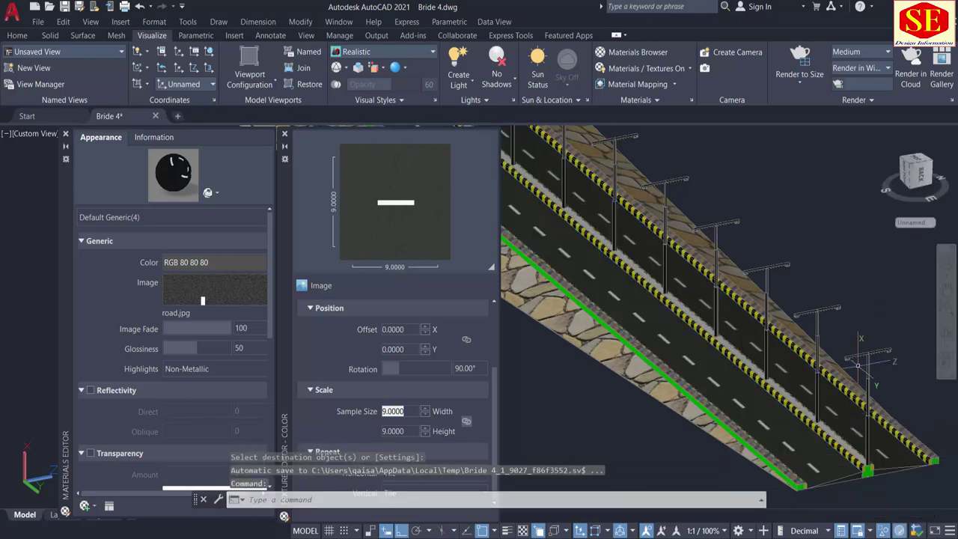
scroll(859, 365, "down", 4)
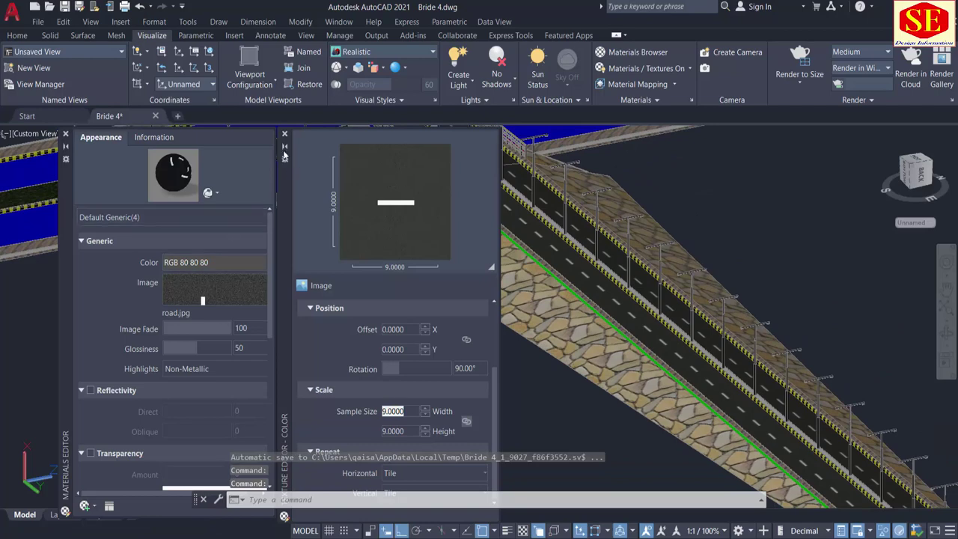
left_click(284, 133)
left_click(65, 133)
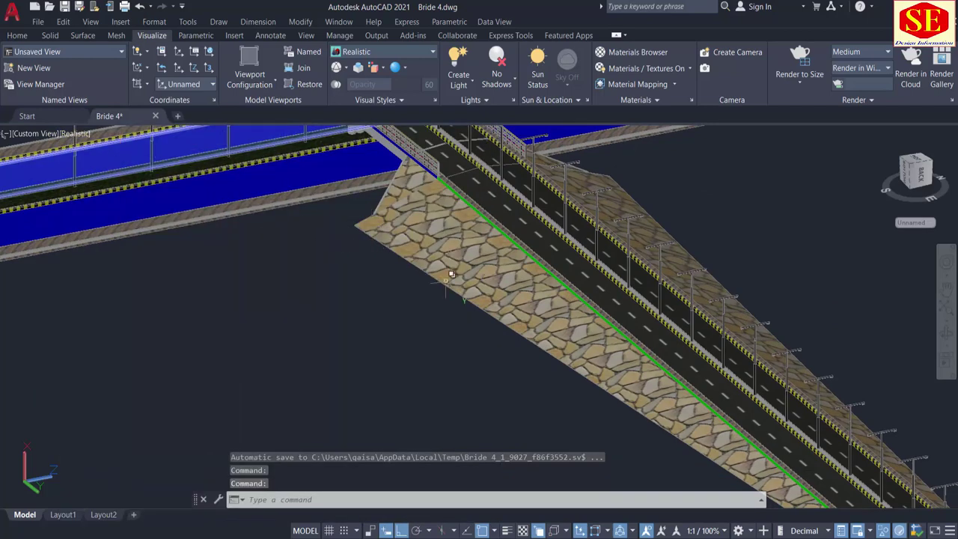
Step: Examine the road texture on both upper carriageways, from the bridge deck to the ends of the approach roads
middle_click_drag(449, 276, 356, 327, "shift")
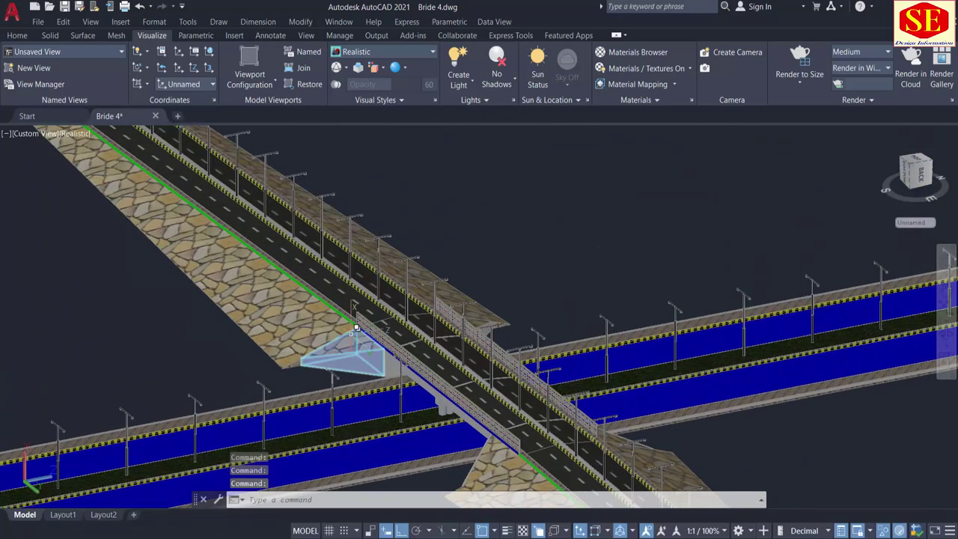
scroll(356, 327, "down", 2)
middle_click_drag(241, 362, 537, 265, "shift")
scroll(551, 414, "up", 3)
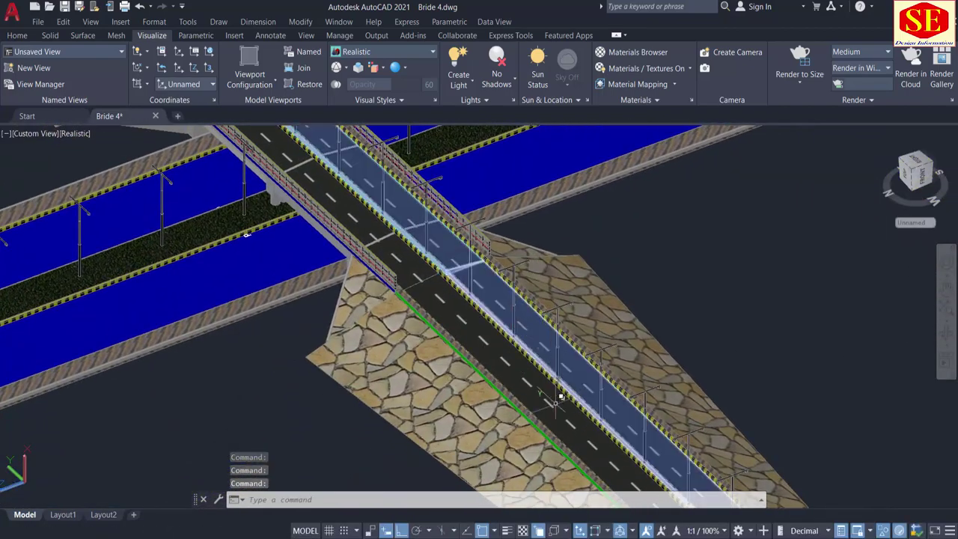
middle_click_drag(560, 396, 423, 208)
scroll(439, 208, "down", 2)
middle_click_drag(717, 467, 690, 372)
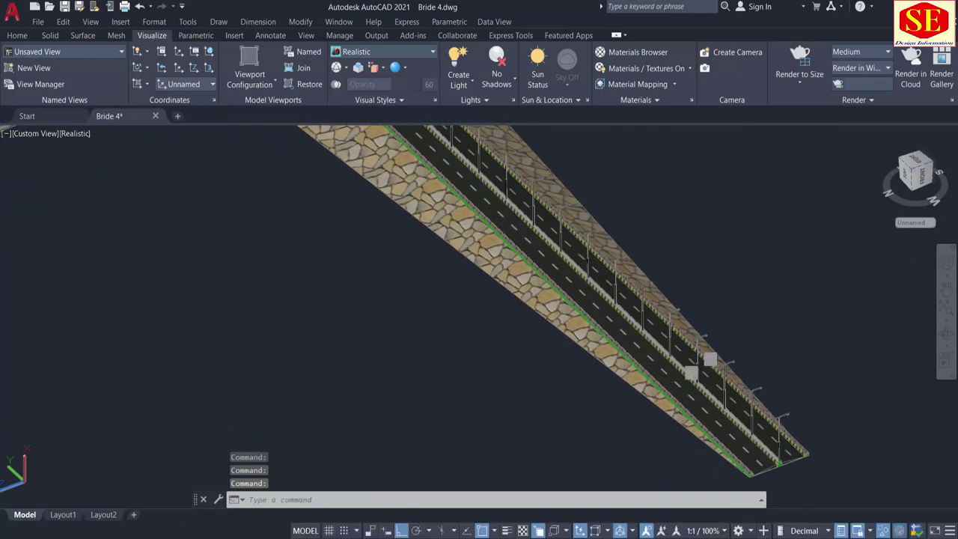
scroll(574, 382, "down", 2)
middle_click_drag(327, 361, 261, 390, "shift")
scroll(261, 391, "up", 3)
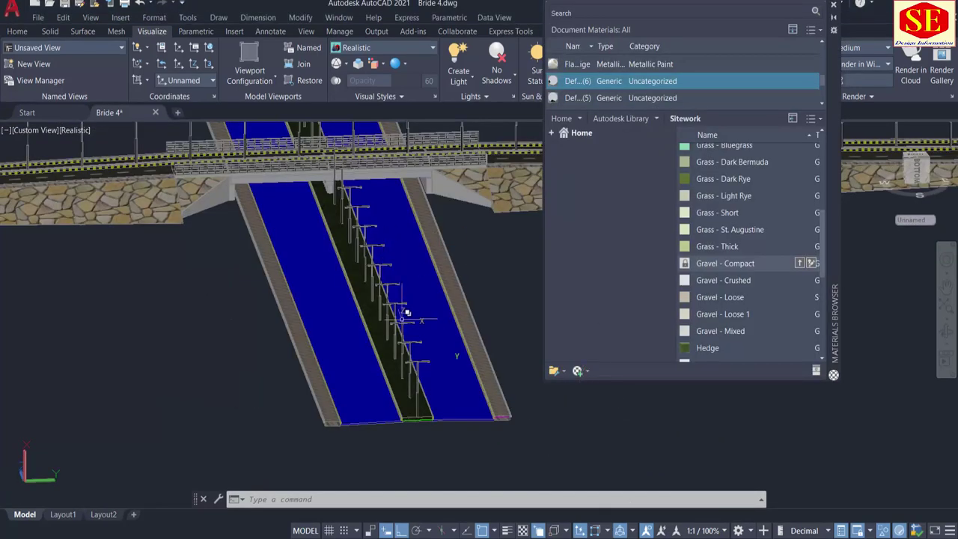
Step: Create a new generic material with the image line 2.jpg and apply it to one carriageway of the lower road
left_click(587, 372)
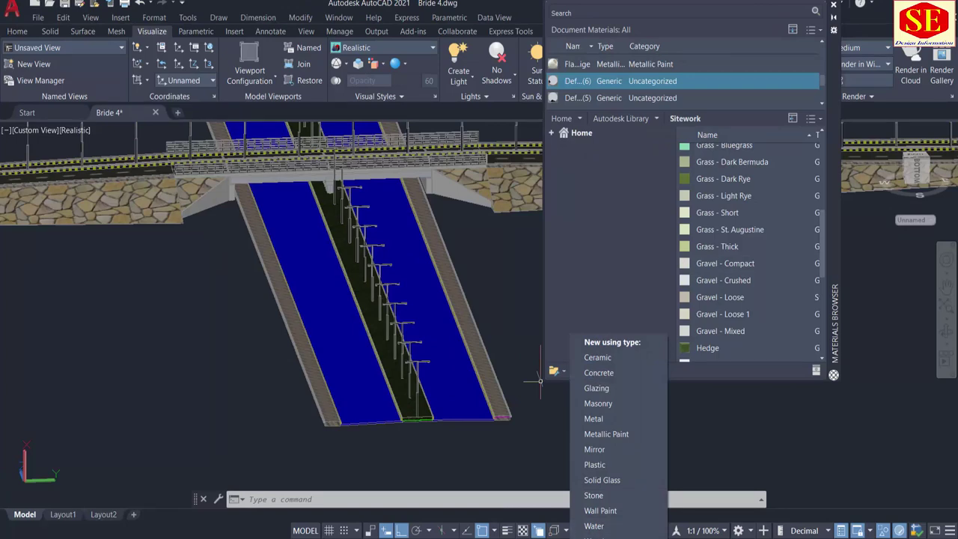
left_click(618, 537)
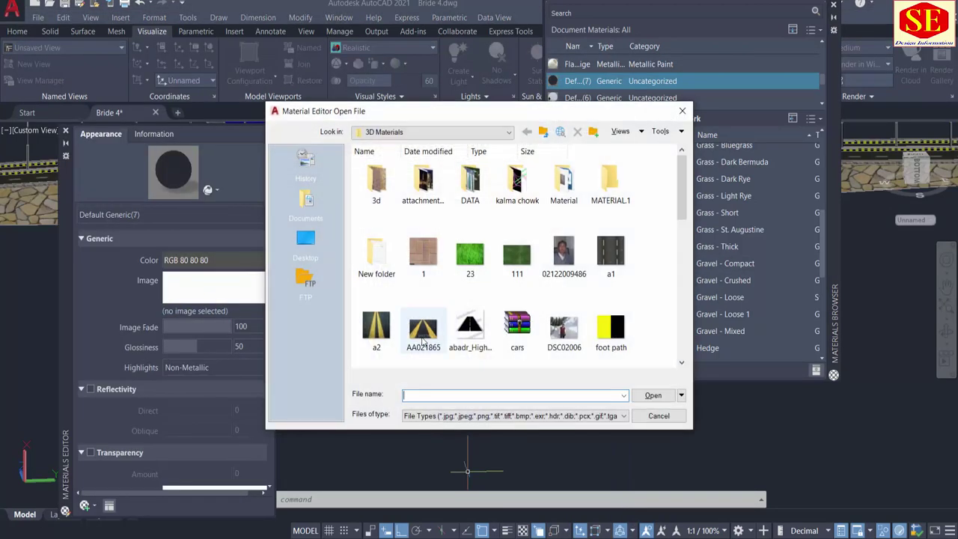
scroll(440, 333, "down", 3)
scroll(440, 336, "down", 3)
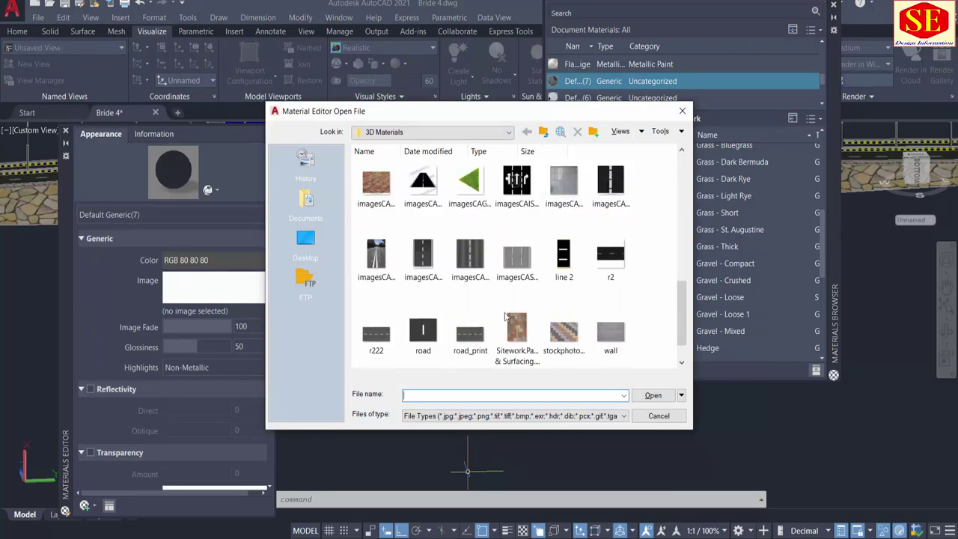
double_click(563, 254)
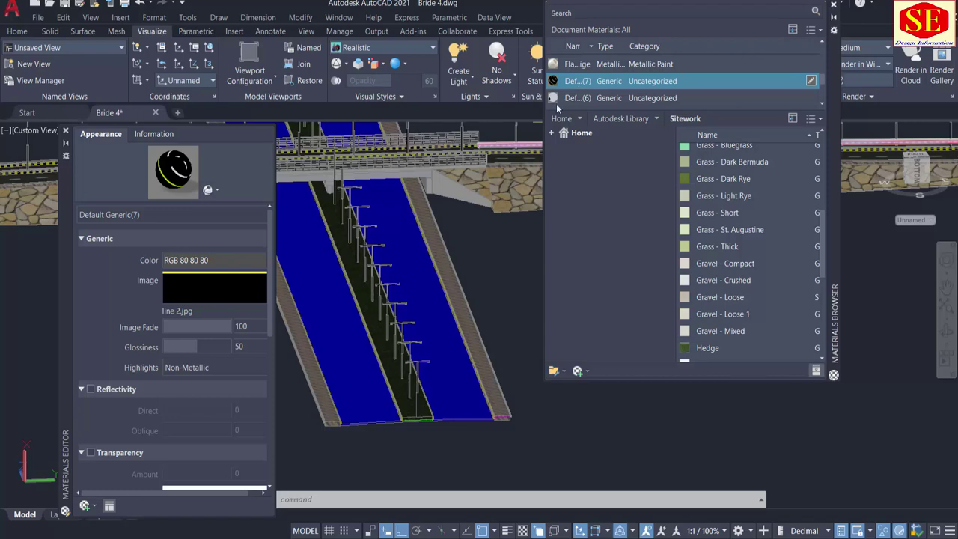
scroll(557, 97, "down", 1)
scroll(439, 342, "up", 3)
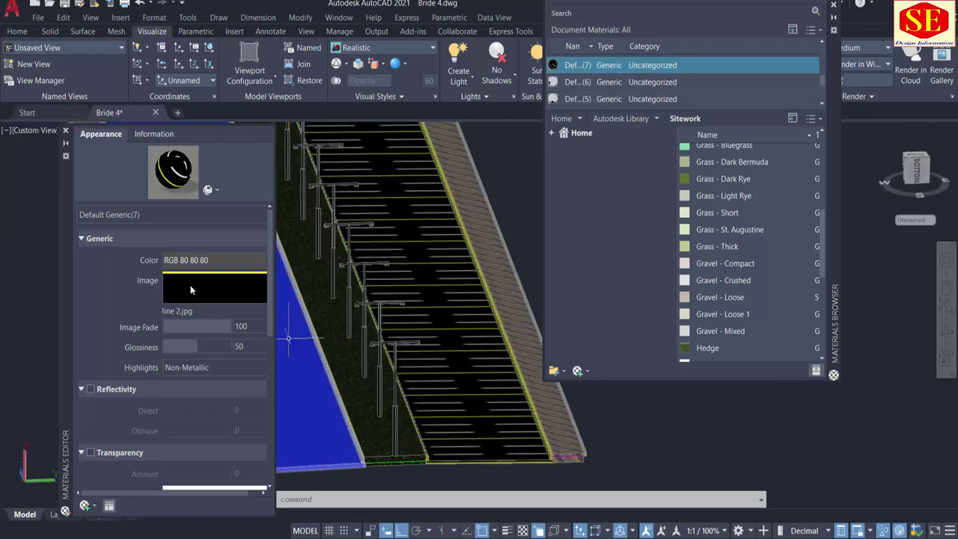
Step: Open the line 2.jpg texture for editing, close the materials browser, and set the texture's rotation to 90°
left_click(181, 311)
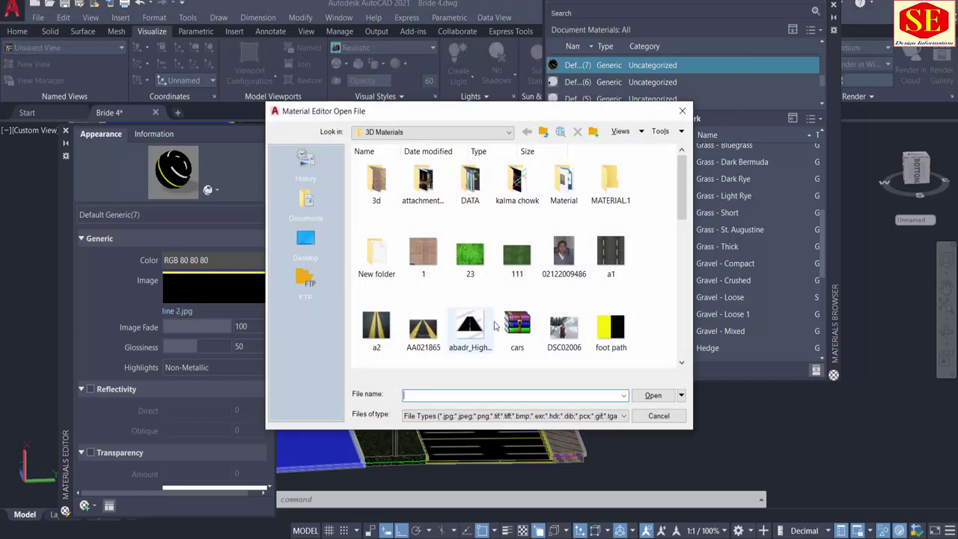
left_click(658, 416)
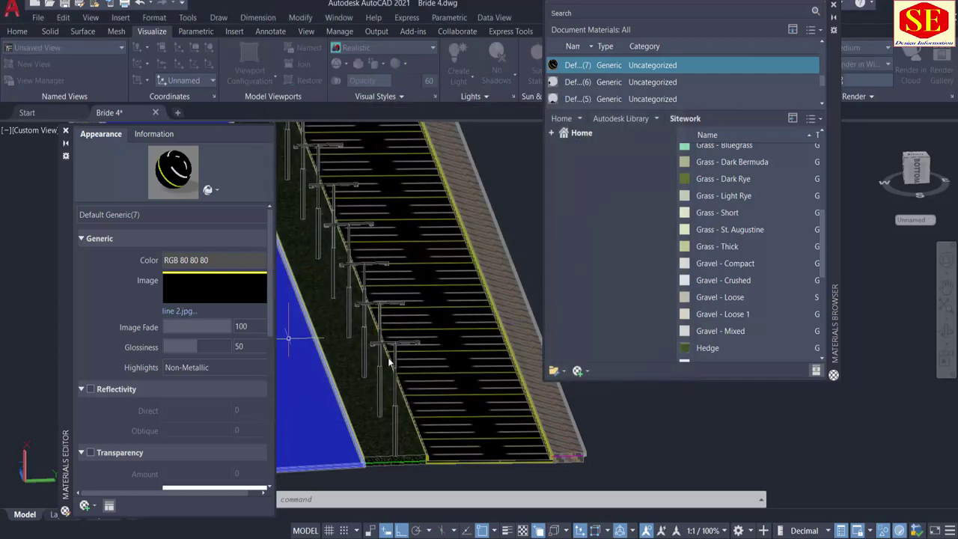
left_click(219, 290)
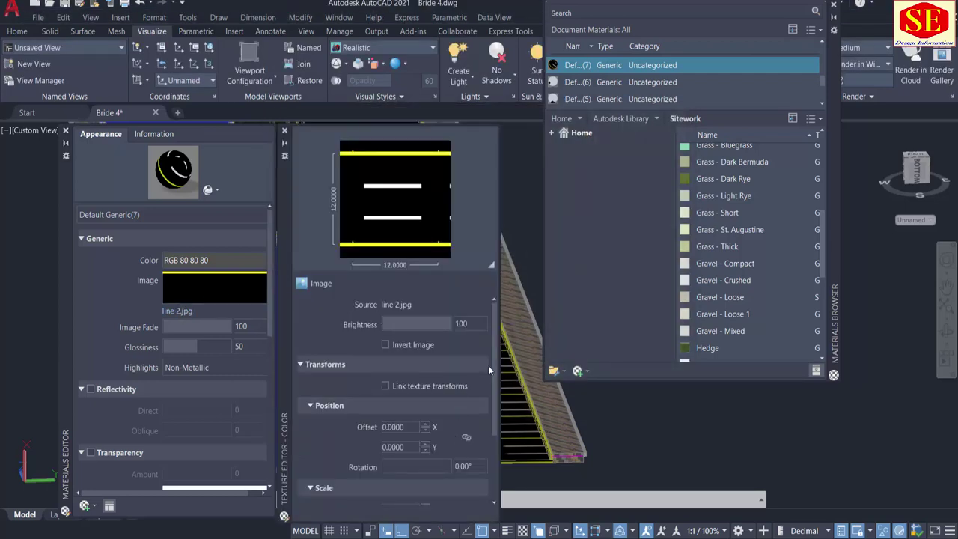
scroll(488, 365, "down", 3)
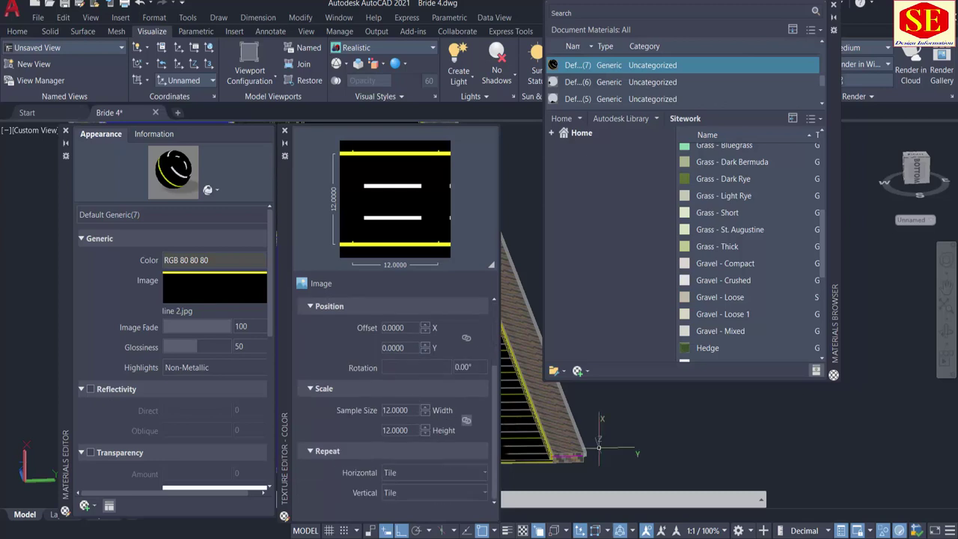
scroll(604, 63, "up", 1)
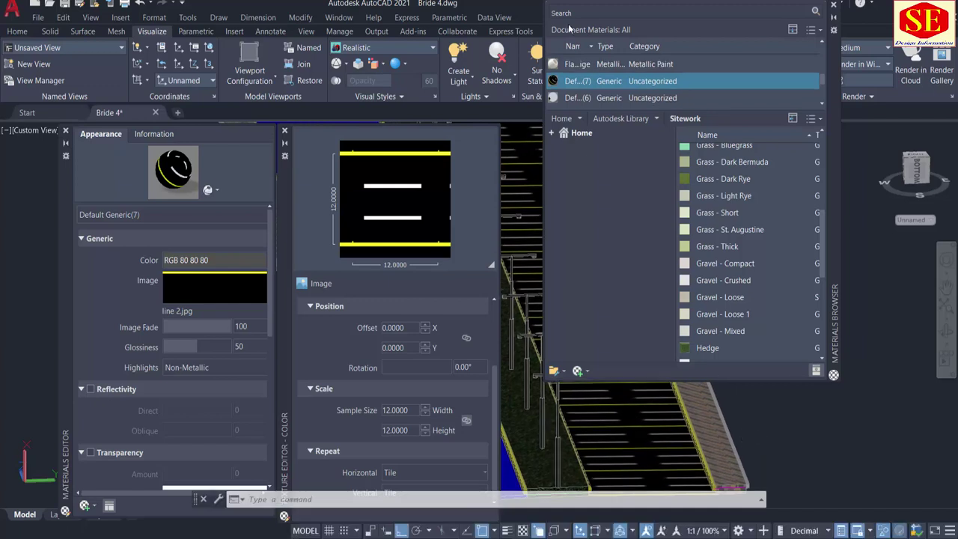
left_click(832, 4)
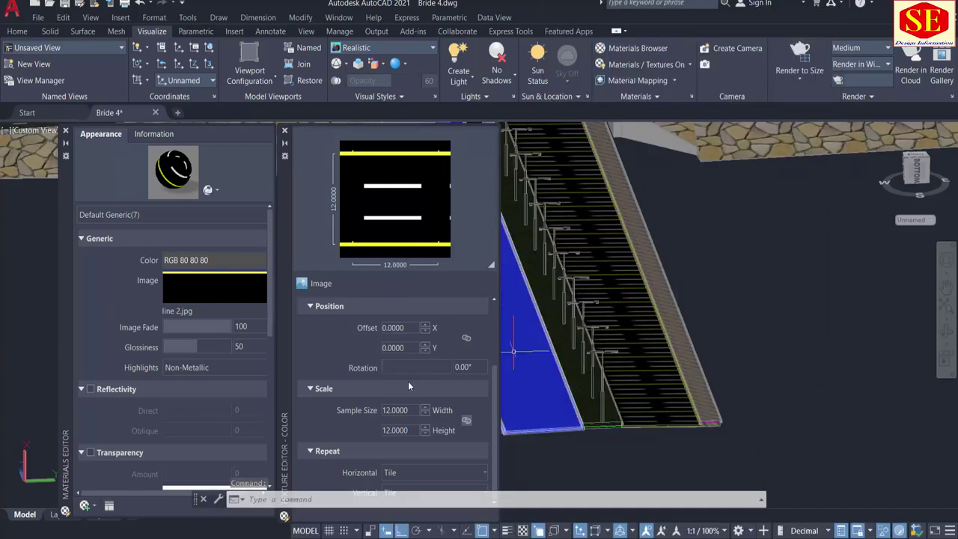
left_click(480, 367)
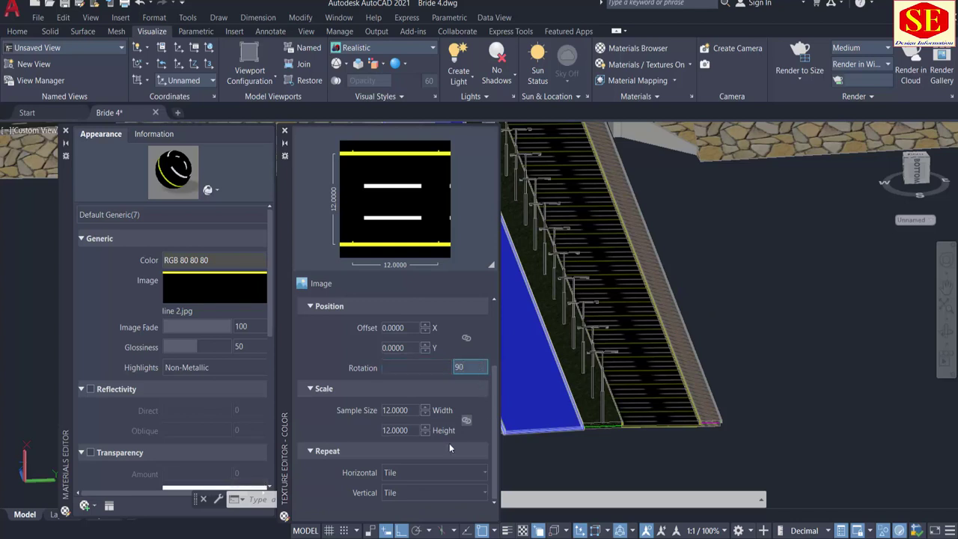
type("90")
key("Return")
Step: Set the line 2.jpg texture's sample size to 18 in width and height
left_click(439, 473)
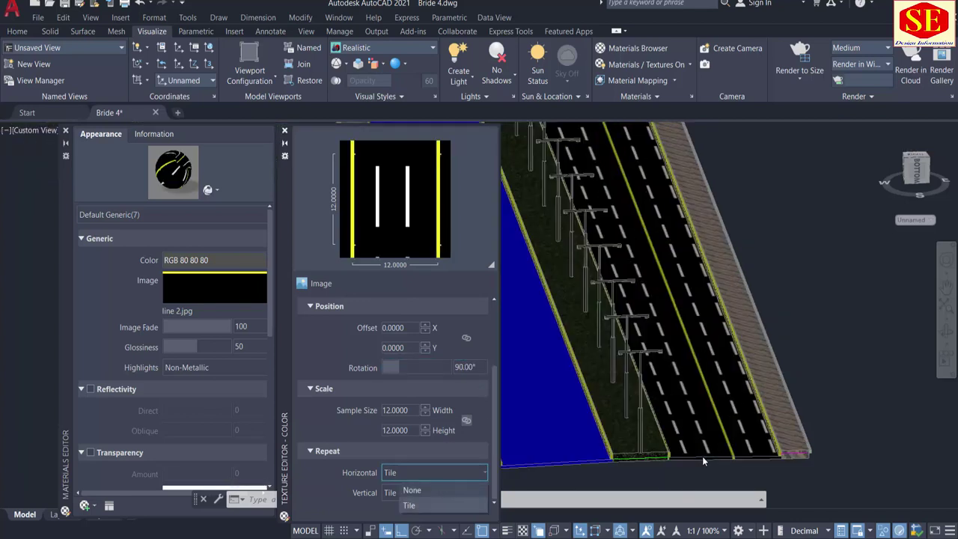
scroll(702, 456, "up", 2)
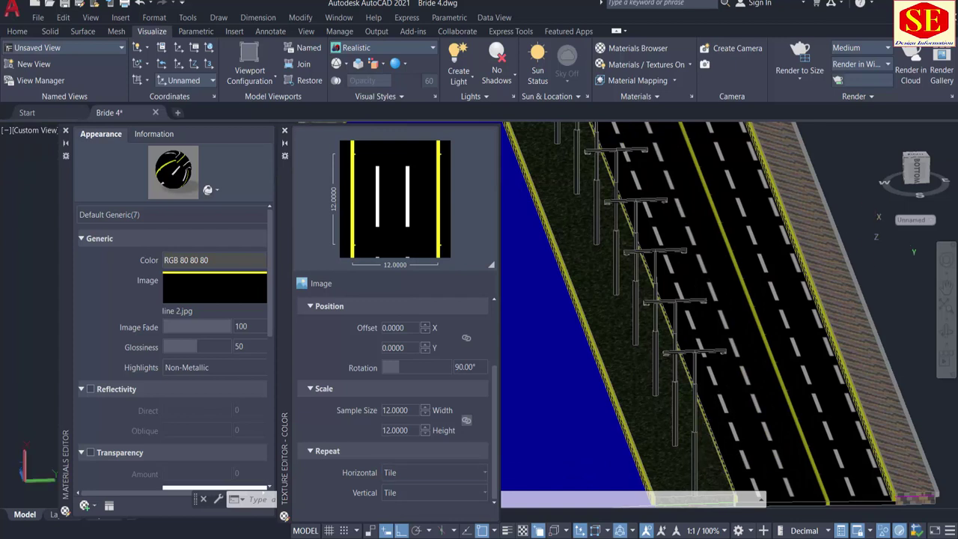
middle_click_drag(876, 236, 774, 205)
key("Escape")
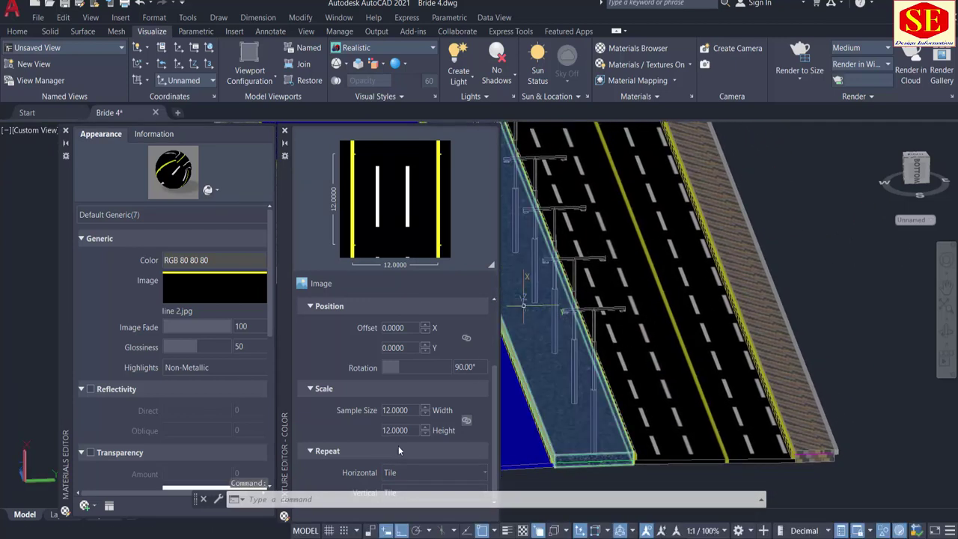
left_click(408, 409)
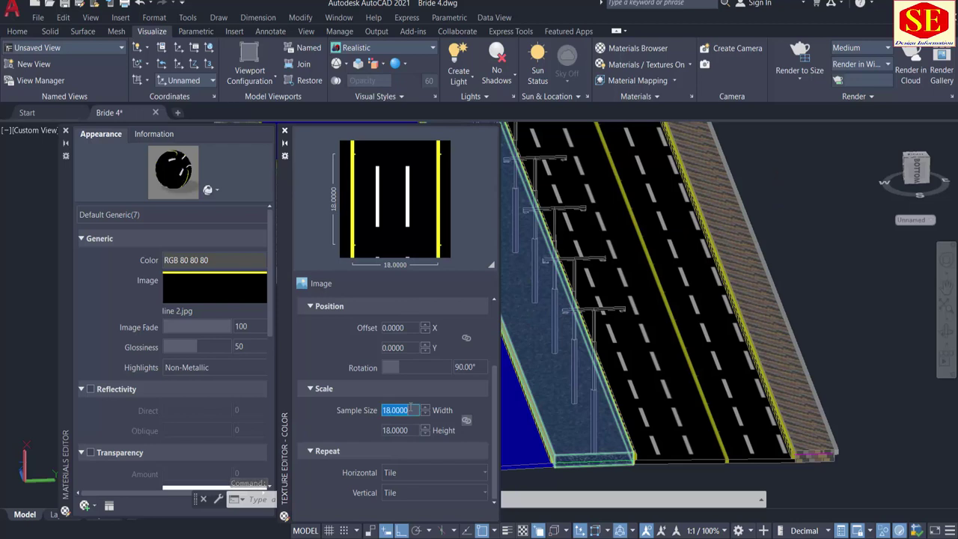
scroll(697, 376, "down", 2)
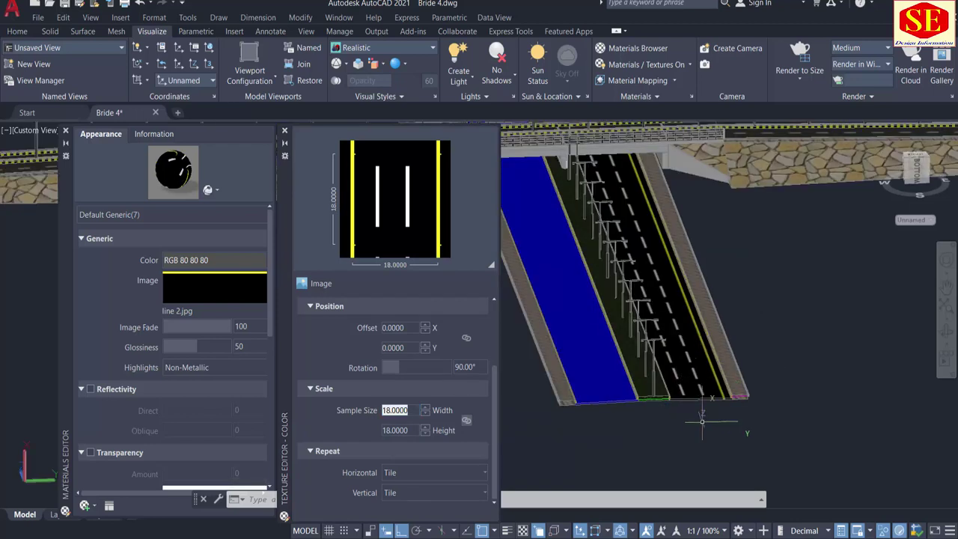
Step: Set the line 2.jpg texture's Y offset to 1 and inspect the edge lines on the lower carriageway
scroll(702, 422, "up", 3)
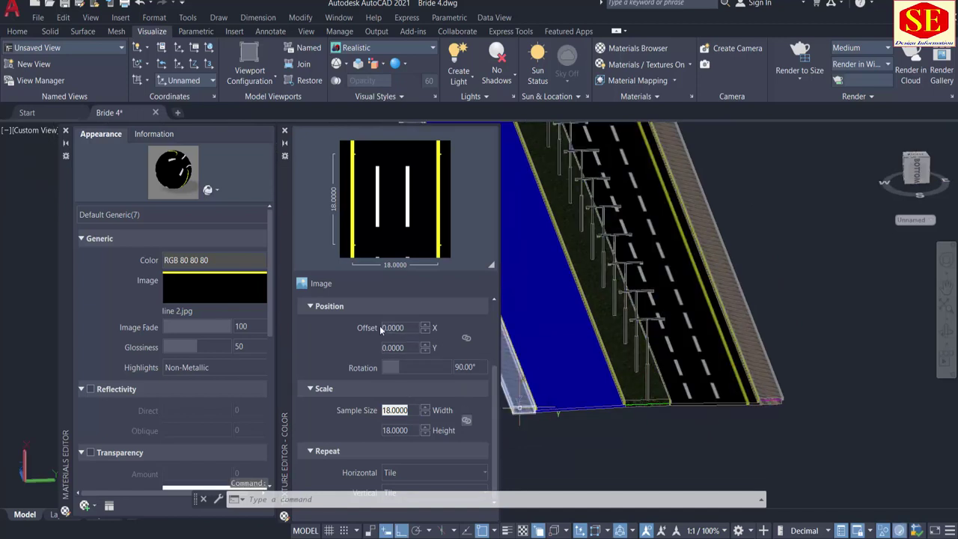
left_click(409, 349)
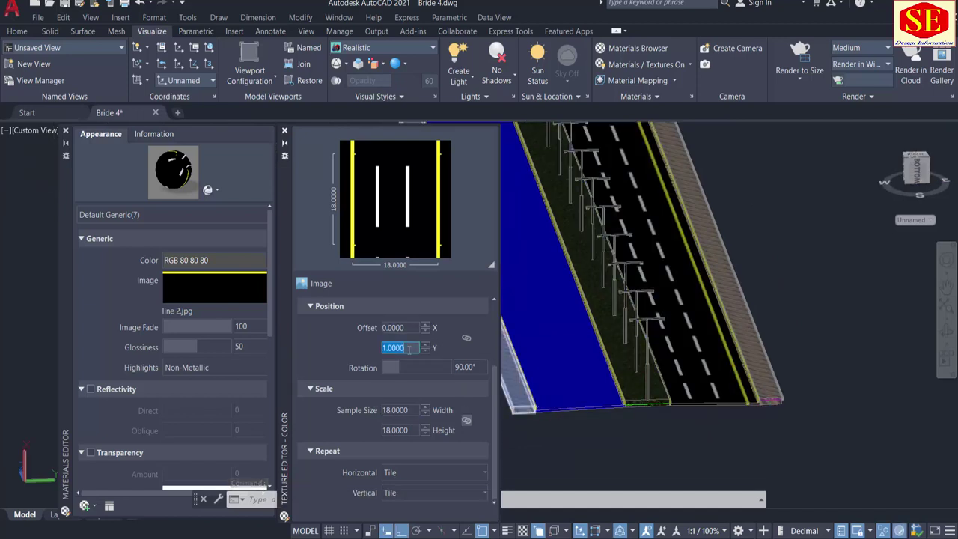
scroll(706, 288, "up", 3)
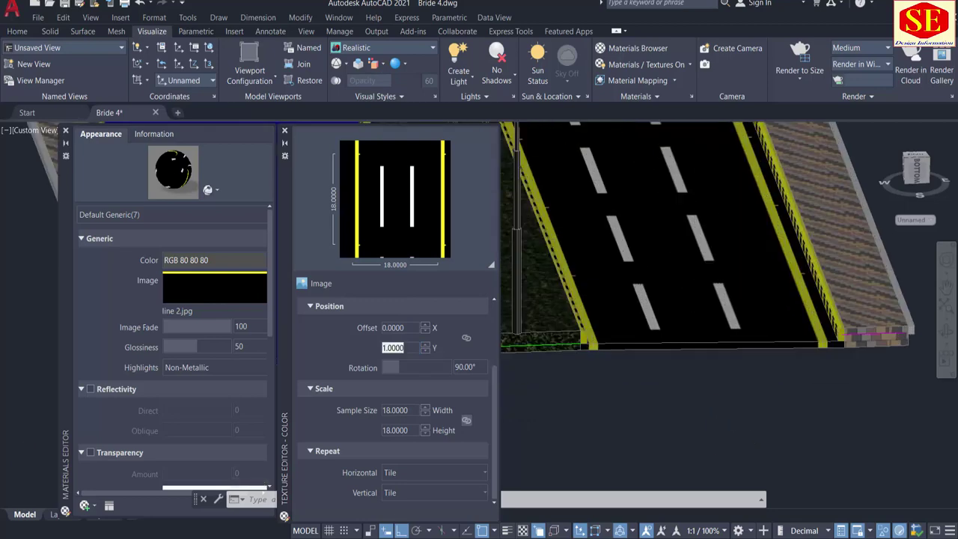
middle_click_drag(826, 356, 674, 374, "shift")
Step: Set the line 2.jpg texture's Y offset to 1.25 and check the edge lines against the kerbs
double_click(415, 349)
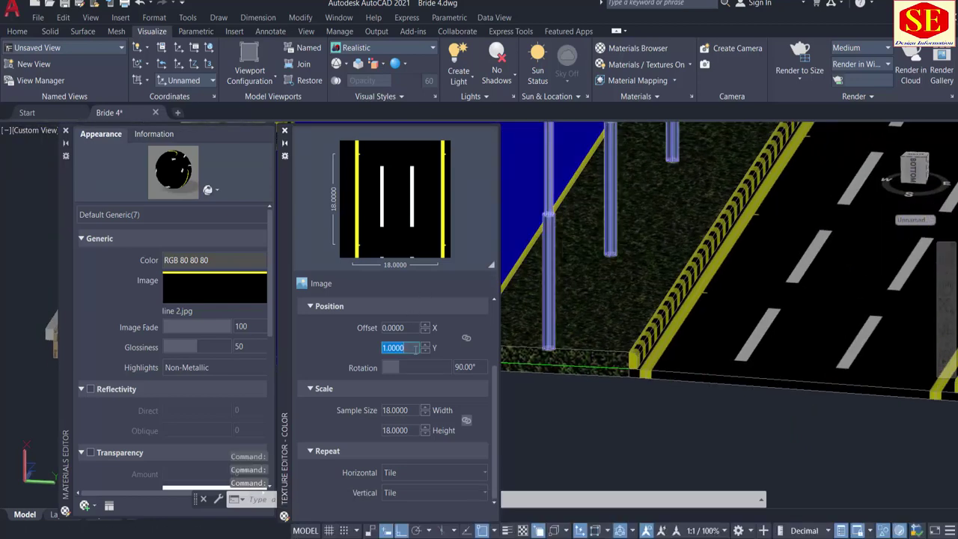
type("1.1")
key("Return")
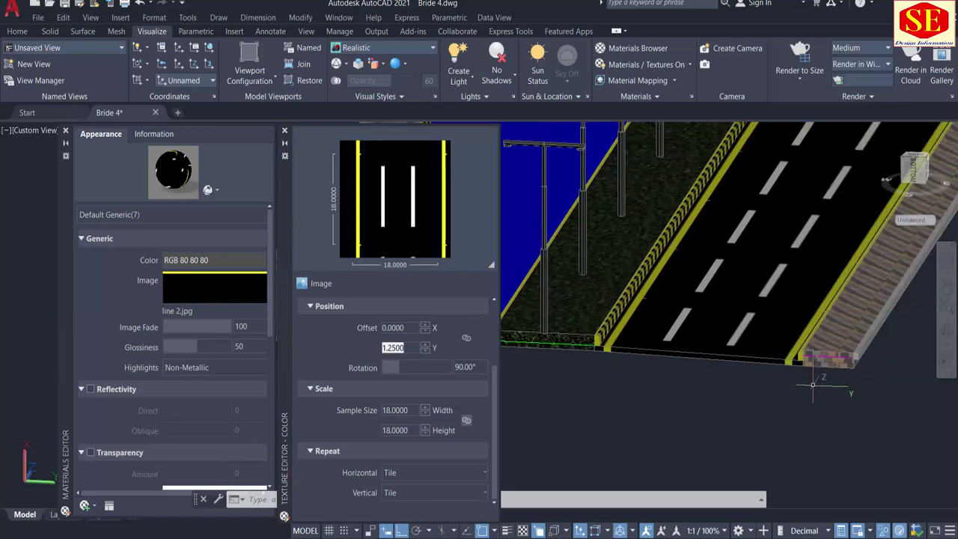
right_click(747, 396, "shift")
key("Escape")
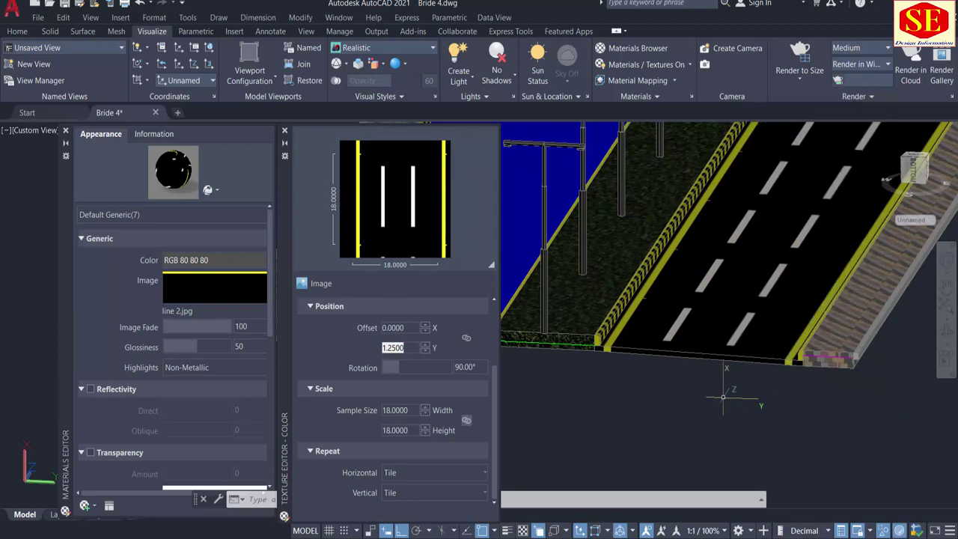
middle_click_drag(615, 424, 647, 420, "shift")
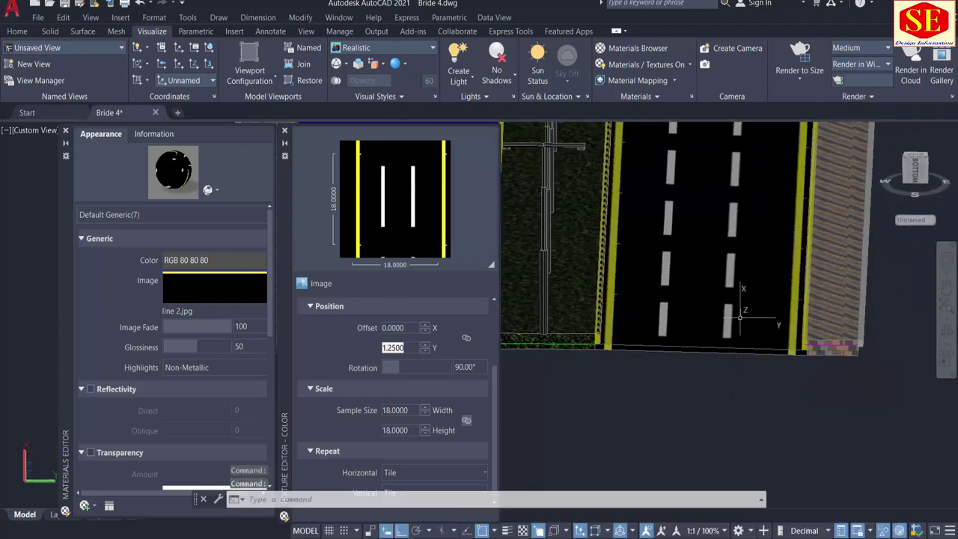
Step: Copy the lane material from the textured lower carriageway to the plain blue lower carriageway using Match Properties
scroll(744, 370, "down", 3)
scroll(768, 380, "down", 5)
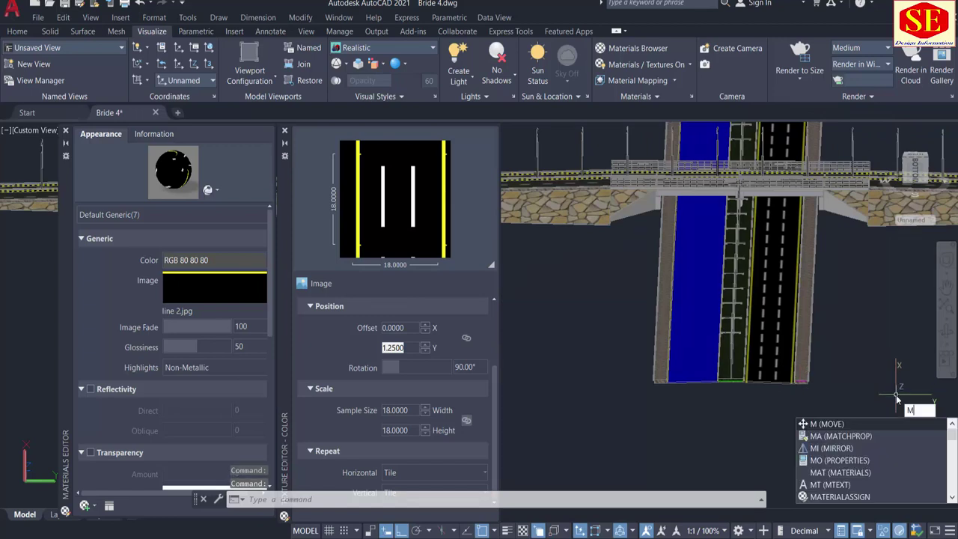
type("a")
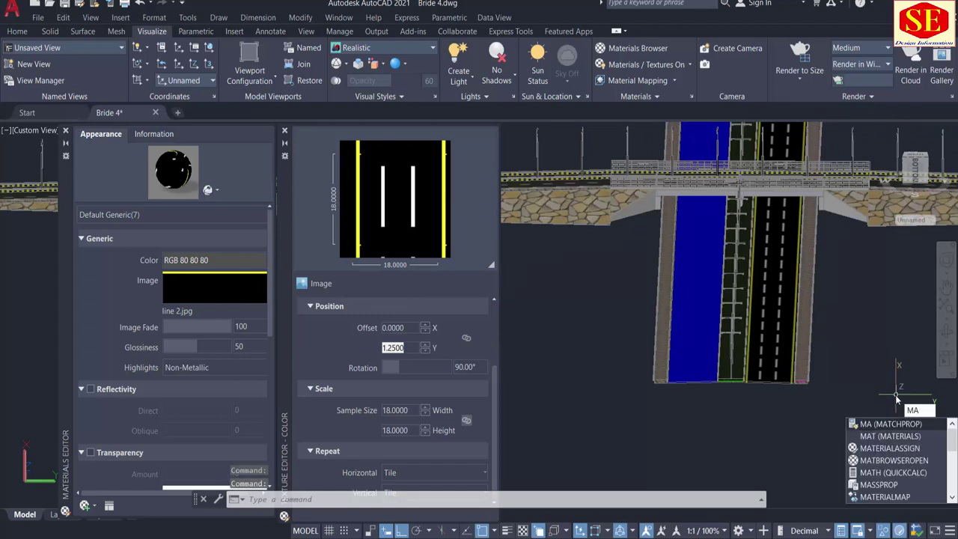
key("Return")
left_click(763, 370)
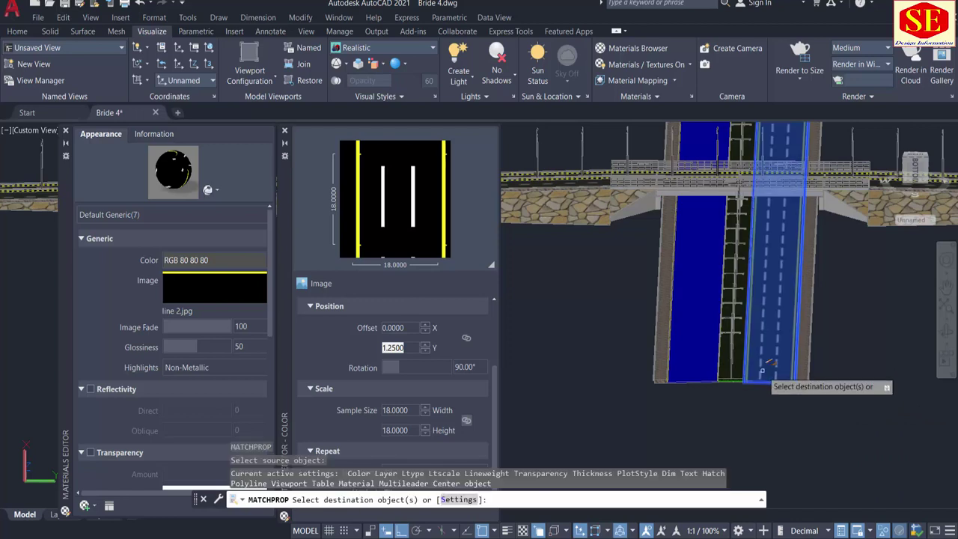
left_click(707, 368)
right_click(692, 443)
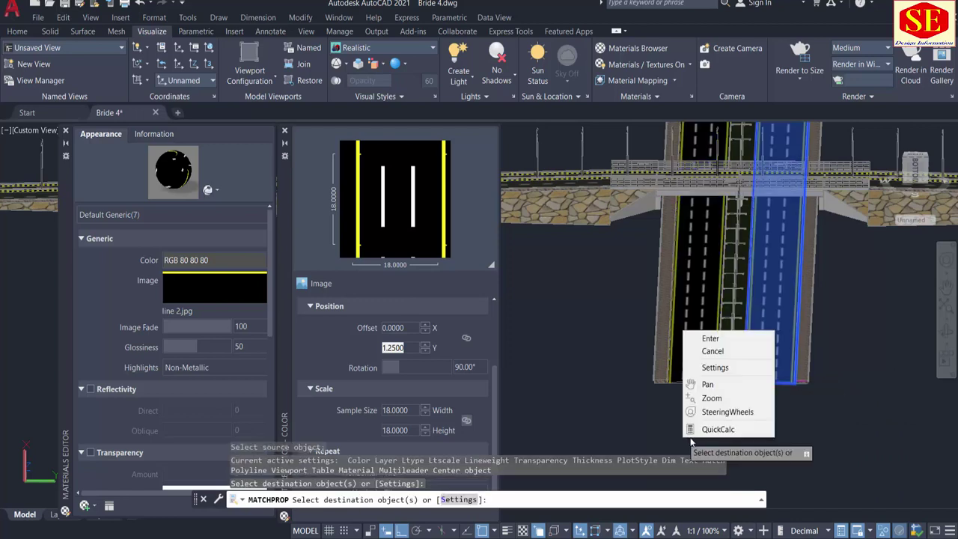
Step: Finish Match Properties on the lower carriageway, check the lane markings, and close the texture and materials editors
left_click(712, 339)
scroll(626, 369, "down", 4)
scroll(686, 335, "up", 3)
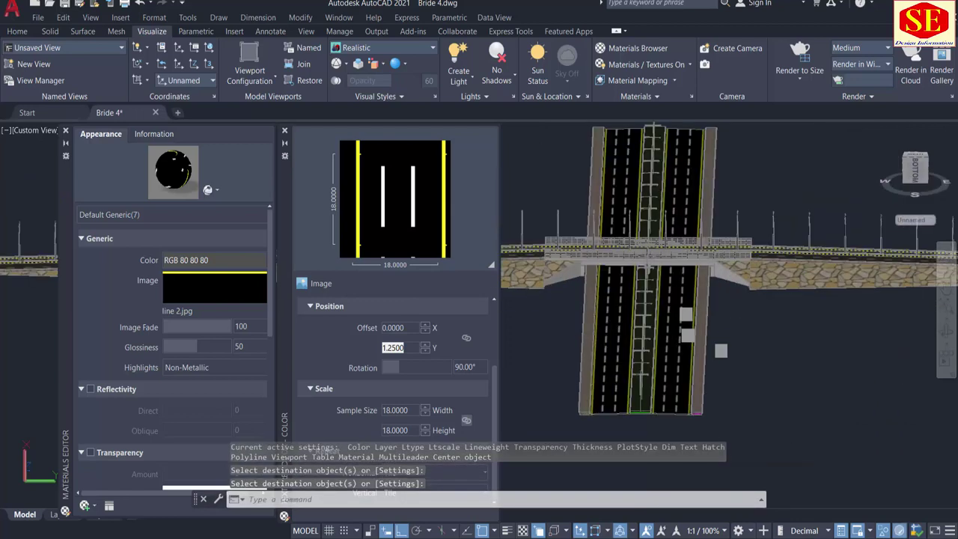
middle_click_drag(687, 335, 778, 329, "shift")
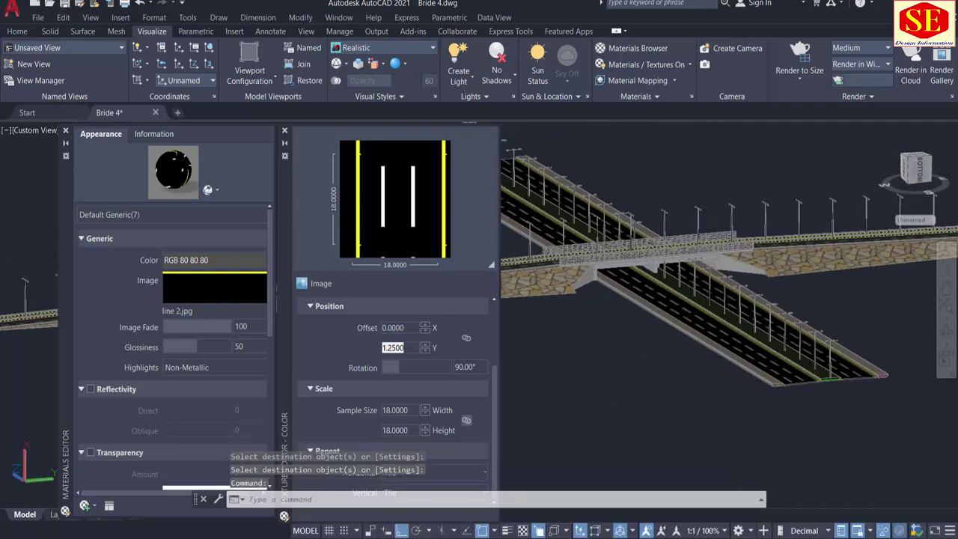
scroll(766, 322, "up", 4)
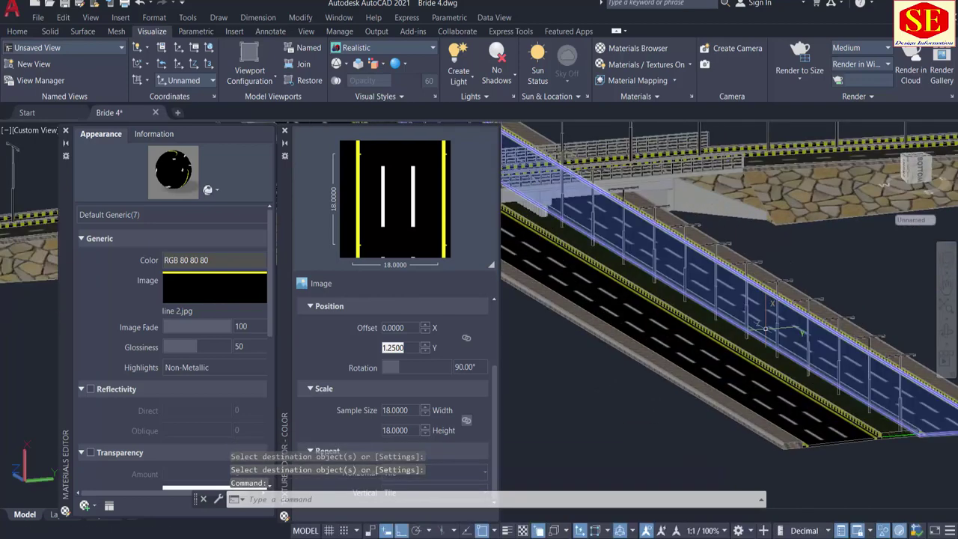
left_click(285, 132)
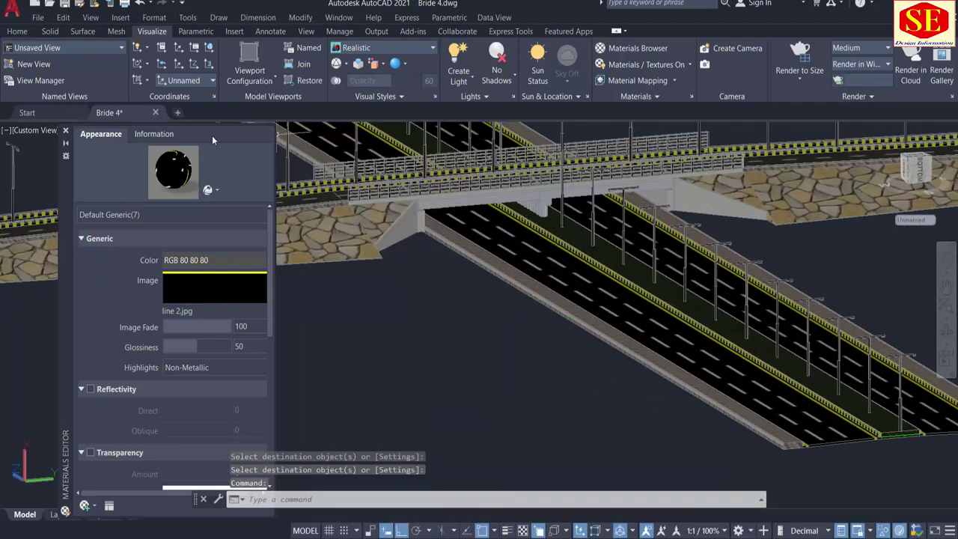
left_click(65, 132)
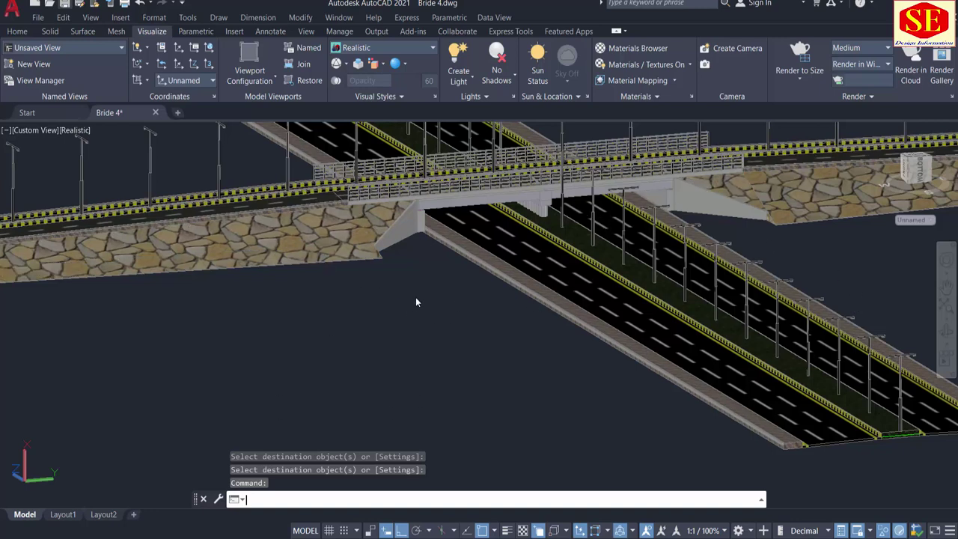
Step: Save the drawing and inspect the textured bridge and both roads from below and above
key("ctrl+s")
left_click(464, 304)
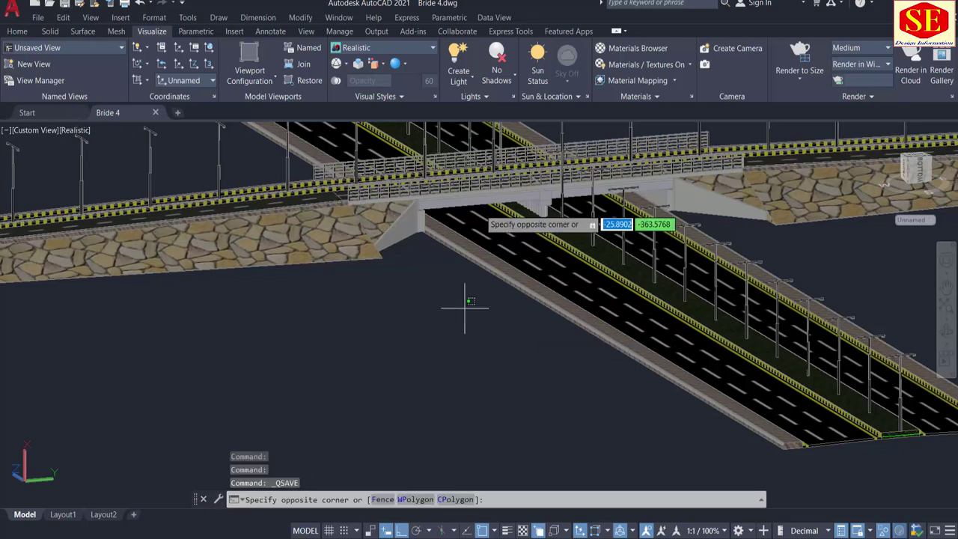
key("Escape")
scroll(563, 389, "down", 3)
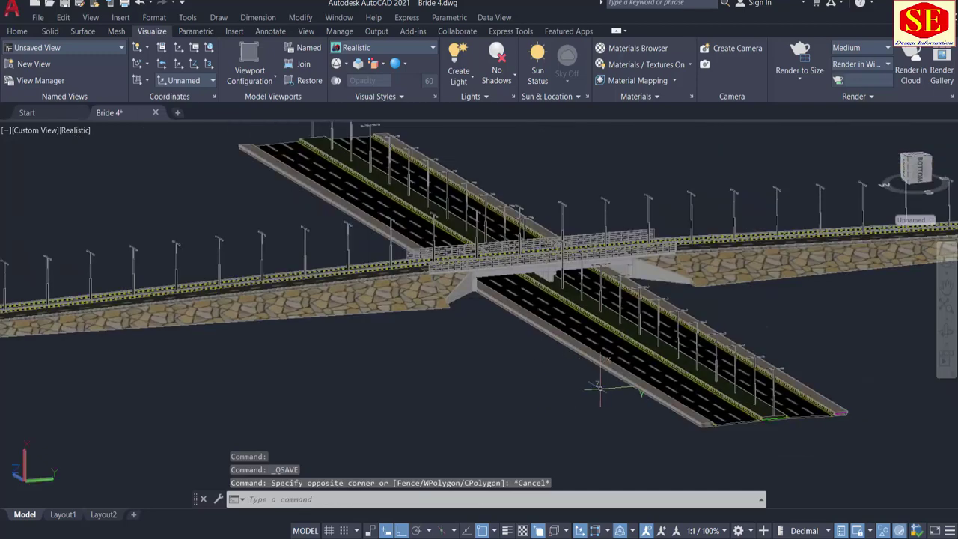
middle_click_drag(374, 396, 717, 414, "shift")
left_click(449, 363)
key("Escape")
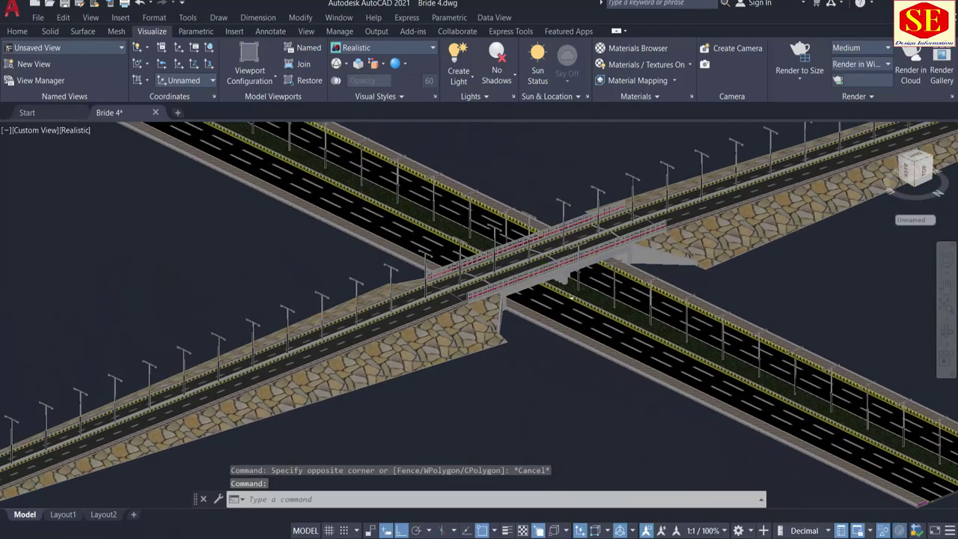
scroll(572, 297, "down", 2)
middle_click_drag(474, 381, 479, 397, "shift")
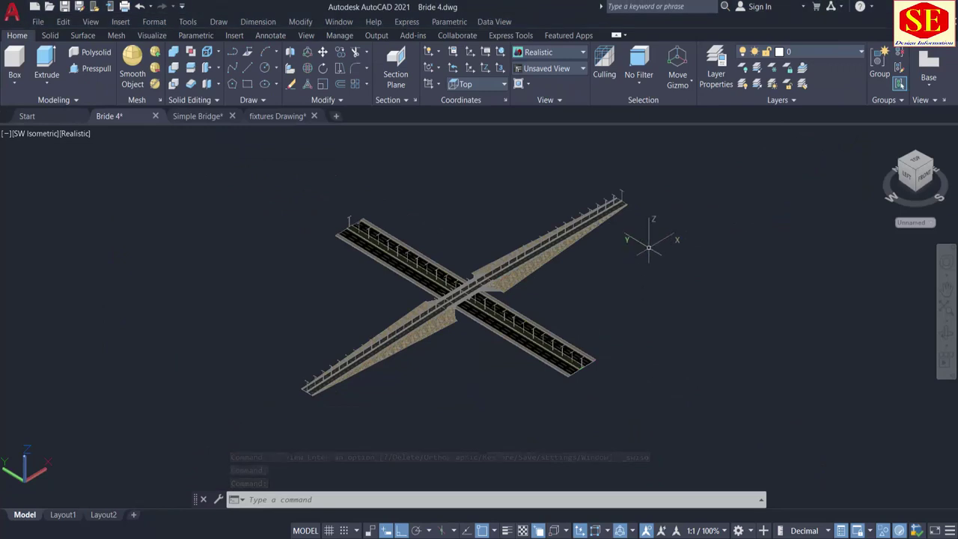
middle_click_drag(648, 247, 660, 282)
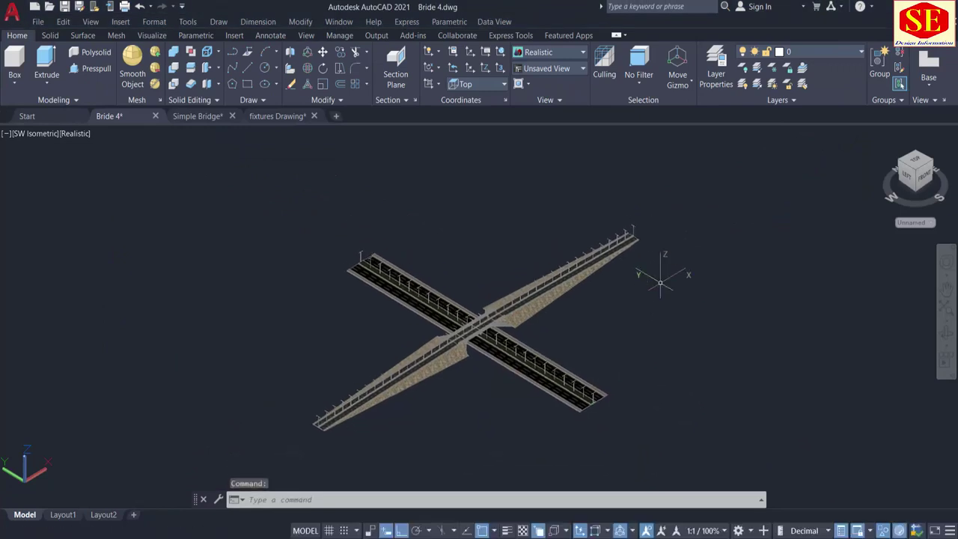
key("Return")
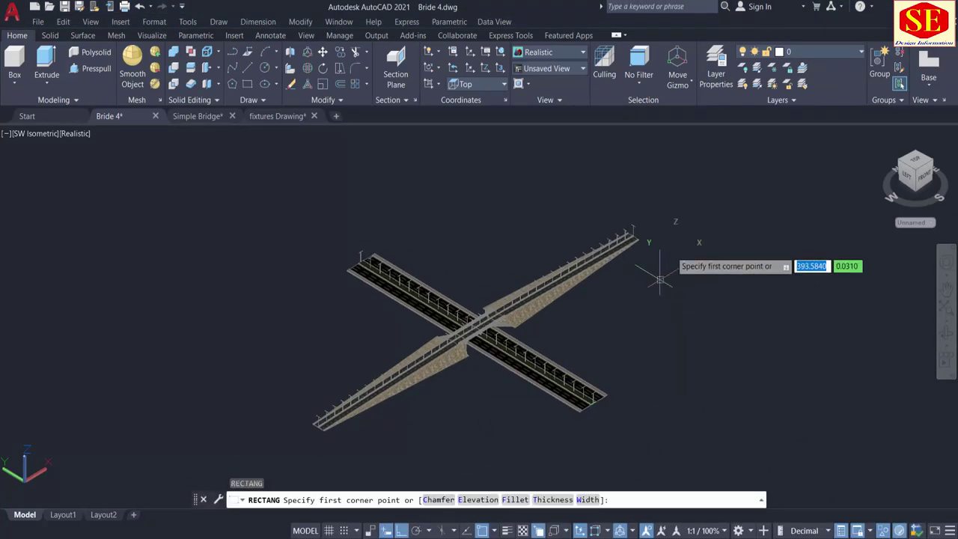
left_click(673, 153)
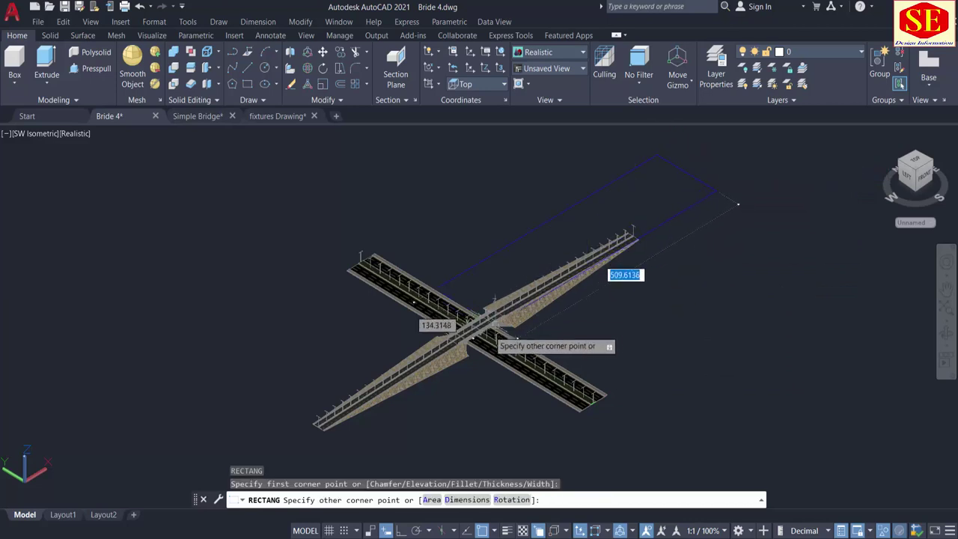
key("Escape")
Step: Draw a ground rectangle about 785 by 600 units around the whole bridge and both crossing roads
key("Return")
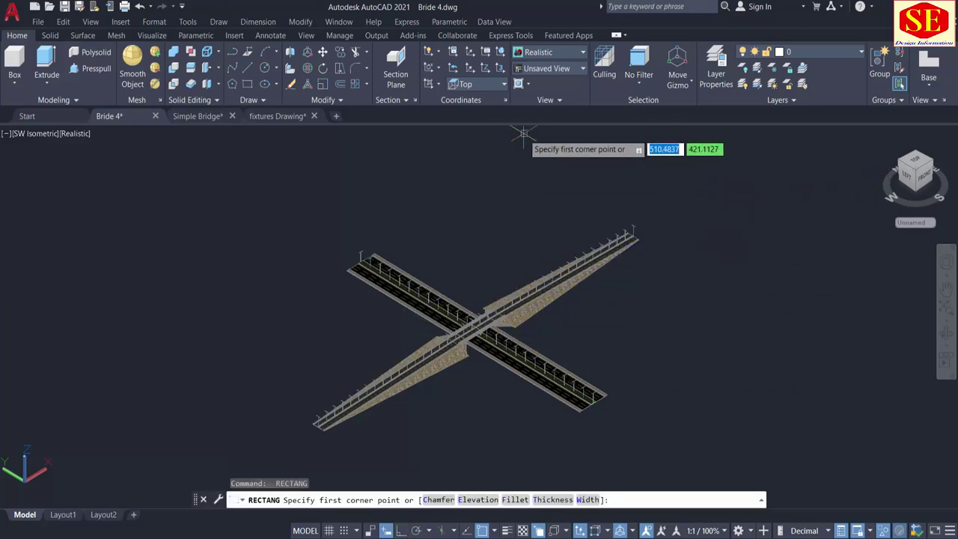
left_click(524, 135)
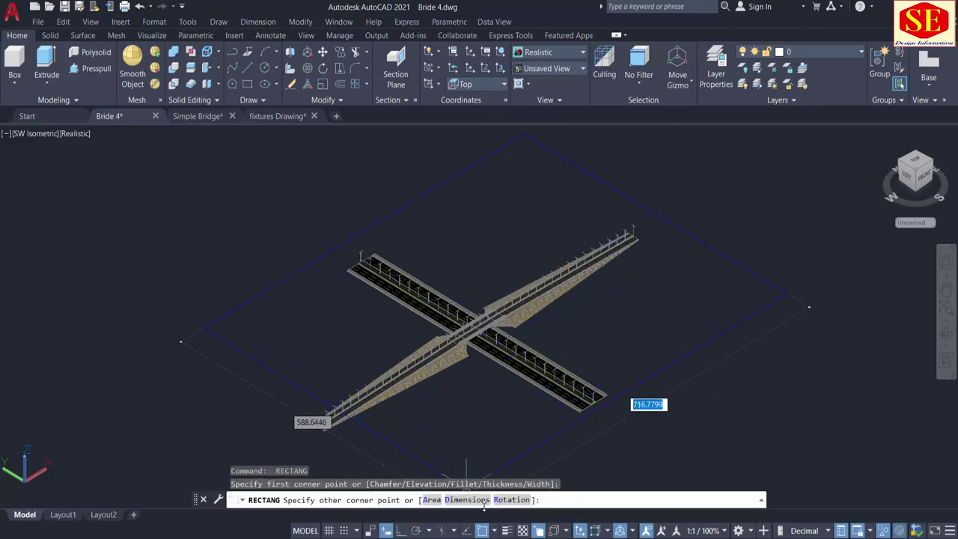
middle_click_drag(513, 418, 544, 353)
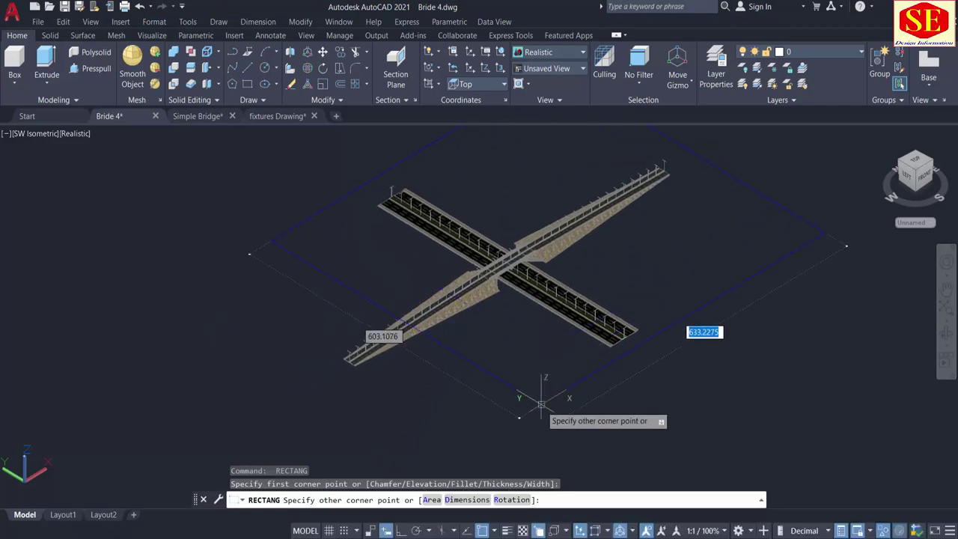
scroll(521, 475, "down", 2)
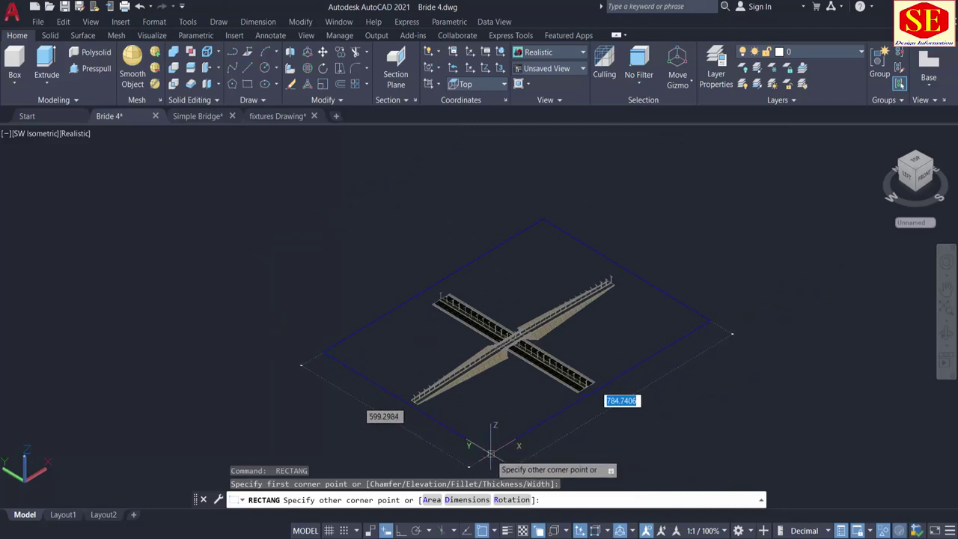
key("Escape")
middle_click_drag(601, 450, 604, 392)
scroll(604, 391, "up", 1)
Step: Move the ground rectangle slightly along the negative Y axis
type("m")
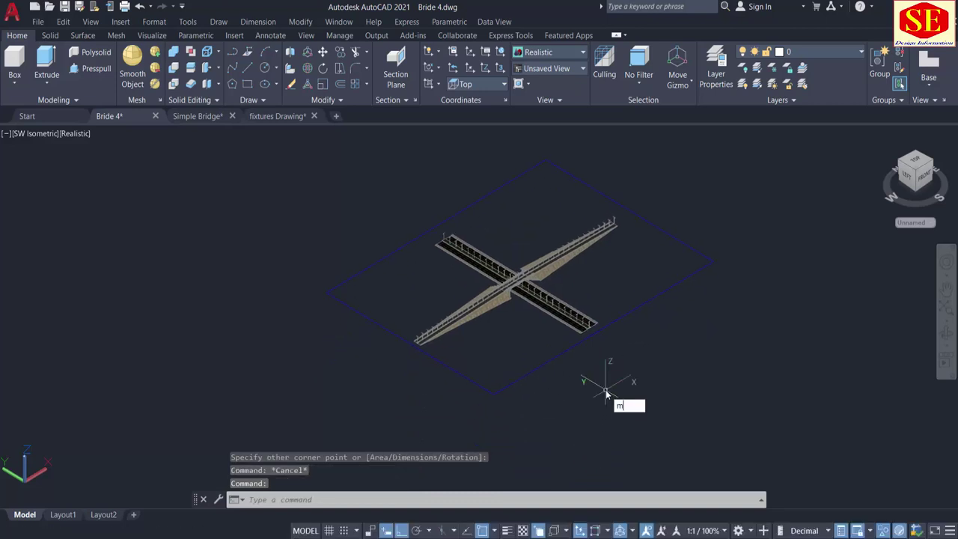
key("Return")
scroll(570, 360, "up", 1)
left_click(564, 346)
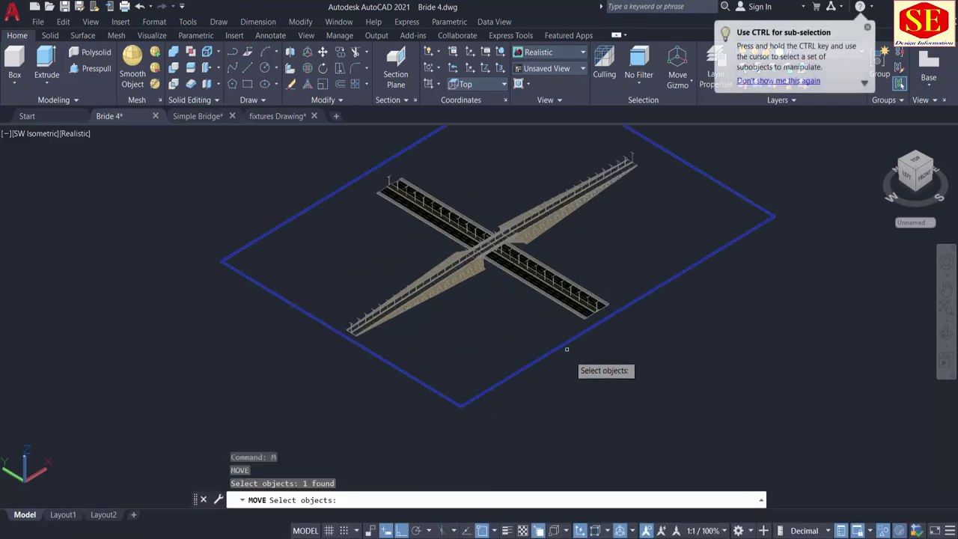
key("Return")
left_click(568, 363)
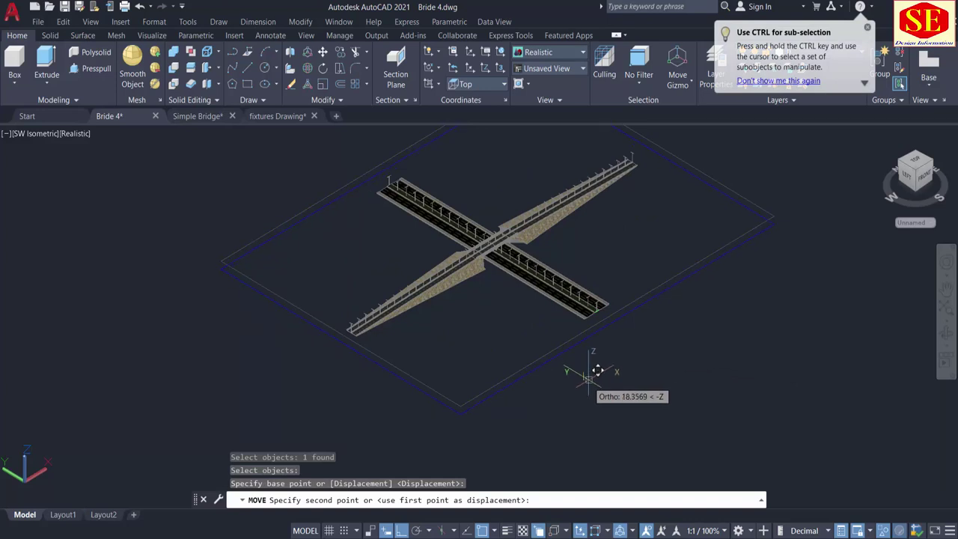
left_click(589, 375)
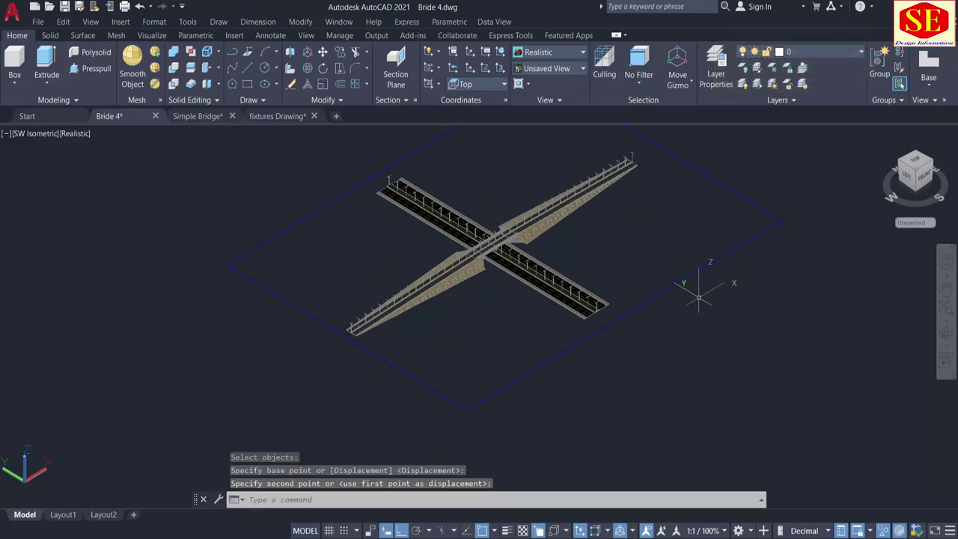
Step: Move the ground rectangle slightly along the negative X axis to centre it around the roads
key("Return")
middle_click_drag(720, 202, 707, 243)
scroll(708, 243, "down", 1)
left_click(715, 230)
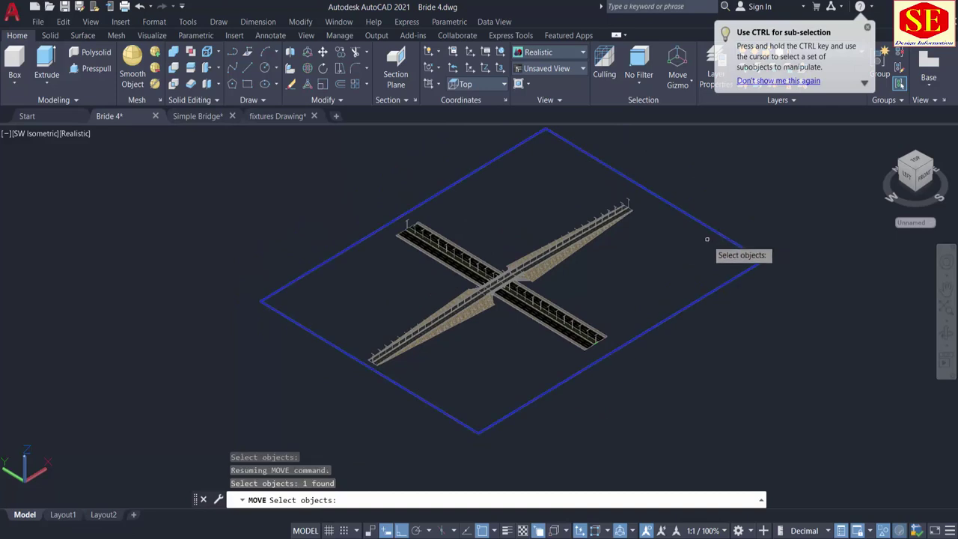
key("Return")
left_click(711, 228)
left_click(703, 246)
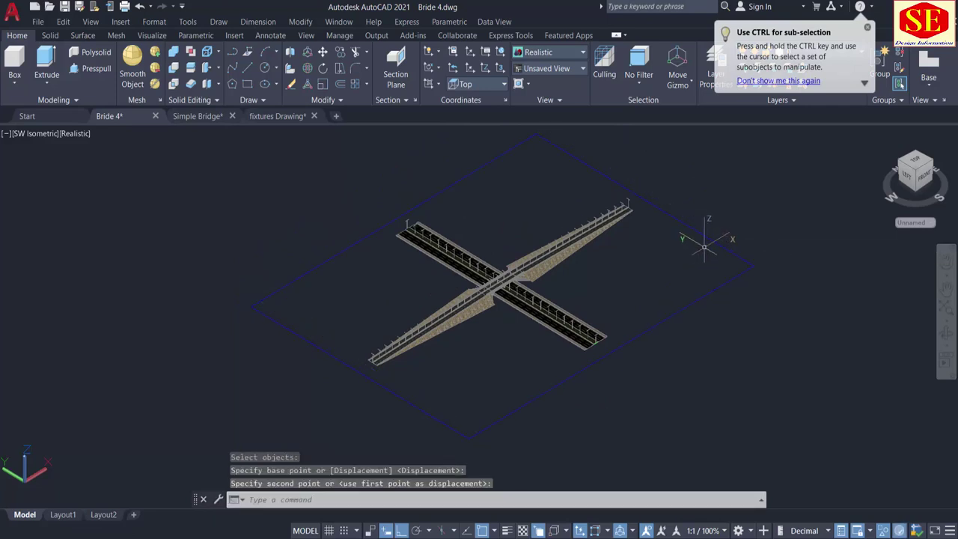
middle_click_drag(828, 247, 811, 265)
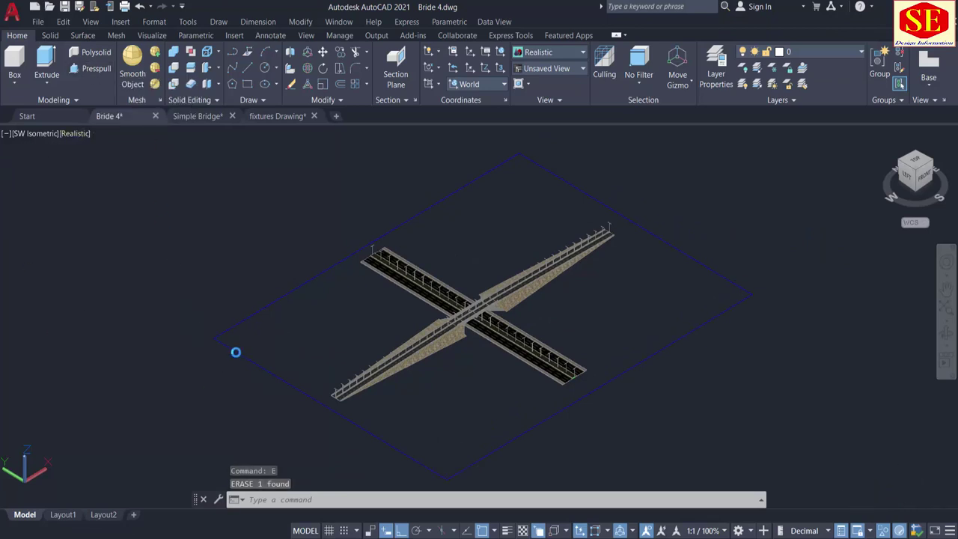
Step: Presspull the ground rectangle into a thin slab beneath the bridge and check the slab by selecting it
left_click(238, 344)
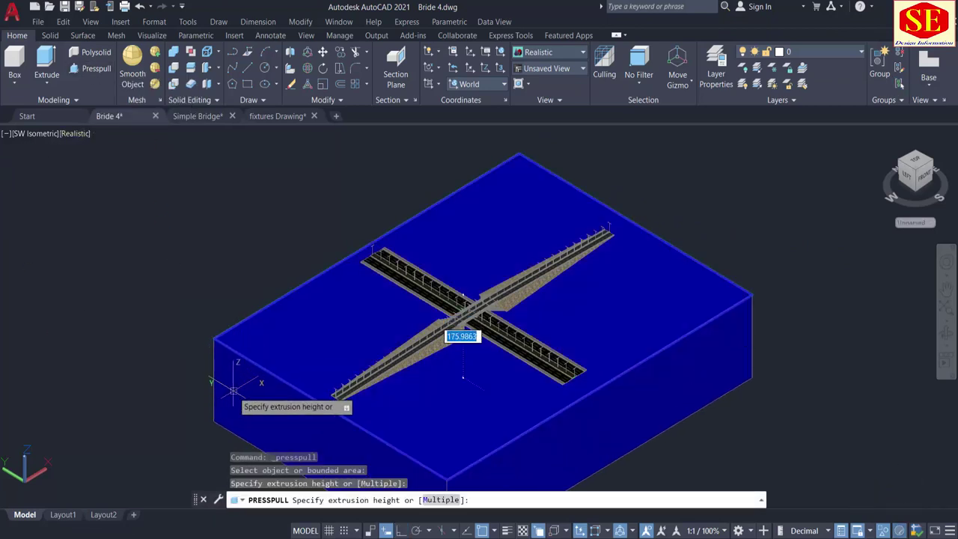
key("Return")
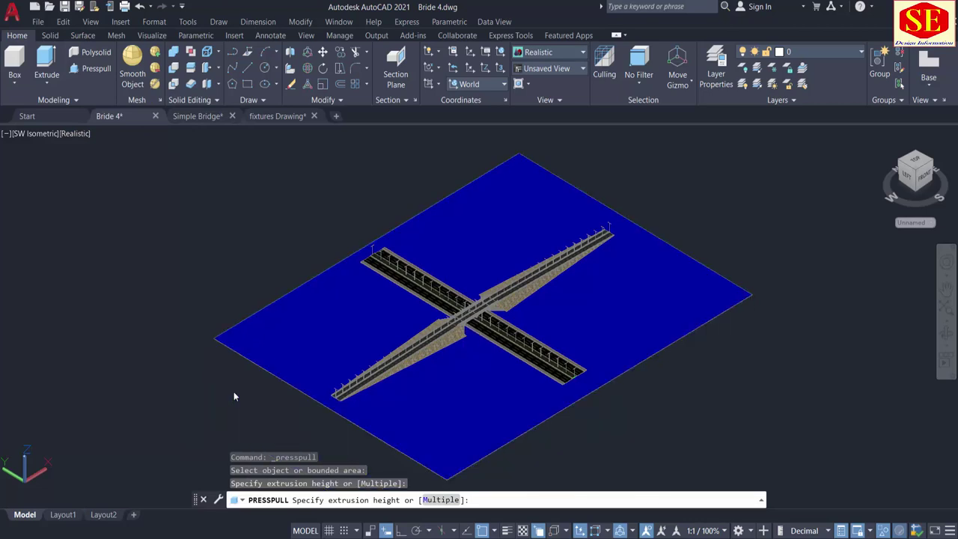
key("Return")
left_click(471, 391)
left_click(471, 392)
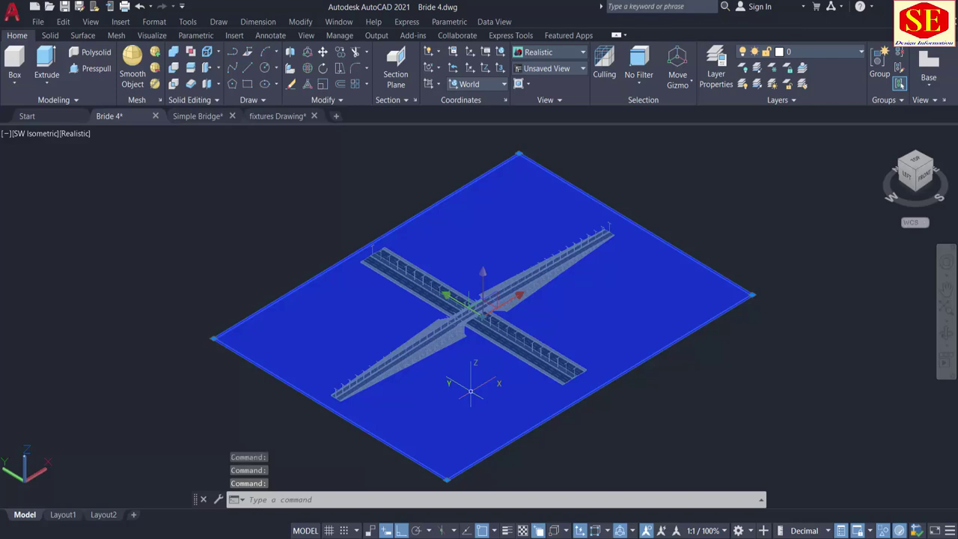
key("Escape")
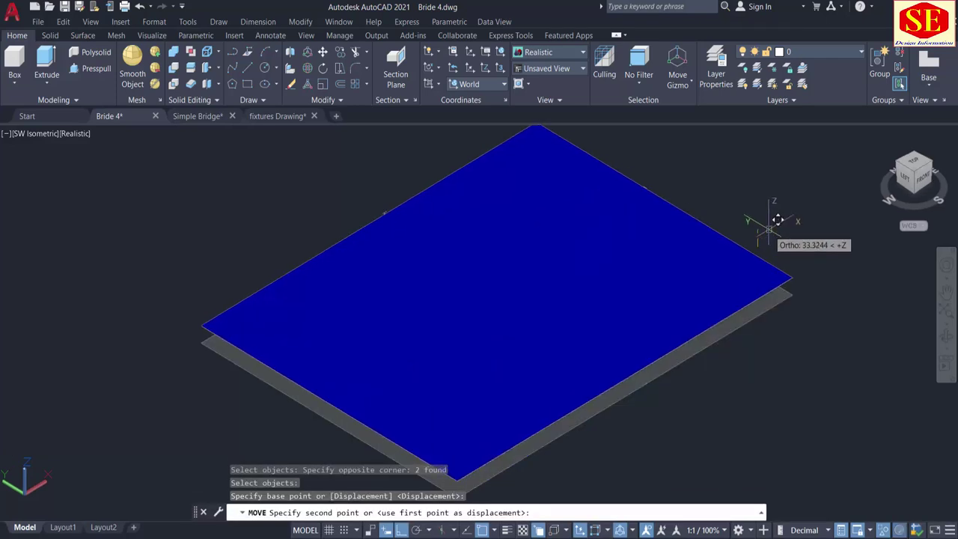
Step: Move the ground slab and its outline along the positive X axis and about 42 units along positive Y to enclose the roads
left_click(781, 225)
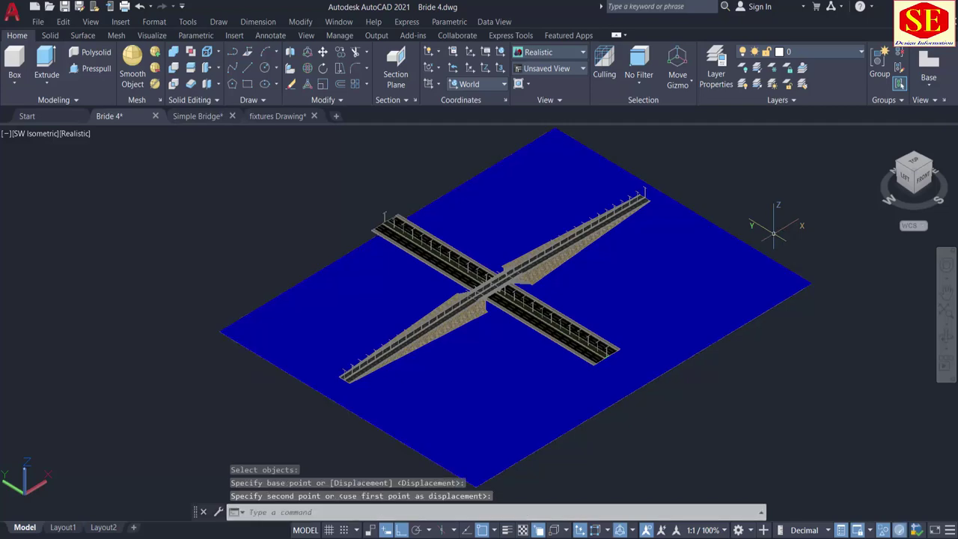
key("Escape")
key("Return")
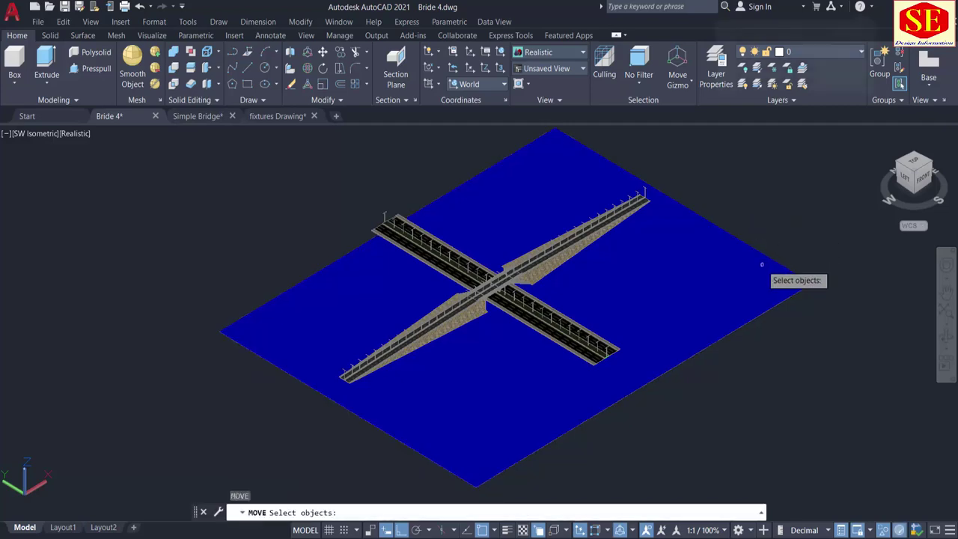
left_click(763, 267)
left_click(808, 267)
left_click(808, 298)
key("Return")
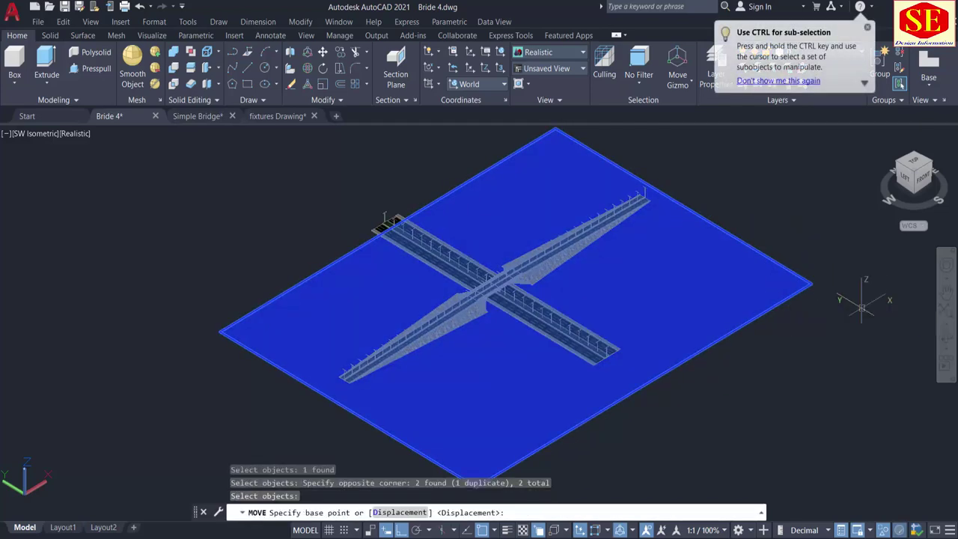
left_click(847, 295)
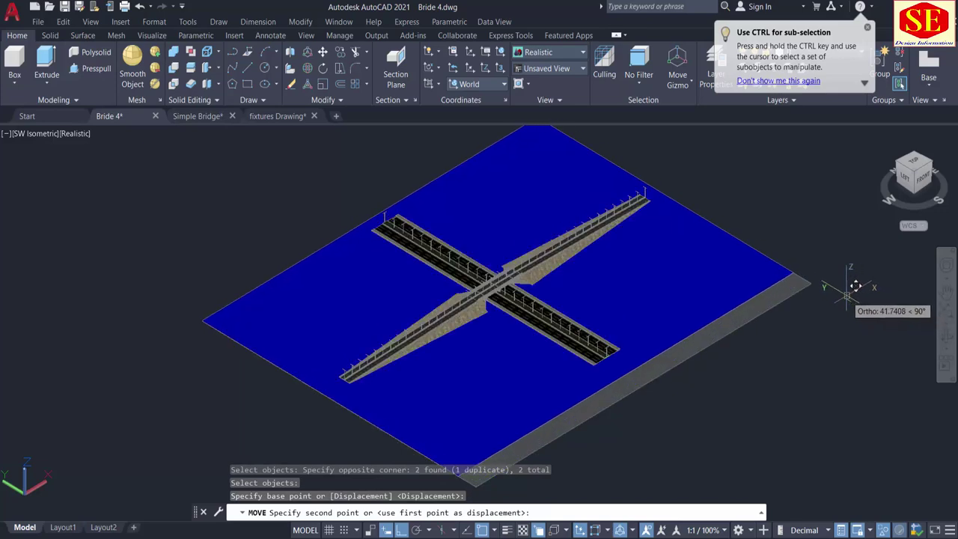
left_click(849, 288)
Step: Open the Materials Browser at the Autodesk Library's Sitework category
scroll(778, 374, "down", 1)
scroll(771, 387, "up", 3)
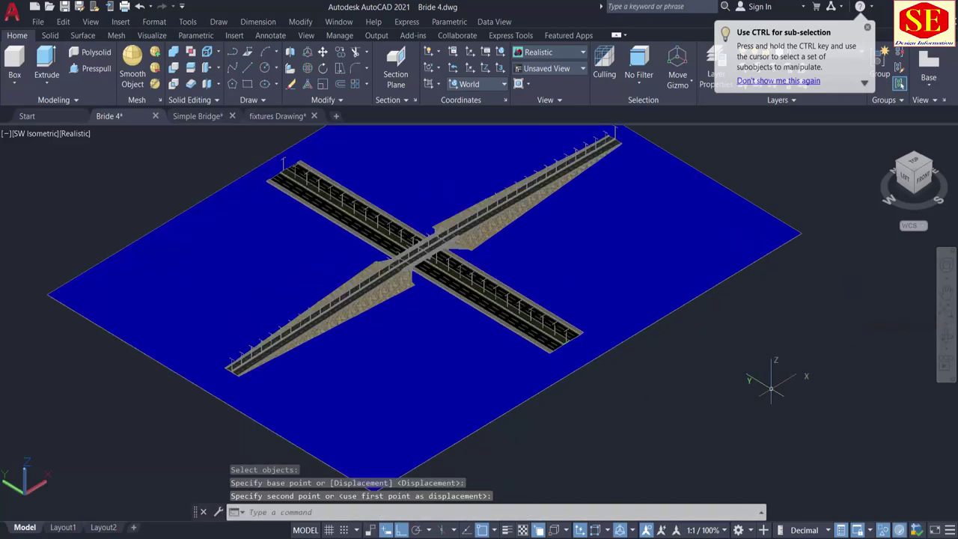
middle_click_drag(777, 379, 726, 441)
scroll(726, 440, "down", 3)
middle_click_drag(793, 401, 792, 402)
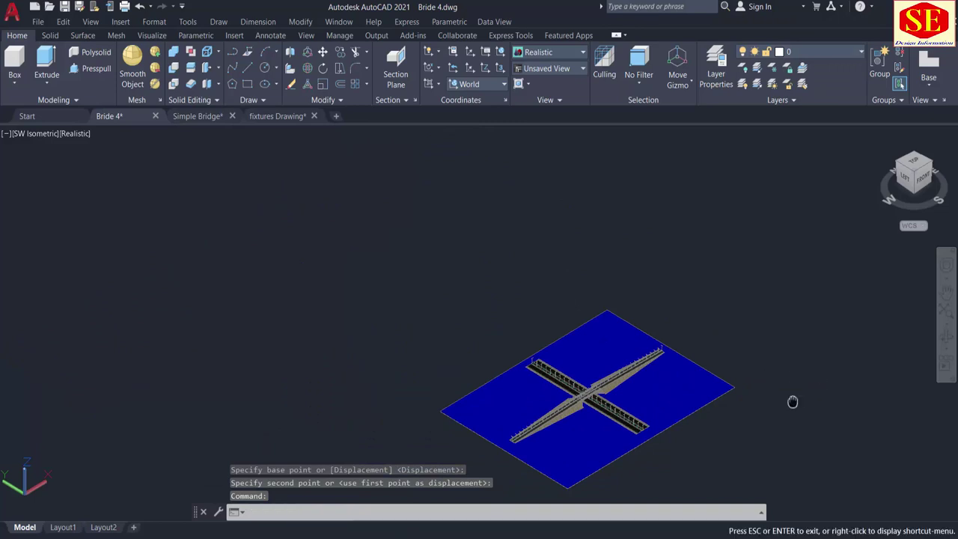
left_click_drag(792, 401, 790, 360)
key("Escape")
scroll(787, 361, "up", 2)
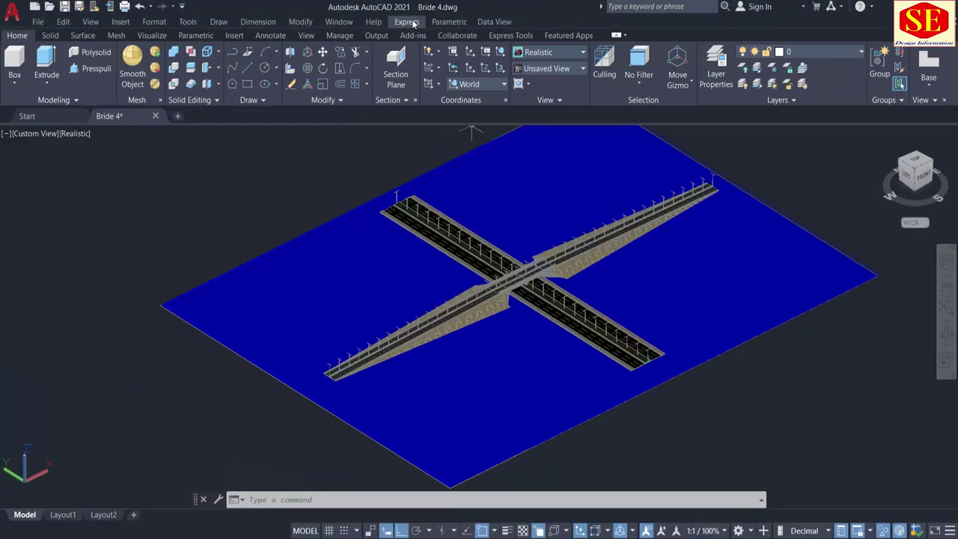
left_click(150, 36)
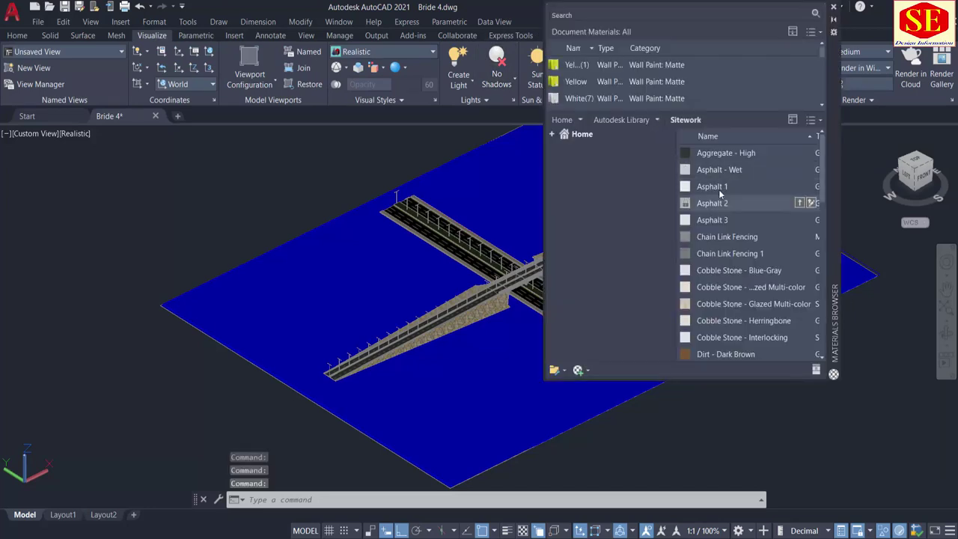
Step: Switch the Materials Browser from Sitework to the Autodesk Library's Wall Paint category and browse its colours
left_click(654, 122)
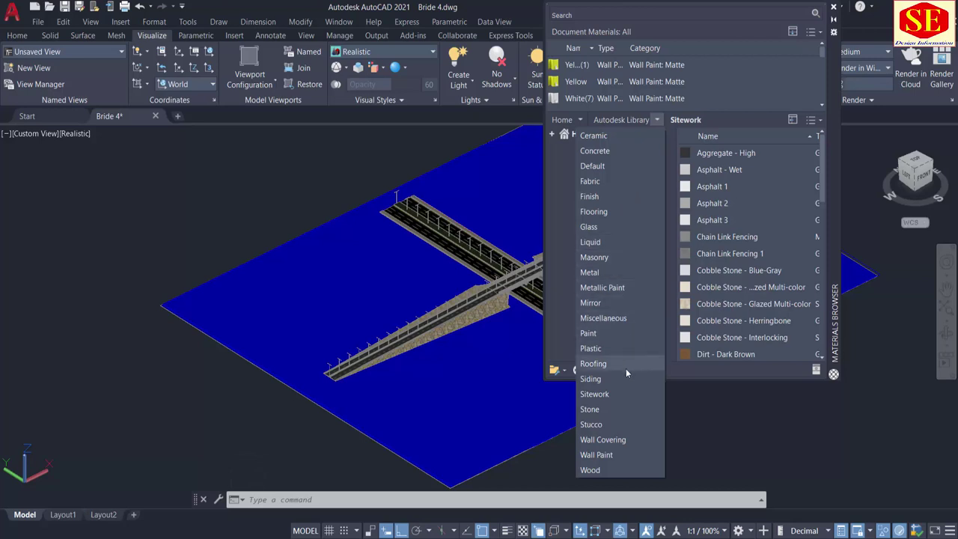
left_click(607, 456)
scroll(764, 301, "down", 12)
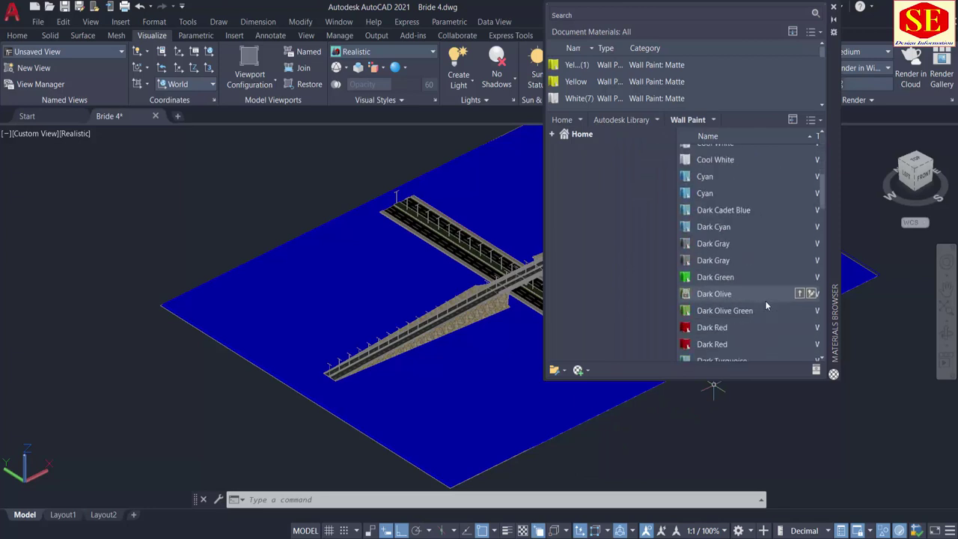
scroll(765, 302, "down", 1)
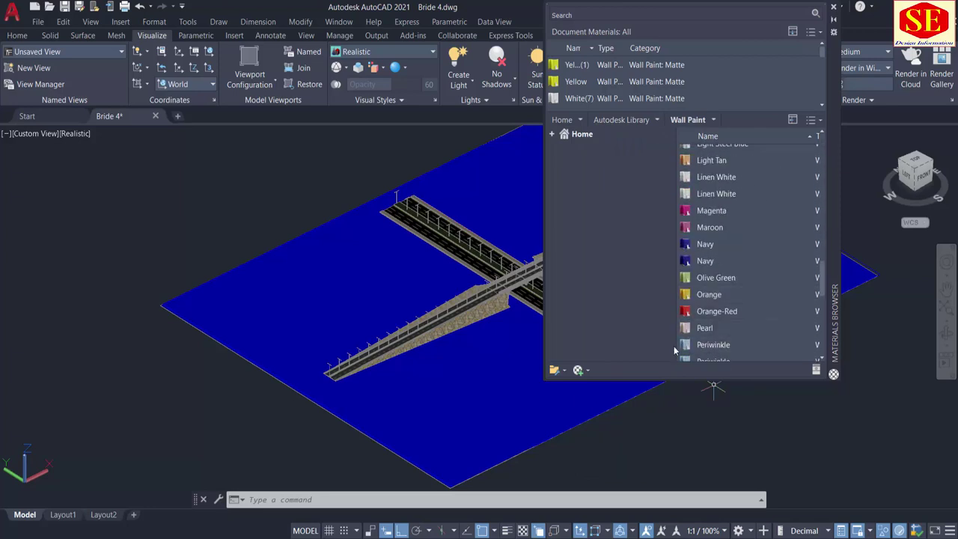
Step: Apply the Pearl wall paint to the ground slab and check it up close
left_click_drag(681, 317, 472, 386)
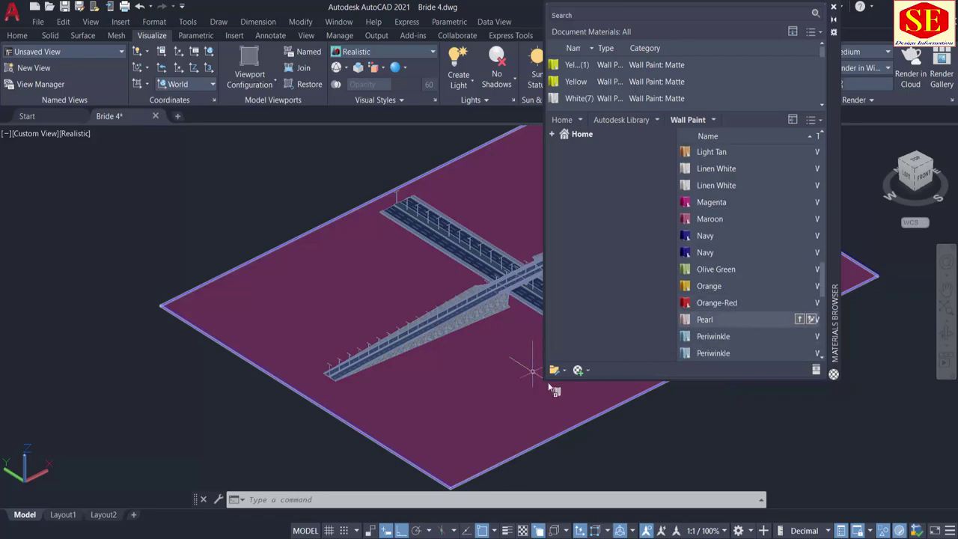
left_click_drag(547, 381, 514, 397)
middle_click_drag(414, 367, 313, 358)
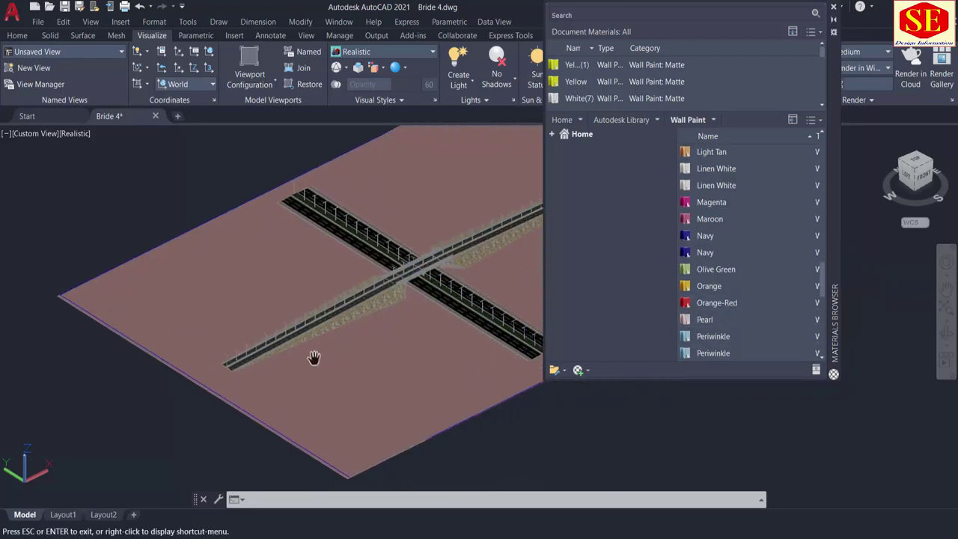
scroll(358, 313, "up", 2)
Step: Apply the Sand wall paint to the ground slab and close the Materials Browser
scroll(759, 322, "down", 2)
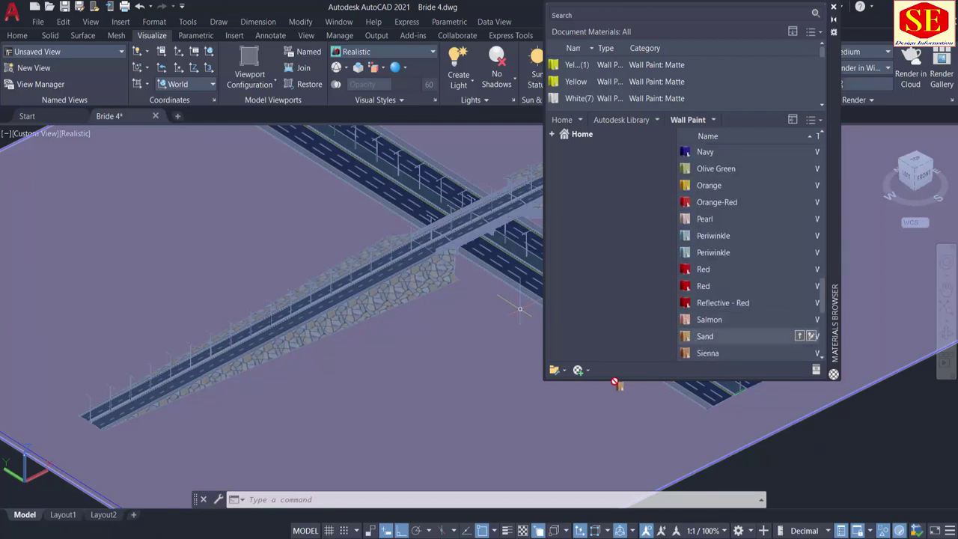
left_click_drag(615, 383, 524, 414)
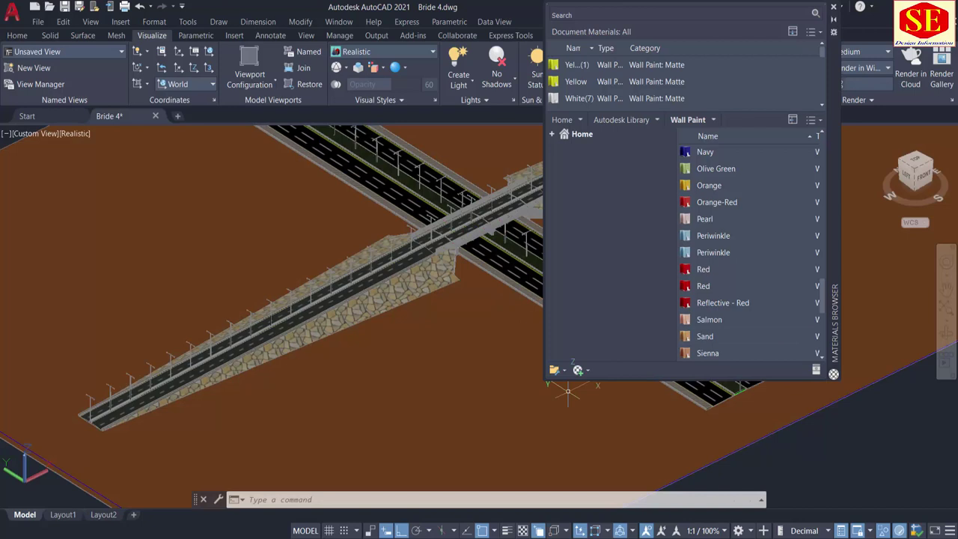
left_click(833, 7)
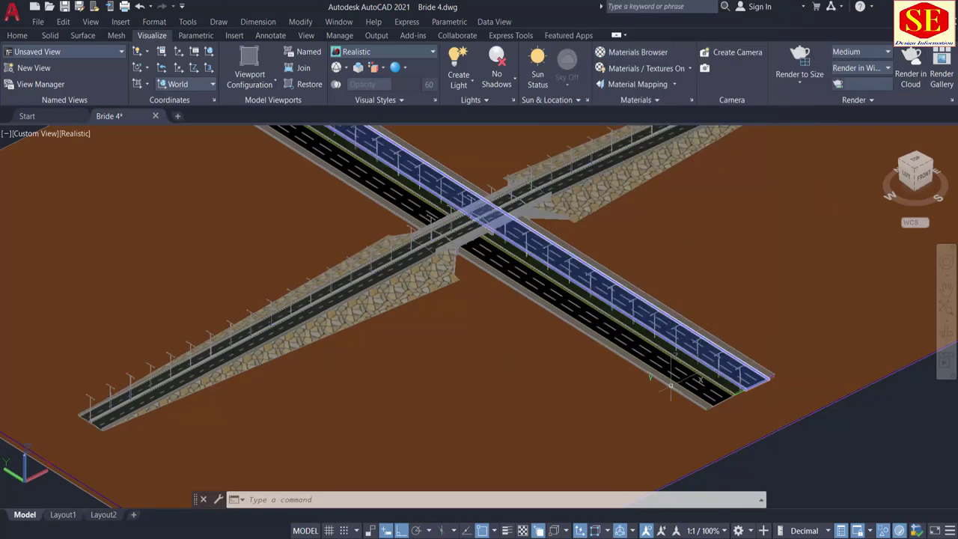
key("Escape")
Step: Create a camera in front of the bridge, beside its stone ramp, with its target on the bridge deck at the crossing
scroll(492, 381, "up", 2)
scroll(430, 350, "down", 5)
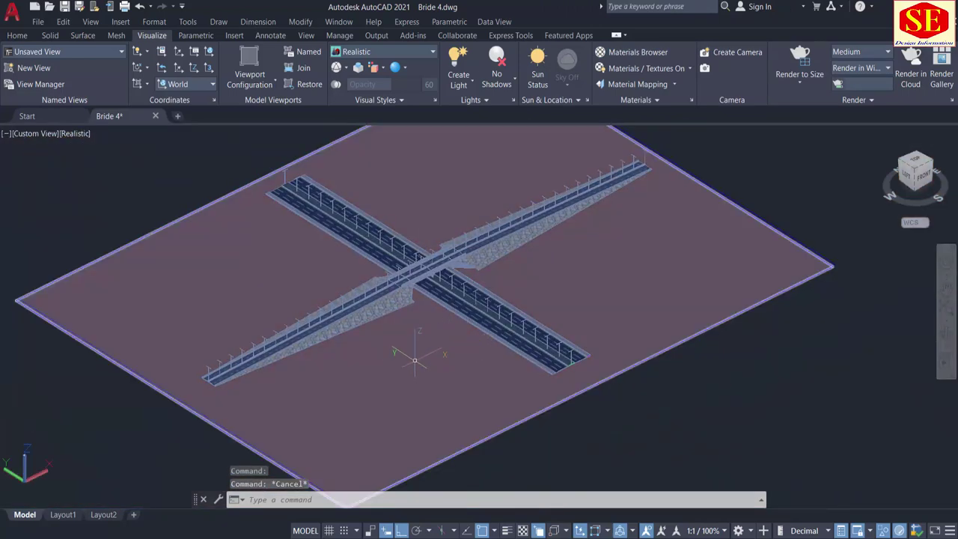
middle_click_drag(415, 360, 439, 307, "shift")
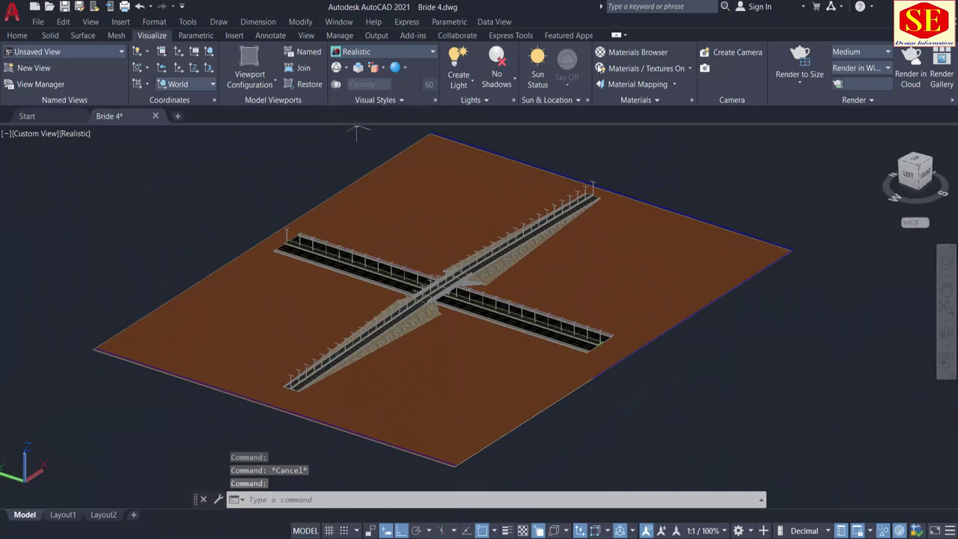
scroll(434, 273, "up", 3)
left_click(843, 480)
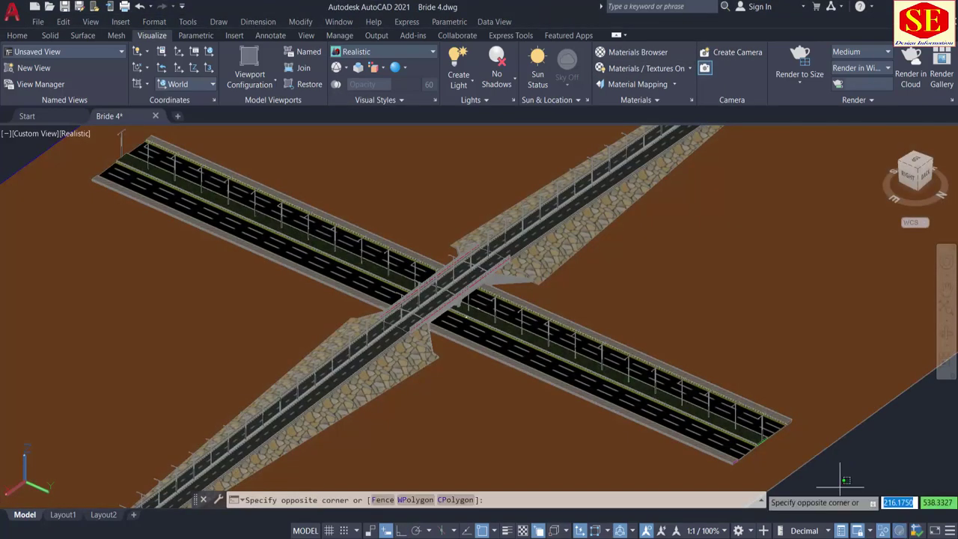
left_click(840, 486)
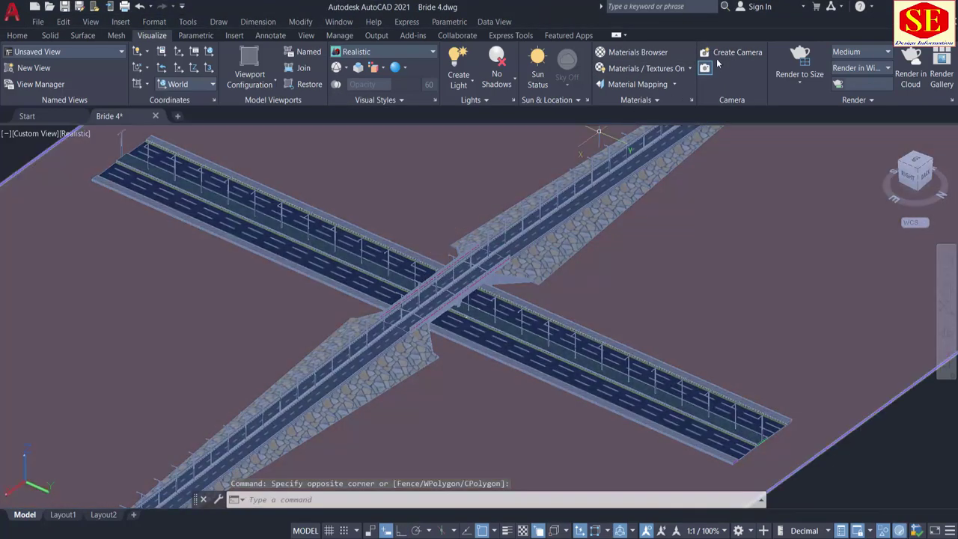
left_click(734, 52)
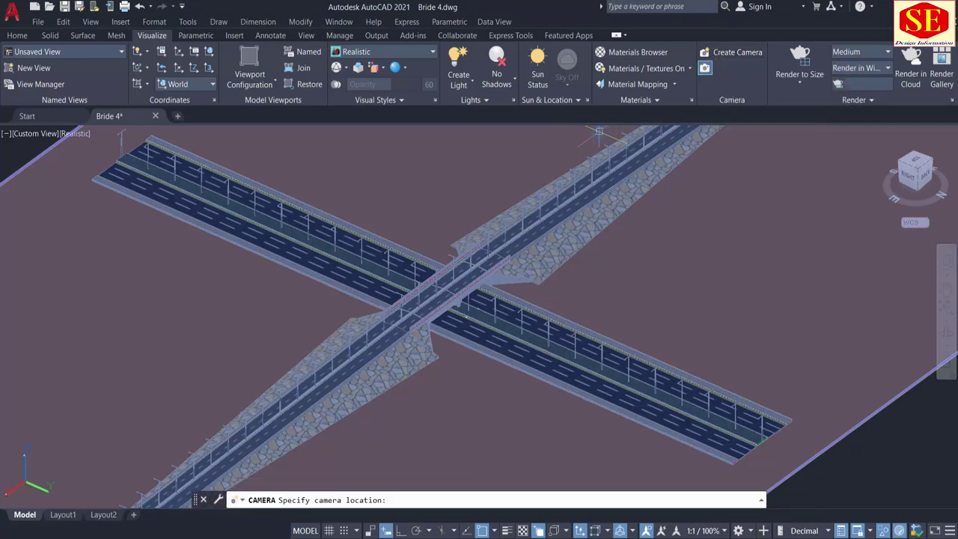
left_click(389, 465)
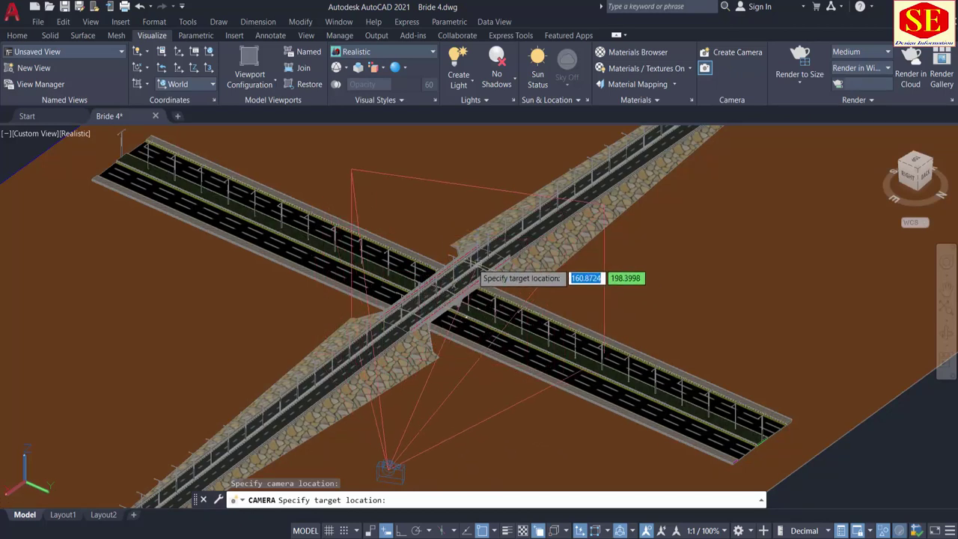
left_click(469, 256)
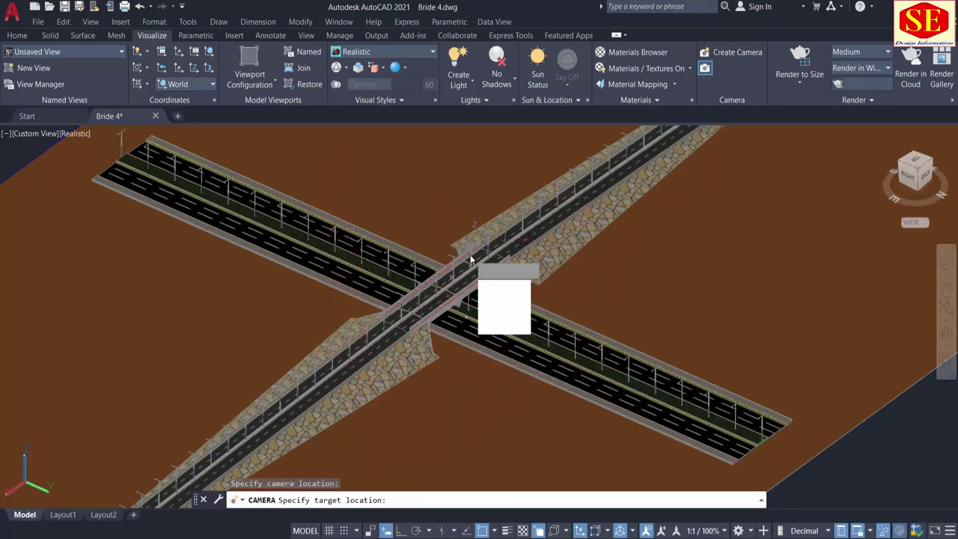
left_click(500, 395)
scroll(383, 348, "down", 5)
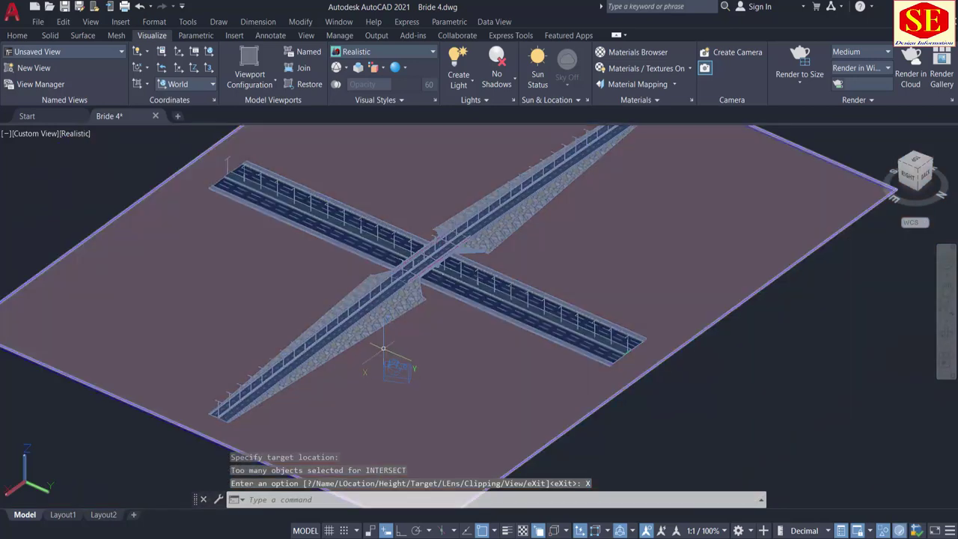
Step: Select the camera and widen its field of view by stretching the side of its view frame outward
left_click(391, 363)
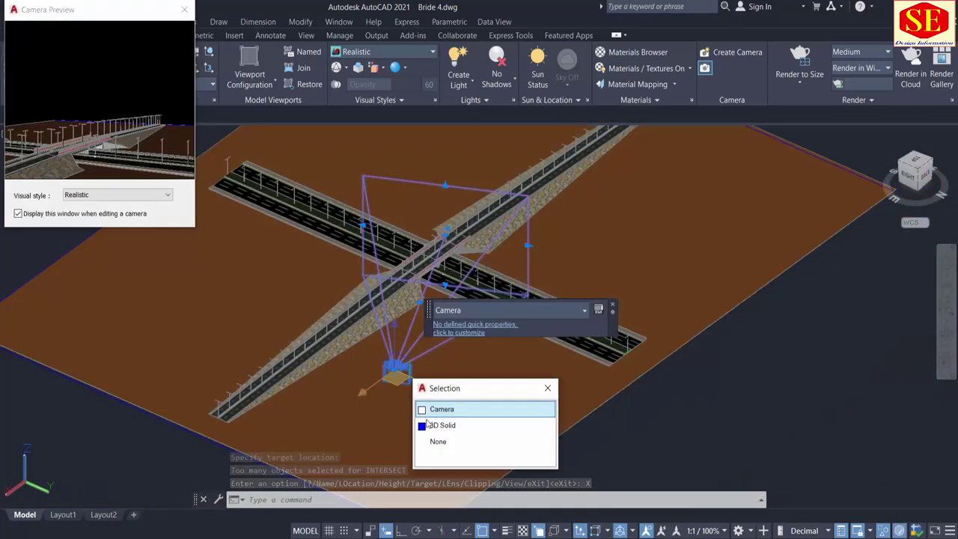
left_click(442, 425)
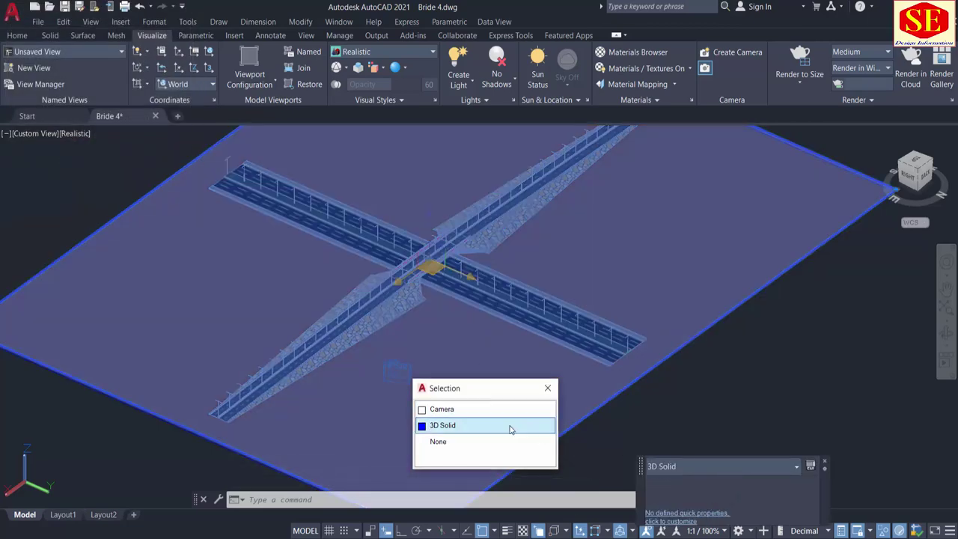
key("Escape")
left_click(395, 371)
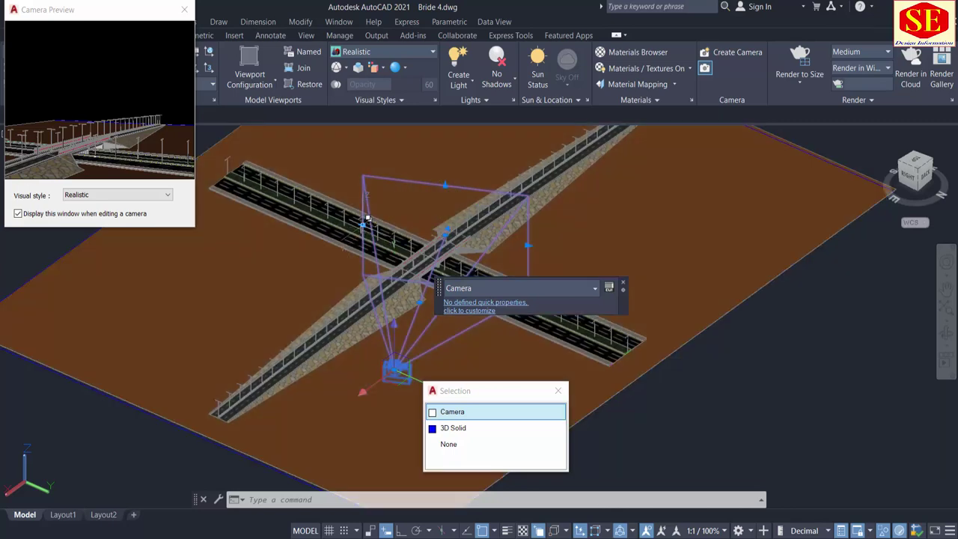
left_click(364, 224)
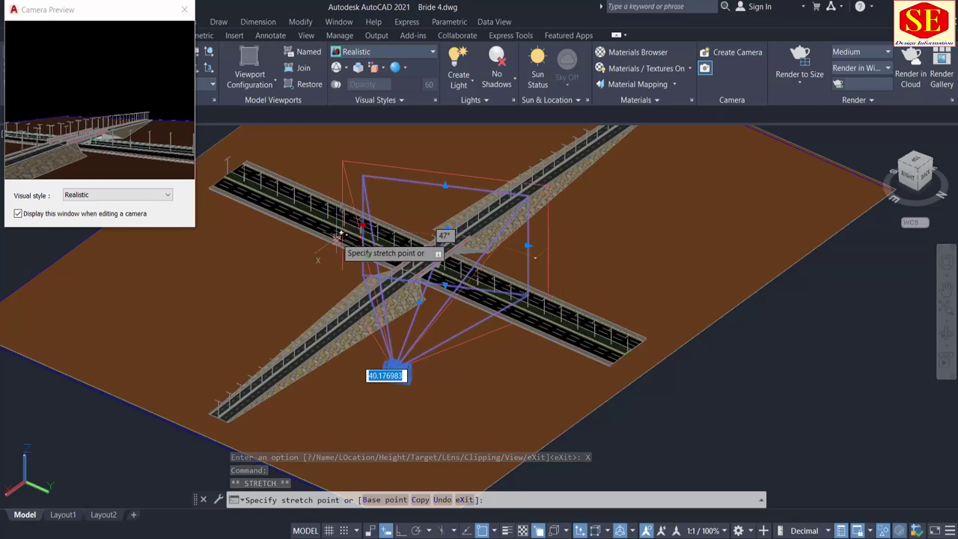
left_click(294, 238)
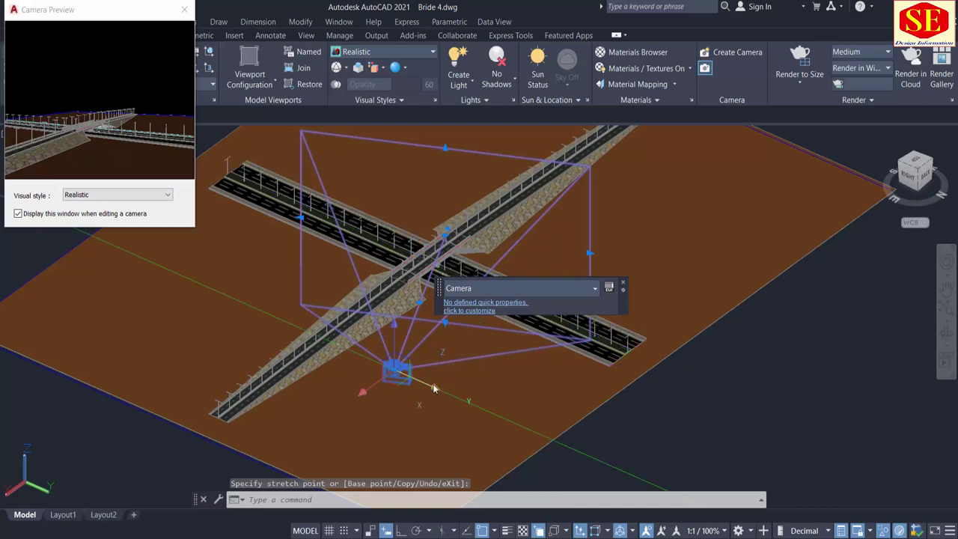
Step: Move the camera along the positive Y axis and raise it about 92 units along Z
left_click(395, 369)
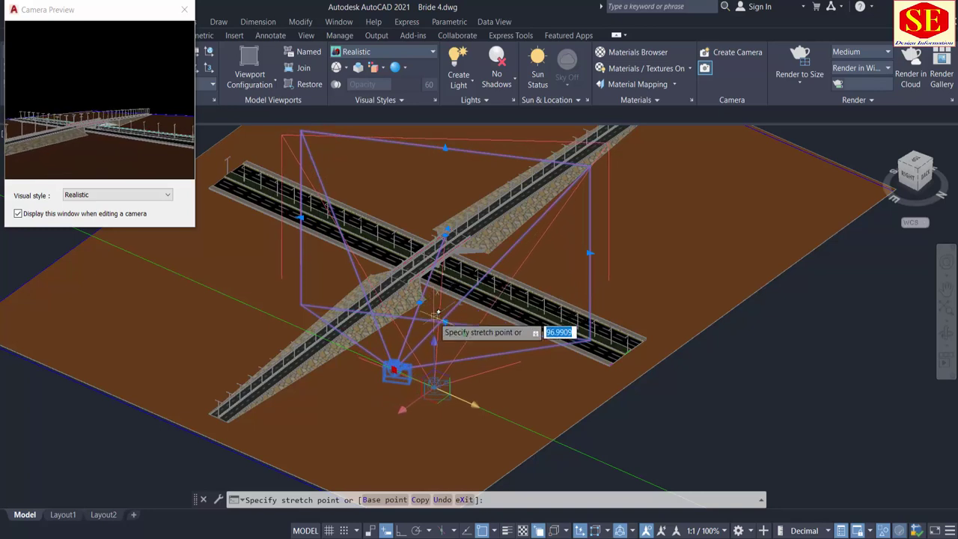
left_click(437, 314)
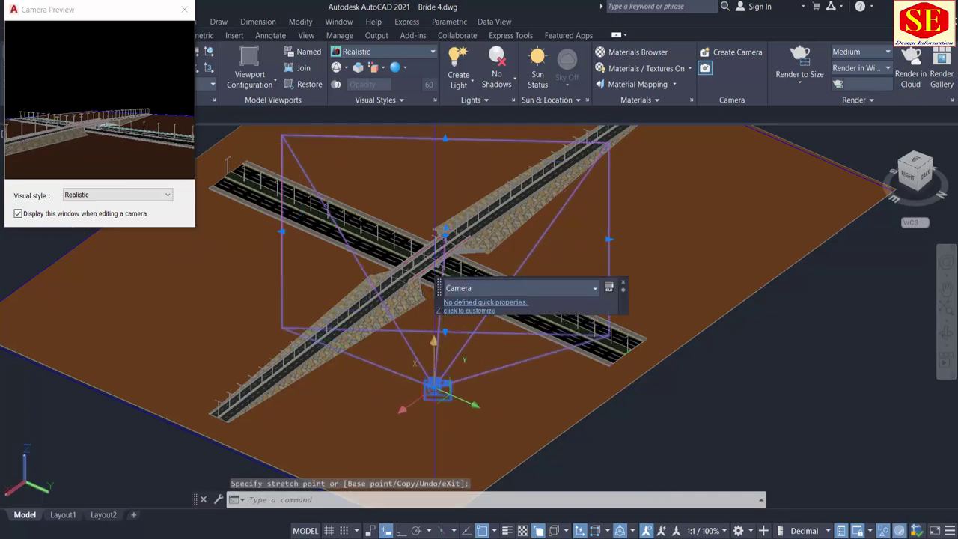
left_click(434, 387)
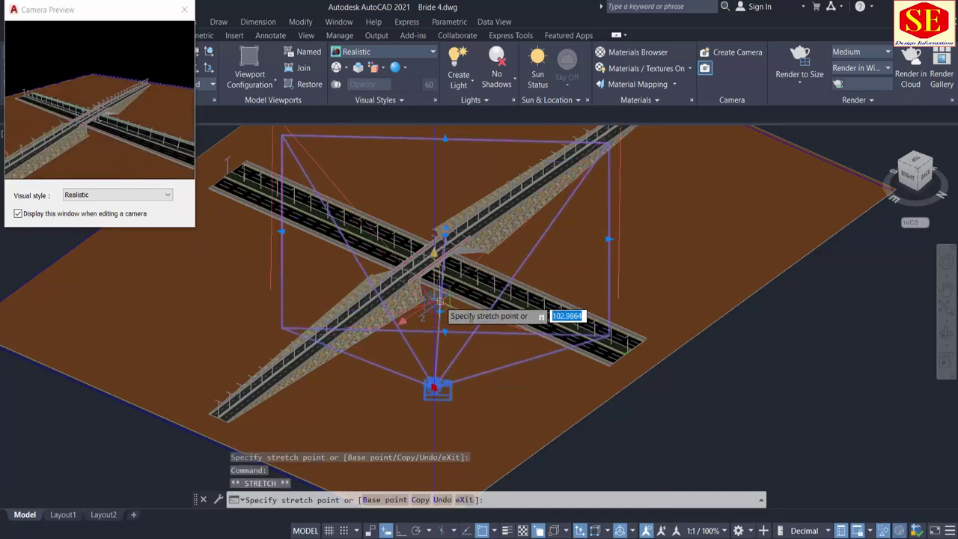
scroll(440, 282, "up", 2)
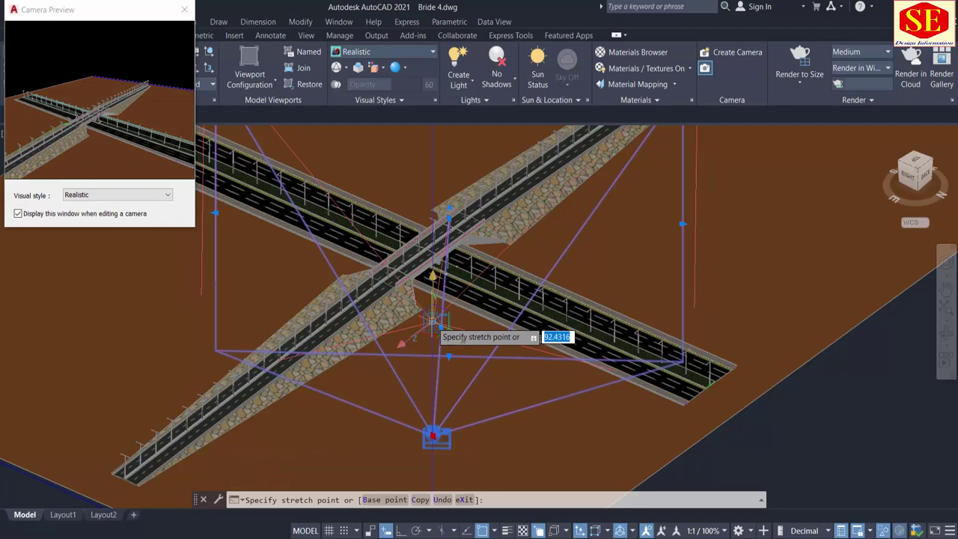
left_click(432, 322)
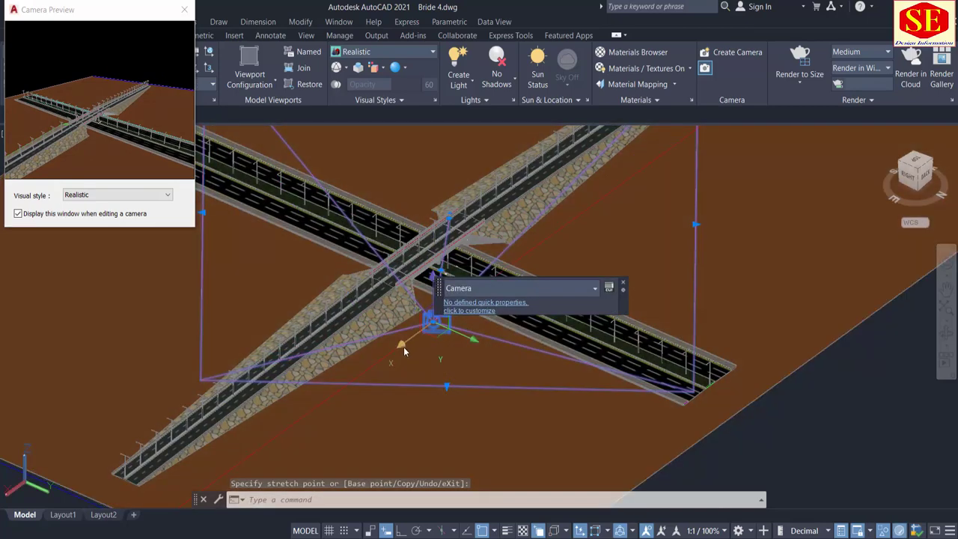
Step: Move the camera away from the crossing along the positive X axis and lower it slightly along Z
left_click(432, 322)
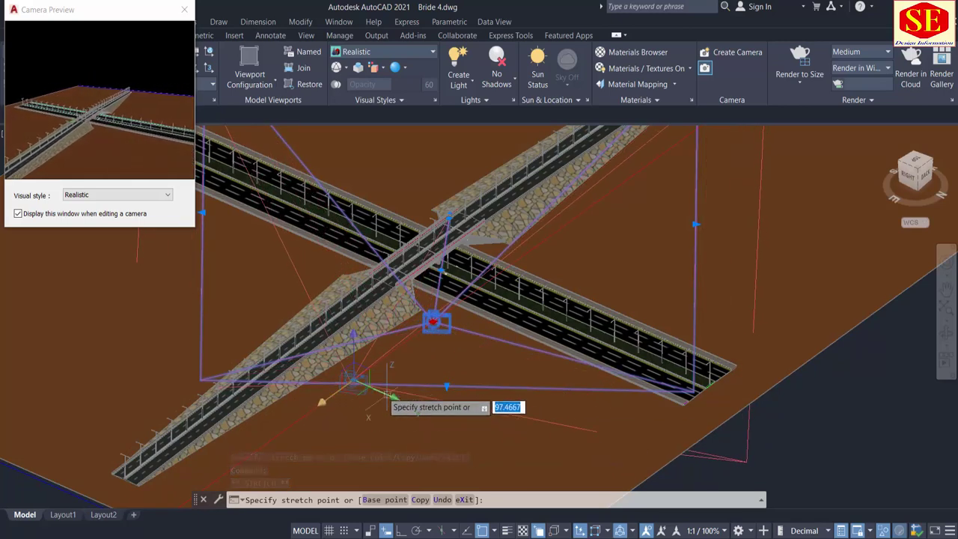
left_click(342, 386)
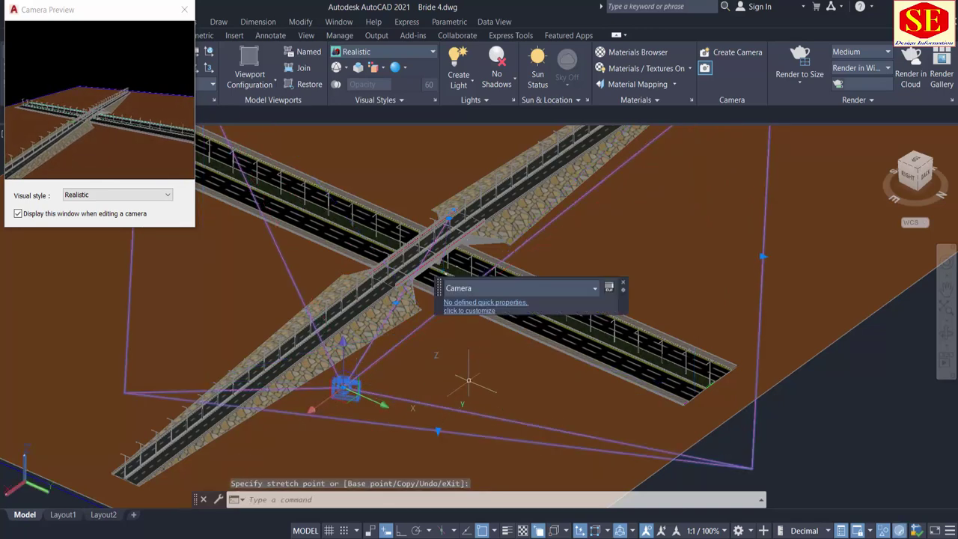
left_click(344, 387)
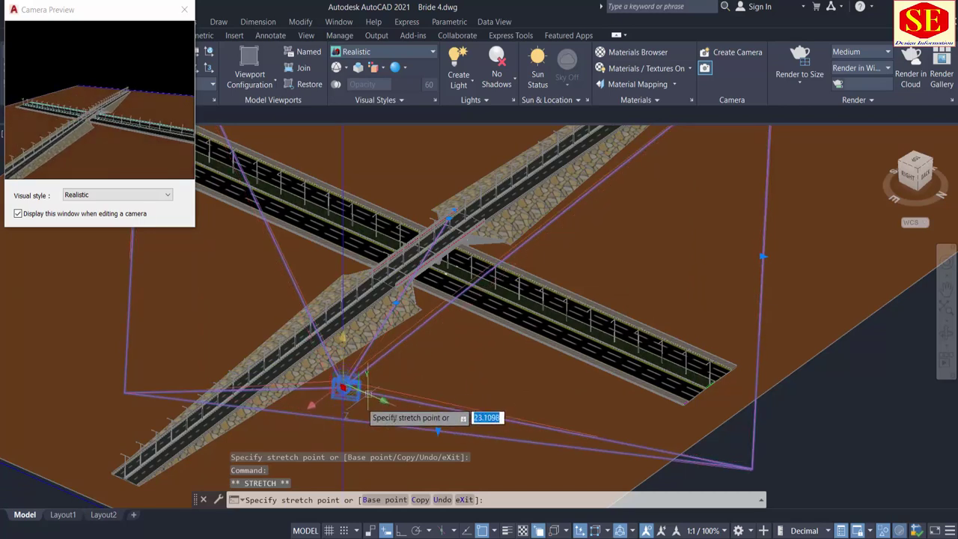
left_click(346, 414)
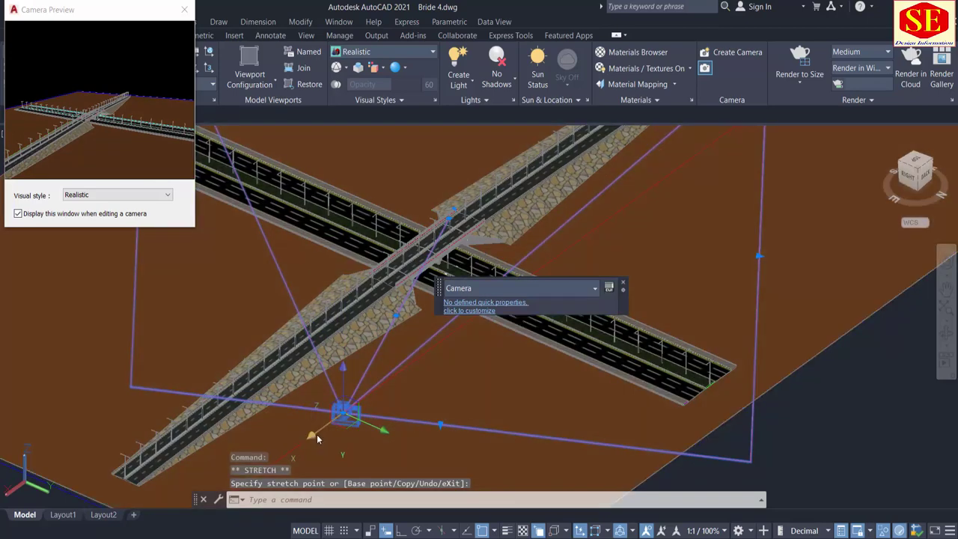
Step: Move the camera slightly back along the negative X axis, then close the camera preview and deselect the camera
left_click(344, 411)
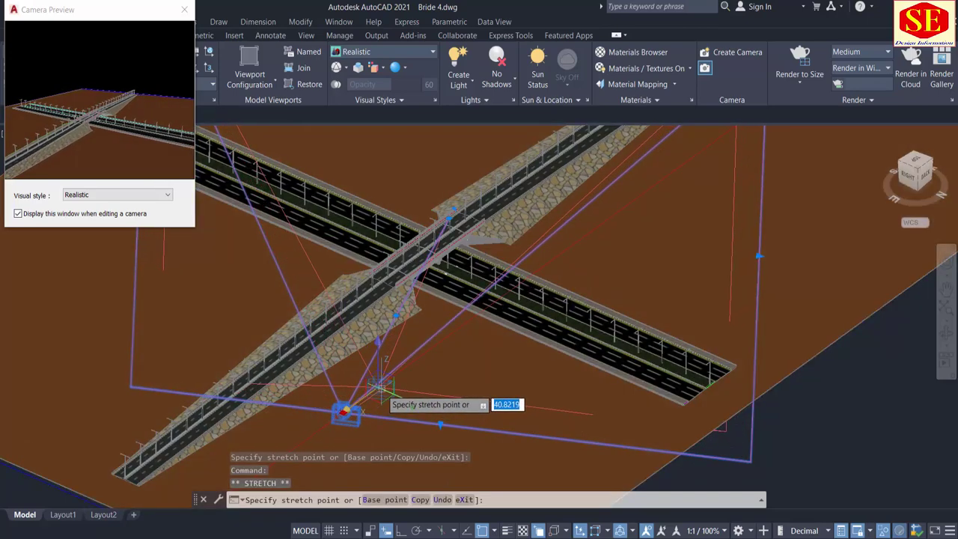
left_click(379, 389)
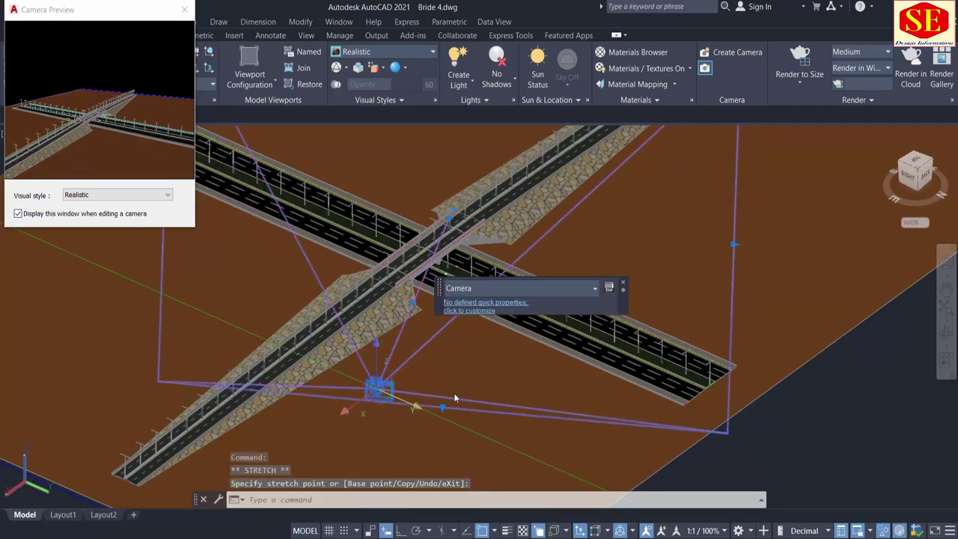
scroll(454, 398, "down", 5)
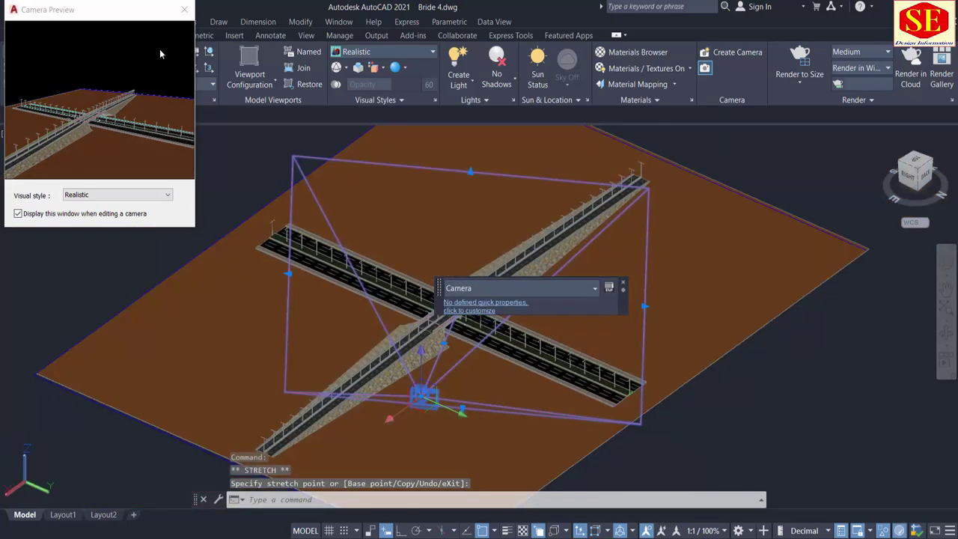
left_click(184, 11)
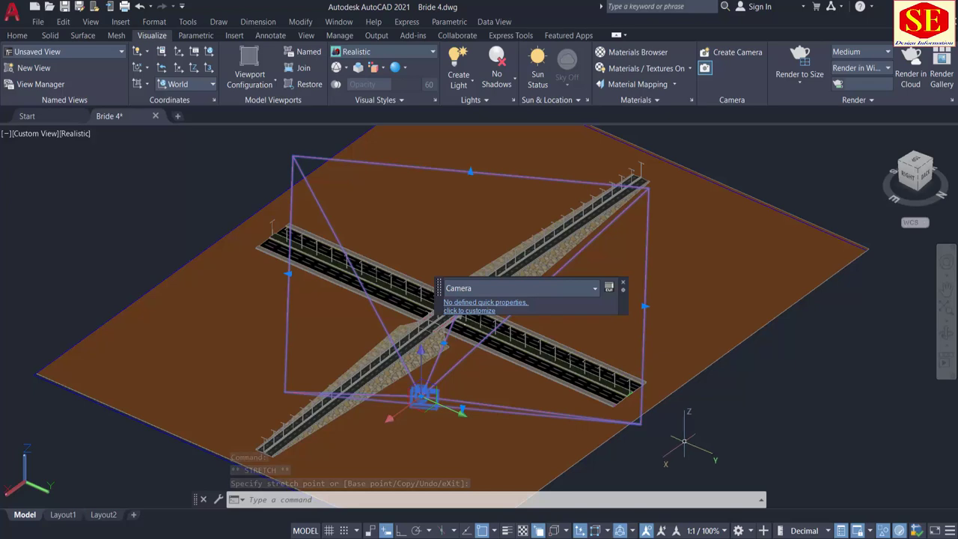
key("Escape")
scroll(419, 288, "down", 4)
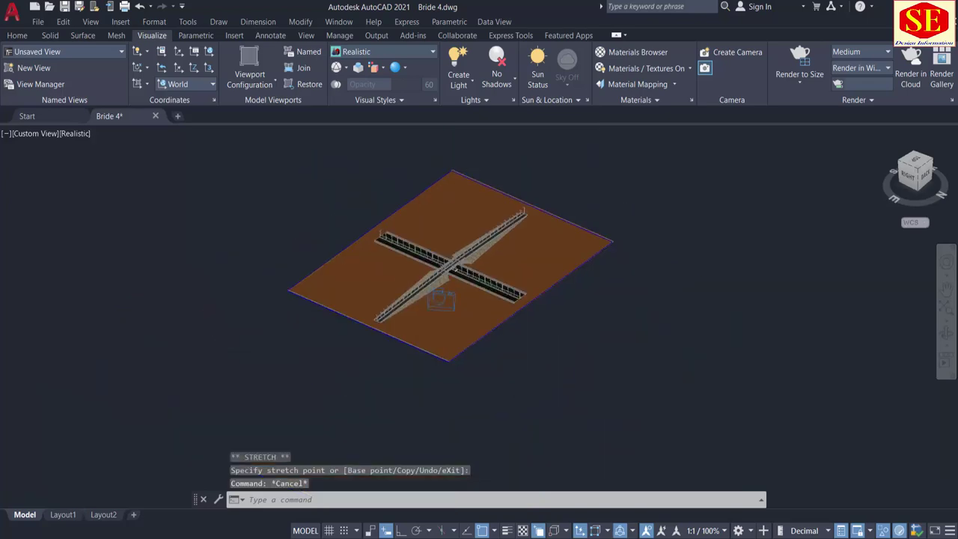
Step: Select the whole model and render it in a separate window at Medium quality and 1920 x 1080 px Full HDTV size
scroll(463, 299, "up", 4)
middle_click_drag(417, 335, 442, 337, "shift")
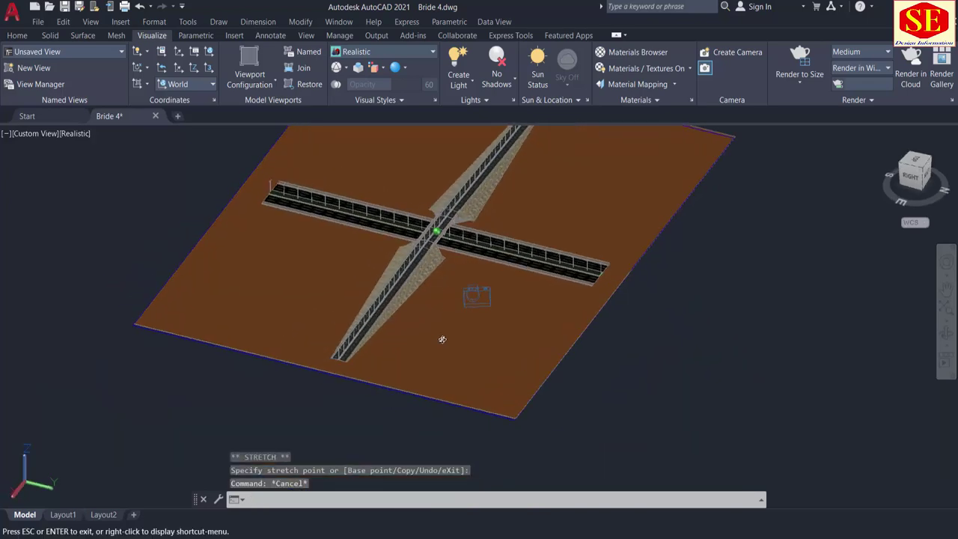
scroll(471, 277, "up", 2)
scroll(484, 267, "up", 3)
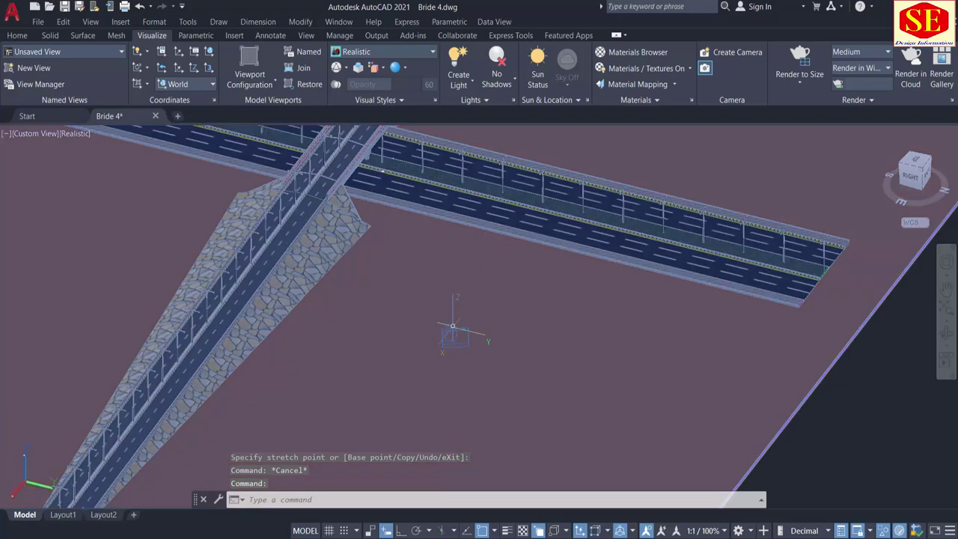
scroll(452, 326, "down", 2)
scroll(418, 414, "down", 2)
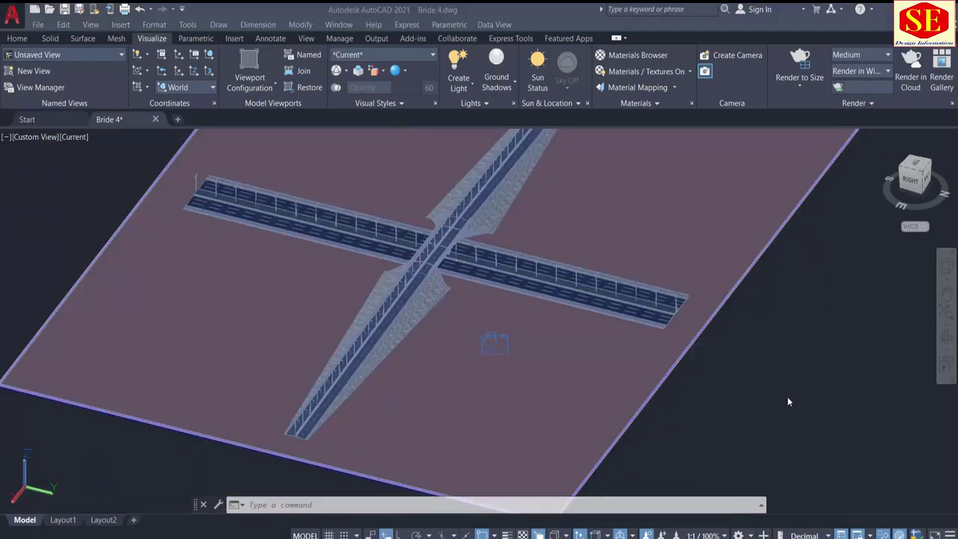
key("ctrl+a")
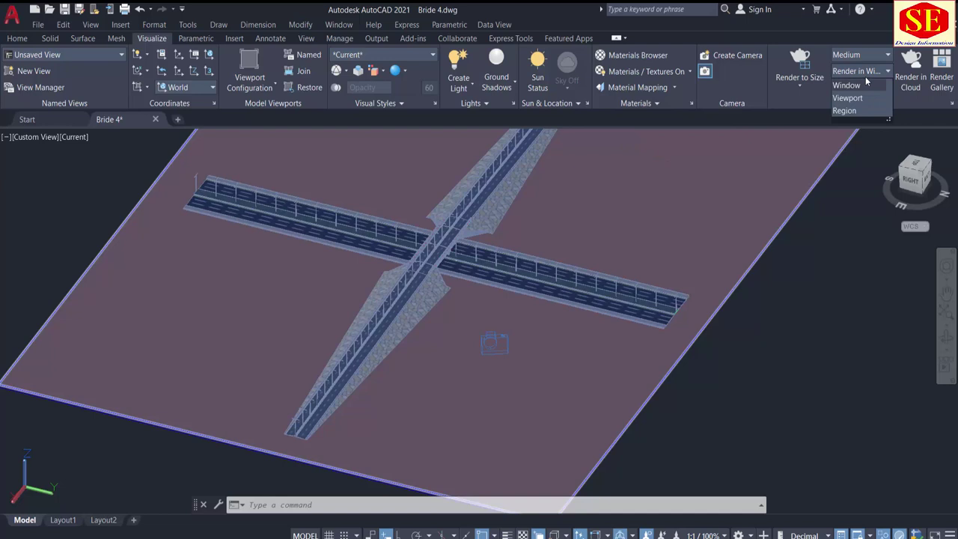
left_click(856, 83)
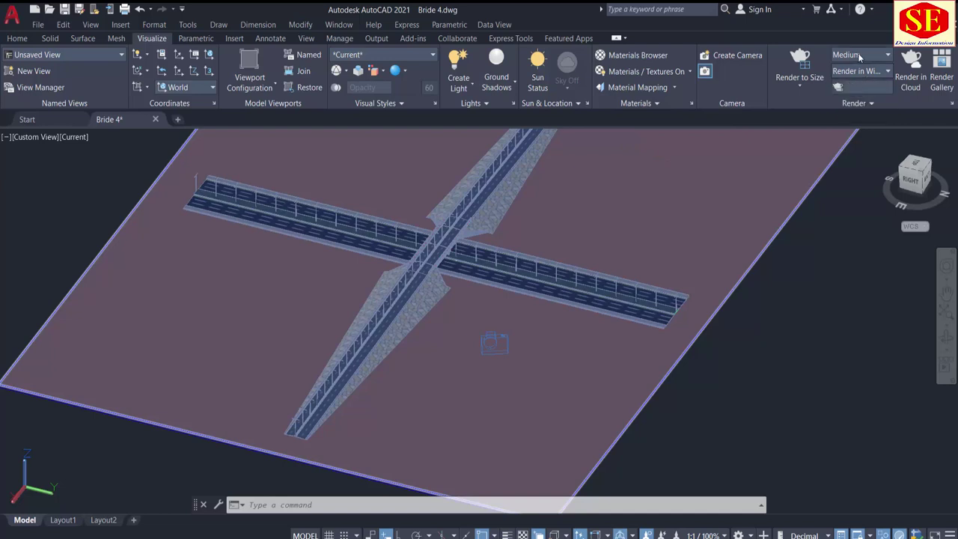
left_click(859, 55)
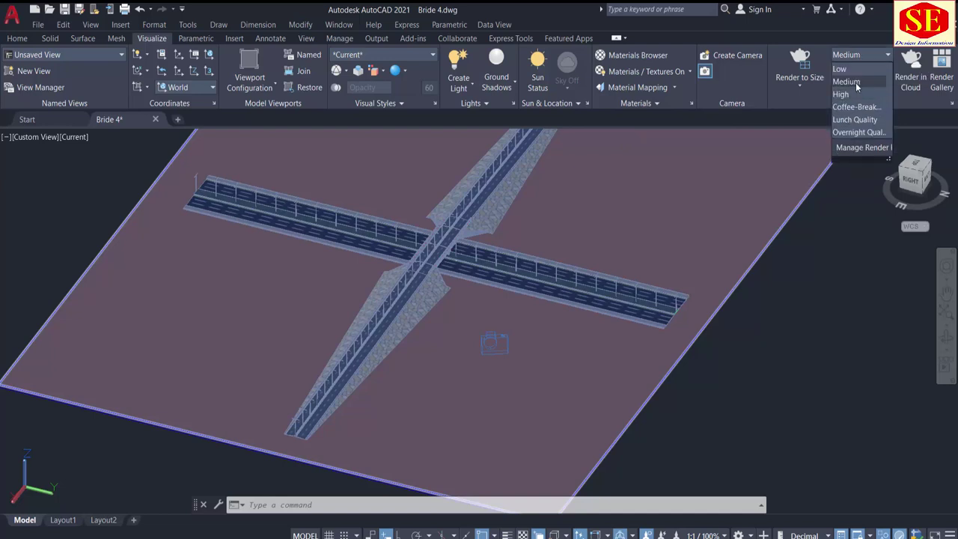
left_click(840, 82)
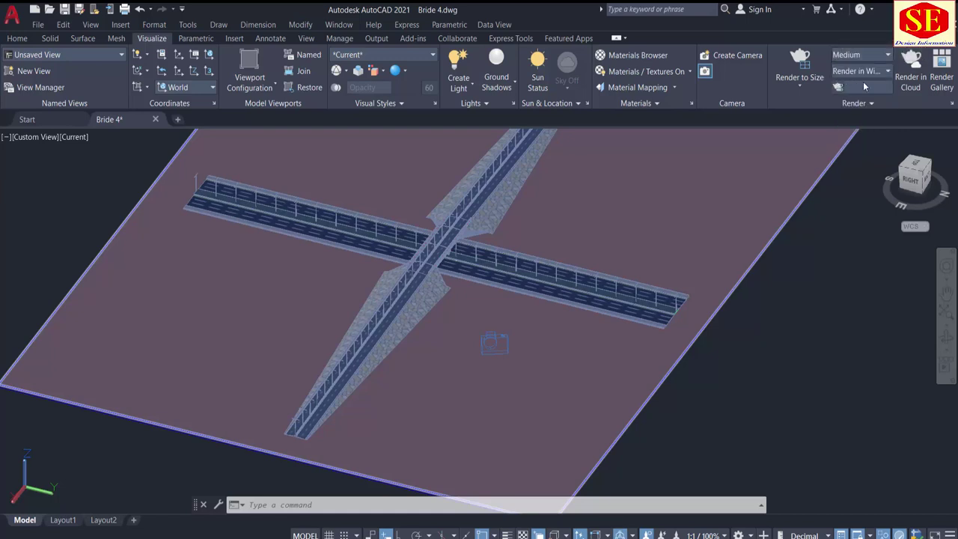
left_click(798, 86)
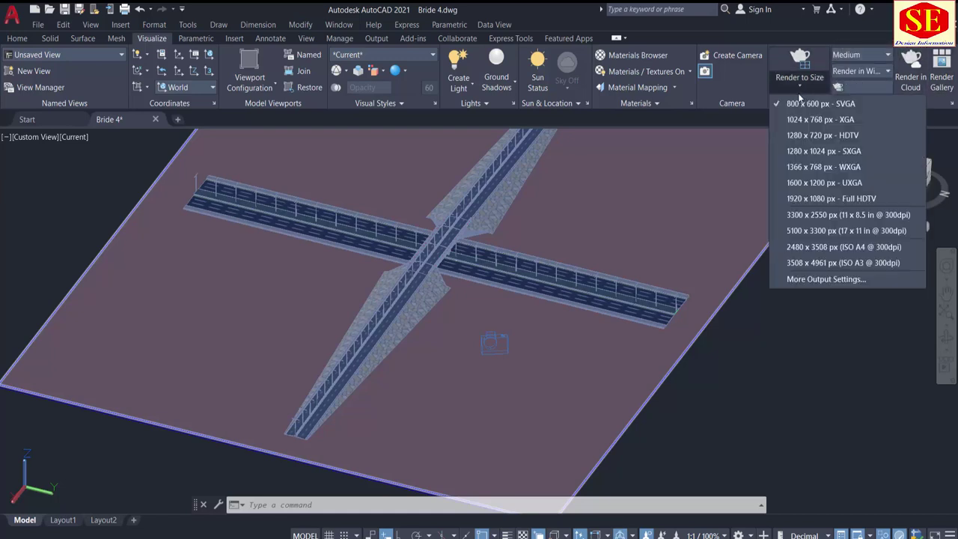
left_click(805, 199)
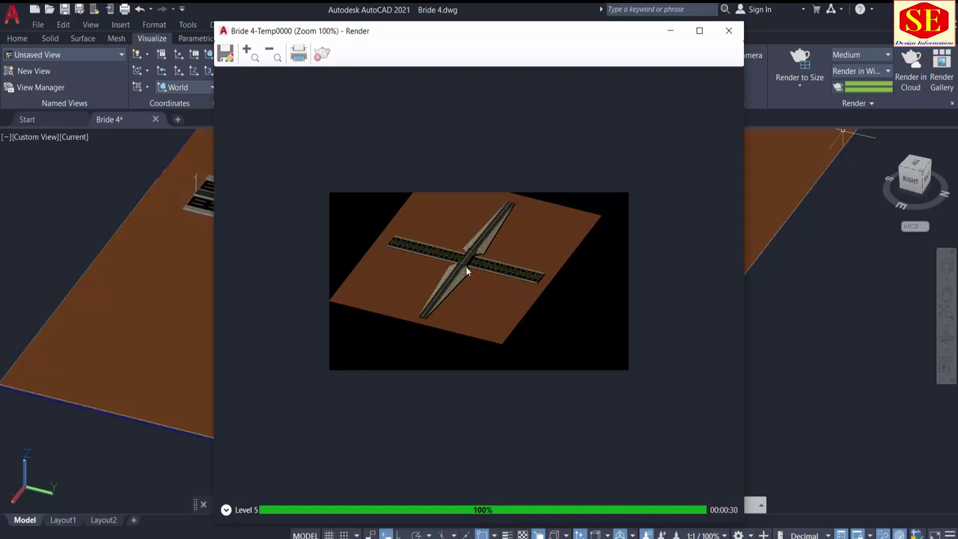
Step: Save the rendered image as a PNG named 3D with 32-bit colour at 150 dots per inch, and close the render
scroll(465, 266, "up", 4)
scroll(491, 293, "down", 3)
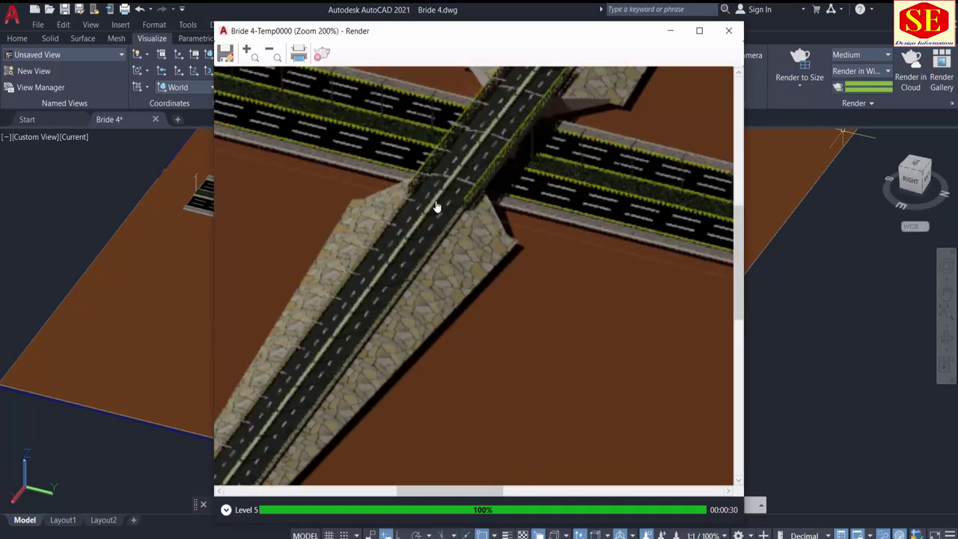
scroll(466, 337, "down", 2)
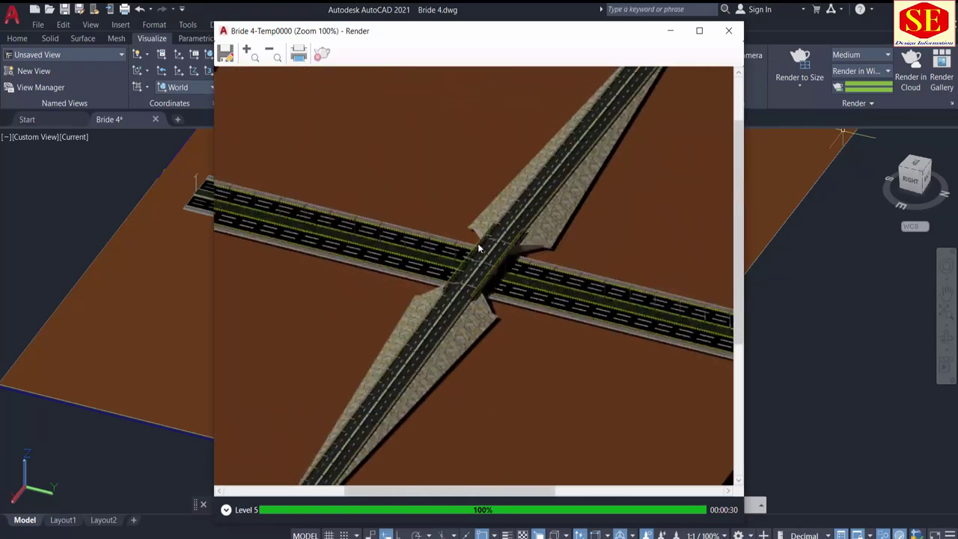
left_click(225, 52)
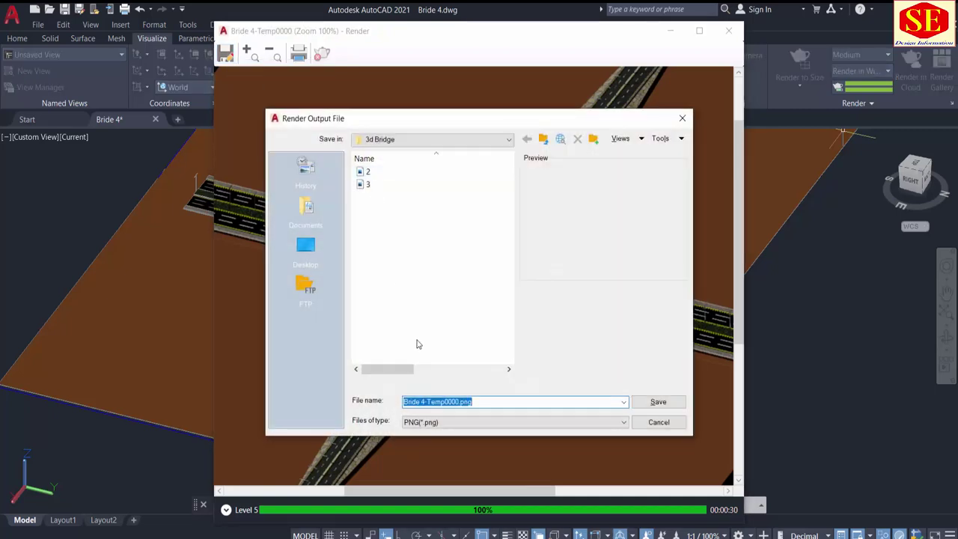
type("3D")
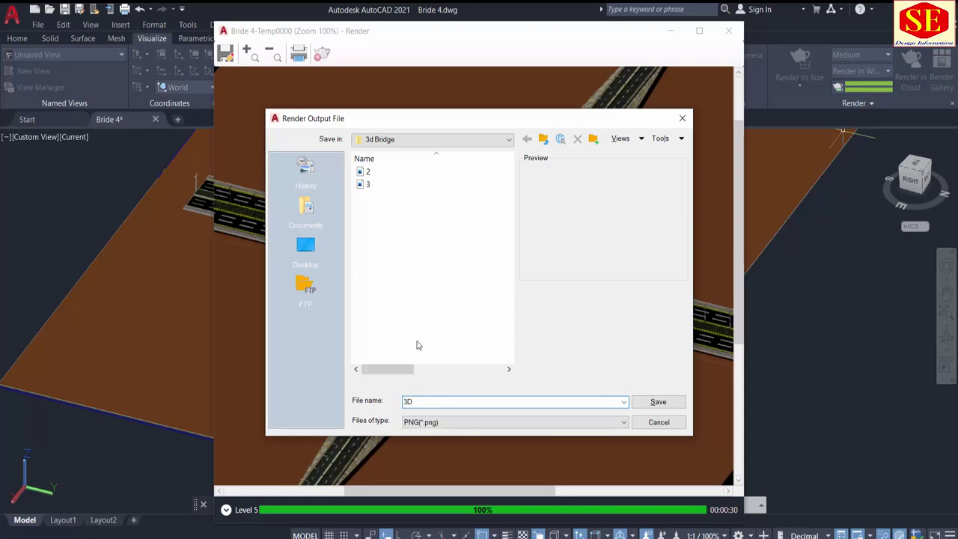
left_click(656, 402)
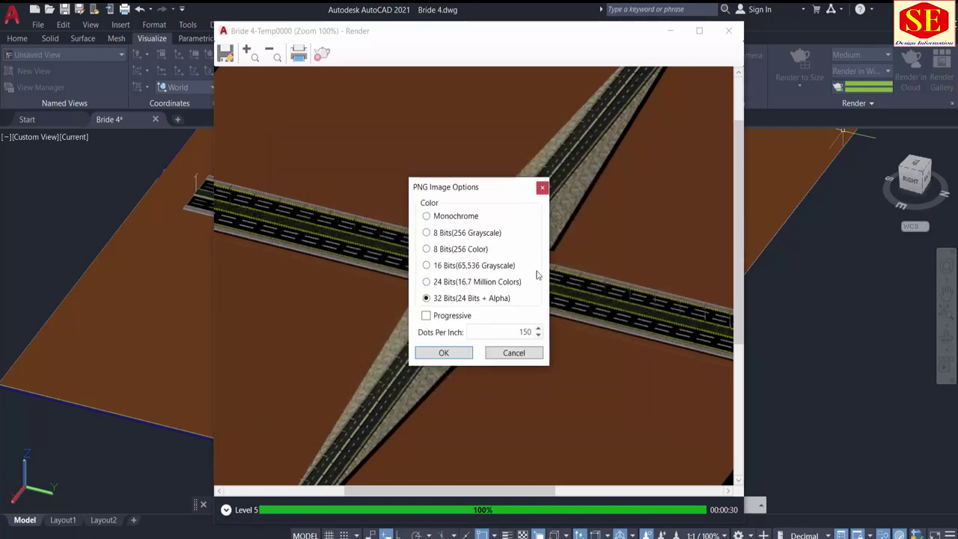
left_click(446, 353)
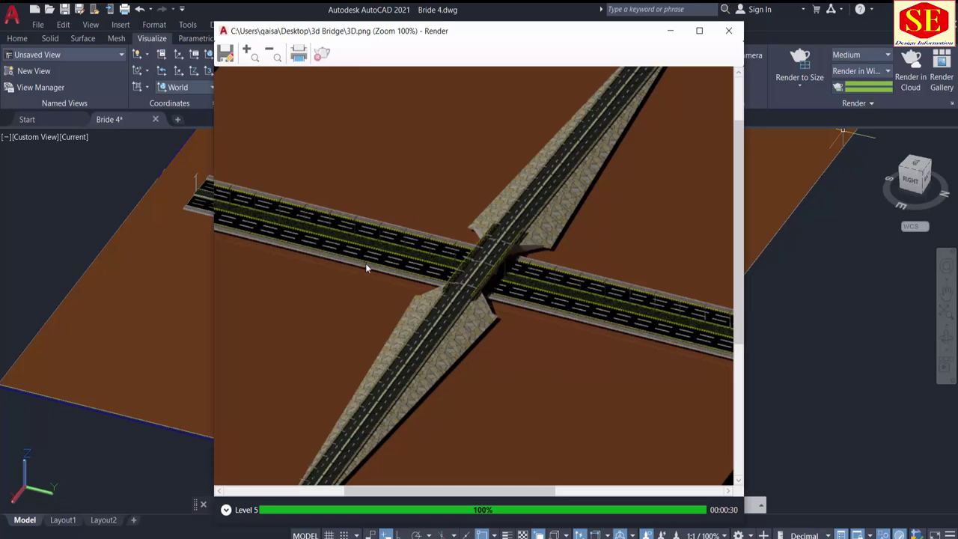
left_click(728, 30)
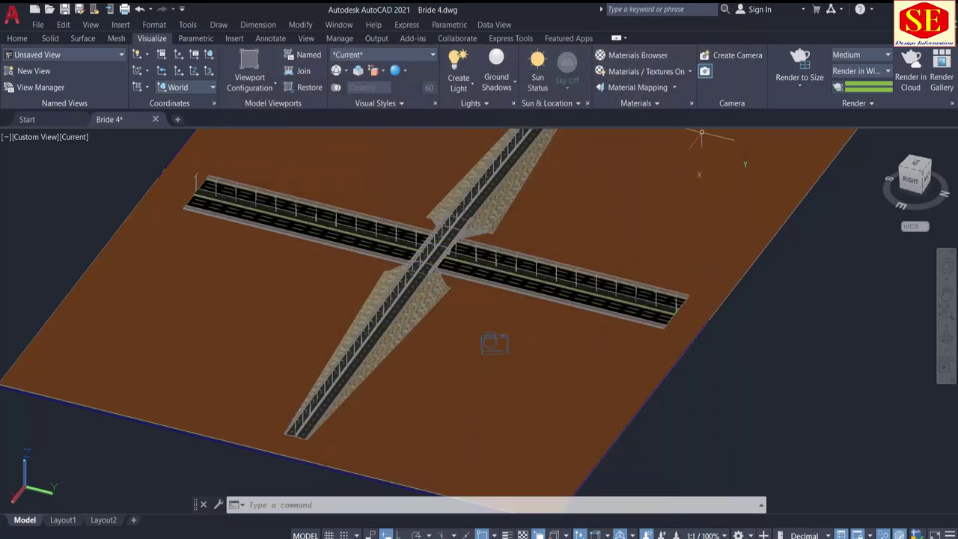
Step: Render the model at Overnight Quality with an output size of 3300 x 2550 px (11 x 8.5 in at 300 dpi)
left_click(883, 56)
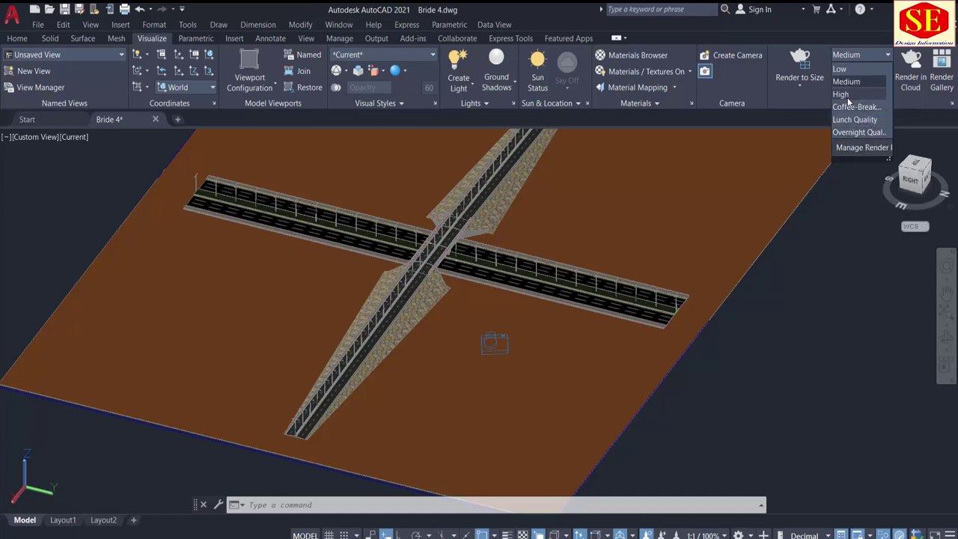
left_click(853, 132)
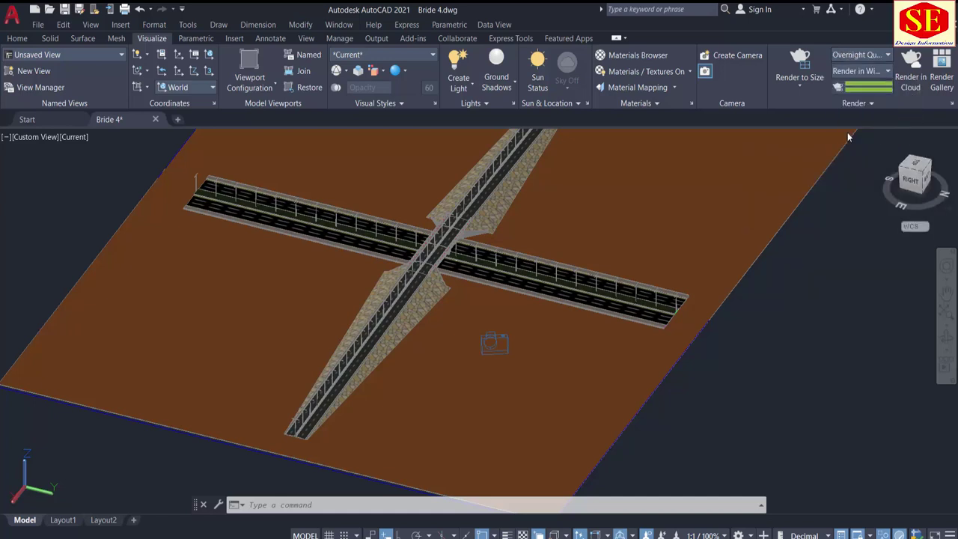
left_click(859, 75)
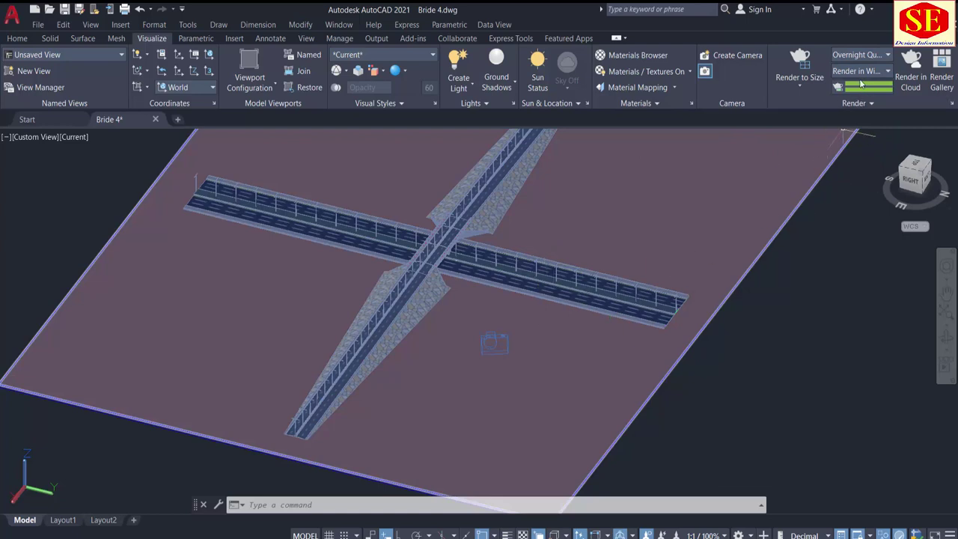
left_click(792, 87)
left_click(803, 216)
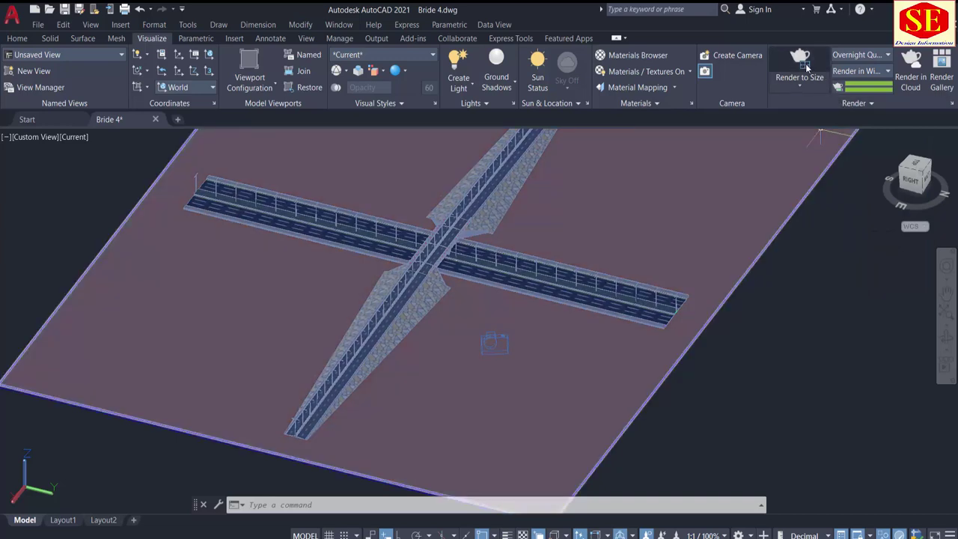
left_click(806, 68)
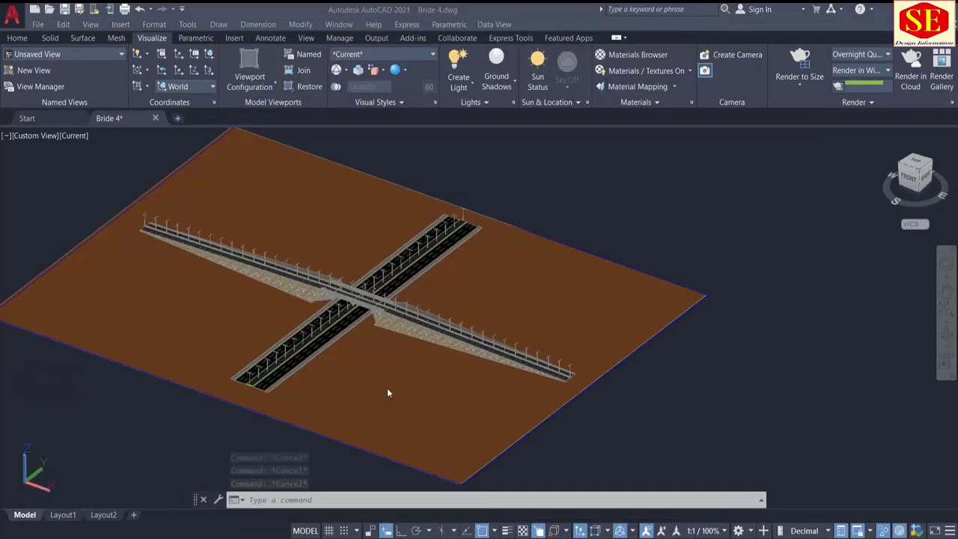
Step: Examine the bridge deck, railings, stone-clad ramps and lower road of the finished model from several sides
scroll(363, 318, "up", 3)
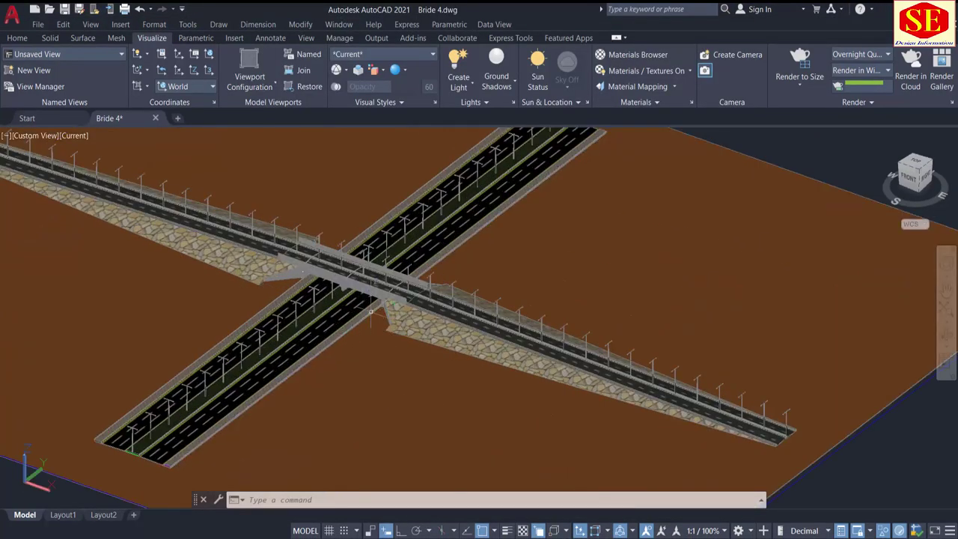
scroll(344, 274, "up", 2)
middle_click_drag(380, 384, 591, 394, "shift")
key("Escape")
scroll(288, 251, "up", 5)
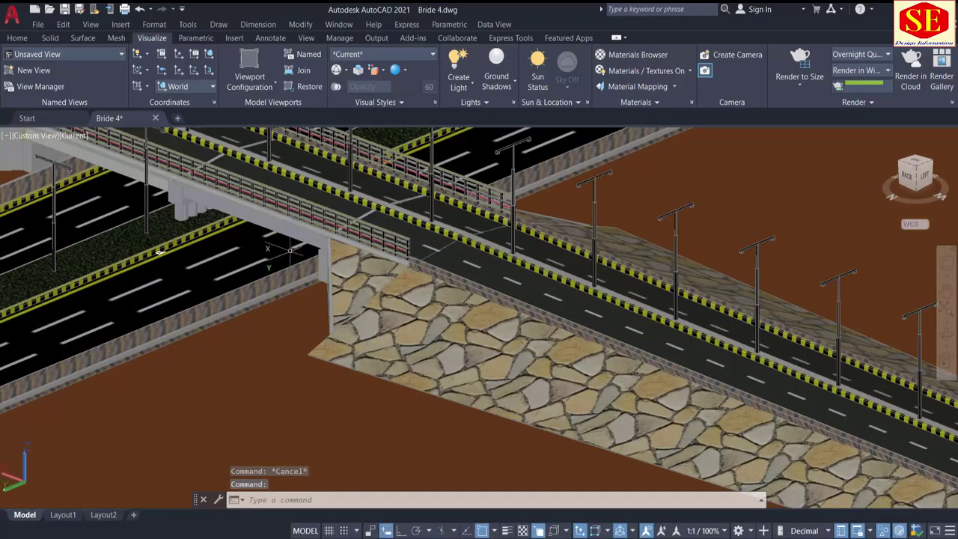
mouse_move(181, 250)
middle_mouse_down("shift")
mouse_move(287, 226)
mouse_move(390, 222)
mouse_move(517, 247)
mouse_move(372, 281)
middle_mouse_up("shift")
scroll(337, 284, "down", 2)
middle_click_drag(116, 455, 375, 278)
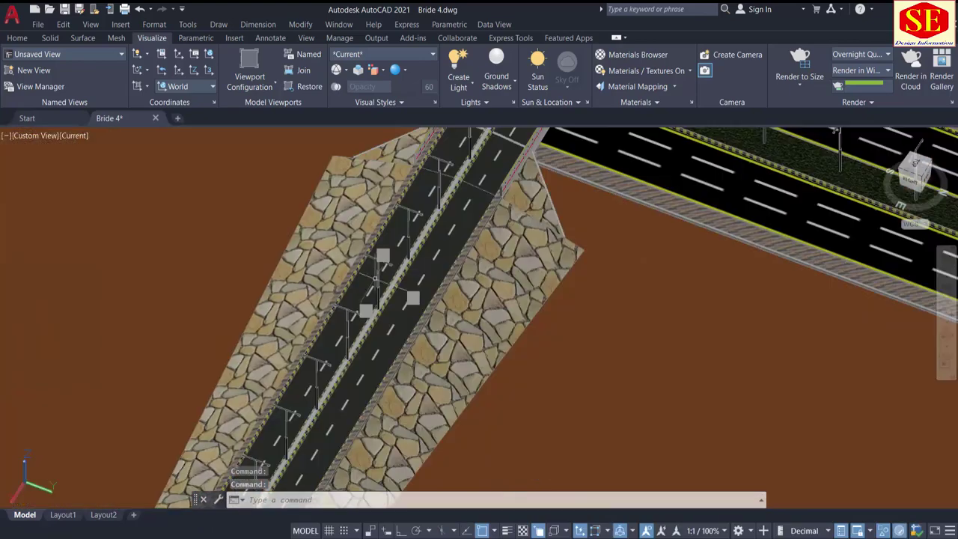
middle_click_drag(566, 267, 492, 298, "shift")
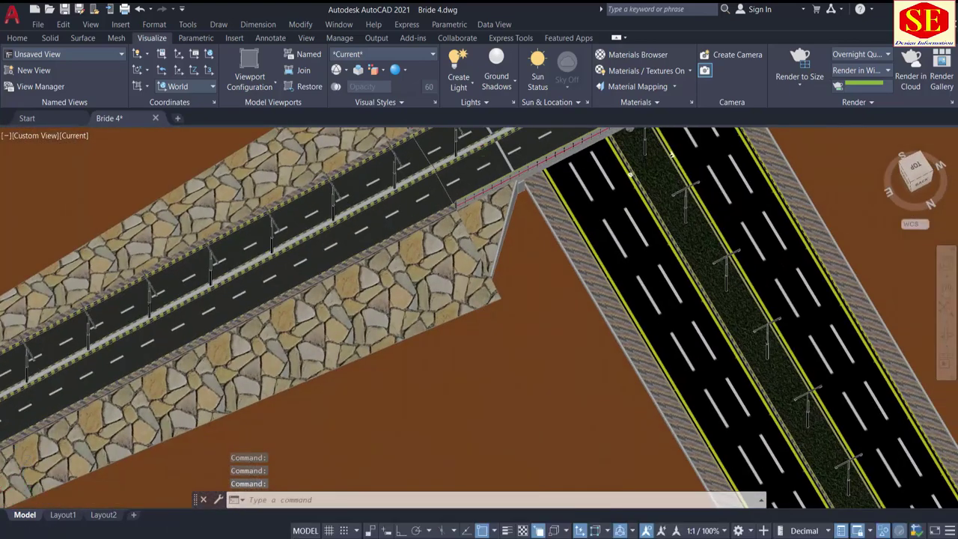
scroll(409, 330, "down", 5)
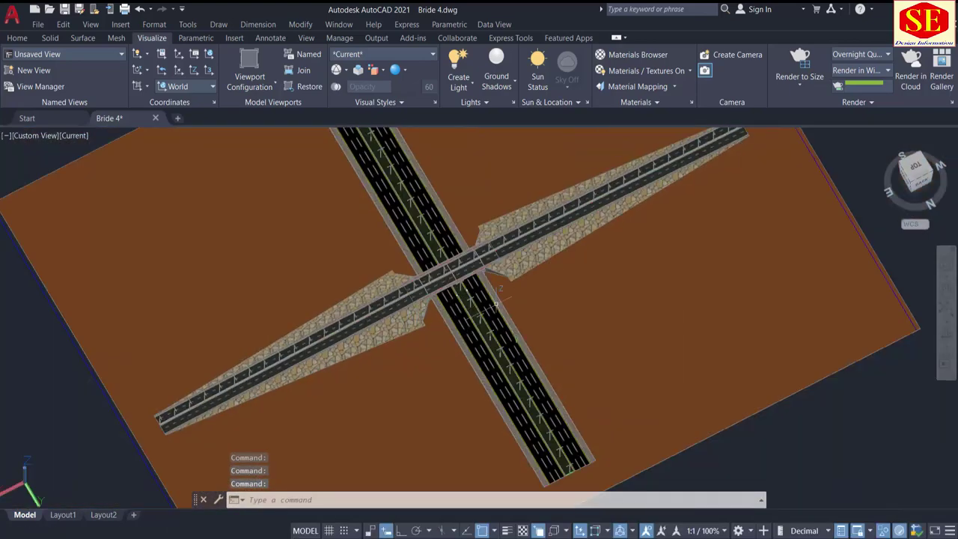
mouse_move(616, 213)
middle_mouse_down("shift")
mouse_move(509, 197)
mouse_move(523, 151)
middle_mouse_up("shift")
middle_click_drag(514, 214, 509, 219, "shift")
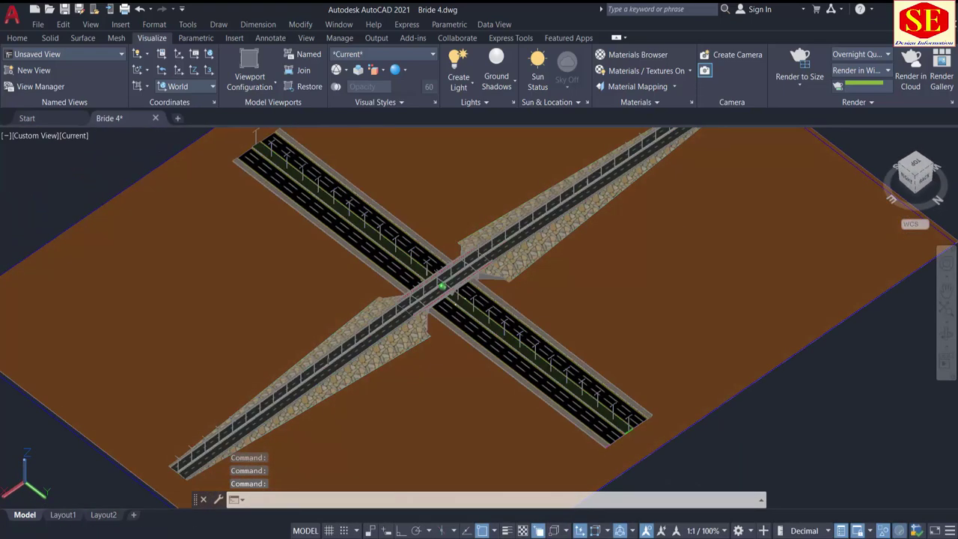
mouse_move(568, 267)
middle_mouse_down("shift")
mouse_move(551, 246)
mouse_move(532, 245)
middle_mouse_up("shift")
scroll(455, 304, "up", 3)
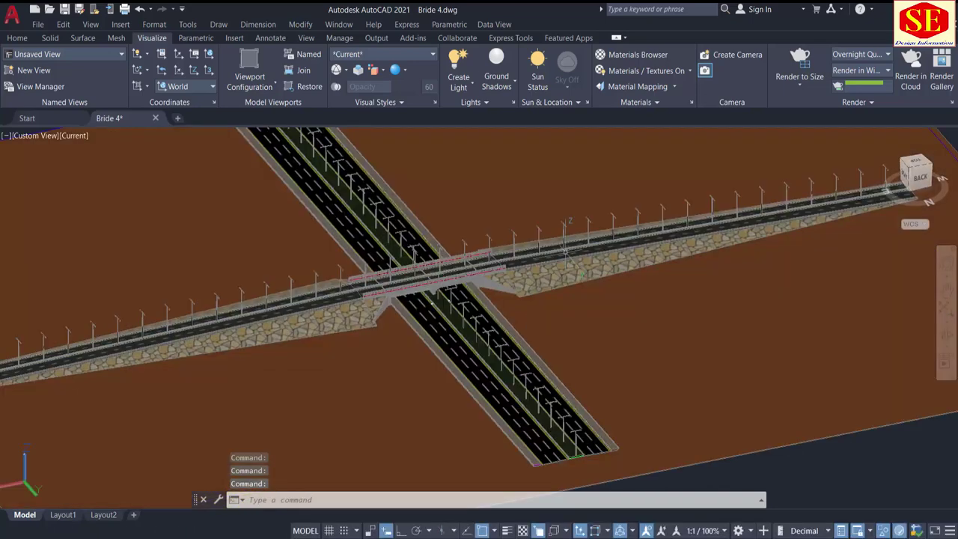
scroll(557, 274, "down", 3)
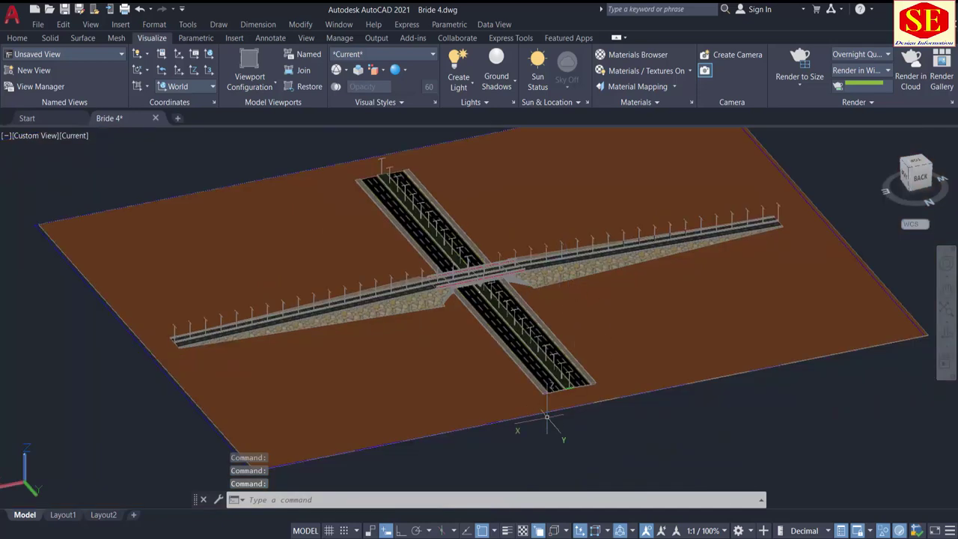
scroll(547, 417, "down", 2)
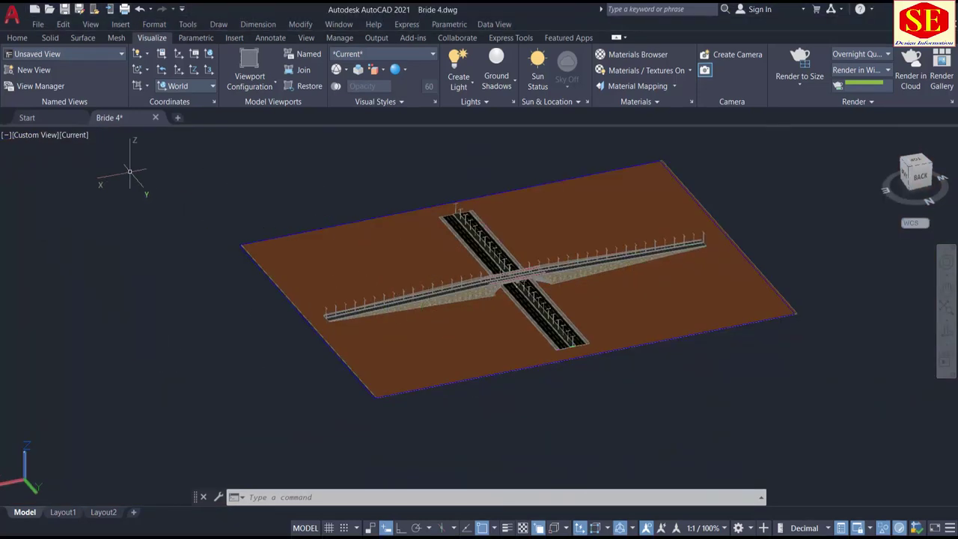
Step: Unhide all hidden objects in the drawing with the UNHIDE command and show the original 2D bridge plan
type("UNHIDE")
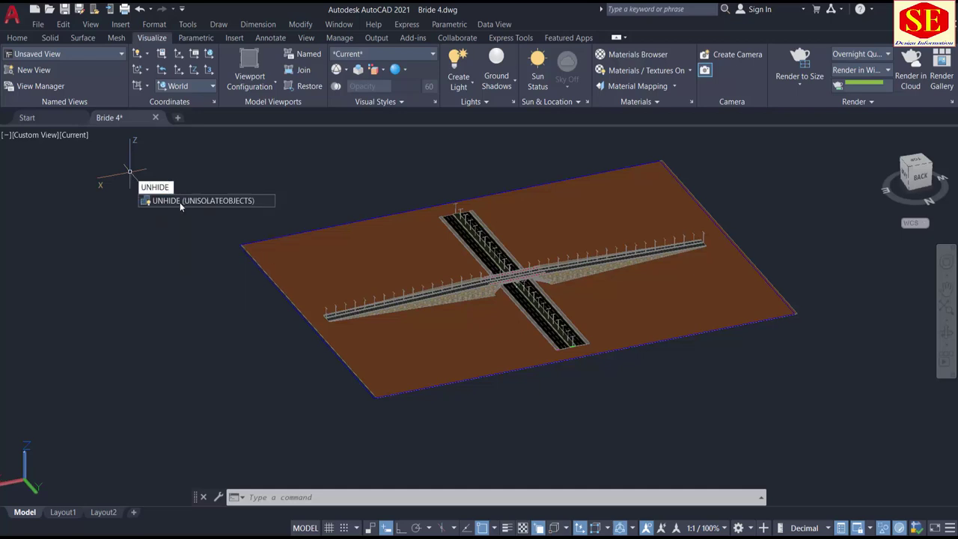
left_click(179, 201)
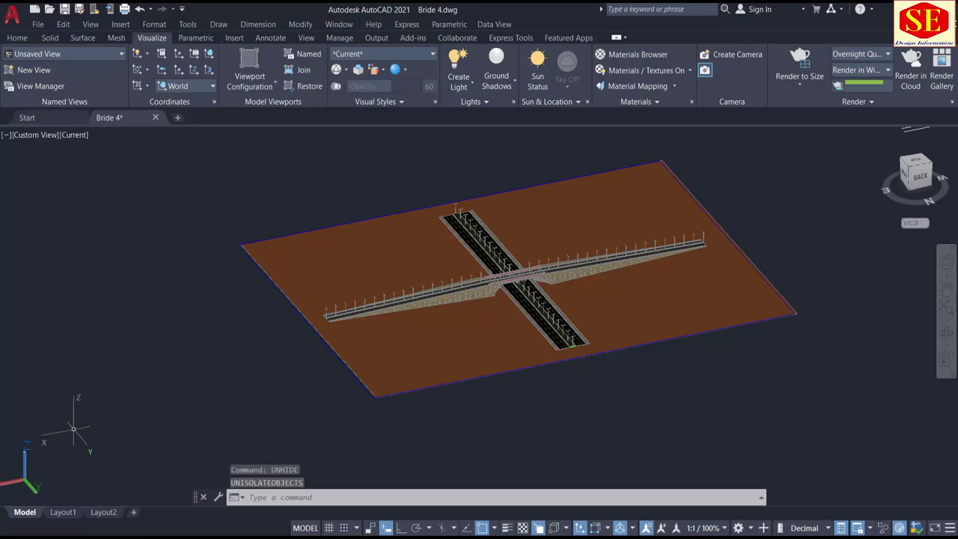
scroll(254, 351, "down", 2)
scroll(264, 361, "down", 1)
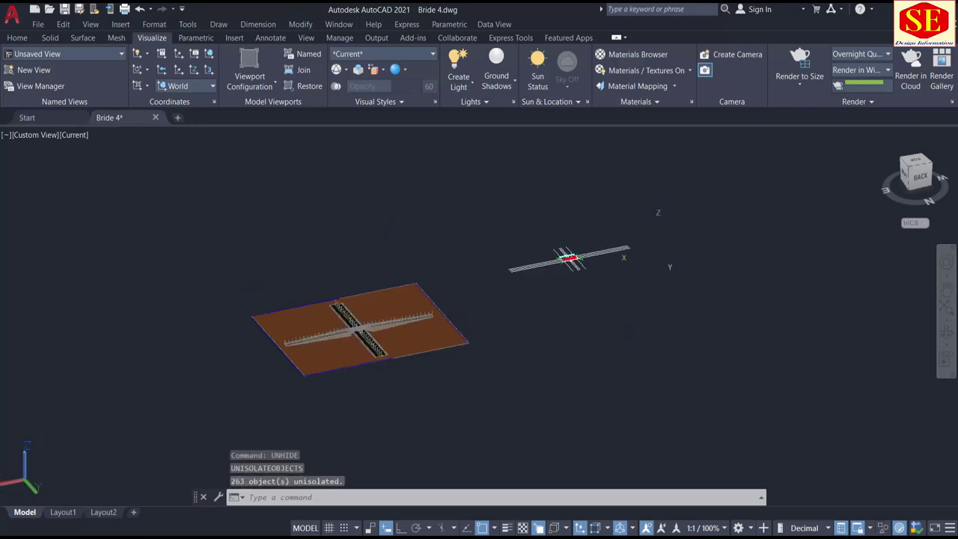
middle_click_drag(652, 246, 534, 297)
scroll(457, 298, "up", 4)
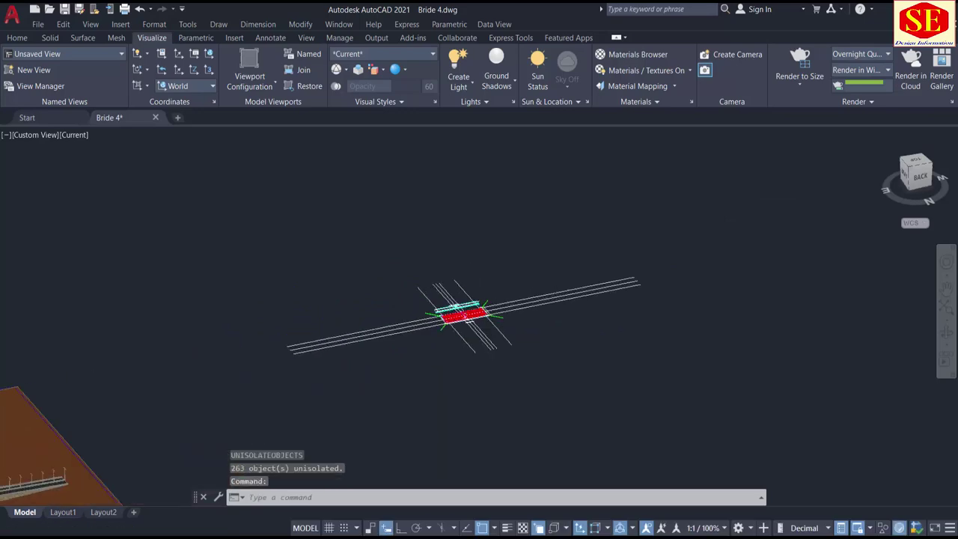
scroll(452, 315, "up", 3)
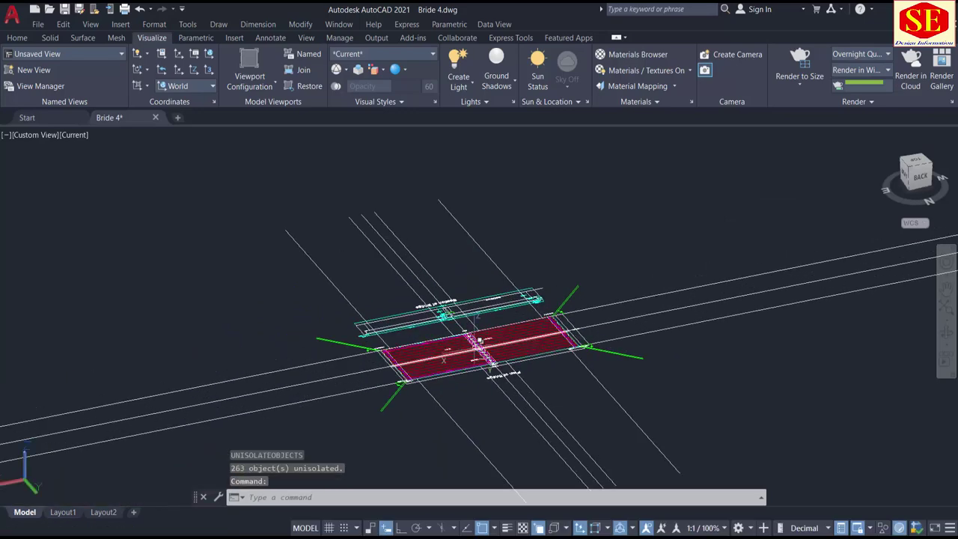
Step: Switch to the top view and examine the Plan of Bridge drawing with its girders, piers and abutments
scroll(449, 322, "up", 2)
scroll(535, 284, "up", 2)
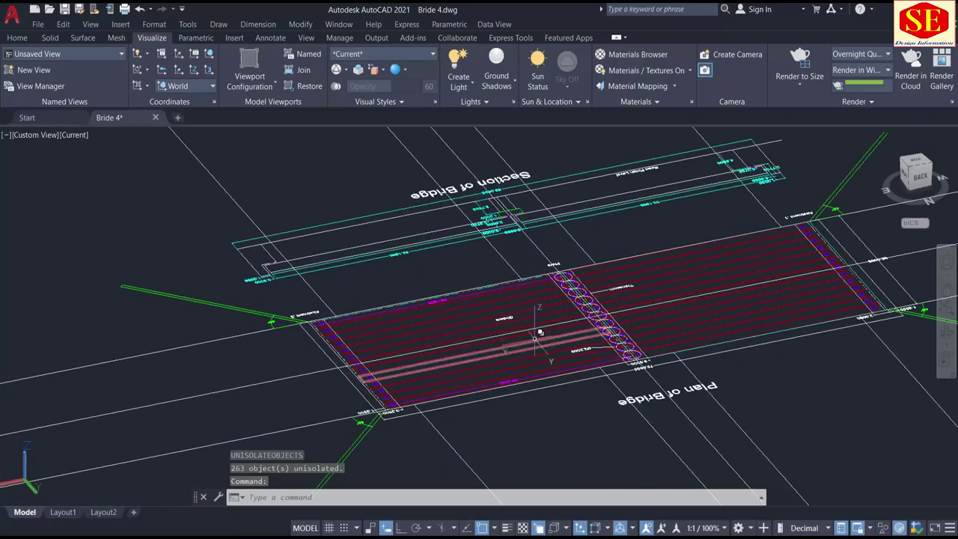
left_click(18, 136)
left_click(43, 164)
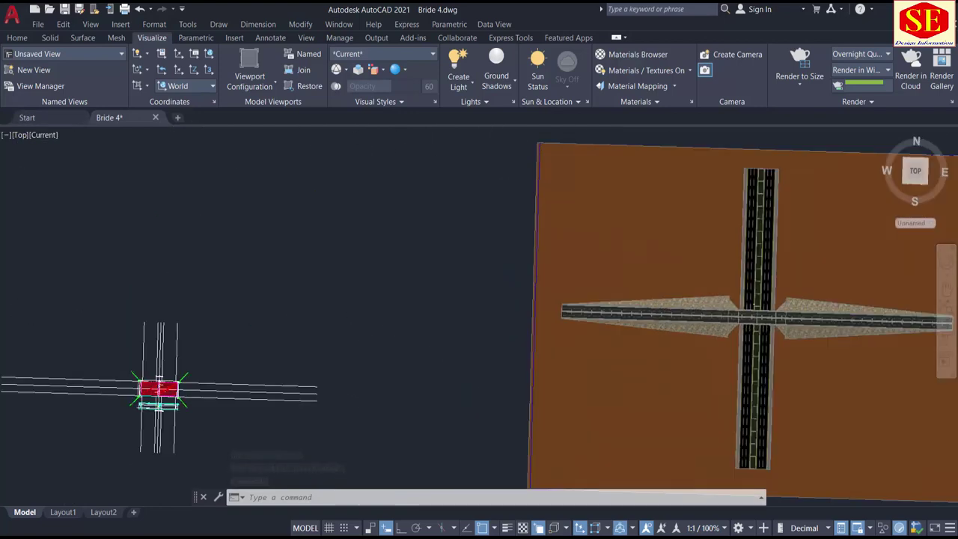
middle_click_drag(298, 326, 573, 291)
scroll(573, 291, "up", 3)
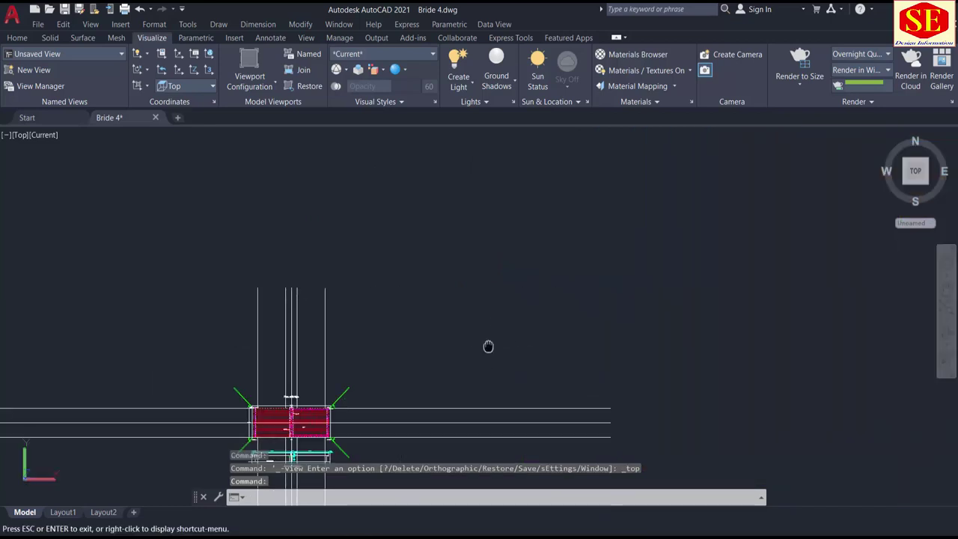
middle_click_drag(488, 345, 573, 218)
scroll(388, 307, "up", 4)
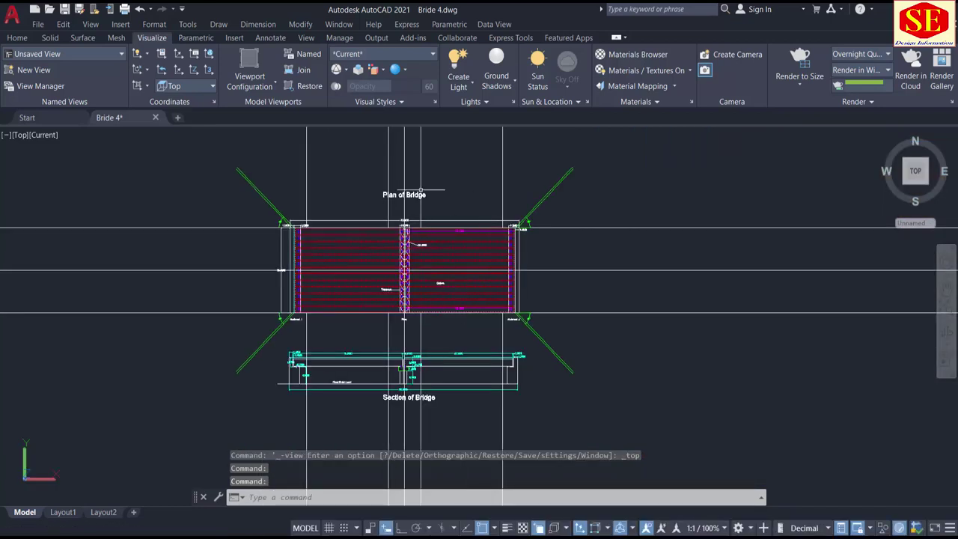
scroll(336, 243, "up", 2)
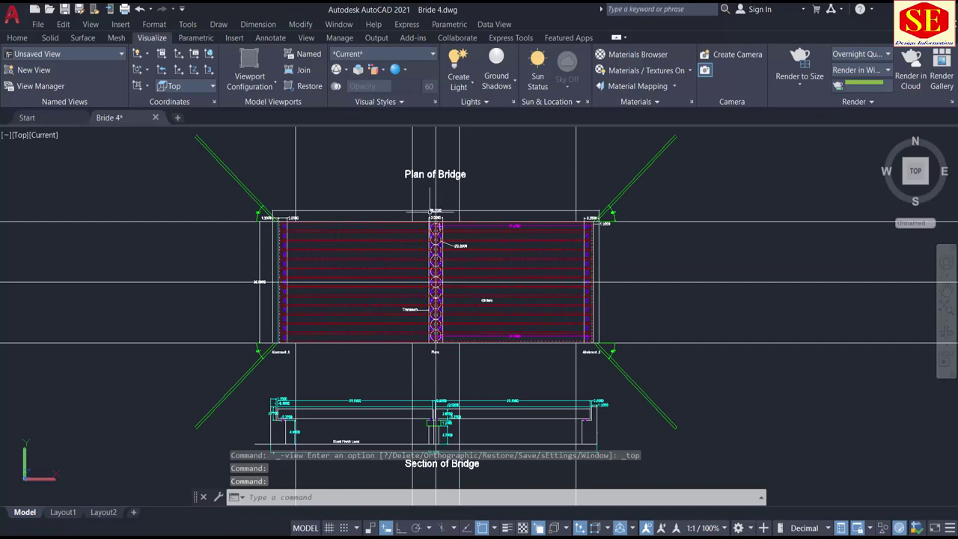
Step: Examine the Section of Bridge drawing and its dimensions, together with the plan above it
middle_click_drag(419, 330, 417, 210)
scroll(382, 285, "up", 4)
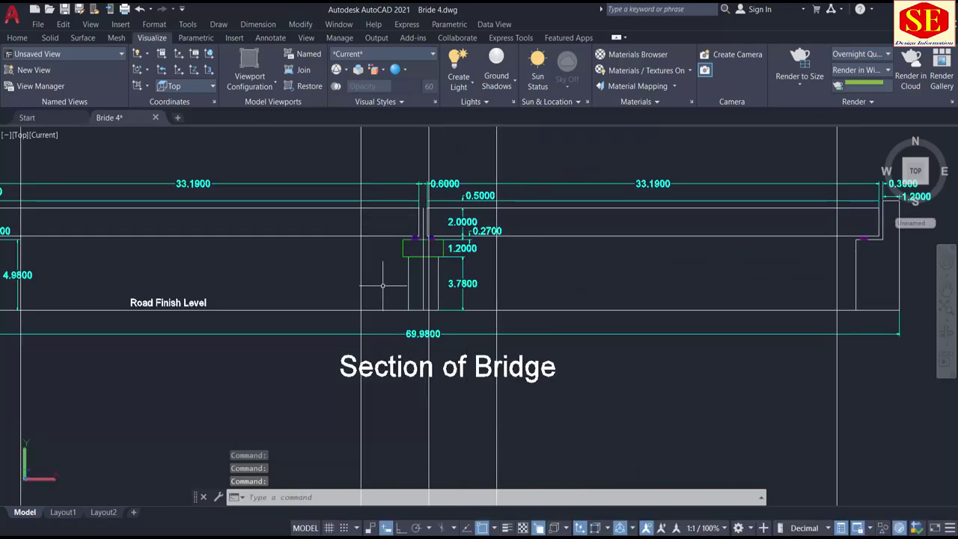
scroll(466, 234, "down", 2)
scroll(440, 275, "down", 5)
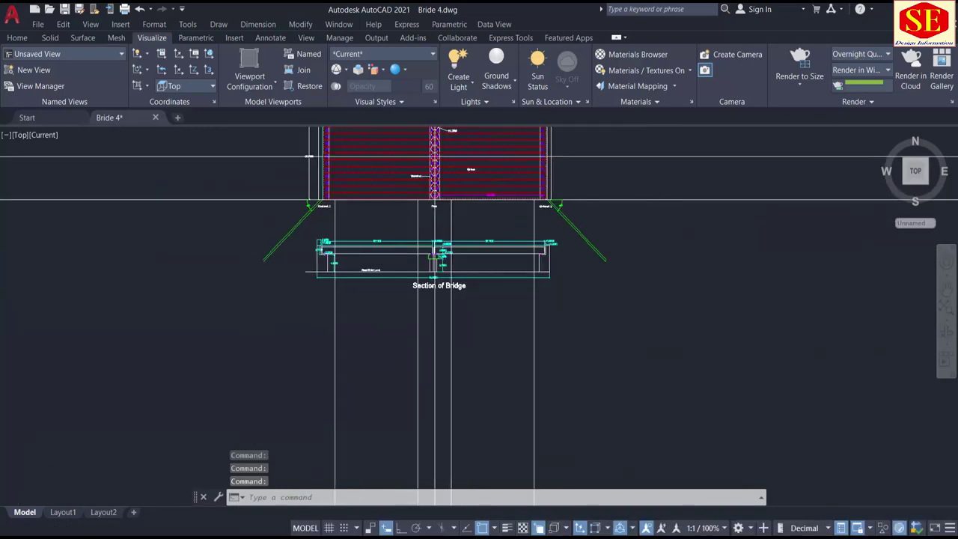
scroll(428, 275, "down", 2)
middle_click_drag(465, 233, 464, 302)
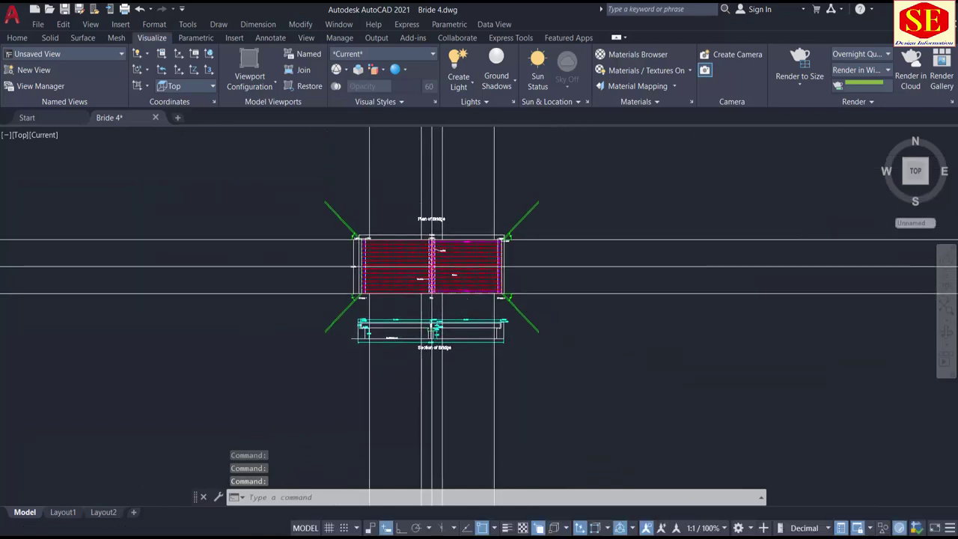
scroll(502, 307, "up", 3)
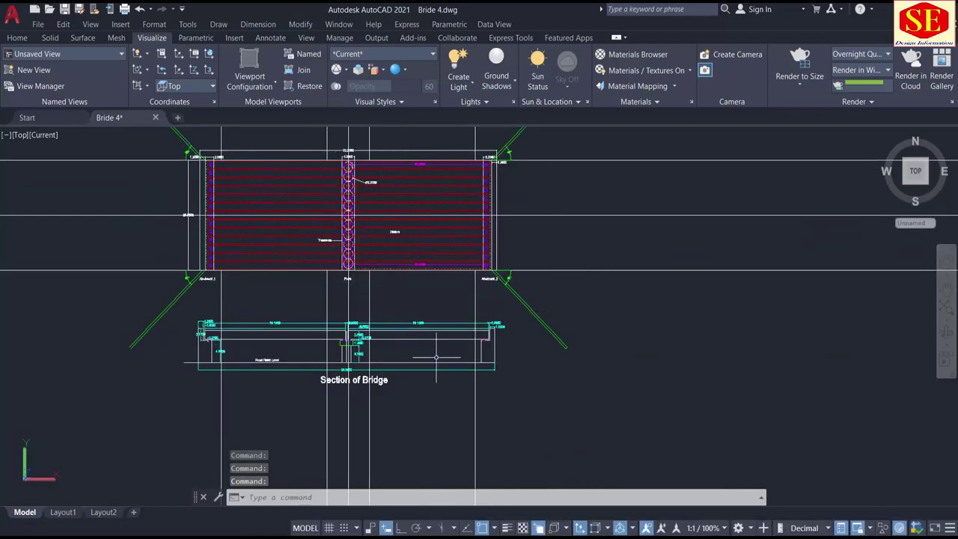
scroll(438, 269, "down", 6)
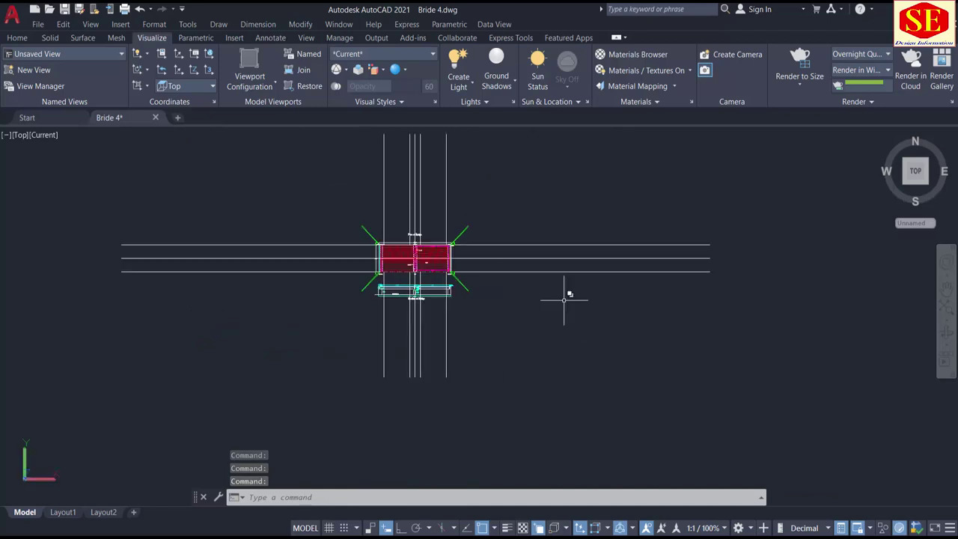
Step: Examine the finished 3D bridge model from above and from an oblique angle, including the crossing roads and stone-clad ramps
middle_click_drag(564, 299, 217, 308)
scroll(224, 306, "down", 4)
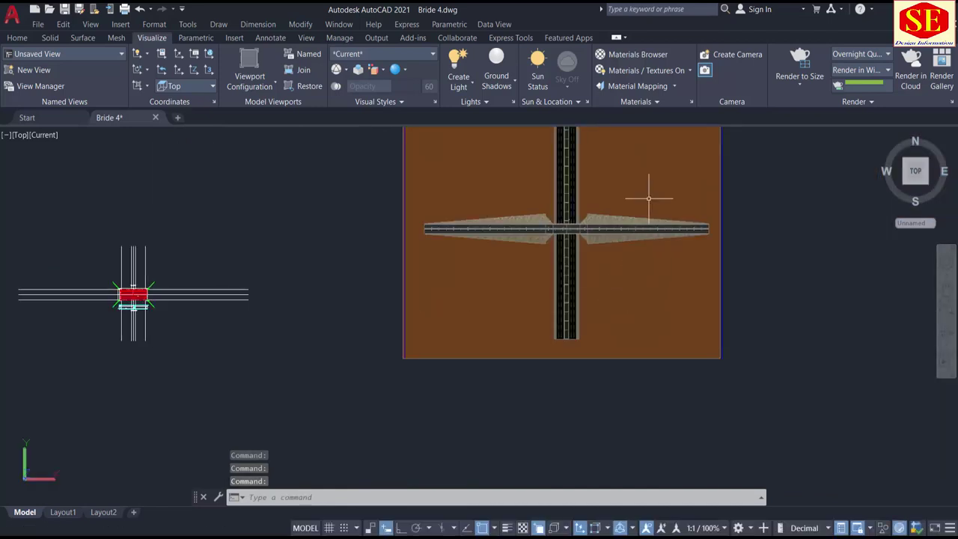
scroll(617, 179, "up", 3)
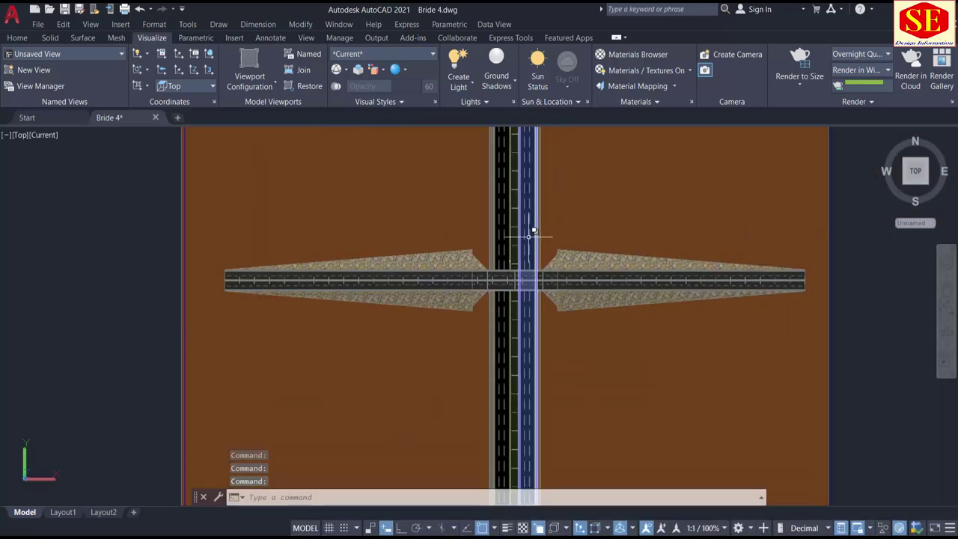
scroll(521, 286, "up", 2)
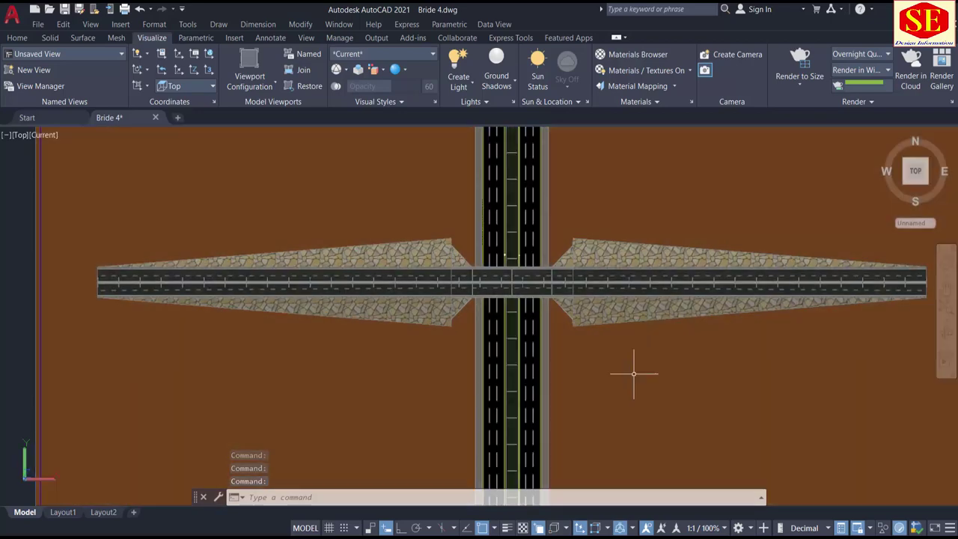
left_click(347, 397)
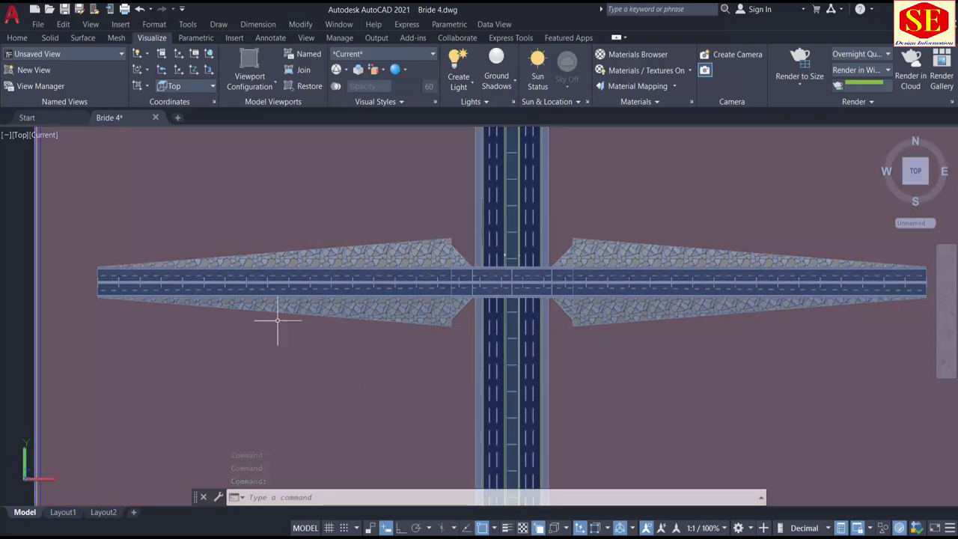
middle_click_drag(364, 381, 413, 307, "shift")
scroll(592, 279, "up", 4)
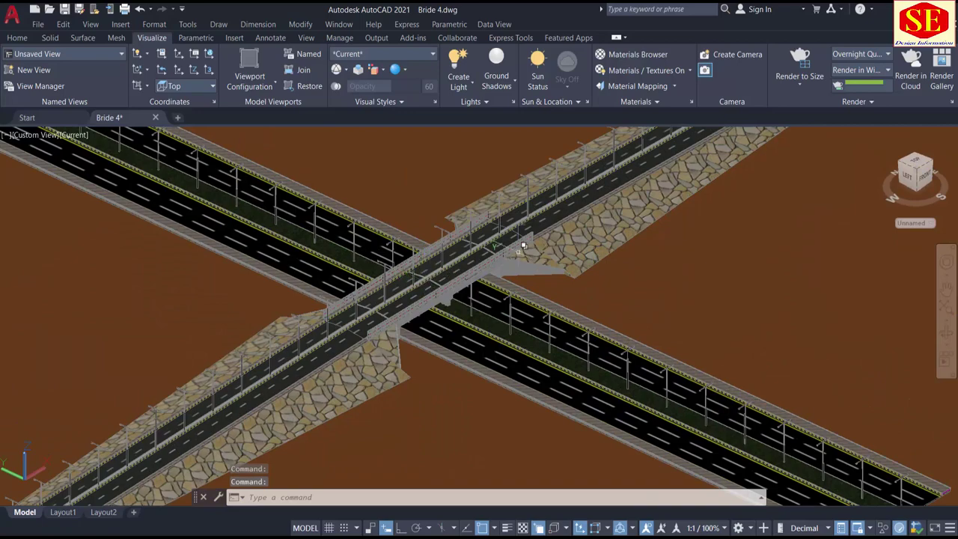
left_click(524, 254)
middle_click_drag(459, 384, 458, 431)
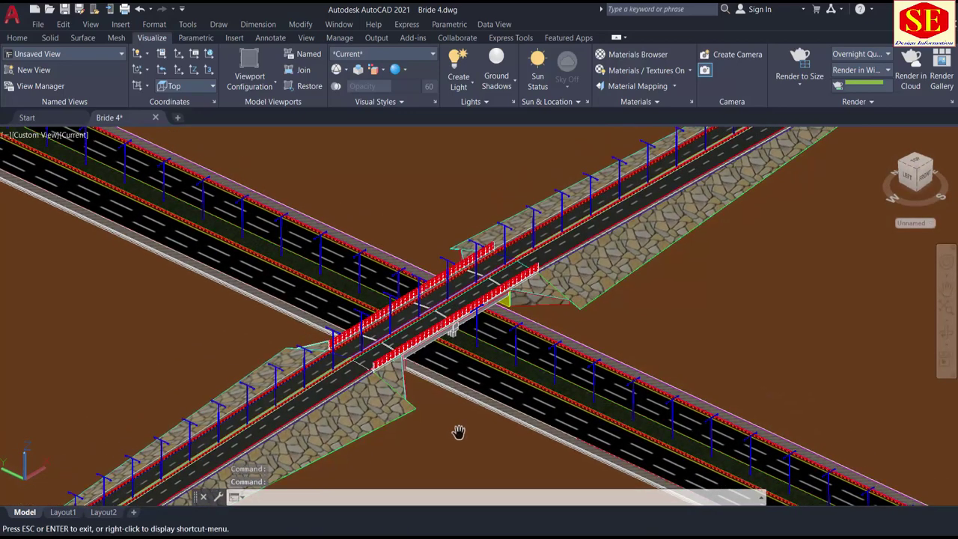